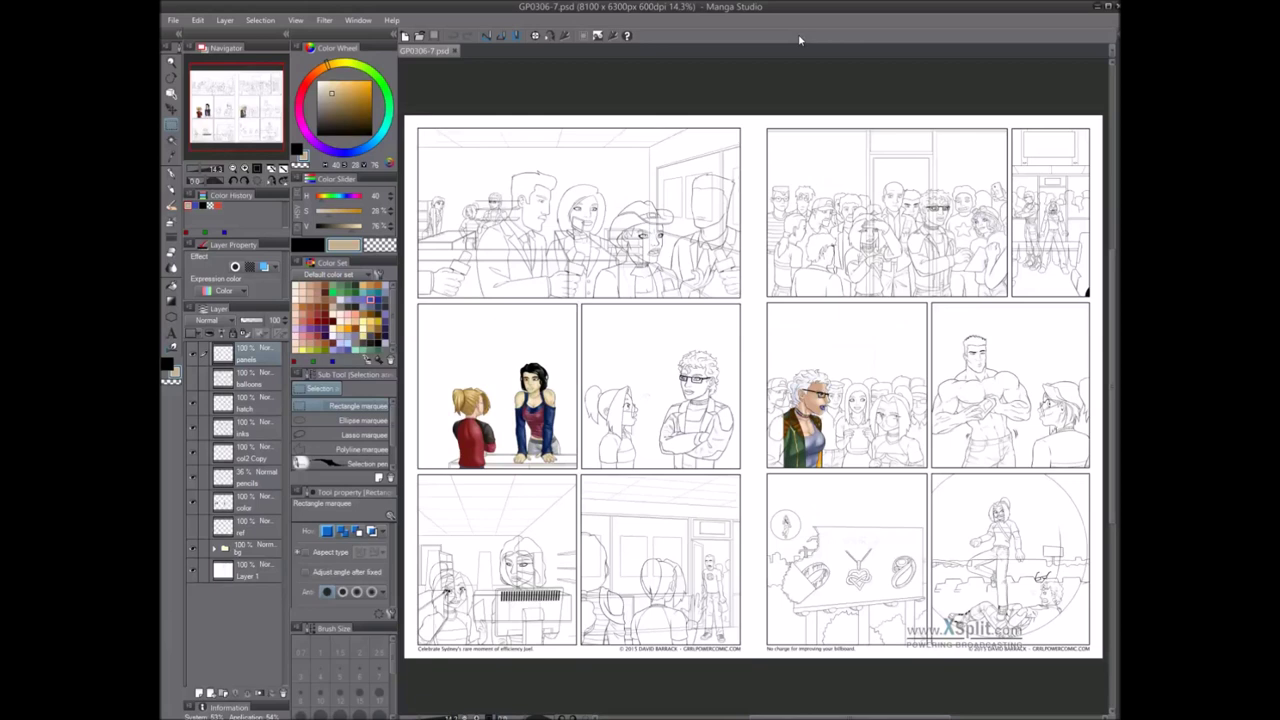
Copy the entire logo image from wwdd.png and return to the GP0306-7.psd comic page
{"action": "left_click_drag", "start_coordinate": [593, 473], "coordinate": [612, 454]}
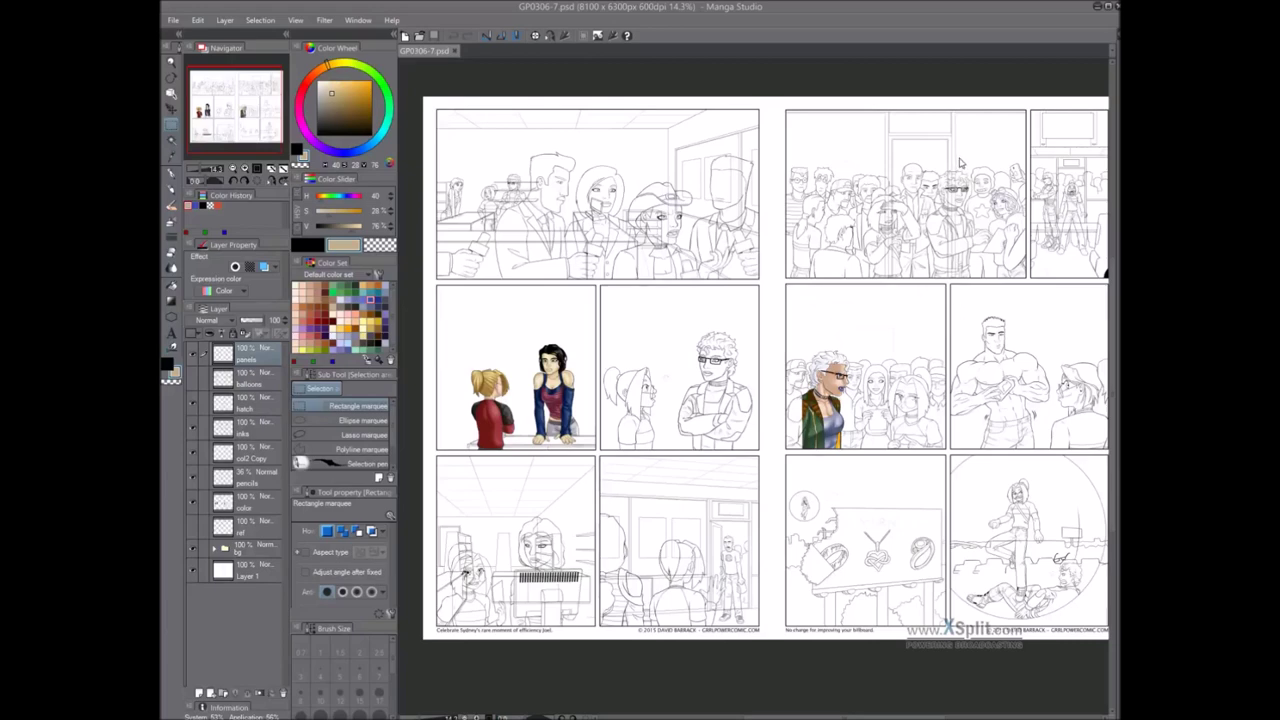
{"action": "double_click", "coordinate": [873, 222]}
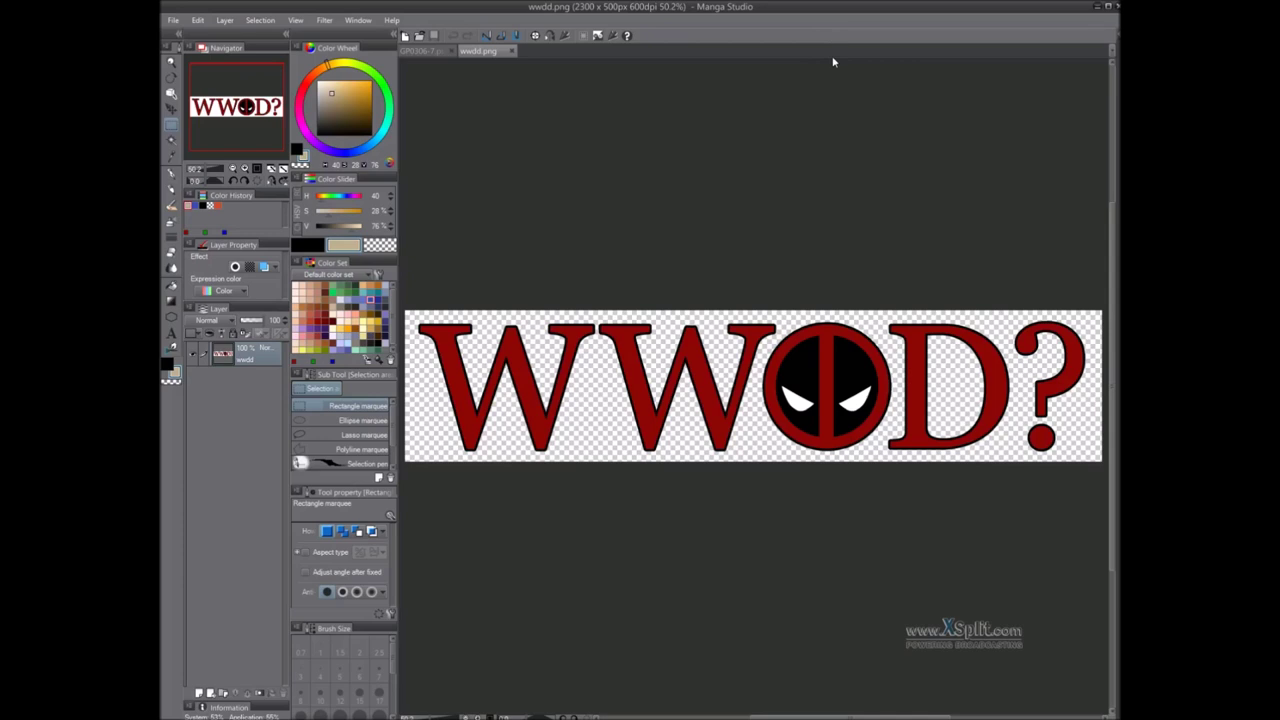
{"action": "key", "text": "ctrl+a"}
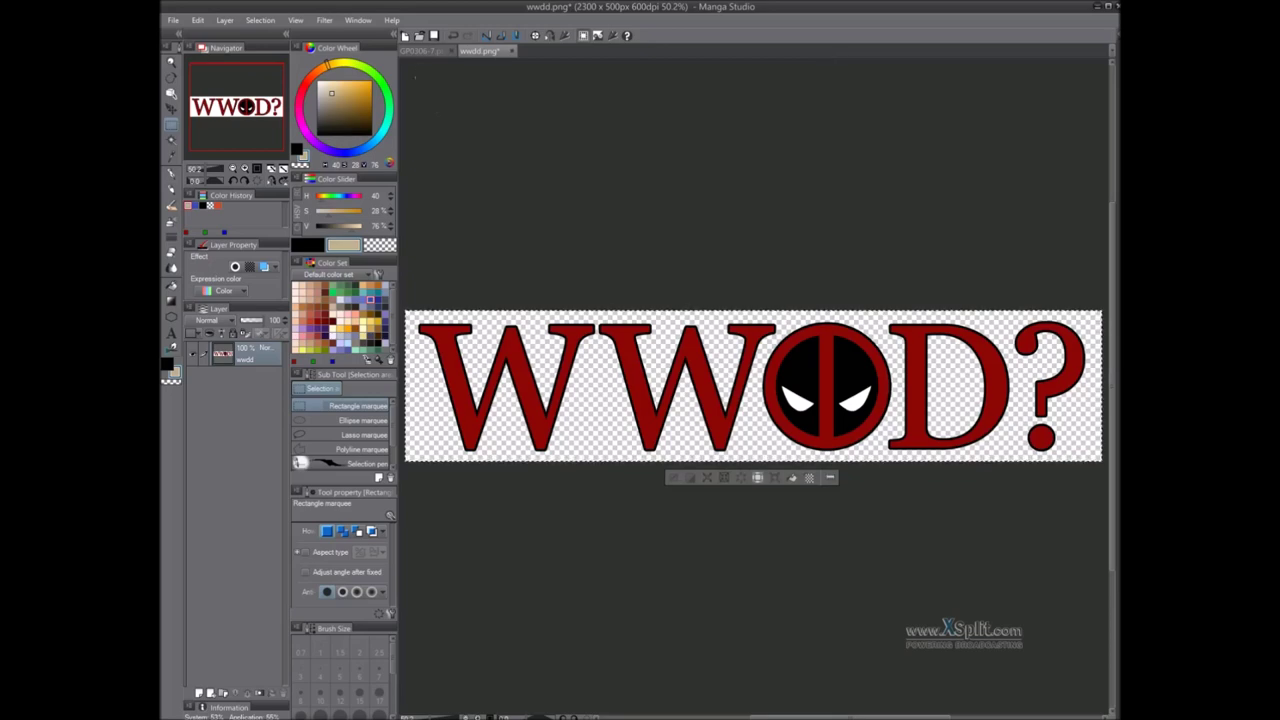
{"action": "left_click", "coordinate": [423, 51]}
{"action": "left_click_drag", "start_coordinate": [730, 401], "coordinate": [737, 376]}
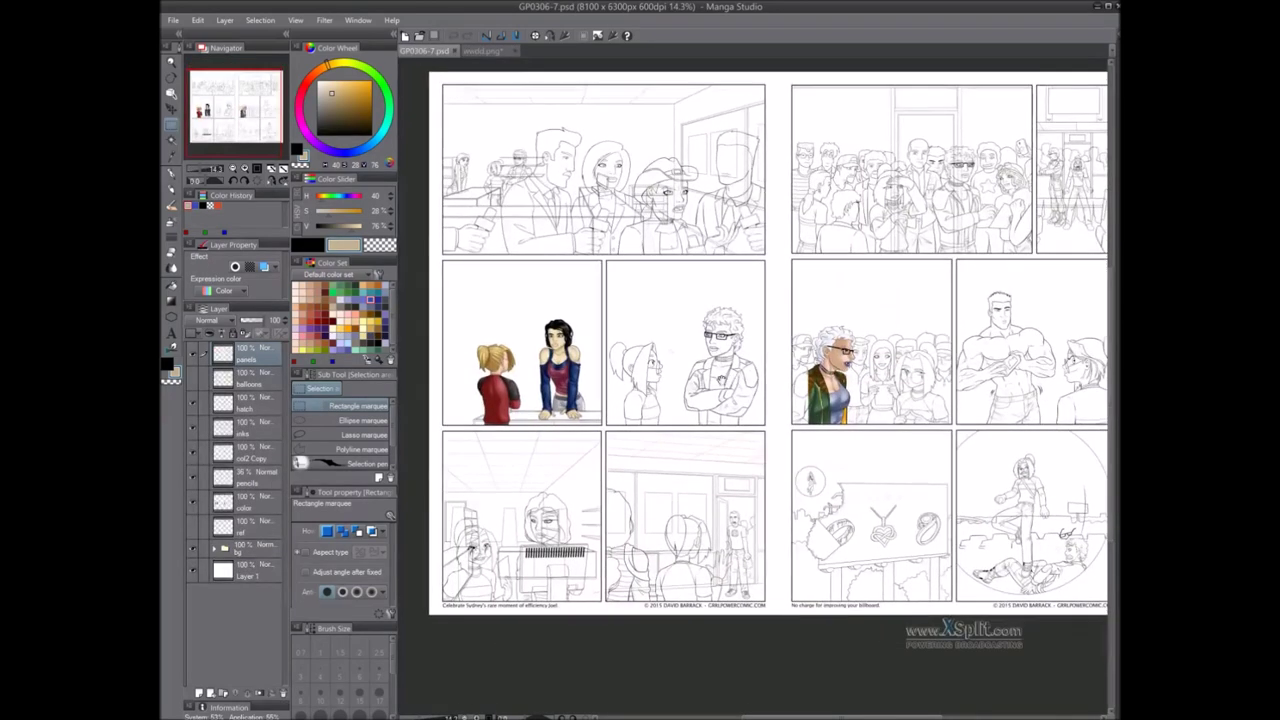
{"action": "left_click_drag", "start_coordinate": [656, 373], "coordinate": [667, 384]}
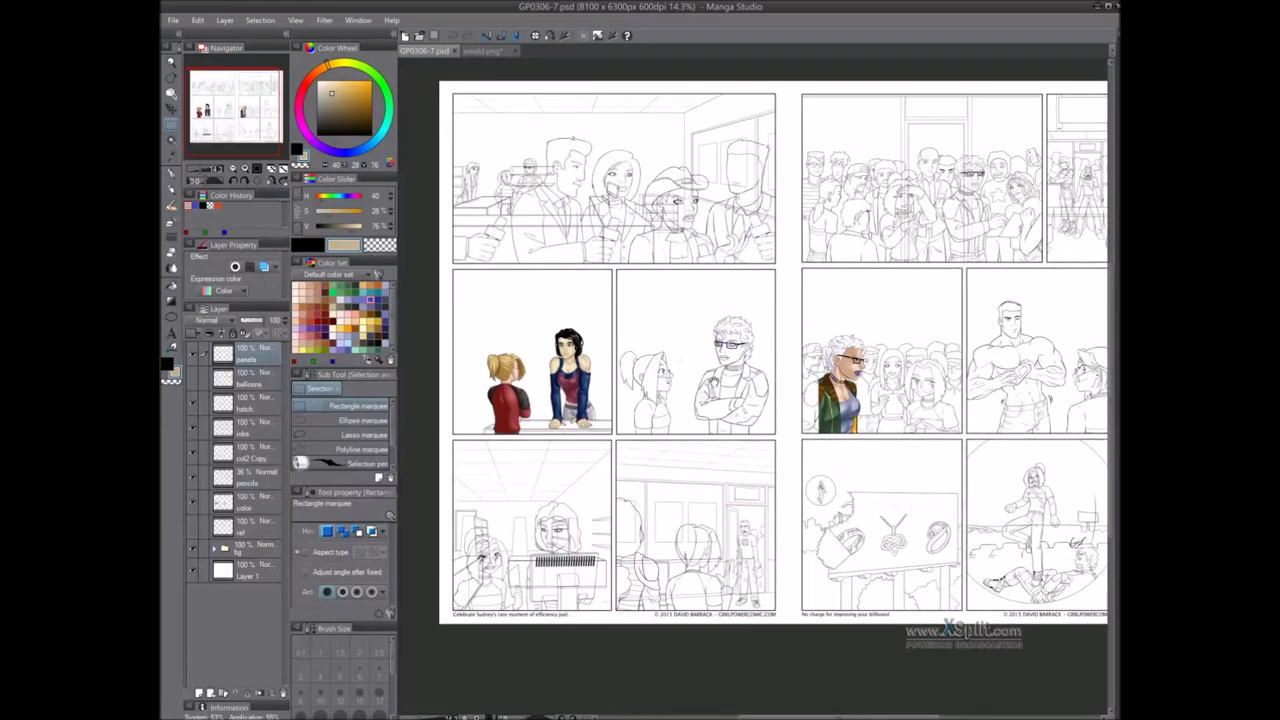
Set up the Felt pen with a dark red colour on the col2 Copy layer for lettering the girl's shirt in the first panel
{"action": "left_click", "coordinate": [252, 452]}
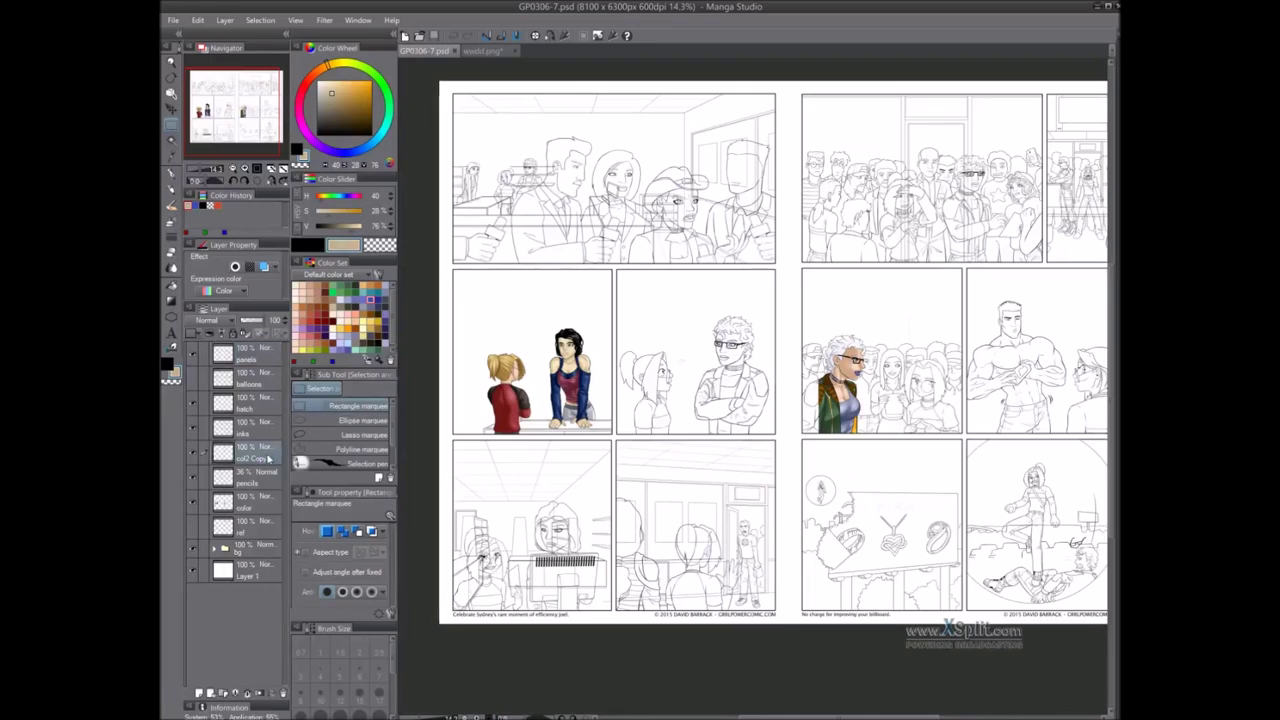
{"action": "left_click", "coordinate": [320, 316]}
{"action": "scroll", "coordinate": [505, 198], "scroll_direction": "up", "scroll_amount": 7}
{"action": "left_click_drag", "start_coordinate": [507, 178], "coordinate": [530, 335]}
{"action": "scroll", "coordinate": [529, 319], "scroll_direction": "up", "scroll_amount": 2}
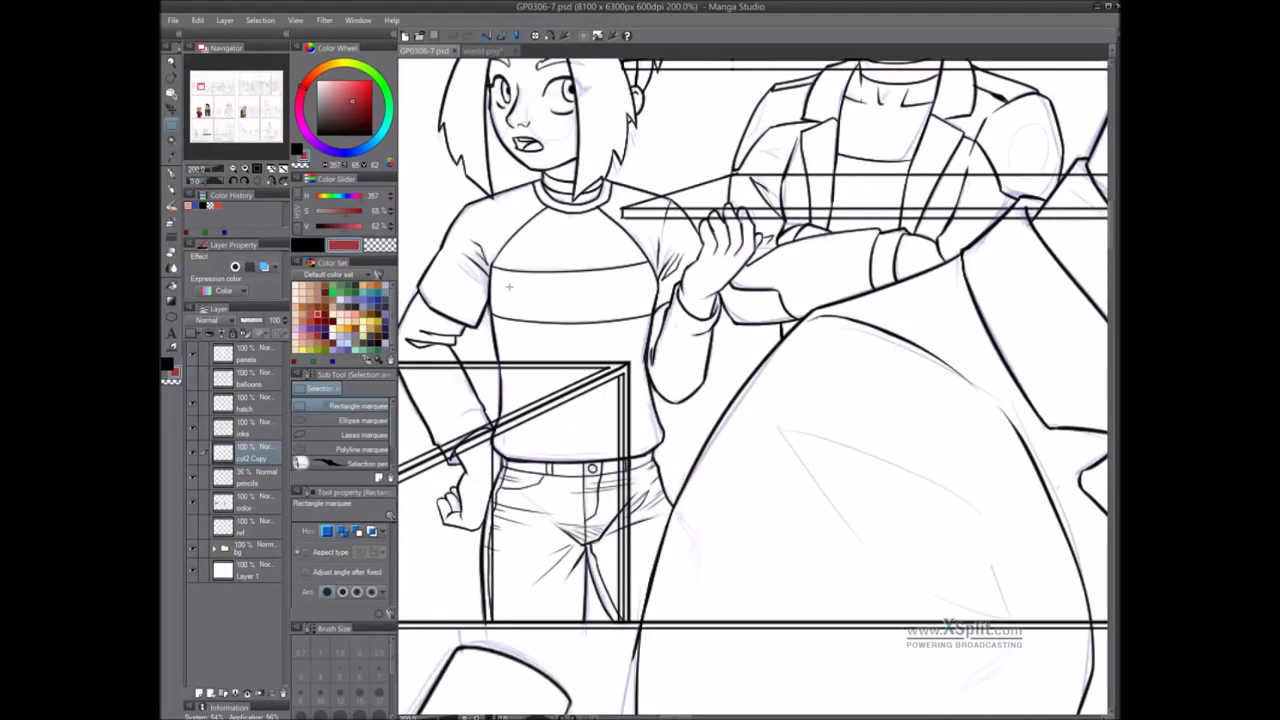
{"action": "key", "text": "p"}
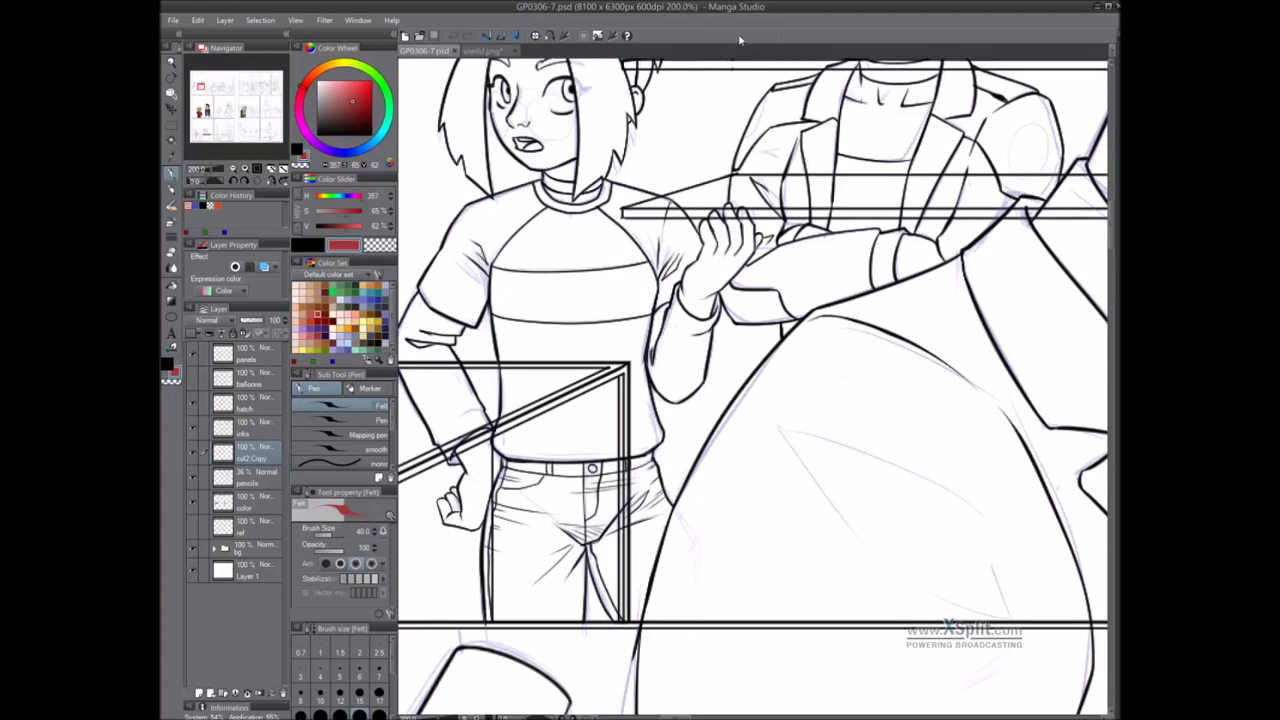
{"action": "left_click_drag", "start_coordinate": [637, 431], "coordinate": [731, 457]}
{"action": "mouse_move", "coordinate": [565, 309]}
{"action": "left_mouse_down"}
{"action": "mouse_move", "coordinate": [574, 330]}
{"action": "mouse_move", "coordinate": [590, 310]}
{"action": "mouse_move", "coordinate": [598, 334]}
{"action": "mouse_move", "coordinate": [611, 308]}
{"action": "left_mouse_up"}
{"action": "key", "text": "ctrl+z"}
{"action": "key", "text": "ctrl+z"}
{"action": "key", "text": "ctrl+z"}
{"action": "key", "text": "ctrl+z"}
{"action": "key", "text": "ctrl+z"}
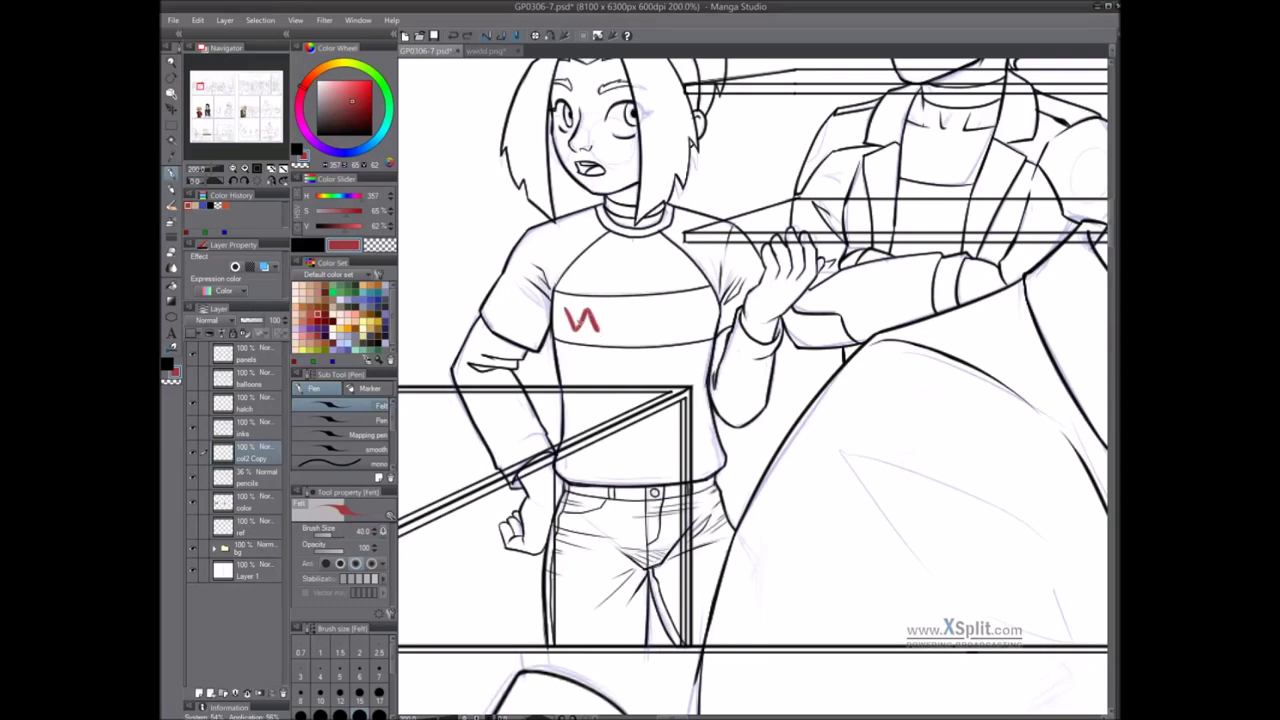
Hand-letter "WW", a circle split by a vertical line, and "D?" in dark red across the girl's shirt band
{"action": "mouse_move", "coordinate": [564, 307]}
{"action": "left_mouse_down"}
{"action": "mouse_move", "coordinate": [577, 333]}
{"action": "mouse_move", "coordinate": [586, 308]}
{"action": "mouse_move", "coordinate": [595, 334]}
{"action": "mouse_move", "coordinate": [598, 305]}
{"action": "mouse_move", "coordinate": [609, 326]}
{"action": "mouse_move", "coordinate": [617, 313]}
{"action": "left_mouse_up"}
{"action": "left_click", "coordinate": [614, 333]}
{"action": "mouse_move", "coordinate": [617, 313]}
{"action": "left_mouse_down"}
{"action": "mouse_move", "coordinate": [622, 334]}
{"action": "mouse_move", "coordinate": [630, 309]}
{"action": "left_mouse_up"}
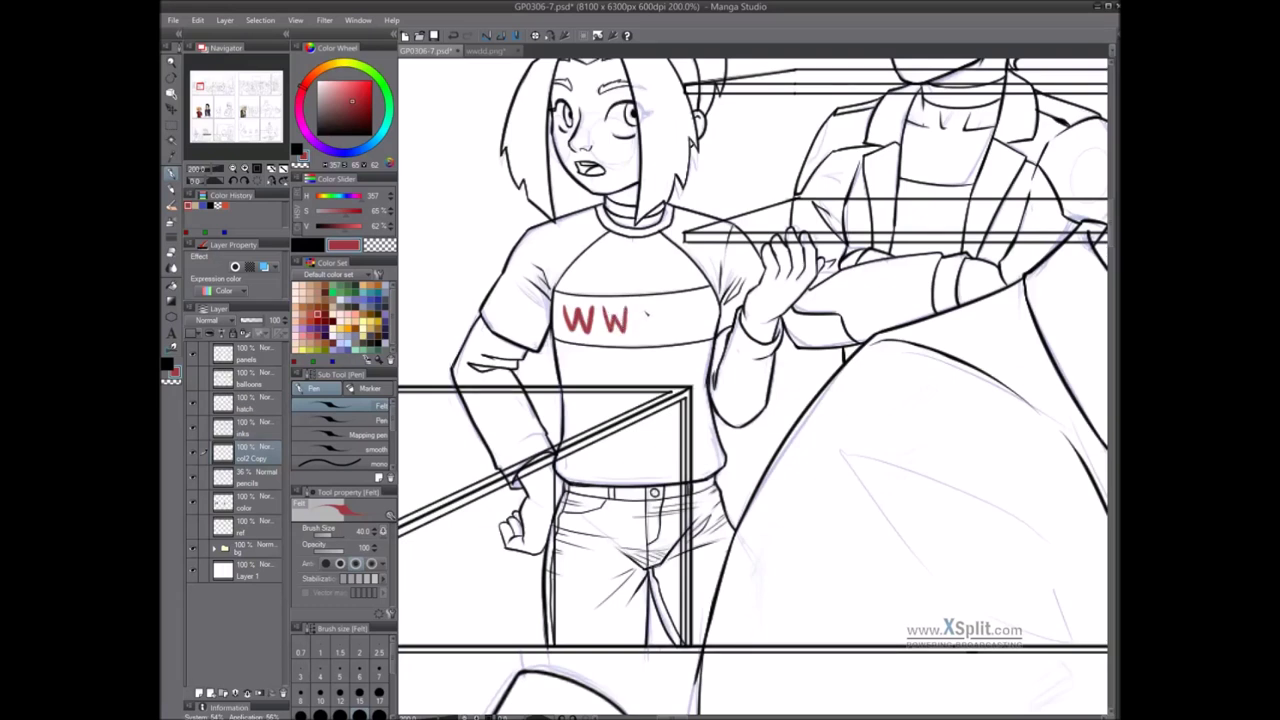
{"action": "mouse_move", "coordinate": [652, 303]}
{"action": "left_mouse_down"}
{"action": "mouse_move", "coordinate": [656, 323]}
{"action": "mouse_move", "coordinate": [681, 333]}
{"action": "mouse_move", "coordinate": [688, 306]}
{"action": "mouse_move", "coordinate": [683, 333]}
{"action": "mouse_move", "coordinate": [709, 314]}
{"action": "mouse_move", "coordinate": [703, 325]}
{"action": "left_mouse_up"}
{"action": "left_click", "coordinate": [656, 330]}
{"action": "left_click", "coordinate": [704, 332]}
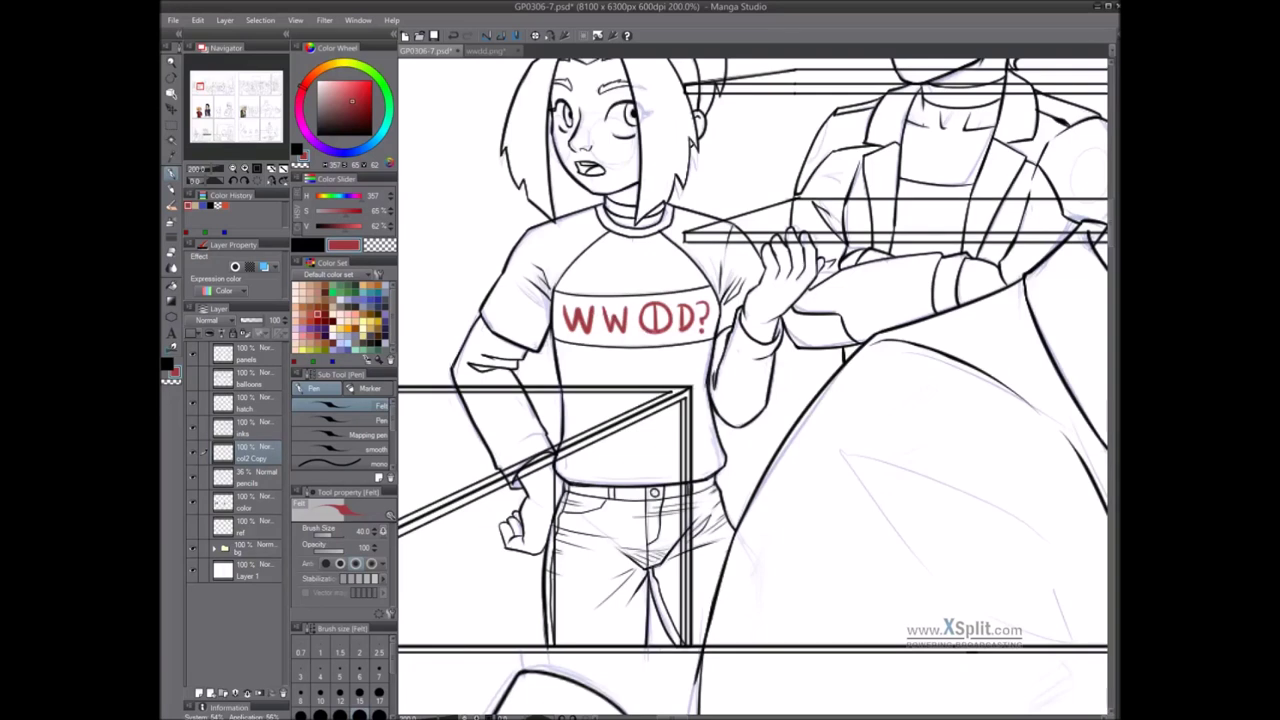
Touch up the circular emblem in the shirt lettering with white and set the drawing colour to black
{"action": "key", "text": "x"}
{"action": "left_click", "coordinate": [698, 281], "text": "alt"}
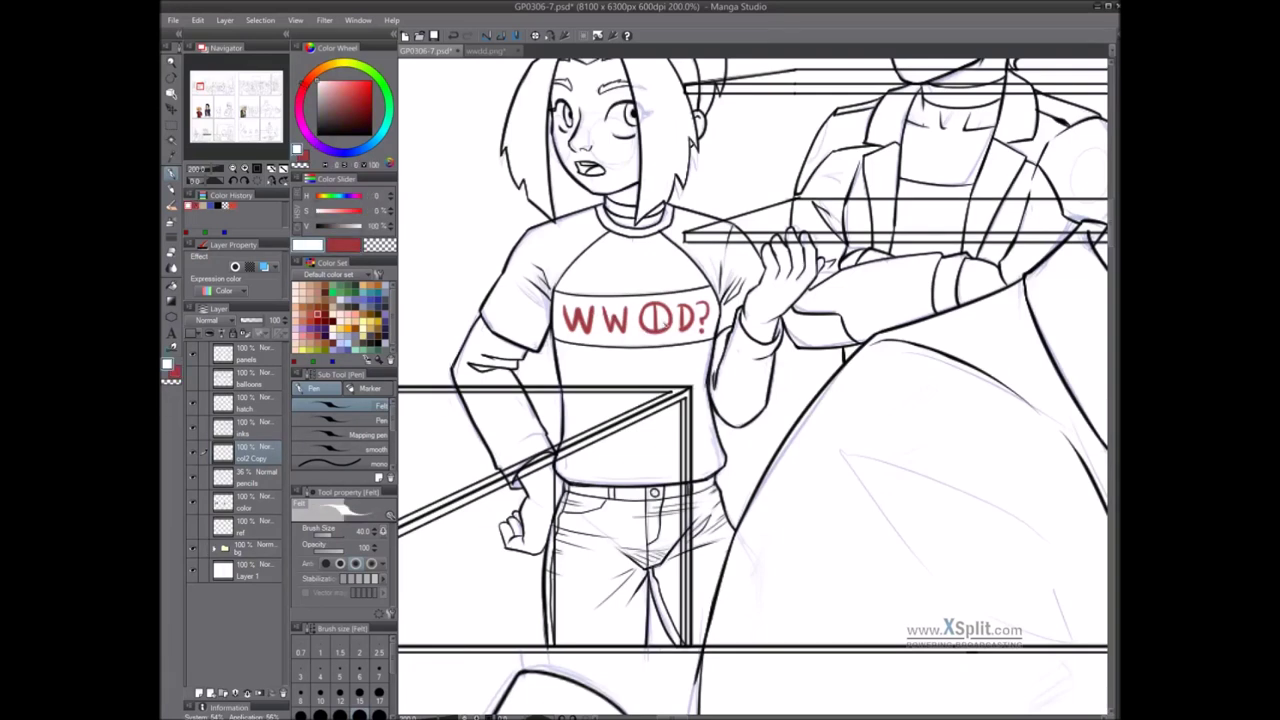
{"action": "left_click_drag", "start_coordinate": [652, 323], "coordinate": [656, 329]}
{"action": "left_click", "coordinate": [335, 132]}
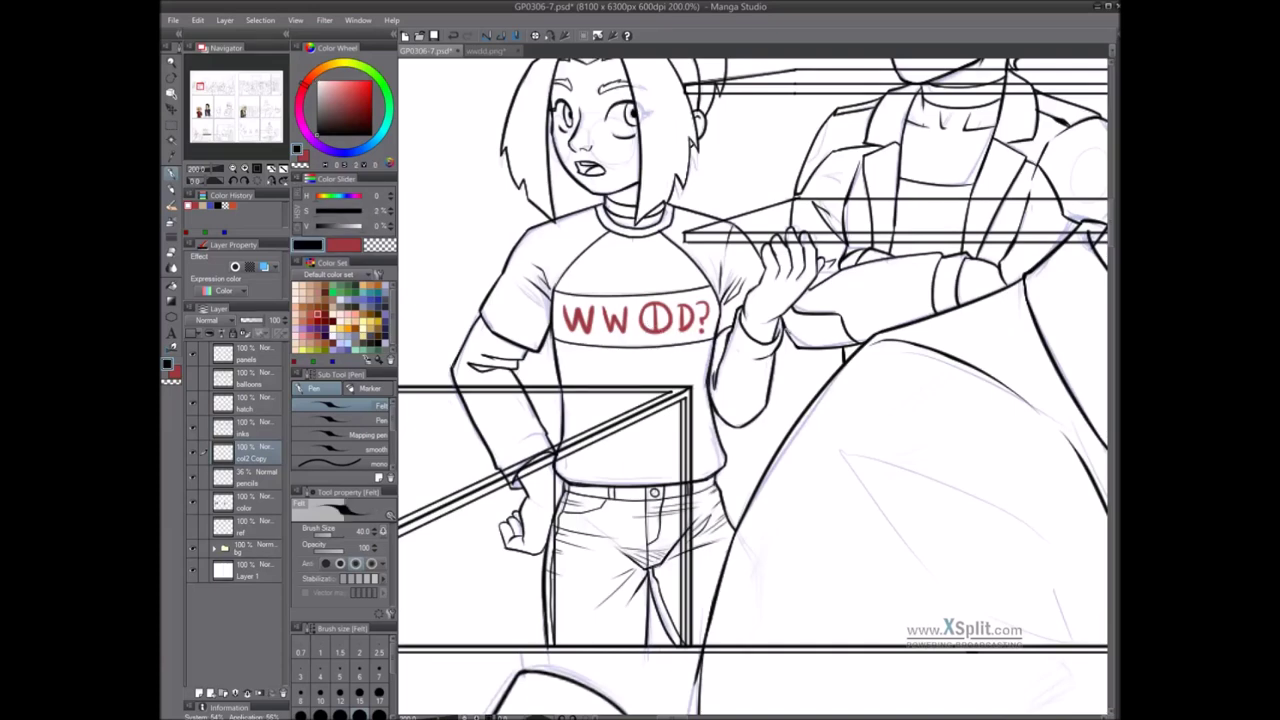
Paste the copied logo and move it over the ponytailed girl's shirt in the middle-row panel with the arms-crossed figure
{"action": "scroll", "coordinate": [785, 388], "scroll_direction": "down", "scroll_amount": 2}
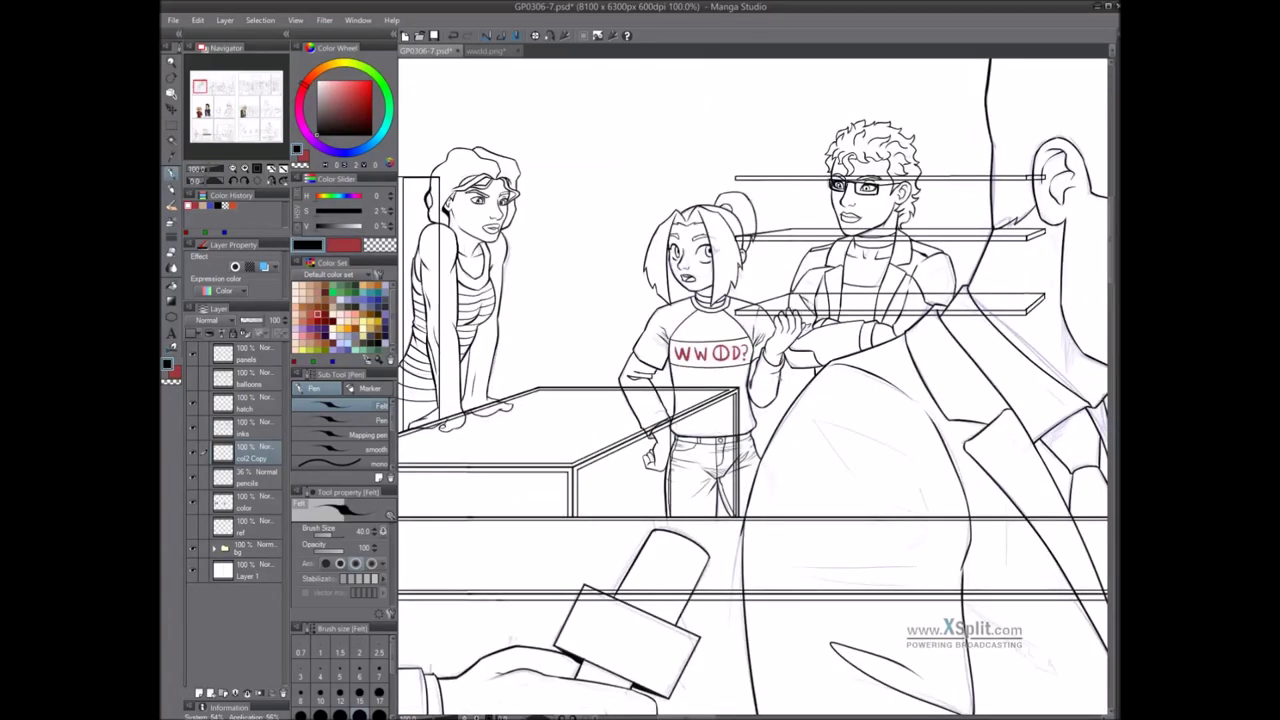
{"action": "left_click_drag", "start_coordinate": [748, 491], "coordinate": [755, 280]}
{"action": "left_click_drag", "start_coordinate": [696, 452], "coordinate": [729, 274]}
{"action": "scroll", "coordinate": [731, 409], "scroll_direction": "down", "scroll_amount": 2}
{"action": "left_click_drag", "start_coordinate": [735, 470], "coordinate": [612, 376]}
{"action": "left_click_drag", "start_coordinate": [768, 452], "coordinate": [780, 180]}
{"action": "left_click_drag", "start_coordinate": [711, 464], "coordinate": [586, 332]}
{"action": "left_click_drag", "start_coordinate": [815, 408], "coordinate": [586, 383]}
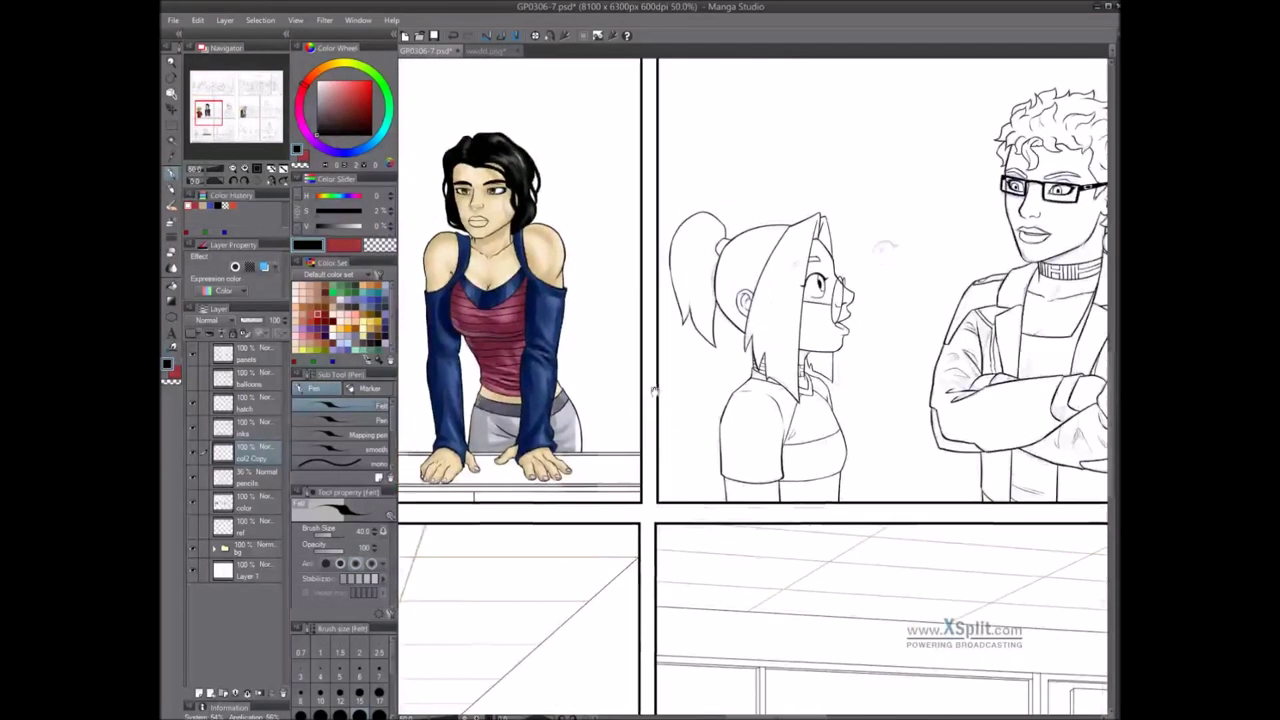
{"action": "left_click_drag", "start_coordinate": [807, 442], "coordinate": [720, 318]}
{"action": "key", "text": "ctrl+v"}
{"action": "key", "text": "k"}
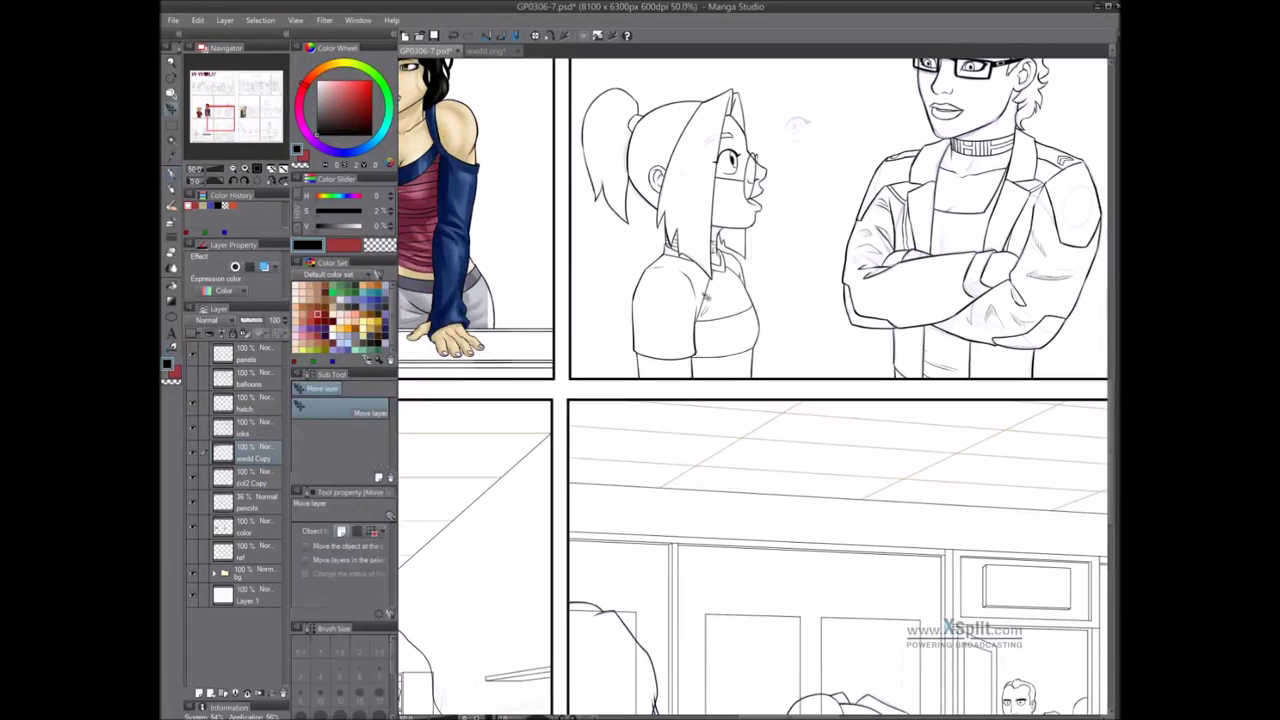
{"action": "left_click_drag", "start_coordinate": [652, 251], "coordinate": [775, 385]}
Scale the pasted logo down to about the height of the shirt band, with its start at the band's inner edge
{"action": "key", "text": "ctrl+t"}
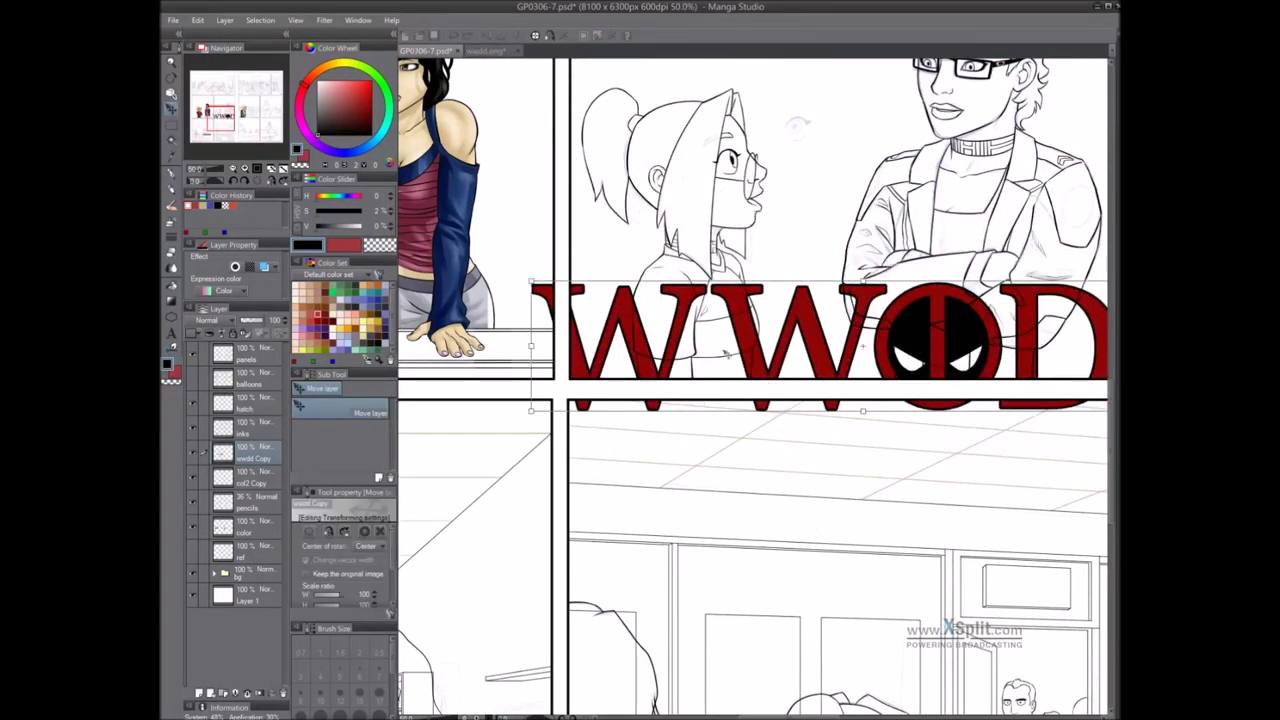
{"action": "left_click_drag", "start_coordinate": [531, 345], "coordinate": [757, 370]}
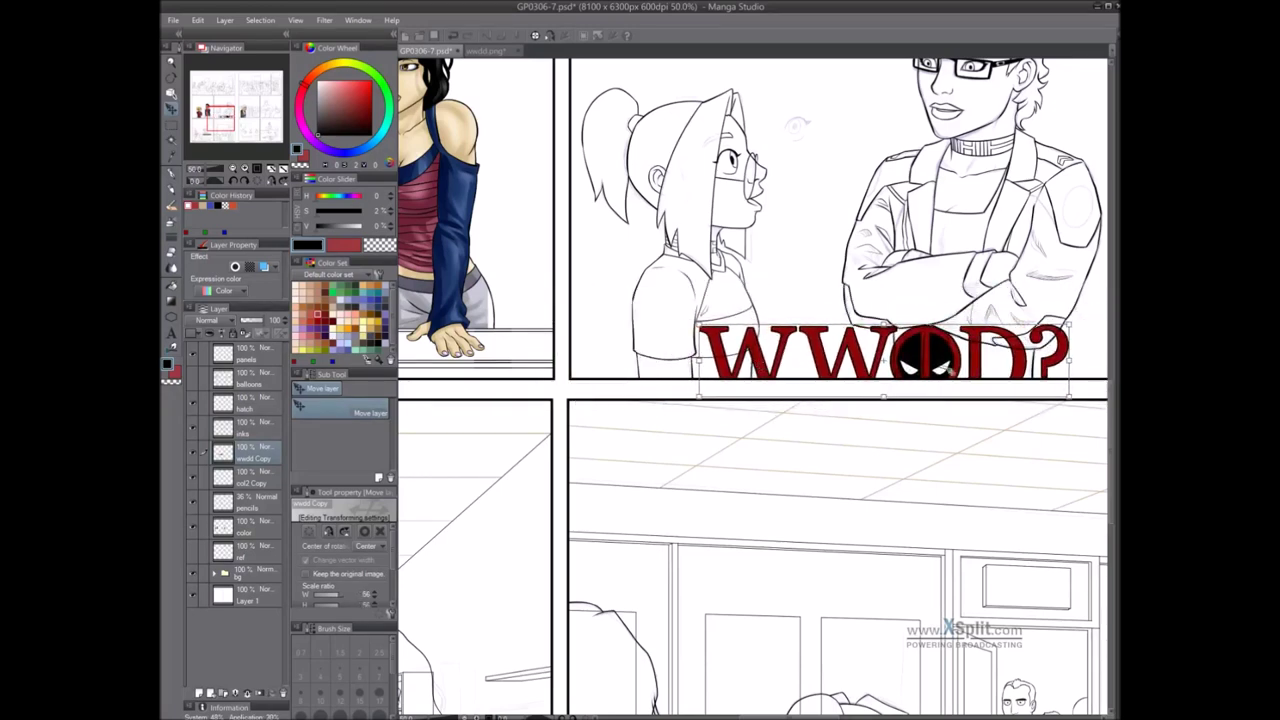
{"action": "left_click_drag", "start_coordinate": [1067, 394], "coordinate": [809, 339]}
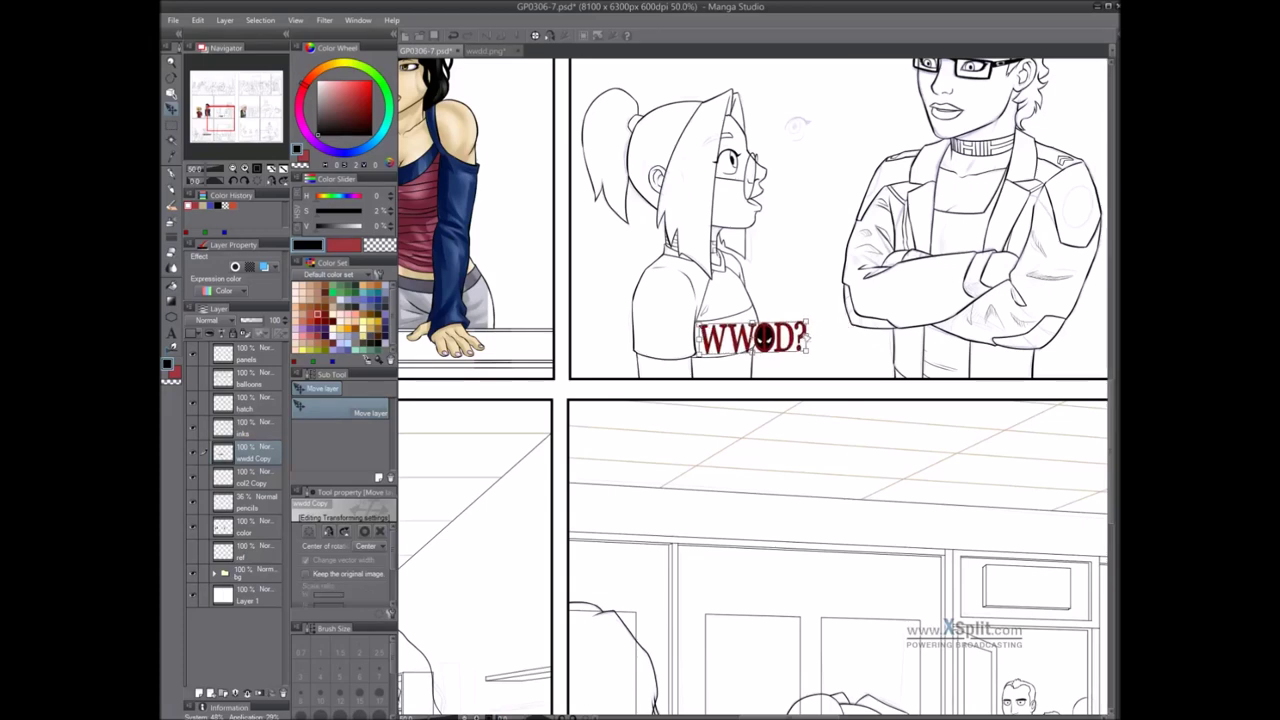
{"action": "key", "text": "Return"}
Mesh-transform the logo so its lettering follows the shirt band and wraps around the girl's chest
{"action": "left_click", "coordinate": [612, 36]}
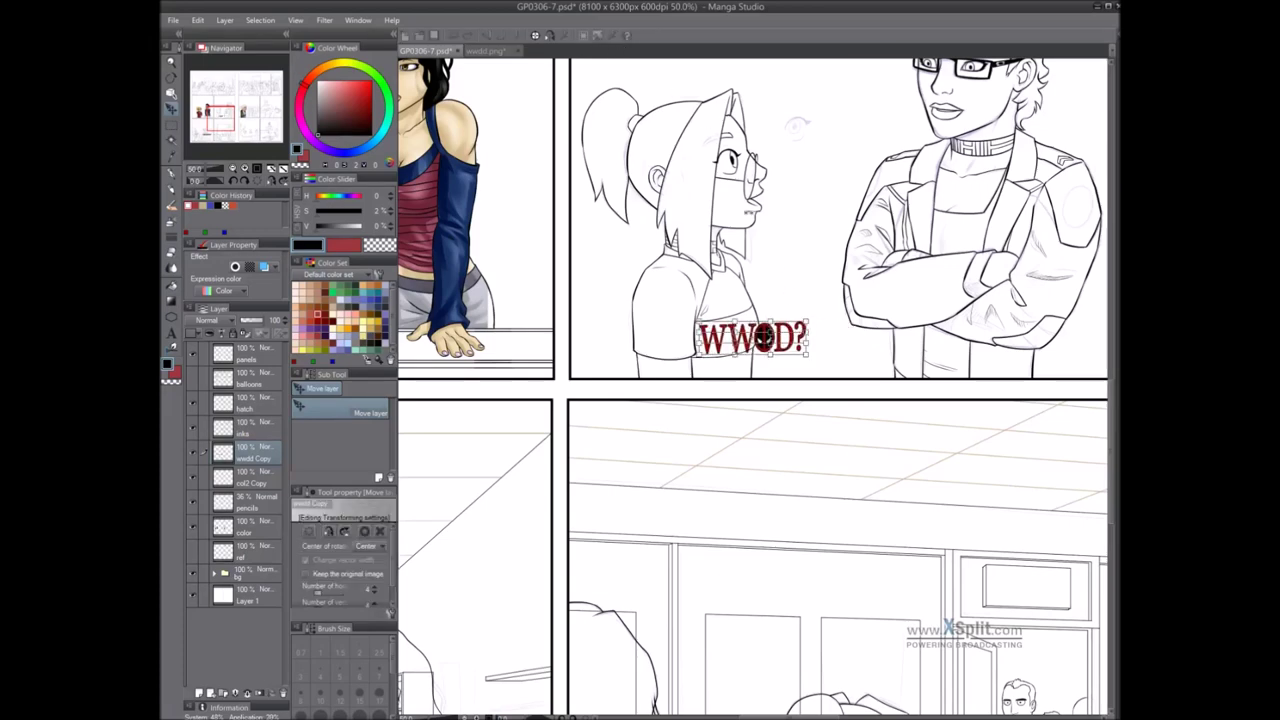
{"action": "scroll", "coordinate": [752, 360], "scroll_direction": "up", "scroll_amount": 2}
{"action": "left_click_drag", "start_coordinate": [719, 285], "coordinate": [719, 278]}
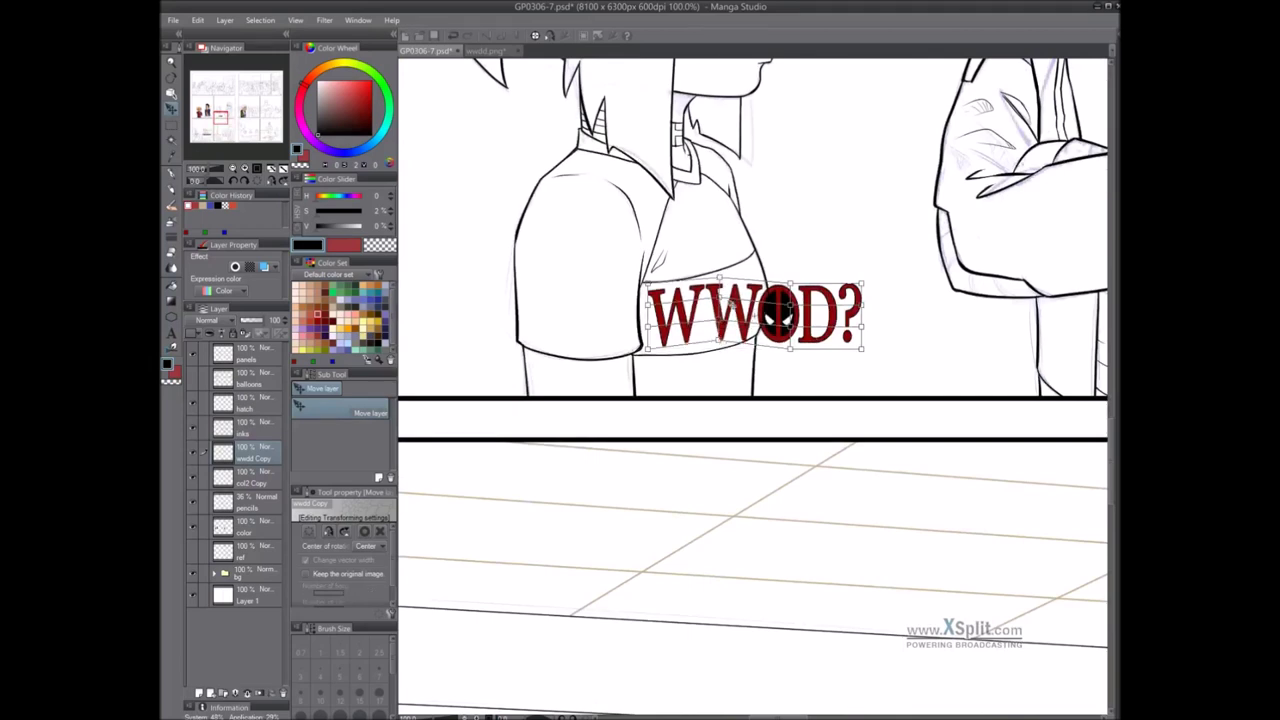
{"action": "left_click_drag", "start_coordinate": [790, 284], "coordinate": [755, 290]}
{"action": "left_click_drag", "start_coordinate": [856, 298], "coordinate": [770, 268]}
{"action": "left_click_drag", "start_coordinate": [862, 306], "coordinate": [775, 304]}
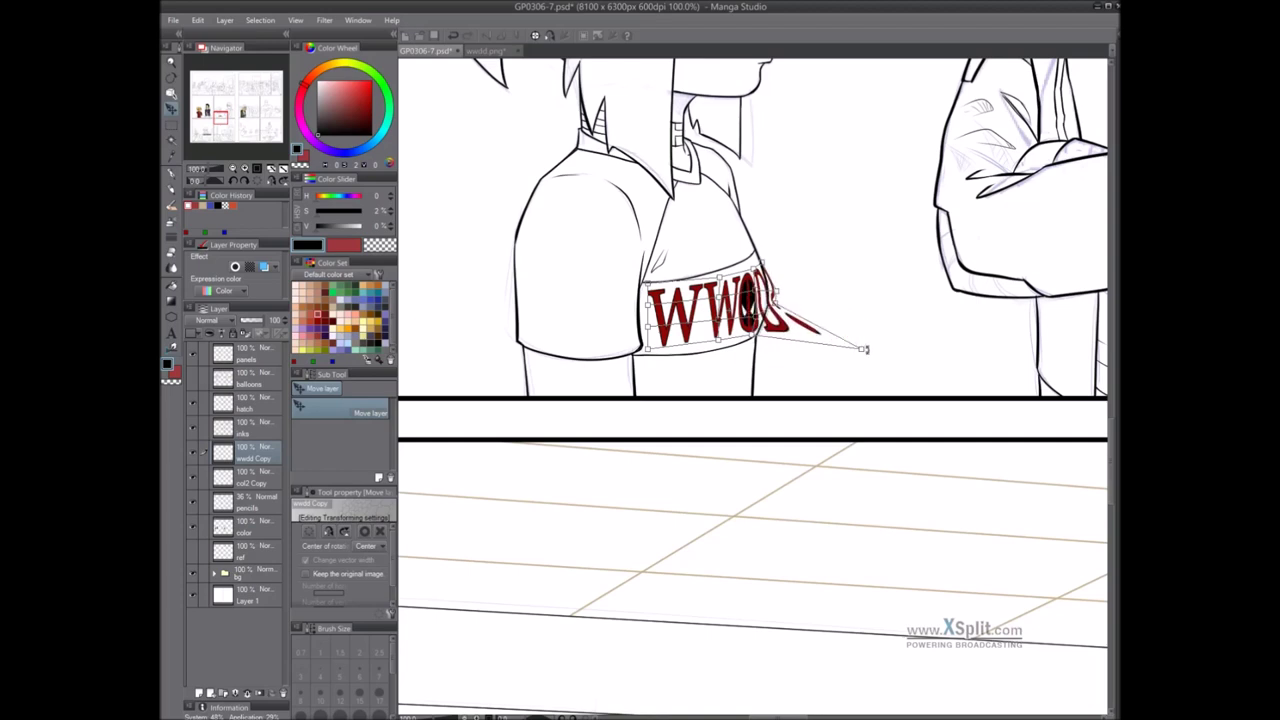
{"action": "left_click_drag", "start_coordinate": [860, 348], "coordinate": [778, 335]}
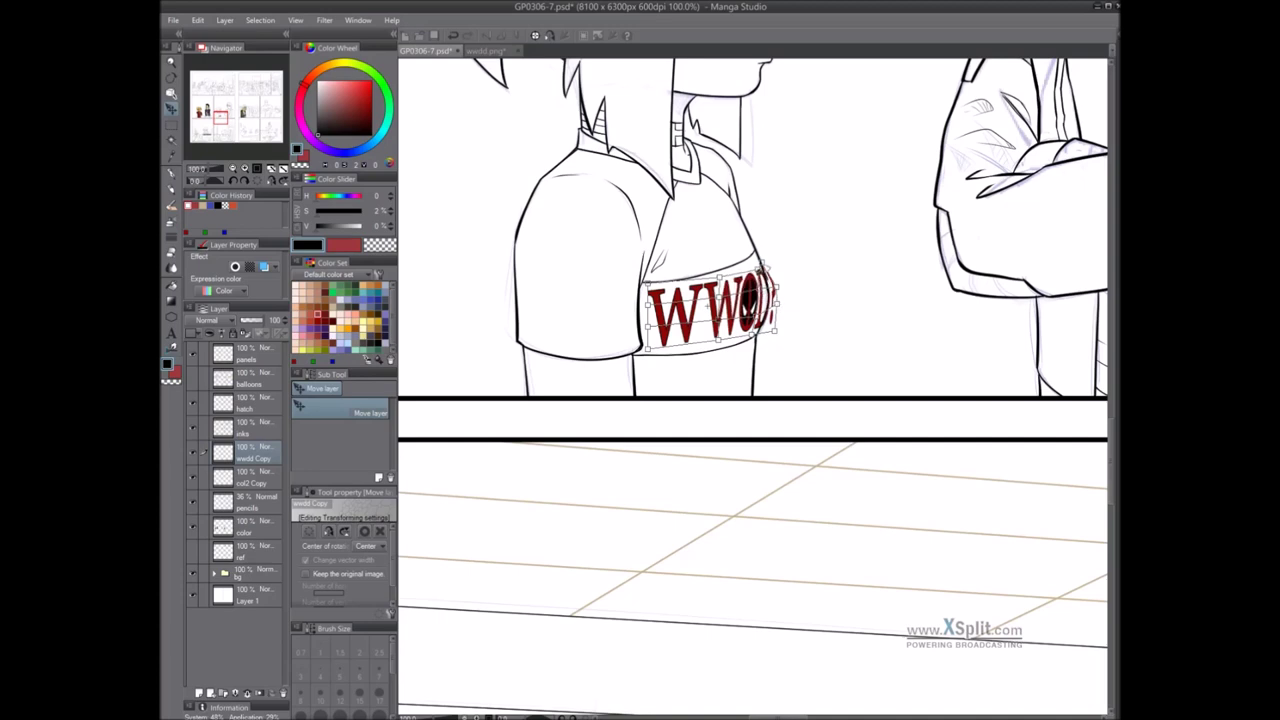
{"action": "left_click_drag", "start_coordinate": [777, 288], "coordinate": [650, 286]}
{"action": "left_click_drag", "start_coordinate": [719, 320], "coordinate": [778, 323]}
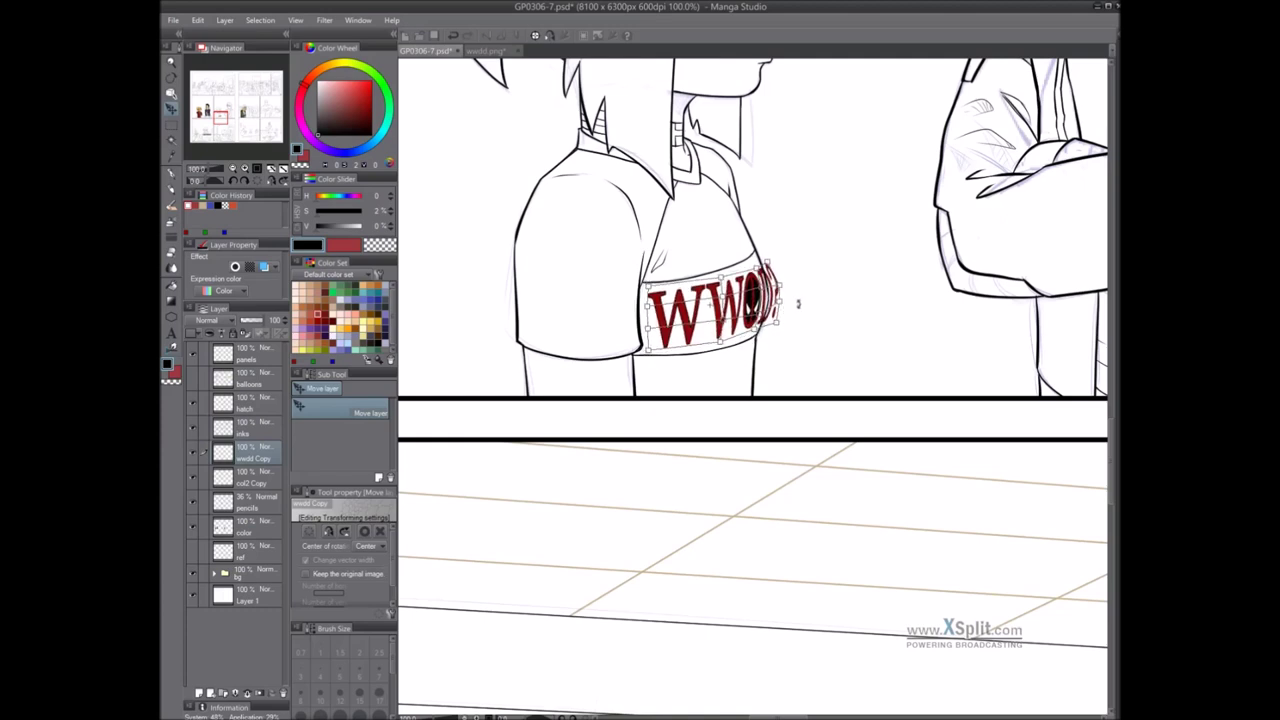
{"action": "key", "text": "Return"}
Erase the part of the logo that extends past the girl's chest outline using the Felt pen with transparent colour
{"action": "key", "text": "p"}
{"action": "scroll", "coordinate": [785, 305], "scroll_direction": "up", "scroll_amount": 2}
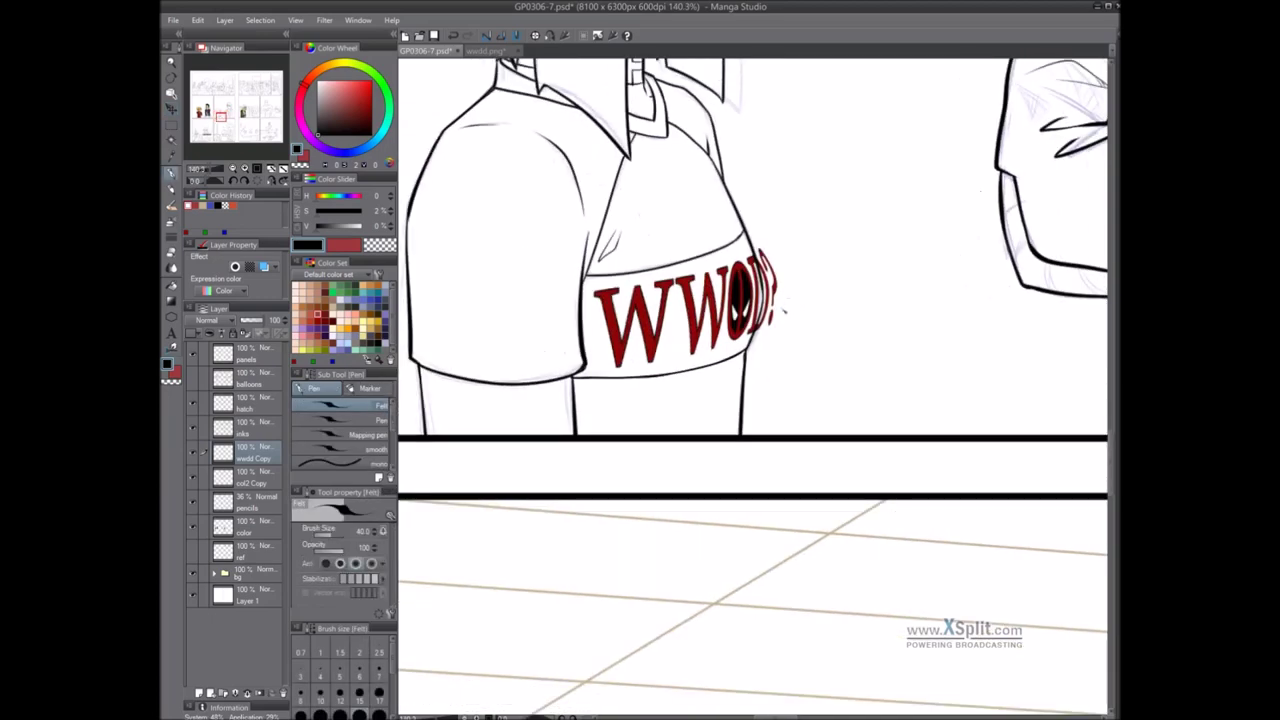
{"action": "scroll", "coordinate": [748, 323], "scroll_direction": "up", "scroll_amount": 2}
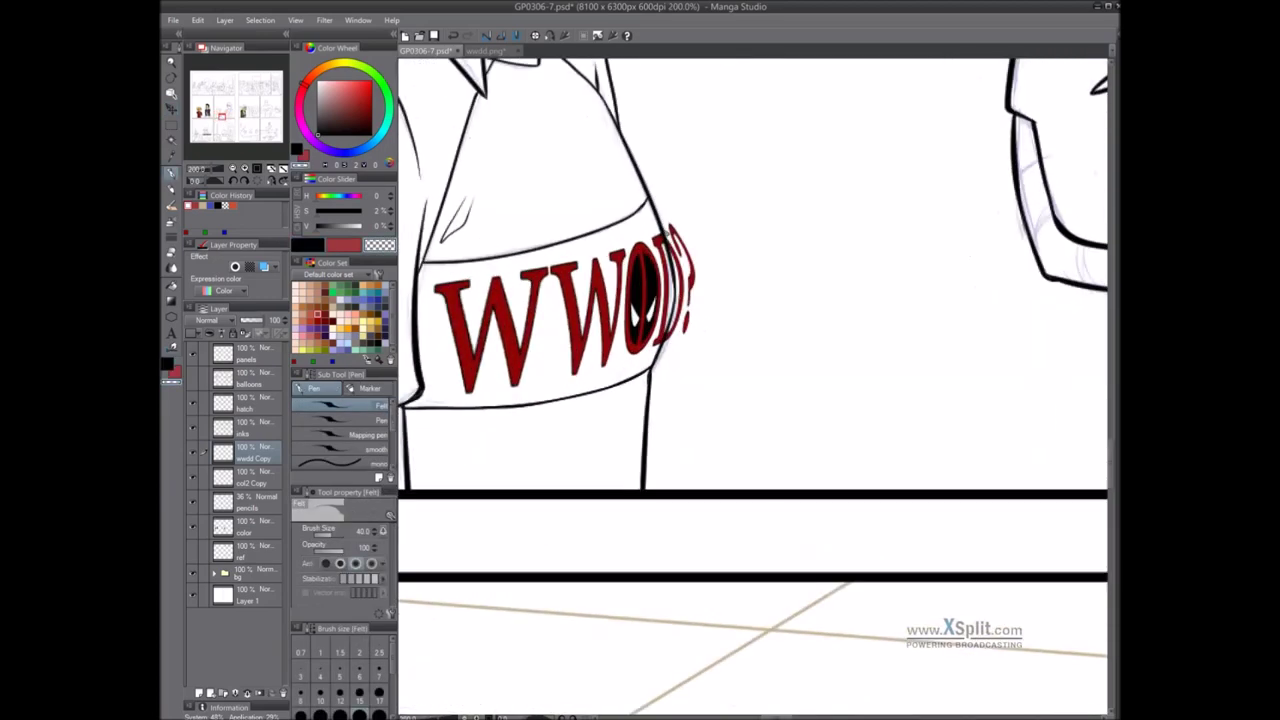
{"action": "mouse_move", "coordinate": [678, 262]}
{"action": "left_mouse_down"}
{"action": "mouse_move", "coordinate": [677, 328]}
{"action": "mouse_move", "coordinate": [662, 353]}
{"action": "mouse_move", "coordinate": [679, 322]}
{"action": "mouse_move", "coordinate": [674, 228]}
{"action": "mouse_move", "coordinate": [684, 258]}
{"action": "mouse_move", "coordinate": [698, 256]}
{"action": "left_mouse_up"}
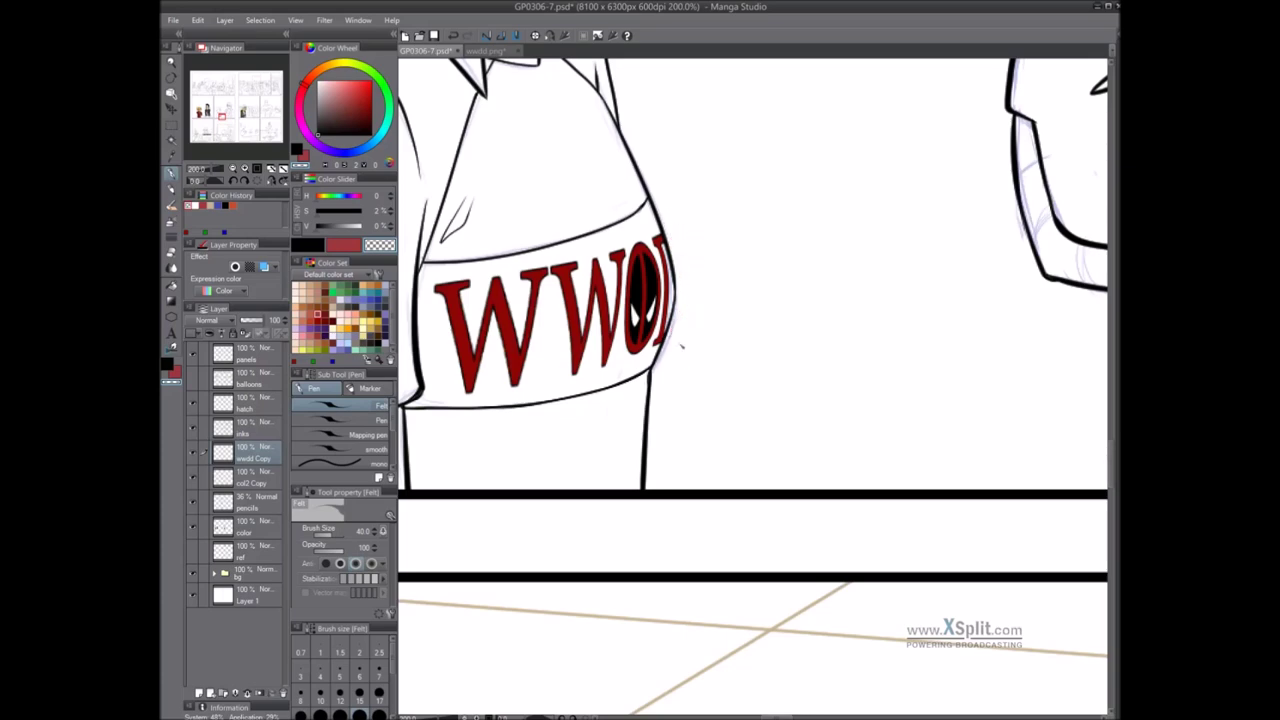
Merge the wwdd Copy layer down into the col2 Copy layer
{"action": "scroll", "coordinate": [684, 358], "scroll_direction": "down", "scroll_amount": 3}
{"action": "scroll", "coordinate": [731, 346], "scroll_direction": "down", "scroll_amount": 2}
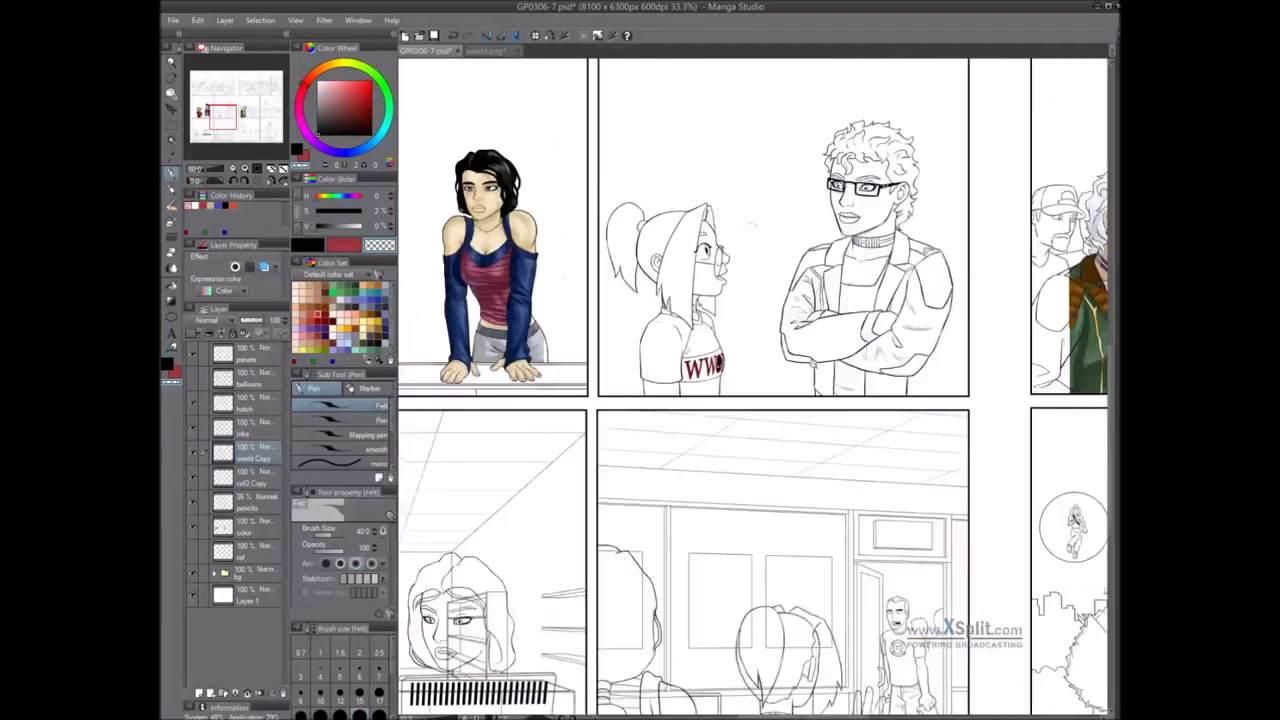
{"action": "left_click_drag", "start_coordinate": [606, 675], "coordinate": [901, 312]}
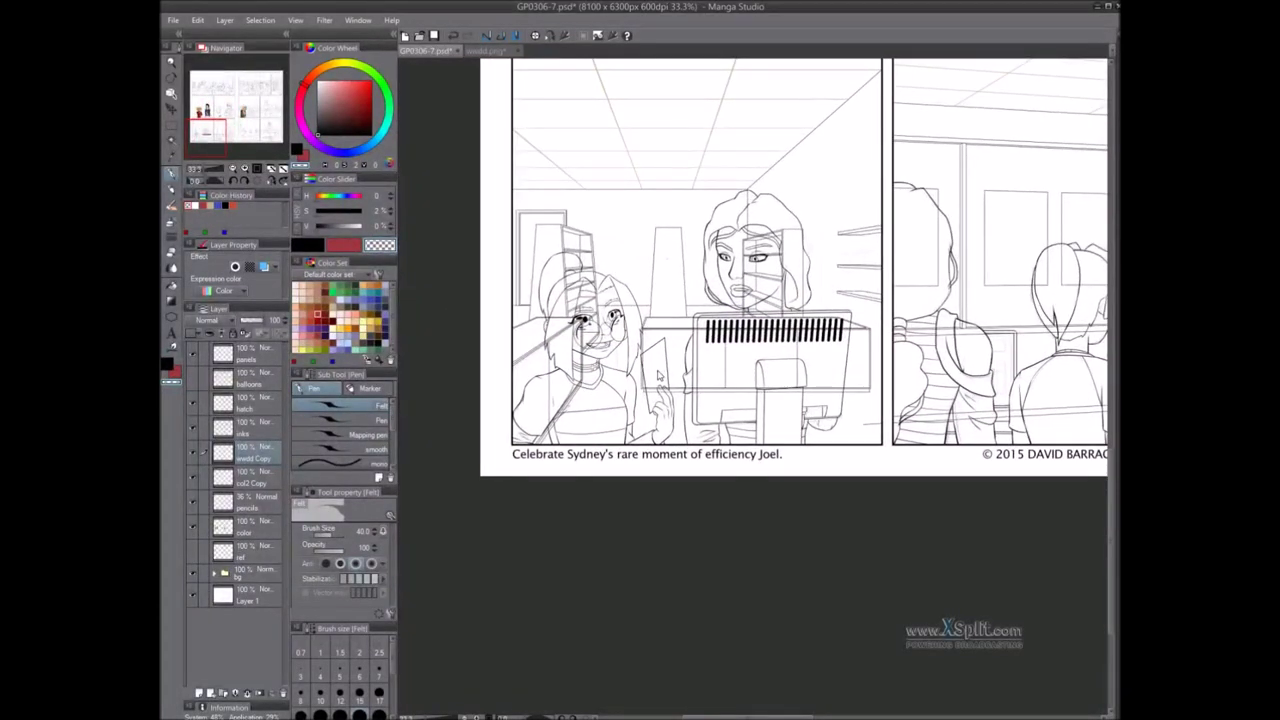
{"action": "key", "text": "ctrl+e"}
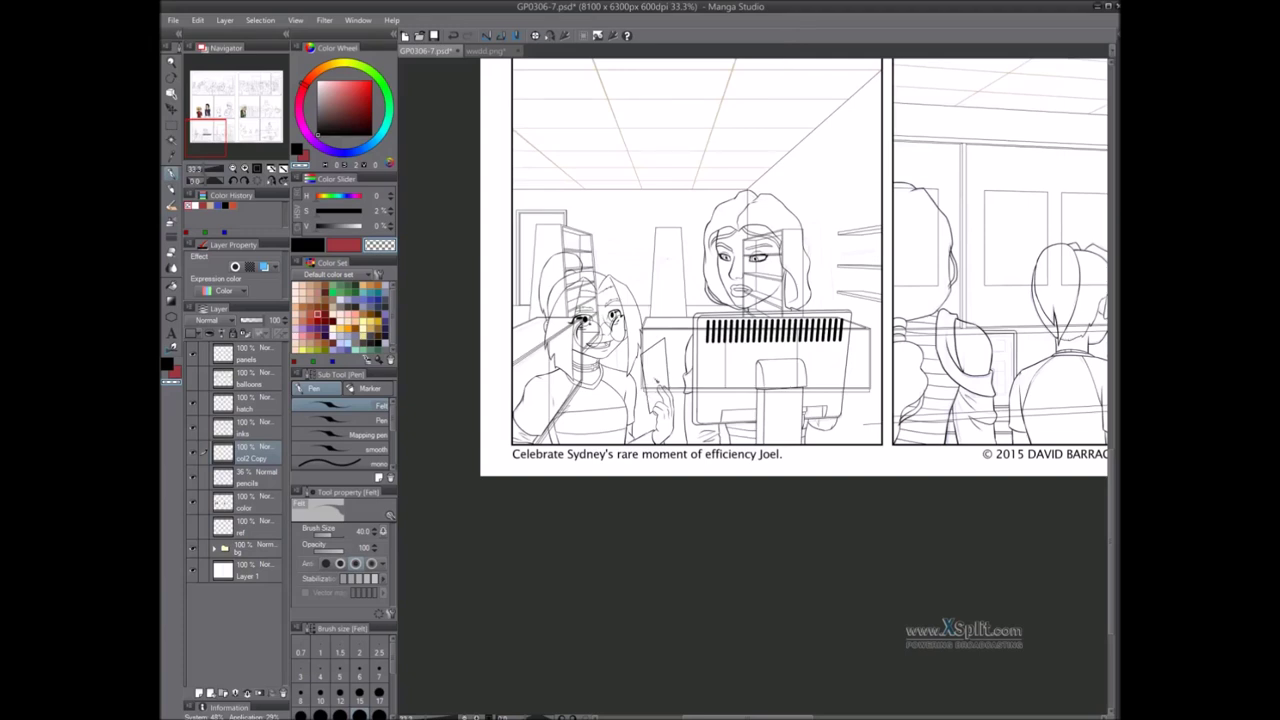
Paste the logo again and move it over the girl with glasses in the lower-left panel
{"action": "key", "text": "ctrl+z"}
{"action": "key", "text": "k"}
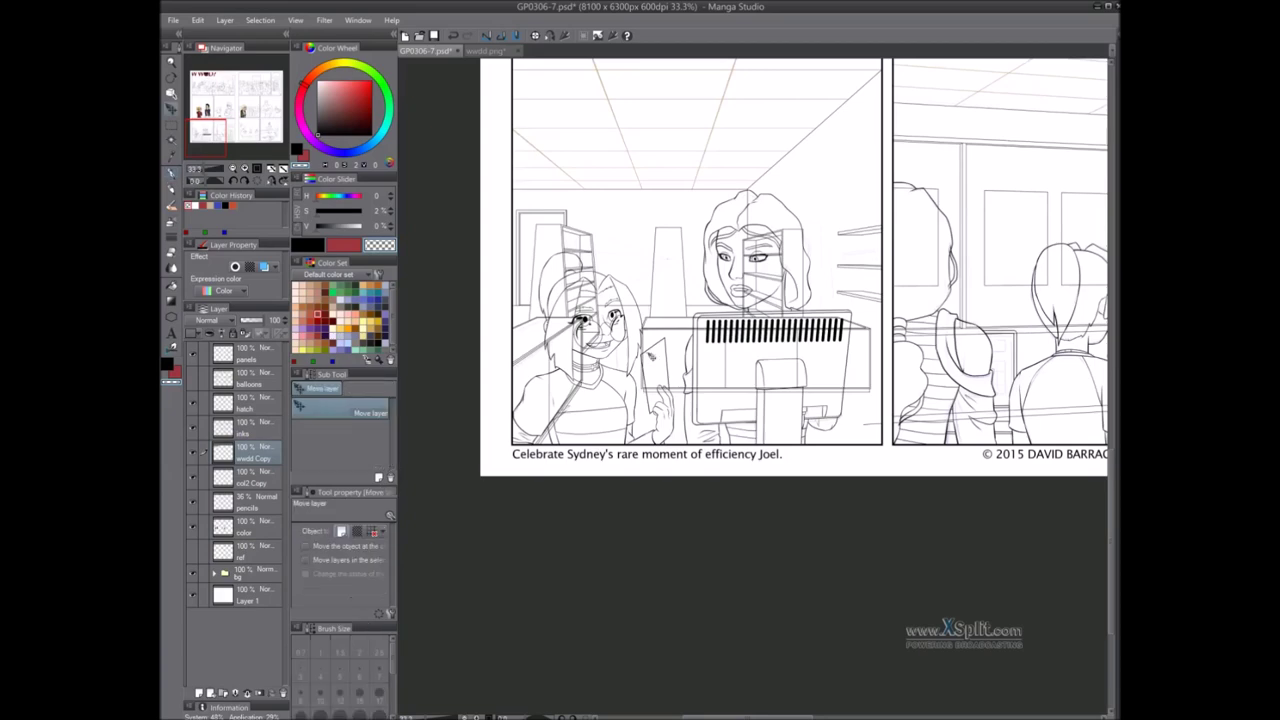
{"action": "left_click_drag", "start_coordinate": [647, 234], "coordinate": [619, 658]}
{"action": "scroll", "coordinate": [597, 452], "scroll_direction": "up", "scroll_amount": 3}
{"action": "left_click_drag", "start_coordinate": [639, 391], "coordinate": [700, 430]}
Scale the second logo copy down and fit it across the girl's shirt band above the caption line
{"action": "key", "text": "ctrl+t"}
{"action": "left_click_drag", "start_coordinate": [479, 313], "coordinate": [942, 406]}
{"action": "left_click_drag", "start_coordinate": [1003, 464], "coordinate": [552, 376]}
{"action": "left_click_drag", "start_coordinate": [492, 321], "coordinate": [802, 381]}
{"action": "left_click_drag", "start_coordinate": [887, 430], "coordinate": [574, 390]}
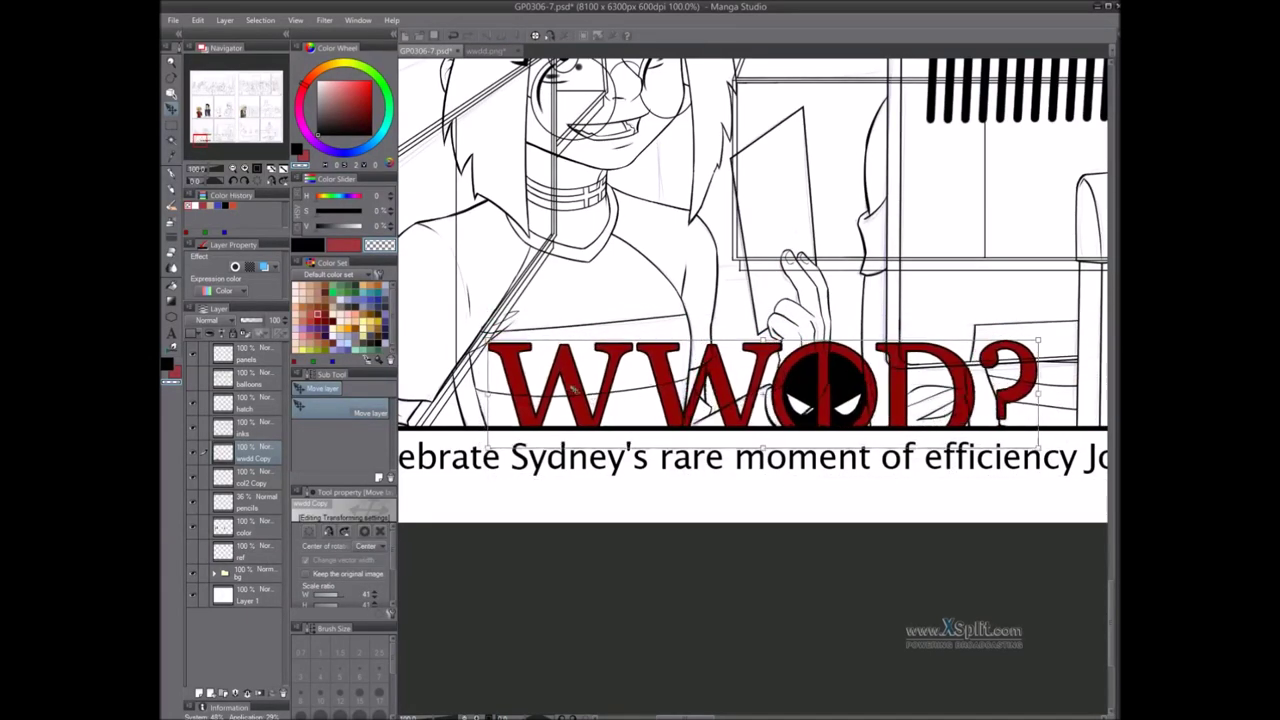
{"action": "left_click_drag", "start_coordinate": [1038, 447], "coordinate": [724, 362]}
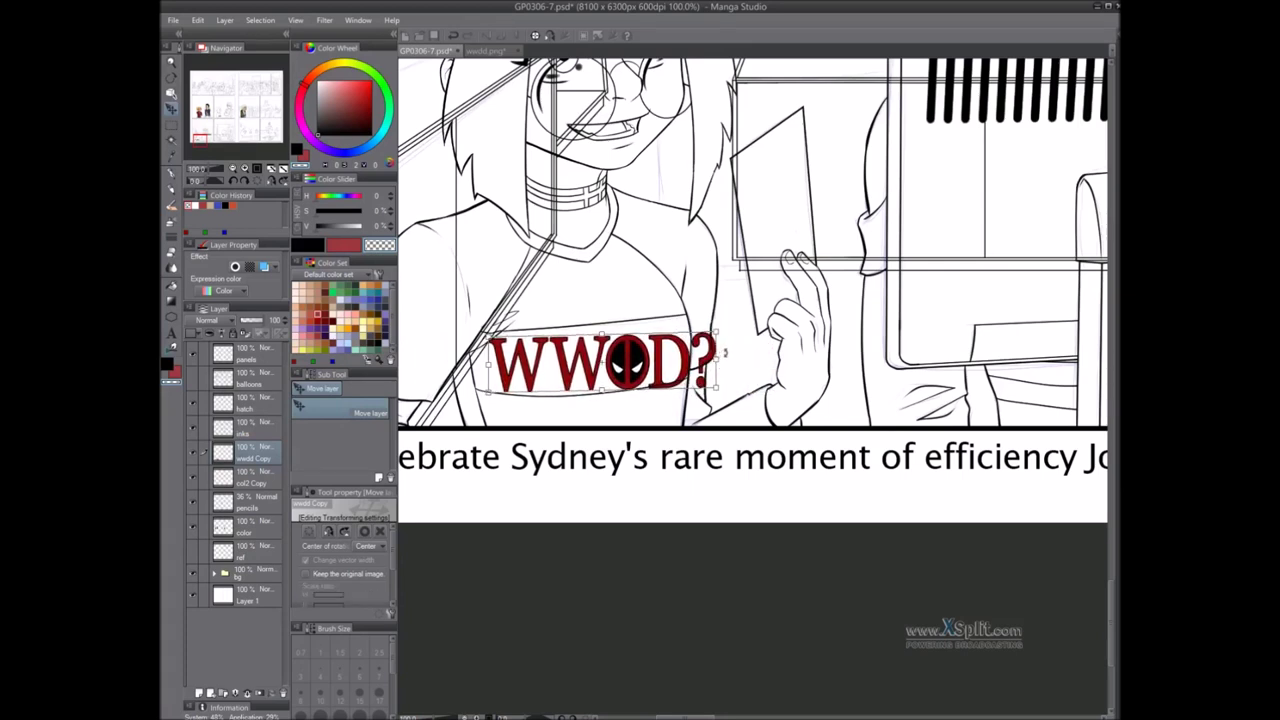
{"action": "key", "text": "Return"}
Warp the logo with a mesh transformation so its end curves up and narrows to follow the girl's shirt band
{"action": "key", "text": "ctrl+t"}
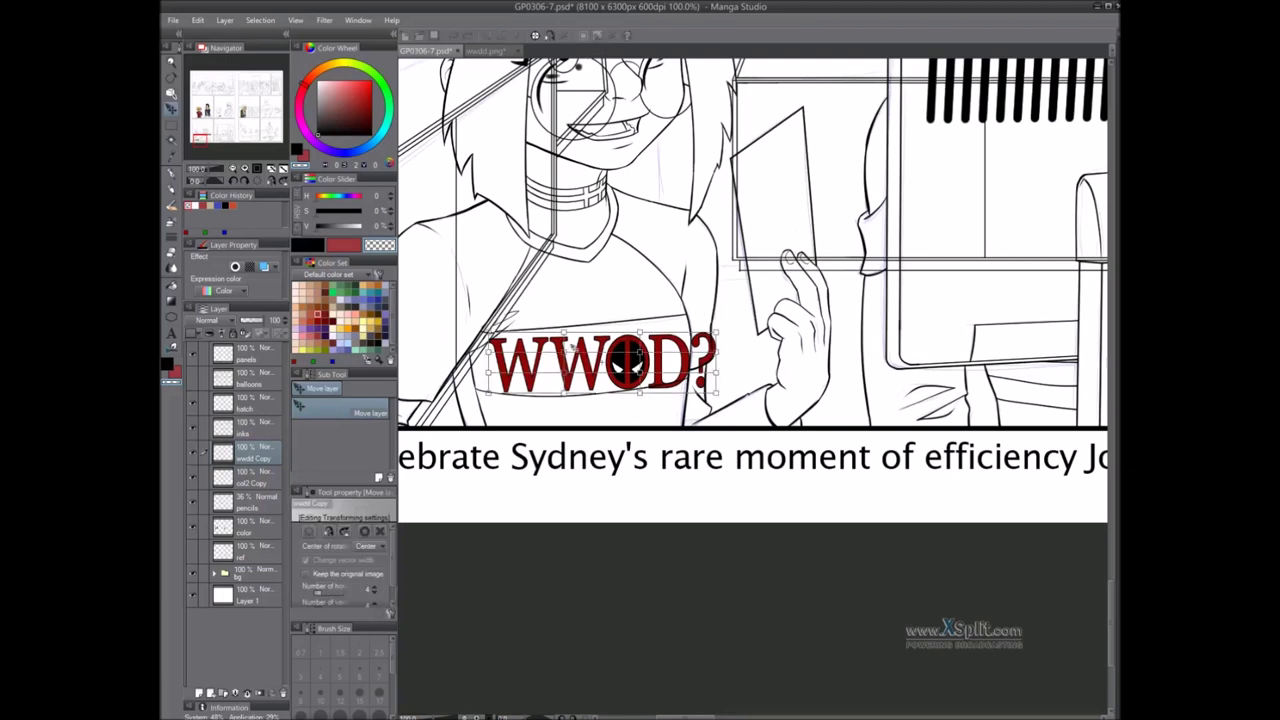
{"action": "left_click_drag", "start_coordinate": [713, 334], "coordinate": [686, 378]}
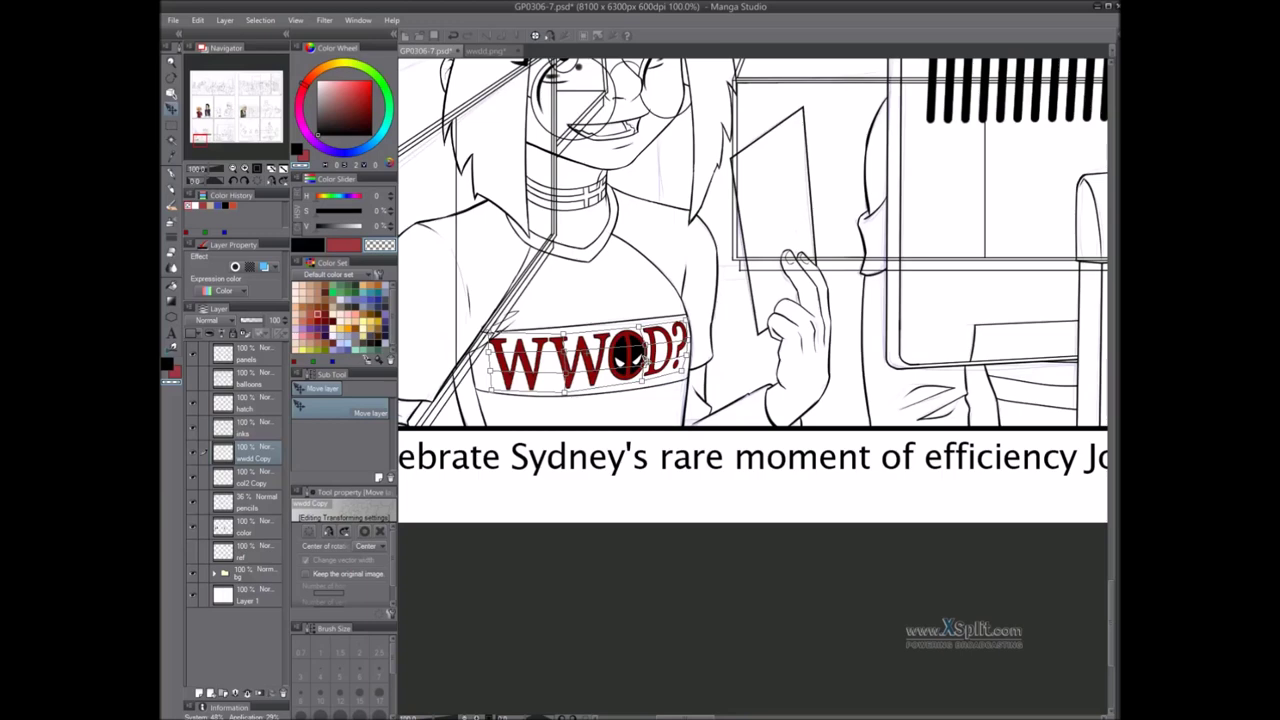
{"action": "key", "text": "Return"}
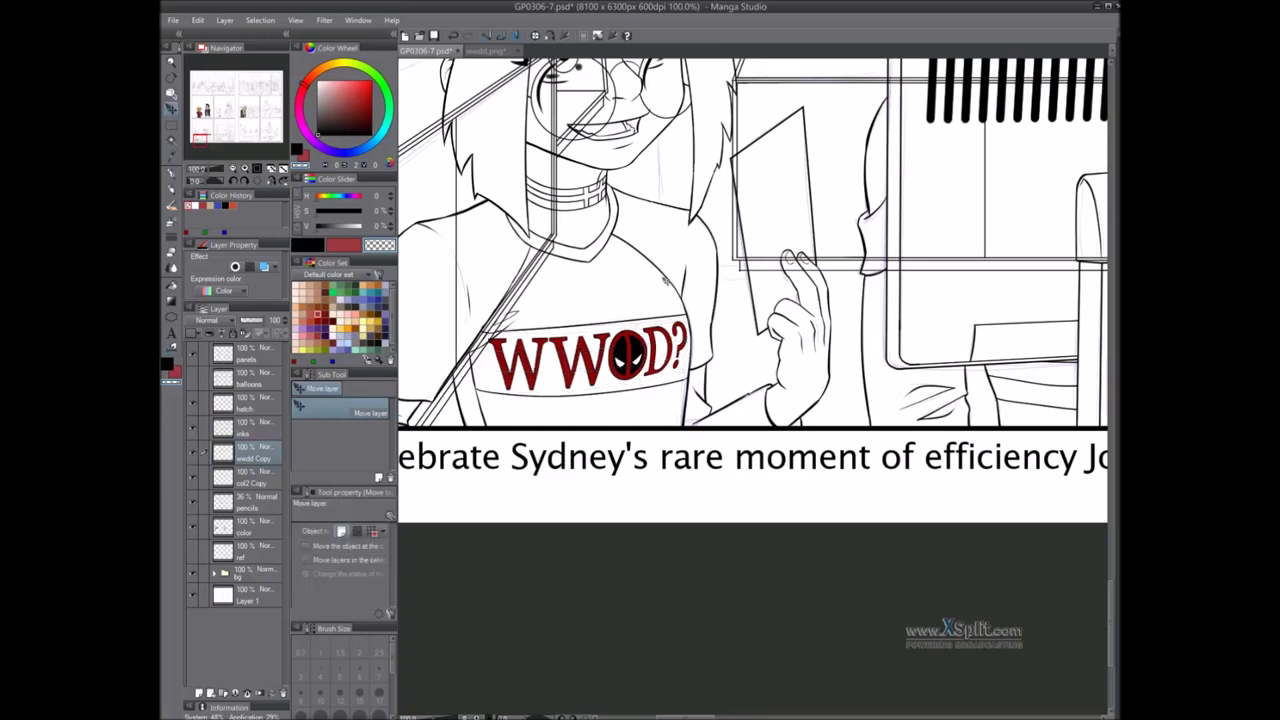
Hide the bg folder and the pencils layer, and merge the wwdd Copy layer down into col2 Copy
{"action": "left_click_drag", "start_coordinate": [619, 347], "coordinate": [699, 343]}
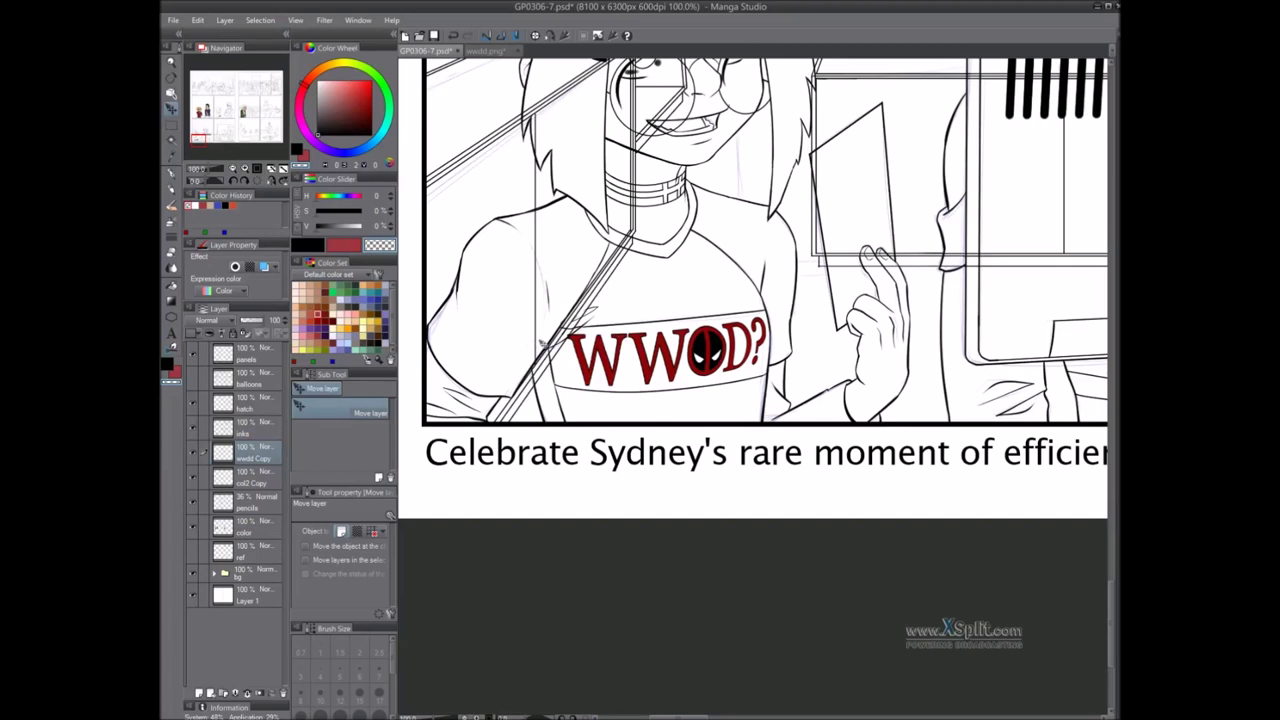
{"action": "left_click", "coordinate": [194, 573]}
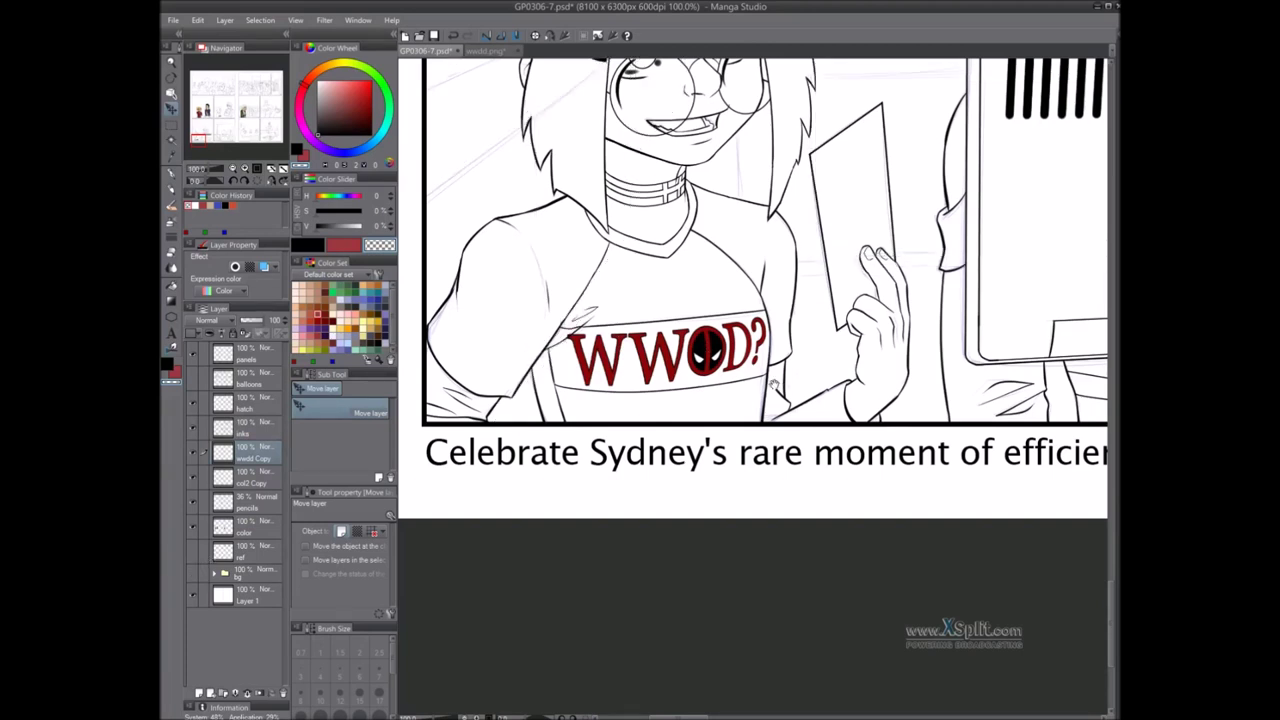
{"action": "scroll", "coordinate": [760, 370], "scroll_direction": "right", "scroll_amount": 1}
{"action": "left_click", "coordinate": [194, 503]}
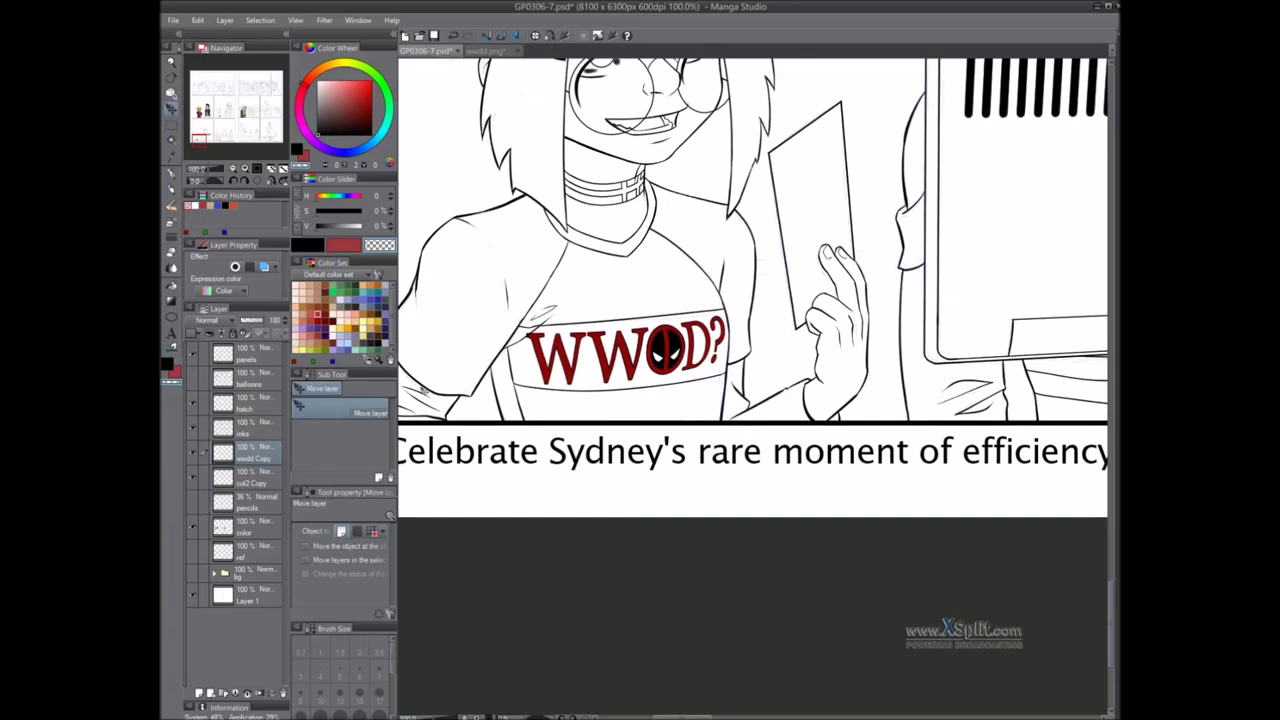
{"action": "left_click_drag", "start_coordinate": [776, 388], "coordinate": [776, 388]}
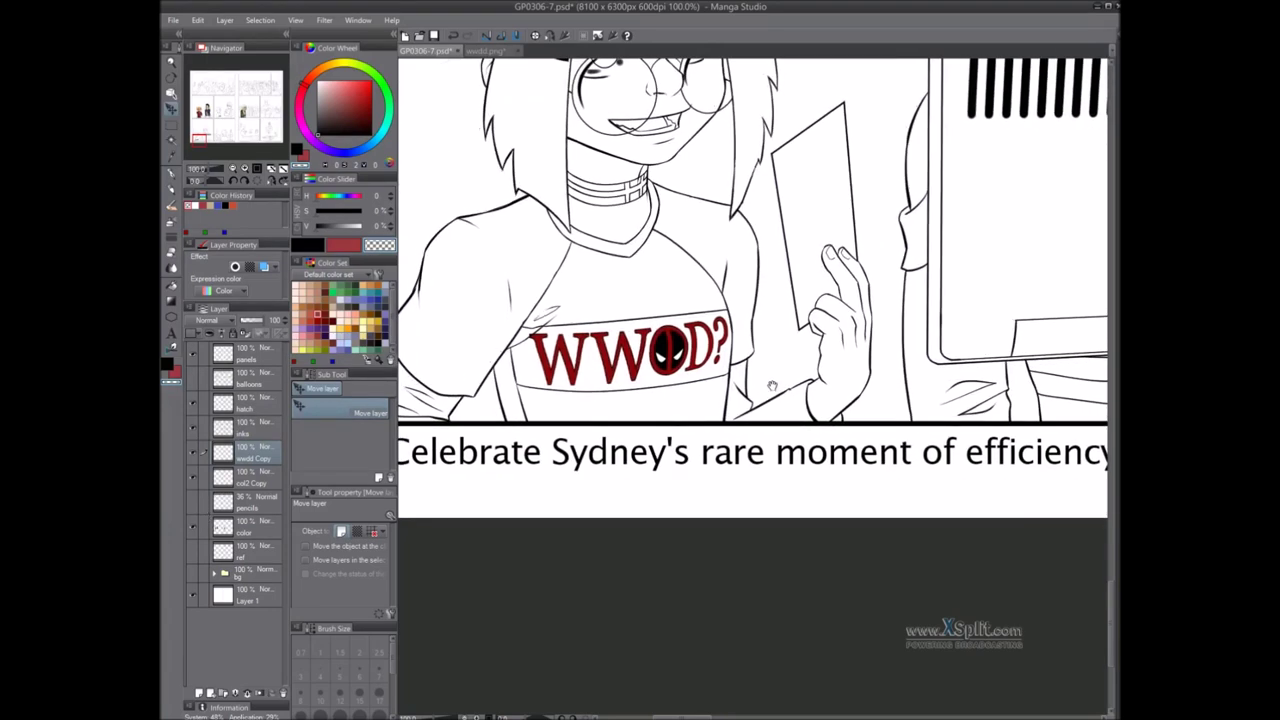
{"action": "key", "text": "ctrl+e"}
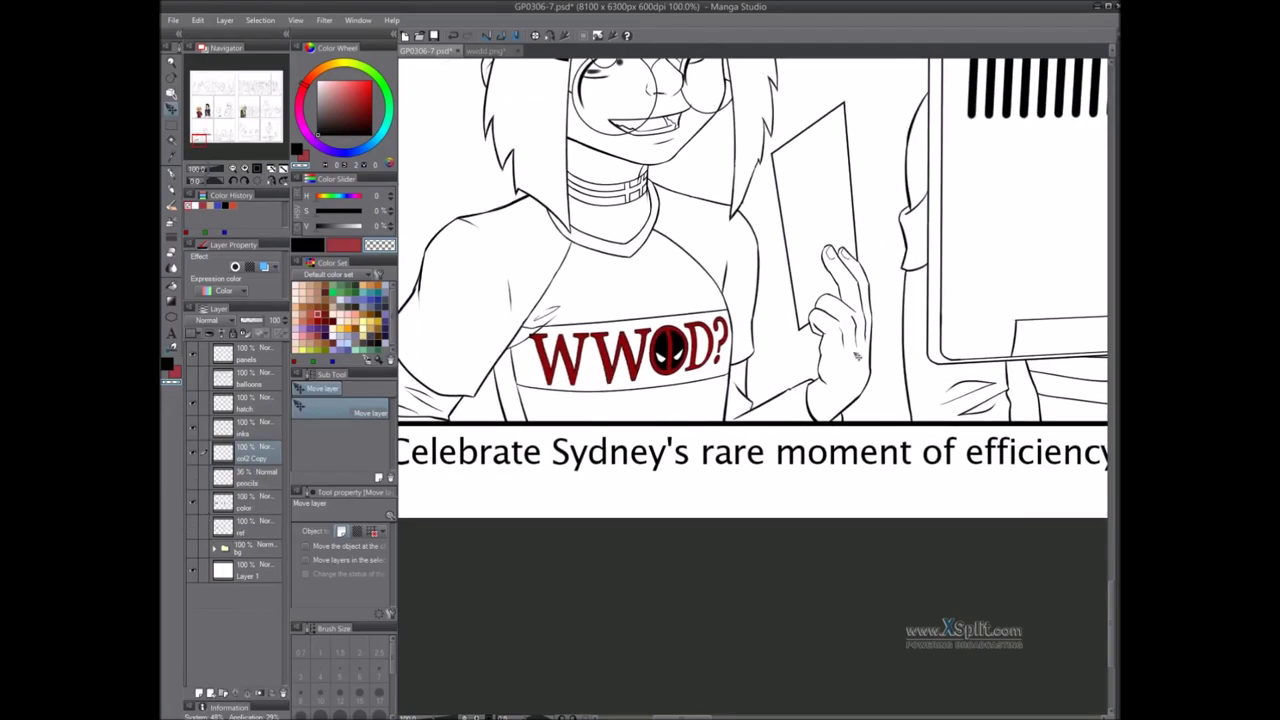
Look over the remaining panels on both pages for other places where the girl's shirt front shows
{"action": "scroll", "coordinate": [860, 389], "scroll_direction": "down", "scroll_amount": 2}
{"action": "left_click_drag", "start_coordinate": [988, 392], "coordinate": [269, 526]}
{"action": "scroll", "coordinate": [881, 389], "scroll_direction": "down", "scroll_amount": 1}
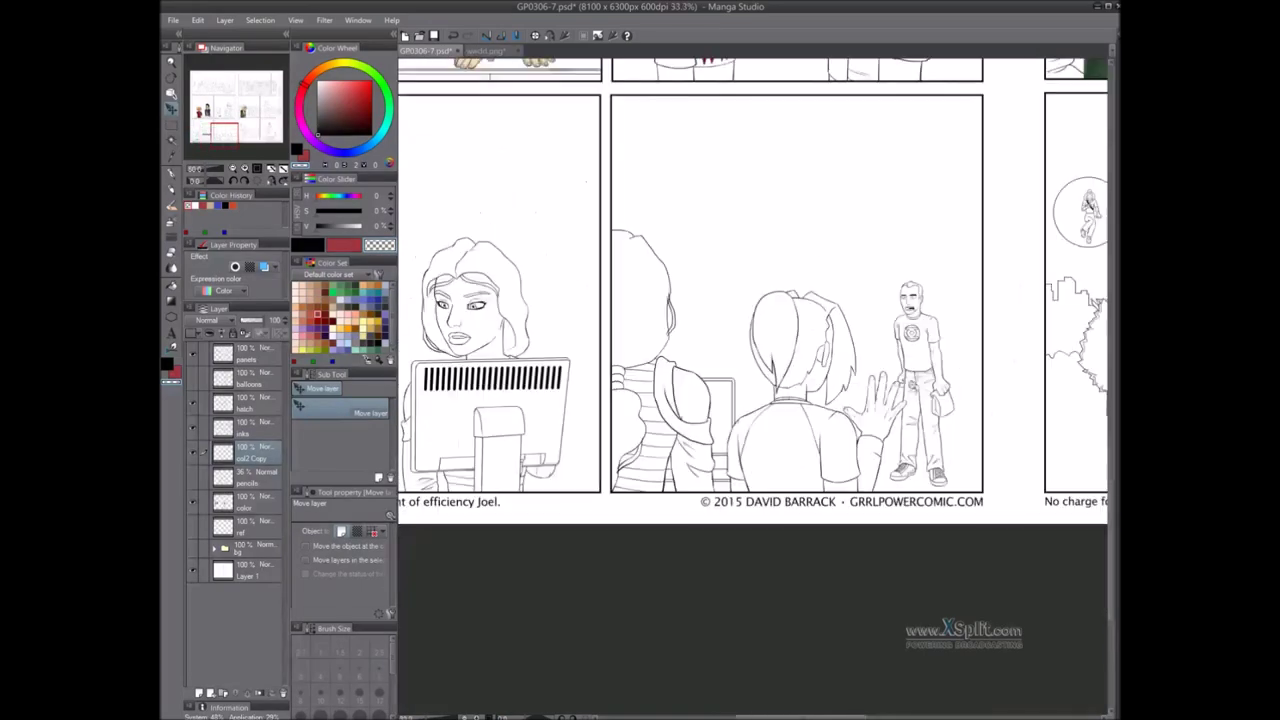
{"action": "left_click_drag", "start_coordinate": [1013, 95], "coordinate": [523, 469]}
{"action": "left_click_drag", "start_coordinate": [849, 288], "coordinate": [732, 432]}
{"action": "left_click_drag", "start_coordinate": [824, 328], "coordinate": [694, 425]}
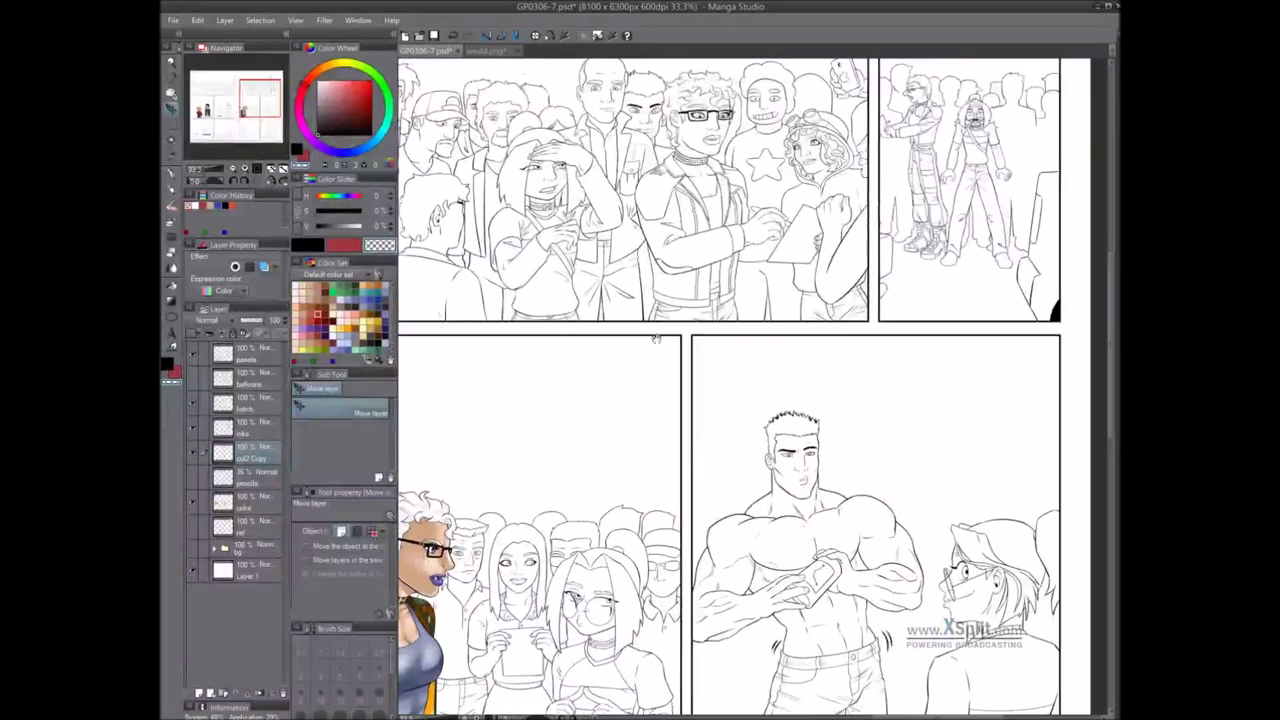
{"action": "left_click_drag", "start_coordinate": [842, 436], "coordinate": [878, 201]}
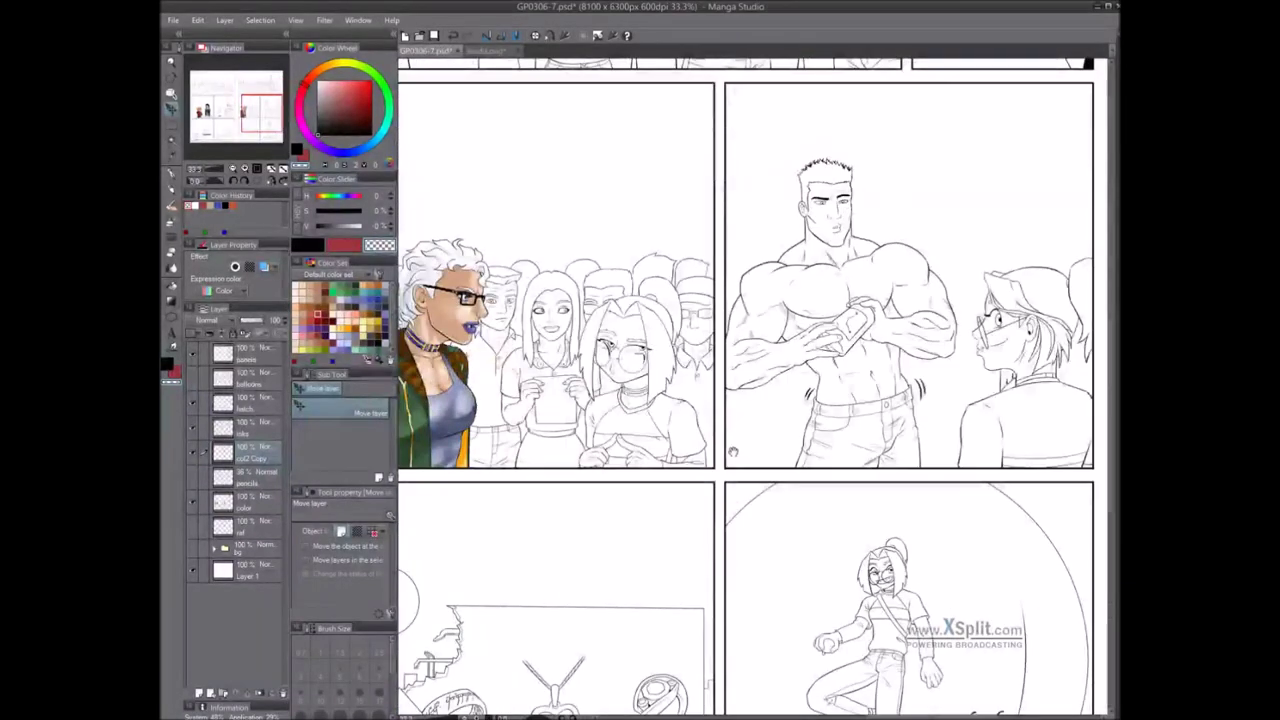
{"action": "left_click_drag", "start_coordinate": [732, 429], "coordinate": [632, 400]}
{"action": "left_click_drag", "start_coordinate": [706, 469], "coordinate": [890, 211]}
{"action": "left_click_drag", "start_coordinate": [851, 449], "coordinate": [654, 451]}
{"action": "left_click_drag", "start_coordinate": [804, 234], "coordinate": [727, 623]}
{"action": "left_click_drag", "start_coordinate": [766, 163], "coordinate": [749, 480]}
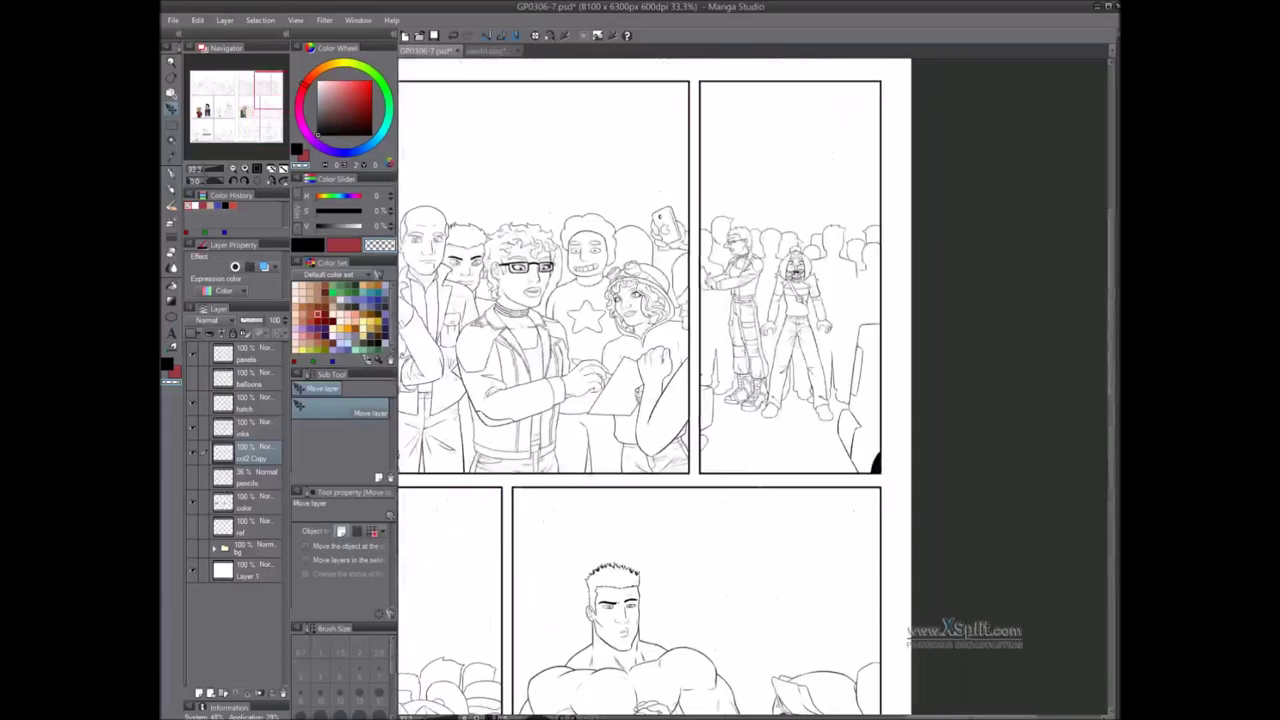
Hand-letter the logo in red with the Felt pen on the small girl's shirt band in the upper-right panel, leaving the strap clear
{"action": "scroll", "coordinate": [795, 297], "scroll_direction": "up", "scroll_amount": 3}
{"action": "key", "text": "c"}
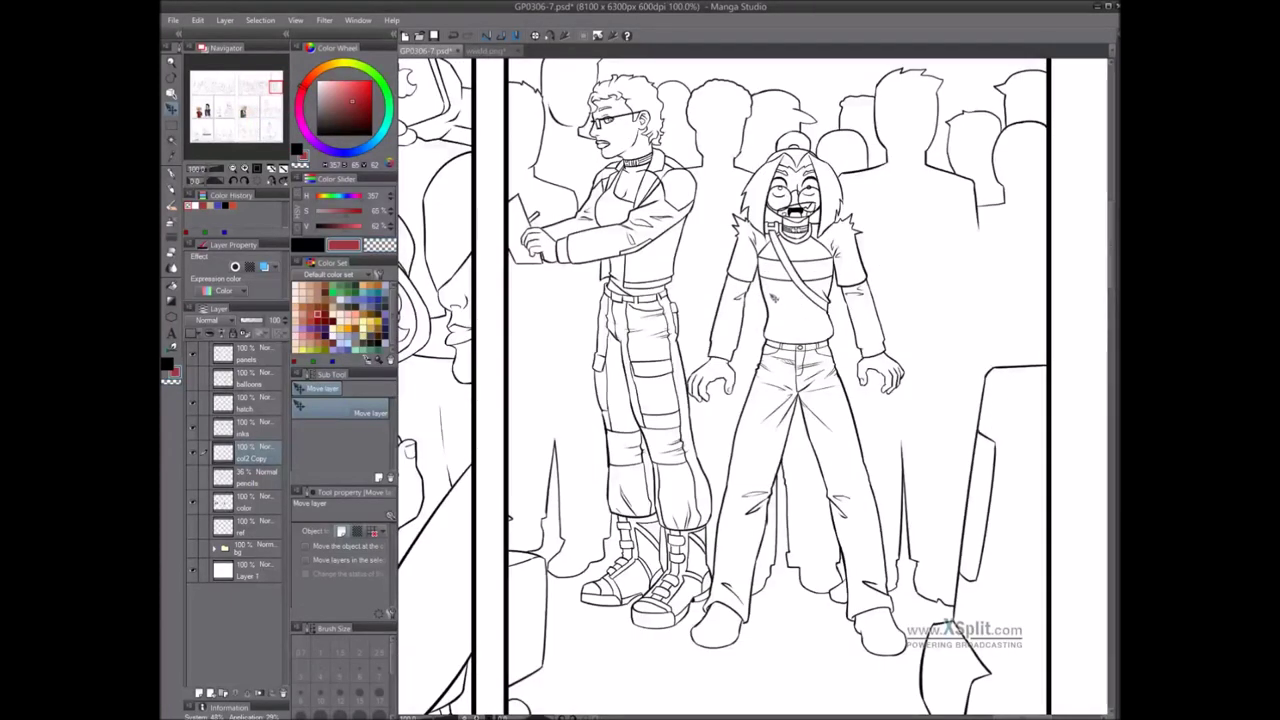
{"action": "left_click_drag", "start_coordinate": [806, 287], "coordinate": [781, 303]}
{"action": "scroll", "coordinate": [752, 304], "scroll_direction": "up", "scroll_amount": 2}
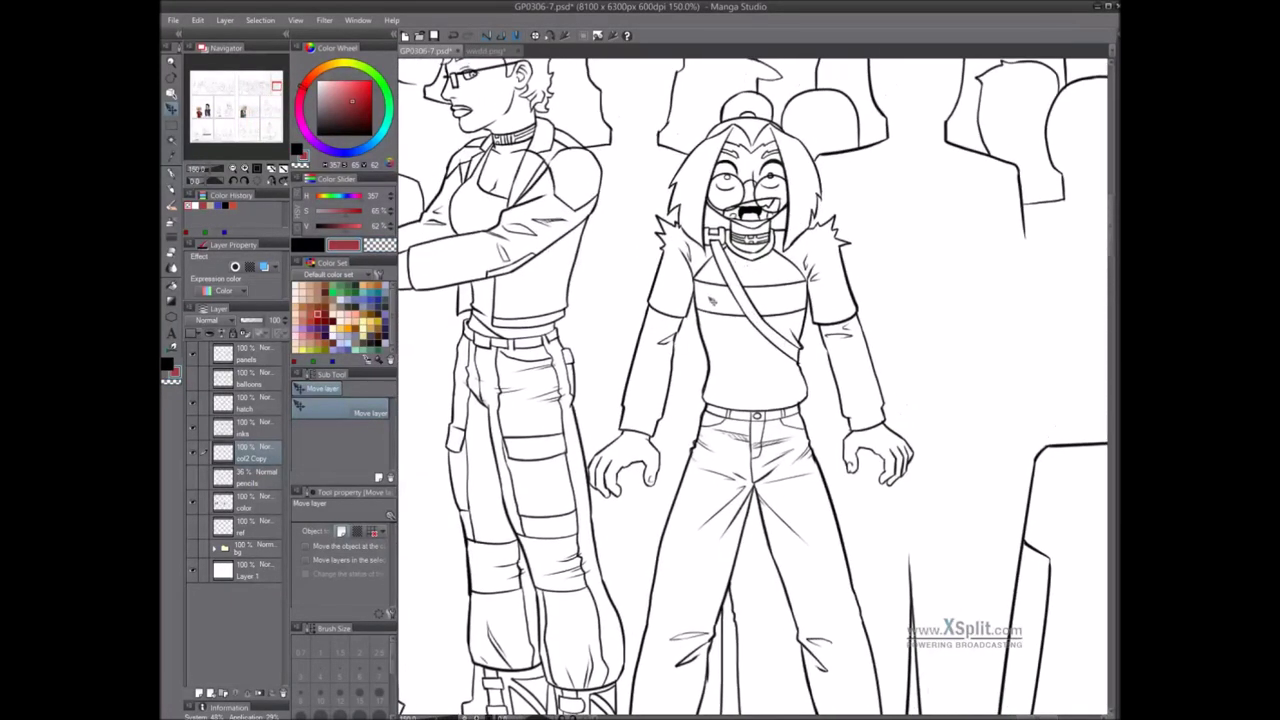
{"action": "key", "text": "p"}
{"action": "mouse_move", "coordinate": [706, 293]}
{"action": "left_mouse_down"}
{"action": "mouse_move", "coordinate": [720, 310]}
{"action": "mouse_move", "coordinate": [726, 291]}
{"action": "left_mouse_up"}
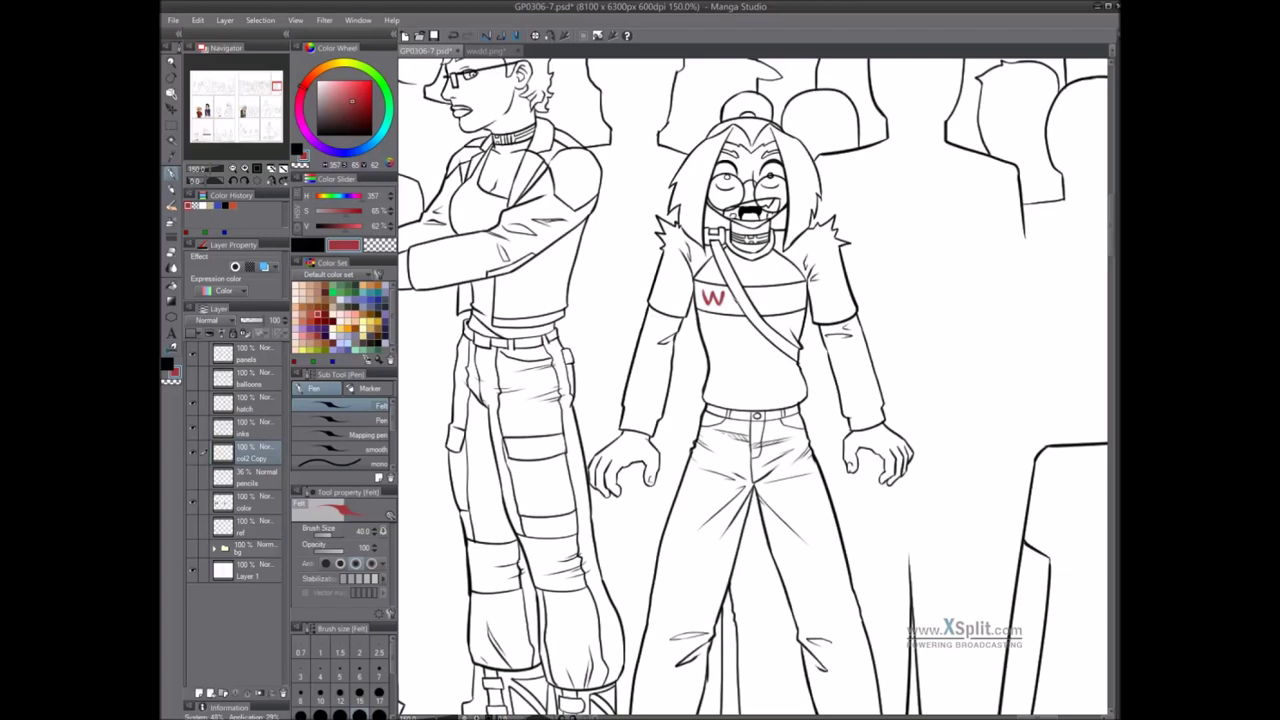
{"action": "key", "text": "ctrl+z"}
{"action": "left_click_drag", "start_coordinate": [770, 305], "coordinate": [775, 289]}
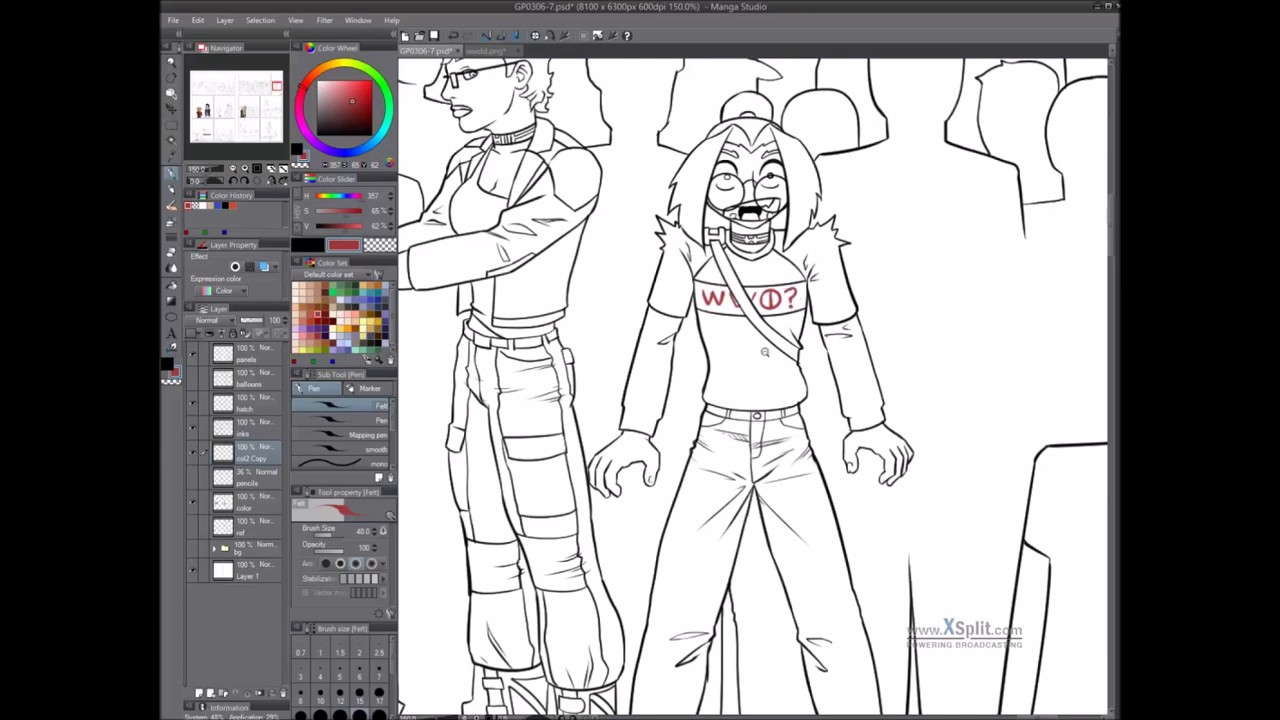
Undo the question mark and letter a tighter D? to complete the logo on the small girl's shirt
{"action": "scroll", "coordinate": [764, 352], "scroll_direction": "down", "scroll_amount": 4}
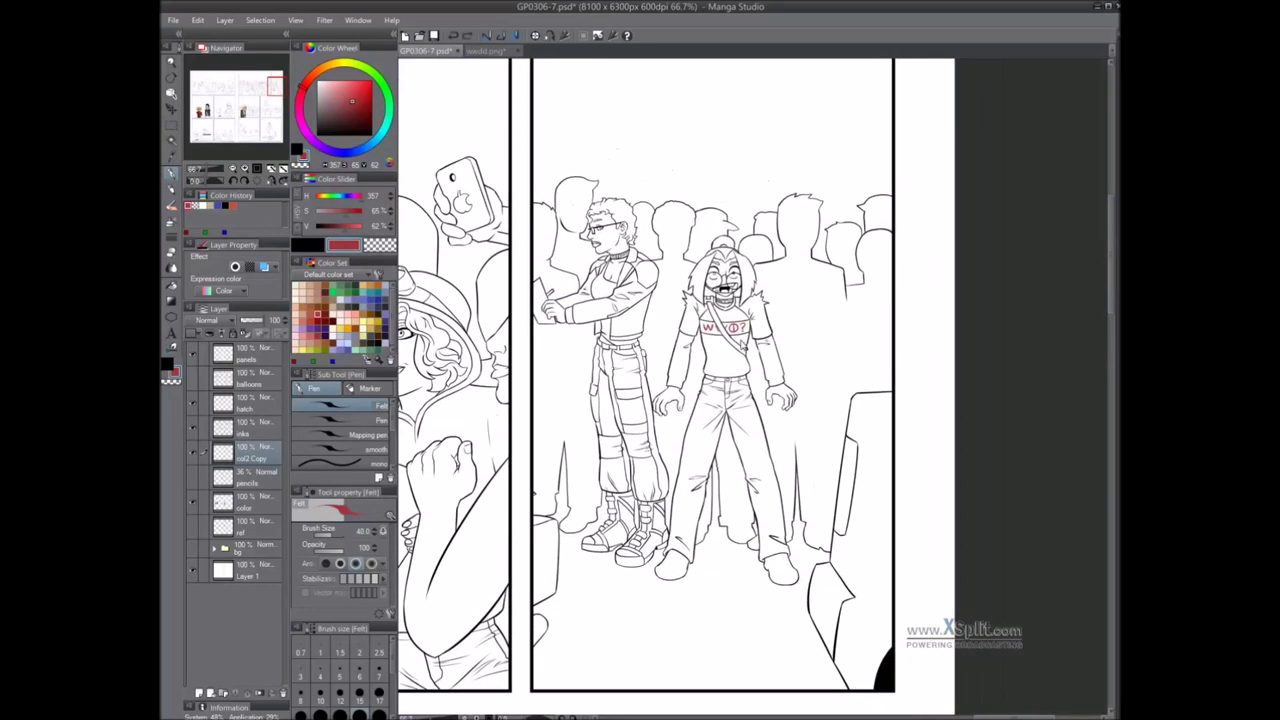
{"action": "scroll", "coordinate": [741, 333], "scroll_direction": "up", "scroll_amount": 4}
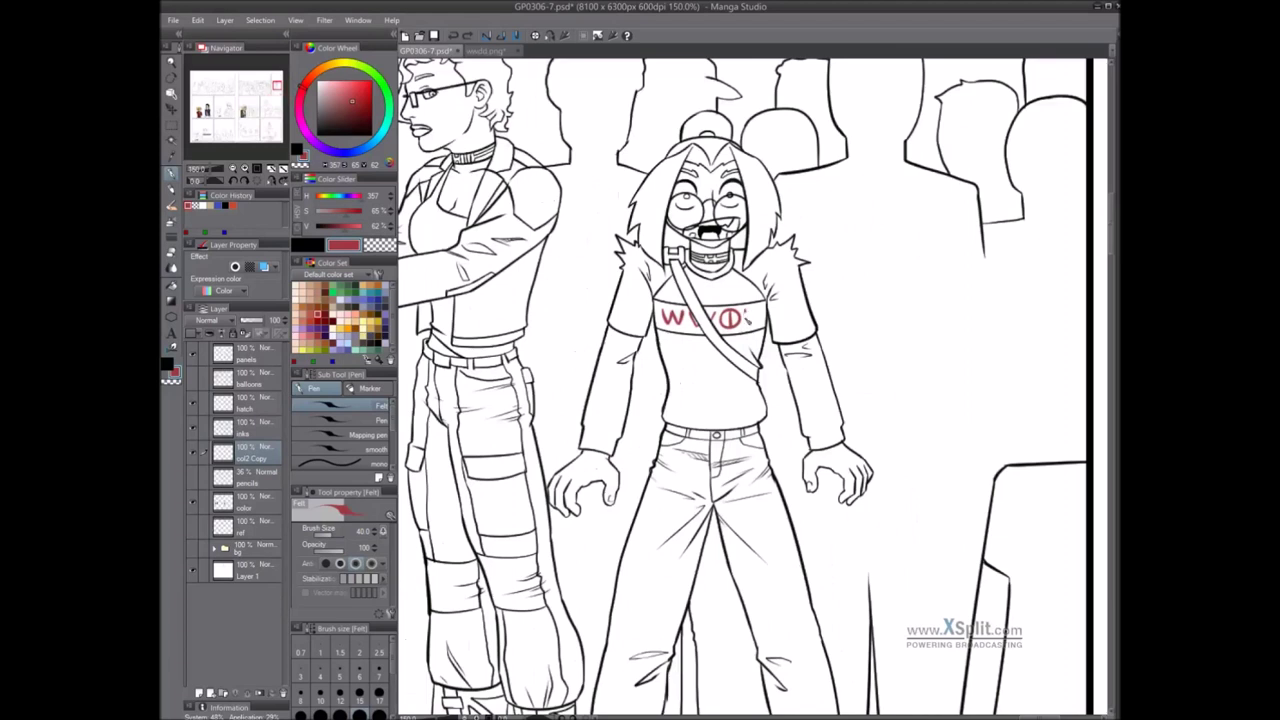
{"action": "key", "text": "ctrl+z"}
{"action": "scroll", "coordinate": [720, 410], "scroll_direction": "down", "scroll_amount": 4}
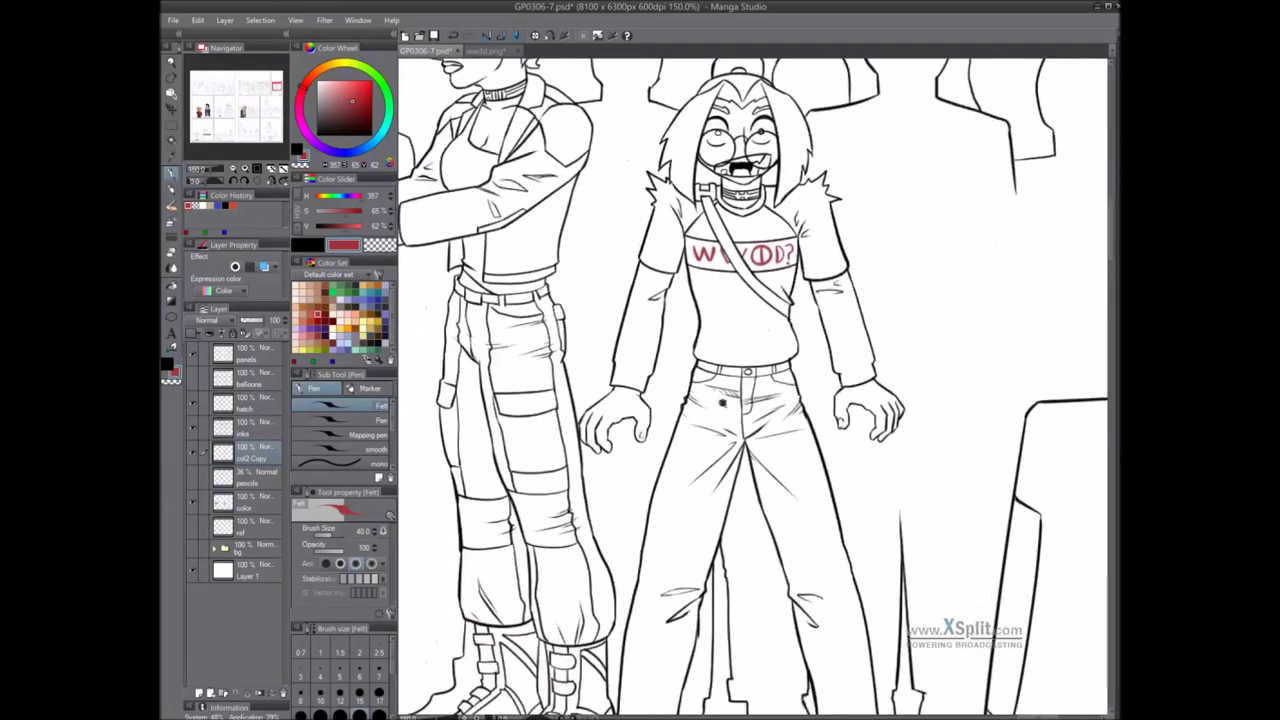
Hand-letter the visible tip of the W in red on the shirt of the girl shading her eyes in the wide crowd panel
{"action": "scroll", "coordinate": [715, 430], "scroll_direction": "down", "scroll_amount": 1}
{"action": "left_click_drag", "start_coordinate": [540, 557], "coordinate": [603, 486]}
{"action": "scroll", "coordinate": [745, 390], "scroll_direction": "down", "scroll_amount": 3}
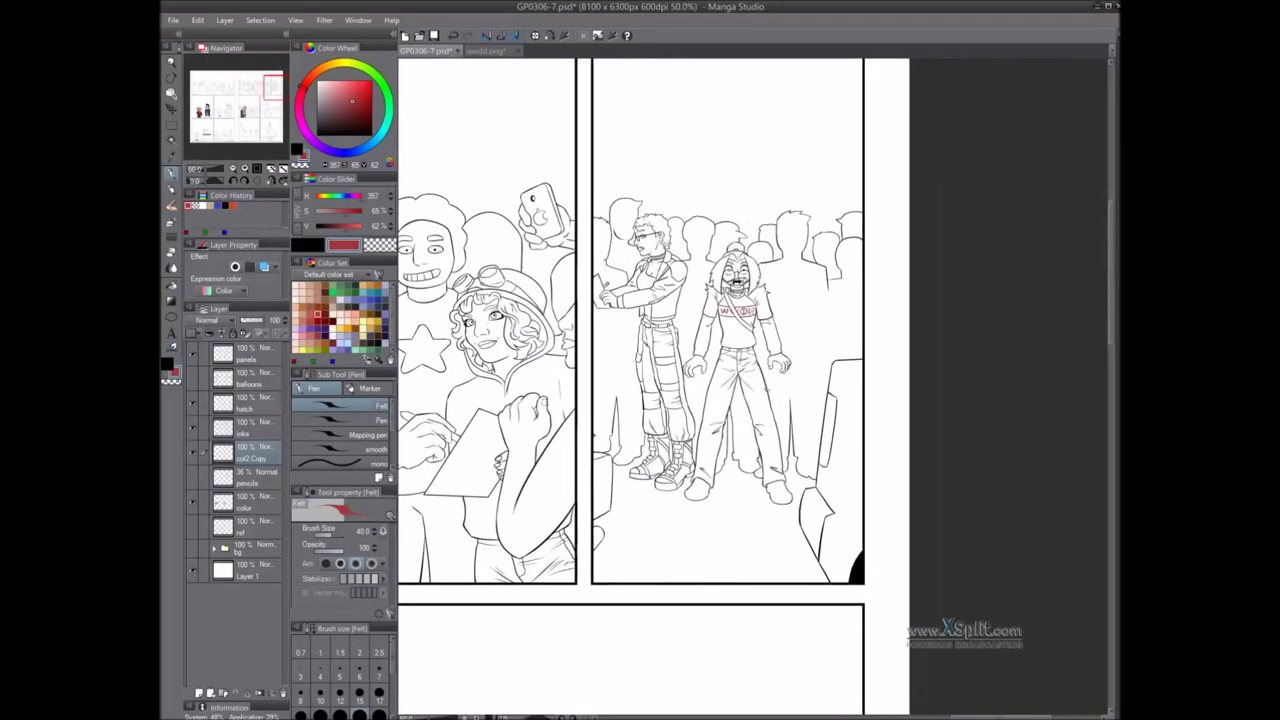
{"action": "scroll", "coordinate": [880, 300], "scroll_direction": "down", "scroll_amount": 3}
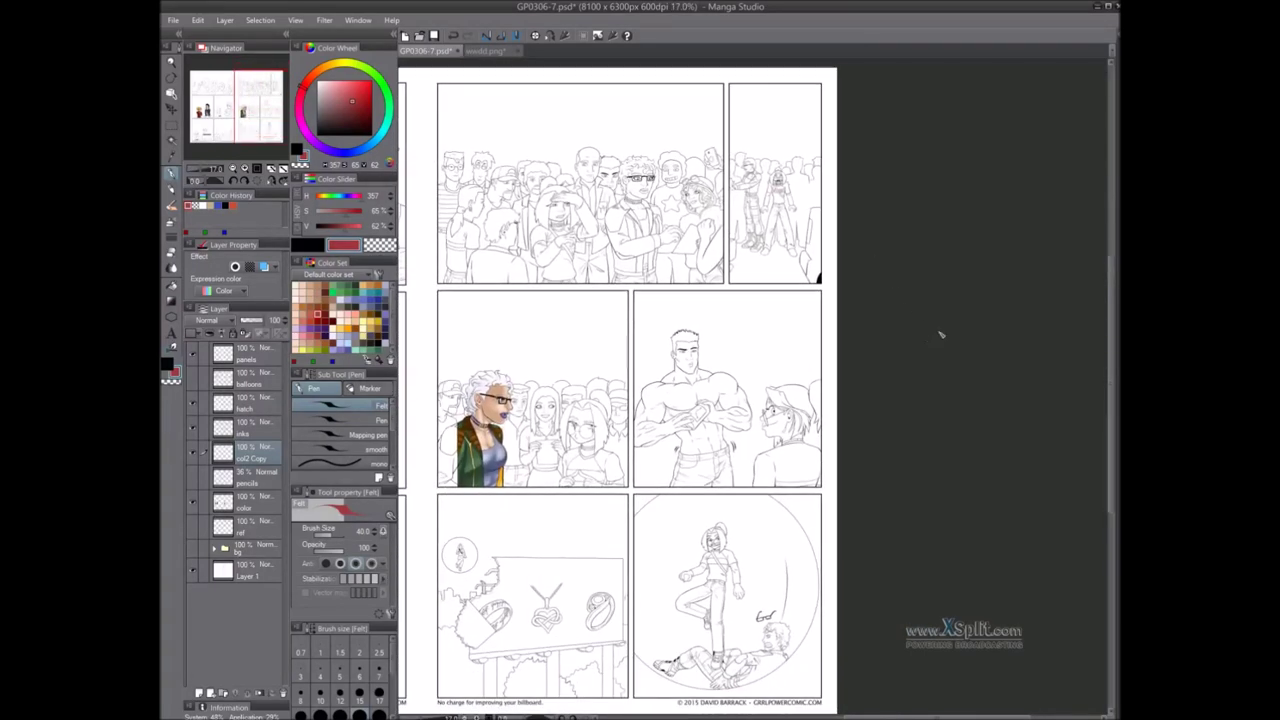
{"action": "scroll", "coordinate": [655, 305], "scroll_direction": "up", "scroll_amount": 4}
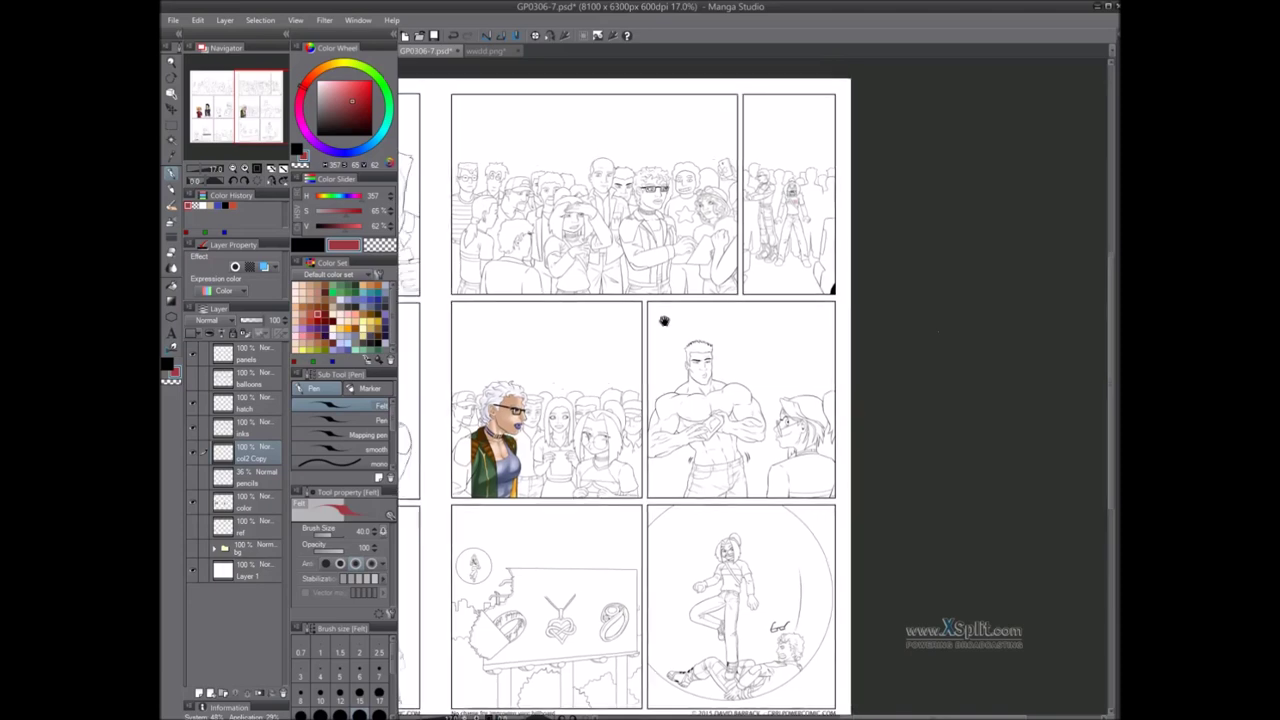
{"action": "scroll", "coordinate": [645, 299], "scroll_direction": "up", "scroll_amount": 1}
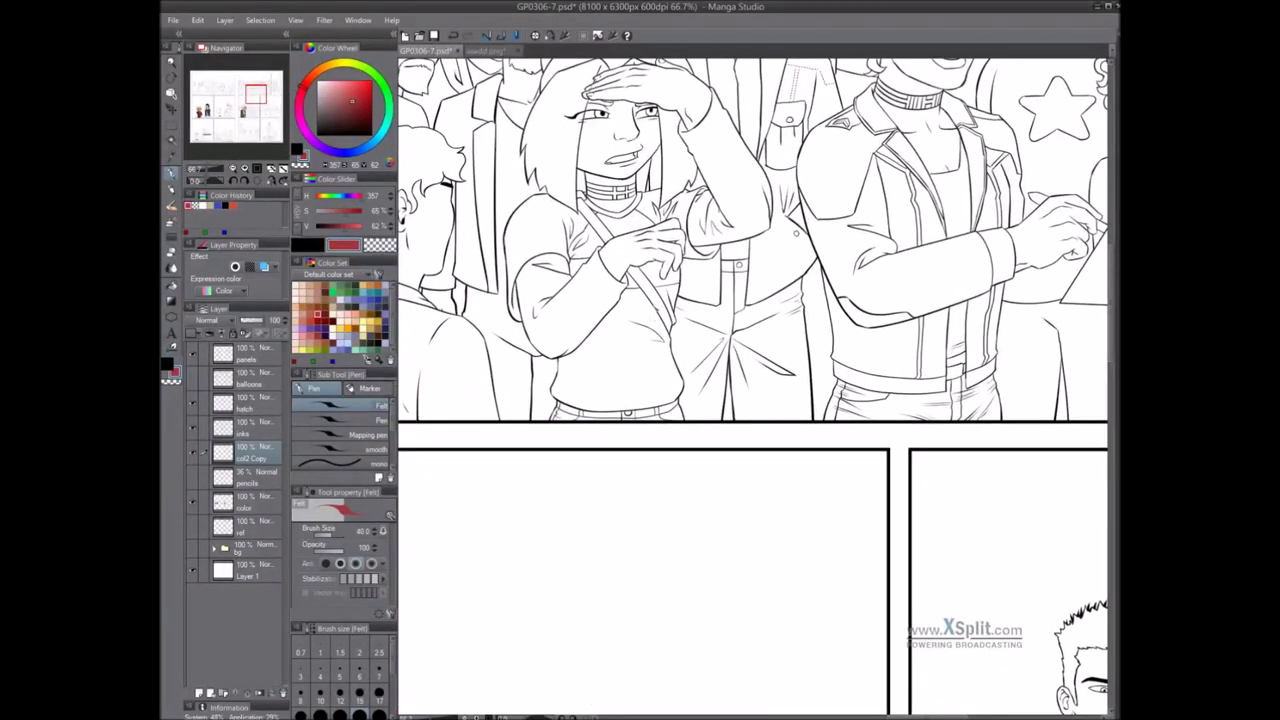
{"action": "scroll", "coordinate": [627, 301], "scroll_direction": "up", "scroll_amount": 1}
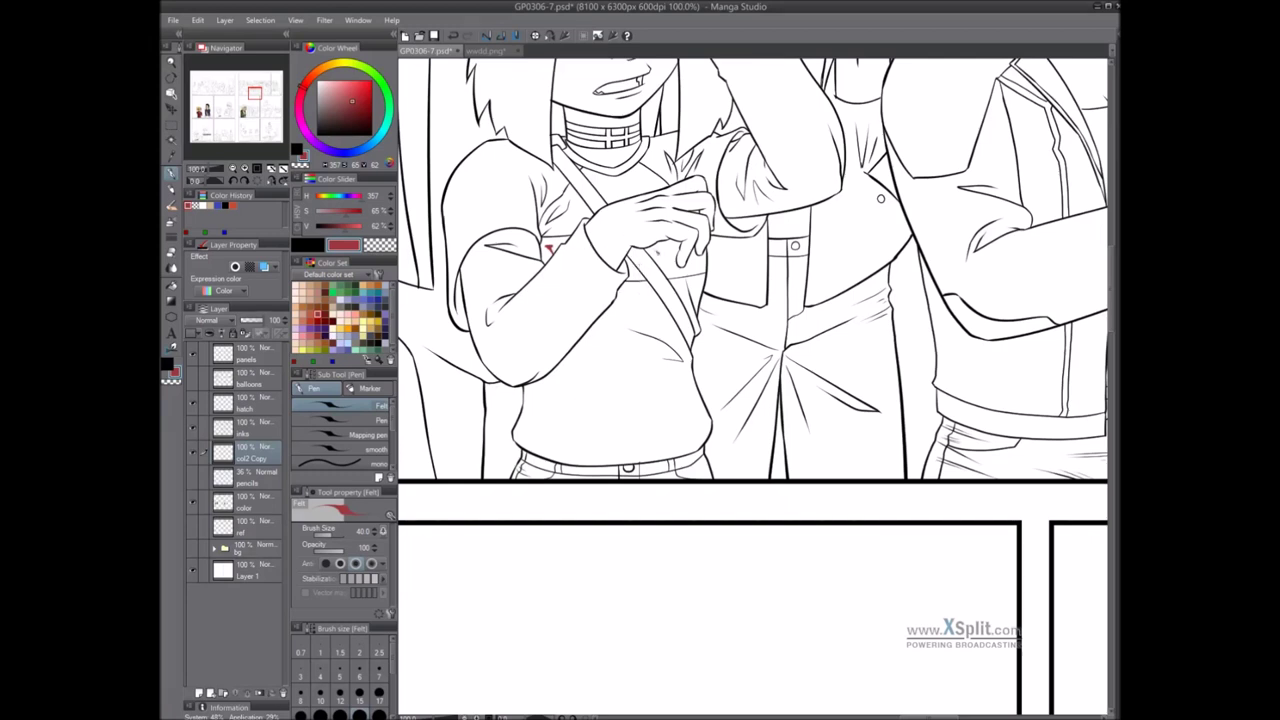
{"action": "key", "text": "ctrl+z"}
Add pale blue inside the round emblem and letter the following characters in red around the girl's raised hand
{"action": "left_click", "coordinate": [340, 299]}
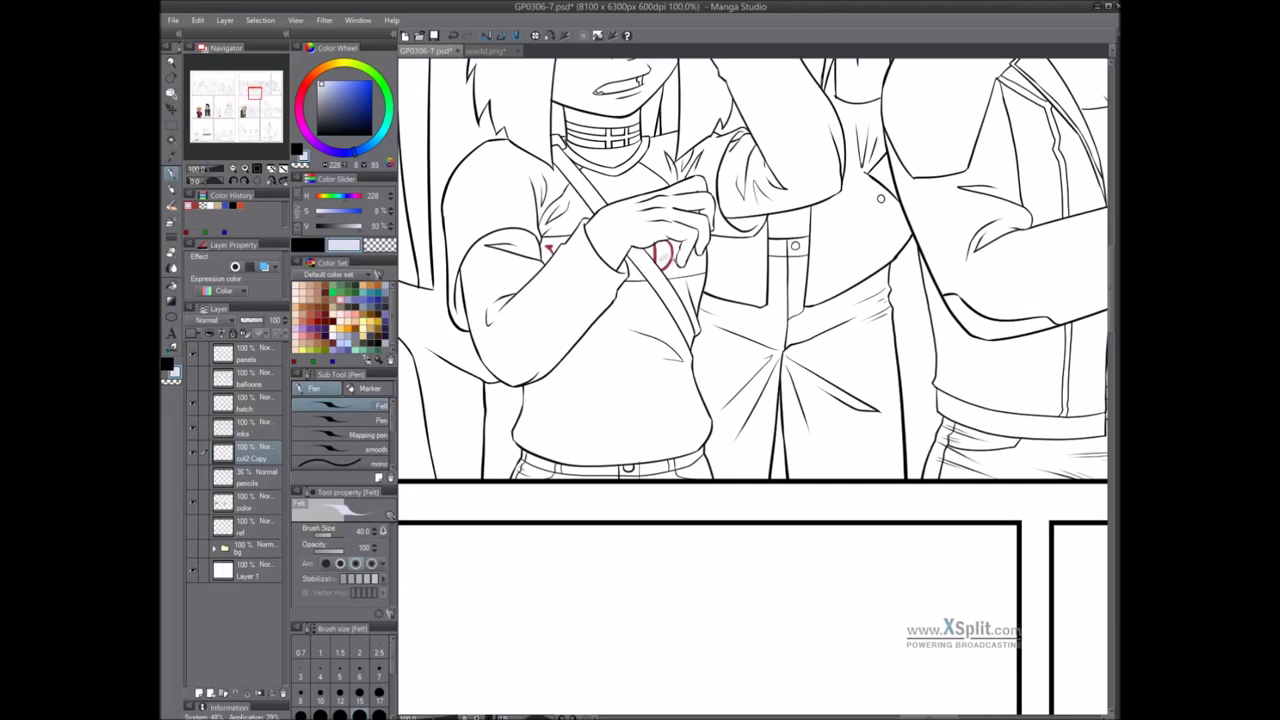
{"action": "left_click", "coordinate": [319, 315]}
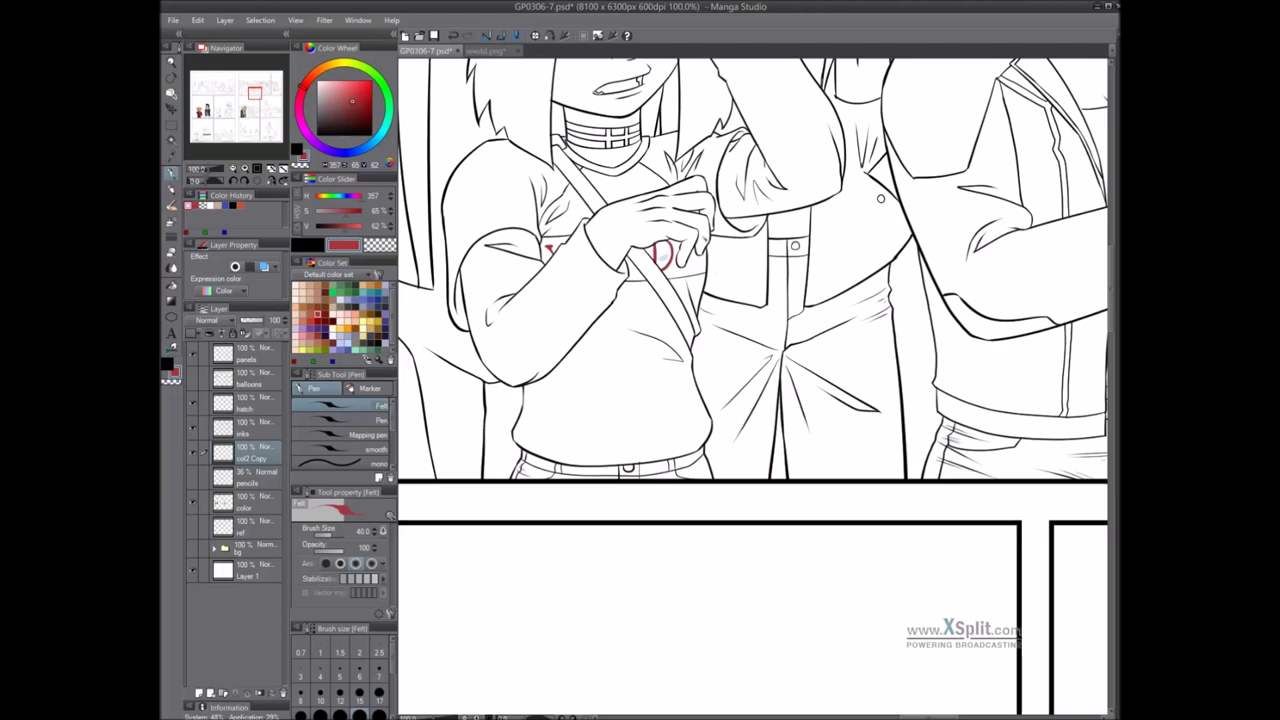
{"action": "left_click_drag", "start_coordinate": [703, 267], "coordinate": [690, 272]}
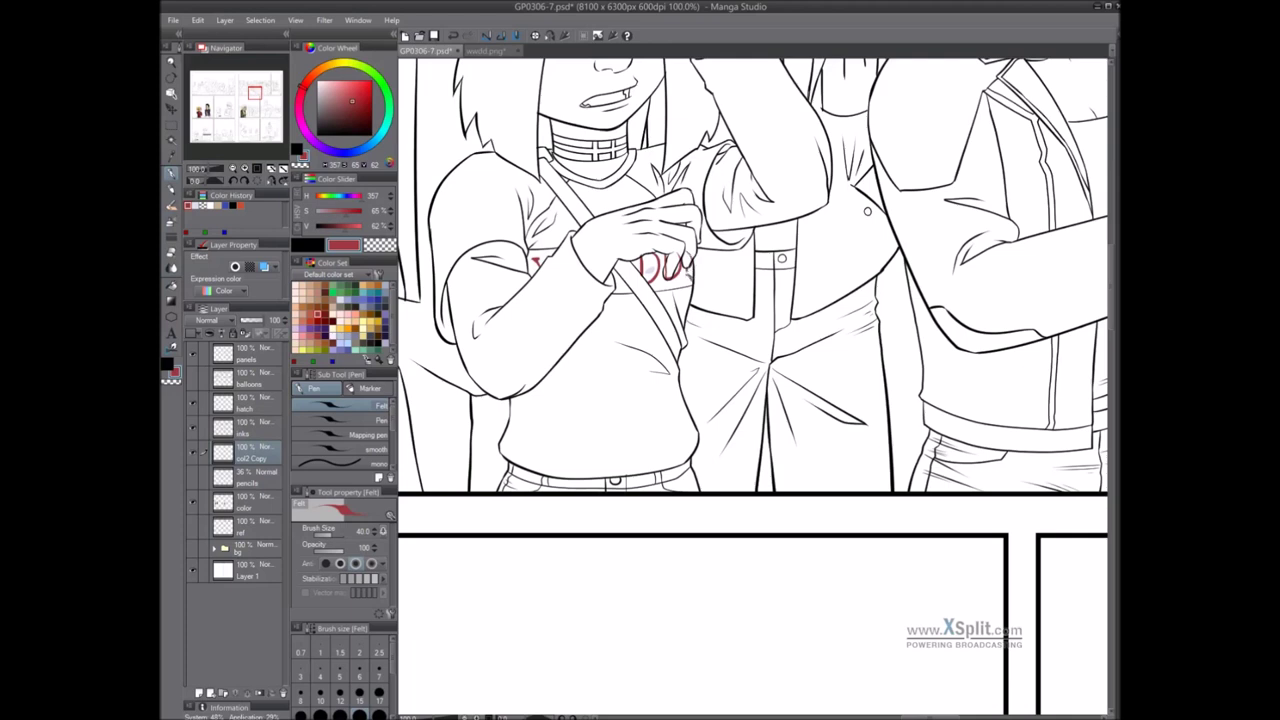
Trim the lettering around the girl's fingers and strap with transparent colour, touching up the strokes in red
{"action": "key", "text": "c"}
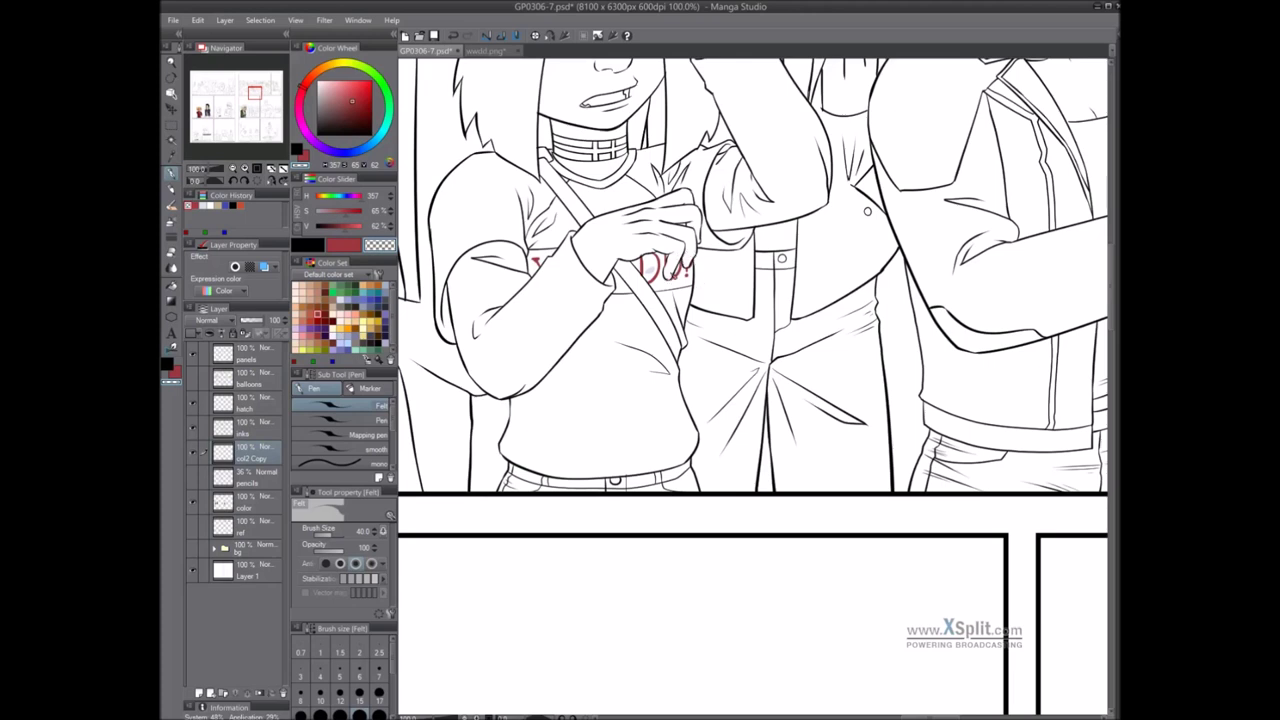
{"action": "key", "text": "x"}
{"action": "key", "text": "c"}
{"action": "key", "text": "c"}
{"action": "left_click_drag", "start_coordinate": [688, 287], "coordinate": [736, 289]}
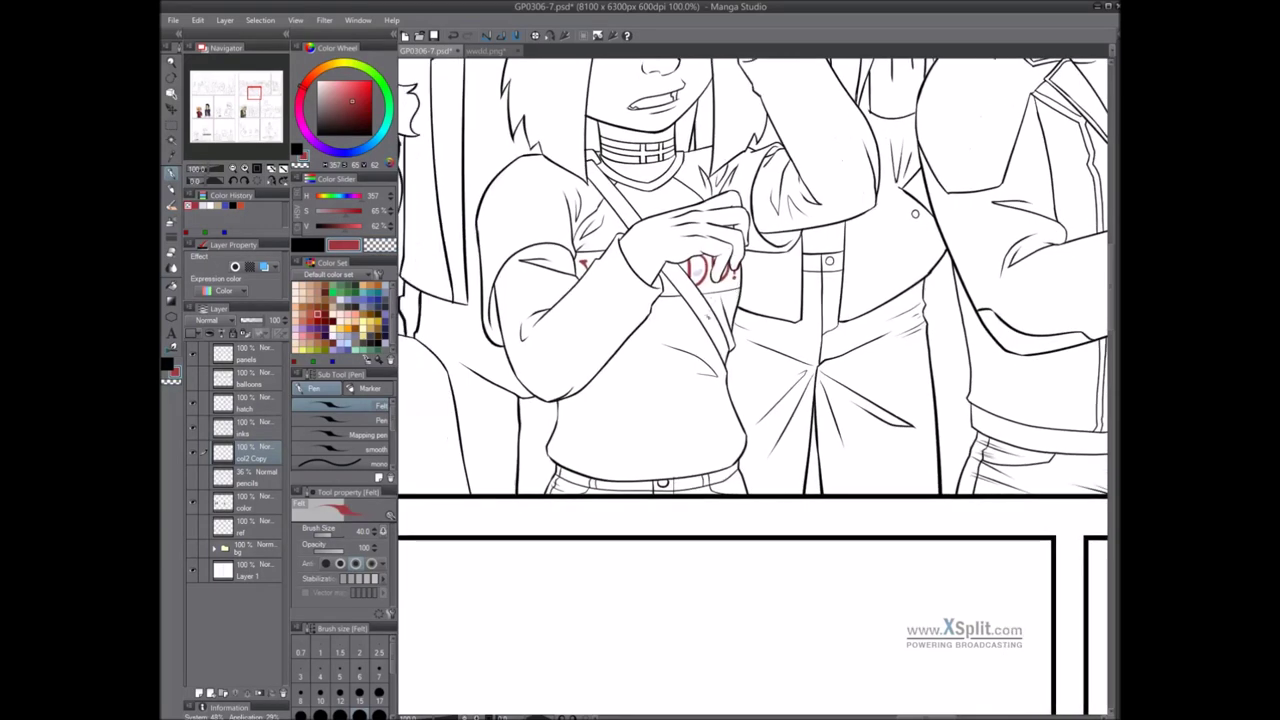
{"action": "key", "text": "c"}
{"action": "key", "text": "c"}
Paste the logo again and move it toward the girl with round glasses in the middle-row crowd panel
{"action": "scroll", "coordinate": [730, 378], "scroll_direction": "down", "scroll_amount": 4}
{"action": "left_click_drag", "start_coordinate": [717, 537], "coordinate": [750, 397]}
{"action": "scroll", "coordinate": [750, 397], "scroll_direction": "down", "scroll_amount": 2}
{"action": "left_click_drag", "start_coordinate": [745, 456], "coordinate": [763, 380]}
{"action": "scroll", "coordinate": [763, 380], "scroll_direction": "up", "scroll_amount": 1}
{"action": "scroll", "coordinate": [762, 381], "scroll_direction": "up", "scroll_amount": 4}
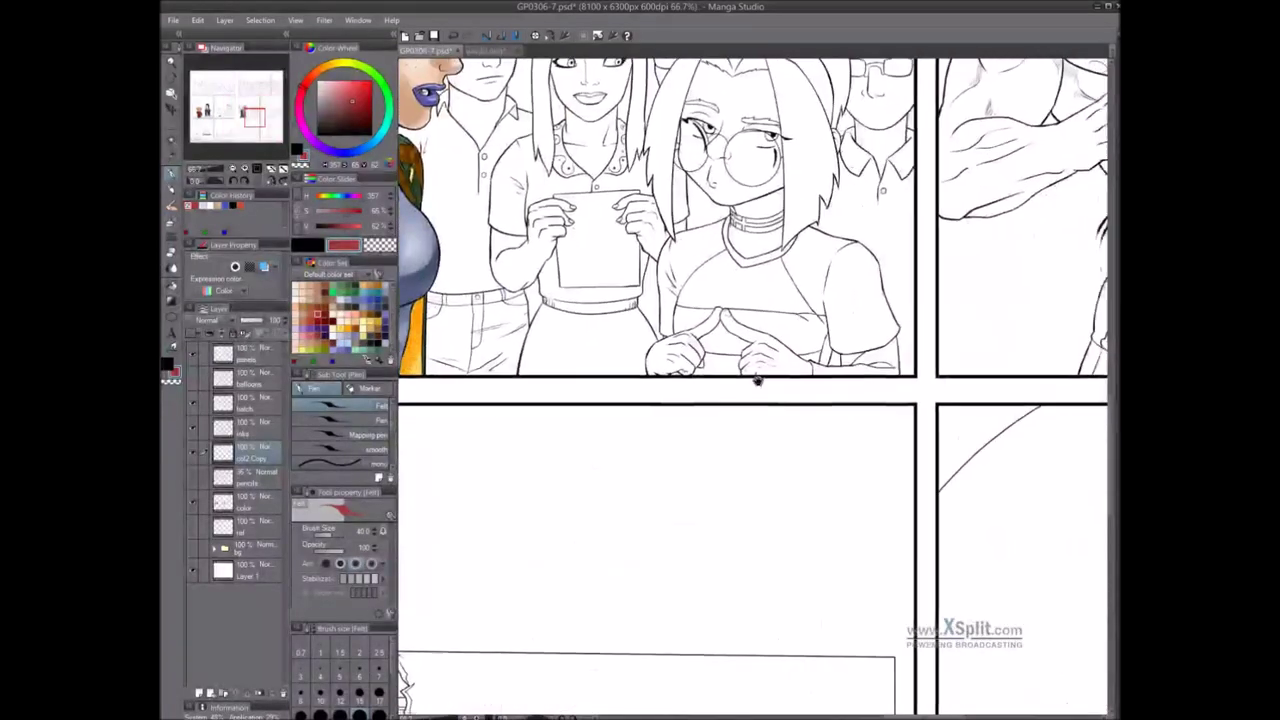
{"action": "key", "text": "k"}
{"action": "left_click_drag", "start_coordinate": [599, 246], "coordinate": [975, 436]}
{"action": "left_click_drag", "start_coordinate": [604, 218], "coordinate": [939, 512]}
{"action": "left_click_drag", "start_coordinate": [554, 205], "coordinate": [930, 506]}
{"action": "left_click_drag", "start_coordinate": [593, 227], "coordinate": [766, 429]}
Scale the pasted logo down and place it across the girl's shirt band above her hands
{"action": "key", "text": "ctrl+t"}
{"action": "left_click_drag", "start_coordinate": [578, 315], "coordinate": [670, 327]}
{"action": "left_click_drag", "start_coordinate": [433, 273], "coordinate": [697, 327]}
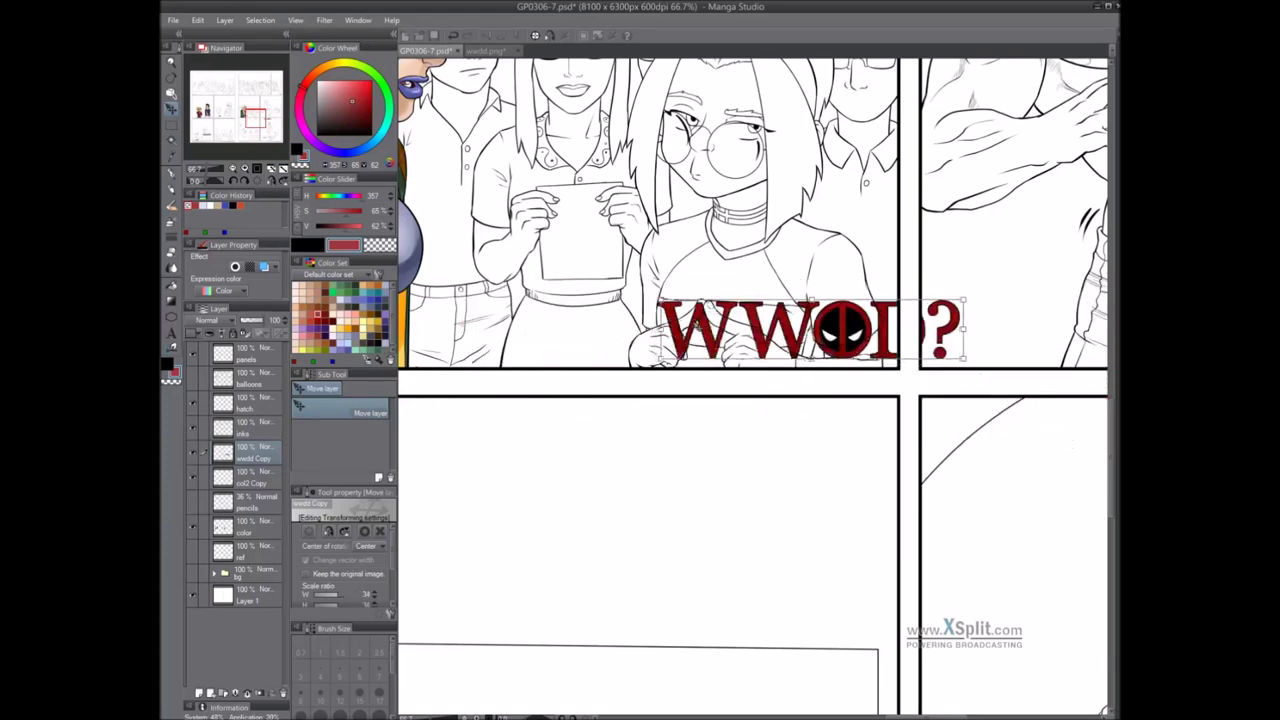
{"action": "left_click_drag", "start_coordinate": [963, 360], "coordinate": [787, 312]}
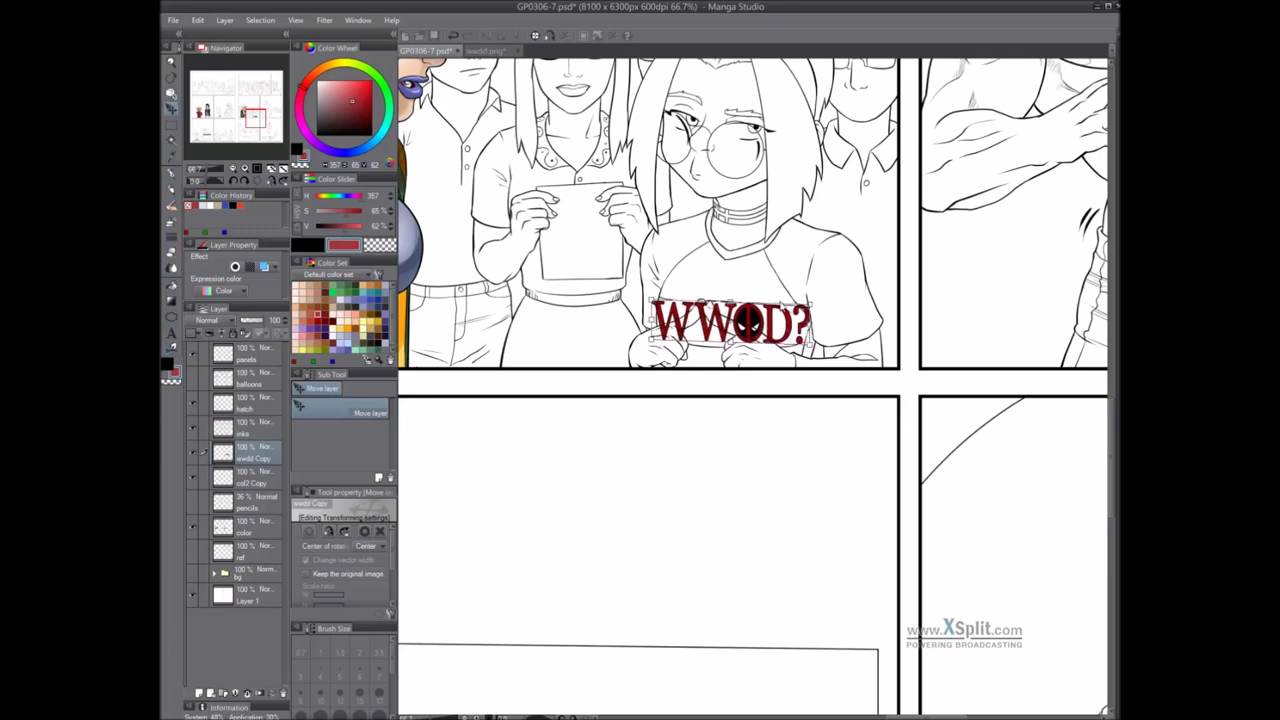
{"action": "key", "text": "Return"}
Mesh-warp the pasted logo so it follows the curve of the shirt band on the girl with round glasses in the crowd panel
{"action": "key", "text": "ctrl+m"}
{"action": "scroll", "coordinate": [675, 331], "scroll_direction": "up", "scroll_amount": 1}
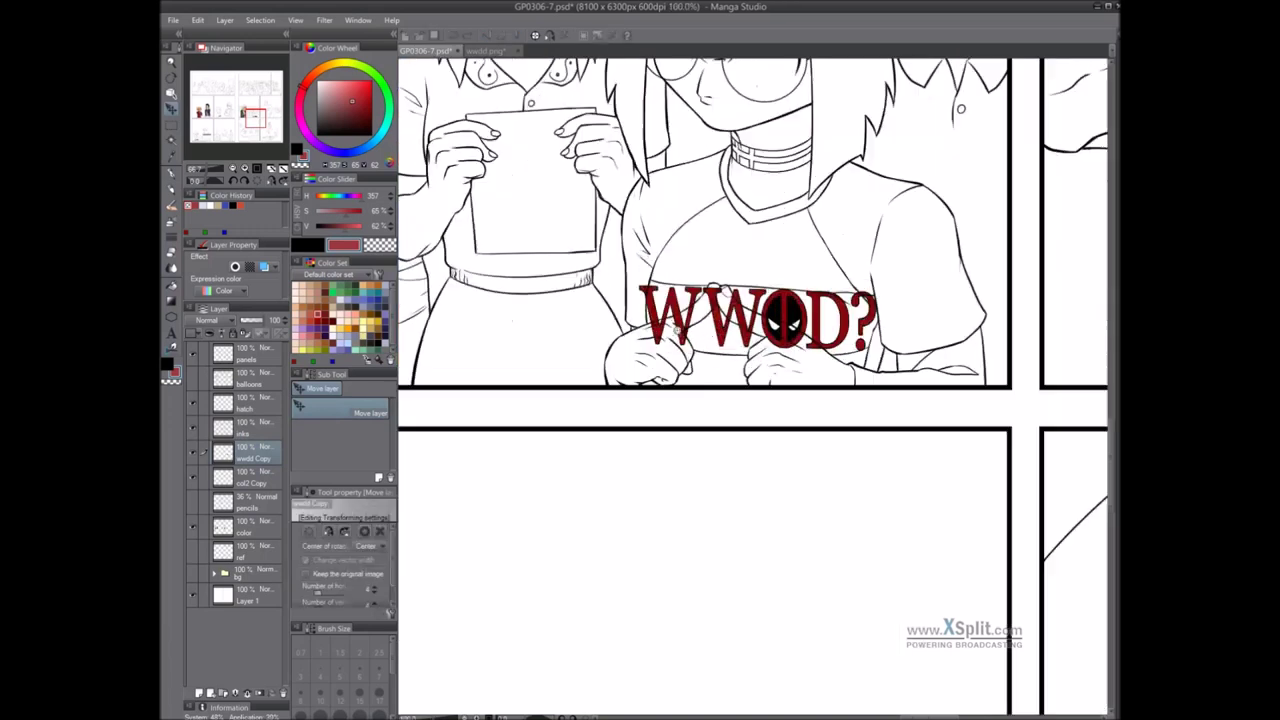
{"action": "left_click_drag", "start_coordinate": [641, 287], "coordinate": [649, 350]}
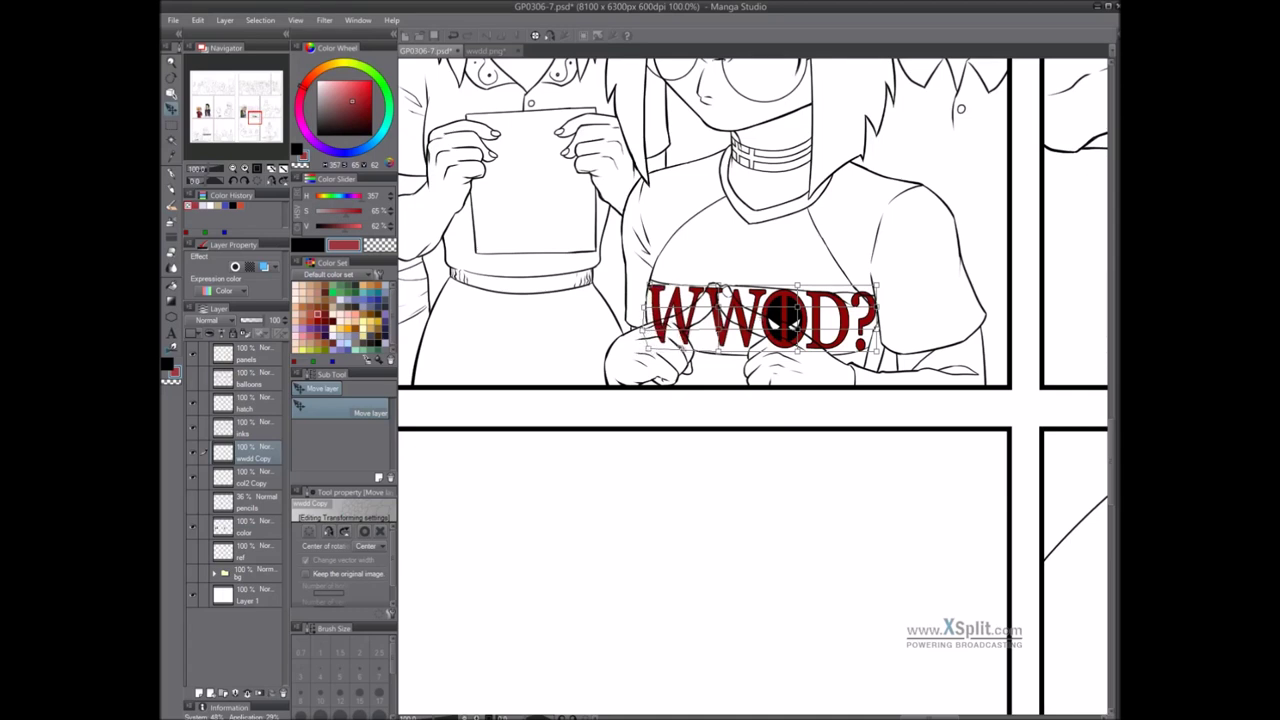
{"action": "left_click_drag", "start_coordinate": [721, 329], "coordinate": [716, 287]}
{"action": "left_click_drag", "start_coordinate": [719, 351], "coordinate": [716, 351]}
{"action": "left_click_drag", "start_coordinate": [646, 329], "coordinate": [648, 329]}
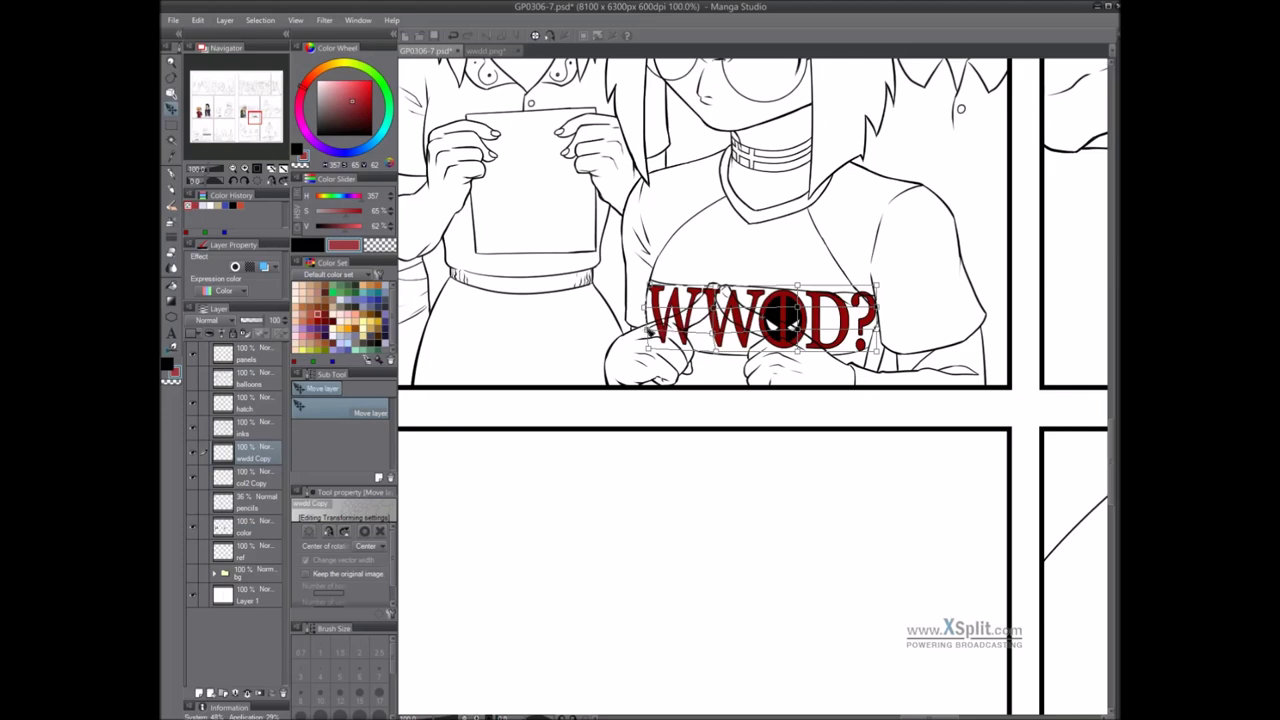
{"action": "mouse_move", "coordinate": [798, 307]}
{"action": "left_mouse_down"}
{"action": "mouse_move", "coordinate": [785, 307]}
{"action": "mouse_move", "coordinate": [799, 287]}
{"action": "mouse_move", "coordinate": [788, 288]}
{"action": "mouse_move", "coordinate": [793, 351]}
{"action": "mouse_move", "coordinate": [793, 288]}
{"action": "mouse_move", "coordinate": [787, 322]}
{"action": "left_mouse_up"}
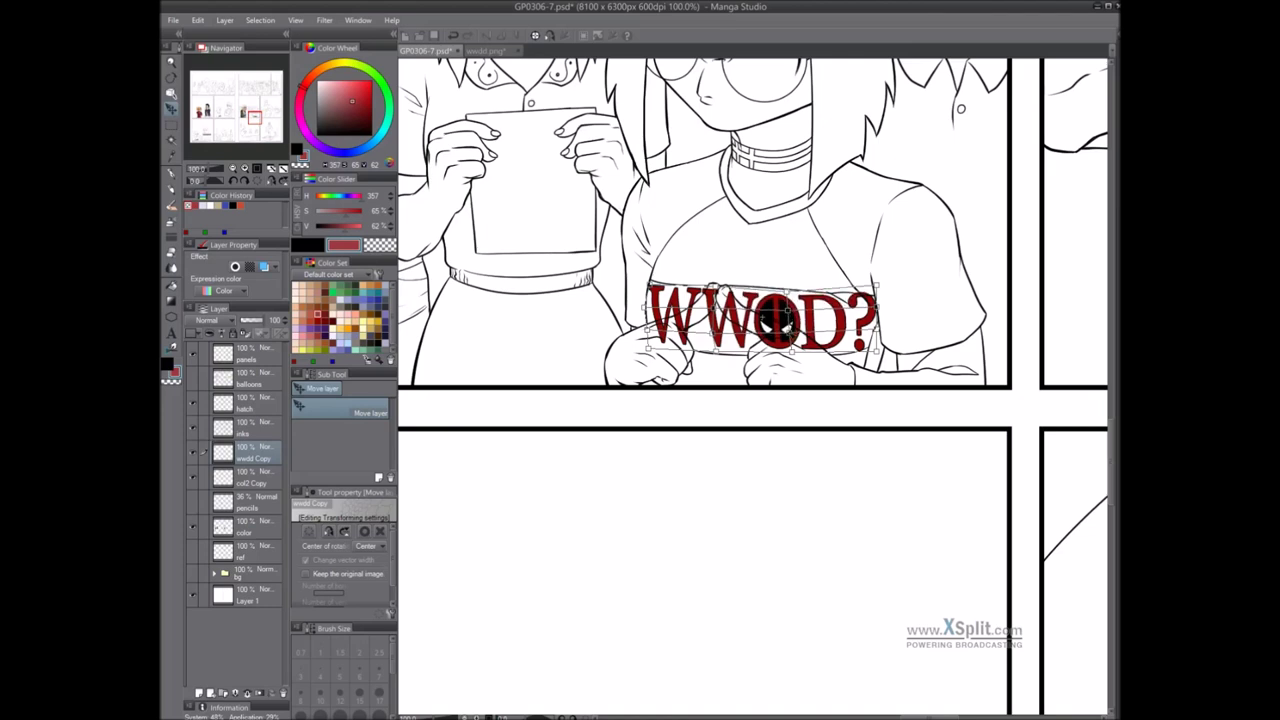
{"action": "mouse_move", "coordinate": [877, 287]}
{"action": "left_mouse_down"}
{"action": "mouse_move", "coordinate": [866, 350]}
{"action": "mouse_move", "coordinate": [866, 300]}
{"action": "left_mouse_up"}
{"action": "key", "text": "Return"}
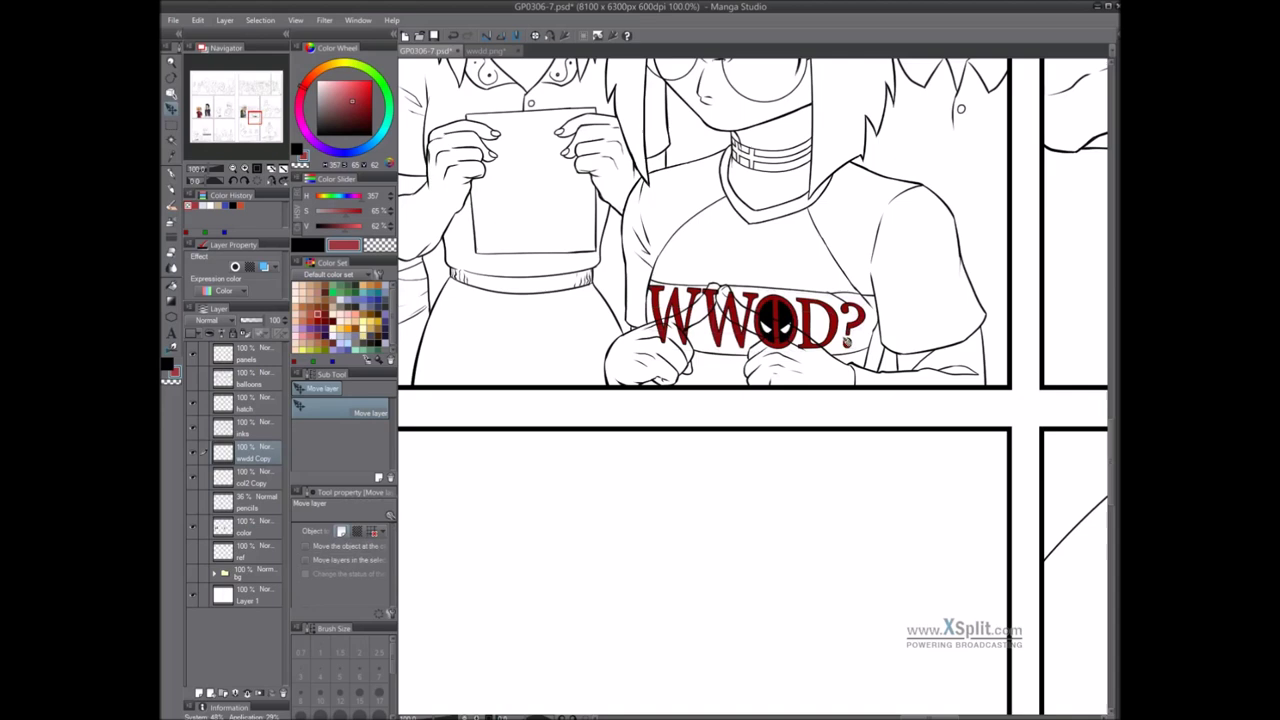
Auto-select the girl's hands, erase the logo over them and merge the logo layer into col2 Copy
{"action": "left_click", "coordinate": [197, 454]}
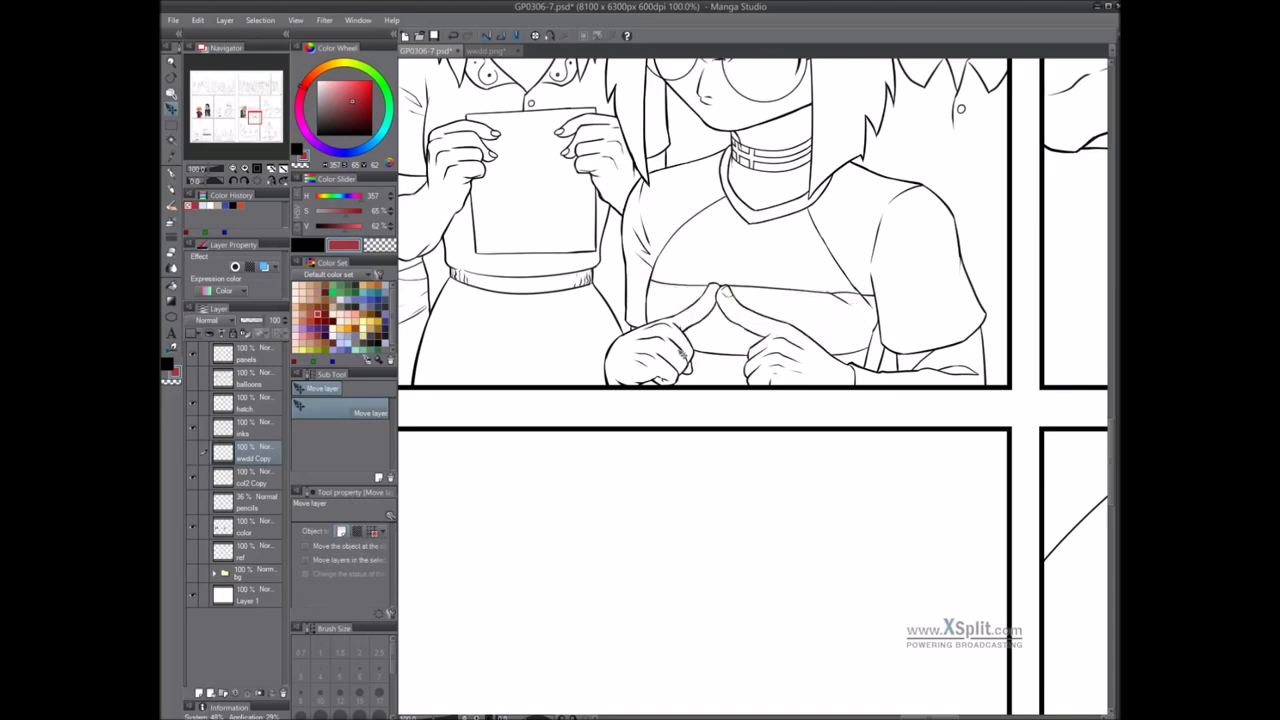
{"action": "key", "text": "w"}
{"action": "left_click", "coordinate": [697, 316]}
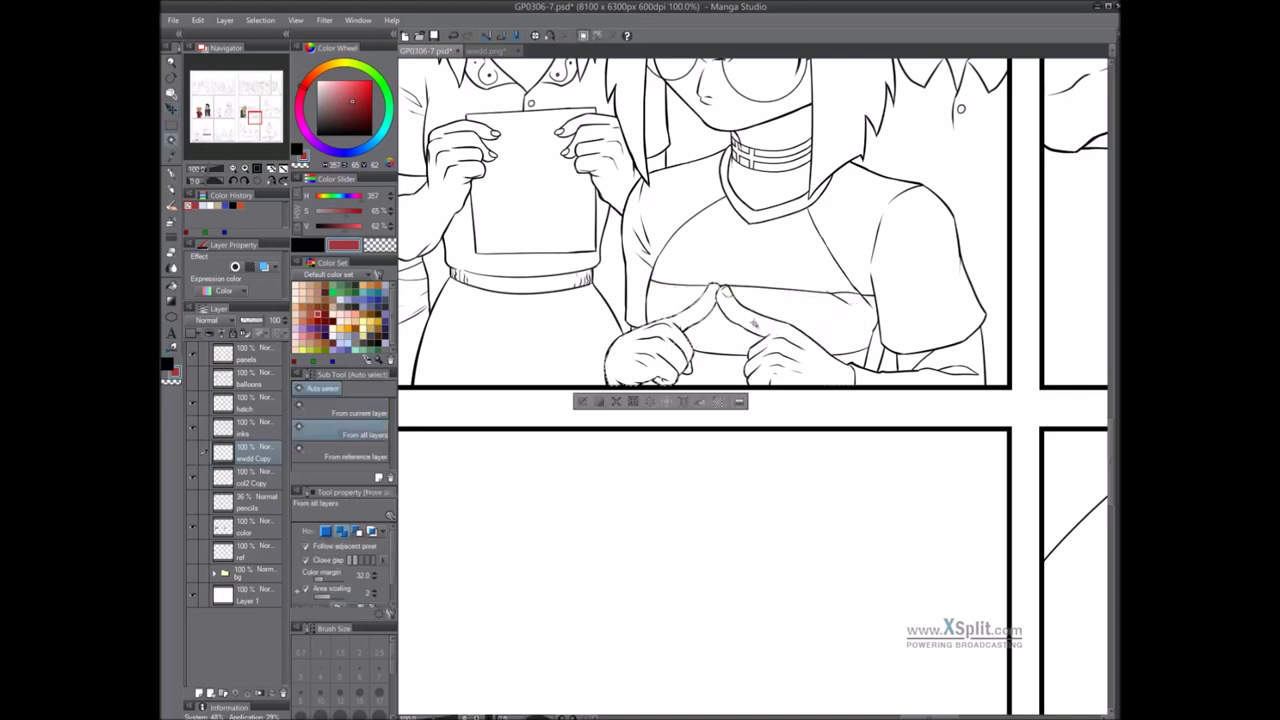
{"action": "left_click", "coordinate": [196, 457]}
{"action": "left_click", "coordinate": [734, 402]}
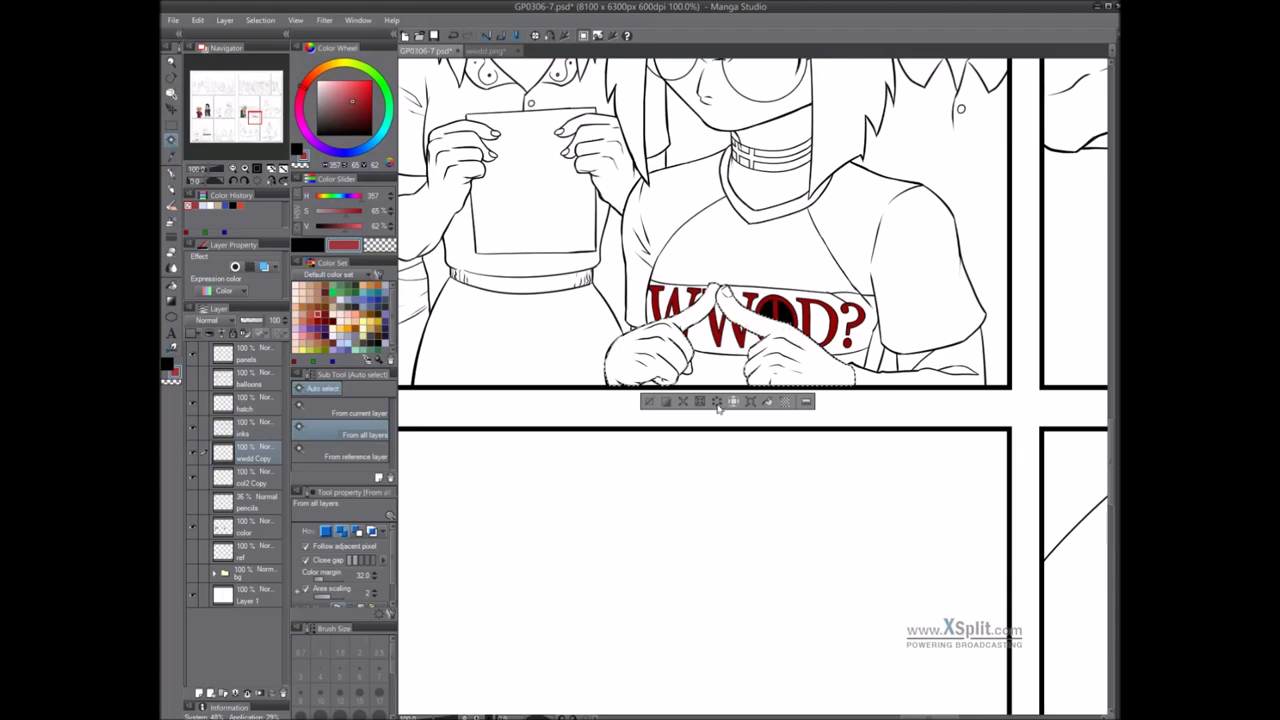
{"action": "left_click", "coordinate": [661, 402]}
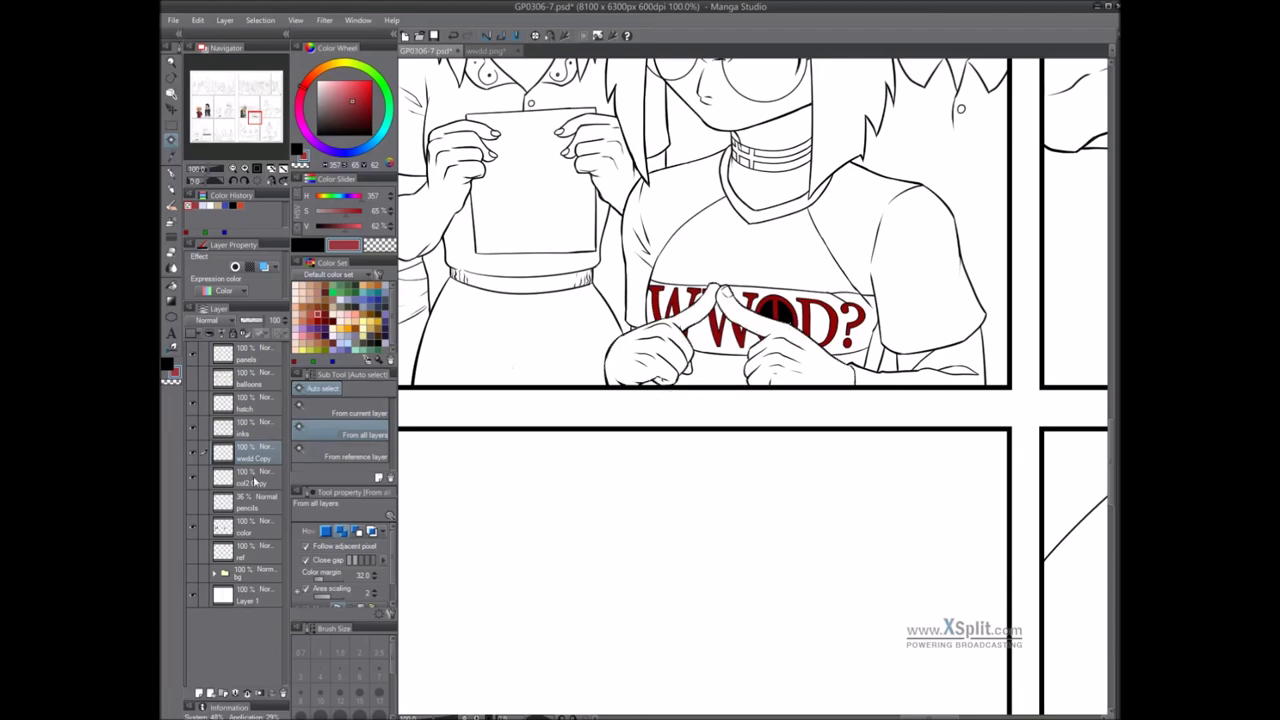
{"action": "key", "text": "ctrl+e"}
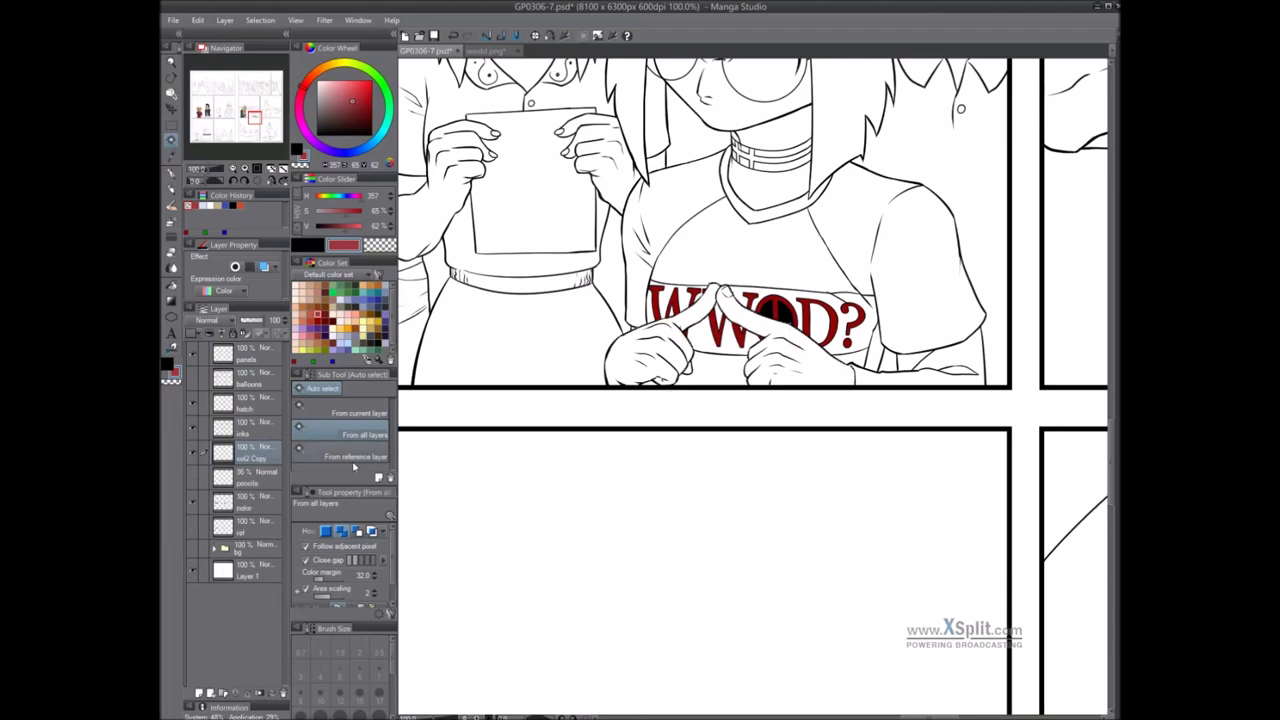
Paste the logo again and move it over the girl standing in the large circle of the bottom-row panel
{"action": "scroll", "coordinate": [725, 398], "scroll_direction": "down", "scroll_amount": 3}
{"action": "left_click_drag", "start_coordinate": [786, 451], "coordinate": [789, 348]}
{"action": "left_click_drag", "start_coordinate": [878, 394], "coordinate": [650, 455]}
{"action": "scroll", "coordinate": [743, 327], "scroll_direction": "up", "scroll_amount": 3}
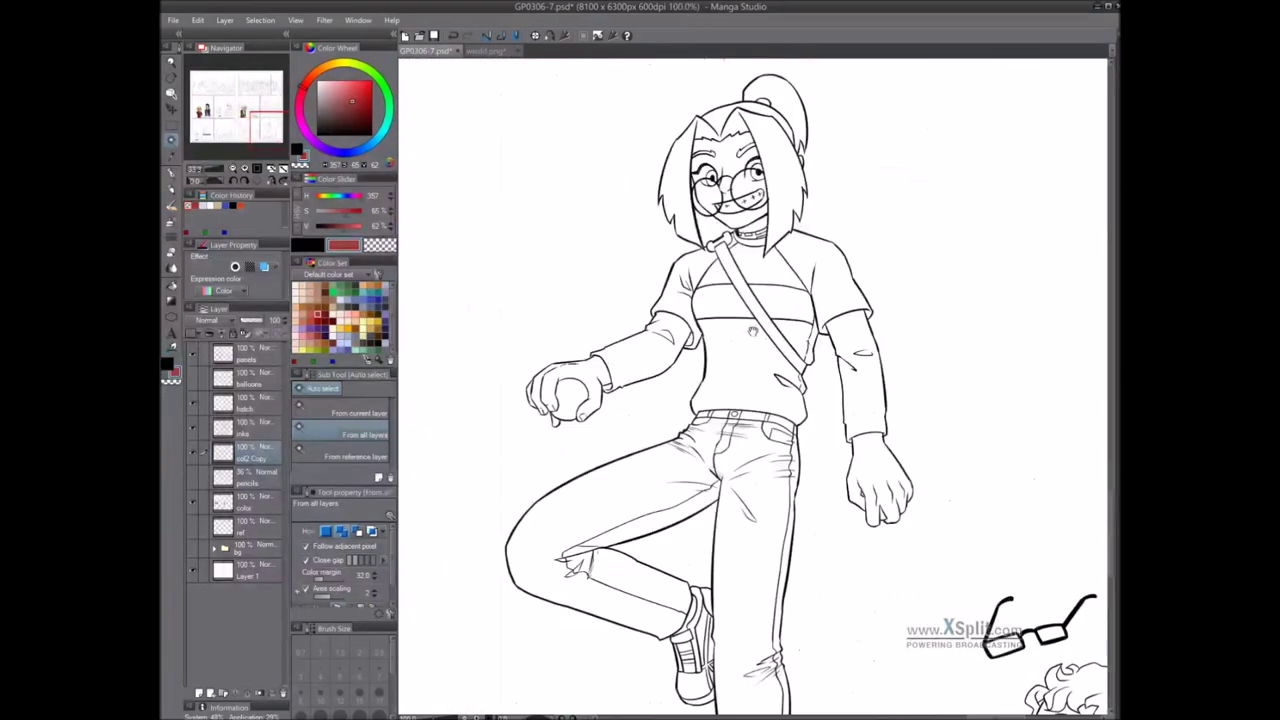
{"action": "left_click_drag", "start_coordinate": [741, 342], "coordinate": [732, 352]}
{"action": "key", "text": "ctrl+z"}
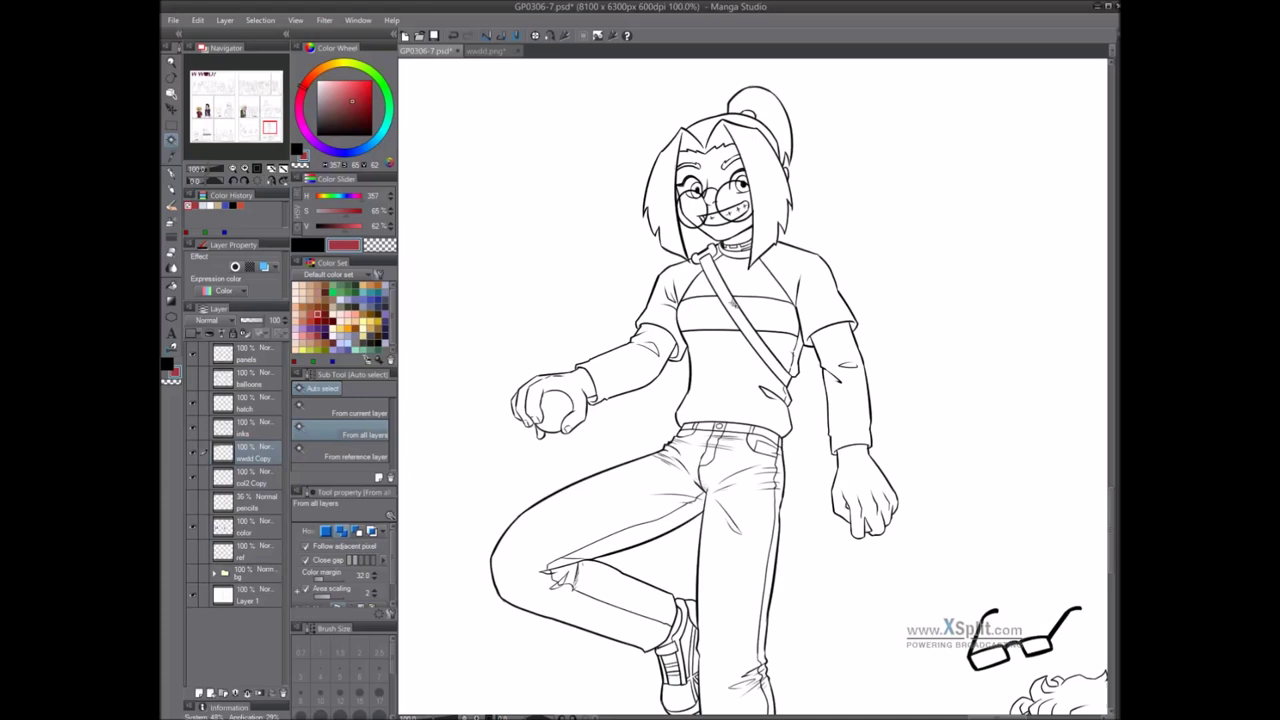
{"action": "key", "text": "k"}
{"action": "left_click_drag", "start_coordinate": [885, 474], "coordinate": [888, 477]}
{"action": "left_click_drag", "start_coordinate": [505, 131], "coordinate": [887, 437]}
{"action": "left_click_drag", "start_coordinate": [515, 160], "coordinate": [866, 429]}
{"action": "left_click_drag", "start_coordinate": [520, 187], "coordinate": [870, 466]}
{"action": "left_click_drag", "start_coordinate": [720, 217], "coordinate": [783, 582]}
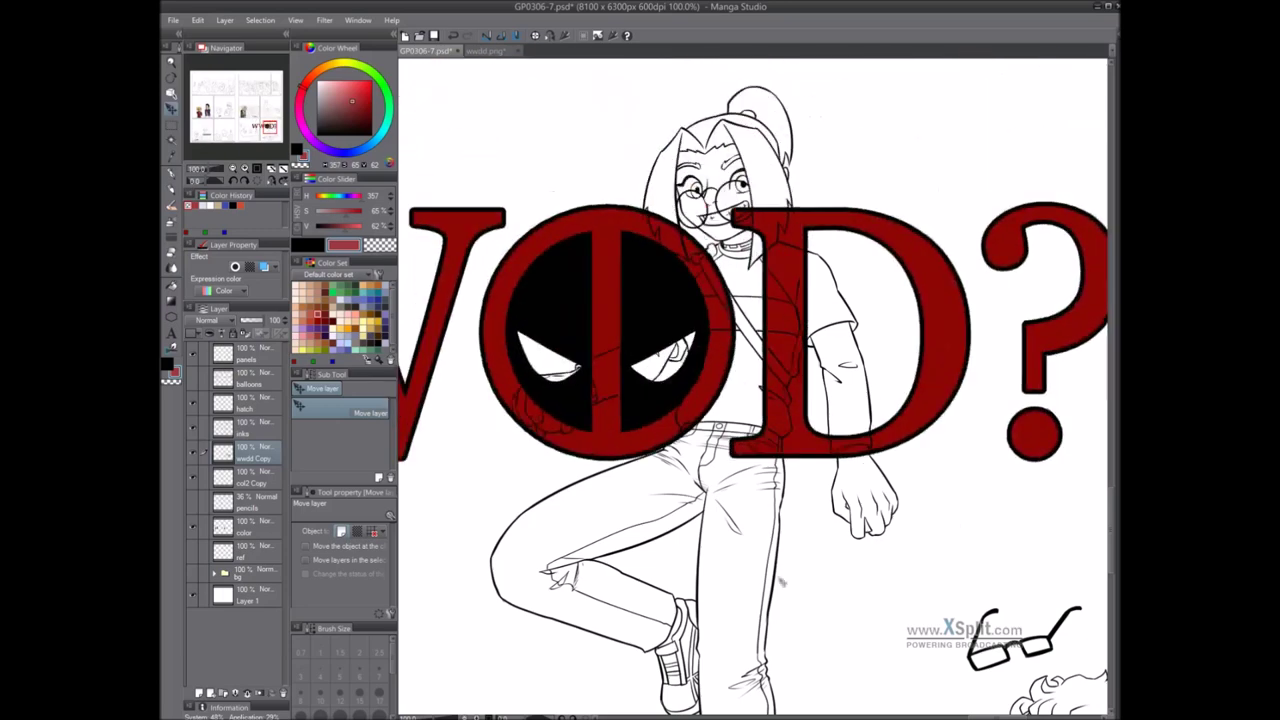
Scale the pasted logo down and fit it across the standing girl's shirt band beneath the diagonal strap
{"action": "scroll", "coordinate": [779, 427], "scroll_direction": "down", "scroll_amount": 2}
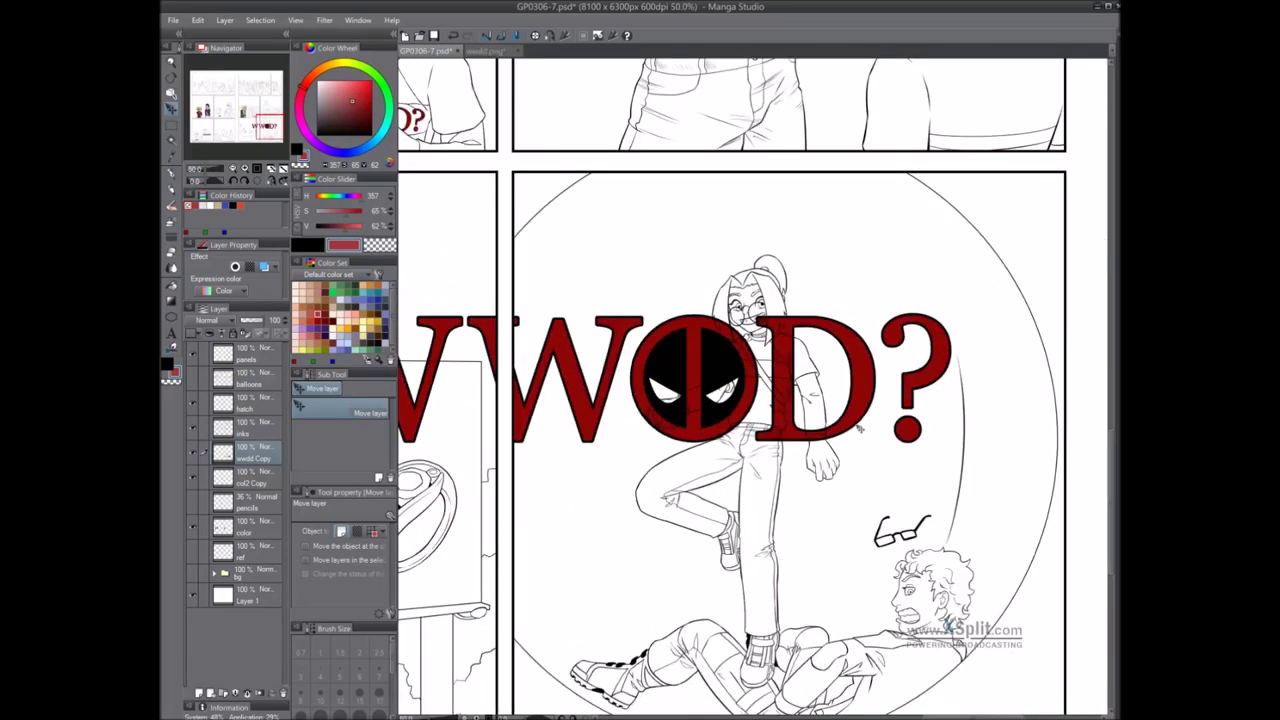
{"action": "key", "text": "ctrl+t"}
{"action": "left_click_drag", "start_coordinate": [952, 310], "coordinate": [831, 397]}
{"action": "key", "text": "Return"}
{"action": "scroll", "coordinate": [753, 397], "scroll_direction": "up", "scroll_amount": 2}
{"action": "left_click_drag", "start_coordinate": [738, 397], "coordinate": [588, 397]}
{"action": "left_click_drag", "start_coordinate": [569, 409], "coordinate": [566, 369]}
{"action": "left_click_drag", "start_coordinate": [957, 414], "coordinate": [570, 337]}
{"action": "left_click_drag", "start_coordinate": [551, 350], "coordinate": [798, 340]}
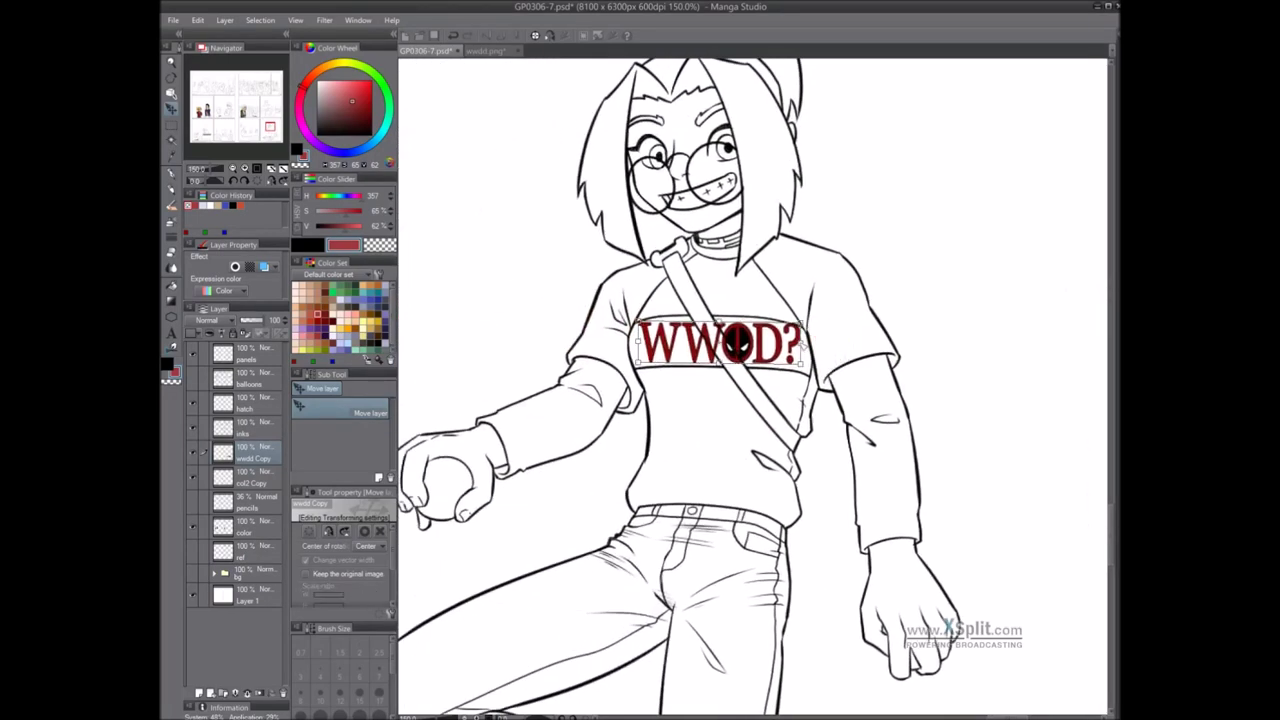
{"action": "left_click_drag", "start_coordinate": [638, 364], "coordinate": [617, 374]}
{"action": "left_click_drag", "start_coordinate": [712, 352], "coordinate": [725, 345]}
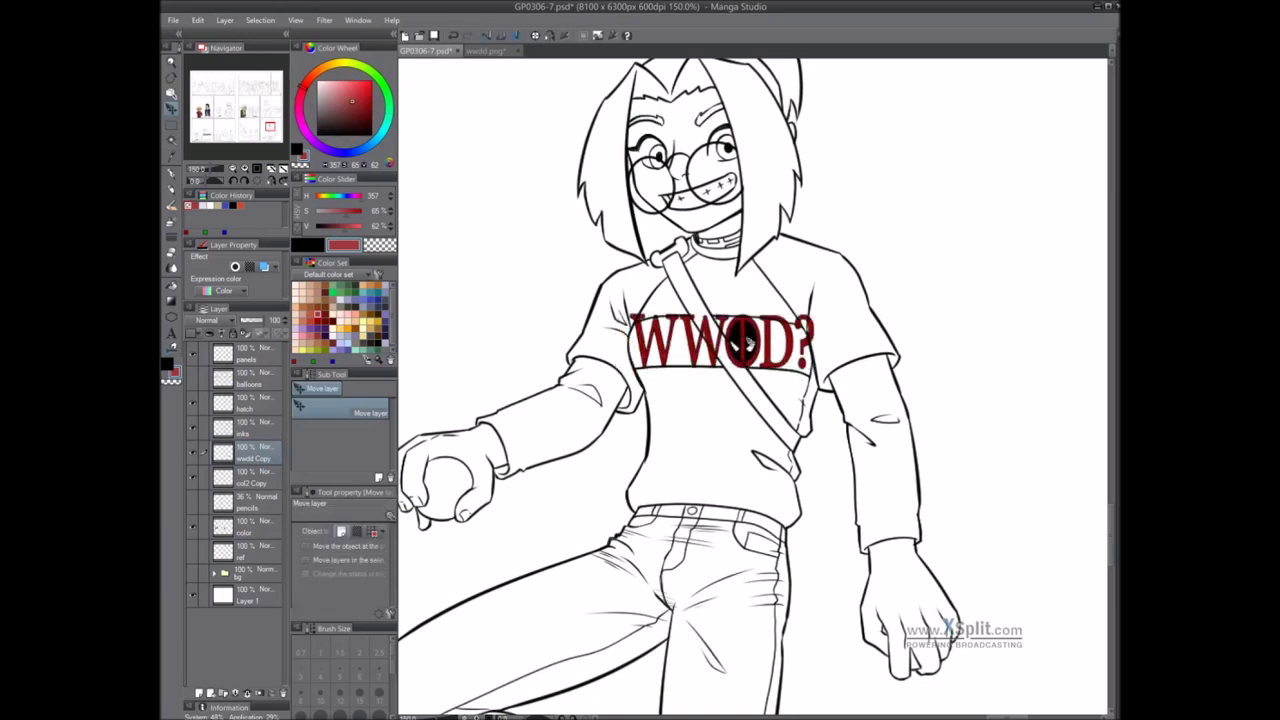
Mesh-warp the logo to curve with the standing girl's chest and stay within the shirt band
{"action": "scroll", "coordinate": [649, 340], "scroll_direction": "up", "scroll_amount": 1}
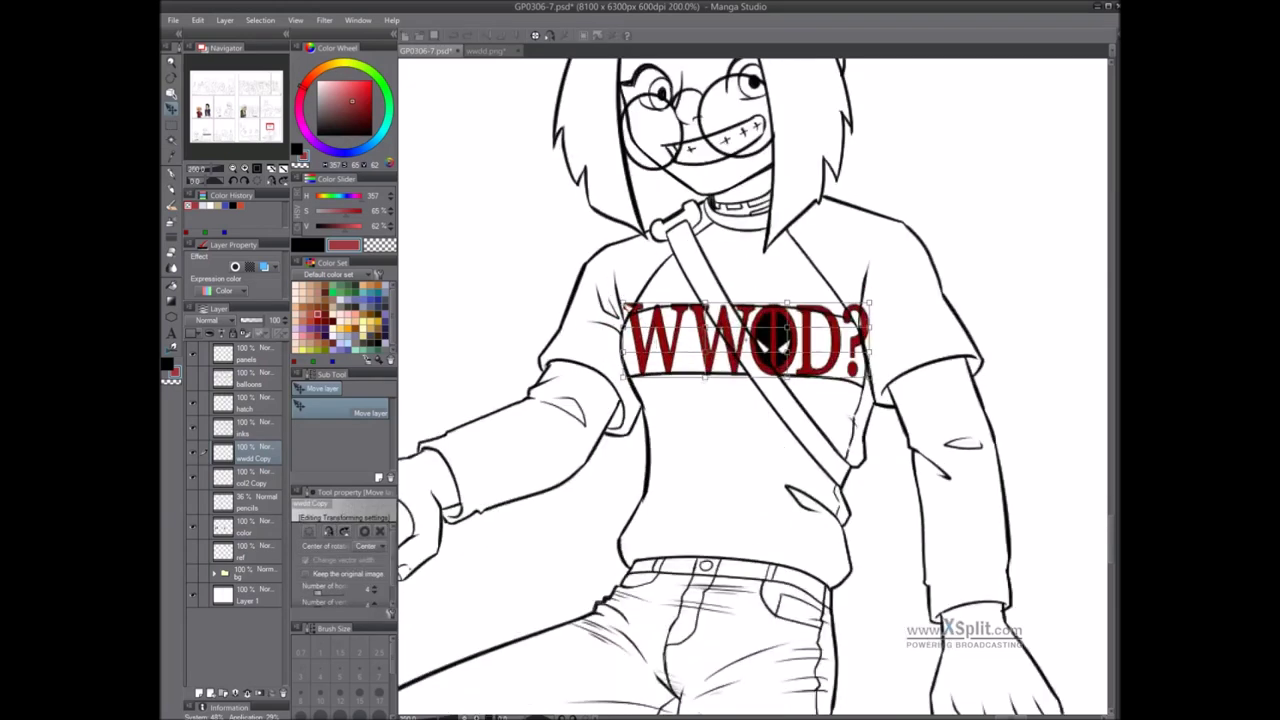
{"action": "left_click_drag", "start_coordinate": [623, 327], "coordinate": [633, 374]}
{"action": "left_click_drag", "start_coordinate": [624, 304], "coordinate": [628, 370]}
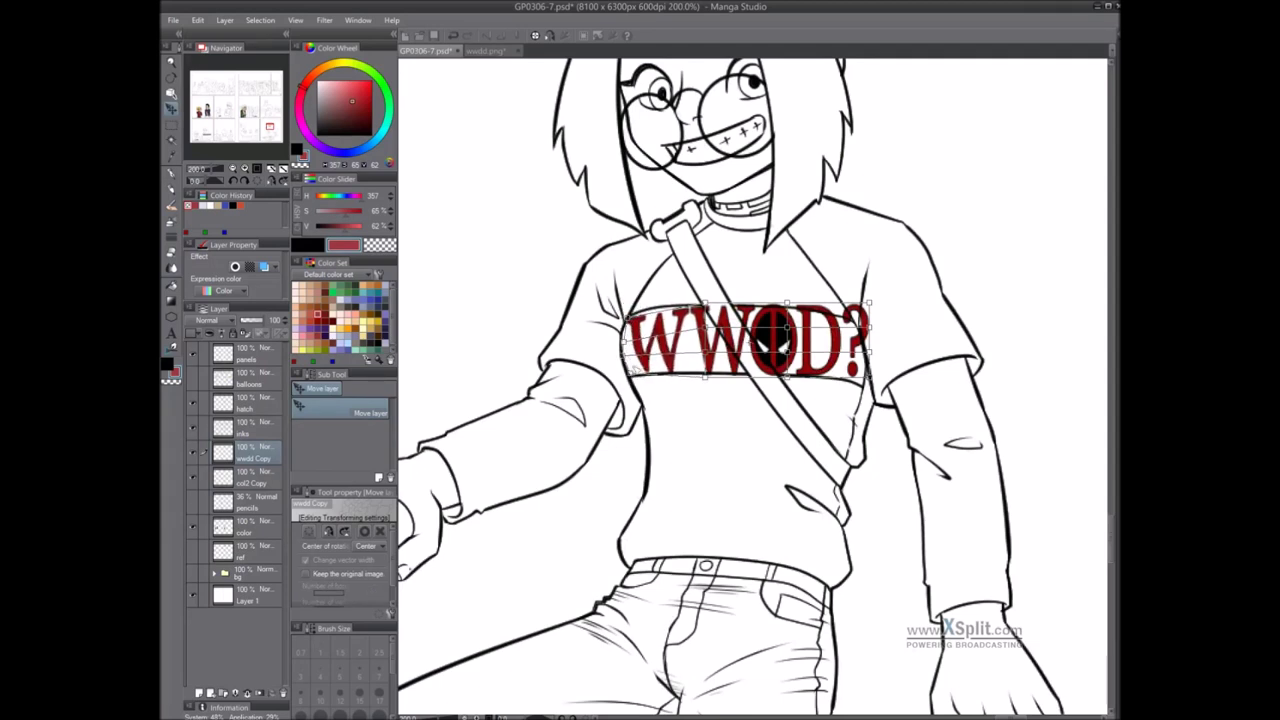
{"action": "left_click_drag", "start_coordinate": [705, 303], "coordinate": [710, 360]}
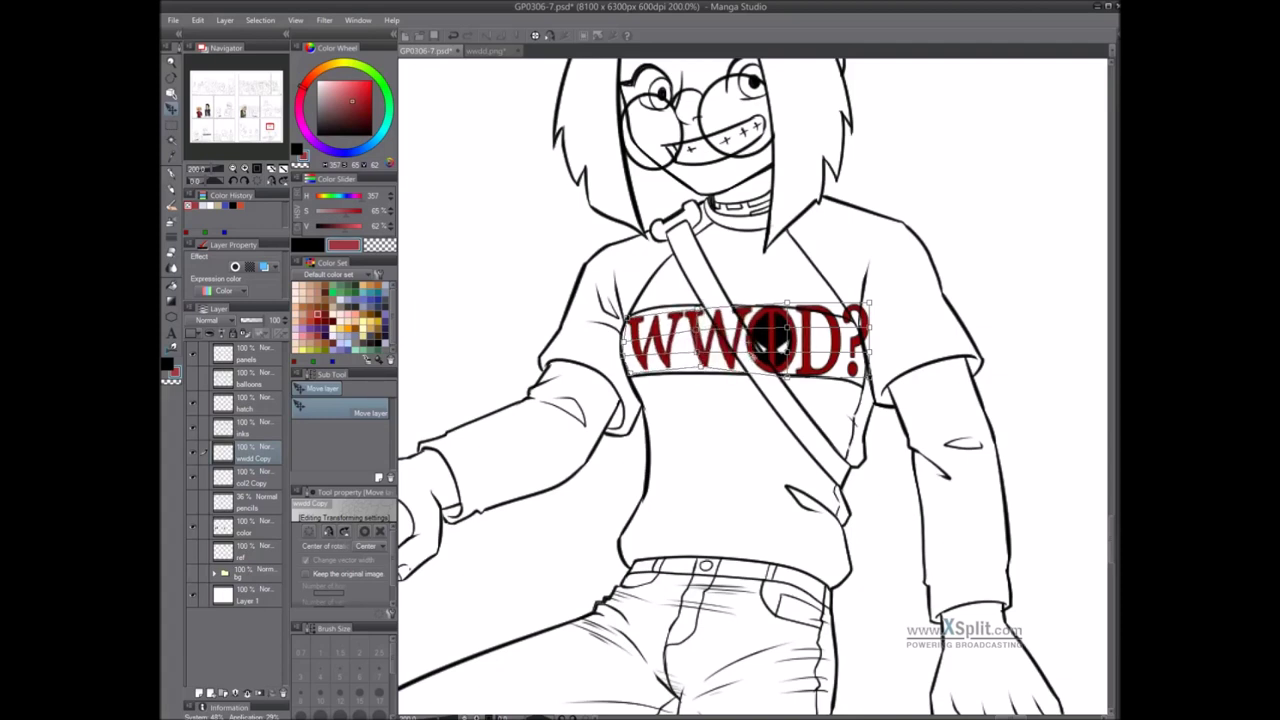
{"action": "left_click_drag", "start_coordinate": [787, 327], "coordinate": [781, 369]}
{"action": "left_click_drag", "start_coordinate": [869, 303], "coordinate": [846, 373]}
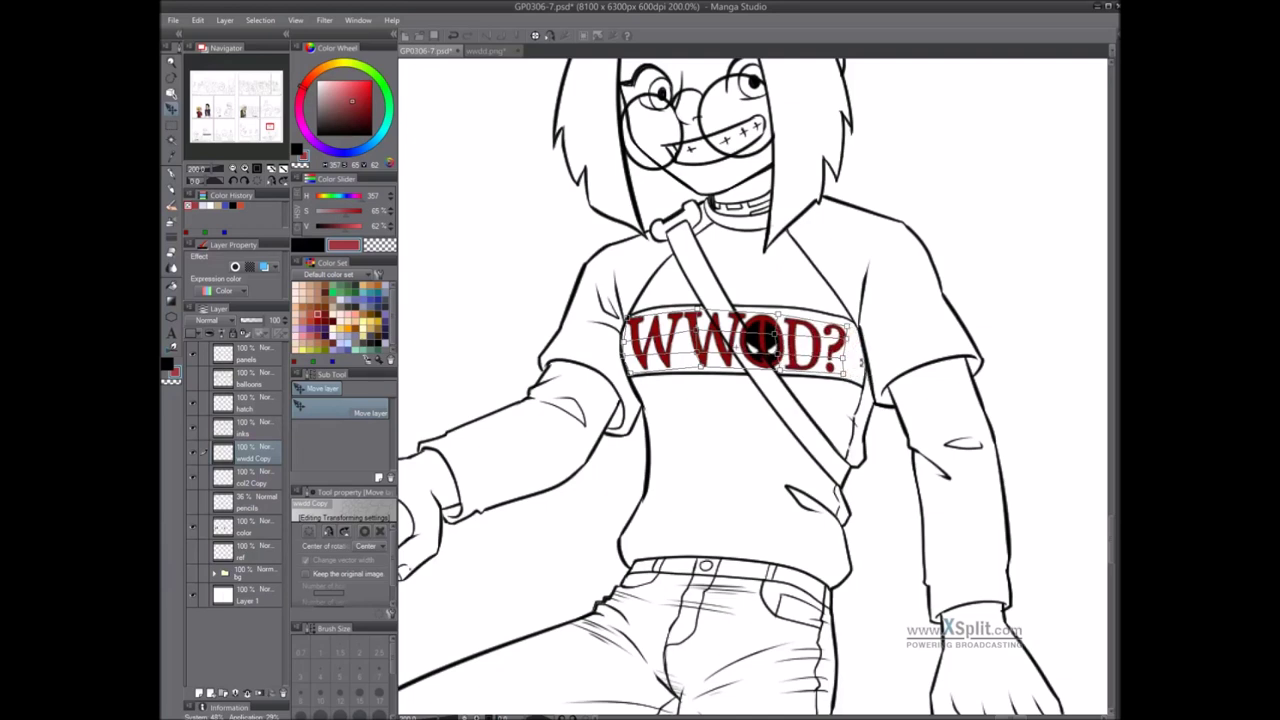
{"action": "key", "text": "Return"}
Lasso and delete the part of the logo covering the diagonal strap, and merge the logo layer into col2 Copy
{"action": "left_click_drag", "start_coordinate": [664, 358], "coordinate": [754, 464]}
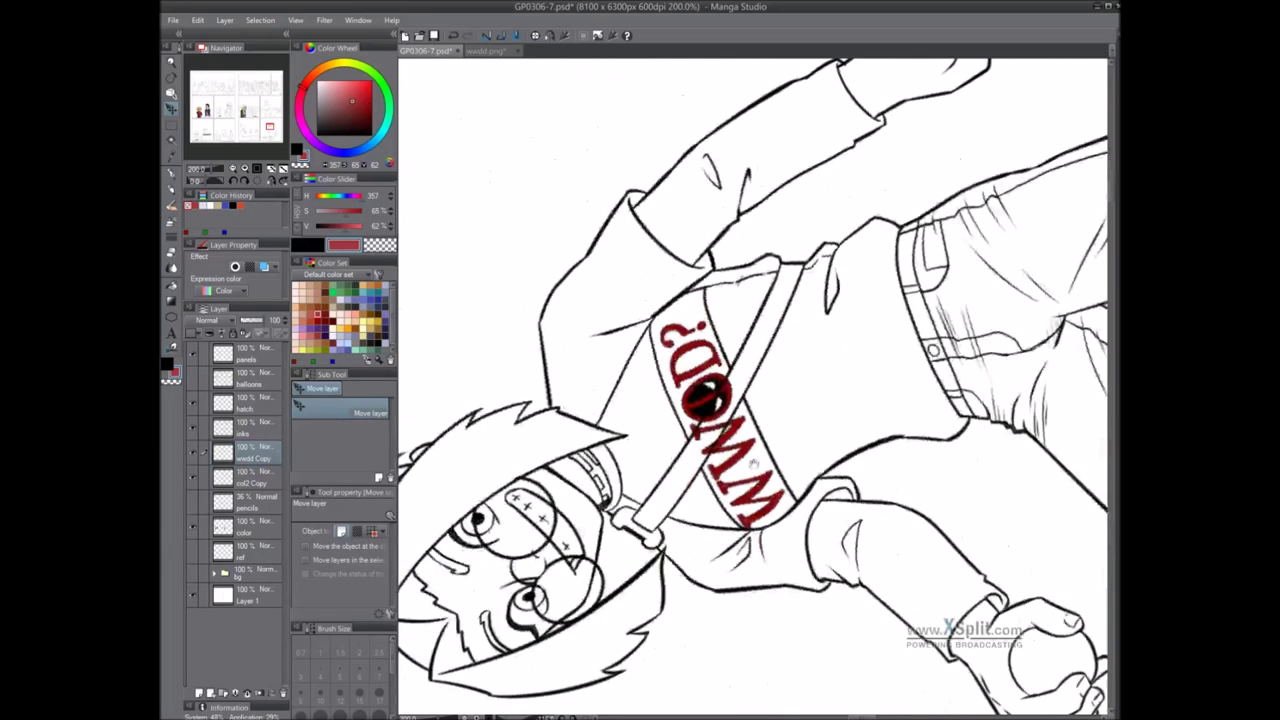
{"action": "scroll", "coordinate": [715, 415], "scroll_direction": "up", "scroll_amount": 2}
{"action": "key", "text": "m"}
{"action": "mouse_move", "coordinate": [797, 181]}
{"action": "left_mouse_down"}
{"action": "mouse_move", "coordinate": [602, 530]}
{"action": "mouse_move", "coordinate": [668, 585]}
{"action": "mouse_move", "coordinate": [776, 422]}
{"action": "mouse_move", "coordinate": [805, 215]}
{"action": "left_mouse_up"}
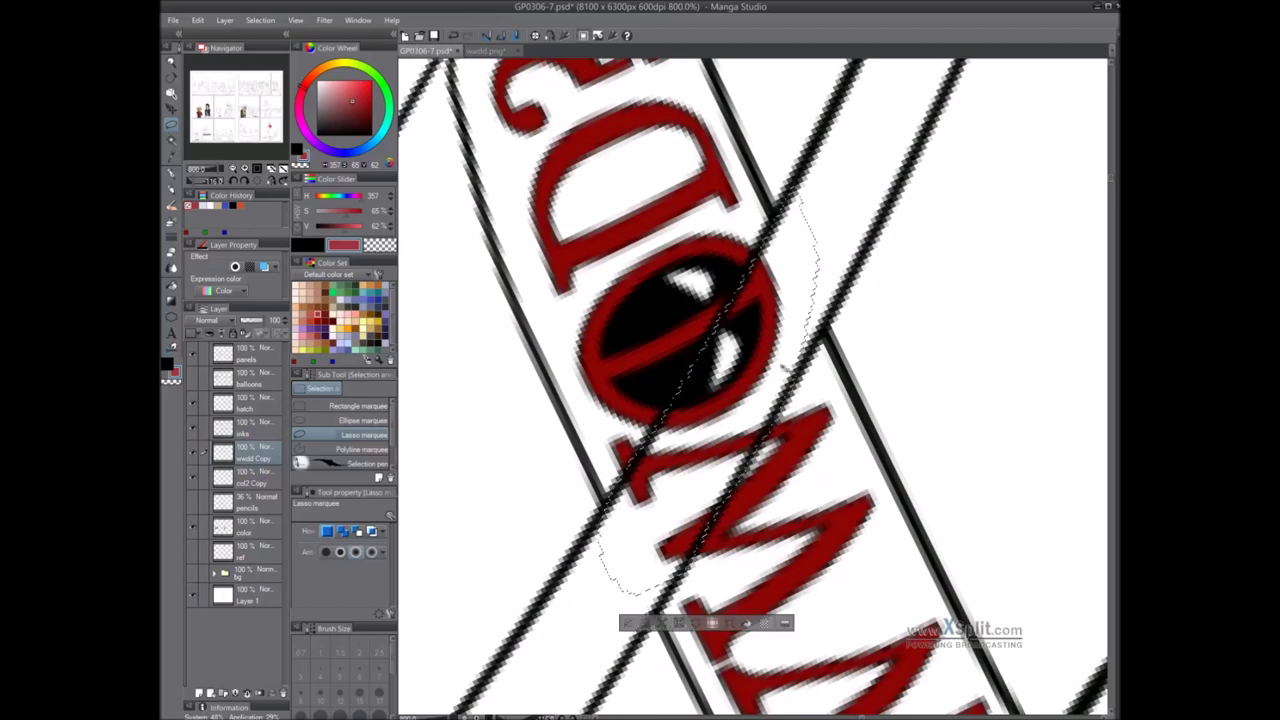
{"action": "key", "text": "Delete"}
{"action": "key", "text": "ctrl+d"}
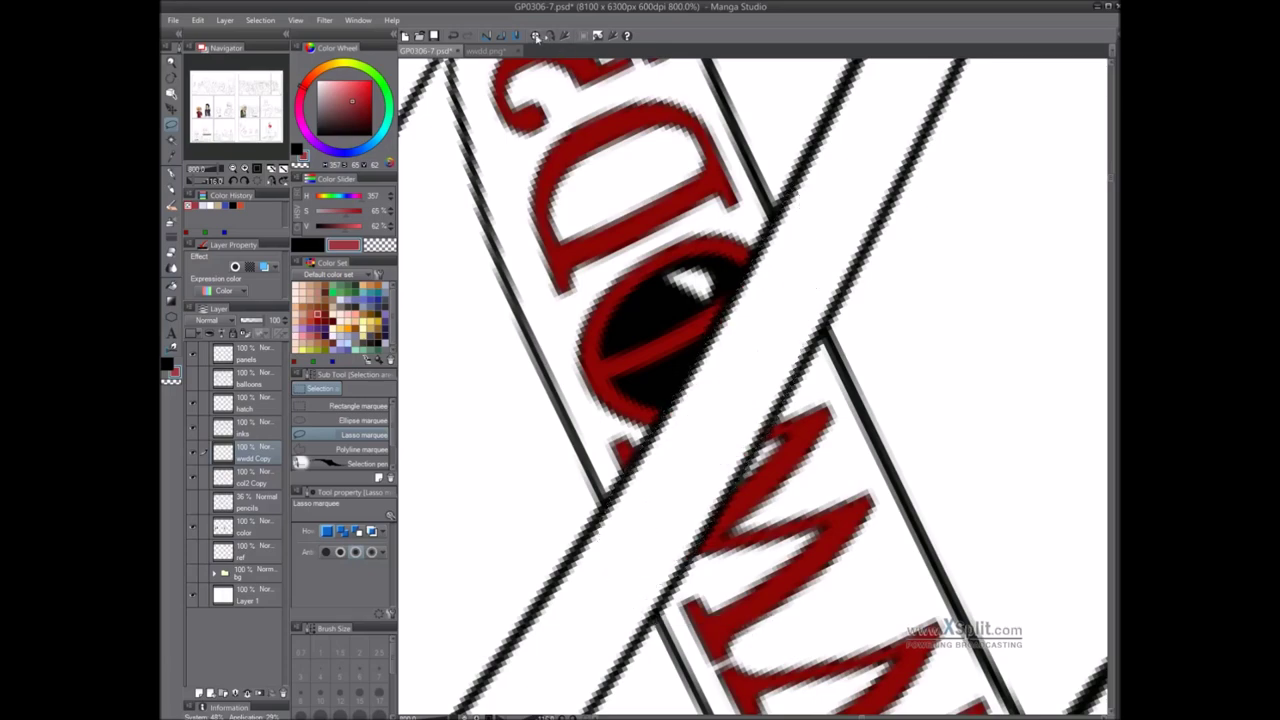
{"action": "scroll", "coordinate": [812, 360], "scroll_direction": "down", "scroll_amount": 7}
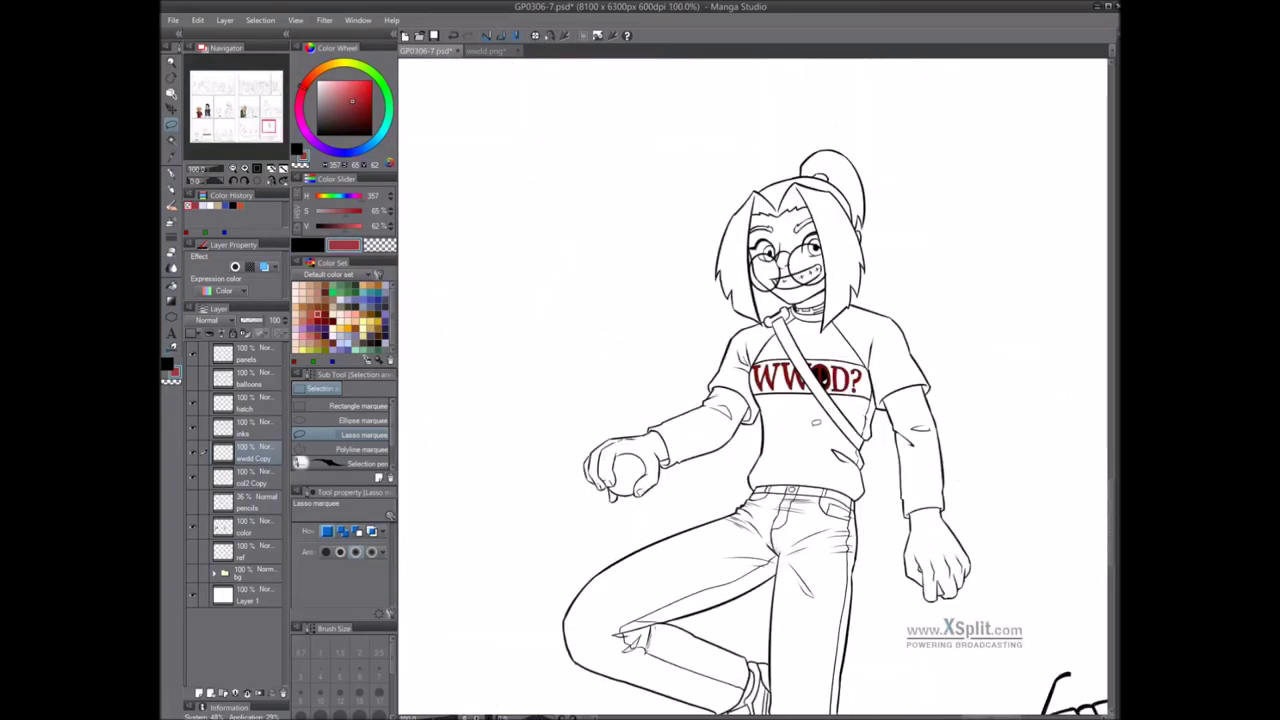
{"action": "key", "text": "ctrl+e"}
Examine the girl's shirt in all panels across both page halves for missing logos
{"action": "scroll", "coordinate": [801, 338], "scroll_direction": "down", "scroll_amount": 4}
{"action": "mouse_move", "coordinate": [801, 338]}
{"action": "left_mouse_down"}
{"action": "mouse_move", "coordinate": [808, 381]}
{"action": "mouse_move", "coordinate": [800, 371]}
{"action": "left_mouse_up"}
{"action": "left_click_drag", "start_coordinate": [857, 288], "coordinate": [826, 367]}
{"action": "left_click_drag", "start_coordinate": [1011, 348], "coordinate": [949, 355]}
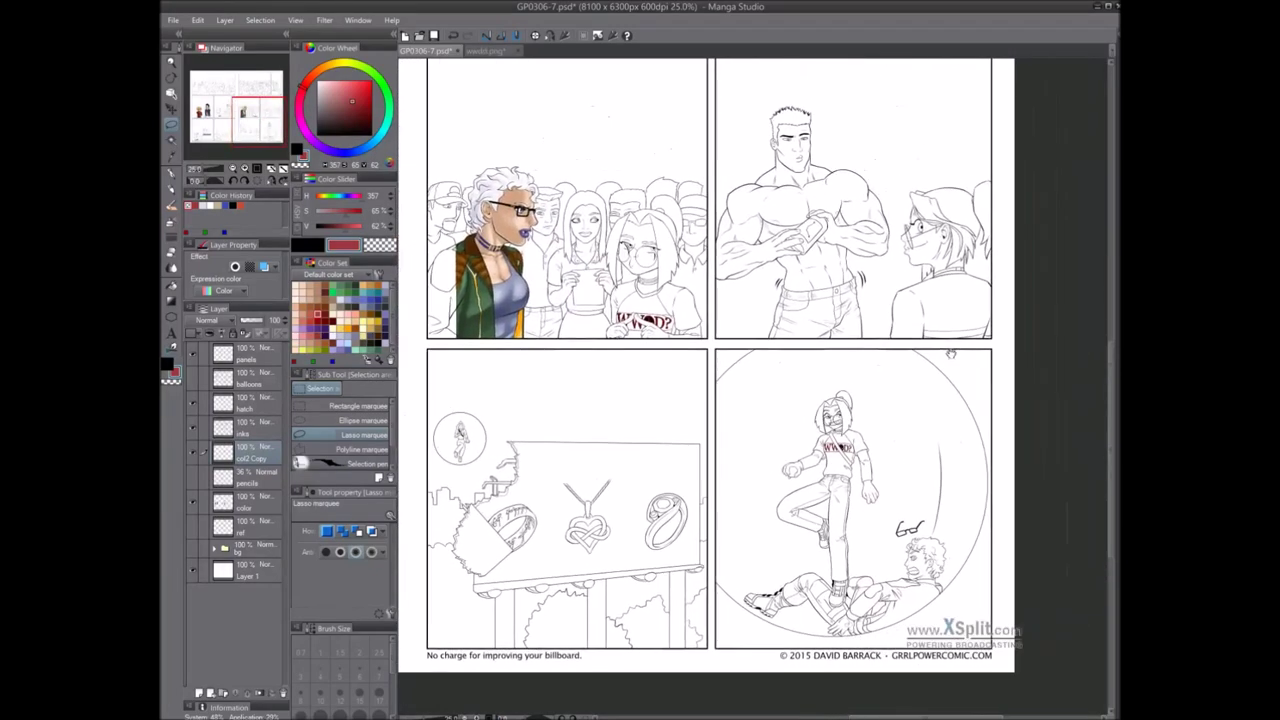
{"action": "left_click_drag", "start_coordinate": [597, 374], "coordinate": [918, 305]}
{"action": "left_click_drag", "start_coordinate": [791, 394], "coordinate": [945, 340]}
{"action": "left_click_drag", "start_coordinate": [756, 417], "coordinate": [791, 401]}
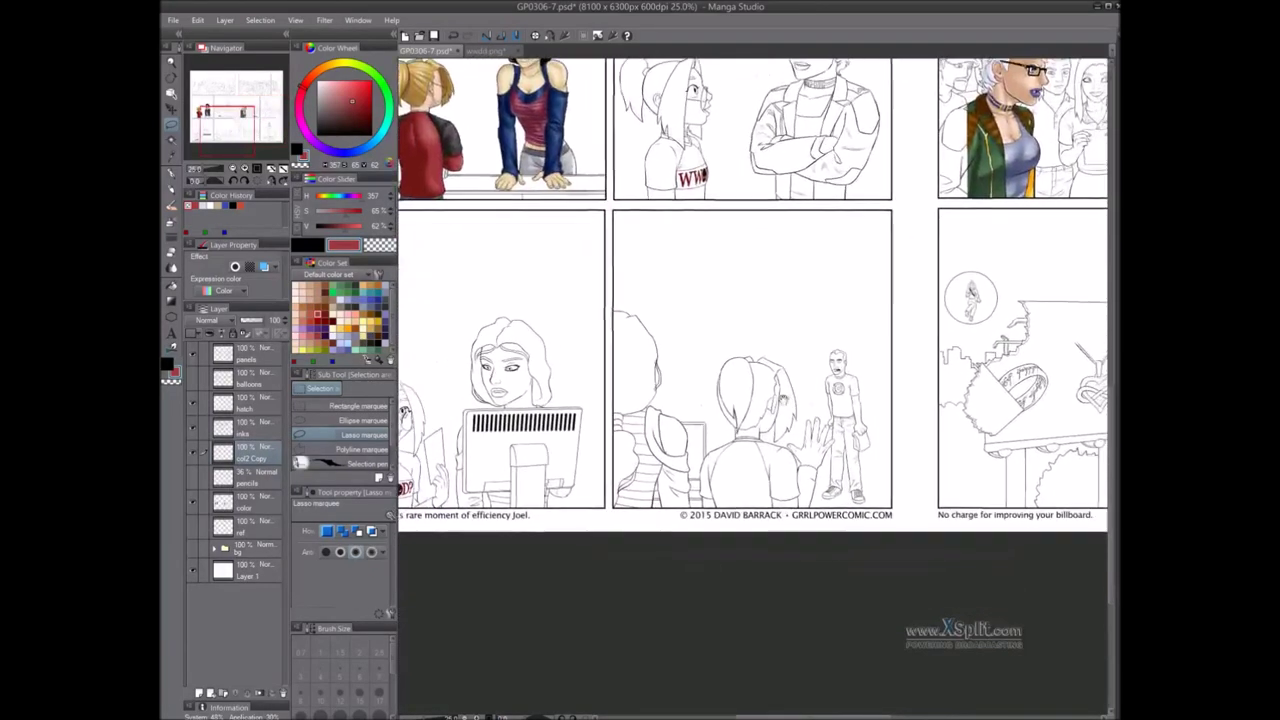
{"action": "left_click_drag", "start_coordinate": [762, 287], "coordinate": [780, 343]}
{"action": "left_click_drag", "start_coordinate": [814, 183], "coordinate": [717, 434]}
{"action": "mouse_move", "coordinate": [740, 320]}
{"action": "left_mouse_down"}
{"action": "mouse_move", "coordinate": [709, 449]}
{"action": "mouse_move", "coordinate": [641, 498]}
{"action": "left_mouse_up"}
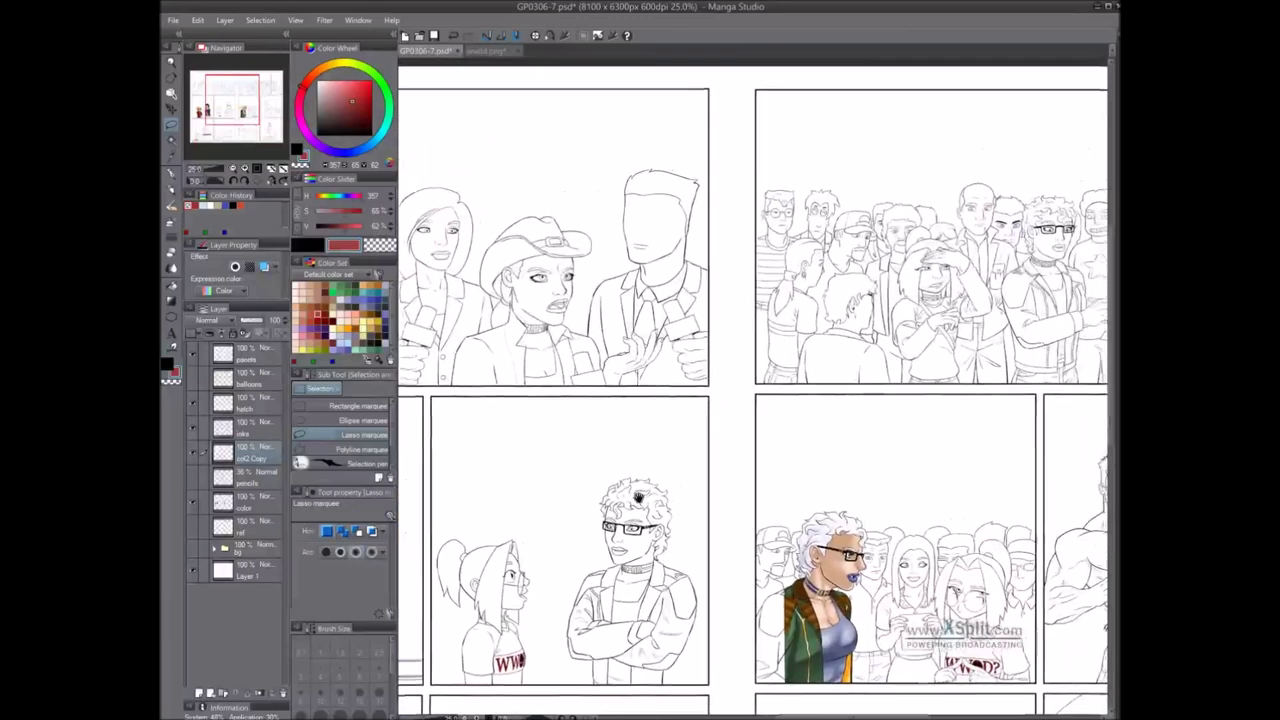
{"action": "scroll", "coordinate": [641, 496], "scroll_direction": "right", "scroll_amount": 3}
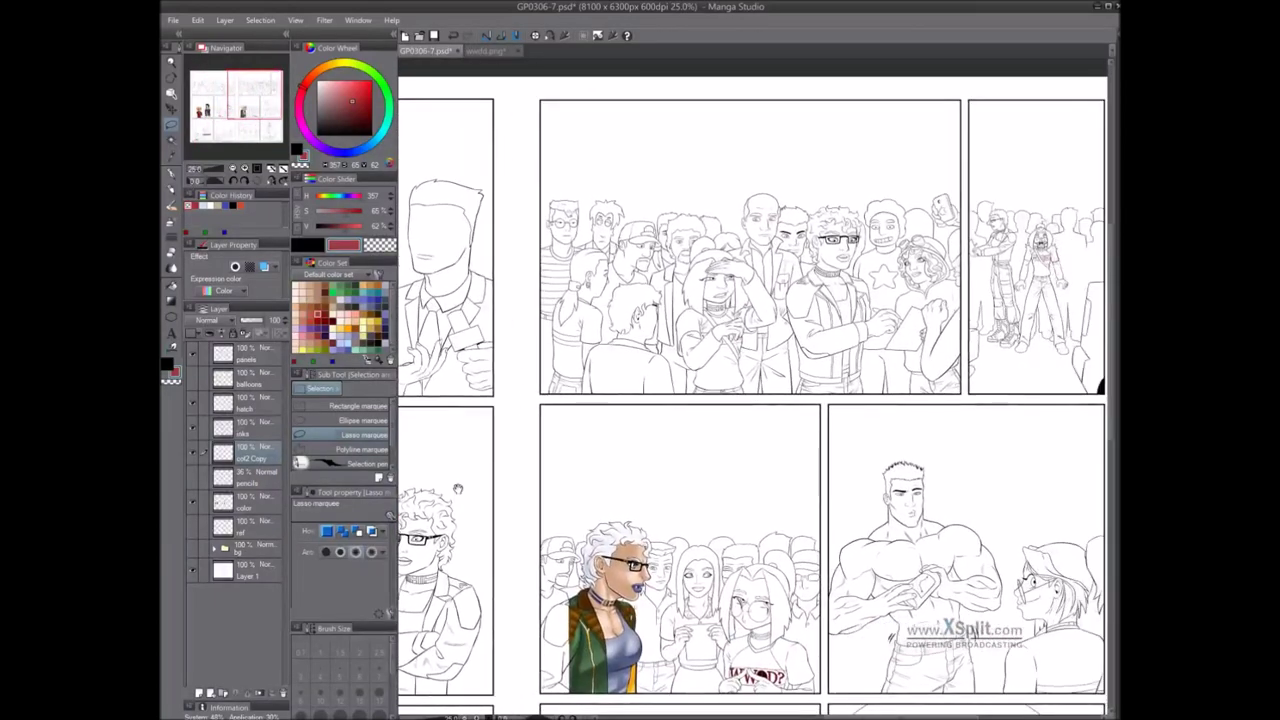
{"action": "scroll", "coordinate": [657, 437], "scroll_direction": "left", "scroll_amount": 4}
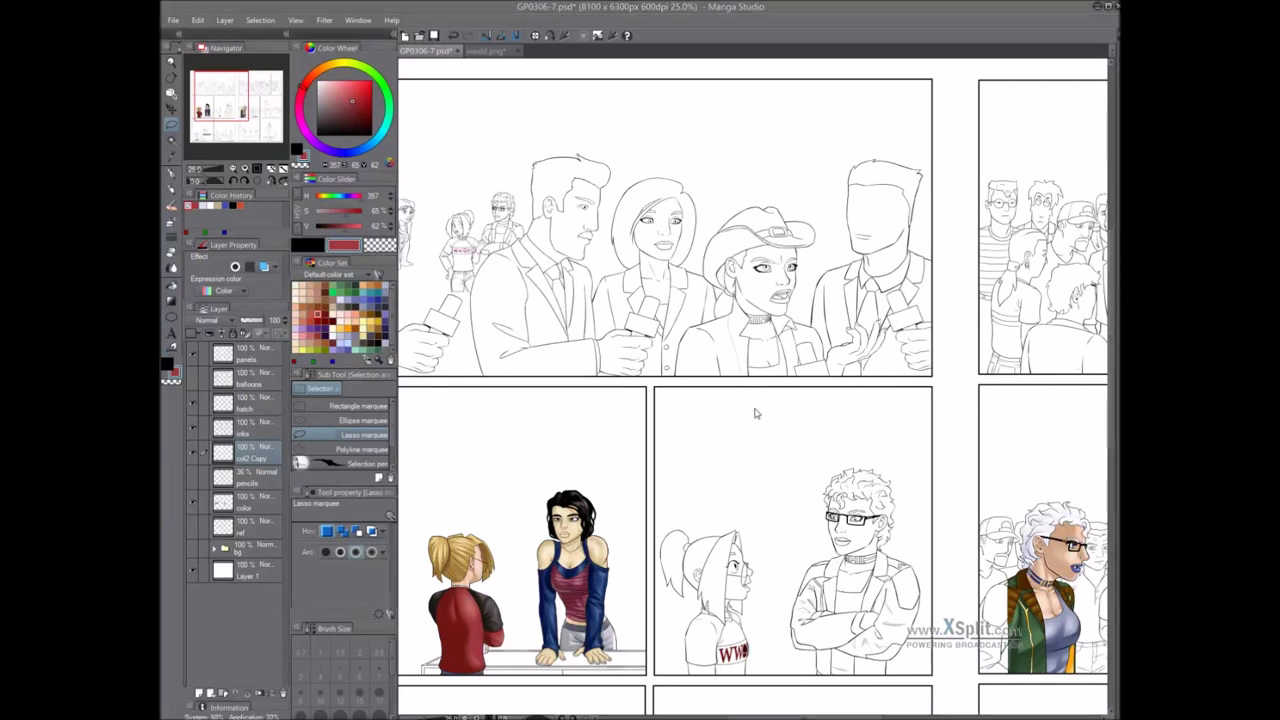
Save the GP0306-7.psd page and close the wwdd.png logo document
{"action": "key", "text": "ctrl+s"}
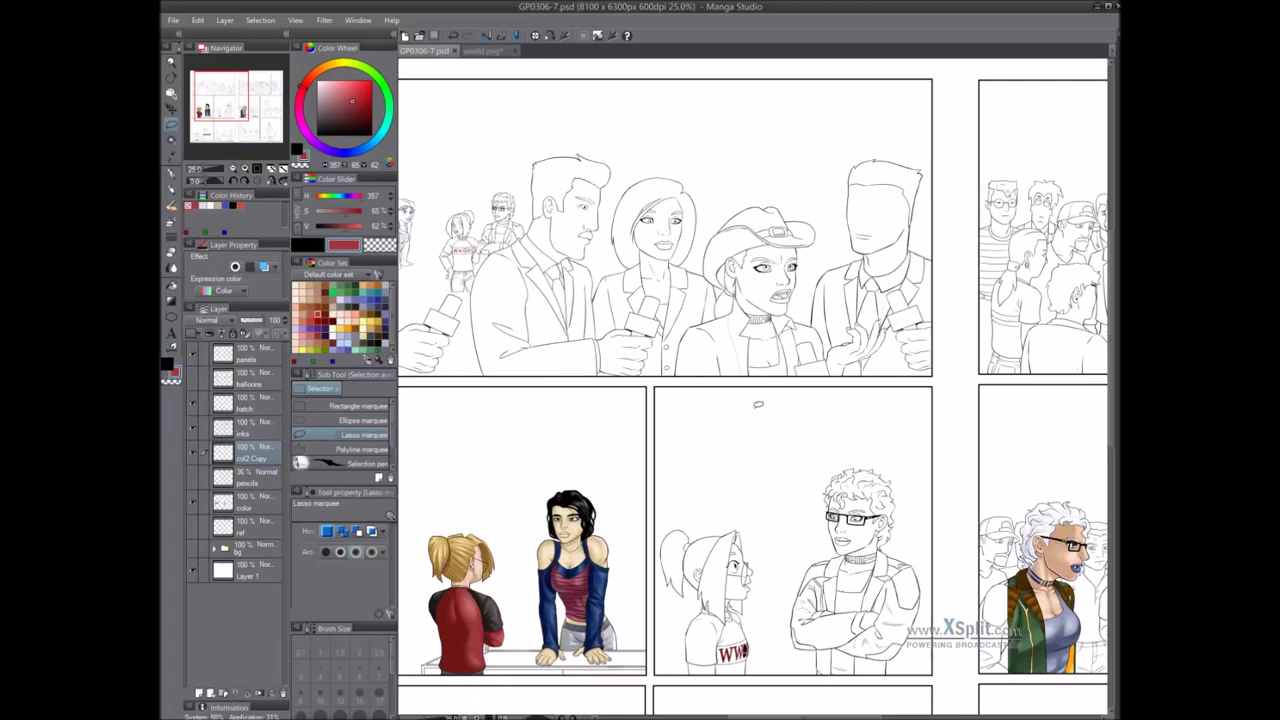
{"action": "left_click", "coordinate": [515, 51]}
{"action": "left_click", "coordinate": [660, 271]}
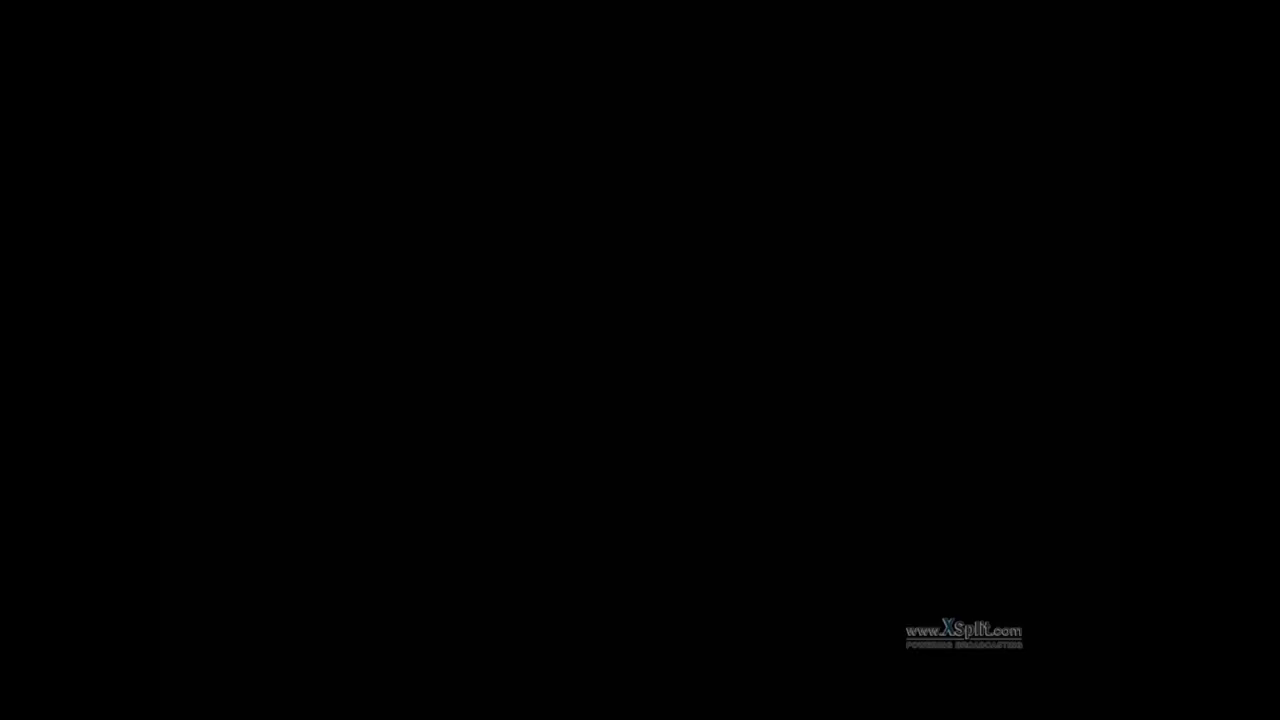
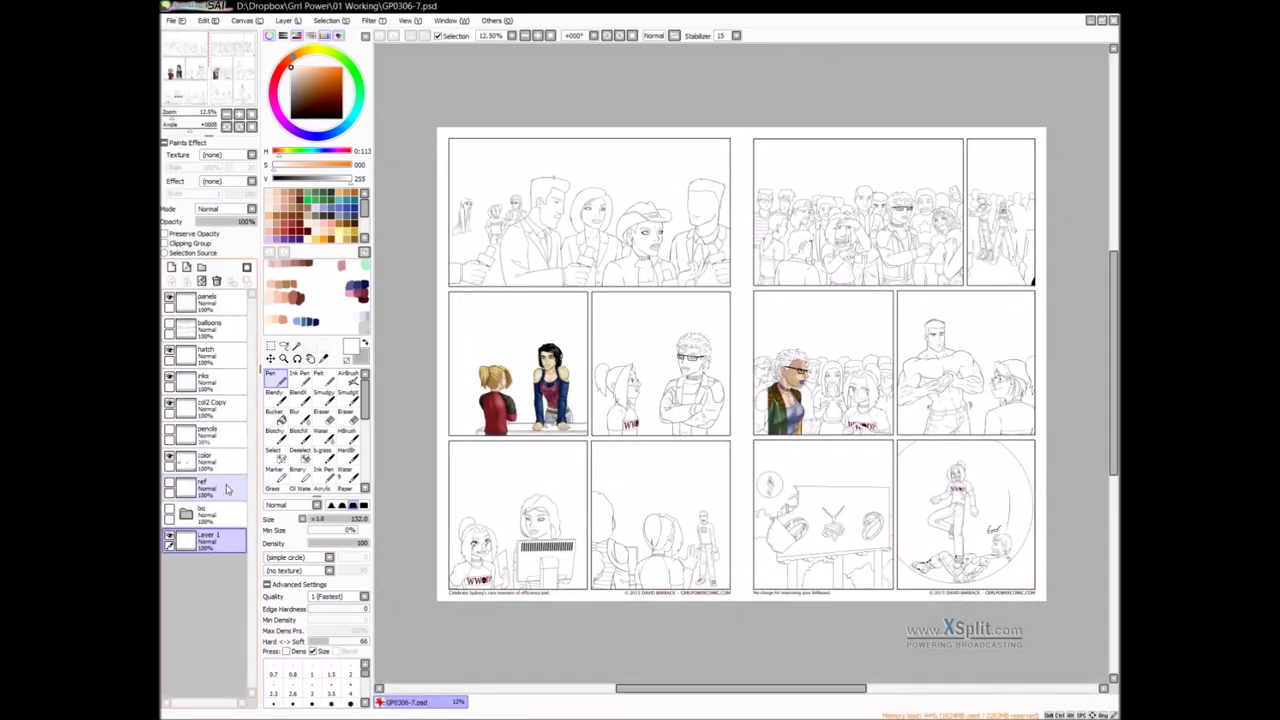
In PaintTool SAI, add a new layer directly above the pencils layer of GP0306-7.psd and name it color
{"action": "left_click", "coordinate": [205, 432]}
{"action": "left_click", "coordinate": [171, 267]}
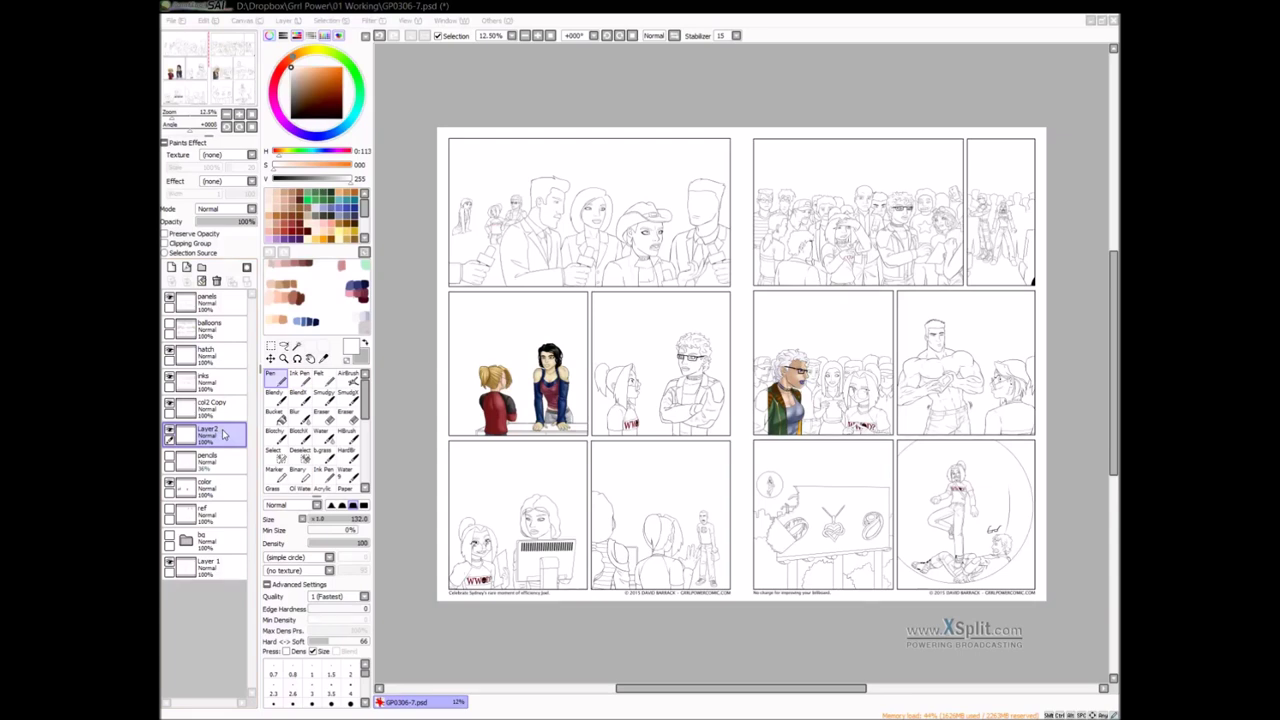
{"action": "type", "text": "color"}
{"action": "key", "text": "Return"}
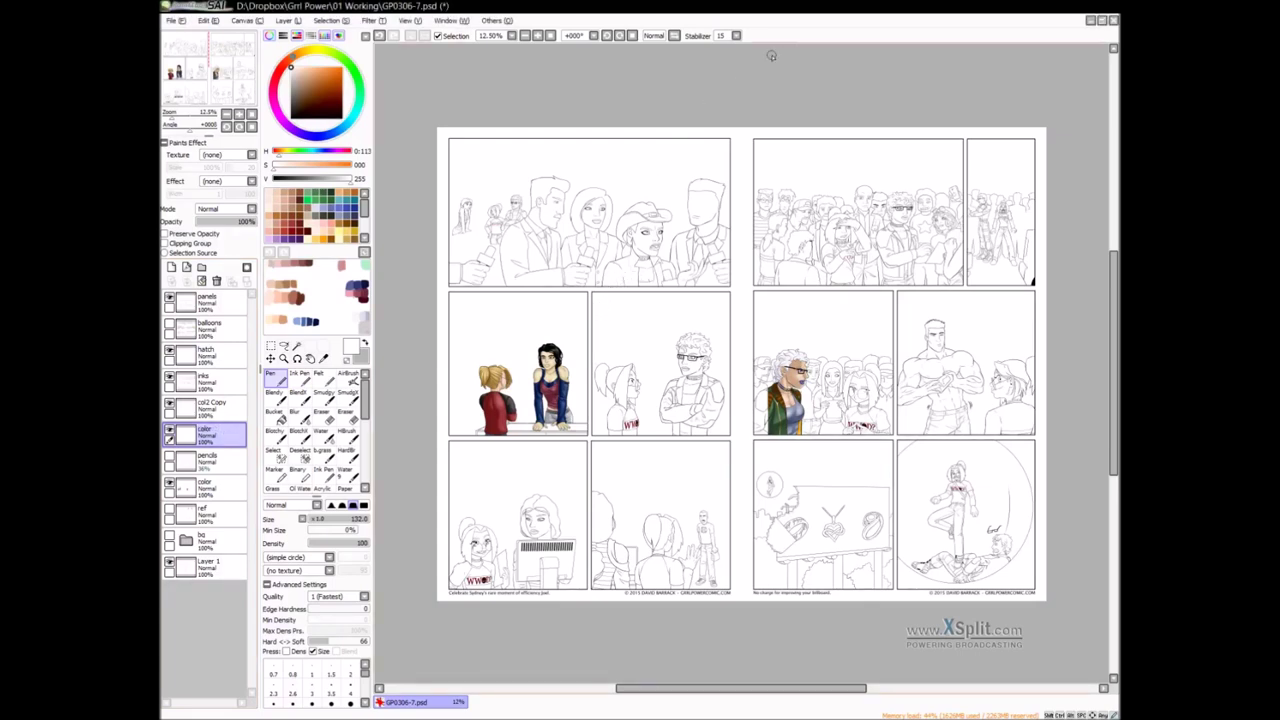
With the Magic Wand, select the face, neck and arms of the leaning woman in the first panel
{"action": "key", "text": "w"}
{"action": "left_click_drag", "start_coordinate": [538, 292], "coordinate": [589, 345]}
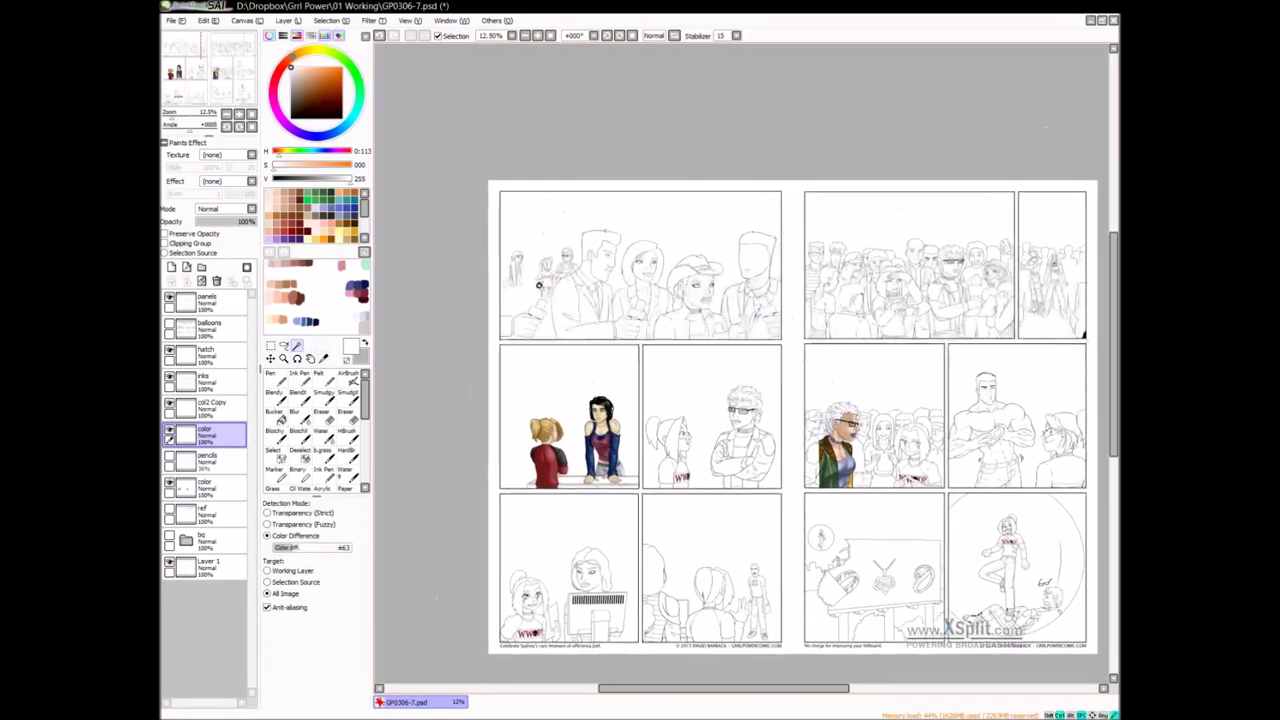
{"action": "left_click", "coordinate": [541, 287], "text": "ctrl"}
{"action": "left_click", "coordinate": [539, 285], "text": "ctrl"}
{"action": "left_click_drag", "start_coordinate": [497, 271], "coordinate": [550, 308]}
{"action": "left_click", "coordinate": [532, 305], "text": "ctrl"}
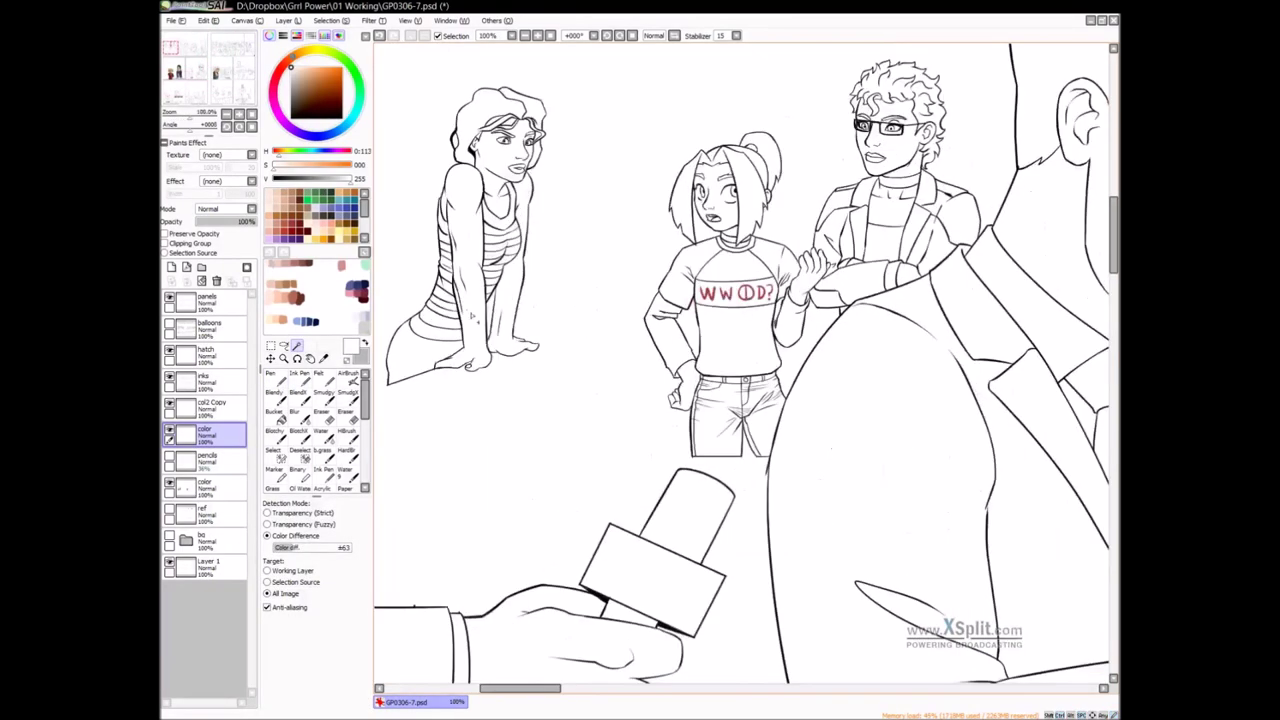
{"action": "left_click", "coordinate": [478, 322]}
{"action": "left_click", "coordinate": [521, 199]}
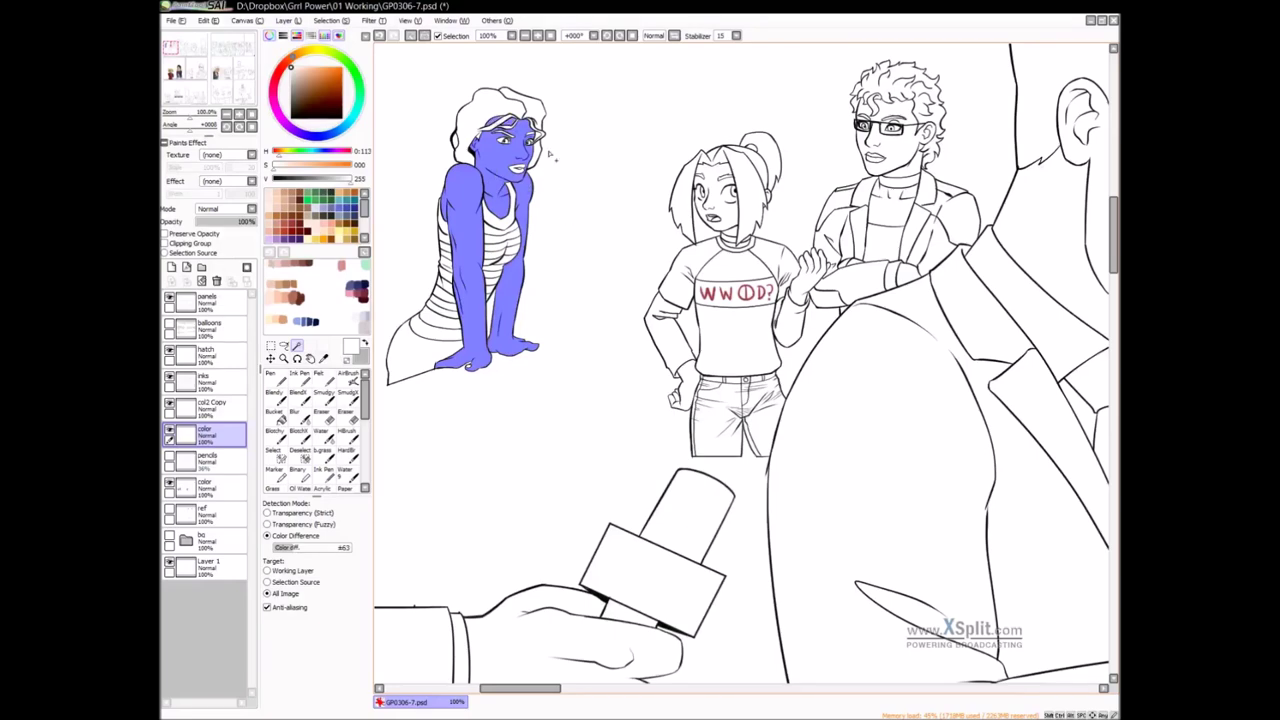
{"action": "scroll", "coordinate": [549, 155], "scroll_direction": "up", "scroll_amount": 1}
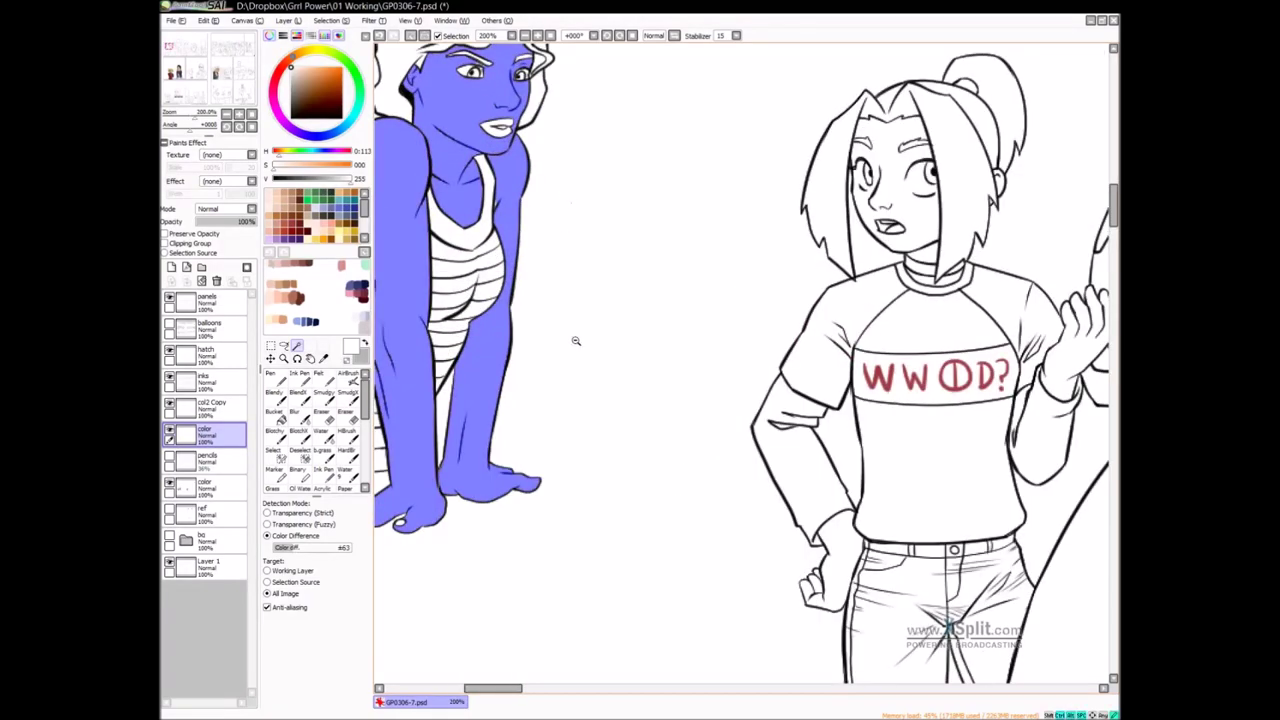
Add the hands, face and neck of the girl in the WWDD? shirt to the selection
{"action": "scroll", "coordinate": [574, 343], "scroll_direction": "down", "scroll_amount": 1}
{"action": "left_click", "coordinate": [605, 440]}
{"action": "left_click", "coordinate": [735, 322]}
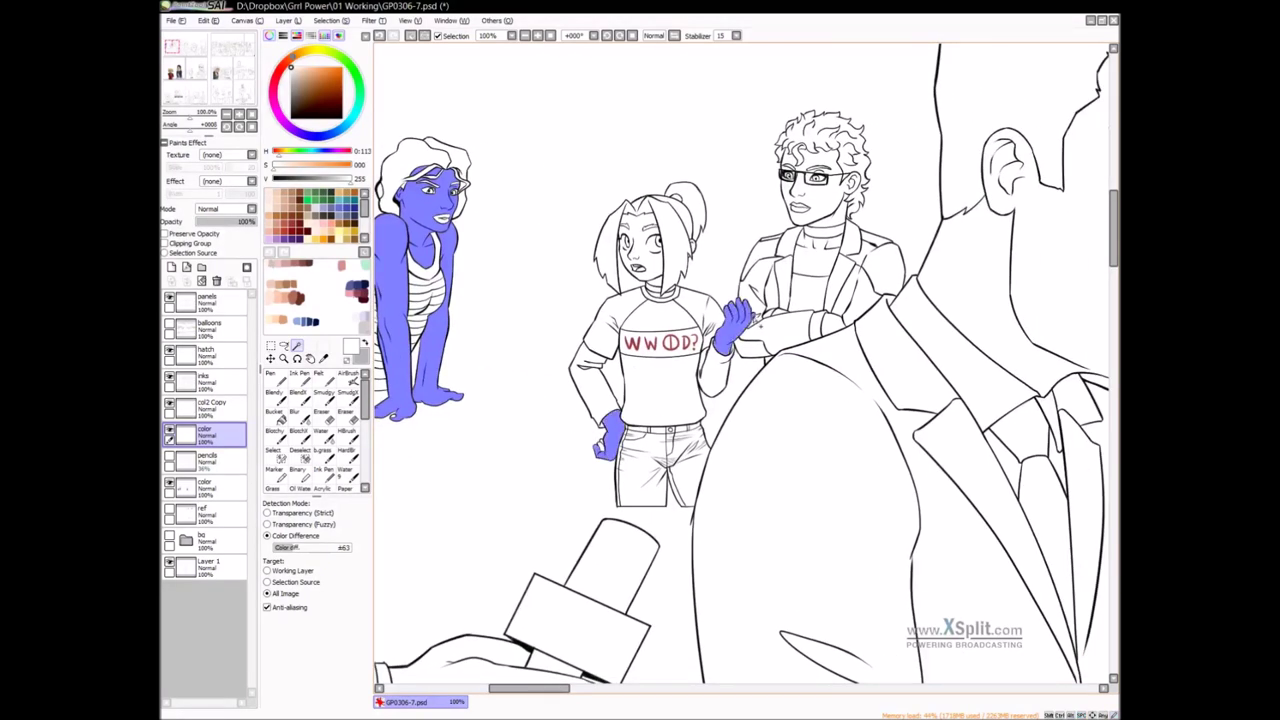
{"action": "left_click", "coordinate": [641, 248]}
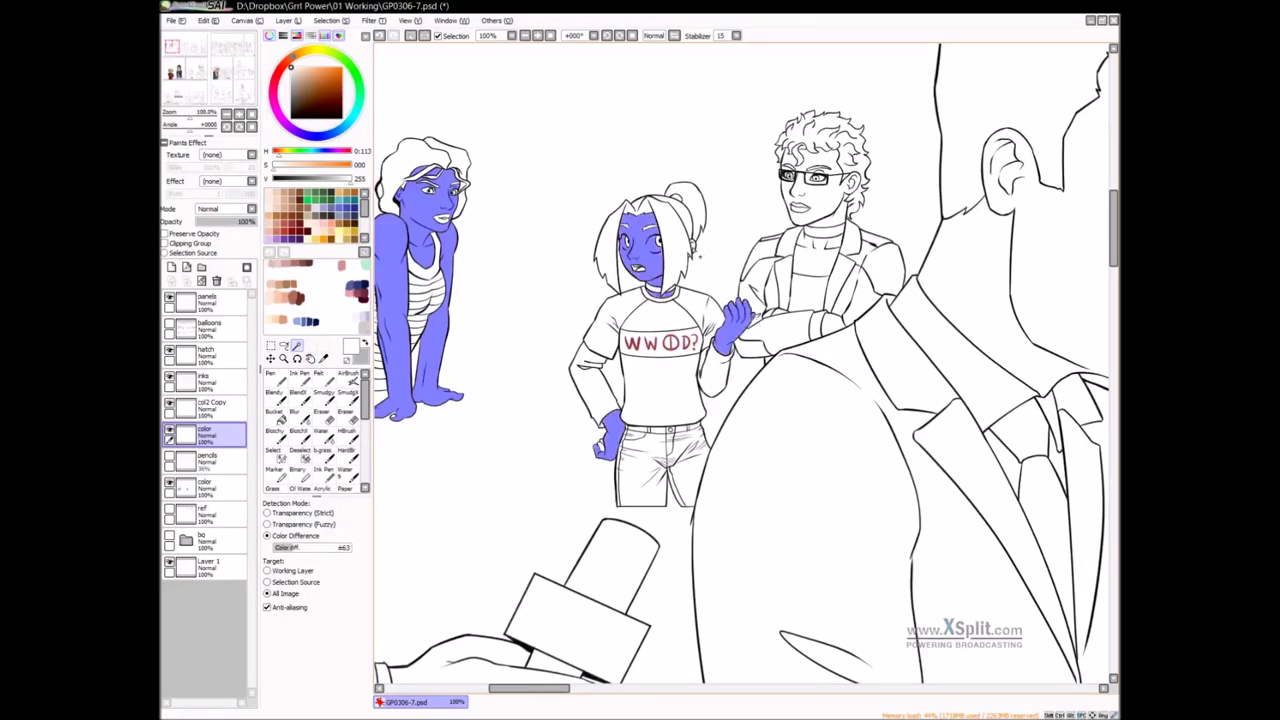
{"action": "scroll", "coordinate": [691, 262], "scroll_direction": "up", "scroll_amount": 1}
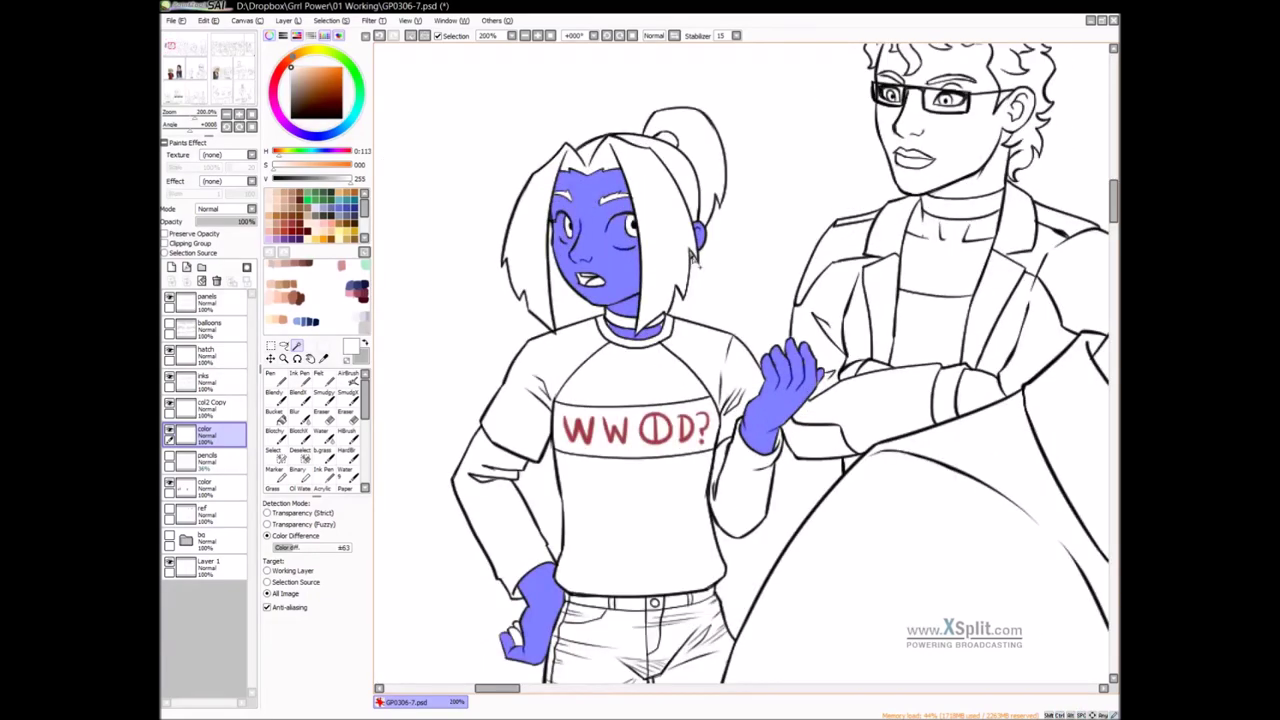
{"action": "scroll", "coordinate": [743, 280], "scroll_direction": "down", "scroll_amount": 1}
Hide the hatch layer and add the curly-haired woman's face, neck, chest and hands to the selection
{"action": "left_click", "coordinate": [912, 196]}
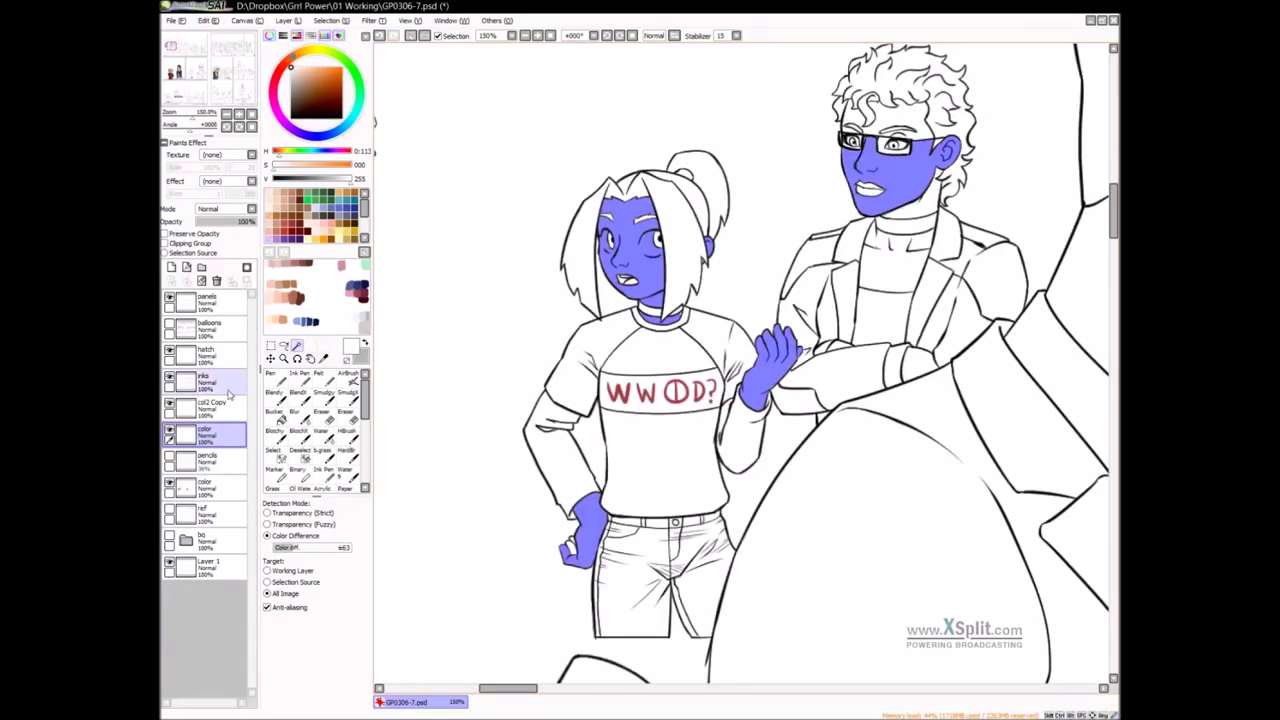
{"action": "left_click", "coordinate": [170, 352]}
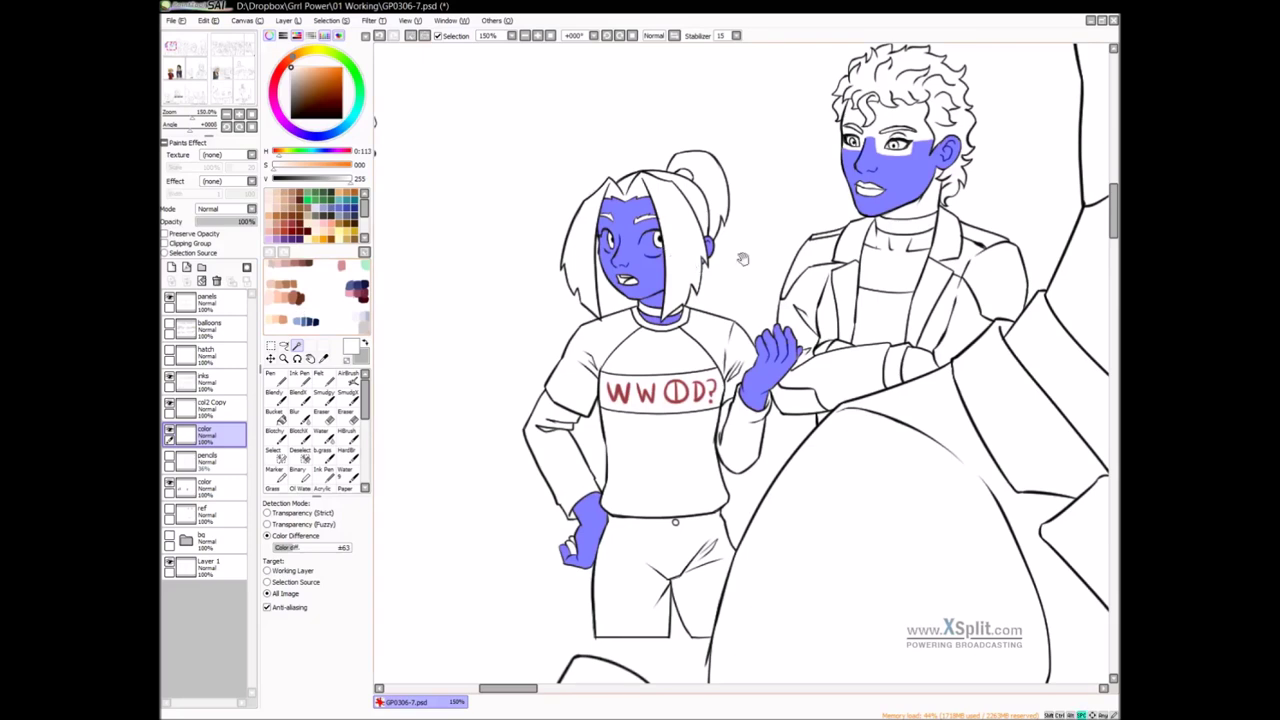
{"action": "left_click_drag", "start_coordinate": [743, 255], "coordinate": [650, 291]}
{"action": "left_click", "coordinate": [797, 188]}
{"action": "left_click", "coordinate": [761, 159]}
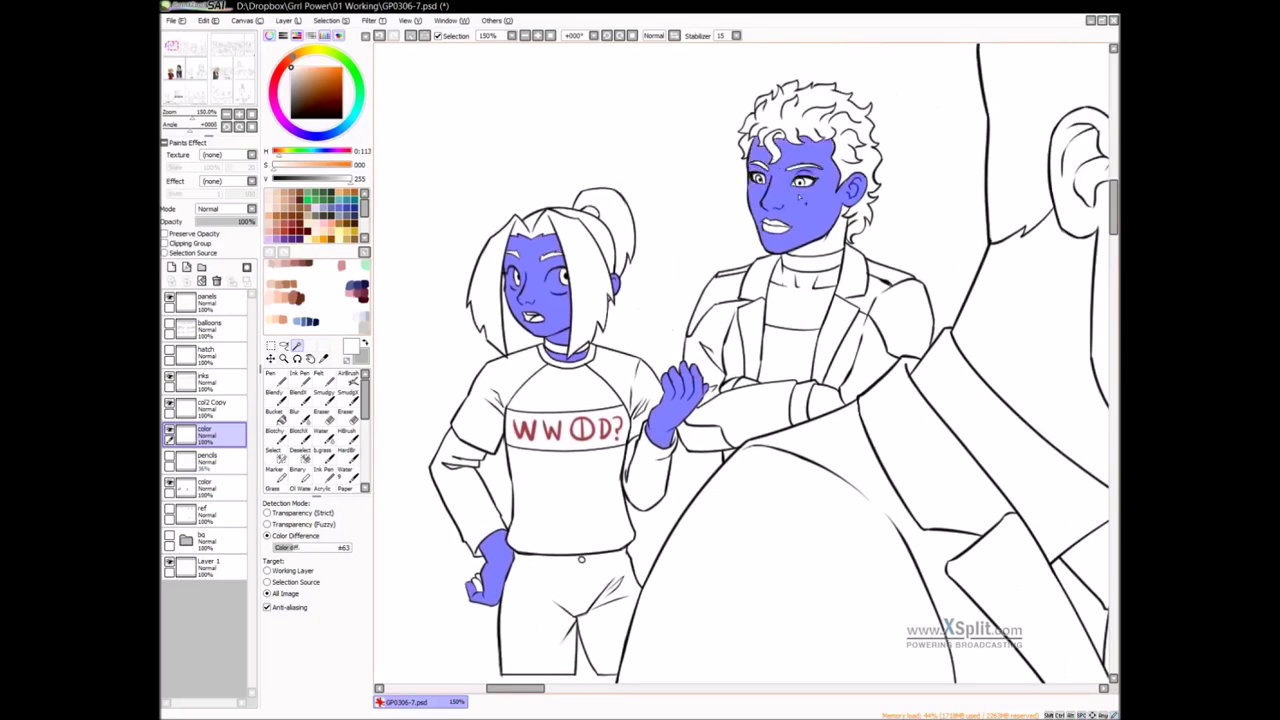
{"action": "left_click", "coordinate": [826, 252]}
{"action": "left_click", "coordinate": [829, 270]}
{"action": "left_click_drag", "start_coordinate": [832, 309], "coordinate": [799, 253]}
{"action": "left_click", "coordinate": [790, 346]}
{"action": "left_click", "coordinate": [700, 332]}
{"action": "scroll", "coordinate": [722, 363], "scroll_direction": "down", "scroll_amount": 2}
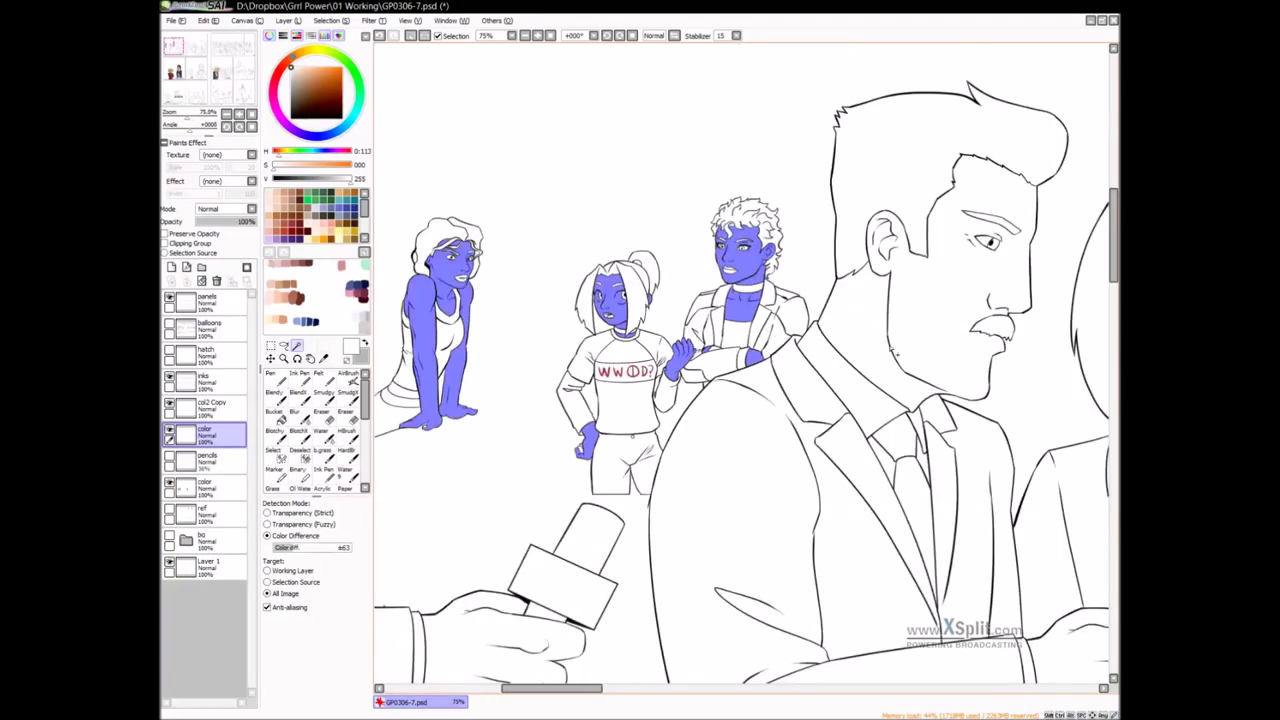
Add the microphone-holding hand at the panel's edge and the suited man's face, ear and neck to the selection
{"action": "left_click_drag", "start_coordinate": [753, 324], "coordinate": [841, 199]}
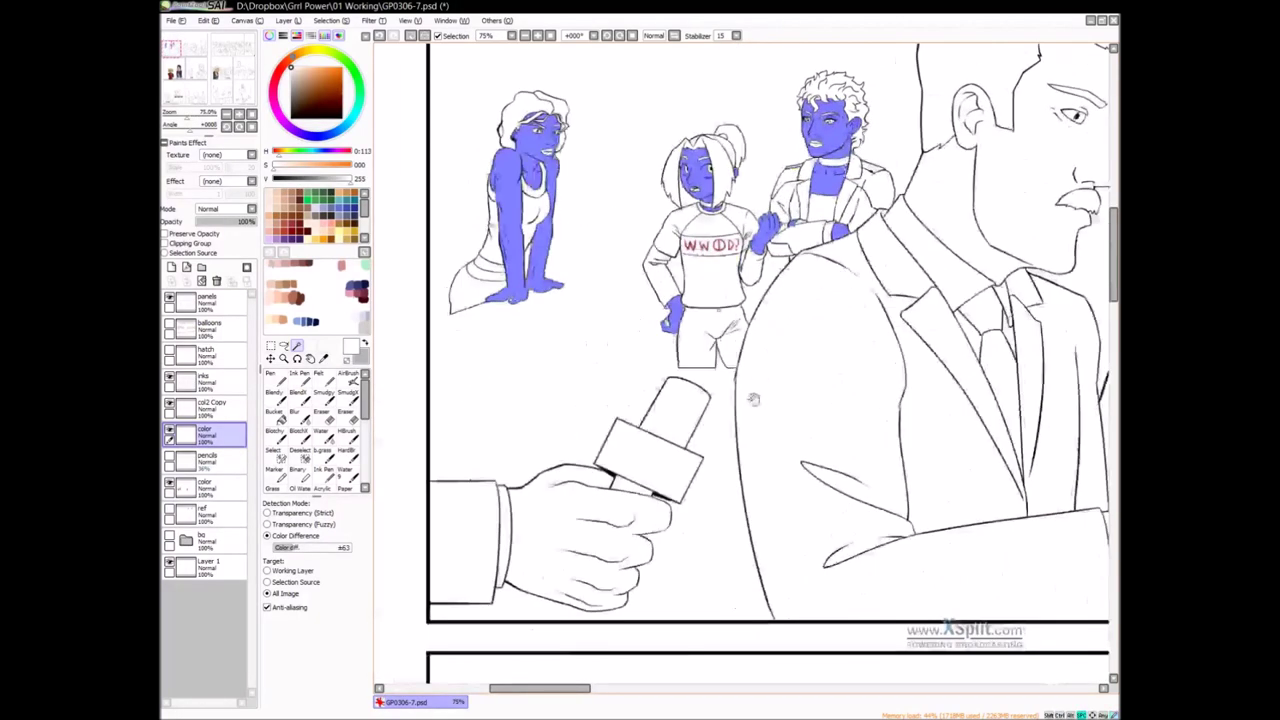
{"action": "left_click_drag", "start_coordinate": [757, 383], "coordinate": [809, 280]}
{"action": "left_click", "coordinate": [645, 430]}
{"action": "left_click_drag", "start_coordinate": [1025, 258], "coordinate": [691, 415]}
{"action": "left_click", "coordinate": [742, 262]}
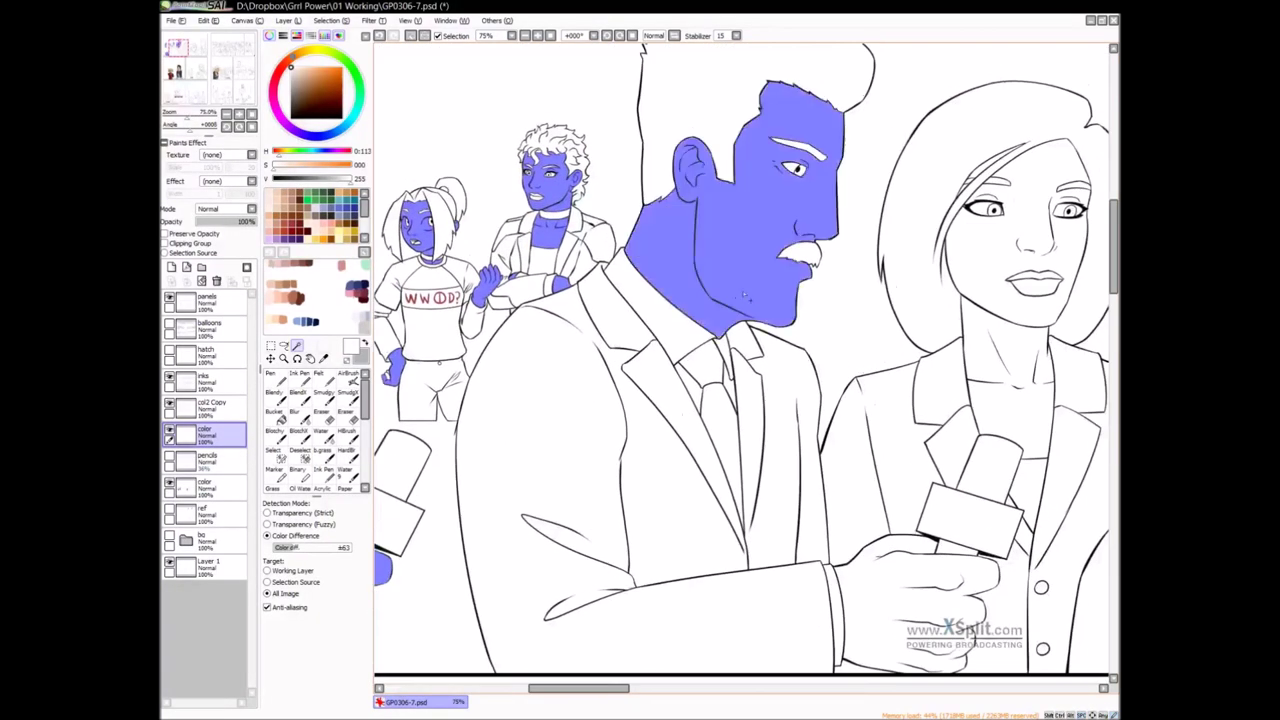
Add the bob-haired reporter's face and neck and the hand holding the microphone before her to the selection
{"action": "left_click_drag", "start_coordinate": [957, 265], "coordinate": [869, 276]}
{"action": "scroll", "coordinate": [869, 277], "scroll_direction": "down", "scroll_amount": 1}
{"action": "left_click", "coordinate": [860, 276]}
{"action": "left_click", "coordinate": [842, 228]}
{"action": "left_click_drag", "start_coordinate": [892, 319], "coordinate": [844, 303]}
{"action": "left_click", "coordinate": [820, 358]}
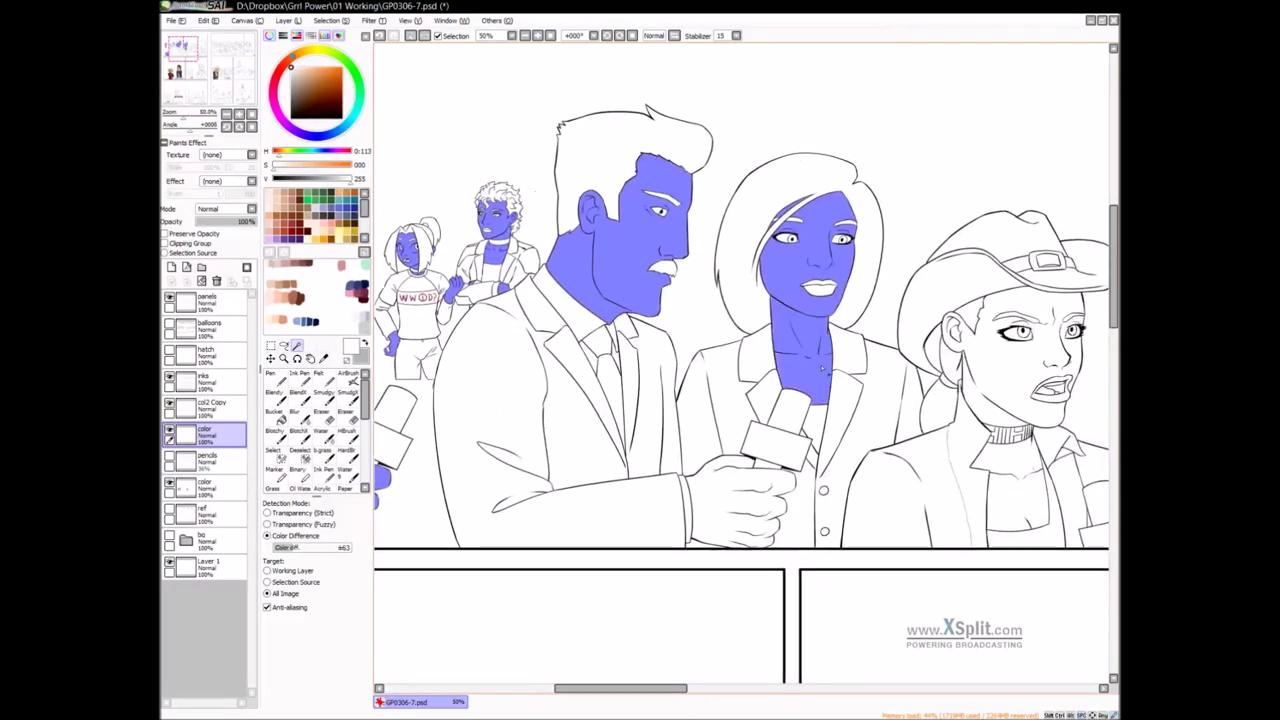
{"action": "left_click", "coordinate": [738, 496]}
Add the face, ear, neck, chest and raised hand of the woman in the cowboy hat to the selection
{"action": "left_click_drag", "start_coordinate": [892, 407], "coordinate": [660, 382]}
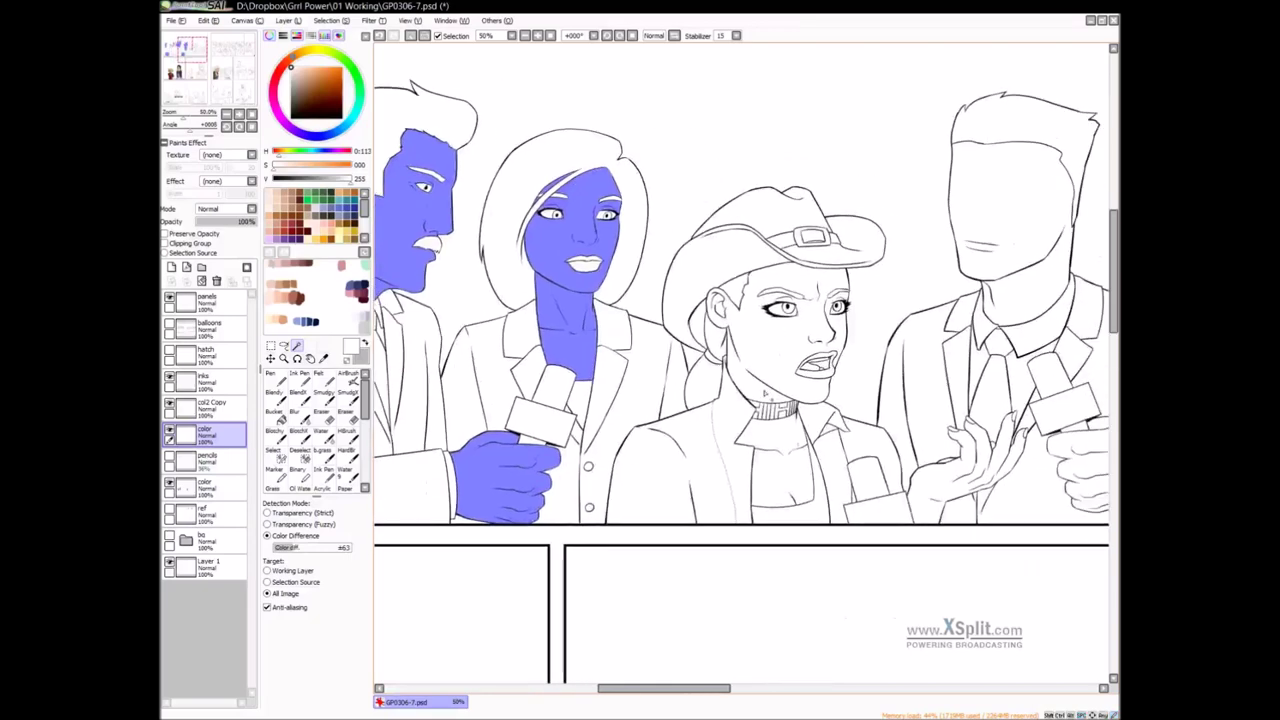
{"action": "left_click", "coordinate": [756, 336]}
{"action": "left_click", "coordinate": [796, 432]}
{"action": "left_click_drag", "start_coordinate": [798, 434], "coordinate": [761, 379]}
{"action": "left_click_drag", "start_coordinate": [927, 374], "coordinate": [873, 366]}
{"action": "left_click", "coordinate": [847, 424]}
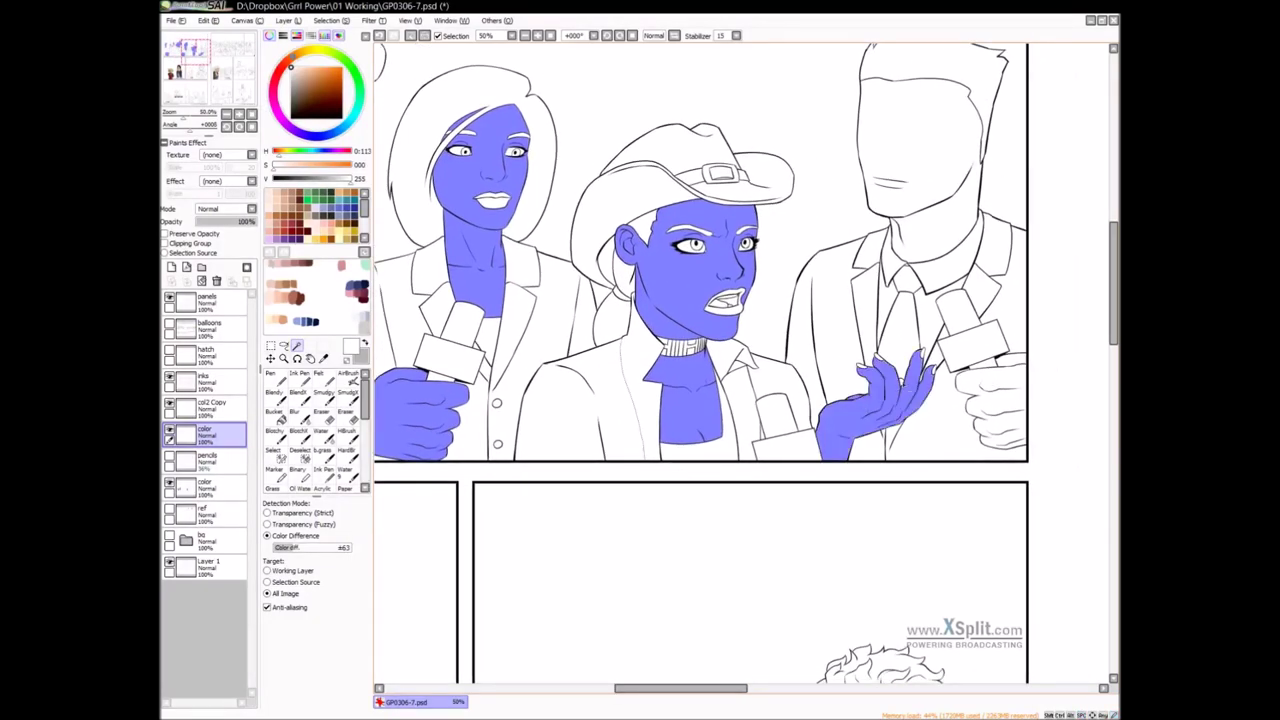
{"action": "left_click_drag", "start_coordinate": [693, 365], "coordinate": [796, 360]}
Select the blank-faced man's face, neck and microphone hand, checking the speech balloons' coverage by briefly showing the balloons layer
{"action": "left_click_drag", "start_coordinate": [852, 304], "coordinate": [625, 352]}
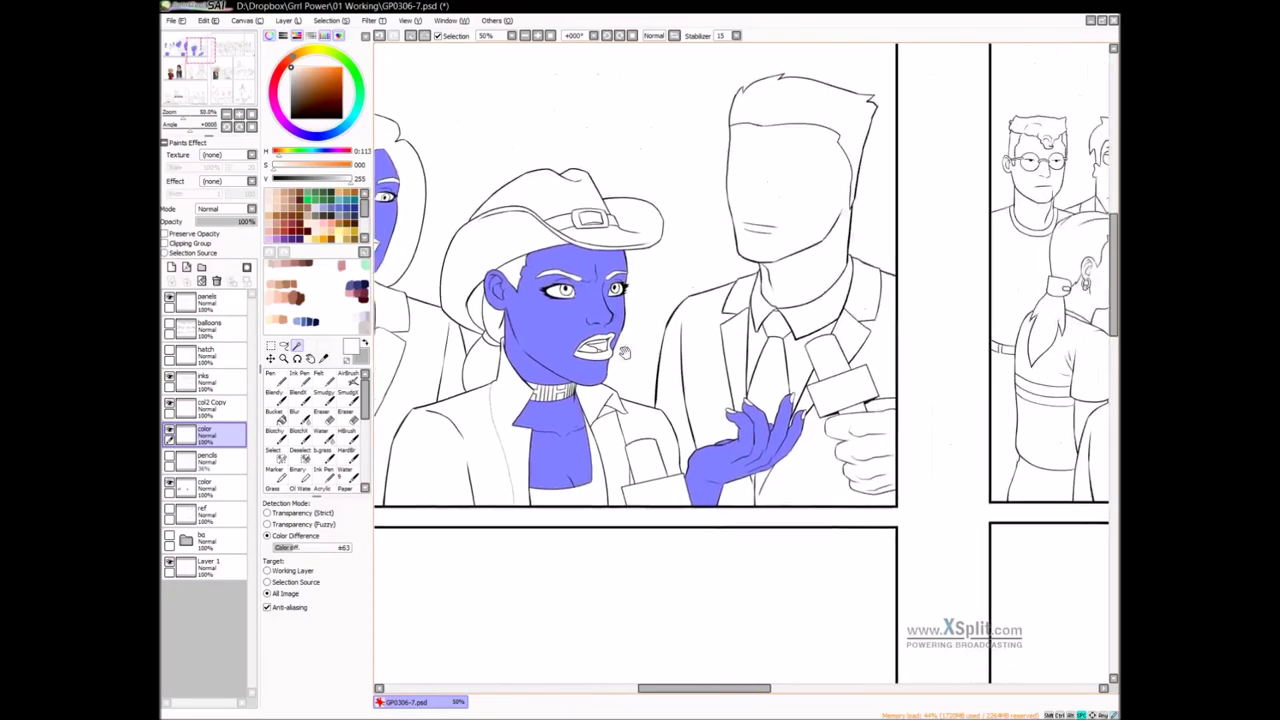
{"action": "left_click", "coordinate": [829, 268]}
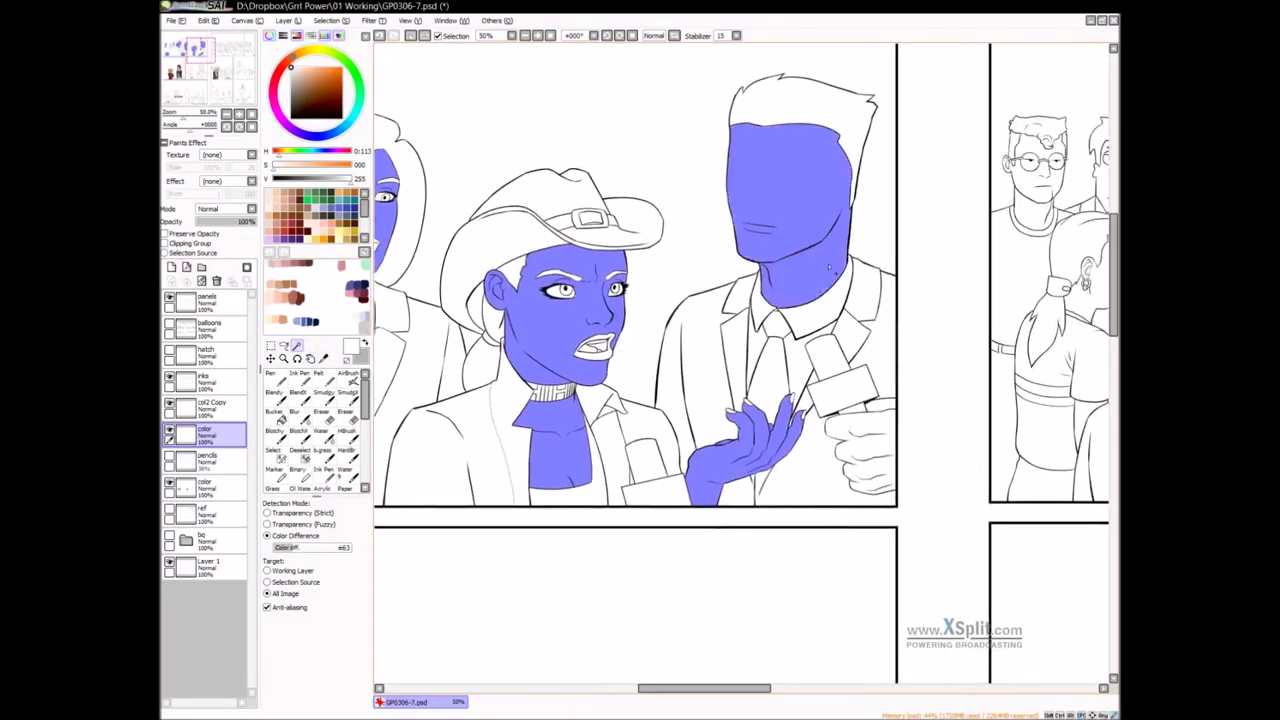
{"action": "left_click", "coordinate": [169, 326]}
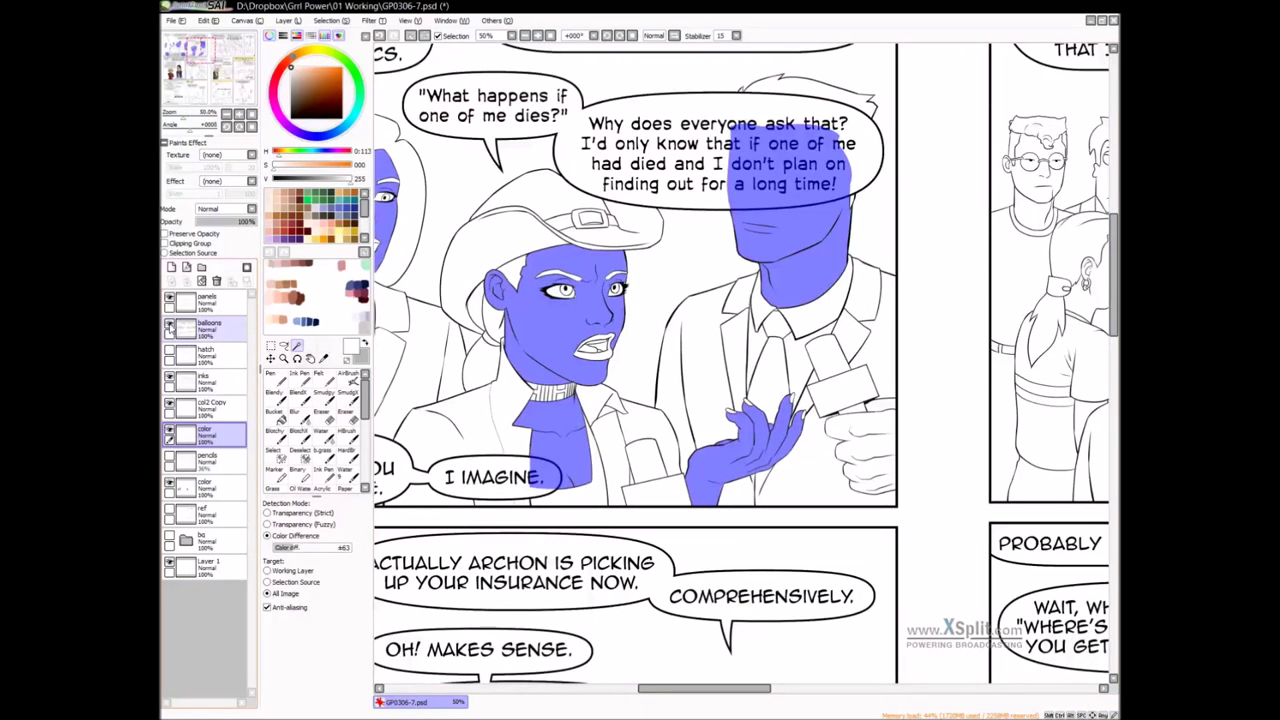
{"action": "left_click", "coordinate": [169, 326]}
{"action": "left_click", "coordinate": [876, 418]}
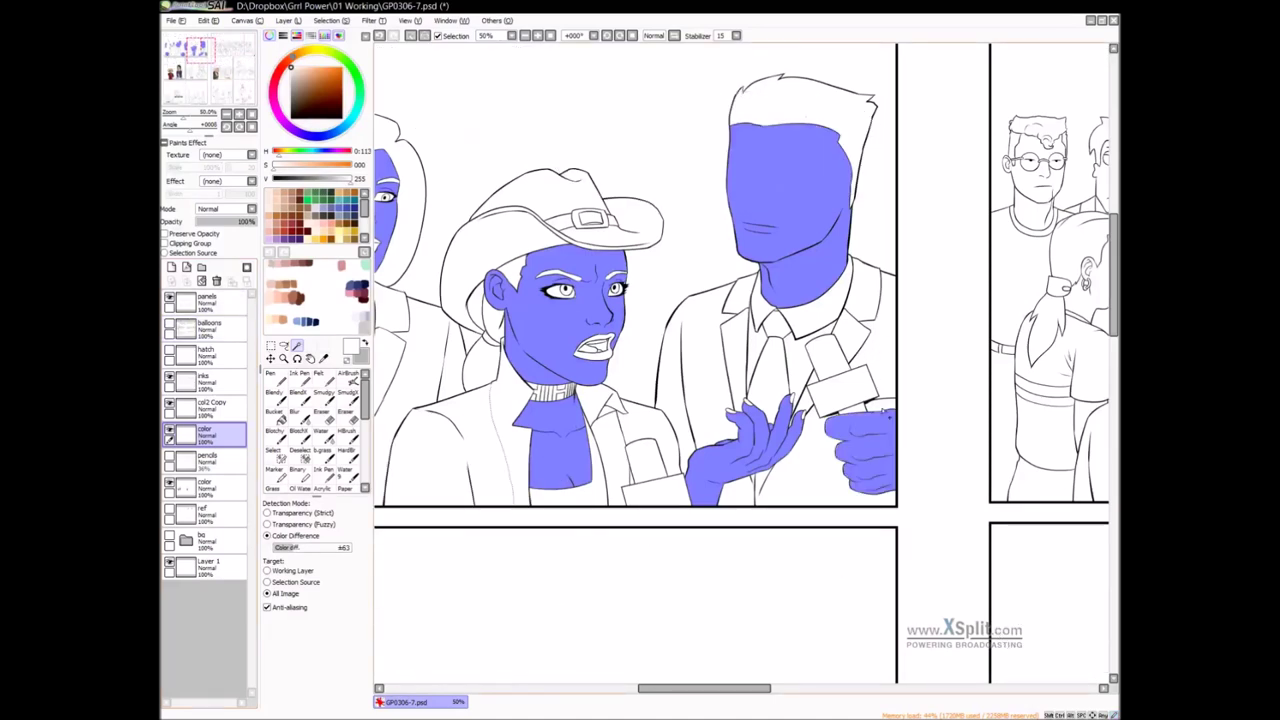
Add the face, ear and neck of the girl in profile in the middle-row panel to the selection
{"action": "left_click_drag", "start_coordinate": [637, 515], "coordinate": [800, 175]}
{"action": "left_click_drag", "start_coordinate": [630, 400], "coordinate": [523, 357]}
{"action": "left_click", "coordinate": [745, 340]}
{"action": "left_click", "coordinate": [665, 343]}
{"action": "left_click_drag", "start_coordinate": [754, 403], "coordinate": [741, 390]}
{"action": "left_click", "coordinate": [713, 388]}
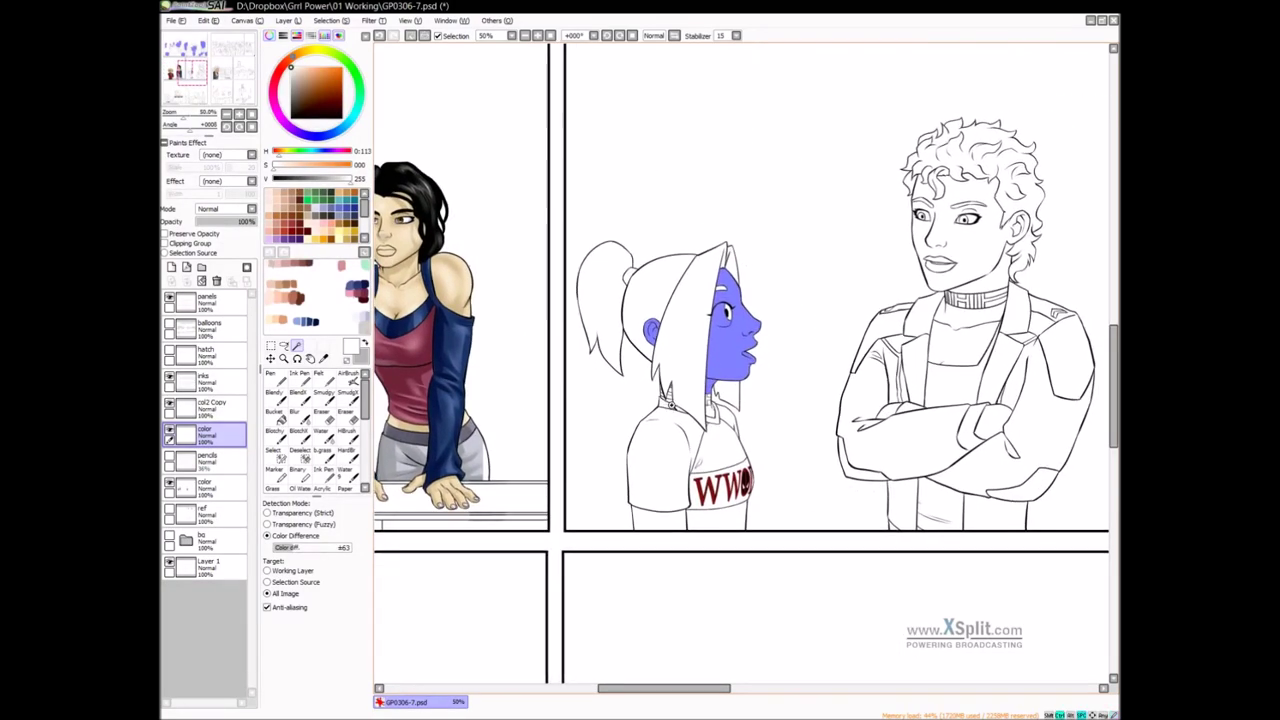
{"action": "scroll", "coordinate": [670, 400], "scroll_direction": "up", "scroll_amount": 2}
{"action": "left_click", "coordinate": [752, 412]}
{"action": "scroll", "coordinate": [816, 415], "scroll_direction": "down", "scroll_amount": 1}
{"action": "scroll", "coordinate": [816, 415], "scroll_direction": "down", "scroll_amount": 1}
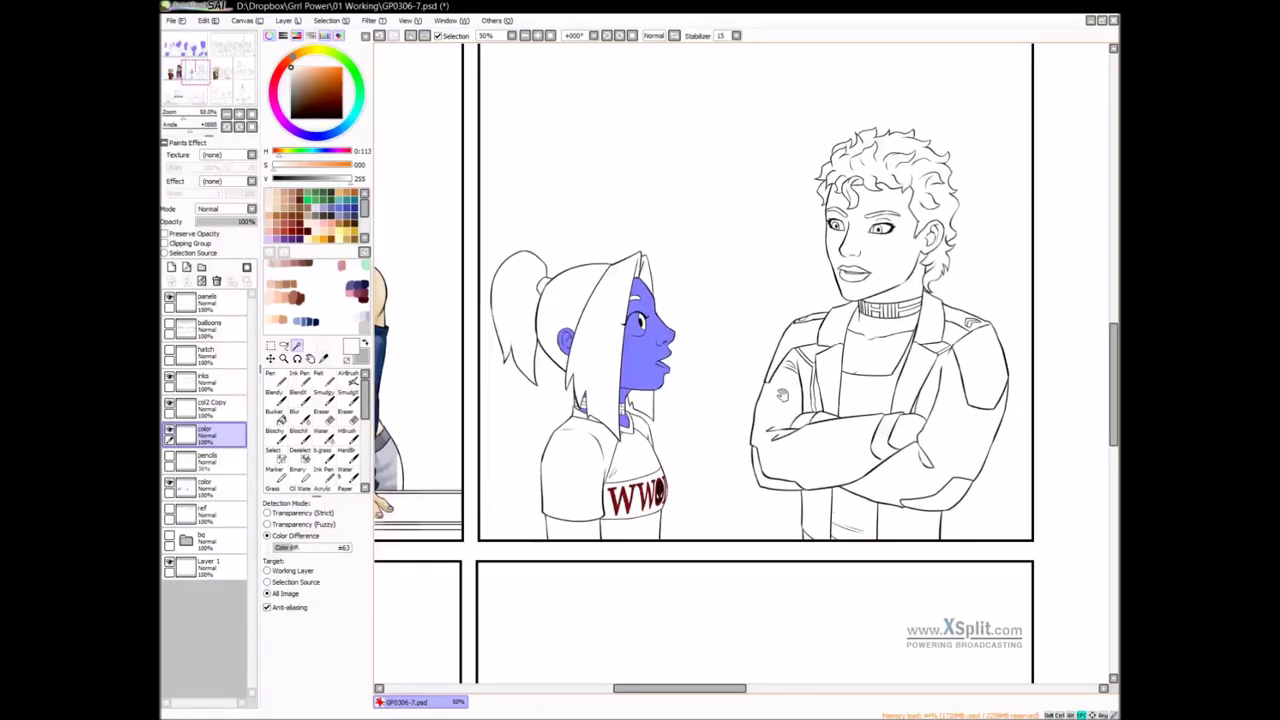
Add the face, chest and folded hands of the curly-haired woman facing the girl to the selection
{"action": "left_click_drag", "start_coordinate": [790, 395], "coordinate": [687, 452]}
{"action": "left_click", "coordinate": [793, 347]}
{"action": "left_click", "coordinate": [786, 398]}
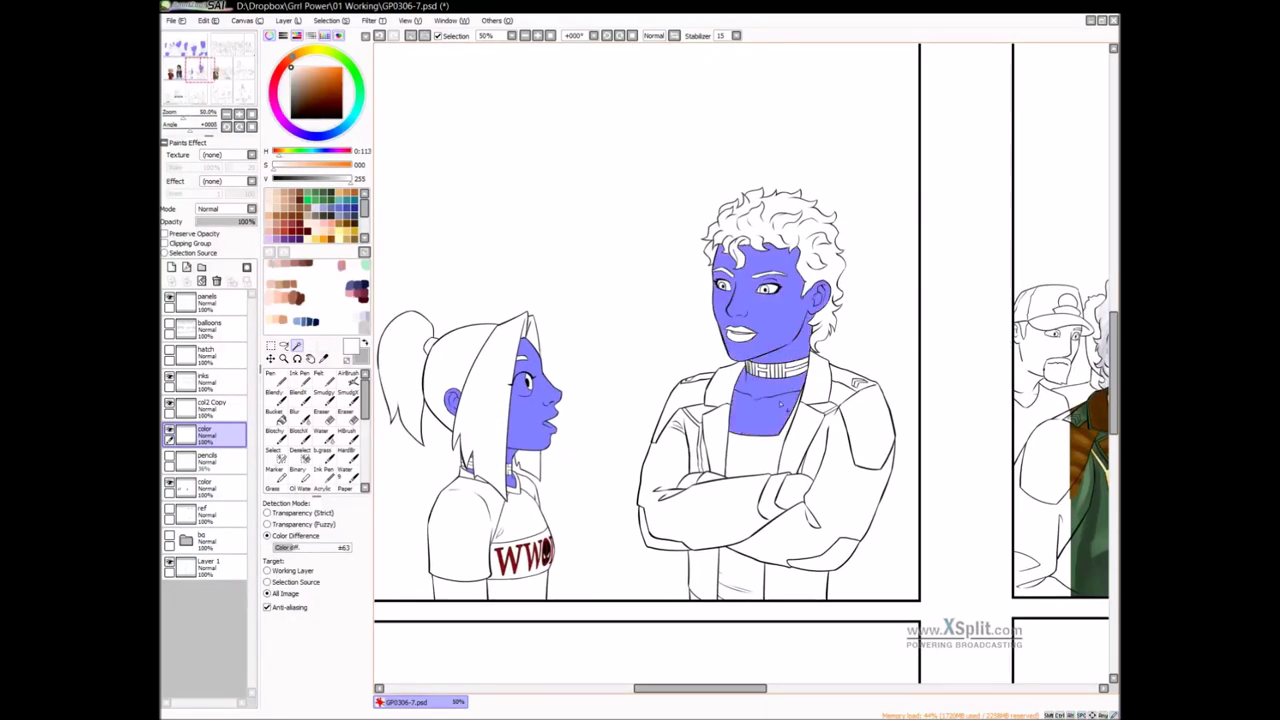
{"action": "left_click", "coordinate": [792, 494]}
{"action": "left_click", "coordinate": [690, 481]}
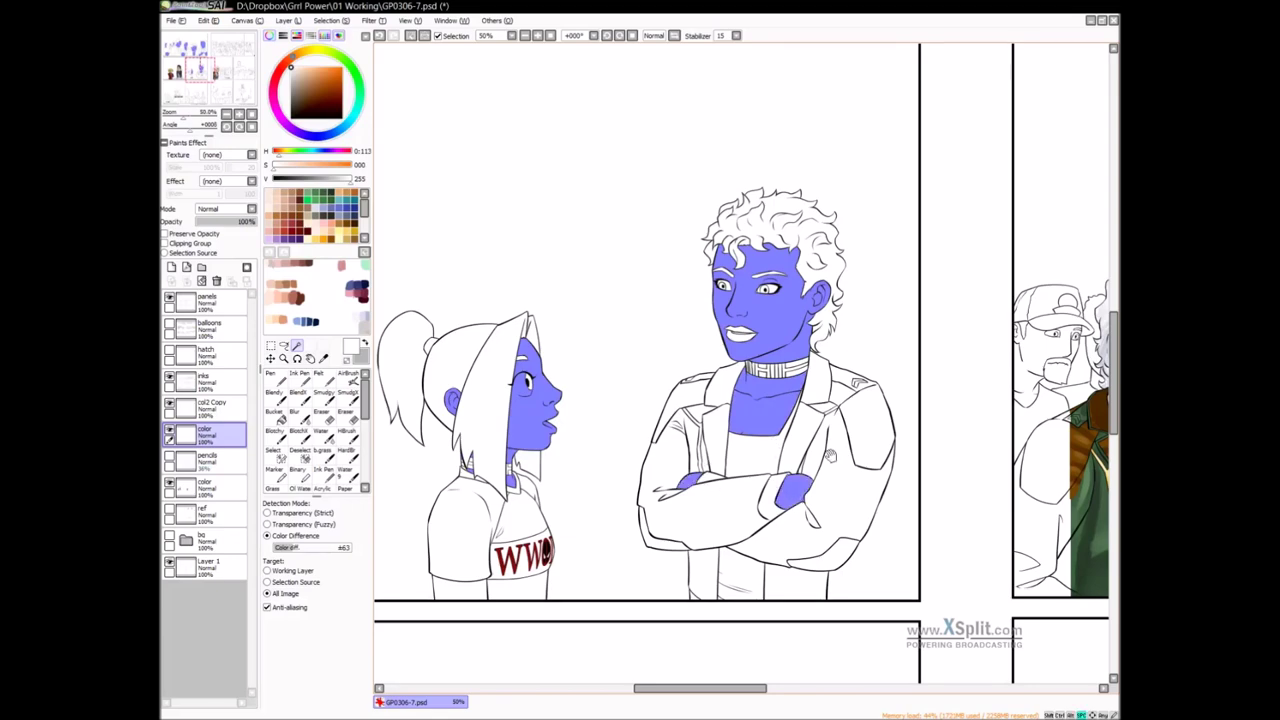
{"action": "left_click_drag", "start_coordinate": [795, 409], "coordinate": [766, 347]}
{"action": "left_click_drag", "start_coordinate": [880, 439], "coordinate": [921, 280]}
{"action": "scroll", "coordinate": [651, 434], "scroll_direction": "down", "scroll_amount": 1}
{"action": "left_click_drag", "start_coordinate": [651, 434], "coordinate": [811, 268]}
{"action": "left_click", "coordinate": [585, 331]}
{"action": "left_click", "coordinate": [544, 352]}
{"action": "left_click", "coordinate": [546, 366]}
{"action": "key", "text": "ctrl+z"}
{"action": "key", "text": "ctrl+z"}
Close the hairline gap with the selection pen and select the girl's face in the bottom-row monitor panel
{"action": "scroll", "coordinate": [565, 300], "scroll_direction": "up", "scroll_amount": 3}
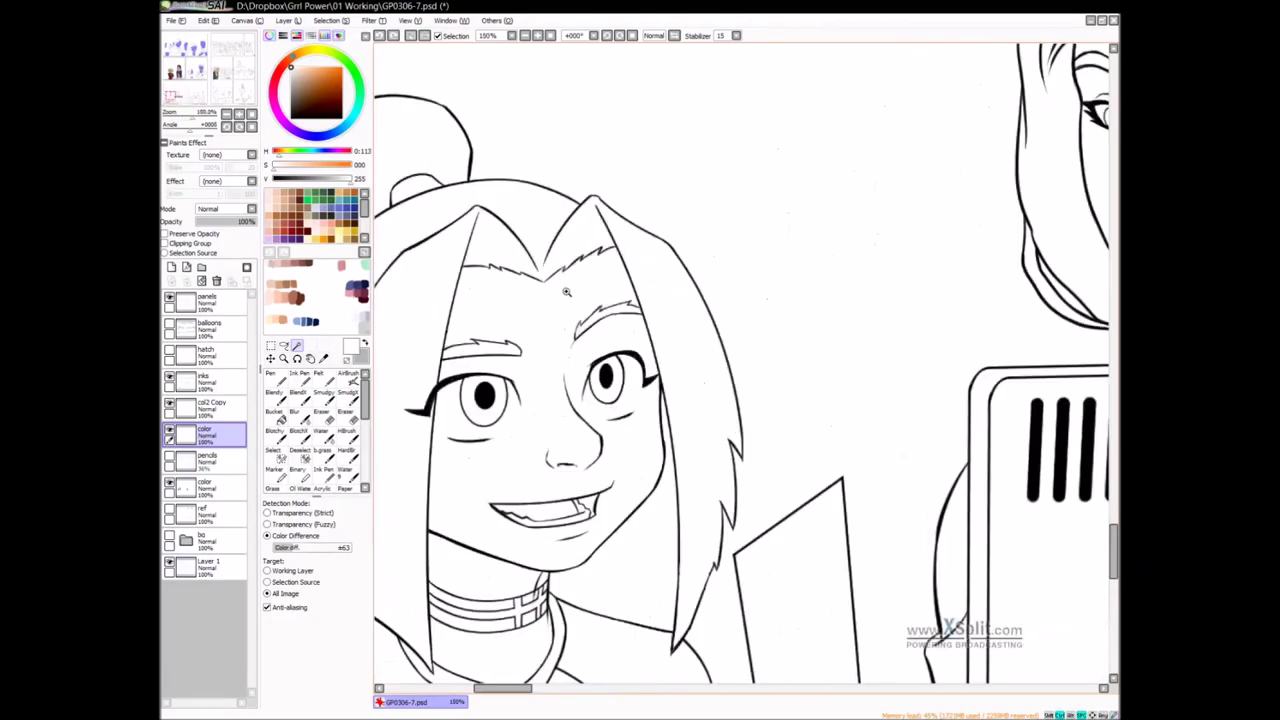
{"action": "left_click_drag", "start_coordinate": [565, 300], "coordinate": [581, 302]}
{"action": "key", "text": "a"}
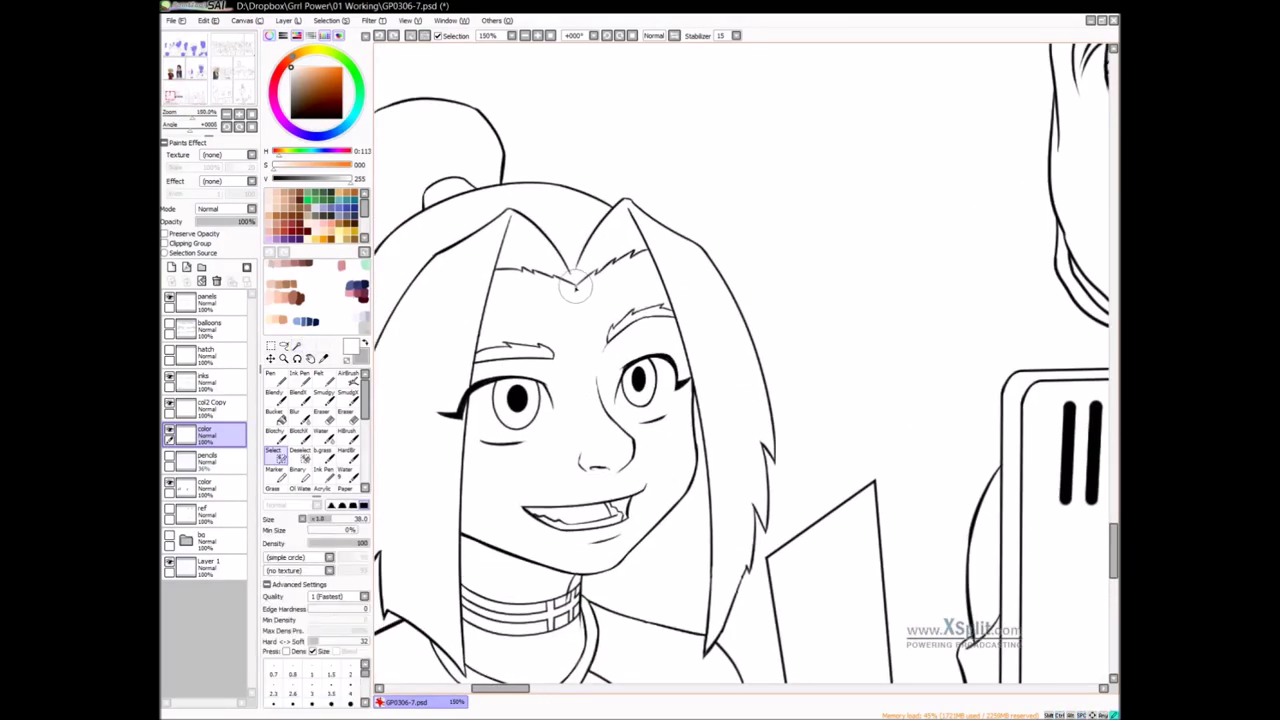
{"action": "key", "text": "w"}
{"action": "left_click", "coordinate": [588, 310]}
{"action": "scroll", "coordinate": [610, 344], "scroll_direction": "down", "scroll_amount": 2}
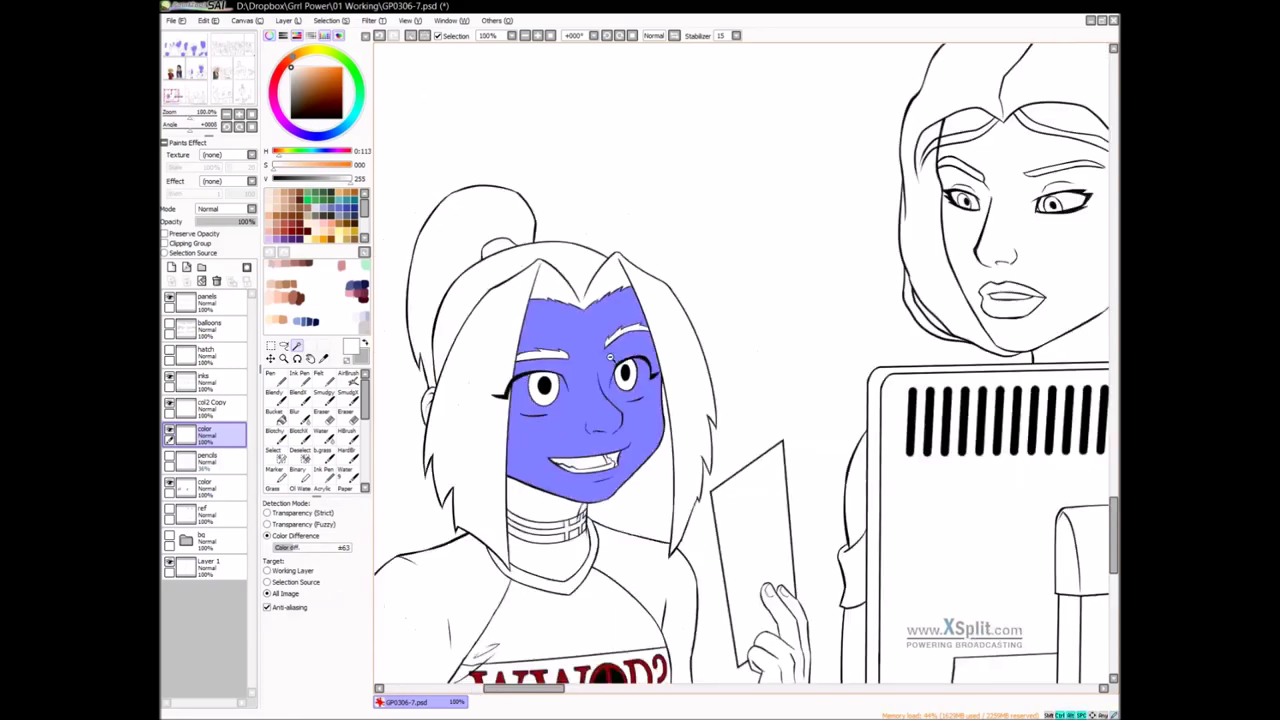
Add the same girl's neck, ear and the hand holding the paper to the selection
{"action": "scroll", "coordinate": [606, 416], "scroll_direction": "up", "scroll_amount": 1}
{"action": "left_click", "coordinate": [600, 443]}
{"action": "left_click", "coordinate": [500, 346]}
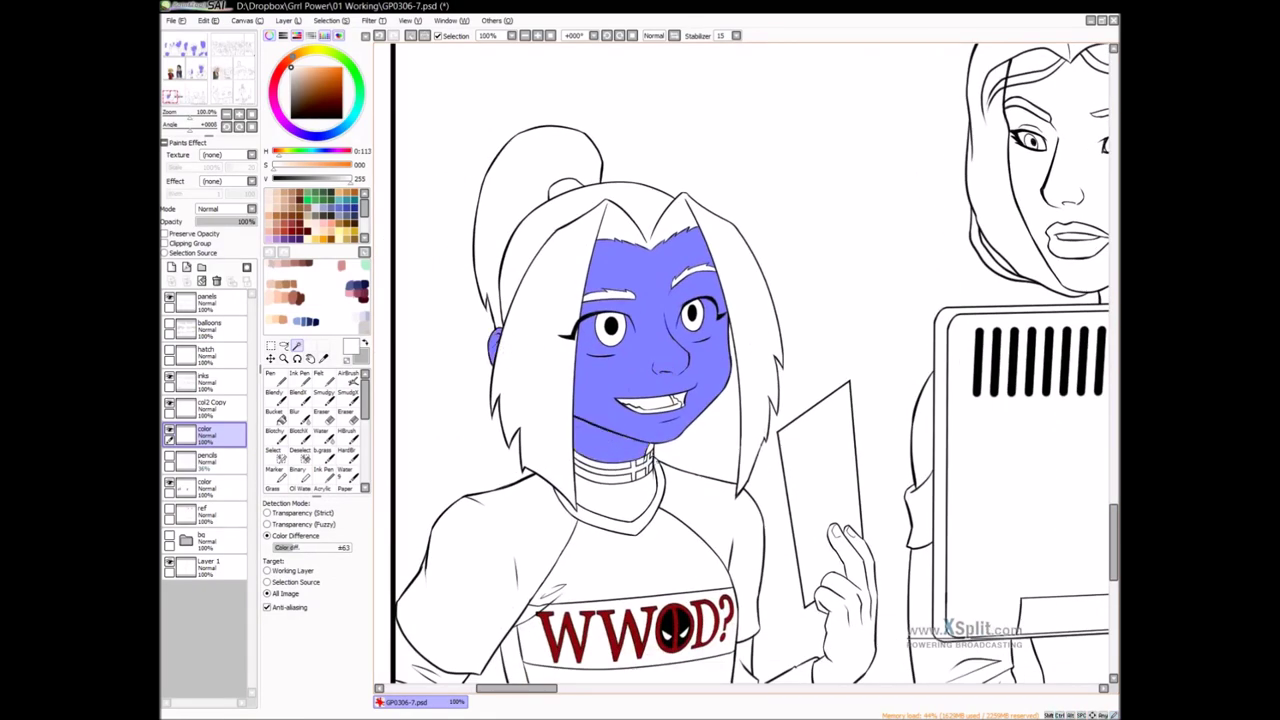
{"action": "left_click", "coordinate": [647, 481]}
{"action": "left_click_drag", "start_coordinate": [760, 469], "coordinate": [665, 275]}
{"action": "left_click", "coordinate": [756, 412]}
Add the face, forehead, neck and visible arm of the woman behind the monitor to the selection
{"action": "left_click_drag", "start_coordinate": [848, 165], "coordinate": [653, 400]}
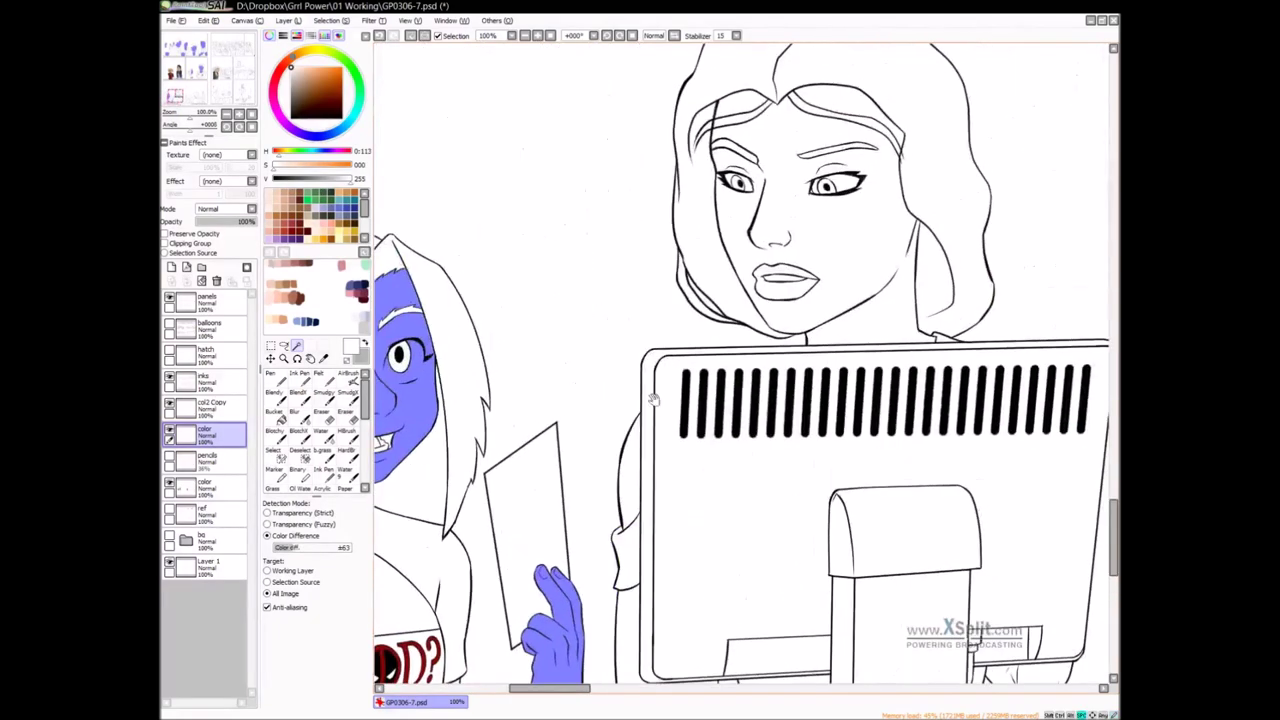
{"action": "left_click", "coordinate": [868, 313]}
{"action": "left_click", "coordinate": [859, 113]}
{"action": "left_click", "coordinate": [746, 107]}
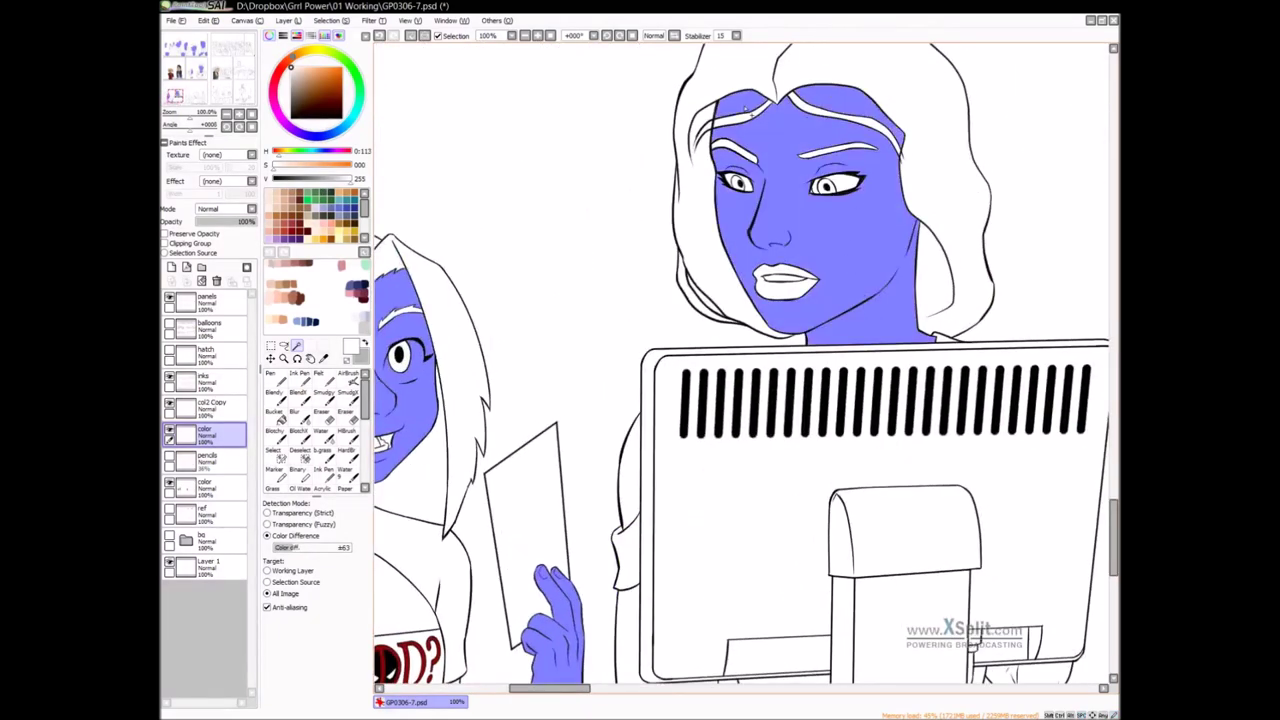
{"action": "left_click", "coordinate": [866, 294], "text": "ctrl+alt"}
{"action": "left_click_drag", "start_coordinate": [946, 308], "coordinate": [889, 313]}
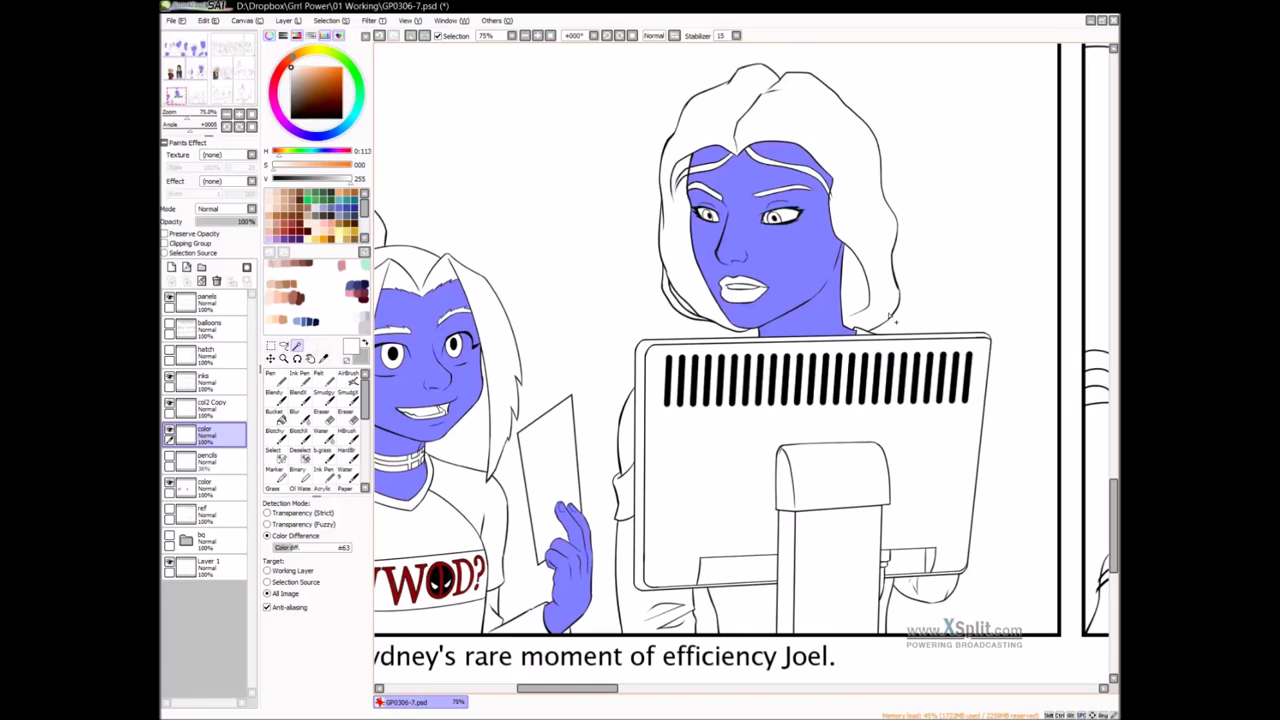
{"action": "left_click", "coordinate": [629, 434]}
{"action": "left_click_drag", "start_coordinate": [801, 442], "coordinate": [743, 308]}
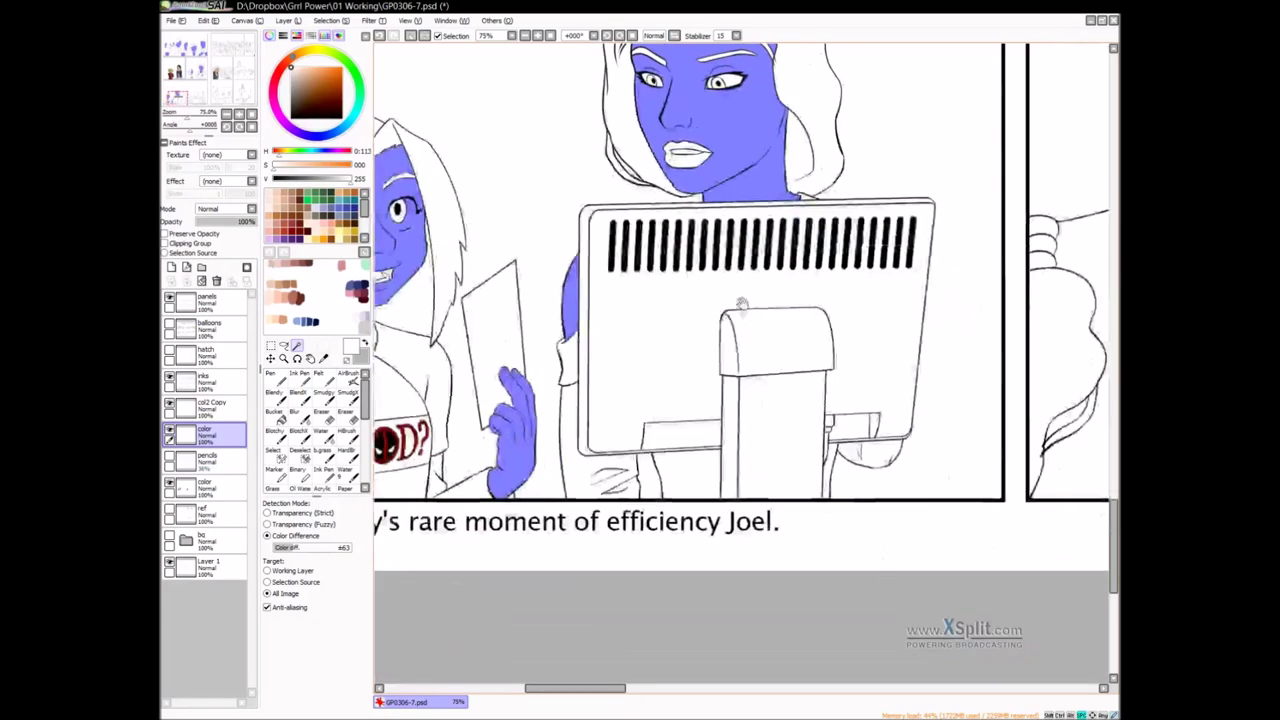
{"action": "left_click_drag", "start_coordinate": [890, 449], "coordinate": [854, 464]}
{"action": "left_click_drag", "start_coordinate": [890, 350], "coordinate": [849, 445]}
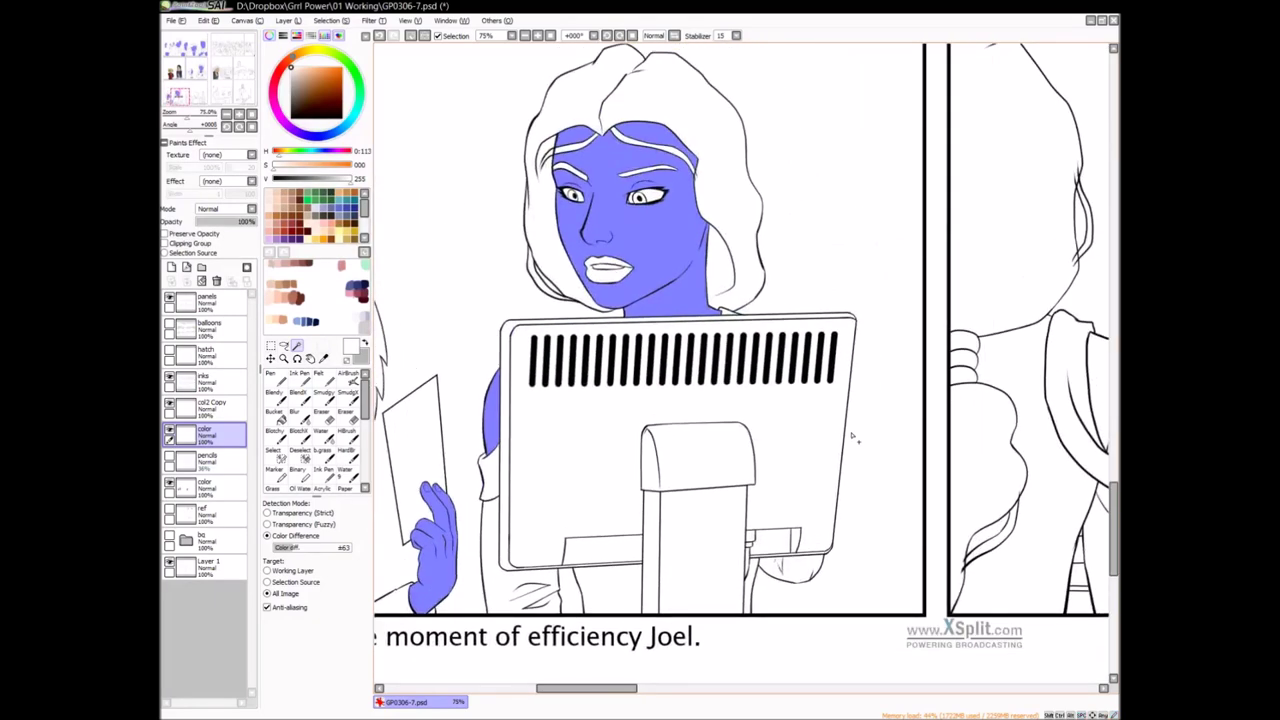
Add the bare shoulder of the foreground woman beside the monitor in the last bottom-row panel to the selection
{"action": "left_click_drag", "start_coordinate": [973, 336], "coordinate": [576, 448]}
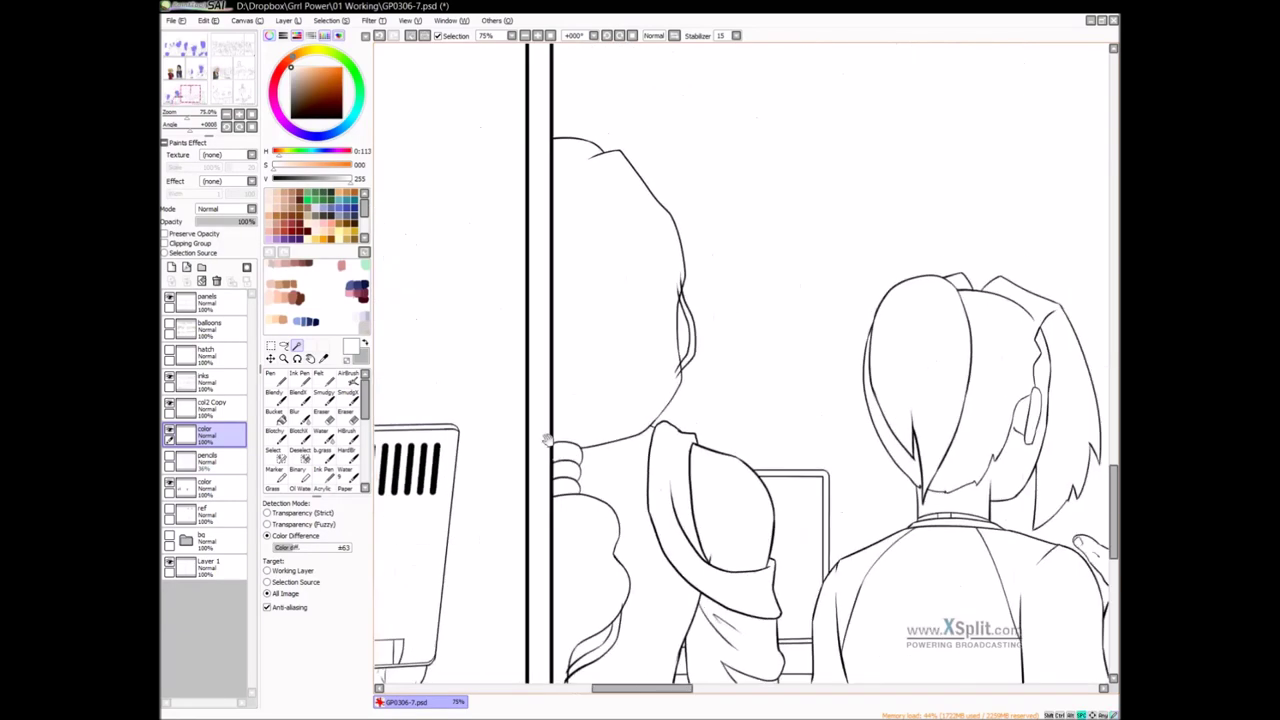
{"action": "left_click_drag", "start_coordinate": [799, 334], "coordinate": [792, 216]}
{"action": "left_click", "coordinate": [720, 403]}
Add the neck, cheek, ear and raised hand of the figure seen from behind to the selection
{"action": "left_click_drag", "start_coordinate": [832, 401], "coordinate": [651, 370]}
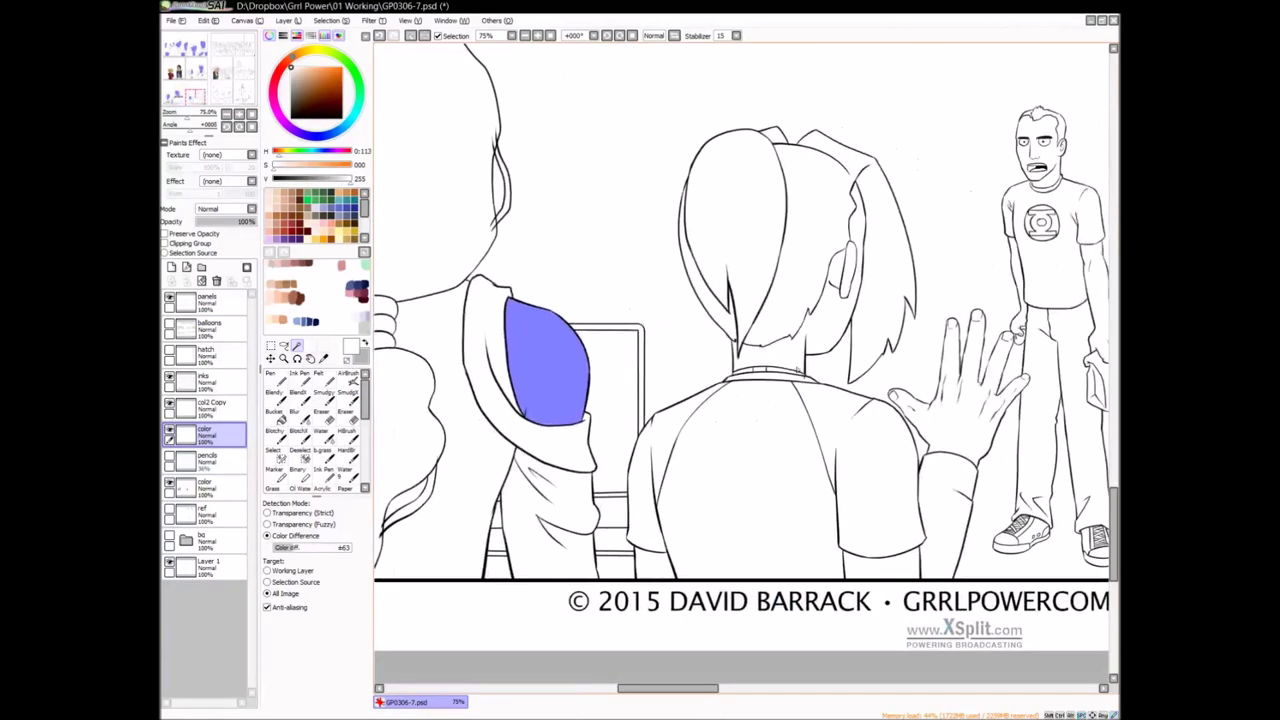
{"action": "left_click", "coordinate": [815, 328]}
{"action": "left_click", "coordinate": [848, 269]}
{"action": "left_click_drag", "start_coordinate": [878, 388], "coordinate": [753, 370]}
{"action": "left_click", "coordinate": [840, 404]}
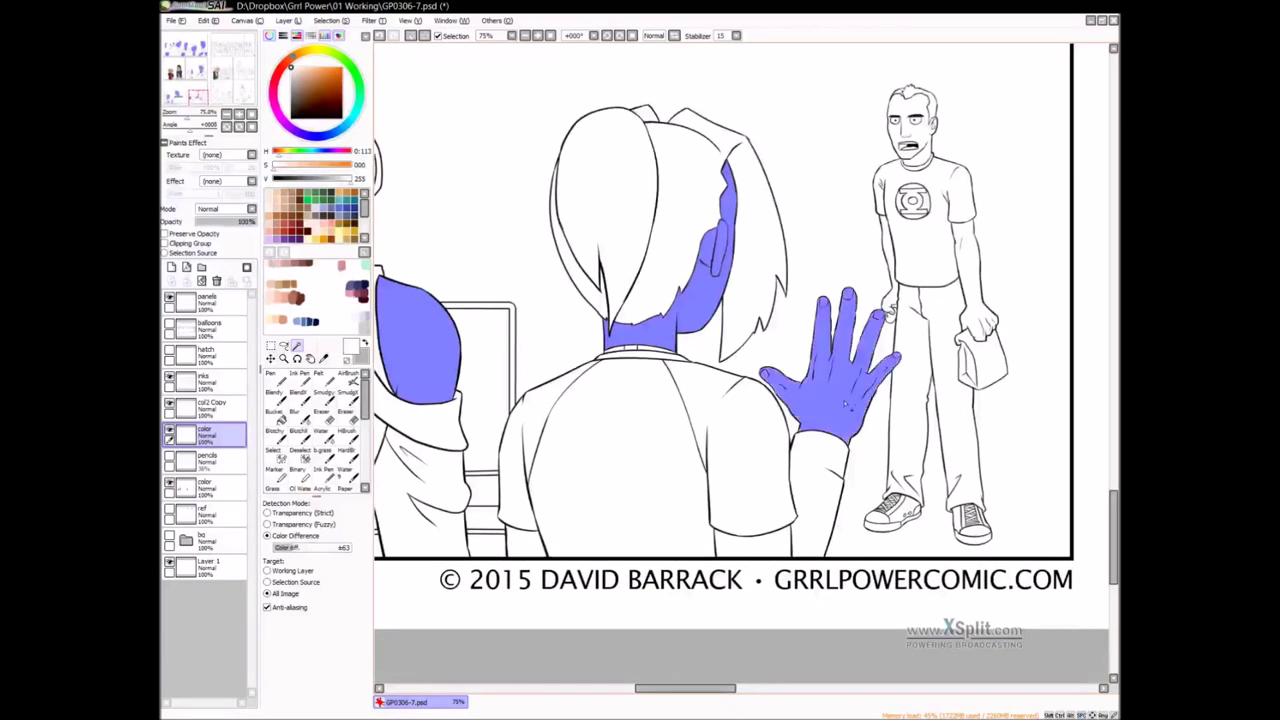
Add the arms, hands, face and neck of the standing man in the lantern T-shirt to the selection
{"action": "left_click_drag", "start_coordinate": [890, 364], "coordinate": [736, 423]}
{"action": "left_click", "coordinate": [827, 373]}
{"action": "left_click", "coordinate": [740, 368]}
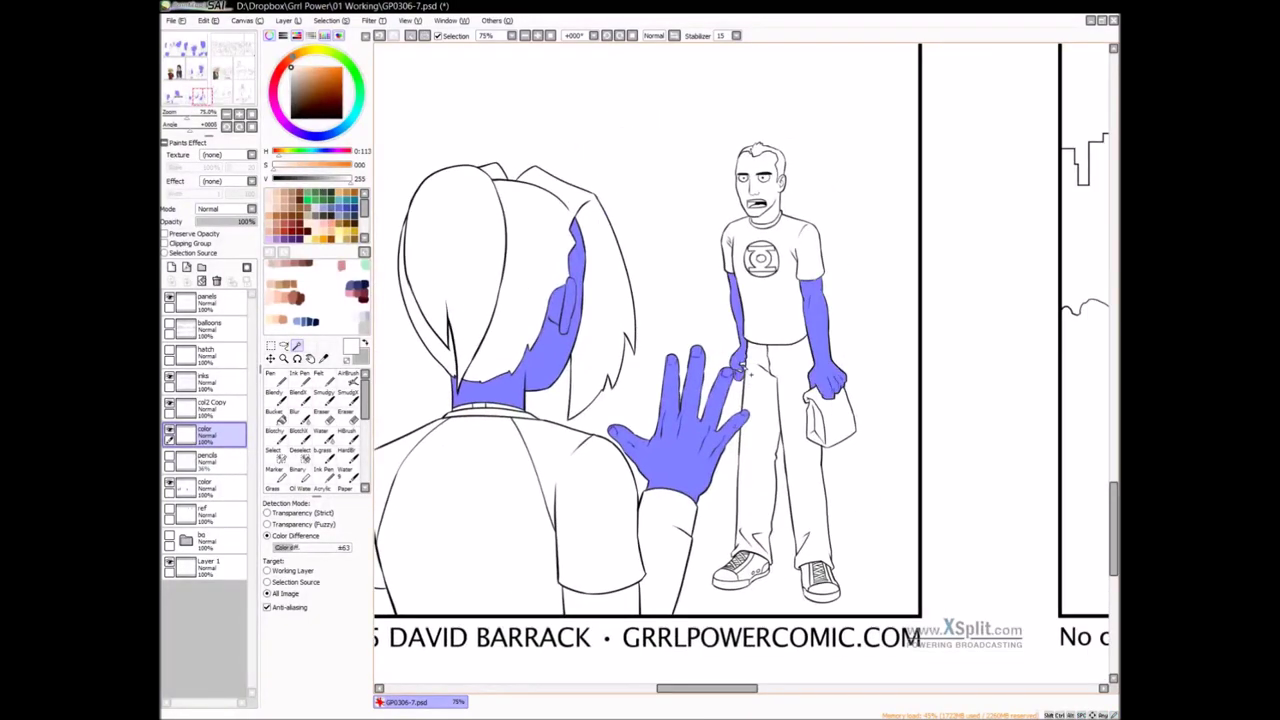
{"action": "scroll", "coordinate": [741, 374], "scroll_direction": "up", "scroll_amount": 2}
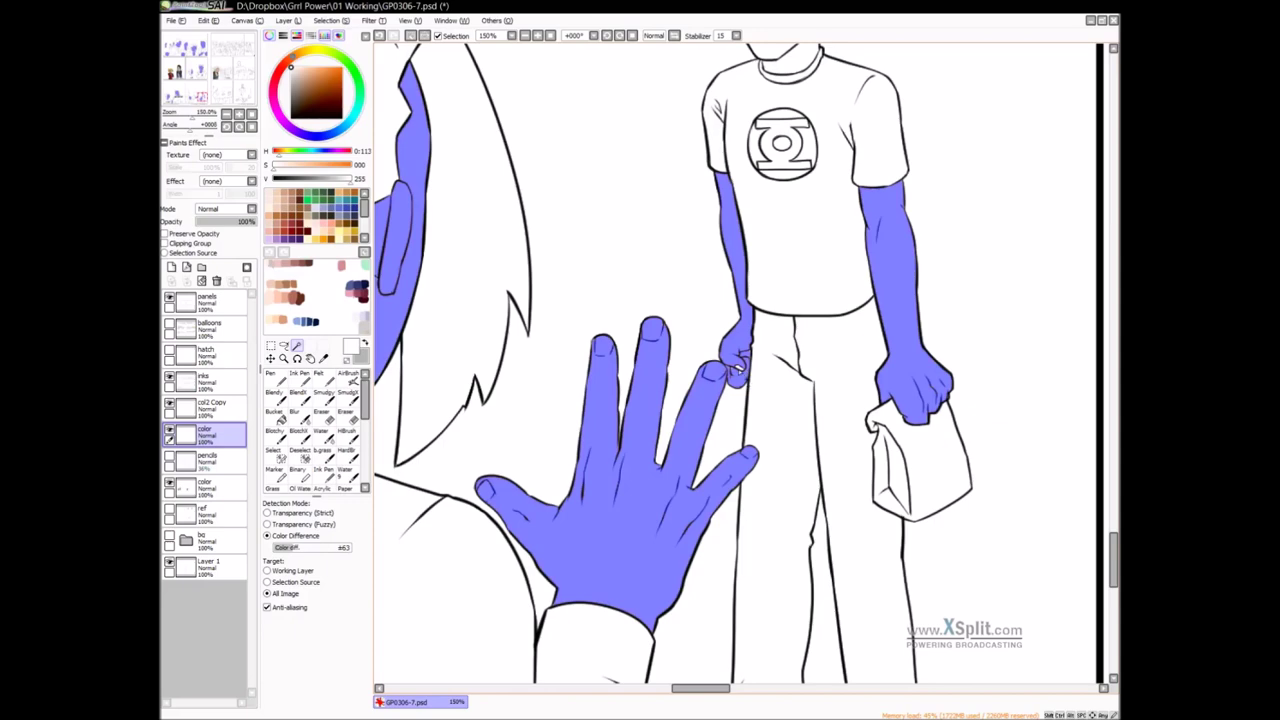
{"action": "scroll", "coordinate": [742, 388], "scroll_direction": "down", "scroll_amount": 2}
{"action": "left_click", "coordinate": [784, 229]}
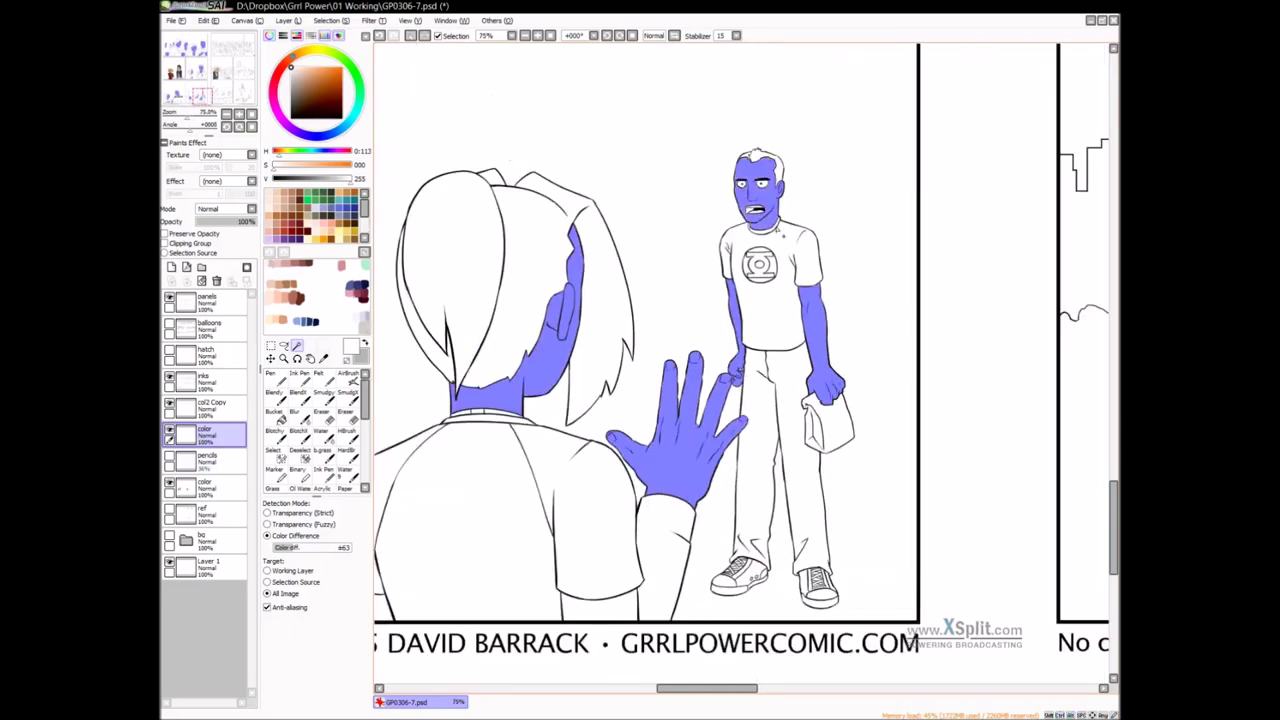
In the neighbouring page's top crowd panel, add the faces and necks of the men with glasses, spiky hair and cap to the selection
{"action": "left_click_drag", "start_coordinate": [816, 431], "coordinate": [646, 564]}
{"action": "scroll", "coordinate": [860, 200], "scroll_direction": "down", "scroll_amount": 1}
{"action": "left_click_drag", "start_coordinate": [855, 190], "coordinate": [646, 557]}
{"action": "left_click_drag", "start_coordinate": [738, 192], "coordinate": [668, 391]}
{"action": "left_click_drag", "start_coordinate": [661, 248], "coordinate": [671, 382]}
{"action": "left_click_drag", "start_coordinate": [854, 359], "coordinate": [782, 385]}
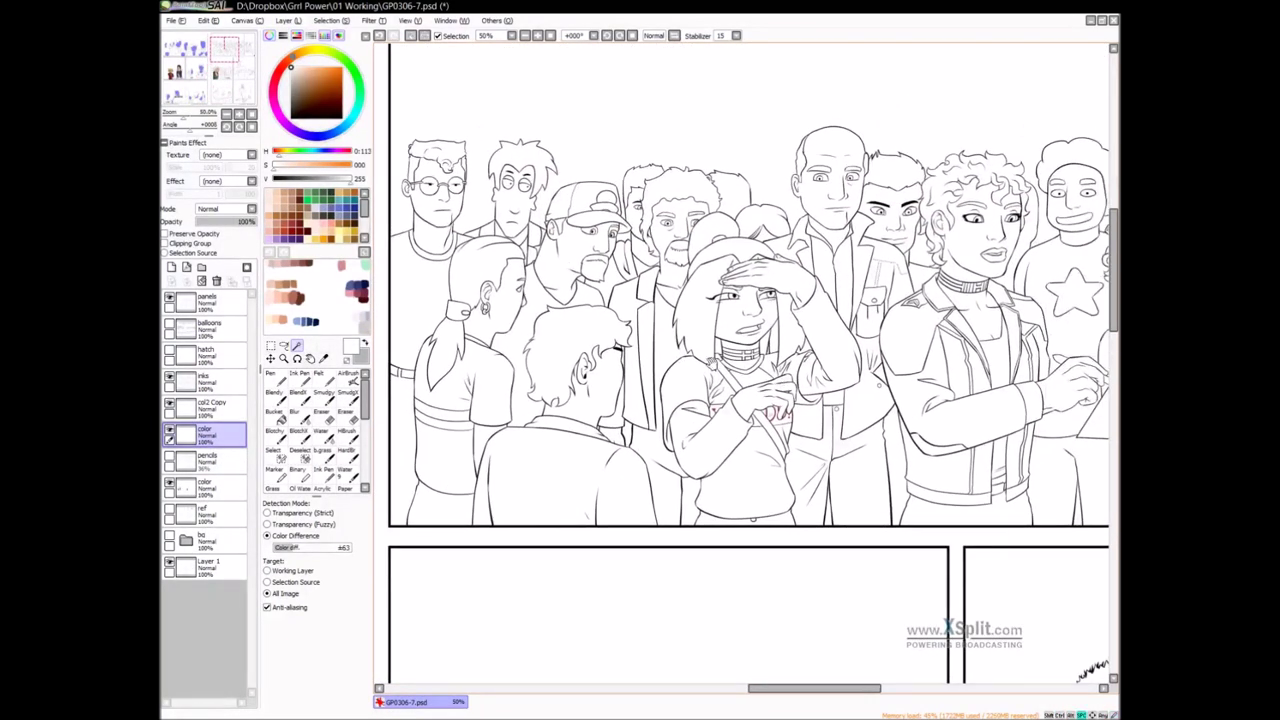
{"action": "left_click_drag", "start_coordinate": [710, 358], "coordinate": [722, 361]}
{"action": "mouse_move", "coordinate": [467, 200]}
{"action": "left_mouse_down"}
{"action": "mouse_move", "coordinate": [445, 192]}
{"action": "mouse_move", "coordinate": [462, 175]}
{"action": "mouse_move", "coordinate": [455, 240]}
{"action": "left_mouse_up"}
{"action": "mouse_move", "coordinate": [540, 242]}
{"action": "left_mouse_down"}
{"action": "mouse_move", "coordinate": [515, 232]}
{"action": "mouse_move", "coordinate": [528, 178]}
{"action": "left_mouse_up"}
{"action": "left_click", "coordinate": [541, 189]}
{"action": "left_click", "coordinate": [527, 187]}
{"action": "left_click", "coordinate": [590, 248]}
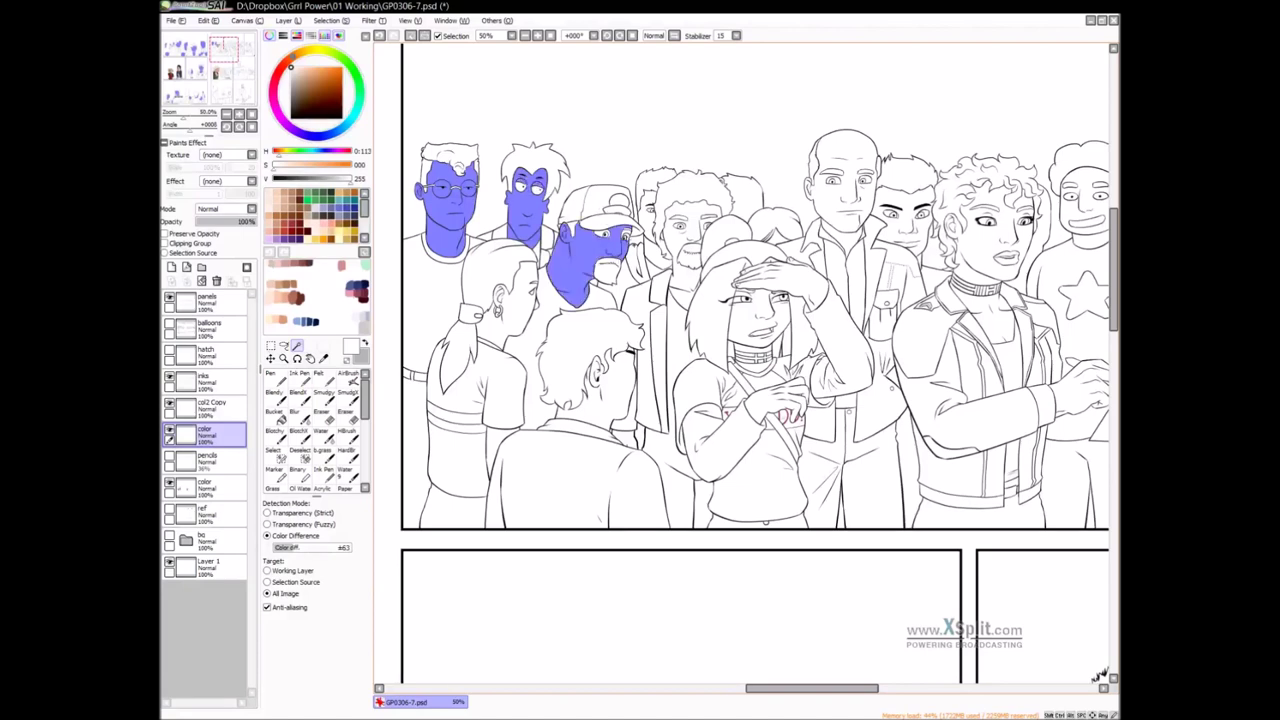
Add the skin of the two foreground figures seen from behind, the bearded man and the man behind him to the selection
{"action": "left_click", "coordinate": [605, 390]}
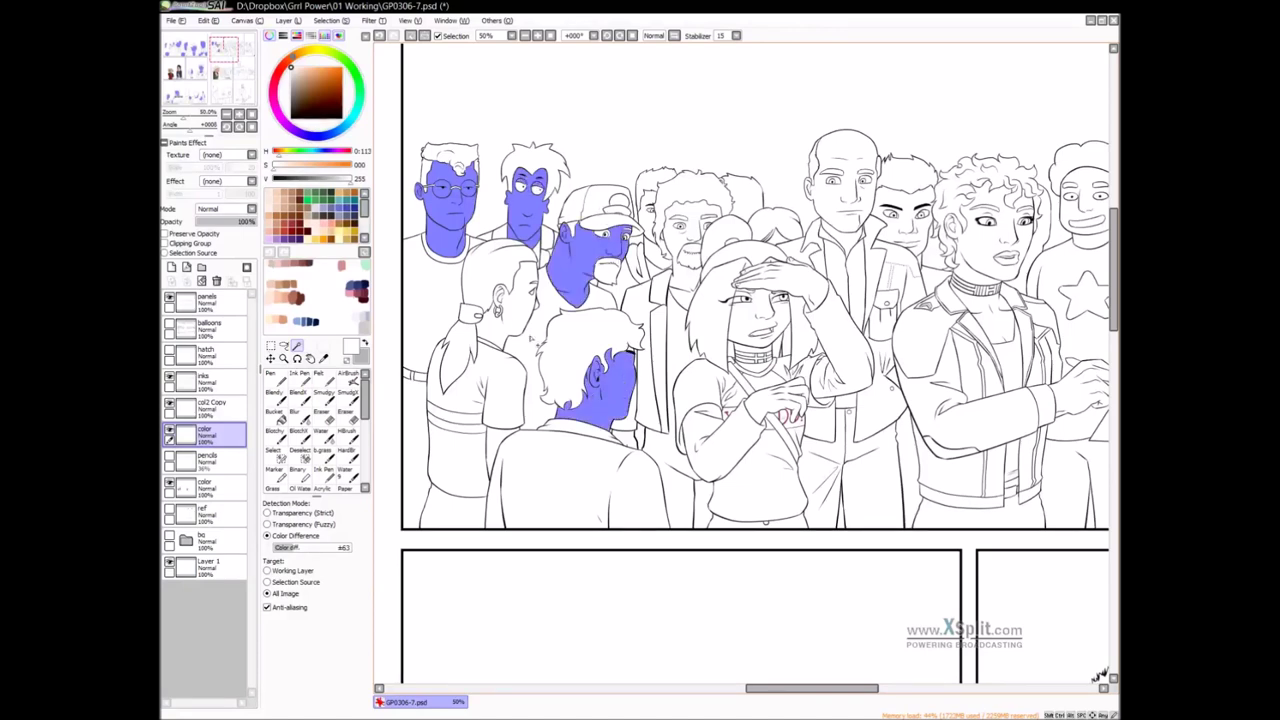
{"action": "left_click", "coordinate": [497, 311]}
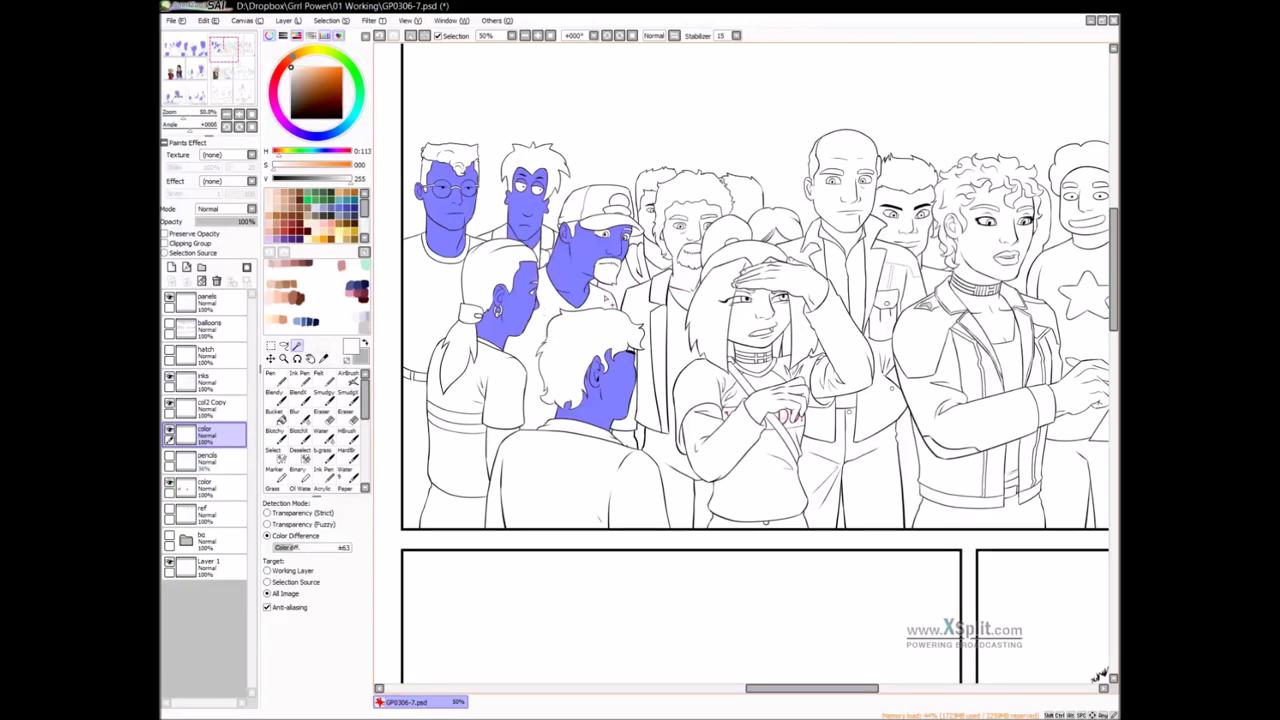
{"action": "left_click_drag", "start_coordinate": [696, 345], "coordinate": [654, 357]}
{"action": "left_click", "coordinate": [654, 291]}
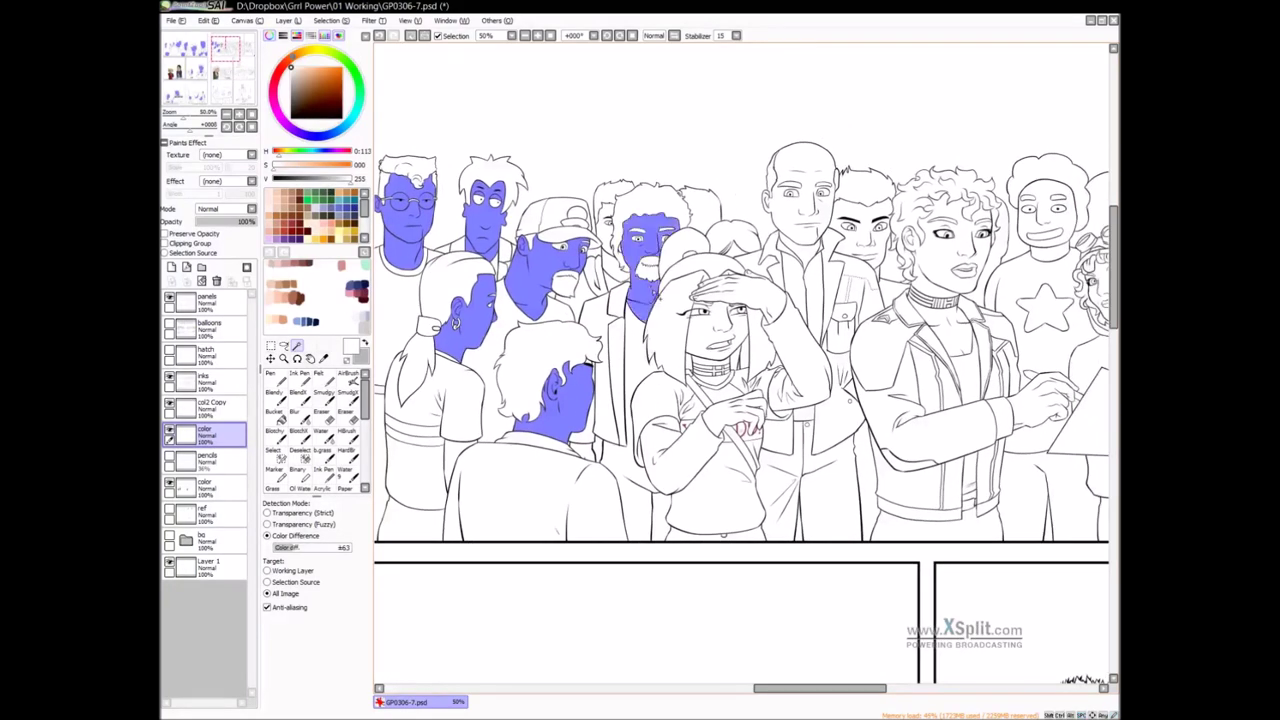
{"action": "left_click", "coordinate": [606, 230]}
Add the face and both hands of the woman shading her eyes to the selection
{"action": "left_click", "coordinate": [715, 330]}
{"action": "left_click", "coordinate": [742, 302]}
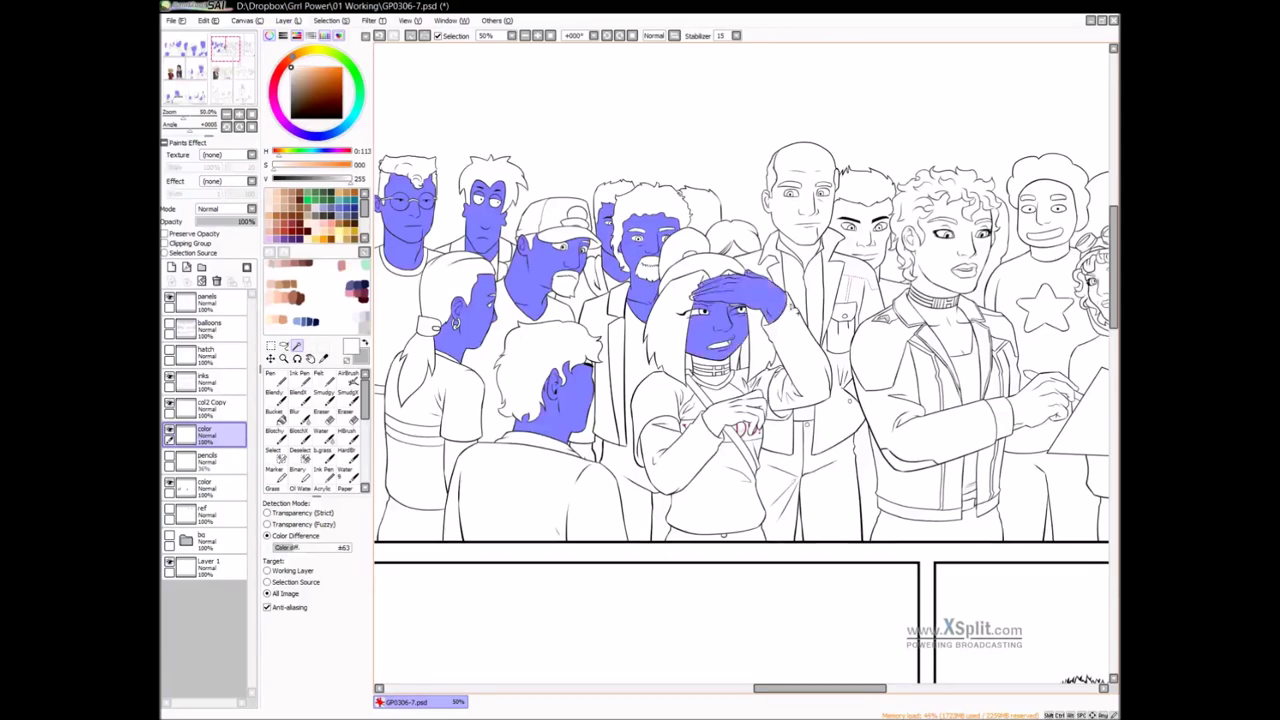
{"action": "left_click_drag", "start_coordinate": [754, 328], "coordinate": [740, 308]}
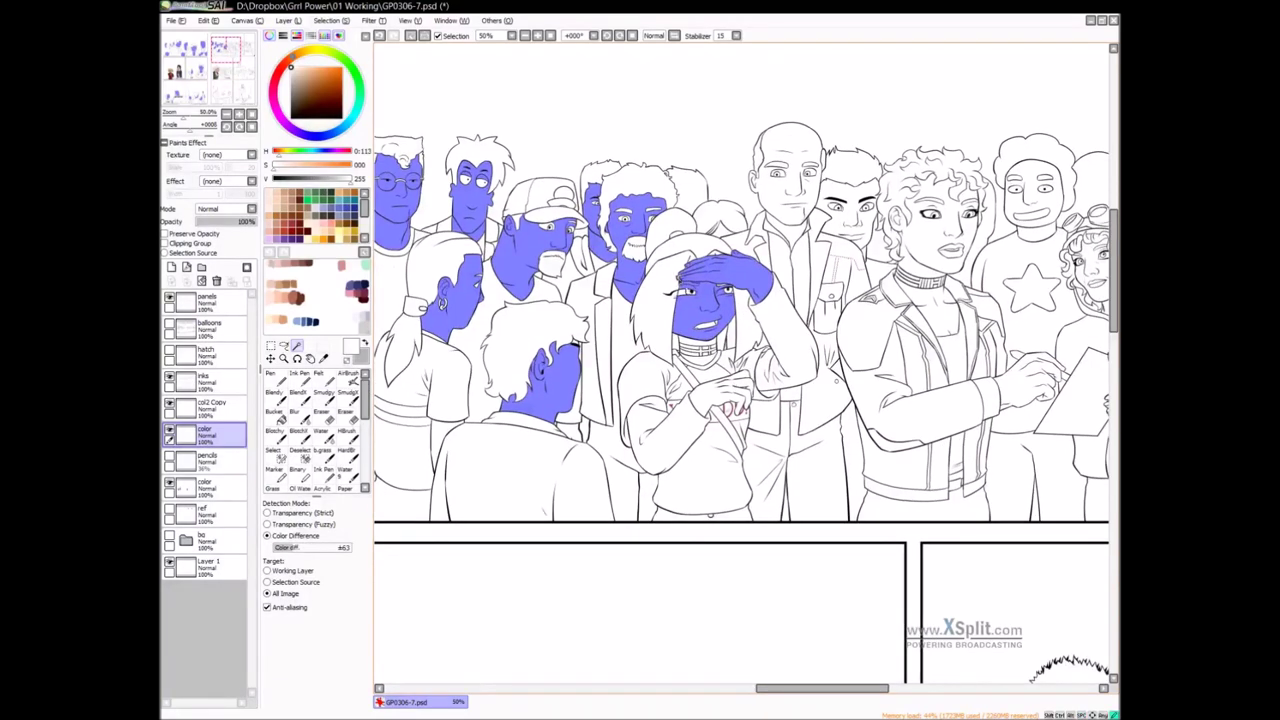
{"action": "left_click", "coordinate": [735, 395]}
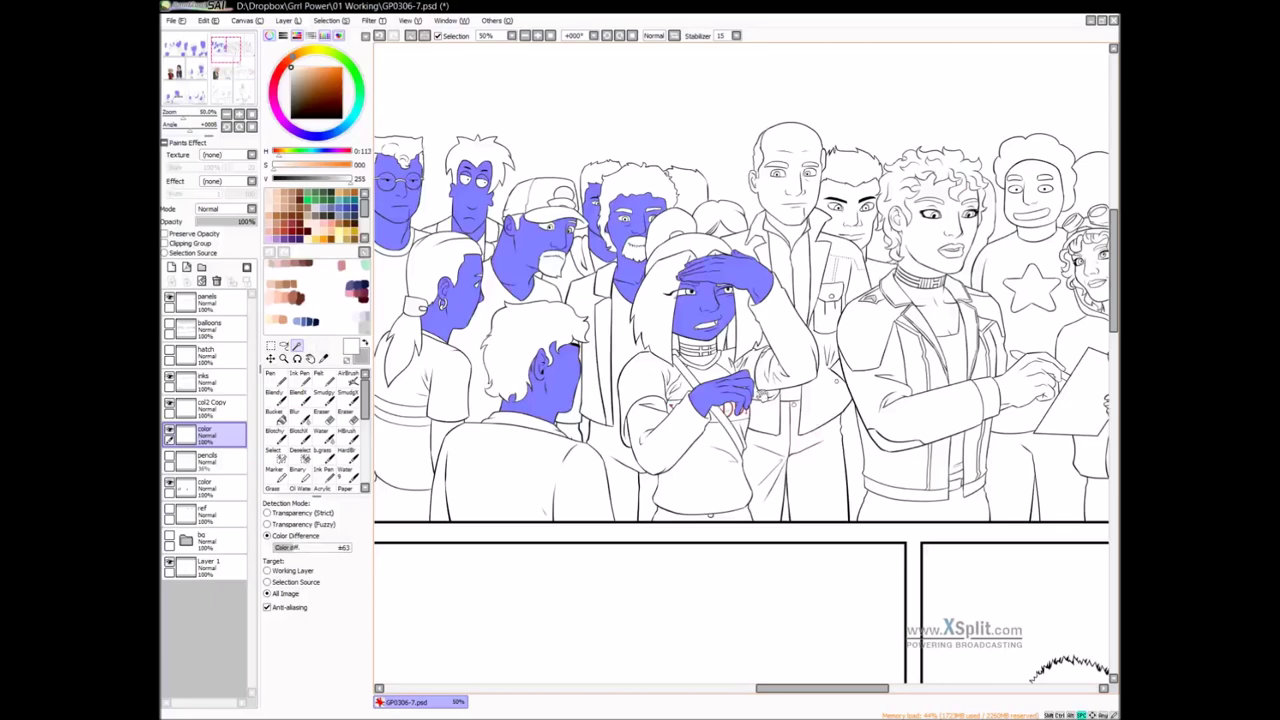
{"action": "left_click_drag", "start_coordinate": [762, 400], "coordinate": [750, 402]}
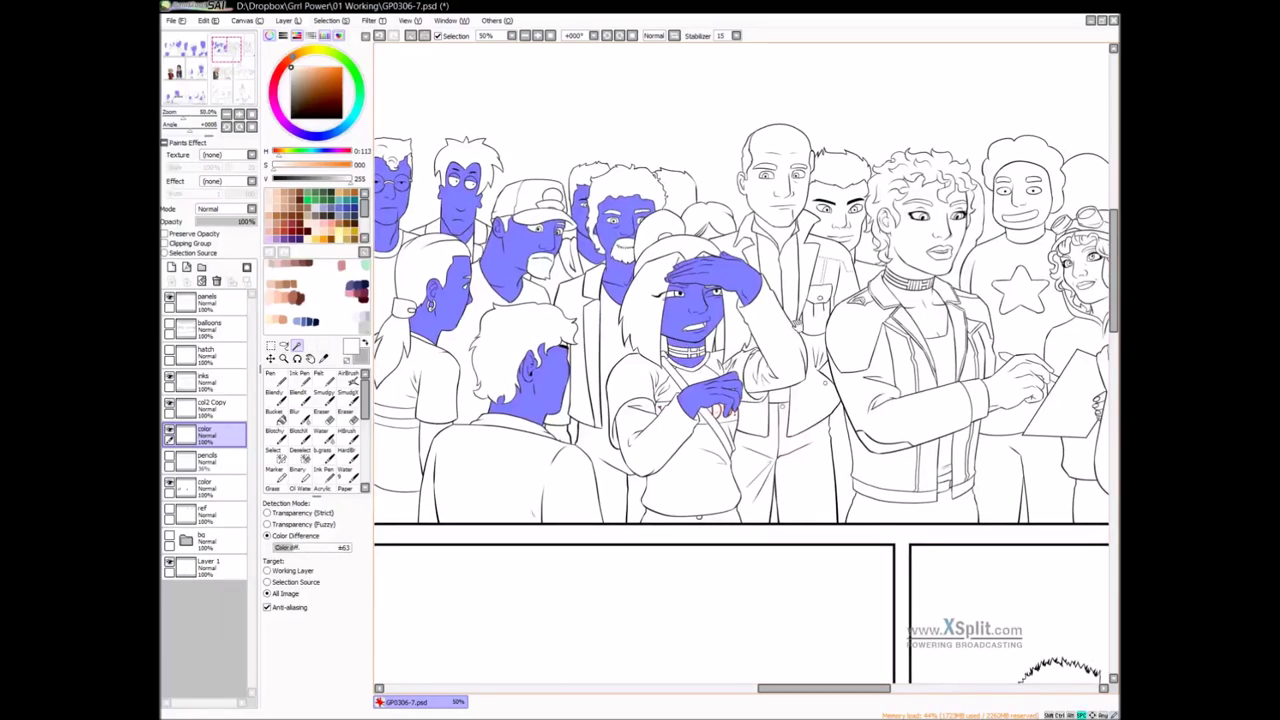
Add the bald man's head and neck and the partly hidden face beside him to the selection
{"action": "left_click_drag", "start_coordinate": [796, 324], "coordinate": [745, 346]}
{"action": "left_click", "coordinate": [735, 250]}
{"action": "left_click", "coordinate": [722, 205]}
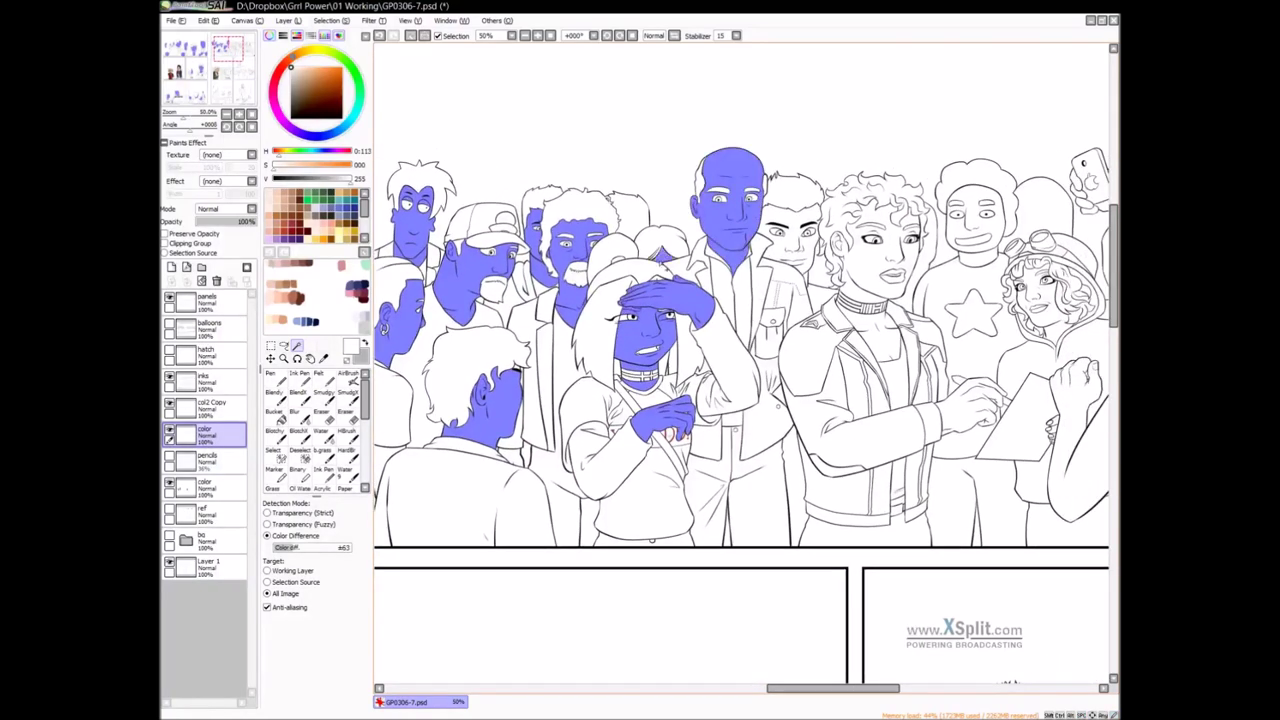
Add the face and neck of the frowning man with dark eyebrows behind the bald man to the selection
{"action": "scroll", "coordinate": [660, 257], "scroll_direction": "up", "scroll_amount": 2}
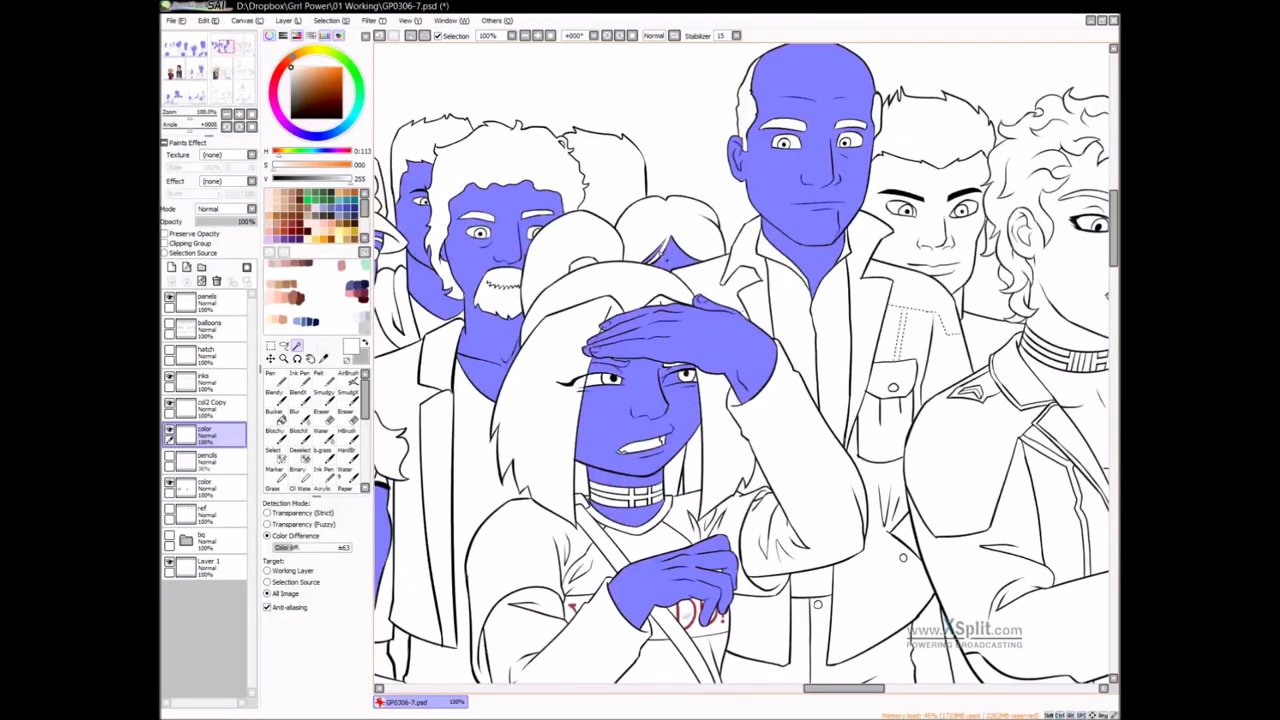
{"action": "left_click_drag", "start_coordinate": [807, 290], "coordinate": [700, 294]}
{"action": "scroll", "coordinate": [800, 331], "scroll_direction": "down", "scroll_amount": 1}
{"action": "left_click_drag", "start_coordinate": [800, 334], "coordinate": [728, 263]}
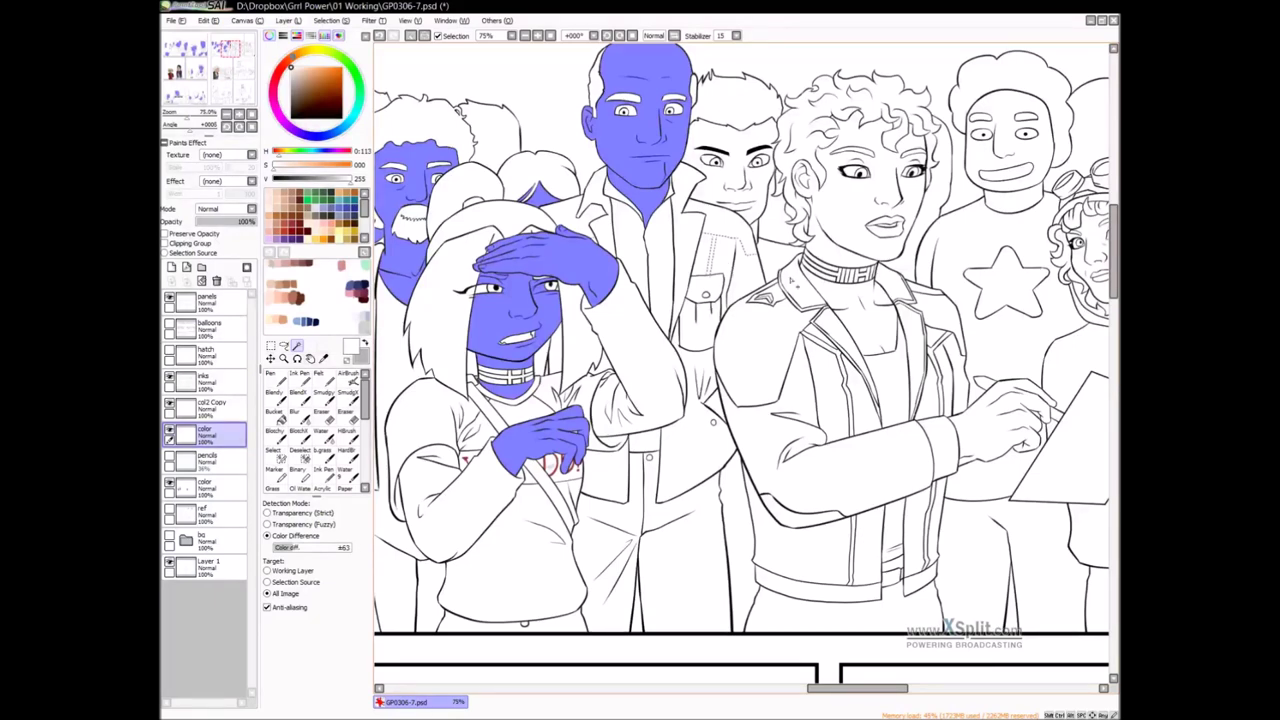
{"action": "left_click_drag", "start_coordinate": [768, 232], "coordinate": [737, 344]}
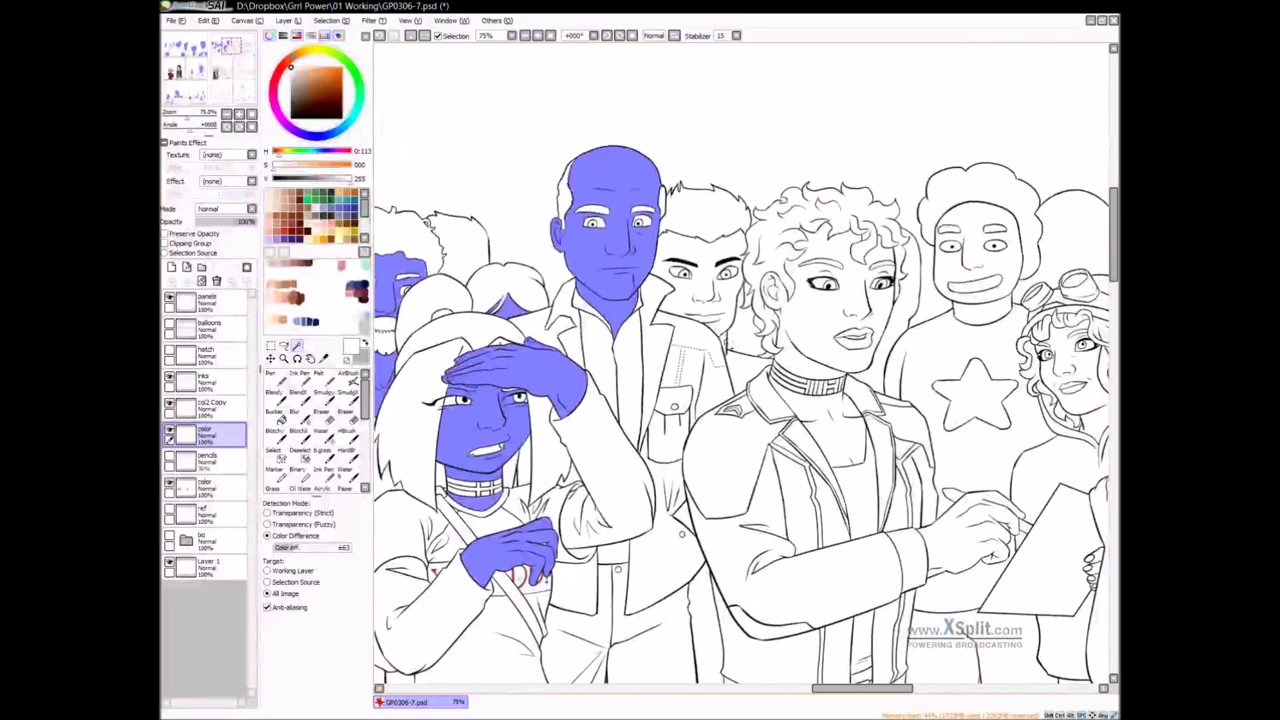
{"action": "left_click", "coordinate": [730, 318]}
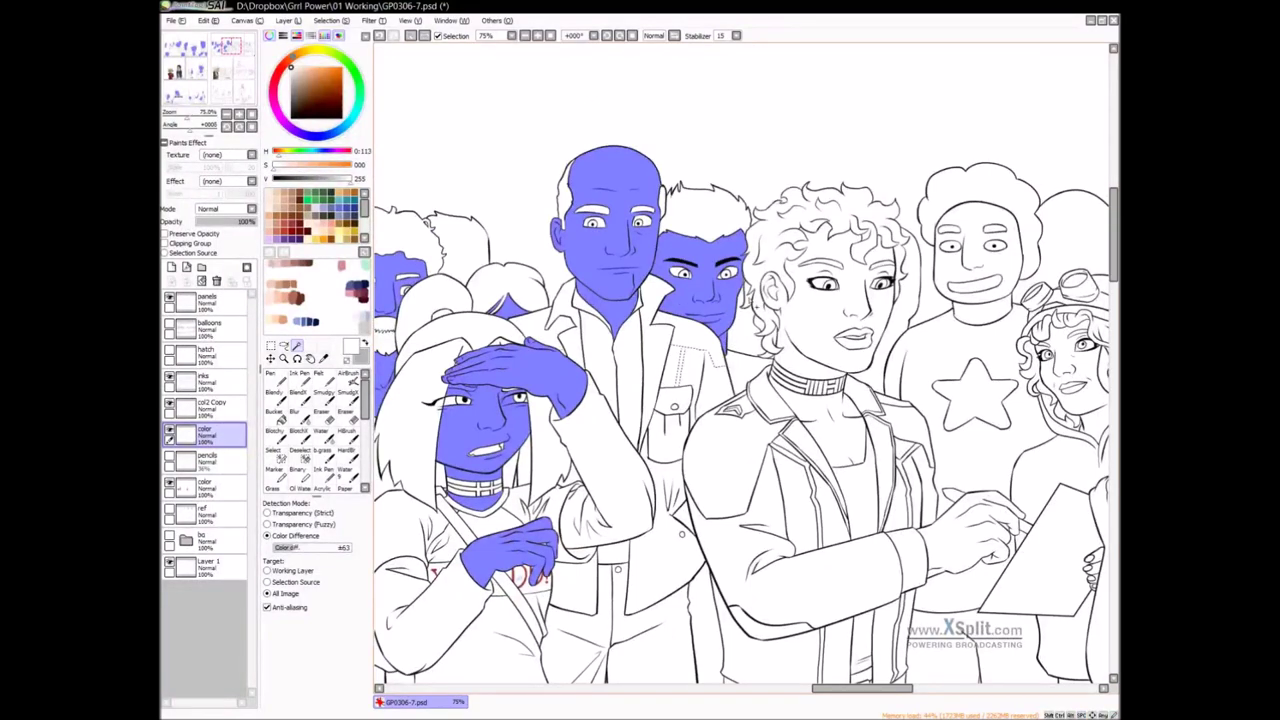
Add the face and ear of the curly-haired woman in the jacket to the selection
{"action": "mouse_move", "coordinate": [845, 338]}
{"action": "left_mouse_down"}
{"action": "mouse_move", "coordinate": [778, 320]}
{"action": "mouse_move", "coordinate": [768, 335]}
{"action": "left_mouse_up"}
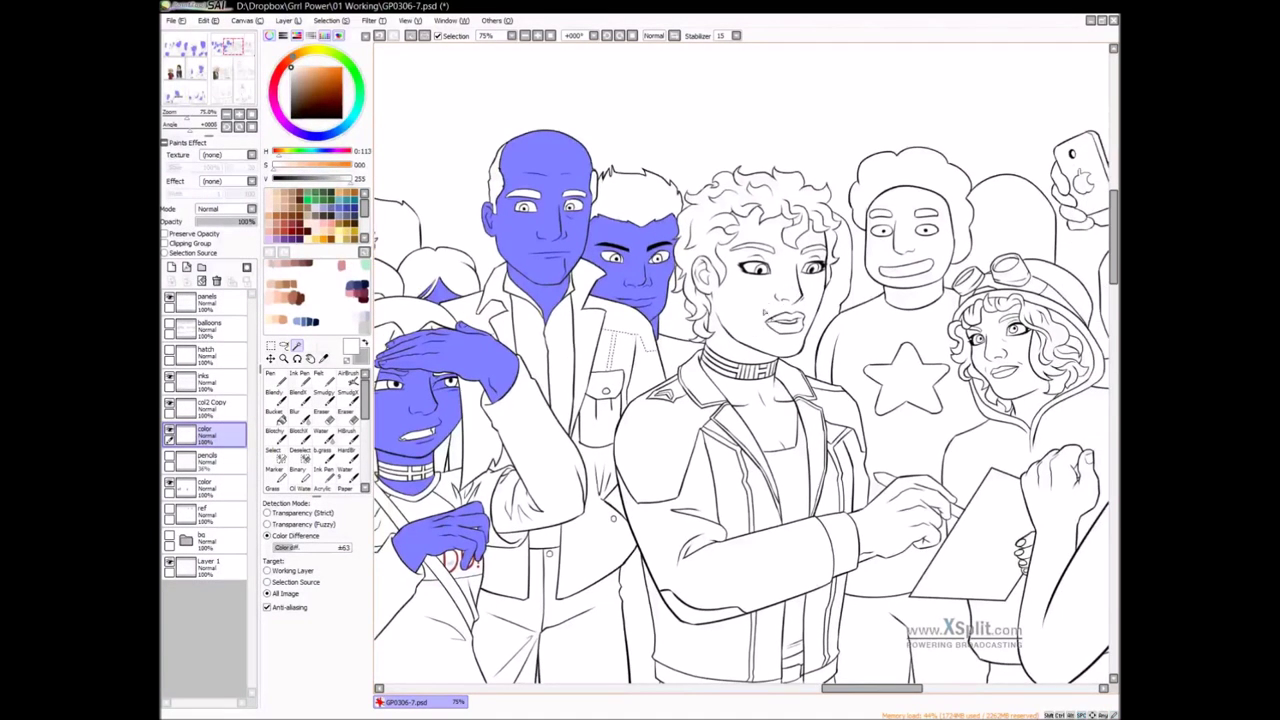
{"action": "left_click", "coordinate": [765, 313]}
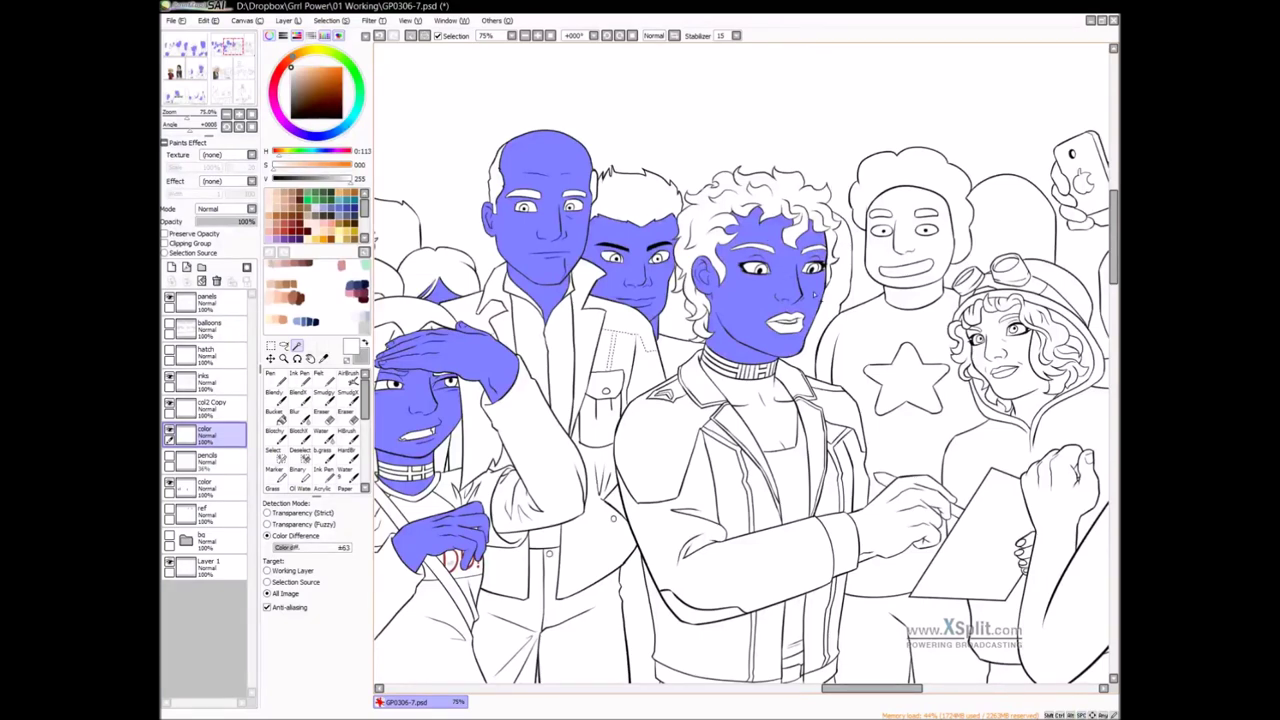
{"action": "scroll", "coordinate": [812, 294], "scroll_direction": "up", "scroll_amount": 2}
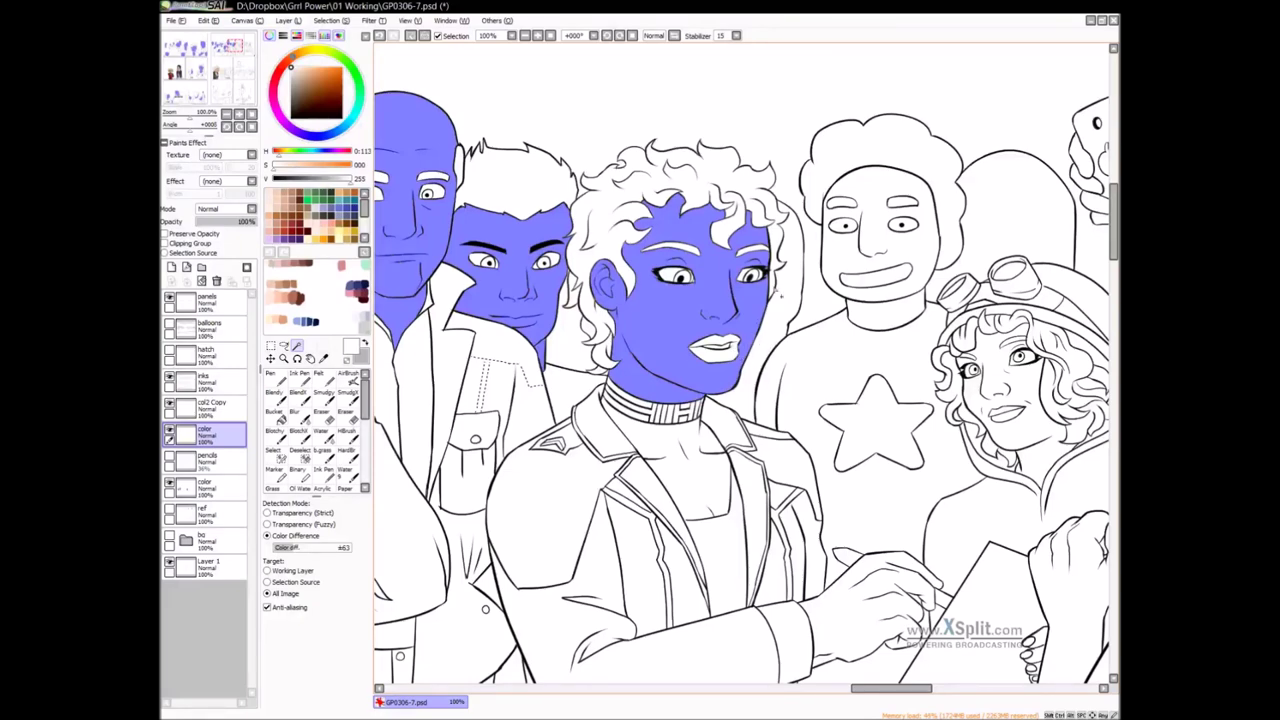
Close the neckline gap with the selection pen, and add the curly-haired woman's chest and writing hand to the selection
{"action": "left_click", "coordinate": [680, 430]}
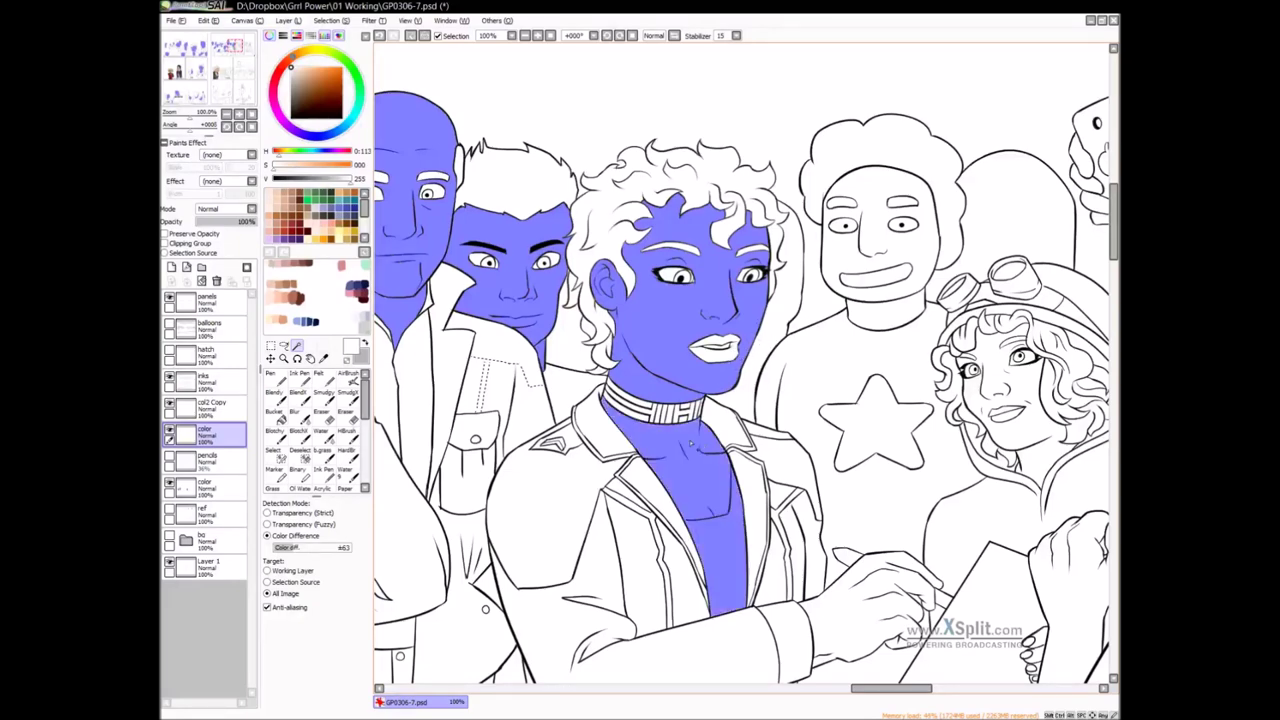
{"action": "scroll", "coordinate": [724, 480], "scroll_direction": "down", "scroll_amount": 1}
{"action": "key", "text": "ctrl+z"}
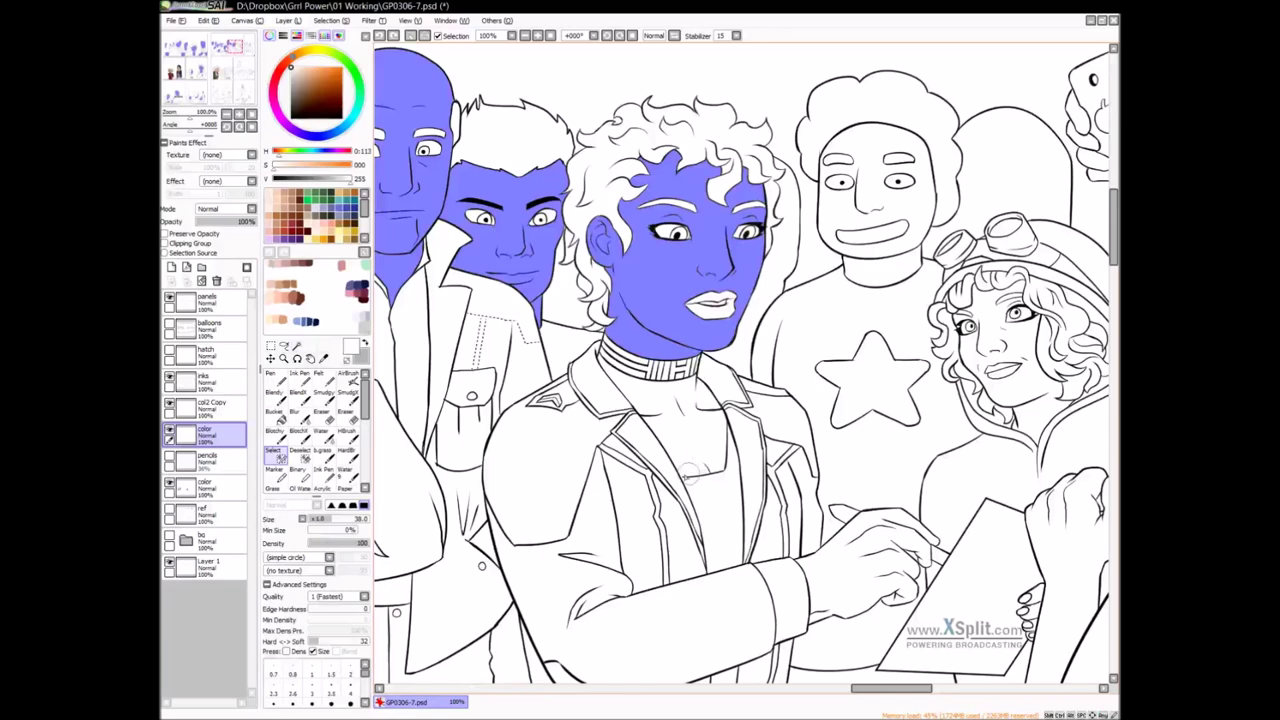
{"action": "left_click", "coordinate": [693, 471]}
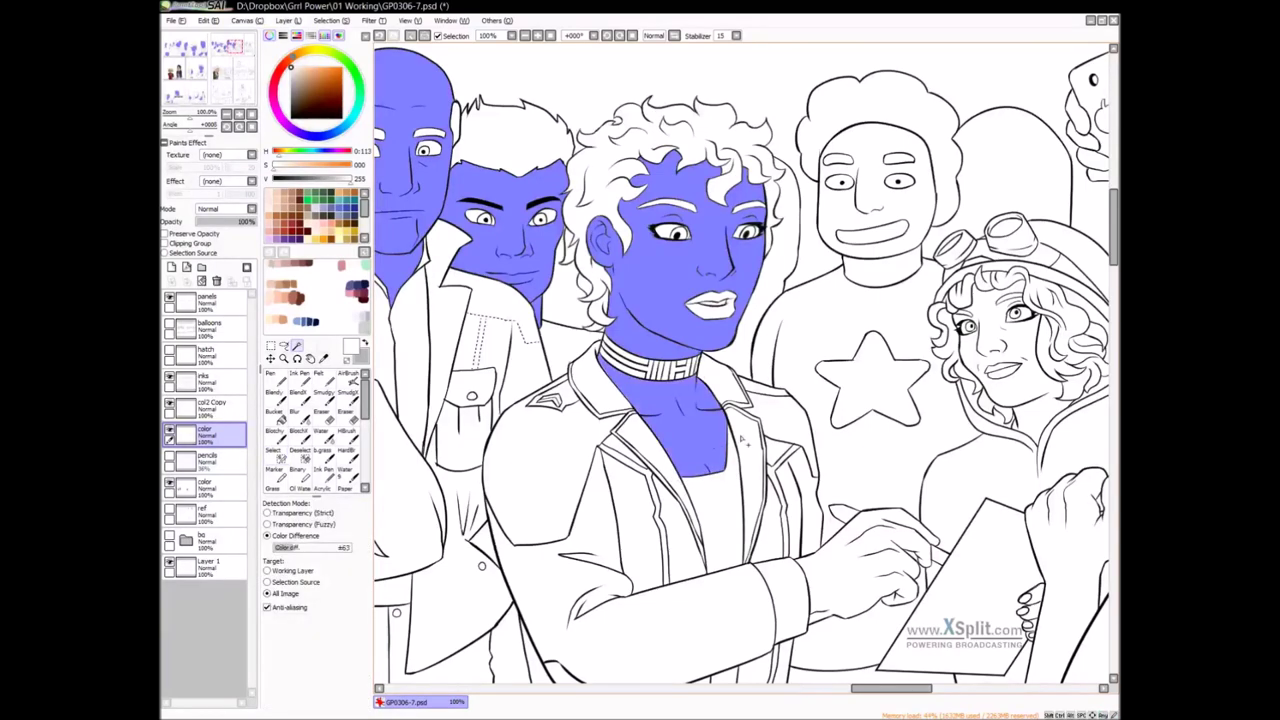
{"action": "scroll", "coordinate": [758, 474], "scroll_direction": "down", "scroll_amount": 2}
{"action": "left_click", "coordinate": [758, 474]}
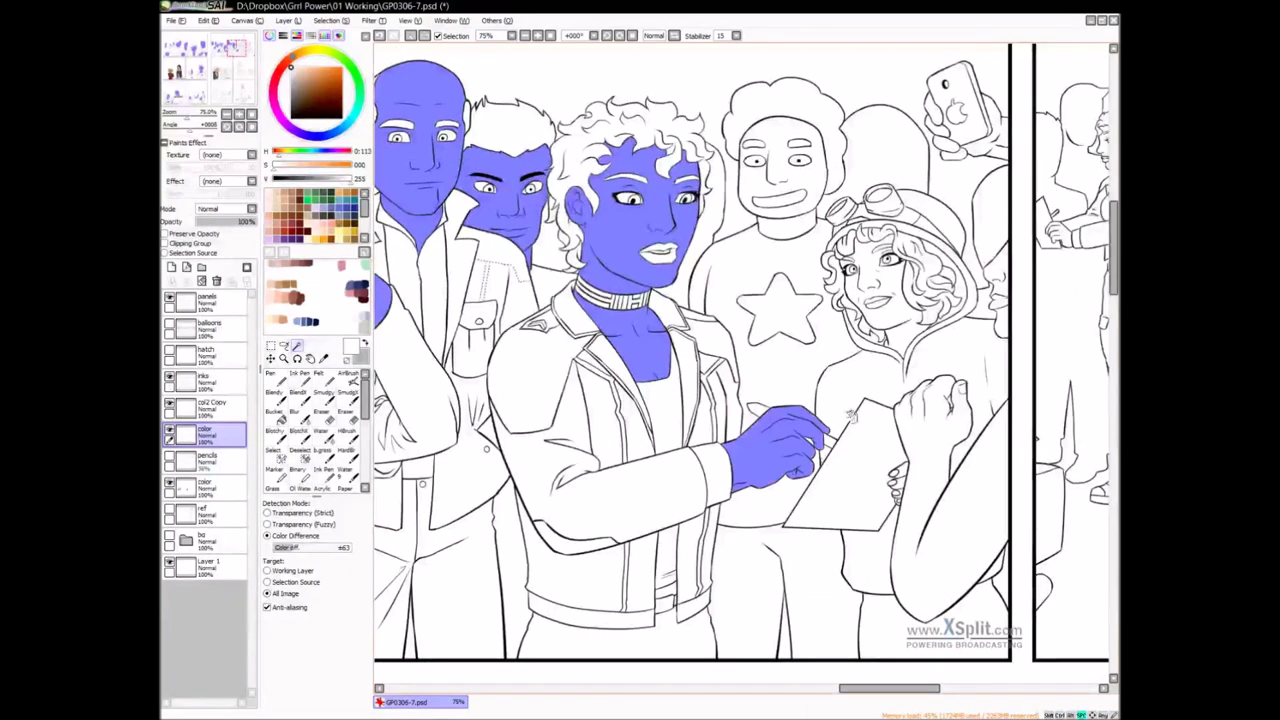
Add the faces of the hooded woman with goggles and the smiling man in the star shirt to the selection
{"action": "left_click_drag", "start_coordinate": [851, 414], "coordinate": [754, 451]}
{"action": "left_click", "coordinate": [803, 345]}
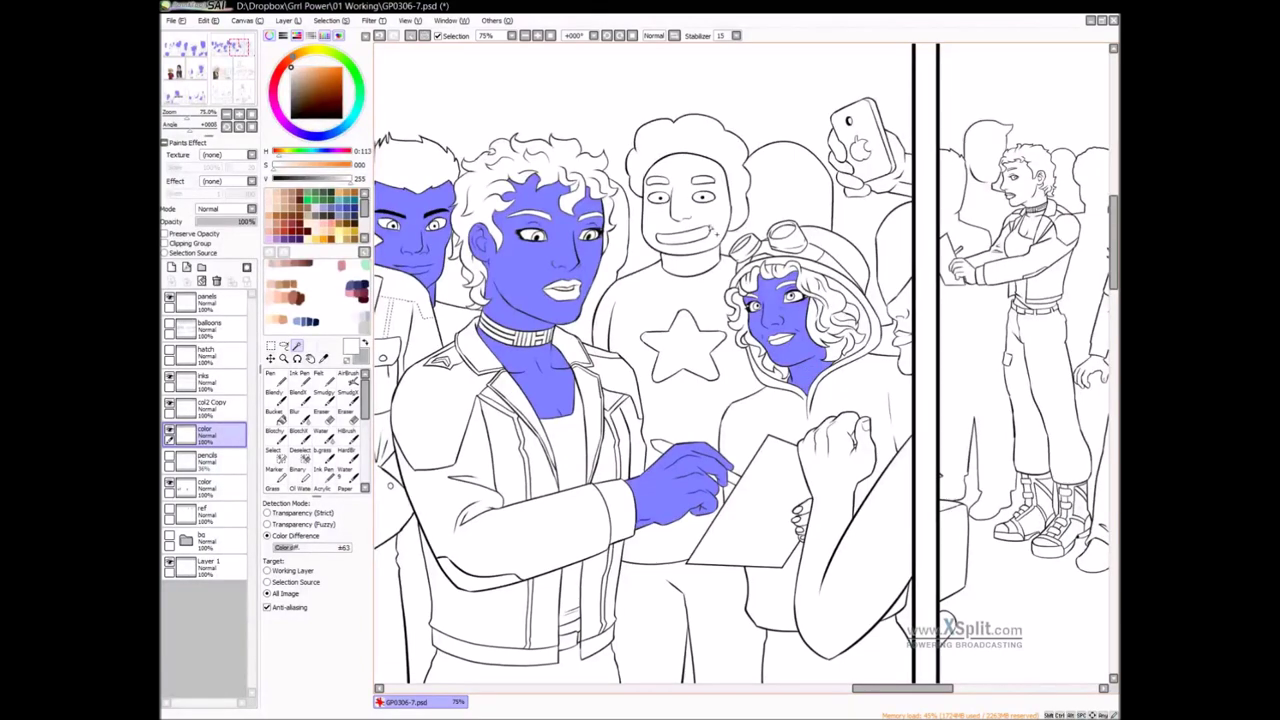
{"action": "left_click", "coordinate": [714, 230]}
Add the profile, neck and raised arm of the figure at the panel's edge and the fingers holding the paper to the selection
{"action": "left_click_drag", "start_coordinate": [911, 300], "coordinate": [857, 282]}
{"action": "left_click", "coordinate": [854, 270]}
{"action": "left_click", "coordinate": [838, 464]}
{"action": "left_click", "coordinate": [853, 312]}
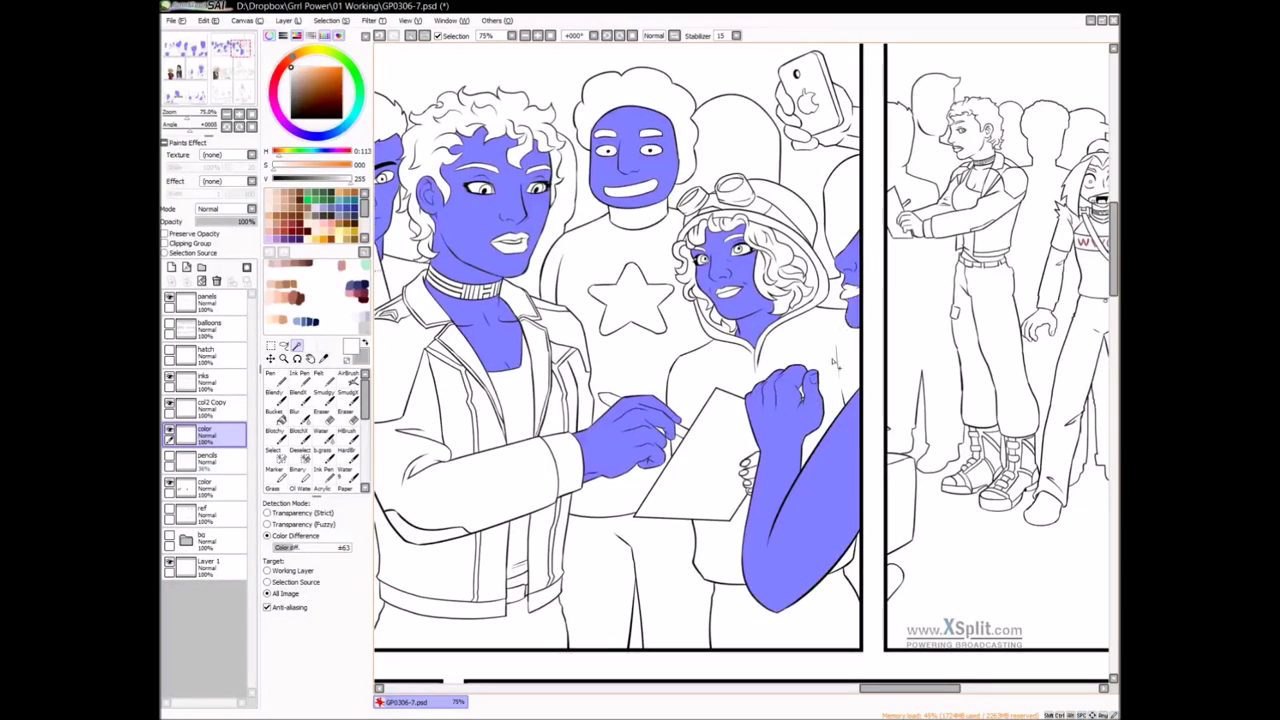
{"action": "left_click", "coordinate": [755, 463]}
{"action": "left_click", "coordinate": [753, 476]}
{"action": "left_click_drag", "start_coordinate": [803, 505], "coordinate": [818, 462]}
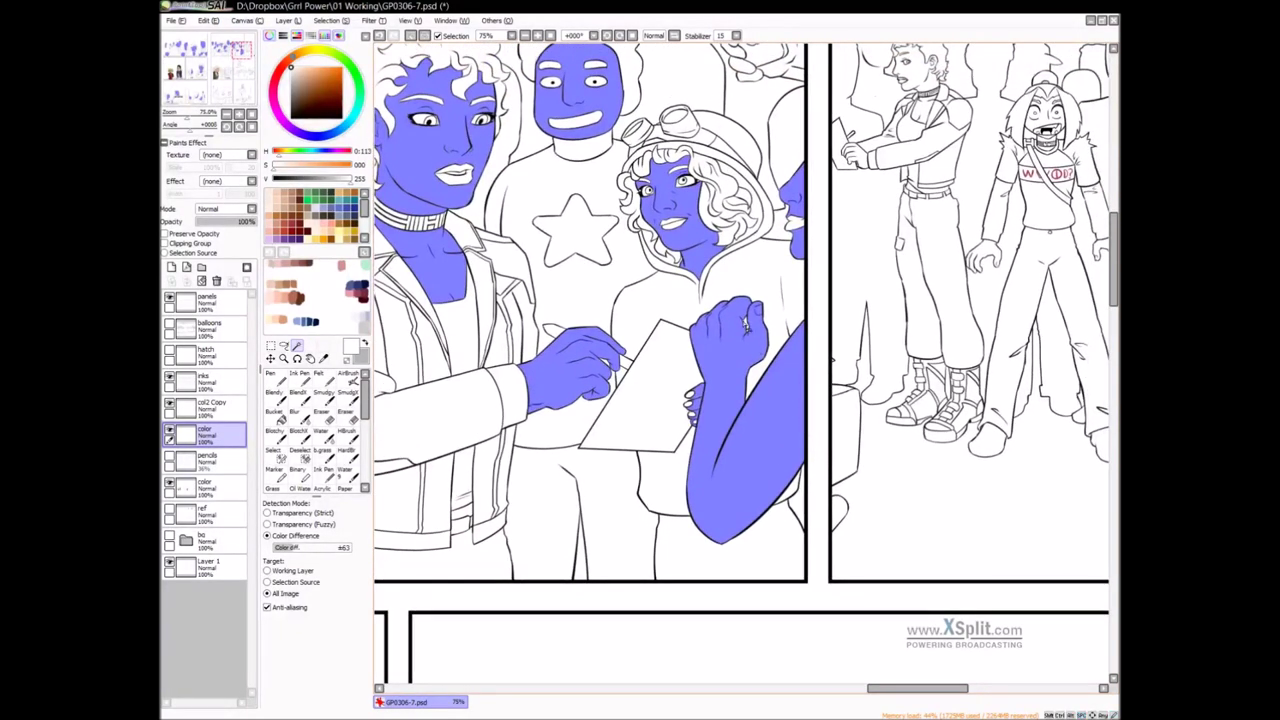
Add the hands of the curly-haired woman holding the paper in the next panel to the selection
{"action": "scroll", "coordinate": [748, 330], "scroll_direction": "up", "scroll_amount": 1}
{"action": "scroll", "coordinate": [748, 330], "scroll_direction": "down", "scroll_amount": 2}
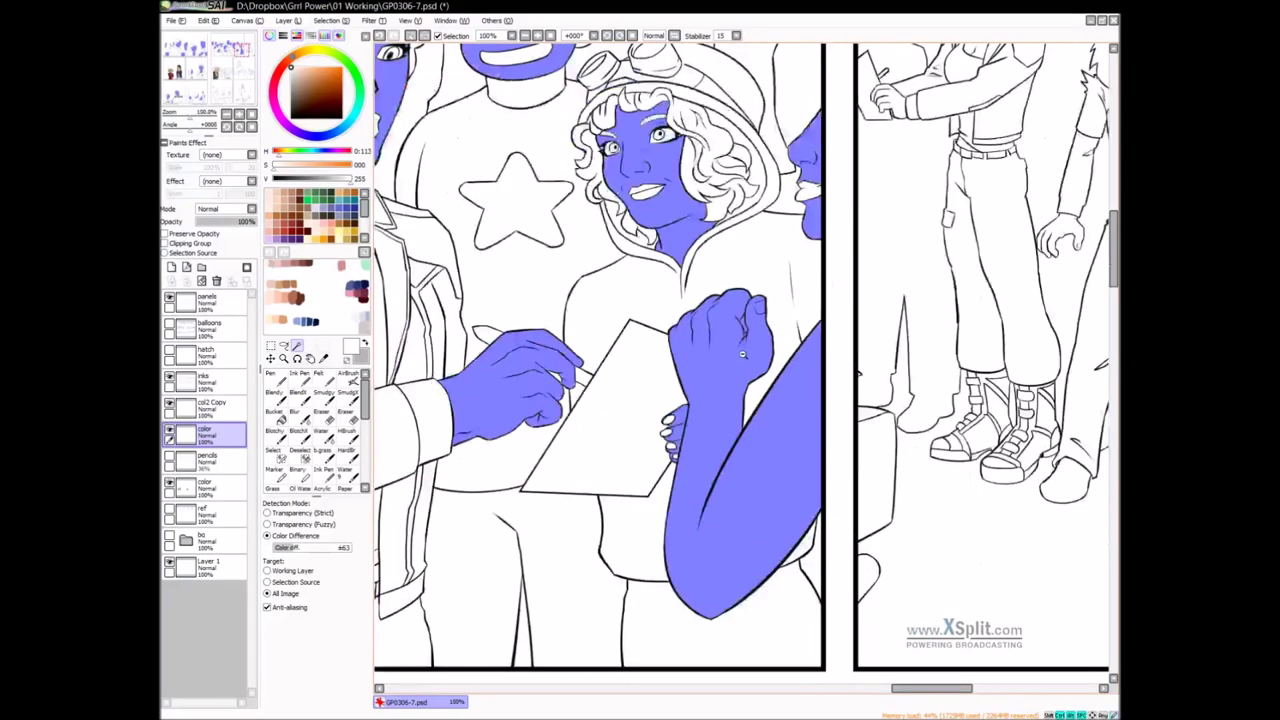
{"action": "left_click_drag", "start_coordinate": [735, 412], "coordinate": [553, 507]}
{"action": "left_click", "coordinate": [555, 340]}
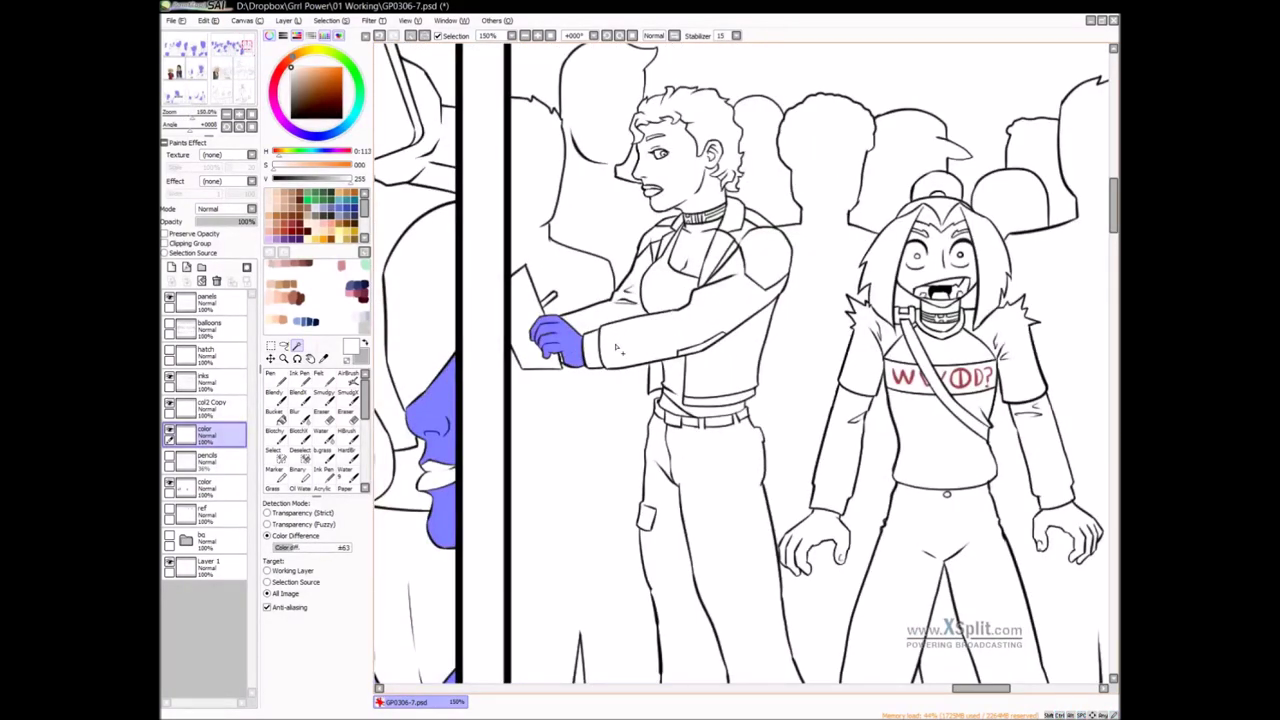
{"action": "scroll", "coordinate": [659, 336], "scroll_direction": "up", "scroll_amount": 1}
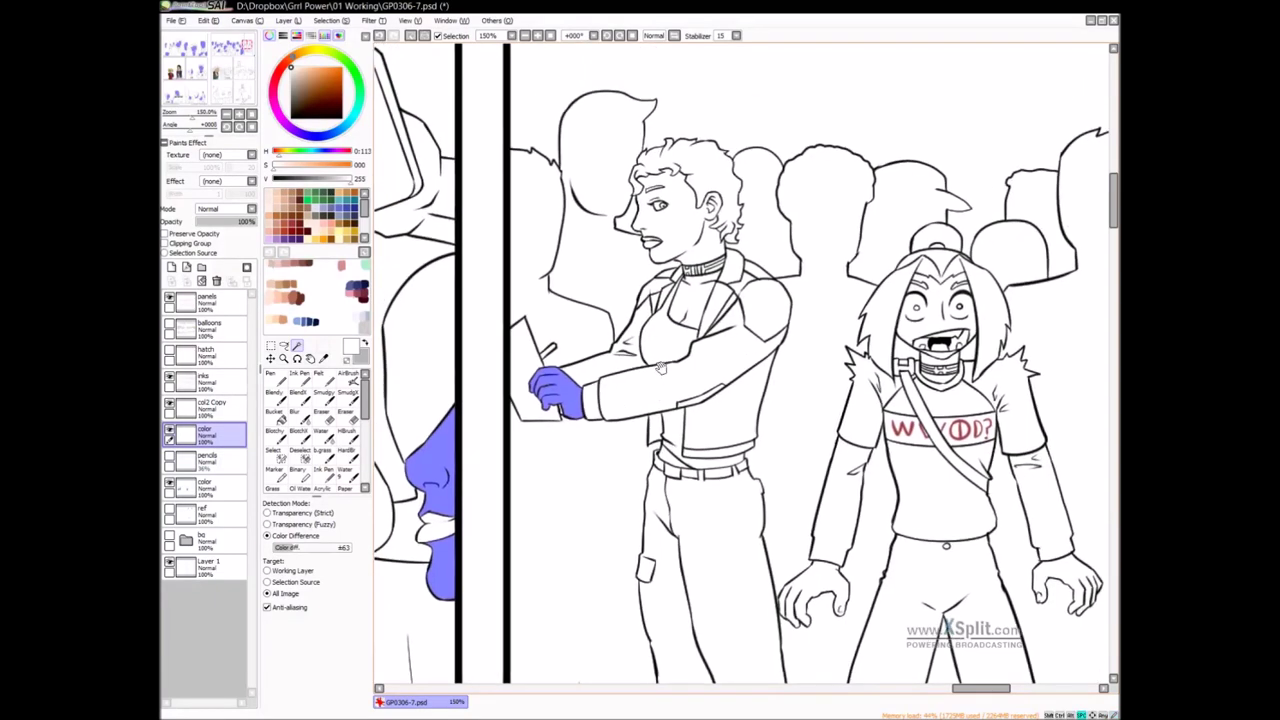
Add the same woman's face, ear and chest to the selection, undoing the stray extra selection
{"action": "left_click_drag", "start_coordinate": [655, 340], "coordinate": [663, 359]}
{"action": "left_click", "coordinate": [693, 268]}
{"action": "left_click", "coordinate": [708, 345]}
{"action": "left_click", "coordinate": [697, 324]}
{"action": "key", "text": "ctrl+z"}
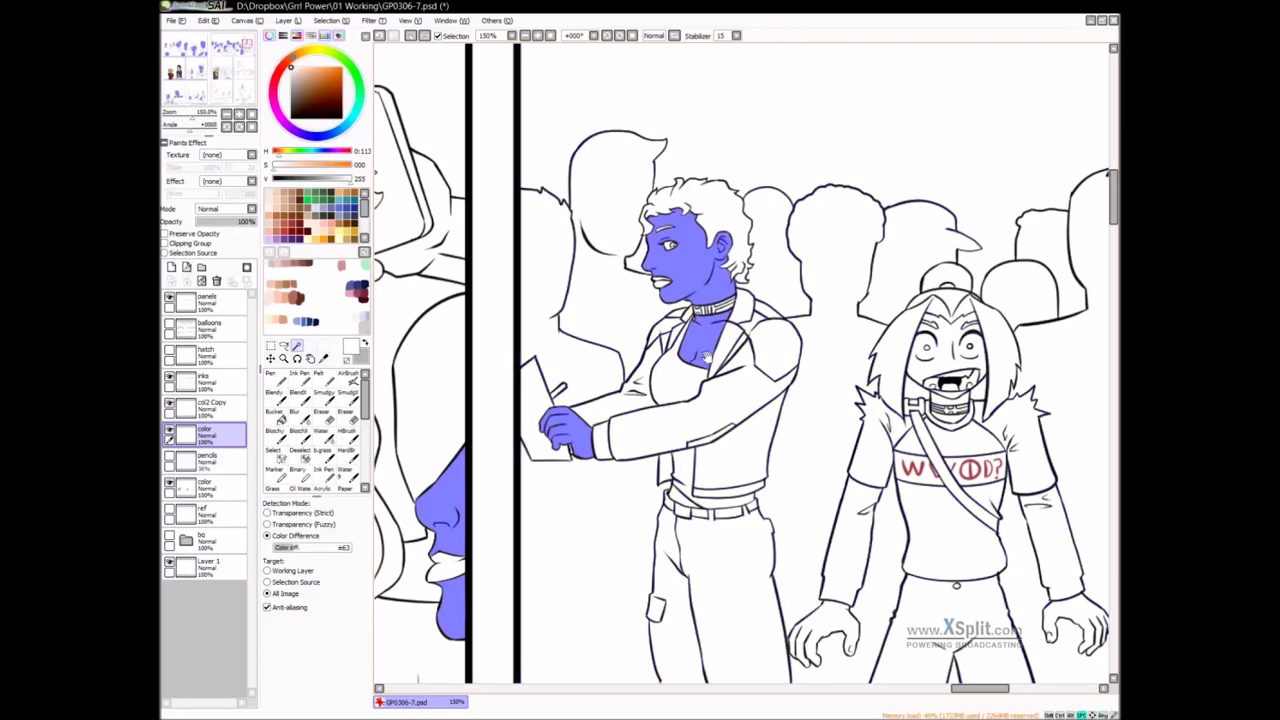
{"action": "scroll", "coordinate": [708, 355], "scroll_direction": "down", "scroll_amount": 1}
{"action": "left_click_drag", "start_coordinate": [723, 352], "coordinate": [500, 301]}
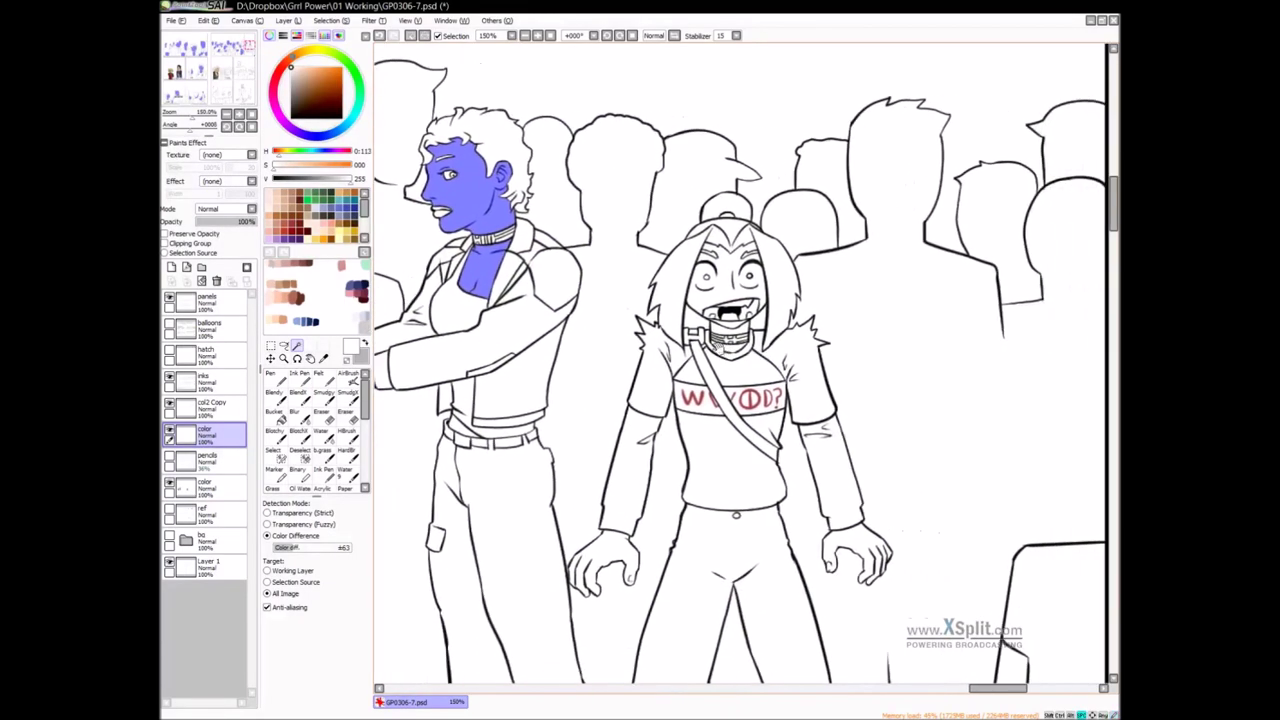
Add the face, neck and both hands of the woman in the "WWOD?" shirt in the crowd panel to the selection
{"action": "left_click", "coordinate": [755, 300]}
{"action": "left_click", "coordinate": [733, 328]}
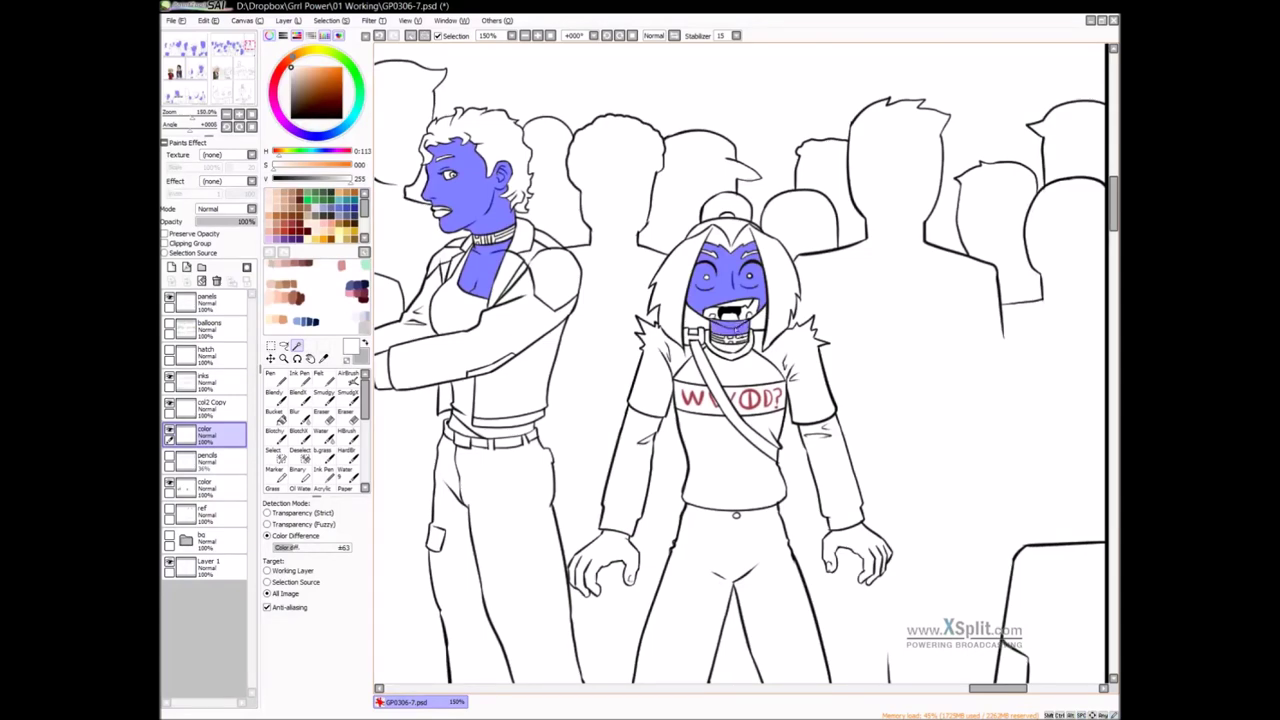
{"action": "left_click_drag", "start_coordinate": [678, 469], "coordinate": [700, 369]}
{"action": "left_click", "coordinate": [641, 449]}
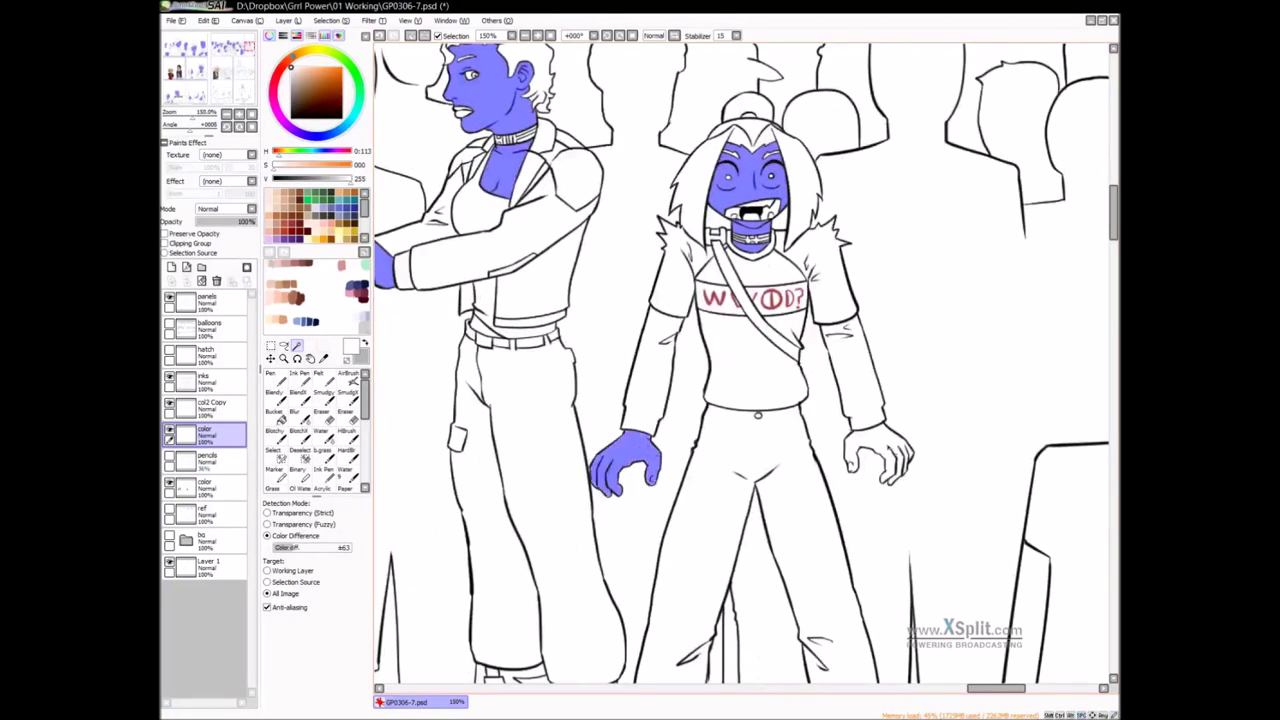
{"action": "left_click", "coordinate": [906, 463]}
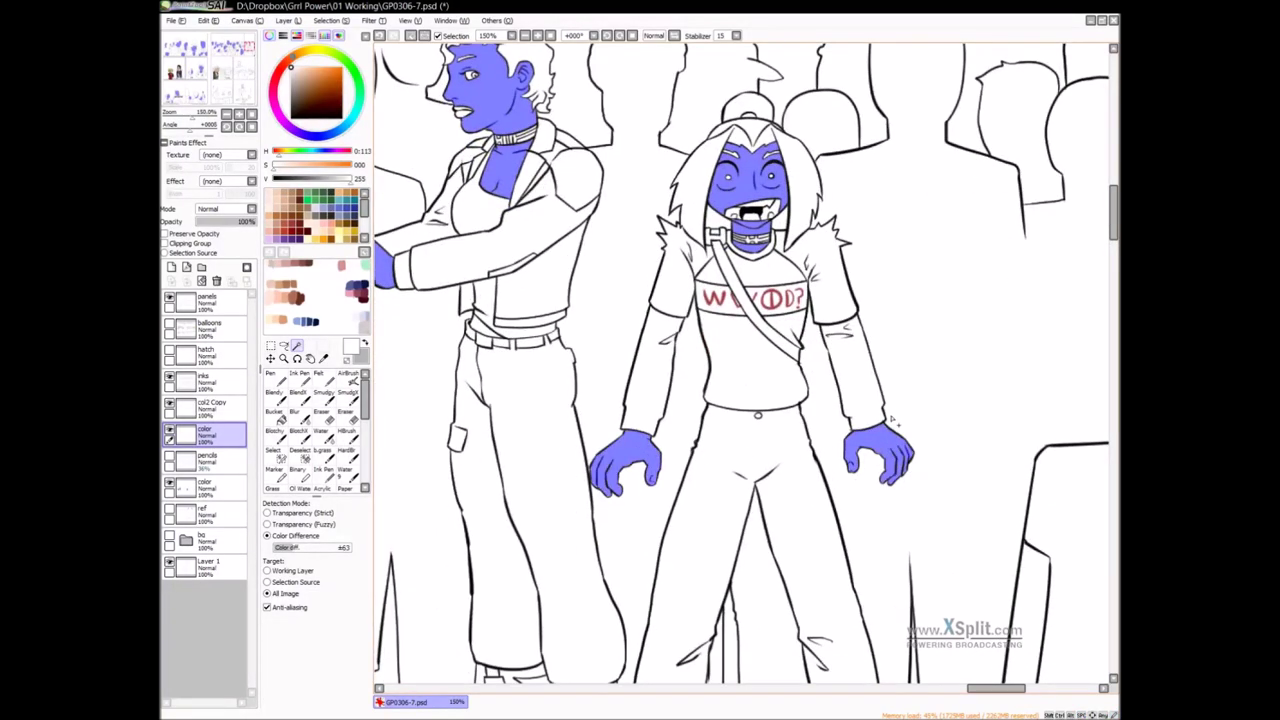
Inspect the selection on the "WWOD?" shirt woman's face and hands up close for missed areas
{"action": "scroll", "coordinate": [893, 410], "scroll_direction": "down", "scroll_amount": 3}
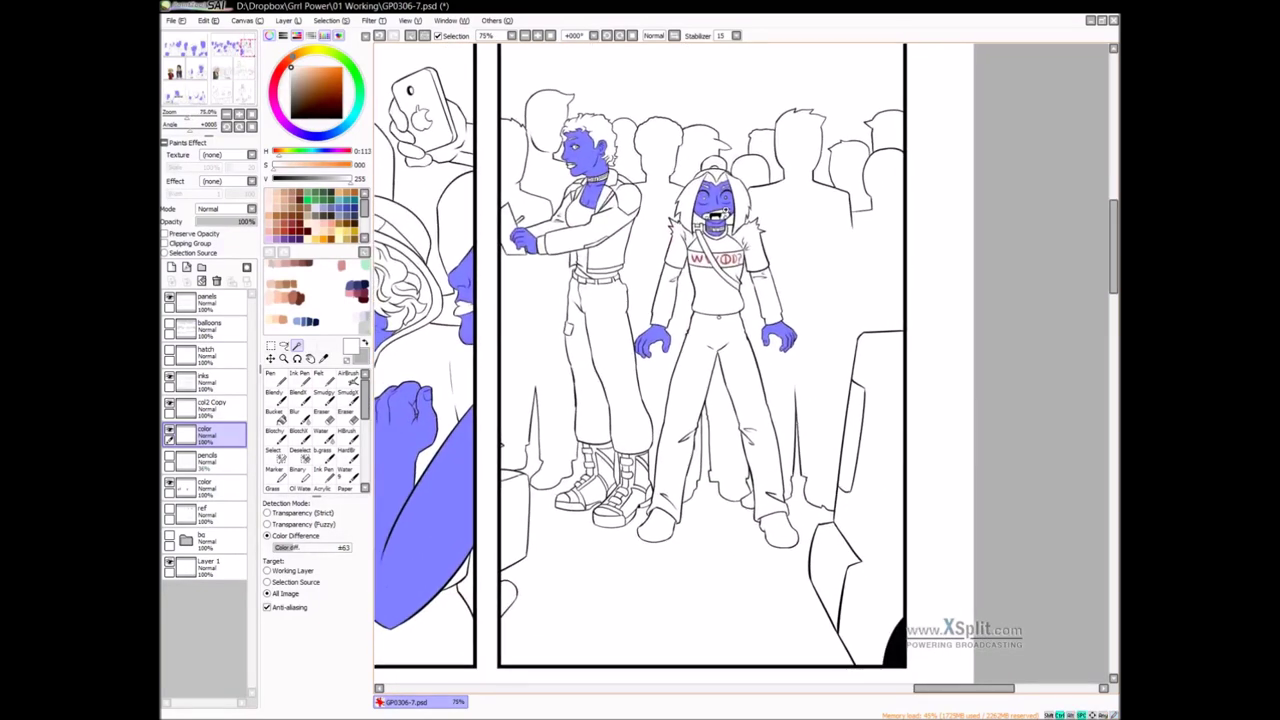
{"action": "scroll", "coordinate": [737, 258], "scroll_direction": "up", "scroll_amount": 4}
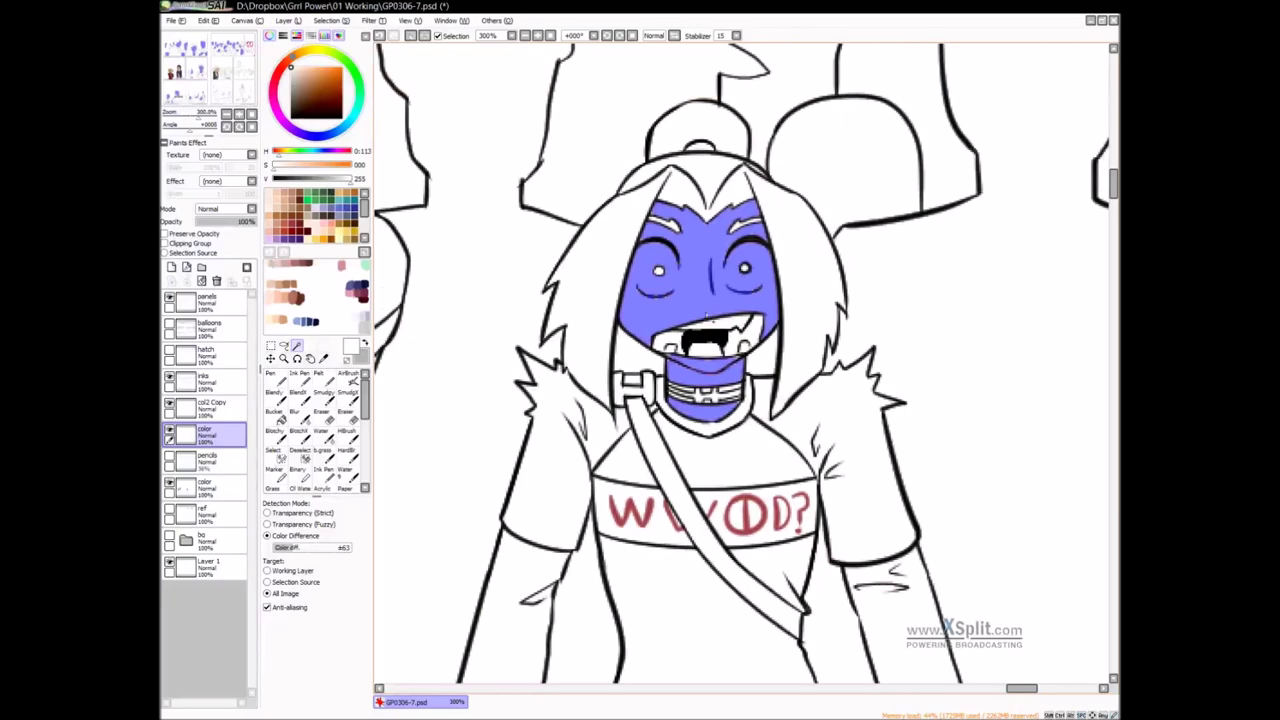
{"action": "scroll", "coordinate": [680, 320], "scroll_direction": "down", "scroll_amount": 5}
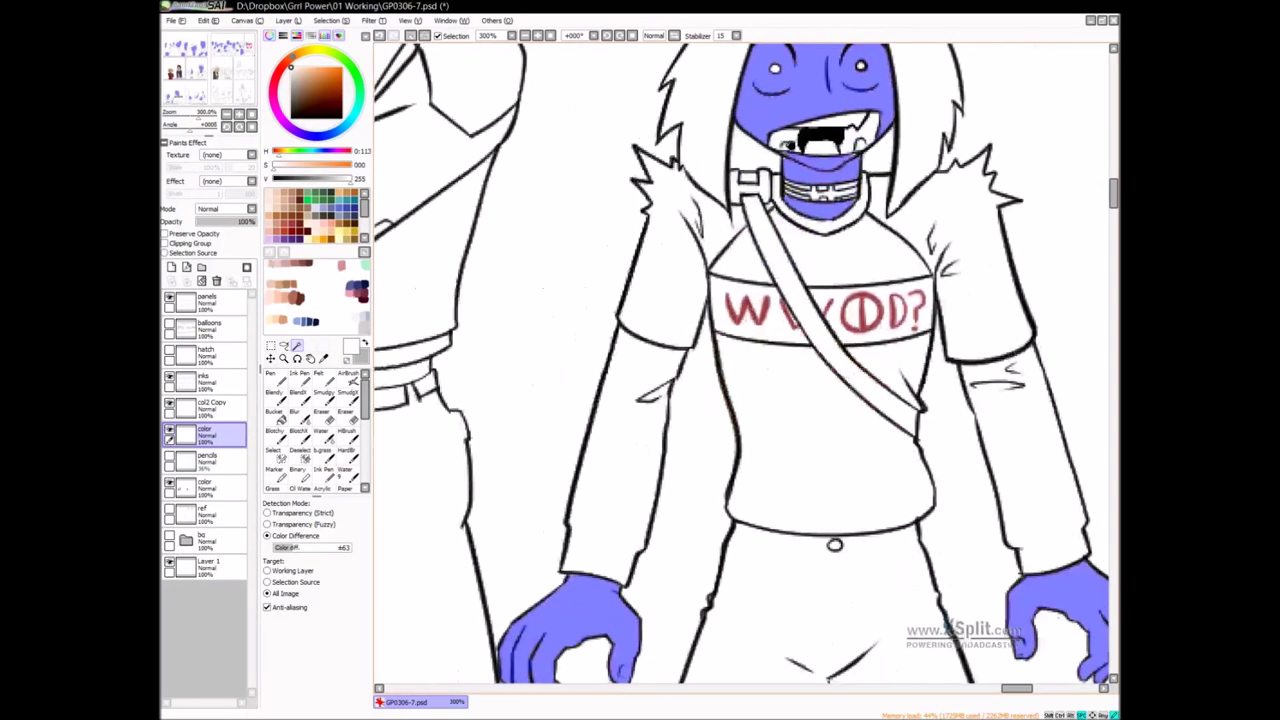
{"action": "scroll", "coordinate": [576, 428], "scroll_direction": "up", "scroll_amount": 5}
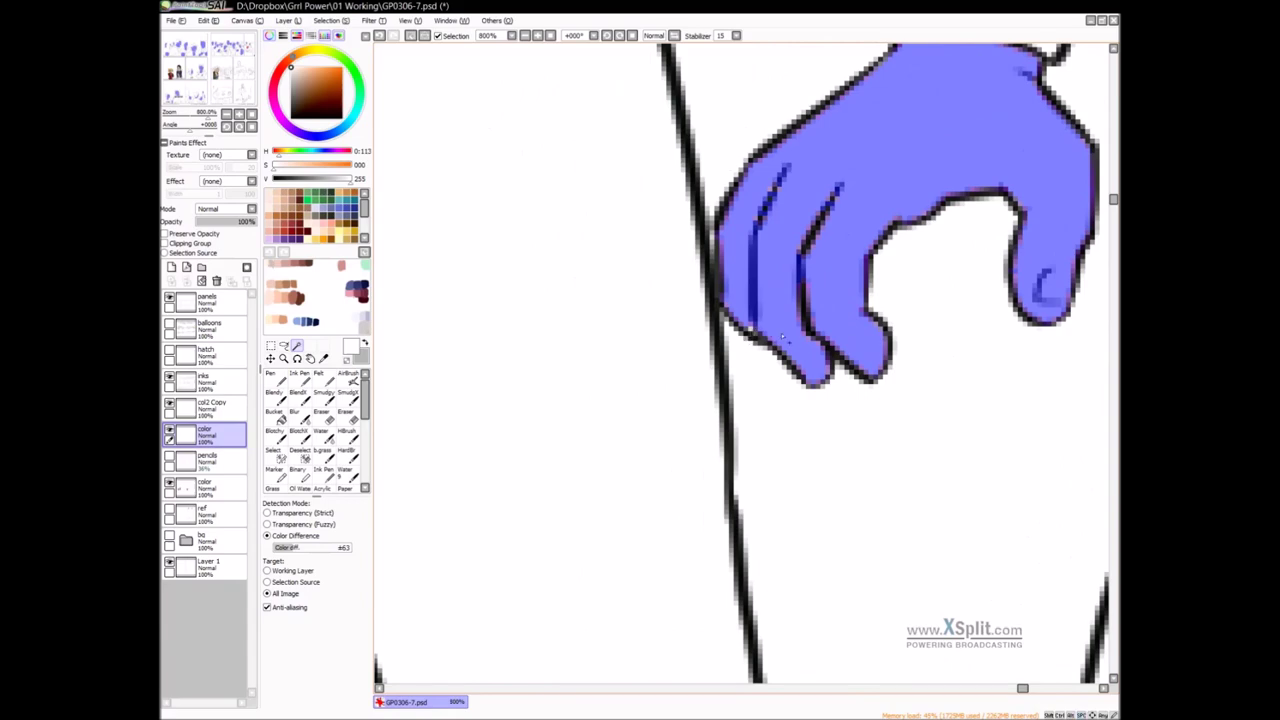
{"action": "scroll", "coordinate": [865, 336], "scroll_direction": "down", "scroll_amount": 4}
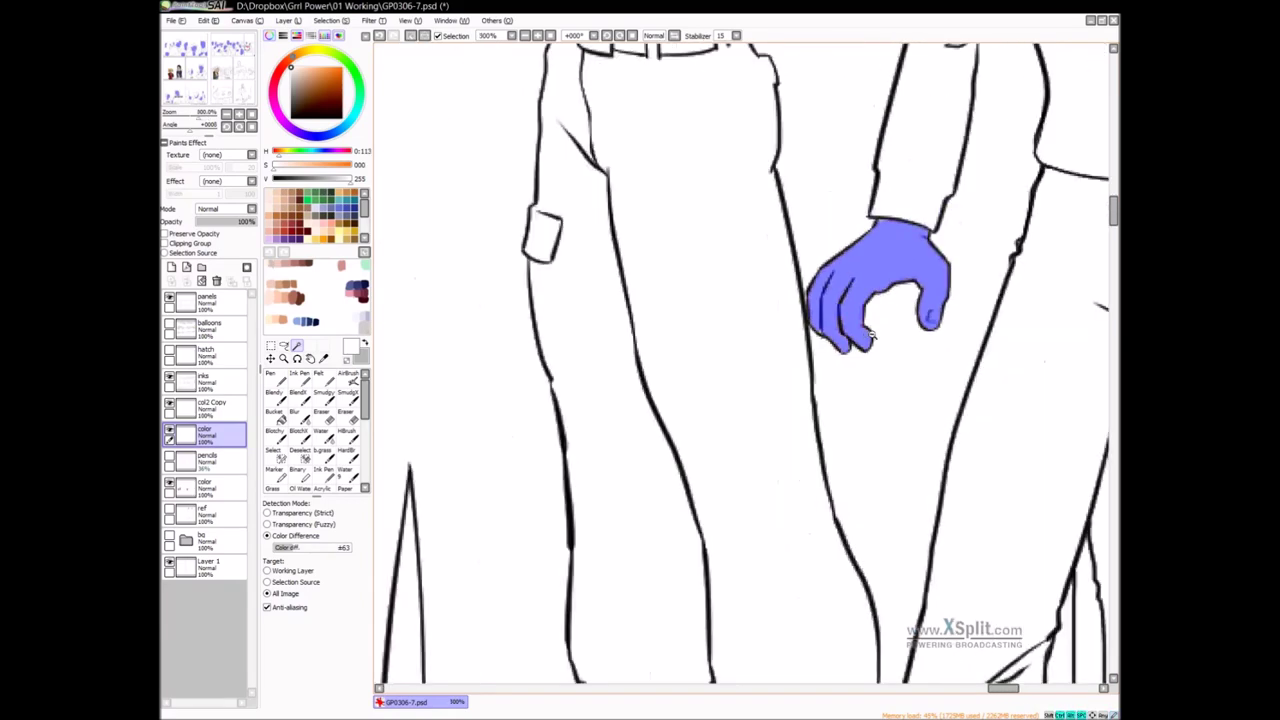
{"action": "scroll", "coordinate": [872, 338], "scroll_direction": "down", "scroll_amount": 3}
{"action": "mouse_move", "coordinate": [875, 347]}
{"action": "left_mouse_down"}
{"action": "mouse_move", "coordinate": [868, 360]}
{"action": "mouse_move", "coordinate": [815, 360]}
{"action": "left_mouse_up"}
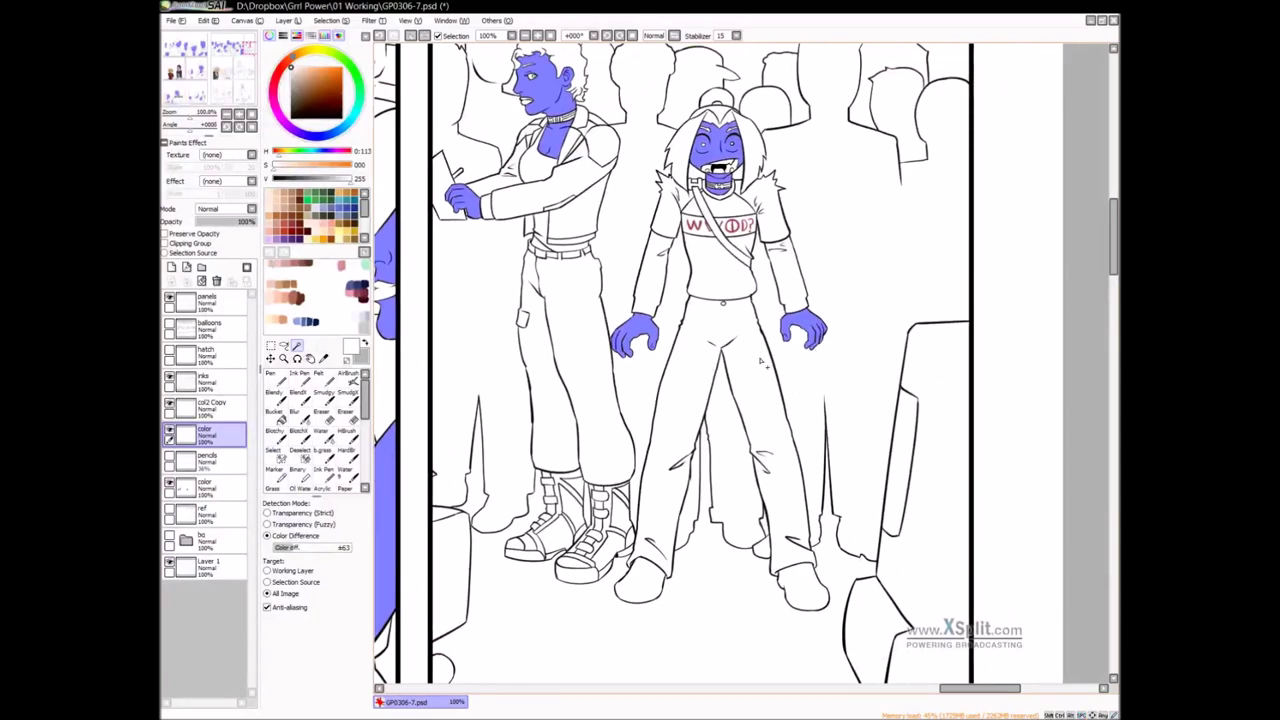
Try adding the bearded man in the cap behind the already coloured woman to the selection, and undo the addition
{"action": "left_click_drag", "start_coordinate": [631, 494], "coordinate": [725, 268]}
{"action": "left_click_drag", "start_coordinate": [632, 462], "coordinate": [795, 256]}
{"action": "left_click", "coordinate": [738, 360], "text": "ctrl+alt"}
{"action": "left_click_drag", "start_coordinate": [757, 340], "coordinate": [746, 273]}
{"action": "left_click_drag", "start_coordinate": [607, 455], "coordinate": [1143, 96]}
{"action": "left_click_drag", "start_coordinate": [479, 352], "coordinate": [817, 344]}
{"action": "left_click", "coordinate": [545, 270]}
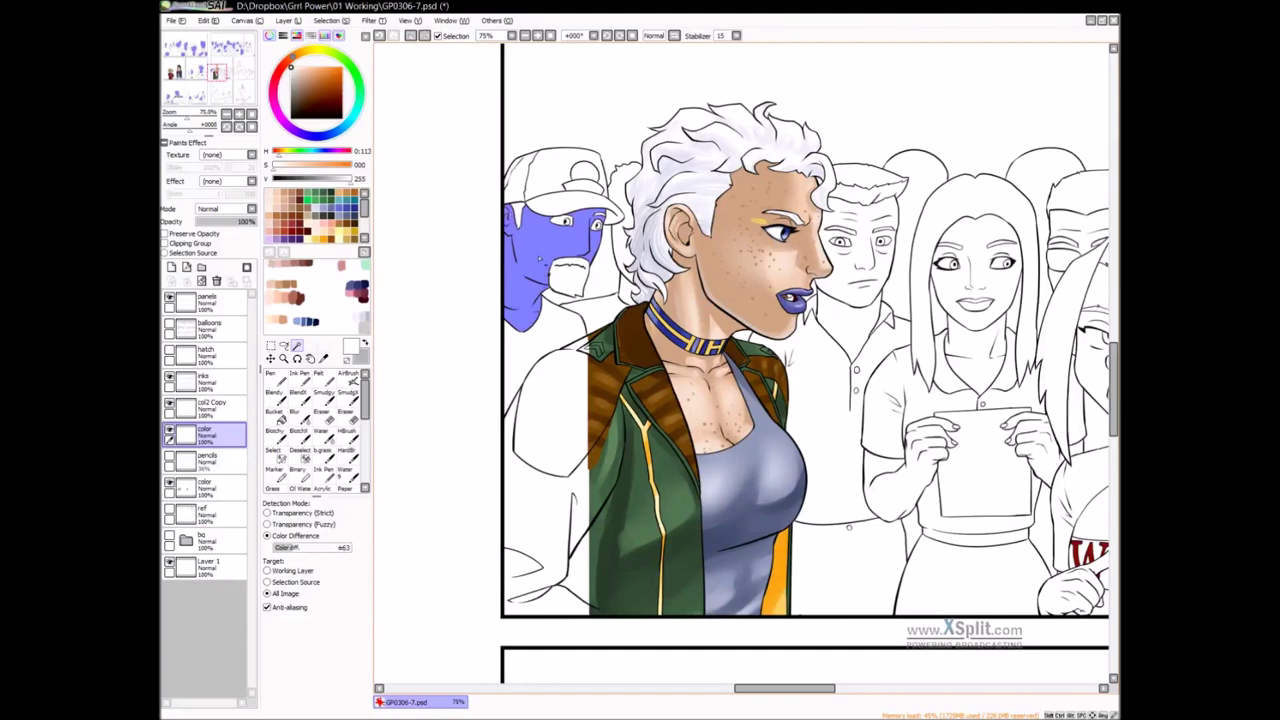
{"action": "left_click_drag", "start_coordinate": [860, 338], "coordinate": [657, 351]}
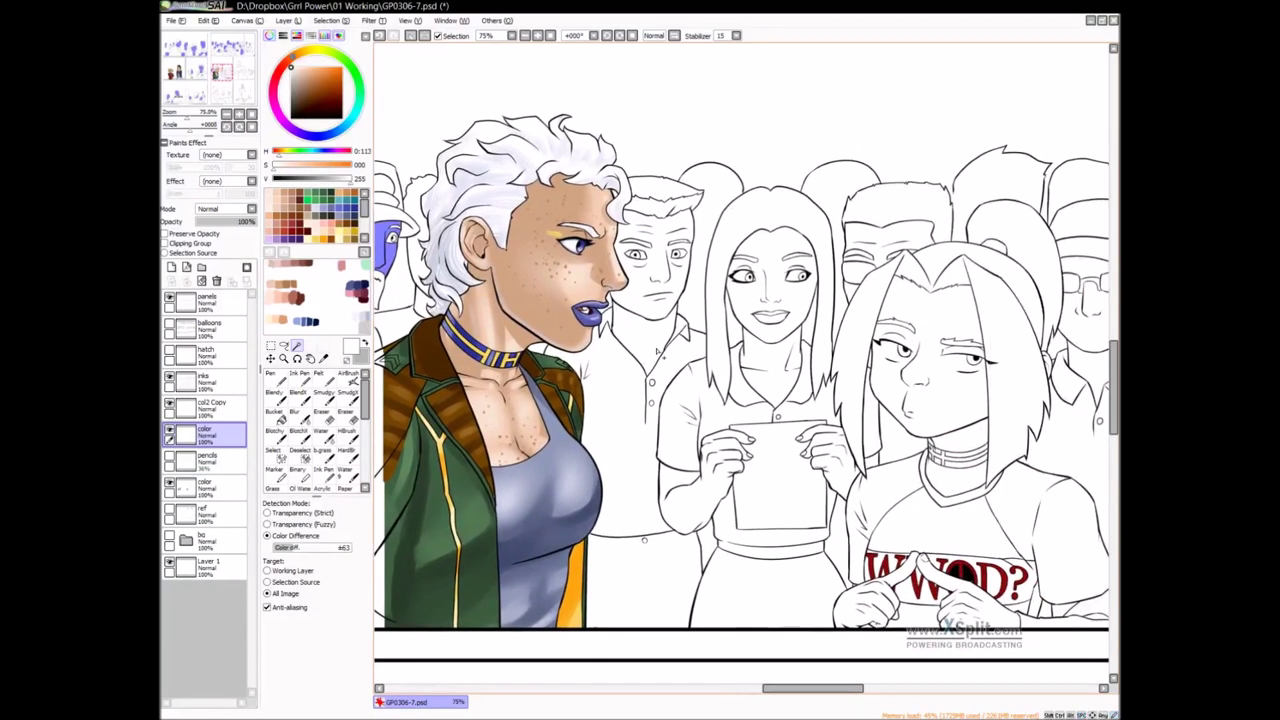
{"action": "scroll", "coordinate": [685, 355], "scroll_direction": "down", "scroll_amount": 2}
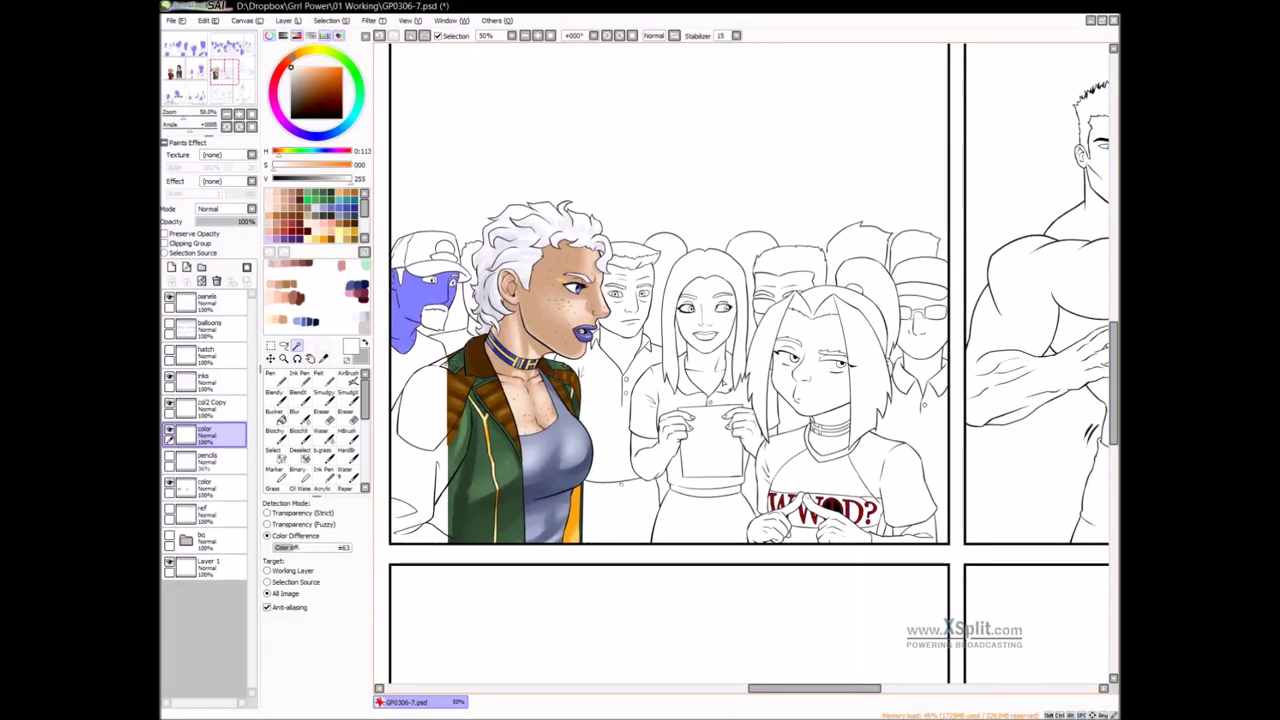
{"action": "key", "text": "ctrl+d"}
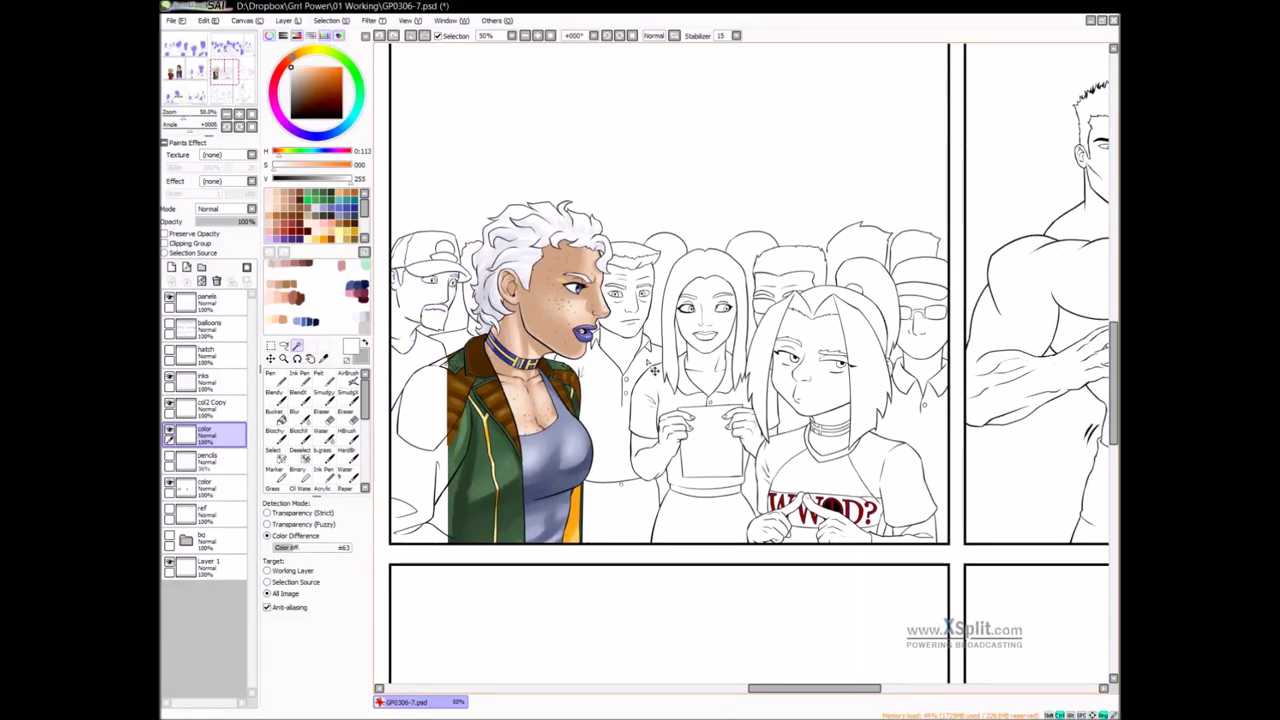
{"action": "left_click_drag", "start_coordinate": [847, 404], "coordinate": [810, 397]}
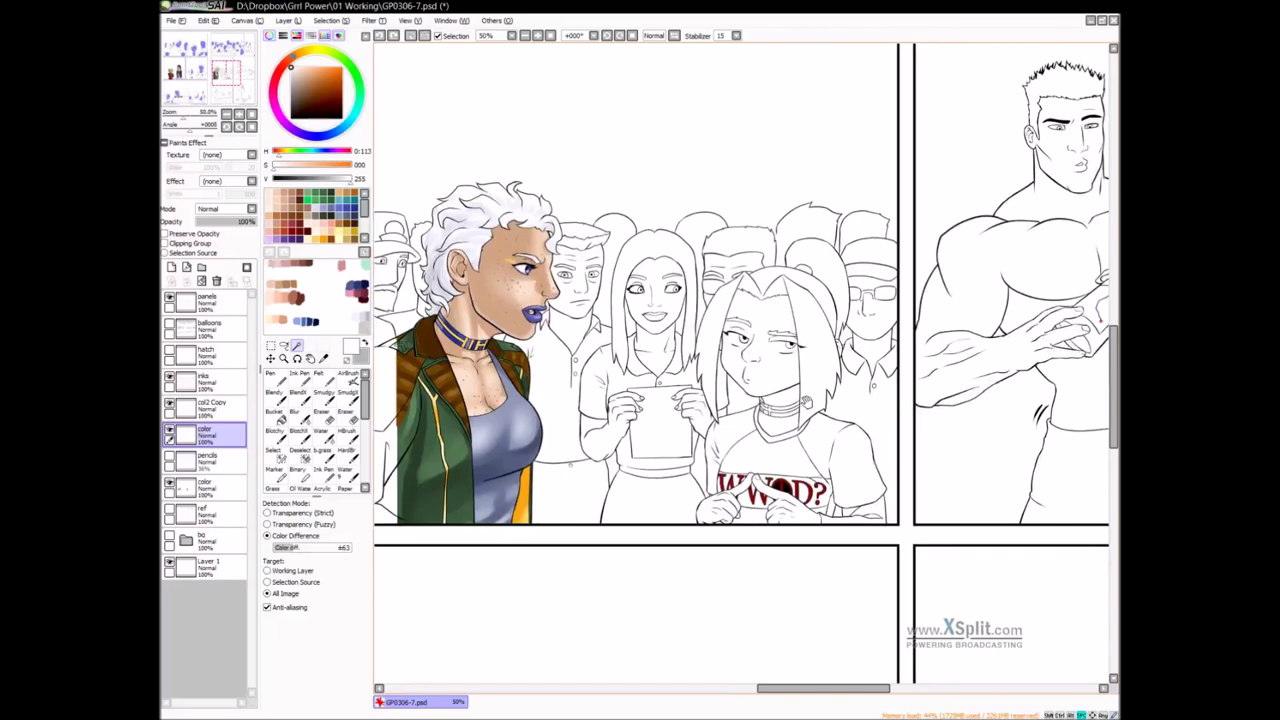
{"action": "left_click", "coordinate": [799, 393]}
{"action": "key", "text": "ctrl+d"}
Add the face of the woman in the "WWOD?" shirt to the selection in the panel with the already coloured woman
{"action": "left_click", "coordinate": [761, 311], "text": "ctrl"}
{"action": "left_click", "coordinate": [761, 311], "text": "ctrl"}
{"action": "left_click", "coordinate": [761, 311], "text": "ctrl"}
{"action": "key", "text": "s"}
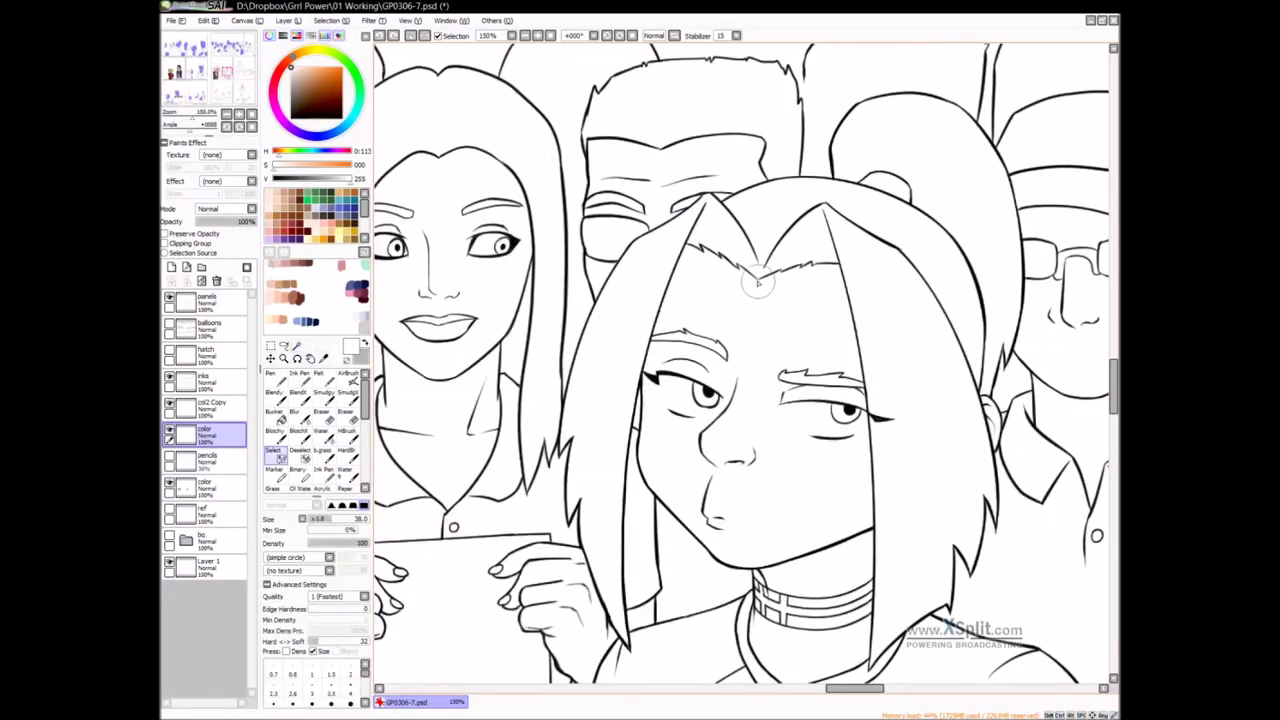
{"action": "key", "text": "w"}
{"action": "left_click", "coordinate": [828, 438]}
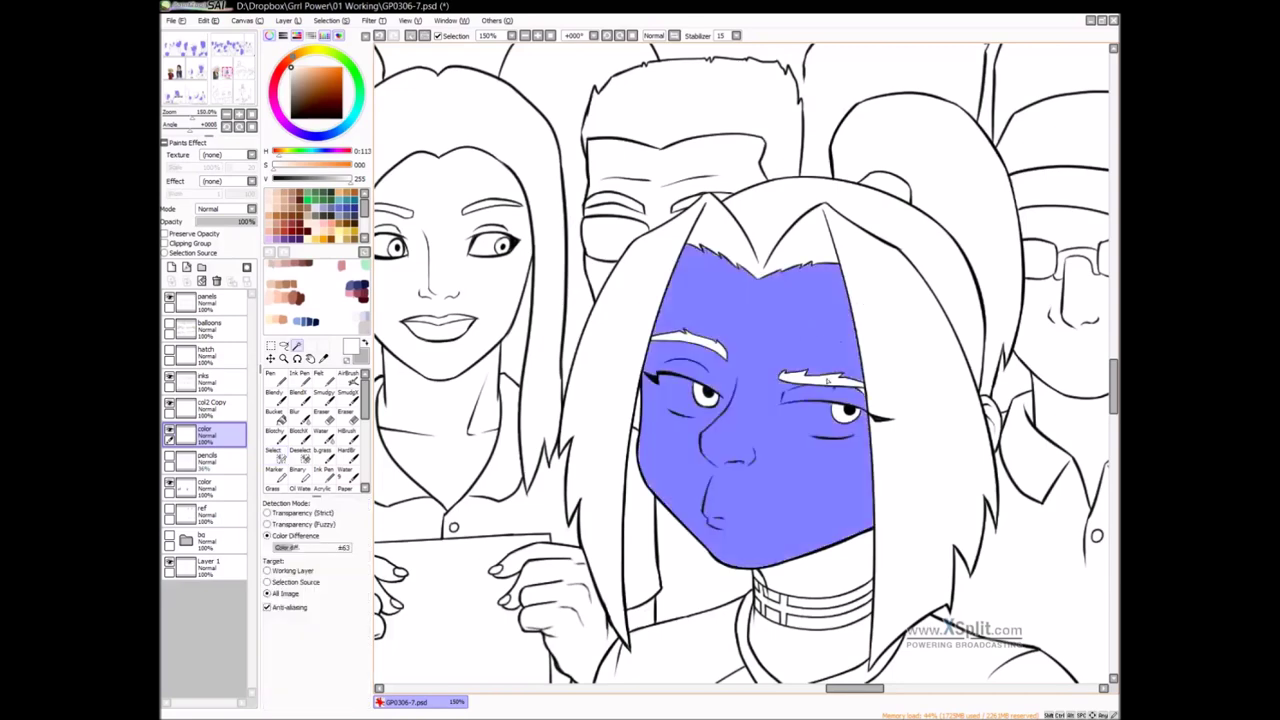
Add the same woman's neck above and below the collar band and both of her hands to the selection
{"action": "scroll", "coordinate": [835, 432], "scroll_direction": "down", "scroll_amount": 1}
{"action": "left_click_drag", "start_coordinate": [829, 441], "coordinate": [805, 269]}
{"action": "left_click", "coordinate": [799, 352]}
{"action": "left_click", "coordinate": [795, 402]}
{"action": "left_click_drag", "start_coordinate": [786, 547], "coordinate": [697, 399]}
{"action": "left_click", "coordinate": [765, 474]}
{"action": "left_click", "coordinate": [687, 465]}
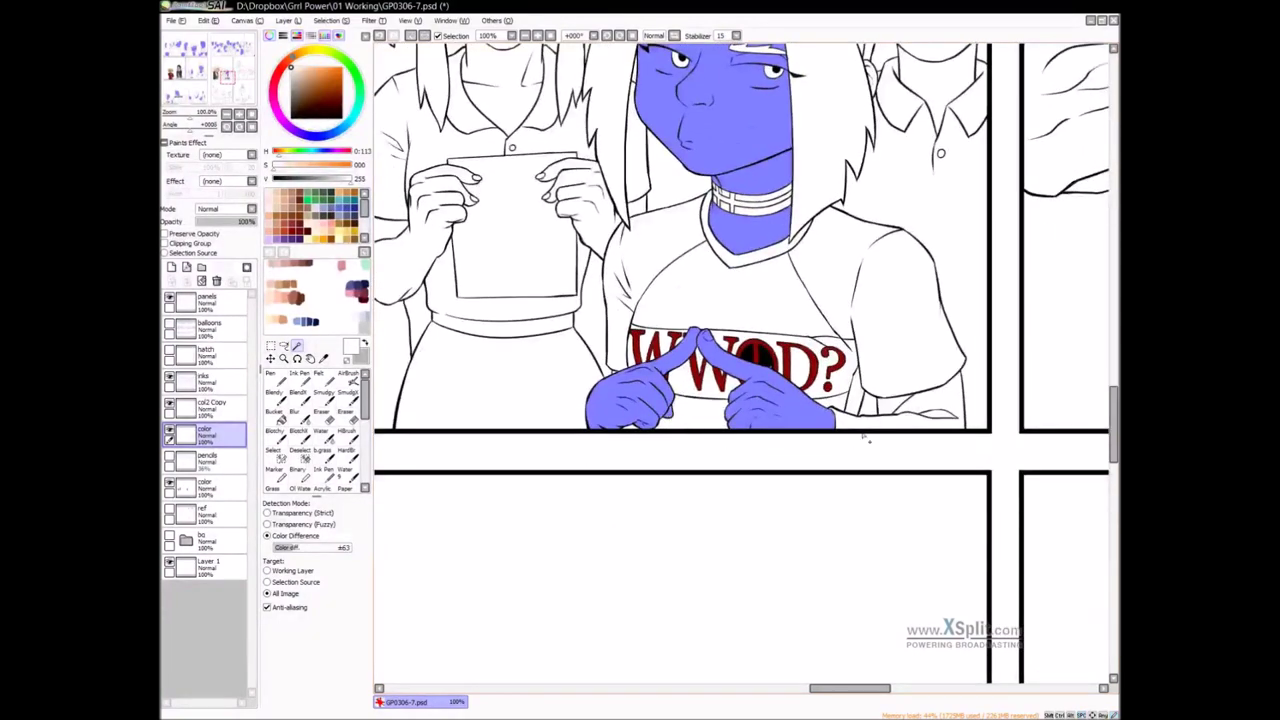
Add the bare-chested muscular man's neck, shoulders, chest, arms and fingers around the device to the selection
{"action": "left_click_drag", "start_coordinate": [808, 315], "coordinate": [751, 443]}
{"action": "left_click_drag", "start_coordinate": [889, 312], "coordinate": [737, 447]}
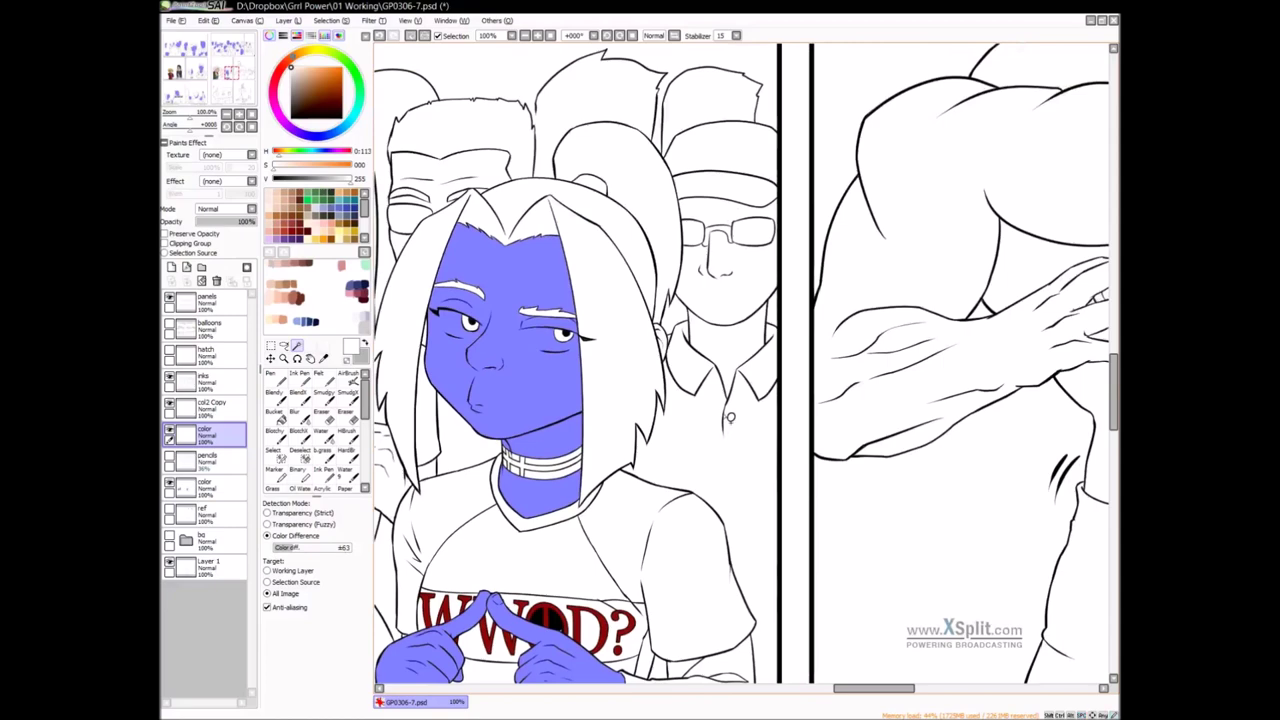
{"action": "left_click_drag", "start_coordinate": [978, 315], "coordinate": [750, 368]}
{"action": "scroll", "coordinate": [754, 366], "scroll_direction": "down", "scroll_amount": 1}
{"action": "left_click", "coordinate": [826, 382]}
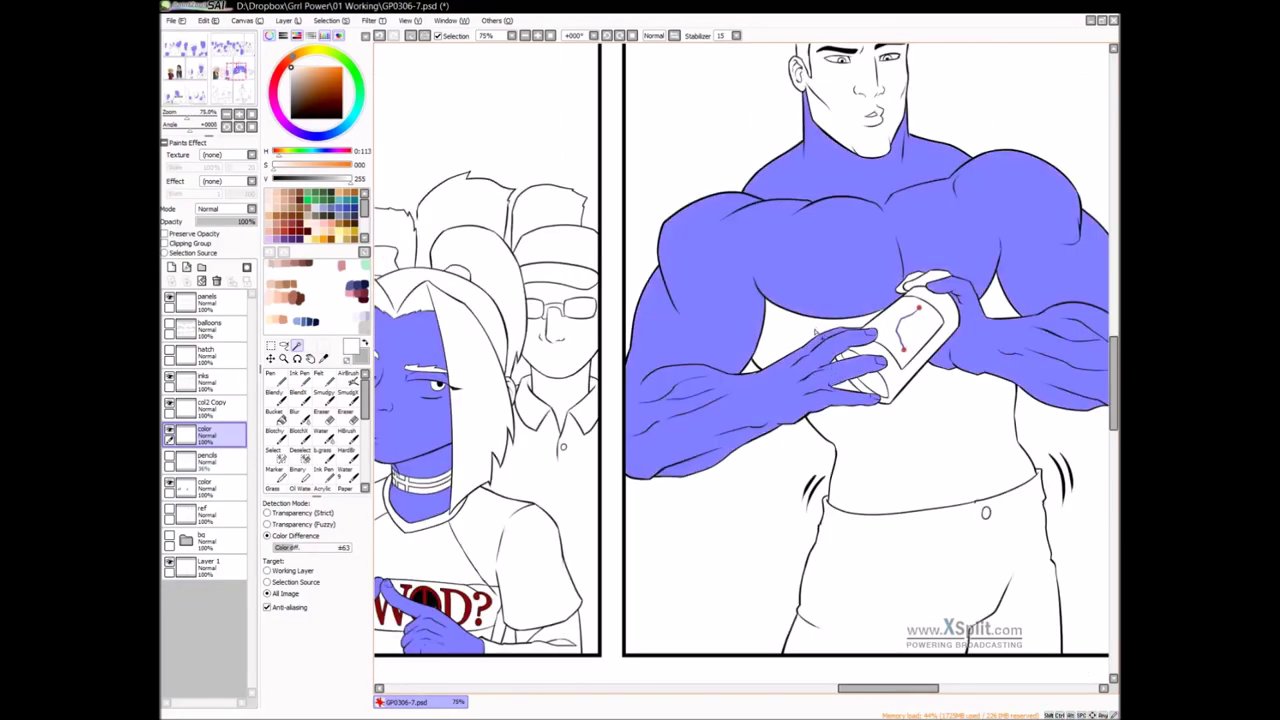
{"action": "left_click", "coordinate": [816, 330]}
{"action": "left_click", "coordinate": [931, 278]}
{"action": "left_click", "coordinate": [908, 287]}
Add the muscular man's face and the rest of his bare torso down to the waistband to the selection
{"action": "left_click", "coordinate": [850, 128]}
{"action": "left_click_drag", "start_coordinate": [849, 156], "coordinate": [763, 292]}
{"action": "left_click_drag", "start_coordinate": [914, 391], "coordinate": [898, 333]}
{"action": "left_click", "coordinate": [903, 326]}
{"action": "left_click", "coordinate": [820, 465]}
{"action": "left_click_drag", "start_coordinate": [820, 464], "coordinate": [811, 394]}
{"action": "left_click", "coordinate": [740, 345]}
{"action": "left_click_drag", "start_coordinate": [873, 427], "coordinate": [773, 392]}
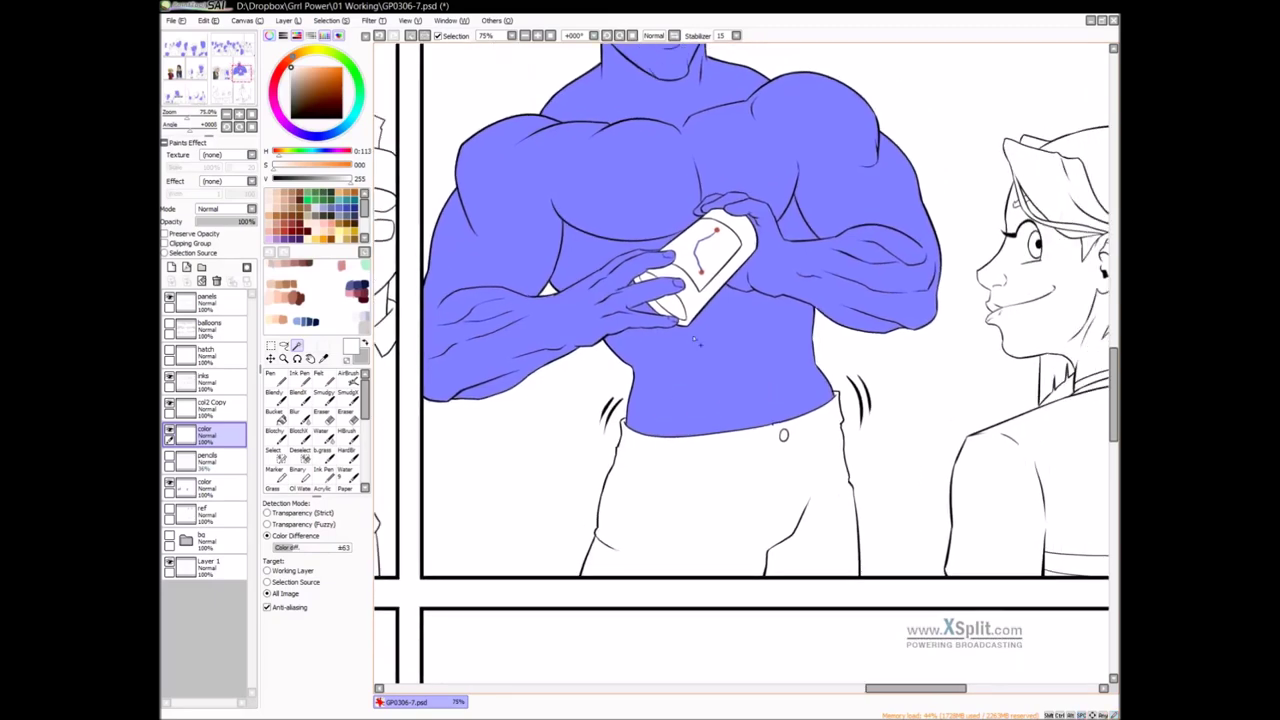
Add the face, ear, neck and small forehead areas of the woman in profile facing the muscular man to the selection
{"action": "left_click_drag", "start_coordinate": [915, 366], "coordinate": [667, 381]}
{"action": "left_click", "coordinate": [794, 350]}
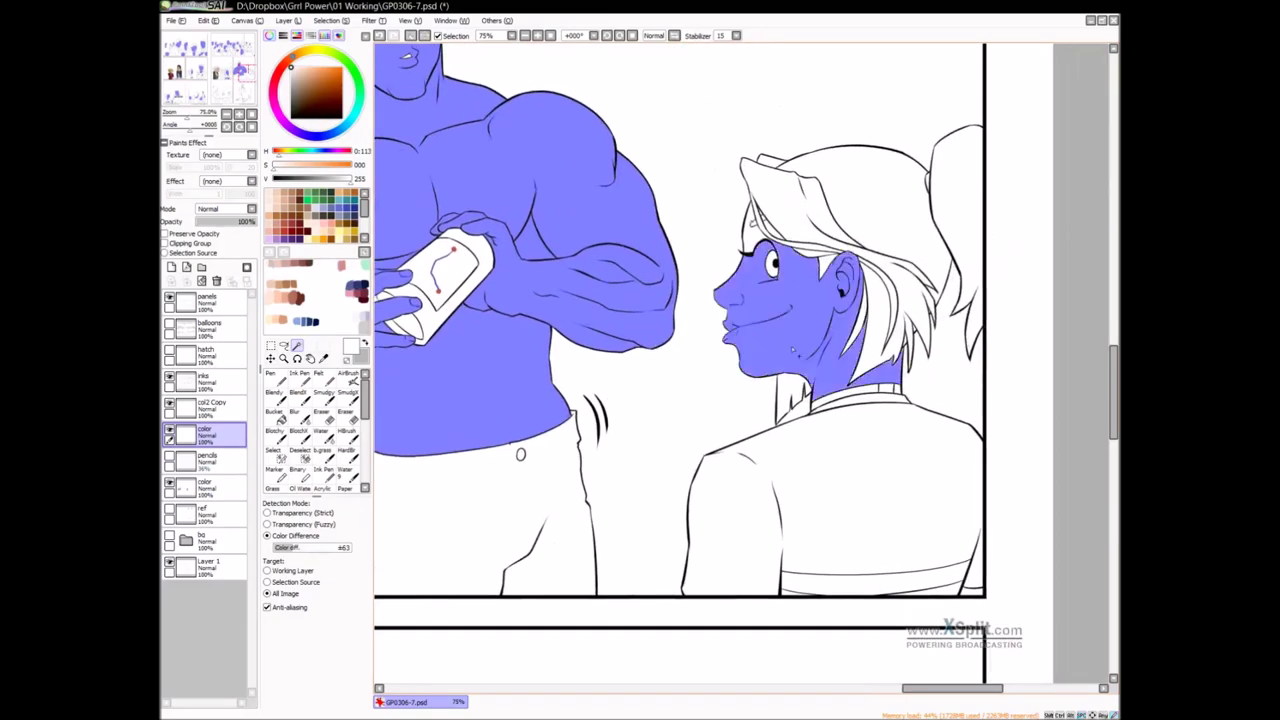
{"action": "left_click", "coordinate": [774, 230]}
{"action": "left_click", "coordinate": [748, 228]}
{"action": "left_click", "coordinate": [763, 216]}
{"action": "scroll", "coordinate": [760, 214], "scroll_direction": "up", "scroll_amount": 2}
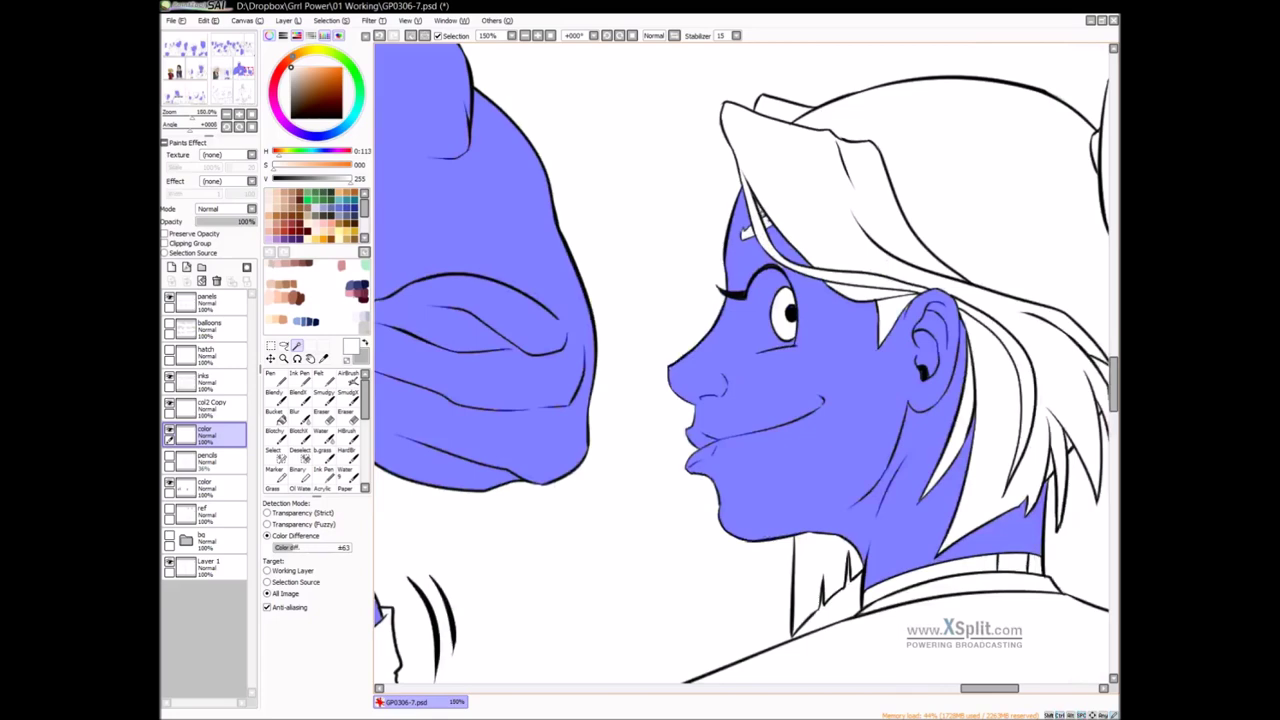
{"action": "scroll", "coordinate": [795, 262], "scroll_direction": "down", "scroll_amount": 2}
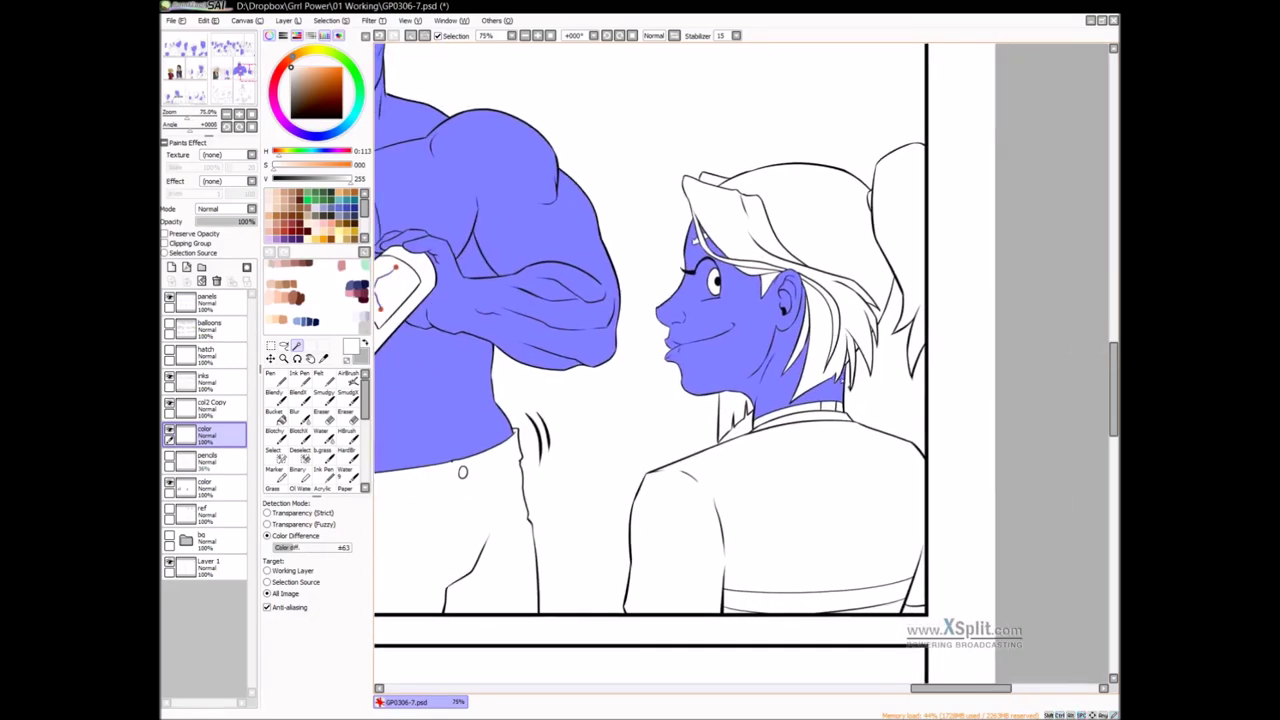
{"action": "scroll", "coordinate": [770, 400], "scroll_direction": "down", "scroll_amount": 2}
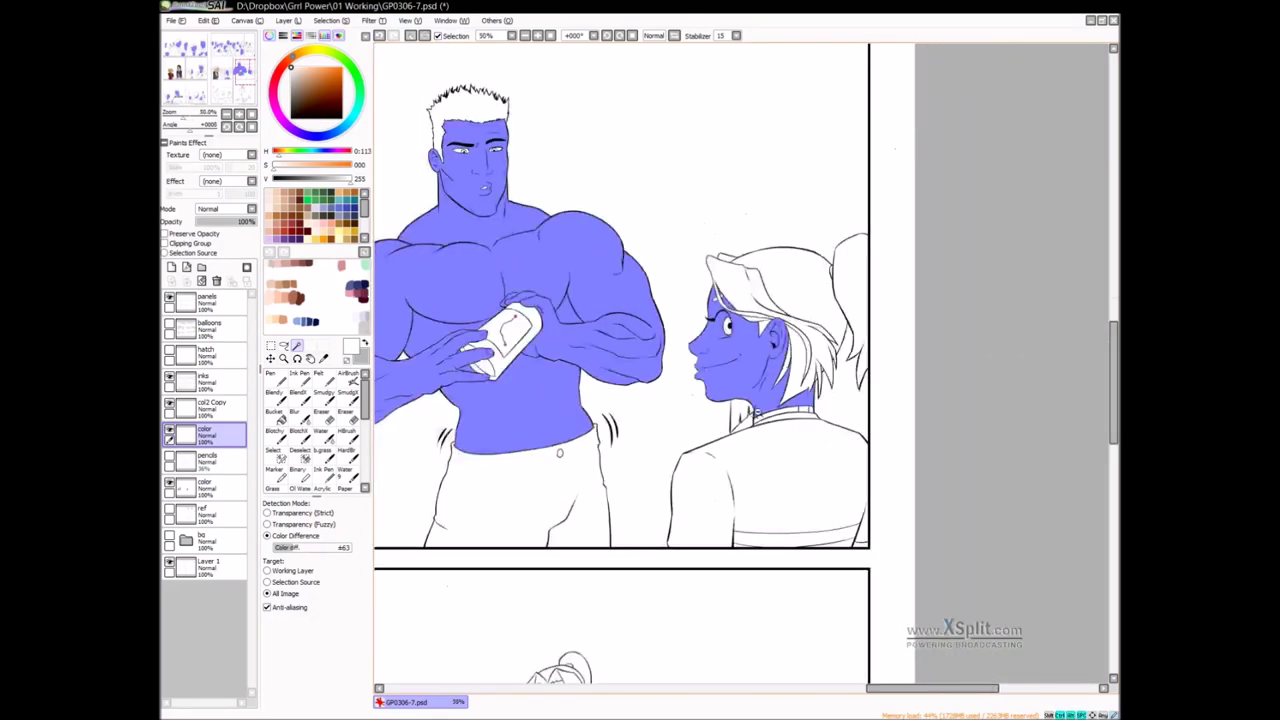
Add the face, neck and both hands of the grinning "WWOD?" shirt woman holding the ball to the selection
{"action": "left_click_drag", "start_coordinate": [709, 450], "coordinate": [861, 260]}
{"action": "left_click_drag", "start_coordinate": [645, 445], "coordinate": [856, 279]}
{"action": "left_click_drag", "start_coordinate": [517, 308], "coordinate": [599, 322]}
{"action": "scroll", "coordinate": [570, 290], "scroll_direction": "up", "scroll_amount": 5}
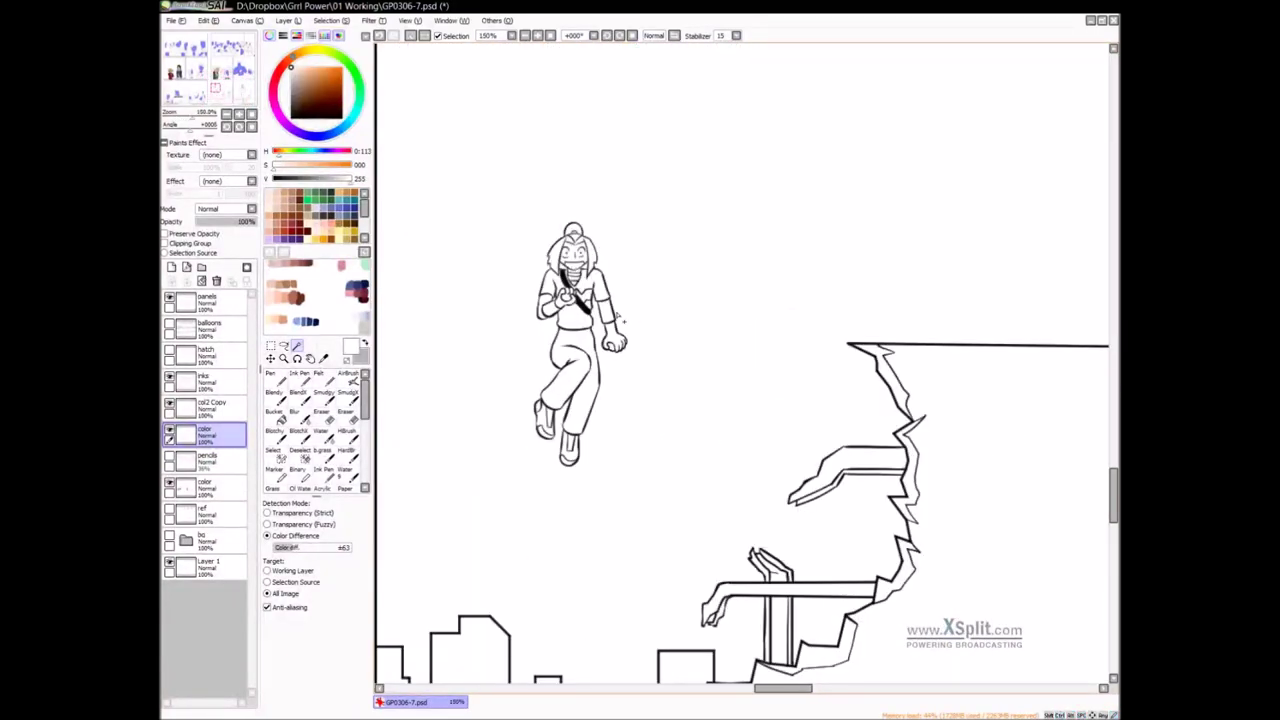
{"action": "scroll", "coordinate": [619, 318], "scroll_direction": "down", "scroll_amount": 3}
{"action": "left_click_drag", "start_coordinate": [837, 366], "coordinate": [525, 327]}
{"action": "left_click_drag", "start_coordinate": [889, 465], "coordinate": [526, 418]}
{"action": "left_click", "coordinate": [615, 313]}
{"action": "left_click", "coordinate": [767, 358]}
{"action": "left_click", "coordinate": [596, 320]}
{"action": "scroll", "coordinate": [594, 318], "scroll_direction": "up", "scroll_amount": 2}
{"action": "left_click_drag", "start_coordinate": [721, 234], "coordinate": [659, 404]}
{"action": "left_click", "coordinate": [750, 313]}
{"action": "left_click", "coordinate": [767, 324]}
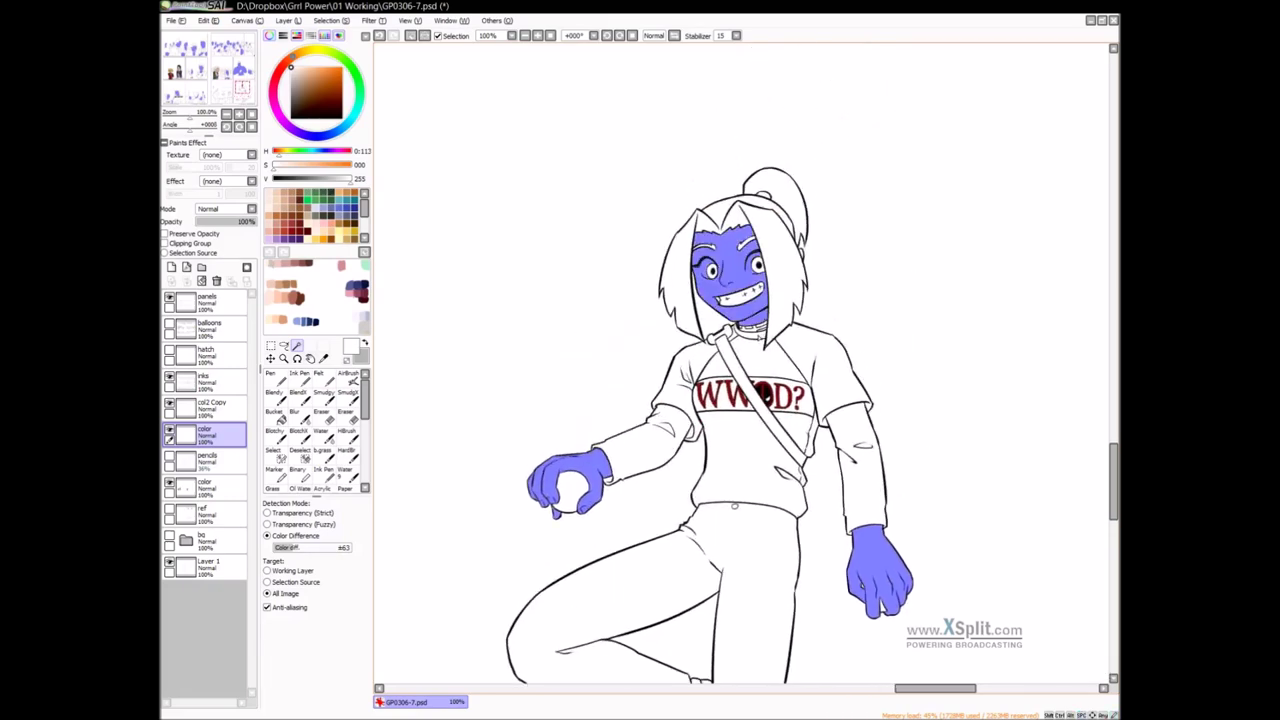
Add the hand and the screaming face of the curly-haired figure lying in the last panel to the selection
{"action": "left_click_drag", "start_coordinate": [815, 381], "coordinate": [762, 147]}
{"action": "left_click_drag", "start_coordinate": [856, 410], "coordinate": [816, 180]}
{"action": "left_click_drag", "start_coordinate": [846, 350], "coordinate": [806, 278]}
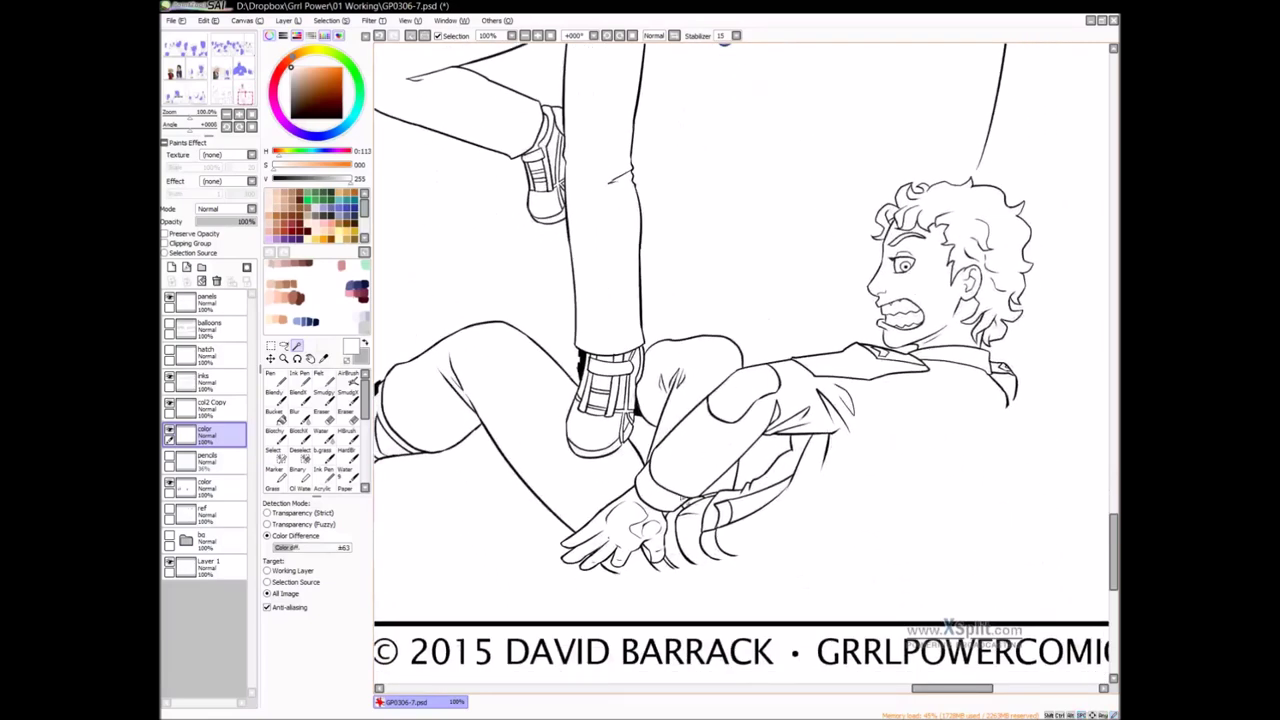
{"action": "left_click", "coordinate": [657, 548]}
{"action": "left_click", "coordinate": [920, 295]}
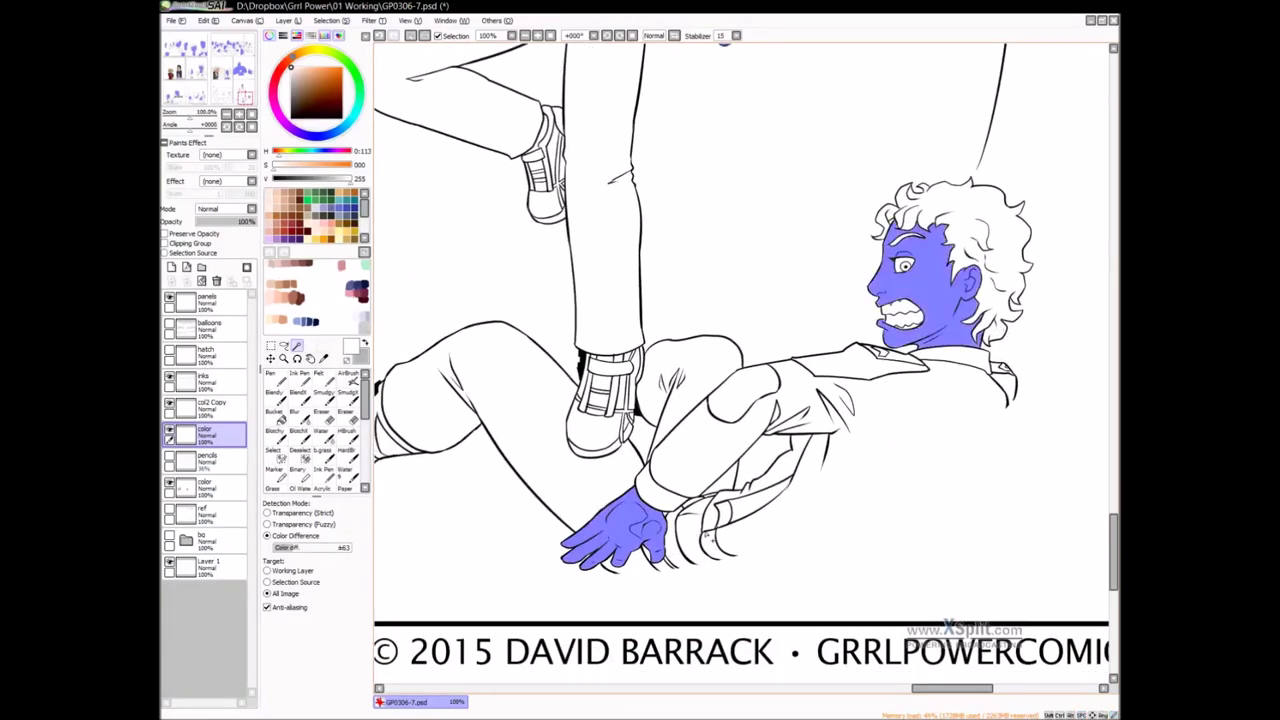
Show the hatch layer and add the small skin area beside the lying figure's hand to the selection
{"action": "left_click_drag", "start_coordinate": [694, 539], "coordinate": [711, 458]}
{"action": "left_click", "coordinate": [169, 350]}
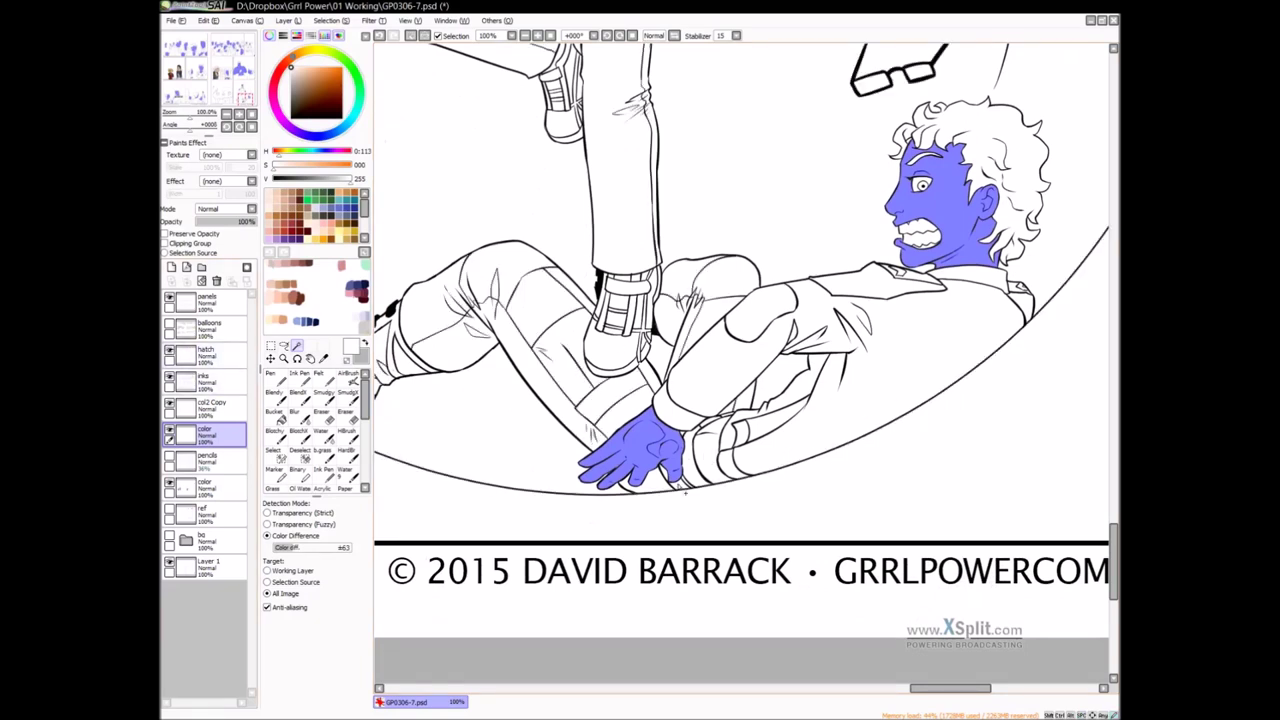
{"action": "left_click", "coordinate": [697, 478]}
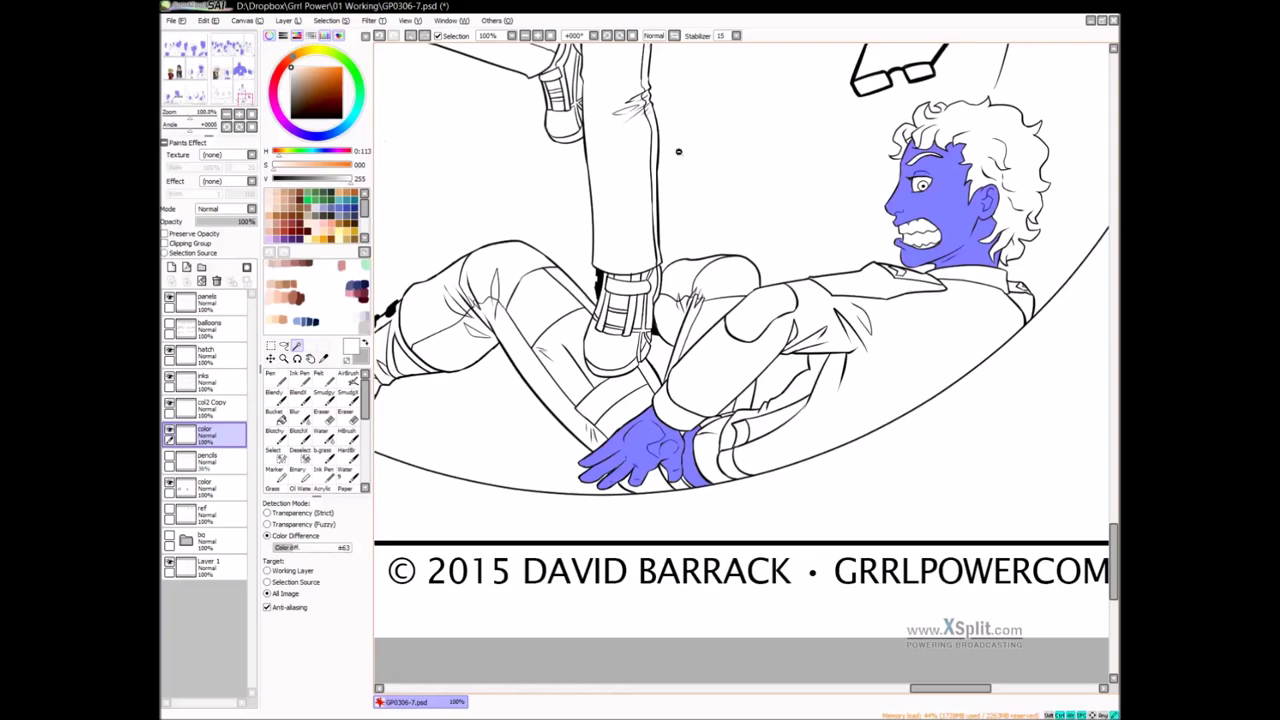
{"action": "left_click", "coordinate": [712, 467], "text": "ctrl+alt"}
Try selecting the standing woman's trouser leg with the hatch layer shown, and undo that selection
{"action": "left_click_drag", "start_coordinate": [649, 74], "coordinate": [683, 334]}
{"action": "scroll", "coordinate": [683, 333], "scroll_direction": "up", "scroll_amount": 2}
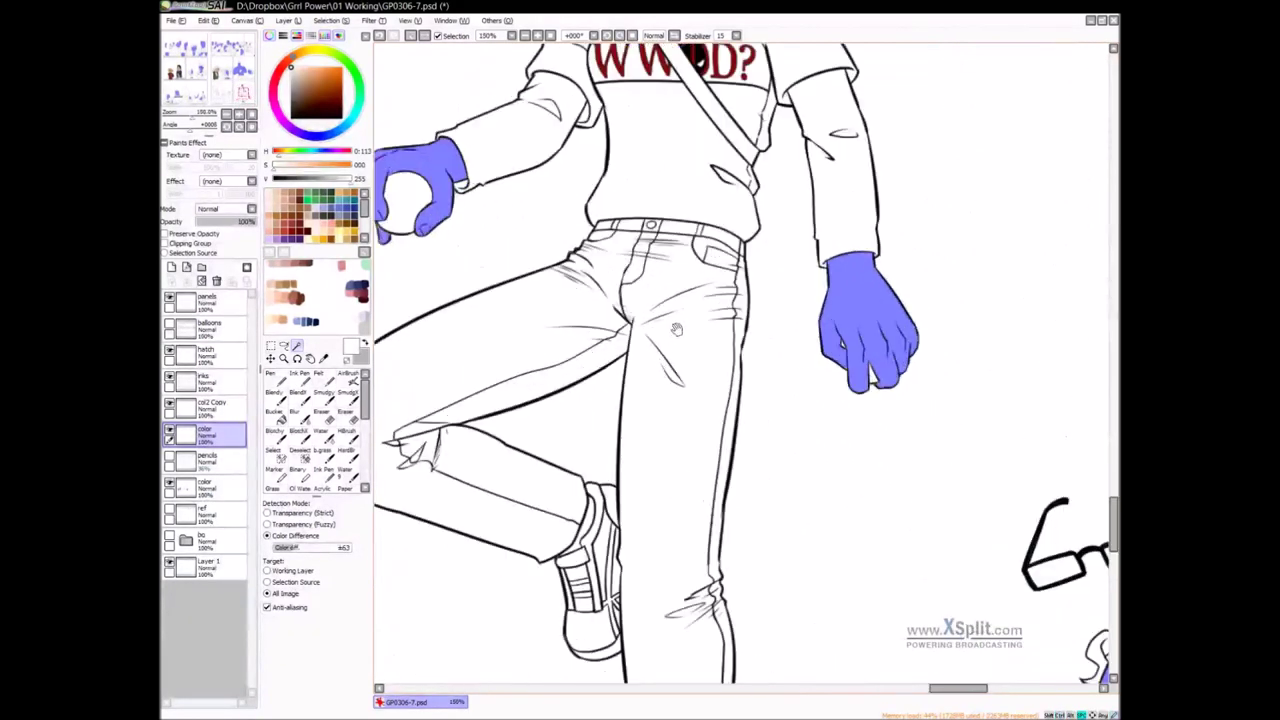
{"action": "left_click", "coordinate": [170, 353]}
{"action": "left_click", "coordinate": [170, 353]}
{"action": "left_click", "coordinate": [170, 353]}
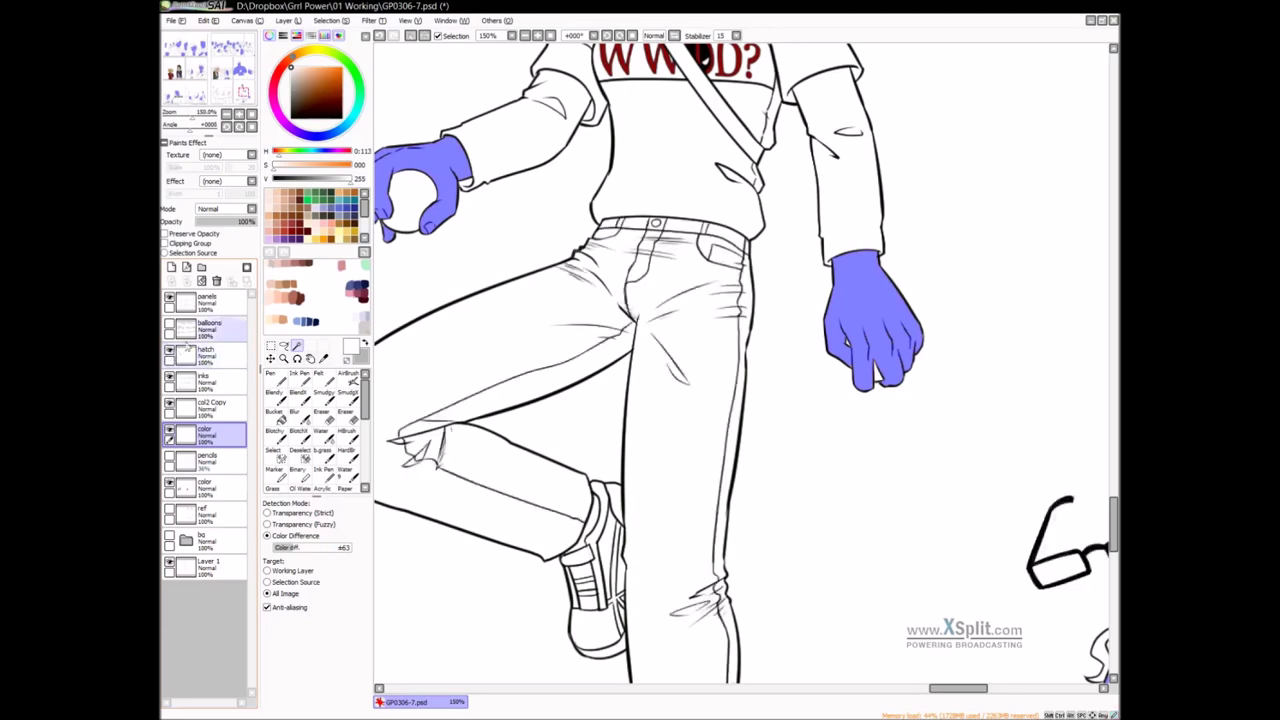
{"action": "left_click", "coordinate": [665, 299]}
{"action": "left_click", "coordinate": [645, 256]}
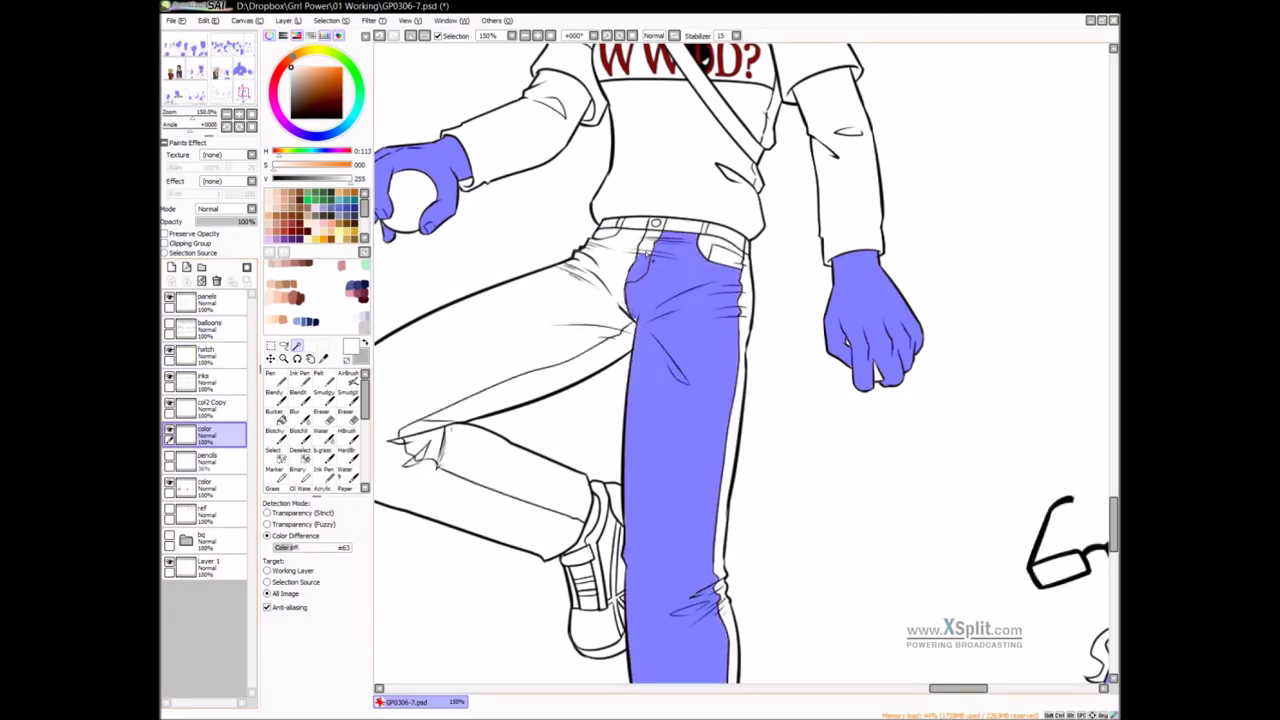
{"action": "key", "text": "ctrl+z"}
{"action": "key", "text": "ctrl+z"}
{"action": "key", "text": "ctrl+z"}
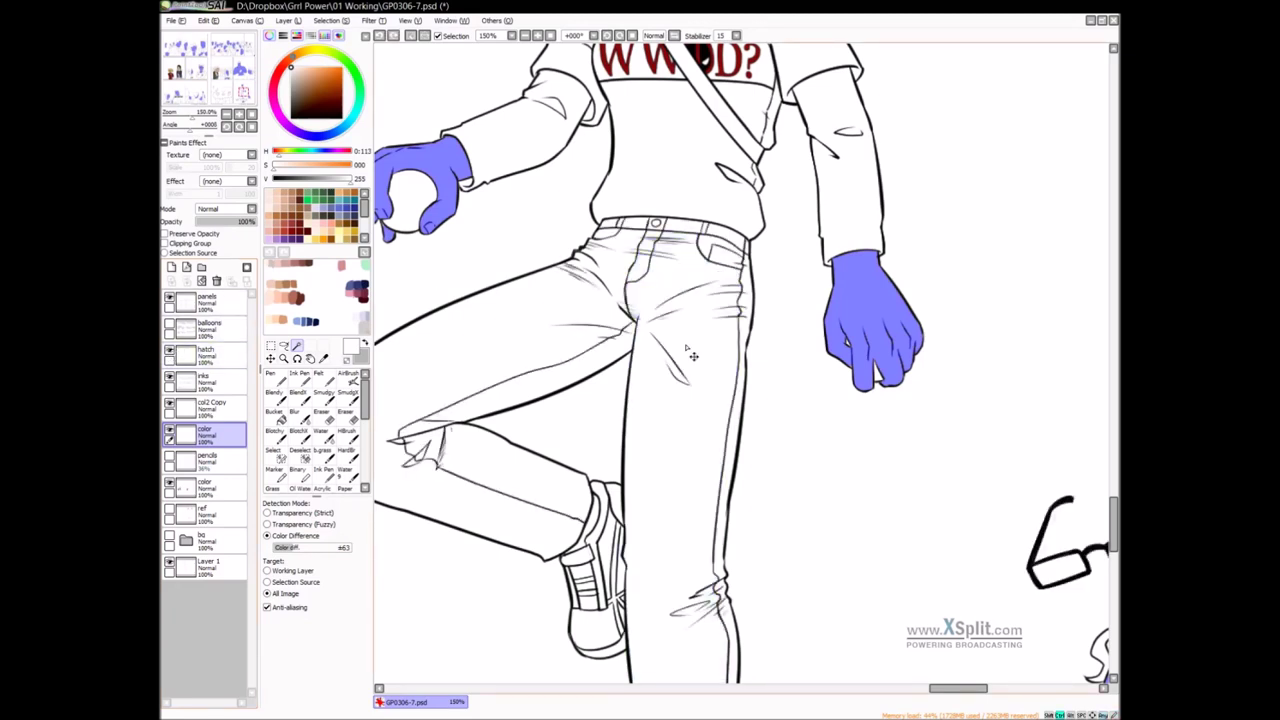
Hide the hatch layer
{"action": "left_click", "coordinate": [170, 350]}
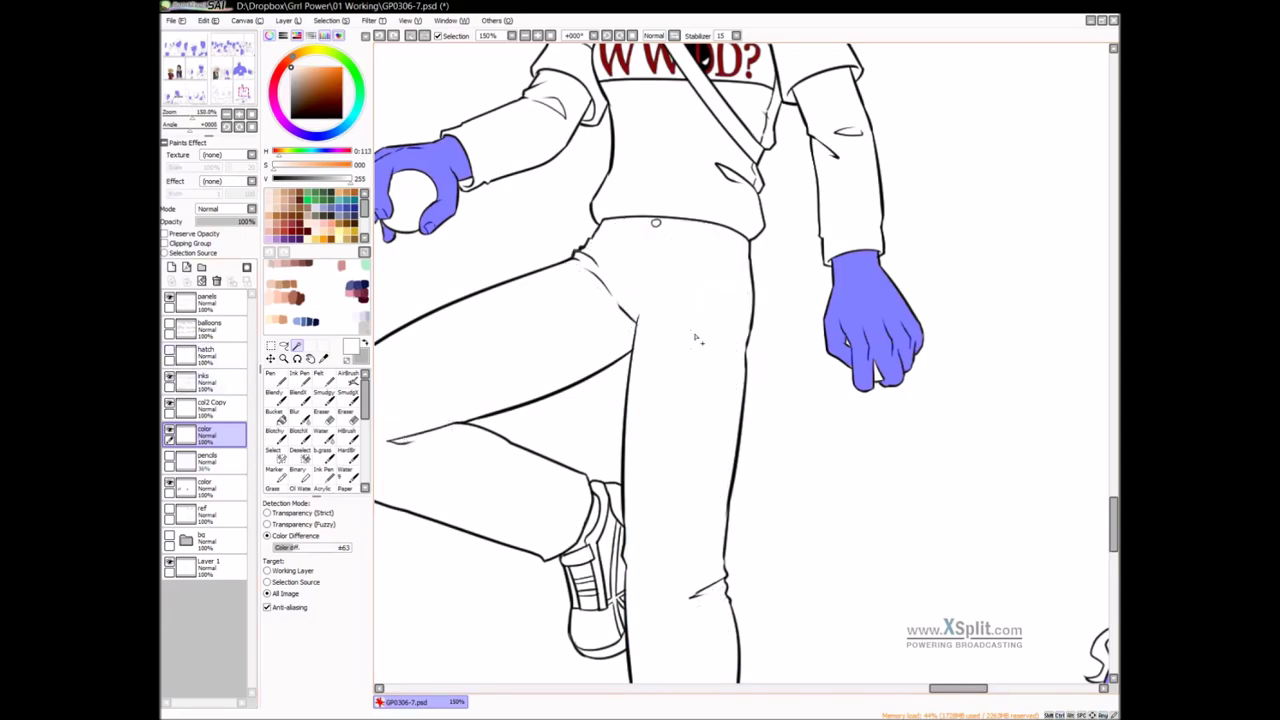
{"action": "left_click", "coordinate": [700, 320]}
{"action": "left_click_drag", "start_coordinate": [745, 425], "coordinate": [639, 531]}
{"action": "key", "text": "ctrl+z"}
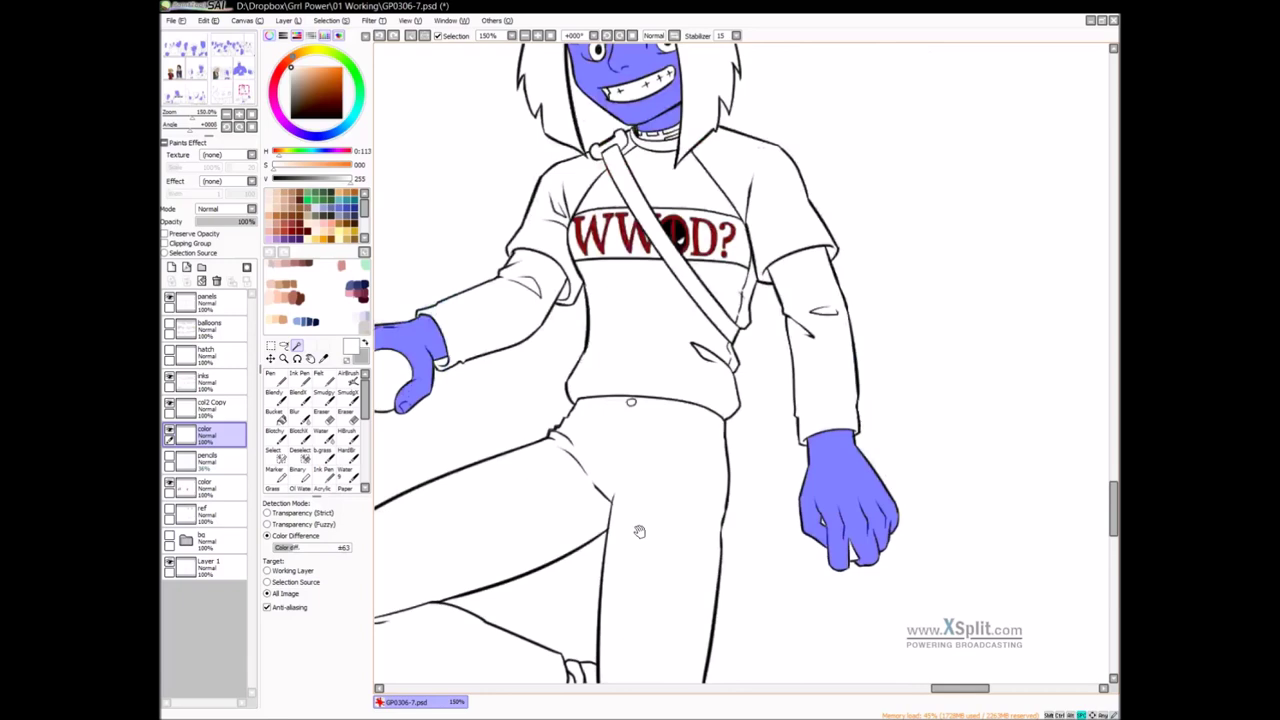
Check the last page's figures, the billboard panel and the waving-woman panel for skin areas missing from the selection
{"action": "scroll", "coordinate": [672, 316], "scroll_direction": "up", "scroll_amount": 3}
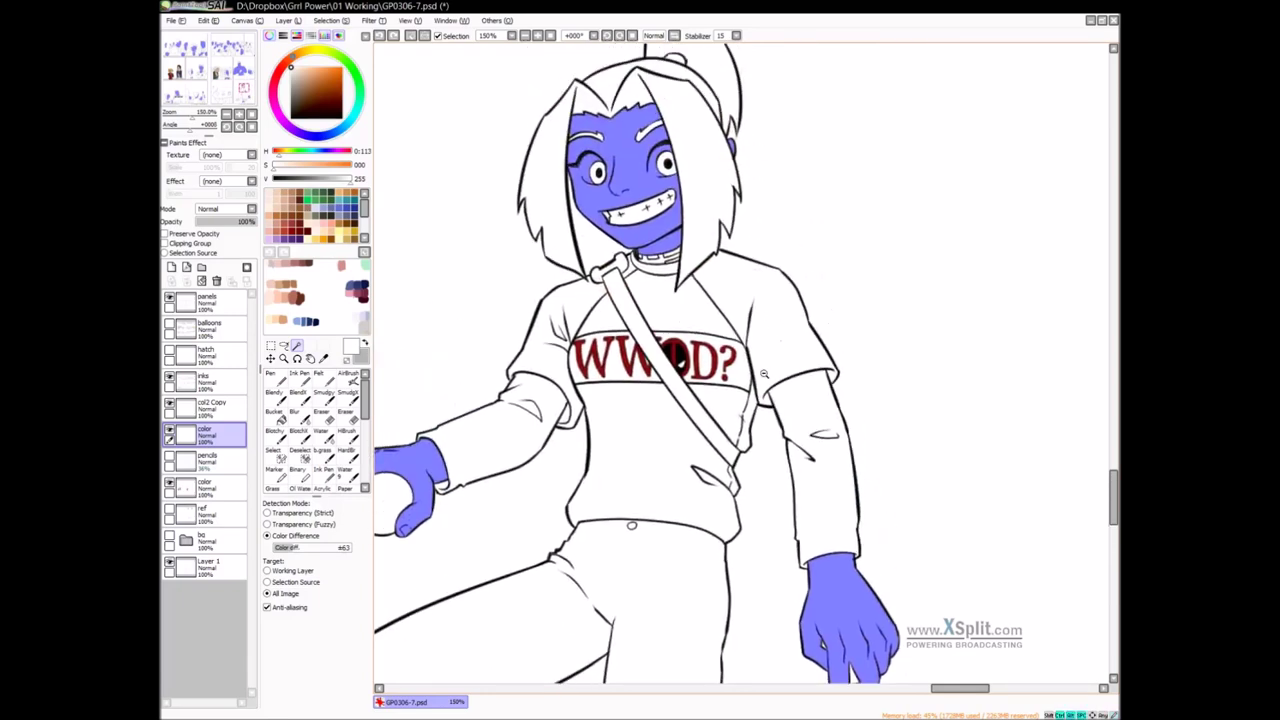
{"action": "left_click", "coordinate": [762, 388], "text": "ctrl+alt"}
{"action": "left_click", "coordinate": [762, 386], "text": "ctrl+alt"}
{"action": "left_click", "coordinate": [768, 384], "text": "ctrl+alt"}
{"action": "left_click_drag", "start_coordinate": [849, 374], "coordinate": [783, 396]}
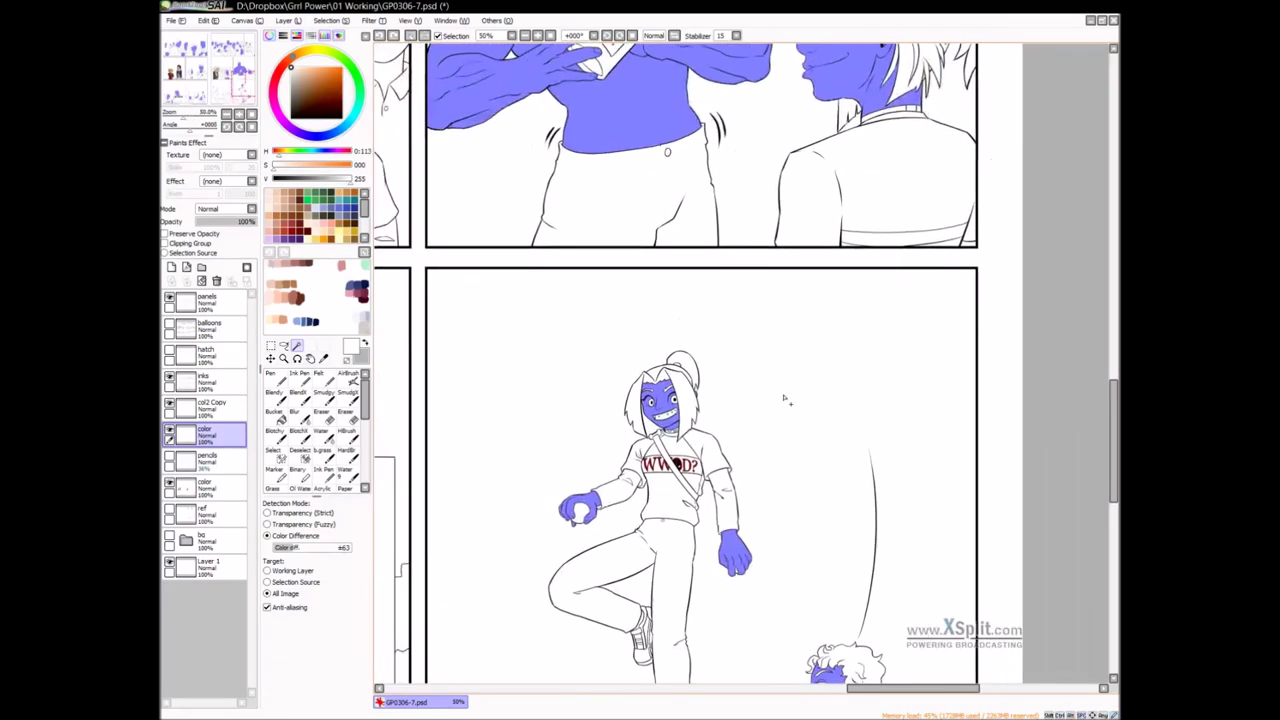
{"action": "left_click_drag", "start_coordinate": [729, 364], "coordinate": [1013, 269]}
{"action": "left_click_drag", "start_coordinate": [932, 364], "coordinate": [702, 355]}
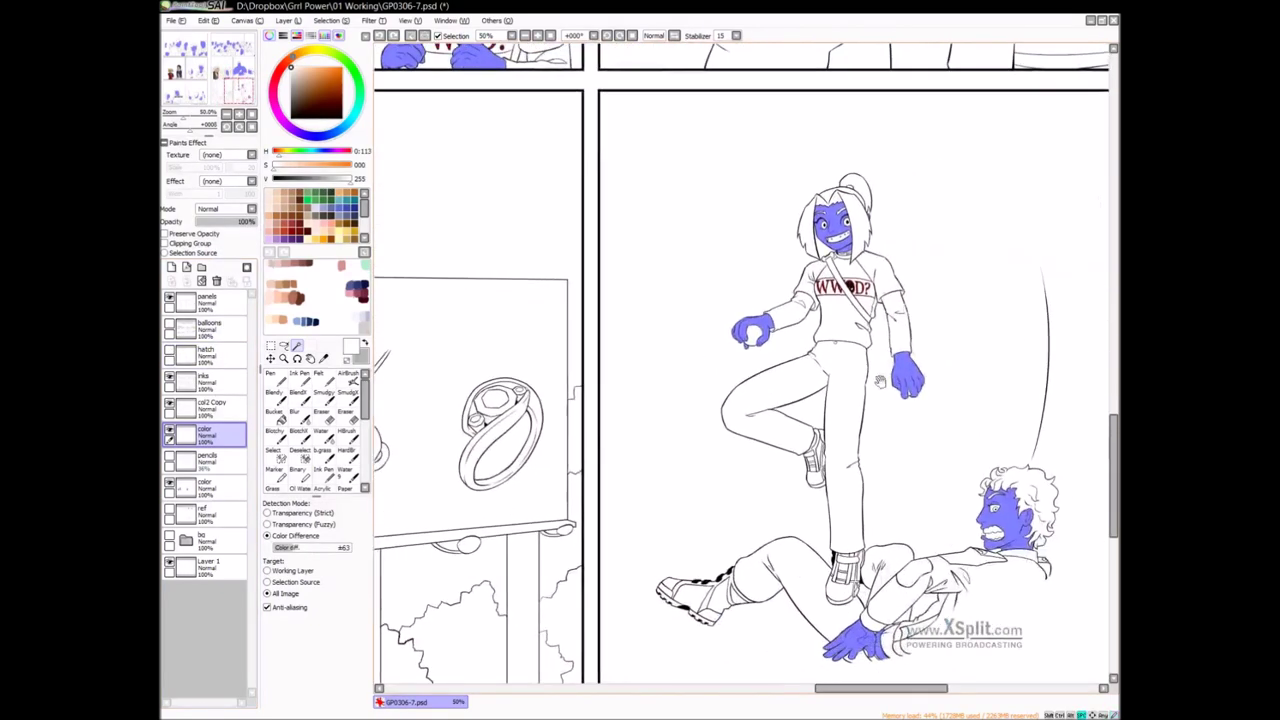
{"action": "left_click_drag", "start_coordinate": [926, 429], "coordinate": [833, 368]}
{"action": "left_click_drag", "start_coordinate": [897, 329], "coordinate": [1041, 318]}
{"action": "left_click_drag", "start_coordinate": [726, 347], "coordinate": [1075, 292]}
{"action": "left_click_drag", "start_coordinate": [560, 375], "coordinate": [1034, 311]}
{"action": "left_click_drag", "start_coordinate": [783, 323], "coordinate": [766, 376]}
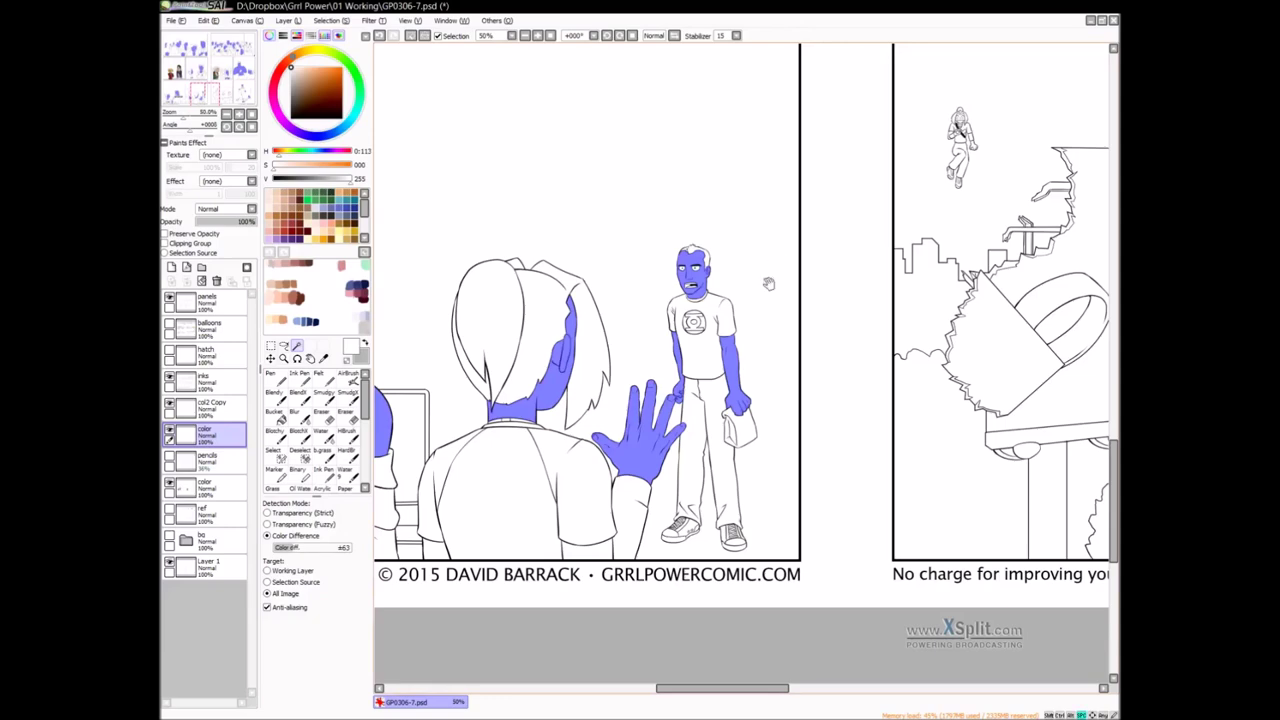
{"action": "left_click_drag", "start_coordinate": [768, 284], "coordinate": [728, 340]}
{"action": "left_click_drag", "start_coordinate": [720, 392], "coordinate": [711, 378]}
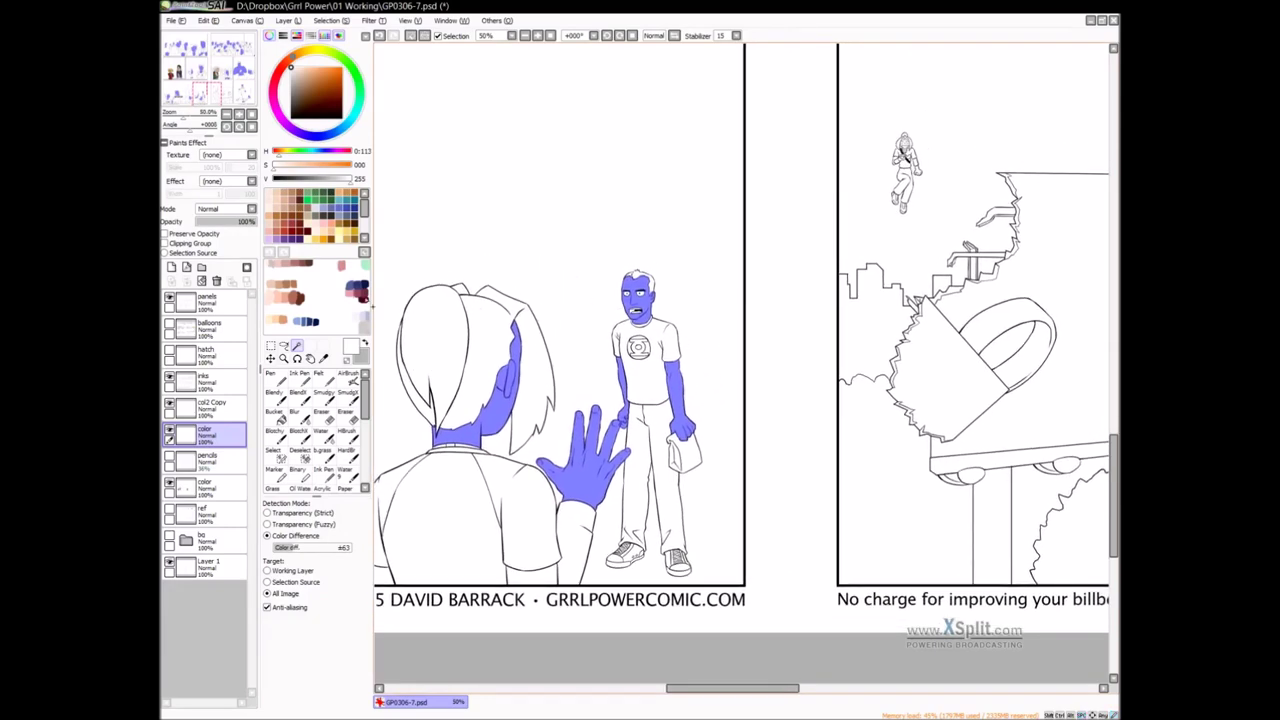
Fill the selected skin areas with the light peach skin tone on the color layer and clear the selection
{"action": "key", "text": "ctrl+d"}
{"action": "left_click", "coordinate": [279, 194]}
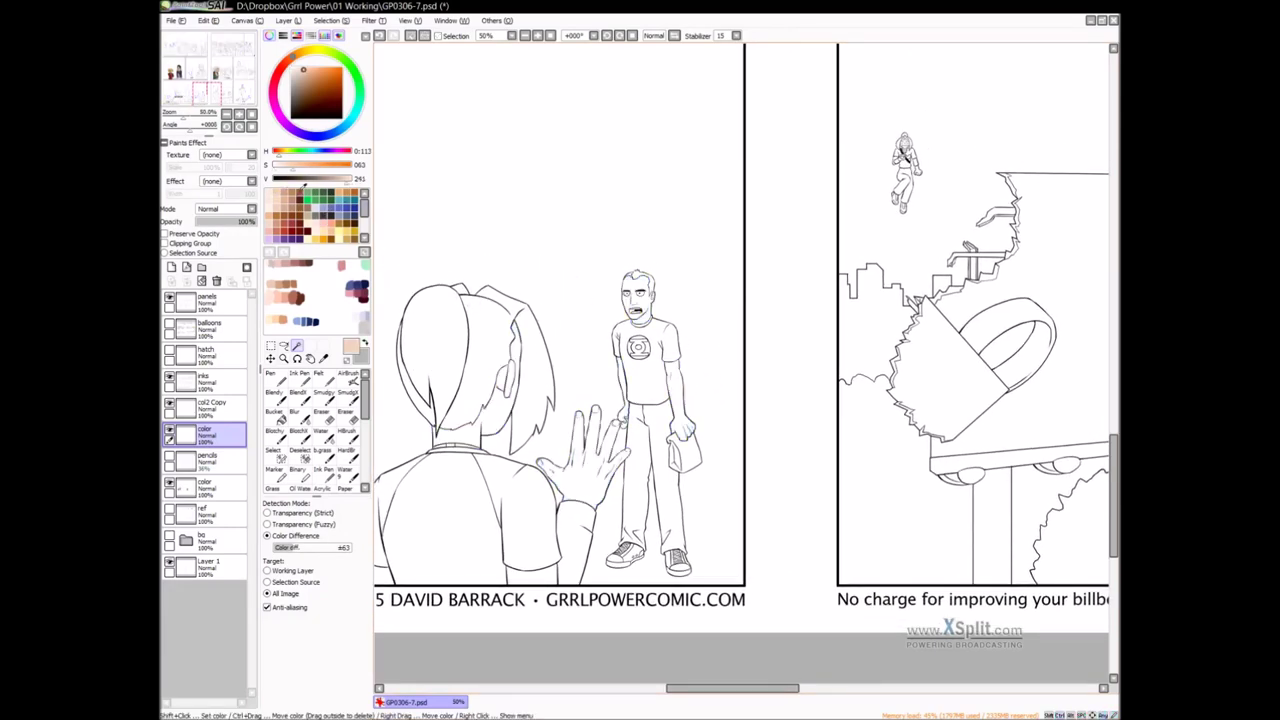
{"action": "left_click_drag", "start_coordinate": [897, 332], "coordinate": [619, 336]}
{"action": "left_click_drag", "start_coordinate": [699, 392], "coordinate": [548, 571]}
{"action": "left_click_drag", "start_coordinate": [529, 394], "coordinate": [638, 518]}
{"action": "left_click_drag", "start_coordinate": [618, 482], "coordinate": [880, 304]}
{"action": "left_click_drag", "start_coordinate": [640, 373], "coordinate": [709, 338]}
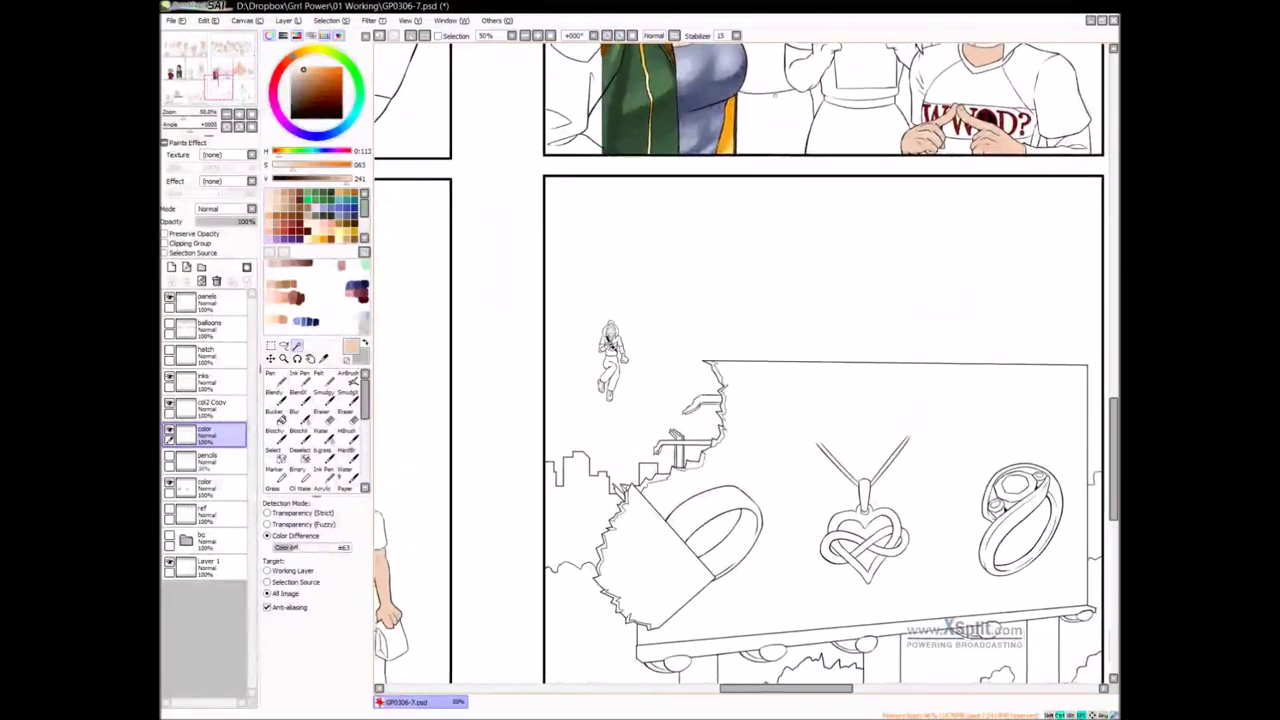
Paint the face and both hands of the tiny flying woman in the billboard panel light peach with the Felt brush
{"action": "left_click", "coordinate": [613, 339], "text": "ctrl"}
{"action": "left_click", "coordinate": [613, 339], "text": "ctrl"}
{"action": "left_click", "coordinate": [613, 339], "text": "ctrl"}
{"action": "key", "text": "ctrl+a"}
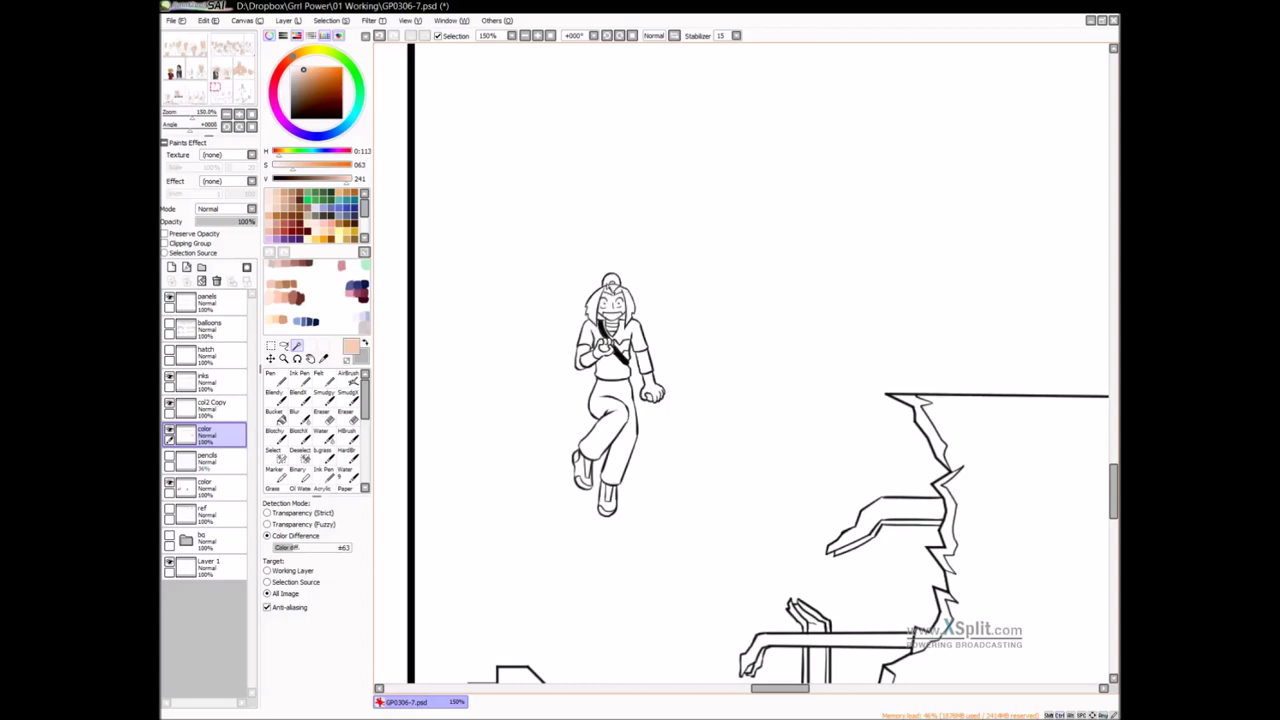
{"action": "key", "text": "b"}
{"action": "left_click", "coordinate": [605, 339], "text": "ctrl"}
{"action": "left_click", "coordinate": [605, 339], "text": "ctrl"}
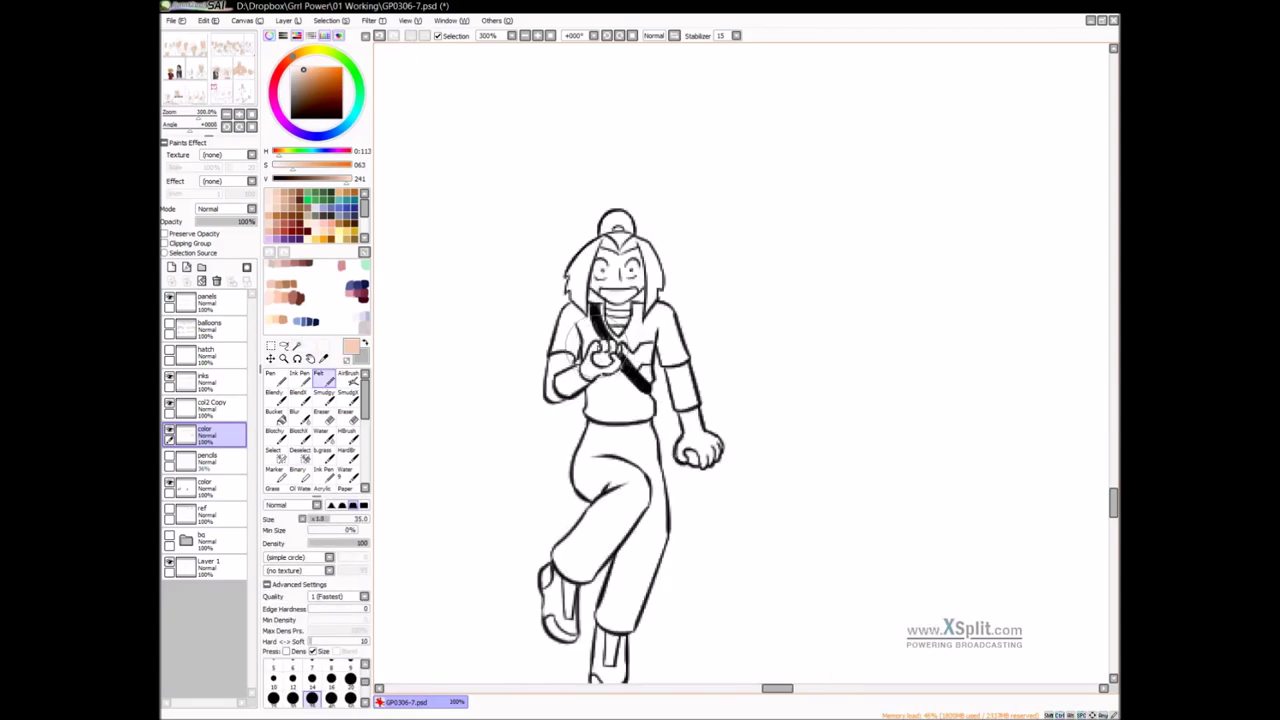
{"action": "mouse_move", "coordinate": [596, 351]}
{"action": "left_mouse_down"}
{"action": "mouse_move", "coordinate": [583, 369]}
{"action": "mouse_move", "coordinate": [600, 395]}
{"action": "mouse_move", "coordinate": [575, 380]}
{"action": "mouse_move", "coordinate": [605, 392]}
{"action": "mouse_move", "coordinate": [645, 350]}
{"action": "mouse_move", "coordinate": [590, 365]}
{"action": "mouse_move", "coordinate": [610, 388]}
{"action": "mouse_move", "coordinate": [595, 372]}
{"action": "mouse_move", "coordinate": [608, 348]}
{"action": "left_mouse_up"}
{"action": "mouse_move", "coordinate": [572, 290]}
{"action": "left_mouse_down"}
{"action": "mouse_move", "coordinate": [592, 250]}
{"action": "mouse_move", "coordinate": [585, 280]}
{"action": "mouse_move", "coordinate": [642, 284]}
{"action": "mouse_move", "coordinate": [636, 254]}
{"action": "mouse_move", "coordinate": [603, 253]}
{"action": "mouse_move", "coordinate": [615, 274]}
{"action": "mouse_move", "coordinate": [635, 257]}
{"action": "left_mouse_up"}
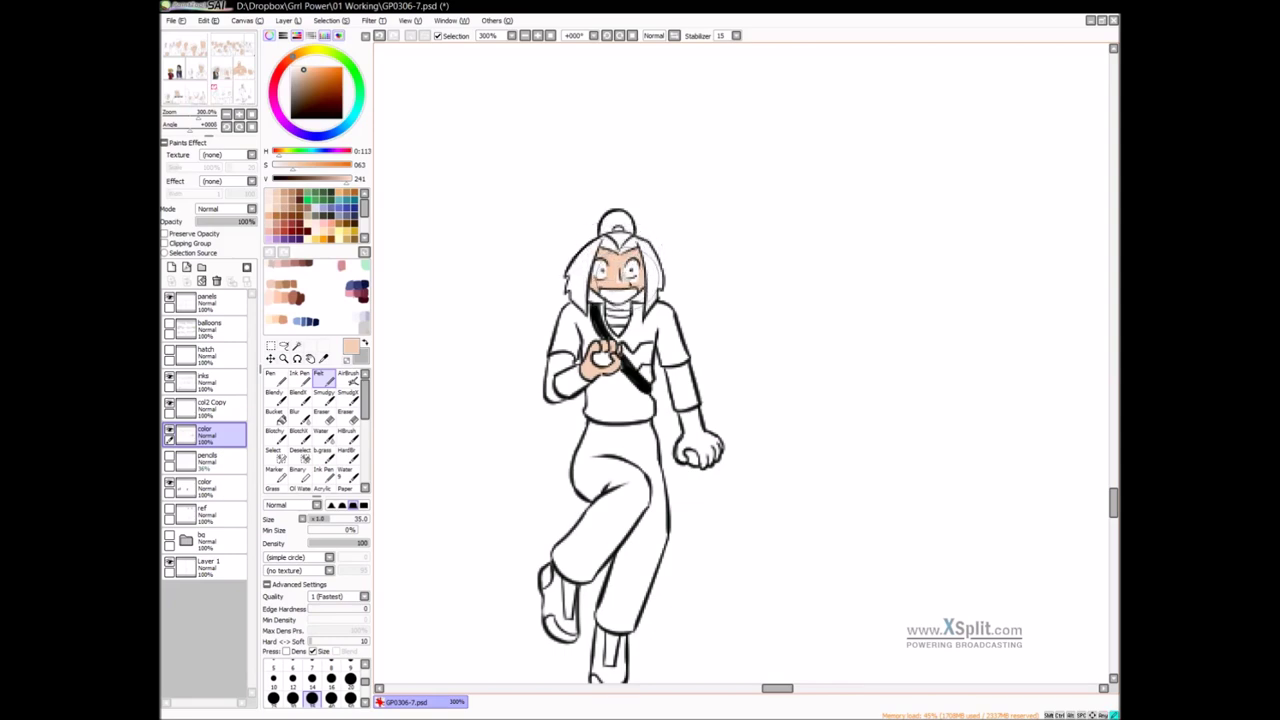
{"action": "mouse_move", "coordinate": [708, 411]}
{"action": "left_mouse_down"}
{"action": "mouse_move", "coordinate": [679, 367]}
{"action": "mouse_move", "coordinate": [660, 382]}
{"action": "mouse_move", "coordinate": [665, 419]}
{"action": "left_mouse_up"}
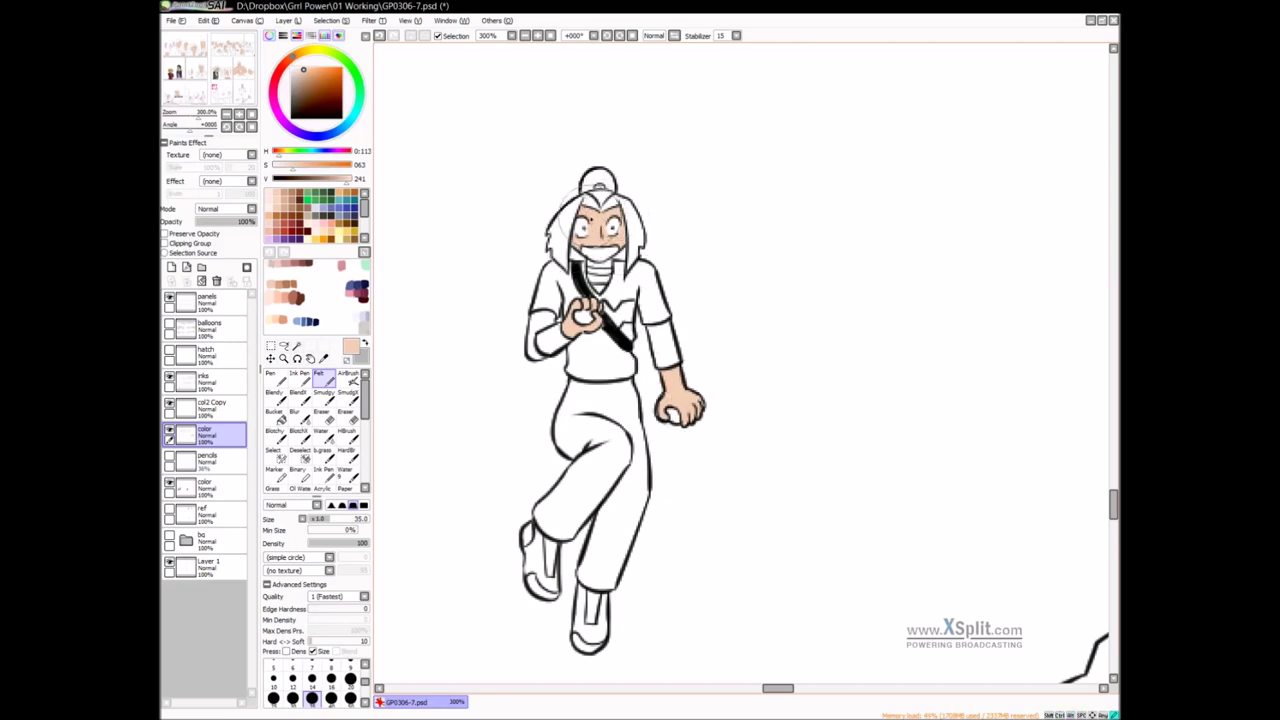
Inspect the skin fill on the grinning standing woman and the curly-haired lying figure in the last panel
{"action": "left_click", "coordinate": [758, 293], "text": "ctrl+alt"}
{"action": "left_click", "coordinate": [758, 293], "text": "ctrl+alt"}
{"action": "left_click_drag", "start_coordinate": [882, 378], "coordinate": [497, 237]}
{"action": "left_click_drag", "start_coordinate": [975, 408], "coordinate": [586, 283]}
{"action": "left_click_drag", "start_coordinate": [1010, 385], "coordinate": [606, 351]}
{"action": "left_click_drag", "start_coordinate": [960, 235], "coordinate": [700, 381]}
{"action": "left_click_drag", "start_coordinate": [699, 254], "coordinate": [692, 390]}
{"action": "left_click", "coordinate": [663, 251], "text": "ctrl"}
{"action": "left_click", "coordinate": [663, 251], "text": "ctrl"}
{"action": "left_click_drag", "start_coordinate": [529, 452], "coordinate": [687, 262]}
{"action": "left_click_drag", "start_coordinate": [808, 142], "coordinate": [550, 550]}
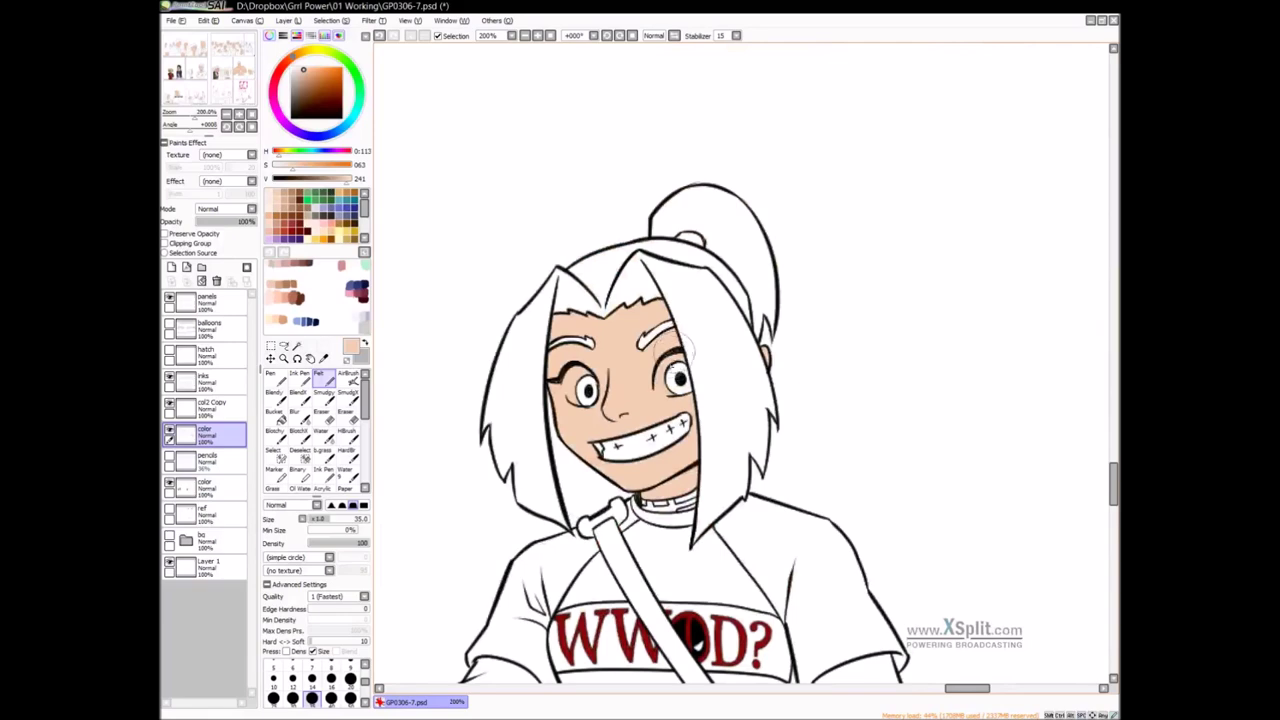
{"action": "scroll", "coordinate": [637, 348], "scroll_direction": "down", "scroll_amount": 5}
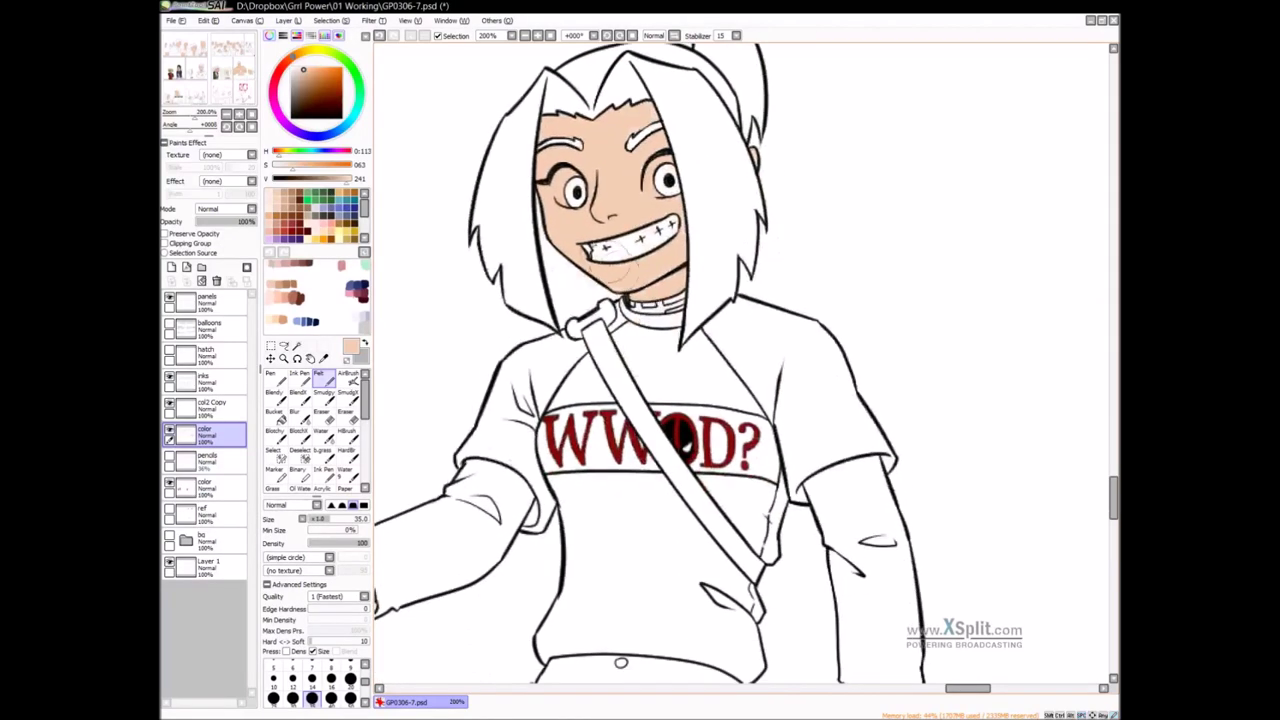
{"action": "left_click", "coordinate": [628, 183], "text": "ctrl+alt"}
{"action": "left_click", "coordinate": [628, 183], "text": "ctrl+alt"}
{"action": "left_click_drag", "start_coordinate": [977, 615], "coordinate": [871, 289]}
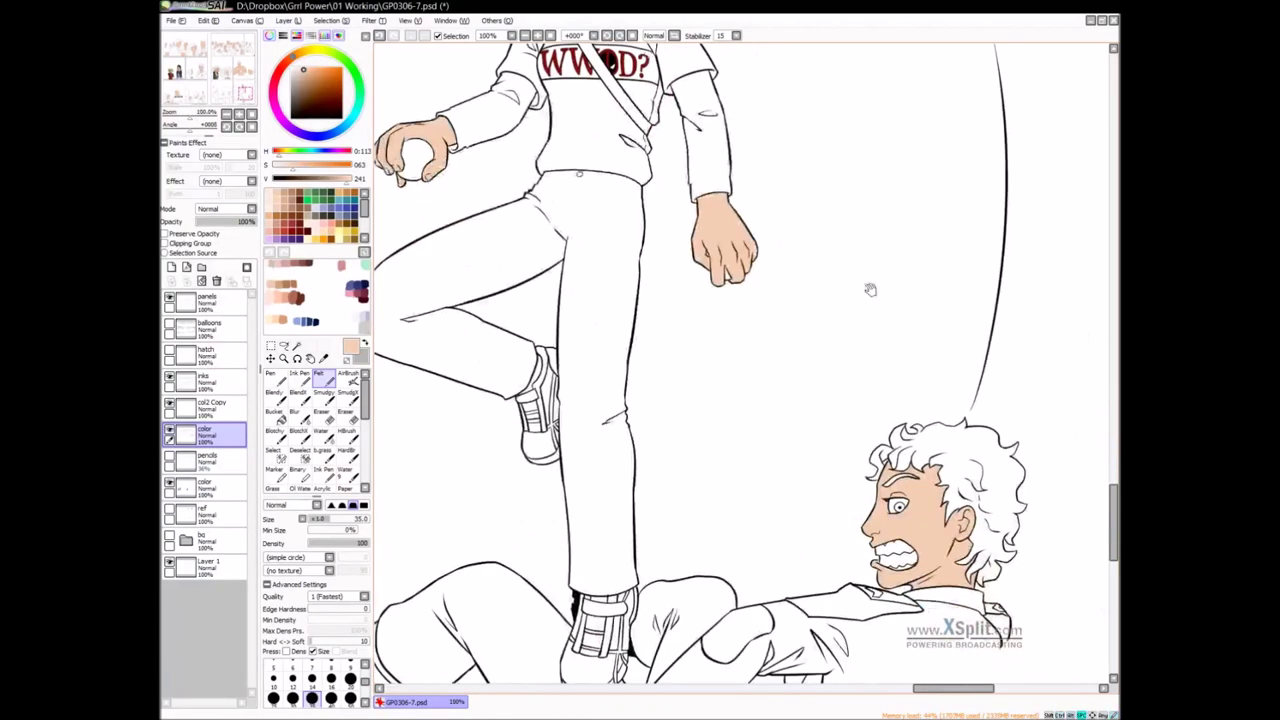
{"action": "left_click_drag", "start_coordinate": [986, 443], "coordinate": [718, 252]}
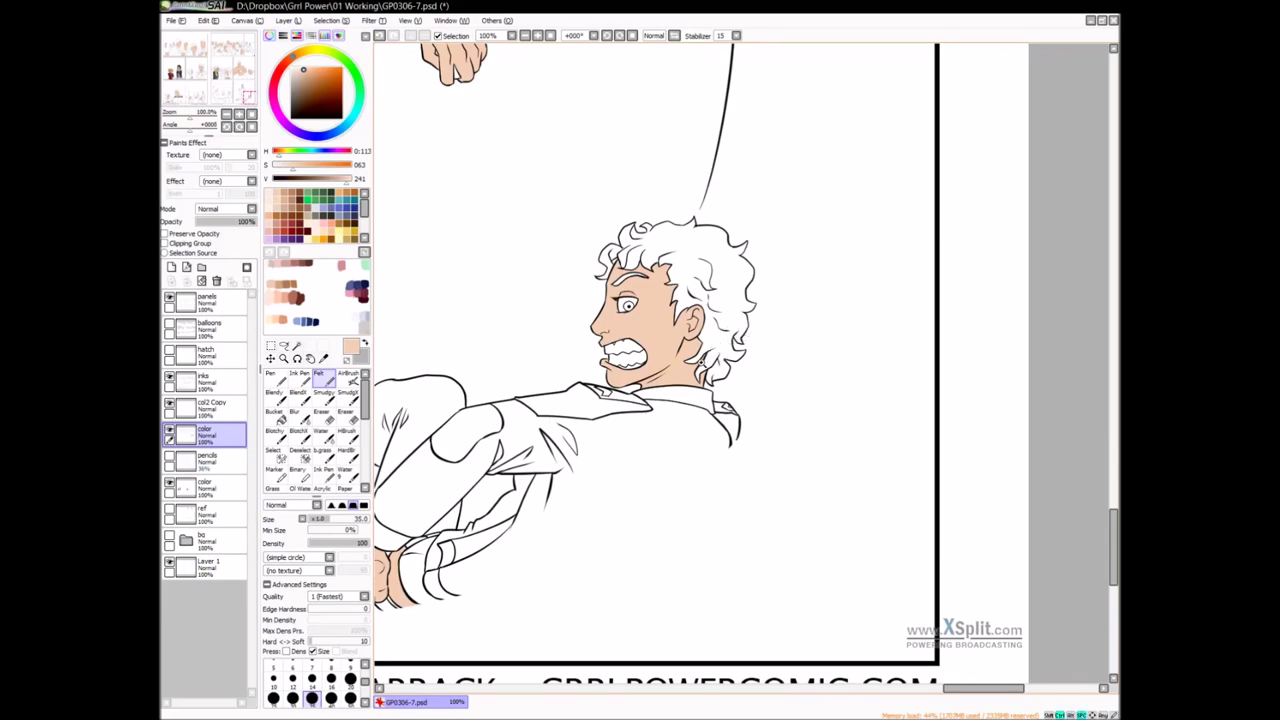
{"action": "scroll", "coordinate": [706, 350], "scroll_direction": "up", "scroll_amount": 2}
{"action": "scroll", "coordinate": [700, 355], "scroll_direction": "down", "scroll_amount": 2}
Inspect the skin fill on the woman in profile and the shirtless muscular man for gaps
{"action": "left_click_drag", "start_coordinate": [631, 142], "coordinate": [654, 351]}
{"action": "left_click_drag", "start_coordinate": [249, 87], "coordinate": [244, 77]}
{"action": "left_click_drag", "start_coordinate": [690, 232], "coordinate": [474, 459]}
{"action": "left_click", "coordinate": [700, 232], "text": "ctrl"}
{"action": "left_click", "coordinate": [700, 232], "text": "ctrl"}
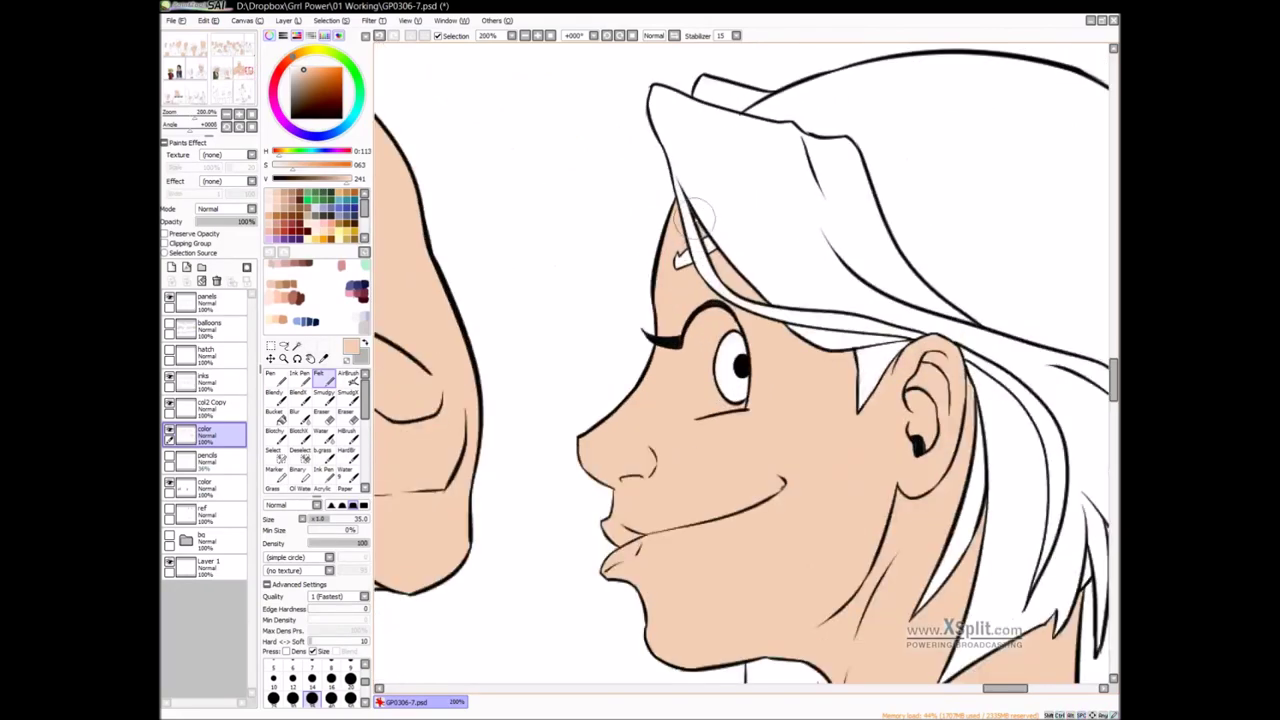
{"action": "left_click_drag", "start_coordinate": [860, 380], "coordinate": [694, 244]}
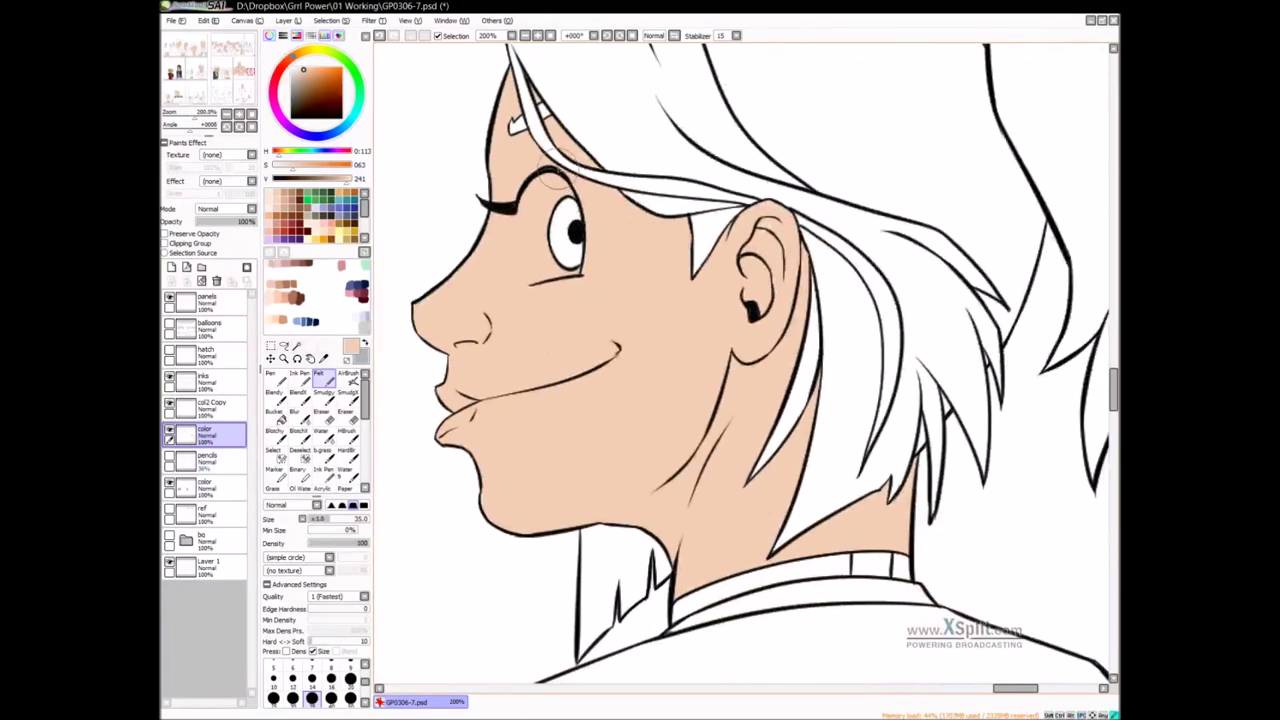
{"action": "scroll", "coordinate": [891, 410], "scroll_direction": "right", "scroll_amount": 2}
{"action": "scroll", "coordinate": [891, 410], "scroll_direction": "down", "scroll_amount": 1}
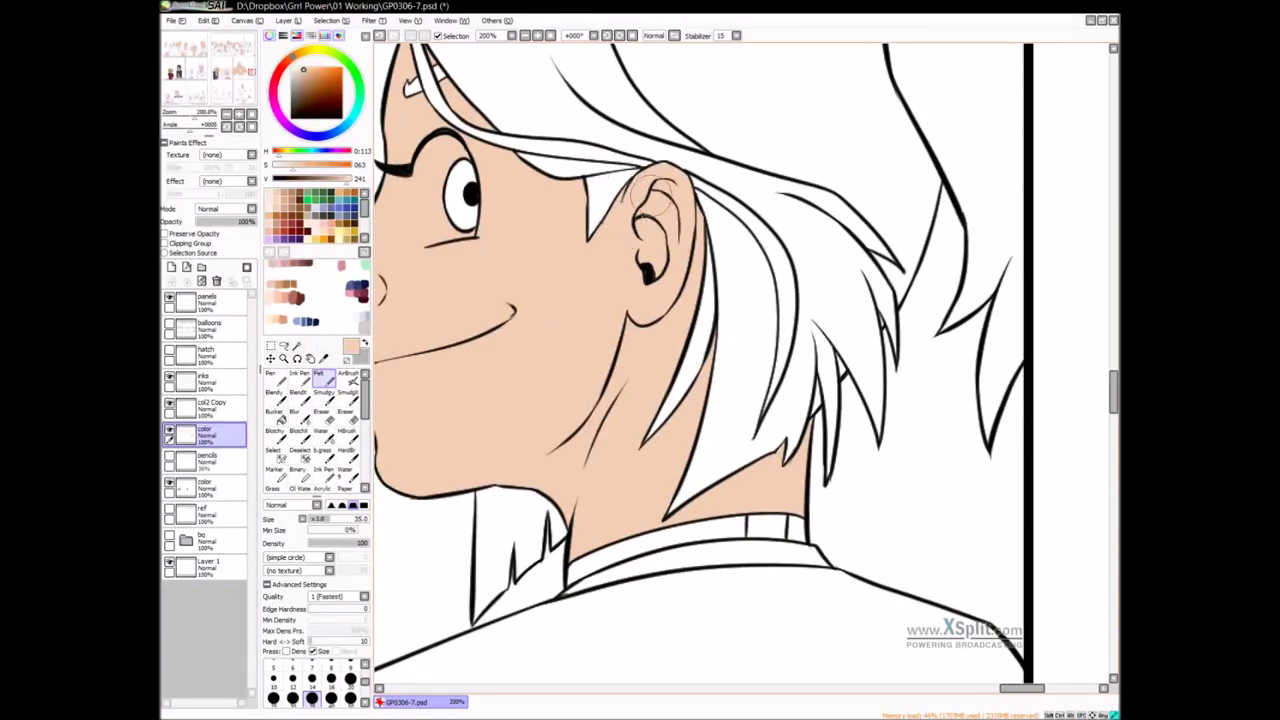
{"action": "left_click_drag", "start_coordinate": [541, 383], "coordinate": [588, 371]}
{"action": "left_click", "coordinate": [588, 371], "text": "ctrl+alt"}
{"action": "left_click_drag", "start_coordinate": [493, 301], "coordinate": [870, 270]}
{"action": "left_click_drag", "start_coordinate": [558, 238], "coordinate": [793, 452]}
{"action": "scroll", "coordinate": [620, 241], "scroll_direction": "left", "scroll_amount": 3}
{"action": "scroll", "coordinate": [620, 241], "scroll_direction": "up", "scroll_amount": 5}
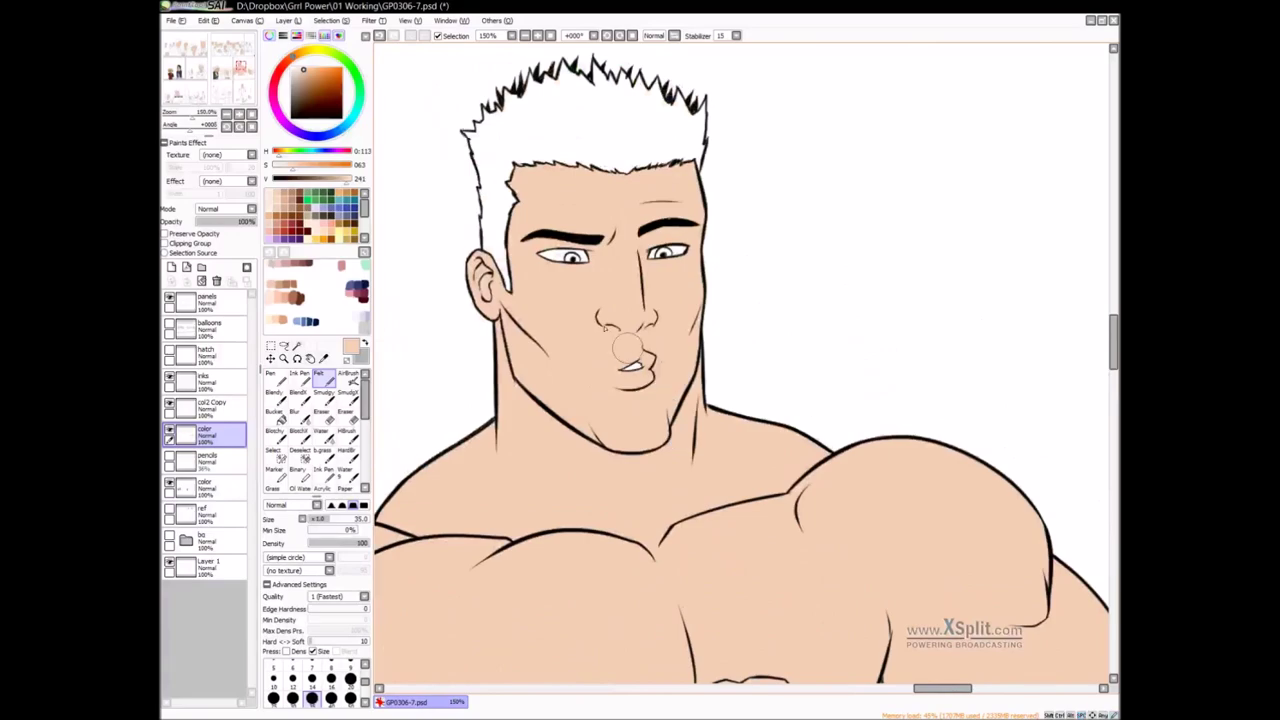
Examine the skin fill on the frowning woman with the choker standing in front of the uncoloured onlookers
{"action": "left_click", "coordinate": [547, 330], "text": "ctrl+alt"}
{"action": "left_click", "coordinate": [551, 323], "text": "ctrl+alt"}
{"action": "left_click_drag", "start_coordinate": [563, 261], "coordinate": [803, 300]}
{"action": "left_click_drag", "start_coordinate": [622, 213], "coordinate": [728, 368]}
{"action": "left_click_drag", "start_coordinate": [470, 653], "coordinate": [720, 419]}
{"action": "scroll", "coordinate": [719, 419], "scroll_direction": "down", "scroll_amount": 3}
{"action": "scroll", "coordinate": [745, 358], "scroll_direction": "up", "scroll_amount": 2}
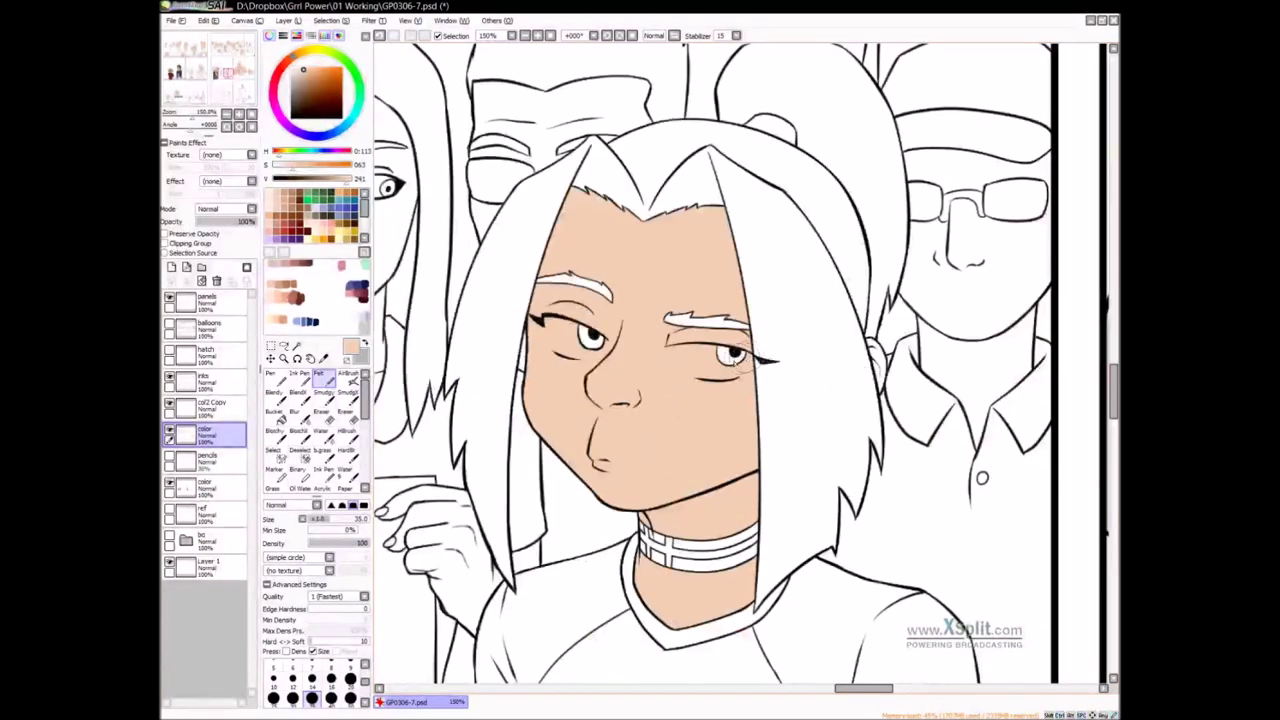
{"action": "scroll", "coordinate": [750, 357], "scroll_direction": "down", "scroll_amount": 1}
Paint the missed sliver of skin beside the eyebrow of the man seen from behind in the crowd panel
{"action": "left_click_drag", "start_coordinate": [614, 372], "coordinate": [963, 323]}
{"action": "left_click_drag", "start_coordinate": [532, 285], "coordinate": [629, 542]}
{"action": "left_click_drag", "start_coordinate": [709, 209], "coordinate": [605, 680]}
{"action": "left_click", "coordinate": [688, 350], "text": "ctrl+alt"}
{"action": "left_click", "coordinate": [693, 343], "text": "ctrl+alt"}
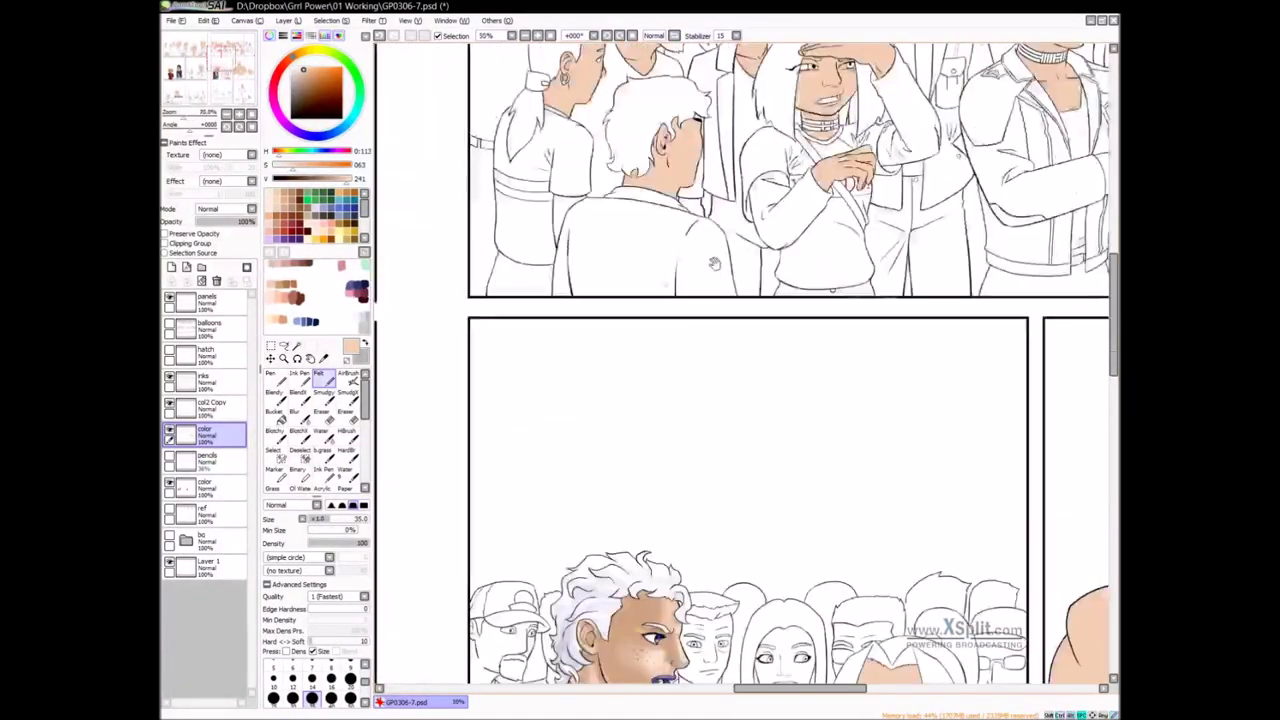
{"action": "left_click_drag", "start_coordinate": [712, 272], "coordinate": [654, 558]}
{"action": "left_click_drag", "start_coordinate": [655, 411], "coordinate": [545, 381]}
{"action": "left_click", "coordinate": [525, 380], "text": "ctrl"}
{"action": "left_click", "coordinate": [526, 376], "text": "ctrl"}
{"action": "scroll", "coordinate": [524, 368], "scroll_direction": "up", "scroll_amount": 1}
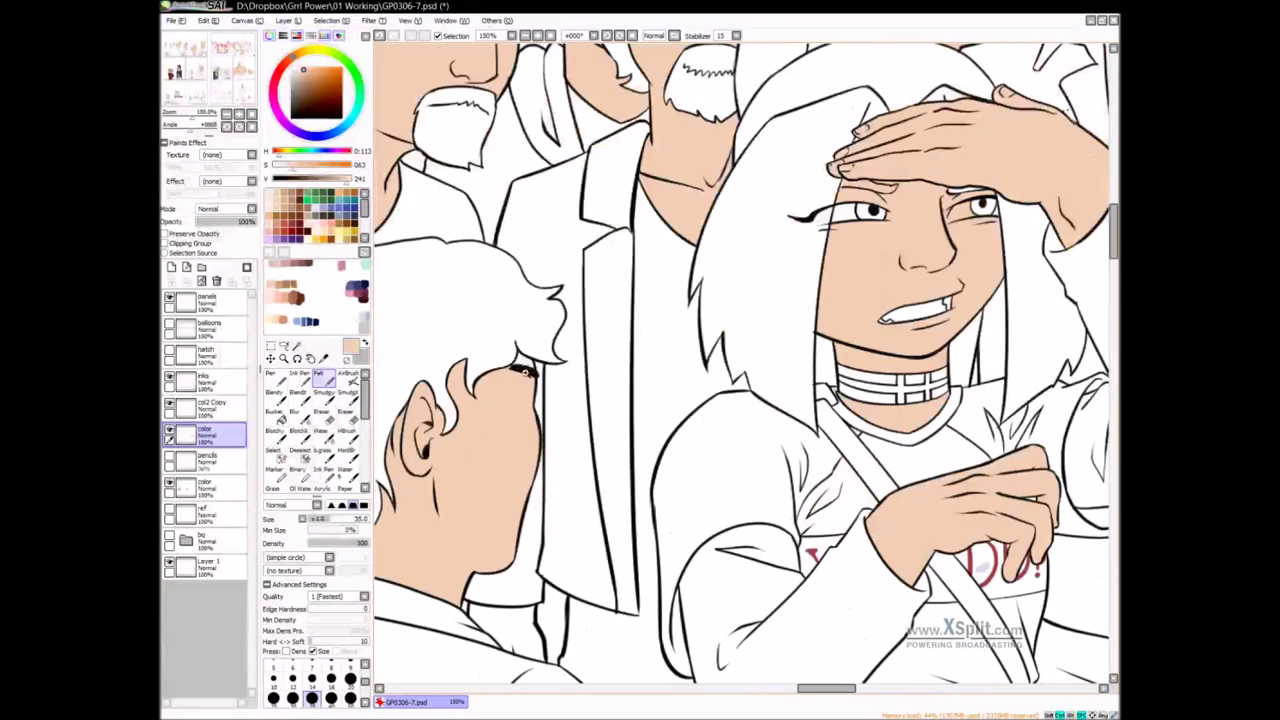
{"action": "key", "text": "g"}
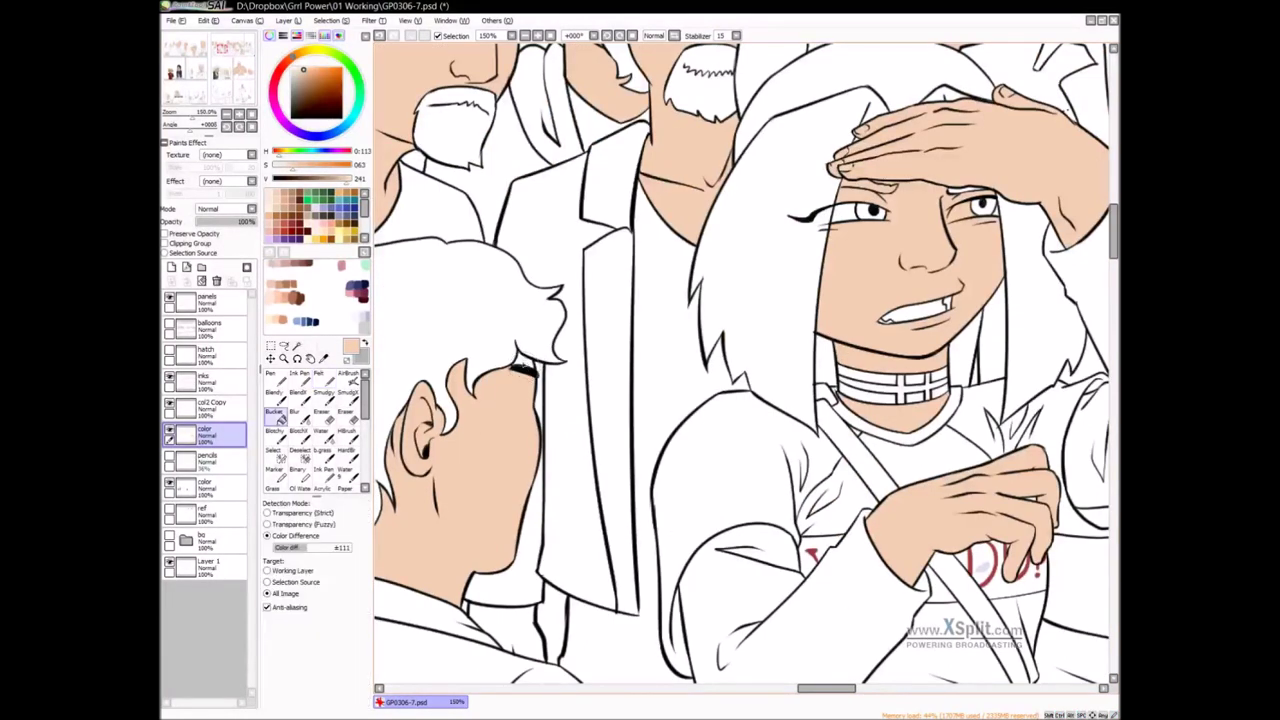
{"action": "key", "text": "b"}
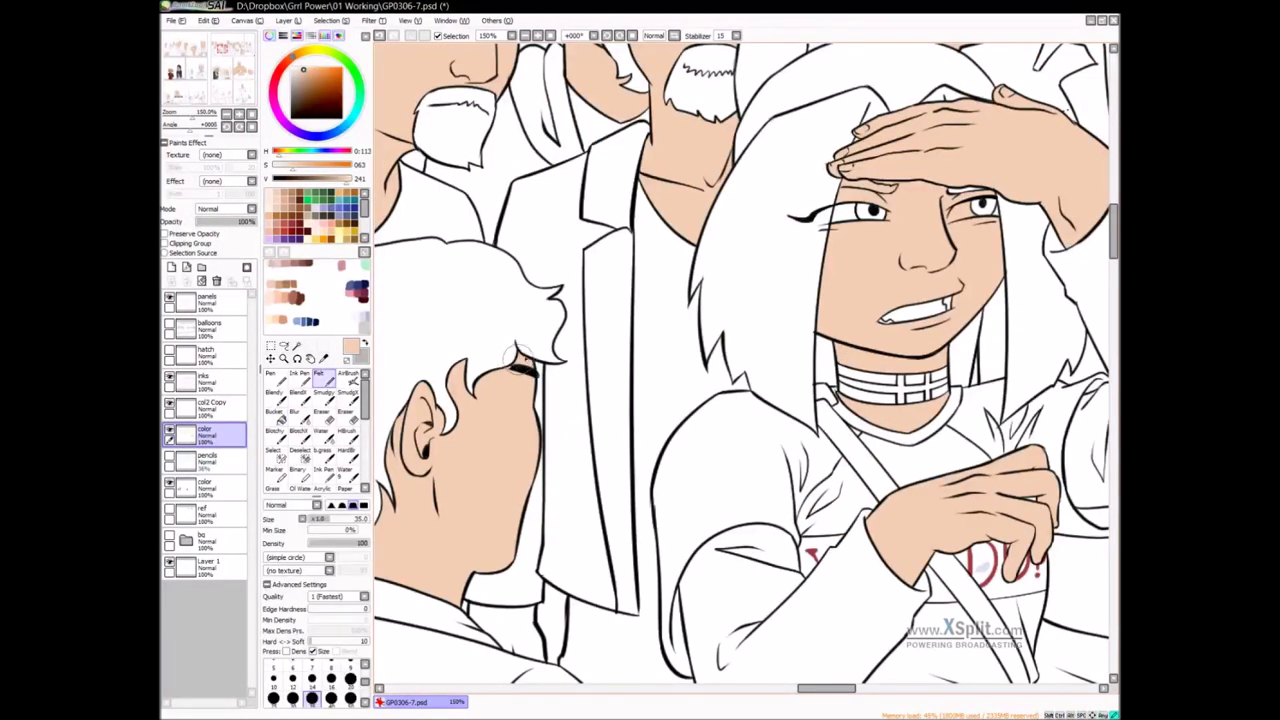
Erase the skin tone from the eyebrow of the woman shading her eyes, using the Felt brush with transparent colour
{"action": "left_click_drag", "start_coordinate": [944, 281], "coordinate": [762, 328]}
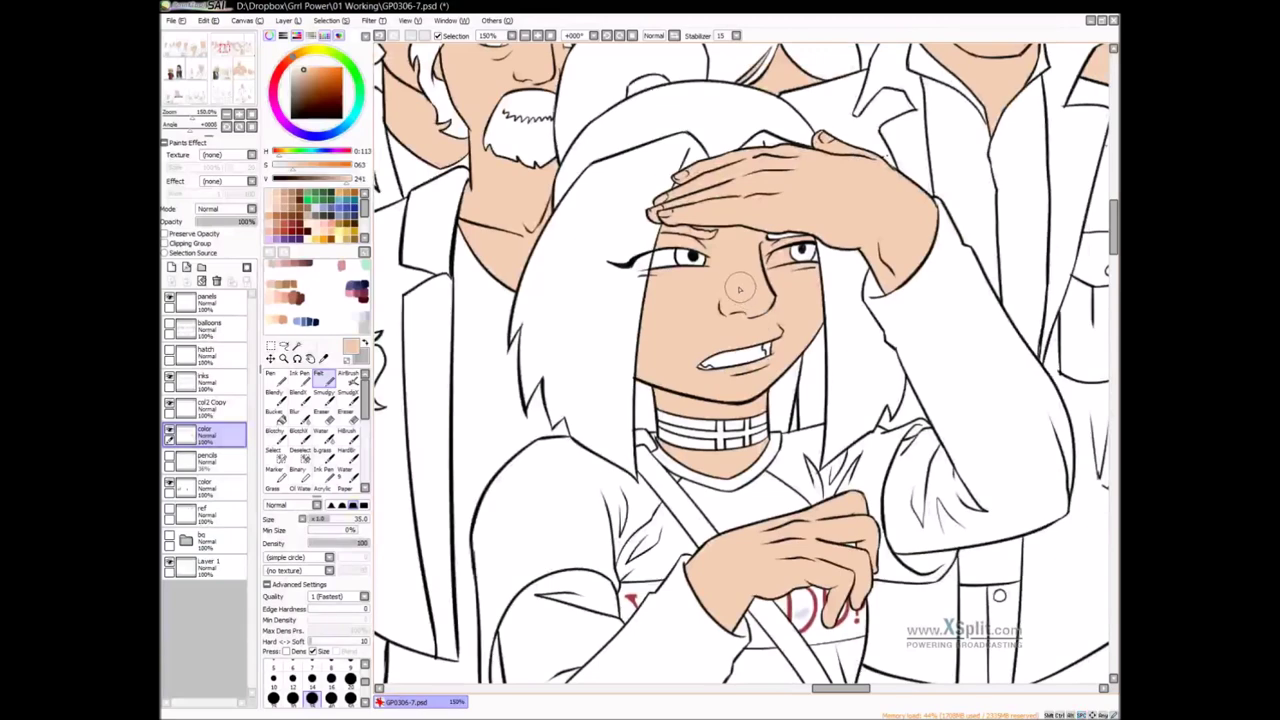
{"action": "key", "text": "s"}
{"action": "left_click", "coordinate": [703, 243], "text": "ctrl"}
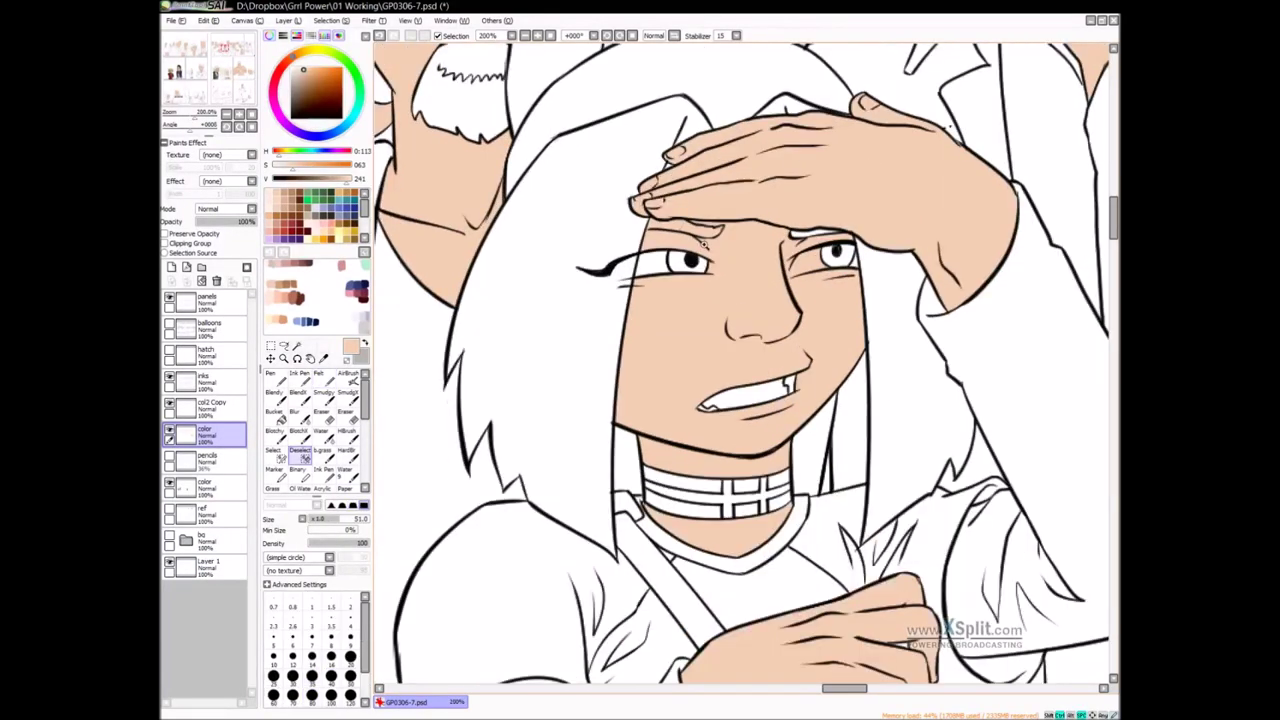
{"action": "mouse_move", "coordinate": [721, 228]}
{"action": "left_mouse_down"}
{"action": "mouse_move", "coordinate": [625, 318]}
{"action": "mouse_move", "coordinate": [672, 320]}
{"action": "left_mouse_up"}
{"action": "key", "text": "n"}
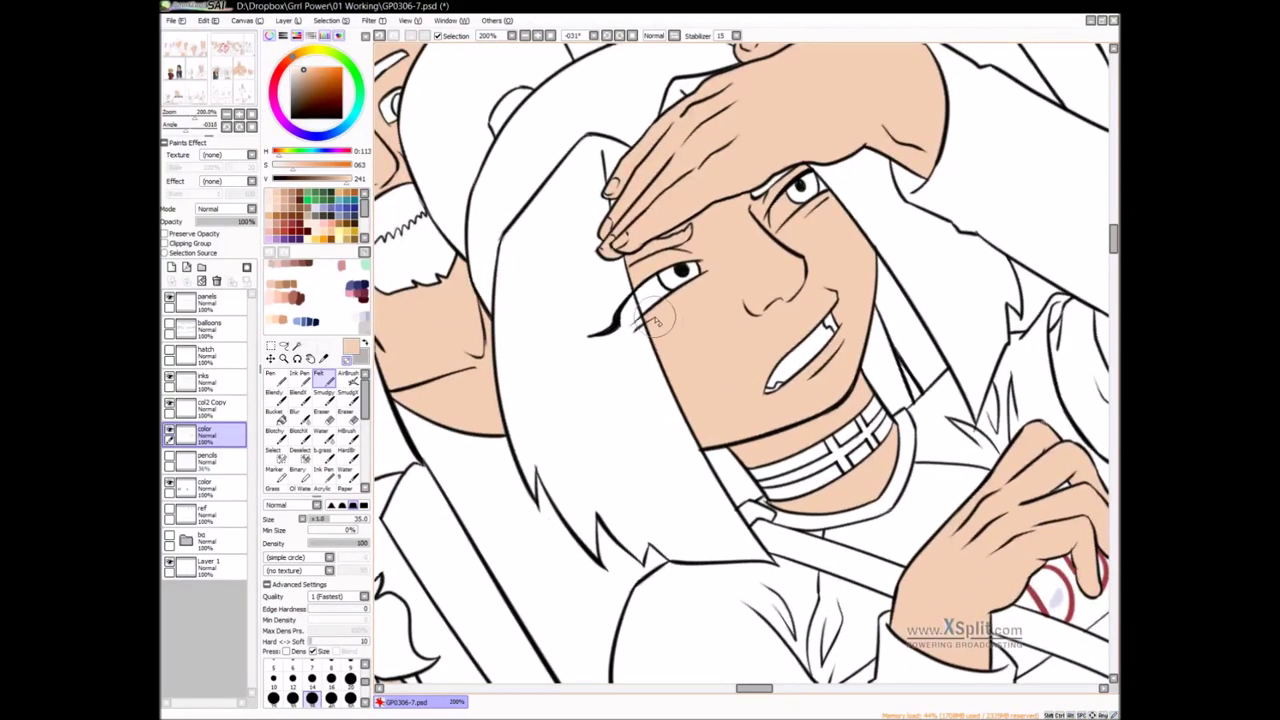
{"action": "scroll", "coordinate": [655, 320], "scroll_direction": "up", "scroll_amount": 1}
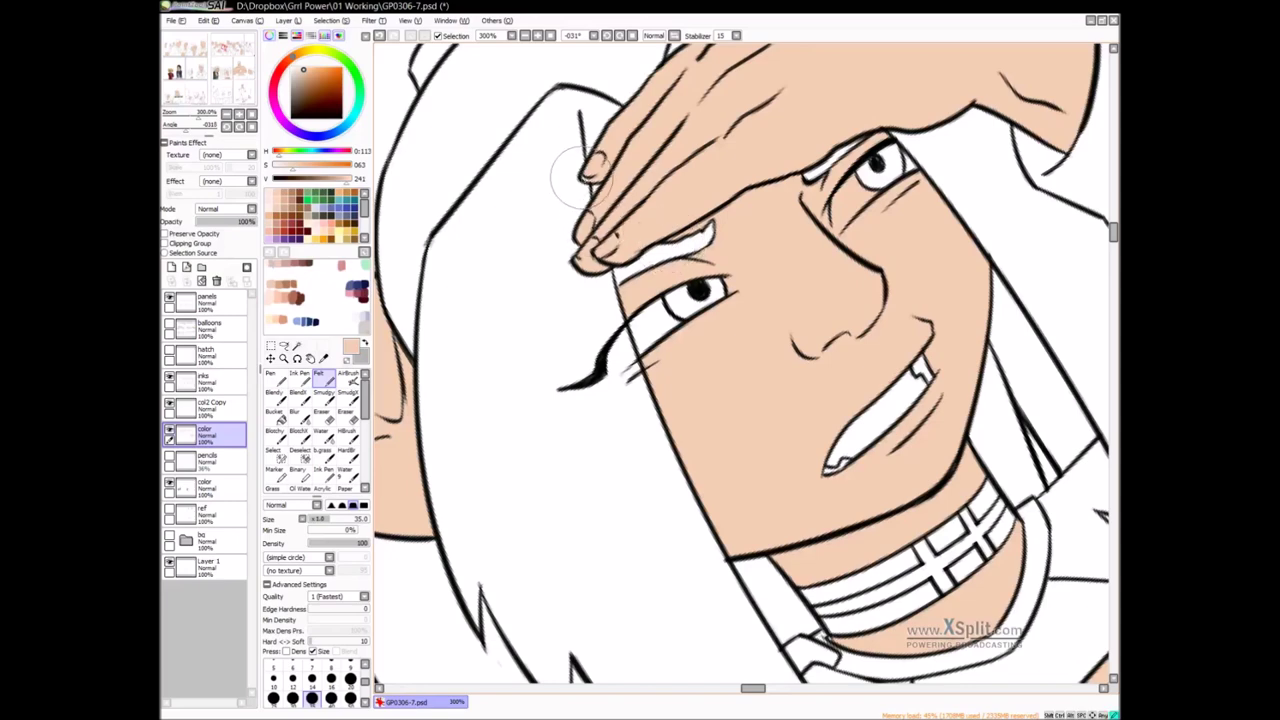
{"action": "left_click", "coordinate": [632, 36]}
Inspect the skin fill on the left half of the crowd panel, including the men with glasses and cap and the ponytailed figure
{"action": "scroll", "coordinate": [925, 336], "scroll_direction": "down", "scroll_amount": 1}
{"action": "left_click_drag", "start_coordinate": [958, 347], "coordinate": [787, 312]}
{"action": "scroll", "coordinate": [787, 310], "scroll_direction": "down", "scroll_amount": 4}
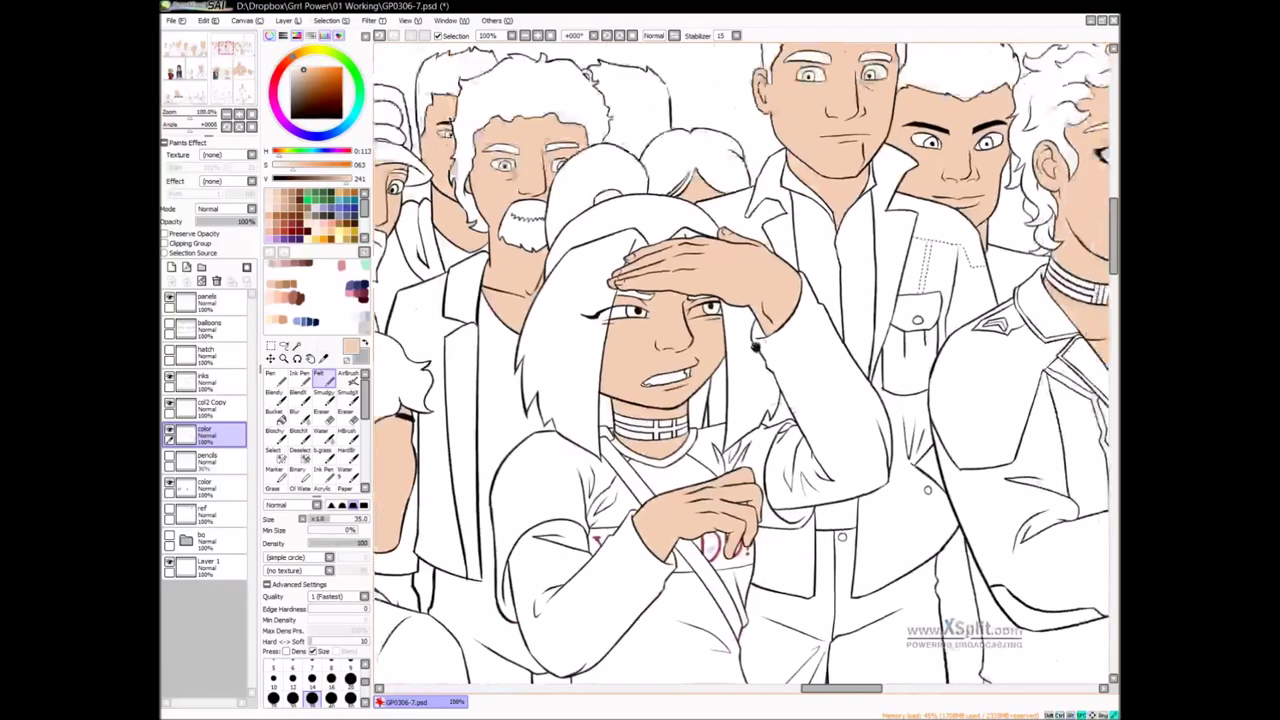
{"action": "left_click_drag", "start_coordinate": [891, 315], "coordinate": [1046, 298]}
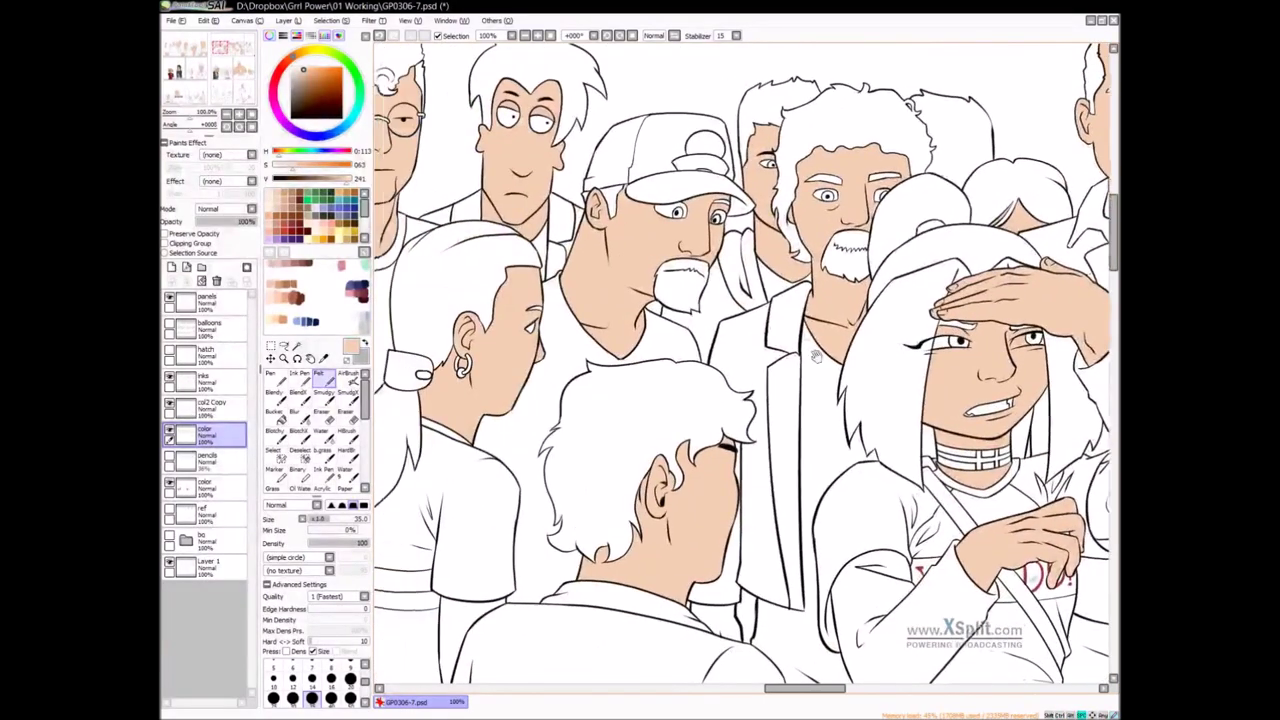
{"action": "left_click_drag", "start_coordinate": [629, 321], "coordinate": [844, 331]}
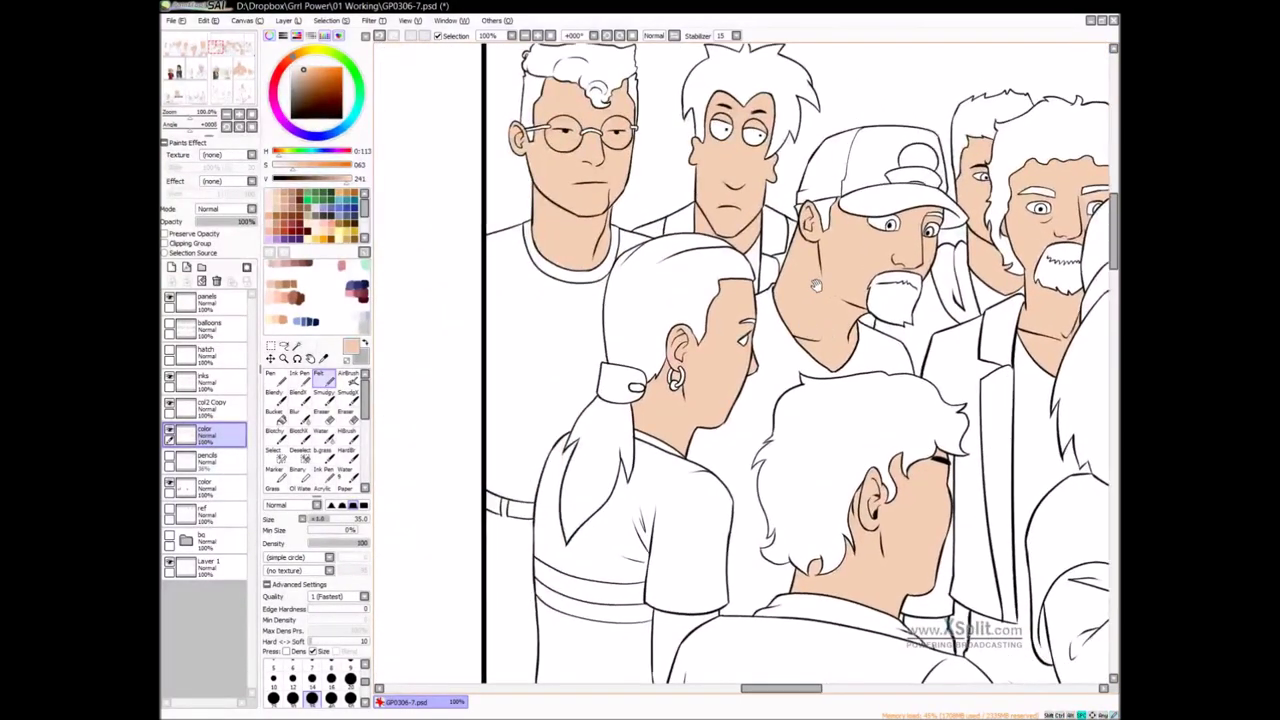
{"action": "scroll", "coordinate": [625, 135], "scroll_direction": "up", "scroll_amount": 2}
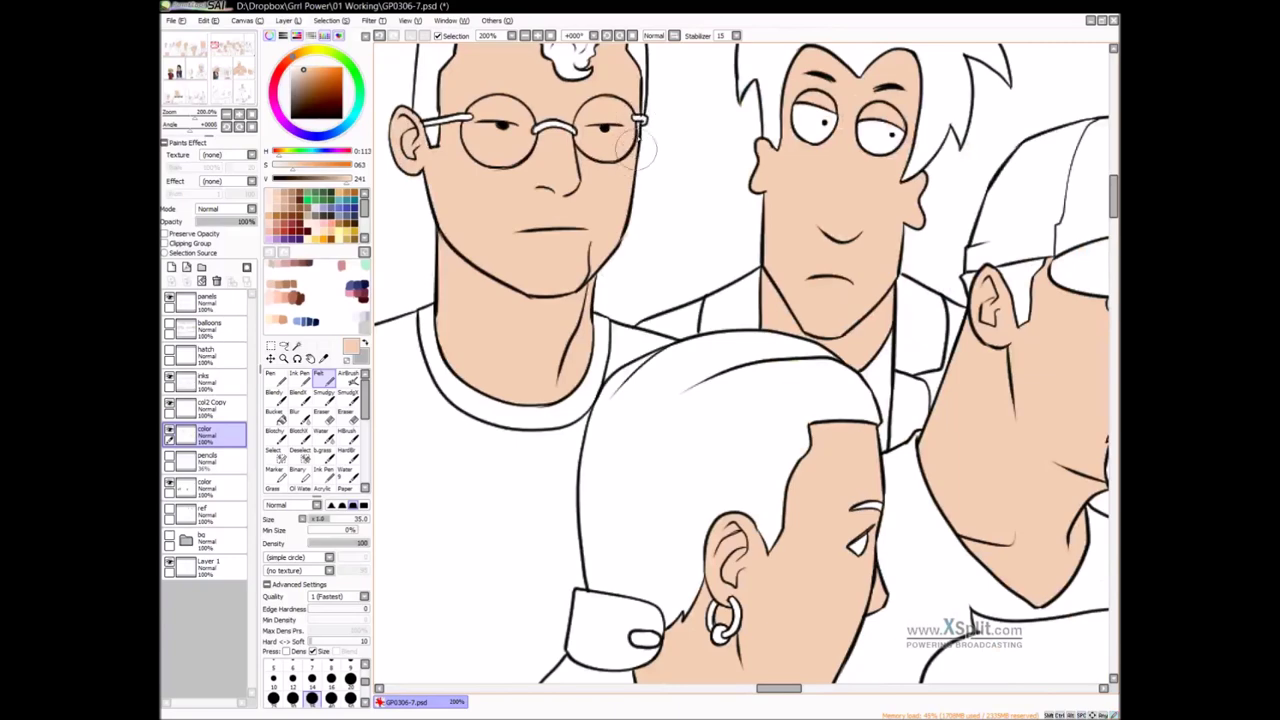
{"action": "left_click_drag", "start_coordinate": [757, 309], "coordinate": [664, 114]}
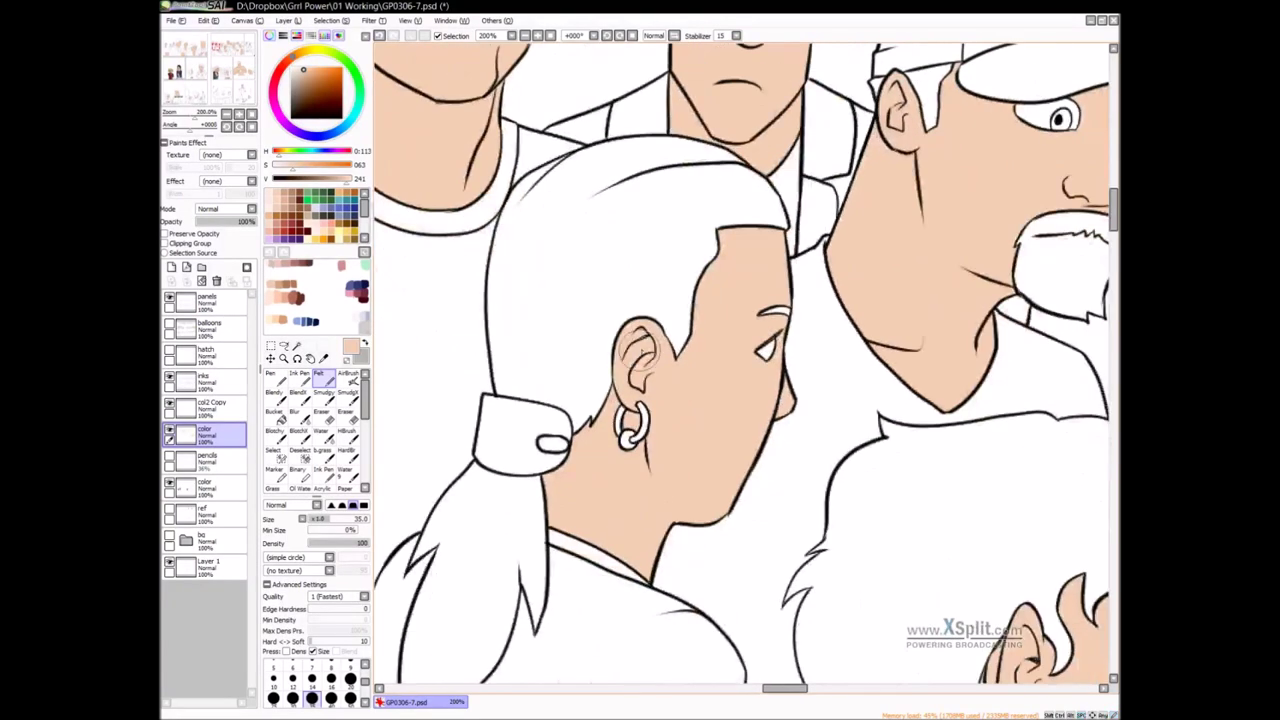
{"action": "left_click_drag", "start_coordinate": [811, 396], "coordinate": [641, 416]}
{"action": "left_click_drag", "start_coordinate": [793, 314], "coordinate": [701, 478]}
Inspect the skin fill on the right half of the crowd panel around the curly-haired woman signing autographs
{"action": "left_click_drag", "start_coordinate": [908, 377], "coordinate": [505, 369]}
{"action": "left_click", "coordinate": [838, 383], "text": "ctrl"}
{"action": "left_click", "coordinate": [853, 389], "text": "ctrl+alt"}
{"action": "left_click", "coordinate": [860, 393], "text": "ctrl+alt"}
{"action": "left_click", "coordinate": [861, 395], "text": "ctrl+alt"}
{"action": "left_click_drag", "start_coordinate": [861, 395], "coordinate": [562, 302]}
{"action": "left_click_drag", "start_coordinate": [950, 508], "coordinate": [545, 480]}
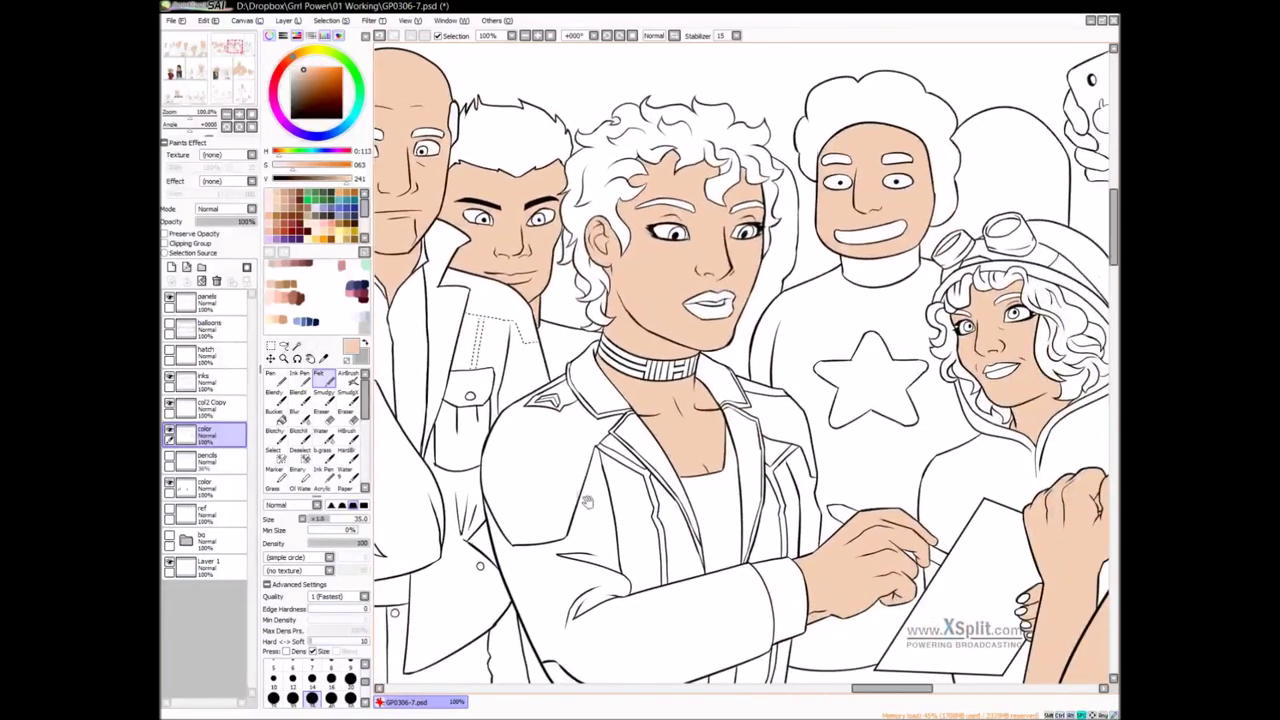
Select the fingers, hand and wrist holding the phone in the crowd panel and fill them with the skin tone
{"action": "left_click_drag", "start_coordinate": [909, 394], "coordinate": [673, 371]}
{"action": "left_click", "coordinate": [811, 301], "text": "ctrl"}
{"action": "left_click", "coordinate": [811, 301], "text": "ctrl"}
{"action": "left_click_drag", "start_coordinate": [781, 284], "coordinate": [776, 280]}
{"action": "left_click_drag", "start_coordinate": [628, 307], "coordinate": [623, 306]}
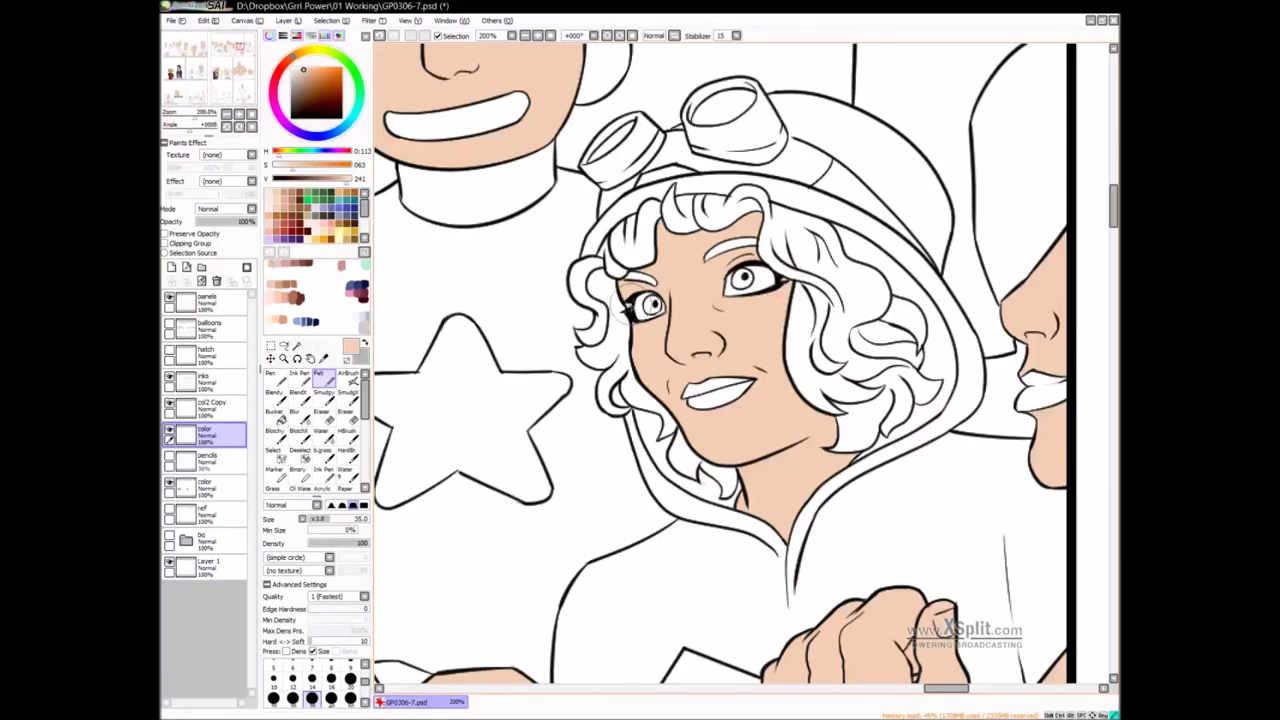
{"action": "scroll", "coordinate": [704, 320], "scroll_direction": "down", "scroll_amount": 2}
{"action": "left_click_drag", "start_coordinate": [1019, 372], "coordinate": [947, 304]}
{"action": "left_click_drag", "start_coordinate": [494, 270], "coordinate": [570, 352]}
{"action": "key", "text": "w"}
{"action": "left_click", "coordinate": [718, 297]}
{"action": "left_click", "coordinate": [668, 308]}
{"action": "left_click", "coordinate": [659, 294]}
{"action": "left_click", "coordinate": [646, 275]}
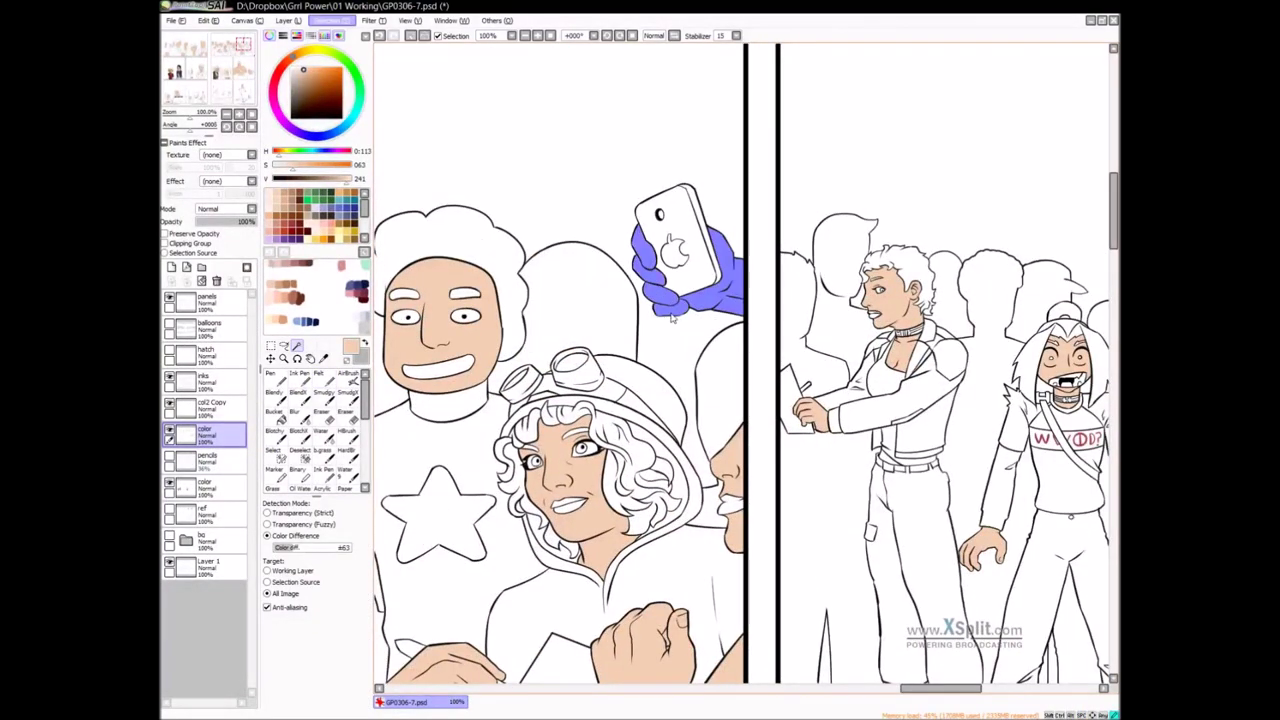
{"action": "key", "text": "ctrl+h"}
{"action": "key", "text": "ctrl+f"}
{"action": "key", "text": "ctrl+d"}
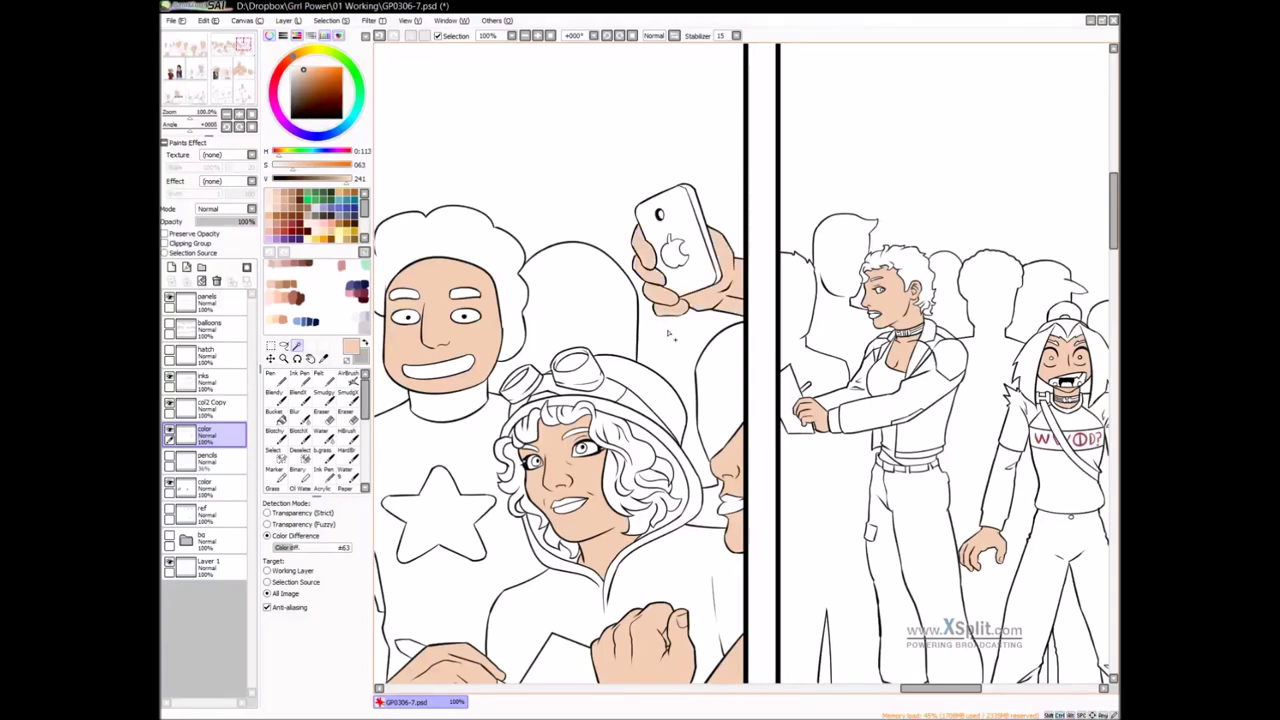
Fill the neck of the man in the star shirt with the skin tone
{"action": "left_click_drag", "start_coordinate": [537, 340], "coordinate": [830, 310]}
{"action": "left_click", "coordinate": [760, 372]}
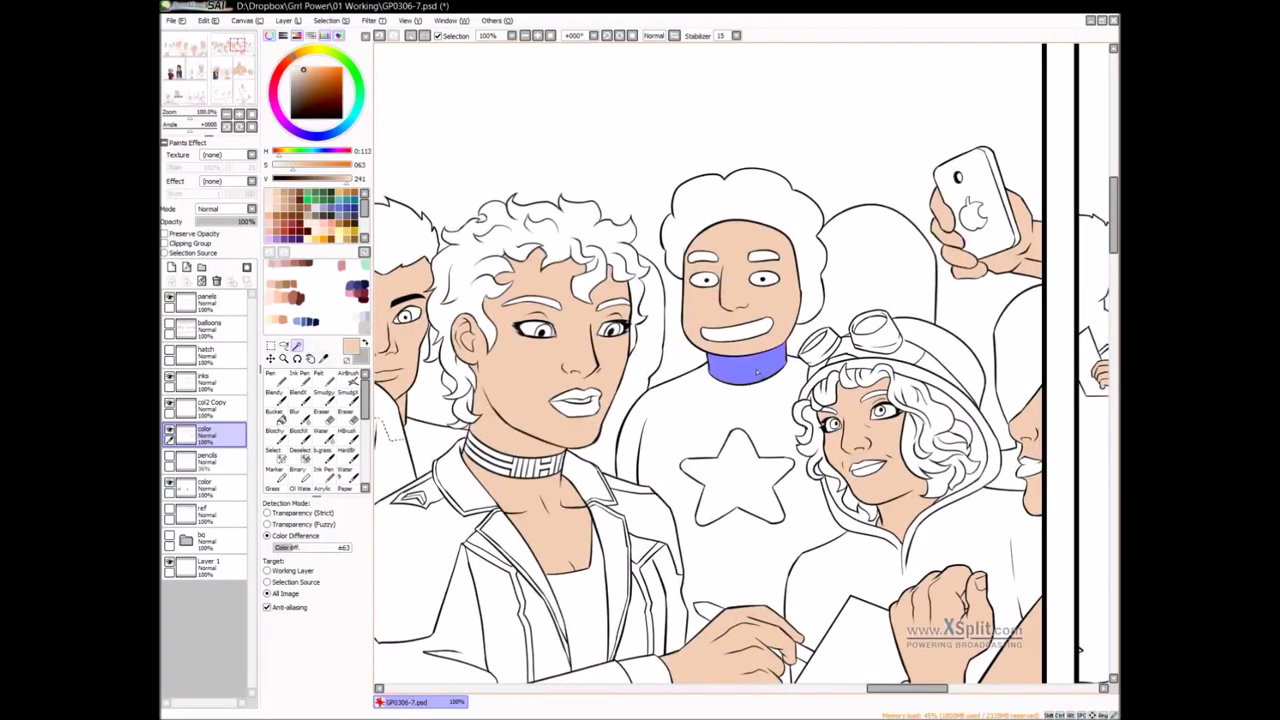
{"action": "key", "text": "ctrl+h"}
{"action": "left_click", "coordinate": [762, 376]}
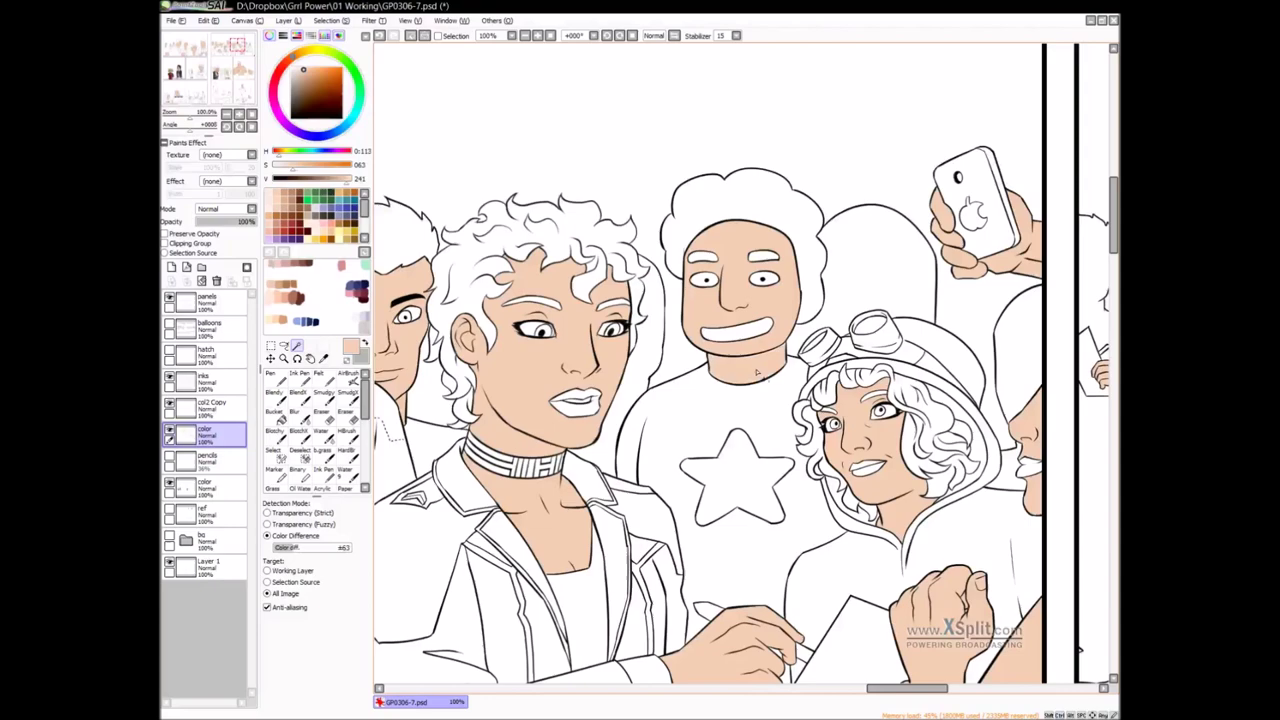
Inspect the skin fill across the reporters' panel and the panel of the curly-haired woman with crossed arms
{"action": "scroll", "coordinate": [751, 410], "scroll_direction": "down", "scroll_amount": 2}
{"action": "left_click_drag", "start_coordinate": [663, 432], "coordinate": [990, 370]}
{"action": "left_click_drag", "start_coordinate": [600, 392], "coordinate": [991, 336]}
{"action": "left_click_drag", "start_coordinate": [615, 355], "coordinate": [897, 339]}
{"action": "left_click_drag", "start_coordinate": [706, 370], "coordinate": [565, 434]}
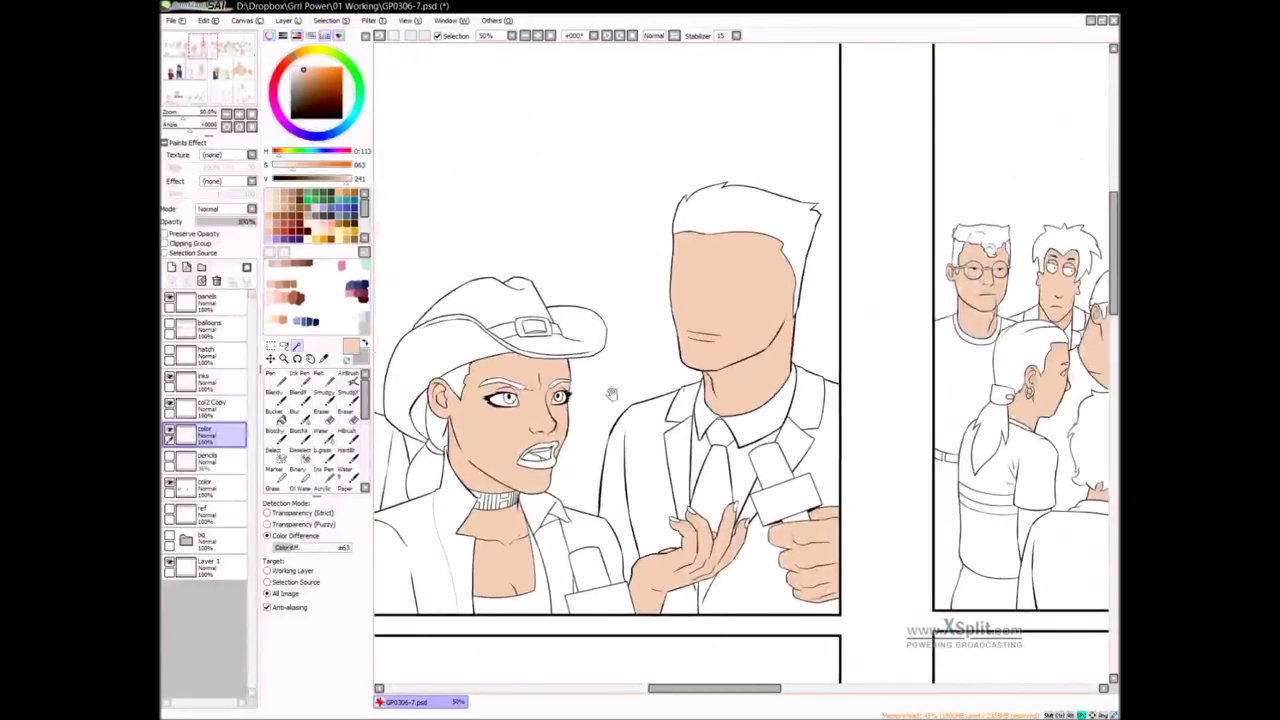
{"action": "left_click_drag", "start_coordinate": [839, 380], "coordinate": [763, 367]}
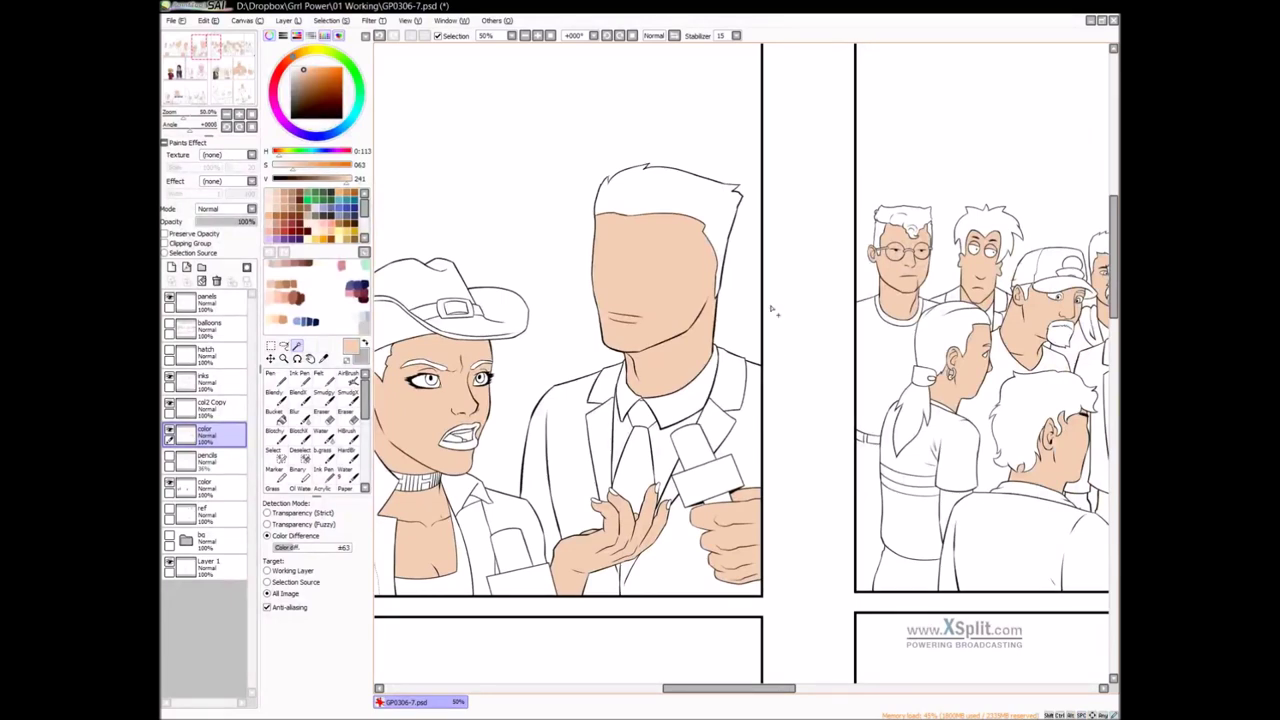
{"action": "left_click_drag", "start_coordinate": [542, 399], "coordinate": [757, 374]}
{"action": "left_click_drag", "start_coordinate": [583, 510], "coordinate": [792, 454]}
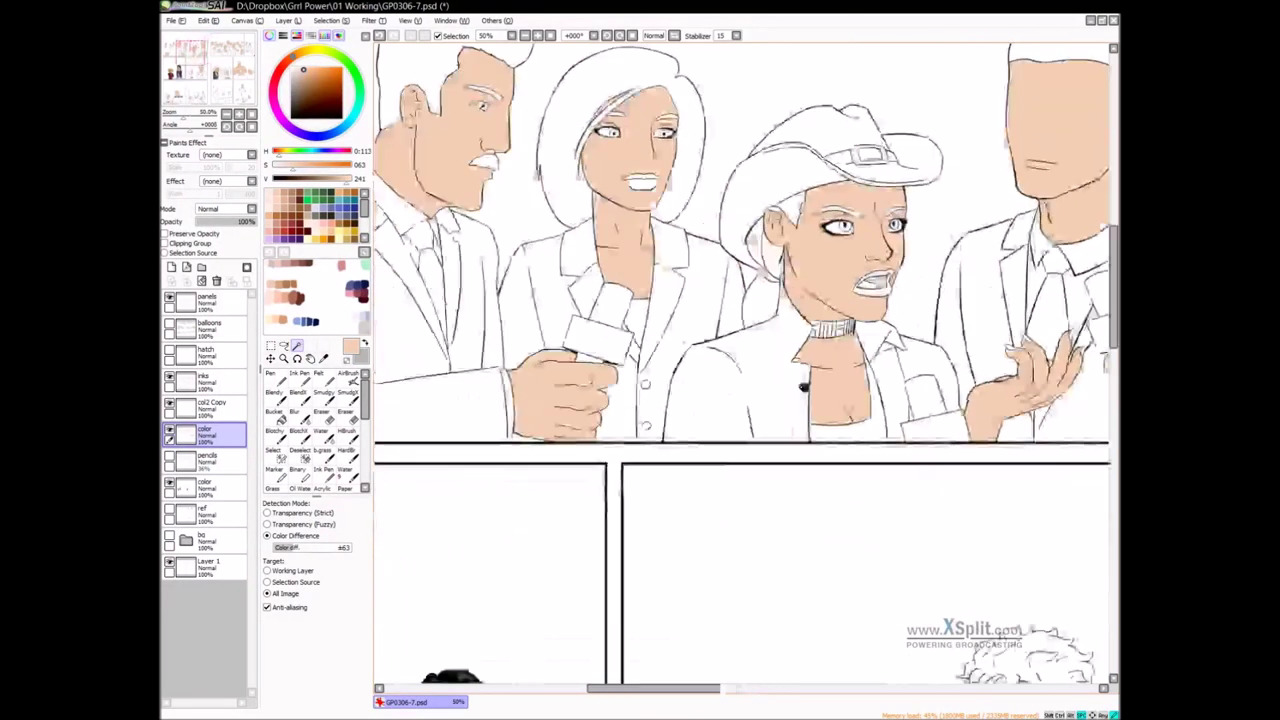
{"action": "left_click_drag", "start_coordinate": [623, 303], "coordinate": [852, 346]}
{"action": "left_click_drag", "start_coordinate": [626, 347], "coordinate": [883, 476]}
{"action": "left_click_drag", "start_coordinate": [607, 429], "coordinate": [788, 250]}
{"action": "left_click_drag", "start_coordinate": [833, 362], "coordinate": [649, 181]}
{"action": "left_click_drag", "start_coordinate": [765, 394], "coordinate": [742, 222]}
{"action": "left_click_drag", "start_coordinate": [797, 425], "coordinate": [630, 356]}
{"action": "left_click_drag", "start_coordinate": [876, 397], "coordinate": [667, 442]}
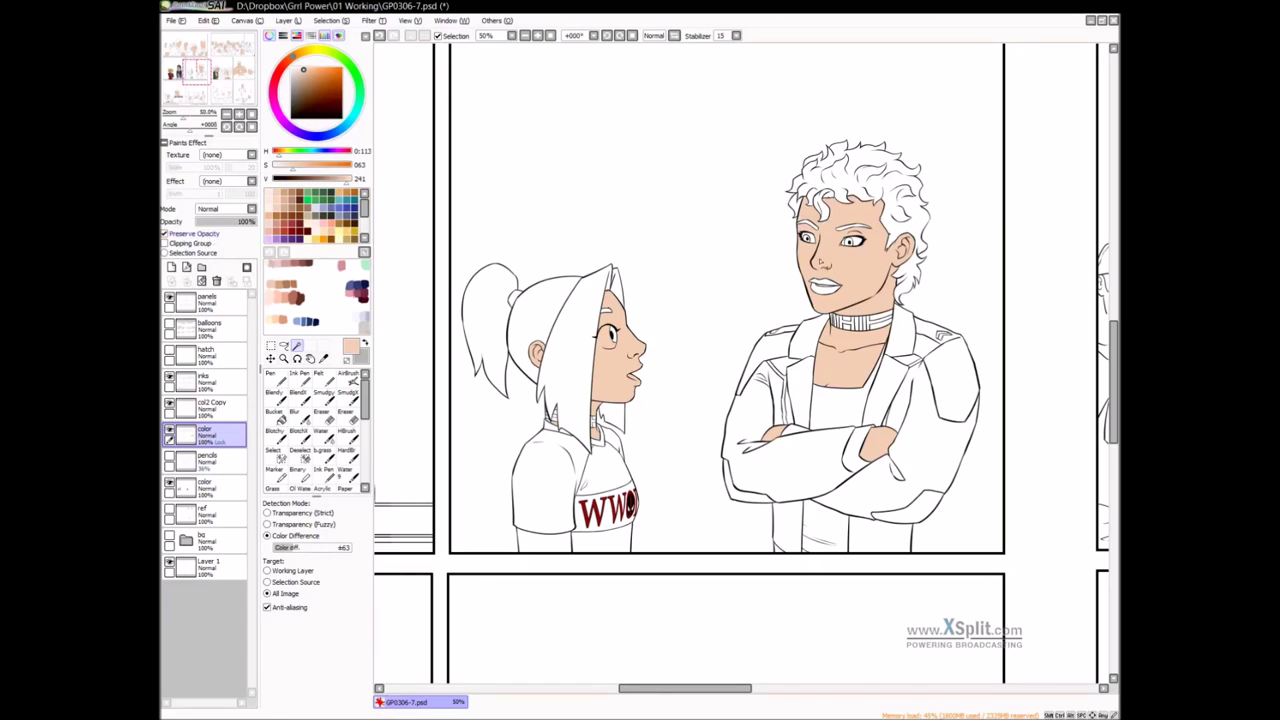
Try a grey Pen stroke over the curly-haired woman with crossed arms while the color layer's opacity is preserved
{"action": "left_click_drag", "start_coordinate": [819, 342], "coordinate": [763, 383]}
{"action": "key", "text": "n"}
{"action": "left_click", "coordinate": [366, 343]}
{"action": "mouse_move", "coordinate": [673, 321]}
{"action": "left_mouse_down"}
{"action": "mouse_move", "coordinate": [657, 342]}
{"action": "mouse_move", "coordinate": [804, 339]}
{"action": "left_mouse_up"}
{"action": "key", "text": "ctrl+z"}
Try painting grey with the Felt brush inside a lasso selection over the nose and cheek of the woman in the cowboy hat
{"action": "left_click_drag", "start_coordinate": [623, 187], "coordinate": [721, 397]}
{"action": "left_click_drag", "start_coordinate": [584, 169], "coordinate": [671, 449]}
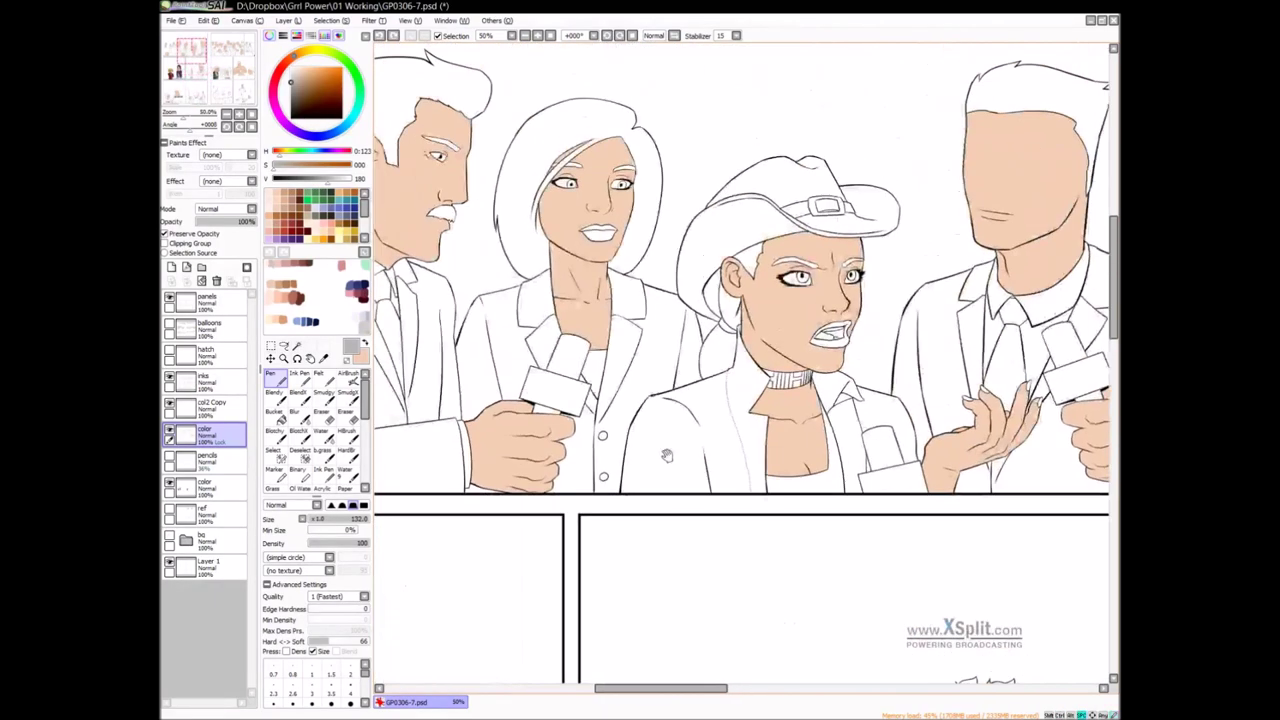
{"action": "left_click_drag", "start_coordinate": [668, 334], "coordinate": [644, 362]}
{"action": "key", "text": "l"}
{"action": "left_click_drag", "start_coordinate": [853, 307], "coordinate": [874, 338]}
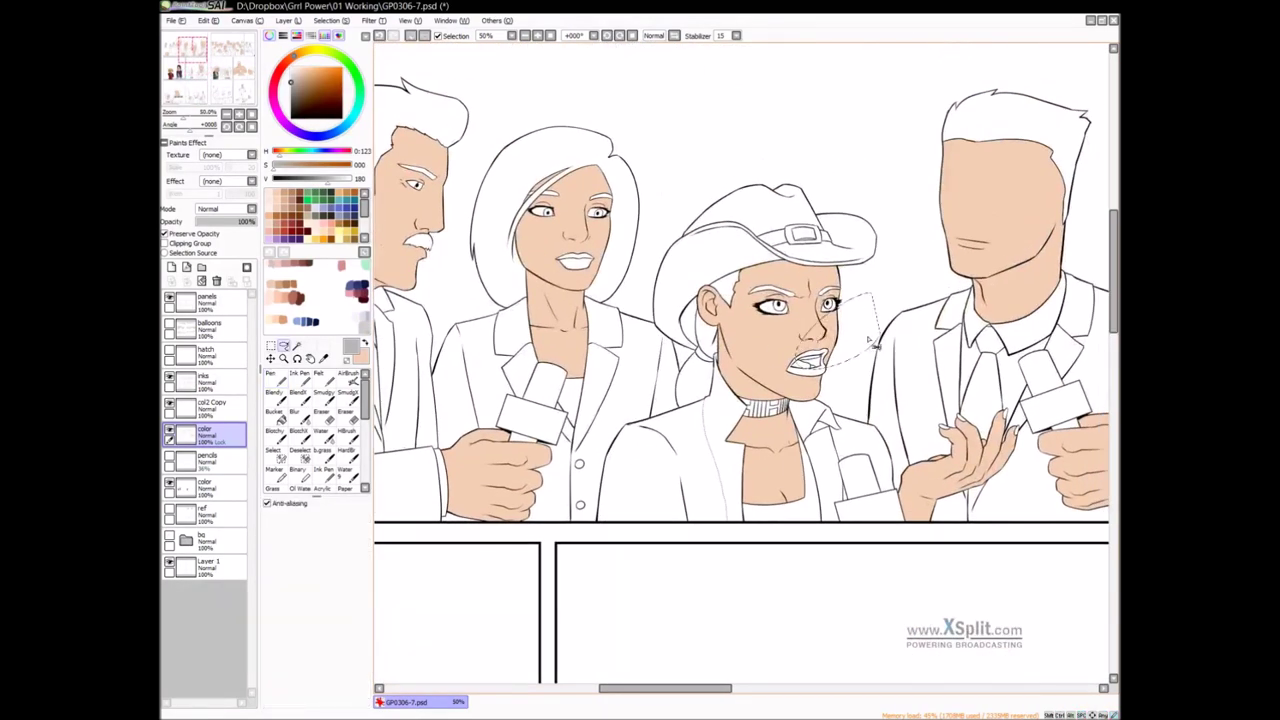
{"action": "key", "text": "b"}
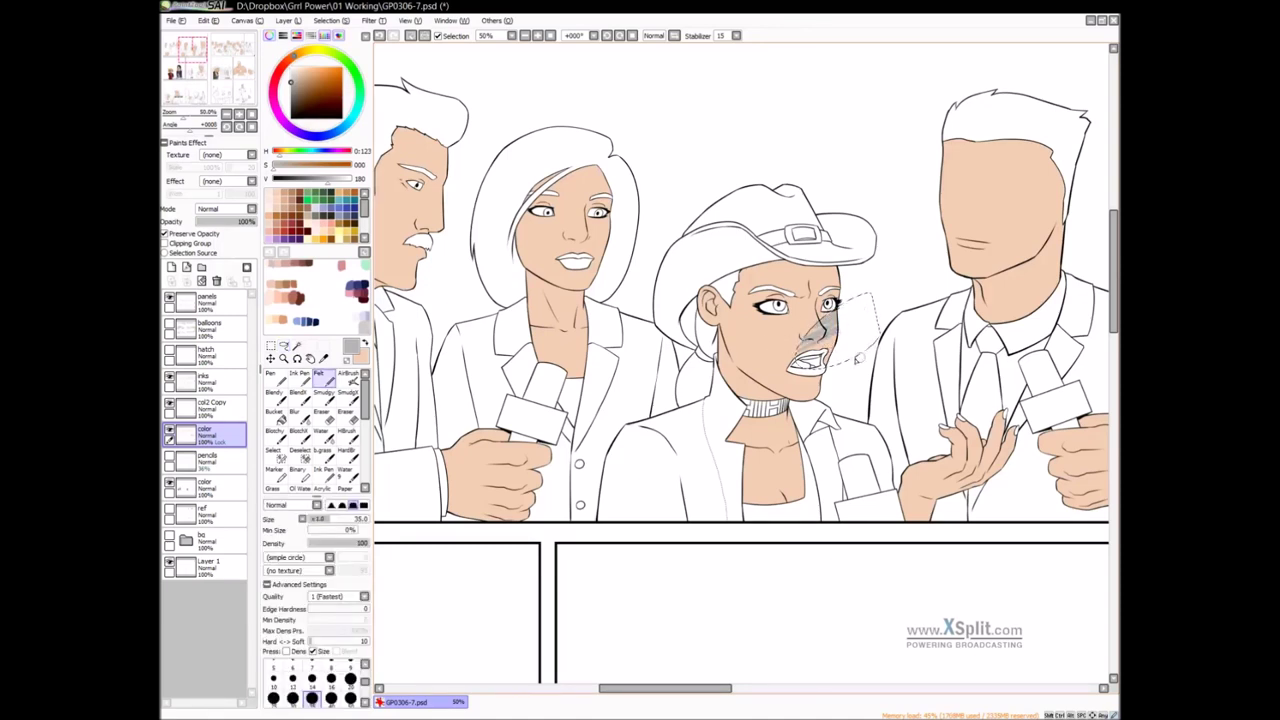
{"action": "key", "text": "ctrl+d"}
{"action": "key", "text": "ctrl+z"}
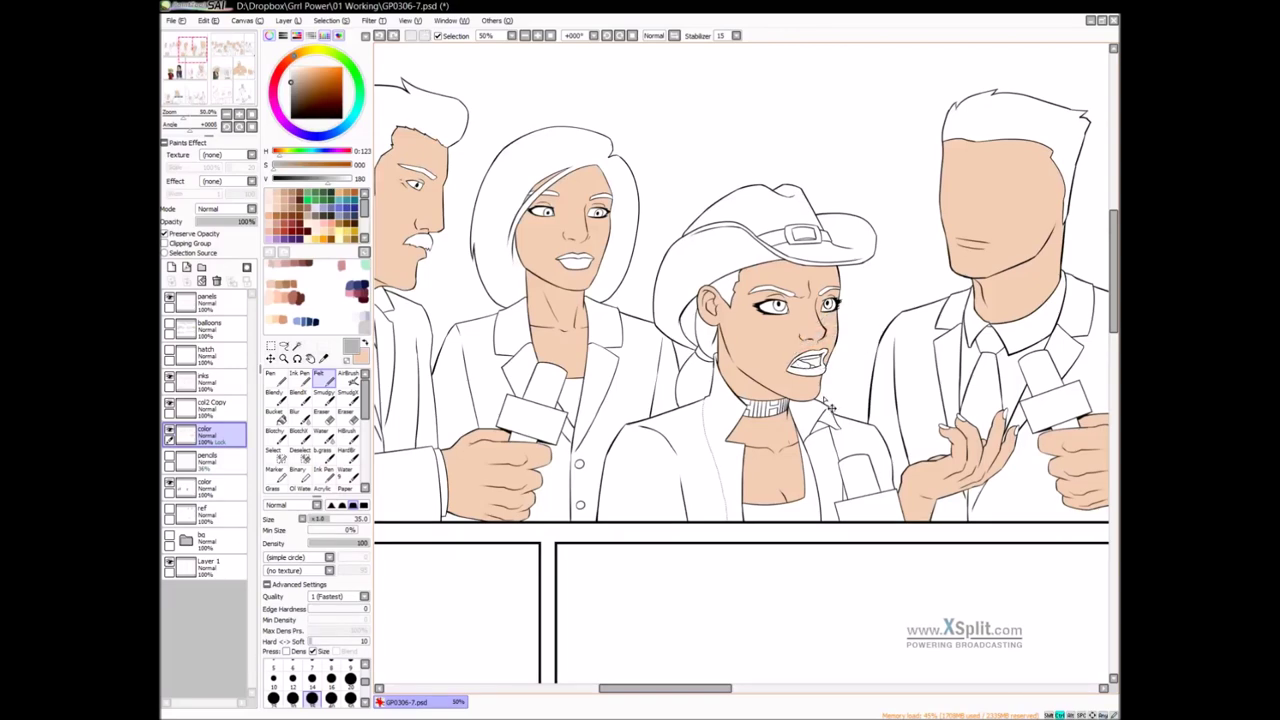
Choose a paler skin swatch with saturation 47 and value 234 and switch to the Pen brush
{"action": "left_click_drag", "start_coordinate": [720, 366], "coordinate": [803, 375]}
{"action": "left_click", "coordinate": [672, 347], "text": "ctrl+alt"}
{"action": "left_click_drag", "start_coordinate": [672, 347], "coordinate": [754, 349]}
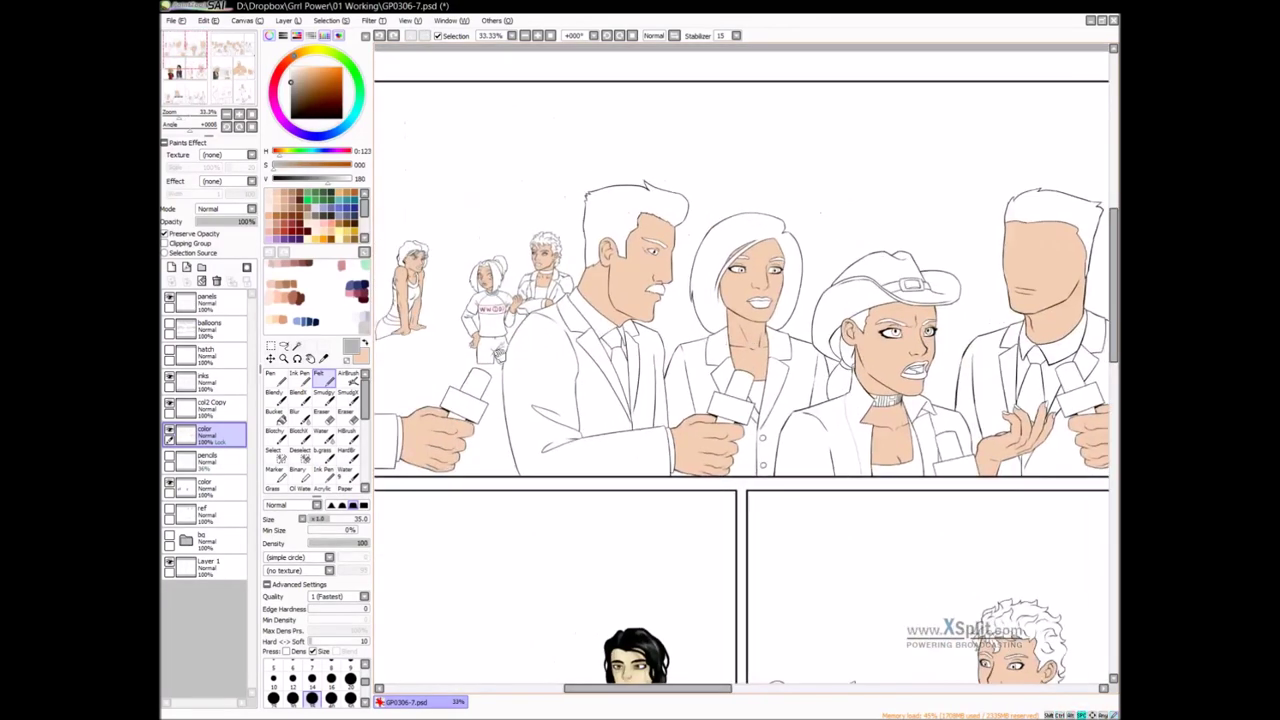
{"action": "left_click_drag", "start_coordinate": [501, 356], "coordinate": [587, 345]}
{"action": "left_click", "coordinate": [280, 204]}
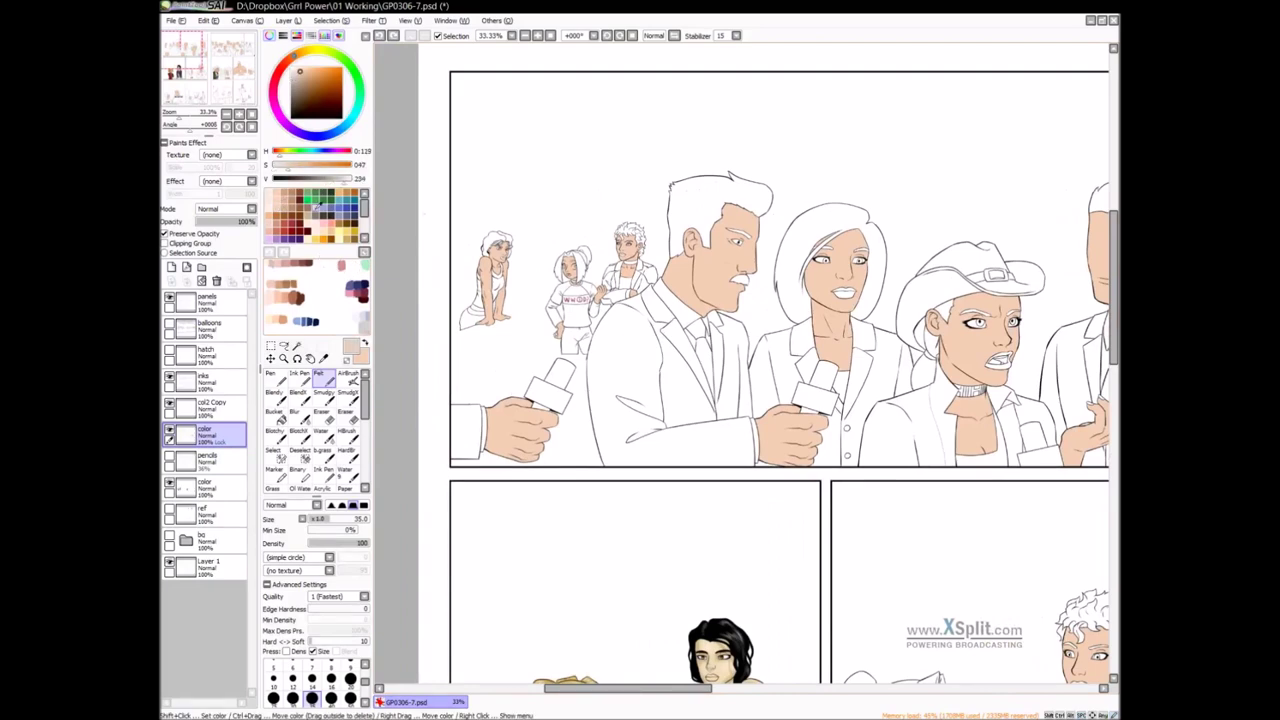
{"action": "key", "text": "n"}
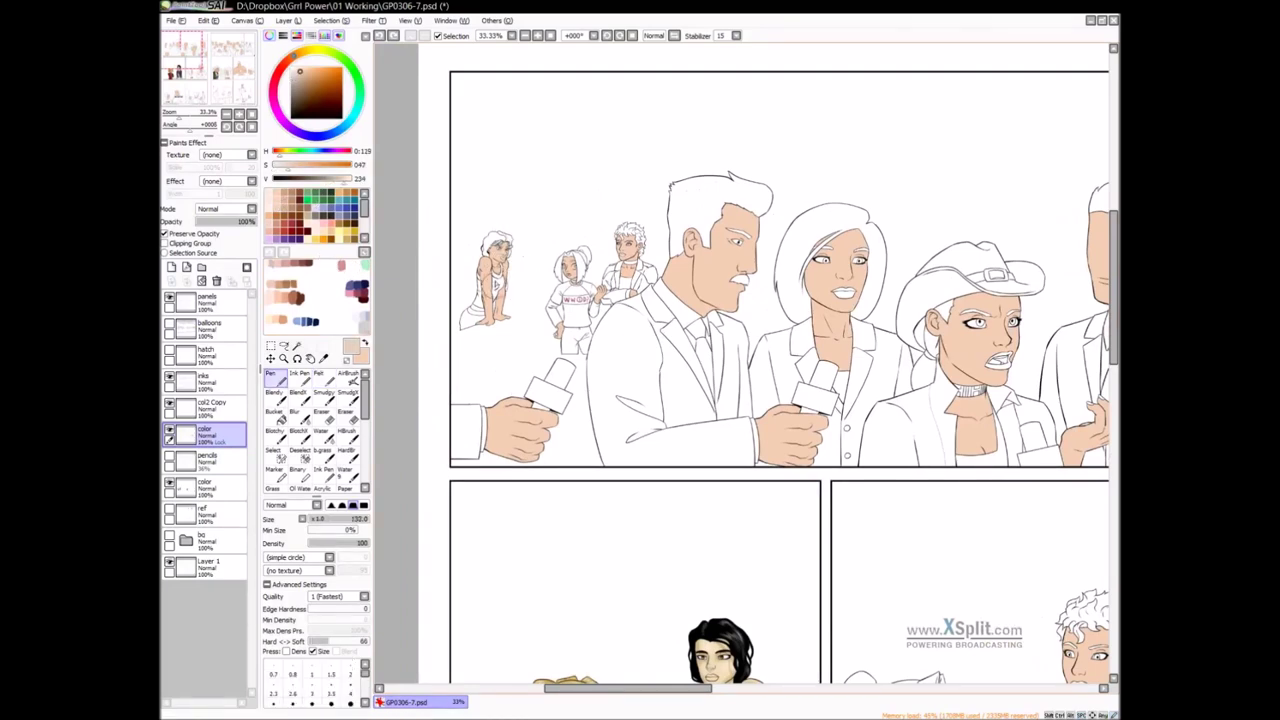
Look over the characters in the reporters' panel and the crowd panel to judge who needs a different skin tone
{"action": "scroll", "coordinate": [500, 245], "scroll_direction": "up", "scroll_amount": 1}
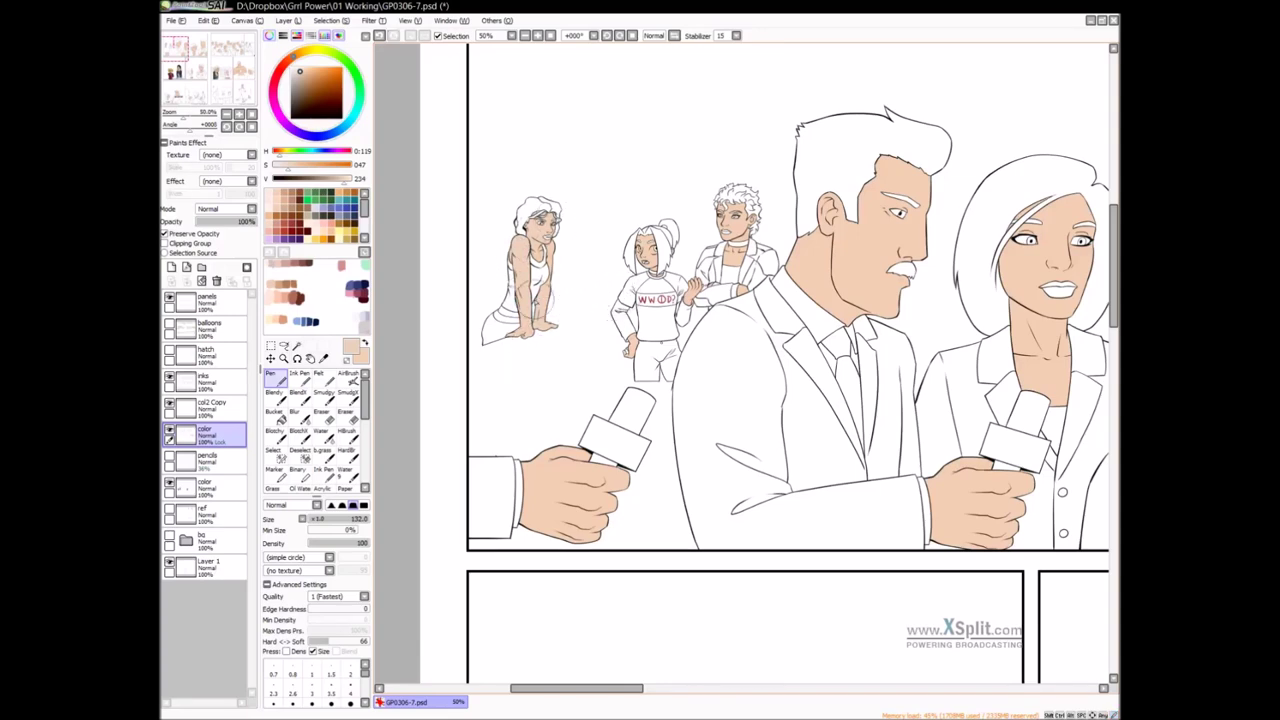
{"action": "left_click_drag", "start_coordinate": [918, 334], "coordinate": [744, 337]}
{"action": "scroll", "coordinate": [742, 337], "scroll_direction": "down", "scroll_amount": 1}
{"action": "left_click_drag", "start_coordinate": [856, 366], "coordinate": [485, 440]}
{"action": "left_click_drag", "start_coordinate": [915, 395], "coordinate": [738, 356]}
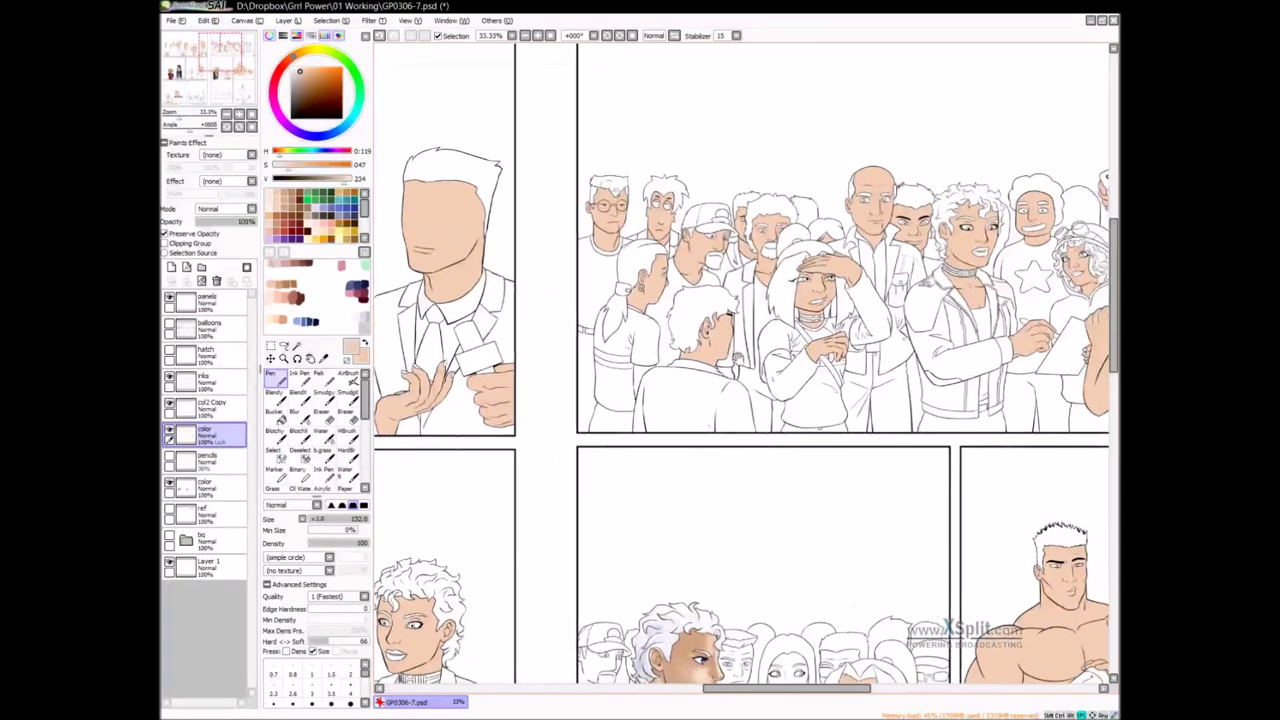
{"action": "scroll", "coordinate": [739, 347], "scroll_direction": "up", "scroll_amount": 1}
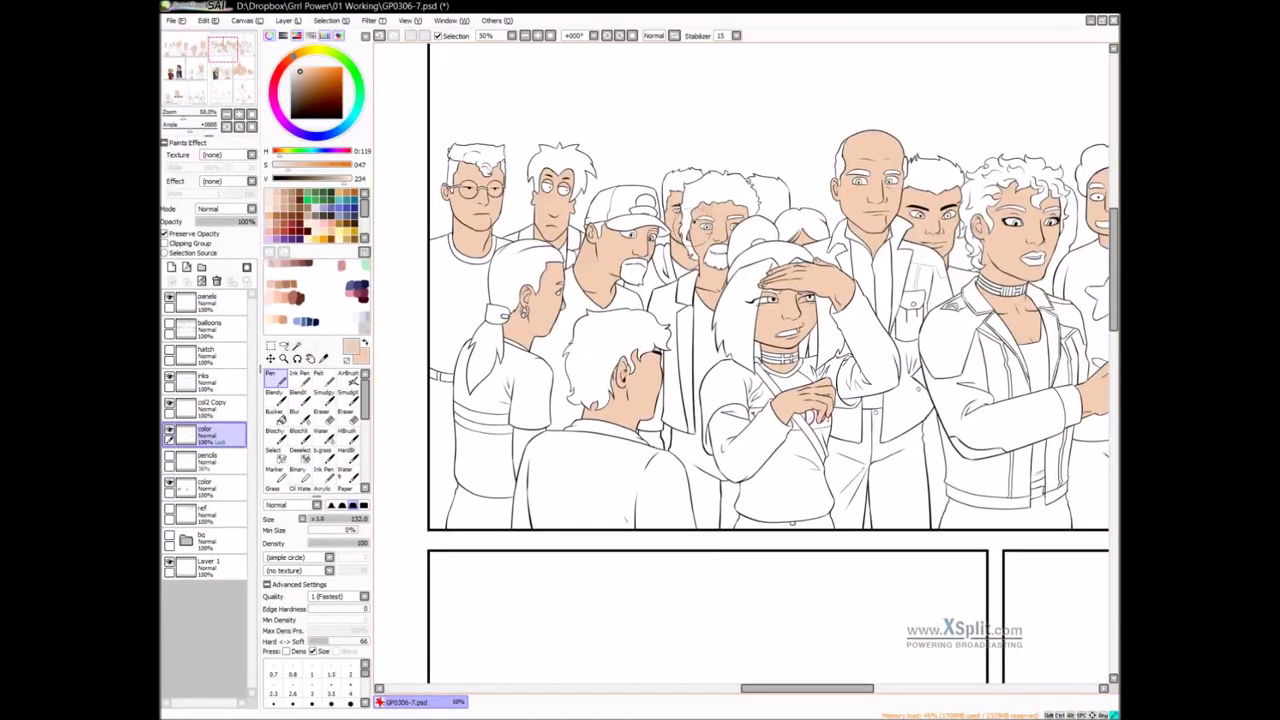
{"action": "left_click_drag", "start_coordinate": [702, 238], "coordinate": [700, 280]}
{"action": "left_click_drag", "start_coordinate": [943, 292], "coordinate": [752, 312]}
{"action": "left_click_drag", "start_coordinate": [870, 315], "coordinate": [757, 323]}
{"action": "left_click_drag", "start_coordinate": [825, 353], "coordinate": [772, 356]}
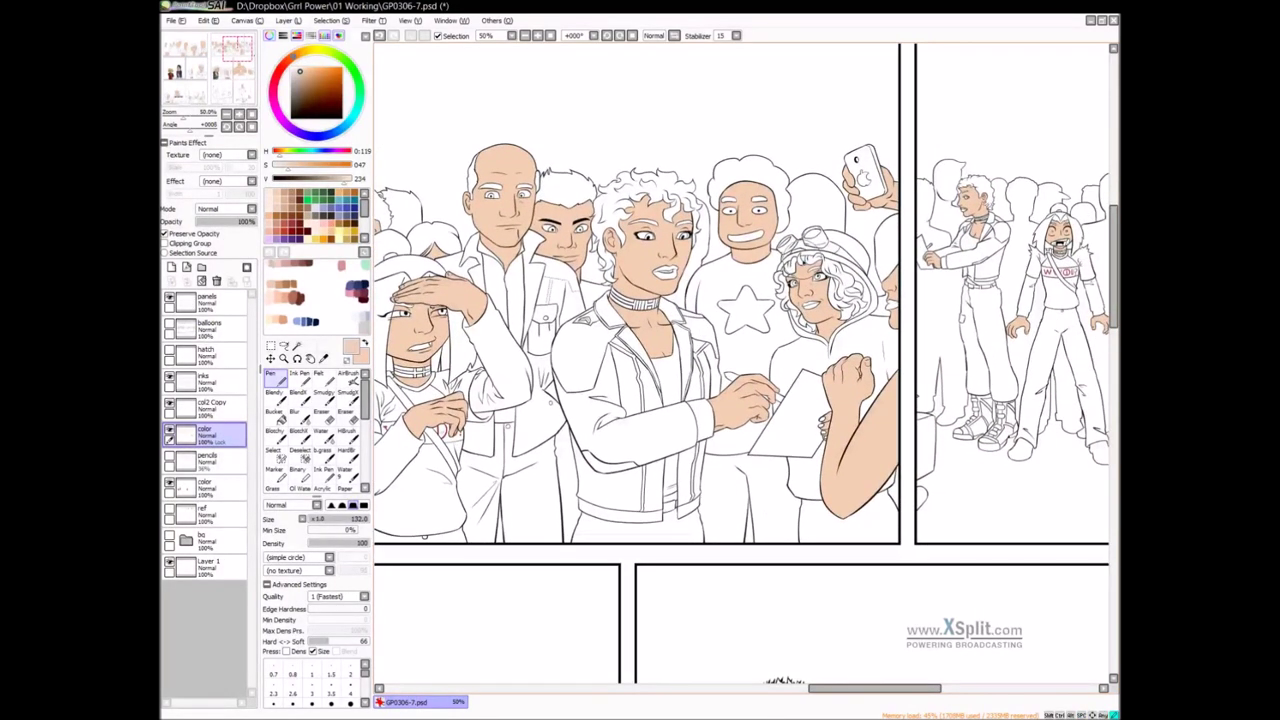
{"action": "left_click_drag", "start_coordinate": [809, 274], "coordinate": [808, 286]}
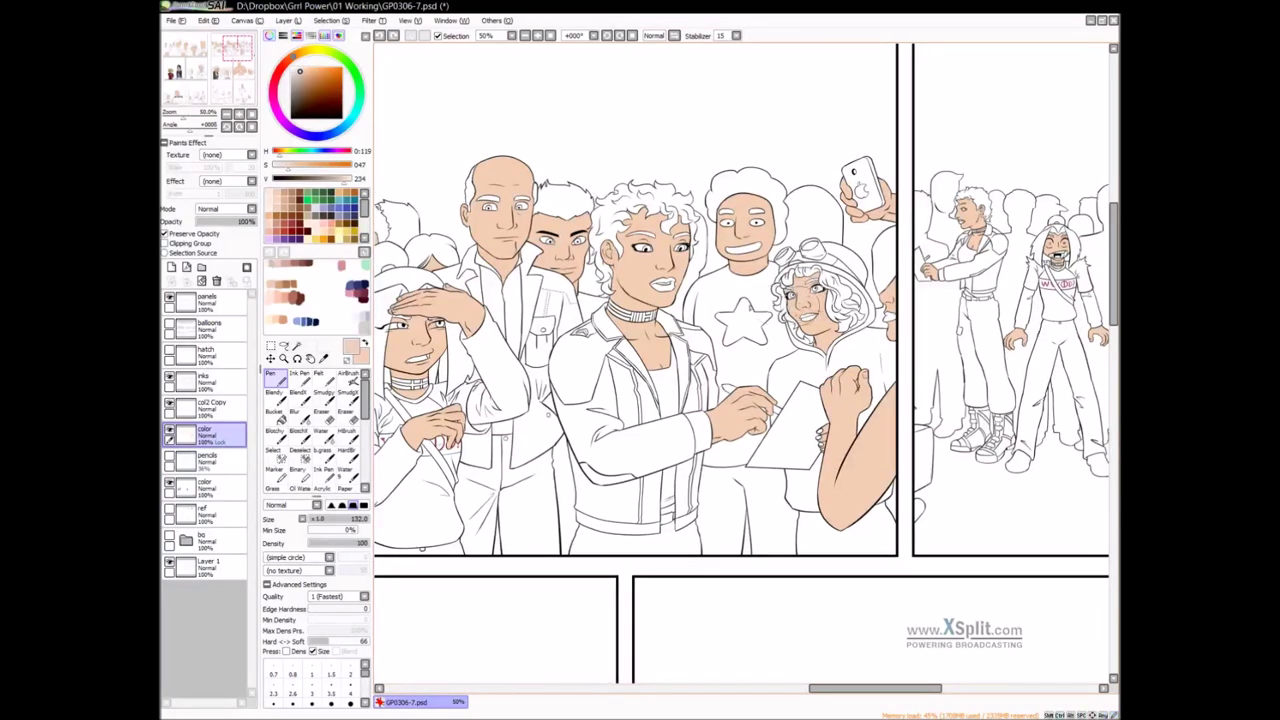
Show the ref layer to check the reference picture and notes above the crowd, and hide it again
{"action": "left_click", "coordinate": [169, 512]}
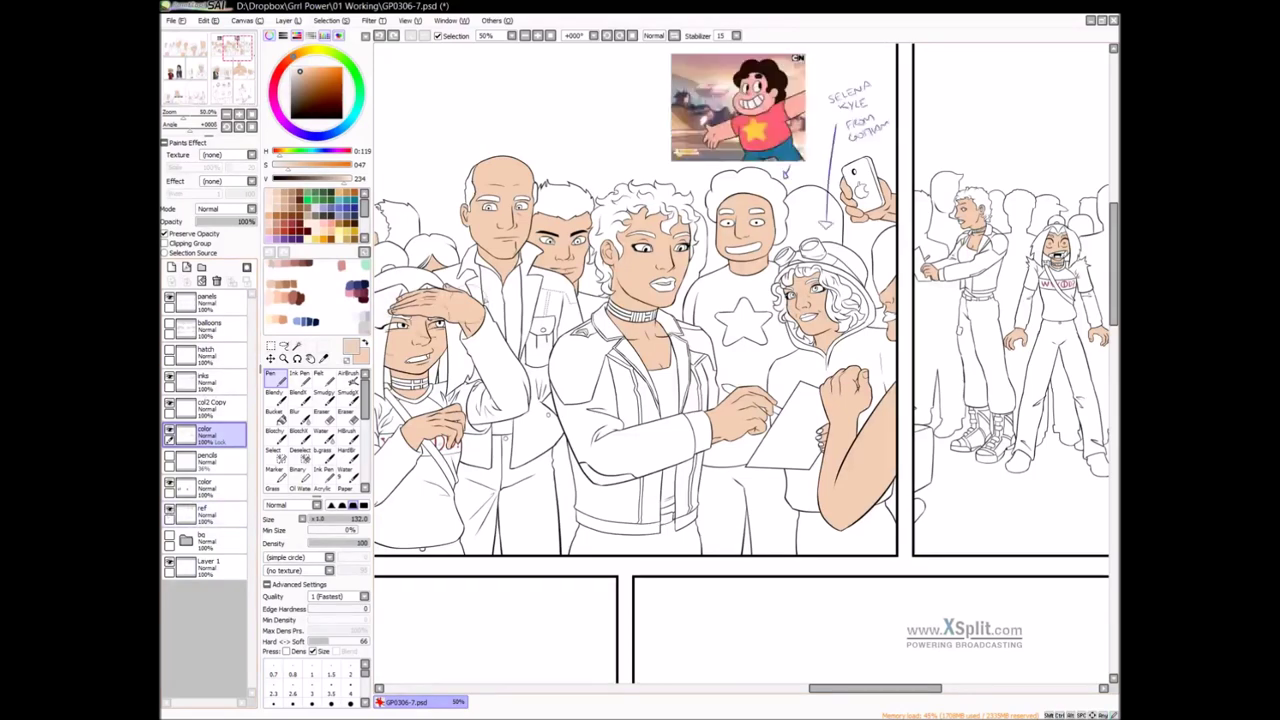
{"action": "left_click_drag", "start_coordinate": [897, 290], "coordinate": [841, 365]}
{"action": "left_click_drag", "start_coordinate": [750, 399], "coordinate": [811, 328]}
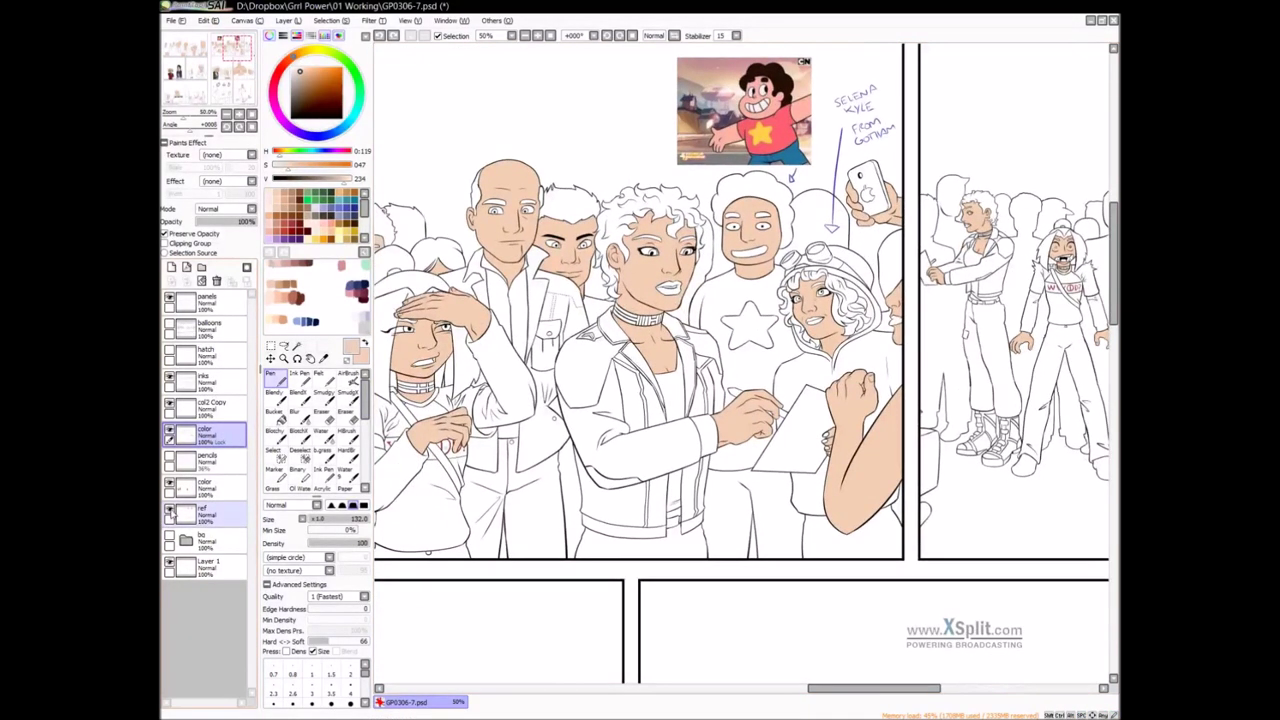
{"action": "left_click", "coordinate": [169, 512]}
Recolour the shirtless muscular man's skin with the paler tone, using the Pen at size 234
{"action": "left_click_drag", "start_coordinate": [843, 334], "coordinate": [632, 351]}
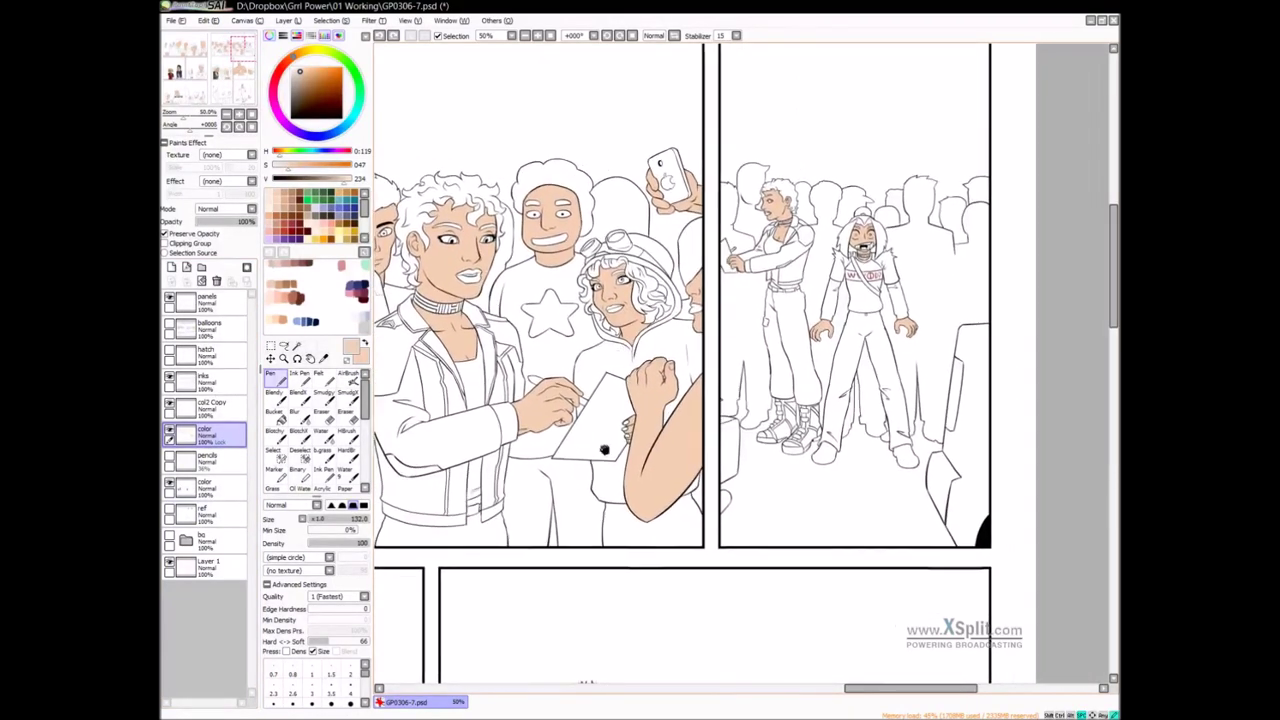
{"action": "left_click_drag", "start_coordinate": [561, 496], "coordinate": [668, 342]}
{"action": "left_click_drag", "start_coordinate": [601, 522], "coordinate": [748, 246]}
{"action": "mouse_move", "coordinate": [689, 407]}
{"action": "left_mouse_down"}
{"action": "mouse_move", "coordinate": [731, 323]}
{"action": "mouse_move", "coordinate": [772, 297]}
{"action": "left_mouse_up"}
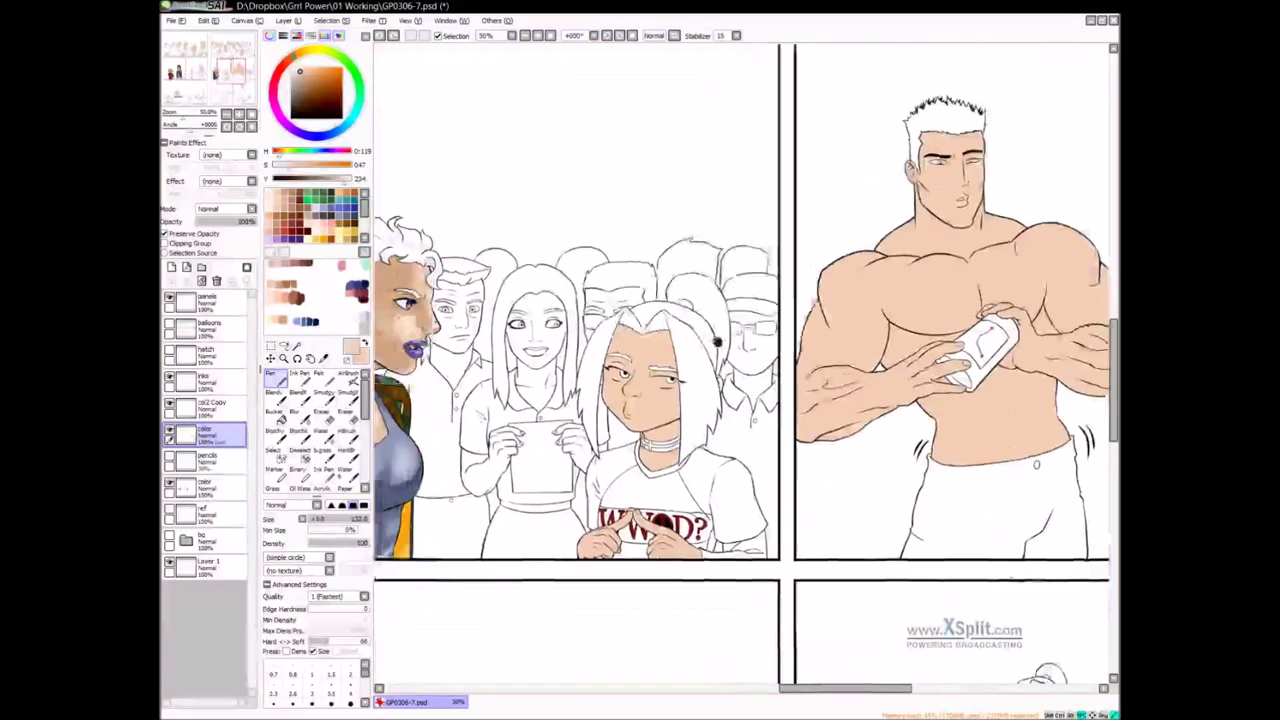
{"action": "left_click_drag", "start_coordinate": [536, 414], "coordinate": [741, 335]}
{"action": "mouse_move", "coordinate": [1048, 243]}
{"action": "left_mouse_down"}
{"action": "mouse_move", "coordinate": [805, 284]}
{"action": "mouse_move", "coordinate": [651, 349]}
{"action": "mouse_move", "coordinate": [545, 330]}
{"action": "left_mouse_up"}
{"action": "left_click_drag", "start_coordinate": [660, 370], "coordinate": [650, 372], "text": "ctrl+alt"}
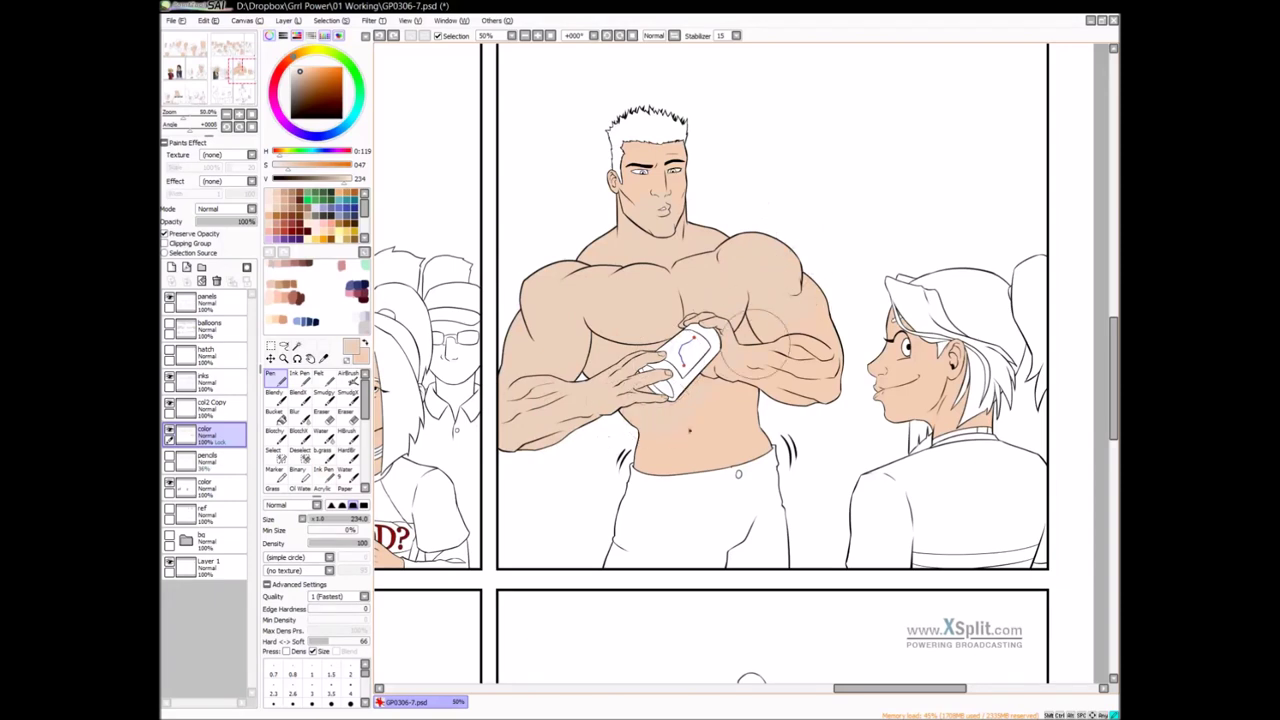
{"action": "mouse_move", "coordinate": [674, 422]}
{"action": "left_mouse_down"}
{"action": "mouse_move", "coordinate": [725, 457]}
{"action": "mouse_move", "coordinate": [772, 456]}
{"action": "left_mouse_up"}
{"action": "left_click_drag", "start_coordinate": [746, 237], "coordinate": [770, 331]}
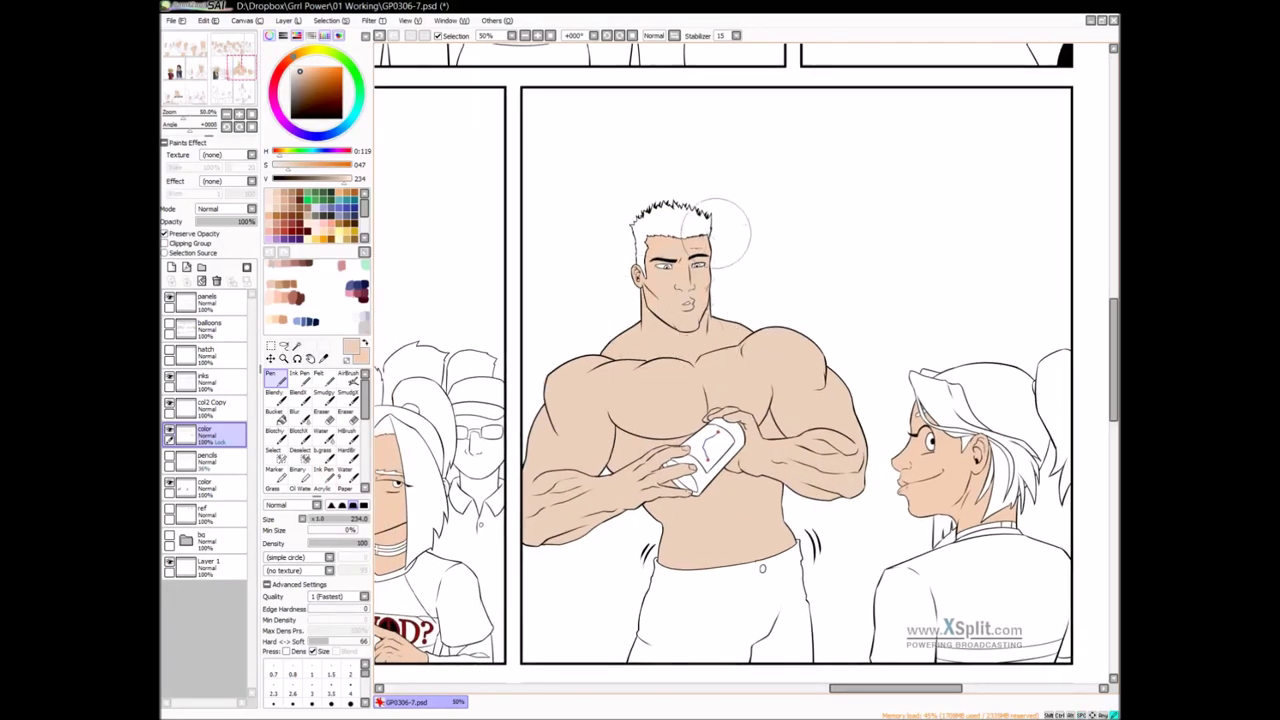
Examine the characters' skin in the bottom-row panels, from the billboard scene to the woman behind the monitor
{"action": "scroll", "coordinate": [760, 300], "scroll_direction": "down", "scroll_amount": 2}
{"action": "scroll", "coordinate": [800, 393], "scroll_direction": "down", "scroll_amount": 1}
{"action": "left_click_drag", "start_coordinate": [753, 556], "coordinate": [808, 383]}
{"action": "left_click_drag", "start_coordinate": [734, 586], "coordinate": [883, 358]}
{"action": "scroll", "coordinate": [823, 381], "scroll_direction": "right", "scroll_amount": 3}
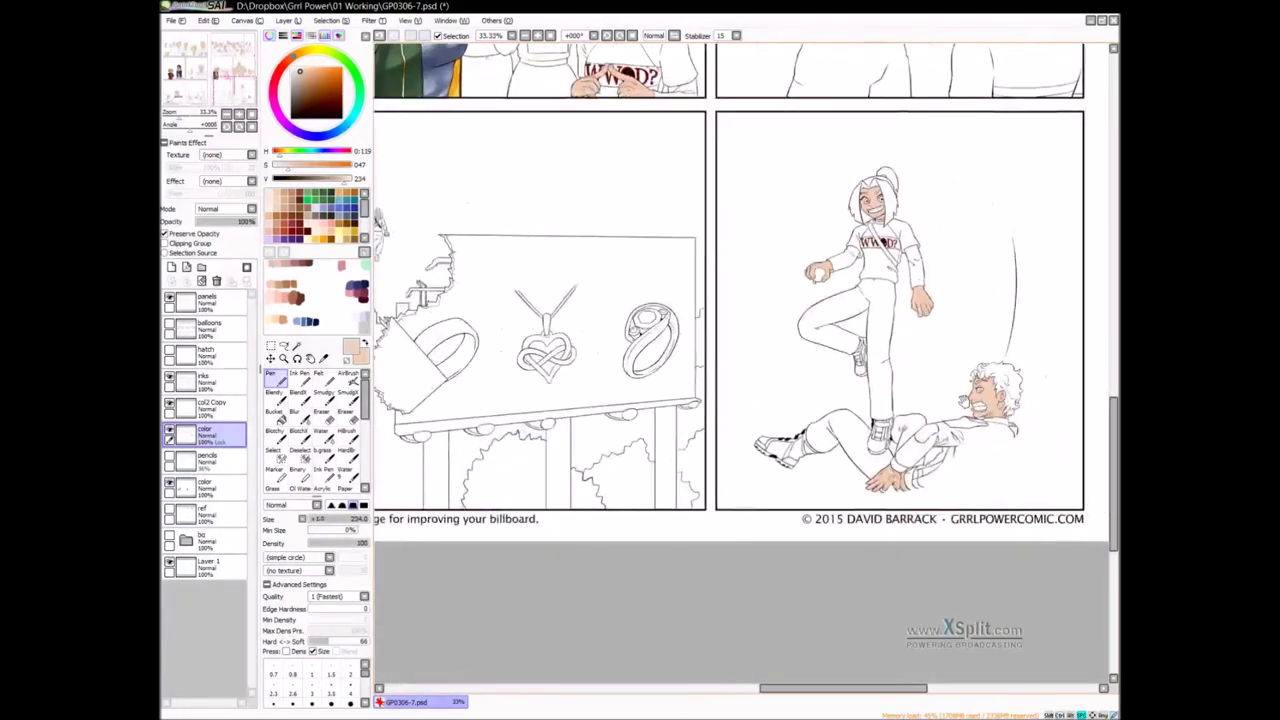
{"action": "scroll", "coordinate": [745, 314], "scroll_direction": "up", "scroll_amount": 2}
{"action": "scroll", "coordinate": [745, 314], "scroll_direction": "left", "scroll_amount": 5}
{"action": "scroll", "coordinate": [601, 333], "scroll_direction": "down", "scroll_amount": 2}
{"action": "scroll", "coordinate": [640, 300], "scroll_direction": "left", "scroll_amount": 13}
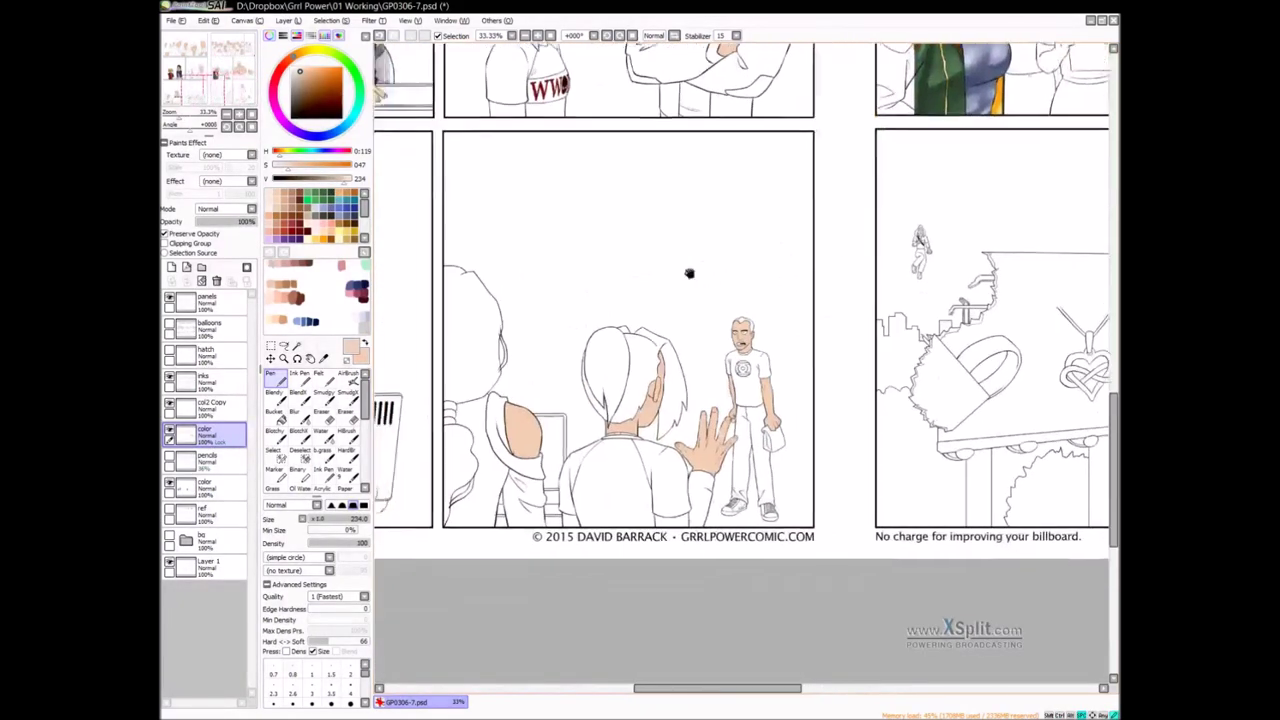
{"action": "left_click_drag", "start_coordinate": [831, 205], "coordinate": [827, 208]}
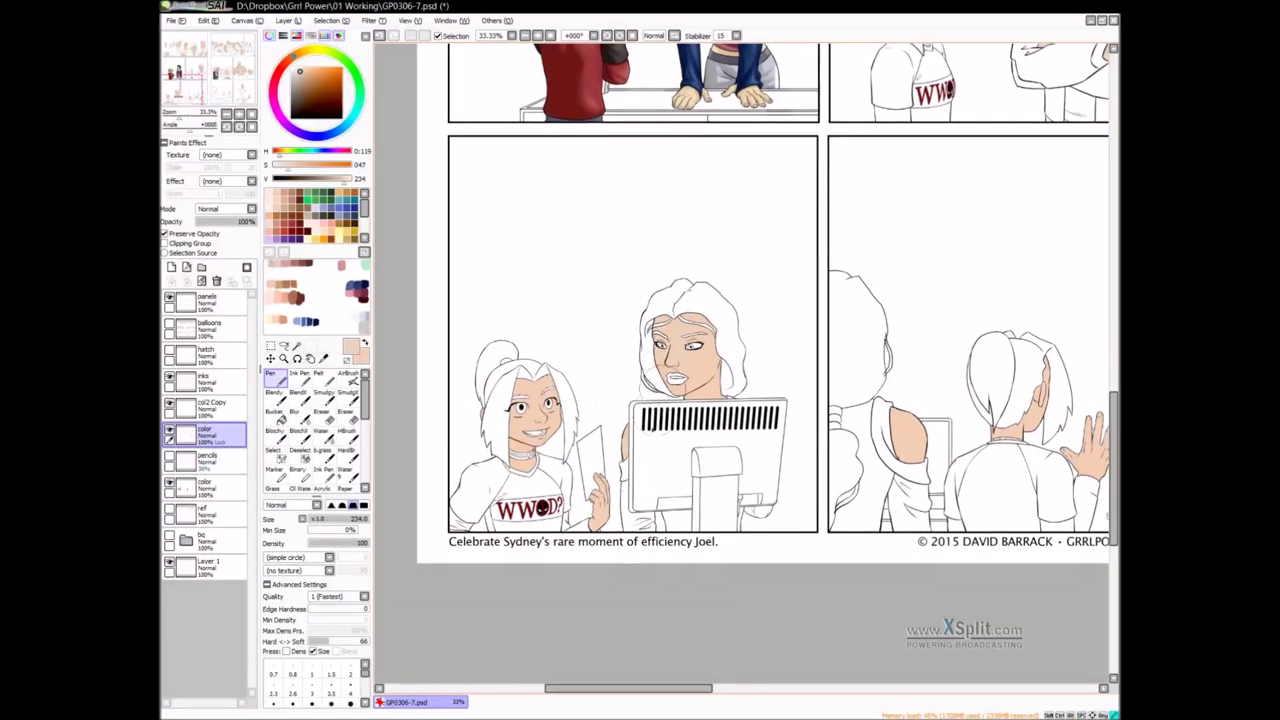
{"action": "left_click_drag", "start_coordinate": [900, 437], "coordinate": [628, 395]}
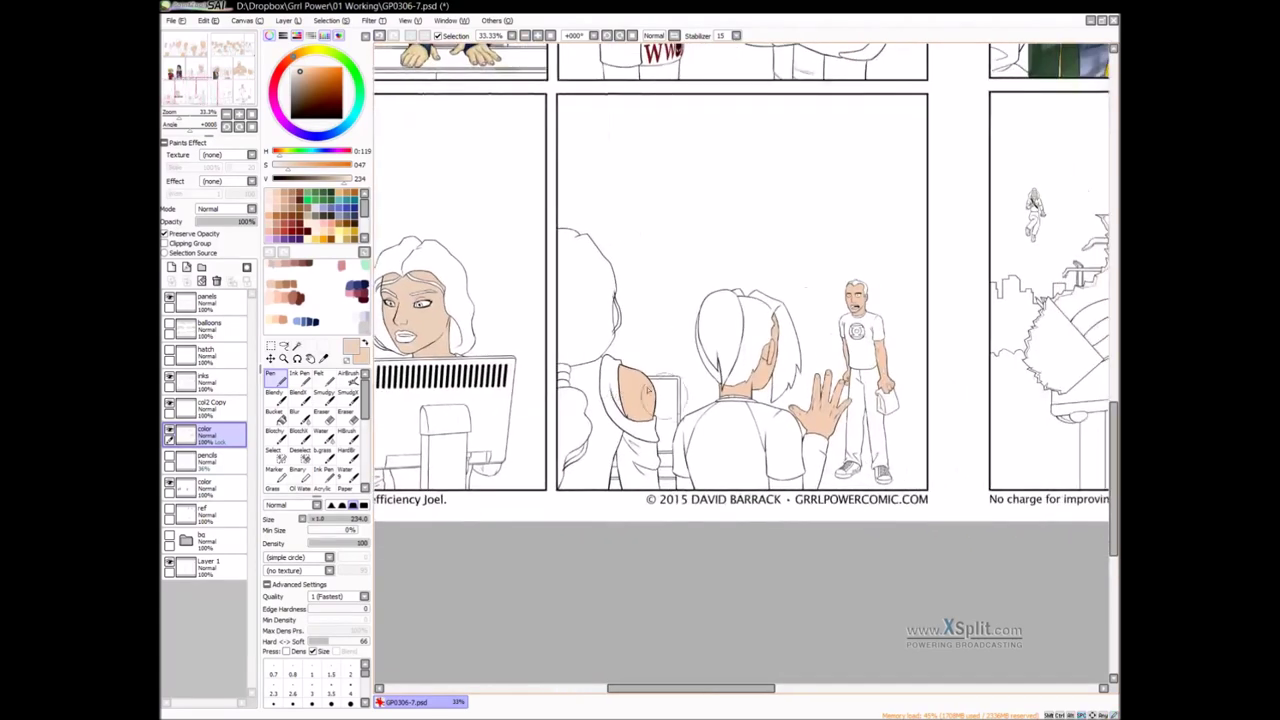
Paint the bob-haired female reporter's face and neck with an orange-brown tone of saturation 138 and value 185
{"action": "left_click_drag", "start_coordinate": [780, 193], "coordinate": [736, 459]}
{"action": "left_click_drag", "start_coordinate": [646, 509], "coordinate": [791, 298]}
{"action": "left_click_drag", "start_coordinate": [768, 385], "coordinate": [690, 560]}
{"action": "left_click_drag", "start_coordinate": [741, 297], "coordinate": [708, 437]}
{"action": "left_click", "coordinate": [292, 210]}
{"action": "mouse_move", "coordinate": [652, 181]}
{"action": "left_mouse_down"}
{"action": "mouse_move", "coordinate": [655, 313]}
{"action": "mouse_move", "coordinate": [733, 168]}
{"action": "mouse_move", "coordinate": [707, 335]}
{"action": "left_mouse_up"}
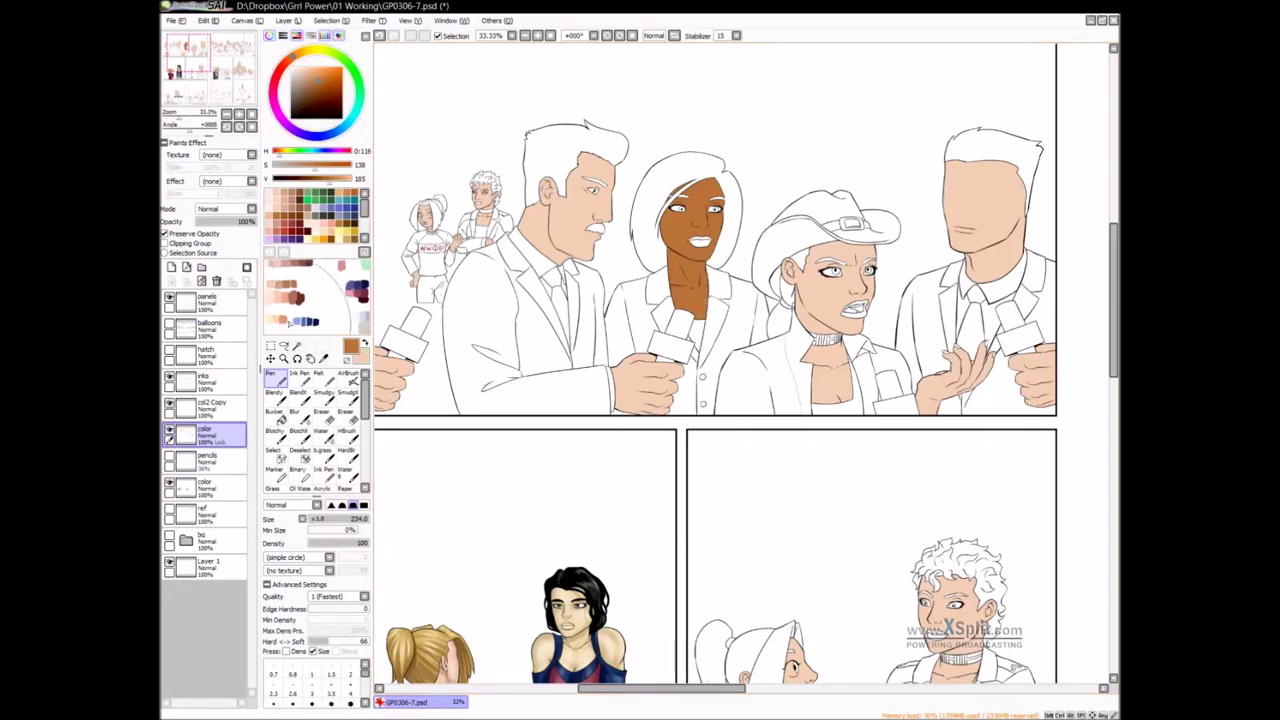
Sample a lighter tan from the scratchpad and repaint the female reporter's face and neck with it
{"action": "right_click", "coordinate": [283, 319]}
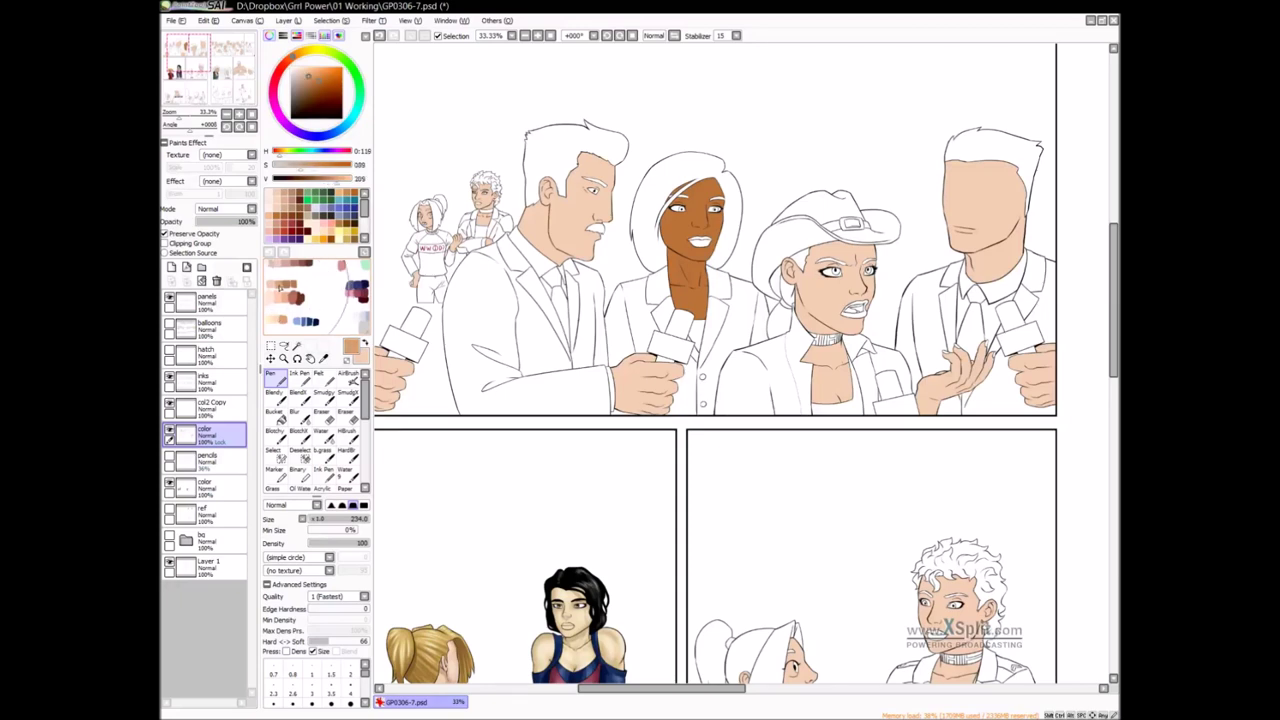
{"action": "mouse_move", "coordinate": [666, 205]}
{"action": "left_mouse_down"}
{"action": "mouse_move", "coordinate": [652, 252]}
{"action": "mouse_move", "coordinate": [650, 236]}
{"action": "mouse_move", "coordinate": [709, 163]}
{"action": "mouse_move", "coordinate": [645, 278]}
{"action": "mouse_move", "coordinate": [645, 338]}
{"action": "mouse_move", "coordinate": [730, 291]}
{"action": "mouse_move", "coordinate": [699, 344]}
{"action": "mouse_move", "coordinate": [709, 280]}
{"action": "mouse_move", "coordinate": [699, 292]}
{"action": "mouse_move", "coordinate": [744, 190]}
{"action": "mouse_move", "coordinate": [744, 253]}
{"action": "mouse_move", "coordinate": [787, 261]}
{"action": "left_mouse_up"}
Sample a darker brown from the scratchpad and shade the hair-side edge of the female reporter's face with the Pen at size 234
{"action": "scroll", "coordinate": [738, 264], "scroll_direction": "up", "scroll_amount": 1}
{"action": "left_click_drag", "start_coordinate": [655, 356], "coordinate": [722, 344]}
{"action": "right_click", "coordinate": [289, 285]}
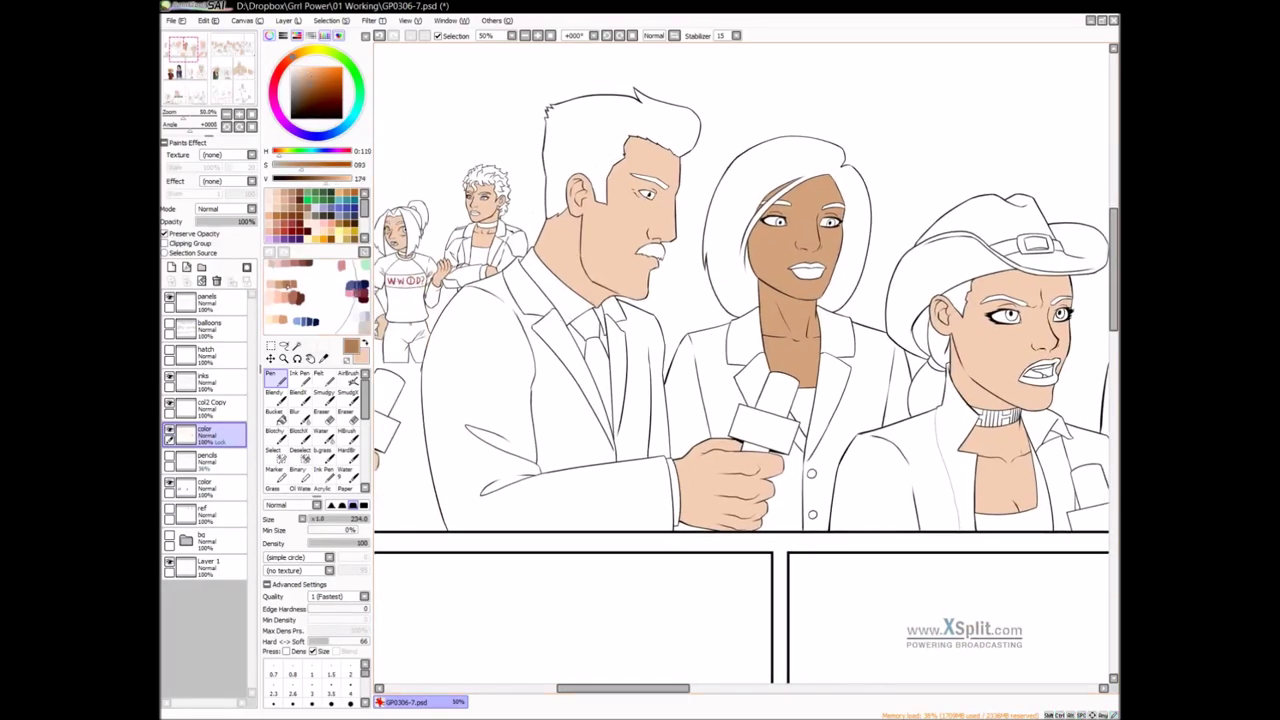
{"action": "mouse_move", "coordinate": [832, 175]}
{"action": "left_mouse_down"}
{"action": "mouse_move", "coordinate": [745, 267]}
{"action": "mouse_move", "coordinate": [748, 252]}
{"action": "left_mouse_up"}
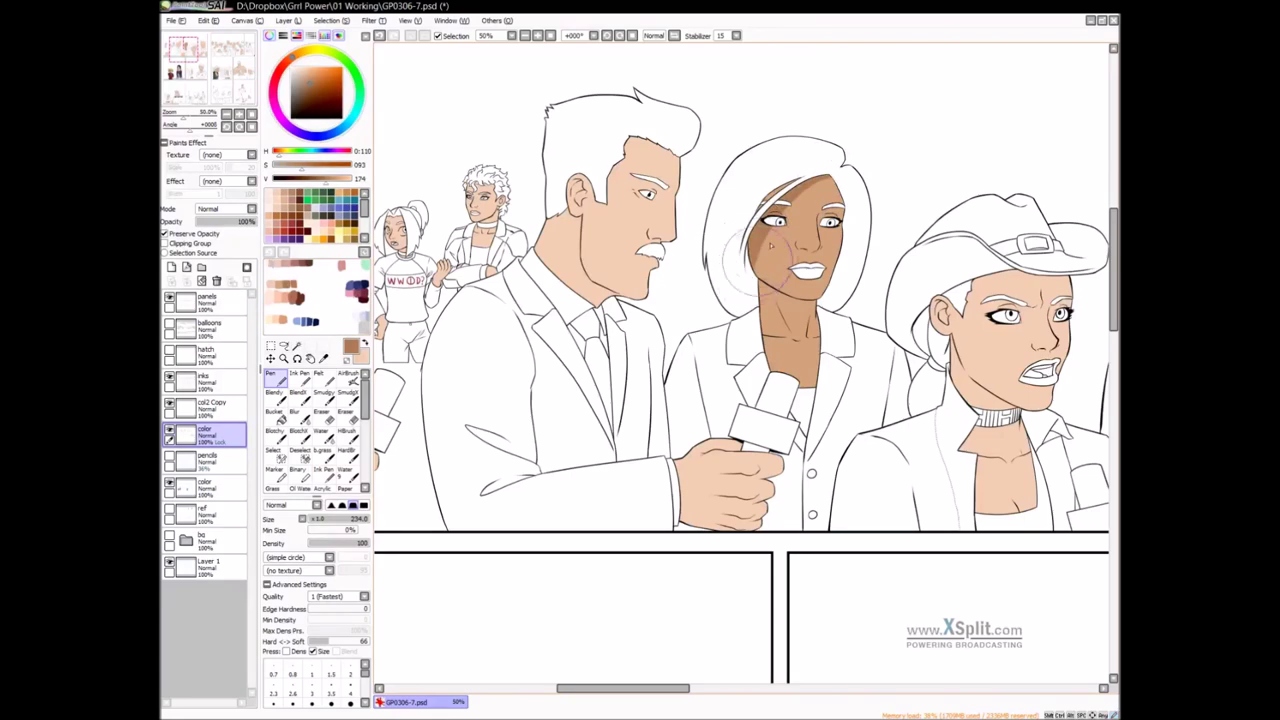
{"action": "mouse_move", "coordinate": [790, 195]}
{"action": "left_mouse_down"}
{"action": "mouse_move", "coordinate": [725, 251]}
{"action": "mouse_move", "coordinate": [720, 275]}
{"action": "left_mouse_up"}
{"action": "left_click_drag", "start_coordinate": [715, 229], "coordinate": [729, 266]}
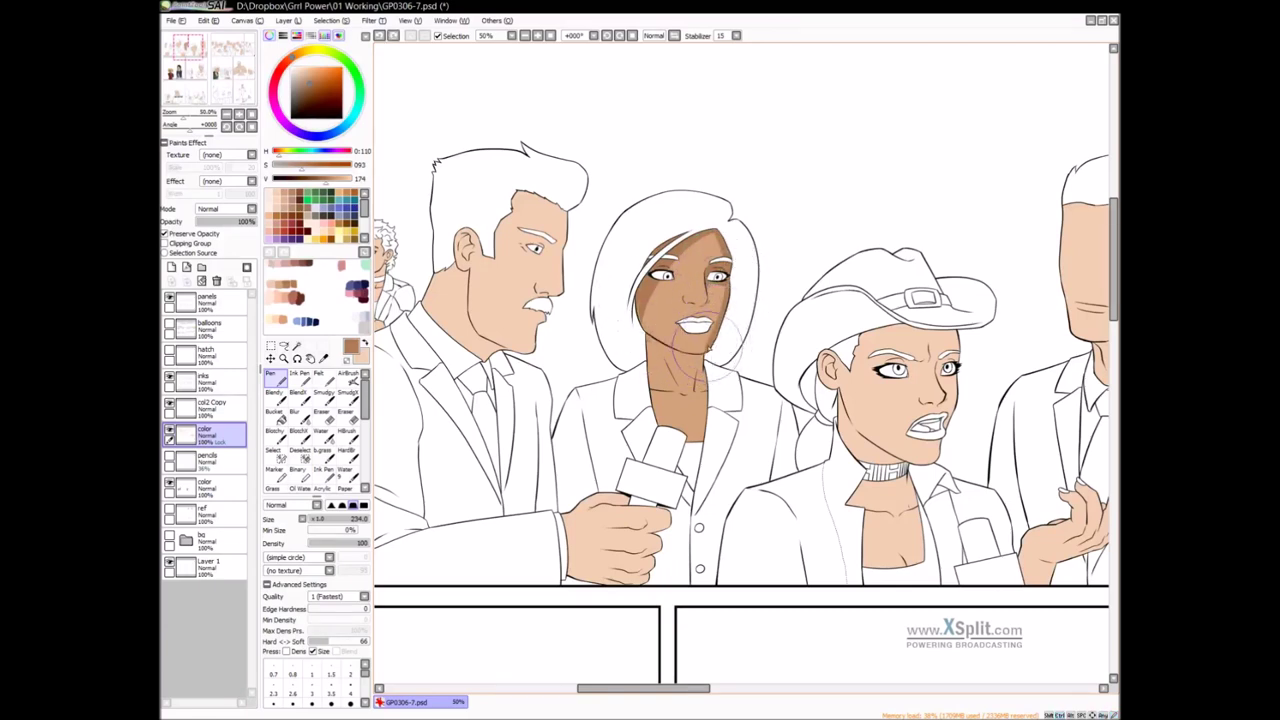
Add the same brown shadows along the female reporter's jaw, neck, nose and eye area with the Pen
{"action": "mouse_move", "coordinate": [635, 307]}
{"action": "left_mouse_down"}
{"action": "mouse_move", "coordinate": [694, 302]}
{"action": "mouse_move", "coordinate": [702, 349]}
{"action": "left_mouse_up"}
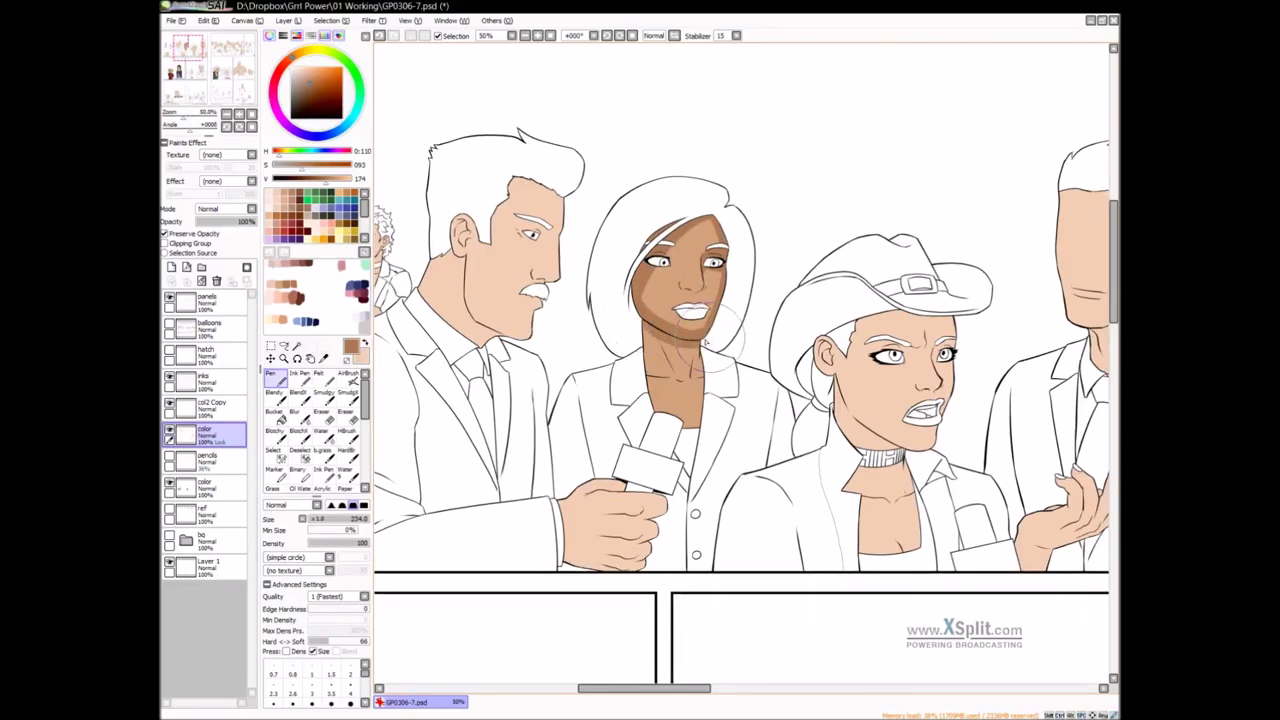
{"action": "mouse_move", "coordinate": [678, 382]}
{"action": "left_mouse_down"}
{"action": "mouse_move", "coordinate": [656, 341]}
{"action": "mouse_move", "coordinate": [680, 372]}
{"action": "left_mouse_up"}
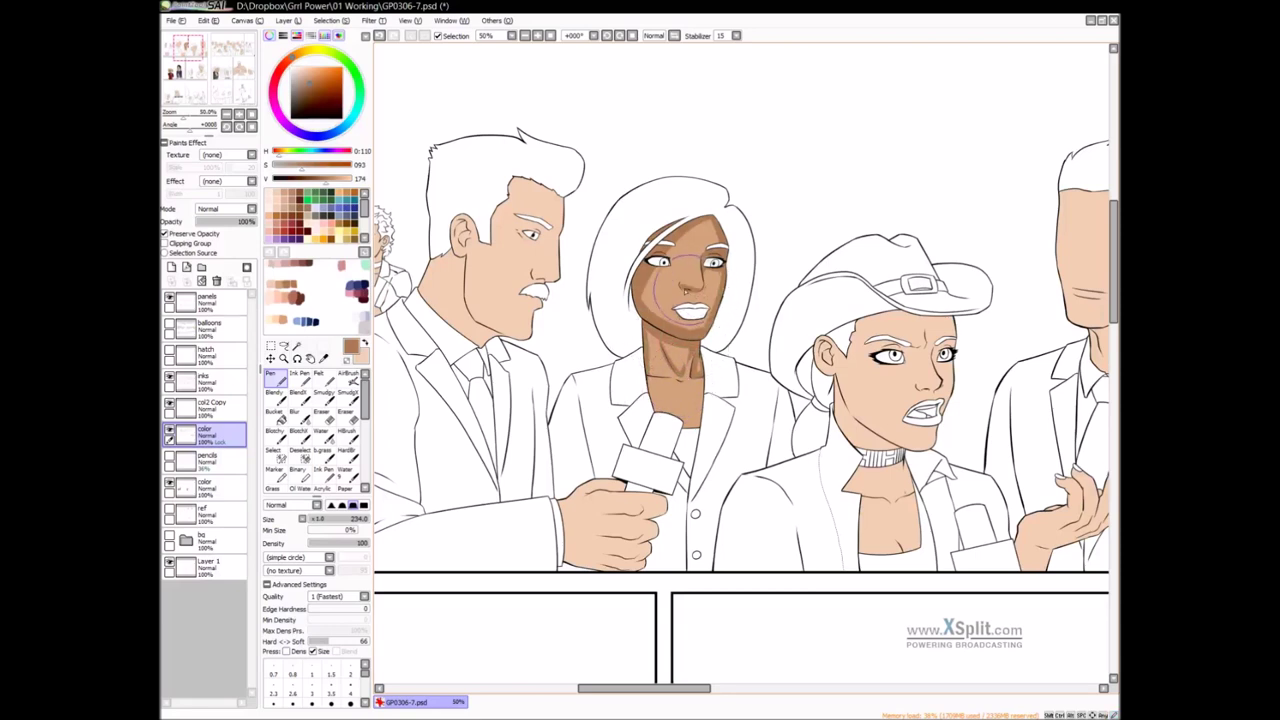
{"action": "left_click_drag", "start_coordinate": [685, 284], "coordinate": [706, 290]}
{"action": "left_click_drag", "start_coordinate": [686, 285], "coordinate": [678, 281]}
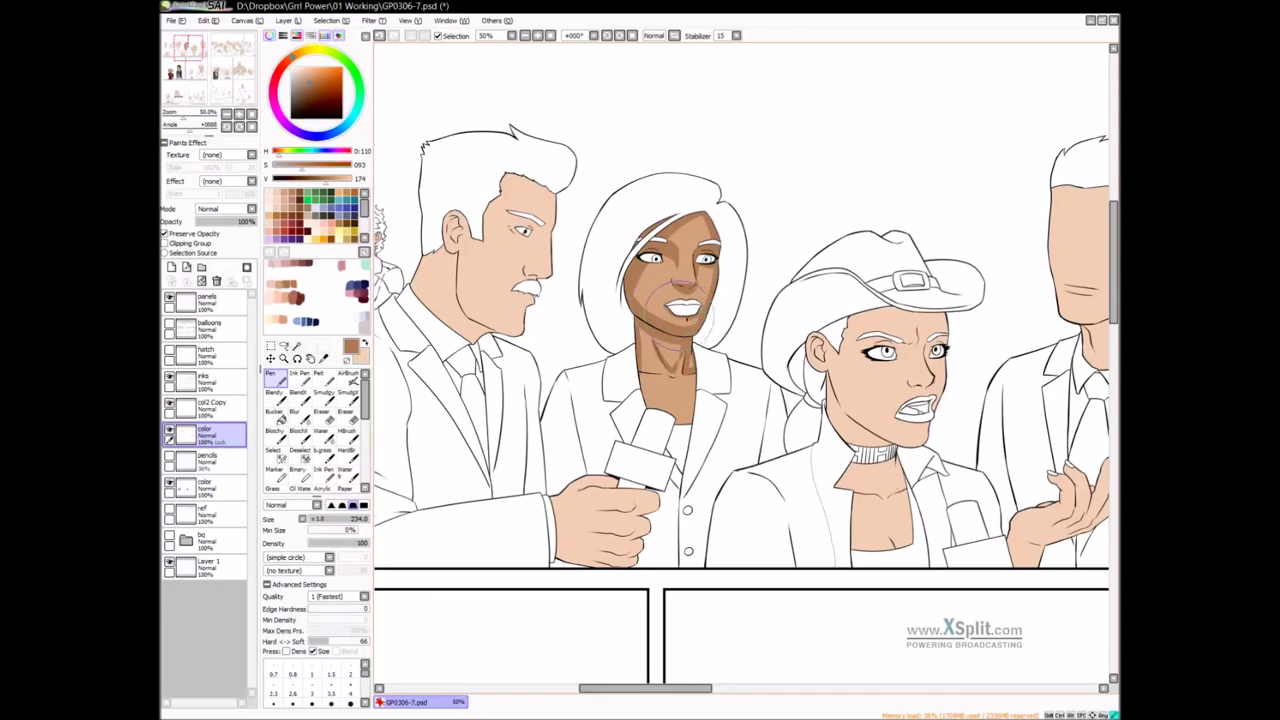
Soften the shadow edges on the female reporter's face and upper neck using Blur at size 48 and Blendy at size 32
{"action": "scroll", "coordinate": [705, 400], "scroll_direction": "down", "scroll_amount": 1}
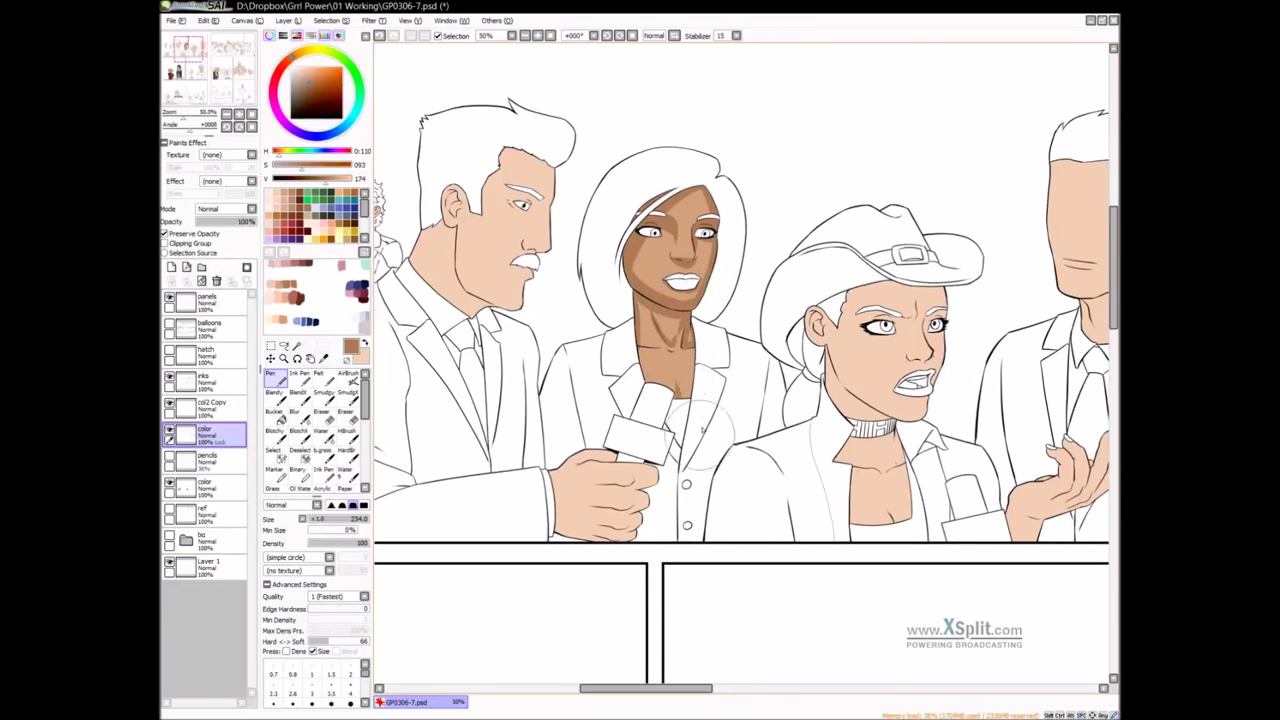
{"action": "left_click_drag", "start_coordinate": [669, 358], "coordinate": [665, 390]}
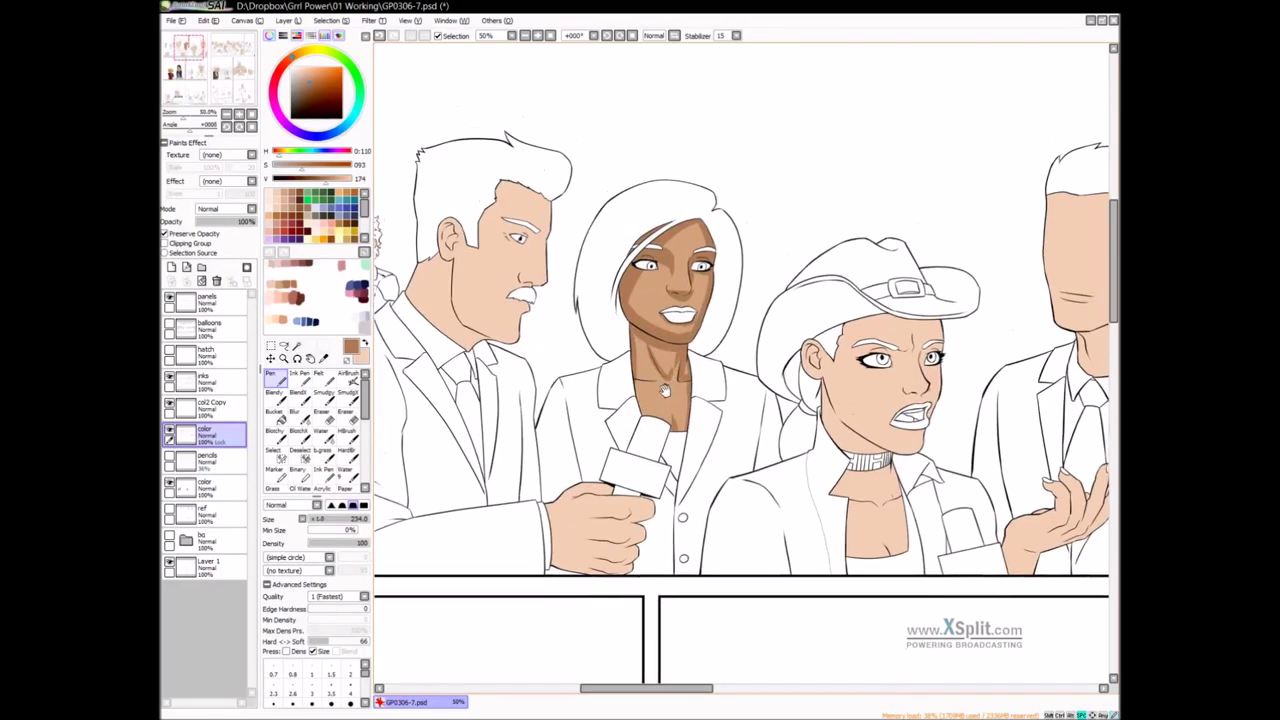
{"action": "key", "text": "b"}
{"action": "left_click_drag", "start_coordinate": [670, 335], "coordinate": [659, 329]}
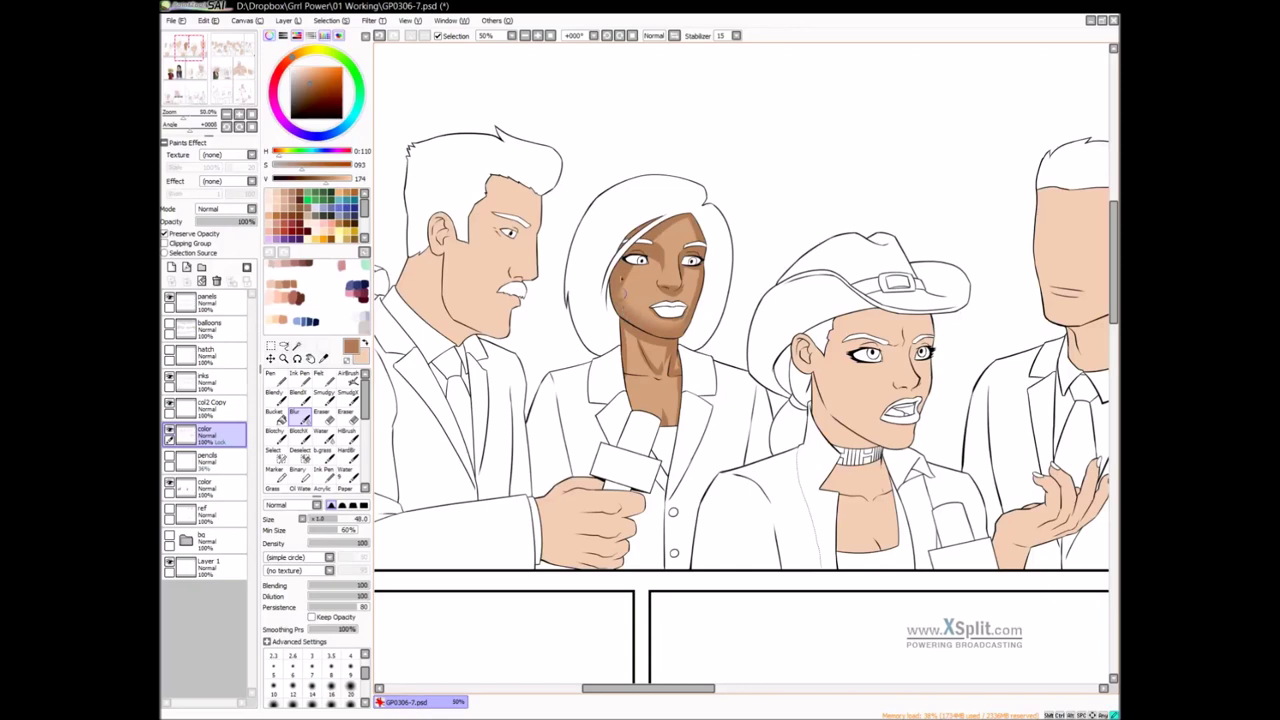
{"action": "key", "text": "ctrl+z"}
{"action": "left_click_drag", "start_coordinate": [673, 324], "coordinate": [689, 330]}
{"action": "key", "text": "v"}
{"action": "scroll", "coordinate": [664, 371], "scroll_direction": "up", "scroll_amount": 1}
{"action": "mouse_move", "coordinate": [646, 376]}
{"action": "left_mouse_down"}
{"action": "mouse_move", "coordinate": [664, 371]}
{"action": "mouse_move", "coordinate": [684, 446]}
{"action": "mouse_move", "coordinate": [704, 414]}
{"action": "left_mouse_up"}
{"action": "left_click_drag", "start_coordinate": [718, 399], "coordinate": [716, 394]}
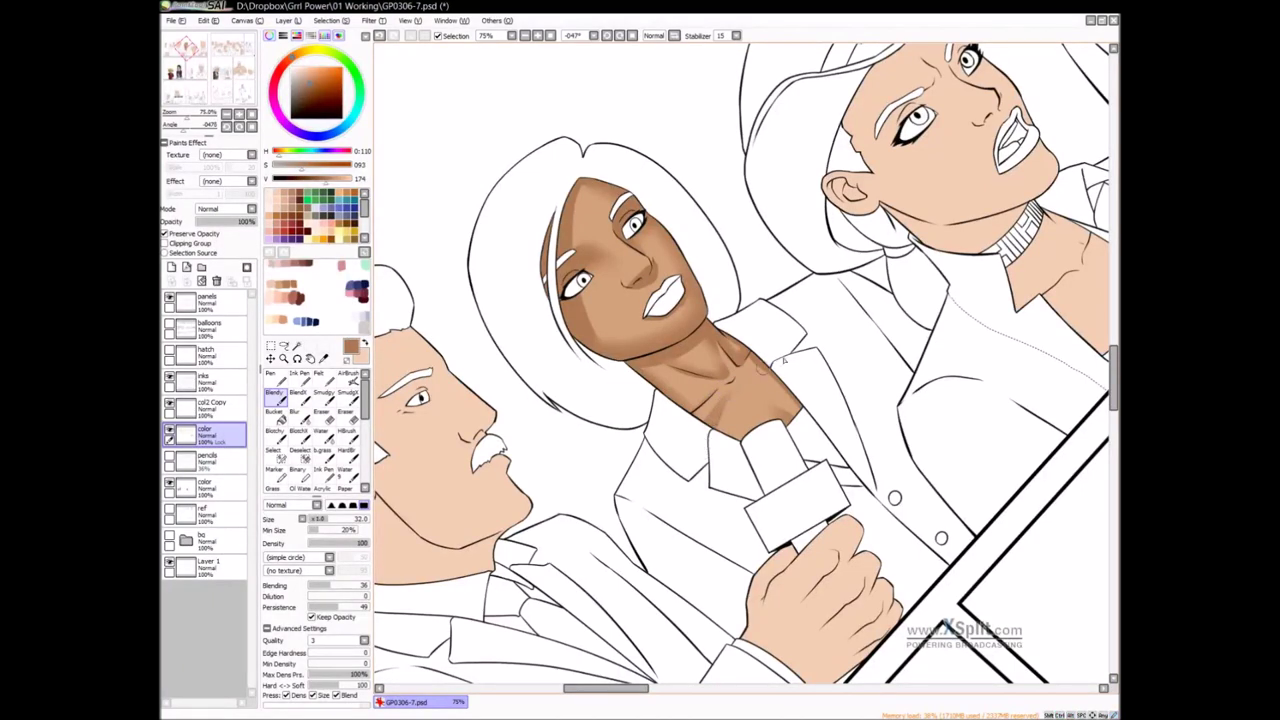
Smooth the shadows on the female reporter's neck and lower face with Blur and Blendy at size 19
{"action": "key", "text": "b"}
{"action": "left_click_drag", "start_coordinate": [726, 413], "coordinate": [727, 410]}
{"action": "left_click", "coordinate": [632, 36]}
{"action": "left_click_drag", "start_coordinate": [804, 354], "coordinate": [760, 355]}
{"action": "key", "text": "v"}
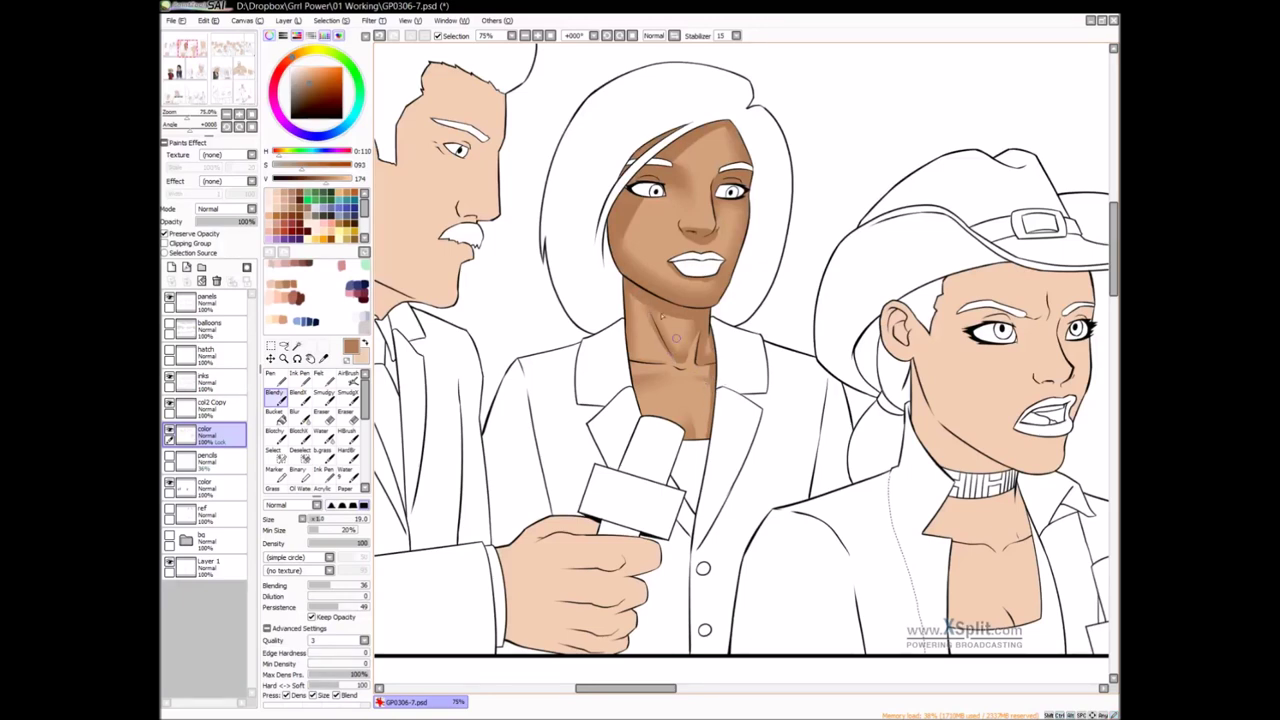
{"action": "left_click_drag", "start_coordinate": [754, 293], "coordinate": [735, 340]}
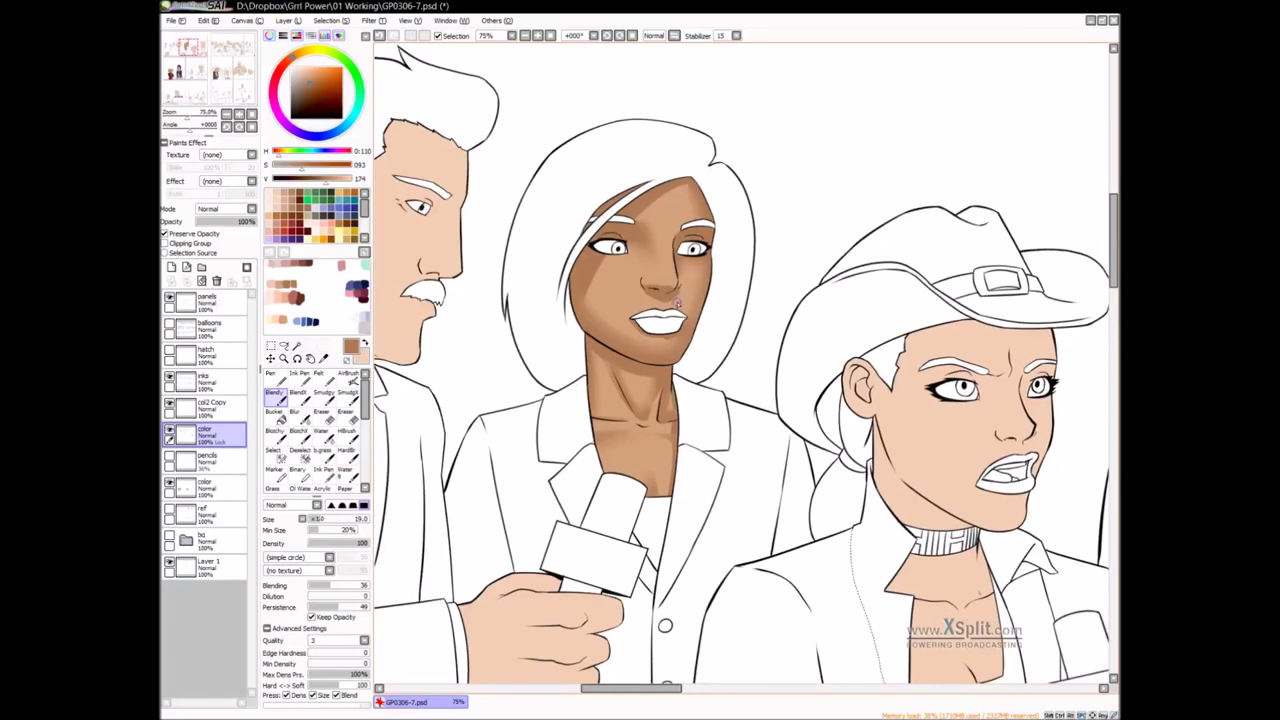
Sample a pale skin tone from the scratchpad and paint highlights on the female reporter's nose and forehead with Blendy
{"action": "right_click", "coordinate": [334, 268]}
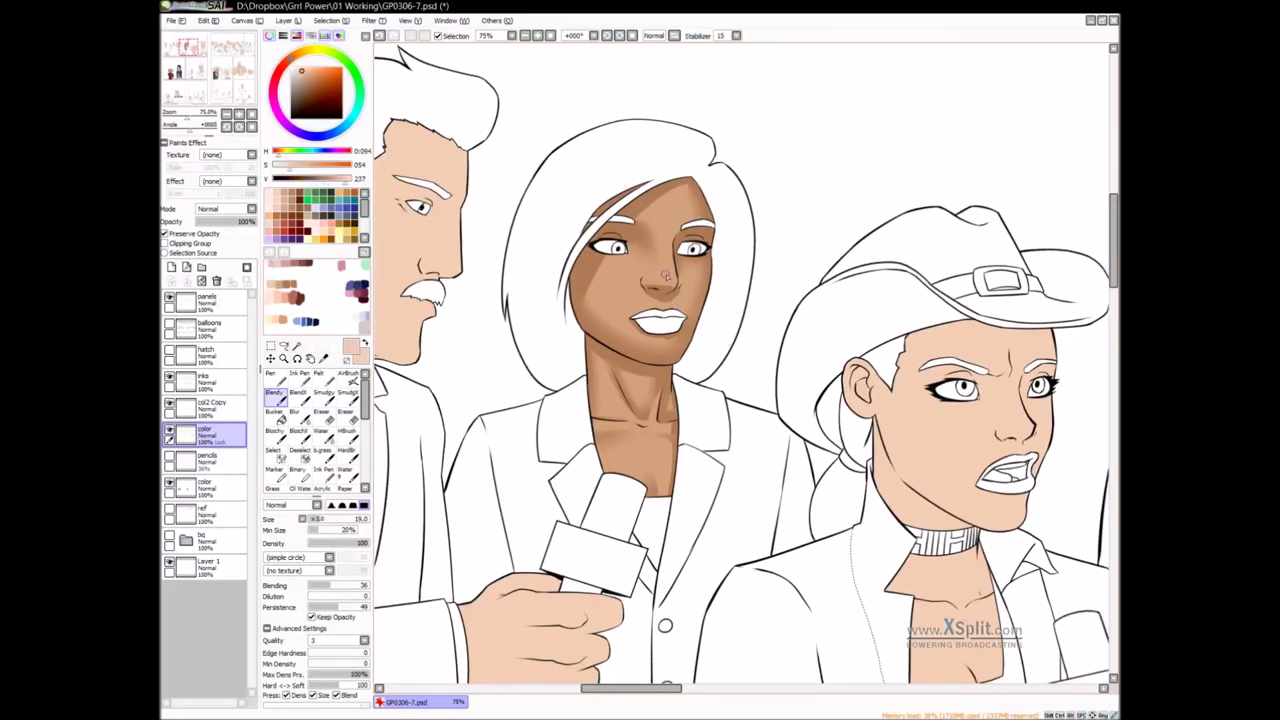
{"action": "mouse_move", "coordinate": [677, 270]}
{"action": "left_mouse_down"}
{"action": "mouse_move", "coordinate": [652, 252]}
{"action": "mouse_move", "coordinate": [675, 258]}
{"action": "left_mouse_up"}
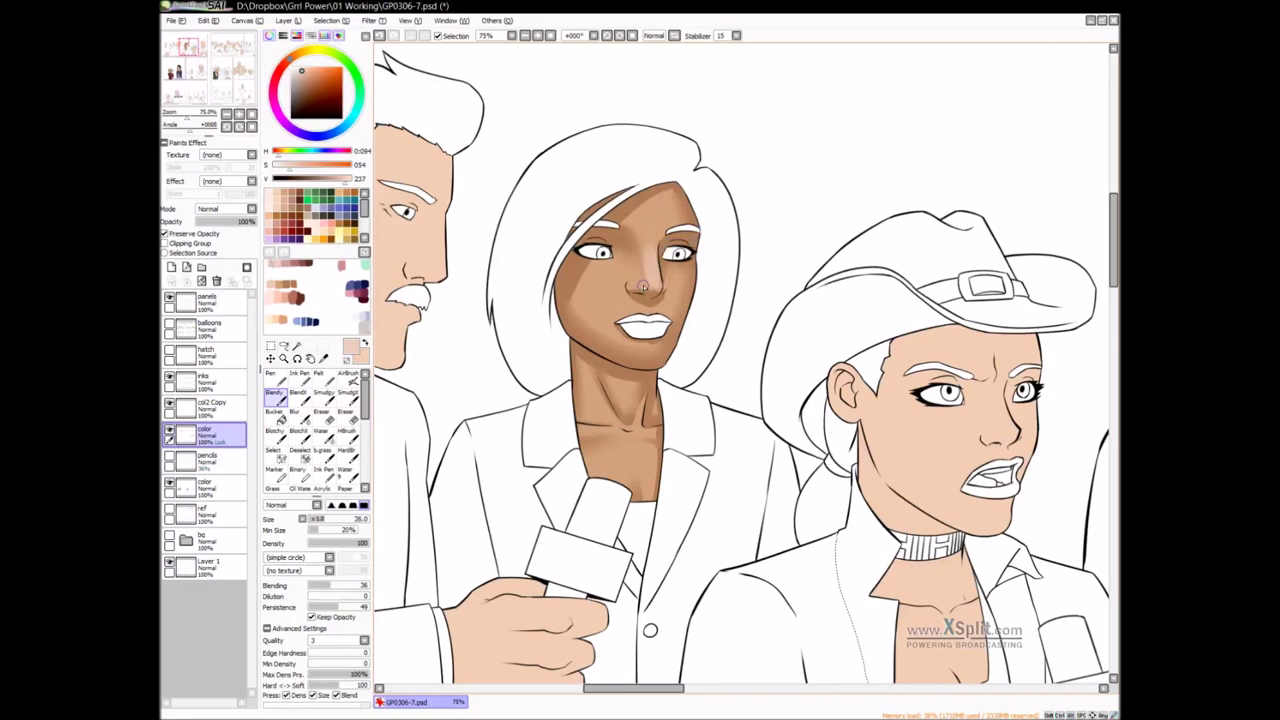
{"action": "left_click_drag", "start_coordinate": [666, 272], "coordinate": [650, 271]}
{"action": "mouse_move", "coordinate": [689, 271]}
{"action": "left_mouse_down"}
{"action": "mouse_move", "coordinate": [680, 295]}
{"action": "mouse_move", "coordinate": [660, 262]}
{"action": "left_mouse_up"}
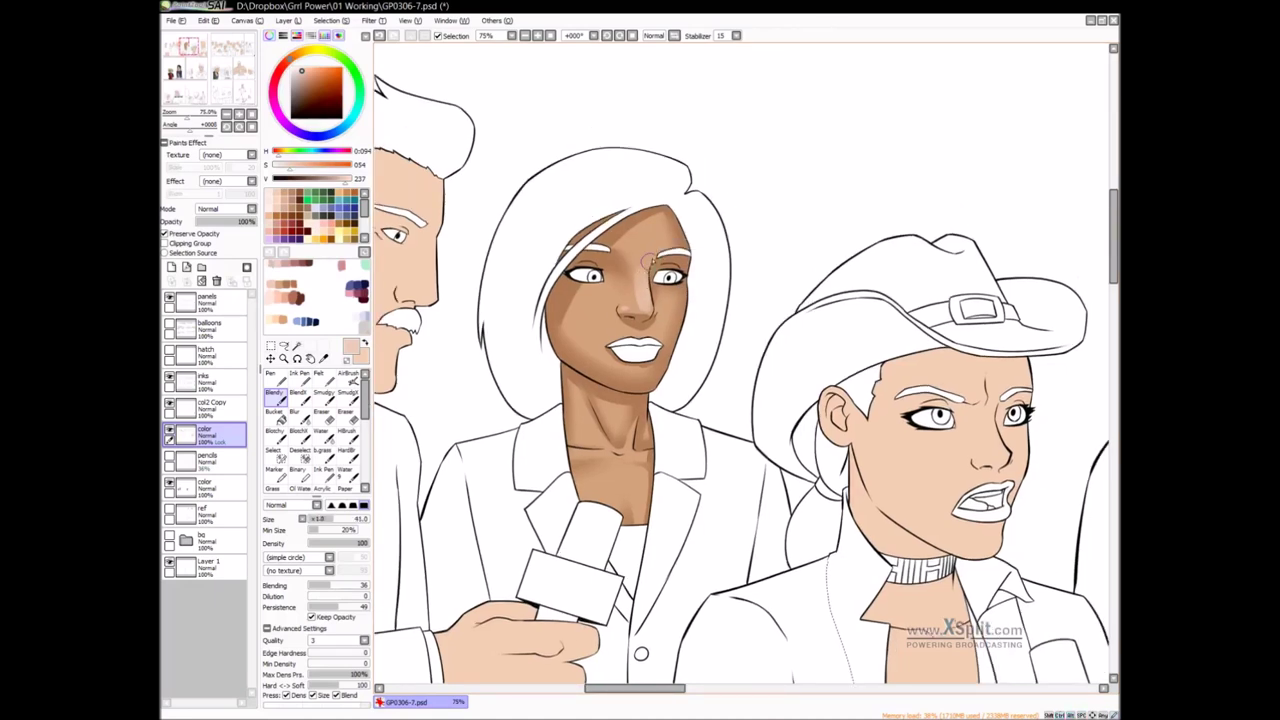
Airbrush soft pale highlights onto the female reporter's cheeks and face, starting at brush size 167
{"action": "key", "text": "a"}
{"action": "mouse_move", "coordinate": [630, 278]}
{"action": "left_mouse_down"}
{"action": "mouse_move", "coordinate": [638, 244]}
{"action": "mouse_move", "coordinate": [660, 286]}
{"action": "left_mouse_up"}
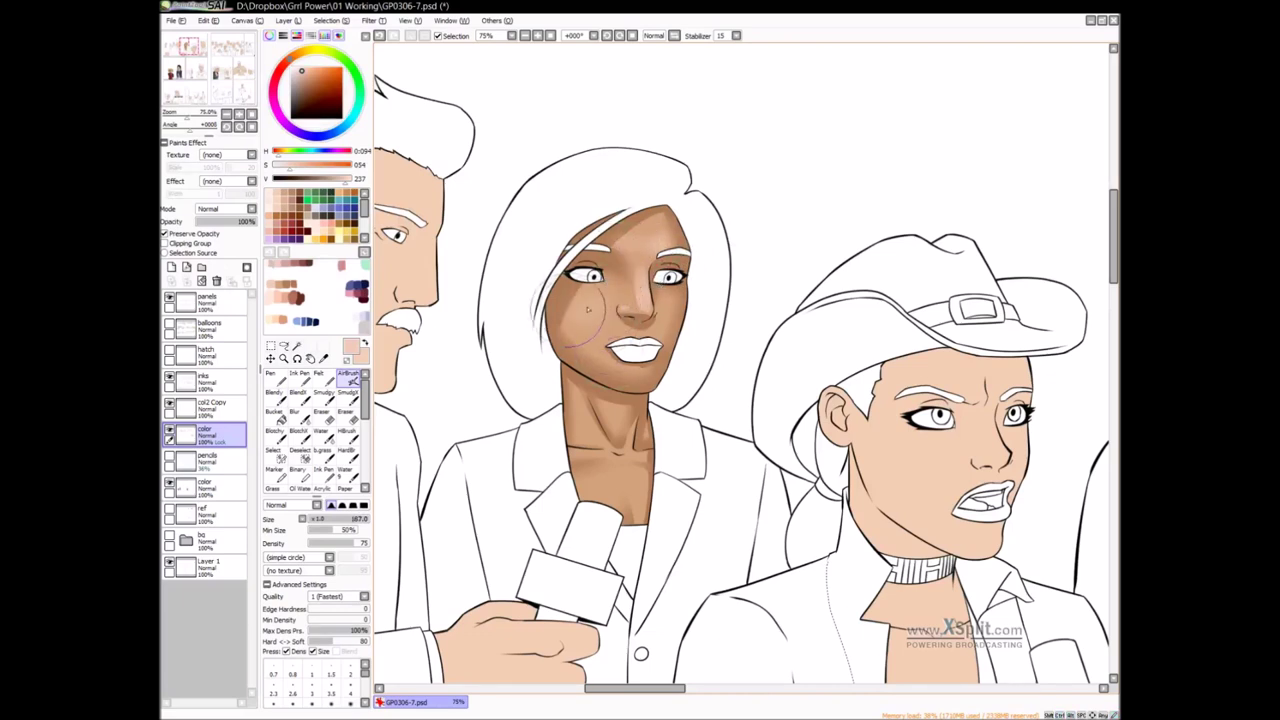
{"action": "left_click_drag", "start_coordinate": [634, 373], "coordinate": [664, 309]}
{"action": "left_click_drag", "start_coordinate": [664, 309], "coordinate": [656, 315]}
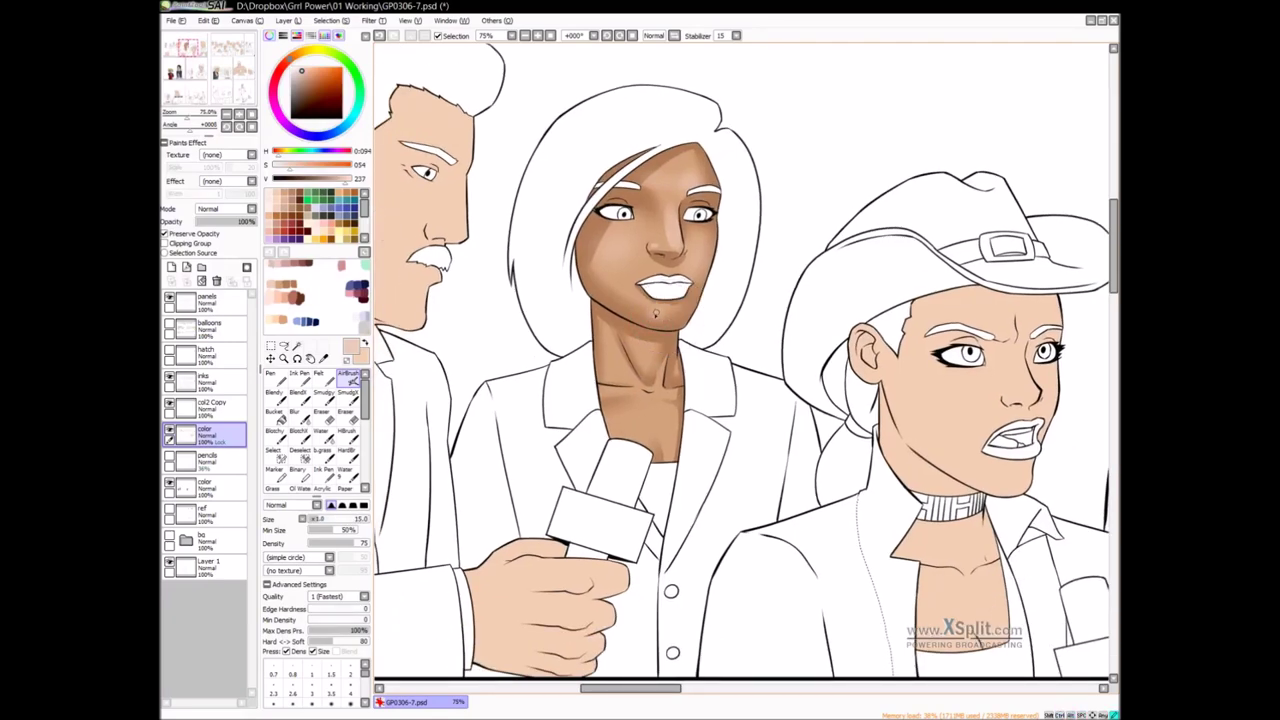
Refine the pale highlights on the female reporter's chin and neck with a small Blendy brush of size 7 to 14
{"action": "key", "text": "f"}
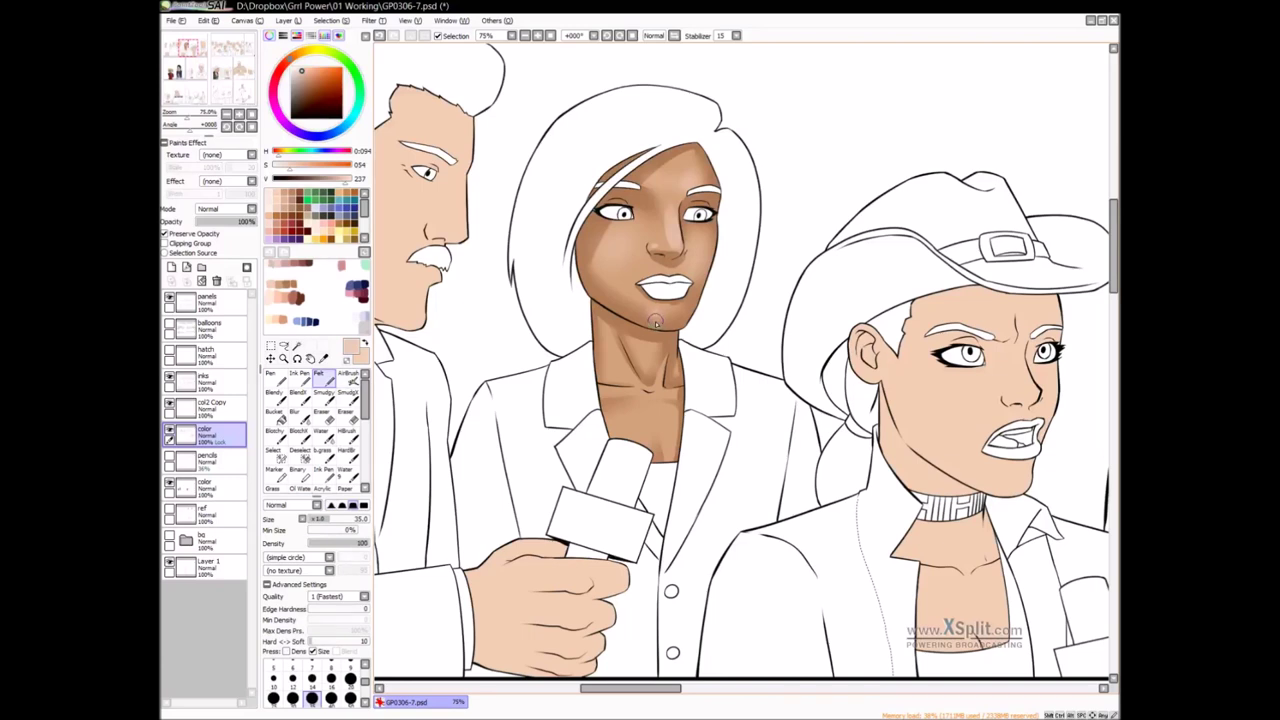
{"action": "key", "text": "b"}
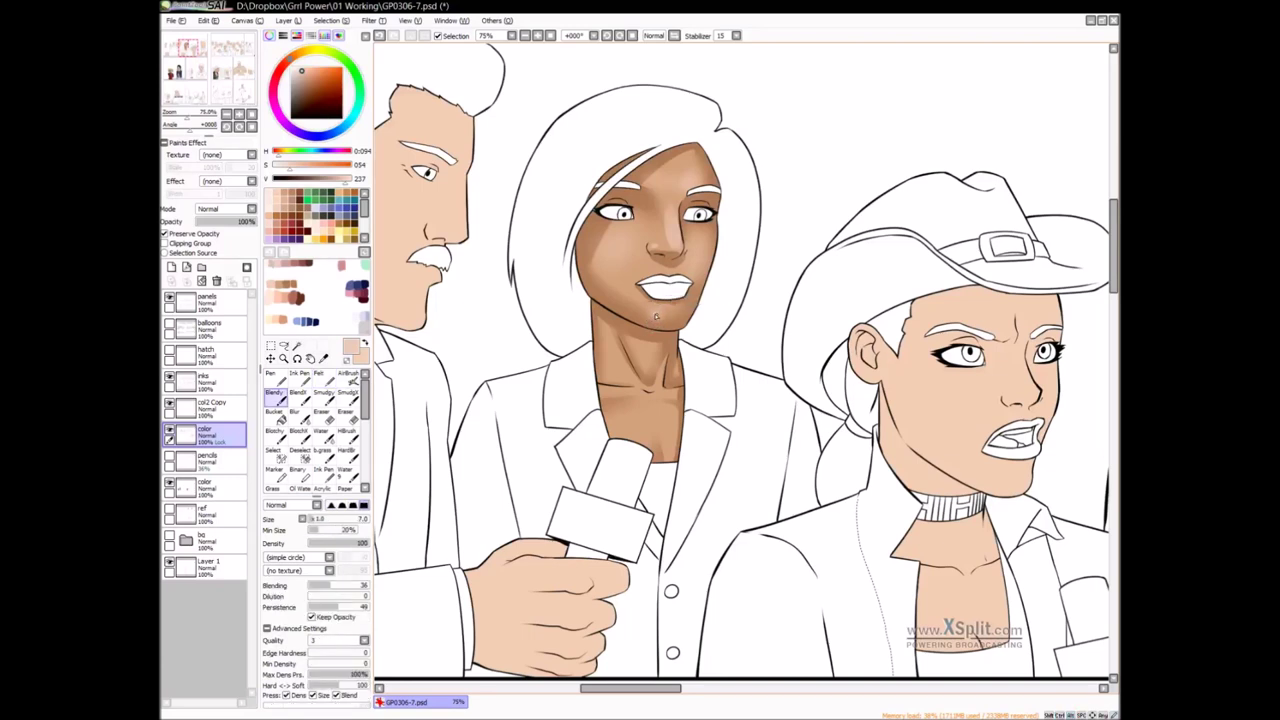
{"action": "mouse_move", "coordinate": [630, 381]}
{"action": "left_mouse_down"}
{"action": "mouse_move", "coordinate": [640, 376]}
{"action": "mouse_move", "coordinate": [621, 347]}
{"action": "mouse_move", "coordinate": [627, 383]}
{"action": "left_mouse_up"}
{"action": "left_click_drag", "start_coordinate": [659, 386], "coordinate": [658, 386]}
{"action": "scroll", "coordinate": [674, 297], "scroll_direction": "up", "scroll_amount": 2}
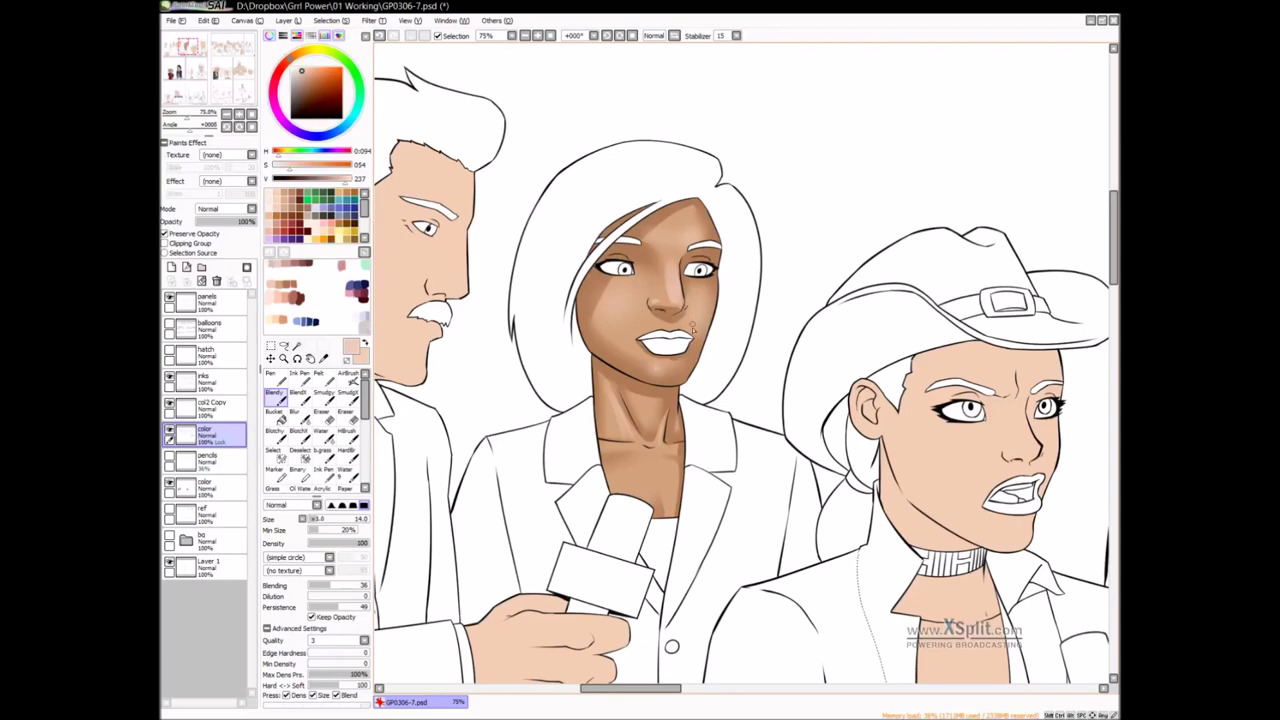
Paint pale skin-tone test strokes on the col2 Copy layer in the blank area above the hat, using Blendy at size 66
{"action": "left_click_drag", "start_coordinate": [524, 292], "coordinate": [626, 306]}
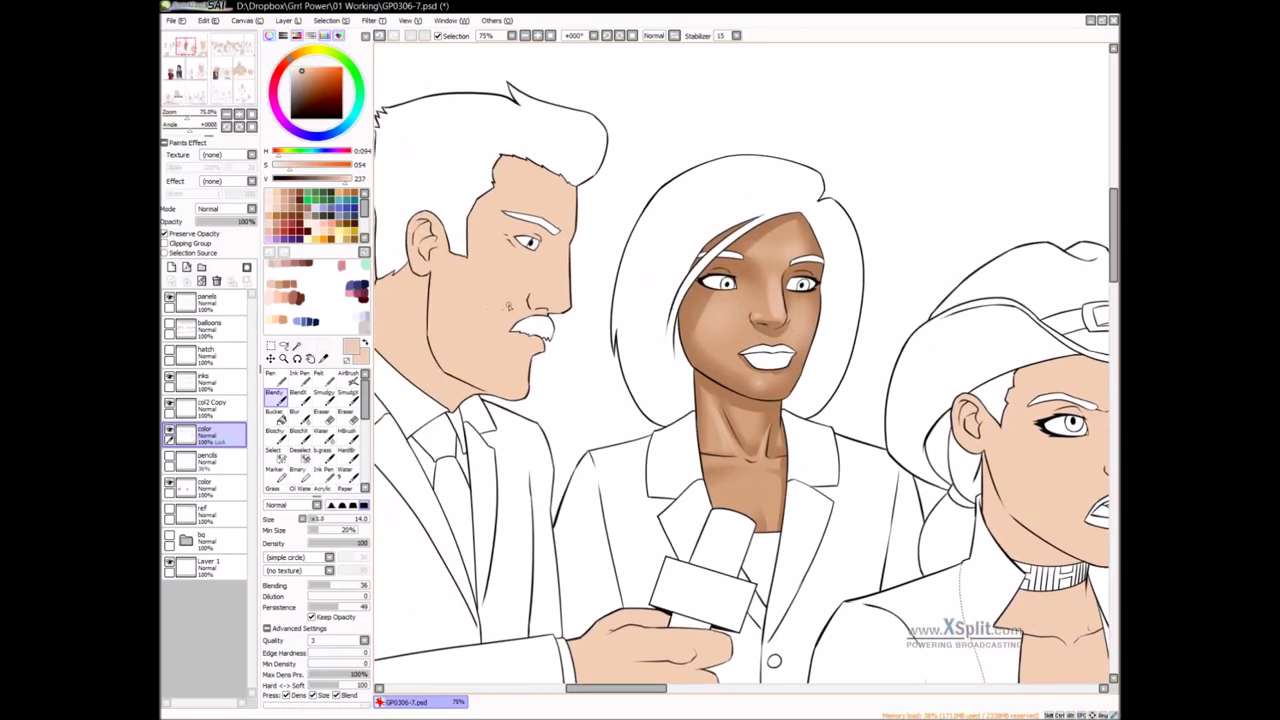
{"action": "scroll", "coordinate": [508, 305], "scroll_direction": "left", "scroll_amount": 3}
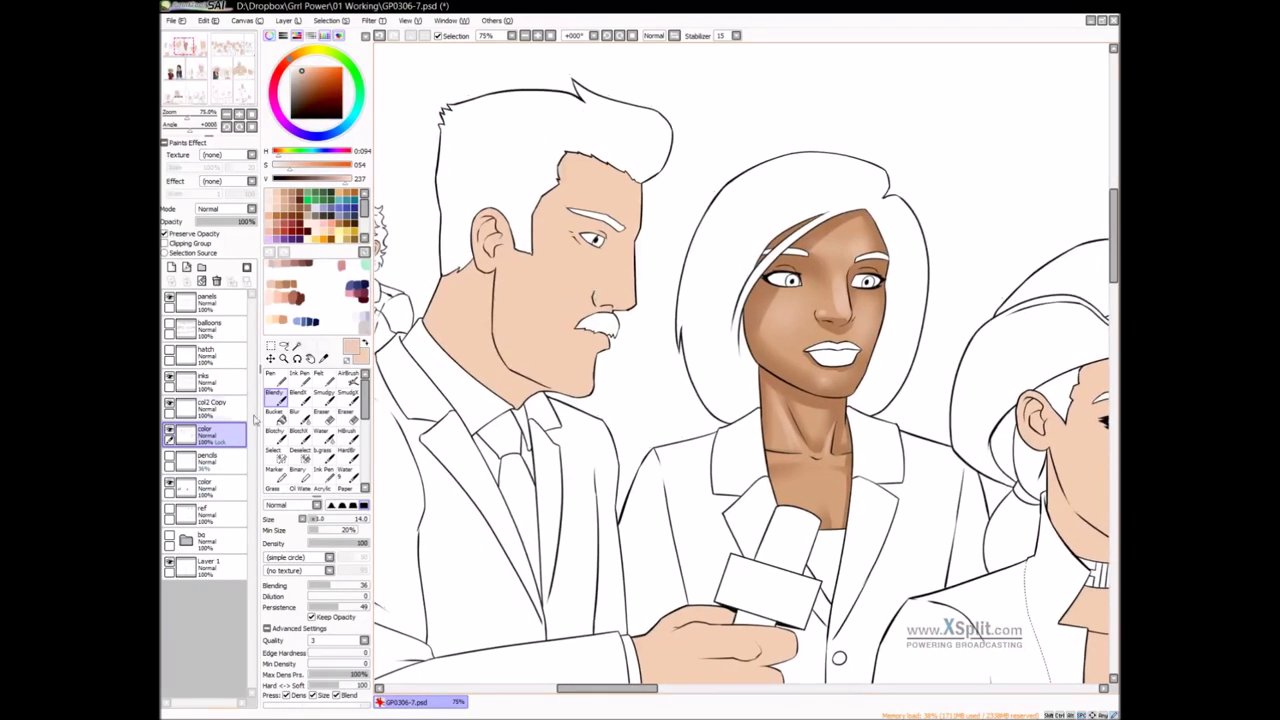
{"action": "left_click", "coordinate": [205, 405]}
{"action": "left_click_drag", "start_coordinate": [922, 198], "coordinate": [688, 337]}
{"action": "left_click_drag", "start_coordinate": [736, 294], "coordinate": [786, 288]}
{"action": "mouse_move", "coordinate": [735, 324]}
{"action": "left_mouse_down"}
{"action": "mouse_move", "coordinate": [943, 221]}
{"action": "mouse_move", "coordinate": [919, 254]}
{"action": "left_mouse_up"}
{"action": "left_click_drag", "start_coordinate": [806, 305], "coordinate": [957, 267]}
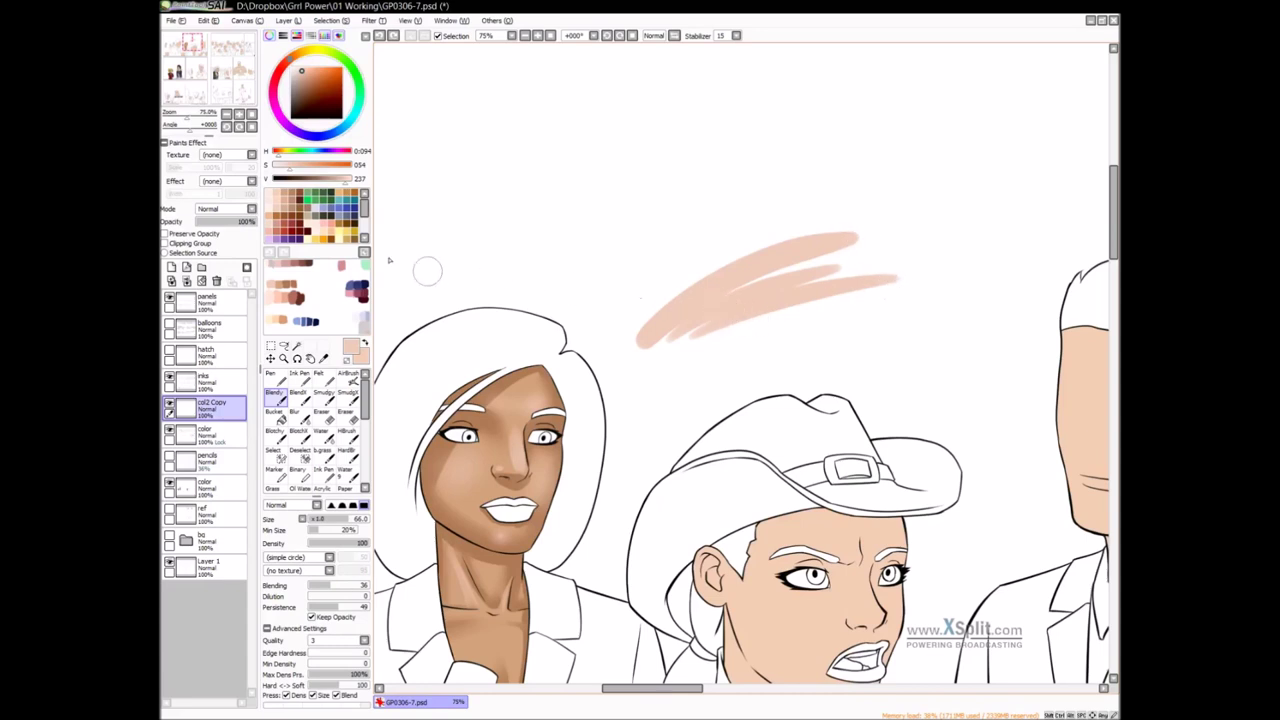
Blend a yellow swatch and a greyish-blue swatch into the test strokes above the hat
{"action": "left_click", "coordinate": [350, 226]}
{"action": "mouse_move", "coordinate": [700, 318]}
{"action": "left_mouse_down"}
{"action": "mouse_move", "coordinate": [792, 249]}
{"action": "mouse_move", "coordinate": [706, 313]}
{"action": "mouse_move", "coordinate": [769, 262]}
{"action": "mouse_move", "coordinate": [716, 312]}
{"action": "mouse_move", "coordinate": [781, 280]}
{"action": "mouse_move", "coordinate": [714, 321]}
{"action": "mouse_move", "coordinate": [800, 288]}
{"action": "left_mouse_up"}
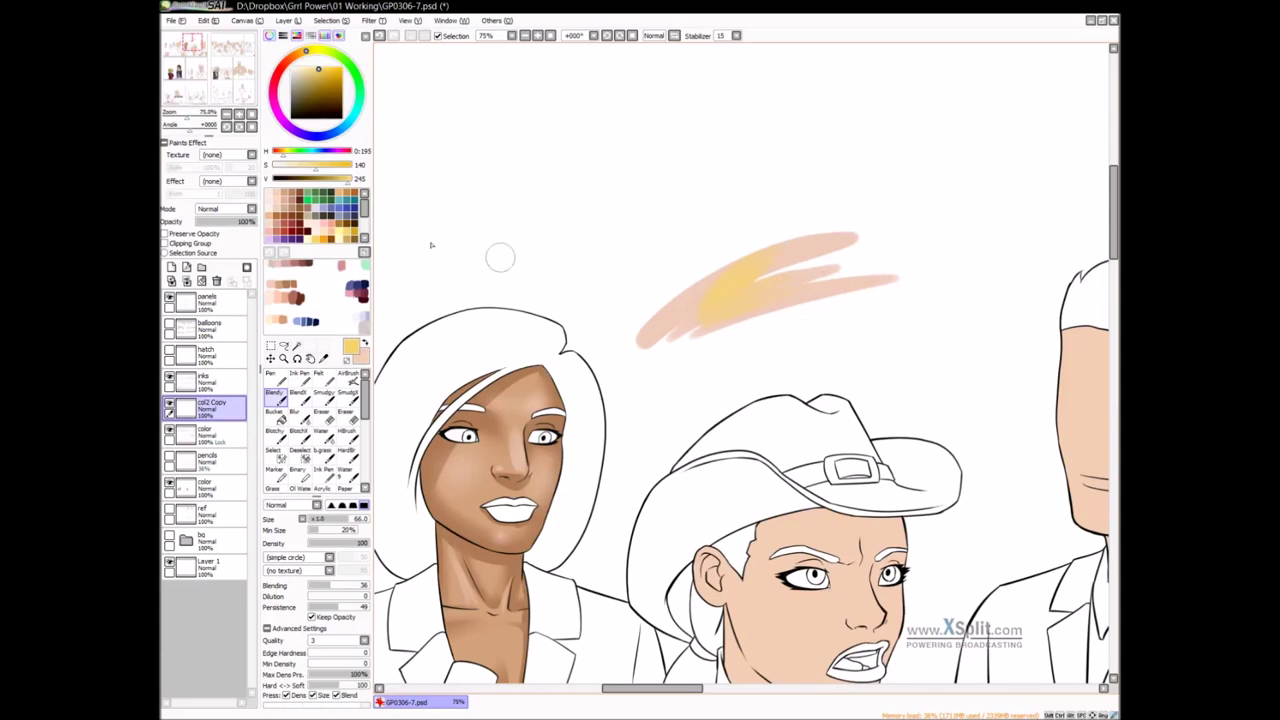
{"action": "left_click", "coordinate": [327, 216]}
{"action": "left_click_drag", "start_coordinate": [684, 321], "coordinate": [790, 262]}
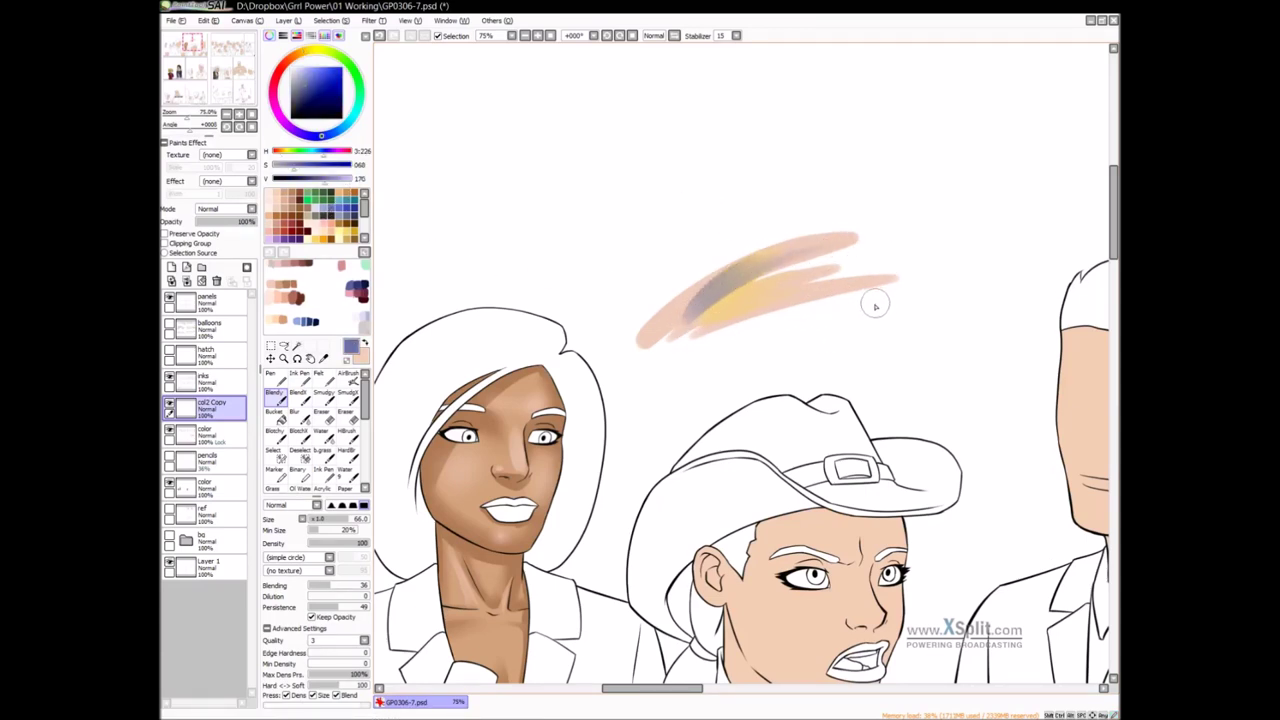
Lasso the test strokes above the hat, clear them from the col2 Copy layer and release the selection
{"action": "key", "text": "l"}
{"action": "mouse_move", "coordinate": [821, 332]}
{"action": "left_mouse_down"}
{"action": "mouse_move", "coordinate": [609, 366]}
{"action": "mouse_move", "coordinate": [889, 323]}
{"action": "mouse_move", "coordinate": [818, 326]}
{"action": "left_mouse_up"}
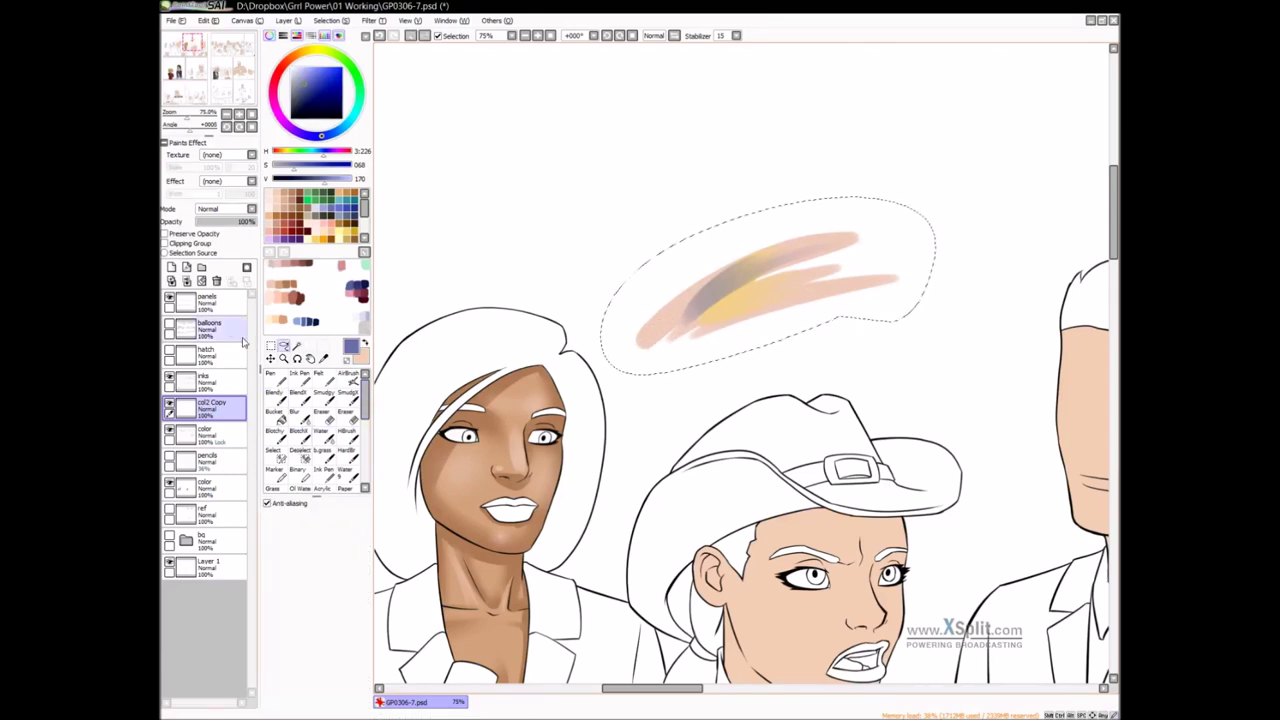
{"action": "left_click", "coordinate": [202, 281]}
{"action": "left_click", "coordinate": [757, 305]}
Return to the color layer and blur the highlight edges on the female reporter's nose and face, beginning with a size 29 brush
{"action": "left_click_drag", "start_coordinate": [674, 333], "coordinate": [769, 244]}
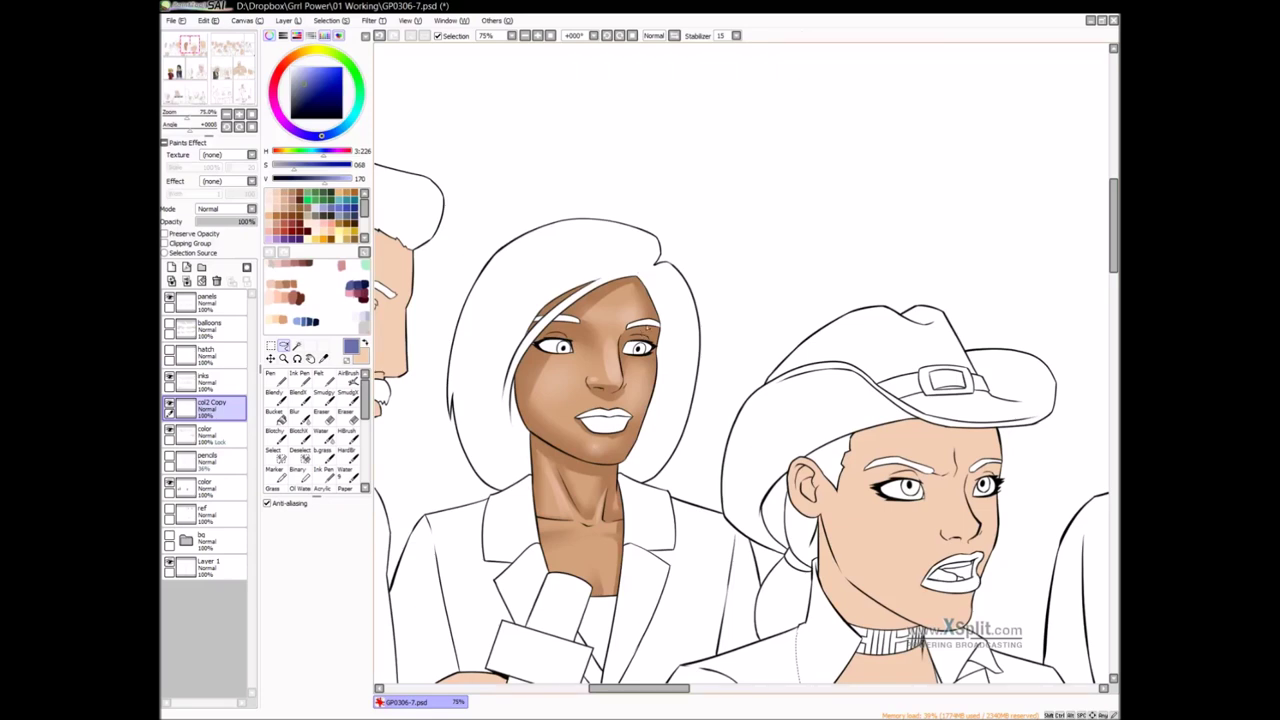
{"action": "left_click_drag", "start_coordinate": [635, 367], "coordinate": [663, 348]}
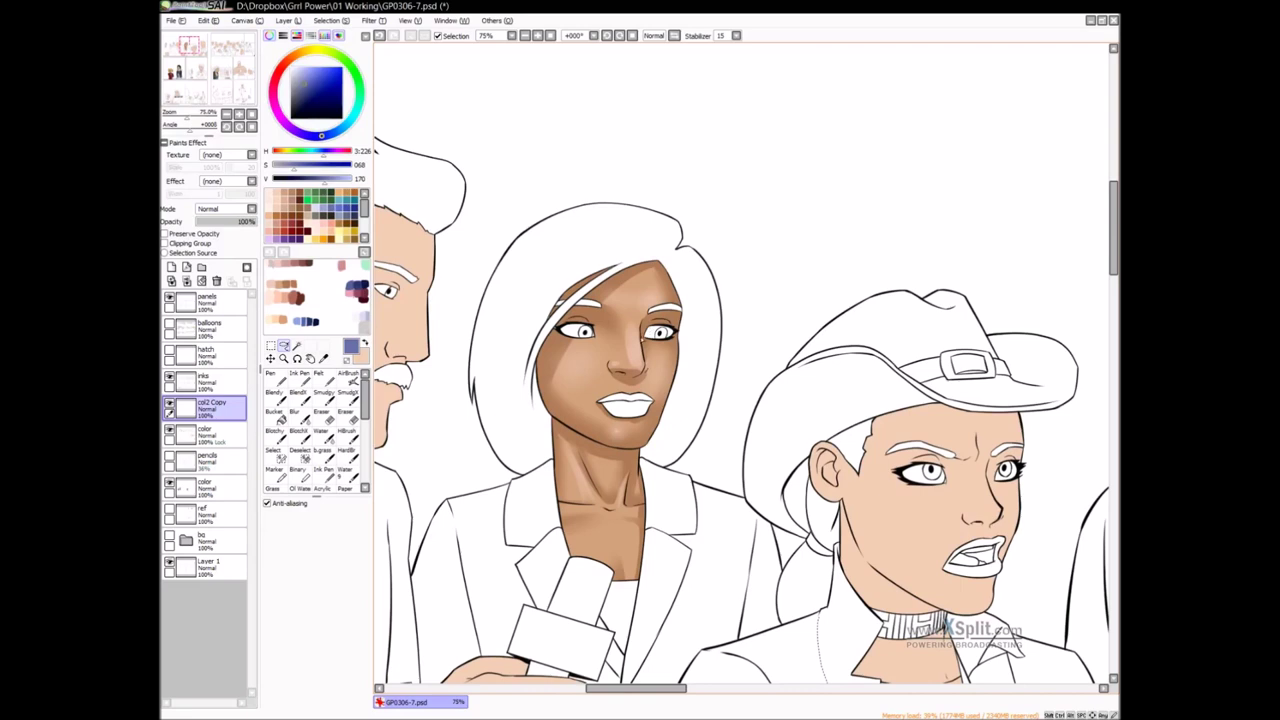
{"action": "key", "text": "b"}
{"action": "left_click_drag", "start_coordinate": [634, 337], "coordinate": [635, 317]}
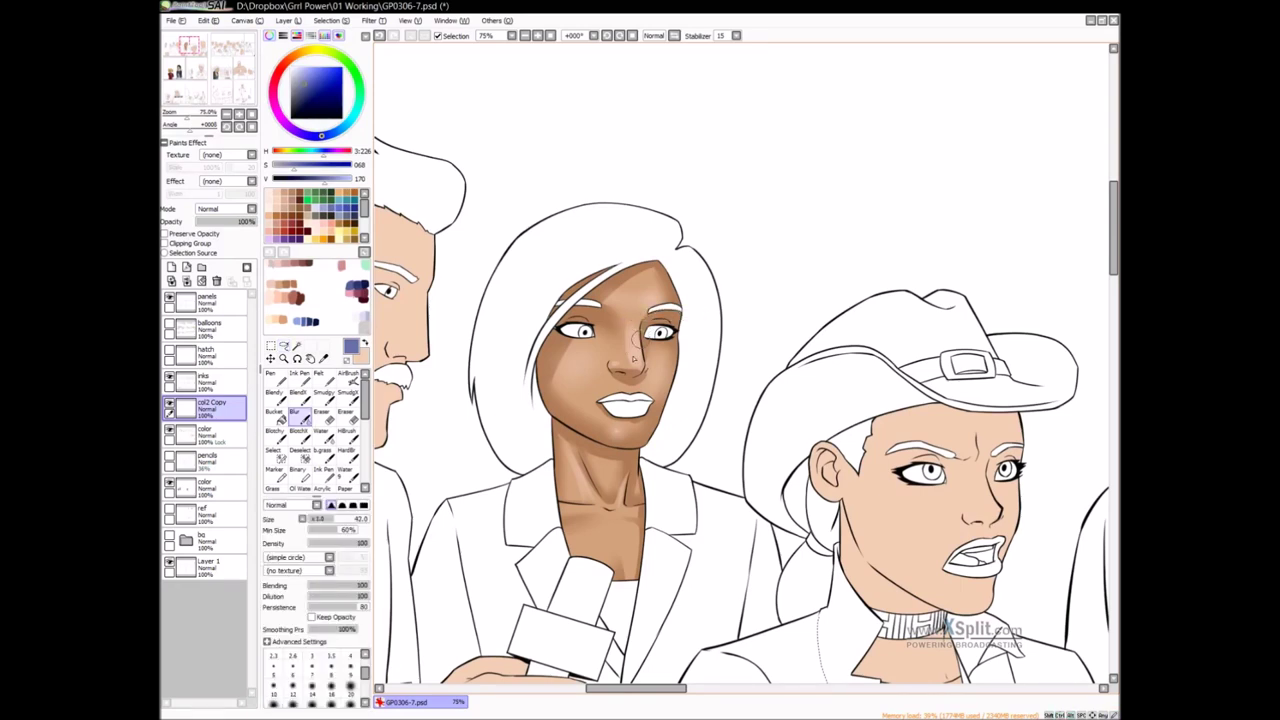
{"action": "key", "text": "bracketleft"}
{"action": "left_click", "coordinate": [226, 435]}
{"action": "left_click_drag", "start_coordinate": [628, 338], "coordinate": [636, 325]}
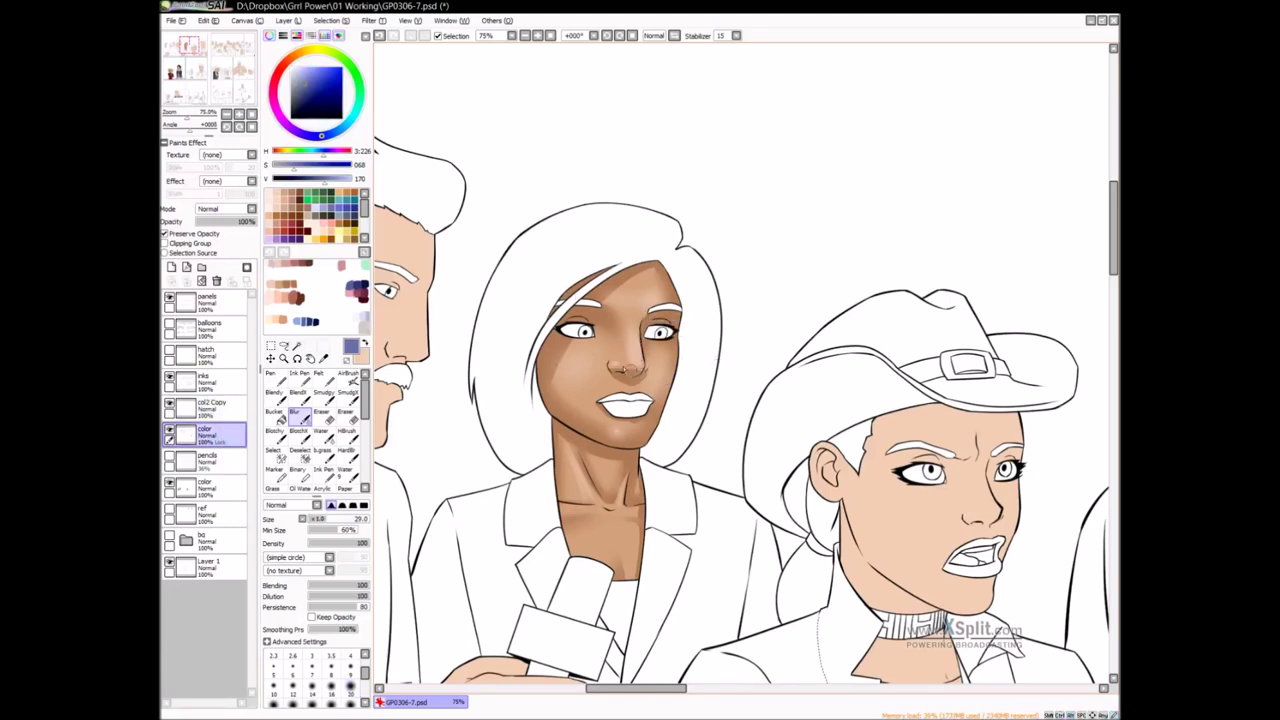
{"action": "mouse_move", "coordinate": [682, 368]}
{"action": "left_mouse_down"}
{"action": "mouse_move", "coordinate": [711, 343]}
{"action": "mouse_move", "coordinate": [718, 314]}
{"action": "mouse_move", "coordinate": [673, 325]}
{"action": "left_mouse_up"}
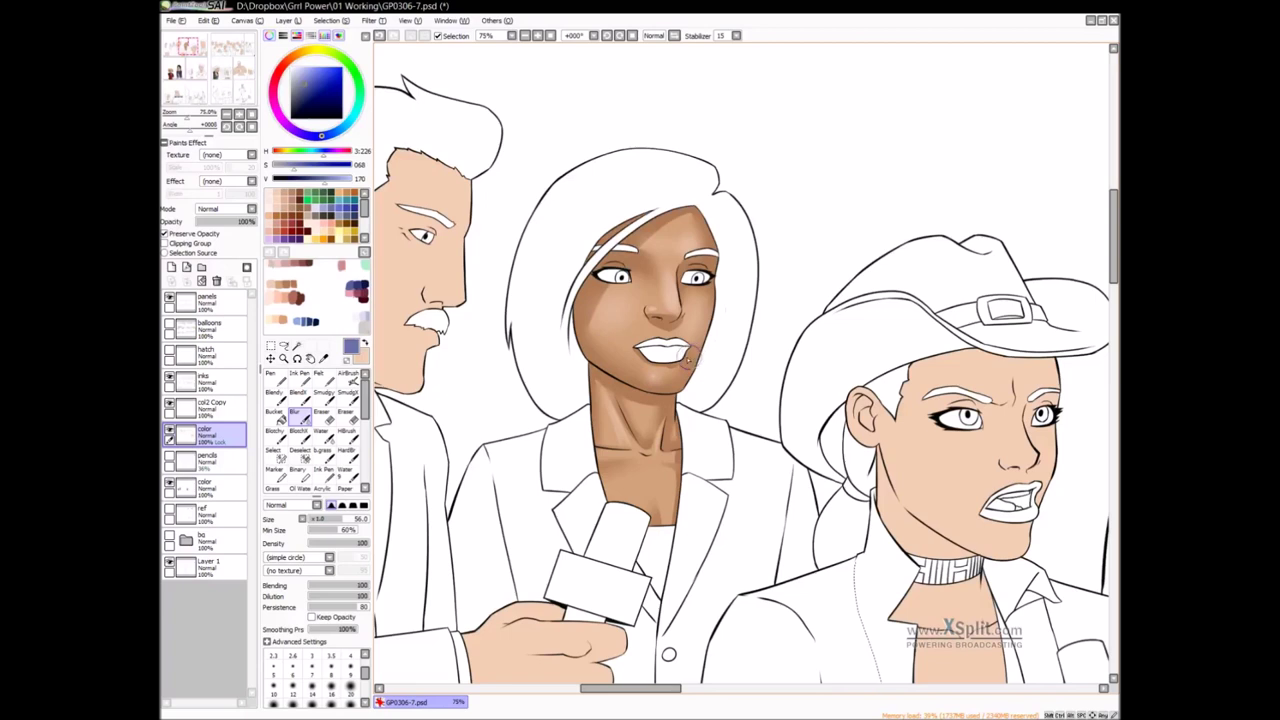
Sample the shadow brown from the female reporter's face and touch up the shading around her mouth with Blendy at size 18
{"action": "key", "text": "v"}
{"action": "key", "text": "x"}
{"action": "right_click", "coordinate": [614, 297]}
{"action": "left_click_drag", "start_coordinate": [738, 320], "coordinate": [669, 335]}
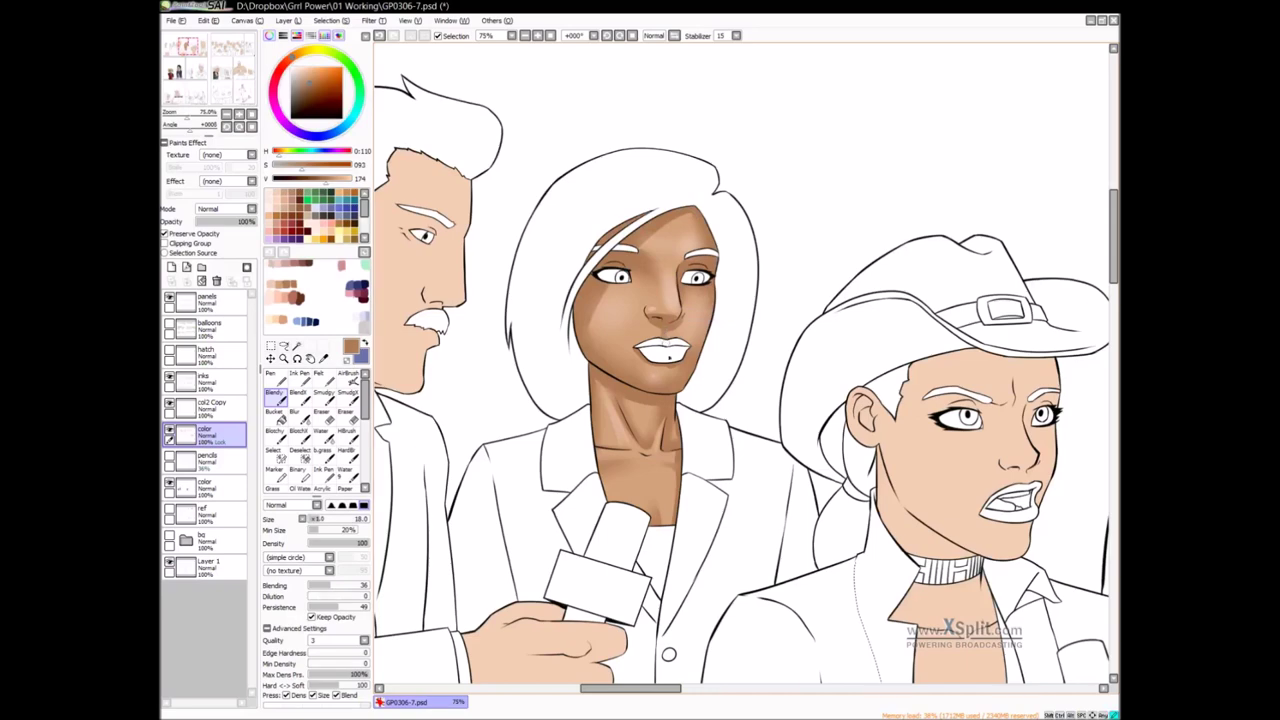
{"action": "scroll", "coordinate": [690, 340], "scroll_direction": "down", "scroll_amount": 1}
{"action": "scroll", "coordinate": [658, 370], "scroll_direction": "down", "scroll_amount": 1}
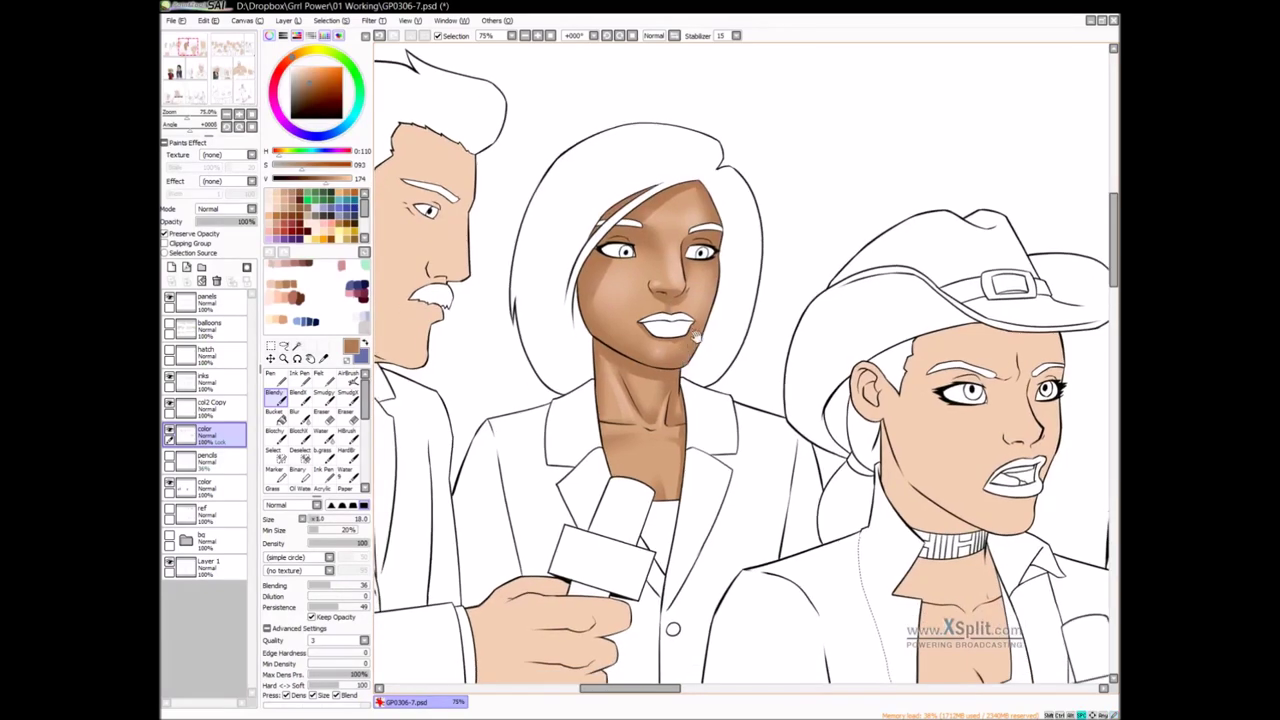
{"action": "scroll", "coordinate": [660, 372], "scroll_direction": "down", "scroll_amount": 1}
Sample the pale tone from the scratchpad, highlight the female reporter's neck with Blendy at size 31, and soften it with Blur
{"action": "key", "text": "x"}
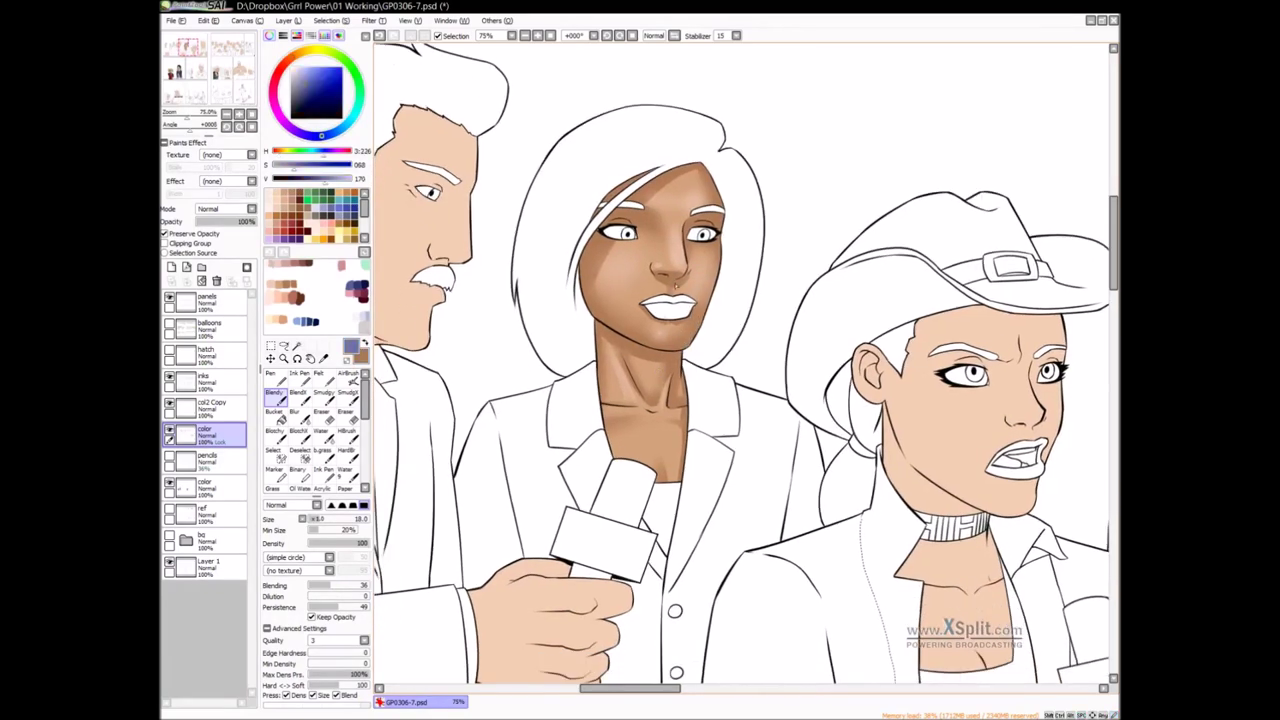
{"action": "right_click", "coordinate": [271, 285]}
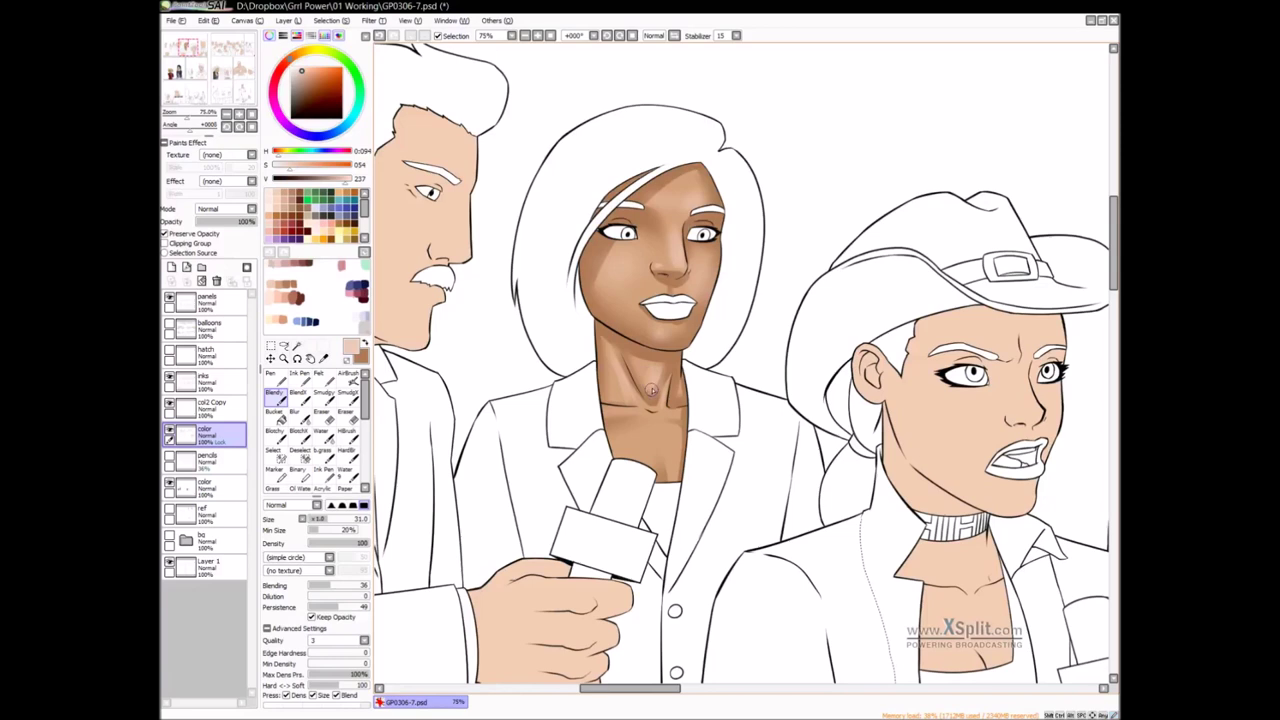
{"action": "key", "text": "b"}
{"action": "mouse_move", "coordinate": [649, 380]}
{"action": "left_mouse_down"}
{"action": "mouse_move", "coordinate": [653, 430]}
{"action": "mouse_move", "coordinate": [654, 412]}
{"action": "mouse_move", "coordinate": [622, 395]}
{"action": "mouse_move", "coordinate": [614, 363]}
{"action": "left_mouse_up"}
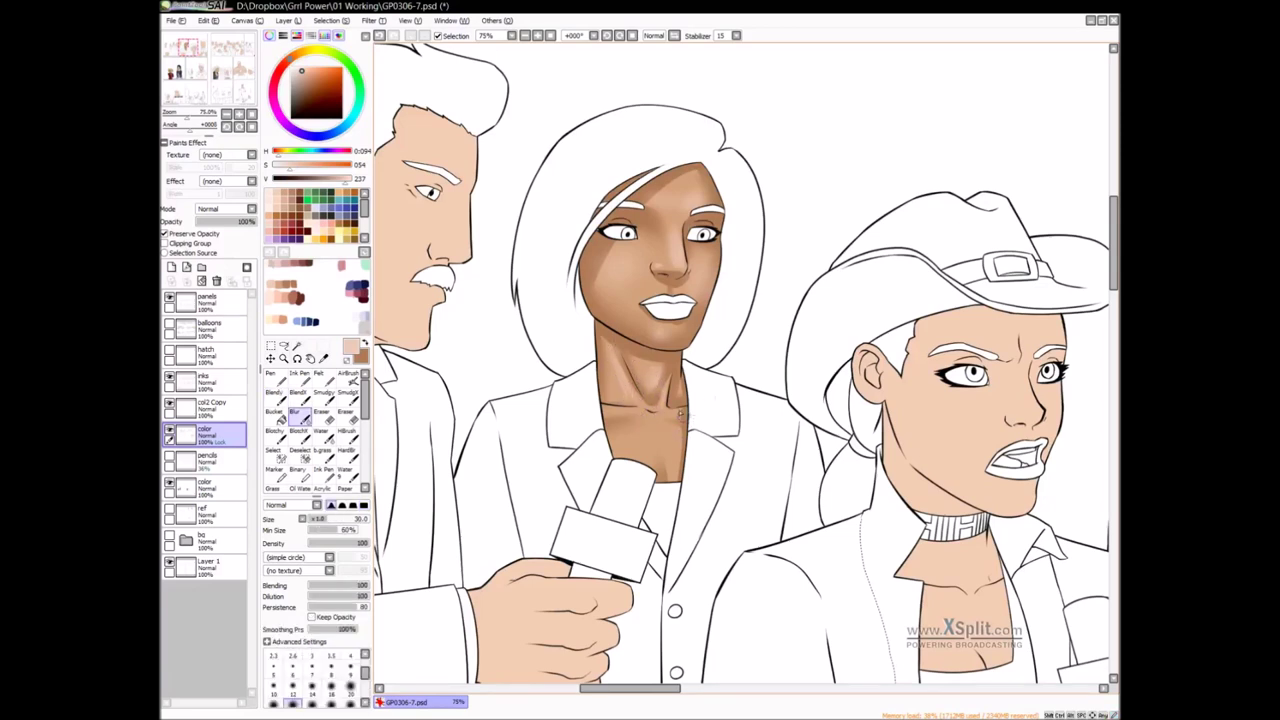
{"action": "key", "text": "b"}
{"action": "key", "text": "b"}
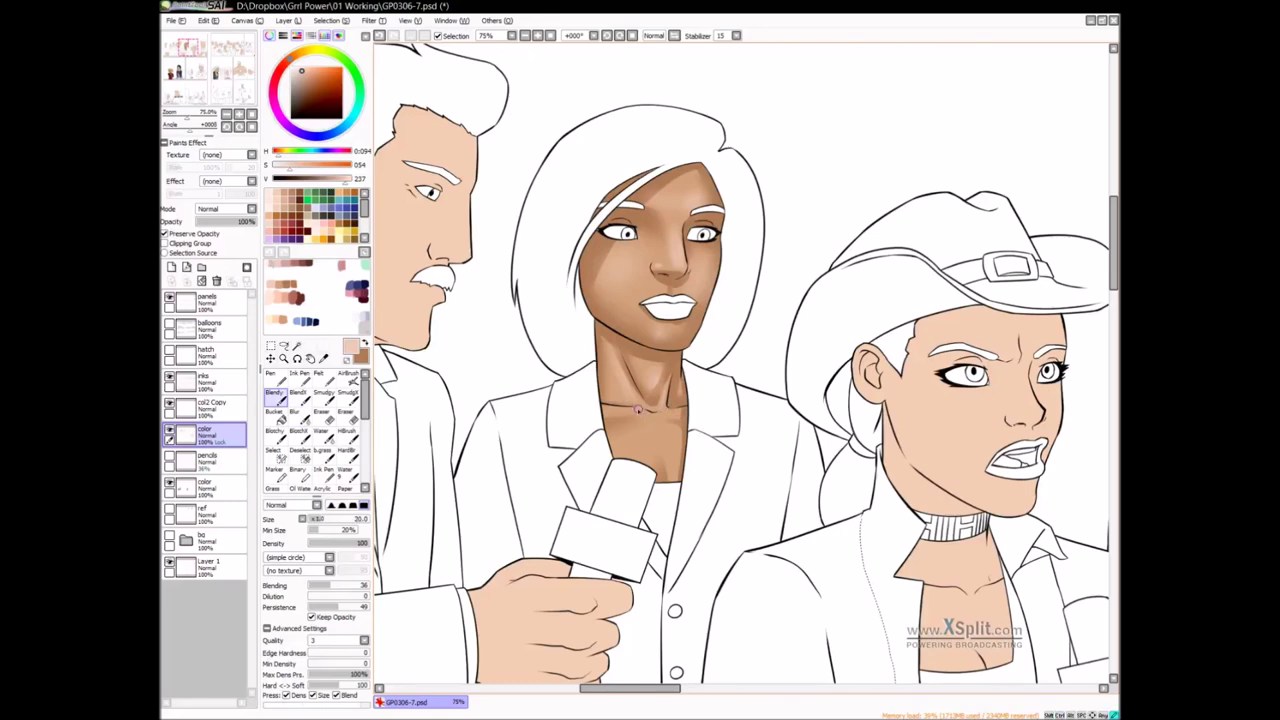
Highlight the female reporter's collarbone area with the pale tone, adjusting the Blendy brush to size 23
{"action": "key", "text": "bracketleft"}
{"action": "key", "text": "bracketleft"}
{"action": "key", "text": "bracketright"}
{"action": "key", "text": "bracketright"}
{"action": "scroll", "coordinate": [686, 424], "scroll_direction": "down", "scroll_amount": 4}
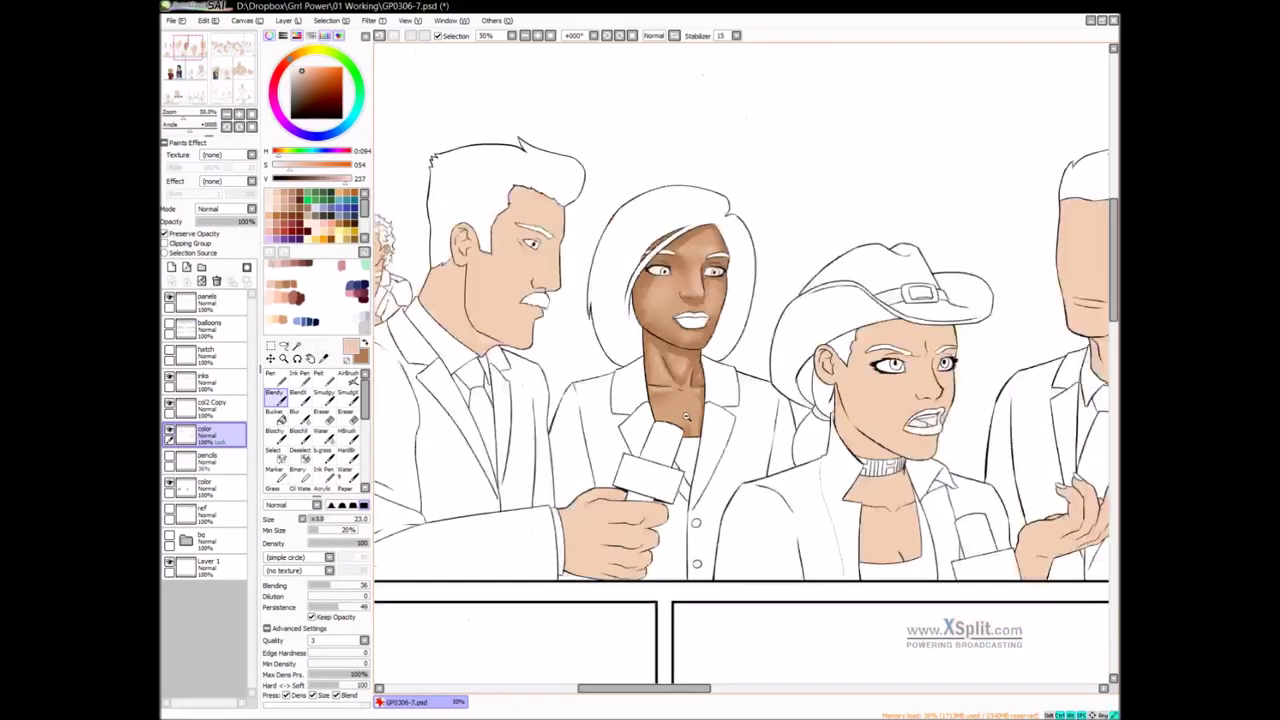
Shade the face of the leaning woman in the tank top in the first panel, using the Pen and the tan skin-shadow swatch
{"action": "key", "text": "v"}
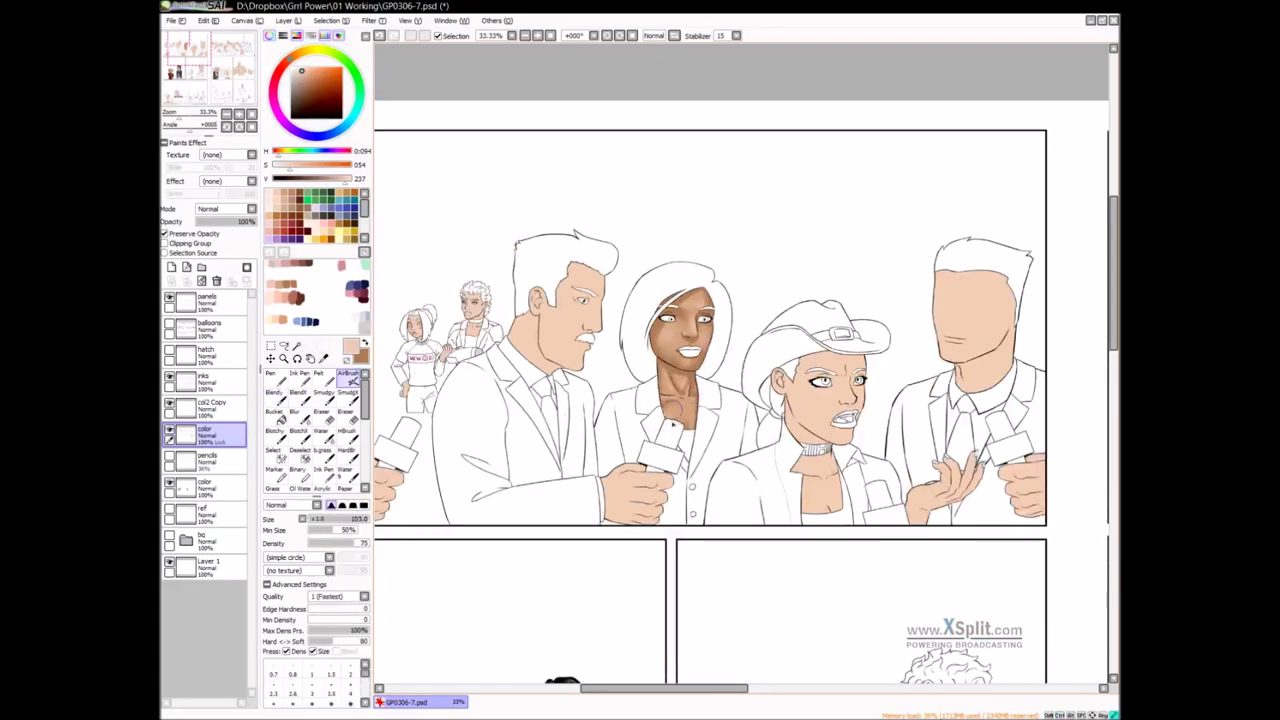
{"action": "left_click_drag", "start_coordinate": [722, 437], "coordinate": [527, 416]}
{"action": "left_click_drag", "start_coordinate": [884, 425], "coordinate": [579, 348]}
{"action": "left_click_drag", "start_coordinate": [777, 440], "coordinate": [739, 306]}
{"action": "left_click_drag", "start_coordinate": [592, 389], "coordinate": [645, 376]}
{"action": "left_click_drag", "start_coordinate": [605, 325], "coordinate": [1045, 382]}
{"action": "left_click_drag", "start_coordinate": [475, 238], "coordinate": [591, 317]}
{"action": "scroll", "coordinate": [568, 292], "scroll_direction": "up", "scroll_amount": 2}
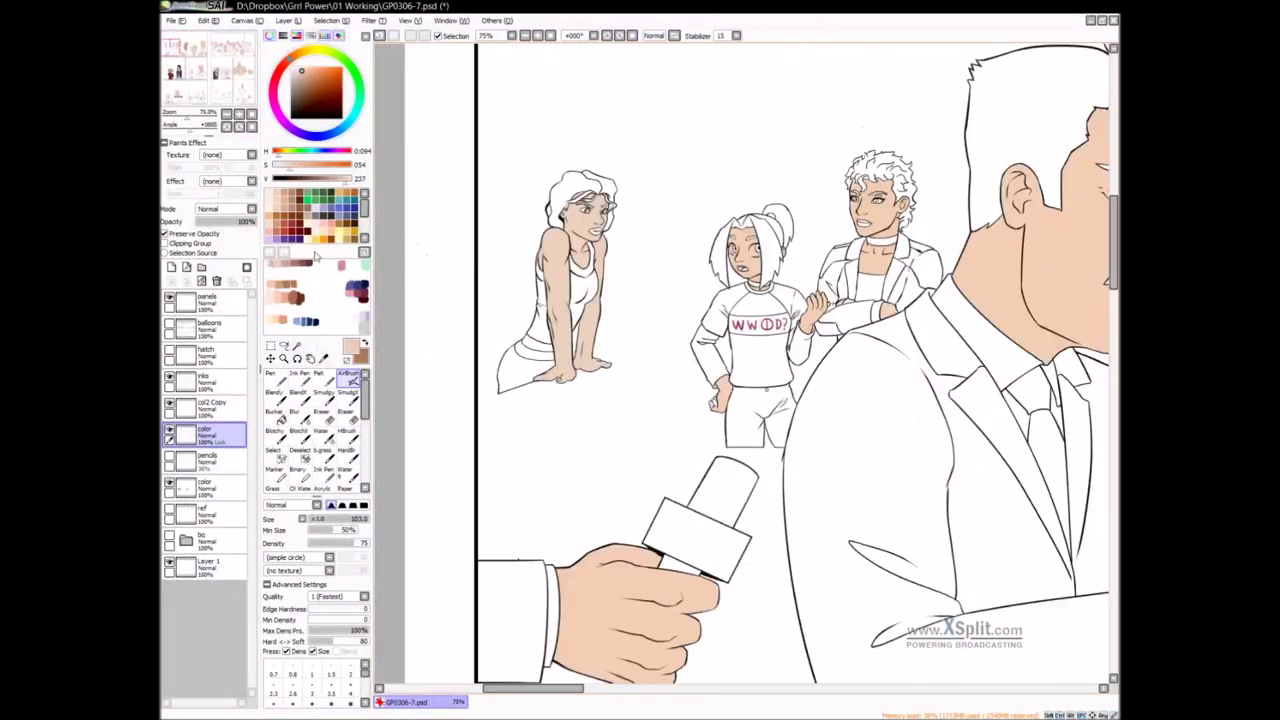
{"action": "left_click", "coordinate": [286, 207]}
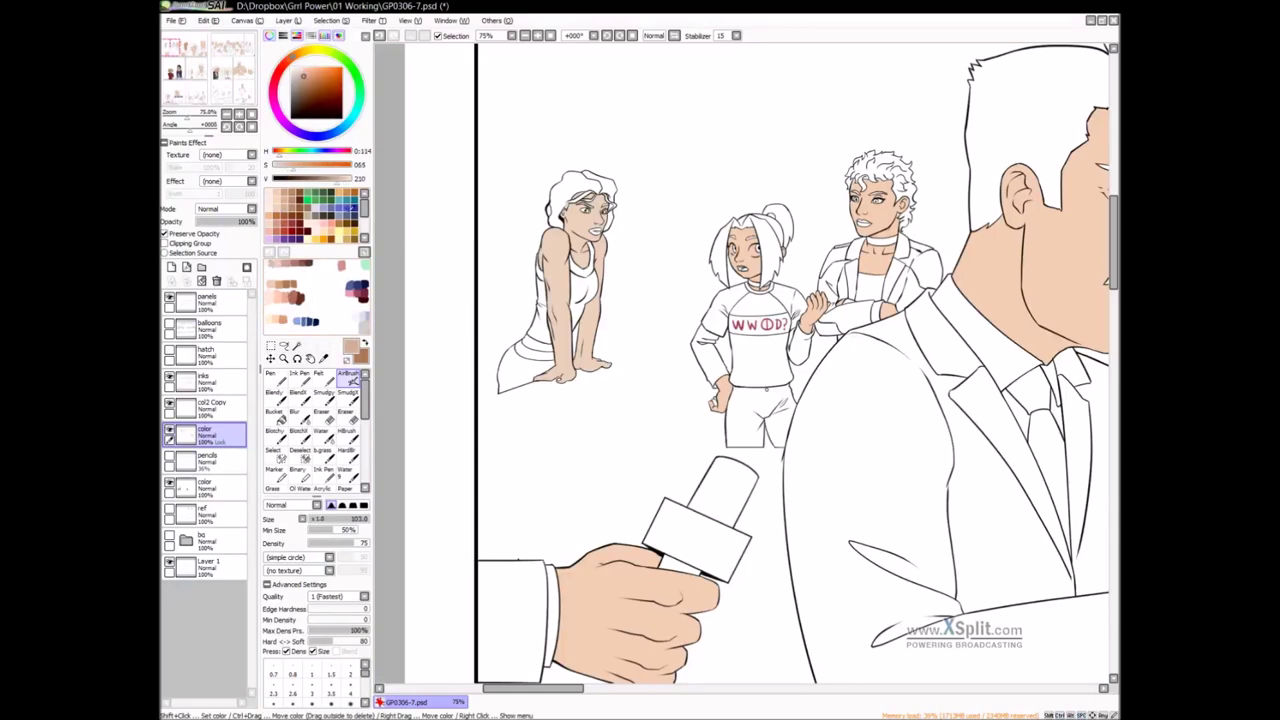
{"action": "left_click", "coordinate": [276, 379]}
{"action": "left_click_drag", "start_coordinate": [588, 247], "coordinate": [595, 298]}
{"action": "scroll", "coordinate": [605, 255], "scroll_direction": "up", "scroll_amount": 1}
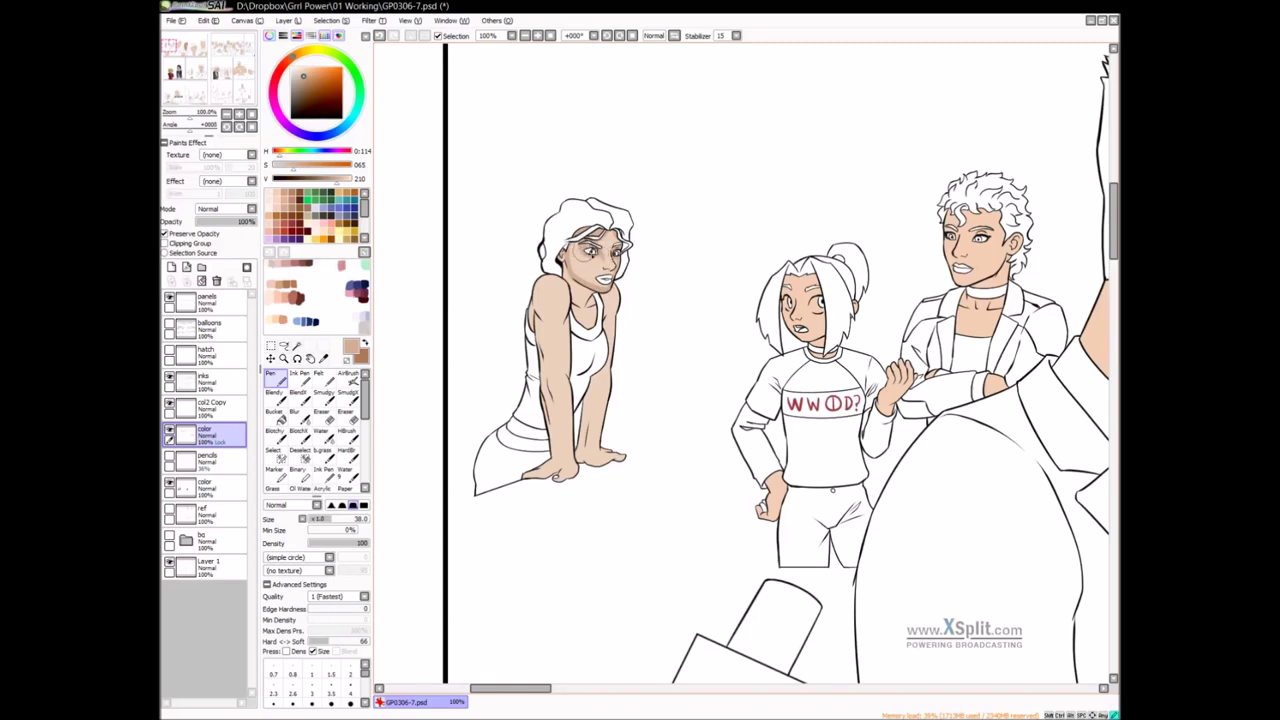
{"action": "left_click_drag", "start_coordinate": [562, 264], "coordinate": [562, 254]}
{"action": "left_click_drag", "start_coordinate": [657, 358], "coordinate": [656, 360]}
{"action": "left_click_drag", "start_coordinate": [568, 262], "coordinate": [573, 281]}
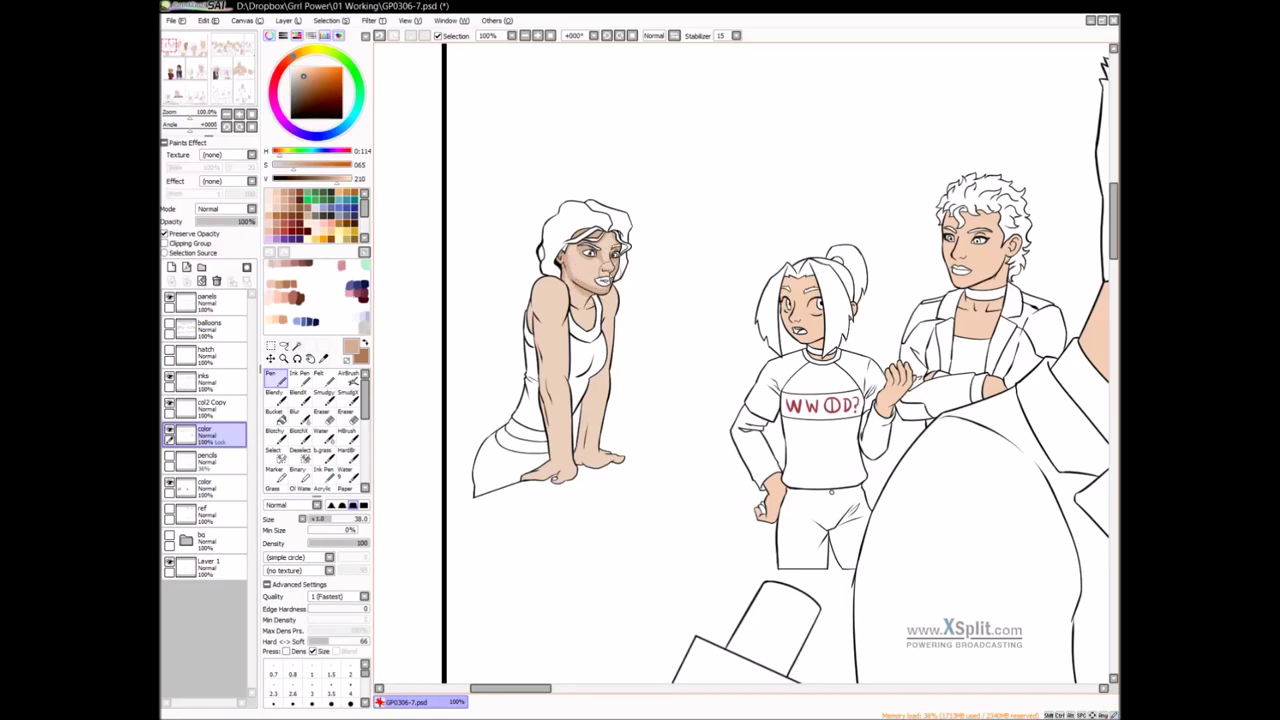
Paint tan shadow shapes on the leaning woman's face, neck, shoulder and upper arm, undoing stray strokes
{"action": "left_click_drag", "start_coordinate": [604, 266], "coordinate": [604, 273]}
{"action": "key", "text": "ctrl+z"}
{"action": "left_click_drag", "start_coordinate": [574, 262], "coordinate": [597, 291]}
{"action": "left_click_drag", "start_coordinate": [583, 310], "coordinate": [591, 344]}
{"action": "key", "text": "ctrl+z"}
{"action": "key", "text": "ctrl+z"}
{"action": "key", "text": "ctrl+z"}
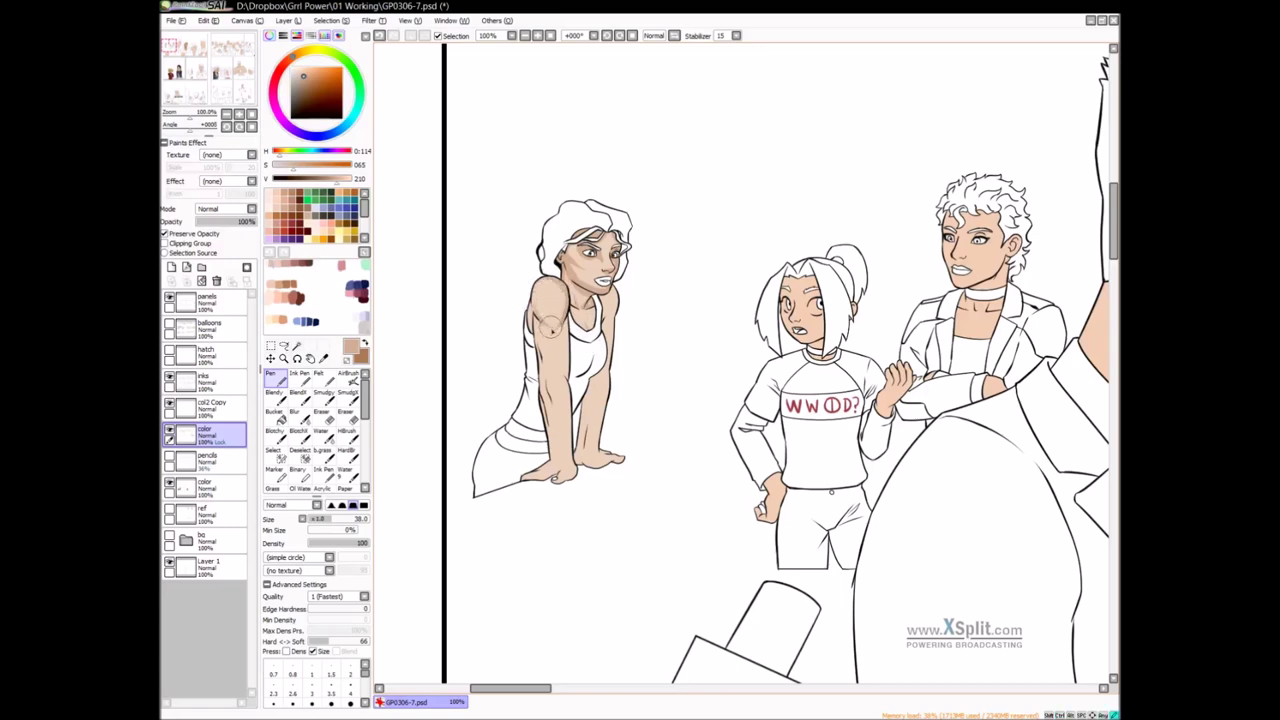
{"action": "mouse_move", "coordinate": [533, 304]}
{"action": "left_mouse_down"}
{"action": "mouse_move", "coordinate": [559, 335]}
{"action": "mouse_move", "coordinate": [566, 315]}
{"action": "mouse_move", "coordinate": [558, 362]}
{"action": "mouse_move", "coordinate": [573, 389]}
{"action": "left_mouse_up"}
{"action": "left_click_drag", "start_coordinate": [559, 331], "coordinate": [565, 315]}
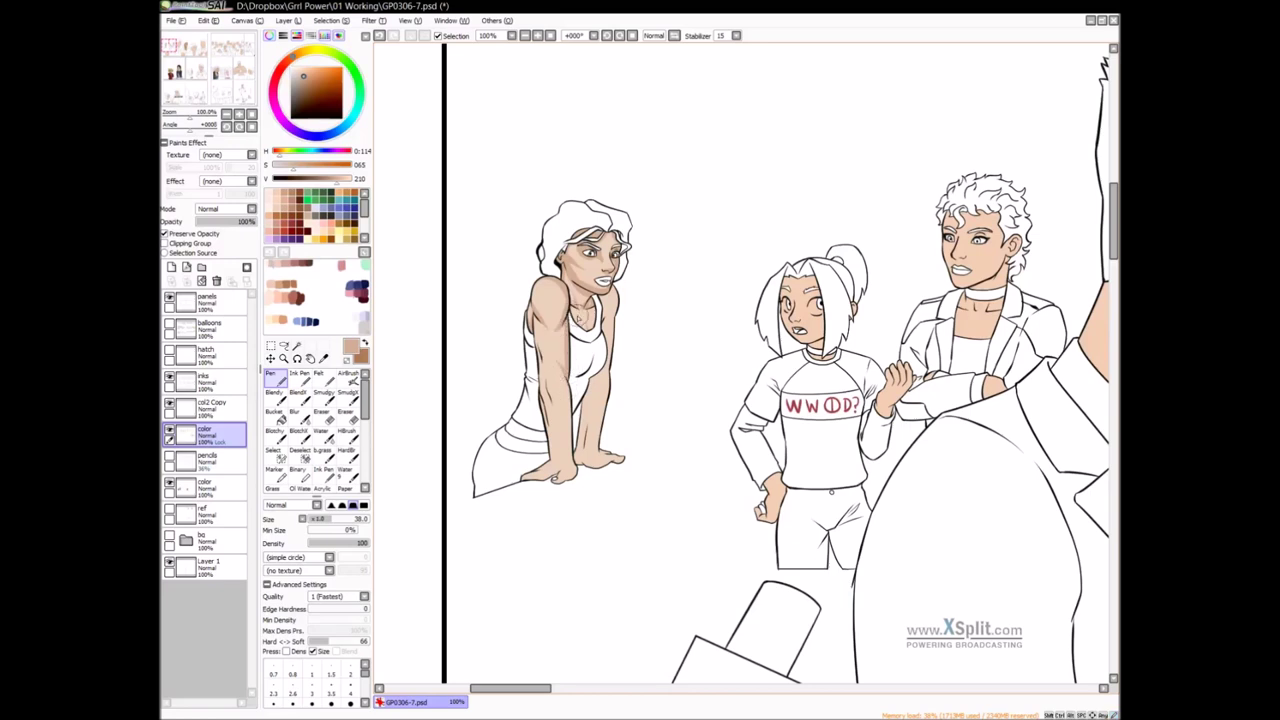
Continue the tan shadows along both of the leaning woman's arms and down to her hands
{"action": "scroll", "coordinate": [600, 340], "scroll_direction": "down", "scroll_amount": 1}
{"action": "mouse_move", "coordinate": [605, 332]}
{"action": "left_mouse_down"}
{"action": "mouse_move", "coordinate": [593, 371]}
{"action": "mouse_move", "coordinate": [601, 363]}
{"action": "mouse_move", "coordinate": [604, 343]}
{"action": "mouse_move", "coordinate": [583, 375]}
{"action": "mouse_move", "coordinate": [605, 371]}
{"action": "mouse_move", "coordinate": [598, 383]}
{"action": "mouse_move", "coordinate": [606, 363]}
{"action": "mouse_move", "coordinate": [600, 431]}
{"action": "mouse_move", "coordinate": [591, 373]}
{"action": "mouse_move", "coordinate": [580, 425]}
{"action": "left_mouse_up"}
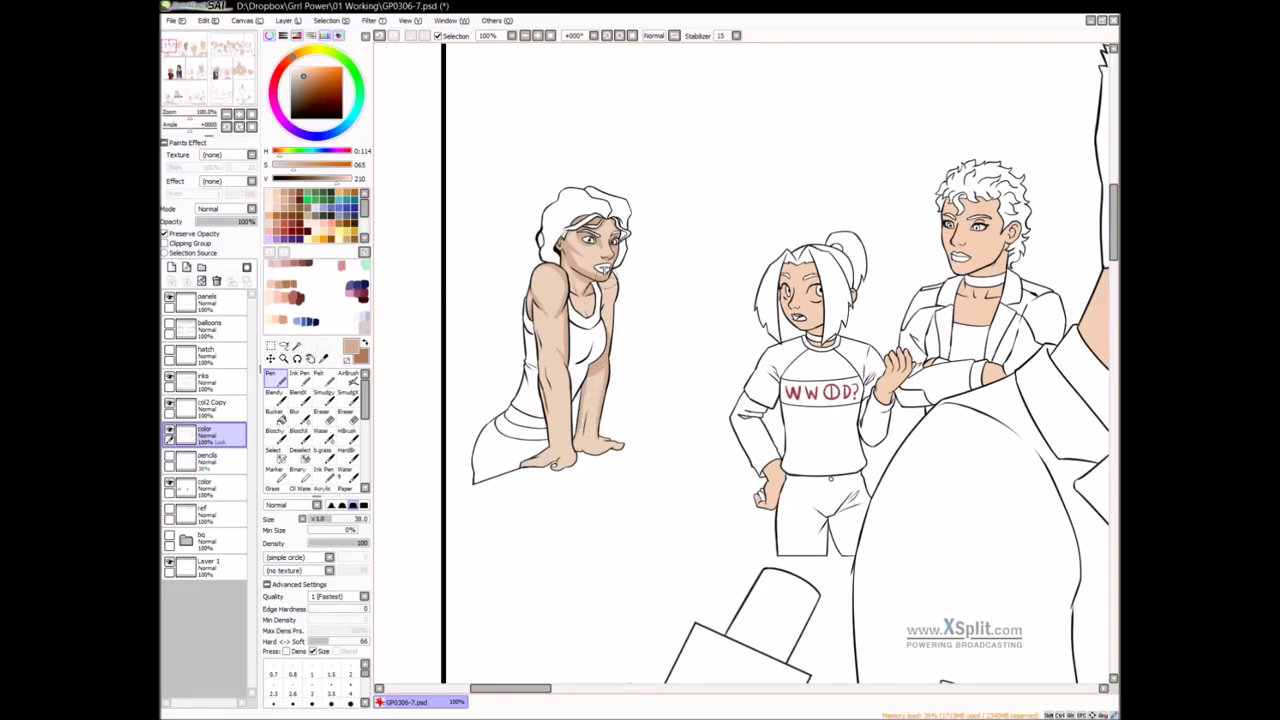
{"action": "mouse_move", "coordinate": [608, 315]}
{"action": "left_mouse_down"}
{"action": "mouse_move", "coordinate": [609, 298]}
{"action": "mouse_move", "coordinate": [602, 325]}
{"action": "mouse_move", "coordinate": [613, 273]}
{"action": "left_mouse_up"}
{"action": "left_click_drag", "start_coordinate": [612, 274], "coordinate": [602, 285]}
{"action": "mouse_move", "coordinate": [605, 284]}
{"action": "left_mouse_down"}
{"action": "mouse_move", "coordinate": [617, 276]}
{"action": "mouse_move", "coordinate": [556, 354]}
{"action": "mouse_move", "coordinate": [538, 328]}
{"action": "mouse_move", "coordinate": [545, 357]}
{"action": "left_mouse_up"}
{"action": "mouse_move", "coordinate": [545, 357]}
{"action": "left_mouse_down"}
{"action": "mouse_move", "coordinate": [549, 323]}
{"action": "mouse_move", "coordinate": [572, 420]}
{"action": "mouse_move", "coordinate": [556, 452]}
{"action": "mouse_move", "coordinate": [572, 432]}
{"action": "mouse_move", "coordinate": [556, 449]}
{"action": "mouse_move", "coordinate": [565, 416]}
{"action": "left_mouse_up"}
{"action": "mouse_move", "coordinate": [564, 319]}
{"action": "left_mouse_down"}
{"action": "mouse_move", "coordinate": [557, 278]}
{"action": "mouse_move", "coordinate": [571, 388]}
{"action": "mouse_move", "coordinate": [621, 385]}
{"action": "mouse_move", "coordinate": [610, 361]}
{"action": "mouse_move", "coordinate": [603, 427]}
{"action": "mouse_move", "coordinate": [603, 412]}
{"action": "mouse_move", "coordinate": [643, 410]}
{"action": "mouse_move", "coordinate": [609, 411]}
{"action": "left_mouse_up"}
{"action": "left_click_drag", "start_coordinate": [654, 268], "coordinate": [648, 323]}
Soften the skin shading on the leaning woman's arms and face with the Blur brush
{"action": "key", "text": "b"}
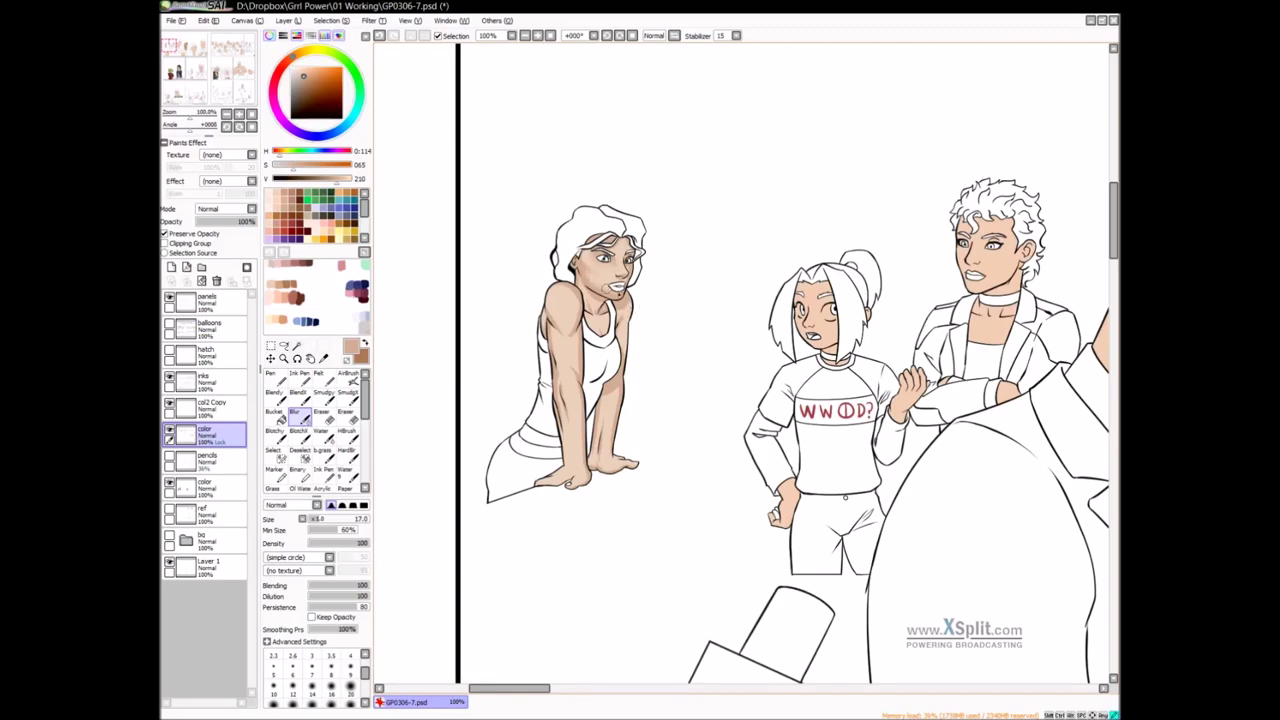
{"action": "scroll", "coordinate": [660, 315], "scroll_direction": "down", "scroll_amount": 8}
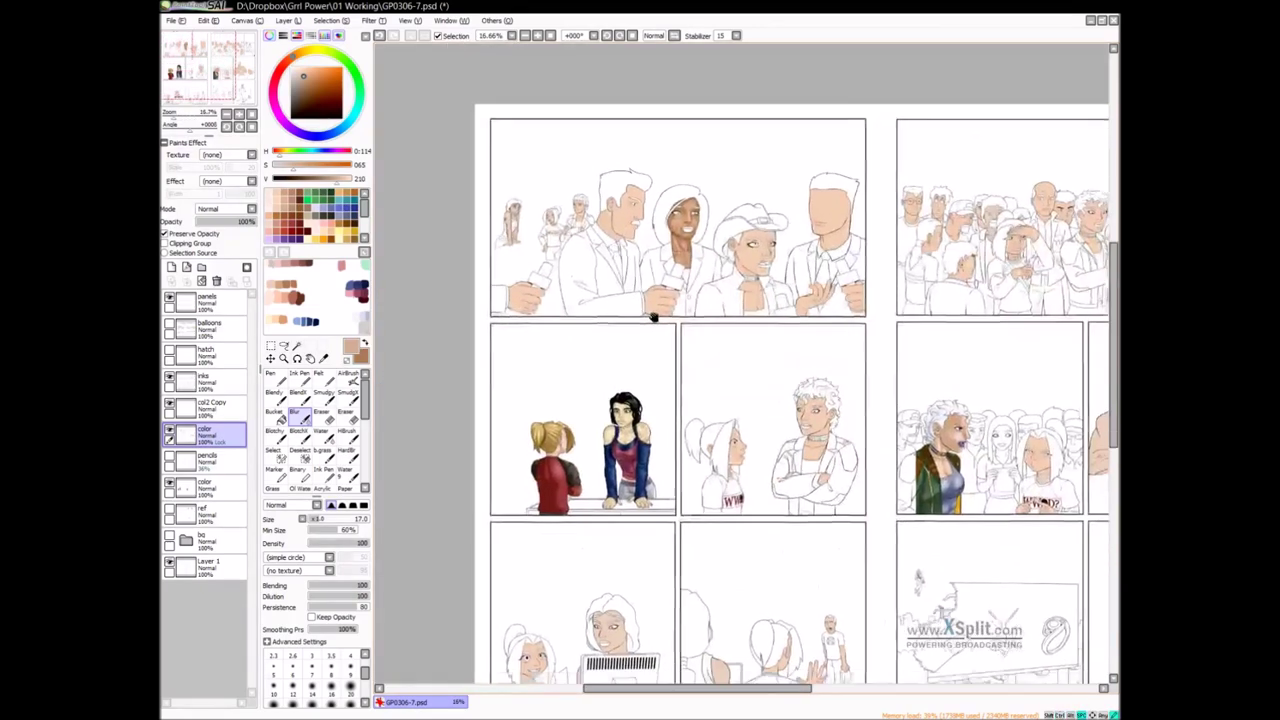
{"action": "scroll", "coordinate": [634, 323], "scroll_direction": "up", "scroll_amount": 5}
{"action": "left_click_drag", "start_coordinate": [590, 337], "coordinate": [594, 336]}
{"action": "left_click", "coordinate": [582, 333], "text": "ctrl"}
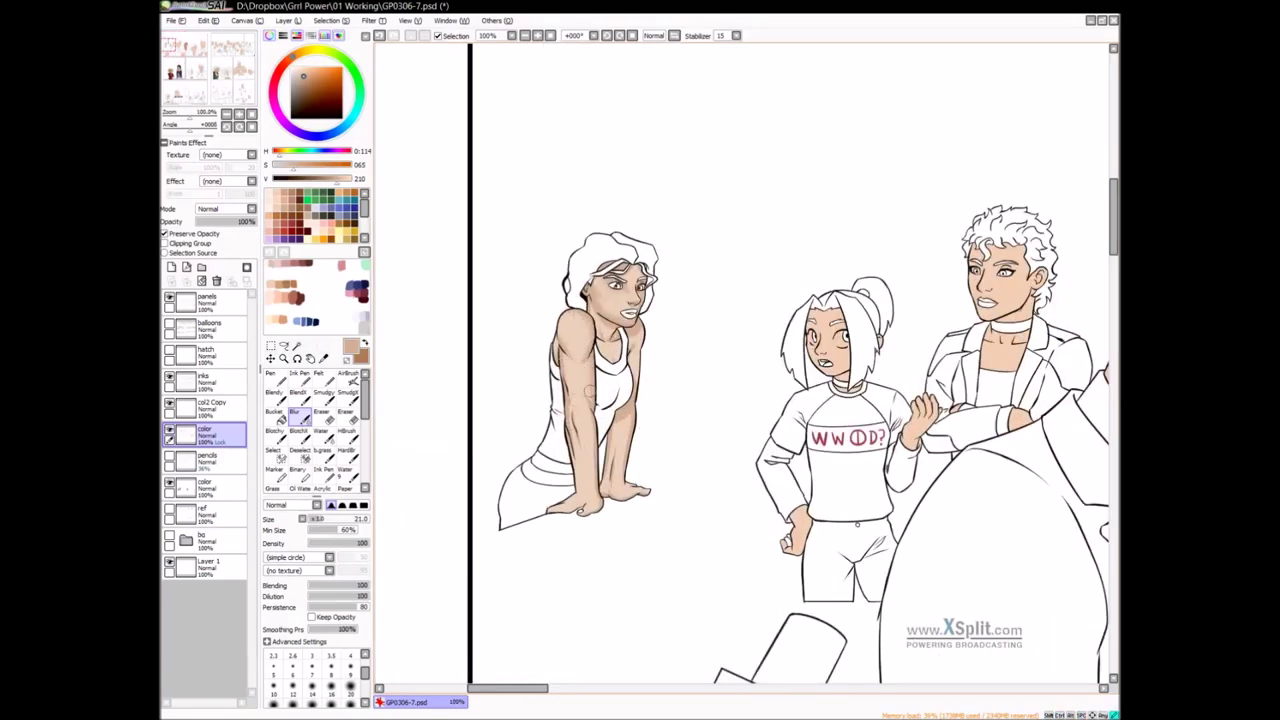
{"action": "key", "text": "bracketleft"}
Airbrush pale cream highlights onto the leaning woman's near shoulder and arm at brush size 25
{"action": "key", "text": "n"}
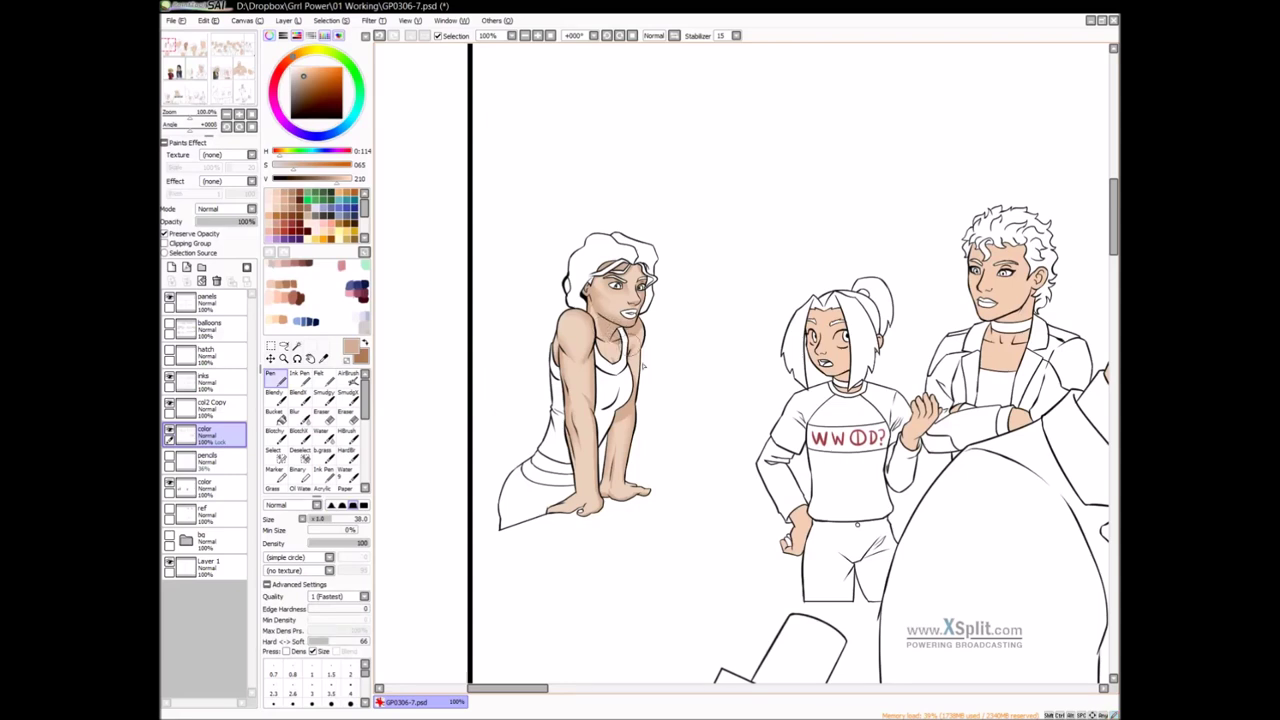
{"action": "left_click_drag", "start_coordinate": [634, 414], "coordinate": [656, 347]}
{"action": "left_click_drag", "start_coordinate": [596, 415], "coordinate": [598, 419]}
{"action": "key", "text": "x"}
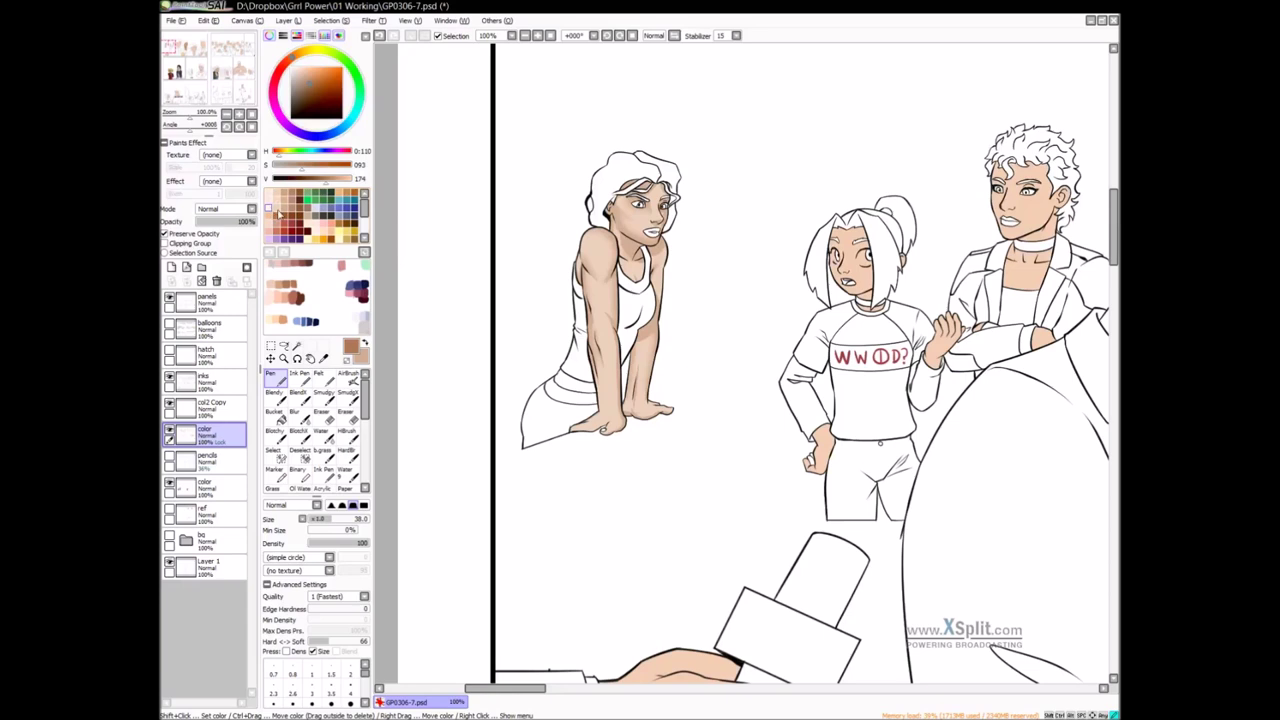
{"action": "left_click", "coordinate": [269, 204]}
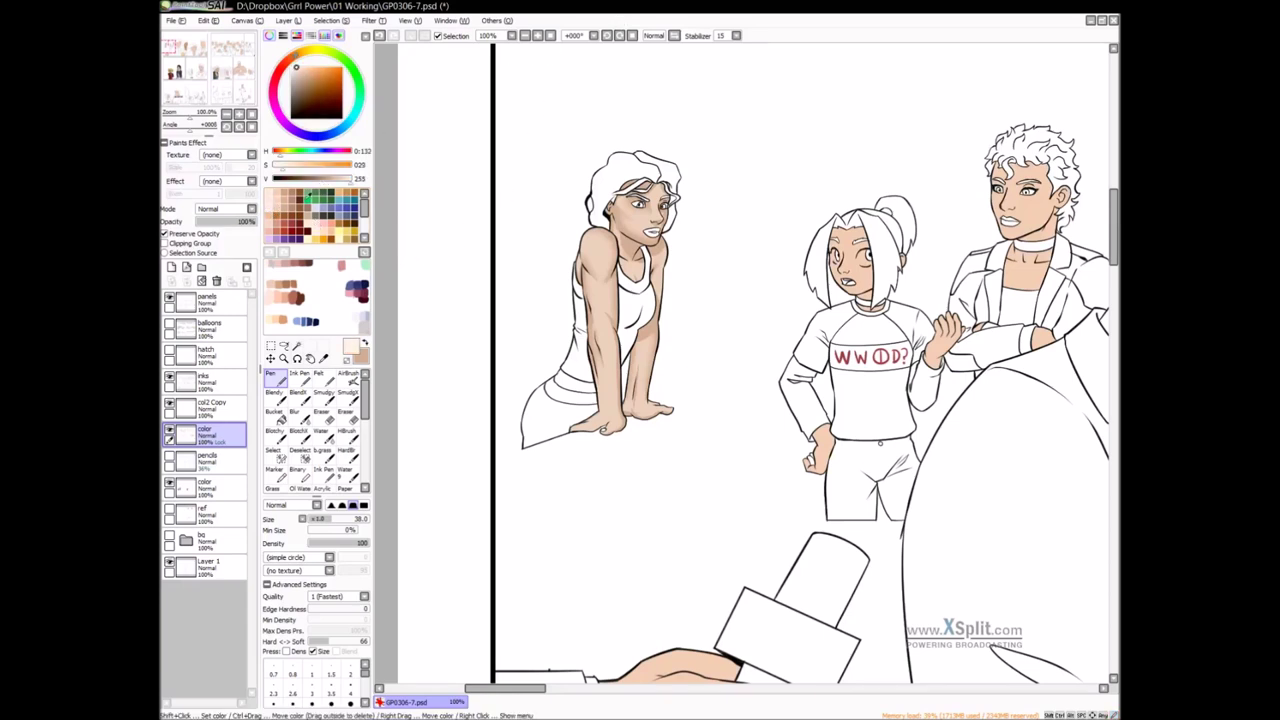
{"action": "left_click_drag", "start_coordinate": [636, 312], "coordinate": [651, 294]}
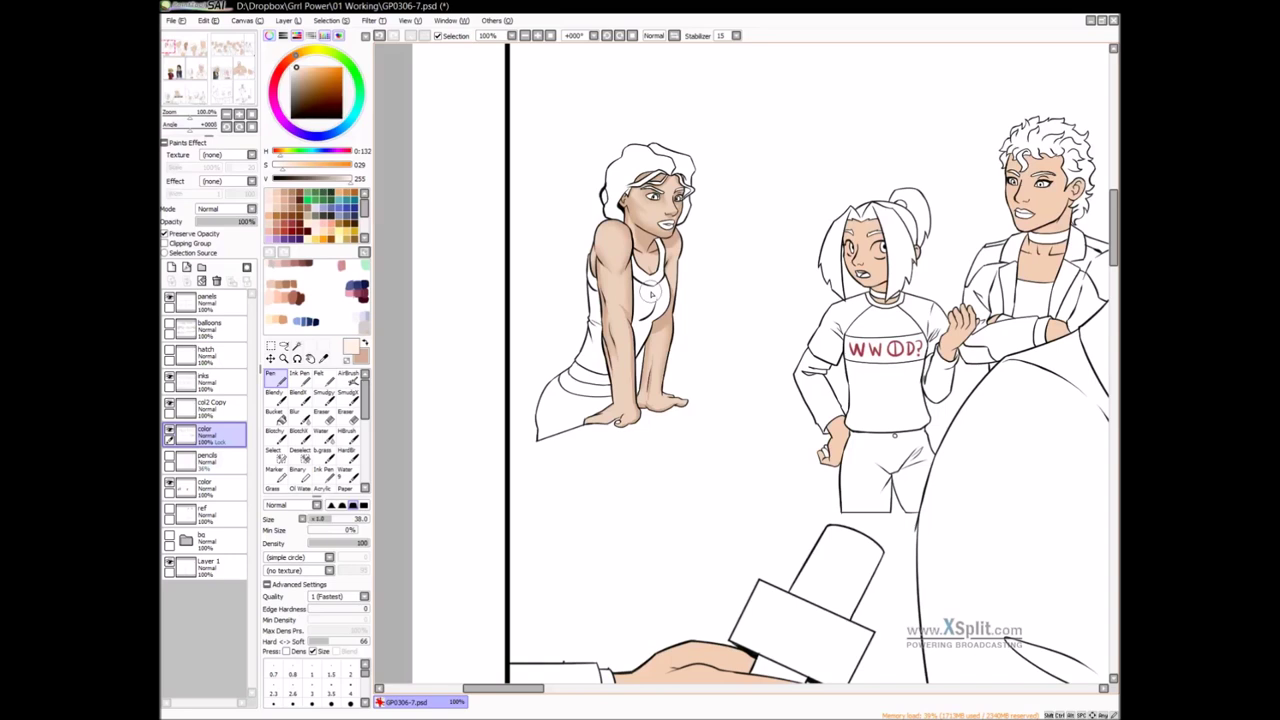
{"action": "left_click_drag", "start_coordinate": [604, 281], "coordinate": [639, 300]}
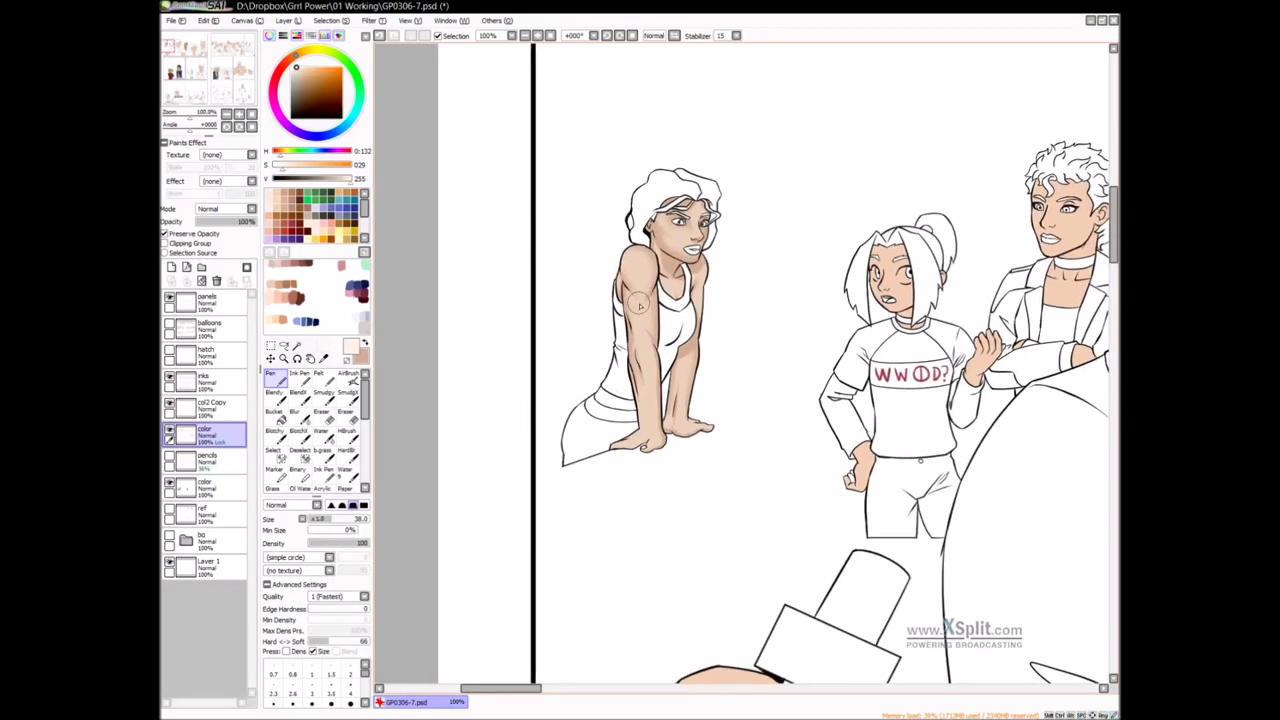
{"action": "key", "text": "v"}
{"action": "left_click_drag", "start_coordinate": [640, 272], "coordinate": [647, 314]}
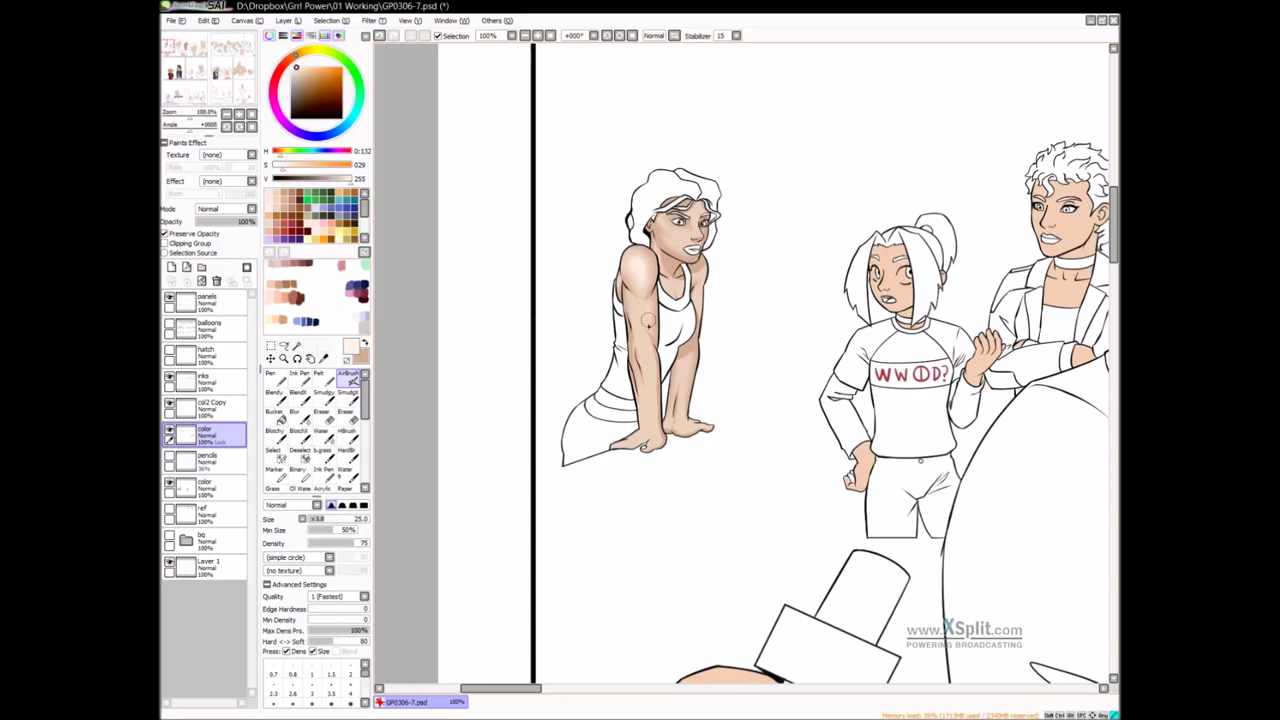
{"action": "key", "text": "bracketleft"}
Touch up the leaning woman's cheek with the Blendy brush at size 10 and soften it with Blur
{"action": "key", "text": "v"}
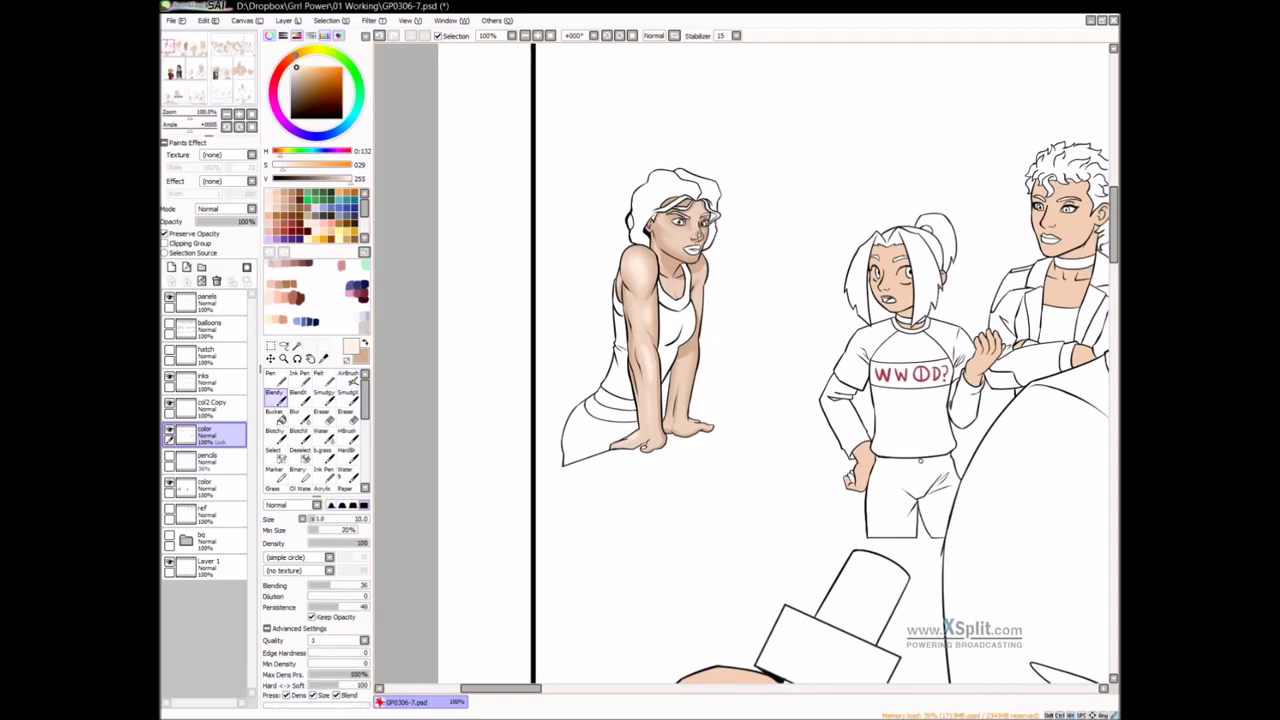
{"action": "mouse_move", "coordinate": [674, 236]}
{"action": "left_mouse_down"}
{"action": "mouse_move", "coordinate": [685, 236]}
{"action": "mouse_move", "coordinate": [663, 222]}
{"action": "mouse_move", "coordinate": [684, 236]}
{"action": "left_mouse_up"}
{"action": "key", "text": "b"}
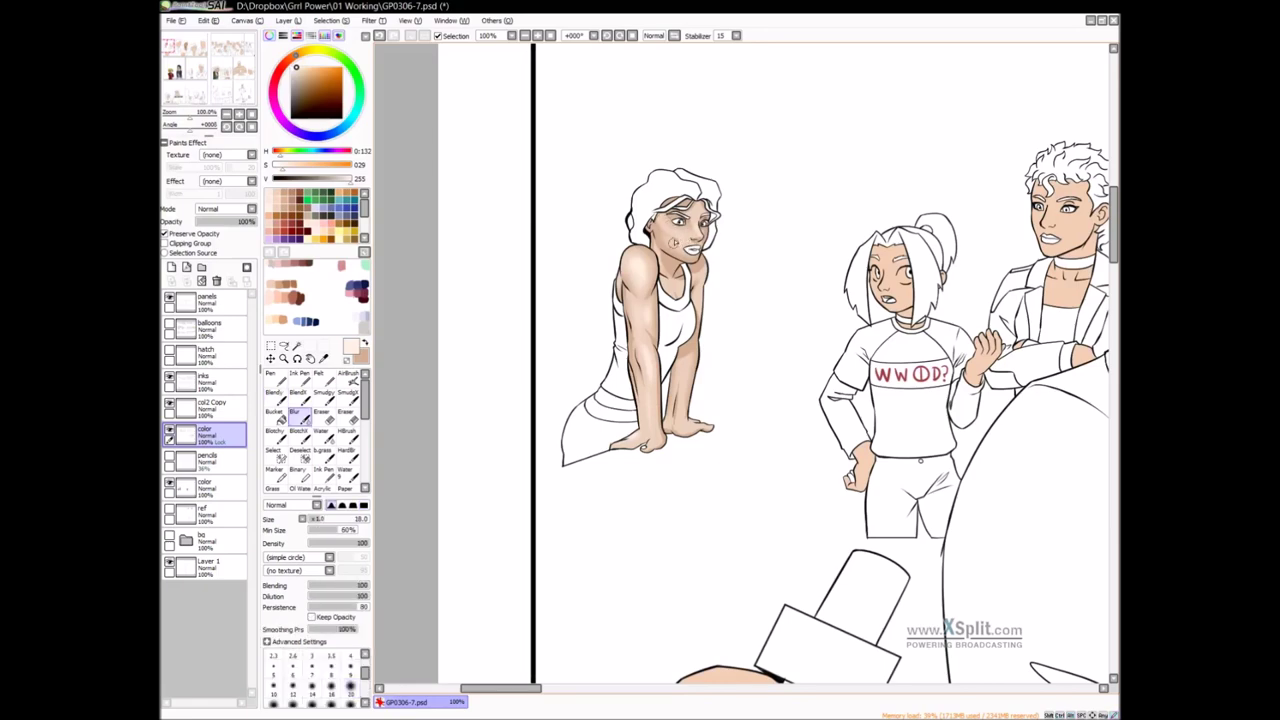
Shade the forehead under the hairline of the woman behind the monitor, using the Pen and the tan shadow colour
{"action": "scroll", "coordinate": [740, 340], "scroll_direction": "down", "scroll_amount": 3}
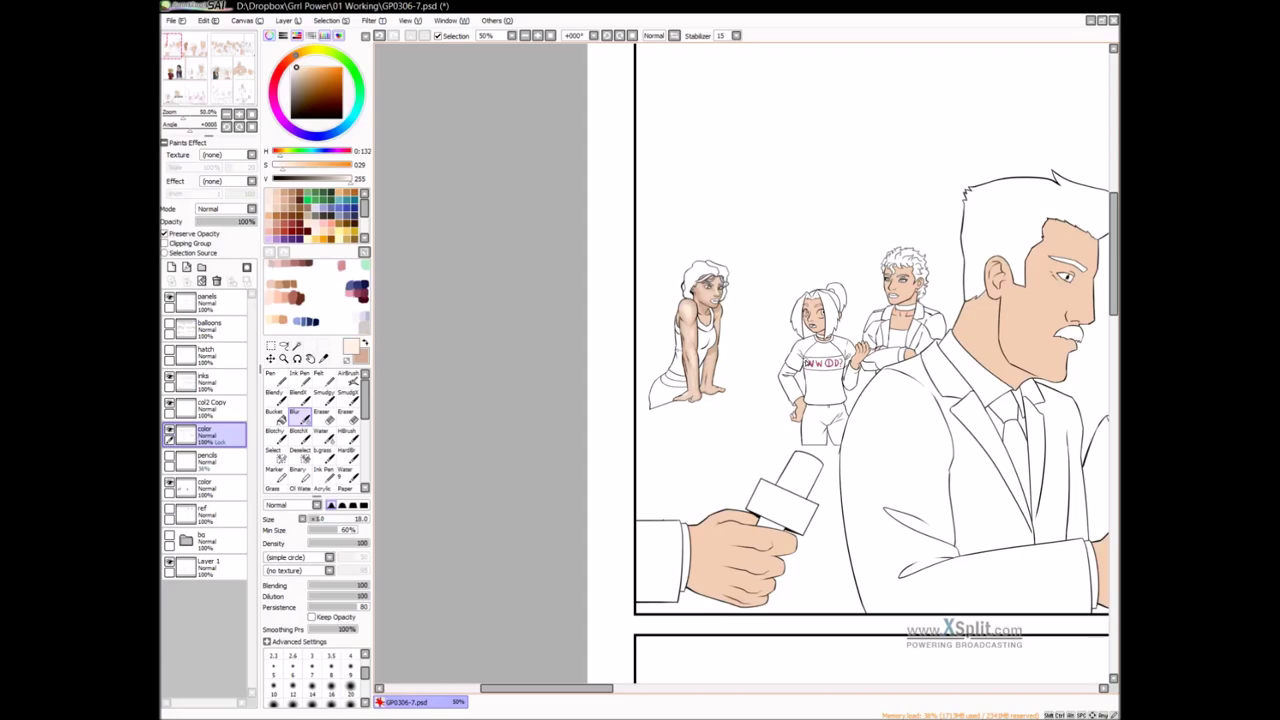
{"action": "left_click_drag", "start_coordinate": [878, 388], "coordinate": [747, 366]}
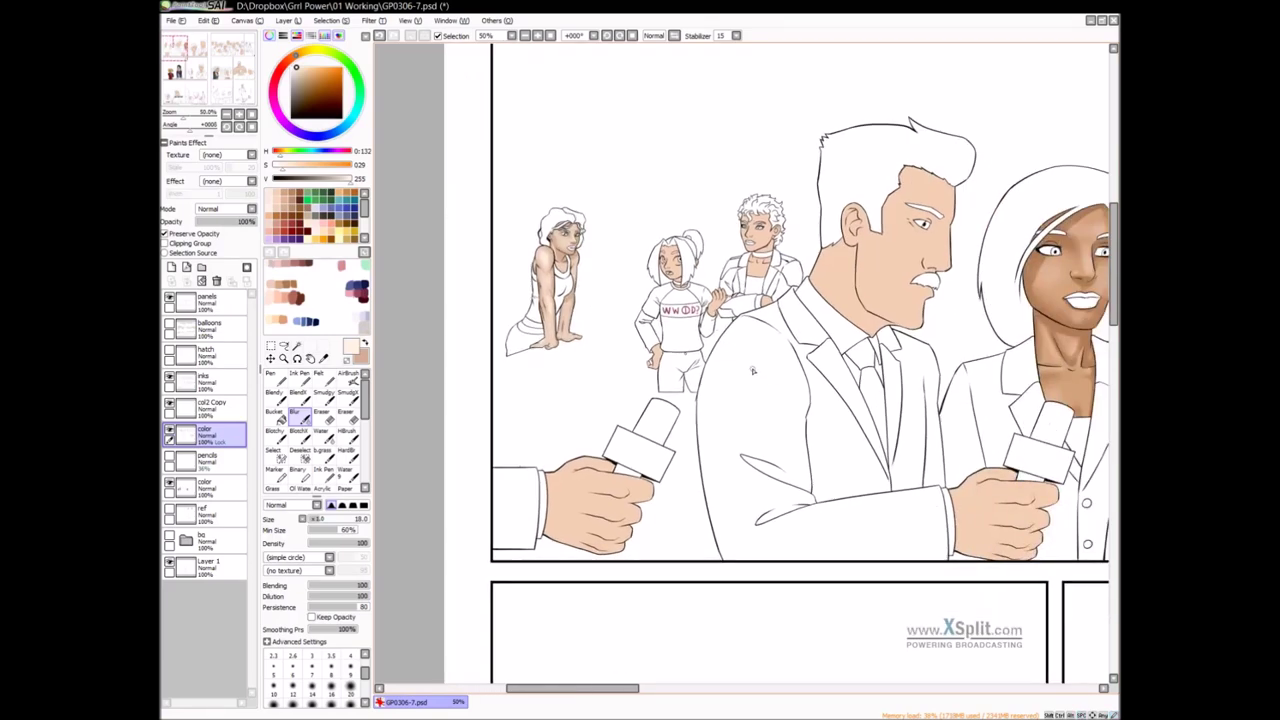
{"action": "left_click_drag", "start_coordinate": [774, 376], "coordinate": [632, 360]}
{"action": "left_click_drag", "start_coordinate": [638, 448], "coordinate": [562, 245]}
{"action": "scroll", "coordinate": [687, 350], "scroll_direction": "down", "scroll_amount": 1}
{"action": "left_click_drag", "start_coordinate": [580, 553], "coordinate": [686, 350]}
{"action": "left_click_drag", "start_coordinate": [662, 509], "coordinate": [672, 369]}
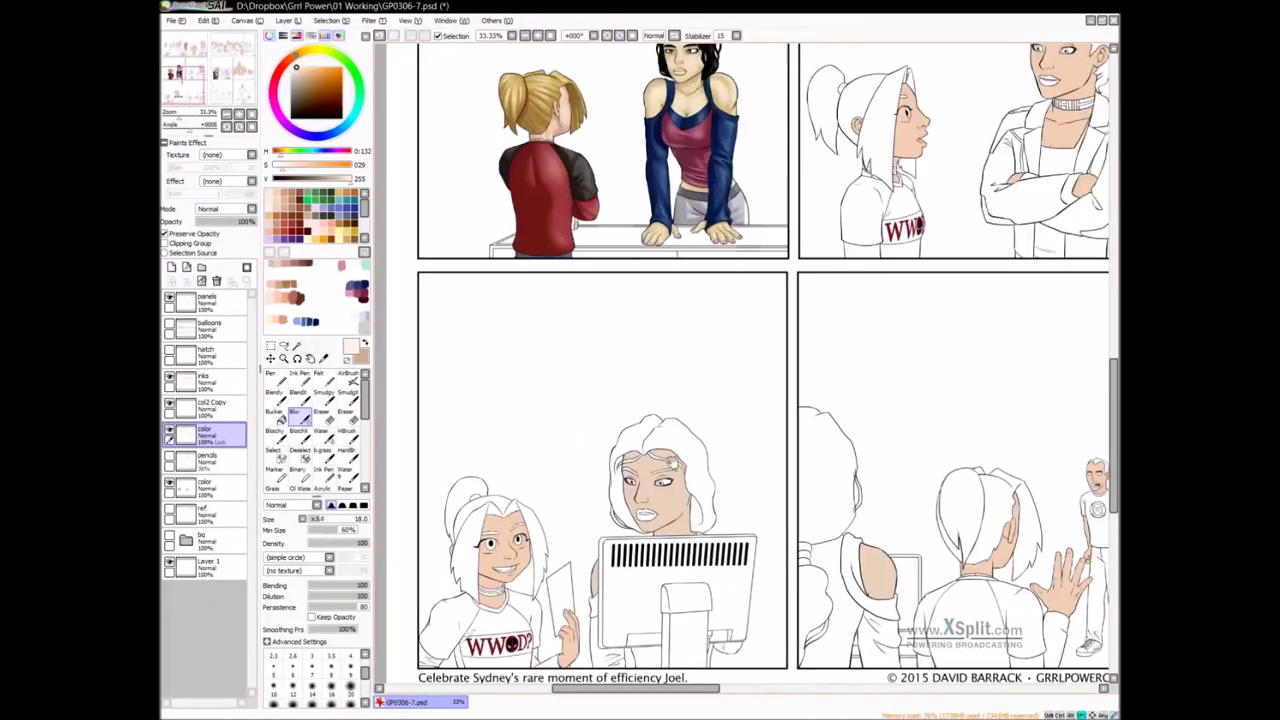
{"action": "left_click_drag", "start_coordinate": [672, 463], "coordinate": [731, 361]}
{"action": "scroll", "coordinate": [696, 388], "scroll_direction": "up", "scroll_amount": 1}
{"action": "scroll", "coordinate": [734, 358], "scroll_direction": "up", "scroll_amount": 1}
{"action": "left_click", "coordinate": [631, 336], "text": "alt"}
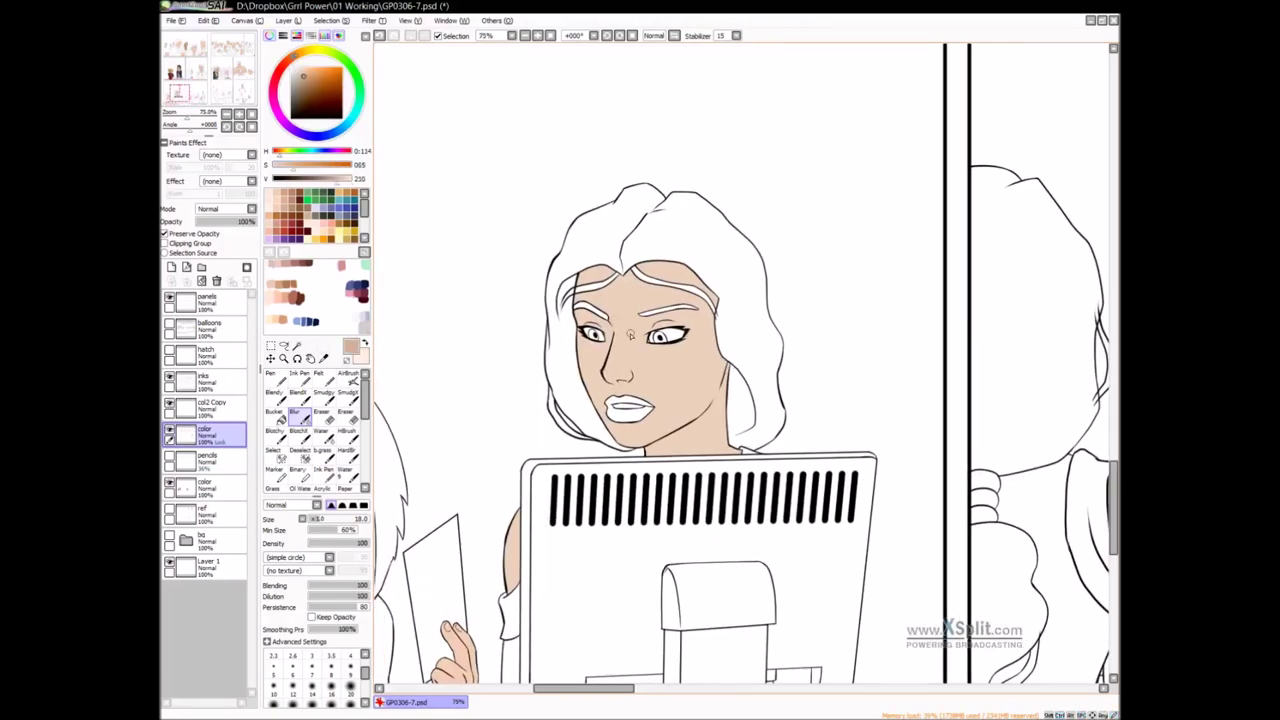
{"action": "key", "text": "n"}
{"action": "mouse_move", "coordinate": [622, 294]}
{"action": "left_mouse_down"}
{"action": "mouse_move", "coordinate": [685, 292]}
{"action": "mouse_move", "coordinate": [691, 272]}
{"action": "mouse_move", "coordinate": [621, 331]}
{"action": "left_mouse_up"}
{"action": "left_click_drag", "start_coordinate": [683, 283], "coordinate": [616, 309]}
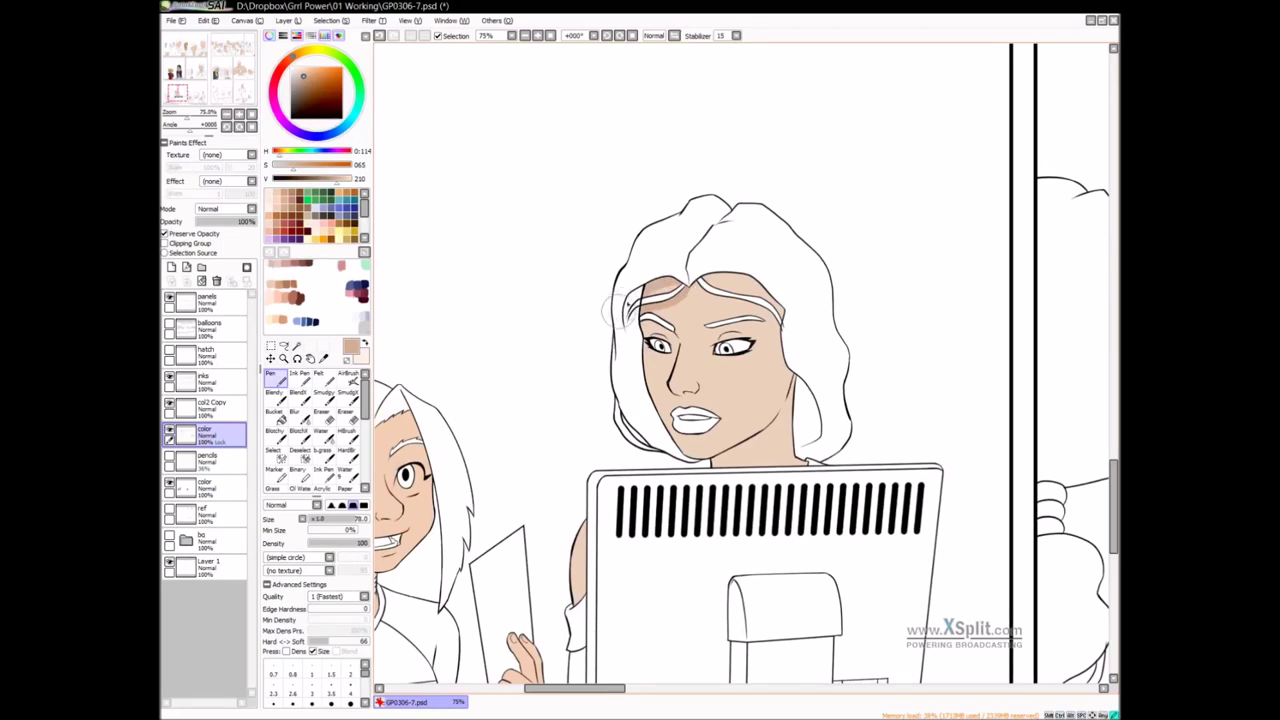
{"action": "mouse_move", "coordinate": [733, 286]}
{"action": "left_mouse_down"}
{"action": "mouse_move", "coordinate": [700, 280]}
{"action": "mouse_move", "coordinate": [776, 302]}
{"action": "mouse_move", "coordinate": [700, 292]}
{"action": "mouse_move", "coordinate": [789, 357]}
{"action": "mouse_move", "coordinate": [791, 341]}
{"action": "left_mouse_up"}
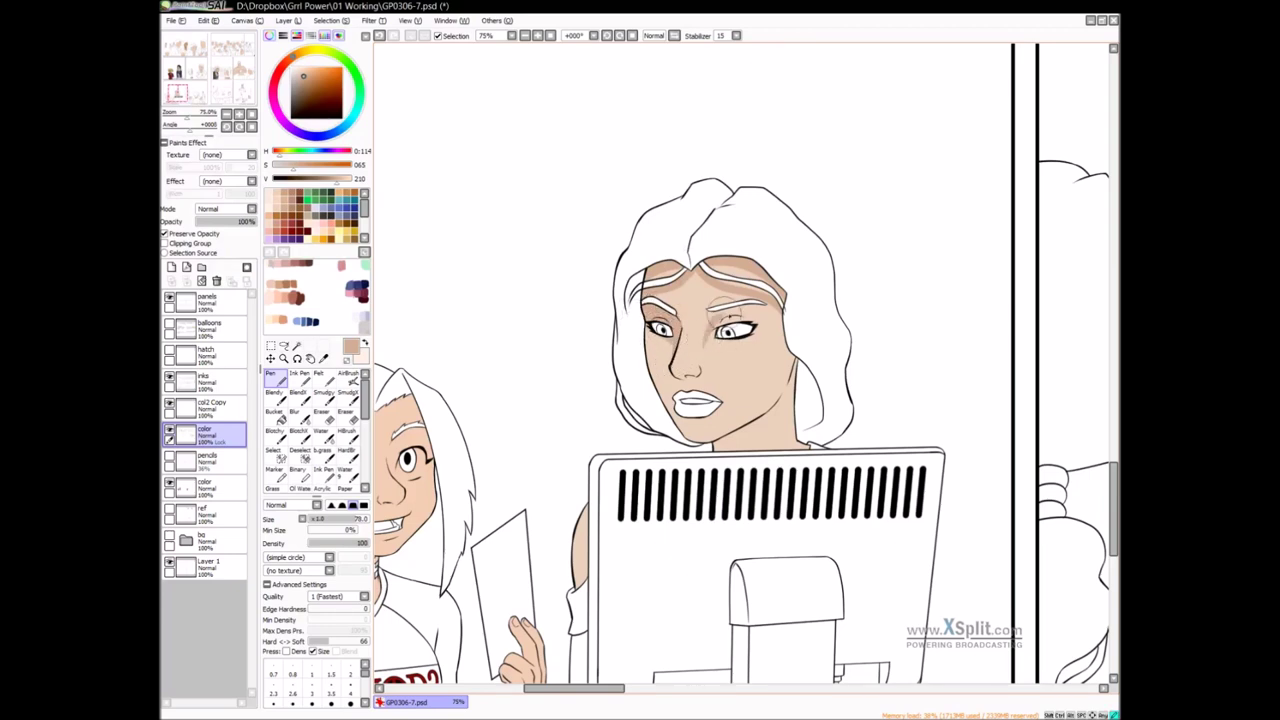
Paint tan shadows around the eyes, nose, cheek and jaw of the woman behind the monitor
{"action": "left_click_drag", "start_coordinate": [735, 314], "coordinate": [765, 307]}
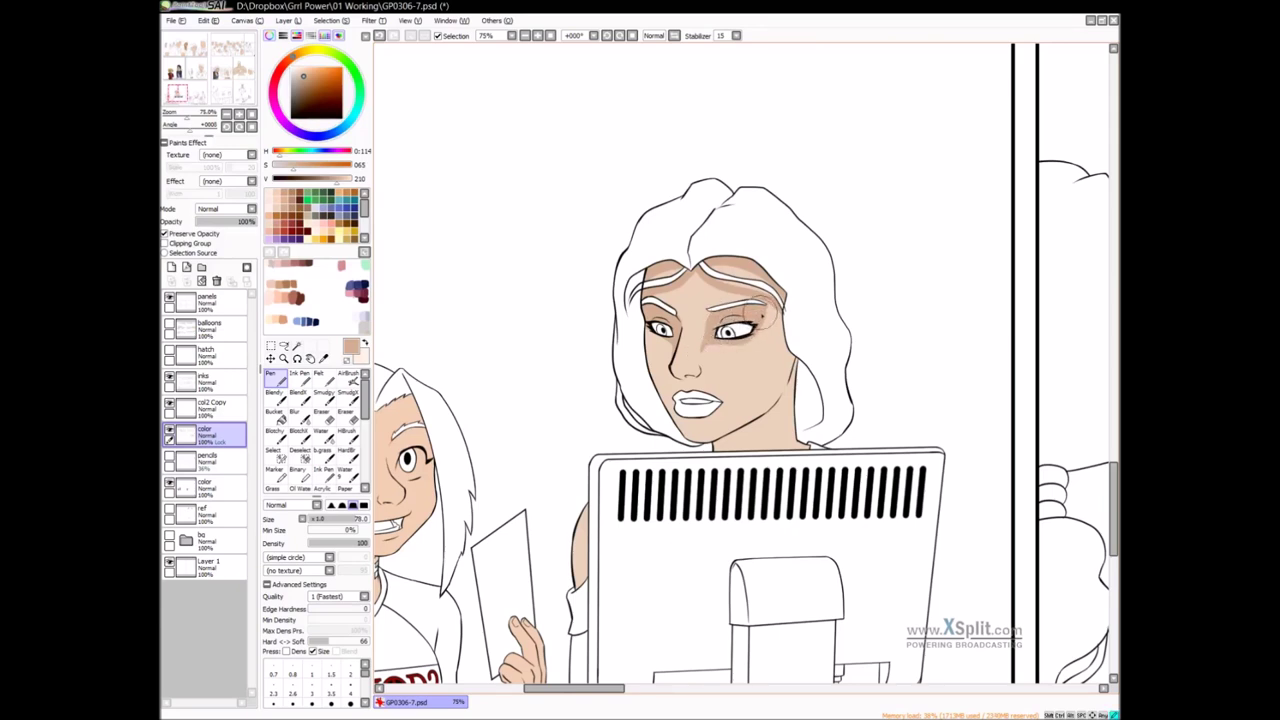
{"action": "scroll", "coordinate": [660, 335], "scroll_direction": "down", "scroll_amount": 2}
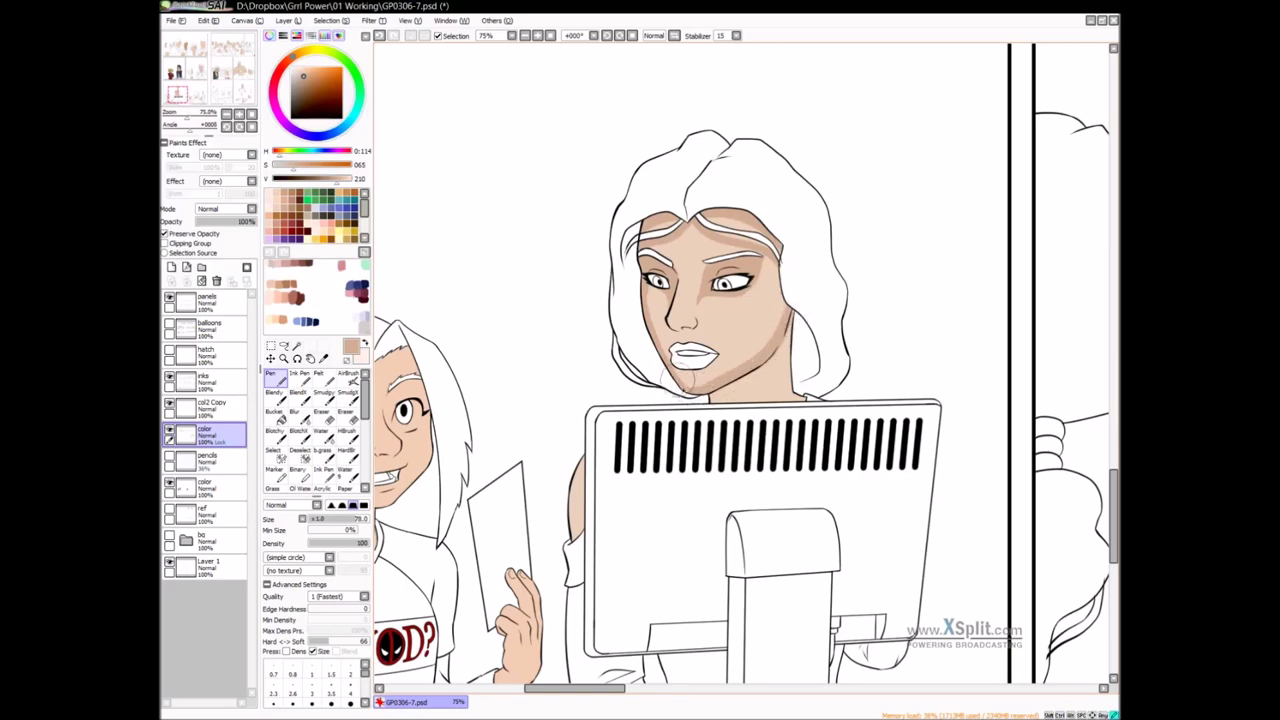
{"action": "scroll", "coordinate": [721, 379], "scroll_direction": "down", "scroll_amount": 1}
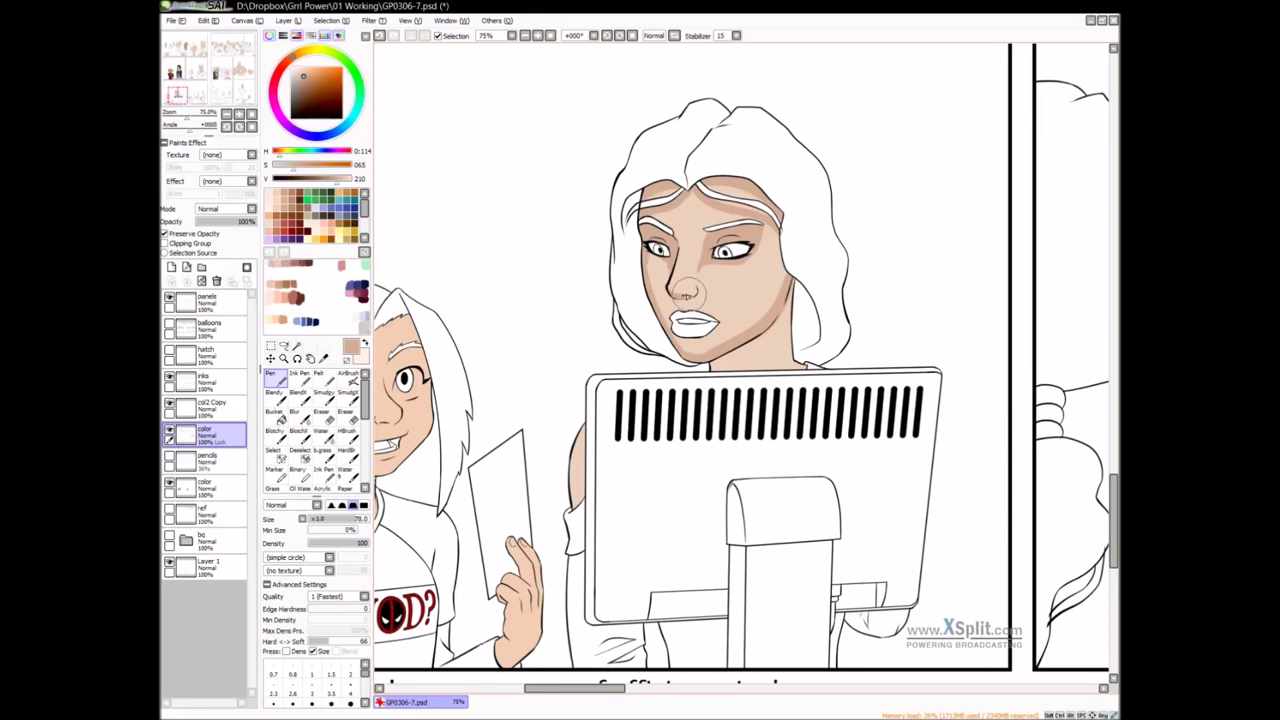
Shade the neck and the exposed upper arm of the woman behind the monitor
{"action": "left_click_drag", "start_coordinate": [779, 338], "coordinate": [761, 338]}
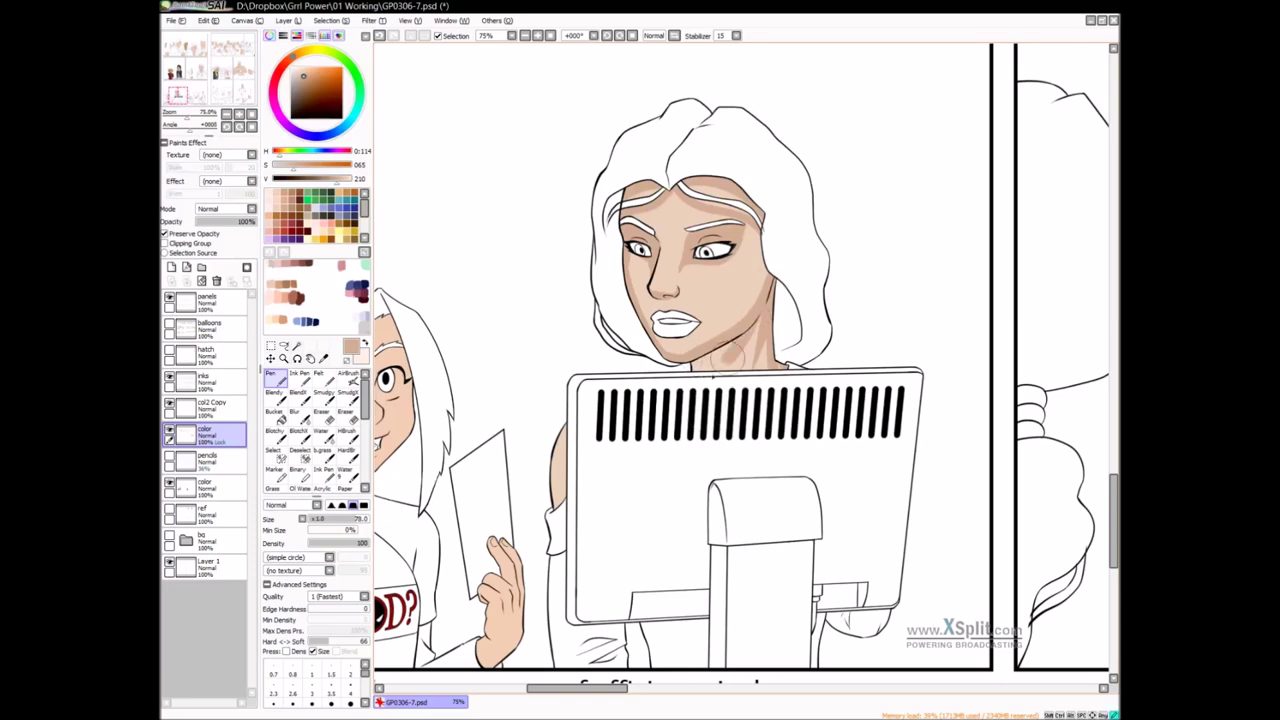
{"action": "scroll", "coordinate": [728, 315], "scroll_direction": "down", "scroll_amount": 2}
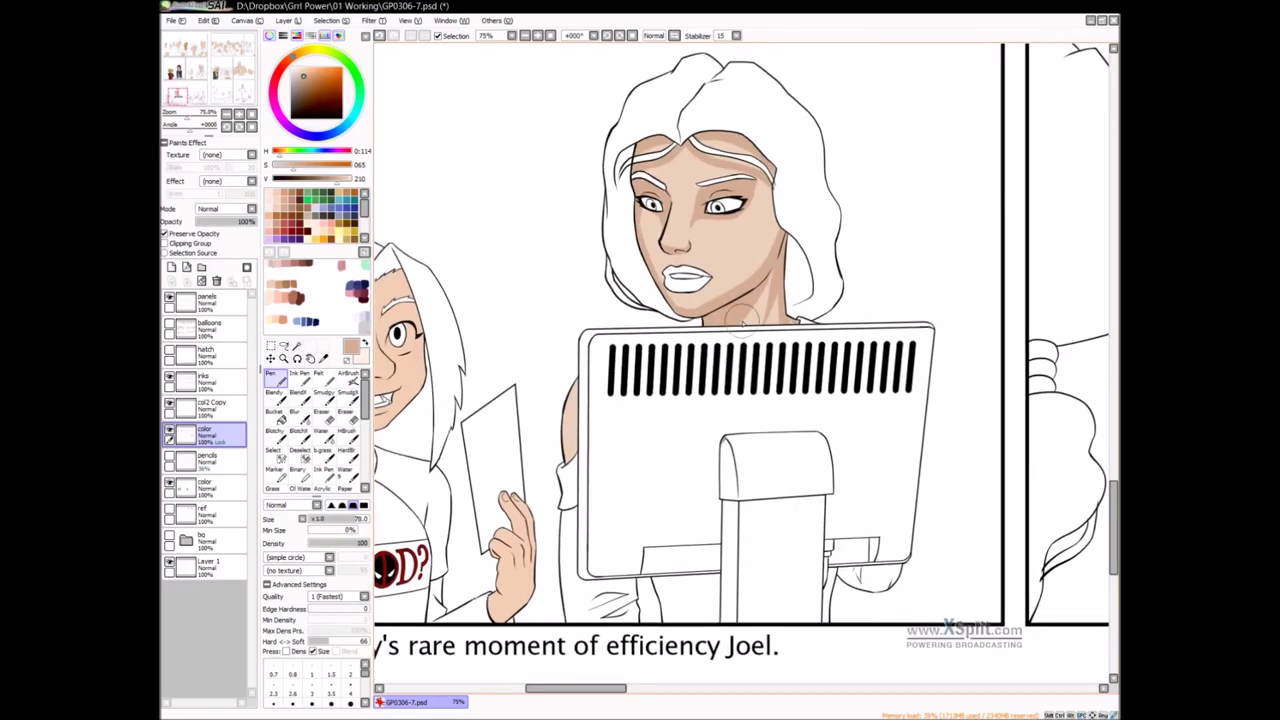
{"action": "scroll", "coordinate": [722, 393], "scroll_direction": "down", "scroll_amount": 2}
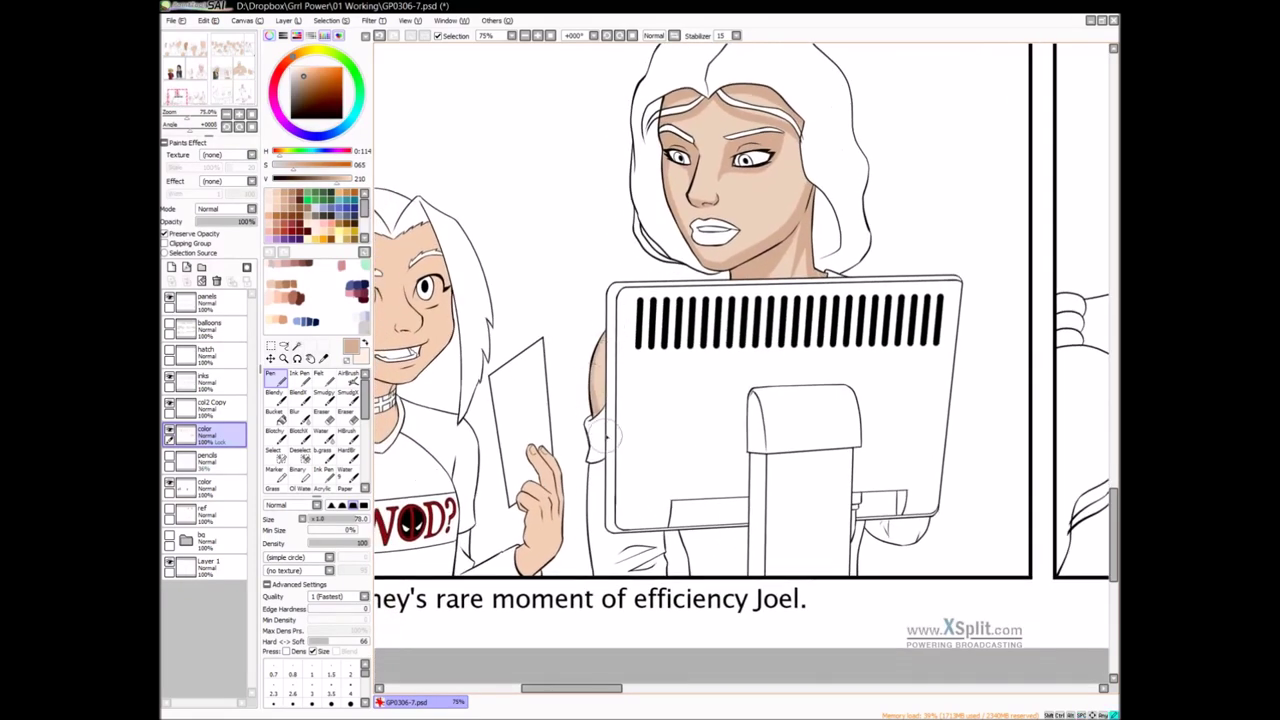
{"action": "scroll", "coordinate": [690, 392], "scroll_direction": "up", "scroll_amount": 2}
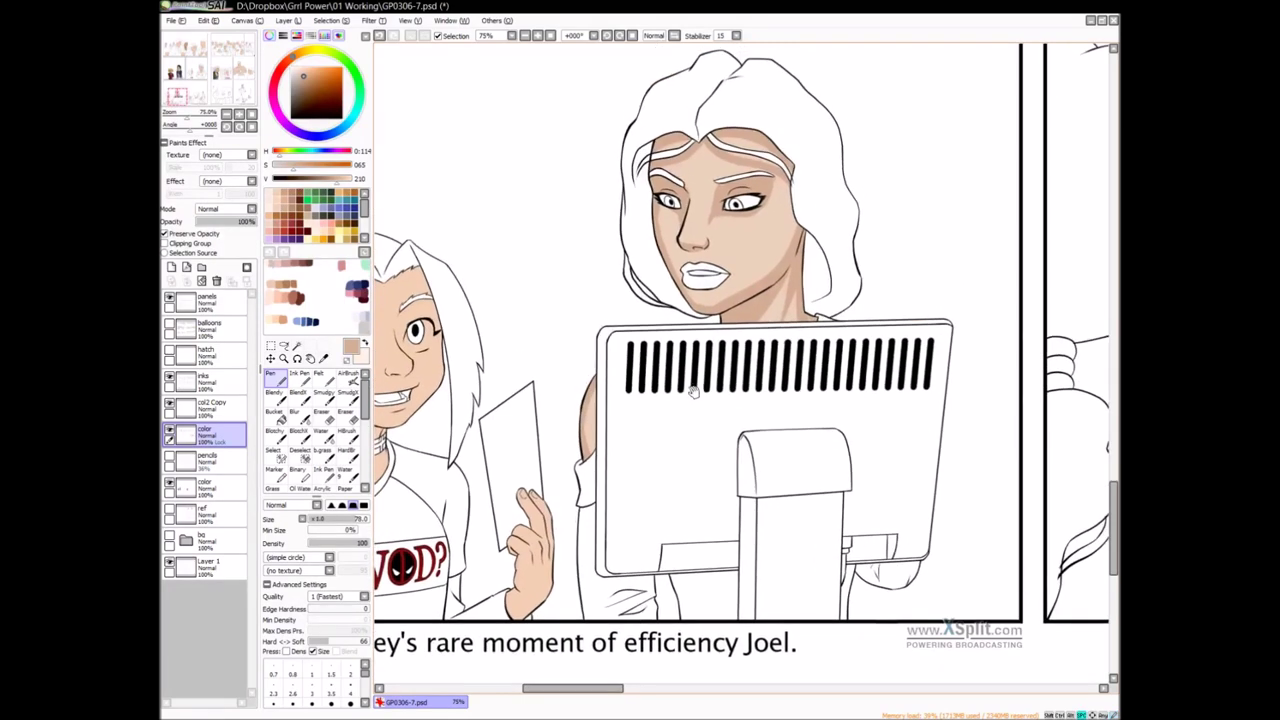
Refine the shadow shapes on the nose, cheek and side of the face of the woman behind the monitor
{"action": "scroll", "coordinate": [731, 262], "scroll_direction": "up", "scroll_amount": 2}
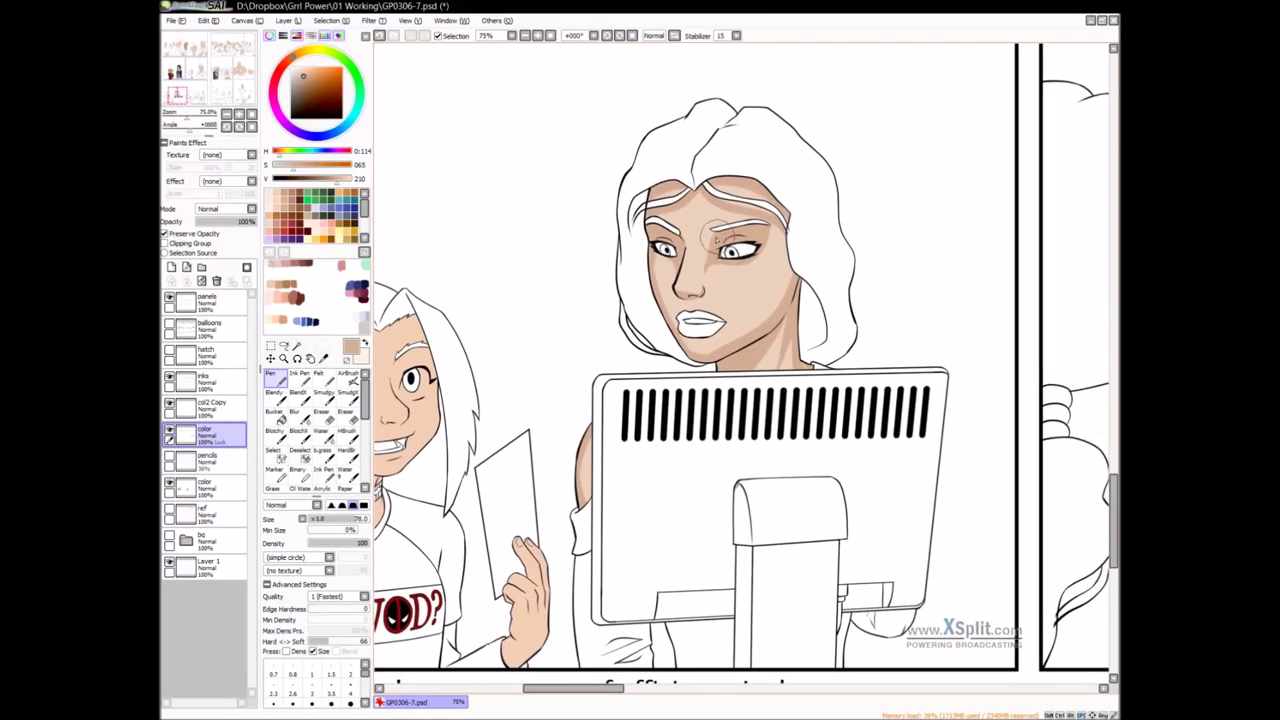
{"action": "left_click_drag", "start_coordinate": [664, 263], "coordinate": [683, 268]}
{"action": "mouse_move", "coordinate": [816, 334]}
{"action": "left_mouse_down"}
{"action": "mouse_move", "coordinate": [811, 351]}
{"action": "mouse_move", "coordinate": [818, 333]}
{"action": "left_mouse_up"}
{"action": "mouse_move", "coordinate": [804, 246]}
{"action": "left_mouse_down"}
{"action": "mouse_move", "coordinate": [741, 307]}
{"action": "mouse_move", "coordinate": [794, 281]}
{"action": "mouse_move", "coordinate": [792, 257]}
{"action": "mouse_move", "coordinate": [729, 310]}
{"action": "left_mouse_up"}
Blur the tan shadows on the cheek, side of the face and neck of the woman behind the monitor
{"action": "key", "text": "b"}
{"action": "mouse_move", "coordinate": [729, 310]}
{"action": "left_mouse_down"}
{"action": "mouse_move", "coordinate": [787, 272]}
{"action": "mouse_move", "coordinate": [730, 339]}
{"action": "mouse_move", "coordinate": [754, 326]}
{"action": "mouse_move", "coordinate": [692, 348]}
{"action": "left_mouse_up"}
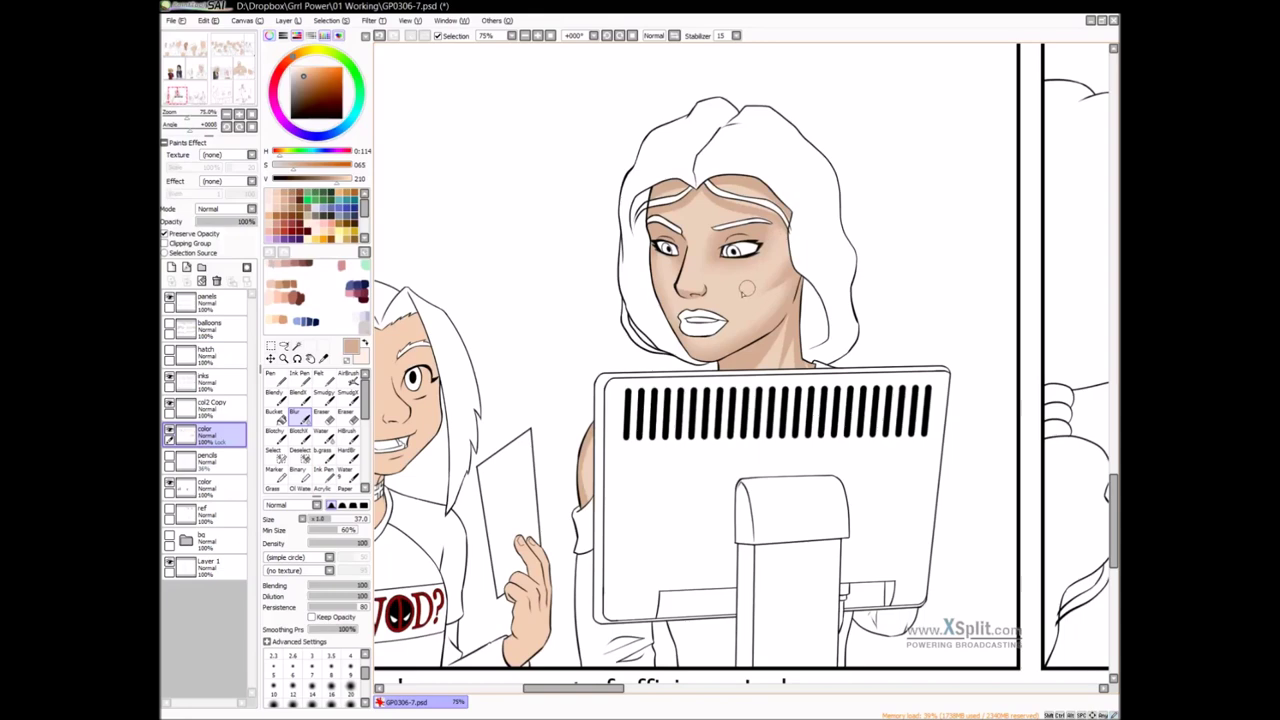
{"action": "left_click_drag", "start_coordinate": [780, 296], "coordinate": [750, 322]}
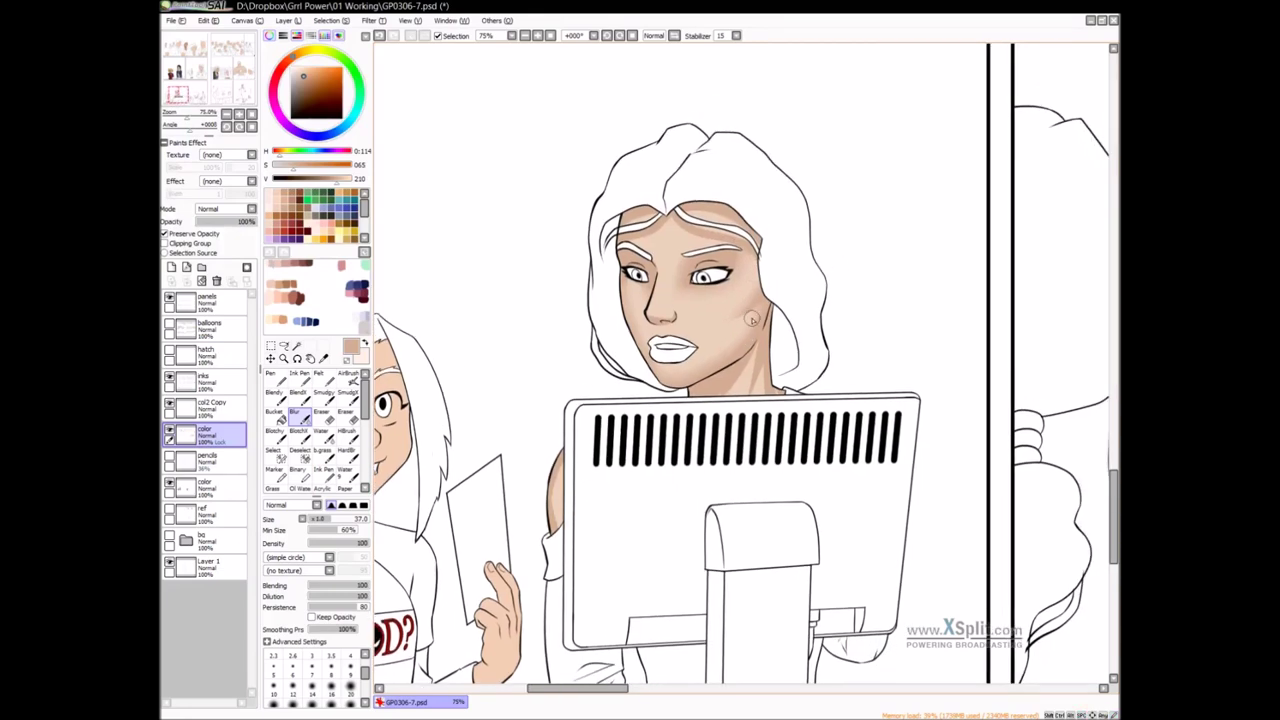
{"action": "left_click_drag", "start_coordinate": [761, 374], "coordinate": [751, 360]}
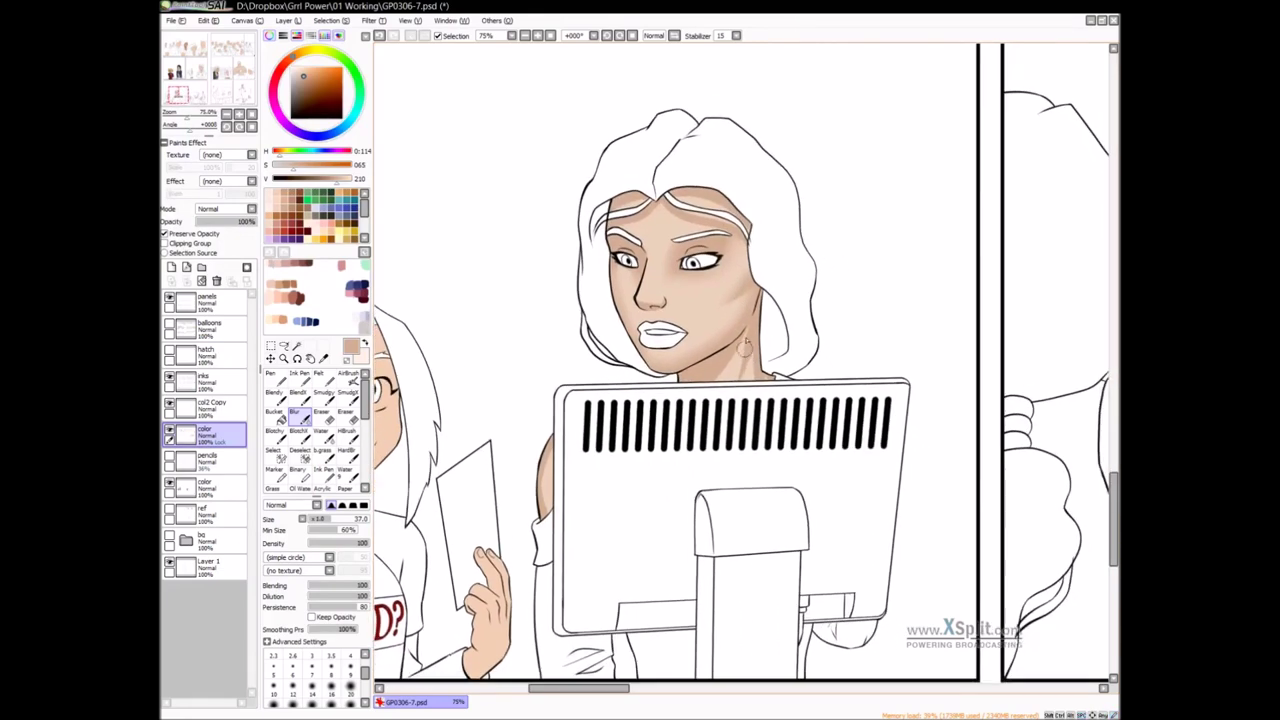
{"action": "key", "text": "ctrl+z"}
{"action": "left_click_drag", "start_coordinate": [756, 360], "coordinate": [747, 360]}
{"action": "mouse_move", "coordinate": [747, 362]}
{"action": "left_mouse_down"}
{"action": "mouse_move", "coordinate": [735, 394]}
{"action": "mouse_move", "coordinate": [756, 346]}
{"action": "left_mouse_up"}
{"action": "left_click_drag", "start_coordinate": [741, 290], "coordinate": [768, 290]}
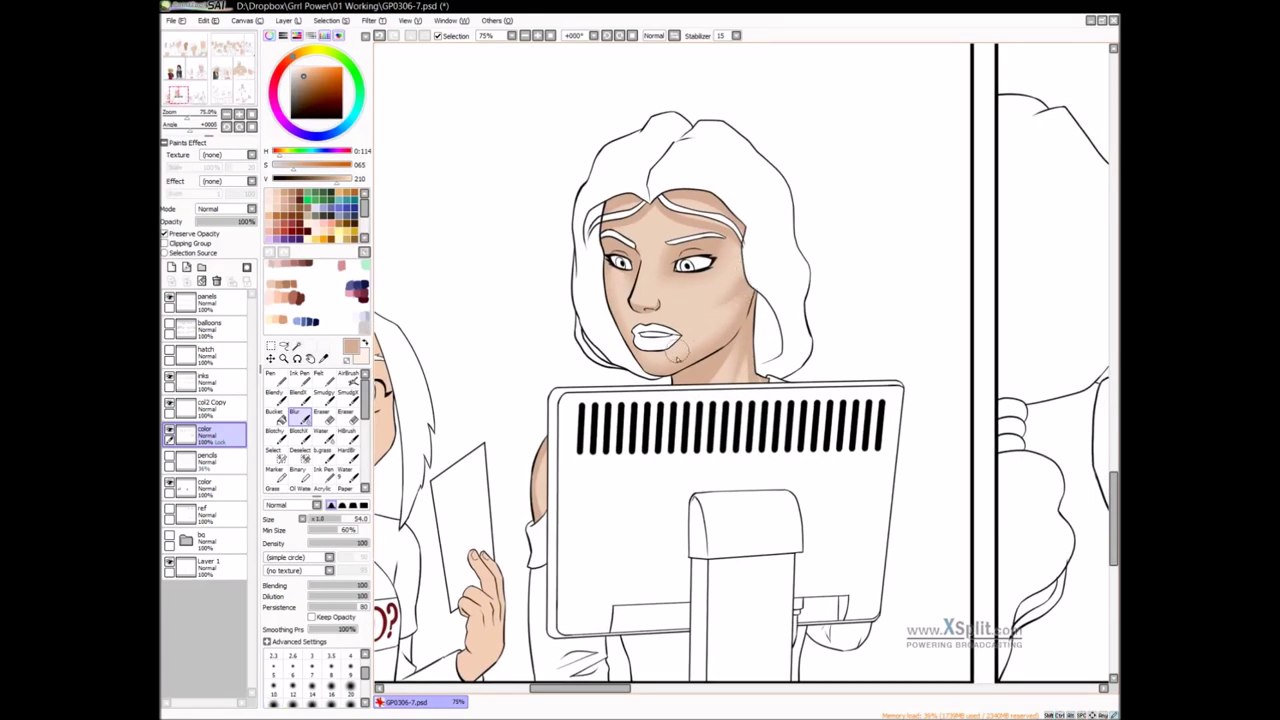
Soften the remaining shadow edges on the chin, nose and around the eye of the woman behind the monitor
{"action": "mouse_move", "coordinate": [651, 366]}
{"action": "left_mouse_down"}
{"action": "mouse_move", "coordinate": [754, 297]}
{"action": "mouse_move", "coordinate": [761, 305]}
{"action": "mouse_move", "coordinate": [646, 366]}
{"action": "mouse_move", "coordinate": [624, 295]}
{"action": "left_mouse_up"}
{"action": "key", "text": "b"}
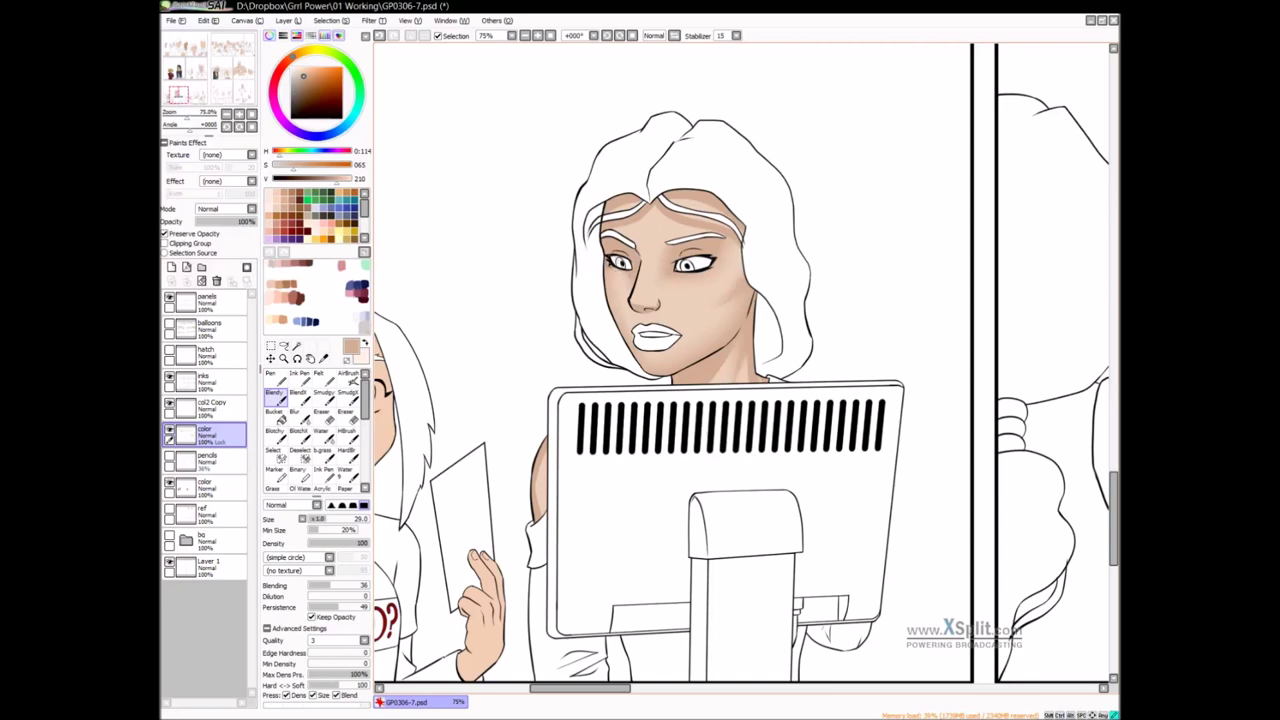
{"action": "key", "text": "ctrl+z"}
{"action": "mouse_move", "coordinate": [674, 274]}
{"action": "left_mouse_down"}
{"action": "mouse_move", "coordinate": [728, 248]}
{"action": "mouse_move", "coordinate": [713, 269]}
{"action": "mouse_move", "coordinate": [725, 252]}
{"action": "left_mouse_up"}
{"action": "key", "text": "b"}
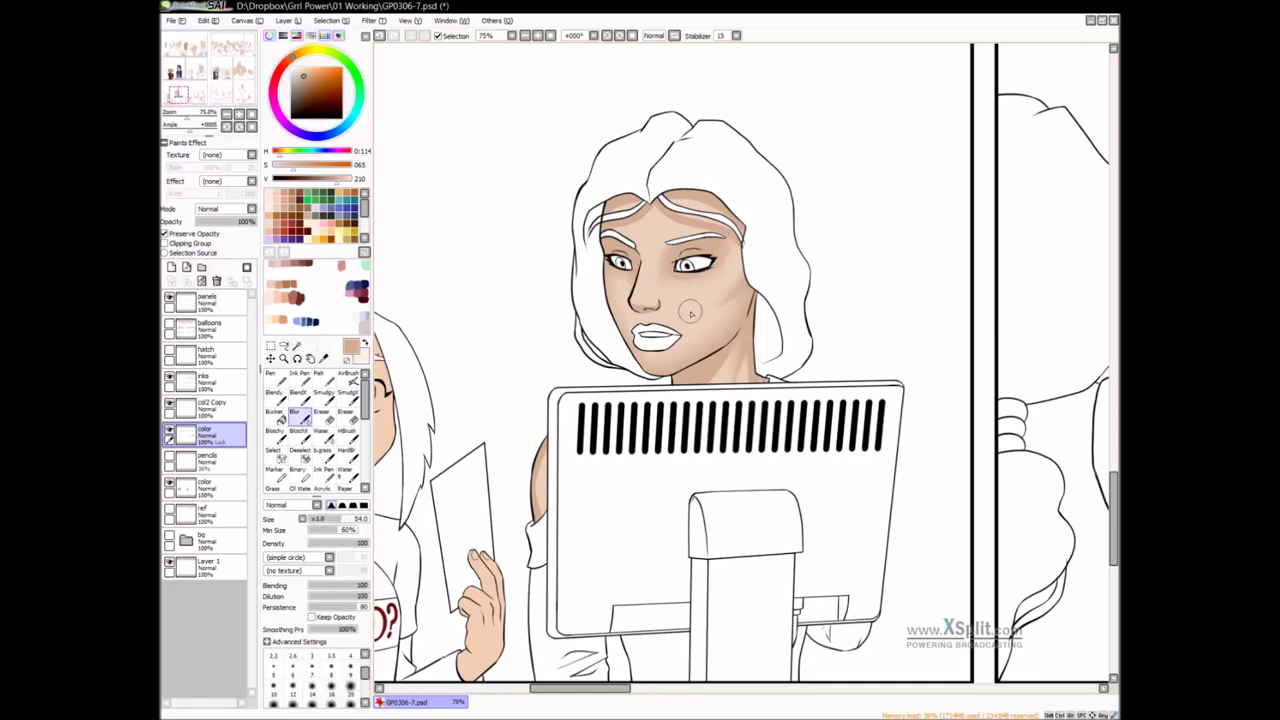
{"action": "mouse_move", "coordinate": [783, 364]}
{"action": "left_mouse_down"}
{"action": "mouse_move", "coordinate": [787, 311]}
{"action": "mouse_move", "coordinate": [786, 374]}
{"action": "left_mouse_up"}
Paint tan shadows on the bare shoulder of the woman seen from behind in the next panel and blur them
{"action": "left_click", "coordinate": [790, 357], "text": "ctrl+alt"}
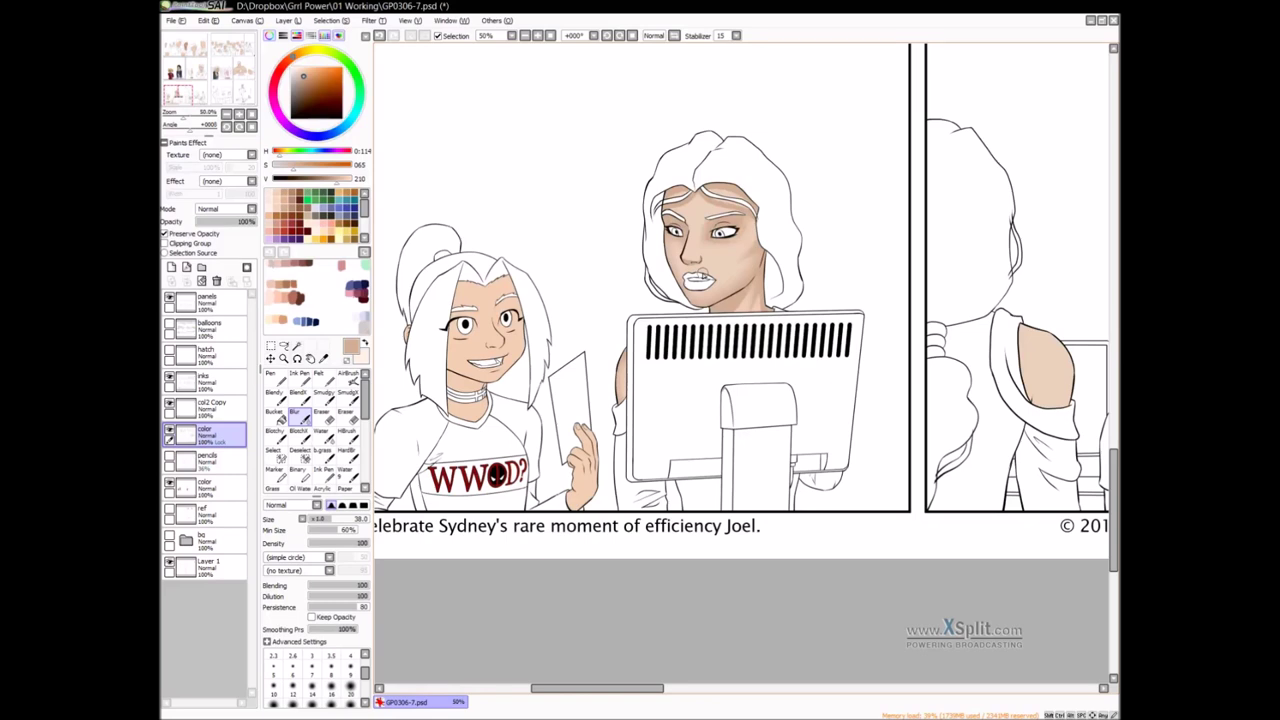
{"action": "mouse_move", "coordinate": [788, 376]}
{"action": "left_mouse_down"}
{"action": "mouse_move", "coordinate": [706, 400]}
{"action": "mouse_move", "coordinate": [630, 398]}
{"action": "left_mouse_up"}
{"action": "mouse_move", "coordinate": [716, 317]}
{"action": "left_mouse_down"}
{"action": "mouse_move", "coordinate": [771, 353]}
{"action": "mouse_move", "coordinate": [768, 393]}
{"action": "left_mouse_up"}
{"action": "key", "text": "ctrl+z"}
{"action": "mouse_move", "coordinate": [731, 323]}
{"action": "left_mouse_down"}
{"action": "mouse_move", "coordinate": [772, 351]}
{"action": "mouse_move", "coordinate": [768, 408]}
{"action": "mouse_move", "coordinate": [742, 380]}
{"action": "left_mouse_up"}
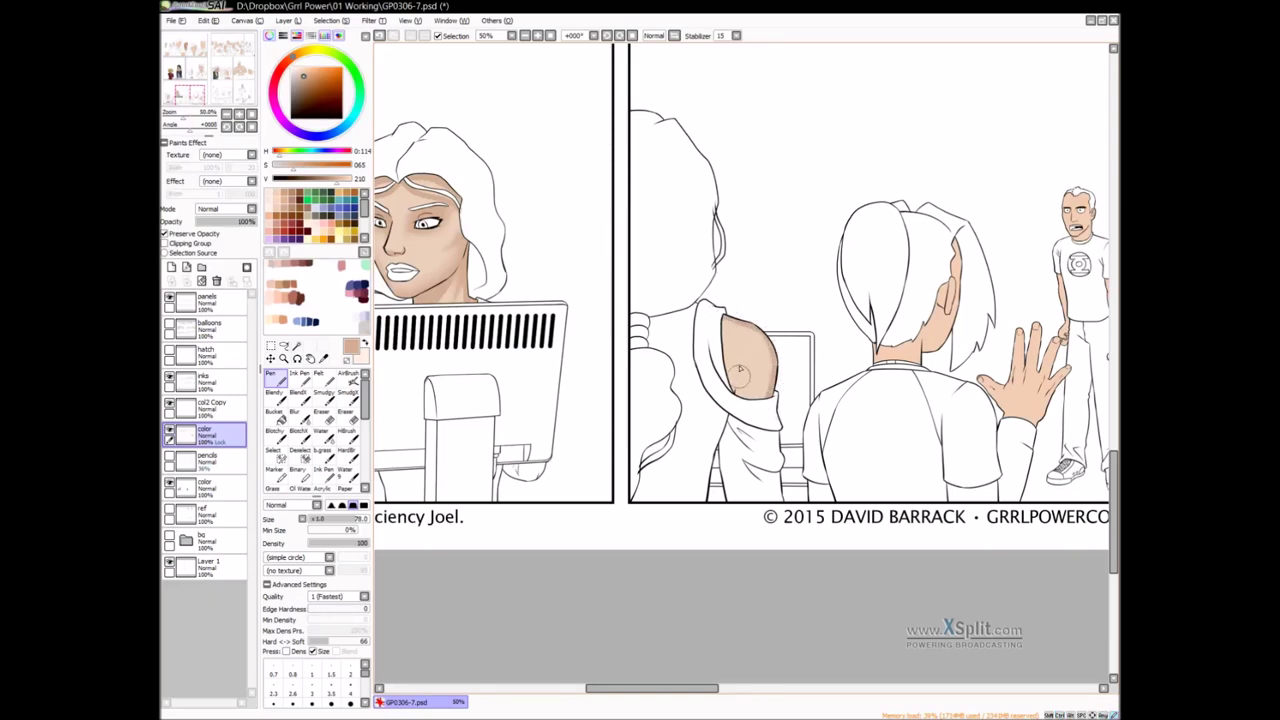
{"action": "mouse_move", "coordinate": [721, 319]}
{"action": "left_mouse_down"}
{"action": "mouse_move", "coordinate": [760, 353]}
{"action": "mouse_move", "coordinate": [746, 392]}
{"action": "left_mouse_up"}
{"action": "key", "text": "ctrl+z"}
{"action": "mouse_move", "coordinate": [745, 334]}
{"action": "left_mouse_down"}
{"action": "mouse_move", "coordinate": [767, 351]}
{"action": "mouse_move", "coordinate": [754, 331]}
{"action": "left_mouse_up"}
{"action": "key", "text": "b"}
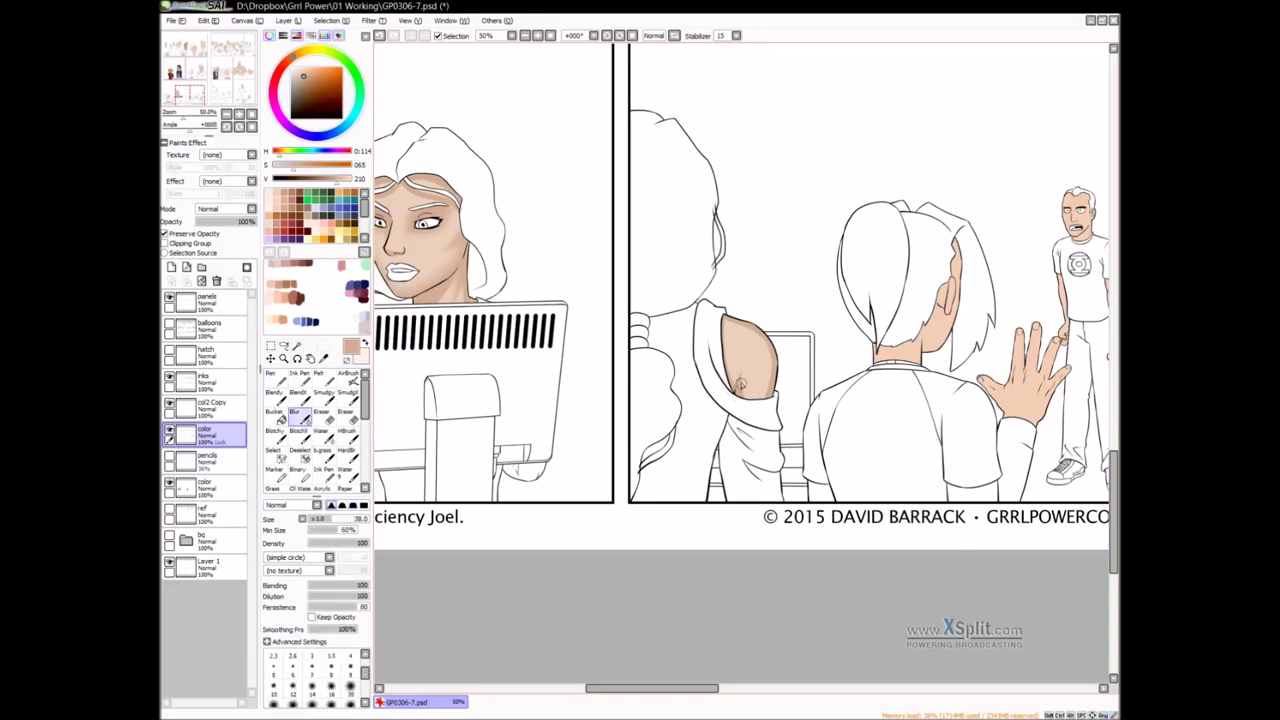
{"action": "left_click_drag", "start_coordinate": [731, 324], "coordinate": [741, 388]}
Shade the forehead, eyes, cheek and neck of the goateed man in the upper crowd panel, using the Pen and the tan shadow colour
{"action": "left_click_drag", "start_coordinate": [835, 335], "coordinate": [731, 343]}
{"action": "left_click_drag", "start_coordinate": [847, 402], "coordinate": [826, 423]}
{"action": "left_click_drag", "start_coordinate": [831, 208], "coordinate": [565, 425]}
{"action": "left_click_drag", "start_coordinate": [910, 233], "coordinate": [606, 551]}
{"action": "left_click_drag", "start_coordinate": [851, 178], "coordinate": [634, 541]}
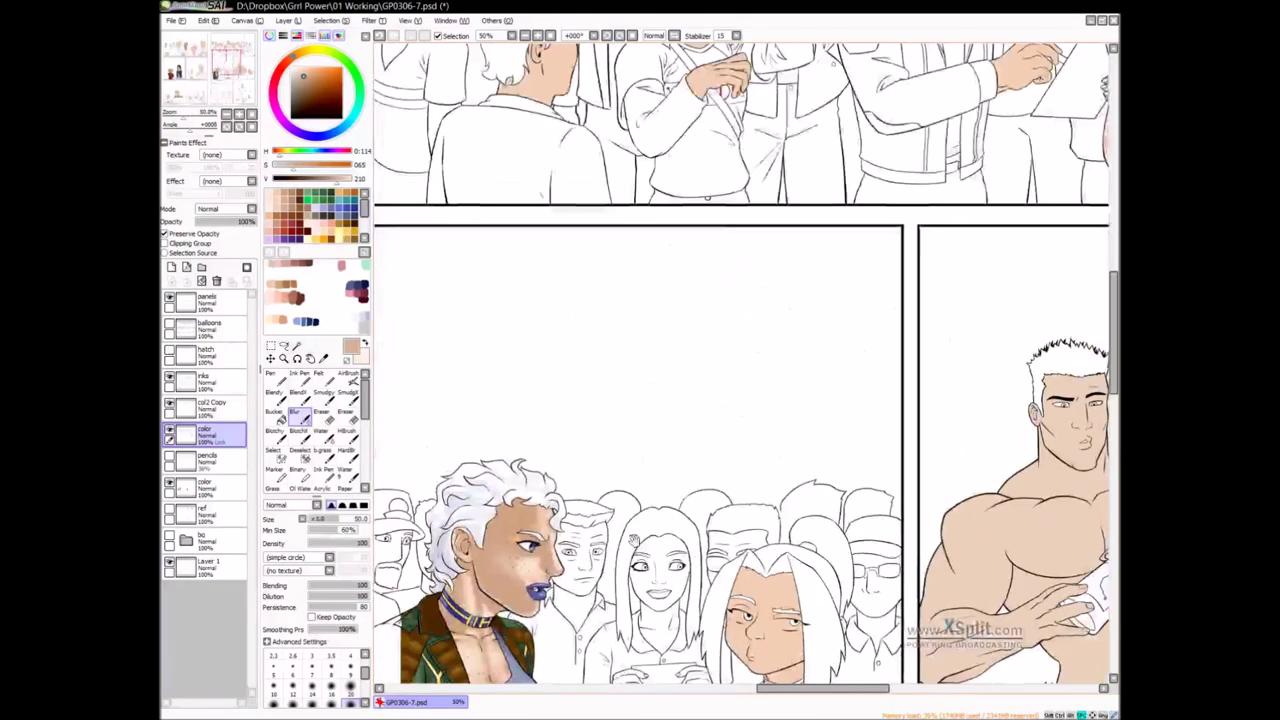
{"action": "left_click_drag", "start_coordinate": [686, 188], "coordinate": [683, 454]}
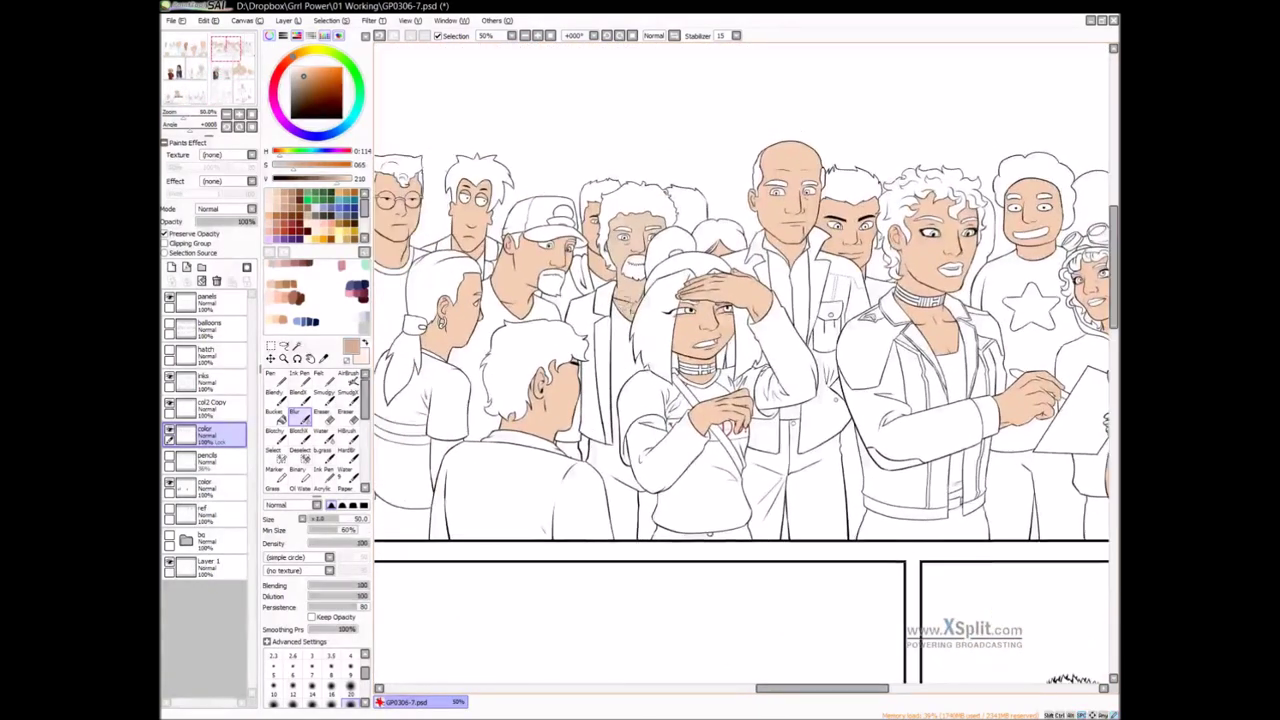
{"action": "key", "text": "n"}
{"action": "left_click_drag", "start_coordinate": [631, 293], "coordinate": [682, 311]}
{"action": "scroll", "coordinate": [680, 311], "scroll_direction": "up", "scroll_amount": 2}
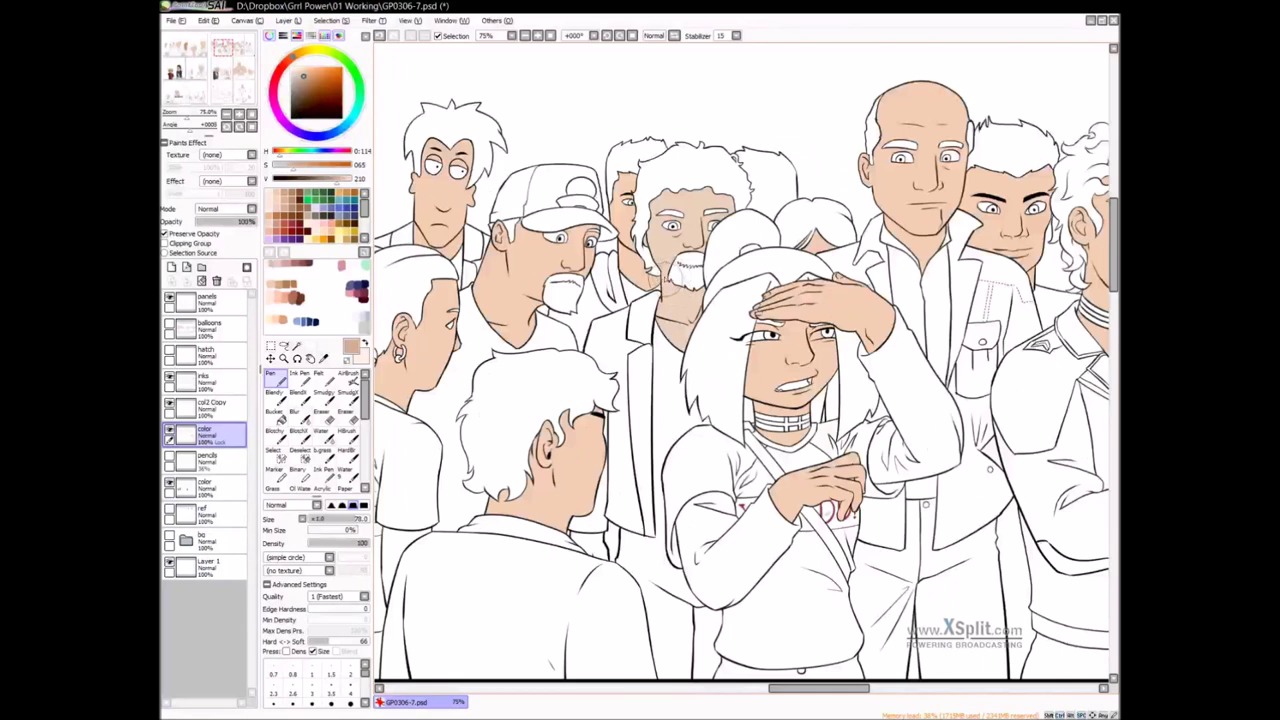
{"action": "mouse_move", "coordinate": [652, 256]}
{"action": "left_mouse_down"}
{"action": "mouse_move", "coordinate": [648, 216]}
{"action": "mouse_move", "coordinate": [670, 247]}
{"action": "mouse_move", "coordinate": [698, 249]}
{"action": "left_mouse_up"}
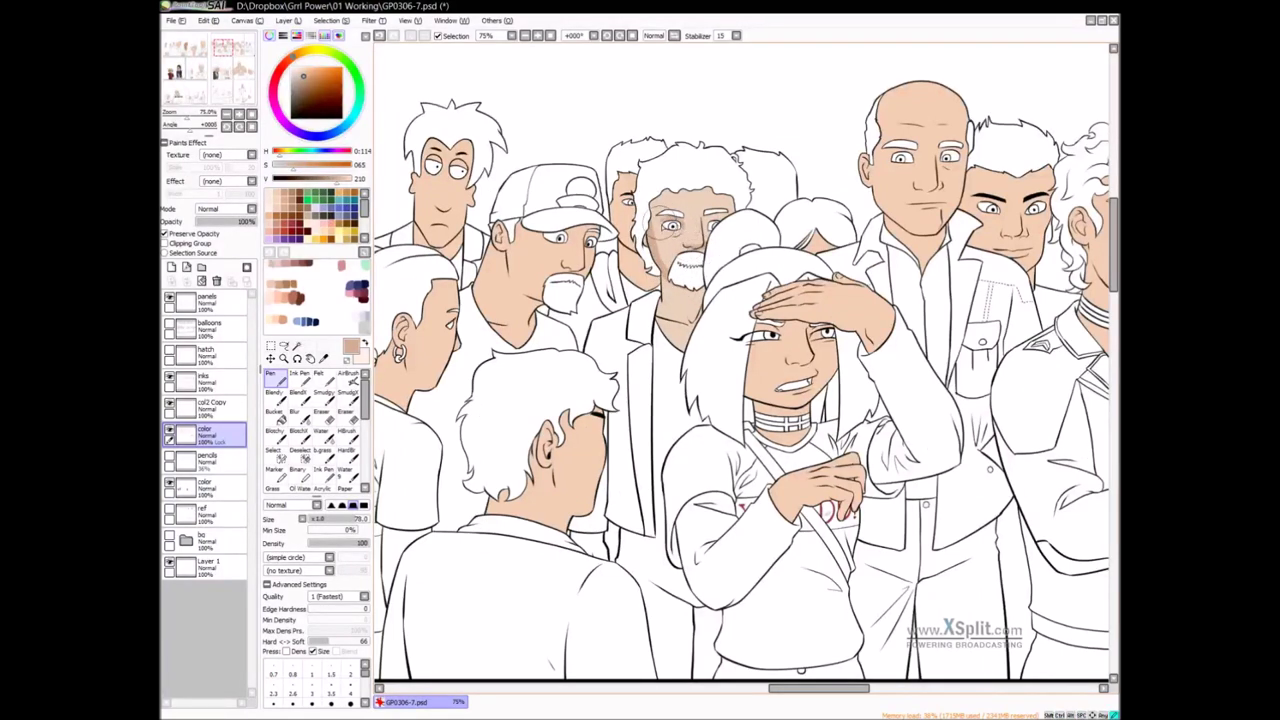
{"action": "mouse_move", "coordinate": [676, 226]}
{"action": "left_mouse_down"}
{"action": "mouse_move", "coordinate": [708, 236]}
{"action": "mouse_move", "coordinate": [723, 215]}
{"action": "mouse_move", "coordinate": [723, 235]}
{"action": "mouse_move", "coordinate": [718, 215]}
{"action": "mouse_move", "coordinate": [740, 210]}
{"action": "mouse_move", "coordinate": [666, 195]}
{"action": "left_mouse_up"}
{"action": "mouse_move", "coordinate": [688, 288]}
{"action": "left_mouse_down"}
{"action": "mouse_move", "coordinate": [696, 318]}
{"action": "mouse_move", "coordinate": [680, 309]}
{"action": "mouse_move", "coordinate": [692, 318]}
{"action": "mouse_move", "coordinate": [711, 286]}
{"action": "mouse_move", "coordinate": [674, 318]}
{"action": "mouse_move", "coordinate": [666, 295]}
{"action": "mouse_move", "coordinate": [656, 305]}
{"action": "mouse_move", "coordinate": [680, 336]}
{"action": "left_mouse_up"}
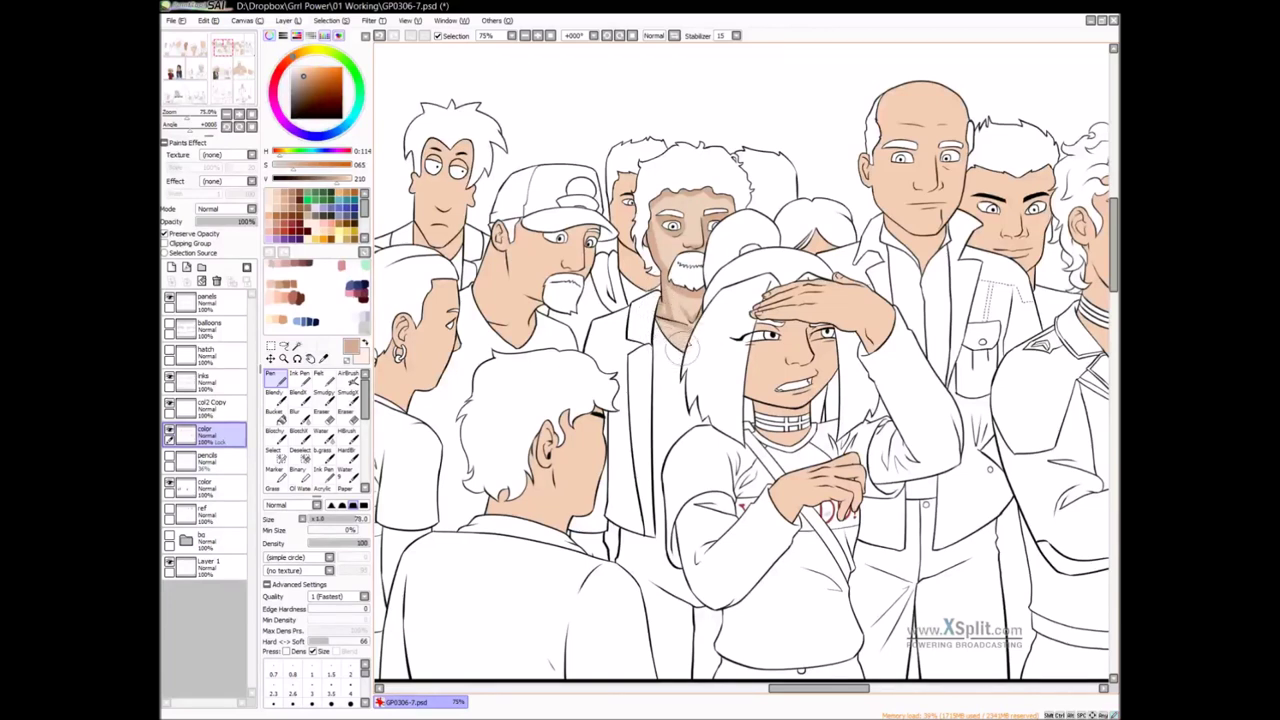
Blur the shadows on the goateed man's face and neck
{"action": "key", "text": "b"}
{"action": "left_click_drag", "start_coordinate": [680, 307], "coordinate": [664, 307]}
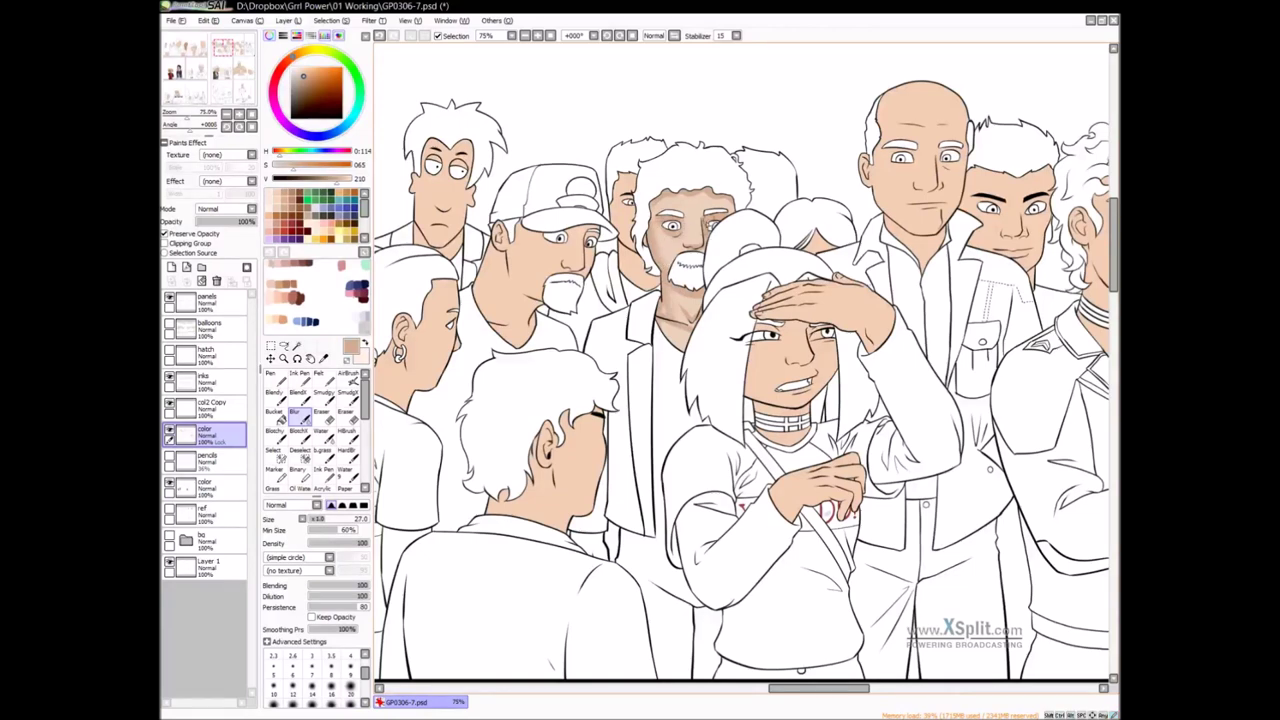
{"action": "left_click_drag", "start_coordinate": [721, 417], "coordinate": [655, 327]}
Repaint the skin of the man with thick black eyebrows behind the bald man, using the Pen and the pale beige base colour
{"action": "scroll", "coordinate": [656, 328], "scroll_direction": "down", "scroll_amount": 2}
{"action": "left_click_drag", "start_coordinate": [788, 475], "coordinate": [692, 456]}
{"action": "left_click", "coordinate": [276, 204]}
{"action": "key", "text": "n"}
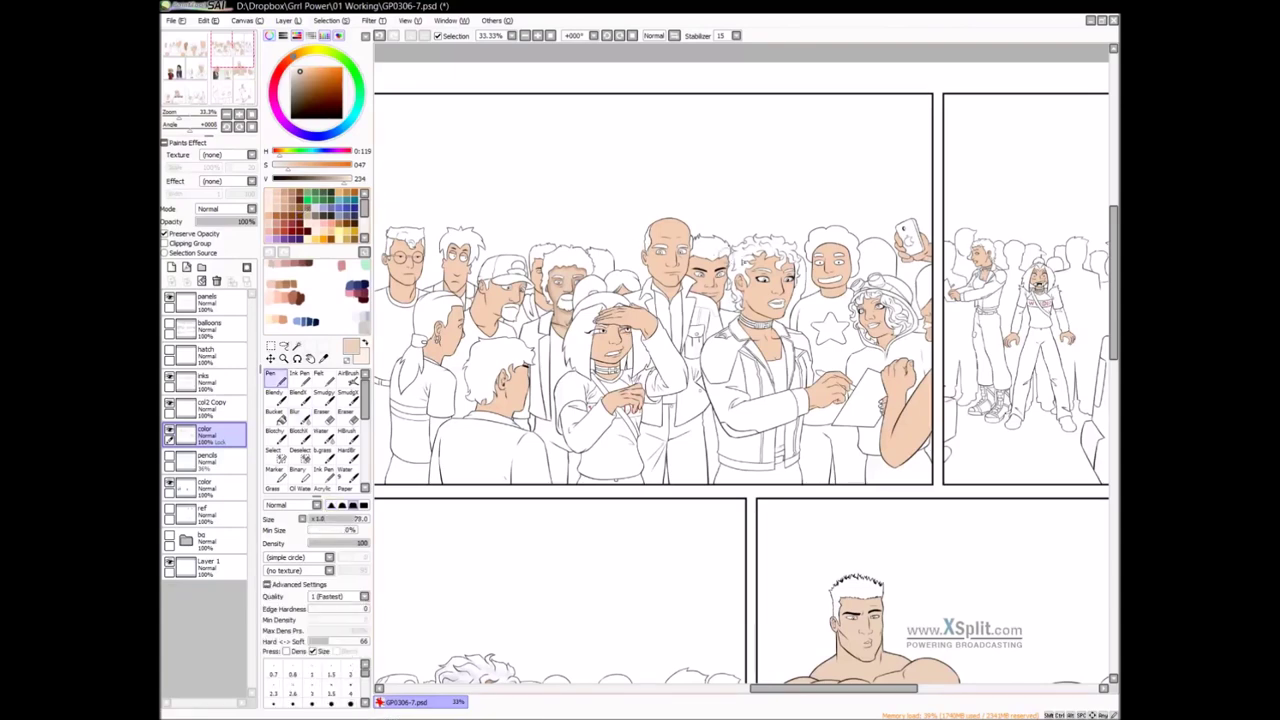
{"action": "scroll", "coordinate": [690, 262], "scroll_direction": "up", "scroll_amount": 3}
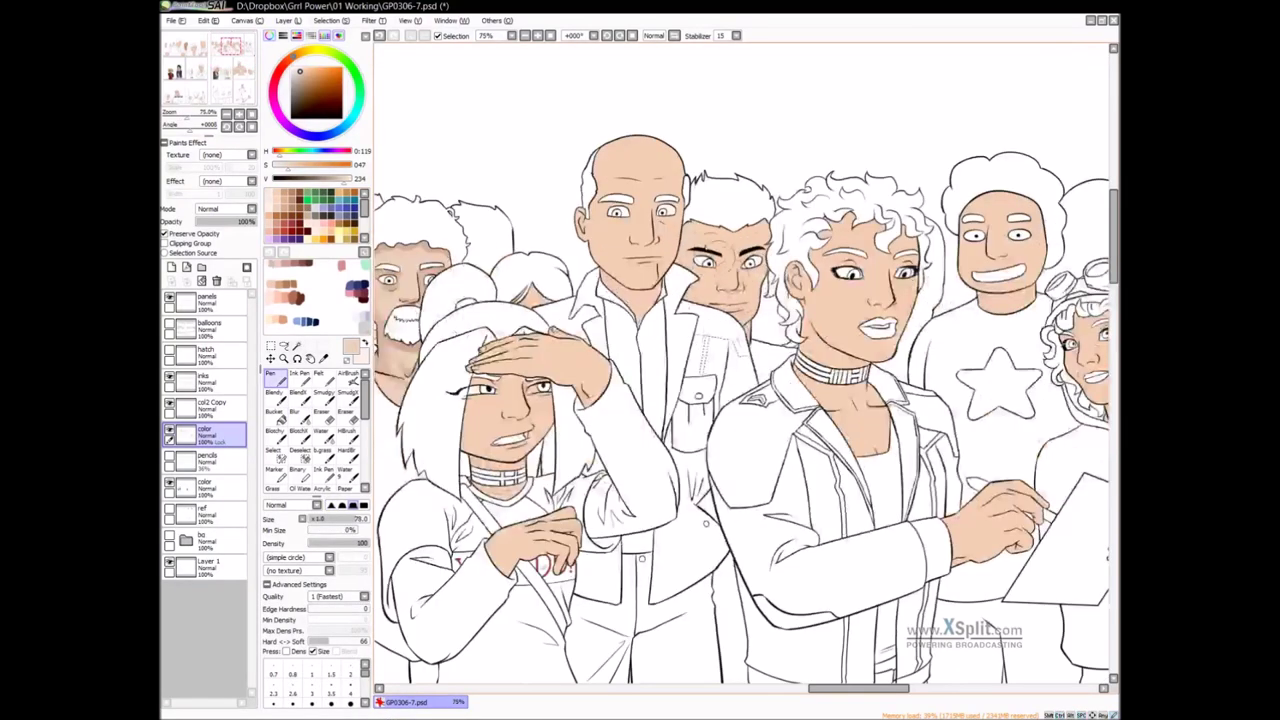
{"action": "mouse_move", "coordinate": [682, 261]}
{"action": "left_mouse_down"}
{"action": "mouse_move", "coordinate": [698, 251]}
{"action": "mouse_move", "coordinate": [712, 297]}
{"action": "mouse_move", "coordinate": [757, 279]}
{"action": "left_mouse_up"}
{"action": "mouse_move", "coordinate": [762, 328]}
{"action": "left_mouse_down"}
{"action": "mouse_move", "coordinate": [688, 379]}
{"action": "mouse_move", "coordinate": [725, 330]}
{"action": "mouse_move", "coordinate": [494, 375]}
{"action": "mouse_move", "coordinate": [613, 299]}
{"action": "left_mouse_up"}
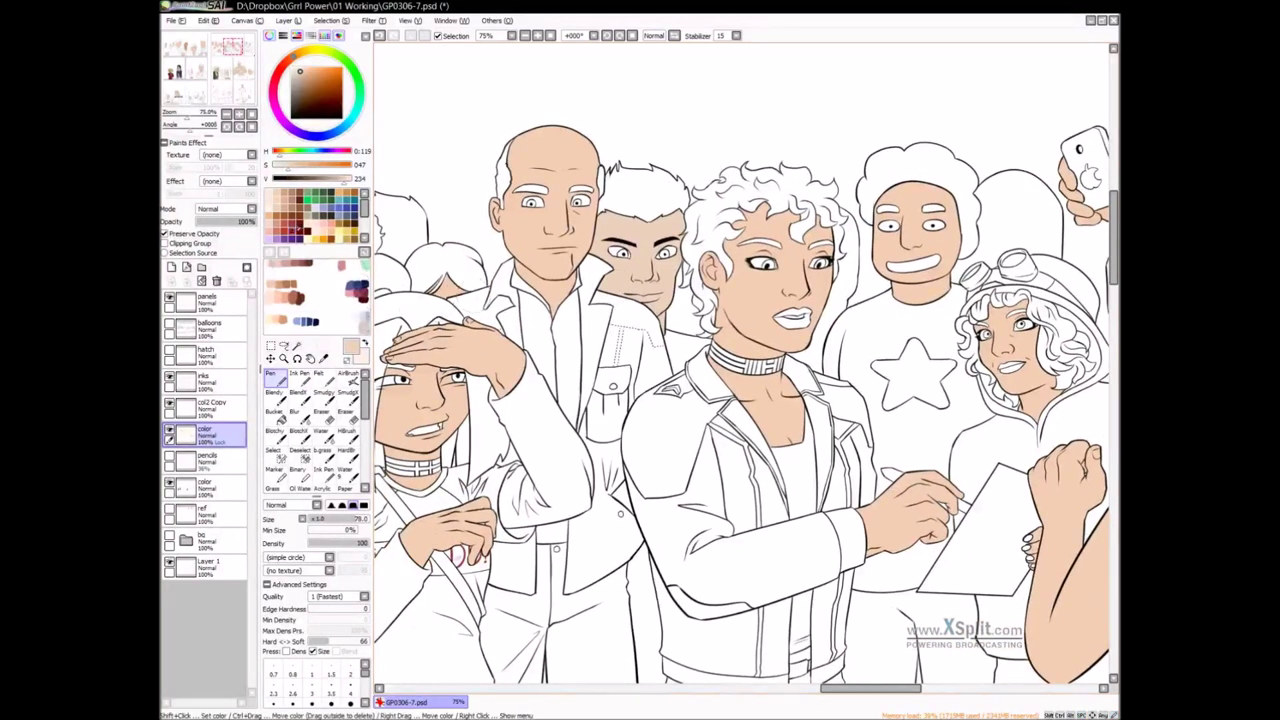
Paint tan shadows around the eyes and nose of the man with thick black eyebrows
{"action": "left_click", "coordinate": [284, 203]}
{"action": "mouse_move", "coordinate": [661, 272]}
{"action": "left_mouse_down"}
{"action": "mouse_move", "coordinate": [662, 246]}
{"action": "mouse_move", "coordinate": [668, 260]}
{"action": "mouse_move", "coordinate": [655, 255]}
{"action": "left_mouse_up"}
{"action": "key", "text": "ctrl+z"}
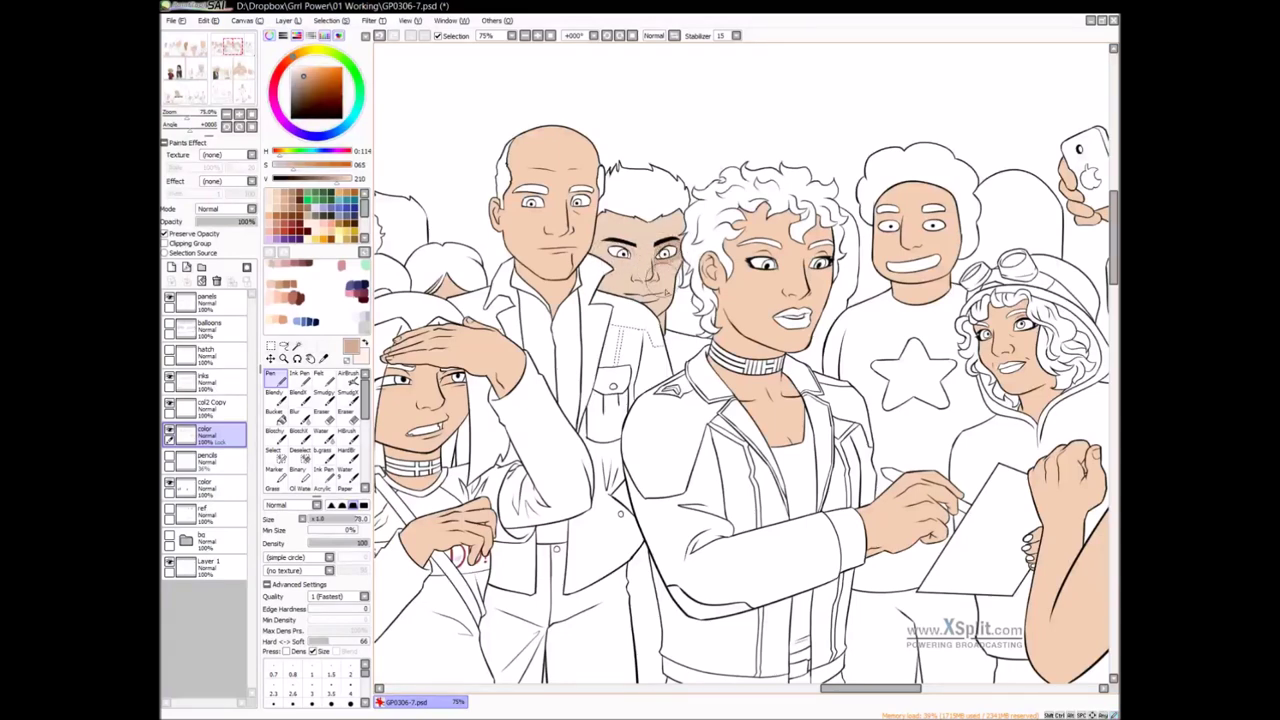
{"action": "scroll", "coordinate": [700, 315], "scroll_direction": "down", "scroll_amount": 3}
{"action": "left_click_drag", "start_coordinate": [692, 334], "coordinate": [878, 304]}
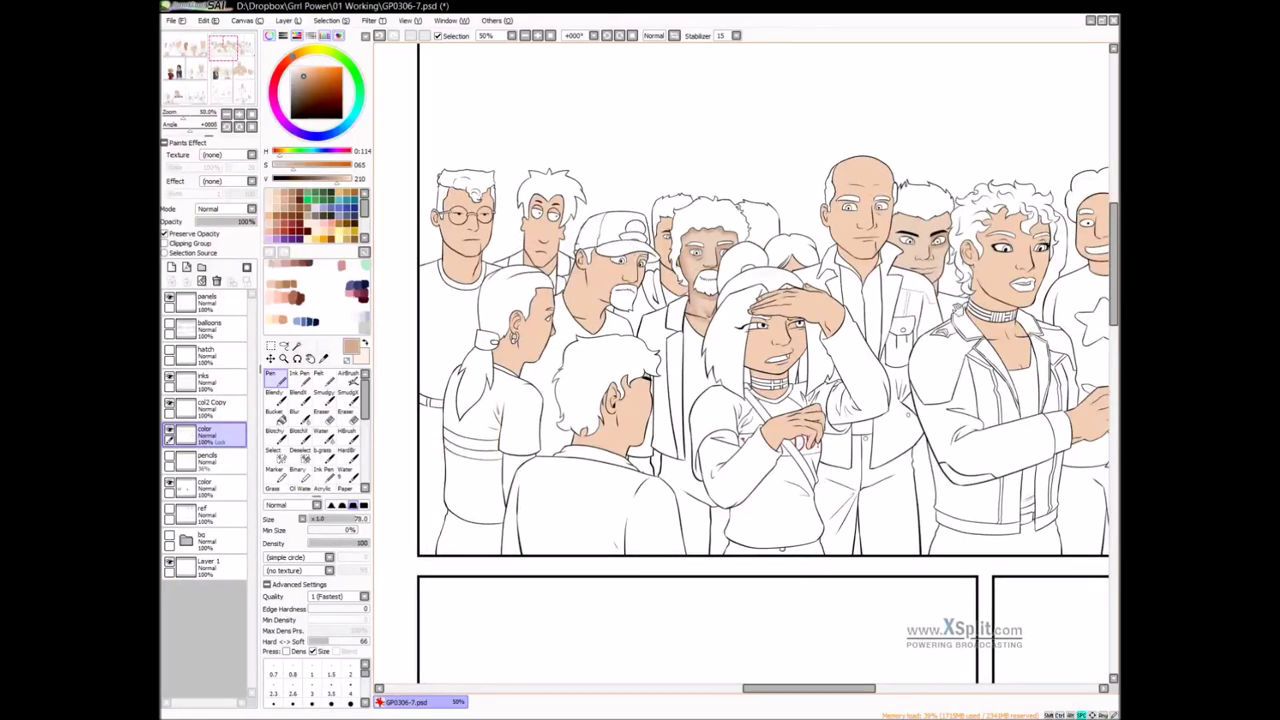
{"action": "left_click_drag", "start_coordinate": [695, 282], "coordinate": [619, 306]}
{"action": "left_click_drag", "start_coordinate": [900, 367], "coordinate": [788, 408]}
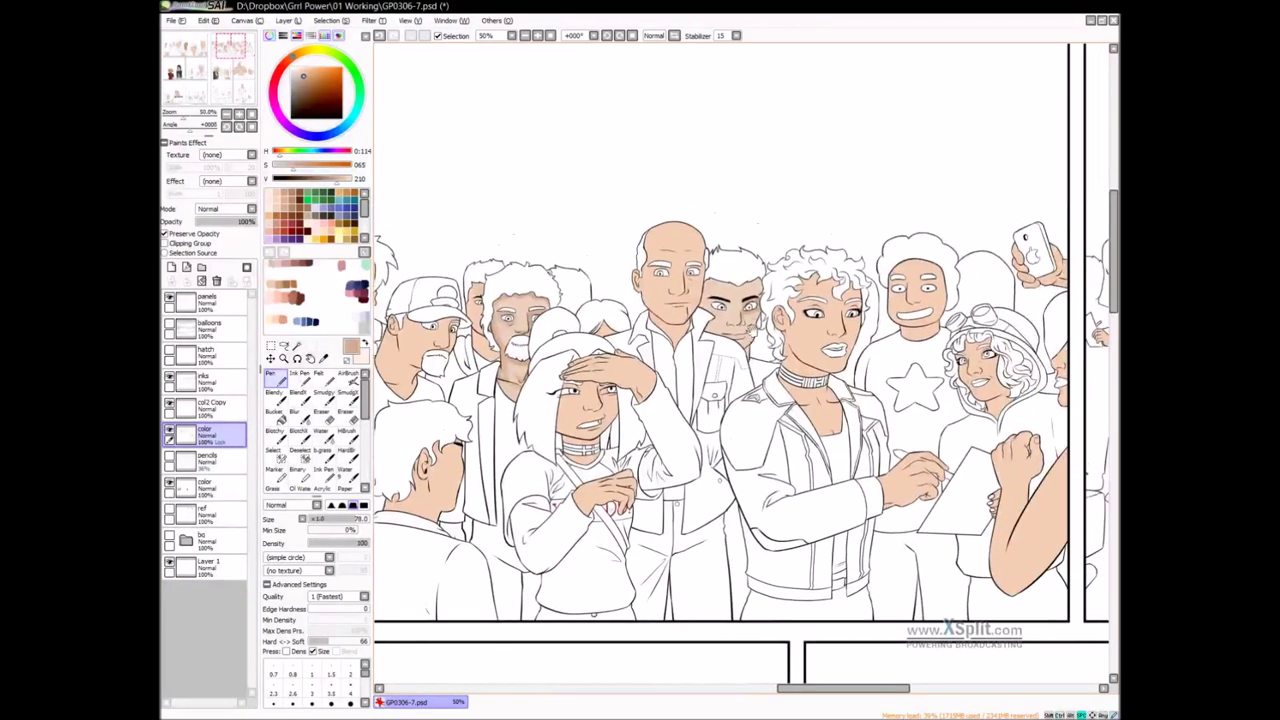
{"action": "scroll", "coordinate": [747, 318], "scroll_direction": "up", "scroll_amount": 2}
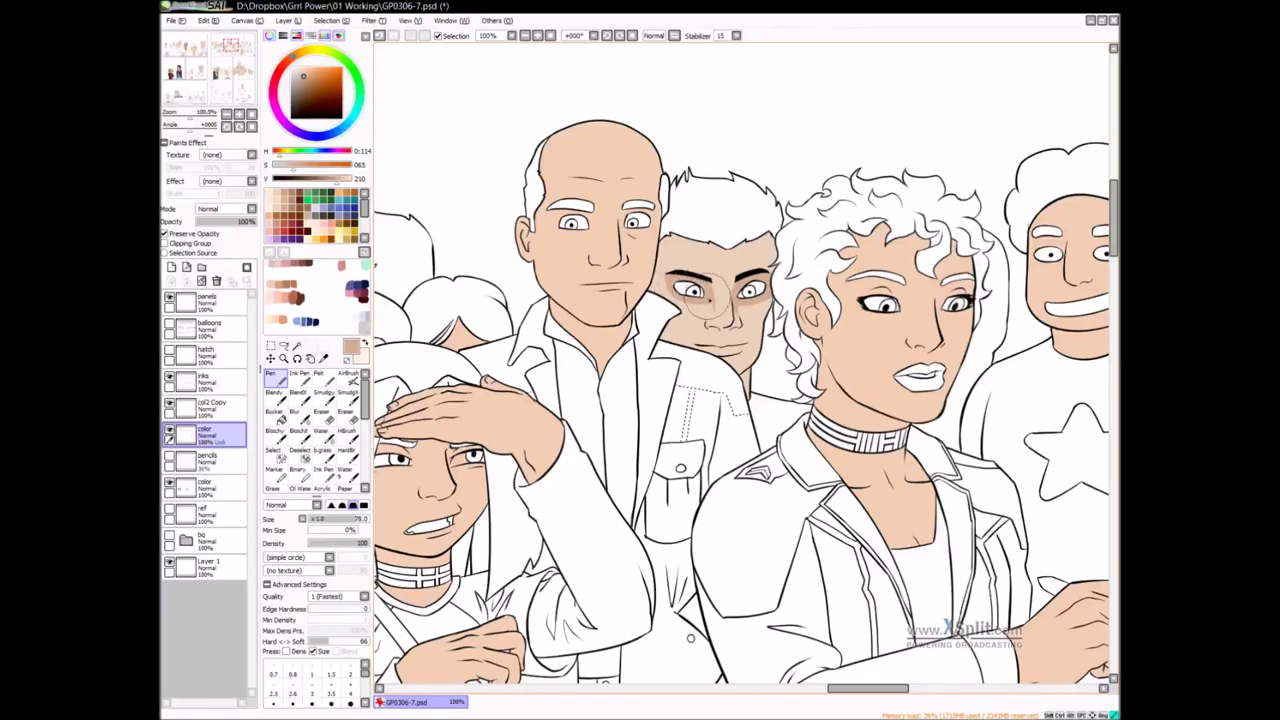
{"action": "left_click_drag", "start_coordinate": [751, 315], "coordinate": [727, 298]}
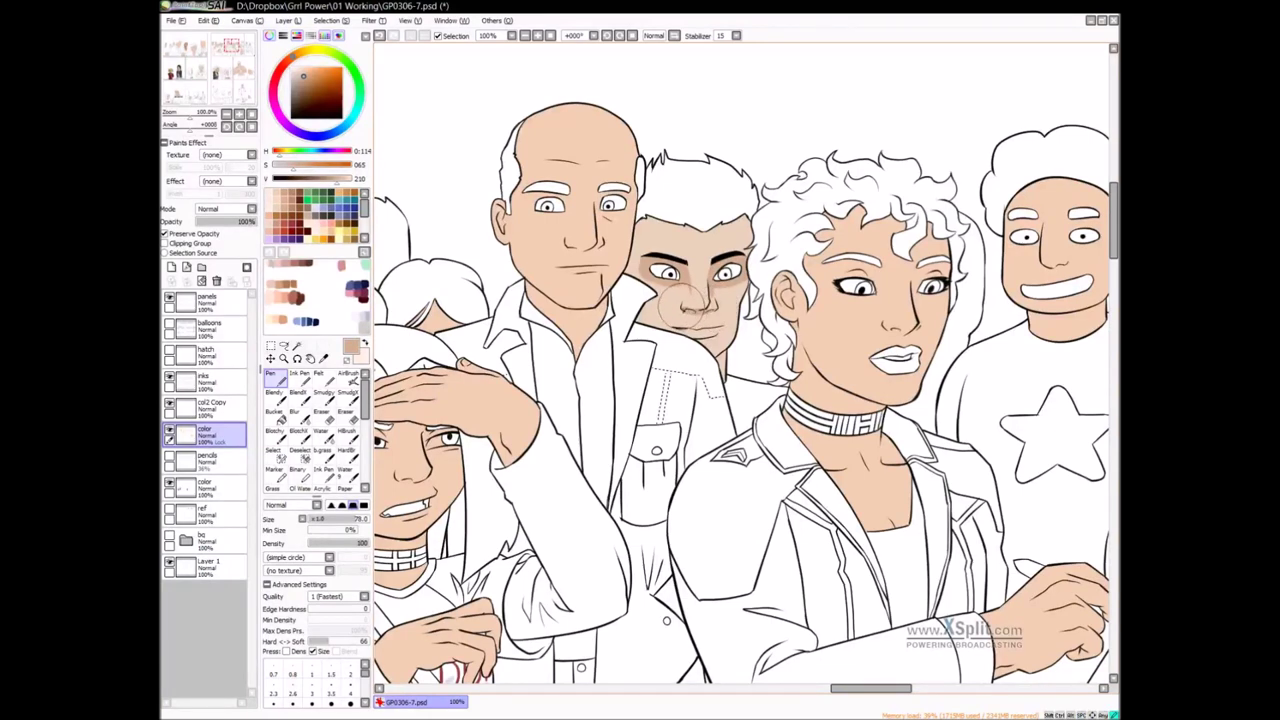
Shade the cheek, mouth, jaw and neck of the man with thick black eyebrows in the tan shadow colour
{"action": "left_click_drag", "start_coordinate": [752, 288], "coordinate": [742, 304]}
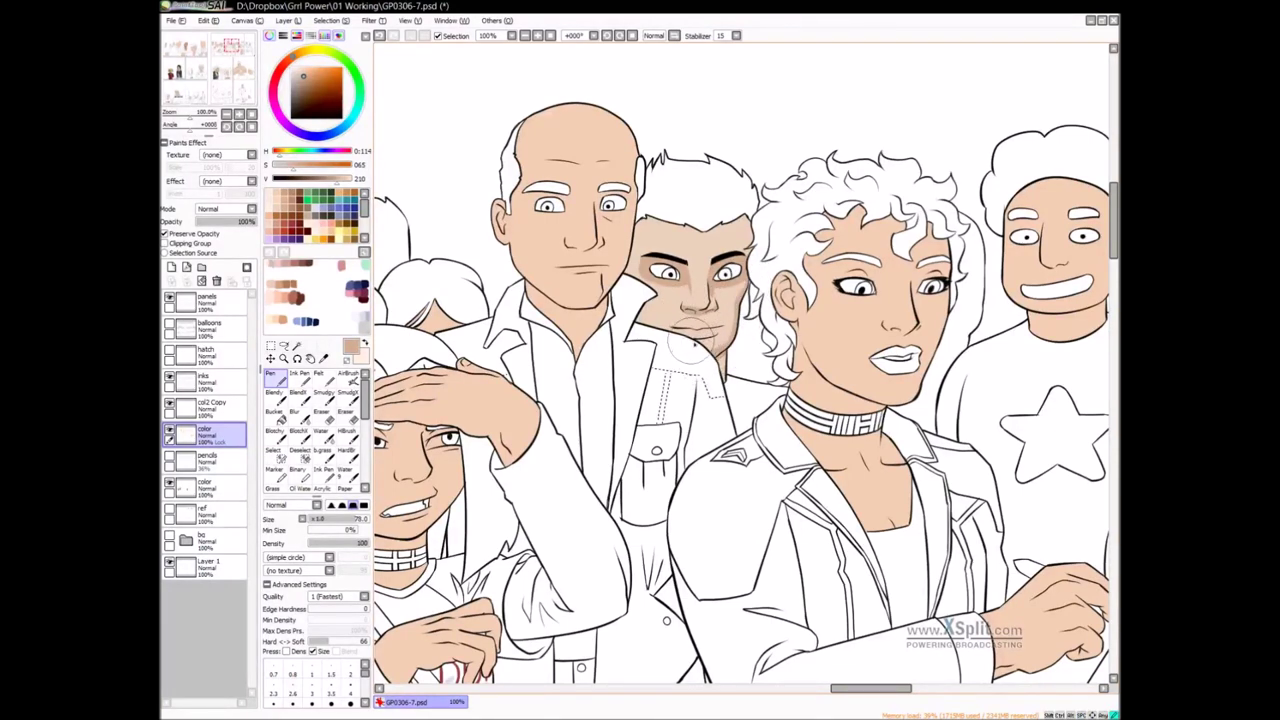
{"action": "left_click_drag", "start_coordinate": [725, 358], "coordinate": [725, 386]}
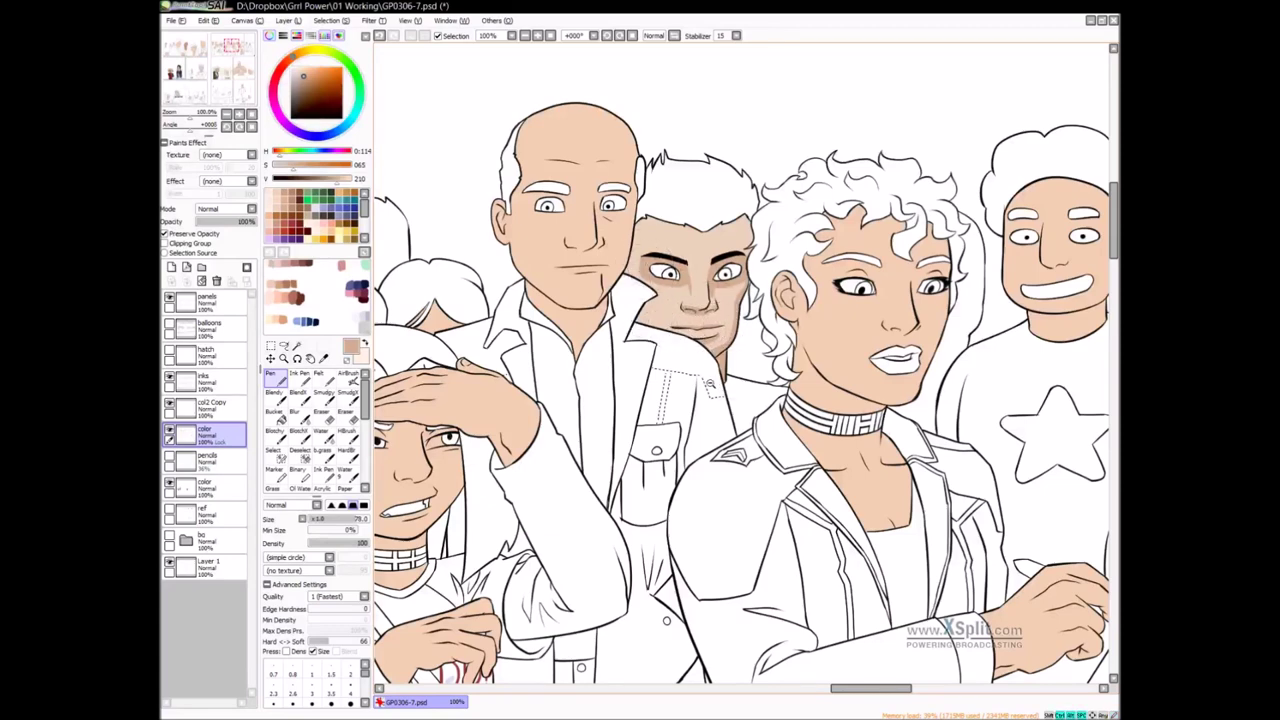
{"action": "scroll", "coordinate": [718, 378], "scroll_direction": "down", "scroll_amount": 1}
{"action": "left_click_drag", "start_coordinate": [758, 395], "coordinate": [530, 419]}
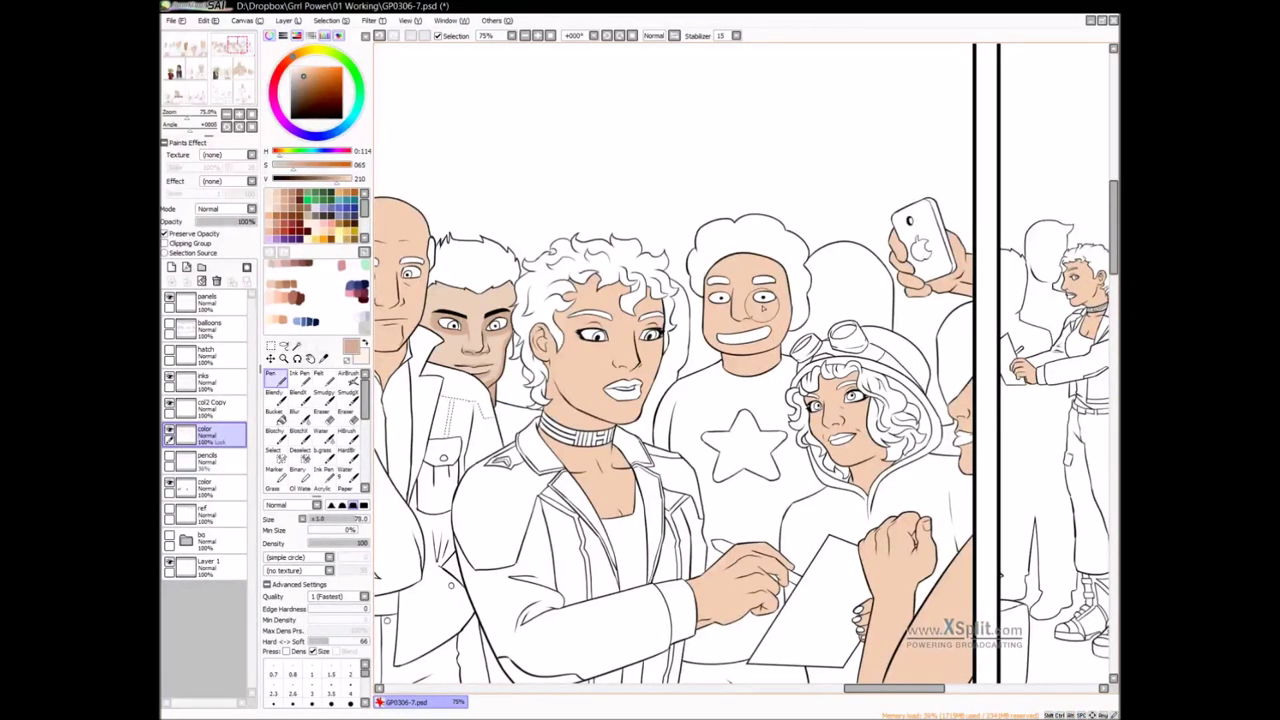
{"action": "scroll", "coordinate": [762, 306], "scroll_direction": "up", "scroll_amount": 3}
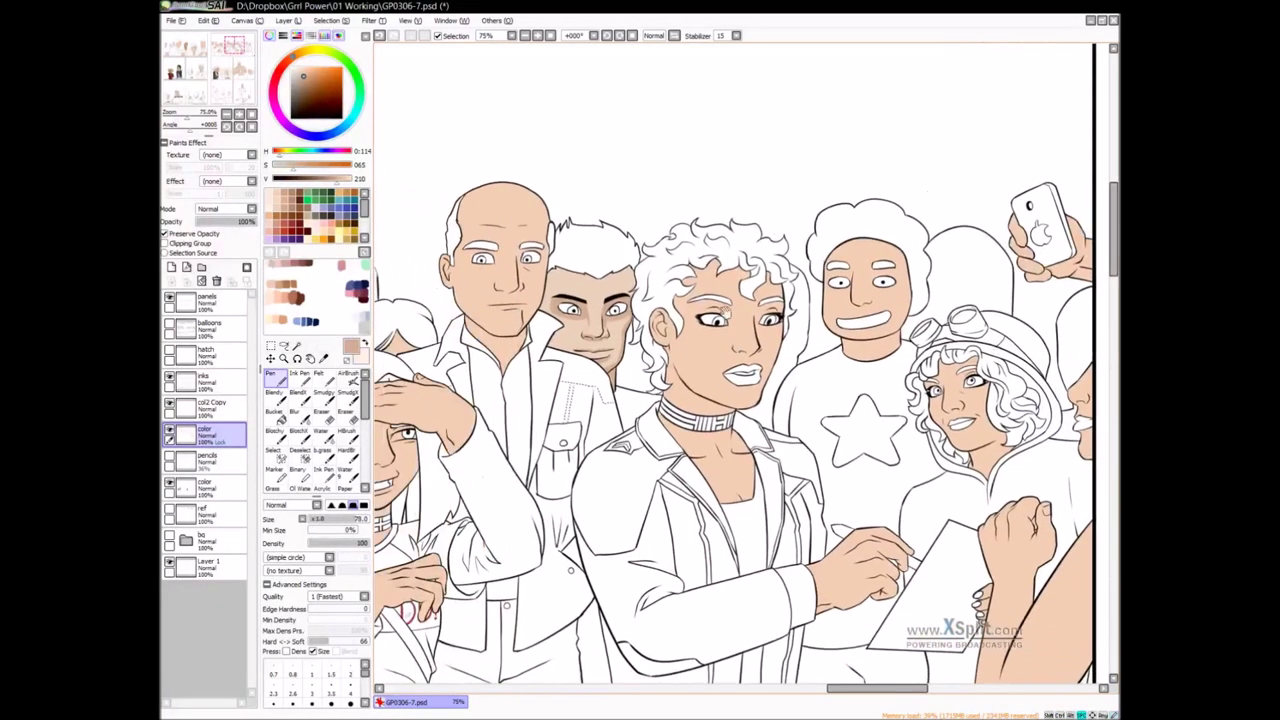
{"action": "left_click_drag", "start_coordinate": [638, 248], "coordinate": [645, 272]}
{"action": "key", "text": "ctrl+z"}
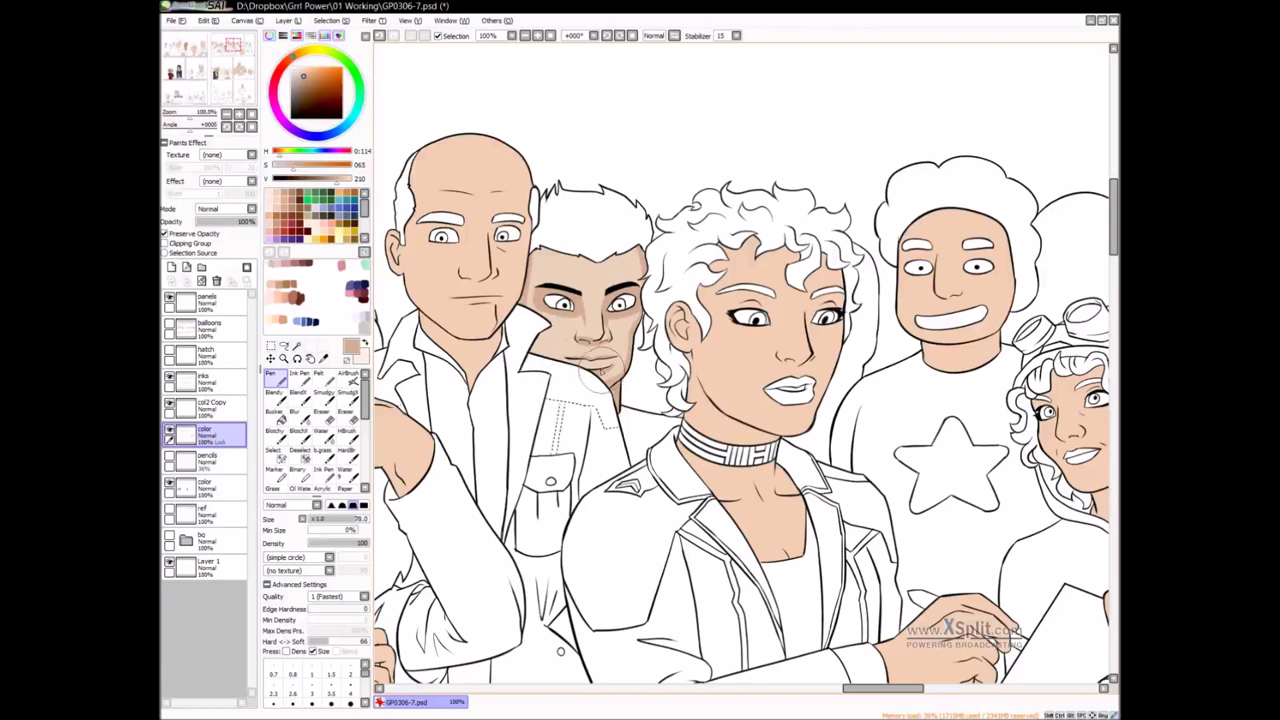
Blur the shadows across the face of the man with thick black eyebrows
{"action": "key", "text": "b"}
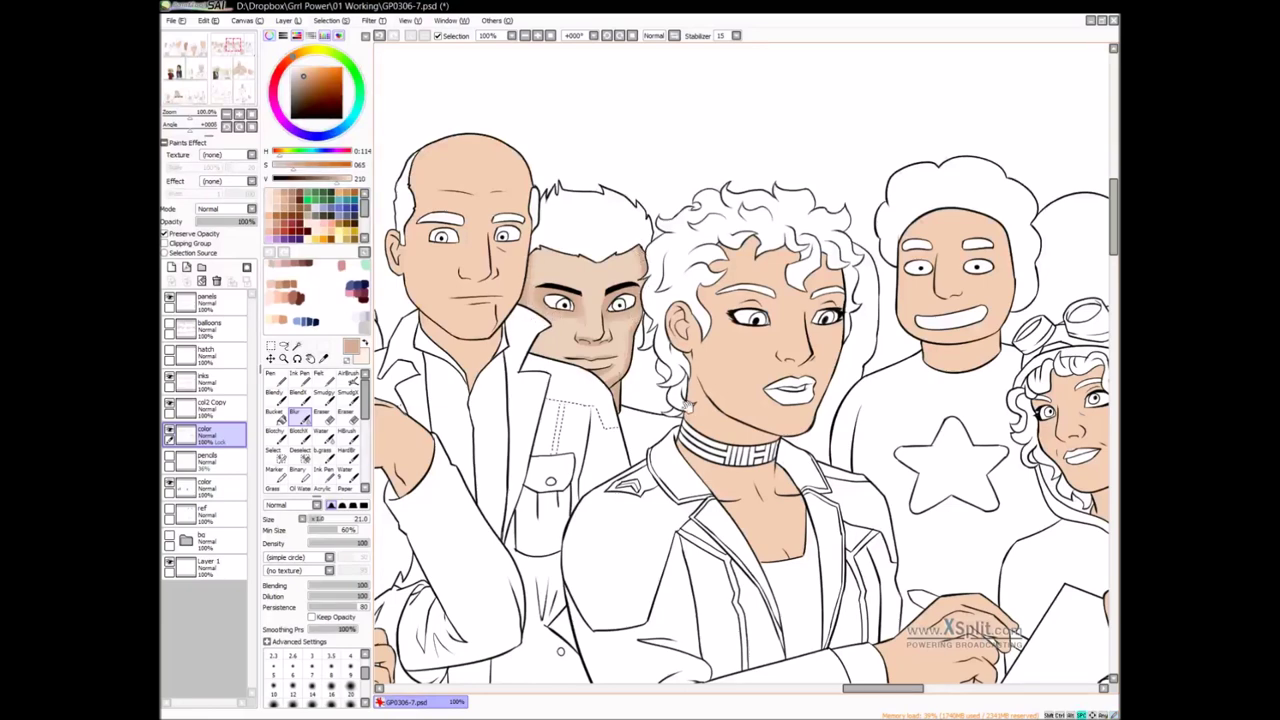
{"action": "left_click_drag", "start_coordinate": [687, 405], "coordinate": [651, 356]}
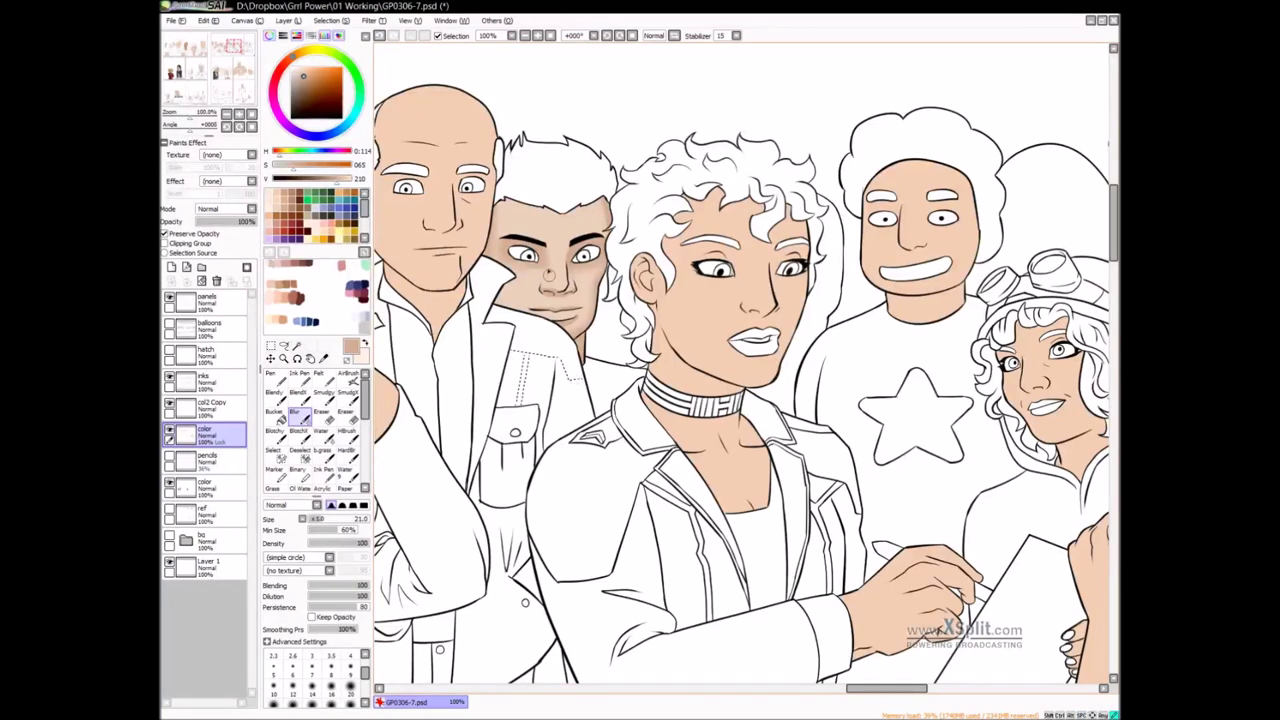
{"action": "scroll", "coordinate": [735, 348], "scroll_direction": "down", "scroll_amount": 4}
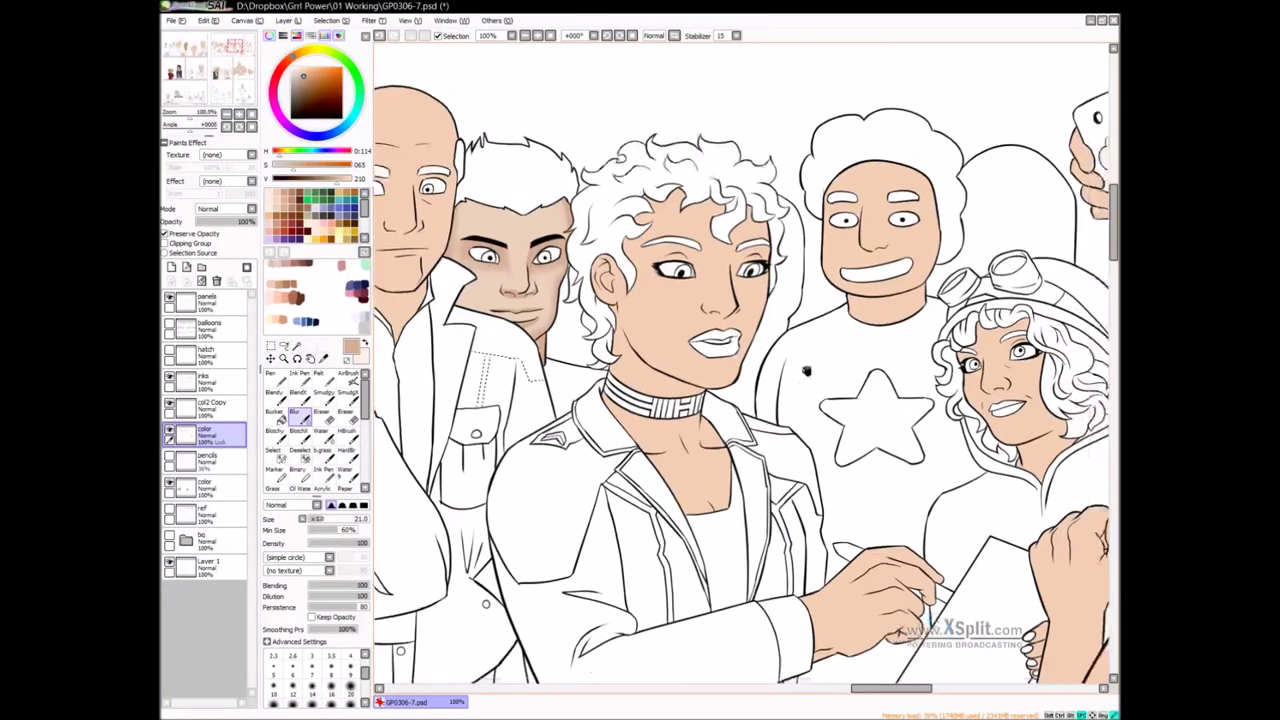
Repaint the face and neck of the man with round glasses, using the Pen and the pale beige base colour
{"action": "left_click_drag", "start_coordinate": [853, 475], "coordinate": [866, 379]}
{"action": "left_click_drag", "start_coordinate": [768, 458], "coordinate": [1017, 363]}
{"action": "left_click_drag", "start_coordinate": [845, 374], "coordinate": [948, 395]}
{"action": "mouse_move", "coordinate": [365, 209]}
{"action": "left_mouse_down"}
{"action": "mouse_move", "coordinate": [367, 224]}
{"action": "mouse_move", "coordinate": [366, 209]}
{"action": "left_mouse_up"}
{"action": "left_click", "coordinate": [278, 207]}
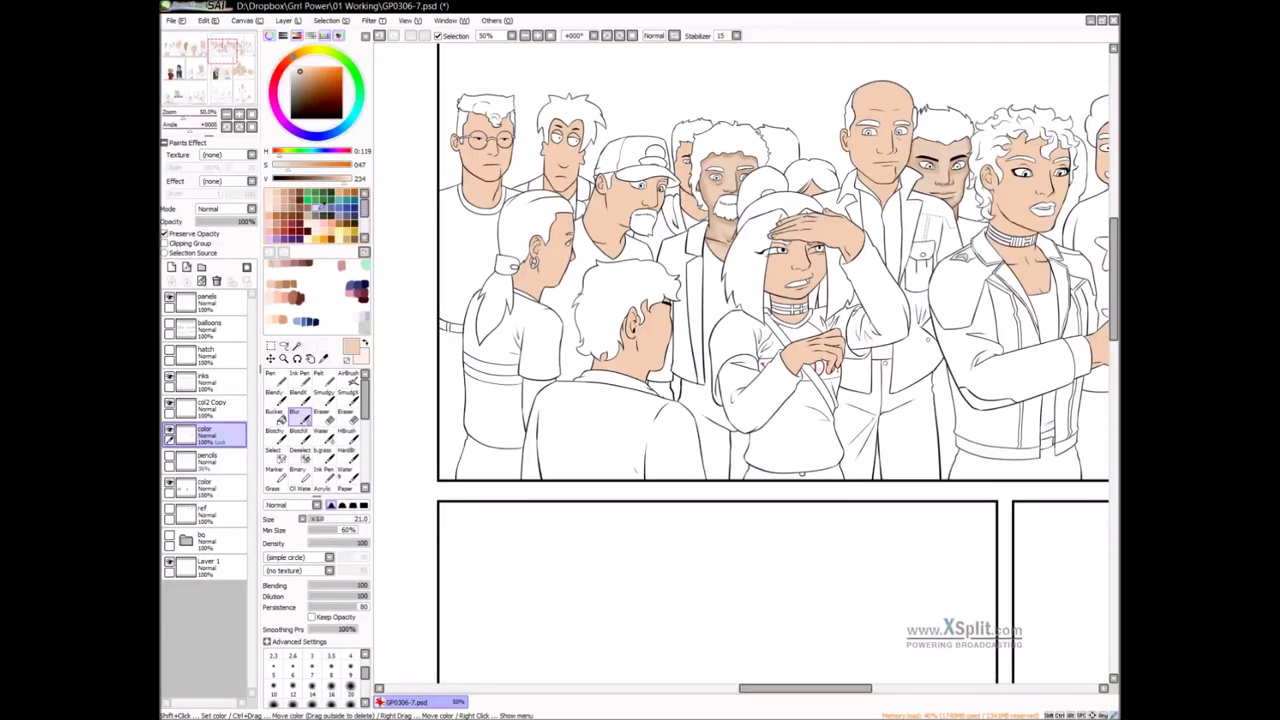
{"action": "left_click", "coordinate": [276, 379]}
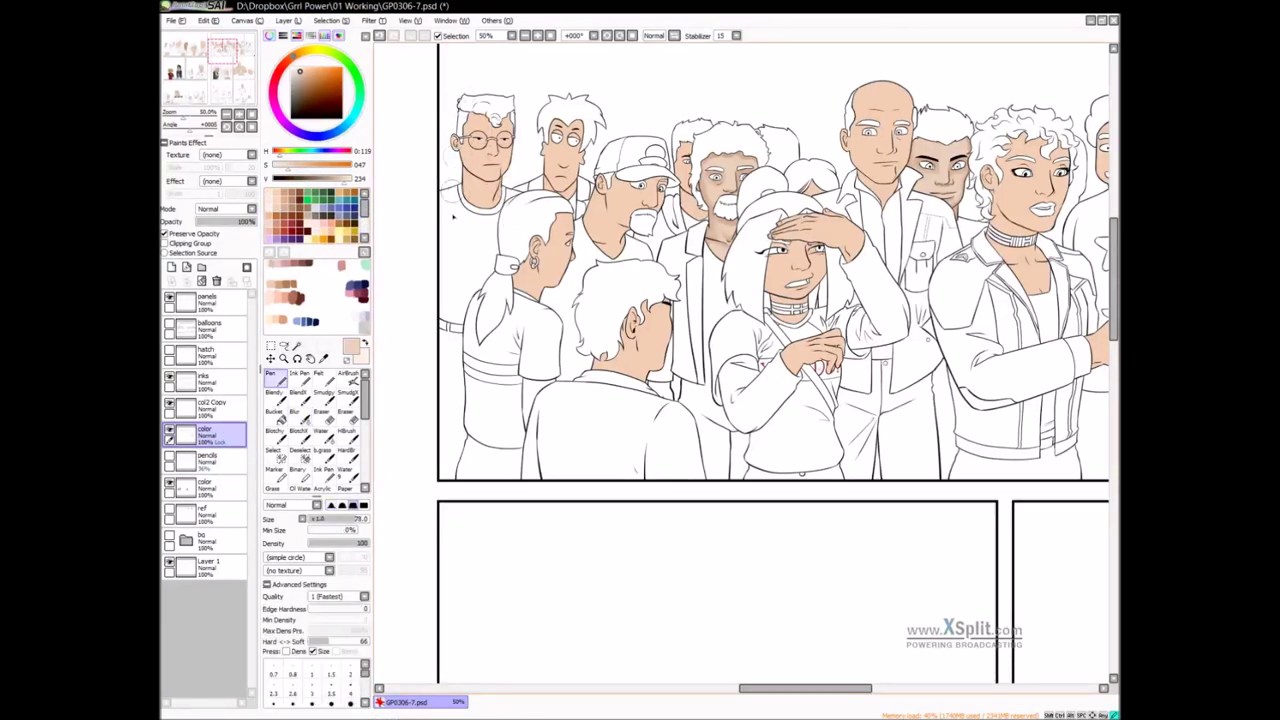
{"action": "left_click_drag", "start_coordinate": [506, 176], "coordinate": [589, 324]}
{"action": "left_click", "coordinate": [589, 324], "text": "ctrl"}
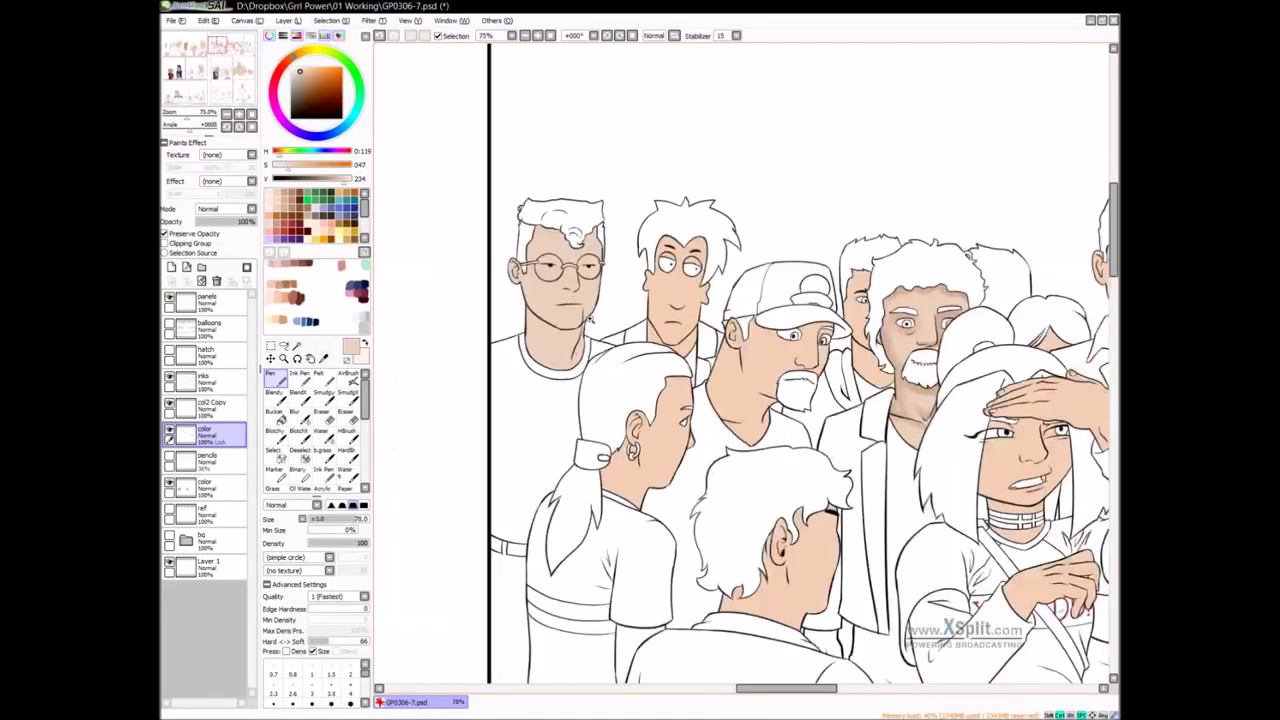
{"action": "left_click_drag", "start_coordinate": [621, 239], "coordinate": [625, 235]}
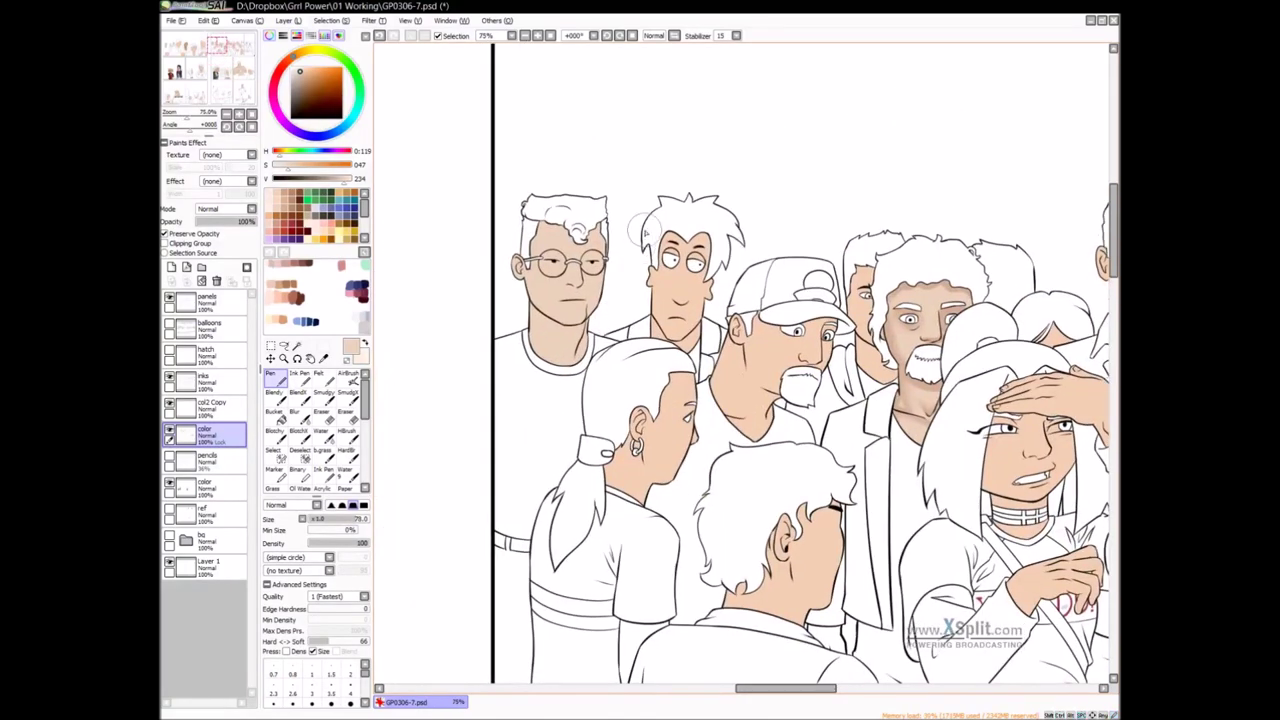
Paint tan shadows on the face and neck of the man with round glasses, and switch to the Blendy brush
{"action": "left_click", "coordinate": [285, 208]}
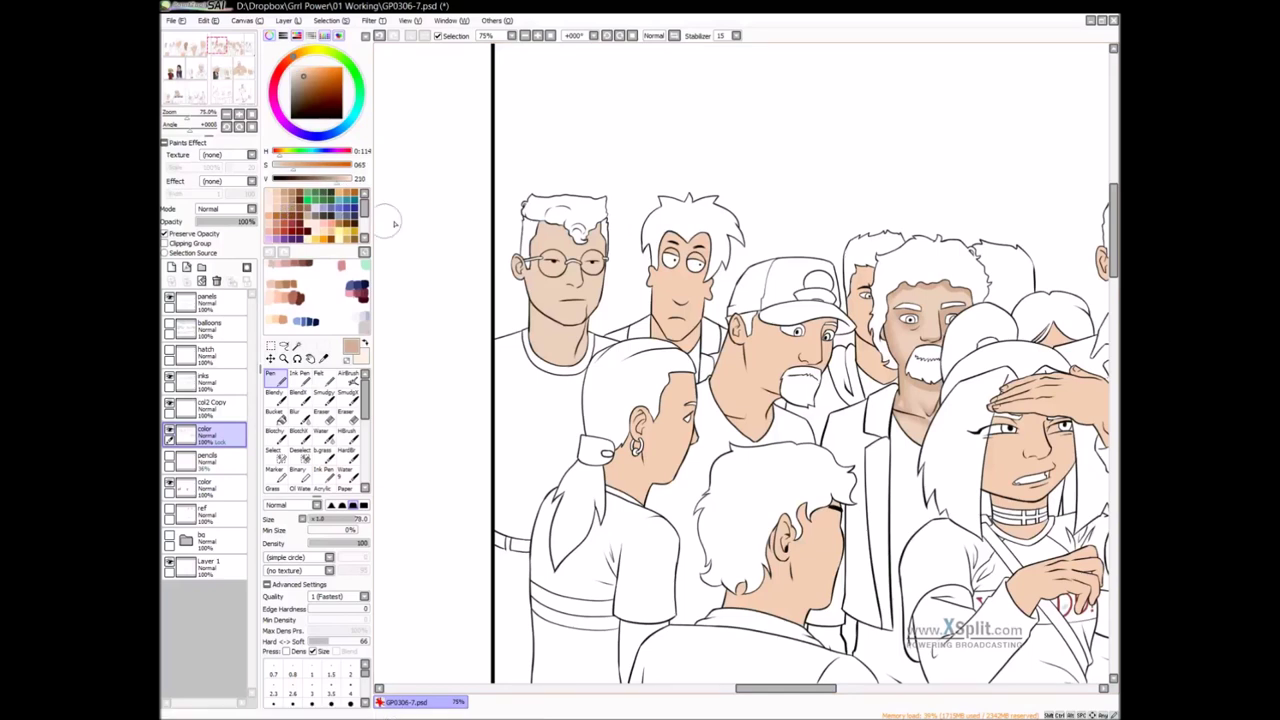
{"action": "left_click_drag", "start_coordinate": [566, 278], "coordinate": [588, 312]}
{"action": "mouse_move", "coordinate": [752, 362]}
{"action": "left_mouse_down"}
{"action": "mouse_move", "coordinate": [610, 288]}
{"action": "mouse_move", "coordinate": [651, 338]}
{"action": "left_mouse_up"}
{"action": "mouse_move", "coordinate": [431, 246]}
{"action": "left_mouse_down"}
{"action": "mouse_move", "coordinate": [444, 280]}
{"action": "mouse_move", "coordinate": [434, 248]}
{"action": "mouse_move", "coordinate": [457, 287]}
{"action": "mouse_move", "coordinate": [498, 280]}
{"action": "left_mouse_up"}
{"action": "key", "text": "ctrl+z"}
{"action": "mouse_move", "coordinate": [508, 218]}
{"action": "left_mouse_down"}
{"action": "mouse_move", "coordinate": [490, 300]}
{"action": "mouse_move", "coordinate": [455, 285]}
{"action": "mouse_move", "coordinate": [417, 232]}
{"action": "mouse_move", "coordinate": [417, 250]}
{"action": "mouse_move", "coordinate": [423, 232]}
{"action": "mouse_move", "coordinate": [417, 243]}
{"action": "mouse_move", "coordinate": [439, 240]}
{"action": "mouse_move", "coordinate": [435, 256]}
{"action": "mouse_move", "coordinate": [448, 186]}
{"action": "mouse_move", "coordinate": [493, 237]}
{"action": "mouse_move", "coordinate": [511, 238]}
{"action": "mouse_move", "coordinate": [450, 237]}
{"action": "mouse_move", "coordinate": [495, 258]}
{"action": "mouse_move", "coordinate": [500, 240]}
{"action": "mouse_move", "coordinate": [507, 268]}
{"action": "mouse_move", "coordinate": [498, 260]}
{"action": "mouse_move", "coordinate": [523, 280]}
{"action": "mouse_move", "coordinate": [540, 240]}
{"action": "mouse_move", "coordinate": [505, 310]}
{"action": "mouse_move", "coordinate": [528, 290]}
{"action": "mouse_move", "coordinate": [480, 288]}
{"action": "mouse_move", "coordinate": [498, 304]}
{"action": "mouse_move", "coordinate": [516, 298]}
{"action": "mouse_move", "coordinate": [505, 336]}
{"action": "mouse_move", "coordinate": [480, 316]}
{"action": "mouse_move", "coordinate": [498, 355]}
{"action": "mouse_move", "coordinate": [467, 291]}
{"action": "left_mouse_up"}
{"action": "key", "text": "b"}
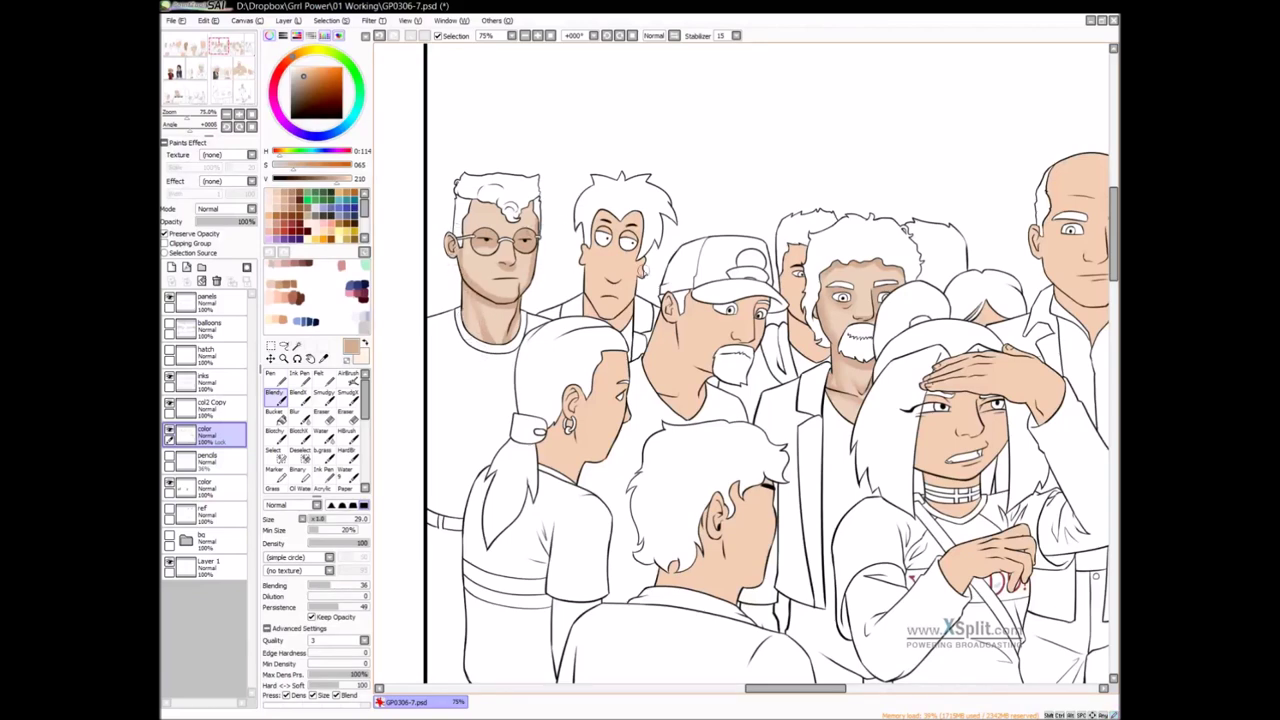
Examine the skin shading of the crowd in the upper panel, both close up and across the whole panel
{"action": "left_click_drag", "start_coordinate": [790, 286], "coordinate": [749, 230]}
{"action": "left_click_drag", "start_coordinate": [918, 329], "coordinate": [803, 294]}
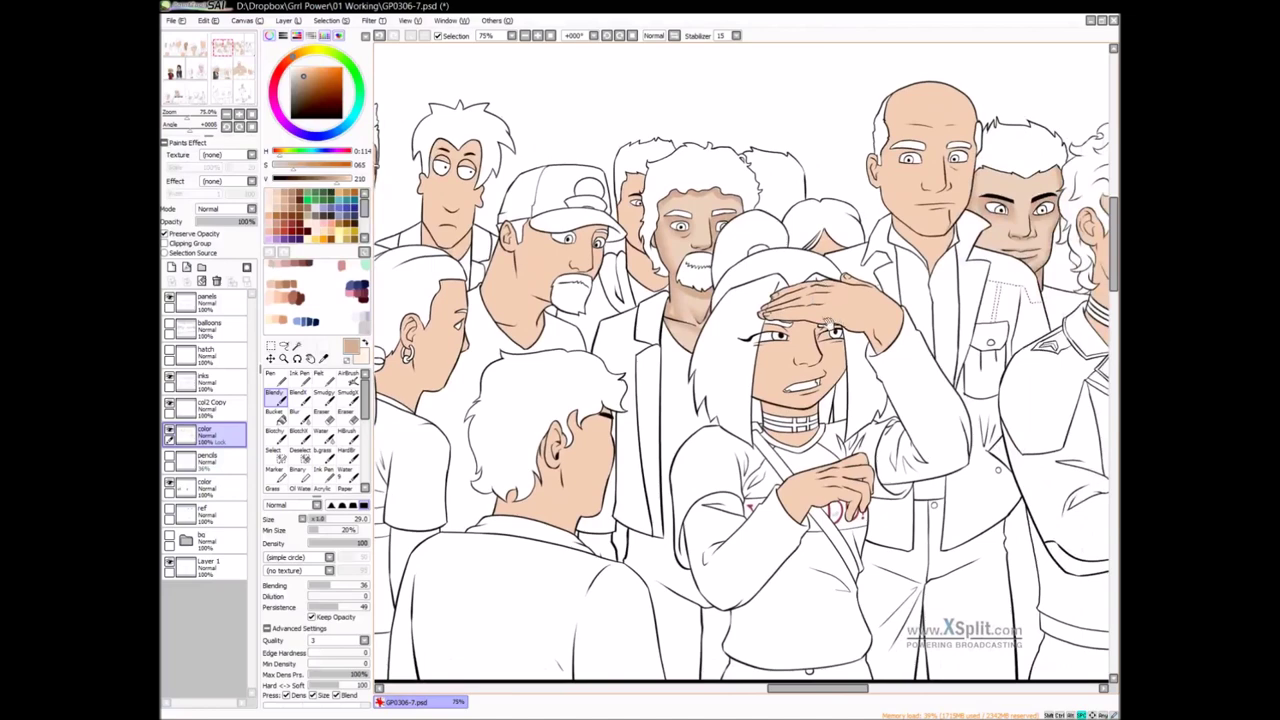
{"action": "scroll", "coordinate": [836, 323], "scroll_direction": "down", "scroll_amount": 4}
{"action": "left_click_drag", "start_coordinate": [823, 420], "coordinate": [731, 403]}
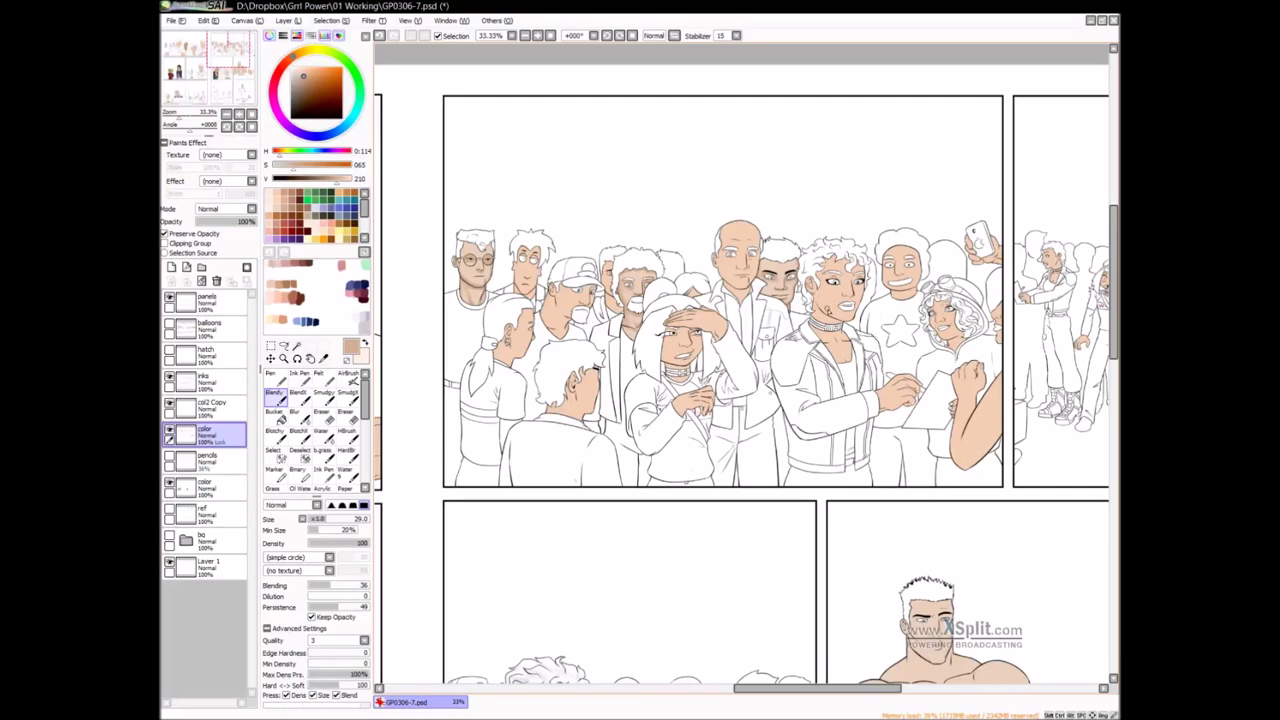
{"action": "scroll", "coordinate": [798, 346], "scroll_direction": "right", "scroll_amount": 1}
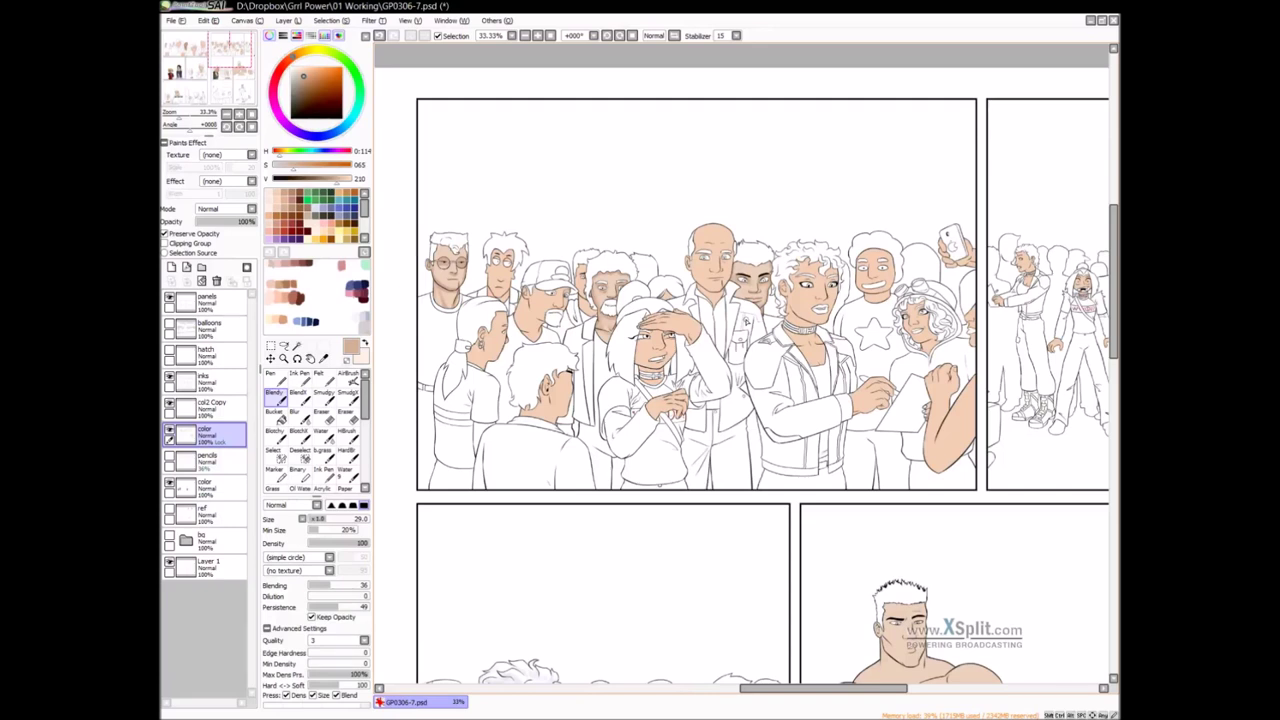
{"action": "scroll", "coordinate": [643, 327], "scroll_direction": "up", "scroll_amount": 2}
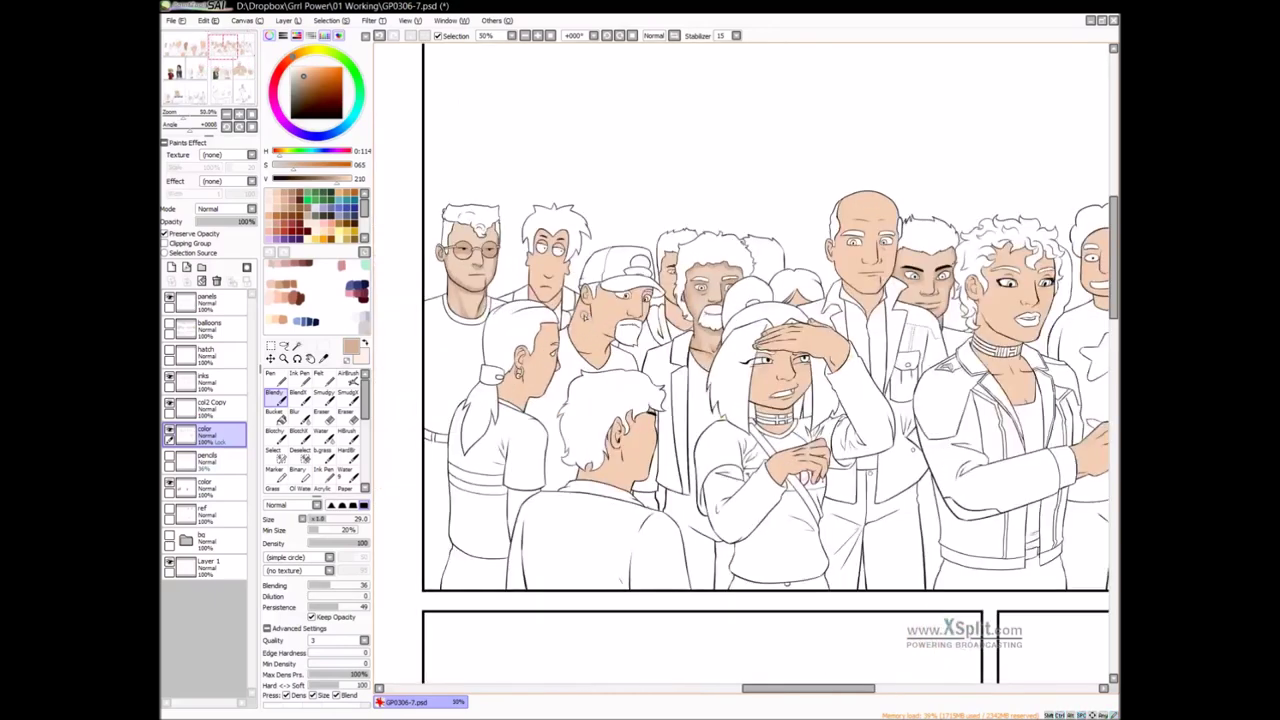
{"action": "scroll", "coordinate": [620, 320], "scroll_direction": "up", "scroll_amount": 3}
{"action": "left_click_drag", "start_coordinate": [592, 306], "coordinate": [578, 304]}
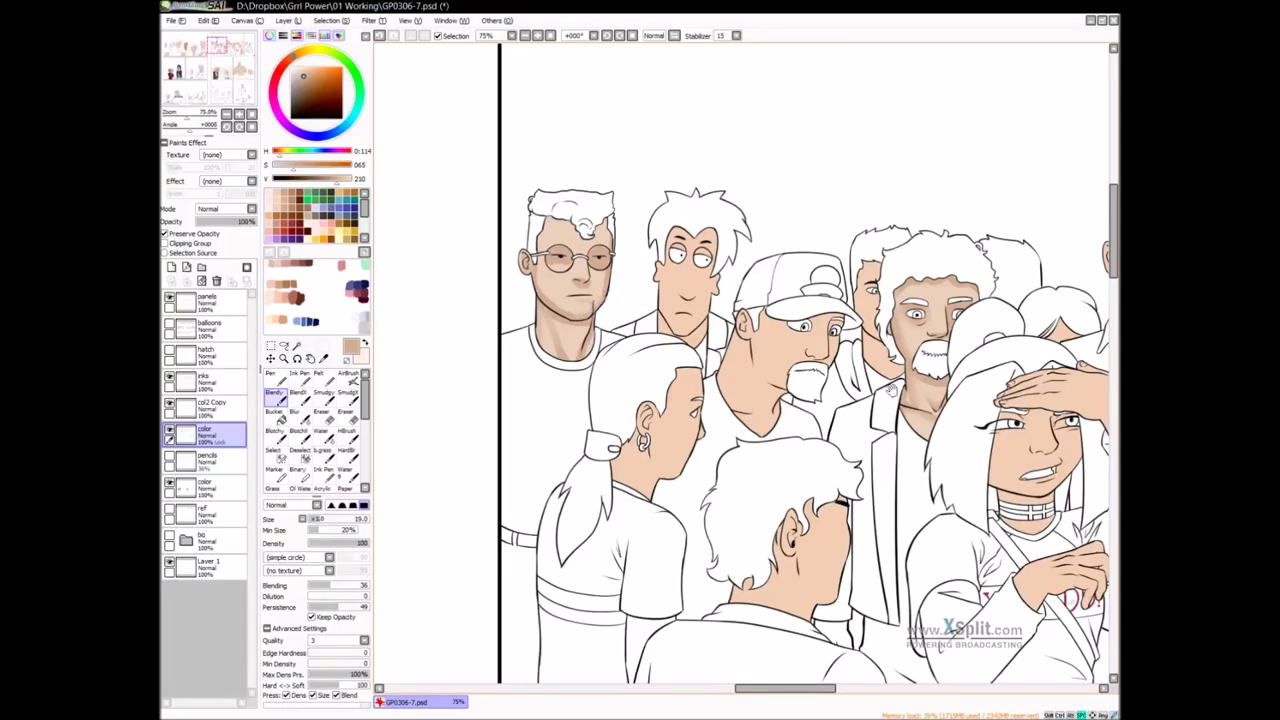
{"action": "left_click_drag", "start_coordinate": [891, 390], "coordinate": [742, 310]}
{"action": "left_click", "coordinate": [879, 369], "text": "ctrl+alt"}
{"action": "left_click_drag", "start_coordinate": [886, 367], "coordinate": [829, 346]}
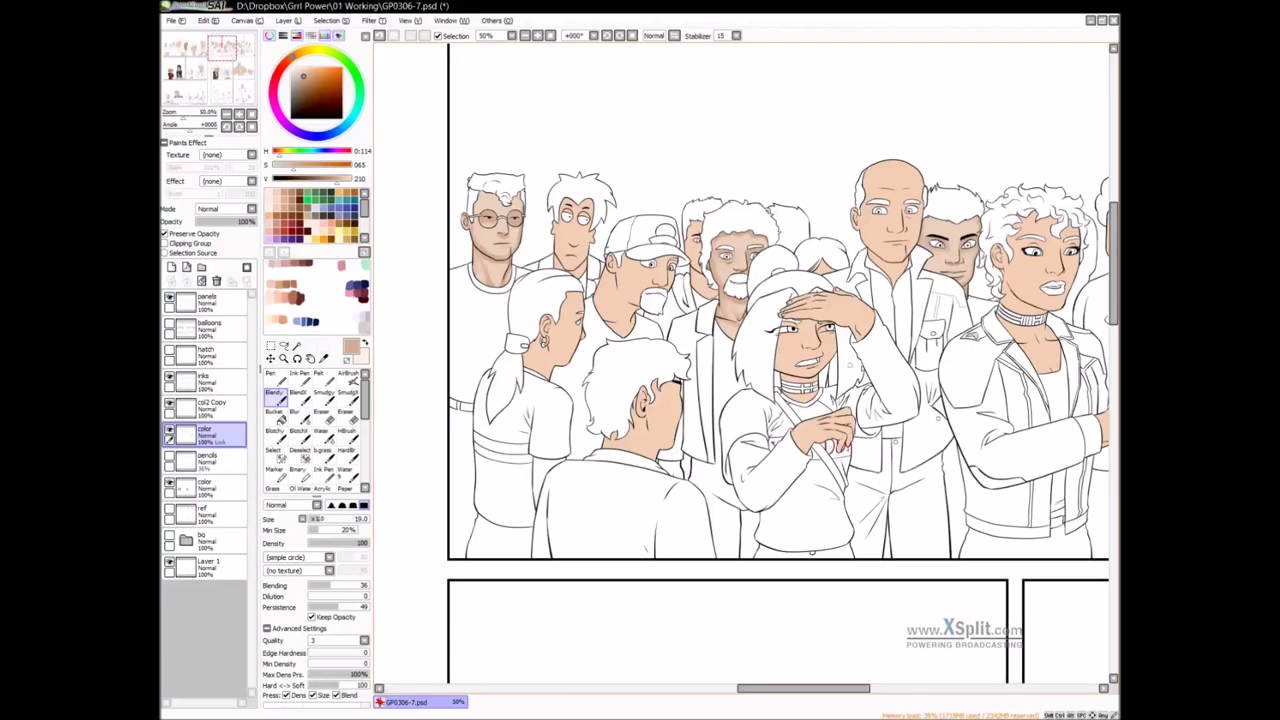
Soften the facial shadows of the man with round glasses with the Blur brush
{"action": "left_click_drag", "start_coordinate": [903, 355], "coordinate": [917, 356]}
{"action": "left_click_drag", "start_coordinate": [599, 246], "coordinate": [662, 288]}
{"action": "left_click", "coordinate": [596, 289], "text": "ctrl"}
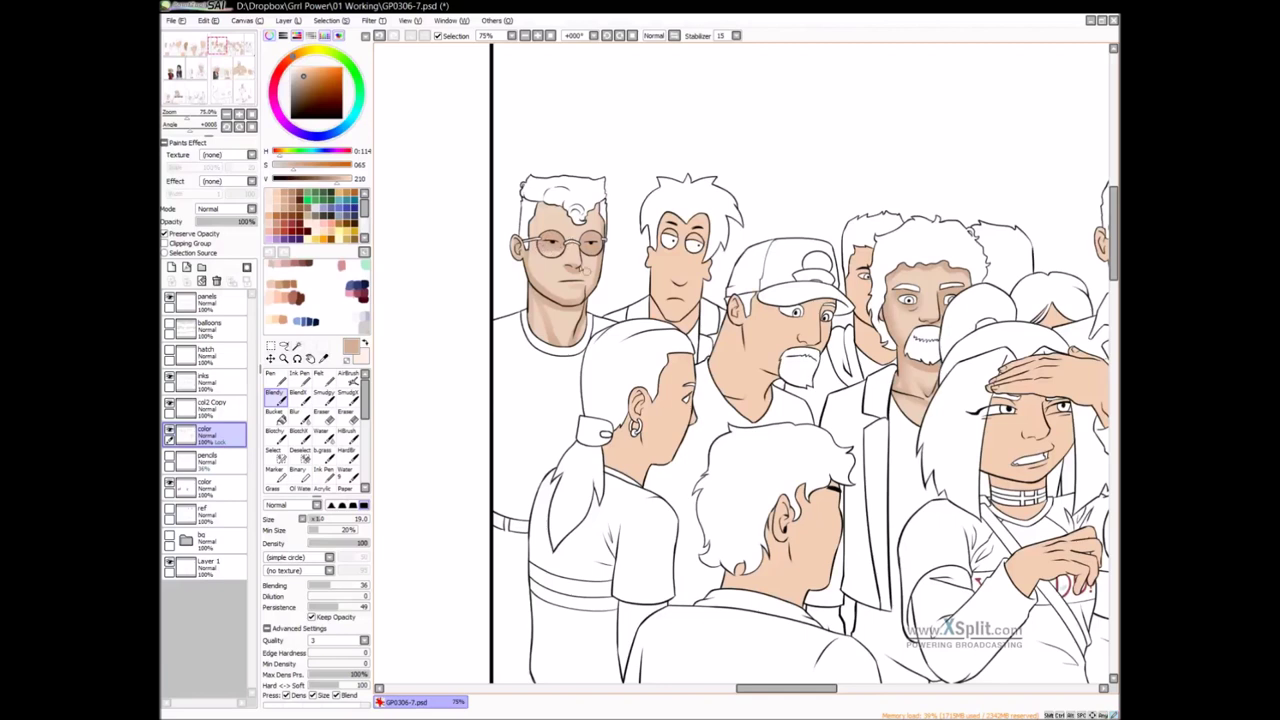
{"action": "key", "text": "b"}
{"action": "left_click_drag", "start_coordinate": [574, 304], "coordinate": [598, 265]}
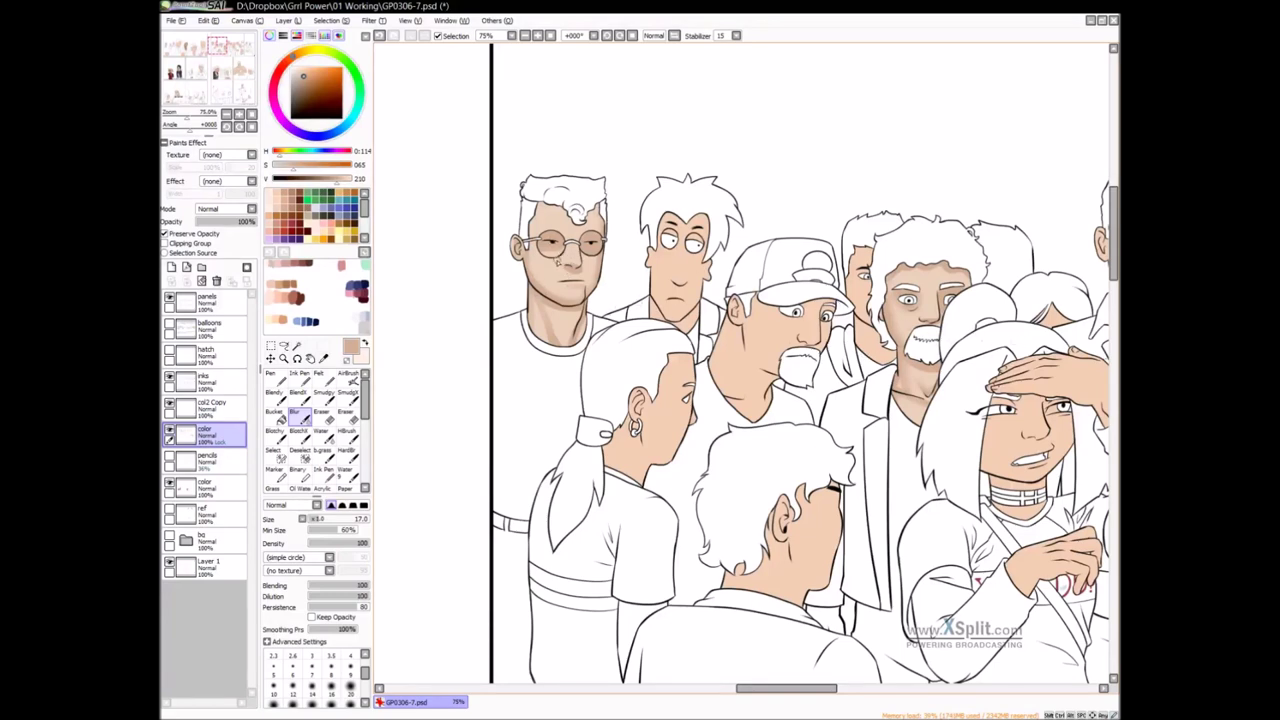
{"action": "key", "text": "b"}
{"action": "key", "text": "b"}
Show the hatch layer in preparation for shading the shirtless muscular man in the lower panel
{"action": "left_click", "coordinate": [759, 318], "text": "ctrl+alt"}
{"action": "left_click_drag", "start_coordinate": [820, 410], "coordinate": [737, 286]}
{"action": "left_click_drag", "start_coordinate": [895, 520], "coordinate": [563, 435]}
{"action": "left_click", "coordinate": [563, 435], "text": "ctrl+alt"}
{"action": "left_click_drag", "start_coordinate": [651, 580], "coordinate": [574, 583]}
{"action": "left_click_drag", "start_coordinate": [828, 654], "coordinate": [842, 356]}
{"action": "left_click", "coordinate": [754, 414], "text": "ctrl"}
{"action": "left_click", "coordinate": [169, 352]}
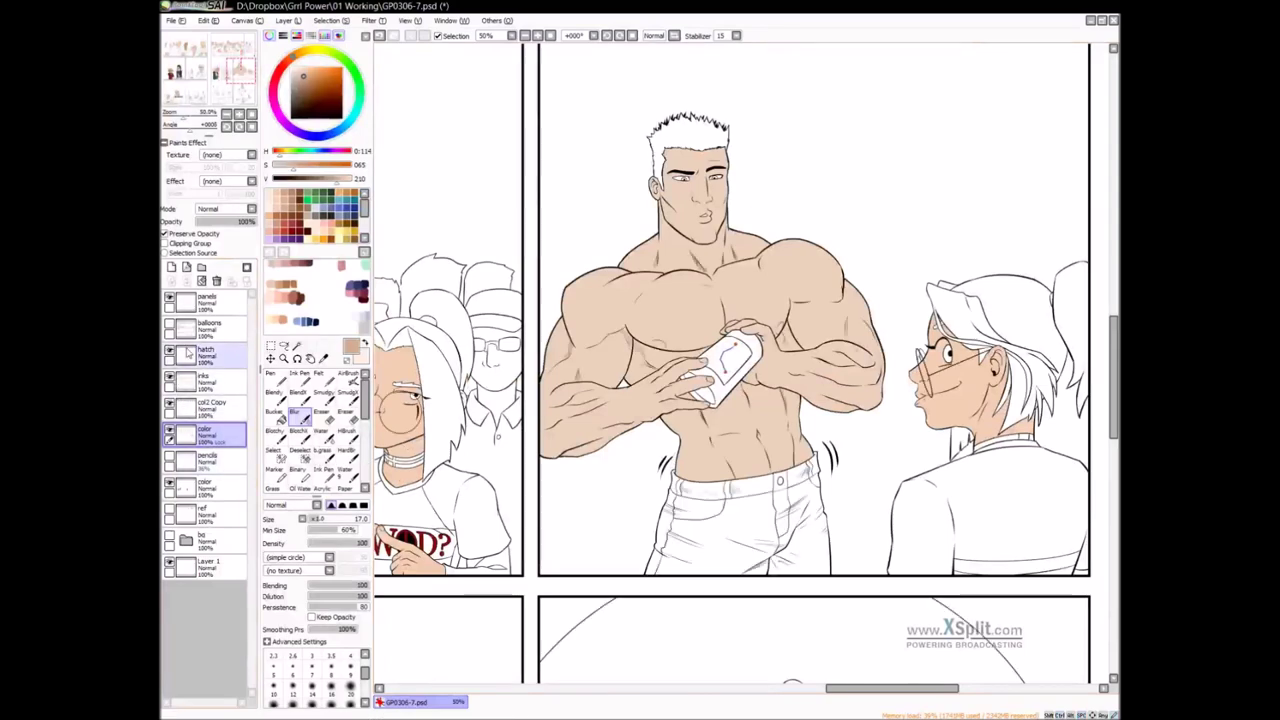
{"action": "left_click_drag", "start_coordinate": [776, 403], "coordinate": [713, 404]}
{"action": "left_click", "coordinate": [713, 404], "text": "ctrl"}
{"action": "left_click_drag", "start_coordinate": [697, 356], "coordinate": [765, 435]}
{"action": "left_click", "coordinate": [748, 398], "text": "ctrl+alt"}
Paint tan shadows on the muscular man's jaw, cheeks, nose, eye sockets and forehead with the Pen
{"action": "key", "text": "n"}
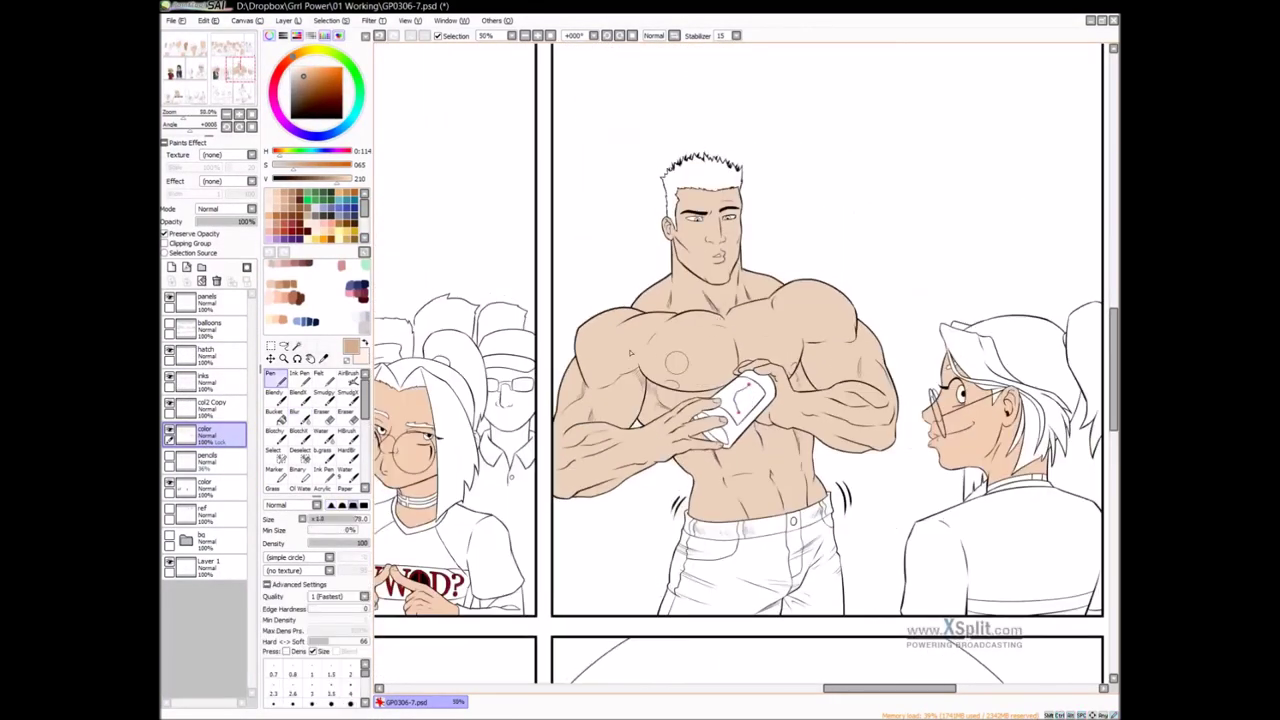
{"action": "scroll", "coordinate": [716, 297], "scroll_direction": "up", "scroll_amount": 1}
{"action": "left_click_drag", "start_coordinate": [708, 277], "coordinate": [740, 273]}
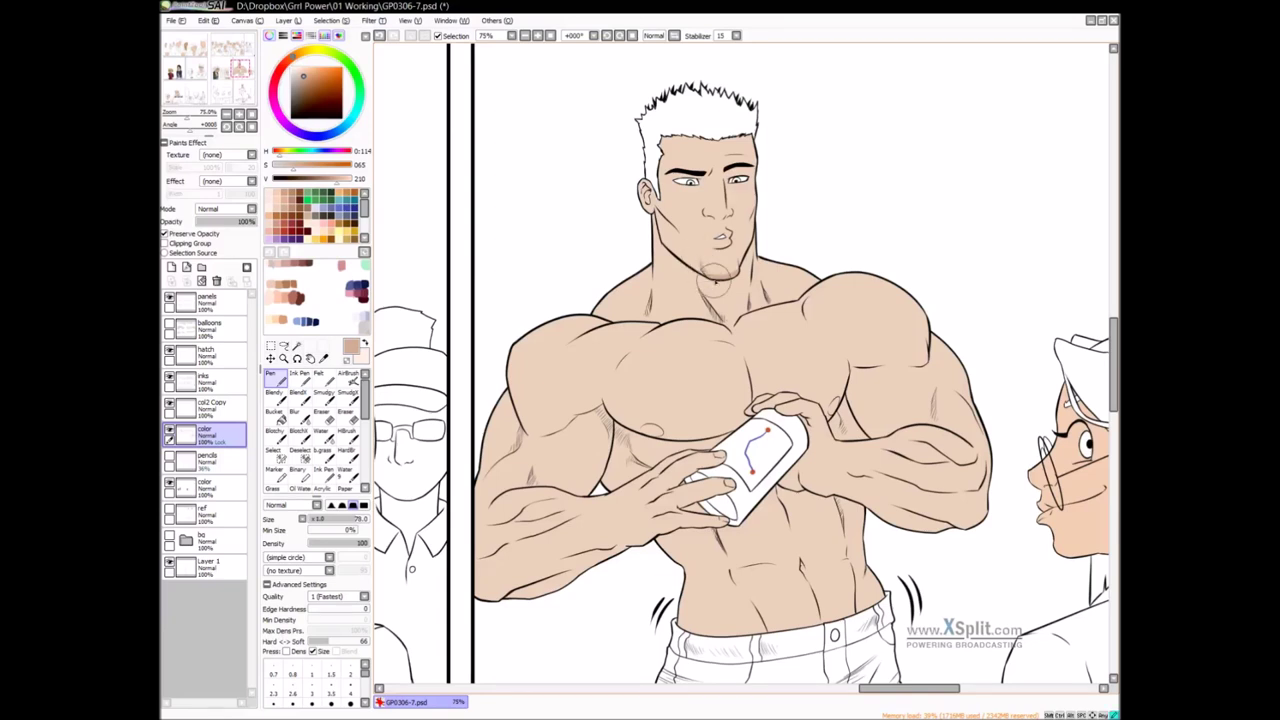
{"action": "mouse_move", "coordinate": [727, 276]}
{"action": "left_mouse_down"}
{"action": "mouse_move", "coordinate": [699, 273]}
{"action": "mouse_move", "coordinate": [665, 218]}
{"action": "mouse_move", "coordinate": [680, 236]}
{"action": "left_mouse_up"}
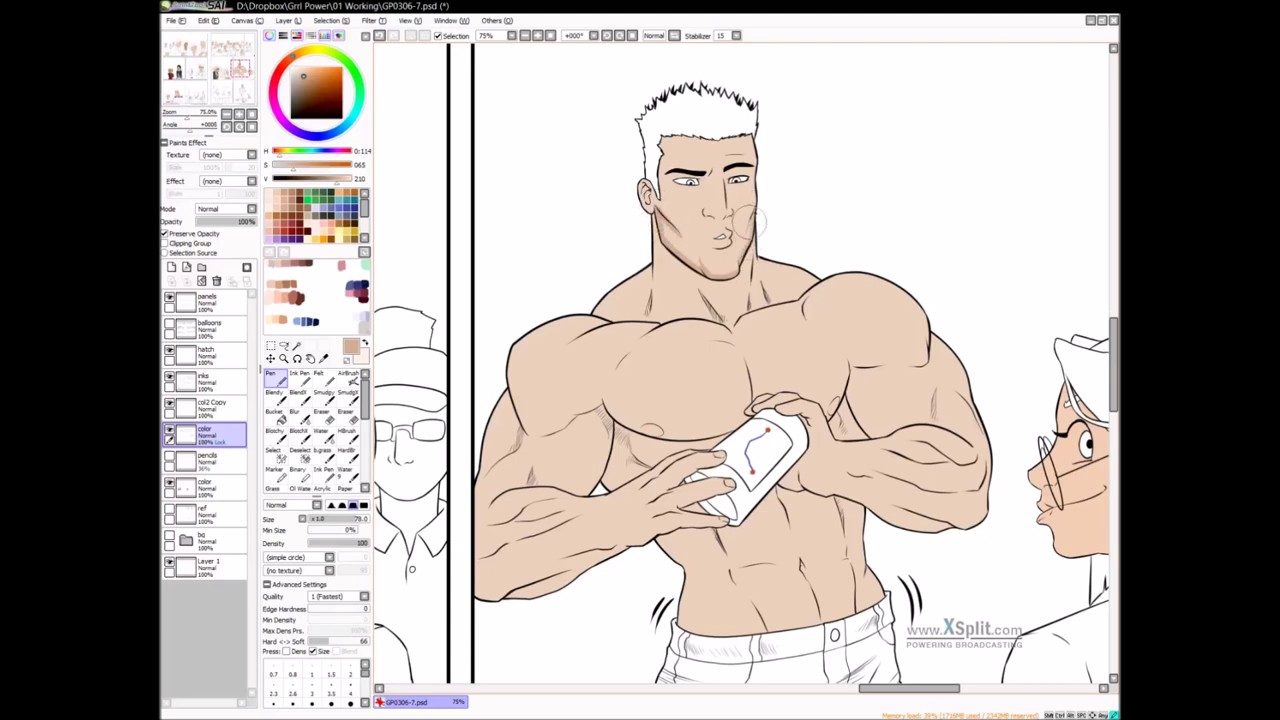
{"action": "left_click_drag", "start_coordinate": [729, 176], "coordinate": [726, 195]}
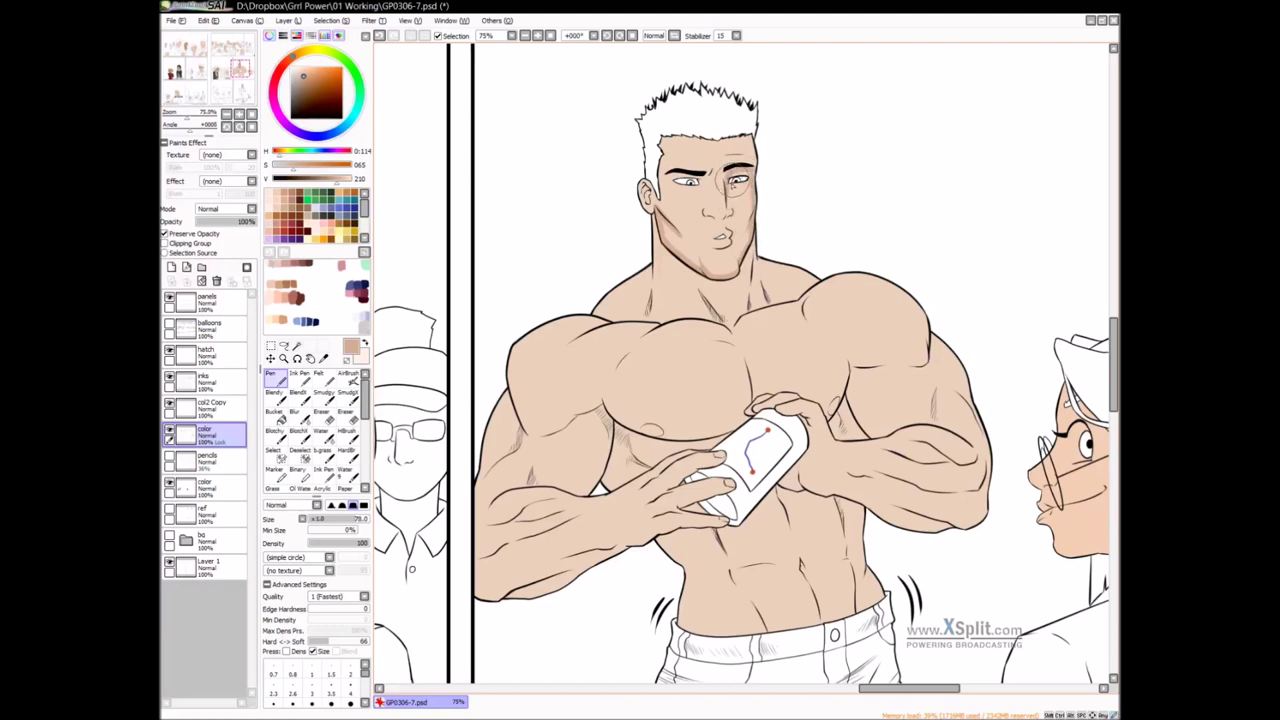
{"action": "left_click_drag", "start_coordinate": [741, 176], "coordinate": [746, 182]}
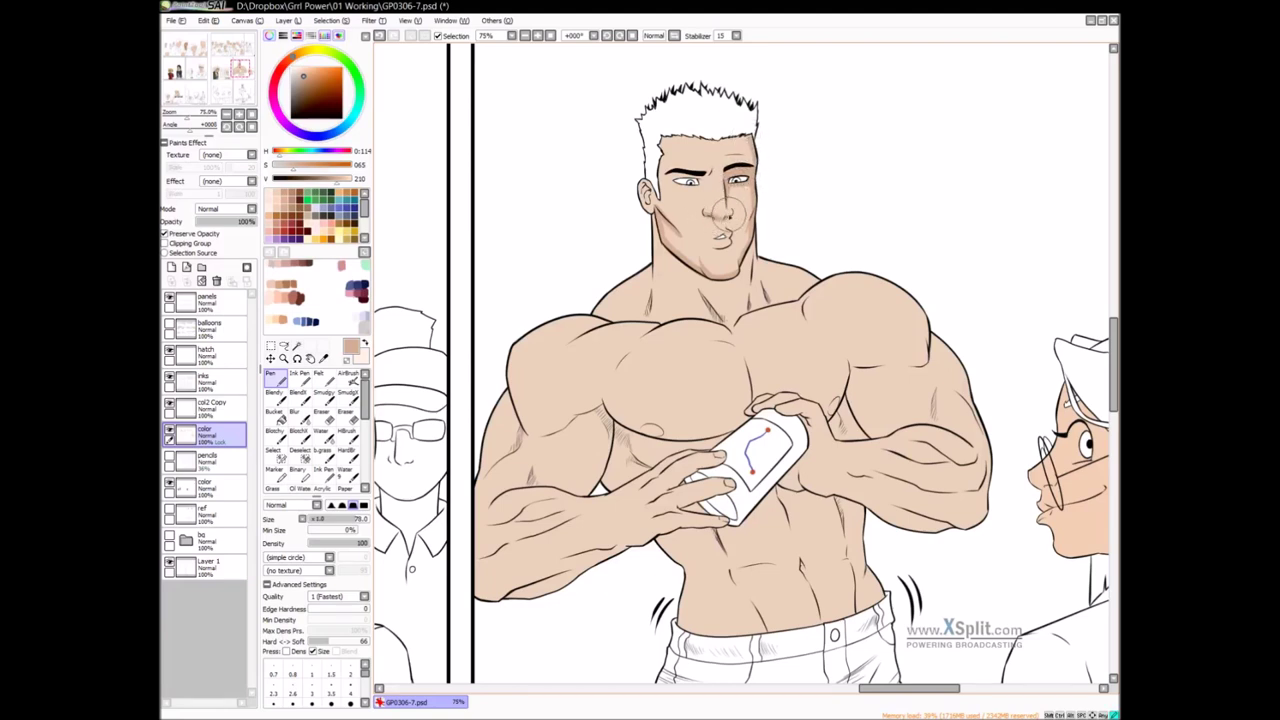
{"action": "scroll", "coordinate": [776, 169], "scroll_direction": "up", "scroll_amount": 2}
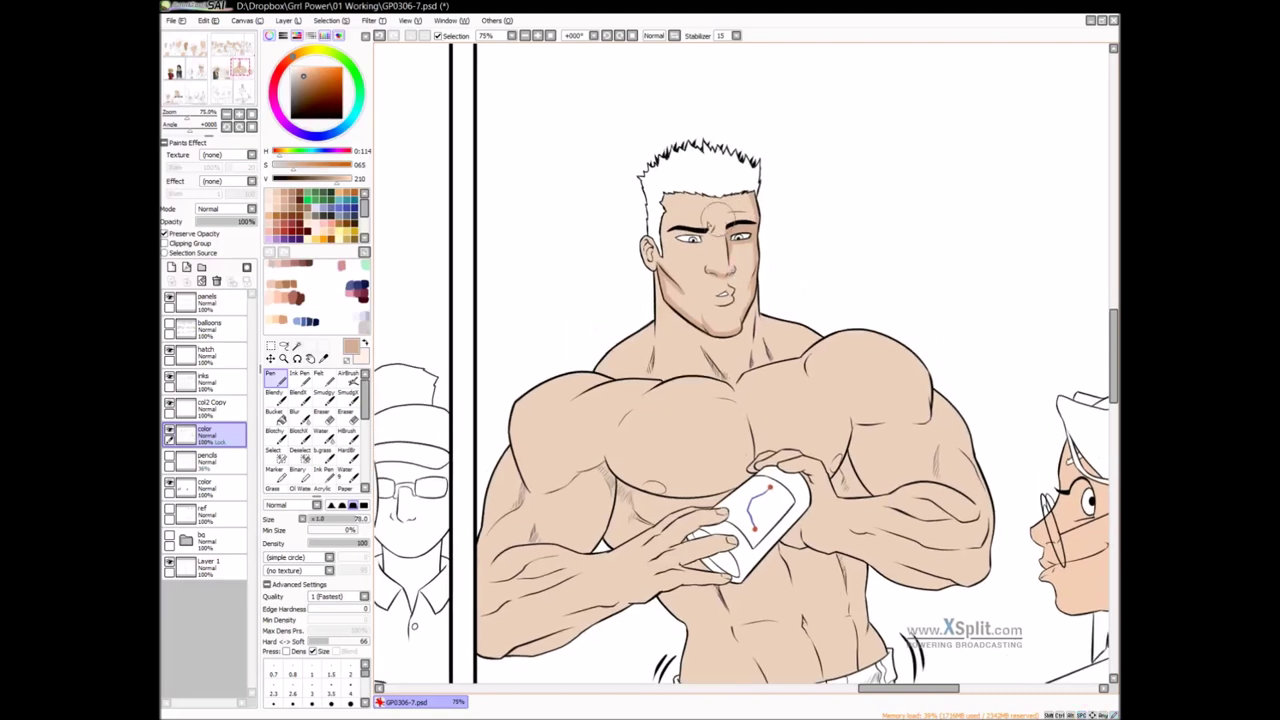
{"action": "left_click_drag", "start_coordinate": [672, 240], "coordinate": [686, 247]}
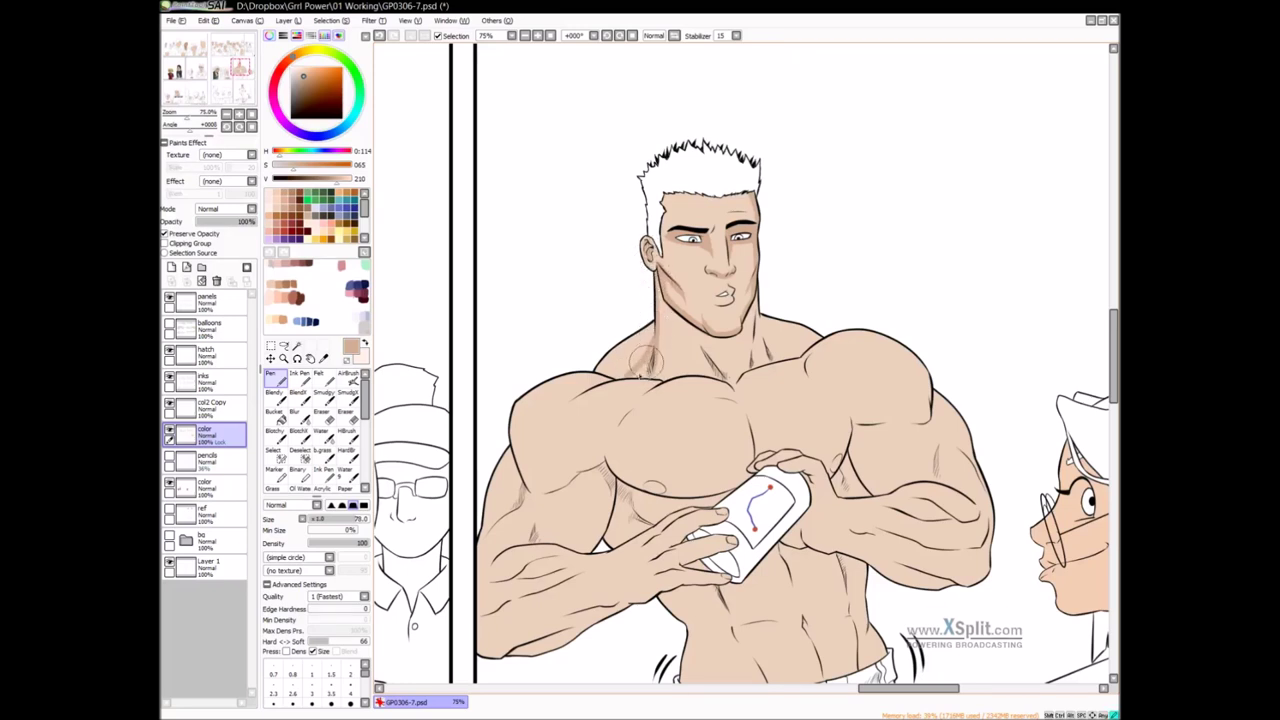
Shade the muscular man's neck and the slopes between neck and shoulders in the tan shadow colour
{"action": "mouse_move", "coordinate": [623, 382]}
{"action": "left_mouse_down"}
{"action": "mouse_move", "coordinate": [595, 370]}
{"action": "mouse_move", "coordinate": [651, 327]}
{"action": "left_mouse_up"}
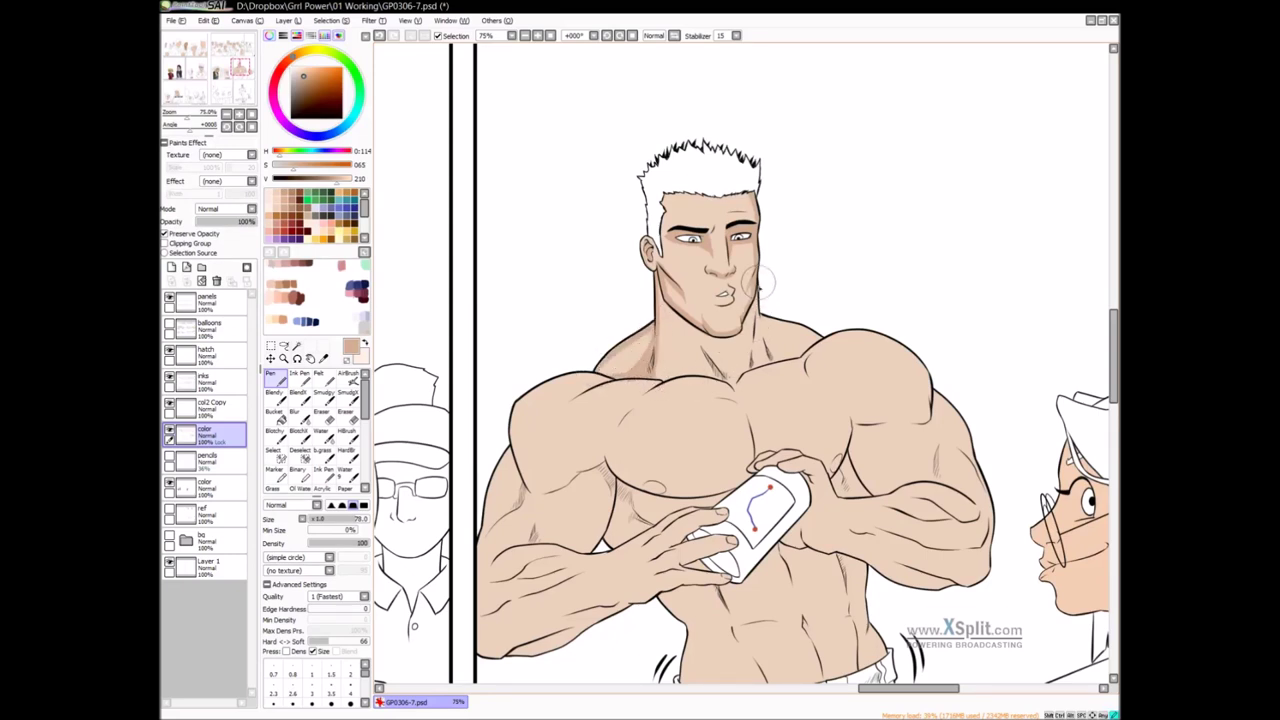
{"action": "mouse_move", "coordinate": [752, 350]}
{"action": "left_mouse_down"}
{"action": "mouse_move", "coordinate": [754, 365]}
{"action": "mouse_move", "coordinate": [768, 345]}
{"action": "mouse_move", "coordinate": [799, 356]}
{"action": "mouse_move", "coordinate": [755, 332]}
{"action": "left_mouse_up"}
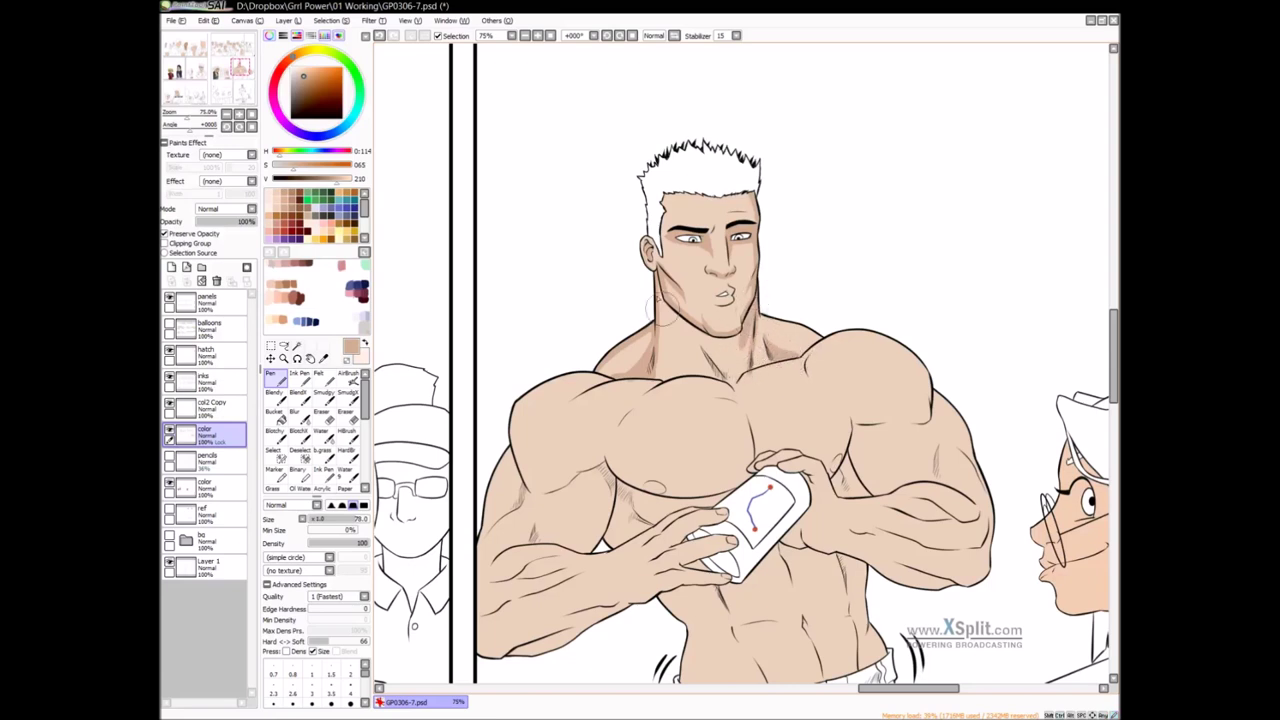
{"action": "mouse_move", "coordinate": [680, 319]}
{"action": "left_mouse_down"}
{"action": "mouse_move", "coordinate": [754, 323]}
{"action": "mouse_move", "coordinate": [720, 353]}
{"action": "mouse_move", "coordinate": [703, 349]}
{"action": "mouse_move", "coordinate": [730, 379]}
{"action": "mouse_move", "coordinate": [699, 346]}
{"action": "mouse_move", "coordinate": [729, 379]}
{"action": "mouse_move", "coordinate": [725, 353]}
{"action": "mouse_move", "coordinate": [747, 368]}
{"action": "mouse_move", "coordinate": [668, 345]}
{"action": "left_mouse_up"}
{"action": "key", "text": "ctrl+z"}
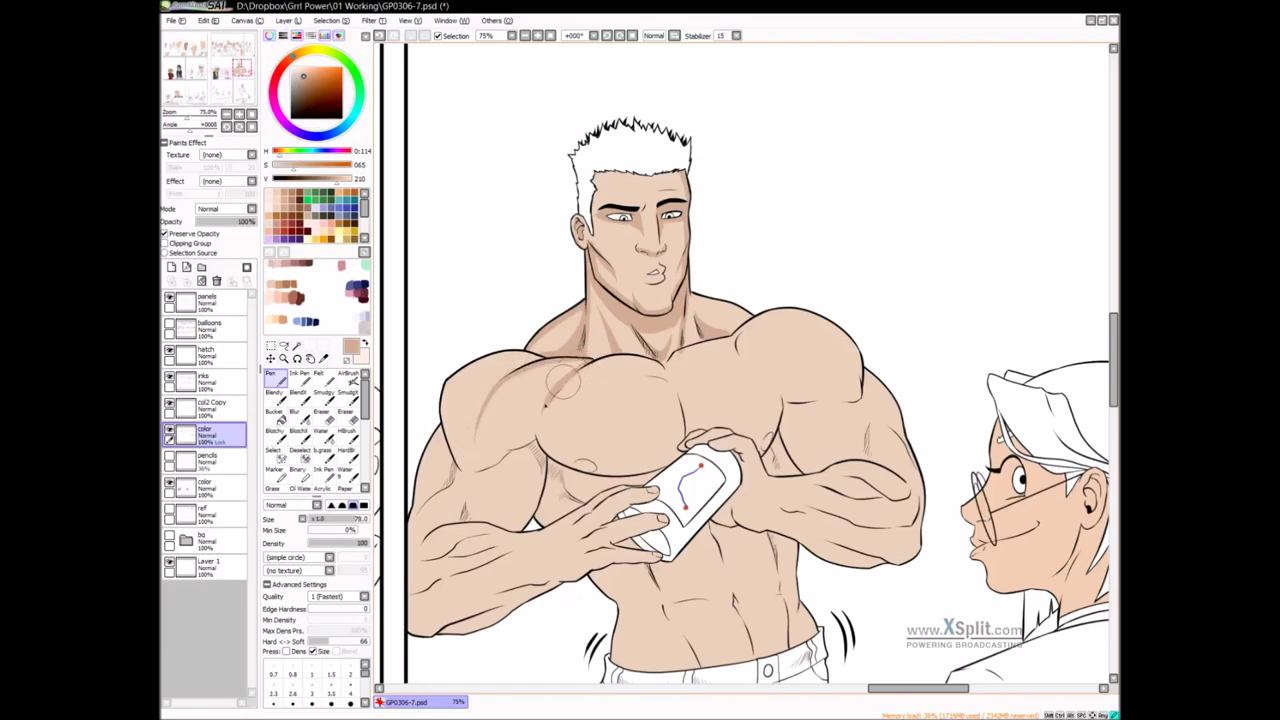
Shade the edge of the muscular man's chest and the adjoining shoulder muscle in tan
{"action": "mouse_move", "coordinate": [557, 389]}
{"action": "left_mouse_down"}
{"action": "mouse_move", "coordinate": [540, 425]}
{"action": "mouse_move", "coordinate": [550, 443]}
{"action": "mouse_move", "coordinate": [557, 393]}
{"action": "mouse_move", "coordinate": [542, 425]}
{"action": "mouse_move", "coordinate": [568, 462]}
{"action": "mouse_move", "coordinate": [541, 437]}
{"action": "mouse_move", "coordinate": [575, 459]}
{"action": "mouse_move", "coordinate": [663, 457]}
{"action": "left_mouse_up"}
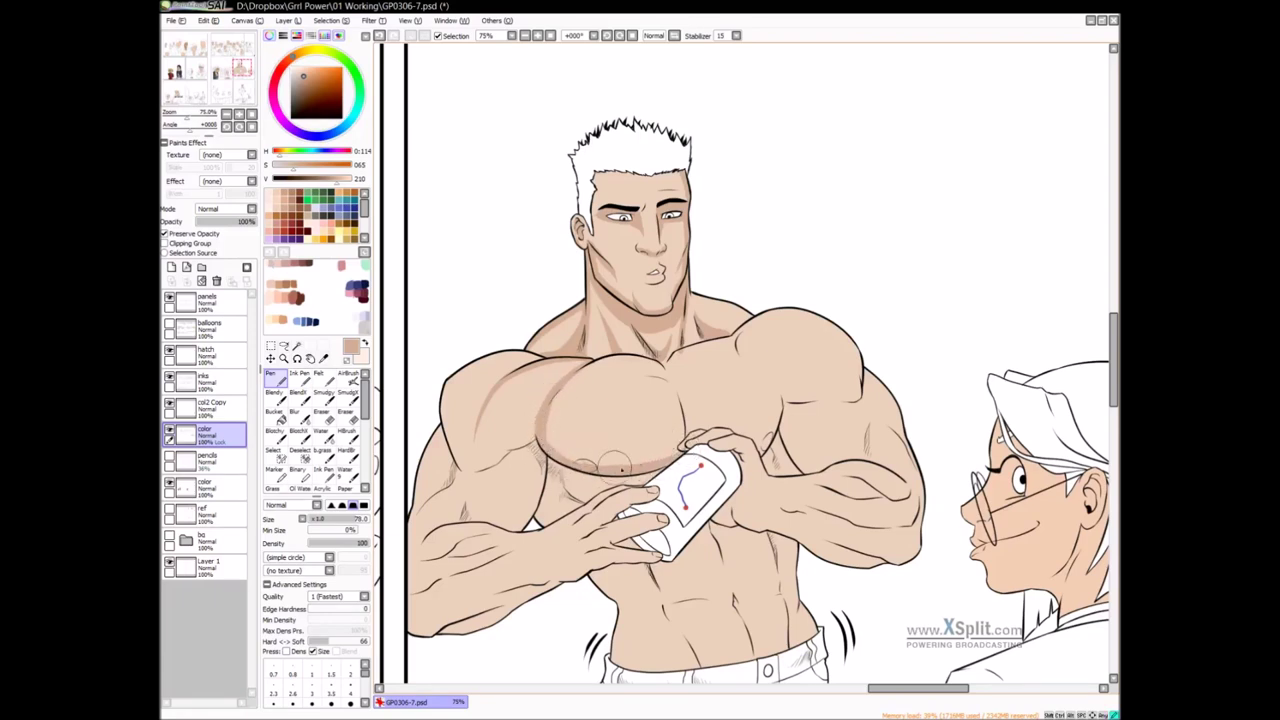
{"action": "mouse_move", "coordinate": [513, 455]}
{"action": "left_mouse_down"}
{"action": "mouse_move", "coordinate": [585, 401]}
{"action": "mouse_move", "coordinate": [566, 400]}
{"action": "left_mouse_up"}
{"action": "key", "text": "ctrl+z"}
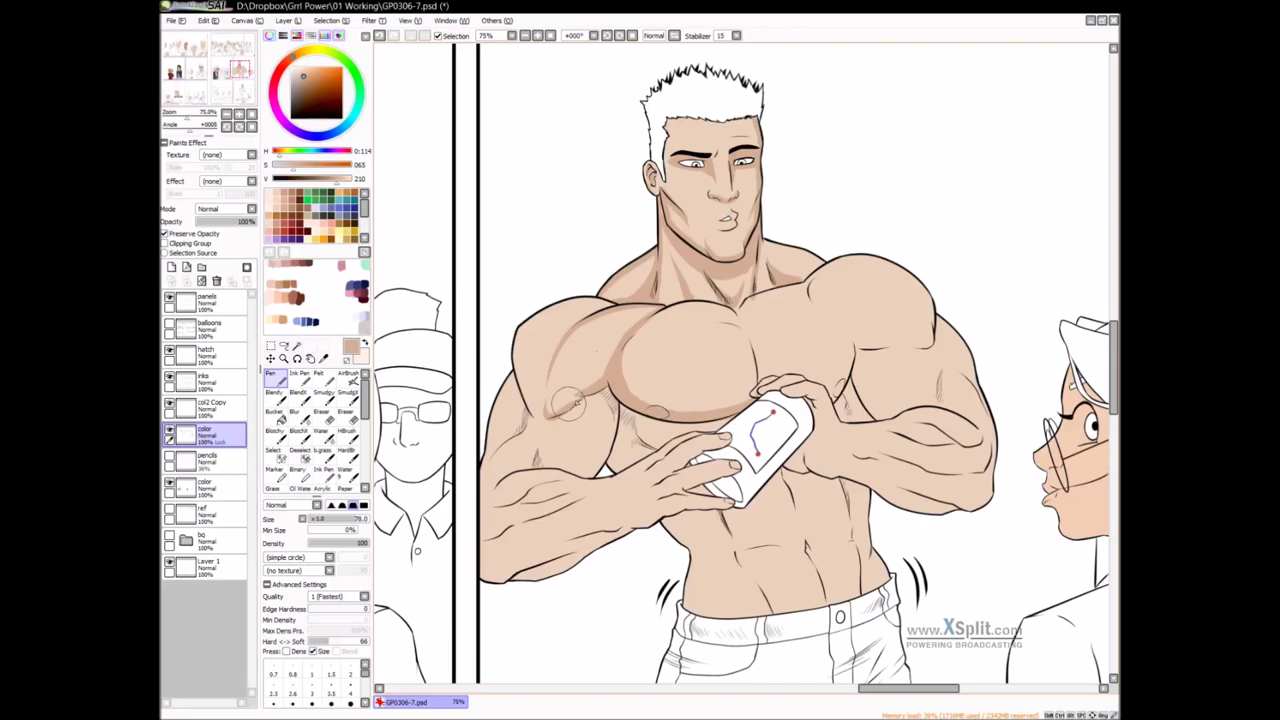
{"action": "left_click_drag", "start_coordinate": [630, 300], "coordinate": [647, 320]}
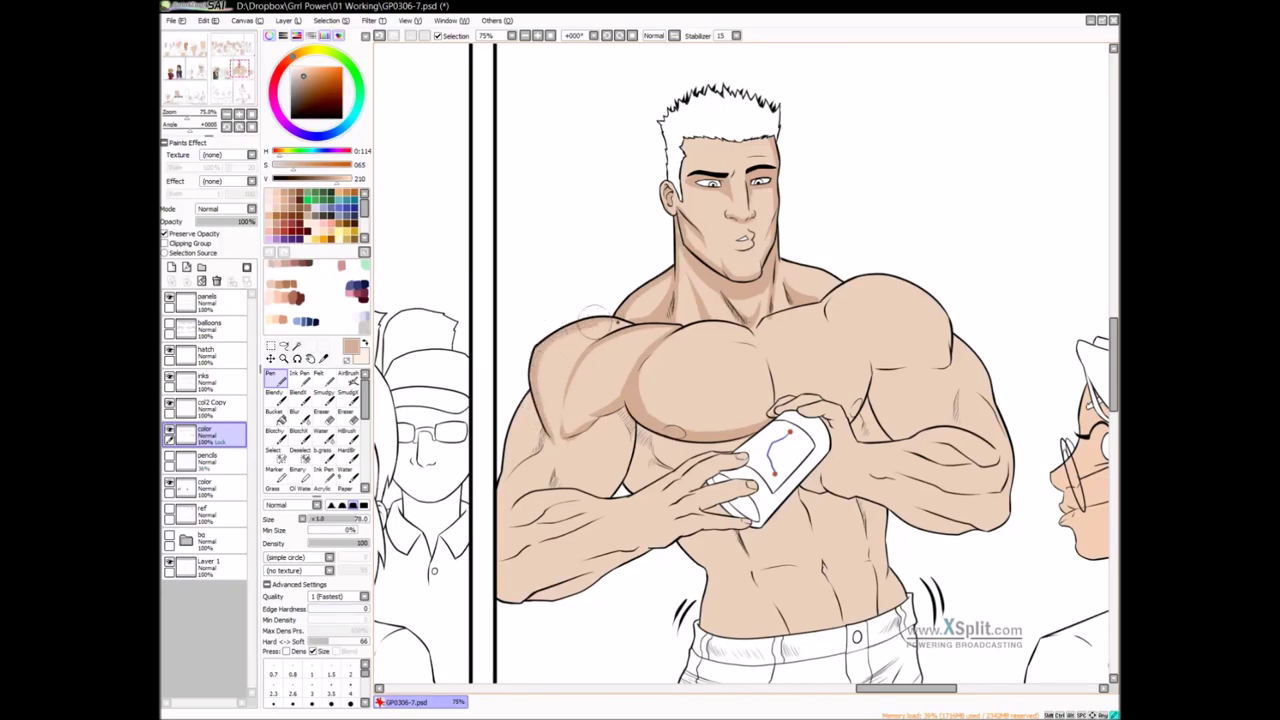
{"action": "left_click_drag", "start_coordinate": [566, 387], "coordinate": [621, 318]}
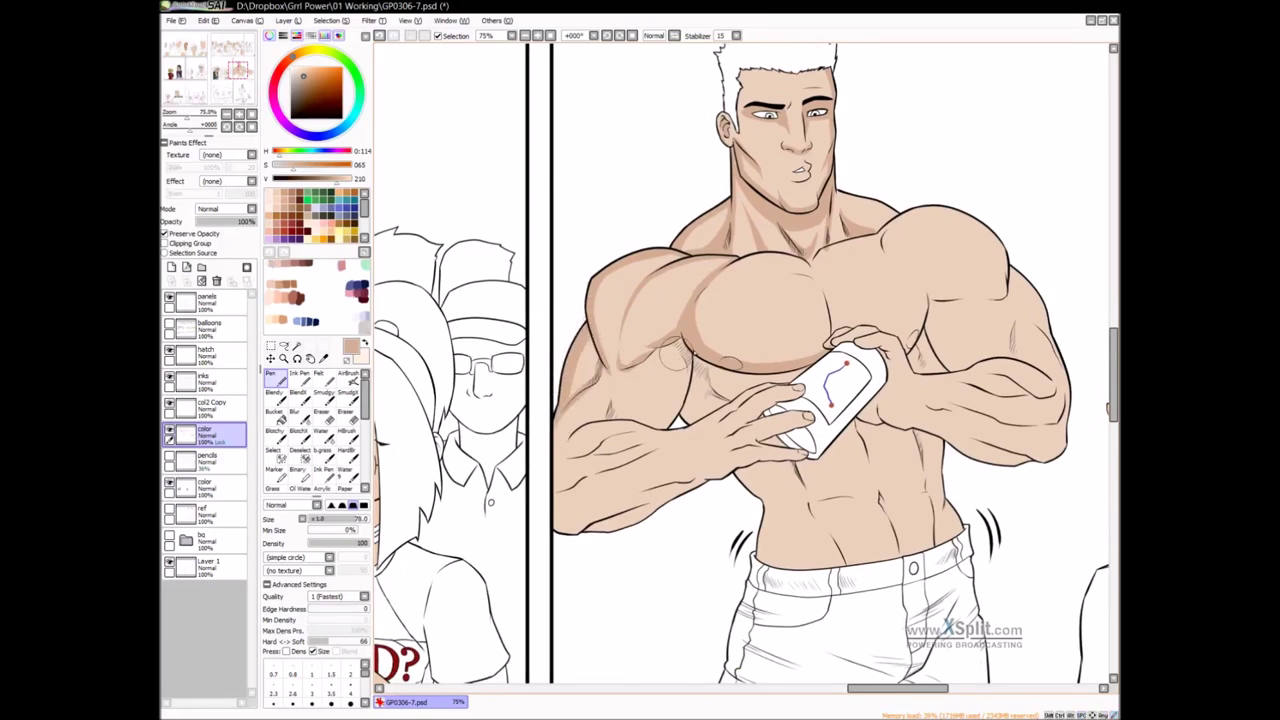
Paint tan shadows along the biceps, elbow and forearm of the muscular man's arm nearest the panel border
{"action": "scroll", "coordinate": [659, 357], "scroll_direction": "down", "scroll_amount": 1}
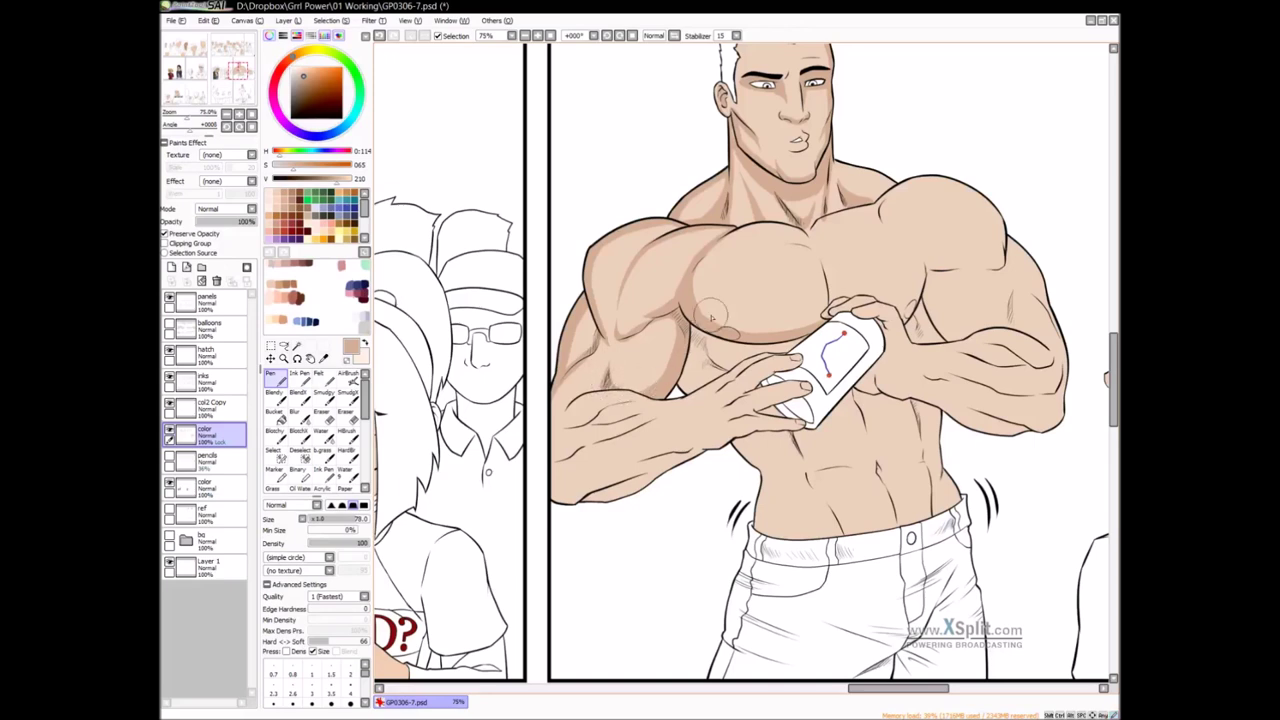
{"action": "left_click_drag", "start_coordinate": [632, 432], "coordinate": [666, 386]}
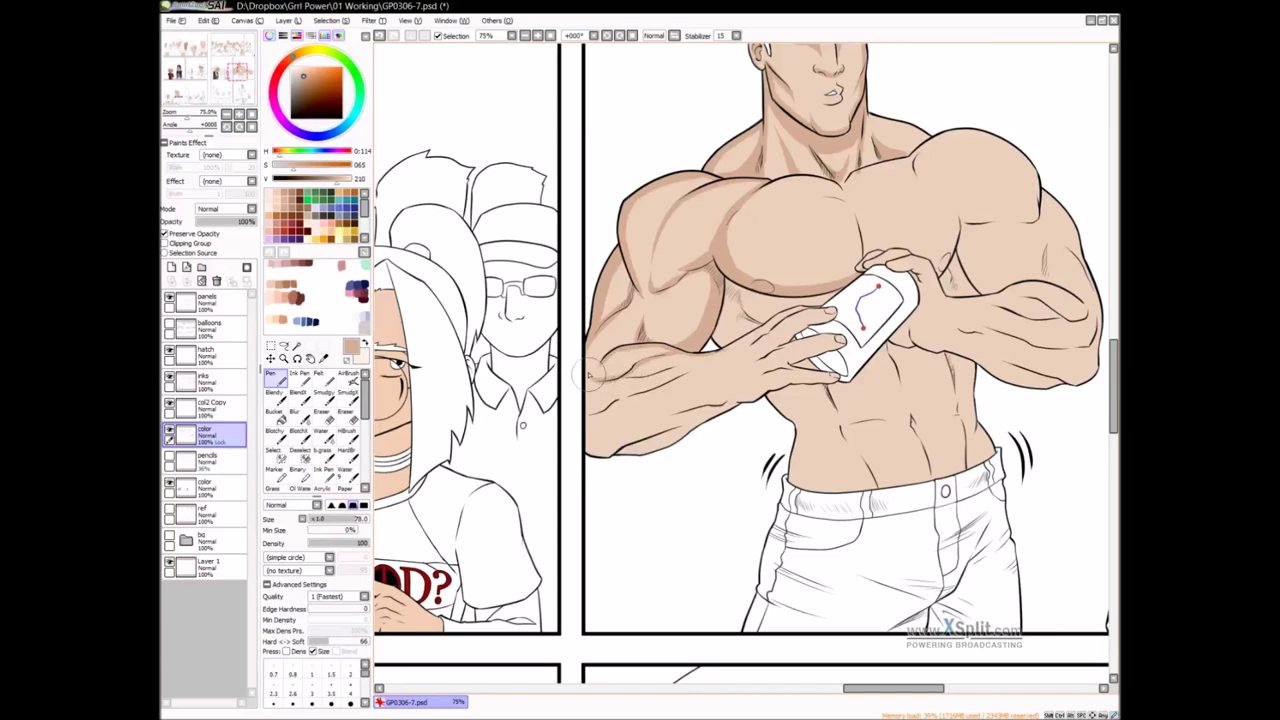
{"action": "scroll", "coordinate": [760, 360], "scroll_direction": "down", "scroll_amount": 2}
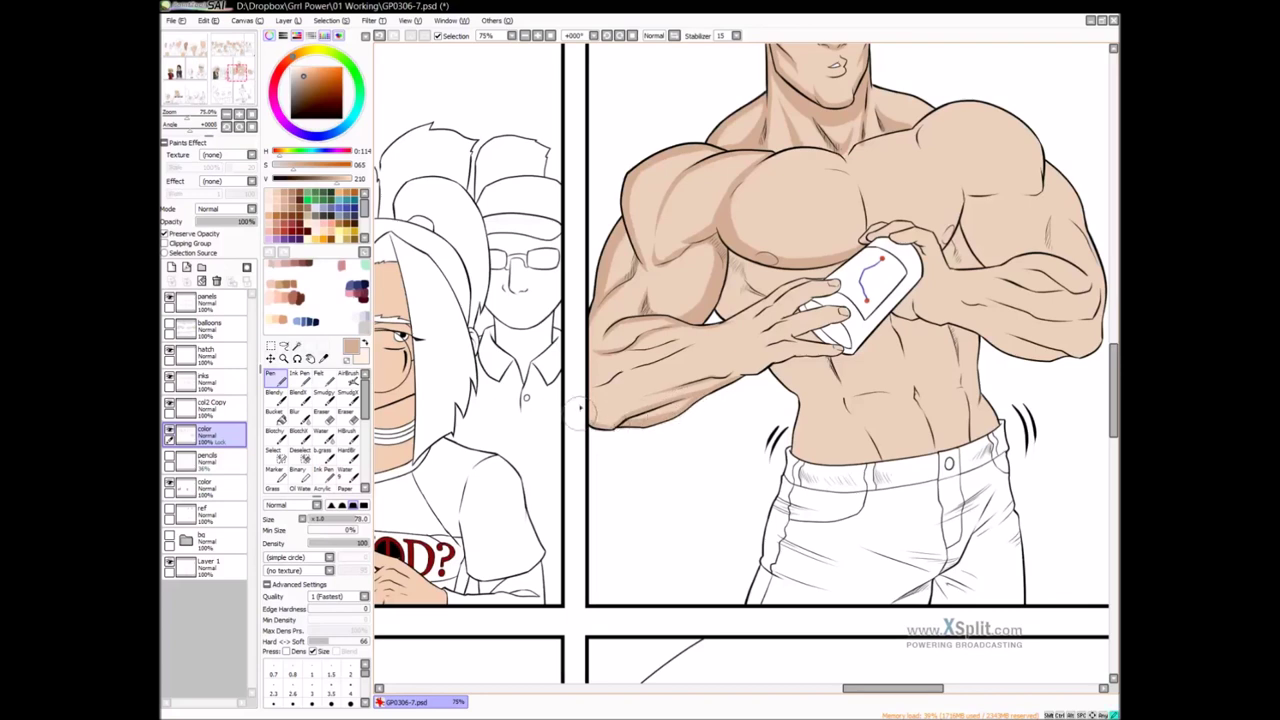
{"action": "left_click_drag", "start_coordinate": [599, 407], "coordinate": [612, 420]}
{"action": "scroll", "coordinate": [615, 415], "scroll_direction": "up", "scroll_amount": 2}
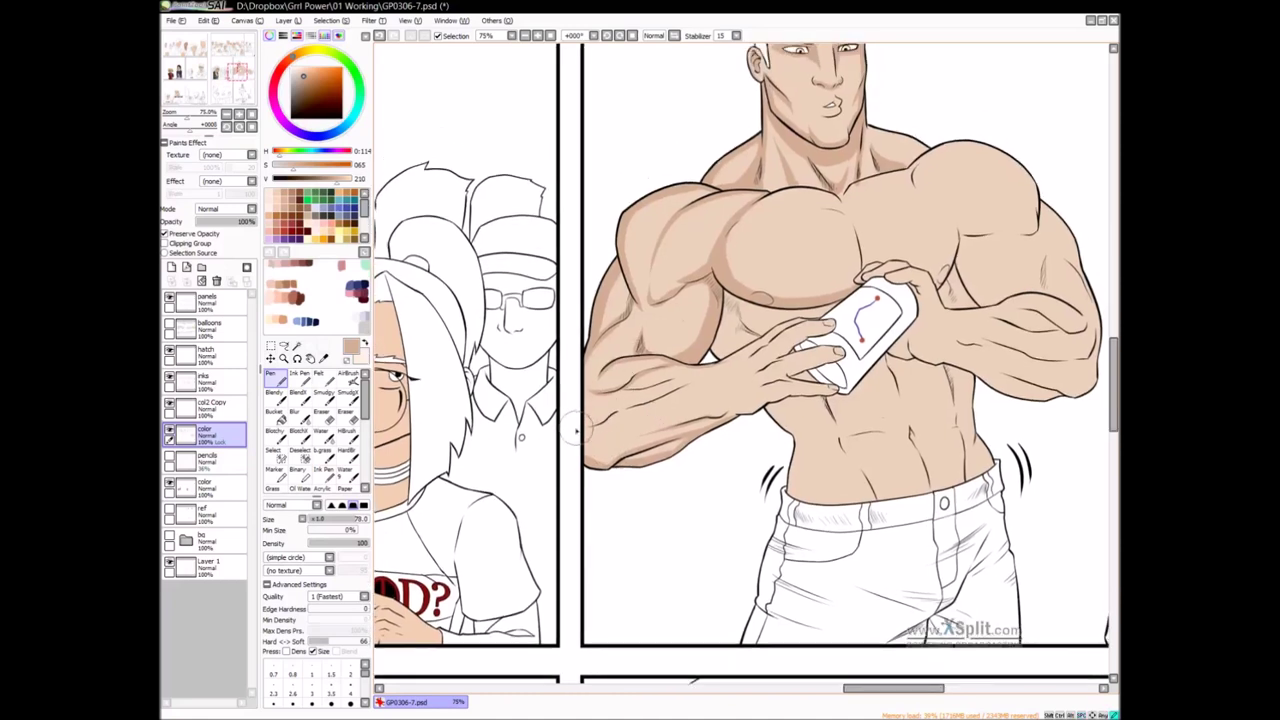
{"action": "mouse_move", "coordinate": [626, 388]}
{"action": "left_mouse_down"}
{"action": "mouse_move", "coordinate": [695, 374]}
{"action": "mouse_move", "coordinate": [595, 394]}
{"action": "mouse_move", "coordinate": [603, 362]}
{"action": "mouse_move", "coordinate": [670, 374]}
{"action": "mouse_move", "coordinate": [582, 417]}
{"action": "mouse_move", "coordinate": [610, 404]}
{"action": "left_mouse_up"}
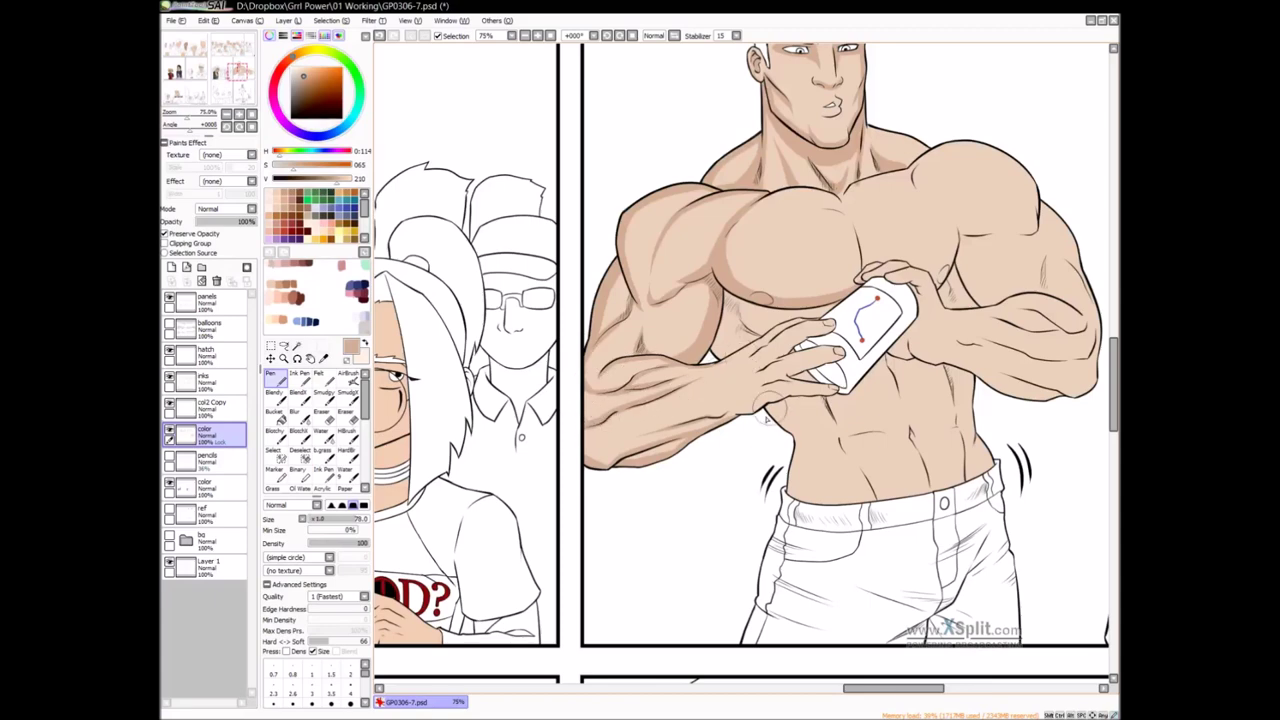
Shade the muscular man's ribs below the chest and the fingers and palm of the hand holding the white device
{"action": "left_click_drag", "start_coordinate": [798, 397], "coordinate": [718, 394]}
{"action": "mouse_move", "coordinate": [764, 302]}
{"action": "left_mouse_down"}
{"action": "mouse_move", "coordinate": [655, 287]}
{"action": "mouse_move", "coordinate": [754, 312]}
{"action": "left_mouse_up"}
{"action": "mouse_move", "coordinate": [650, 302]}
{"action": "left_mouse_down"}
{"action": "mouse_move", "coordinate": [629, 350]}
{"action": "mouse_move", "coordinate": [721, 300]}
{"action": "mouse_move", "coordinate": [668, 329]}
{"action": "mouse_move", "coordinate": [684, 296]}
{"action": "mouse_move", "coordinate": [649, 335]}
{"action": "mouse_move", "coordinate": [749, 355]}
{"action": "mouse_move", "coordinate": [709, 330]}
{"action": "mouse_move", "coordinate": [721, 310]}
{"action": "mouse_move", "coordinate": [636, 360]}
{"action": "mouse_move", "coordinate": [676, 342]}
{"action": "left_mouse_up"}
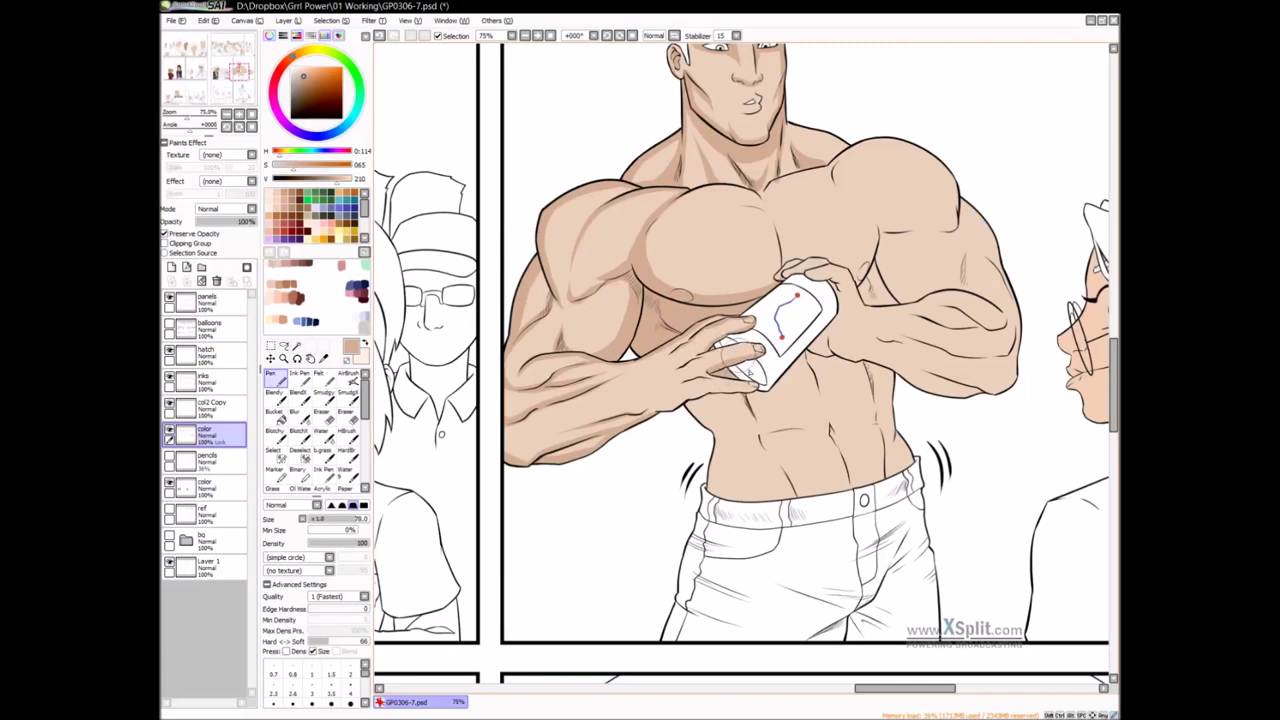
{"action": "left_click_drag", "start_coordinate": [746, 386], "coordinate": [752, 359]}
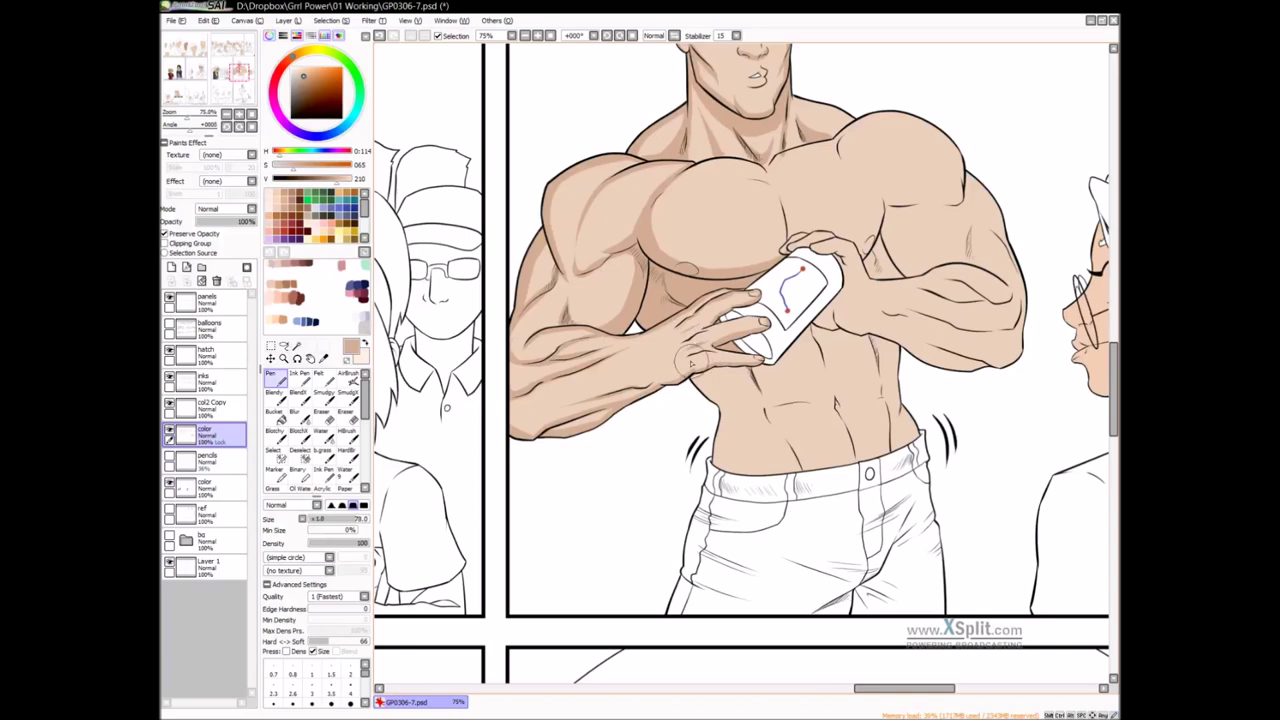
{"action": "key", "text": "ctrl+z"}
{"action": "left_click_drag", "start_coordinate": [687, 363], "coordinate": [733, 359]}
Paint tan shadows along the central groove and crosswise creases of the muscular man's abdominal muscles
{"action": "left_click_drag", "start_coordinate": [820, 368], "coordinate": [690, 343]}
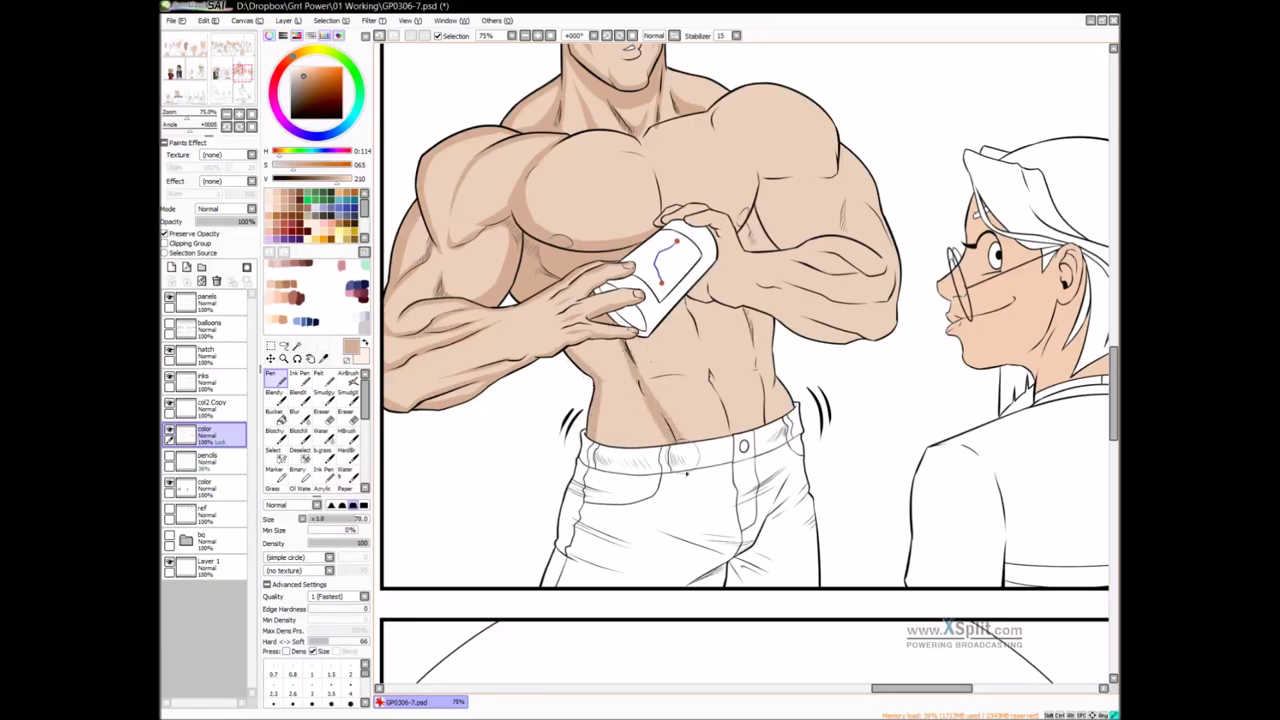
{"action": "mouse_move", "coordinate": [650, 385]}
{"action": "left_mouse_down"}
{"action": "mouse_move", "coordinate": [626, 341]}
{"action": "mouse_move", "coordinate": [644, 339]}
{"action": "mouse_move", "coordinate": [636, 361]}
{"action": "mouse_move", "coordinate": [691, 299]}
{"action": "mouse_move", "coordinate": [631, 371]}
{"action": "mouse_move", "coordinate": [643, 363]}
{"action": "mouse_move", "coordinate": [654, 383]}
{"action": "mouse_move", "coordinate": [702, 374]}
{"action": "left_mouse_up"}
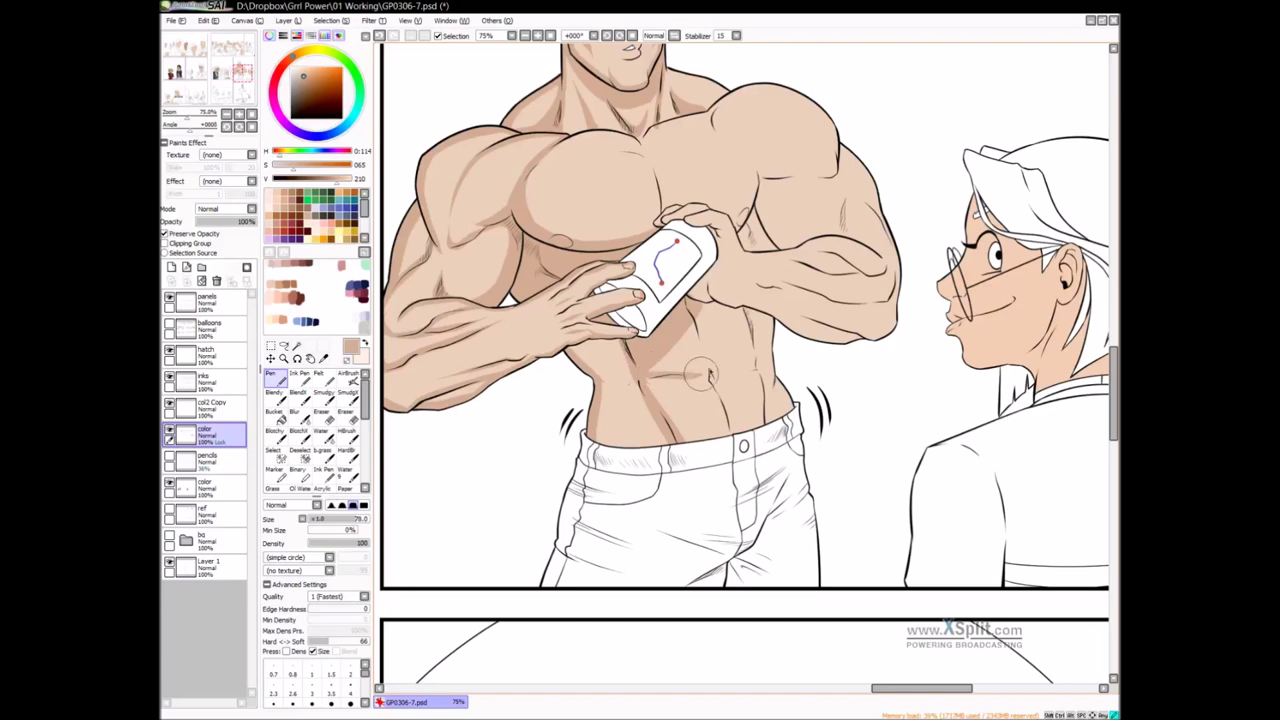
{"action": "left_click_drag", "start_coordinate": [695, 322], "coordinate": [731, 428]}
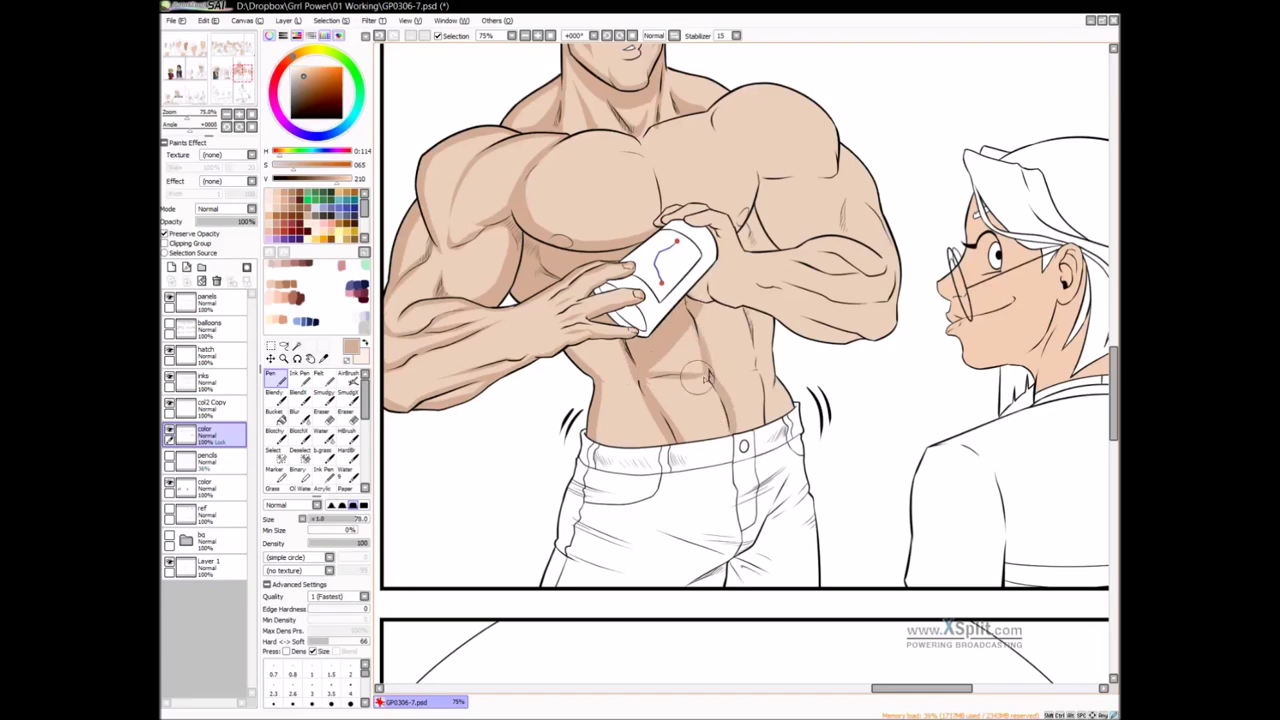
{"action": "left_click_drag", "start_coordinate": [650, 391], "coordinate": [659, 381]}
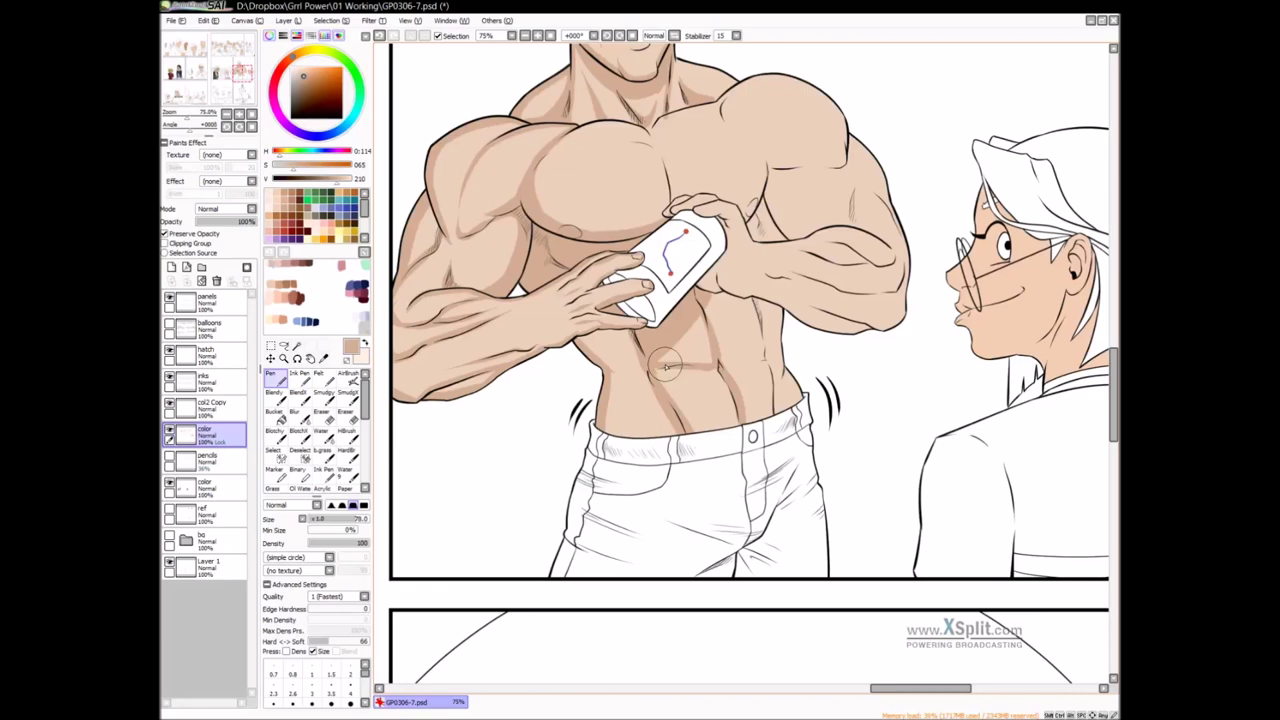
{"action": "left_click_drag", "start_coordinate": [691, 333], "coordinate": [678, 404]}
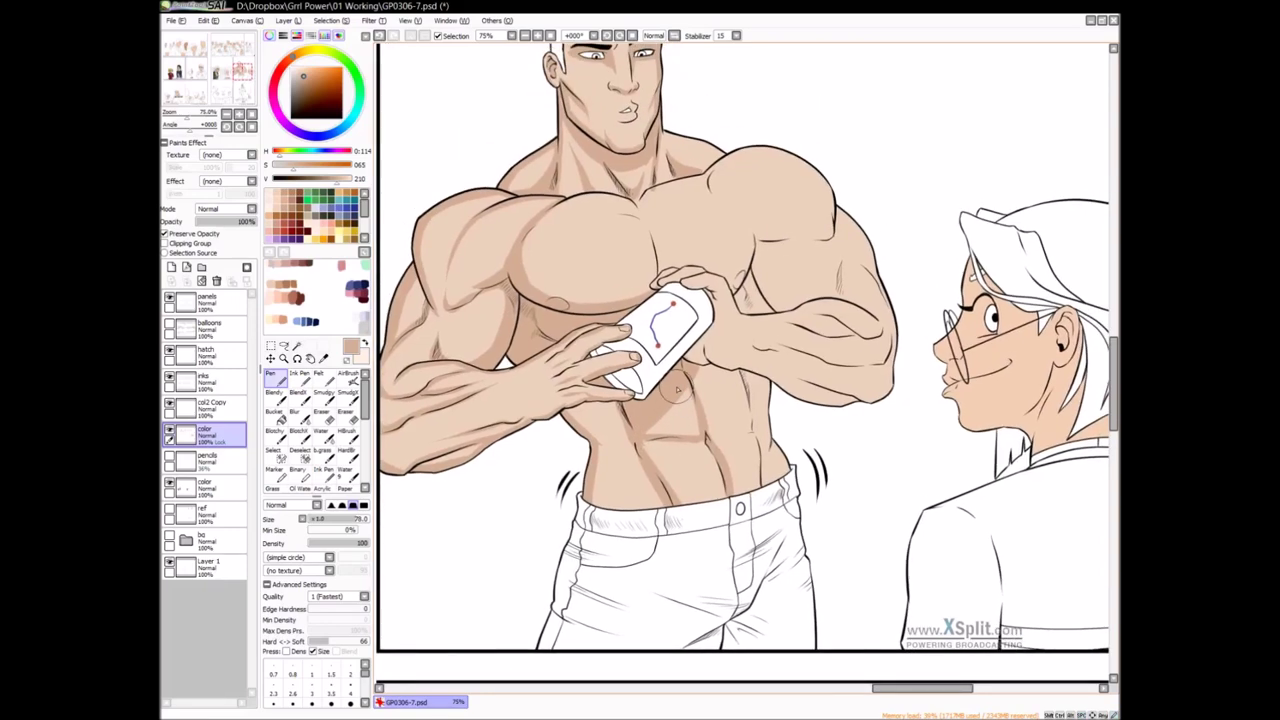
Shade the muscular man's stomach beneath the white device and the side of his waist down to the waistband
{"action": "left_click_drag", "start_coordinate": [676, 386], "coordinate": [674, 325]}
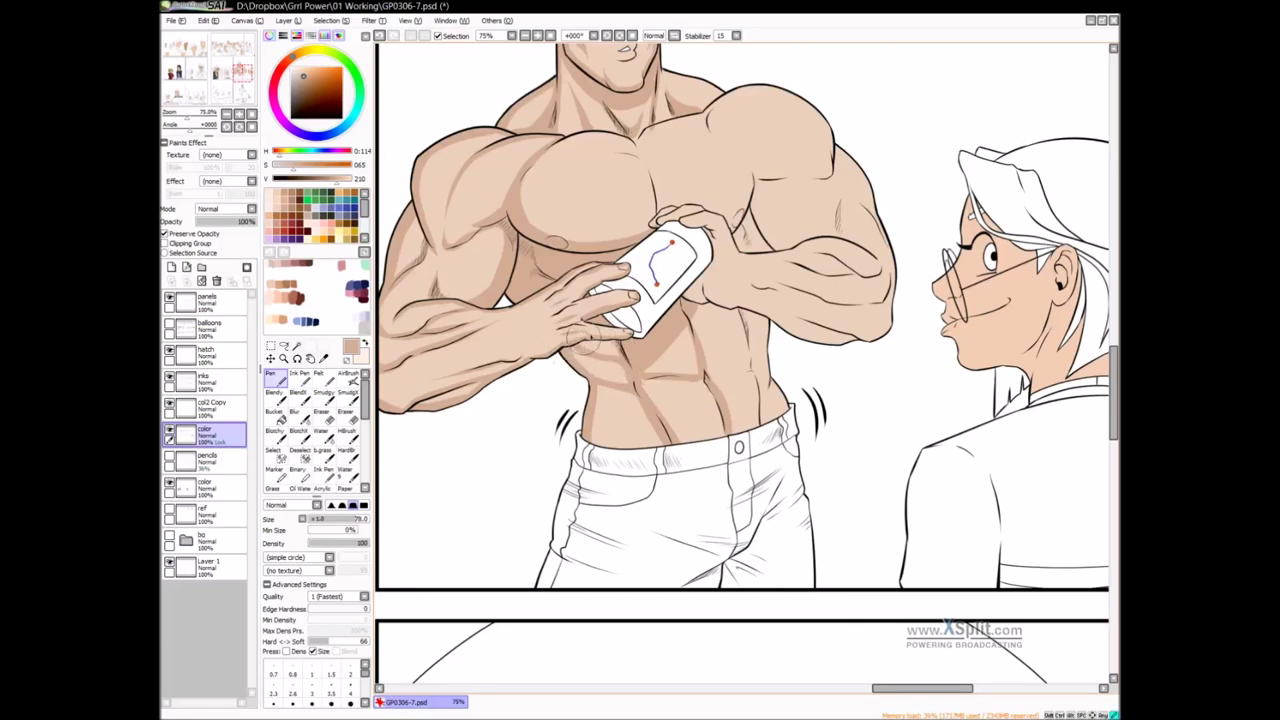
{"action": "left_click_drag", "start_coordinate": [660, 417], "coordinate": [646, 388]}
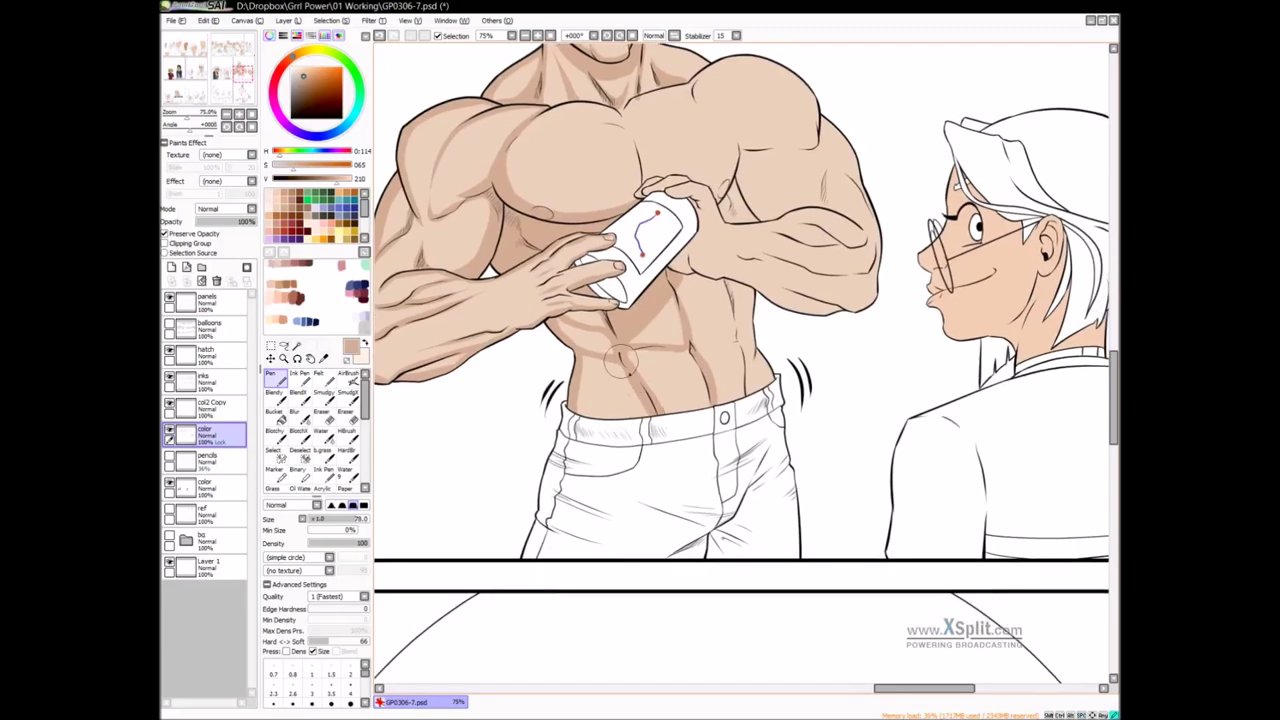
{"action": "left_click_drag", "start_coordinate": [741, 379], "coordinate": [728, 409]}
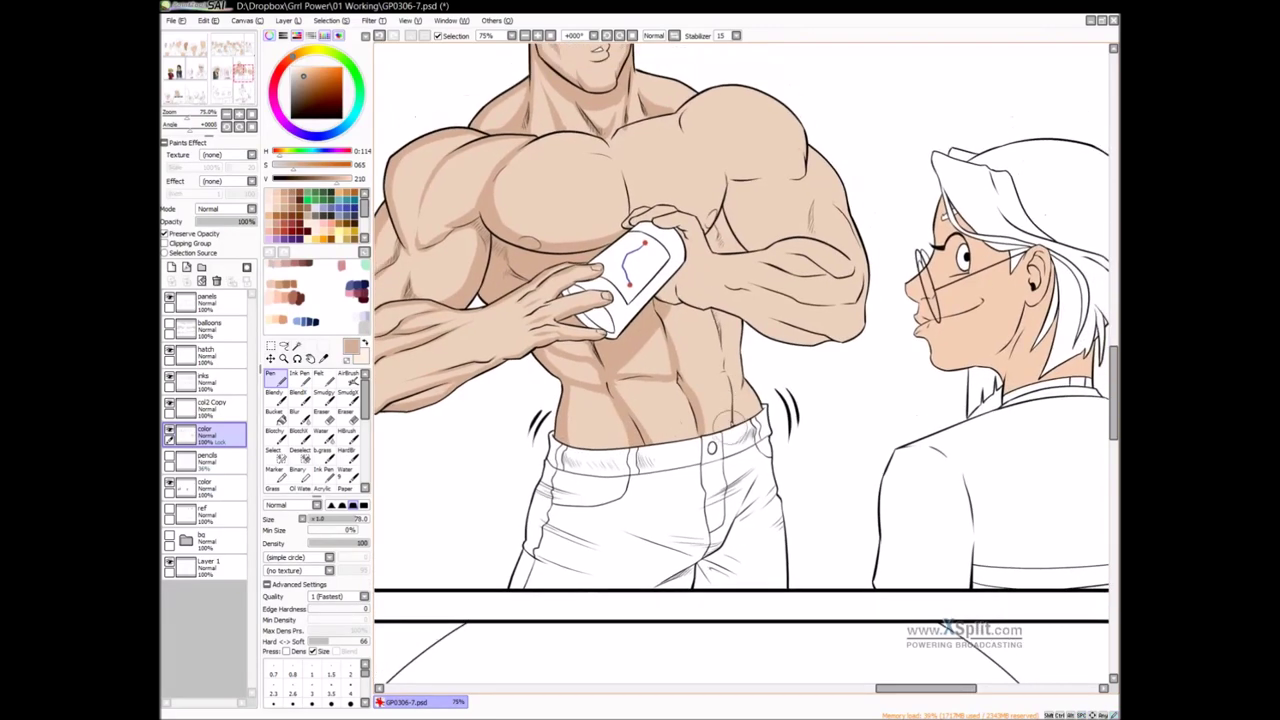
{"action": "mouse_move", "coordinate": [678, 305]}
{"action": "left_mouse_down"}
{"action": "mouse_move", "coordinate": [745, 323]}
{"action": "mouse_move", "coordinate": [682, 317]}
{"action": "mouse_move", "coordinate": [751, 340]}
{"action": "mouse_move", "coordinate": [699, 312]}
{"action": "mouse_move", "coordinate": [694, 295]}
{"action": "mouse_move", "coordinate": [664, 305]}
{"action": "mouse_move", "coordinate": [735, 331]}
{"action": "left_mouse_up"}
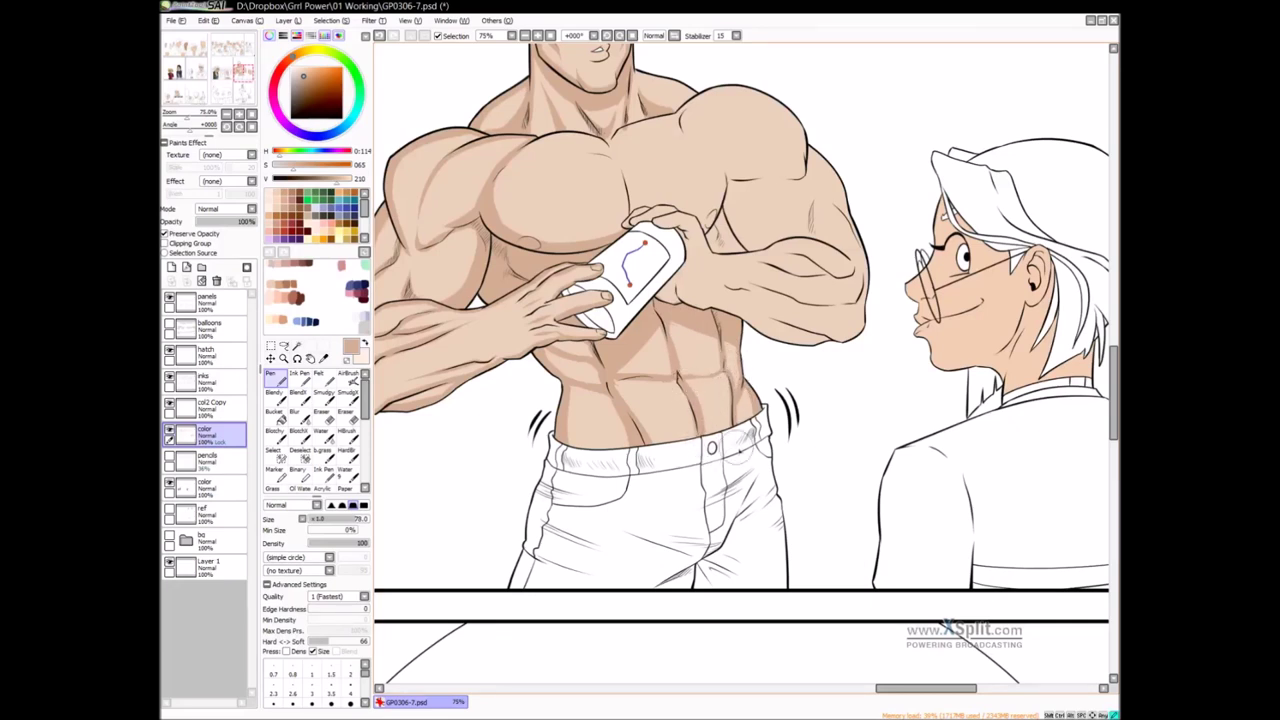
Shade the armpit and the underside of the elbow and forearm on the muscular man's arm facing the white-haired woman
{"action": "scroll", "coordinate": [746, 402], "scroll_direction": "up", "scroll_amount": 3}
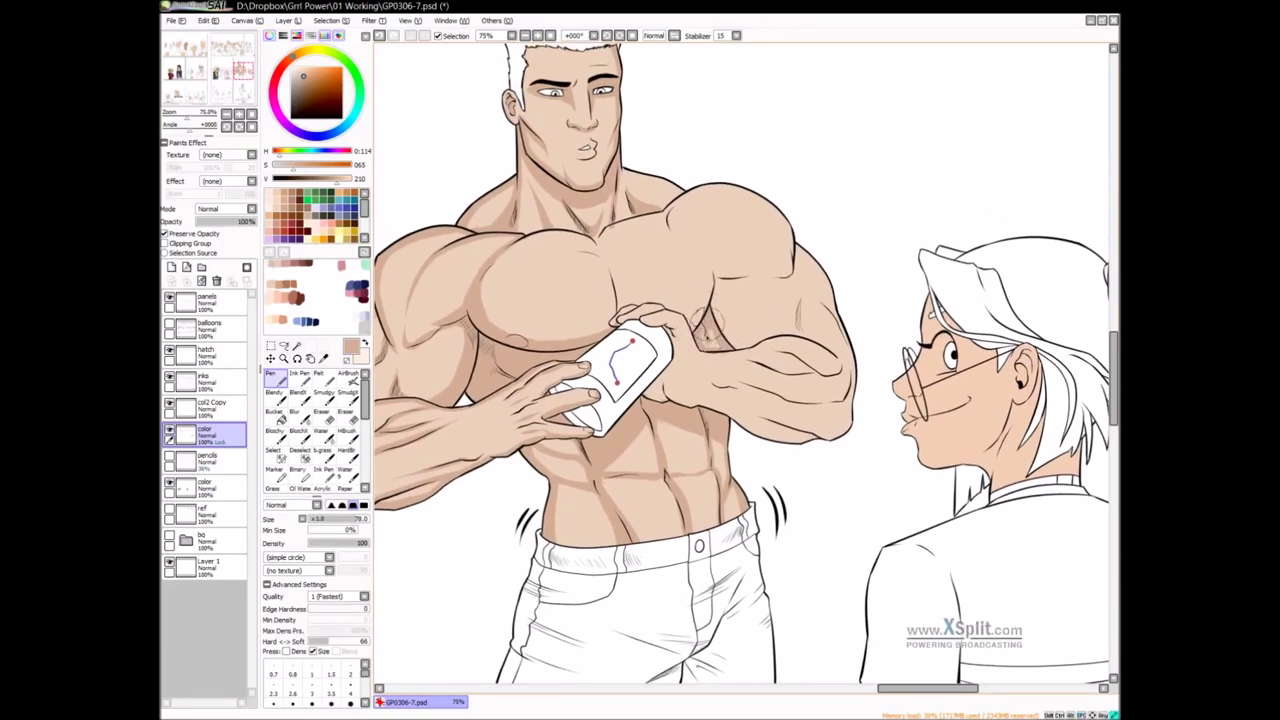
{"action": "left_click_drag", "start_coordinate": [835, 341], "coordinate": [787, 337]}
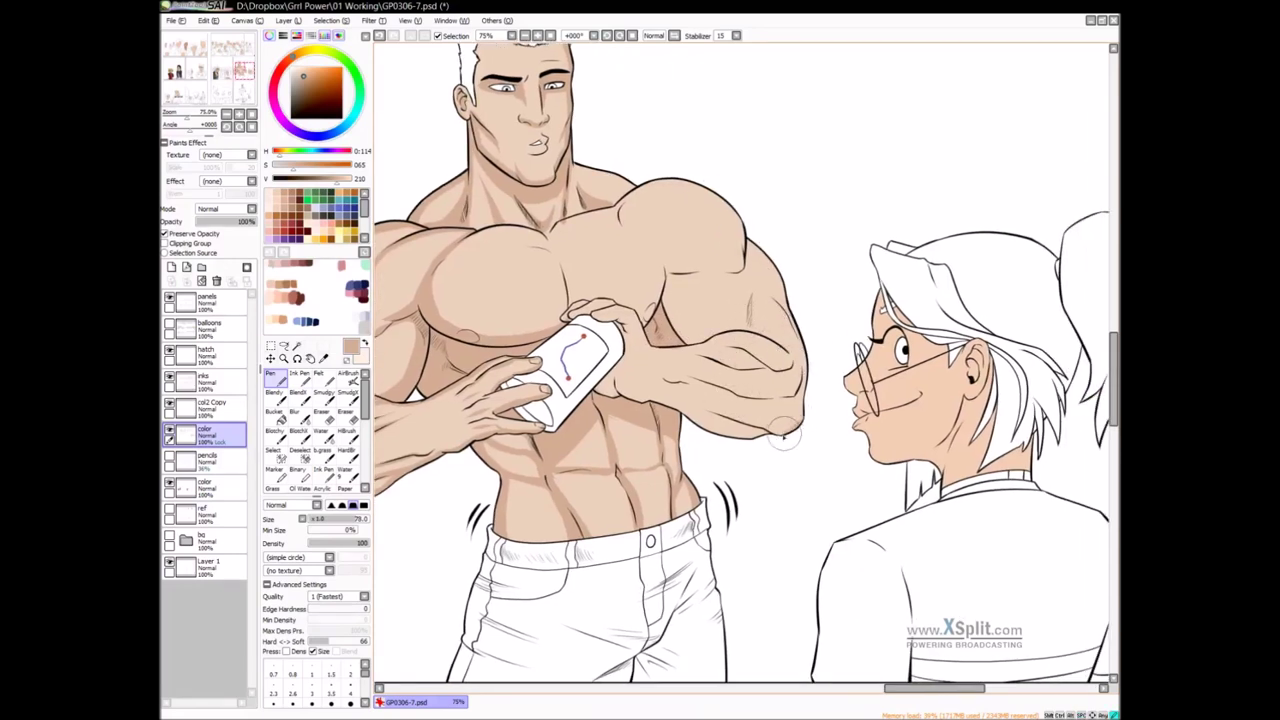
{"action": "mouse_move", "coordinate": [783, 427]}
{"action": "left_mouse_down"}
{"action": "mouse_move", "coordinate": [828, 419]}
{"action": "mouse_move", "coordinate": [800, 446]}
{"action": "mouse_move", "coordinate": [678, 402]}
{"action": "mouse_move", "coordinate": [698, 380]}
{"action": "mouse_move", "coordinate": [622, 458]}
{"action": "mouse_move", "coordinate": [708, 376]}
{"action": "mouse_move", "coordinate": [698, 364]}
{"action": "mouse_move", "coordinate": [671, 432]}
{"action": "mouse_move", "coordinate": [693, 347]}
{"action": "mouse_move", "coordinate": [658, 368]}
{"action": "left_mouse_up"}
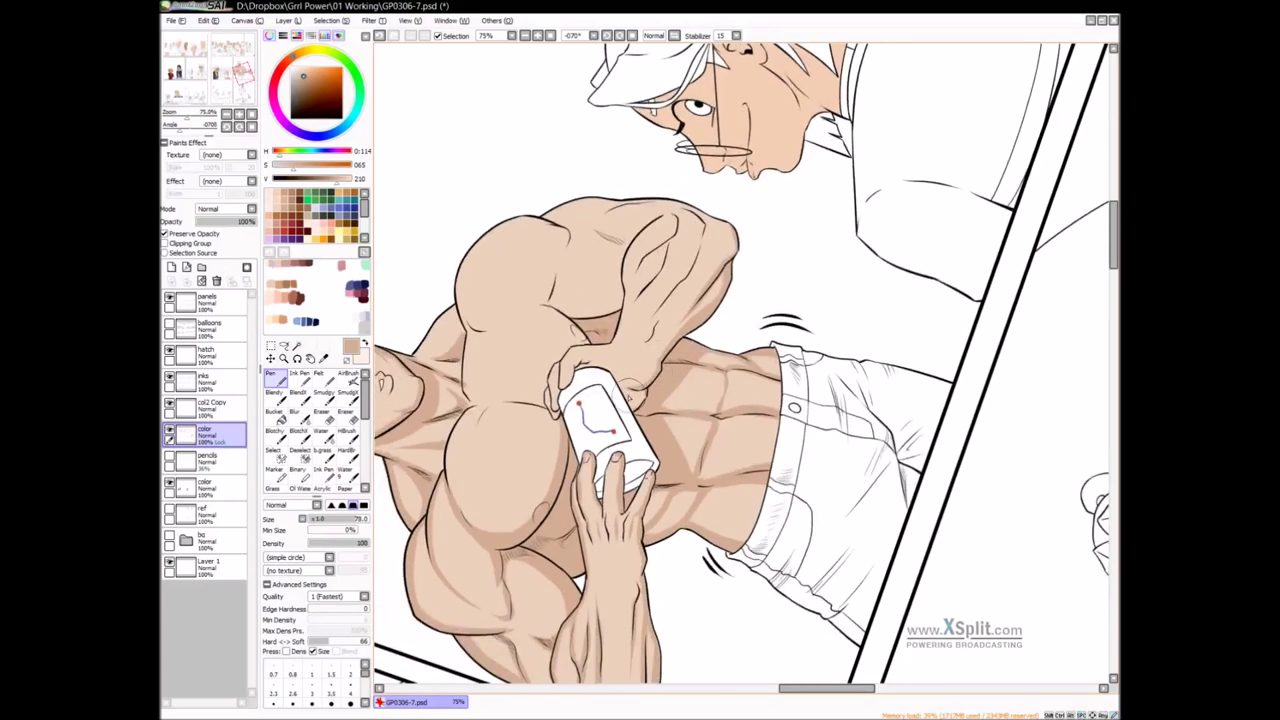
{"action": "left_click", "coordinate": [633, 37]}
{"action": "mouse_move", "coordinate": [709, 272]}
{"action": "left_mouse_down"}
{"action": "mouse_move", "coordinate": [688, 335]}
{"action": "mouse_move", "coordinate": [650, 342]}
{"action": "mouse_move", "coordinate": [661, 320]}
{"action": "left_mouse_up"}
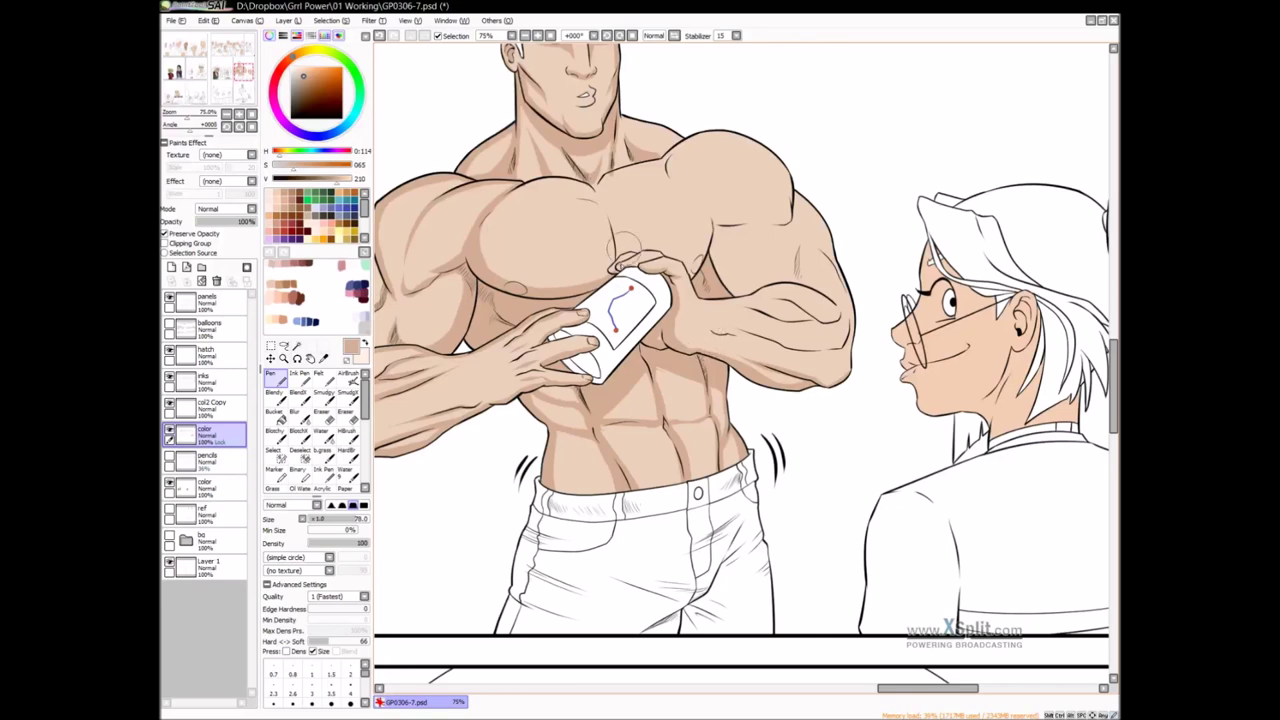
Paint tan shadows between the forearm muscles and toward the wrist of the muscular man's arm facing the white-haired woman
{"action": "left_click_drag", "start_coordinate": [728, 320], "coordinate": [712, 338]}
{"action": "left_click_drag", "start_coordinate": [685, 385], "coordinate": [722, 415]}
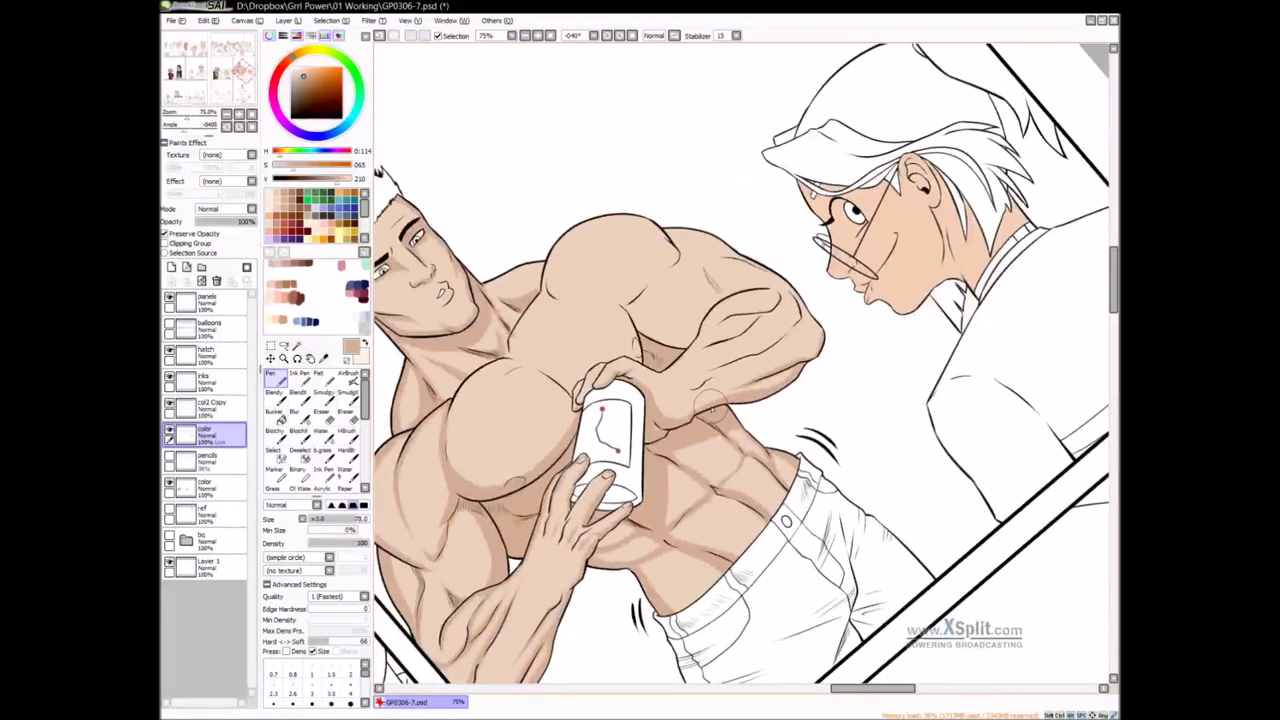
{"action": "left_click_drag", "start_coordinate": [728, 370], "coordinate": [710, 366]}
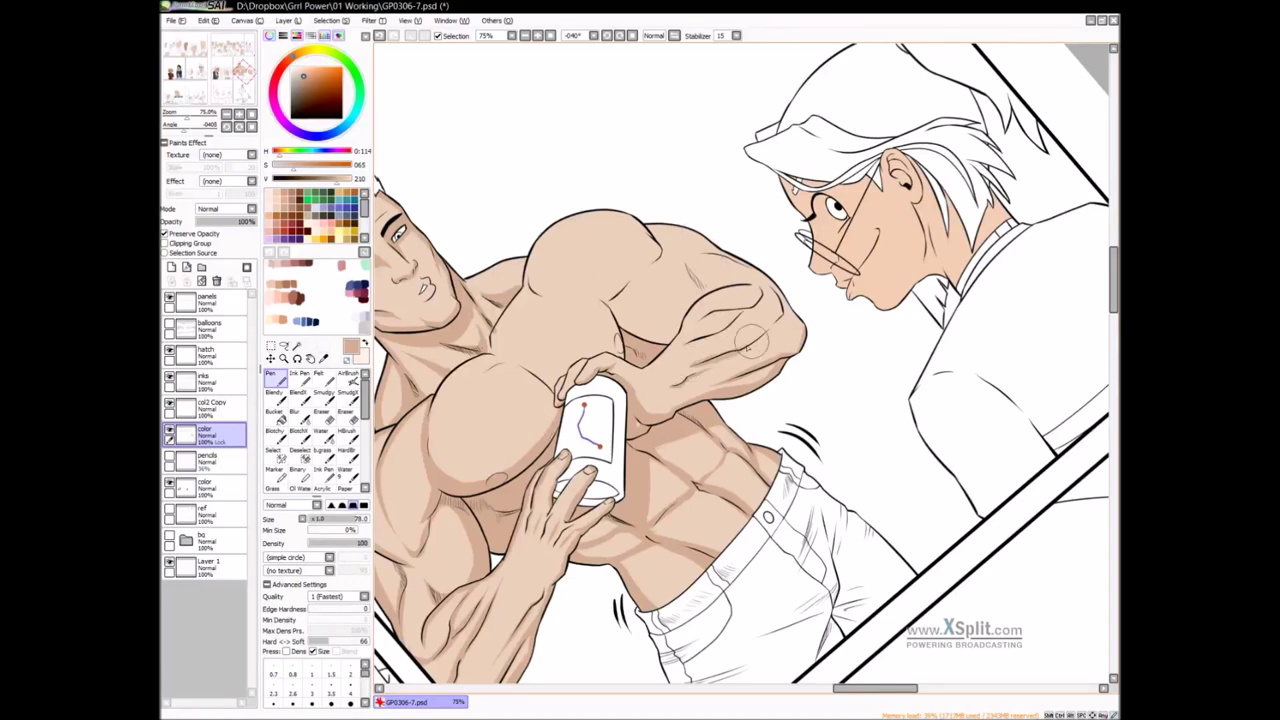
{"action": "left_click", "coordinate": [633, 37]}
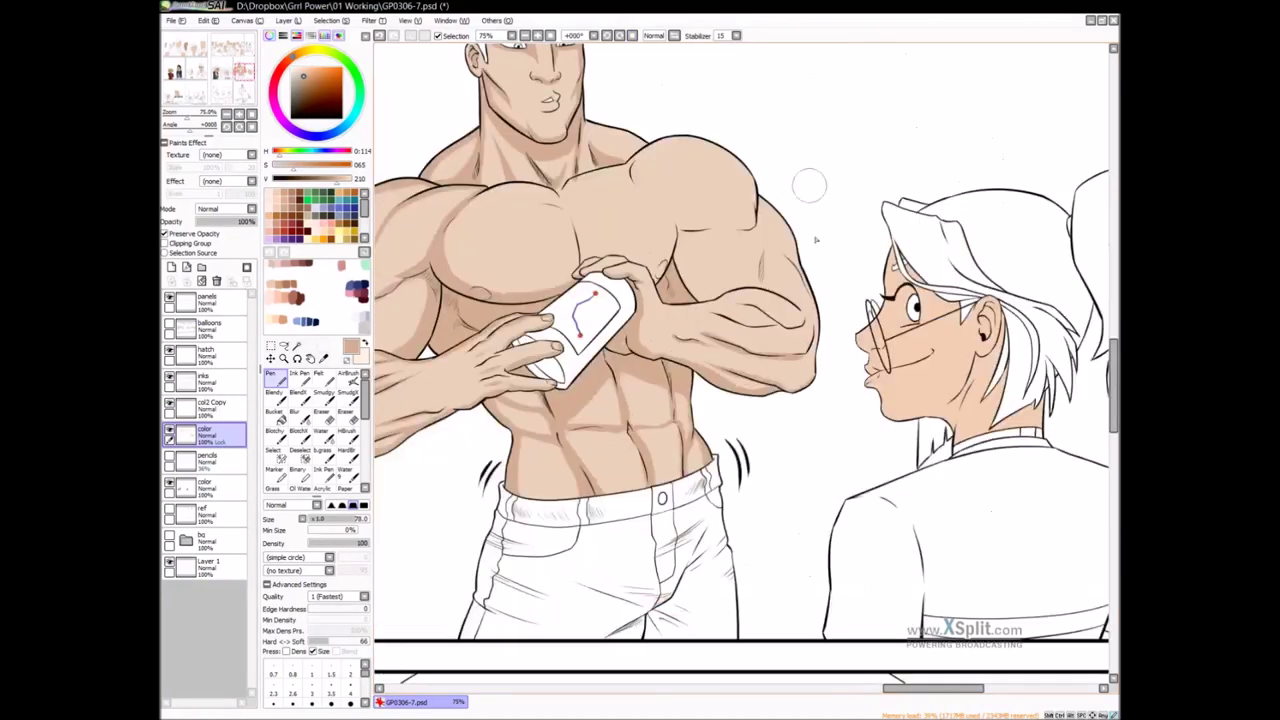
{"action": "left_click_drag", "start_coordinate": [815, 361], "coordinate": [724, 365]}
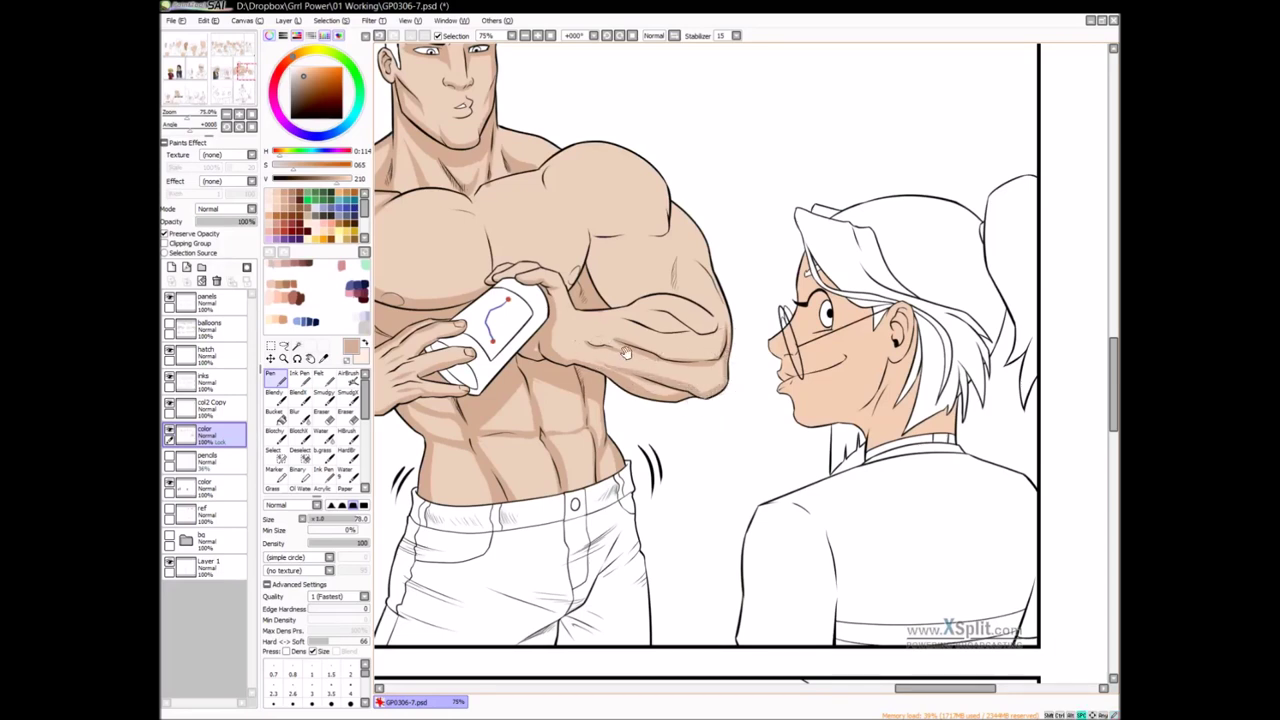
{"action": "left_click_drag", "start_coordinate": [634, 356], "coordinate": [677, 380]}
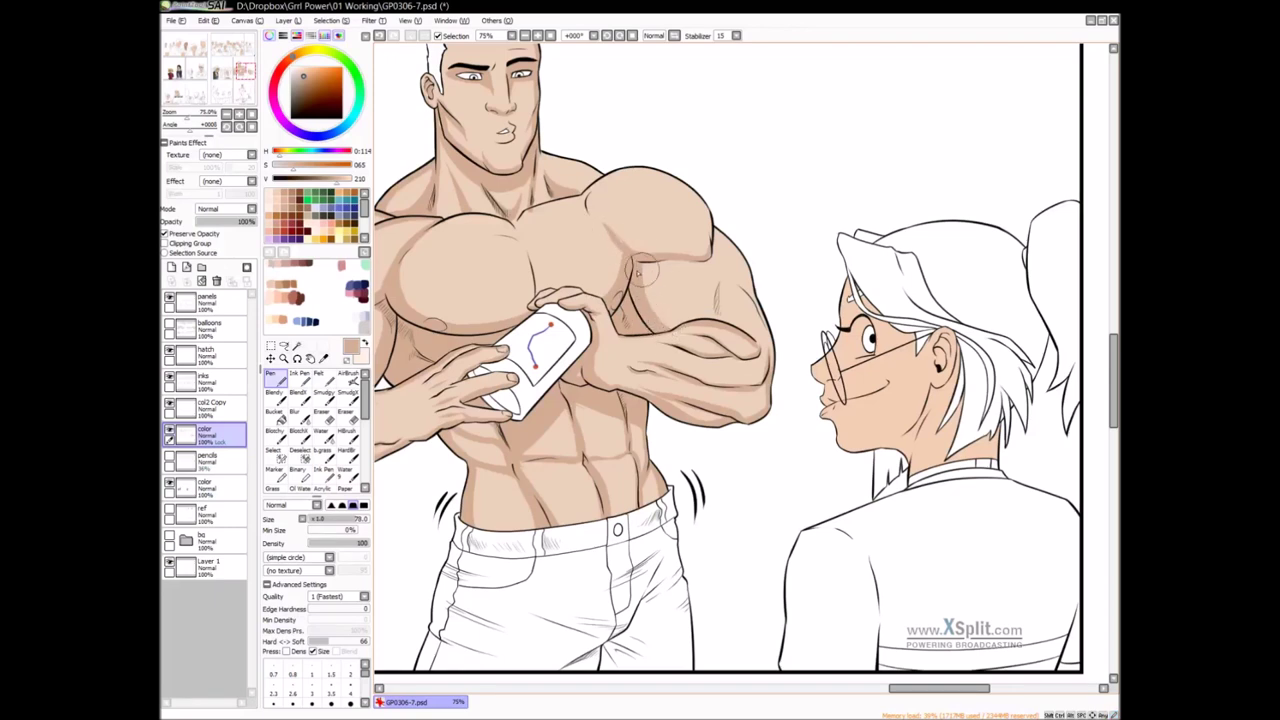
Shade the rounded shoulder, upper arm and adjoining chest muscles on the muscular man's side facing the white-haired woman
{"action": "left_click_drag", "start_coordinate": [733, 273], "coordinate": [717, 304]}
{"action": "mouse_move", "coordinate": [701, 350]}
{"action": "left_mouse_down"}
{"action": "mouse_move", "coordinate": [703, 316]}
{"action": "mouse_move", "coordinate": [704, 352]}
{"action": "mouse_move", "coordinate": [700, 340]}
{"action": "left_mouse_up"}
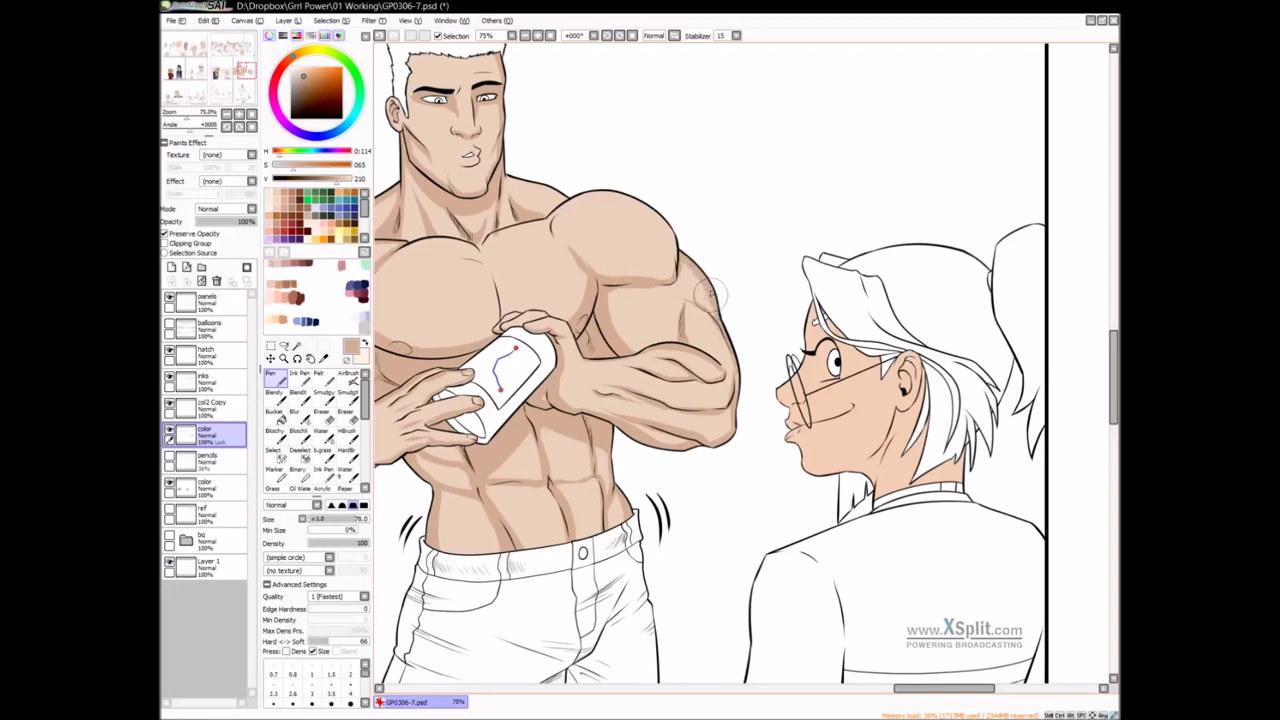
{"action": "left_click_drag", "start_coordinate": [675, 230], "coordinate": [688, 278]}
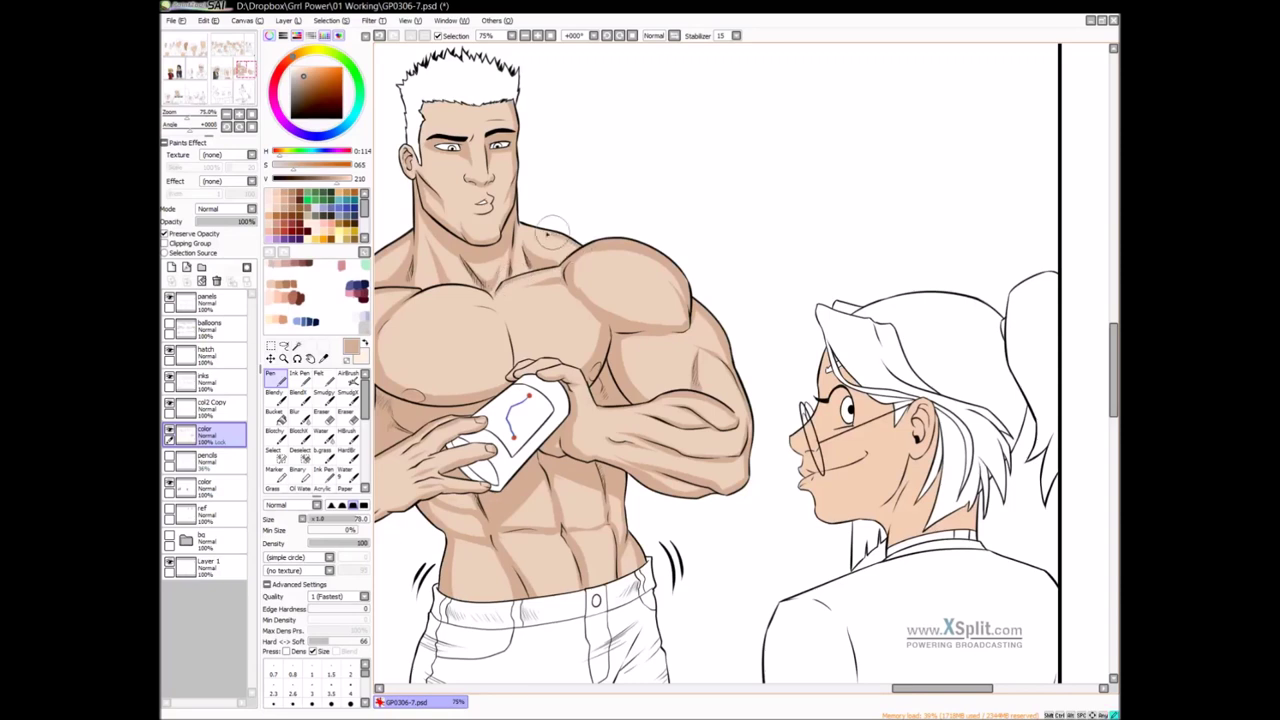
{"action": "left_click_drag", "start_coordinate": [553, 285], "coordinate": [606, 284]}
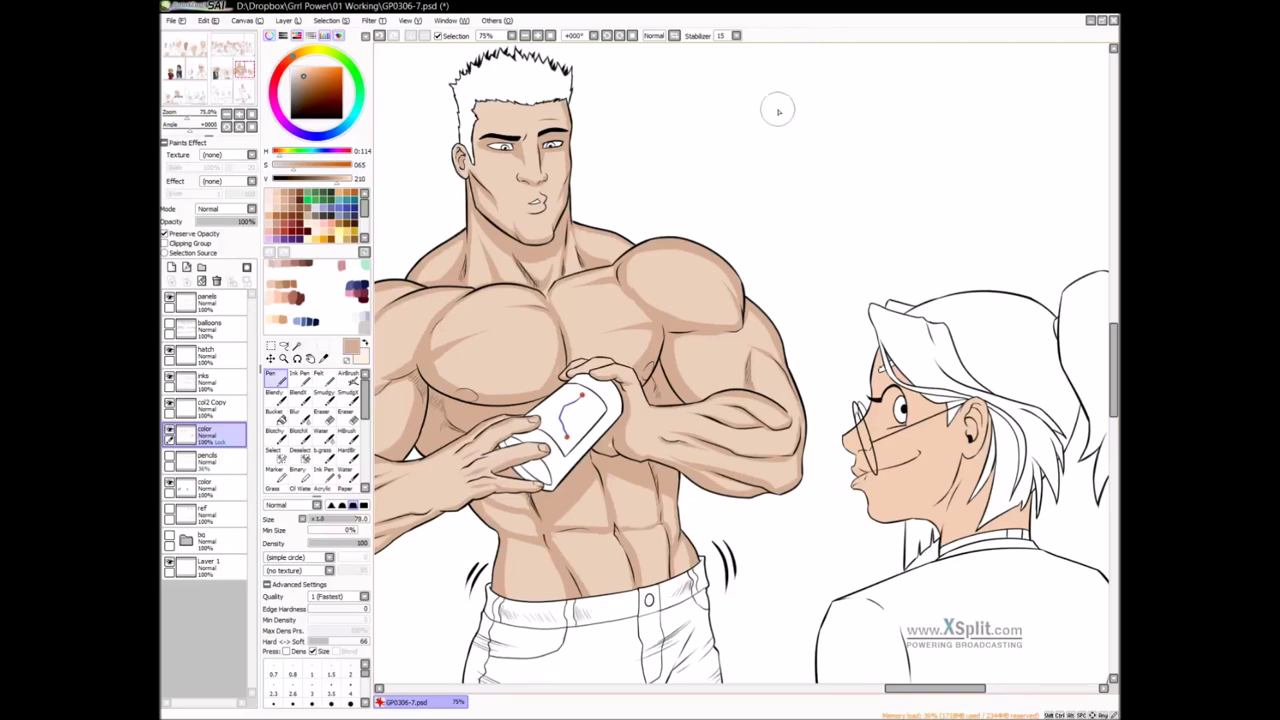
Soften the shadow edges on the muscular man's face with the Blur brush at size 28
{"action": "scroll", "coordinate": [700, 180], "scroll_direction": "up", "scroll_amount": 3}
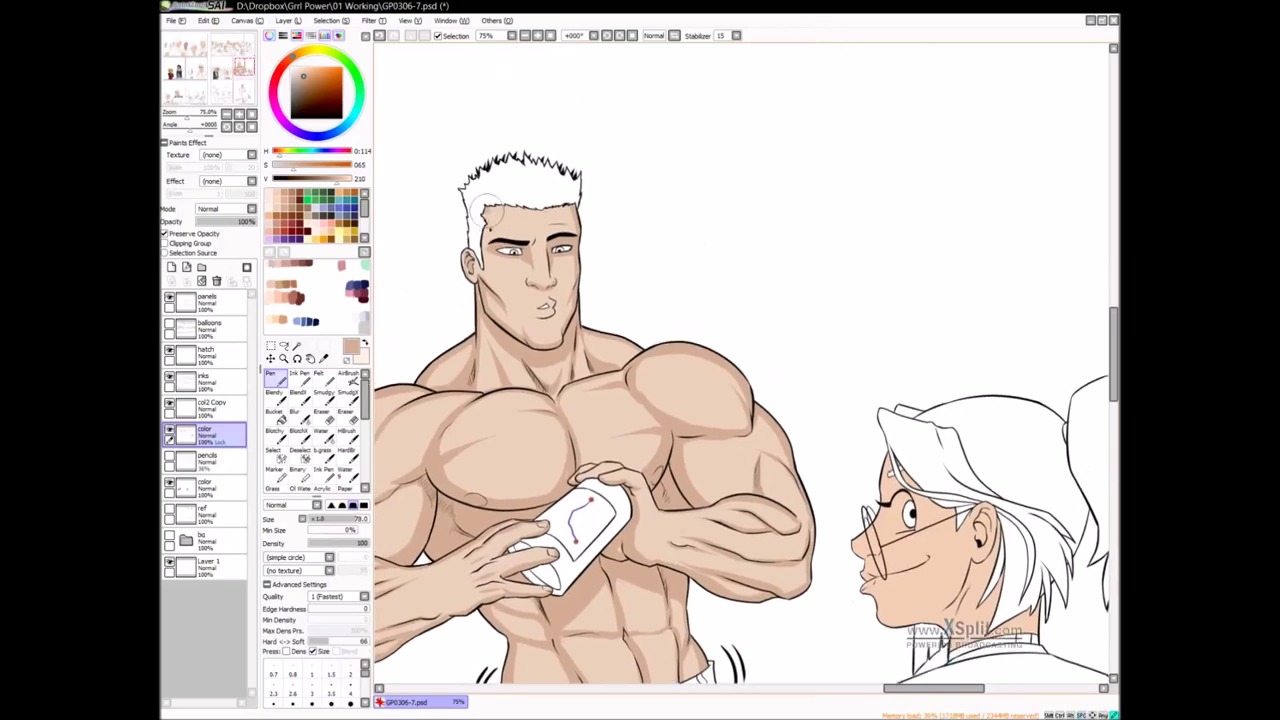
{"action": "key", "text": "b"}
{"action": "mouse_move", "coordinate": [521, 258]}
{"action": "left_mouse_down"}
{"action": "mouse_move", "coordinate": [560, 263]}
{"action": "mouse_move", "coordinate": [573, 230]}
{"action": "mouse_move", "coordinate": [574, 287]}
{"action": "left_mouse_up"}
{"action": "mouse_move", "coordinate": [573, 285]}
{"action": "left_mouse_down"}
{"action": "mouse_move", "coordinate": [571, 255]}
{"action": "mouse_move", "coordinate": [569, 288]}
{"action": "left_mouse_up"}
{"action": "left_click_drag", "start_coordinate": [580, 270], "coordinate": [562, 321]}
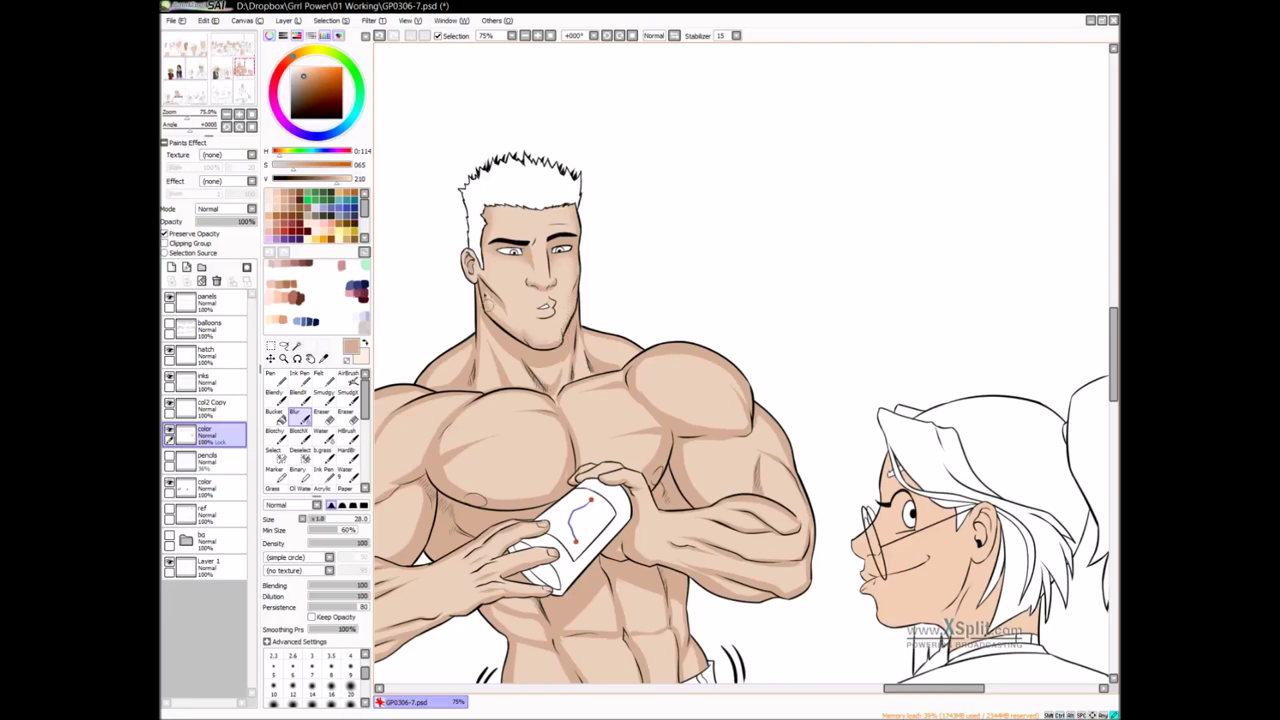
{"action": "left_click_drag", "start_coordinate": [494, 334], "coordinate": [509, 254]}
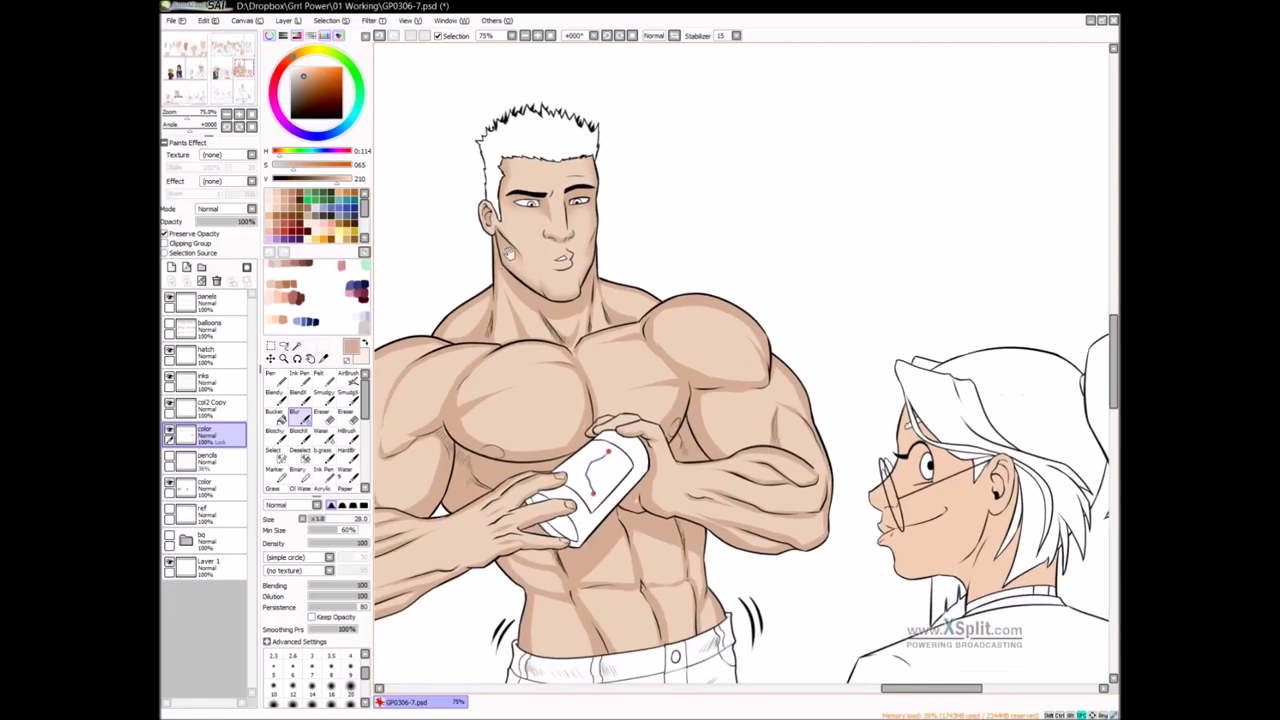
Soften the shadows on the muscular man's neck and the slopes to his shoulders with the Blendy and Blur brushes
{"action": "key", "text": "b"}
{"action": "left_click_drag", "start_coordinate": [509, 303], "coordinate": [523, 331]}
{"action": "left_click_drag", "start_coordinate": [508, 300], "coordinate": [519, 339]}
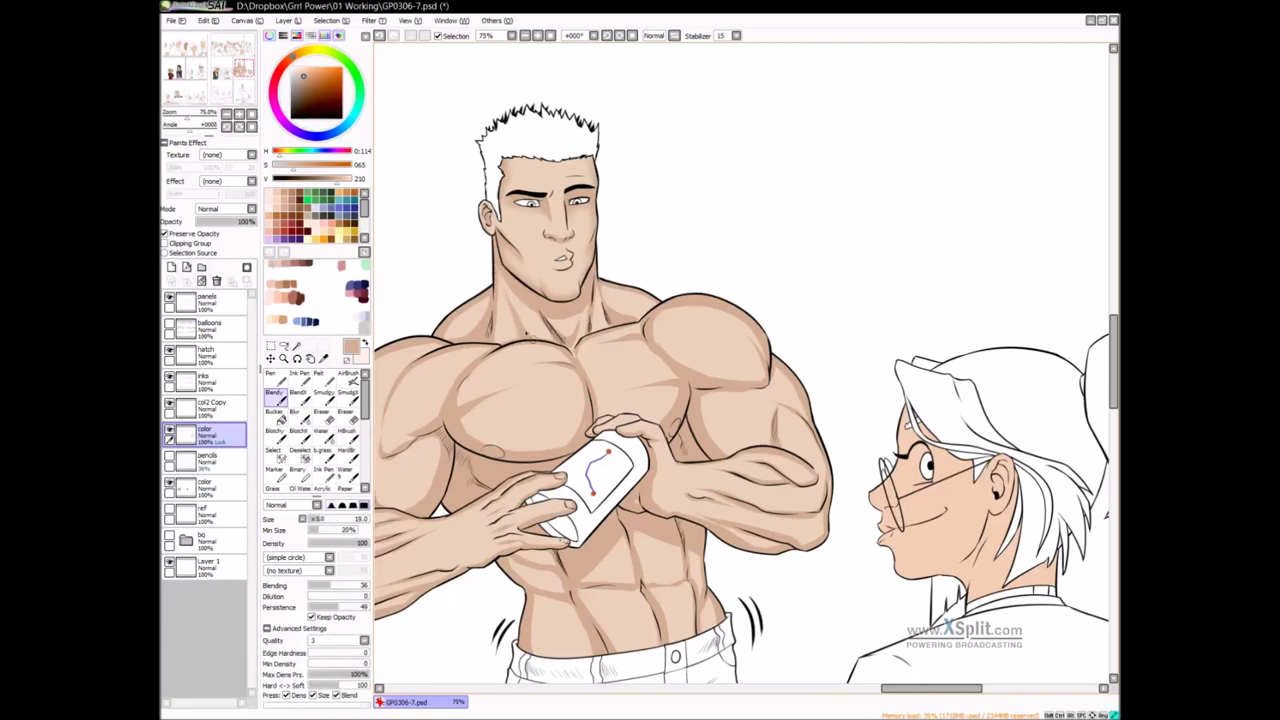
{"action": "key", "text": "b"}
{"action": "mouse_move", "coordinate": [517, 334]}
{"action": "left_mouse_down"}
{"action": "mouse_move", "coordinate": [500, 283]}
{"action": "mouse_move", "coordinate": [498, 325]}
{"action": "mouse_move", "coordinate": [488, 302]}
{"action": "mouse_move", "coordinate": [453, 340]}
{"action": "left_mouse_up"}
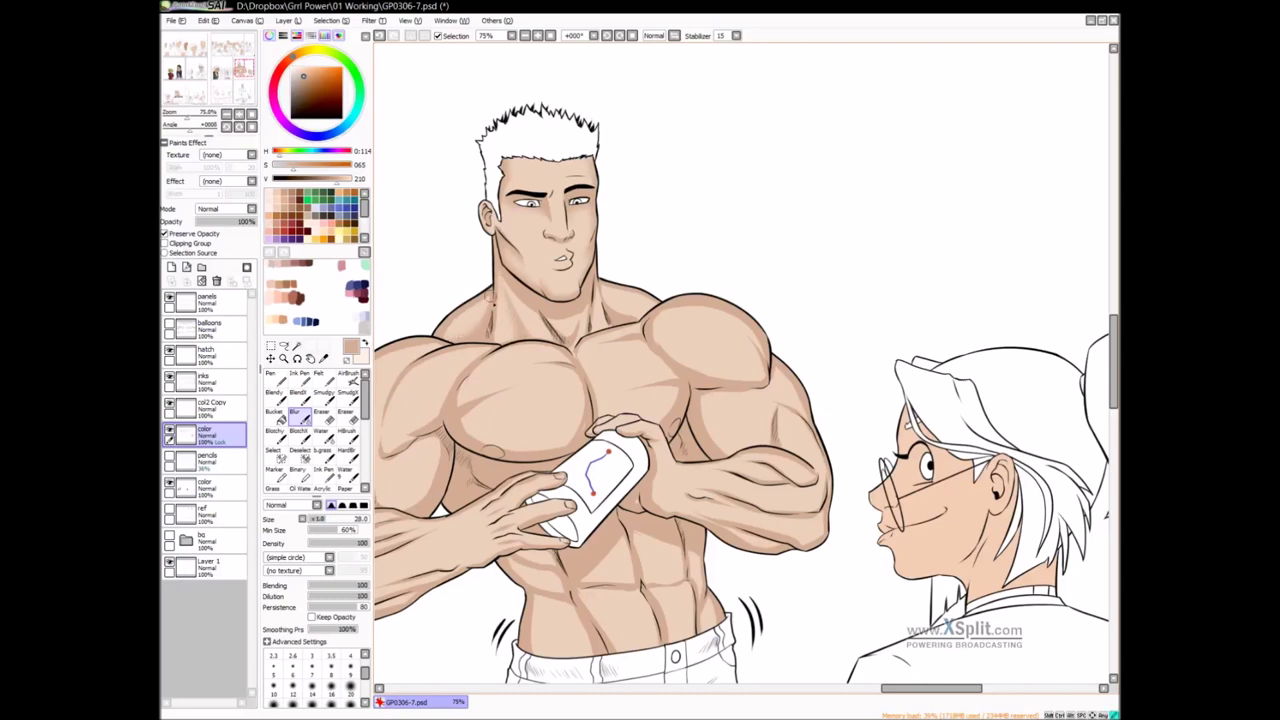
{"action": "left_click_drag", "start_coordinate": [619, 303], "coordinate": [655, 312]}
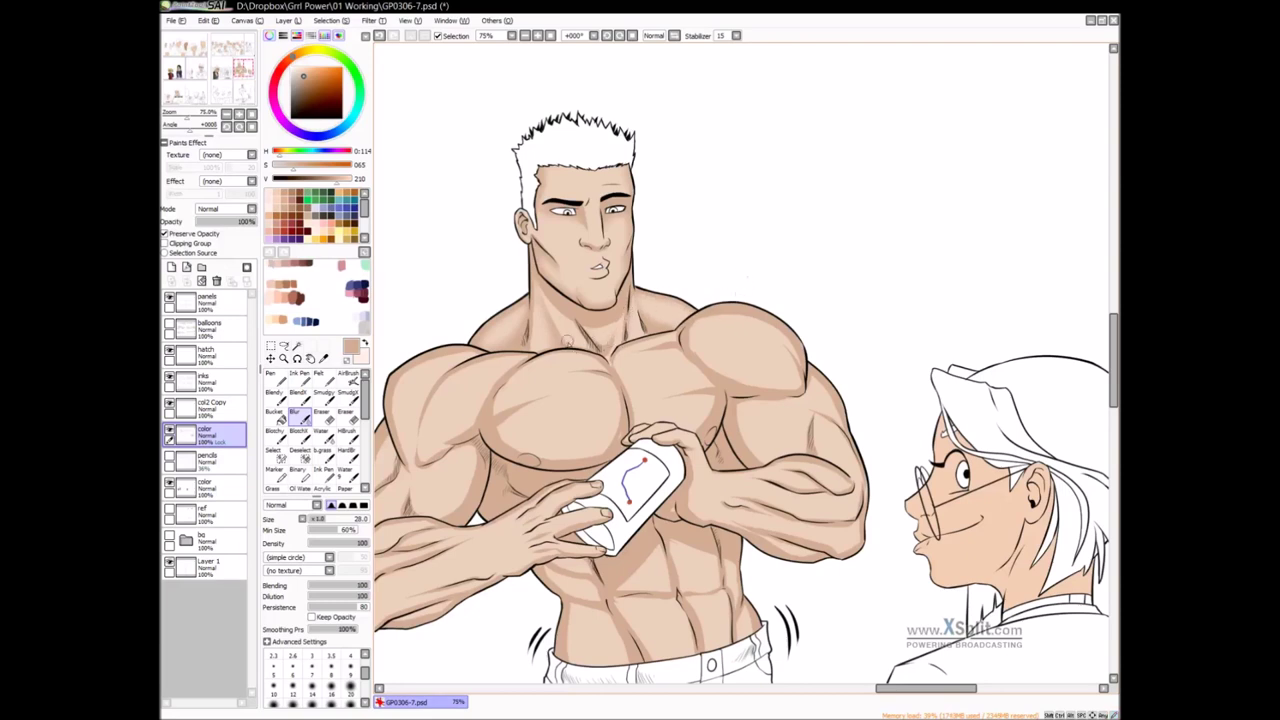
Blur the shadow edges on the muscular man's chest and the shoulder nearest the panel border, using brush size 30
{"action": "left_click_drag", "start_coordinate": [601, 378], "coordinate": [682, 360]}
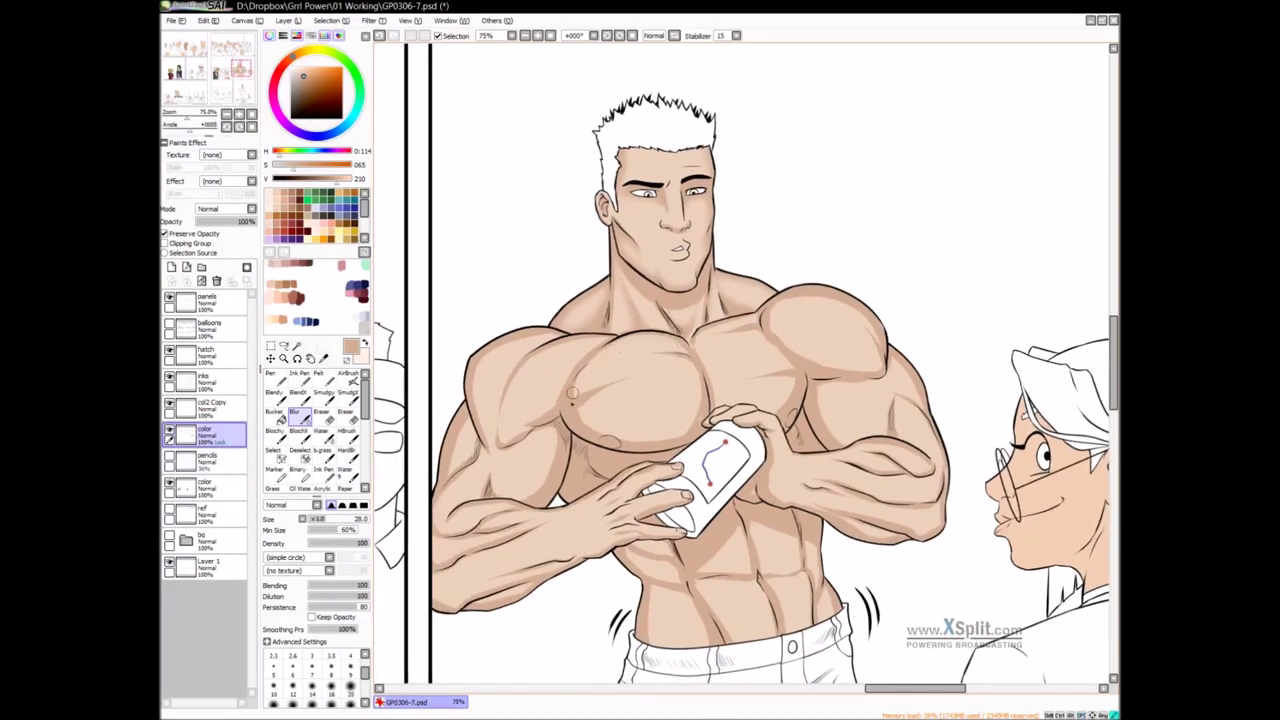
{"action": "key", "text": "bracketright"}
{"action": "mouse_move", "coordinate": [712, 372]}
{"action": "left_mouse_down"}
{"action": "mouse_move", "coordinate": [679, 349]}
{"action": "mouse_move", "coordinate": [769, 334]}
{"action": "left_mouse_up"}
{"action": "left_click_drag", "start_coordinate": [606, 363], "coordinate": [664, 353]}
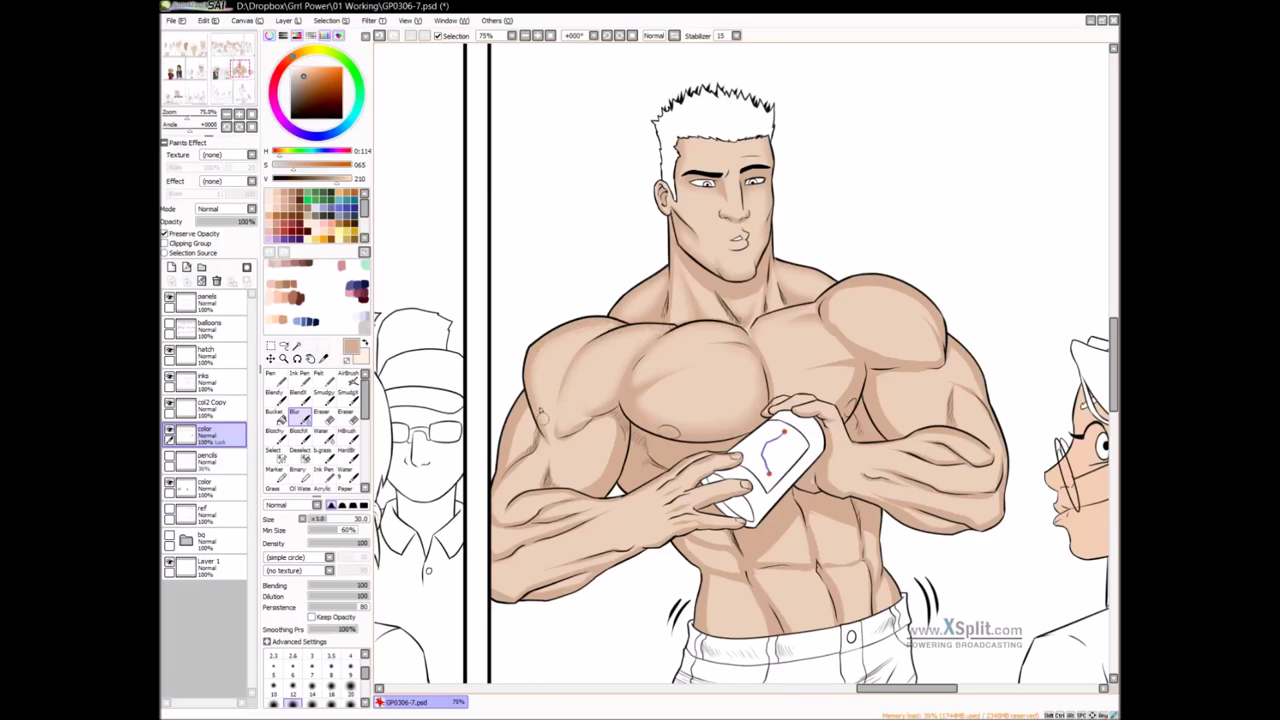
{"action": "left_click_drag", "start_coordinate": [603, 443], "coordinate": [673, 366]}
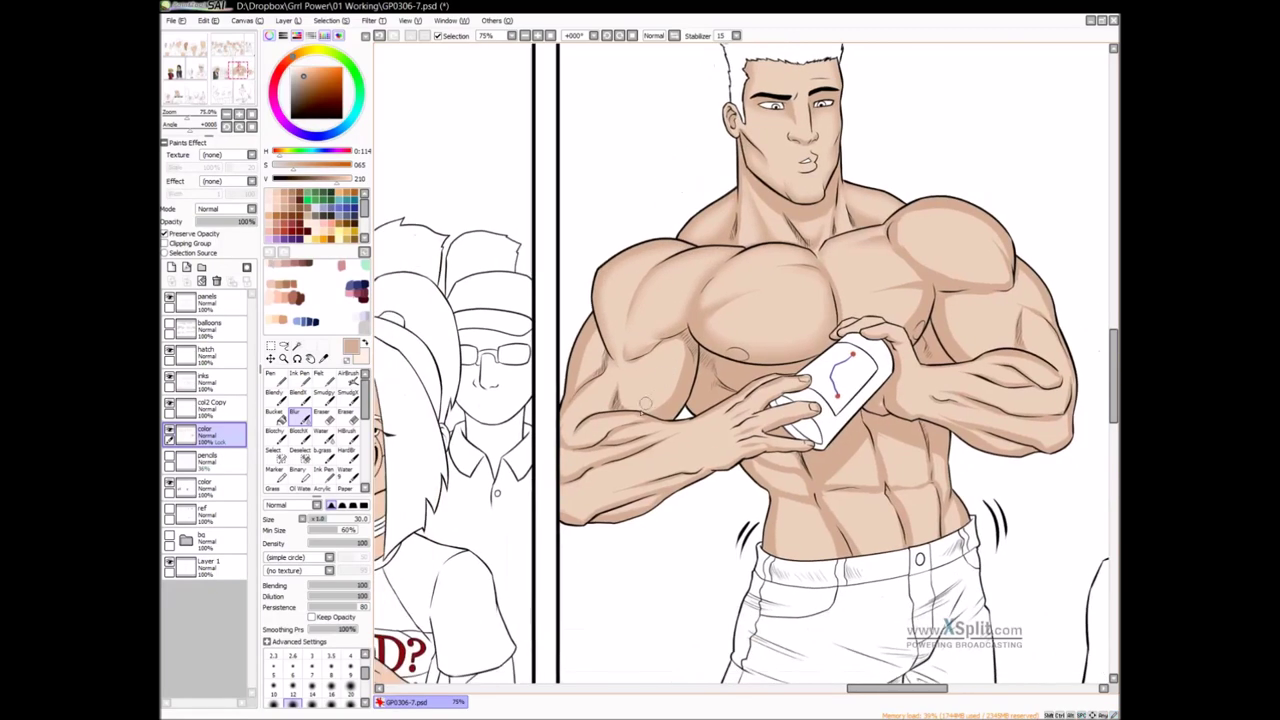
Blur the shadows along the upper arm, elbow and forearm nearest the panel border with brush sizes 16 to 21
{"action": "left_click_drag", "start_coordinate": [621, 399], "coordinate": [625, 391]}
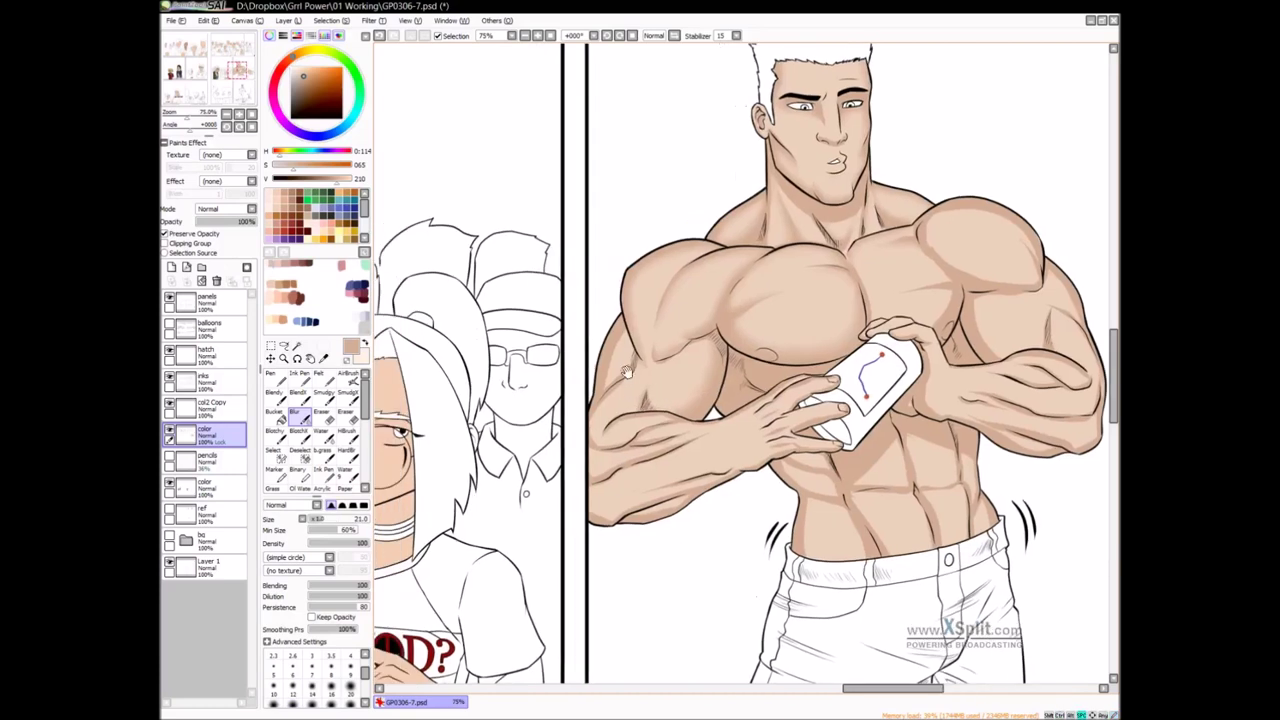
{"action": "left_click_drag", "start_coordinate": [618, 334], "coordinate": [613, 392]}
{"action": "left_click_drag", "start_coordinate": [613, 450], "coordinate": [655, 396]}
{"action": "left_click_drag", "start_coordinate": [703, 361], "coordinate": [695, 361]}
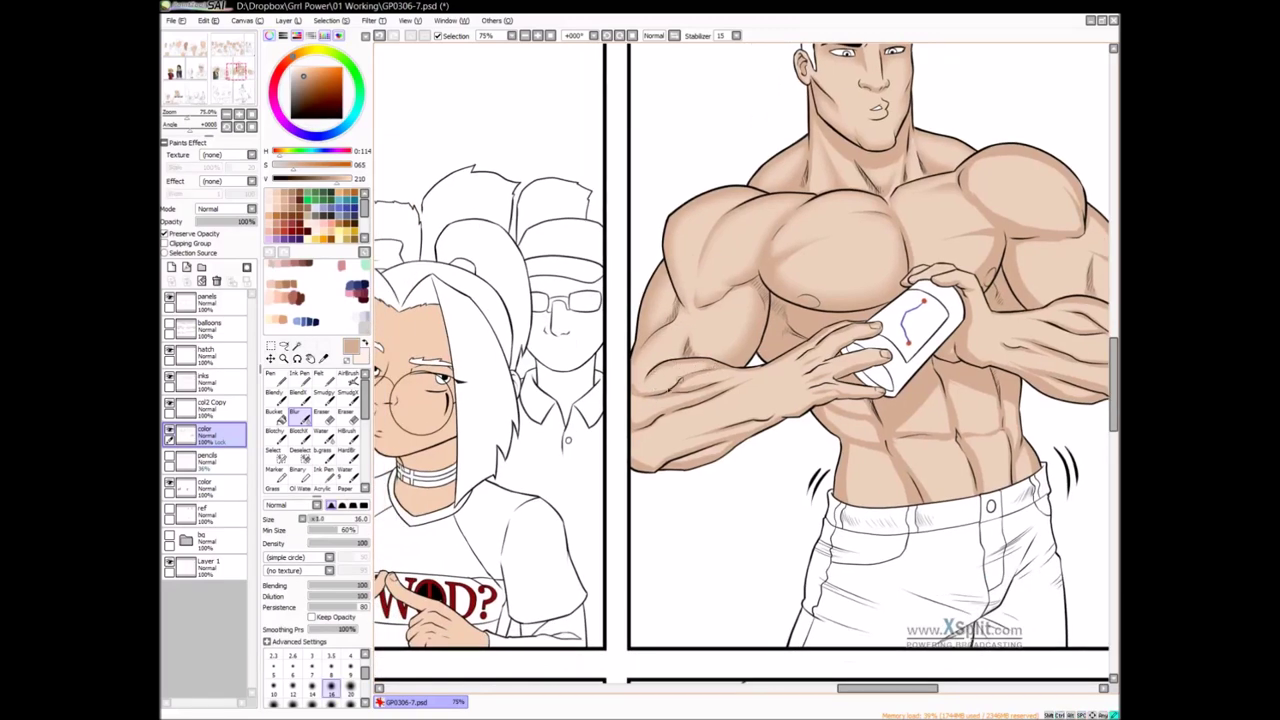
{"action": "key", "text": "bracketright"}
{"action": "left_click_drag", "start_coordinate": [768, 370], "coordinate": [804, 340]}
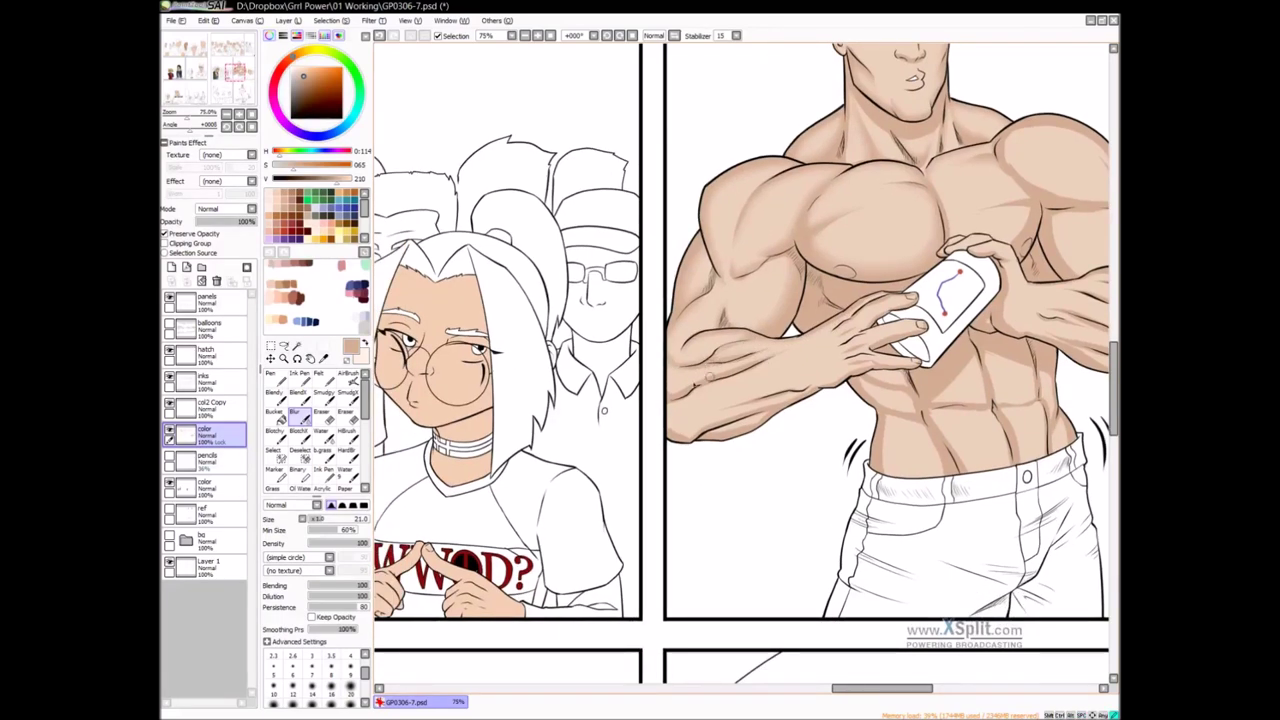
{"action": "left_click_drag", "start_coordinate": [770, 388], "coordinate": [748, 380]}
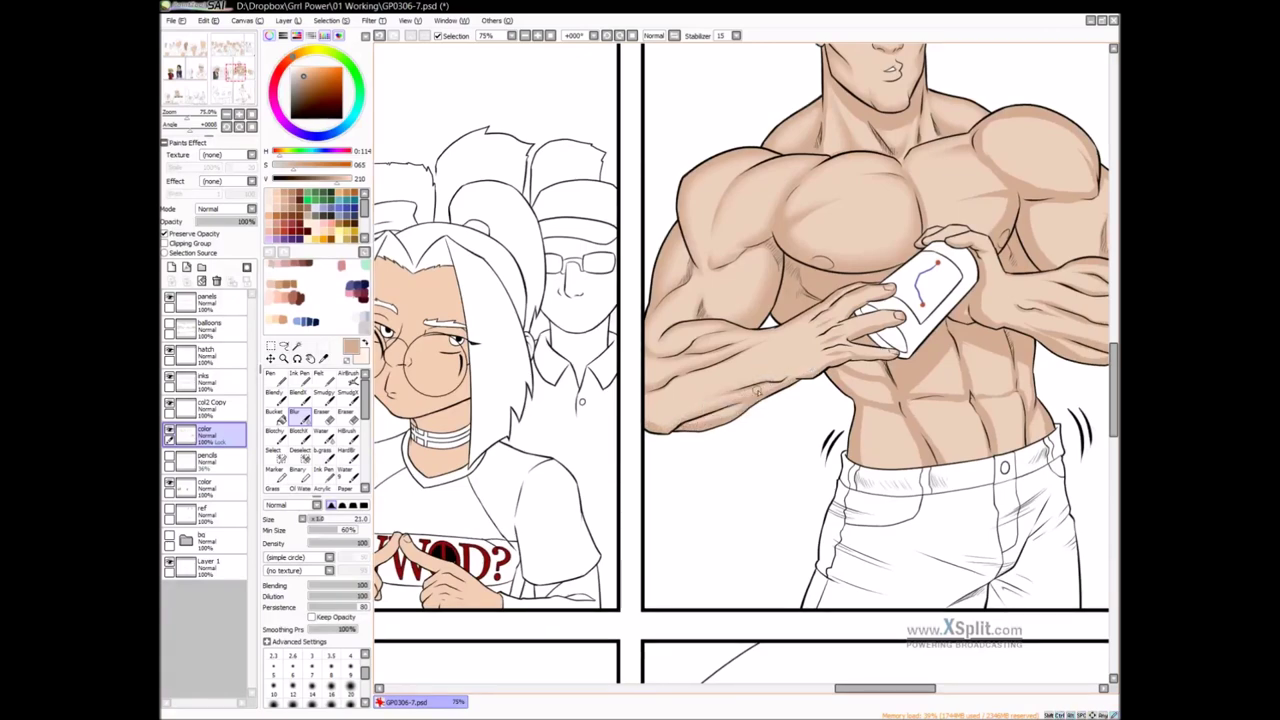
{"action": "left_click_drag", "start_coordinate": [814, 383], "coordinate": [772, 382]}
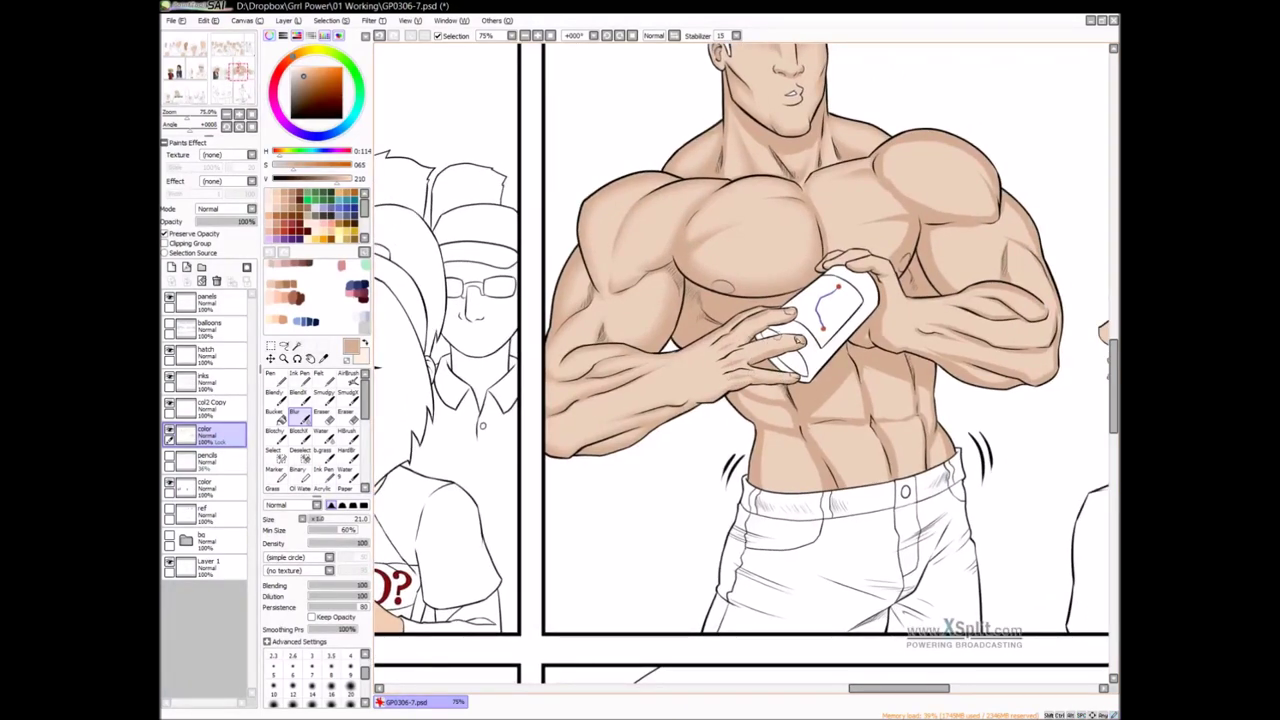
Blur the shadow edges on the muscular man's chest and the shoulder facing the woman with glasses, using brush sizes 21 to 27
{"action": "left_click_drag", "start_coordinate": [808, 325], "coordinate": [728, 392]}
{"action": "left_click_drag", "start_coordinate": [690, 112], "coordinate": [664, 227]}
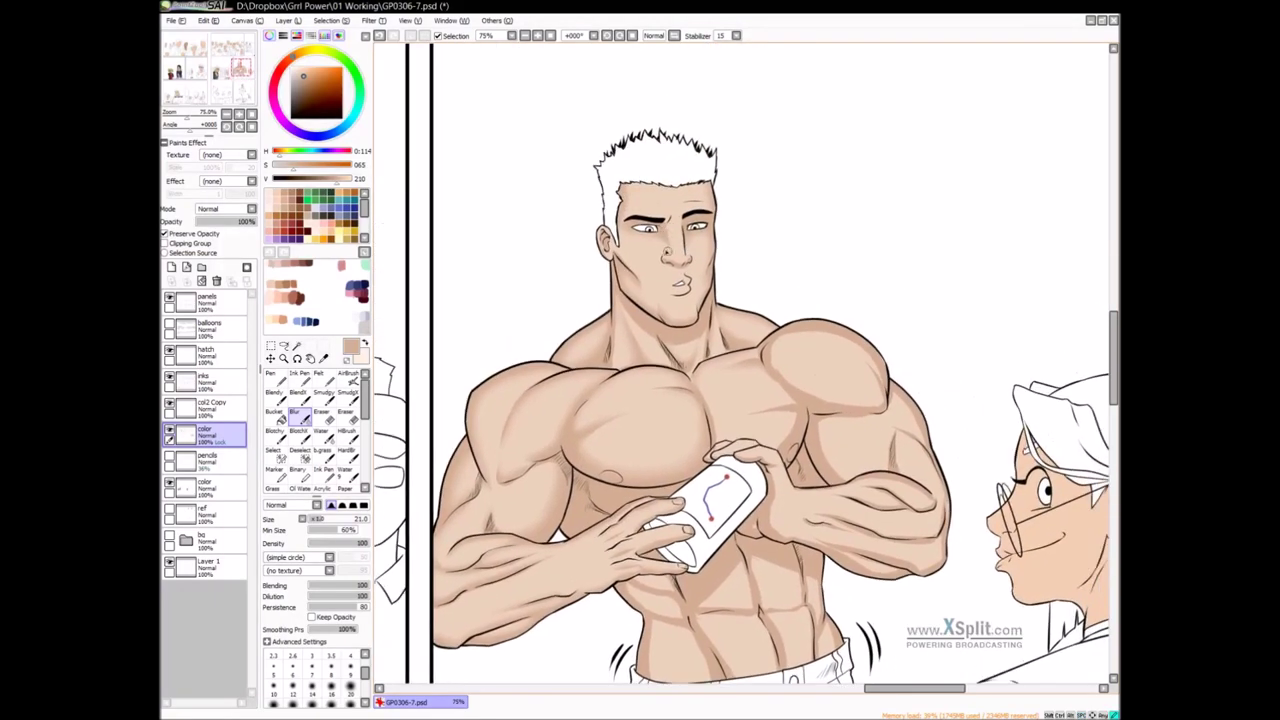
{"action": "left_click_drag", "start_coordinate": [737, 388], "coordinate": [717, 346]}
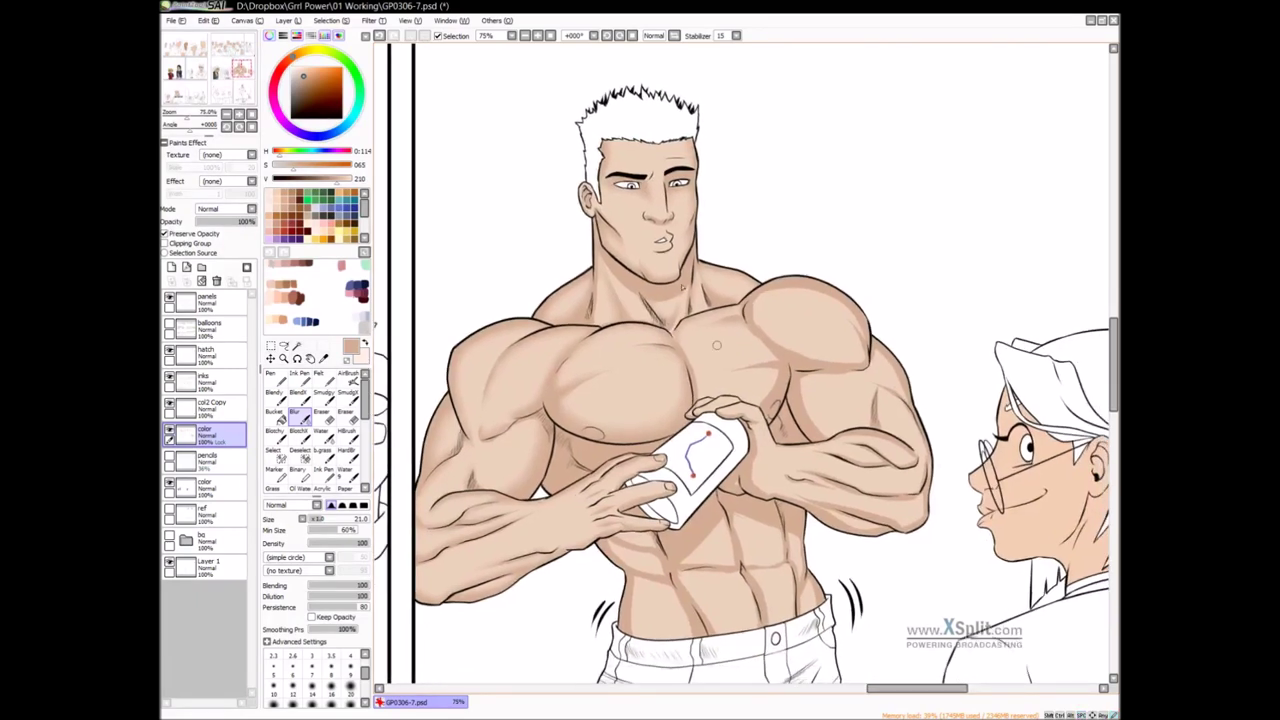
{"action": "mouse_move", "coordinate": [767, 374]}
{"action": "left_mouse_down"}
{"action": "mouse_move", "coordinate": [782, 388]}
{"action": "mouse_move", "coordinate": [780, 358]}
{"action": "mouse_move", "coordinate": [810, 354]}
{"action": "mouse_move", "coordinate": [764, 310]}
{"action": "mouse_move", "coordinate": [804, 289]}
{"action": "mouse_move", "coordinate": [840, 301]}
{"action": "mouse_move", "coordinate": [786, 290]}
{"action": "left_mouse_up"}
{"action": "left_click_drag", "start_coordinate": [886, 342], "coordinate": [783, 310]}
{"action": "mouse_move", "coordinate": [778, 310]}
{"action": "left_mouse_down"}
{"action": "mouse_move", "coordinate": [733, 288]}
{"action": "mouse_move", "coordinate": [749, 354]}
{"action": "mouse_move", "coordinate": [721, 344]}
{"action": "mouse_move", "coordinate": [718, 396]}
{"action": "left_mouse_up"}
{"action": "left_click_drag", "start_coordinate": [792, 379], "coordinate": [718, 356]}
{"action": "mouse_move", "coordinate": [744, 352]}
{"action": "left_mouse_down"}
{"action": "mouse_move", "coordinate": [703, 331]}
{"action": "mouse_move", "coordinate": [742, 357]}
{"action": "left_mouse_up"}
{"action": "mouse_move", "coordinate": [678, 382]}
{"action": "left_mouse_down"}
{"action": "mouse_move", "coordinate": [702, 394]}
{"action": "mouse_move", "coordinate": [745, 374]}
{"action": "mouse_move", "coordinate": [691, 362]}
{"action": "left_mouse_up"}
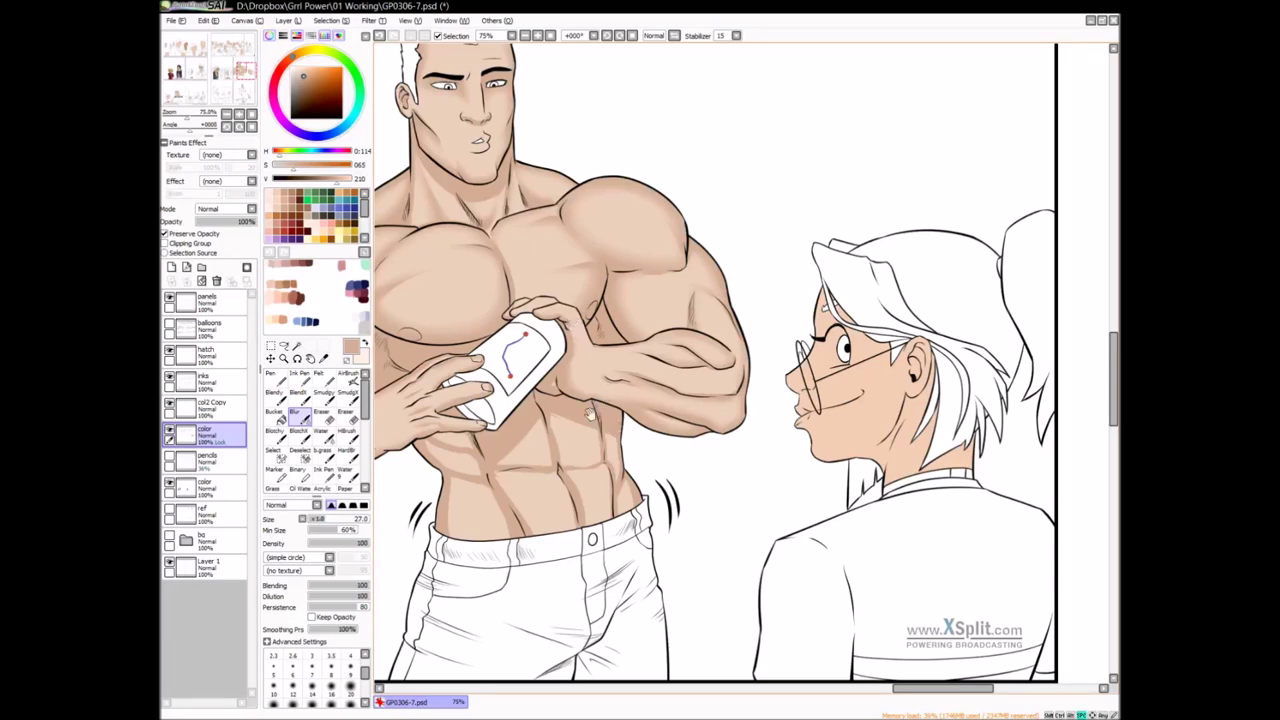
Soften the shadows across the muscular man's ribs and abdominal muscles with the Blur brush at size 27
{"action": "left_click_drag", "start_coordinate": [599, 412], "coordinate": [641, 341]}
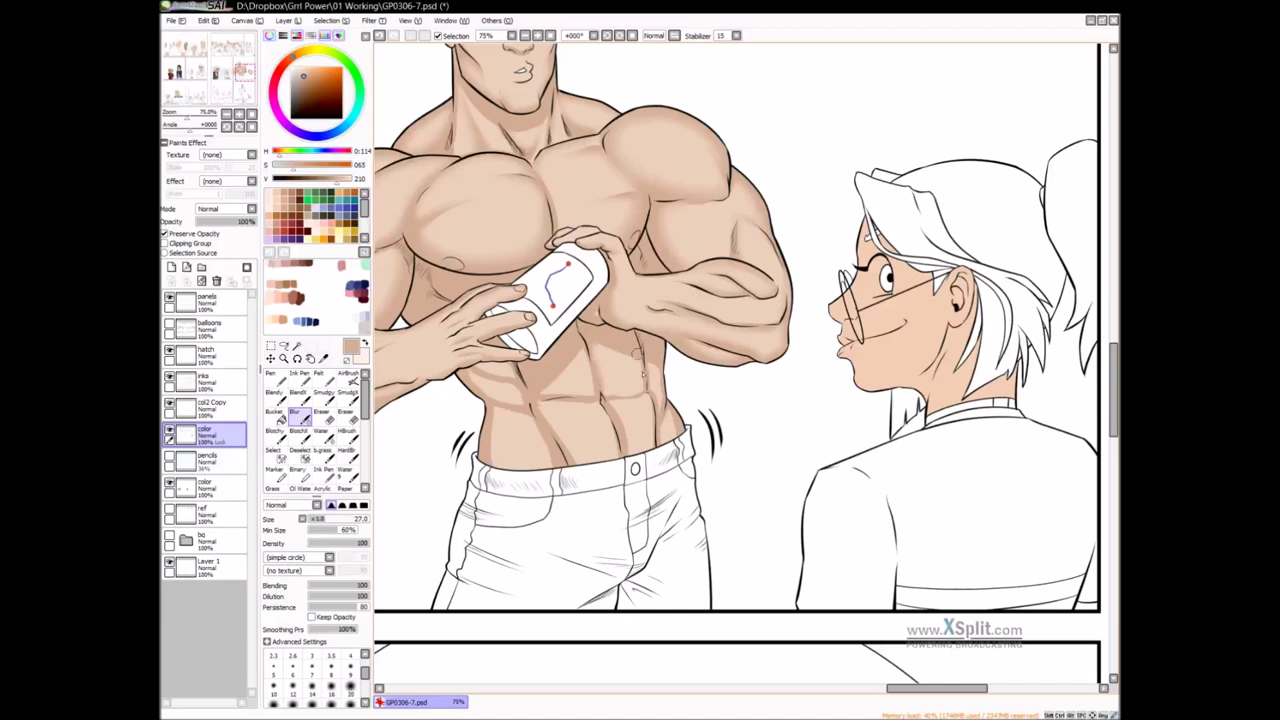
{"action": "scroll", "coordinate": [648, 366], "scroll_direction": "down", "scroll_amount": 1}
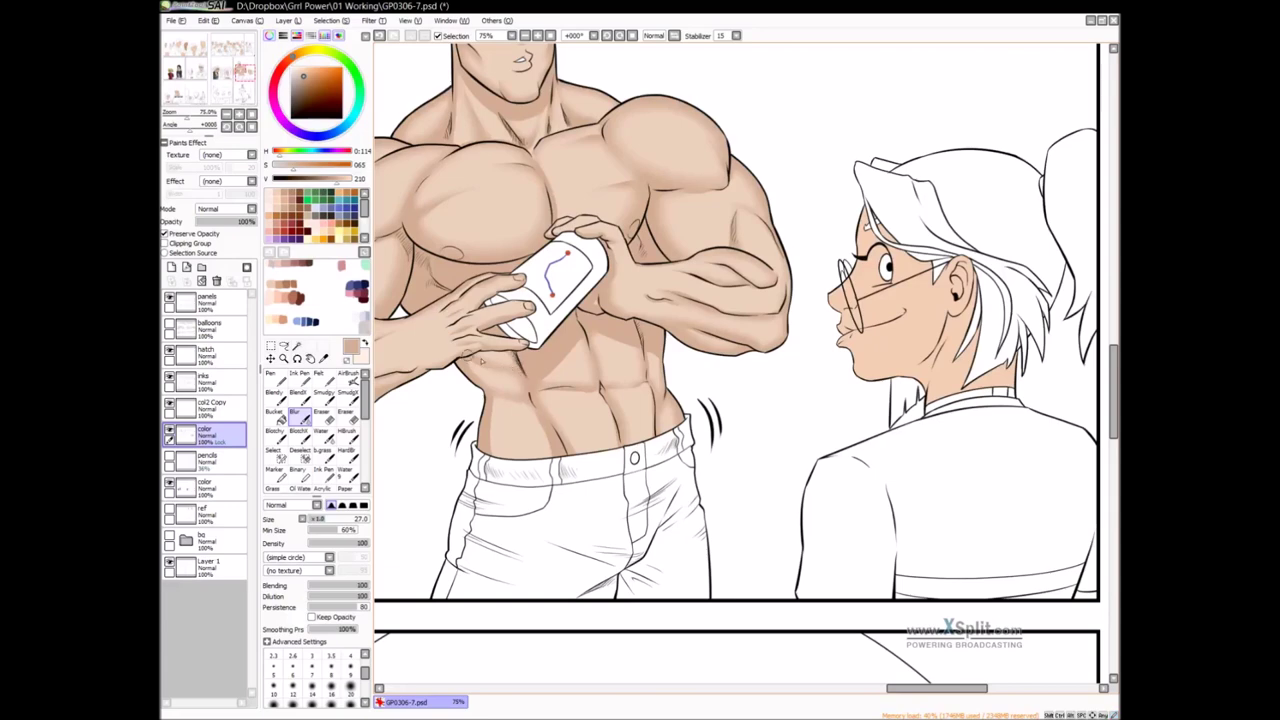
{"action": "left_click_drag", "start_coordinate": [544, 397], "coordinate": [609, 343]}
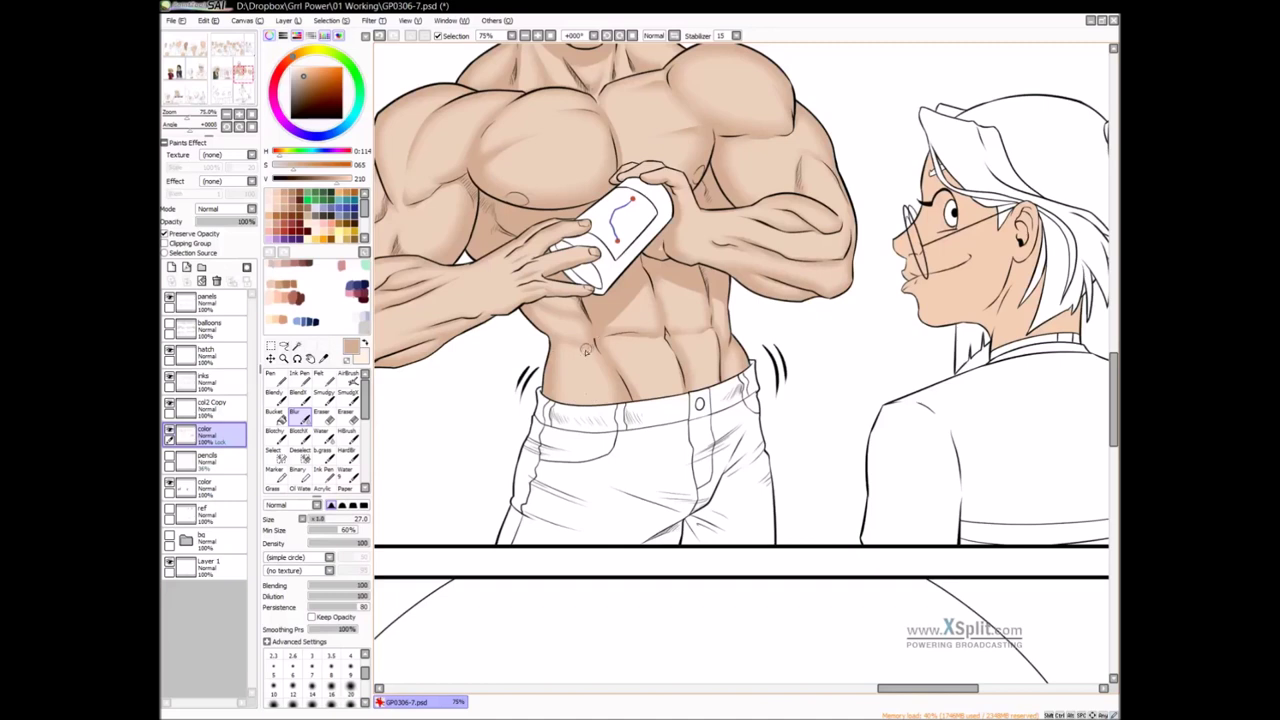
{"action": "key", "text": "n"}
{"action": "left_click_drag", "start_coordinate": [586, 328], "coordinate": [654, 344]}
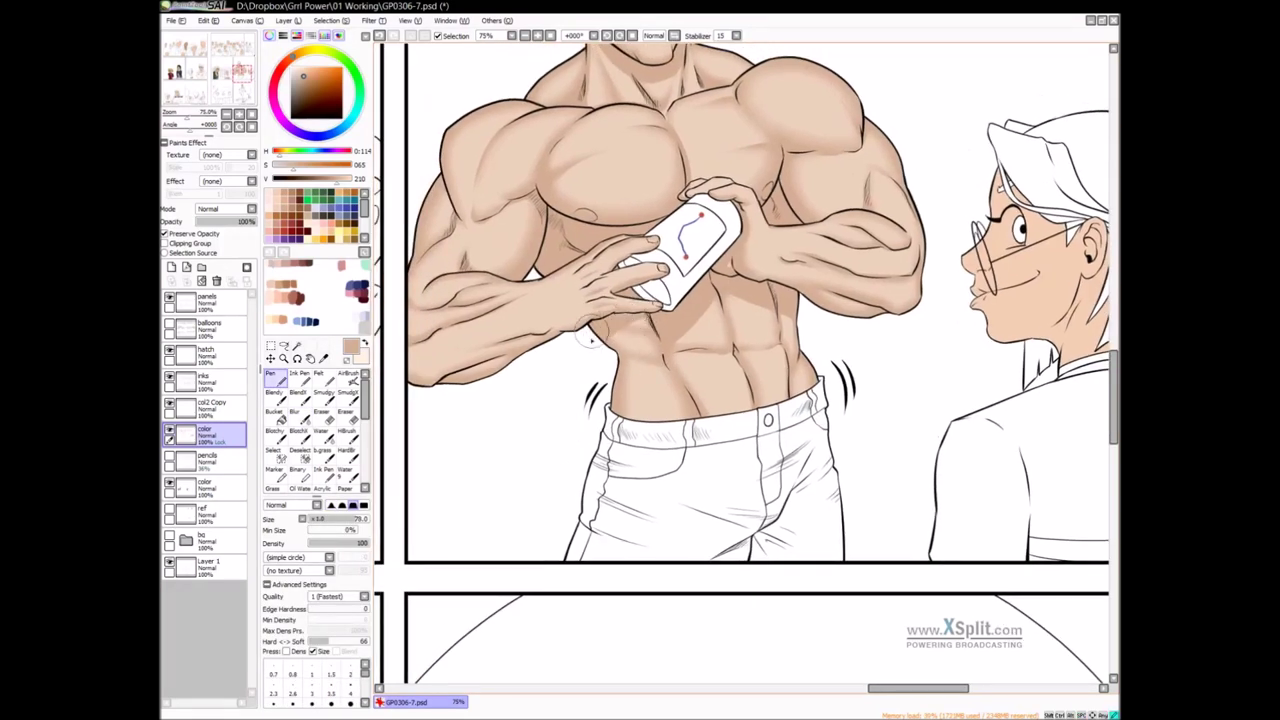
{"action": "left_click_drag", "start_coordinate": [712, 312], "coordinate": [721, 341]}
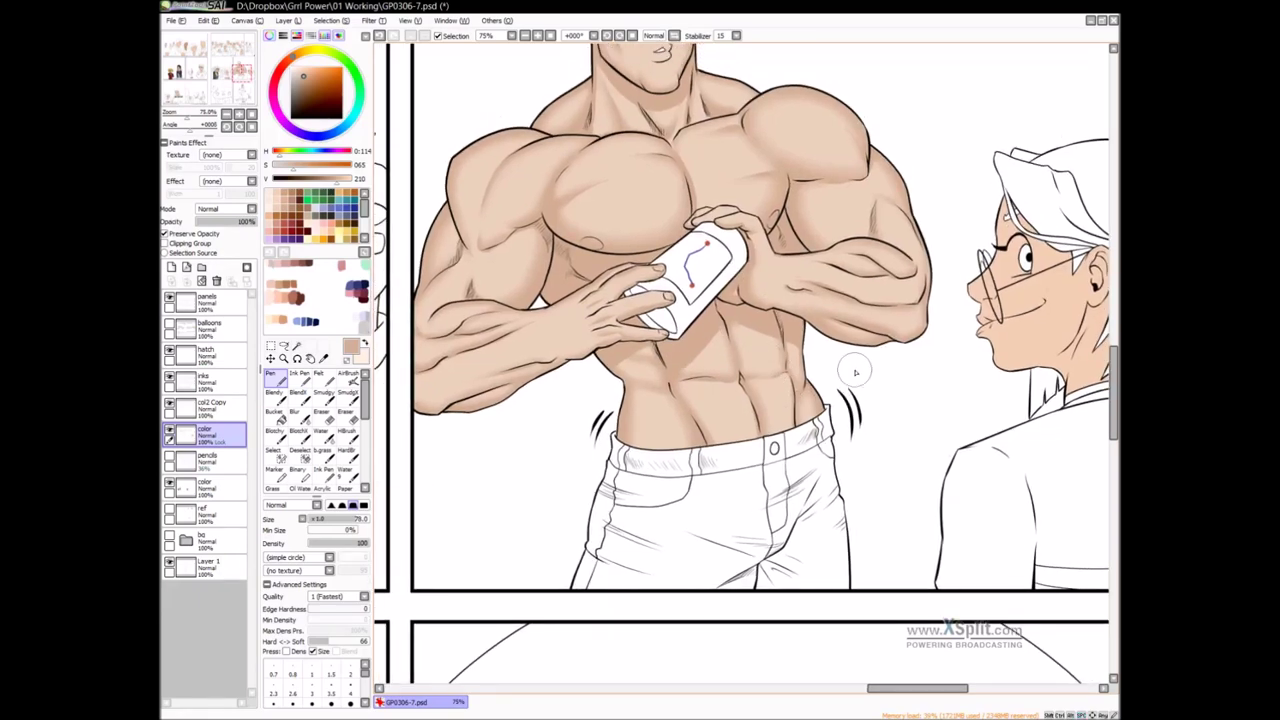
Blur the shadow edges on the forearm and upper arm facing the woman with glasses, using brush size 27
{"action": "left_click_drag", "start_coordinate": [871, 313], "coordinate": [796, 339]}
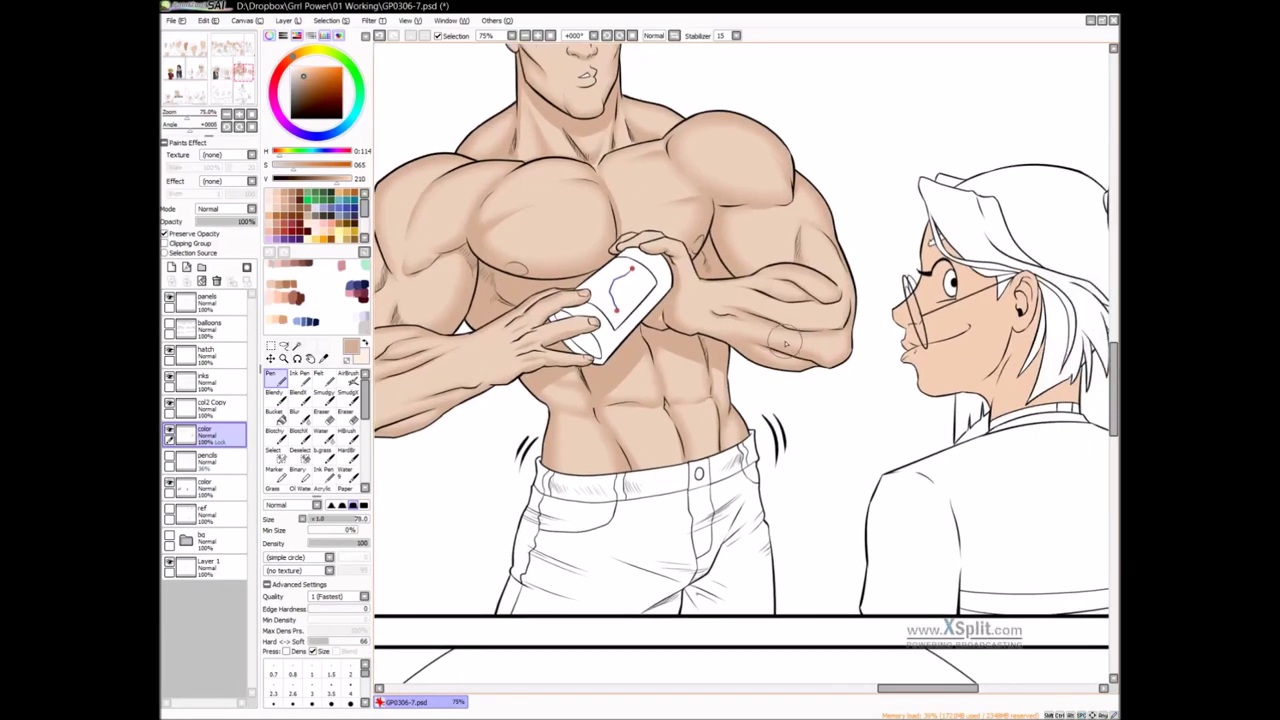
{"action": "key", "text": "b"}
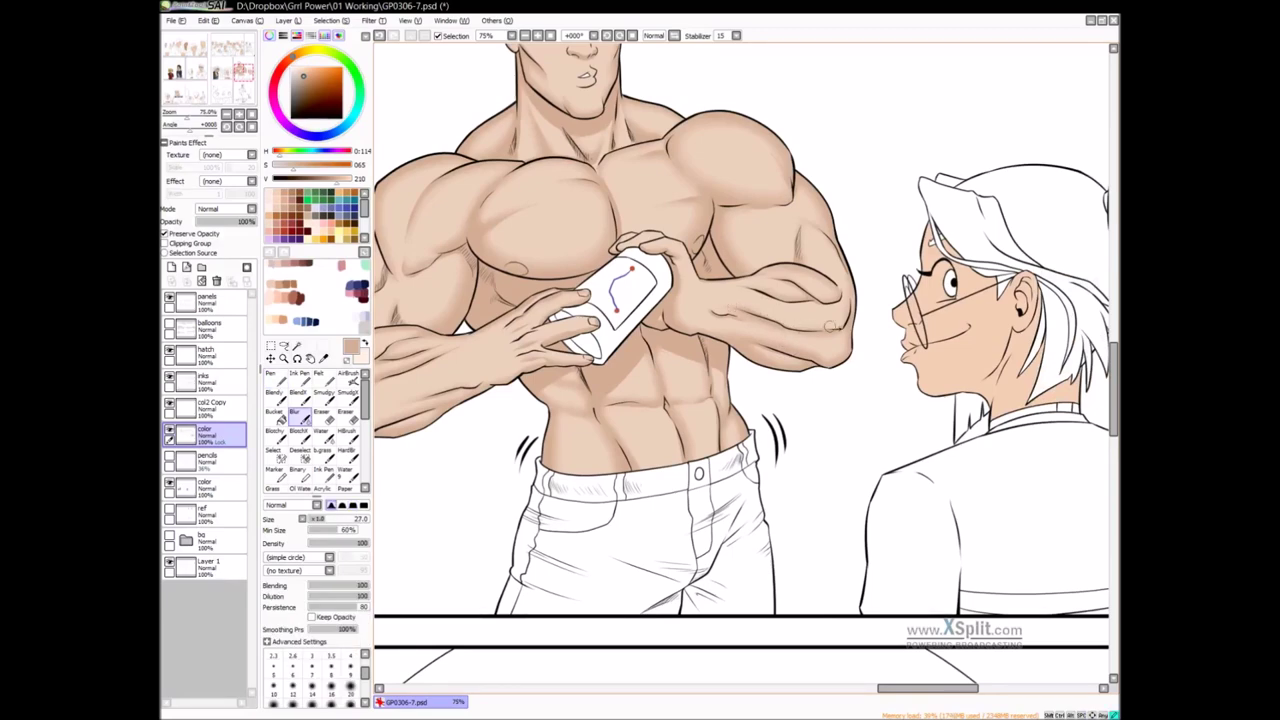
{"action": "scroll", "coordinate": [848, 312], "scroll_direction": "up", "scroll_amount": 3}
{"action": "scroll", "coordinate": [815, 340], "scroll_direction": "up", "scroll_amount": 2}
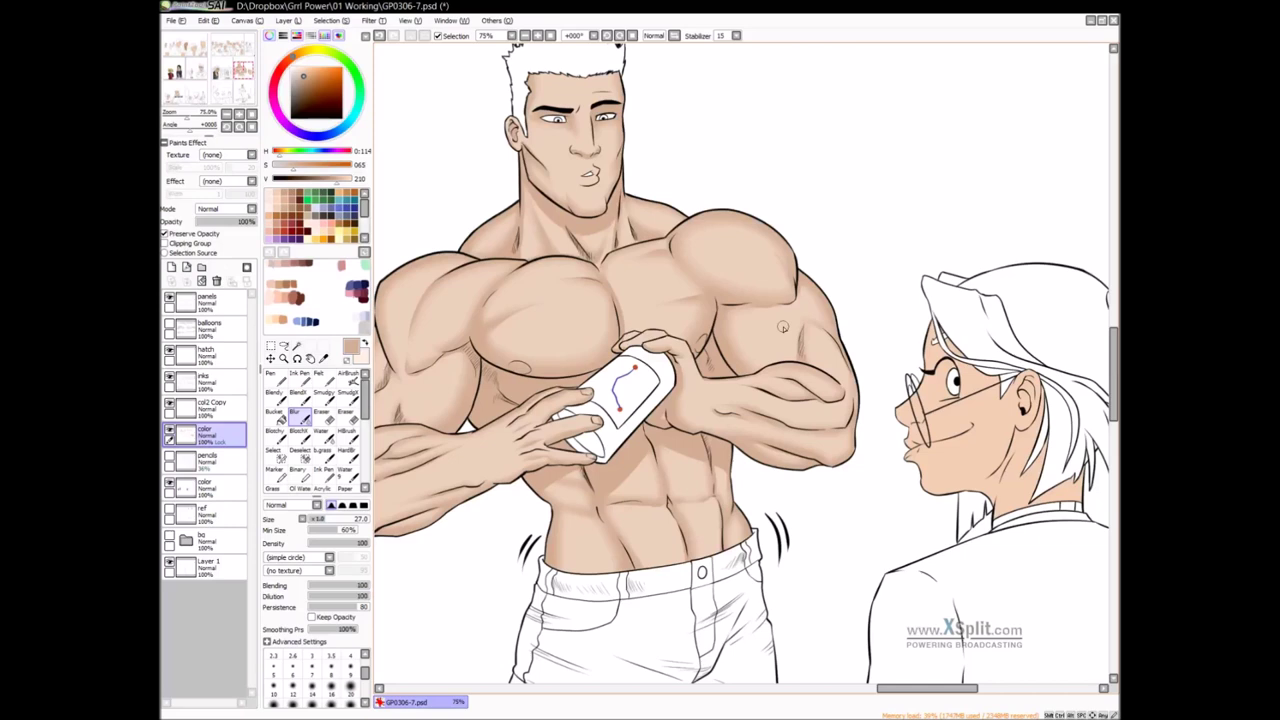
Swap to the pale skin colour and paint highlights on the muscular man's nose bridge with the Blendy brush at size 24
{"action": "left_click_drag", "start_coordinate": [588, 189], "coordinate": [628, 283]}
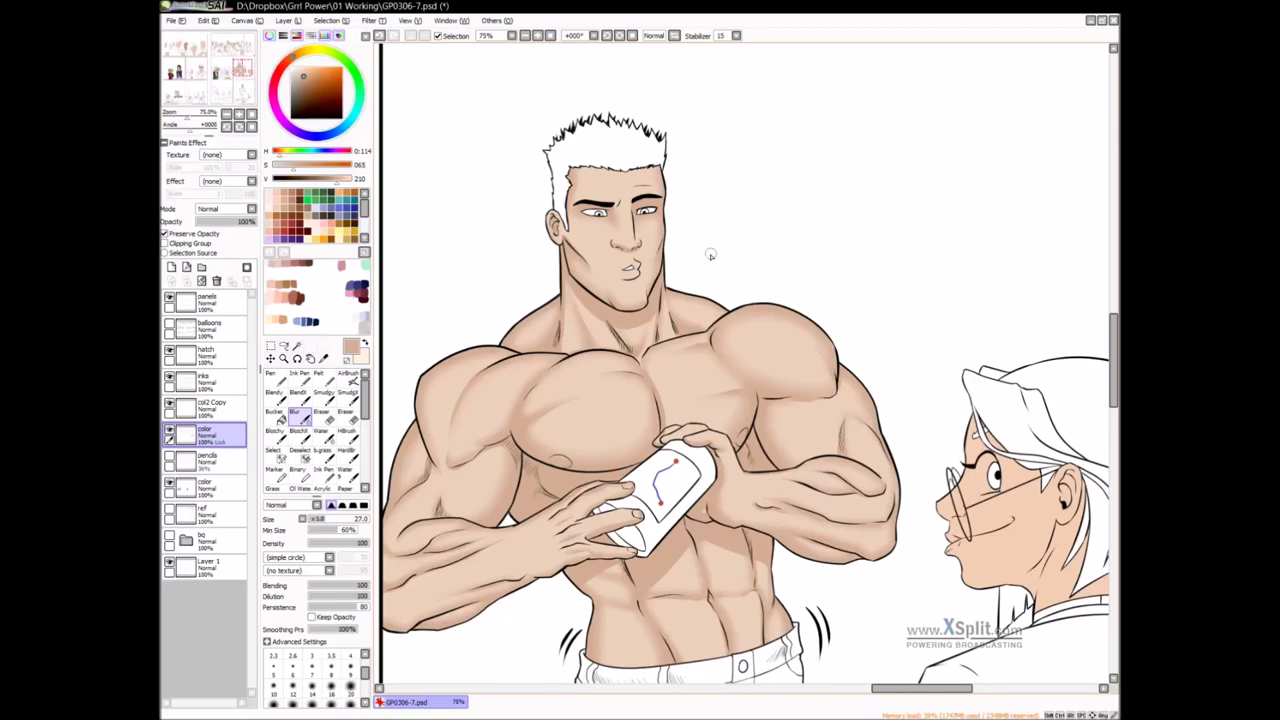
{"action": "key", "text": "b"}
{"action": "left_click_drag", "start_coordinate": [622, 255], "coordinate": [660, 281]}
{"action": "scroll", "coordinate": [664, 289], "scroll_direction": "up", "scroll_amount": 1}
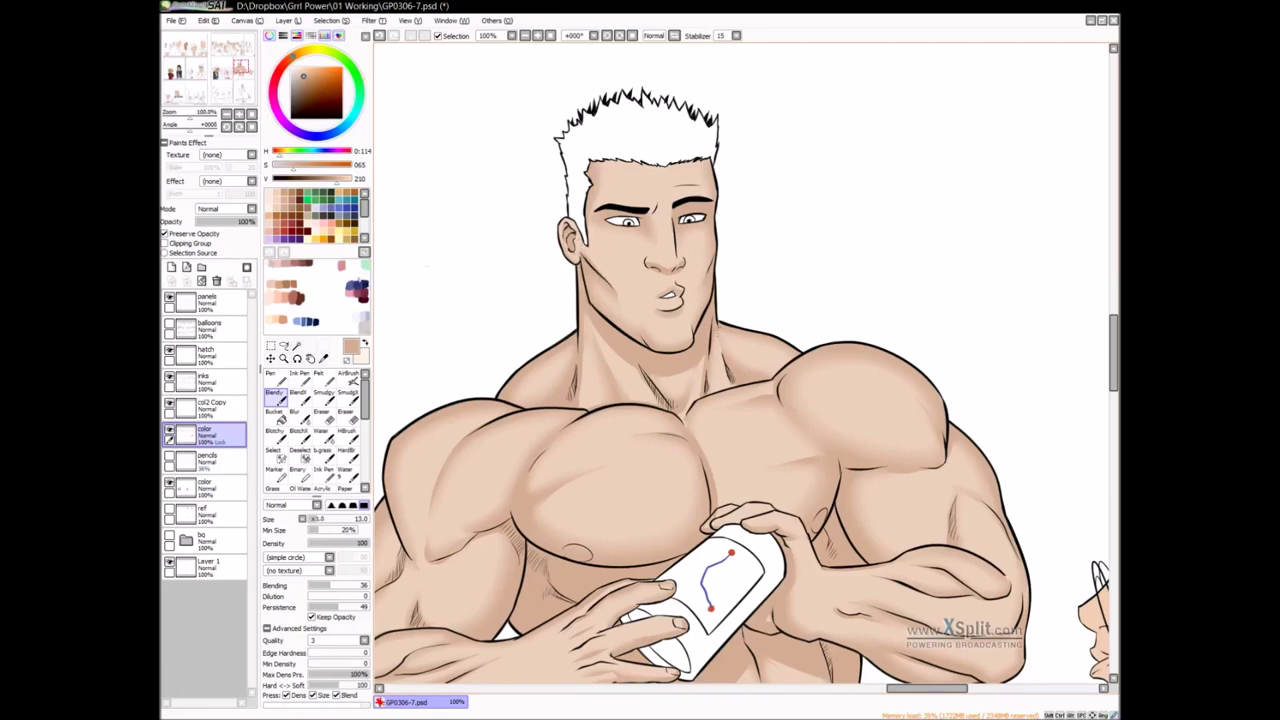
{"action": "left_click", "coordinate": [366, 343]}
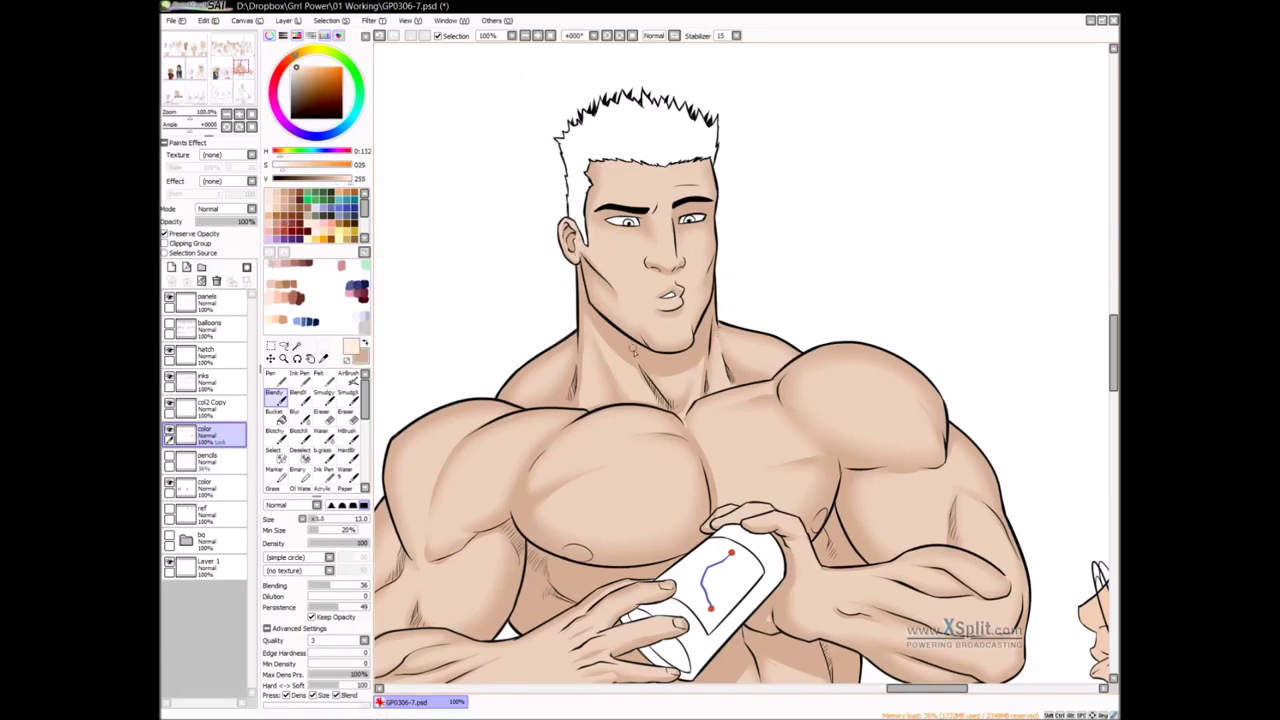
{"action": "mouse_move", "coordinate": [668, 231]}
{"action": "left_mouse_down", "text": "ctrl+alt"}
{"action": "mouse_move", "coordinate": [682, 231]}
{"action": "mouse_move", "coordinate": [667, 260]}
{"action": "left_mouse_up", "text": "ctrl+alt"}
{"action": "mouse_move", "coordinate": [666, 260]}
{"action": "left_mouse_down"}
{"action": "mouse_move", "coordinate": [652, 261]}
{"action": "mouse_move", "coordinate": [699, 180]}
{"action": "mouse_move", "coordinate": [704, 194]}
{"action": "mouse_move", "coordinate": [648, 197]}
{"action": "mouse_move", "coordinate": [677, 248]}
{"action": "mouse_move", "coordinate": [706, 246]}
{"action": "left_mouse_up"}
{"action": "key", "text": "ctrl+z"}
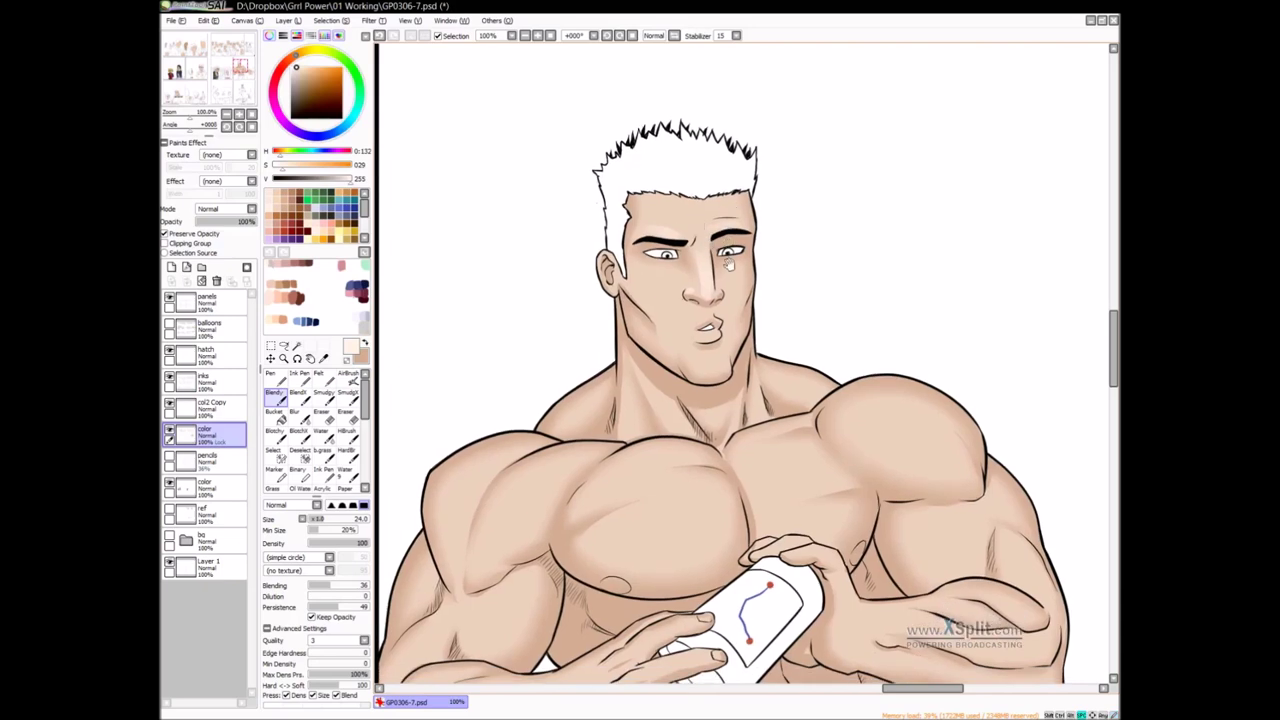
Highlight the muscular man's forehead with the Blendy brush at sizes 28 to 46 and soften it with Blur at size 34
{"action": "mouse_move", "coordinate": [729, 264]}
{"action": "left_mouse_down"}
{"action": "mouse_move", "coordinate": [721, 285]}
{"action": "mouse_move", "coordinate": [695, 254]}
{"action": "mouse_move", "coordinate": [619, 265]}
{"action": "left_mouse_up"}
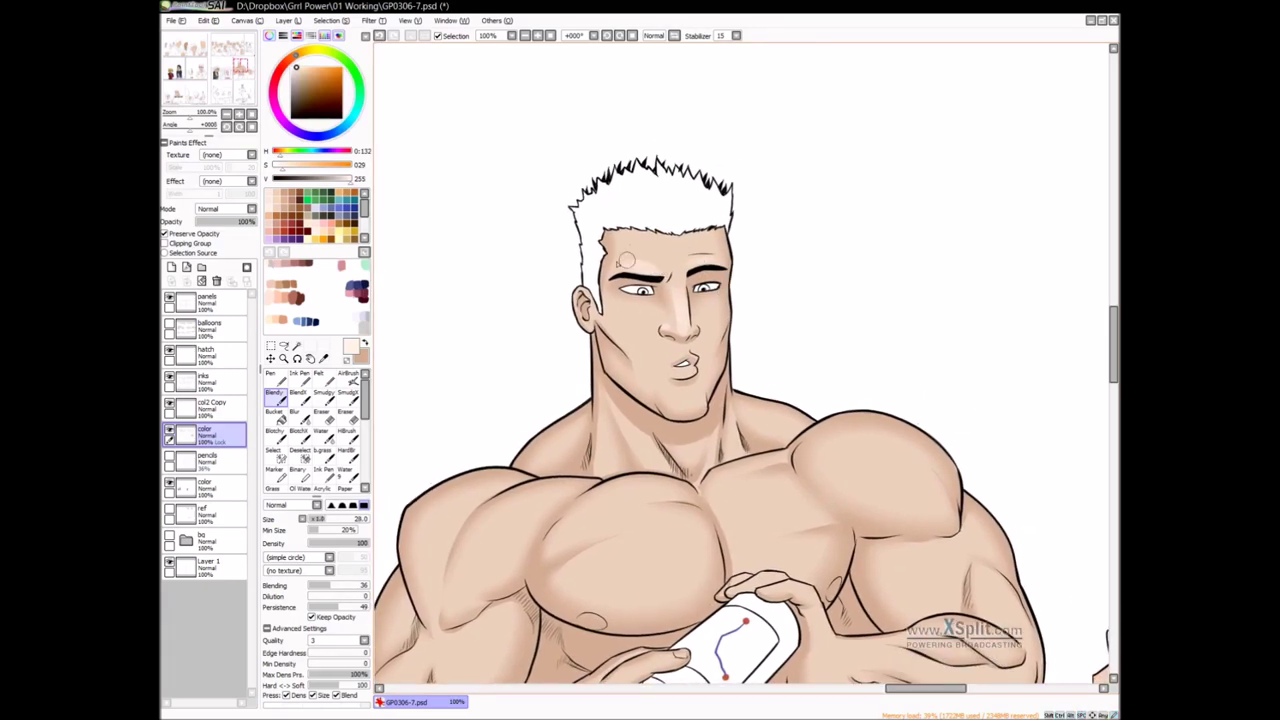
{"action": "mouse_move", "coordinate": [698, 252]}
{"action": "left_mouse_down"}
{"action": "mouse_move", "coordinate": [712, 248]}
{"action": "mouse_move", "coordinate": [650, 249]}
{"action": "left_mouse_up"}
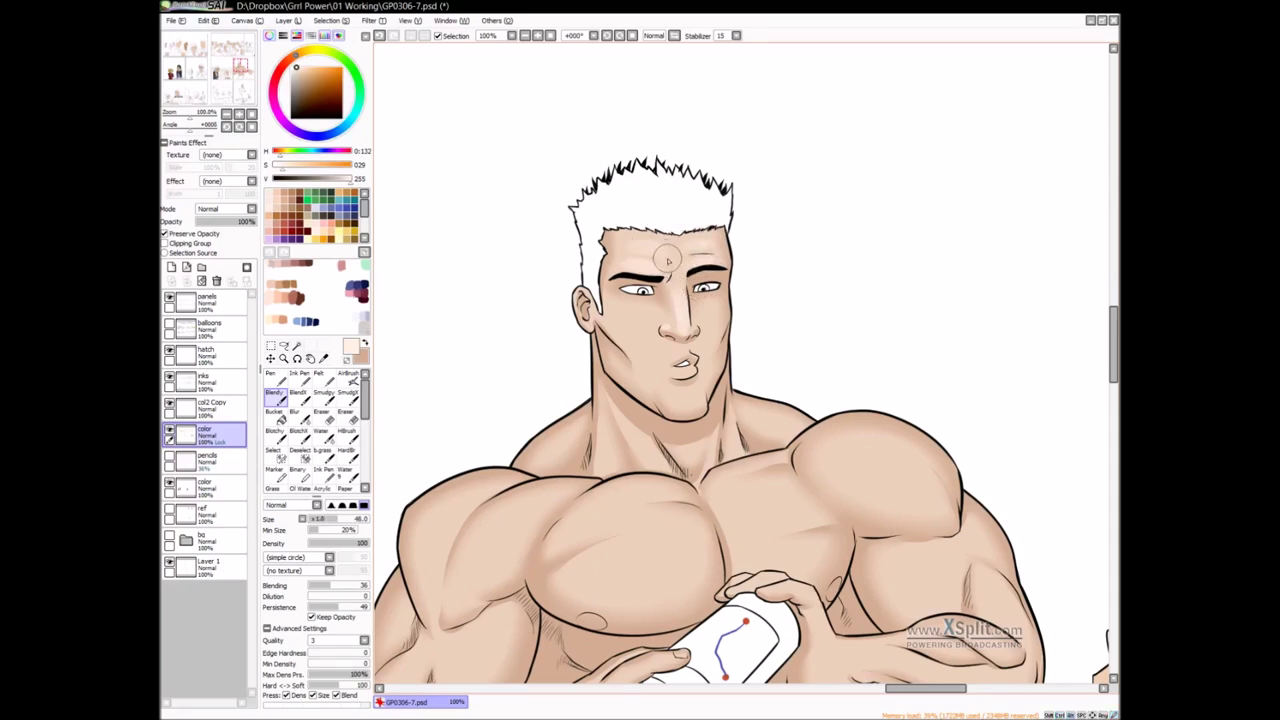
{"action": "key", "text": "b"}
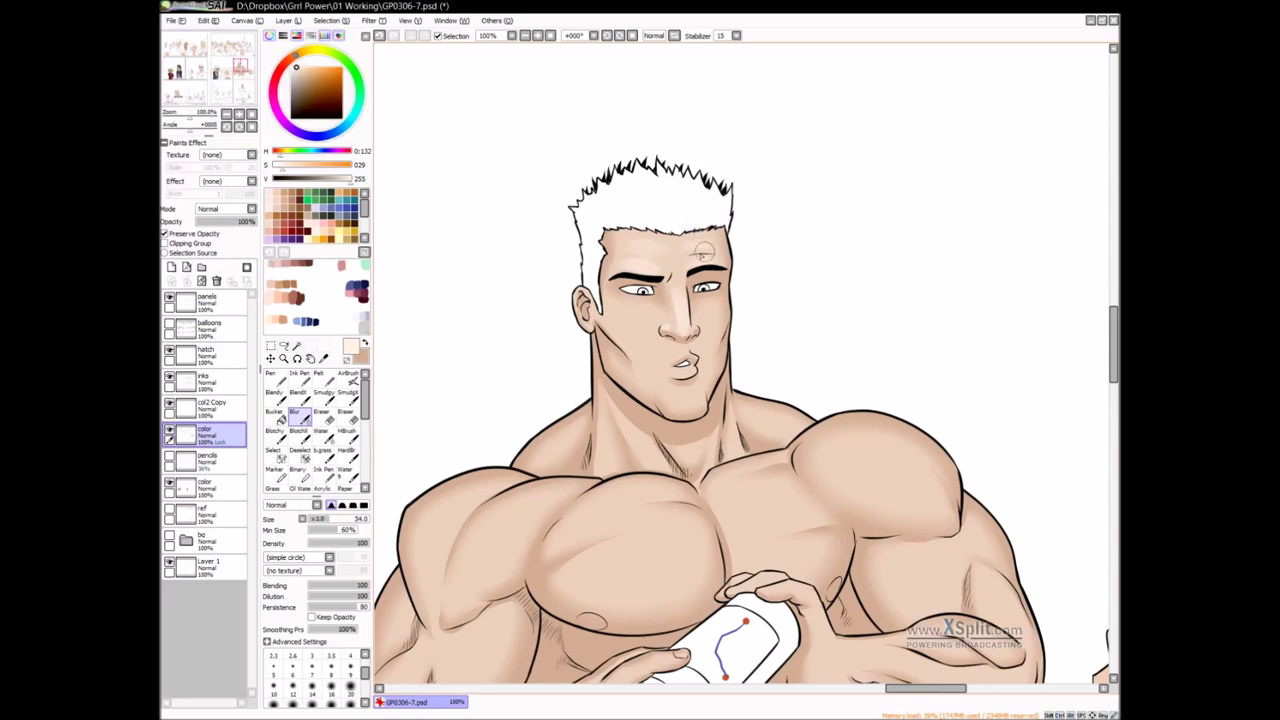
{"action": "left_click_drag", "start_coordinate": [686, 308], "coordinate": [686, 290]}
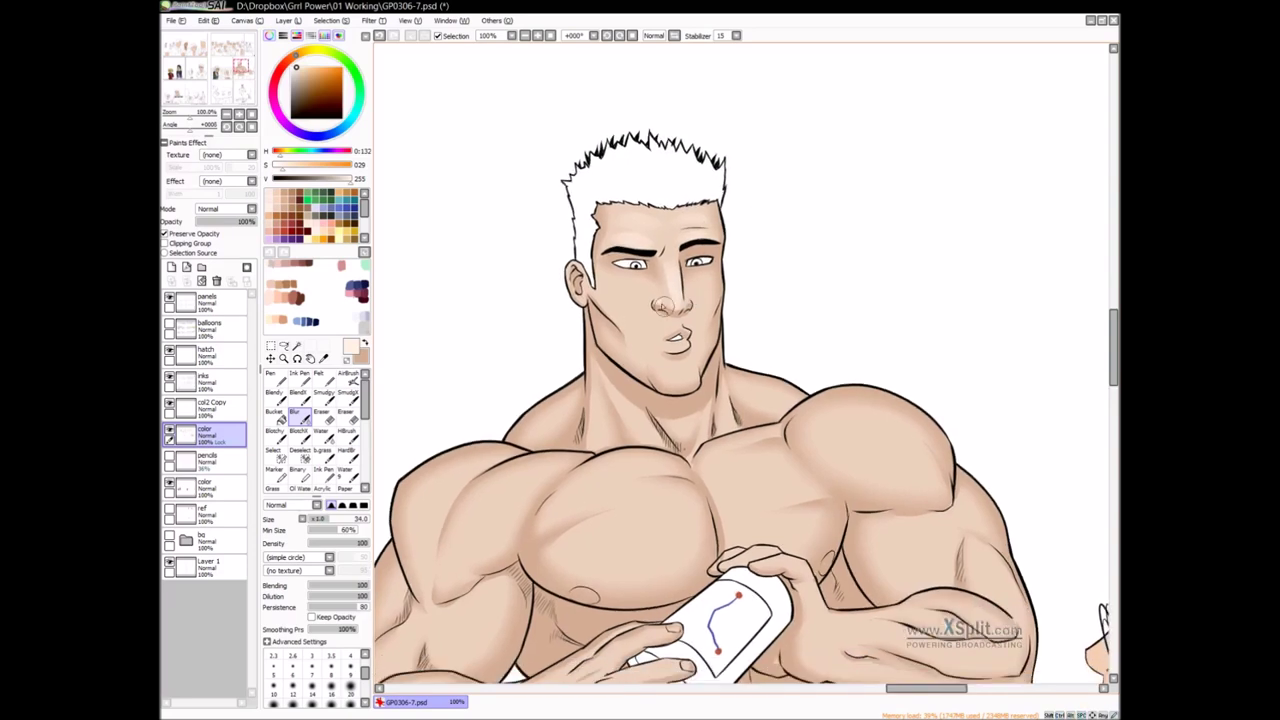
Highlight the nose with the Blendy brush at size 15 and the cheeks with the AirBrush at sizes 67 to 50
{"action": "key", "text": "v"}
{"action": "left_click_drag", "start_coordinate": [683, 302], "coordinate": [673, 296]}
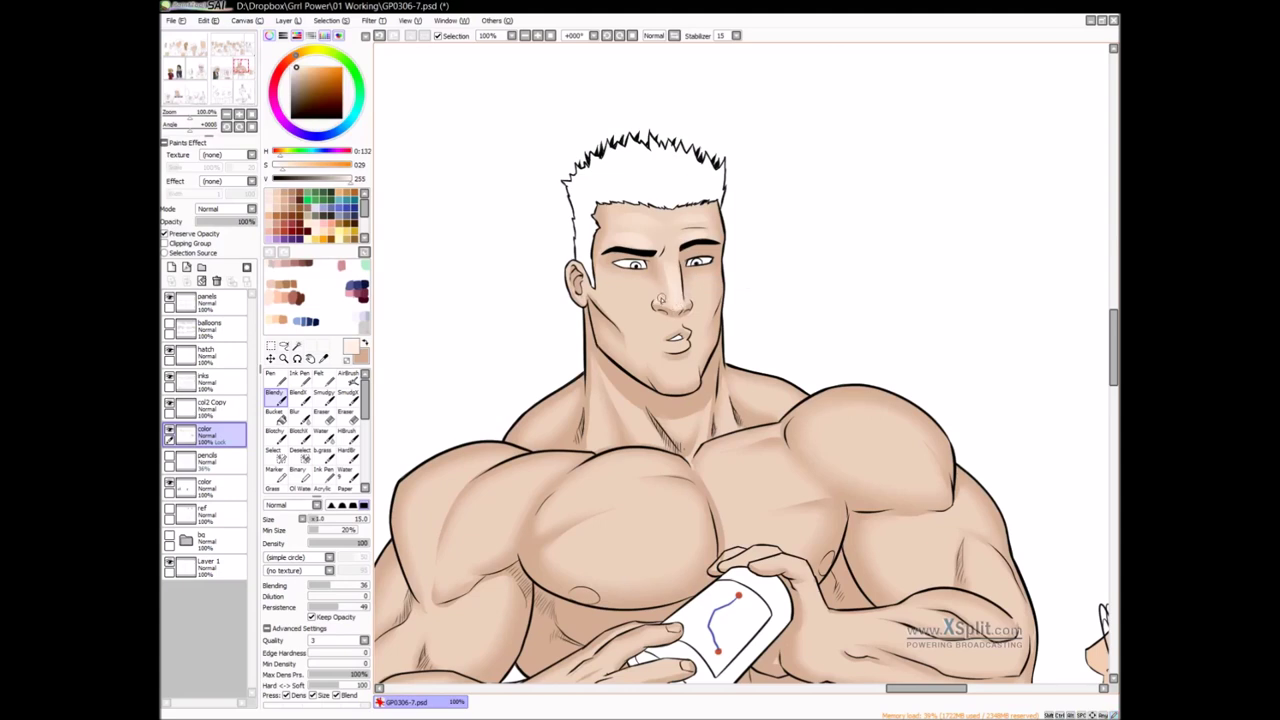
{"action": "key", "text": "v"}
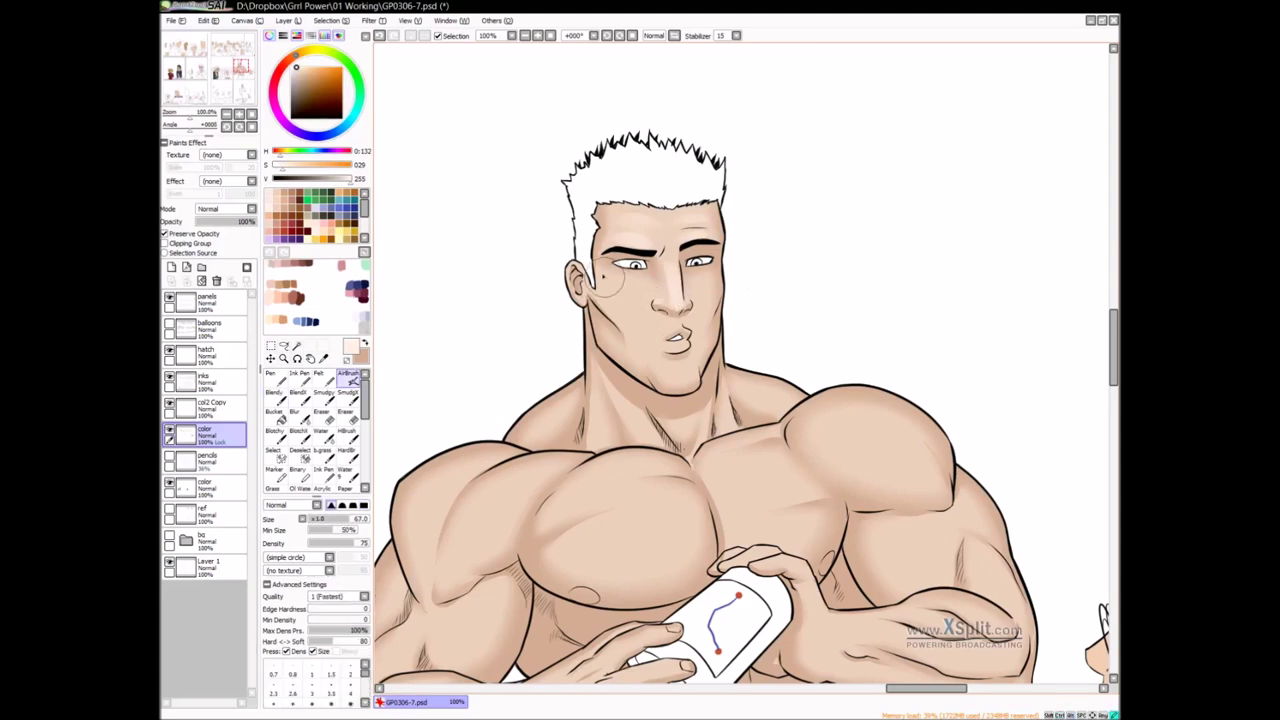
{"action": "mouse_move", "coordinate": [612, 296]}
{"action": "left_mouse_down"}
{"action": "mouse_move", "coordinate": [640, 306]}
{"action": "mouse_move", "coordinate": [617, 303]}
{"action": "left_mouse_up"}
{"action": "mouse_move", "coordinate": [706, 302]}
{"action": "left_mouse_down"}
{"action": "mouse_move", "coordinate": [699, 292]}
{"action": "mouse_move", "coordinate": [715, 283]}
{"action": "mouse_move", "coordinate": [704, 289]}
{"action": "left_mouse_up"}
{"action": "mouse_move", "coordinate": [647, 325]}
{"action": "left_mouse_down"}
{"action": "mouse_move", "coordinate": [646, 340]}
{"action": "mouse_move", "coordinate": [624, 308]}
{"action": "left_mouse_up"}
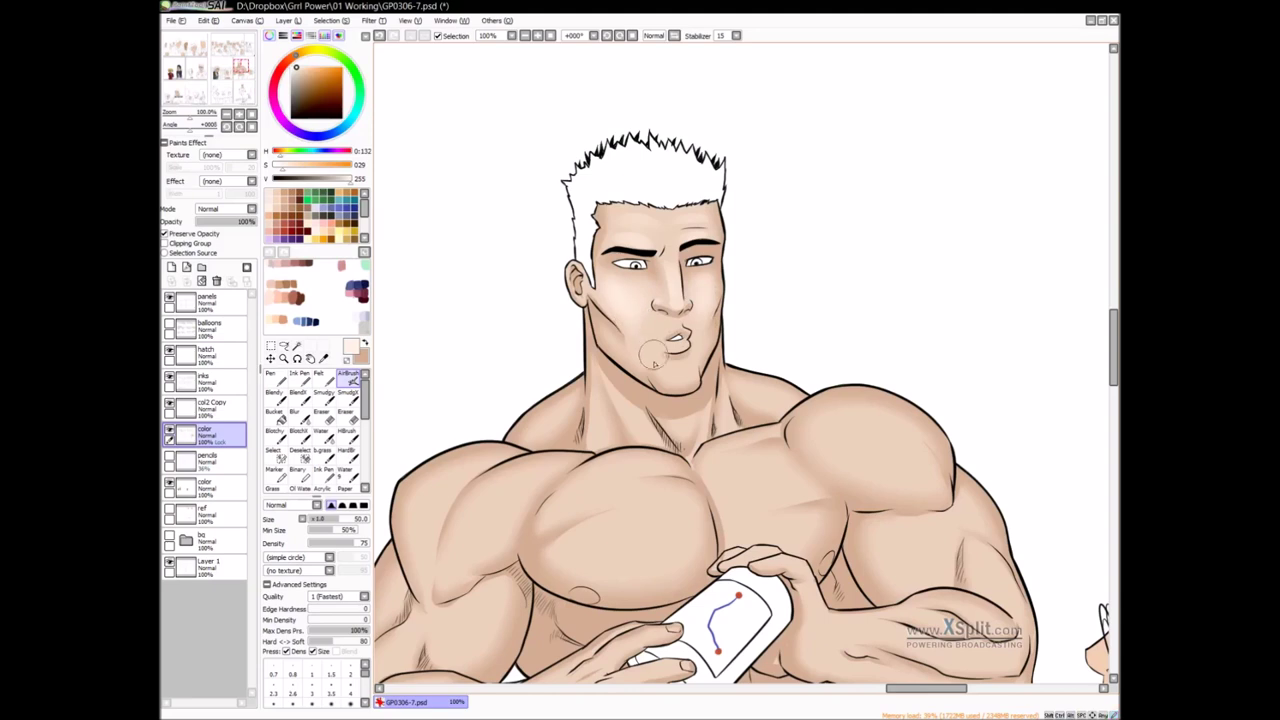
Paint pale highlights on the man's cheekbone and chin with Blendy at sizes 15 to 35, then blur them at size 14
{"action": "key", "text": "v"}
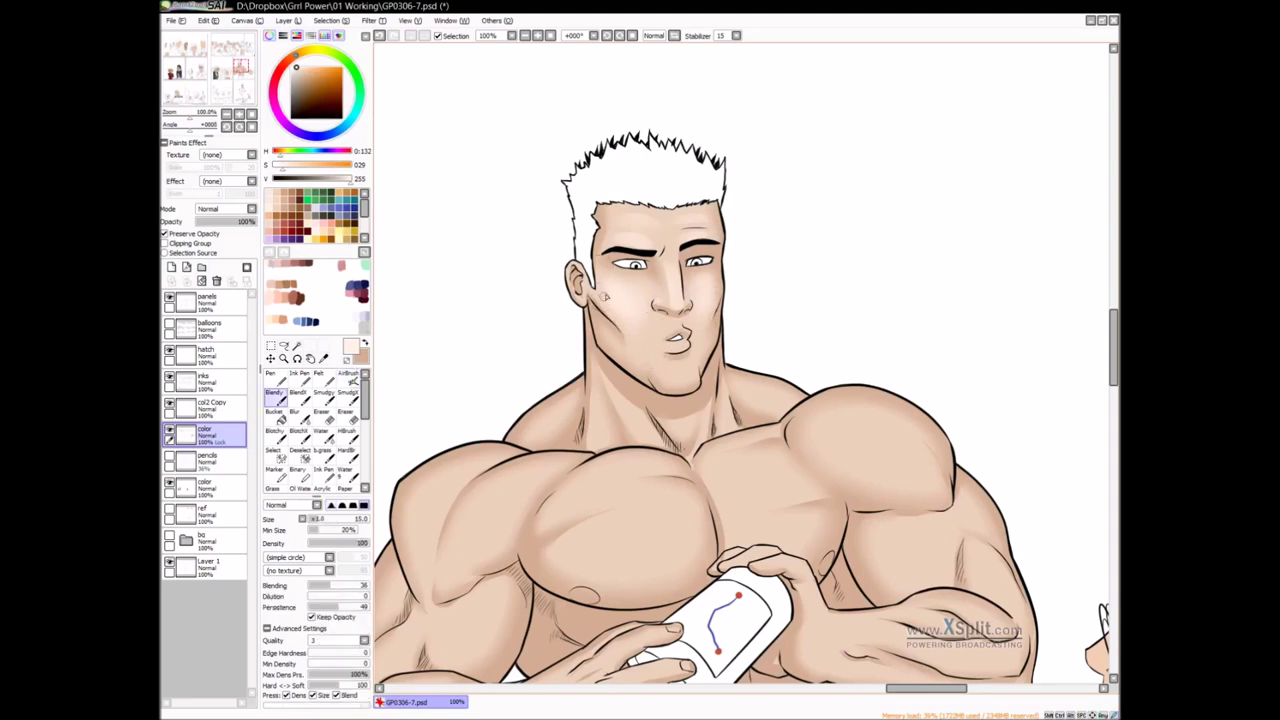
{"action": "left_click_drag", "start_coordinate": [588, 284], "coordinate": [585, 284]}
{"action": "mouse_move", "coordinate": [686, 343]}
{"action": "left_mouse_down"}
{"action": "mouse_move", "coordinate": [675, 290]}
{"action": "mouse_move", "coordinate": [672, 339]}
{"action": "left_mouse_up"}
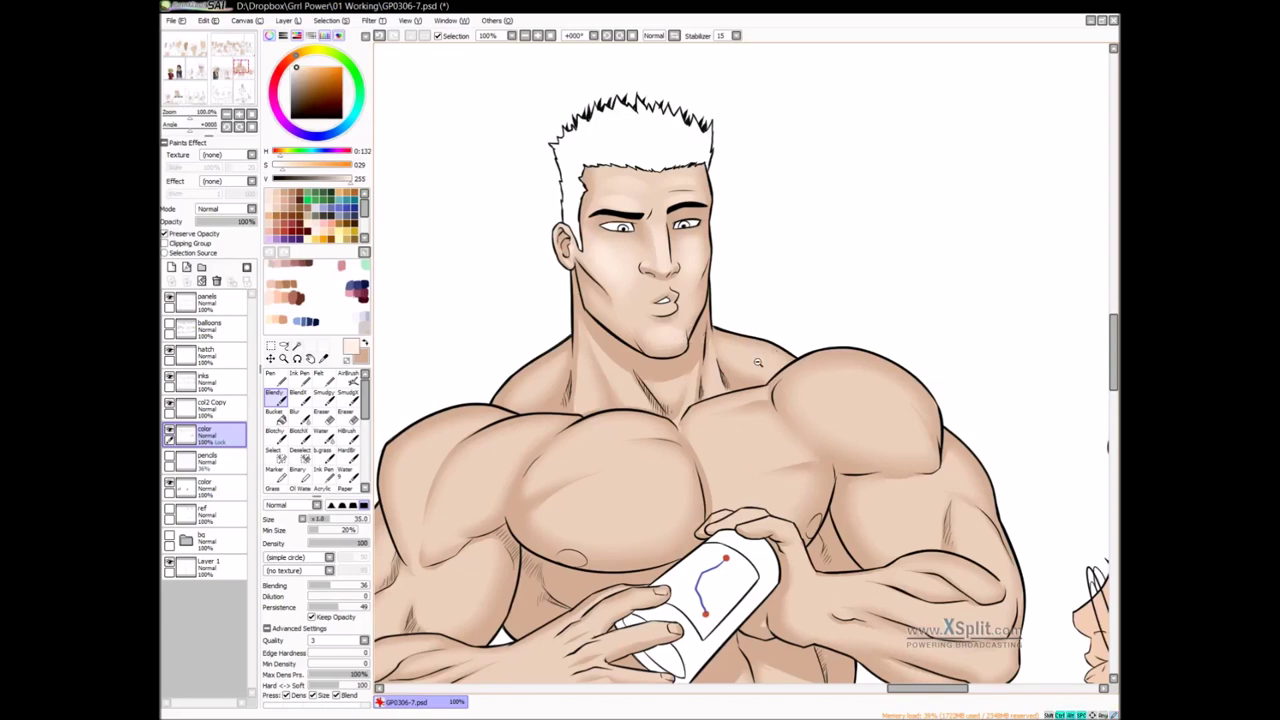
{"action": "key", "text": "b"}
{"action": "left_click_drag", "start_coordinate": [680, 334], "coordinate": [680, 326]}
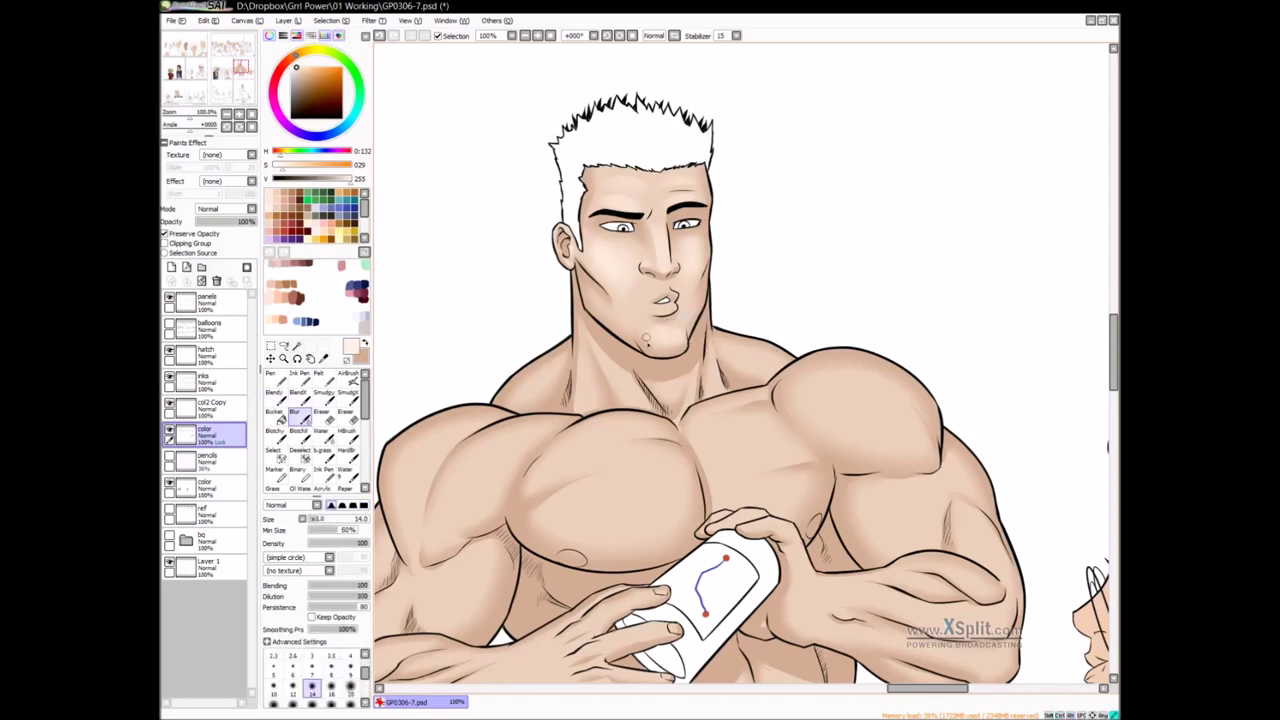
{"action": "left_click_drag", "start_coordinate": [712, 296], "coordinate": [704, 318]}
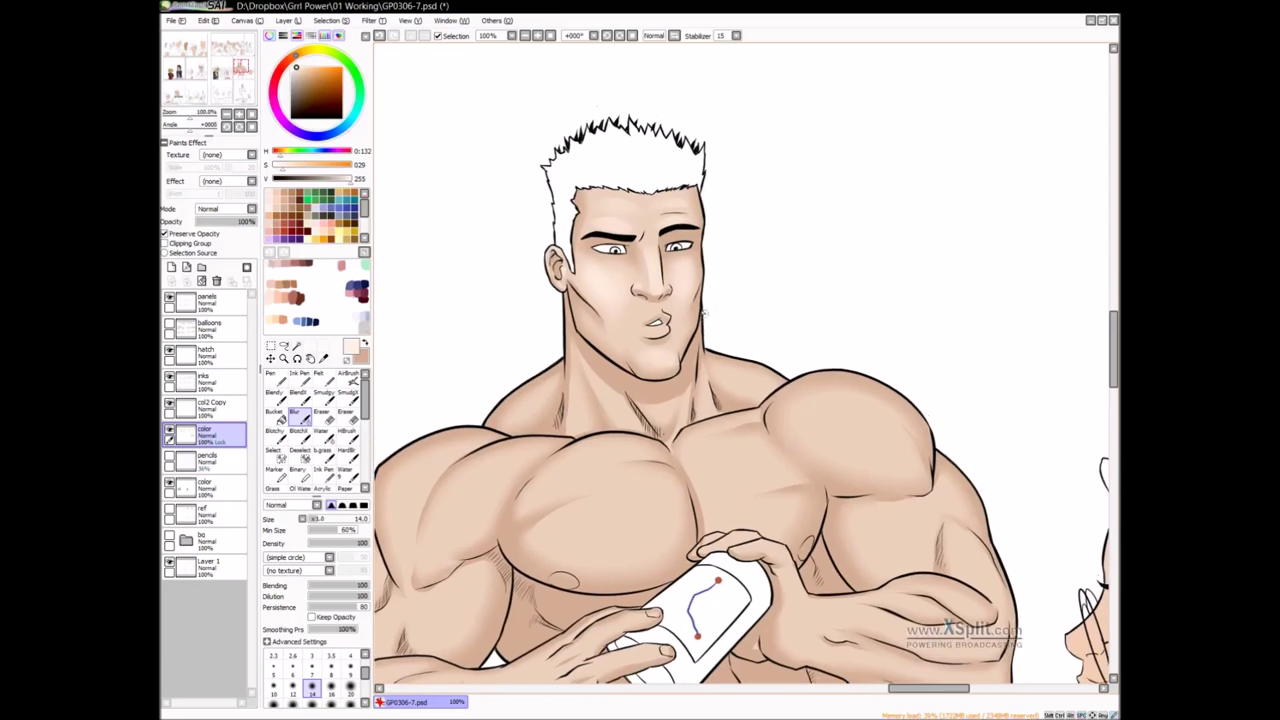
{"action": "mouse_move", "coordinate": [602, 206]}
{"action": "left_mouse_down"}
{"action": "mouse_move", "coordinate": [619, 236]}
{"action": "mouse_move", "coordinate": [597, 219]}
{"action": "mouse_move", "coordinate": [689, 205]}
{"action": "mouse_move", "coordinate": [660, 228]}
{"action": "mouse_move", "coordinate": [685, 209]}
{"action": "mouse_move", "coordinate": [664, 207]}
{"action": "mouse_move", "coordinate": [677, 205]}
{"action": "mouse_move", "coordinate": [671, 243]}
{"action": "mouse_move", "coordinate": [640, 226]}
{"action": "left_mouse_up"}
Add pale highlights along the muscular man's jaw and neck with the Blendy brush at sizes 19 to 21
{"action": "key", "text": "b"}
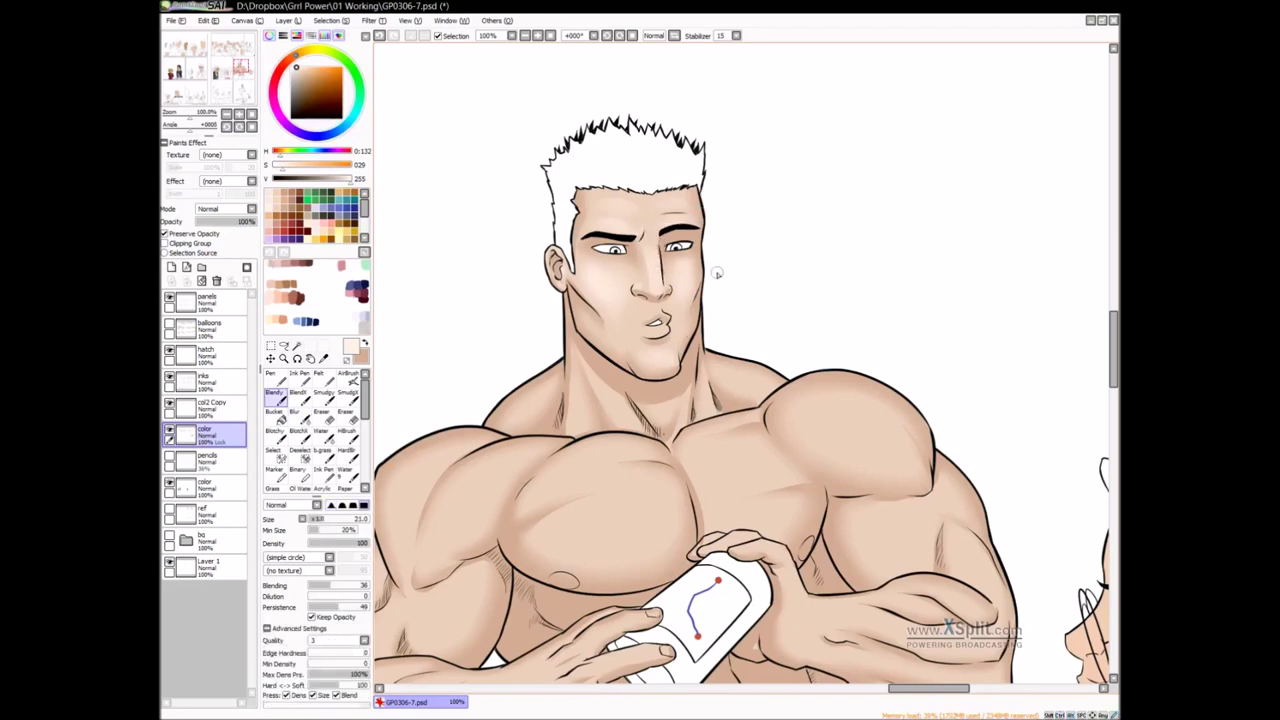
{"action": "left_click_drag", "start_coordinate": [691, 336], "coordinate": [683, 329]}
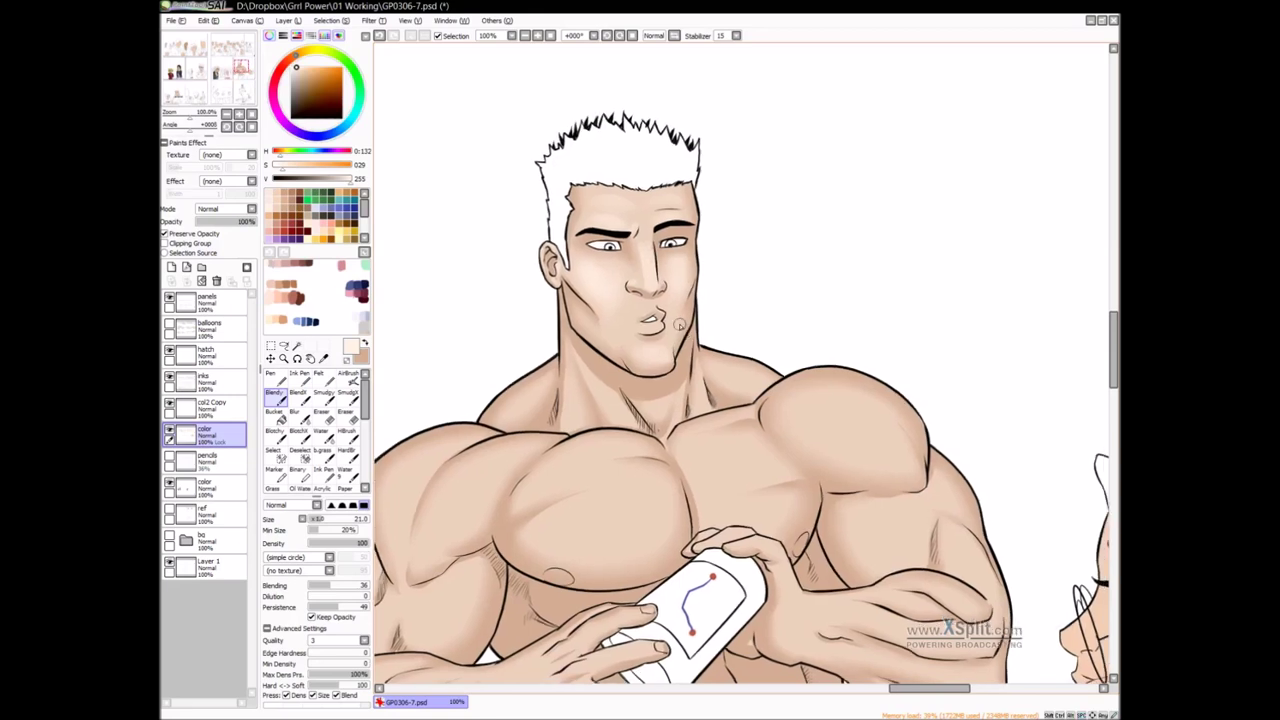
{"action": "left_click_drag", "start_coordinate": [684, 398], "coordinate": [675, 424], "text": "ctrl+alt"}
{"action": "left_click_drag", "start_coordinate": [660, 412], "coordinate": [667, 399], "text": "ctrl+alt"}
{"action": "mouse_move", "coordinate": [620, 413]}
{"action": "left_mouse_down"}
{"action": "mouse_move", "coordinate": [597, 443]}
{"action": "mouse_move", "coordinate": [500, 343]}
{"action": "mouse_move", "coordinate": [466, 266]}
{"action": "mouse_move", "coordinate": [541, 283]}
{"action": "left_mouse_up"}
{"action": "key", "text": "bracketleft"}
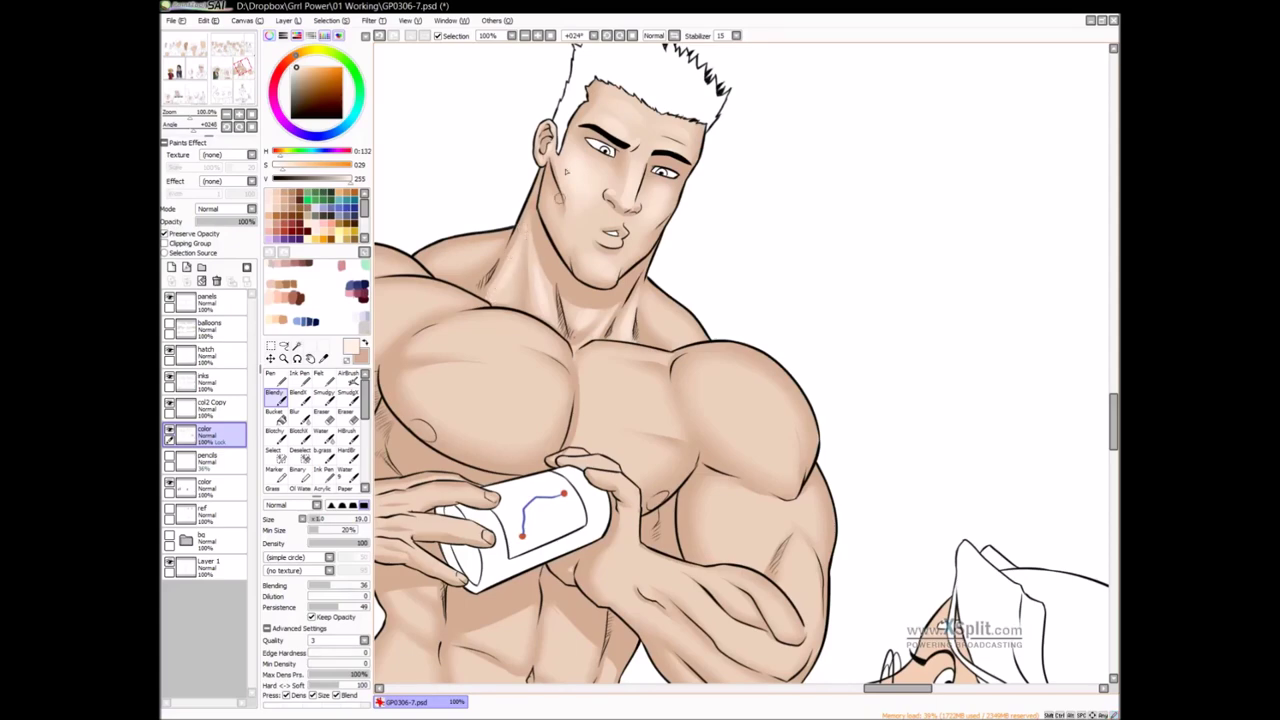
{"action": "left_click", "coordinate": [632, 36]}
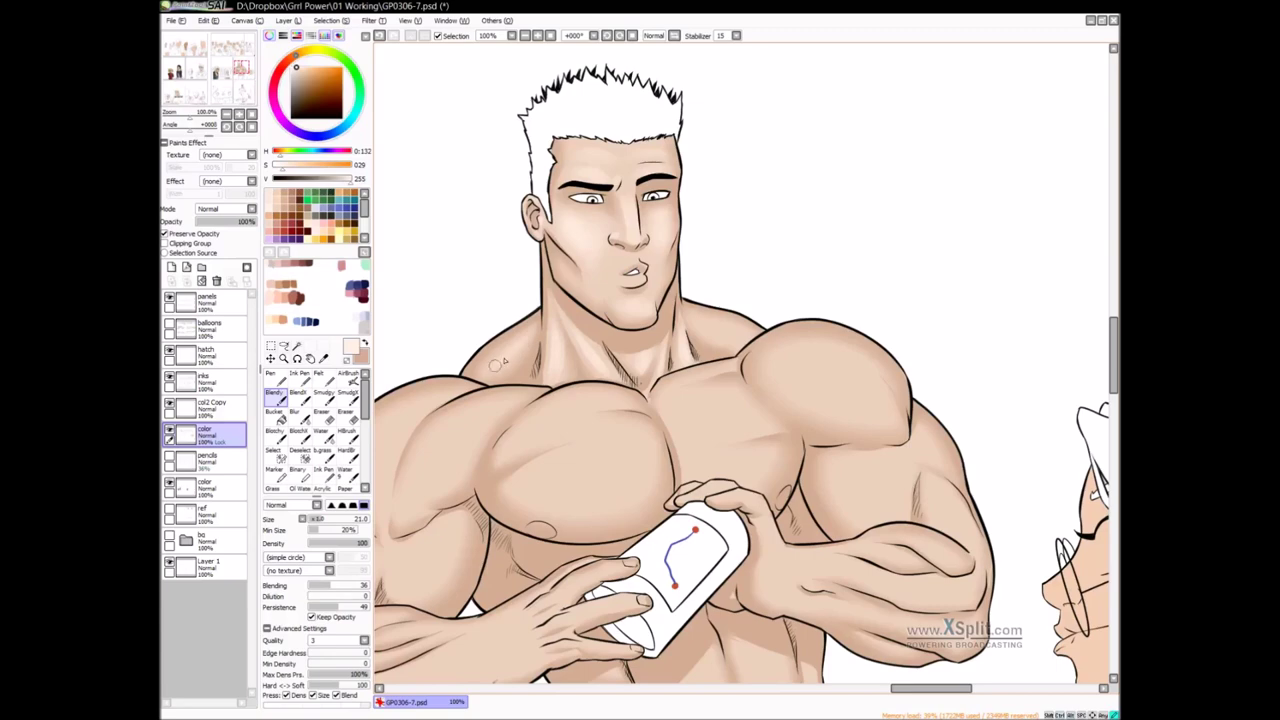
Paint pale highlights on the slopes between the muscular man's neck and shoulders with the Blendy brush at about size 20
{"action": "key", "text": "bracketright"}
{"action": "key", "text": "bracketright"}
{"action": "left_click_drag", "start_coordinate": [712, 349], "coordinate": [679, 498]}
{"action": "left_click_drag", "start_coordinate": [718, 352], "coordinate": [713, 352]}
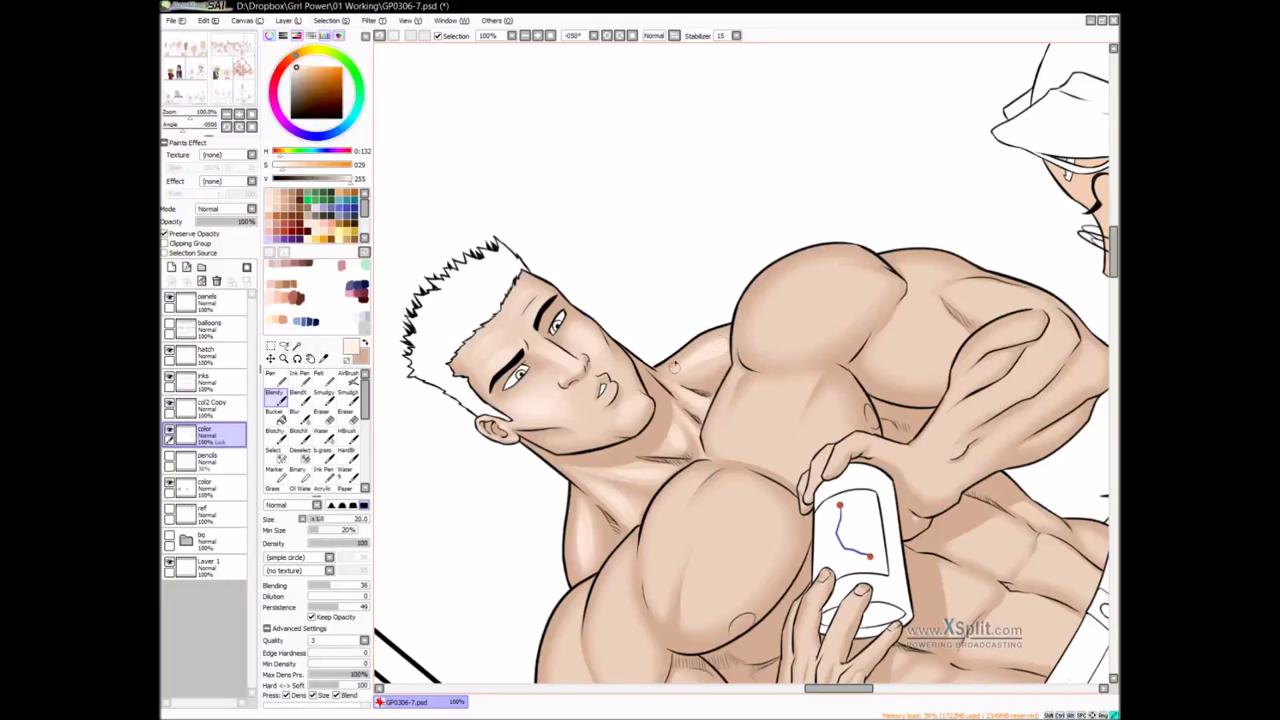
{"action": "left_click", "coordinate": [632, 36]}
{"action": "left_click_drag", "start_coordinate": [657, 331], "coordinate": [683, 315]}
{"action": "left_click_drag", "start_coordinate": [573, 312], "coordinate": [571, 312]}
Brush pale highlight streaks across both of the muscular man's pectorals with the Blendy brush at sizes 118 to 76
{"action": "scroll", "coordinate": [618, 404], "scroll_direction": "down", "scroll_amount": 2}
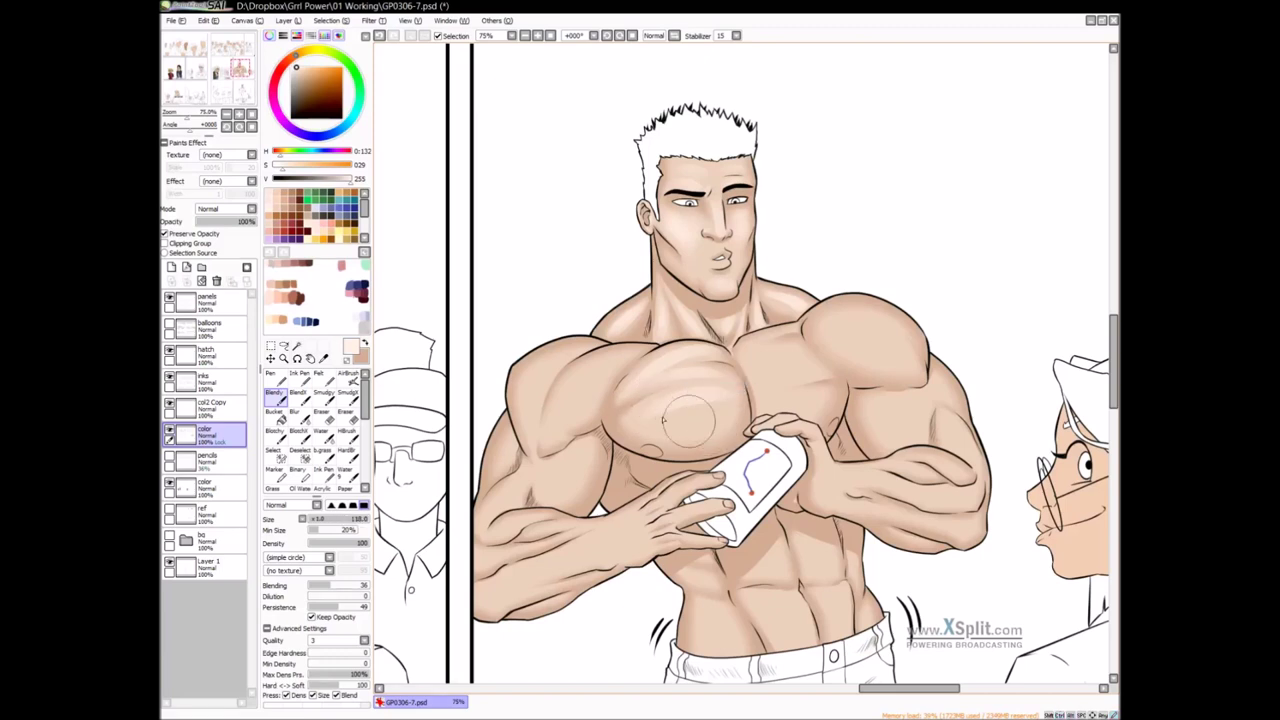
{"action": "mouse_move", "coordinate": [804, 366]}
{"action": "left_mouse_down"}
{"action": "mouse_move", "coordinate": [784, 366]}
{"action": "mouse_move", "coordinate": [811, 379]}
{"action": "left_mouse_up"}
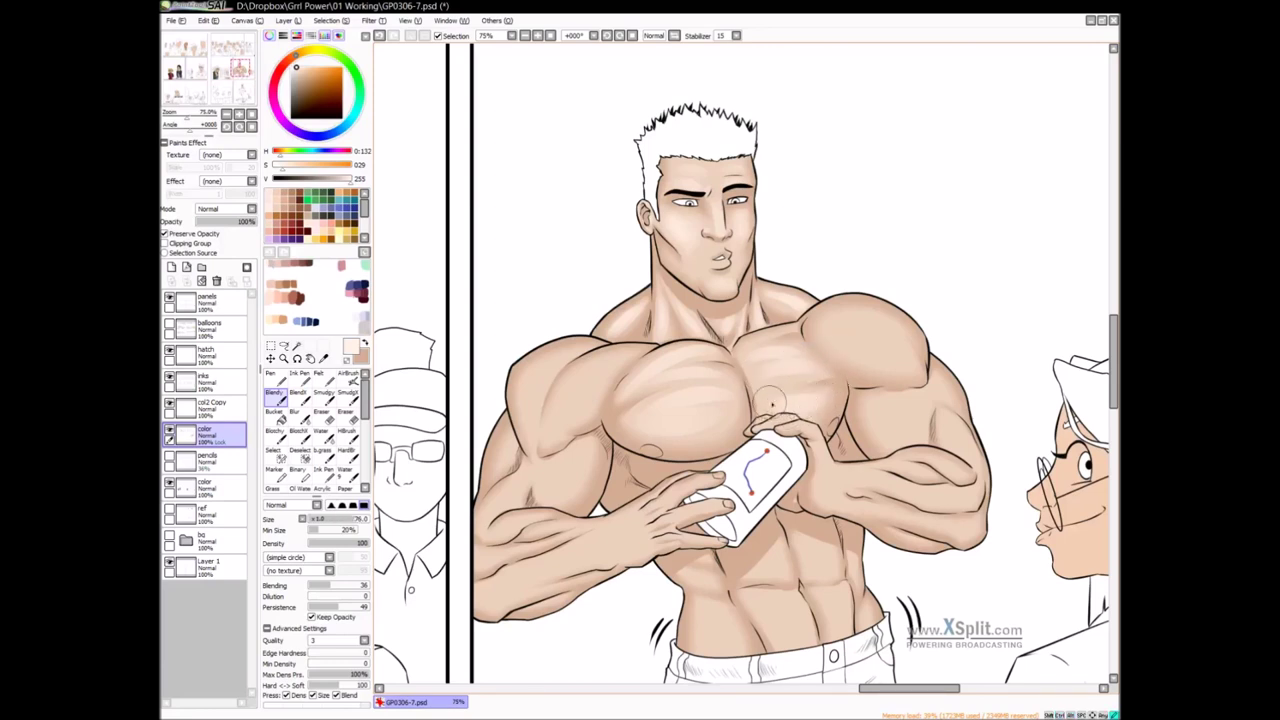
{"action": "mouse_move", "coordinate": [794, 380]}
{"action": "left_mouse_down"}
{"action": "mouse_move", "coordinate": [772, 386]}
{"action": "mouse_move", "coordinate": [813, 380]}
{"action": "left_mouse_up"}
Paint pale highlight streaks on the shoulder nearest the panel border with Blendy at sizes 56 to 51, redoing the first strokes
{"action": "mouse_move", "coordinate": [628, 376]}
{"action": "left_mouse_down"}
{"action": "mouse_move", "coordinate": [564, 431]}
{"action": "mouse_move", "coordinate": [607, 373]}
{"action": "mouse_move", "coordinate": [569, 421]}
{"action": "mouse_move", "coordinate": [599, 363]}
{"action": "mouse_move", "coordinate": [558, 432]}
{"action": "left_mouse_up"}
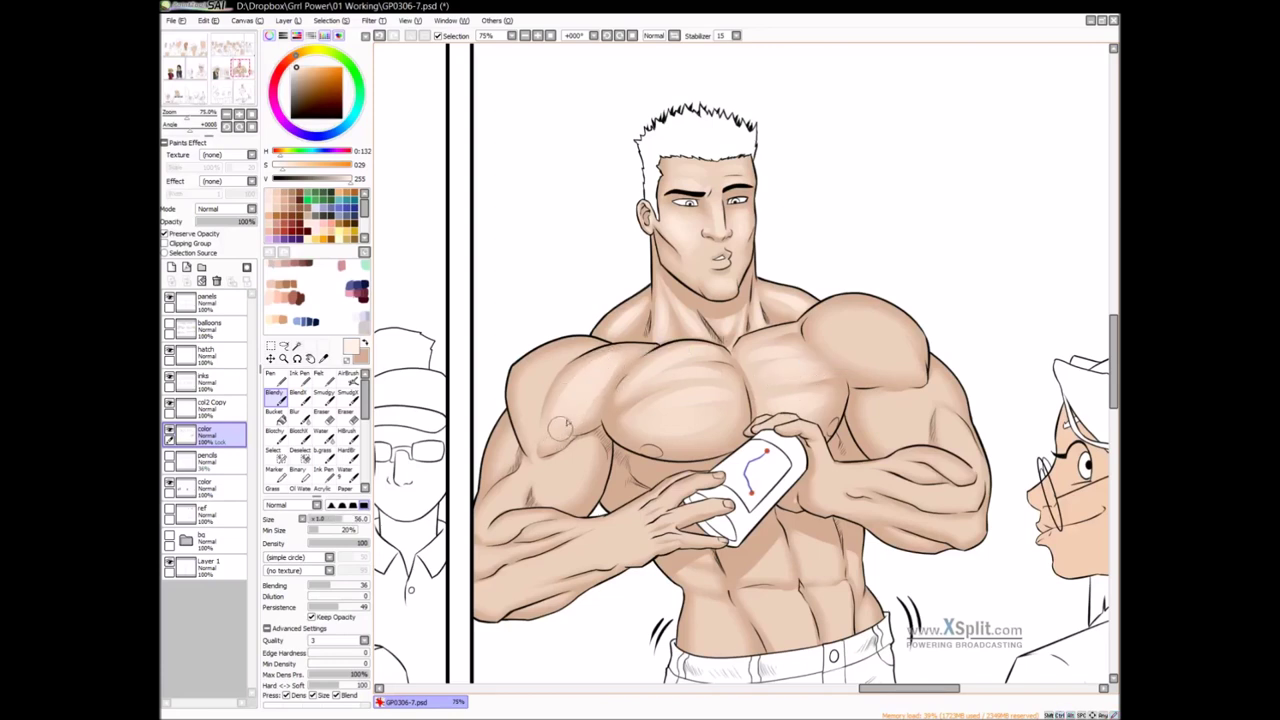
{"action": "key", "text": "ctrl+z"}
{"action": "key", "text": "ctrl+z"}
{"action": "mouse_move", "coordinate": [621, 355]}
{"action": "left_mouse_down"}
{"action": "mouse_move", "coordinate": [576, 411]}
{"action": "mouse_move", "coordinate": [601, 360]}
{"action": "mouse_move", "coordinate": [554, 426]}
{"action": "left_mouse_up"}
{"action": "mouse_move", "coordinate": [576, 366]}
{"action": "left_mouse_down"}
{"action": "mouse_move", "coordinate": [534, 404]}
{"action": "mouse_move", "coordinate": [531, 376]}
{"action": "mouse_move", "coordinate": [529, 427]}
{"action": "left_mouse_up"}
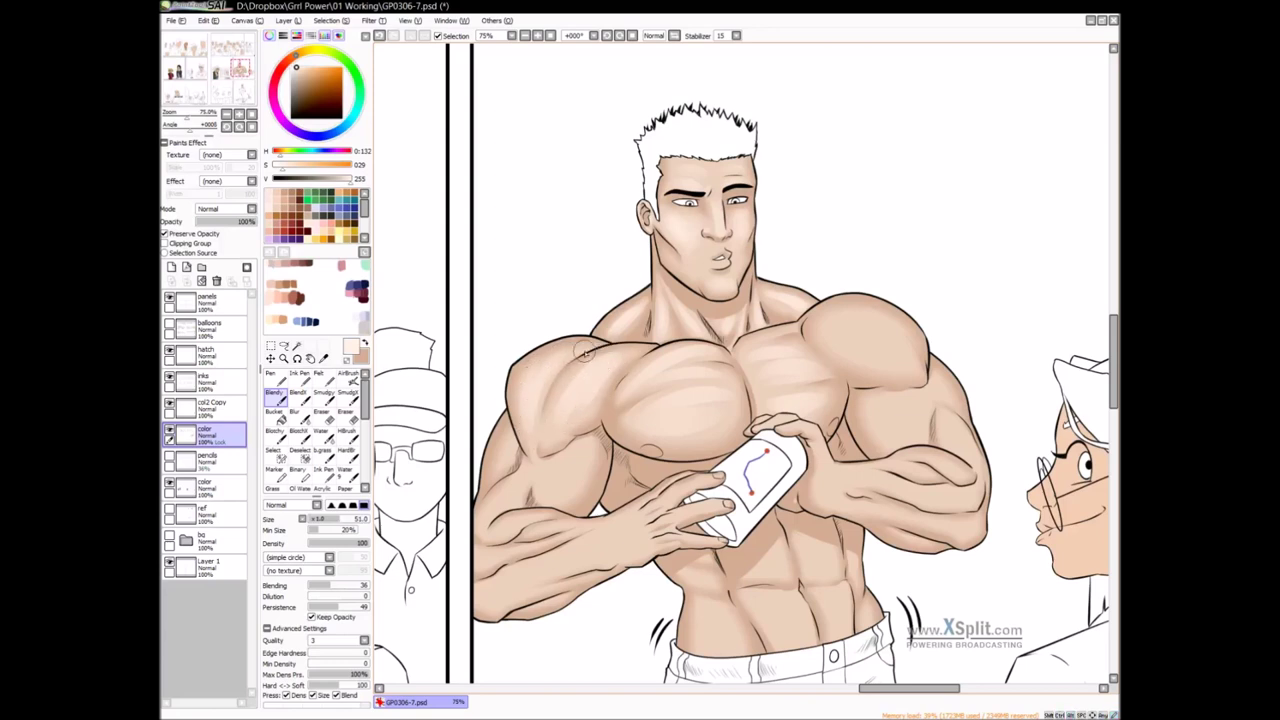
Soften the highlights on the man's chest and the shoulder nearest the panel border with the Blur brush at sizes 34 to 31
{"action": "mouse_move", "coordinate": [693, 392]}
{"action": "left_mouse_down"}
{"action": "mouse_move", "coordinate": [715, 382]}
{"action": "mouse_move", "coordinate": [725, 346]}
{"action": "left_mouse_up"}
{"action": "key", "text": "b"}
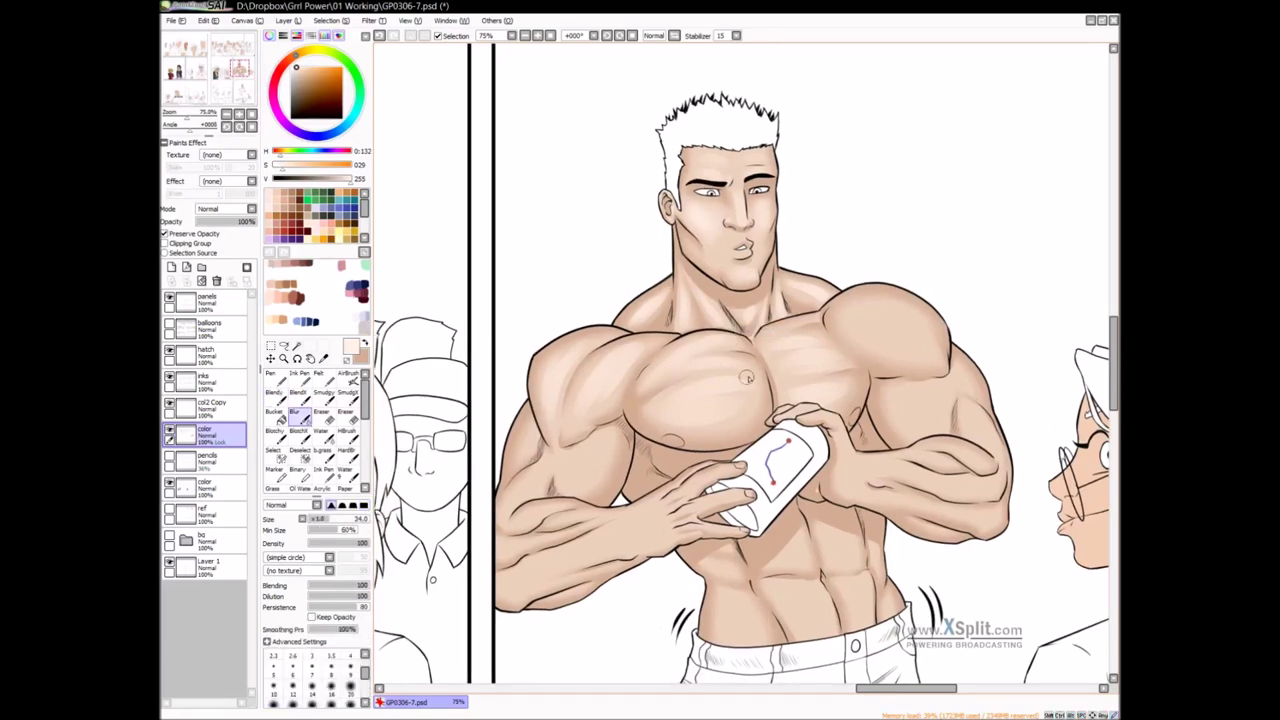
{"action": "left_click_drag", "start_coordinate": [820, 380], "coordinate": [817, 380]}
{"action": "left_click_drag", "start_coordinate": [673, 392], "coordinate": [705, 382]}
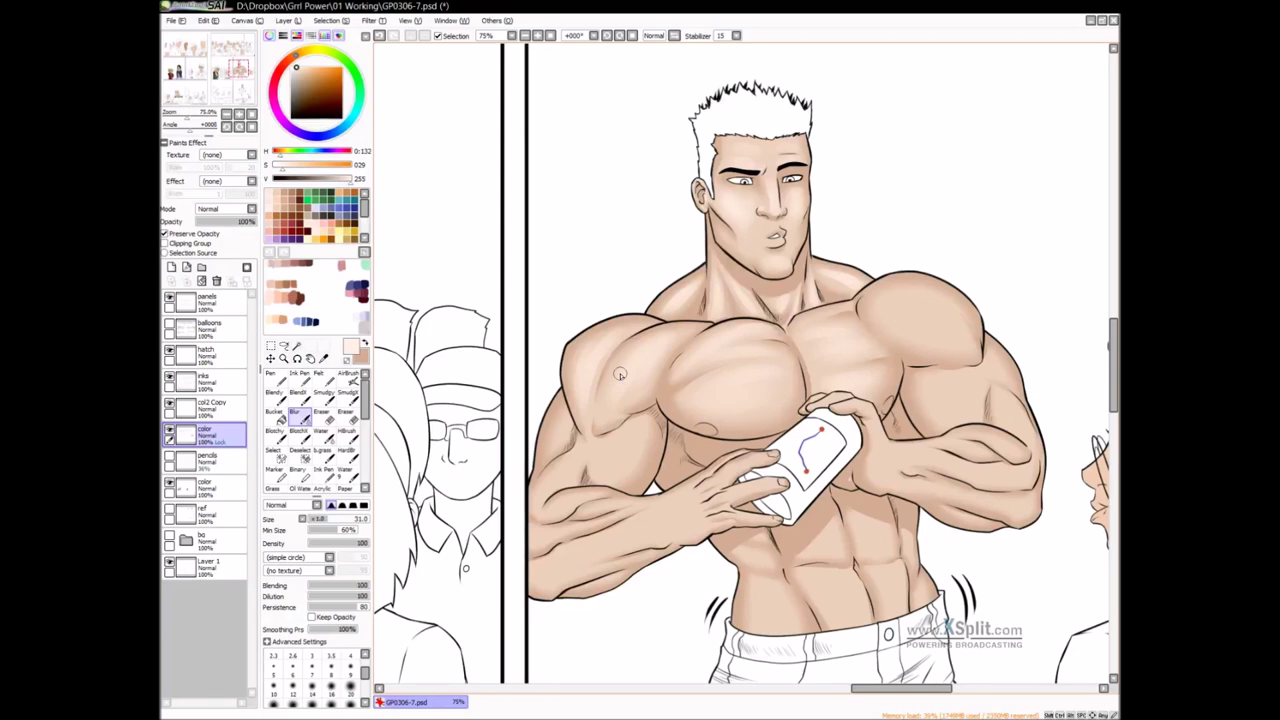
{"action": "left_click_drag", "start_coordinate": [787, 281], "coordinate": [740, 345]}
{"action": "left_click_drag", "start_coordinate": [603, 440], "coordinate": [648, 385]}
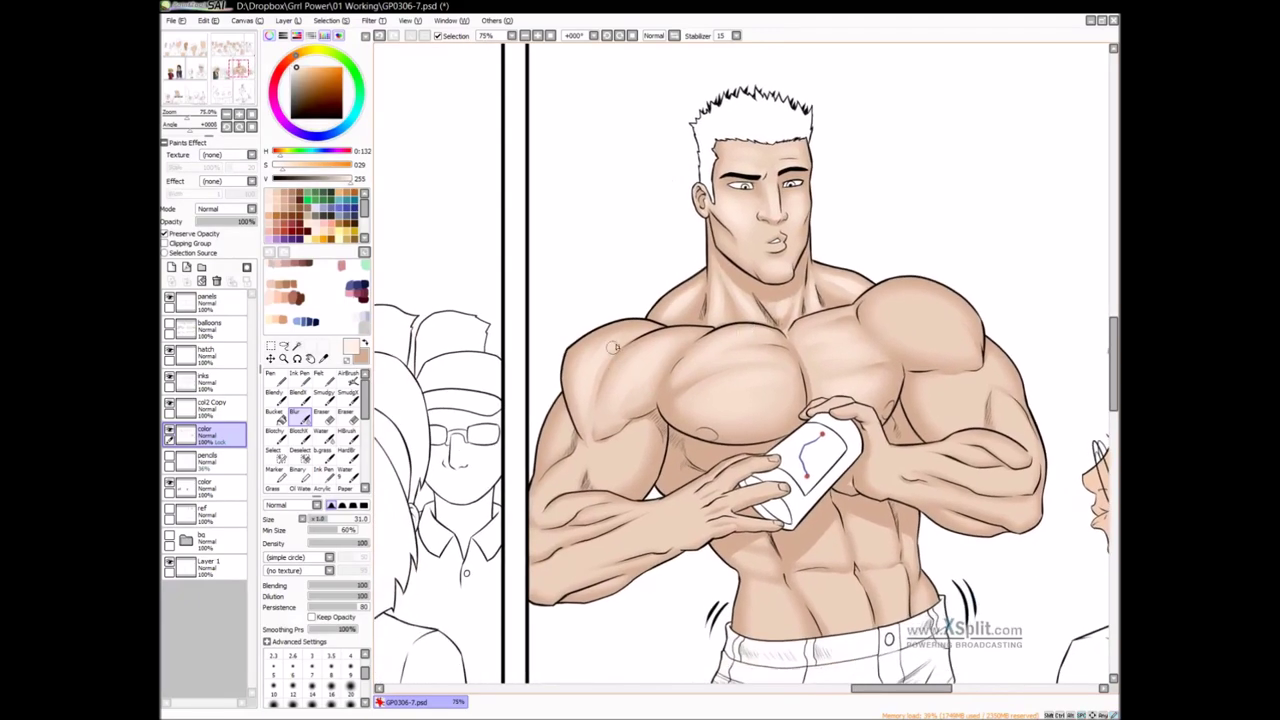
{"action": "mouse_move", "coordinate": [617, 432]}
{"action": "left_mouse_down"}
{"action": "mouse_move", "coordinate": [629, 390]}
{"action": "mouse_move", "coordinate": [643, 403]}
{"action": "mouse_move", "coordinate": [629, 426]}
{"action": "left_mouse_up"}
Paint a pale highlight on the biceps nearest the panel border with Blendy at size 55 and soften it with Blur at size 39
{"action": "key", "text": "b"}
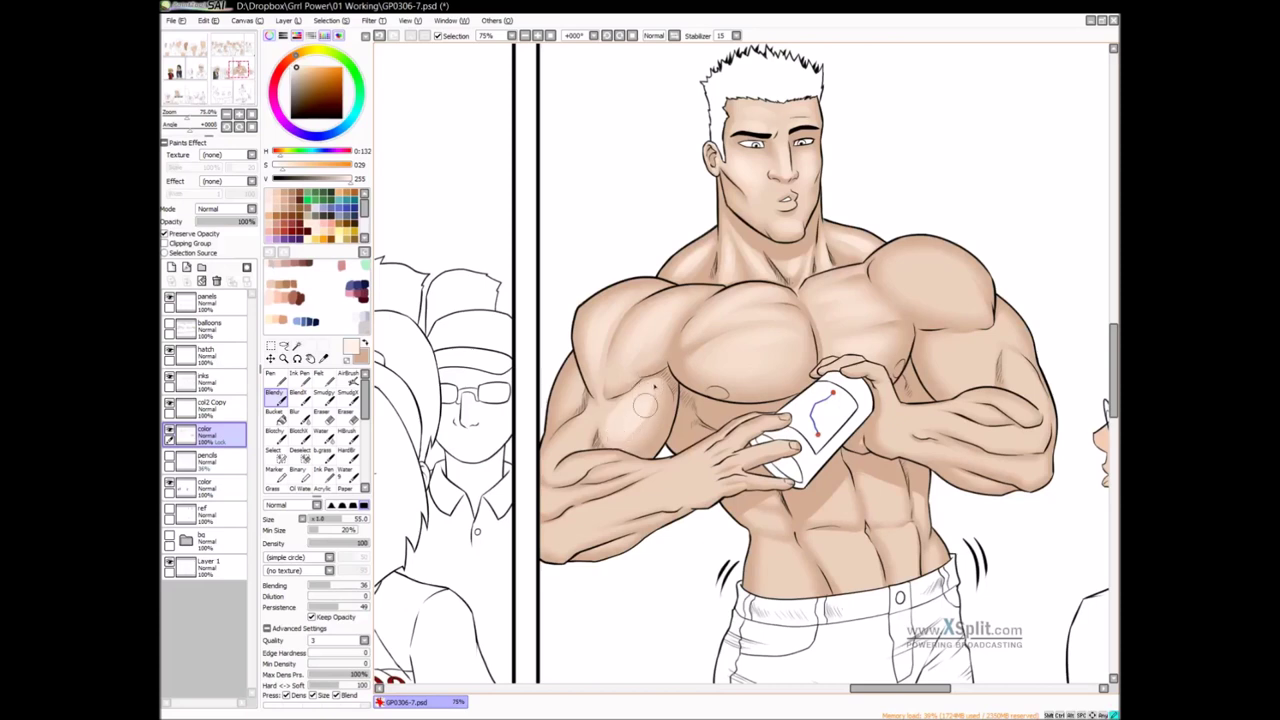
{"action": "key", "text": "b"}
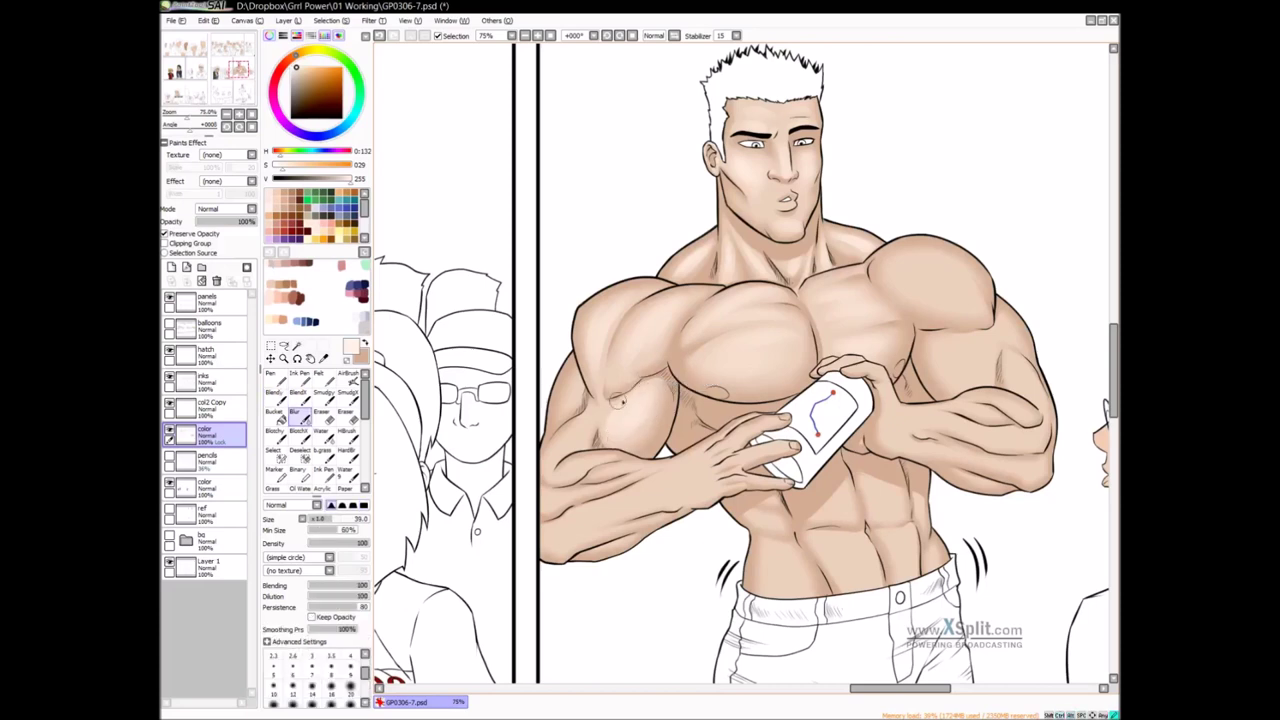
{"action": "left_click_drag", "start_coordinate": [647, 415], "coordinate": [678, 366]}
Add pale highlights around the elbow and along the forearm muscles nearest the panel border with Blendy at sizes 21 to 34
{"action": "key", "text": "b"}
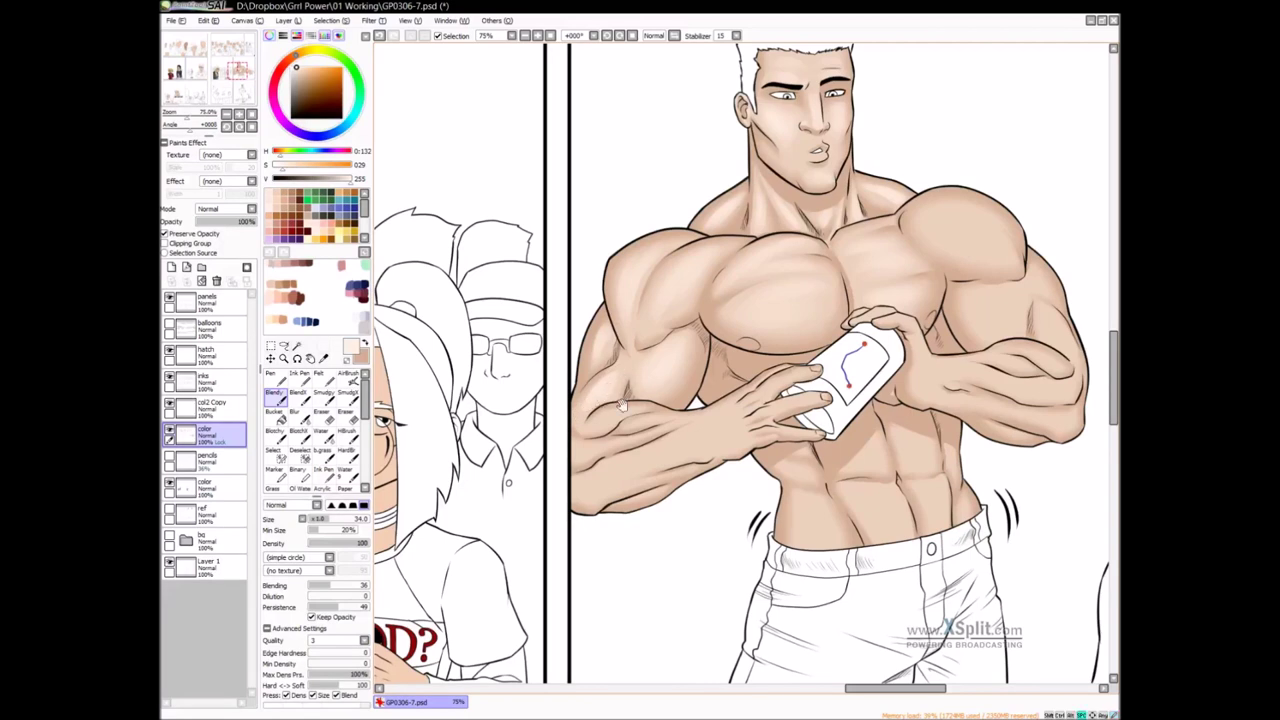
{"action": "left_click_drag", "start_coordinate": [608, 397], "coordinate": [624, 363]}
{"action": "left_click_drag", "start_coordinate": [625, 364], "coordinate": [621, 364]}
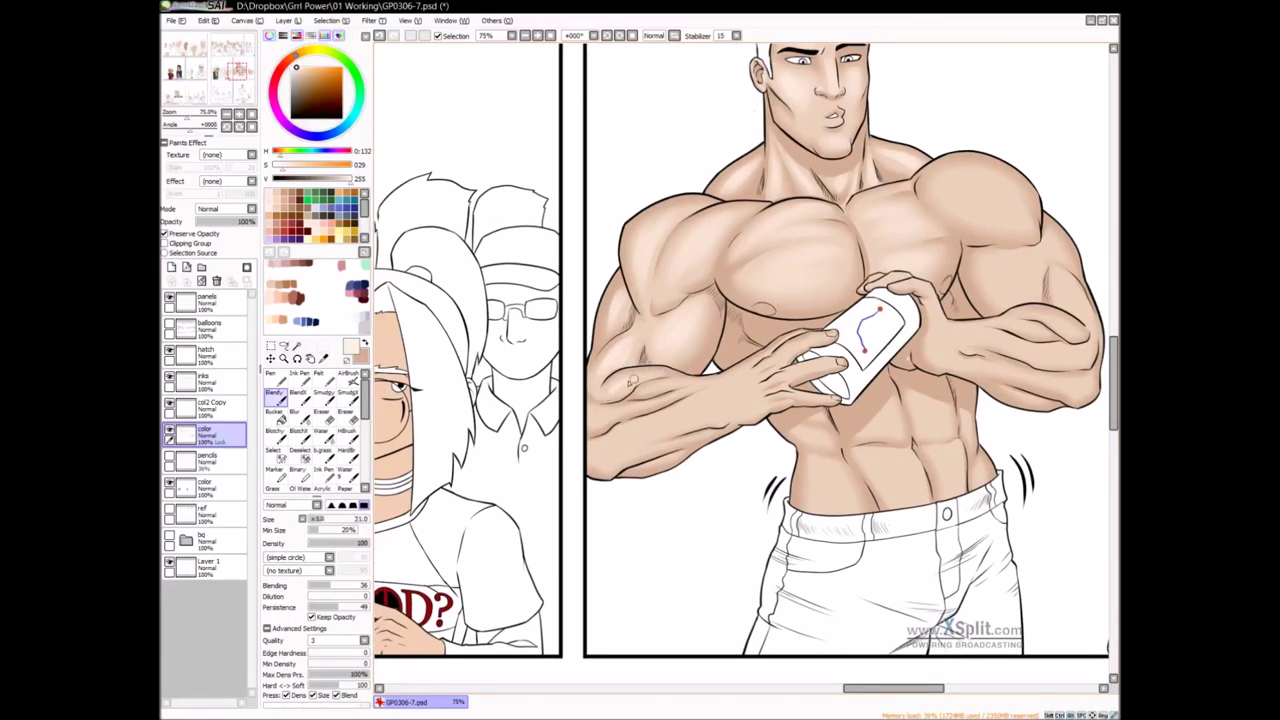
{"action": "key", "text": "bracketleft"}
{"action": "mouse_move", "coordinate": [656, 362]}
{"action": "left_mouse_down"}
{"action": "mouse_move", "coordinate": [631, 390]}
{"action": "mouse_move", "coordinate": [699, 392]}
{"action": "left_mouse_up"}
{"action": "left_click_drag", "start_coordinate": [609, 398], "coordinate": [614, 373]}
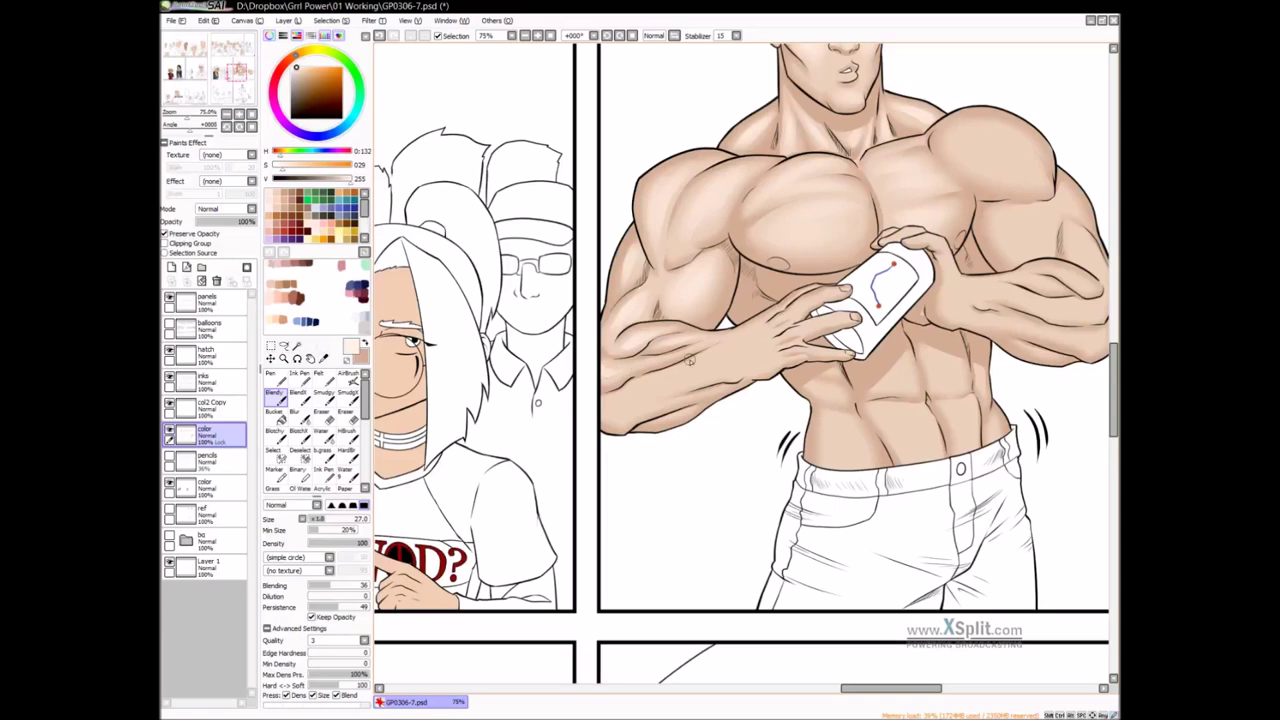
{"action": "mouse_move", "coordinate": [731, 379]}
{"action": "left_mouse_down"}
{"action": "mouse_move", "coordinate": [701, 394]}
{"action": "mouse_move", "coordinate": [711, 386]}
{"action": "left_mouse_up"}
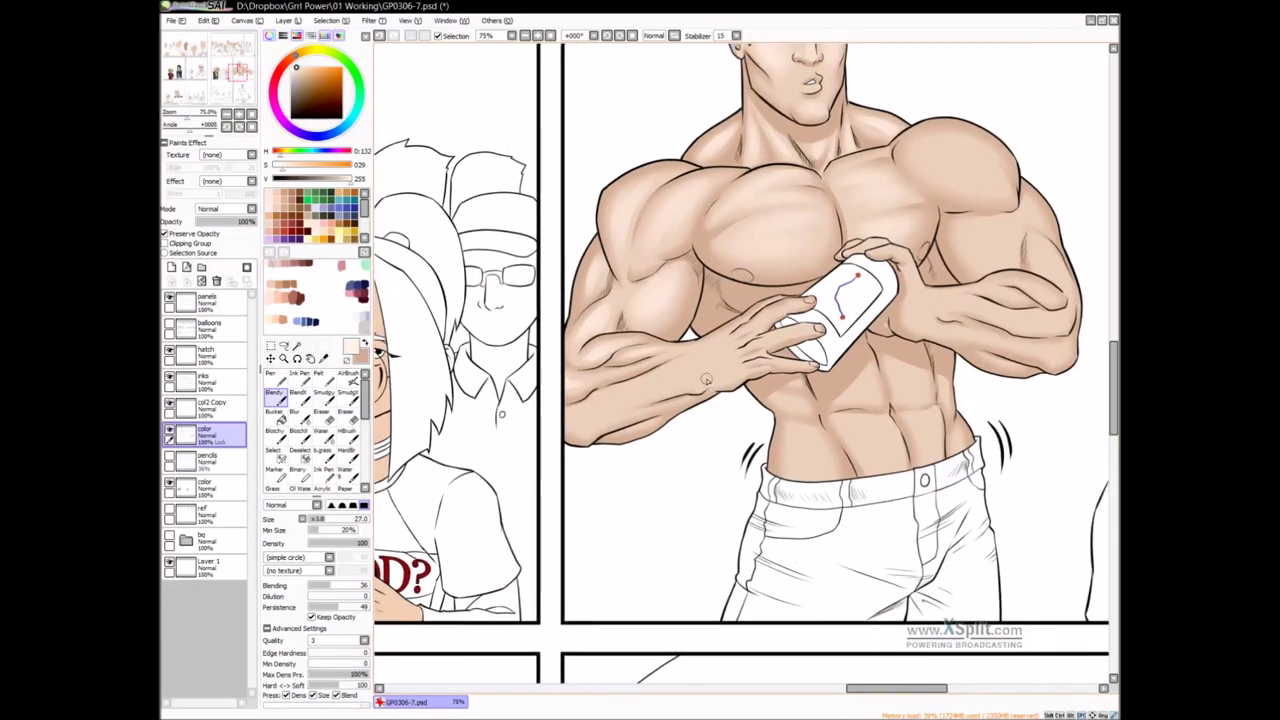
Highlight the fingers of the hand nearest the panel border with Blendy at sizes 13 to 23 and soften them with Blur at size 19
{"action": "left_click_drag", "start_coordinate": [781, 320], "coordinate": [763, 346]}
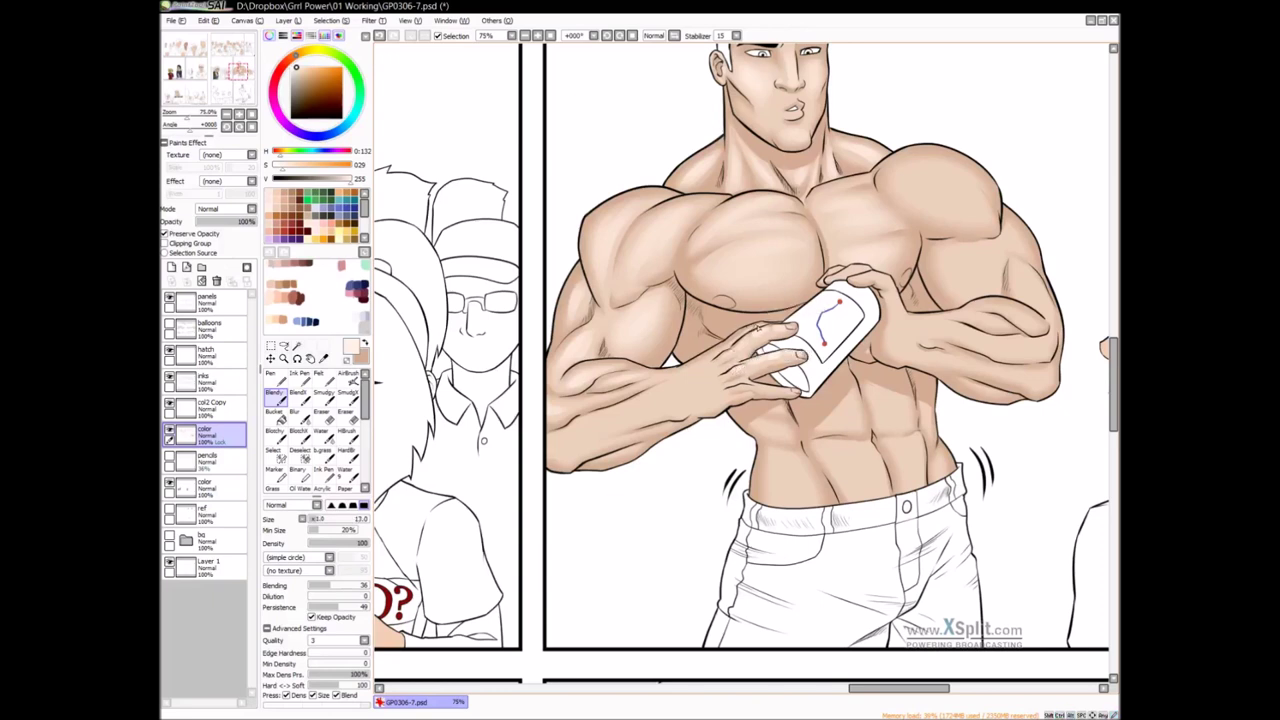
{"action": "left_click_drag", "start_coordinate": [779, 354], "coordinate": [800, 354]}
{"action": "scroll", "coordinate": [782, 378], "scroll_direction": "up", "scroll_amount": 1}
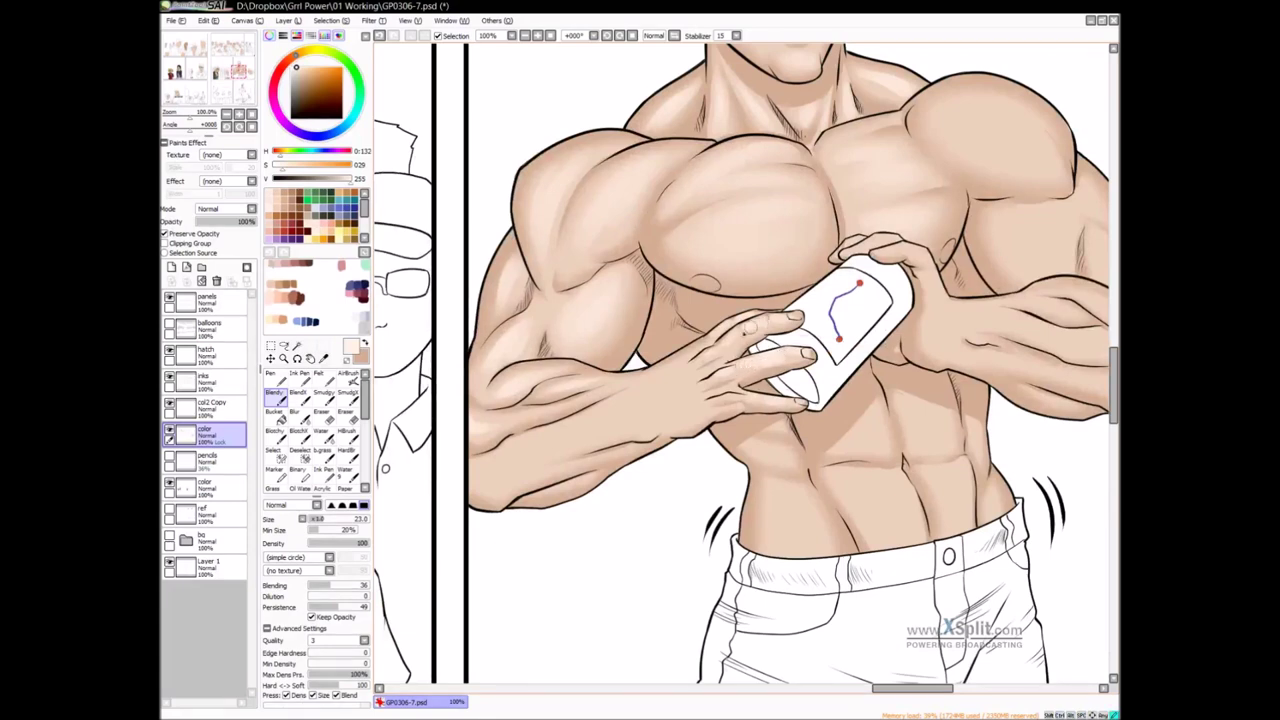
{"action": "left_click", "coordinate": [745, 337], "text": "alt"}
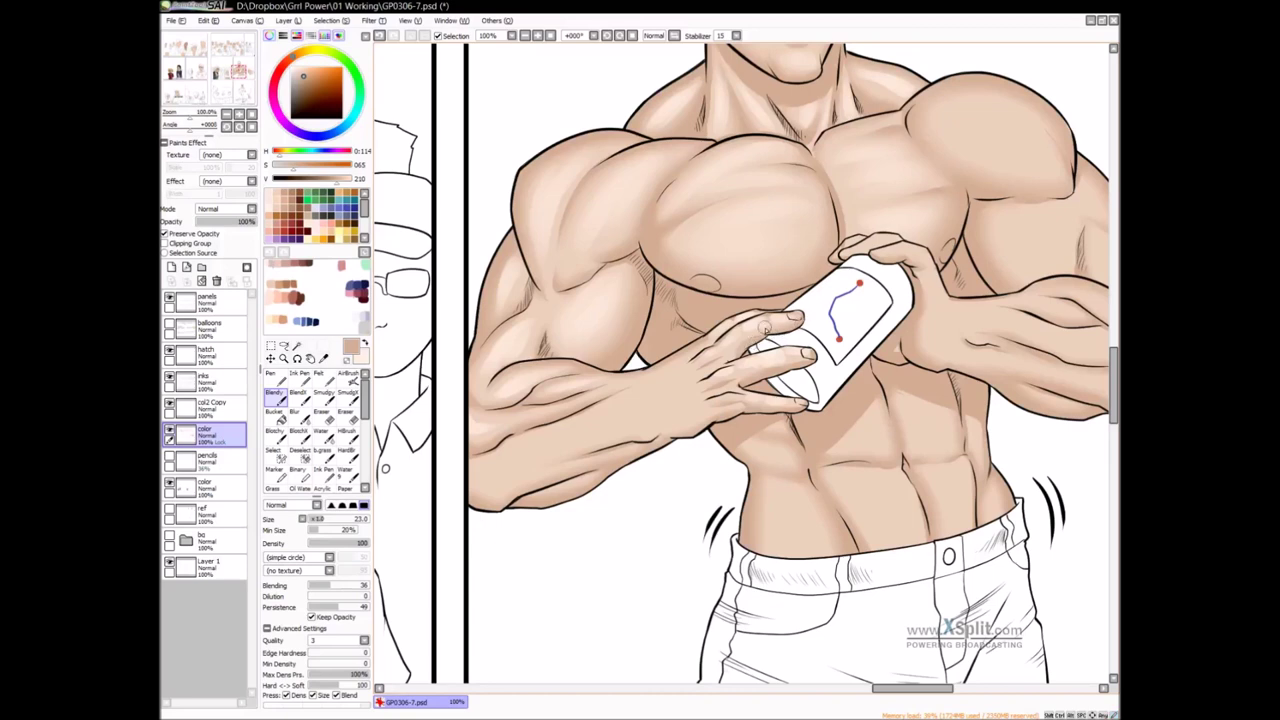
{"action": "key", "text": "b"}
{"action": "left_click_drag", "start_coordinate": [756, 337], "coordinate": [758, 329]}
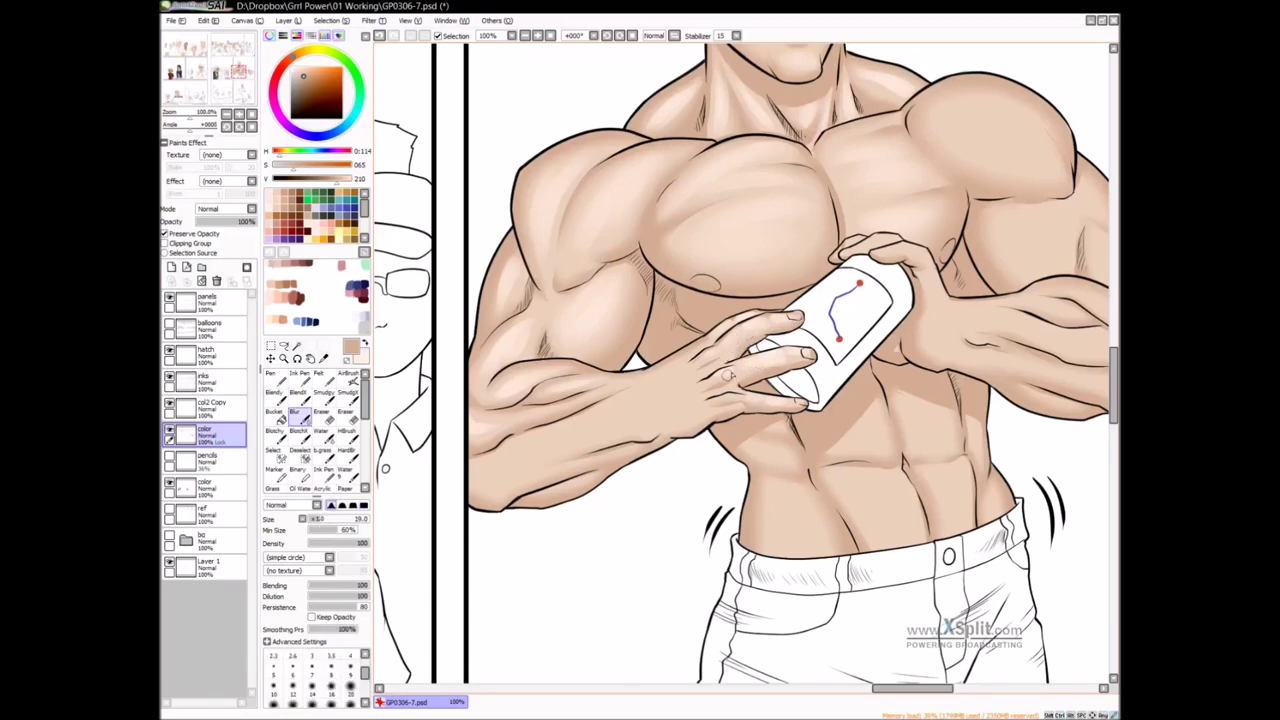
{"action": "left_click_drag", "start_coordinate": [698, 423], "coordinate": [706, 362]}
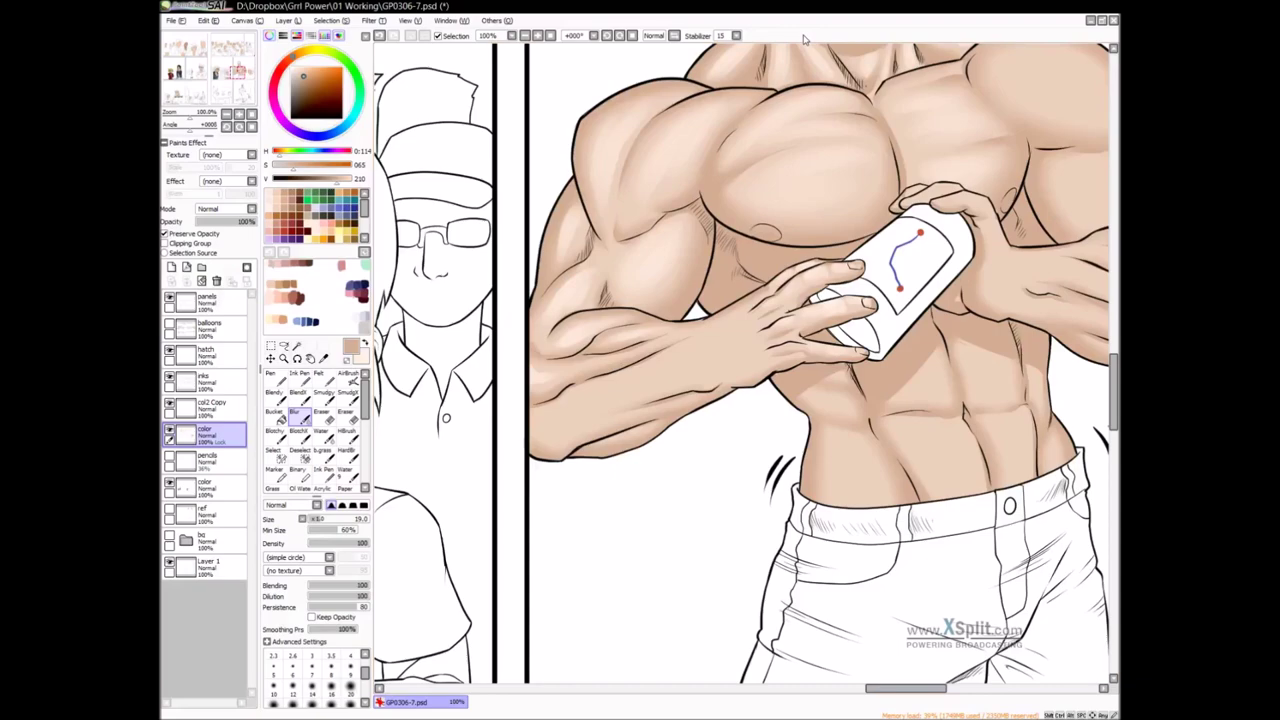
Examine the crowd panel and the neighbouring characters to compare their skin with the muscular man's rendering
{"action": "left_click_drag", "start_coordinate": [701, 302], "coordinate": [837, 275]}
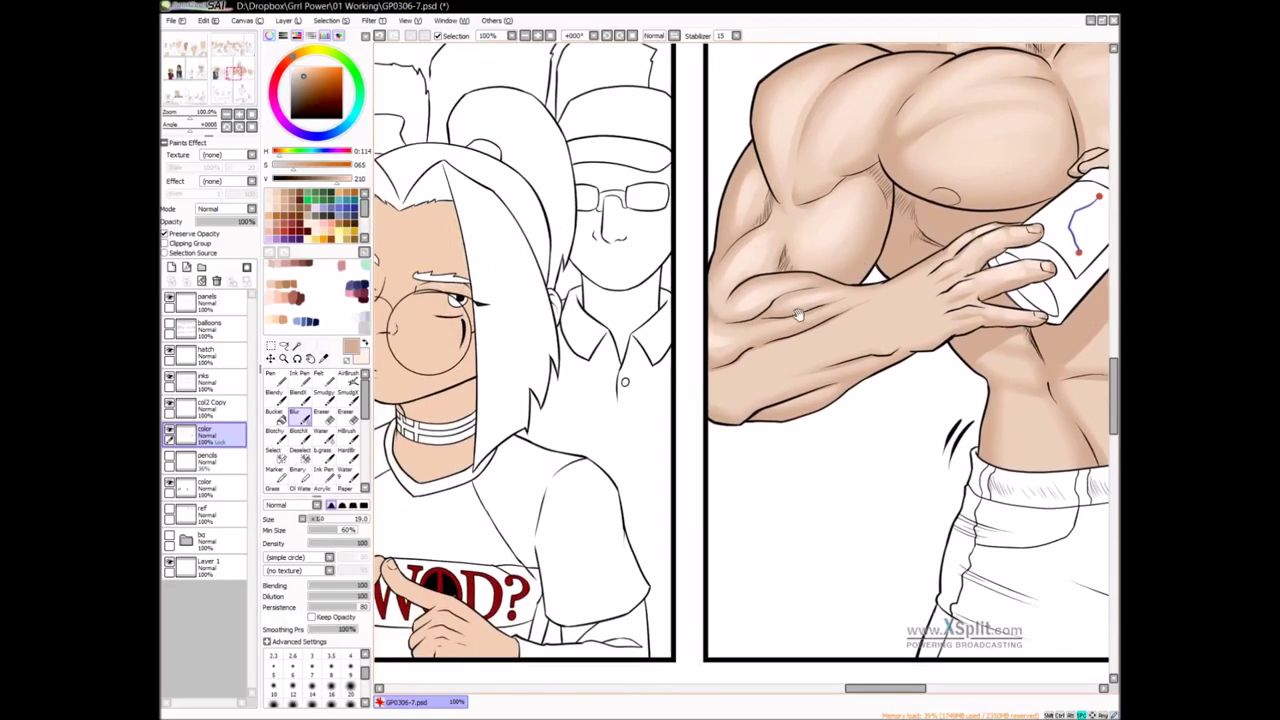
{"action": "left_click_drag", "start_coordinate": [808, 325], "coordinate": [941, 282]}
{"action": "scroll", "coordinate": [814, 358], "scroll_direction": "down", "scroll_amount": 2}
{"action": "left_click_drag", "start_coordinate": [814, 363], "coordinate": [974, 363]}
{"action": "left_click_drag", "start_coordinate": [835, 118], "coordinate": [706, 545]}
{"action": "left_click_drag", "start_coordinate": [714, 313], "coordinate": [694, 459]}
{"action": "scroll", "coordinate": [697, 456], "scroll_direction": "up", "scroll_amount": 2}
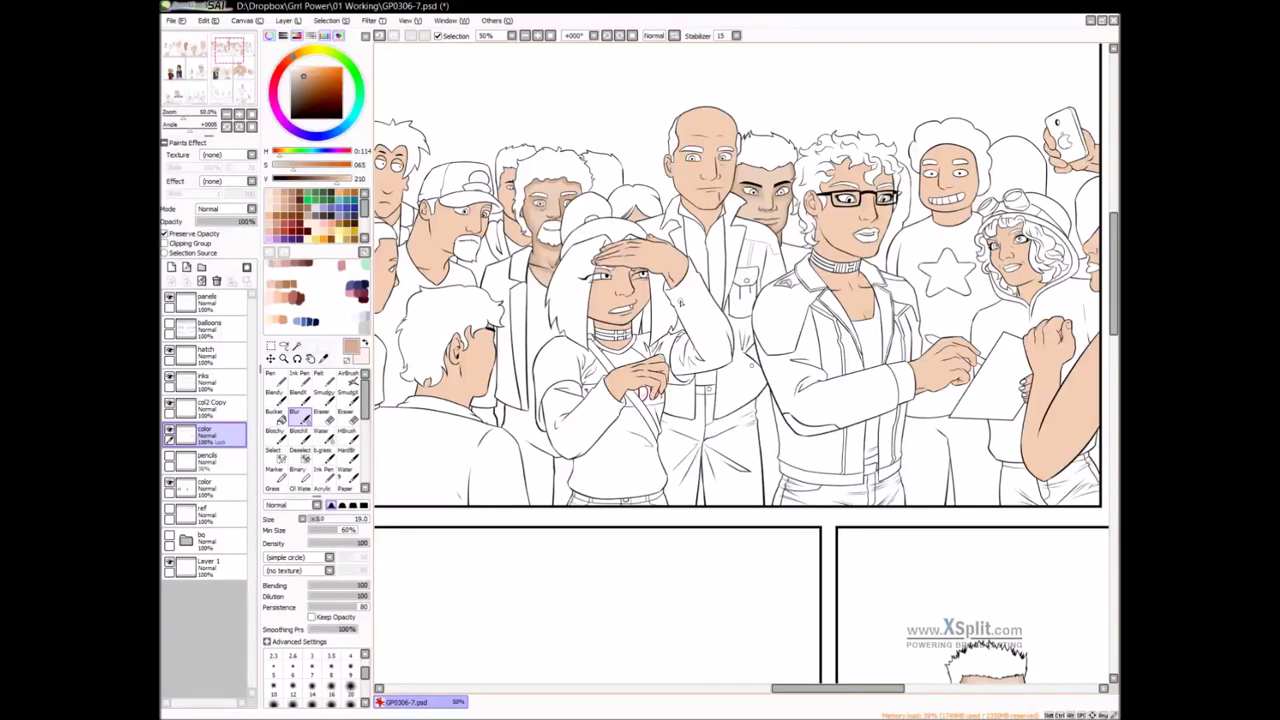
{"action": "scroll", "coordinate": [744, 426], "scroll_direction": "down", "scroll_amount": 5}
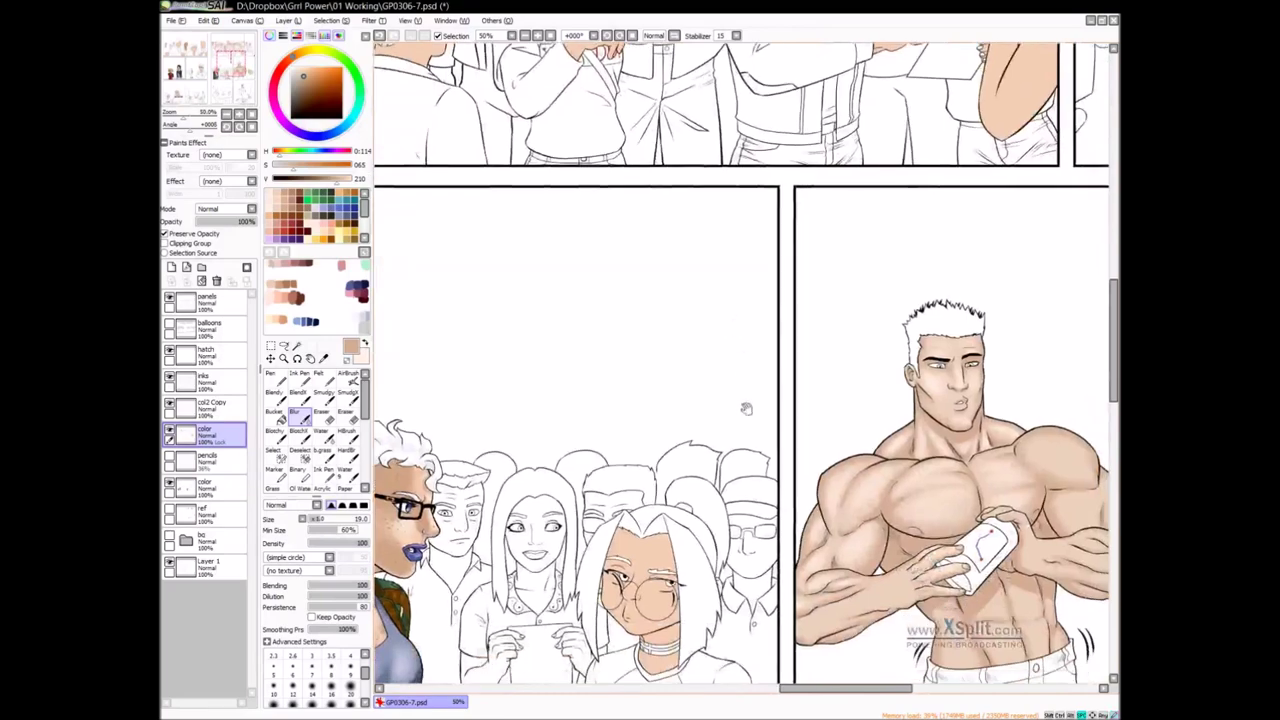
{"action": "left_click_drag", "start_coordinate": [814, 419], "coordinate": [666, 337]}
{"action": "left_click_drag", "start_coordinate": [632, 162], "coordinate": [692, 395]}
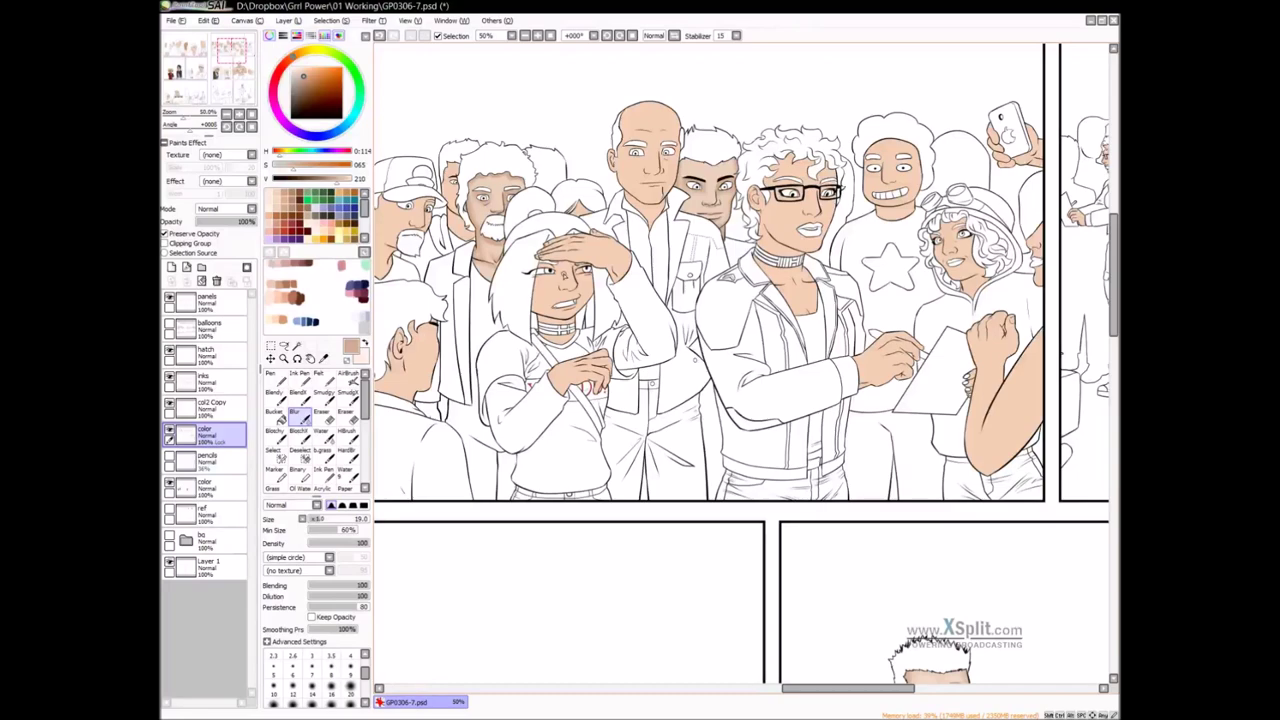
{"action": "left_click_drag", "start_coordinate": [744, 412], "coordinate": [692, 130]}
{"action": "mouse_move", "coordinate": [683, 425]}
{"action": "left_mouse_down"}
{"action": "mouse_move", "coordinate": [669, 357]}
{"action": "mouse_move", "coordinate": [618, 263]}
{"action": "left_mouse_up"}
{"action": "left_click_drag", "start_coordinate": [903, 298], "coordinate": [827, 256]}
{"action": "scroll", "coordinate": [736, 360], "scroll_direction": "up", "scroll_amount": 1}
{"action": "mouse_move", "coordinate": [736, 360]}
{"action": "left_mouse_down"}
{"action": "mouse_move", "coordinate": [770, 324]}
{"action": "mouse_move", "coordinate": [734, 301]}
{"action": "mouse_move", "coordinate": [758, 273]}
{"action": "left_mouse_up"}
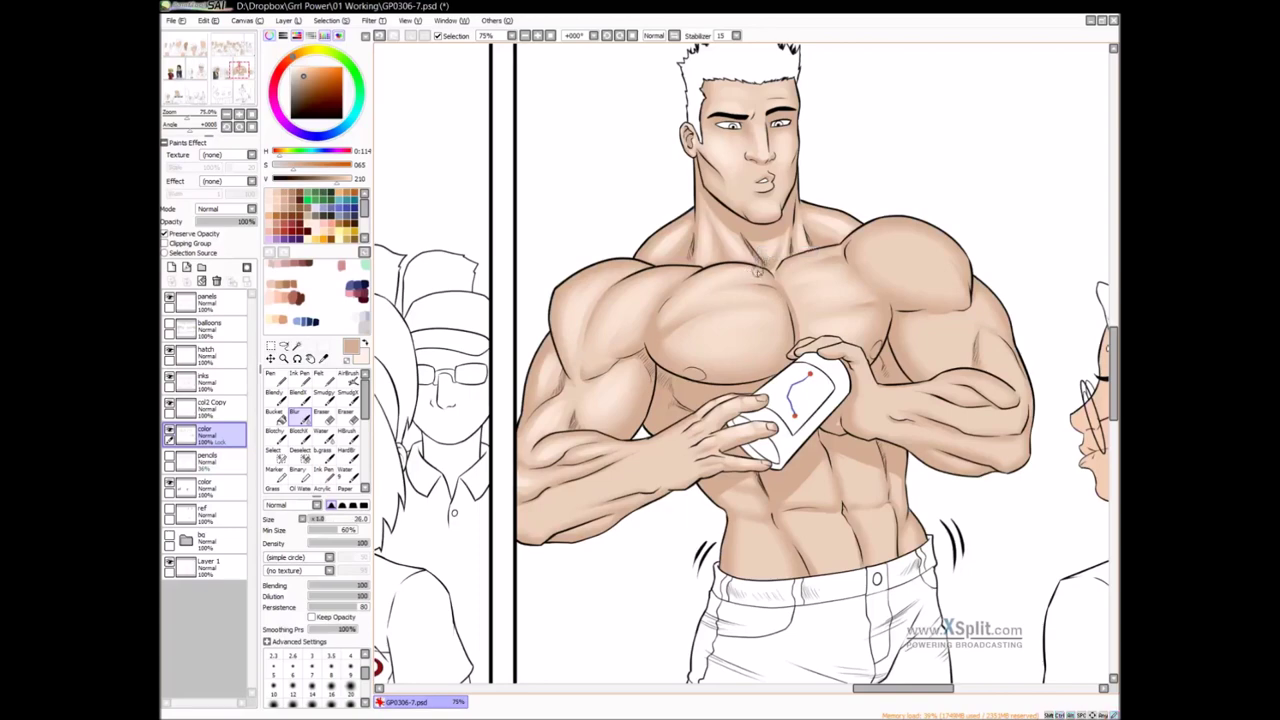
{"action": "left_click_drag", "start_coordinate": [714, 338], "coordinate": [719, 321]}
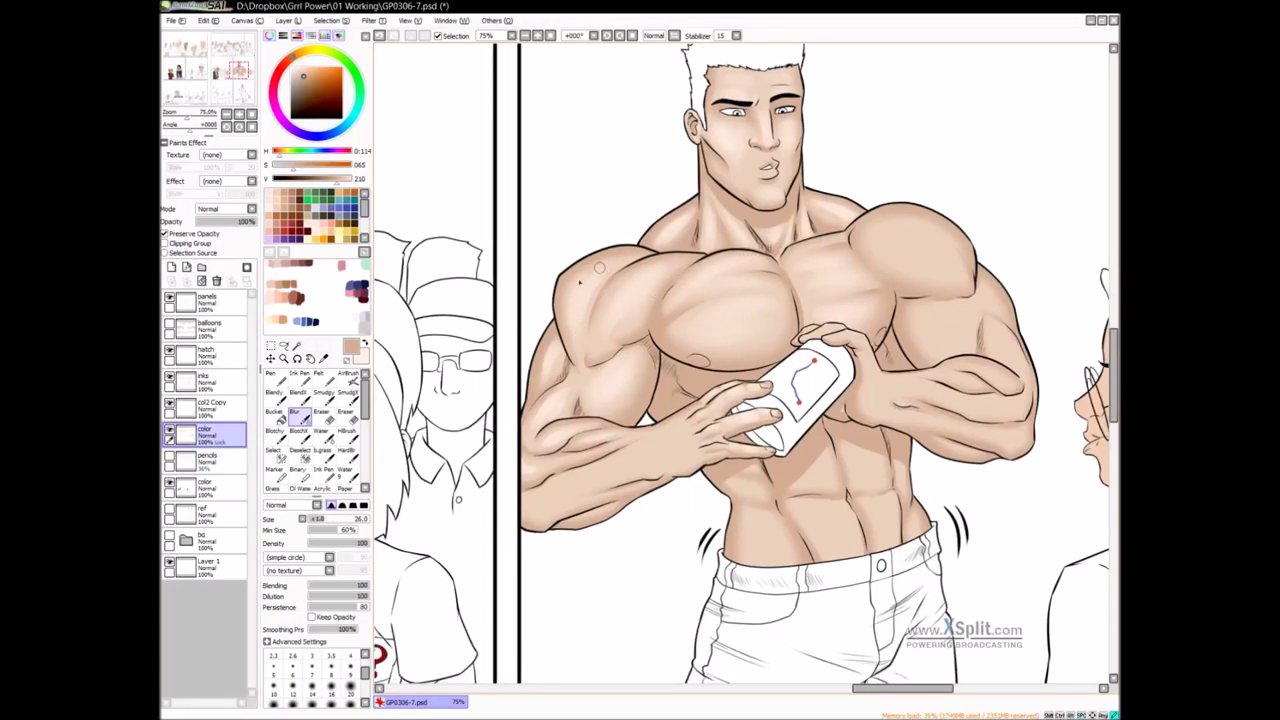
{"action": "scroll", "coordinate": [605, 418], "scroll_direction": "down", "scroll_amount": 3}
{"action": "key", "text": "b"}
{"action": "left_click_drag", "start_coordinate": [658, 421], "coordinate": [730, 370]}
{"action": "key", "text": "ctrl+z"}
{"action": "key", "text": "minus"}
{"action": "left_click_drag", "start_coordinate": [623, 411], "coordinate": [730, 367]}
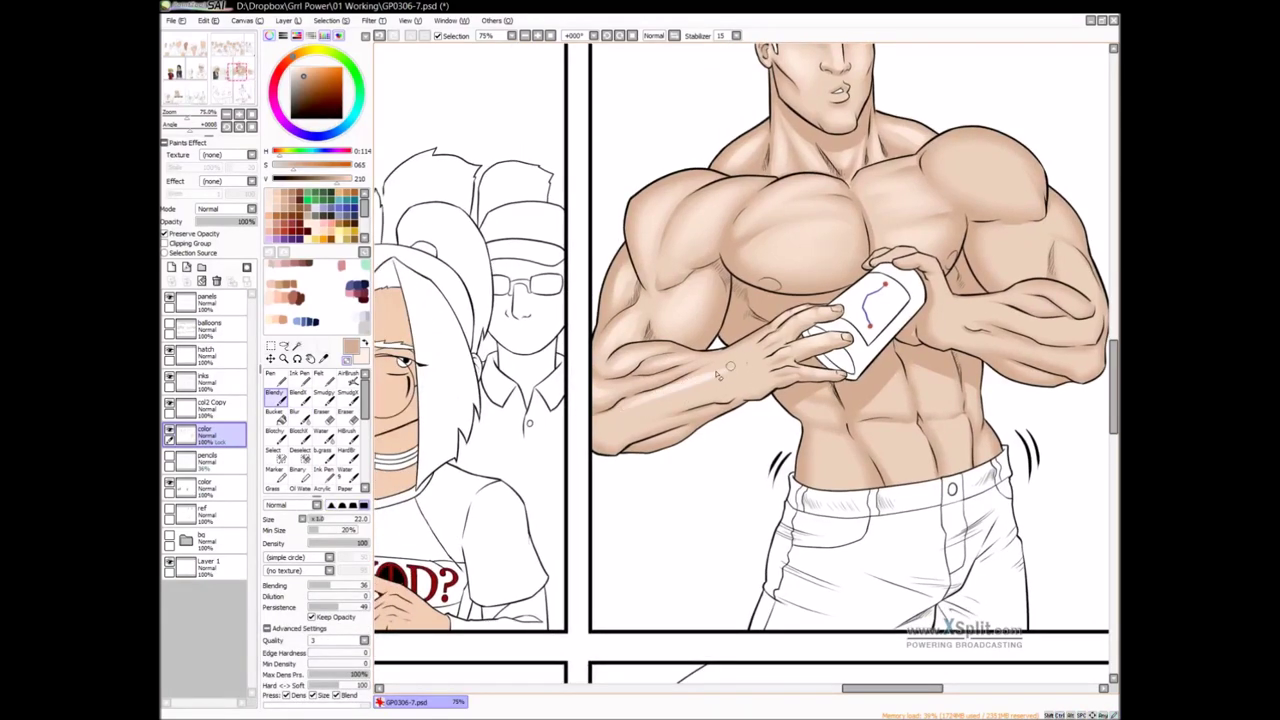
{"action": "key", "text": "ctrl+z"}
Return to the pale skin colour and paint highlight streaks along the near forearm and back of the hand with Blendy at sizes 20 to 27
{"action": "left_click", "coordinate": [706, 378], "text": "alt"}
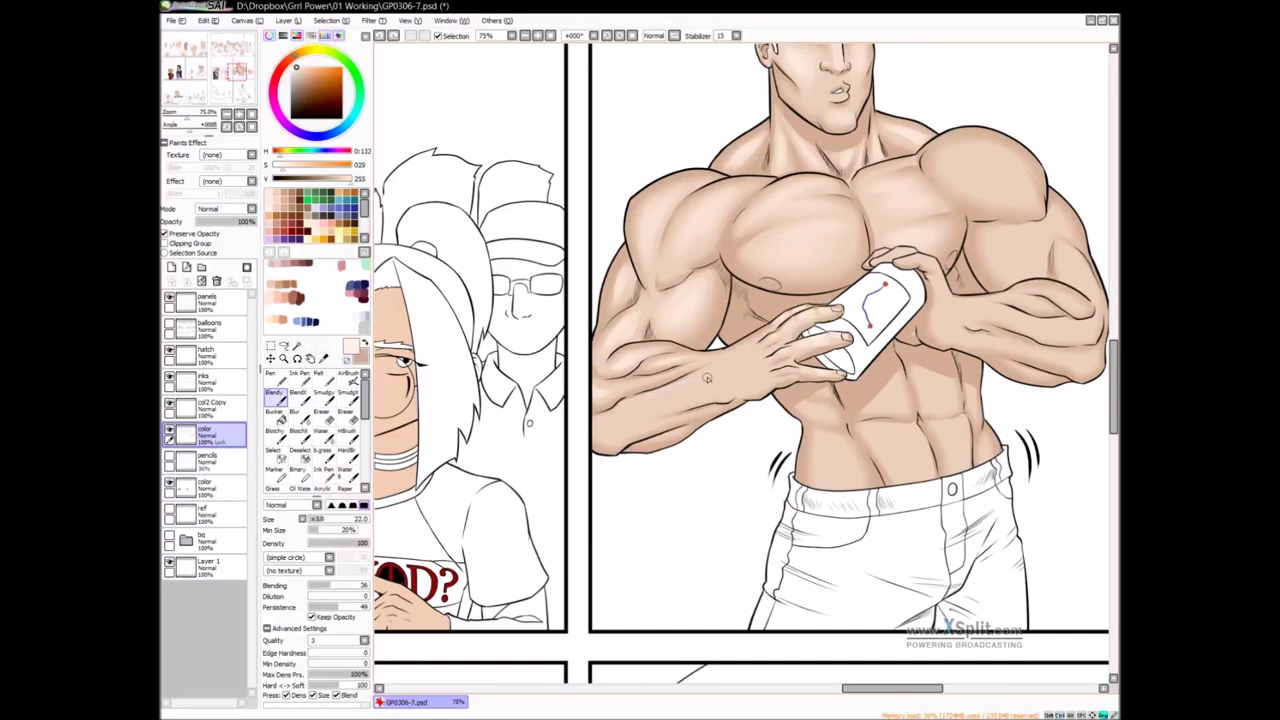
{"action": "mouse_move", "coordinate": [624, 410]}
{"action": "left_mouse_down"}
{"action": "mouse_move", "coordinate": [768, 342]}
{"action": "mouse_move", "coordinate": [765, 357]}
{"action": "left_mouse_up"}
{"action": "mouse_move", "coordinate": [795, 345]}
{"action": "left_mouse_down"}
{"action": "mouse_move", "coordinate": [843, 345]}
{"action": "mouse_move", "coordinate": [742, 368]}
{"action": "left_mouse_up"}
{"action": "left_click_drag", "start_coordinate": [742, 368], "coordinate": [760, 361]}
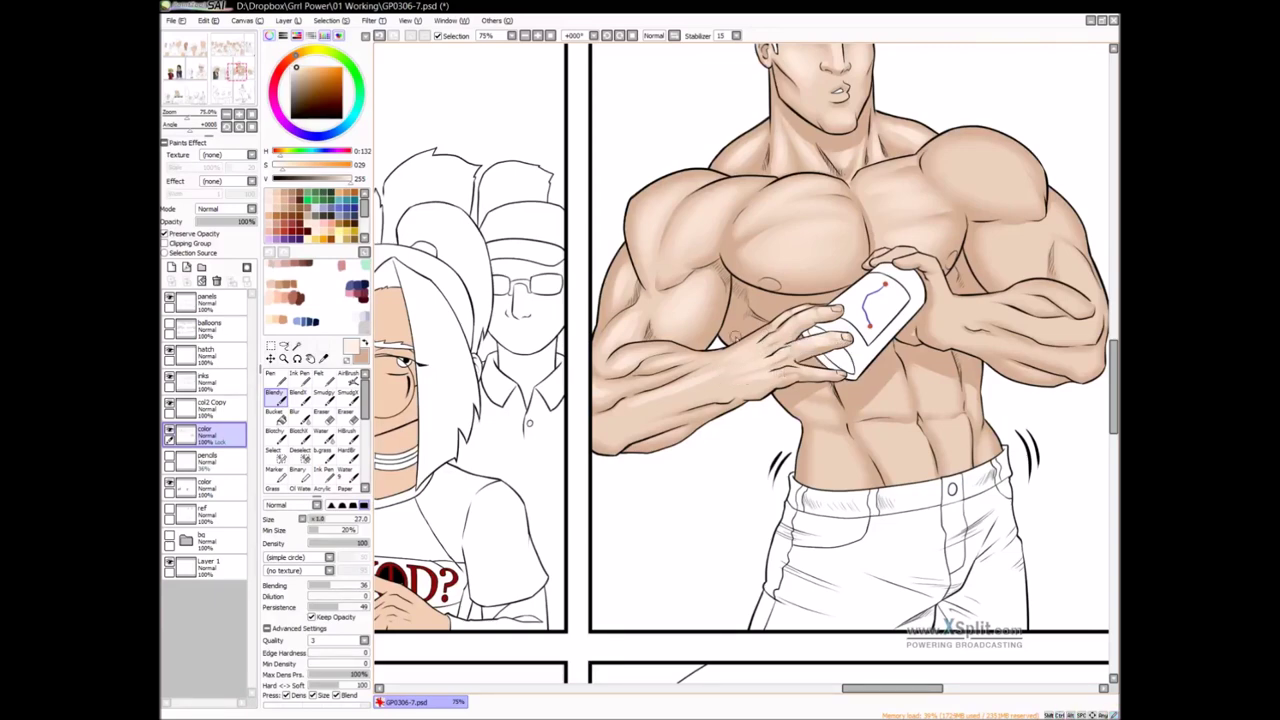
{"action": "left_click_drag", "start_coordinate": [696, 364], "coordinate": [718, 326]}
{"action": "left_click_drag", "start_coordinate": [667, 365], "coordinate": [693, 376]}
{"action": "left_click_drag", "start_coordinate": [747, 364], "coordinate": [754, 364]}
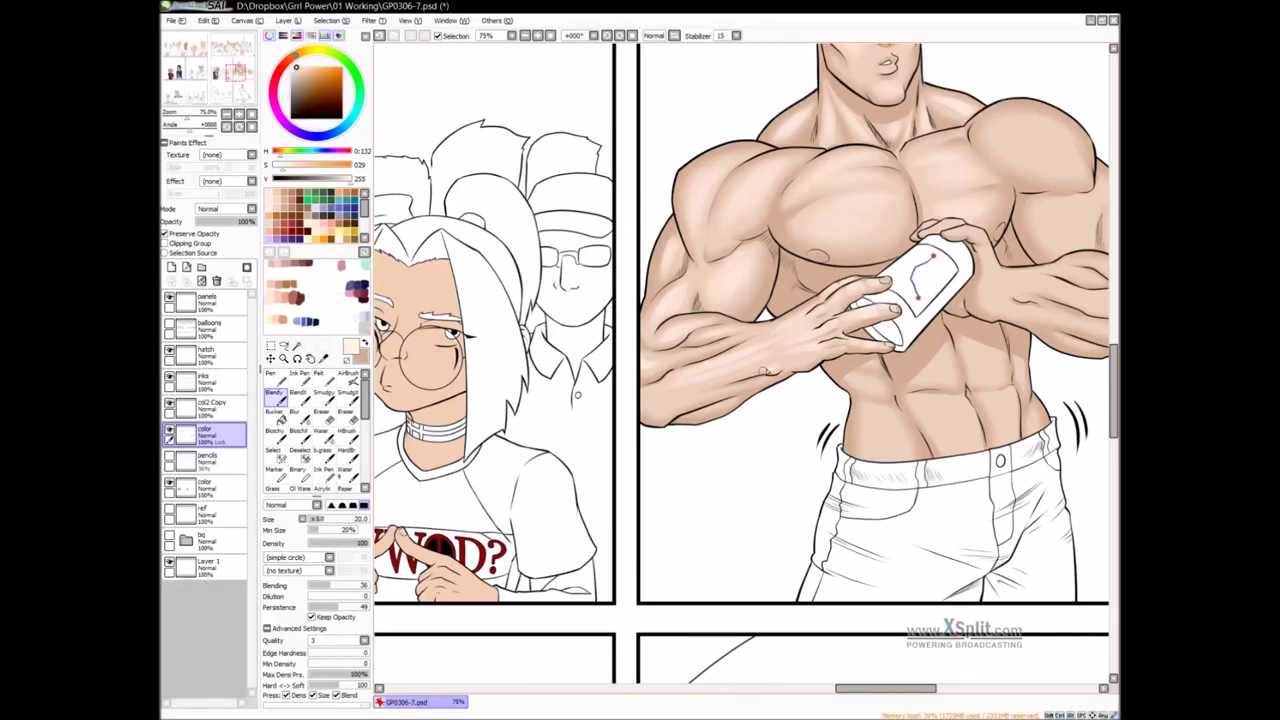
{"action": "left_click_drag", "start_coordinate": [690, 376], "coordinate": [702, 376]}
{"action": "mouse_move", "coordinate": [656, 392]}
{"action": "left_mouse_down"}
{"action": "mouse_move", "coordinate": [667, 401]}
{"action": "mouse_move", "coordinate": [706, 380]}
{"action": "mouse_move", "coordinate": [692, 381]}
{"action": "left_mouse_up"}
{"action": "mouse_move", "coordinate": [743, 327]}
{"action": "left_mouse_down"}
{"action": "mouse_move", "coordinate": [746, 337]}
{"action": "mouse_move", "coordinate": [648, 374]}
{"action": "mouse_move", "coordinate": [638, 362]}
{"action": "left_mouse_up"}
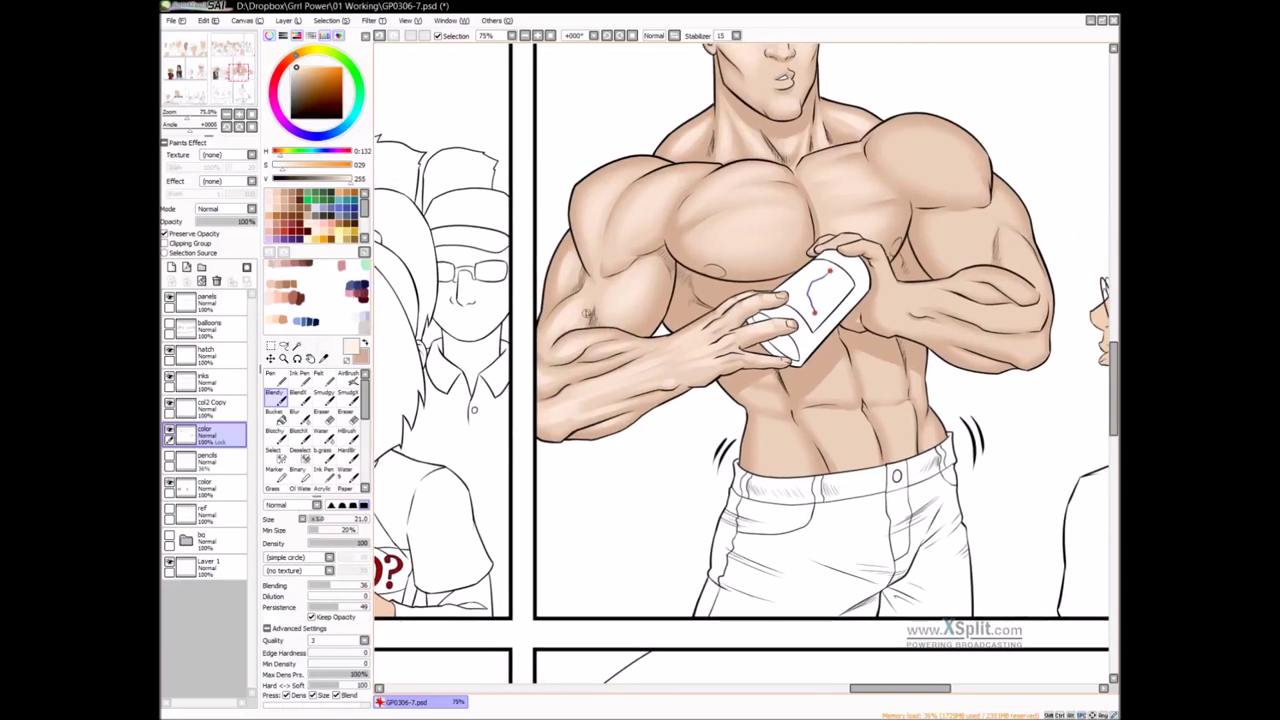
Soften the highlights on the forearm and hand nearest the panel border with the Blur brush at size 34
{"action": "left_click", "coordinate": [299, 417]}
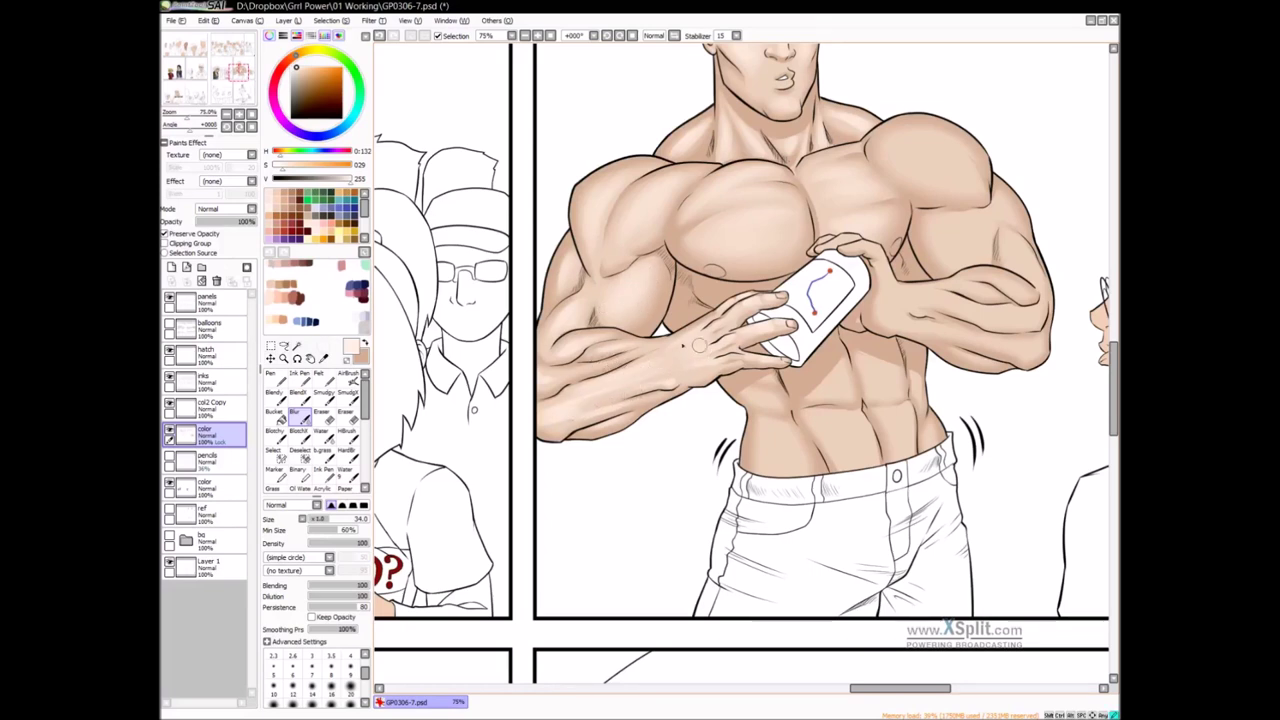
{"action": "left_click_drag", "start_coordinate": [777, 382], "coordinate": [591, 380]}
{"action": "left_click_drag", "start_coordinate": [777, 341], "coordinate": [758, 364]}
Add pale highlights to the fingers and wrist of the man's other hand with the Blendy brush, reduced to size 14
{"action": "key", "text": "b"}
{"action": "mouse_move", "coordinate": [778, 318]}
{"action": "left_mouse_down"}
{"action": "mouse_move", "coordinate": [762, 351]}
{"action": "mouse_move", "coordinate": [795, 347]}
{"action": "mouse_move", "coordinate": [771, 366]}
{"action": "mouse_move", "coordinate": [743, 361]}
{"action": "left_mouse_up"}
{"action": "left_click_drag", "start_coordinate": [777, 343], "coordinate": [764, 344]}
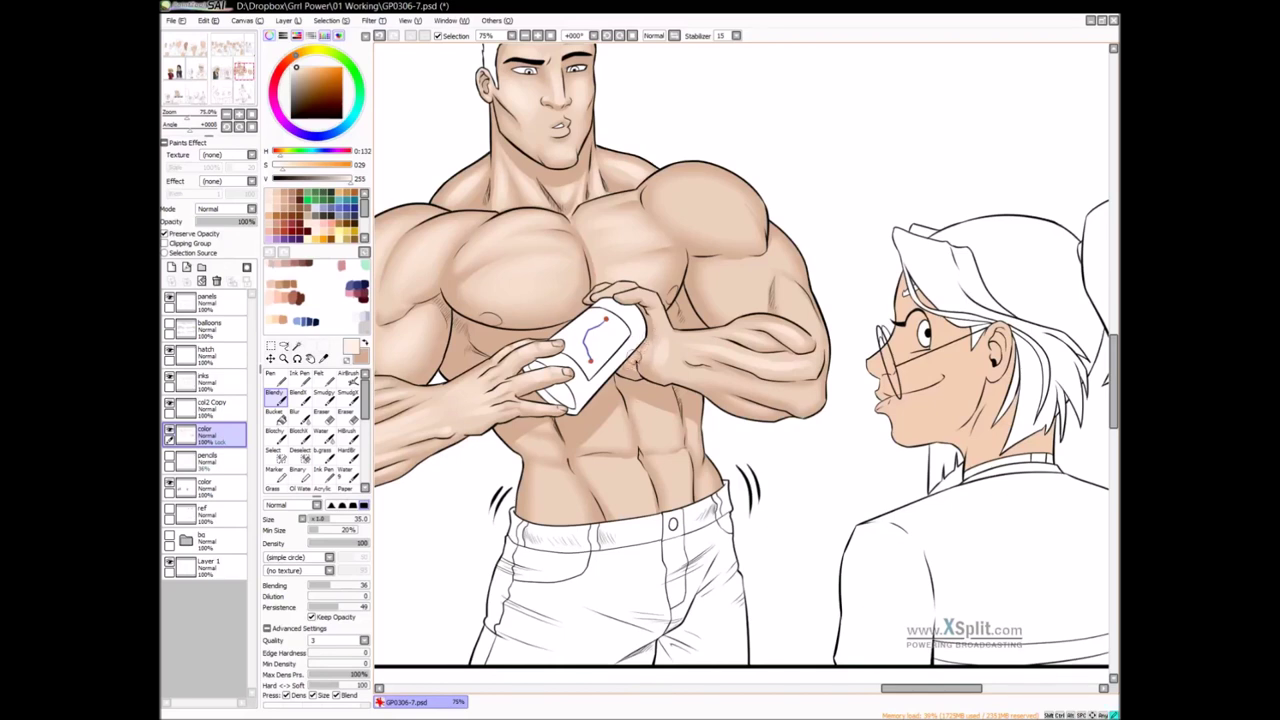
{"action": "left_click_drag", "start_coordinate": [650, 317], "coordinate": [640, 312]}
{"action": "key", "text": "bracketright"}
{"action": "left_click_drag", "start_coordinate": [652, 301], "coordinate": [660, 311]}
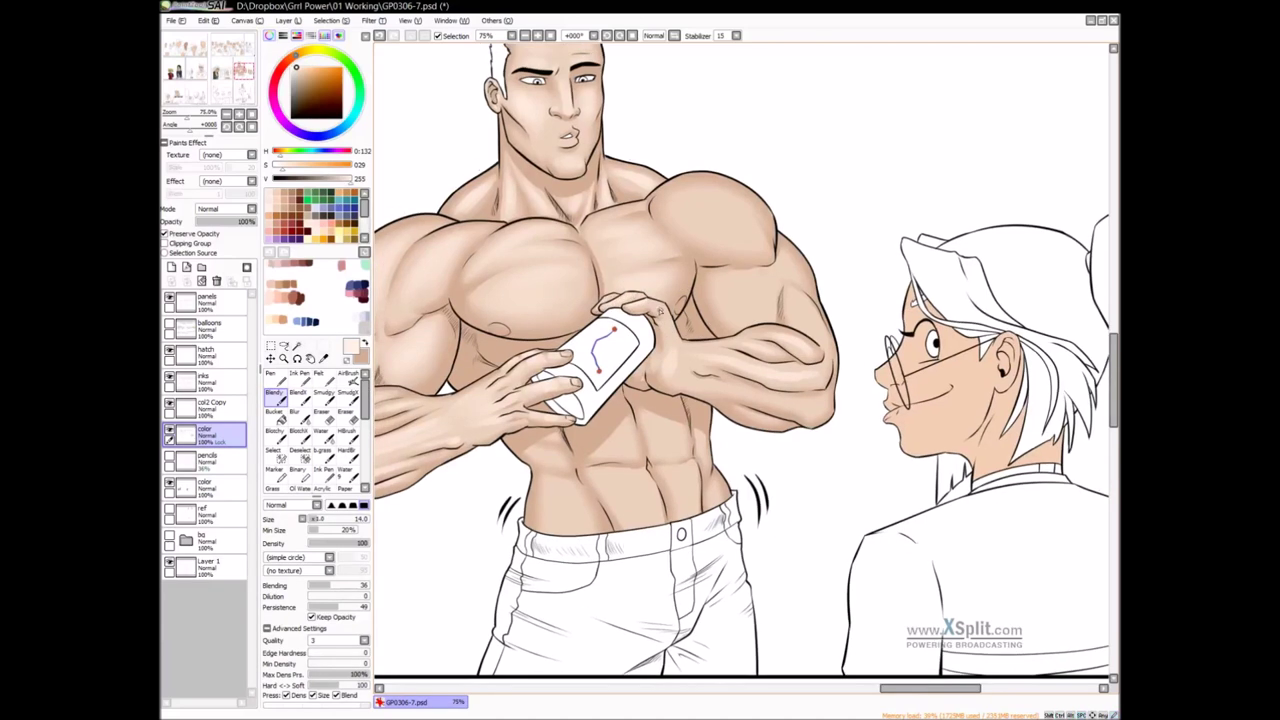
{"action": "left_click_drag", "start_coordinate": [689, 352], "coordinate": [685, 340]}
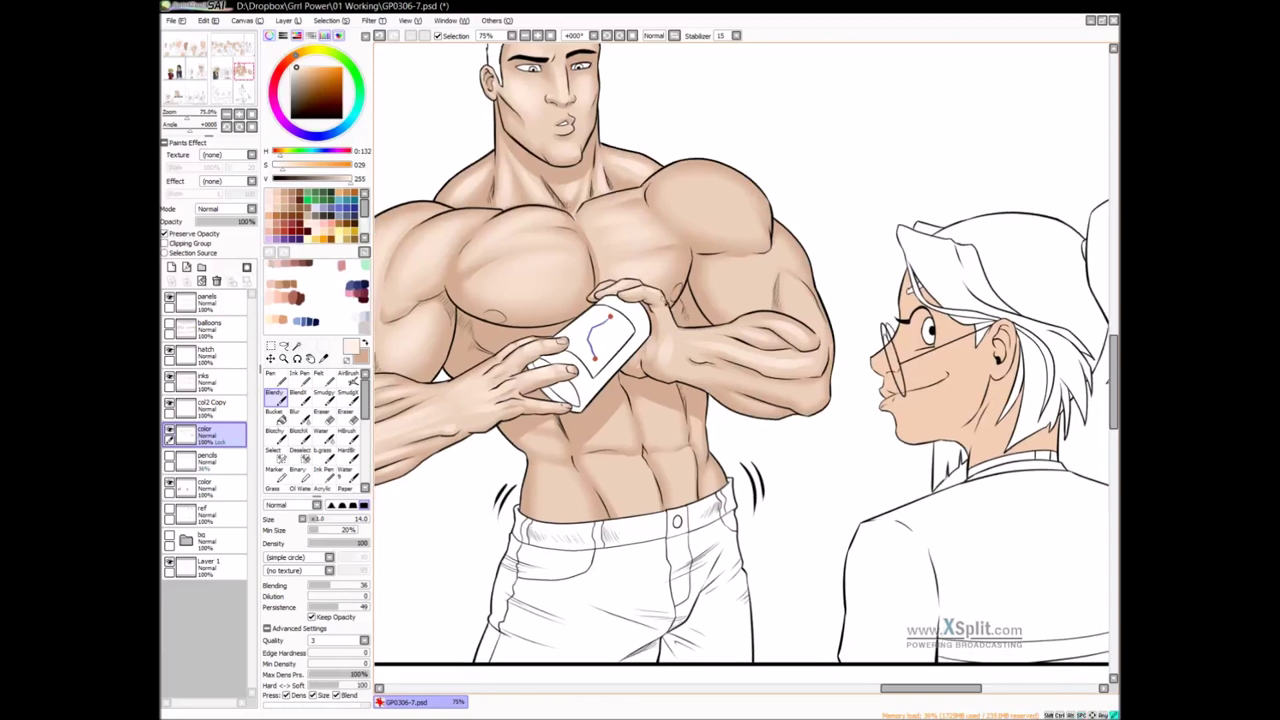
Enlarge the Blendy brush to size 22 and undo the last two strokes around the other hand's wrist
{"action": "key", "text": "bracketright"}
{"action": "key", "text": "bracketright"}
{"action": "key", "text": "bracketright"}
{"action": "key", "text": "bracketright"}
{"action": "key", "text": "bracketright"}
{"action": "key", "text": "bracketright"}
{"action": "key", "text": "bracketright"}
{"action": "key", "text": "bracketright"}
{"action": "key", "text": "bracketright"}
{"action": "key", "text": "bracketright"}
{"action": "key", "text": "bracketright"}
{"action": "key", "text": "bracketright"}
{"action": "key", "text": "bracketright"}
{"action": "key", "text": "b"}
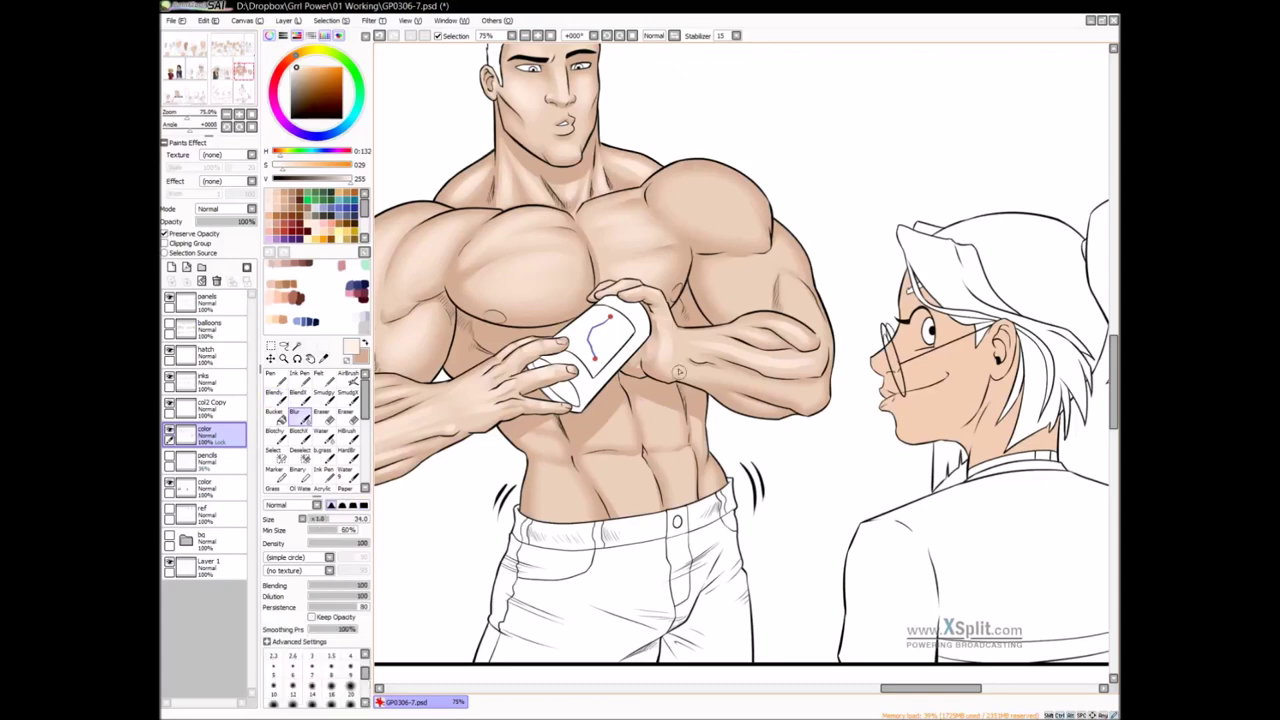
{"action": "key", "text": "v"}
{"action": "key", "text": "ctrl+z"}
{"action": "key", "text": "ctrl+z"}
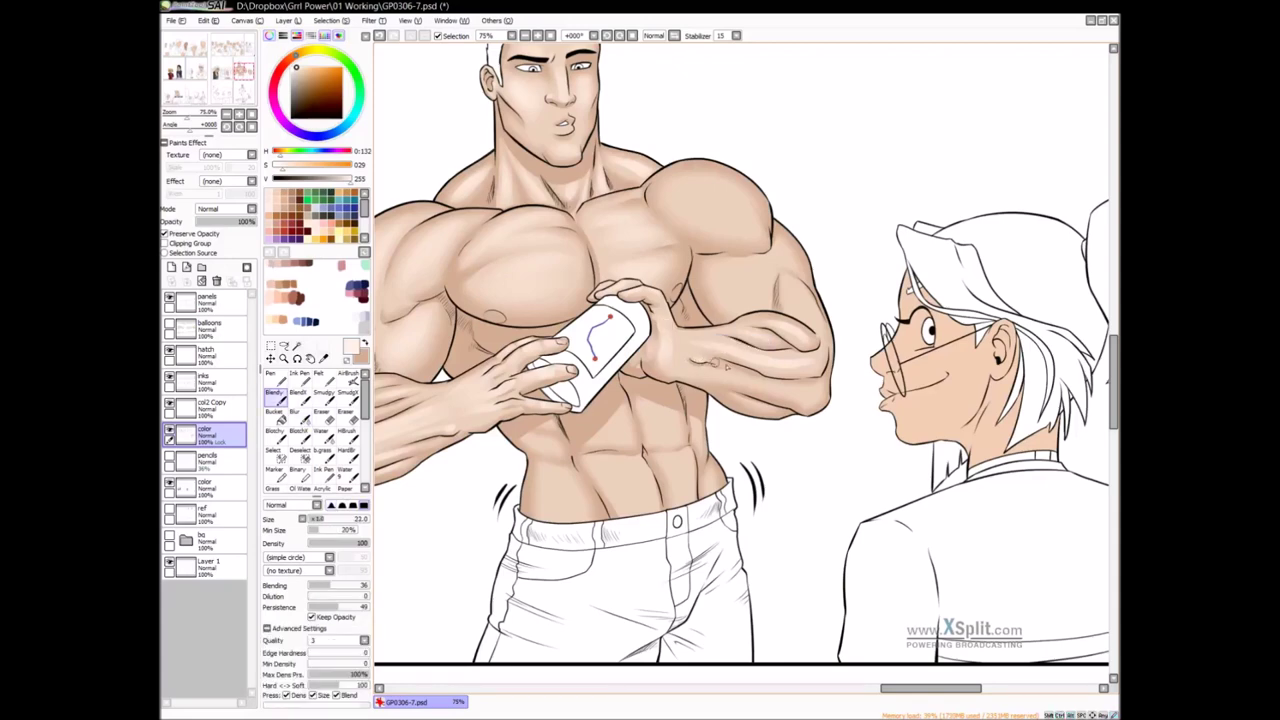
Paint thin pale highlights along the other forearm's muscles with Blendy at about size 16 and soften them with the Blur brush
{"action": "mouse_move", "coordinate": [675, 391]}
{"action": "left_mouse_down"}
{"action": "mouse_move", "coordinate": [701, 421]}
{"action": "mouse_move", "coordinate": [747, 433]}
{"action": "left_mouse_up"}
{"action": "mouse_move", "coordinate": [764, 312]}
{"action": "left_mouse_down"}
{"action": "mouse_move", "coordinate": [746, 340]}
{"action": "mouse_move", "coordinate": [795, 302]}
{"action": "mouse_move", "coordinate": [761, 364]}
{"action": "mouse_move", "coordinate": [797, 348]}
{"action": "left_mouse_up"}
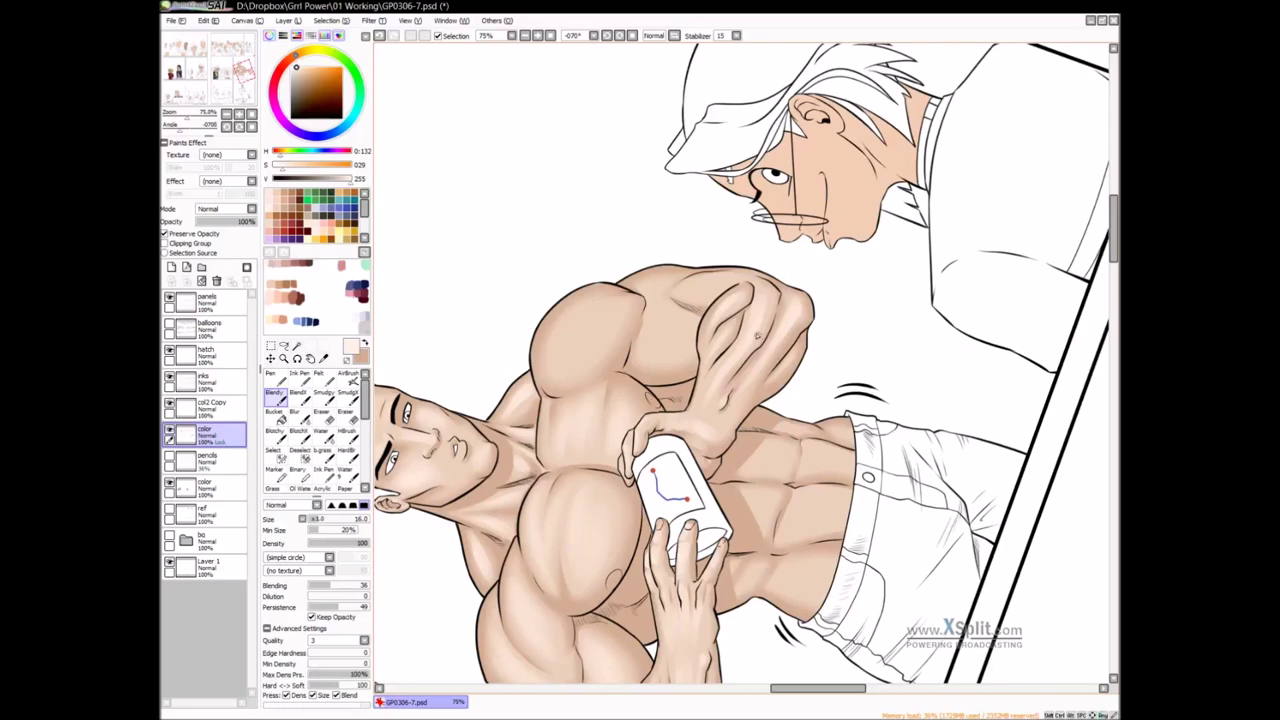
{"action": "key", "text": "b"}
{"action": "mouse_move", "coordinate": [770, 300]}
{"action": "left_mouse_down"}
{"action": "mouse_move", "coordinate": [746, 354]}
{"action": "mouse_move", "coordinate": [745, 327]}
{"action": "left_mouse_up"}
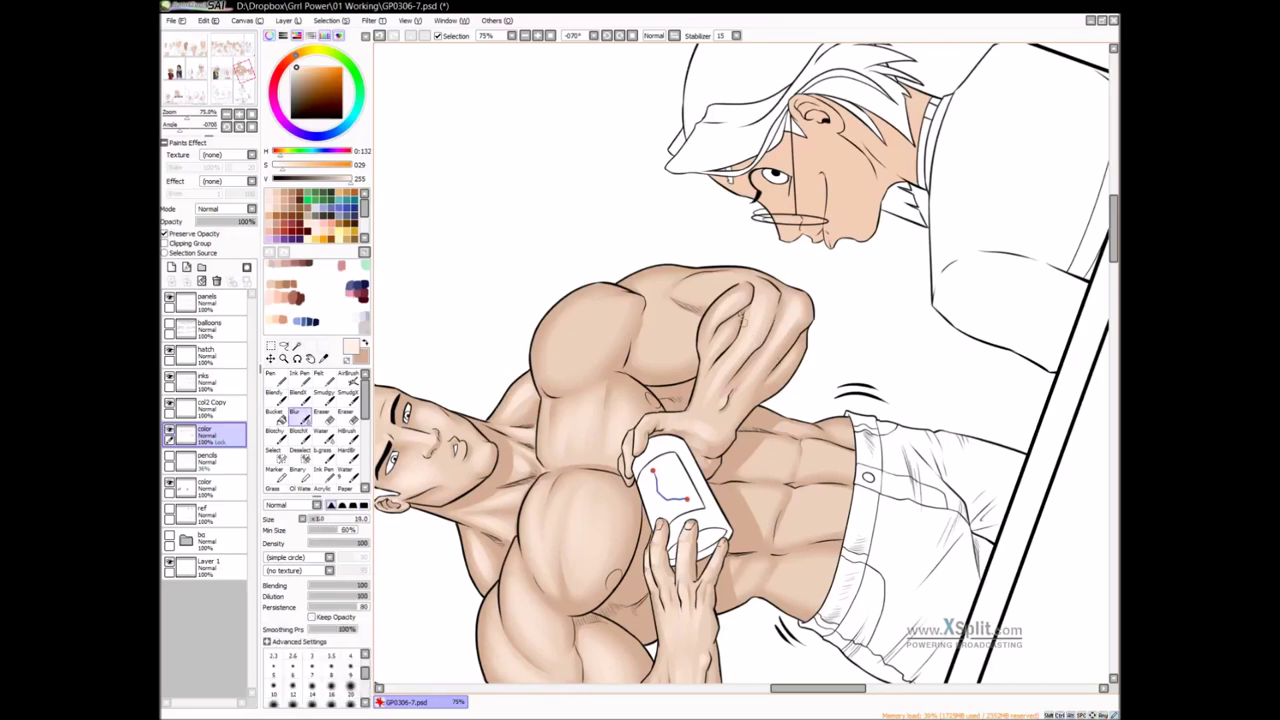
{"action": "left_click", "coordinate": [631, 36]}
Paint a broad pale highlight across the shoulder farthest from the man's panel border with Blendy, redoing the first strokes
{"action": "left_click_drag", "start_coordinate": [816, 352], "coordinate": [745, 349]}
{"action": "key", "text": "v"}
{"action": "scroll", "coordinate": [702, 303], "scroll_direction": "up", "scroll_amount": 2}
{"action": "mouse_move", "coordinate": [652, 190]}
{"action": "left_mouse_down"}
{"action": "mouse_move", "coordinate": [693, 277]}
{"action": "mouse_move", "coordinate": [700, 267]}
{"action": "left_mouse_up"}
{"action": "mouse_move", "coordinate": [635, 239]}
{"action": "left_mouse_down"}
{"action": "mouse_move", "coordinate": [709, 256]}
{"action": "mouse_move", "coordinate": [724, 283]}
{"action": "mouse_move", "coordinate": [638, 232]}
{"action": "mouse_move", "coordinate": [735, 283]}
{"action": "mouse_move", "coordinate": [626, 240]}
{"action": "mouse_move", "coordinate": [684, 236]}
{"action": "mouse_move", "coordinate": [729, 298]}
{"action": "left_mouse_up"}
{"action": "key", "text": "ctrl+z"}
{"action": "key", "text": "ctrl+z"}
{"action": "mouse_move", "coordinate": [639, 250]}
{"action": "left_mouse_down"}
{"action": "mouse_move", "coordinate": [713, 292]}
{"action": "mouse_move", "coordinate": [665, 250]}
{"action": "mouse_move", "coordinate": [722, 295]}
{"action": "mouse_move", "coordinate": [622, 244]}
{"action": "mouse_move", "coordinate": [758, 258]}
{"action": "mouse_move", "coordinate": [728, 250]}
{"action": "mouse_move", "coordinate": [663, 285]}
{"action": "mouse_move", "coordinate": [650, 256]}
{"action": "mouse_move", "coordinate": [742, 301]}
{"action": "left_mouse_up"}
Soften the new highlight on the far shoulder with the Blur brush at size 71
{"action": "key", "text": "b"}
{"action": "mouse_move", "coordinate": [674, 213]}
{"action": "left_mouse_down"}
{"action": "mouse_move", "coordinate": [748, 257]}
{"action": "mouse_move", "coordinate": [759, 311]}
{"action": "left_mouse_up"}
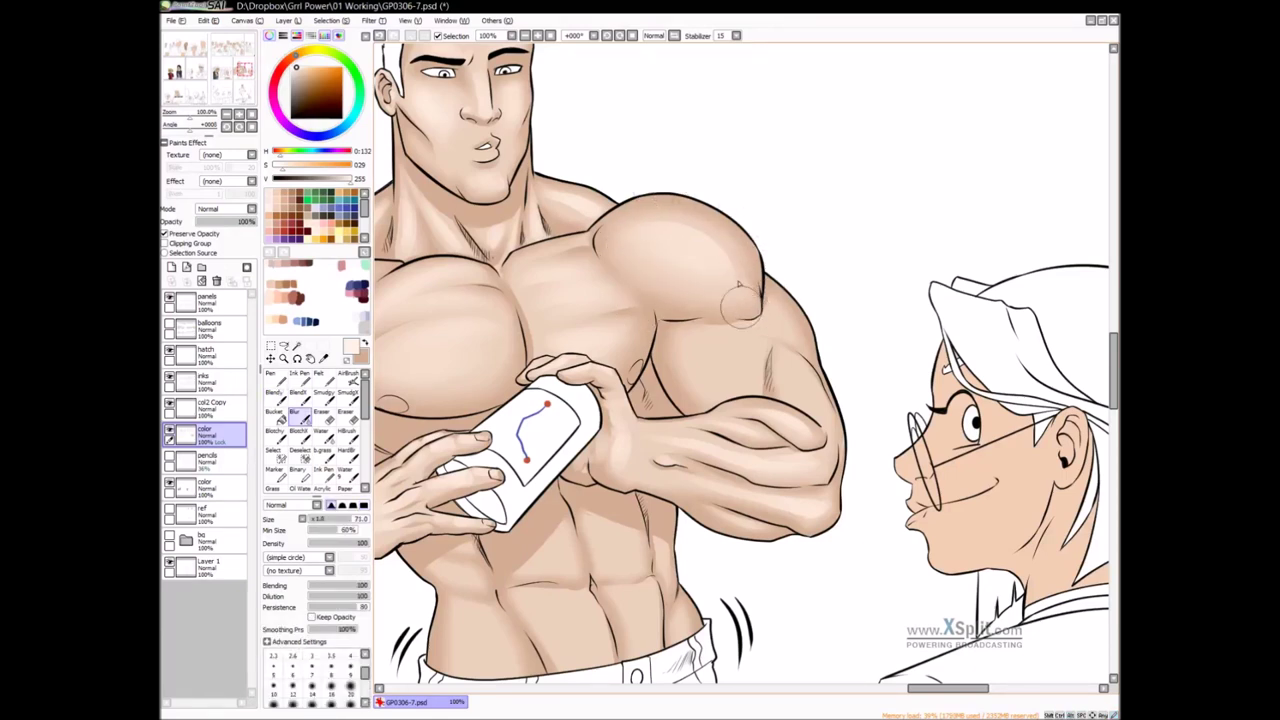
{"action": "left_click_drag", "start_coordinate": [707, 178], "coordinate": [666, 257]}
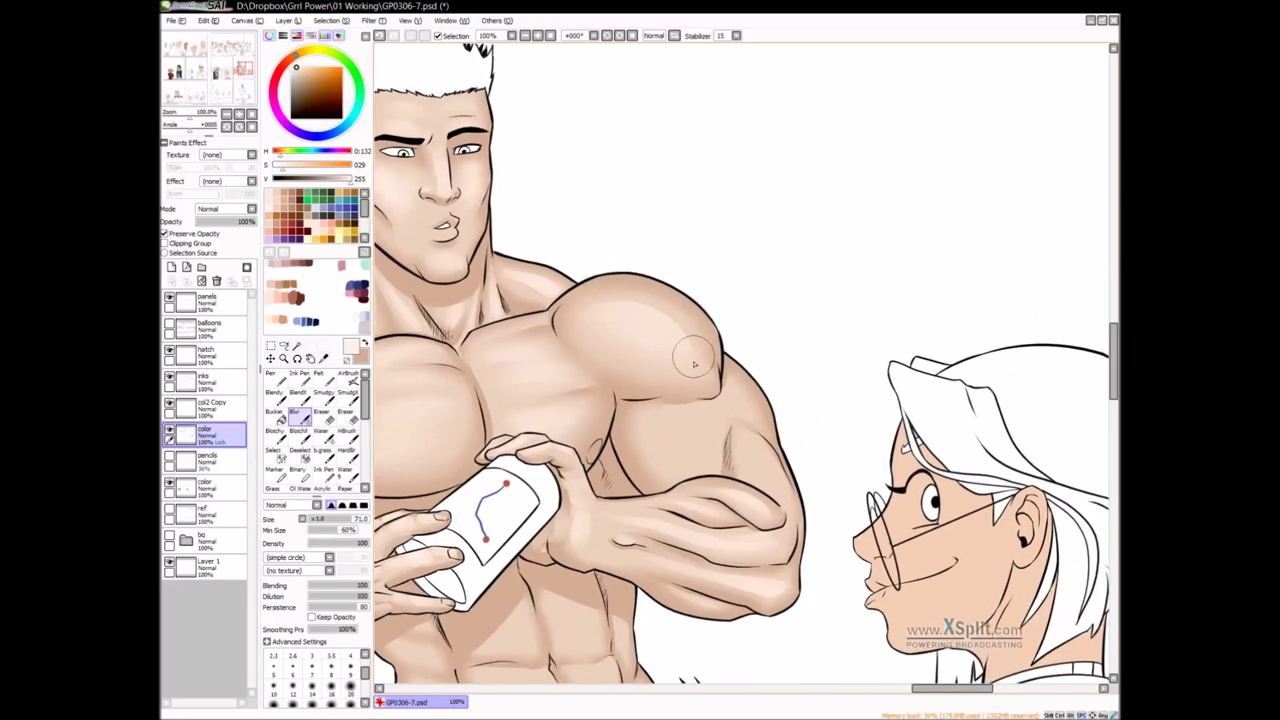
Paint a pale highlight on the biceps below the far shoulder with Blendy at size 58 and soften it with Blur
{"action": "key", "text": "c"}
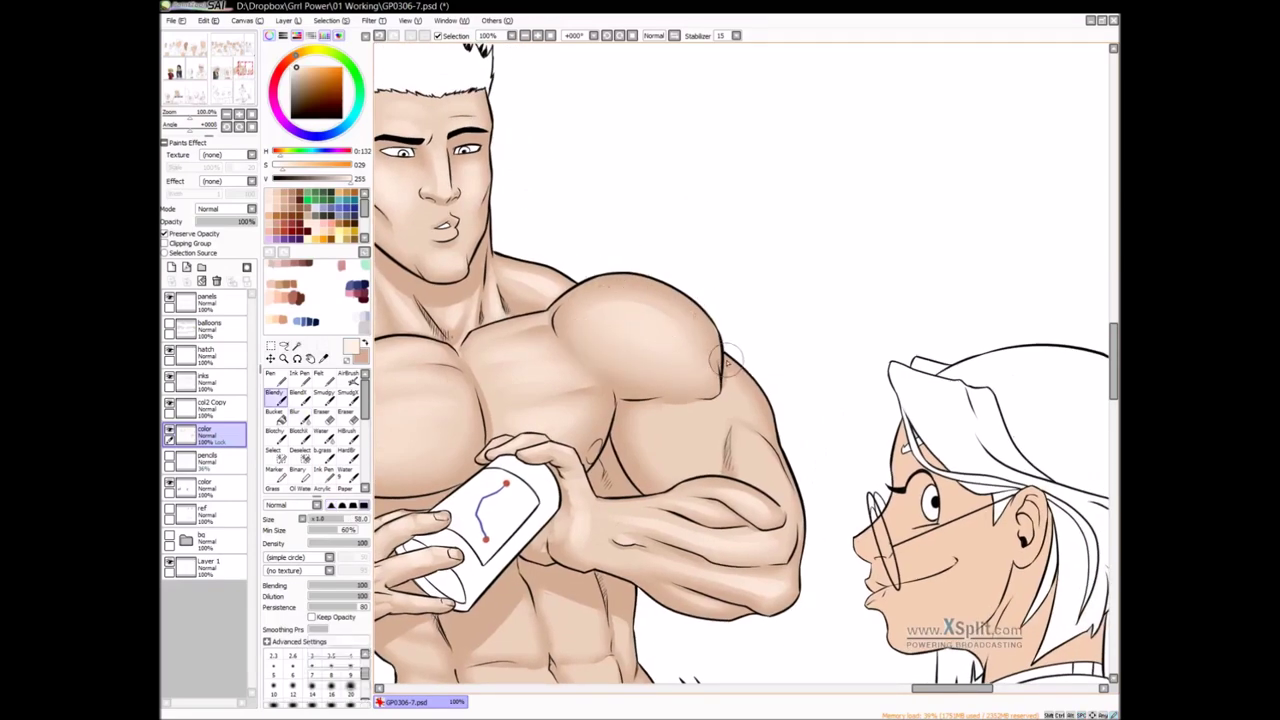
{"action": "scroll", "coordinate": [724, 360], "scroll_direction": "down", "scroll_amount": 3}
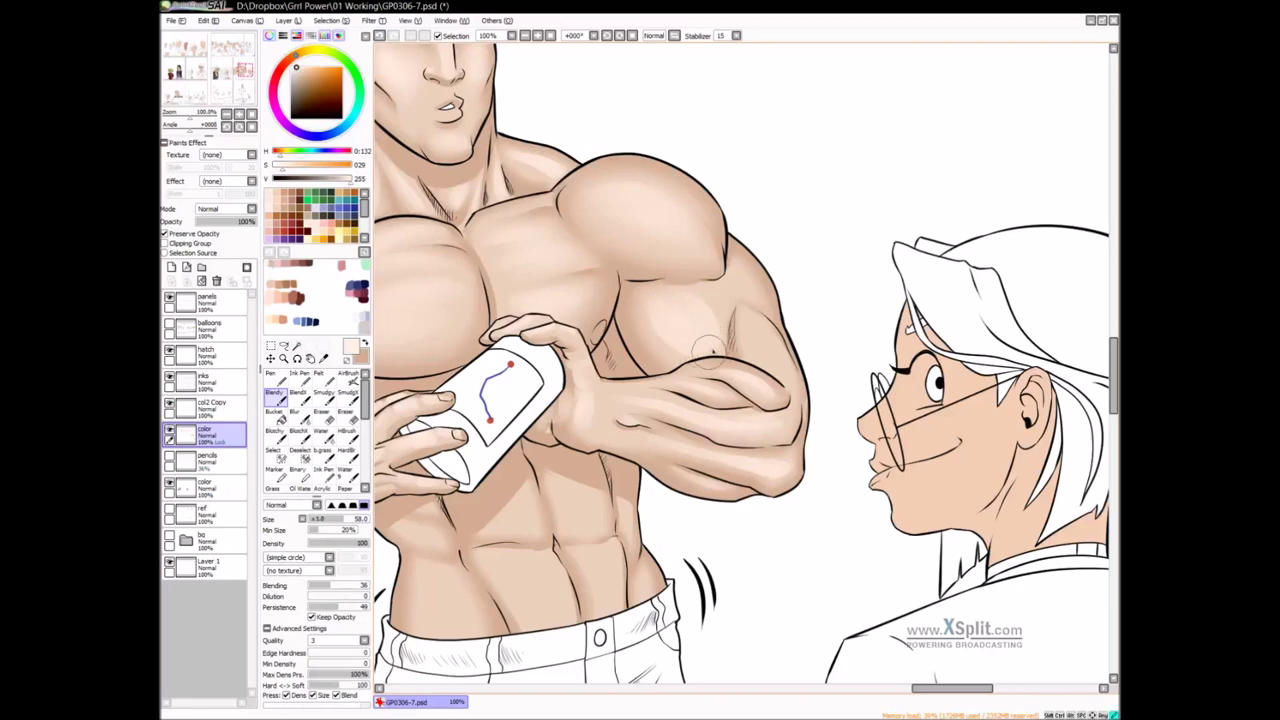
{"action": "key", "text": "b"}
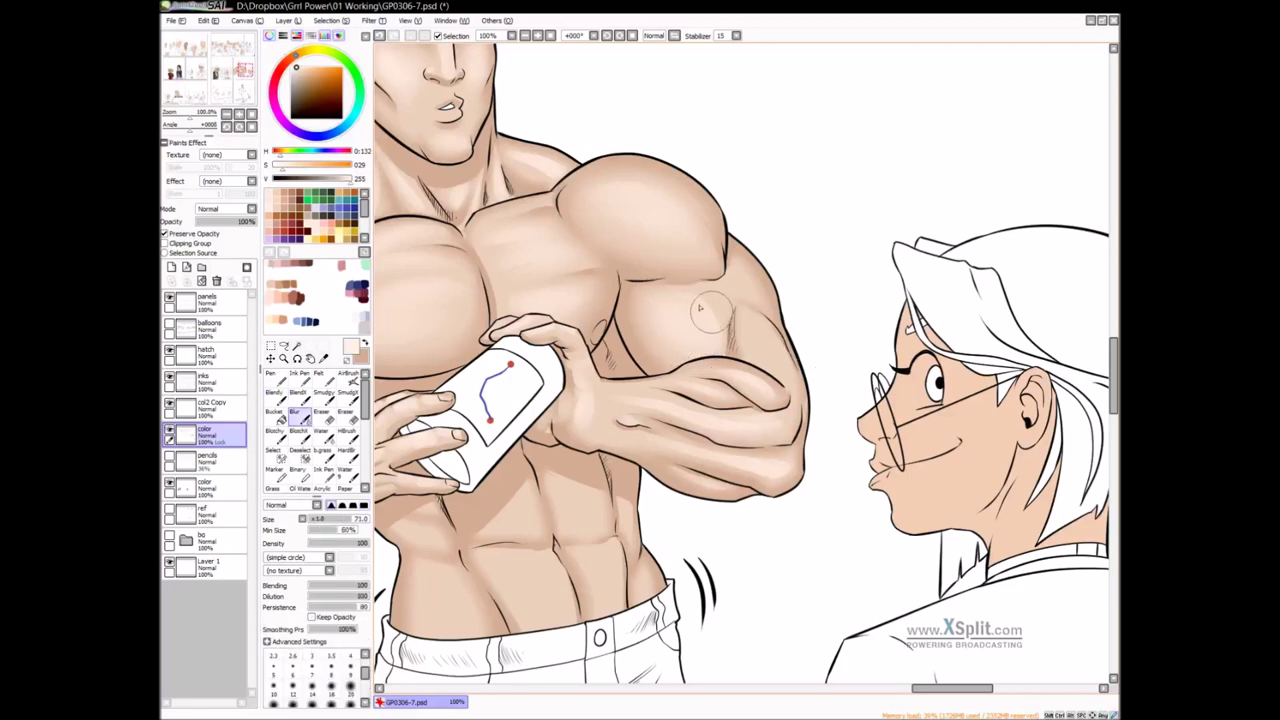
Add pale highlights along the outer edge of the same upper arm with Blendy at size 40 and blend them with the Blur brush
{"action": "key", "text": "v"}
{"action": "mouse_move", "coordinate": [748, 299]}
{"action": "left_mouse_down"}
{"action": "mouse_move", "coordinate": [732, 268]}
{"action": "mouse_move", "coordinate": [752, 296]}
{"action": "mouse_move", "coordinate": [735, 262]}
{"action": "mouse_move", "coordinate": [752, 289]}
{"action": "left_mouse_up"}
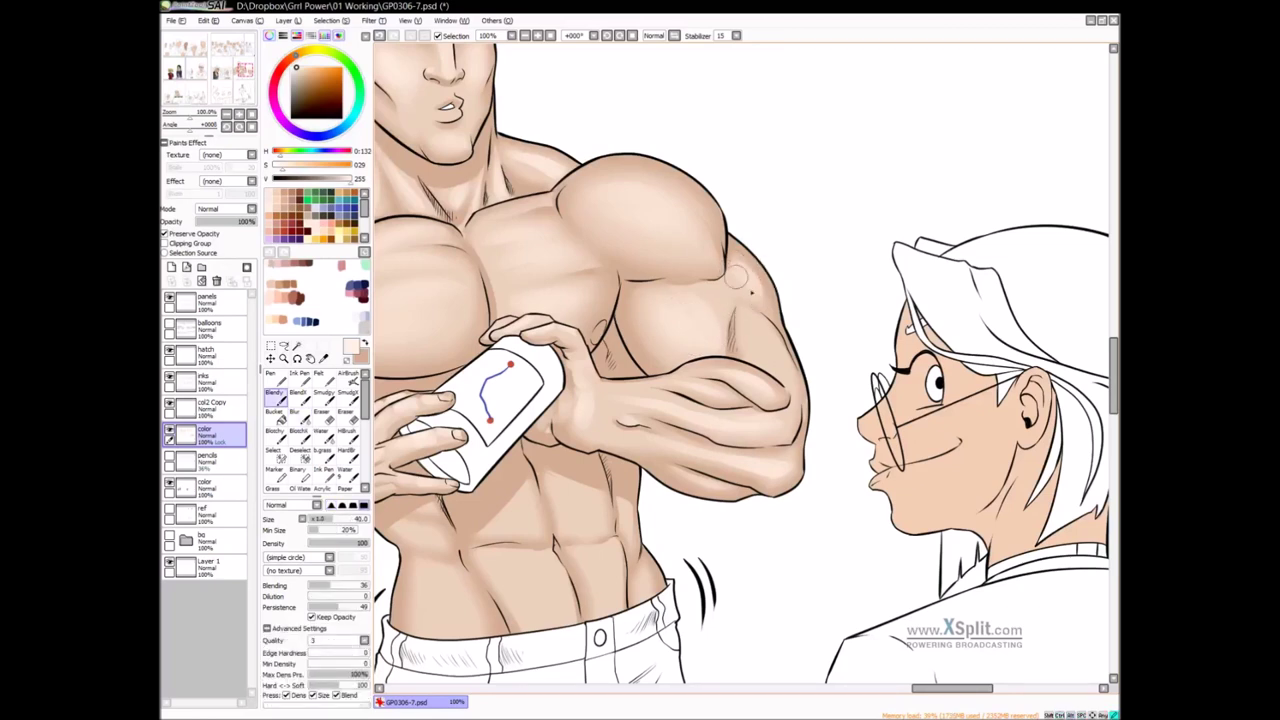
{"action": "key", "text": "b"}
{"action": "mouse_move", "coordinate": [729, 279]}
{"action": "left_mouse_down"}
{"action": "mouse_move", "coordinate": [763, 297]}
{"action": "mouse_move", "coordinate": [681, 301]}
{"action": "mouse_move", "coordinate": [778, 376]}
{"action": "left_mouse_up"}
{"action": "key", "text": "v"}
{"action": "key", "text": "b"}
{"action": "mouse_move", "coordinate": [773, 319]}
{"action": "left_mouse_down"}
{"action": "mouse_move", "coordinate": [757, 361]}
{"action": "mouse_move", "coordinate": [782, 363]}
{"action": "left_mouse_up"}
Smooth the skin tones at that arm's elbow and wrist with the Blur brush at size 35
{"action": "scroll", "coordinate": [782, 375], "scroll_direction": "down", "scroll_amount": 2}
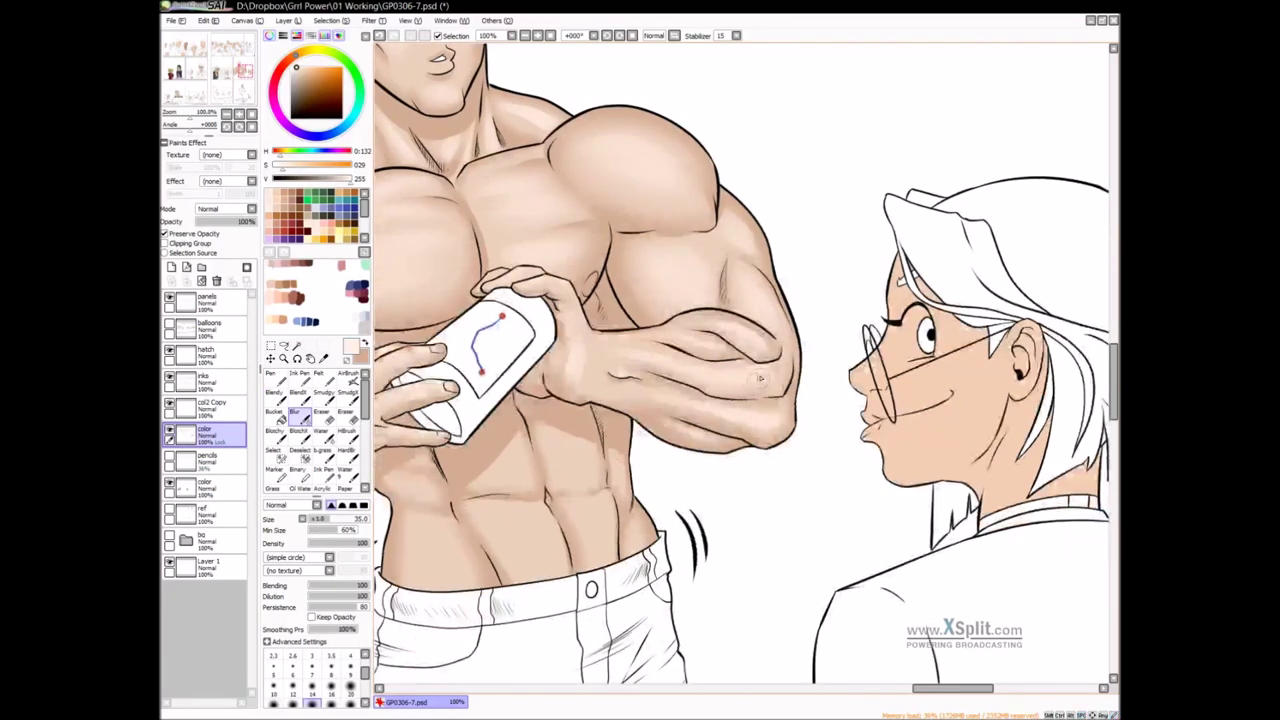
{"action": "mouse_move", "coordinate": [771, 418]}
{"action": "left_mouse_down"}
{"action": "mouse_move", "coordinate": [789, 423]}
{"action": "mouse_move", "coordinate": [771, 424]}
{"action": "left_mouse_up"}
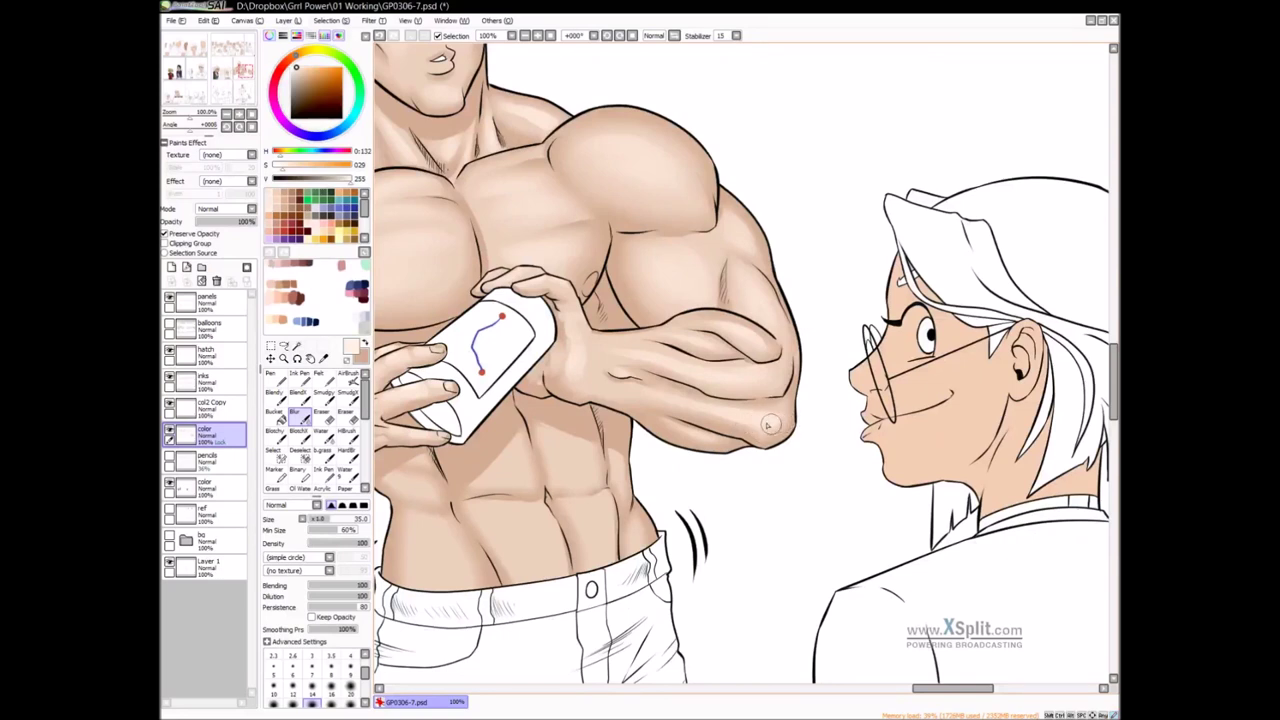
{"action": "left_click_drag", "start_coordinate": [590, 389], "coordinate": [577, 387]}
Pick up a skin shadow tone from the wrist and paint it around the base of the hand with Blendy at size 30
{"action": "key", "text": "v"}
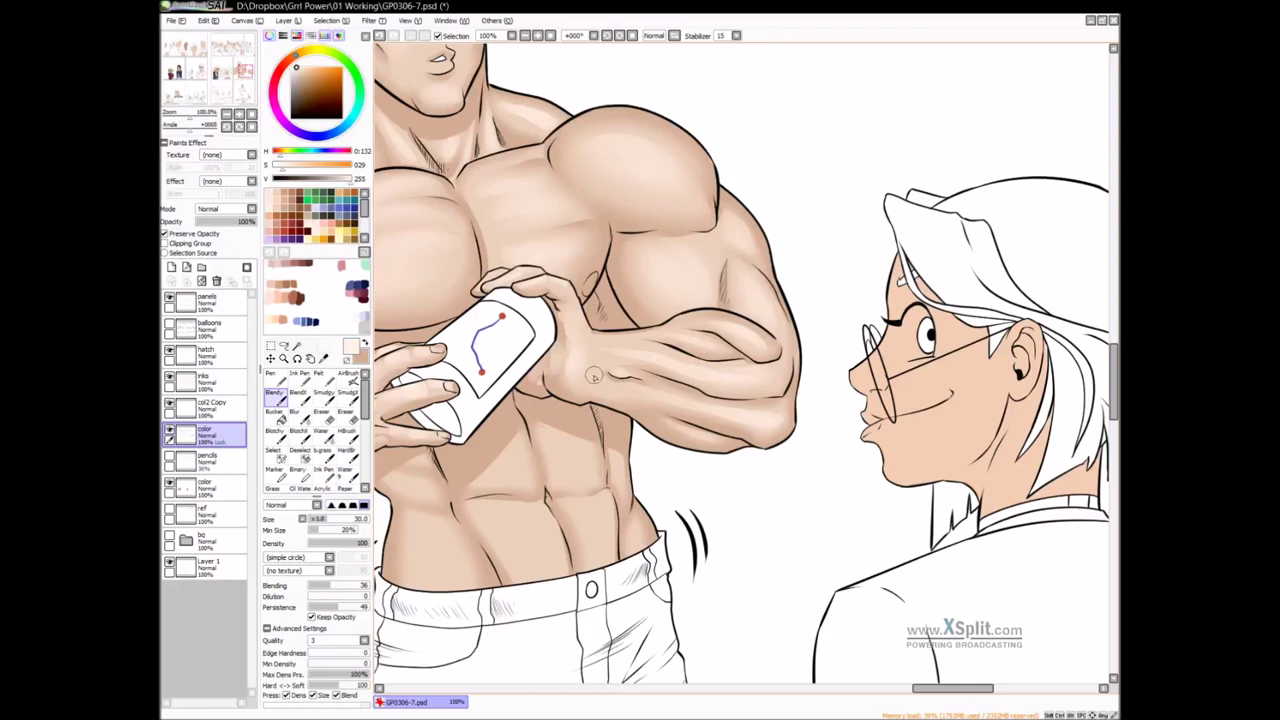
{"action": "left_click", "coordinate": [592, 378], "text": "alt"}
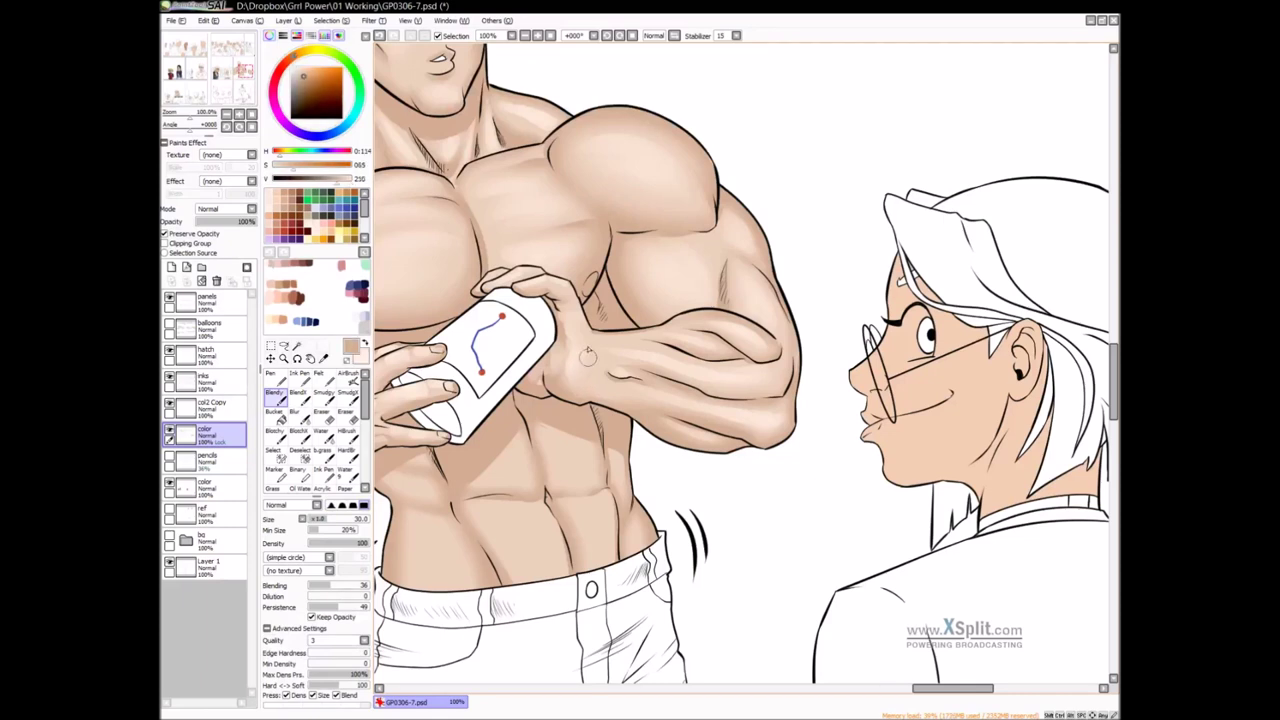
{"action": "left_click_drag", "start_coordinate": [594, 397], "coordinate": [600, 388]}
Soften the shading along the forearm nearest the panel border with the Blur brush at size 35
{"action": "left_click", "coordinate": [746, 431], "text": "ctrl+alt"}
{"action": "left_click_drag", "start_coordinate": [779, 392], "coordinate": [846, 362]}
{"action": "mouse_move", "coordinate": [738, 365]}
{"action": "left_mouse_down"}
{"action": "mouse_move", "coordinate": [751, 353]}
{"action": "mouse_move", "coordinate": [714, 314]}
{"action": "left_mouse_up"}
{"action": "left_click_drag", "start_coordinate": [606, 380], "coordinate": [727, 353]}
{"action": "key", "text": "b"}
{"action": "left_click_drag", "start_coordinate": [587, 333], "coordinate": [599, 319]}
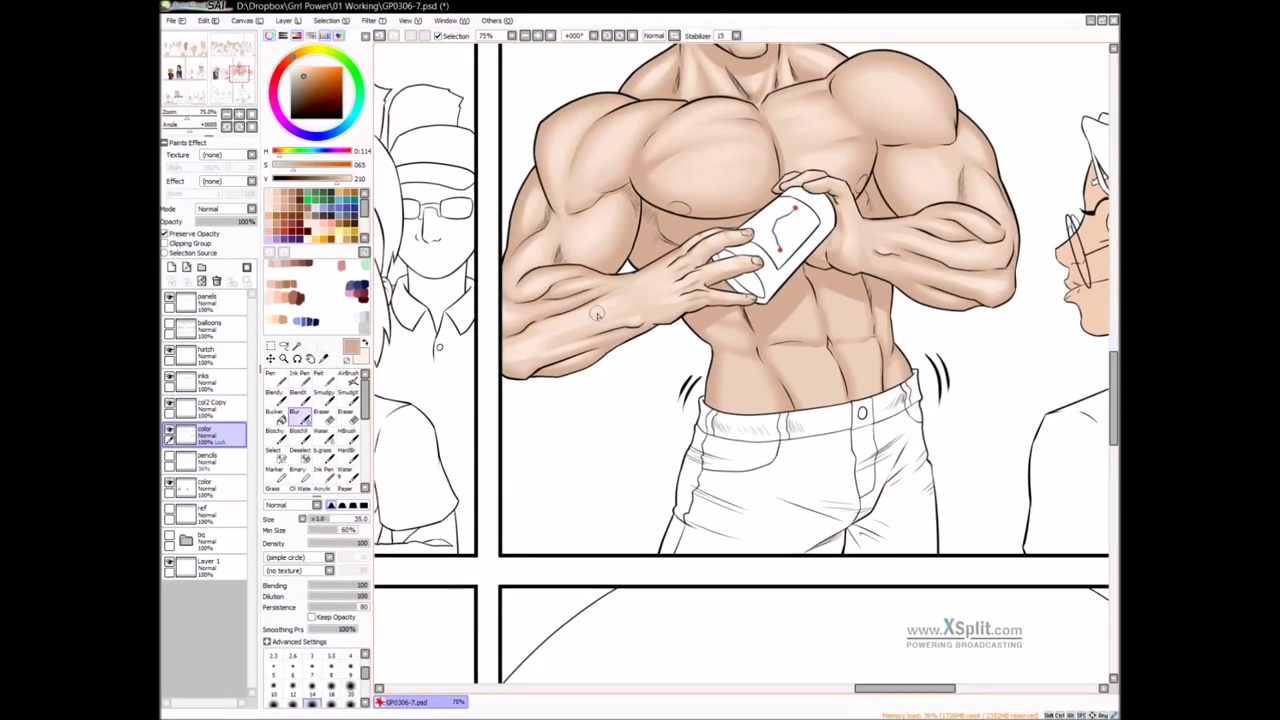
{"action": "left_click_drag", "start_coordinate": [619, 313], "coordinate": [624, 314]}
Paint pale highlights on the side of the waist and abdomen with Blendy at size 28 and soften them with Blur at size 37
{"action": "left_click_drag", "start_coordinate": [787, 368], "coordinate": [718, 373]}
{"action": "key", "text": "v"}
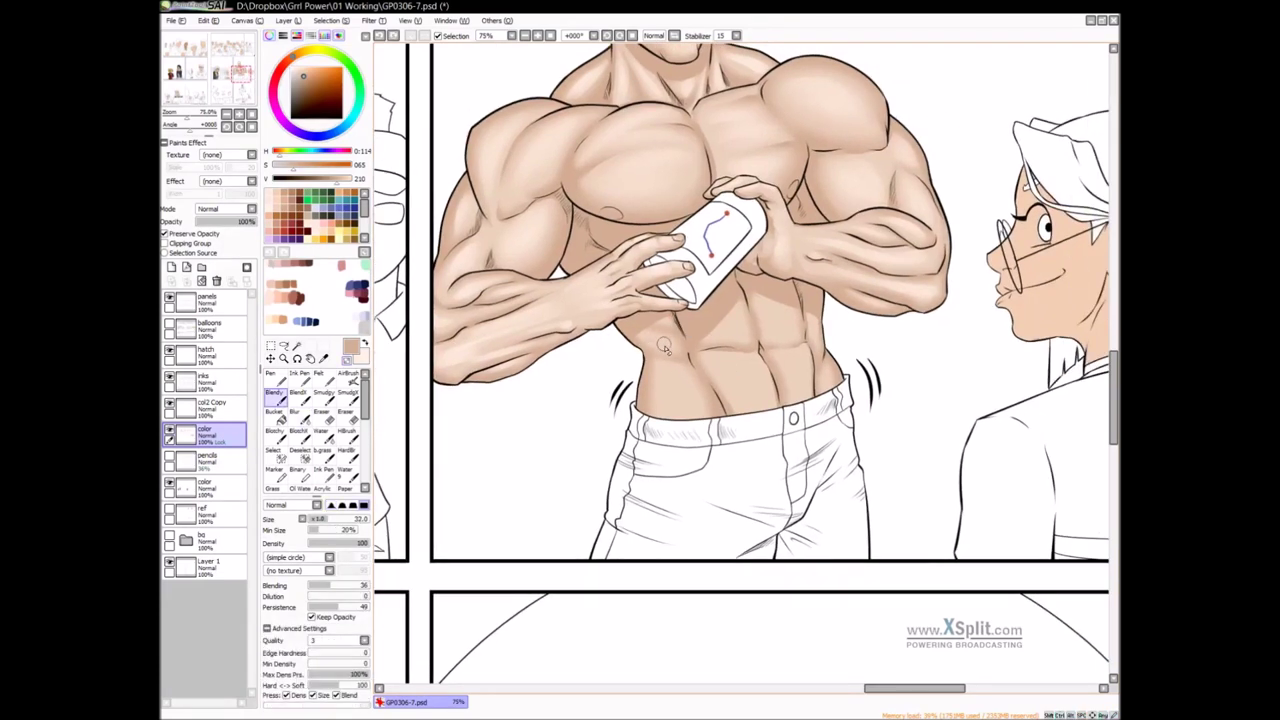
{"action": "left_click", "coordinate": [663, 346], "text": "alt"}
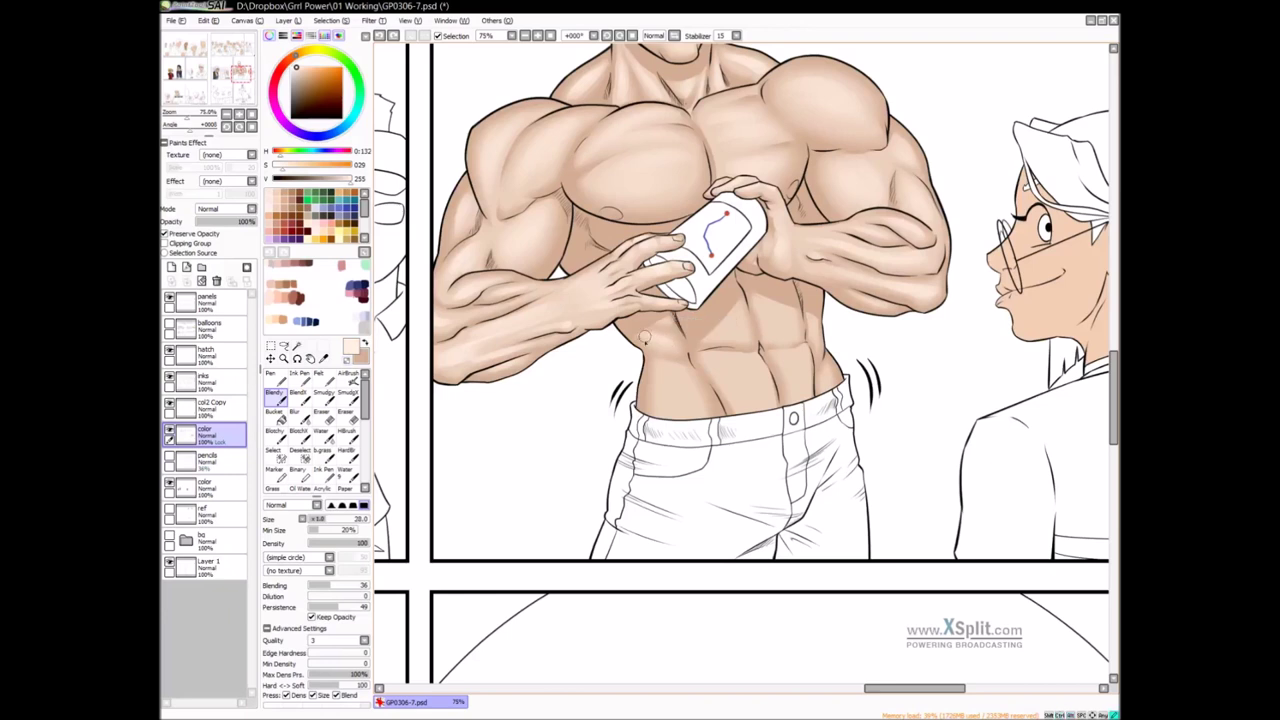
{"action": "mouse_move", "coordinate": [668, 371]}
{"action": "left_mouse_down"}
{"action": "mouse_move", "coordinate": [692, 406]}
{"action": "mouse_move", "coordinate": [678, 418]}
{"action": "left_mouse_up"}
{"action": "key", "text": "b"}
{"action": "left_click_drag", "start_coordinate": [743, 386], "coordinate": [711, 421]}
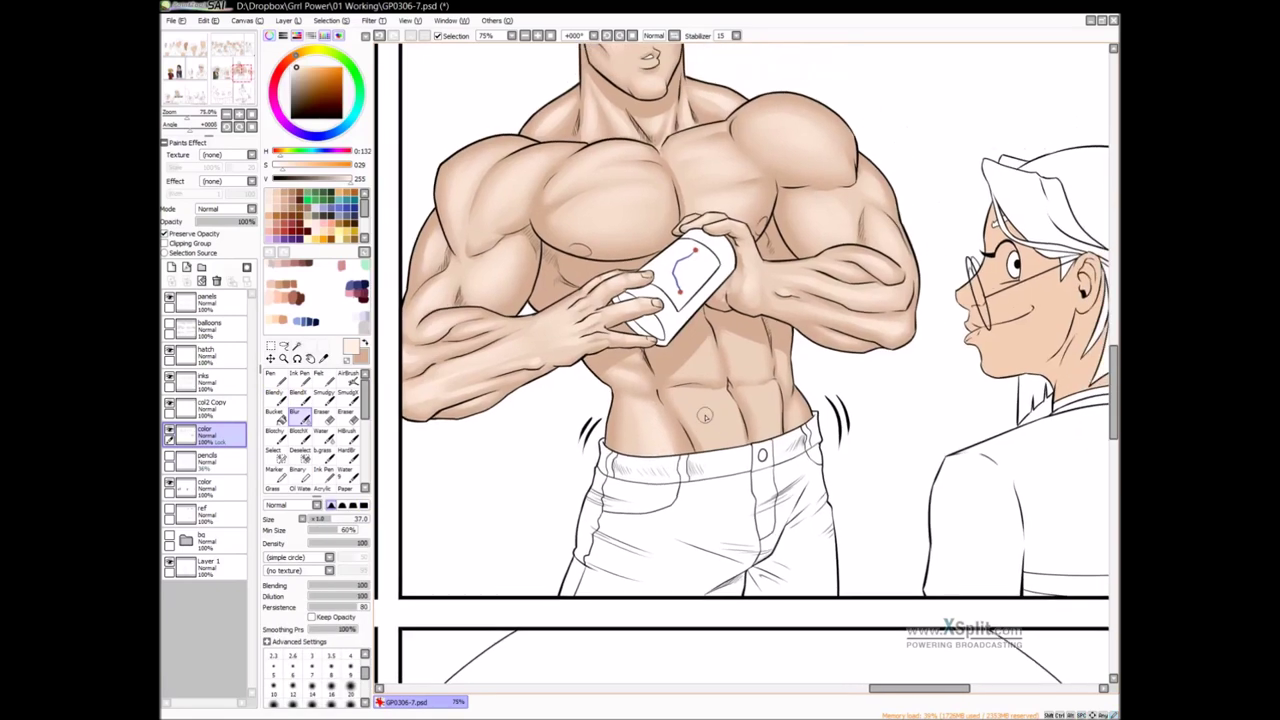
Examine the shading over the man's whole figure, from the head and shoulders to the waist
{"action": "scroll", "coordinate": [705, 415], "scroll_direction": "up", "scroll_amount": 2}
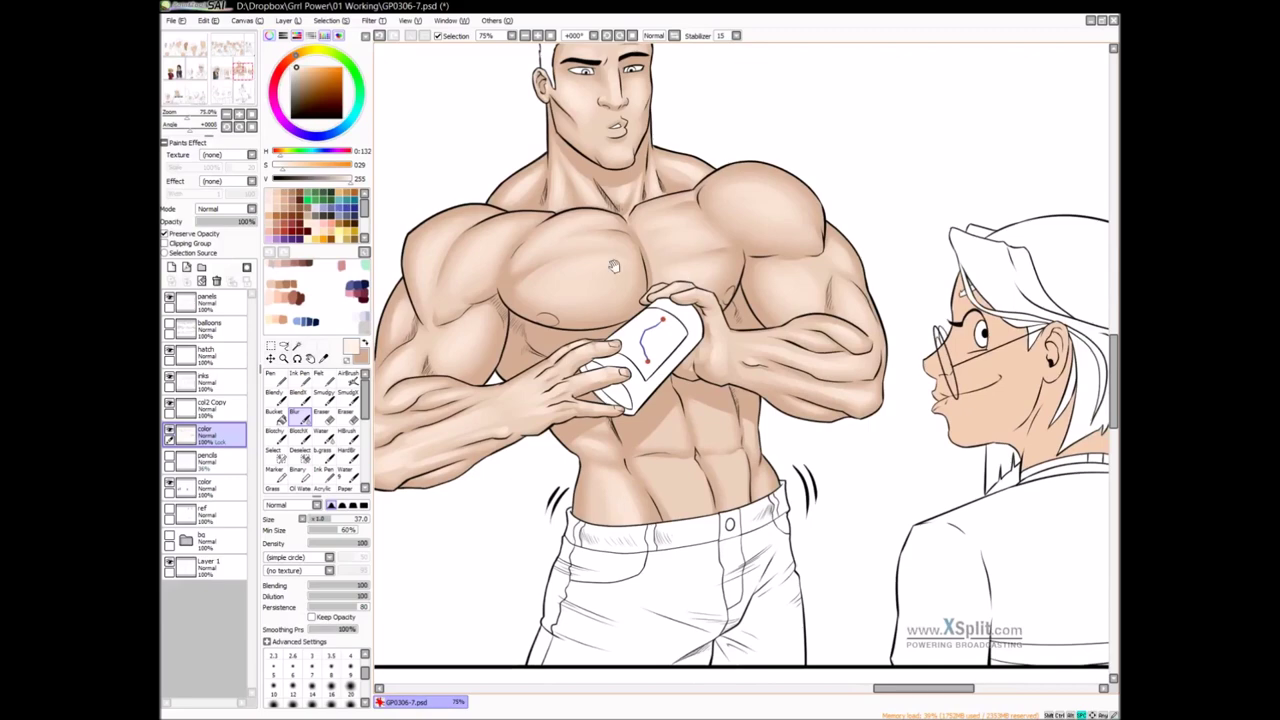
{"action": "scroll", "coordinate": [555, 222], "scroll_direction": "up", "scroll_amount": 2}
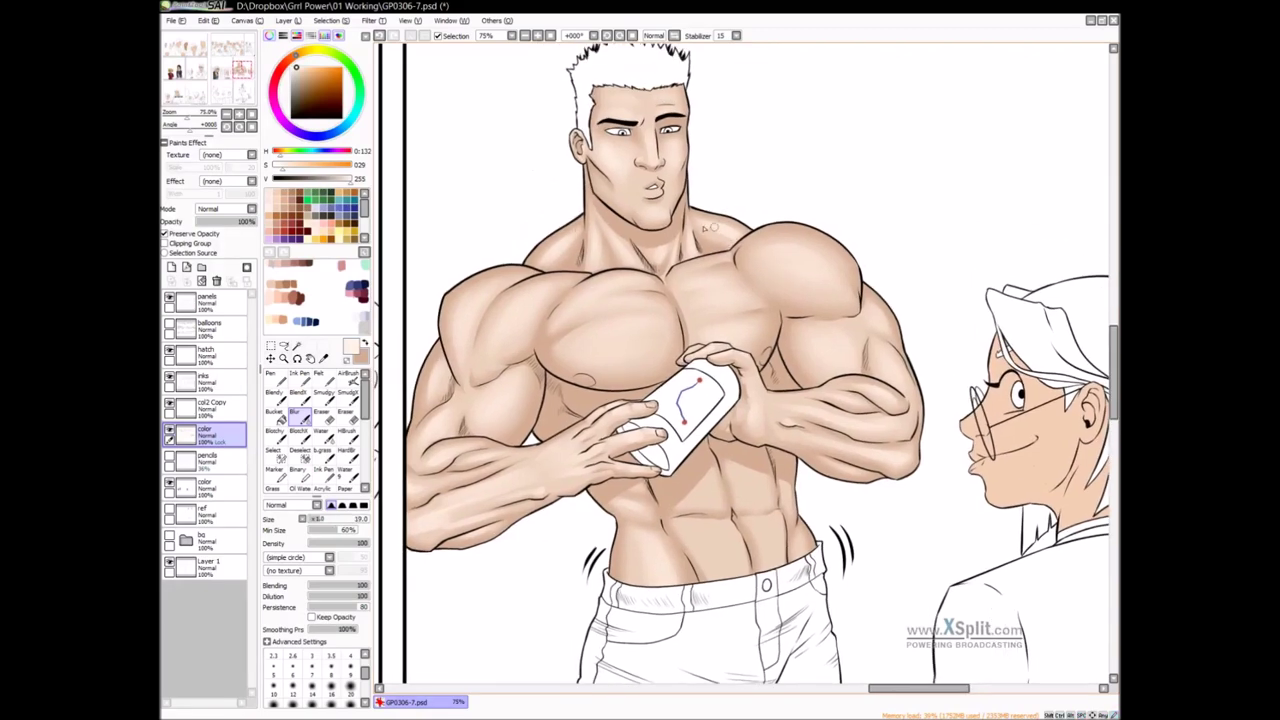
{"action": "scroll", "coordinate": [755, 345], "scroll_direction": "down", "scroll_amount": 2}
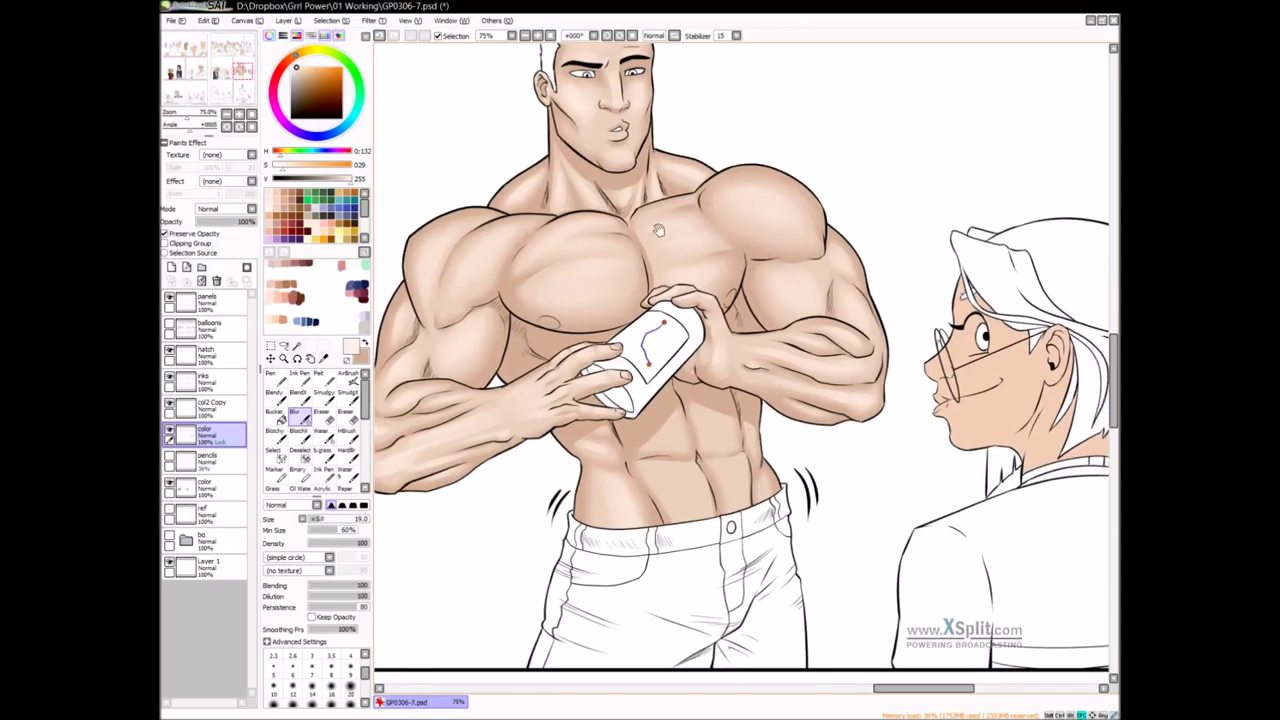
{"action": "scroll", "coordinate": [650, 255], "scroll_direction": "up", "scroll_amount": 4}
{"action": "key", "text": "x"}
{"action": "key", "text": "b"}
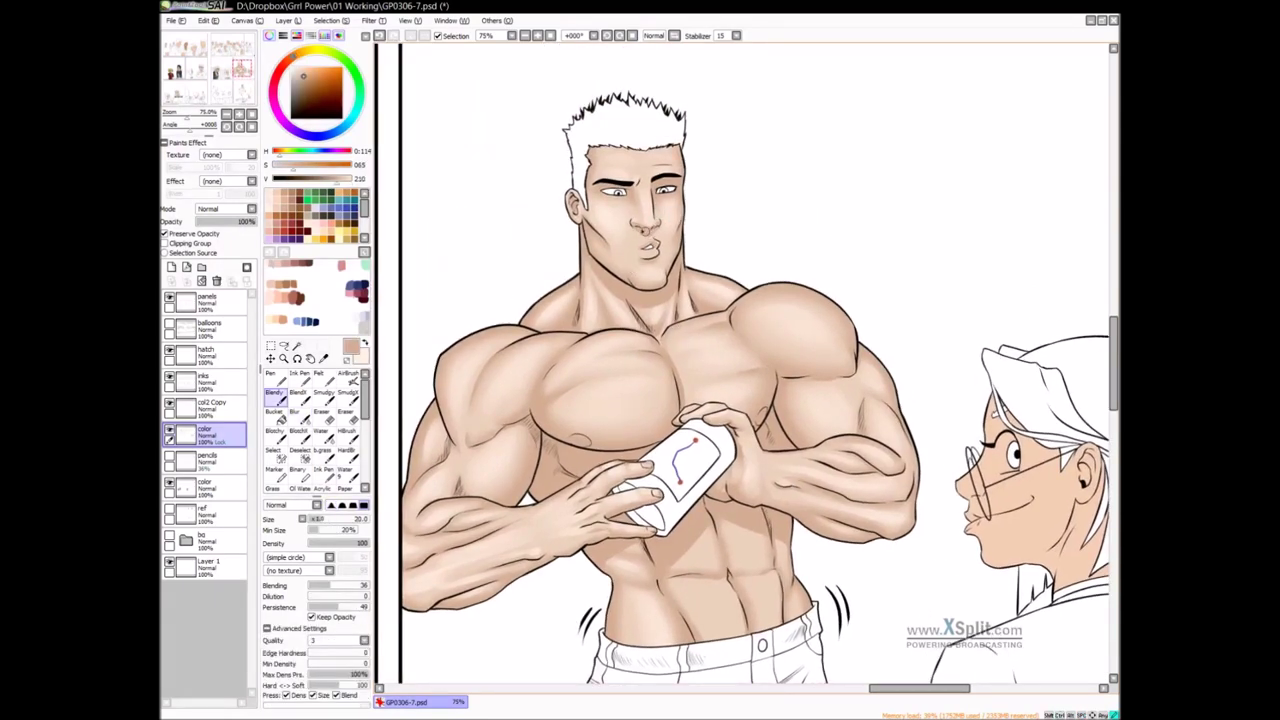
{"action": "left_click", "coordinate": [777, 377], "text": "ctrl+alt"}
{"action": "left_click_drag", "start_coordinate": [806, 389], "coordinate": [670, 279]}
{"action": "left_click_drag", "start_coordinate": [717, 450], "coordinate": [723, 411]}
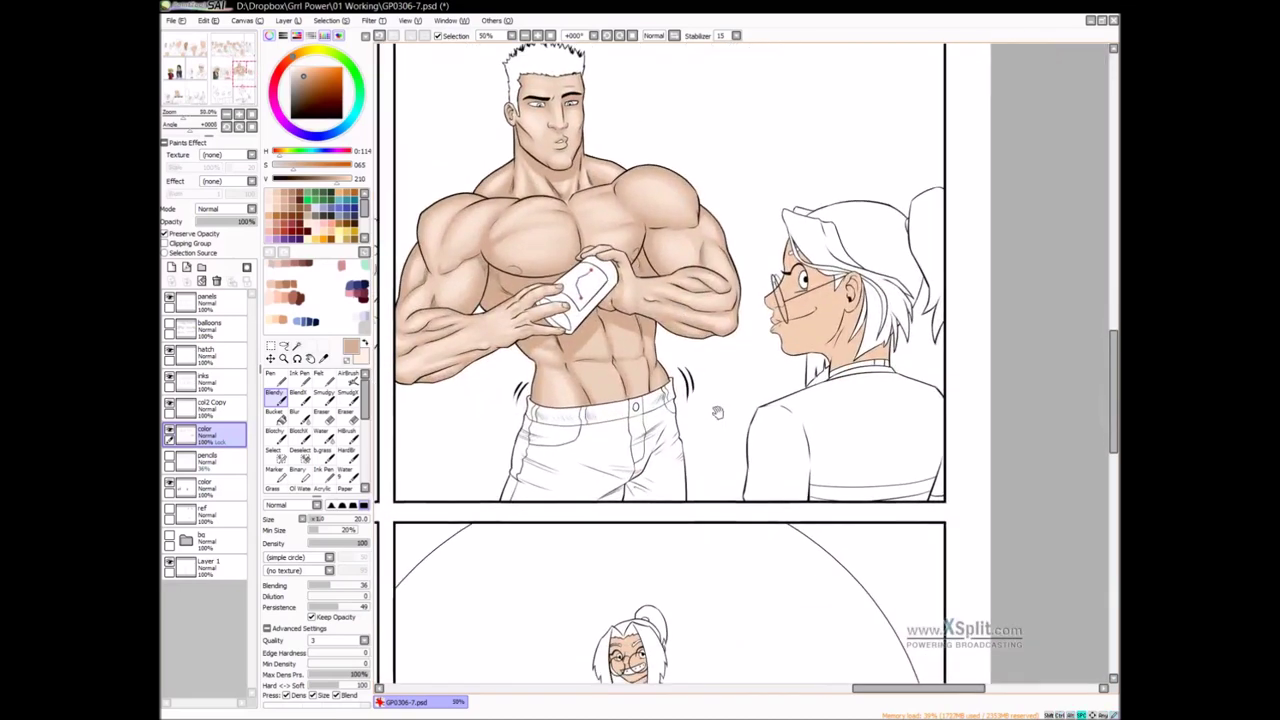
Show the balloons layer to check how the speech bubbles cover the panels, and hide it again
{"action": "left_click", "coordinate": [169, 324]}
{"action": "left_click_drag", "start_coordinate": [633, 478], "coordinate": [627, 440]}
{"action": "scroll", "coordinate": [624, 440], "scroll_direction": "up", "scroll_amount": 2}
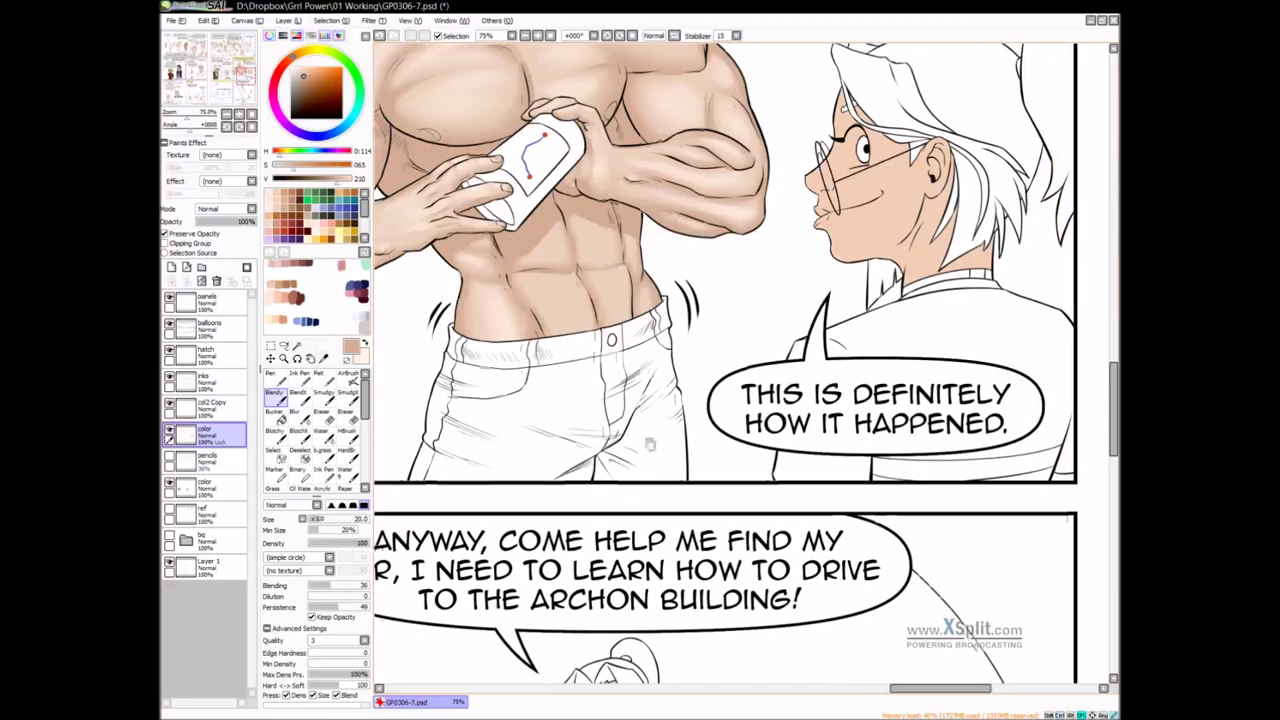
{"action": "scroll", "coordinate": [568, 431], "scroll_direction": "up", "scroll_amount": 1}
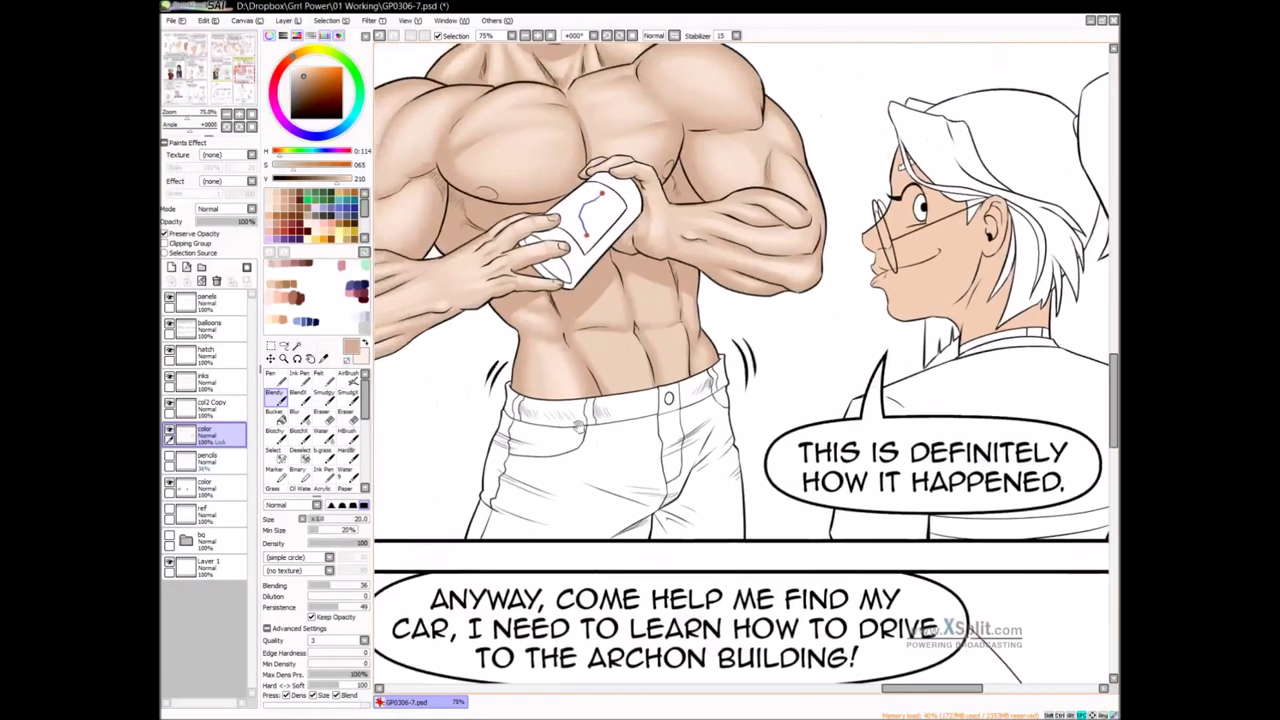
{"action": "left_click", "coordinate": [169, 323]}
Switch to the pale highlight color and highlight the abdominal muscles with Blendy at sizes 40 and 61
{"action": "mouse_move", "coordinate": [657, 326]}
{"action": "left_mouse_down"}
{"action": "mouse_move", "coordinate": [683, 354]}
{"action": "mouse_move", "coordinate": [687, 340]}
{"action": "left_mouse_up"}
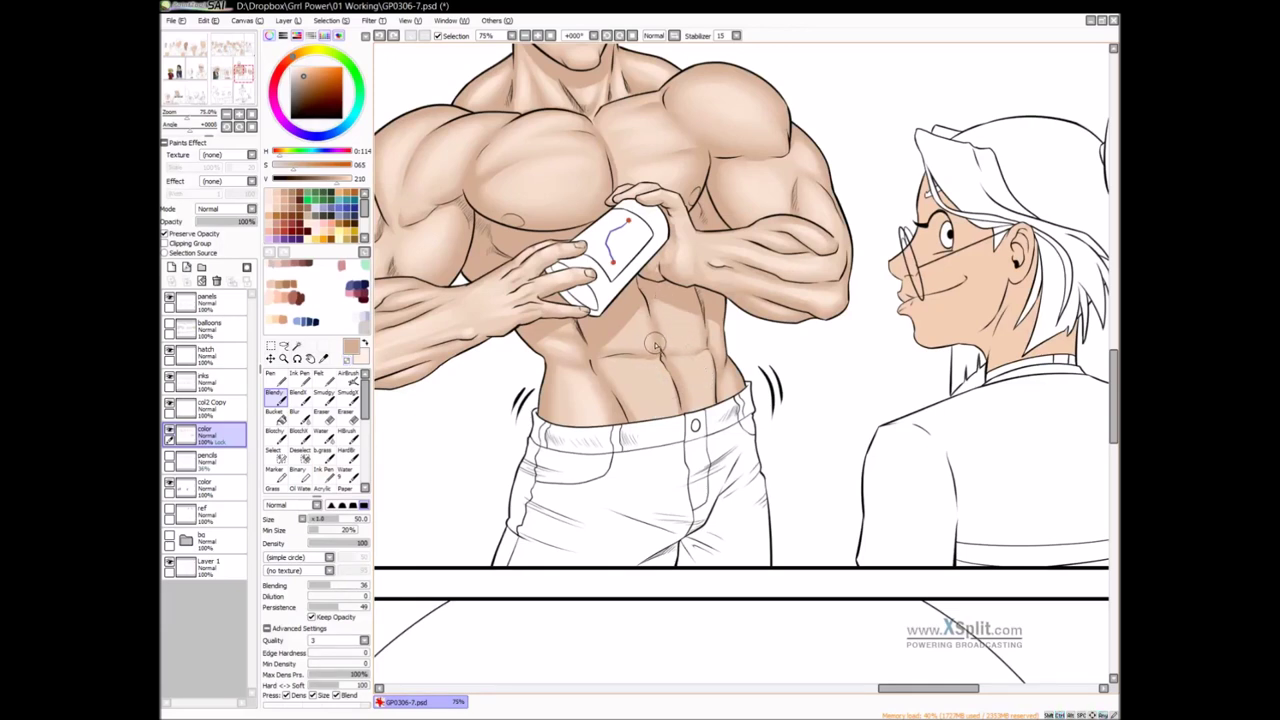
{"action": "key", "text": "x"}
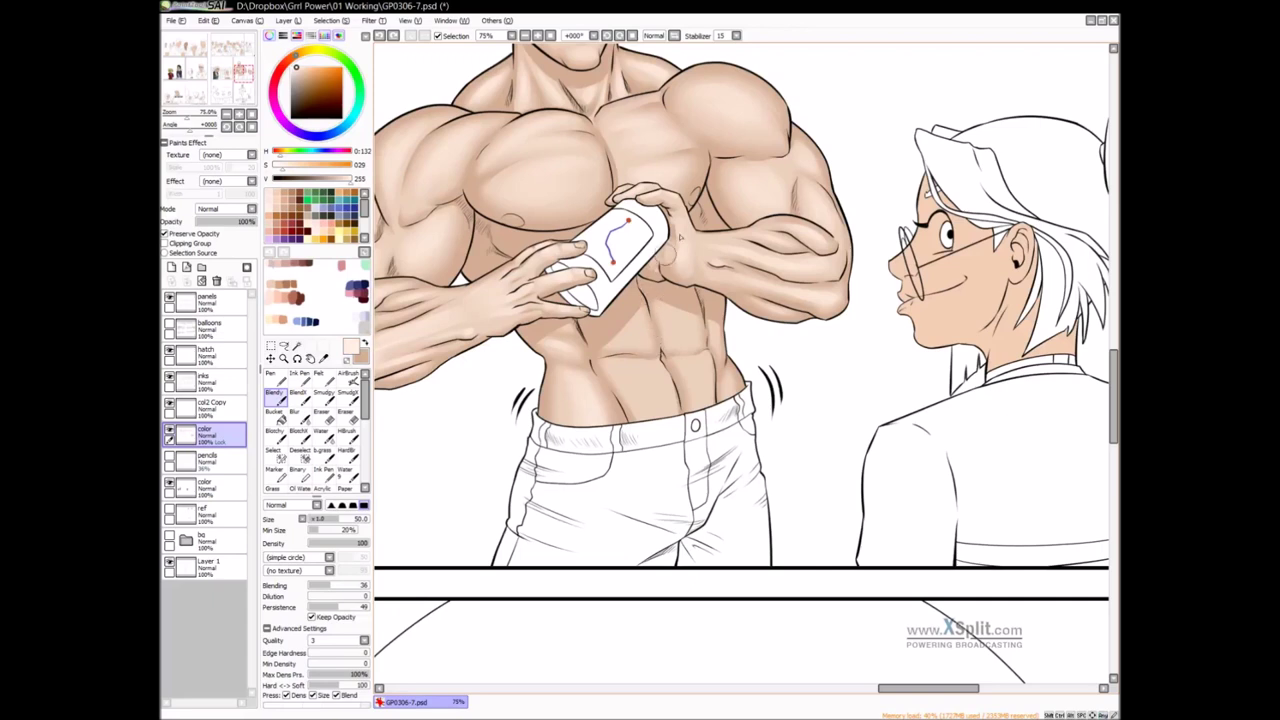
{"action": "key", "text": "["}
{"action": "mouse_move", "coordinate": [639, 320]}
{"action": "left_mouse_down"}
{"action": "mouse_move", "coordinate": [641, 338]}
{"action": "mouse_move", "coordinate": [628, 340]}
{"action": "mouse_move", "coordinate": [664, 317]}
{"action": "left_mouse_up"}
{"action": "mouse_move", "coordinate": [666, 318]}
{"action": "left_mouse_down"}
{"action": "mouse_move", "coordinate": [674, 338]}
{"action": "mouse_move", "coordinate": [683, 328]}
{"action": "left_mouse_up"}
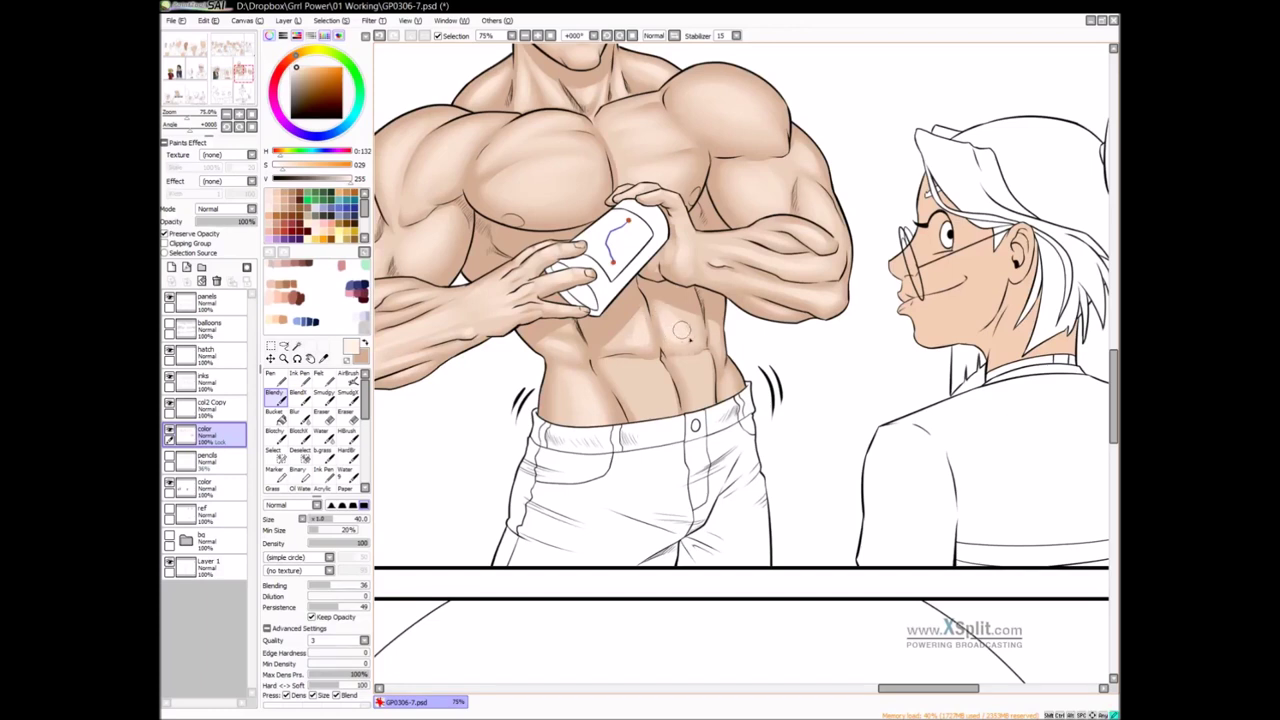
{"action": "mouse_move", "coordinate": [655, 369]}
{"action": "left_mouse_down"}
{"action": "mouse_move", "coordinate": [666, 404]}
{"action": "mouse_move", "coordinate": [654, 371]}
{"action": "mouse_move", "coordinate": [663, 384]}
{"action": "left_mouse_up"}
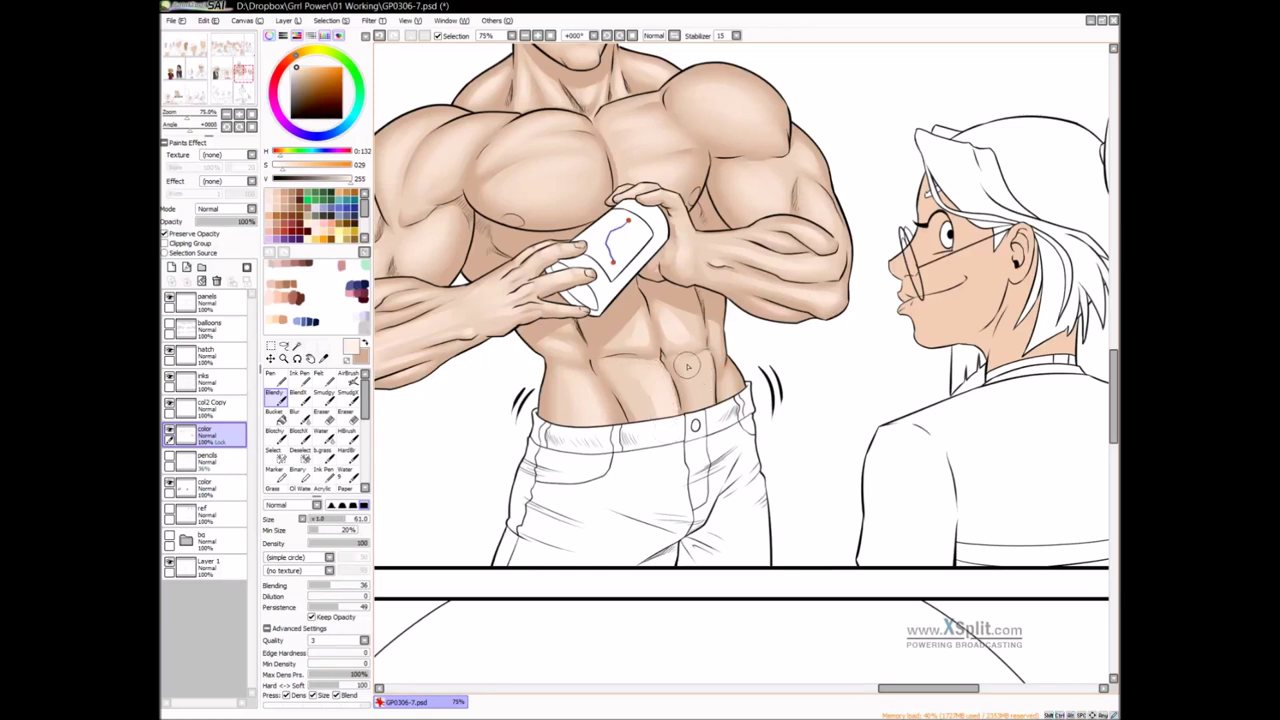
Reduce Blendy to size 25 for the lower abdomen and soften the highlights there with the Blur brush at size 45
{"action": "key", "text": "bracketleft"}
{"action": "key", "text": "bracketleft"}
{"action": "key", "text": "bracketleft"}
{"action": "key", "text": "bracketleft"}
{"action": "key", "text": "bracketleft"}
{"action": "key", "text": "bracketleft"}
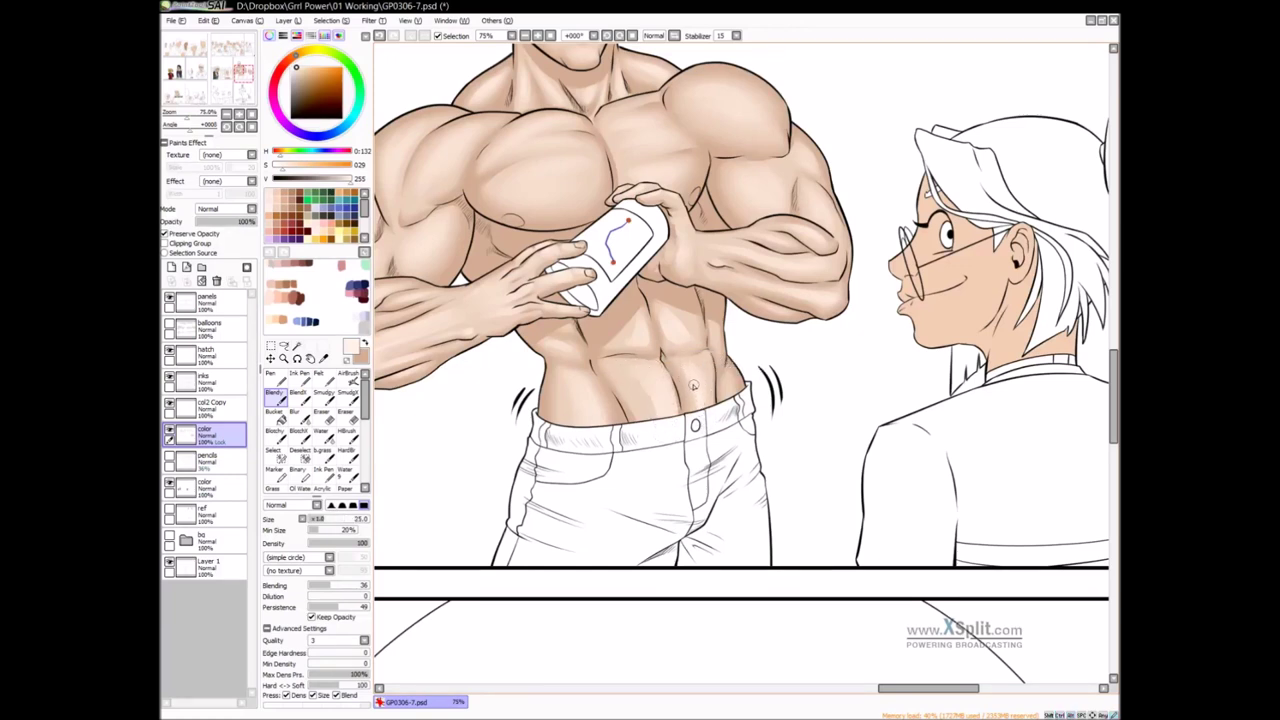
{"action": "key", "text": "b"}
{"action": "left_click_drag", "start_coordinate": [707, 387], "coordinate": [700, 398]}
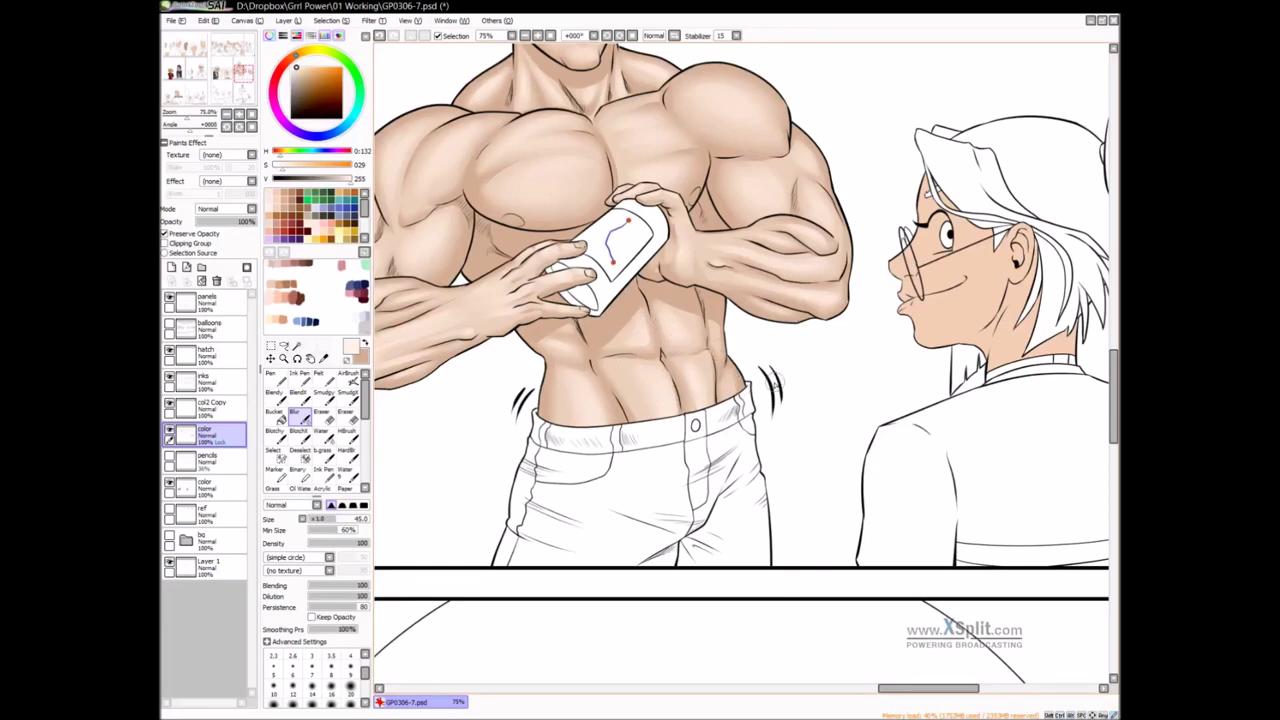
Select the recessed torso areas beneath the chest muscles on both sides of the hands with the Magic Wand
{"action": "left_click_drag", "start_coordinate": [644, 374], "coordinate": [684, 410]}
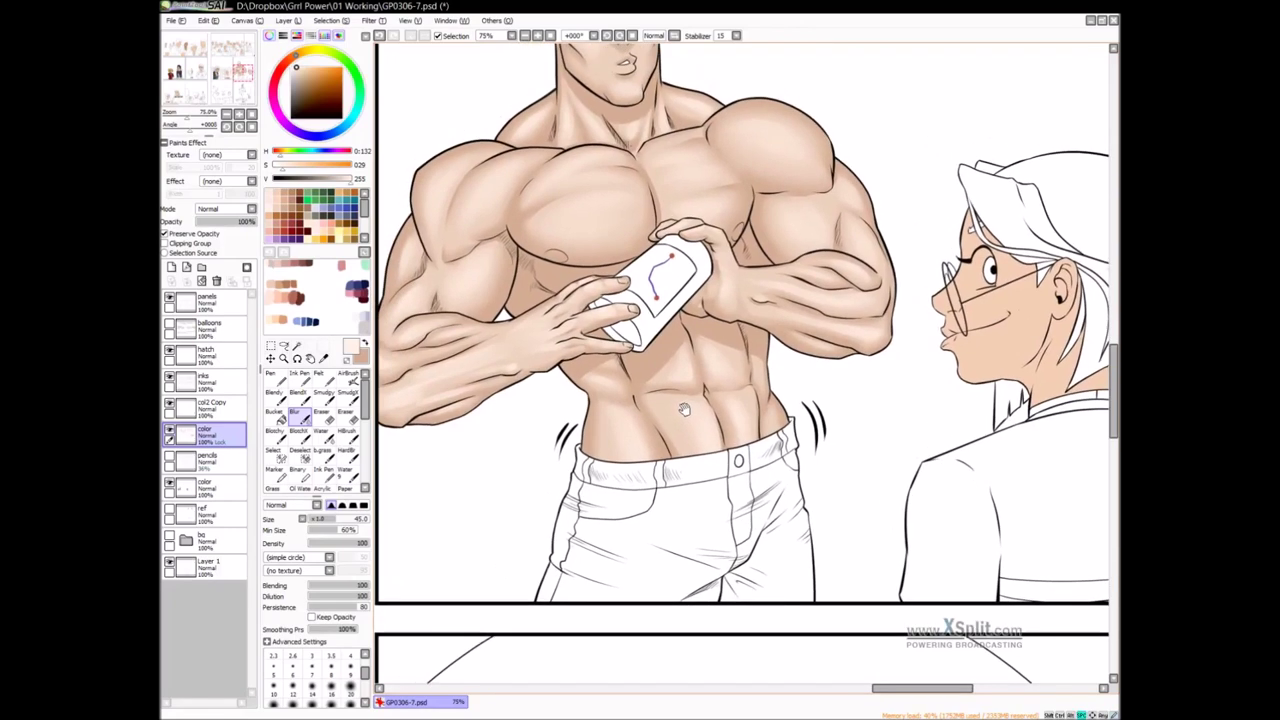
{"action": "left_click_drag", "start_coordinate": [615, 353], "coordinate": [643, 389]}
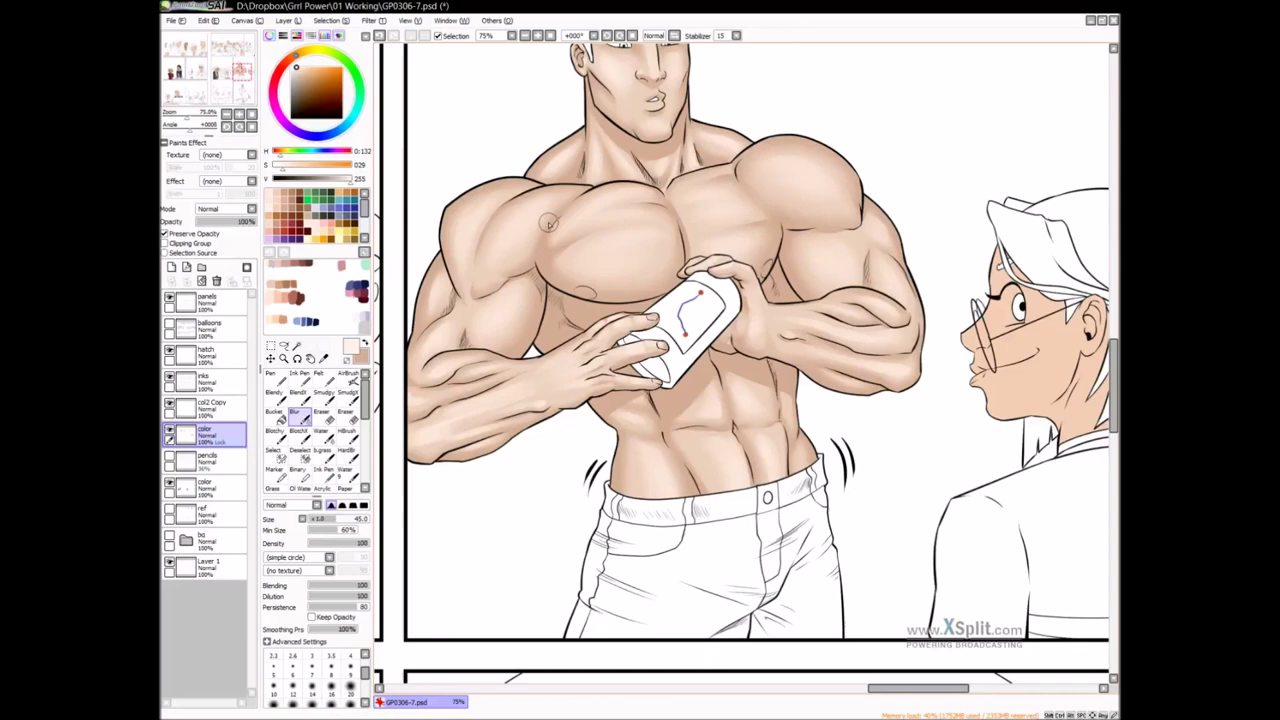
{"action": "left_click_drag", "start_coordinate": [548, 222], "coordinate": [651, 365]}
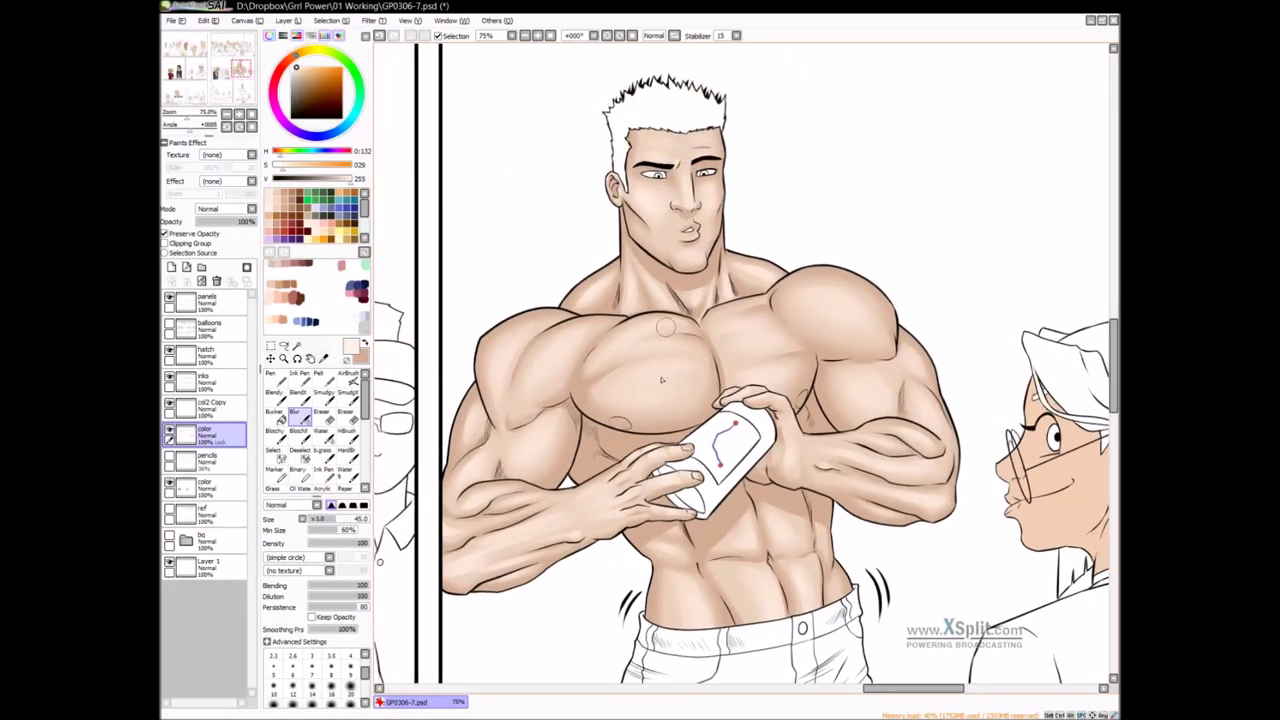
{"action": "left_click_drag", "start_coordinate": [696, 439], "coordinate": [633, 339]}
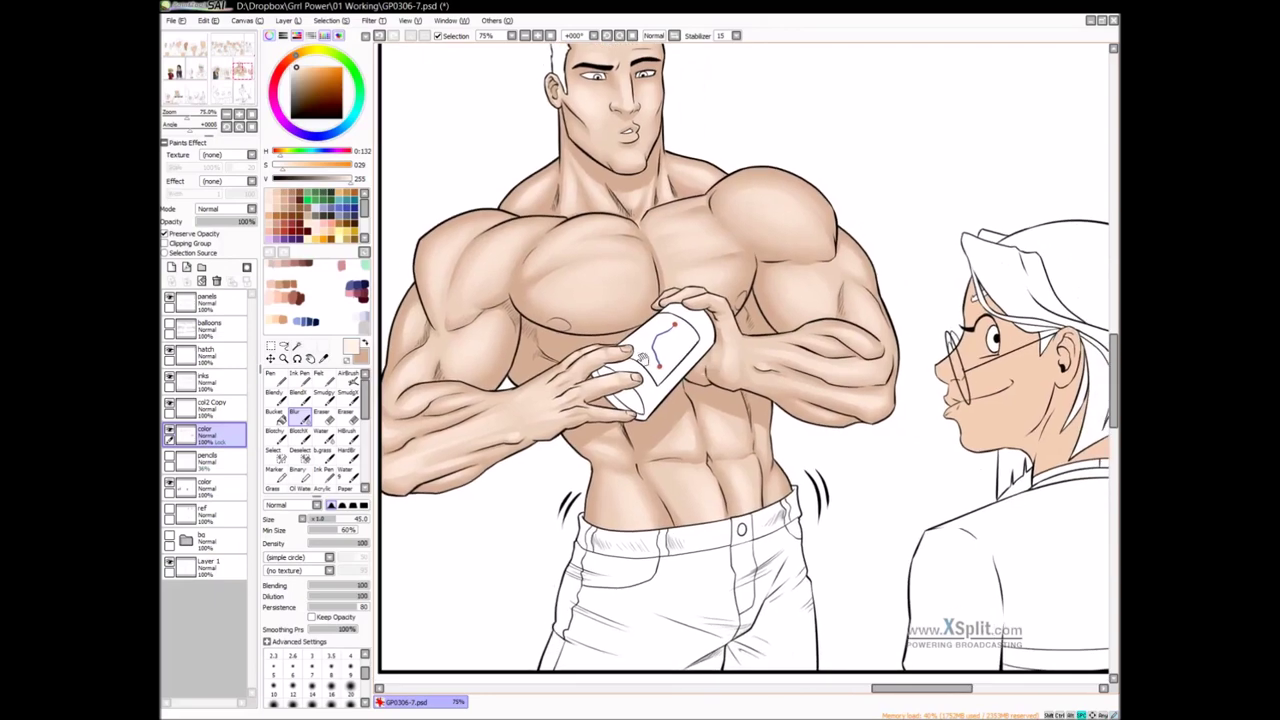
{"action": "left_click_drag", "start_coordinate": [538, 335], "coordinate": [611, 338]}
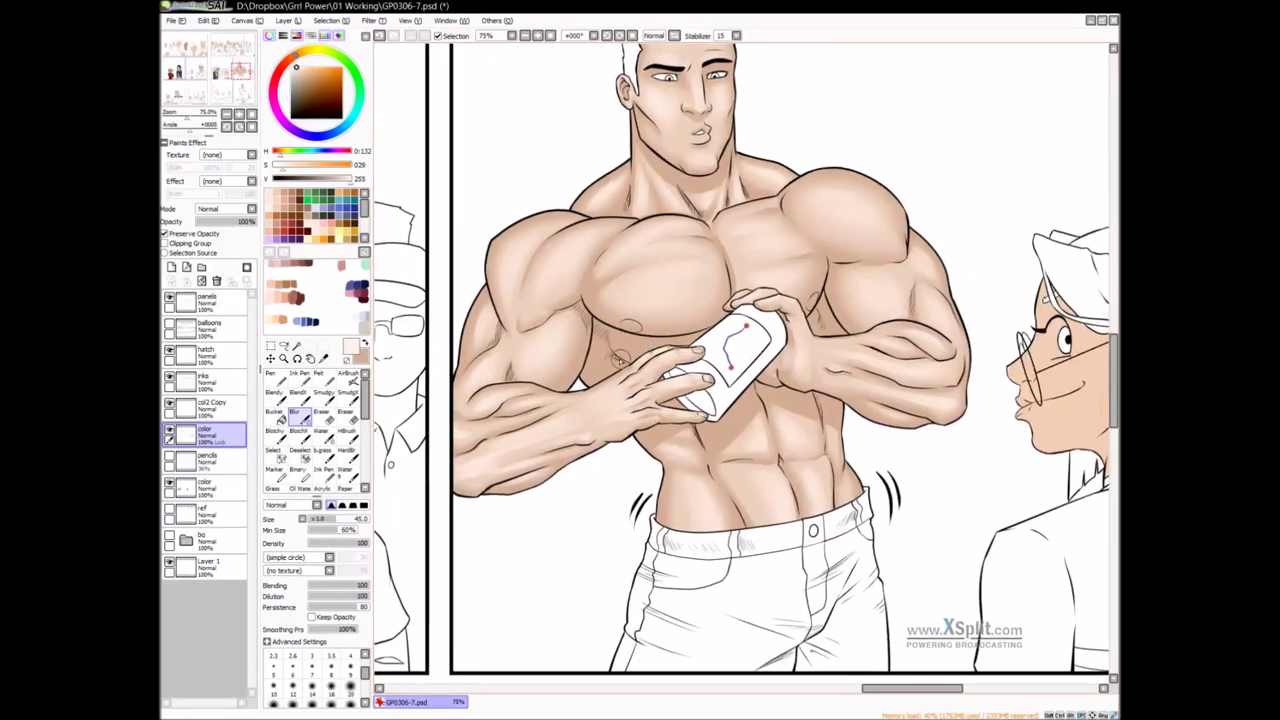
{"action": "key", "text": "w"}
{"action": "left_click", "coordinate": [624, 362]}
{"action": "left_click", "coordinate": [836, 334]}
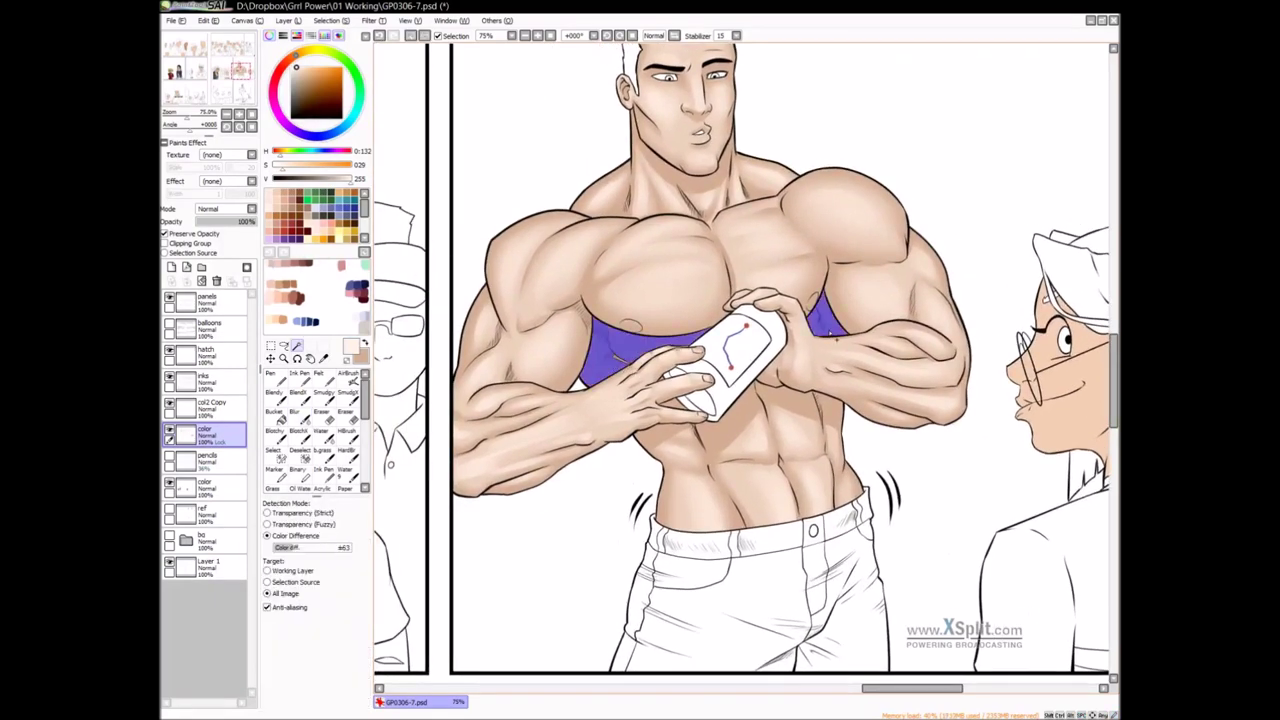
Pick a brown and shade the selected recessed area under the chest with Blendy at sizes 25 and 38
{"action": "scroll", "coordinate": [640, 374], "scroll_direction": "up", "scroll_amount": 1}
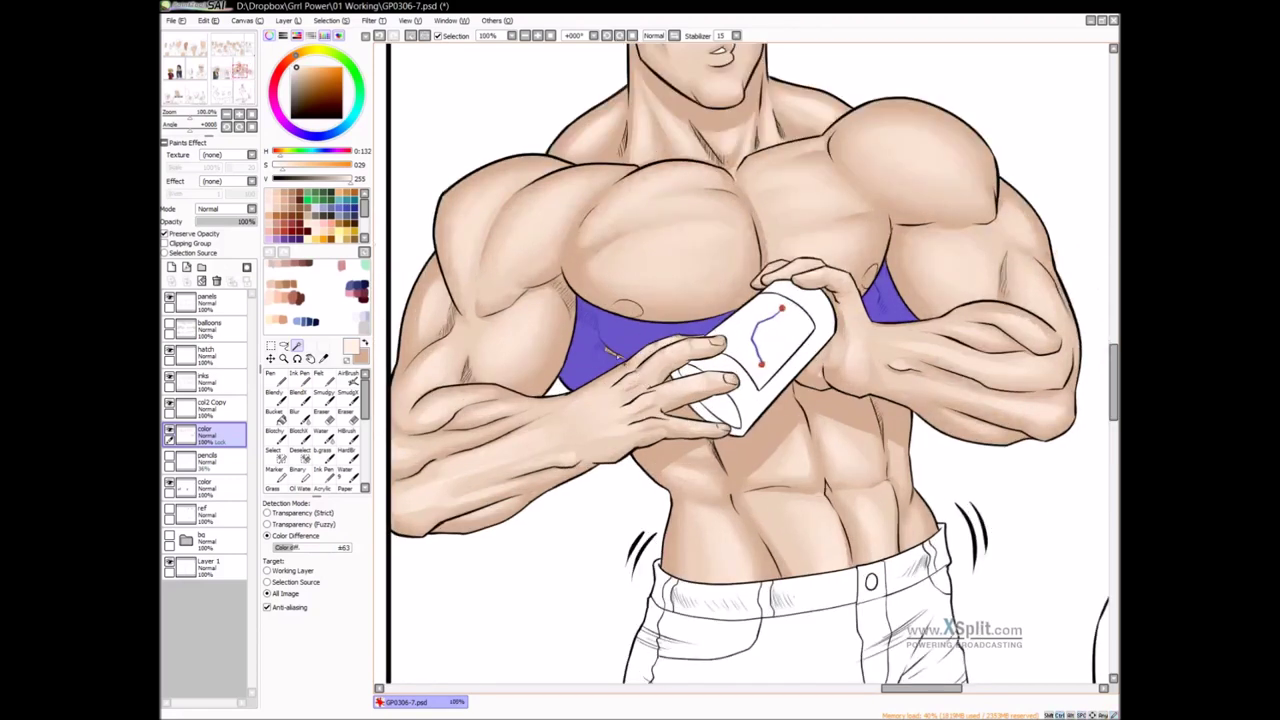
{"action": "key", "text": "a"}
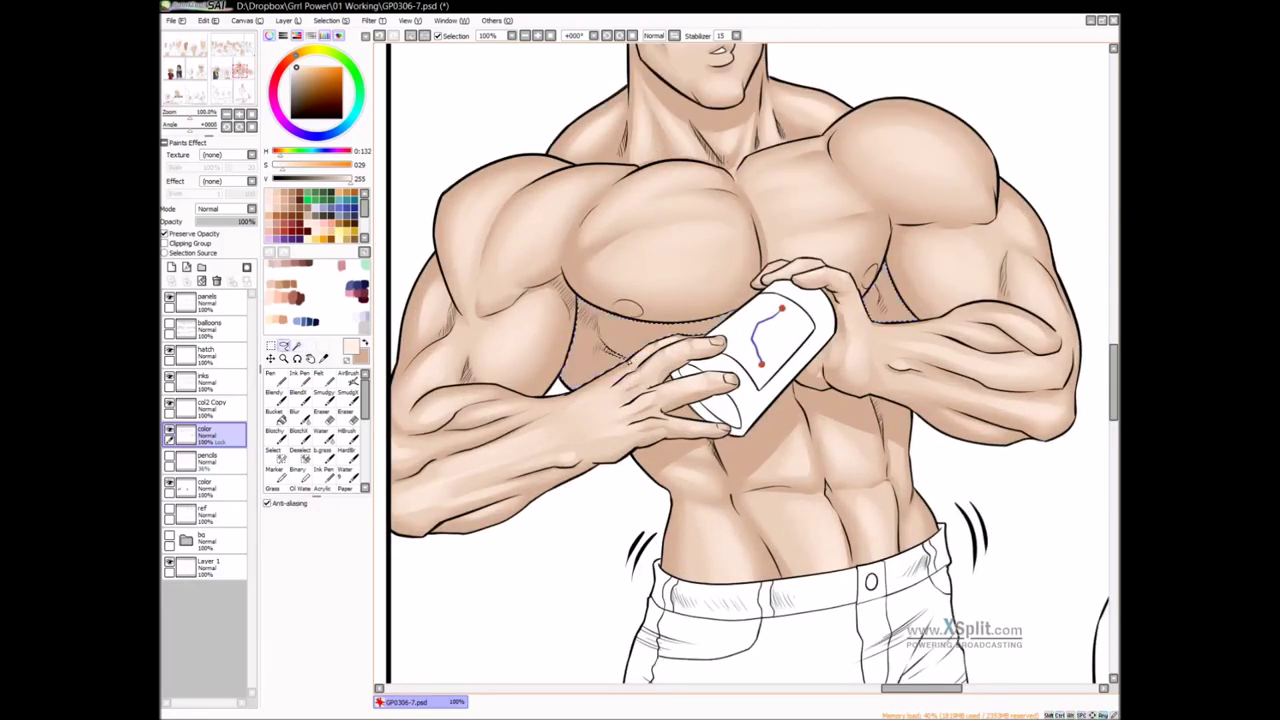
{"action": "key", "text": "alt+s"}
{"action": "key", "text": "e"}
{"action": "left_click", "coordinate": [296, 205]}
{"action": "left_click", "coordinate": [272, 392]}
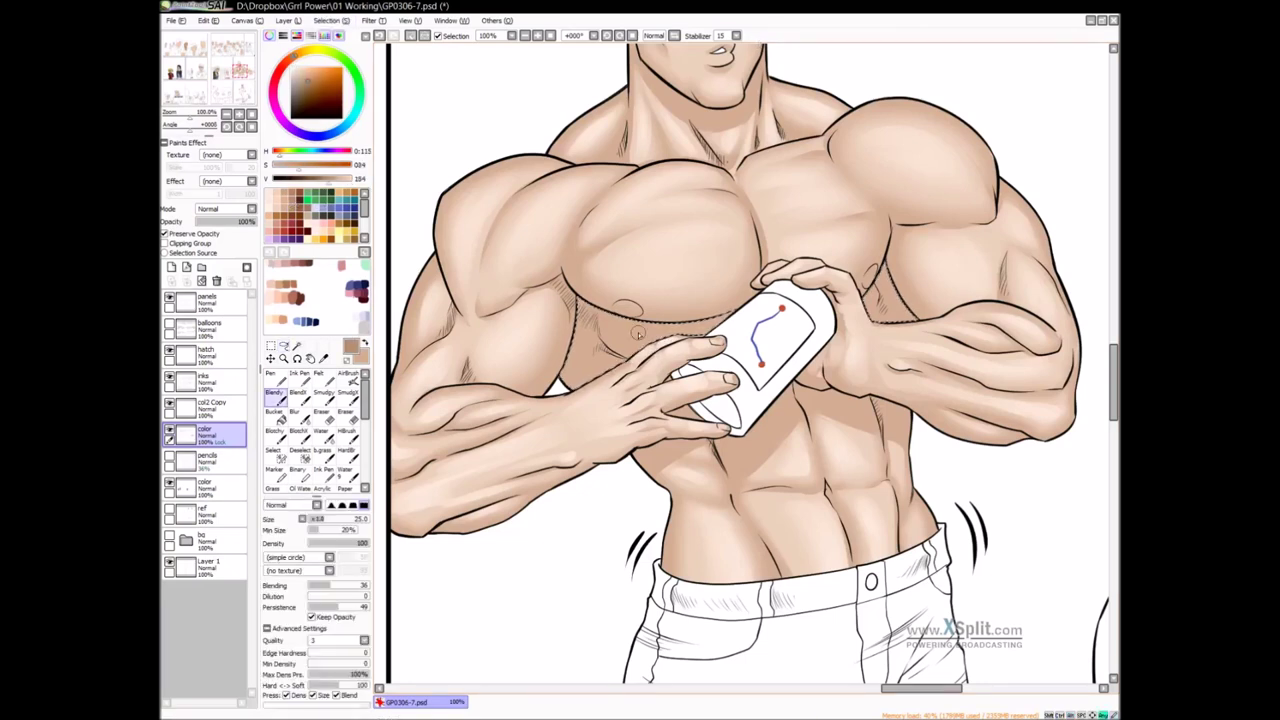
{"action": "left_click_drag", "start_coordinate": [604, 300], "coordinate": [618, 300]}
{"action": "left_click_drag", "start_coordinate": [611, 344], "coordinate": [642, 355]}
{"action": "left_click_drag", "start_coordinate": [613, 291], "coordinate": [592, 291]}
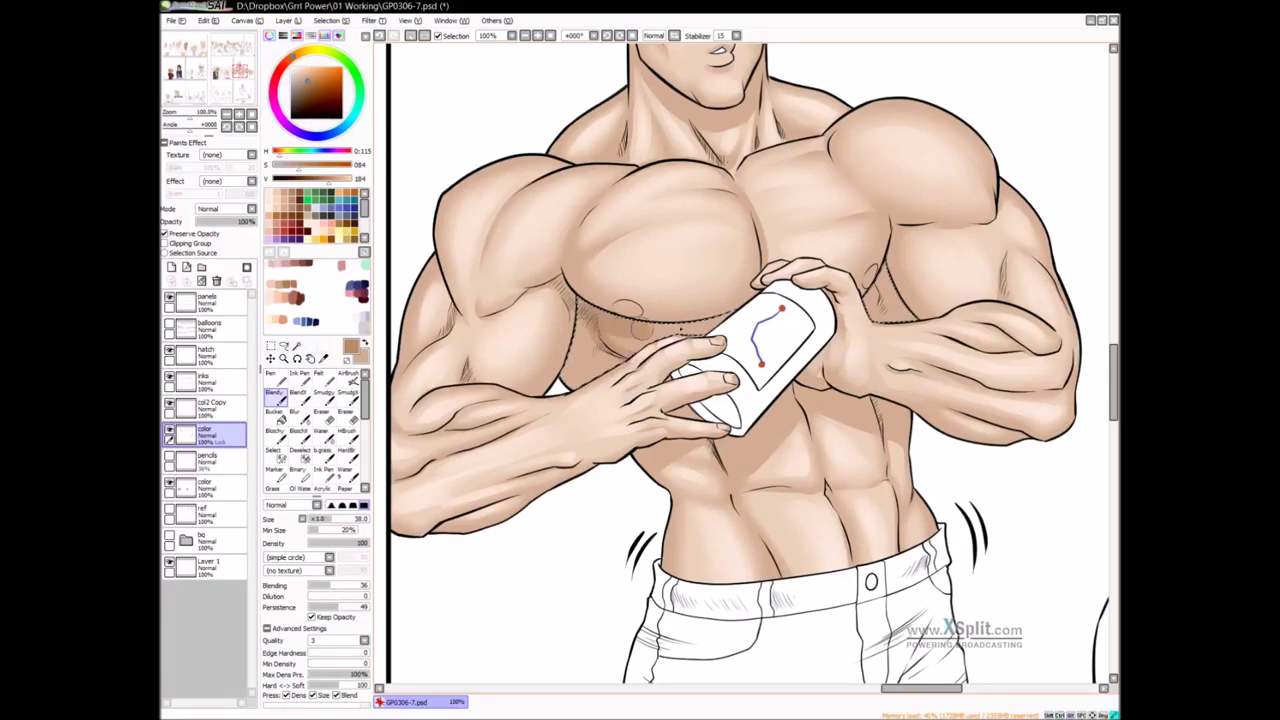
Deepen both recessed areas with a darker brown, soften them with the Blur brush at size 29, and clear the selection
{"action": "left_click", "coordinate": [297, 203]}
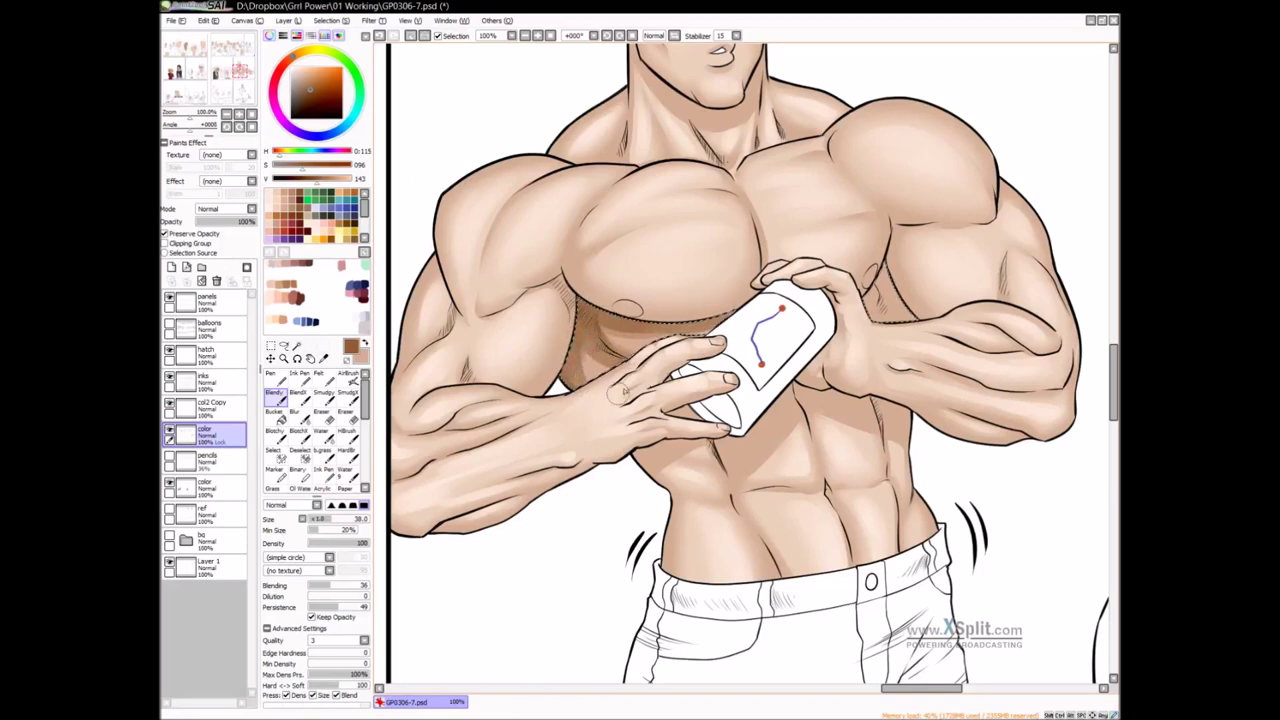
{"action": "mouse_move", "coordinate": [882, 270]}
{"action": "left_mouse_down"}
{"action": "mouse_move", "coordinate": [854, 312]}
{"action": "mouse_move", "coordinate": [910, 316]}
{"action": "mouse_move", "coordinate": [884, 294]}
{"action": "mouse_move", "coordinate": [871, 318]}
{"action": "left_mouse_up"}
{"action": "key", "text": "b"}
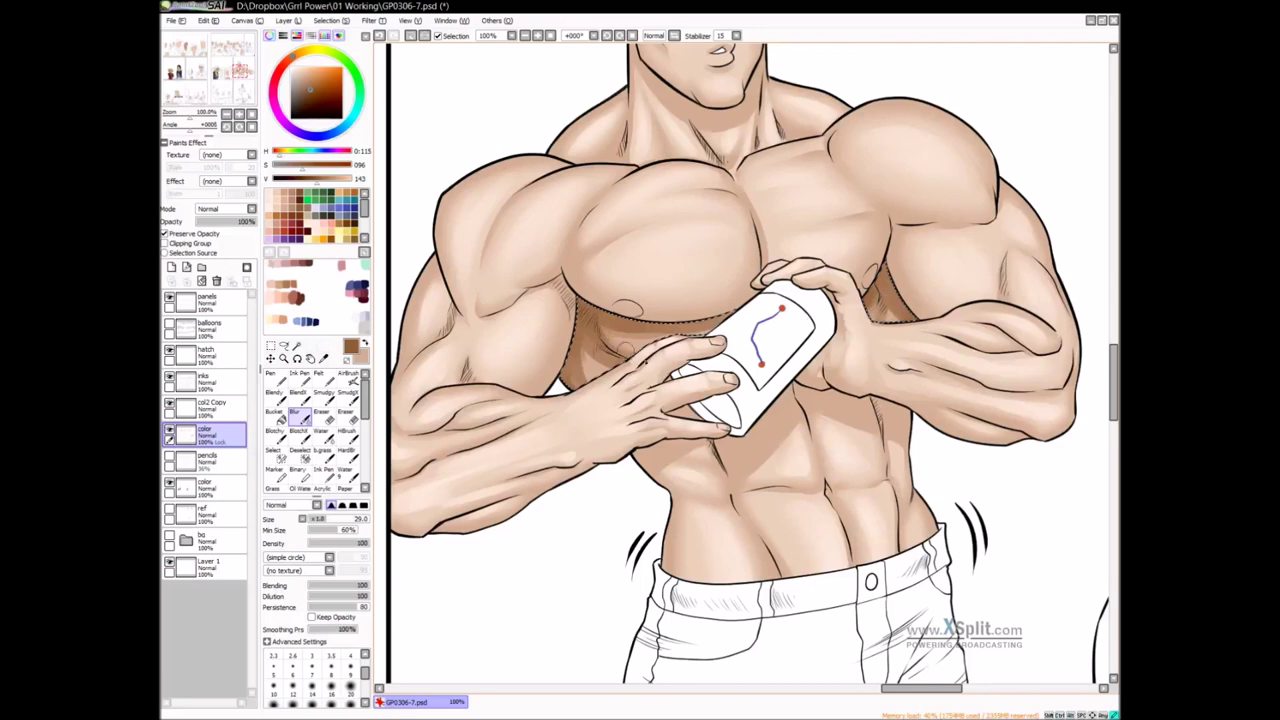
{"action": "left_click_drag", "start_coordinate": [585, 372], "coordinate": [594, 380]}
{"action": "key", "text": "ctrl+d"}
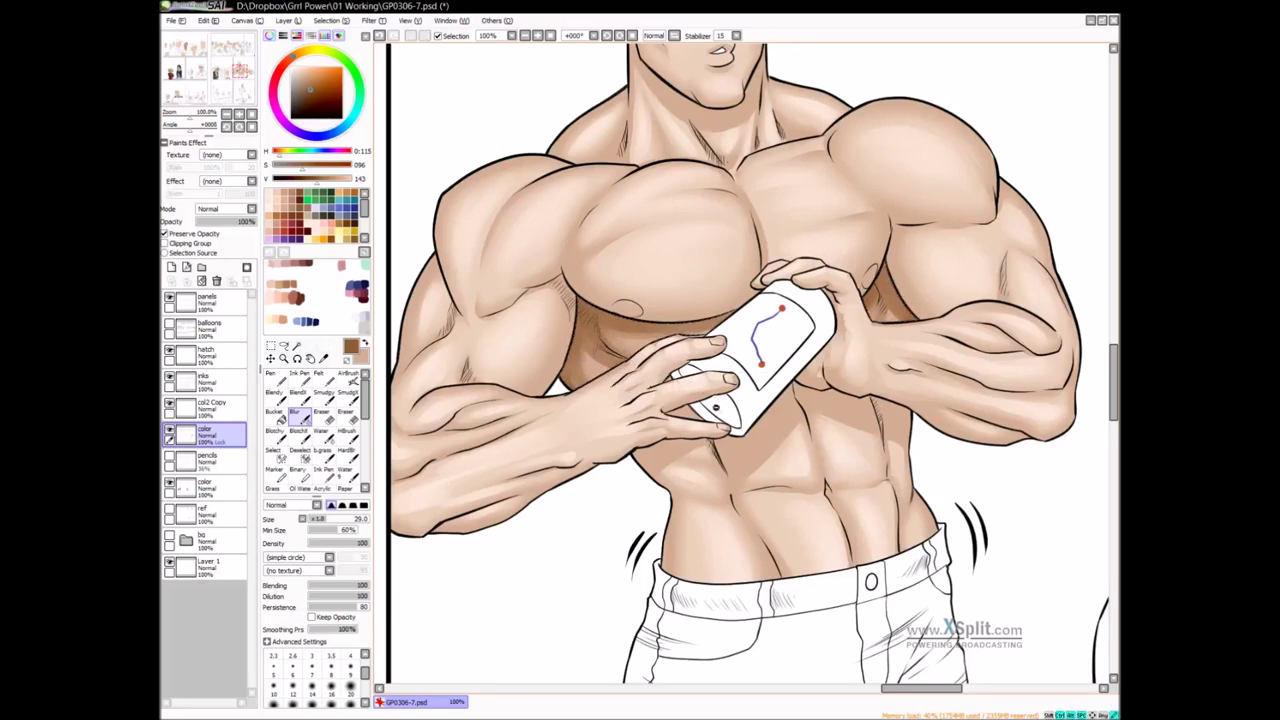
Deepen the dark brown torso shadows around the hands with Blendy at size 23 and soften them with the Blur brush at size 50
{"action": "scroll", "coordinate": [718, 405], "scroll_direction": "down", "scroll_amount": 1}
{"action": "scroll", "coordinate": [890, 380], "scroll_direction": "down", "scroll_amount": 1}
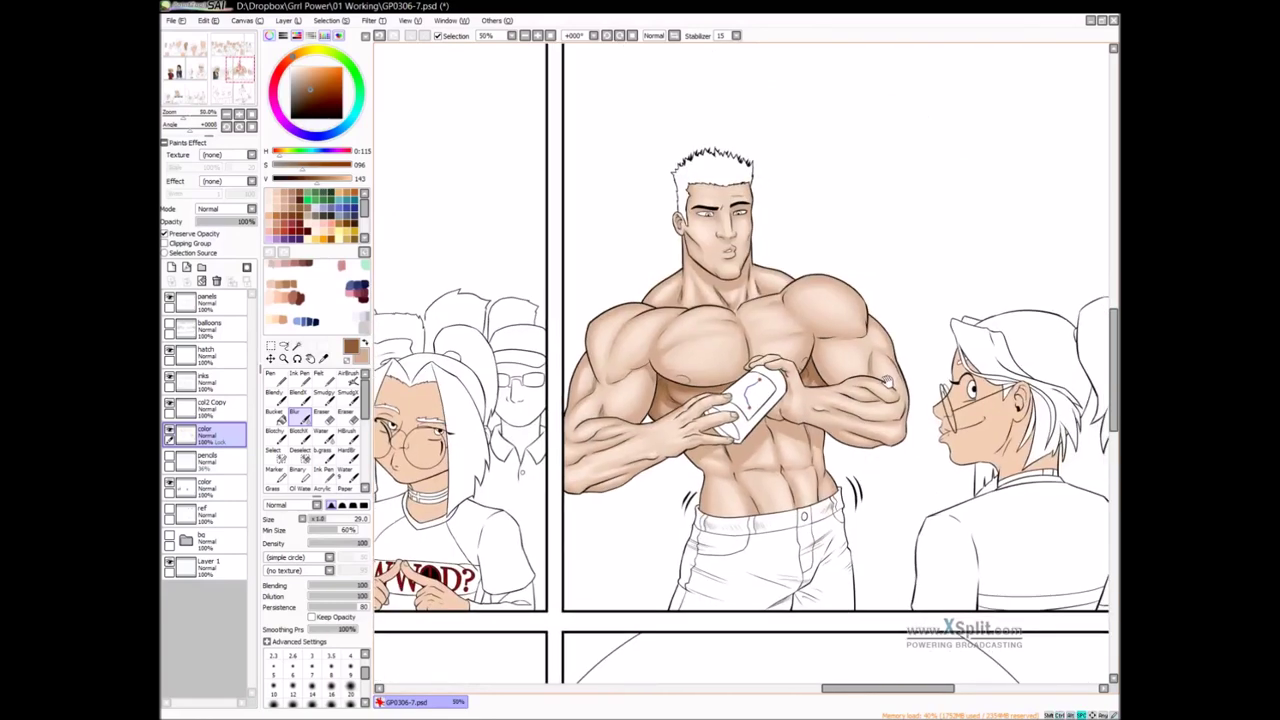
{"action": "left_click_drag", "start_coordinate": [884, 393], "coordinate": [766, 360]}
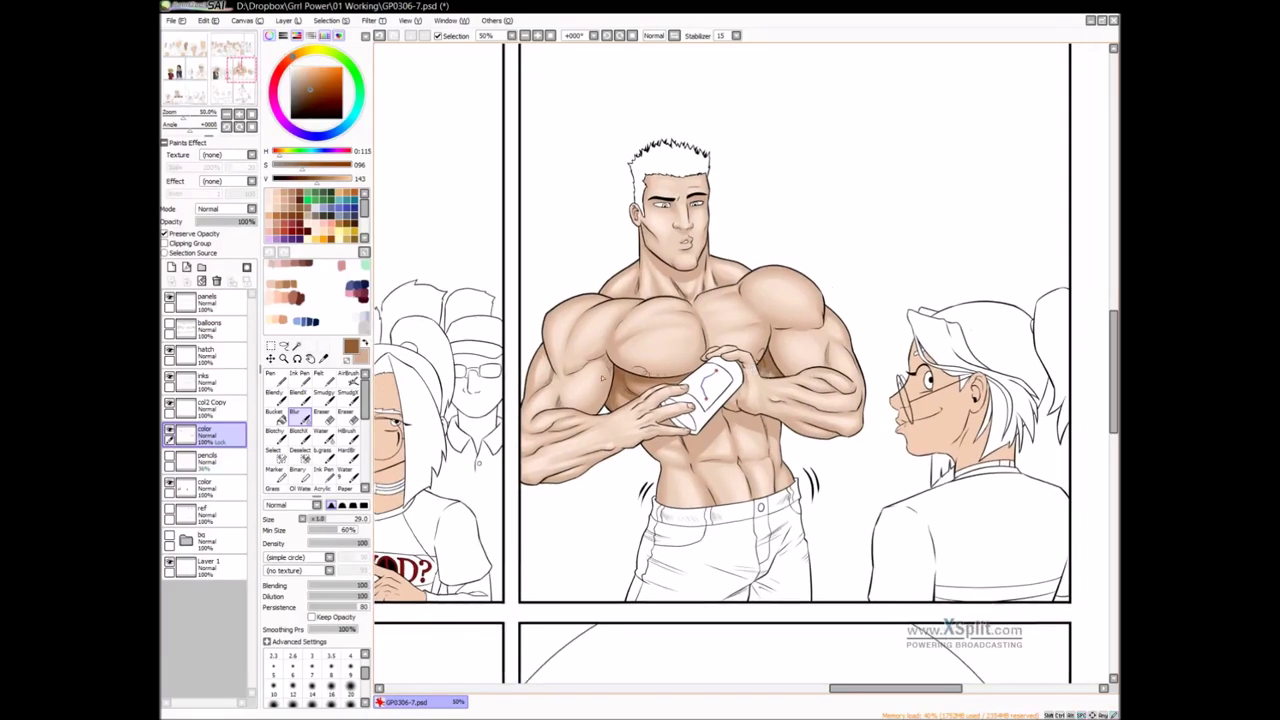
{"action": "mouse_move", "coordinate": [699, 412]}
{"action": "left_mouse_down"}
{"action": "mouse_move", "coordinate": [699, 368]}
{"action": "mouse_move", "coordinate": [683, 392]}
{"action": "mouse_move", "coordinate": [741, 371]}
{"action": "left_mouse_up"}
{"action": "scroll", "coordinate": [690, 397], "scroll_direction": "up", "scroll_amount": 1}
{"action": "key", "text": "c"}
{"action": "left_click_drag", "start_coordinate": [655, 428], "coordinate": [690, 401]}
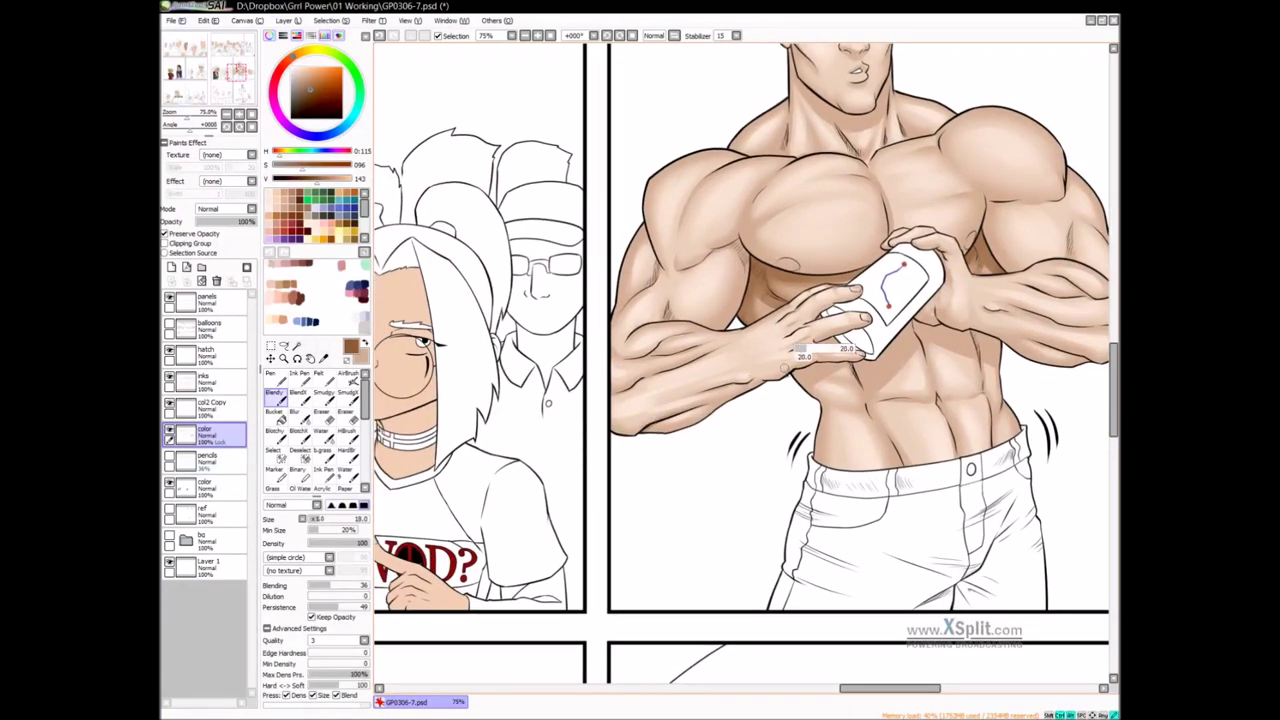
{"action": "left_click_drag", "start_coordinate": [825, 350], "coordinate": [715, 363]}
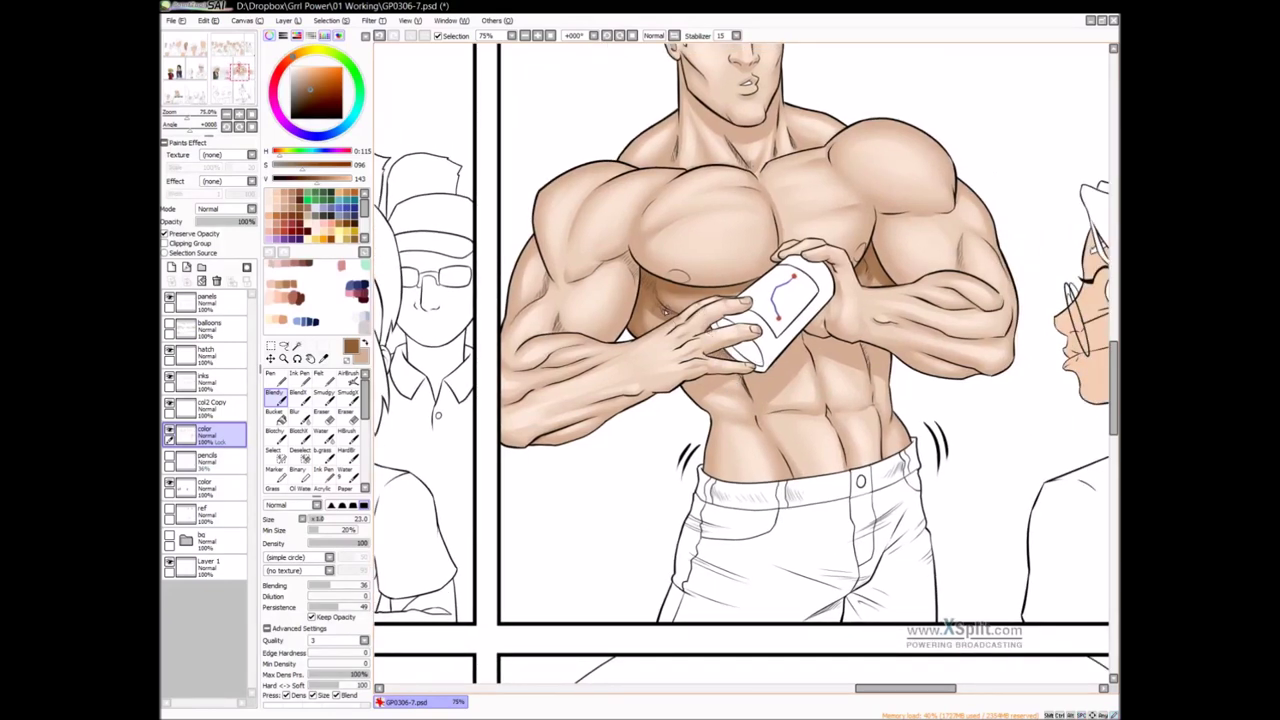
{"action": "left_click_drag", "start_coordinate": [734, 311], "coordinate": [729, 344]}
{"action": "mouse_move", "coordinate": [664, 290]}
{"action": "left_mouse_down"}
{"action": "mouse_move", "coordinate": [632, 309]}
{"action": "mouse_move", "coordinate": [656, 291]}
{"action": "left_mouse_up"}
{"action": "mouse_move", "coordinate": [617, 288]}
{"action": "left_mouse_down"}
{"action": "mouse_move", "coordinate": [623, 334]}
{"action": "mouse_move", "coordinate": [608, 371]}
{"action": "mouse_move", "coordinate": [625, 336]}
{"action": "mouse_move", "coordinate": [597, 303]}
{"action": "left_mouse_up"}
{"action": "left_click_drag", "start_coordinate": [811, 323], "coordinate": [657, 364]}
{"action": "mouse_move", "coordinate": [759, 290]}
{"action": "left_mouse_down"}
{"action": "mouse_move", "coordinate": [716, 307]}
{"action": "mouse_move", "coordinate": [743, 355]}
{"action": "mouse_move", "coordinate": [722, 340]}
{"action": "mouse_move", "coordinate": [760, 344]}
{"action": "mouse_move", "coordinate": [722, 300]}
{"action": "mouse_move", "coordinate": [732, 338]}
{"action": "mouse_move", "coordinate": [742, 342]}
{"action": "mouse_move", "coordinate": [726, 300]}
{"action": "mouse_move", "coordinate": [732, 343]}
{"action": "left_mouse_up"}
{"action": "key", "text": "b"}
{"action": "left_click_drag", "start_coordinate": [483, 395], "coordinate": [481, 406]}
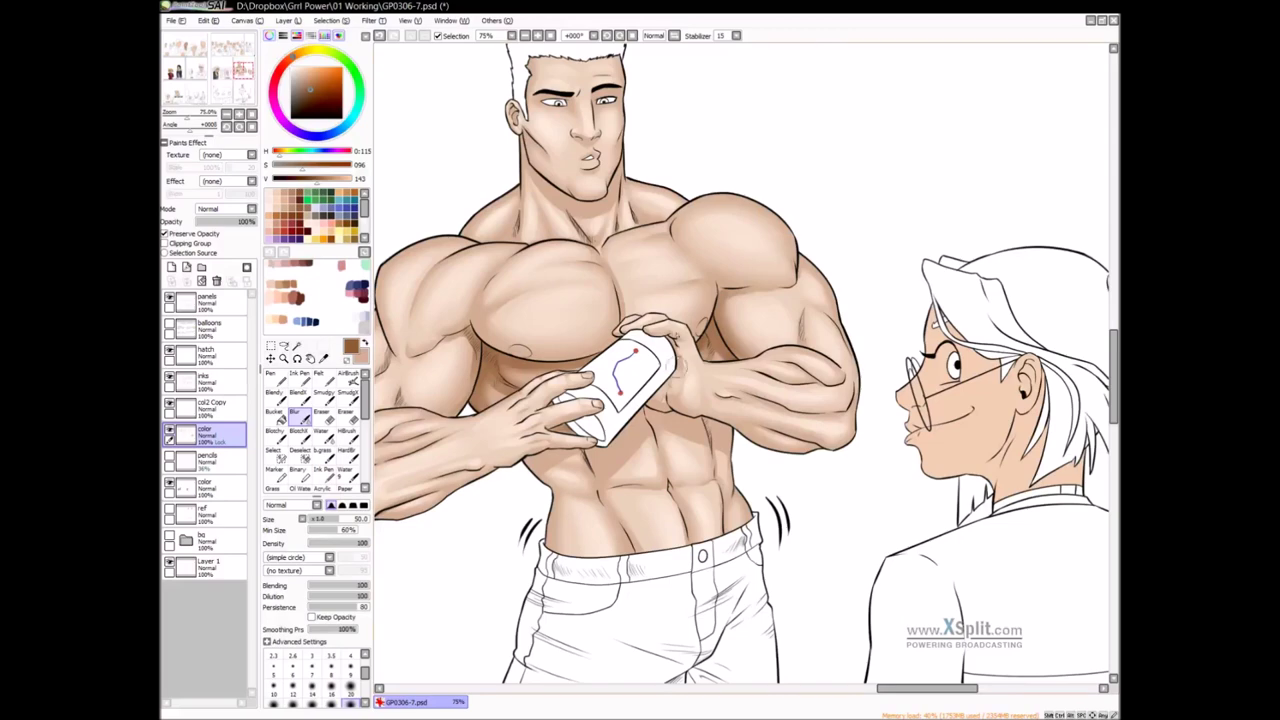
Select the skin from the neck with the Magic Wand and shade the neck beneath the jaw with Blendy at size 37
{"action": "scroll", "coordinate": [680, 367], "scroll_direction": "up", "scroll_amount": 3}
{"action": "left_click_drag", "start_coordinate": [607, 383], "coordinate": [654, 388]}
{"action": "scroll", "coordinate": [654, 388], "scroll_direction": "up", "scroll_amount": 1}
{"action": "key", "text": "v"}
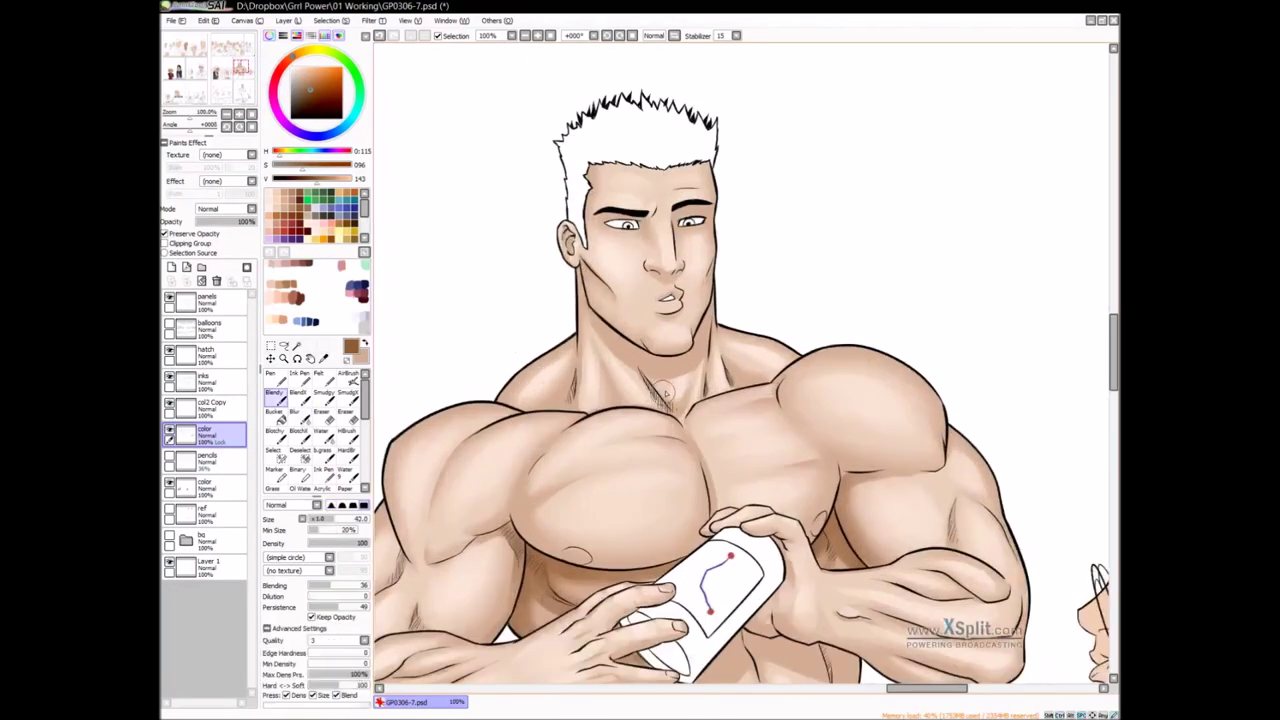
{"action": "key", "text": "w"}
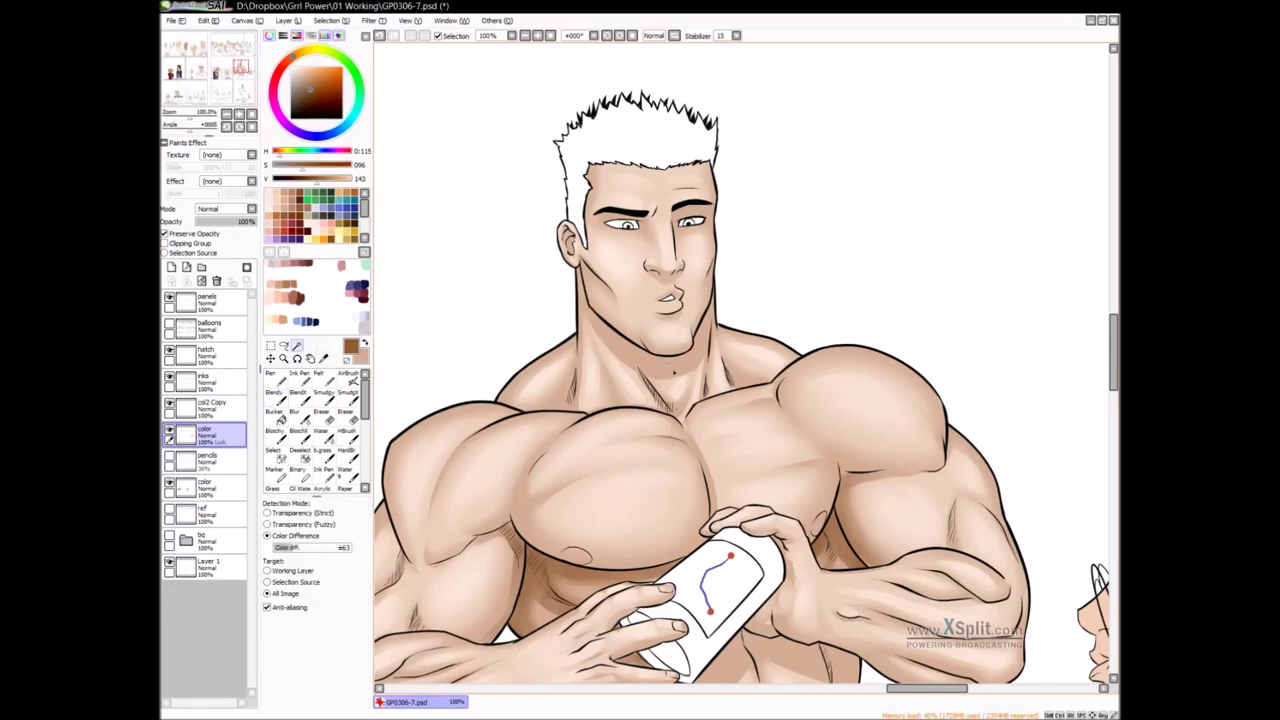
{"action": "left_click", "coordinate": [680, 390]}
{"action": "key", "text": "b"}
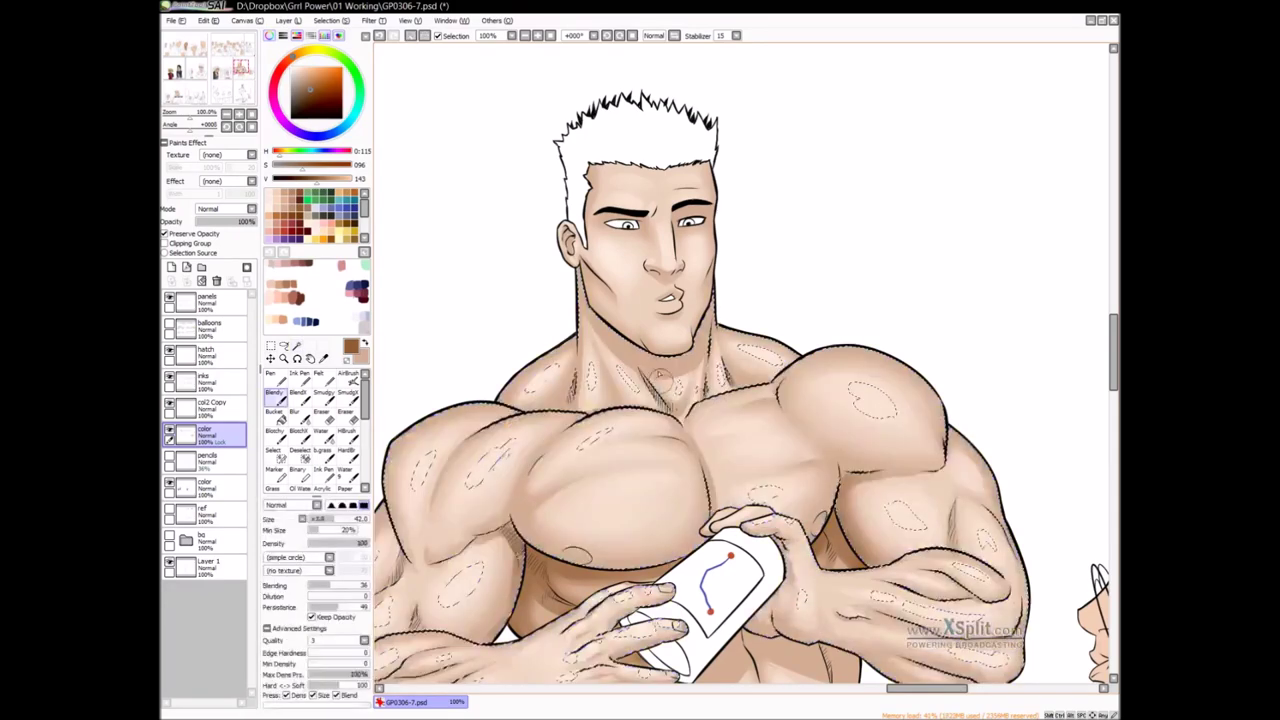
{"action": "mouse_move", "coordinate": [584, 277]}
{"action": "left_mouse_down"}
{"action": "mouse_move", "coordinate": [618, 254]}
{"action": "mouse_move", "coordinate": [646, 366]}
{"action": "mouse_move", "coordinate": [628, 338]}
{"action": "mouse_move", "coordinate": [641, 361]}
{"action": "mouse_move", "coordinate": [717, 314]}
{"action": "mouse_move", "coordinate": [708, 293]}
{"action": "mouse_move", "coordinate": [686, 349]}
{"action": "mouse_move", "coordinate": [658, 371]}
{"action": "mouse_move", "coordinate": [684, 352]}
{"action": "mouse_move", "coordinate": [656, 371]}
{"action": "mouse_move", "coordinate": [620, 368]}
{"action": "mouse_move", "coordinate": [674, 396]}
{"action": "left_mouse_up"}
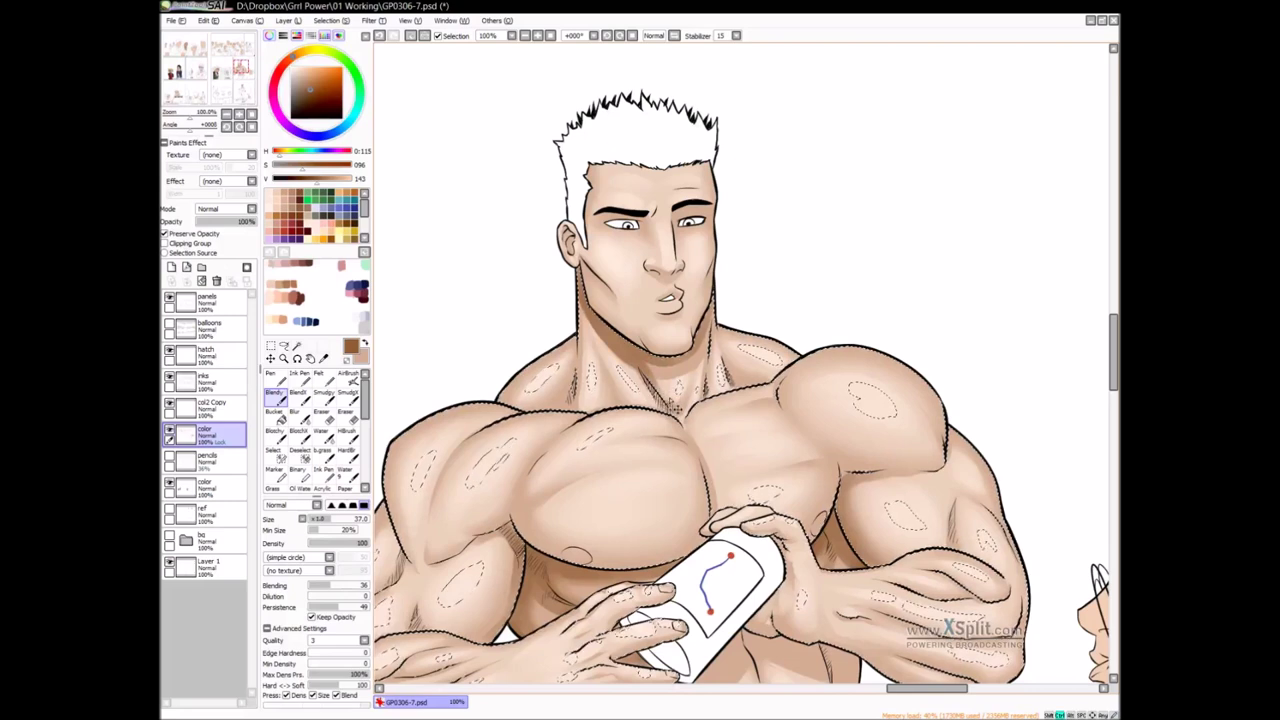
Clear the selection and soften the neck shadow with the Blur brush at size 22
{"action": "key", "text": "ctrl+d"}
{"action": "key", "text": "b"}
{"action": "left_click_drag", "start_coordinate": [607, 347], "coordinate": [588, 347]}
{"action": "left_click_drag", "start_coordinate": [576, 292], "coordinate": [634, 377]}
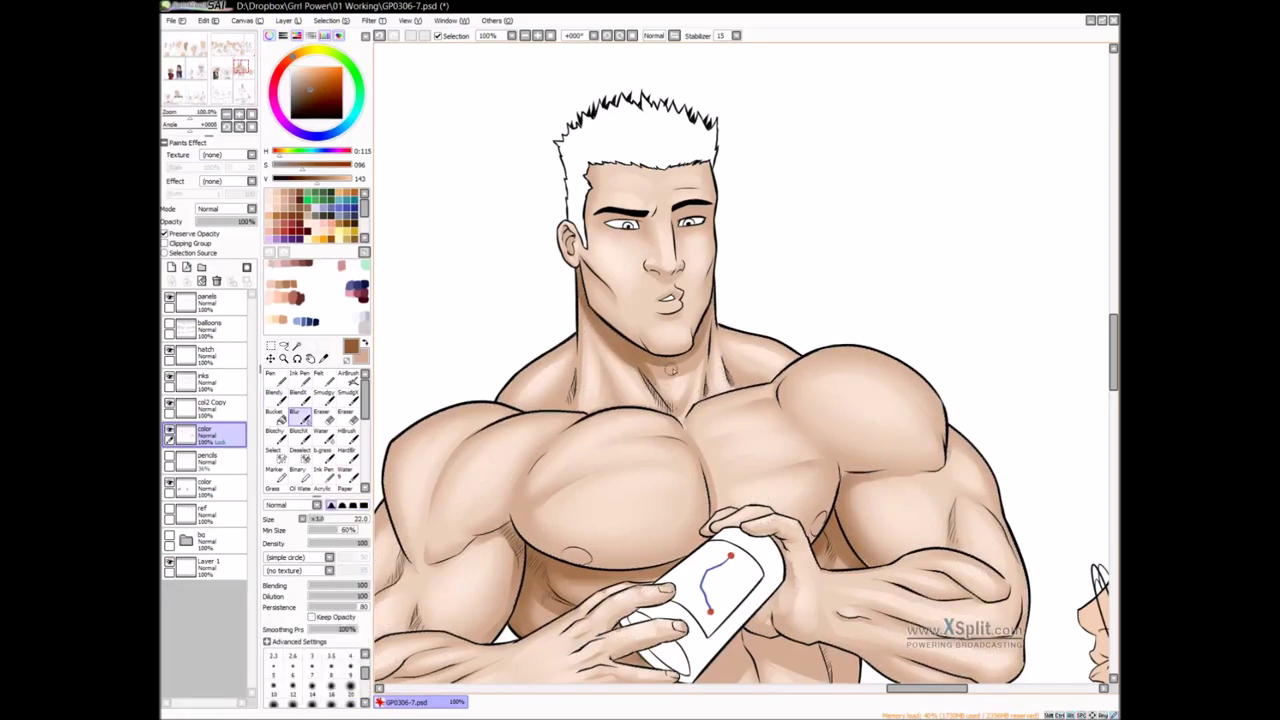
Examine the shading across the muscular man's neck, chest, arms and abdomen
{"action": "left_click_drag", "start_coordinate": [781, 443], "coordinate": [784, 345]}
{"action": "key", "text": "ctrl+minus"}
{"action": "left_click_drag", "start_coordinate": [842, 437], "coordinate": [808, 378]}
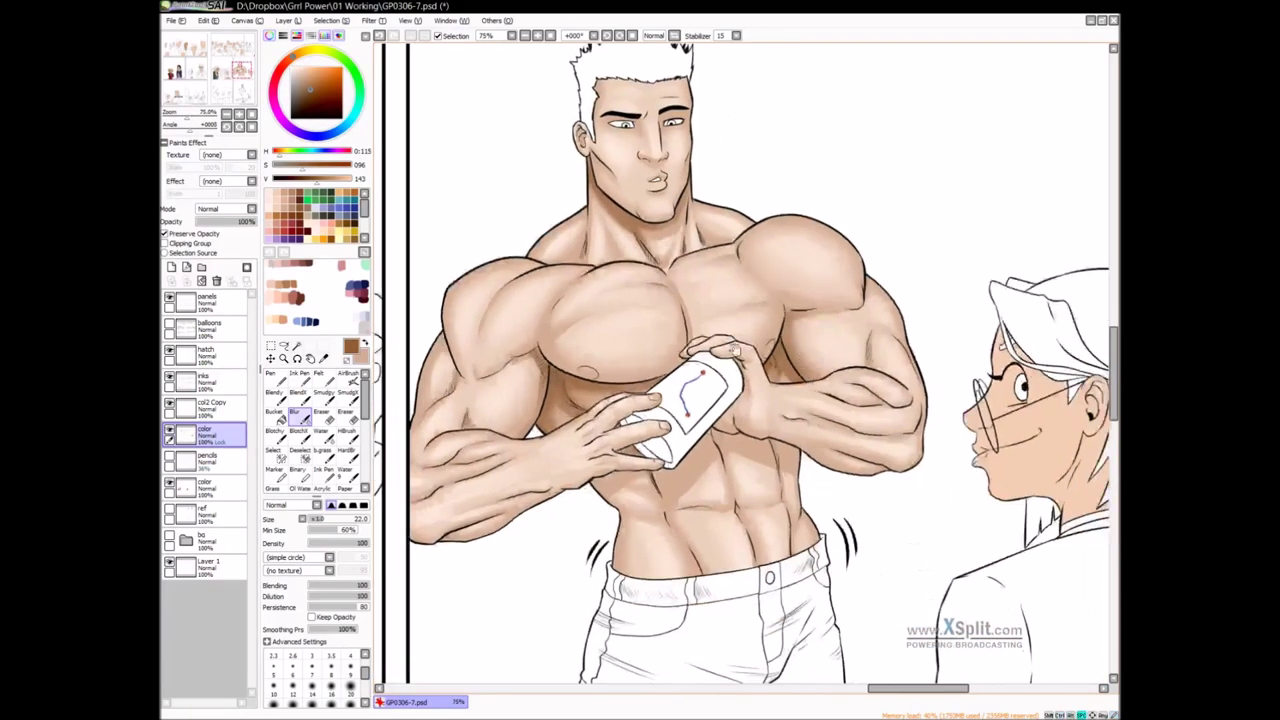
{"action": "left_click_drag", "start_coordinate": [735, 352], "coordinate": [740, 382]}
{"action": "left_click_drag", "start_coordinate": [908, 405], "coordinate": [901, 396]}
{"action": "scroll", "coordinate": [900, 397], "scroll_direction": "down", "scroll_amount": 2}
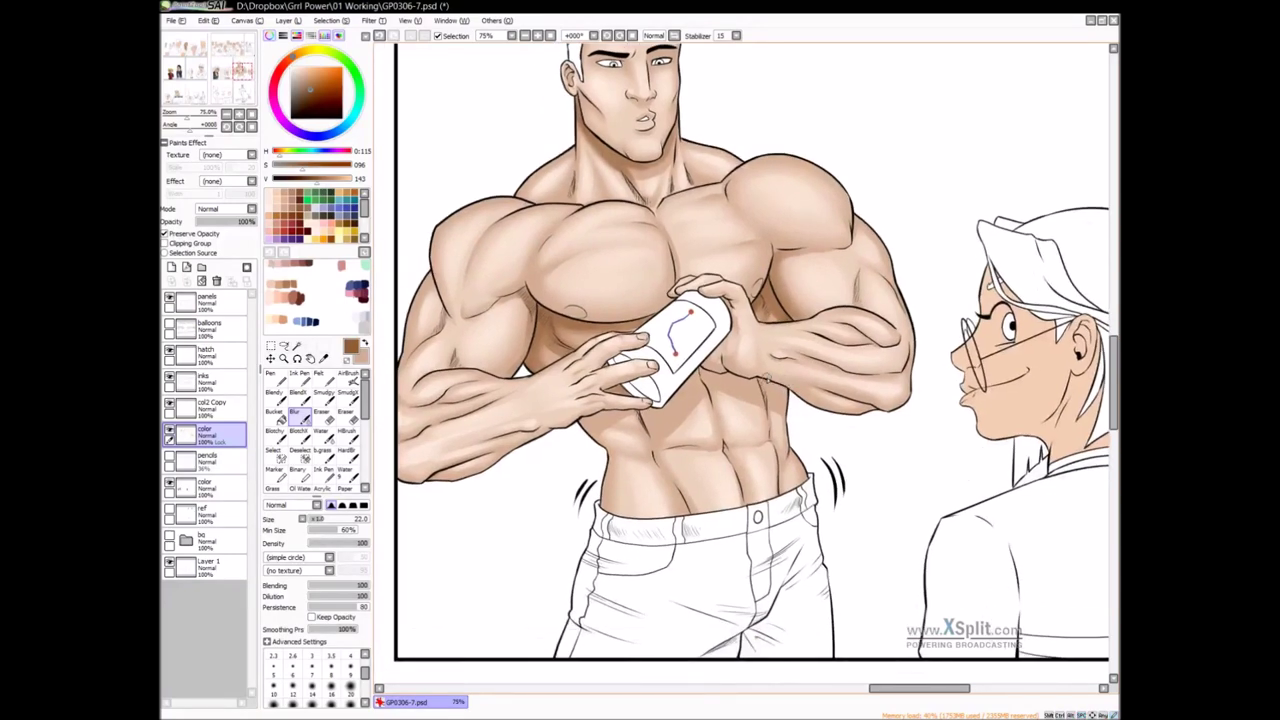
{"action": "mouse_move", "coordinate": [811, 434]}
{"action": "left_mouse_down"}
{"action": "mouse_move", "coordinate": [788, 395]}
{"action": "mouse_move", "coordinate": [775, 448]}
{"action": "mouse_move", "coordinate": [723, 434]}
{"action": "mouse_move", "coordinate": [735, 437]}
{"action": "left_mouse_up"}
{"action": "scroll", "coordinate": [778, 424], "scroll_direction": "down", "scroll_amount": 1}
{"action": "scroll", "coordinate": [664, 383], "scroll_direction": "up", "scroll_amount": 1}
{"action": "scroll", "coordinate": [666, 381], "scroll_direction": "up", "scroll_amount": 1}
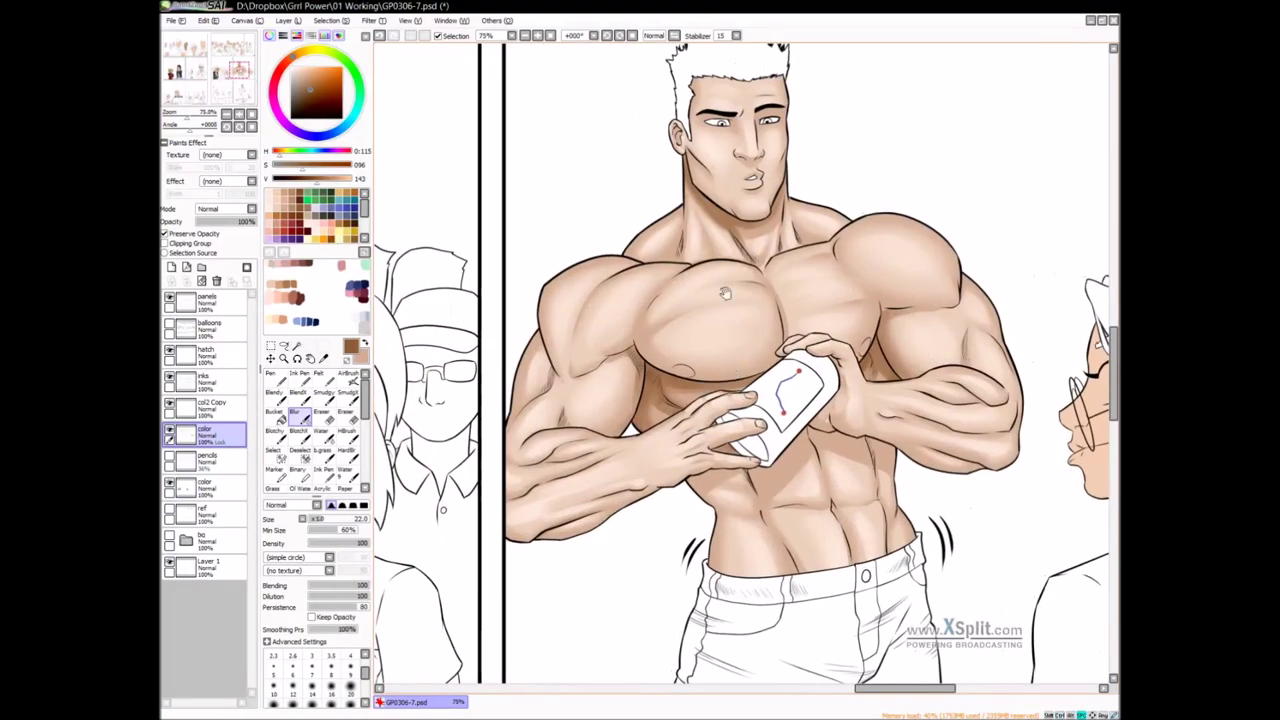
Darken the nipples in the dark brown with Blendy reduced to size 24
{"action": "scroll", "coordinate": [688, 374], "scroll_direction": "up", "scroll_amount": 1}
{"action": "key", "text": "v"}
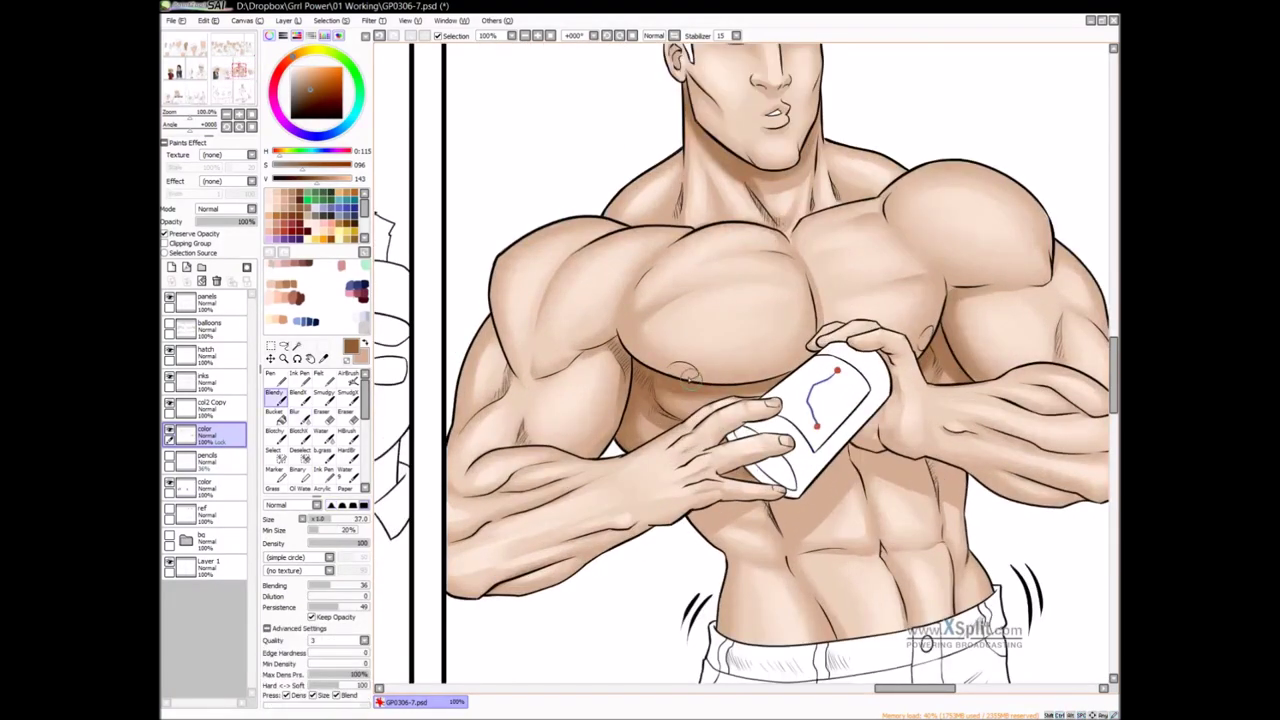
{"action": "left_click_drag", "start_coordinate": [680, 372], "coordinate": [686, 368]}
{"action": "mouse_move", "coordinate": [910, 353]}
{"action": "left_mouse_down"}
{"action": "mouse_move", "coordinate": [740, 411]}
{"action": "mouse_move", "coordinate": [757, 394]}
{"action": "mouse_move", "coordinate": [797, 393]}
{"action": "left_mouse_up"}
{"action": "key", "text": "ctrl+z"}
{"action": "key", "text": "ctrl+z"}
{"action": "left_click", "coordinate": [757, 399], "text": "ctrl+alt"}
{"action": "left_click_drag", "start_coordinate": [766, 434], "coordinate": [735, 438]}
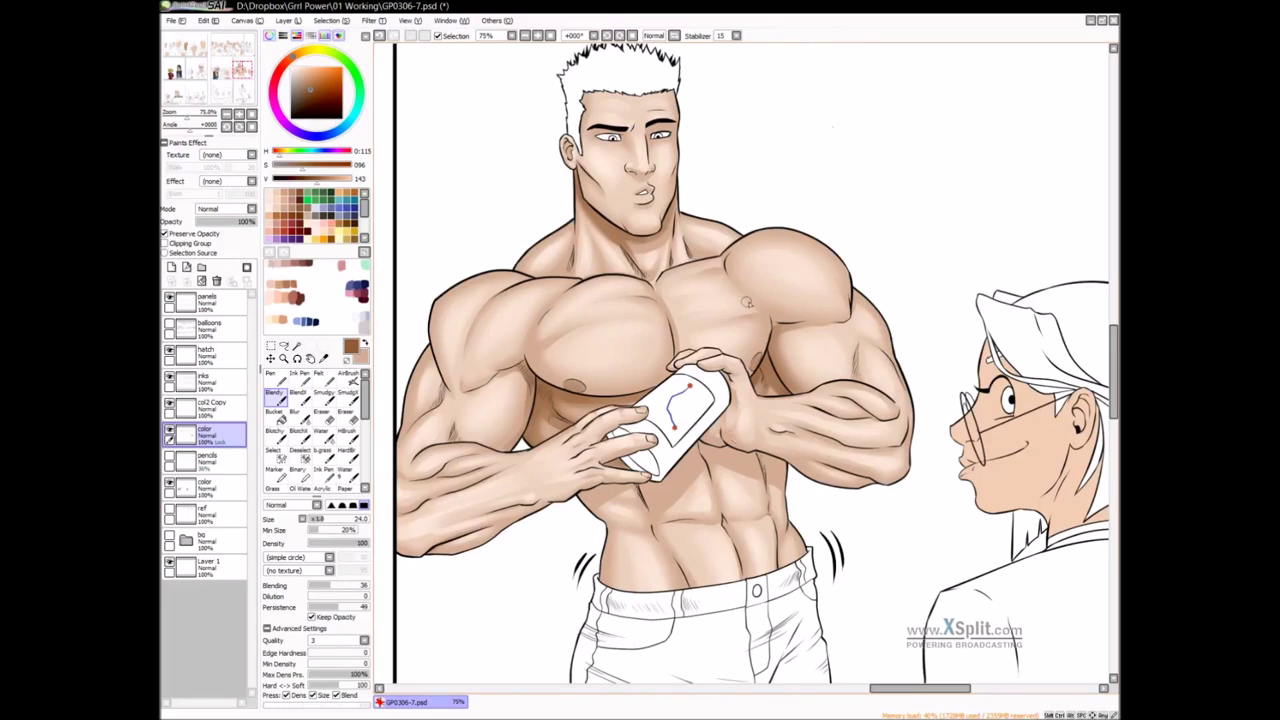
Shade the upper abdomen and ribs beneath the hands and box with Blendy, starting at size 24 and continuing with a larger brush
{"action": "left_click_drag", "start_coordinate": [733, 424], "coordinate": [713, 428]}
{"action": "left_click_drag", "start_coordinate": [721, 479], "coordinate": [734, 405]}
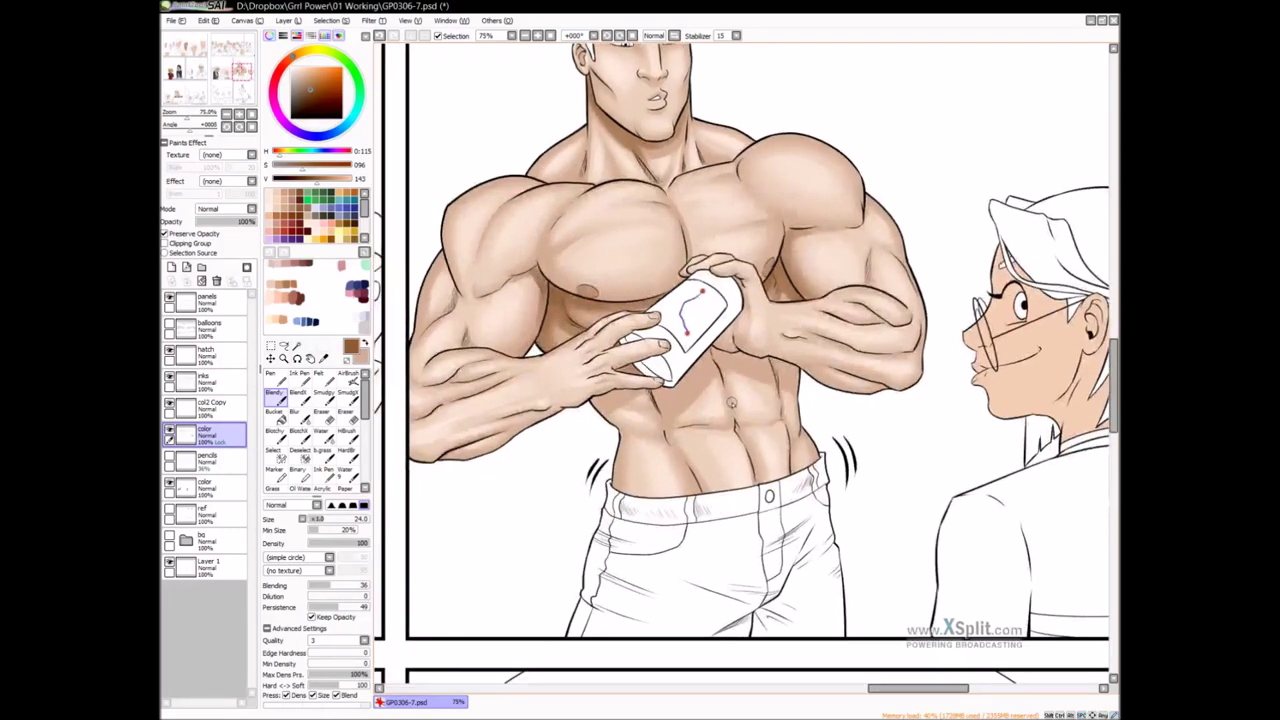
{"action": "left_click_drag", "start_coordinate": [752, 503], "coordinate": [747, 467]}
{"action": "left_click_drag", "start_coordinate": [719, 407], "coordinate": [719, 489]}
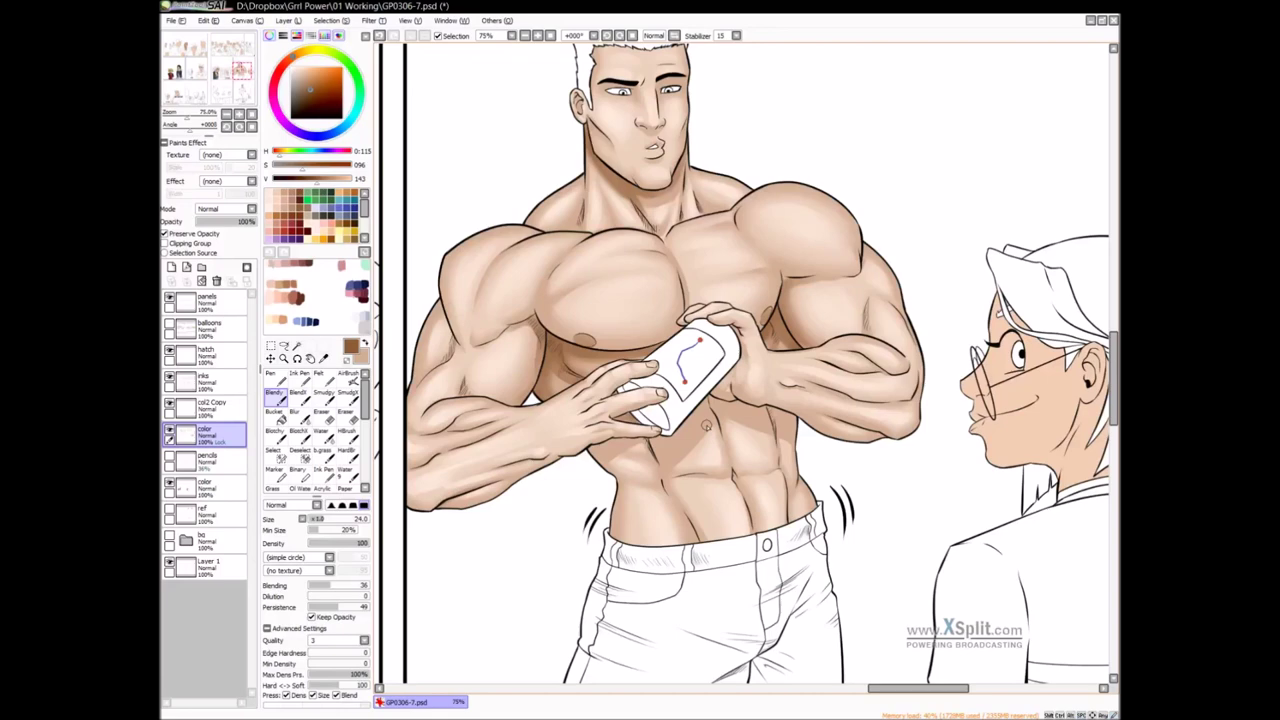
{"action": "left_click_drag", "start_coordinate": [772, 446], "coordinate": [718, 456]}
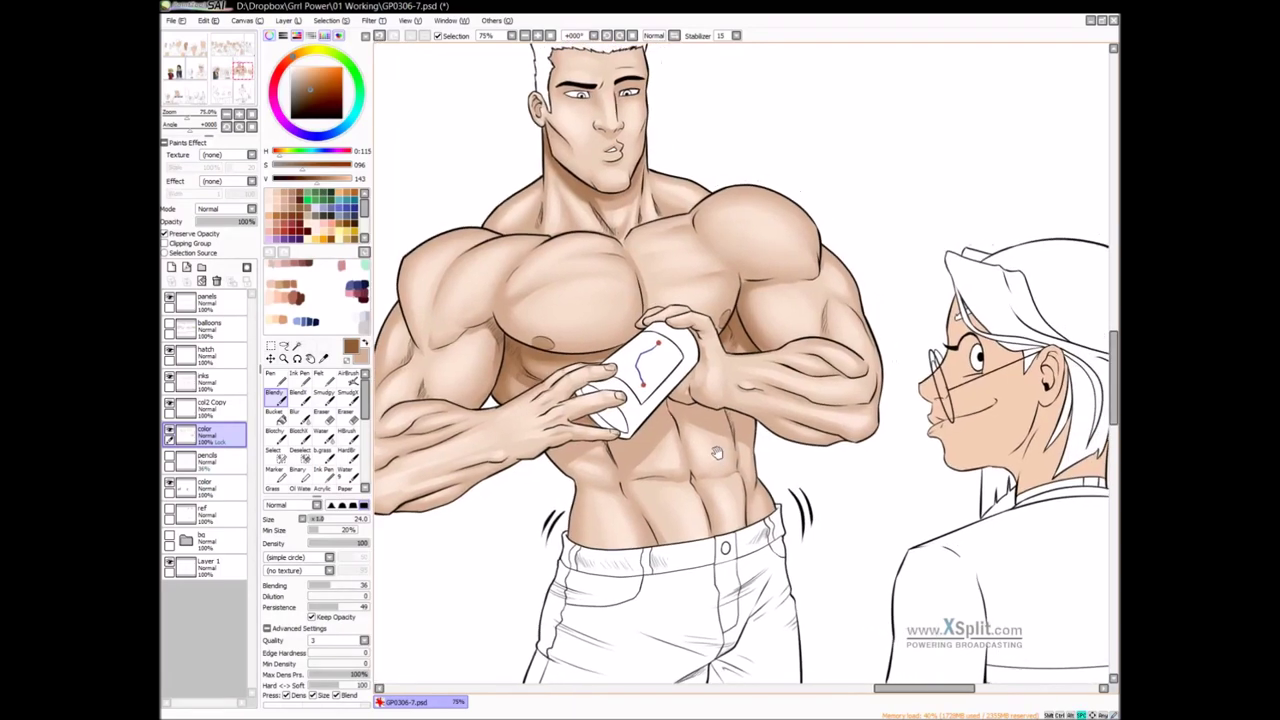
{"action": "scroll", "coordinate": [677, 487], "scroll_direction": "down", "scroll_amount": 3}
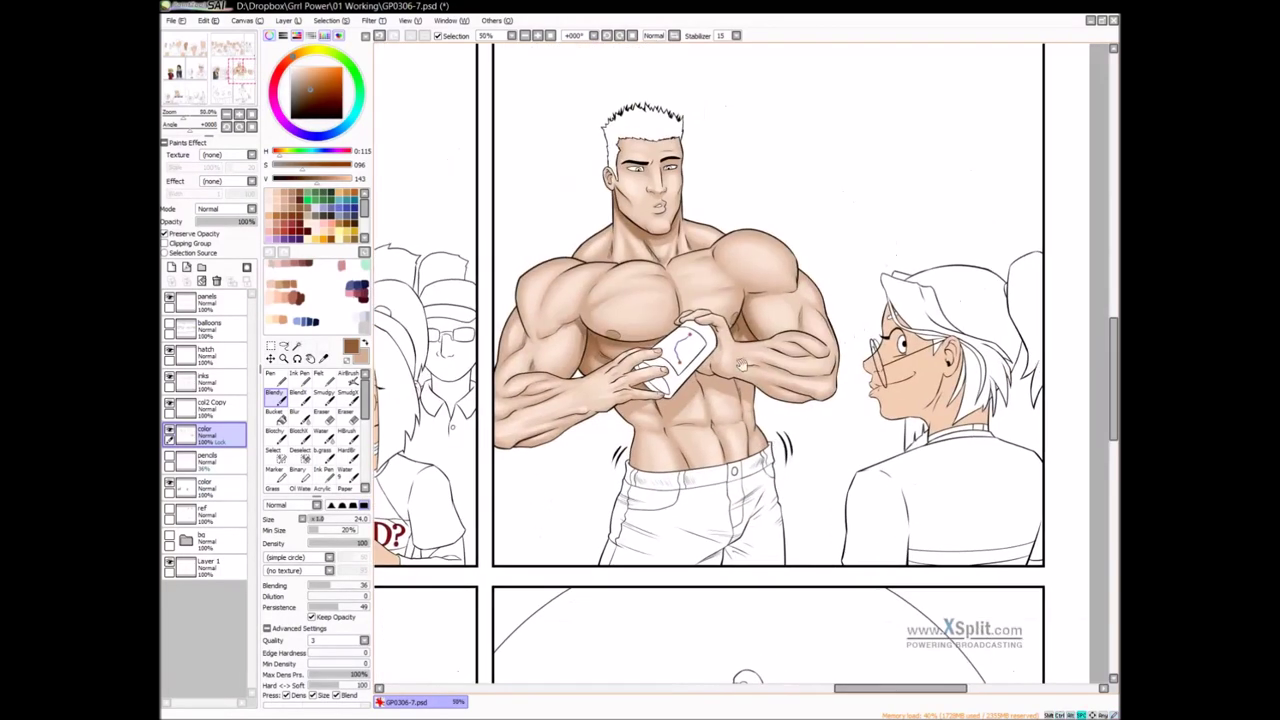
{"action": "scroll", "coordinate": [700, 402], "scroll_direction": "up", "scroll_amount": 2}
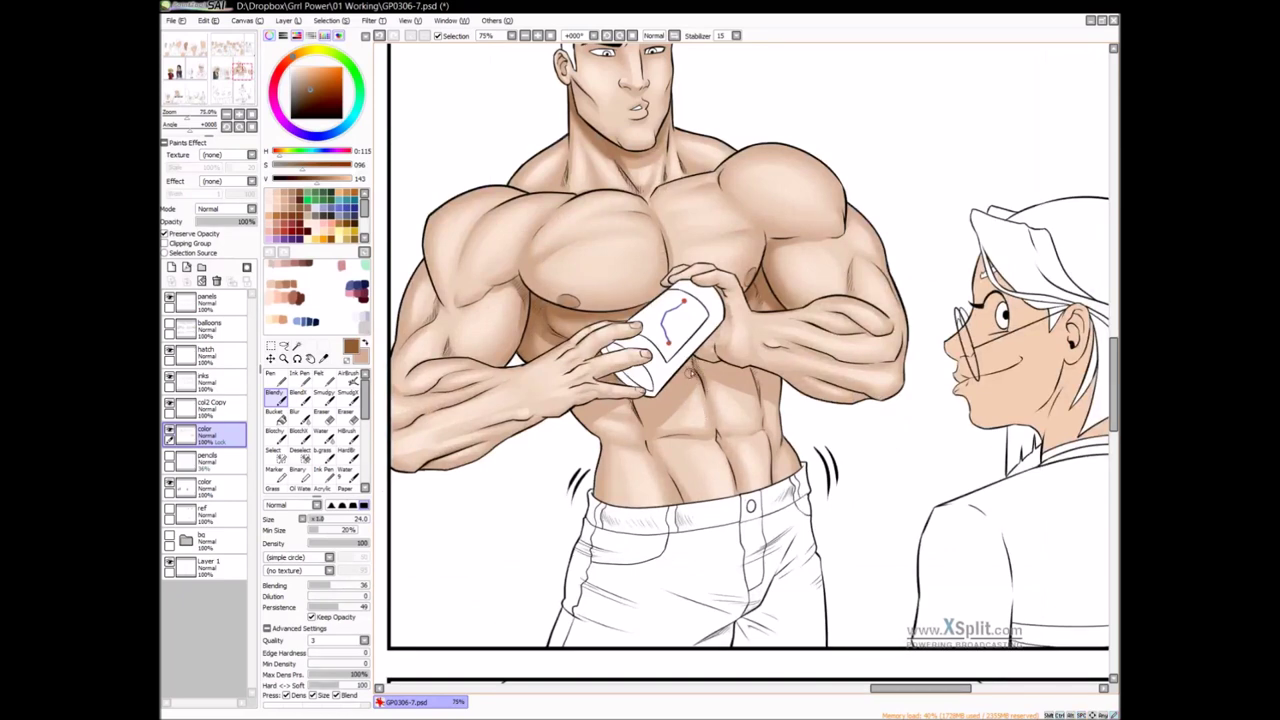
{"action": "left_click_drag", "start_coordinate": [686, 370], "coordinate": [693, 367]}
{"action": "left_click_drag", "start_coordinate": [640, 411], "coordinate": [636, 408]}
{"action": "key", "text": "bracketright"}
{"action": "key", "text": "bracketright"}
{"action": "key", "text": "bracketright"}
{"action": "key", "text": "bracketright"}
{"action": "left_click_drag", "start_coordinate": [757, 388], "coordinate": [744, 373]}
{"action": "left_click_drag", "start_coordinate": [757, 370], "coordinate": [738, 370]}
Soften the new abdomen shadows with the Blur brush at sizes 22 and 28
{"action": "scroll", "coordinate": [742, 430], "scroll_direction": "down", "scroll_amount": 1}
{"action": "key", "text": "b"}
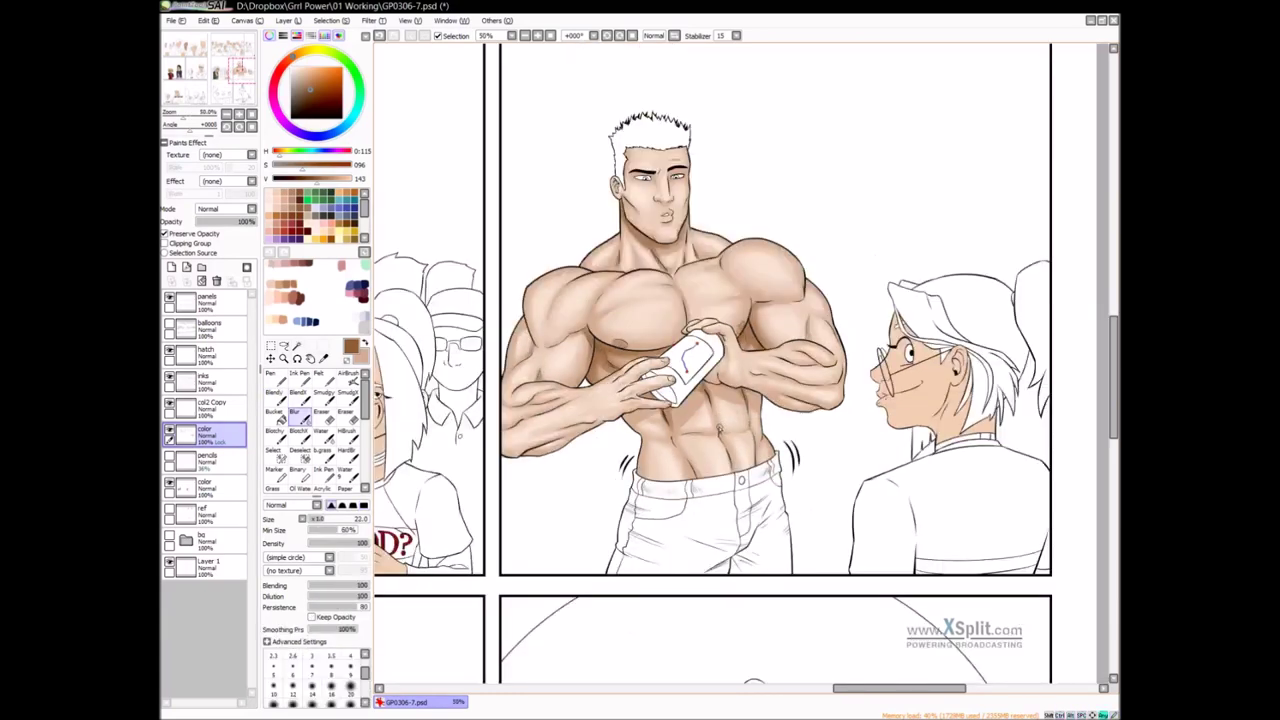
{"action": "left_click_drag", "start_coordinate": [680, 426], "coordinate": [672, 428]}
{"action": "scroll", "coordinate": [672, 430], "scroll_direction": "up", "scroll_amount": 1}
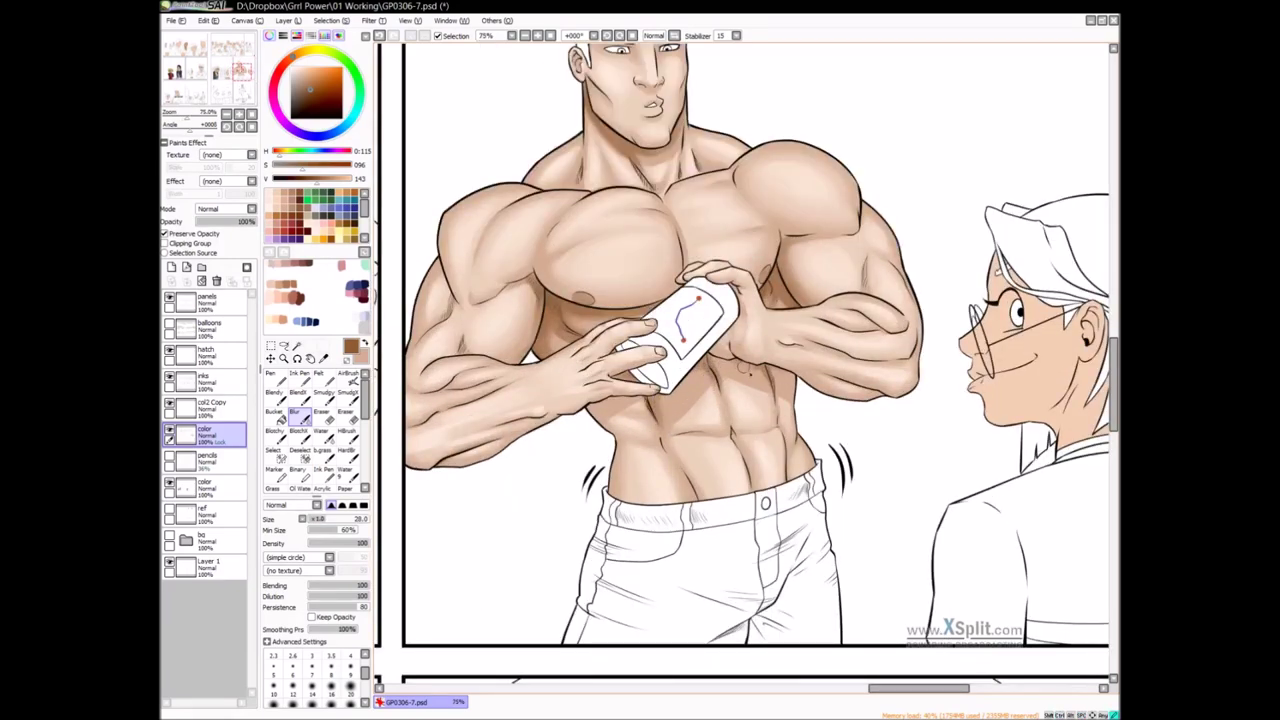
{"action": "scroll", "coordinate": [798, 411], "scroll_direction": "down", "scroll_amount": 1}
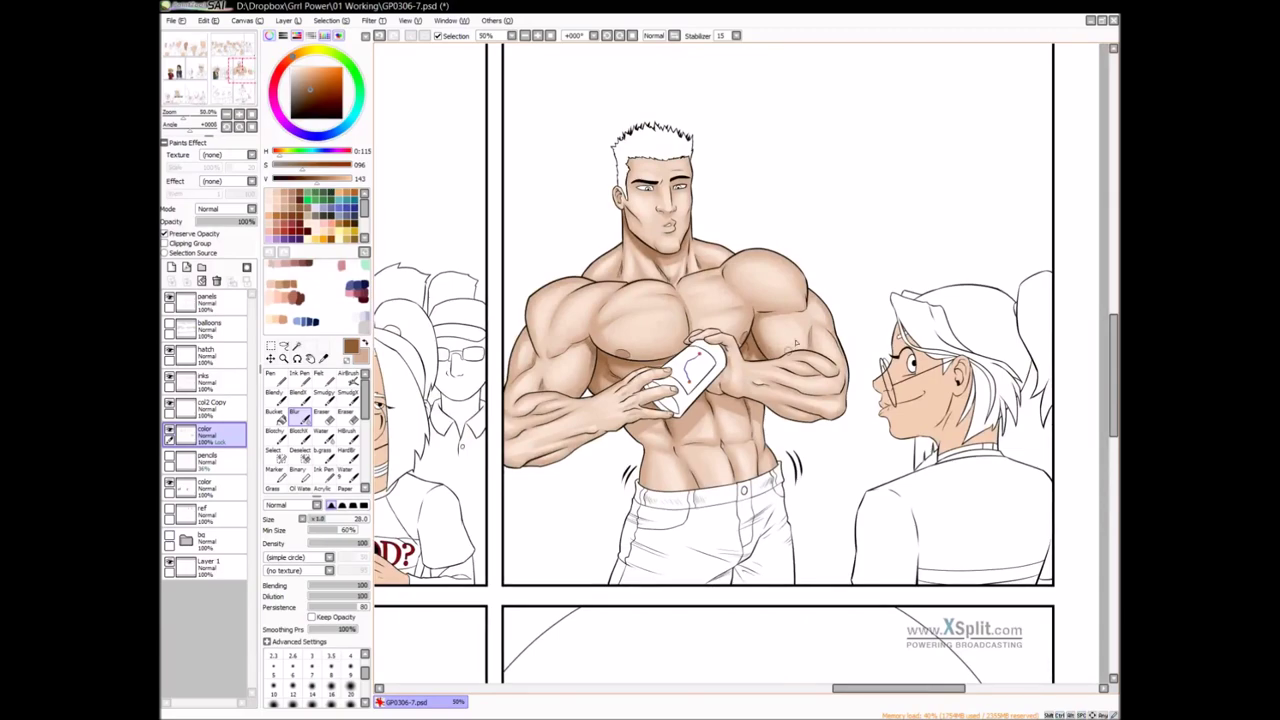
Look over the jewelry panel and the neighbouring lower panels, and return to the muscular man's panel
{"action": "left_click_drag", "start_coordinate": [701, 527], "coordinate": [782, 386]}
{"action": "left_click_drag", "start_coordinate": [586, 647], "coordinate": [823, 322]}
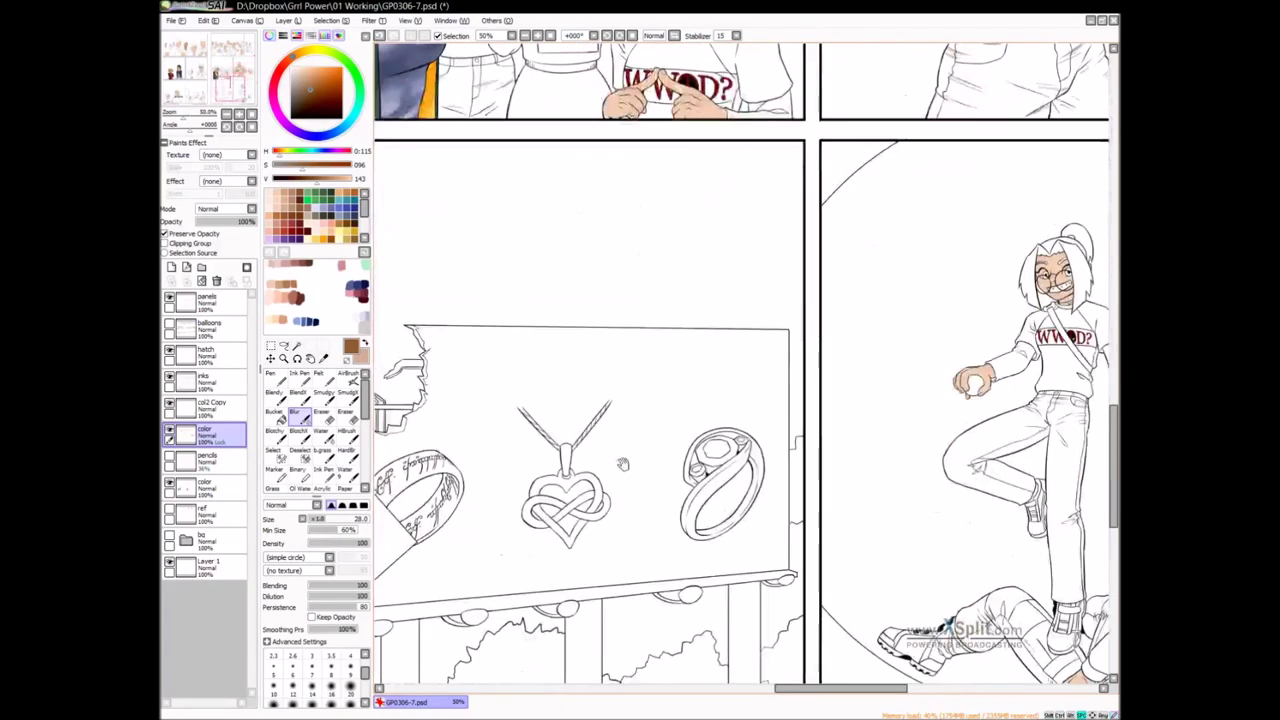
{"action": "left_click_drag", "start_coordinate": [623, 464], "coordinate": [866, 318]}
{"action": "left_click_drag", "start_coordinate": [783, 406], "coordinate": [528, 474]}
{"action": "left_click_drag", "start_coordinate": [758, 432], "coordinate": [490, 443]}
{"action": "left_click_drag", "start_coordinate": [715, 304], "coordinate": [625, 620]}
{"action": "left_click_drag", "start_coordinate": [706, 310], "coordinate": [727, 446]}
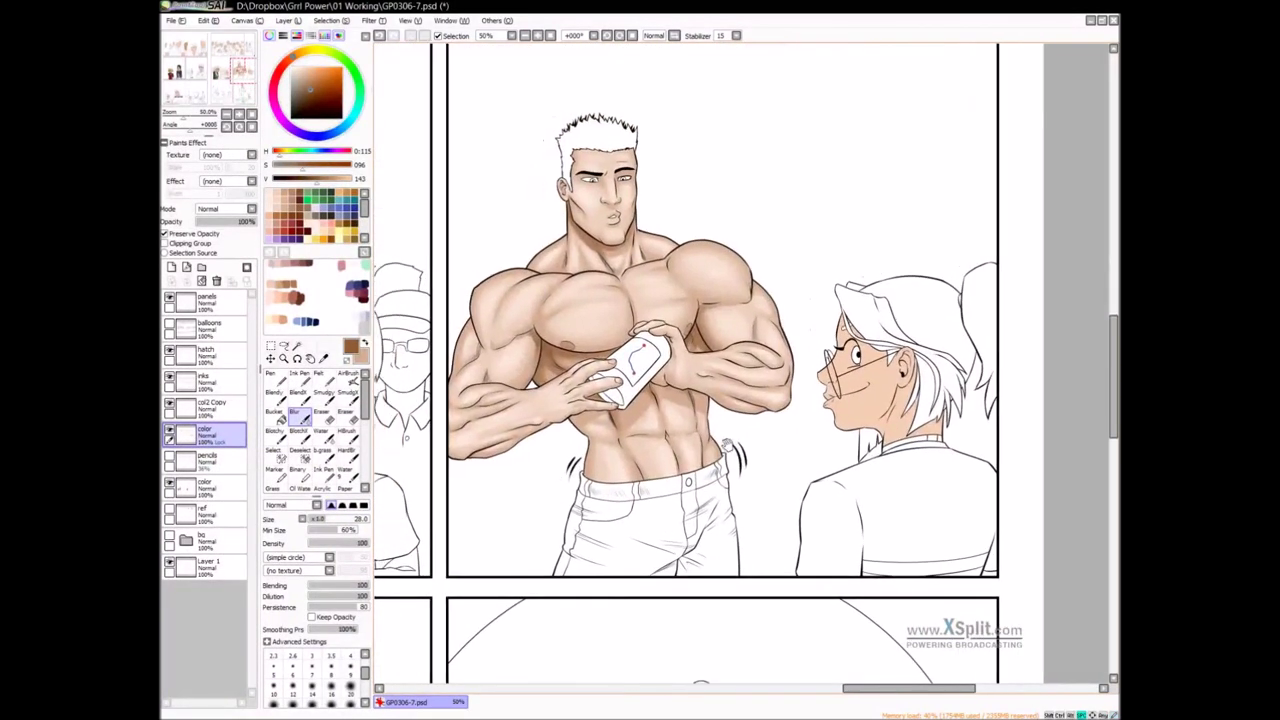
{"action": "left_click_drag", "start_coordinate": [654, 419], "coordinate": [682, 418]}
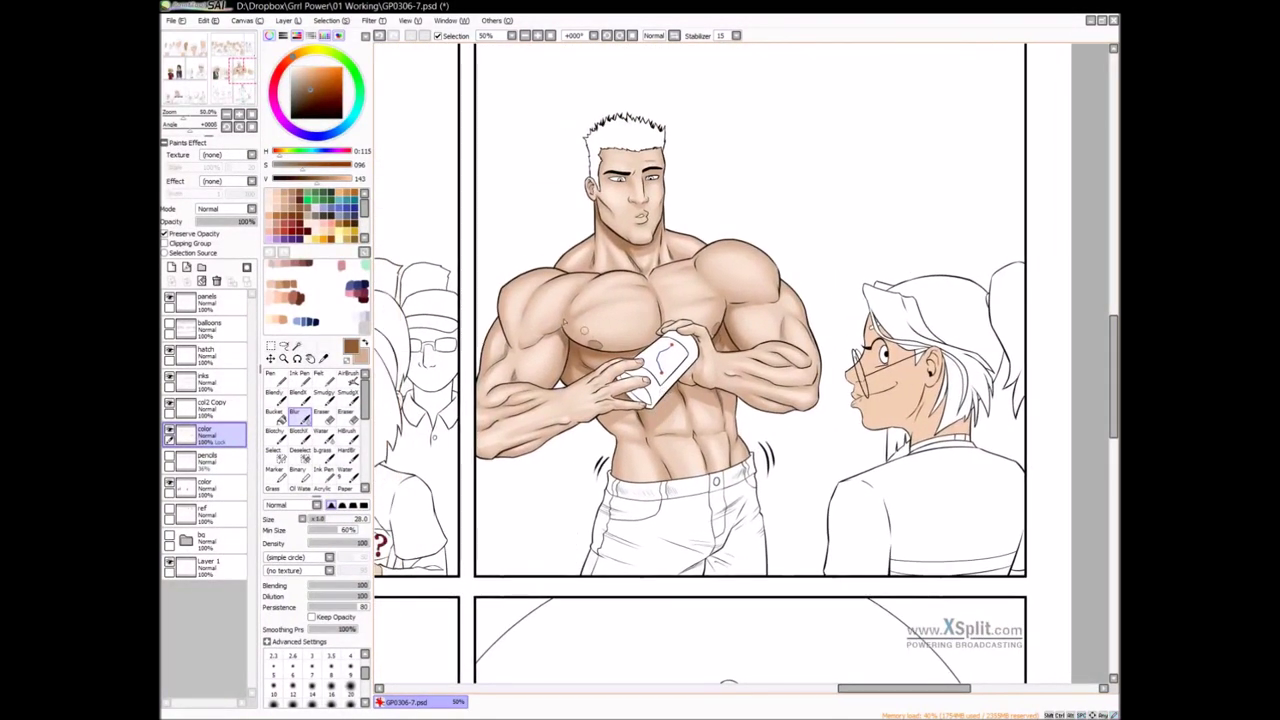
Highlight the muscular man's pectorals and shoulder in near-white with the Smudgy brush, working at sizes 13 to 26
{"action": "left_click", "coordinate": [272, 203]}
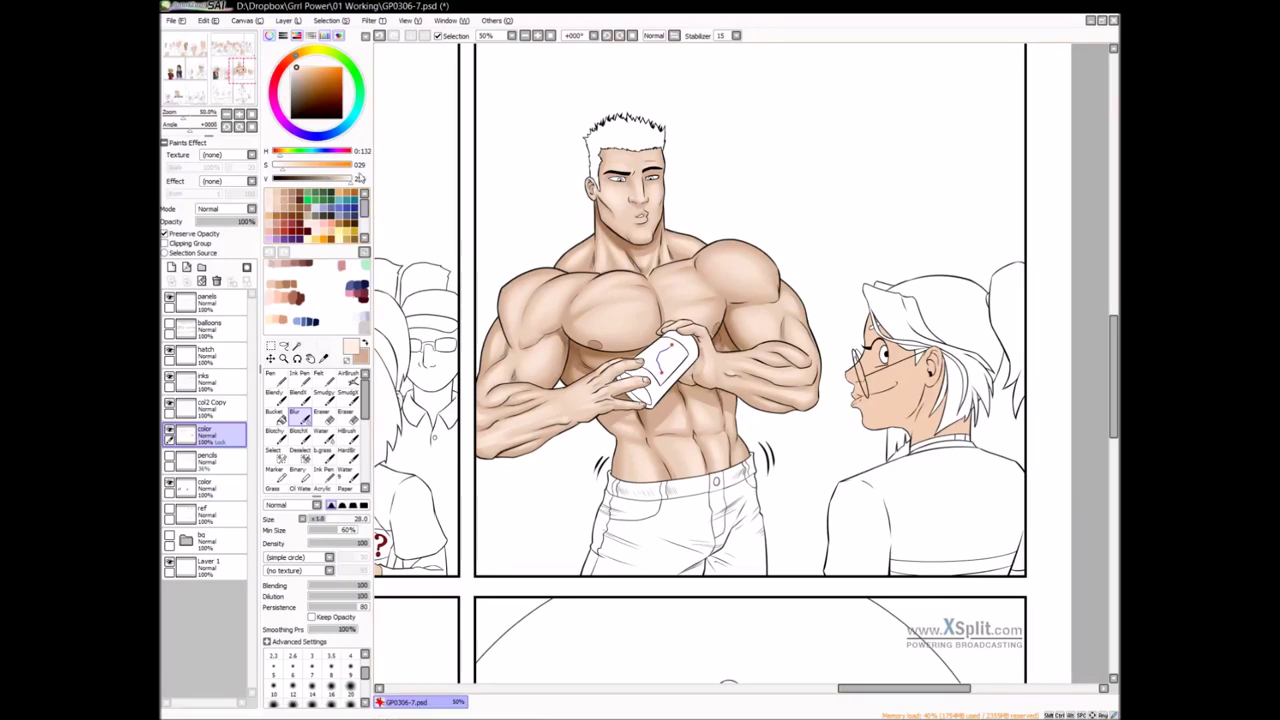
{"action": "key", "text": "s"}
{"action": "left_click", "coordinate": [598, 328], "text": "ctrl"}
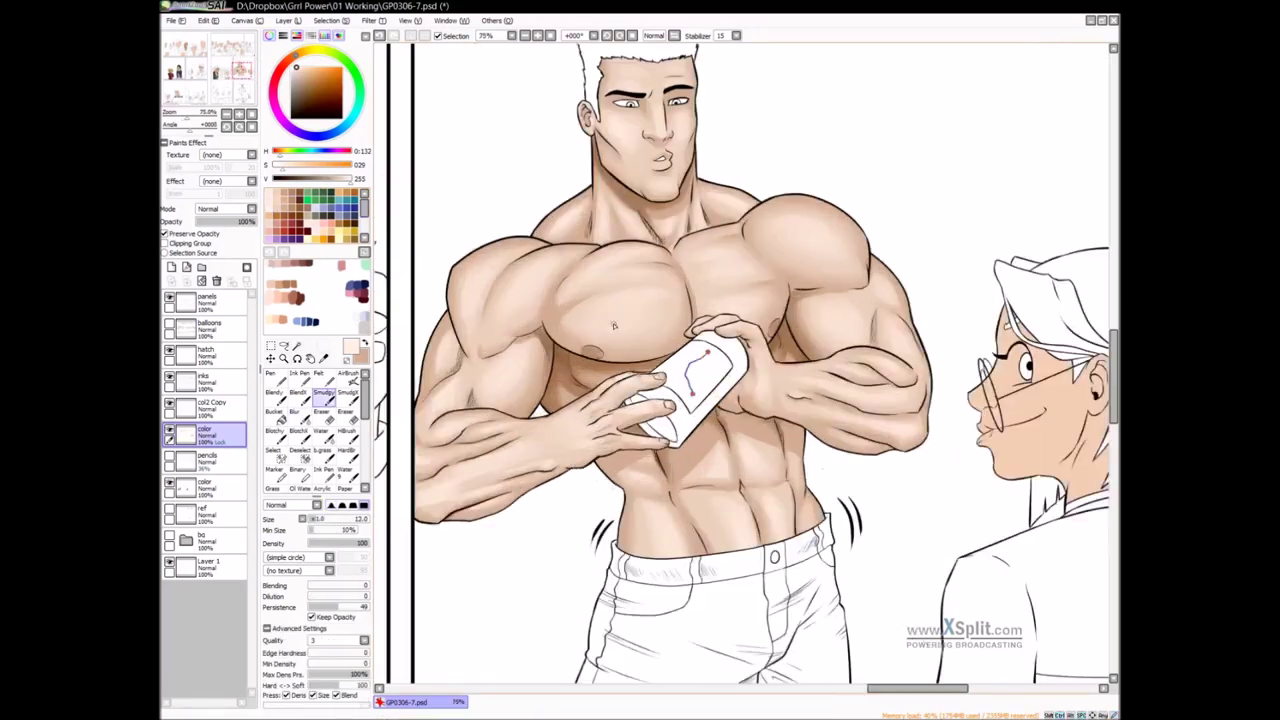
{"action": "mouse_move", "coordinate": [600, 271]}
{"action": "left_mouse_down"}
{"action": "mouse_move", "coordinate": [547, 272]}
{"action": "mouse_move", "coordinate": [509, 315]}
{"action": "left_mouse_up"}
{"action": "key", "text": "ctrl+z"}
{"action": "left_click", "coordinate": [293, 68]}
{"action": "left_click_drag", "start_coordinate": [737, 260], "coordinate": [721, 298]}
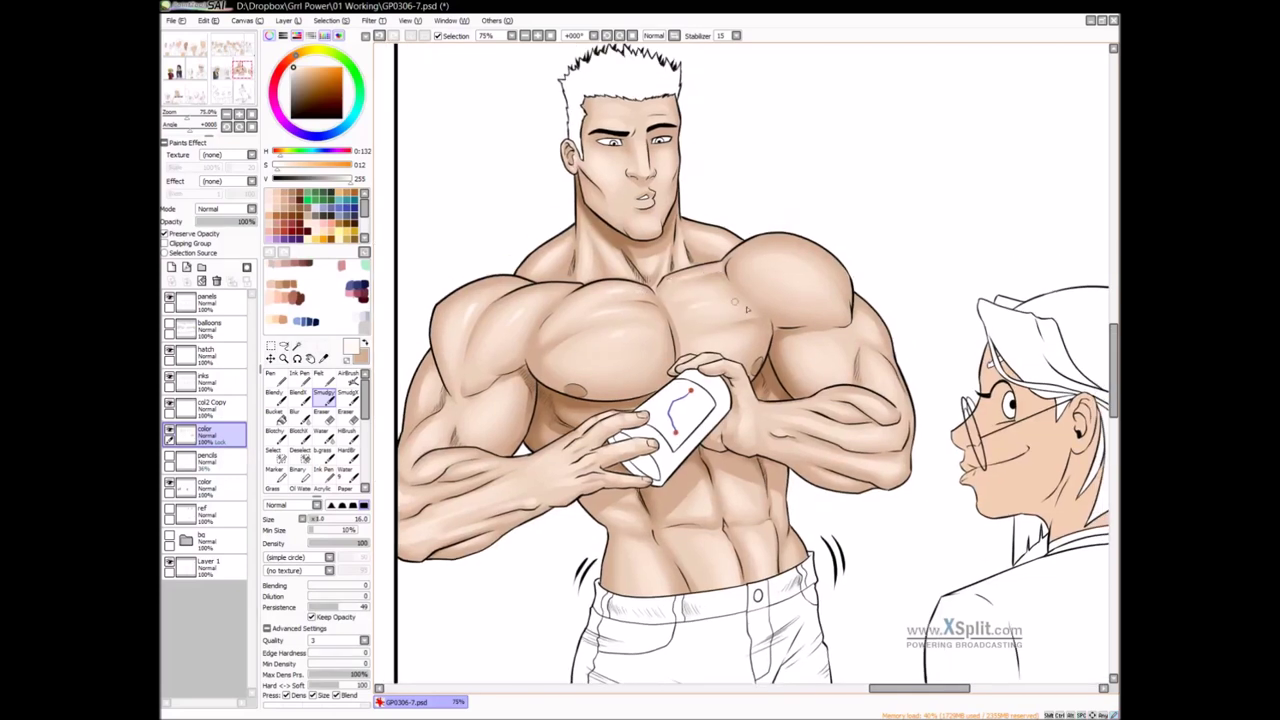
{"action": "left_click_drag", "start_coordinate": [715, 334], "coordinate": [721, 346]}
{"action": "mouse_move", "coordinate": [797, 306]}
{"action": "left_mouse_down"}
{"action": "mouse_move", "coordinate": [729, 363]}
{"action": "mouse_move", "coordinate": [733, 351]}
{"action": "mouse_move", "coordinate": [696, 325]}
{"action": "mouse_move", "coordinate": [738, 341]}
{"action": "mouse_move", "coordinate": [690, 321]}
{"action": "mouse_move", "coordinate": [738, 344]}
{"action": "left_mouse_up"}
{"action": "key", "text": "ctrl+z"}
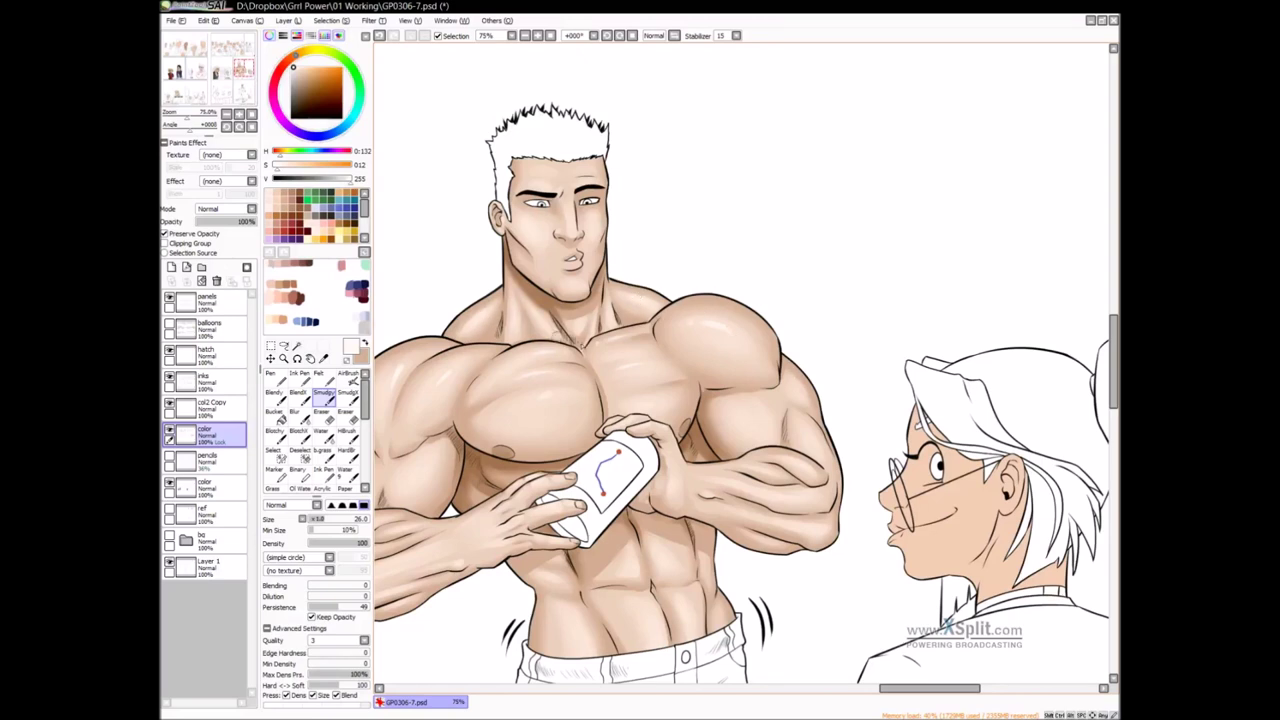
Add near-white highlights to the man's forehead and cheek with Smudgy at sizes 13 and 25
{"action": "left_click_drag", "start_coordinate": [596, 252], "coordinate": [622, 296]}
{"action": "left_click_drag", "start_coordinate": [619, 240], "coordinate": [647, 302]}
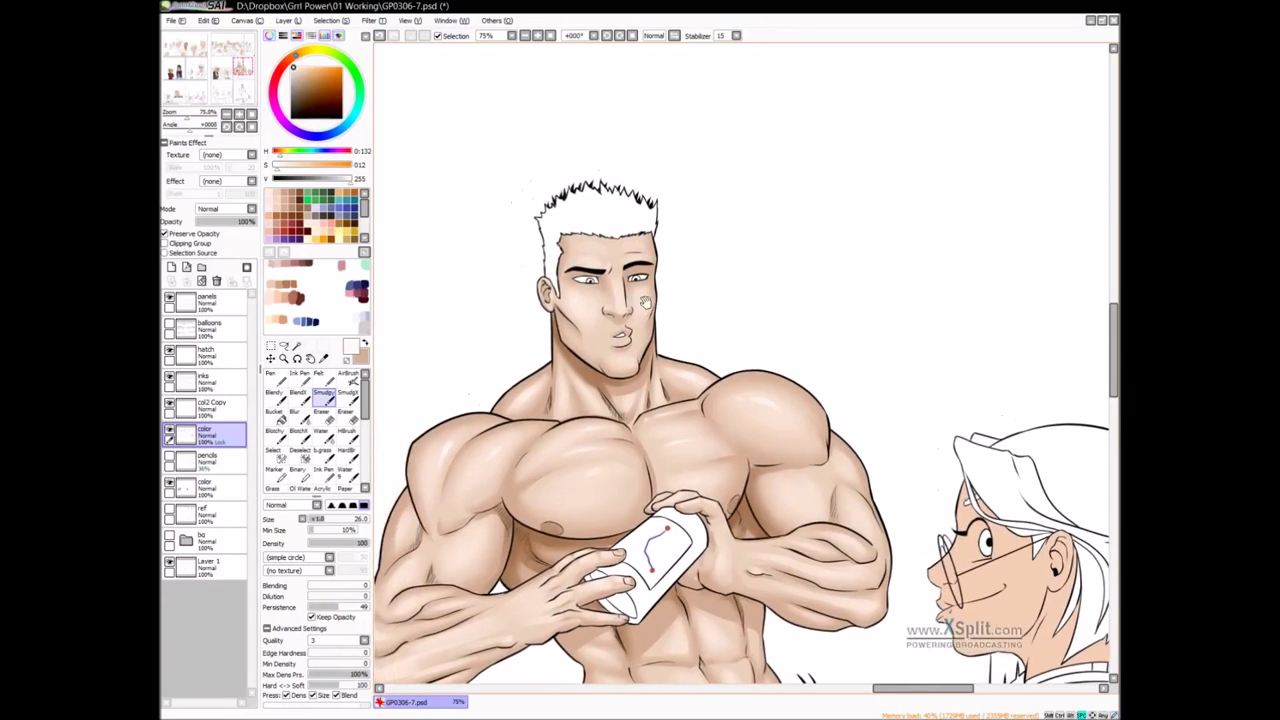
{"action": "key", "text": "bracketleft"}
{"action": "left_click_drag", "start_coordinate": [590, 252], "coordinate": [600, 252]}
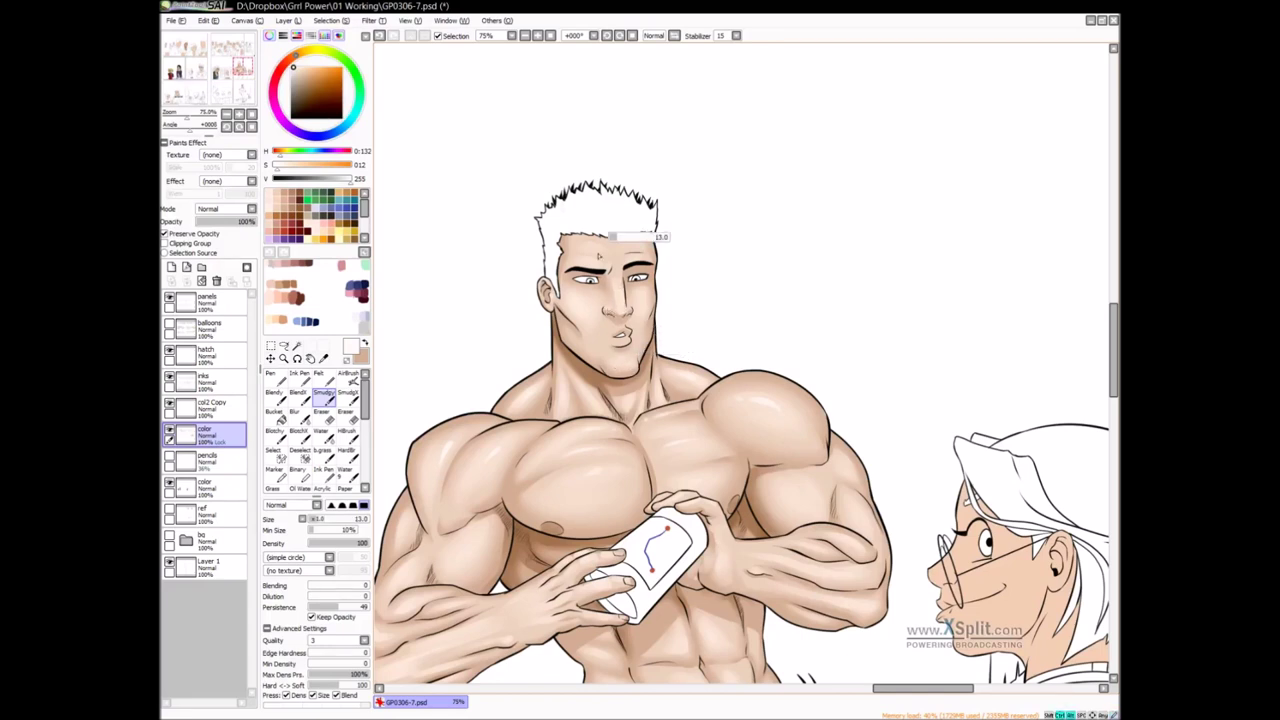
{"action": "left_click_drag", "start_coordinate": [582, 310], "coordinate": [590, 310]}
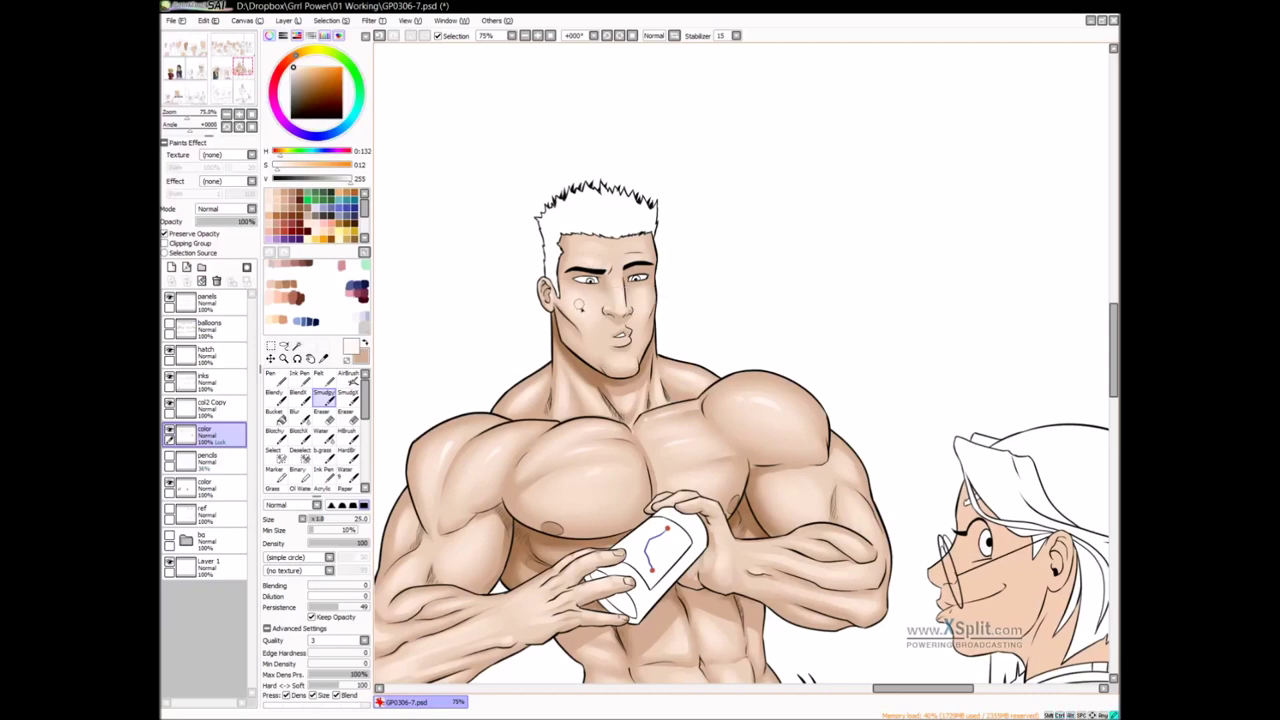
Highlight the man's arms and forearms in near-white with Smudgy, starting at size 25 and continuing at 16
{"action": "left_click_drag", "start_coordinate": [611, 489], "coordinate": [637, 313]}
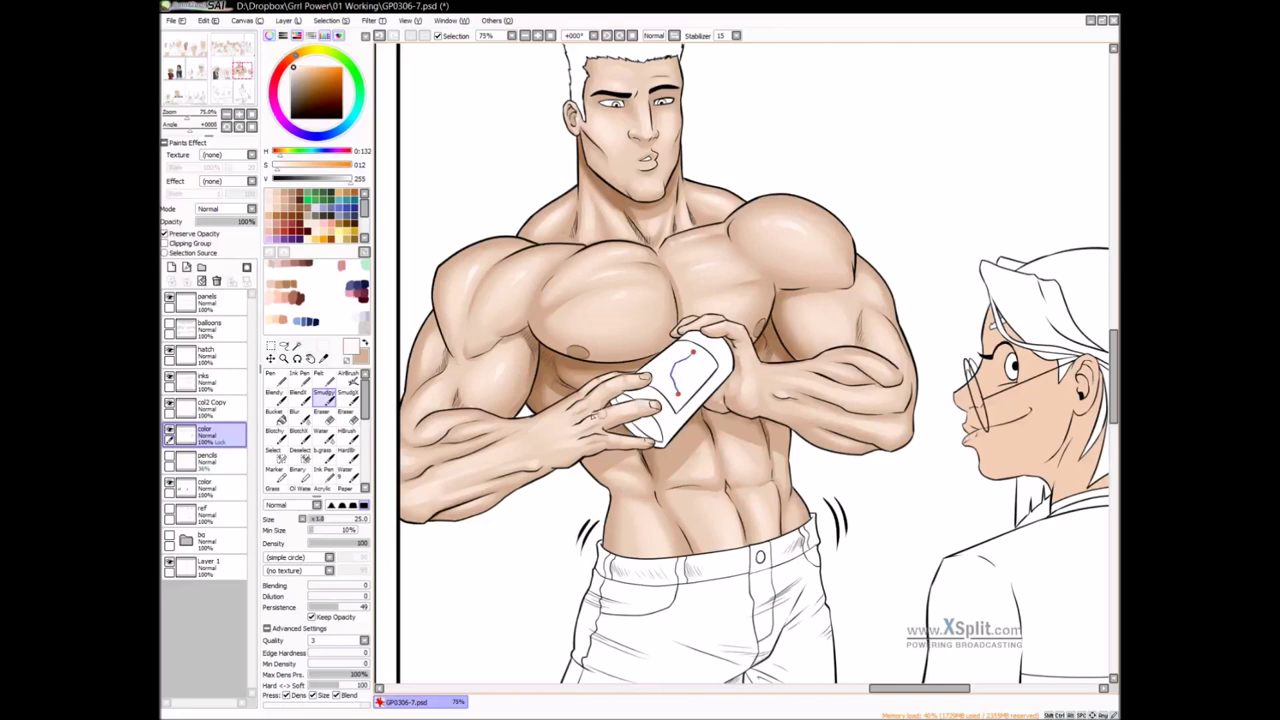
{"action": "left_click_drag", "start_coordinate": [532, 443], "coordinate": [619, 418]}
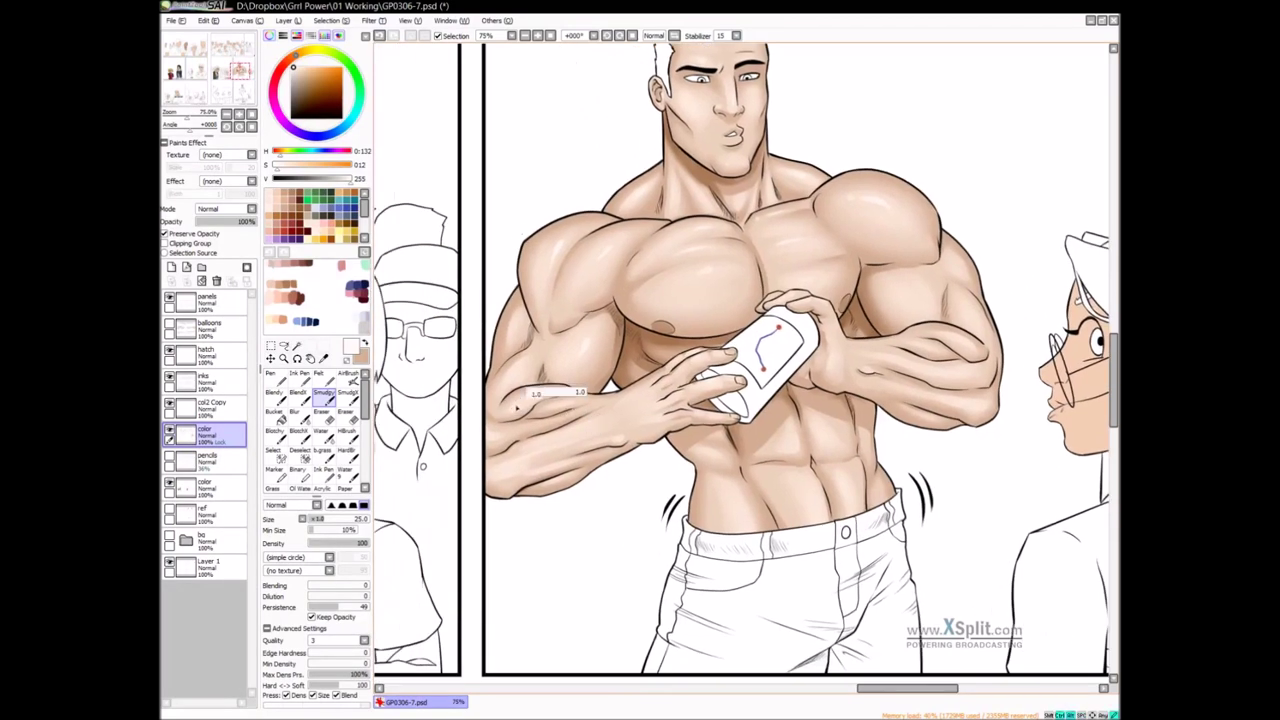
{"action": "mouse_move", "coordinate": [539, 399]}
{"action": "left_mouse_down"}
{"action": "mouse_move", "coordinate": [552, 362]}
{"action": "mouse_move", "coordinate": [509, 383]}
{"action": "left_mouse_up"}
{"action": "left_click_drag", "start_coordinate": [812, 332], "coordinate": [651, 399]}
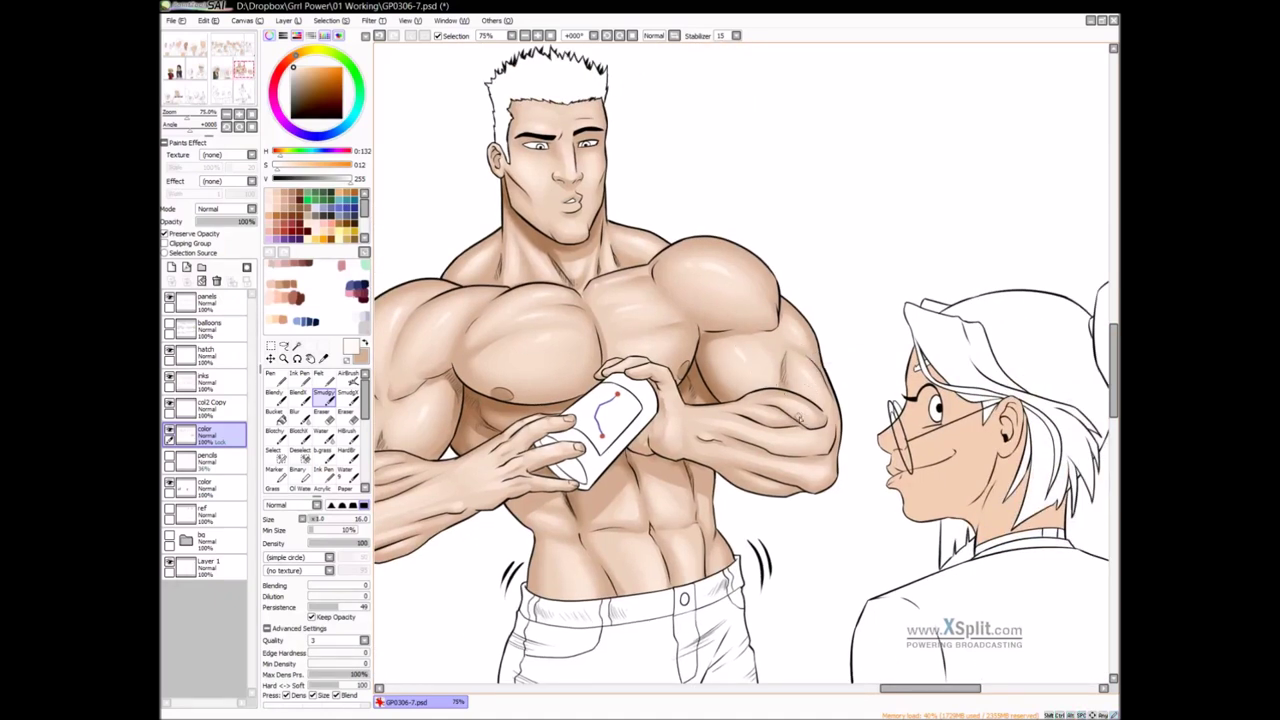
{"action": "left_click_drag", "start_coordinate": [838, 445], "coordinate": [787, 428]}
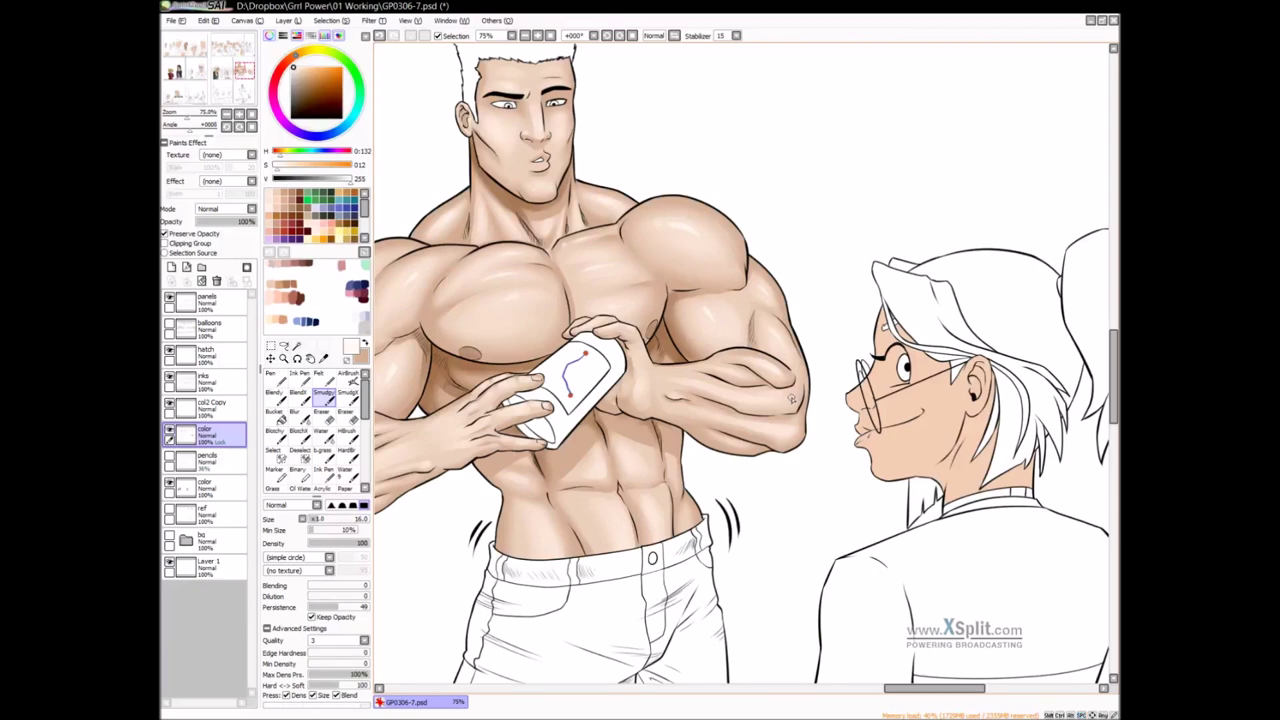
{"action": "left_click_drag", "start_coordinate": [797, 408], "coordinate": [766, 401]}
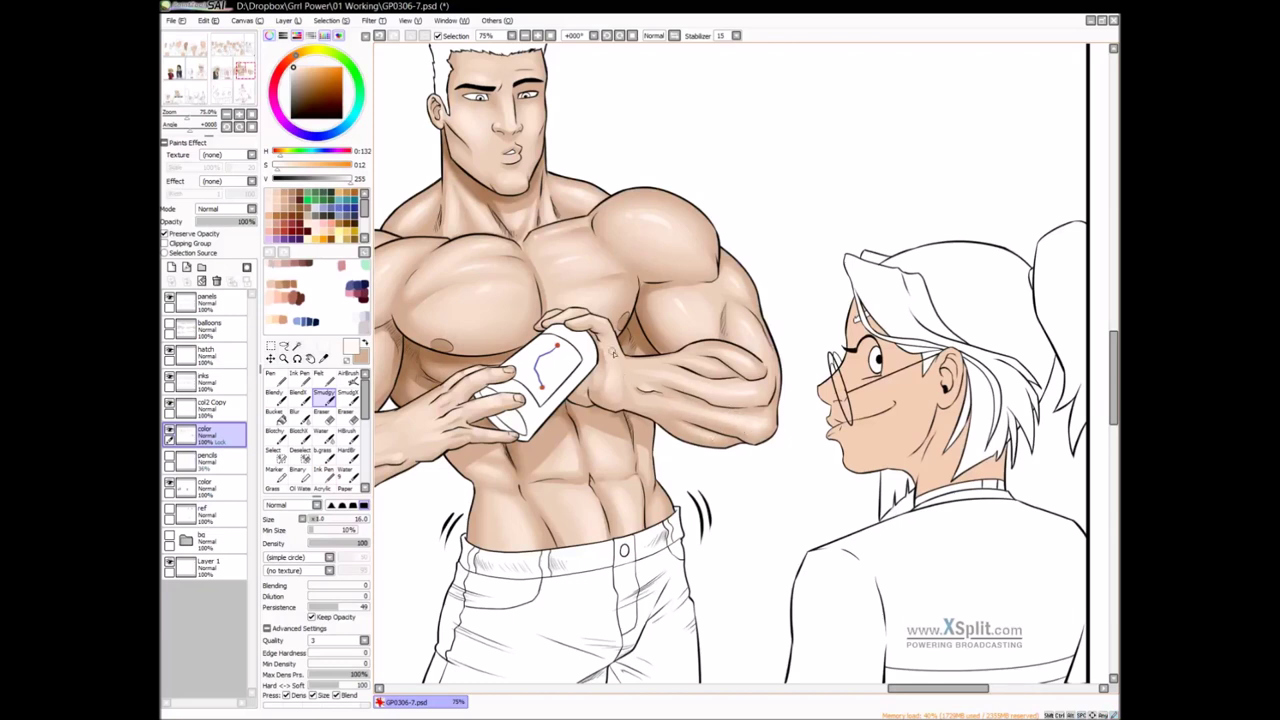
Add near-white highlights to the man's abdomen and neck with Smudgy at size 16
{"action": "left_click_drag", "start_coordinate": [617, 450], "coordinate": [632, 425]}
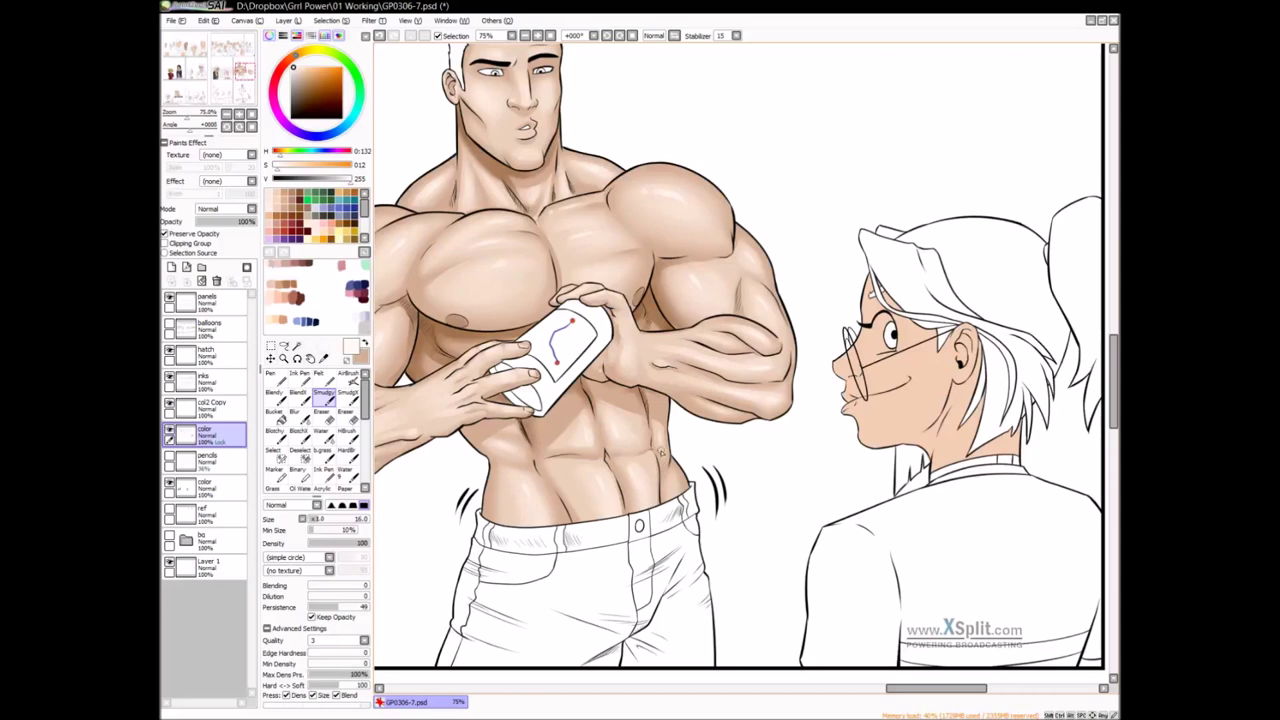
{"action": "mouse_move", "coordinate": [597, 358]}
{"action": "left_mouse_down"}
{"action": "mouse_move", "coordinate": [653, 478]}
{"action": "mouse_move", "coordinate": [662, 540]}
{"action": "left_mouse_up"}
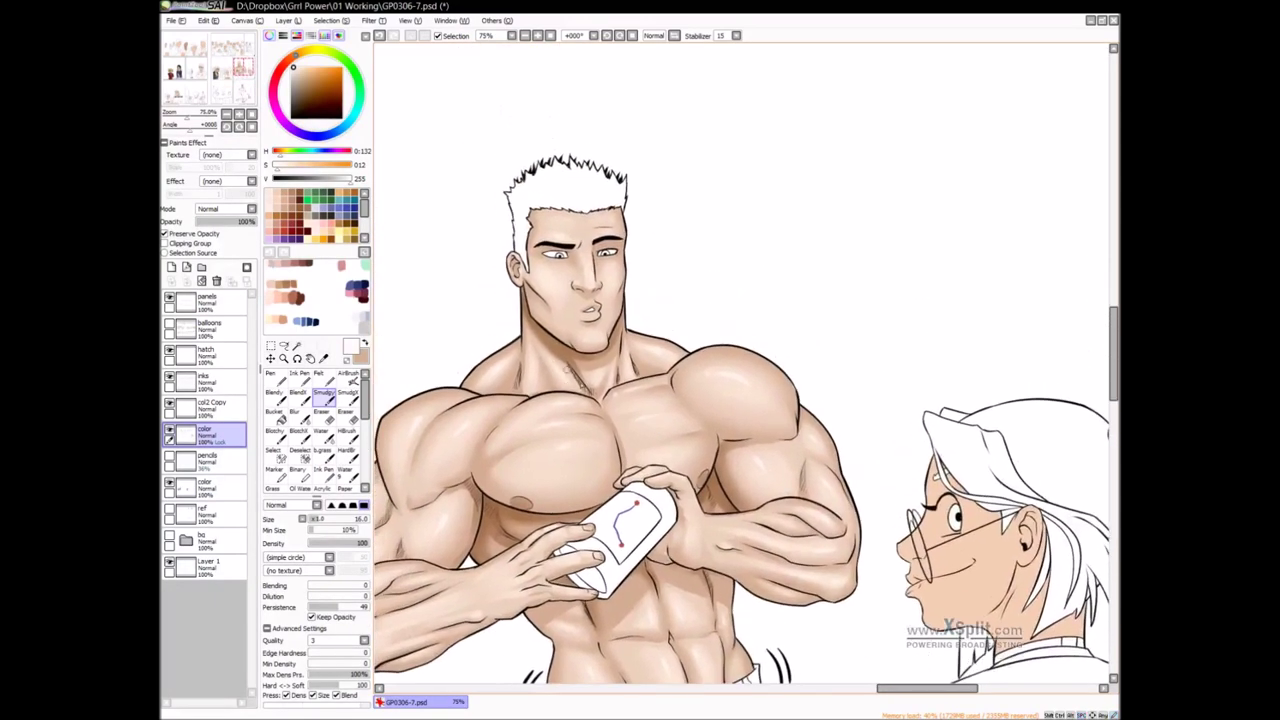
{"action": "left_click_drag", "start_coordinate": [624, 422], "coordinate": [627, 413]}
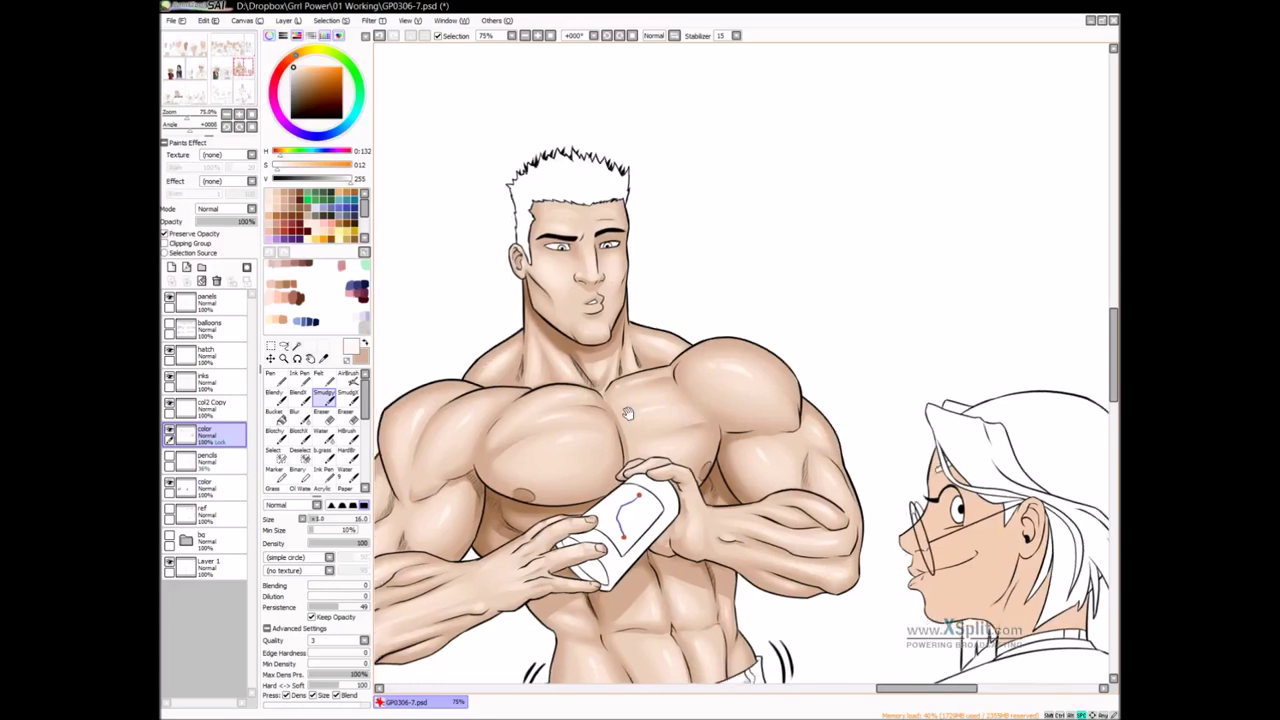
Review the muscular man's panel and the neighbouring panel, and save GP0306-7.psd
{"action": "scroll", "coordinate": [627, 413], "scroll_direction": "down", "scroll_amount": 1}
{"action": "left_click_drag", "start_coordinate": [865, 396], "coordinate": [878, 349]}
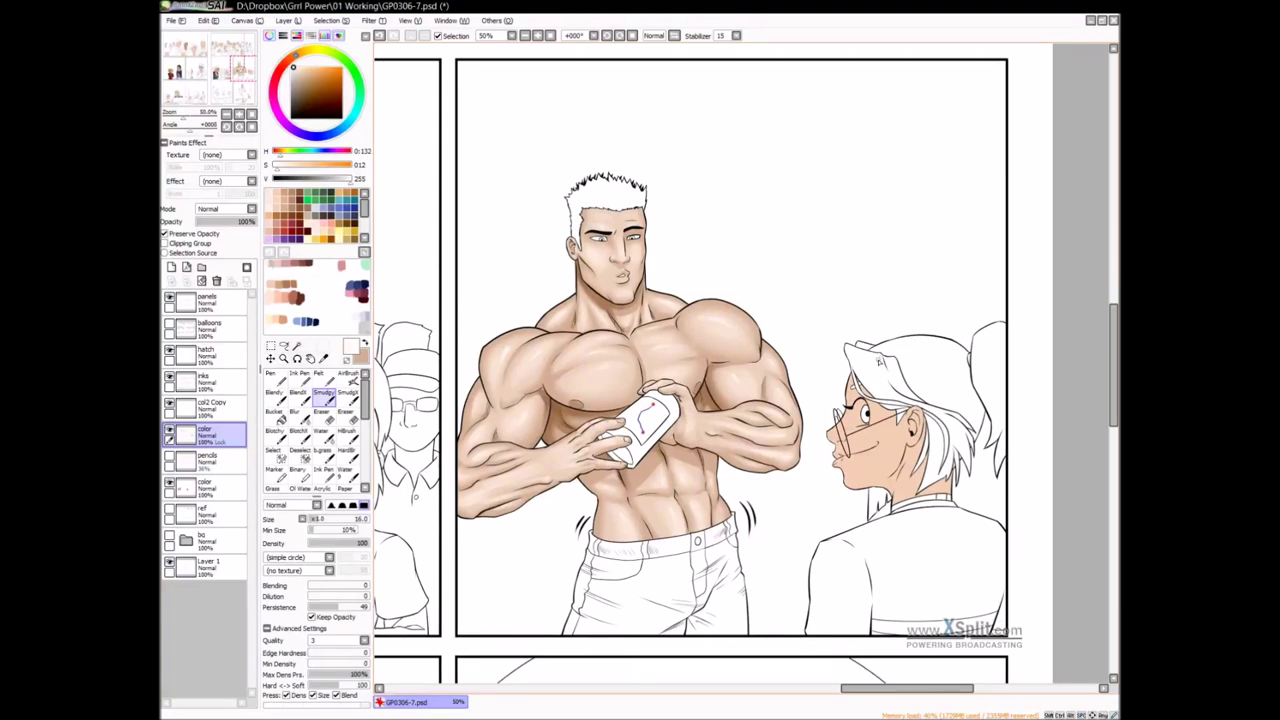
{"action": "left_click_drag", "start_coordinate": [844, 443], "coordinate": [790, 434]}
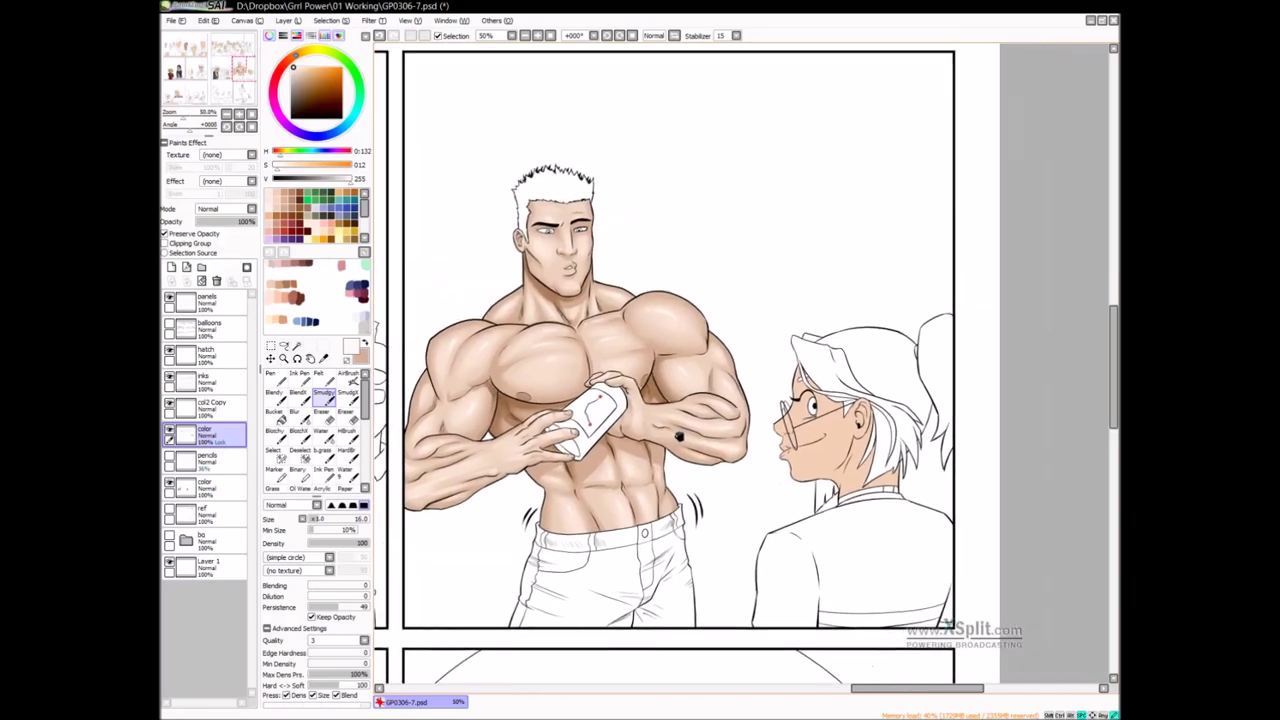
{"action": "left_click_drag", "start_coordinate": [677, 434], "coordinate": [846, 399]}
{"action": "left_click_drag", "start_coordinate": [526, 406], "coordinate": [788, 399]}
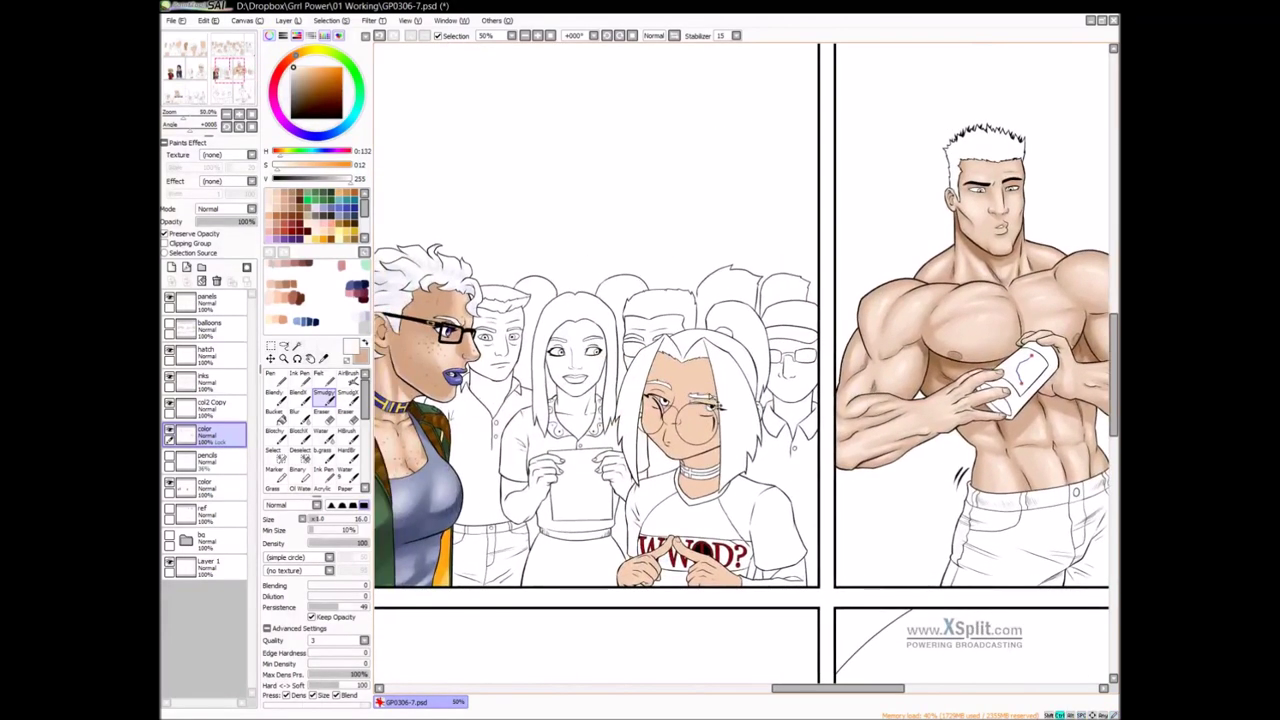
{"action": "left_click", "coordinate": [644, 309]}
{"action": "key", "text": "ctrl+s"}
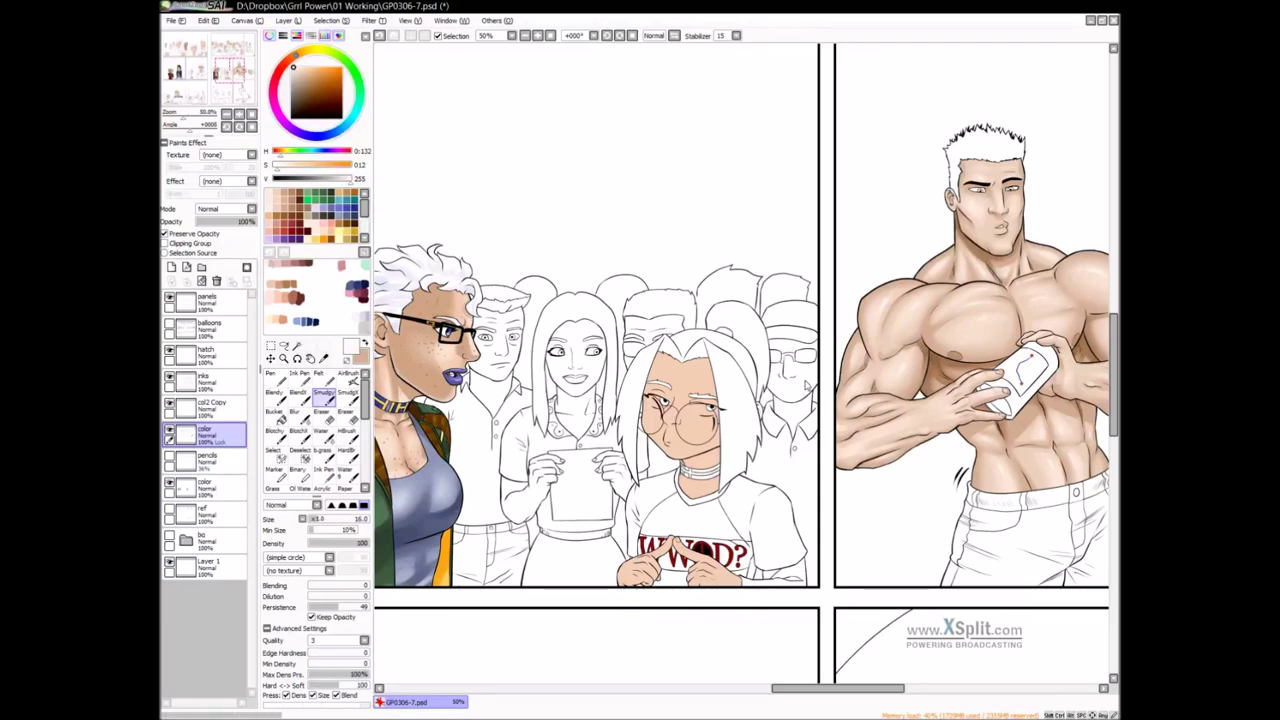
{"action": "key", "text": "ctrl+s"}
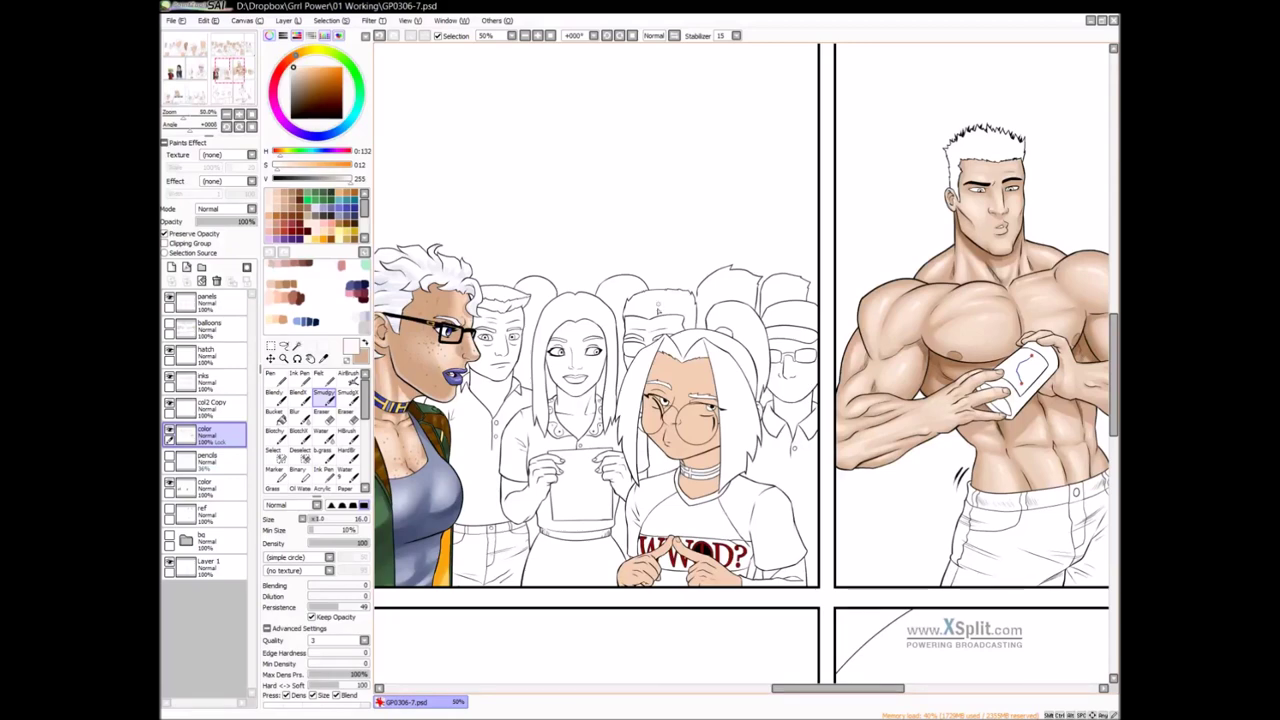
Recolour the moustached reporter's face, neck and hand in light peach with the Pen at size 117
{"action": "left_click_drag", "start_coordinate": [477, 299], "coordinate": [524, 332]}
{"action": "left_click_drag", "start_coordinate": [225, 69], "coordinate": [184, 50]}
{"action": "left_click_drag", "start_coordinate": [604, 226], "coordinate": [720, 291]}
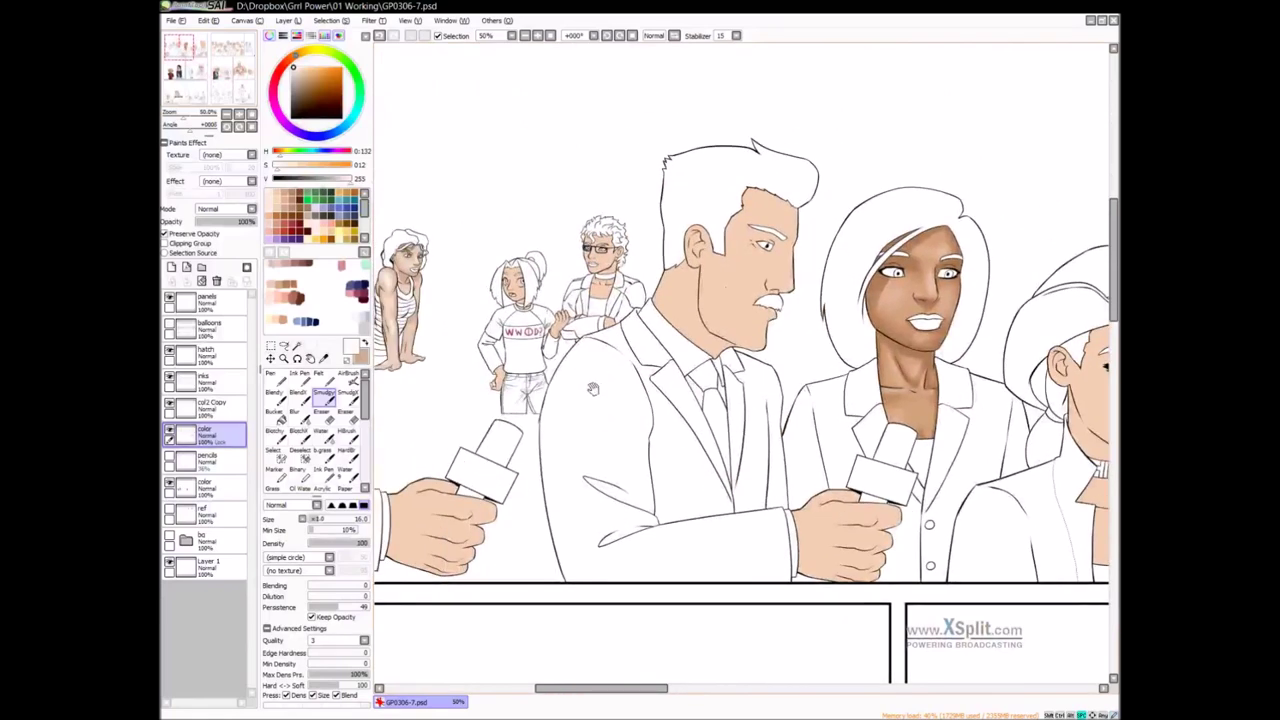
{"action": "scroll", "coordinate": [596, 374], "scroll_direction": "up", "scroll_amount": 2}
{"action": "right_click", "coordinate": [274, 318]}
{"action": "key", "text": "n"}
{"action": "mouse_move", "coordinate": [729, 376]}
{"action": "left_mouse_down"}
{"action": "mouse_move", "coordinate": [618, 307]}
{"action": "mouse_move", "coordinate": [643, 322]}
{"action": "mouse_move", "coordinate": [640, 357]}
{"action": "mouse_move", "coordinate": [665, 357]}
{"action": "mouse_move", "coordinate": [665, 392]}
{"action": "mouse_move", "coordinate": [717, 377]}
{"action": "mouse_move", "coordinate": [747, 282]}
{"action": "mouse_move", "coordinate": [715, 325]}
{"action": "mouse_move", "coordinate": [690, 292]}
{"action": "mouse_move", "coordinate": [636, 296]}
{"action": "left_mouse_up"}
{"action": "left_click_drag", "start_coordinate": [801, 479], "coordinate": [798, 363]}
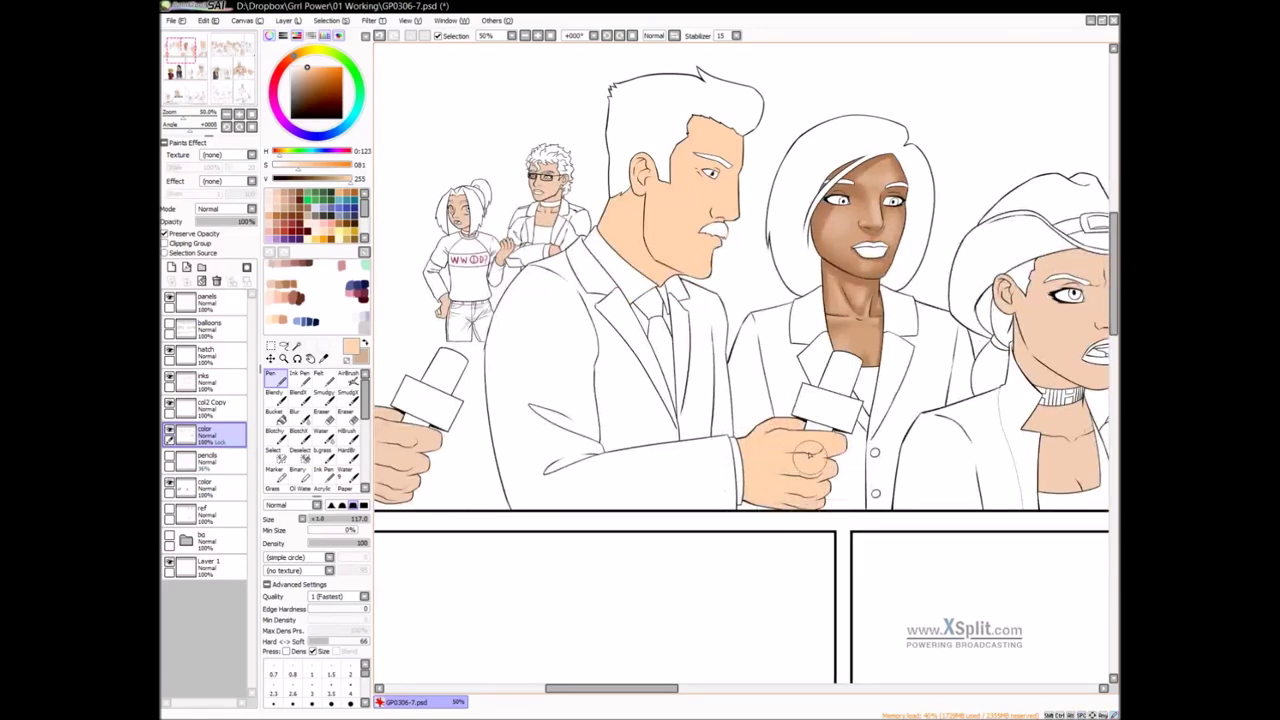
Shade the underside of the moustached man's nose in the darker orange-tan with the Pen at size 117
{"action": "scroll", "coordinate": [750, 480], "scroll_direction": "up", "scroll_amount": 2}
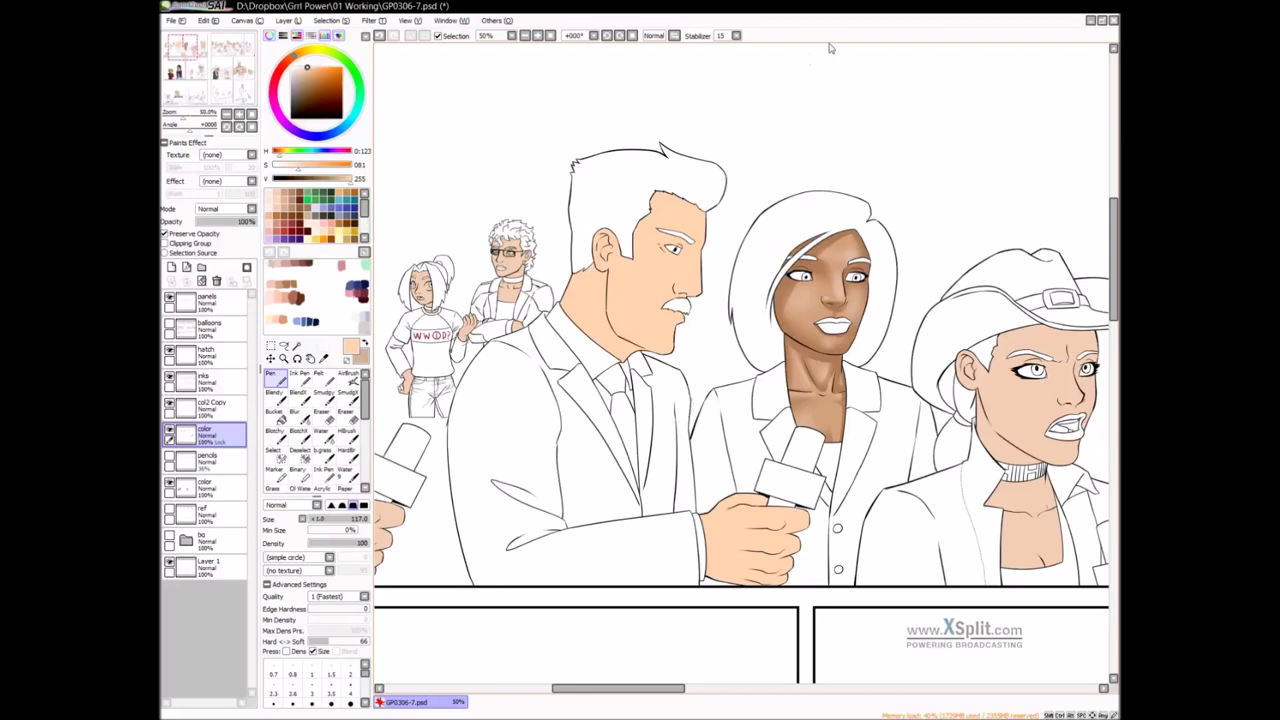
{"action": "right_click", "coordinate": [287, 322]}
{"action": "scroll", "coordinate": [668, 262], "scroll_direction": "up", "scroll_amount": 2}
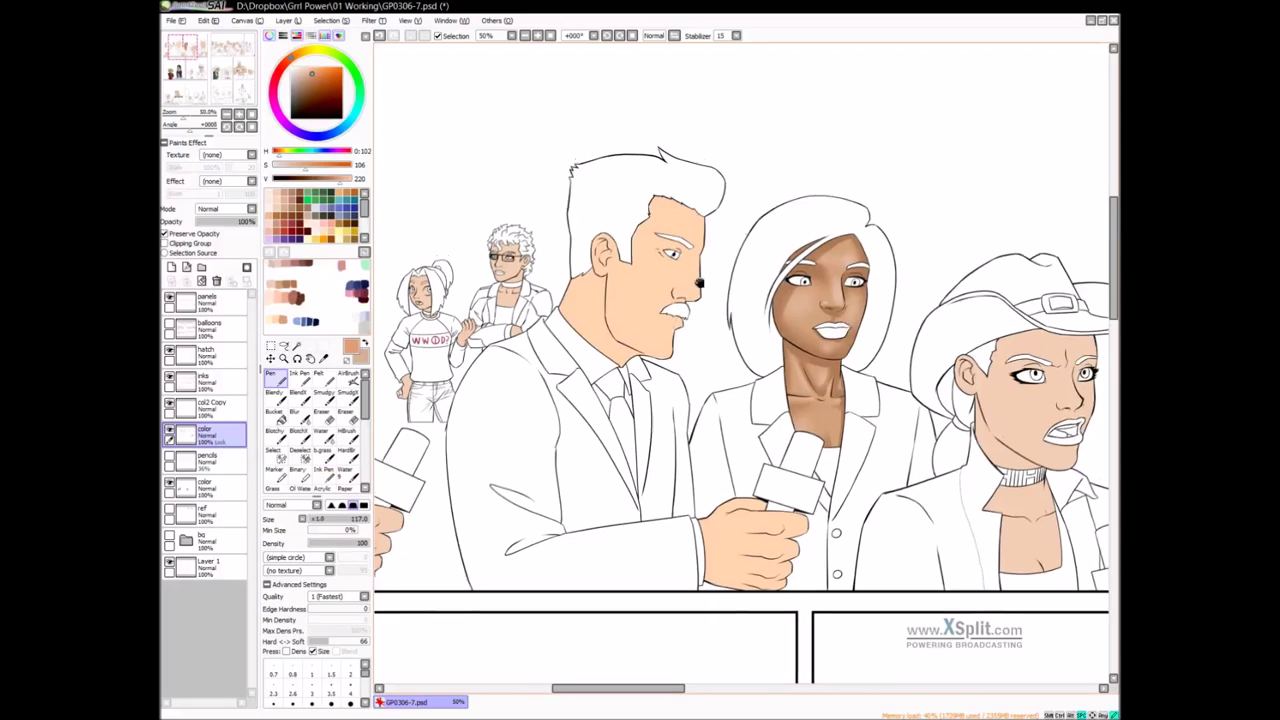
{"action": "mouse_move", "coordinate": [655, 330]}
{"action": "left_mouse_down"}
{"action": "mouse_move", "coordinate": [700, 340]}
{"action": "mouse_move", "coordinate": [690, 350]}
{"action": "mouse_move", "coordinate": [662, 325]}
{"action": "left_mouse_up"}
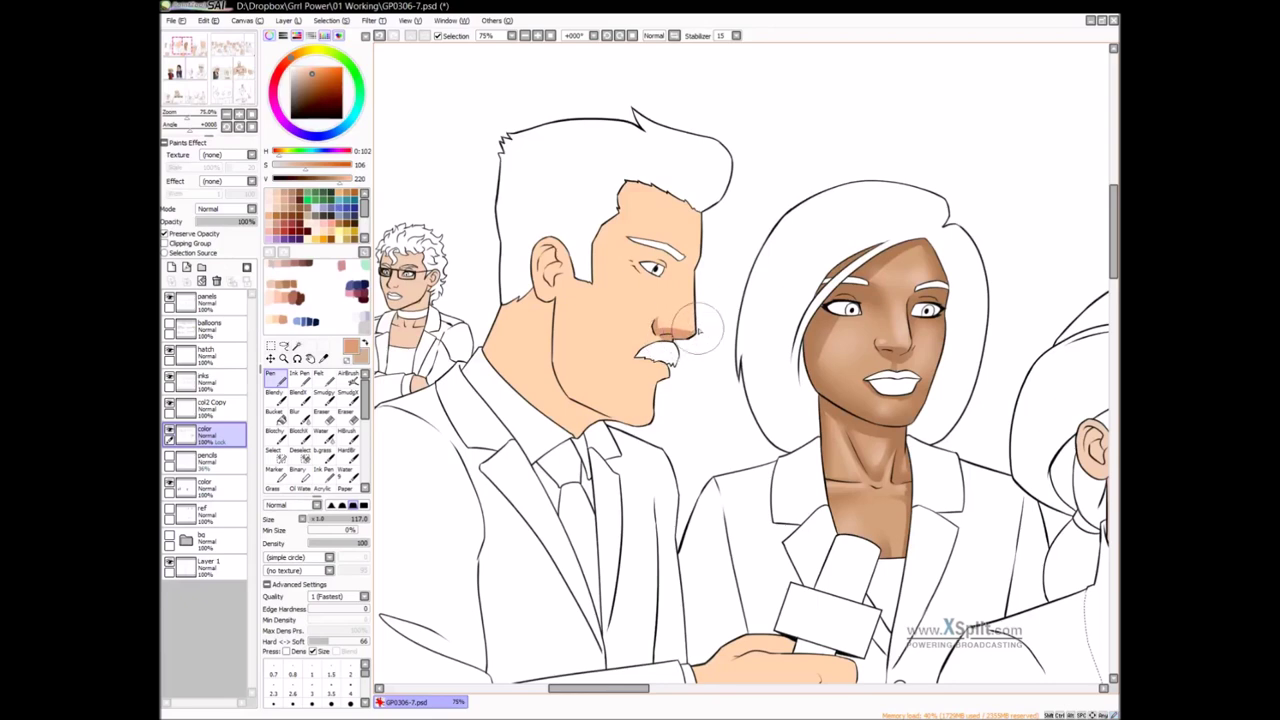
{"action": "scroll", "coordinate": [705, 218], "scroll_direction": "up", "scroll_amount": 1}
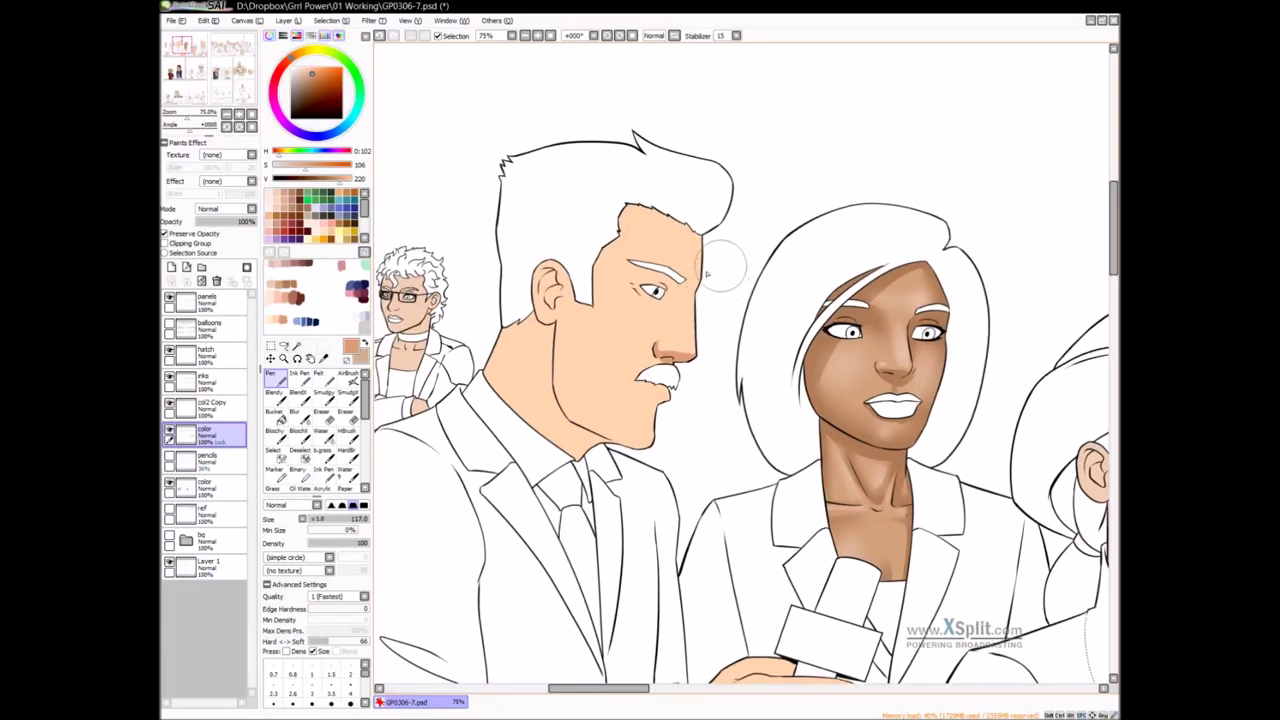
{"action": "scroll", "coordinate": [680, 315], "scroll_direction": "up", "scroll_amount": 1}
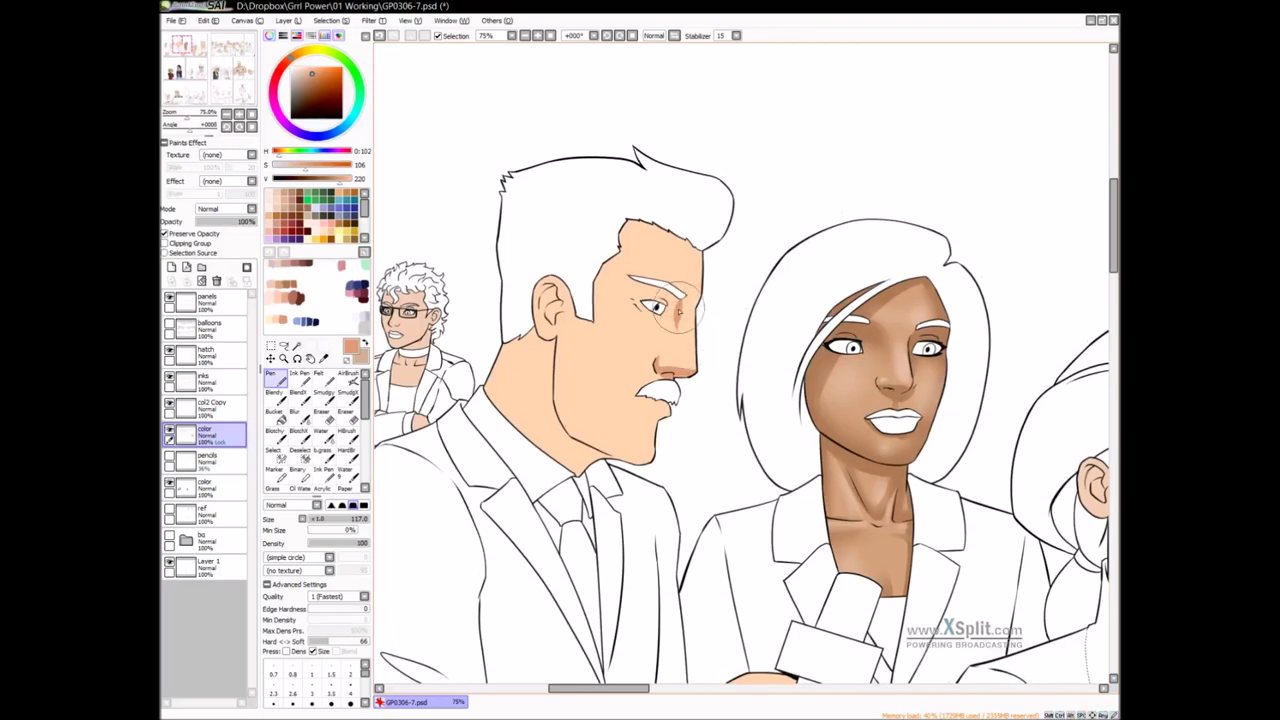
Shade the moustached man's eye socket and the bridge of his nose in the orange-tan with the Pen
{"action": "mouse_move", "coordinate": [668, 300]}
{"action": "left_mouse_down"}
{"action": "mouse_move", "coordinate": [618, 280]}
{"action": "mouse_move", "coordinate": [633, 310]}
{"action": "mouse_move", "coordinate": [676, 312]}
{"action": "mouse_move", "coordinate": [676, 325]}
{"action": "mouse_move", "coordinate": [646, 302]}
{"action": "mouse_move", "coordinate": [678, 320]}
{"action": "mouse_move", "coordinate": [673, 292]}
{"action": "mouse_move", "coordinate": [625, 280]}
{"action": "mouse_move", "coordinate": [668, 322]}
{"action": "mouse_move", "coordinate": [646, 305]}
{"action": "mouse_move", "coordinate": [693, 312]}
{"action": "mouse_move", "coordinate": [675, 285]}
{"action": "mouse_move", "coordinate": [631, 285]}
{"action": "mouse_move", "coordinate": [690, 317]}
{"action": "left_mouse_up"}
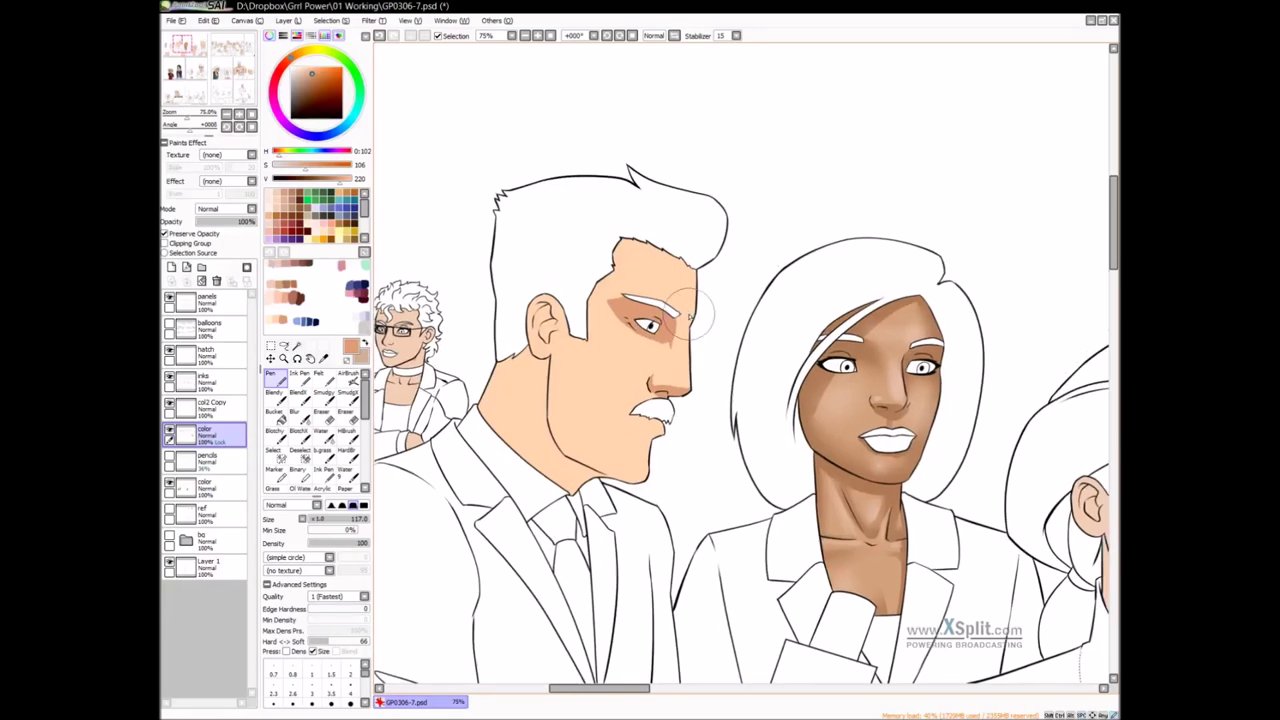
{"action": "scroll", "coordinate": [688, 315], "scroll_direction": "down", "scroll_amount": 1}
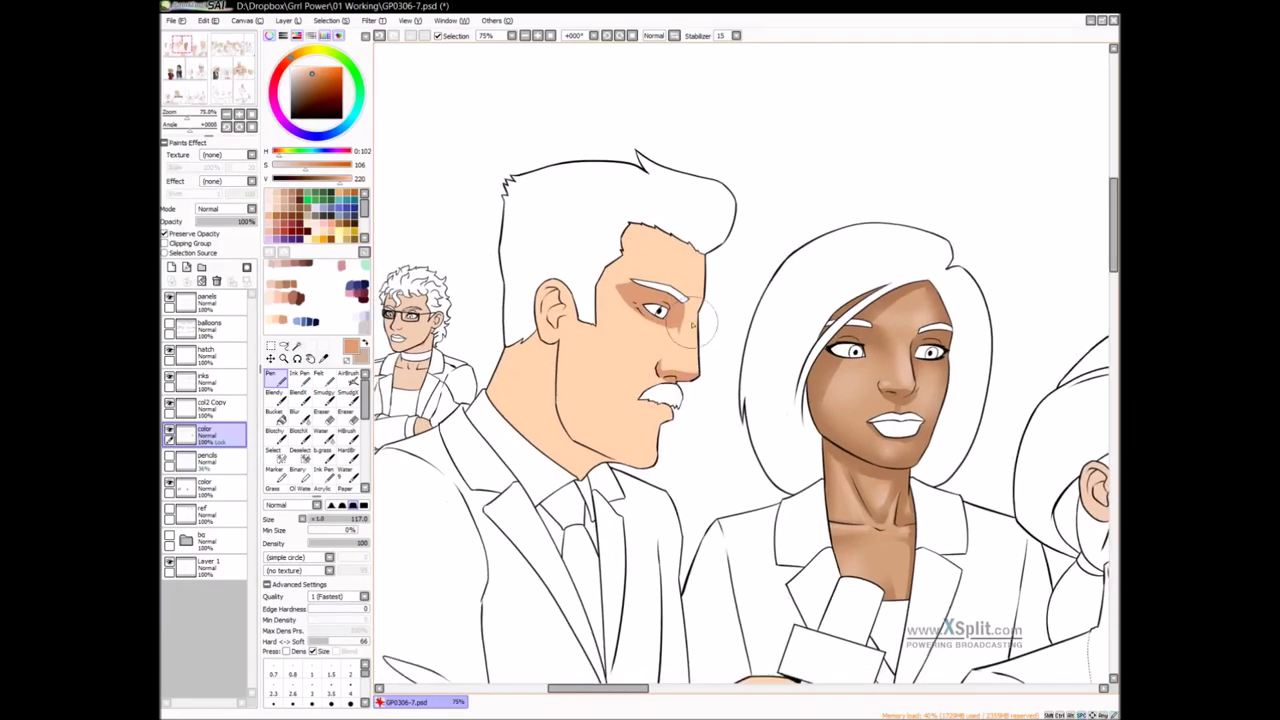
{"action": "scroll", "coordinate": [675, 360], "scroll_direction": "down", "scroll_amount": 1}
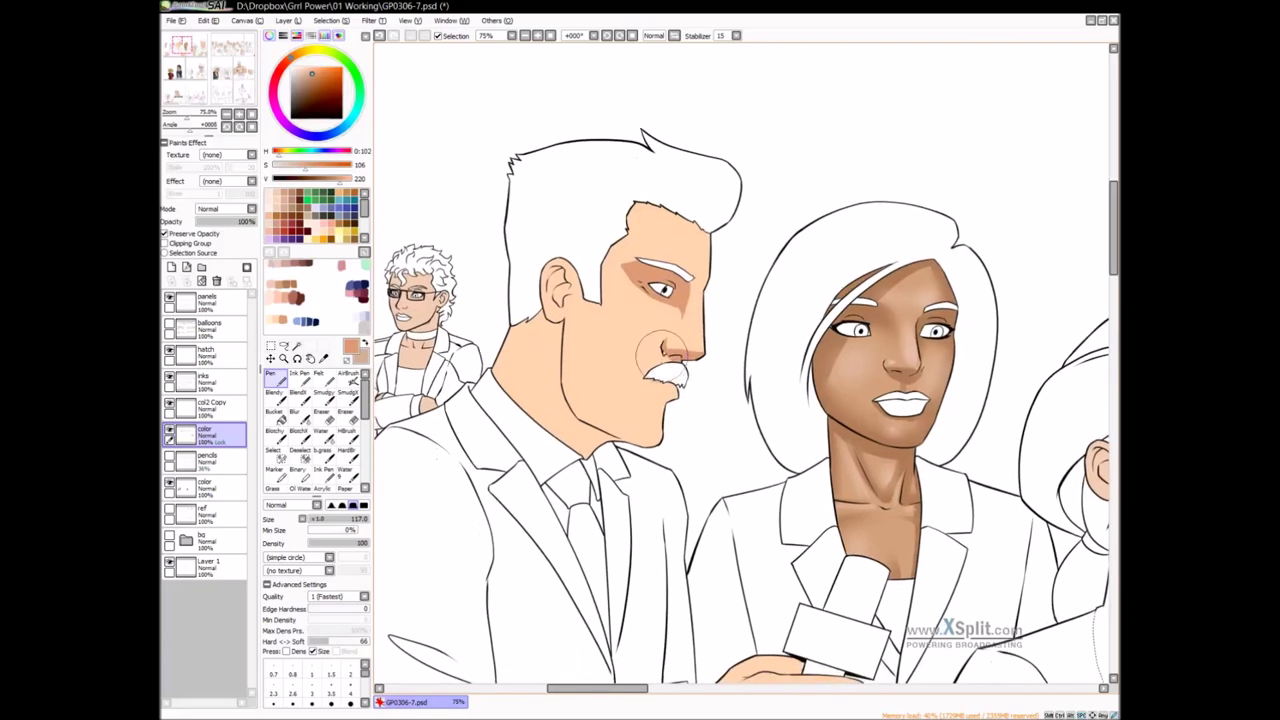
{"action": "scroll", "coordinate": [678, 382], "scroll_direction": "down", "scroll_amount": 1}
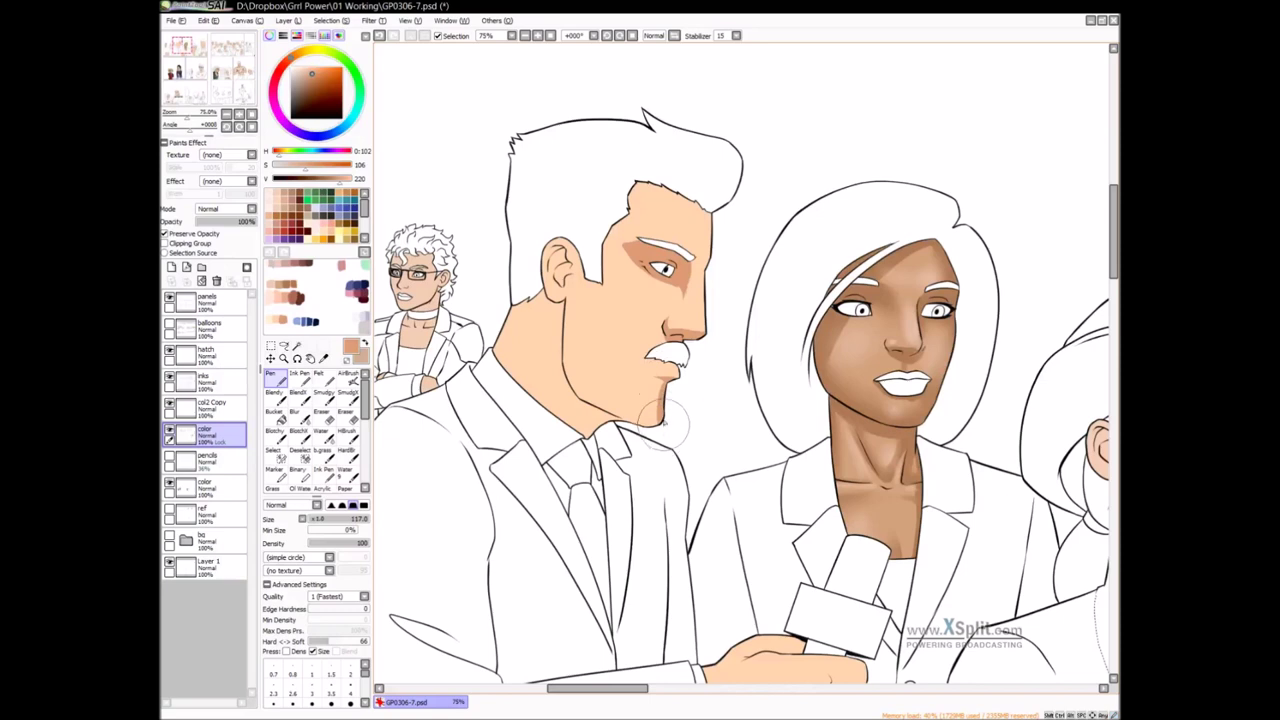
Shade the moustached man's chin, jawline and the neck beneath the jaw in the orange-tan
{"action": "mouse_move", "coordinate": [661, 416]}
{"action": "left_mouse_down"}
{"action": "mouse_move", "coordinate": [599, 392]}
{"action": "mouse_move", "coordinate": [624, 392]}
{"action": "mouse_move", "coordinate": [634, 417]}
{"action": "mouse_move", "coordinate": [599, 397]}
{"action": "mouse_move", "coordinate": [566, 325]}
{"action": "mouse_move", "coordinate": [574, 299]}
{"action": "mouse_move", "coordinate": [564, 337]}
{"action": "mouse_move", "coordinate": [582, 387]}
{"action": "mouse_move", "coordinate": [626, 402]}
{"action": "left_mouse_up"}
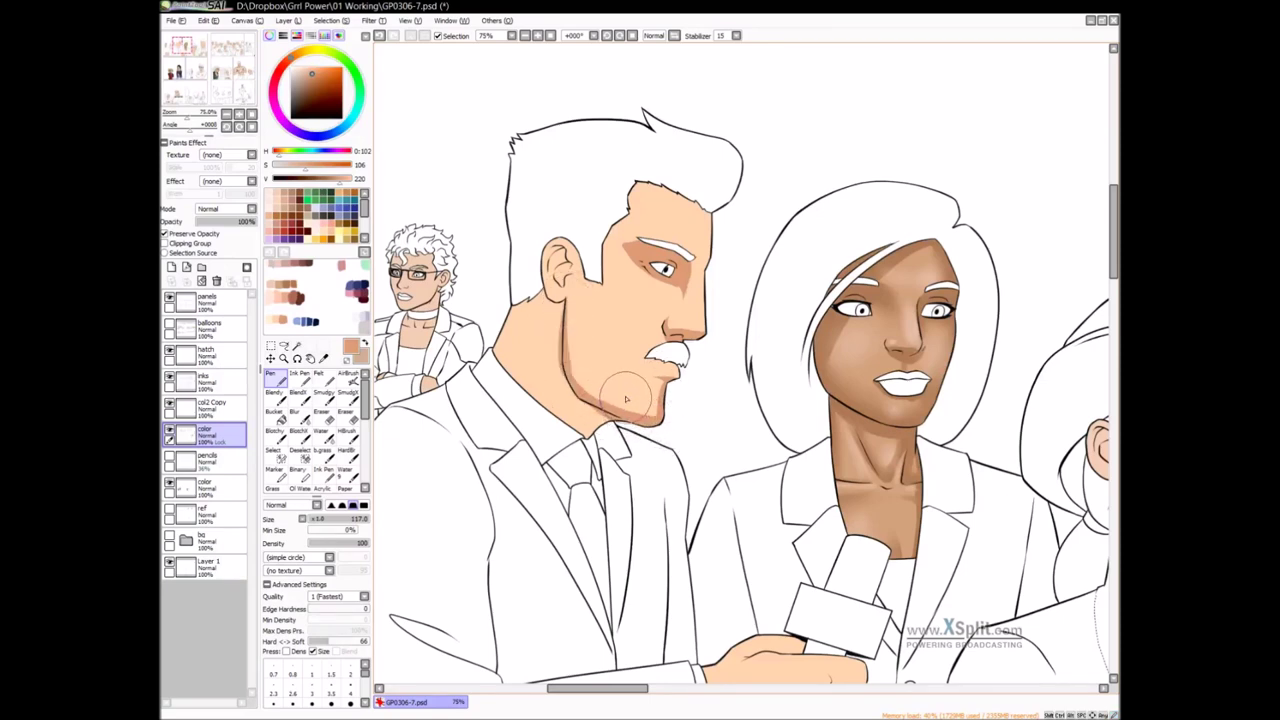
{"action": "mouse_move", "coordinate": [615, 326]}
{"action": "left_mouse_down"}
{"action": "mouse_move", "coordinate": [627, 364]}
{"action": "mouse_move", "coordinate": [573, 390]}
{"action": "mouse_move", "coordinate": [602, 469]}
{"action": "left_mouse_up"}
{"action": "left_click_drag", "start_coordinate": [584, 422], "coordinate": [622, 480]}
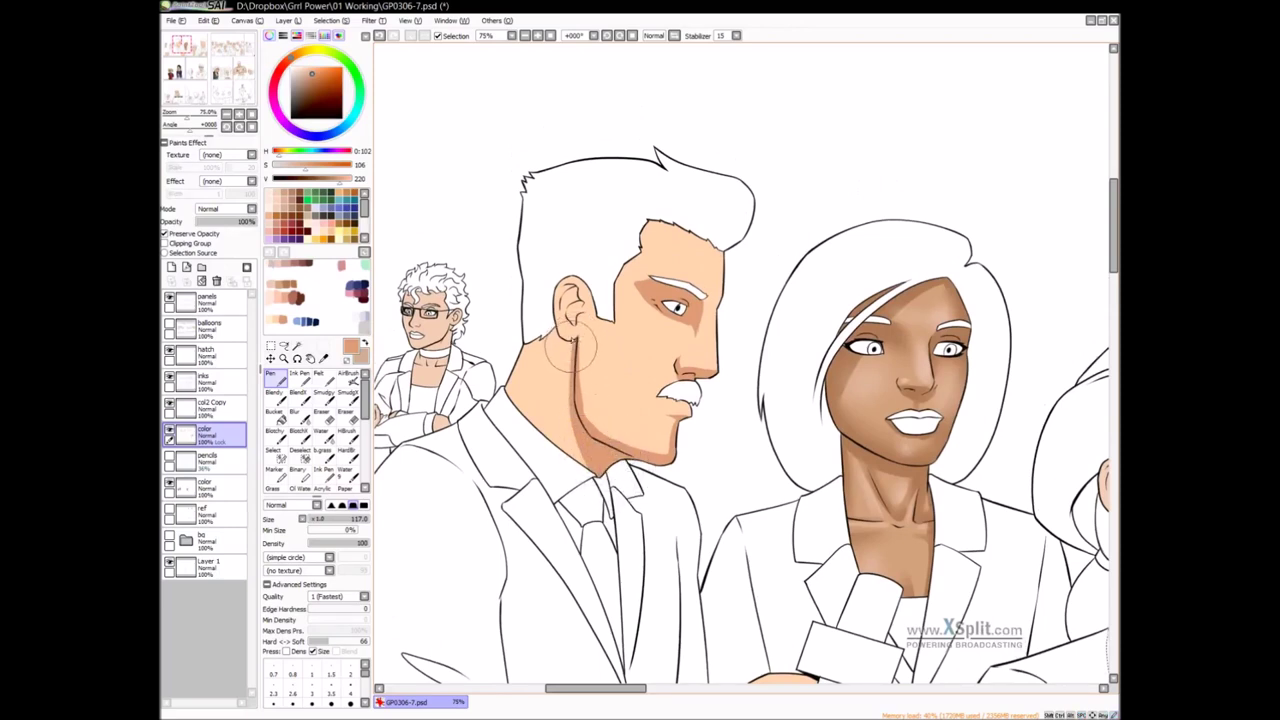
Shade the inside of the moustached man's ear and the forehead above his brow with the Pen
{"action": "mouse_move", "coordinate": [553, 326]}
{"action": "left_mouse_down"}
{"action": "mouse_move", "coordinate": [576, 346]}
{"action": "mouse_move", "coordinate": [574, 320]}
{"action": "left_mouse_up"}
{"action": "key", "text": "ctrl+z"}
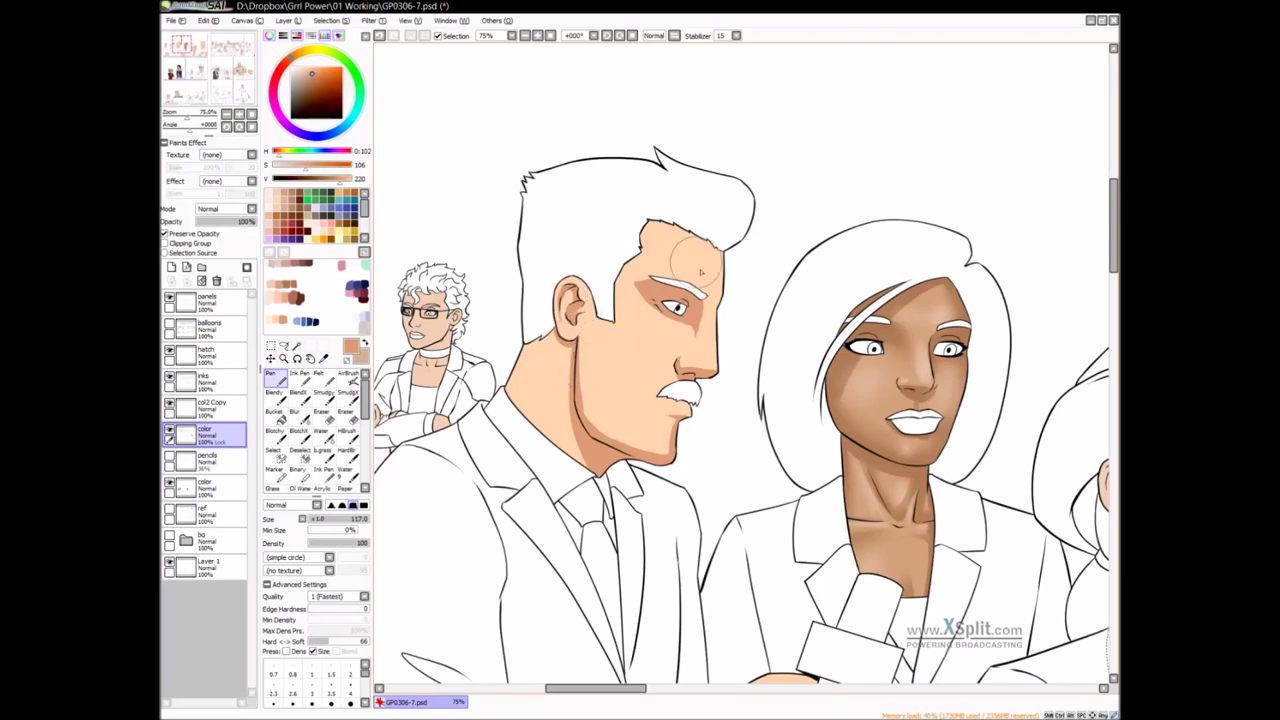
{"action": "left_click_drag", "start_coordinate": [710, 344], "coordinate": [706, 368]}
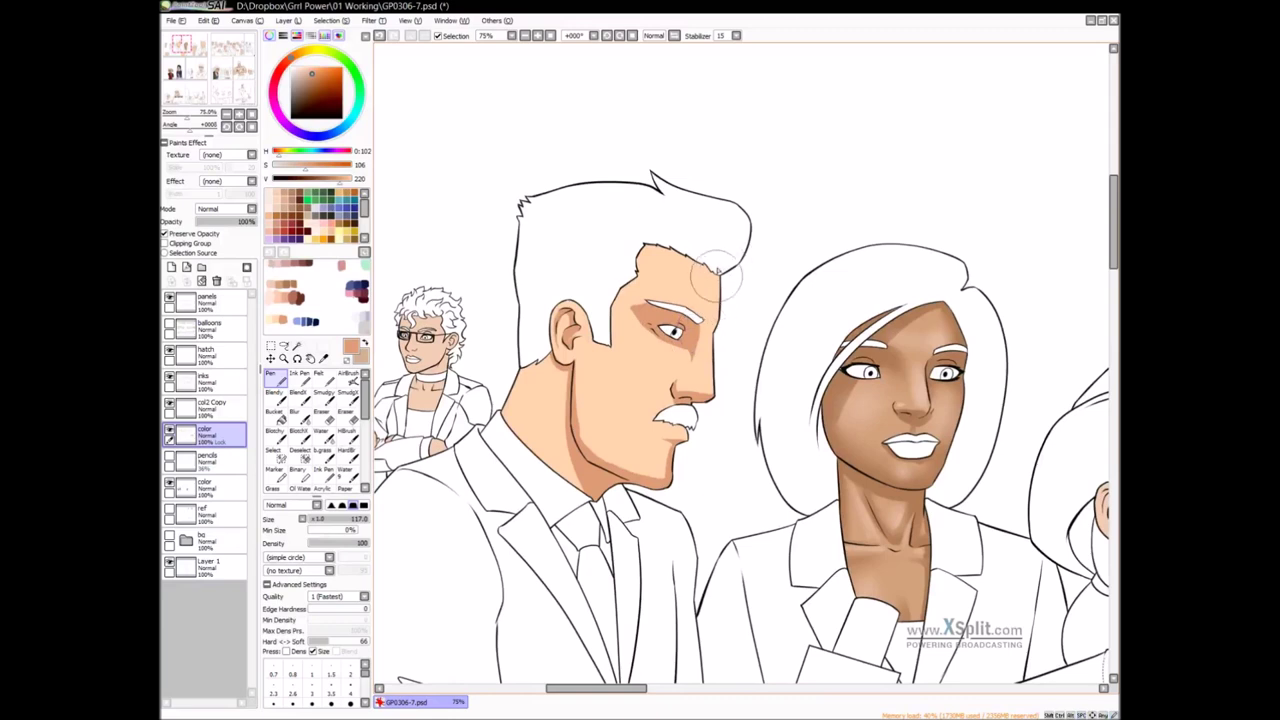
{"action": "left_click_drag", "start_coordinate": [628, 330], "coordinate": [625, 310]}
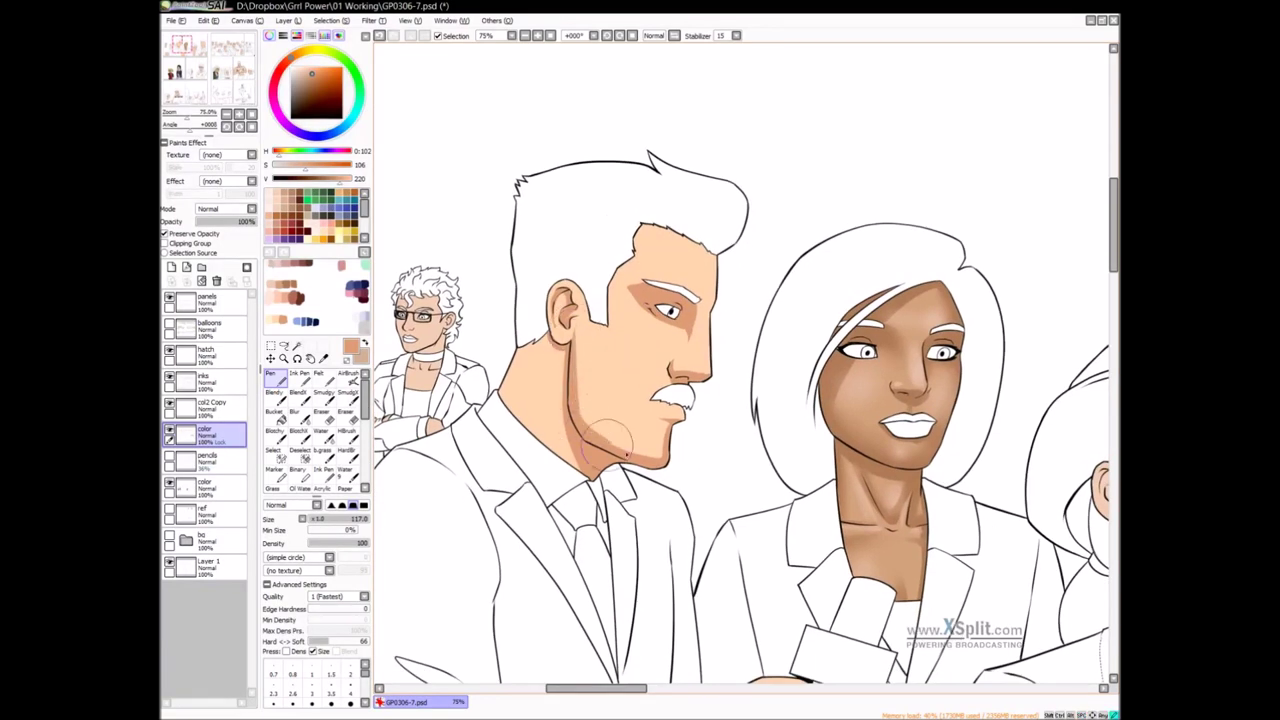
Shade the moustached man's neck with vertical orange-tan strokes using Blendy at size 40
{"action": "mouse_move", "coordinate": [552, 363]}
{"action": "left_mouse_down"}
{"action": "mouse_move", "coordinate": [526, 335]}
{"action": "mouse_move", "coordinate": [549, 494]}
{"action": "left_mouse_up"}
{"action": "key", "text": "v"}
{"action": "mouse_move", "coordinate": [549, 352]}
{"action": "left_mouse_down"}
{"action": "mouse_move", "coordinate": [540, 470]}
{"action": "mouse_move", "coordinate": [535, 323]}
{"action": "mouse_move", "coordinate": [535, 469]}
{"action": "left_mouse_up"}
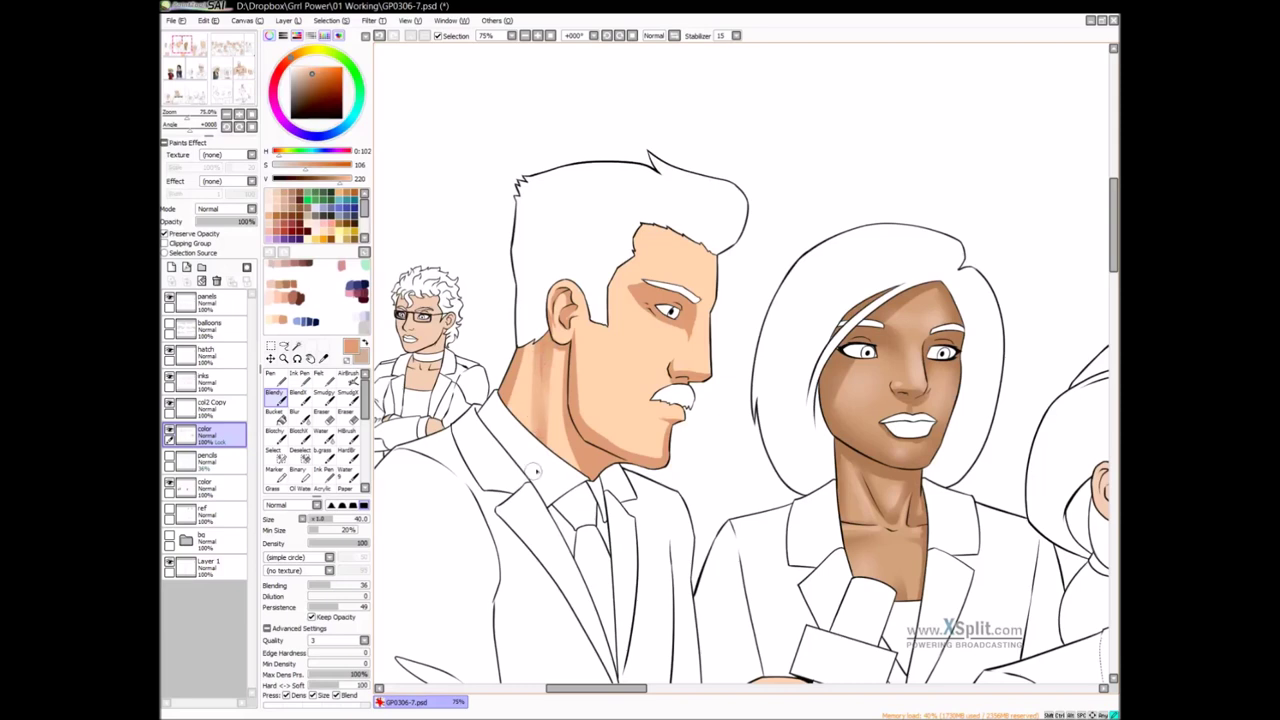
{"action": "mouse_move", "coordinate": [563, 366]}
{"action": "left_mouse_down"}
{"action": "mouse_move", "coordinate": [562, 429]}
{"action": "mouse_move", "coordinate": [527, 333]}
{"action": "mouse_move", "coordinate": [501, 423]}
{"action": "left_mouse_up"}
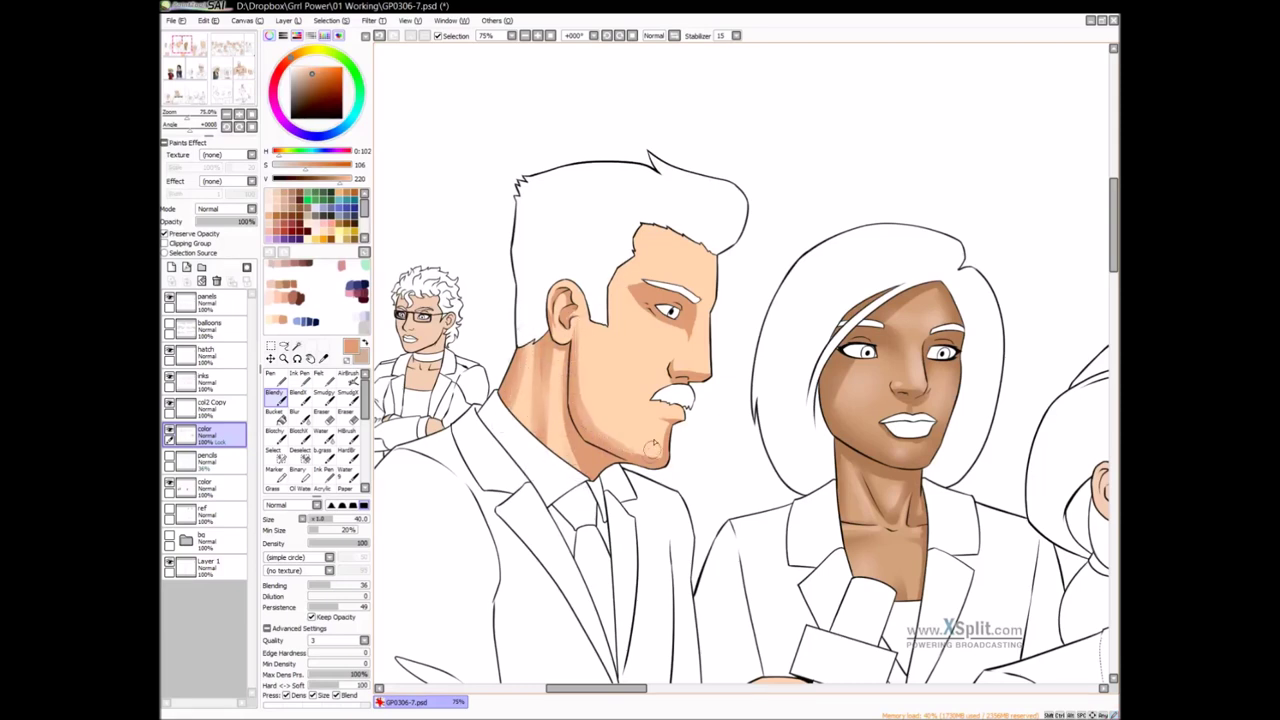
Shade the side of the moustached man's nose and his cheek with Blendy, using size 61 for the cheek
{"action": "mouse_move", "coordinate": [688, 362]}
{"action": "left_mouse_down"}
{"action": "mouse_move", "coordinate": [696, 309]}
{"action": "mouse_move", "coordinate": [696, 363]}
{"action": "mouse_move", "coordinate": [694, 351]}
{"action": "mouse_move", "coordinate": [680, 360]}
{"action": "mouse_move", "coordinate": [683, 319]}
{"action": "mouse_move", "coordinate": [676, 351]}
{"action": "mouse_move", "coordinate": [681, 326]}
{"action": "mouse_move", "coordinate": [665, 355]}
{"action": "left_mouse_up"}
{"action": "left_click_drag", "start_coordinate": [617, 366], "coordinate": [618, 370]}
{"action": "left_click_drag", "start_coordinate": [614, 366], "coordinate": [619, 422]}
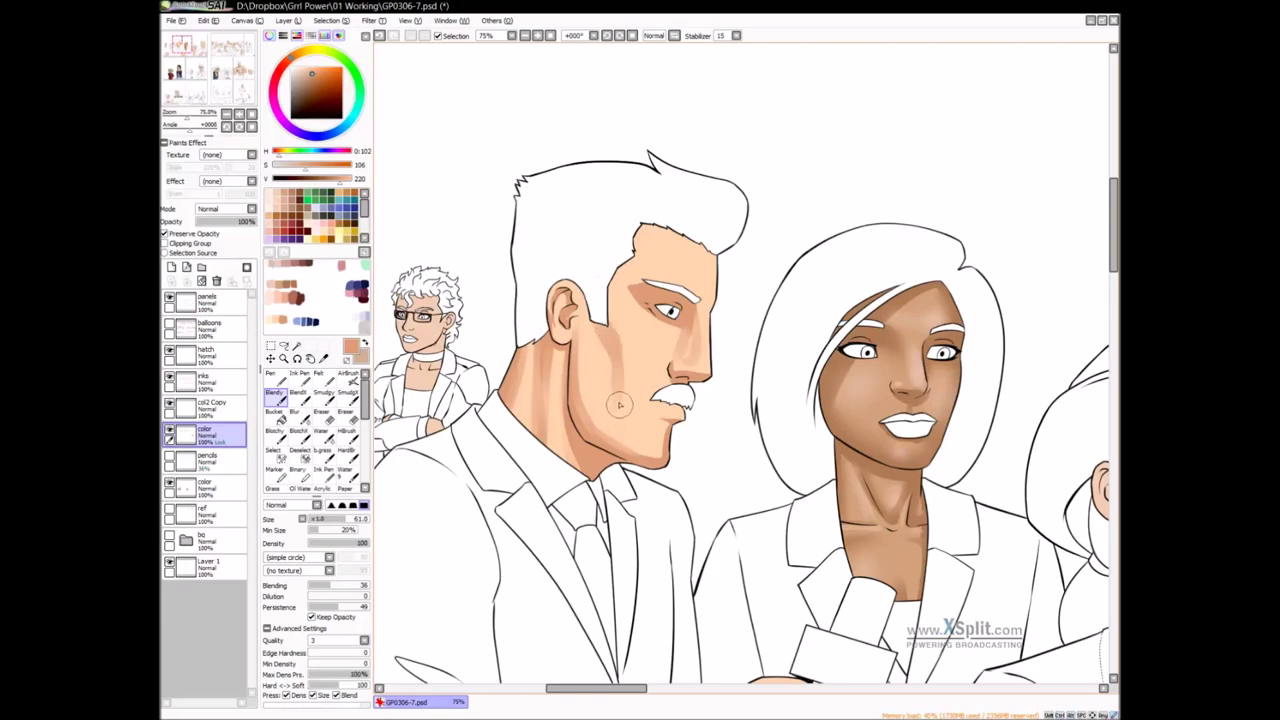
Smooth the skin shading along the mustached man's cheek, jaw and chin with the Blur brush
{"action": "left_click", "coordinate": [300, 417]}
{"action": "mouse_move", "coordinate": [598, 340]}
{"action": "left_mouse_down"}
{"action": "mouse_move", "coordinate": [617, 427]}
{"action": "mouse_move", "coordinate": [571, 345]}
{"action": "left_mouse_up"}
{"action": "mouse_move", "coordinate": [582, 344]}
{"action": "left_mouse_down"}
{"action": "mouse_move", "coordinate": [586, 413]}
{"action": "mouse_move", "coordinate": [622, 442]}
{"action": "mouse_move", "coordinate": [656, 454]}
{"action": "left_mouse_up"}
{"action": "left_click_drag", "start_coordinate": [669, 426], "coordinate": [667, 456]}
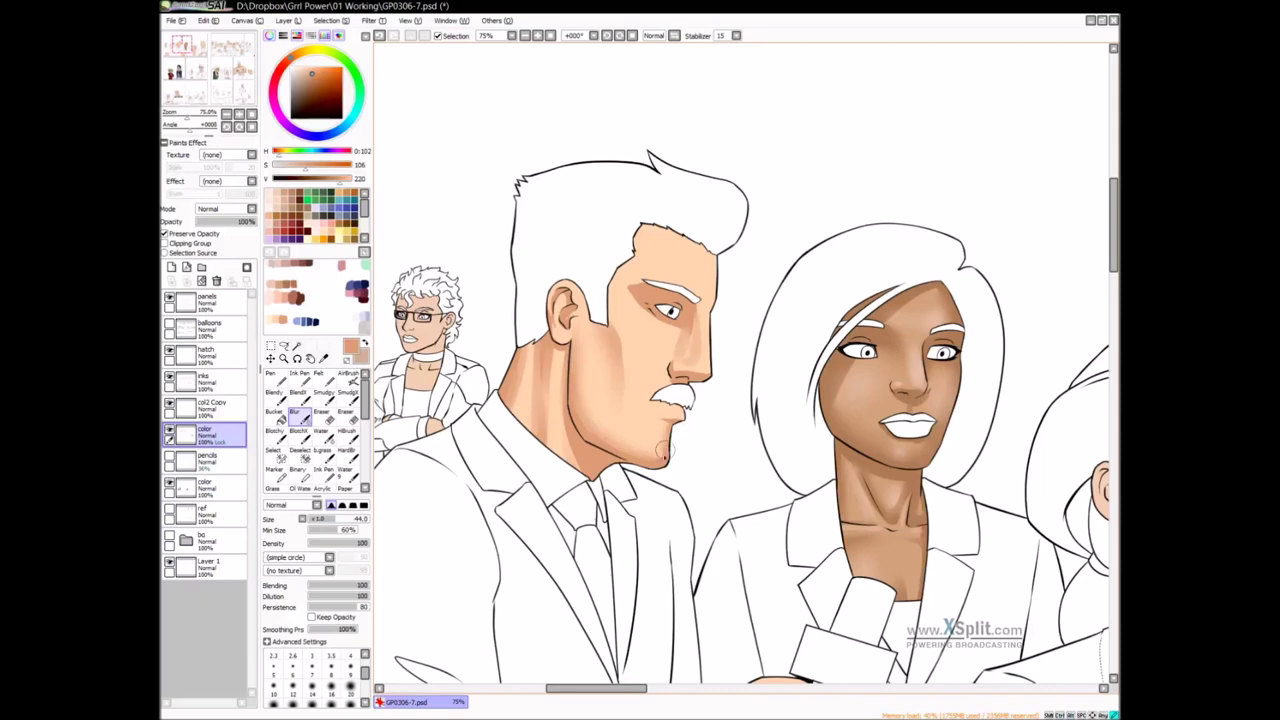
Reduce the Blur brush to size 32 and soften the shadows around the mustached man's eye
{"action": "key", "text": "bracketright"}
{"action": "key", "text": "bracketright"}
{"action": "key", "text": "bracketleft"}
{"action": "key", "text": "bracketleft"}
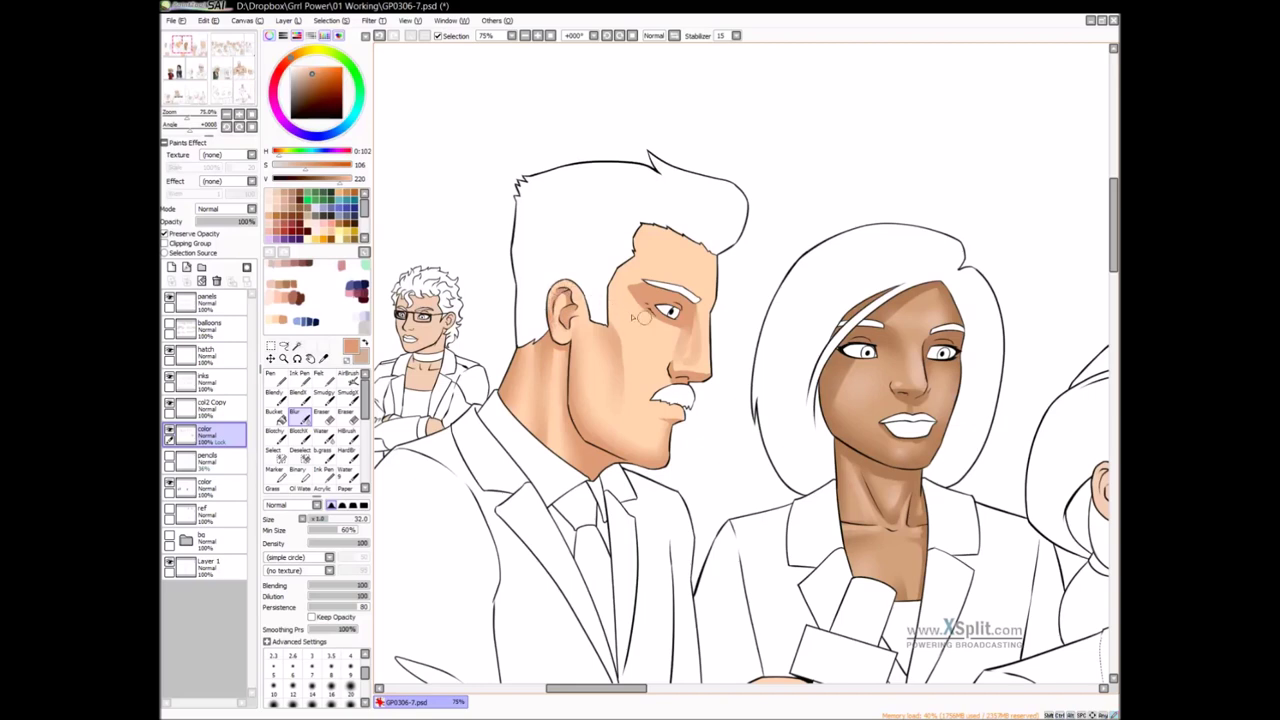
{"action": "left_click_drag", "start_coordinate": [659, 312], "coordinate": [653, 334]}
{"action": "mouse_move", "coordinate": [680, 329]}
{"action": "left_mouse_down"}
{"action": "mouse_move", "coordinate": [697, 329]}
{"action": "mouse_move", "coordinate": [633, 298]}
{"action": "left_mouse_up"}
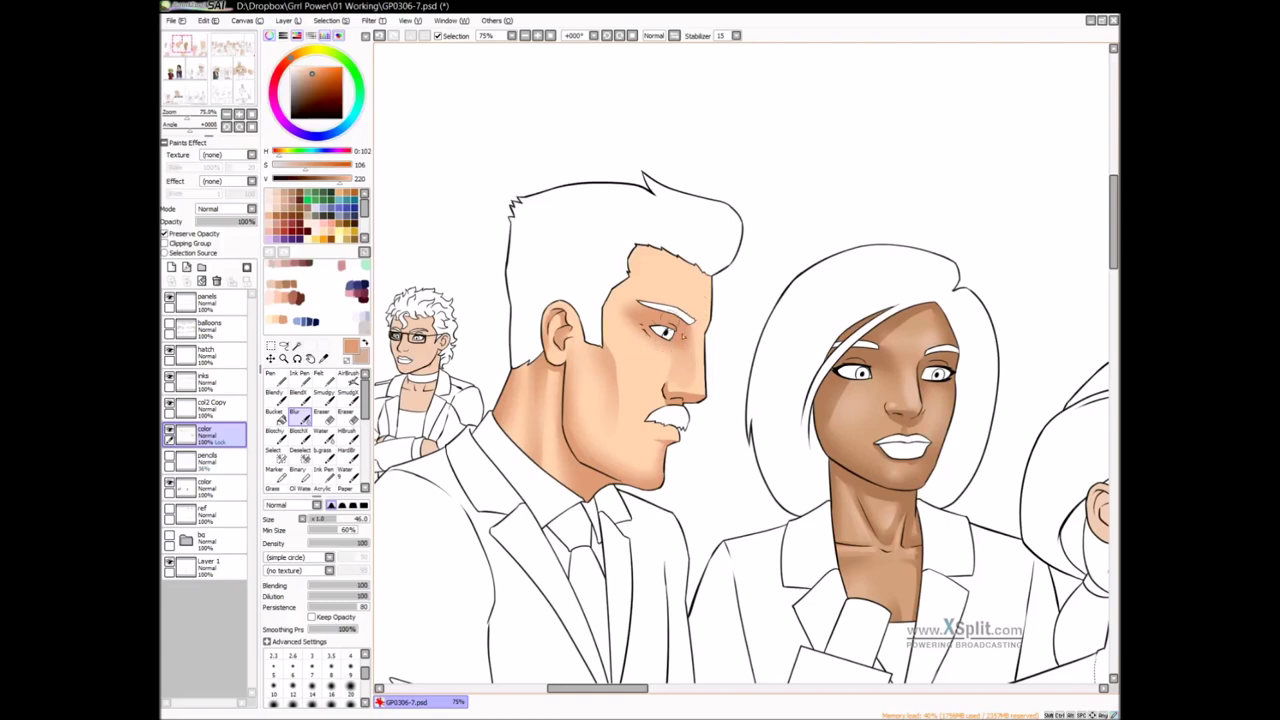
Add skin shadow around the mustached man's eye and at his temple with the Blendy brush
{"action": "key", "text": "b"}
{"action": "left_click_drag", "start_coordinate": [673, 348], "coordinate": [644, 336]}
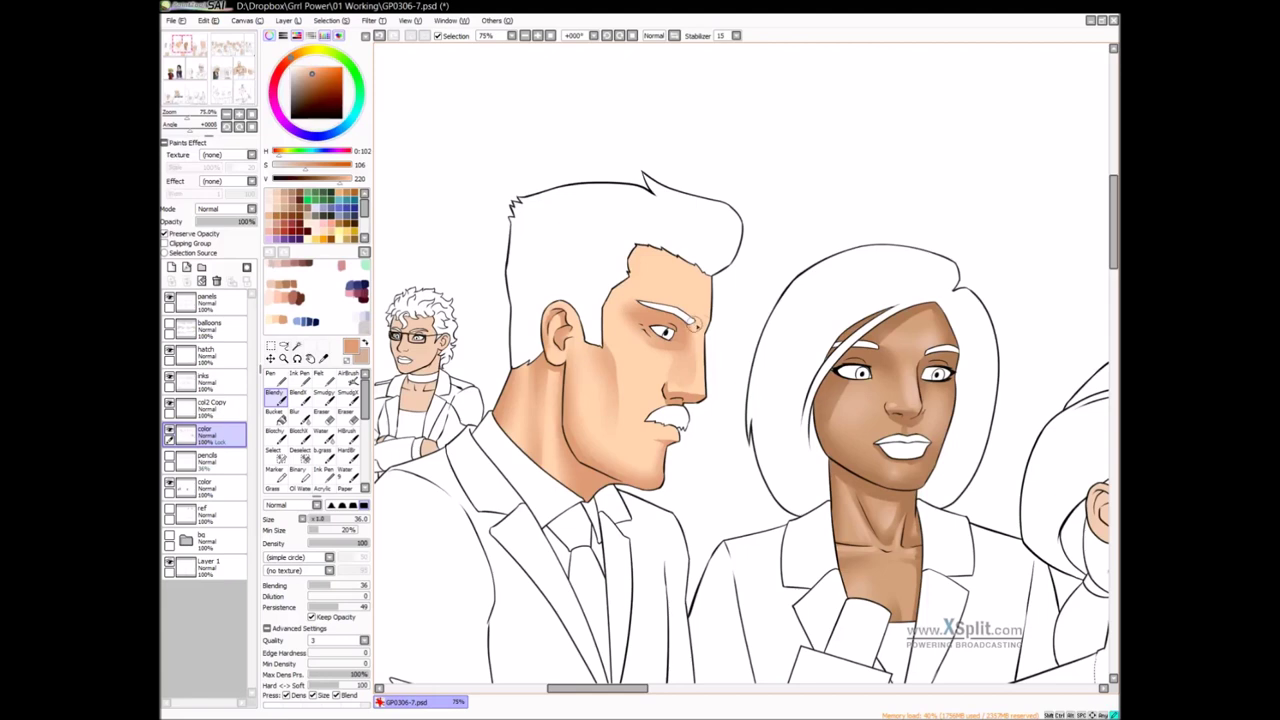
{"action": "key", "text": "]"}
{"action": "mouse_move", "coordinate": [633, 278]}
{"action": "left_mouse_down"}
{"action": "mouse_move", "coordinate": [652, 236]}
{"action": "mouse_move", "coordinate": [645, 284]}
{"action": "mouse_move", "coordinate": [642, 230]}
{"action": "mouse_move", "coordinate": [645, 262]}
{"action": "mouse_move", "coordinate": [602, 289]}
{"action": "mouse_move", "coordinate": [647, 256]}
{"action": "mouse_move", "coordinate": [616, 275]}
{"action": "mouse_move", "coordinate": [652, 260]}
{"action": "mouse_move", "coordinate": [619, 288]}
{"action": "mouse_move", "coordinate": [651, 276]}
{"action": "mouse_move", "coordinate": [624, 290]}
{"action": "left_mouse_up"}
Soften the shading on the mustached man's forehead and nose with the Blur brush at size 56
{"action": "key", "text": "]"}
{"action": "key", "text": "b"}
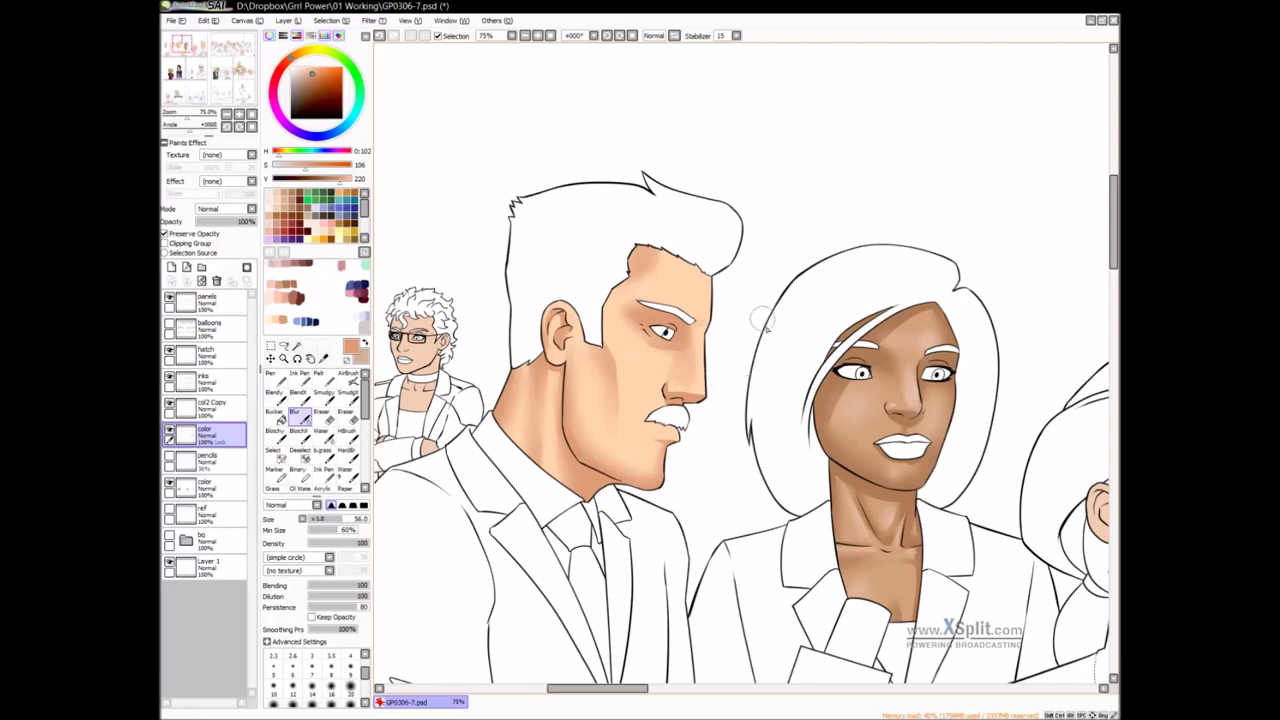
{"action": "scroll", "coordinate": [731, 324], "scroll_direction": "up", "scroll_amount": 1}
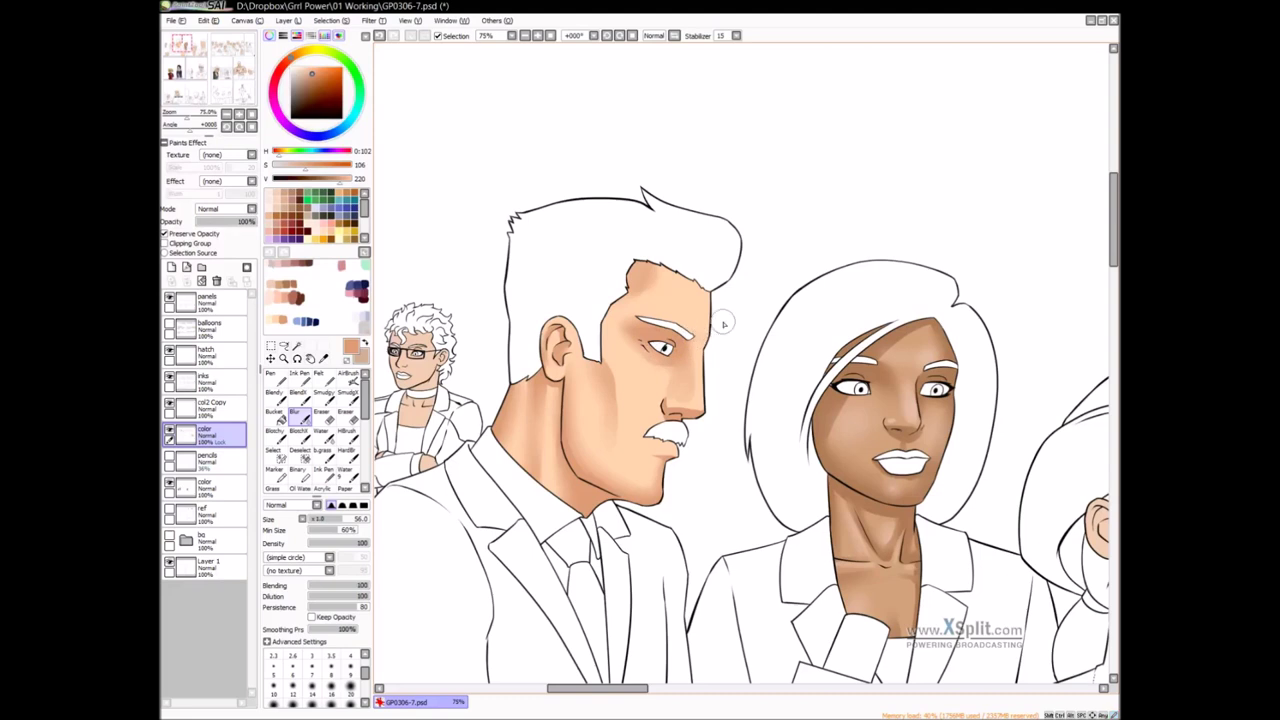
{"action": "scroll", "coordinate": [750, 355], "scroll_direction": "down", "scroll_amount": 1}
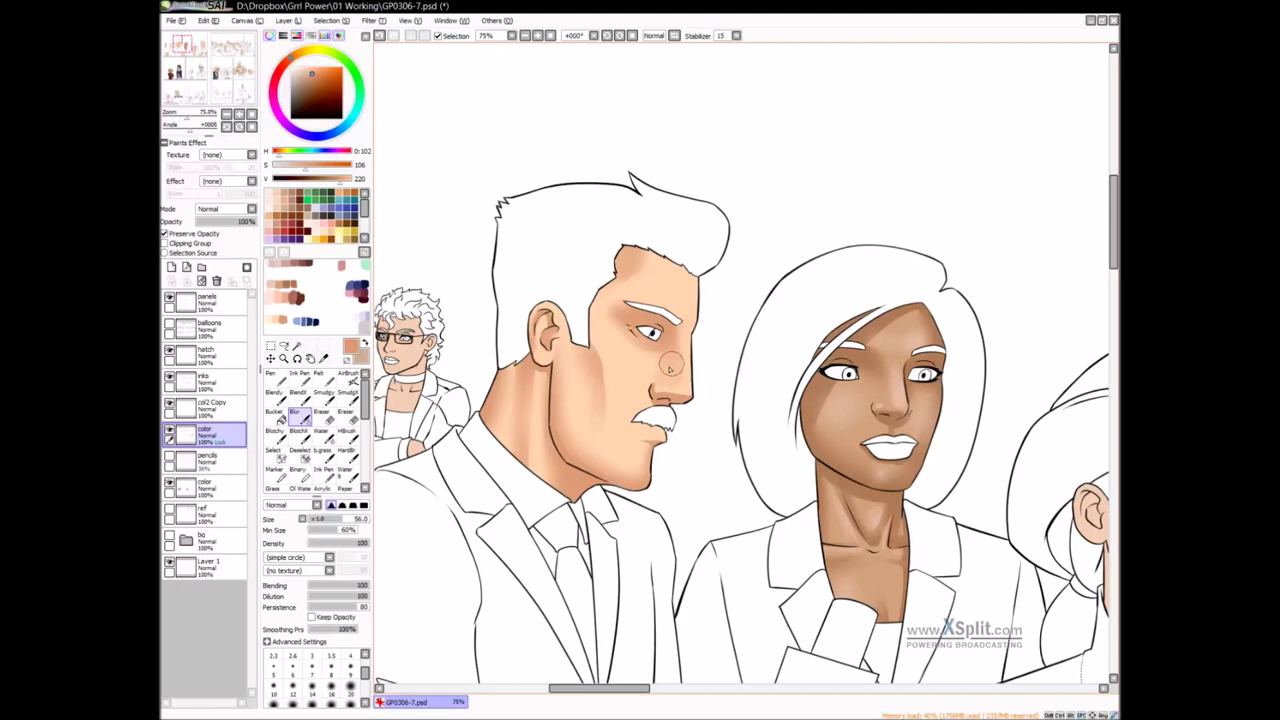
{"action": "left_click_drag", "start_coordinate": [674, 347], "coordinate": [663, 347]}
Deepen the shadow on the cheek in front of the man's ear with the Blendy brush at size 25
{"action": "key", "text": "b"}
{"action": "left_click_drag", "start_coordinate": [564, 358], "coordinate": [555, 359]}
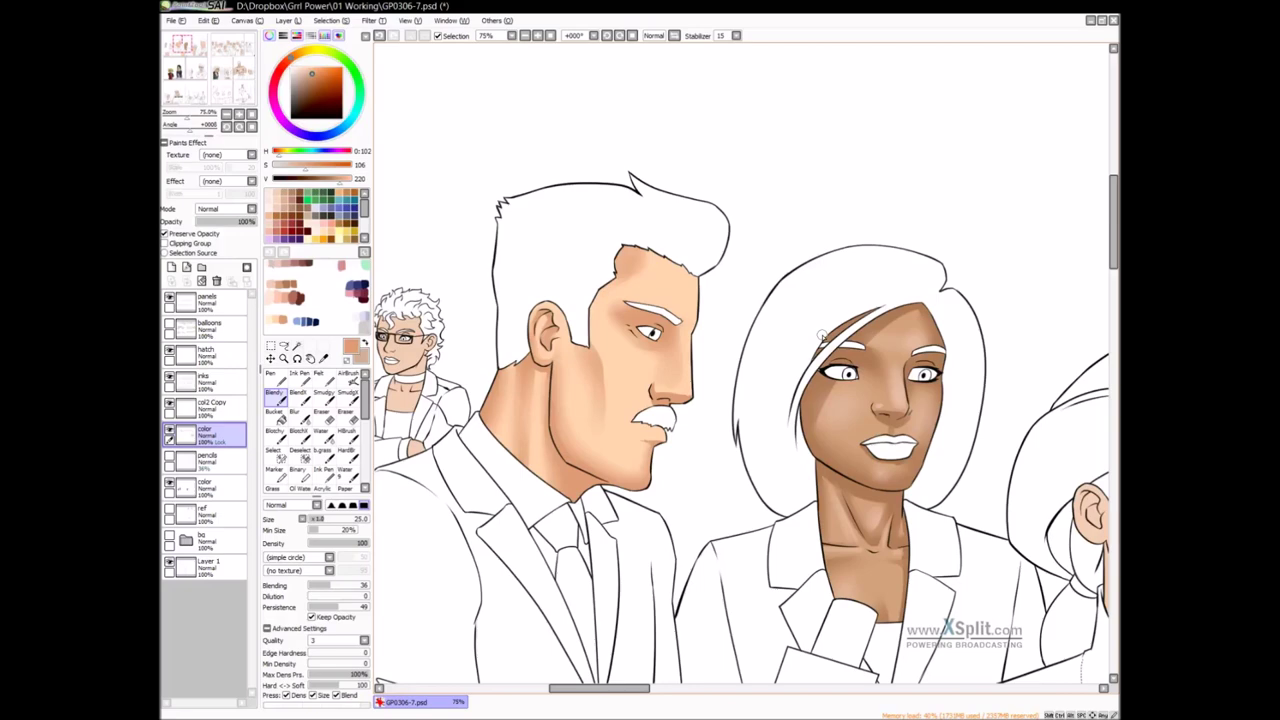
{"action": "left_click_drag", "start_coordinate": [738, 389], "coordinate": [731, 383]}
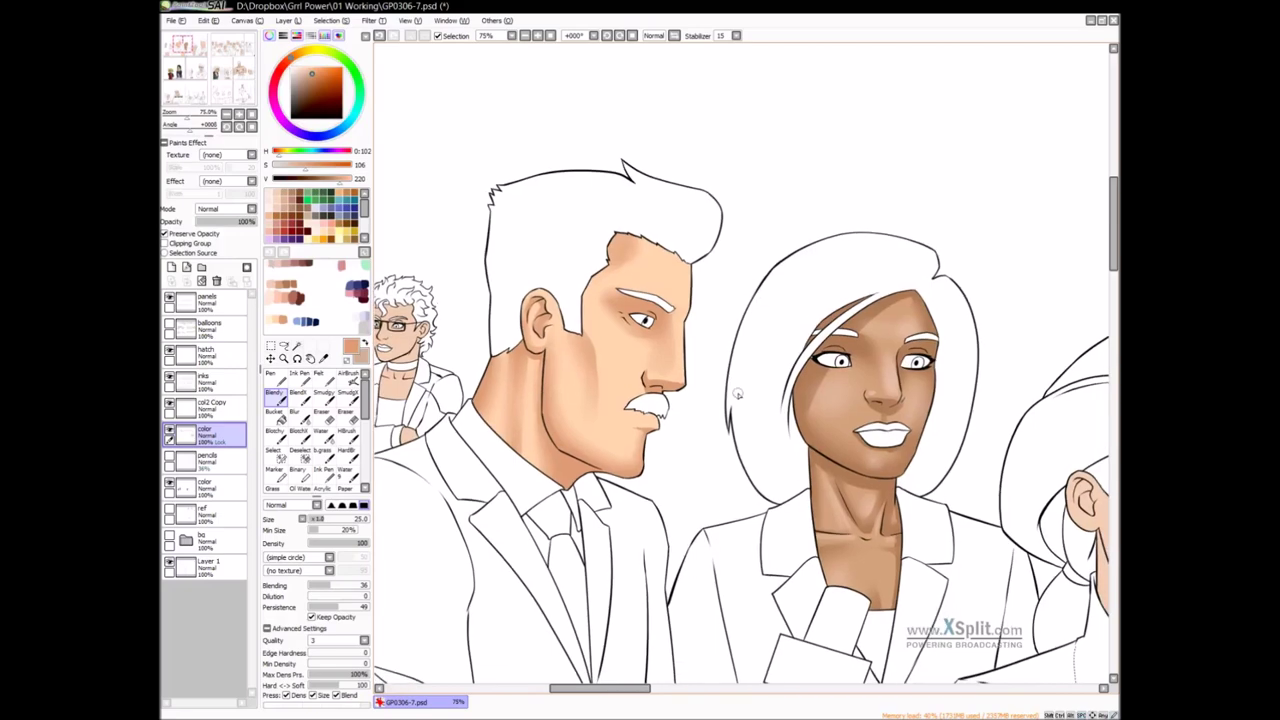
{"action": "left_click_drag", "start_coordinate": [682, 435], "coordinate": [686, 428]}
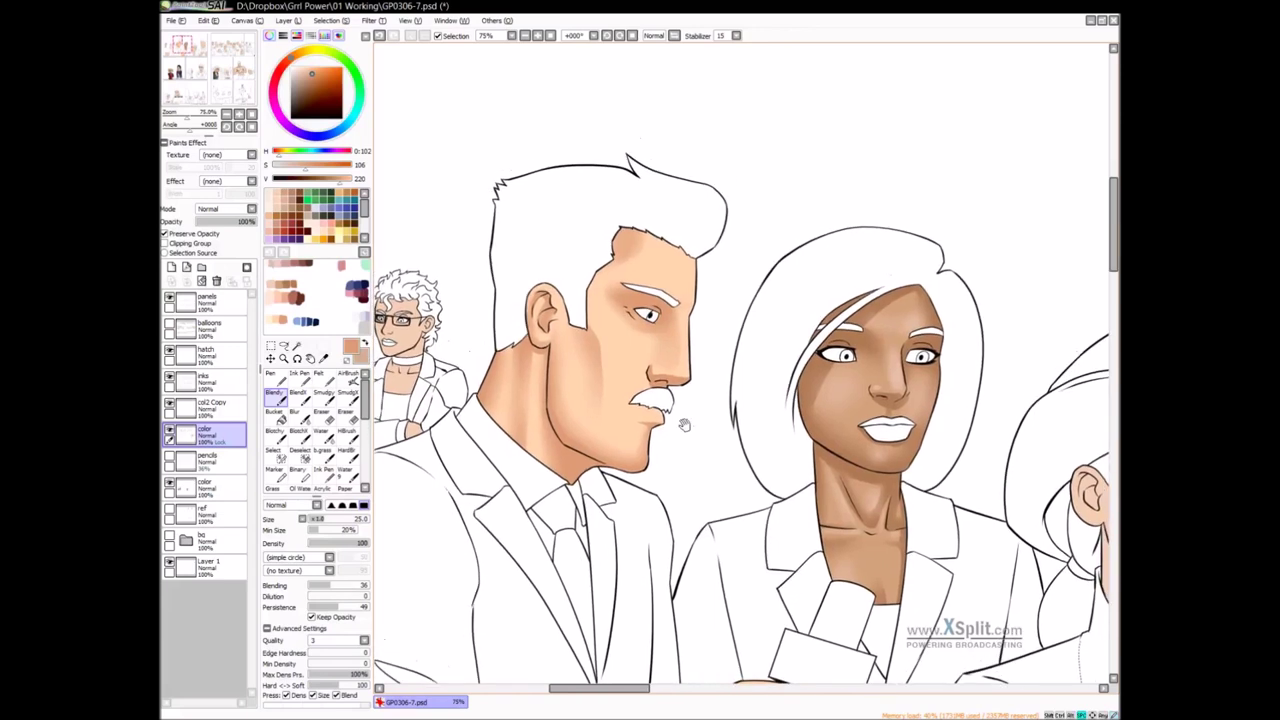
Choose a pale cream highlight color and paint small Blendy highlights on the man's nose and brow
{"action": "left_click", "coordinate": [686, 418], "text": "alt"}
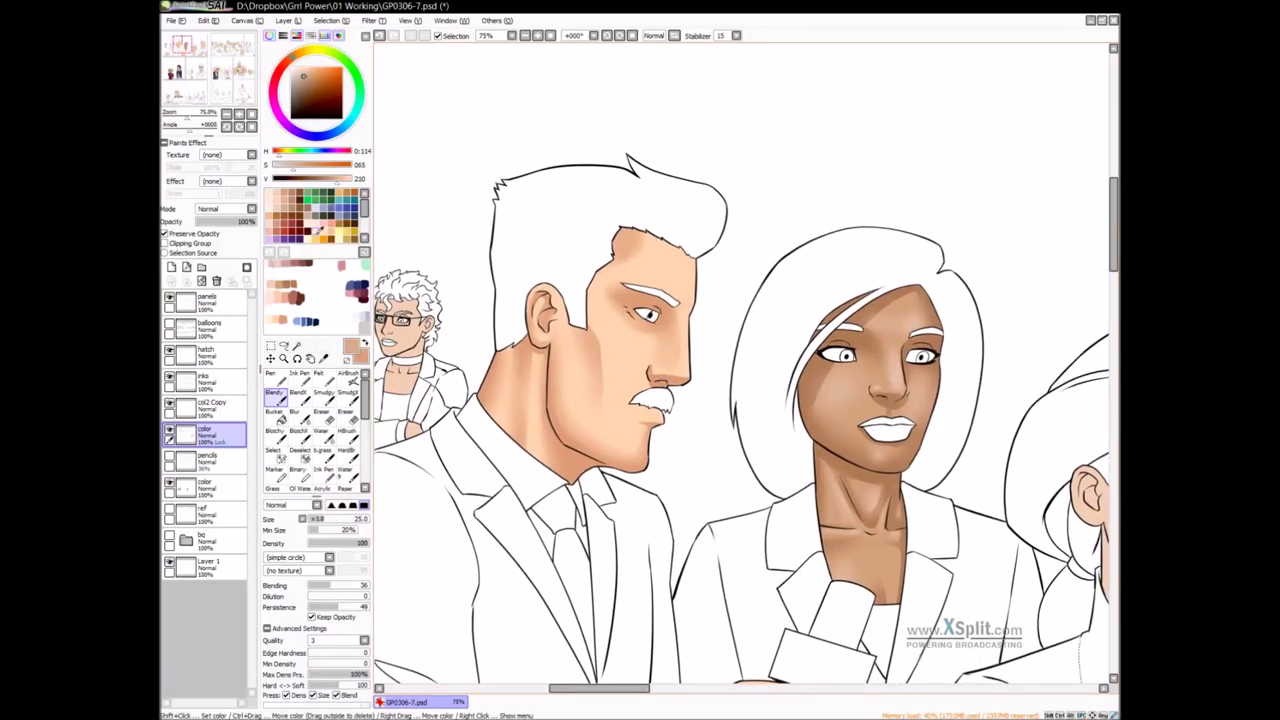
{"action": "left_click", "coordinate": [272, 320]}
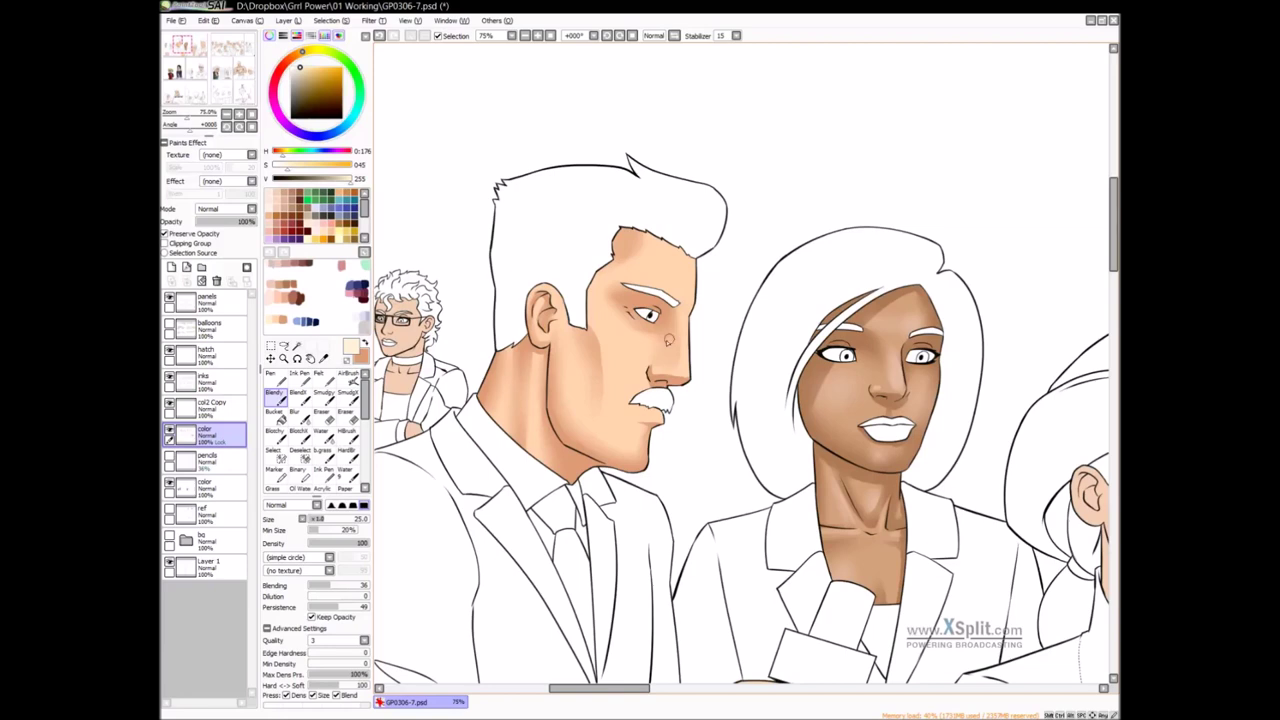
{"action": "left_click_drag", "start_coordinate": [690, 335], "coordinate": [655, 378]}
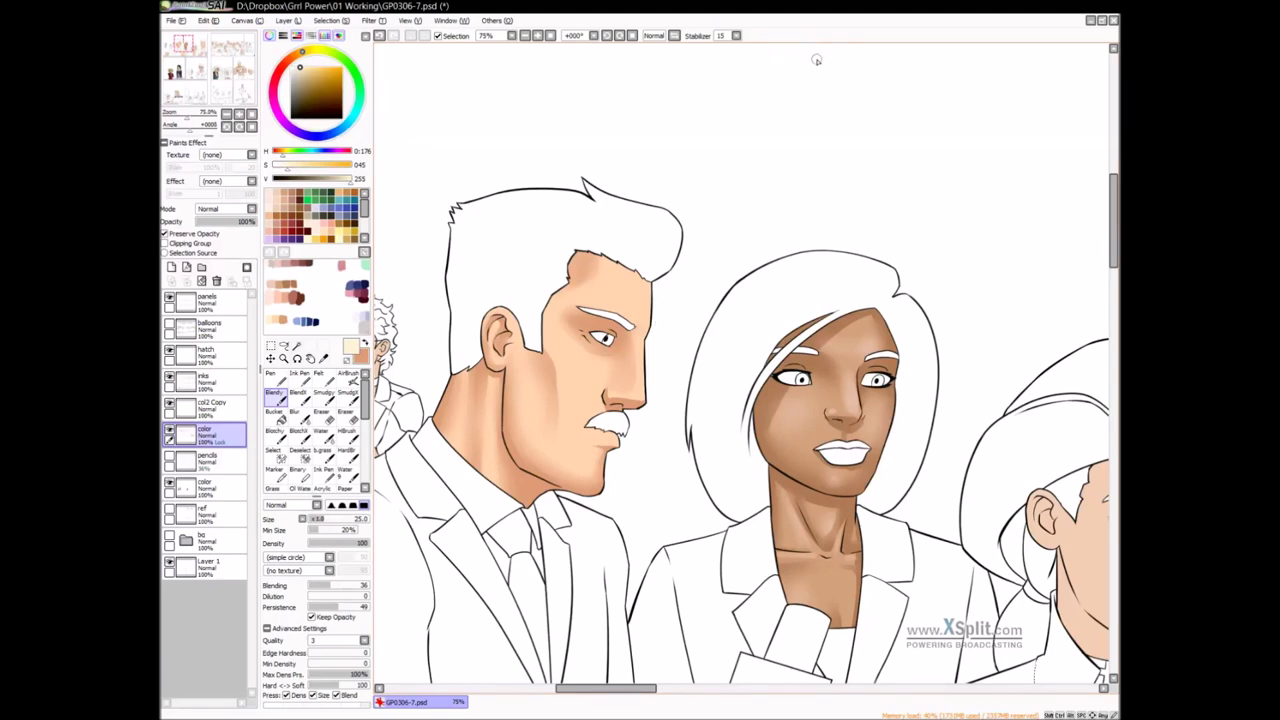
{"action": "left_click_drag", "start_coordinate": [642, 369], "coordinate": [637, 399]}
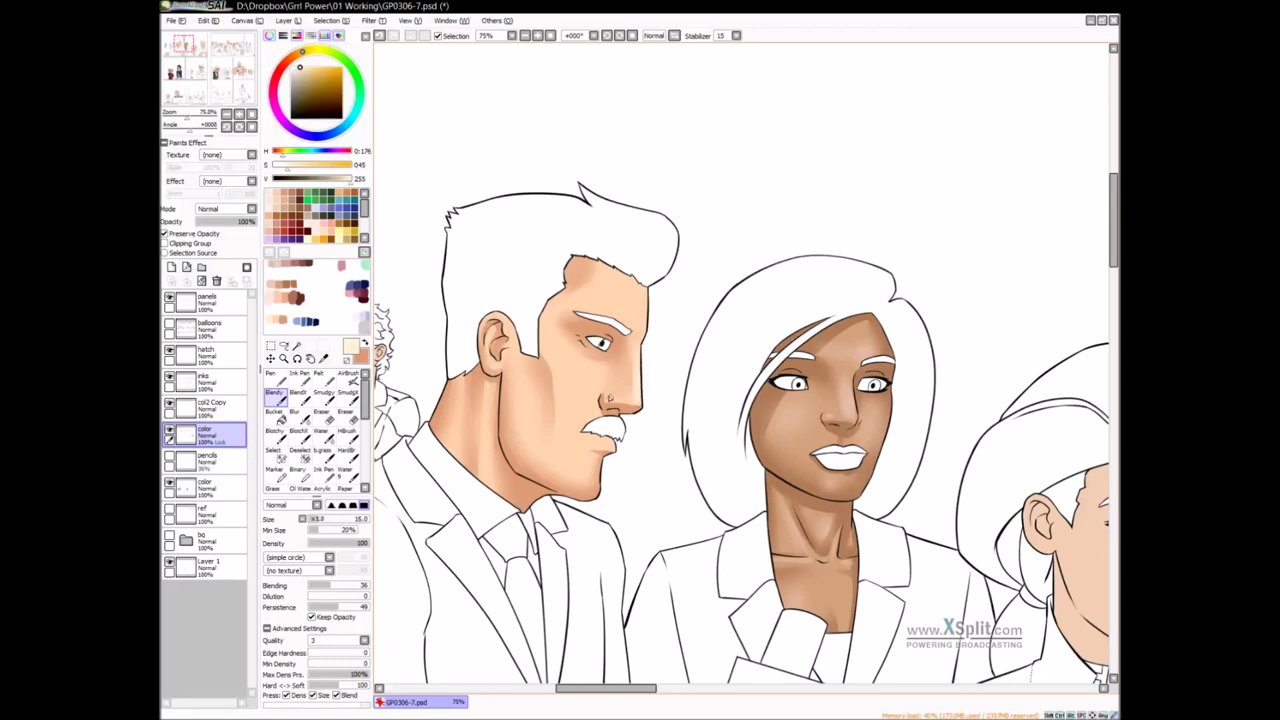
{"action": "mouse_move", "coordinate": [626, 376]}
{"action": "left_mouse_down"}
{"action": "mouse_move", "coordinate": [664, 376]}
{"action": "mouse_move", "coordinate": [636, 401]}
{"action": "mouse_move", "coordinate": [654, 370]}
{"action": "mouse_move", "coordinate": [636, 343]}
{"action": "mouse_move", "coordinate": [652, 309]}
{"action": "left_mouse_up"}
Enlarge the Blendy brush to size 66 and paint broad cream highlights over the man's ear and cheek
{"action": "left_click", "coordinate": [630, 313], "text": "ctrl+alt"}
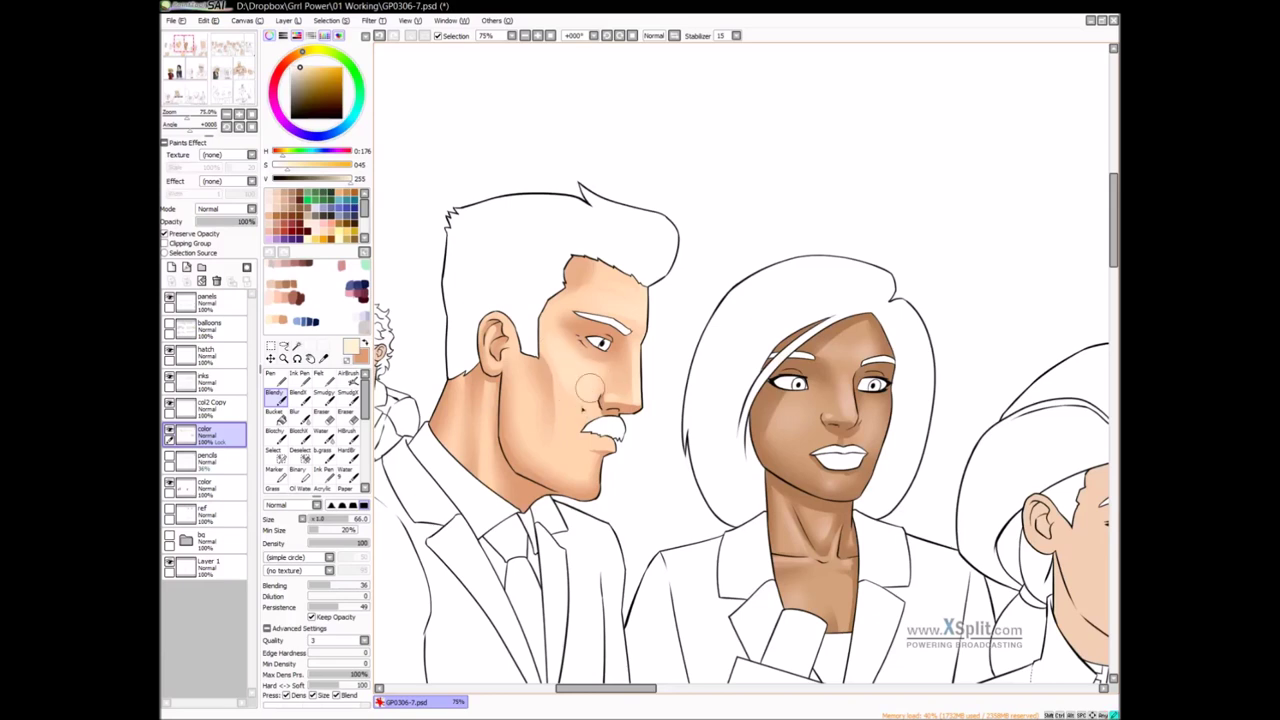
{"action": "left_click_drag", "start_coordinate": [550, 333], "coordinate": [509, 329]}
{"action": "left_click_drag", "start_coordinate": [506, 360], "coordinate": [512, 360]}
{"action": "left_click_drag", "start_coordinate": [584, 380], "coordinate": [616, 376]}
{"action": "left_click_drag", "start_coordinate": [597, 412], "coordinate": [618, 379]}
{"action": "mouse_move", "coordinate": [544, 342]}
{"action": "left_mouse_down"}
{"action": "mouse_move", "coordinate": [564, 425]}
{"action": "mouse_move", "coordinate": [552, 410]}
{"action": "mouse_move", "coordinate": [592, 442]}
{"action": "left_mouse_up"}
{"action": "mouse_move", "coordinate": [547, 366]}
{"action": "left_mouse_down"}
{"action": "mouse_move", "coordinate": [555, 413]}
{"action": "mouse_move", "coordinate": [592, 438]}
{"action": "mouse_move", "coordinate": [545, 366]}
{"action": "mouse_move", "coordinate": [595, 437]}
{"action": "mouse_move", "coordinate": [552, 354]}
{"action": "mouse_move", "coordinate": [536, 362]}
{"action": "mouse_move", "coordinate": [585, 431]}
{"action": "left_mouse_up"}
Blend the cream highlights on the man's cheek and forehead with the Blur brush at size 61
{"action": "key", "text": "b"}
{"action": "key", "text": "]"}
{"action": "left_click_drag", "start_coordinate": [581, 326], "coordinate": [586, 365]}
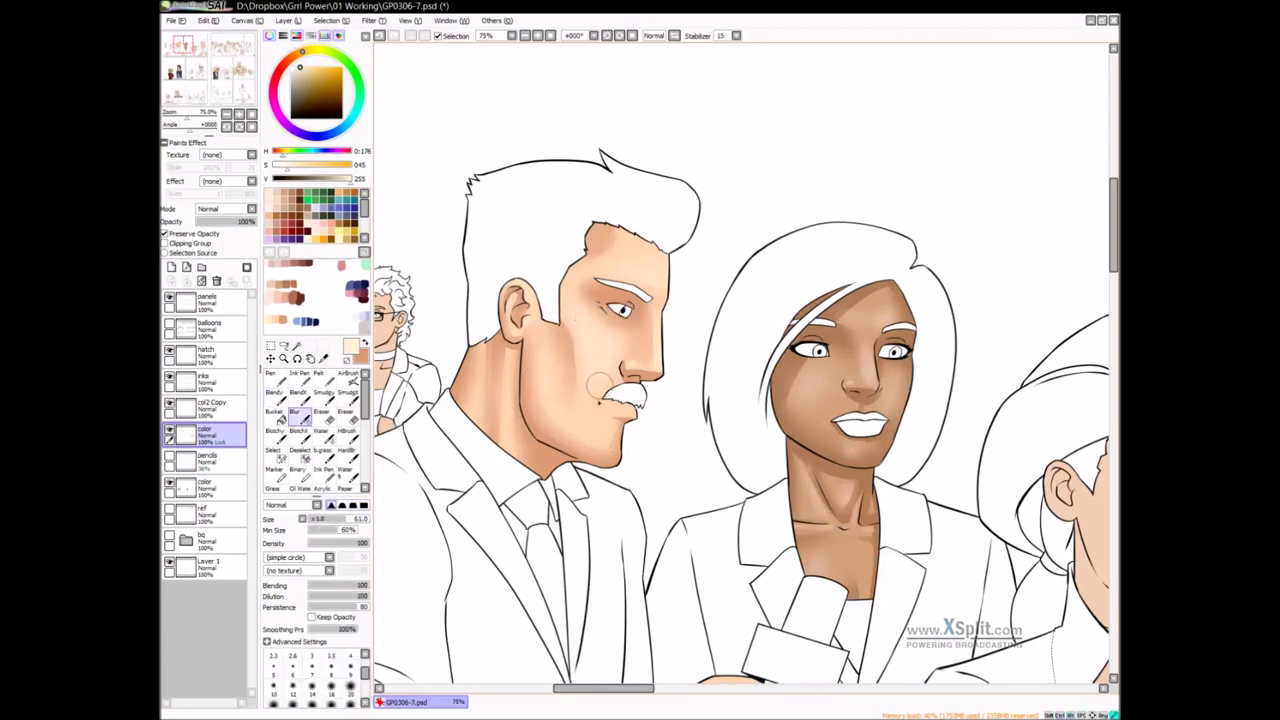
{"action": "left_click_drag", "start_coordinate": [650, 246], "coordinate": [638, 246]}
Add cream highlights along the man's neck with the Blendy brush and soften them with Blur
{"action": "key", "text": "c"}
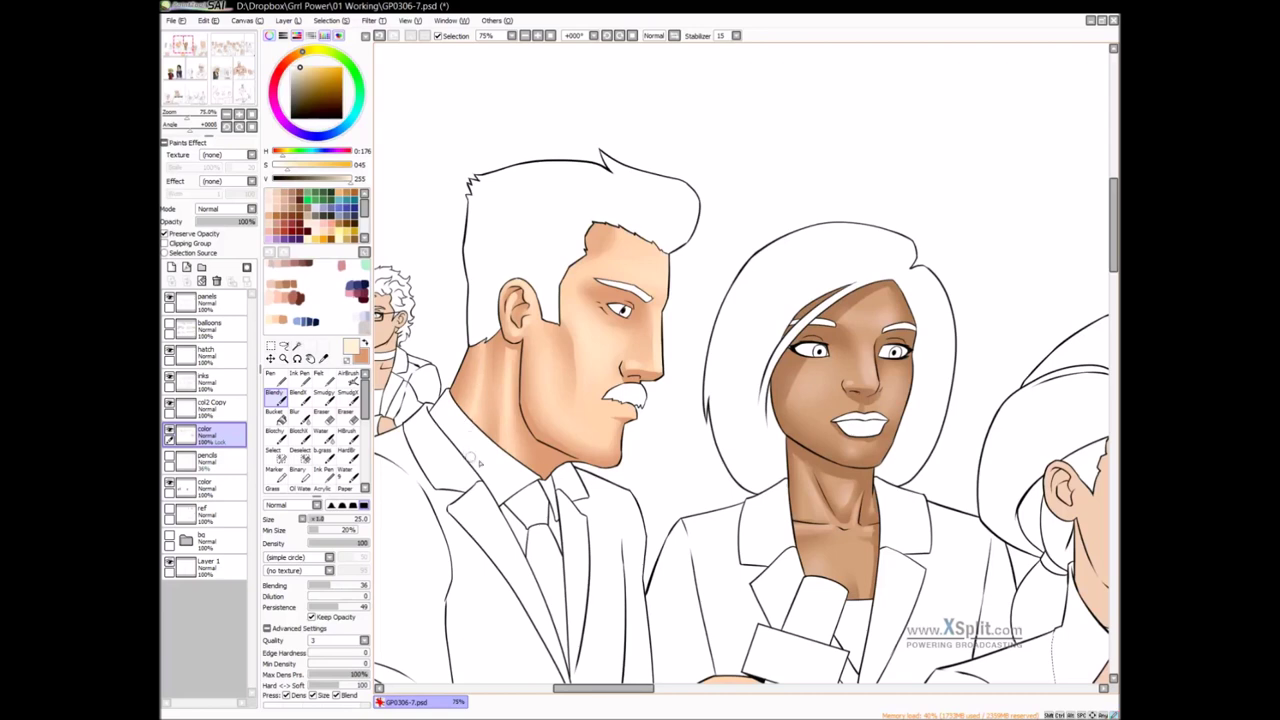
{"action": "key", "text": "b"}
{"action": "left_click_drag", "start_coordinate": [491, 422], "coordinate": [485, 367]}
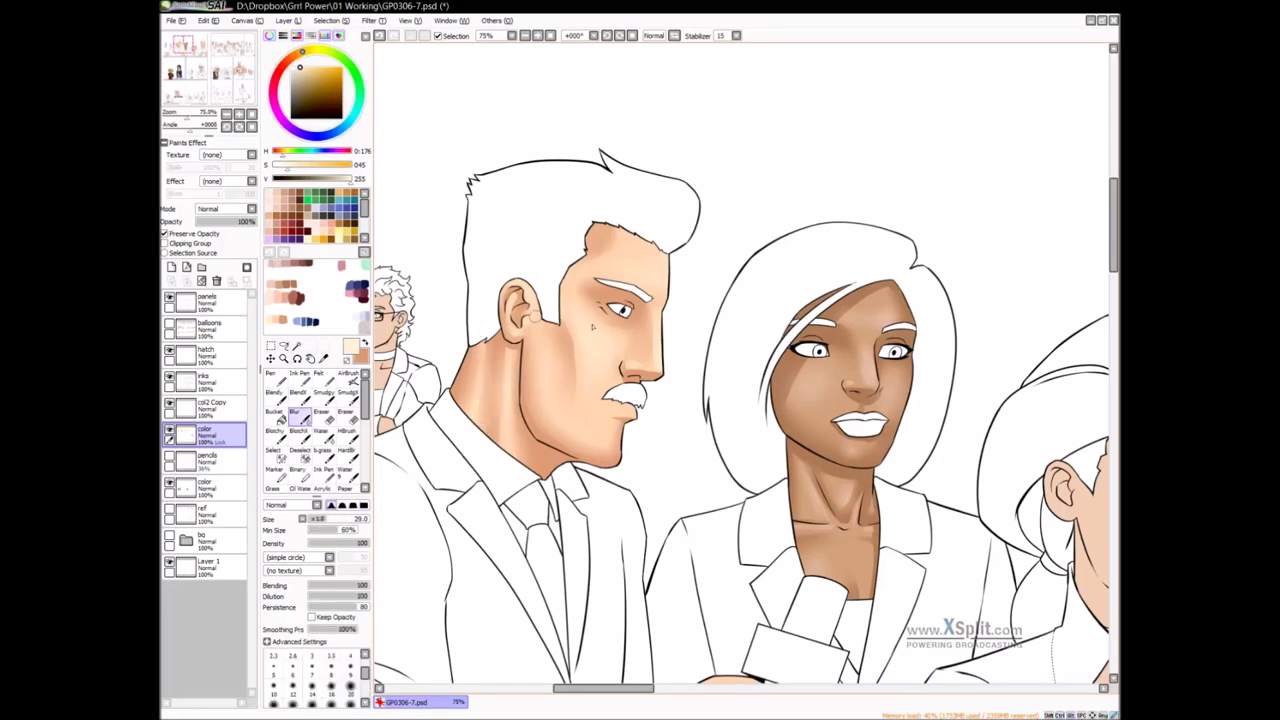
{"action": "scroll", "coordinate": [648, 450], "scroll_direction": "down", "scroll_amount": 1}
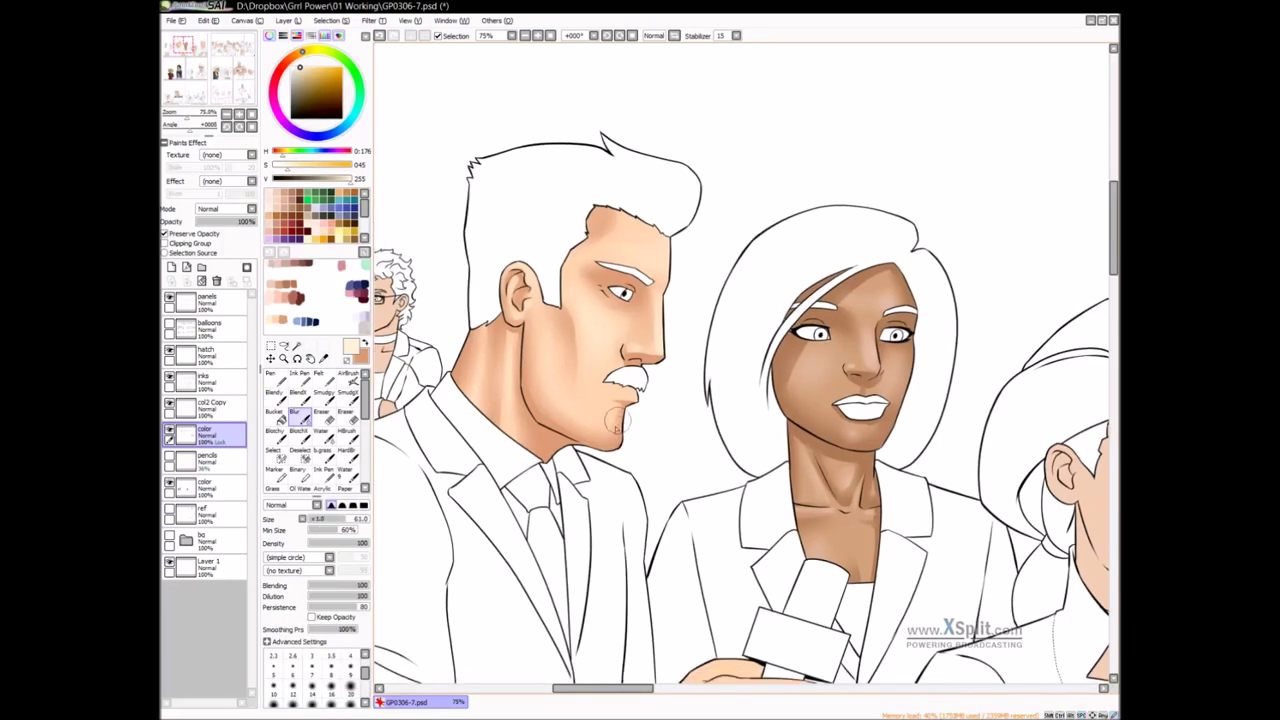
Swap back to the orange skin shadow color and block in shadows on the man's microphone hand with the Pen brush at size 117
{"action": "scroll", "coordinate": [615, 420], "scroll_direction": "down", "scroll_amount": 6}
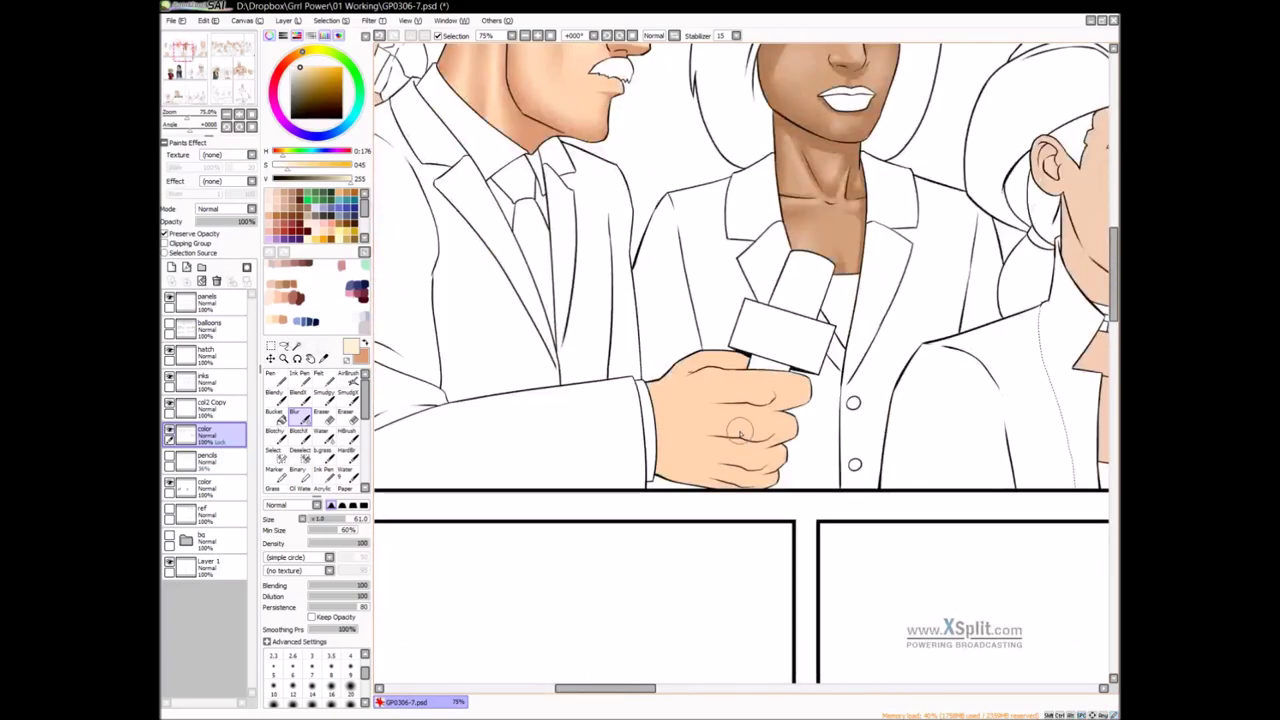
{"action": "key", "text": "x"}
{"action": "key", "text": "v"}
{"action": "left_click_drag", "start_coordinate": [714, 426], "coordinate": [694, 423]}
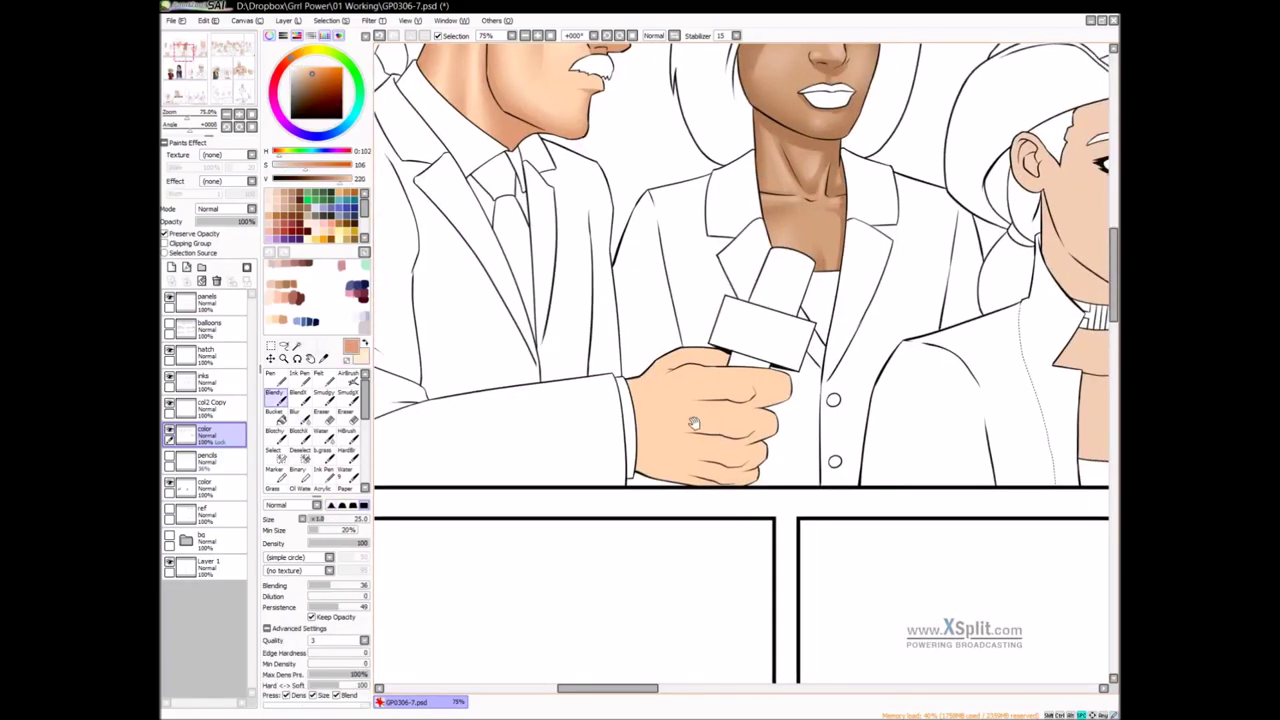
{"action": "scroll", "coordinate": [725, 428], "scroll_direction": "down", "scroll_amount": 1}
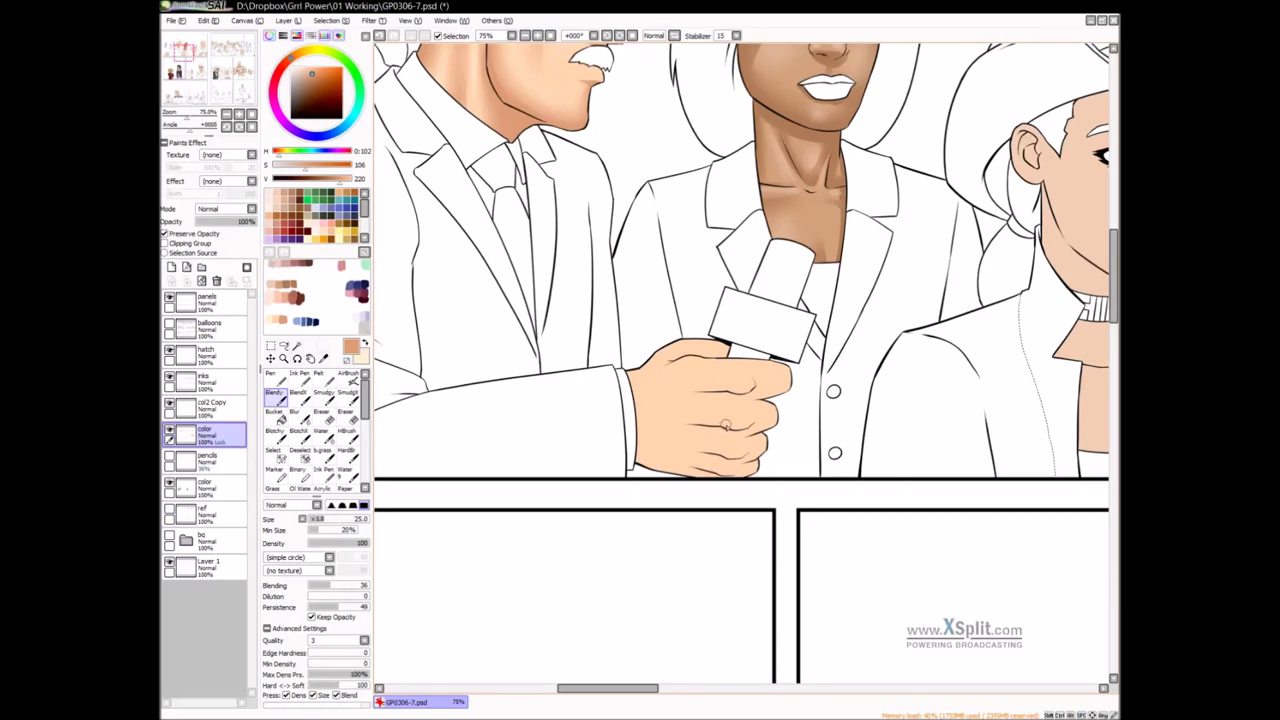
{"action": "key", "text": "n"}
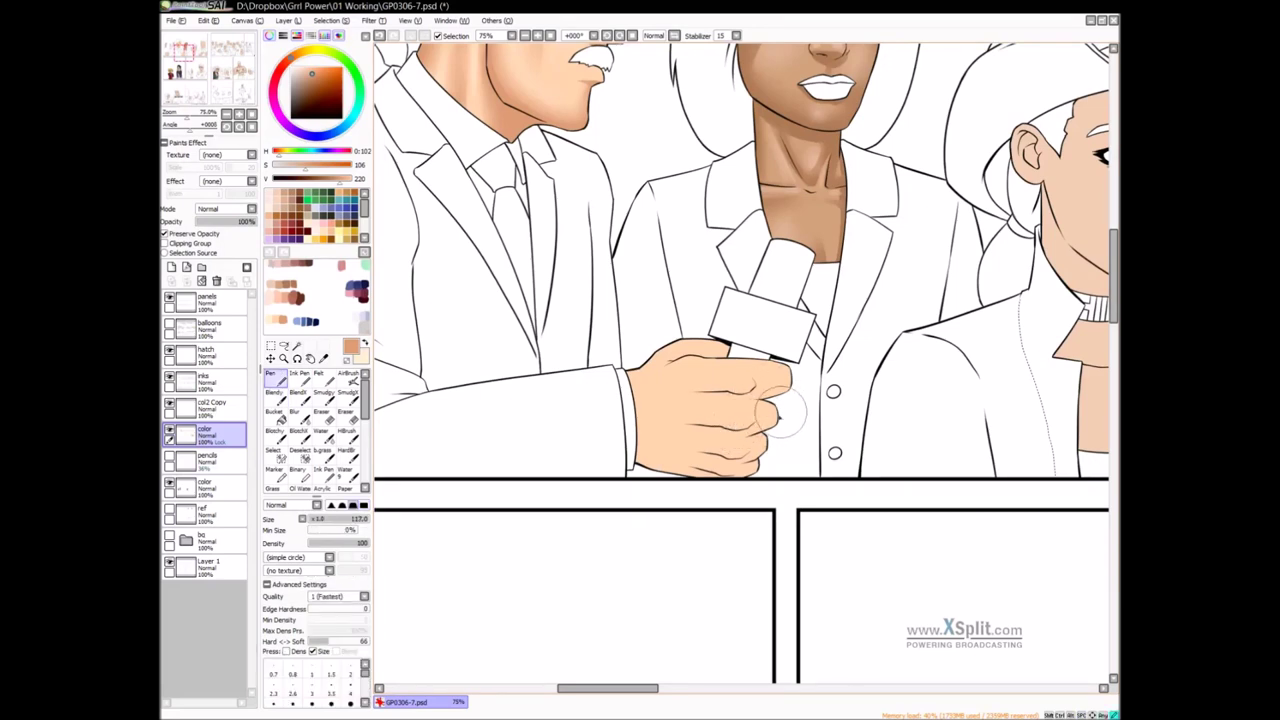
{"action": "mouse_move", "coordinate": [735, 431]}
{"action": "left_mouse_down"}
{"action": "mouse_move", "coordinate": [768, 424]}
{"action": "mouse_move", "coordinate": [615, 424]}
{"action": "mouse_move", "coordinate": [696, 433]}
{"action": "left_mouse_up"}
{"action": "key", "text": "ctrl+z"}
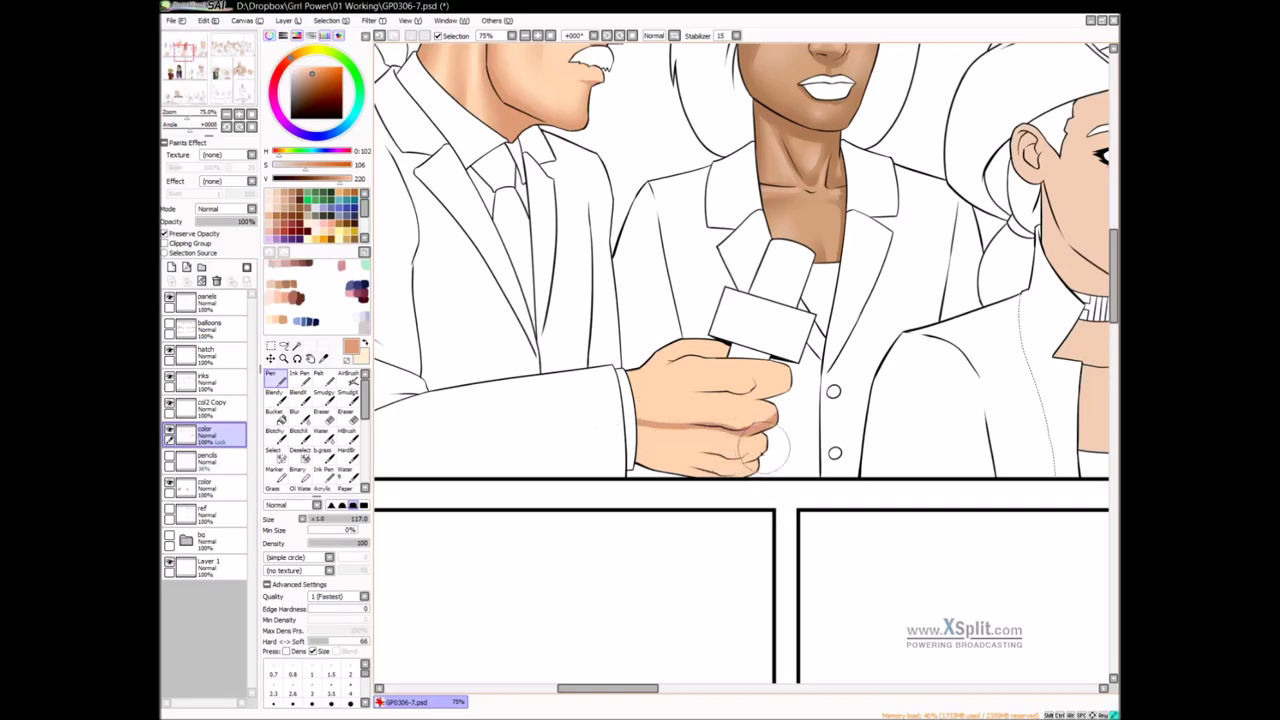
{"action": "mouse_move", "coordinate": [713, 457]}
{"action": "left_mouse_down"}
{"action": "mouse_move", "coordinate": [610, 431]}
{"action": "mouse_move", "coordinate": [737, 437]}
{"action": "mouse_move", "coordinate": [608, 425]}
{"action": "mouse_move", "coordinate": [702, 424]}
{"action": "mouse_move", "coordinate": [760, 401]}
{"action": "mouse_move", "coordinate": [716, 400]}
{"action": "left_mouse_up"}
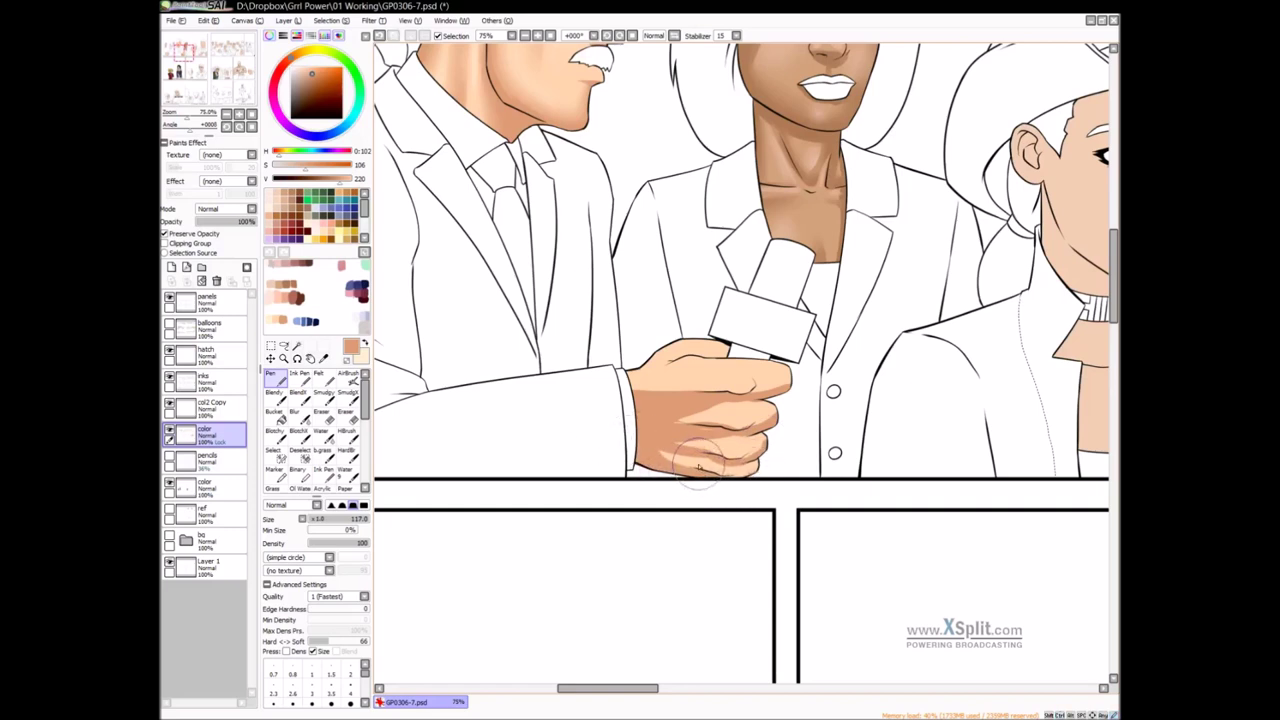
Blend the shadows across the fingers and back of the man's microphone hand with the Blendy brush
{"action": "key", "text": "v"}
{"action": "mouse_move", "coordinate": [683, 457]}
{"action": "left_mouse_down"}
{"action": "mouse_move", "coordinate": [666, 451]}
{"action": "mouse_move", "coordinate": [695, 455]}
{"action": "left_mouse_up"}
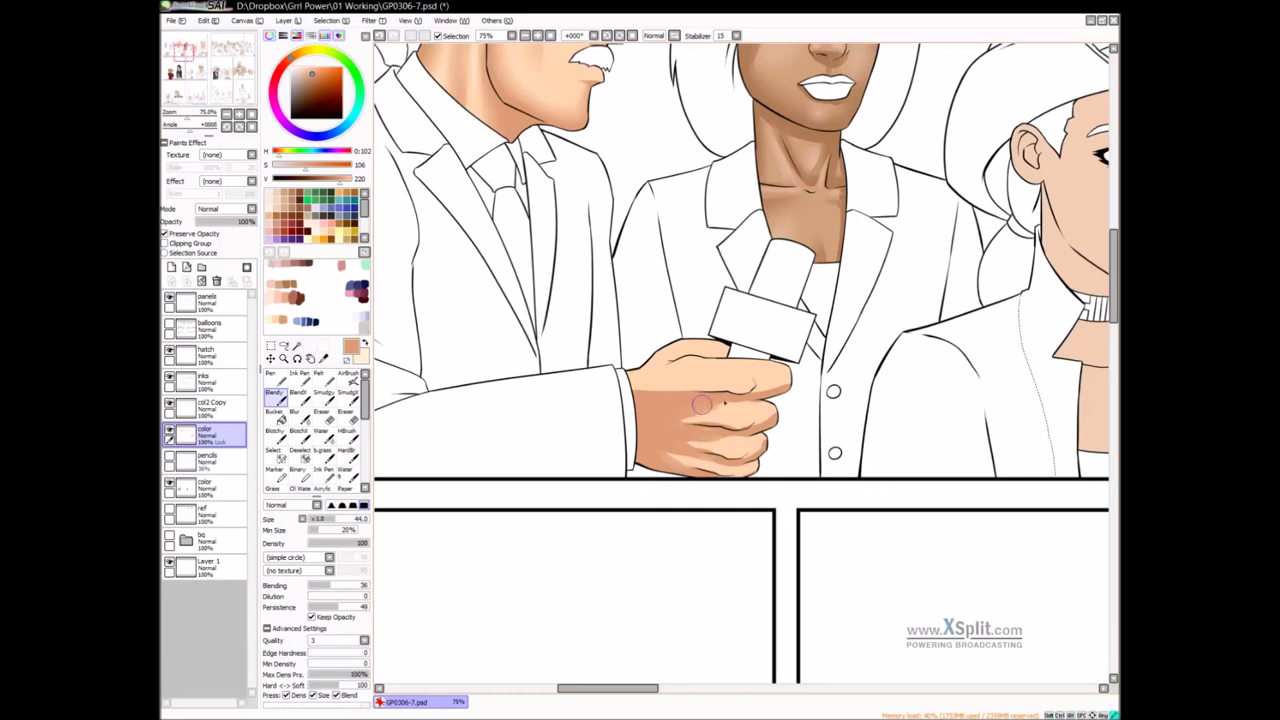
{"action": "left_click_drag", "start_coordinate": [709, 404], "coordinate": [751, 411]}
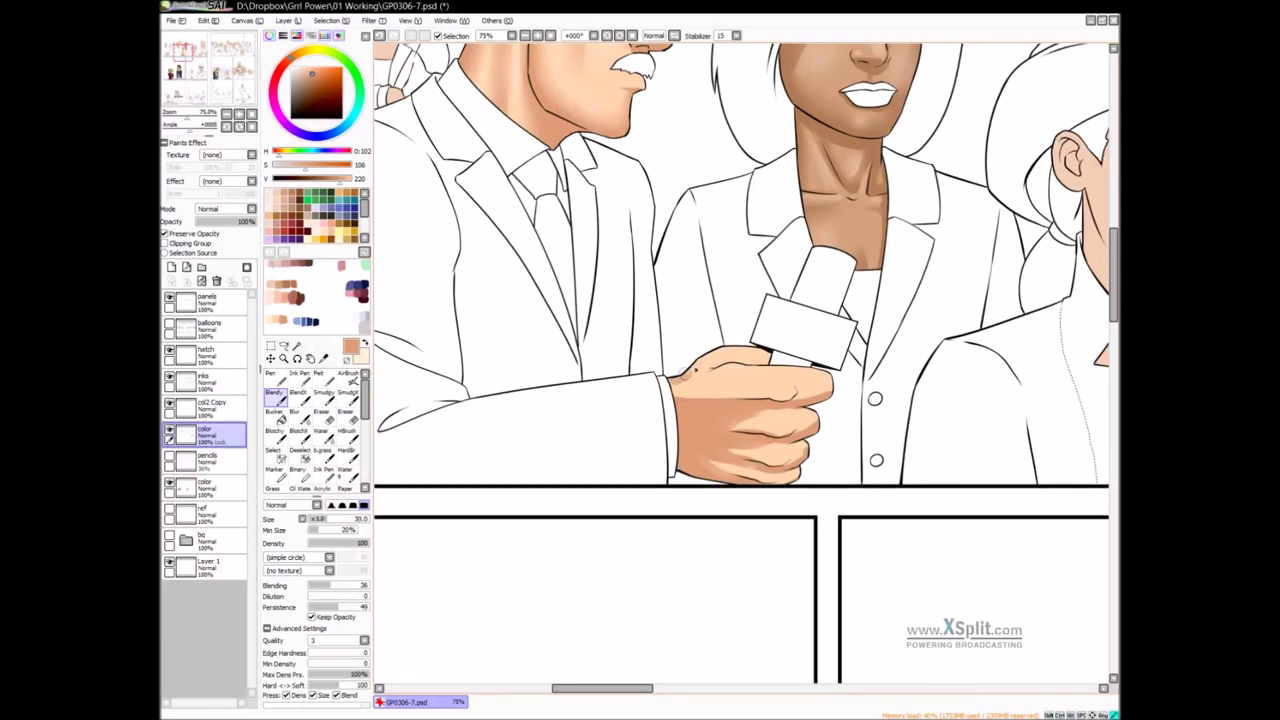
Show the bg folder to review the panel's figures against the background line art, and hide it again
{"action": "scroll", "coordinate": [704, 350], "scroll_direction": "down", "scroll_amount": 2}
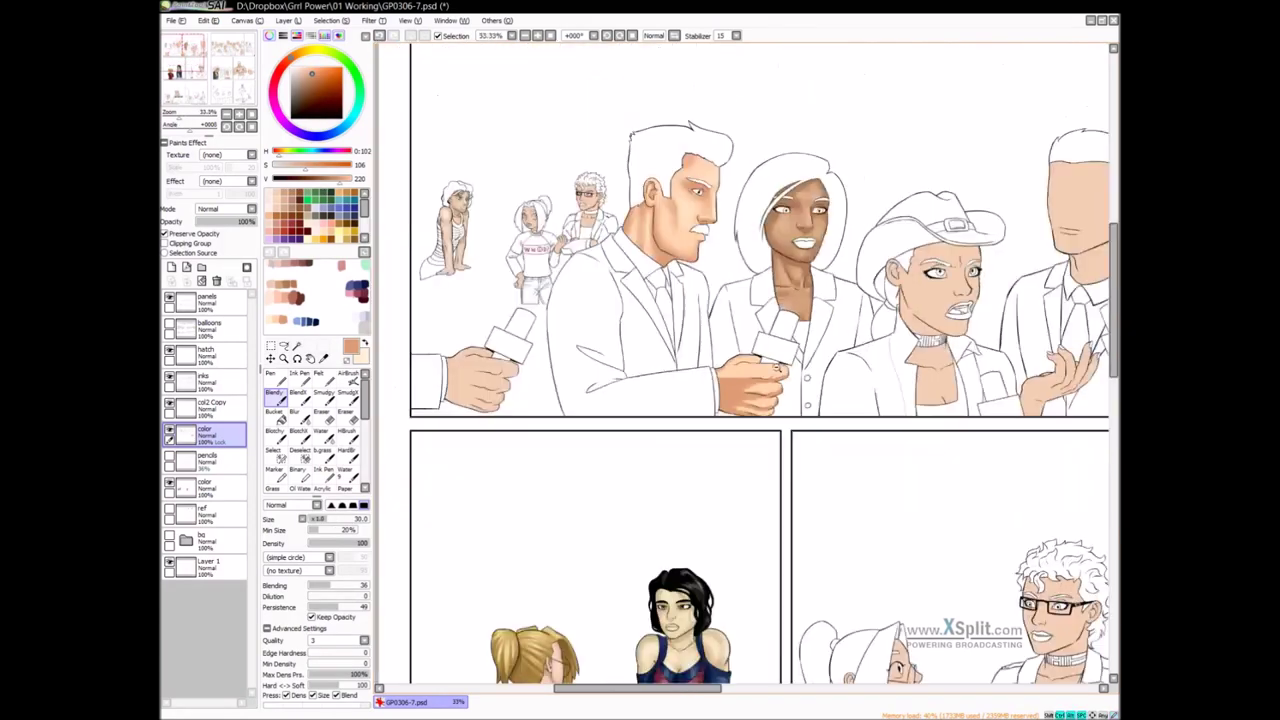
{"action": "left_click_drag", "start_coordinate": [832, 367], "coordinate": [824, 365]}
{"action": "left_click", "coordinate": [170, 537]}
{"action": "left_click_drag", "start_coordinate": [925, 349], "coordinate": [751, 424]}
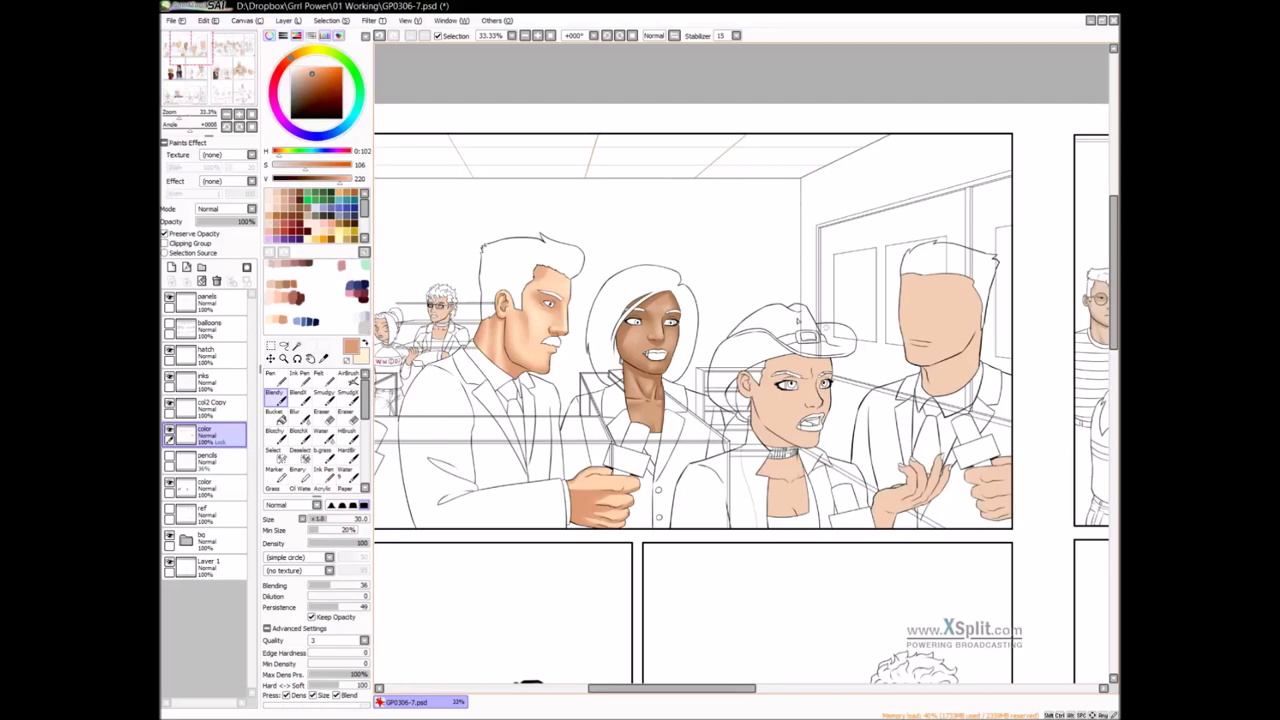
{"action": "left_click_drag", "start_coordinate": [644, 376], "coordinate": [746, 303]}
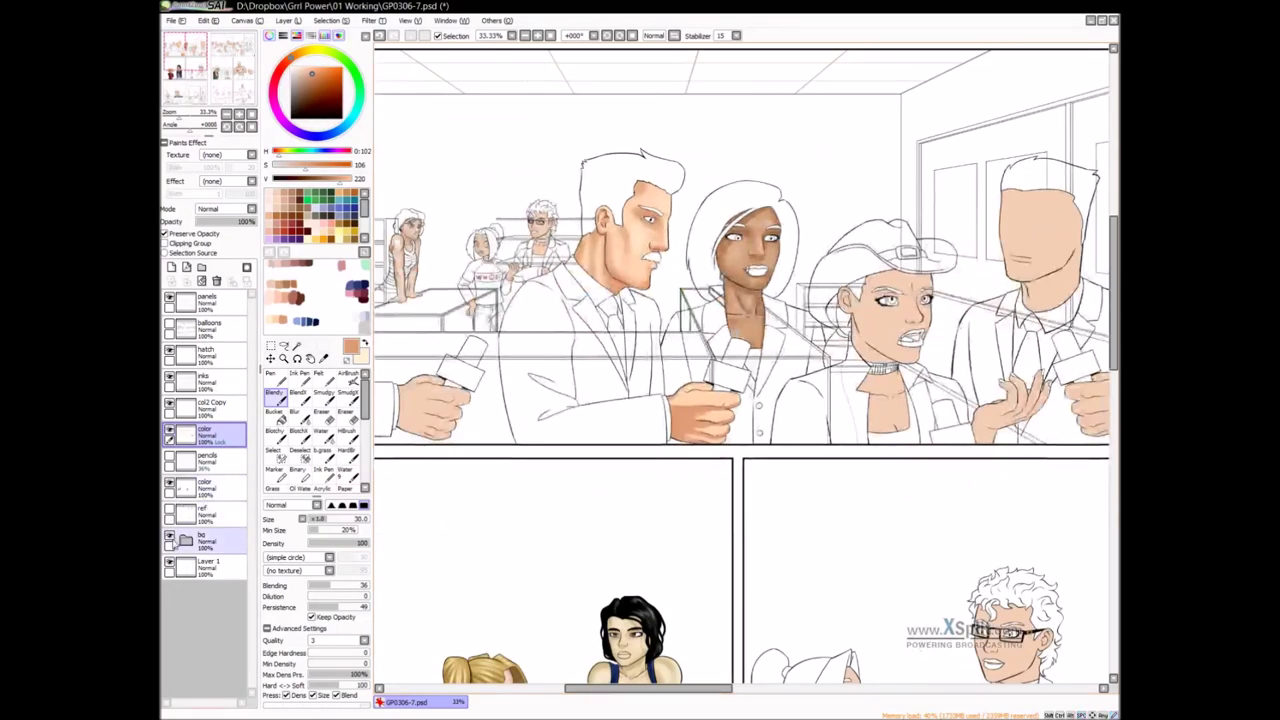
{"action": "left_click", "coordinate": [169, 535]}
Refine the shadows on the thumb and back of the man's microphone hand with the Blendy brush at size 35
{"action": "scroll", "coordinate": [723, 394], "scroll_direction": "up", "scroll_amount": 1}
{"action": "mouse_move", "coordinate": [710, 411]}
{"action": "left_mouse_down"}
{"action": "mouse_move", "coordinate": [723, 394]}
{"action": "mouse_move", "coordinate": [719, 420]}
{"action": "left_mouse_up"}
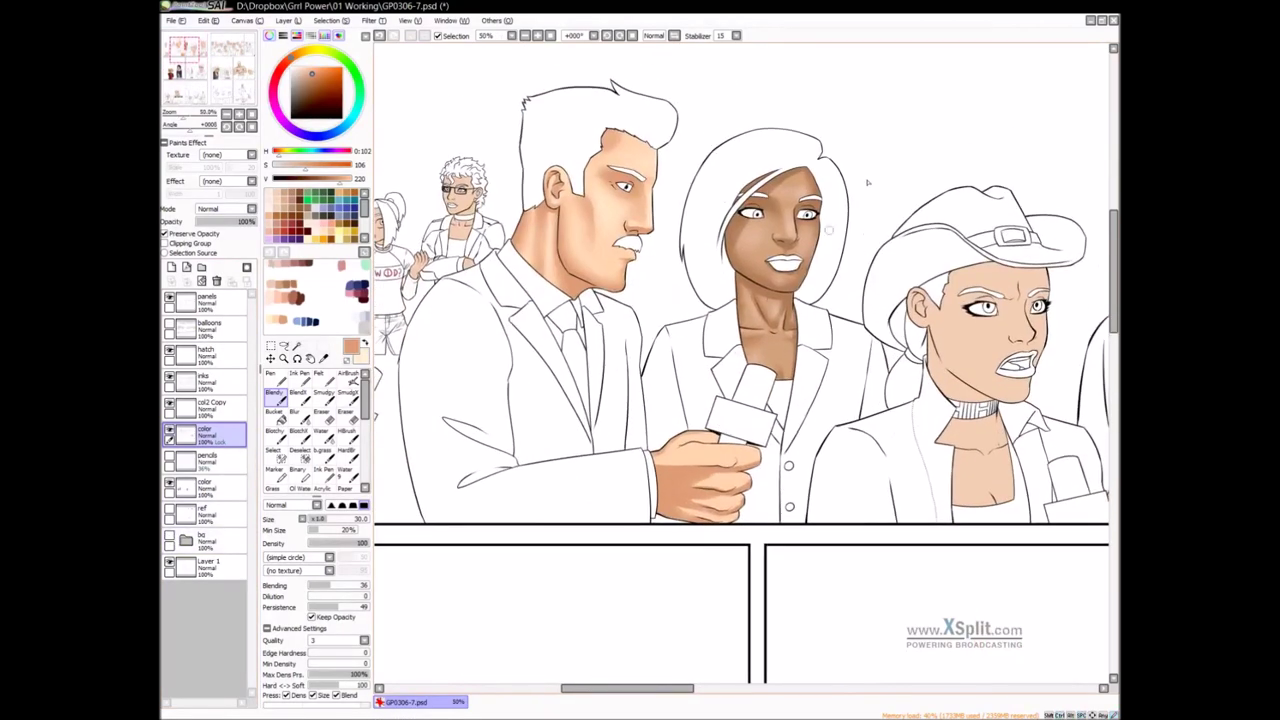
{"action": "left_click_drag", "start_coordinate": [805, 388], "coordinate": [717, 388]}
{"action": "left_click_drag", "start_coordinate": [677, 434], "coordinate": [714, 403]}
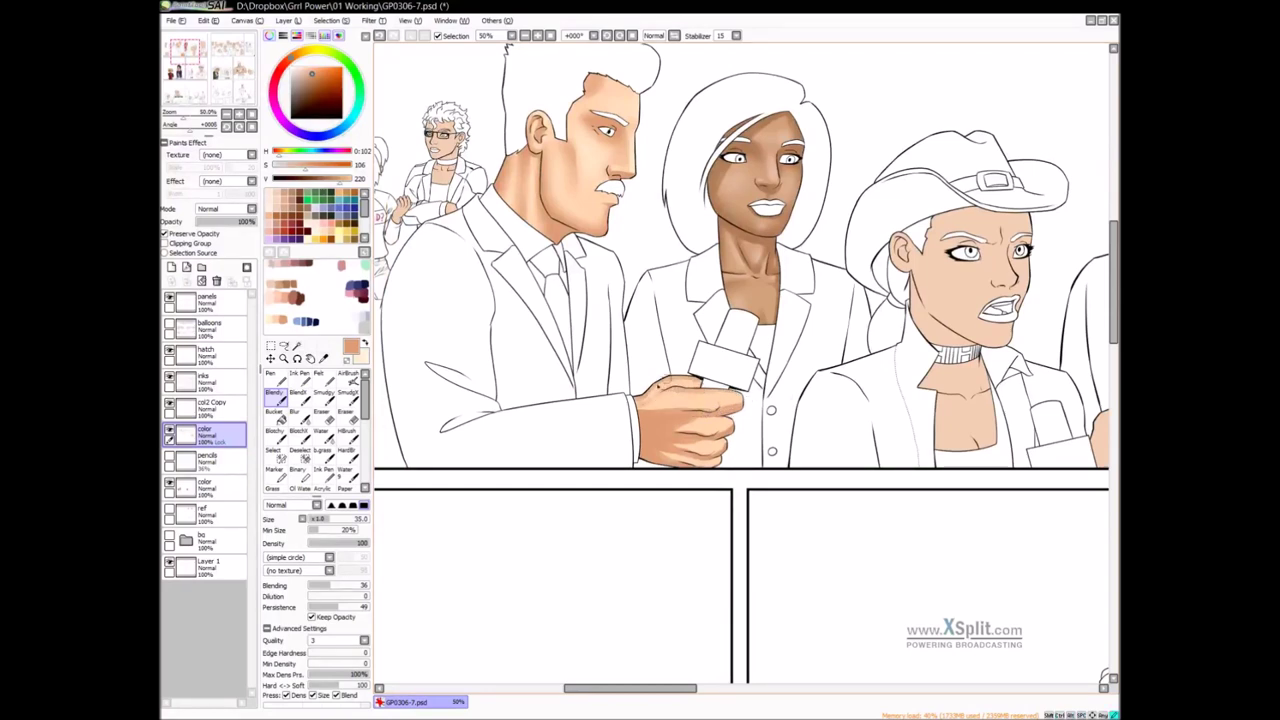
Smooth the shading on the man's microphone hand with the Blur brush at size 51
{"action": "key", "text": "b"}
{"action": "left_click_drag", "start_coordinate": [680, 429], "coordinate": [706, 418]}
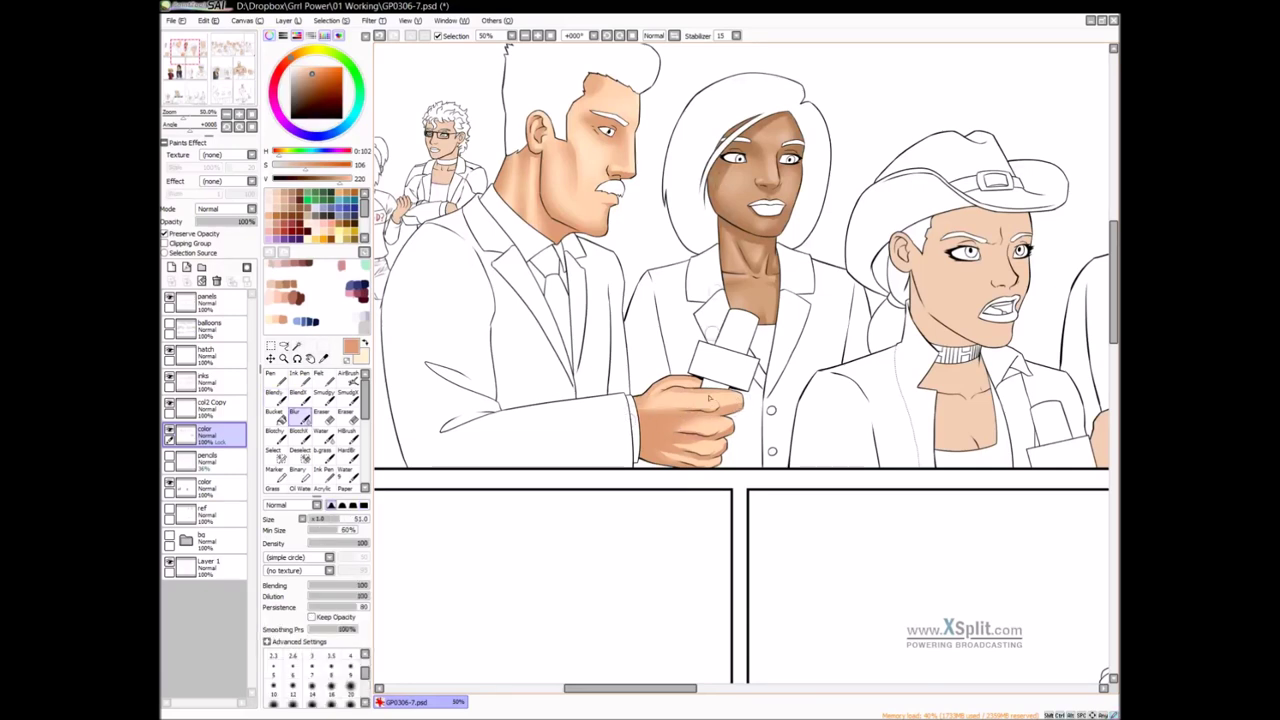
{"action": "scroll", "coordinate": [711, 367], "scroll_direction": "down", "scroll_amount": 1}
{"action": "left_click_drag", "start_coordinate": [722, 427], "coordinate": [704, 424]}
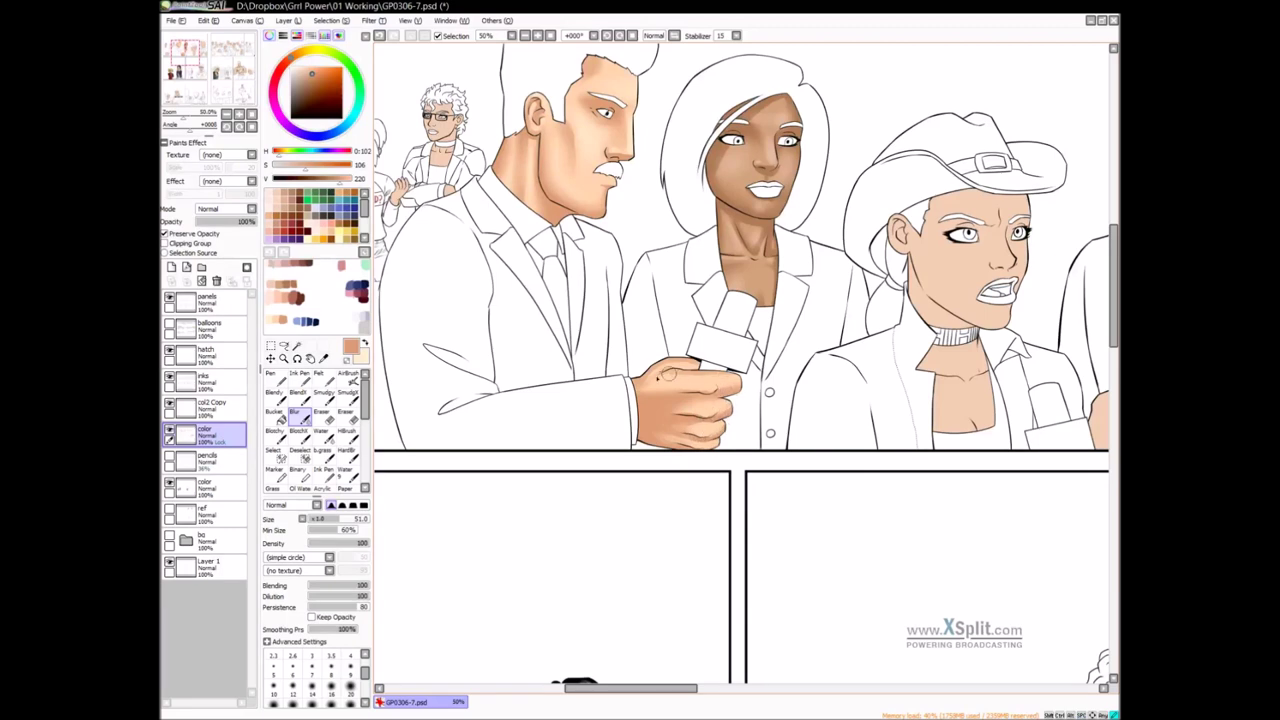
Refine the shading on the fingers of the man's microphone hand with the Blendy brush at size 38
{"action": "key", "text": "n"}
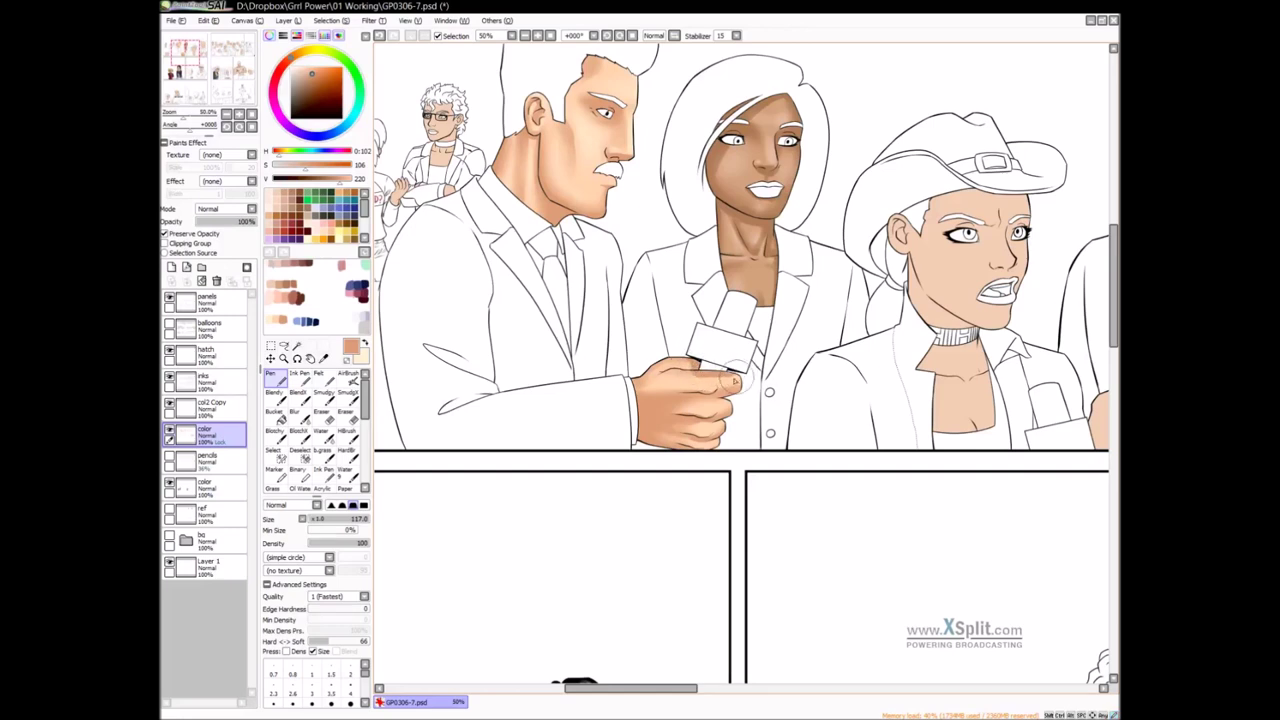
{"action": "key", "text": "c"}
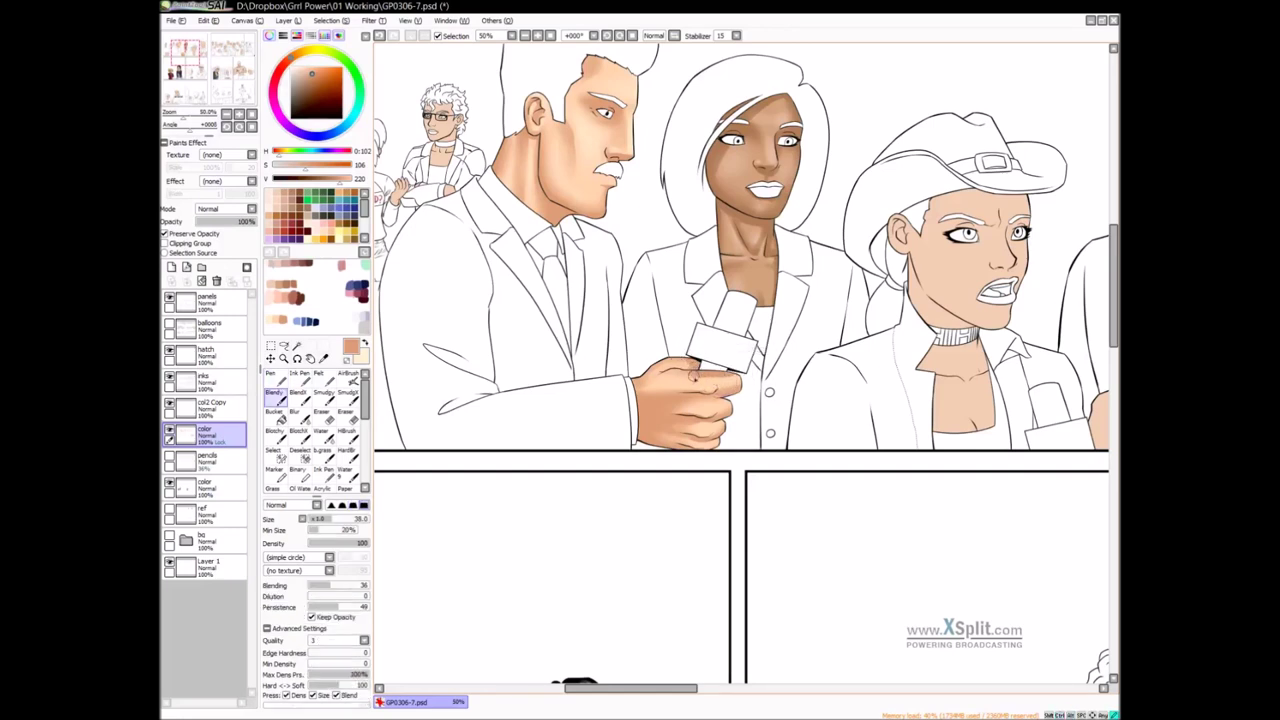
{"action": "left_click_drag", "start_coordinate": [719, 370], "coordinate": [725, 442]}
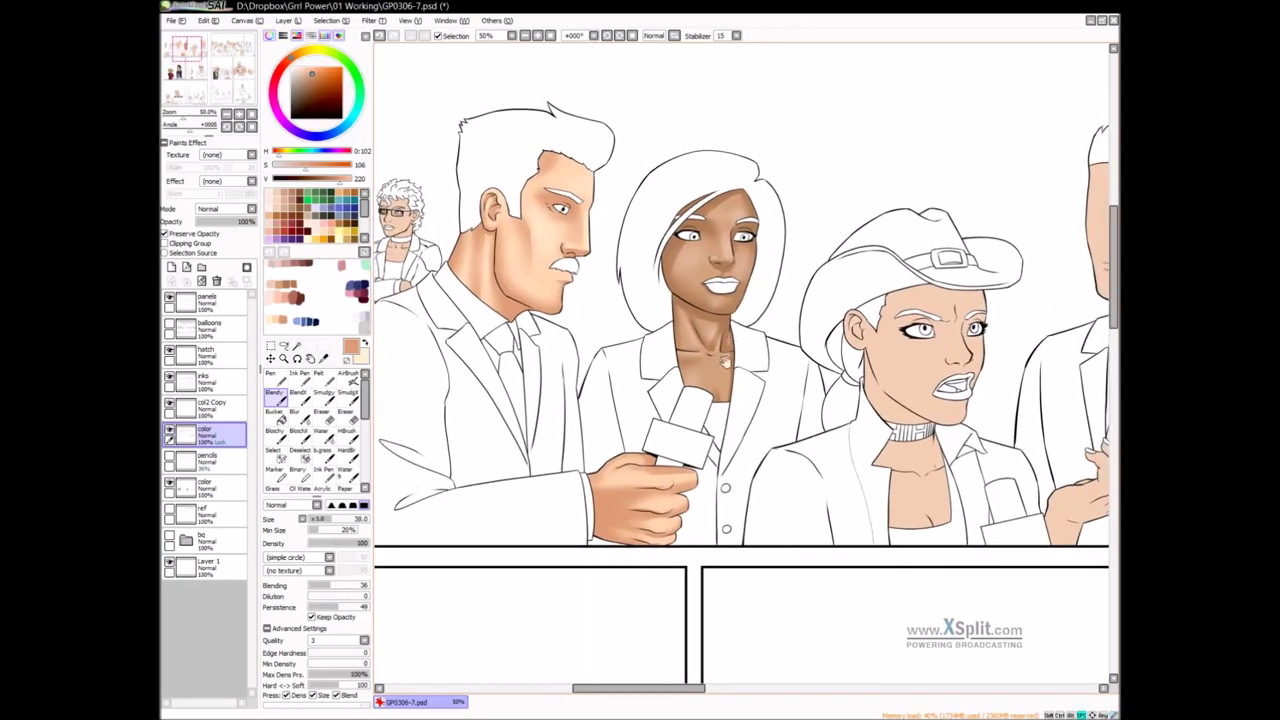
{"action": "left_click_drag", "start_coordinate": [725, 362], "coordinate": [745, 330]}
{"action": "left_click_drag", "start_coordinate": [725, 430], "coordinate": [704, 424]}
Paint pale cream highlights on the fingers of the man's microphone hand, reducing the Blendy brush to size 24
{"action": "key", "text": "x"}
{"action": "key", "text": "bracketleft"}
{"action": "key", "text": "bracketleft"}
{"action": "key", "text": "bracketleft"}
{"action": "key", "text": "bracketleft"}
{"action": "key", "text": "bracketleft"}
{"action": "key", "text": "bracketleft"}
{"action": "key", "text": "bracketleft"}
{"action": "key", "text": "bracketleft"}
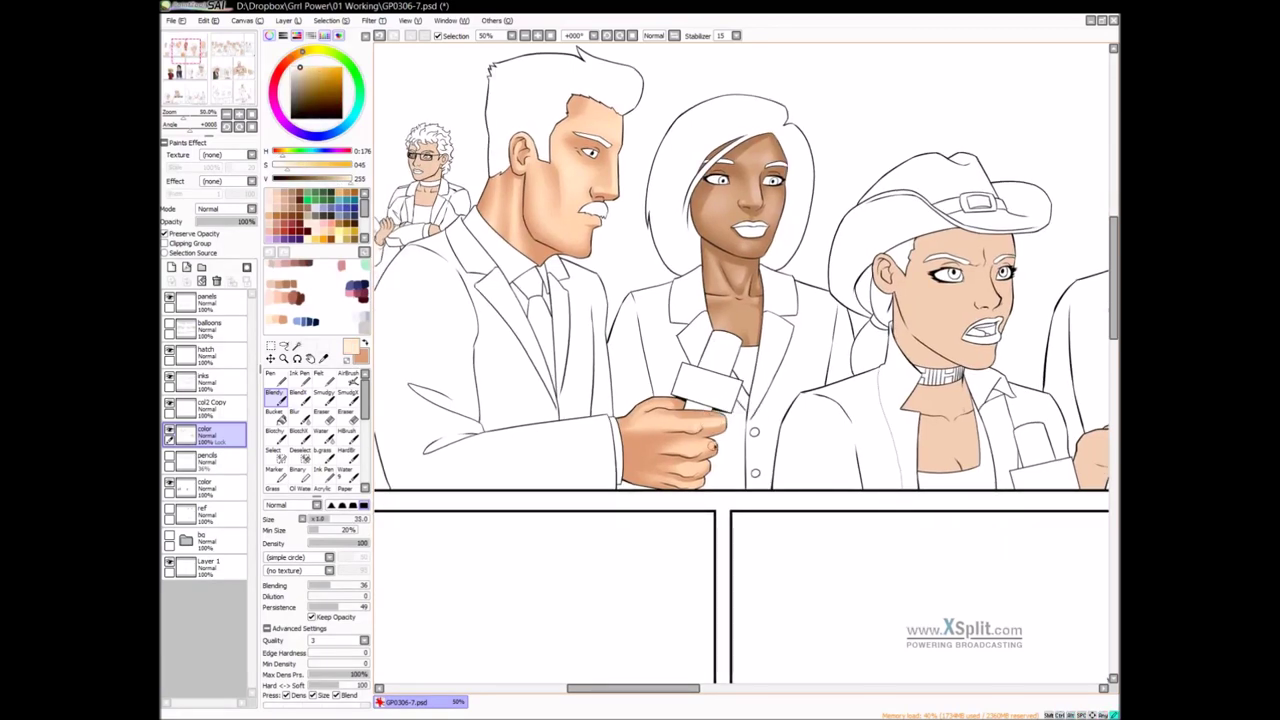
{"action": "left_click_drag", "start_coordinate": [705, 453], "coordinate": [695, 446]}
{"action": "left_click_drag", "start_coordinate": [737, 370], "coordinate": [737, 342]}
{"action": "left_click_drag", "start_coordinate": [697, 442], "coordinate": [701, 447]}
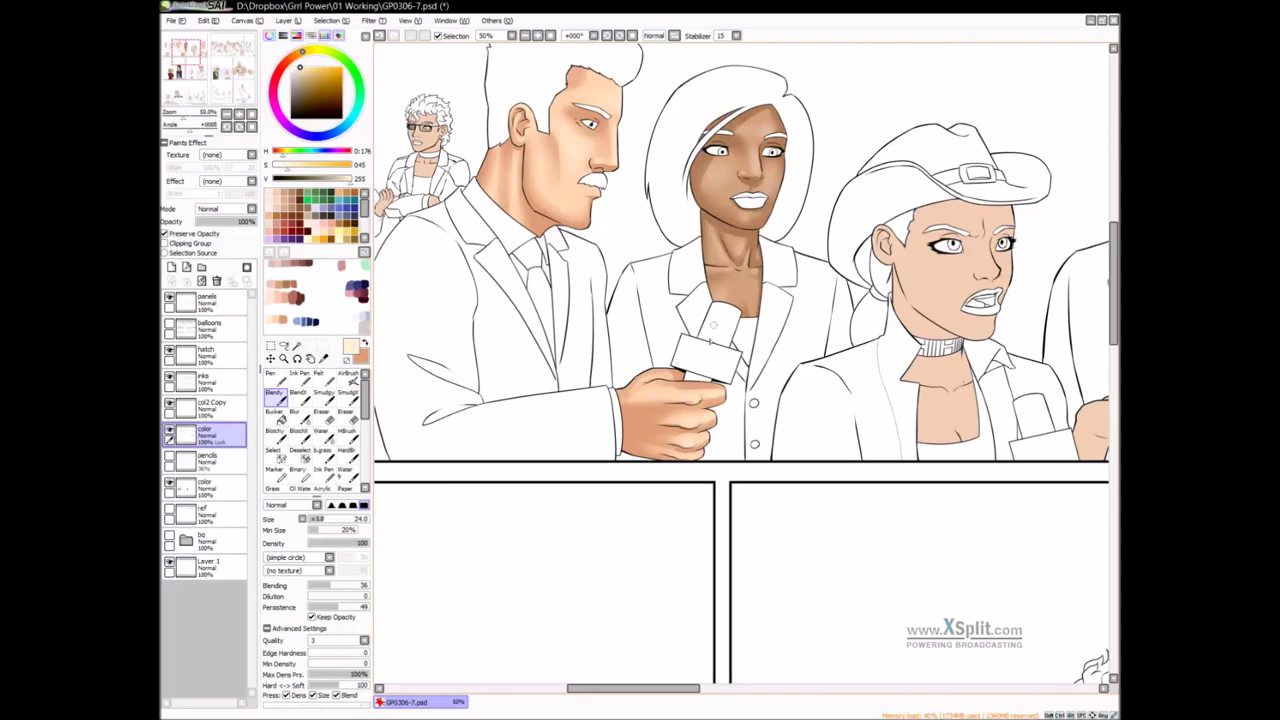
Highlight the back of the man's microphone hand with the Blendy brush at size 47 and smooth it with Blur at size 34
{"action": "scroll", "coordinate": [714, 325], "scroll_direction": "up", "scroll_amount": 3}
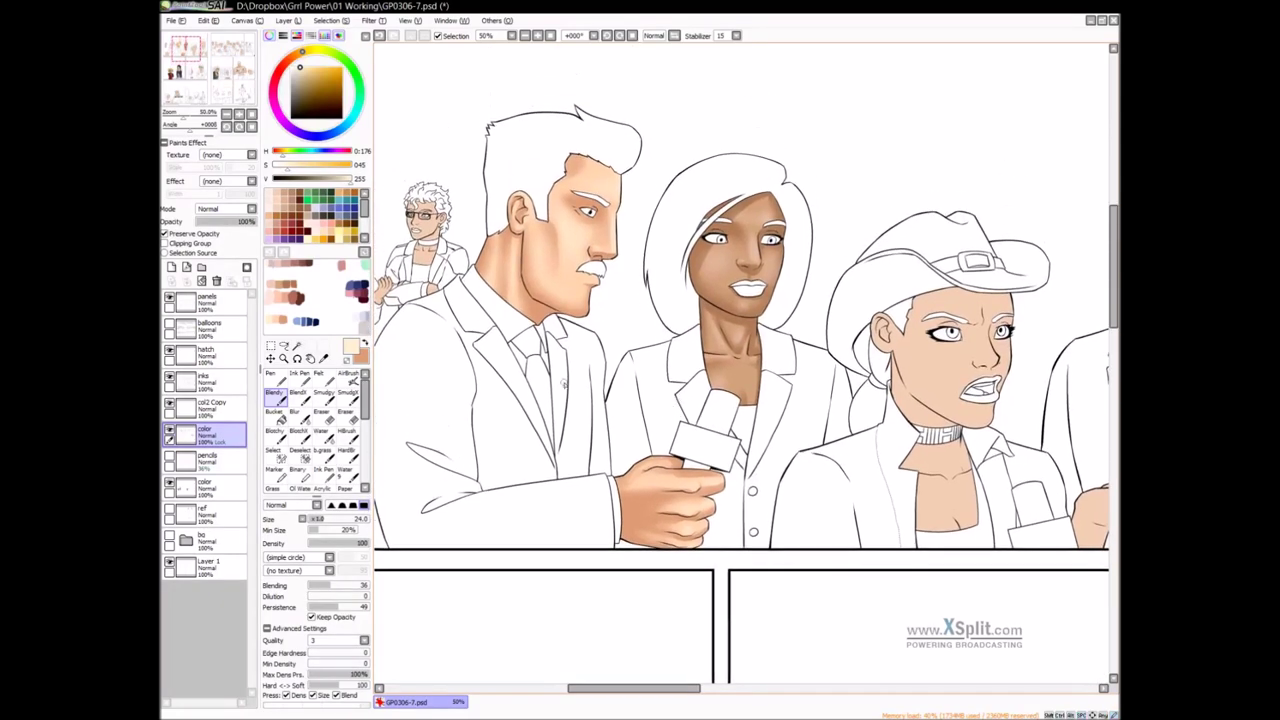
{"action": "scroll", "coordinate": [673, 476], "scroll_direction": "down", "scroll_amount": 1}
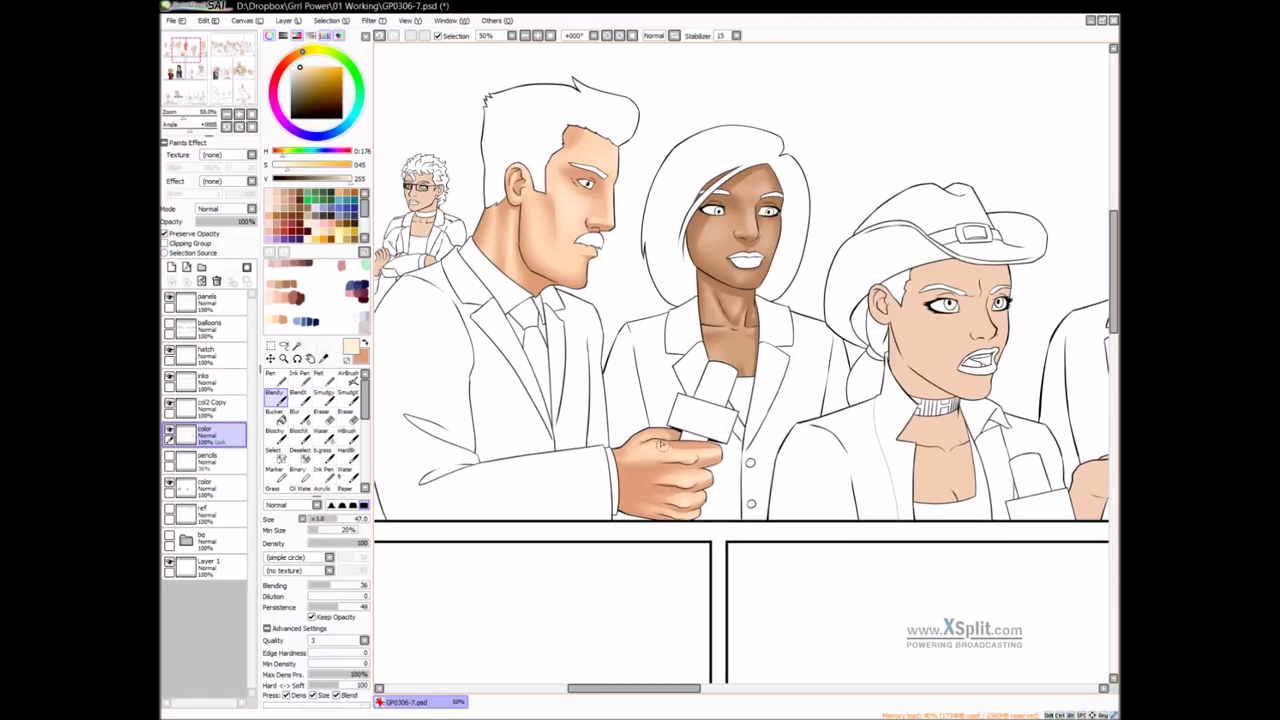
{"action": "left_click_drag", "start_coordinate": [655, 435], "coordinate": [646, 437]}
{"action": "key", "text": "c"}
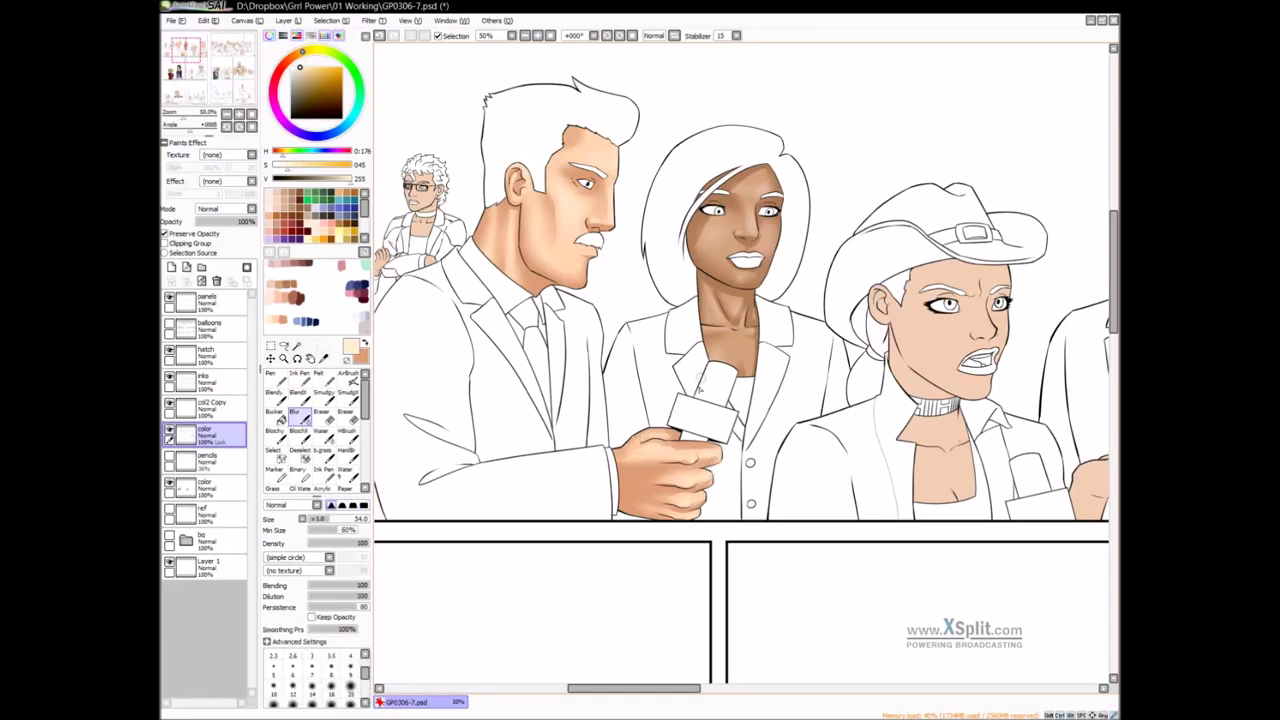
{"action": "scroll", "coordinate": [687, 486], "scroll_direction": "down", "scroll_amount": 1}
{"action": "left_click_drag", "start_coordinate": [690, 436], "coordinate": [670, 501]}
{"action": "left_click_drag", "start_coordinate": [669, 447], "coordinate": [692, 449]}
Lasso the man's face, neck and hand, adjust the hue and saturation of the skin, and clear the selection
{"action": "key", "text": "l"}
{"action": "mouse_move", "coordinate": [700, 595]}
{"action": "left_mouse_down"}
{"action": "mouse_move", "coordinate": [746, 527]}
{"action": "mouse_move", "coordinate": [663, 197]}
{"action": "mouse_move", "coordinate": [490, 262]}
{"action": "mouse_move", "coordinate": [505, 488]}
{"action": "mouse_move", "coordinate": [556, 526]}
{"action": "left_mouse_up"}
{"action": "left_click_drag", "start_coordinate": [661, 570], "coordinate": [586, 529]}
{"action": "key", "text": "ctrl+u"}
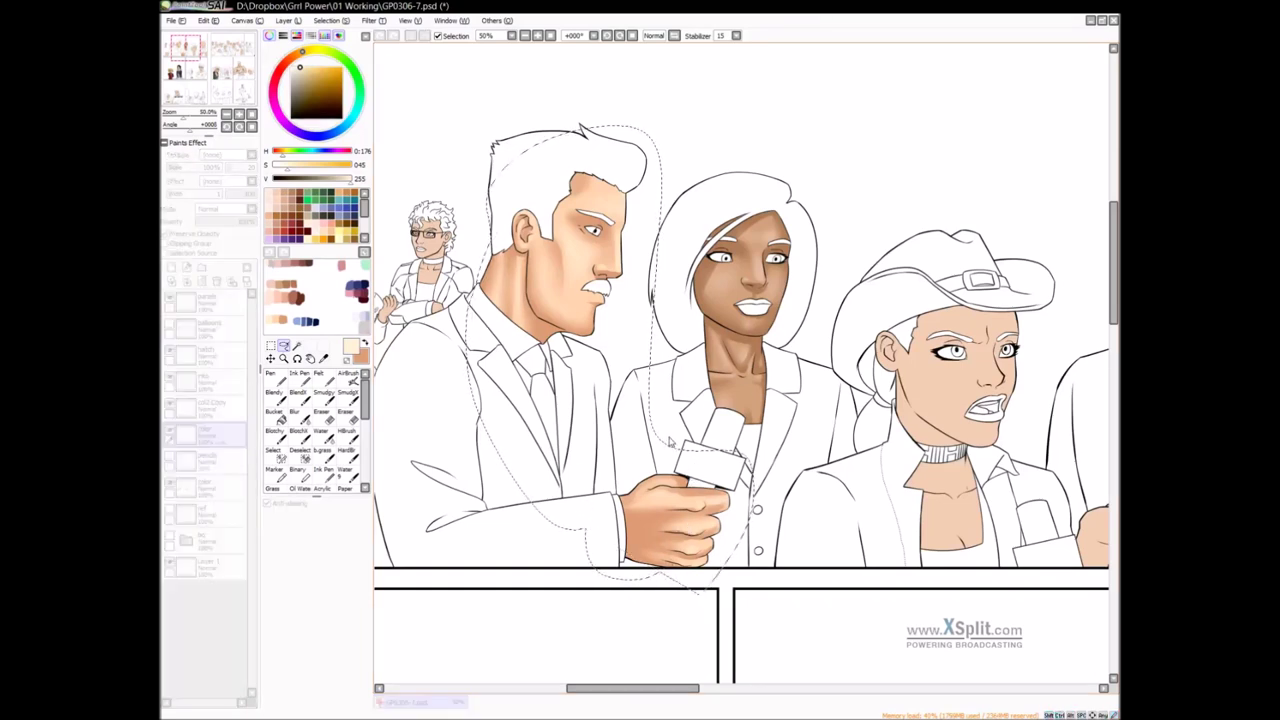
{"action": "left_click_drag", "start_coordinate": [854, 364], "coordinate": [860, 364]}
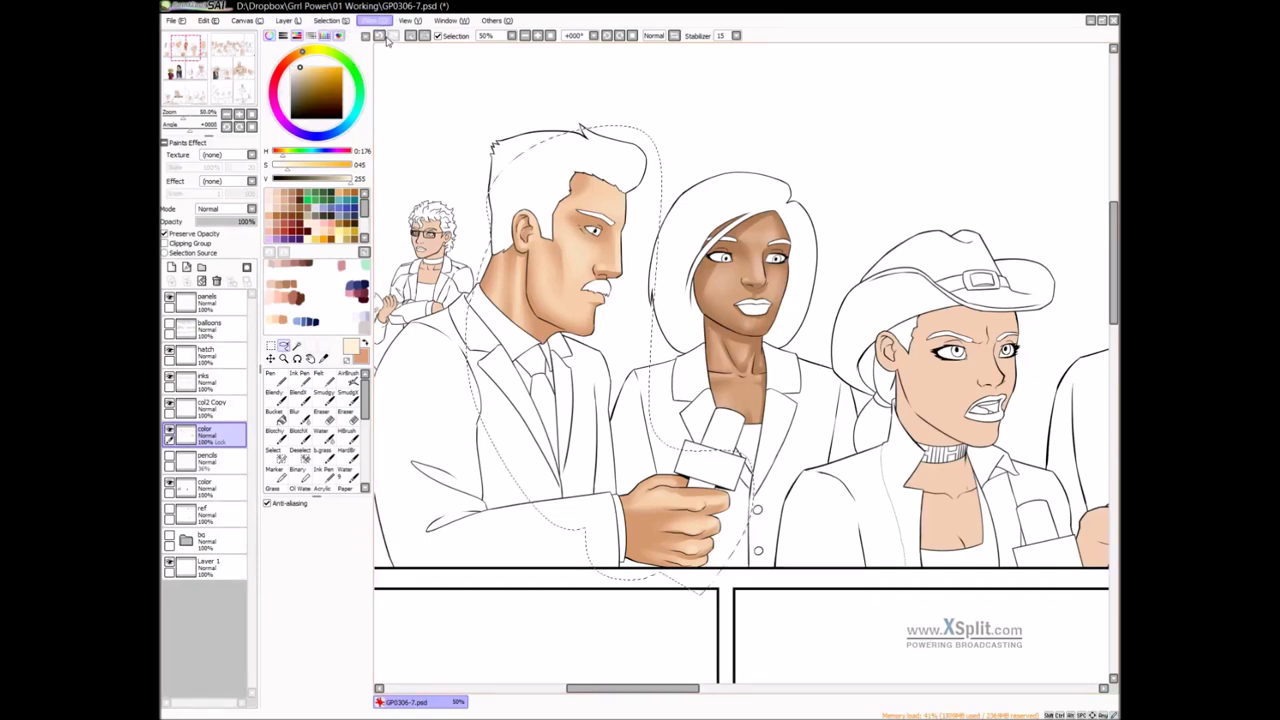
{"action": "left_click", "coordinate": [390, 52]}
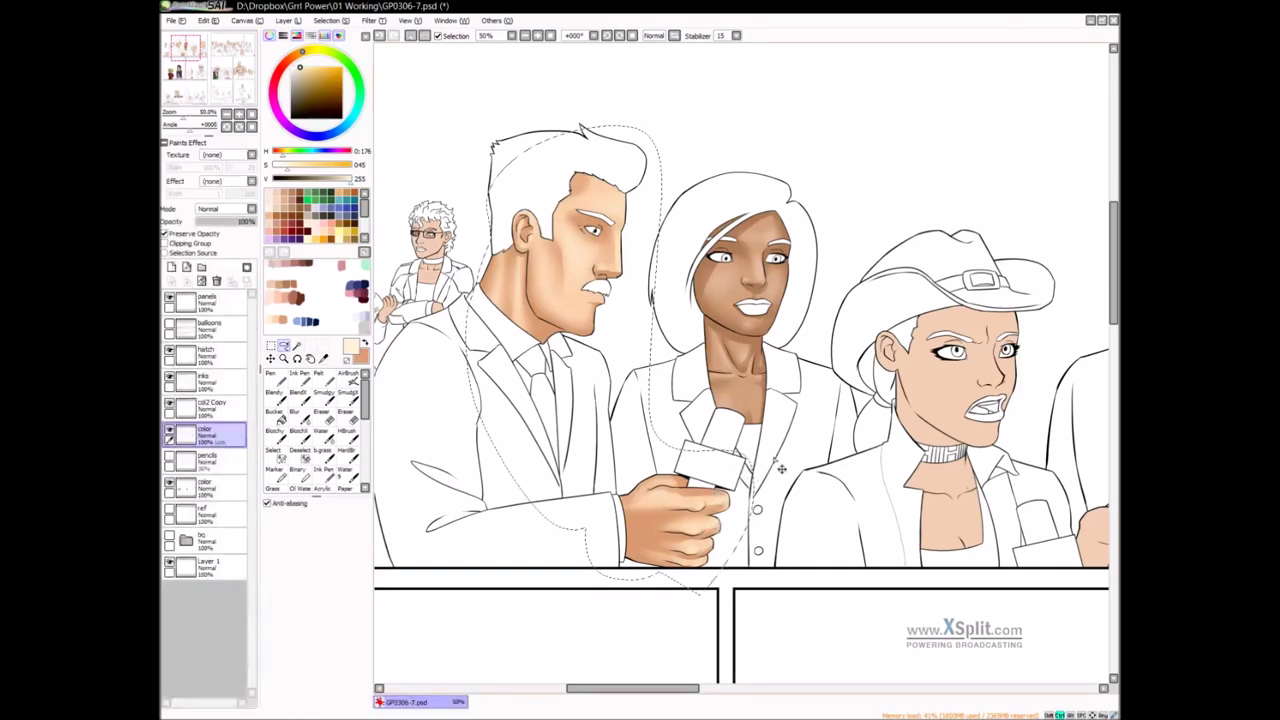
{"action": "key", "text": "ctrl+d"}
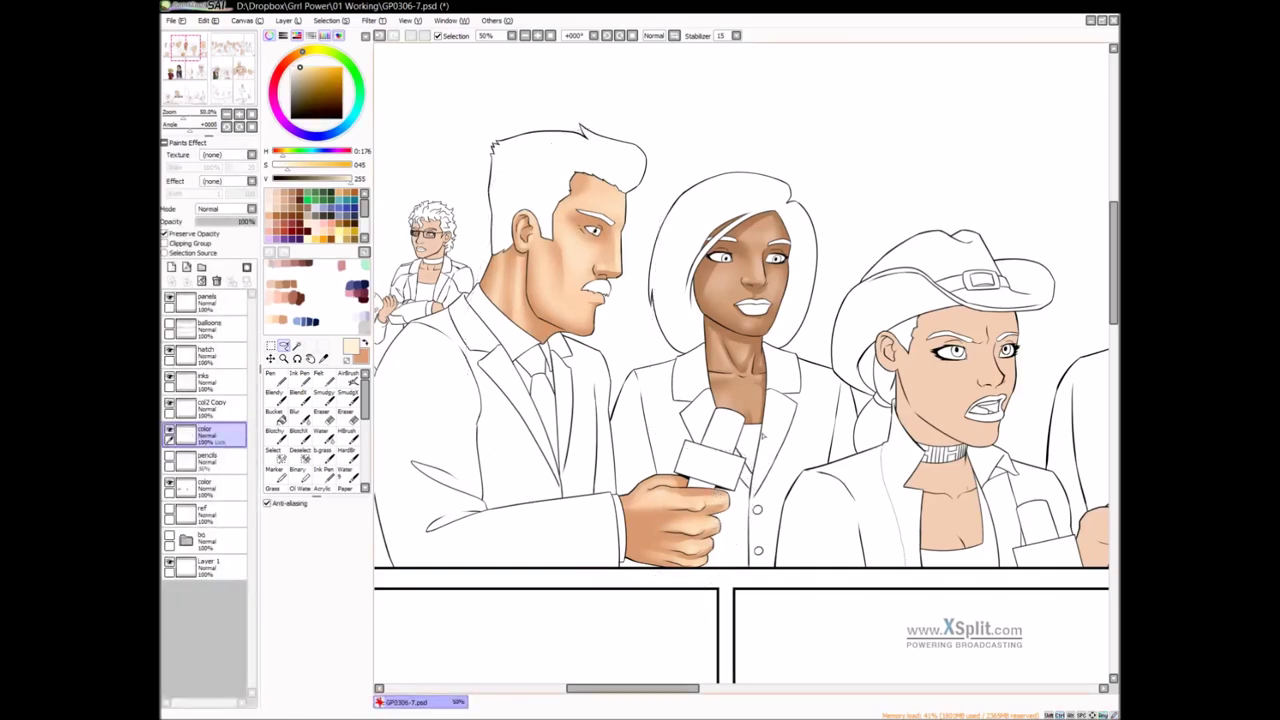
Paint a mid-brown skin tone around the nose and cheeks of the dark-skinned woman with the Pen at size 117
{"action": "scroll", "coordinate": [781, 349], "scroll_direction": "up", "scroll_amount": 2}
{"action": "left_click_drag", "start_coordinate": [796, 466], "coordinate": [718, 385]}
{"action": "scroll", "coordinate": [749, 386], "scroll_direction": "up", "scroll_amount": 1}
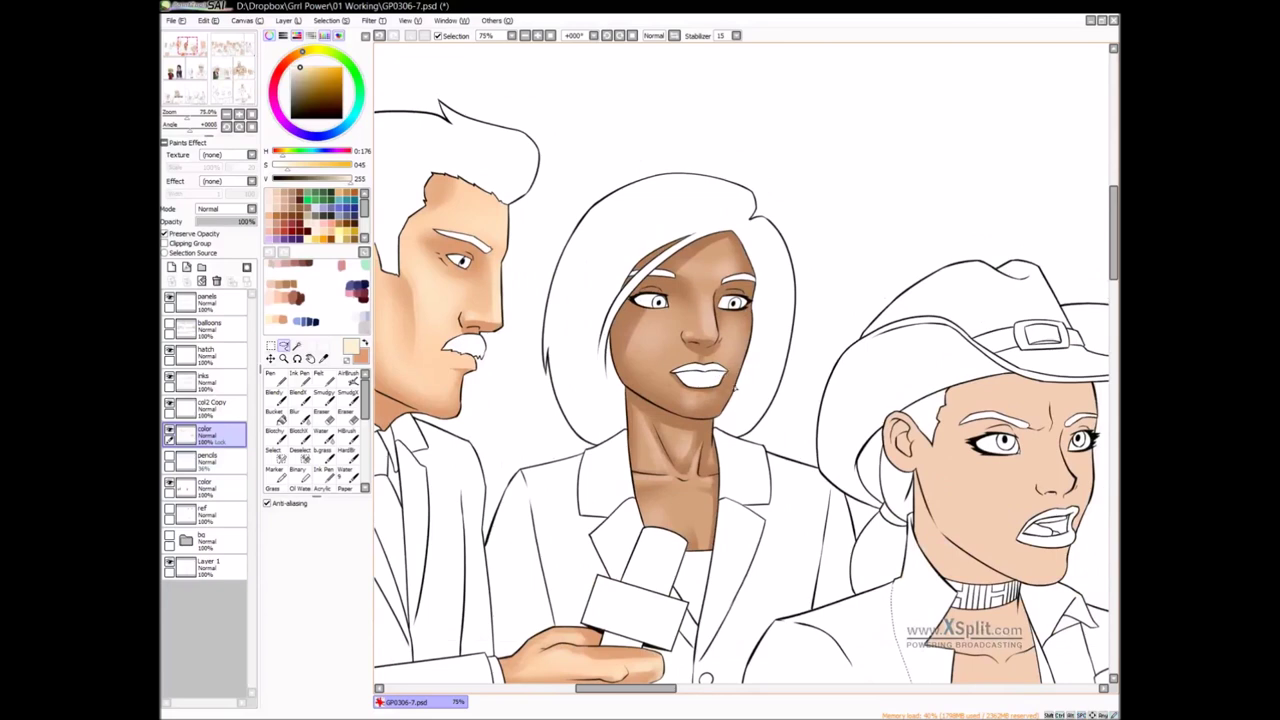
{"action": "left_click", "coordinate": [289, 215]}
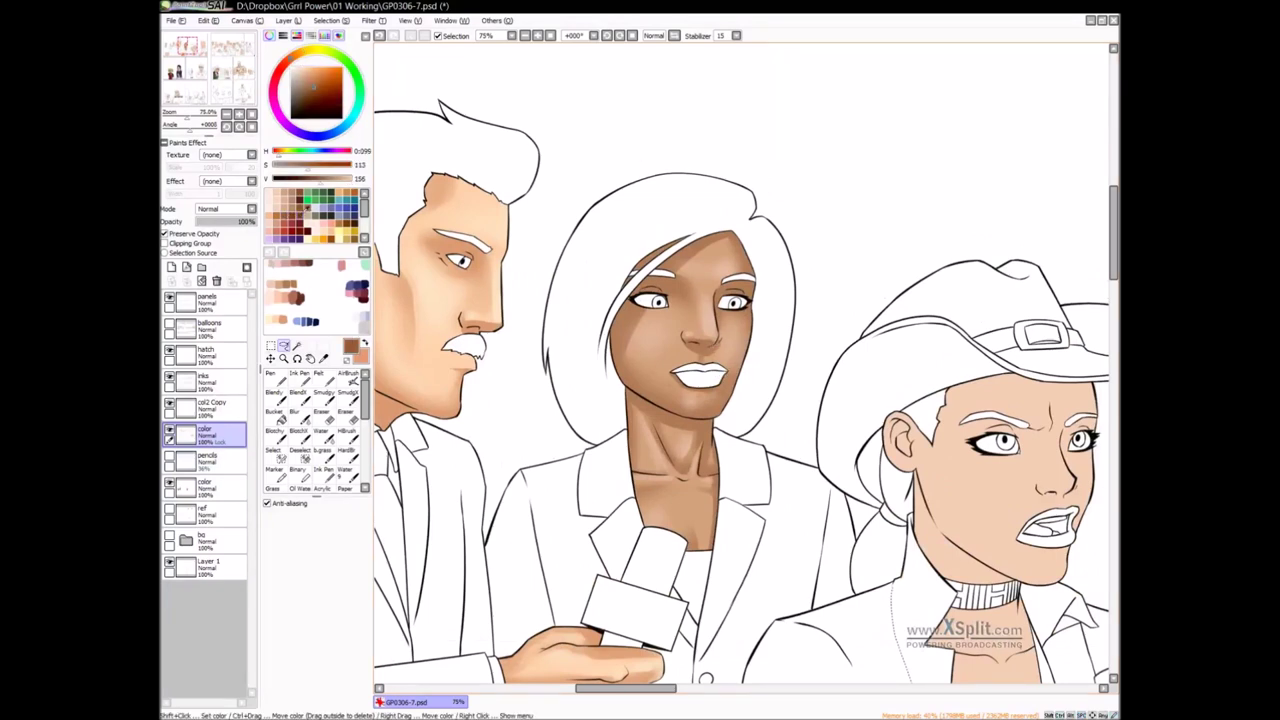
{"action": "key", "text": "n"}
{"action": "mouse_move", "coordinate": [688, 338]}
{"action": "left_mouse_down"}
{"action": "mouse_move", "coordinate": [688, 288]}
{"action": "mouse_move", "coordinate": [697, 318]}
{"action": "left_mouse_up"}
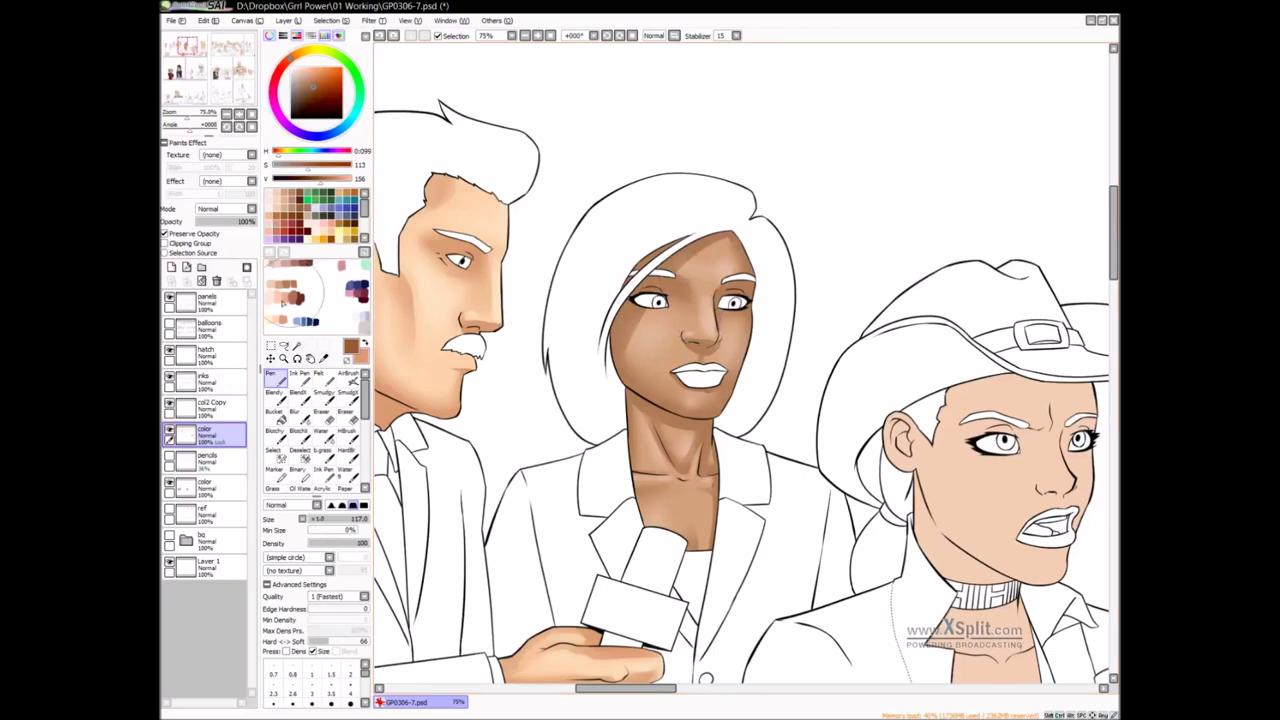
{"action": "left_click", "coordinate": [288, 285], "text": "alt"}
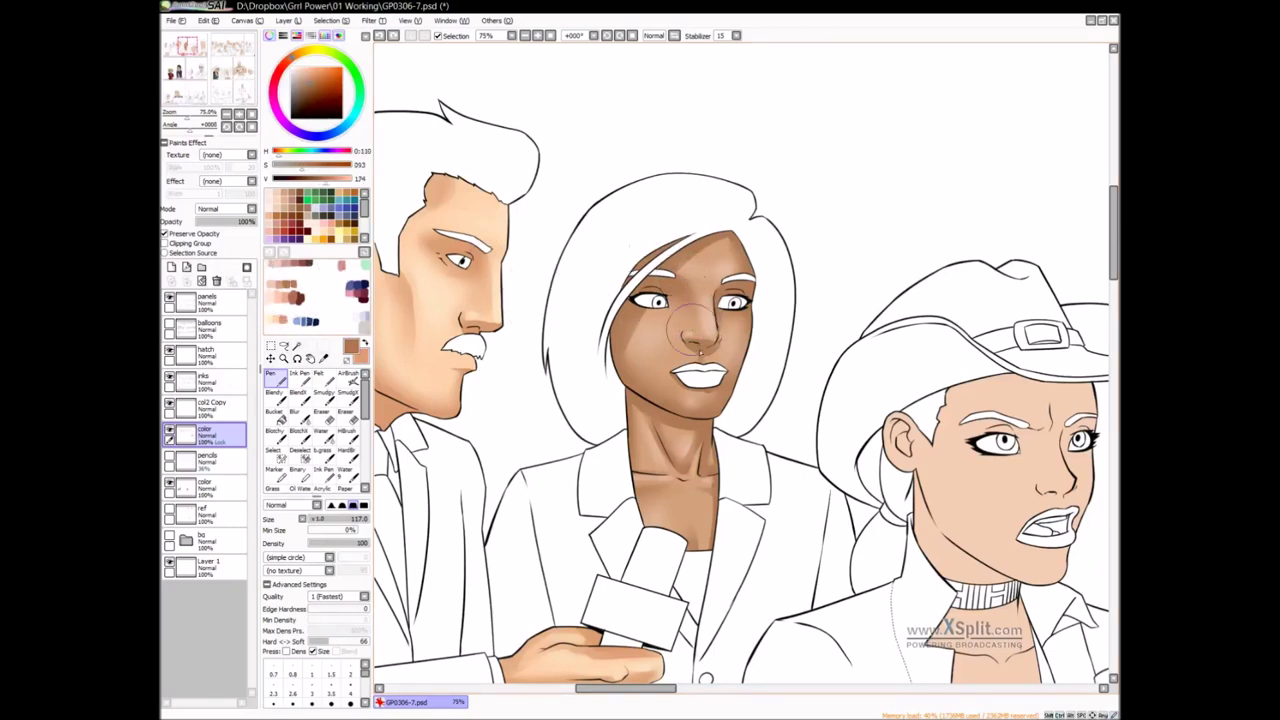
{"action": "left_click_drag", "start_coordinate": [692, 304], "coordinate": [693, 304]}
{"action": "left_click_drag", "start_coordinate": [682, 334], "coordinate": [687, 302]}
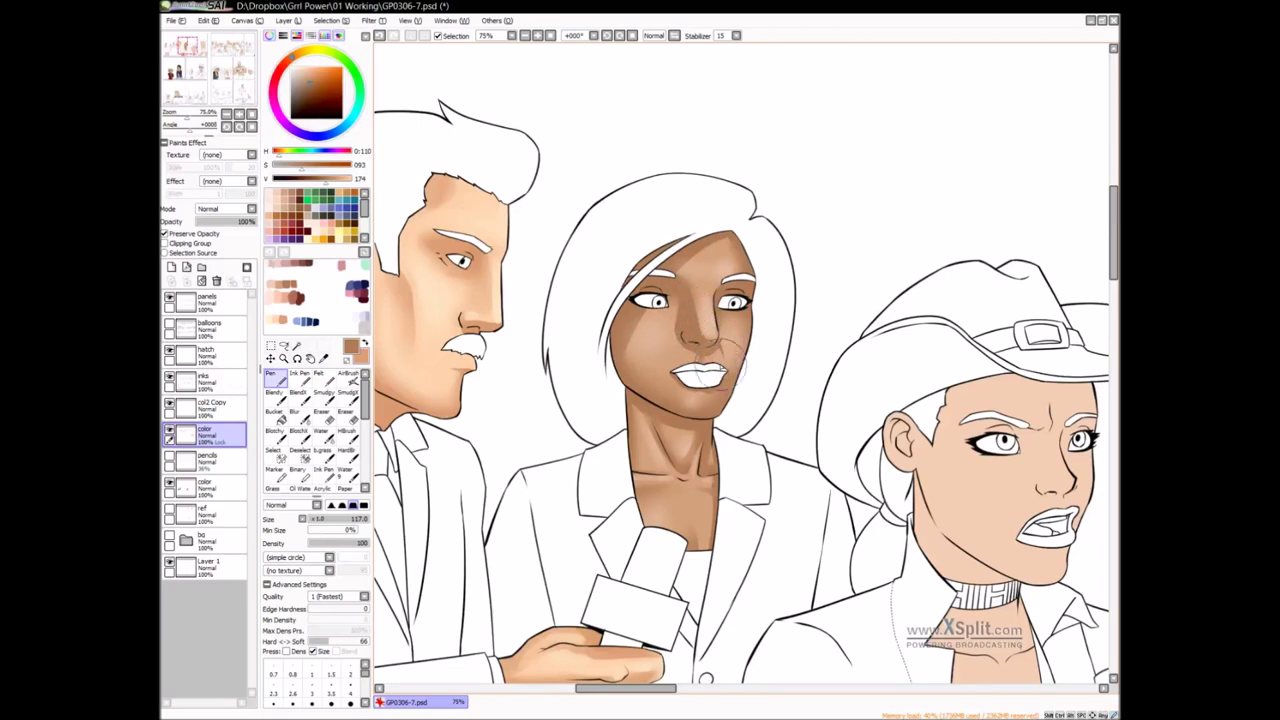
Blend sampled skin tones beside the woman's nose and mouth with the Blendy brush at size 19, and smooth them with Blur
{"action": "key", "text": "v"}
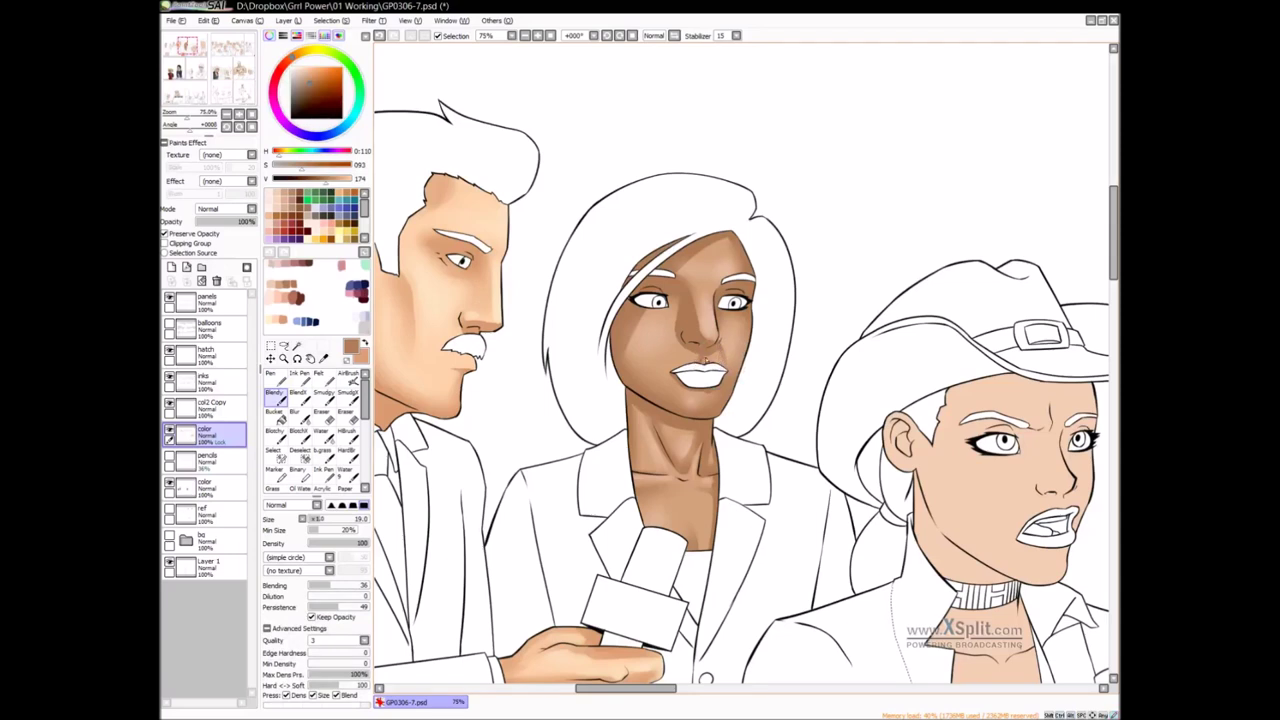
{"action": "left_click", "coordinate": [710, 355], "text": "alt"}
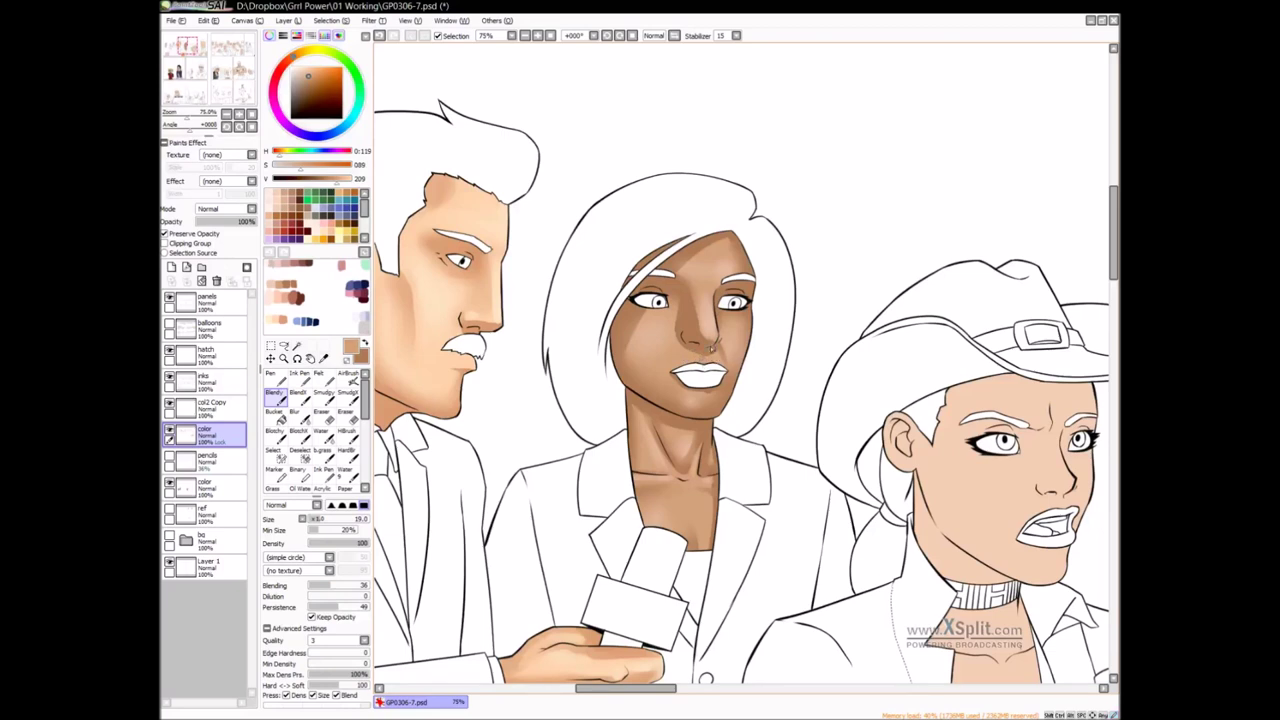
{"action": "left_click", "coordinate": [705, 369], "text": "alt"}
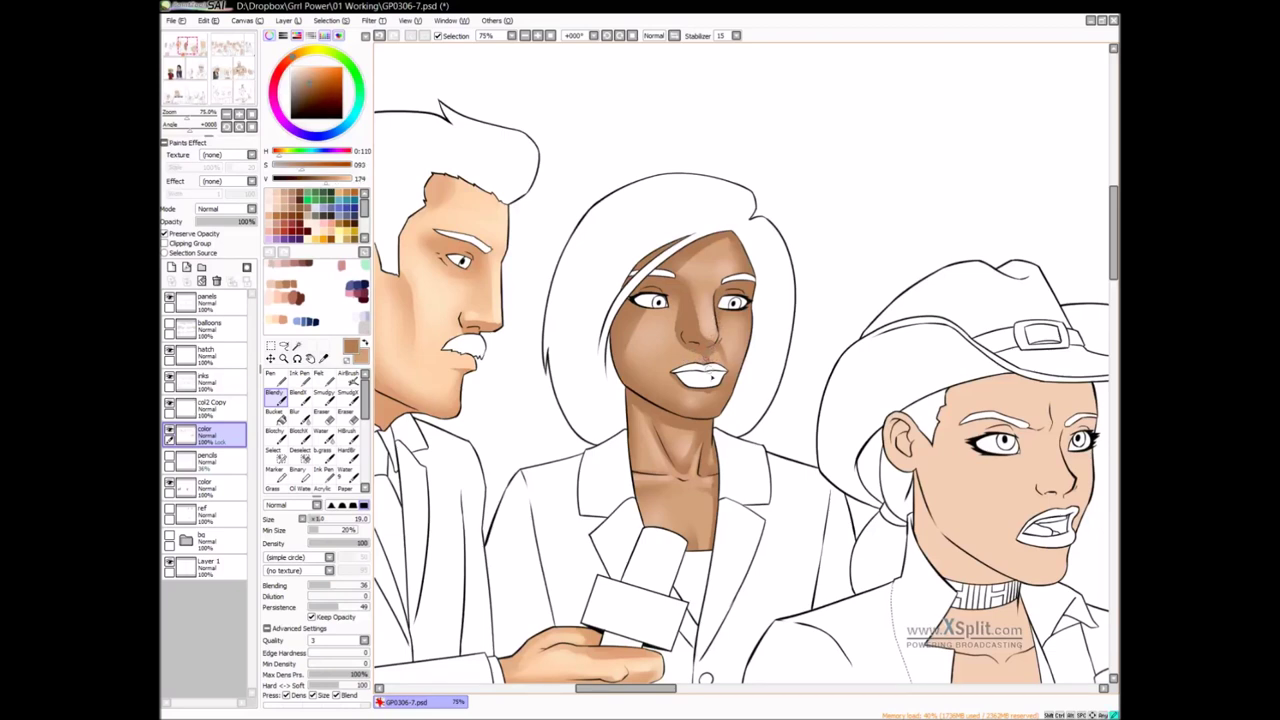
{"action": "key", "text": "b"}
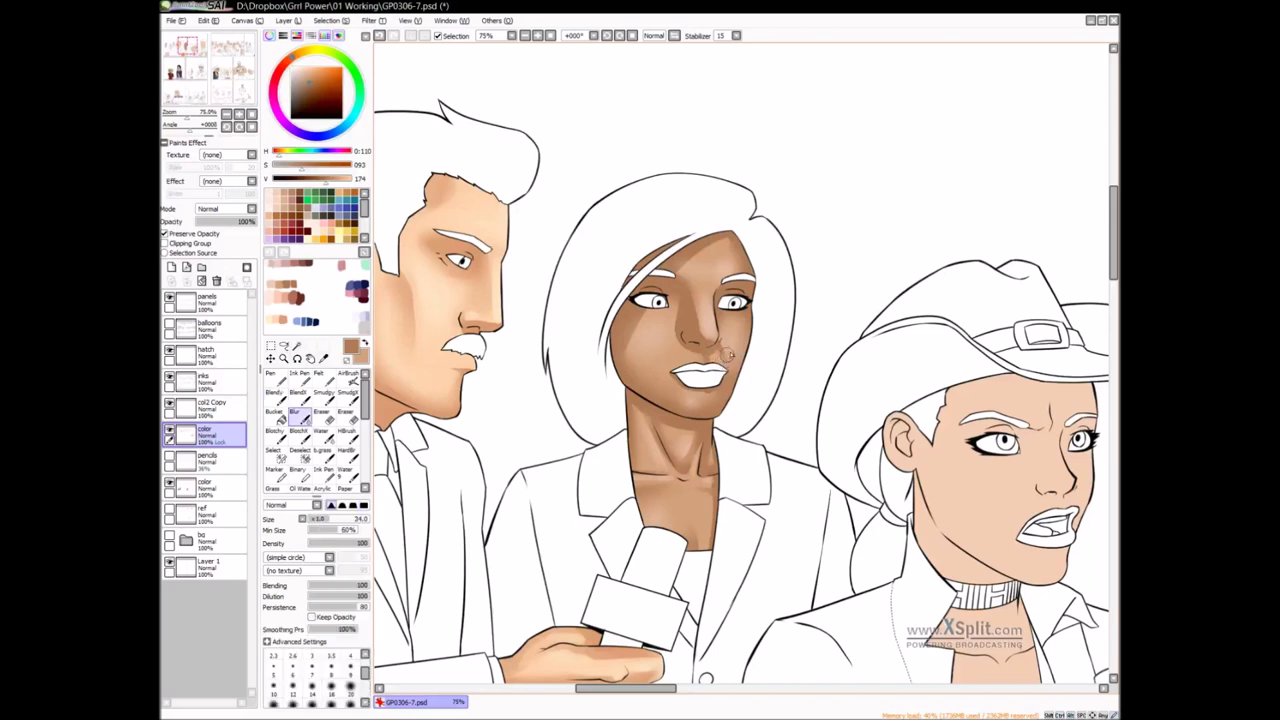
{"action": "left_click_drag", "start_coordinate": [727, 357], "coordinate": [738, 380]}
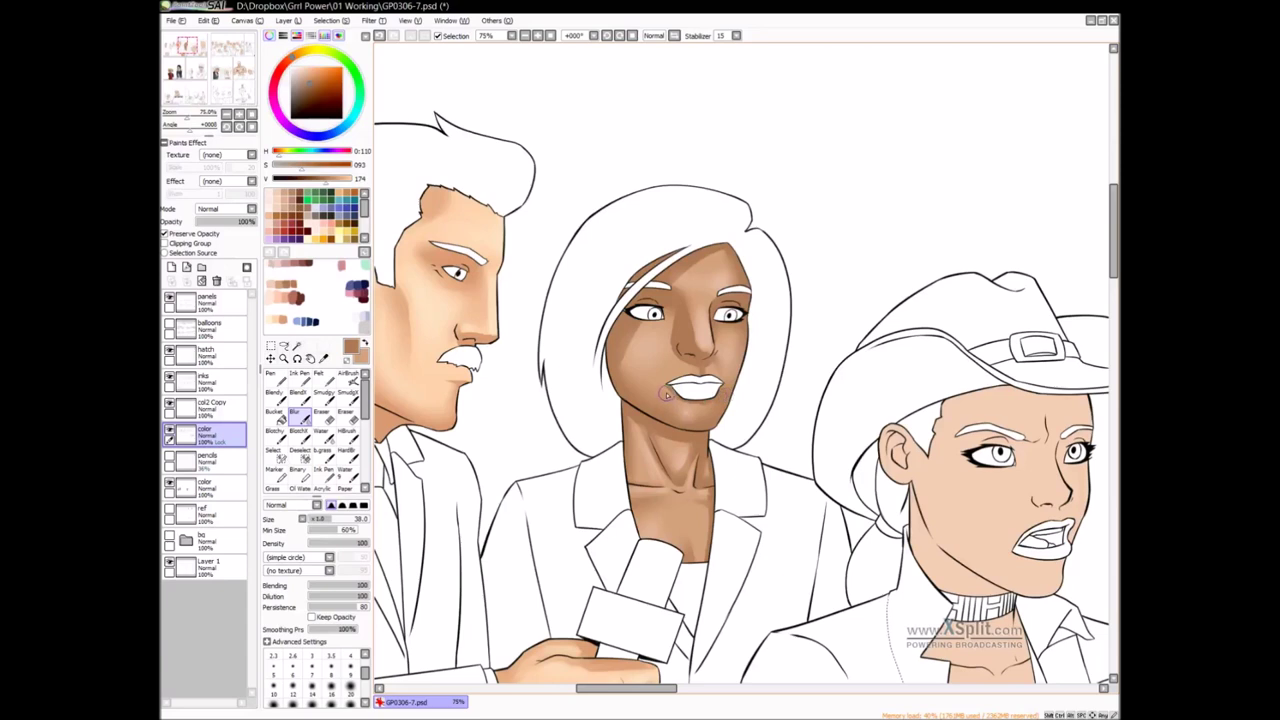
Shade the hair-side cheek and jaw of the woman's face with the Blendy brush at size 61, and smooth it with Blur at size 38
{"action": "key", "text": "v"}
{"action": "left_click_drag", "start_coordinate": [643, 354], "coordinate": [643, 398]}
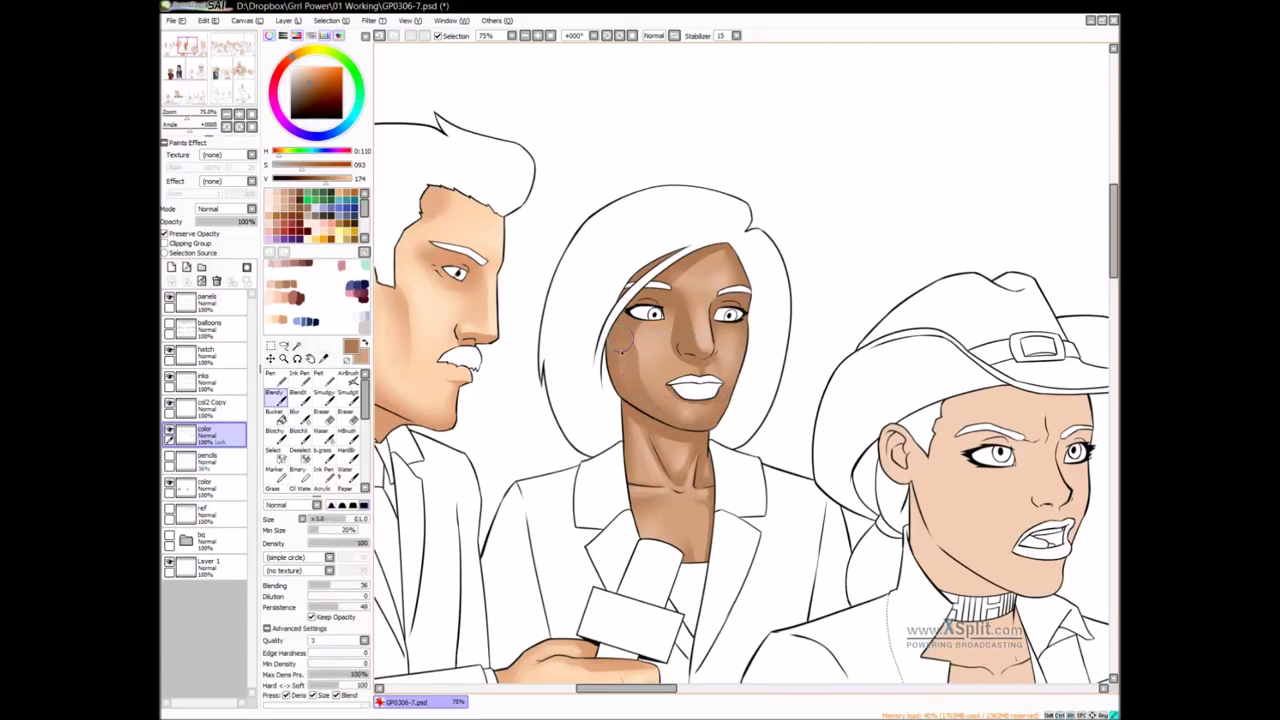
{"action": "mouse_move", "coordinate": [609, 307]}
{"action": "left_mouse_down"}
{"action": "mouse_move", "coordinate": [630, 366]}
{"action": "mouse_move", "coordinate": [672, 413]}
{"action": "left_mouse_up"}
{"action": "key", "text": "ctrl+z"}
{"action": "mouse_move", "coordinate": [609, 306]}
{"action": "left_mouse_down"}
{"action": "mouse_move", "coordinate": [643, 387]}
{"action": "mouse_move", "coordinate": [679, 412]}
{"action": "mouse_move", "coordinate": [625, 336]}
{"action": "left_mouse_up"}
{"action": "key", "text": "b"}
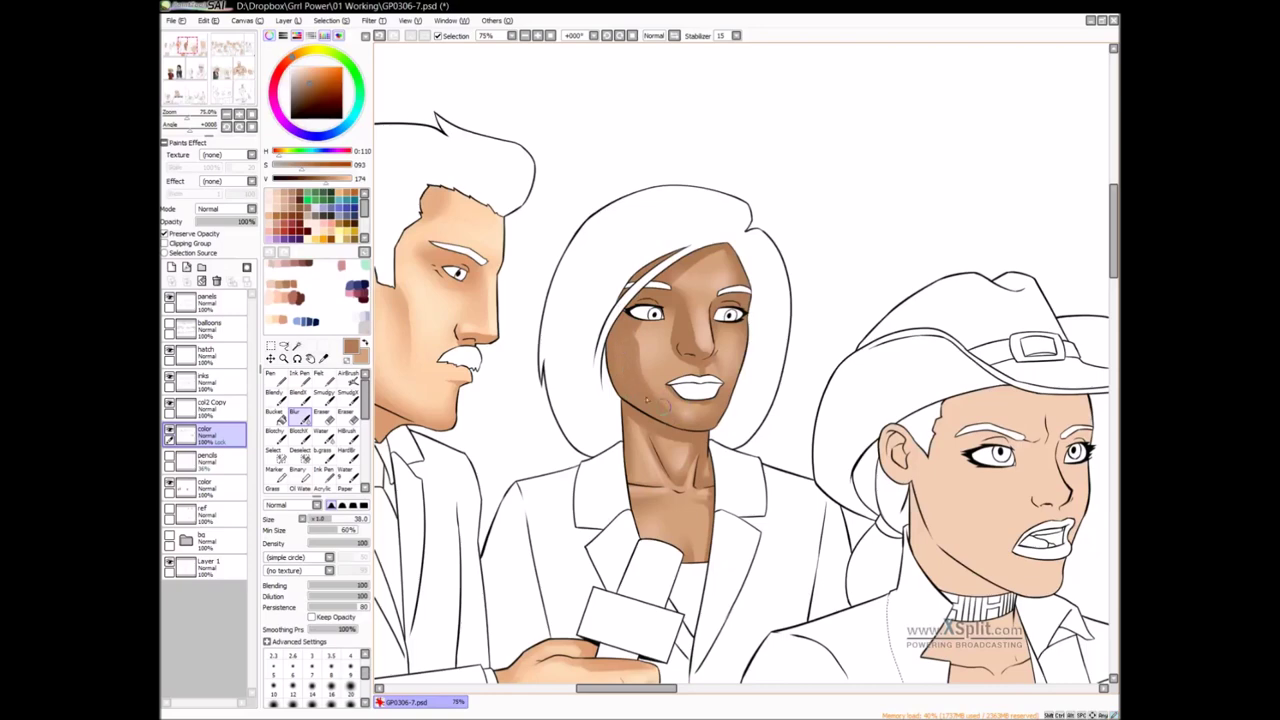
{"action": "left_click_drag", "start_coordinate": [717, 343], "coordinate": [721, 364]}
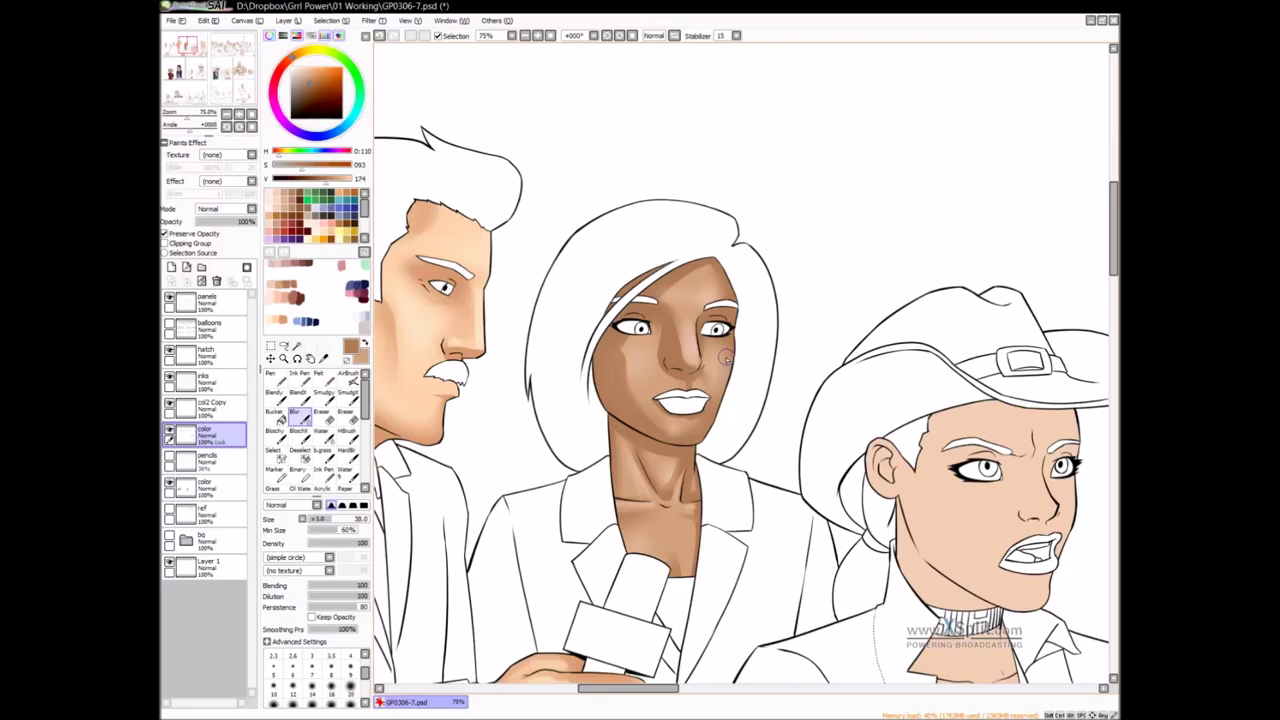
{"action": "left_click_drag", "start_coordinate": [744, 368], "coordinate": [689, 368]}
{"action": "left_click_drag", "start_coordinate": [673, 424], "coordinate": [669, 403]}
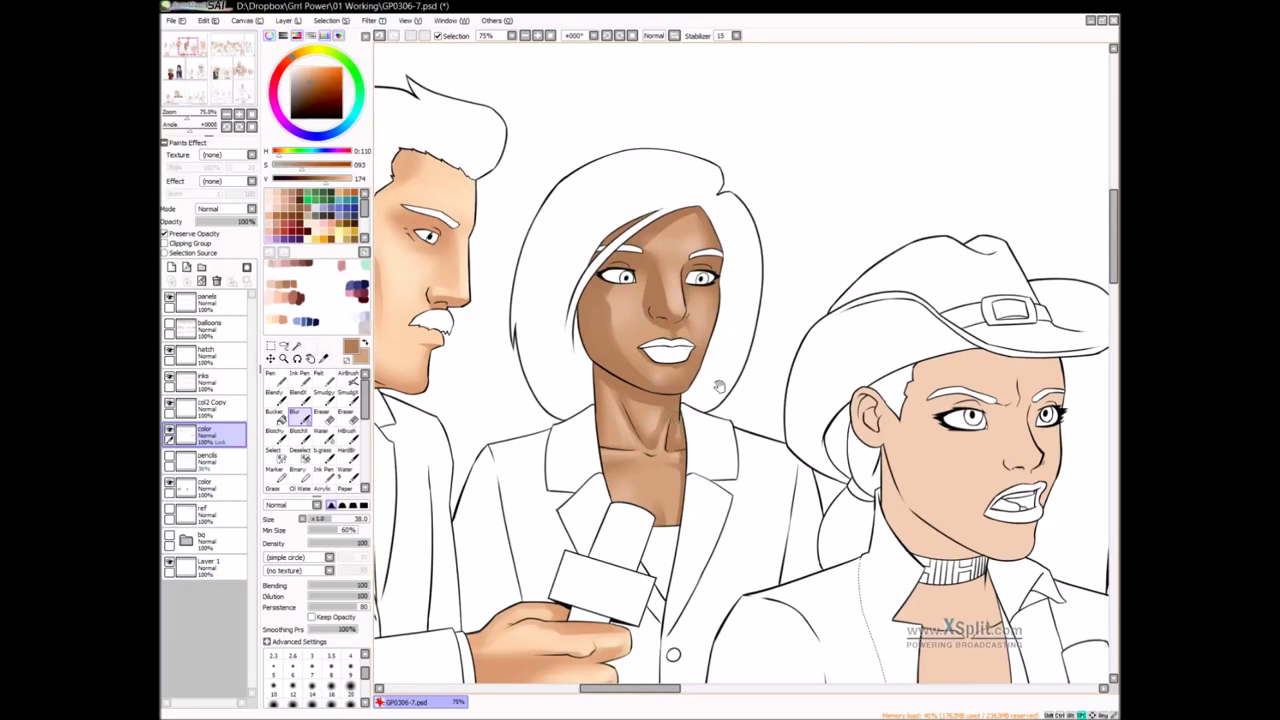
Sample a light pinkish skin tone and add highlights to the woman's face with the Blendy brush at size 19
{"action": "scroll", "coordinate": [718, 386], "scroll_direction": "up", "scroll_amount": 2}
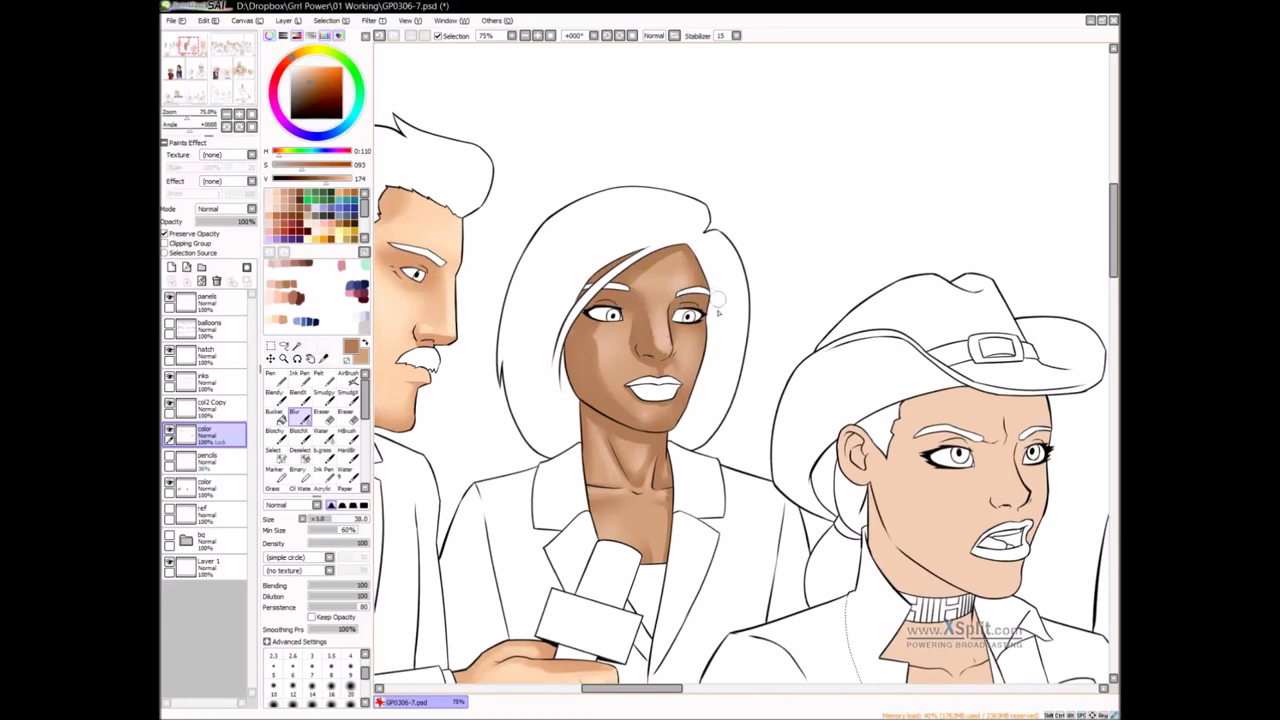
{"action": "left_click", "coordinate": [706, 355], "text": "alt"}
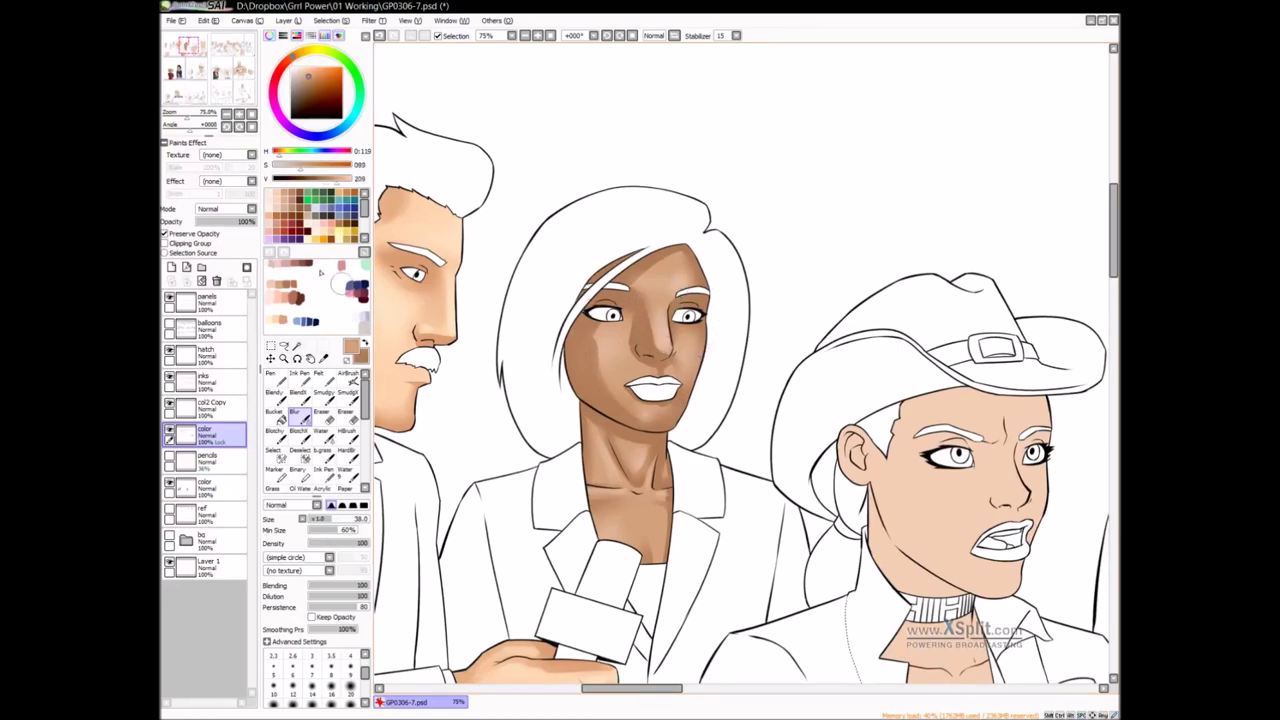
{"action": "left_click", "coordinate": [271, 286], "text": "alt"}
{"action": "mouse_move", "coordinate": [721, 300]}
{"action": "left_mouse_down"}
{"action": "mouse_move", "coordinate": [699, 341]}
{"action": "mouse_move", "coordinate": [696, 331]}
{"action": "left_mouse_up"}
{"action": "key", "text": "b"}
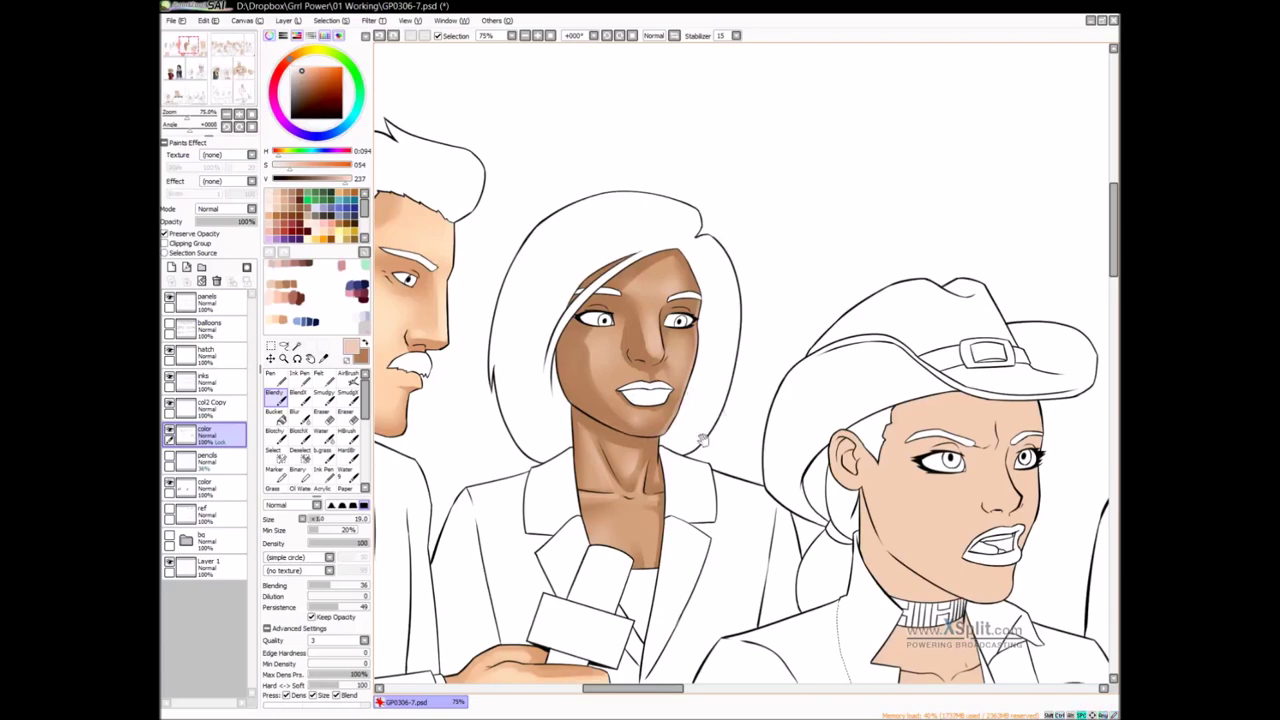
Smooth the shading along the edge of the woman's neck with the Blur brush at size 24
{"action": "scroll", "coordinate": [727, 412], "scroll_direction": "down", "scroll_amount": 2}
{"action": "left_click", "coordinate": [300, 416]}
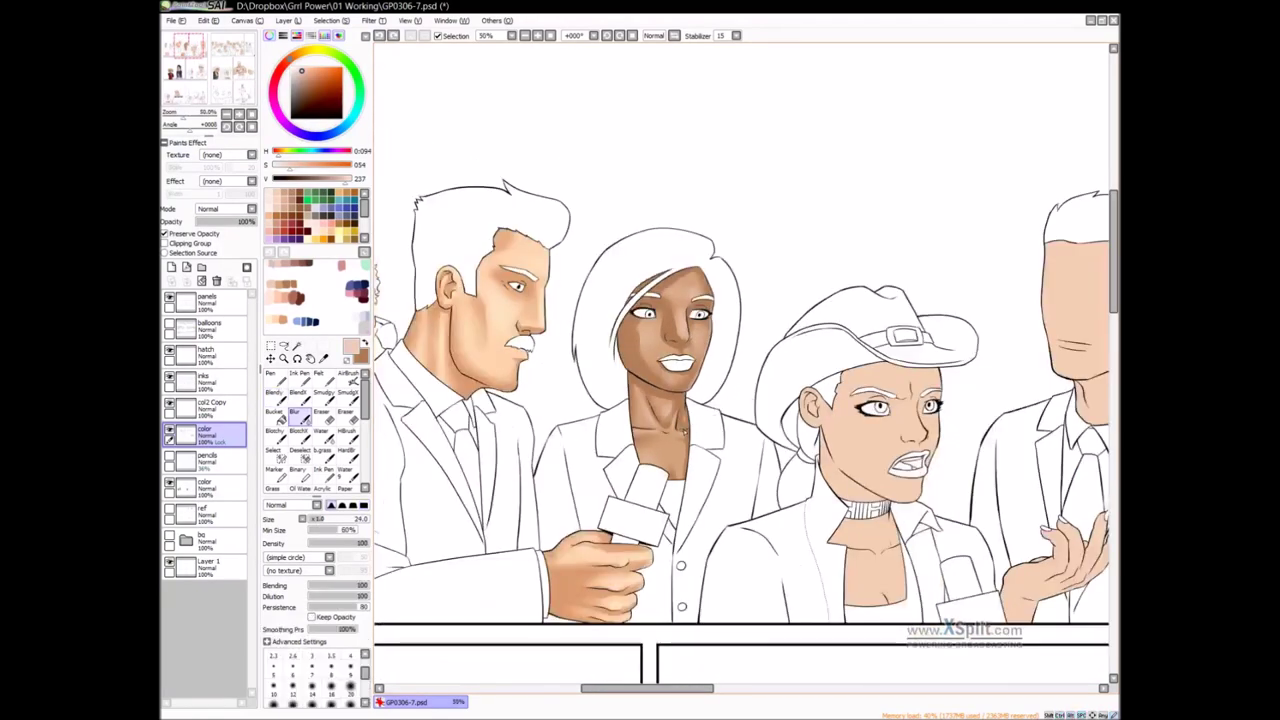
{"action": "scroll", "coordinate": [689, 451], "scroll_direction": "up", "scroll_amount": 10}
{"action": "scroll", "coordinate": [686, 442], "scroll_direction": "down", "scroll_amount": 10}
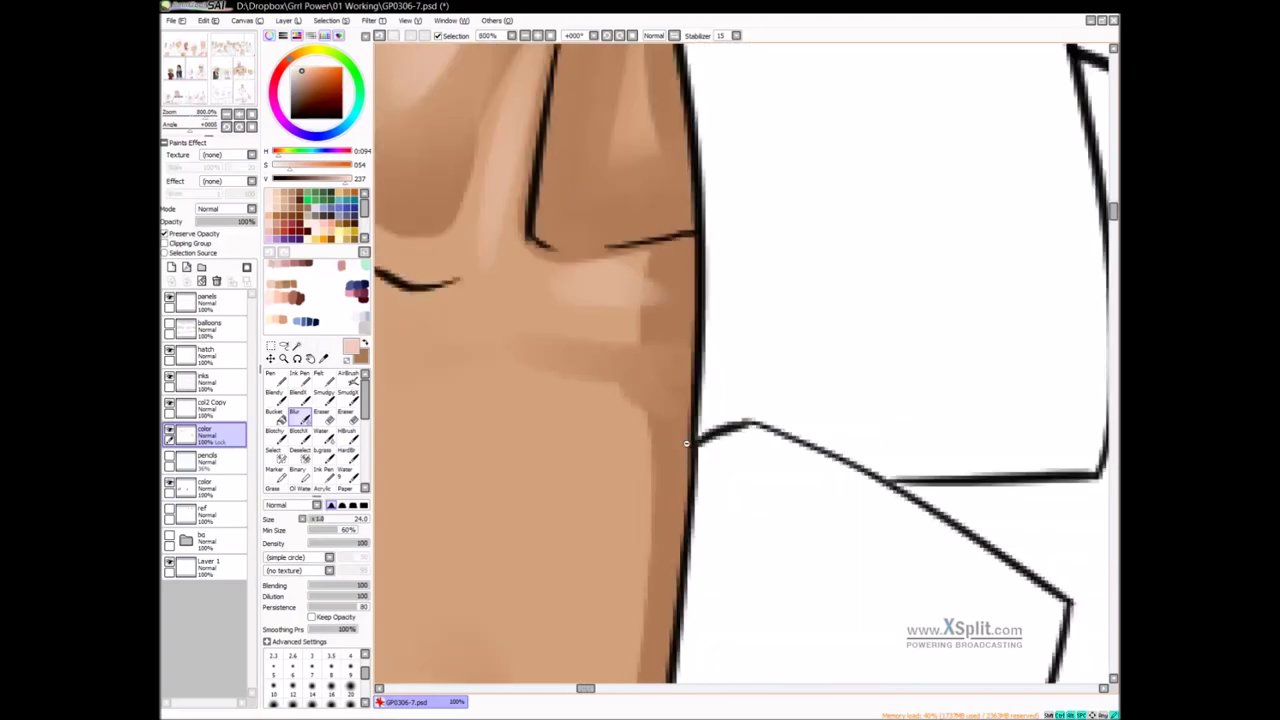
{"action": "left_click_drag", "start_coordinate": [681, 428], "coordinate": [689, 433]}
{"action": "mouse_move", "coordinate": [689, 433]}
{"action": "left_mouse_down"}
{"action": "mouse_move", "coordinate": [639, 421]}
{"action": "mouse_move", "coordinate": [680, 411]}
{"action": "left_mouse_up"}
Rework the brown shadow along the edge of the woman's neck and chest with the Blendy brush at size 20
{"action": "key", "text": "n"}
{"action": "key", "text": "x"}
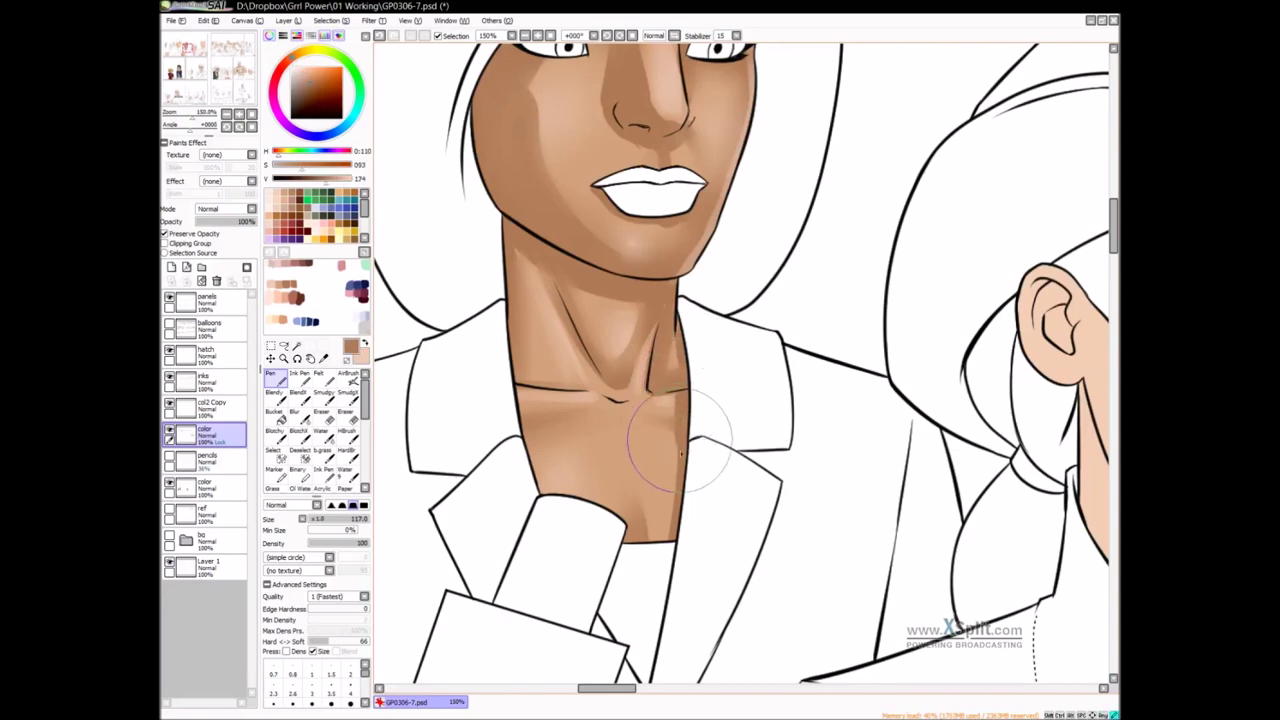
{"action": "key", "text": "v"}
{"action": "left_click_drag", "start_coordinate": [677, 400], "coordinate": [657, 577]}
{"action": "left_click", "coordinate": [708, 454], "text": "ctrl+alt"}
{"action": "scroll", "coordinate": [707, 453], "scroll_direction": "down", "scroll_amount": 1}
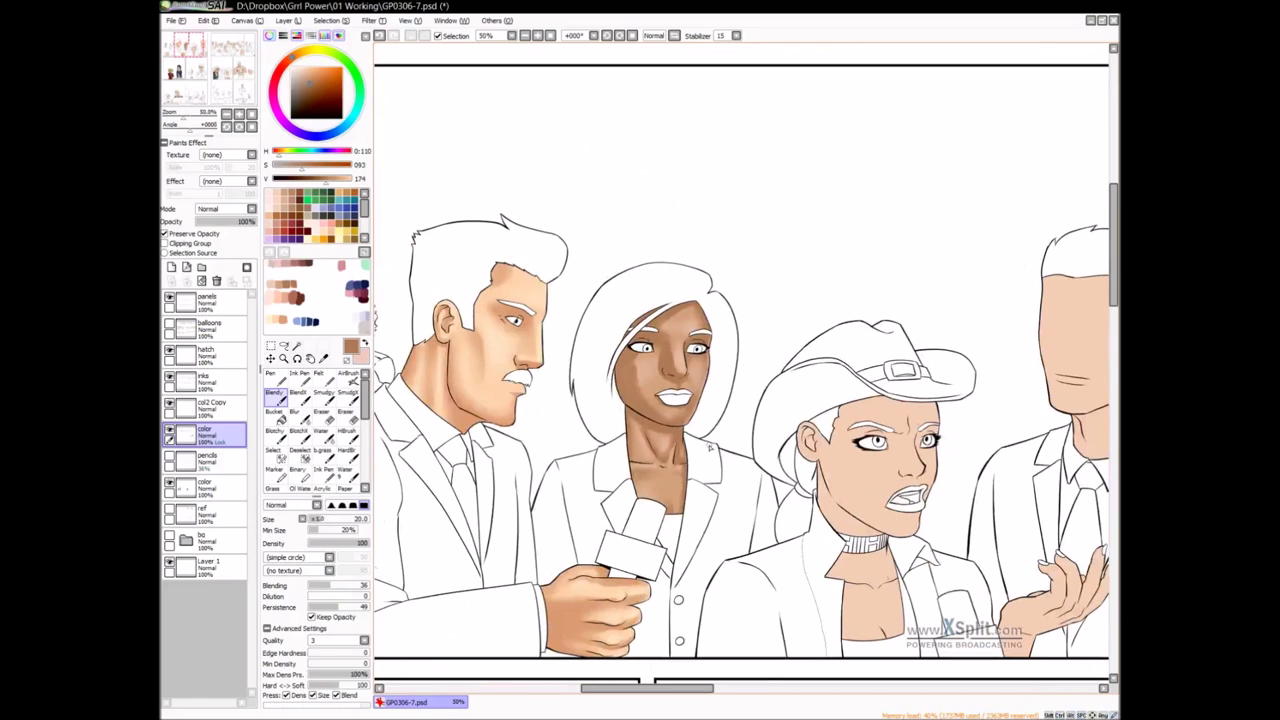
{"action": "left_click_drag", "start_coordinate": [714, 472], "coordinate": [628, 435]}
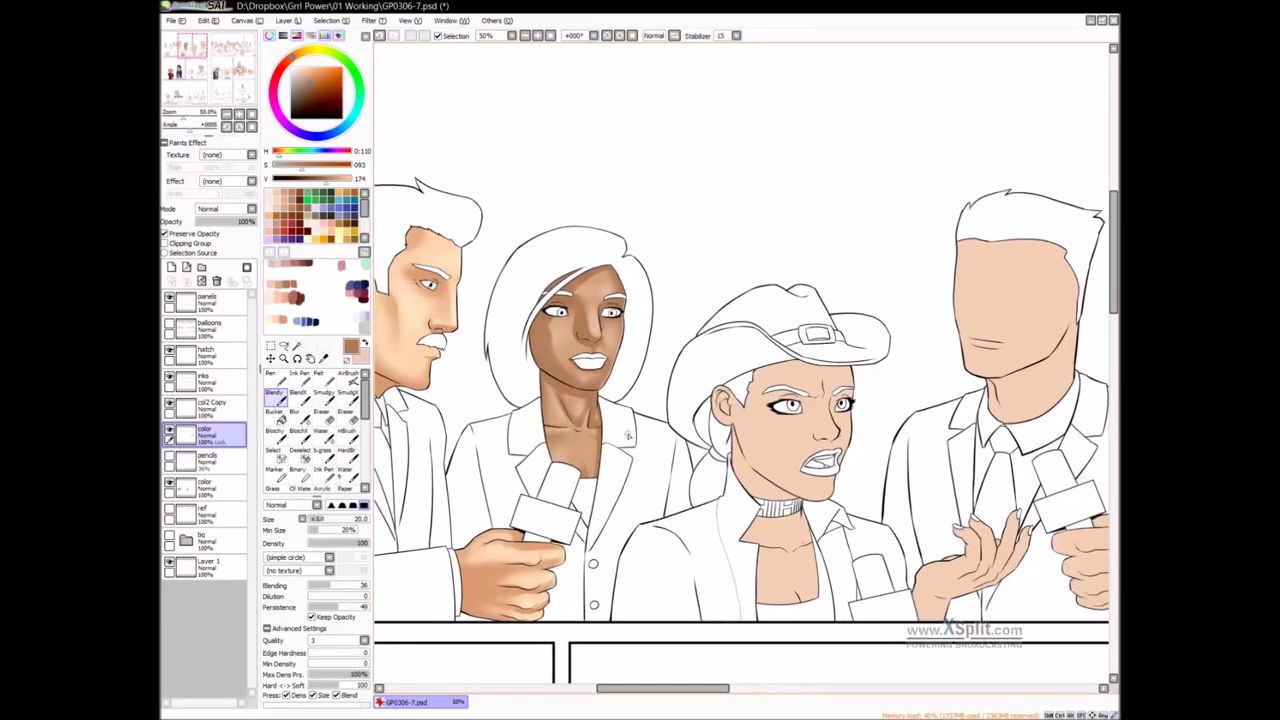
{"action": "left_click_drag", "start_coordinate": [649, 454], "coordinate": [661, 410]}
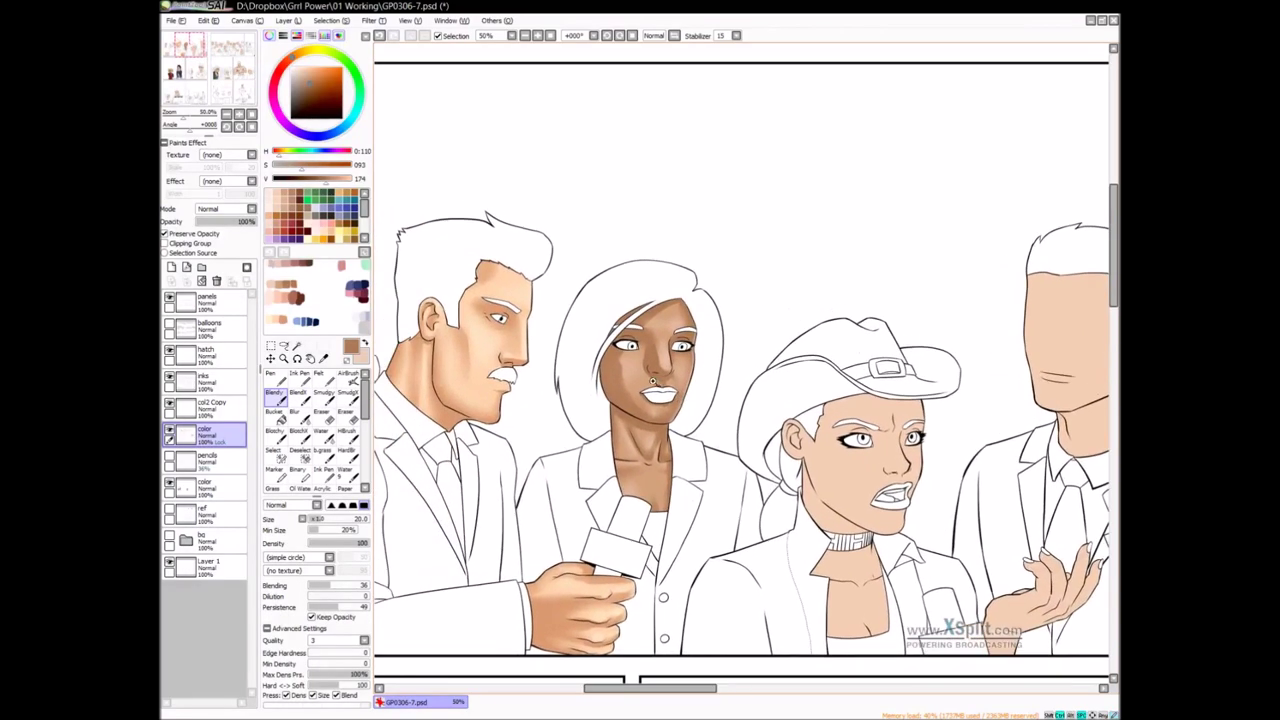
Examine the dark-skinned woman's face and neck shading at 100% zoom in both mirrored and normal view
{"action": "scroll", "coordinate": [660, 407], "scroll_direction": "up", "scroll_amount": 1}
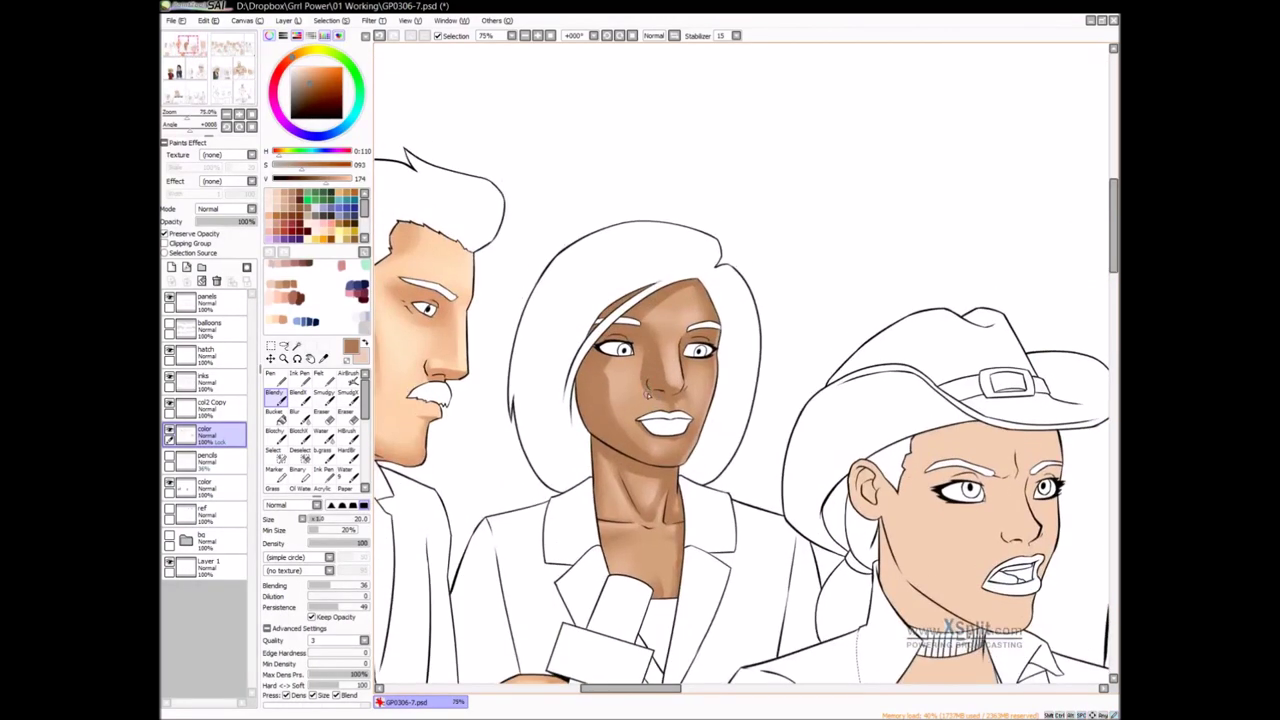
{"action": "scroll", "coordinate": [677, 386], "scroll_direction": "up", "scroll_amount": 1}
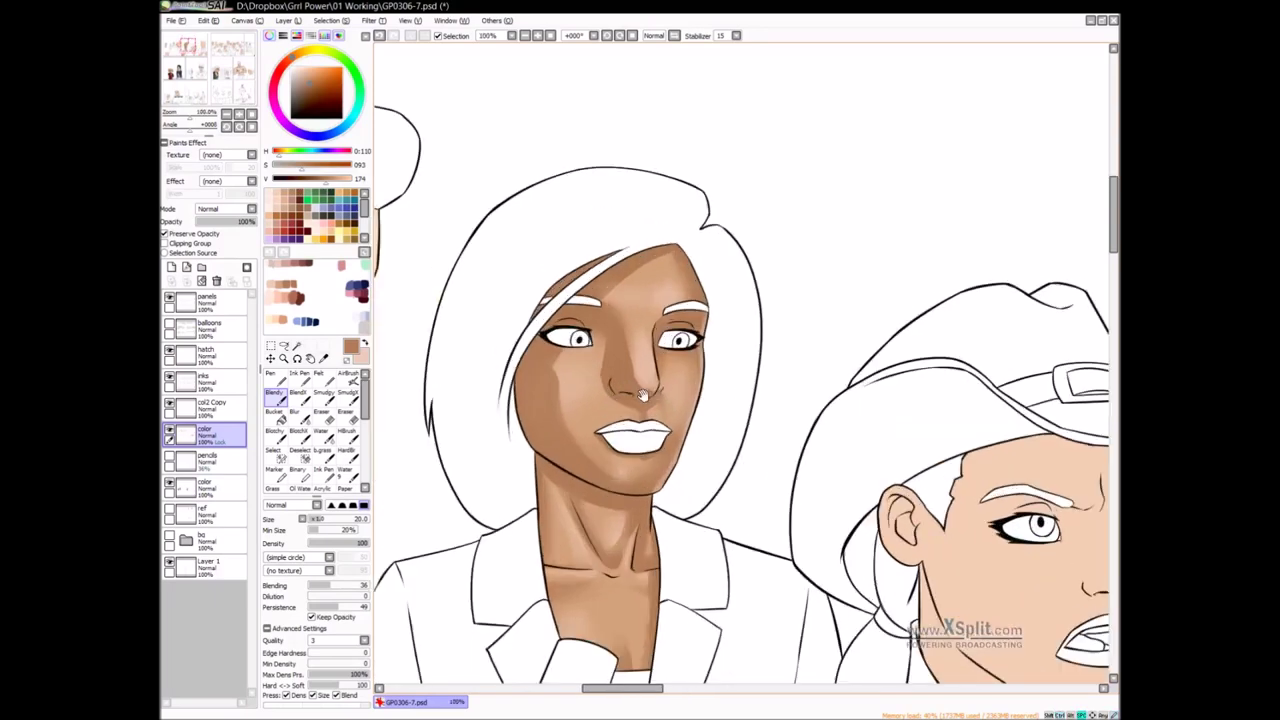
{"action": "left_click_drag", "start_coordinate": [622, 404], "coordinate": [564, 369]}
{"action": "key", "text": "h"}
{"action": "left_click_drag", "start_coordinate": [925, 386], "coordinate": [648, 378]}
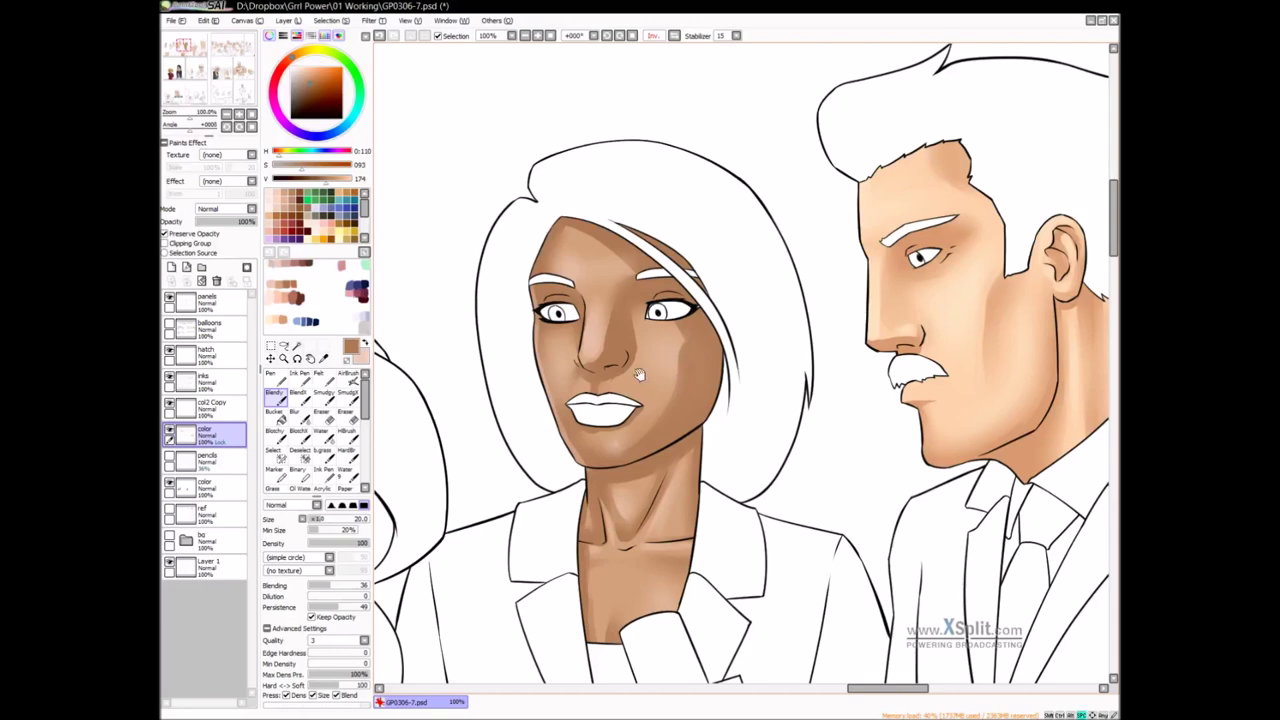
{"action": "left_click_drag", "start_coordinate": [644, 378], "coordinate": [657, 376]}
{"action": "key", "text": "h"}
{"action": "left_click_drag", "start_coordinate": [821, 353], "coordinate": [784, 352]}
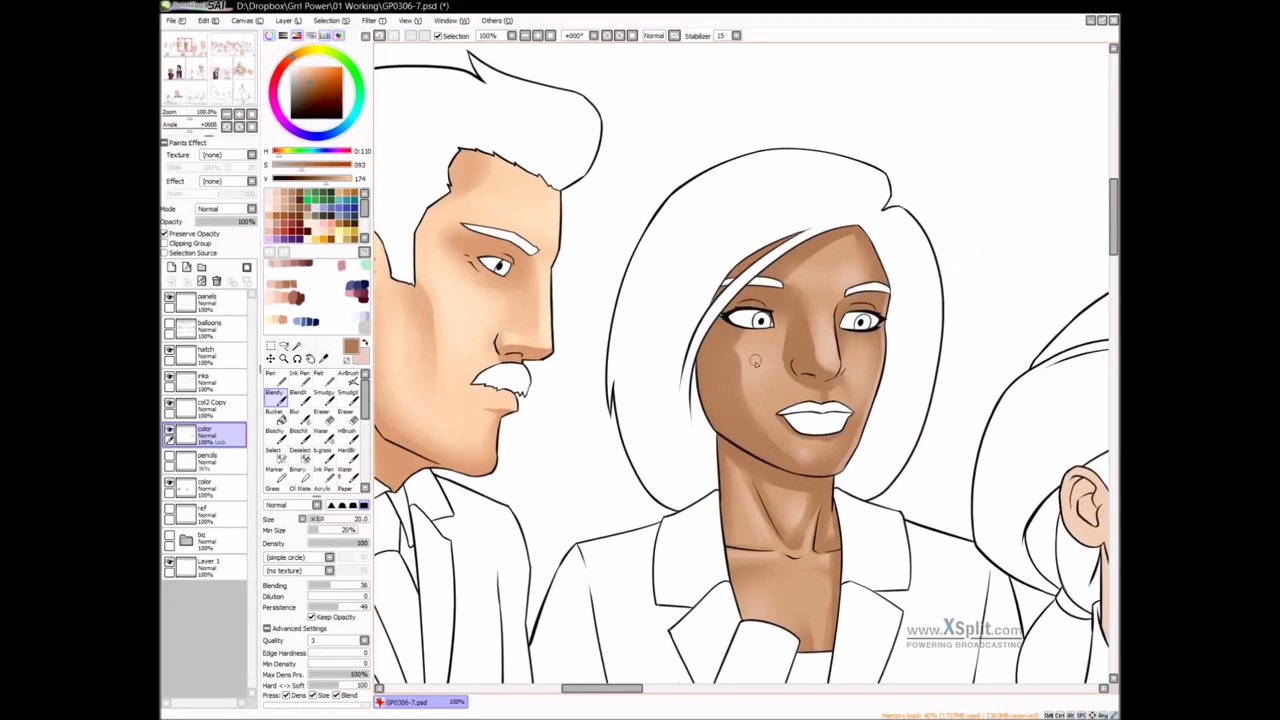
{"action": "left_click", "coordinate": [199, 236]}
{"action": "key", "text": "f"}
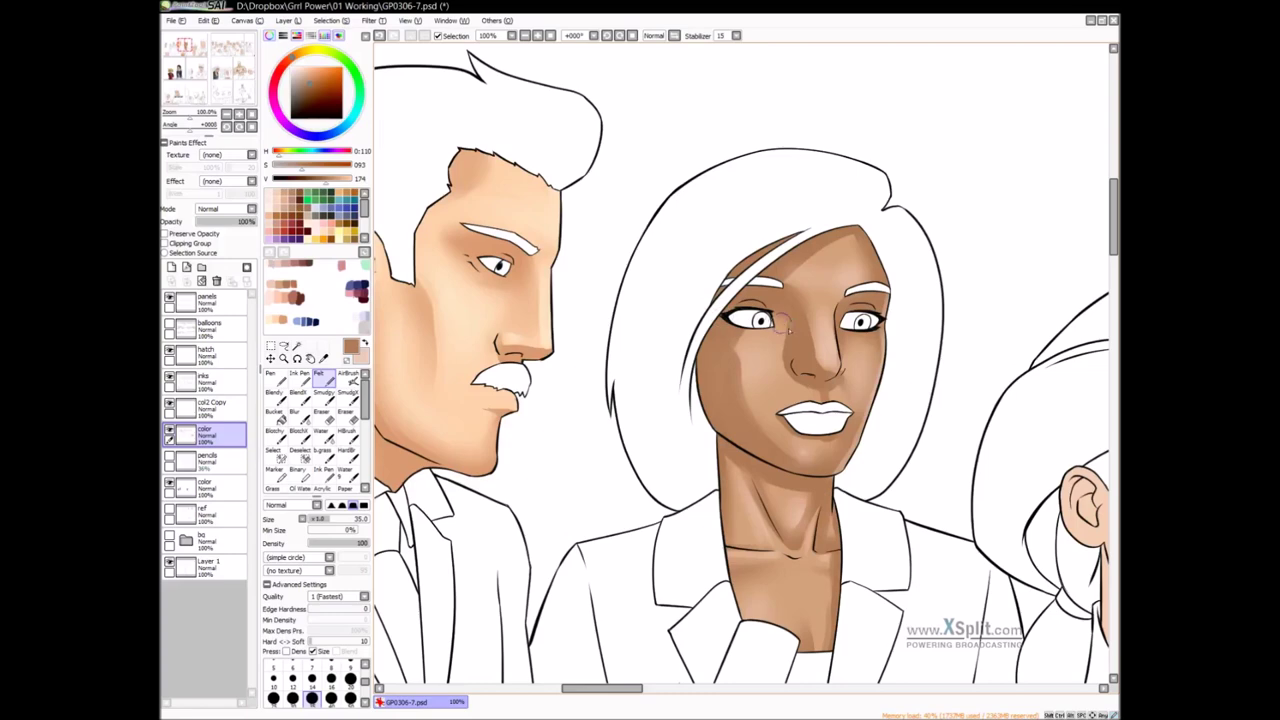
{"action": "left_click", "coordinate": [194, 235]}
Shade the face, neck and raised hand of the background girl in the printed T-shirt using a darker tan with the Pen at size 117
{"action": "left_click", "coordinate": [805, 372], "text": "ctrl+alt"}
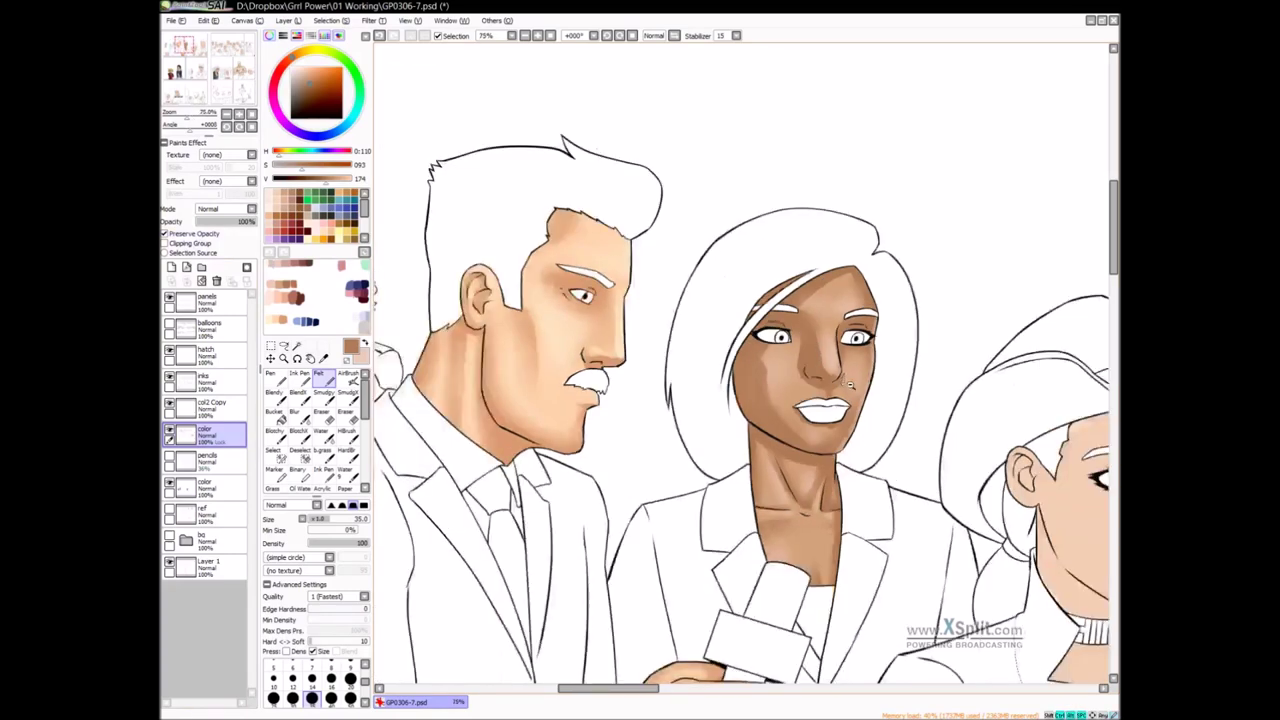
{"action": "left_click", "coordinate": [805, 372], "text": "ctrl+alt"}
{"action": "left_click_drag", "start_coordinate": [877, 378], "coordinate": [792, 385]}
{"action": "scroll", "coordinate": [793, 384], "scroll_direction": "left", "scroll_amount": 5}
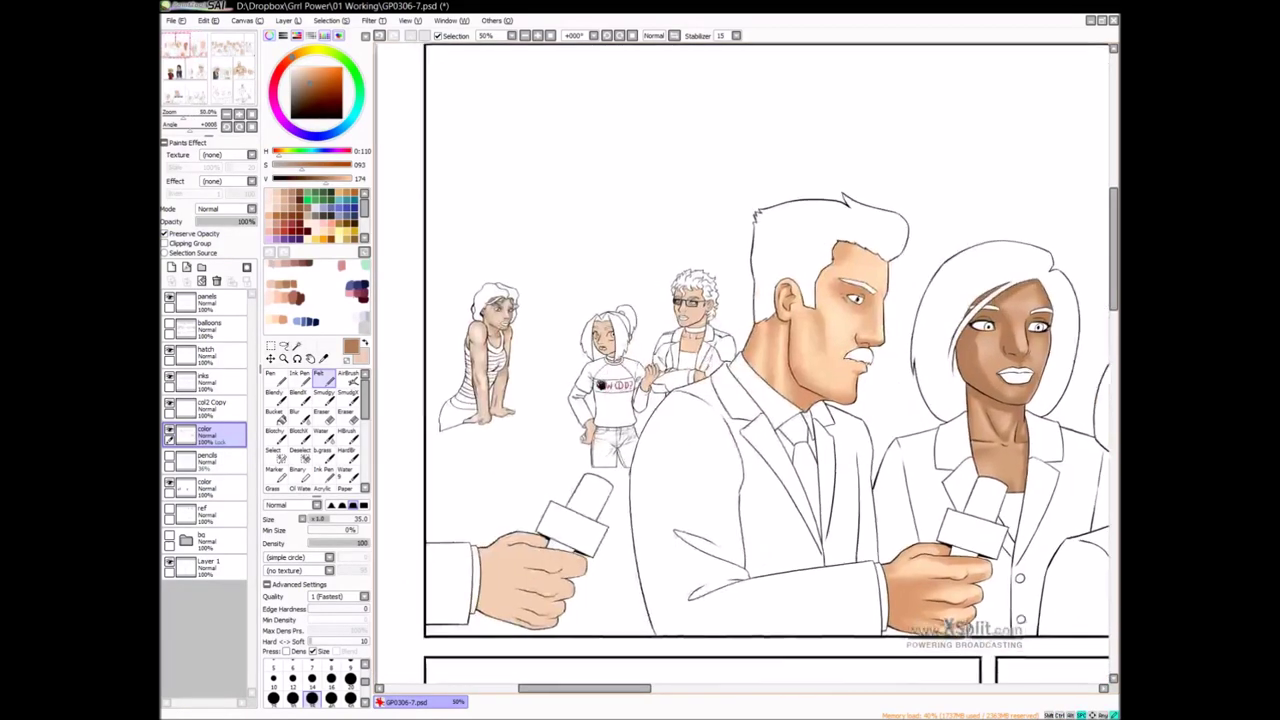
{"action": "left_click", "coordinate": [698, 411], "text": "ctrl"}
{"action": "left_click_drag", "start_coordinate": [698, 411], "coordinate": [666, 389]}
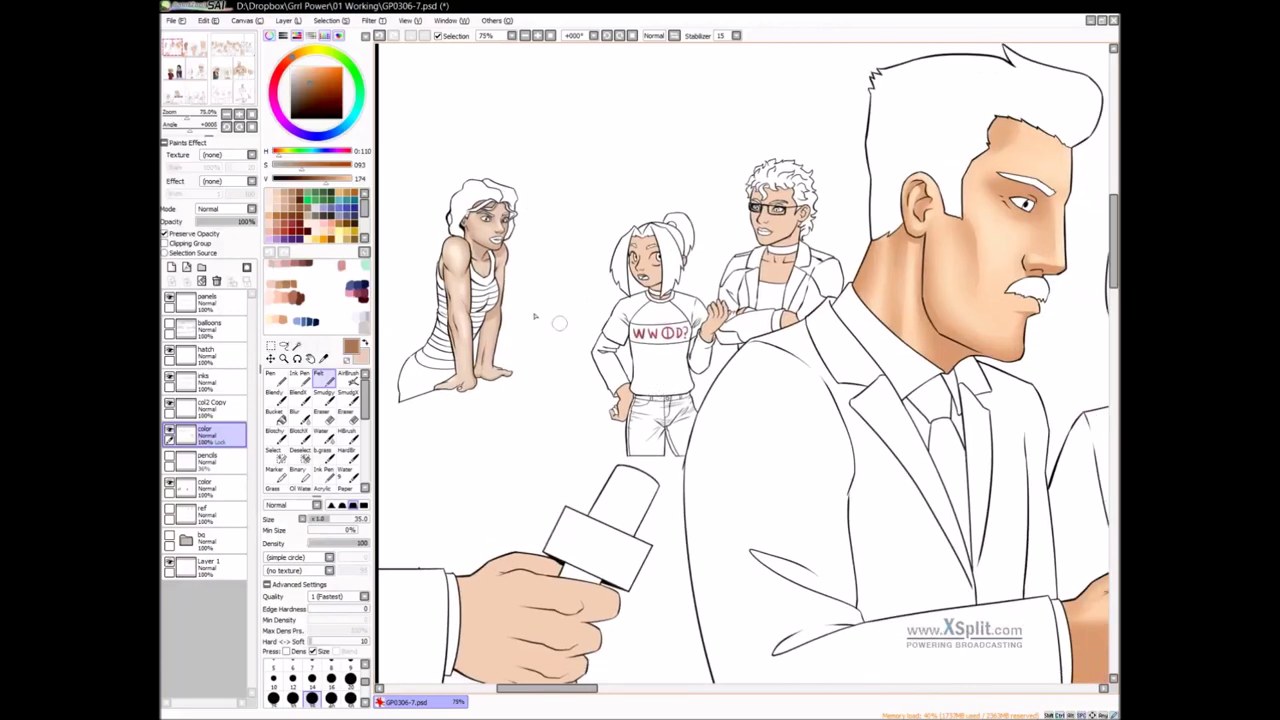
{"action": "left_click", "coordinate": [277, 194]}
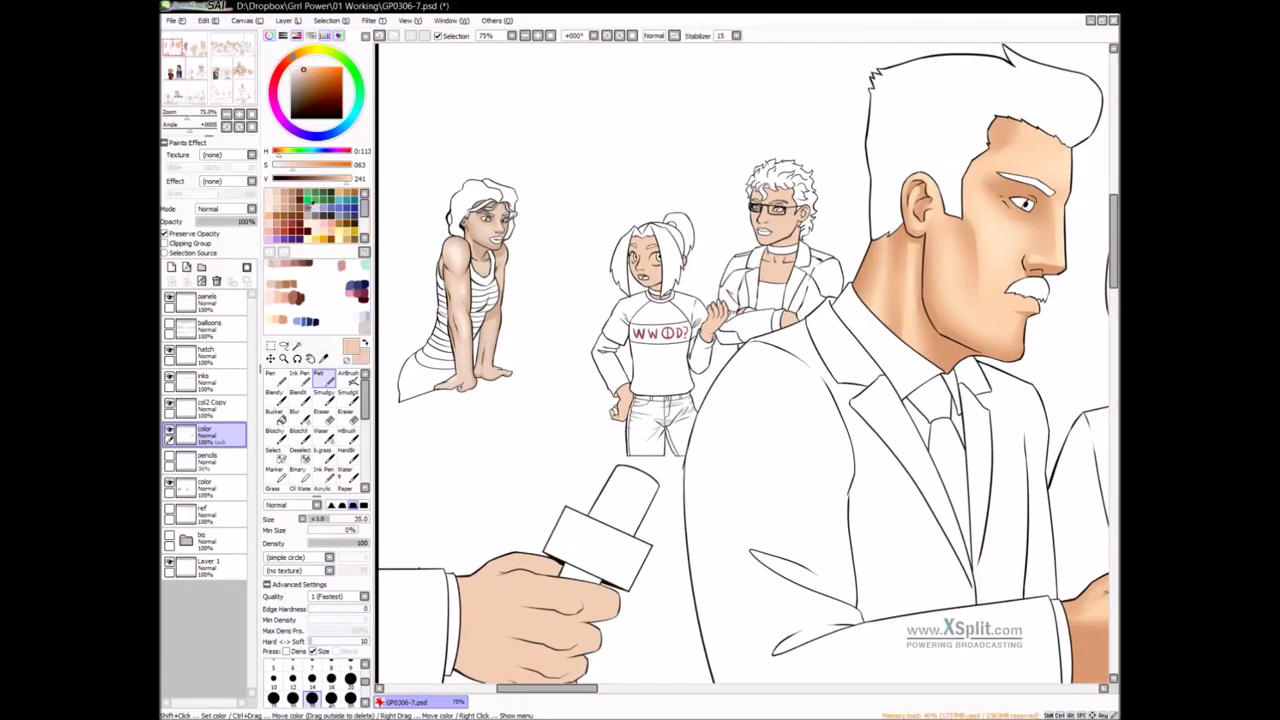
{"action": "key", "text": "n"}
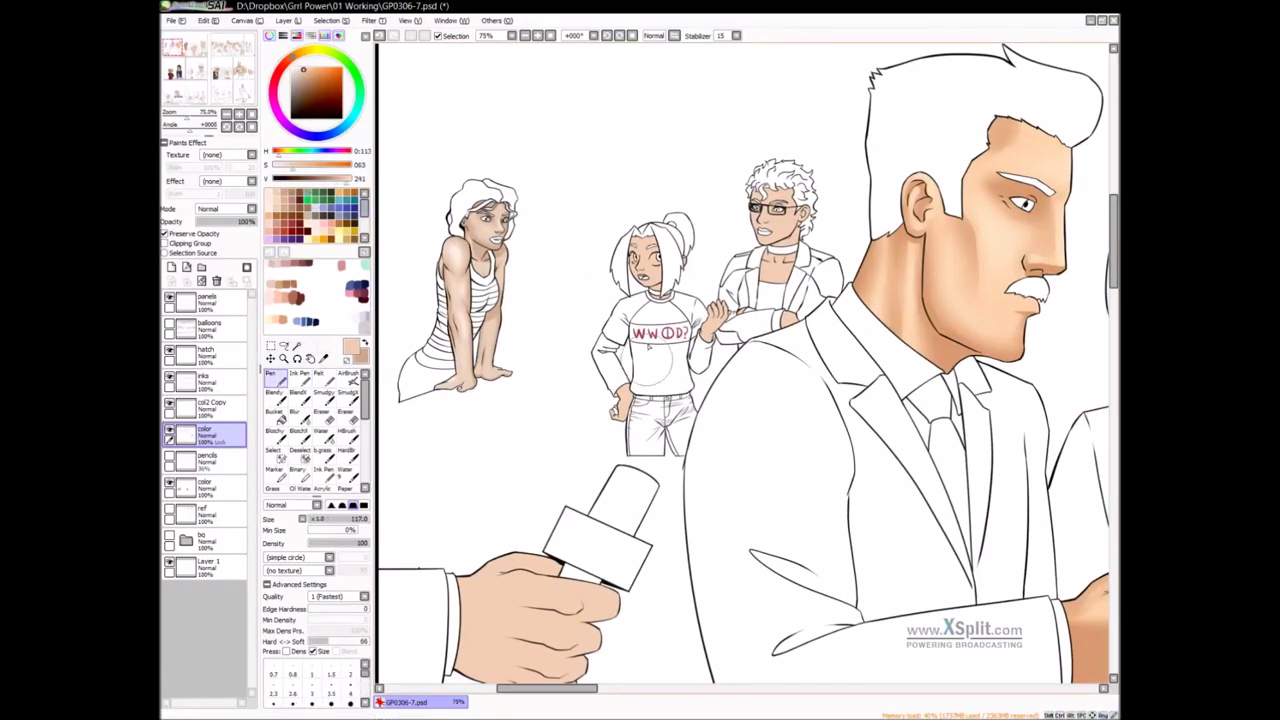
{"action": "scroll", "coordinate": [648, 362], "scroll_direction": "up", "scroll_amount": 1}
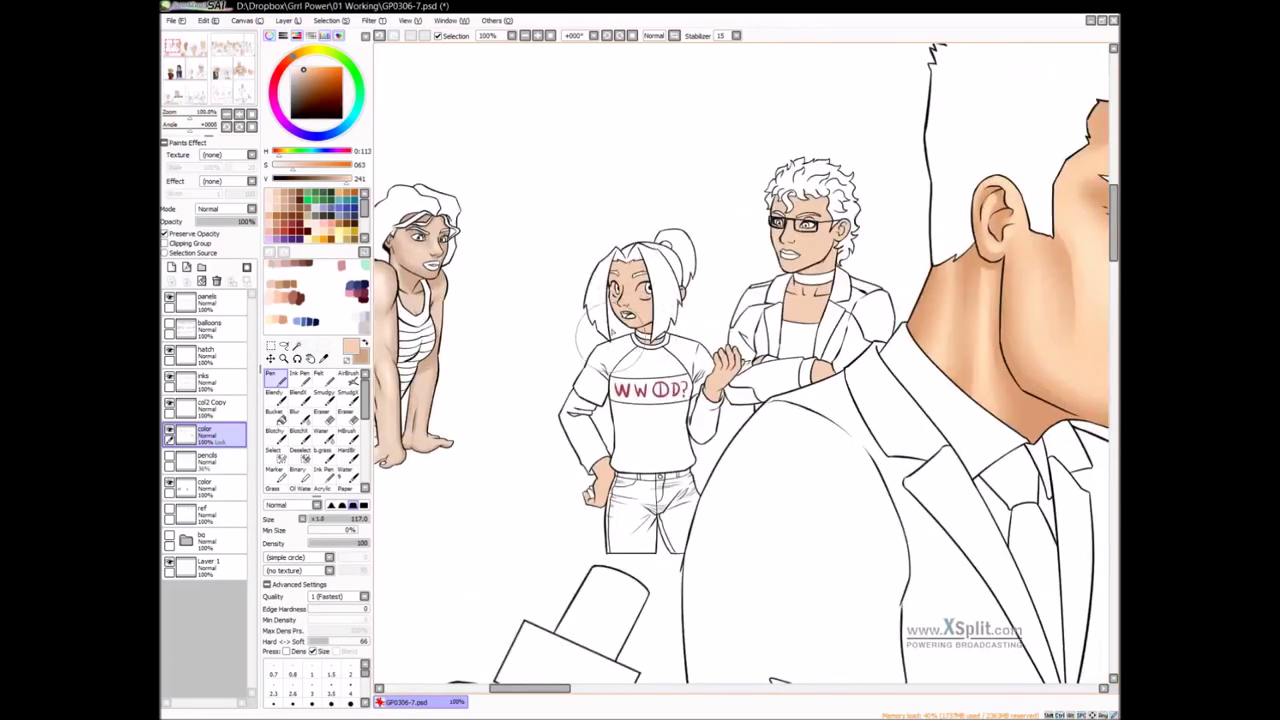
{"action": "key", "text": "x"}
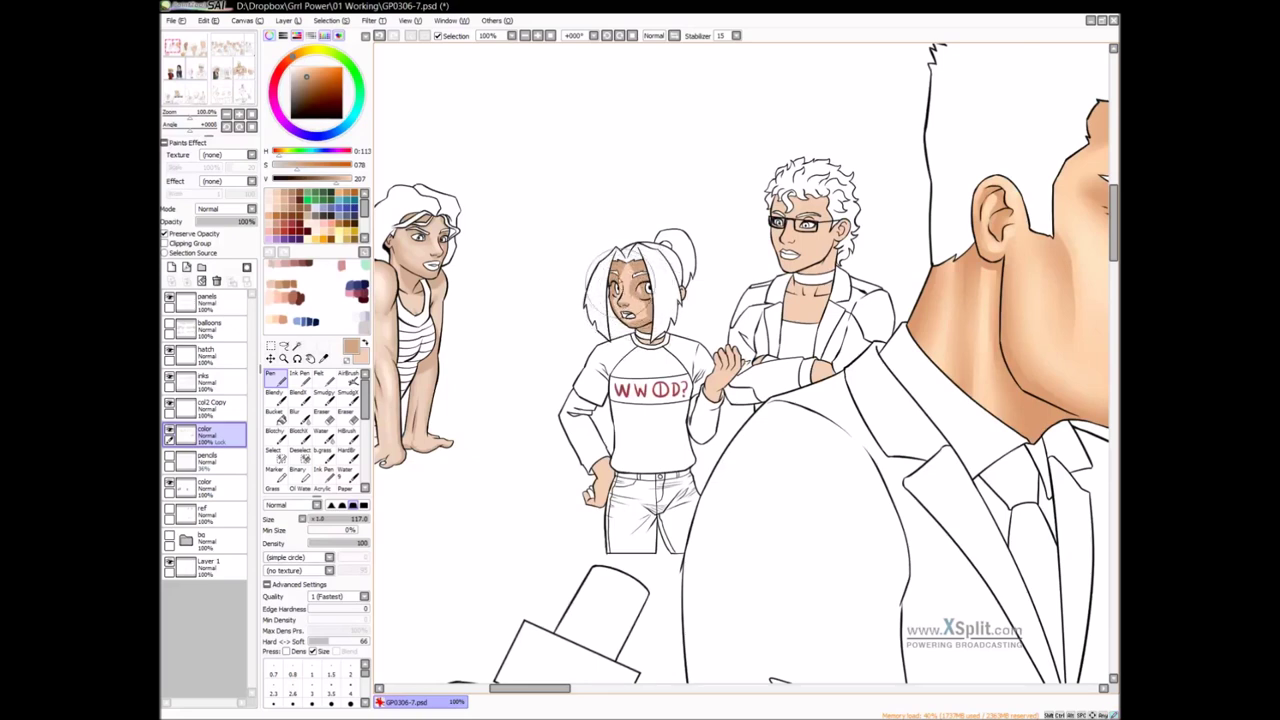
{"action": "mouse_move", "coordinate": [671, 335]}
{"action": "left_mouse_down"}
{"action": "mouse_move", "coordinate": [657, 346]}
{"action": "mouse_move", "coordinate": [654, 325]}
{"action": "mouse_move", "coordinate": [662, 338]}
{"action": "left_mouse_up"}
{"action": "left_click_drag", "start_coordinate": [720, 374], "coordinate": [710, 362]}
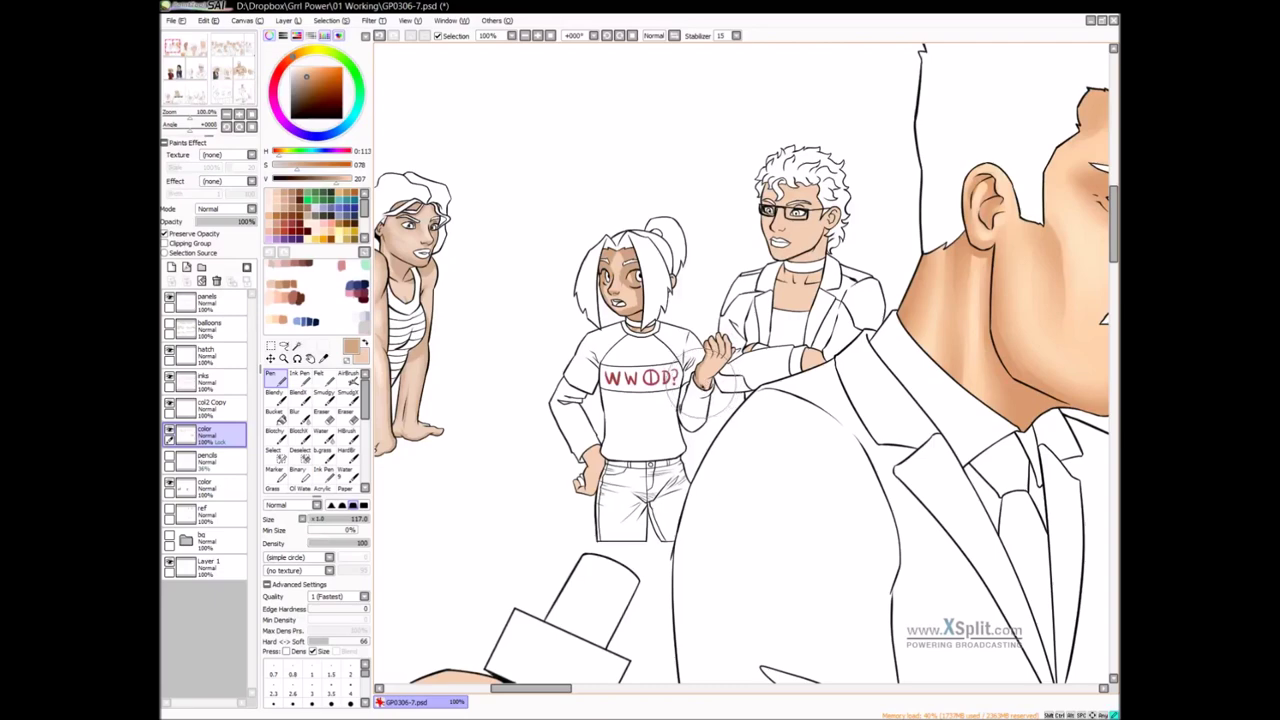
Fill the unpainted gap in the girl's fist using Pen size 46 without Preserve Opacity, and shade the fist and wrist with Preserve Opacity on
{"action": "left_click_drag", "start_coordinate": [593, 472], "coordinate": [601, 436]}
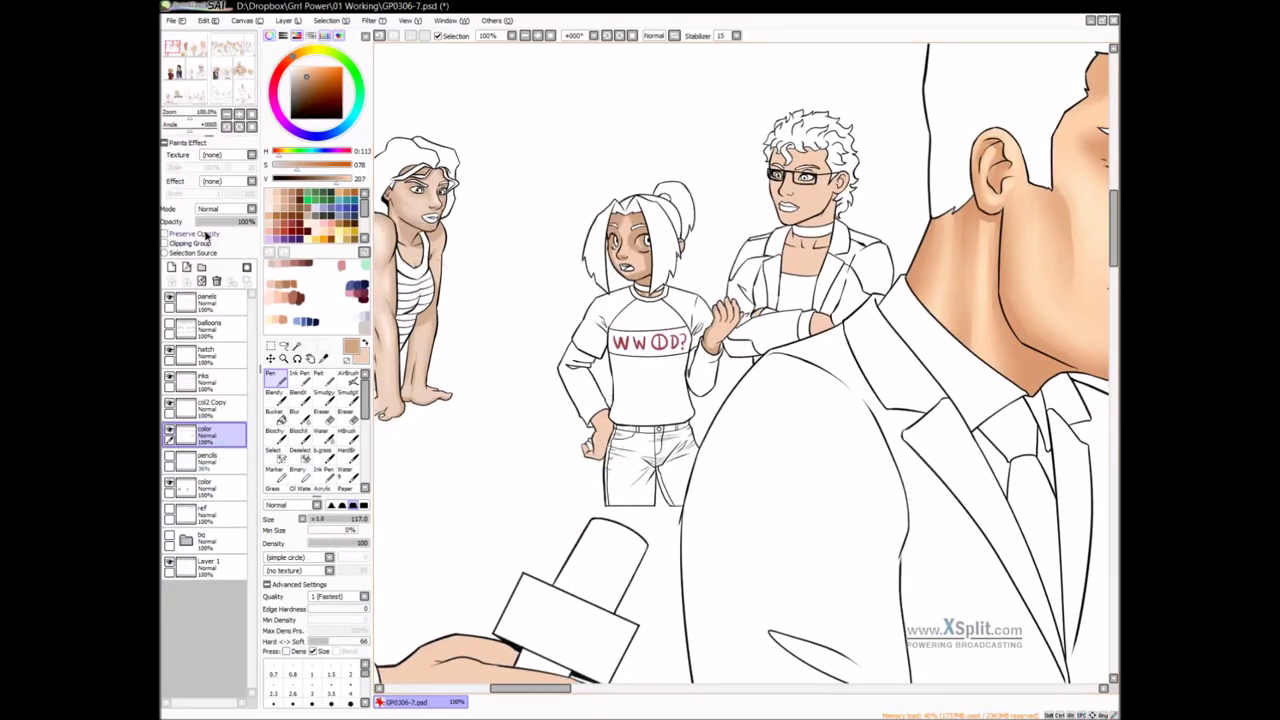
{"action": "scroll", "coordinate": [563, 443], "scroll_direction": "up", "scroll_amount": 4}
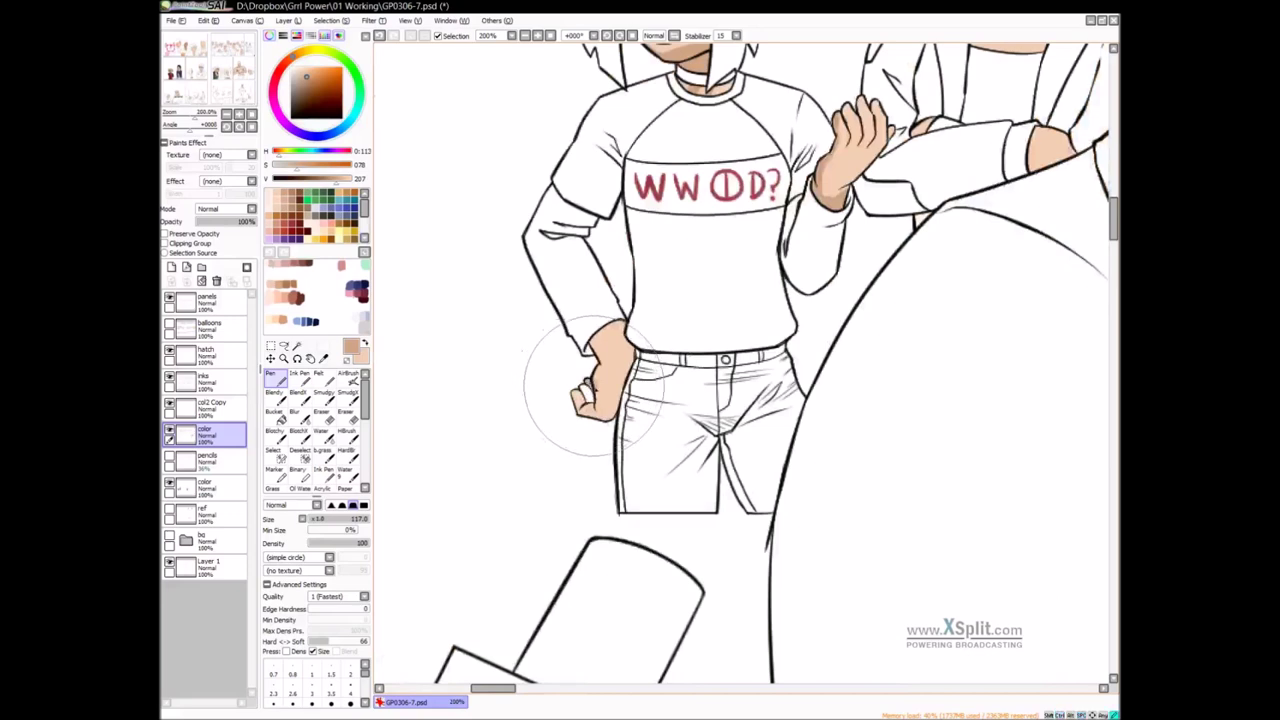
{"action": "mouse_move", "coordinate": [630, 386]}
{"action": "left_mouse_down"}
{"action": "mouse_move", "coordinate": [584, 382]}
{"action": "mouse_move", "coordinate": [586, 401]}
{"action": "mouse_move", "coordinate": [586, 389]}
{"action": "left_mouse_up"}
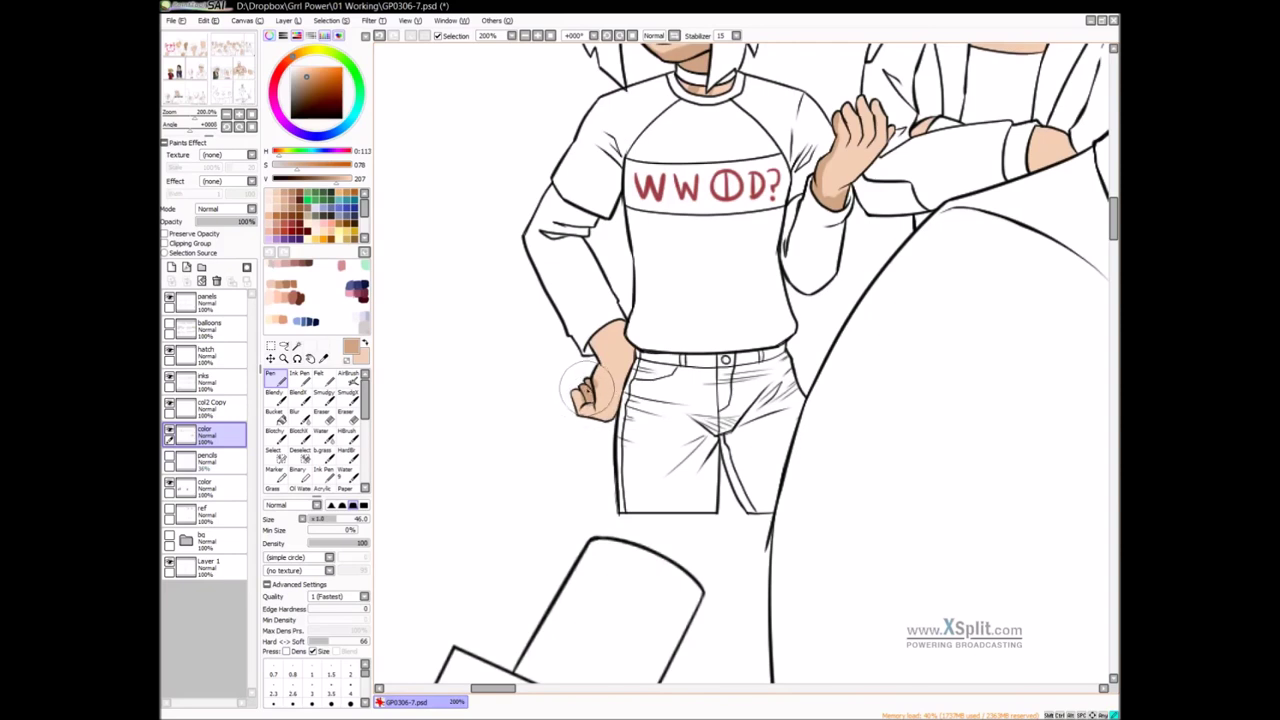
{"action": "left_click", "coordinate": [200, 234]}
{"action": "mouse_move", "coordinate": [597, 343]}
{"action": "left_mouse_down"}
{"action": "mouse_move", "coordinate": [618, 374]}
{"action": "mouse_move", "coordinate": [637, 336]}
{"action": "mouse_move", "coordinate": [604, 429]}
{"action": "mouse_move", "coordinate": [614, 411]}
{"action": "mouse_move", "coordinate": [582, 414]}
{"action": "mouse_move", "coordinate": [570, 389]}
{"action": "mouse_move", "coordinate": [587, 418]}
{"action": "mouse_move", "coordinate": [600, 371]}
{"action": "mouse_move", "coordinate": [602, 412]}
{"action": "mouse_move", "coordinate": [615, 326]}
{"action": "mouse_move", "coordinate": [628, 358]}
{"action": "mouse_move", "coordinate": [618, 390]}
{"action": "mouse_move", "coordinate": [632, 357]}
{"action": "left_mouse_up"}
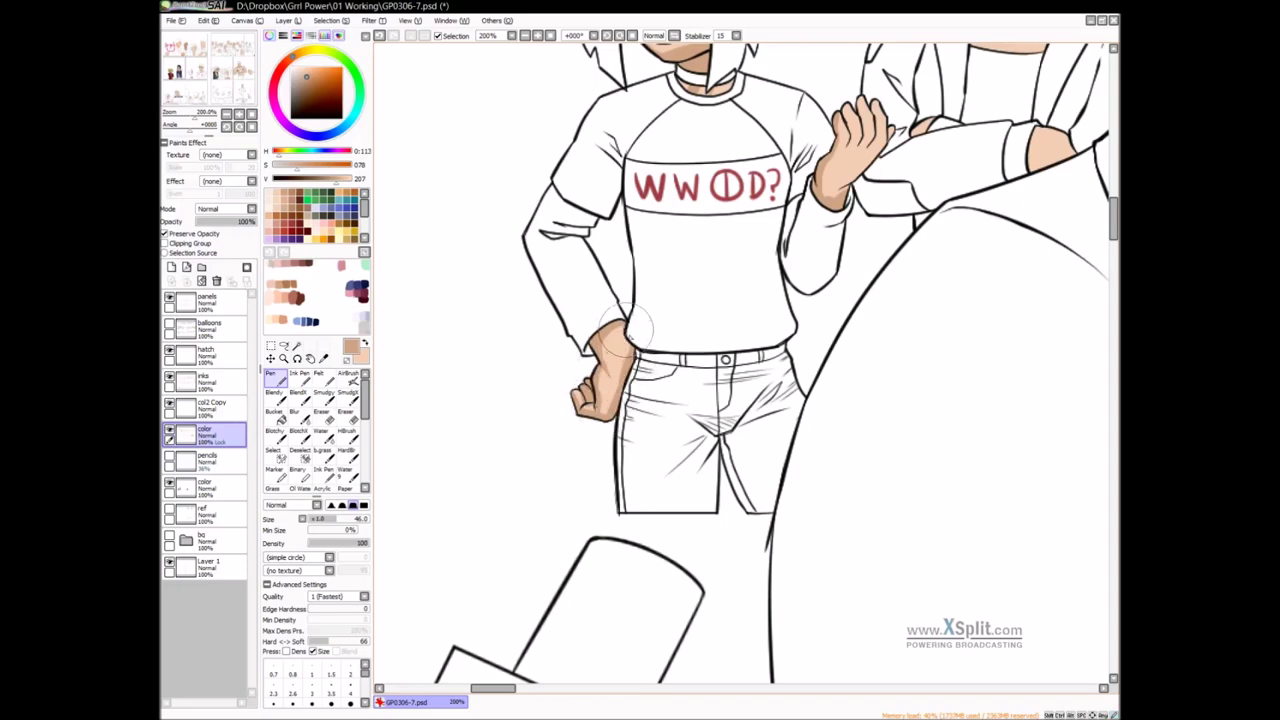
{"action": "scroll", "coordinate": [610, 400], "scroll_direction": "down", "scroll_amount": 1}
{"action": "mouse_move", "coordinate": [604, 402]}
{"action": "left_mouse_down"}
{"action": "mouse_move", "coordinate": [614, 411]}
{"action": "mouse_move", "coordinate": [619, 400]}
{"action": "mouse_move", "coordinate": [618, 345]}
{"action": "mouse_move", "coordinate": [595, 402]}
{"action": "left_mouse_up"}
Soften the shadow edges on the girl's face with the Blur brush at size 11
{"action": "key", "text": "b"}
{"action": "left_click_drag", "start_coordinate": [785, 243], "coordinate": [671, 363]}
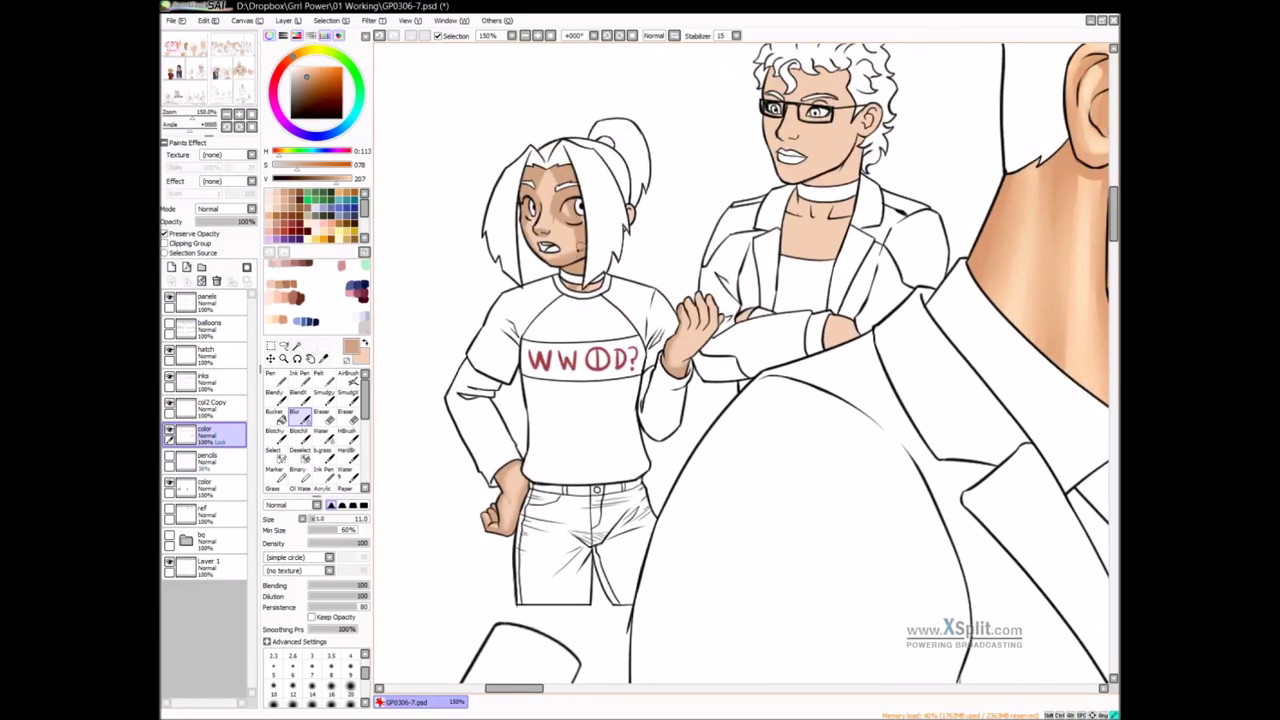
{"action": "left_click_drag", "start_coordinate": [564, 205], "coordinate": [578, 231], "text": "ctrl+alt"}
{"action": "left_click_drag", "start_coordinate": [587, 238], "coordinate": [582, 238], "text": "ctrl+alt"}
{"action": "left_click_drag", "start_coordinate": [574, 250], "coordinate": [575, 252]}
Start the tan shadows on the face of the curly-haired character with glasses using the Pen at size 46
{"action": "left_click_drag", "start_coordinate": [737, 260], "coordinate": [608, 418]}
{"action": "key", "text": "n"}
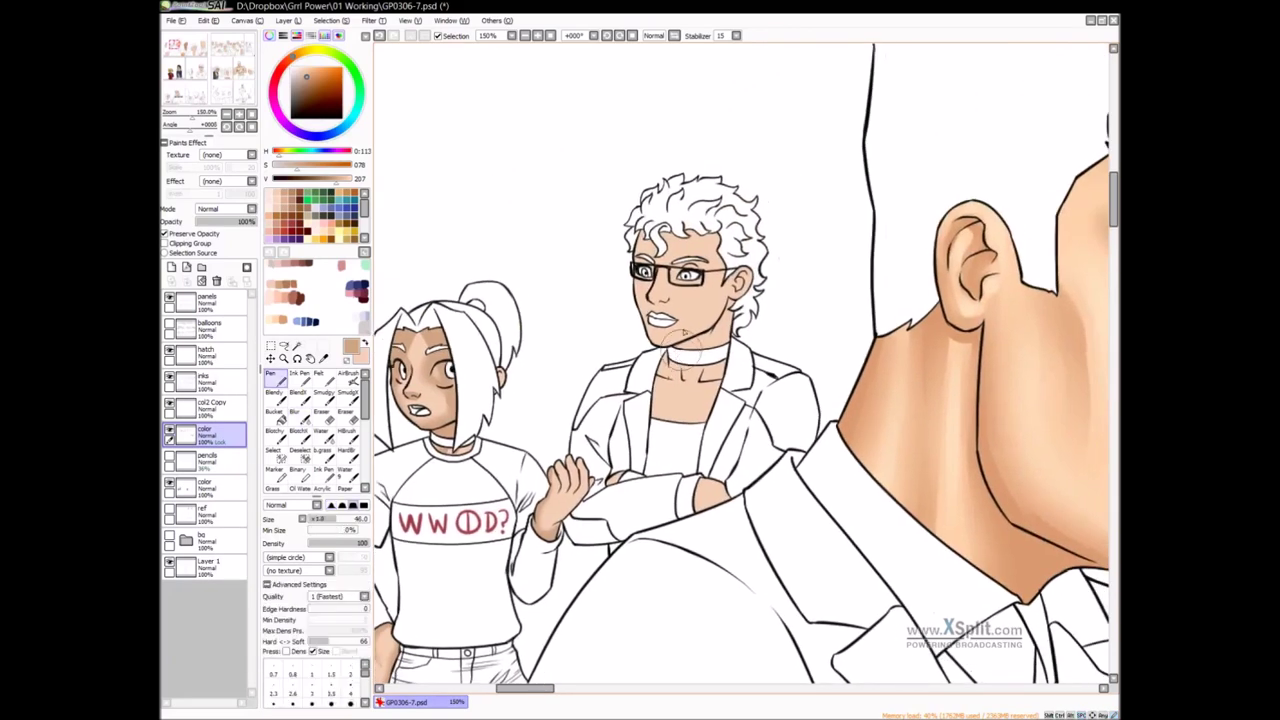
{"action": "mouse_move", "coordinate": [643, 300]}
{"action": "left_mouse_down"}
{"action": "mouse_move", "coordinate": [645, 319]}
{"action": "mouse_move", "coordinate": [662, 300]}
{"action": "left_mouse_up"}
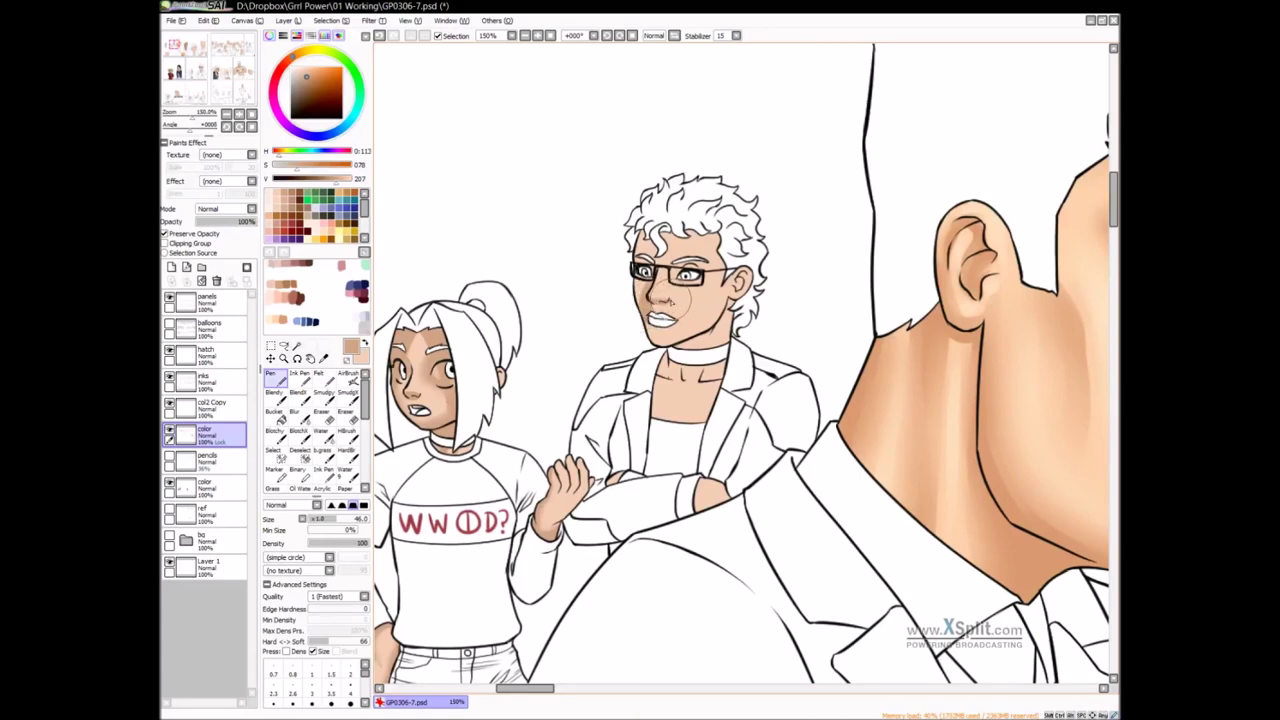
Look over the characters in the crowd and autograph panels, and return to the first panel's background figures
{"action": "left_click_drag", "start_coordinate": [236, 51], "coordinate": [235, 55]}
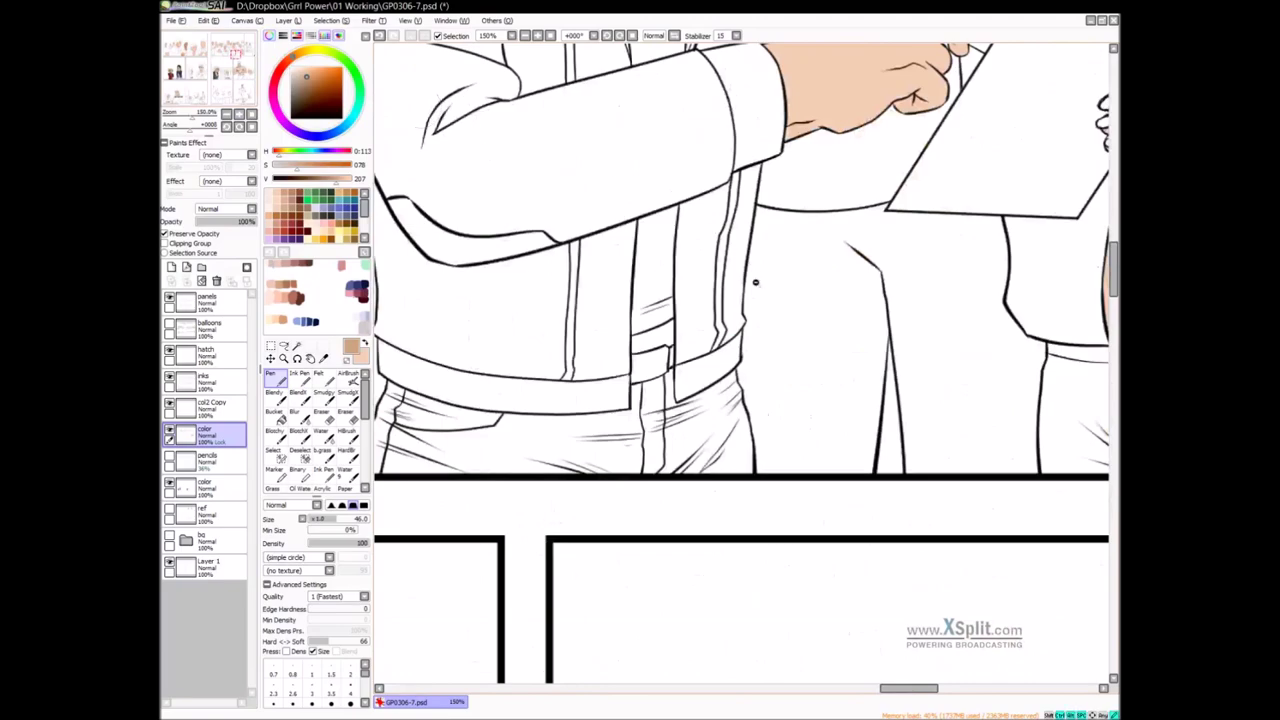
{"action": "left_click", "coordinate": [757, 280], "text": "ctrl+alt"}
{"action": "left_click", "coordinate": [775, 277], "text": "ctrl+alt"}
{"action": "left_click_drag", "start_coordinate": [830, 270], "coordinate": [622, 452]}
{"action": "scroll", "coordinate": [660, 340], "scroll_direction": "up", "scroll_amount": 2}
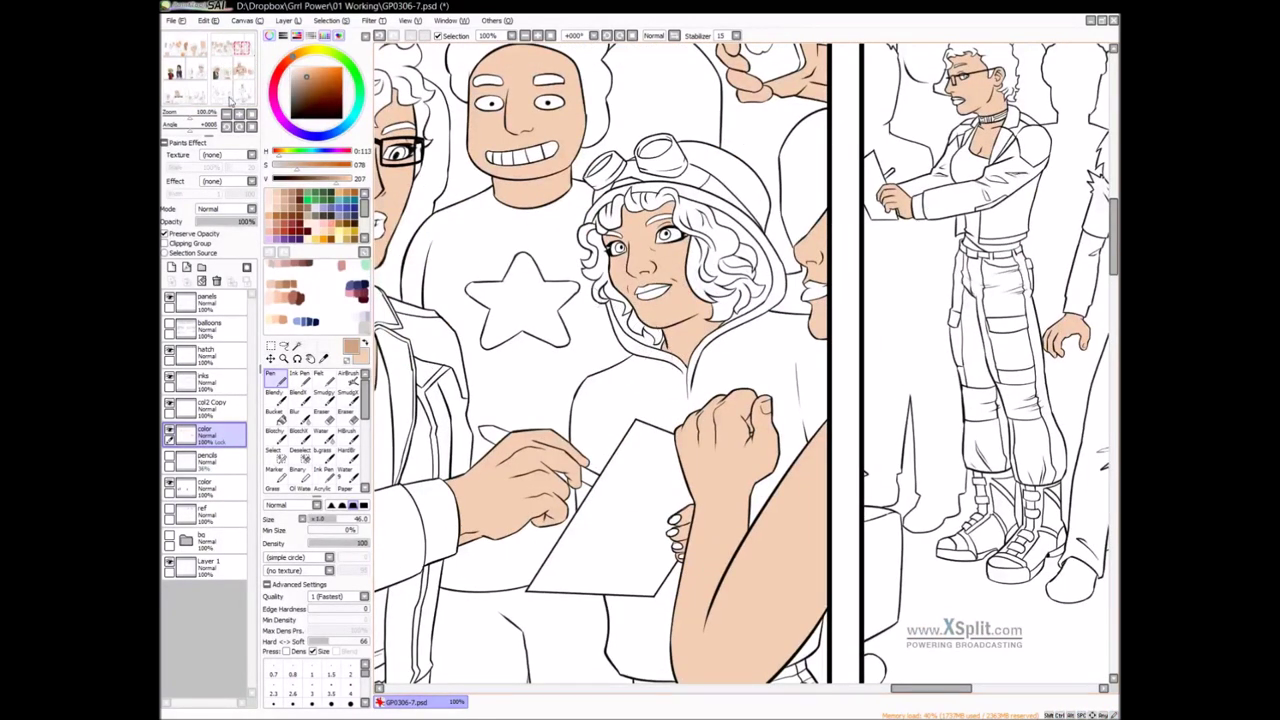
{"action": "left_click_drag", "start_coordinate": [181, 48], "coordinate": [180, 45]}
{"action": "mouse_move", "coordinate": [516, 436]}
{"action": "left_mouse_down"}
{"action": "mouse_move", "coordinate": [663, 213]}
{"action": "mouse_move", "coordinate": [781, 193]}
{"action": "left_mouse_up"}
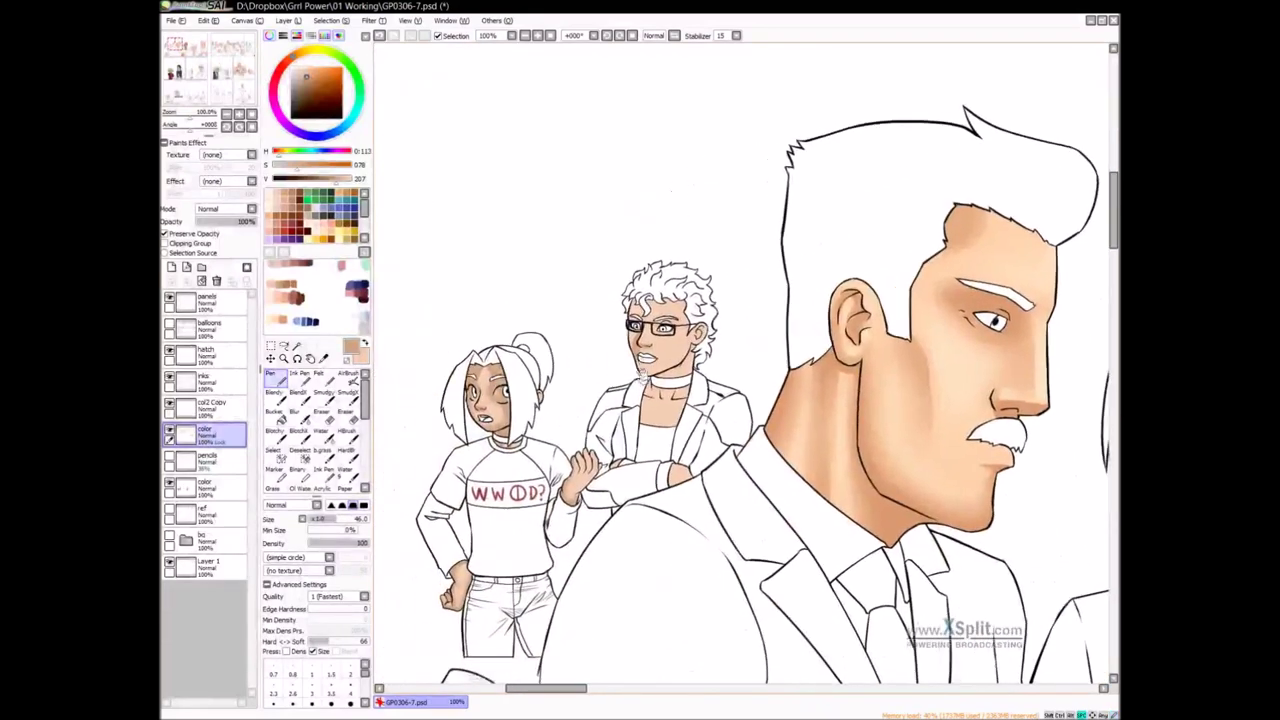
Shade the forehead, nose, cheek and jaw of the curly-haired character with glasses using the Pen at size 46
{"action": "left_click", "coordinate": [668, 370], "text": "ctrl"}
{"action": "left_click_drag", "start_coordinate": [633, 283], "coordinate": [642, 264]}
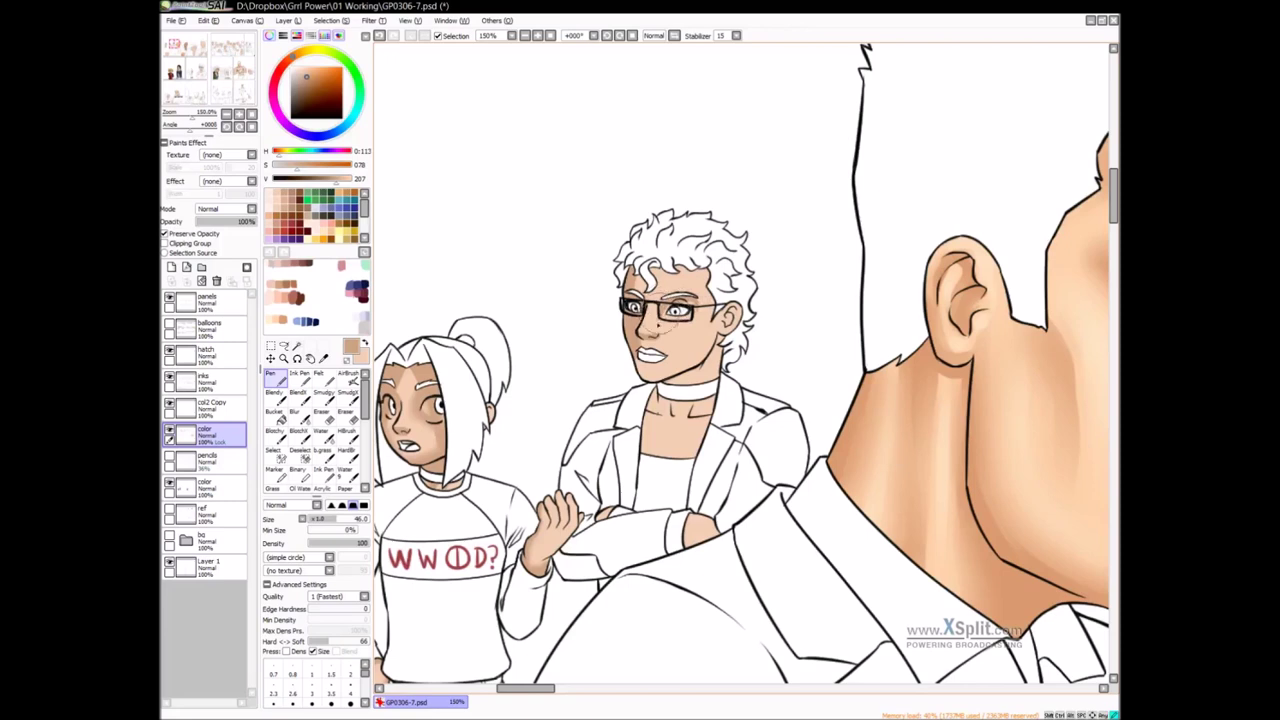
{"action": "left_click_drag", "start_coordinate": [692, 331], "coordinate": [695, 304]}
{"action": "left_click_drag", "start_coordinate": [662, 268], "coordinate": [674, 271]}
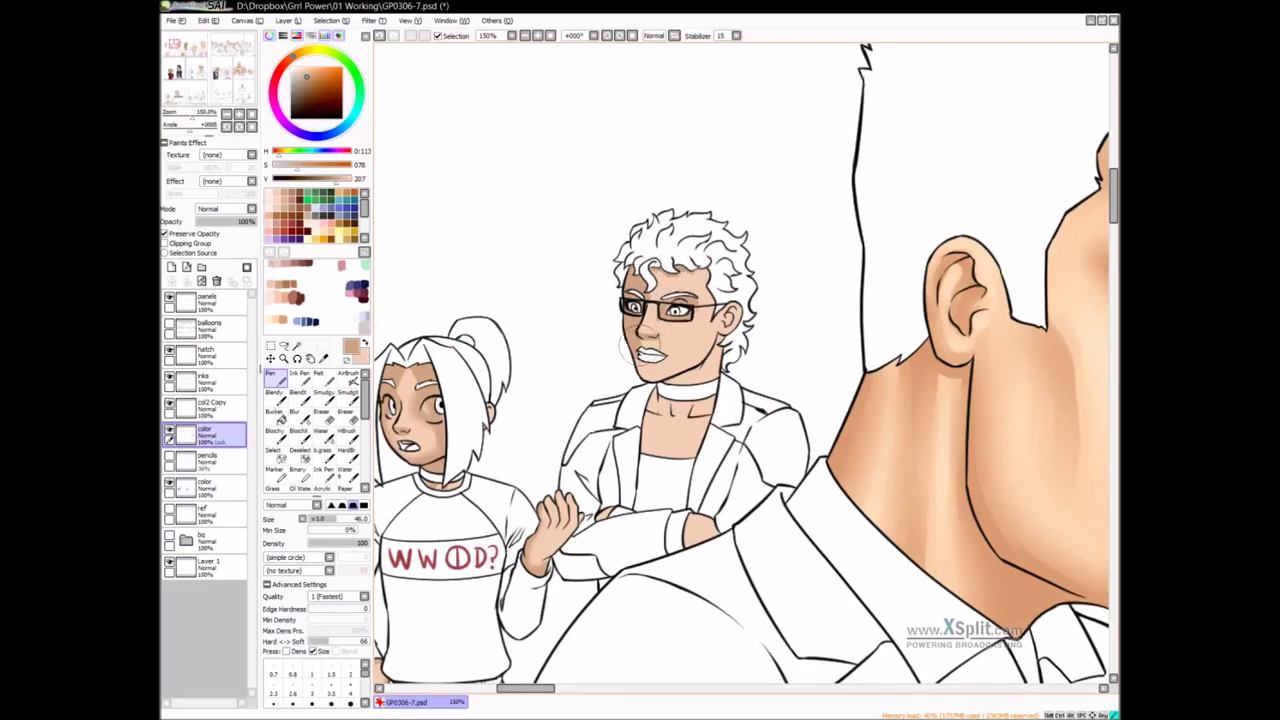
{"action": "mouse_move", "coordinate": [643, 367]}
{"action": "left_mouse_down"}
{"action": "mouse_move", "coordinate": [663, 378]}
{"action": "mouse_move", "coordinate": [700, 365]}
{"action": "mouse_move", "coordinate": [725, 335]}
{"action": "mouse_move", "coordinate": [700, 370]}
{"action": "mouse_move", "coordinate": [640, 380]}
{"action": "mouse_move", "coordinate": [700, 375]}
{"action": "mouse_move", "coordinate": [736, 312]}
{"action": "left_mouse_up"}
{"action": "mouse_move", "coordinate": [654, 335]}
{"action": "left_mouse_down"}
{"action": "mouse_move", "coordinate": [648, 362]}
{"action": "mouse_move", "coordinate": [662, 350]}
{"action": "mouse_move", "coordinate": [672, 362]}
{"action": "mouse_move", "coordinate": [652, 328]}
{"action": "mouse_move", "coordinate": [632, 352]}
{"action": "left_mouse_up"}
{"action": "mouse_move", "coordinate": [721, 379]}
{"action": "left_mouse_down"}
{"action": "mouse_move", "coordinate": [696, 318]}
{"action": "mouse_move", "coordinate": [722, 323]}
{"action": "mouse_move", "coordinate": [699, 333]}
{"action": "mouse_move", "coordinate": [696, 318]}
{"action": "mouse_move", "coordinate": [692, 338]}
{"action": "mouse_move", "coordinate": [696, 328]}
{"action": "mouse_move", "coordinate": [659, 358]}
{"action": "mouse_move", "coordinate": [704, 323]}
{"action": "mouse_move", "coordinate": [719, 338]}
{"action": "mouse_move", "coordinate": [719, 376]}
{"action": "mouse_move", "coordinate": [706, 373]}
{"action": "mouse_move", "coordinate": [717, 325]}
{"action": "mouse_move", "coordinate": [711, 368]}
{"action": "mouse_move", "coordinate": [687, 389]}
{"action": "mouse_move", "coordinate": [704, 385]}
{"action": "mouse_move", "coordinate": [668, 388]}
{"action": "left_mouse_up"}
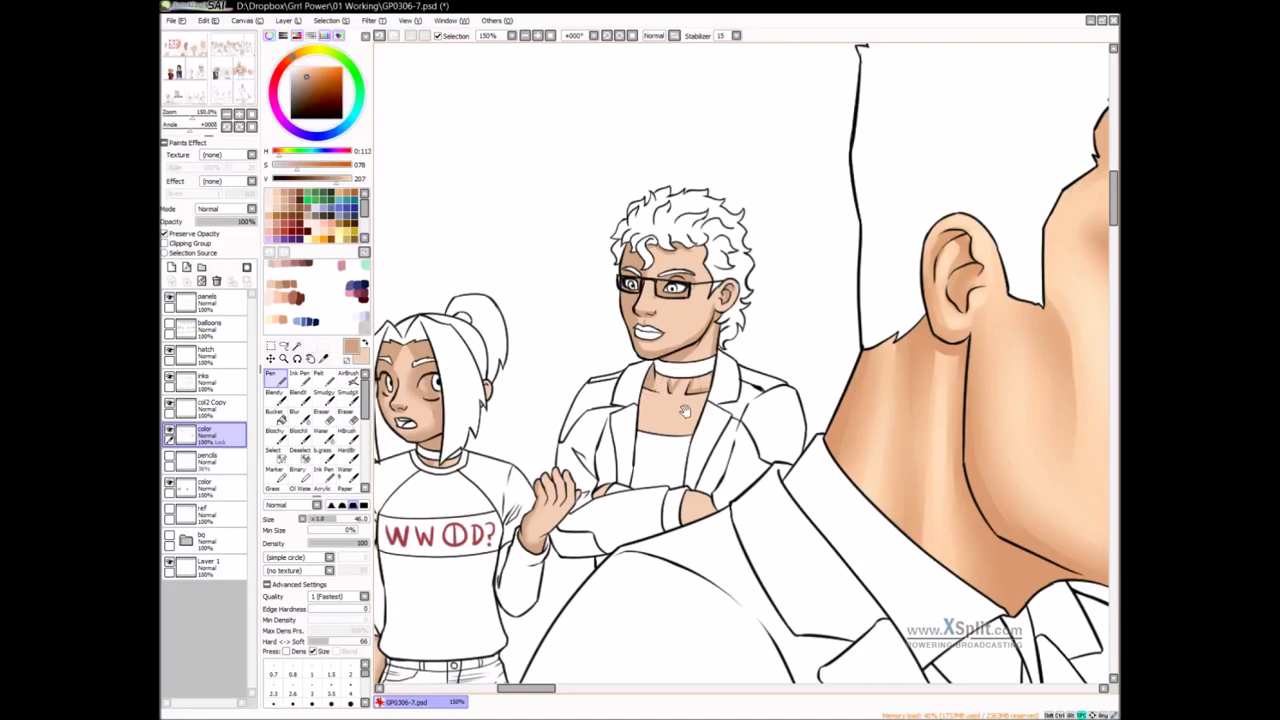
Paint tan shadows on the curly-haired character's neck and chest, undoing one stroke and repainting it
{"action": "scroll", "coordinate": [660, 395], "scroll_direction": "down", "scroll_amount": 1}
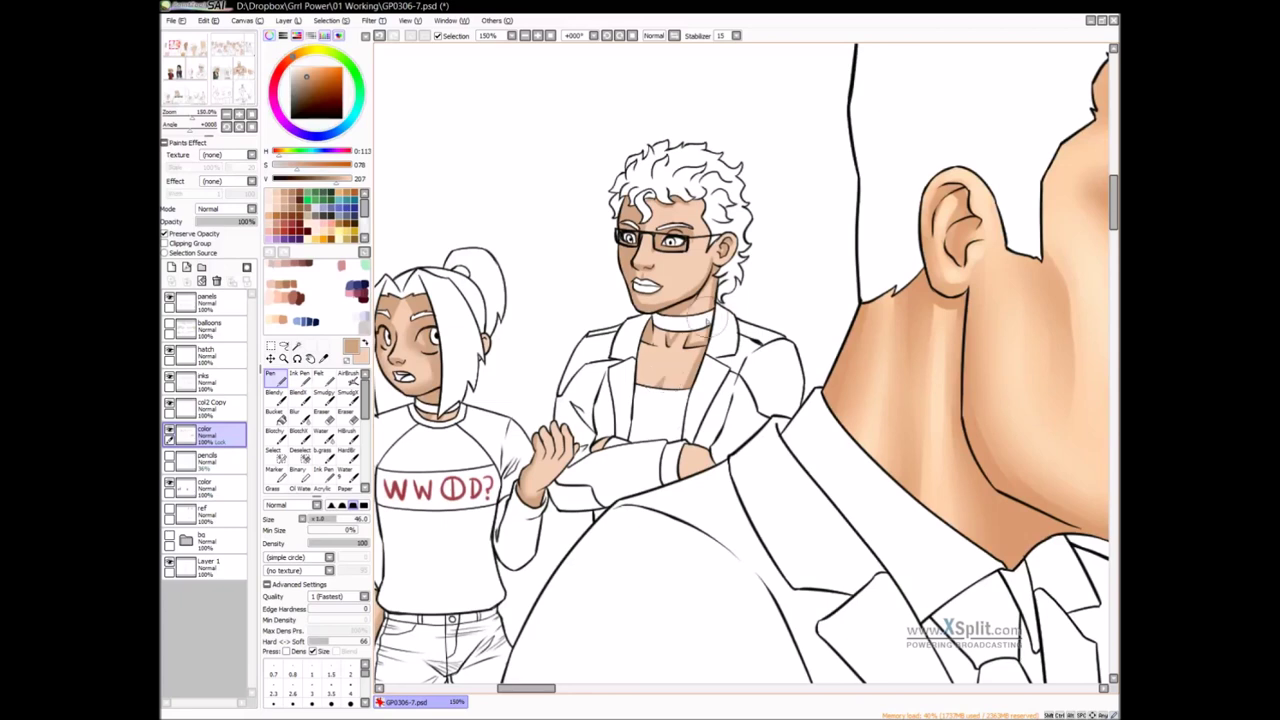
{"action": "left_click_drag", "start_coordinate": [676, 350], "coordinate": [680, 362]}
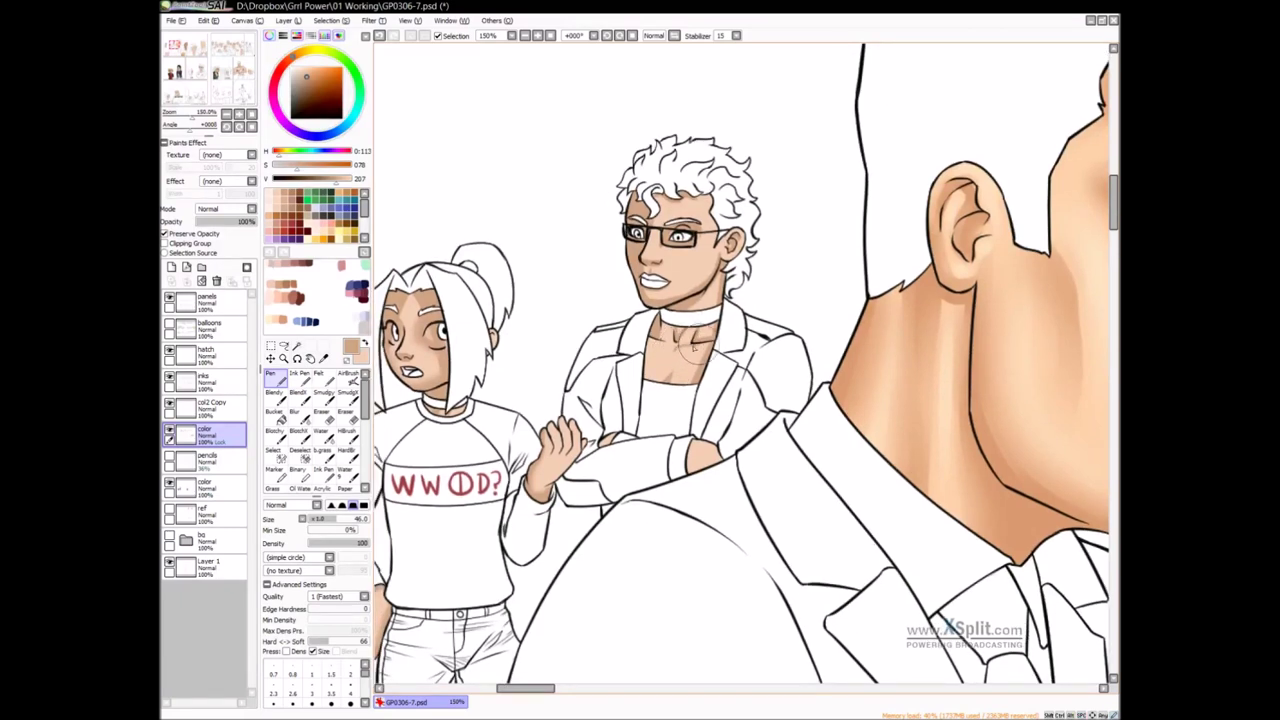
{"action": "key", "text": "ctrl+z"}
{"action": "left_click_drag", "start_coordinate": [657, 343], "coordinate": [653, 348]}
Blend the curly-haired character's chest shadows with the Blendy brush at size 9, and shade the folded arm at size 16
{"action": "key", "text": "b"}
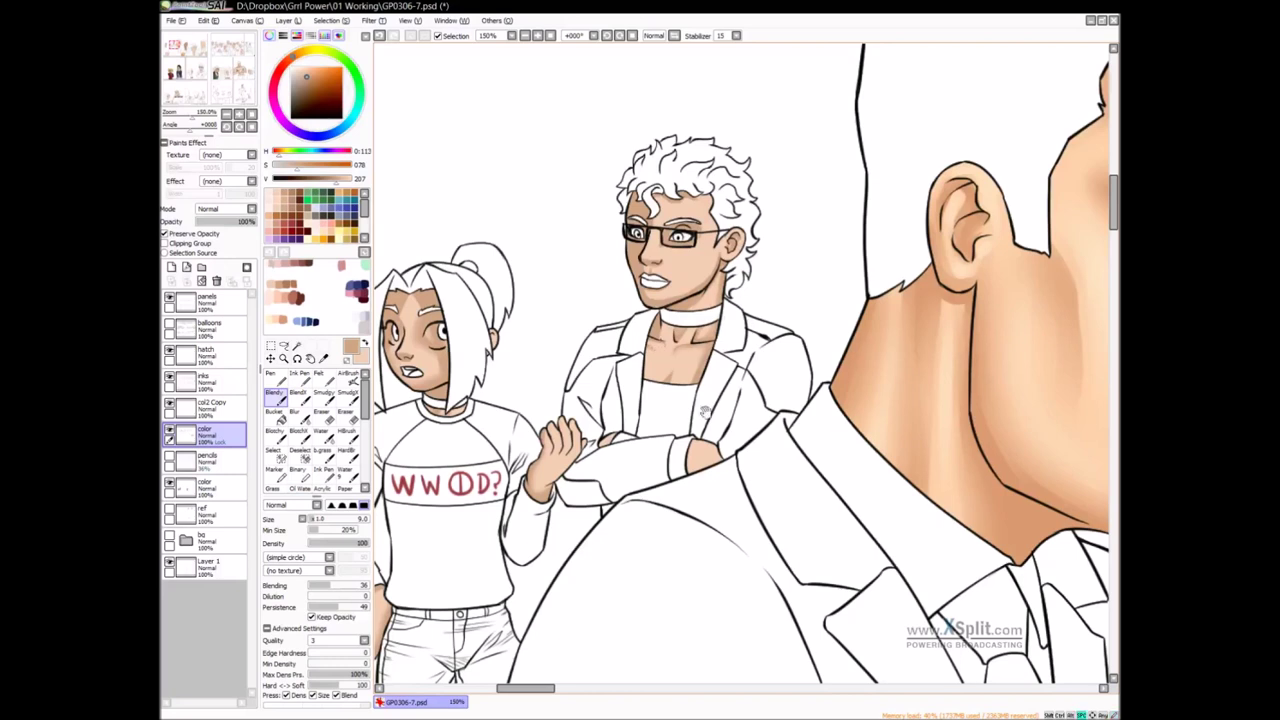
{"action": "scroll", "coordinate": [709, 399], "scroll_direction": "down", "scroll_amount": 1}
{"action": "left_click_drag", "start_coordinate": [732, 378], "coordinate": [782, 376]}
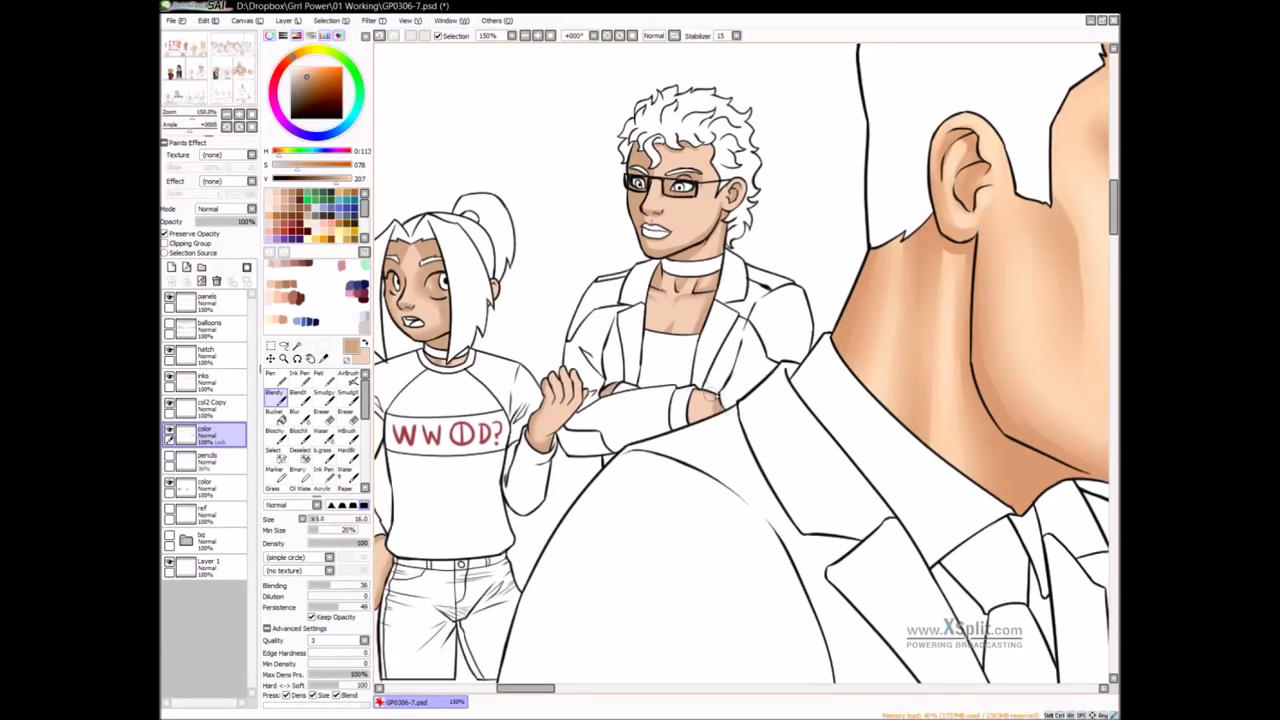
{"action": "left_click_drag", "start_coordinate": [683, 400], "coordinate": [699, 397]}
Shade the cowboy-hatted woman's forehead under the hat brim and her ear in tan with the Pen at size 103
{"action": "key", "text": "Page_Down"}
{"action": "left_click_drag", "start_coordinate": [660, 454], "coordinate": [612, 362]}
{"action": "left_click", "coordinate": [603, 408], "text": "ctrl+alt"}
{"action": "left_click", "coordinate": [603, 408], "text": "ctrl+alt"}
{"action": "left_click_drag", "start_coordinate": [1098, 402], "coordinate": [750, 378]}
{"action": "key", "text": "n"}
{"action": "scroll", "coordinate": [808, 343], "scroll_direction": "up", "scroll_amount": 1}
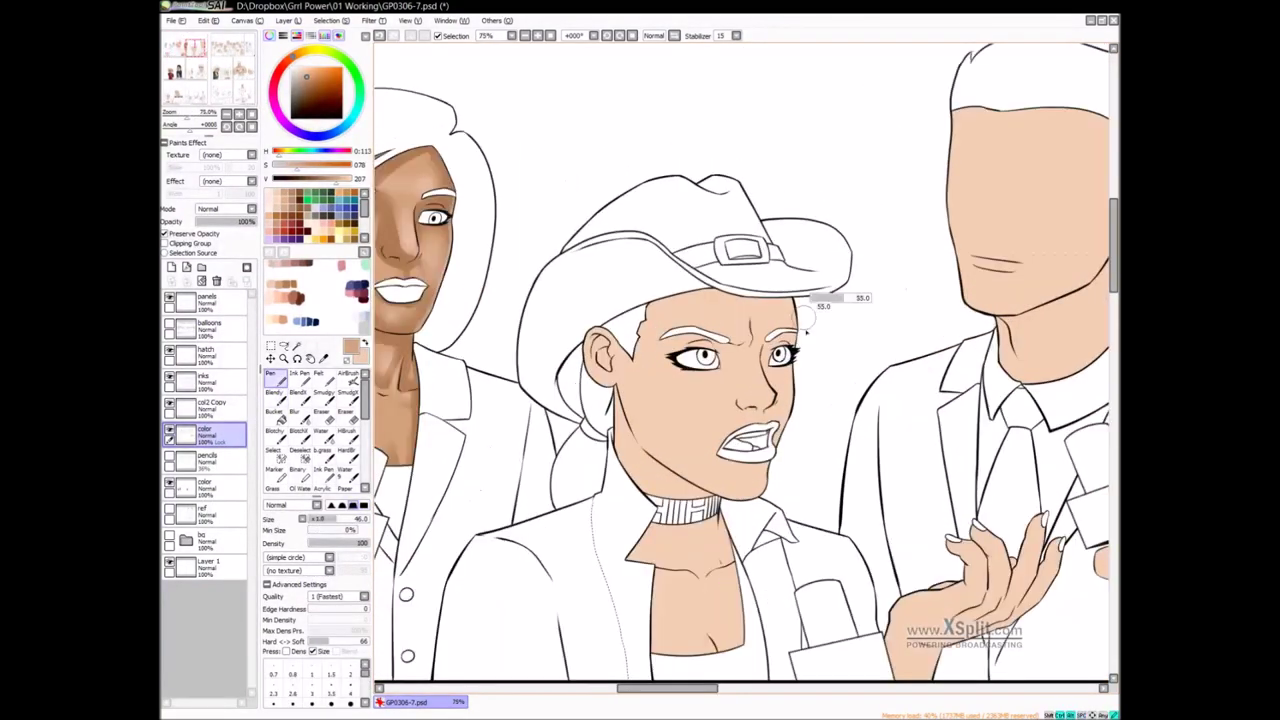
{"action": "left_click_drag", "start_coordinate": [795, 298], "coordinate": [728, 305]}
{"action": "key", "text": "ctrl+z"}
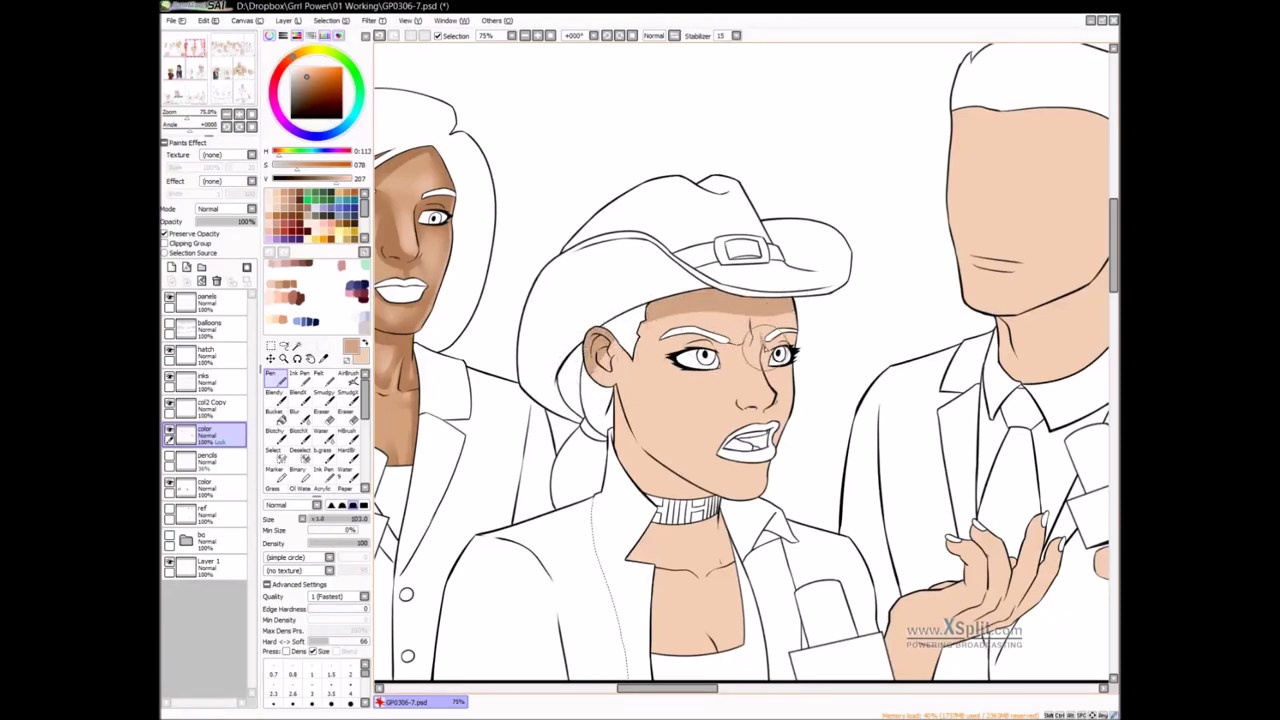
Add tan shadows to the hatted woman's furrowed brow and the side of her nose, undoing an unwanted stroke
{"action": "left_click_drag", "start_coordinate": [759, 337], "coordinate": [765, 353]}
{"action": "left_click_drag", "start_coordinate": [730, 344], "coordinate": [693, 311]}
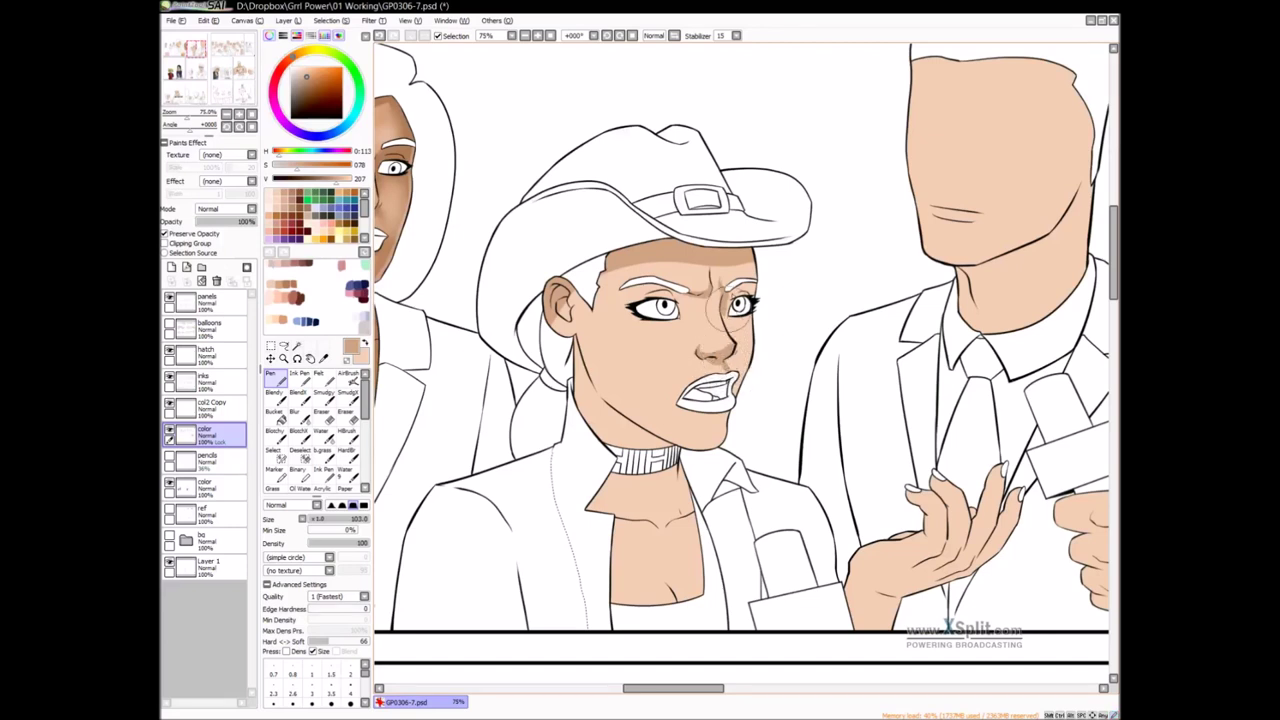
{"action": "left_click_drag", "start_coordinate": [709, 273], "coordinate": [711, 295]}
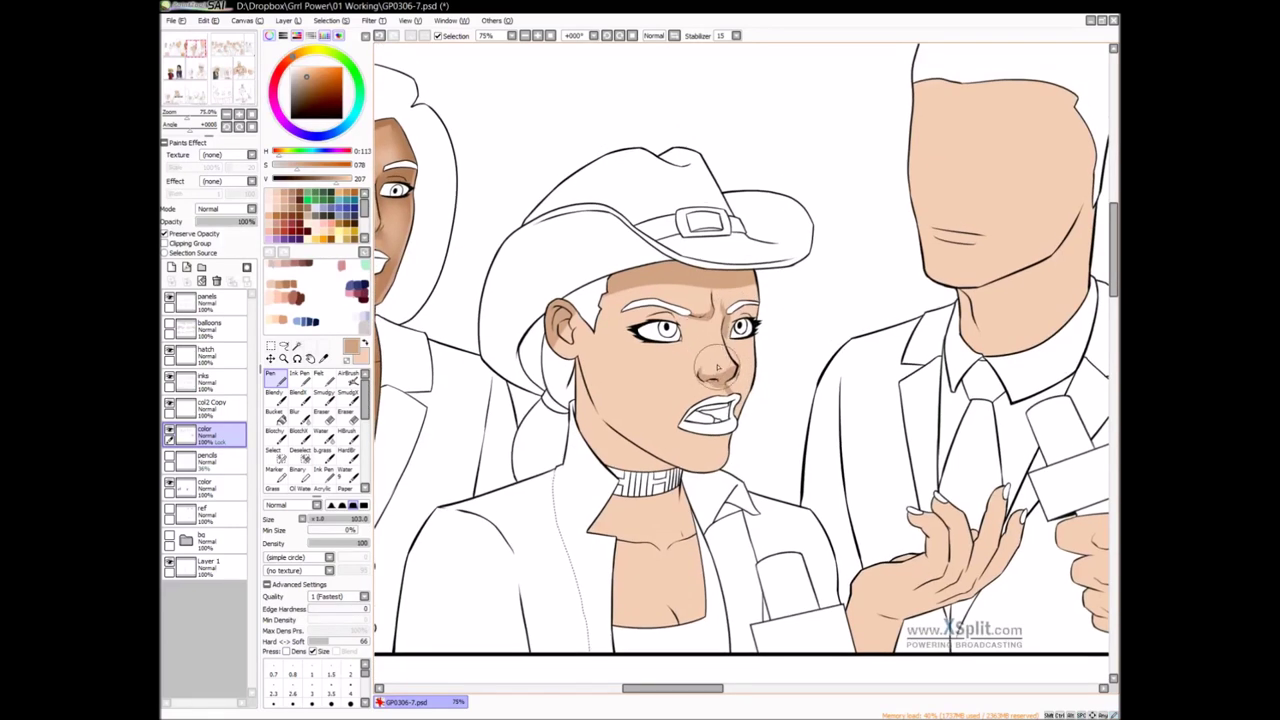
{"action": "key", "text": "ctrl+z"}
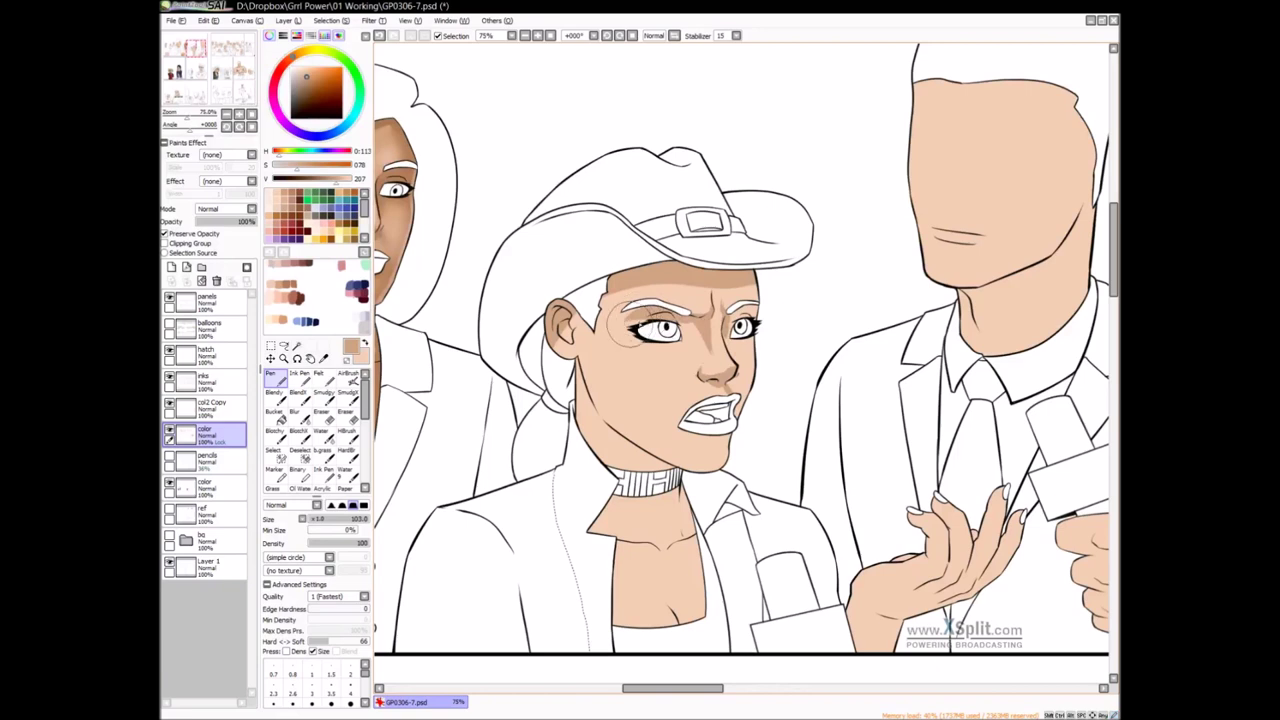
Paint tan shadows around both of the hatted woman's eyes and beside her nose, and touch up the shading in her ear
{"action": "mouse_move", "coordinate": [630, 330]}
{"action": "left_mouse_down"}
{"action": "mouse_move", "coordinate": [658, 343]}
{"action": "mouse_move", "coordinate": [640, 316]}
{"action": "mouse_move", "coordinate": [685, 341]}
{"action": "mouse_move", "coordinate": [688, 311]}
{"action": "mouse_move", "coordinate": [638, 339]}
{"action": "mouse_move", "coordinate": [672, 342]}
{"action": "left_mouse_up"}
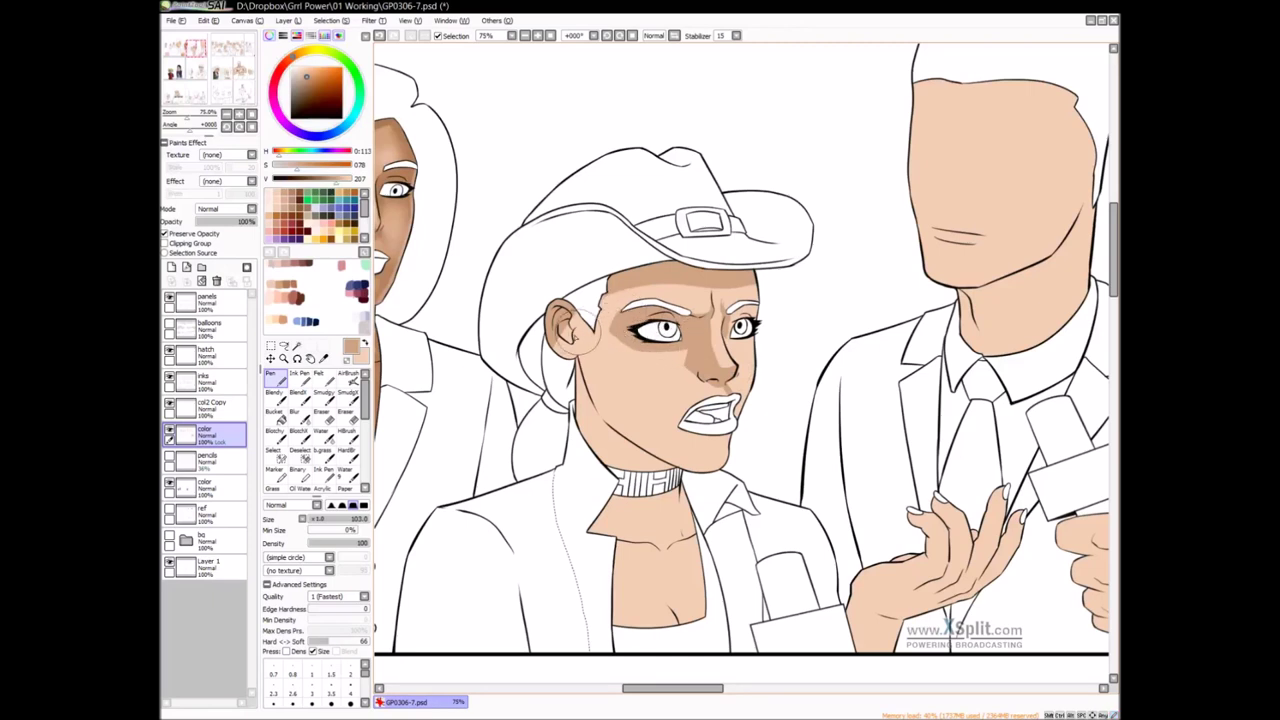
{"action": "left_click_drag", "start_coordinate": [572, 331], "coordinate": [566, 342]}
{"action": "left_click_drag", "start_coordinate": [780, 325], "coordinate": [704, 351]}
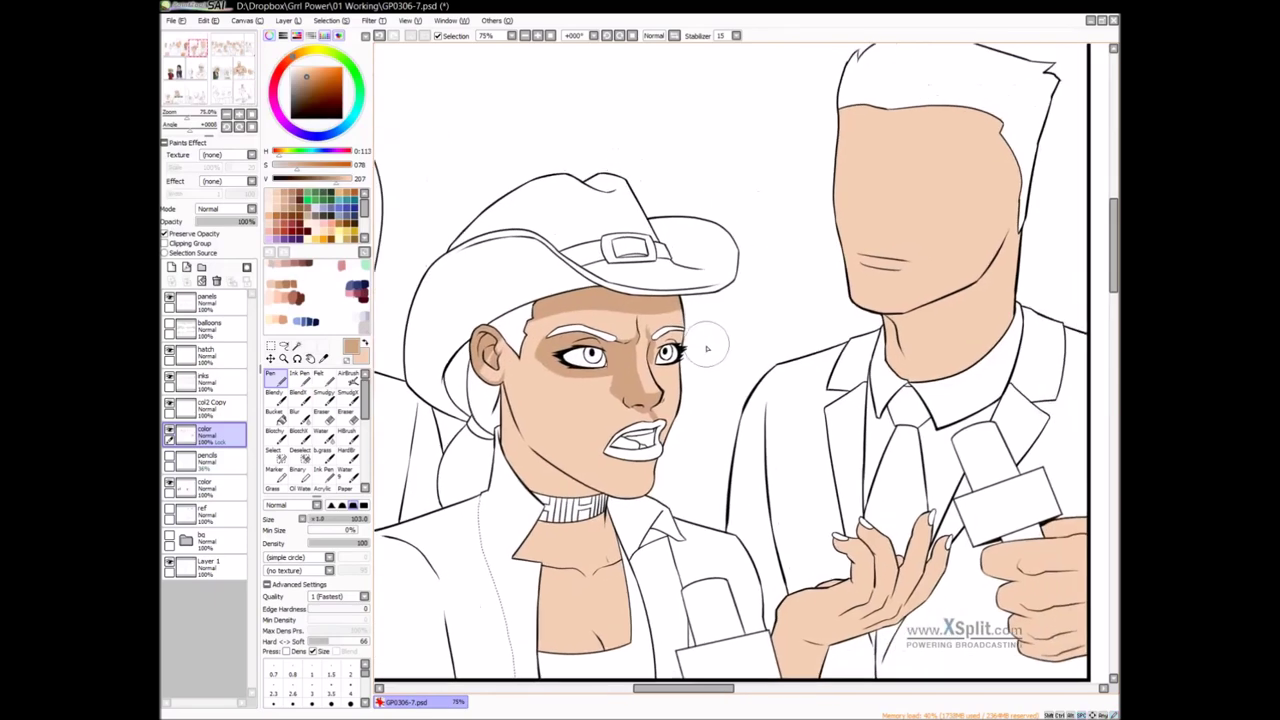
{"action": "scroll", "coordinate": [707, 348], "scroll_direction": "up", "scroll_amount": 1}
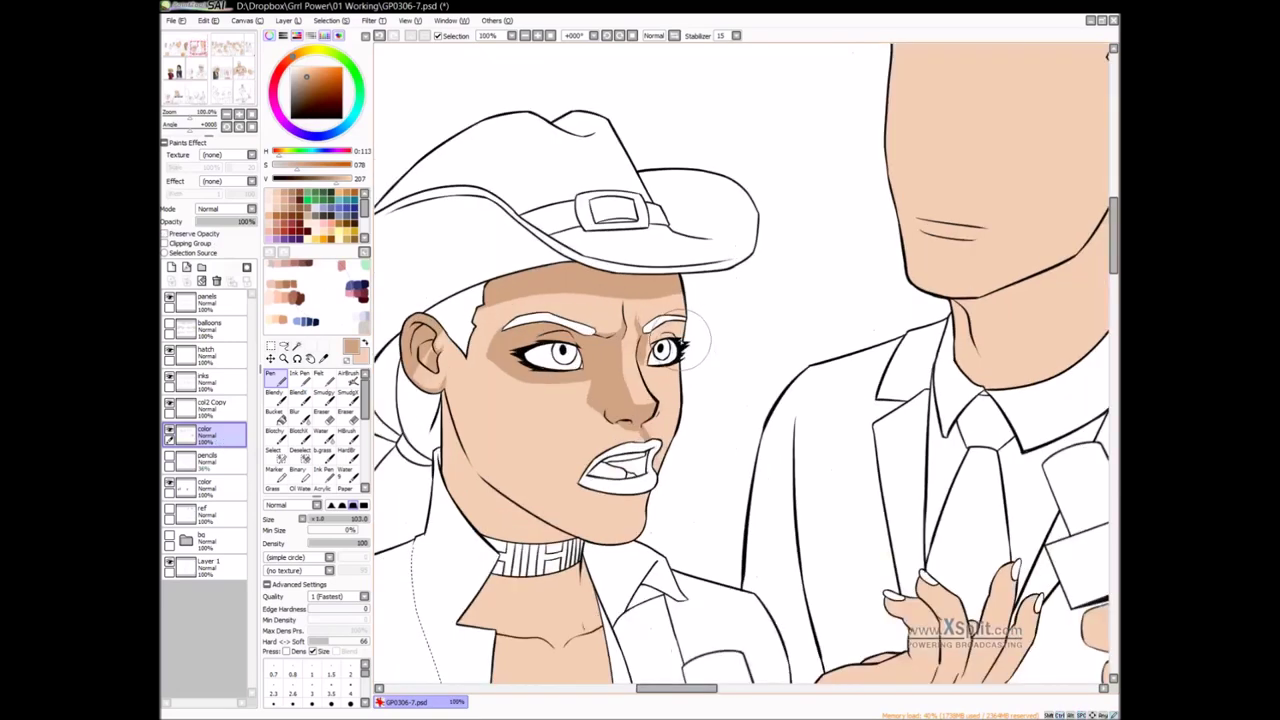
{"action": "left_click", "coordinate": [165, 233]}
{"action": "left_click_drag", "start_coordinate": [717, 332], "coordinate": [713, 352]}
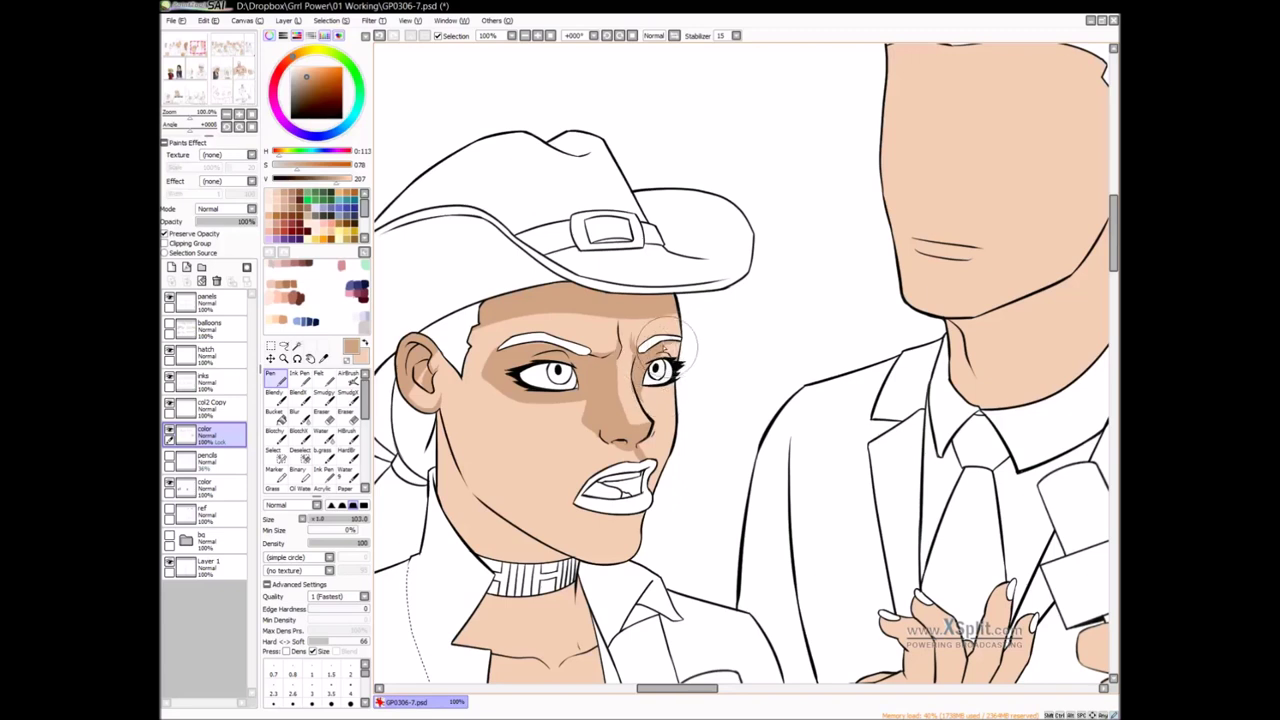
{"action": "left_click_drag", "start_coordinate": [651, 388], "coordinate": [647, 366]}
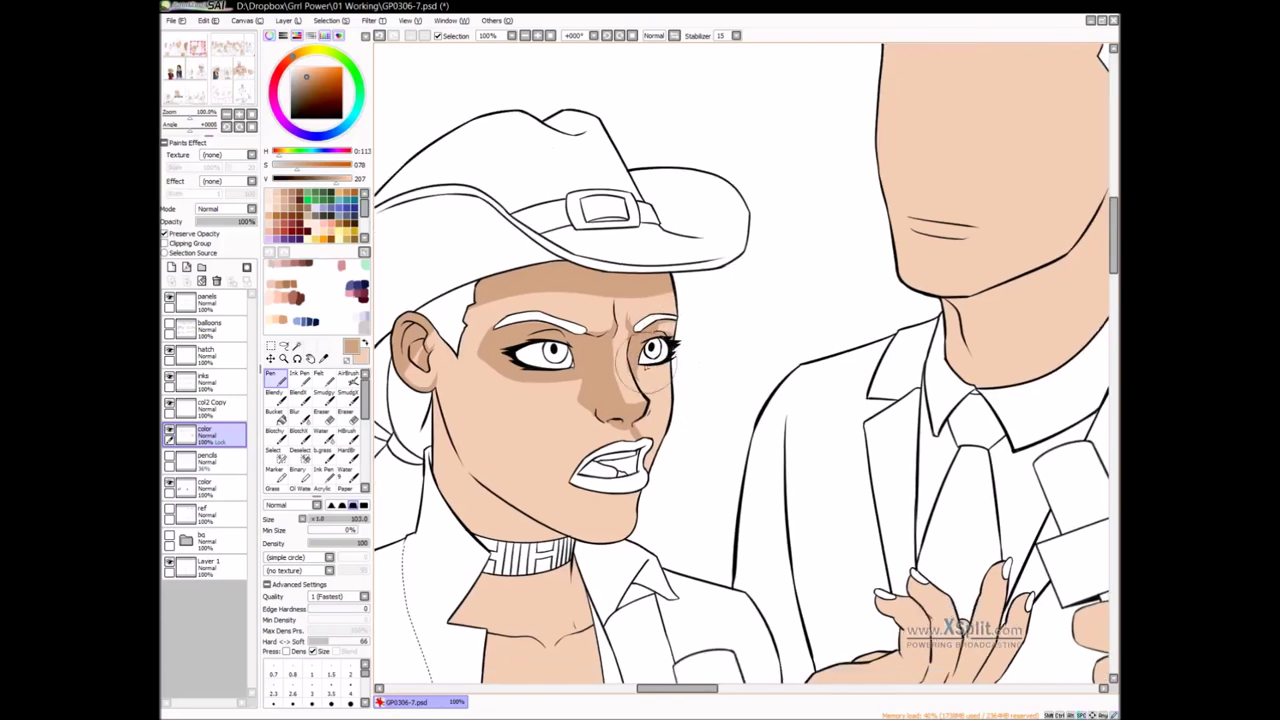
Paint a tan shadow along the hatted woman's jawline and under her chin
{"action": "left_click", "coordinate": [657, 412], "text": "ctrl+alt"}
{"action": "left_click", "coordinate": [657, 412], "text": "ctrl+alt"}
{"action": "left_click_drag", "start_coordinate": [790, 335], "coordinate": [399, 484]}
{"action": "left_click_drag", "start_coordinate": [832, 384], "coordinate": [571, 182]}
{"action": "mouse_move", "coordinate": [878, 414]}
{"action": "left_mouse_down"}
{"action": "mouse_move", "coordinate": [804, 398]}
{"action": "mouse_move", "coordinate": [568, 392]}
{"action": "mouse_move", "coordinate": [1042, 368]}
{"action": "left_mouse_up"}
{"action": "left_click_drag", "start_coordinate": [531, 380], "coordinate": [939, 358]}
{"action": "mouse_move", "coordinate": [614, 363]}
{"action": "left_mouse_down"}
{"action": "mouse_move", "coordinate": [796, 370]}
{"action": "mouse_move", "coordinate": [732, 371]}
{"action": "left_mouse_up"}
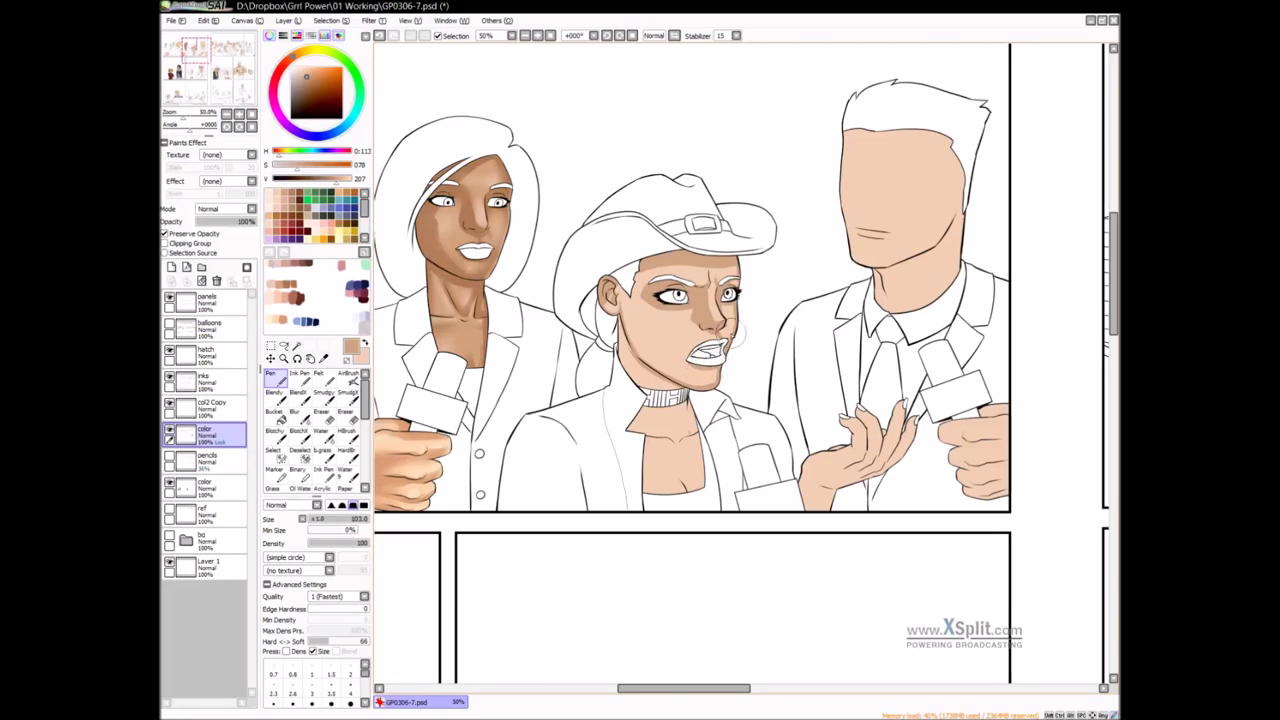
{"action": "scroll", "coordinate": [708, 390], "scroll_direction": "up", "scroll_amount": 2}
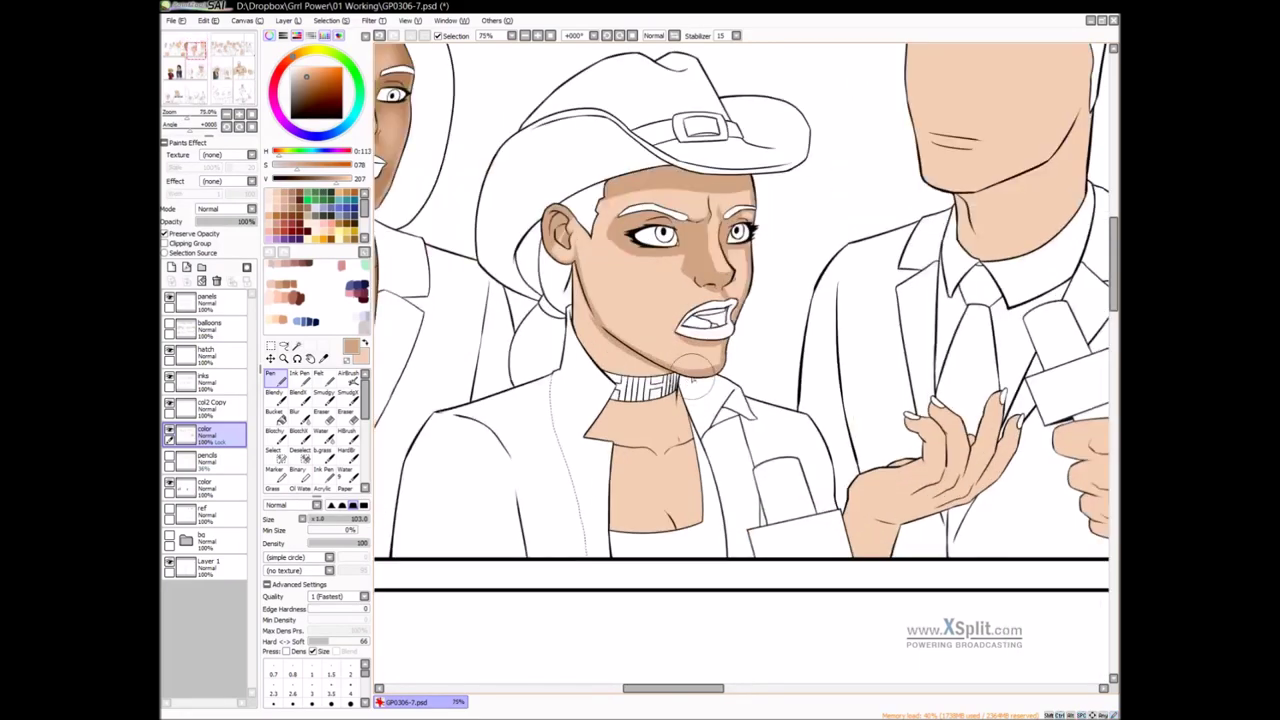
{"action": "scroll", "coordinate": [690, 378], "scroll_direction": "up", "scroll_amount": 1}
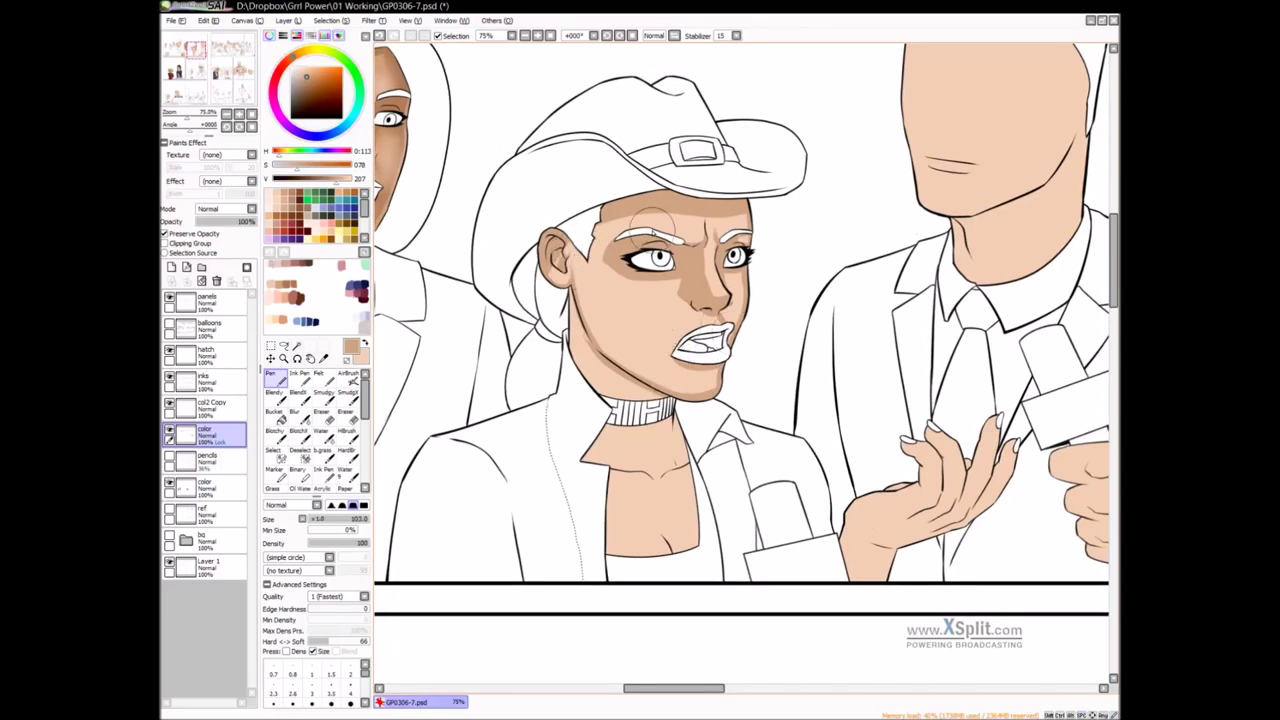
Shade the side of the hatted woman's face from the temple down the cheek to the jaw, undoing one stroke and repainting it
{"action": "left_click_drag", "start_coordinate": [747, 357], "coordinate": [731, 381]}
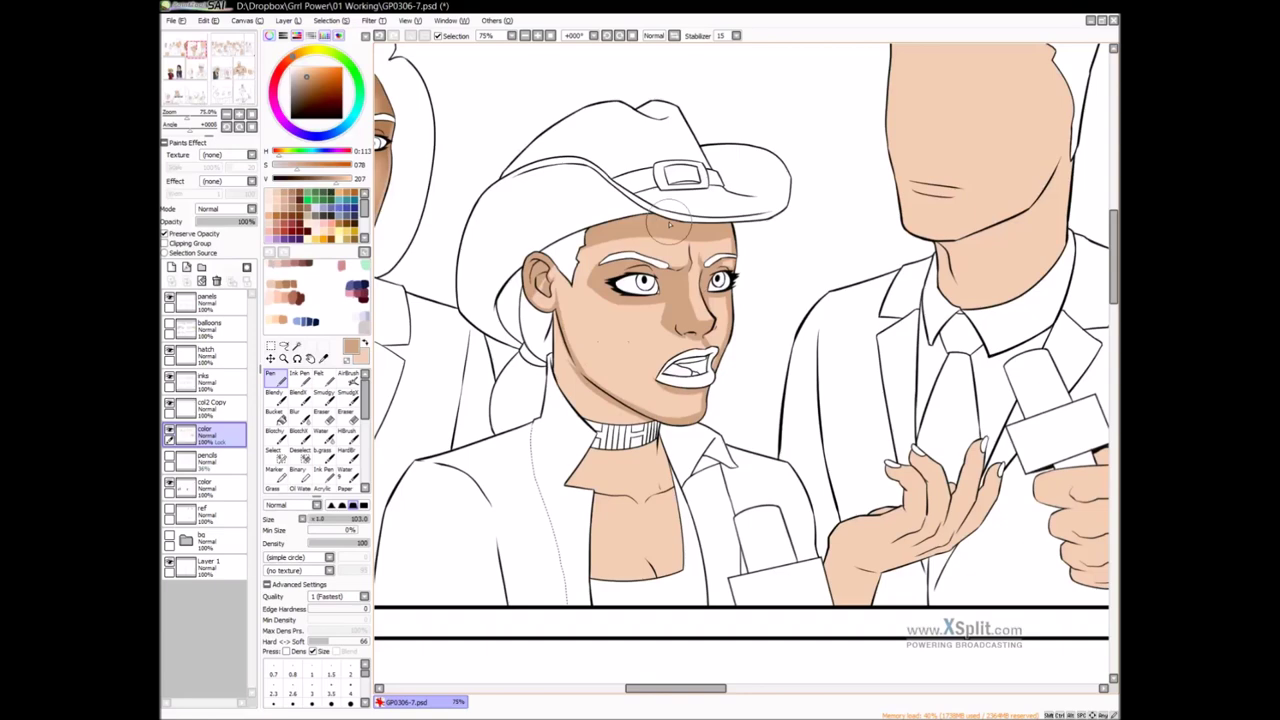
{"action": "mouse_move", "coordinate": [722, 361]}
{"action": "left_mouse_down"}
{"action": "mouse_move", "coordinate": [708, 357]}
{"action": "mouse_move", "coordinate": [697, 292]}
{"action": "left_mouse_up"}
{"action": "left_click_drag", "start_coordinate": [690, 381], "coordinate": [634, 371]}
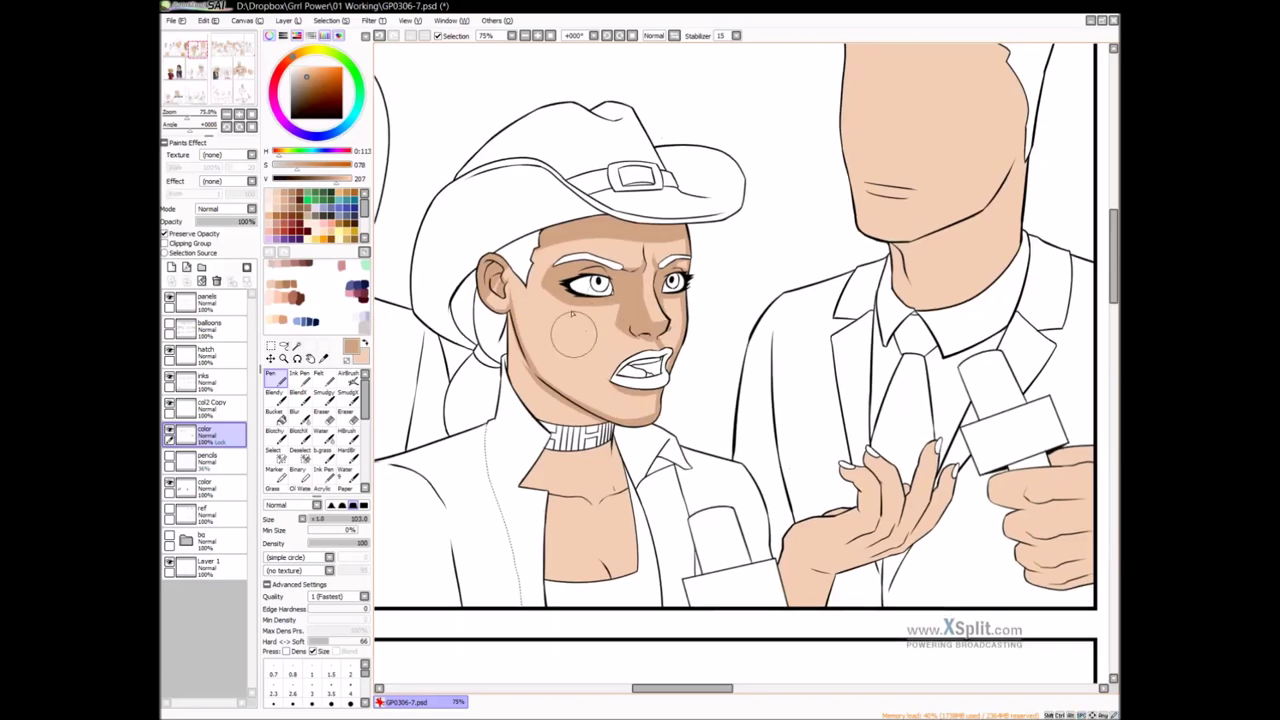
{"action": "left_click_drag", "start_coordinate": [574, 231], "coordinate": [563, 271]}
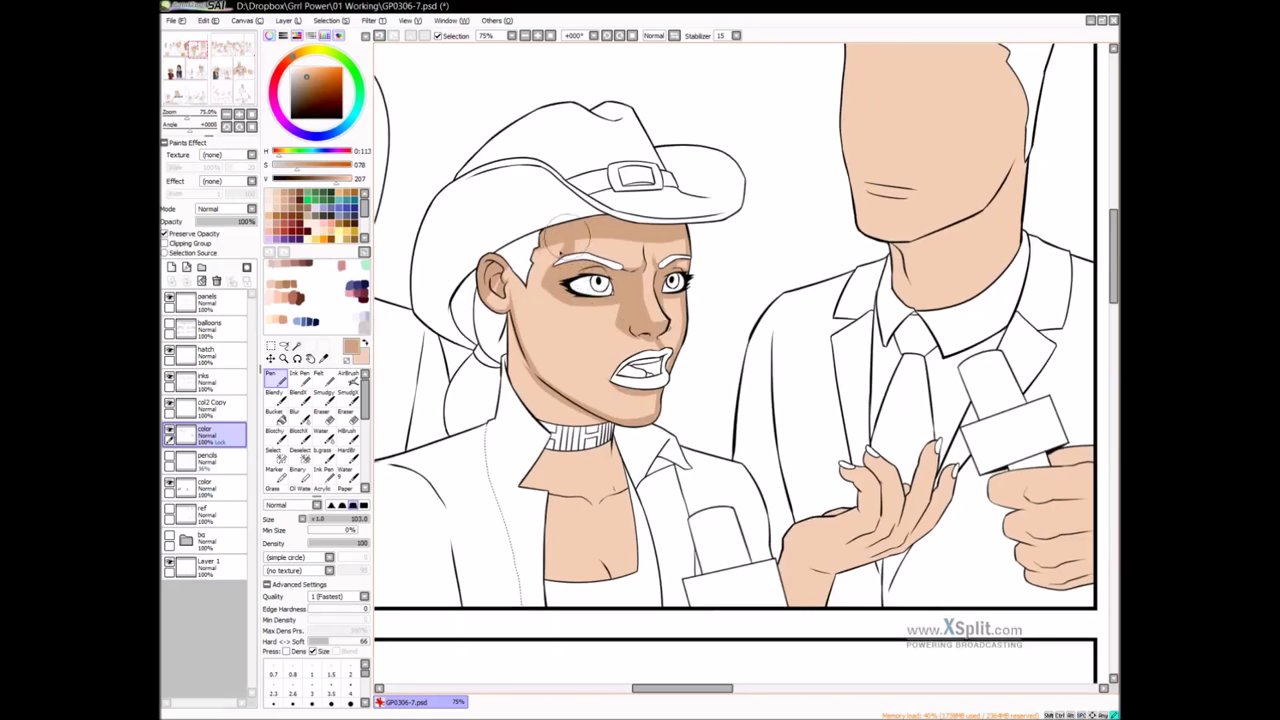
{"action": "left_click_drag", "start_coordinate": [545, 315], "coordinate": [559, 324]}
{"action": "mouse_move", "coordinate": [562, 271]}
{"action": "left_mouse_down"}
{"action": "mouse_move", "coordinate": [550, 320]}
{"action": "mouse_move", "coordinate": [600, 412]}
{"action": "mouse_move", "coordinate": [630, 420]}
{"action": "mouse_move", "coordinate": [558, 325]}
{"action": "mouse_move", "coordinate": [625, 408]}
{"action": "left_mouse_up"}
{"action": "key", "text": "ctrl+z"}
{"action": "mouse_move", "coordinate": [554, 292]}
{"action": "left_mouse_down"}
{"action": "mouse_move", "coordinate": [578, 362]}
{"action": "mouse_move", "coordinate": [628, 418]}
{"action": "mouse_move", "coordinate": [574, 392]}
{"action": "mouse_move", "coordinate": [536, 332]}
{"action": "mouse_move", "coordinate": [535, 228]}
{"action": "mouse_move", "coordinate": [545, 333]}
{"action": "mouse_move", "coordinate": [570, 398]}
{"action": "mouse_move", "coordinate": [556, 315]}
{"action": "mouse_move", "coordinate": [569, 384]}
{"action": "mouse_move", "coordinate": [514, 262]}
{"action": "mouse_move", "coordinate": [496, 345]}
{"action": "mouse_move", "coordinate": [496, 255]}
{"action": "mouse_move", "coordinate": [523, 310]}
{"action": "mouse_move", "coordinate": [542, 235]}
{"action": "left_mouse_up"}
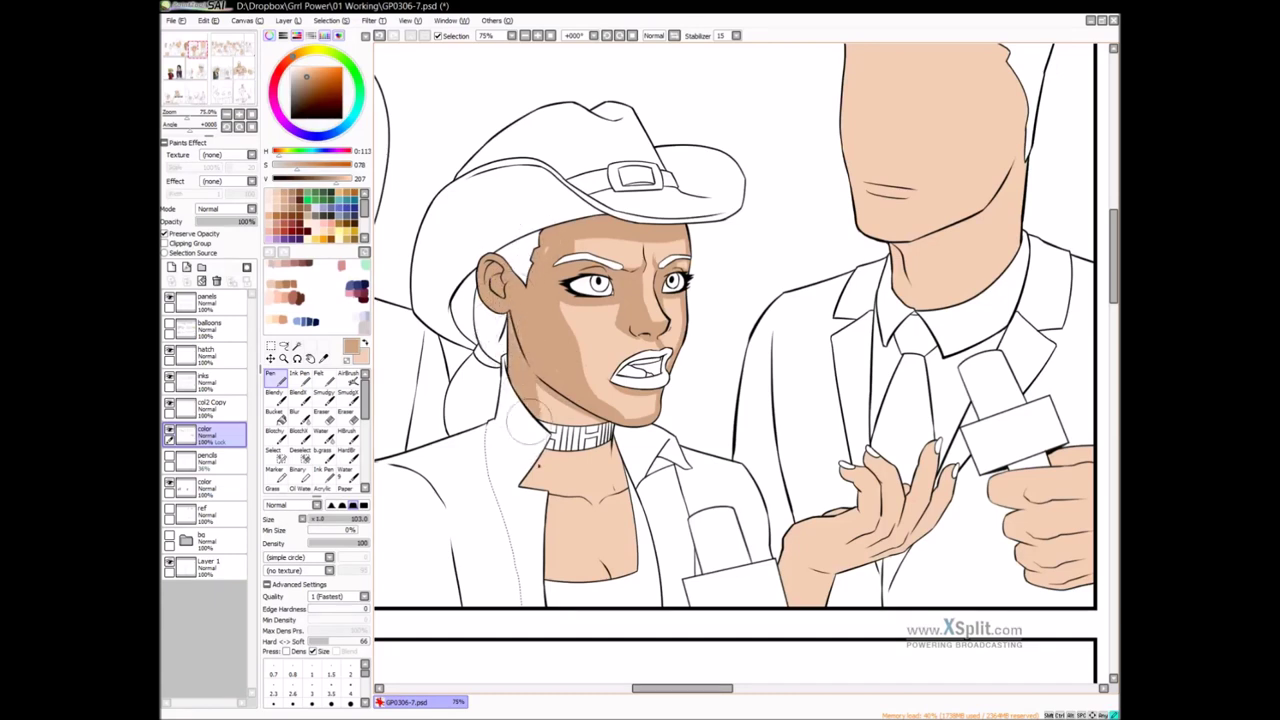
Paint tan shadows on the hatted woman's neck and collarbones below the choker, undoing and repainting unwanted strokes
{"action": "mouse_move", "coordinate": [588, 436]}
{"action": "left_mouse_down"}
{"action": "mouse_move", "coordinate": [537, 372]}
{"action": "mouse_move", "coordinate": [611, 424]}
{"action": "mouse_move", "coordinate": [537, 388]}
{"action": "left_mouse_up"}
{"action": "left_click_drag", "start_coordinate": [616, 460], "coordinate": [622, 401]}
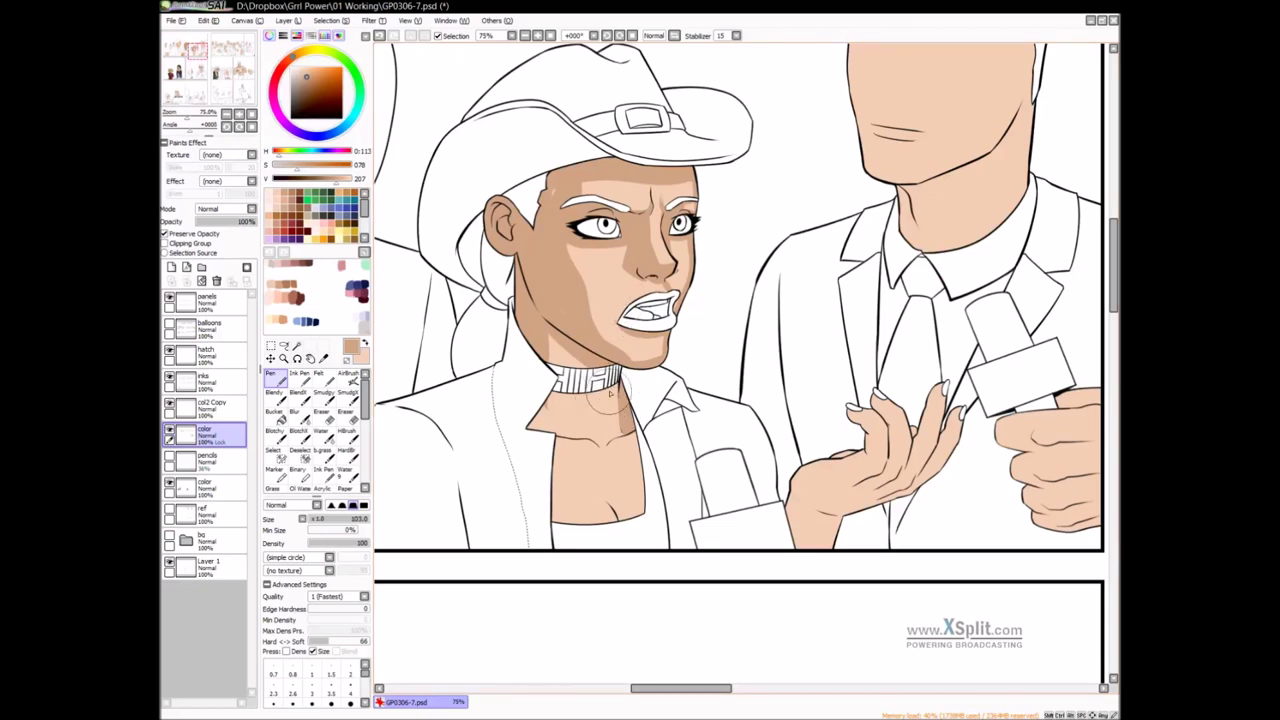
{"action": "key", "text": "ctrl+z"}
{"action": "mouse_move", "coordinate": [619, 381]}
{"action": "left_mouse_down"}
{"action": "mouse_move", "coordinate": [600, 434]}
{"action": "mouse_move", "coordinate": [616, 385]}
{"action": "mouse_move", "coordinate": [598, 440]}
{"action": "mouse_move", "coordinate": [574, 409]}
{"action": "mouse_move", "coordinate": [598, 442]}
{"action": "mouse_move", "coordinate": [576, 410]}
{"action": "mouse_move", "coordinate": [608, 416]}
{"action": "left_mouse_up"}
{"action": "key", "text": "ctrl+z"}
{"action": "mouse_move", "coordinate": [548, 388]}
{"action": "left_mouse_down"}
{"action": "mouse_move", "coordinate": [569, 439]}
{"action": "mouse_move", "coordinate": [539, 362]}
{"action": "mouse_move", "coordinate": [564, 420]}
{"action": "mouse_move", "coordinate": [544, 404]}
{"action": "mouse_move", "coordinate": [559, 434]}
{"action": "mouse_move", "coordinate": [544, 424]}
{"action": "mouse_move", "coordinate": [544, 408]}
{"action": "mouse_move", "coordinate": [551, 428]}
{"action": "mouse_move", "coordinate": [625, 440]}
{"action": "left_mouse_up"}
{"action": "scroll", "coordinate": [630, 420], "scroll_direction": "down", "scroll_amount": 1}
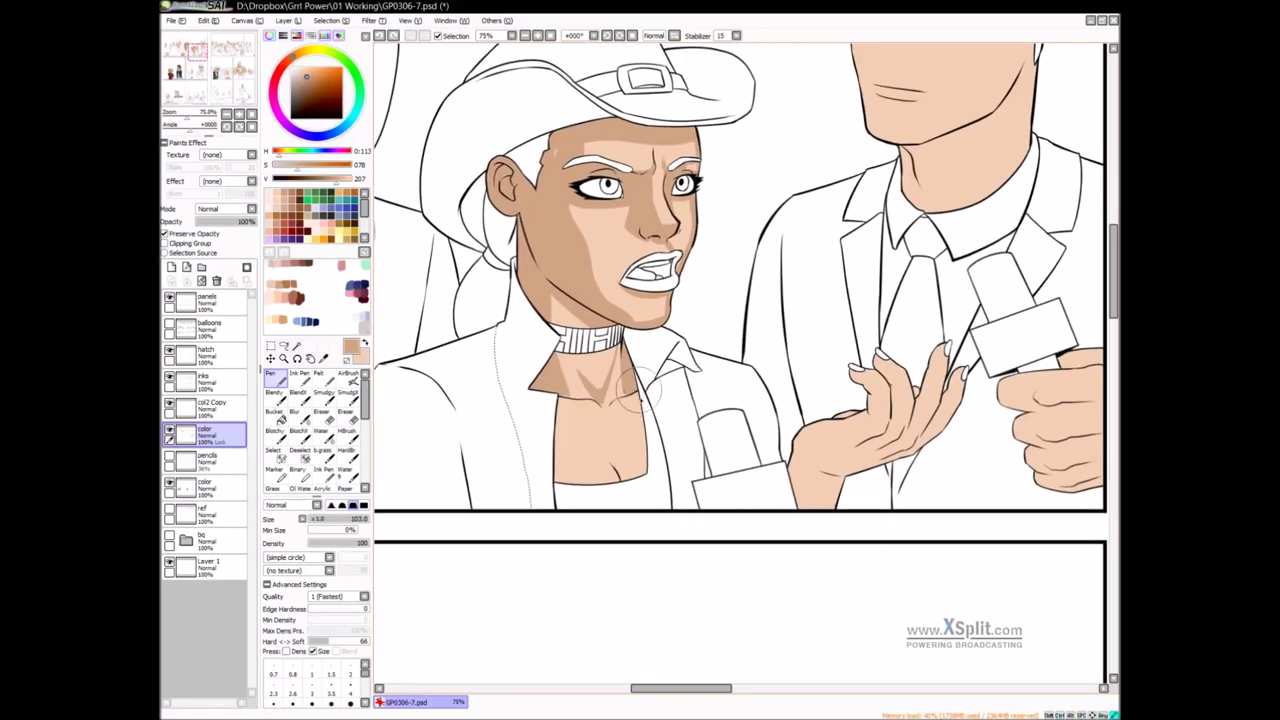
Shade the hatted woman's chest and cleavage in tan, and blend the shadows with the Blendy brush at size 37
{"action": "left_click_drag", "start_coordinate": [653, 430], "coordinate": [663, 420]}
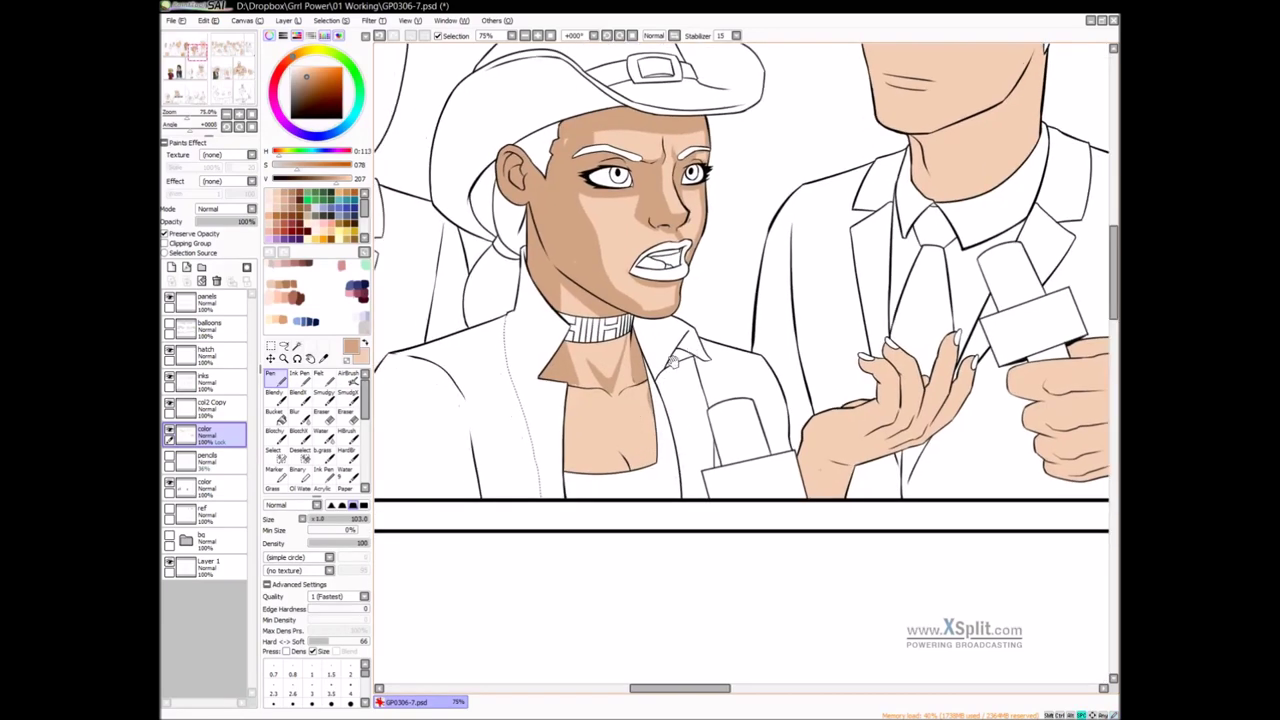
{"action": "left_click_drag", "start_coordinate": [672, 362], "coordinate": [678, 359]}
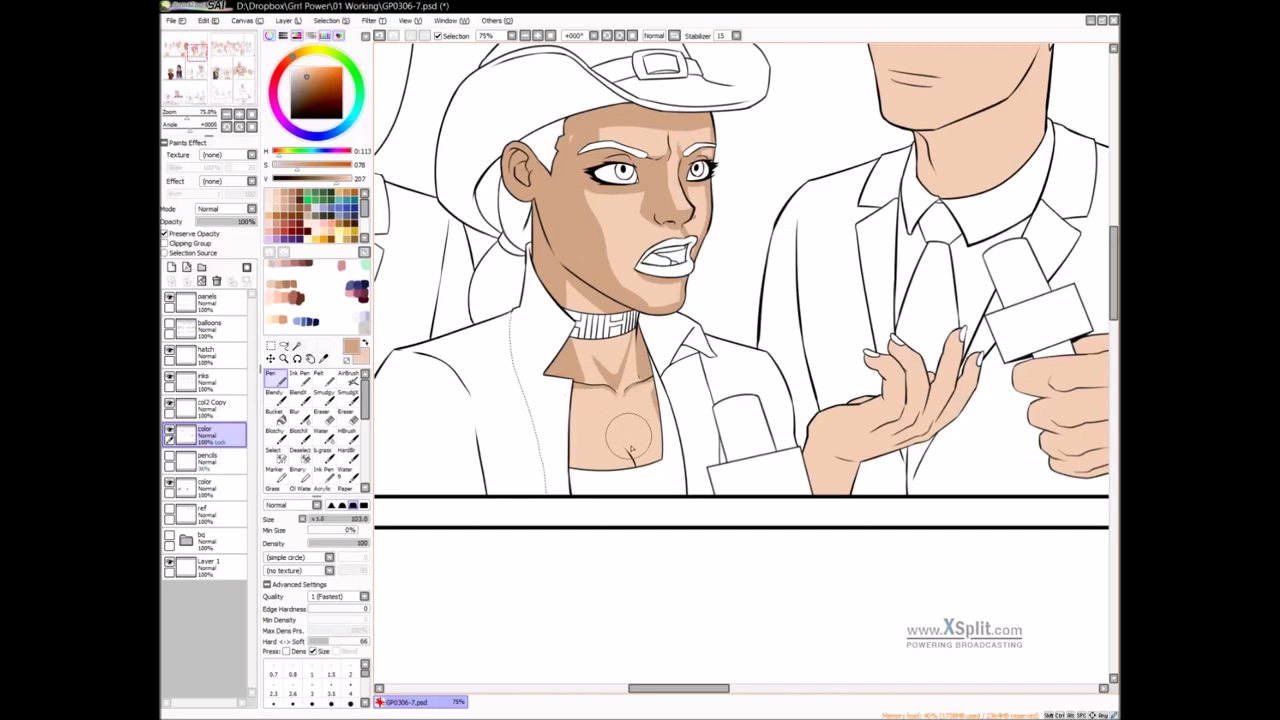
{"action": "left_click_drag", "start_coordinate": [637, 439], "coordinate": [640, 469]}
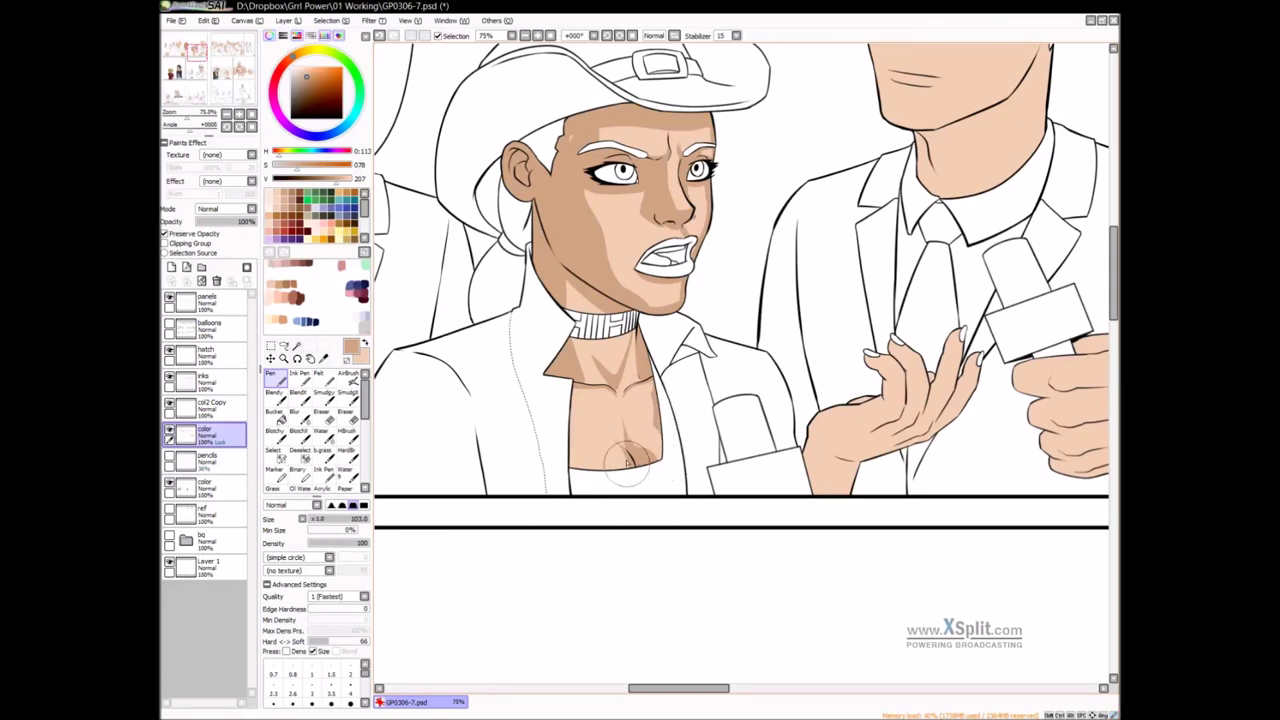
{"action": "key", "text": "c"}
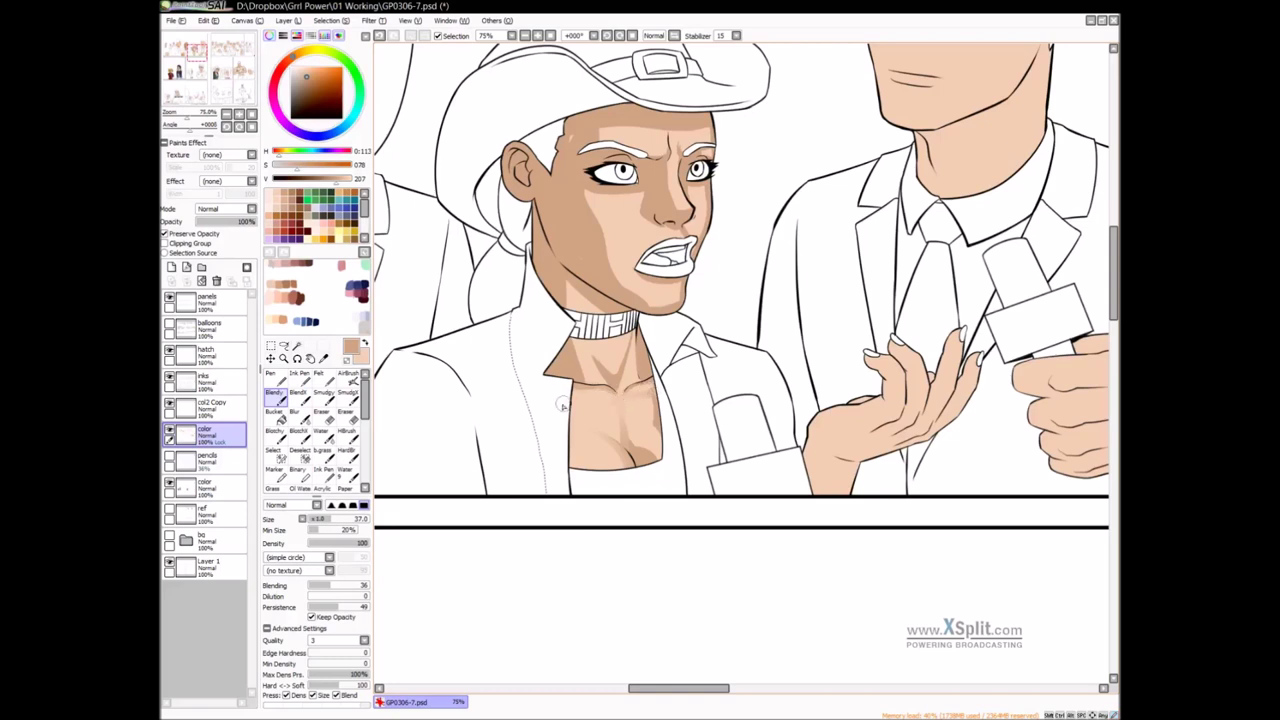
{"action": "left_click_drag", "start_coordinate": [653, 443], "coordinate": [655, 451]}
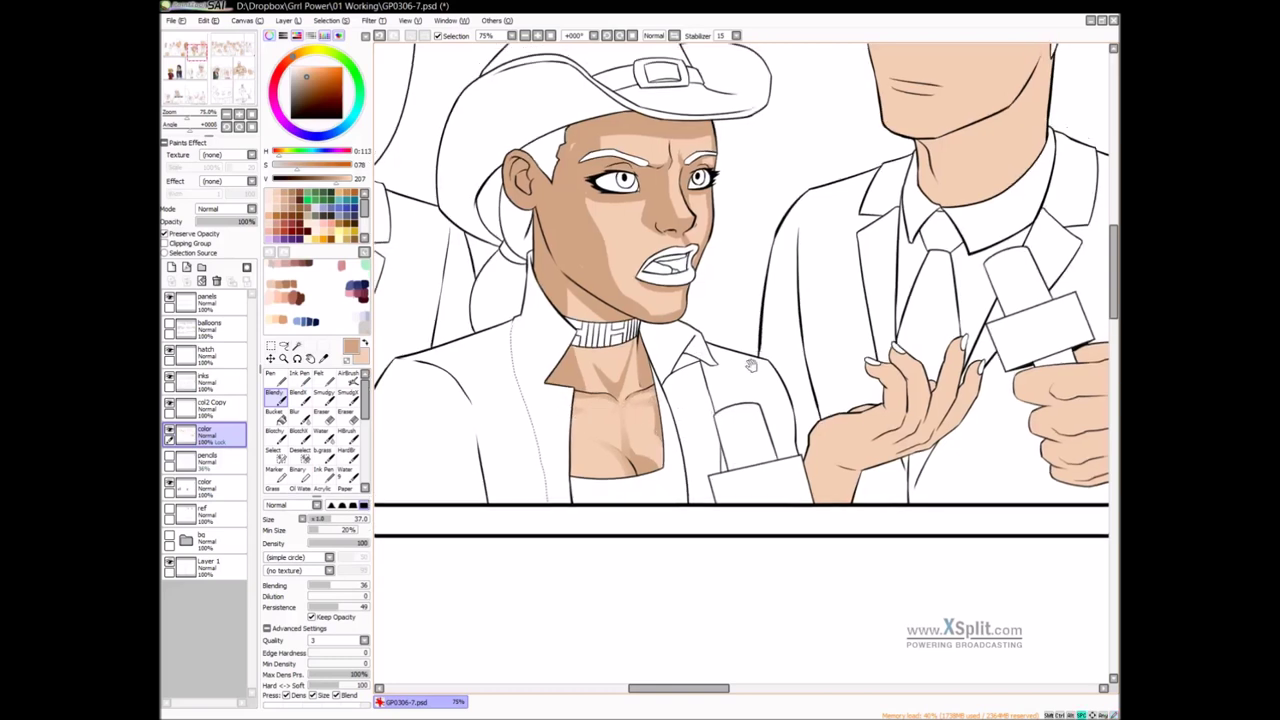
Paint tan shadows on the palm and wrist of the open hand in front of the suited man with the Pen at size 103
{"action": "mouse_move", "coordinate": [728, 414]}
{"action": "left_mouse_down"}
{"action": "mouse_move", "coordinate": [593, 390]}
{"action": "mouse_move", "coordinate": [749, 417]}
{"action": "mouse_move", "coordinate": [704, 423]}
{"action": "mouse_move", "coordinate": [711, 391]}
{"action": "mouse_move", "coordinate": [750, 402]}
{"action": "left_mouse_up"}
{"action": "key", "text": "n"}
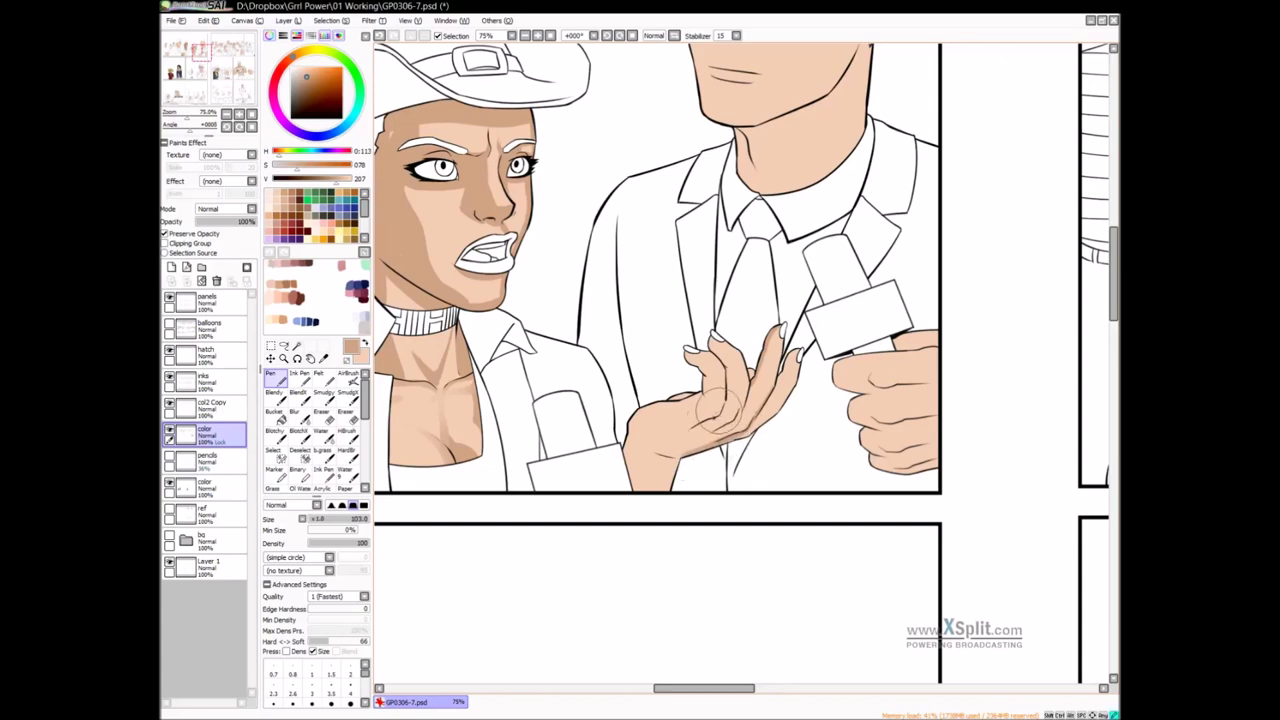
{"action": "mouse_move", "coordinate": [640, 441]}
{"action": "left_mouse_down"}
{"action": "mouse_move", "coordinate": [700, 440]}
{"action": "mouse_move", "coordinate": [660, 446]}
{"action": "mouse_move", "coordinate": [717, 411]}
{"action": "mouse_move", "coordinate": [678, 448]}
{"action": "mouse_move", "coordinate": [722, 440]}
{"action": "mouse_move", "coordinate": [735, 410]}
{"action": "left_mouse_up"}
{"action": "mouse_move", "coordinate": [686, 444]}
{"action": "left_mouse_down"}
{"action": "mouse_move", "coordinate": [771, 414]}
{"action": "mouse_move", "coordinate": [746, 434]}
{"action": "mouse_move", "coordinate": [790, 402]}
{"action": "mouse_move", "coordinate": [806, 369]}
{"action": "mouse_move", "coordinate": [776, 396]}
{"action": "mouse_move", "coordinate": [748, 369]}
{"action": "mouse_move", "coordinate": [699, 368]}
{"action": "left_mouse_up"}
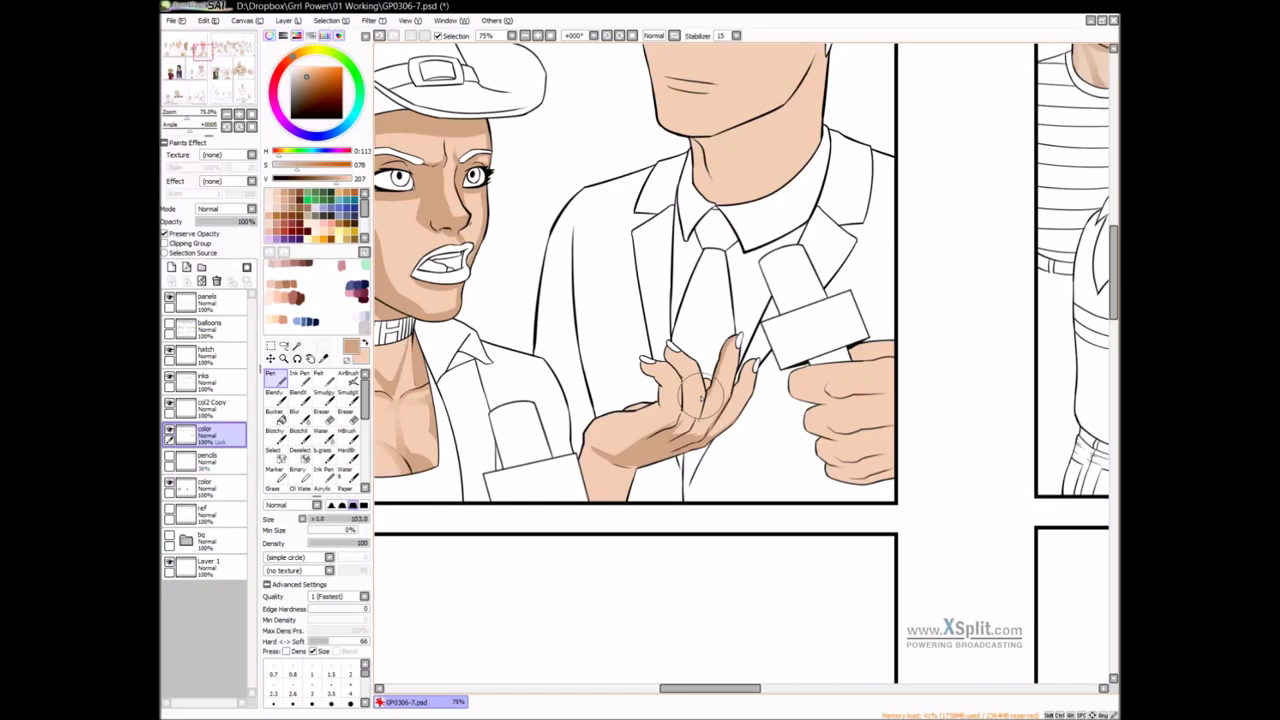
{"action": "left_click_drag", "start_coordinate": [666, 405], "coordinate": [710, 393]}
{"action": "left_click_drag", "start_coordinate": [662, 432], "coordinate": [714, 413]}
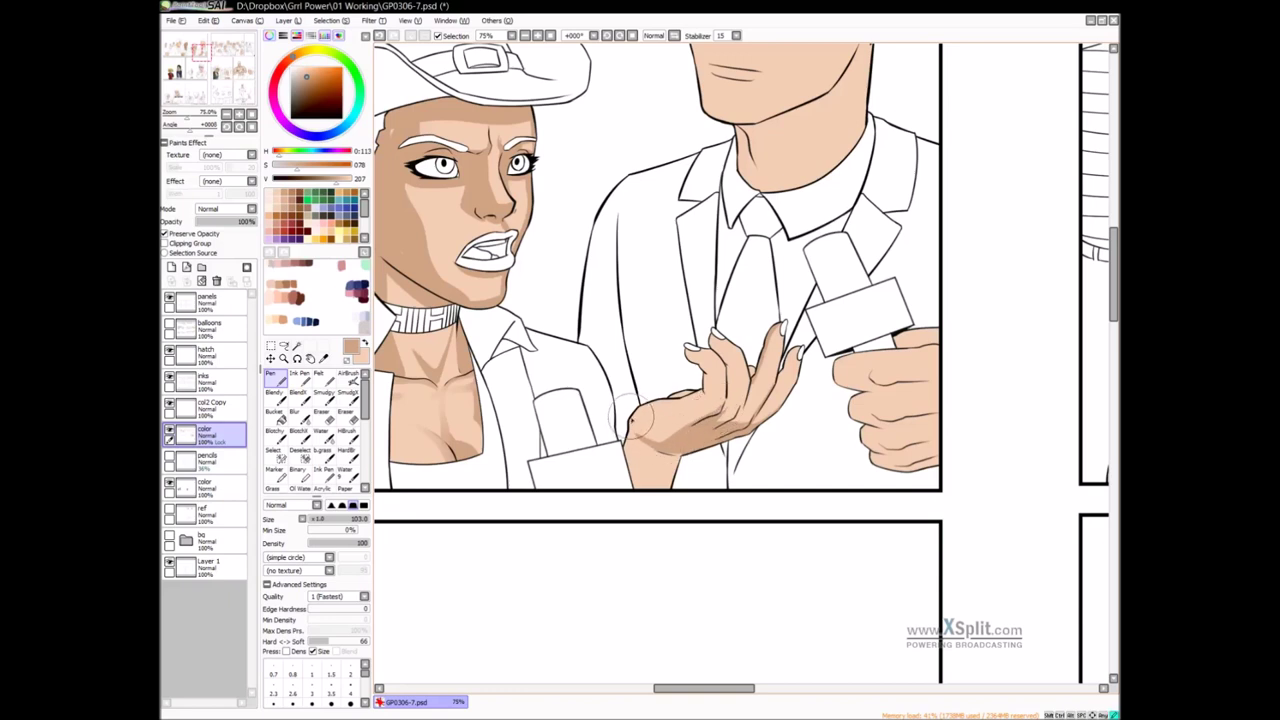
{"action": "mouse_move", "coordinate": [632, 431]}
{"action": "left_mouse_down"}
{"action": "mouse_move", "coordinate": [617, 483]}
{"action": "mouse_move", "coordinate": [635, 433]}
{"action": "mouse_move", "coordinate": [623, 468]}
{"action": "mouse_move", "coordinate": [642, 448]}
{"action": "mouse_move", "coordinate": [619, 491]}
{"action": "mouse_move", "coordinate": [632, 418]}
{"action": "left_mouse_up"}
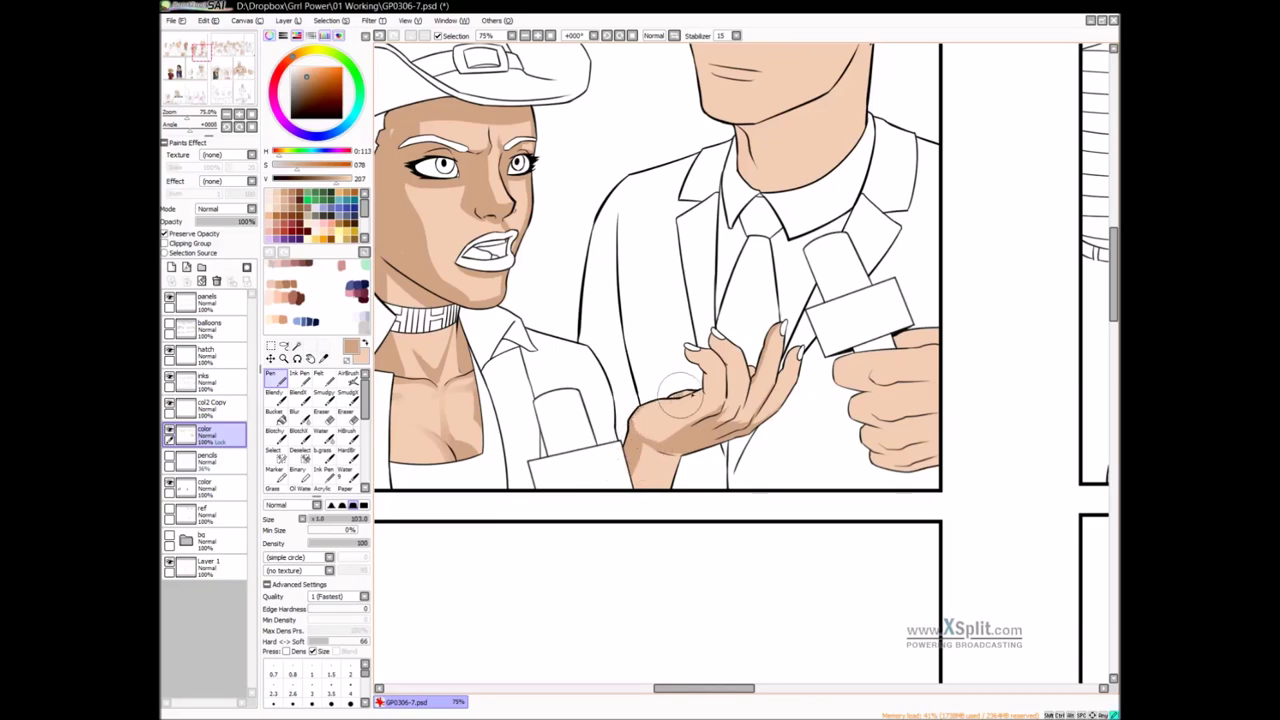
Add tan shadows to the thumb, fingers and forearm of the open hand
{"action": "left_click_drag", "start_coordinate": [723, 384], "coordinate": [708, 396]}
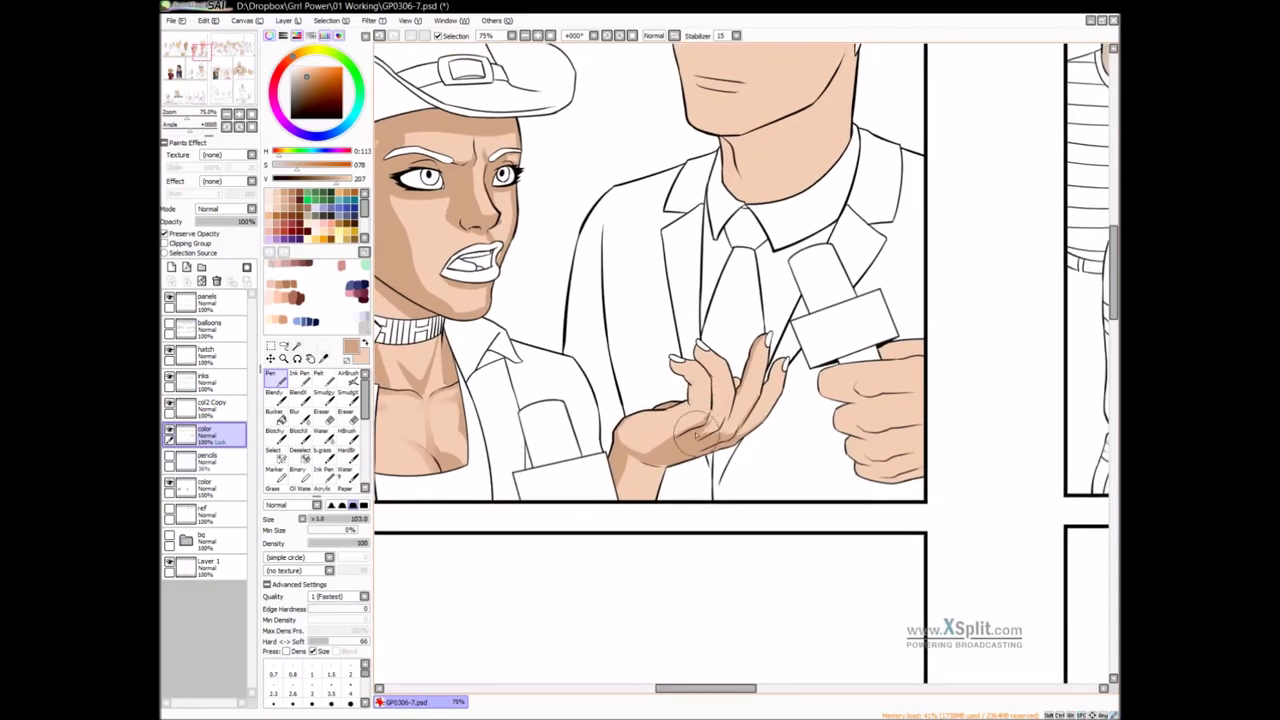
{"action": "mouse_move", "coordinate": [648, 466]}
{"action": "left_mouse_down"}
{"action": "mouse_move", "coordinate": [680, 462]}
{"action": "mouse_move", "coordinate": [632, 452]}
{"action": "mouse_move", "coordinate": [664, 462]}
{"action": "mouse_move", "coordinate": [631, 453]}
{"action": "mouse_move", "coordinate": [605, 478]}
{"action": "mouse_move", "coordinate": [646, 412]}
{"action": "left_mouse_up"}
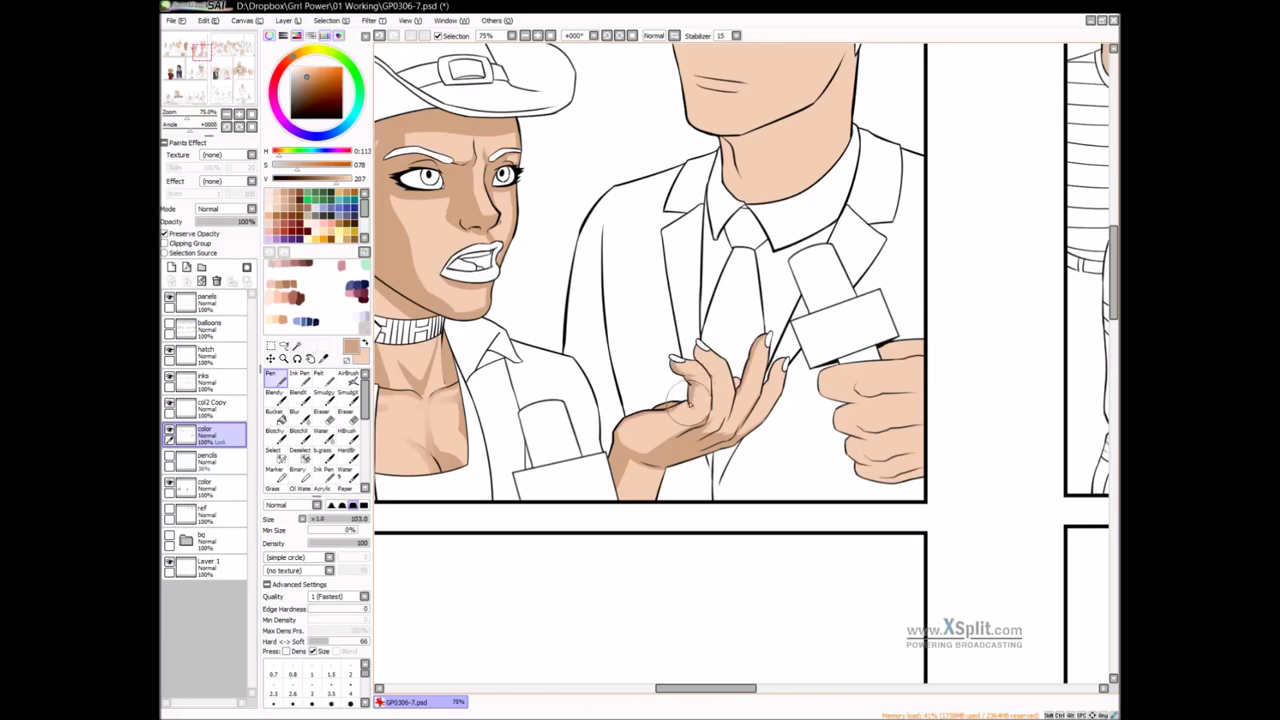
{"action": "left_click_drag", "start_coordinate": [729, 407], "coordinate": [703, 409]}
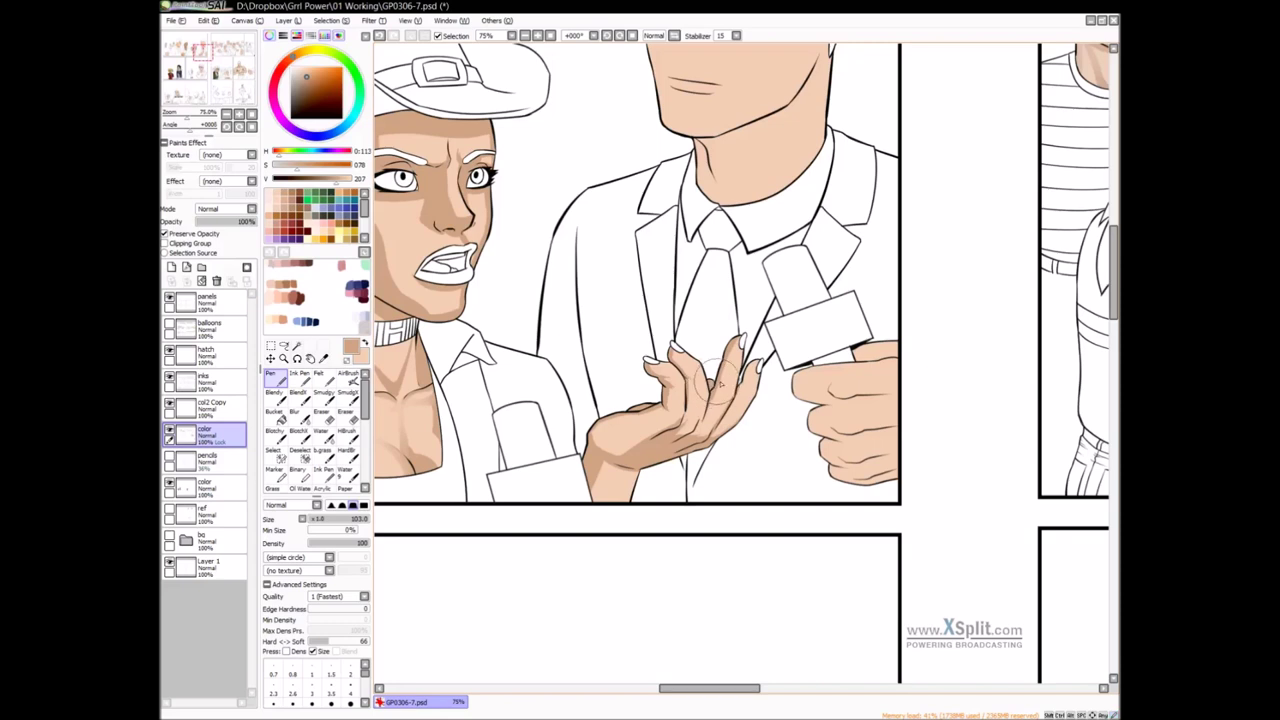
{"action": "mouse_move", "coordinate": [752, 379]}
{"action": "left_mouse_down"}
{"action": "mouse_move", "coordinate": [770, 365]}
{"action": "mouse_move", "coordinate": [735, 430]}
{"action": "left_mouse_up"}
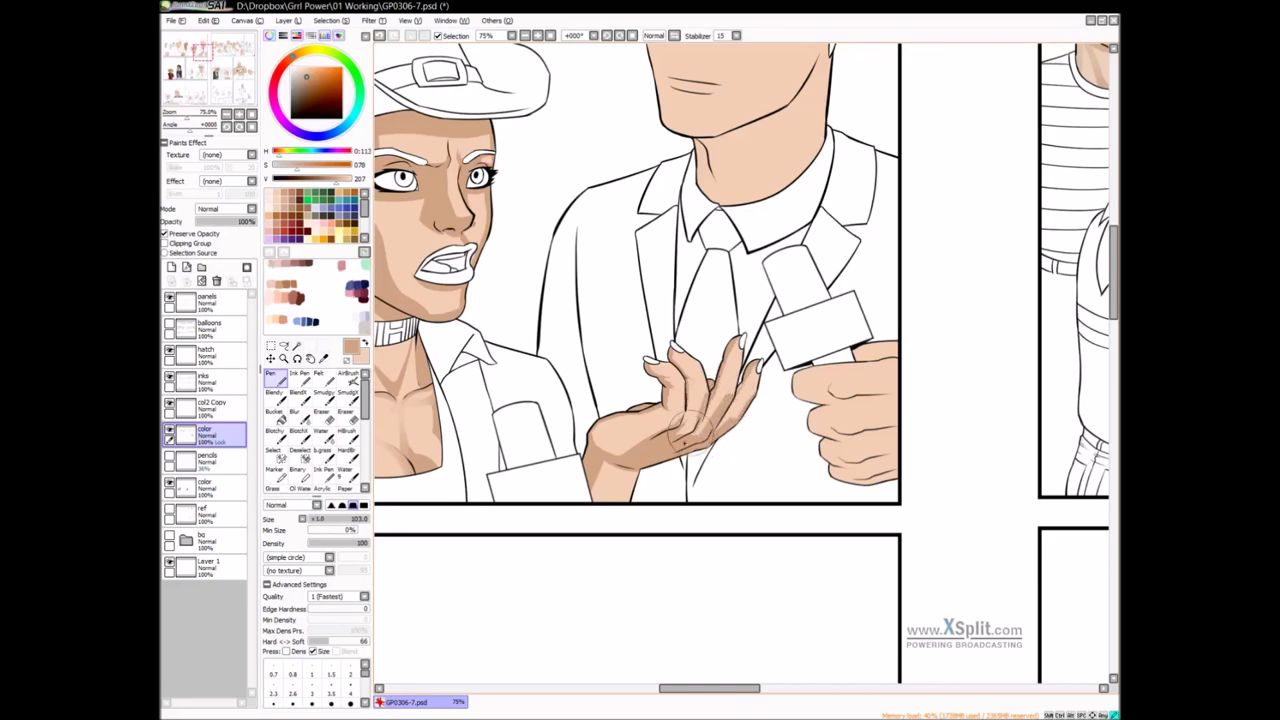
{"action": "left_click_drag", "start_coordinate": [779, 396], "coordinate": [794, 346]}
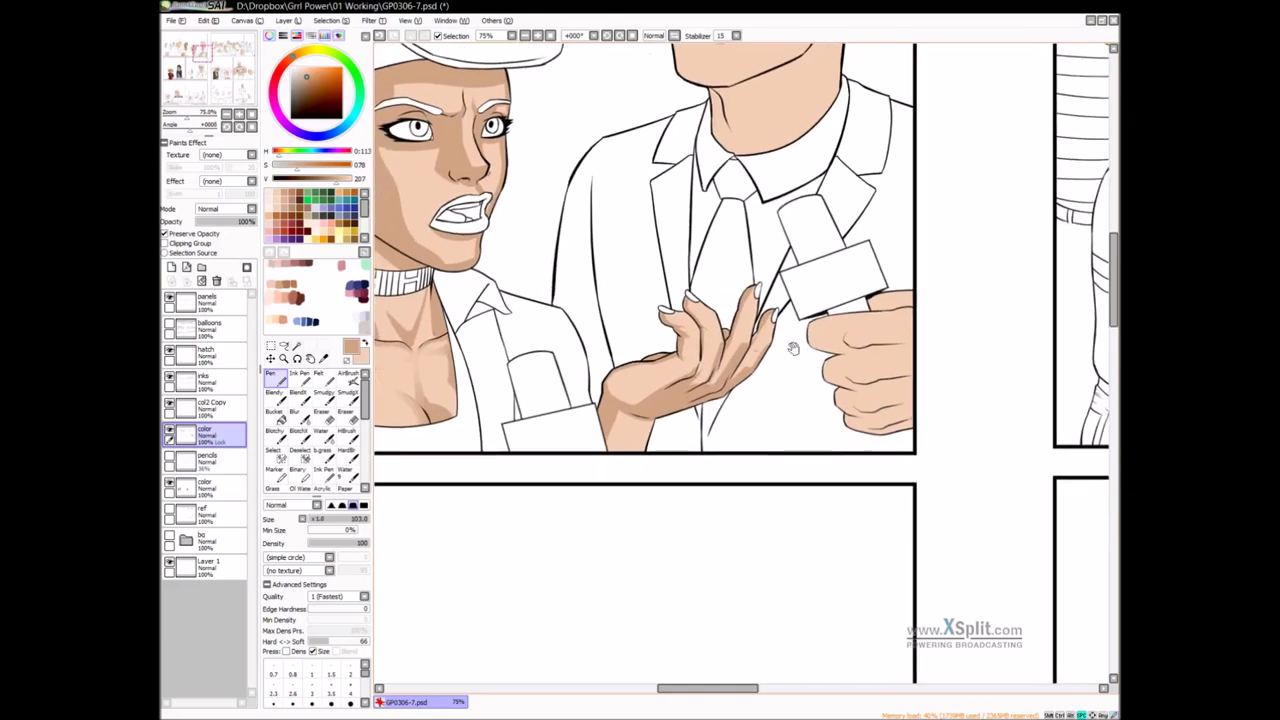
{"action": "mouse_move", "coordinate": [625, 410]}
{"action": "left_mouse_down"}
{"action": "mouse_move", "coordinate": [669, 423]}
{"action": "mouse_move", "coordinate": [649, 428]}
{"action": "mouse_move", "coordinate": [642, 457]}
{"action": "left_mouse_up"}
Shade the fingers and knuckles of the fist holding the microphone in tan
{"action": "left_click_drag", "start_coordinate": [843, 398], "coordinate": [695, 452]}
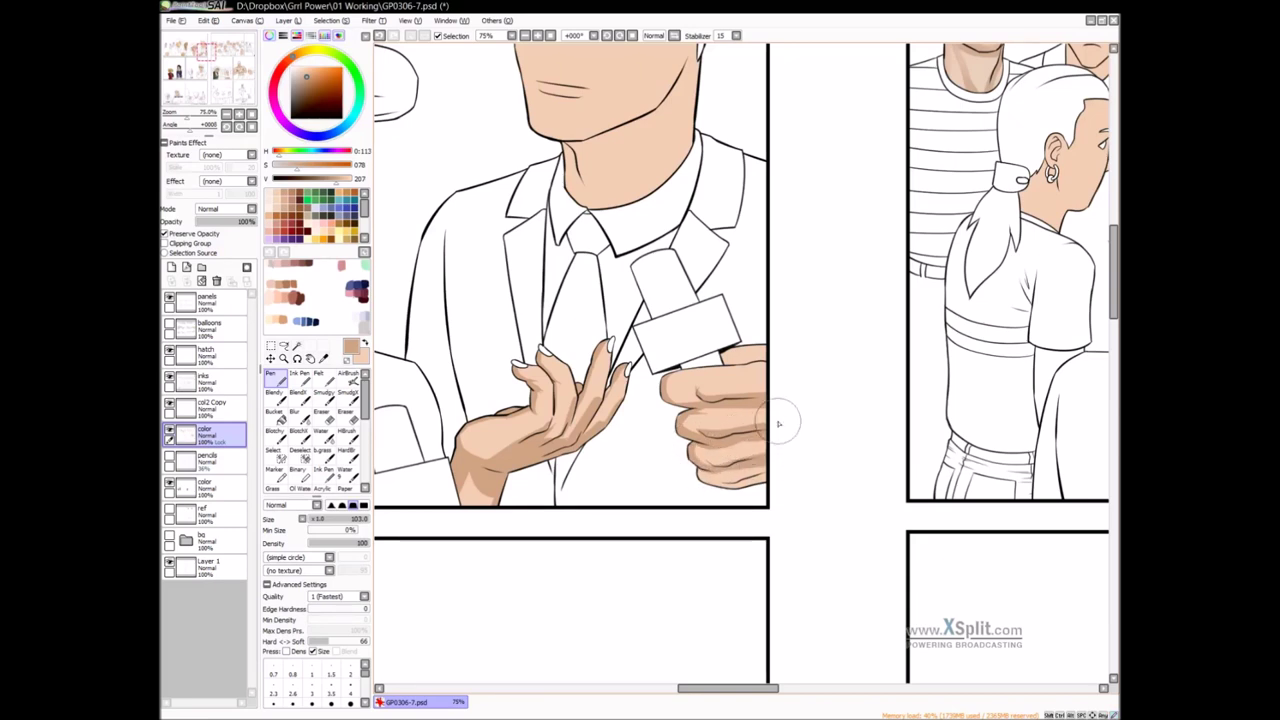
{"action": "left_click_drag", "start_coordinate": [765, 455], "coordinate": [746, 388]}
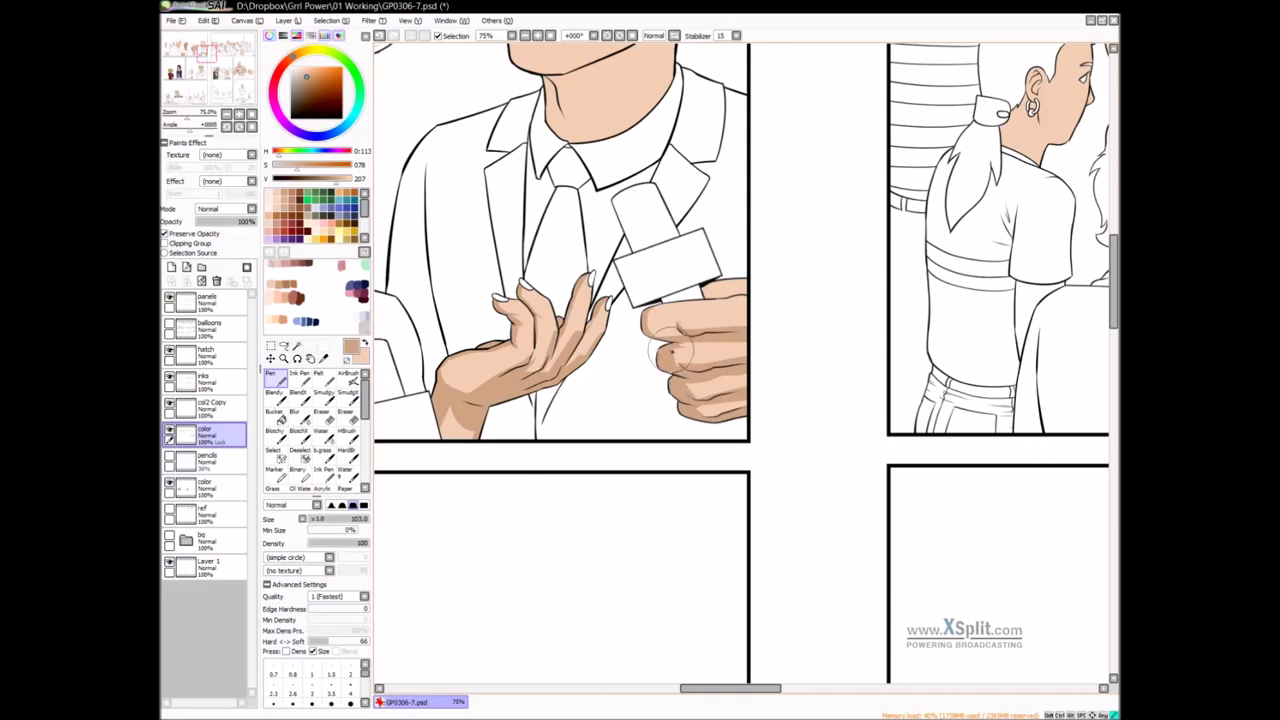
{"action": "scroll", "coordinate": [665, 365], "scroll_direction": "up", "scroll_amount": 2}
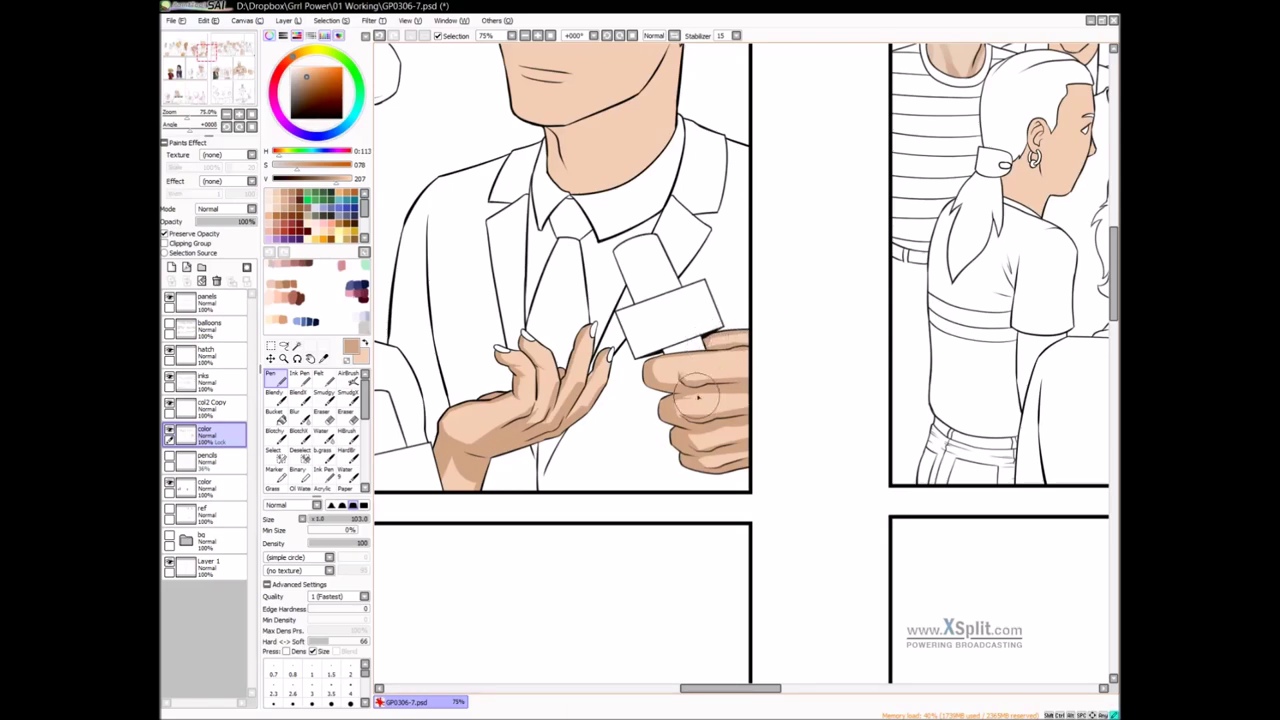
Show the balloons layer to reveal which part of the suited man's face the speech balloon covers
{"action": "left_click_drag", "start_coordinate": [618, 127], "coordinate": [628, 337]}
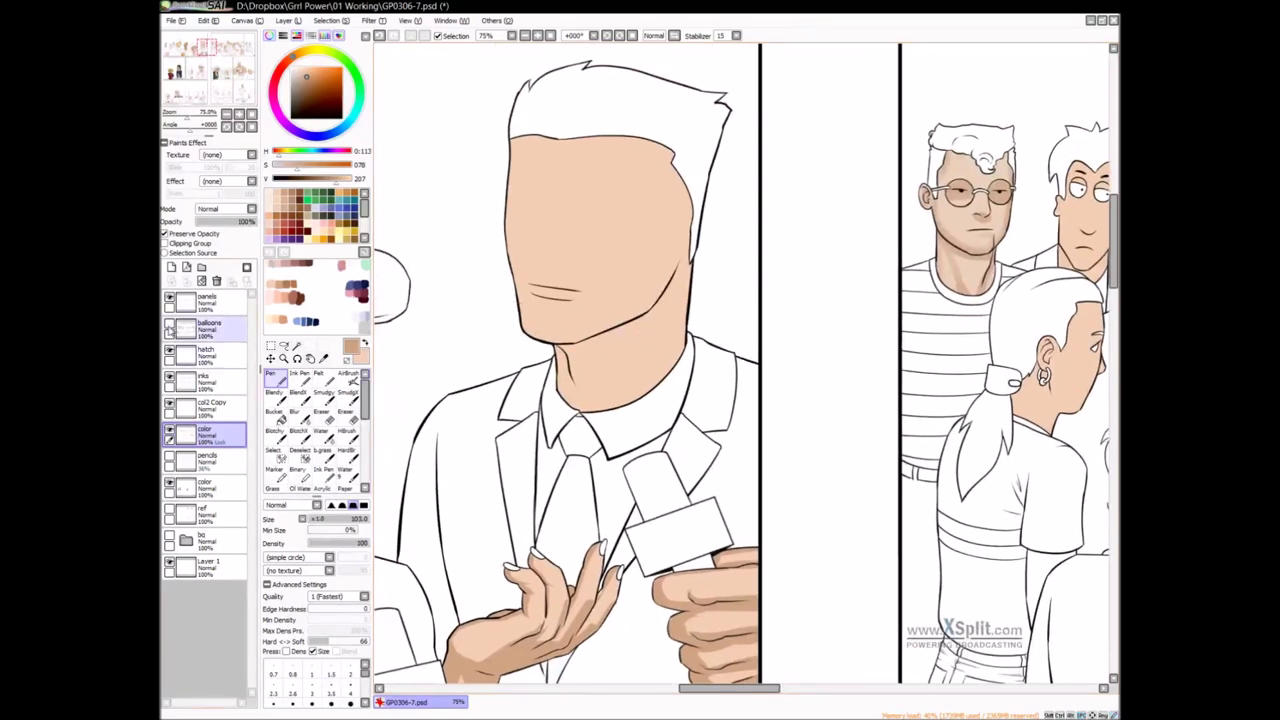
{"action": "left_click", "coordinate": [170, 324]}
{"action": "left_click_drag", "start_coordinate": [523, 275], "coordinate": [627, 289]}
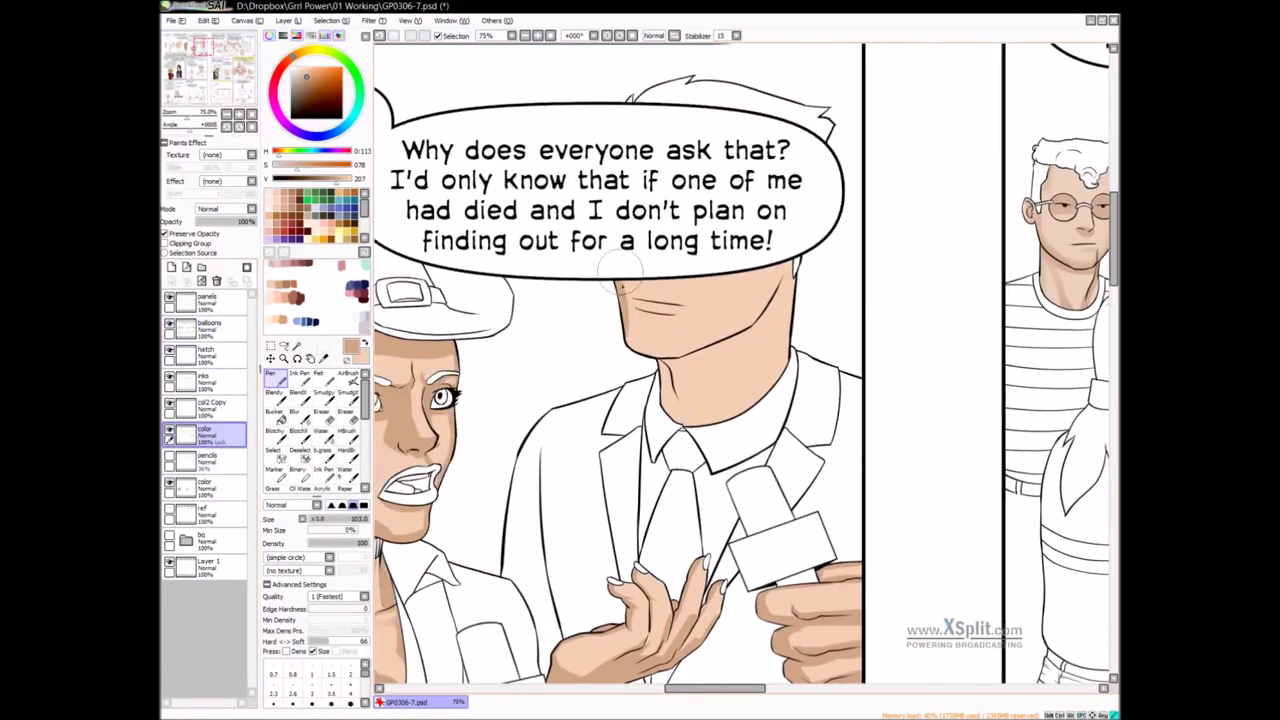
Paint tan shadows on the suited man's jaw, cheek, mouth area and neck with the Pen at size 103
{"action": "left_click_drag", "start_coordinate": [658, 354], "coordinate": [722, 336]}
{"action": "mouse_move", "coordinate": [800, 238]}
{"action": "left_mouse_down"}
{"action": "mouse_move", "coordinate": [761, 305]}
{"action": "mouse_move", "coordinate": [695, 345]}
{"action": "mouse_move", "coordinate": [771, 295]}
{"action": "mouse_move", "coordinate": [796, 258]}
{"action": "mouse_move", "coordinate": [783, 283]}
{"action": "mouse_move", "coordinate": [710, 339]}
{"action": "left_mouse_up"}
{"action": "key", "text": "ctrl+z"}
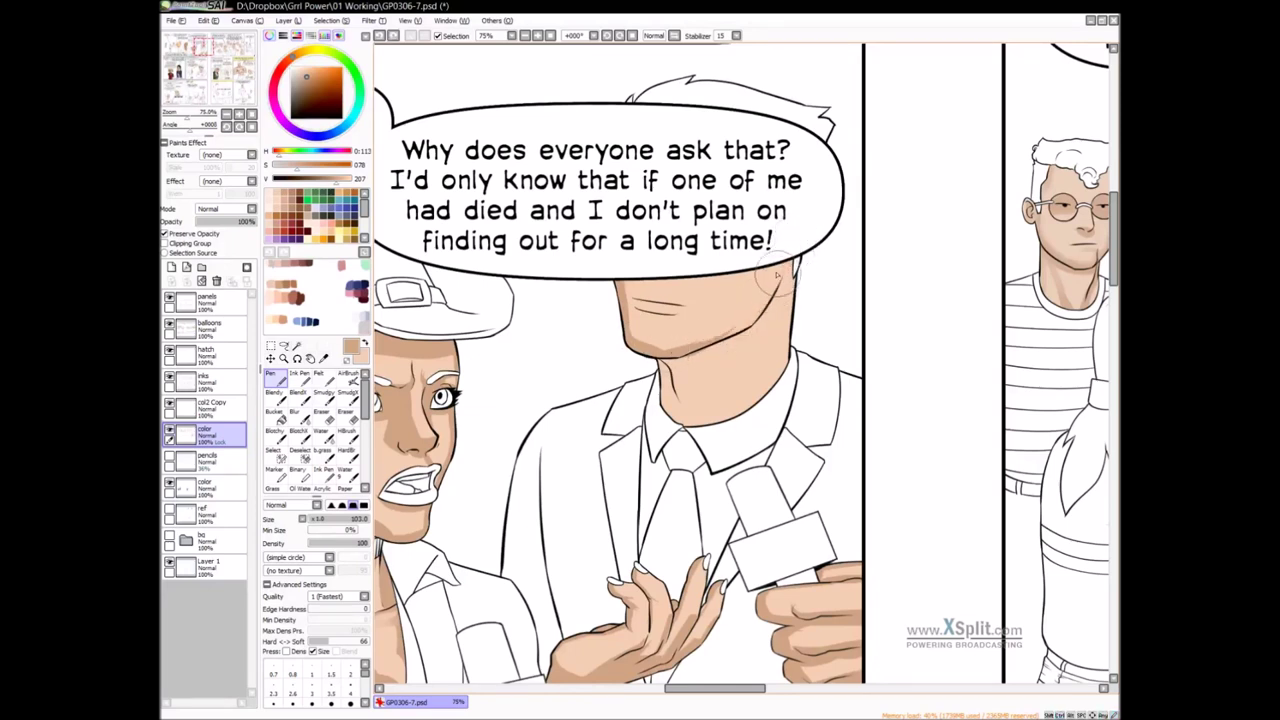
{"action": "mouse_move", "coordinate": [730, 275]}
{"action": "left_mouse_down"}
{"action": "mouse_move", "coordinate": [675, 350]}
{"action": "mouse_move", "coordinate": [738, 270]}
{"action": "mouse_move", "coordinate": [708, 345]}
{"action": "mouse_move", "coordinate": [760, 315]}
{"action": "left_mouse_up"}
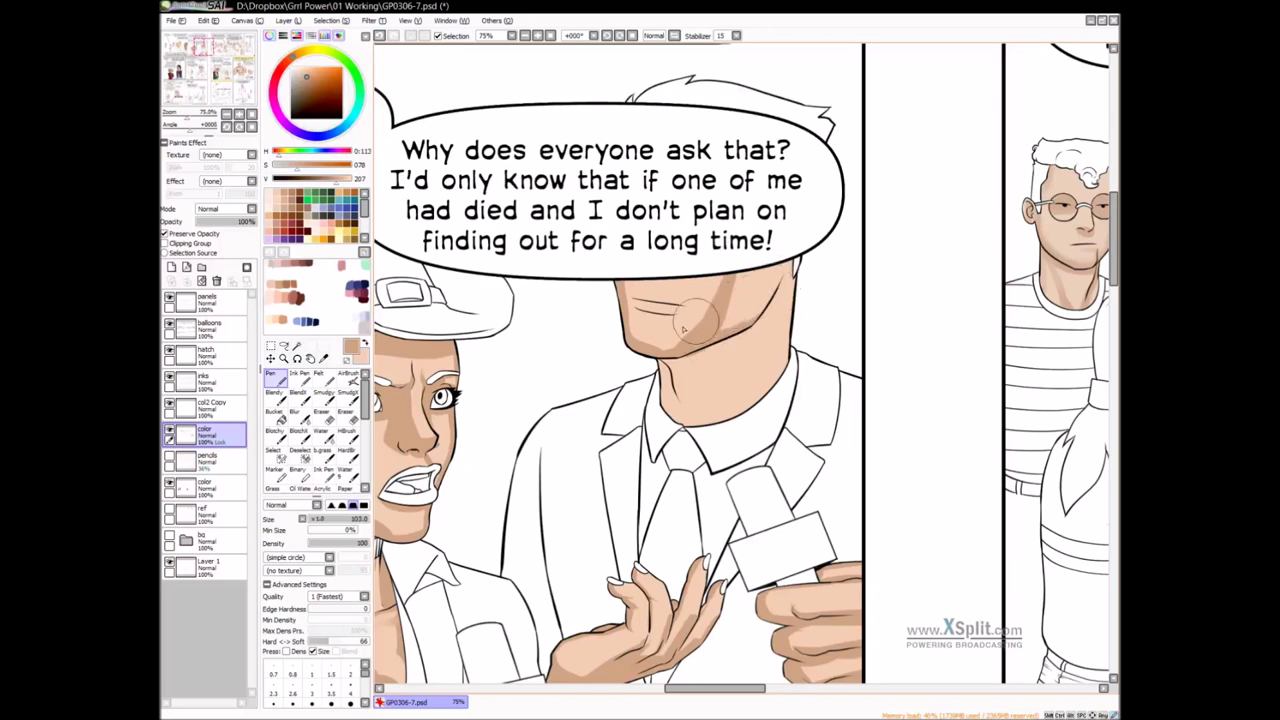
{"action": "mouse_move", "coordinate": [650, 298]}
{"action": "left_mouse_down"}
{"action": "mouse_move", "coordinate": [654, 352]}
{"action": "mouse_move", "coordinate": [648, 268]}
{"action": "mouse_move", "coordinate": [638, 285]}
{"action": "mouse_move", "coordinate": [633, 268]}
{"action": "mouse_move", "coordinate": [635, 338]}
{"action": "mouse_move", "coordinate": [630, 300]}
{"action": "mouse_move", "coordinate": [660, 345]}
{"action": "mouse_move", "coordinate": [655, 318]}
{"action": "mouse_move", "coordinate": [685, 312]}
{"action": "mouse_move", "coordinate": [651, 302]}
{"action": "mouse_move", "coordinate": [682, 301]}
{"action": "left_mouse_up"}
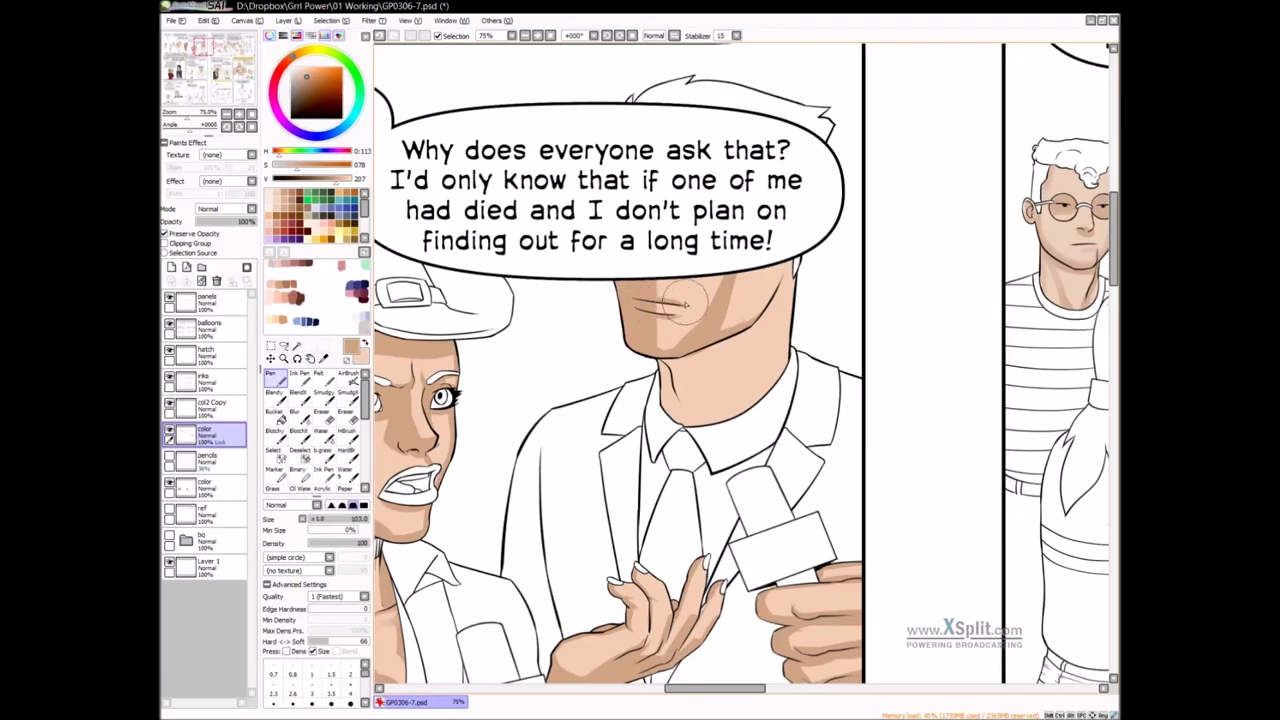
{"action": "mouse_move", "coordinate": [658, 321]}
{"action": "left_mouse_down"}
{"action": "mouse_move", "coordinate": [659, 325]}
{"action": "mouse_move", "coordinate": [669, 322]}
{"action": "mouse_move", "coordinate": [657, 349]}
{"action": "mouse_move", "coordinate": [772, 307]}
{"action": "mouse_move", "coordinate": [789, 280]}
{"action": "mouse_move", "coordinate": [717, 354]}
{"action": "mouse_move", "coordinate": [774, 294]}
{"action": "mouse_move", "coordinate": [704, 459]}
{"action": "mouse_move", "coordinate": [757, 309]}
{"action": "mouse_move", "coordinate": [729, 419]}
{"action": "mouse_move", "coordinate": [771, 359]}
{"action": "mouse_move", "coordinate": [760, 428]}
{"action": "mouse_move", "coordinate": [768, 360]}
{"action": "mouse_move", "coordinate": [727, 362]}
{"action": "mouse_move", "coordinate": [744, 335]}
{"action": "mouse_move", "coordinate": [696, 441]}
{"action": "mouse_move", "coordinate": [664, 359]}
{"action": "mouse_move", "coordinate": [687, 399]}
{"action": "mouse_move", "coordinate": [717, 382]}
{"action": "mouse_move", "coordinate": [743, 333]}
{"action": "mouse_move", "coordinate": [654, 364]}
{"action": "mouse_move", "coordinate": [717, 342]}
{"action": "mouse_move", "coordinate": [679, 362]}
{"action": "left_mouse_up"}
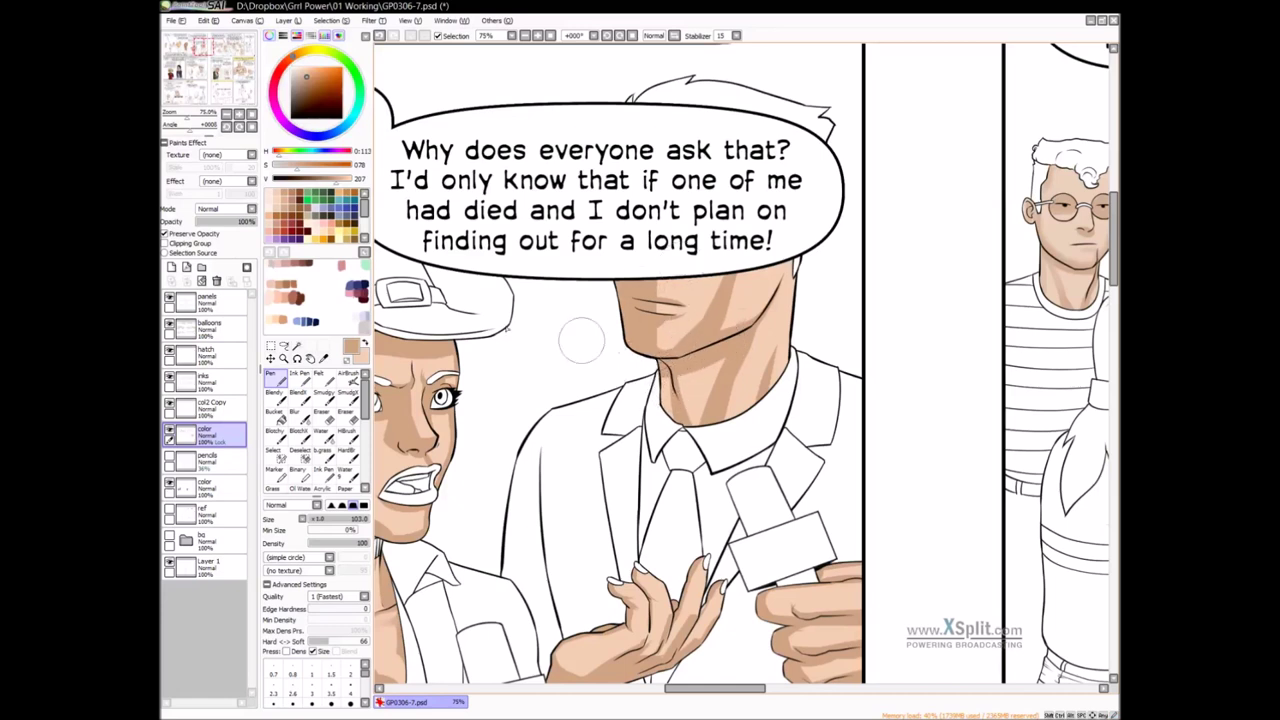
Hide the balloons layer and soften the suited man's face and neck shadows with Blur at size 40
{"action": "left_click", "coordinate": [169, 324]}
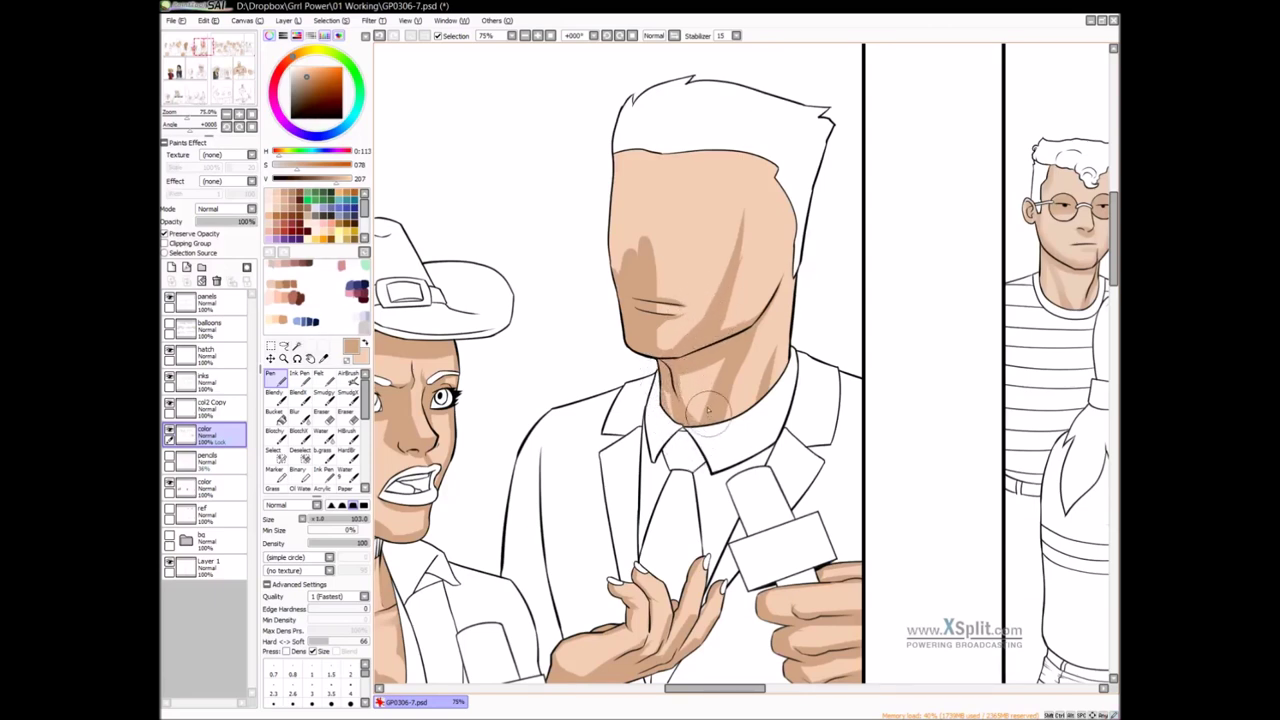
{"action": "key", "text": "c"}
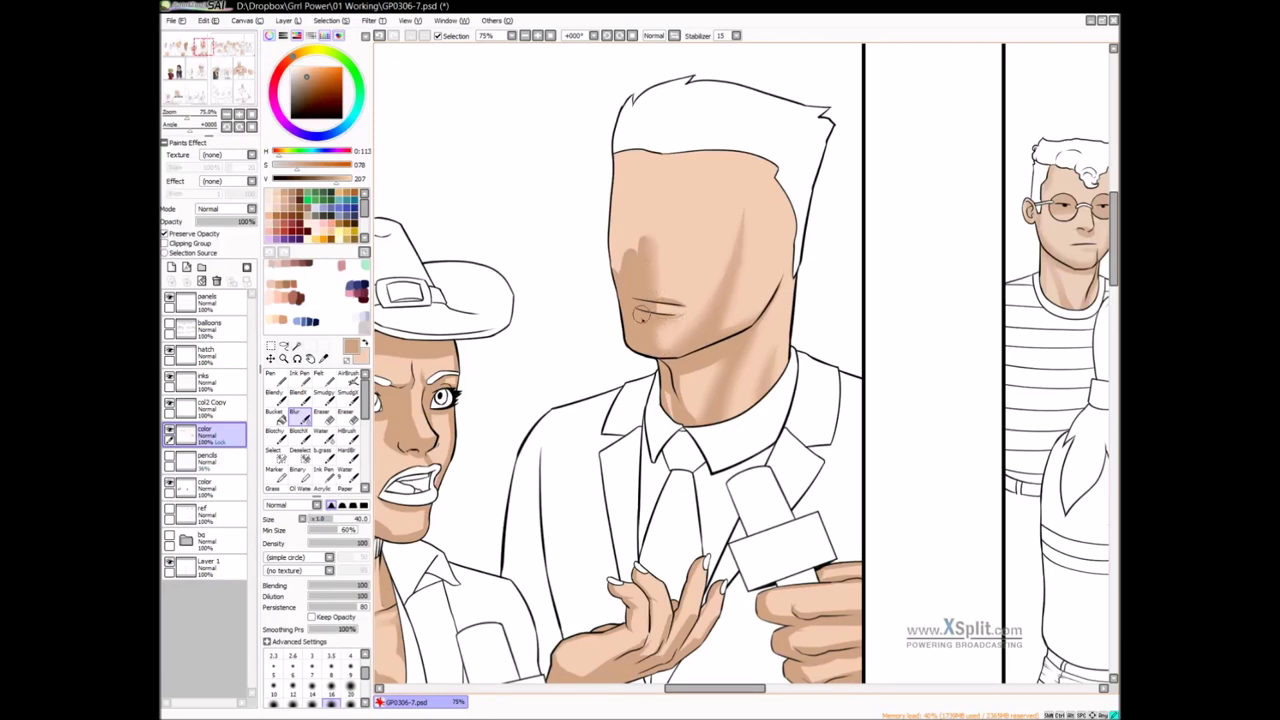
Paint tan shadows along the thumb and upper fingers of the microphone-holding hand at the first panel's left edge with the Pen at size 103
{"action": "left_click_drag", "start_coordinate": [917, 351], "coordinate": [893, 309]}
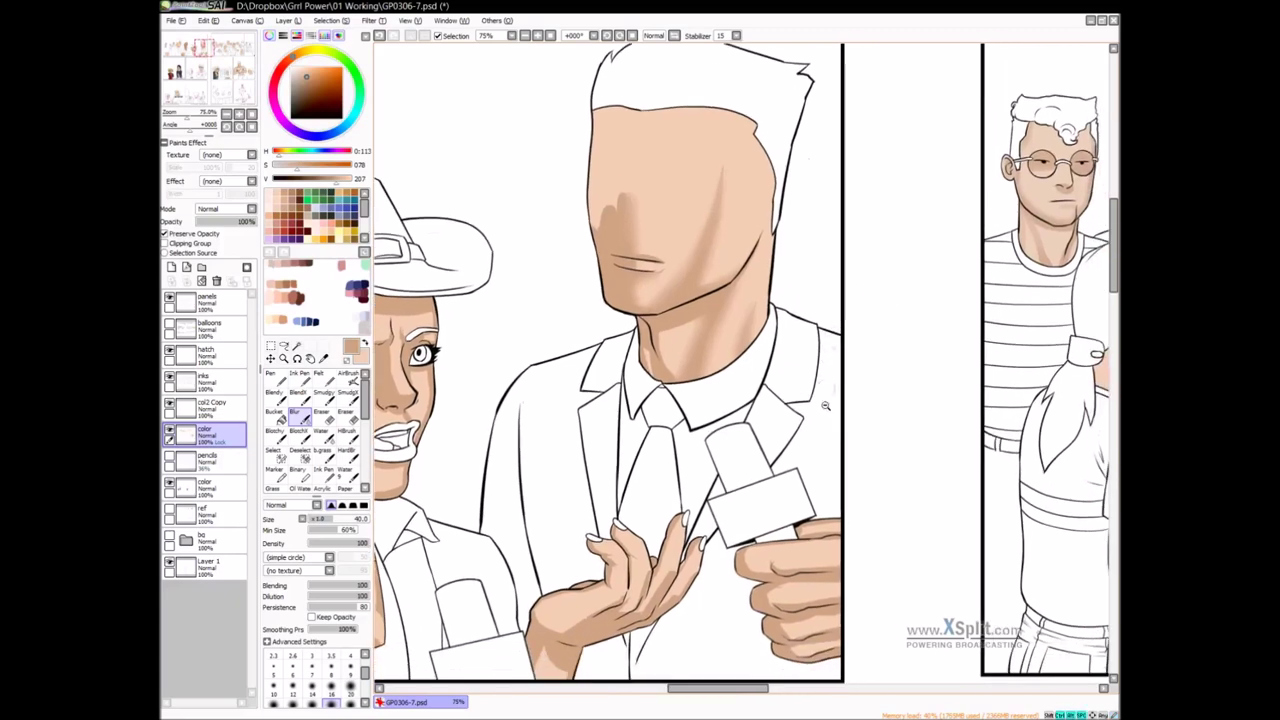
{"action": "scroll", "coordinate": [829, 403], "scroll_direction": "down", "scroll_amount": 1}
{"action": "left_click_drag", "start_coordinate": [827, 430], "coordinate": [826, 329]}
{"action": "left_click_drag", "start_coordinate": [822, 400], "coordinate": [913, 380]}
{"action": "left_click_drag", "start_coordinate": [400, 430], "coordinate": [975, 376]}
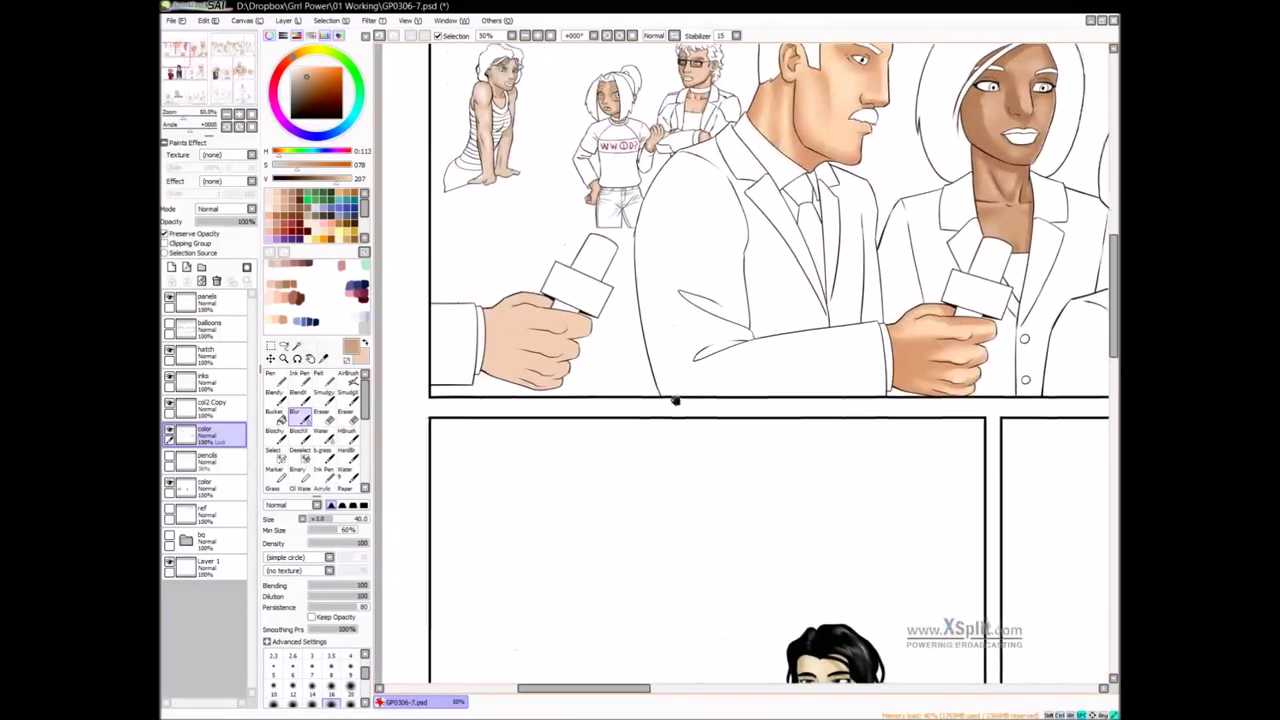
{"action": "left_click_drag", "start_coordinate": [674, 400], "coordinate": [805, 448]}
{"action": "scroll", "coordinate": [694, 398], "scroll_direction": "up", "scroll_amount": 1}
{"action": "key", "text": "n"}
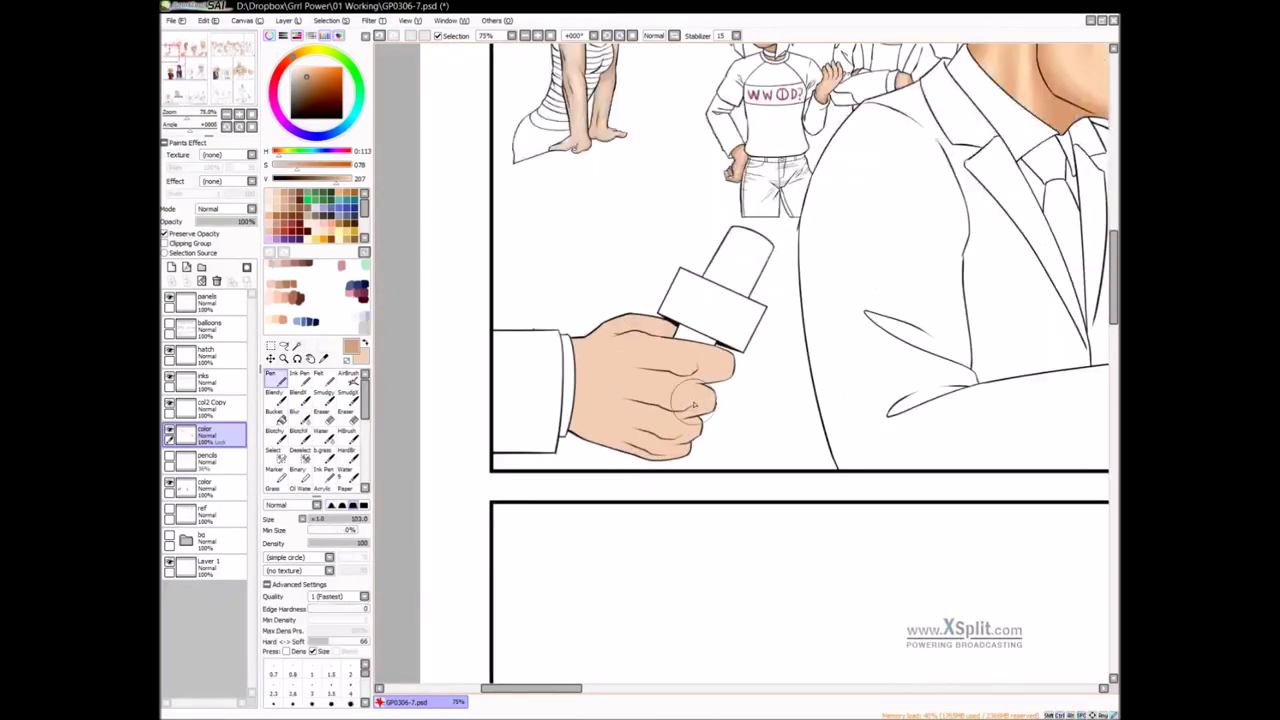
{"action": "left_click_drag", "start_coordinate": [725, 355], "coordinate": [570, 356]}
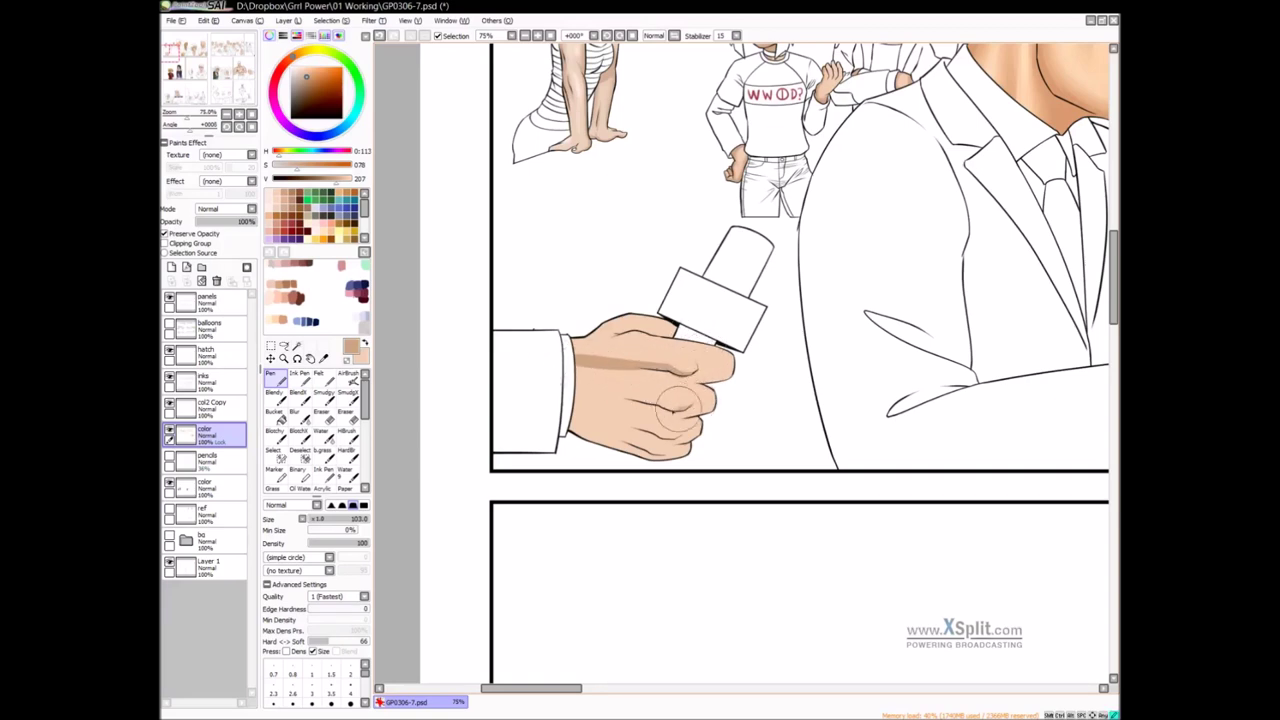
{"action": "left_click_drag", "start_coordinate": [695, 384], "coordinate": [545, 376]}
{"action": "left_click_drag", "start_coordinate": [657, 432], "coordinate": [588, 412]}
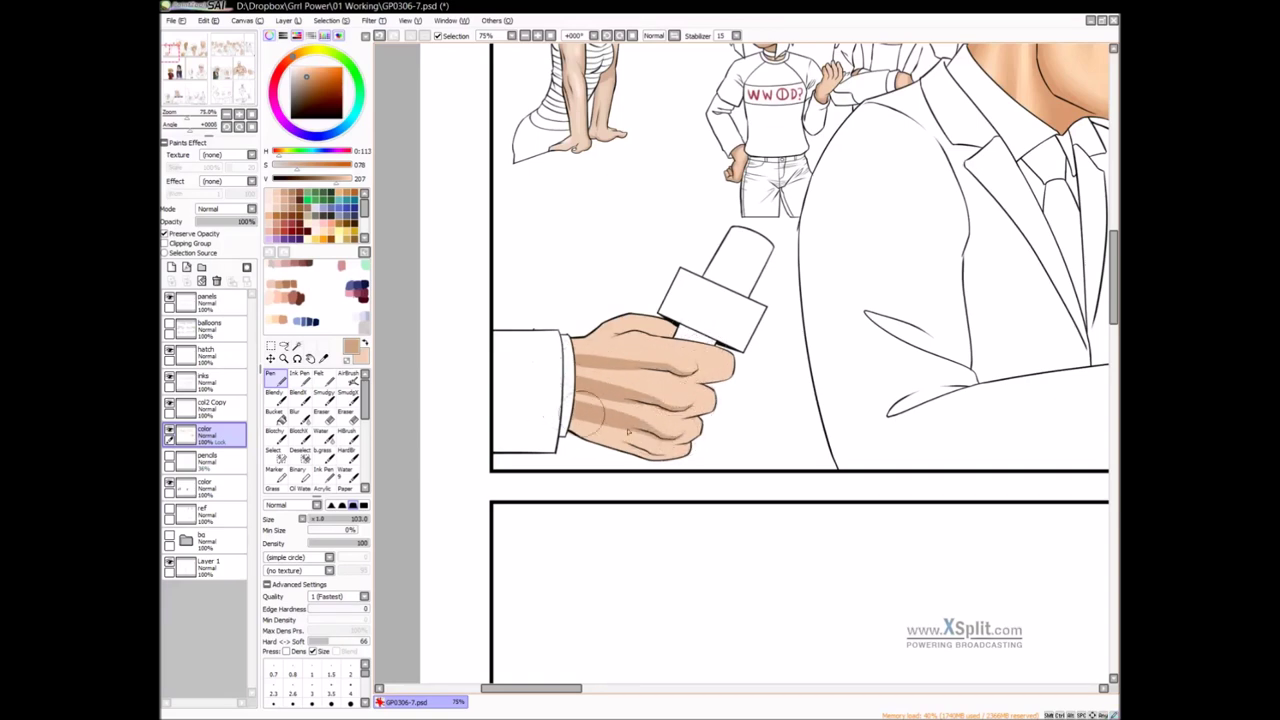
Shade the lower fingers, knuckles and wrist side of the same microphone hand in tan
{"action": "left_click_drag", "start_coordinate": [672, 456], "coordinate": [541, 415]}
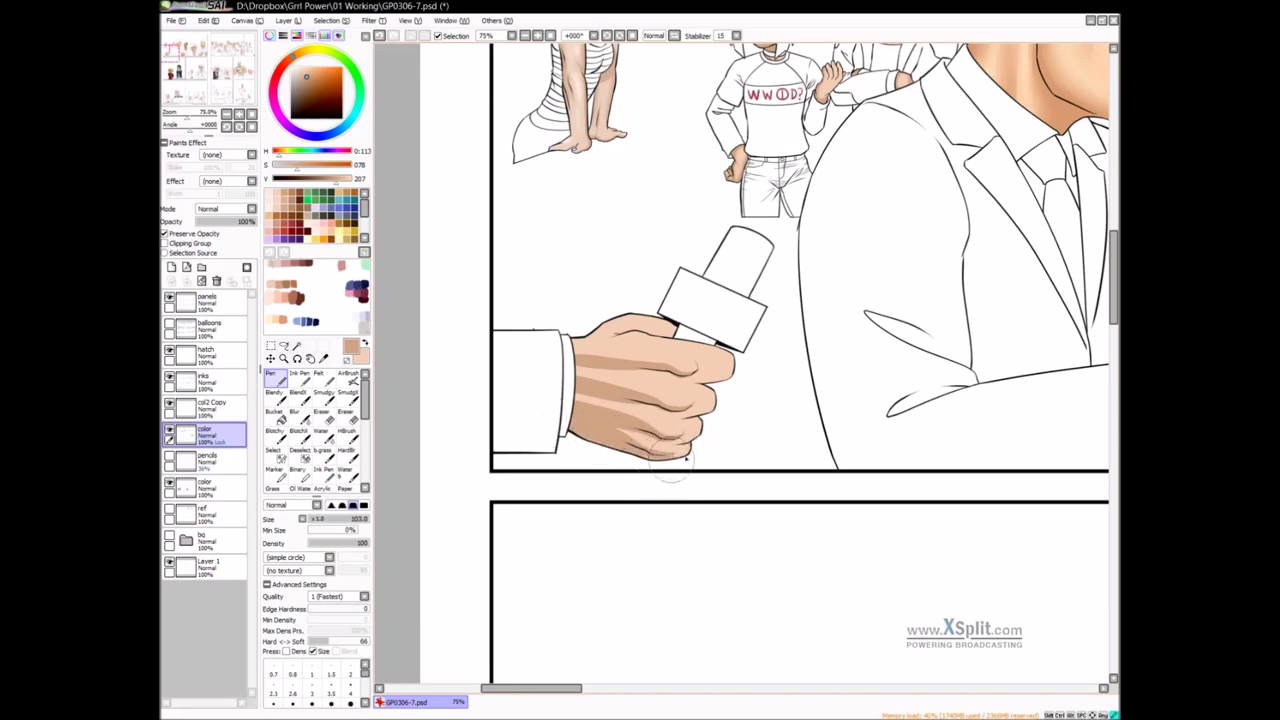
{"action": "mouse_move", "coordinate": [676, 450]}
{"action": "left_mouse_down"}
{"action": "mouse_move", "coordinate": [692, 451]}
{"action": "mouse_move", "coordinate": [665, 445]}
{"action": "mouse_move", "coordinate": [705, 432]}
{"action": "left_mouse_up"}
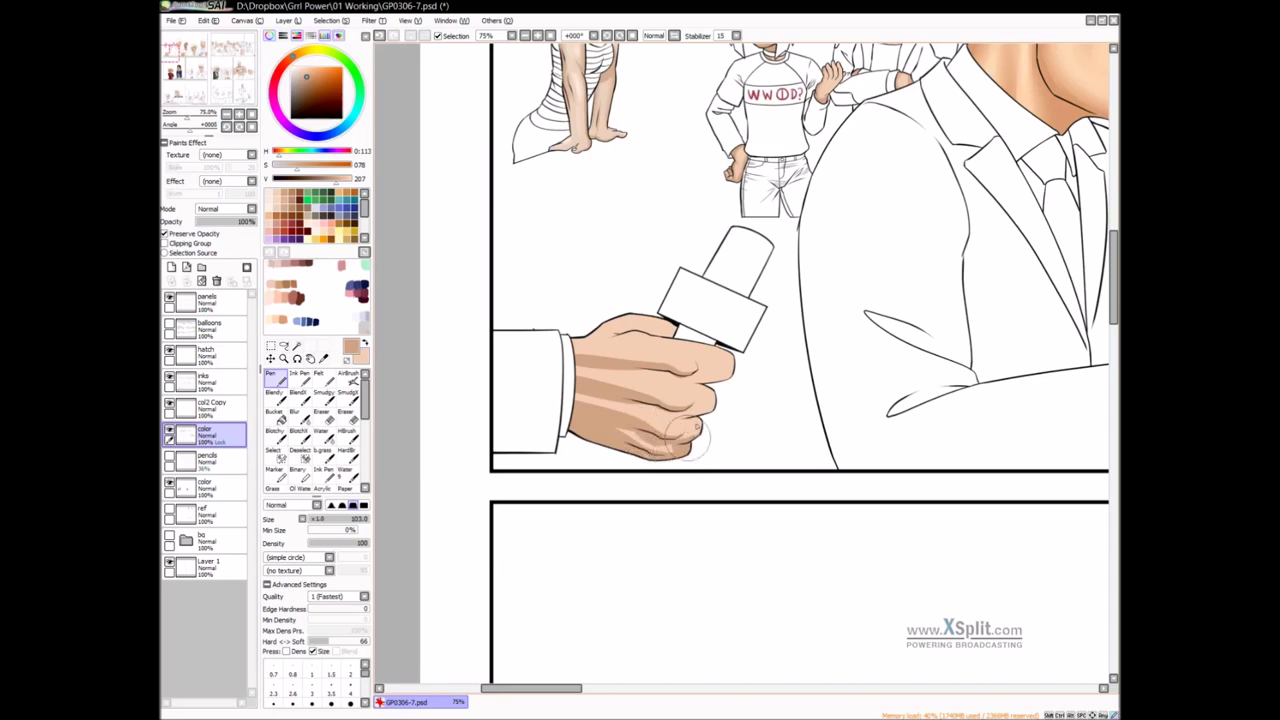
{"action": "left_click_drag", "start_coordinate": [684, 416], "coordinate": [714, 409]}
{"action": "mouse_move", "coordinate": [574, 368]}
{"action": "left_mouse_down"}
{"action": "mouse_move", "coordinate": [715, 378]}
{"action": "mouse_move", "coordinate": [735, 352]}
{"action": "mouse_move", "coordinate": [710, 378]}
{"action": "mouse_move", "coordinate": [725, 356]}
{"action": "mouse_move", "coordinate": [667, 338]}
{"action": "mouse_move", "coordinate": [671, 318]}
{"action": "mouse_move", "coordinate": [665, 339]}
{"action": "mouse_move", "coordinate": [636, 330]}
{"action": "mouse_move", "coordinate": [663, 324]}
{"action": "mouse_move", "coordinate": [613, 318]}
{"action": "mouse_move", "coordinate": [558, 346]}
{"action": "mouse_move", "coordinate": [577, 364]}
{"action": "mouse_move", "coordinate": [576, 346]}
{"action": "mouse_move", "coordinate": [545, 437]}
{"action": "left_mouse_up"}
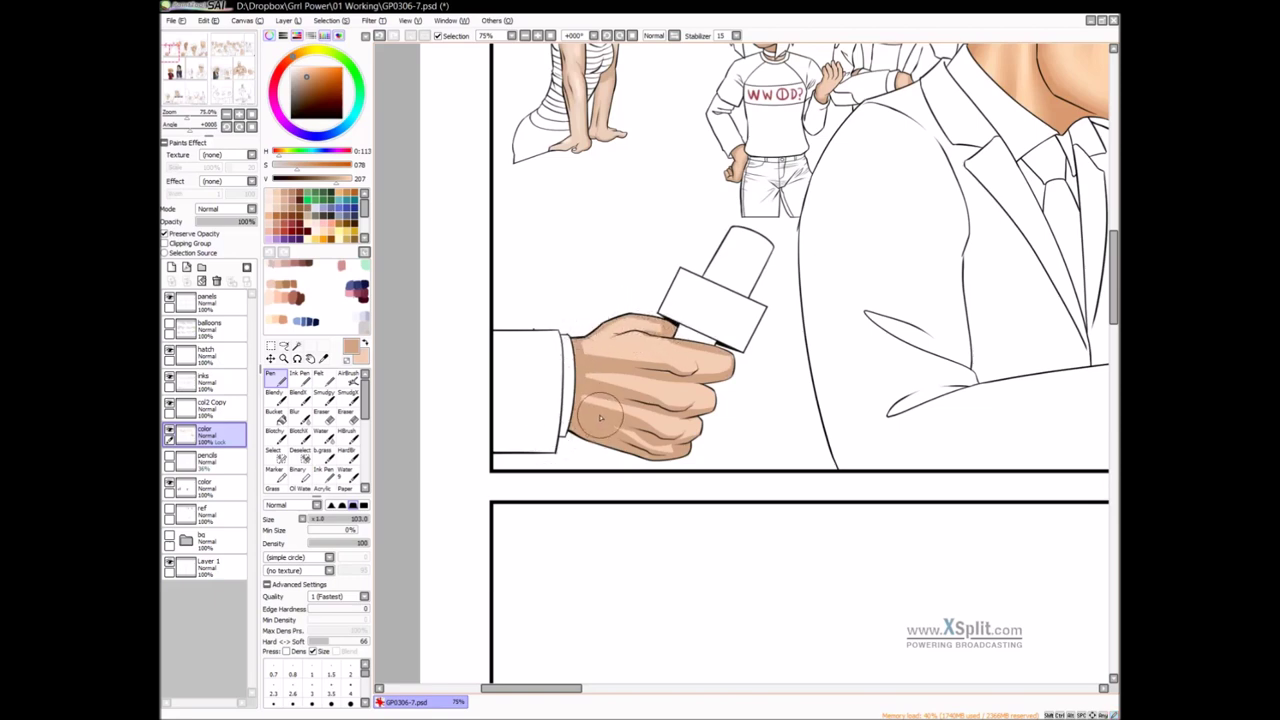
Blend the microphone hand's shadows with Blendy at size 37 on a rotated canvas, then reset the canvas rotation
{"action": "key", "text": "b"}
{"action": "key", "text": "v"}
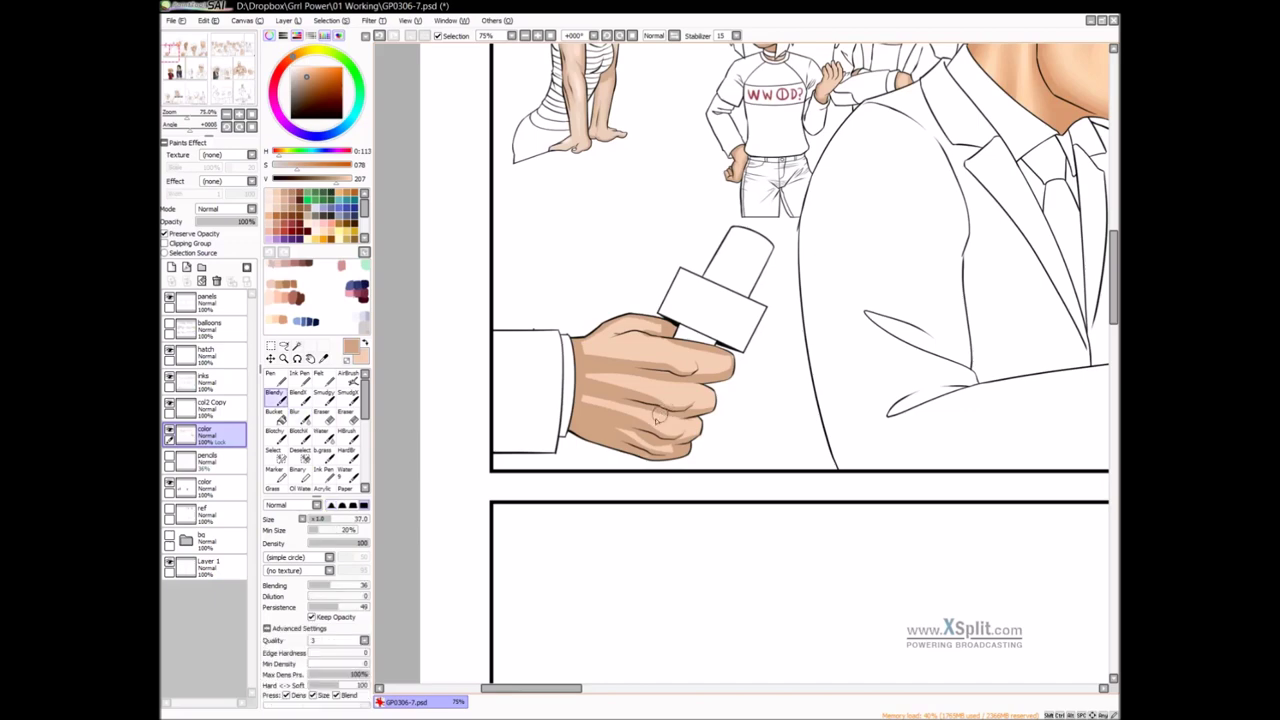
{"action": "mouse_move", "coordinate": [598, 430]}
{"action": "left_mouse_down"}
{"action": "mouse_move", "coordinate": [680, 506]}
{"action": "mouse_move", "coordinate": [722, 508]}
{"action": "left_mouse_up"}
{"action": "left_click_drag", "start_coordinate": [714, 490], "coordinate": [725, 450]}
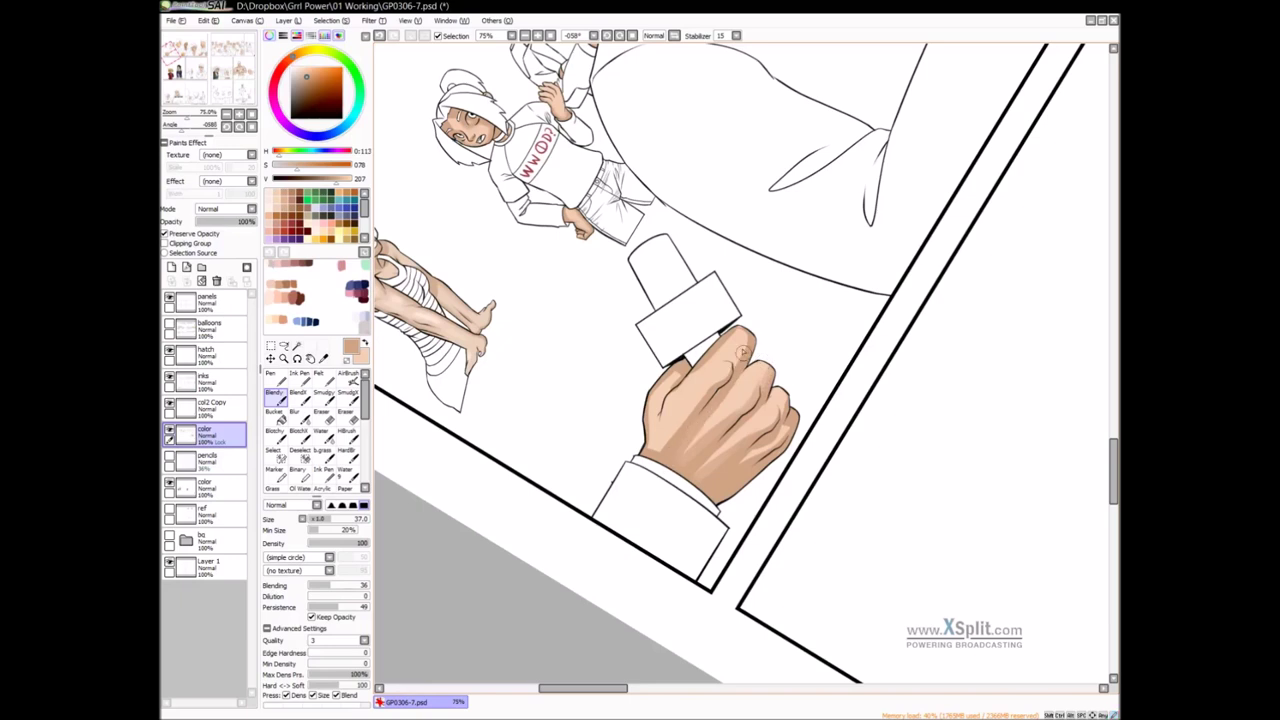
{"action": "mouse_move", "coordinate": [656, 431]}
{"action": "left_mouse_down"}
{"action": "mouse_move", "coordinate": [677, 375]}
{"action": "mouse_move", "coordinate": [652, 422]}
{"action": "left_mouse_up"}
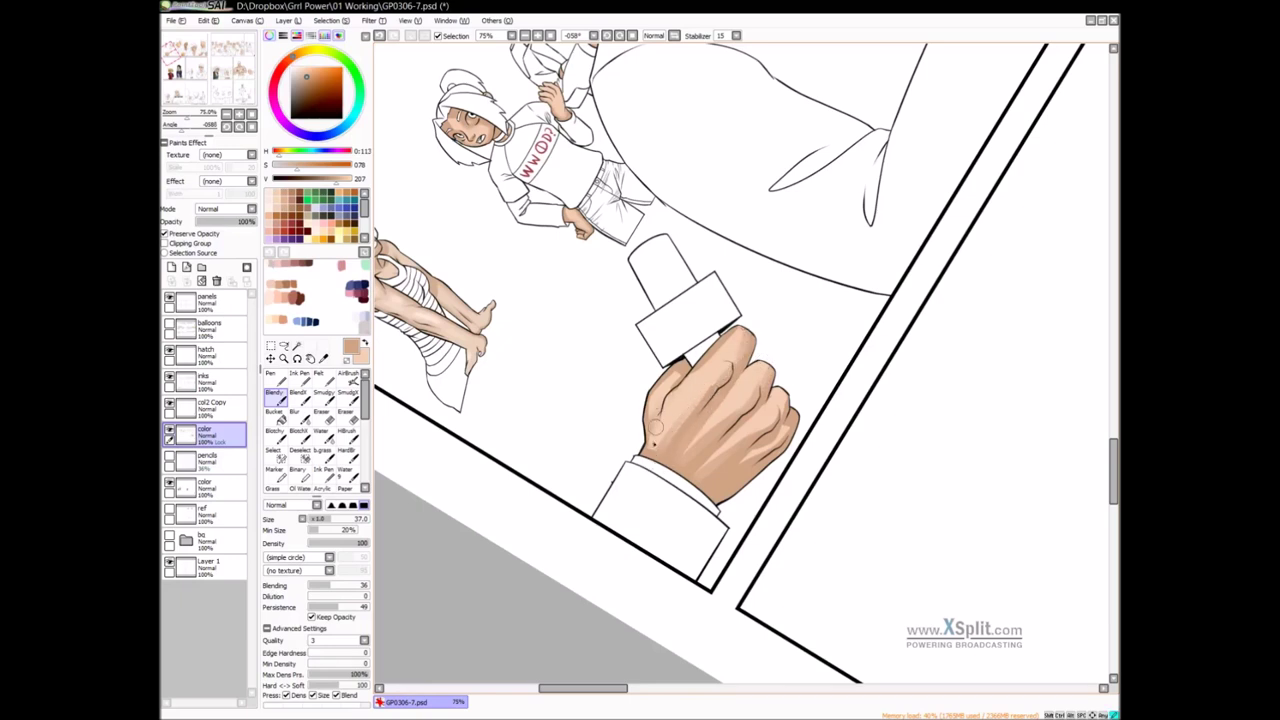
{"action": "left_click", "coordinate": [632, 36]}
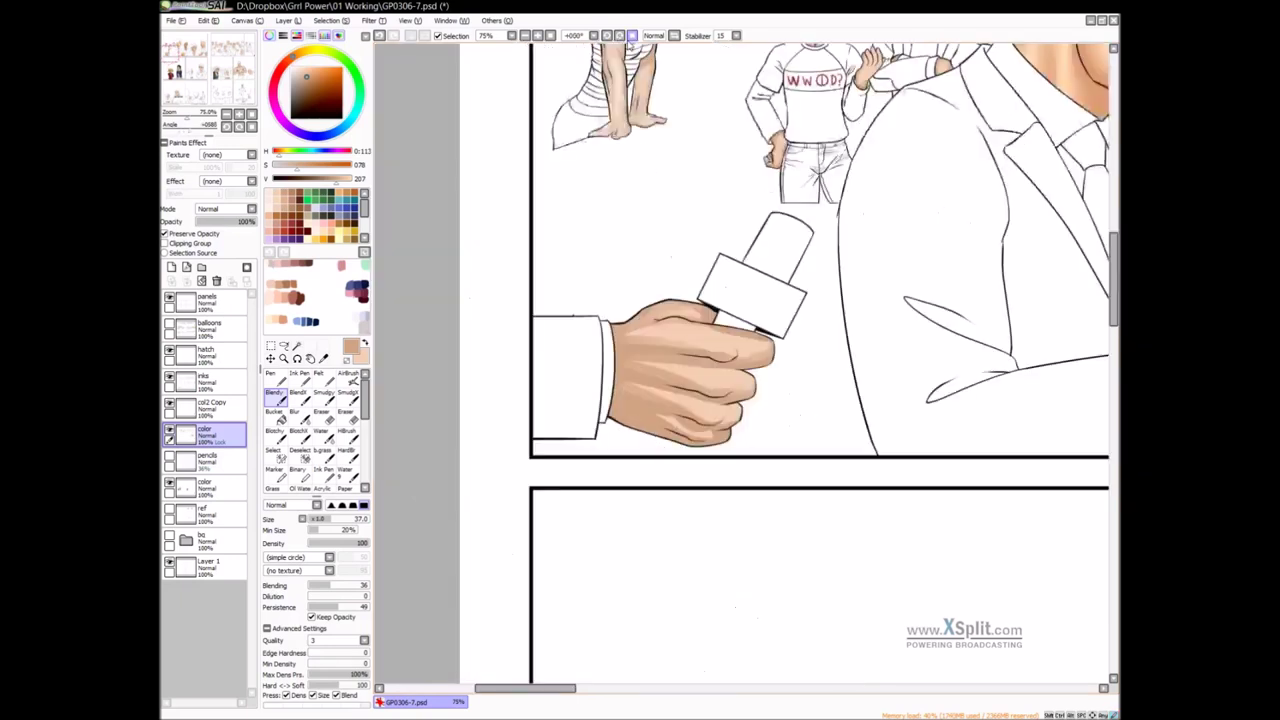
Soften the tan shadows across the microphone hand with Blur at size 62
{"action": "scroll", "coordinate": [828, 396], "scroll_direction": "down", "scroll_amount": 3}
{"action": "left_click_drag", "start_coordinate": [844, 396], "coordinate": [710, 407]}
{"action": "left_click_drag", "start_coordinate": [791, 427], "coordinate": [757, 395]}
{"action": "key", "text": "b"}
{"action": "scroll", "coordinate": [656, 376], "scroll_direction": "up", "scroll_amount": 1}
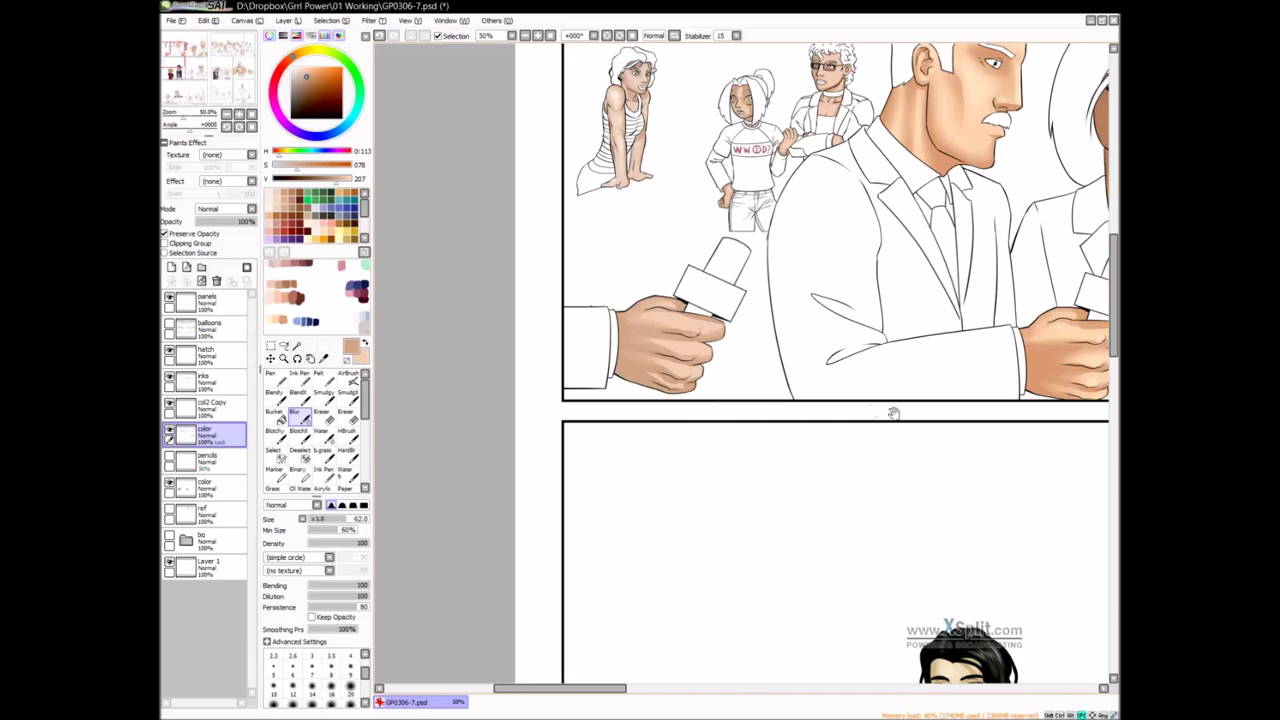
Blend the facial shadows of the woman in the cowboy hat using Blur at sizes 55 and 36 and Blendy at size 25
{"action": "left_click_drag", "start_coordinate": [893, 413], "coordinate": [547, 434]}
{"action": "scroll", "coordinate": [560, 434], "scroll_direction": "down", "scroll_amount": 1}
{"action": "left_click_drag", "start_coordinate": [785, 428], "coordinate": [587, 499]}
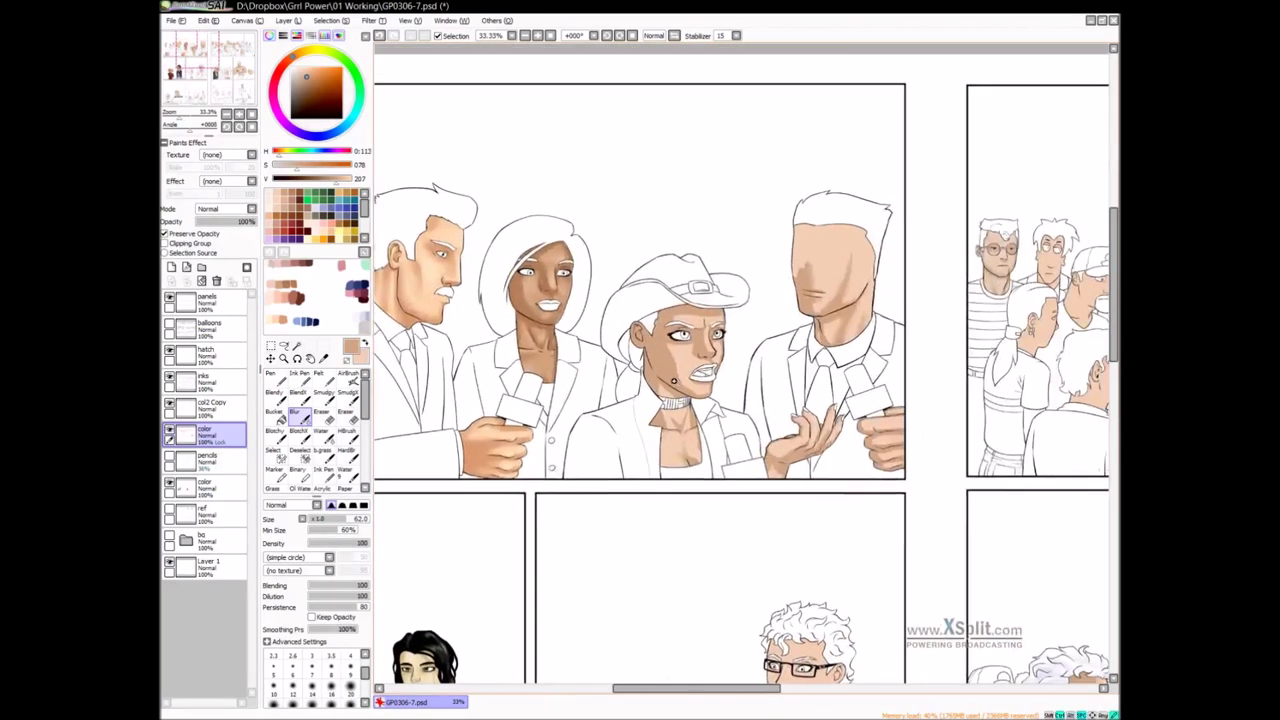
{"action": "scroll", "coordinate": [674, 381], "scroll_direction": "up", "scroll_amount": 3}
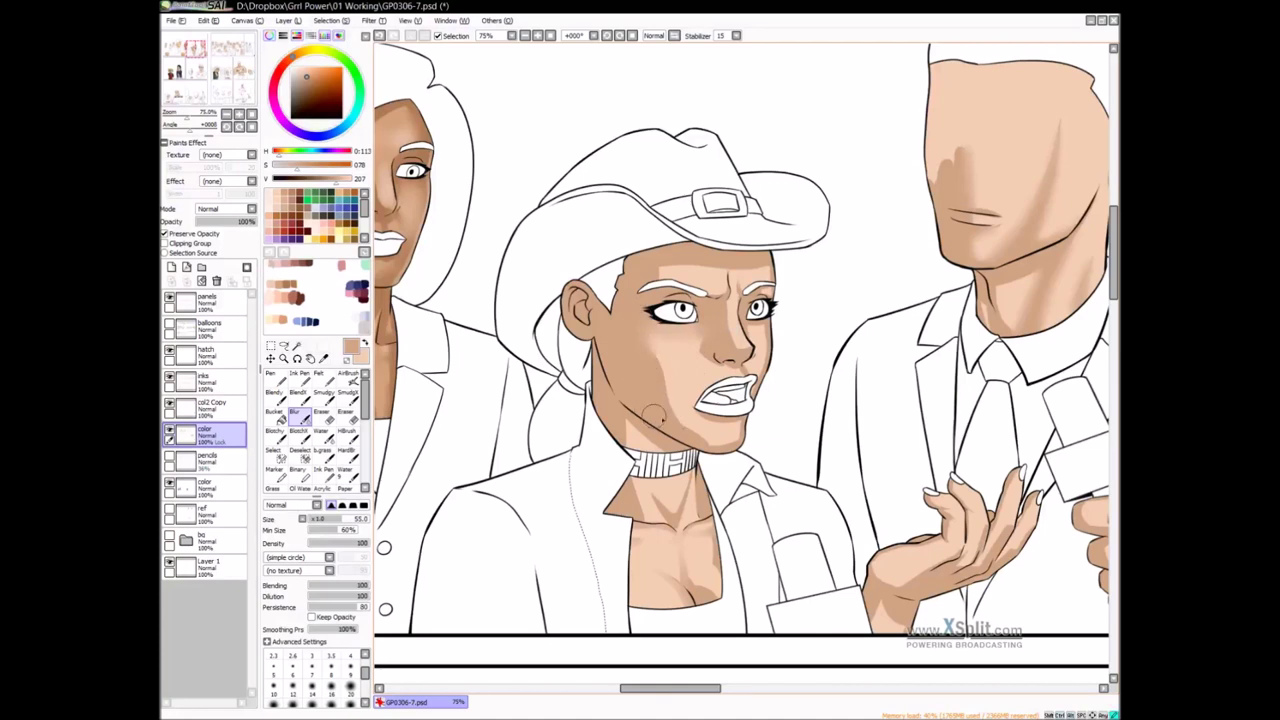
{"action": "left_click_drag", "start_coordinate": [699, 449], "coordinate": [698, 435], "text": "ctrl+alt"}
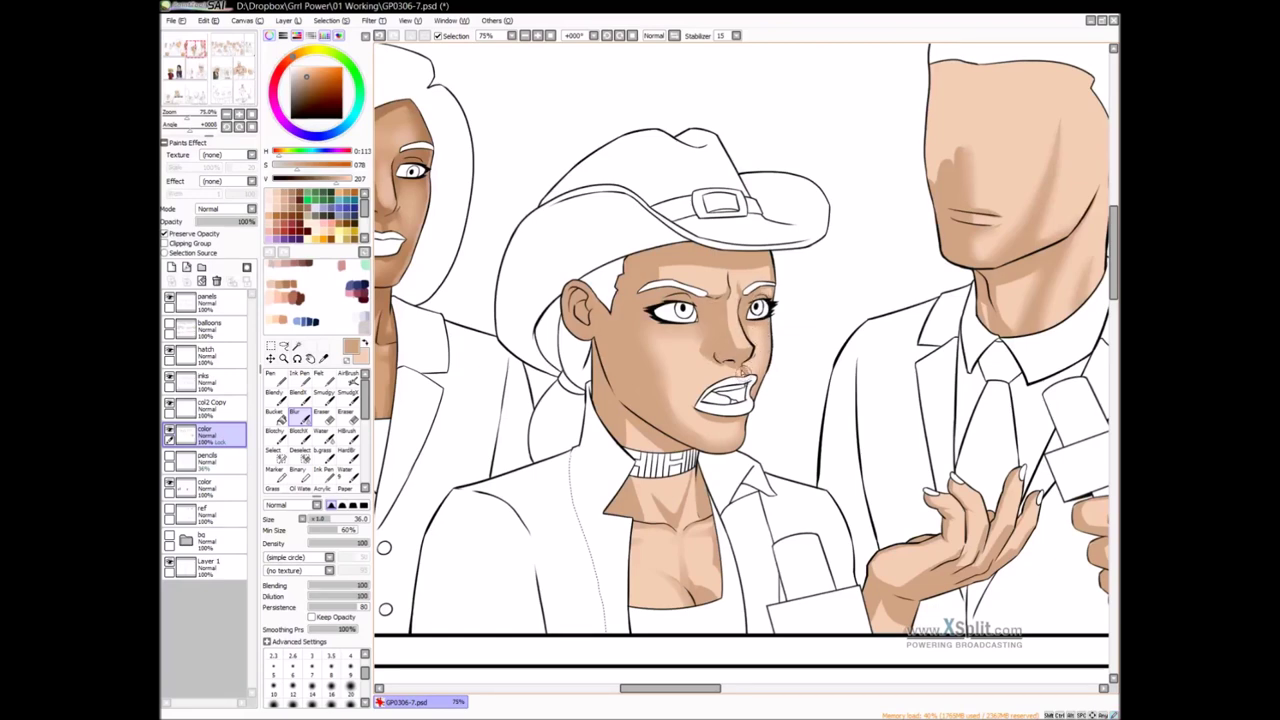
{"action": "key", "text": "b"}
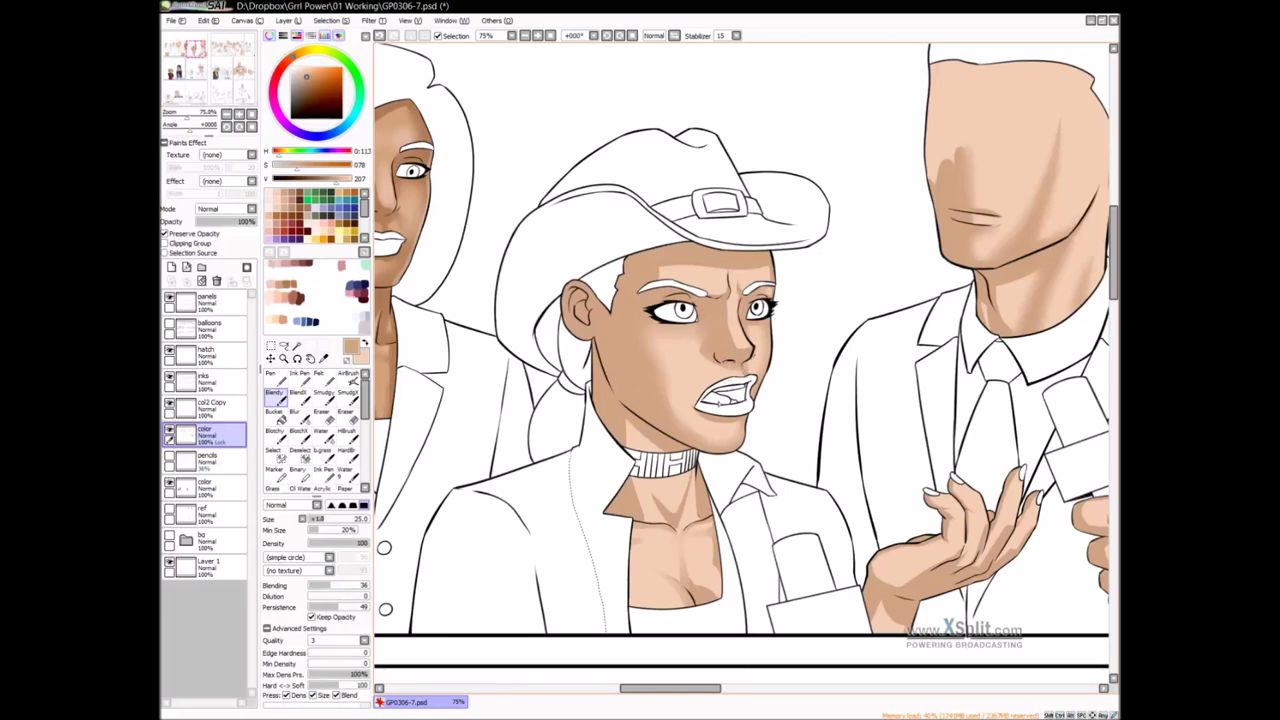
{"action": "left_click_drag", "start_coordinate": [658, 437], "coordinate": [634, 413]}
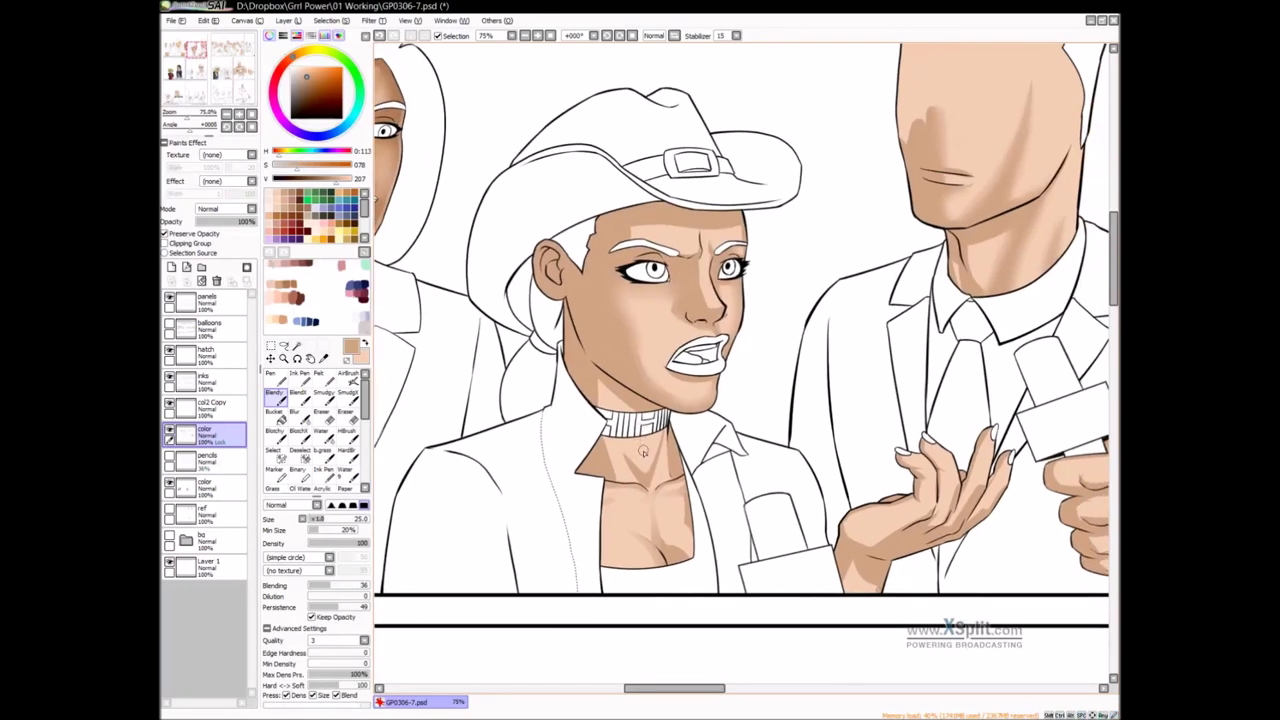
Soften the cowboy-hat woman's neck and chest shadows using Blur at sizes 26 and 55 and Blendy at size 18
{"action": "key", "text": "v"}
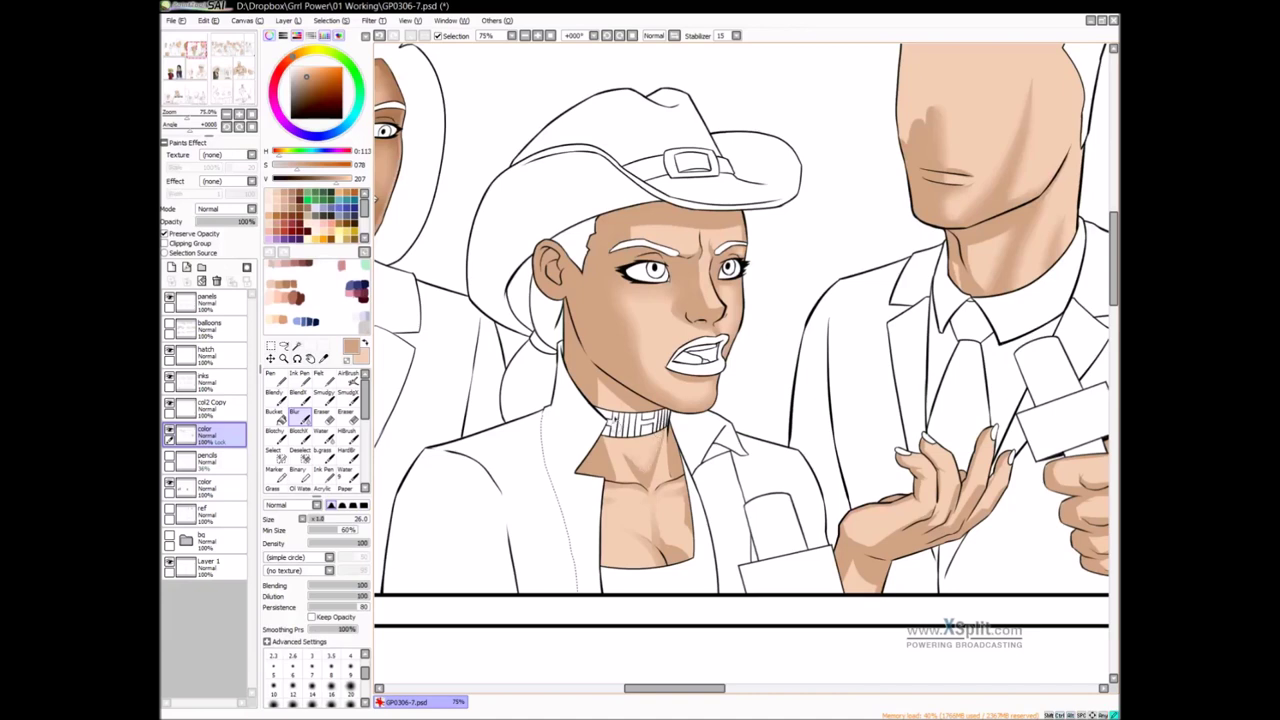
{"action": "mouse_move", "coordinate": [671, 505]}
{"action": "left_mouse_down"}
{"action": "mouse_move", "coordinate": [665, 471]}
{"action": "mouse_move", "coordinate": [646, 535]}
{"action": "left_mouse_up"}
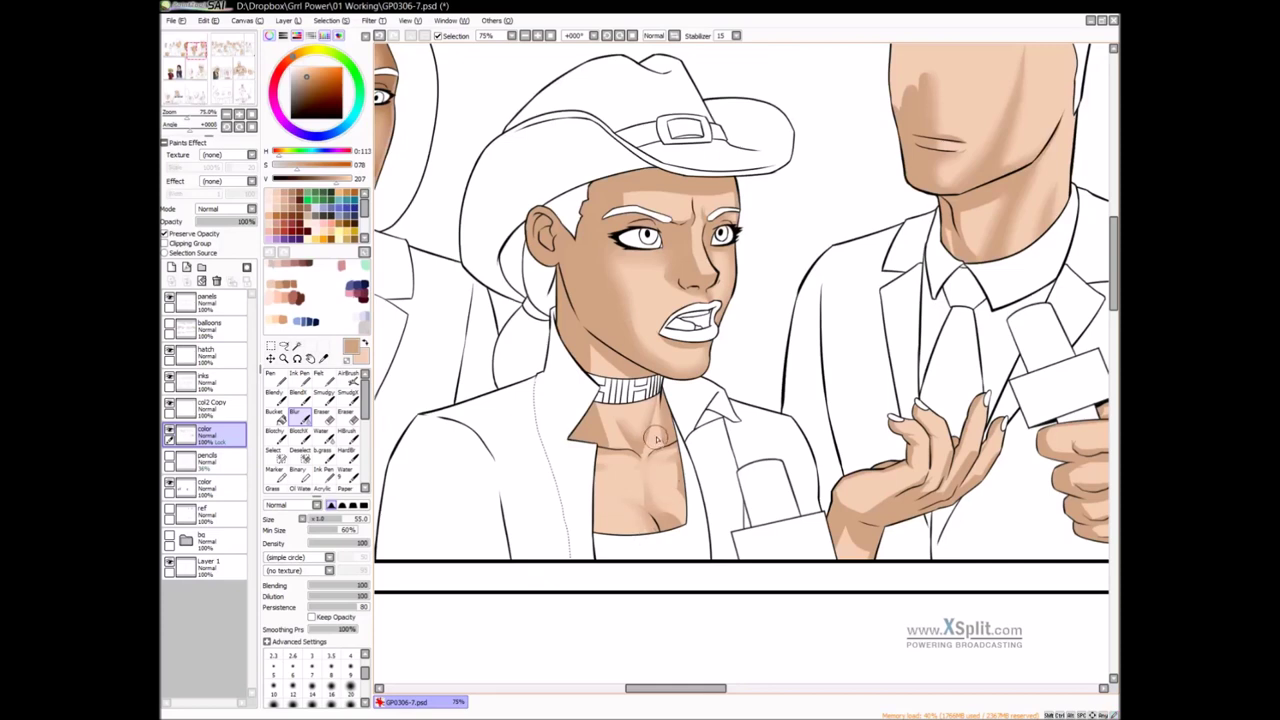
{"action": "key", "text": "b"}
{"action": "left_click_drag", "start_coordinate": [644, 440], "coordinate": [632, 441]}
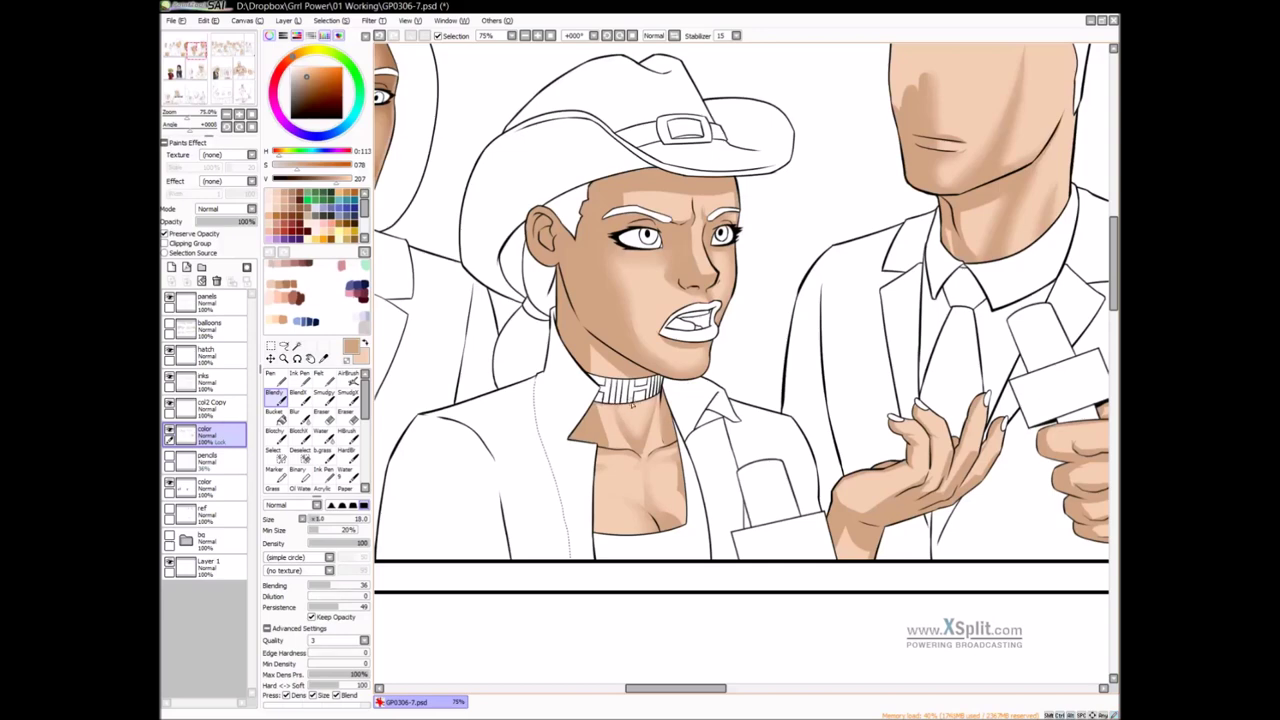
Rework the neck shading beneath the woman's choker with the Pen at size 103, blending it with Blendy at size 14 and Blur at size 55
{"action": "key", "text": "f"}
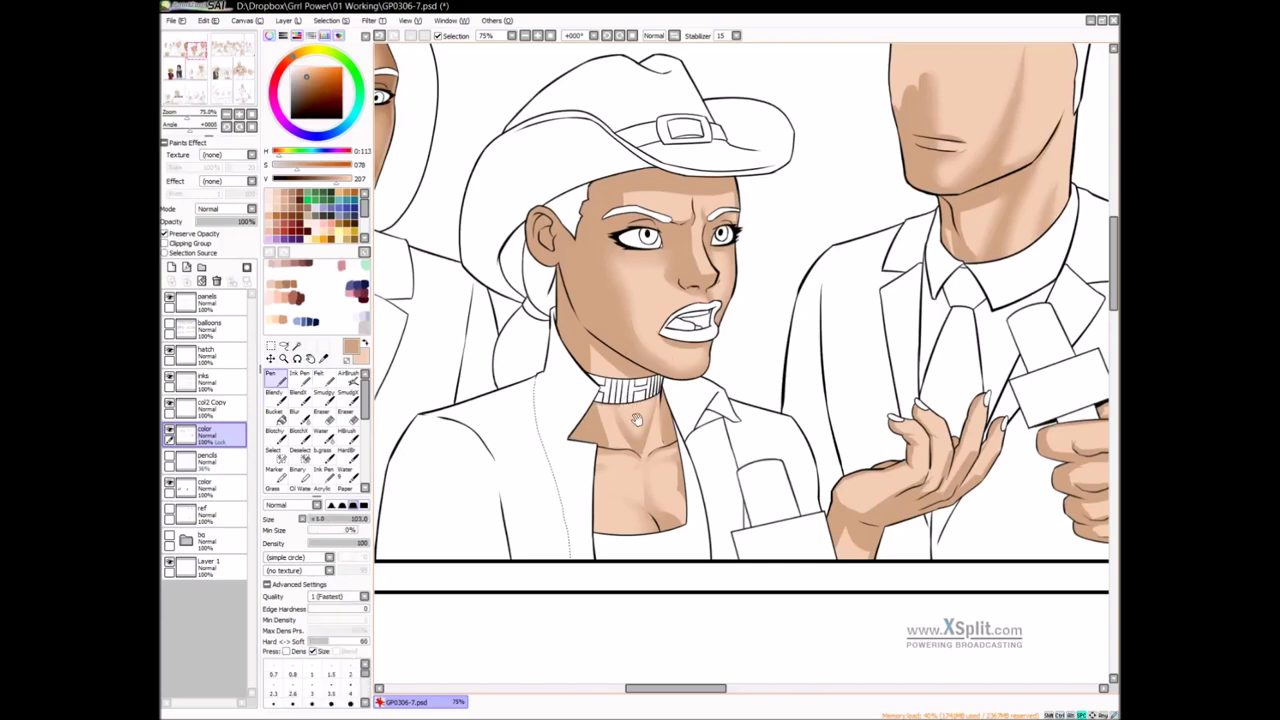
{"action": "scroll", "coordinate": [628, 400], "scroll_direction": "up", "scroll_amount": 1}
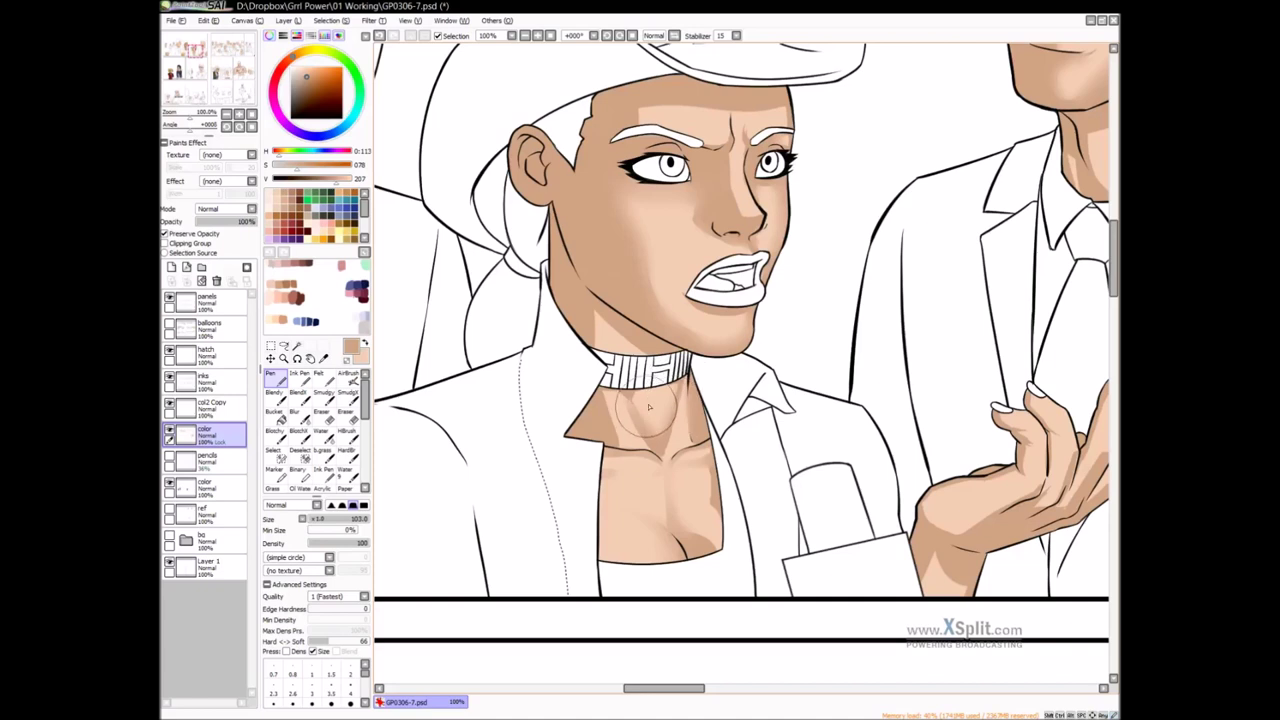
{"action": "key", "text": "b"}
{"action": "left_click_drag", "start_coordinate": [648, 400], "coordinate": [641, 398]}
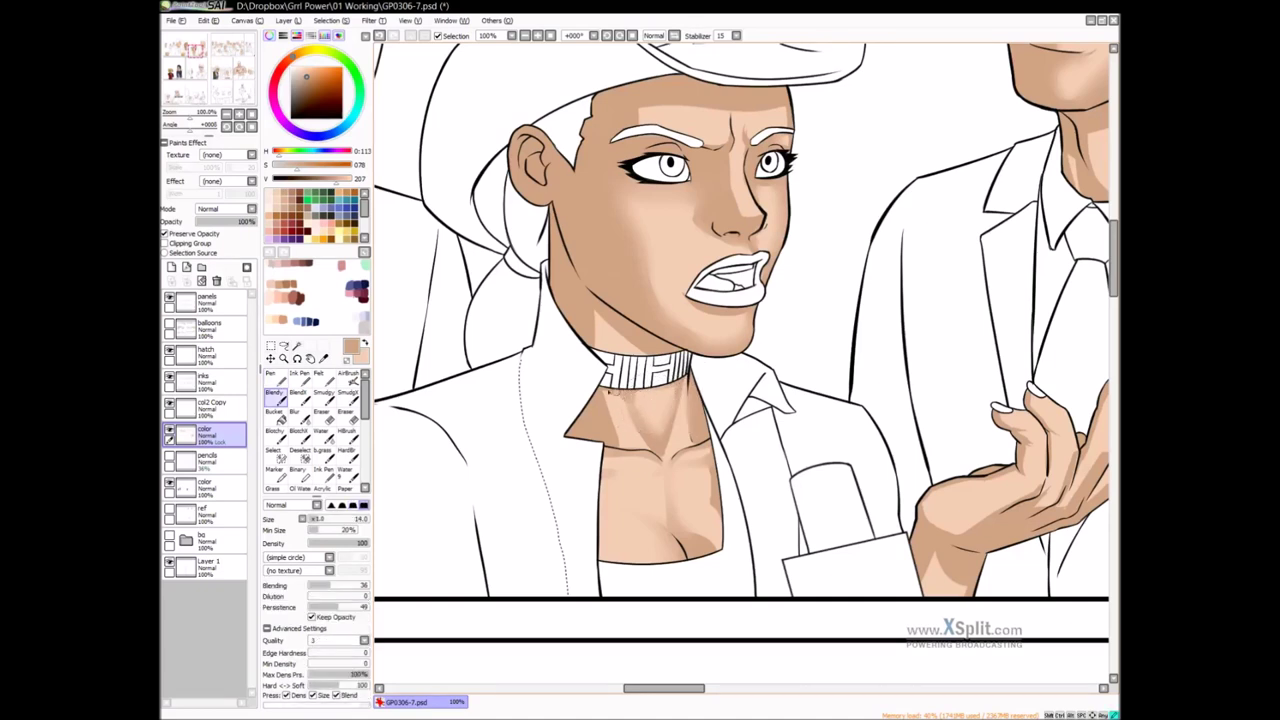
{"action": "scroll", "coordinate": [712, 412], "scroll_direction": "down", "scroll_amount": 1}
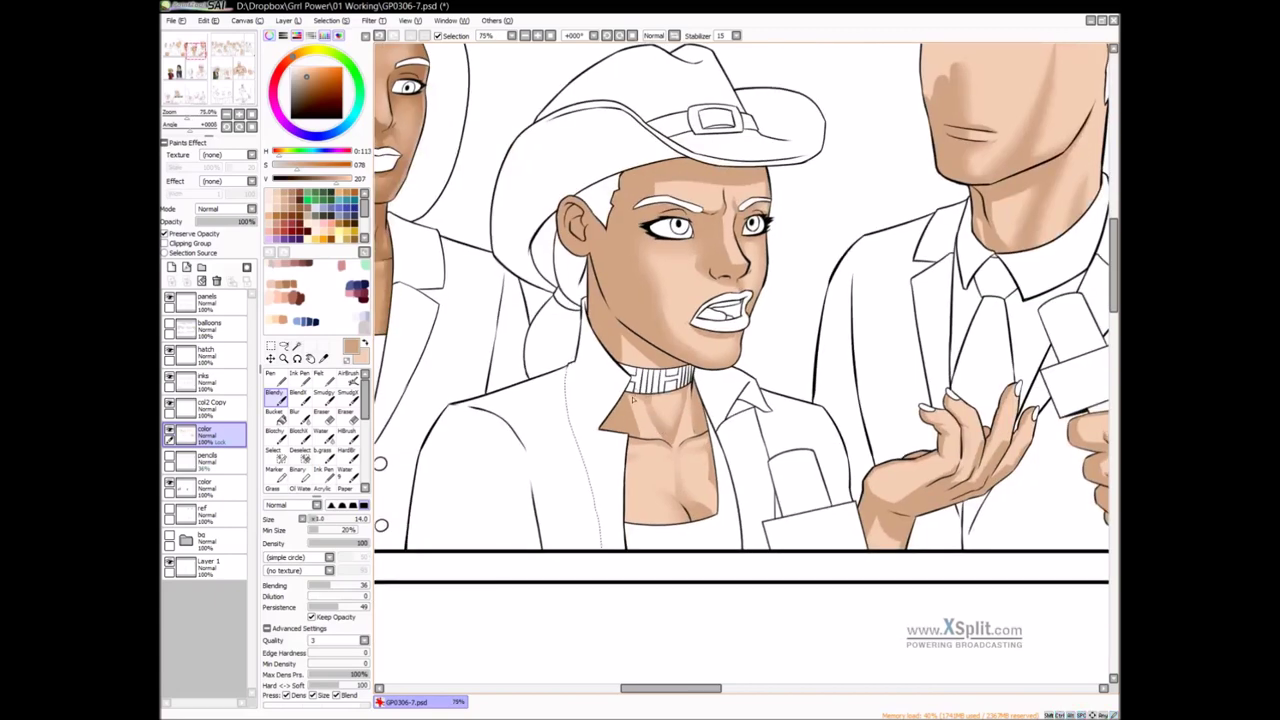
{"action": "key", "text": "b"}
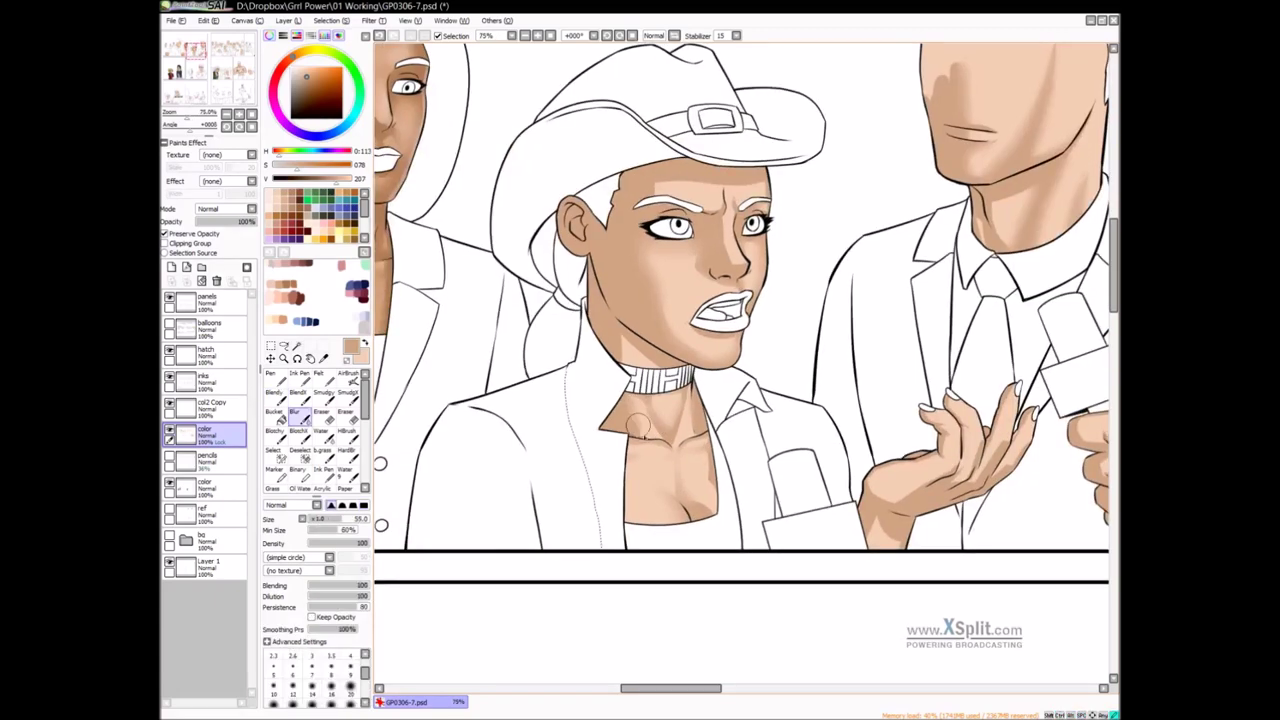
Soften the shadows on the palm and wrist of the open hand with Blur at sizes 38 and 27
{"action": "scroll", "coordinate": [785, 390], "scroll_direction": "down", "scroll_amount": 1}
{"action": "scroll", "coordinate": [700, 410], "scroll_direction": "up", "scroll_amount": 1}
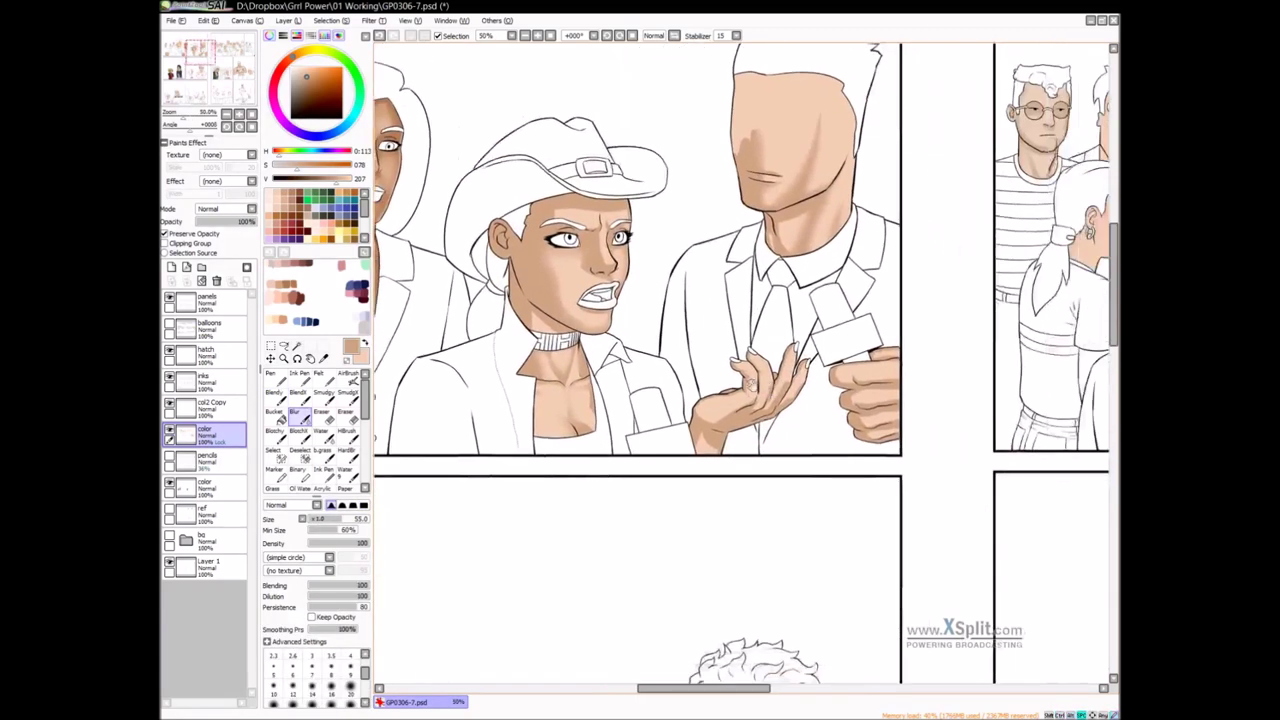
{"action": "left_click_drag", "start_coordinate": [761, 402], "coordinate": [768, 402]}
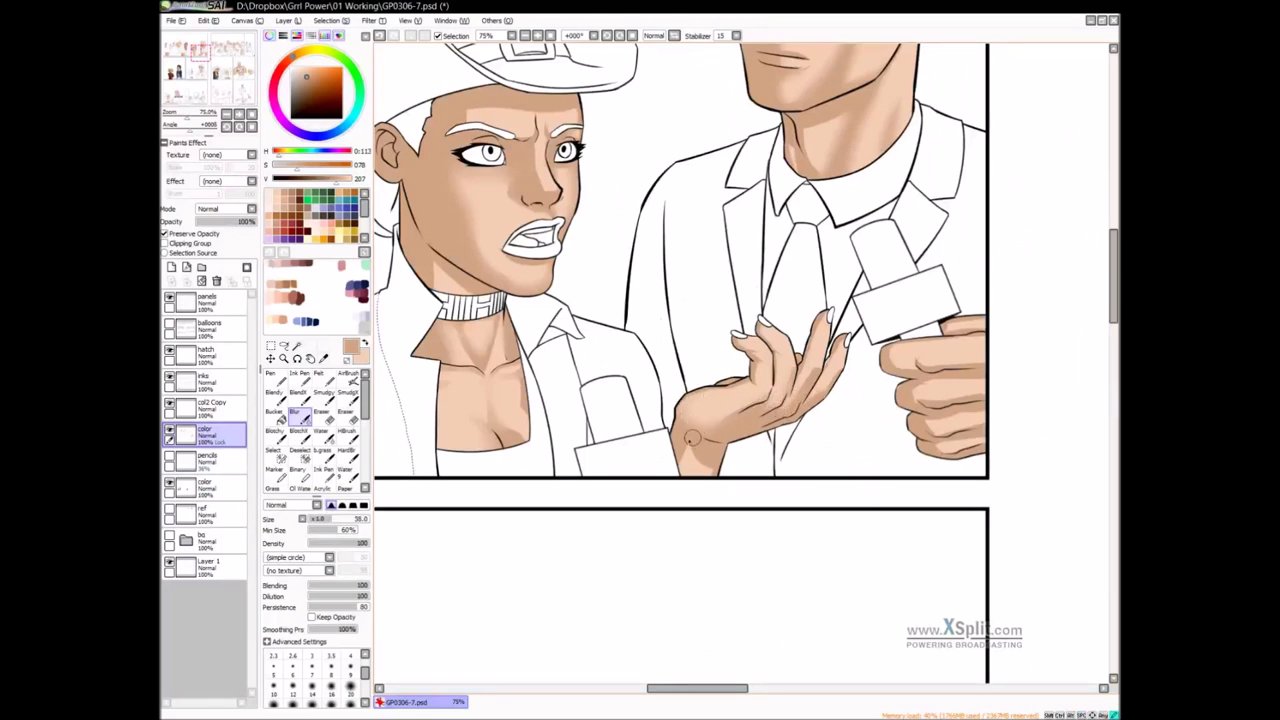
{"action": "left_click_drag", "start_coordinate": [768, 375], "coordinate": [756, 375]}
{"action": "left_click_drag", "start_coordinate": [702, 400], "coordinate": [733, 393]}
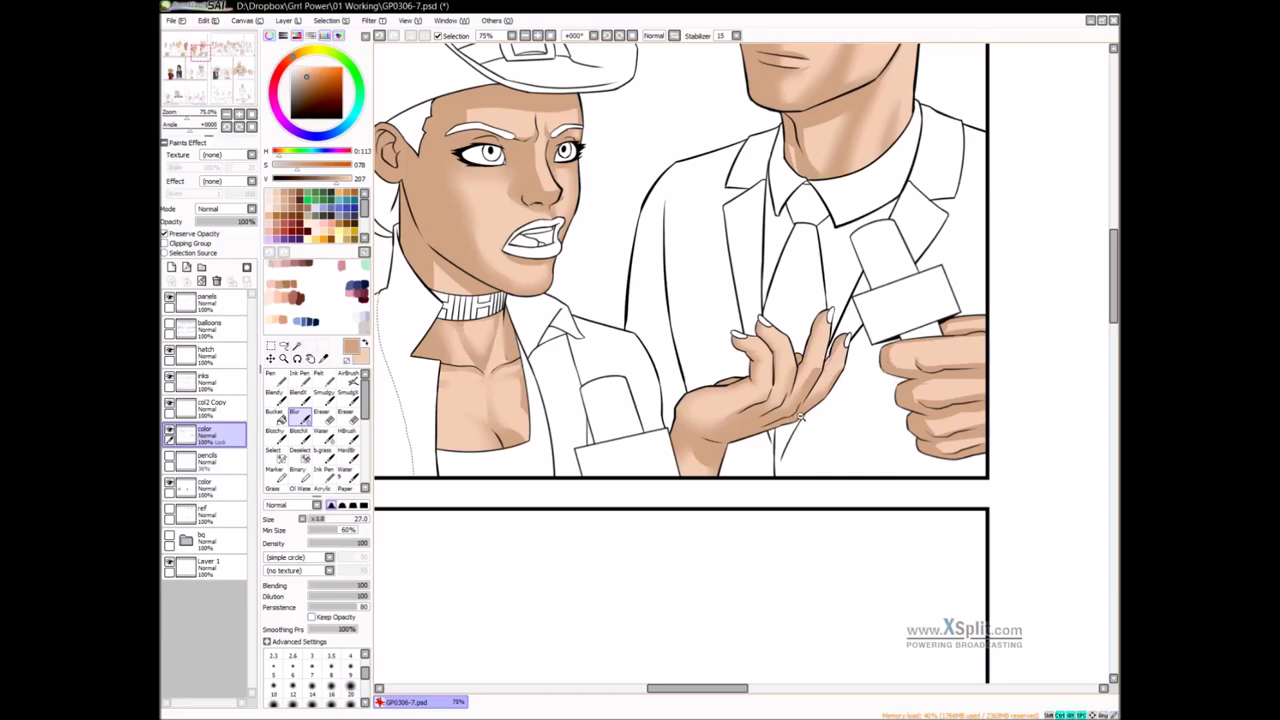
Paint shadows along the hair edge, jaw and ear of the ponytailed girl in profile with the Pen at size 103
{"action": "scroll", "coordinate": [800, 410], "scroll_direction": "down", "scroll_amount": 3}
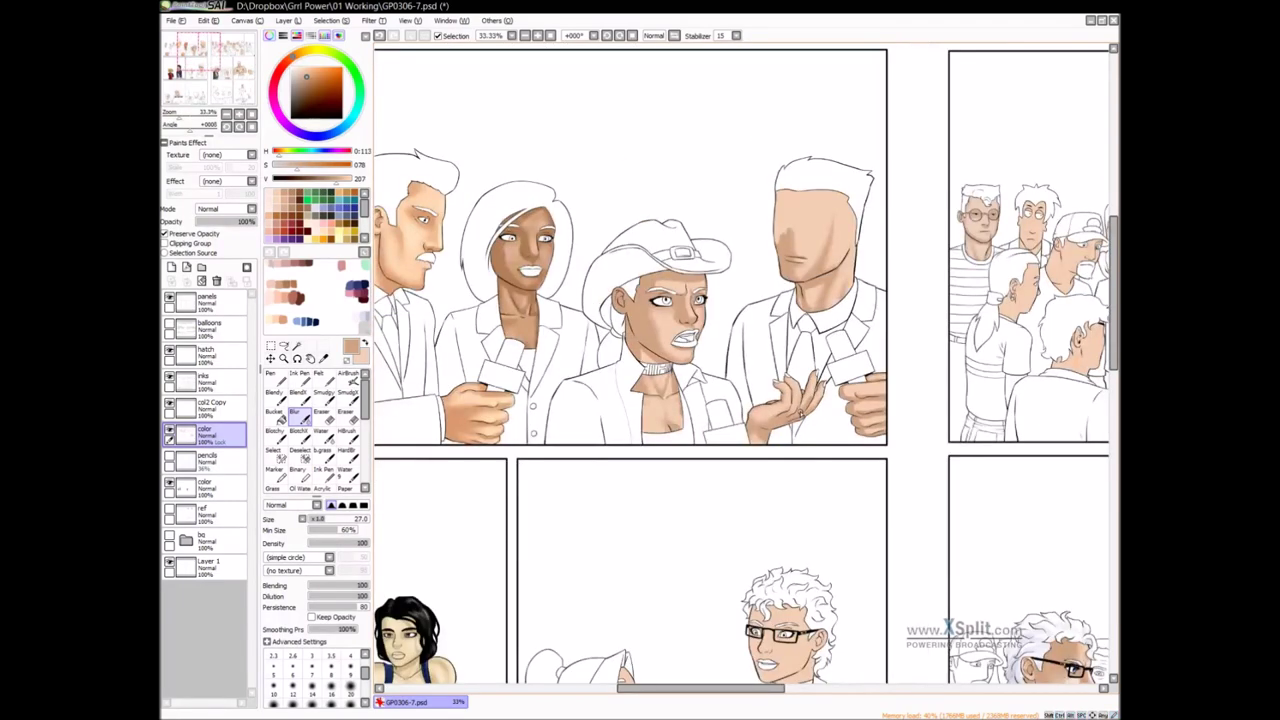
{"action": "scroll", "coordinate": [709, 366], "scroll_direction": "up", "scroll_amount": 5}
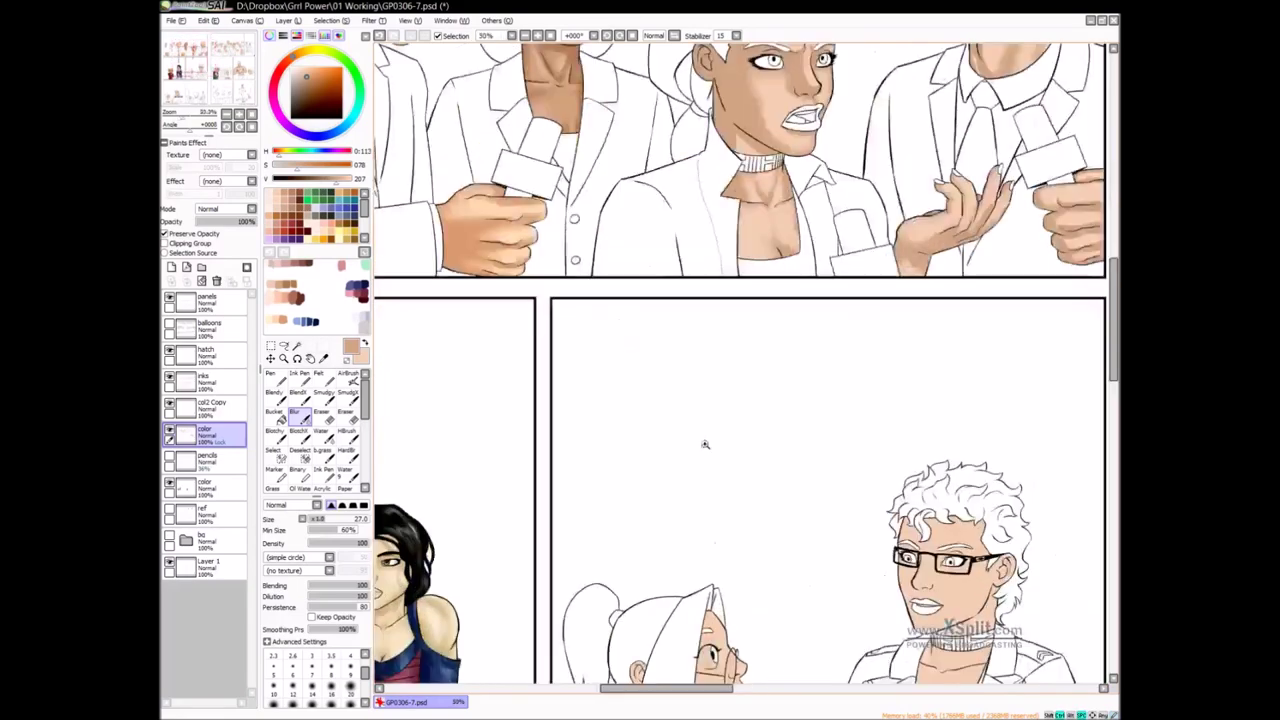
{"action": "left_click_drag", "start_coordinate": [705, 461], "coordinate": [501, 357]}
{"action": "scroll", "coordinate": [675, 422], "scroll_direction": "up", "scroll_amount": 1}
{"action": "key", "text": "n"}
{"action": "scroll", "coordinate": [660, 400], "scroll_direction": "up", "scroll_amount": 2}
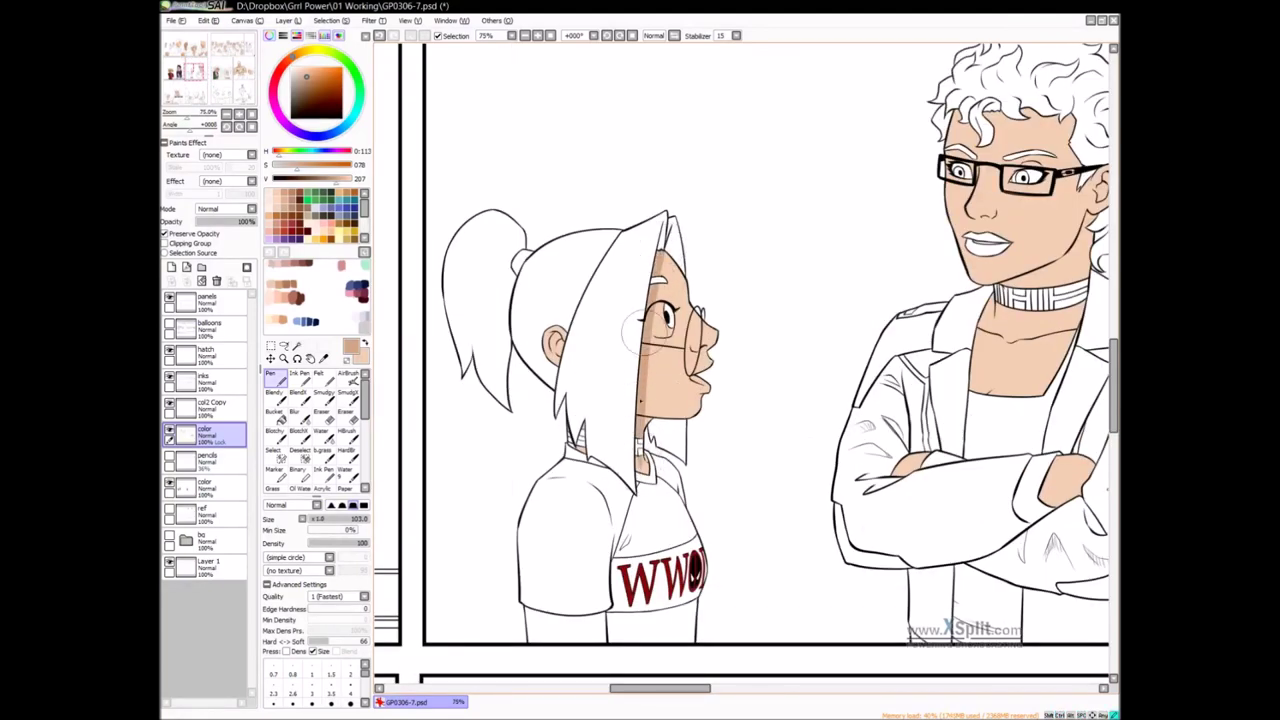
{"action": "left_click_drag", "start_coordinate": [640, 424], "coordinate": [670, 415]}
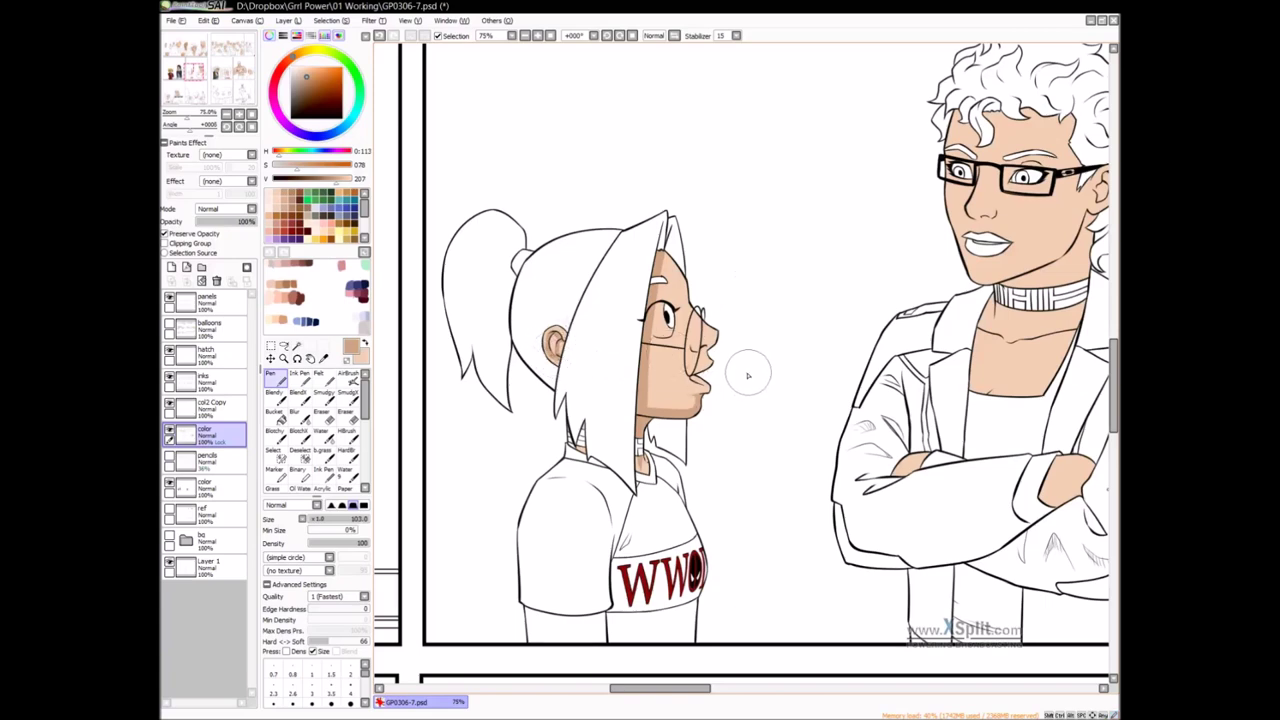
Extend the ponytailed girl's shadows over her forehead, nose, mouth and neck with the Pen at size 103
{"action": "scroll", "coordinate": [749, 371], "scroll_direction": "left", "scroll_amount": 2}
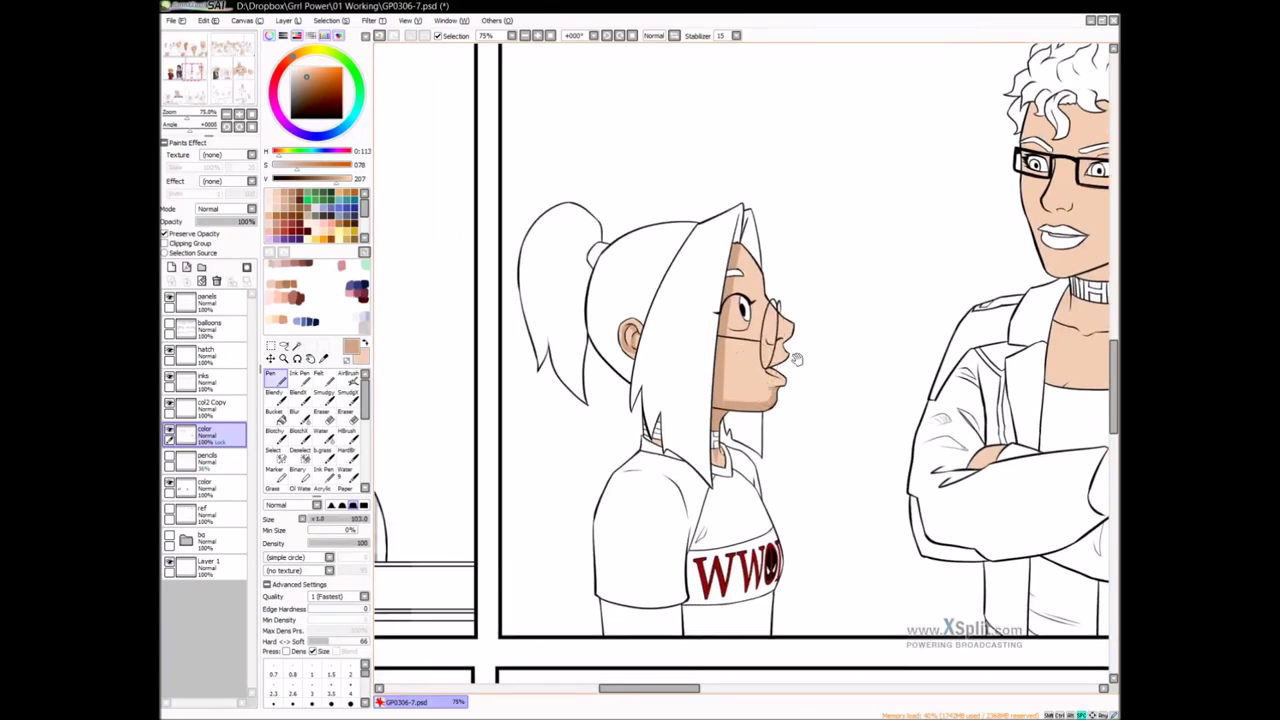
{"action": "left_click_drag", "start_coordinate": [777, 374], "coordinate": [716, 395]}
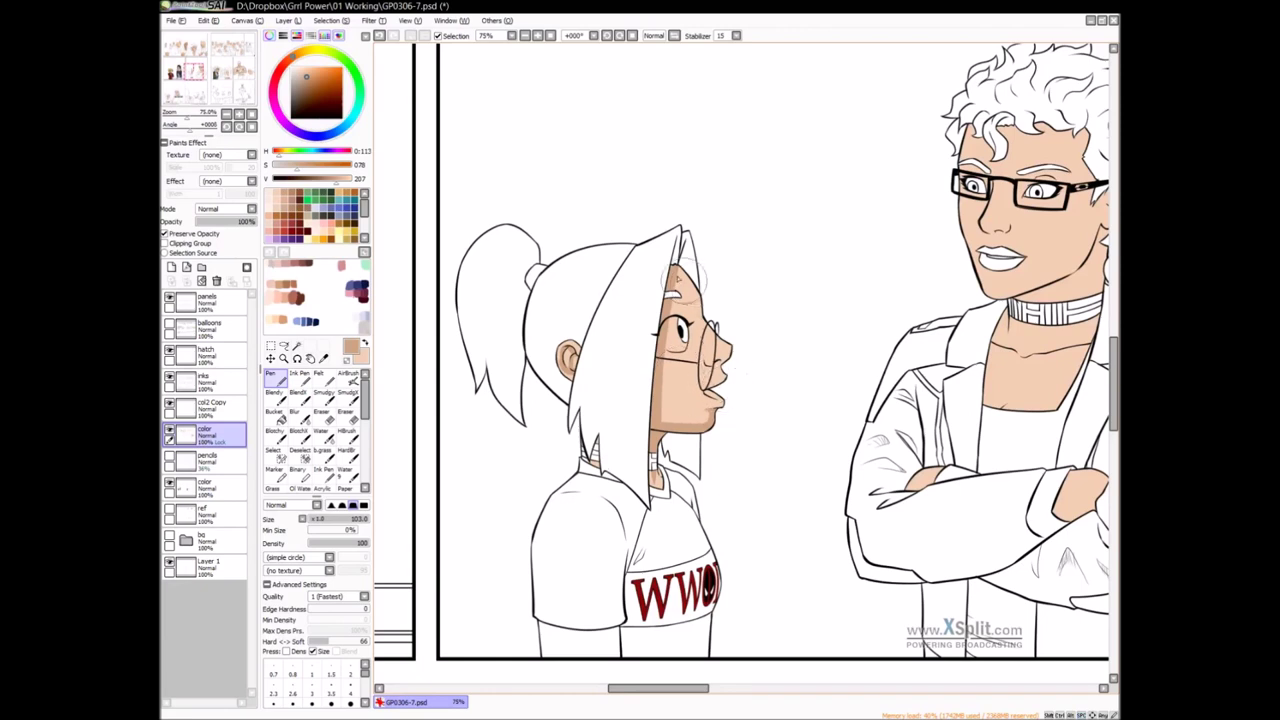
{"action": "left_click_drag", "start_coordinate": [722, 350], "coordinate": [684, 360]}
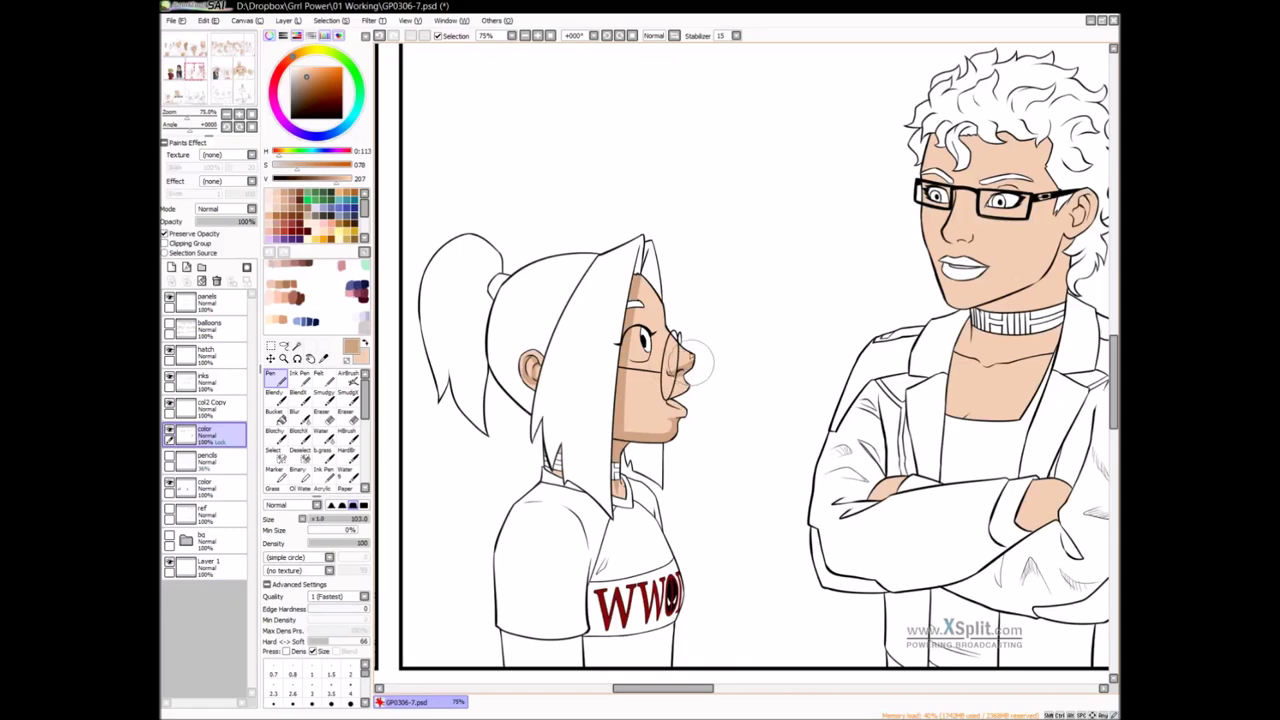
{"action": "left_click_drag", "start_coordinate": [697, 355], "coordinate": [660, 383]}
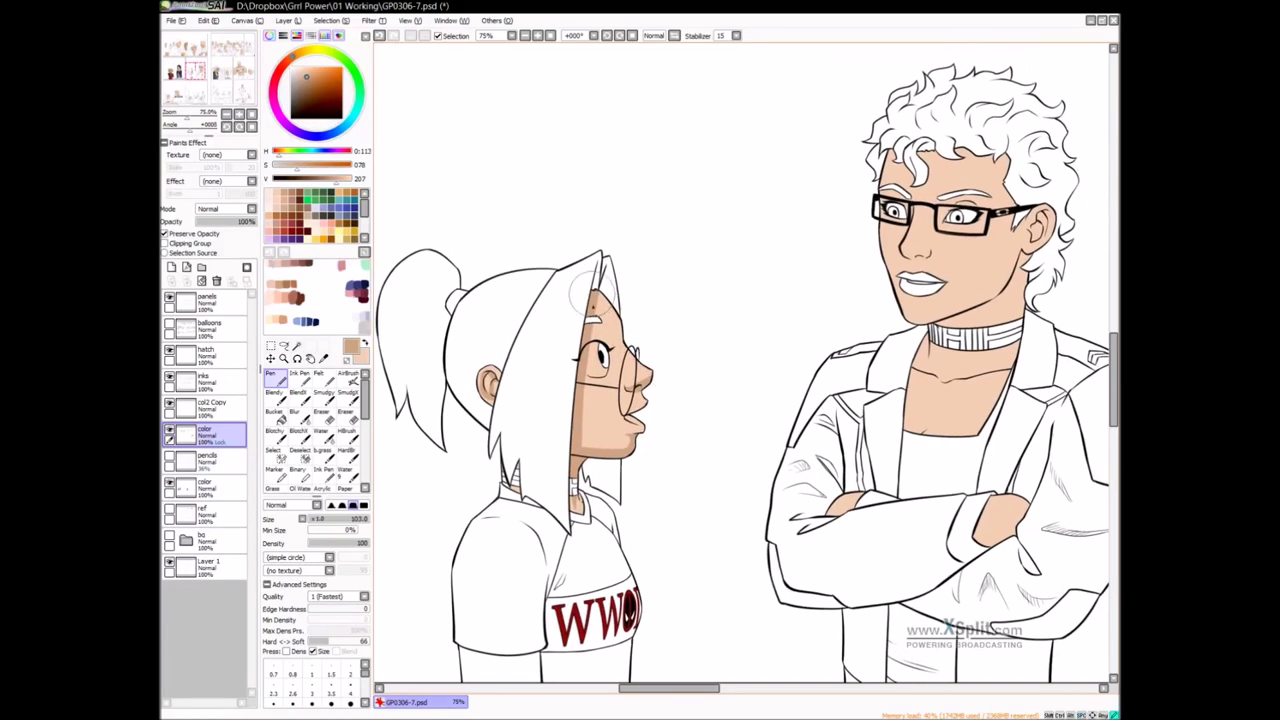
{"action": "left_click_drag", "start_coordinate": [669, 397], "coordinate": [641, 395]}
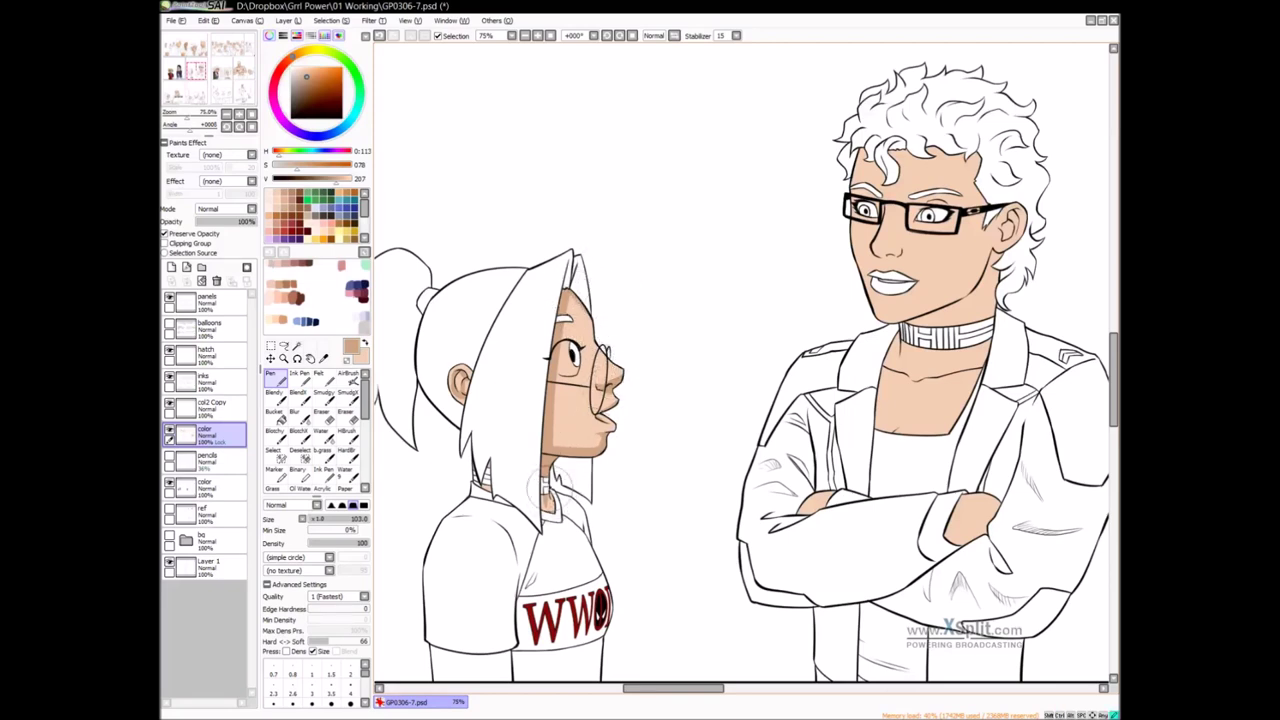
Paint the neck slivers between the ponytailed girl's hair strands with Preserve Opacity turned off, and turn it back on
{"action": "left_click", "coordinate": [207, 236]}
{"action": "left_click_drag", "start_coordinate": [482, 533], "coordinate": [488, 517]}
{"action": "left_click", "coordinate": [487, 480], "text": "ctrl"}
{"action": "scroll", "coordinate": [487, 479], "scroll_direction": "up", "scroll_amount": 3}
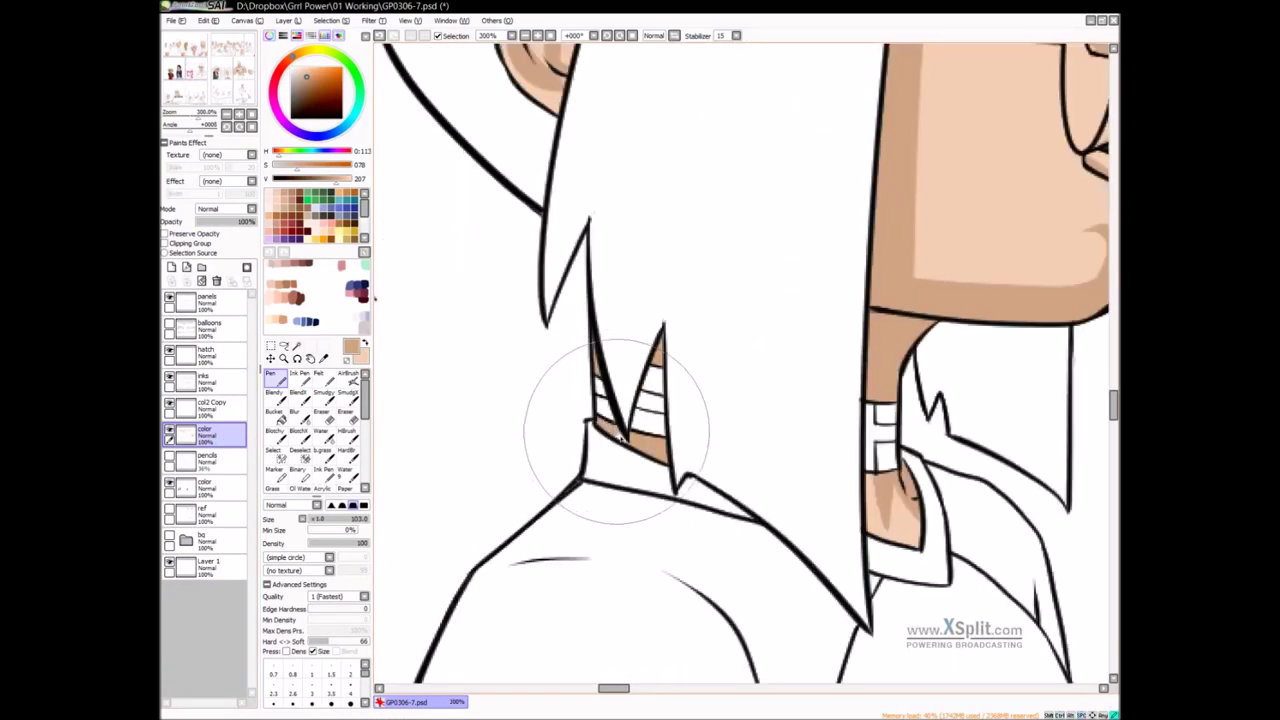
{"action": "left_click", "coordinate": [216, 235]}
{"action": "left_click", "coordinate": [659, 431], "text": "ctrl+alt"}
{"action": "left_click", "coordinate": [659, 431], "text": "ctrl+alt"}
{"action": "left_click", "coordinate": [659, 431], "text": "ctrl+alt"}
{"action": "left_click_drag", "start_coordinate": [766, 408], "coordinate": [677, 466]}
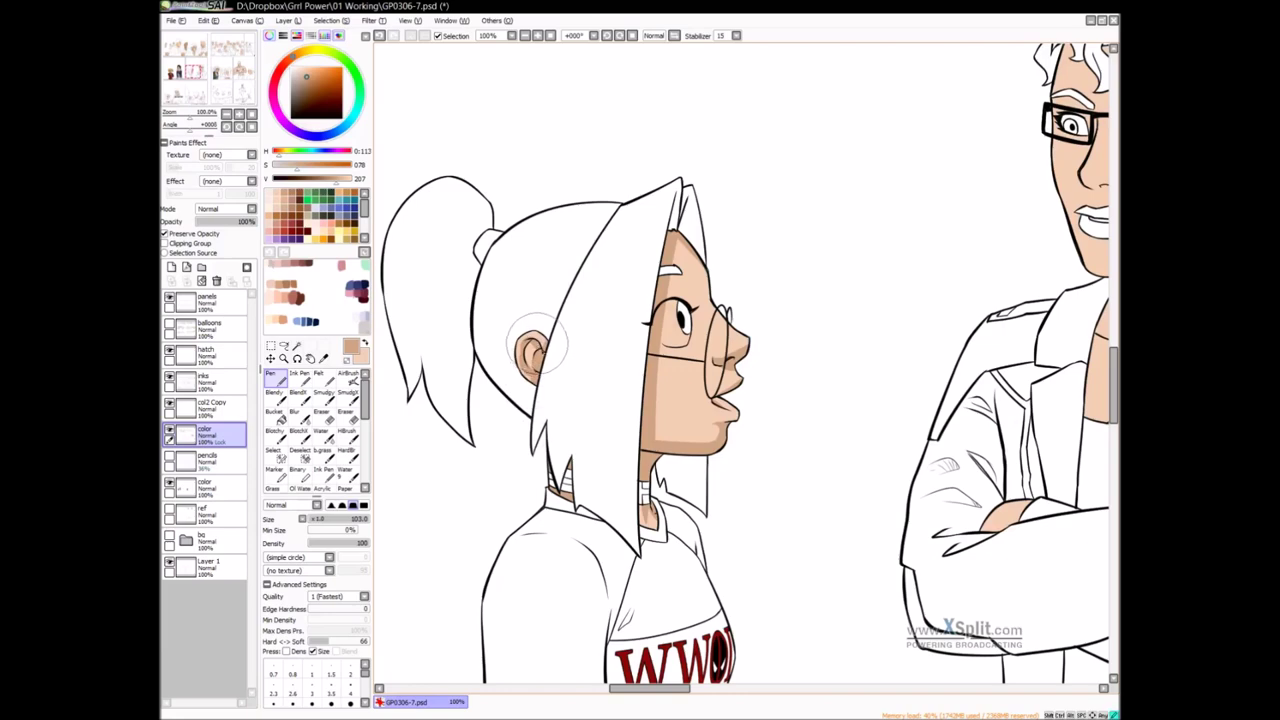
Shade the face of the curly-haired woman in glasses with the Pen at size 103, softening it with Blur at 52 and Blendy at 50
{"action": "scroll", "coordinate": [820, 331], "scroll_direction": "down", "scroll_amount": 2}
{"action": "scroll", "coordinate": [735, 402], "scroll_direction": "up", "scroll_amount": 2}
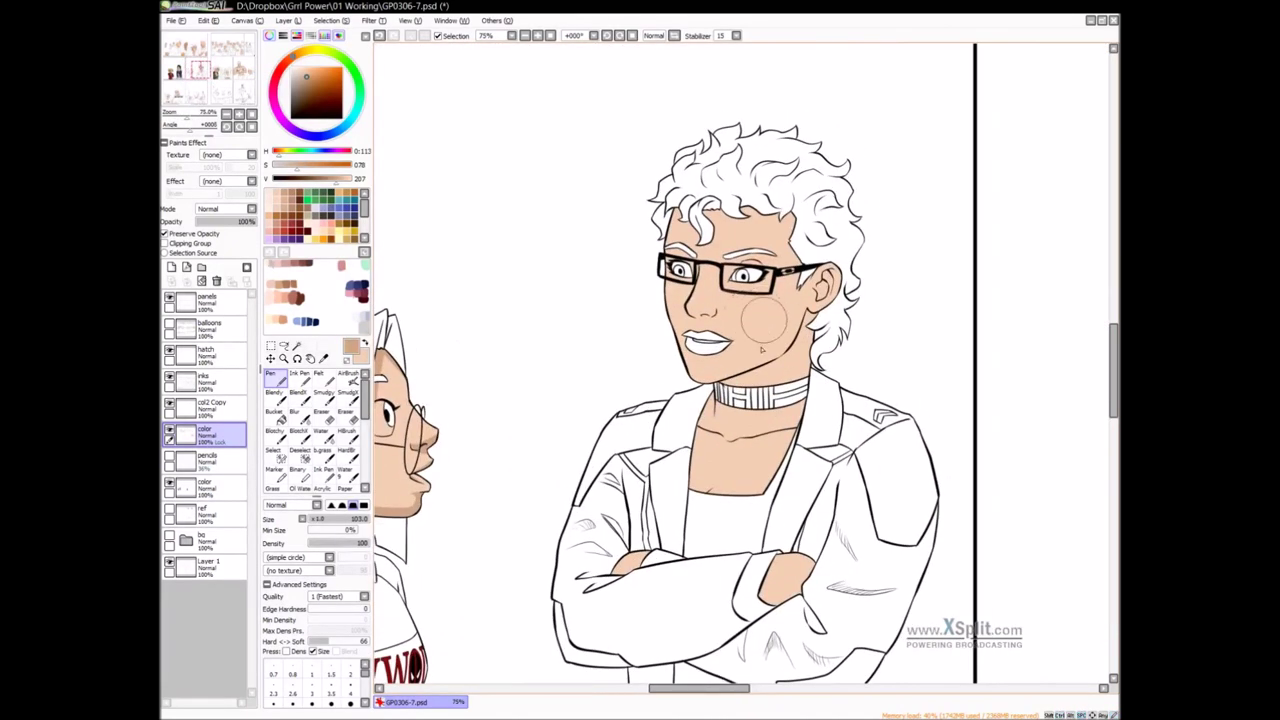
{"action": "left_click_drag", "start_coordinate": [754, 392], "coordinate": [713, 415]}
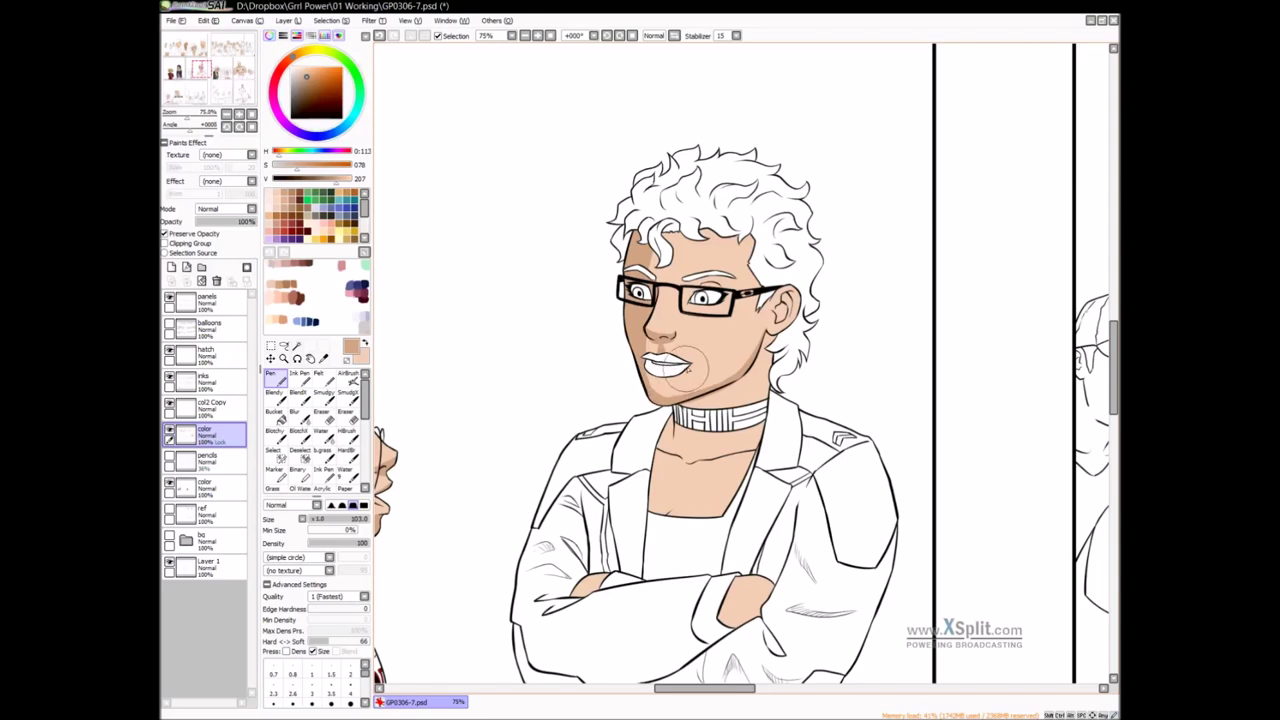
{"action": "left_click_drag", "start_coordinate": [687, 373], "coordinate": [655, 386]}
{"action": "mouse_move", "coordinate": [688, 344]}
{"action": "left_mouse_down"}
{"action": "mouse_move", "coordinate": [686, 316]}
{"action": "mouse_move", "coordinate": [698, 362]}
{"action": "mouse_move", "coordinate": [678, 325]}
{"action": "mouse_move", "coordinate": [700, 284]}
{"action": "mouse_move", "coordinate": [698, 367]}
{"action": "left_mouse_up"}
{"action": "left_click_drag", "start_coordinate": [718, 283], "coordinate": [688, 298]}
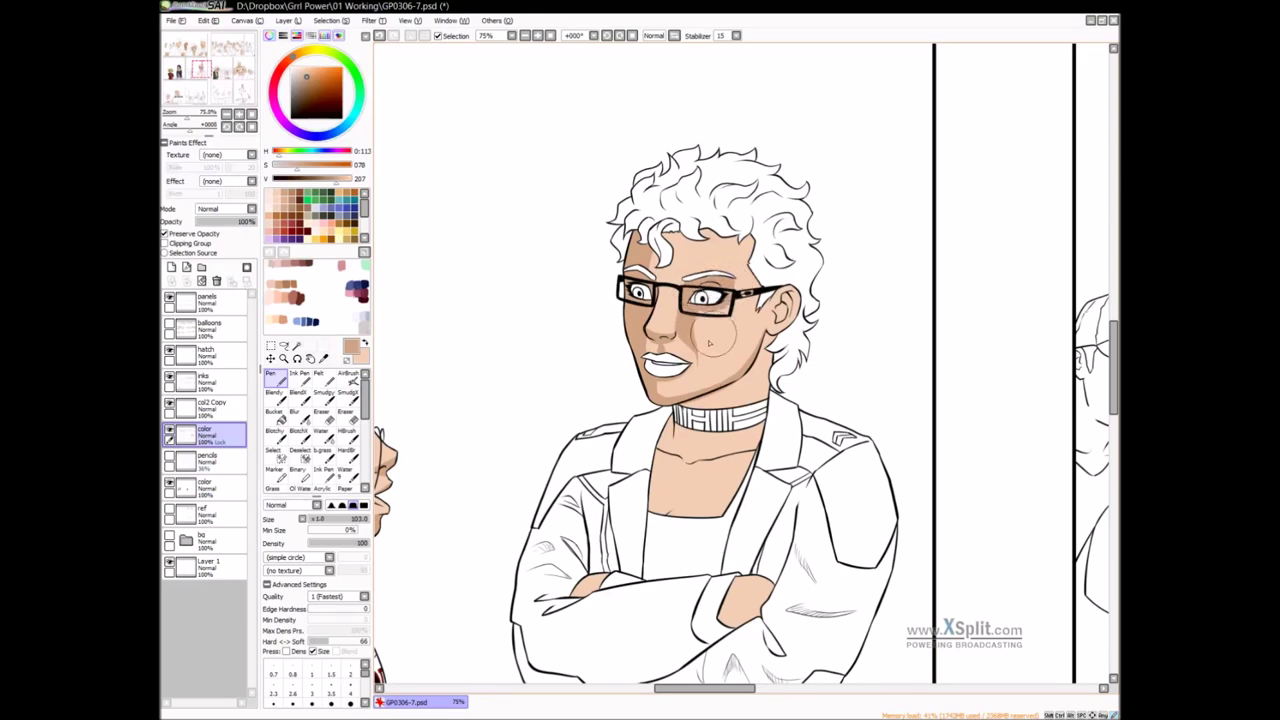
{"action": "left_click_drag", "start_coordinate": [730, 367], "coordinate": [699, 381]}
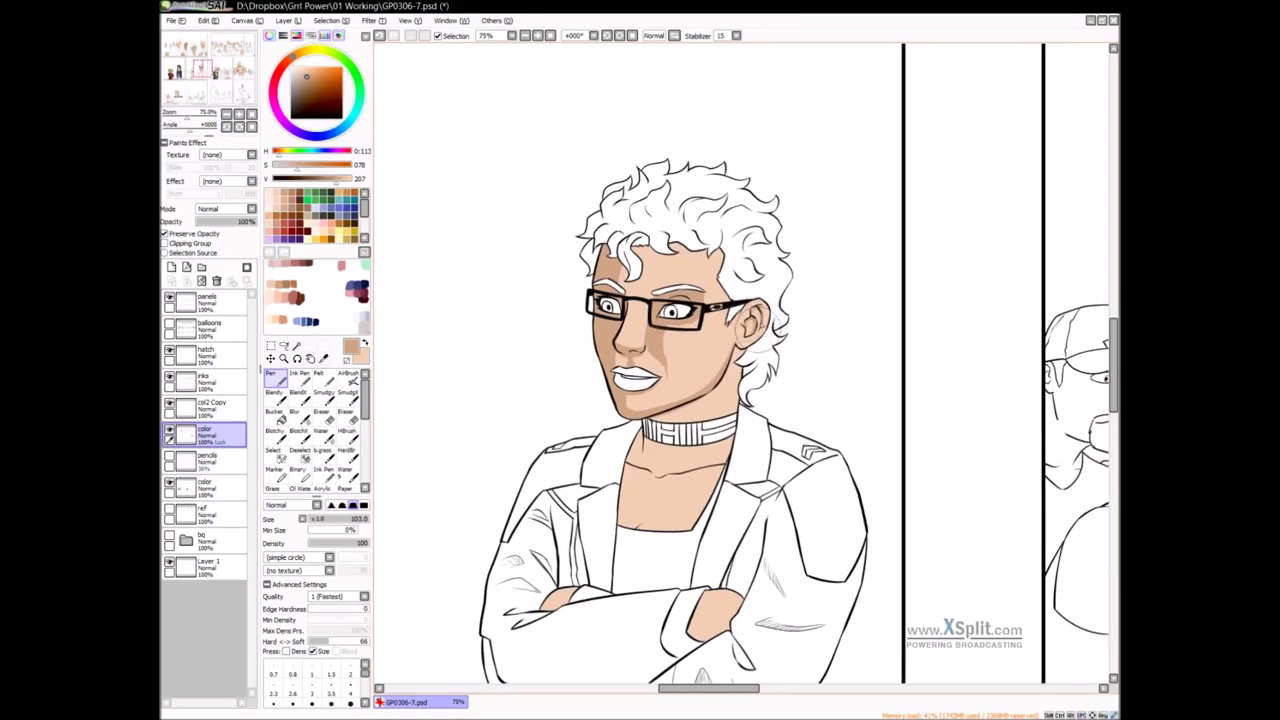
{"action": "key", "text": "b"}
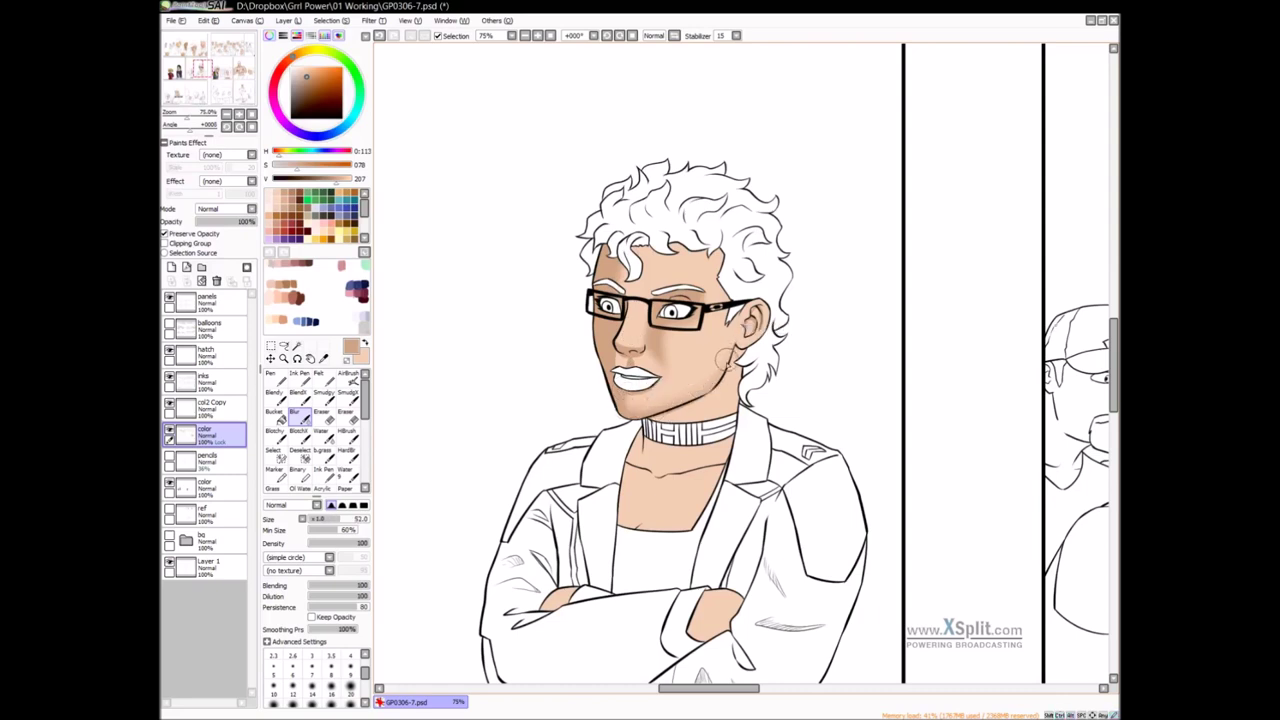
{"action": "key", "text": "b"}
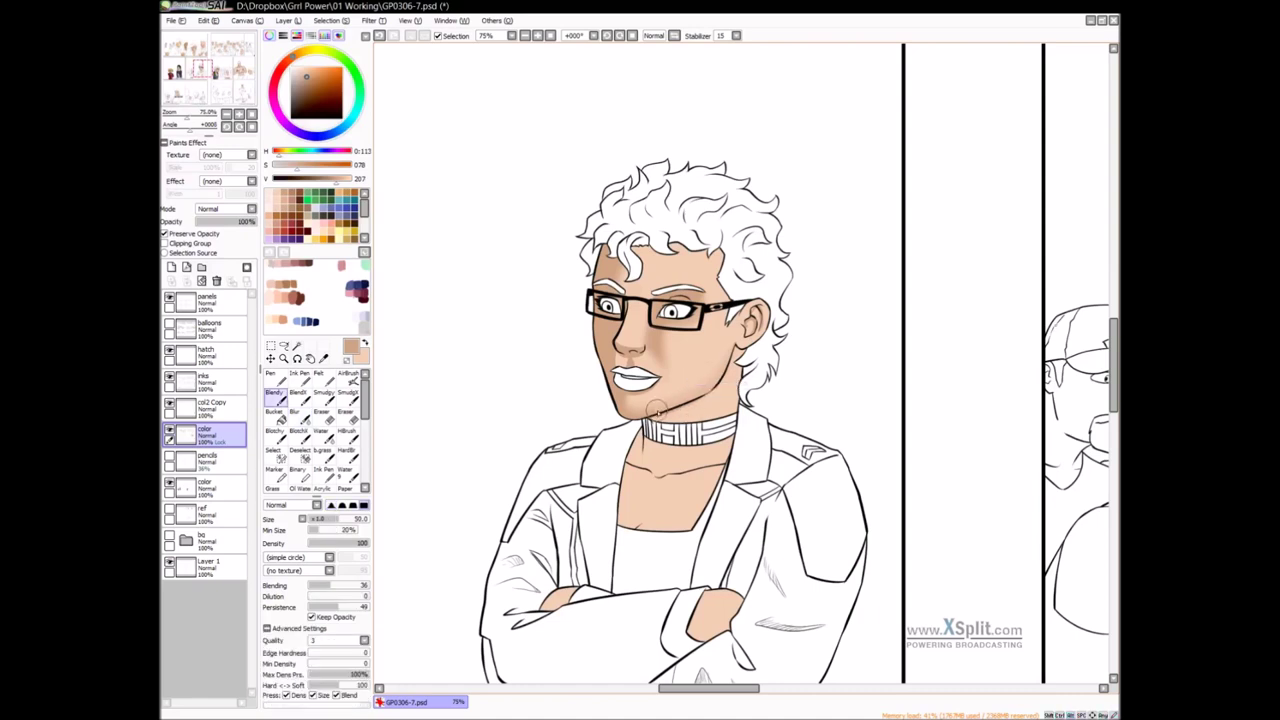
Paint shadows on the curly-haired woman's neck and upper chest around the choker with the Pen at size 103
{"action": "key", "text": "n"}
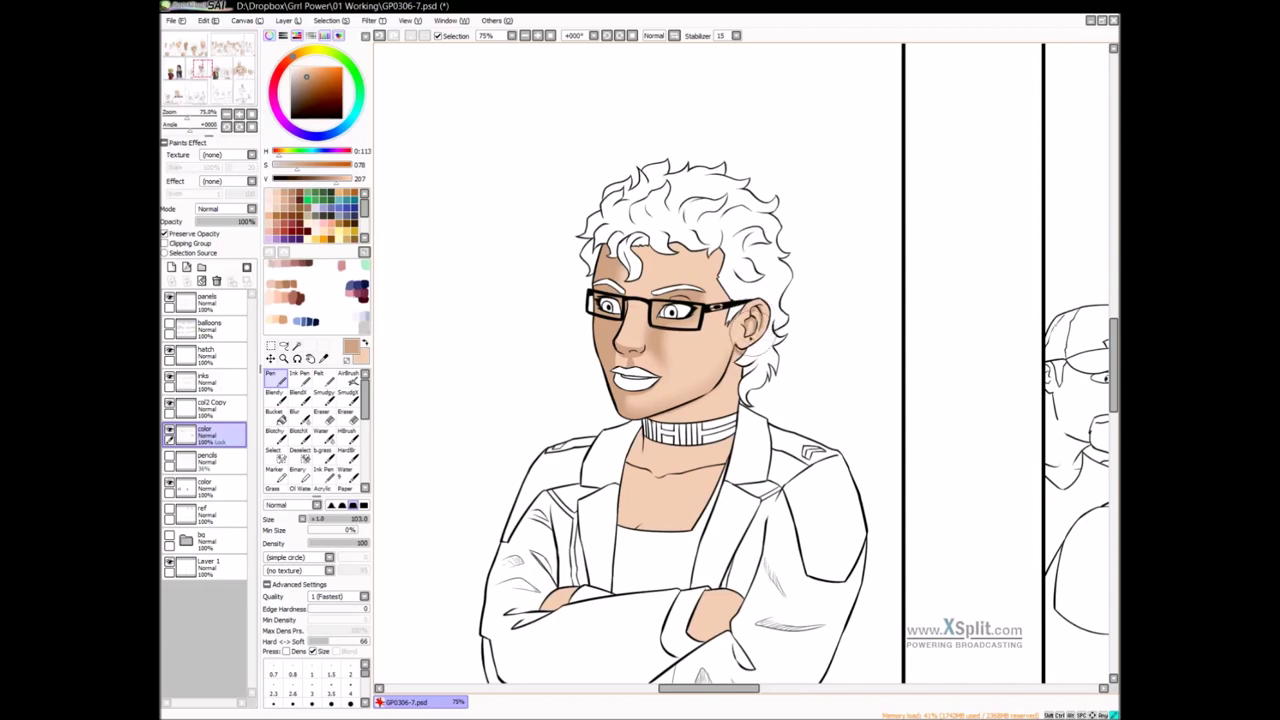
{"action": "left_click_drag", "start_coordinate": [742, 351], "coordinate": [755, 301]}
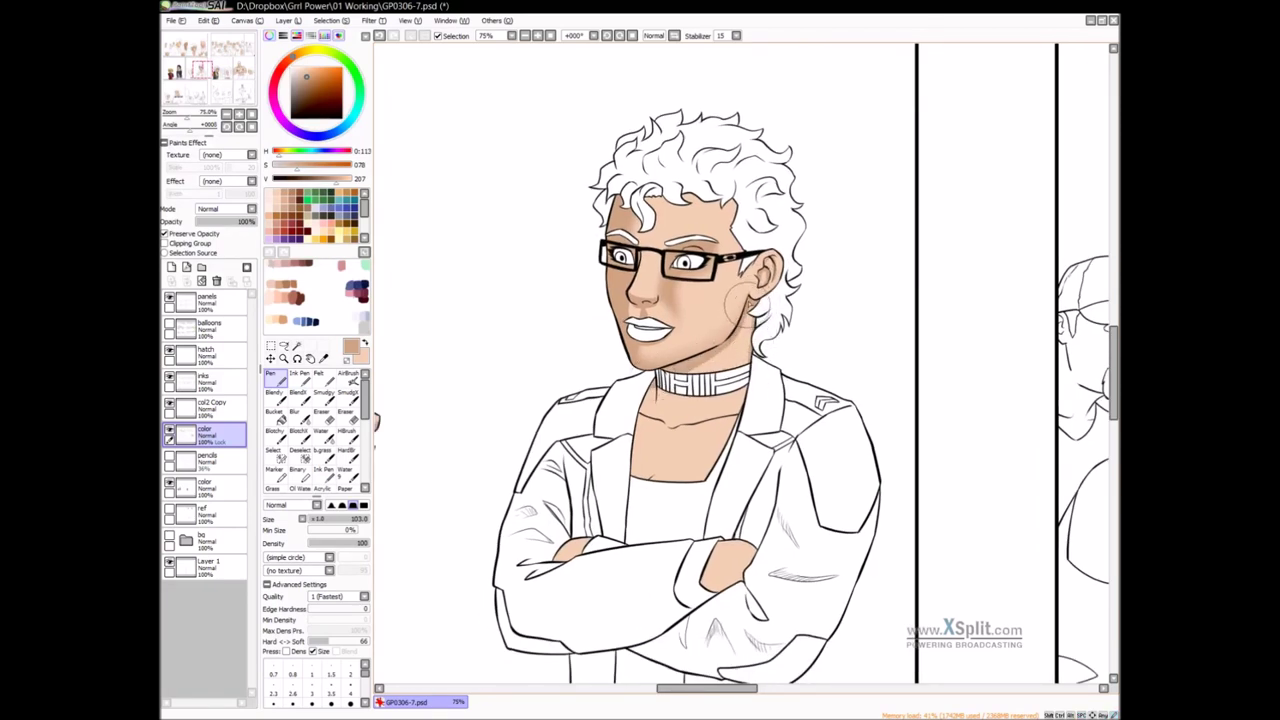
{"action": "mouse_move", "coordinate": [679, 399]}
{"action": "left_mouse_down"}
{"action": "mouse_move", "coordinate": [683, 367]}
{"action": "mouse_move", "coordinate": [714, 348]}
{"action": "left_mouse_up"}
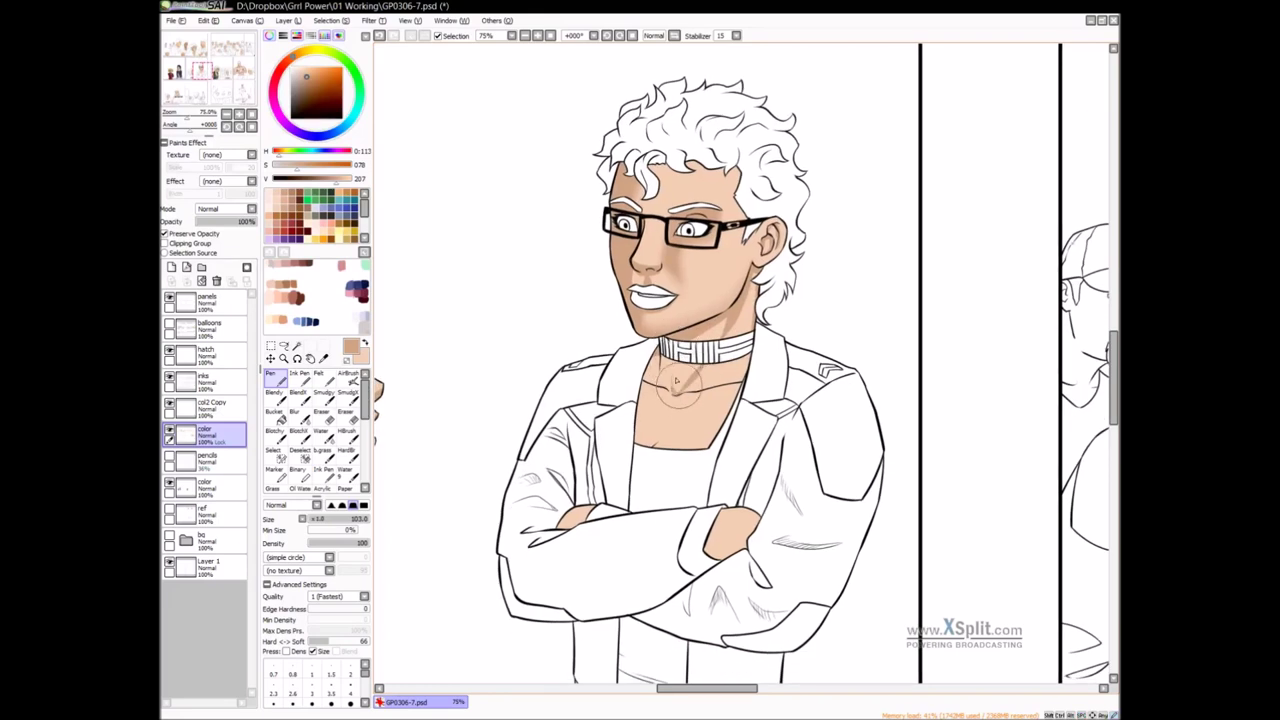
{"action": "mouse_move", "coordinate": [679, 388]}
{"action": "left_mouse_down"}
{"action": "mouse_move", "coordinate": [665, 350]}
{"action": "mouse_move", "coordinate": [648, 383]}
{"action": "left_mouse_up"}
{"action": "mouse_move", "coordinate": [742, 332]}
{"action": "left_mouse_down"}
{"action": "mouse_move", "coordinate": [733, 318]}
{"action": "mouse_move", "coordinate": [728, 390]}
{"action": "mouse_move", "coordinate": [732, 362]}
{"action": "mouse_move", "coordinate": [714, 398]}
{"action": "mouse_move", "coordinate": [752, 372]}
{"action": "mouse_move", "coordinate": [746, 346]}
{"action": "mouse_move", "coordinate": [710, 446]}
{"action": "left_mouse_up"}
{"action": "key", "text": "ctrl+z"}
{"action": "mouse_move", "coordinate": [727, 397]}
{"action": "left_mouse_down"}
{"action": "mouse_move", "coordinate": [731, 384]}
{"action": "mouse_move", "coordinate": [714, 400]}
{"action": "mouse_move", "coordinate": [722, 386]}
{"action": "left_mouse_up"}
Blend the curly-haired woman's neck and chest shadows using Blendy at sizes 27 and 26
{"action": "key", "text": "b"}
{"action": "key", "text": "["}
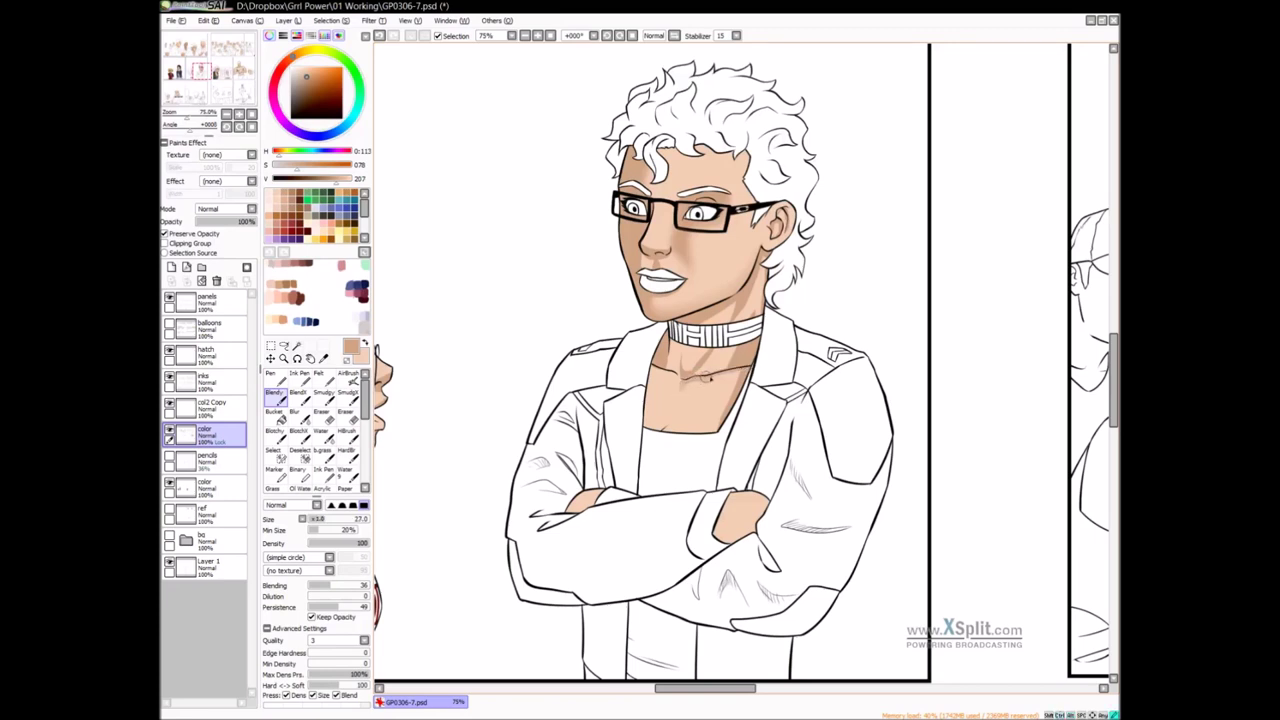
{"action": "mouse_move", "coordinate": [740, 381]}
{"action": "left_mouse_down"}
{"action": "mouse_move", "coordinate": [680, 395]}
{"action": "mouse_move", "coordinate": [651, 449]}
{"action": "left_mouse_up"}
{"action": "mouse_move", "coordinate": [674, 384]}
{"action": "left_mouse_down"}
{"action": "mouse_move", "coordinate": [636, 372]}
{"action": "mouse_move", "coordinate": [668, 372]}
{"action": "left_mouse_up"}
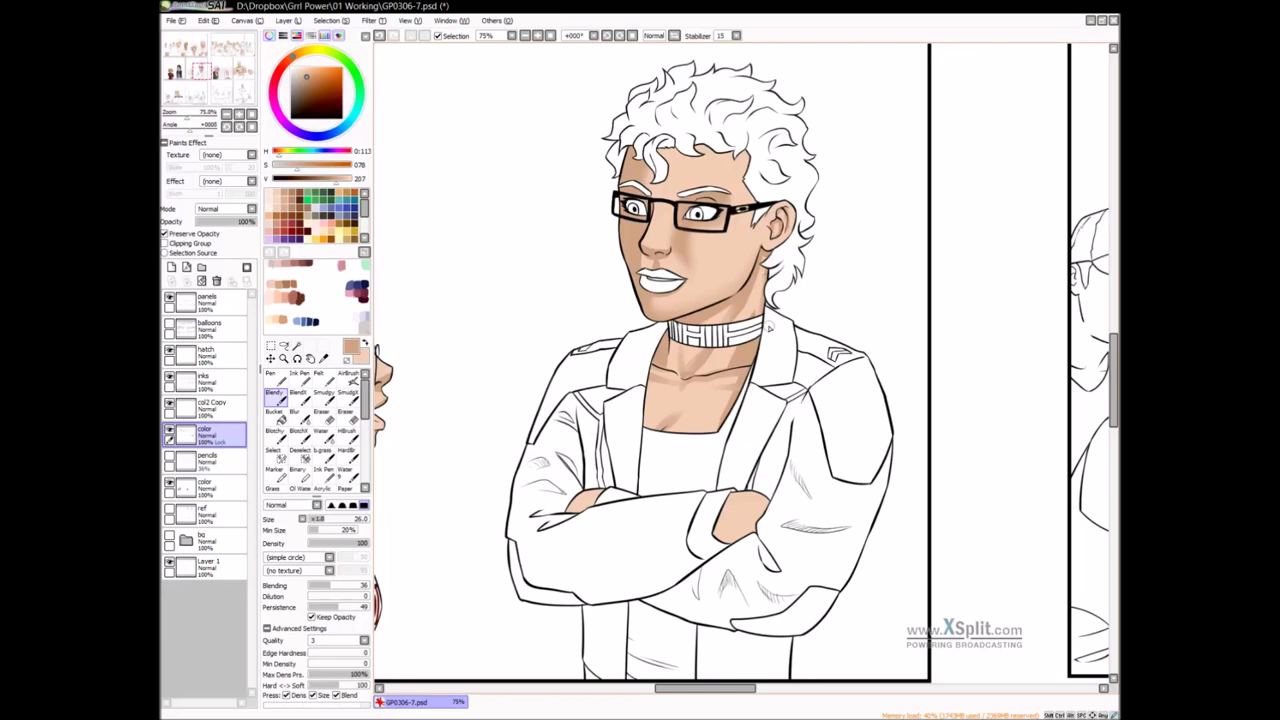
{"action": "left_click_drag", "start_coordinate": [762, 364], "coordinate": [746, 398]}
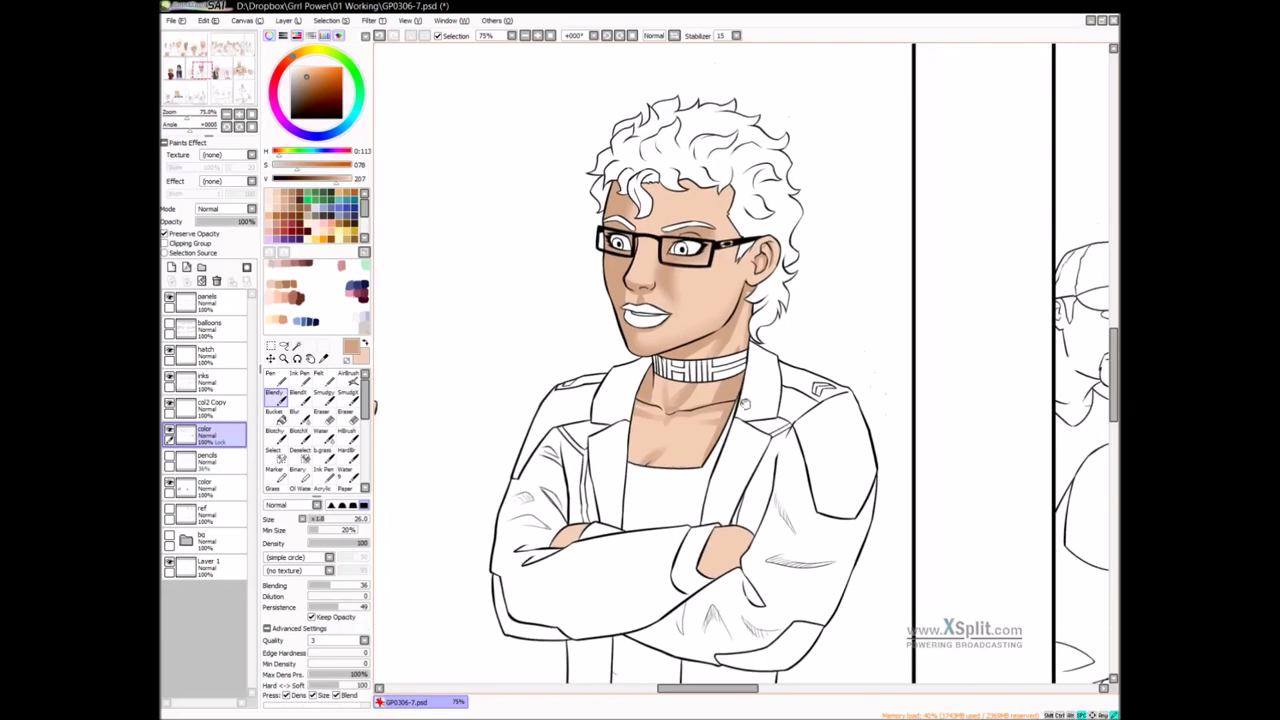
Shade the hands of the woman's crossed arms with the Pen at size 103, blending with Blendy at 26 and Blur at 25
{"action": "key", "text": "n"}
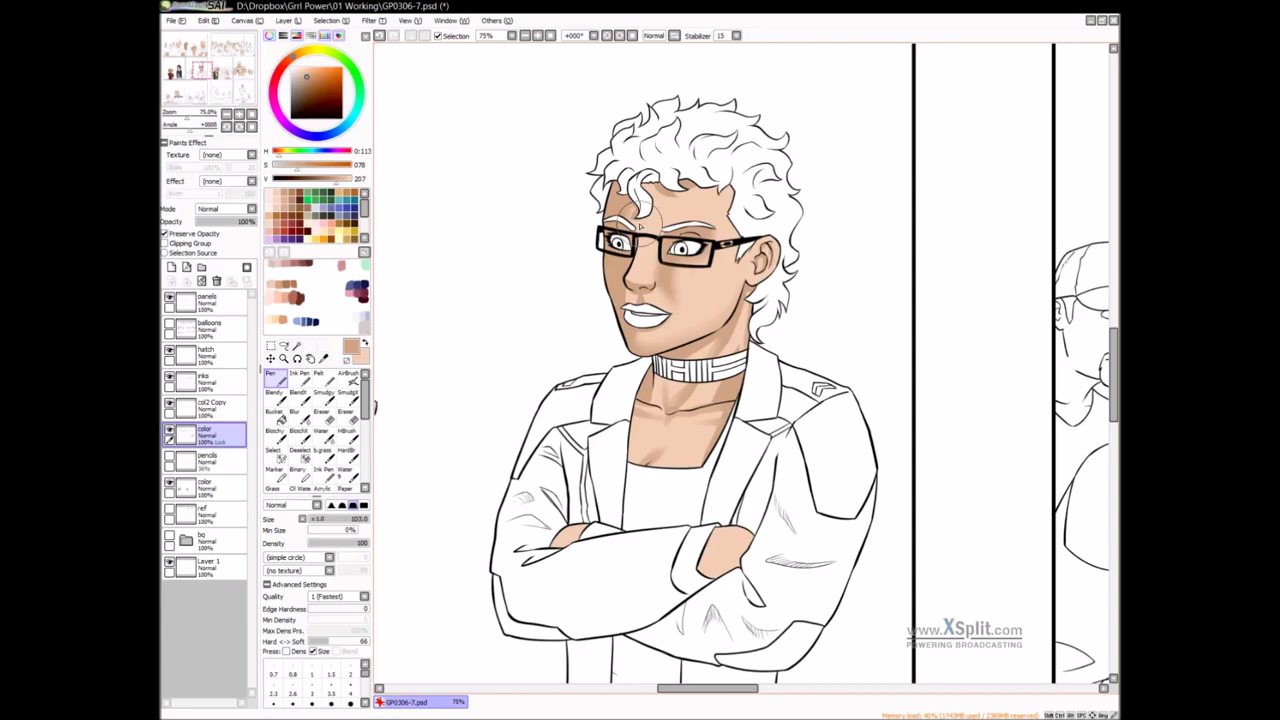
{"action": "left_click_drag", "start_coordinate": [690, 442], "coordinate": [740, 380]}
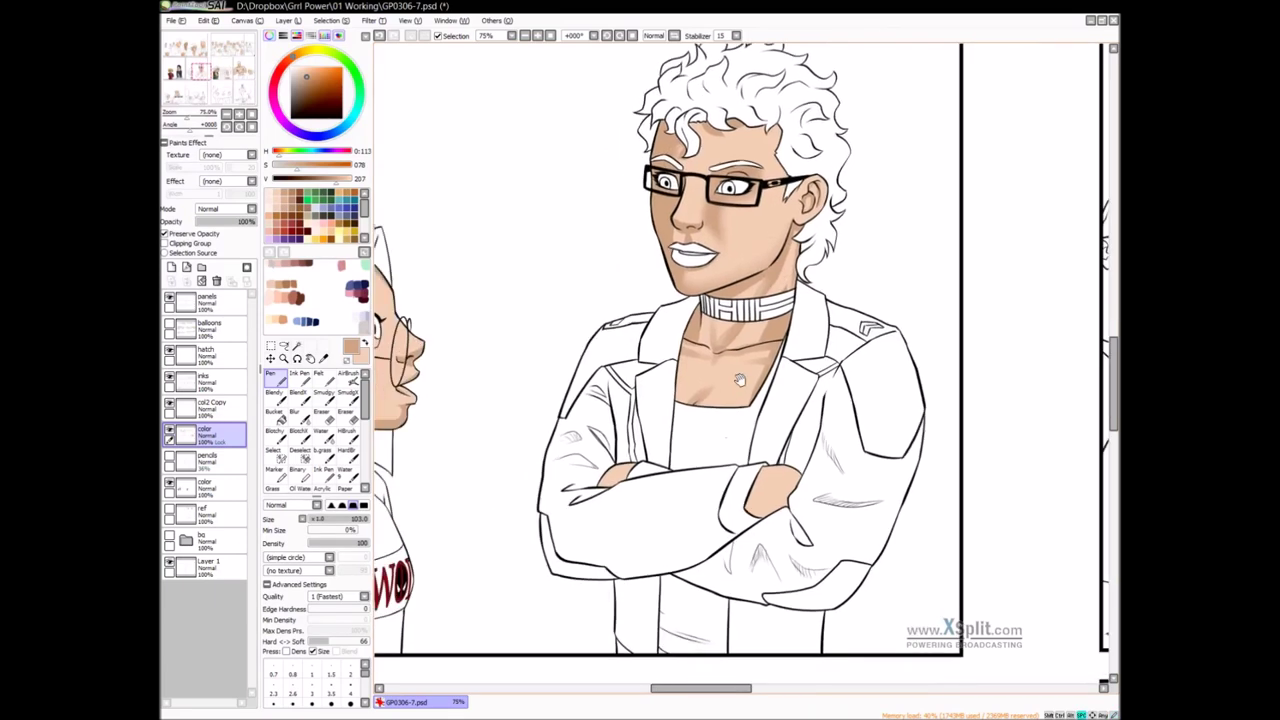
{"action": "key", "text": "b"}
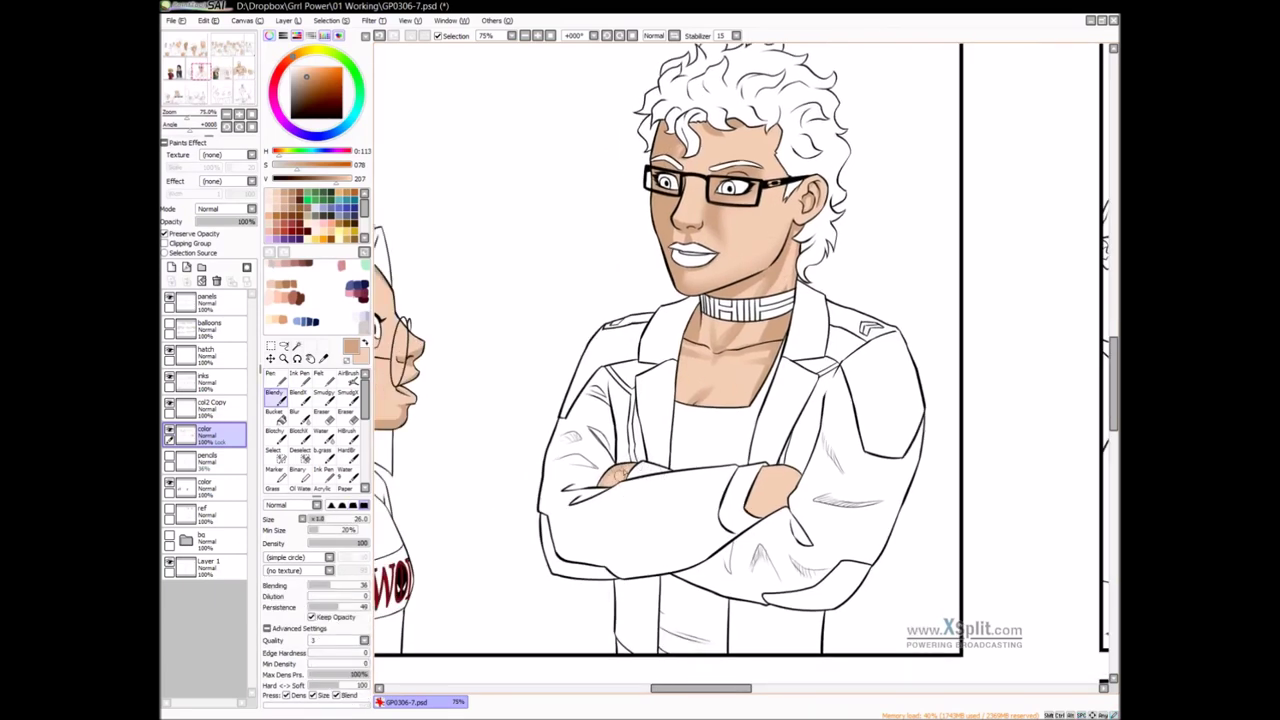
{"action": "scroll", "coordinate": [778, 475], "scroll_direction": "down", "scroll_amount": 1}
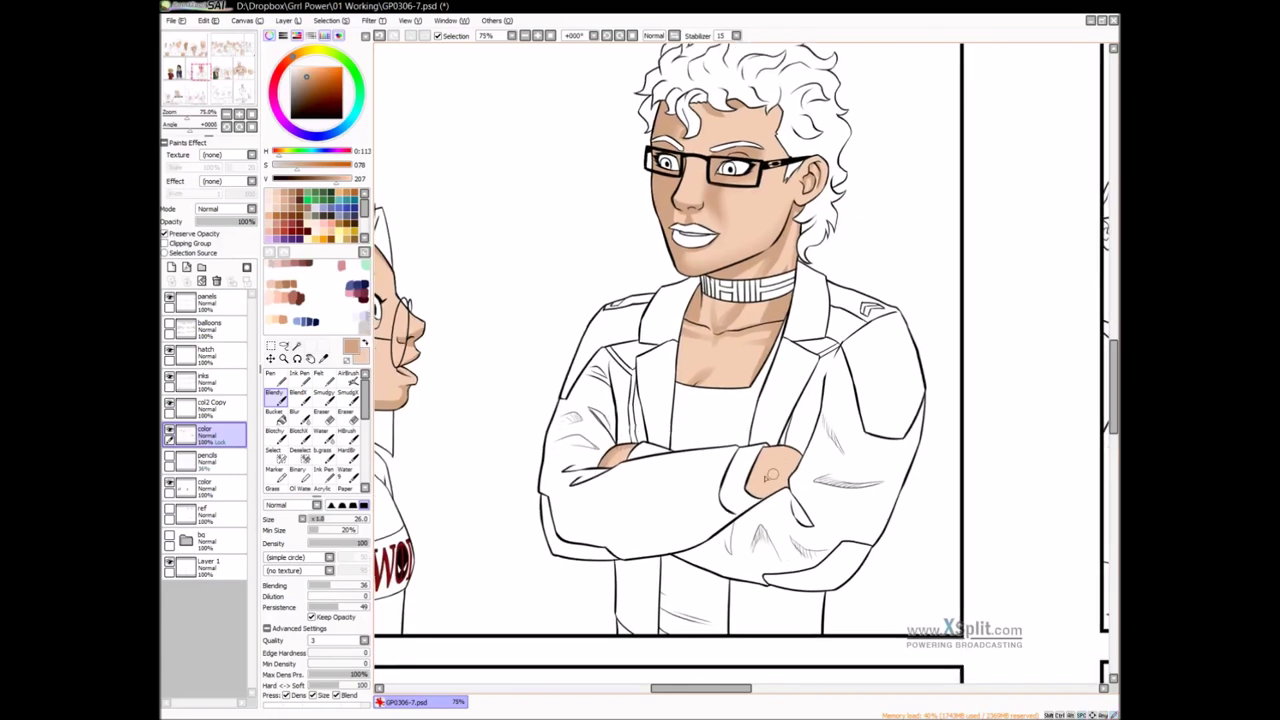
{"action": "left_click_drag", "start_coordinate": [800, 453], "coordinate": [755, 495]}
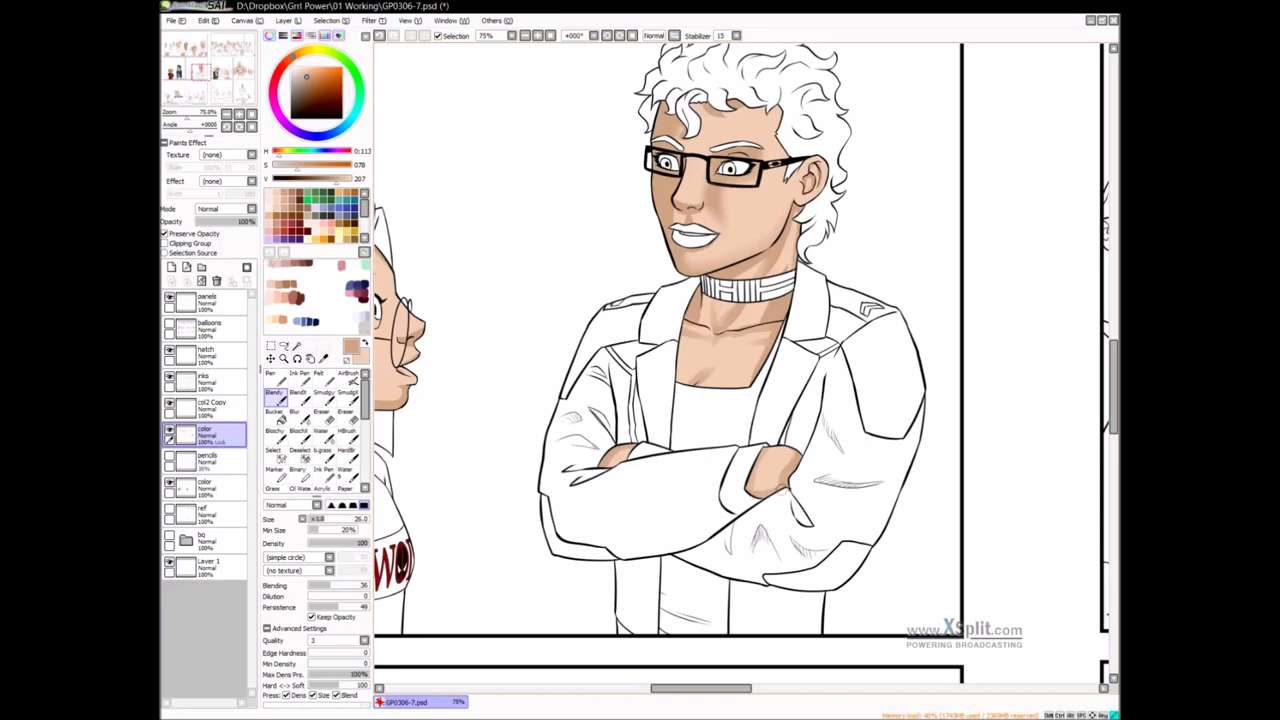
{"action": "left_click_drag", "start_coordinate": [797, 457], "coordinate": [764, 482]}
{"action": "left_click_drag", "start_coordinate": [748, 484], "coordinate": [770, 485]}
{"action": "key", "text": "b"}
{"action": "left_click_drag", "start_coordinate": [634, 454], "coordinate": [618, 454]}
Refine the central chest shadow above the curly-haired woman's neckline using Blendy at size 15 and Blur at size 30
{"action": "mouse_move", "coordinate": [699, 370]}
{"action": "left_mouse_down"}
{"action": "mouse_move", "coordinate": [686, 387]}
{"action": "mouse_move", "coordinate": [763, 435]}
{"action": "left_mouse_up"}
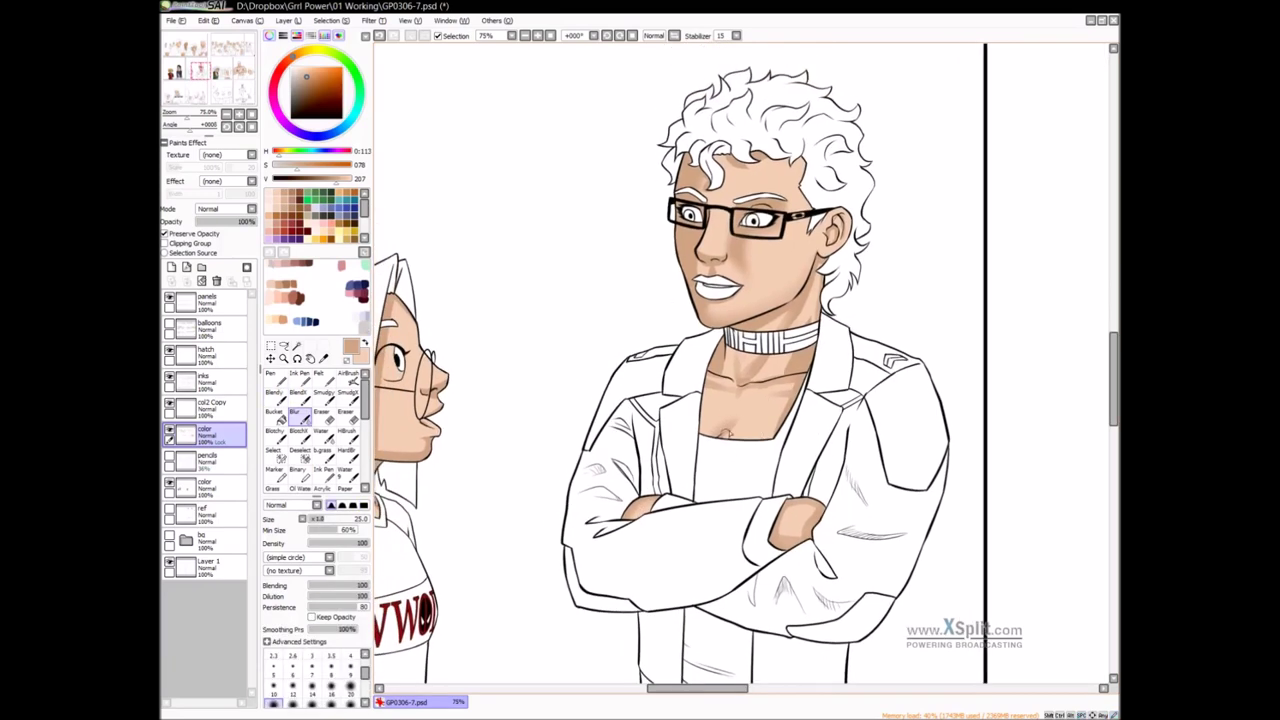
{"action": "key", "text": "v"}
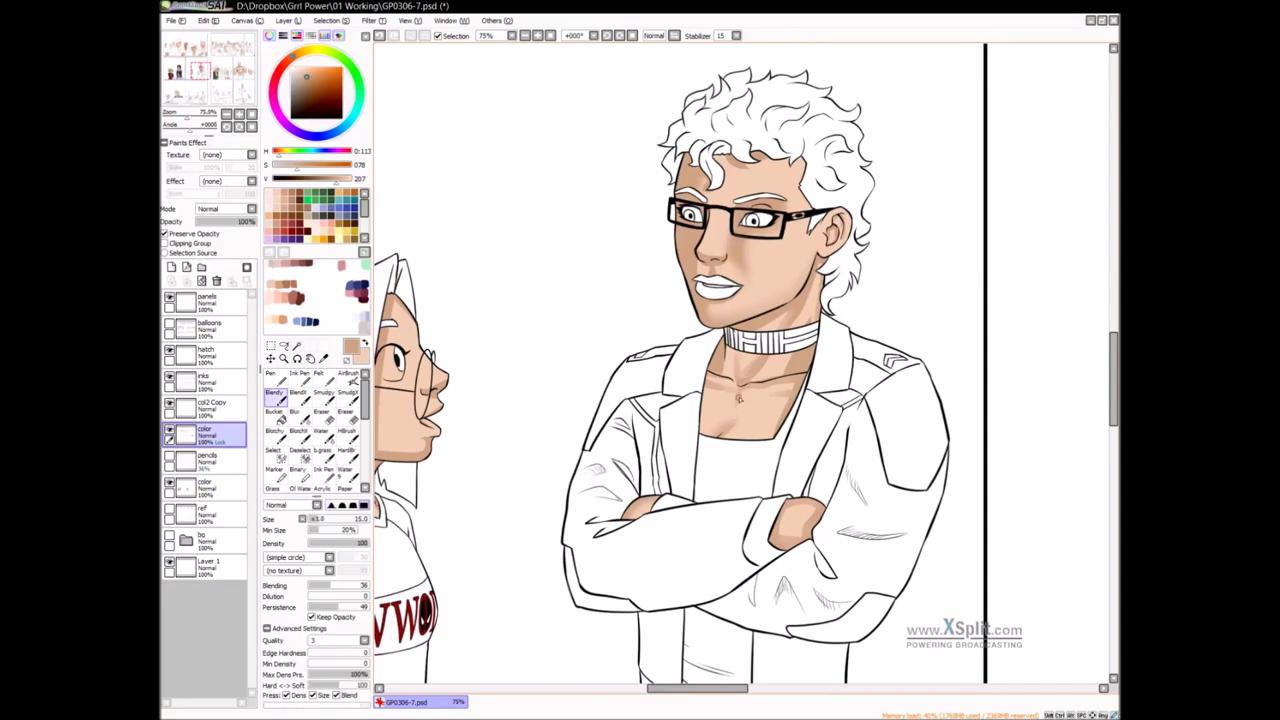
{"action": "key", "text": "ctrl+z"}
{"action": "left_click_drag", "start_coordinate": [736, 406], "coordinate": [738, 400]}
{"action": "left_click_drag", "start_coordinate": [733, 393], "coordinate": [731, 427]}
{"action": "key", "text": "b"}
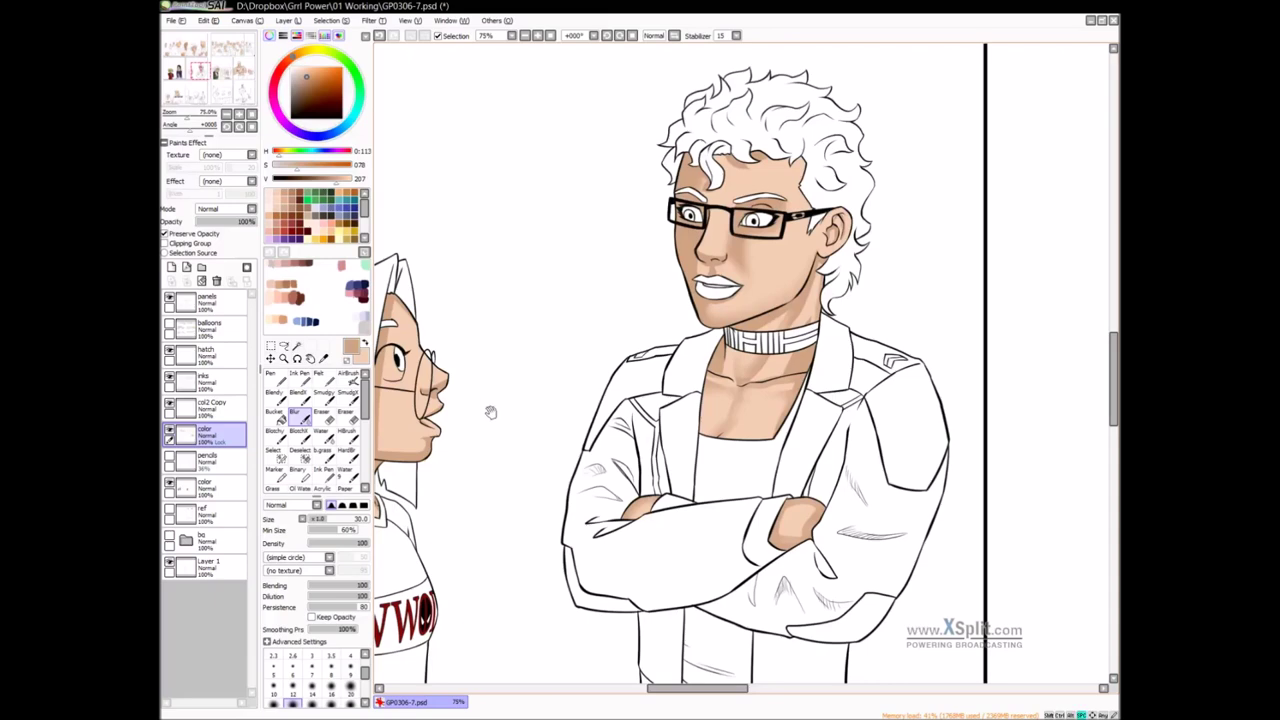
Add shading to the ponytailed girl's face with the Pen and soften her cheek and jaw shadows with Blur at size 41
{"action": "left_click_drag", "start_coordinate": [490, 408], "coordinate": [620, 409]}
{"action": "key", "text": "n"}
{"action": "mouse_move", "coordinate": [539, 363]}
{"action": "left_mouse_down"}
{"action": "mouse_move", "coordinate": [595, 401]}
{"action": "mouse_move", "coordinate": [575, 374]}
{"action": "left_mouse_up"}
{"action": "mouse_move", "coordinate": [564, 420]}
{"action": "left_mouse_down"}
{"action": "mouse_move", "coordinate": [596, 417]}
{"action": "mouse_move", "coordinate": [564, 414]}
{"action": "mouse_move", "coordinate": [568, 372]}
{"action": "mouse_move", "coordinate": [562, 408]}
{"action": "mouse_move", "coordinate": [591, 429]}
{"action": "mouse_move", "coordinate": [579, 416]}
{"action": "left_mouse_up"}
{"action": "key", "text": "b"}
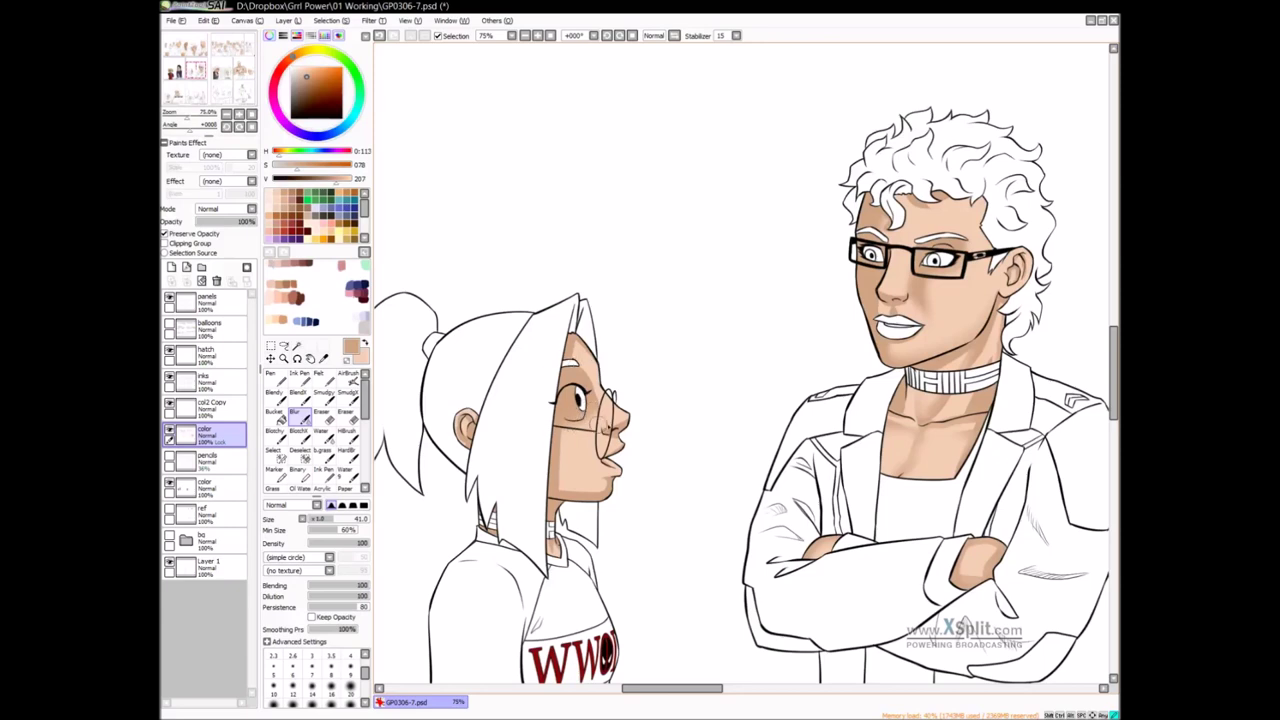
{"action": "left_click_drag", "start_coordinate": [575, 491], "coordinate": [555, 490]}
Soften the facial shadows of the curly-haired woman in glasses using Blur at sizes 25 and 47 and Blendy at 36
{"action": "left_click_drag", "start_coordinate": [894, 308], "coordinate": [760, 375]}
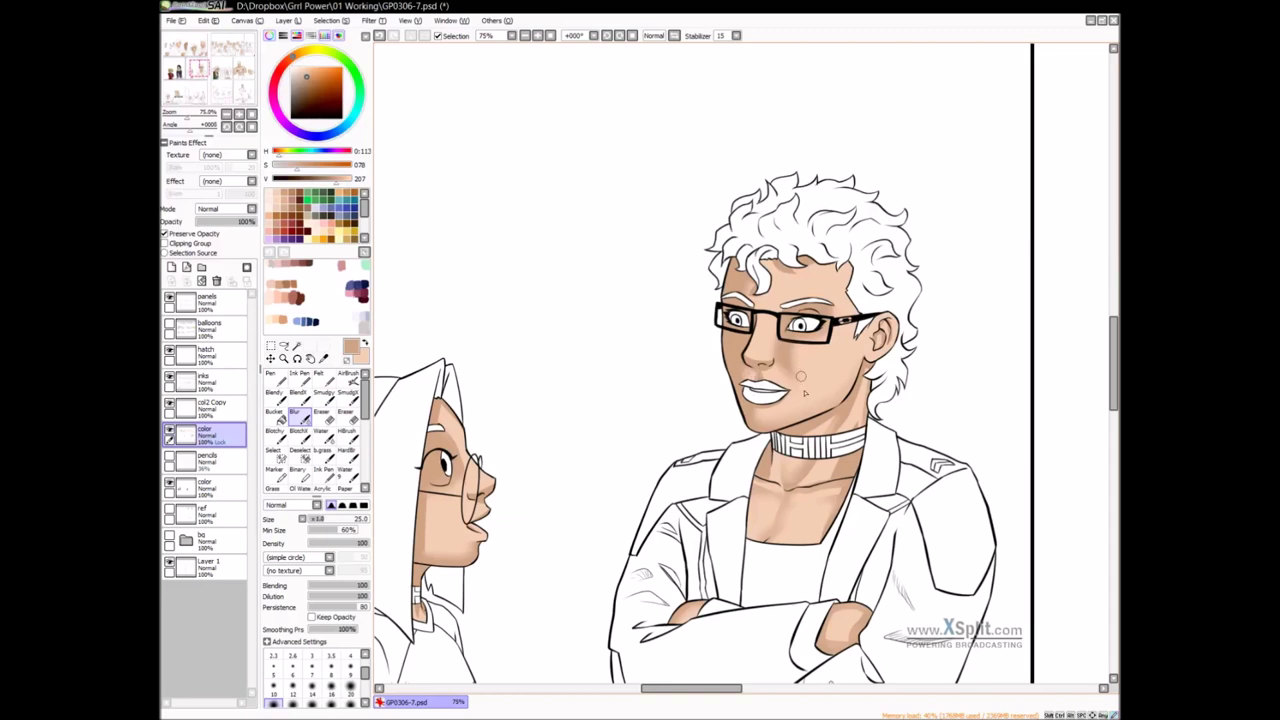
{"action": "left_click_drag", "start_coordinate": [861, 339], "coordinate": [821, 342]}
{"action": "left_click_drag", "start_coordinate": [768, 393], "coordinate": [790, 391]}
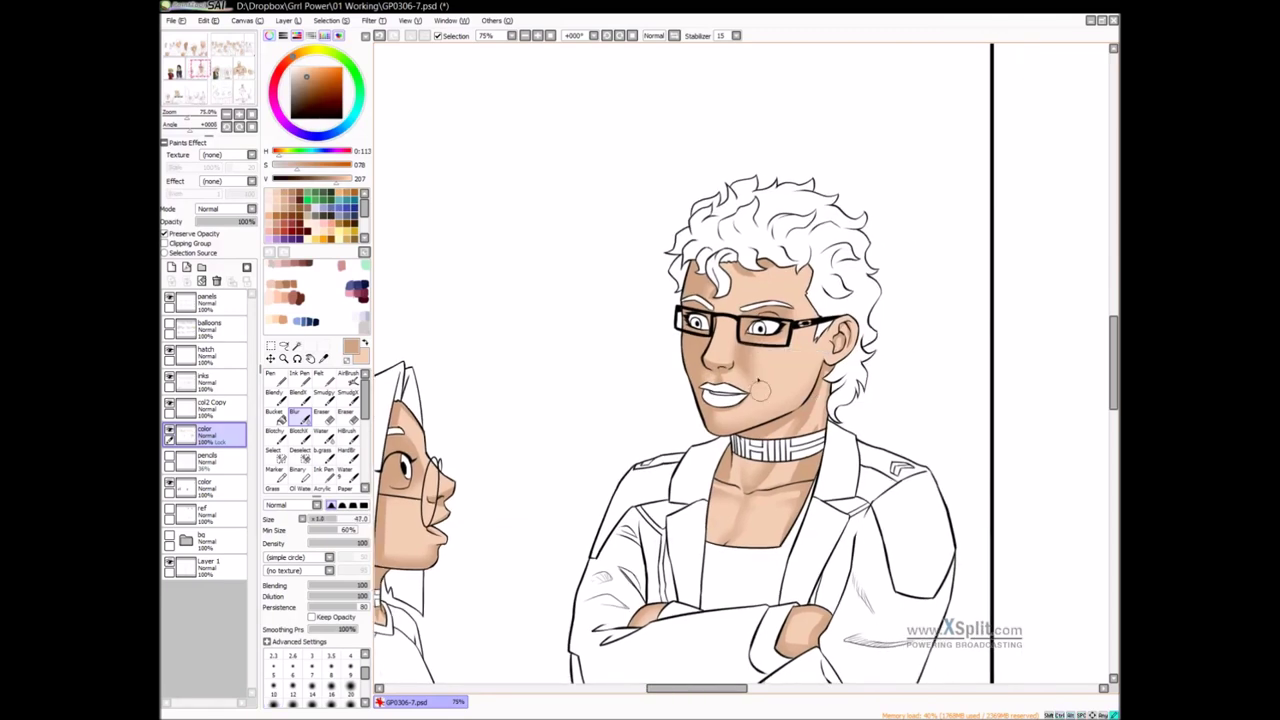
{"action": "key", "text": "b"}
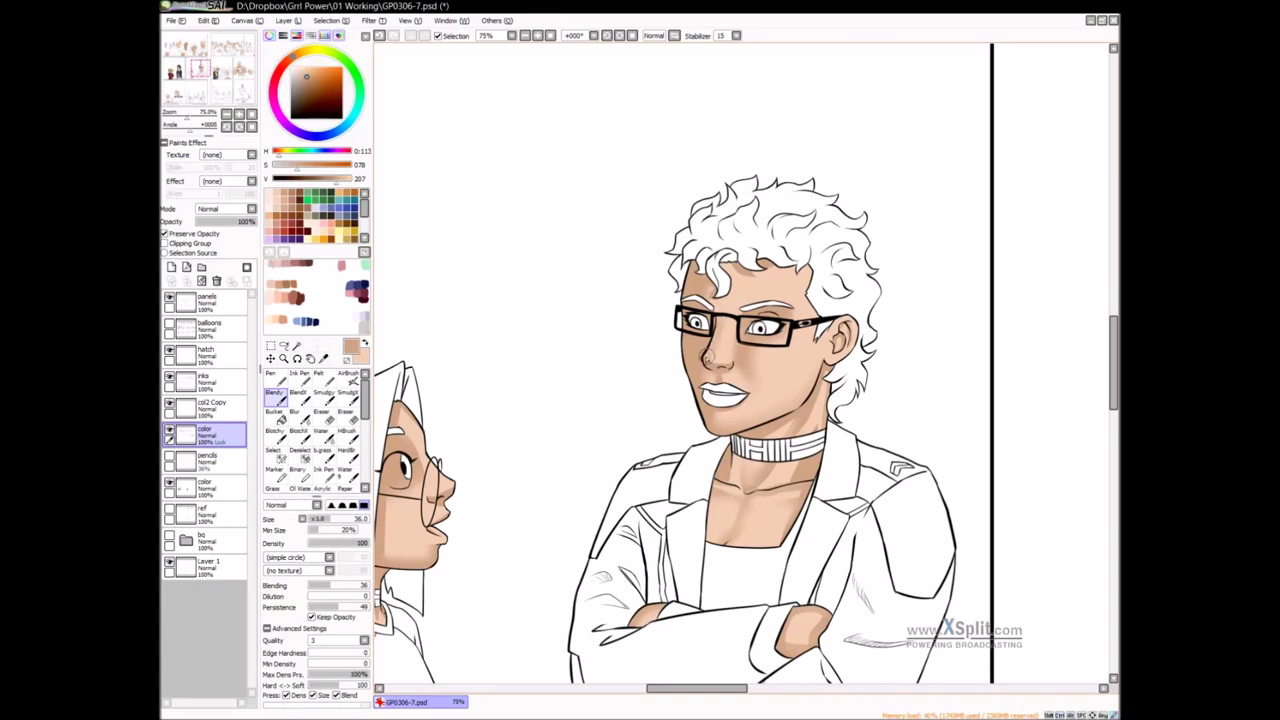
Look over the neighbouring panels for remaining unshaded skin, ending at the smiling ponytailed girl in the captioned panel
{"action": "left_click", "coordinate": [803, 455], "text": "ctrl+alt"}
{"action": "left_click_drag", "start_coordinate": [805, 463], "coordinate": [628, 397]}
{"action": "left_click_drag", "start_coordinate": [661, 533], "coordinate": [739, 404]}
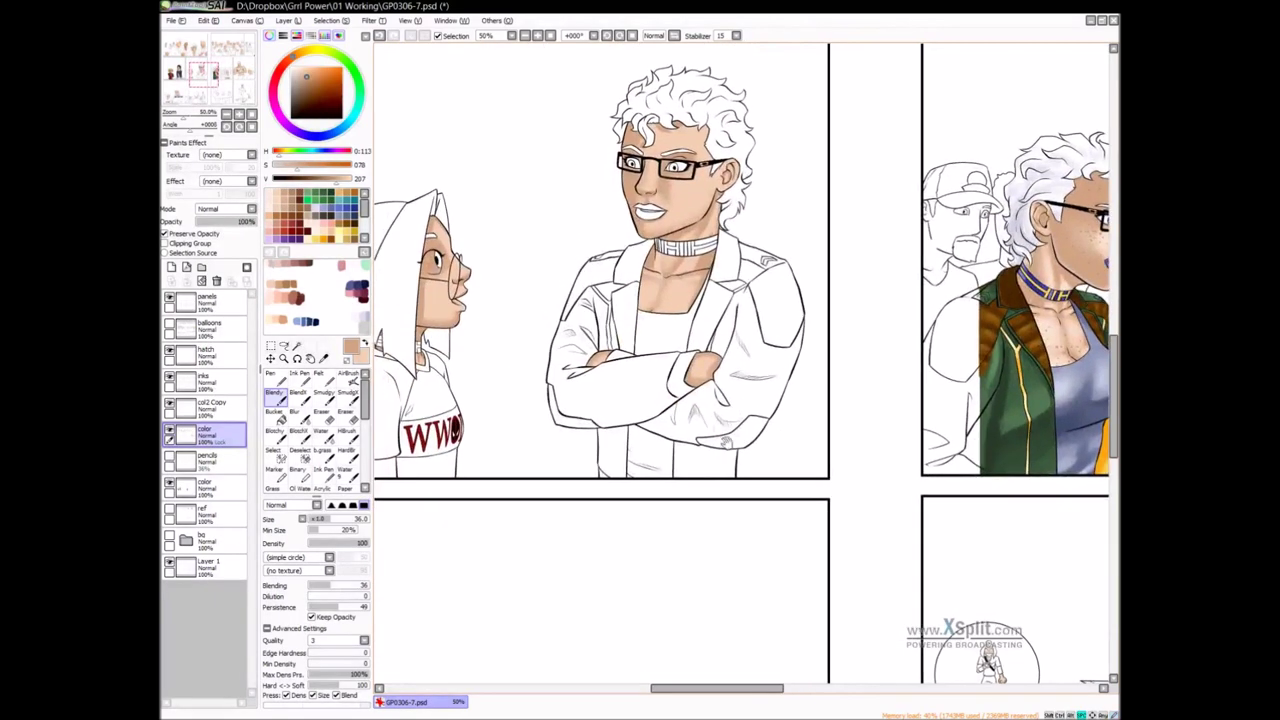
{"action": "key", "text": "c"}
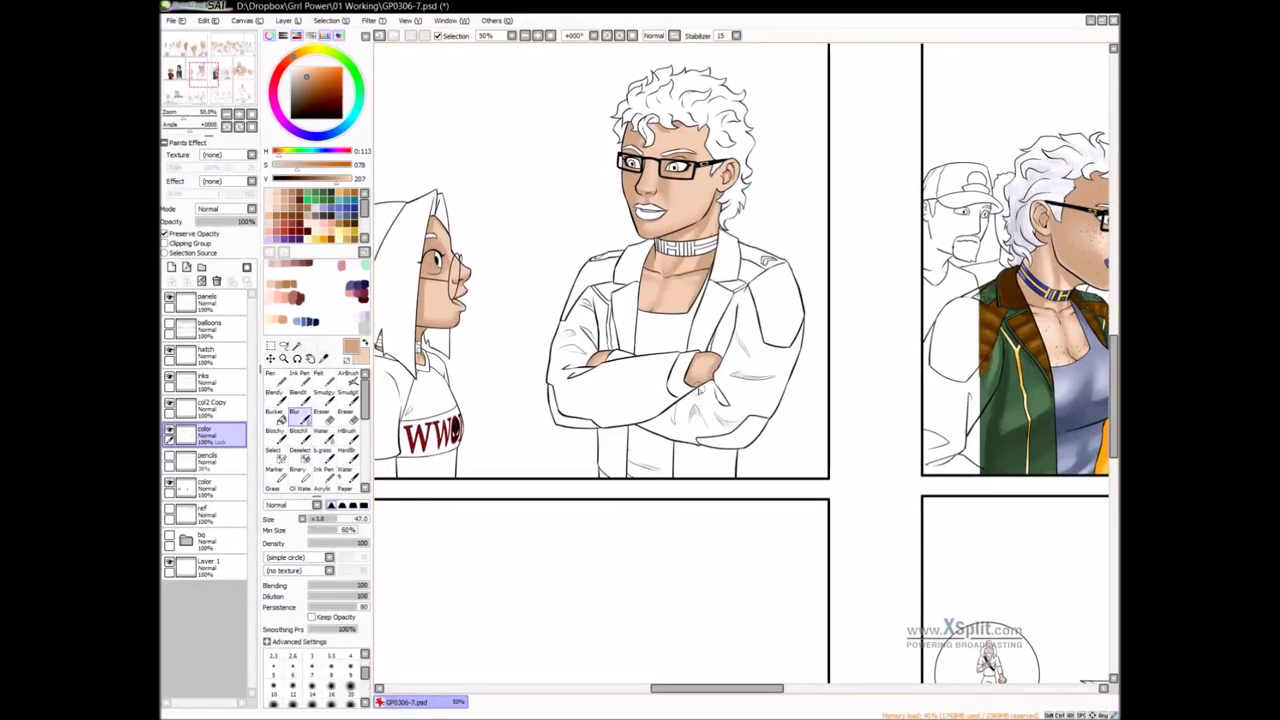
{"action": "left_click_drag", "start_coordinate": [551, 537], "coordinate": [591, 240]}
{"action": "left_click_drag", "start_coordinate": [508, 491], "coordinate": [700, 407]}
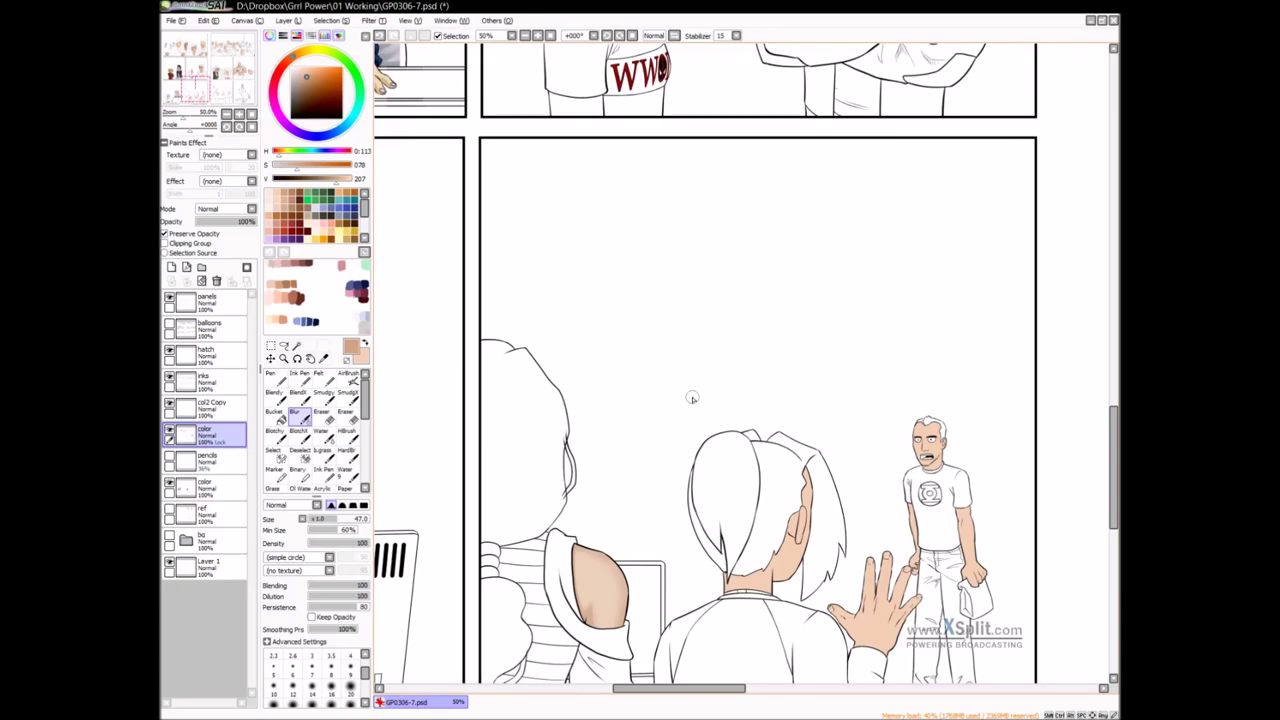
{"action": "left_click_drag", "start_coordinate": [703, 128], "coordinate": [629, 515]}
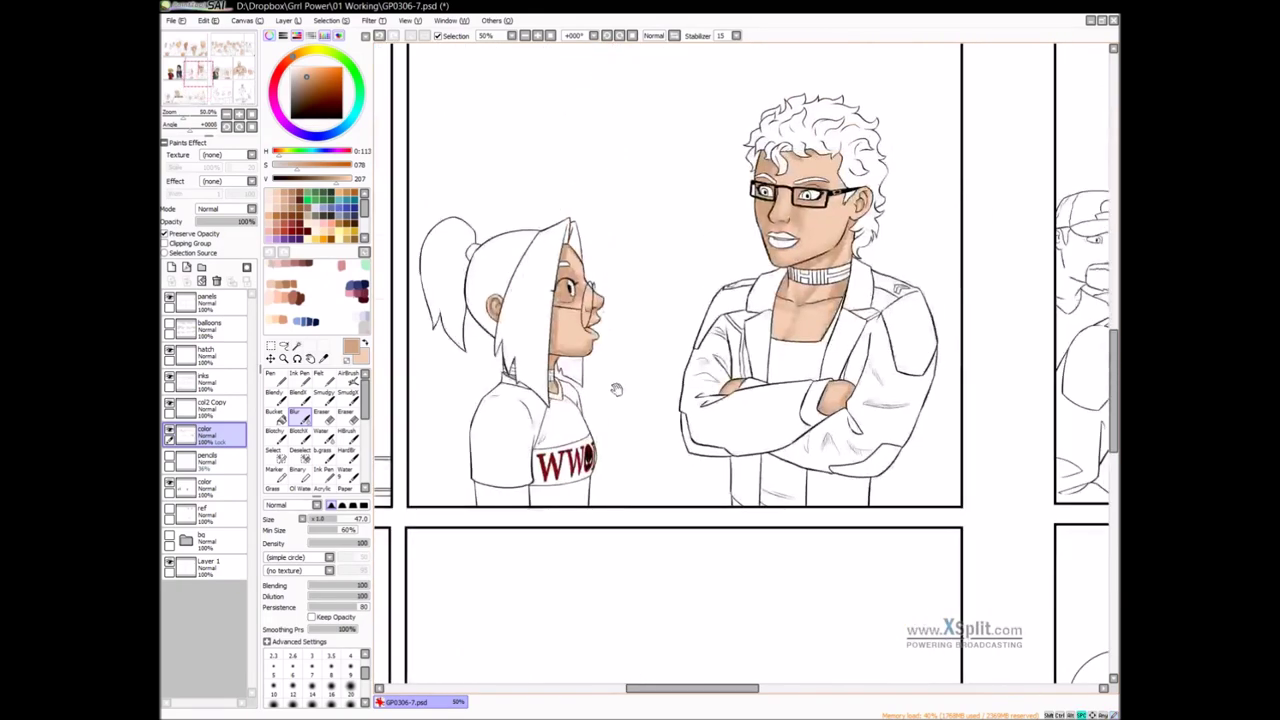
{"action": "left_click_drag", "start_coordinate": [450, 497], "coordinate": [698, 466]}
{"action": "left_click_drag", "start_coordinate": [428, 559], "coordinate": [631, 473]}
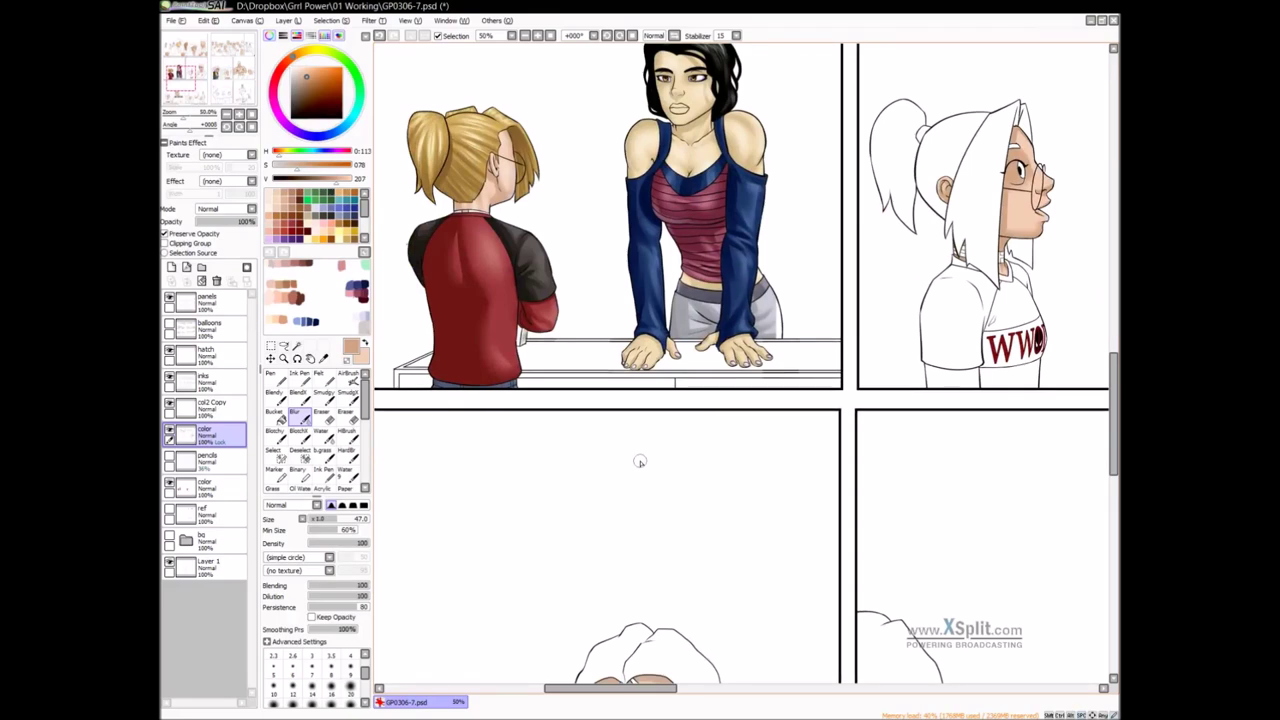
{"action": "left_click_drag", "start_coordinate": [792, 416], "coordinate": [729, 380]}
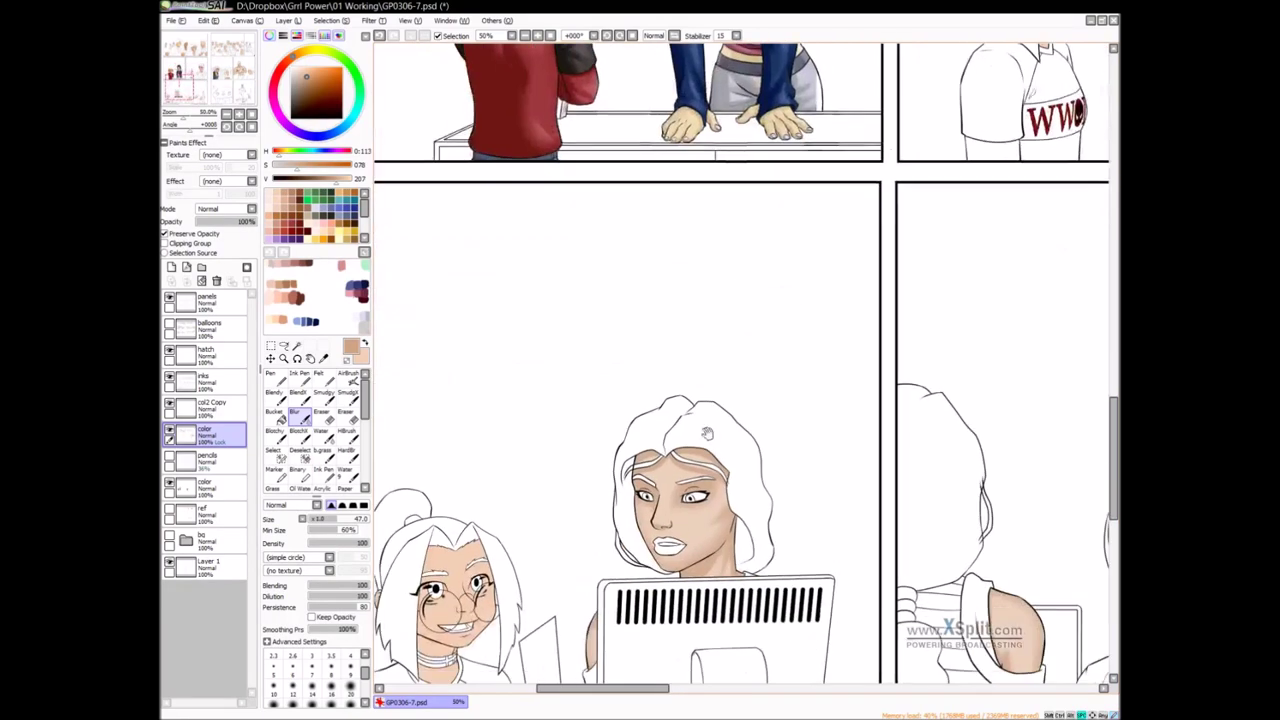
{"action": "left_click_drag", "start_coordinate": [610, 548], "coordinate": [743, 379]}
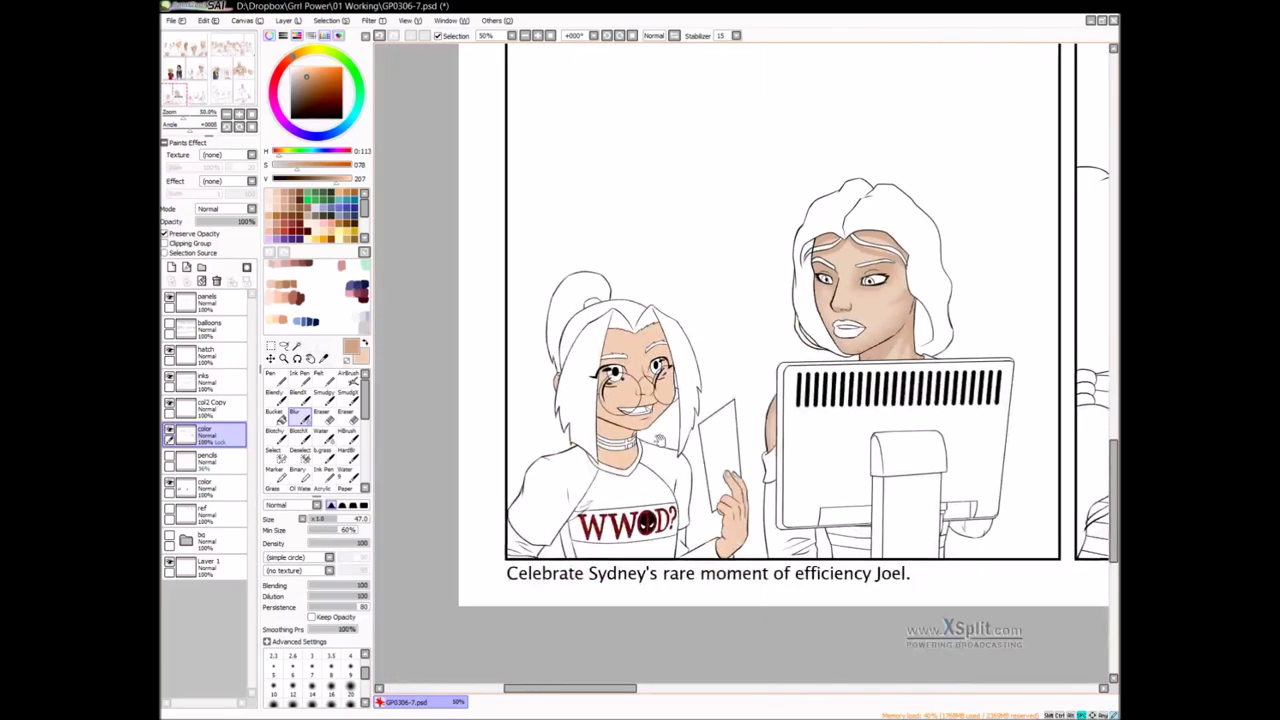
{"action": "scroll", "coordinate": [631, 415], "scroll_direction": "up", "scroll_amount": 2}
{"action": "left_click_drag", "start_coordinate": [631, 415], "coordinate": [619, 449]}
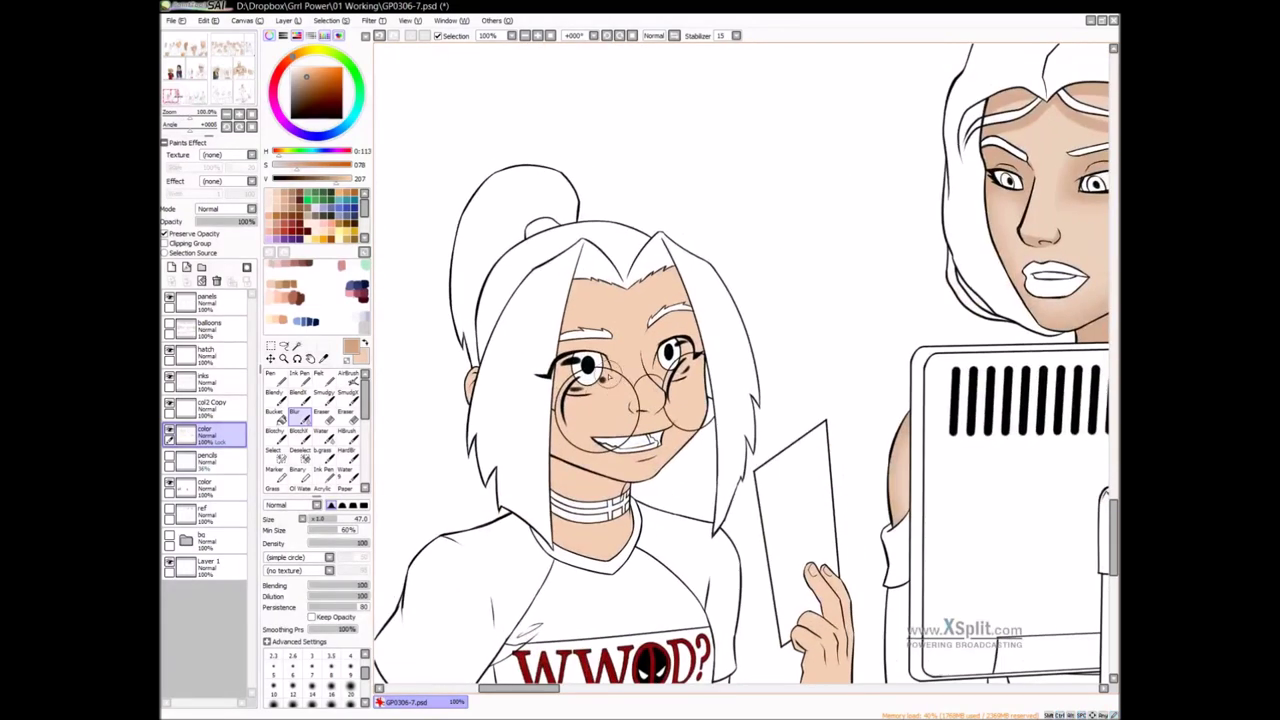
Toggle the hatch layer's visibility to examine the marks across the smiling ponytailed girl's glasses
{"action": "left_click", "coordinate": [221, 356]}
{"action": "left_click", "coordinate": [169, 355]}
{"action": "left_click", "coordinate": [169, 355]}
{"action": "left_click", "coordinate": [169, 355]}
{"action": "left_click", "coordinate": [169, 355]}
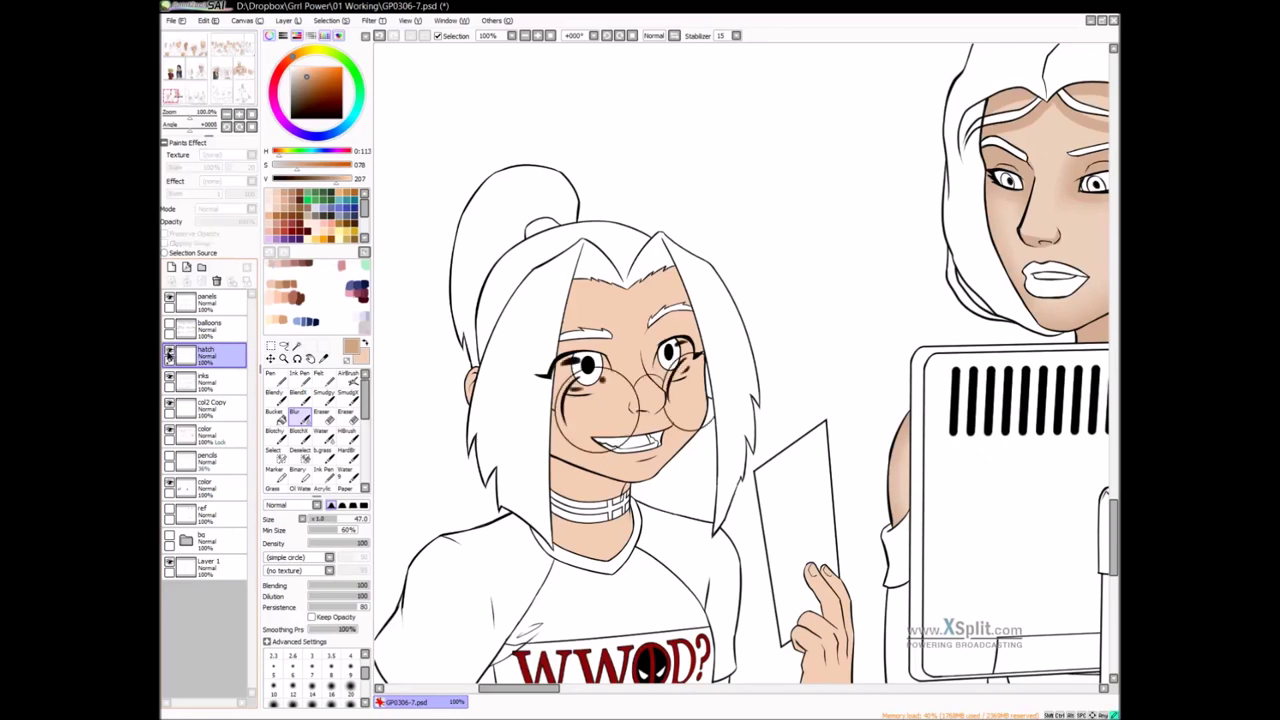
{"action": "left_click", "coordinate": [169, 355]}
{"action": "left_click", "coordinate": [169, 355]}
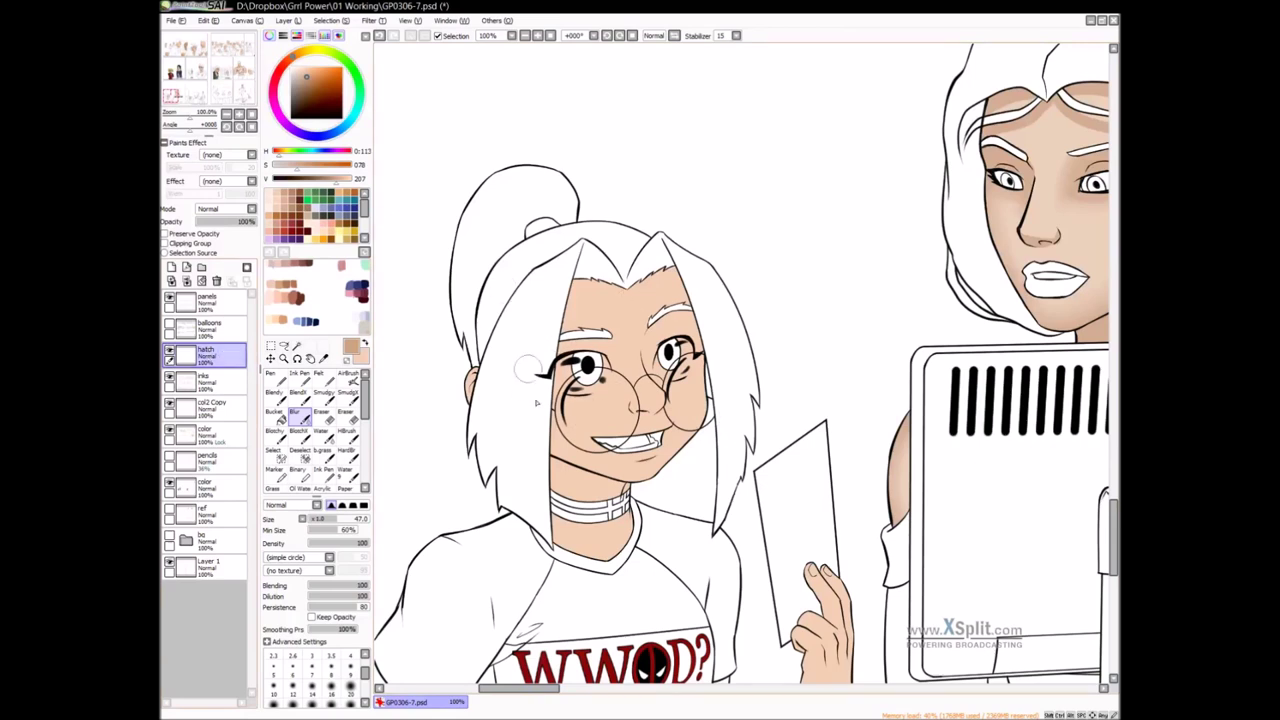
Recolour the glare marks on the smiling girl's glasses white on the opacity-preserved hatch layer, using the Pen at sizes 103 and 36
{"action": "left_click", "coordinate": [218, 232]}
{"action": "left_click", "coordinate": [291, 67]}
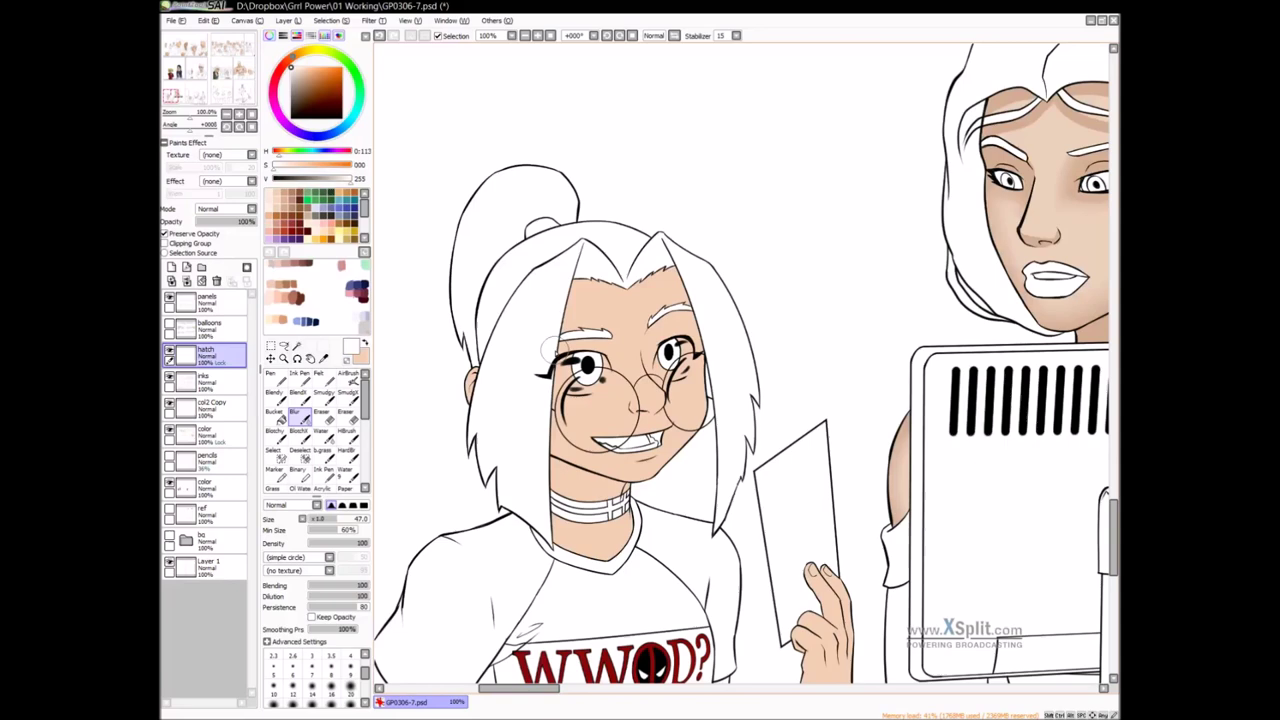
{"action": "key", "text": "n"}
{"action": "scroll", "coordinate": [598, 396], "scroll_direction": "up", "scroll_amount": 2}
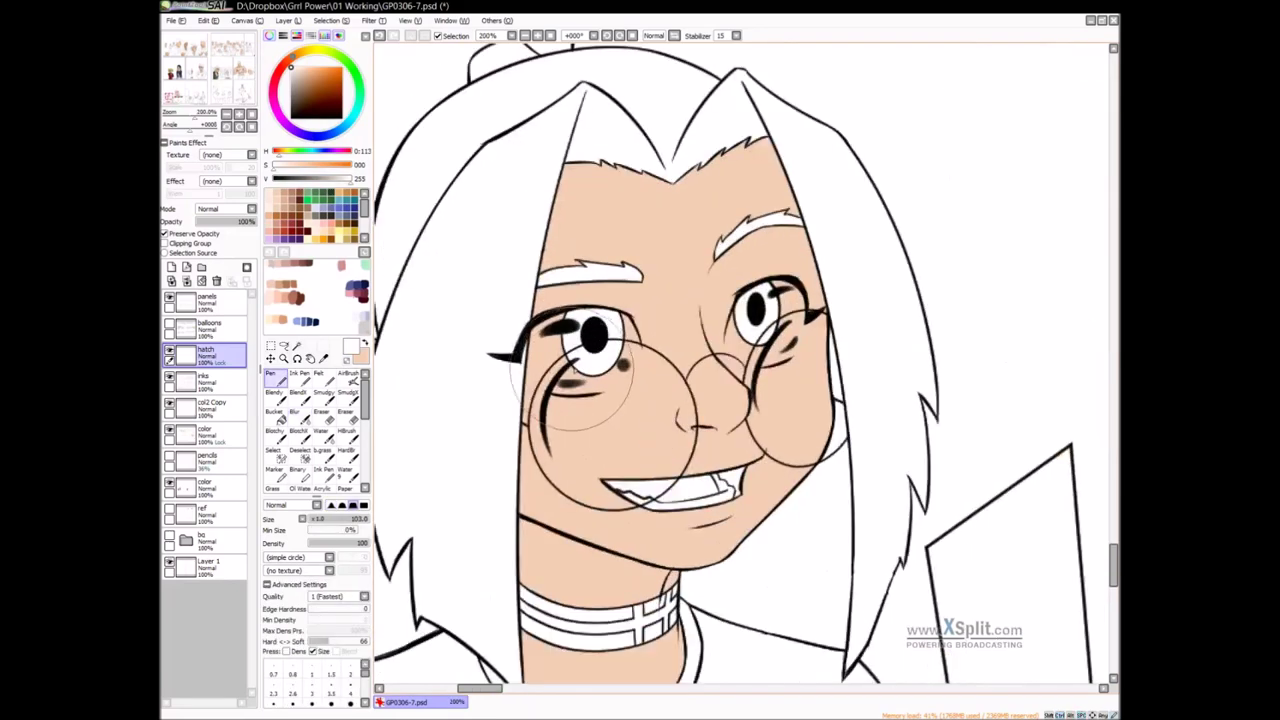
{"action": "mouse_move", "coordinate": [571, 362]}
{"action": "left_mouse_down"}
{"action": "mouse_move", "coordinate": [547, 398]}
{"action": "mouse_move", "coordinate": [545, 450]}
{"action": "left_mouse_up"}
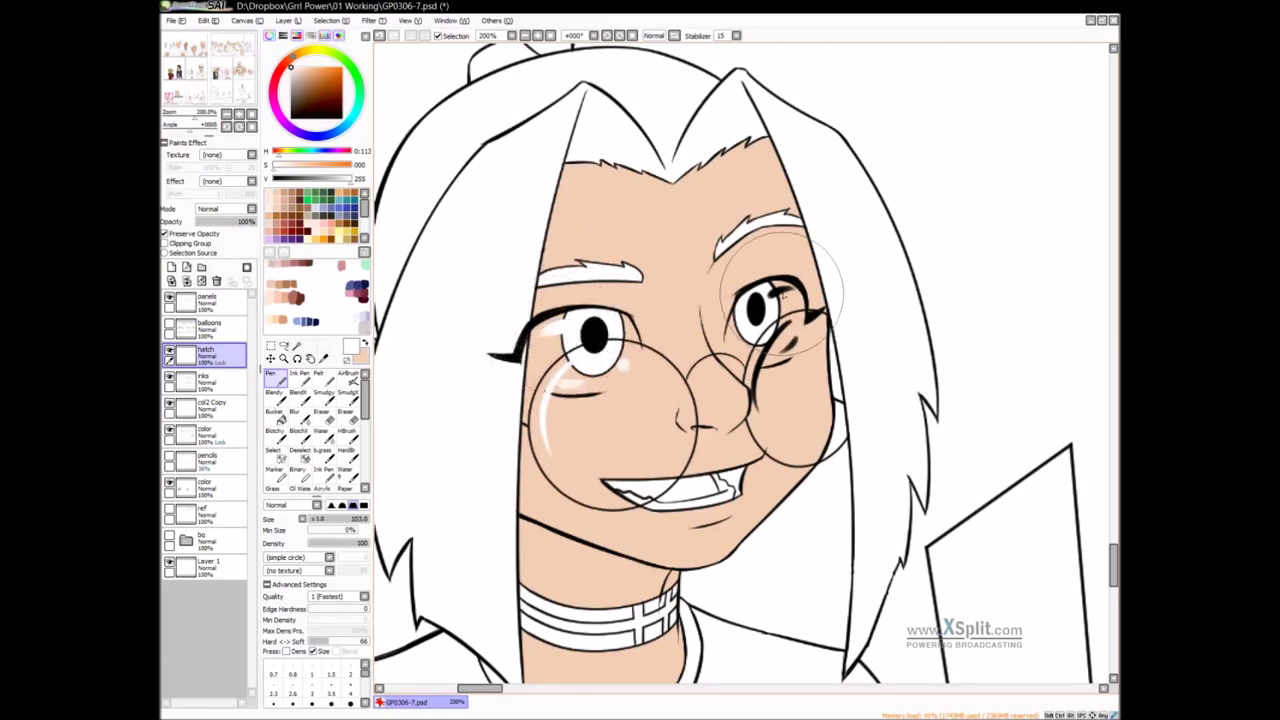
{"action": "mouse_move", "coordinate": [792, 340]}
{"action": "left_mouse_down"}
{"action": "mouse_move", "coordinate": [742, 346]}
{"action": "mouse_move", "coordinate": [796, 360]}
{"action": "mouse_move", "coordinate": [764, 340]}
{"action": "mouse_move", "coordinate": [763, 316]}
{"action": "mouse_move", "coordinate": [733, 364]}
{"action": "left_mouse_up"}
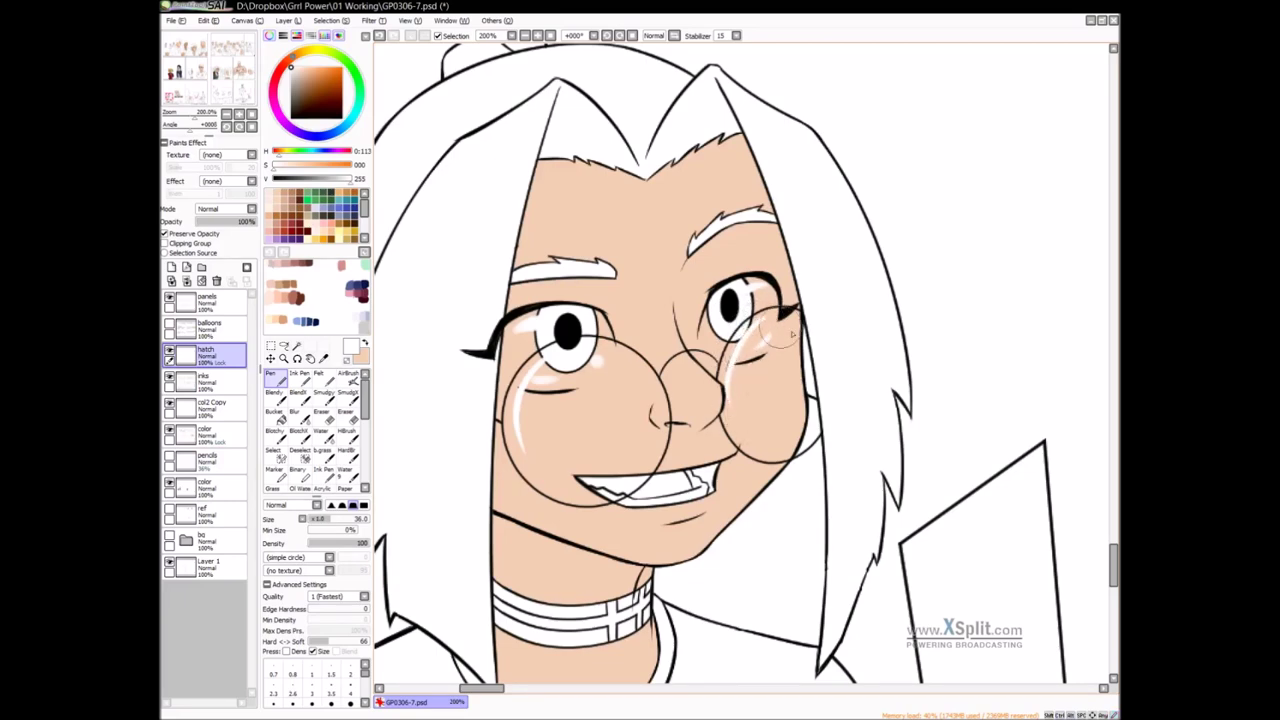
{"action": "scroll", "coordinate": [785, 385], "scroll_direction": "down", "scroll_amount": 1}
{"action": "scroll", "coordinate": [785, 385], "scroll_direction": "down", "scroll_amount": 1}
{"action": "scroll", "coordinate": [775, 380], "scroll_direction": "up", "scroll_amount": 2}
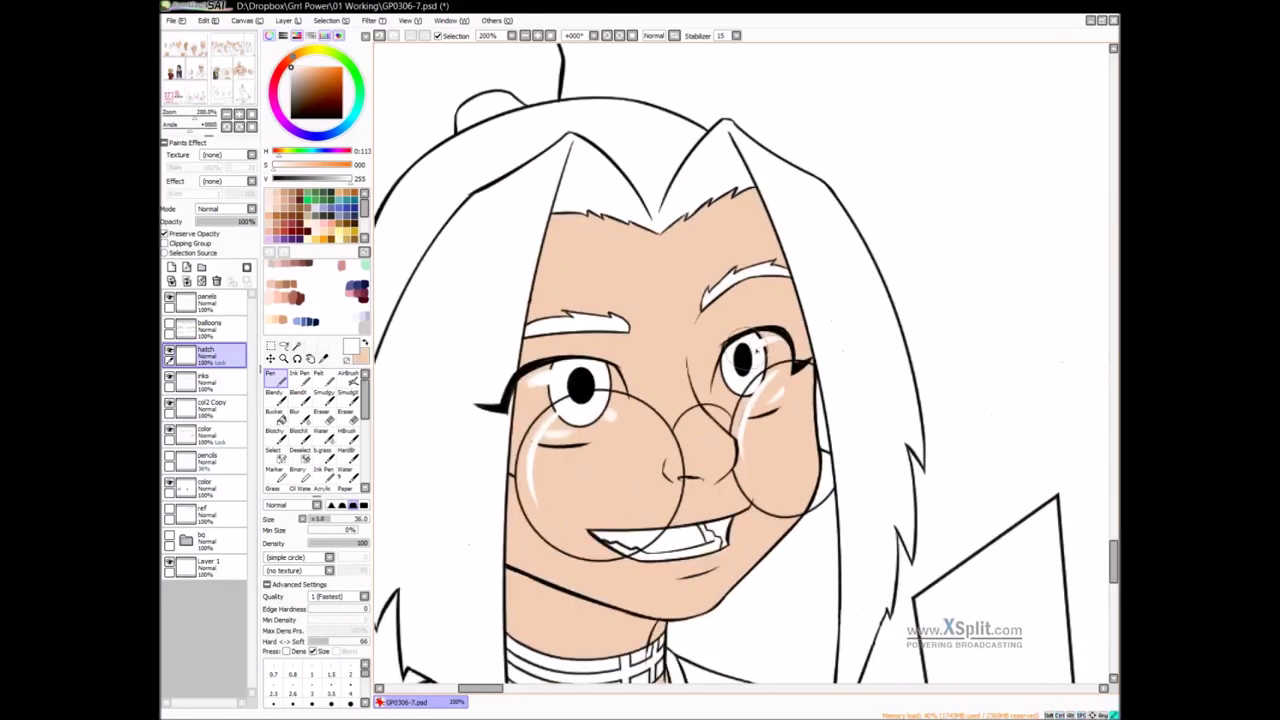
Turn off opacity preservation for the hatch layer and hide the layer
{"action": "left_click", "coordinate": [165, 233]}
{"action": "left_click", "coordinate": [170, 352]}
{"action": "scroll", "coordinate": [680, 410], "scroll_direction": "down", "scroll_amount": 2}
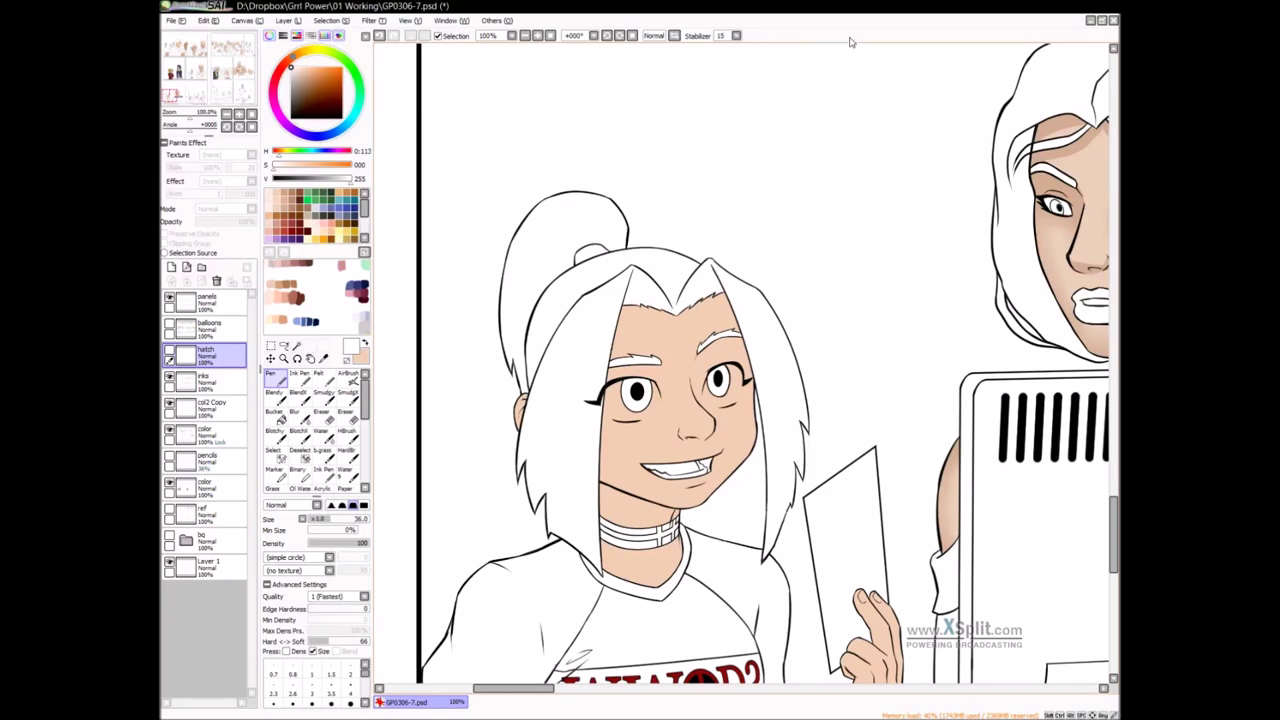
On the color layer, shade the left side of the smiling girl's forehead and cheek in tan with the Pen at size 36
{"action": "scroll", "coordinate": [668, 483], "scroll_direction": "down", "scroll_amount": 3}
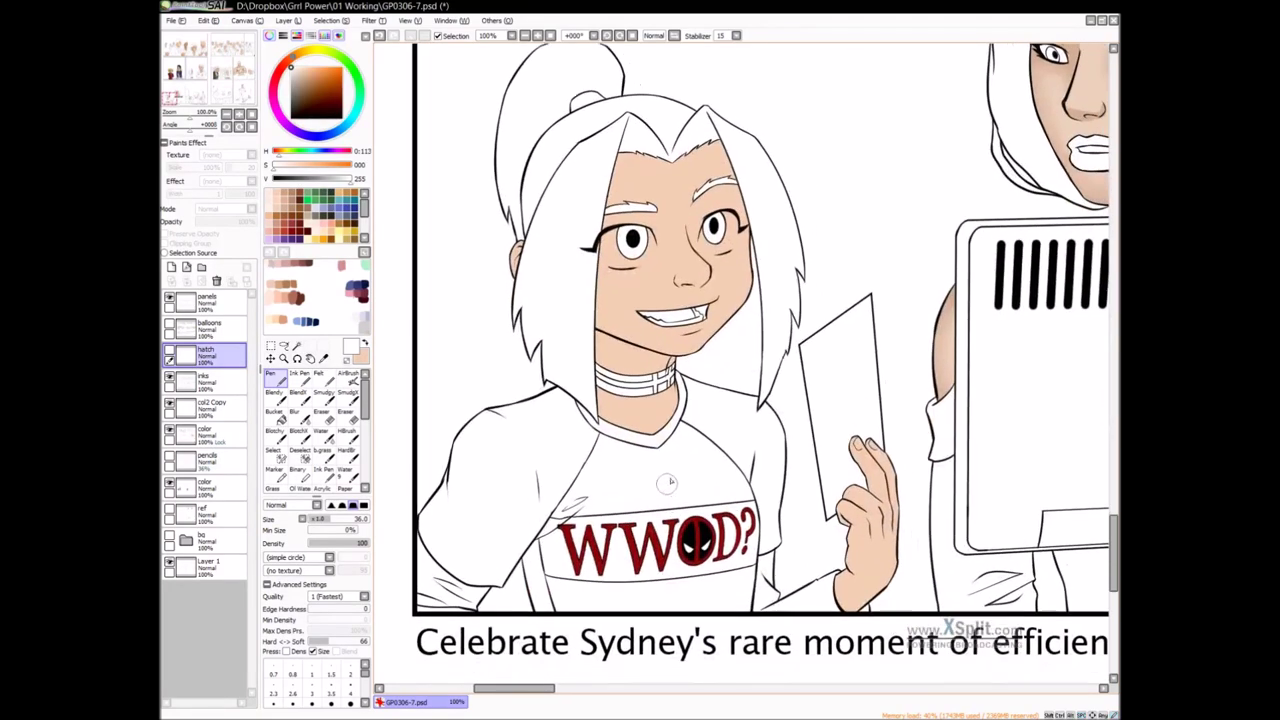
{"action": "scroll", "coordinate": [670, 483], "scroll_direction": "right", "scroll_amount": 1}
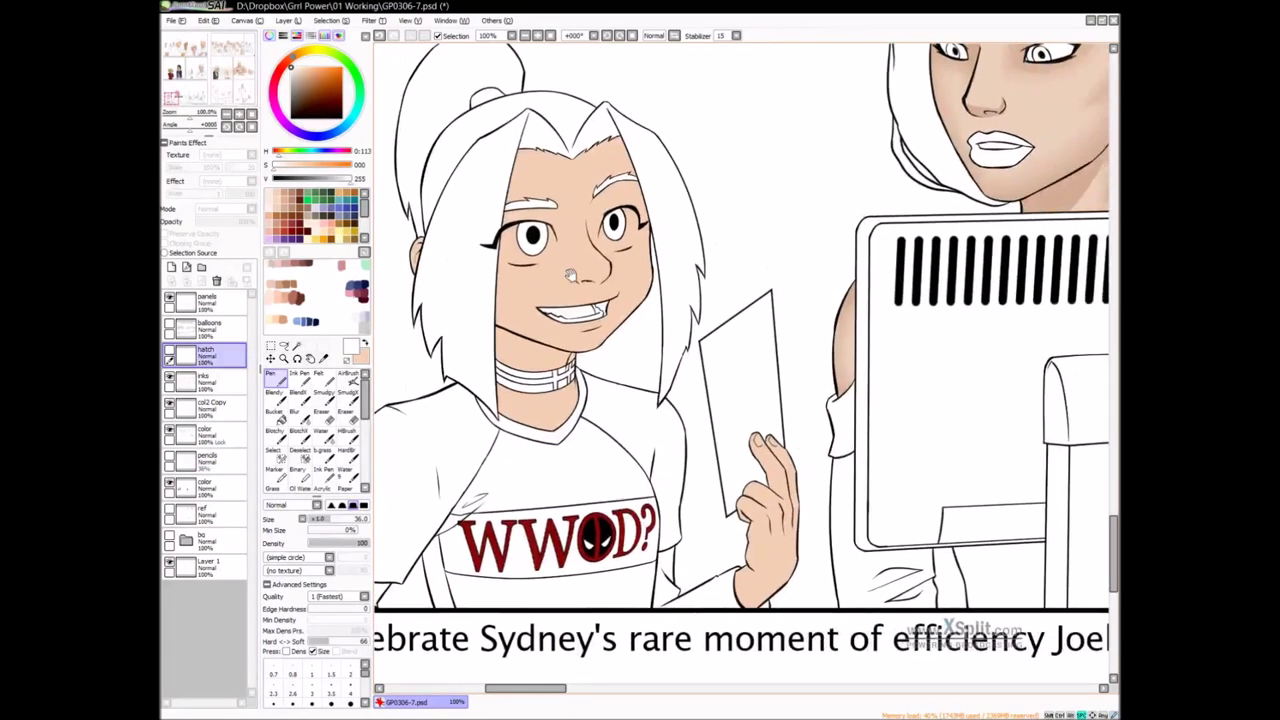
{"action": "left_click_drag", "start_coordinate": [570, 275], "coordinate": [614, 312]}
{"action": "left_click", "coordinate": [291, 198]}
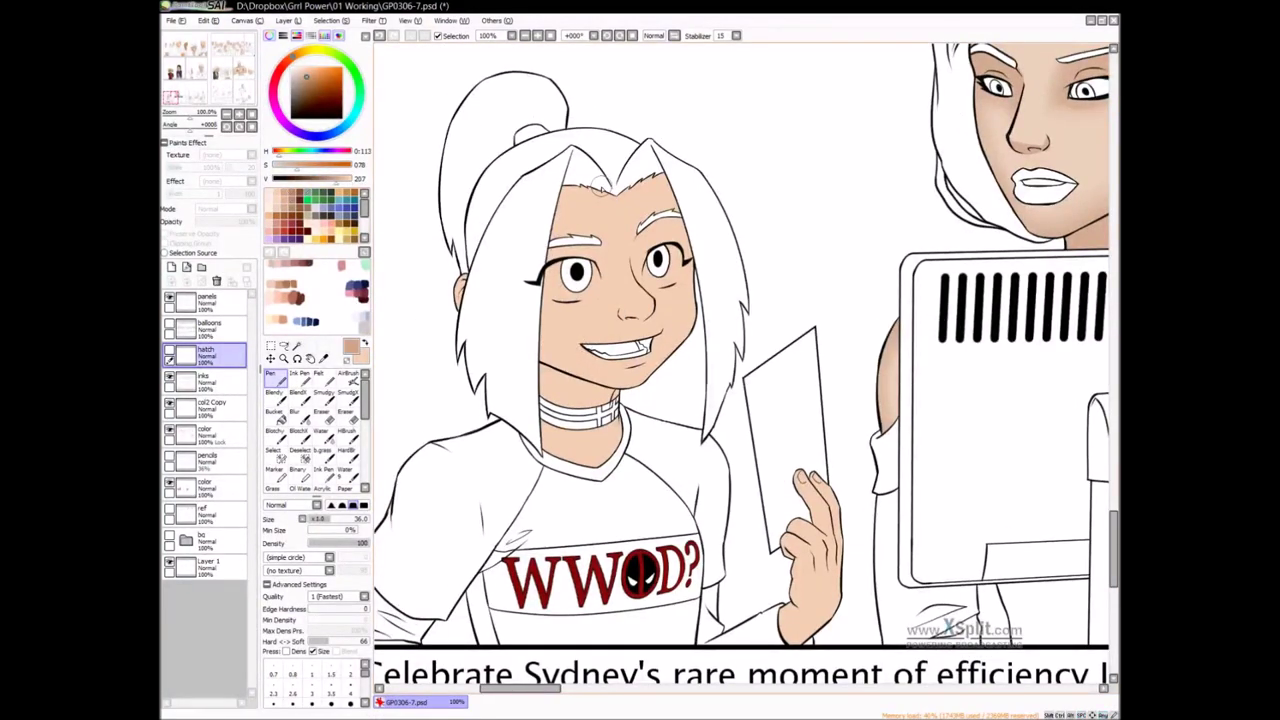
{"action": "left_click", "coordinate": [205, 433]}
{"action": "left_click_drag", "start_coordinate": [573, 258], "coordinate": [547, 384]}
{"action": "mouse_move", "coordinate": [612, 187]}
{"action": "left_mouse_down"}
{"action": "mouse_move", "coordinate": [567, 278]}
{"action": "mouse_move", "coordinate": [547, 390]}
{"action": "mouse_move", "coordinate": [553, 282]}
{"action": "mouse_move", "coordinate": [548, 345]}
{"action": "left_mouse_up"}
{"action": "mouse_move", "coordinate": [572, 205]}
{"action": "left_mouse_down"}
{"action": "mouse_move", "coordinate": [545, 292]}
{"action": "mouse_move", "coordinate": [553, 227]}
{"action": "left_mouse_up"}
{"action": "left_click_drag", "start_coordinate": [606, 192], "coordinate": [548, 288]}
{"action": "left_click_drag", "start_coordinate": [568, 204], "coordinate": [530, 348]}
{"action": "left_click_drag", "start_coordinate": [571, 246], "coordinate": [538, 364]}
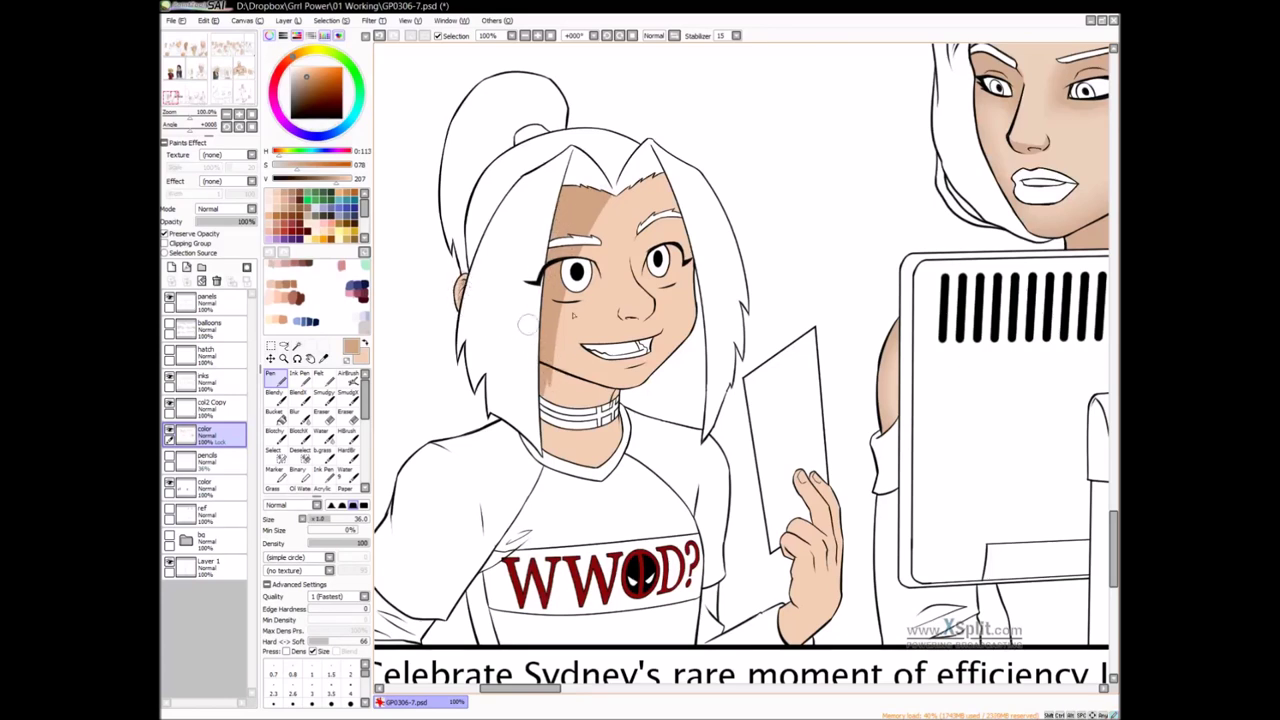
Shade the right side of the smiling girl's forehead, eye area and cheek, extending the shadow along the nose bridge with the Pen
{"action": "mouse_move", "coordinate": [627, 194]}
{"action": "left_mouse_down"}
{"action": "mouse_move", "coordinate": [660, 288]}
{"action": "mouse_move", "coordinate": [669, 380]}
{"action": "mouse_move", "coordinate": [628, 190]}
{"action": "mouse_move", "coordinate": [684, 384]}
{"action": "left_mouse_up"}
{"action": "mouse_move", "coordinate": [675, 282]}
{"action": "left_mouse_down"}
{"action": "mouse_move", "coordinate": [648, 195]}
{"action": "mouse_move", "coordinate": [685, 250]}
{"action": "mouse_move", "coordinate": [678, 140]}
{"action": "left_mouse_up"}
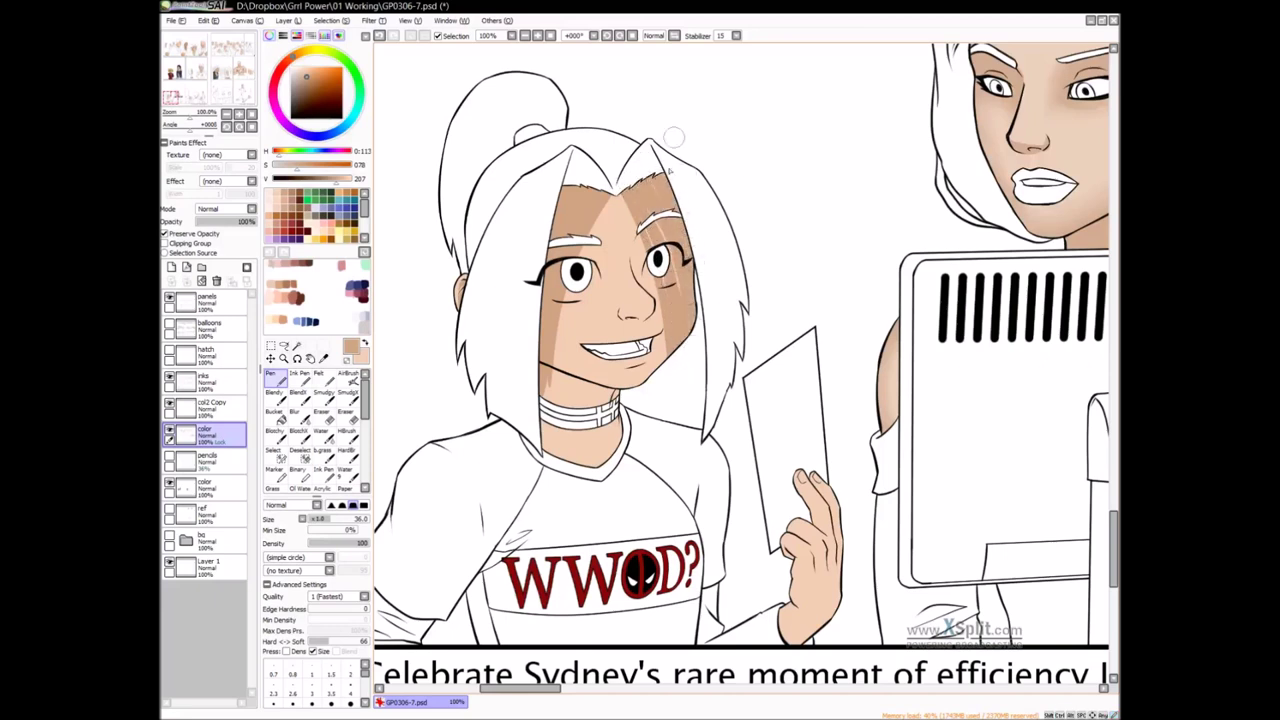
{"action": "mouse_move", "coordinate": [645, 226]}
{"action": "left_mouse_down"}
{"action": "mouse_move", "coordinate": [680, 315]}
{"action": "mouse_move", "coordinate": [644, 205]}
{"action": "mouse_move", "coordinate": [682, 316]}
{"action": "mouse_move", "coordinate": [664, 203]}
{"action": "left_mouse_up"}
{"action": "mouse_move", "coordinate": [670, 276]}
{"action": "left_mouse_down", "text": "ctrl+alt"}
{"action": "mouse_move", "coordinate": [638, 275]}
{"action": "mouse_move", "coordinate": [646, 232]}
{"action": "left_mouse_up", "text": "ctrl+alt"}
{"action": "left_click_drag", "start_coordinate": [633, 257], "coordinate": [659, 307]}
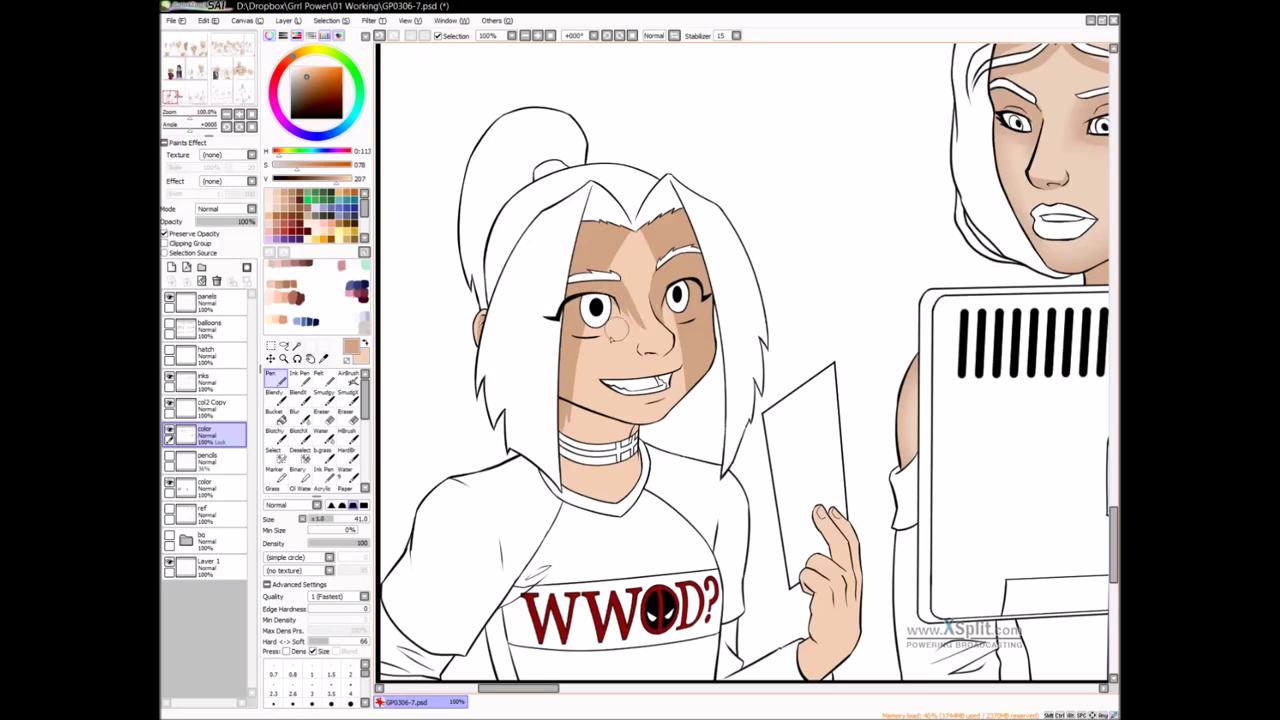
Add shadows beneath the smiling girl's left eye, under her nose and around her mouth with the Pen at size 41
{"action": "left_click_drag", "start_coordinate": [606, 340], "coordinate": [566, 333]}
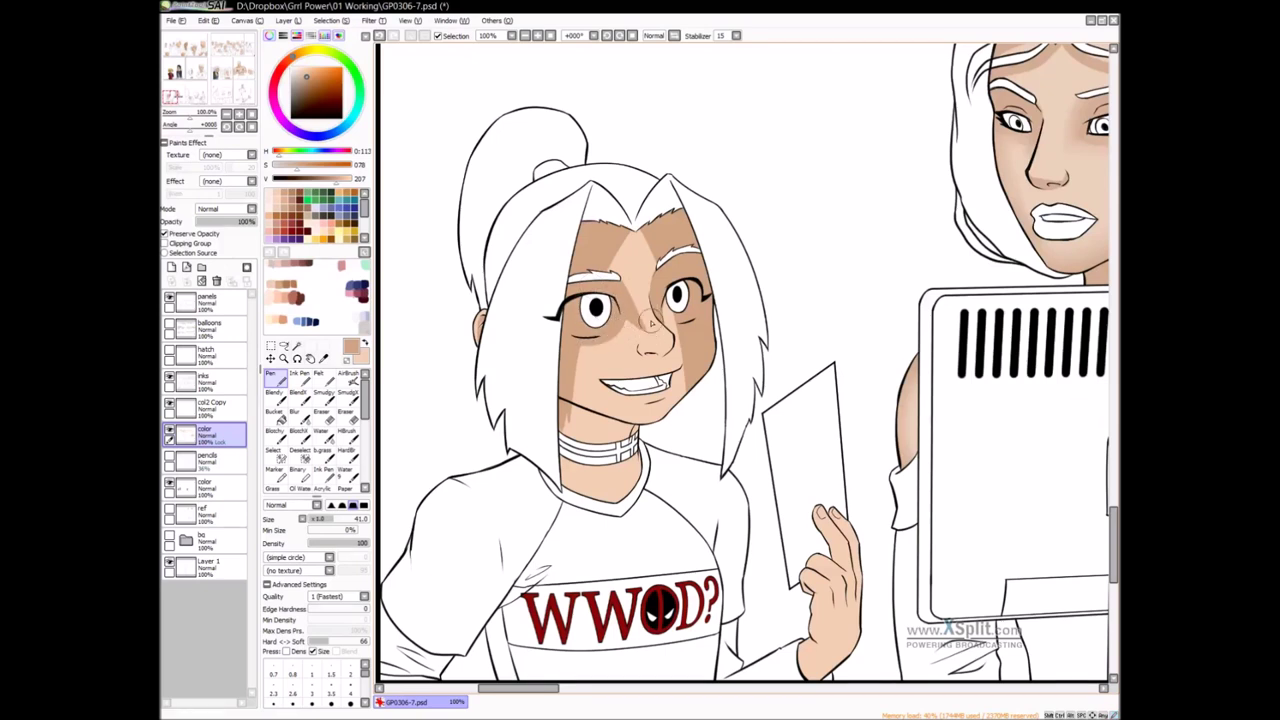
{"action": "scroll", "coordinate": [652, 315], "scroll_direction": "down", "scroll_amount": 1}
{"action": "left_click_drag", "start_coordinate": [658, 340], "coordinate": [654, 335]}
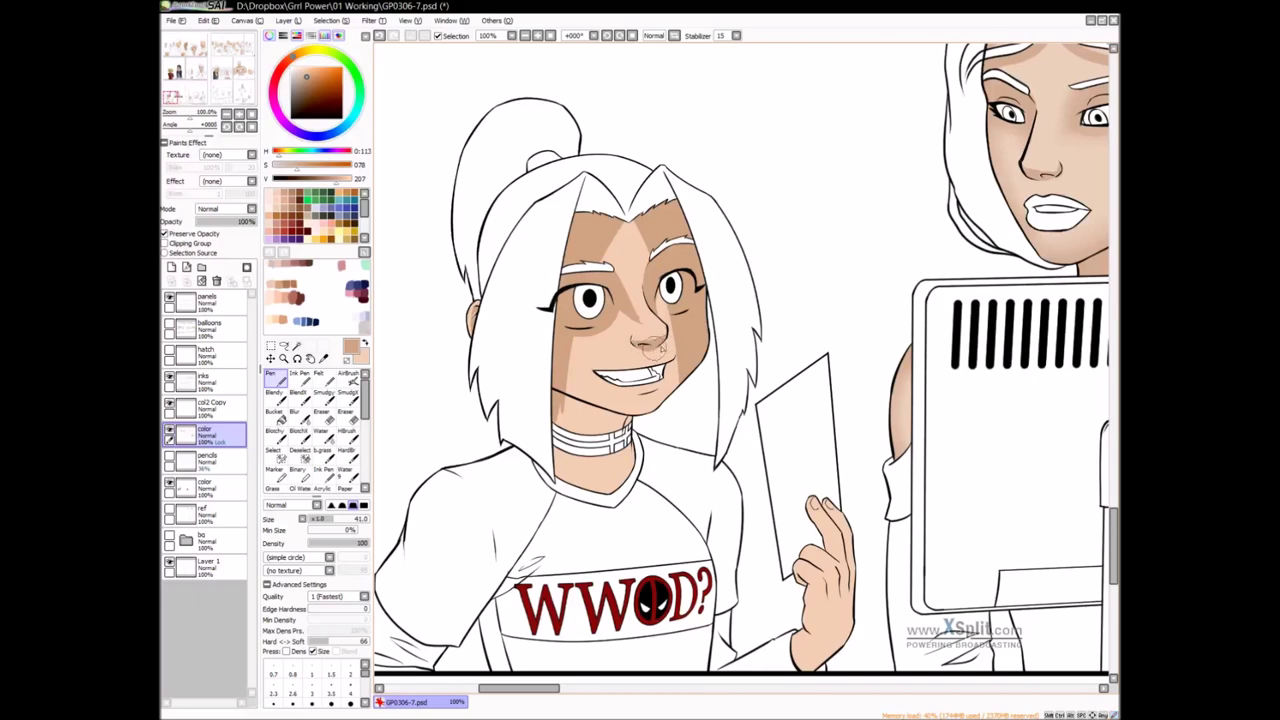
{"action": "left_click_drag", "start_coordinate": [686, 377], "coordinate": [676, 396]}
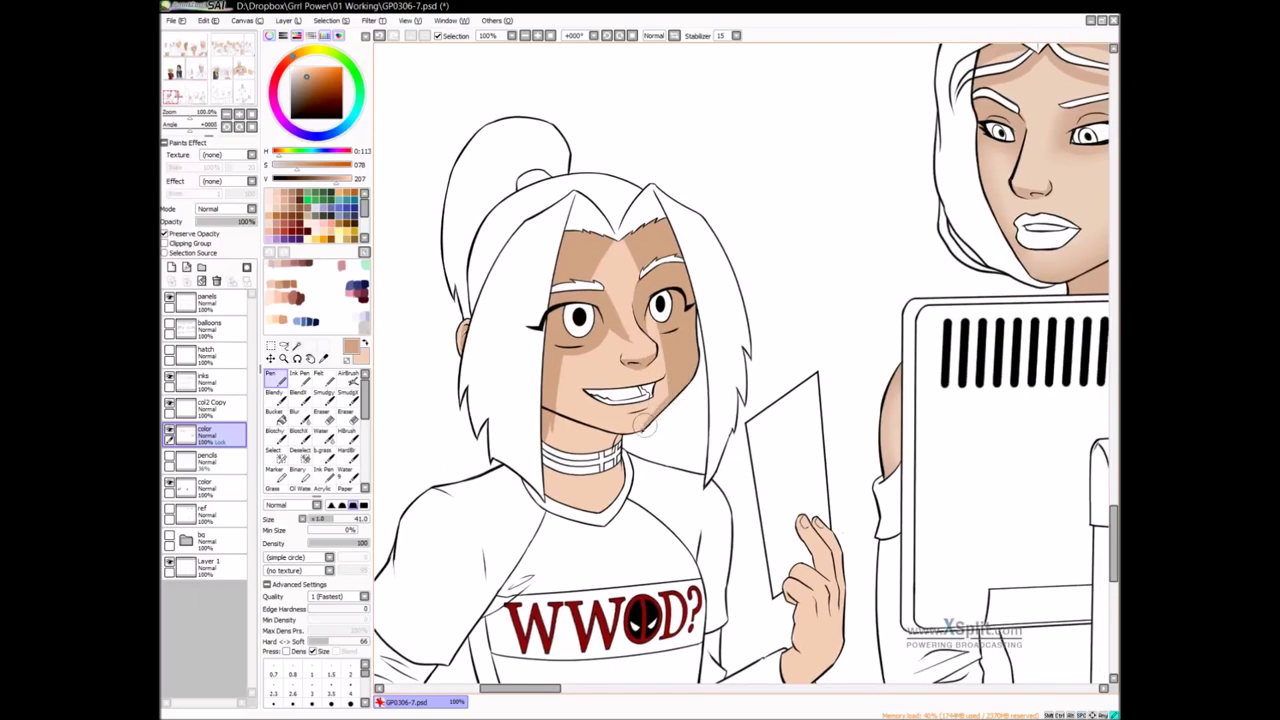
{"action": "mouse_move", "coordinate": [655, 412]}
{"action": "left_mouse_down"}
{"action": "mouse_move", "coordinate": [721, 374]}
{"action": "mouse_move", "coordinate": [586, 343]}
{"action": "mouse_move", "coordinate": [691, 376]}
{"action": "mouse_move", "coordinate": [737, 363]}
{"action": "left_mouse_up"}
{"action": "key", "text": "ctrl+z"}
{"action": "mouse_move", "coordinate": [621, 350]}
{"action": "left_mouse_down"}
{"action": "mouse_move", "coordinate": [677, 372]}
{"action": "mouse_move", "coordinate": [744, 357]}
{"action": "left_mouse_up"}
{"action": "key", "text": "ctrl+z"}
Shade the smiling girl's chin and lower jaw with the Pen at size 41
{"action": "mouse_move", "coordinate": [616, 353]}
{"action": "left_mouse_down"}
{"action": "mouse_move", "coordinate": [688, 379]}
{"action": "mouse_move", "coordinate": [732, 367]}
{"action": "mouse_move", "coordinate": [712, 378]}
{"action": "mouse_move", "coordinate": [767, 337]}
{"action": "mouse_move", "coordinate": [716, 366]}
{"action": "left_mouse_up"}
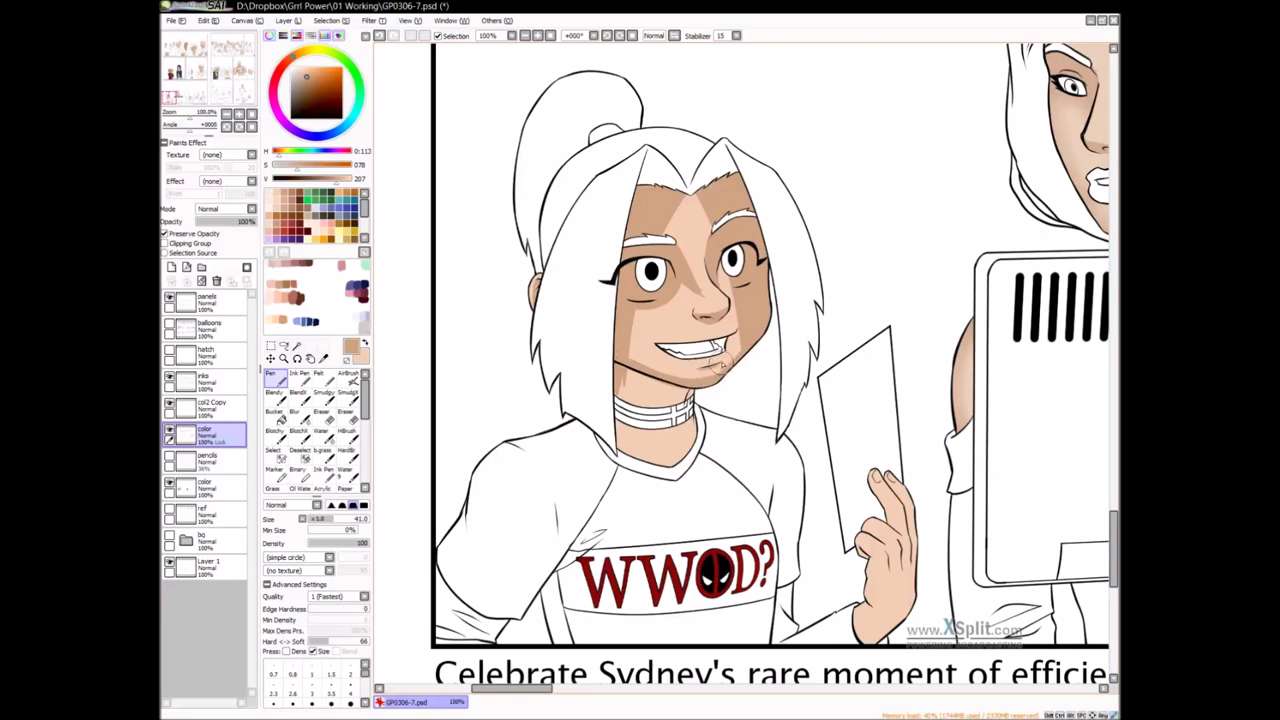
{"action": "scroll", "coordinate": [722, 364], "scroll_direction": "up", "scroll_amount": 1}
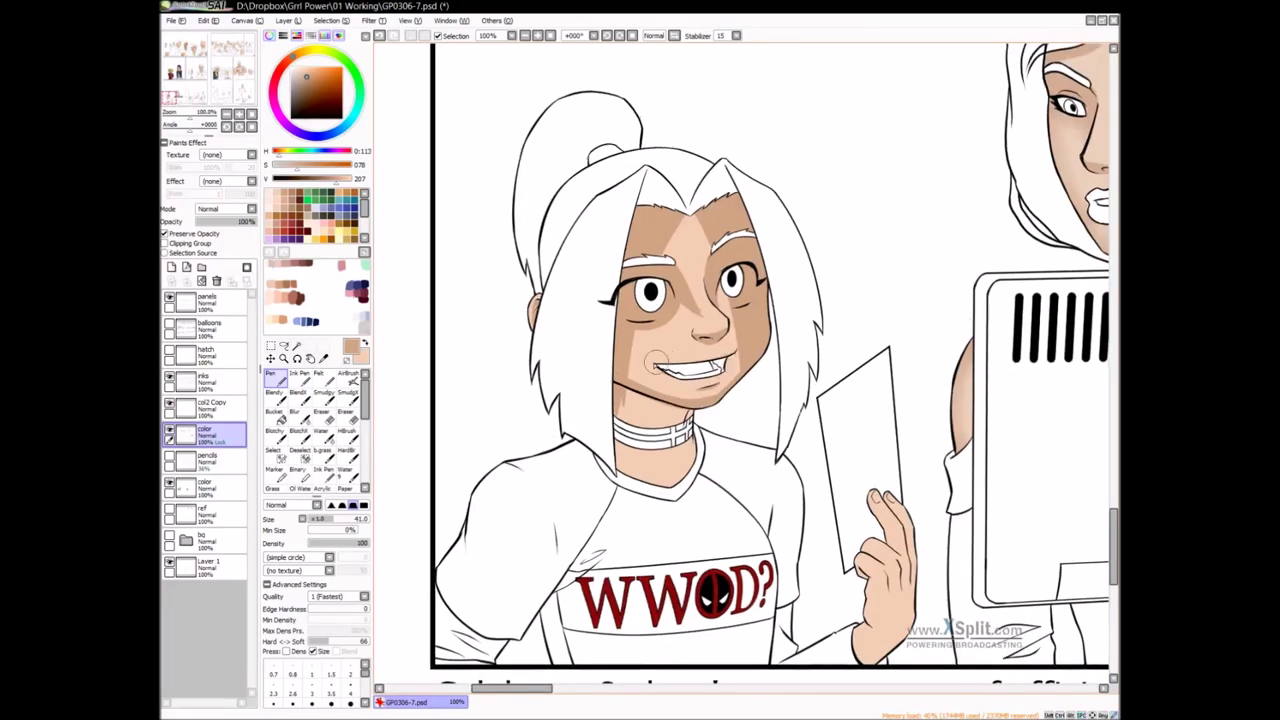
{"action": "mouse_move", "coordinate": [729, 360]}
{"action": "left_mouse_down"}
{"action": "mouse_move", "coordinate": [712, 365]}
{"action": "mouse_move", "coordinate": [688, 334]}
{"action": "left_mouse_up"}
Soften the shadow edges around the smiling girl's eyes, nose, cheeks and chin using Blur at size 21
{"action": "key", "text": "space"}
{"action": "key", "text": "b"}
{"action": "mouse_move", "coordinate": [669, 277]}
{"action": "left_mouse_down"}
{"action": "mouse_move", "coordinate": [675, 308]}
{"action": "mouse_move", "coordinate": [663, 272]}
{"action": "mouse_move", "coordinate": [688, 338]}
{"action": "mouse_move", "coordinate": [663, 315]}
{"action": "mouse_move", "coordinate": [625, 343]}
{"action": "mouse_move", "coordinate": [669, 316]}
{"action": "mouse_move", "coordinate": [713, 318]}
{"action": "mouse_move", "coordinate": [702, 300]}
{"action": "mouse_move", "coordinate": [777, 277]}
{"action": "left_mouse_up"}
{"action": "left_click_drag", "start_coordinate": [723, 397], "coordinate": [730, 366]}
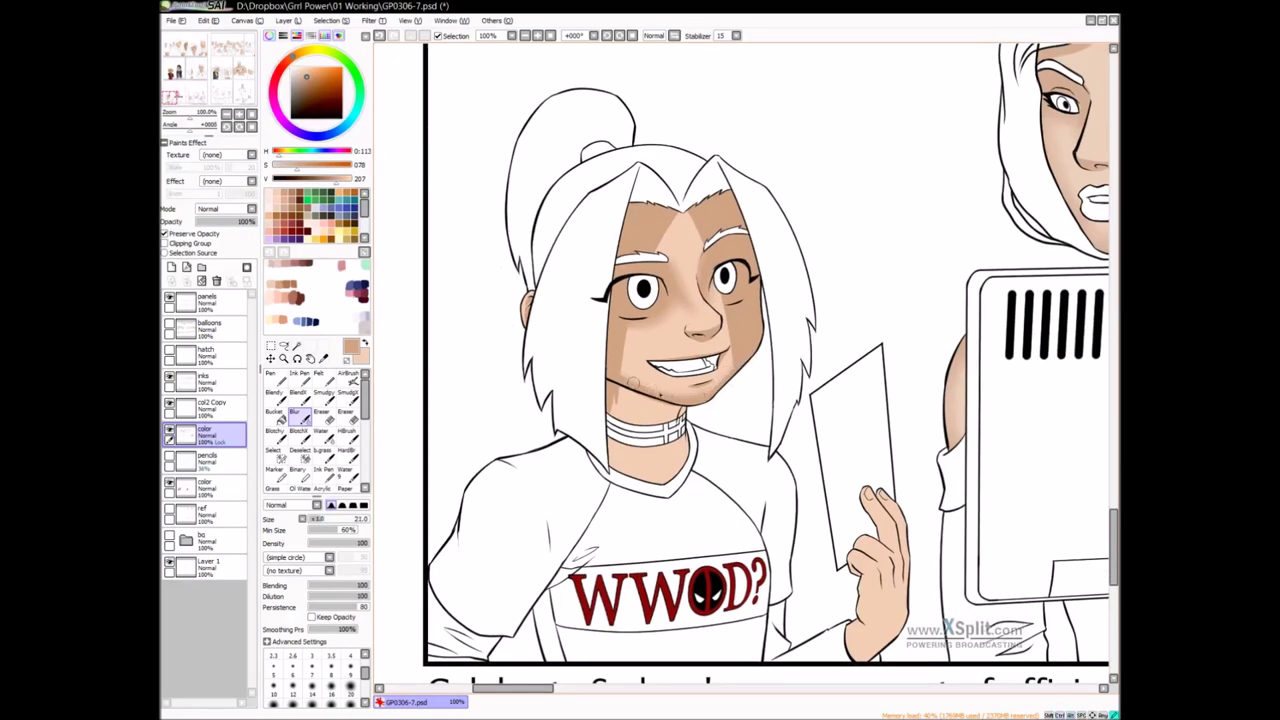
{"action": "mouse_move", "coordinate": [712, 388]}
{"action": "left_mouse_down"}
{"action": "mouse_move", "coordinate": [690, 388]}
{"action": "mouse_move", "coordinate": [725, 376]}
{"action": "left_mouse_up"}
{"action": "left_click_drag", "start_coordinate": [676, 411], "coordinate": [672, 403]}
Shade the smiling girl's neck and collarbones with the Pen at size 41 and soften the shadows with Blur and Blendy
{"action": "key", "text": "n"}
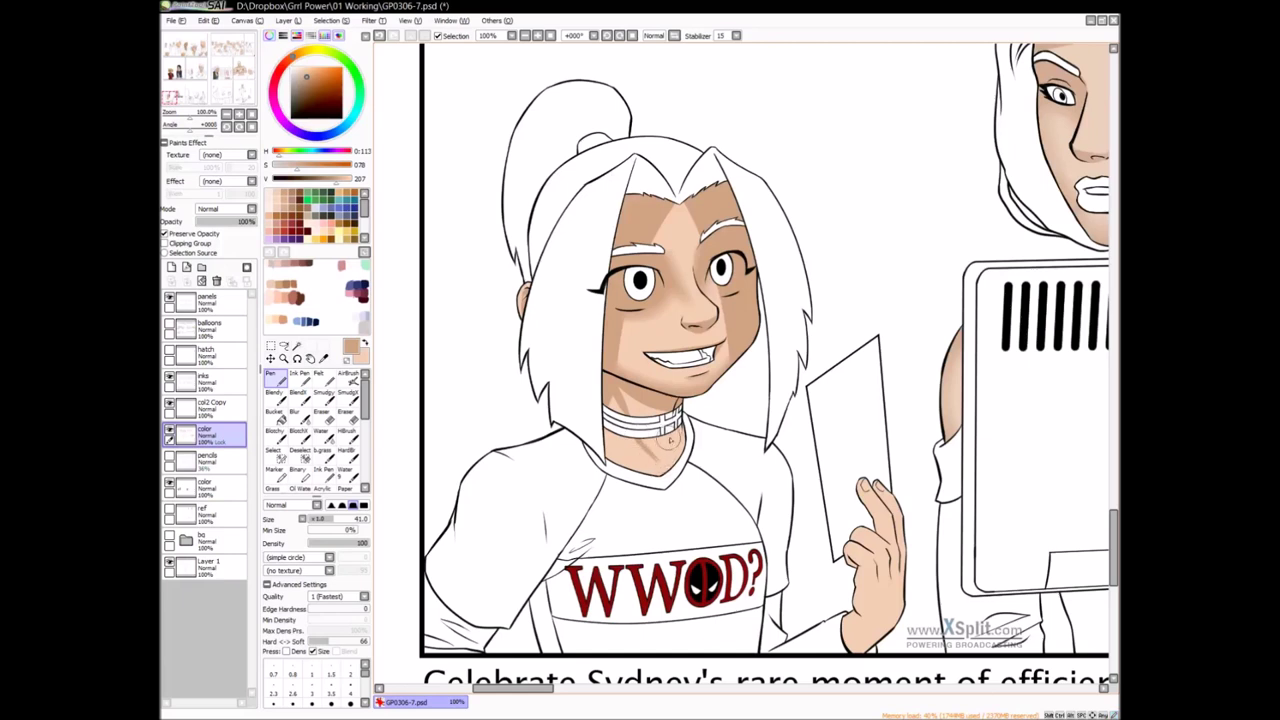
{"action": "left_click_drag", "start_coordinate": [641, 446], "coordinate": [660, 462]}
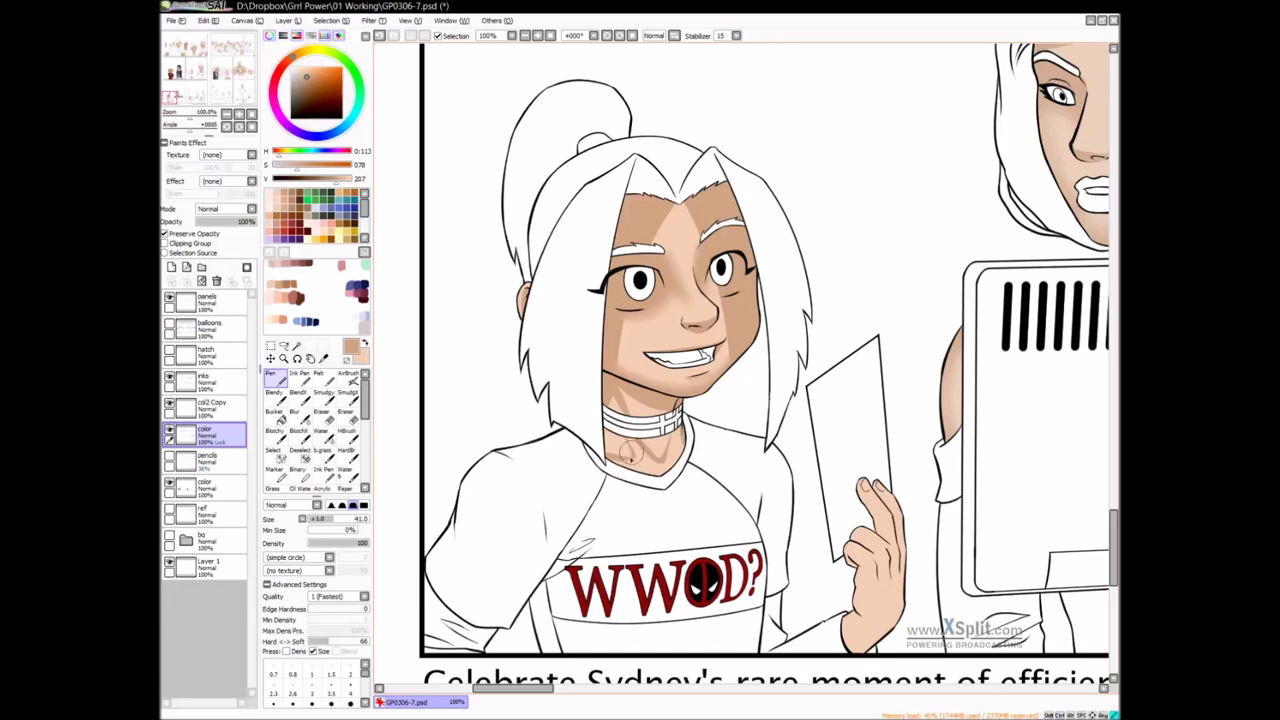
{"action": "key", "text": "b"}
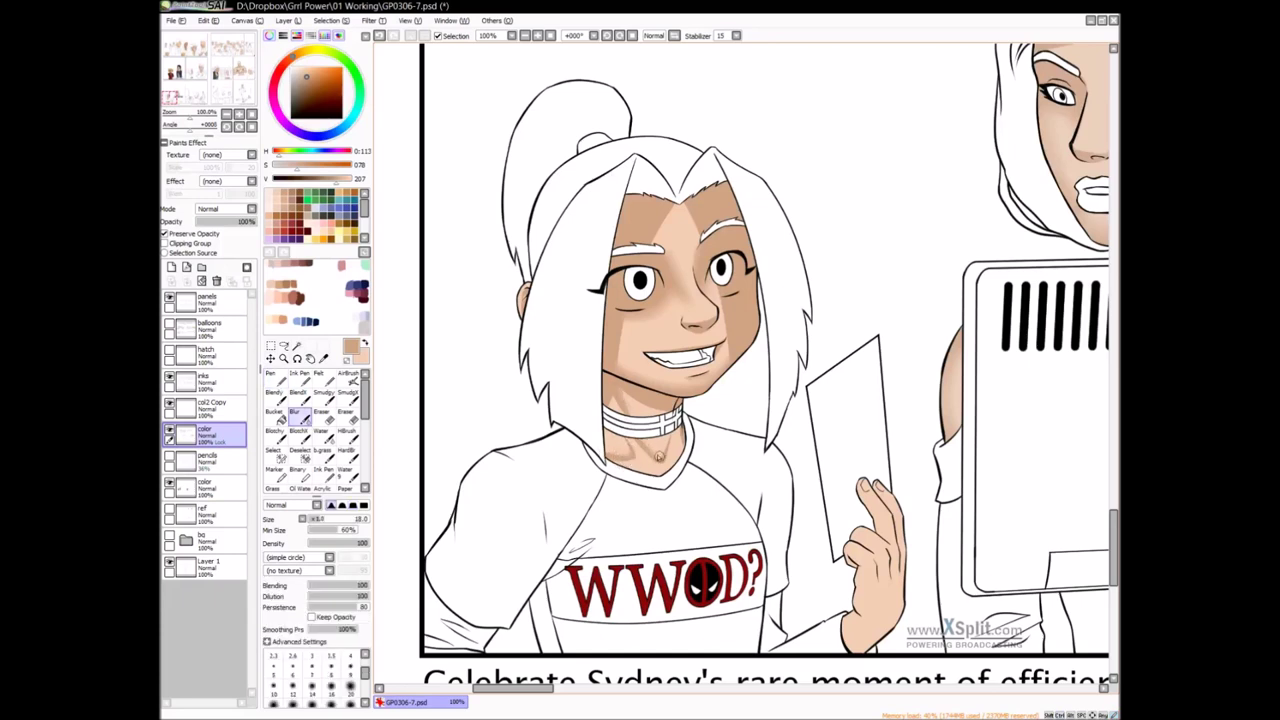
{"action": "key", "text": "v"}
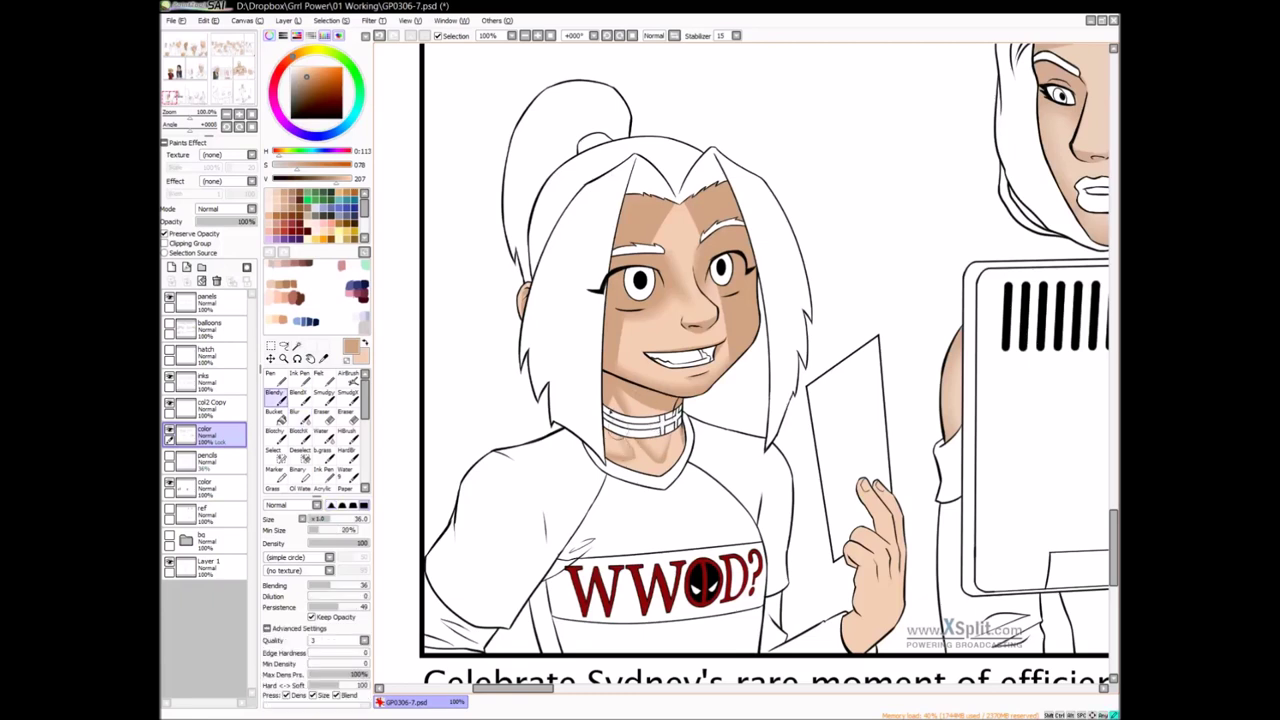
{"action": "key", "text": "b"}
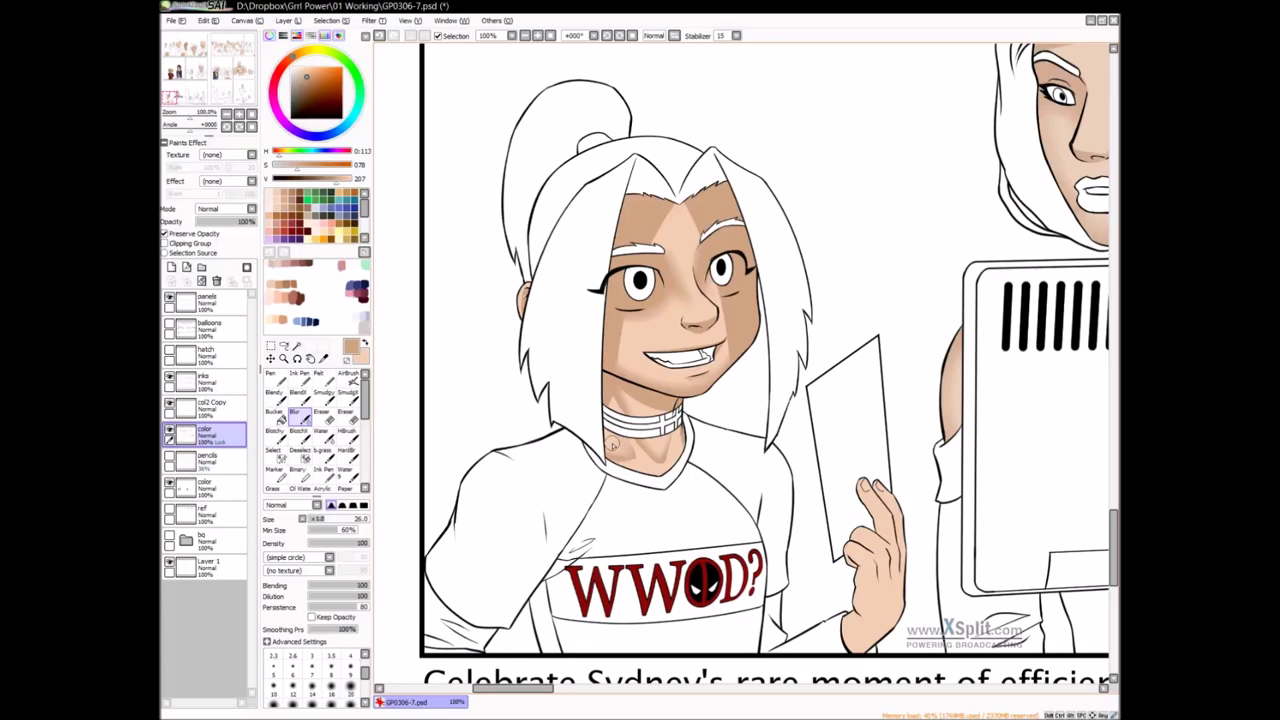
{"action": "left_click_drag", "start_coordinate": [675, 439], "coordinate": [673, 436]}
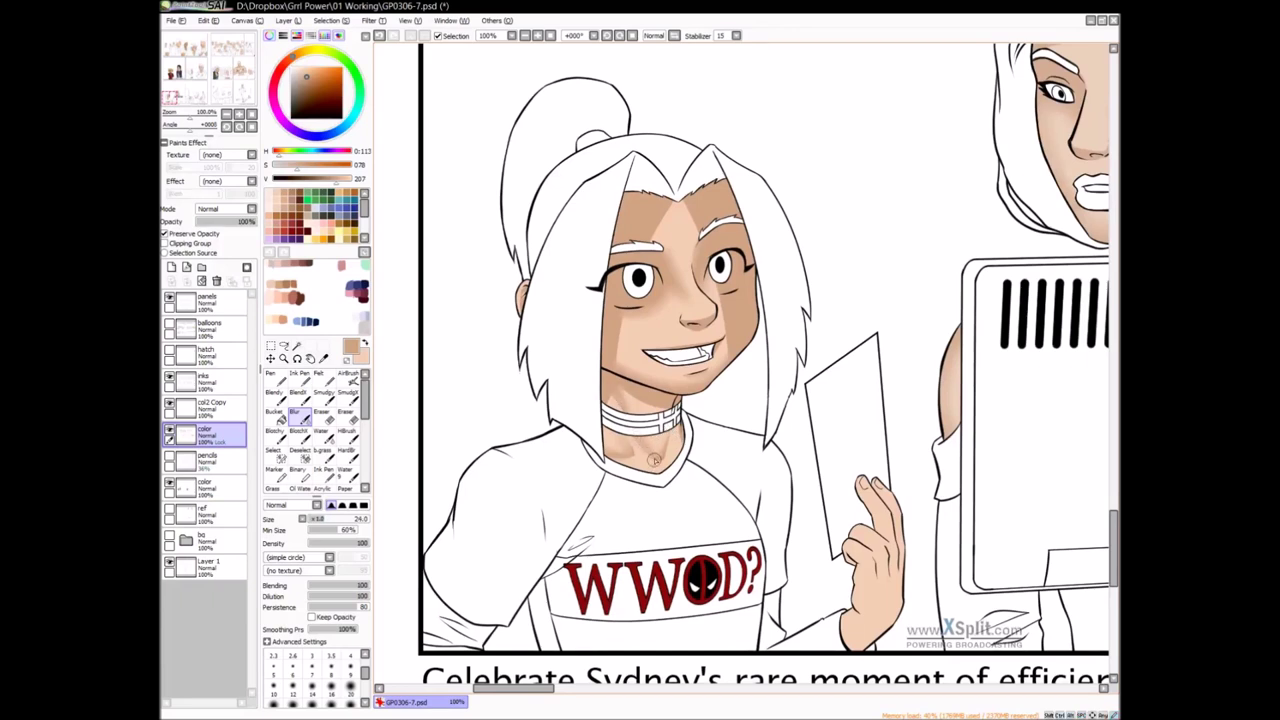
{"action": "key", "text": "b"}
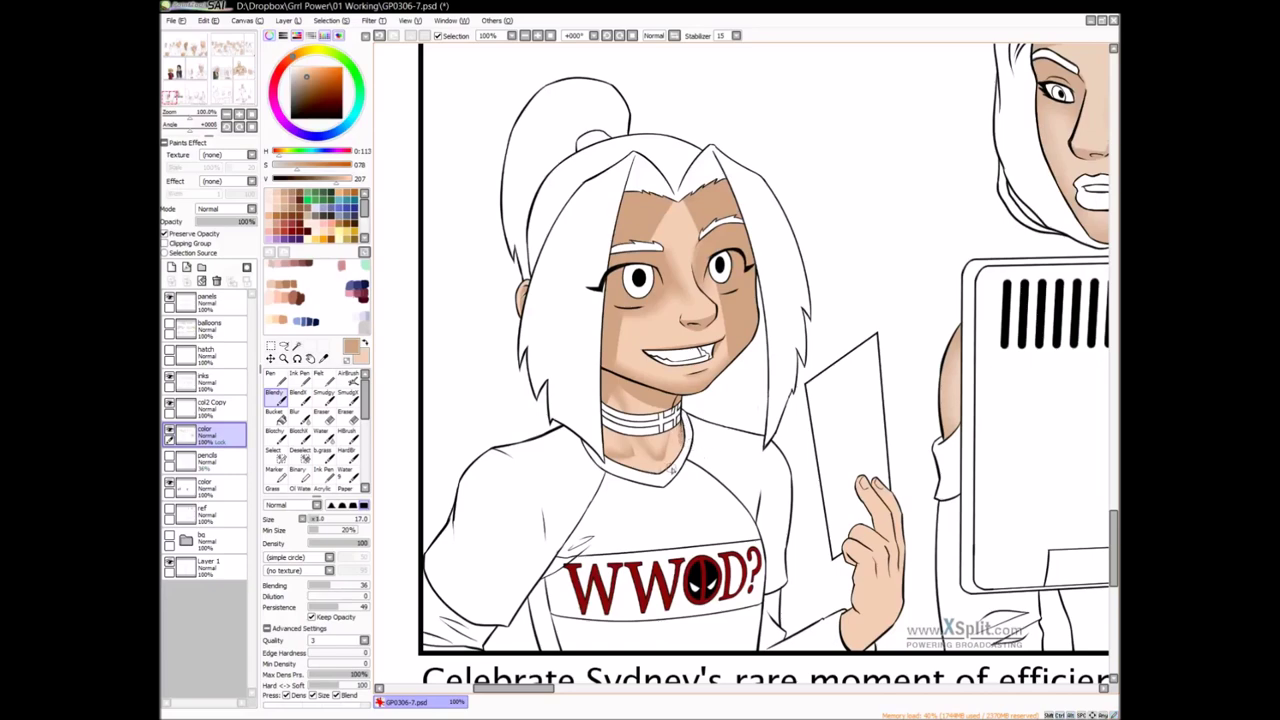
Shade the smiling girl's raised hand and wrist with the Pen at size 41 and blend the shadows with Blendy at size 15
{"action": "left_click_drag", "start_coordinate": [896, 450], "coordinate": [740, 307]}
{"action": "key", "text": "n"}
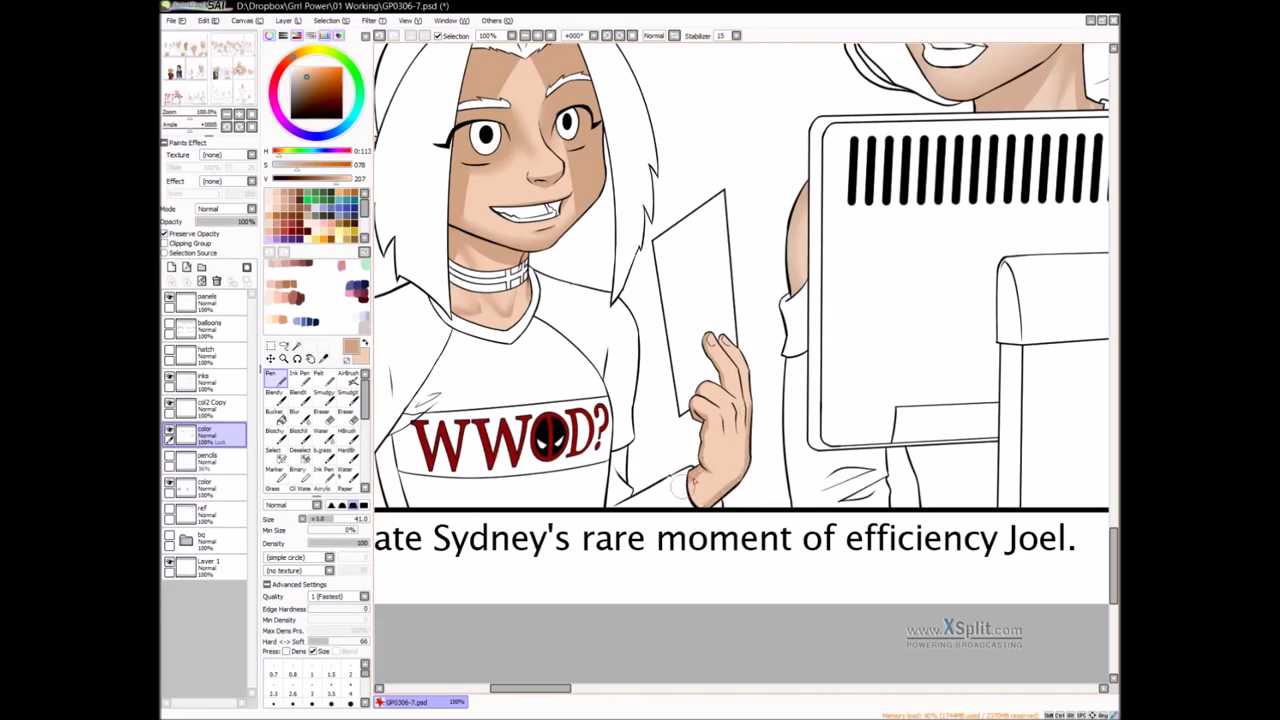
{"action": "left_click_drag", "start_coordinate": [750, 404], "coordinate": [745, 360]}
{"action": "key", "text": "b"}
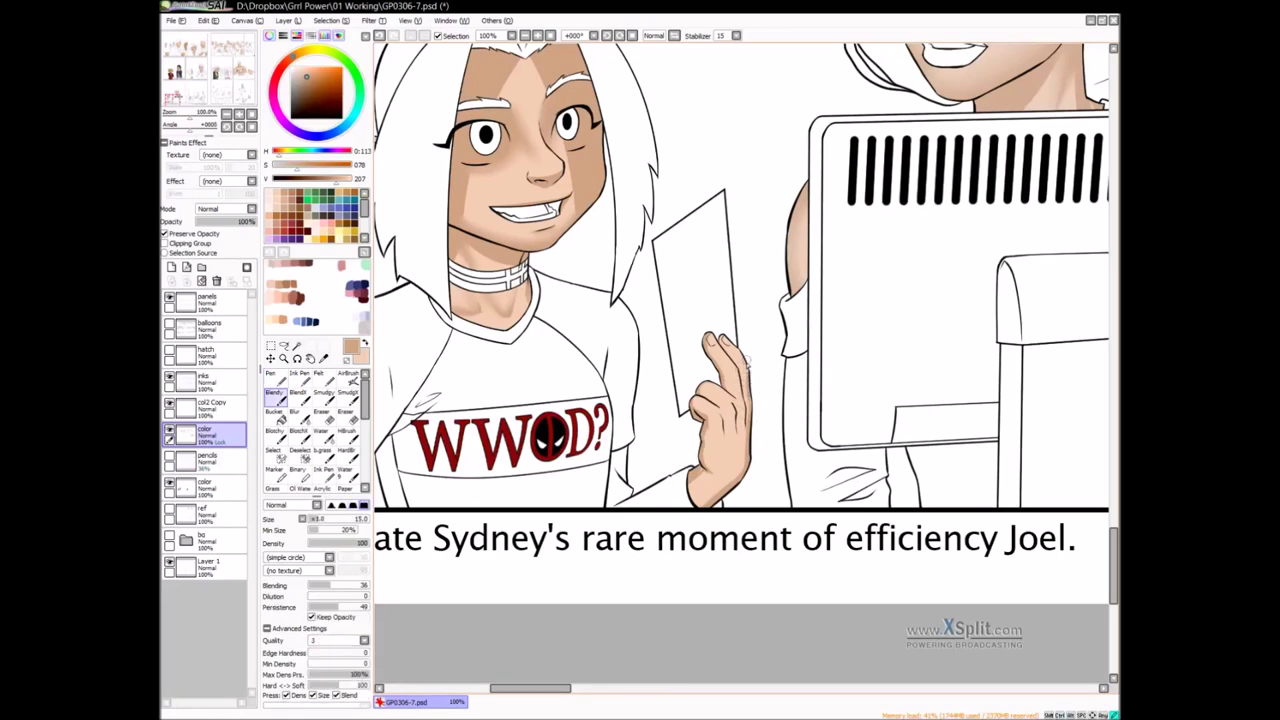
{"action": "scroll", "coordinate": [718, 486], "scroll_direction": "down", "scroll_amount": 1}
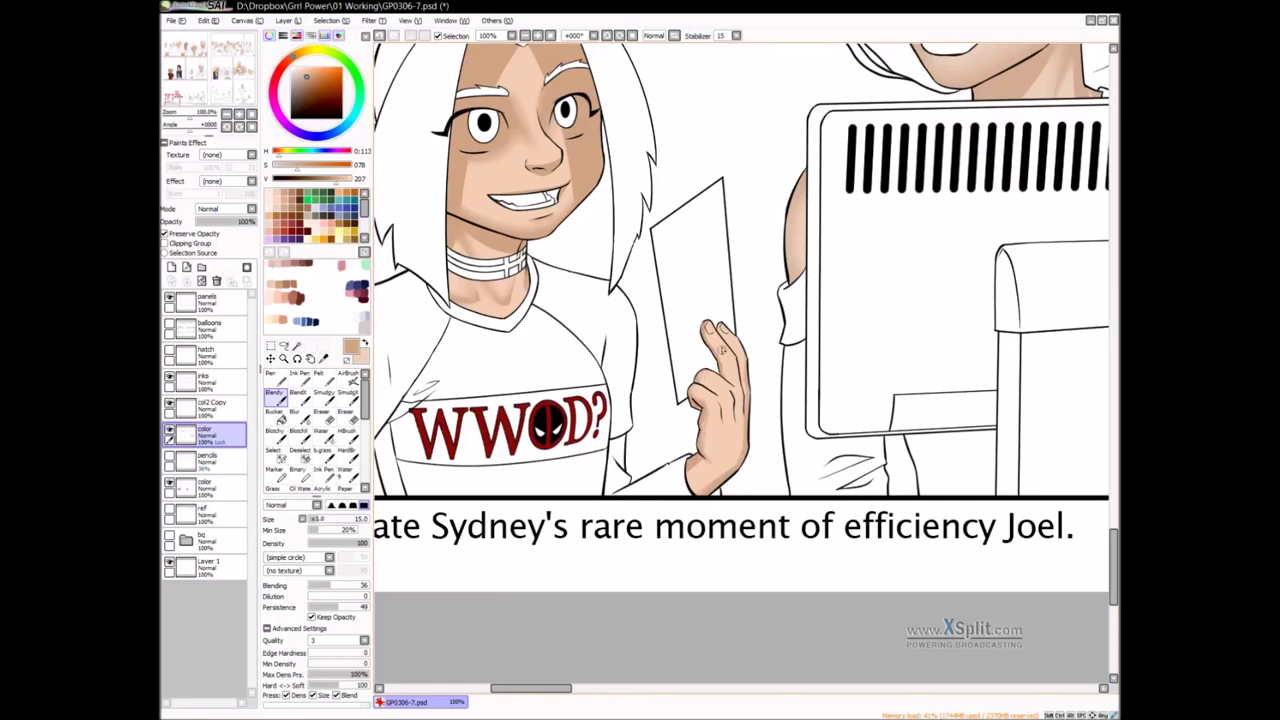
{"action": "left_click_drag", "start_coordinate": [736, 332], "coordinate": [726, 359]}
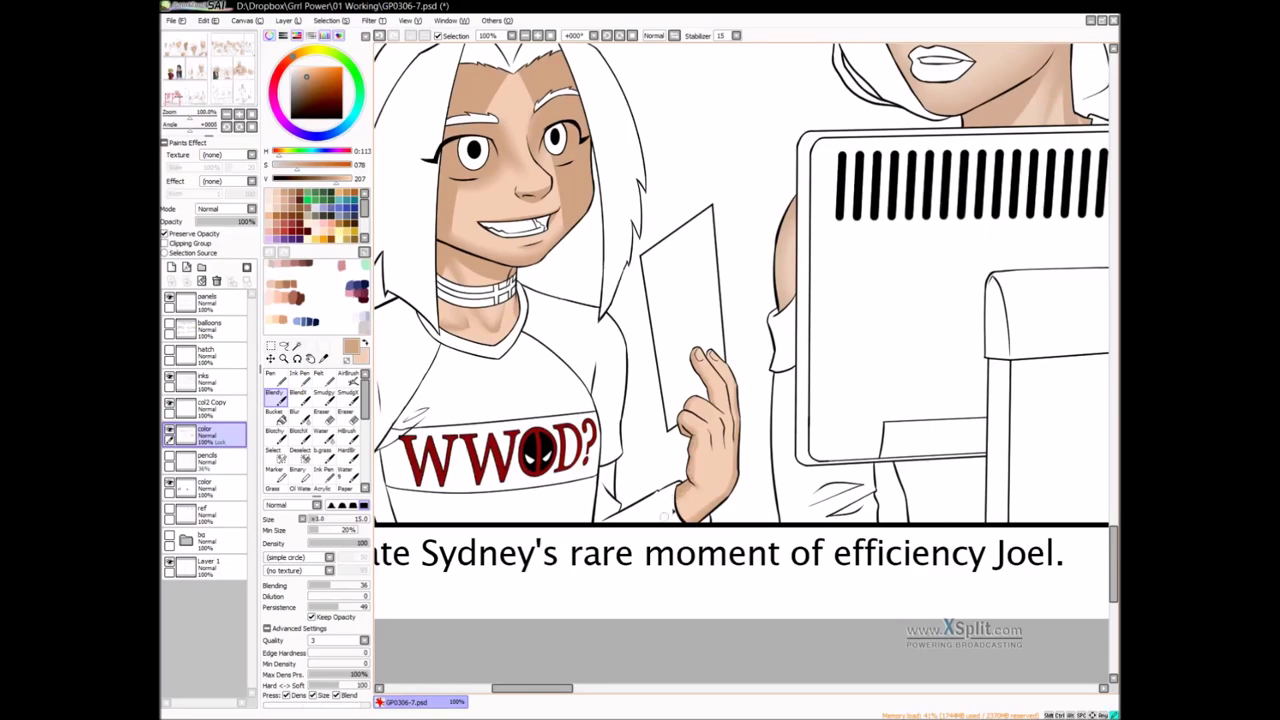
Paint pale cream highlights on the nose and chin of the woman behind the monitor with Blendy and soften them with Blur at size 24
{"action": "left_click_drag", "start_coordinate": [970, 87], "coordinate": [765, 391]}
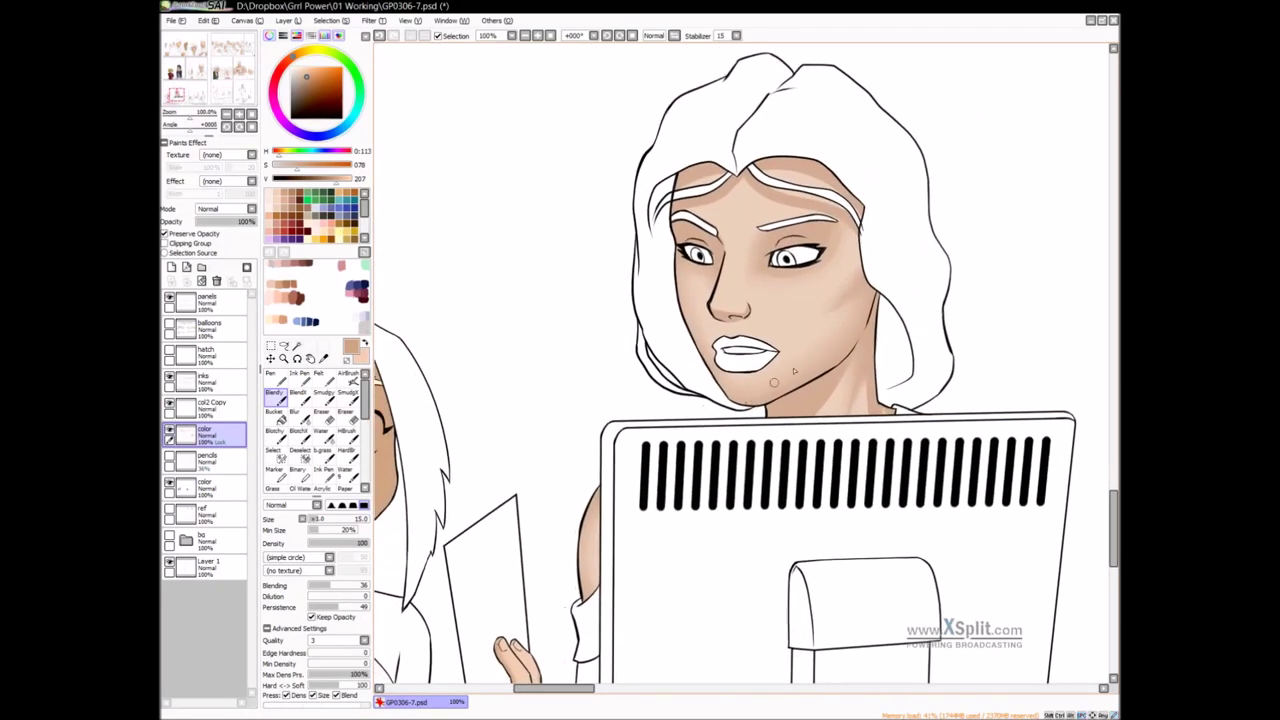
{"action": "left_click", "coordinate": [270, 205]}
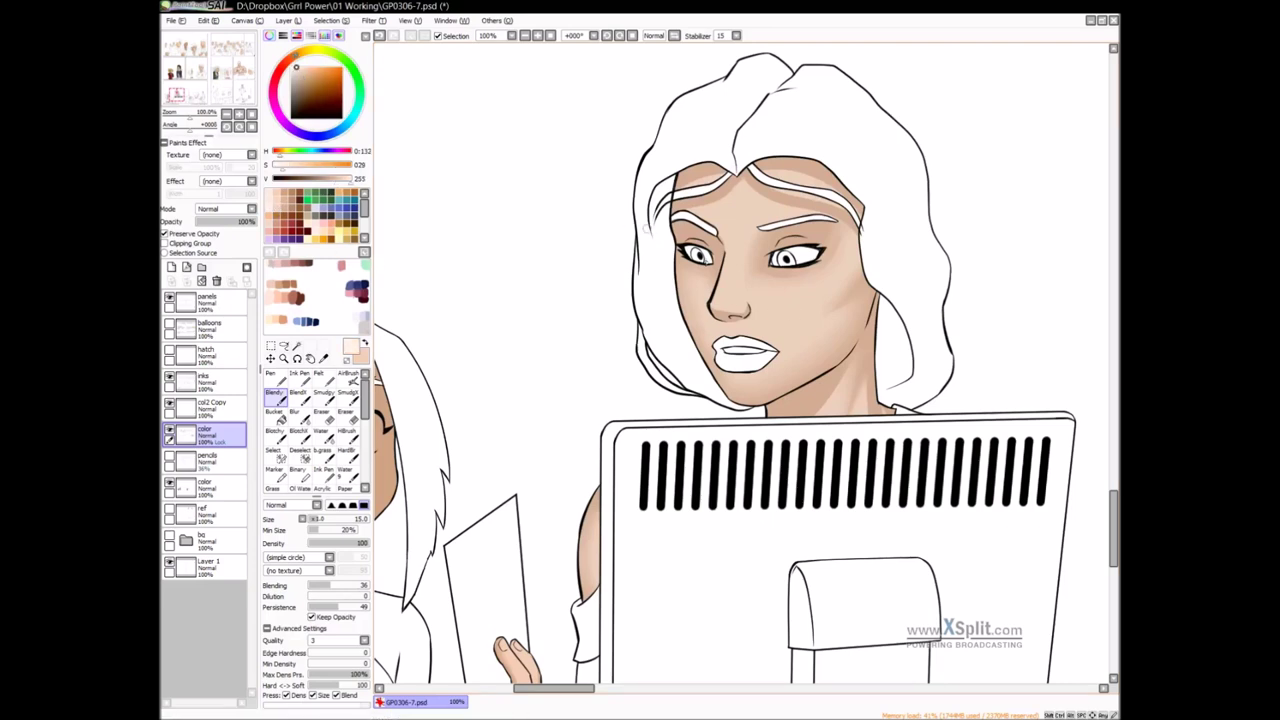
{"action": "mouse_move", "coordinate": [754, 302]}
{"action": "left_mouse_down"}
{"action": "mouse_move", "coordinate": [745, 345]}
{"action": "mouse_move", "coordinate": [714, 330]}
{"action": "mouse_move", "coordinate": [710, 348]}
{"action": "left_mouse_up"}
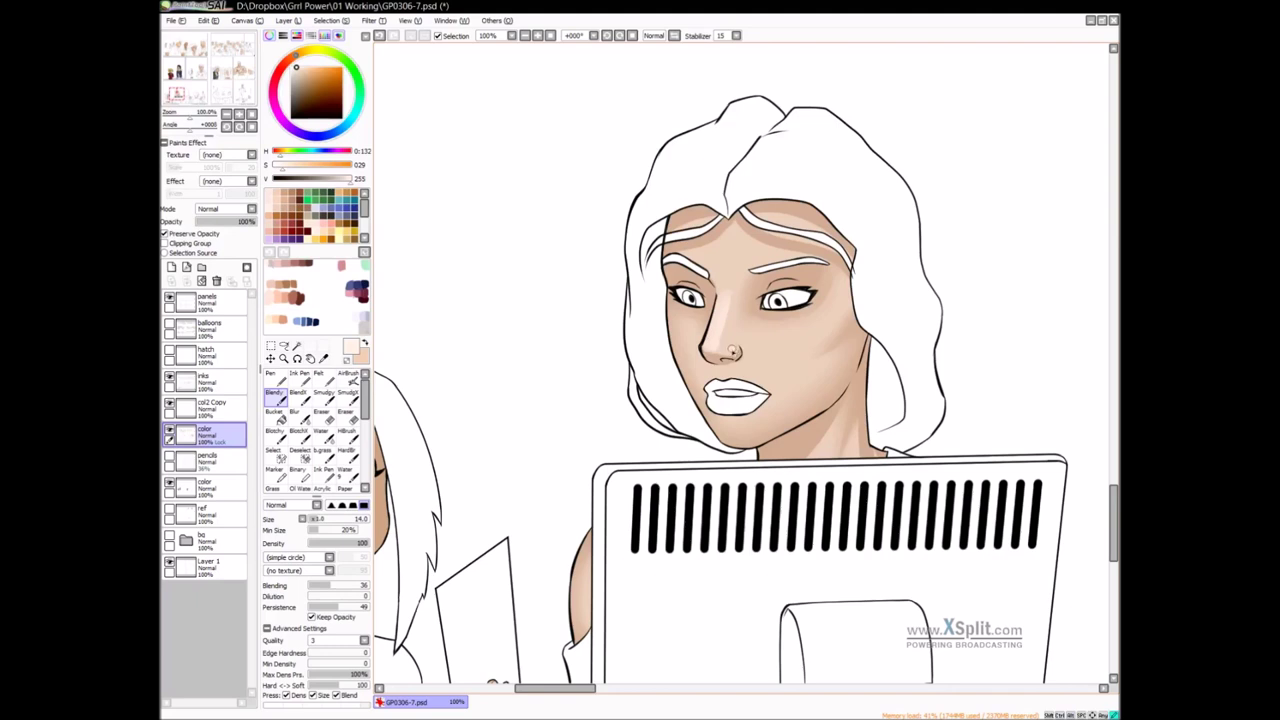
{"action": "left_click_drag", "start_coordinate": [747, 420], "coordinate": [751, 420]}
{"action": "key", "text": "b"}
{"action": "left_click_drag", "start_coordinate": [731, 430], "coordinate": [752, 430]}
{"action": "key", "text": "c"}
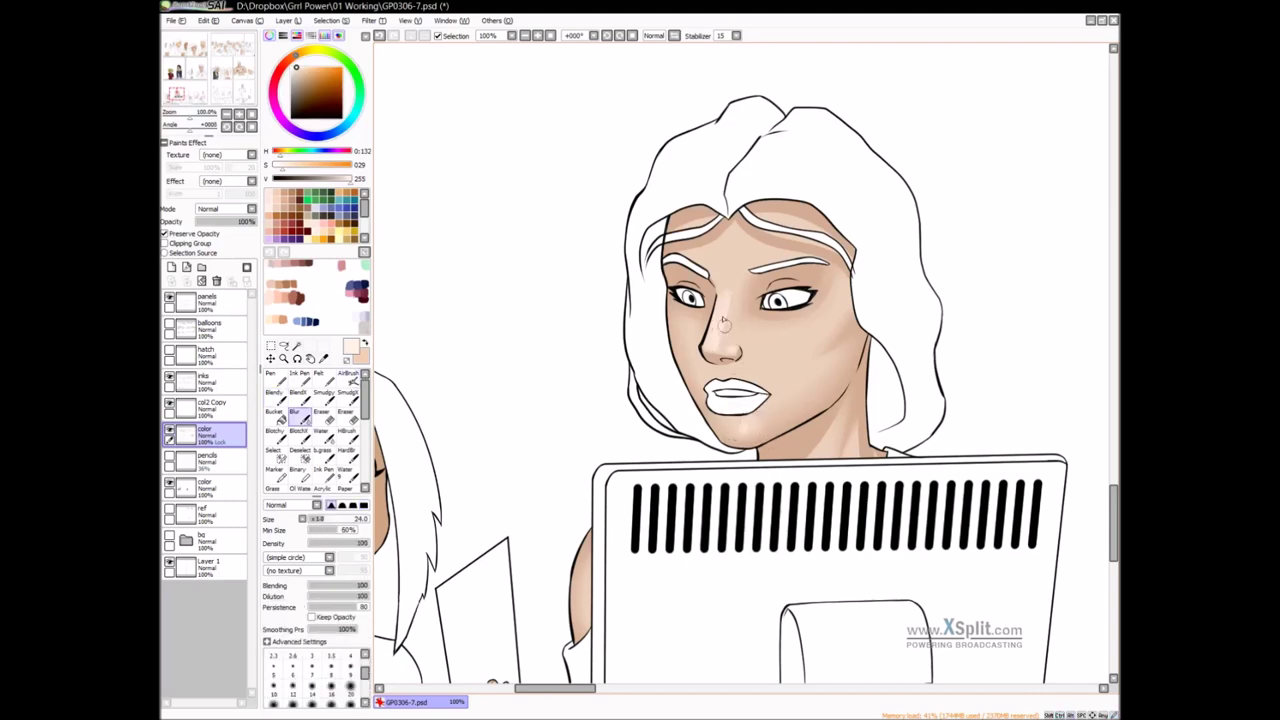
{"action": "left_click_drag", "start_coordinate": [726, 275], "coordinate": [725, 313]}
Airbrush soft pale highlights across the forehead, cheek and nose of the woman behind the monitor
{"action": "key", "text": "a"}
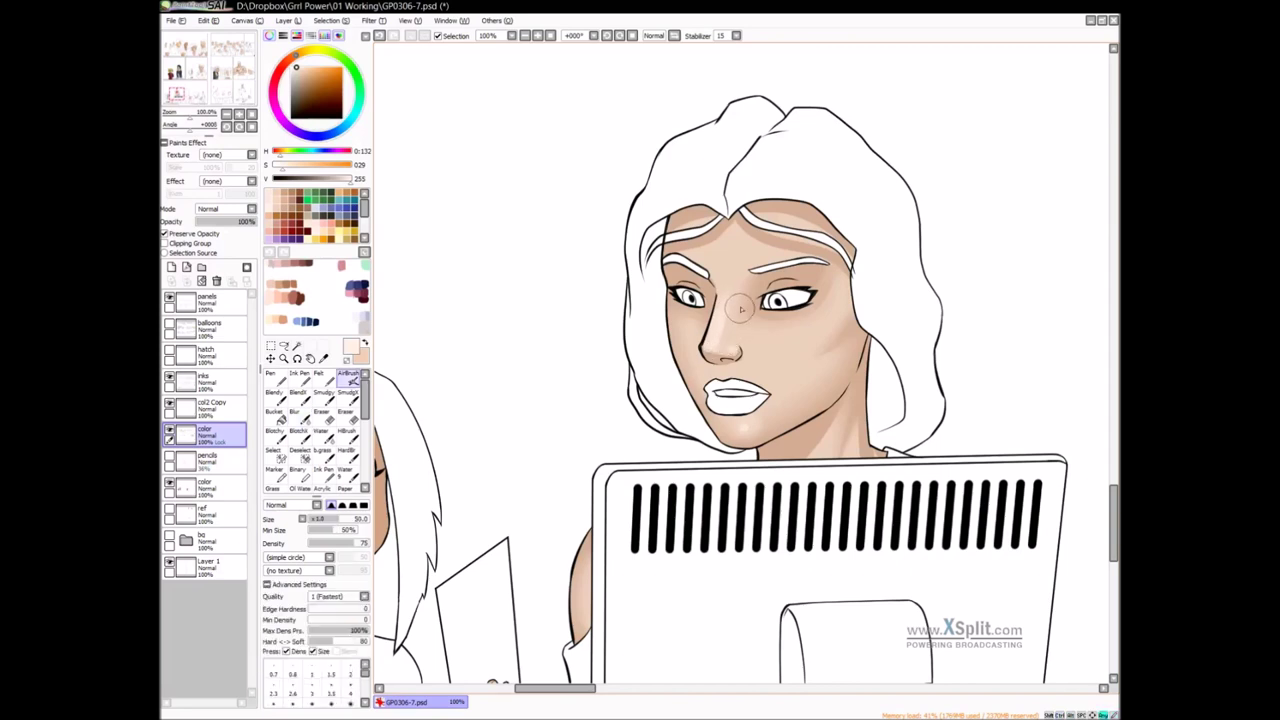
{"action": "mouse_move", "coordinate": [795, 250]}
{"action": "left_mouse_down"}
{"action": "mouse_move", "coordinate": [839, 297]}
{"action": "mouse_move", "coordinate": [736, 257]}
{"action": "mouse_move", "coordinate": [791, 242]}
{"action": "mouse_move", "coordinate": [694, 256]}
{"action": "left_mouse_up"}
{"action": "left_click_drag", "start_coordinate": [767, 349], "coordinate": [817, 331]}
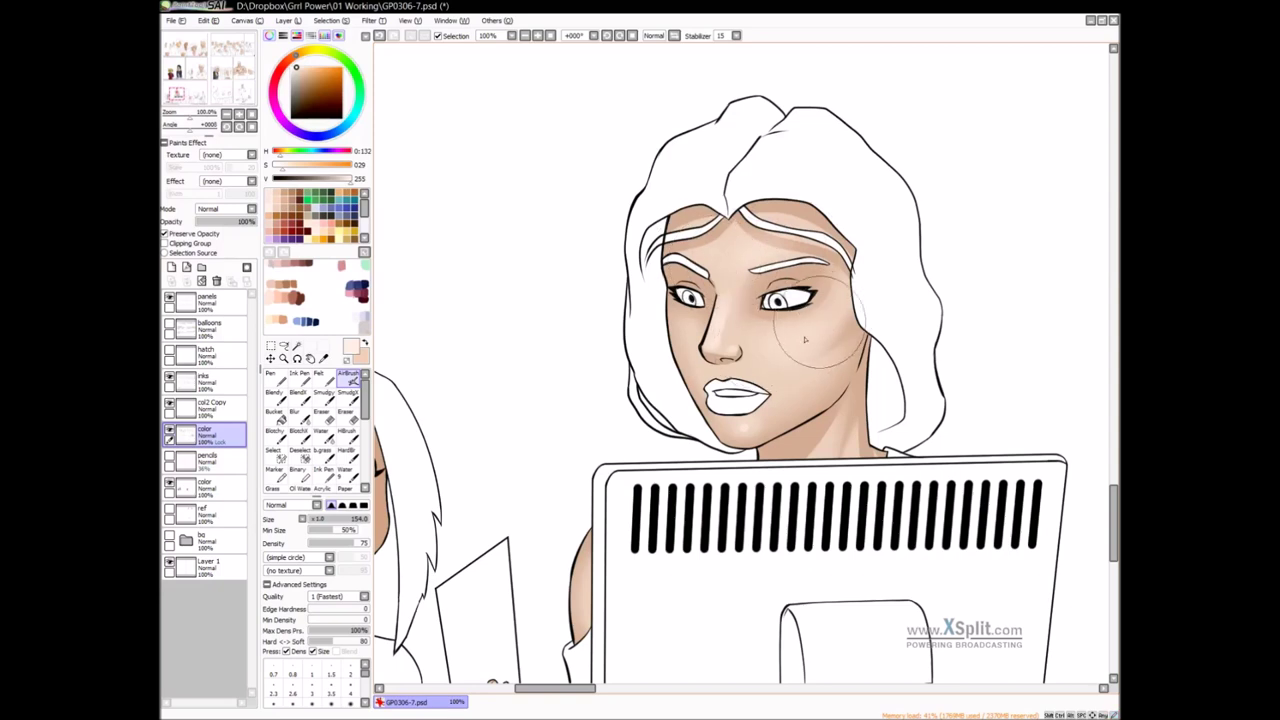
{"action": "left_click_drag", "start_coordinate": [727, 349], "coordinate": [706, 352]}
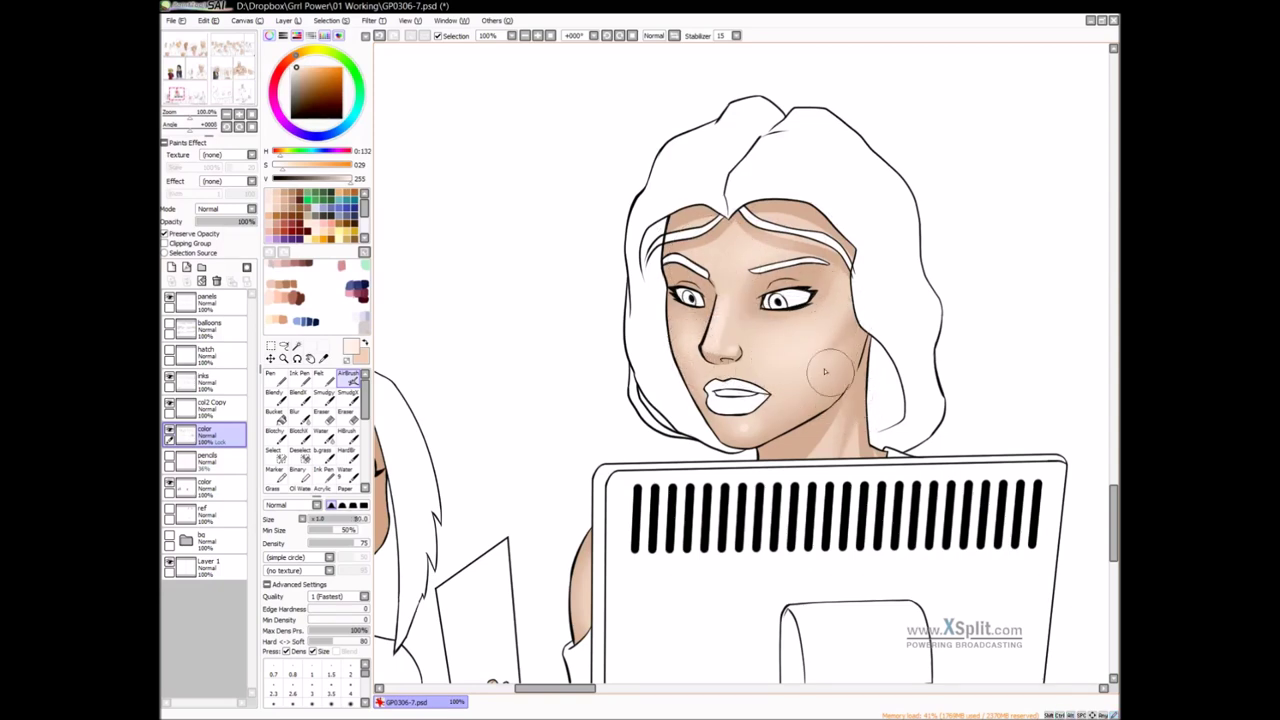
Highlight the neck of the woman behind the monitor with Blendy at size 19 and smooth it with Blur at size 24
{"action": "key", "text": "b"}
{"action": "left_click_drag", "start_coordinate": [879, 409], "coordinate": [871, 381]}
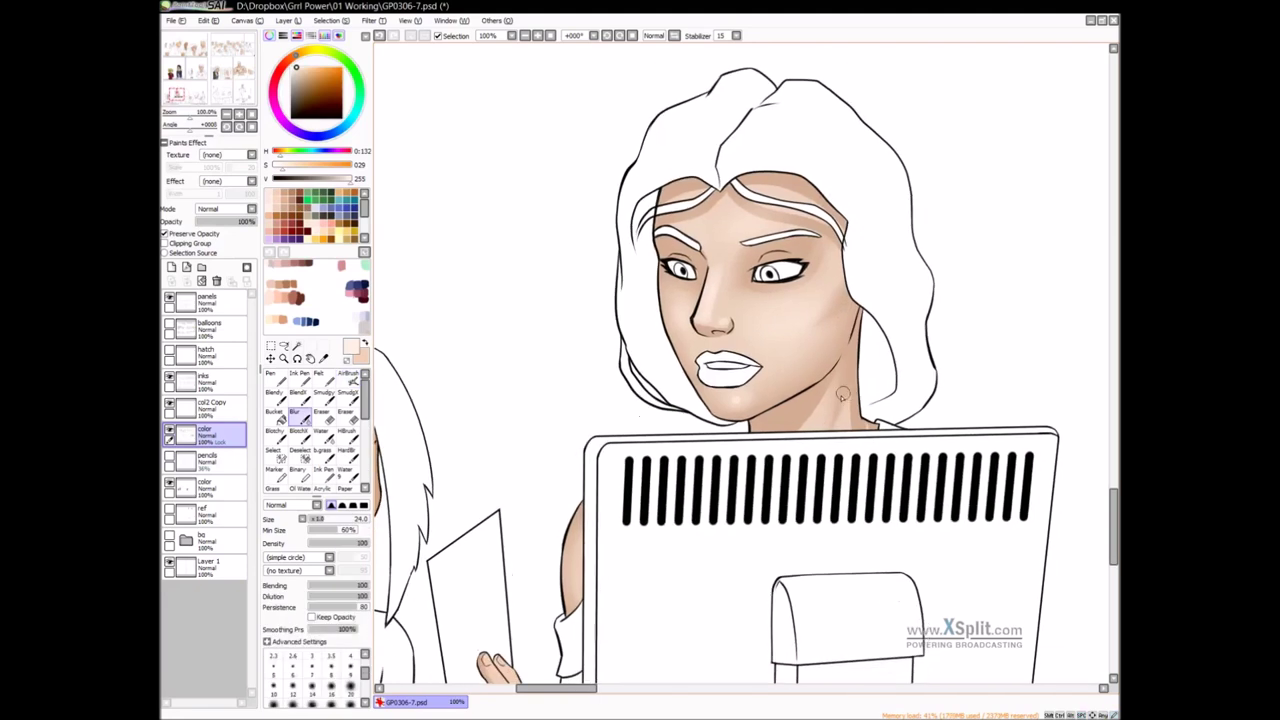
{"action": "key", "text": "v"}
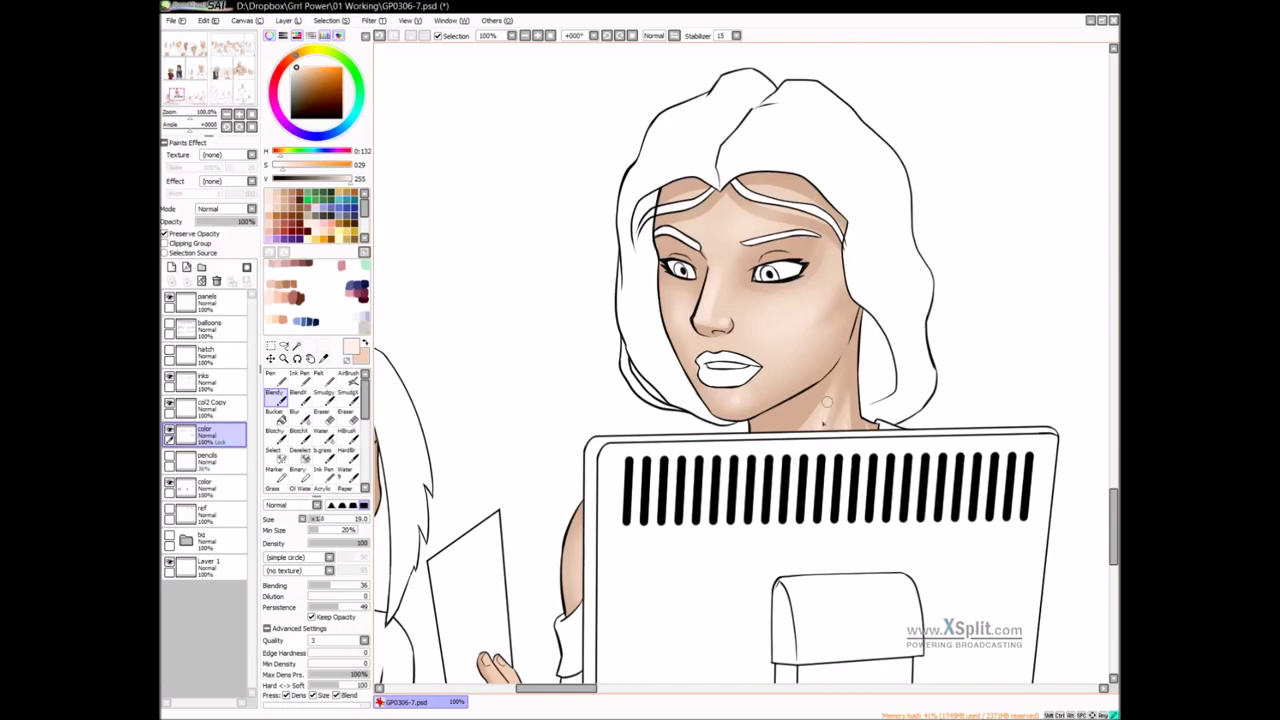
{"action": "scroll", "coordinate": [673, 487], "scroll_direction": "down", "scroll_amount": 2}
{"action": "key", "text": "c"}
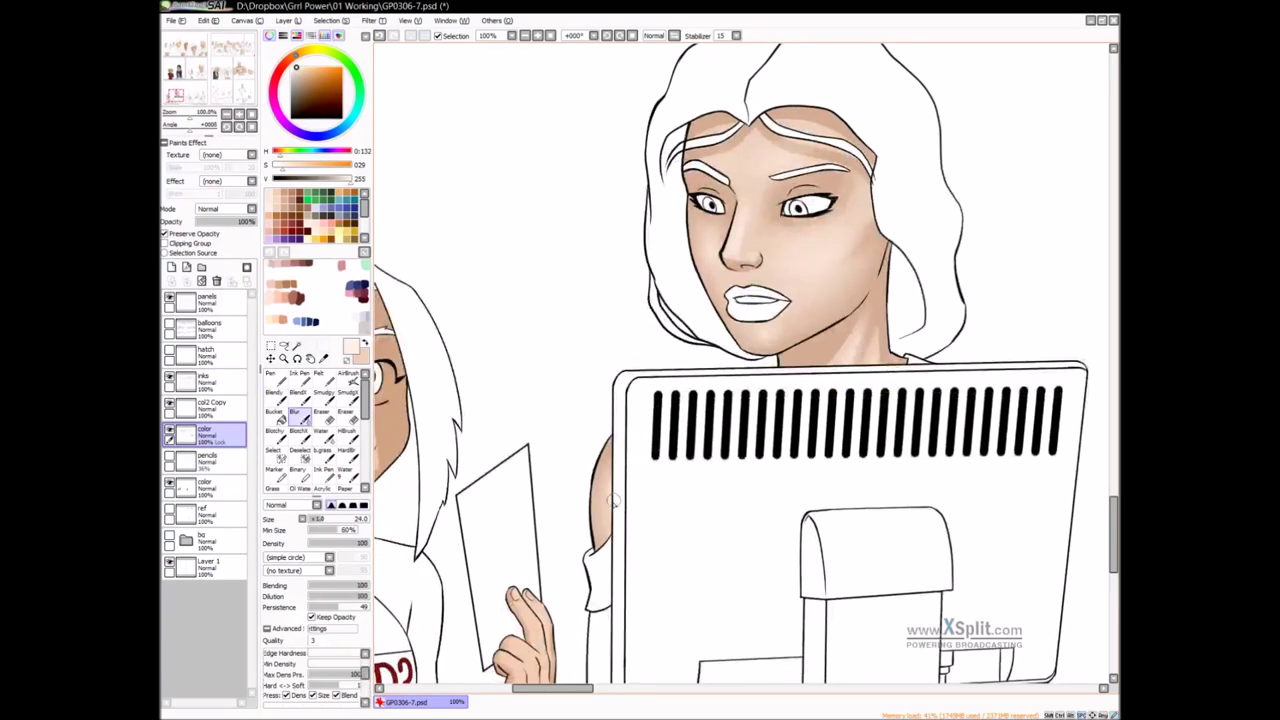
{"action": "scroll", "coordinate": [783, 300], "scroll_direction": "up", "scroll_amount": 3}
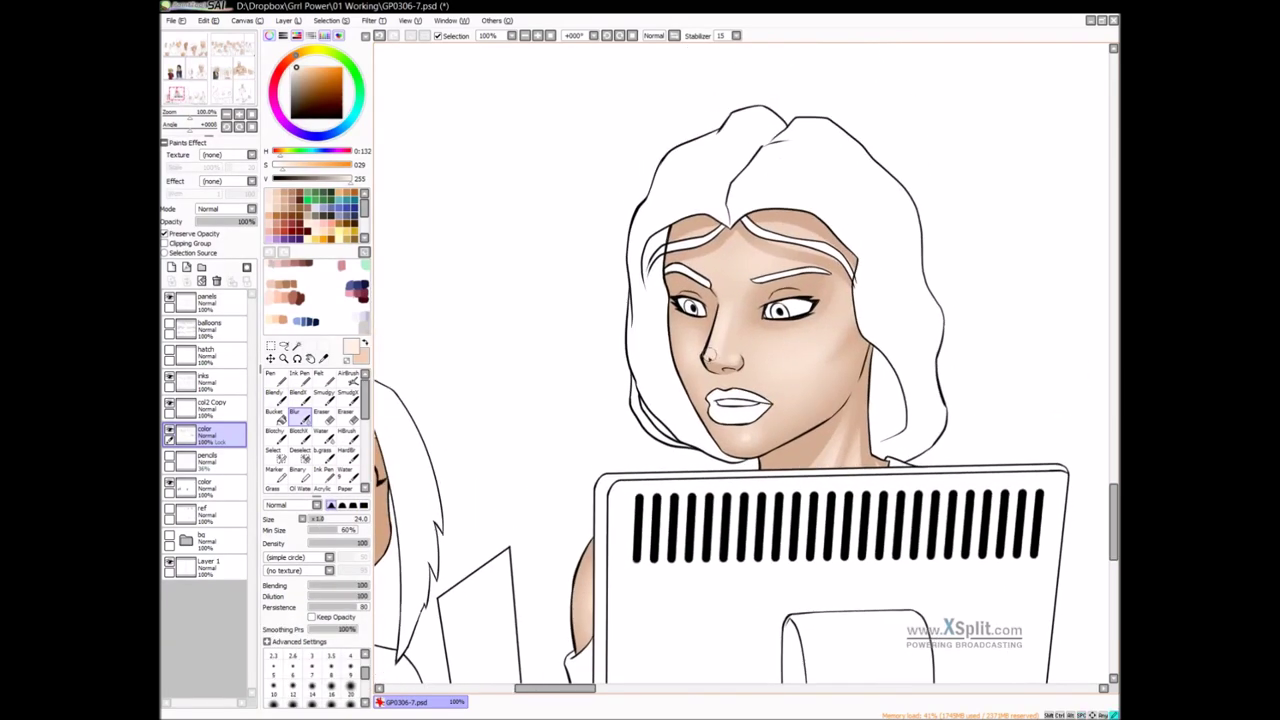
Sample a skin shadow tone from the woman's face and blend shading beside her nose and under her eye with Blendy and Blur
{"action": "left_click", "coordinate": [745, 322], "text": "alt"}
{"action": "left_click", "coordinate": [790, 290], "text": "alt"}
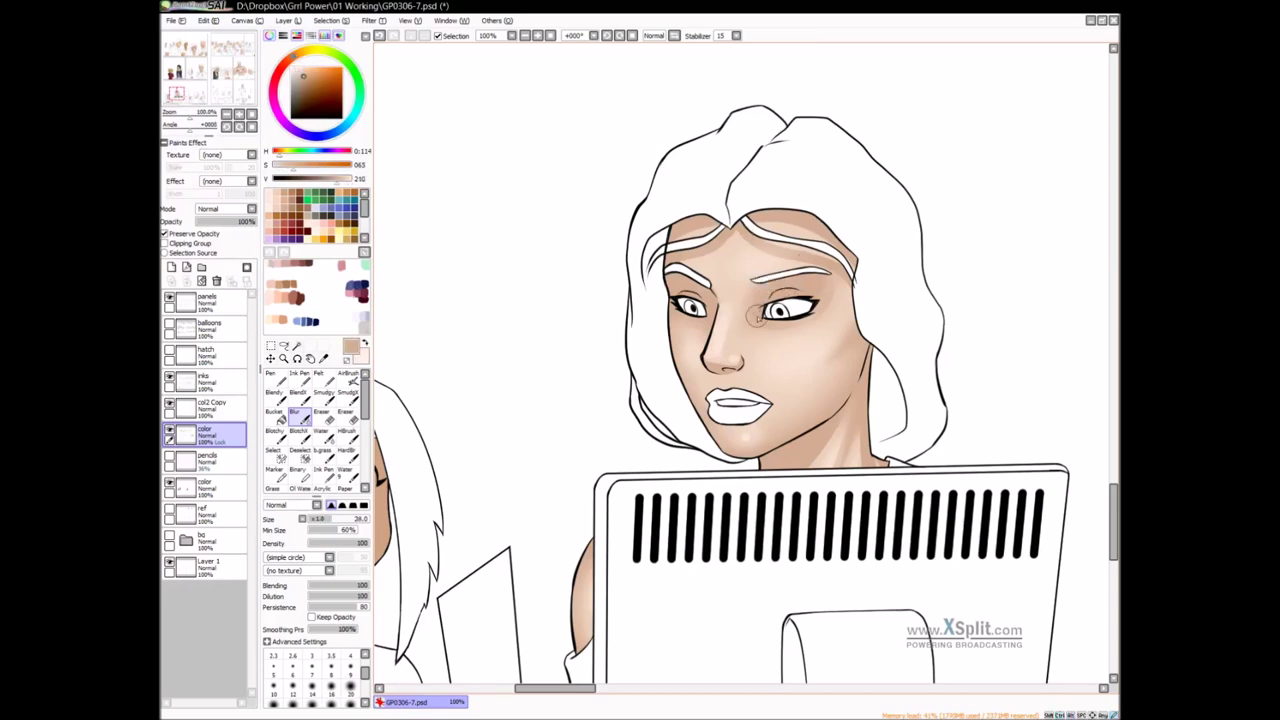
{"action": "left_click_drag", "start_coordinate": [747, 306], "coordinate": [742, 346]}
{"action": "key", "text": "bracketleft"}
{"action": "key", "text": "bracketleft"}
{"action": "key", "text": "bracketleft"}
{"action": "key", "text": "b"}
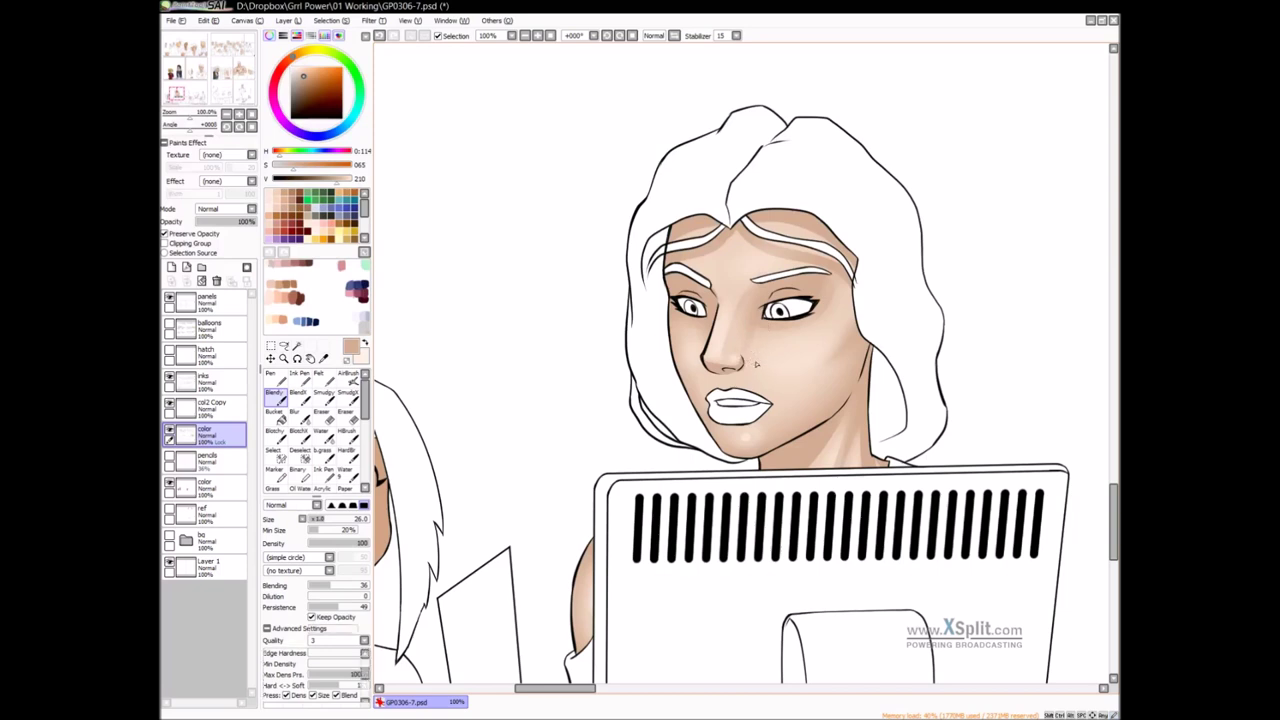
{"action": "key", "text": "b"}
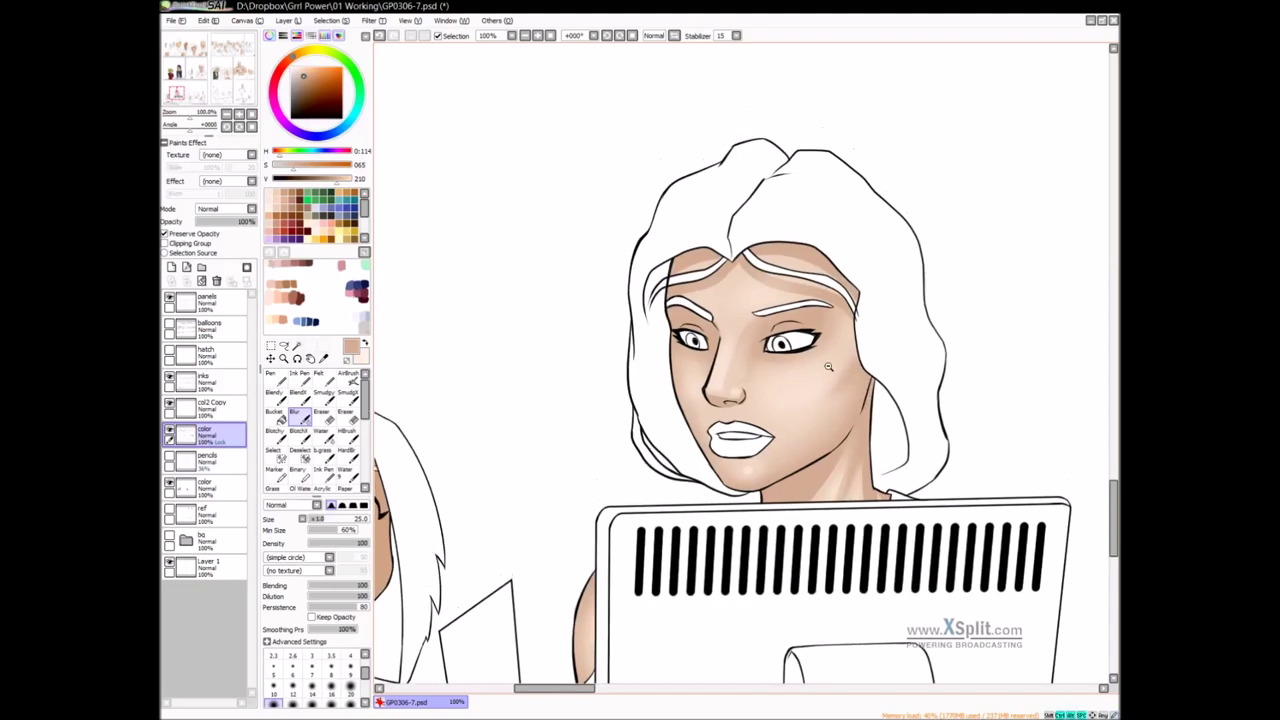
{"action": "scroll", "coordinate": [930, 409], "scroll_direction": "down", "scroll_amount": 2}
{"action": "left_click_drag", "start_coordinate": [919, 415], "coordinate": [925, 395]}
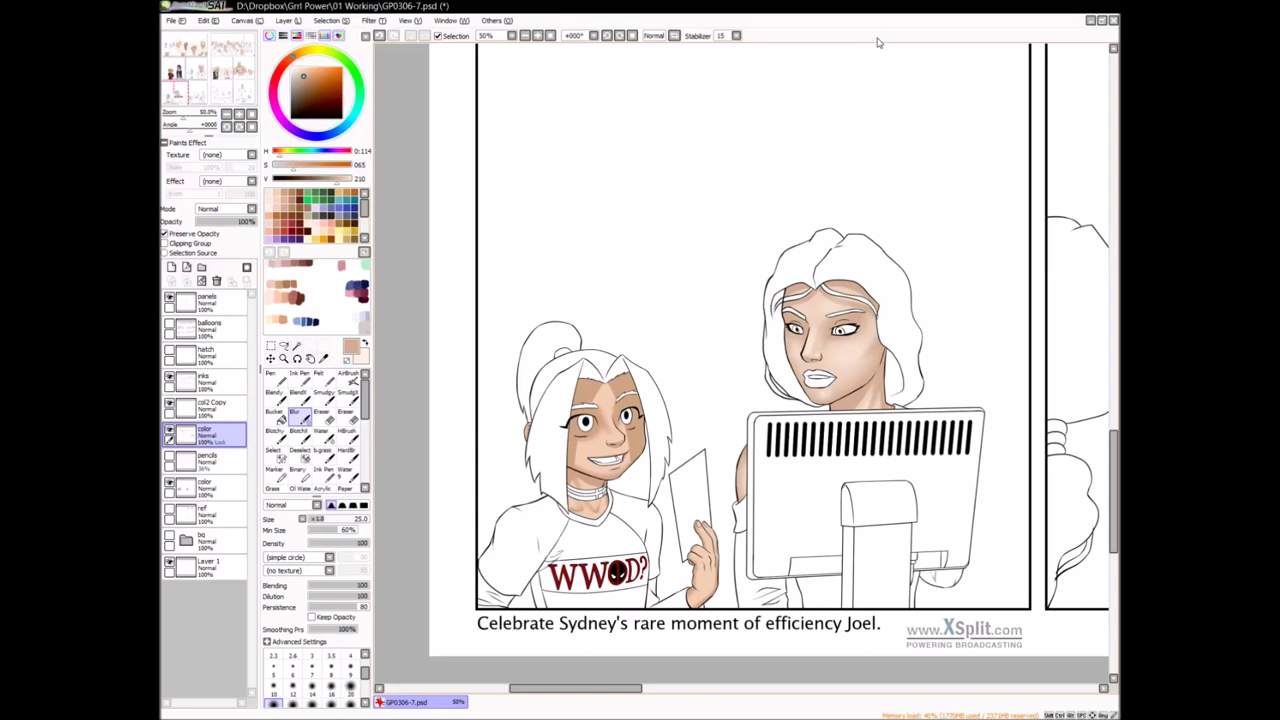
Touch up the smiling girl's neck shadow with Blendy at size 26 and soften her cheek and hand shading with Blur
{"action": "left_click_drag", "start_coordinate": [697, 447], "coordinate": [729, 407]}
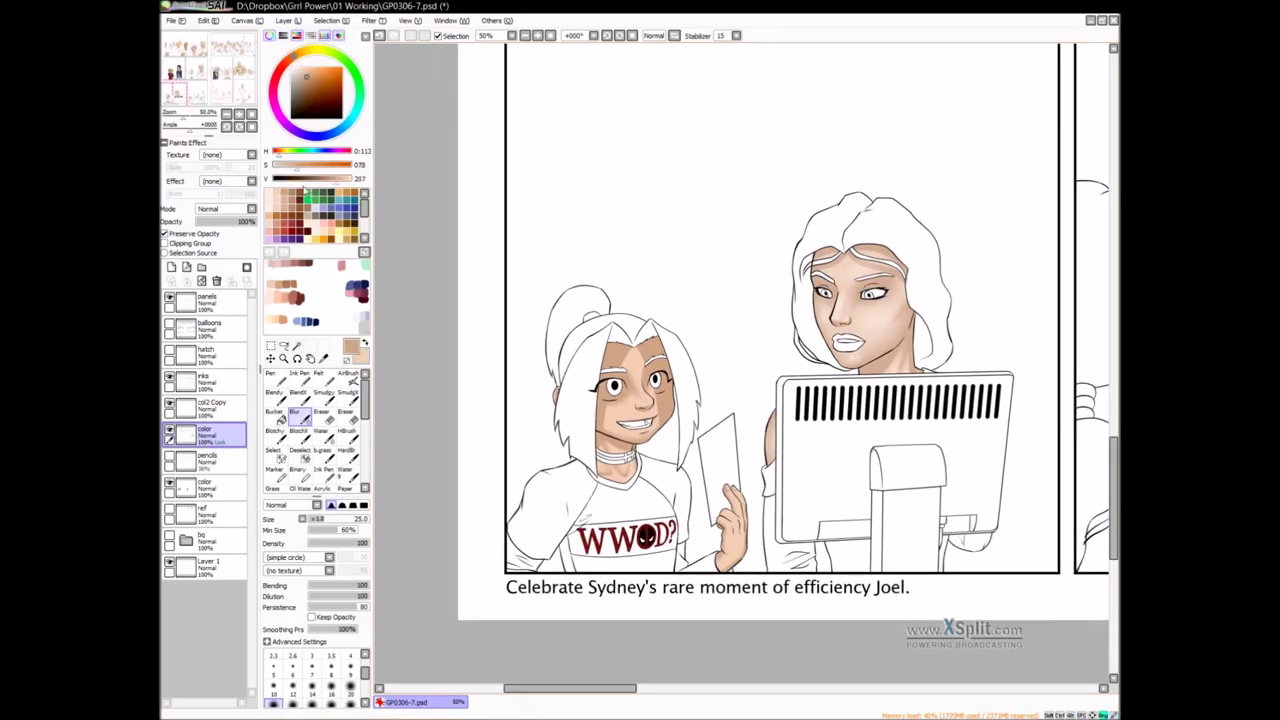
{"action": "key", "text": "b"}
{"action": "left_click_drag", "start_coordinate": [635, 454], "coordinate": [630, 446]}
{"action": "scroll", "coordinate": [636, 449], "scroll_direction": "up", "scroll_amount": 2}
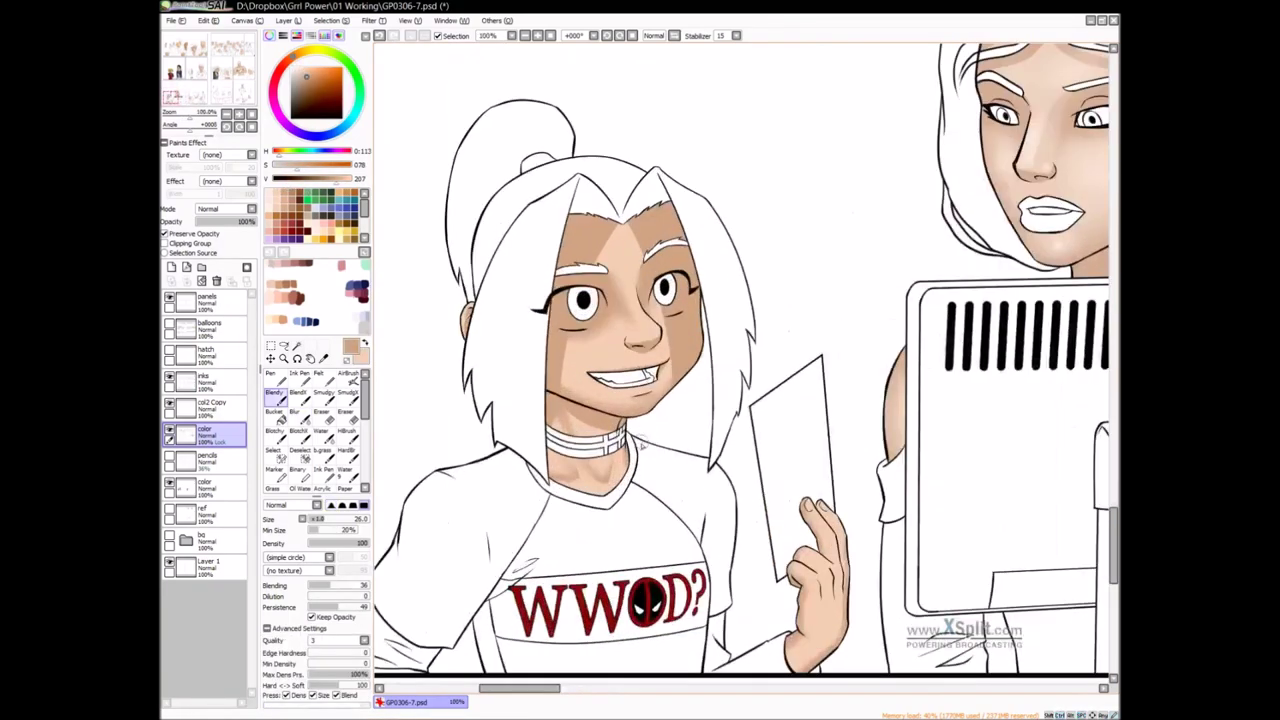
{"action": "key", "text": "c"}
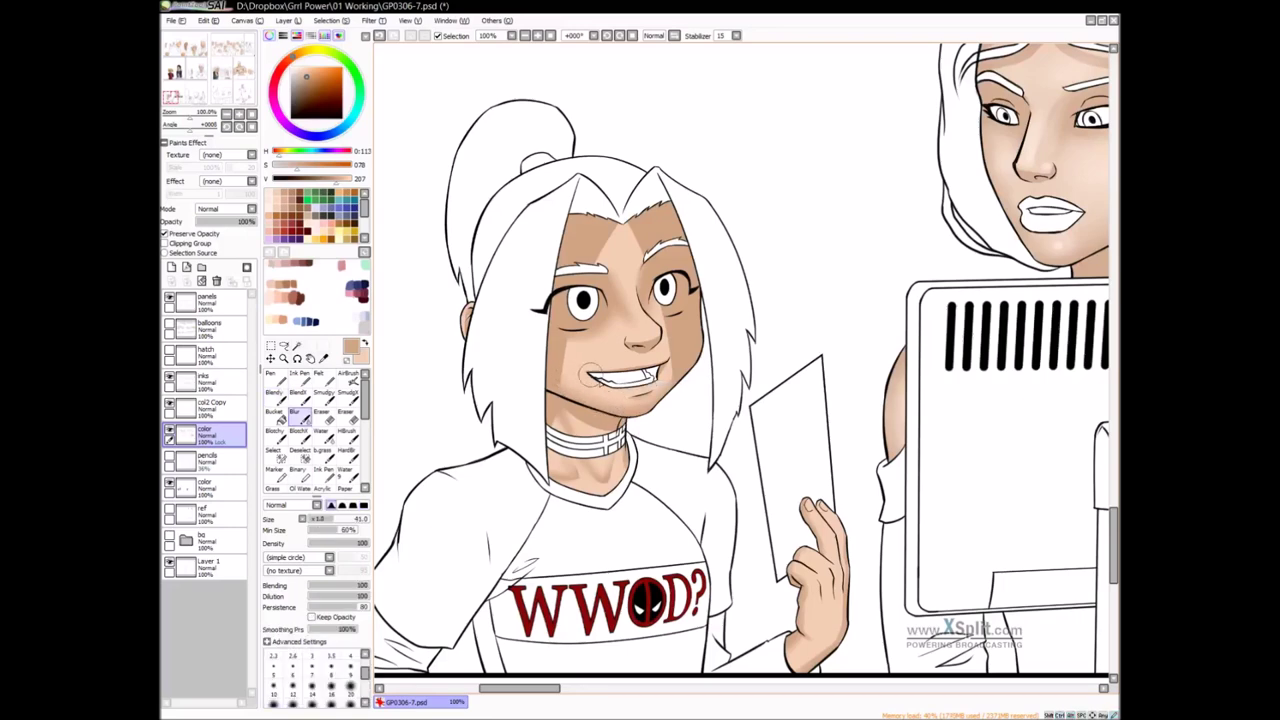
{"action": "scroll", "coordinate": [740, 380], "scroll_direction": "down", "scroll_amount": 2}
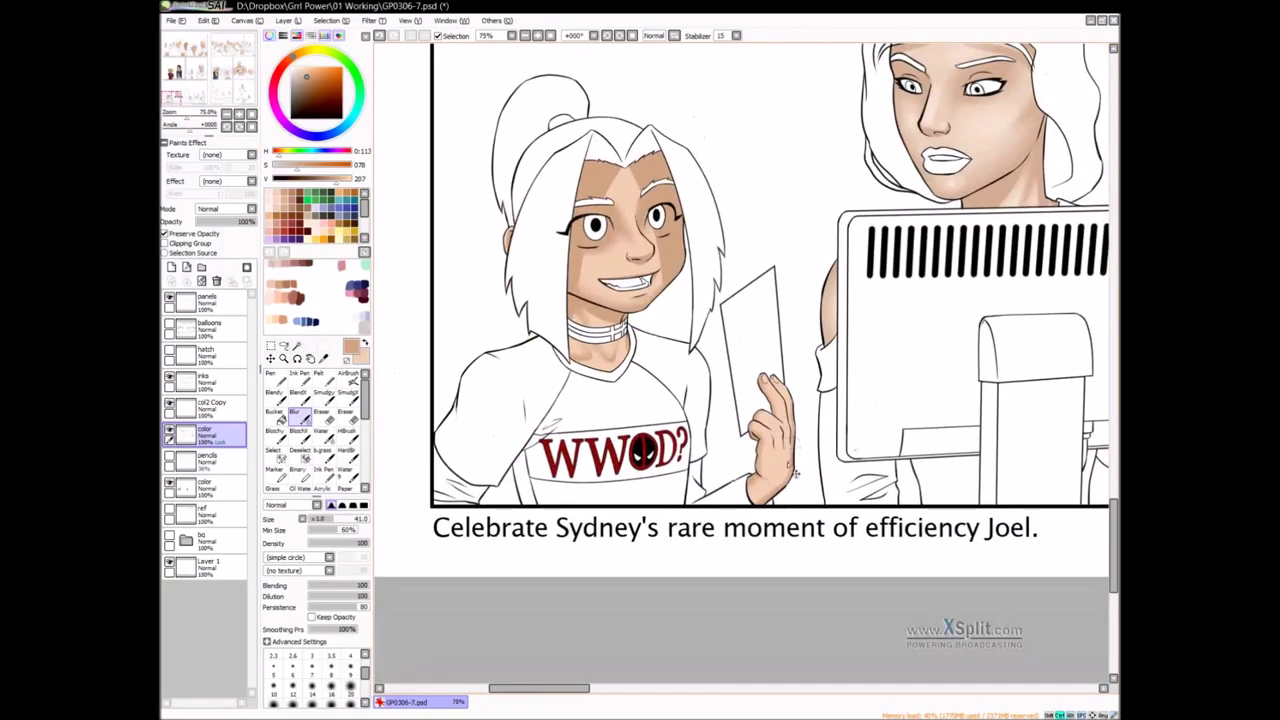
{"action": "mouse_move", "coordinate": [794, 473]}
{"action": "left_mouse_down"}
{"action": "mouse_move", "coordinate": [843, 472]}
{"action": "mouse_move", "coordinate": [753, 503]}
{"action": "mouse_move", "coordinate": [766, 495]}
{"action": "left_mouse_up"}
{"action": "left_click_drag", "start_coordinate": [847, 423], "coordinate": [790, 443]}
Shade the ear, jaw and neck of the ponytailed girl seen from behind in the last panel with the Pen at size 41
{"action": "scroll", "coordinate": [800, 430], "scroll_direction": "down", "scroll_amount": 2}
{"action": "left_click_drag", "start_coordinate": [1040, 310], "coordinate": [797, 382]}
{"action": "scroll", "coordinate": [797, 381], "scroll_direction": "up", "scroll_amount": 3}
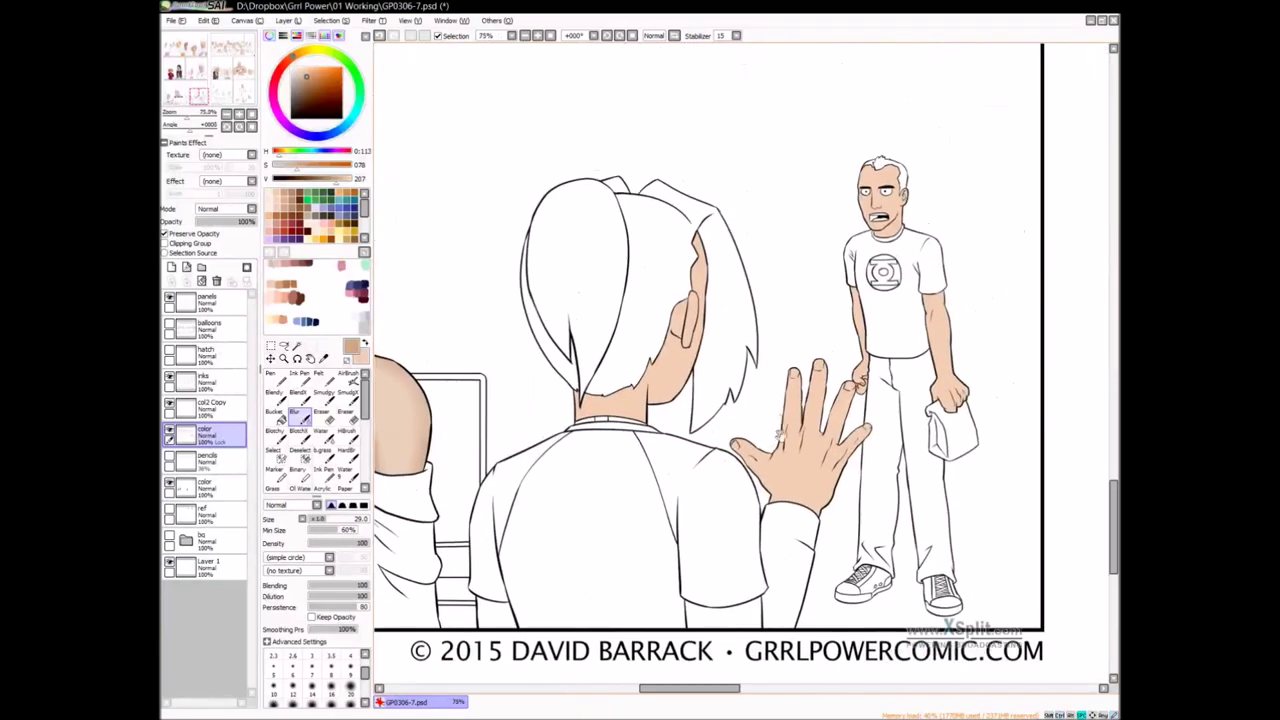
{"action": "key", "text": "n"}
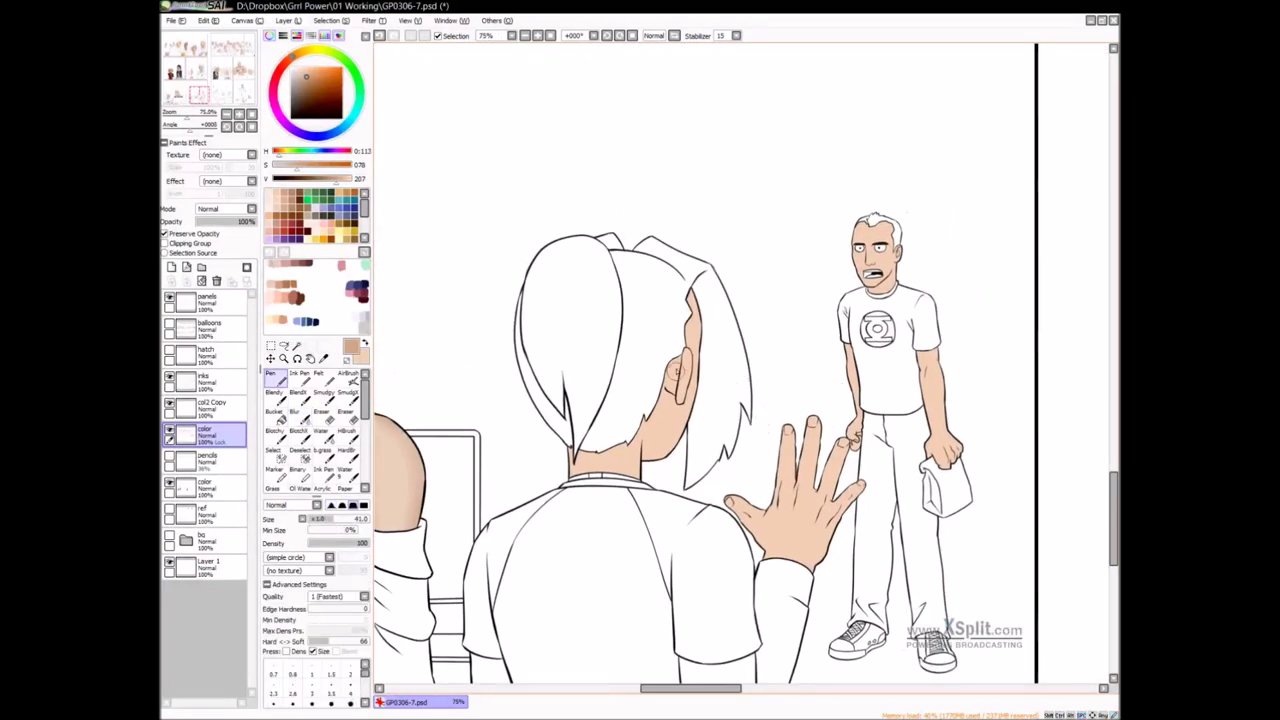
{"action": "left_click_drag", "start_coordinate": [678, 370], "coordinate": [667, 380]}
{"action": "mouse_move", "coordinate": [677, 402]}
{"action": "left_mouse_down"}
{"action": "mouse_move", "coordinate": [652, 465]}
{"action": "mouse_move", "coordinate": [651, 400]}
{"action": "mouse_move", "coordinate": [647, 470]}
{"action": "mouse_move", "coordinate": [641, 410]}
{"action": "mouse_move", "coordinate": [624, 505]}
{"action": "left_mouse_up"}
{"action": "left_click_drag", "start_coordinate": [572, 450], "coordinate": [576, 500]}
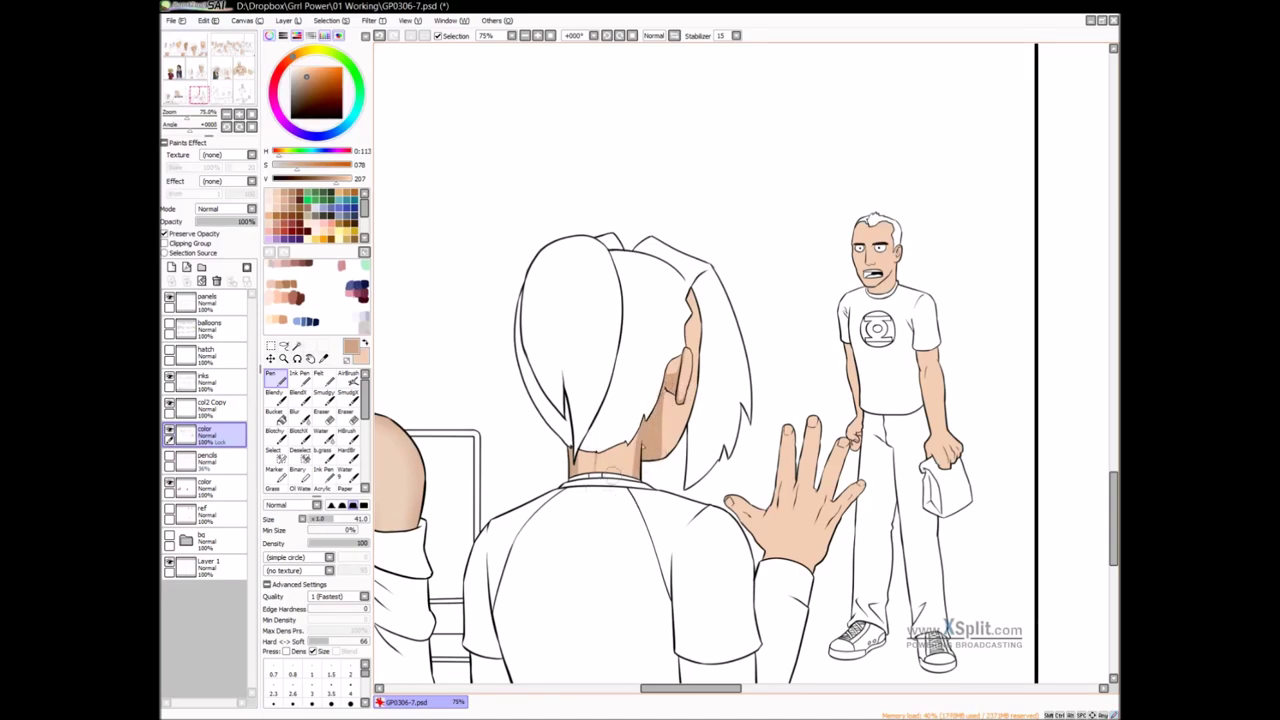
Extend the shadow over the jaw, cheek and hairline edge of the girl seen from behind with the Pen at size 41
{"action": "left_click_drag", "start_coordinate": [765, 480], "coordinate": [757, 476]}
{"action": "left_click_drag", "start_coordinate": [645, 428], "coordinate": [670, 442]}
{"action": "mouse_move", "coordinate": [691, 364]}
{"action": "left_mouse_down"}
{"action": "mouse_move", "coordinate": [688, 400]}
{"action": "mouse_move", "coordinate": [643, 464]}
{"action": "left_mouse_up"}
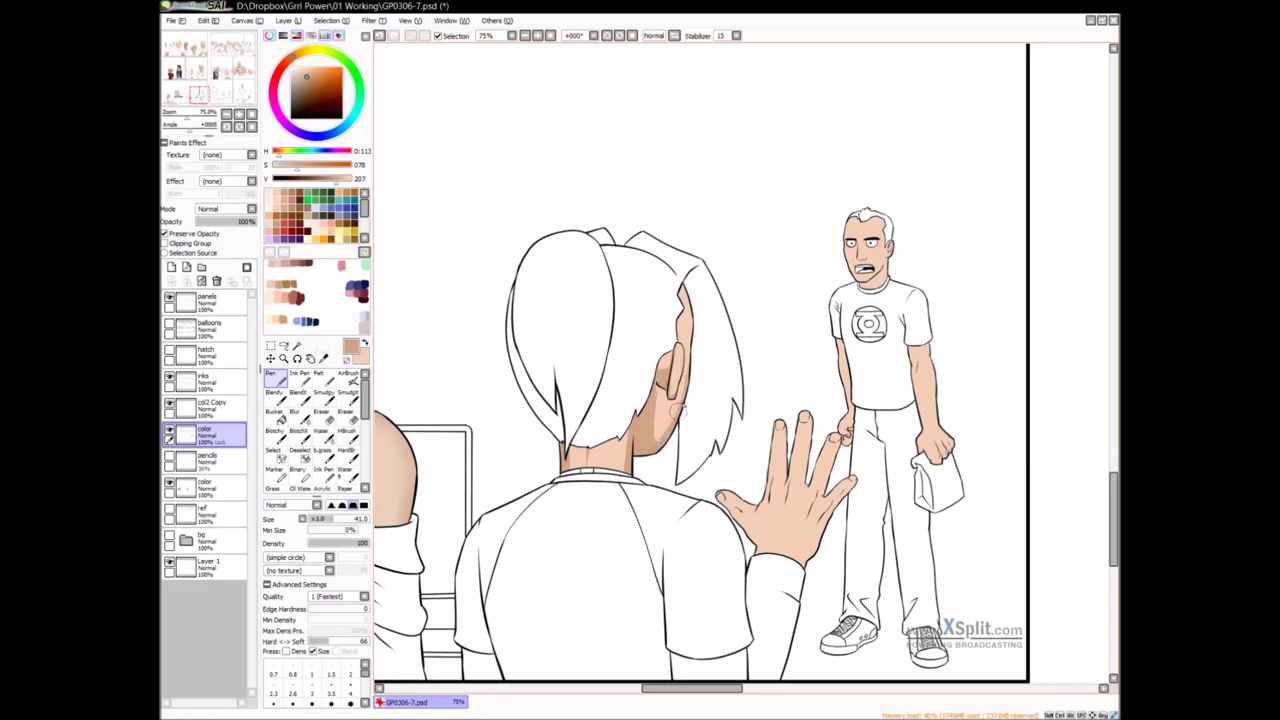
{"action": "mouse_move", "coordinate": [677, 288]}
{"action": "left_mouse_down"}
{"action": "mouse_move", "coordinate": [693, 361]}
{"action": "mouse_move", "coordinate": [674, 294]}
{"action": "mouse_move", "coordinate": [696, 318]}
{"action": "mouse_move", "coordinate": [686, 349]}
{"action": "mouse_move", "coordinate": [676, 301]}
{"action": "mouse_move", "coordinate": [691, 353]}
{"action": "left_mouse_up"}
Shade the fingers, back and wrist of the ponytailed girl's raised hand with the Pen at size 48
{"action": "left_click_drag", "start_coordinate": [786, 538], "coordinate": [707, 384]}
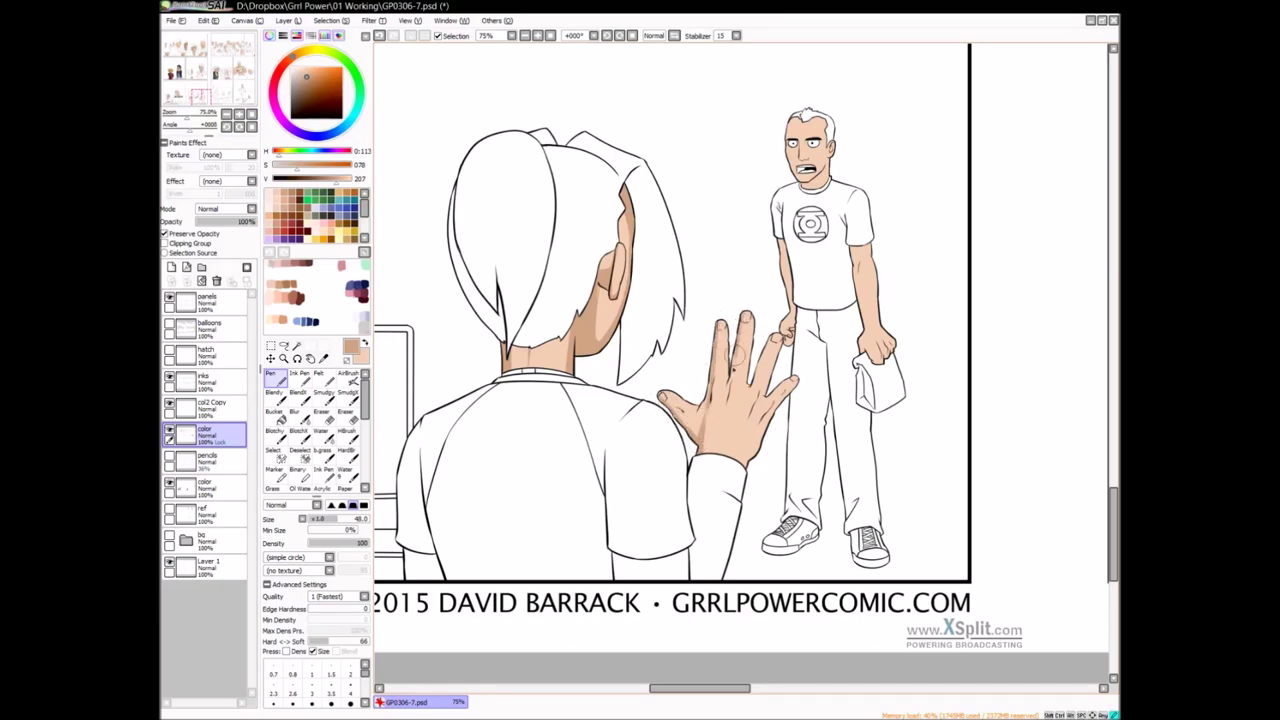
{"action": "left_click_drag", "start_coordinate": [718, 438], "coordinate": [713, 460]}
{"action": "left_click_drag", "start_coordinate": [779, 336], "coordinate": [722, 483]}
{"action": "left_click_drag", "start_coordinate": [769, 408], "coordinate": [731, 488]}
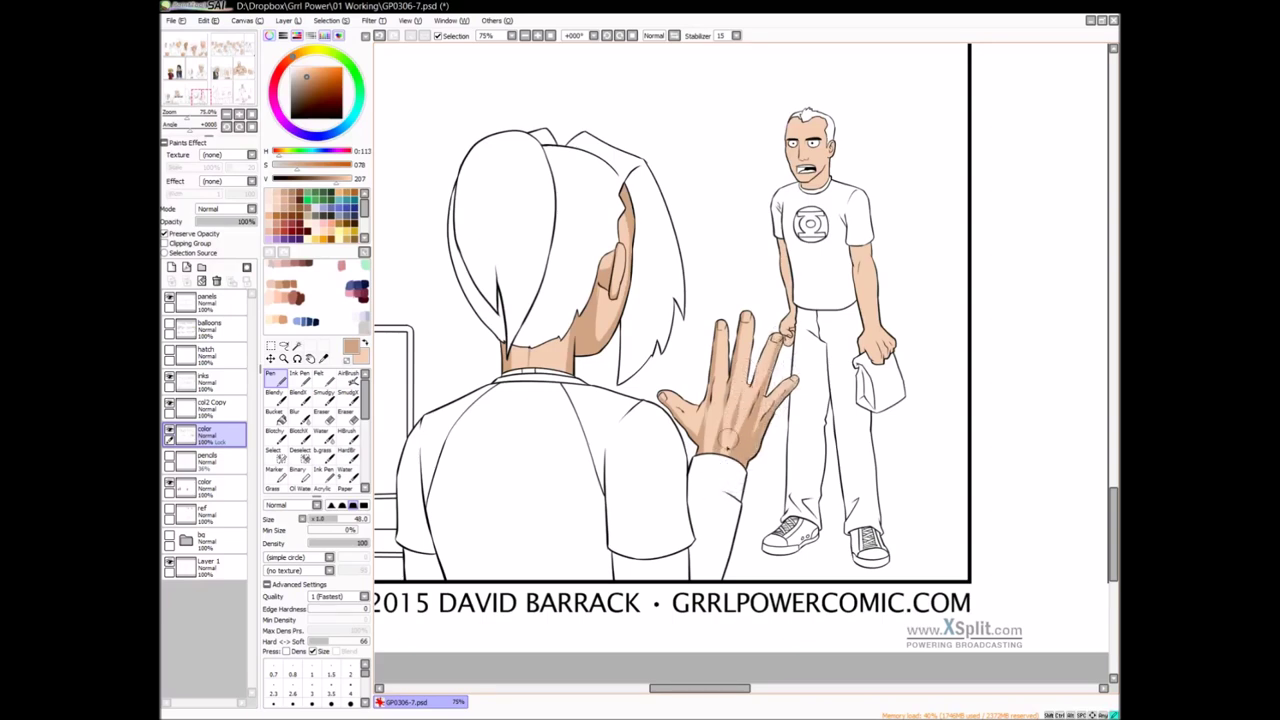
Blend the shading across the girl's raised hand and fingers with Blendy, varying the size between 38, 18 and 35
{"action": "key", "text": "v"}
{"action": "mouse_move", "coordinate": [733, 424]}
{"action": "left_mouse_down"}
{"action": "mouse_move", "coordinate": [741, 387]}
{"action": "mouse_move", "coordinate": [722, 466]}
{"action": "left_mouse_up"}
{"action": "mouse_move", "coordinate": [748, 404]}
{"action": "left_mouse_down"}
{"action": "mouse_move", "coordinate": [718, 463]}
{"action": "mouse_move", "coordinate": [699, 459]}
{"action": "left_mouse_up"}
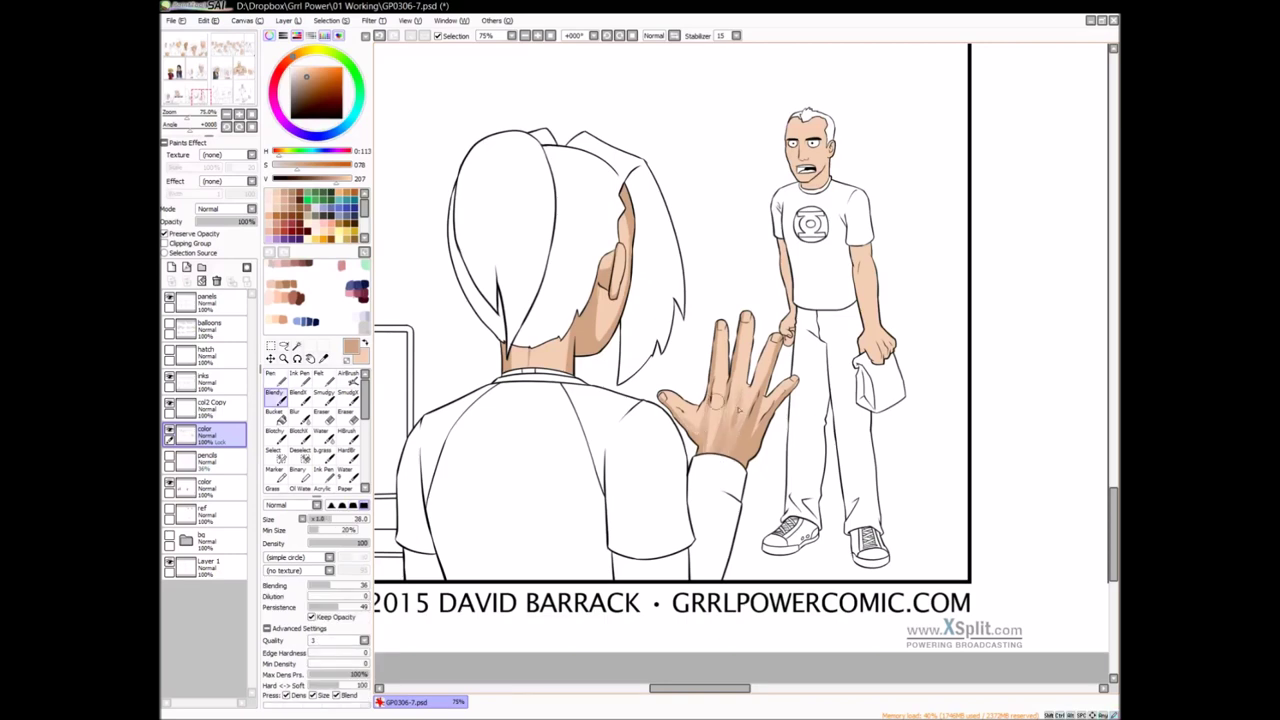
{"action": "left_click_drag", "start_coordinate": [741, 400], "coordinate": [761, 400]}
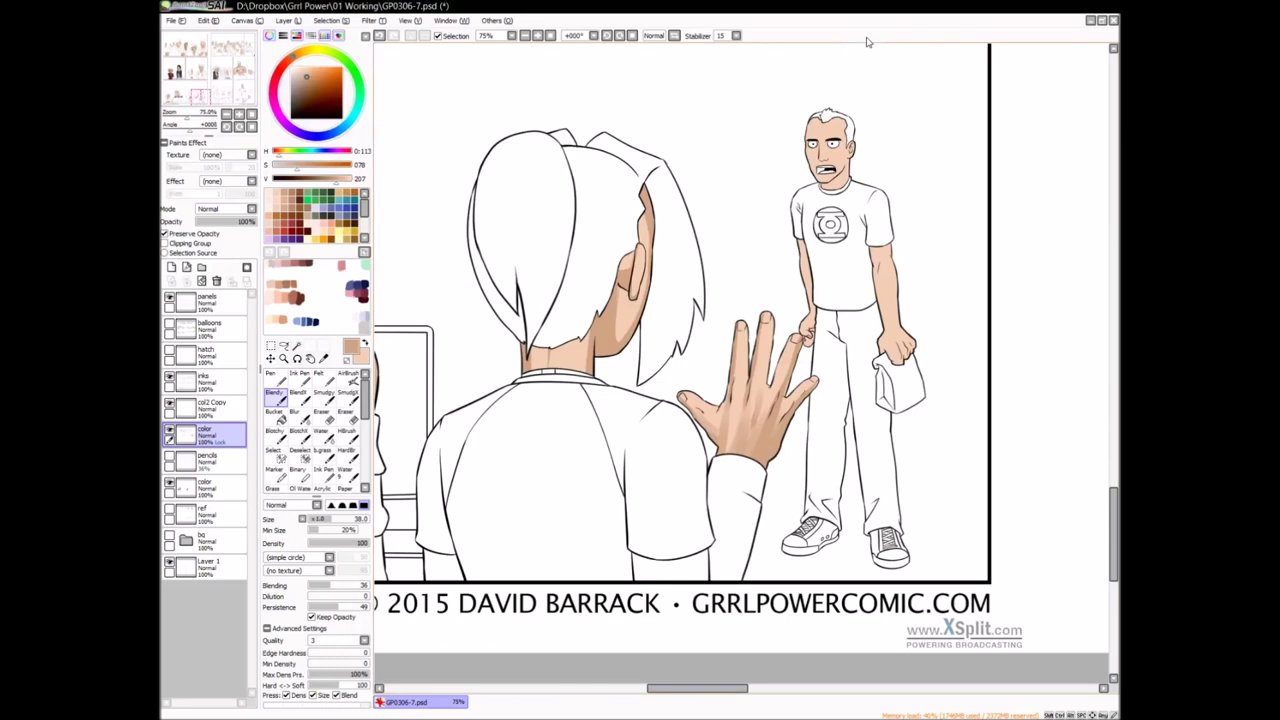
{"action": "left_click_drag", "start_coordinate": [774, 373], "coordinate": [770, 369]}
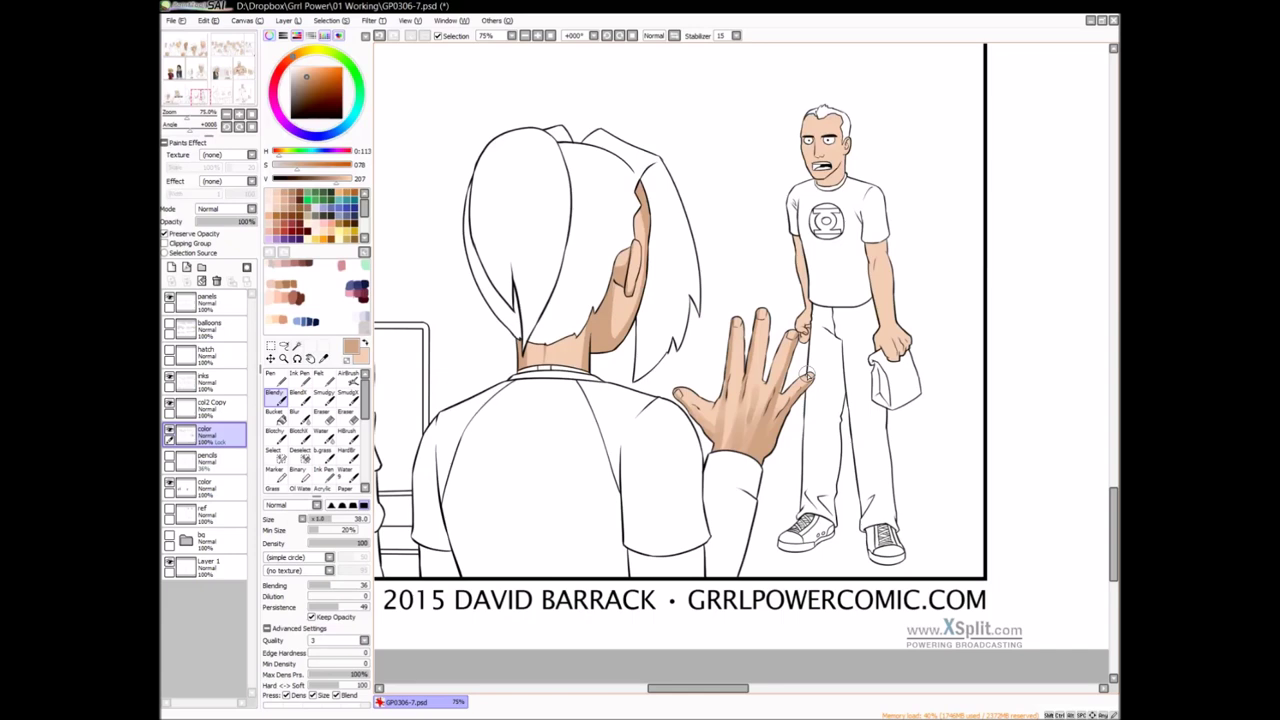
{"action": "left_click_drag", "start_coordinate": [785, 386], "coordinate": [781, 382]}
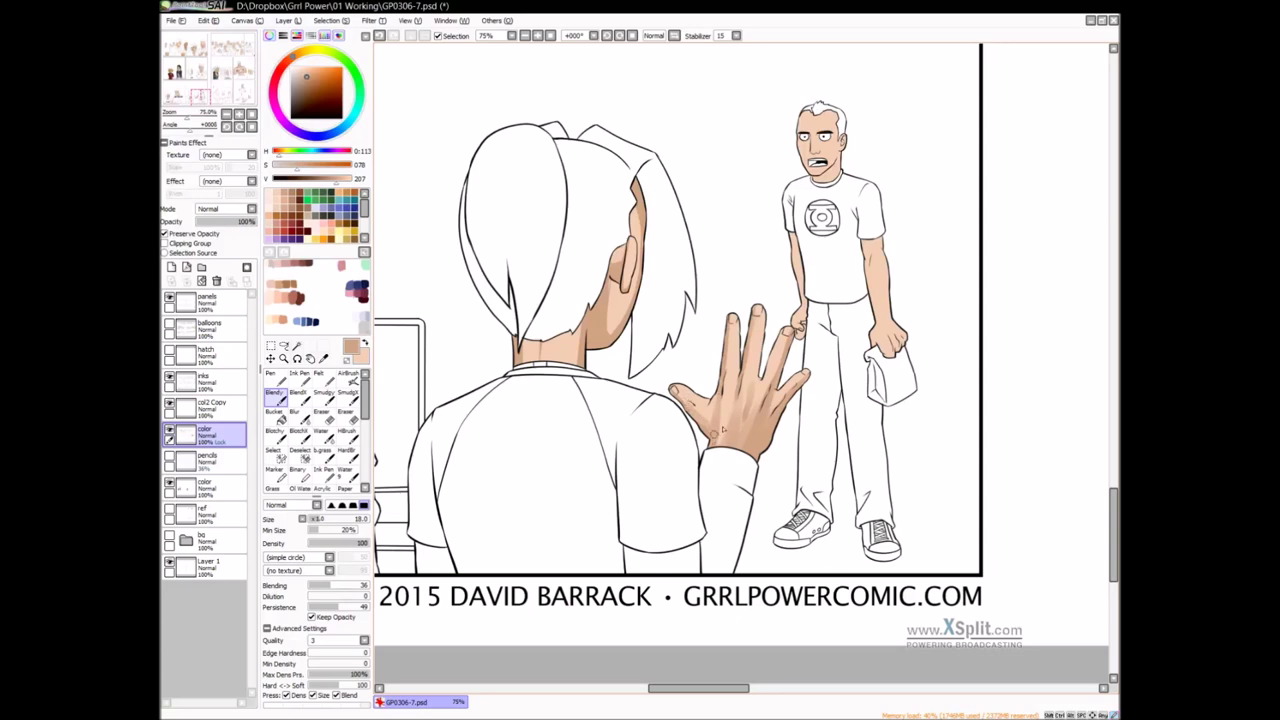
{"action": "left_click_drag", "start_coordinate": [800, 333], "coordinate": [766, 378]}
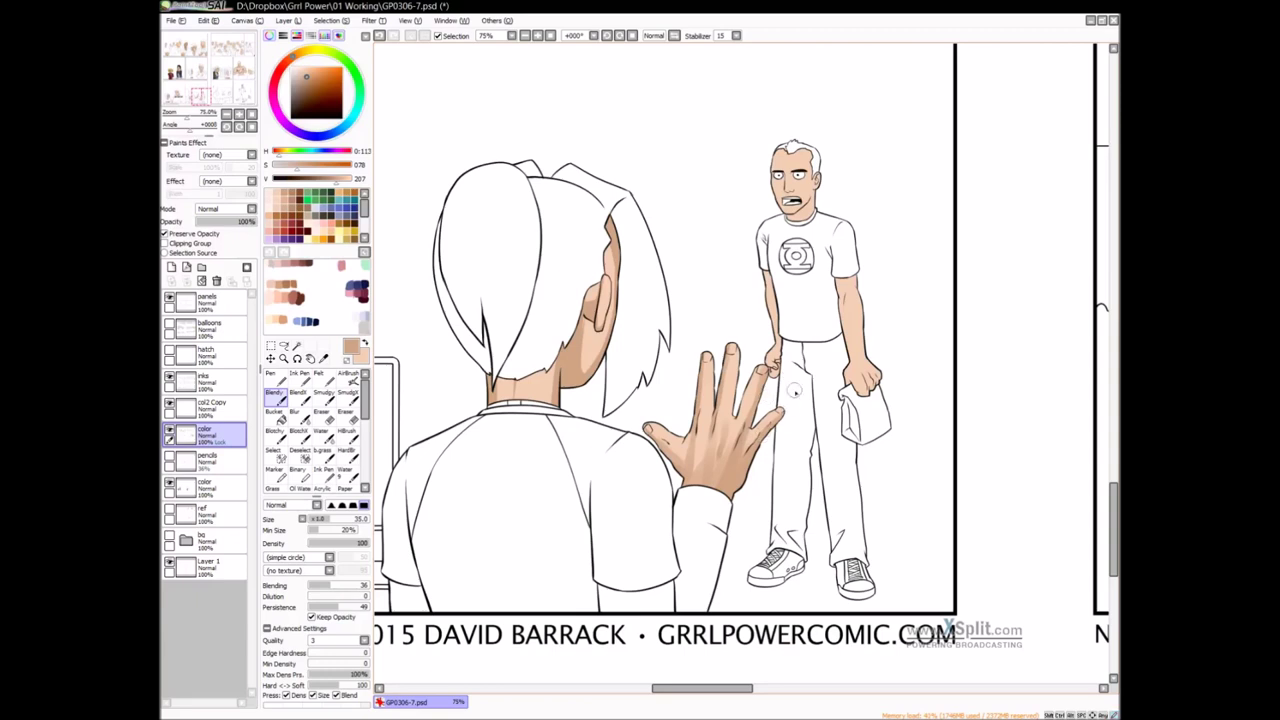
{"action": "left_click_drag", "start_coordinate": [793, 390], "coordinate": [775, 399]}
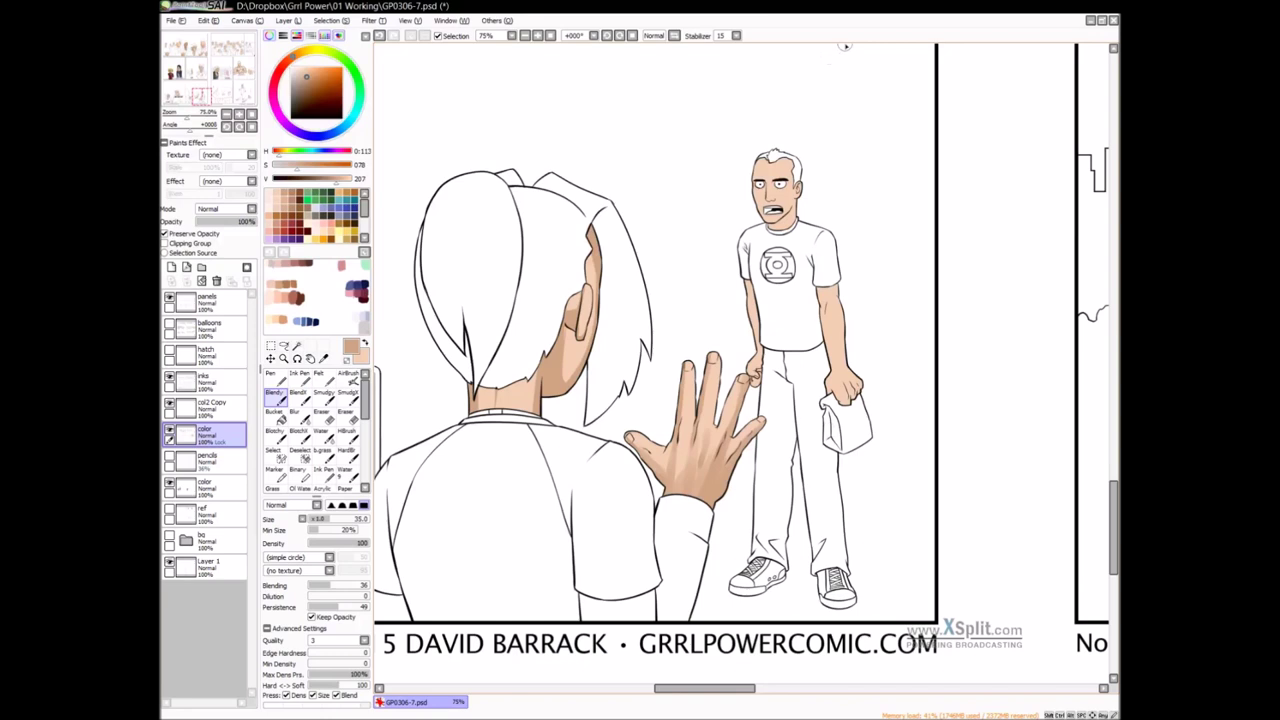
{"action": "left_click_drag", "start_coordinate": [798, 417], "coordinate": [792, 423]}
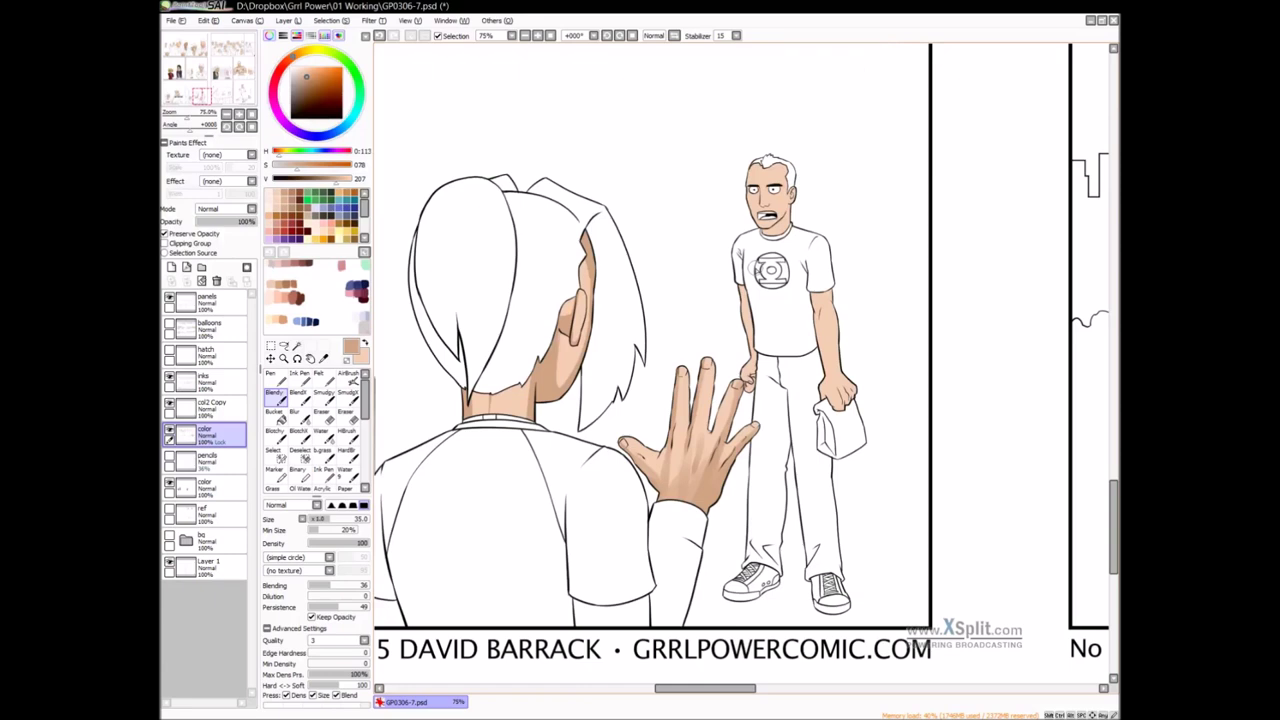
Soften the shading on the ponytailed girl's neck, jaw, ear and raised hand with Blur at size 33
{"action": "key", "text": "b"}
{"action": "mouse_move", "coordinate": [530, 386]}
{"action": "left_mouse_down"}
{"action": "mouse_move", "coordinate": [518, 433]}
{"action": "mouse_move", "coordinate": [531, 358]}
{"action": "mouse_move", "coordinate": [488, 383]}
{"action": "left_mouse_up"}
{"action": "left_click_drag", "start_coordinate": [554, 348], "coordinate": [557, 387], "text": "ctrl+alt"}
{"action": "mouse_move", "coordinate": [589, 330]}
{"action": "left_mouse_down"}
{"action": "mouse_move", "coordinate": [587, 265]}
{"action": "mouse_move", "coordinate": [575, 370]}
{"action": "mouse_move", "coordinate": [575, 303]}
{"action": "mouse_move", "coordinate": [562, 328]}
{"action": "mouse_move", "coordinate": [562, 300]}
{"action": "mouse_move", "coordinate": [592, 308]}
{"action": "mouse_move", "coordinate": [579, 338]}
{"action": "left_mouse_up"}
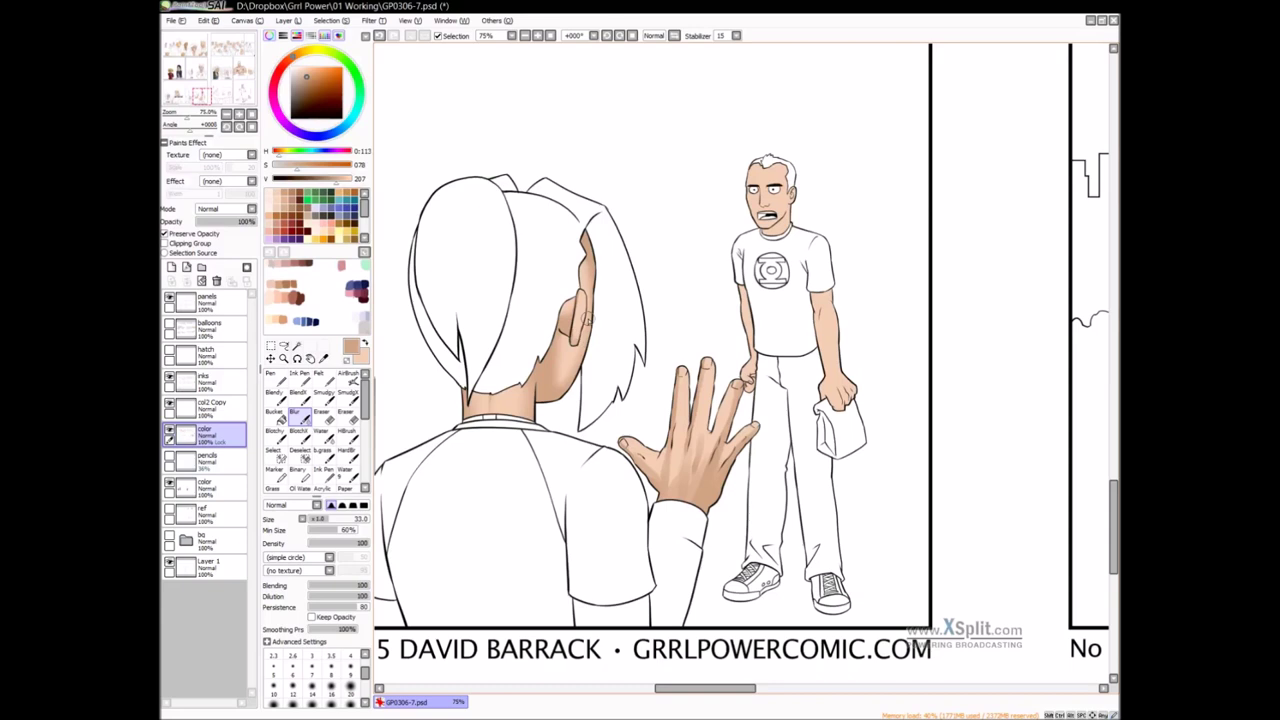
{"action": "left_click_drag", "start_coordinate": [886, 341], "coordinate": [820, 357]}
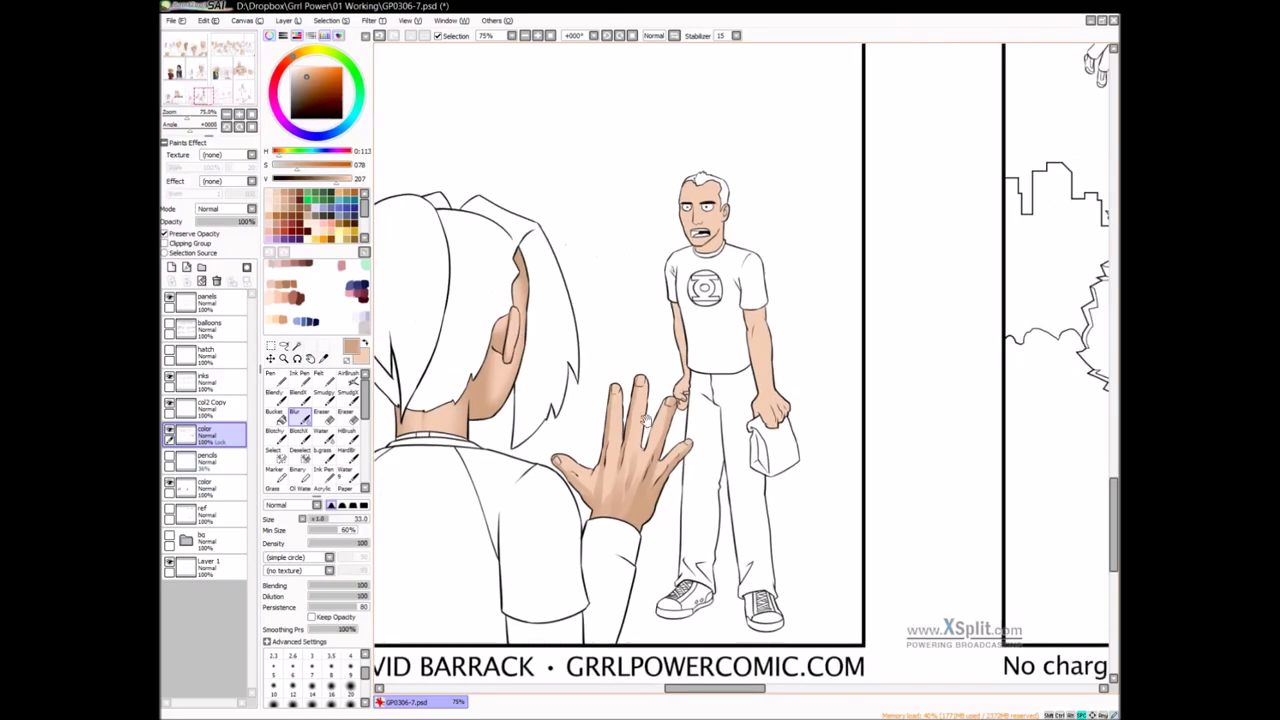
{"action": "mouse_move", "coordinate": [608, 484]}
{"action": "left_mouse_down"}
{"action": "mouse_move", "coordinate": [608, 498]}
{"action": "mouse_move", "coordinate": [632, 474]}
{"action": "left_mouse_up"}
Shade the arms and fist of the standing man in the lantern shirt with the Pen at size 48 and Blendy at 22
{"action": "key", "text": "v"}
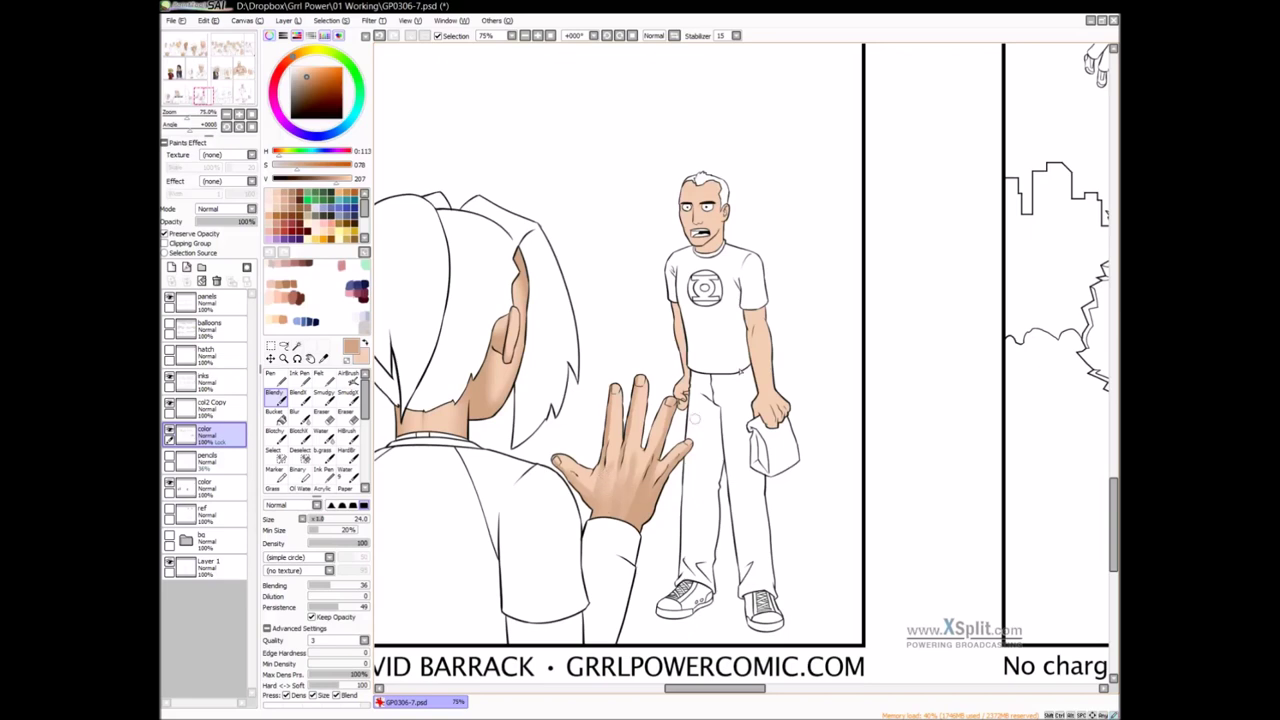
{"action": "left_click_drag", "start_coordinate": [819, 370], "coordinate": [795, 390]}
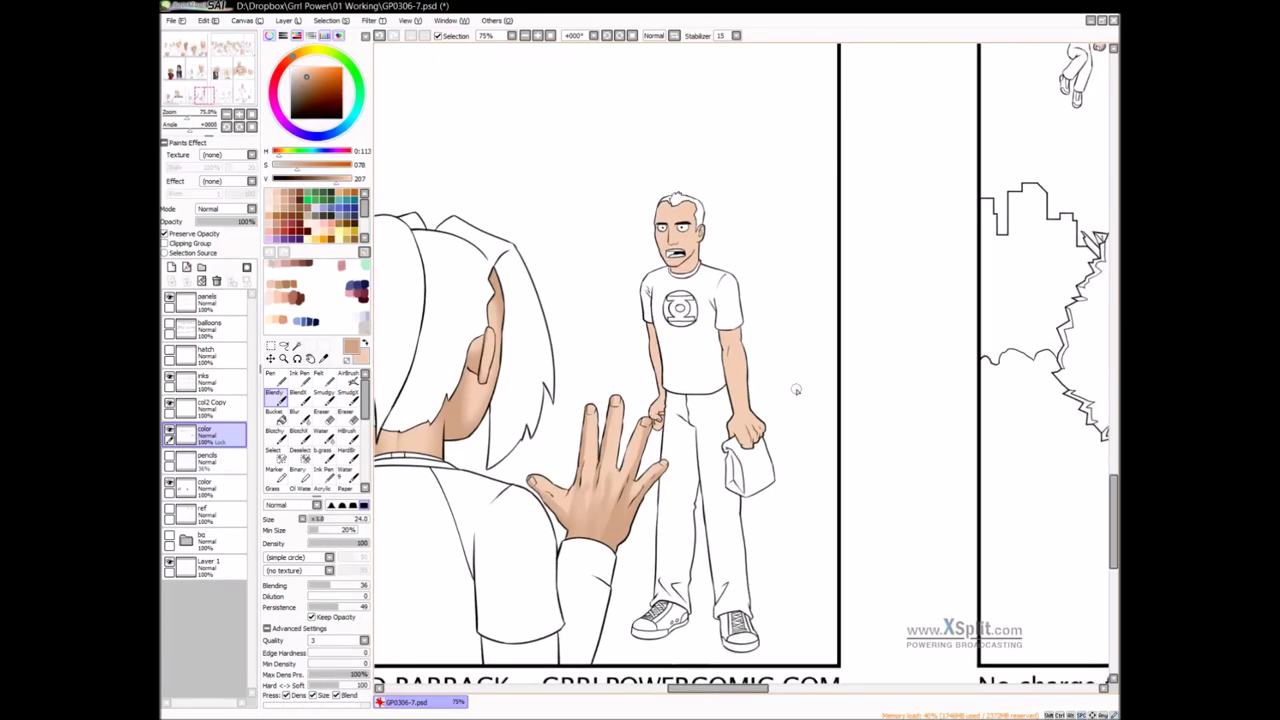
{"action": "left_click_drag", "start_coordinate": [771, 357], "coordinate": [750, 370]}
{"action": "key", "text": "n"}
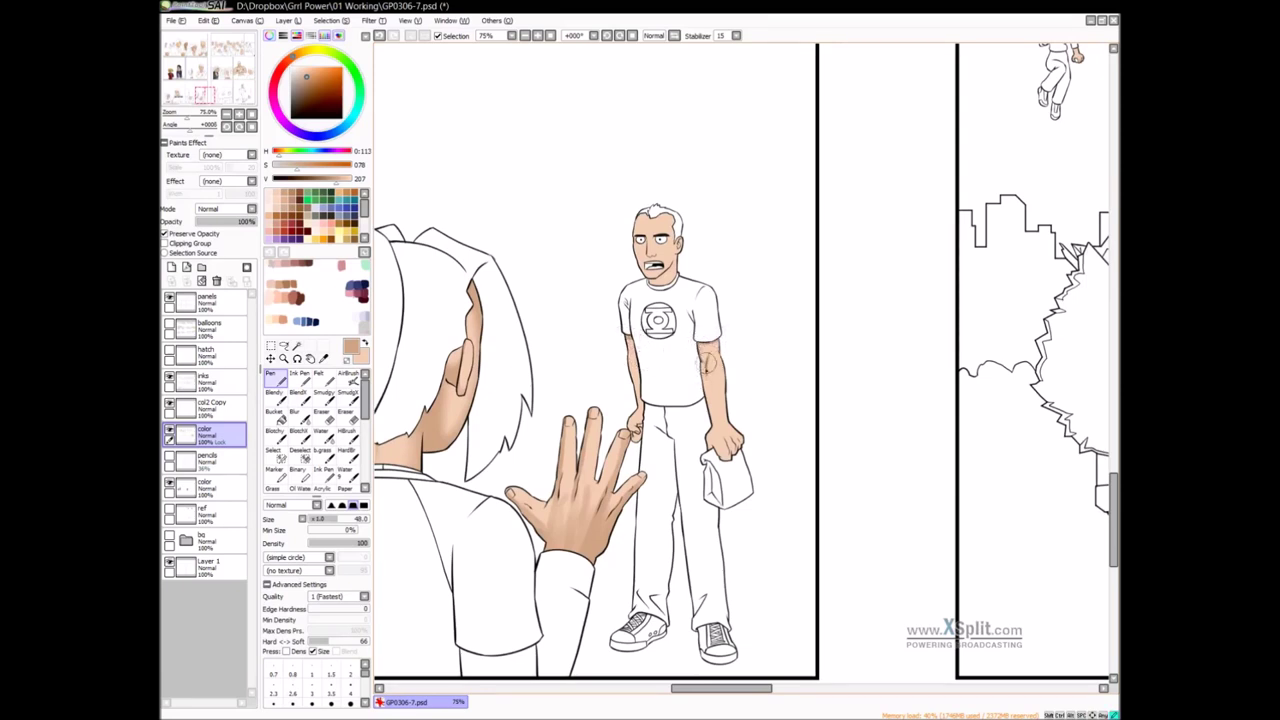
{"action": "left_click_drag", "start_coordinate": [707, 361], "coordinate": [714, 430]}
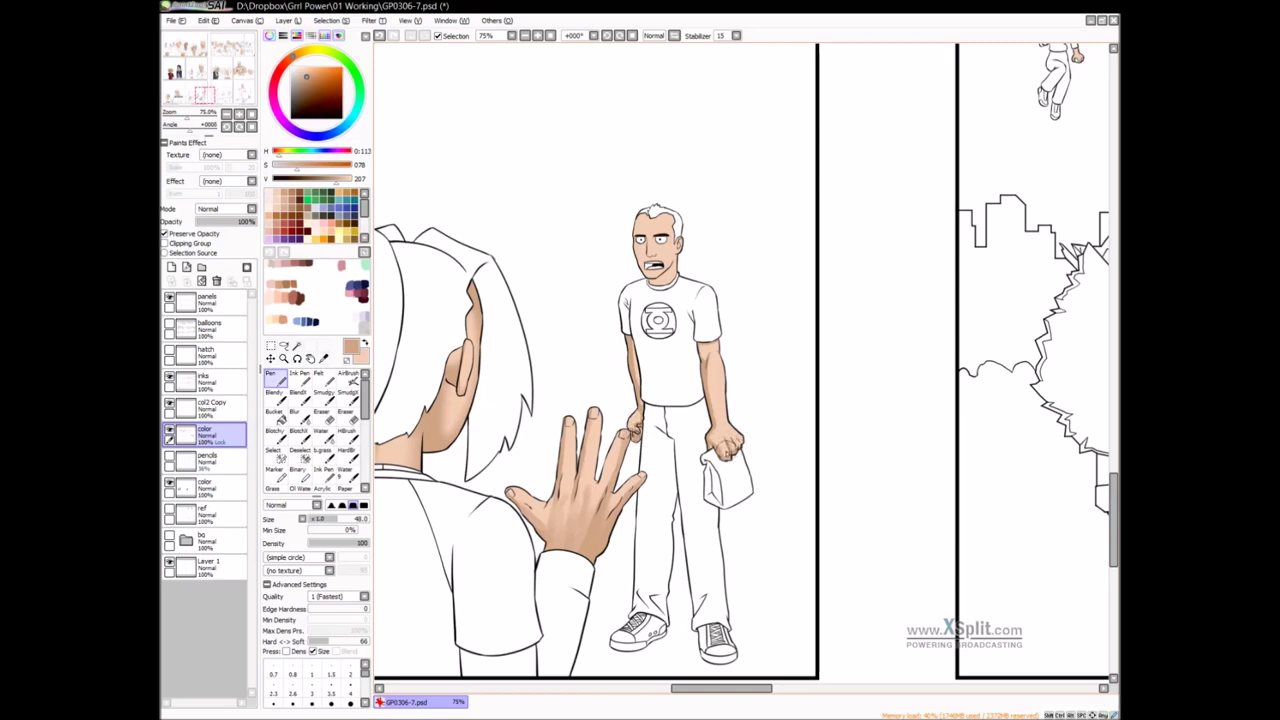
{"action": "key", "text": "b"}
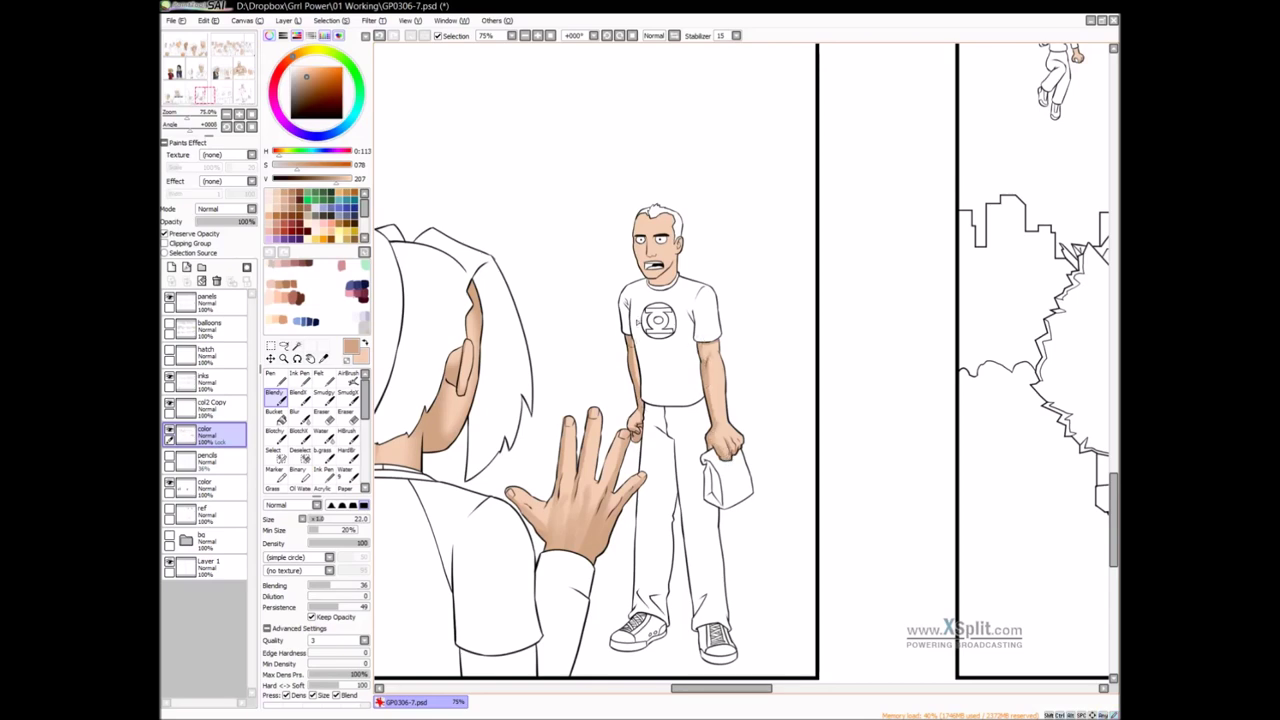
{"action": "left_click_drag", "start_coordinate": [664, 276], "coordinate": [670, 334]}
Shade the forehead, cheek and jaw of the man in the lantern shirt with the Pen at size 48
{"action": "key", "text": "n"}
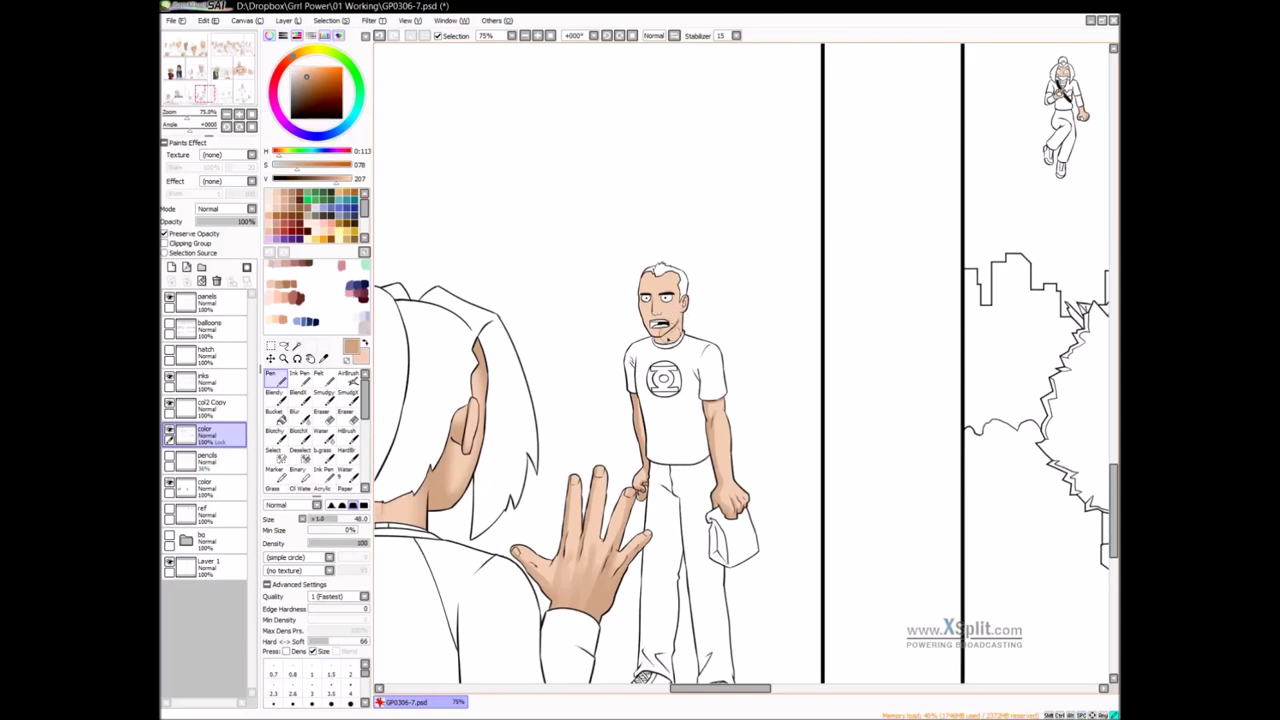
{"action": "mouse_move", "coordinate": [681, 312]}
{"action": "left_mouse_down"}
{"action": "mouse_move", "coordinate": [677, 336]}
{"action": "mouse_move", "coordinate": [654, 343]}
{"action": "mouse_move", "coordinate": [674, 302]}
{"action": "mouse_move", "coordinate": [645, 299]}
{"action": "left_mouse_up"}
{"action": "left_click_drag", "start_coordinate": [643, 298], "coordinate": [647, 309]}
{"action": "left_click_drag", "start_coordinate": [642, 300], "coordinate": [657, 342]}
{"action": "left_click_drag", "start_coordinate": [654, 341], "coordinate": [664, 336]}
{"action": "mouse_move", "coordinate": [640, 294]}
{"action": "left_mouse_down"}
{"action": "mouse_move", "coordinate": [647, 272]}
{"action": "mouse_move", "coordinate": [642, 284]}
{"action": "left_mouse_up"}
Soften the man's face shading with Blur at size 33 and his arm shading at size 27
{"action": "key", "text": "b"}
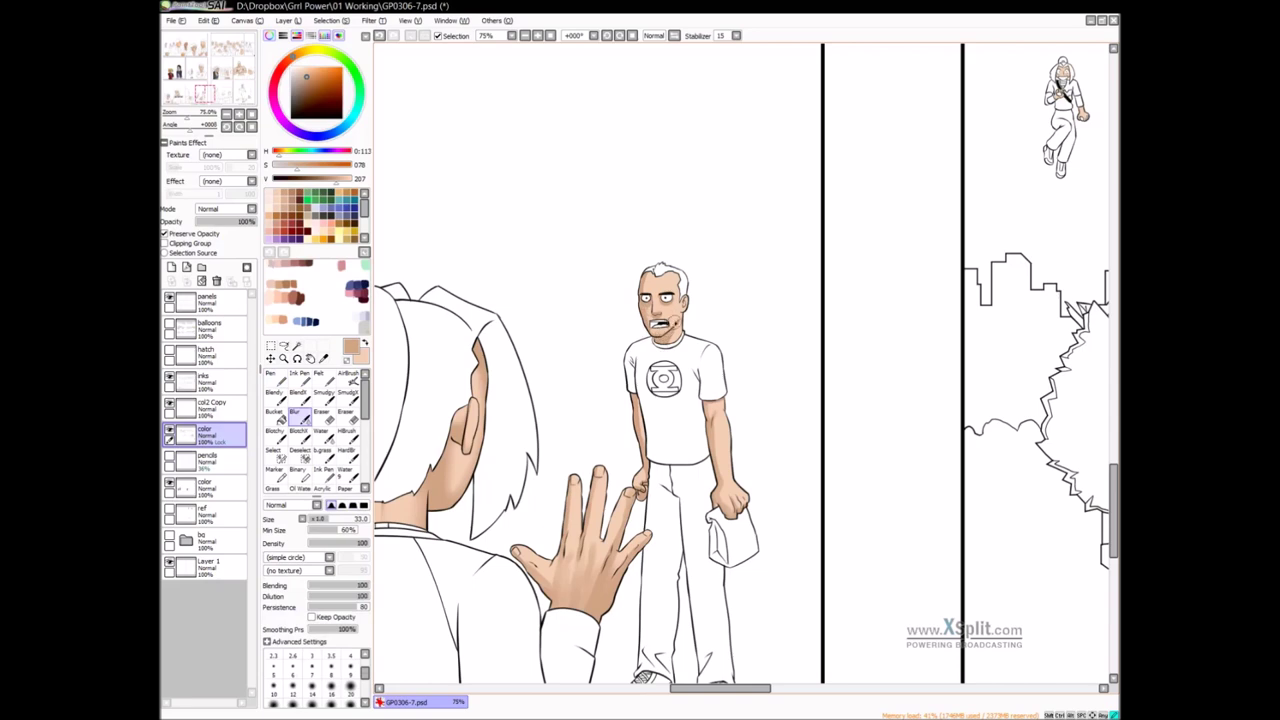
{"action": "left_click_drag", "start_coordinate": [646, 278], "coordinate": [650, 282]}
{"action": "left_click_drag", "start_coordinate": [738, 407], "coordinate": [722, 465], "text": "ctrl+alt"}
{"action": "left_click_drag", "start_coordinate": [662, 391], "coordinate": [656, 391], "text": "ctrl+alt"}
{"action": "left_click_drag", "start_coordinate": [636, 405], "coordinate": [643, 488]}
{"action": "left_click_drag", "start_coordinate": [643, 491], "coordinate": [641, 490]}
Look over the skin shading in the crowd and reporter panels across the page
{"action": "scroll", "coordinate": [624, 473], "scroll_direction": "down", "scroll_amount": 3}
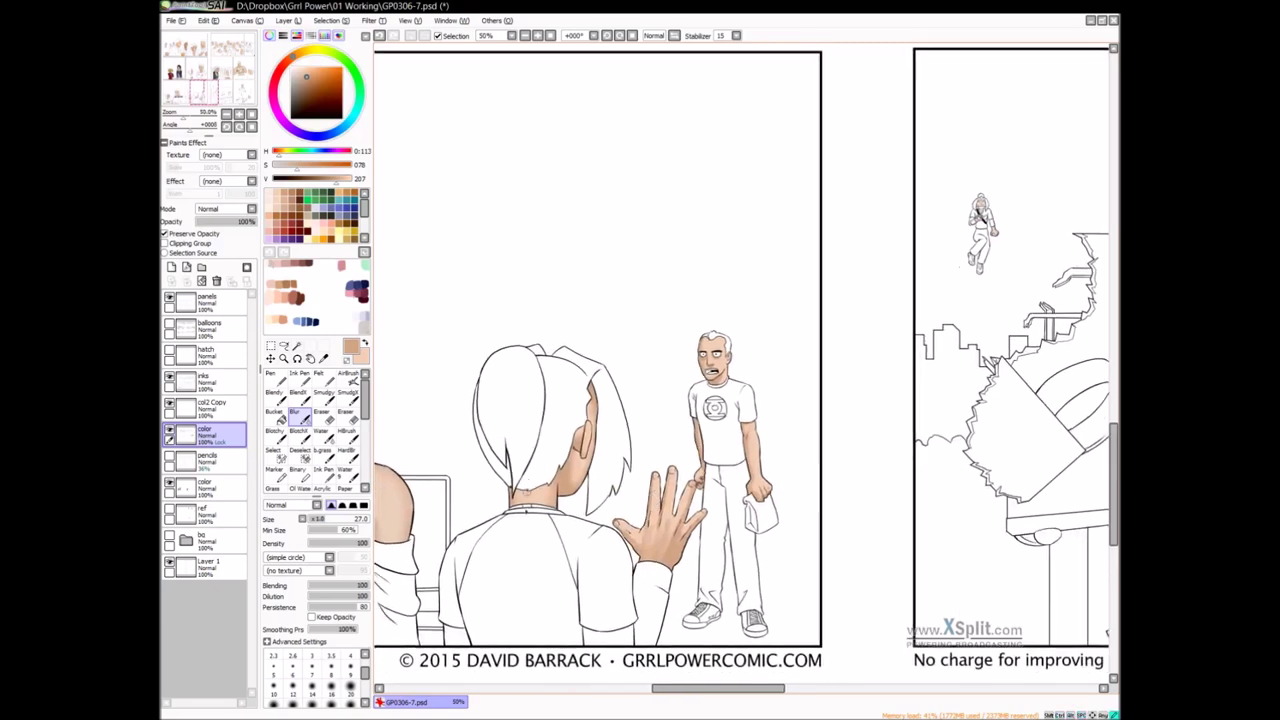
{"action": "left_click_drag", "start_coordinate": [857, 424], "coordinate": [685, 555]}
{"action": "left_click_drag", "start_coordinate": [802, 320], "coordinate": [647, 564]}
{"action": "mouse_move", "coordinate": [860, 130]}
{"action": "left_mouse_down"}
{"action": "mouse_move", "coordinate": [827, 297]}
{"action": "mouse_move", "coordinate": [563, 654]}
{"action": "left_mouse_up"}
{"action": "left_click_drag", "start_coordinate": [658, 347], "coordinate": [637, 434]}
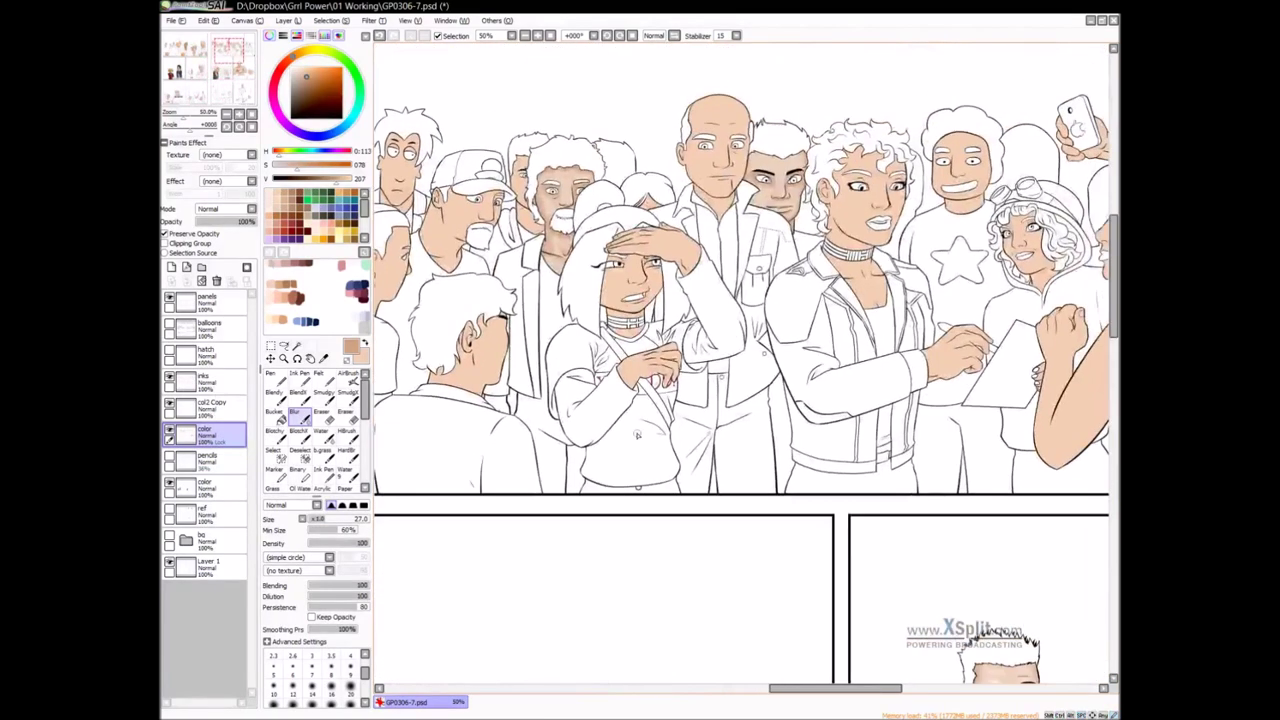
{"action": "left_click_drag", "start_coordinate": [637, 434], "coordinate": [465, 446]}
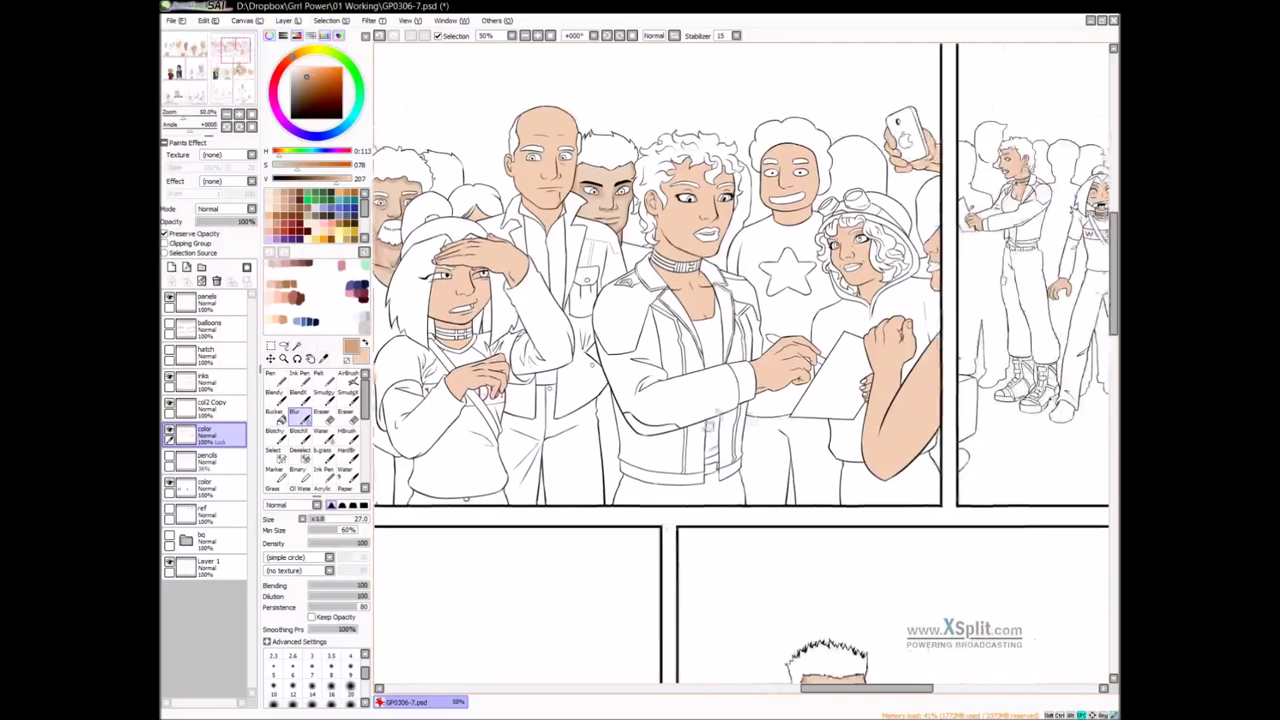
{"action": "left_click_drag", "start_coordinate": [715, 441], "coordinate": [530, 470]}
{"action": "mouse_move", "coordinate": [570, 525]}
{"action": "left_mouse_down"}
{"action": "mouse_move", "coordinate": [456, 530]}
{"action": "mouse_move", "coordinate": [1107, 403]}
{"action": "left_mouse_up"}
{"action": "left_click_drag", "start_coordinate": [520, 375], "coordinate": [1014, 396]}
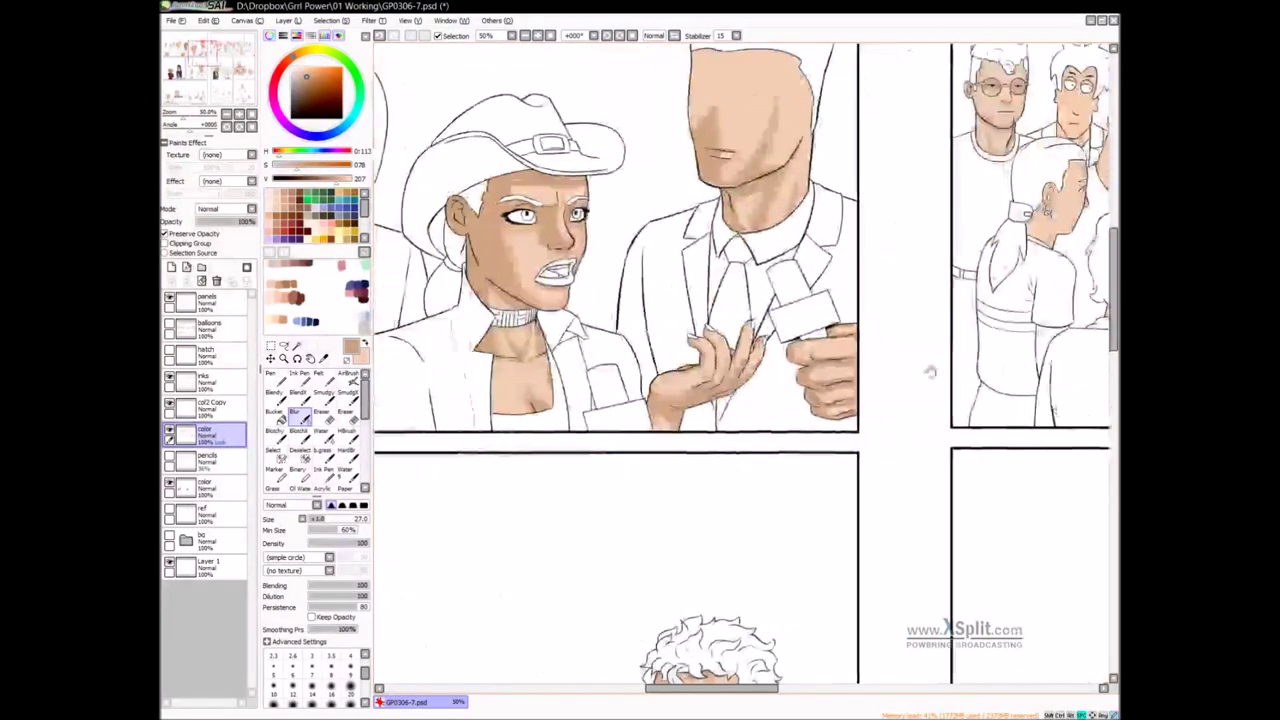
{"action": "left_click_drag", "start_coordinate": [572, 350], "coordinate": [879, 393]}
{"action": "left_click_drag", "start_coordinate": [575, 291], "coordinate": [621, 398]}
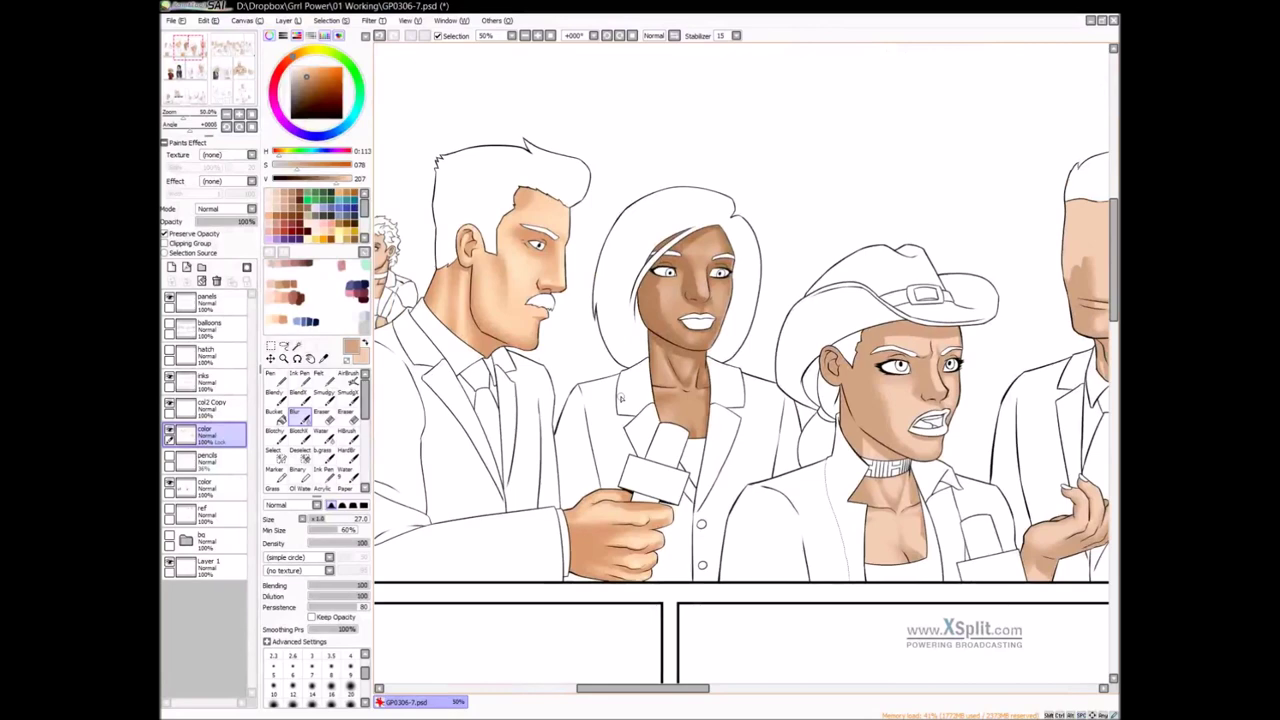
{"action": "left_click_drag", "start_coordinate": [759, 465], "coordinate": [985, 431]}
{"action": "left_click_drag", "start_coordinate": [651, 370], "coordinate": [779, 425]}
Choose a pale cream skin swatch and touch up the small curly-haired woman's face in the first panel with a smaller brush
{"action": "left_click", "coordinate": [284, 198]}
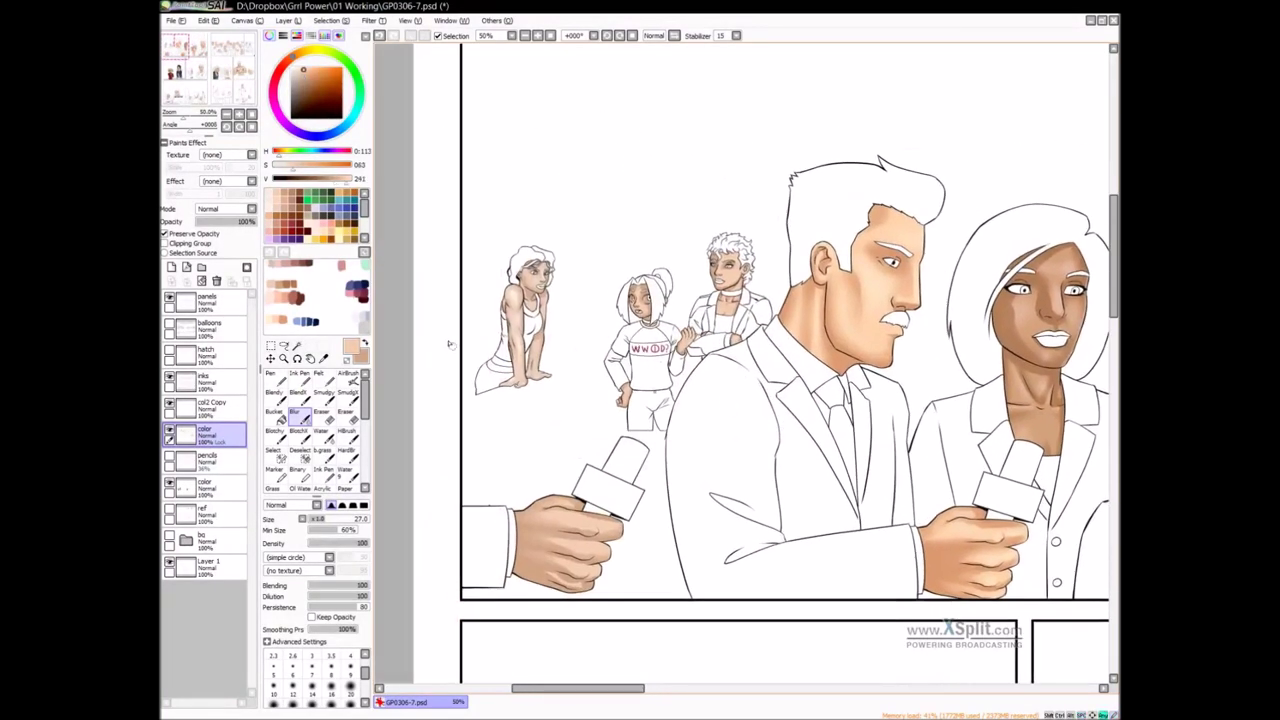
{"action": "left_click", "coordinate": [271, 190]}
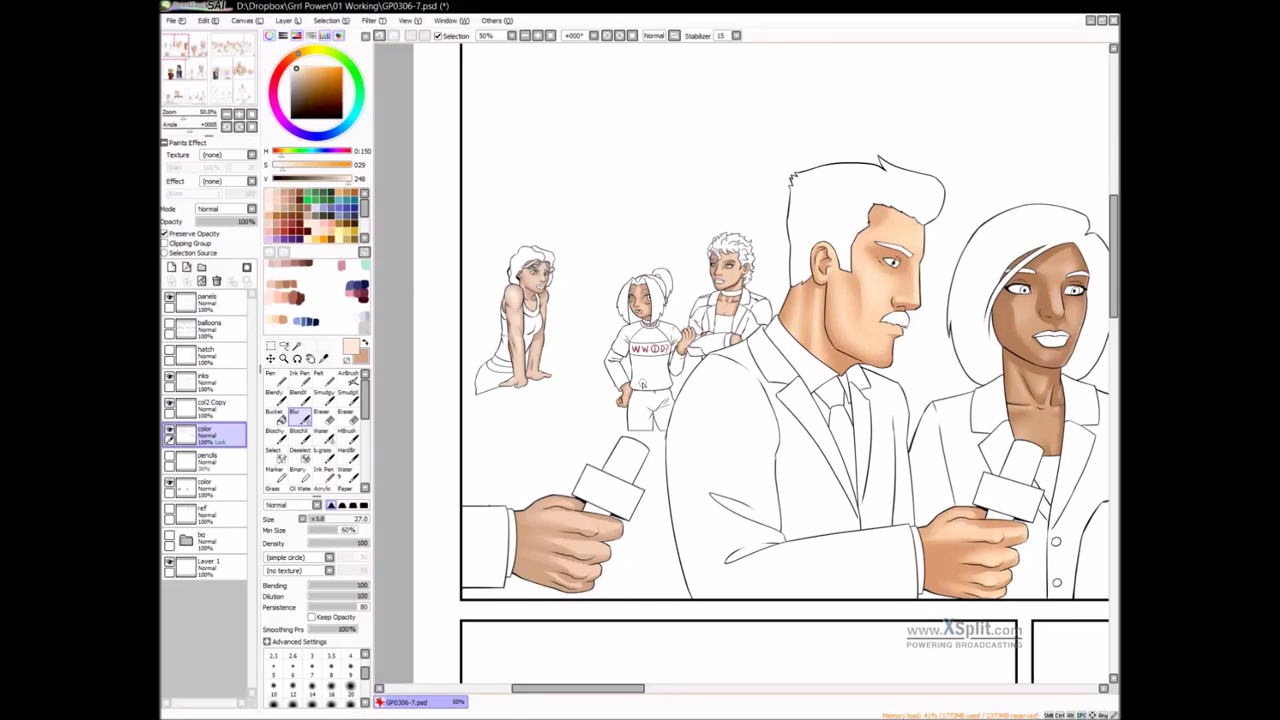
{"action": "scroll", "coordinate": [665, 316], "scroll_direction": "up", "scroll_amount": 2}
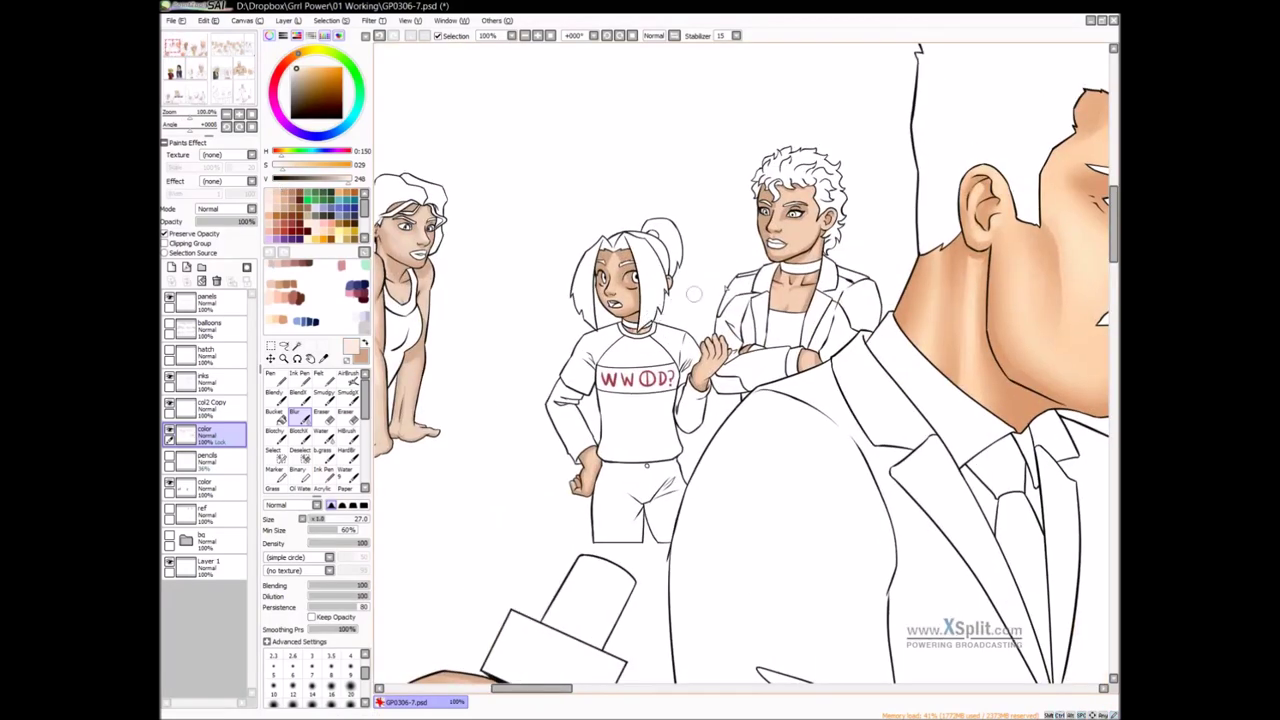
{"action": "key", "text": "bracketleft"}
{"action": "key", "text": "bracketleft"}
{"action": "key", "text": "bracketleft"}
{"action": "key", "text": "bracketleft"}
{"action": "key", "text": "bracketleft"}
{"action": "key", "text": "bracketleft"}
{"action": "left_click_drag", "start_coordinate": [766, 240], "coordinate": [782, 241]}
Switch back to the skin shadow tone and soften the suited man's microphone hand at the first panel's edge with Blur at size 40
{"action": "scroll", "coordinate": [691, 450], "scroll_direction": "down", "scroll_amount": 1}
{"action": "left_click_drag", "start_coordinate": [691, 450], "coordinate": [521, 415]}
{"action": "left_click_drag", "start_coordinate": [950, 405], "coordinate": [552, 401]}
{"action": "left_click_drag", "start_coordinate": [875, 410], "coordinate": [645, 400]}
{"action": "left_click_drag", "start_coordinate": [895, 442], "coordinate": [615, 428]}
{"action": "mouse_move", "coordinate": [563, 541]}
{"action": "left_mouse_down"}
{"action": "mouse_move", "coordinate": [583, 509]}
{"action": "mouse_move", "coordinate": [586, 437]}
{"action": "left_mouse_up"}
{"action": "left_click_drag", "start_coordinate": [700, 486], "coordinate": [523, 454]}
{"action": "left_click_drag", "start_coordinate": [877, 421], "coordinate": [904, 421]}
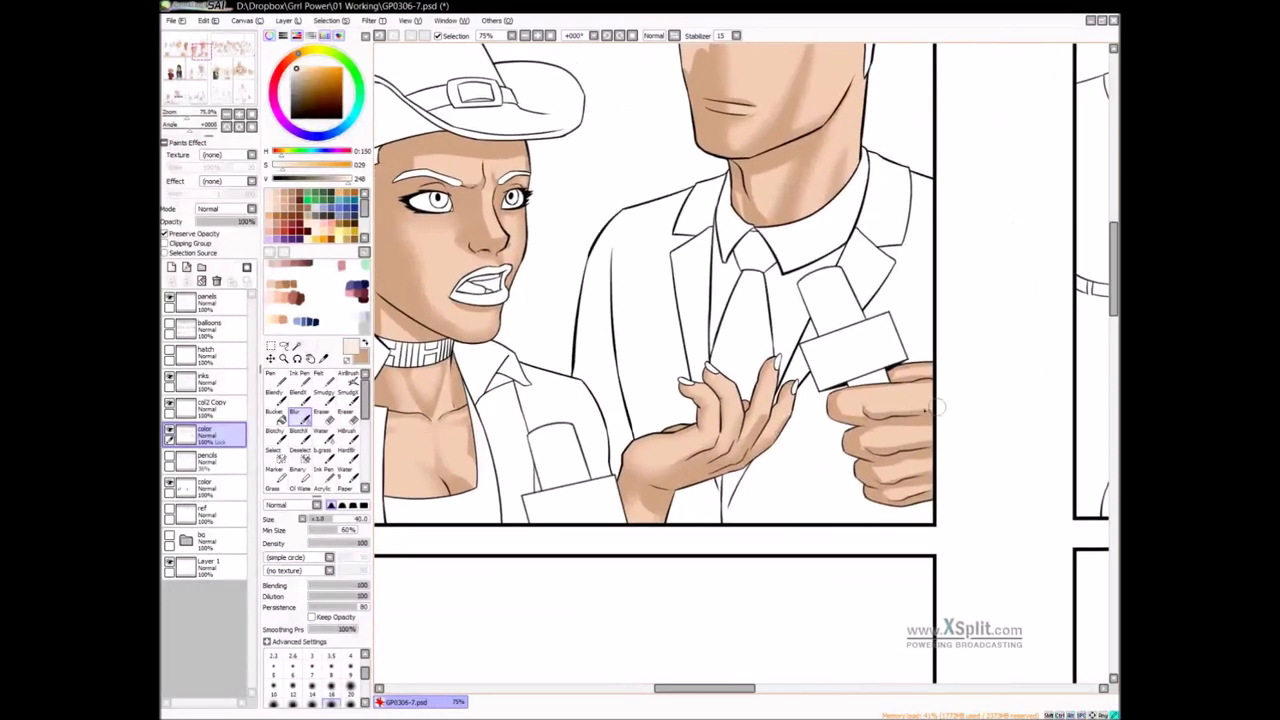
{"action": "key", "text": "ctrl+z"}
{"action": "key", "text": "x"}
{"action": "key", "text": "b"}
{"action": "mouse_move", "coordinate": [884, 413]}
{"action": "left_mouse_down"}
{"action": "mouse_move", "coordinate": [936, 412]}
{"action": "mouse_move", "coordinate": [864, 428]}
{"action": "mouse_move", "coordinate": [946, 475]}
{"action": "mouse_move", "coordinate": [912, 491]}
{"action": "mouse_move", "coordinate": [934, 486]}
{"action": "mouse_move", "coordinate": [921, 474]}
{"action": "left_mouse_up"}
{"action": "key", "text": "c"}
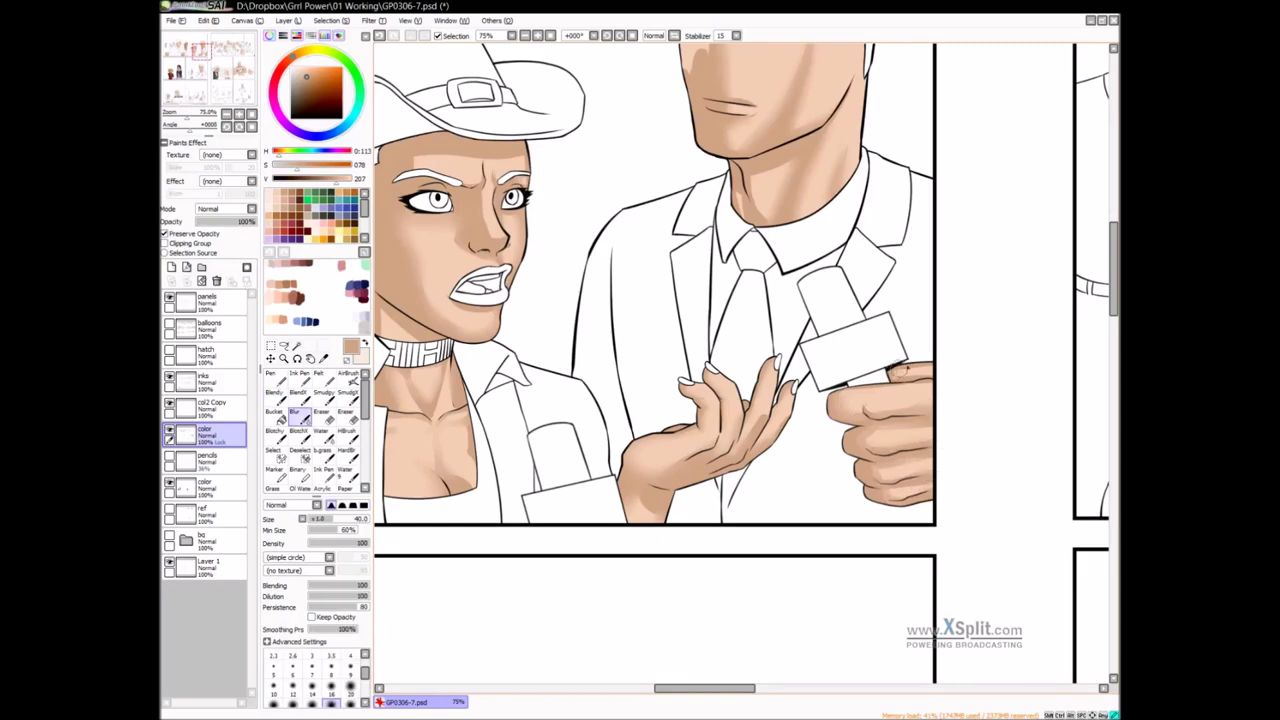
Soften the skin shading of the curly-haired woman with crossed arms using Blur at size 39
{"action": "left_click_drag", "start_coordinate": [718, 447], "coordinate": [1010, 402]}
{"action": "left_click_drag", "start_coordinate": [674, 443], "coordinate": [1049, 389]}
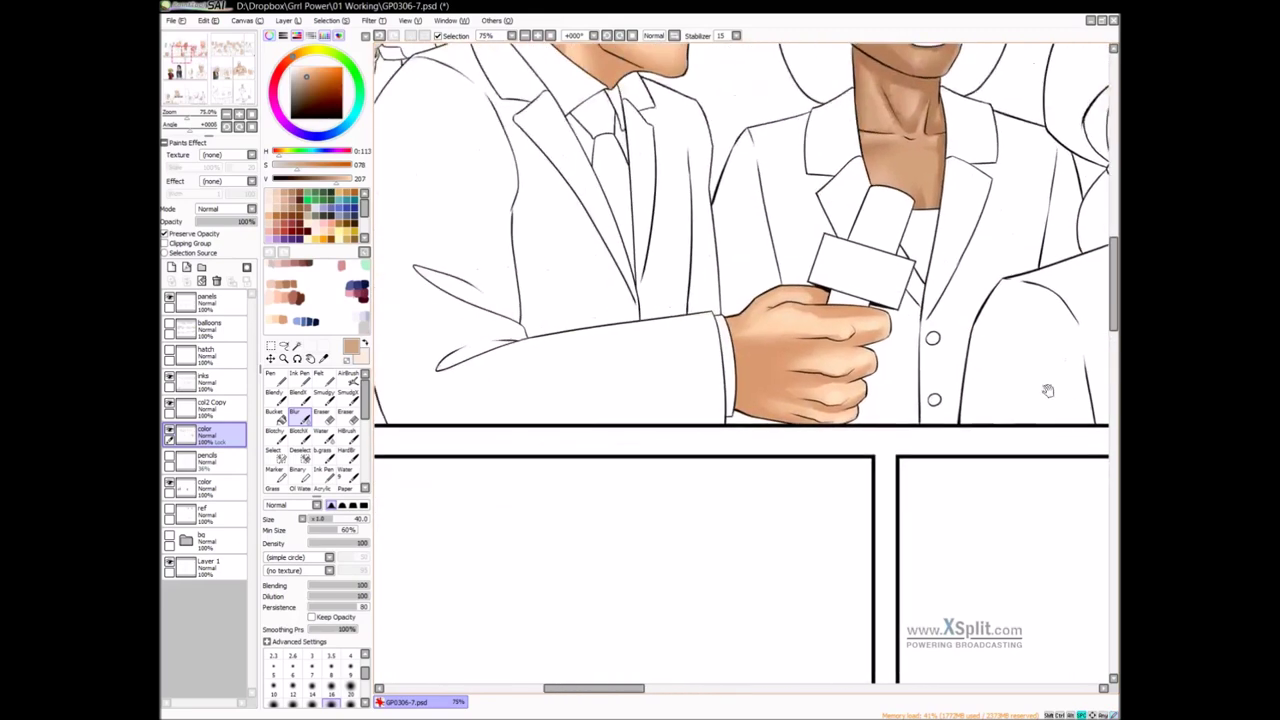
{"action": "left_click_drag", "start_coordinate": [595, 406], "coordinate": [1003, 382]}
{"action": "left_click_drag", "start_coordinate": [664, 335], "coordinate": [722, 375]}
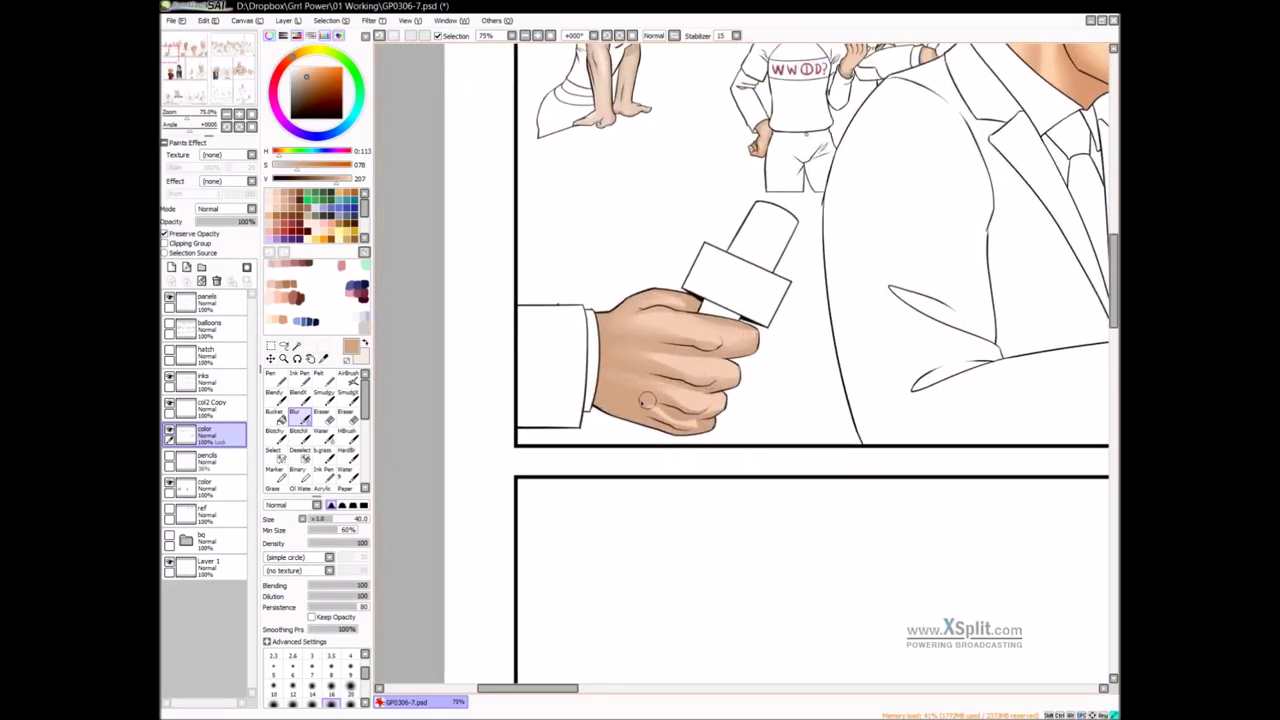
{"action": "scroll", "coordinate": [745, 445], "scroll_direction": "down", "scroll_amount": 3}
{"action": "left_click_drag", "start_coordinate": [738, 457], "coordinate": [734, 183]}
{"action": "left_click_drag", "start_coordinate": [980, 459], "coordinate": [703, 448]}
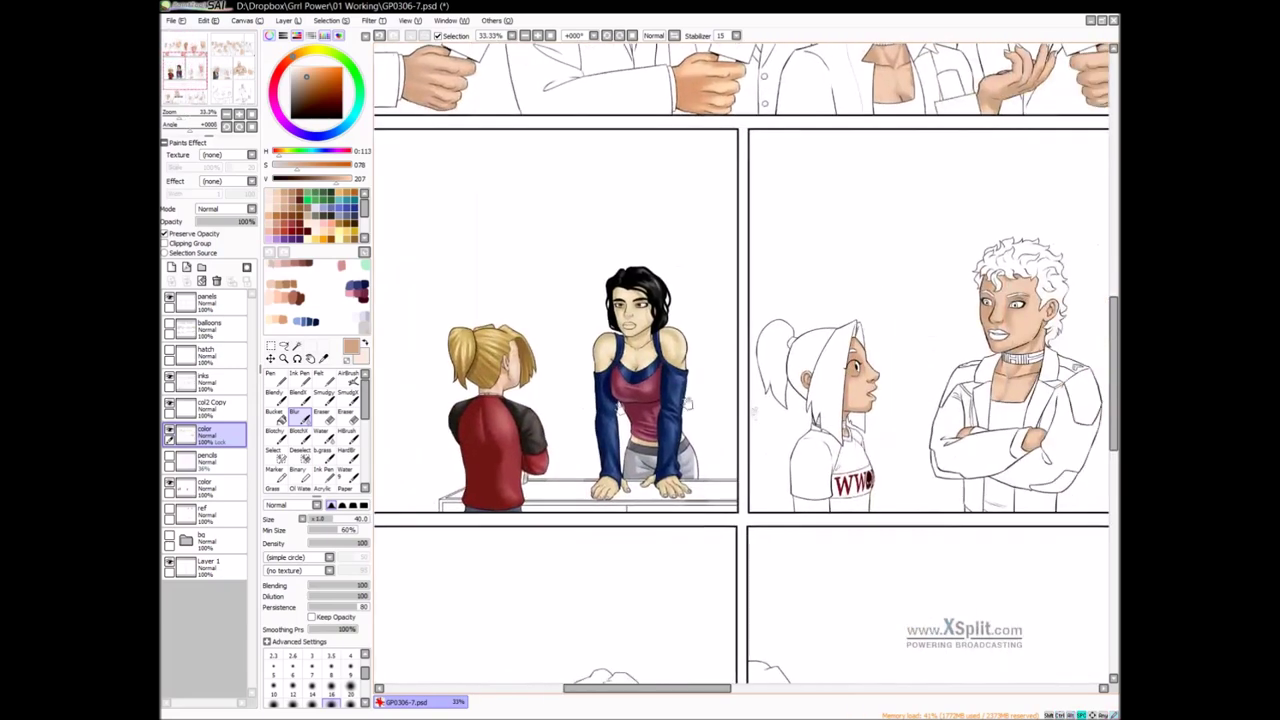
{"action": "left_click_drag", "start_coordinate": [860, 434], "coordinate": [722, 448]}
{"action": "scroll", "coordinate": [722, 448], "scroll_direction": "up", "scroll_amount": 1}
{"action": "left_click_drag", "start_coordinate": [661, 532], "coordinate": [663, 526]}
{"action": "left_click_drag", "start_coordinate": [804, 334], "coordinate": [798, 335]}
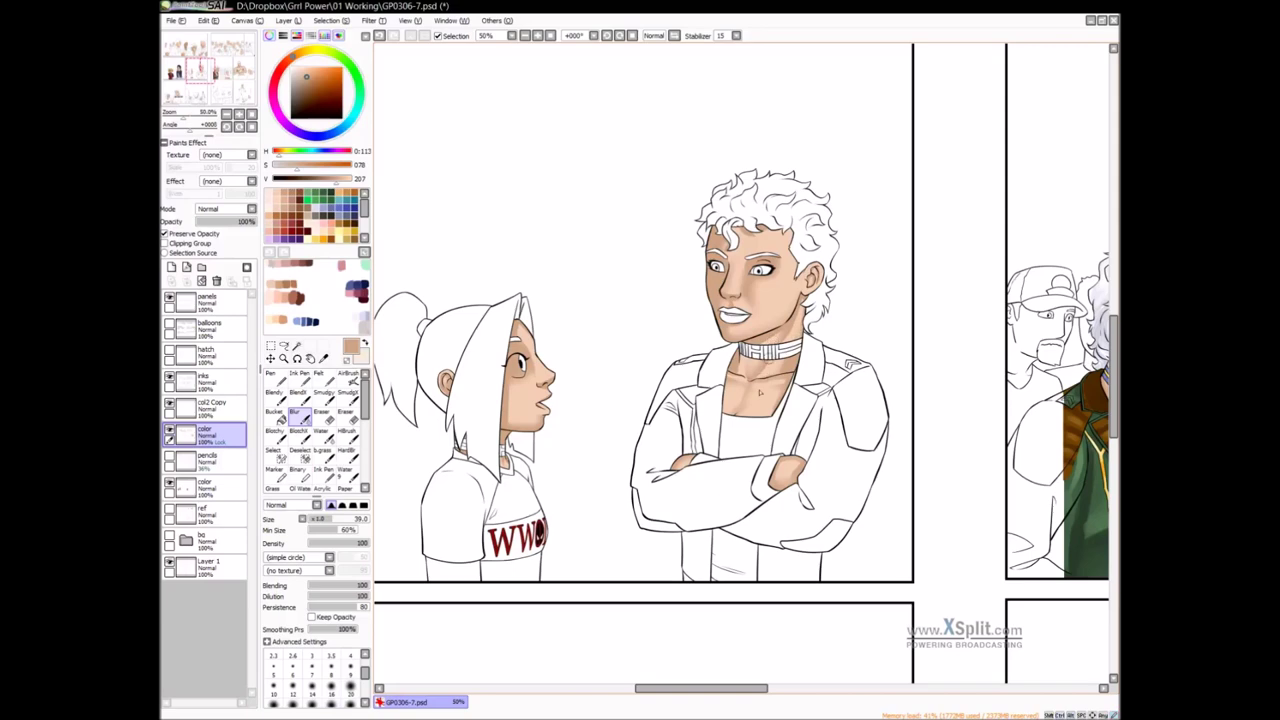
{"action": "mouse_move", "coordinate": [796, 467]}
{"action": "left_mouse_down"}
{"action": "mouse_move", "coordinate": [777, 467]}
{"action": "mouse_move", "coordinate": [770, 488]}
{"action": "left_mouse_up"}
{"action": "left_click", "coordinate": [676, 567], "text": "ctrl+alt"}
Highlight the bare shoulder in the last panel in pale cream with Blendy at size 32 and soften it with Blur at 52
{"action": "left_click_drag", "start_coordinate": [674, 560], "coordinate": [848, 240]}
{"action": "left_click_drag", "start_coordinate": [522, 609], "coordinate": [518, 661]}
{"action": "left_click_drag", "start_coordinate": [588, 169], "coordinate": [669, 110]}
{"action": "left_click_drag", "start_coordinate": [718, 492], "coordinate": [673, 349]}
{"action": "left_click", "coordinate": [366, 344]}
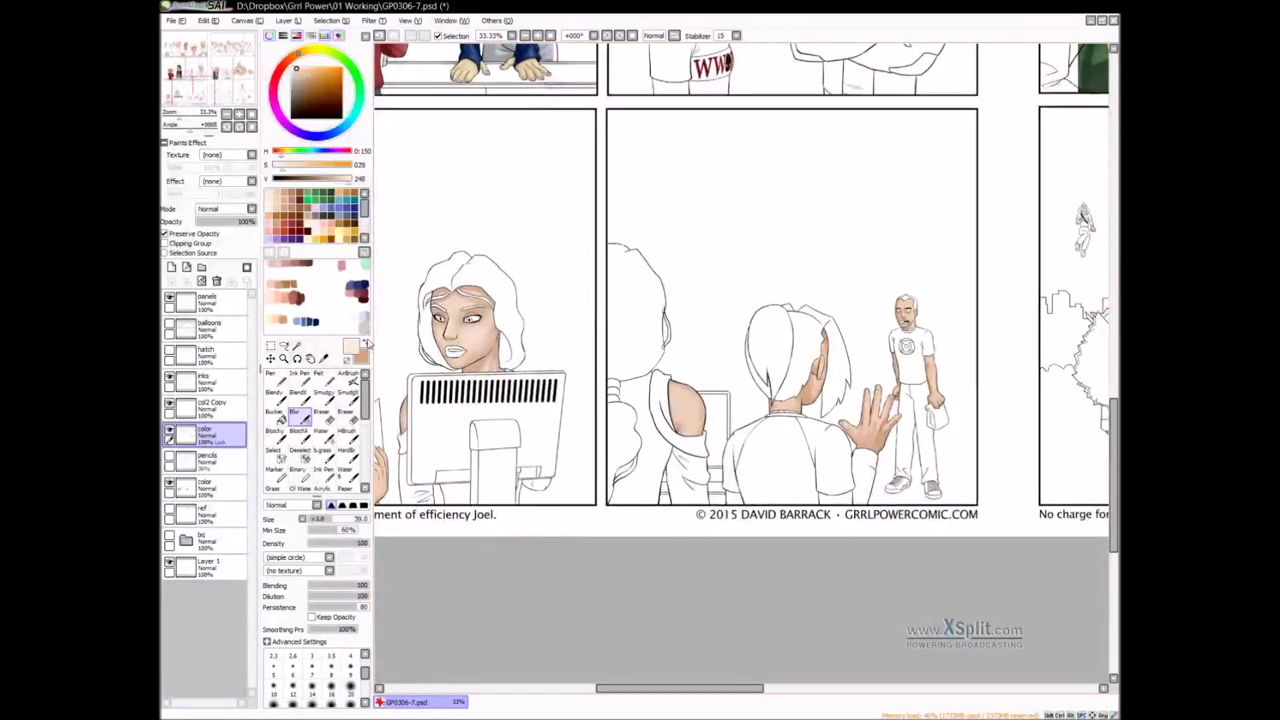
{"action": "scroll", "coordinate": [706, 431], "scroll_direction": "up", "scroll_amount": 3}
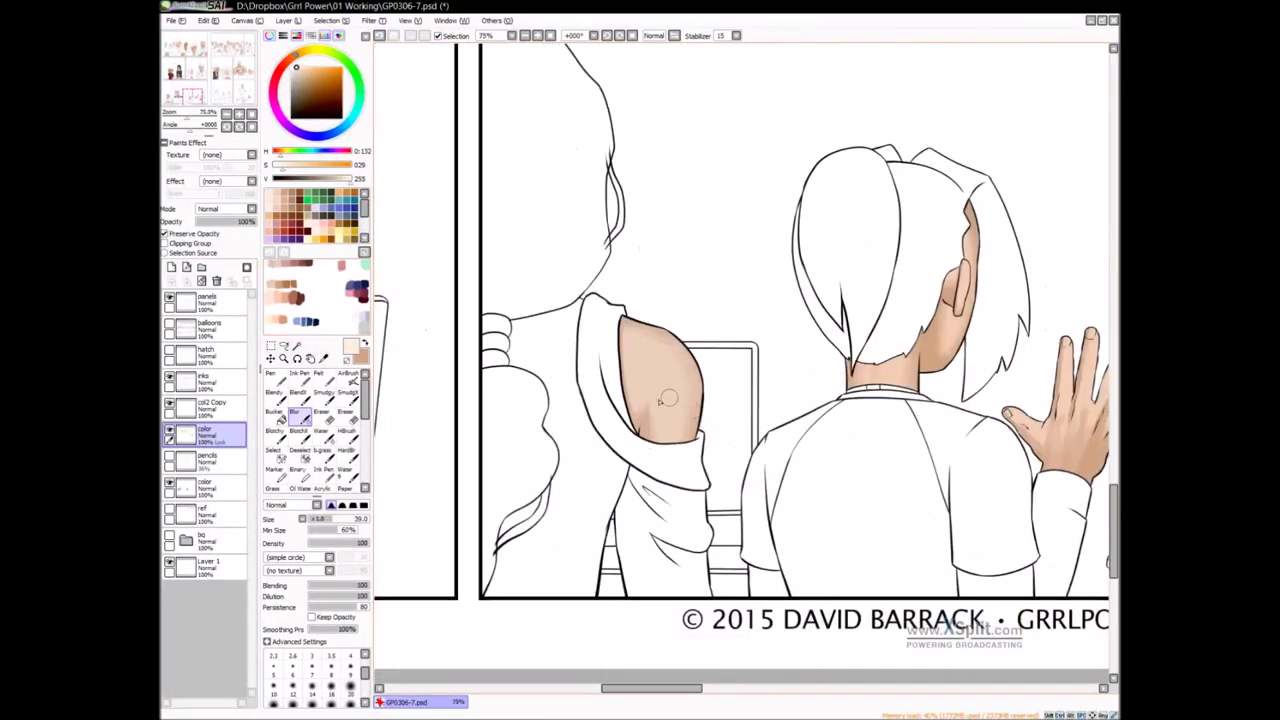
{"action": "key", "text": "v"}
{"action": "mouse_move", "coordinate": [680, 405]}
{"action": "left_mouse_down"}
{"action": "mouse_move", "coordinate": [664, 373]}
{"action": "mouse_move", "coordinate": [666, 434]}
{"action": "mouse_move", "coordinate": [656, 359]}
{"action": "mouse_move", "coordinate": [667, 431]}
{"action": "mouse_move", "coordinate": [664, 372]}
{"action": "mouse_move", "coordinate": [669, 410]}
{"action": "left_mouse_up"}
{"action": "key", "text": "c"}
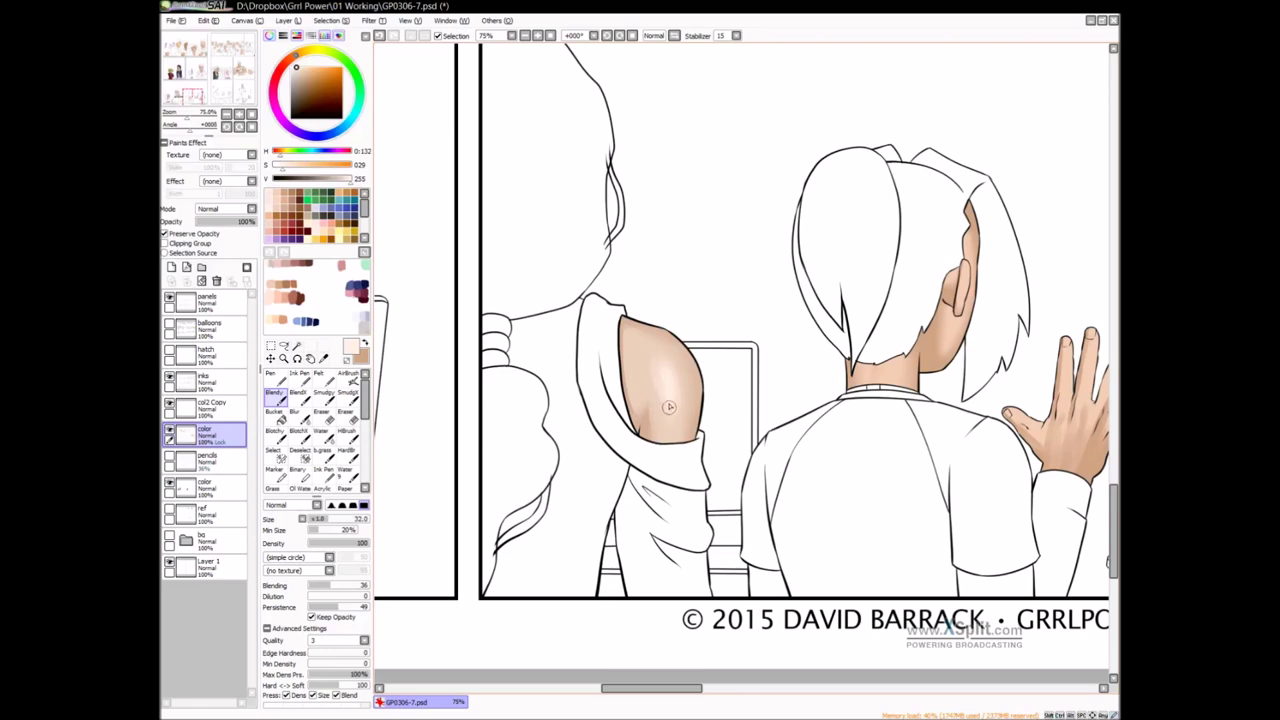
{"action": "mouse_move", "coordinate": [636, 364]}
{"action": "left_mouse_down", "text": "ctrl+alt"}
{"action": "mouse_move", "coordinate": [654, 361]}
{"action": "mouse_move", "coordinate": [634, 393]}
{"action": "mouse_move", "coordinate": [638, 350]}
{"action": "mouse_move", "coordinate": [654, 355]}
{"action": "mouse_move", "coordinate": [643, 369]}
{"action": "mouse_move", "coordinate": [664, 374]}
{"action": "mouse_move", "coordinate": [670, 424]}
{"action": "mouse_move", "coordinate": [682, 382]}
{"action": "mouse_move", "coordinate": [641, 381]}
{"action": "mouse_move", "coordinate": [648, 352]}
{"action": "left_mouse_up", "text": "ctrl+alt"}
{"action": "key", "text": "b"}
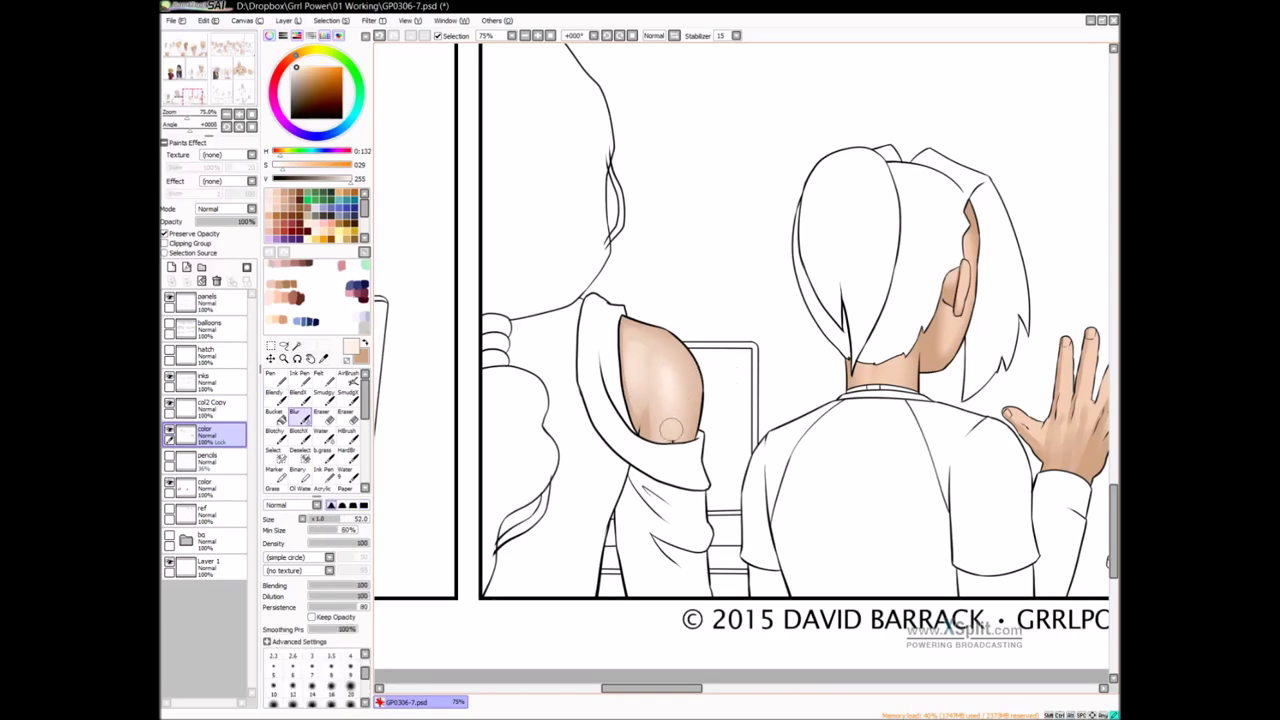
Look over the background figures and reporters in the first panel
{"action": "scroll", "coordinate": [769, 311], "scroll_direction": "down", "scroll_amount": 3}
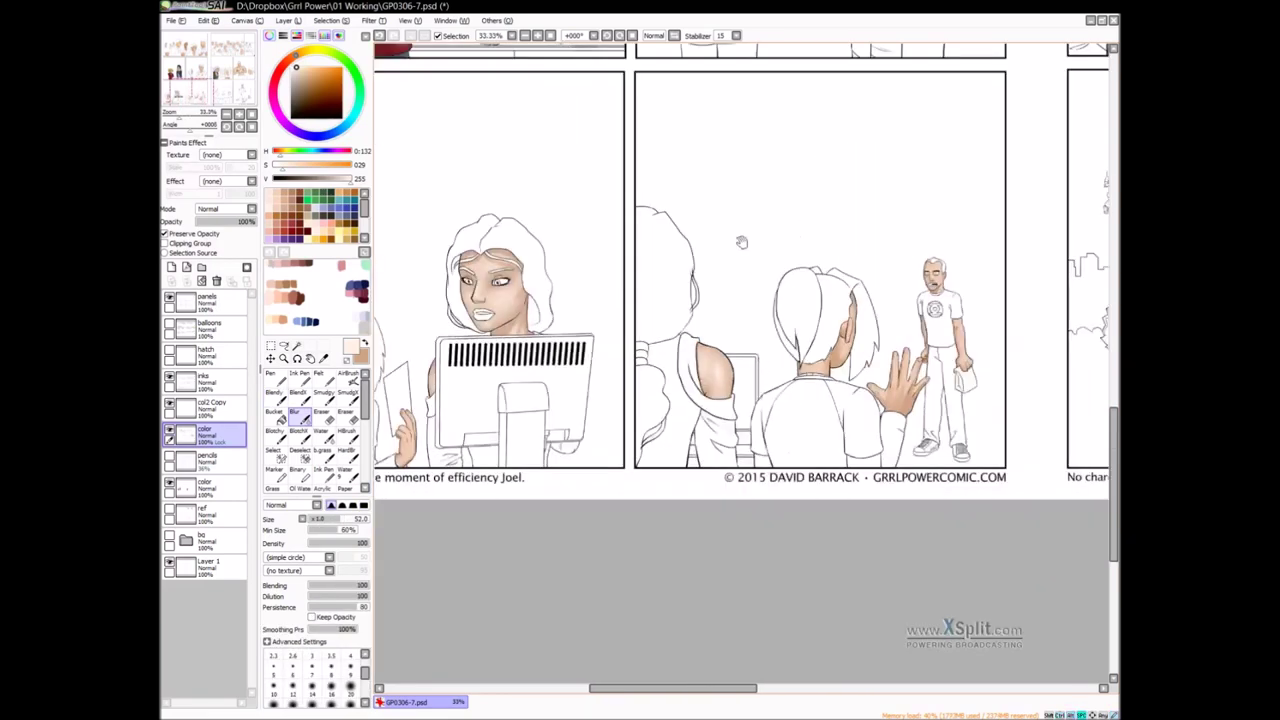
{"action": "left_click_drag", "start_coordinate": [743, 243], "coordinate": [737, 671]}
{"action": "left_click_drag", "start_coordinate": [556, 96], "coordinate": [821, 483]}
{"action": "scroll", "coordinate": [620, 256], "scroll_direction": "up", "scroll_amount": 1}
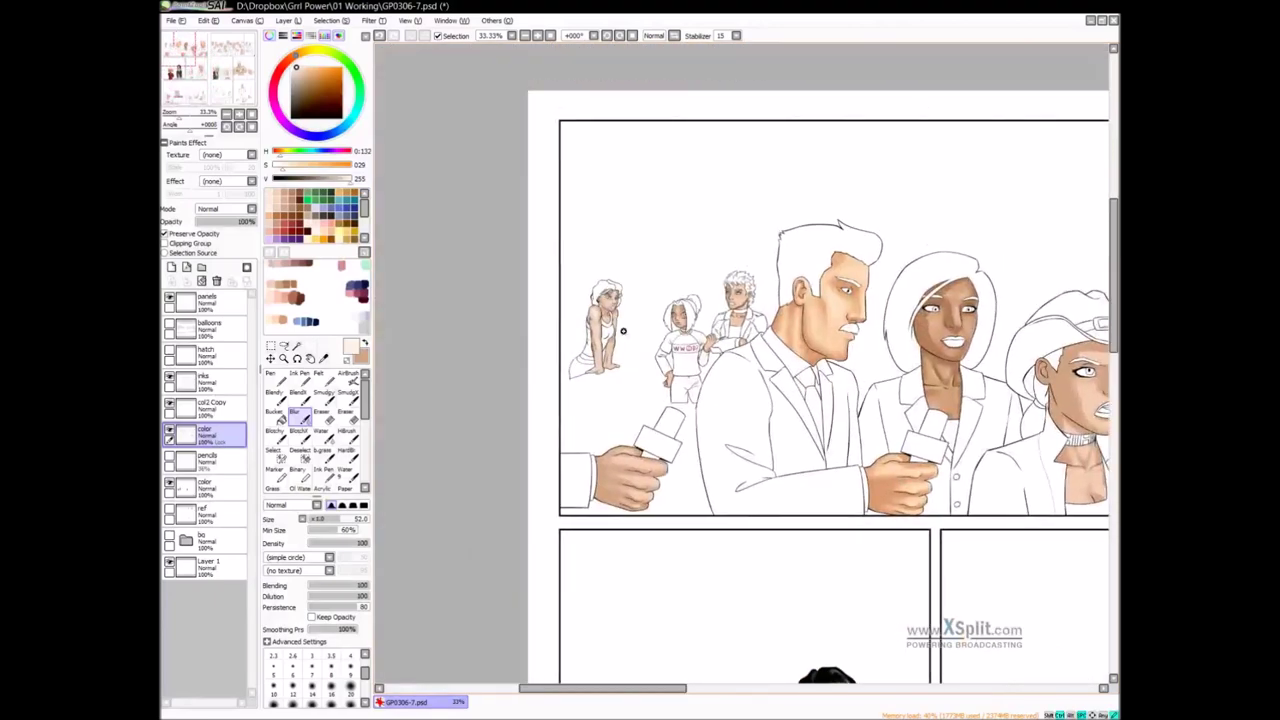
{"action": "scroll", "coordinate": [606, 286], "scroll_direction": "up", "scroll_amount": 2}
{"action": "scroll", "coordinate": [680, 400], "scroll_direction": "down", "scroll_amount": 2}
{"action": "left_click_drag", "start_coordinate": [898, 663], "coordinate": [763, 411]}
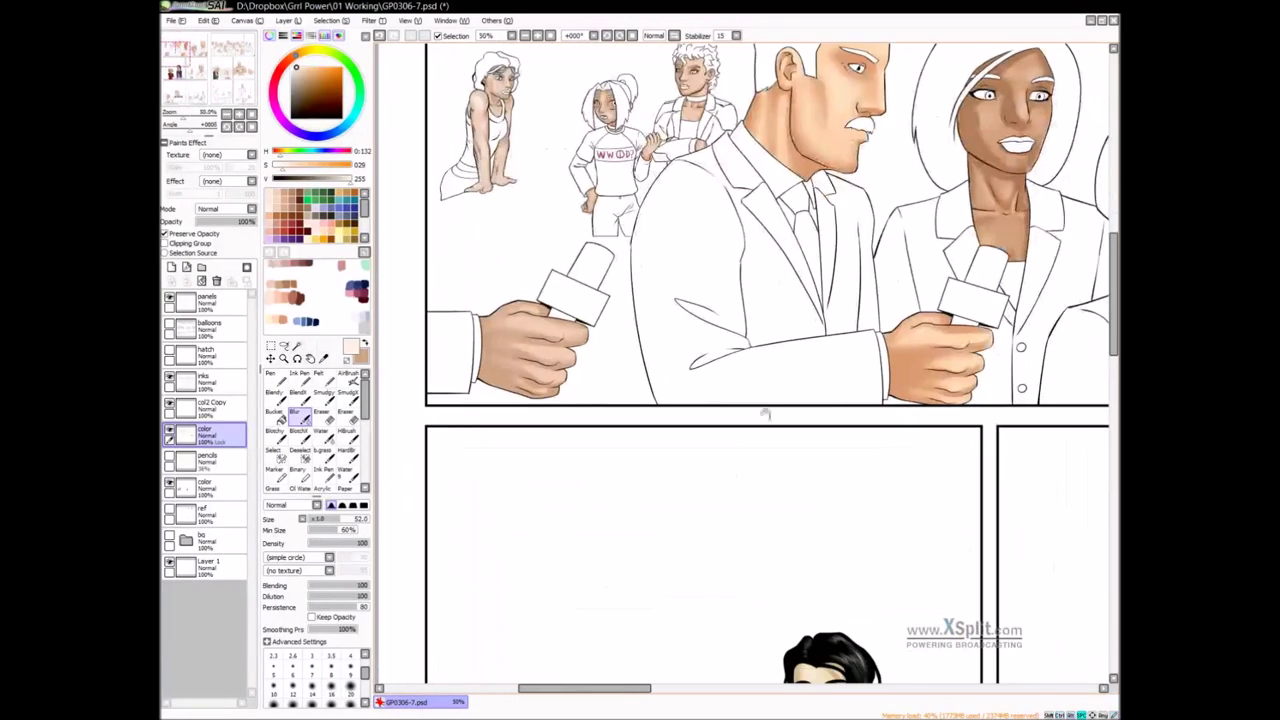
Paint light skin highlights on the arms and shoulders of the leaning background figure in the tank top
{"action": "left_click_drag", "start_coordinate": [878, 552], "coordinate": [869, 343]}
{"action": "mouse_move", "coordinate": [915, 444]}
{"action": "left_mouse_down"}
{"action": "mouse_move", "coordinate": [844, 348]}
{"action": "mouse_move", "coordinate": [842, 549]}
{"action": "mouse_move", "coordinate": [831, 380]}
{"action": "left_mouse_up"}
{"action": "scroll", "coordinate": [840, 366], "scroll_direction": "down", "scroll_amount": 1}
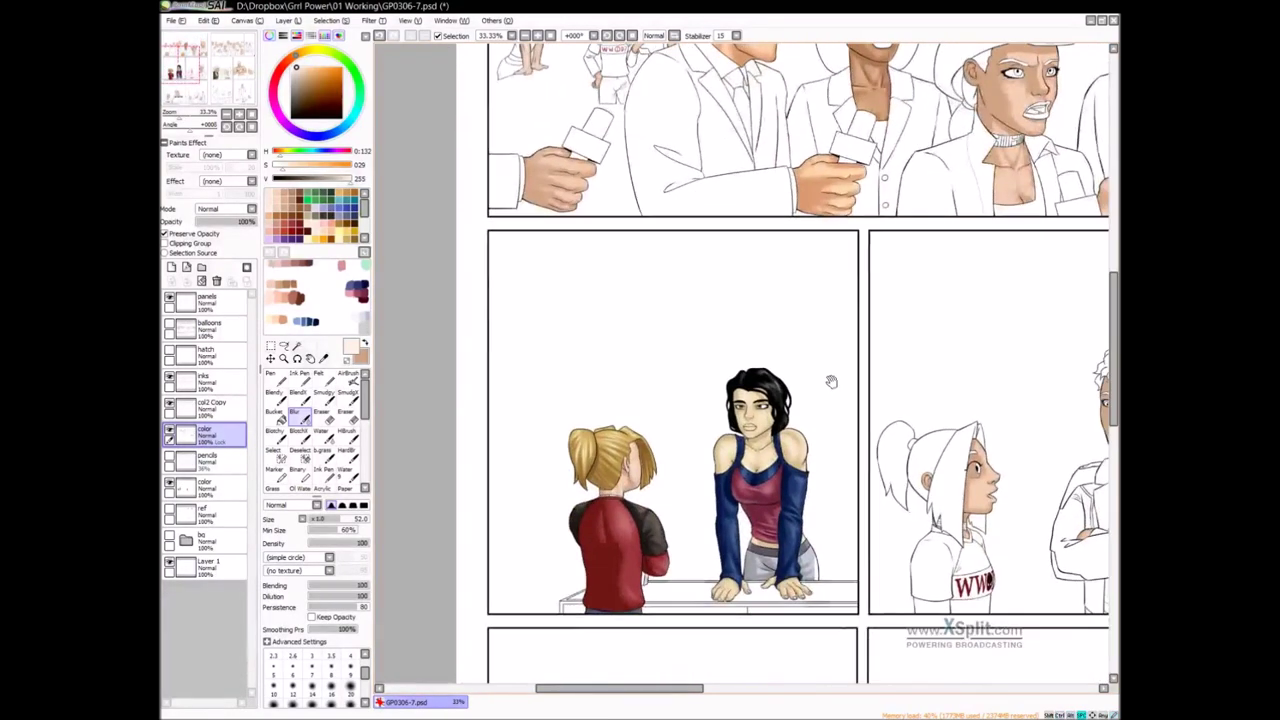
{"action": "scroll", "coordinate": [828, 377], "scroll_direction": "up", "scroll_amount": 1}
{"action": "scroll", "coordinate": [681, 246], "scroll_direction": "up", "scroll_amount": 3}
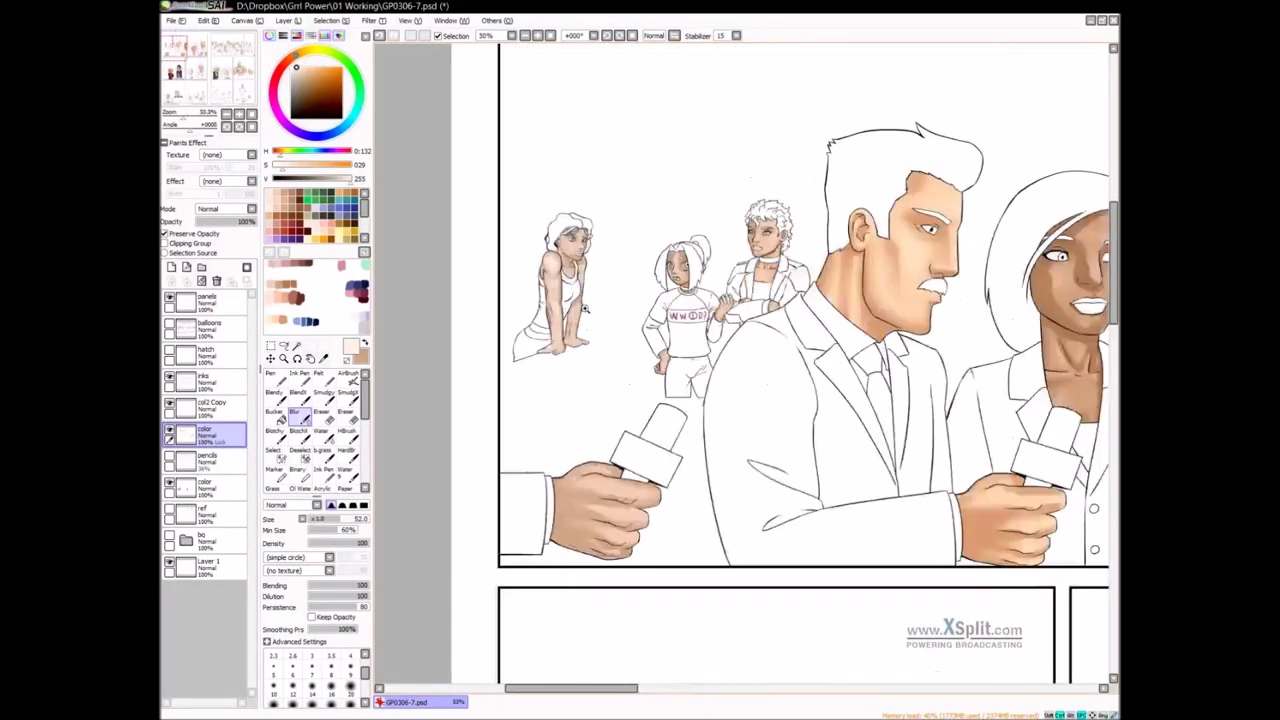
{"action": "left_click_drag", "start_coordinate": [597, 310], "coordinate": [601, 380]}
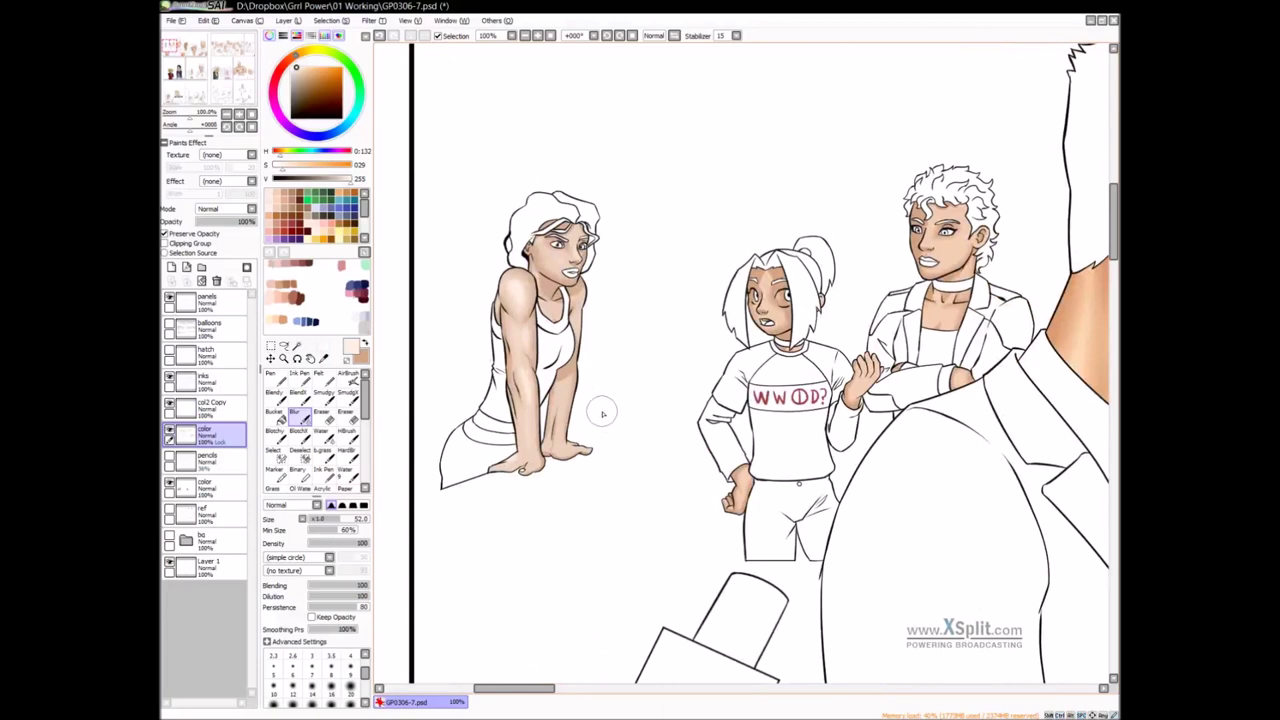
{"action": "mouse_move", "coordinate": [603, 393]}
{"action": "left_mouse_down"}
{"action": "mouse_move", "coordinate": [552, 392]}
{"action": "mouse_move", "coordinate": [539, 450]}
{"action": "left_mouse_up"}
{"action": "left_click_drag", "start_coordinate": [489, 303], "coordinate": [445, 352]}
{"action": "left_click", "coordinate": [276, 191]}
{"action": "left_click", "coordinate": [272, 395]}
{"action": "left_click_drag", "start_coordinate": [687, 416], "coordinate": [665, 410]}
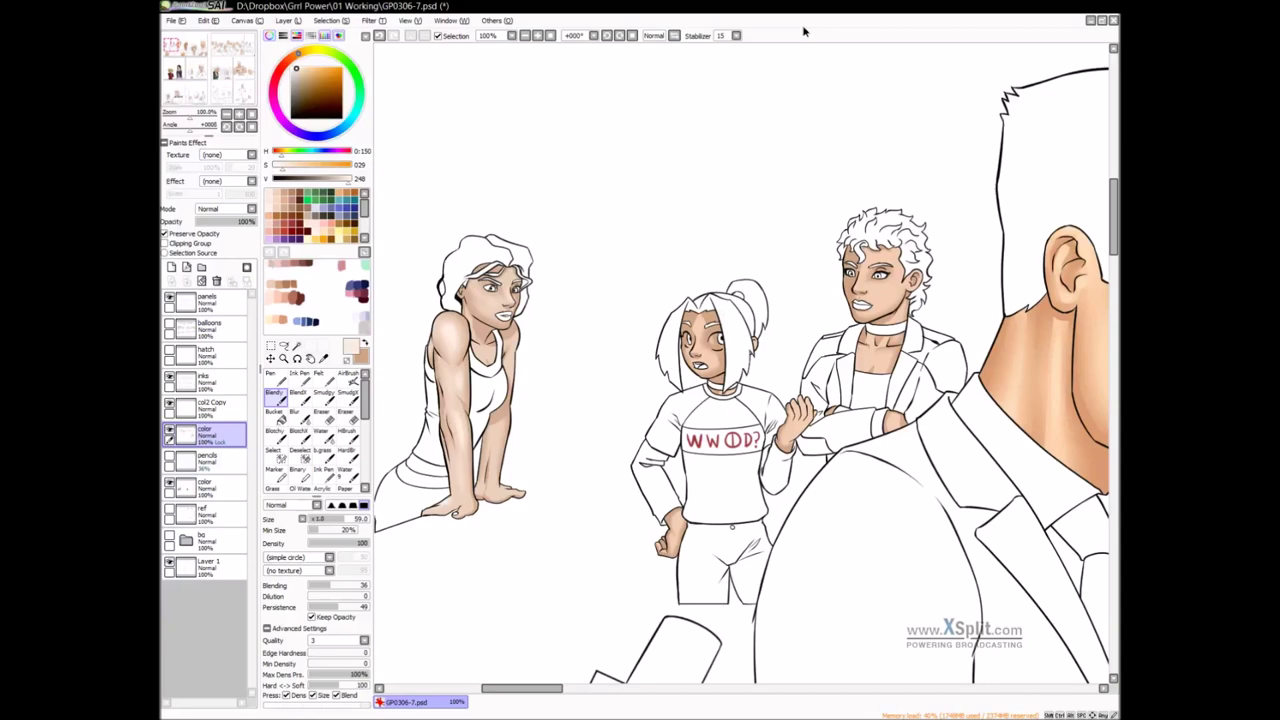
Add light skin highlights to the face of the ponytailed girl in the lettered shirt, finishing with the AirBrush at size 44
{"action": "left_click_drag", "start_coordinate": [510, 352], "coordinate": [546, 362]}
{"action": "left_click_drag", "start_coordinate": [821, 365], "coordinate": [709, 401]}
{"action": "scroll", "coordinate": [799, 346], "scroll_direction": "up", "scroll_amount": 1}
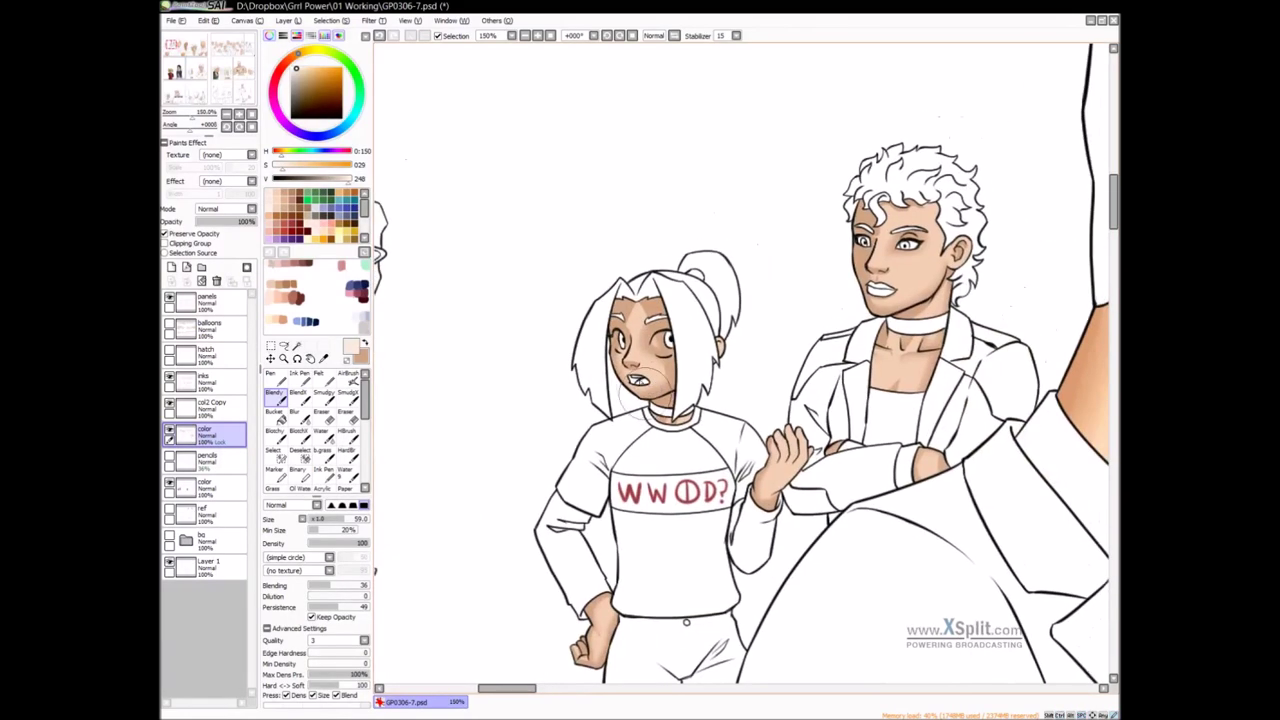
{"action": "mouse_move", "coordinate": [642, 341]}
{"action": "left_mouse_down"}
{"action": "mouse_move", "coordinate": [612, 350]}
{"action": "mouse_move", "coordinate": [631, 361]}
{"action": "left_mouse_up"}
{"action": "left_click", "coordinate": [348, 378]}
{"action": "mouse_move", "coordinate": [676, 366]}
{"action": "left_mouse_down"}
{"action": "mouse_move", "coordinate": [679, 379]}
{"action": "mouse_move", "coordinate": [661, 369]}
{"action": "left_mouse_up"}
{"action": "left_click_drag", "start_coordinate": [645, 323], "coordinate": [645, 312]}
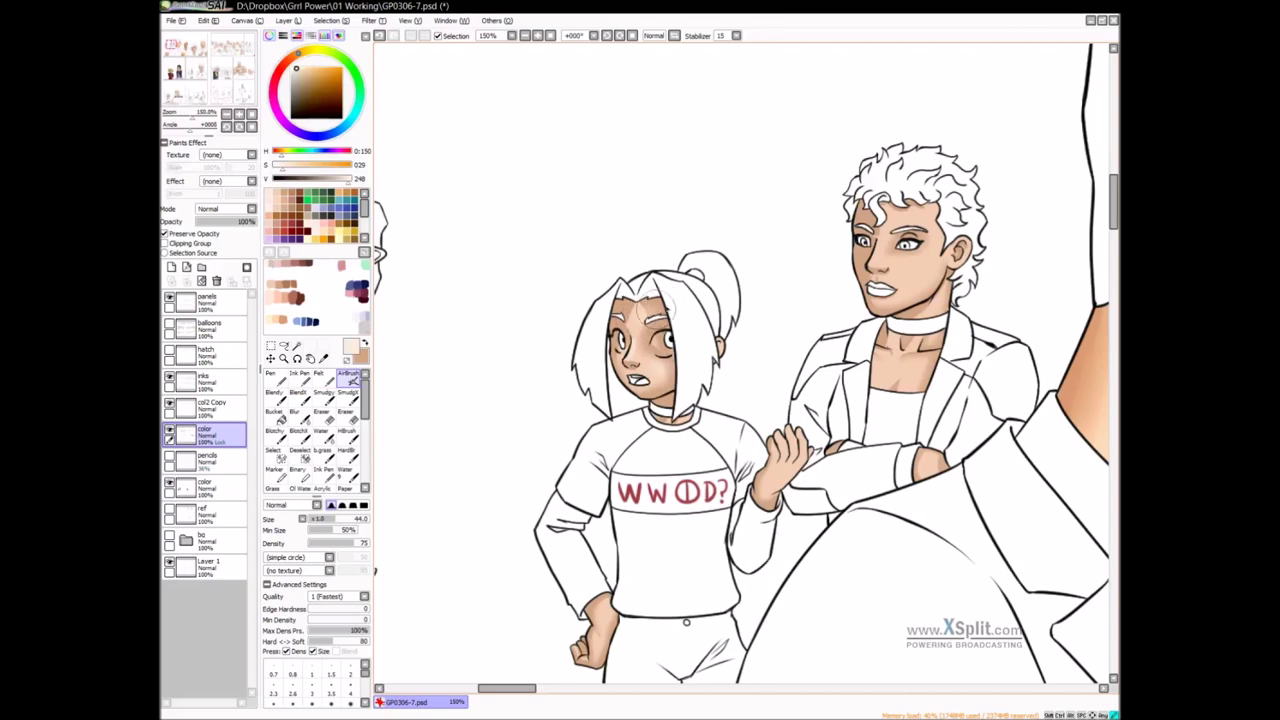
Refine the skin shading on the ponytailed girl's raised hand using the fine Blendy brush and the sampled tan skin tone
{"action": "mouse_move", "coordinate": [803, 430]}
{"action": "left_mouse_down"}
{"action": "mouse_move", "coordinate": [739, 409]}
{"action": "mouse_move", "coordinate": [736, 420]}
{"action": "mouse_move", "coordinate": [748, 425]}
{"action": "mouse_move", "coordinate": [684, 398]}
{"action": "left_mouse_up"}
{"action": "key", "text": "b"}
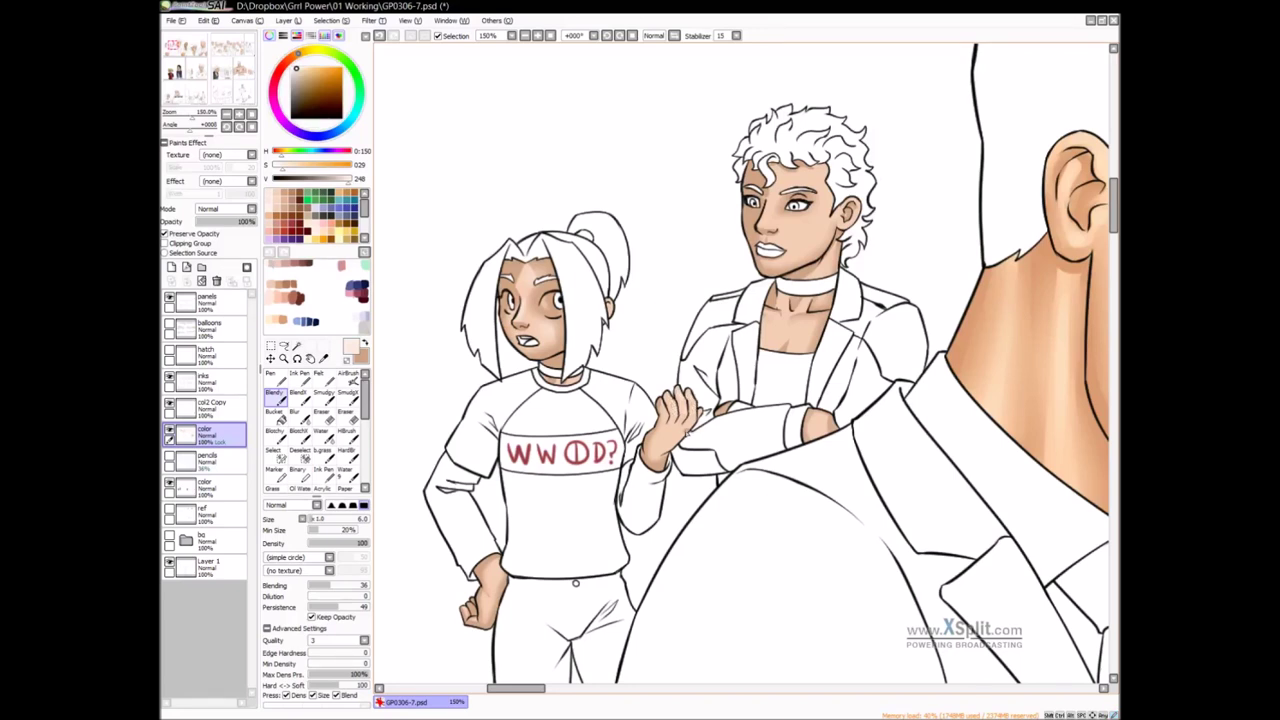
{"action": "left_click", "coordinate": [687, 427], "text": "alt"}
{"action": "mouse_move", "coordinate": [674, 434]}
{"action": "left_mouse_down"}
{"action": "mouse_move", "coordinate": [686, 430]}
{"action": "mouse_move", "coordinate": [674, 433]}
{"action": "left_mouse_up"}
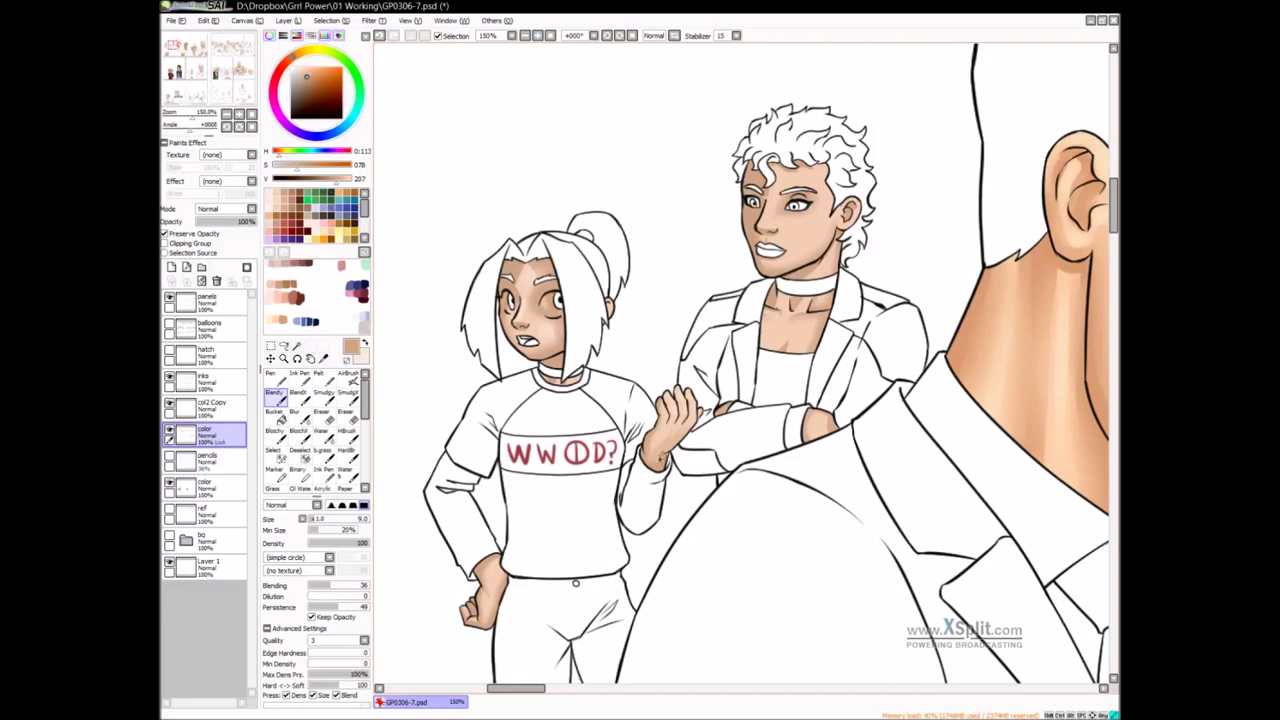
{"action": "left_click_drag", "start_coordinate": [594, 492], "coordinate": [630, 452]}
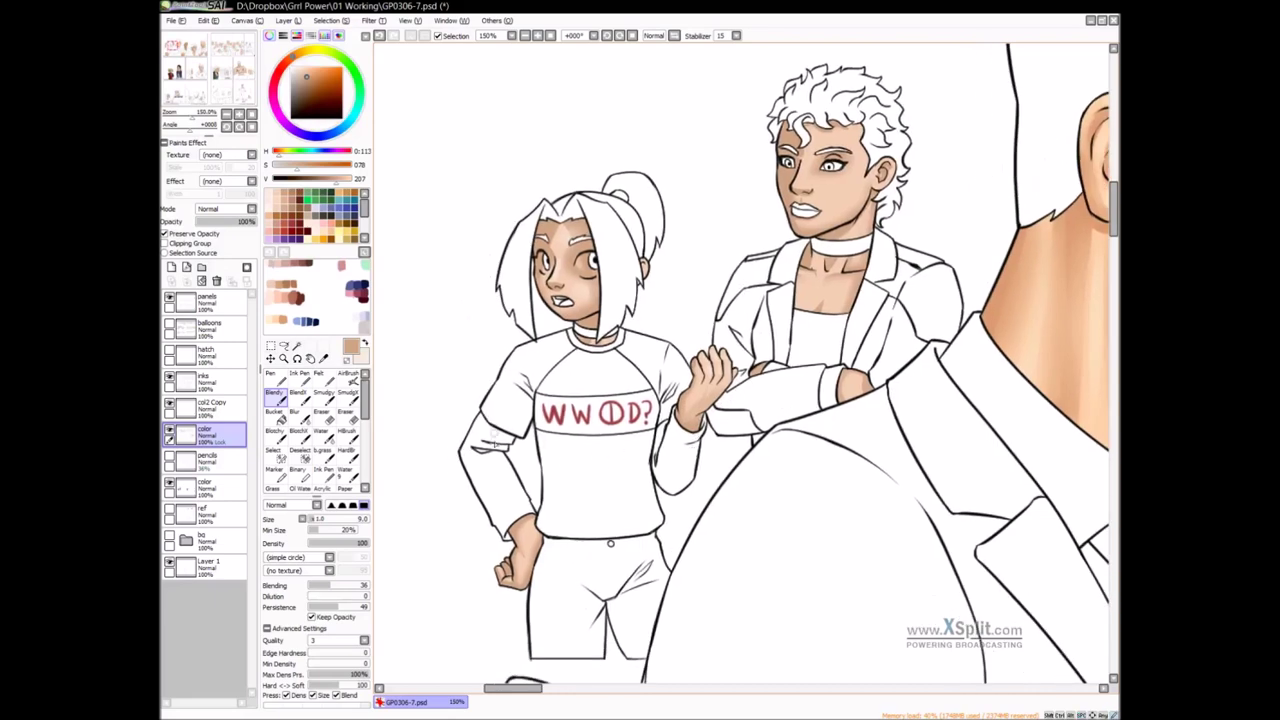
Paint fine skin highlights on the ponytailed girl's hand on her hip and touch up her raised hand
{"action": "left_click_drag", "start_coordinate": [545, 527], "coordinate": [593, 429]}
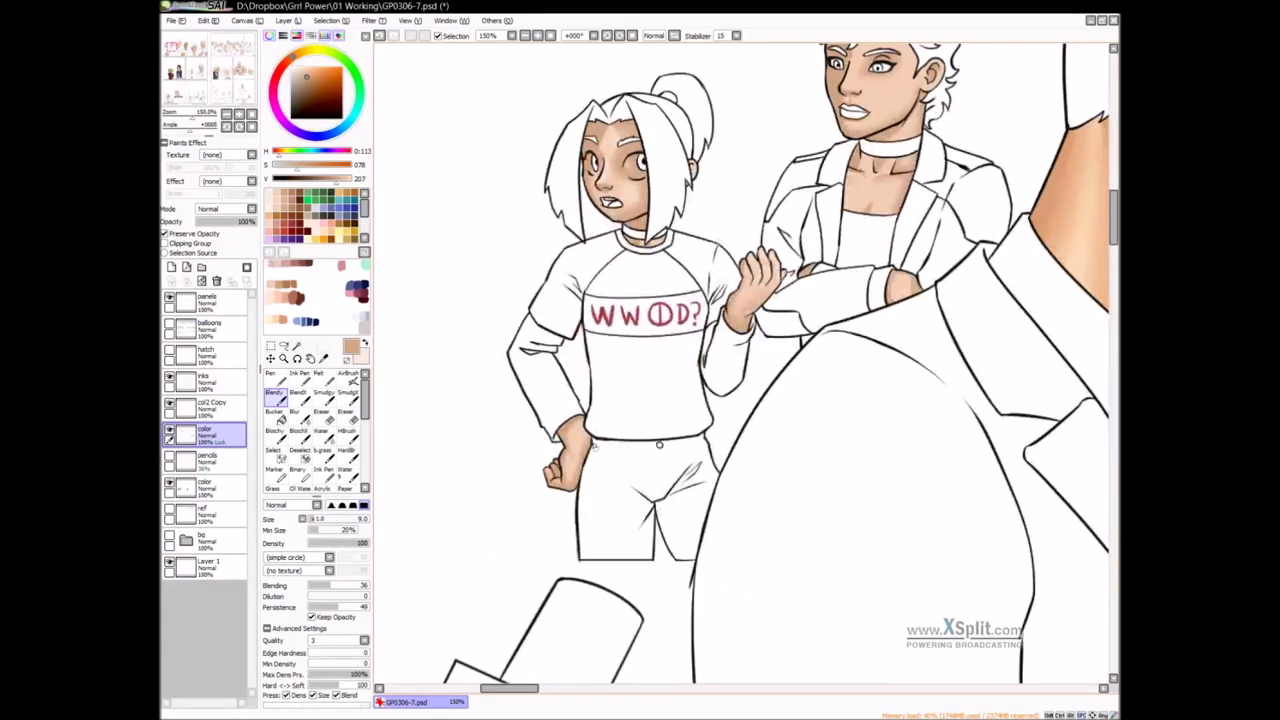
{"action": "left_click", "coordinate": [590, 441], "text": "alt"}
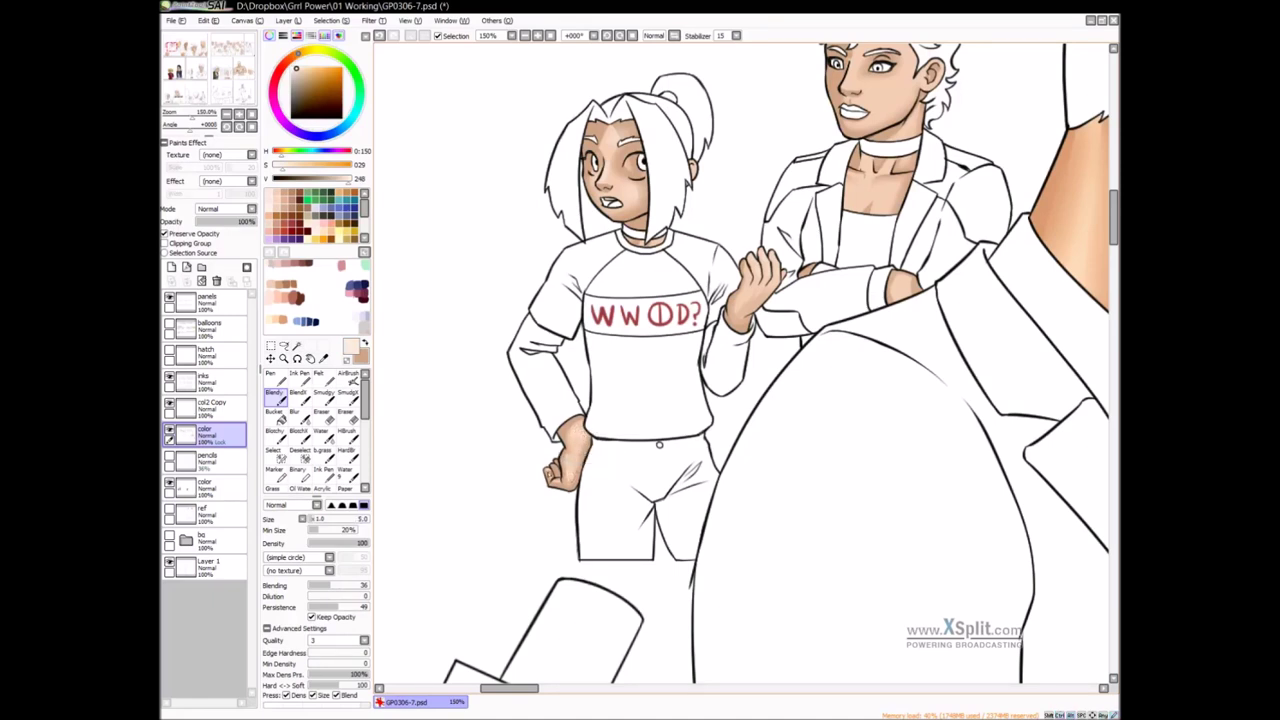
{"action": "left_click_drag", "start_coordinate": [757, 270], "coordinate": [716, 351]}
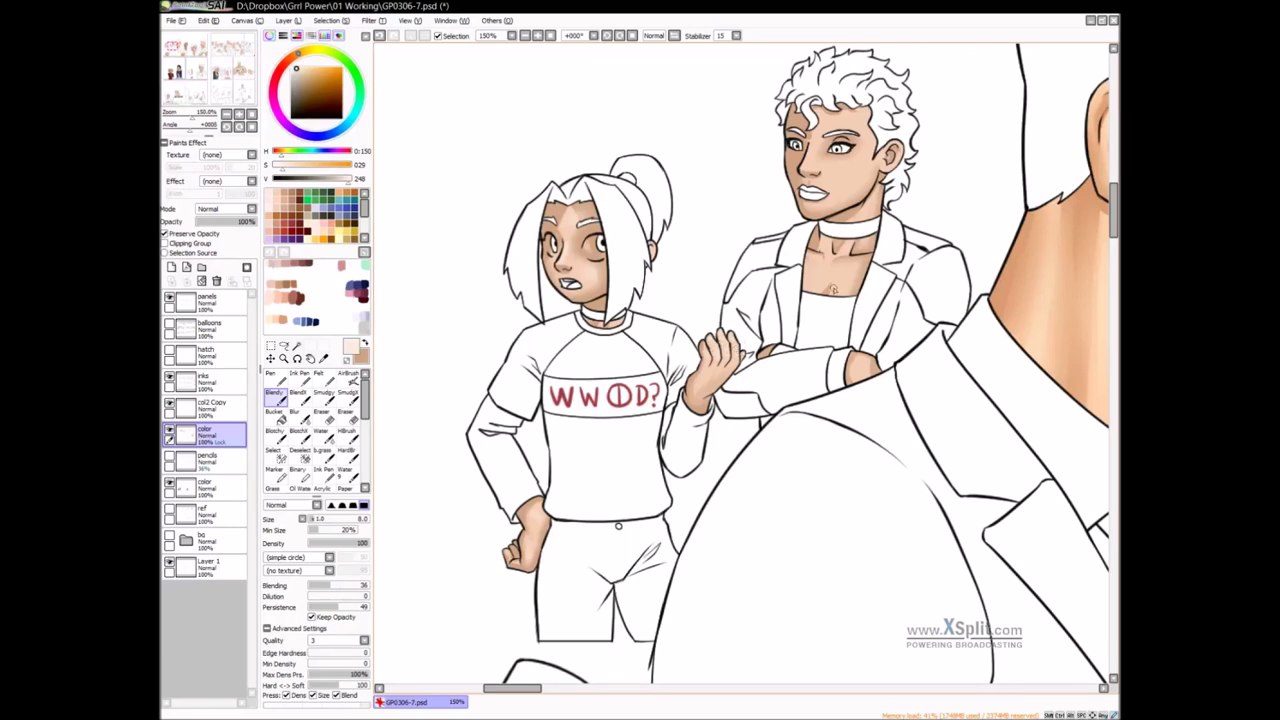
{"action": "left_click", "coordinate": [732, 363], "text": "alt"}
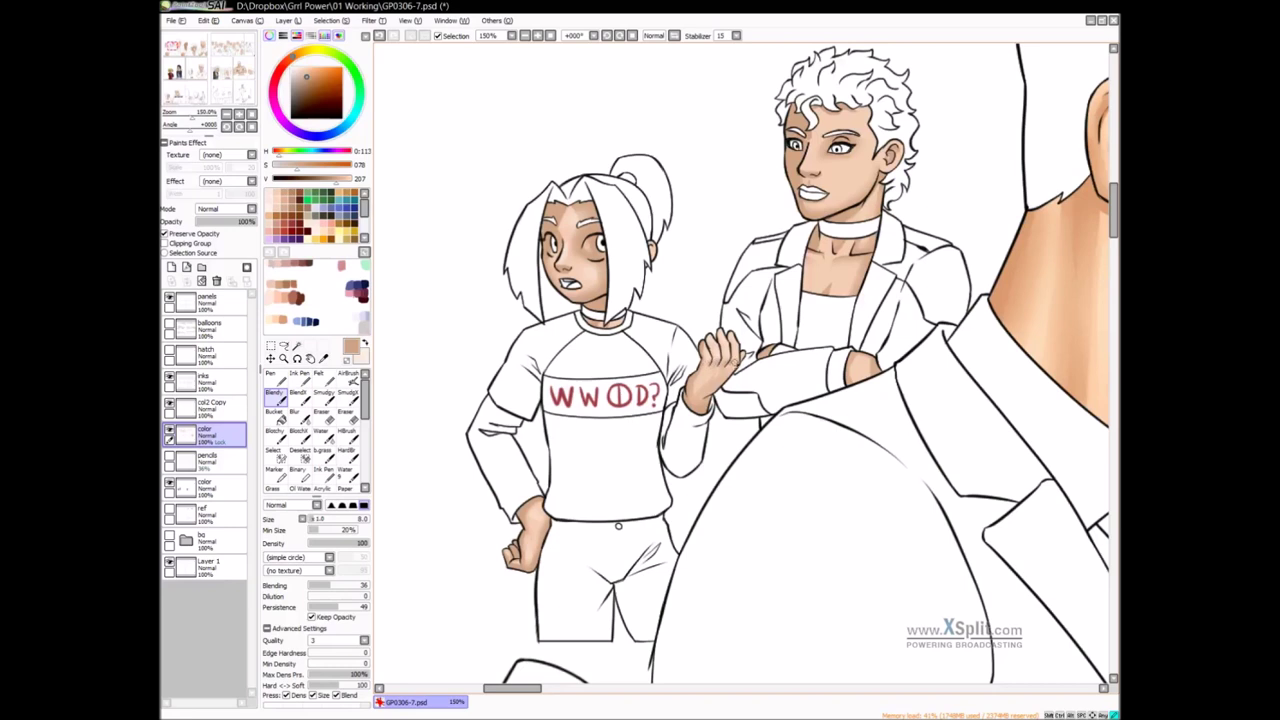
Paint pale skin highlights on the nose and cheek of the curly-haired woman with the Blendy brush at size 10
{"action": "left_click_drag", "start_coordinate": [824, 221], "coordinate": [692, 396]}
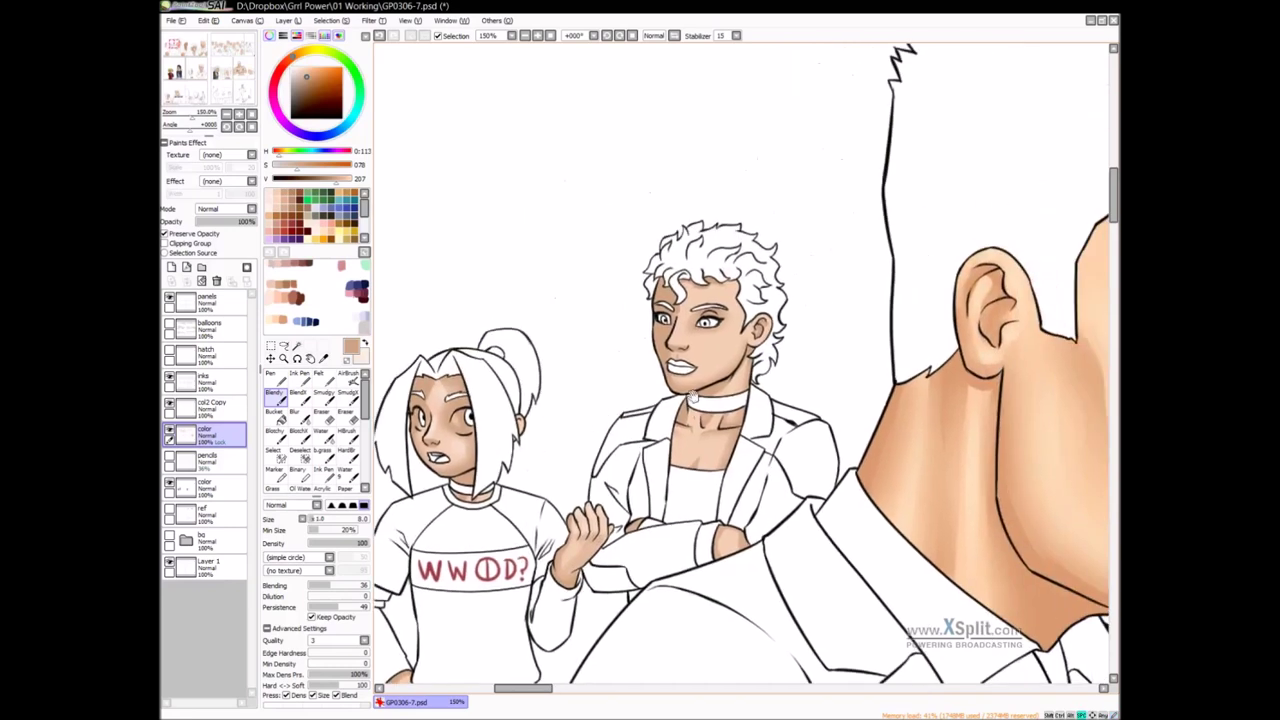
{"action": "mouse_move", "coordinate": [692, 317]}
{"action": "left_mouse_down", "text": "ctrl+alt"}
{"action": "mouse_move", "coordinate": [714, 320]}
{"action": "mouse_move", "coordinate": [681, 320]}
{"action": "left_mouse_up", "text": "ctrl+alt"}
{"action": "key", "text": "ctrl+z"}
{"action": "left_click", "coordinate": [680, 330], "text": "alt"}
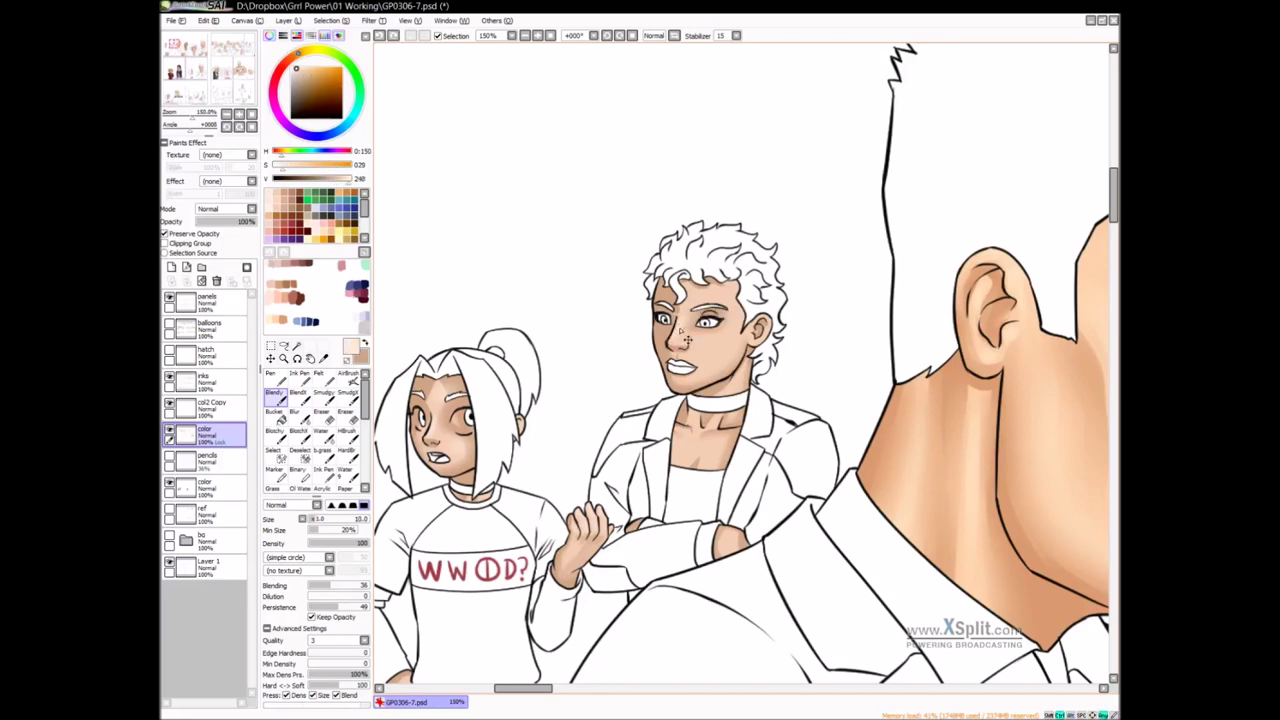
{"action": "left_click_drag", "start_coordinate": [668, 340], "coordinate": [680, 344]}
{"action": "mouse_move", "coordinate": [712, 332]}
{"action": "left_mouse_down"}
{"action": "mouse_move", "coordinate": [710, 389]}
{"action": "mouse_move", "coordinate": [710, 352]}
{"action": "mouse_move", "coordinate": [706, 375]}
{"action": "mouse_move", "coordinate": [703, 365]}
{"action": "mouse_move", "coordinate": [726, 357]}
{"action": "mouse_move", "coordinate": [706, 386]}
{"action": "mouse_move", "coordinate": [728, 362]}
{"action": "mouse_move", "coordinate": [710, 382]}
{"action": "mouse_move", "coordinate": [722, 325]}
{"action": "left_mouse_up"}
Build up the light skin tones on the curly-haired woman's cheek and chin, alternating the AirBrush and Blendy brush
{"action": "key", "text": "b"}
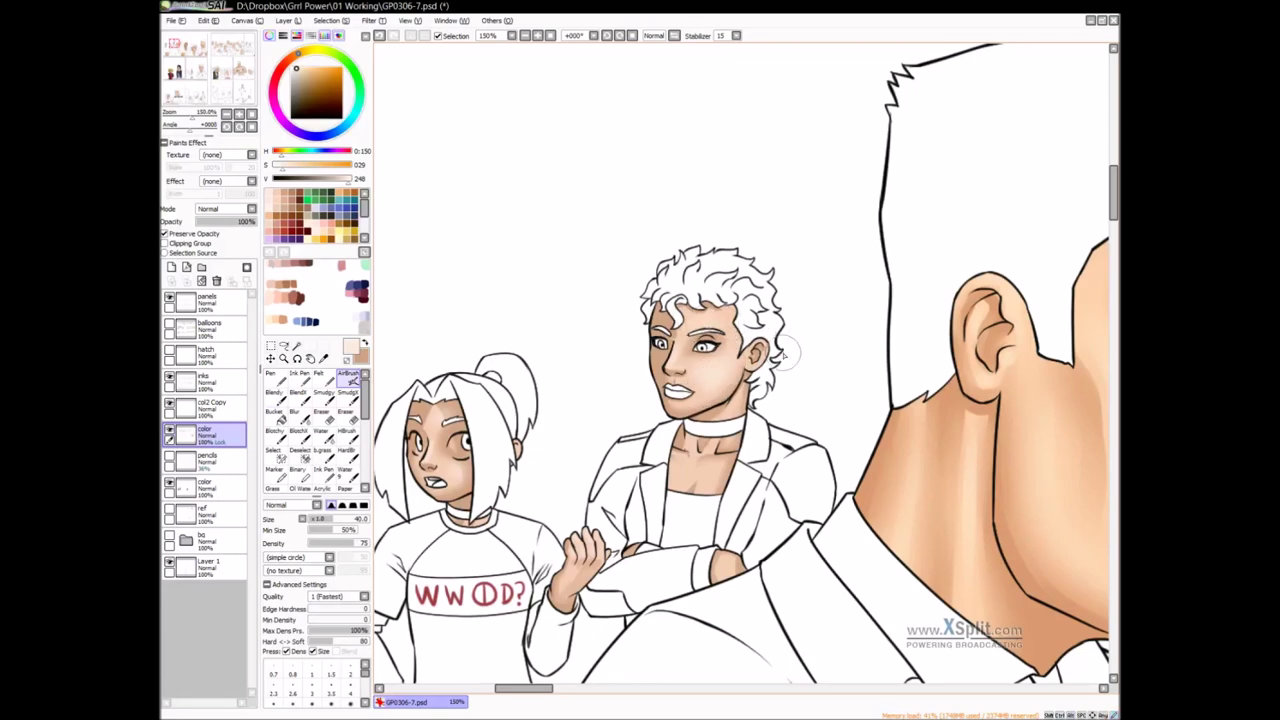
{"action": "mouse_move", "coordinate": [773, 380]}
{"action": "left_mouse_down"}
{"action": "mouse_move", "coordinate": [714, 345]}
{"action": "mouse_move", "coordinate": [721, 327]}
{"action": "left_mouse_up"}
{"action": "key", "text": "Page_Up"}
{"action": "key", "text": "v"}
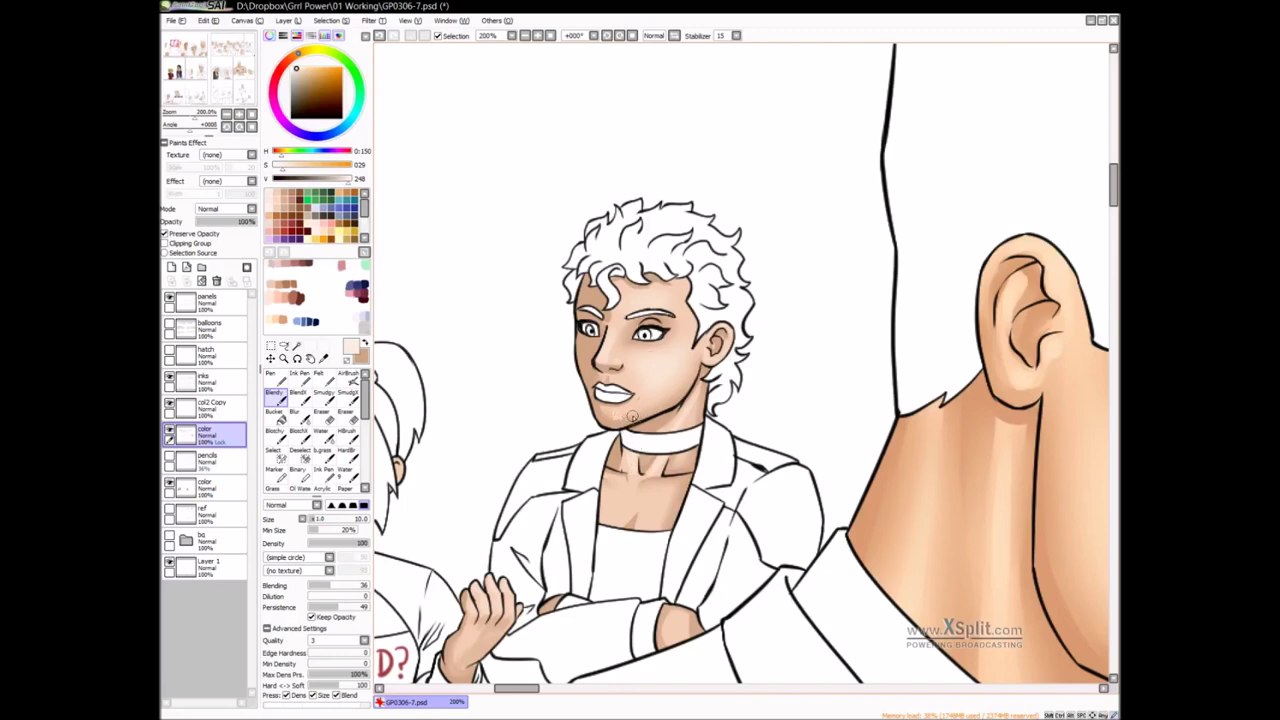
{"action": "key", "text": "b"}
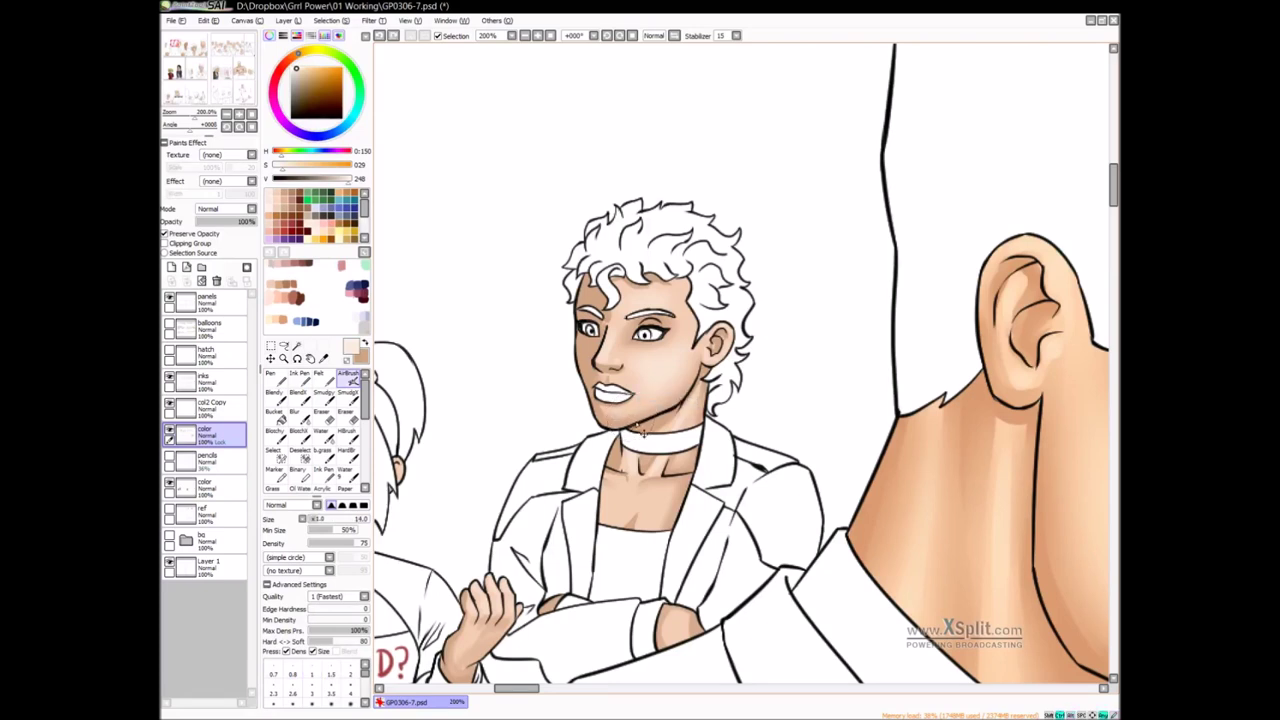
{"action": "key", "text": "bracketleft"}
{"action": "key", "text": "bracketleft"}
{"action": "key", "text": "bracketleft"}
{"action": "key", "text": "bracketleft"}
{"action": "key", "text": "bracketleft"}
{"action": "key", "text": "bracketleft"}
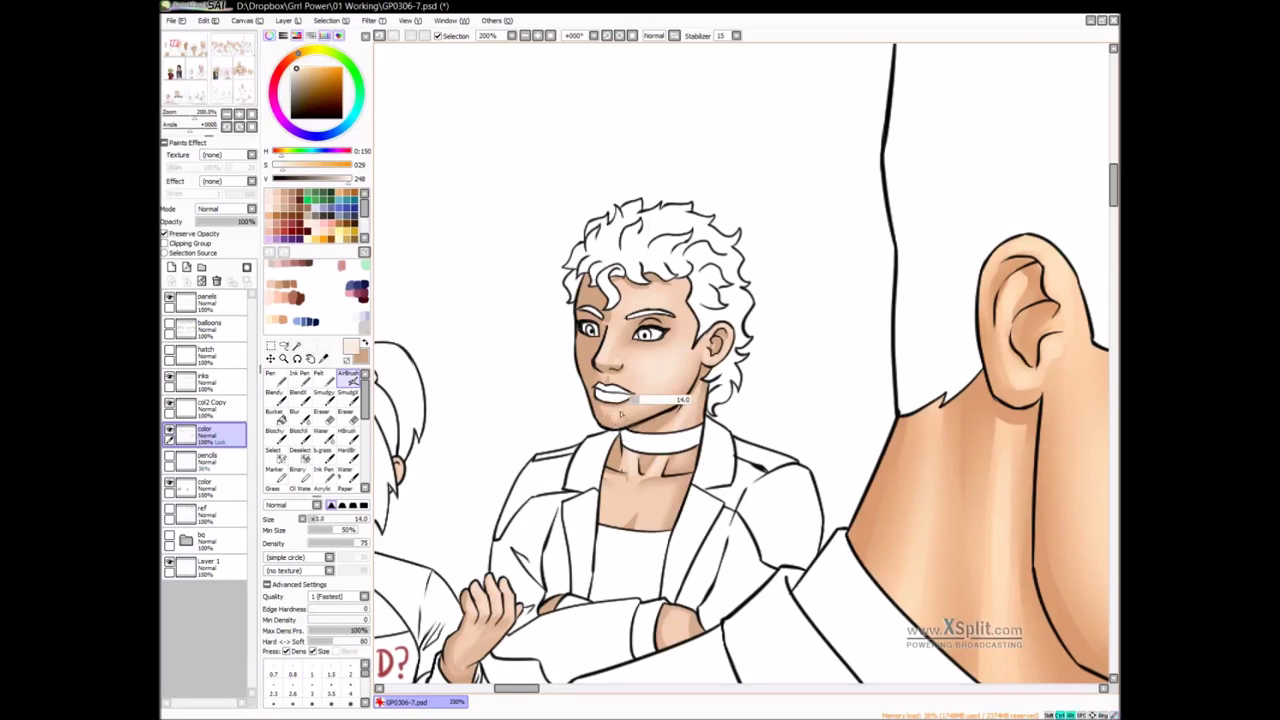
Airbrush pale highlights onto the curly-haired woman's neck and chest with the brush enlarged to size 24
{"action": "left_click_drag", "start_coordinate": [683, 469], "coordinate": [733, 401]}
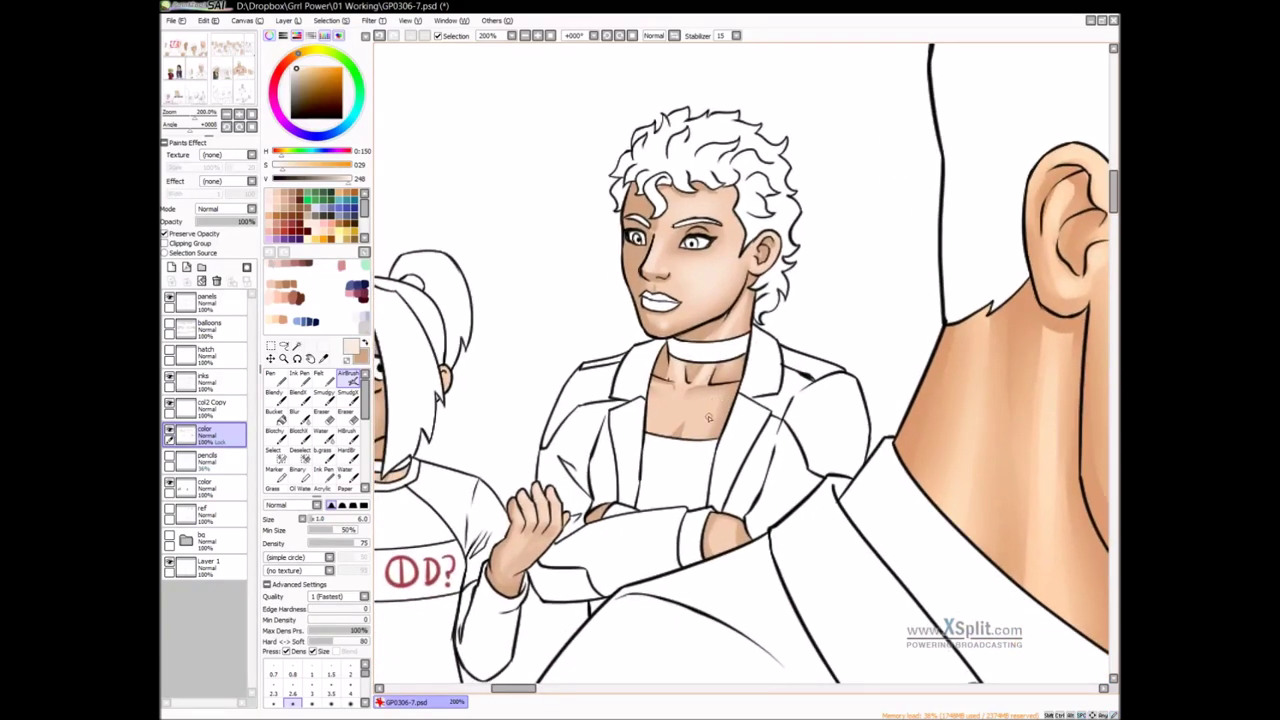
{"action": "key", "text": "bracketright"}
{"action": "key", "text": "bracketright"}
{"action": "key", "text": "bracketright"}
{"action": "key", "text": "bracketright"}
{"action": "key", "text": "bracketright"}
{"action": "key", "text": "bracketright"}
{"action": "key", "text": "bracketright"}
{"action": "key", "text": "bracketright"}
{"action": "key", "text": "bracketright"}
{"action": "key", "text": "bracketright"}
{"action": "left_click_drag", "start_coordinate": [654, 419], "coordinate": [653, 425]}
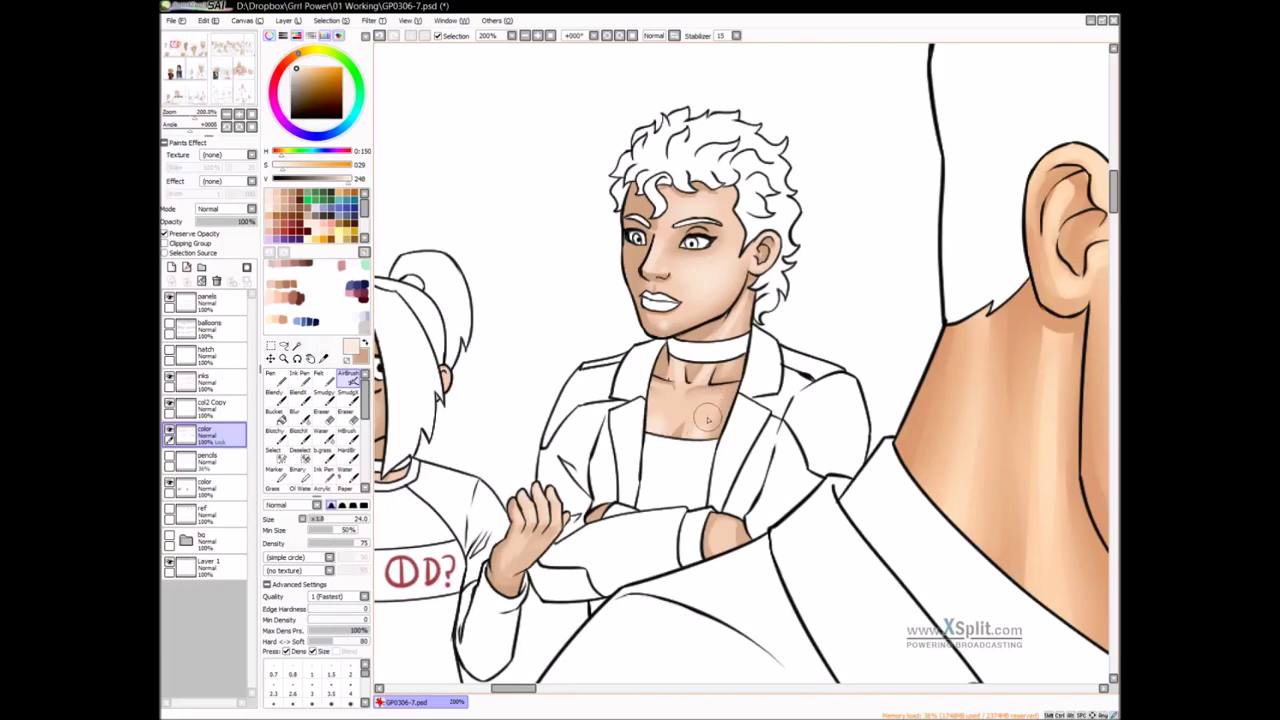
Soften the skin shading on the curly-haired woman's chest and neck with the Blur brush at size 16
{"action": "key", "text": "b"}
{"action": "mouse_move", "coordinate": [713, 428]}
{"action": "left_mouse_down"}
{"action": "mouse_move", "coordinate": [661, 442]}
{"action": "mouse_move", "coordinate": [675, 422]}
{"action": "mouse_move", "coordinate": [675, 454]}
{"action": "mouse_move", "coordinate": [647, 420]}
{"action": "left_mouse_up"}
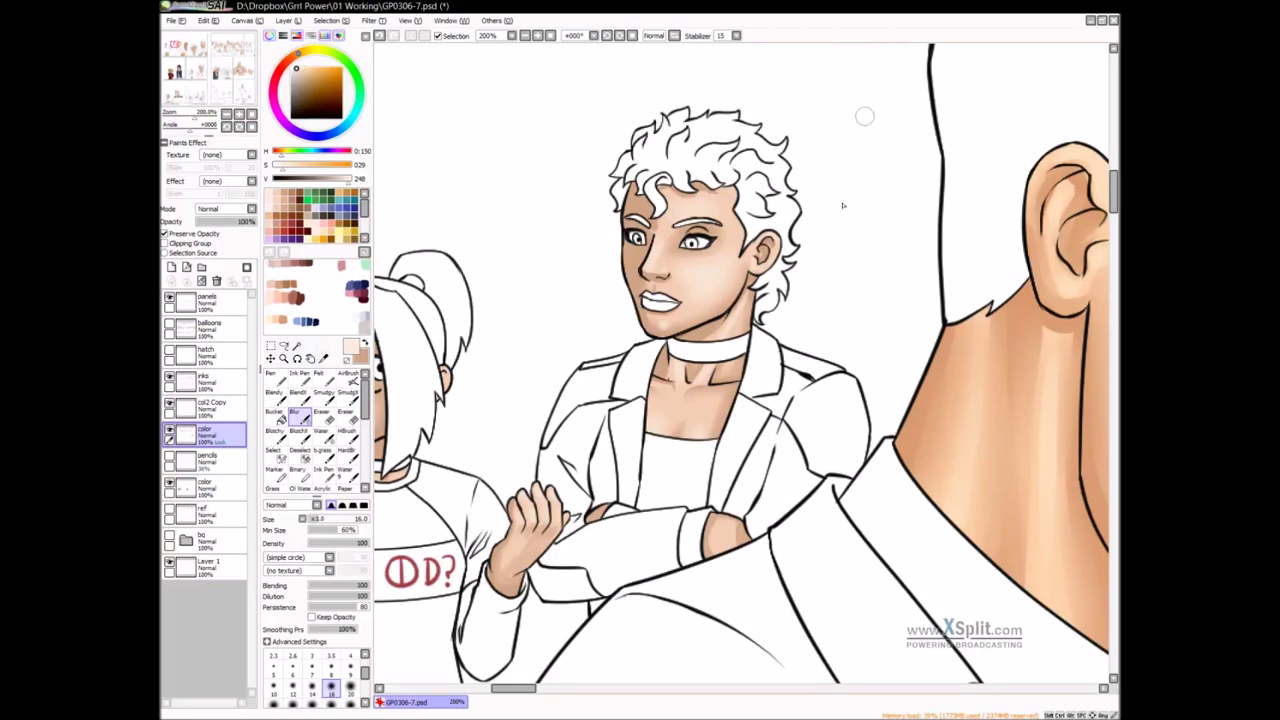
{"action": "left_click_drag", "start_coordinate": [836, 376], "coordinate": [810, 402]}
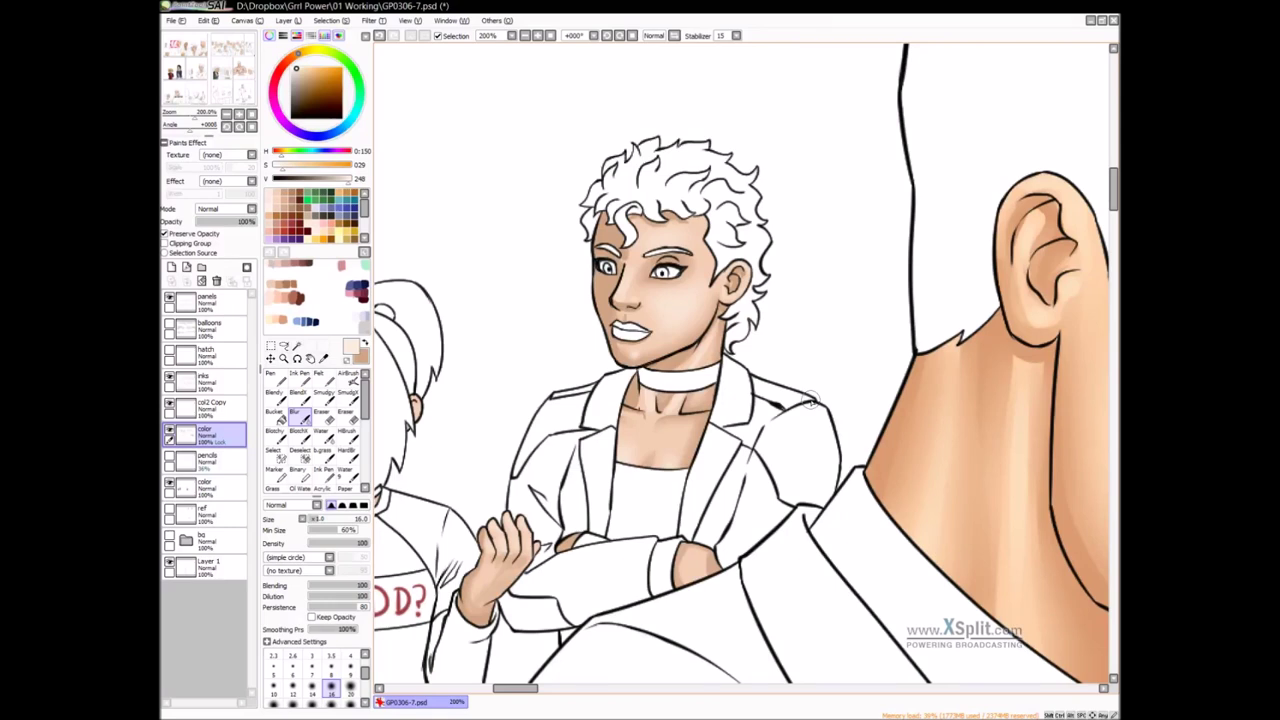
{"action": "left_click_drag", "start_coordinate": [687, 406], "coordinate": [683, 413]}
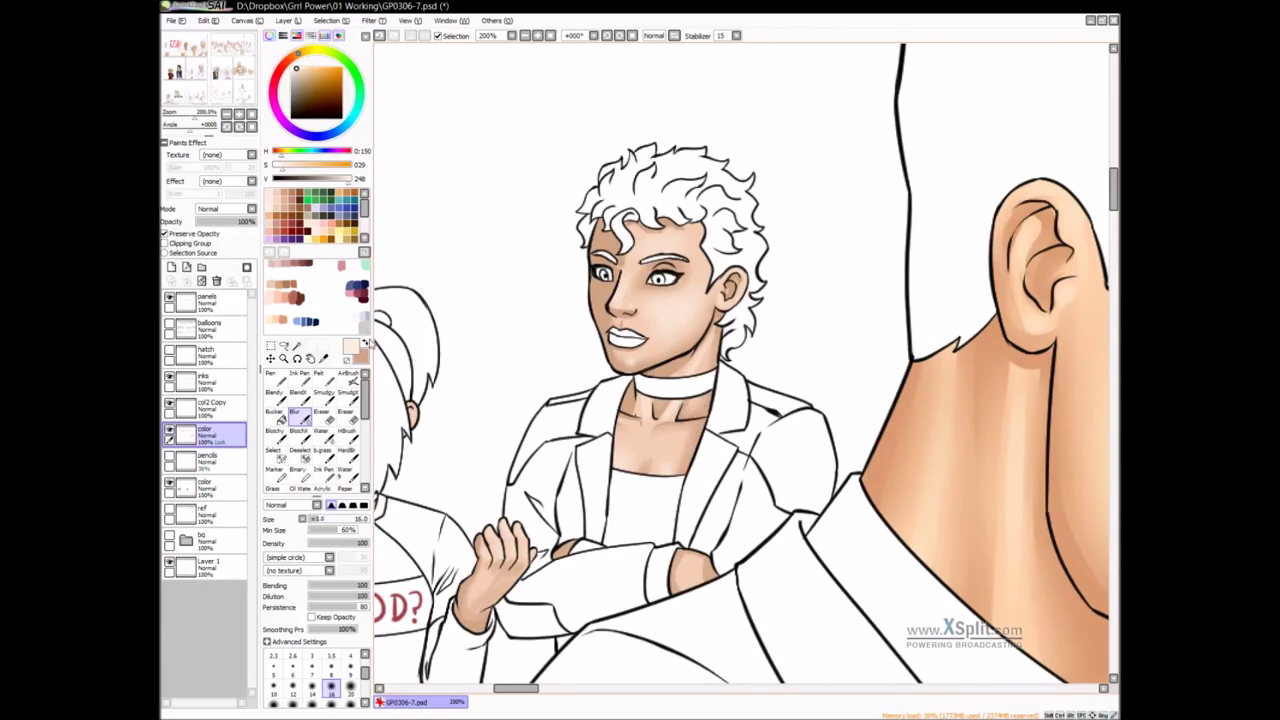
{"action": "left_click", "coordinate": [366, 343]}
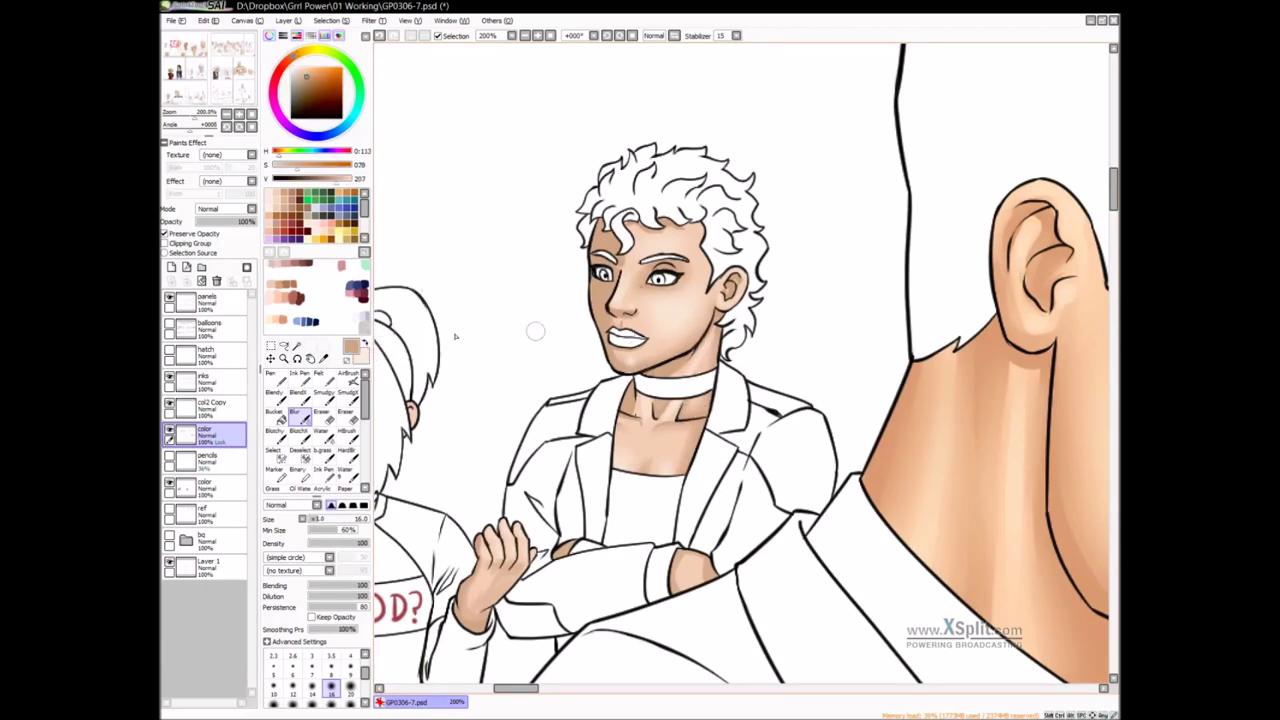
{"action": "left_click", "coordinate": [185, 234]}
{"action": "left_click", "coordinate": [195, 234]}
{"action": "left_click", "coordinate": [367, 341]}
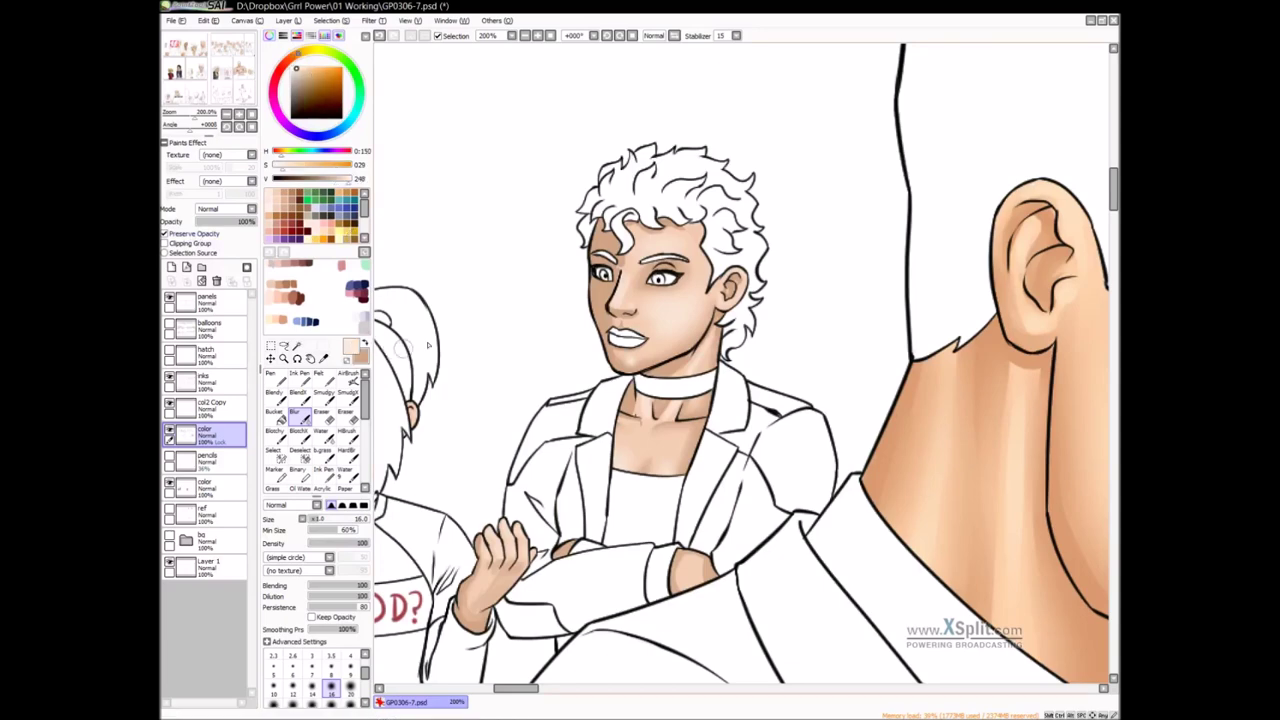
Paint light skin highlights on the visible hand of the curly-haired woman's crossed arms with the Blendy brush at size 10
{"action": "left_click", "coordinate": [704, 454], "text": "ctrl+alt"}
{"action": "left_click_drag", "start_coordinate": [715, 490], "coordinate": [721, 462]}
{"action": "key", "text": "b"}
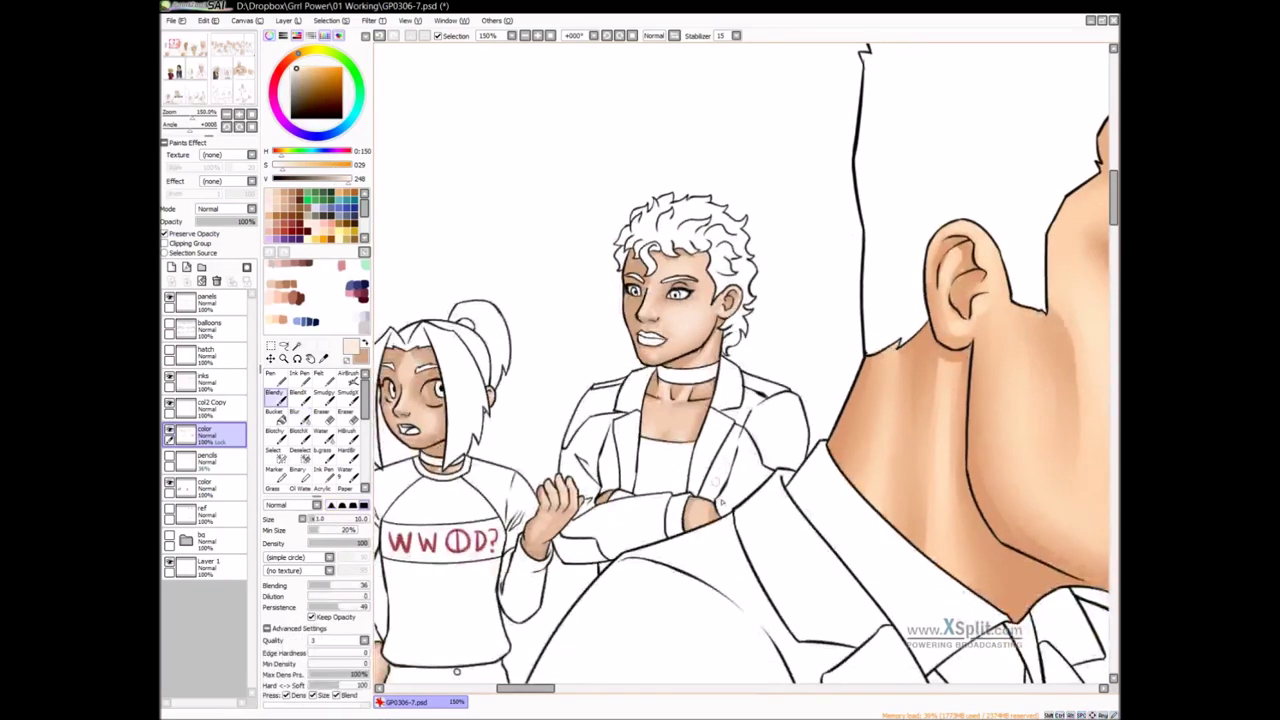
{"action": "left_click_drag", "start_coordinate": [698, 511], "coordinate": [714, 528]}
{"action": "key", "text": "c"}
Paint and blend light skin highlights across the fingers and back of the foreground hand gripping the microphone
{"action": "left_click_drag", "start_coordinate": [617, 592], "coordinate": [663, 509]}
{"action": "key", "text": "Page_Down"}
{"action": "left_click_drag", "start_coordinate": [612, 560], "coordinate": [782, 328]}
{"action": "mouse_move", "coordinate": [642, 539]}
{"action": "left_mouse_down"}
{"action": "mouse_move", "coordinate": [732, 406]}
{"action": "mouse_move", "coordinate": [784, 417]}
{"action": "mouse_move", "coordinate": [629, 395]}
{"action": "left_mouse_up"}
{"action": "key", "text": "v"}
{"action": "mouse_move", "coordinate": [717, 412]}
{"action": "left_mouse_down"}
{"action": "mouse_move", "coordinate": [776, 417]}
{"action": "mouse_move", "coordinate": [693, 417]}
{"action": "mouse_move", "coordinate": [735, 424]}
{"action": "mouse_move", "coordinate": [756, 468]}
{"action": "mouse_move", "coordinate": [668, 454]}
{"action": "mouse_move", "coordinate": [665, 434]}
{"action": "mouse_move", "coordinate": [716, 459]}
{"action": "mouse_move", "coordinate": [771, 462]}
{"action": "mouse_move", "coordinate": [733, 462]}
{"action": "left_mouse_up"}
{"action": "key", "text": "b"}
{"action": "mouse_move", "coordinate": [766, 435]}
{"action": "left_mouse_down"}
{"action": "mouse_move", "coordinate": [772, 426]}
{"action": "mouse_move", "coordinate": [727, 415]}
{"action": "left_mouse_up"}
{"action": "key", "text": "v"}
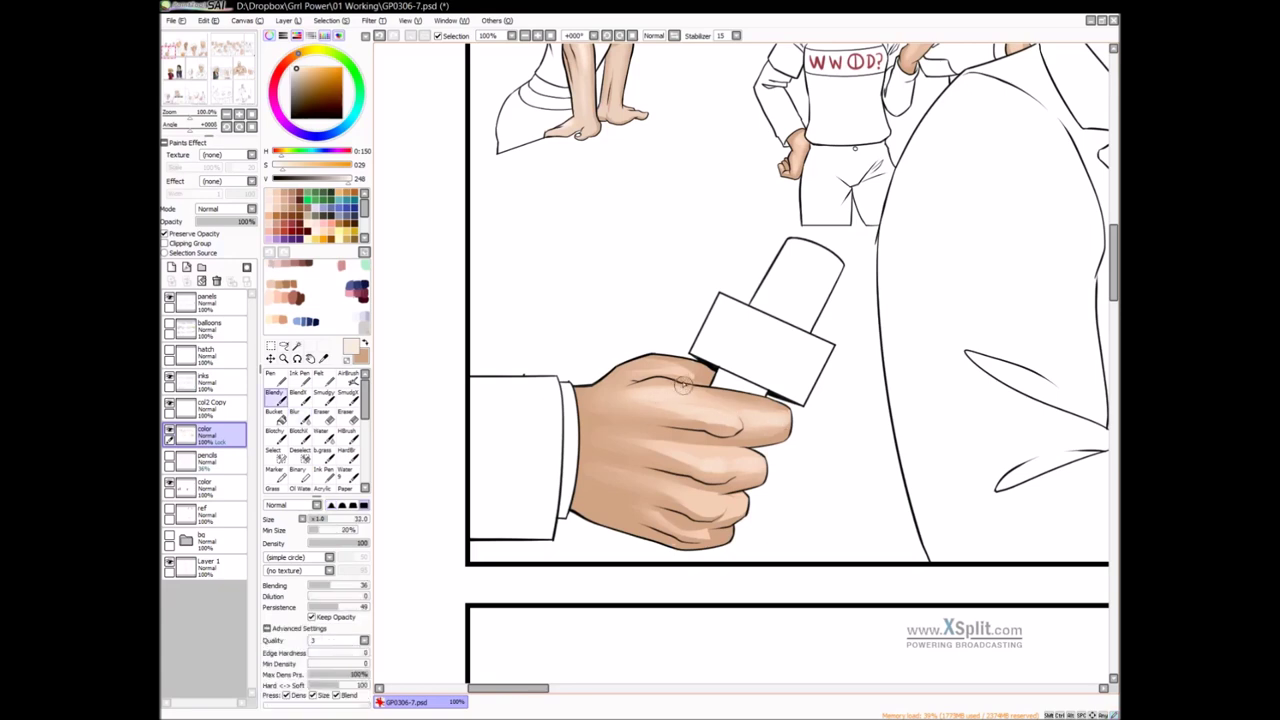
{"action": "scroll", "coordinate": [745, 455], "scroll_direction": "down", "scroll_amount": 1}
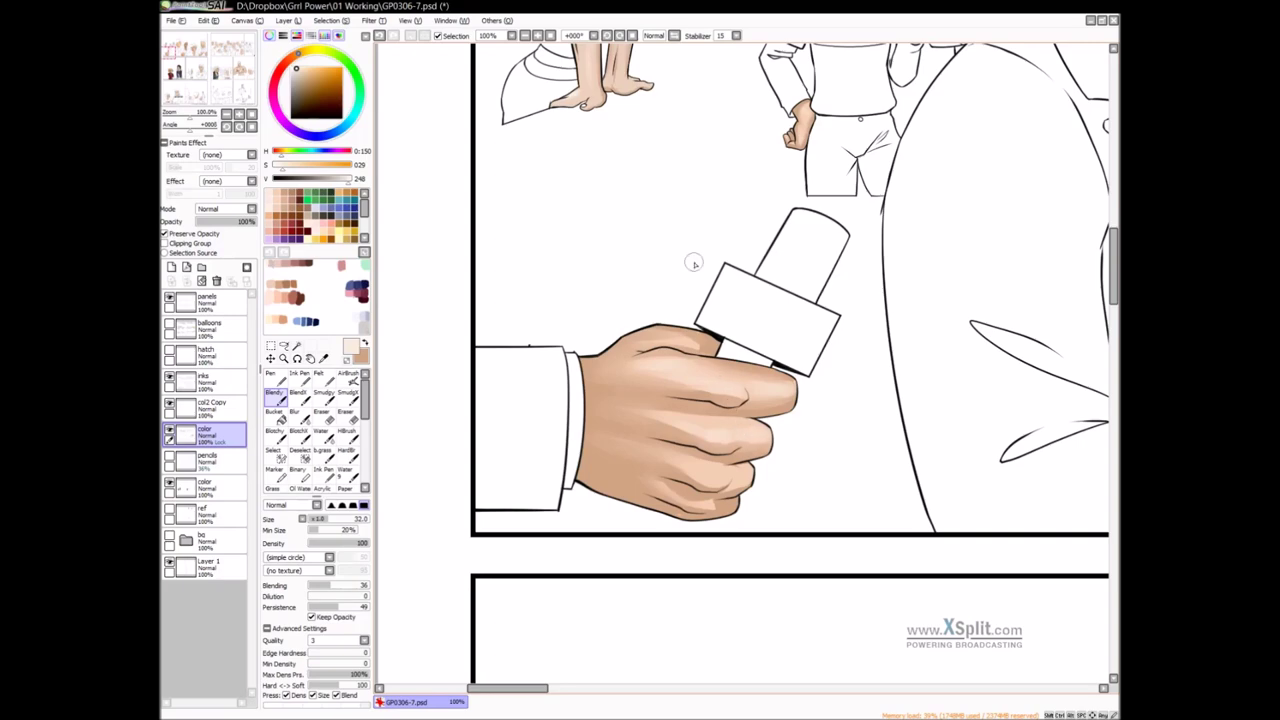
{"action": "scroll", "coordinate": [760, 464], "scroll_direction": "down", "scroll_amount": 1}
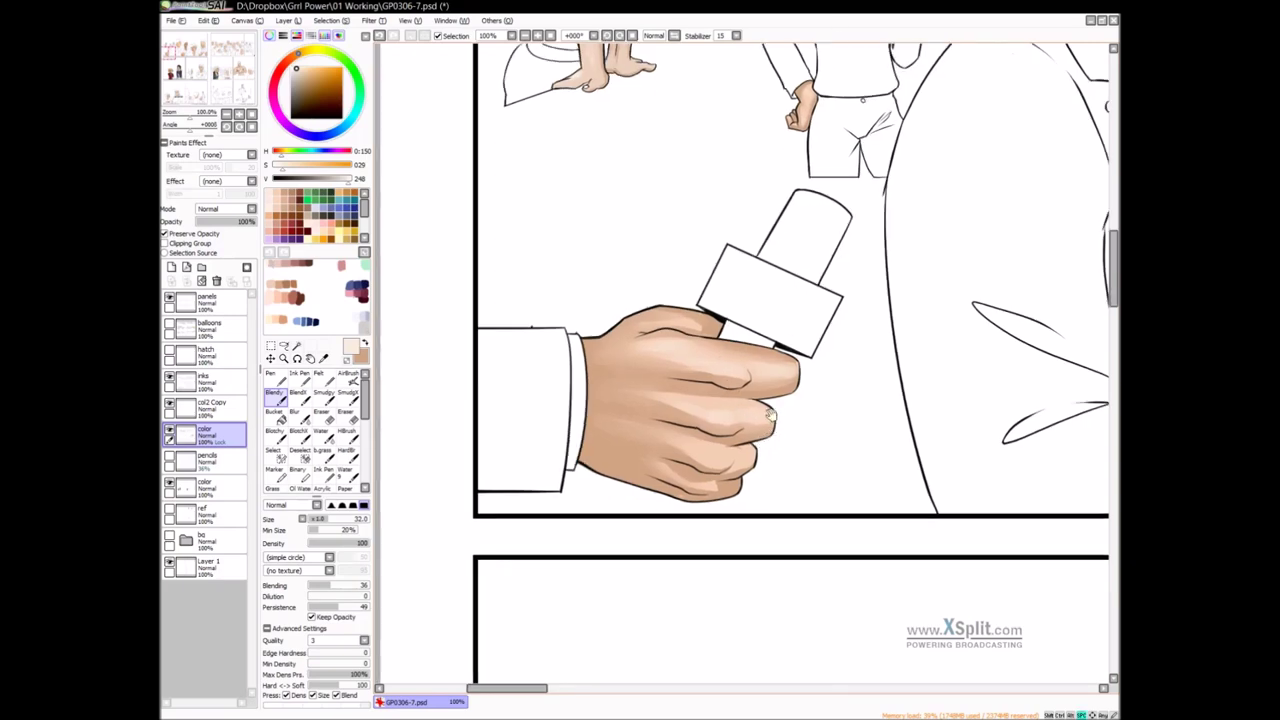
Deepen the shading along the microphone hand's fingers with the sampled tan tone at brush size 32, finishing with the canvas unrotated
{"action": "left_click", "coordinate": [740, 392], "text": "alt"}
{"action": "left_click_drag", "start_coordinate": [688, 432], "coordinate": [723, 449]}
{"action": "left_click_drag", "start_coordinate": [763, 399], "coordinate": [671, 434]}
{"action": "left_click_drag", "start_coordinate": [789, 380], "coordinate": [683, 417]}
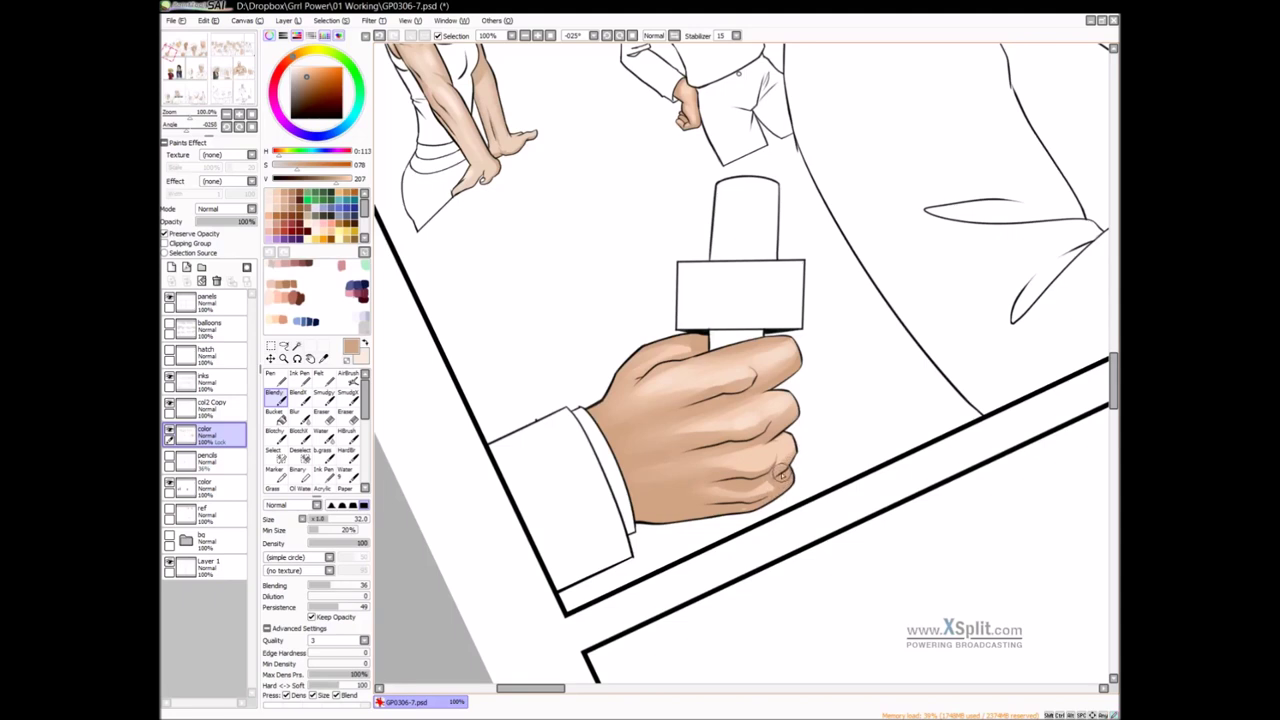
{"action": "left_click", "coordinate": [634, 36]}
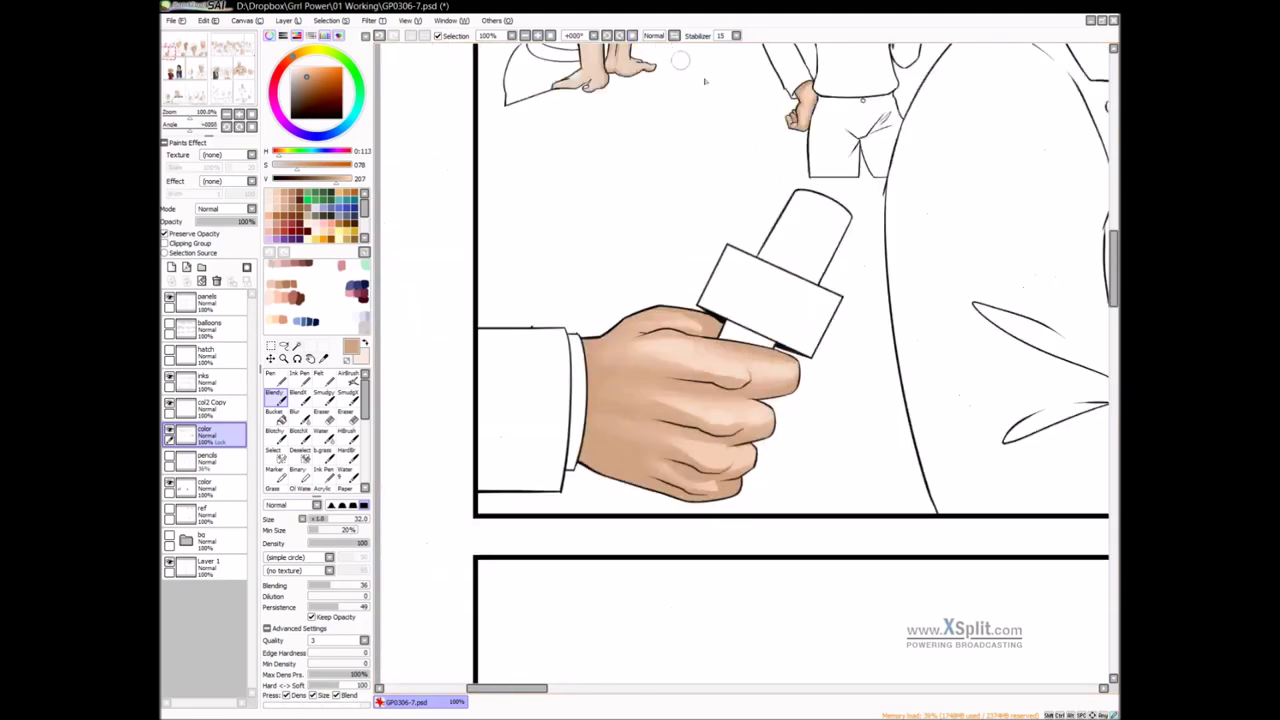
Add small pale highlights to the microphone hand's lower fingers with the Blendy brush at size 13
{"action": "left_click_drag", "start_coordinate": [800, 284], "coordinate": [804, 274]}
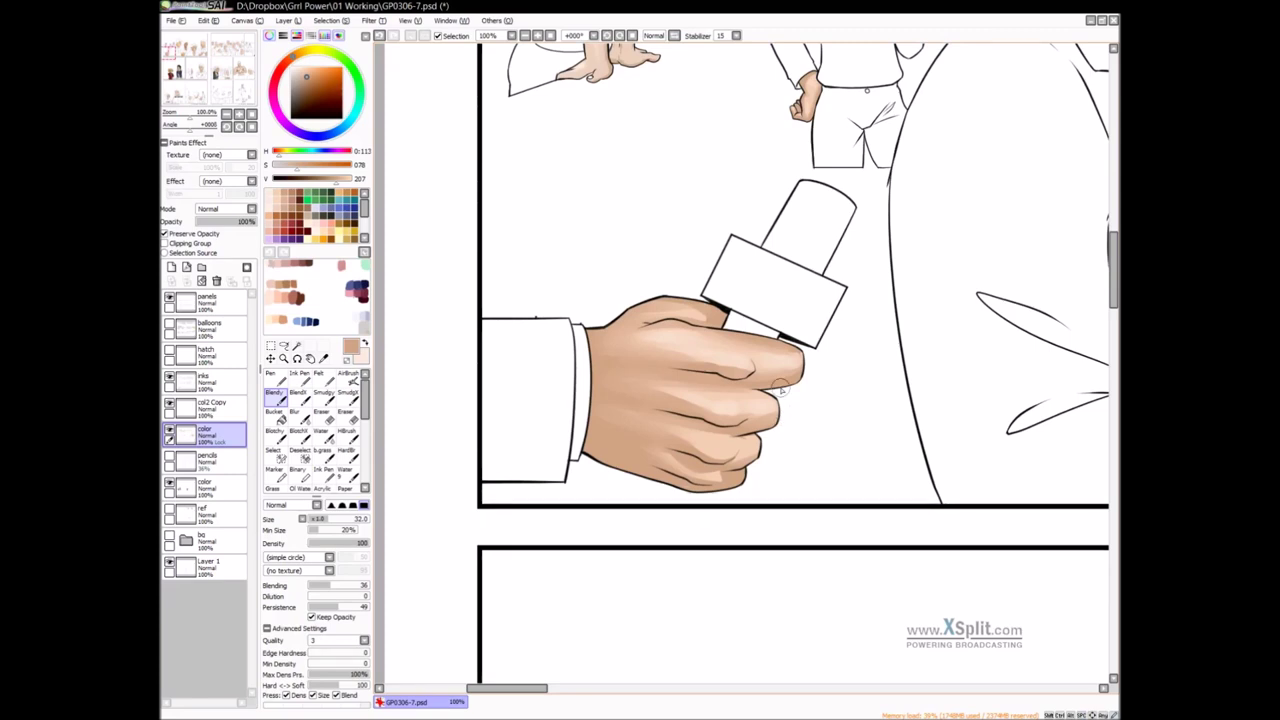
{"action": "left_click", "coordinate": [736, 450], "text": "alt"}
{"action": "mouse_move", "coordinate": [737, 464]}
{"action": "left_mouse_down"}
{"action": "mouse_move", "coordinate": [700, 445]}
{"action": "mouse_move", "coordinate": [724, 457]}
{"action": "mouse_move", "coordinate": [704, 451]}
{"action": "mouse_move", "coordinate": [723, 457]}
{"action": "mouse_move", "coordinate": [725, 445]}
{"action": "mouse_move", "coordinate": [720, 475]}
{"action": "left_mouse_up"}
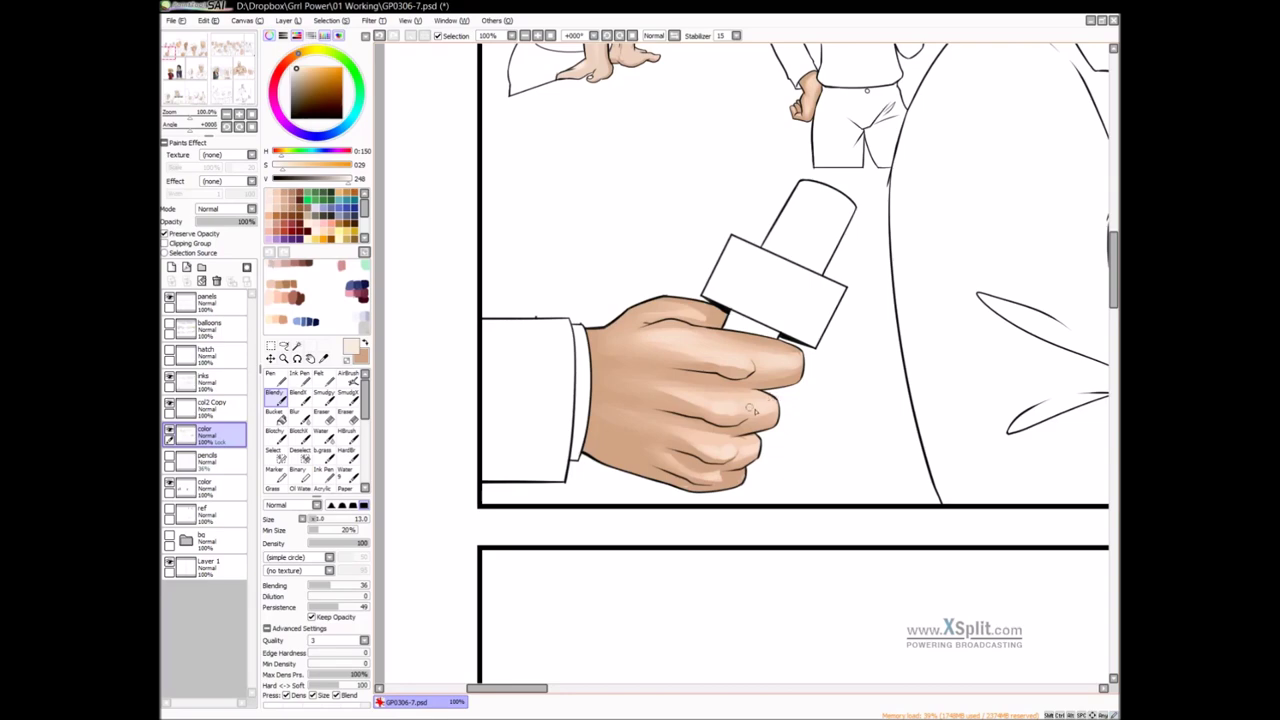
{"action": "scroll", "coordinate": [748, 408], "scroll_direction": "down", "scroll_amount": 2}
{"action": "left_click_drag", "start_coordinate": [858, 435], "coordinate": [581, 450]}
{"action": "left_click_drag", "start_coordinate": [894, 430], "coordinate": [616, 467]}
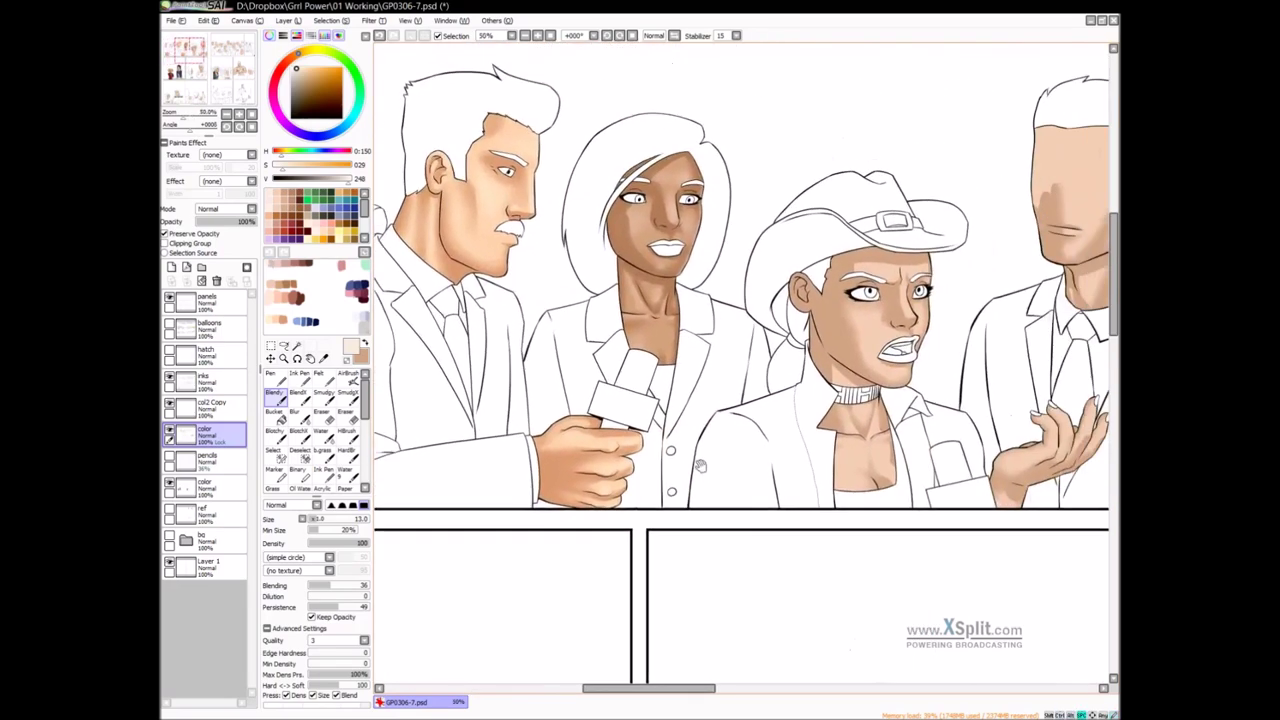
Paint light skin highlights on the fingers of the faceless man's open hand with the Blendy brush at size 18
{"action": "left_click_drag", "start_coordinate": [938, 443], "coordinate": [655, 458]}
{"action": "left_click_drag", "start_coordinate": [760, 456], "coordinate": [728, 452]}
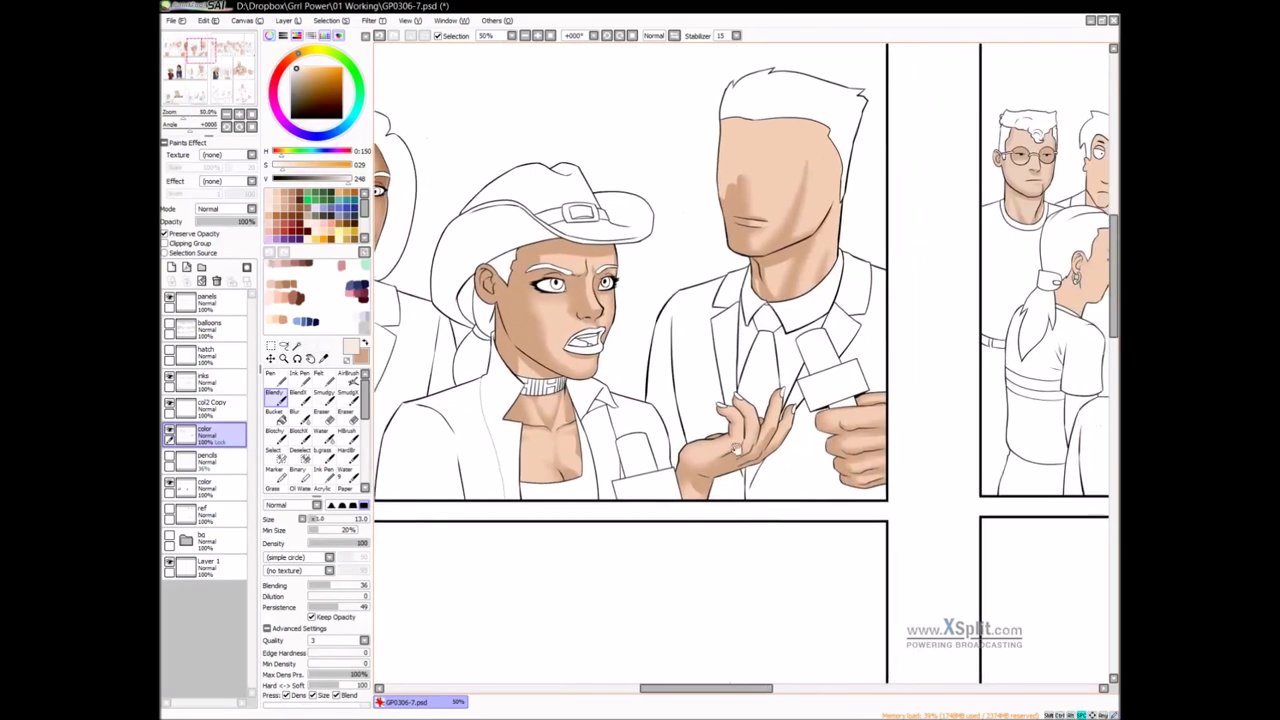
{"action": "scroll", "coordinate": [727, 452], "scroll_direction": "up", "scroll_amount": 1}
{"action": "left_click_drag", "start_coordinate": [764, 411], "coordinate": [764, 415]}
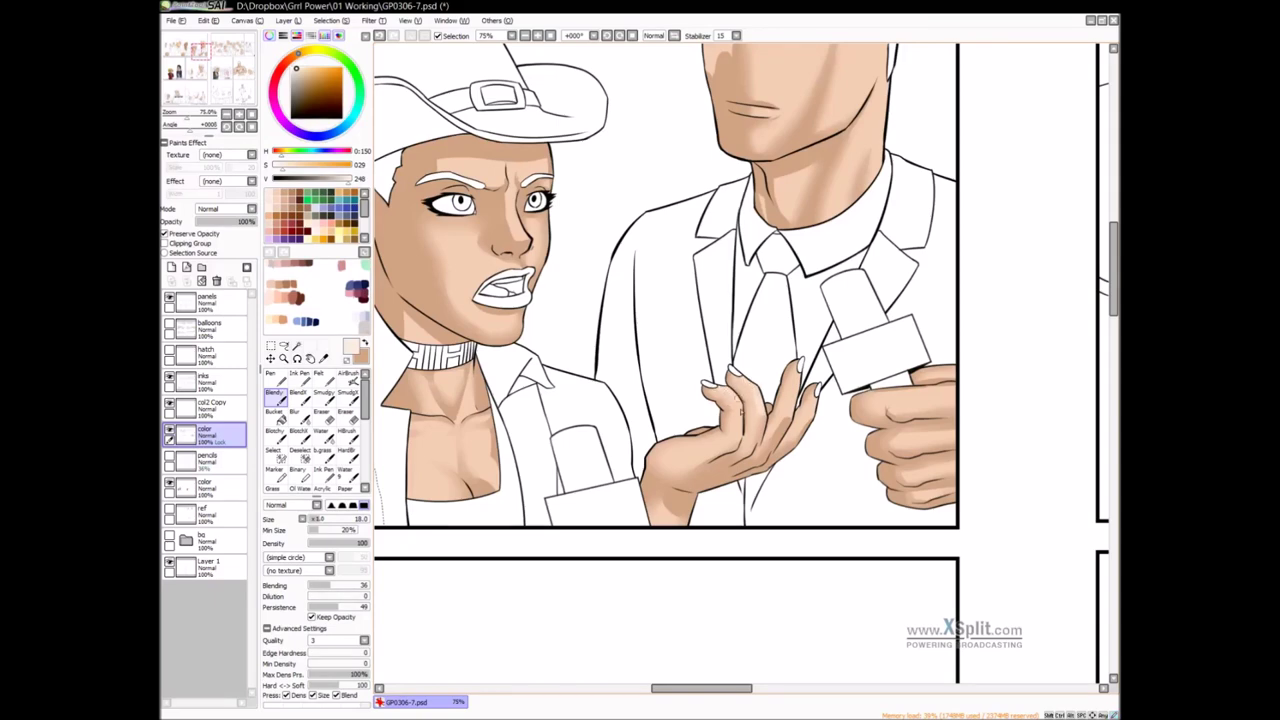
{"action": "left_click_drag", "start_coordinate": [785, 437], "coordinate": [700, 422]}
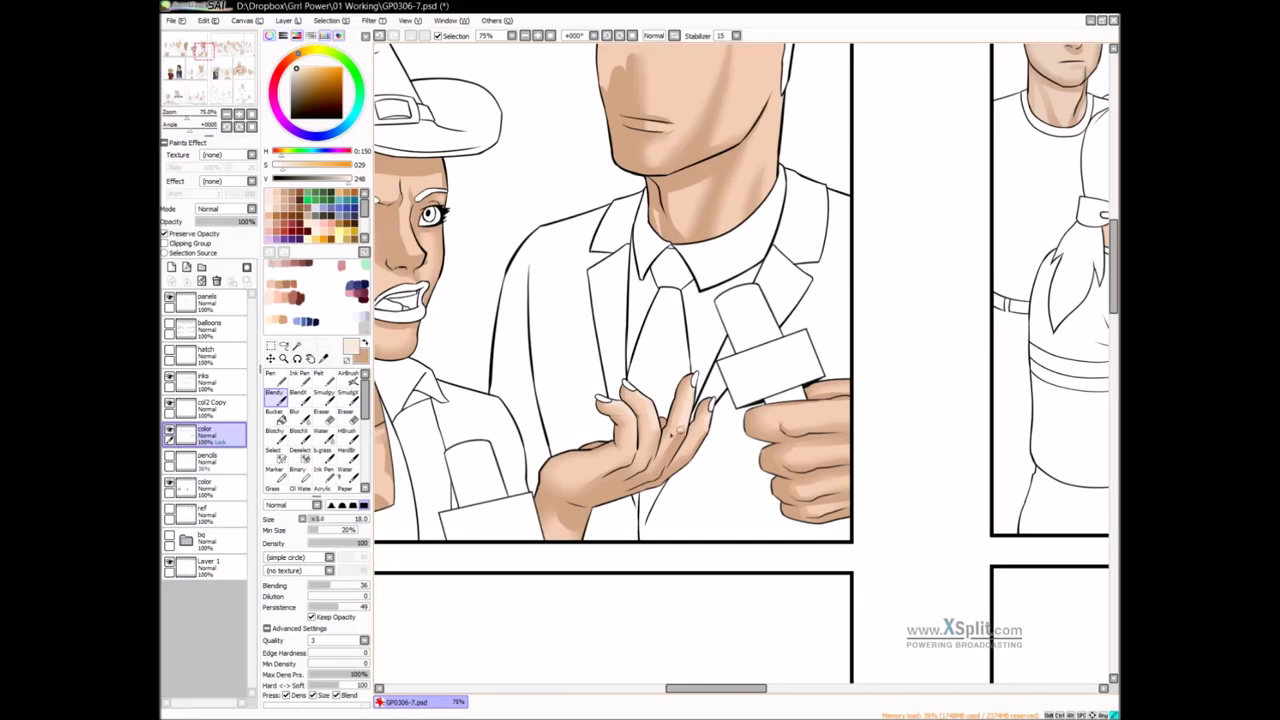
Add broad highlights to the heel of the open hand at brush size 41, and reduce the brush to size 13 for the finger details
{"action": "mouse_move", "coordinate": [621, 469]}
{"action": "left_mouse_down"}
{"action": "mouse_move", "coordinate": [646, 445]}
{"action": "mouse_move", "coordinate": [640, 434]}
{"action": "mouse_move", "coordinate": [668, 435]}
{"action": "left_mouse_up"}
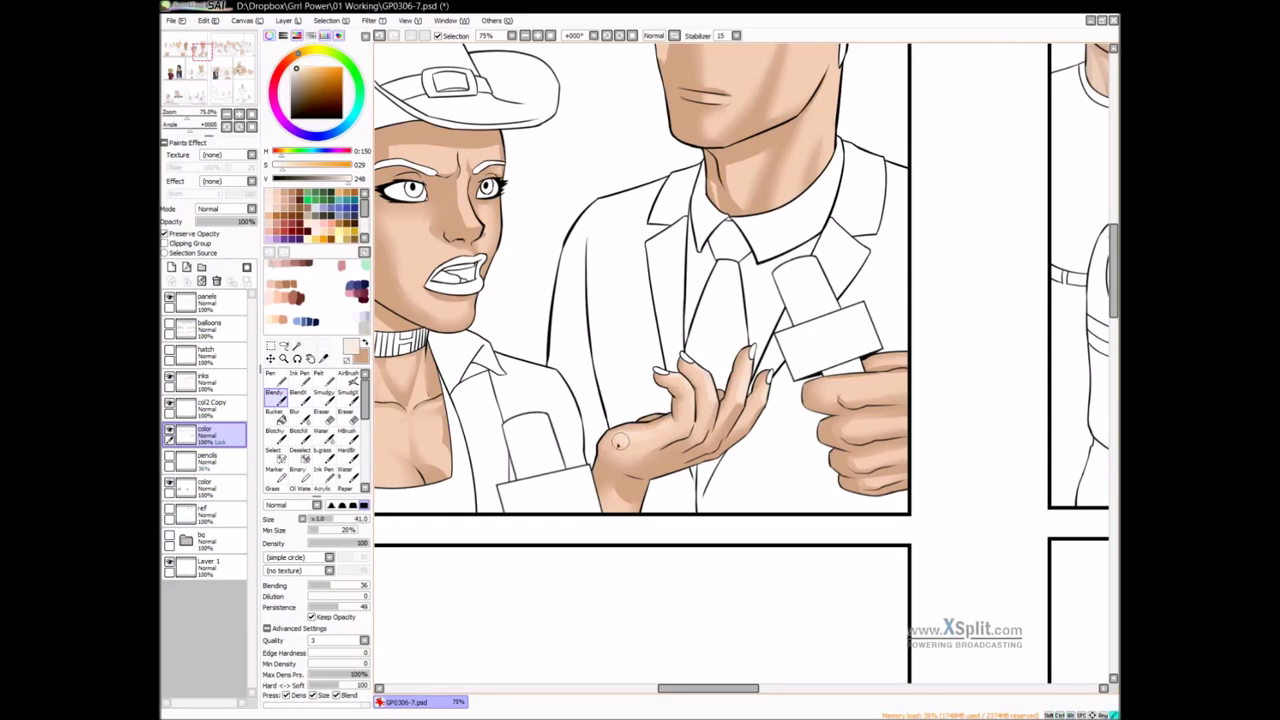
{"action": "left_click_drag", "start_coordinate": [694, 409], "coordinate": [690, 411], "text": "ctrl+alt"}
{"action": "key", "text": "bracketleft"}
{"action": "key", "text": "bracketleft"}
{"action": "key", "text": "bracketleft"}
{"action": "key", "text": "bracketleft"}
Paint pale highlights on the upper finger of the faceless man's hand gripping the microphone with the Blendy brush at size 30
{"action": "left_click_drag", "start_coordinate": [842, 402], "coordinate": [763, 401]}
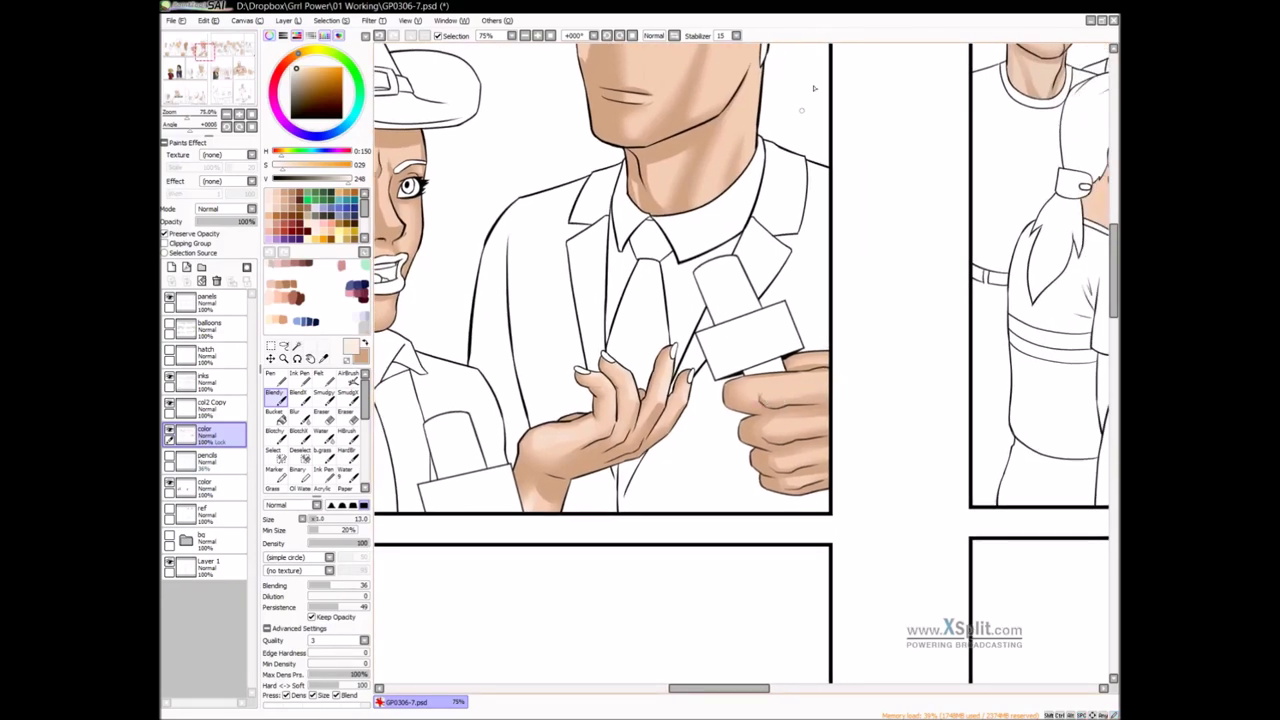
{"action": "left_click_drag", "start_coordinate": [786, 273], "coordinate": [734, 369]}
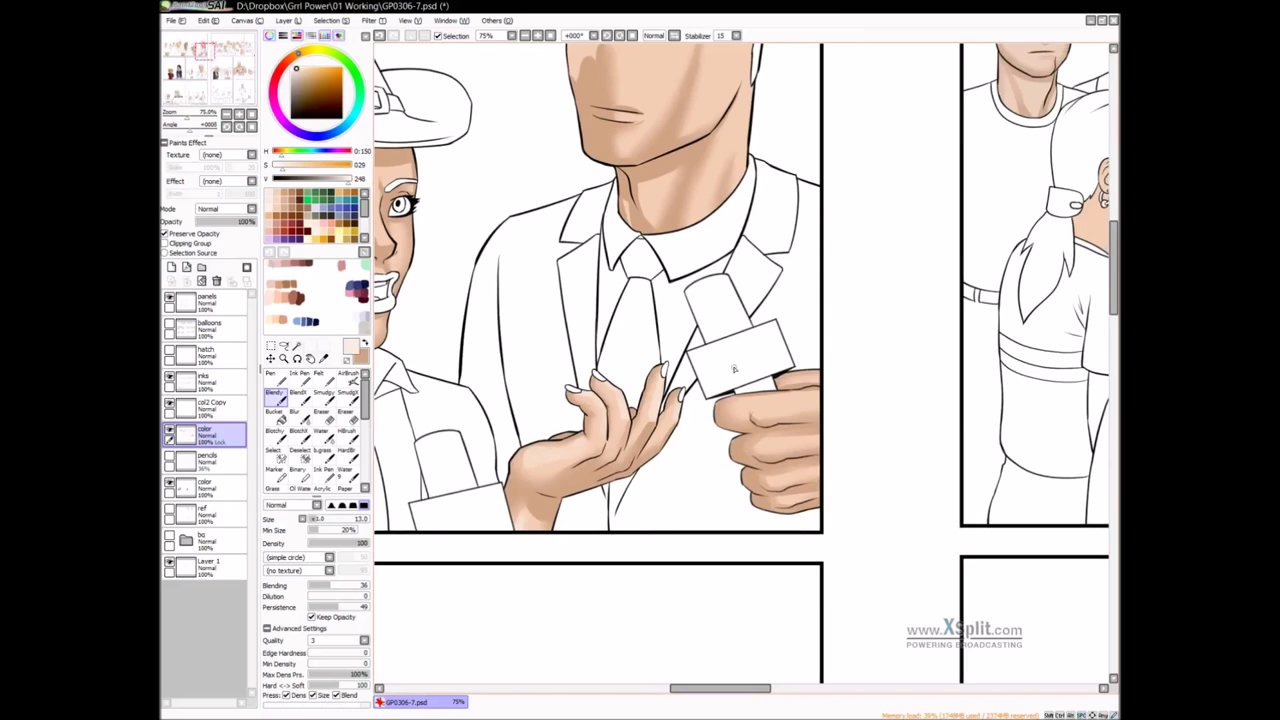
{"action": "left_click_drag", "start_coordinate": [799, 414], "coordinate": [784, 421]}
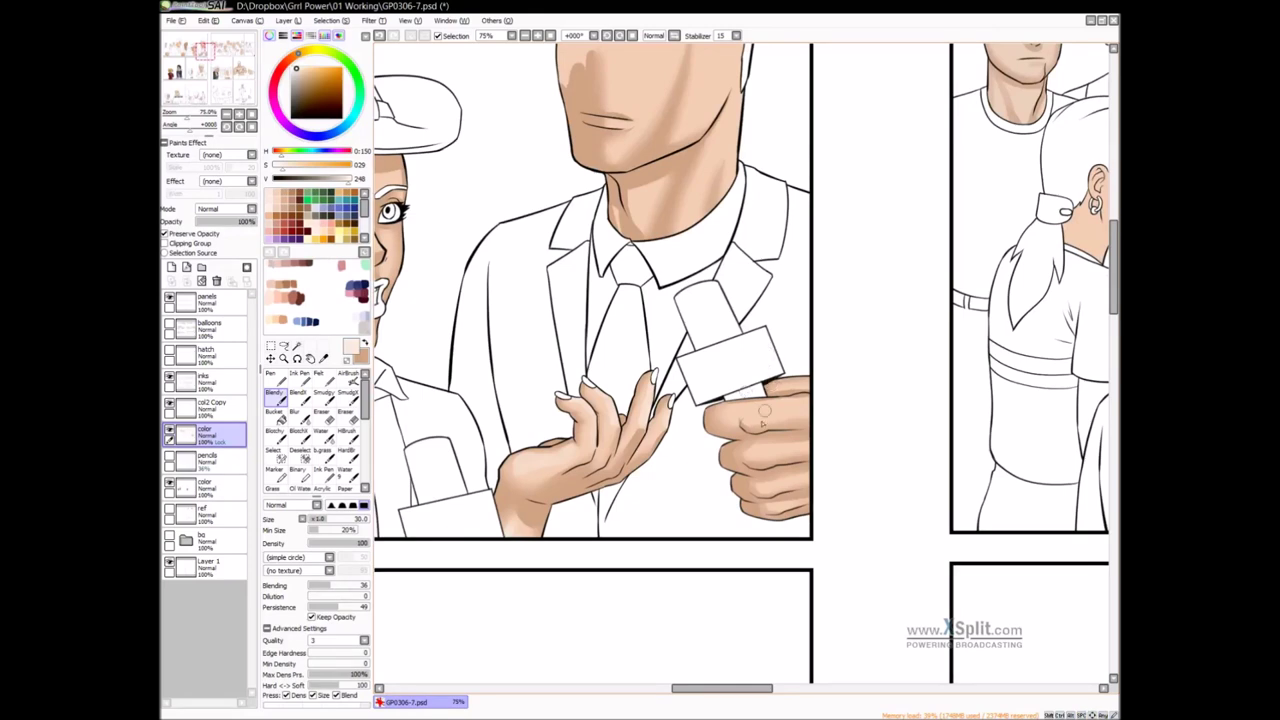
{"action": "left_click_drag", "start_coordinate": [755, 420], "coordinate": [764, 418]}
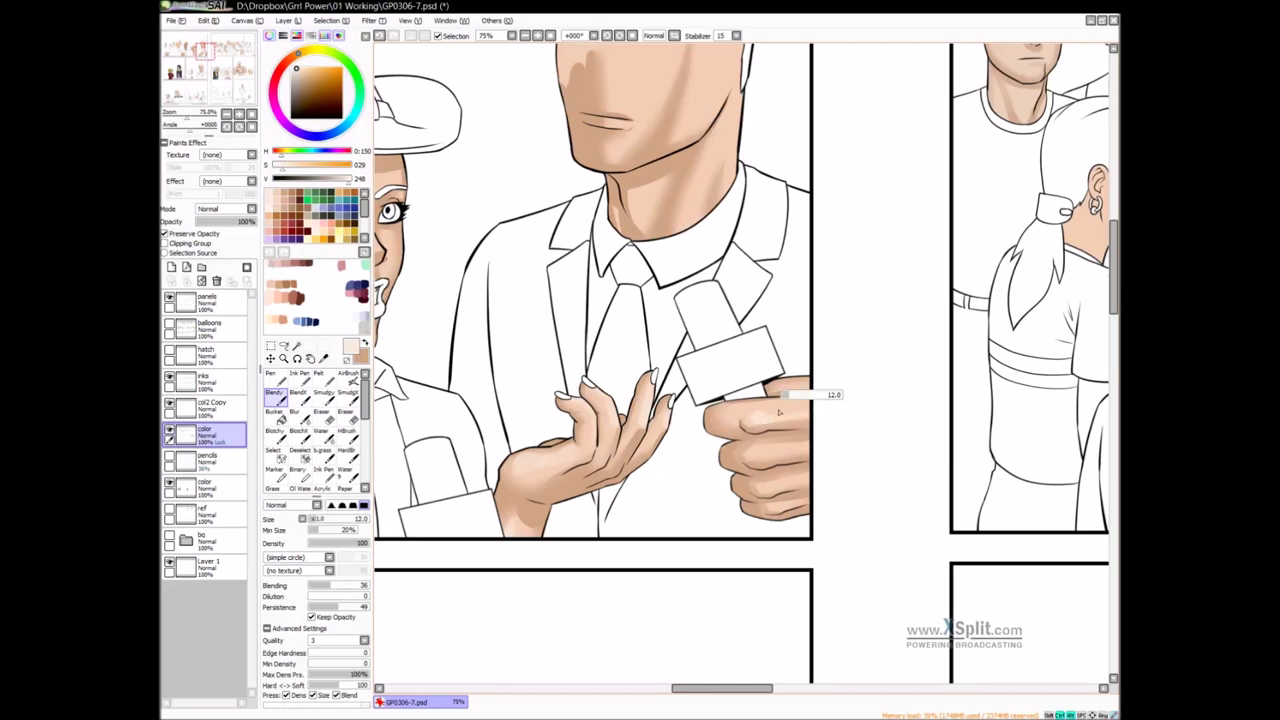
Add small pale highlights along the microphone hand's lower fingers at size 12, and touch up its index finger at size 22
{"action": "mouse_move", "coordinate": [786, 447]}
{"action": "left_mouse_down", "text": "ctrl+alt"}
{"action": "mouse_move", "coordinate": [798, 447]}
{"action": "mouse_move", "coordinate": [760, 453]}
{"action": "left_mouse_up", "text": "ctrl+alt"}
{"action": "left_click_drag", "start_coordinate": [762, 453], "coordinate": [773, 455]}
{"action": "left_click_drag", "start_coordinate": [782, 457], "coordinate": [808, 454]}
{"action": "left_click_drag", "start_coordinate": [768, 491], "coordinate": [773, 491], "text": "ctrl+alt"}
{"action": "mouse_move", "coordinate": [772, 491]}
{"action": "left_mouse_down"}
{"action": "mouse_move", "coordinate": [806, 484]}
{"action": "mouse_move", "coordinate": [784, 487]}
{"action": "left_mouse_up"}
{"action": "key", "text": "ctrl+z"}
{"action": "left_click_drag", "start_coordinate": [811, 480], "coordinate": [828, 476], "text": "ctrl+alt"}
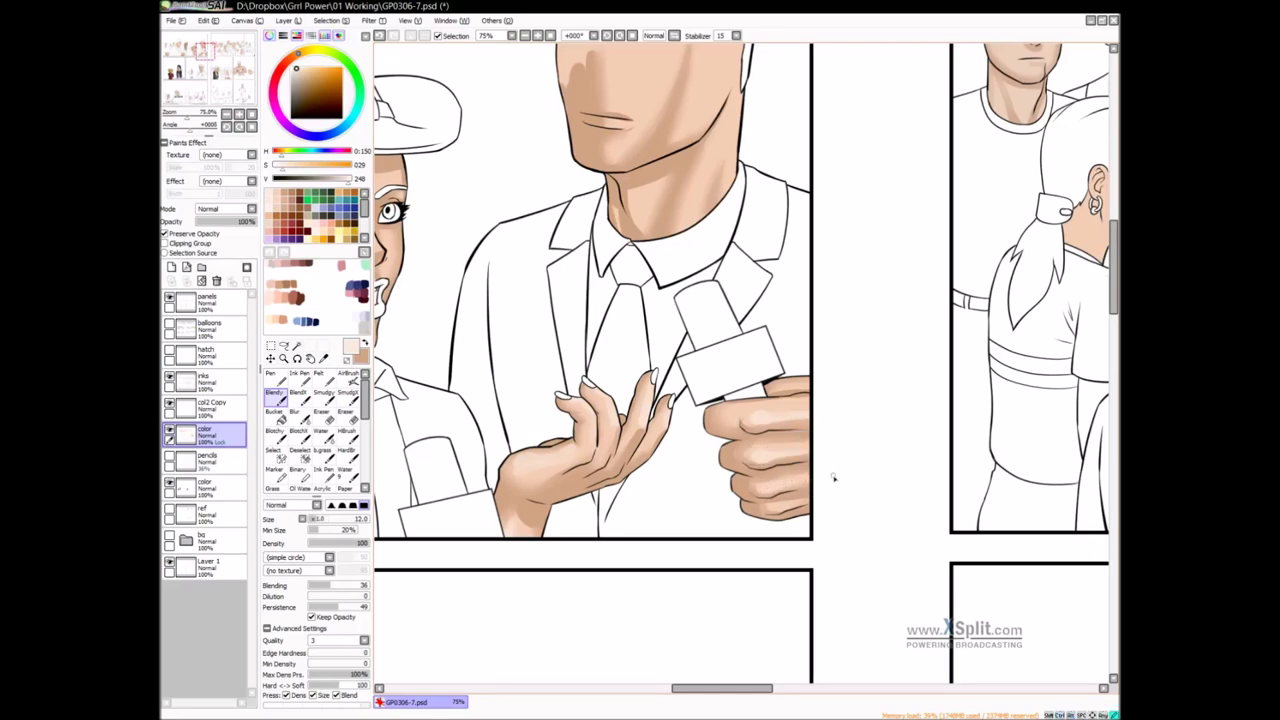
{"action": "left_click_drag", "start_coordinate": [775, 509], "coordinate": [776, 508], "text": "ctrl+alt"}
{"action": "left_click_drag", "start_coordinate": [784, 400], "coordinate": [811, 400], "text": "ctrl+alt"}
{"action": "mouse_move", "coordinate": [736, 414]}
{"action": "left_mouse_down"}
{"action": "mouse_move", "coordinate": [772, 395]}
{"action": "mouse_move", "coordinate": [761, 389]}
{"action": "left_mouse_up"}
Paint light highlights down the side of the faceless man's neck with the Blendy brush and soften them with the Blur brush
{"action": "scroll", "coordinate": [789, 365], "scroll_direction": "up", "scroll_amount": 4}
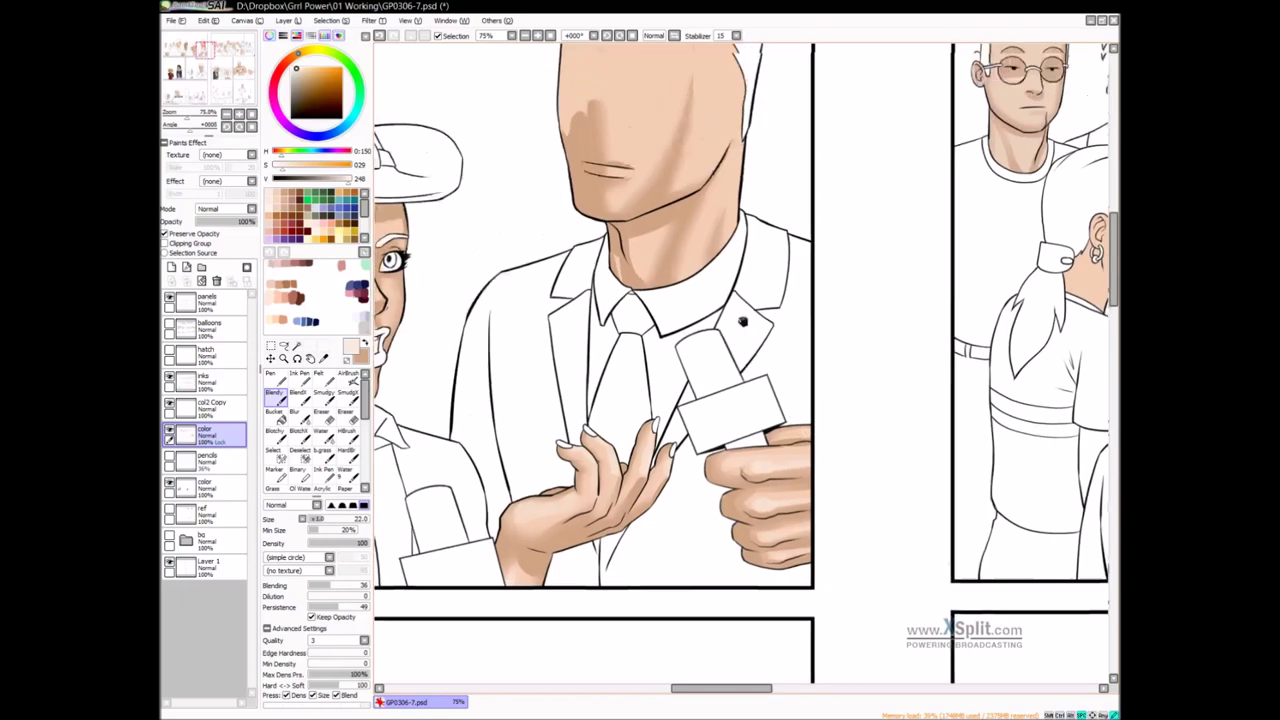
{"action": "left_click_drag", "start_coordinate": [713, 340], "coordinate": [689, 409]}
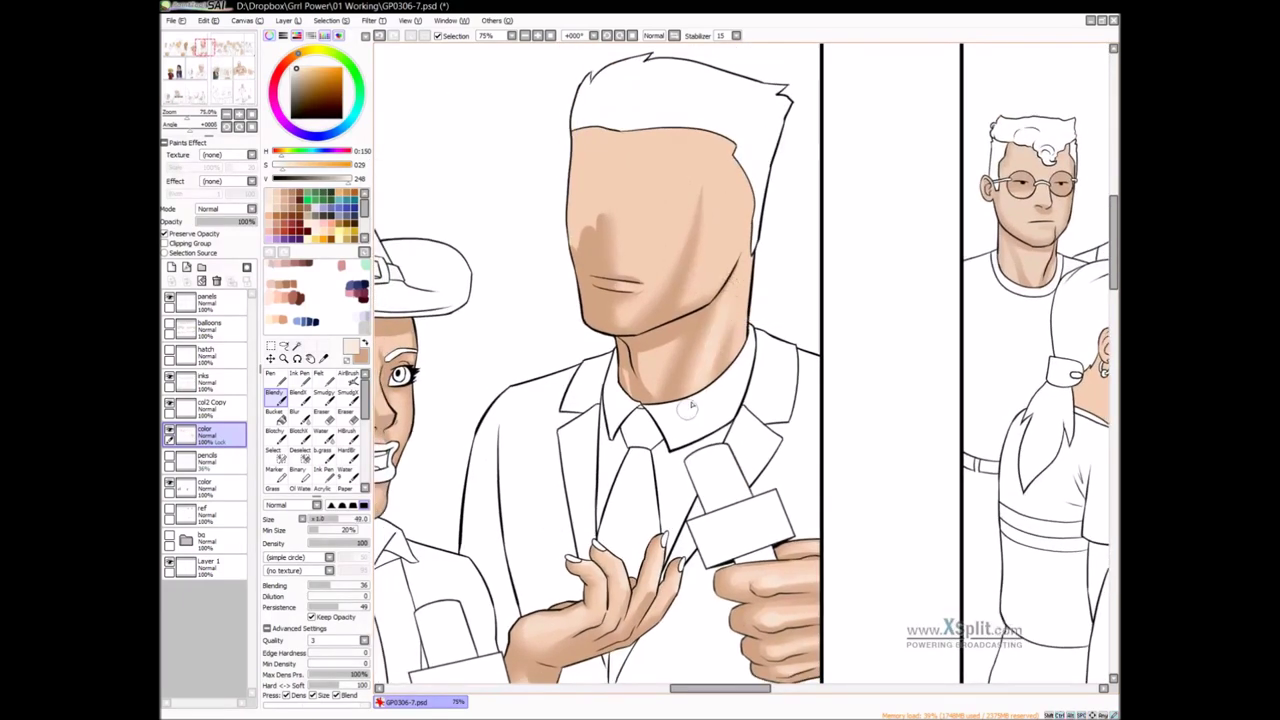
{"action": "mouse_move", "coordinate": [714, 338]}
{"action": "left_mouse_down"}
{"action": "mouse_move", "coordinate": [706, 374]}
{"action": "mouse_move", "coordinate": [717, 340]}
{"action": "left_mouse_up"}
{"action": "left_click", "coordinate": [716, 356]}
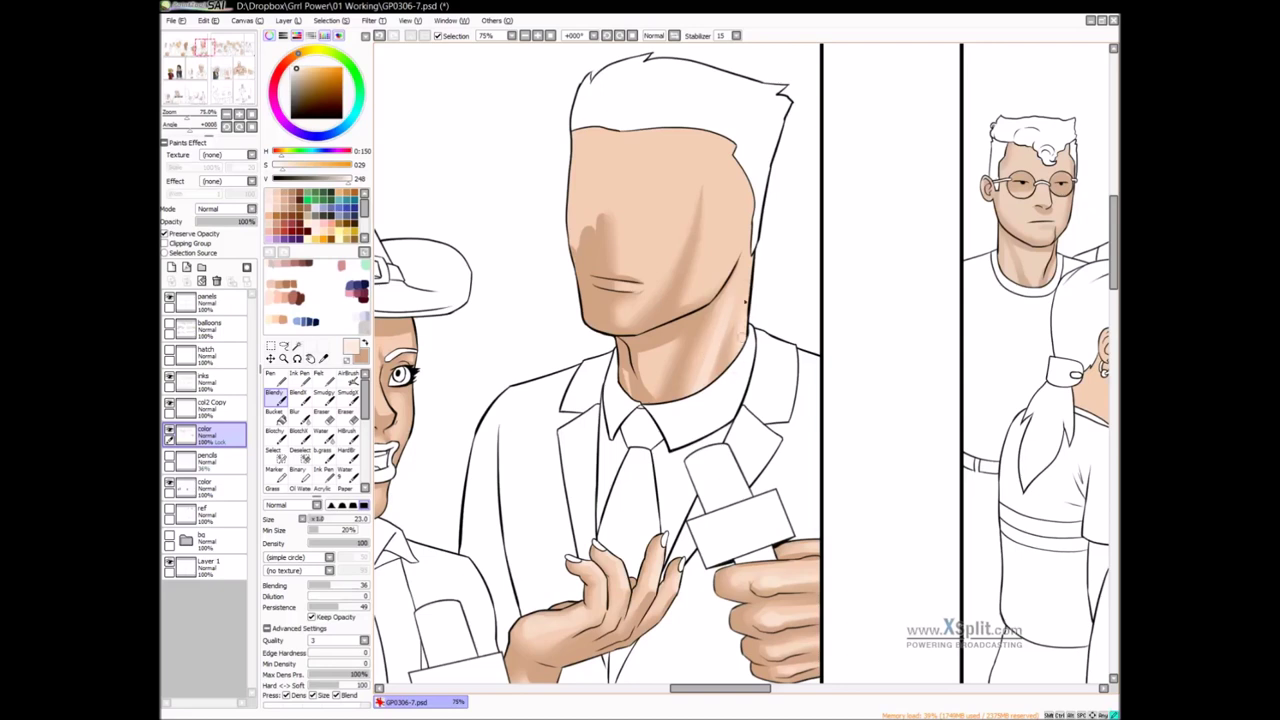
{"action": "mouse_move", "coordinate": [658, 393]}
{"action": "left_mouse_down"}
{"action": "mouse_move", "coordinate": [644, 356]}
{"action": "mouse_move", "coordinate": [654, 381]}
{"action": "mouse_move", "coordinate": [705, 358]}
{"action": "left_mouse_up"}
{"action": "key", "text": "b"}
{"action": "mouse_move", "coordinate": [727, 294]}
{"action": "left_mouse_down"}
{"action": "mouse_move", "coordinate": [683, 422]}
{"action": "mouse_move", "coordinate": [744, 294]}
{"action": "mouse_move", "coordinate": [731, 357]}
{"action": "left_mouse_up"}
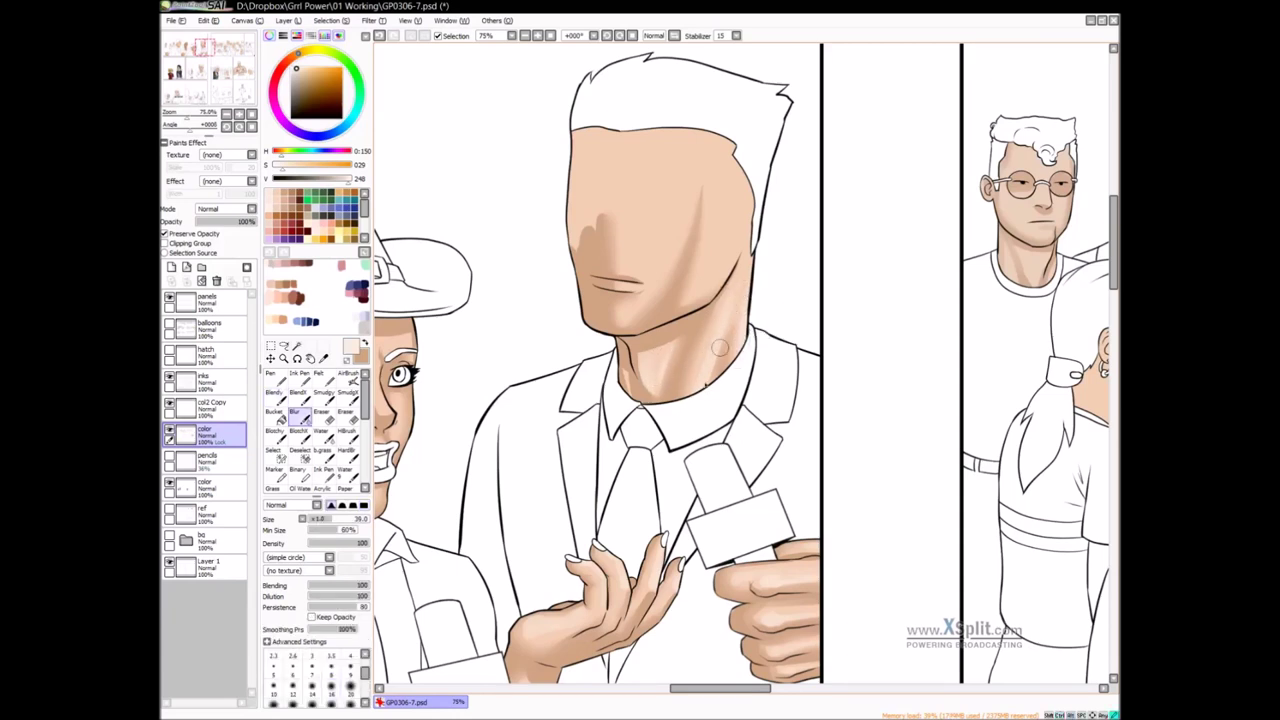
Add a light highlight to the faceless man's chin with the Blendy brush at size 37 and blur it at size 39
{"action": "key", "text": "v"}
{"action": "mouse_move", "coordinate": [701, 288]}
{"action": "left_mouse_down"}
{"action": "mouse_move", "coordinate": [743, 336]}
{"action": "mouse_move", "coordinate": [751, 329]}
{"action": "mouse_move", "coordinate": [733, 339]}
{"action": "mouse_move", "coordinate": [742, 334]}
{"action": "left_mouse_up"}
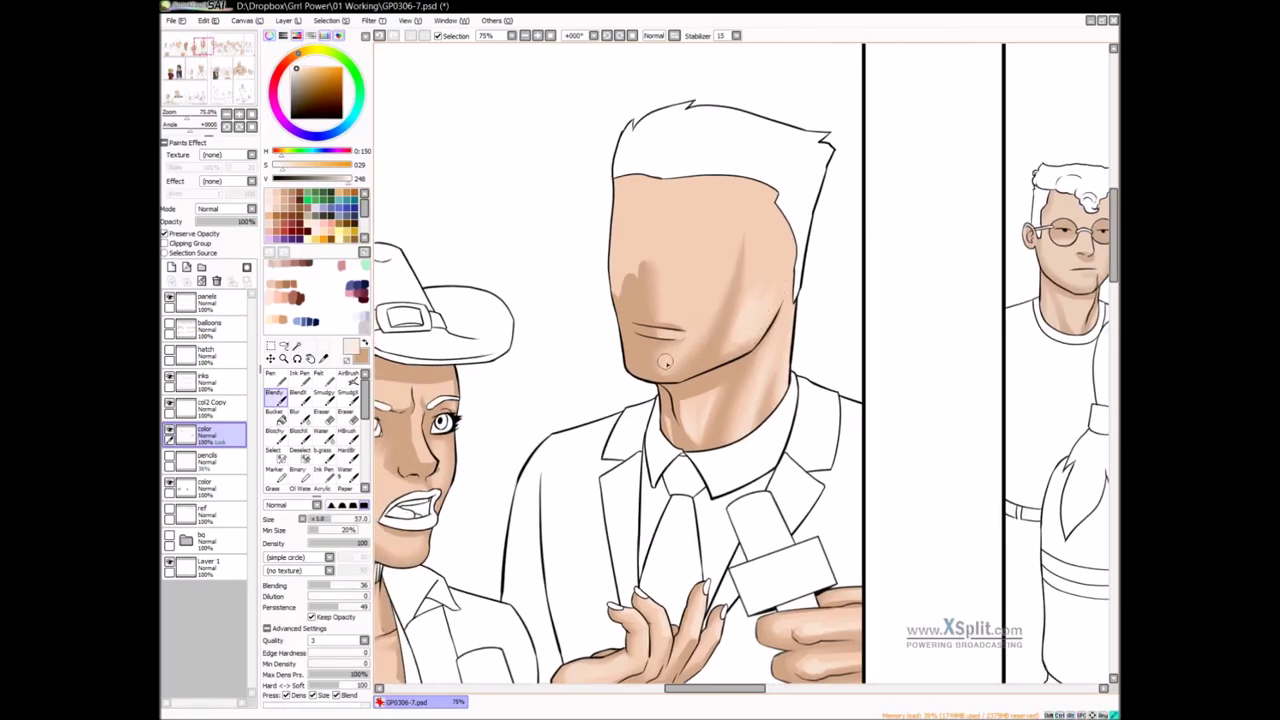
{"action": "key", "text": "b"}
{"action": "left_click_drag", "start_coordinate": [676, 355], "coordinate": [659, 362]}
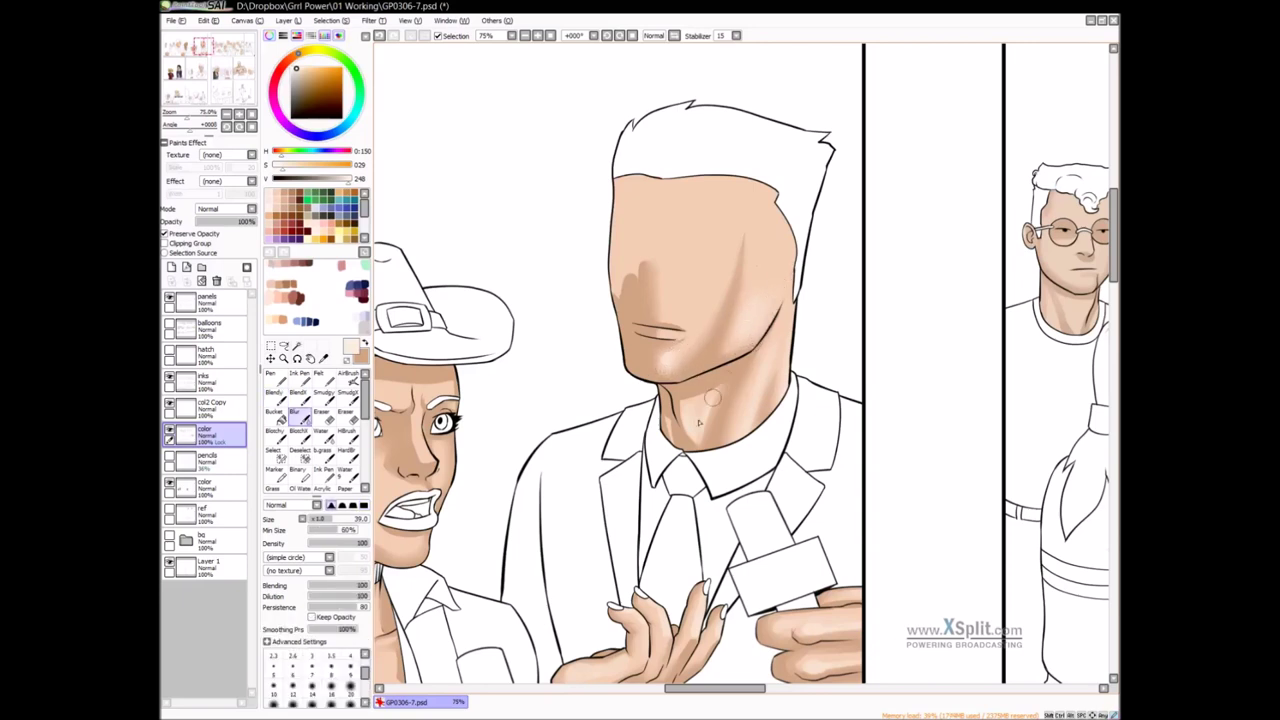
Paint a light highlight between the brows of the woman in the cowboy hat with the Blendy brush at size 26 and blur it
{"action": "left_click_drag", "start_coordinate": [762, 429], "coordinate": [832, 370]}
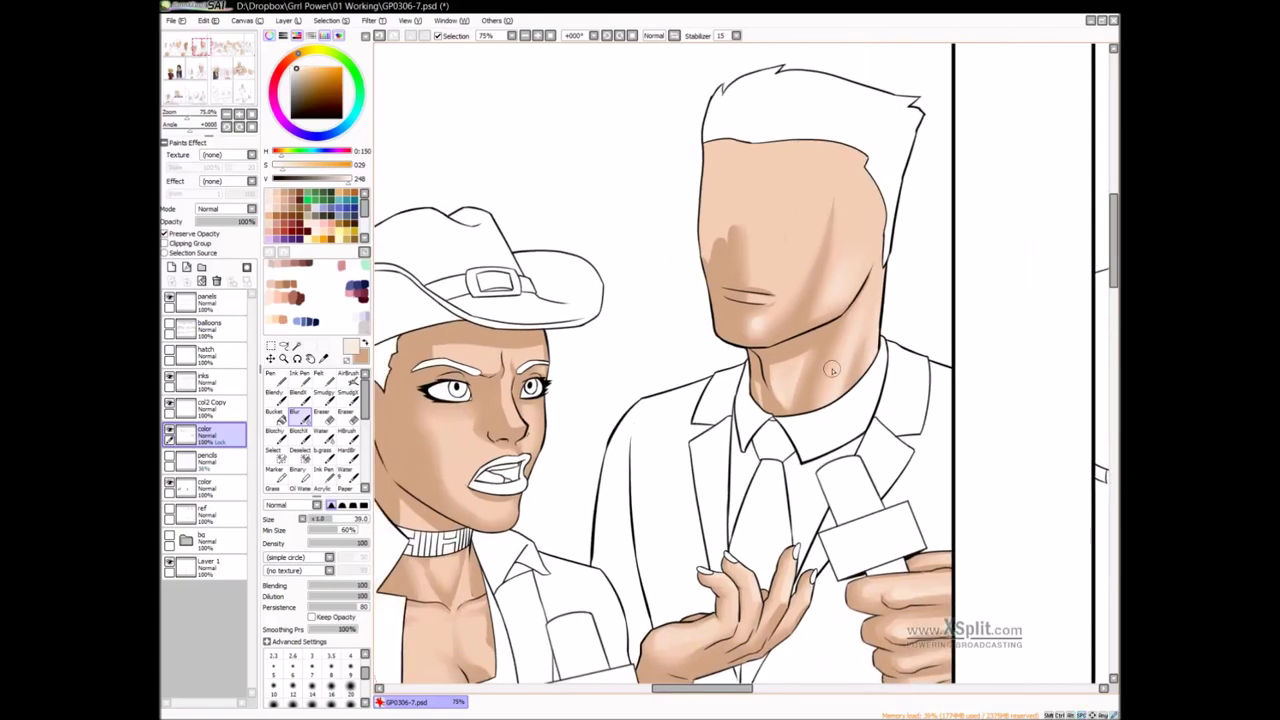
{"action": "left_click_drag", "start_coordinate": [620, 386], "coordinate": [717, 363]}
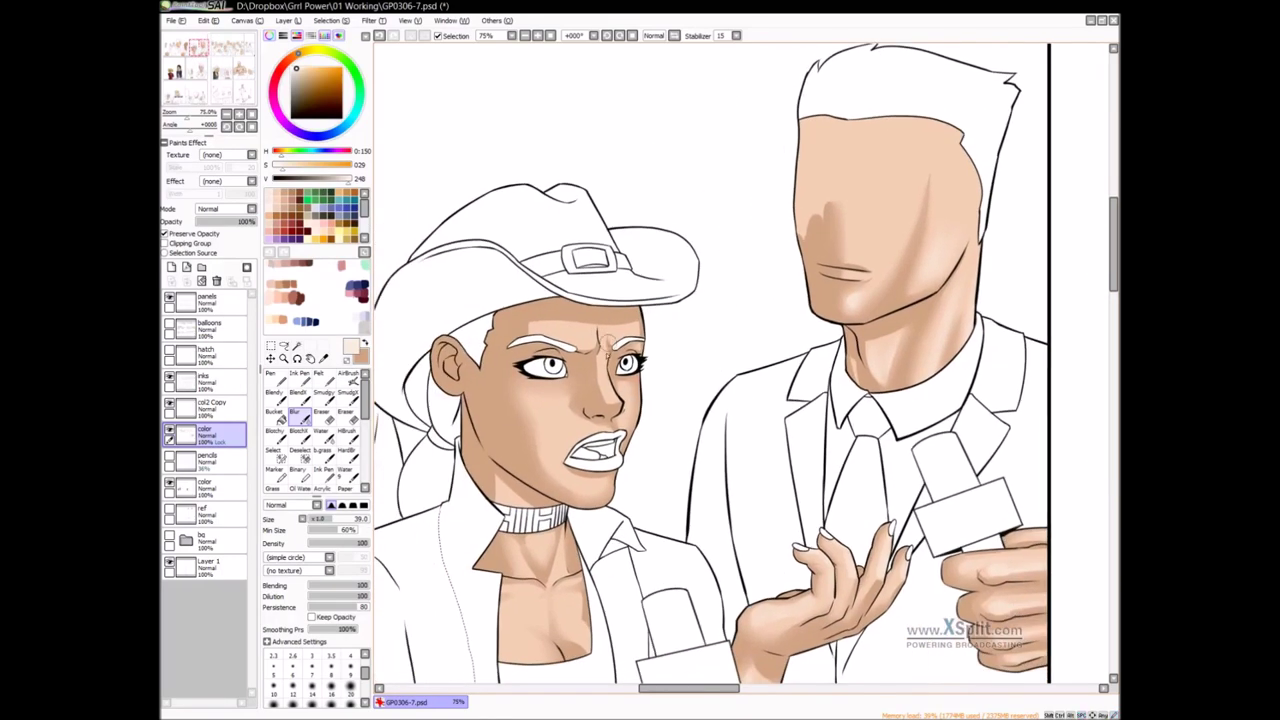
{"action": "key", "text": "v"}
{"action": "key", "text": "b"}
{"action": "scroll", "coordinate": [608, 392], "scroll_direction": "up", "scroll_amount": 1}
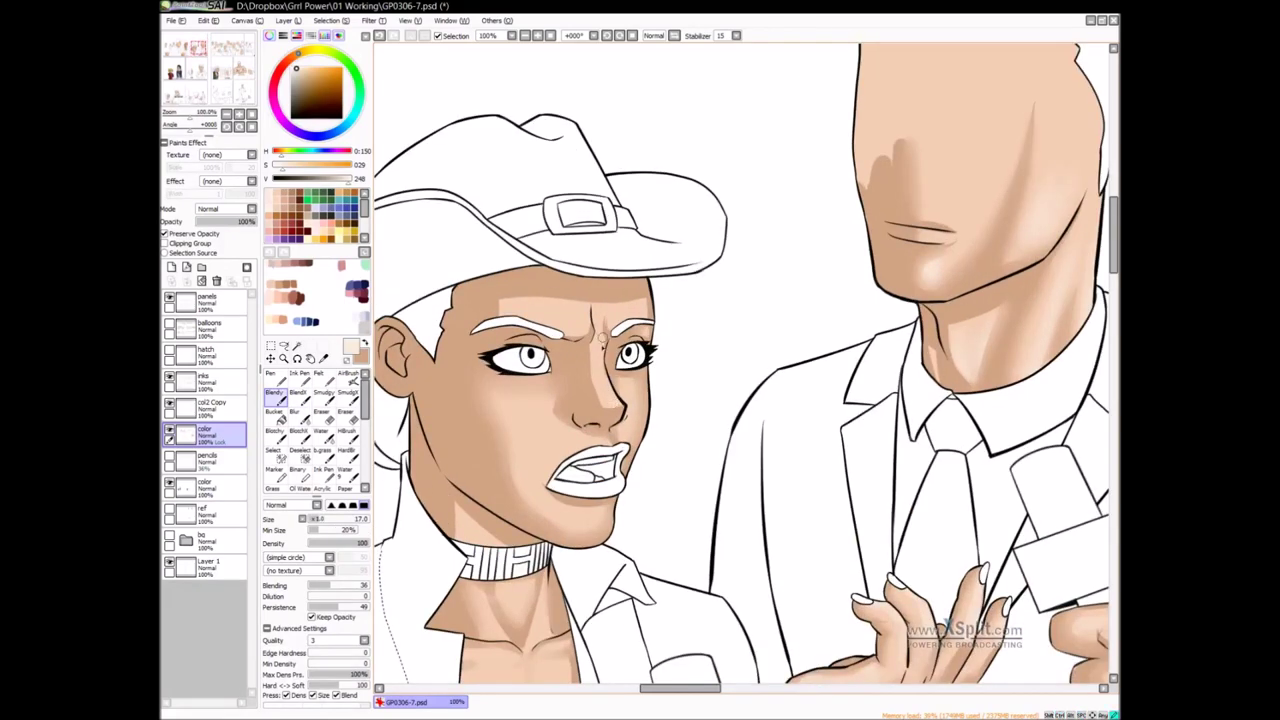
{"action": "key", "text": "ctrl+z"}
{"action": "key", "text": "]"}
{"action": "key", "text": "]"}
{"action": "key", "text": "]"}
{"action": "left_click_drag", "start_coordinate": [602, 364], "coordinate": [597, 350]}
{"action": "key", "text": "b"}
{"action": "left_click_drag", "start_coordinate": [610, 317], "coordinate": [606, 328]}
{"action": "key", "text": "v"}
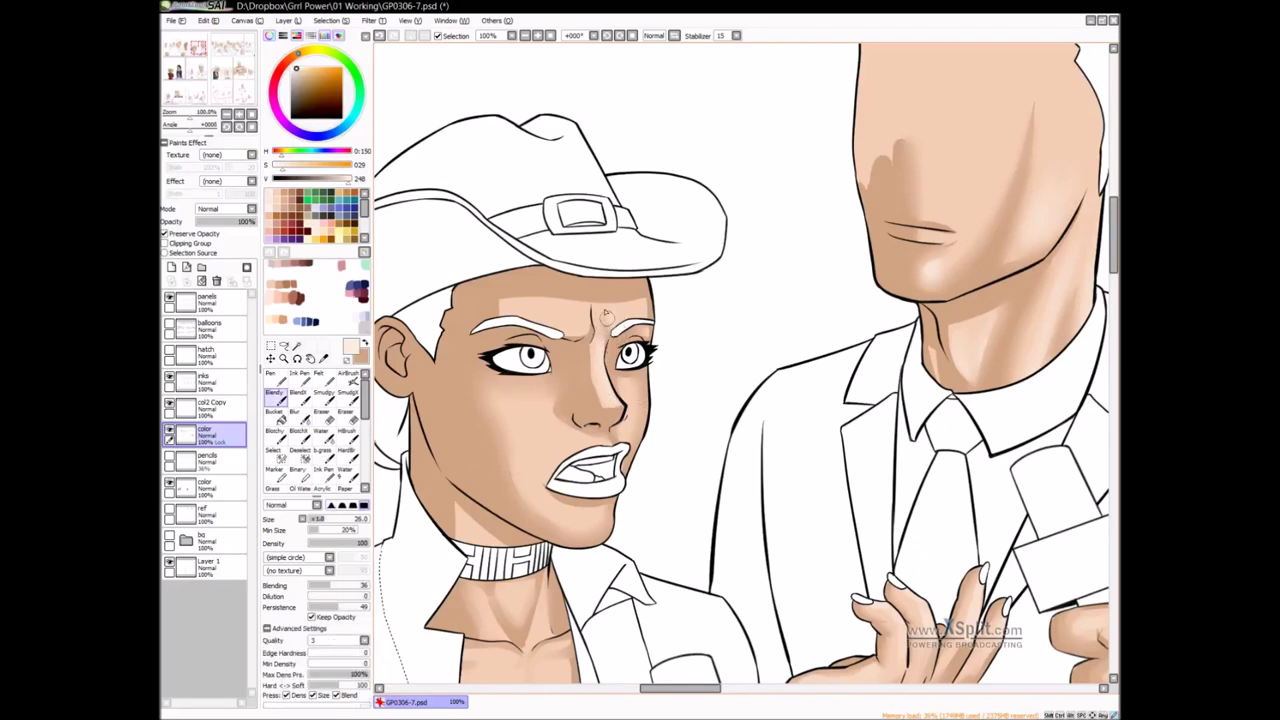
Undo the last brow stroke and paint light highlights across the woman's forehead above the brows with the Blendy brush at size 46
{"action": "key", "text": "ctrl+z"}
{"action": "mouse_move", "coordinate": [616, 322]}
{"action": "left_mouse_down"}
{"action": "mouse_move", "coordinate": [639, 316]}
{"action": "mouse_move", "coordinate": [561, 326]}
{"action": "left_mouse_up"}
{"action": "left_click_drag", "start_coordinate": [572, 324], "coordinate": [525, 308]}
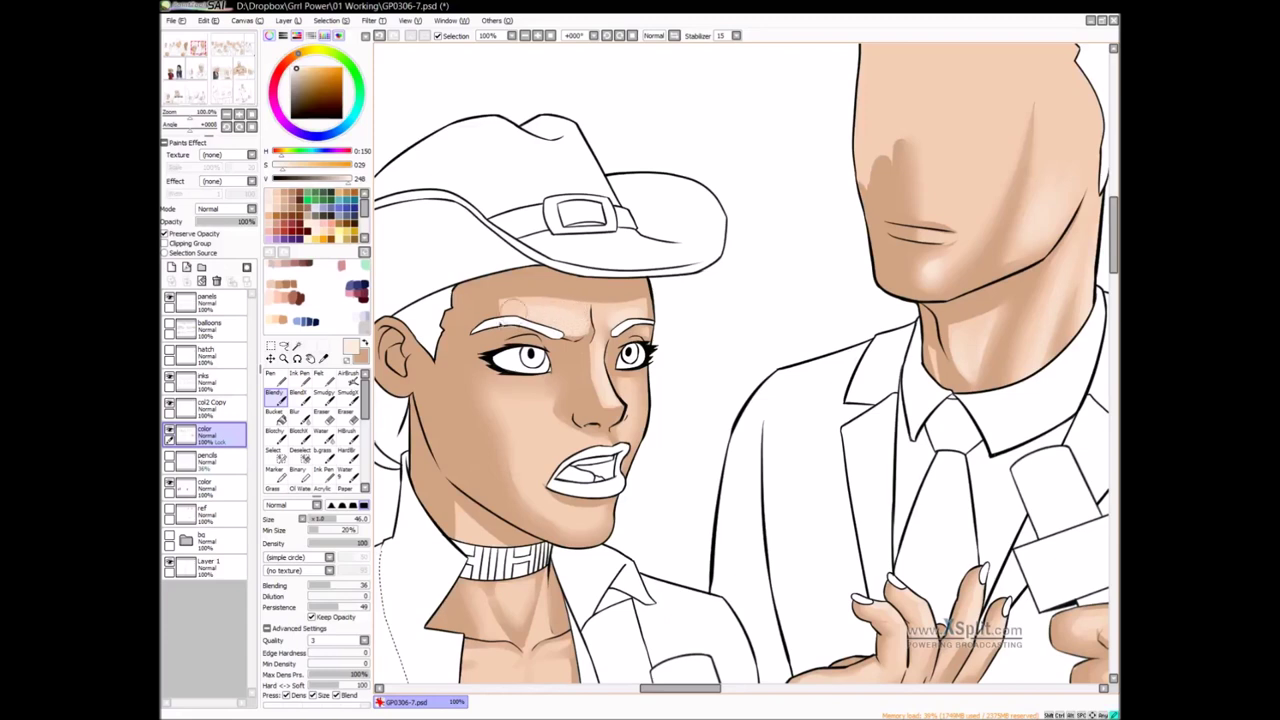
Airbrush soft highlights onto the cheeks and chin of the woman in the cowboy hat, and smooth them with the Blur brush at size 57
{"action": "mouse_move", "coordinate": [558, 410]}
{"action": "left_mouse_down"}
{"action": "mouse_move", "coordinate": [606, 370]}
{"action": "mouse_move", "coordinate": [600, 408]}
{"action": "left_mouse_up"}
{"action": "key", "text": "v"}
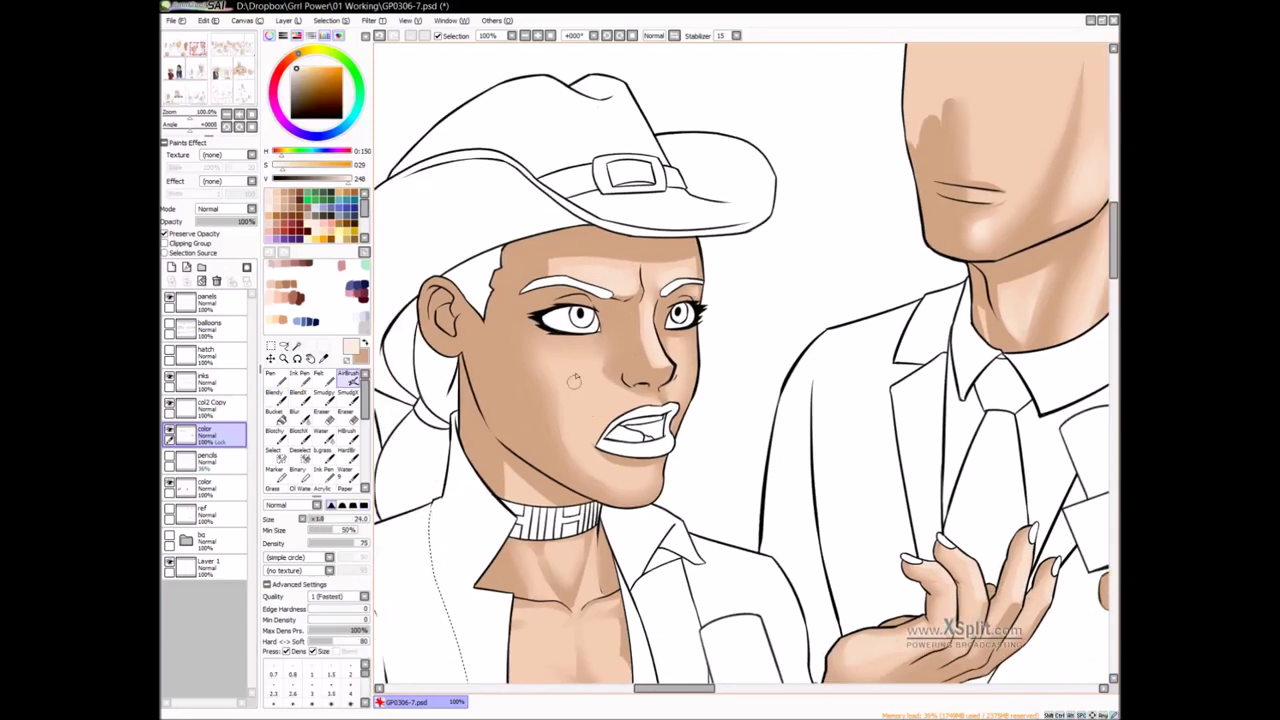
{"action": "left_click_drag", "start_coordinate": [569, 390], "coordinate": [612, 346]}
{"action": "mouse_move", "coordinate": [692, 345]}
{"action": "left_mouse_down"}
{"action": "mouse_move", "coordinate": [676, 346]}
{"action": "mouse_move", "coordinate": [684, 356]}
{"action": "left_mouse_up"}
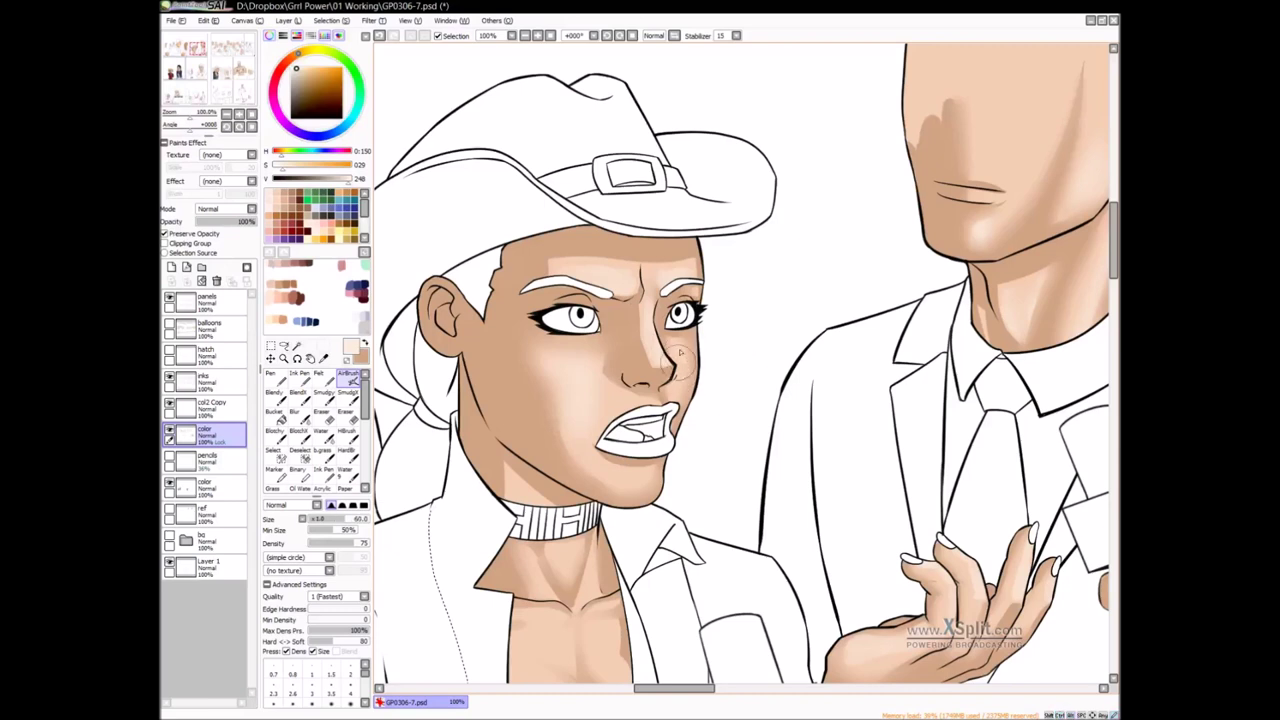
{"action": "mouse_move", "coordinate": [625, 482]}
{"action": "left_mouse_down"}
{"action": "mouse_move", "coordinate": [635, 489]}
{"action": "mouse_move", "coordinate": [623, 485]}
{"action": "left_mouse_up"}
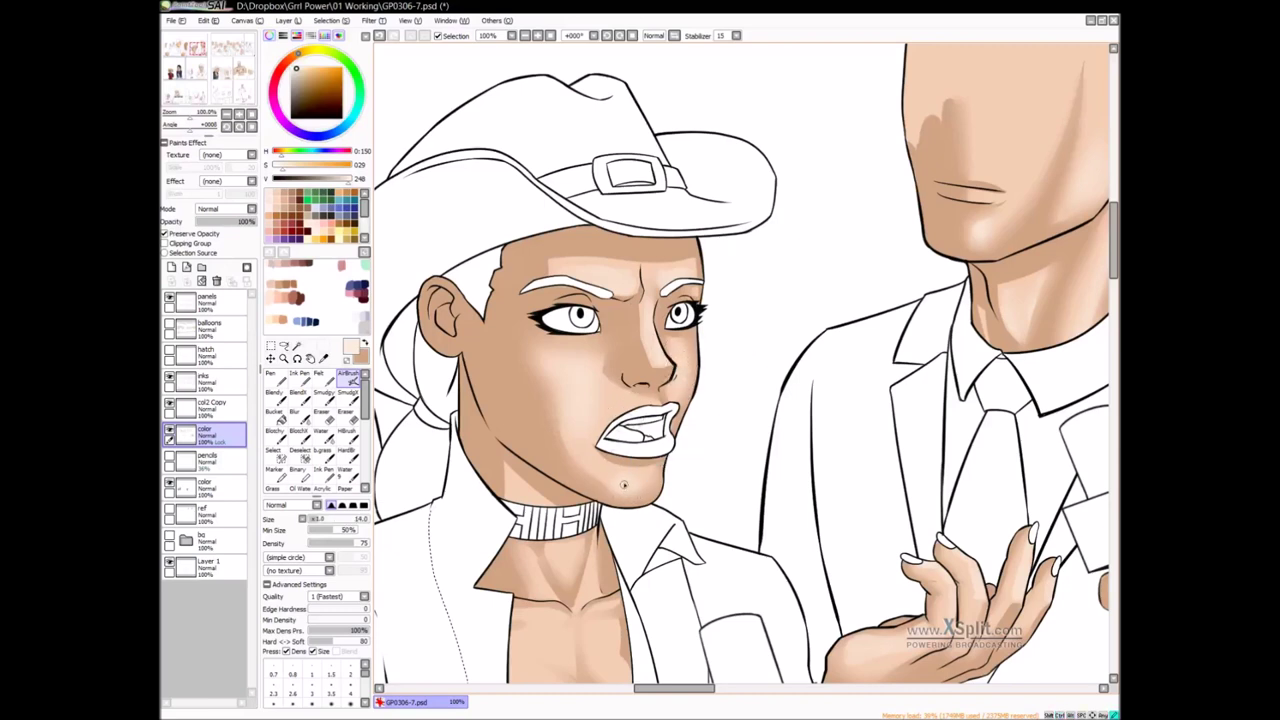
{"action": "mouse_move", "coordinate": [660, 387]}
{"action": "left_mouse_down"}
{"action": "mouse_move", "coordinate": [684, 375]}
{"action": "mouse_move", "coordinate": [627, 377]}
{"action": "mouse_move", "coordinate": [616, 343]}
{"action": "mouse_move", "coordinate": [609, 443]}
{"action": "left_mouse_up"}
{"action": "key", "text": "b"}
{"action": "mouse_move", "coordinate": [654, 404]}
{"action": "left_mouse_down"}
{"action": "mouse_move", "coordinate": [624, 437]}
{"action": "mouse_move", "coordinate": [727, 387]}
{"action": "mouse_move", "coordinate": [714, 398]}
{"action": "left_mouse_up"}
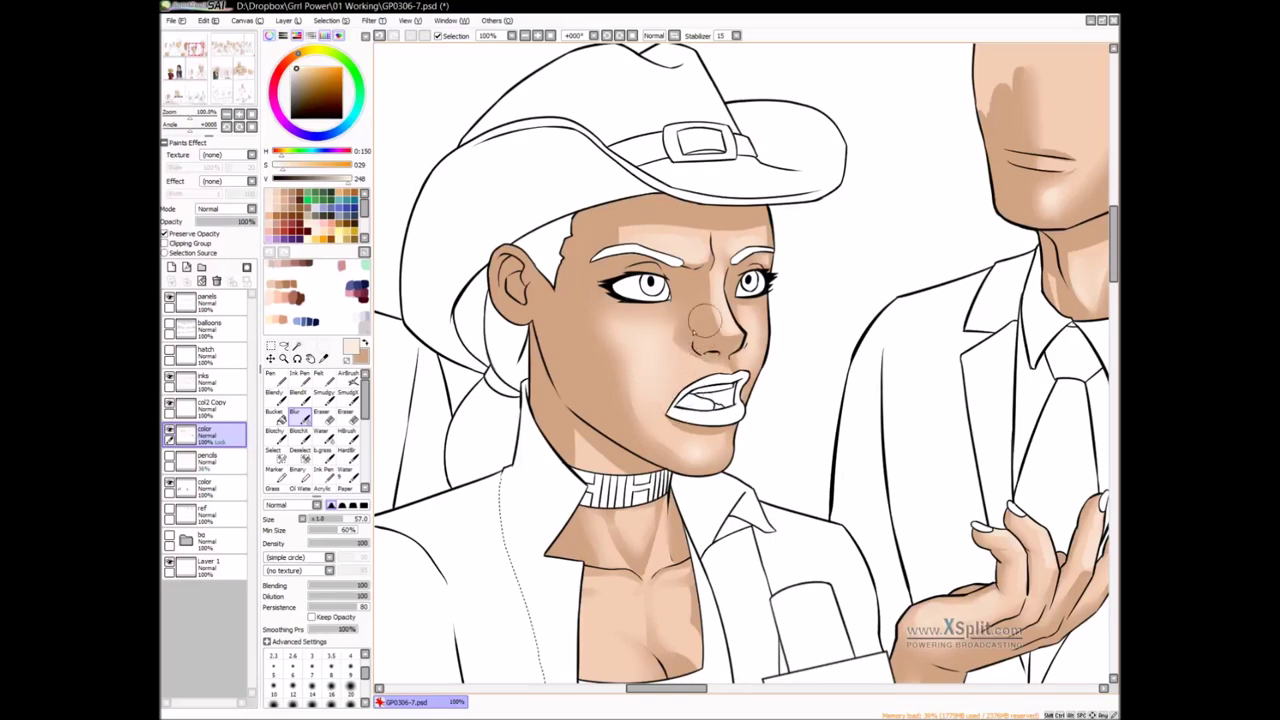
Sample the tan skin tone beside the woman's nose, restore the shading there with the Blendy brush, and blur it at size 34
{"action": "left_click", "coordinate": [686, 352], "text": "alt"}
{"action": "left_click_drag", "start_coordinate": [692, 356], "coordinate": [683, 355]}
{"action": "key", "text": "b"}
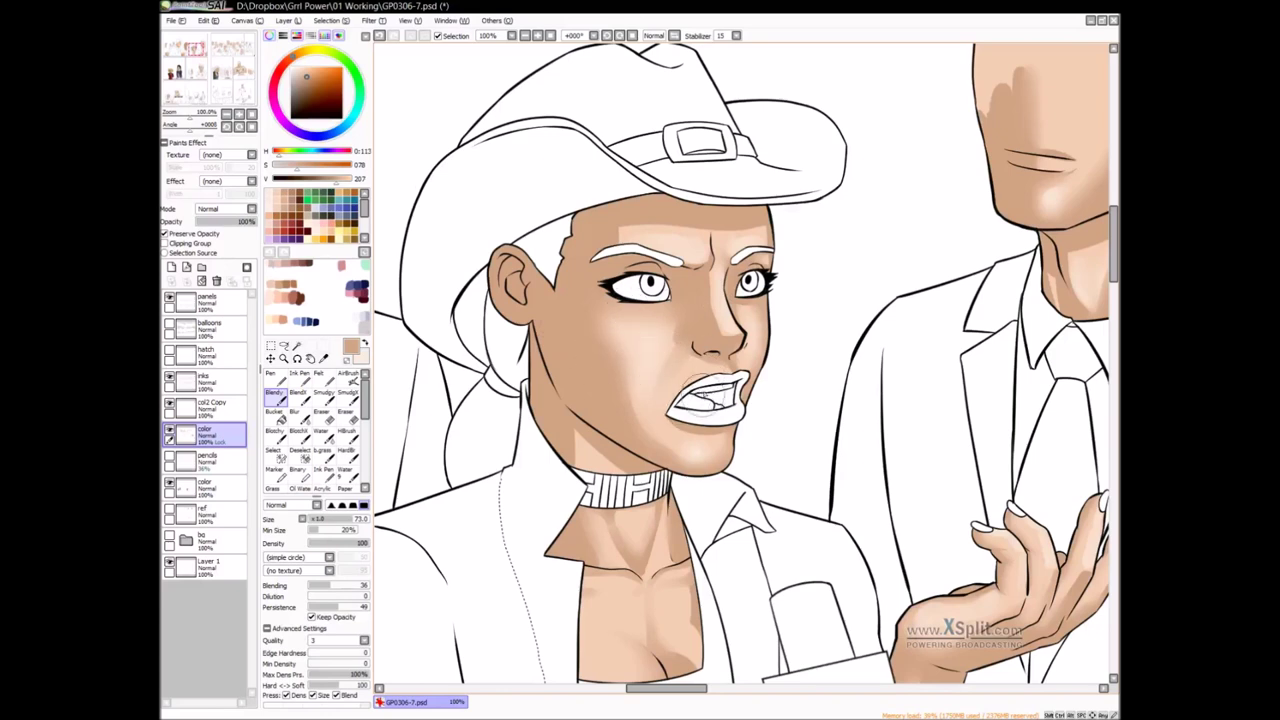
{"action": "key", "text": "b"}
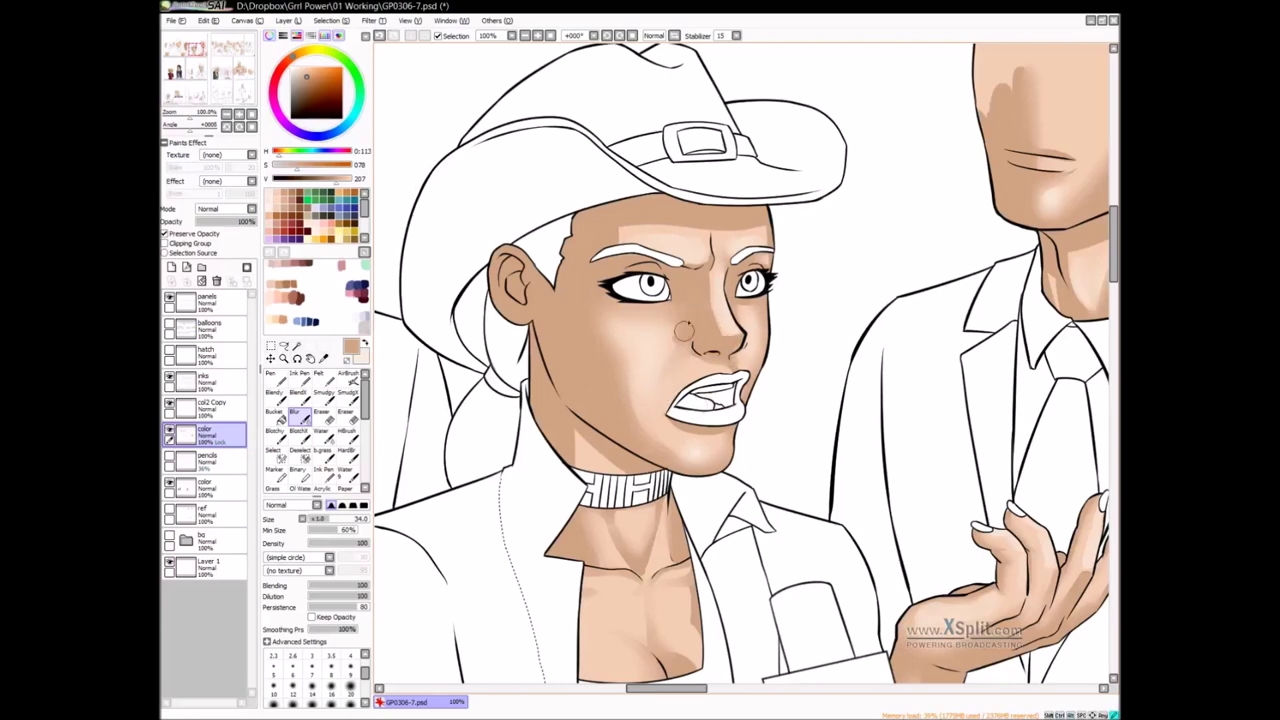
{"action": "mouse_move", "coordinate": [728, 420]}
{"action": "left_mouse_down"}
{"action": "mouse_move", "coordinate": [684, 432]}
{"action": "mouse_move", "coordinate": [720, 418]}
{"action": "left_mouse_up"}
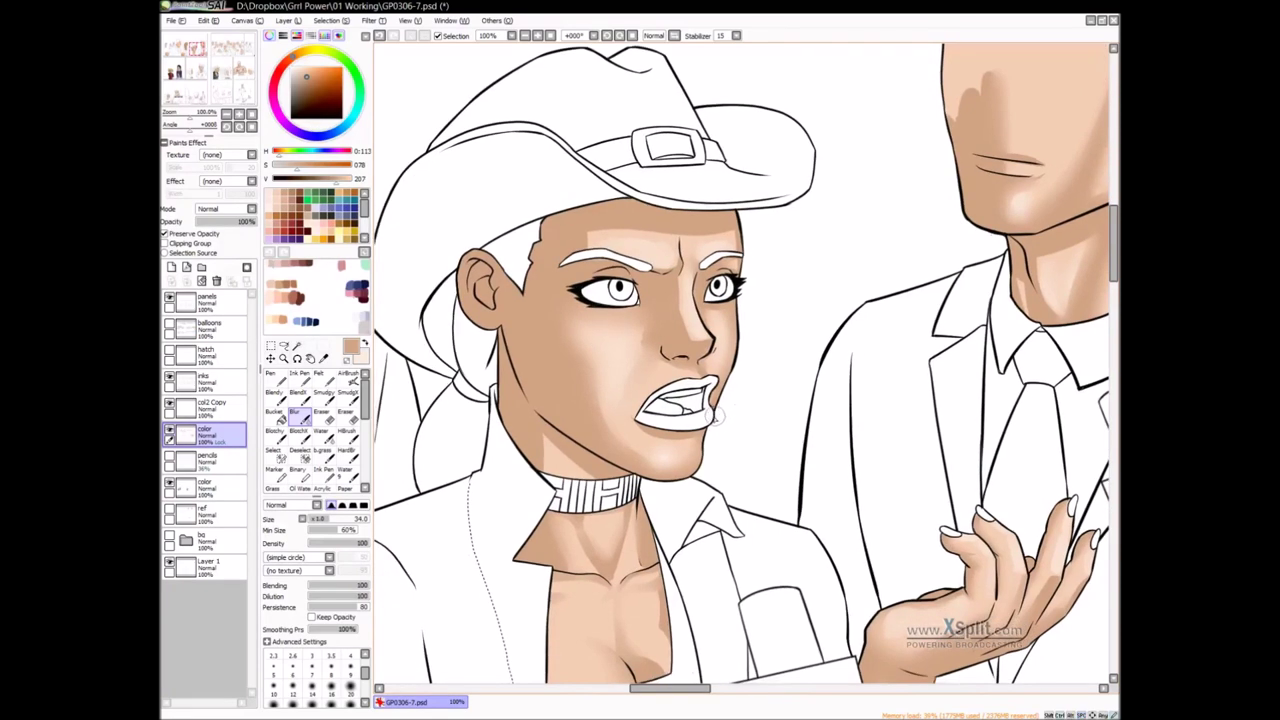
{"action": "key", "text": "x"}
{"action": "key", "text": "x"}
{"action": "key", "text": "b"}
{"action": "key", "text": "bracketleft"}
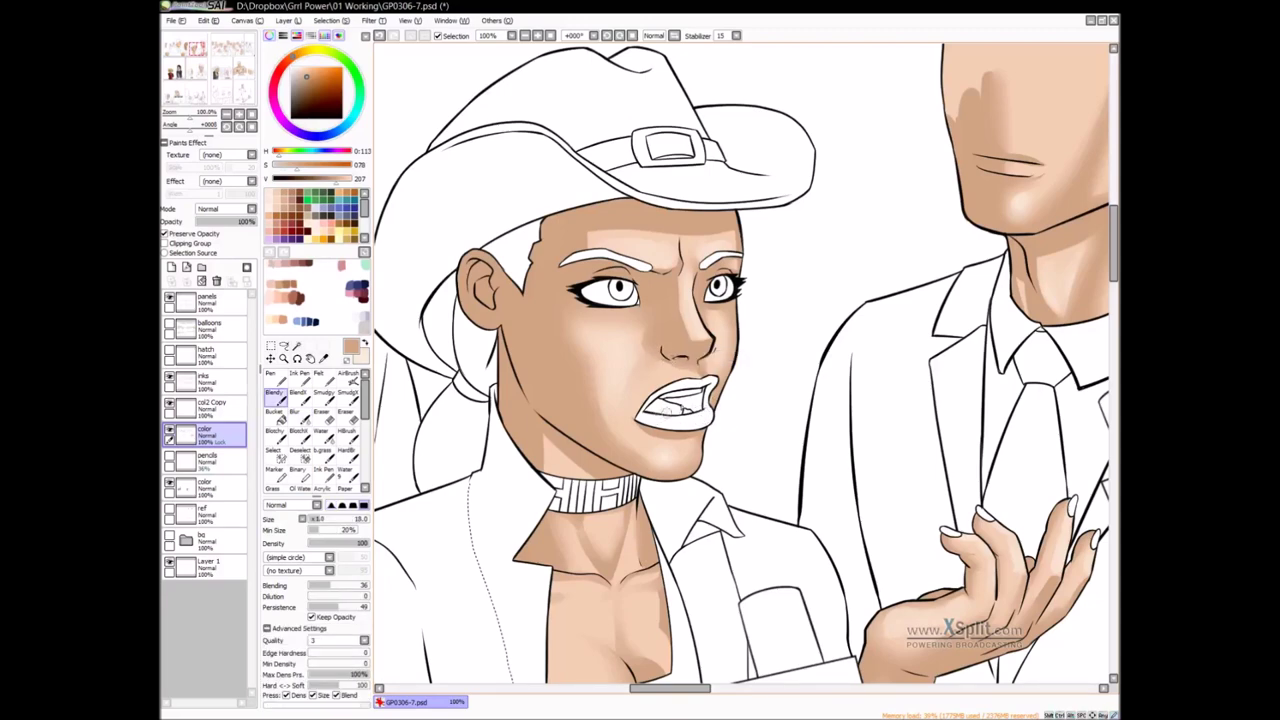
{"action": "scroll", "coordinate": [680, 408], "scroll_direction": "down", "scroll_amount": 2}
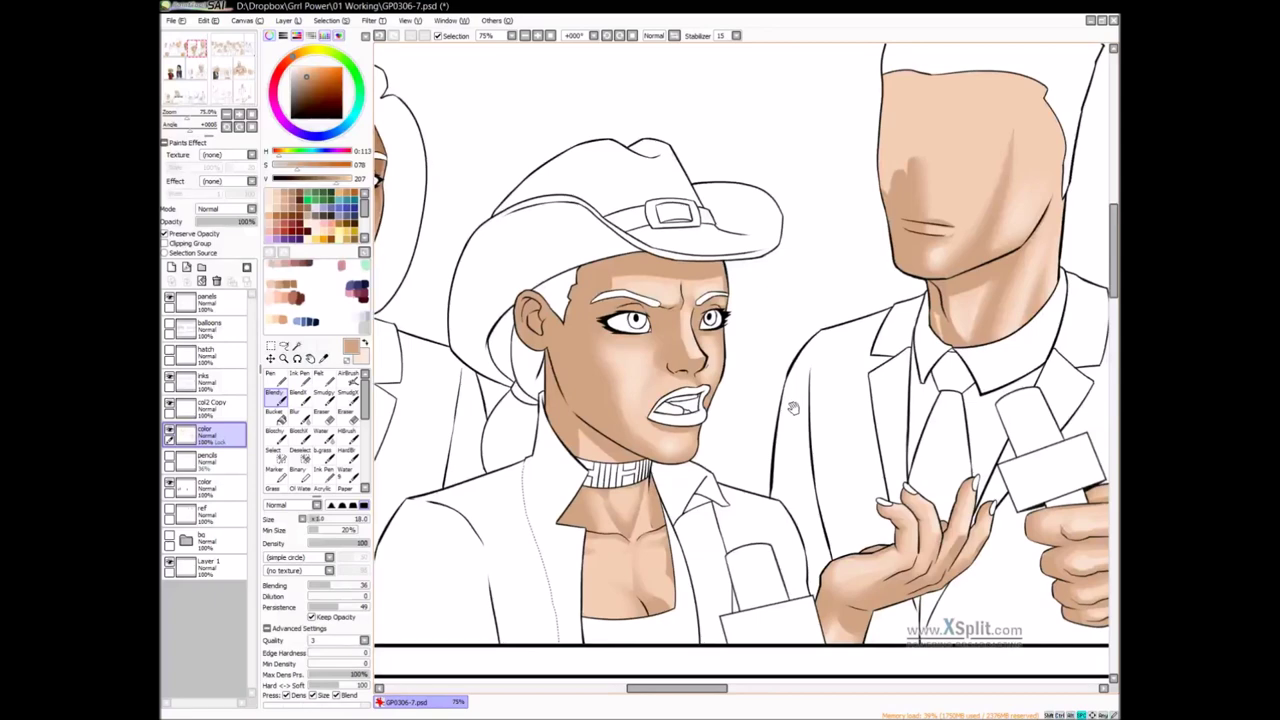
{"action": "scroll", "coordinate": [676, 406], "scroll_direction": "up", "scroll_amount": 1}
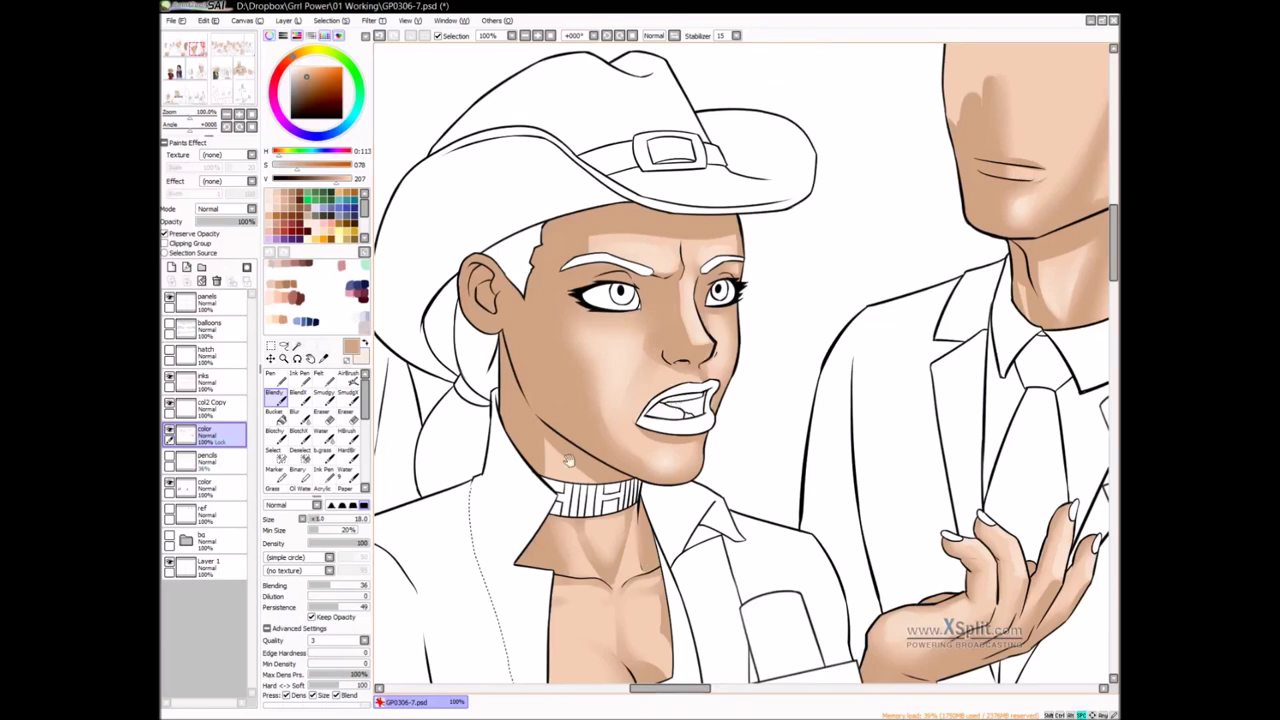
Soften the skin shading on the neck of the woman in the cowboy hat with the Blur brush at size 29
{"action": "left_click_drag", "start_coordinate": [567, 464], "coordinate": [577, 440]}
{"action": "key", "text": "b"}
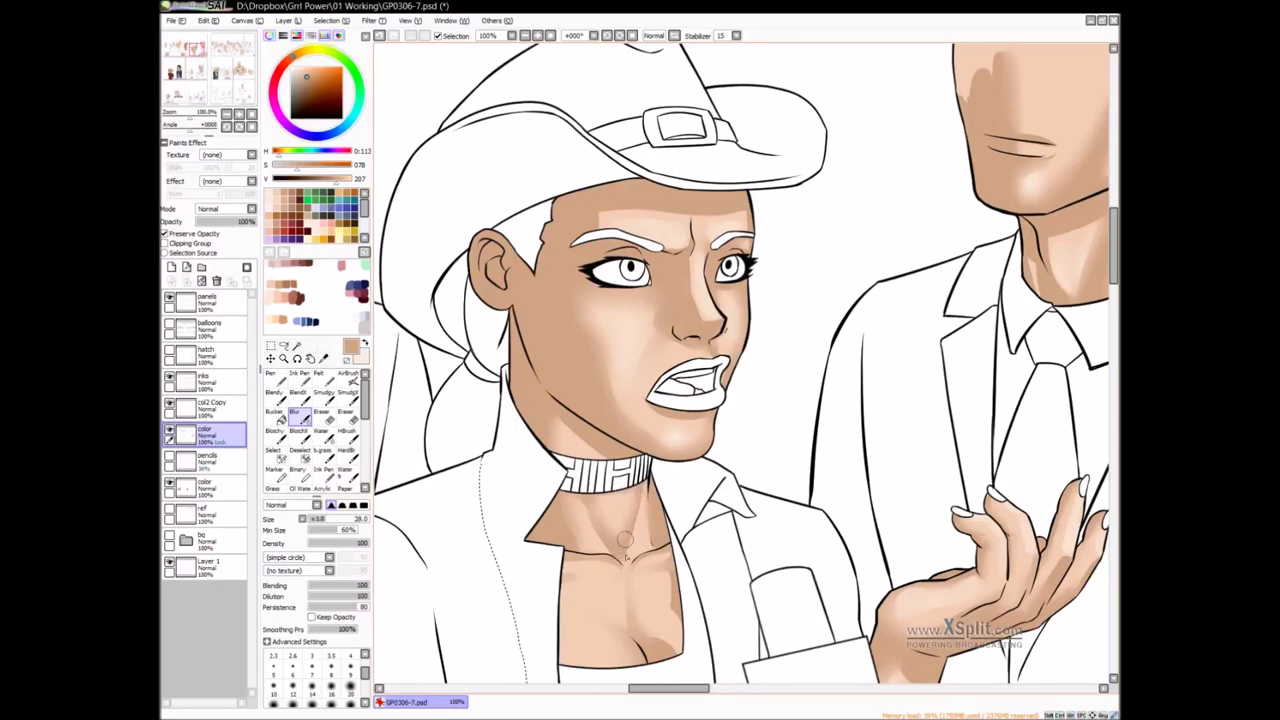
{"action": "left_click_drag", "start_coordinate": [650, 560], "coordinate": [662, 522]}
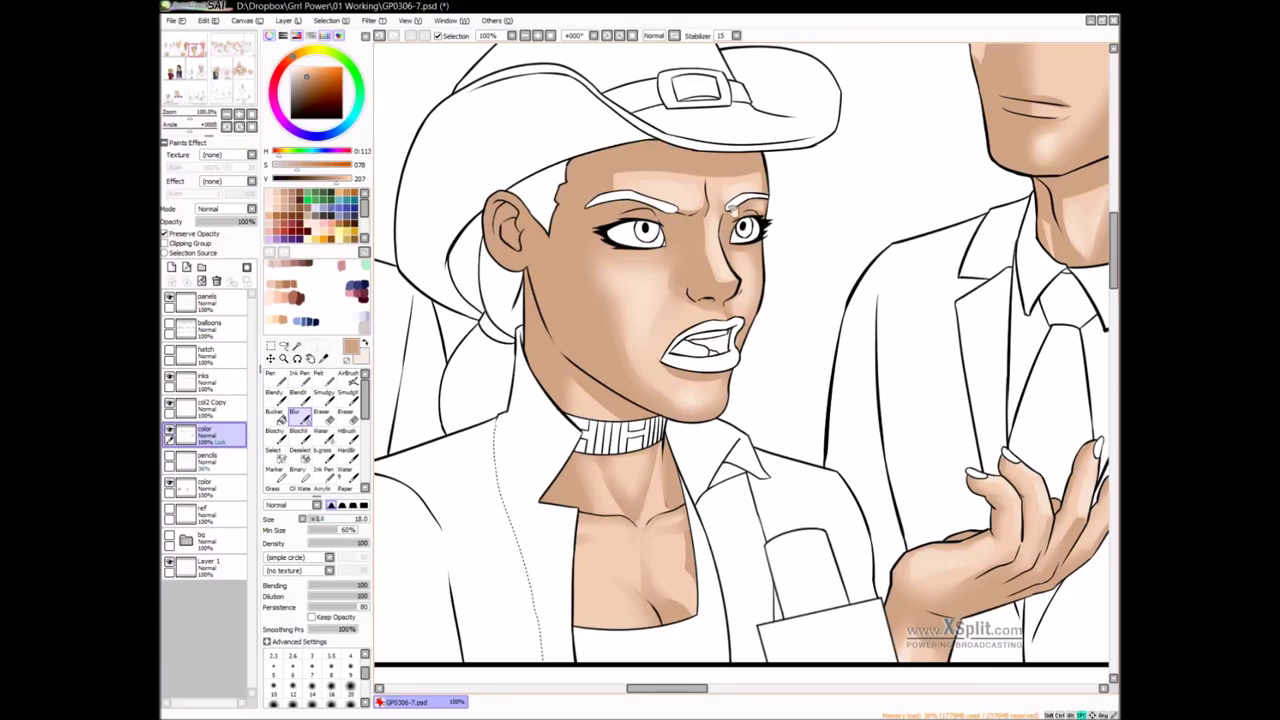
Smooth the forehead highlights of the woman in the cowboy hat with the Blur brush at size 34
{"action": "scroll", "coordinate": [736, 196], "scroll_direction": "up", "scroll_amount": 2}
{"action": "key", "text": "bracketright"}
{"action": "key", "text": "bracketright"}
{"action": "key", "text": "bracketright"}
{"action": "key", "text": "bracketright"}
{"action": "key", "text": "bracketright"}
{"action": "key", "text": "bracketright"}
{"action": "key", "text": "bracketright"}
{"action": "key", "text": "bracketright"}
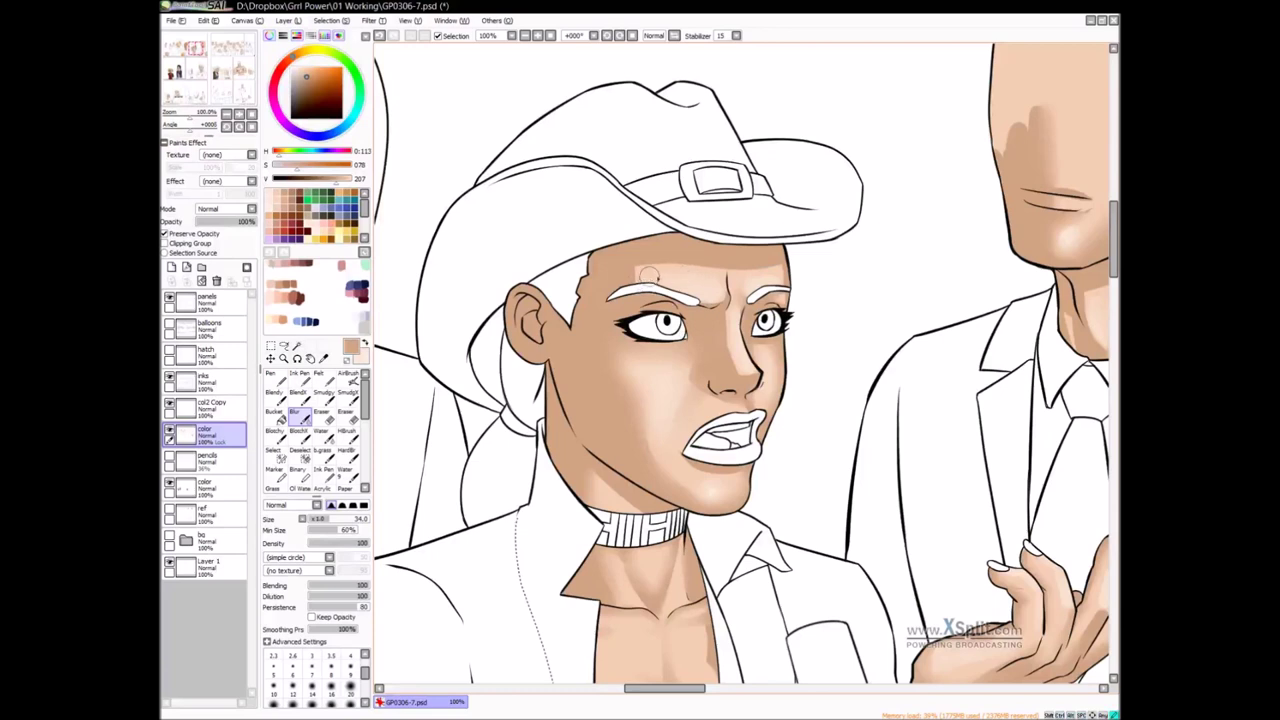
{"action": "left_click_drag", "start_coordinate": [784, 277], "coordinate": [777, 277]}
{"action": "left_click_drag", "start_coordinate": [671, 290], "coordinate": [640, 288]}
Blur the fine shading around the frown lines between the woman's brows with the Blur brush at size 16
{"action": "key", "text": "bracketleft"}
{"action": "key", "text": "bracketleft"}
{"action": "left_click_drag", "start_coordinate": [726, 293], "coordinate": [731, 283]}
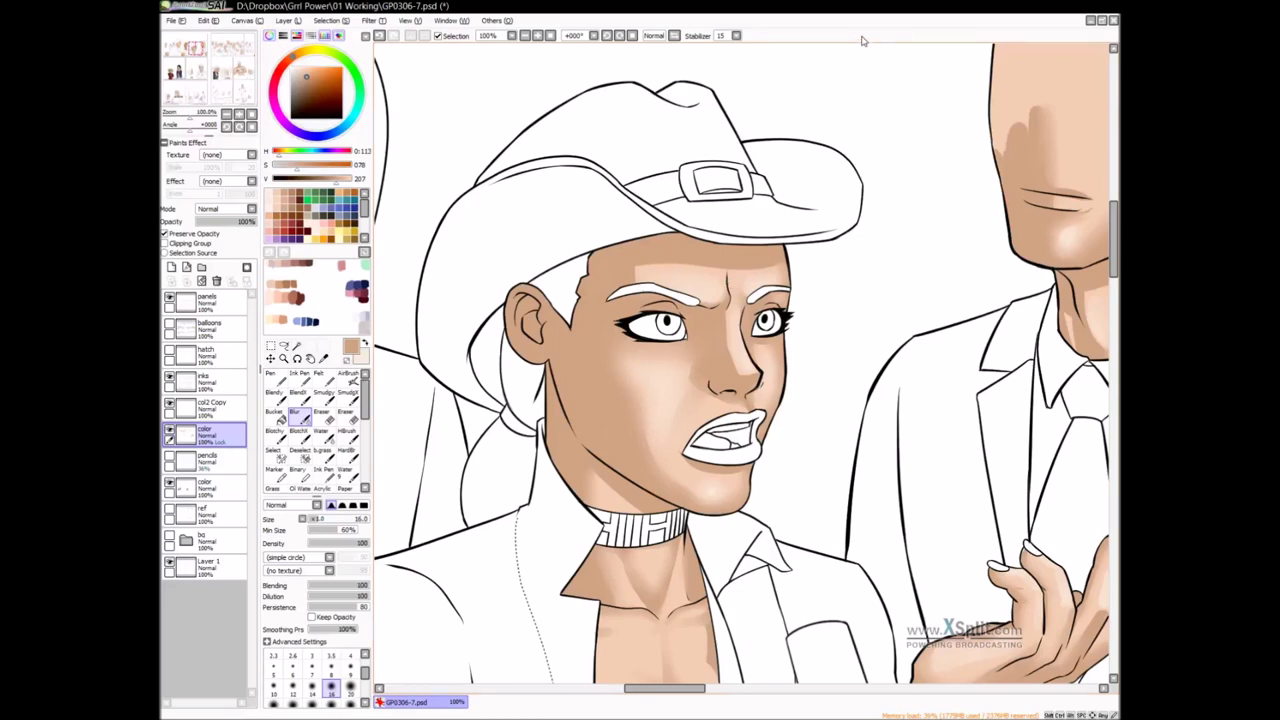
{"action": "left_click_drag", "start_coordinate": [756, 494], "coordinate": [738, 438]}
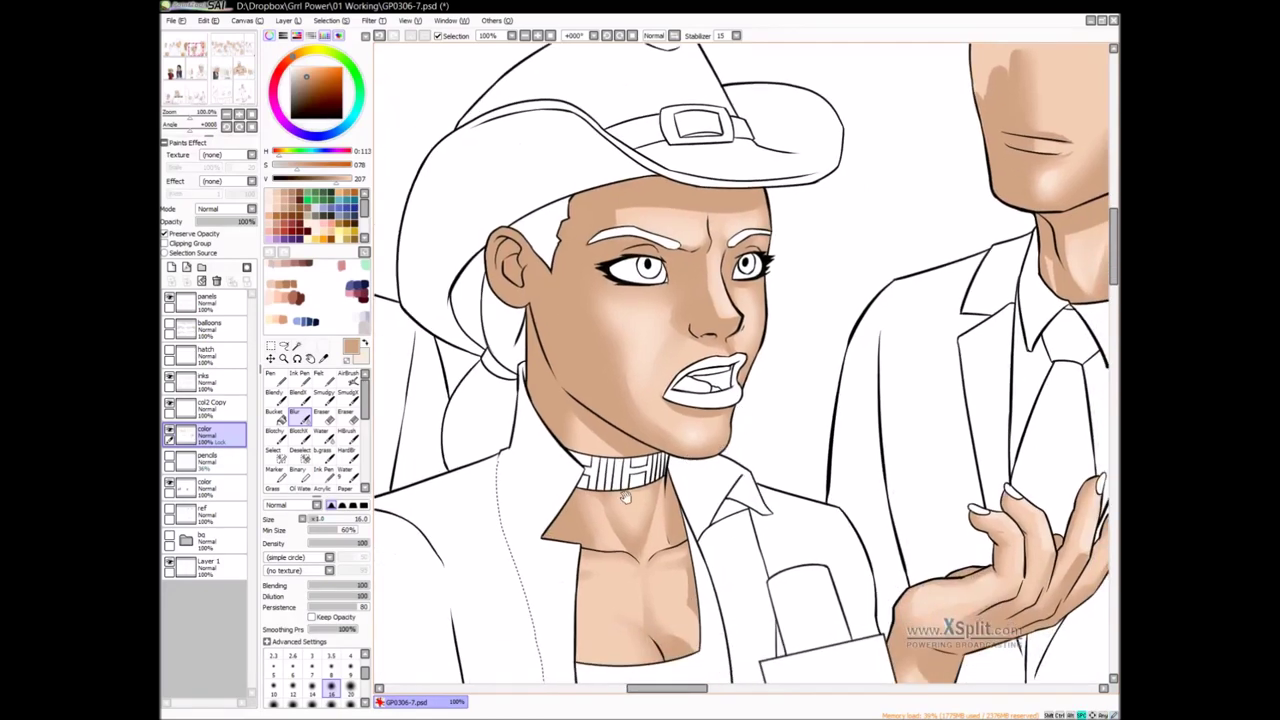
{"action": "left_click_drag", "start_coordinate": [628, 502], "coordinate": [598, 467]}
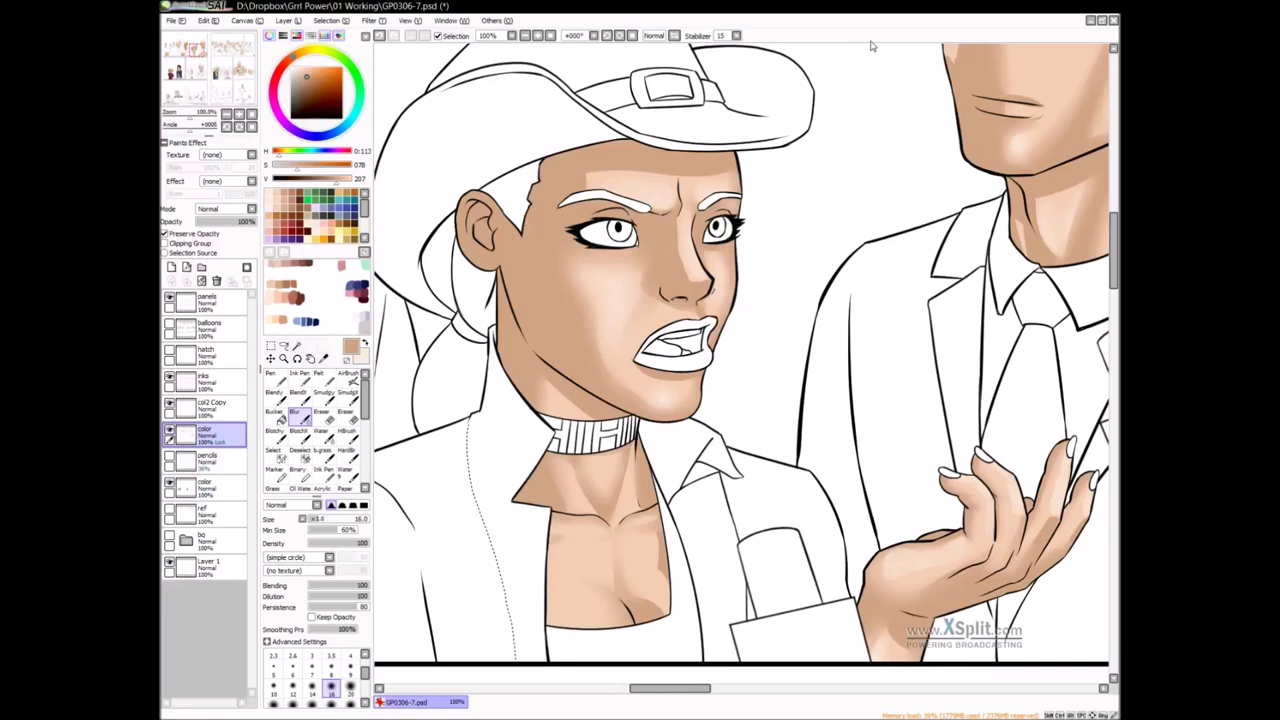
{"action": "scroll", "coordinate": [738, 418], "scroll_direction": "up", "scroll_amount": 1}
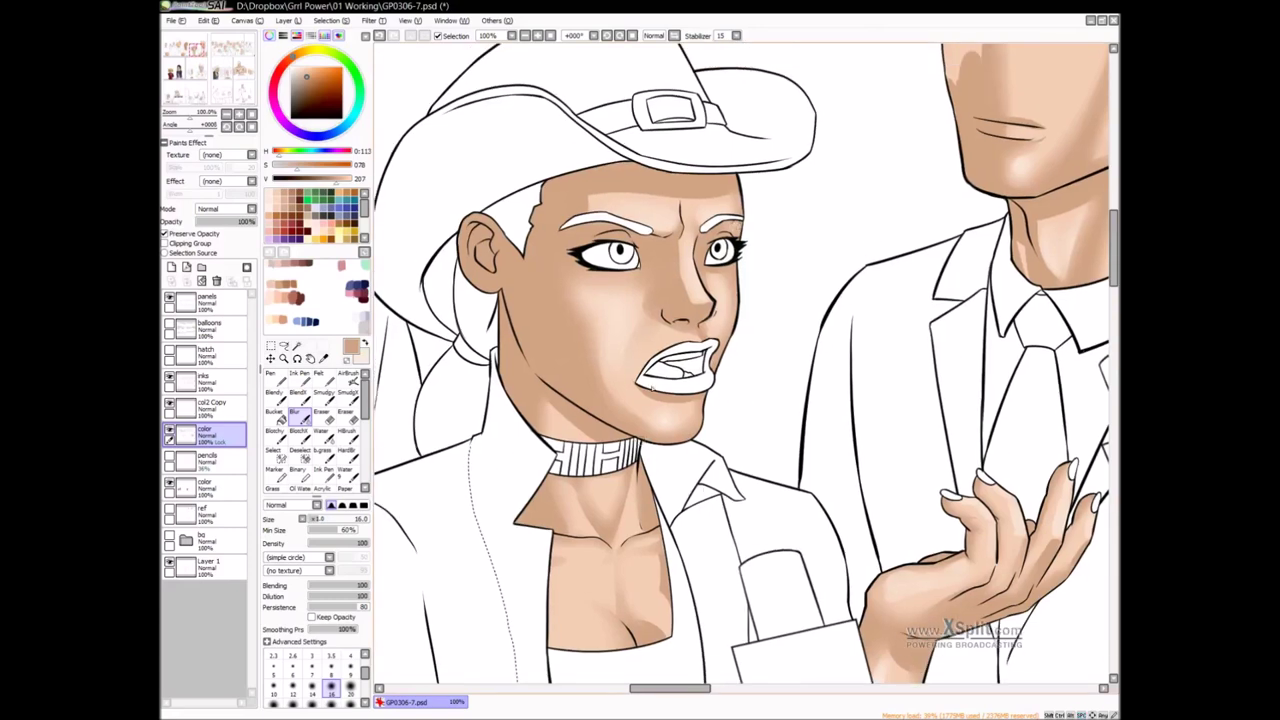
{"action": "scroll", "coordinate": [712, 444], "scroll_direction": "down", "scroll_amount": 1}
{"action": "scroll", "coordinate": [688, 450], "scroll_direction": "down", "scroll_amount": 1}
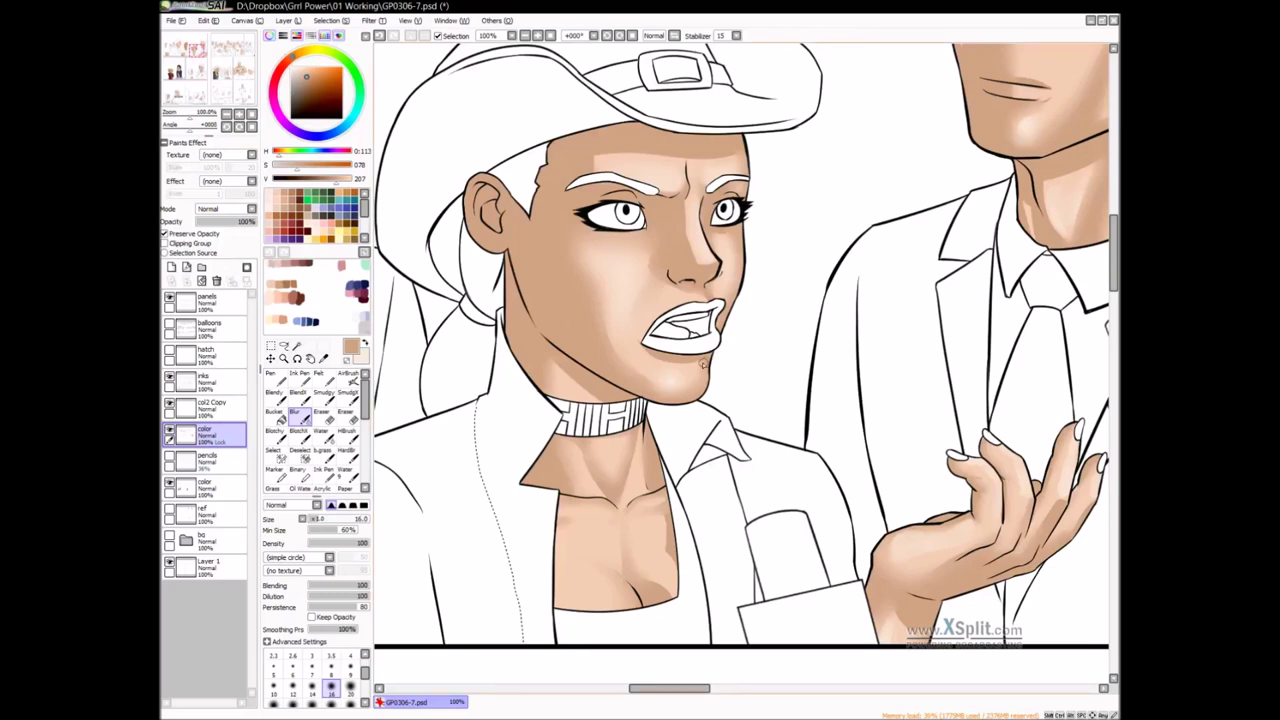
{"action": "scroll", "coordinate": [729, 362], "scroll_direction": "up", "scroll_amount": 1}
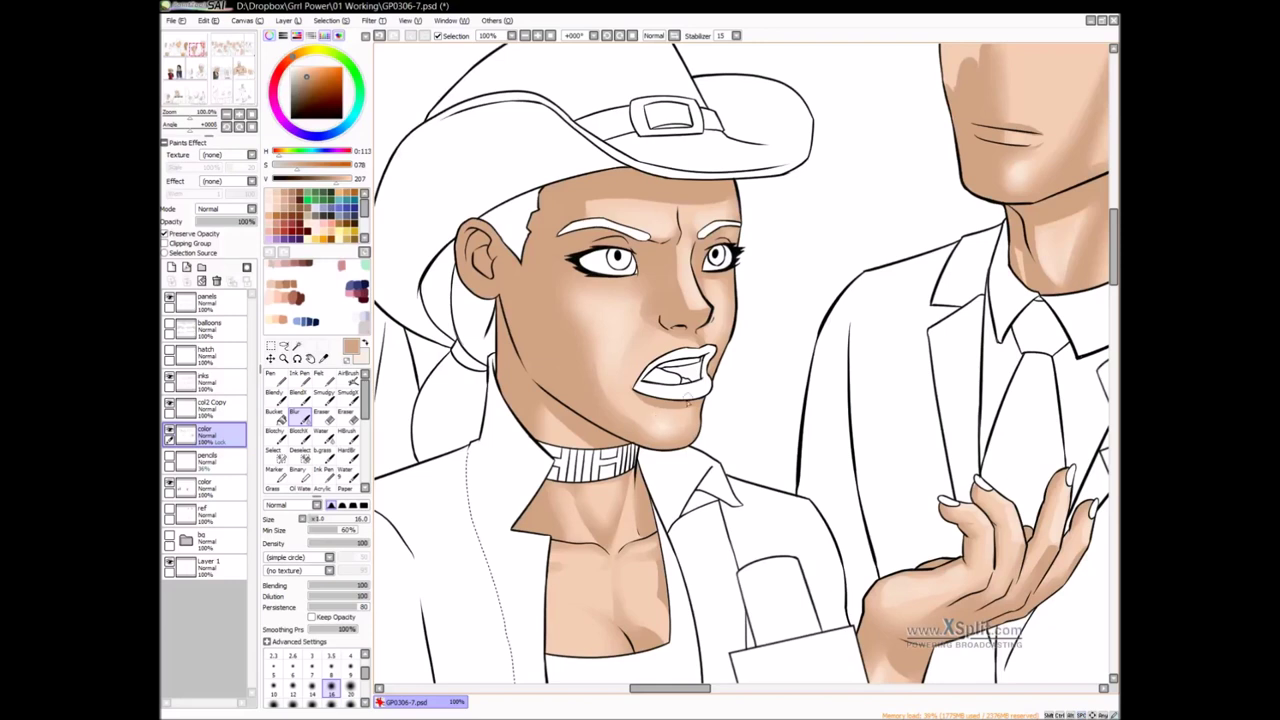
Pick the pale highlight tone and paint highlights on the woman's neck below the collar with the Blendy brush
{"action": "left_click_drag", "start_coordinate": [669, 456], "coordinate": [677, 417]}
{"action": "key", "text": "b"}
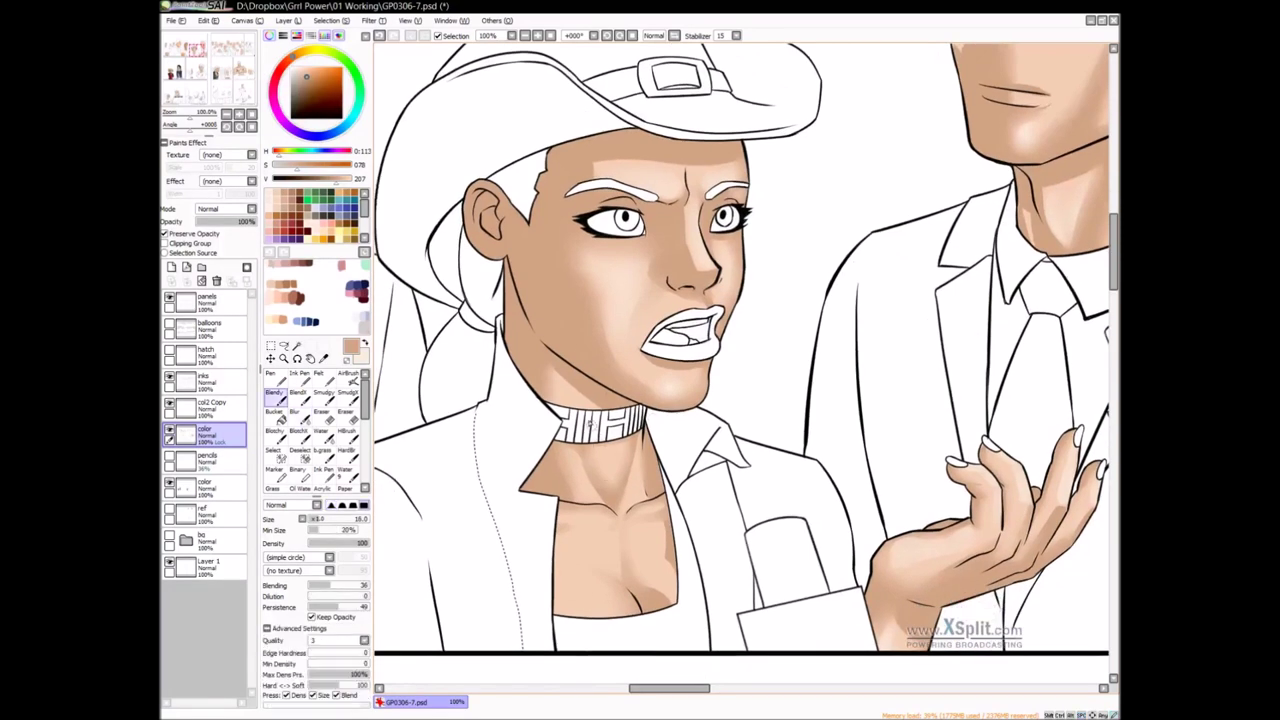
{"action": "left_click", "coordinate": [596, 464], "text": "alt"}
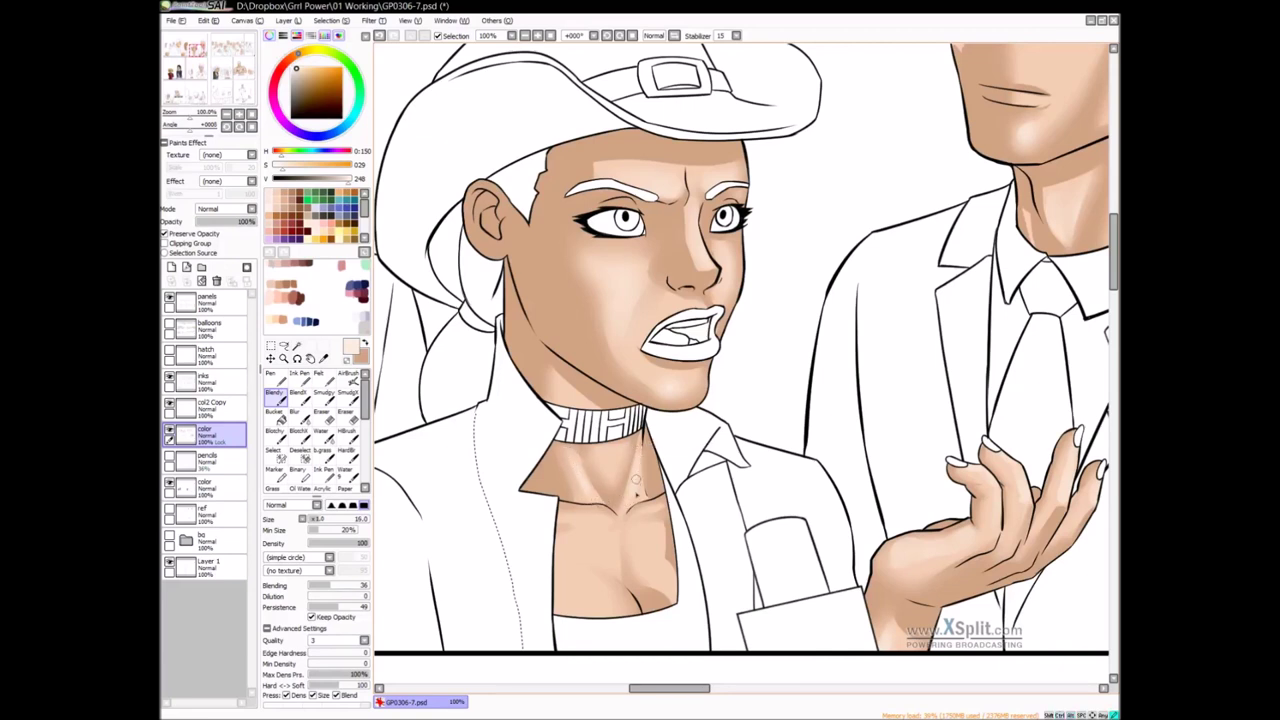
{"action": "key", "text": "bracketright"}
{"action": "key", "text": "bracketright"}
{"action": "key", "text": "bracketright"}
{"action": "left_click_drag", "start_coordinate": [620, 448], "coordinate": [612, 480]}
Soften the highlights on the woman's neck with the Blur brush at sizes 19 and 15, touching them up with Blendy
{"action": "key", "text": "bracketleft"}
{"action": "key", "text": "bracketleft"}
{"action": "key", "text": "bracketleft"}
{"action": "key", "text": "b"}
{"action": "key", "text": "bracketright"}
{"action": "key", "text": "bracketright"}
{"action": "left_click_drag", "start_coordinate": [663, 447], "coordinate": [657, 447]}
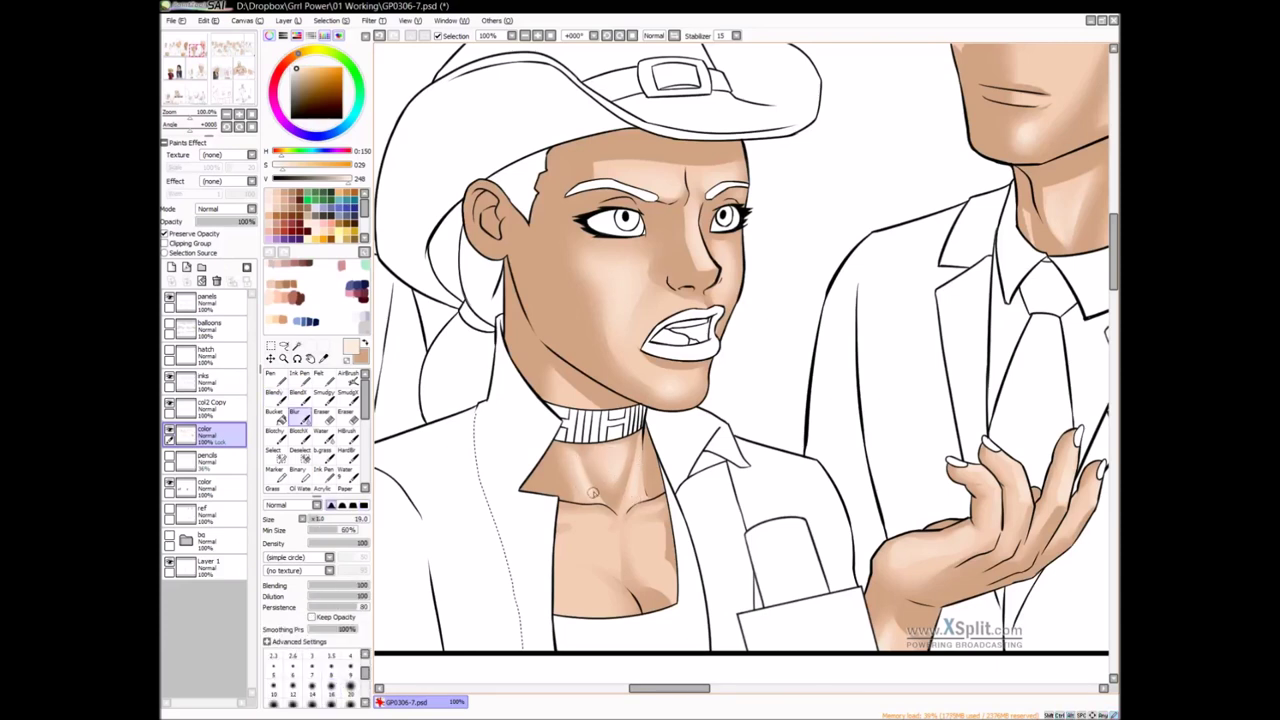
{"action": "key", "text": "v"}
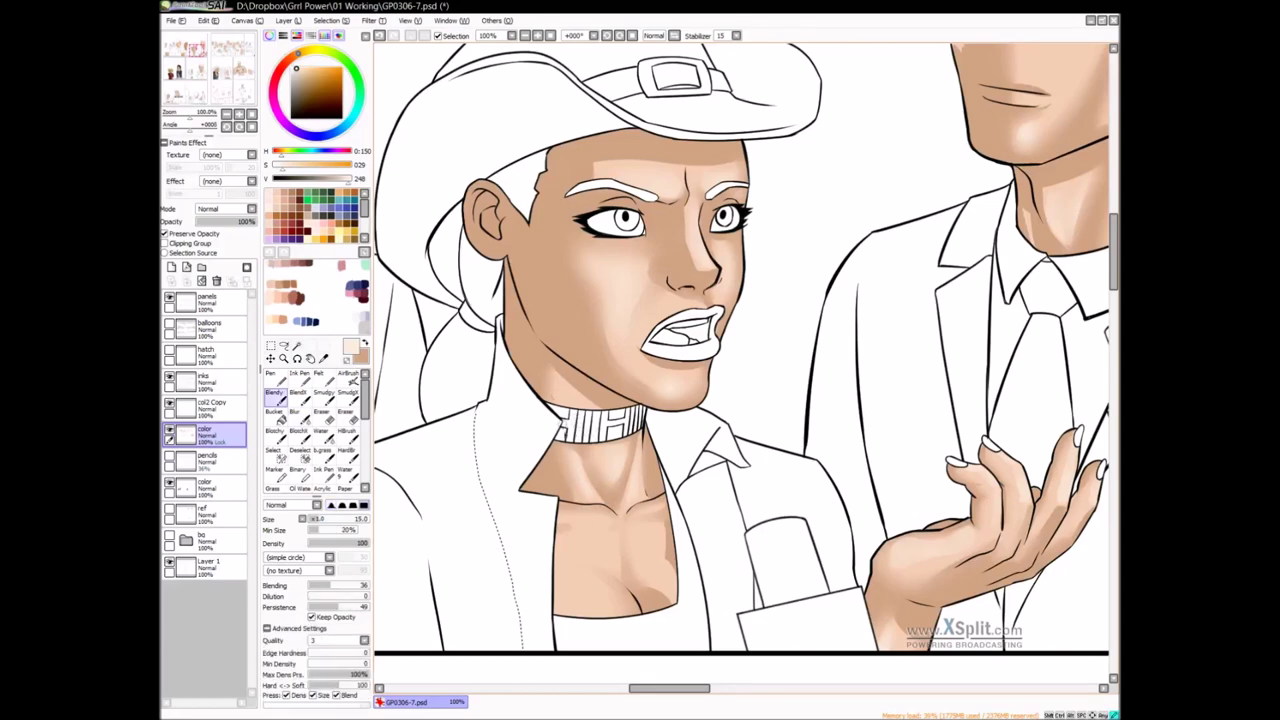
{"action": "key", "text": "c"}
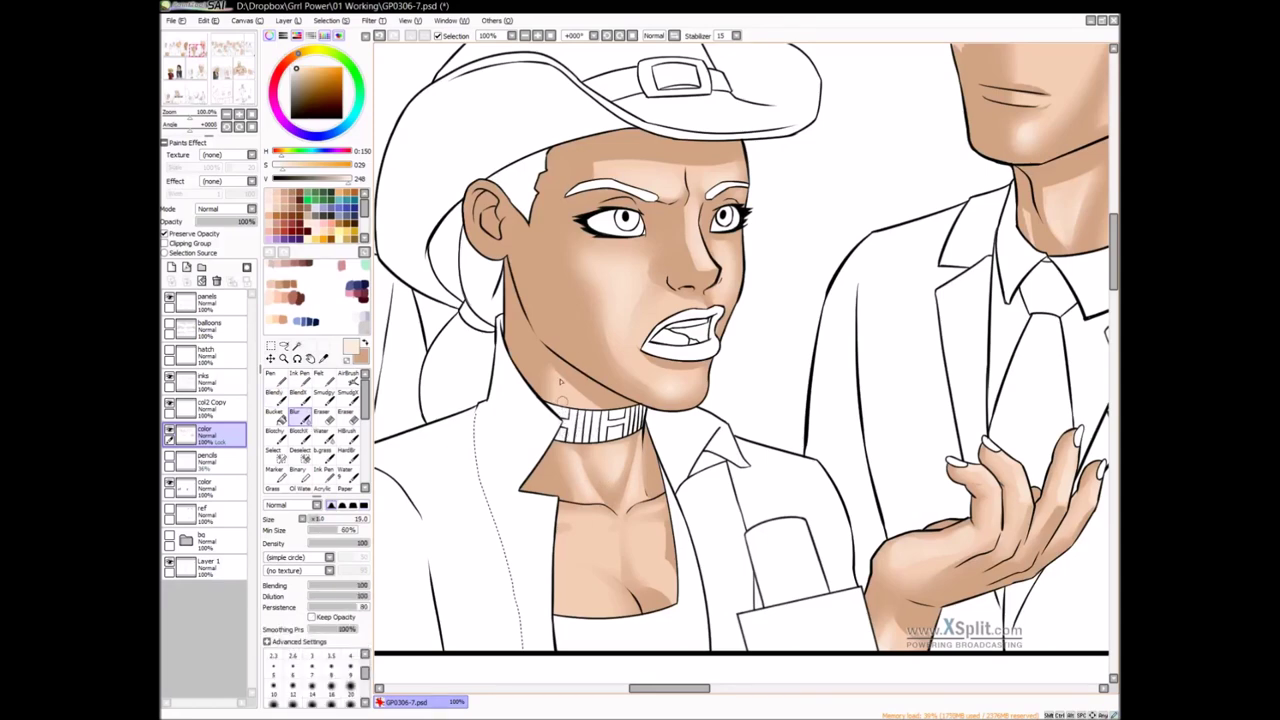
Paint pale highlights along the woman's collarbones and upper chest with the Blendy brush at sizes 11 and 23
{"action": "left_click_drag", "start_coordinate": [660, 482], "coordinate": [666, 424]}
{"action": "key", "text": "v"}
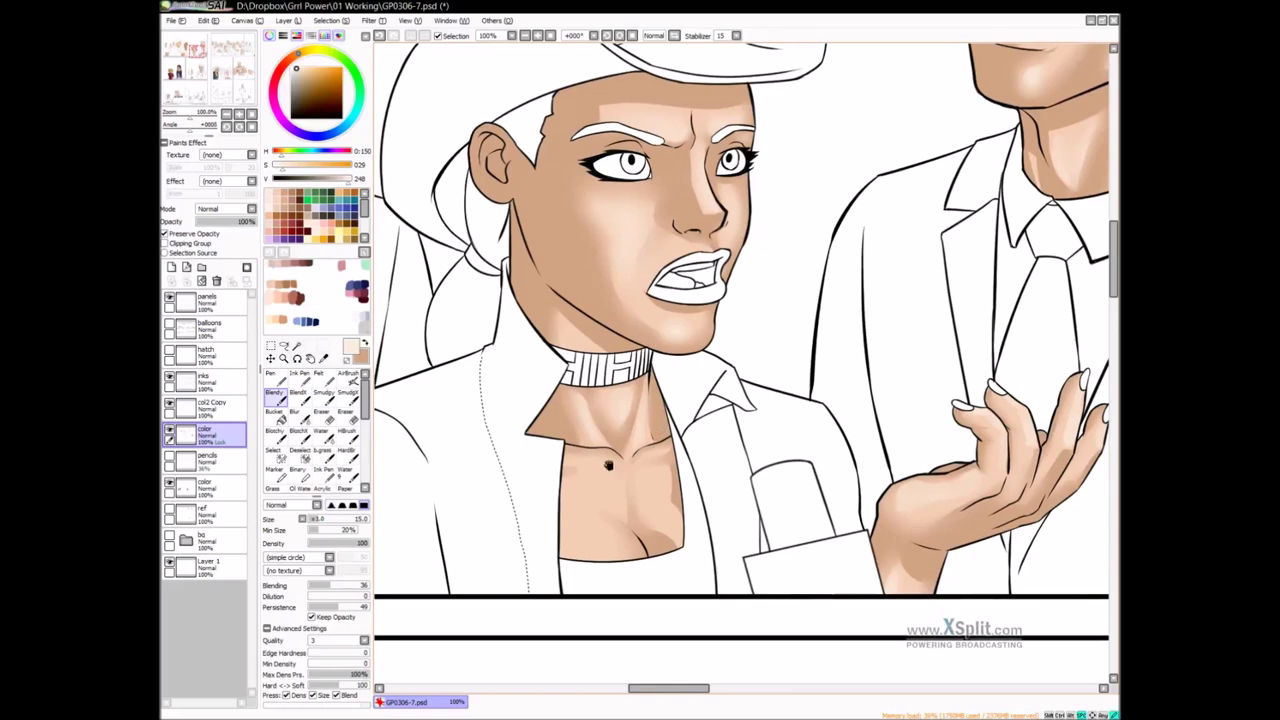
{"action": "left_click_drag", "start_coordinate": [607, 461], "coordinate": [617, 467]}
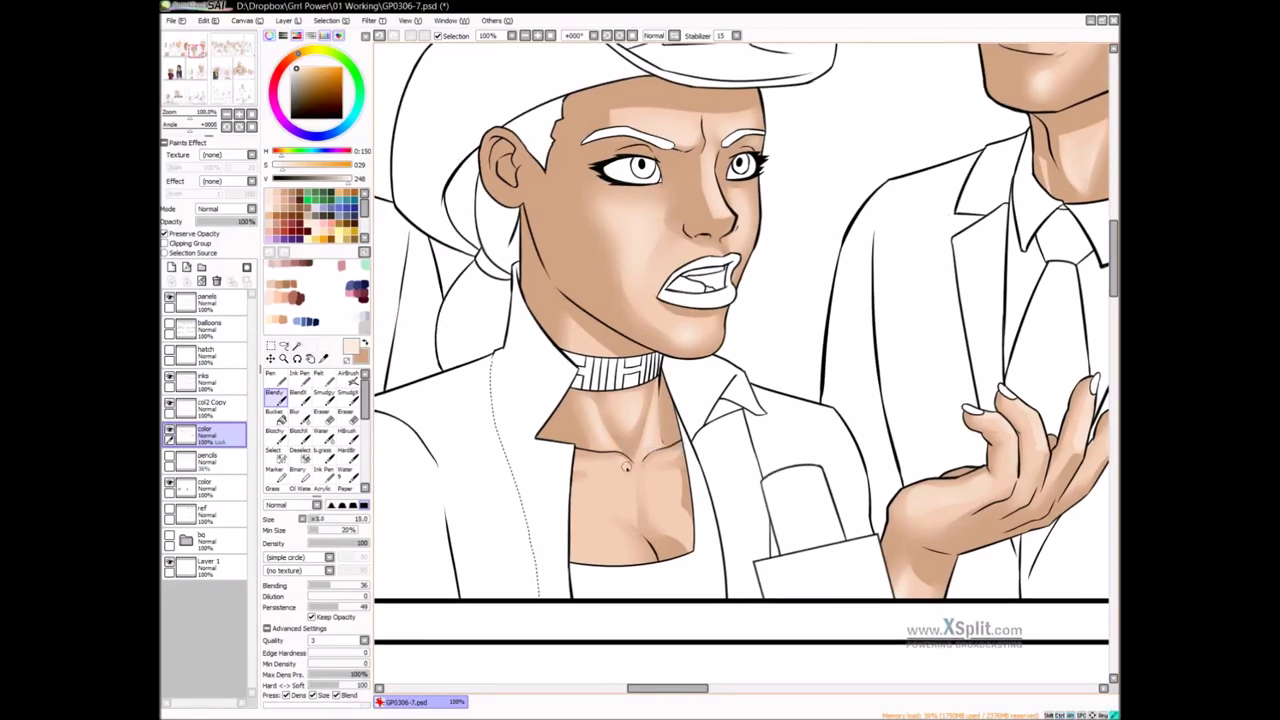
{"action": "left_click_drag", "start_coordinate": [588, 478], "coordinate": [757, 449]}
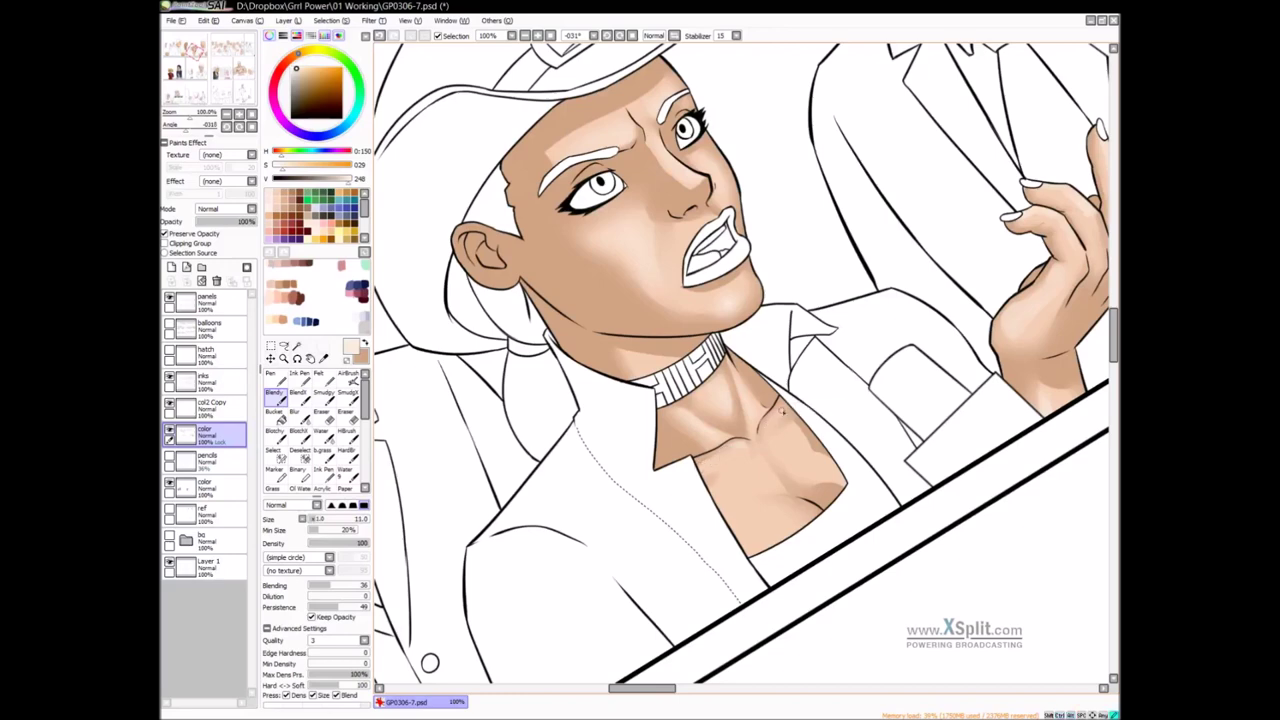
{"action": "left_click", "coordinate": [633, 36]}
{"action": "left_click_drag", "start_coordinate": [720, 424], "coordinate": [673, 428]}
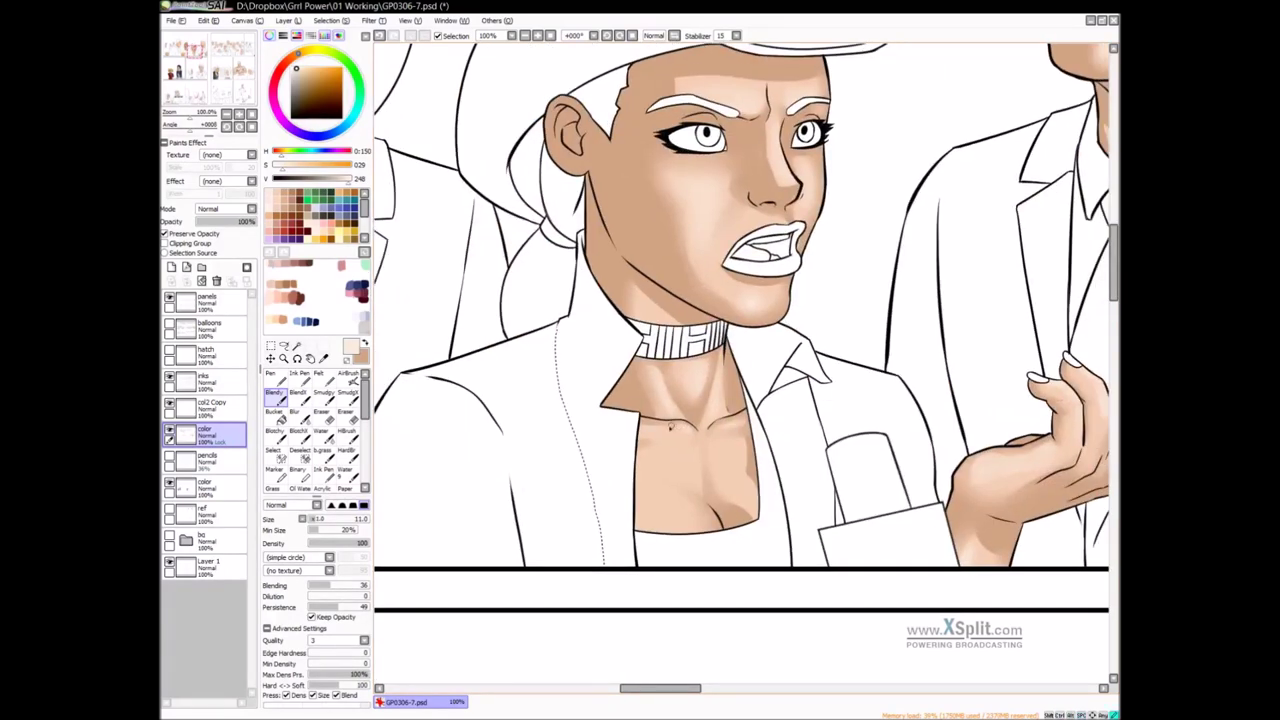
{"action": "left_click_drag", "start_coordinate": [722, 460], "coordinate": [705, 405]}
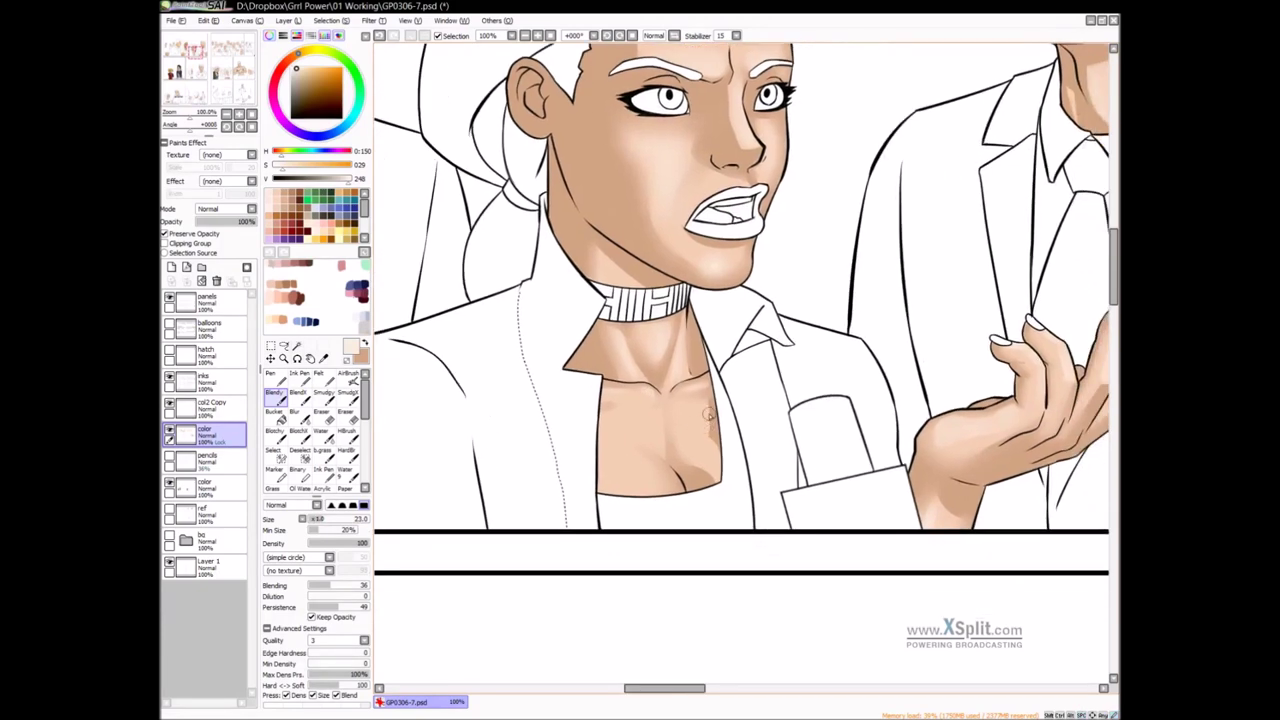
{"action": "key", "text": "bracketleft"}
{"action": "mouse_move", "coordinate": [685, 434]}
{"action": "left_mouse_down"}
{"action": "mouse_move", "coordinate": [590, 493]}
{"action": "mouse_move", "coordinate": [727, 515]}
{"action": "mouse_move", "coordinate": [742, 481]}
{"action": "mouse_move", "coordinate": [729, 508]}
{"action": "mouse_move", "coordinate": [679, 529]}
{"action": "mouse_move", "coordinate": [699, 491]}
{"action": "mouse_move", "coordinate": [728, 488]}
{"action": "mouse_move", "coordinate": [697, 520]}
{"action": "mouse_move", "coordinate": [725, 493]}
{"action": "mouse_move", "coordinate": [739, 507]}
{"action": "mouse_move", "coordinate": [704, 513]}
{"action": "left_mouse_up"}
Smooth the chest highlights of the woman in the cowboy hat with the Blur brush at size 43
{"action": "key", "text": "b"}
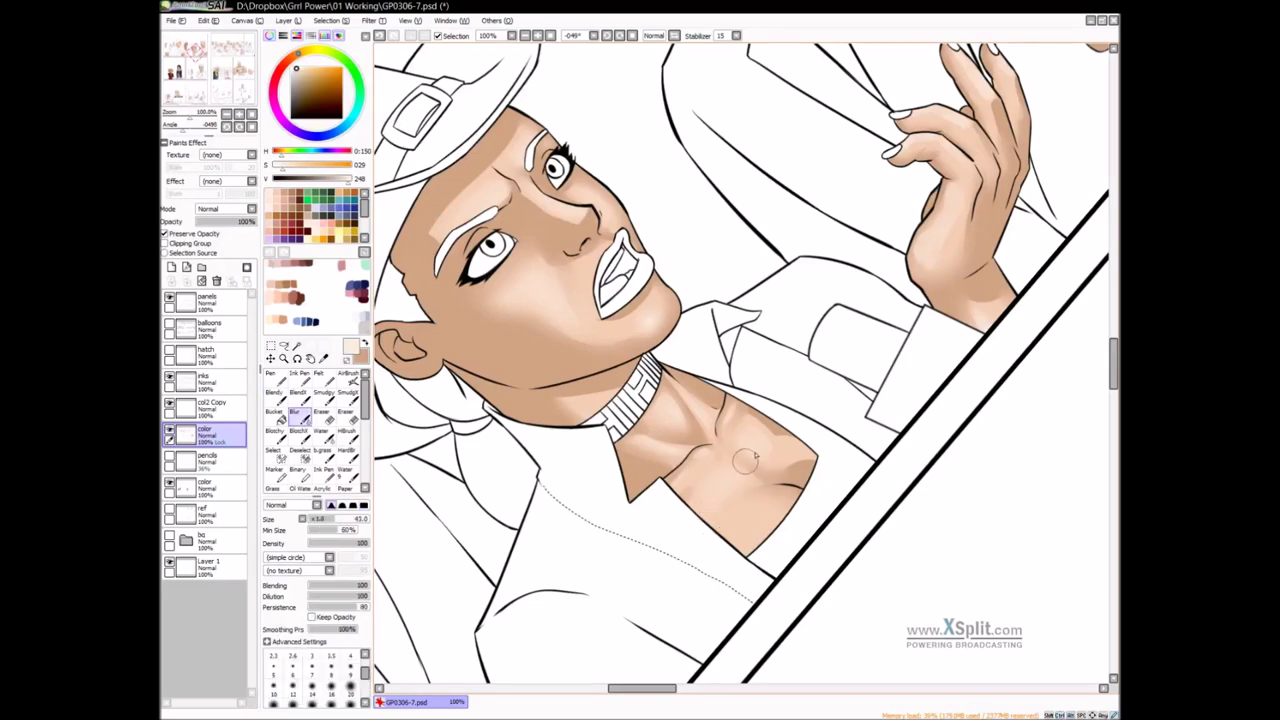
{"action": "left_click", "coordinate": [633, 36]}
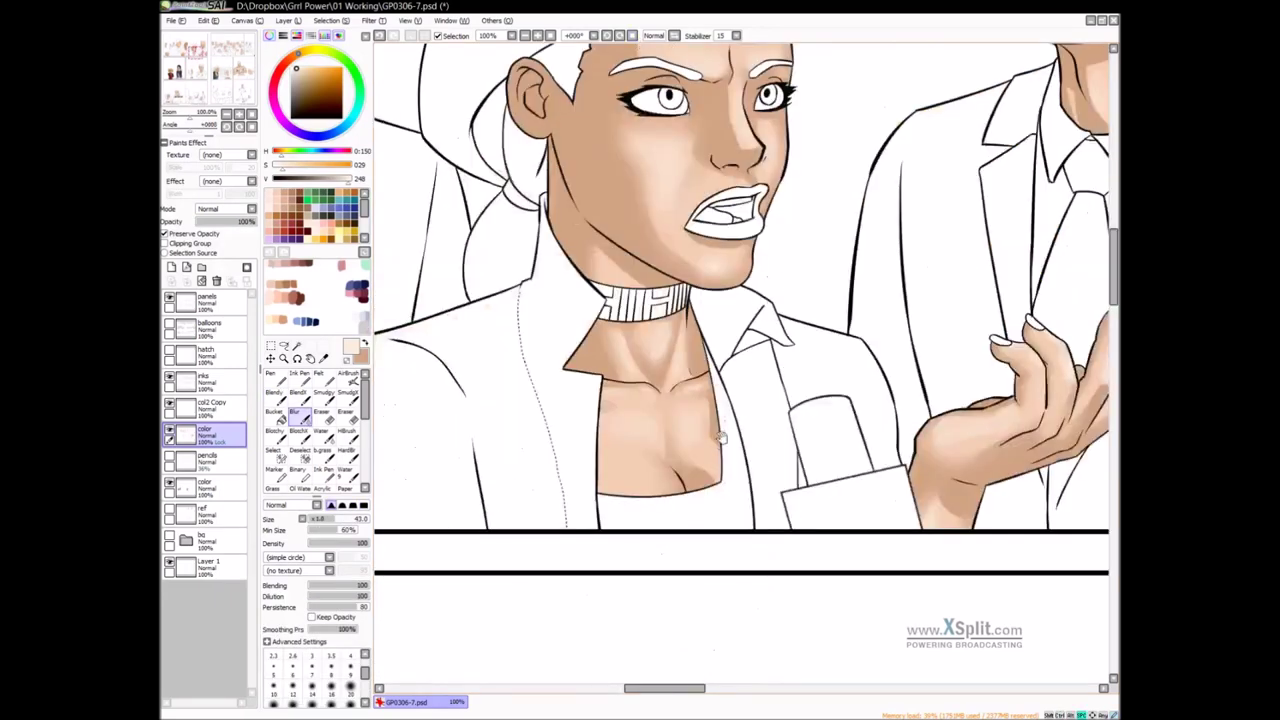
{"action": "left_click_drag", "start_coordinate": [755, 462], "coordinate": [733, 460]}
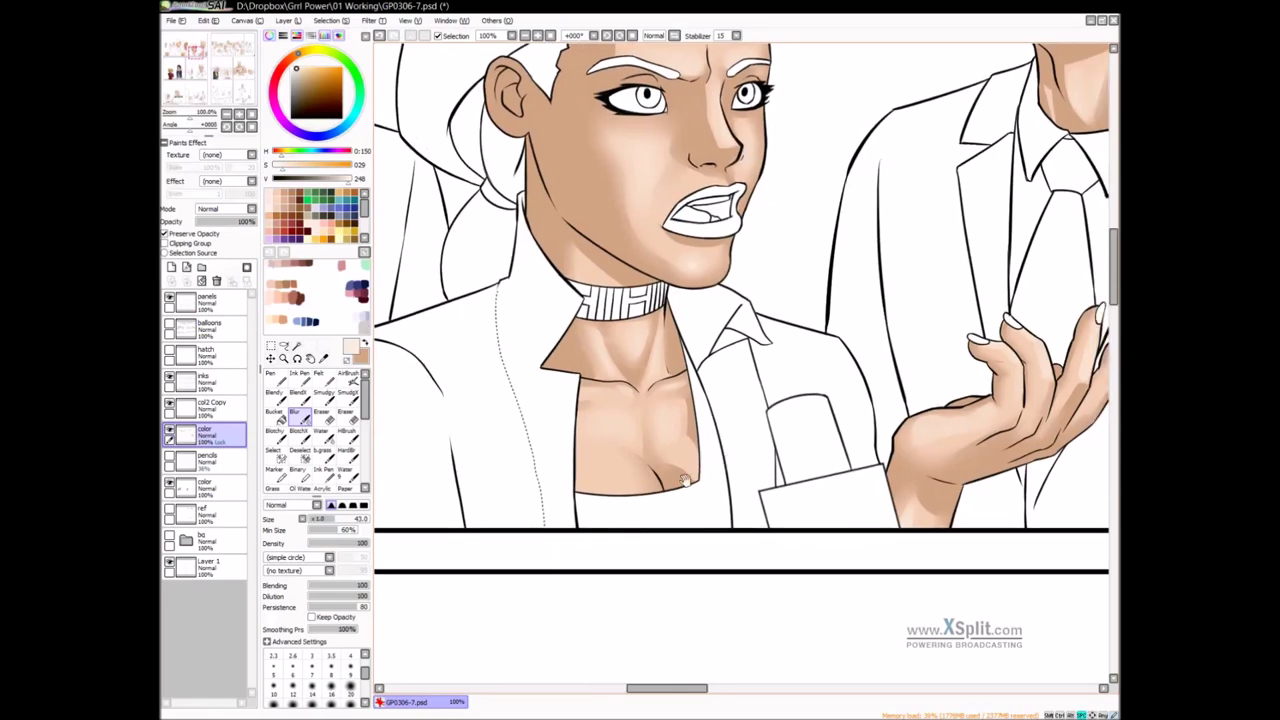
{"action": "mouse_move", "coordinate": [657, 481]}
{"action": "left_mouse_down"}
{"action": "mouse_move", "coordinate": [717, 434]}
{"action": "mouse_move", "coordinate": [750, 429]}
{"action": "left_mouse_up"}
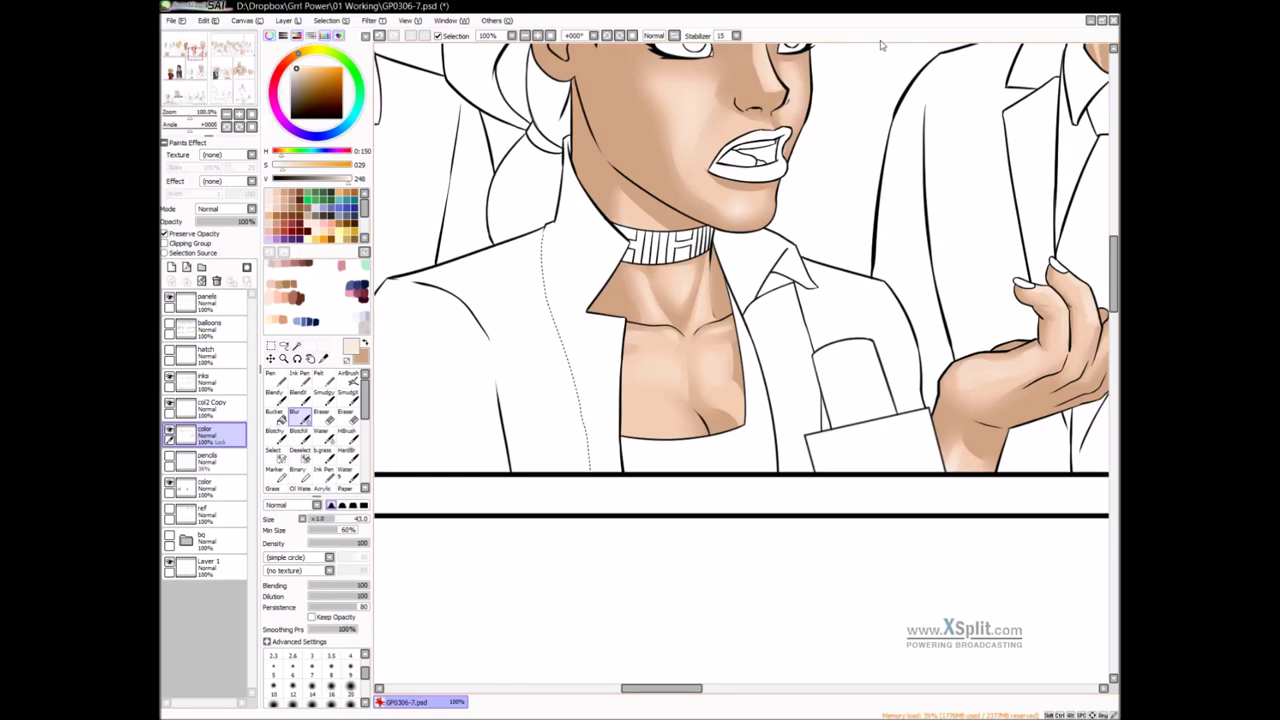
{"action": "left_click_drag", "start_coordinate": [702, 445], "coordinate": [669, 464]}
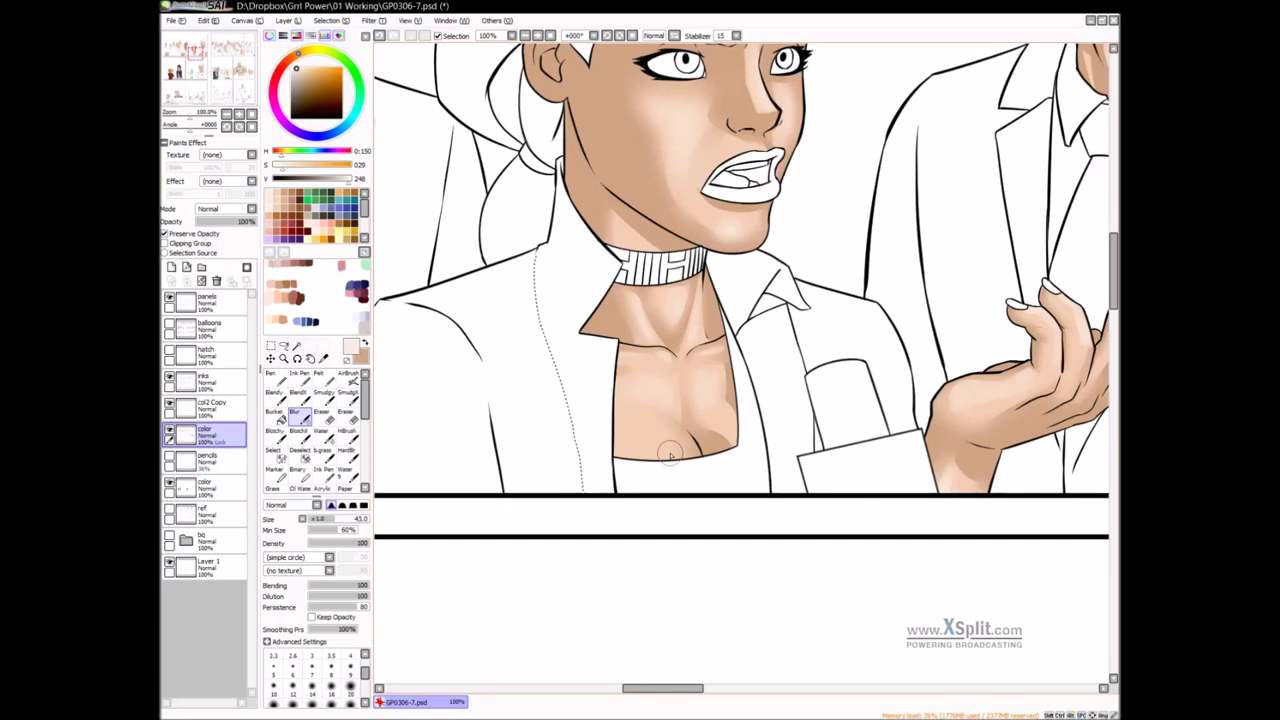
{"action": "left_click_drag", "start_coordinate": [660, 400], "coordinate": [659, 403]}
Airbrush soft highlights onto the woman's lower chest at sizes 113 and 24, softening them with Blur at sizes 69 and 35
{"action": "key", "text": "b"}
{"action": "mouse_move", "coordinate": [659, 456]}
{"action": "left_mouse_down"}
{"action": "mouse_move", "coordinate": [683, 487]}
{"action": "mouse_move", "coordinate": [648, 446]}
{"action": "left_mouse_up"}
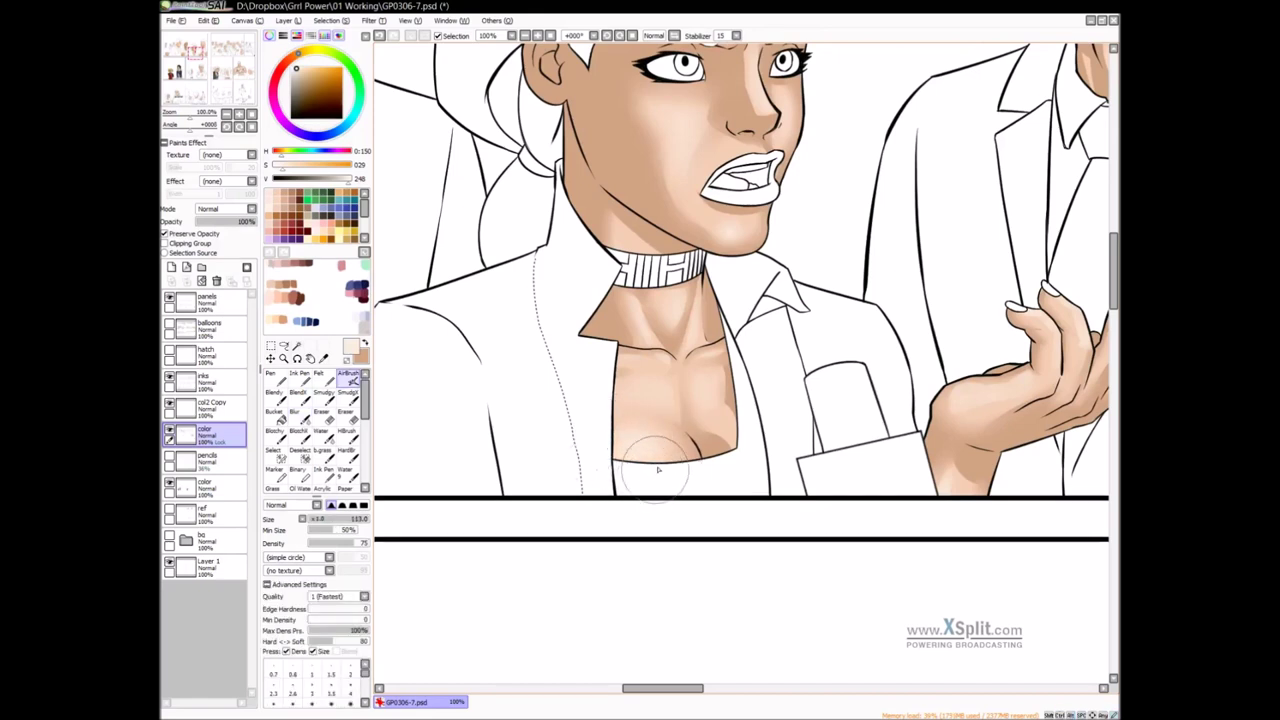
{"action": "key", "text": "c"}
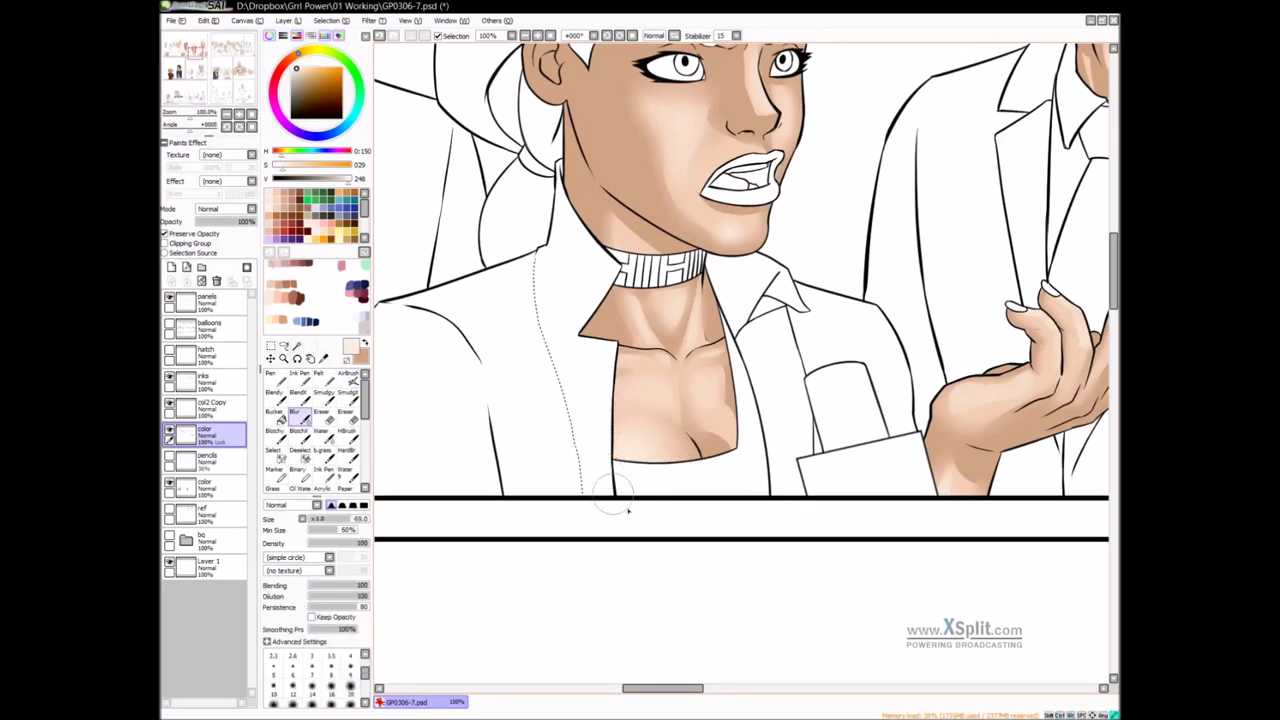
{"action": "key", "text": "v"}
{"action": "mouse_move", "coordinate": [741, 446]}
{"action": "left_mouse_down"}
{"action": "mouse_move", "coordinate": [720, 423]}
{"action": "mouse_move", "coordinate": [730, 432]}
{"action": "left_mouse_up"}
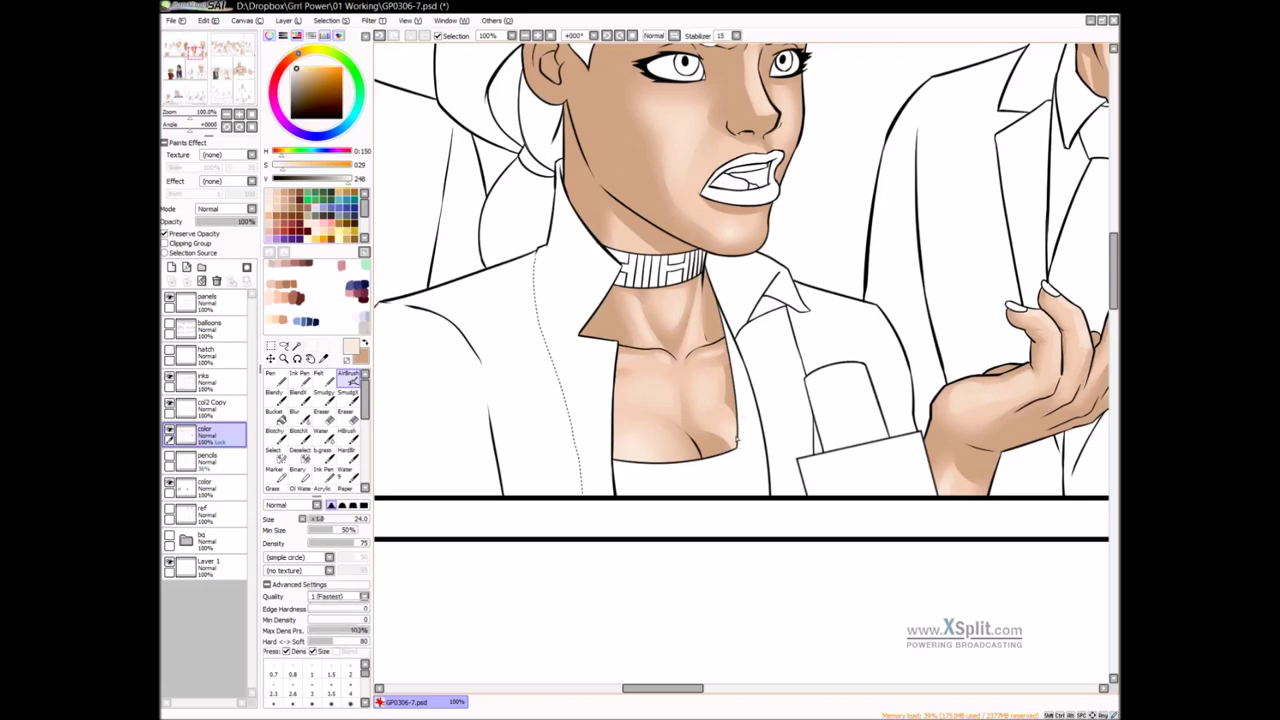
{"action": "key", "text": "b"}
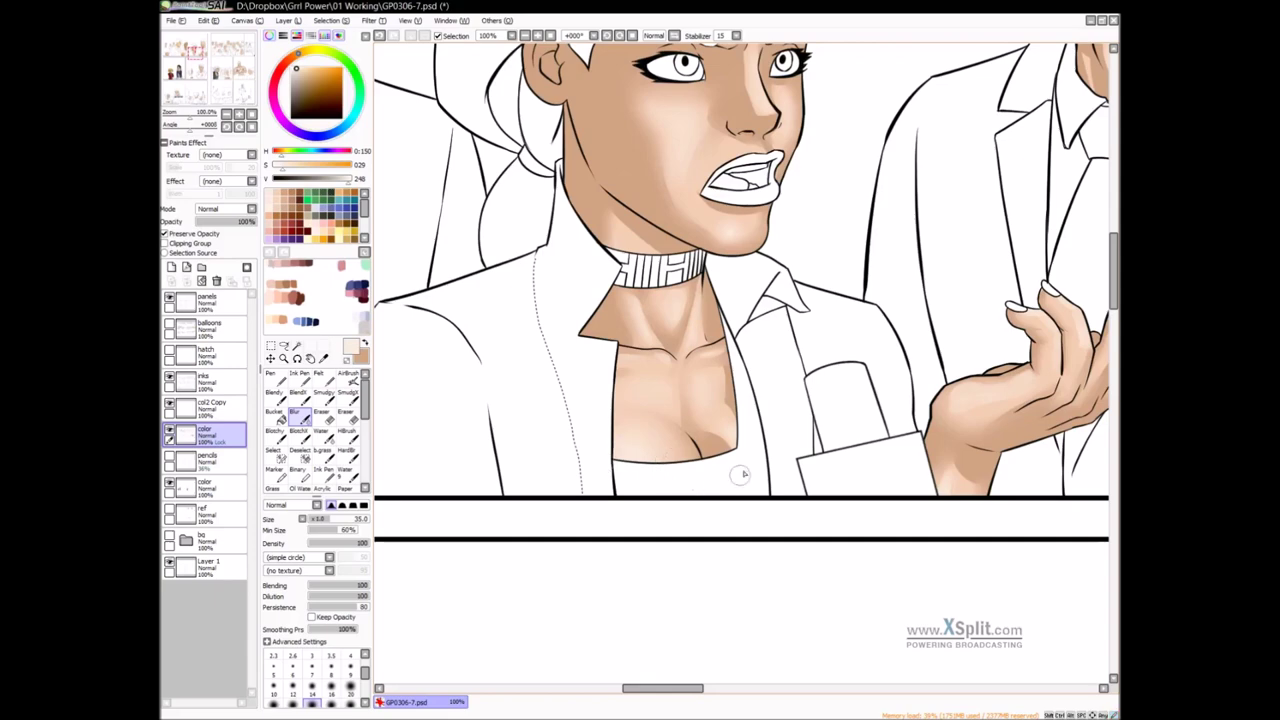
Paint pale highlights on the face of the ponytailed girl in the WWO shirt with the Blendy brush at sizes 55 and 10
{"action": "mouse_move", "coordinate": [914, 418]}
{"action": "left_mouse_down"}
{"action": "mouse_move", "coordinate": [826, 409]}
{"action": "mouse_move", "coordinate": [763, 437]}
{"action": "mouse_move", "coordinate": [760, 420]}
{"action": "left_mouse_up"}
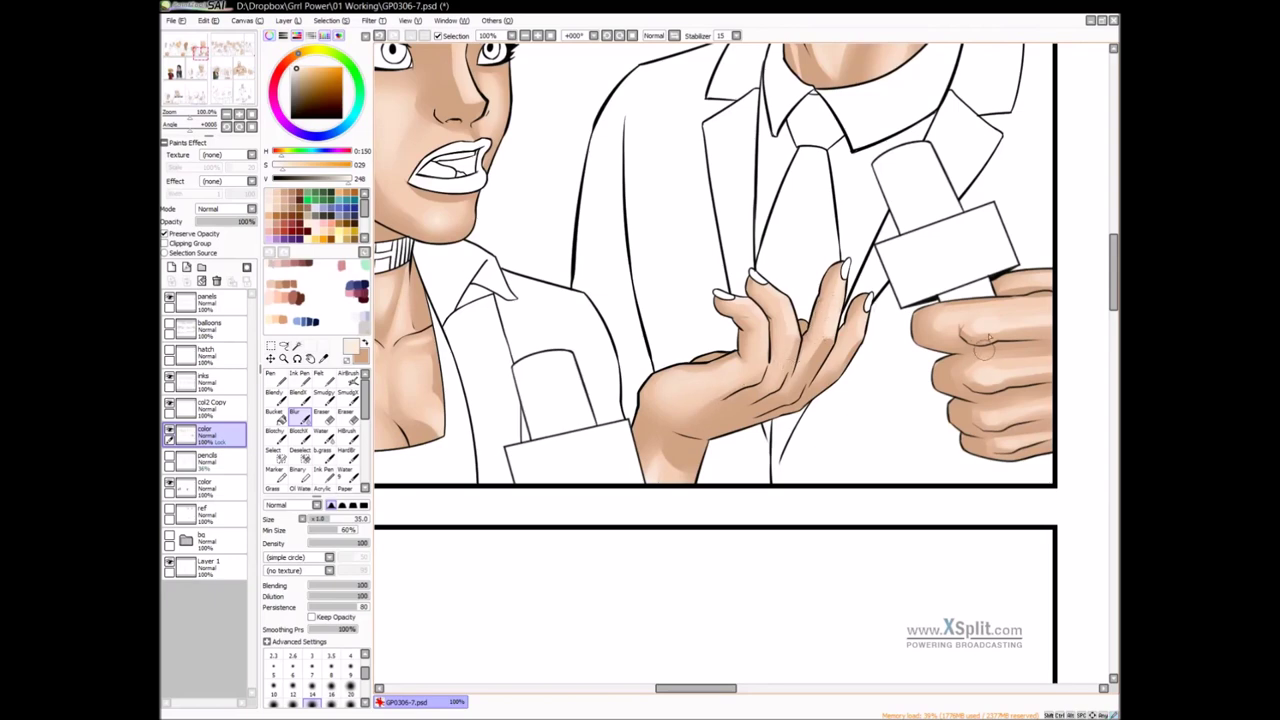
{"action": "left_click", "coordinate": [861, 274], "text": "ctrl+alt"}
{"action": "left_click_drag", "start_coordinate": [833, 256], "coordinate": [789, 456]}
{"action": "left_click_drag", "start_coordinate": [595, 462], "coordinate": [969, 331]}
{"action": "left_click_drag", "start_coordinate": [520, 428], "coordinate": [744, 92]}
{"action": "left_click_drag", "start_coordinate": [528, 670], "coordinate": [701, 367]}
{"action": "mouse_move", "coordinate": [768, 472]}
{"action": "left_mouse_down"}
{"action": "mouse_move", "coordinate": [898, 362]}
{"action": "mouse_move", "coordinate": [398, 383]}
{"action": "left_mouse_up"}
{"action": "left_click_drag", "start_coordinate": [800, 360], "coordinate": [733, 388]}
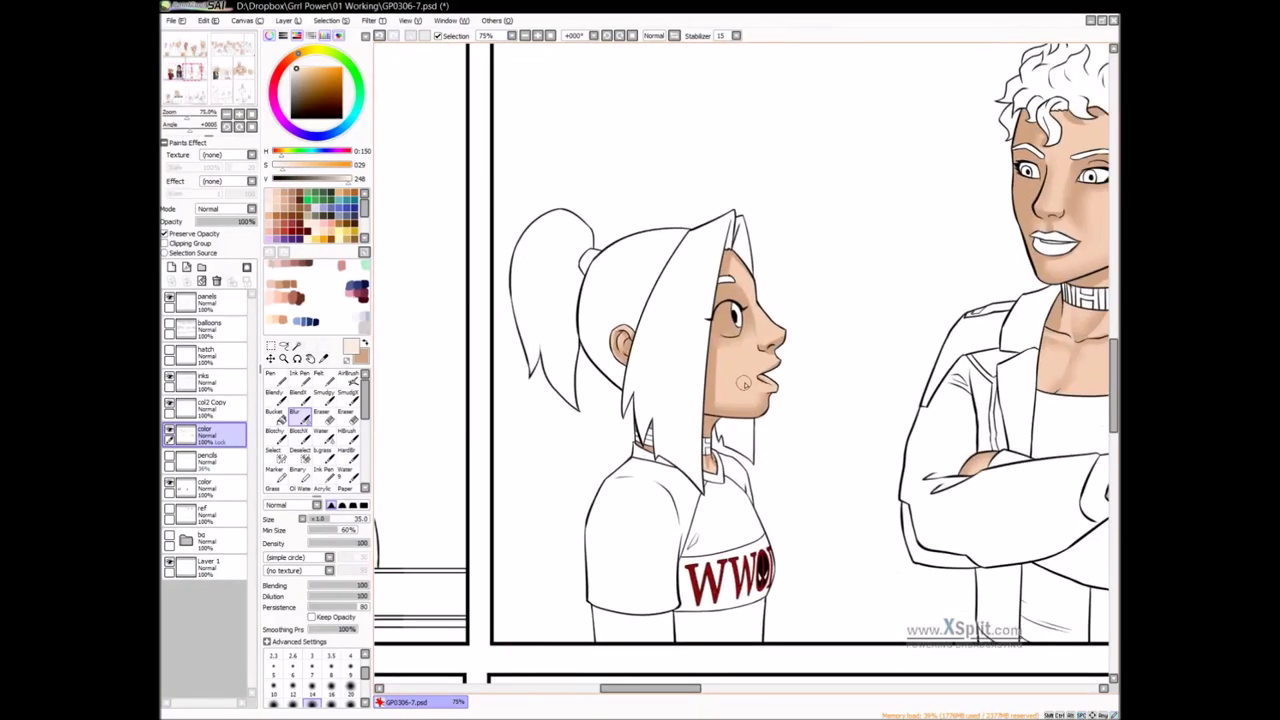
{"action": "left_click_drag", "start_coordinate": [750, 298], "coordinate": [745, 303], "text": "ctrl+alt"}
{"action": "key", "text": "b"}
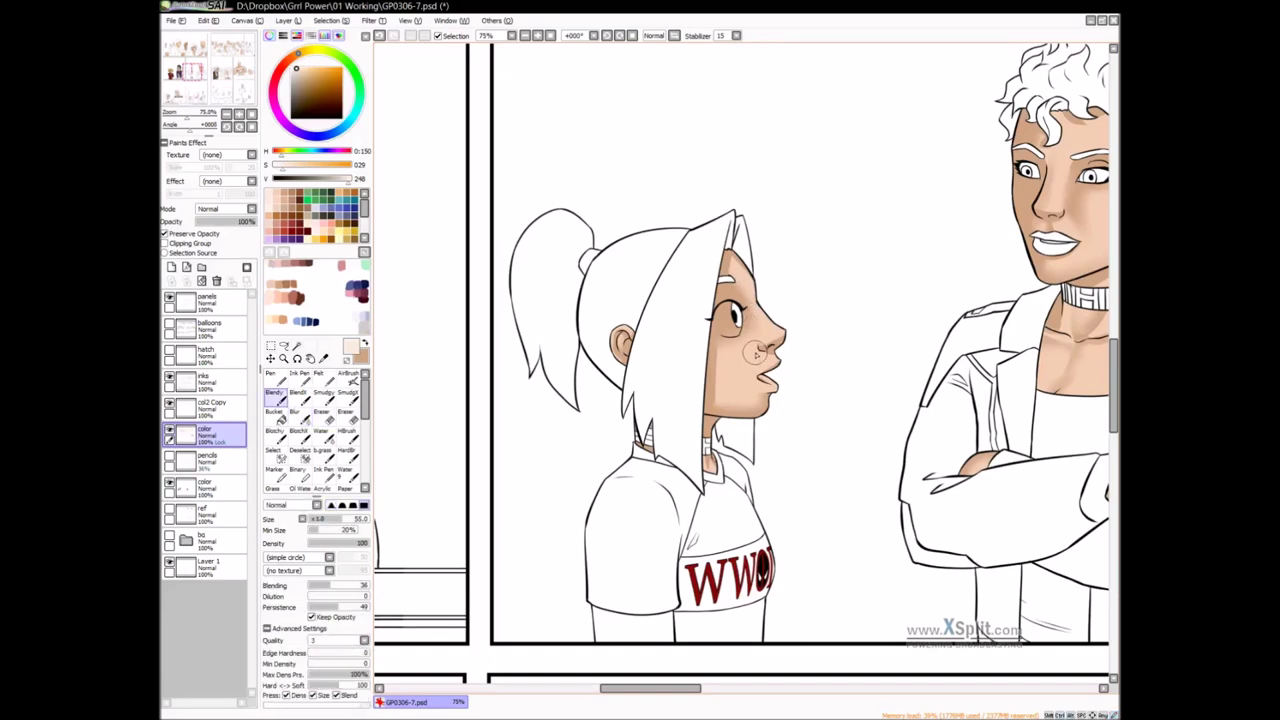
{"action": "left_click_drag", "start_coordinate": [757, 295], "coordinate": [762, 297], "text": "ctrl+alt"}
{"action": "left_click_drag", "start_coordinate": [791, 367], "coordinate": [782, 376]}
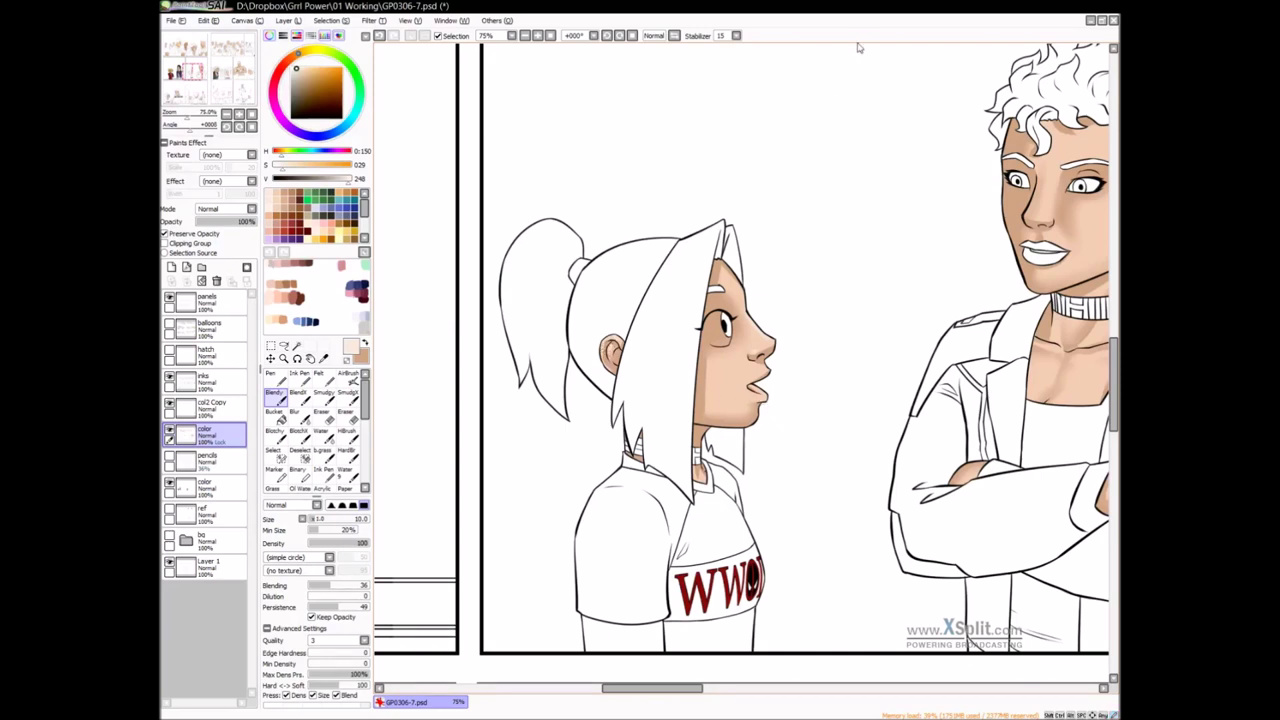
{"action": "left_click_drag", "start_coordinate": [792, 336], "coordinate": [725, 352]}
{"action": "left_click_drag", "start_coordinate": [705, 396], "coordinate": [681, 402]}
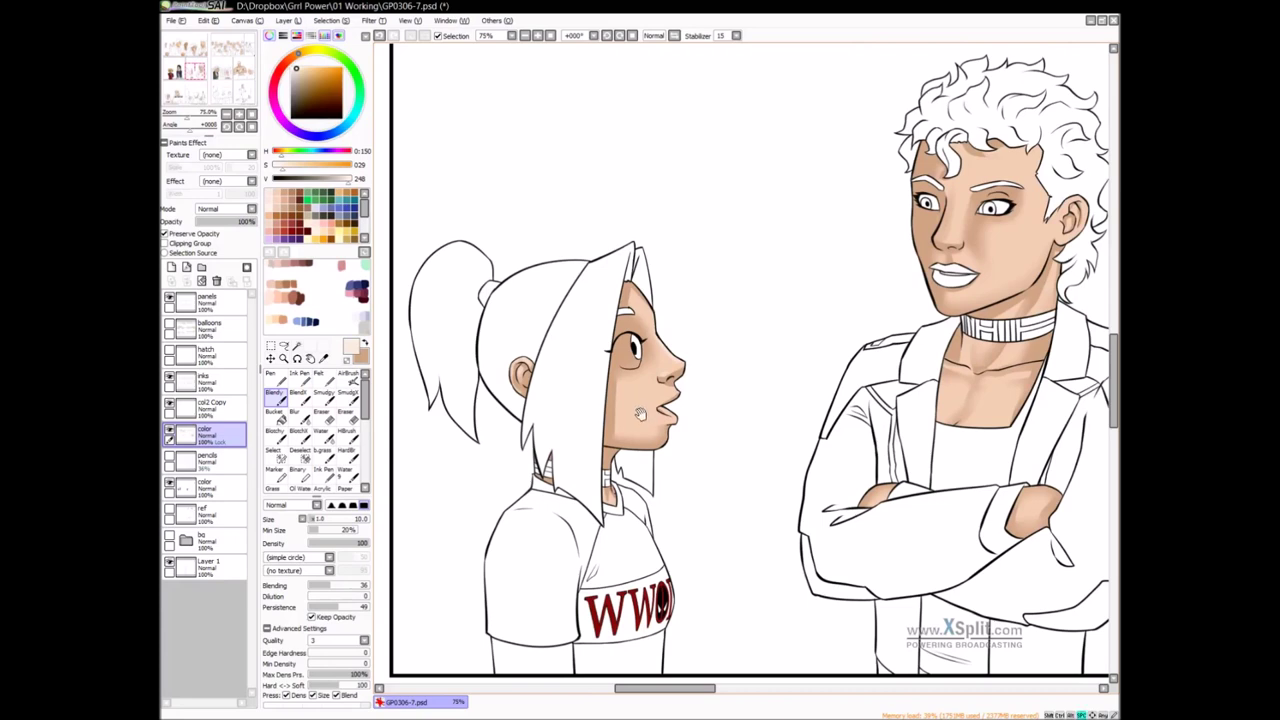
Soften the highlights on the ponytailed girl's cheek and chin with the Blur brush, reducing its size to 44
{"action": "key", "text": "v"}
{"action": "mouse_move", "coordinate": [645, 383]}
{"action": "left_mouse_down"}
{"action": "mouse_move", "coordinate": [615, 388]}
{"action": "mouse_move", "coordinate": [649, 390]}
{"action": "mouse_move", "coordinate": [626, 401]}
{"action": "mouse_move", "coordinate": [637, 405]}
{"action": "mouse_move", "coordinate": [628, 398]}
{"action": "mouse_move", "coordinate": [680, 340]}
{"action": "mouse_move", "coordinate": [630, 416]}
{"action": "mouse_move", "coordinate": [668, 375]}
{"action": "mouse_move", "coordinate": [635, 409]}
{"action": "left_mouse_up"}
{"action": "key", "text": "b"}
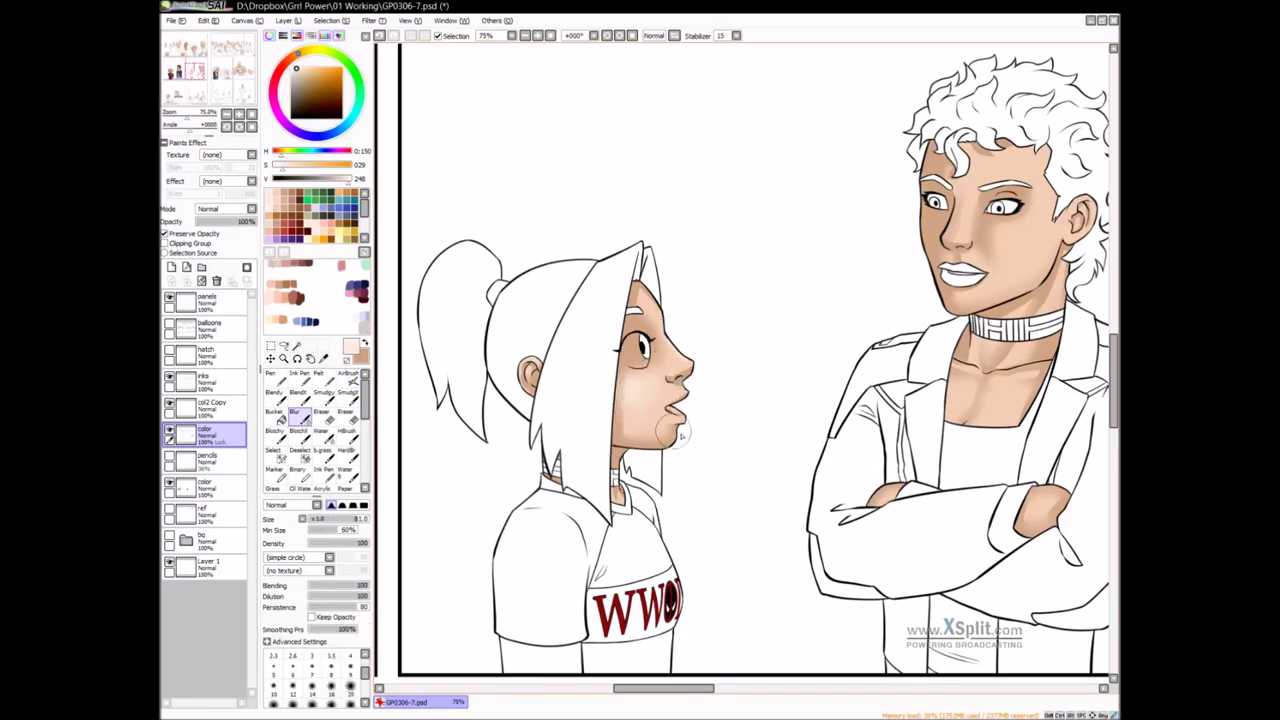
{"action": "key", "text": "v"}
{"action": "key", "text": "b"}
{"action": "mouse_move", "coordinate": [650, 432]}
{"action": "left_mouse_down"}
{"action": "mouse_move", "coordinate": [667, 451]}
{"action": "mouse_move", "coordinate": [681, 447]}
{"action": "mouse_move", "coordinate": [650, 447]}
{"action": "mouse_move", "coordinate": [702, 425]}
{"action": "mouse_move", "coordinate": [663, 350]}
{"action": "left_mouse_up"}
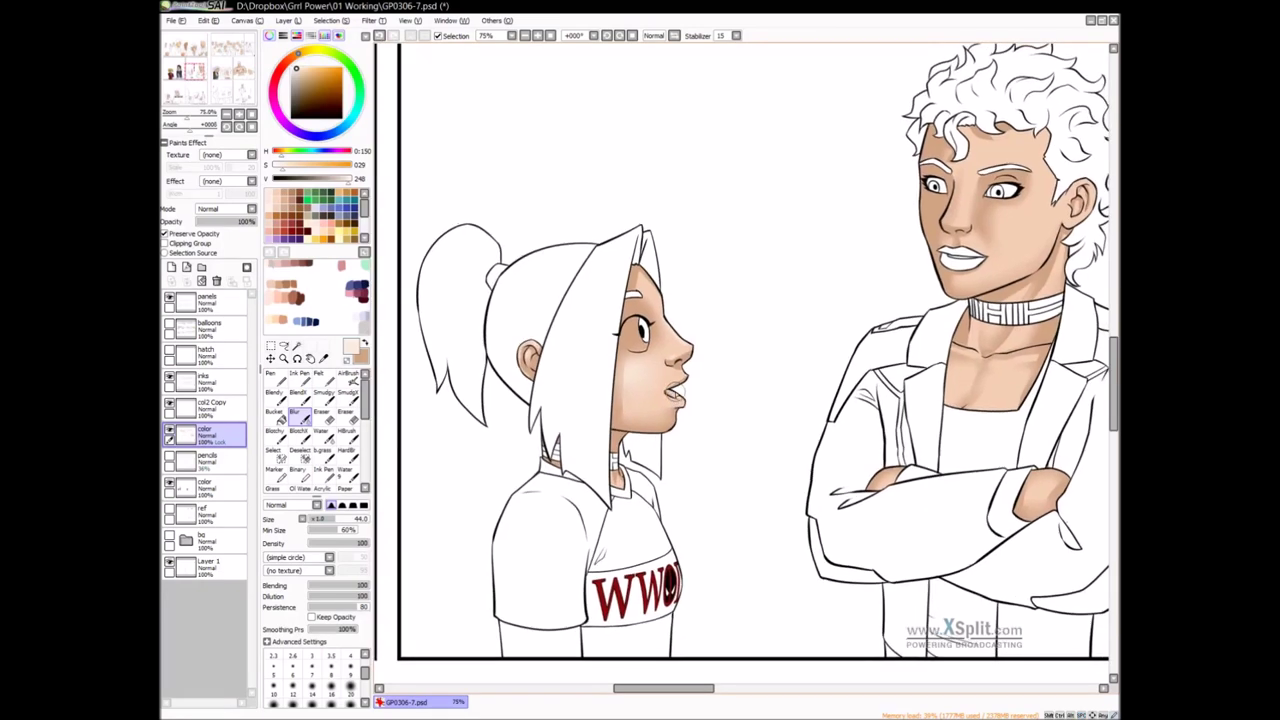
Paint pale highlights on the ponytailed girl's cheek and chin with the Blendy brush at sizes 45 and 31
{"action": "key", "text": "v"}
{"action": "left_click_drag", "start_coordinate": [658, 298], "coordinate": [712, 274]}
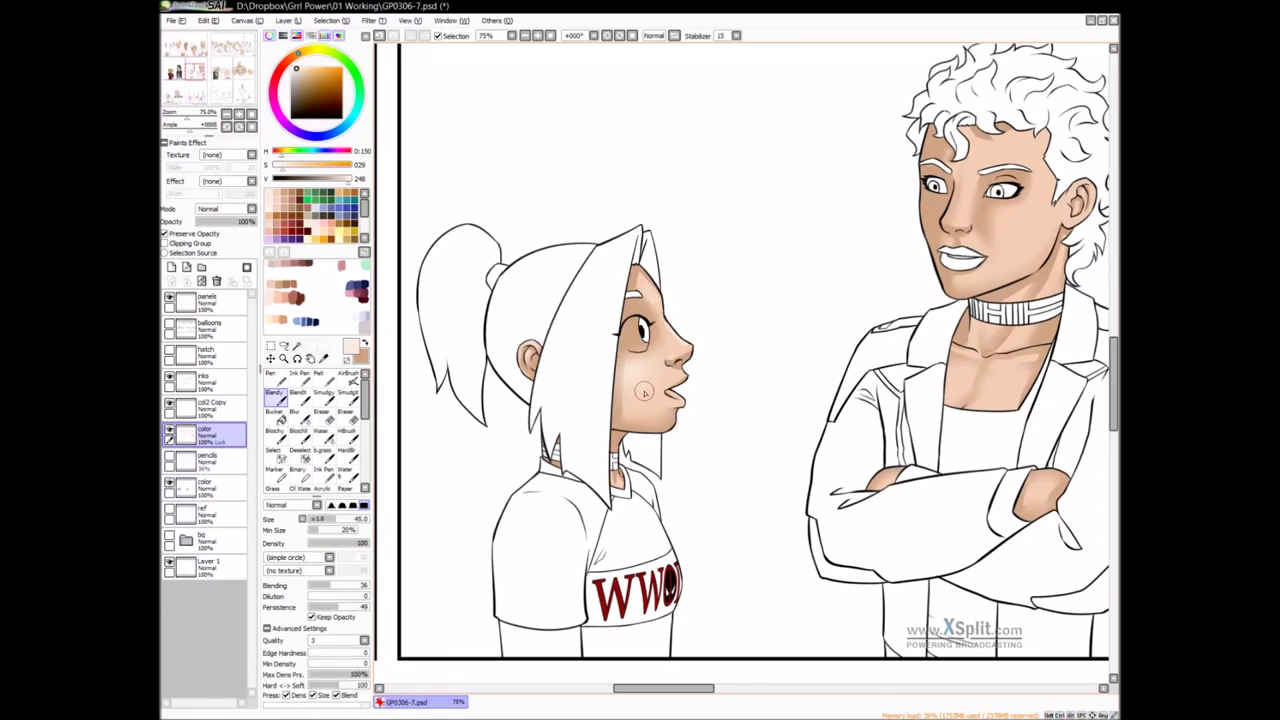
{"action": "scroll", "coordinate": [668, 386], "scroll_direction": "down", "scroll_amount": 1}
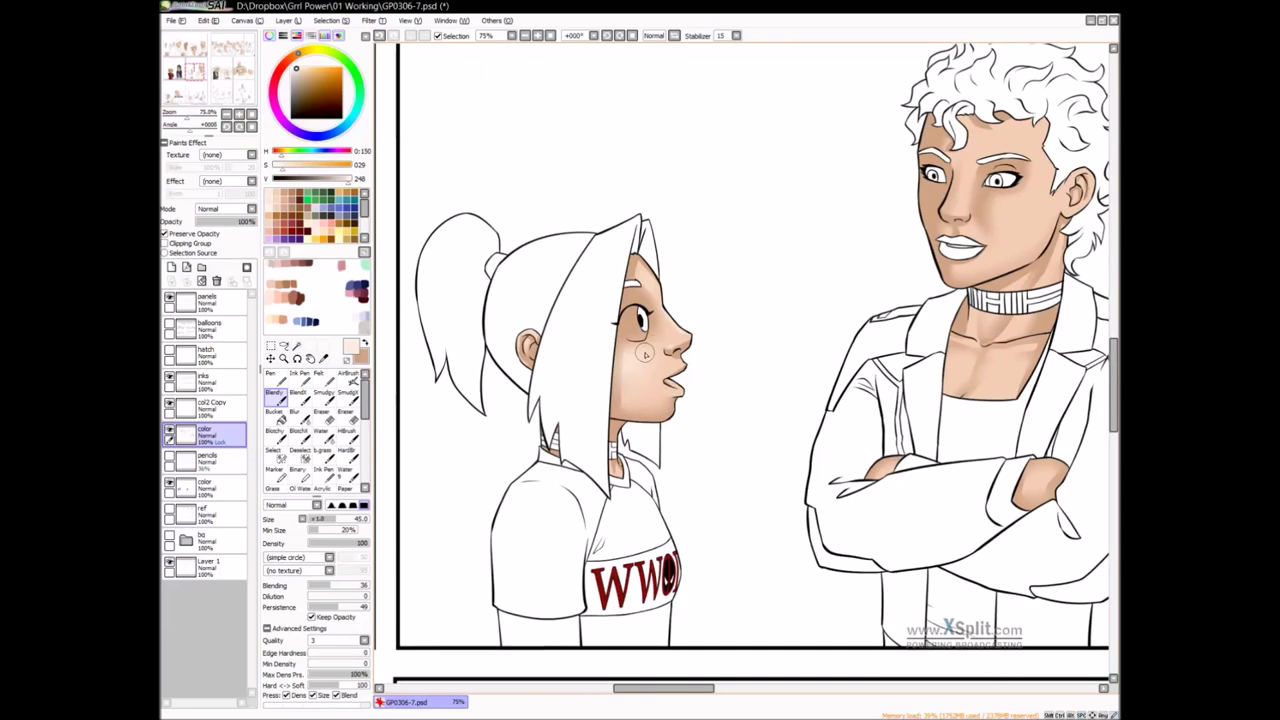
{"action": "scroll", "coordinate": [645, 353], "scroll_direction": "down", "scroll_amount": 1}
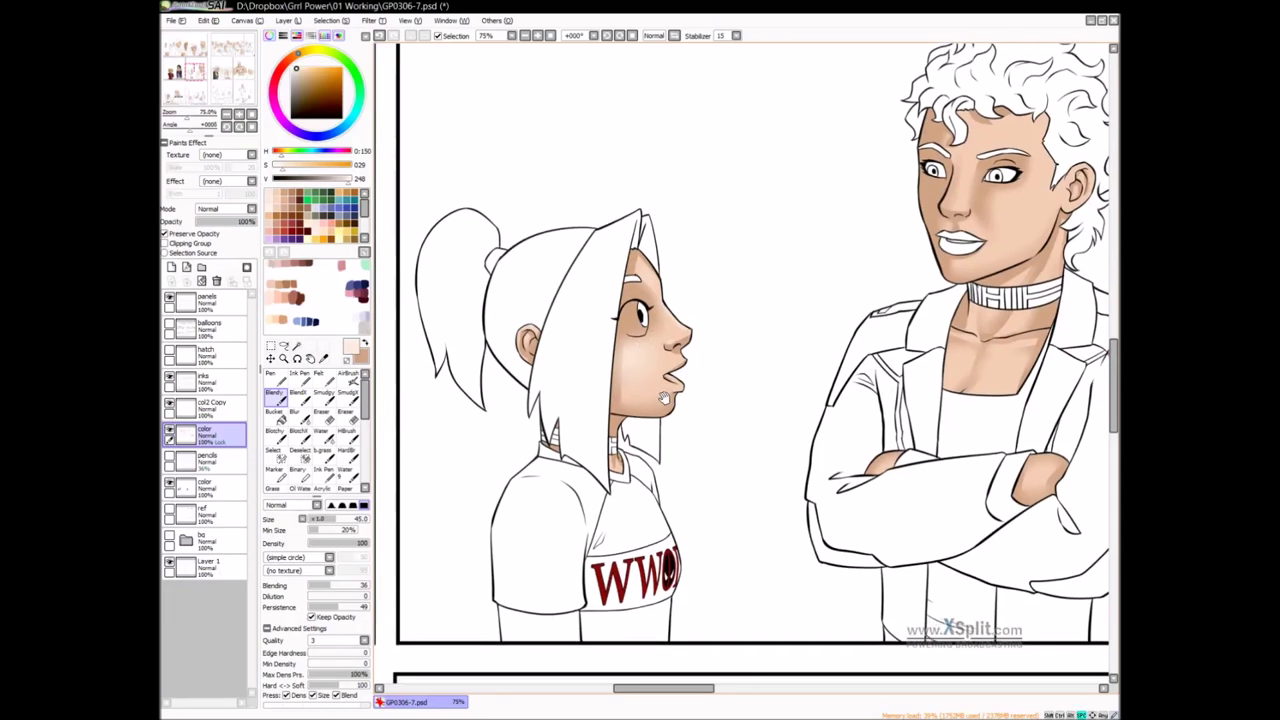
{"action": "left_click_drag", "start_coordinate": [655, 400], "coordinate": [660, 406]}
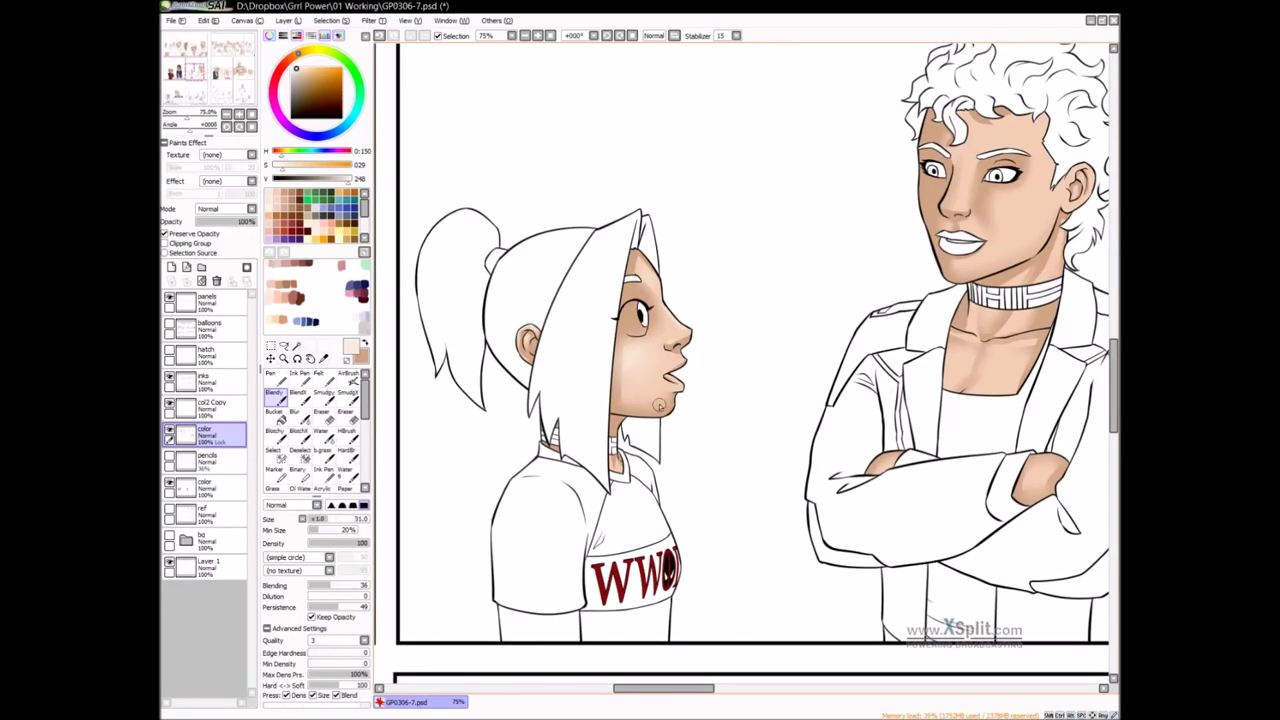
Airbrush a soft pale highlight onto the ponytailed girl's chin and jaw, starting at size 57 and enlarging the brush
{"action": "key", "text": "v"}
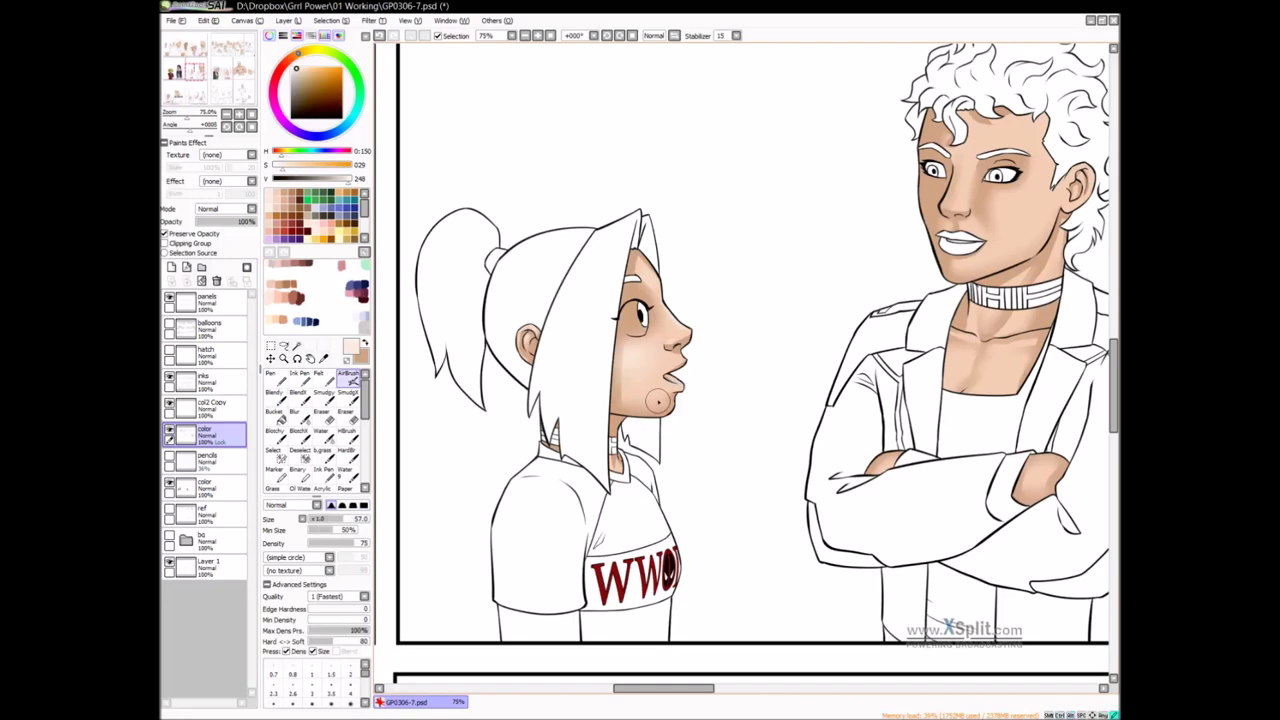
{"action": "left_click_drag", "start_coordinate": [657, 401], "coordinate": [657, 403]}
{"action": "key", "text": "bracketright"}
{"action": "key", "text": "bracketright"}
{"action": "key", "text": "bracketright"}
{"action": "key", "text": "bracketright"}
{"action": "left_click_drag", "start_coordinate": [660, 464], "coordinate": [641, 412]}
Touch up the skin of the curly-haired woman with crossed arms using Blendy from size 13 up to 39, alternating sampled tan and pale highlight colors
{"action": "left_click_drag", "start_coordinate": [917, 274], "coordinate": [654, 439]}
{"action": "mouse_move", "coordinate": [704, 335]}
{"action": "left_mouse_down"}
{"action": "mouse_move", "coordinate": [734, 326]}
{"action": "mouse_move", "coordinate": [711, 346]}
{"action": "mouse_move", "coordinate": [729, 349]}
{"action": "mouse_move", "coordinate": [702, 366]}
{"action": "mouse_move", "coordinate": [730, 322]}
{"action": "mouse_move", "coordinate": [697, 357]}
{"action": "mouse_move", "coordinate": [766, 311]}
{"action": "left_mouse_up"}
{"action": "key", "text": "b"}
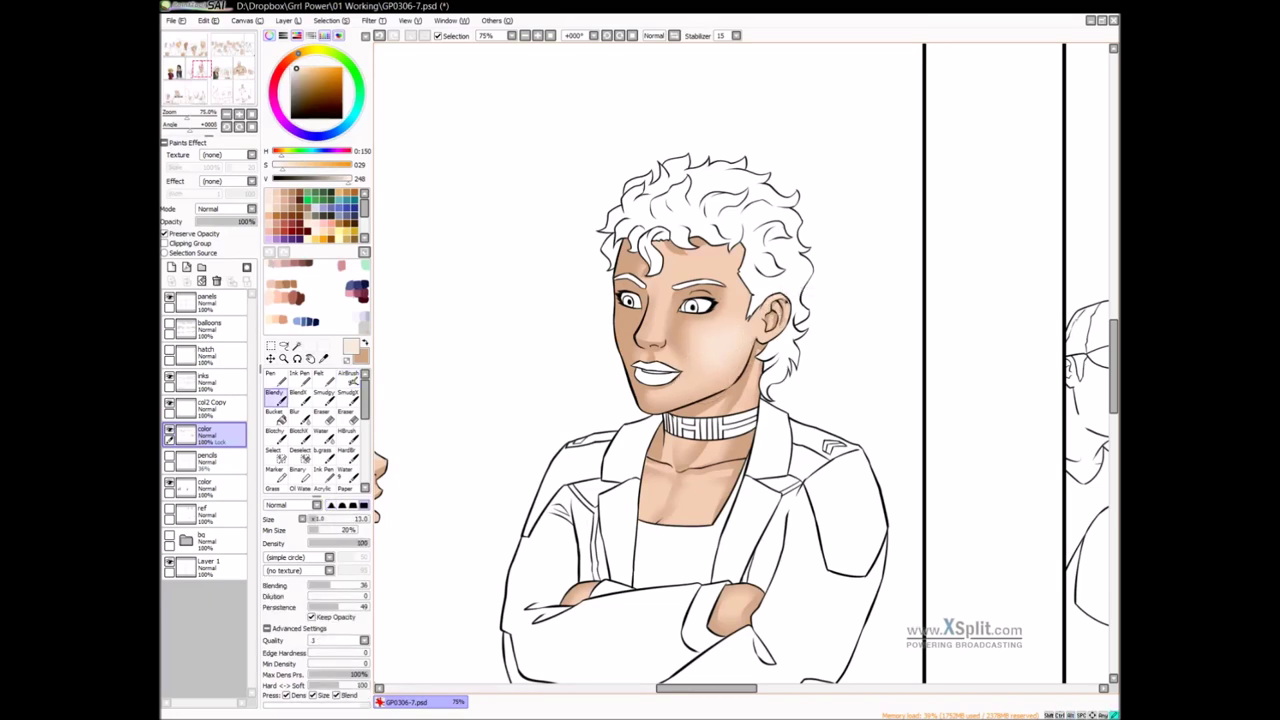
{"action": "left_click", "coordinate": [785, 318], "text": "alt"}
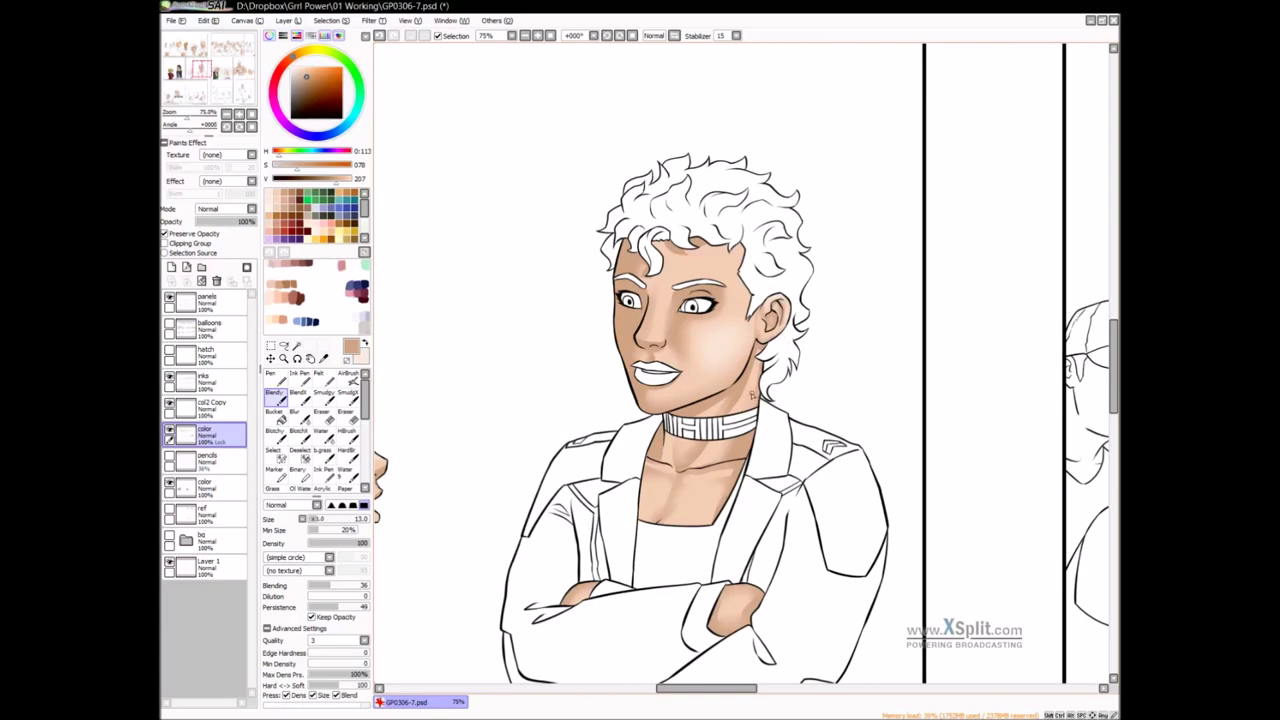
{"action": "key", "text": "x"}
{"action": "left_click_drag", "start_coordinate": [734, 407], "coordinate": [734, 375]}
{"action": "left_click_drag", "start_coordinate": [764, 343], "coordinate": [811, 343], "text": "ctrl+alt"}
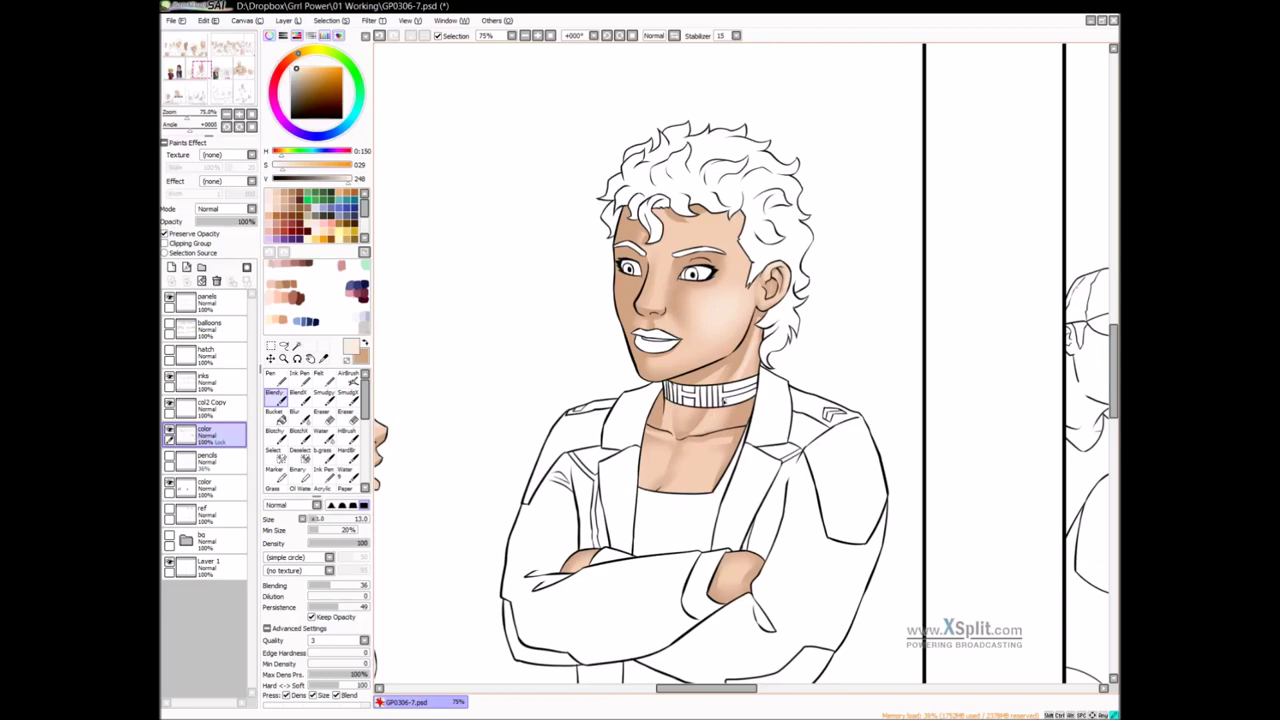
{"action": "left_click_drag", "start_coordinate": [740, 378], "coordinate": [794, 378], "text": "ctrl+alt"}
{"action": "left_click_drag", "start_coordinate": [687, 408], "coordinate": [669, 411], "text": "ctrl+alt"}
{"action": "left_click_drag", "start_coordinate": [651, 306], "coordinate": [662, 296], "text": "ctrl+alt"}
Examine the crowd, shirtless-man and billboard panels on the right-hand page at 25% zoom
{"action": "left_click", "coordinate": [817, 305], "text": "ctrl+alt"}
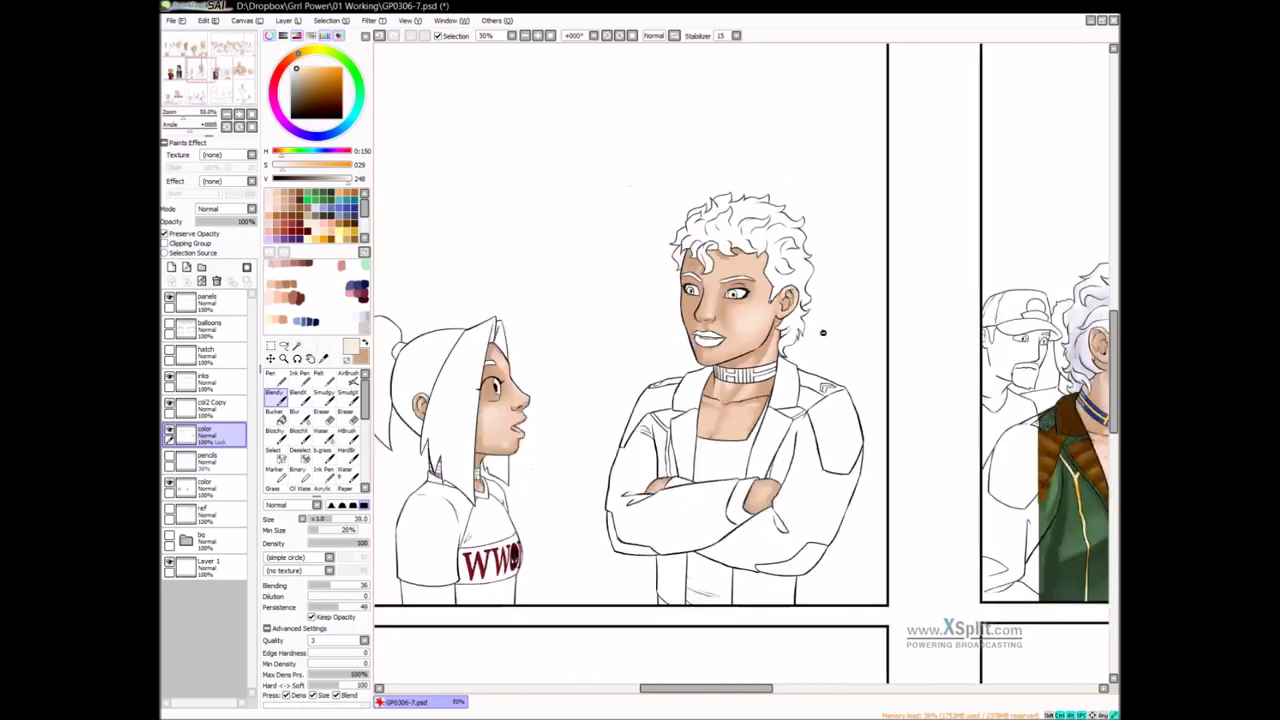
{"action": "left_click", "coordinate": [860, 345], "text": "ctrl+alt"}
{"action": "left_click_drag", "start_coordinate": [908, 373], "coordinate": [694, 377]}
{"action": "left_click_drag", "start_coordinate": [1035, 352], "coordinate": [837, 440]}
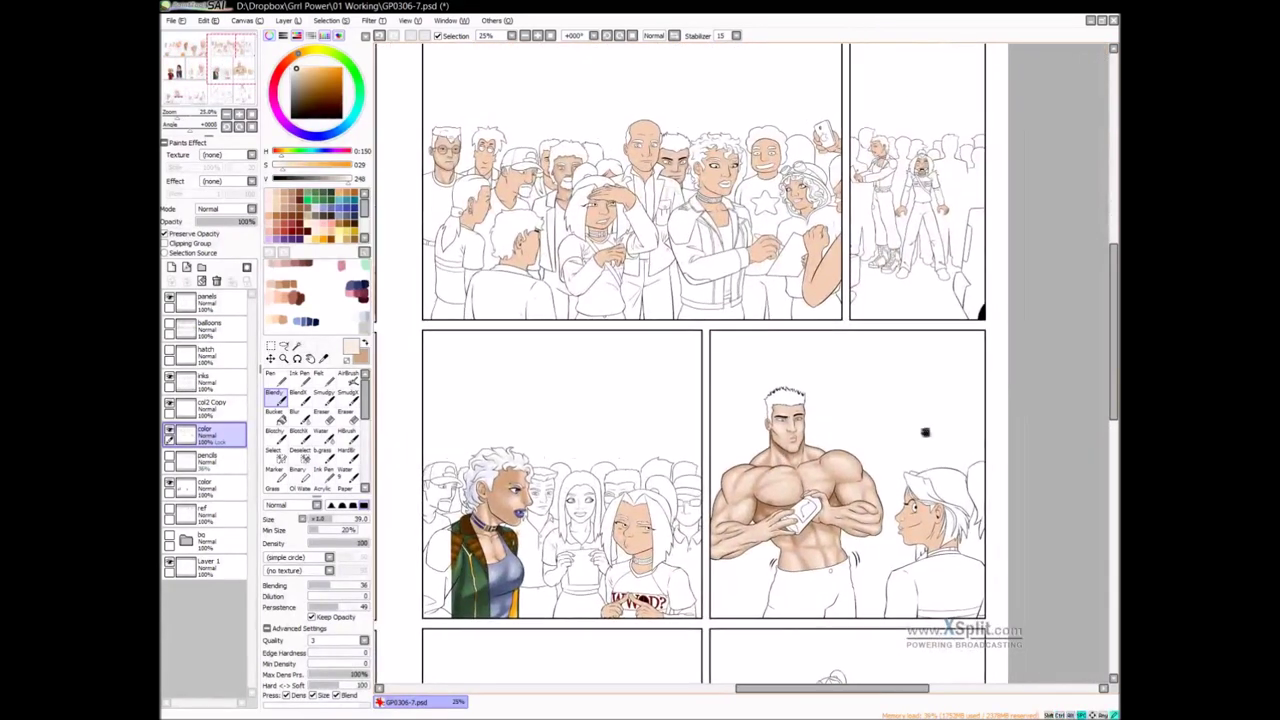
{"action": "left_click_drag", "start_coordinate": [946, 428], "coordinate": [940, 403]}
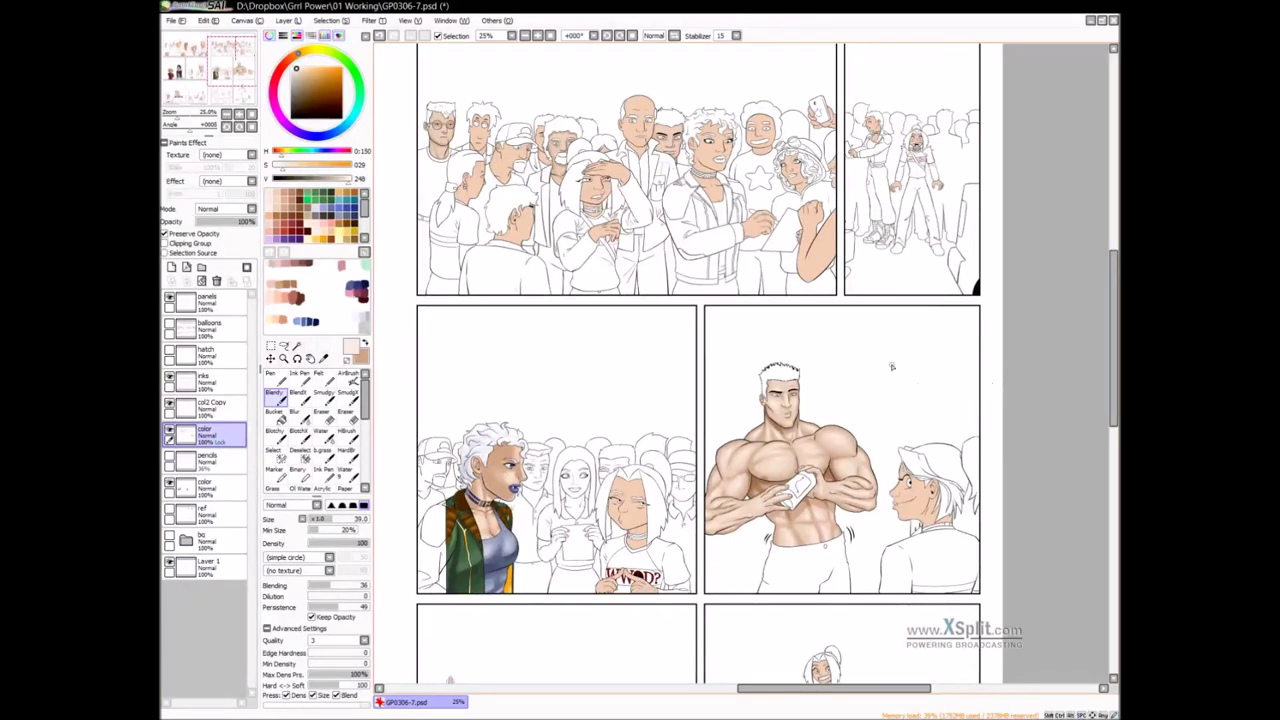
{"action": "mouse_move", "coordinate": [891, 441]}
{"action": "left_mouse_down"}
{"action": "mouse_move", "coordinate": [897, 398]}
{"action": "mouse_move", "coordinate": [889, 416]}
{"action": "left_mouse_up"}
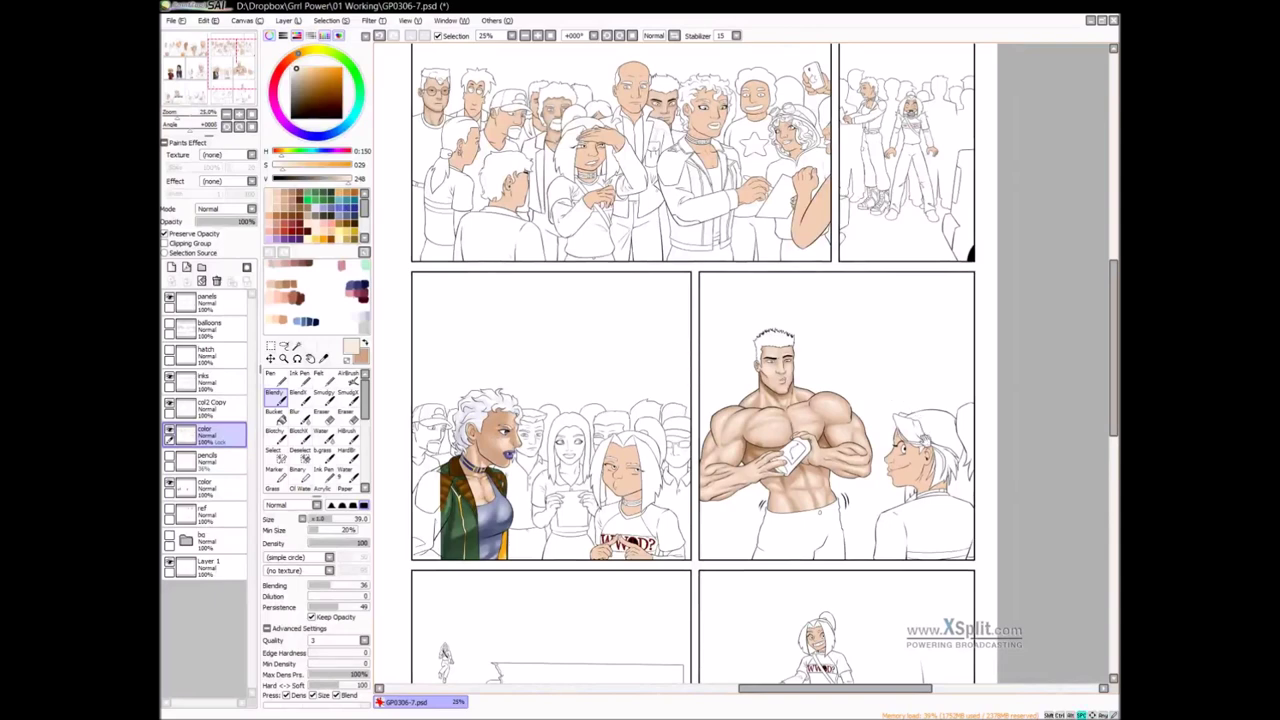
{"action": "scroll", "coordinate": [895, 400], "scroll_direction": "down", "scroll_amount": 5}
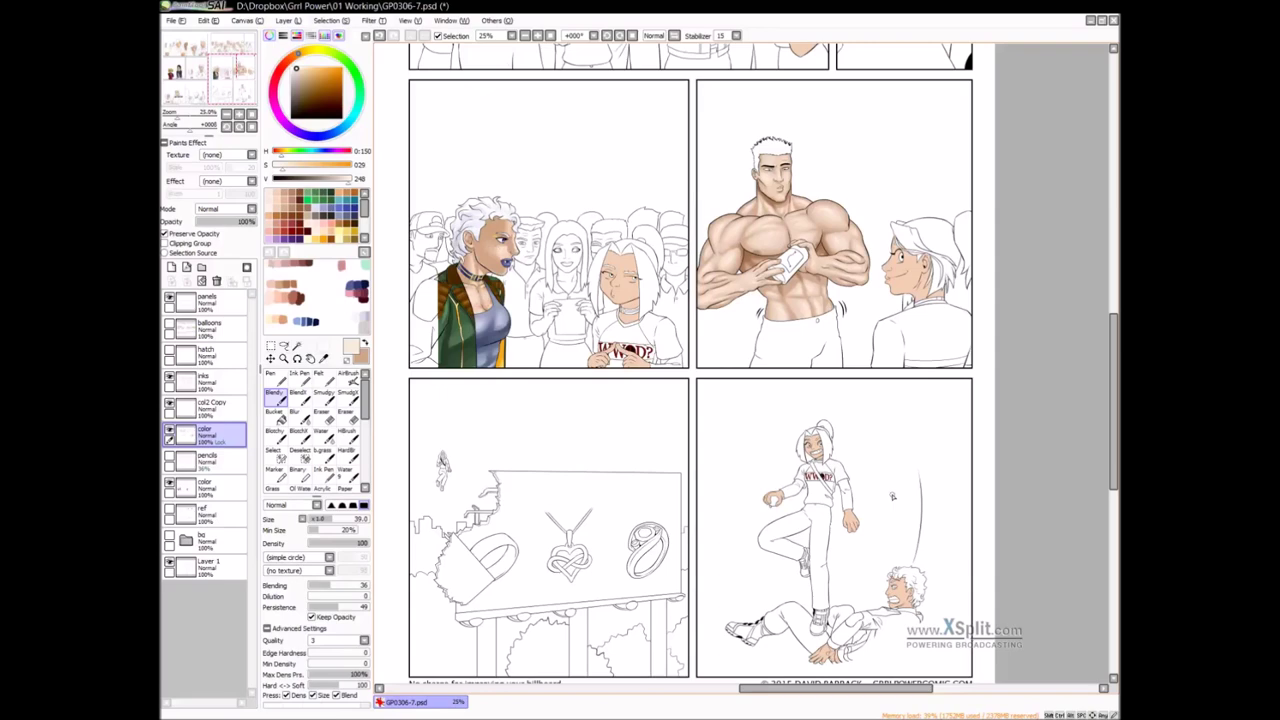
{"action": "left_click_drag", "start_coordinate": [837, 151], "coordinate": [854, 371]}
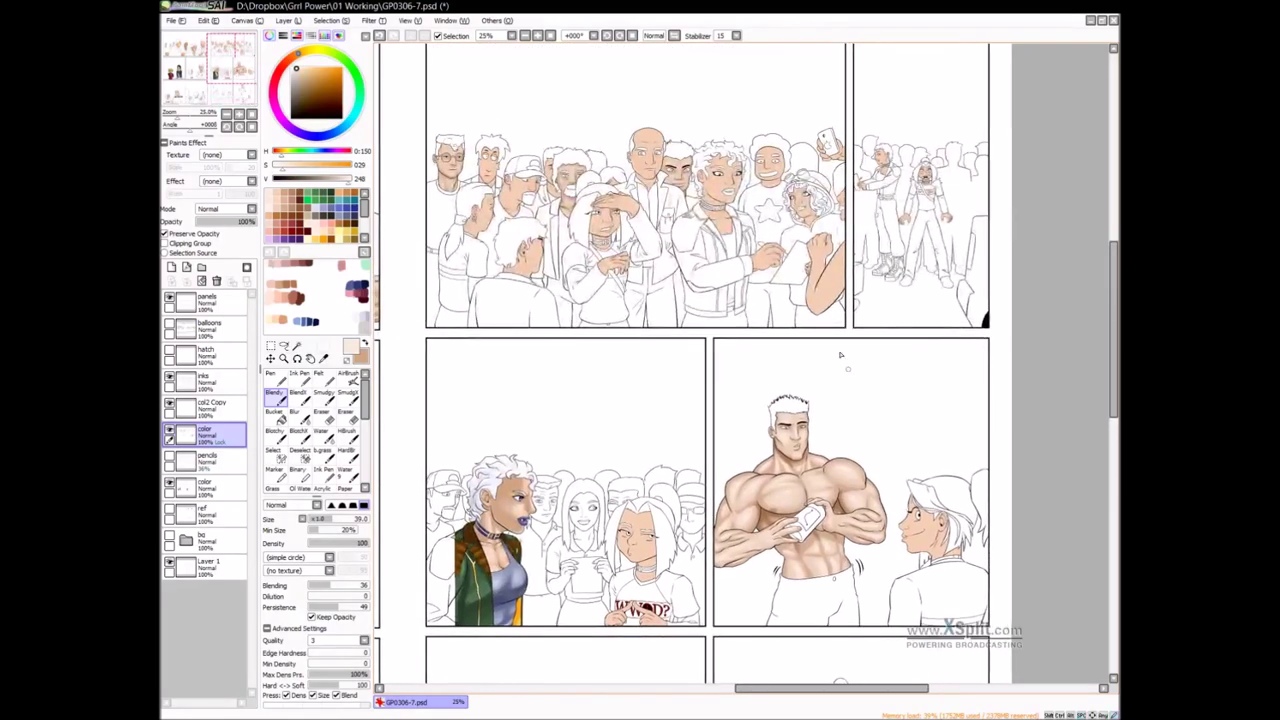
{"action": "left_click_drag", "start_coordinate": [897, 378], "coordinate": [891, 392]}
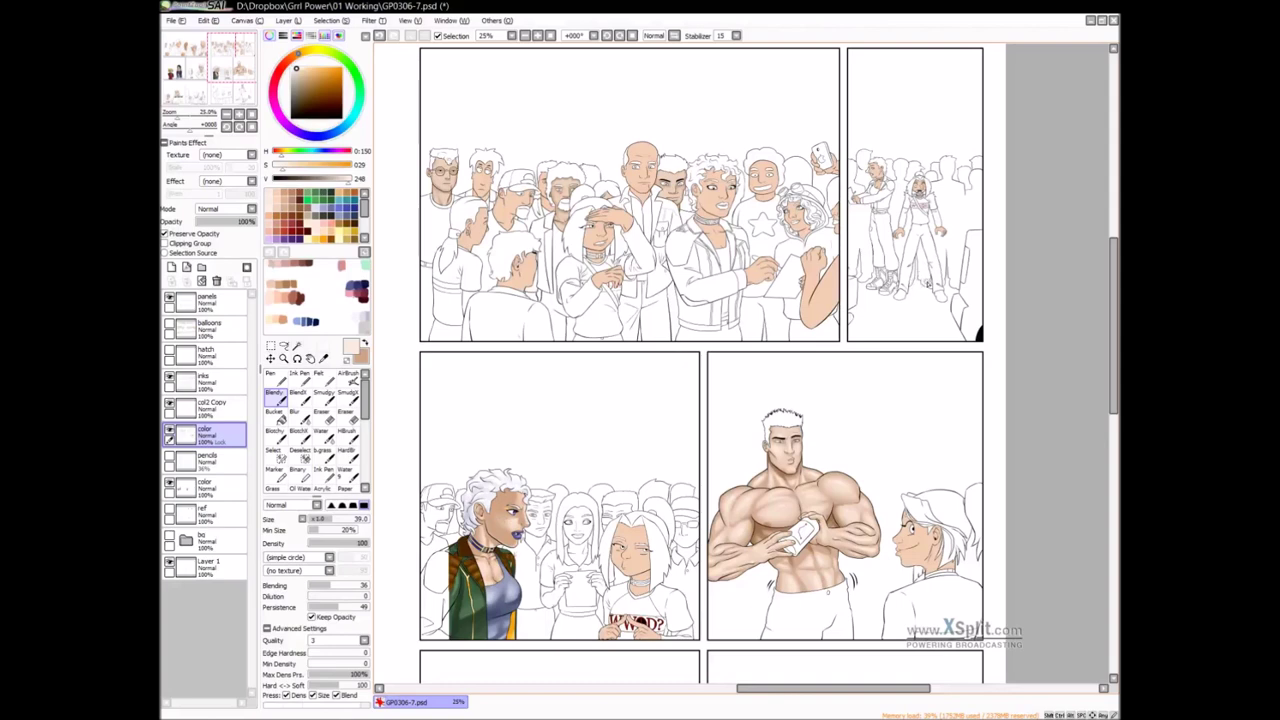
{"action": "left_click_drag", "start_coordinate": [845, 414], "coordinate": [881, 250]}
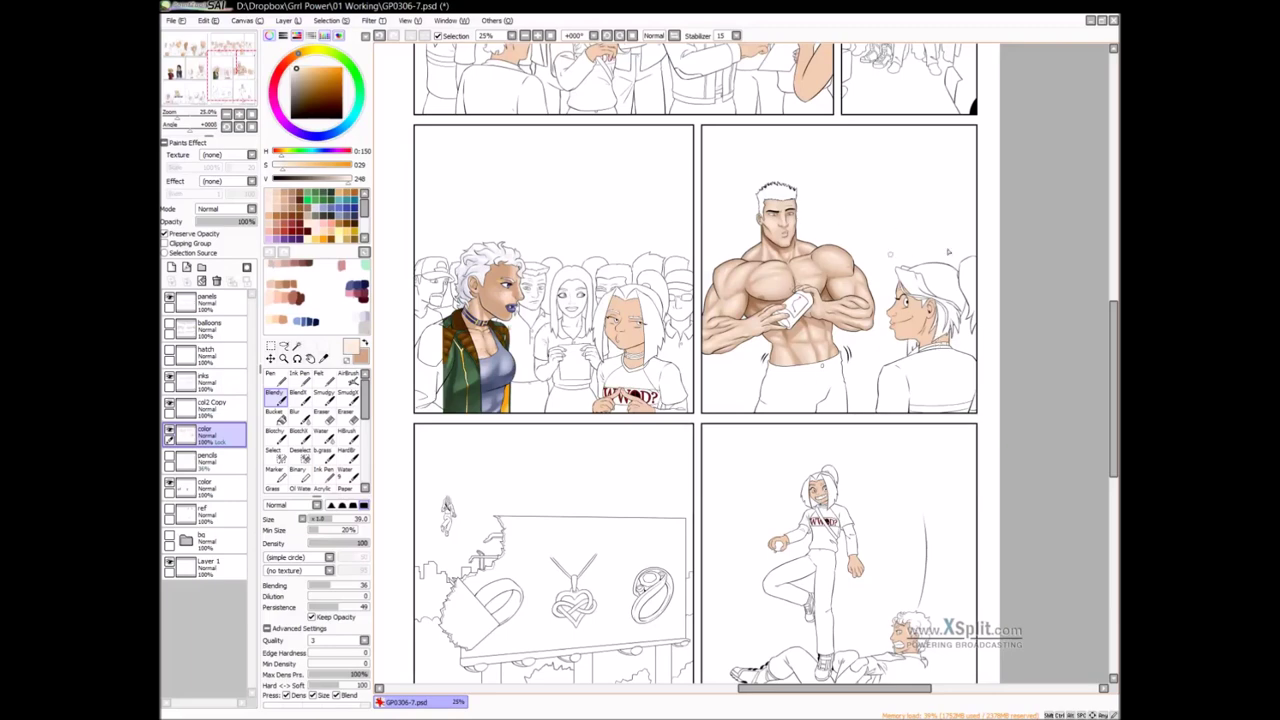
{"action": "mouse_move", "coordinate": [921, 395]}
{"action": "left_mouse_down"}
{"action": "mouse_move", "coordinate": [901, 402]}
{"action": "mouse_move", "coordinate": [916, 371]}
{"action": "left_mouse_up"}
{"action": "left_click_drag", "start_coordinate": [744, 440], "coordinate": [818, 335]}
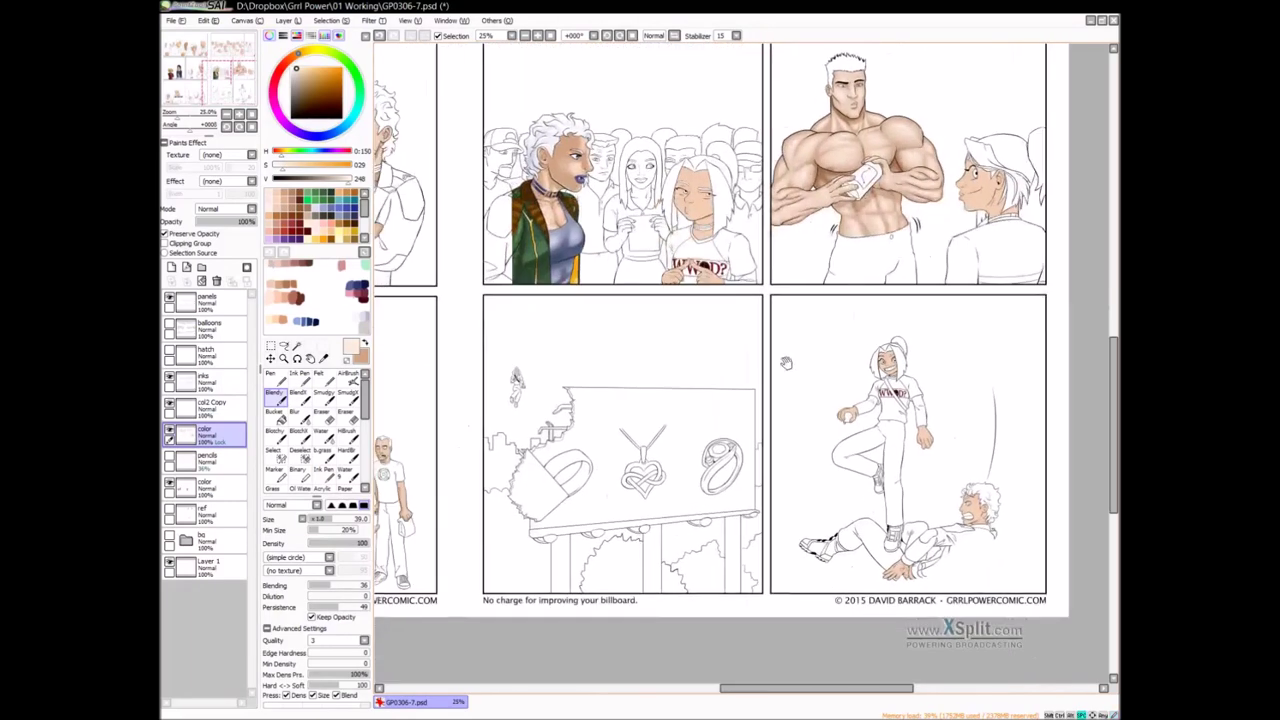
Show the balloons layer to read the billboard panel's lettering at 50% zoom, and hide the layer again
{"action": "left_click", "coordinate": [170, 324]}
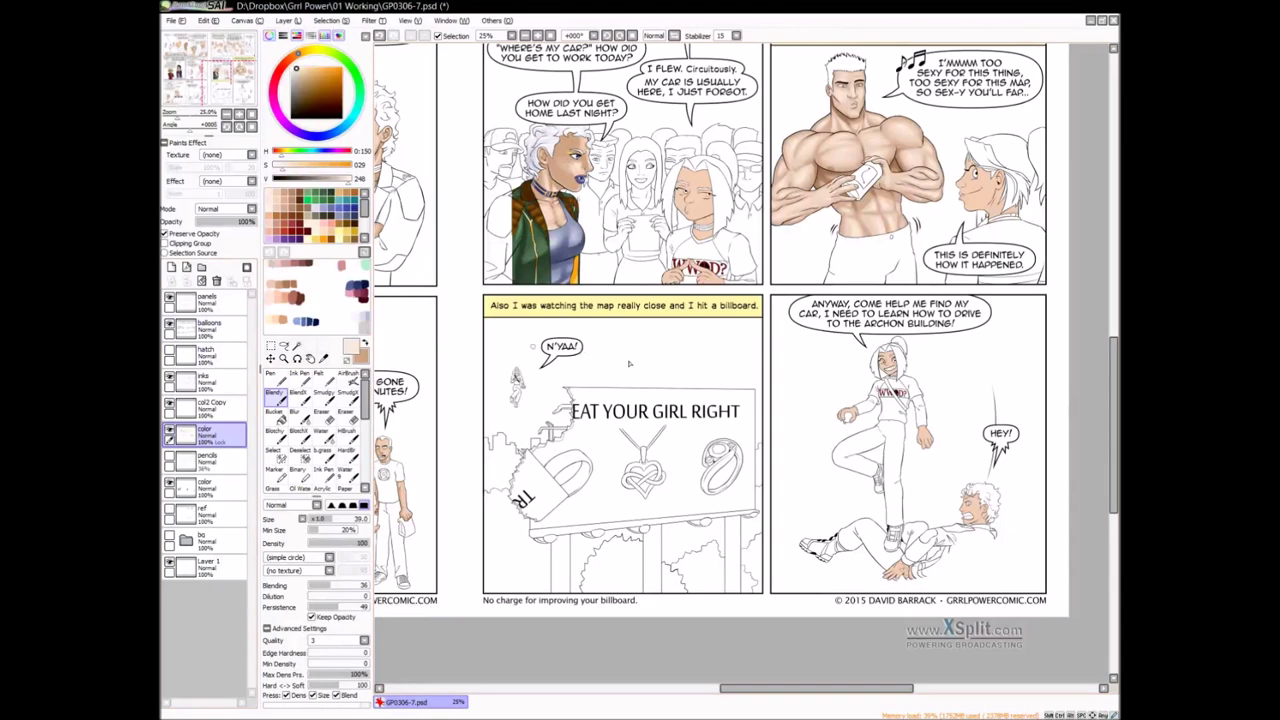
{"action": "left_click_drag", "start_coordinate": [656, 468], "coordinate": [712, 398]}
{"action": "left_click", "coordinate": [712, 398], "text": "ctrl"}
{"action": "scroll", "coordinate": [993, 418], "scroll_direction": "up", "scroll_amount": 1}
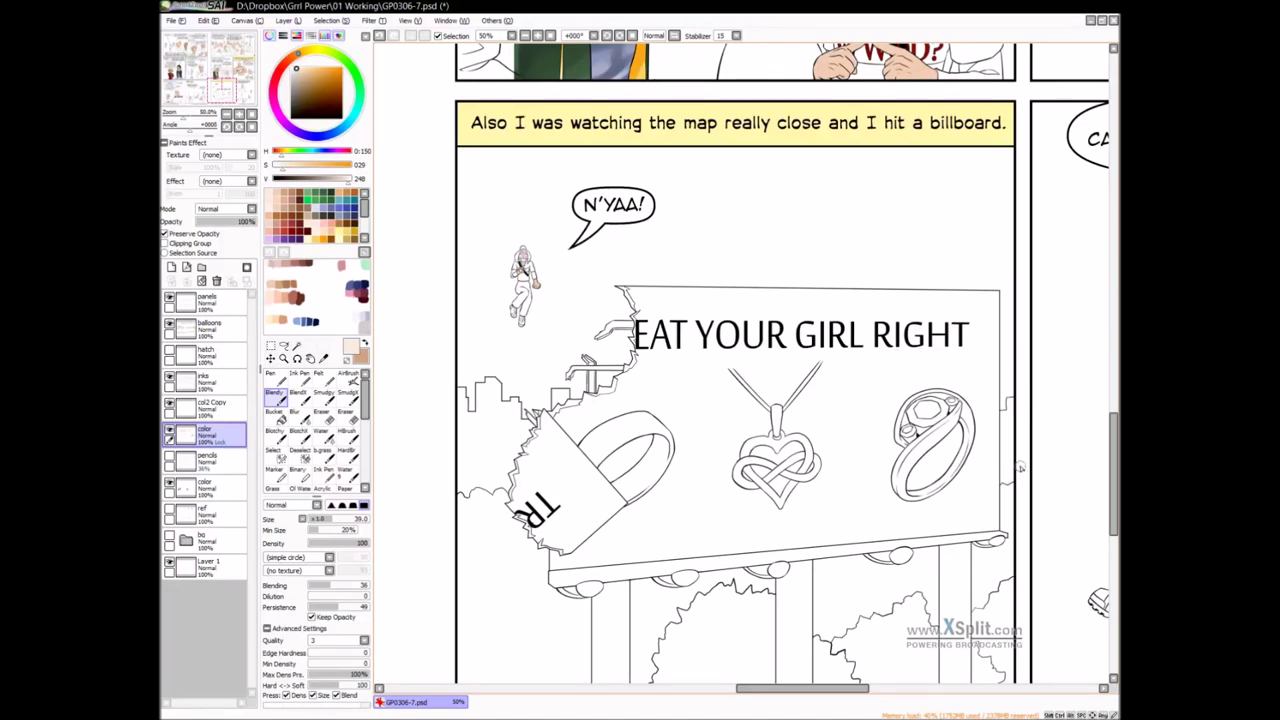
{"action": "left_click_drag", "start_coordinate": [1035, 469], "coordinate": [1017, 463]}
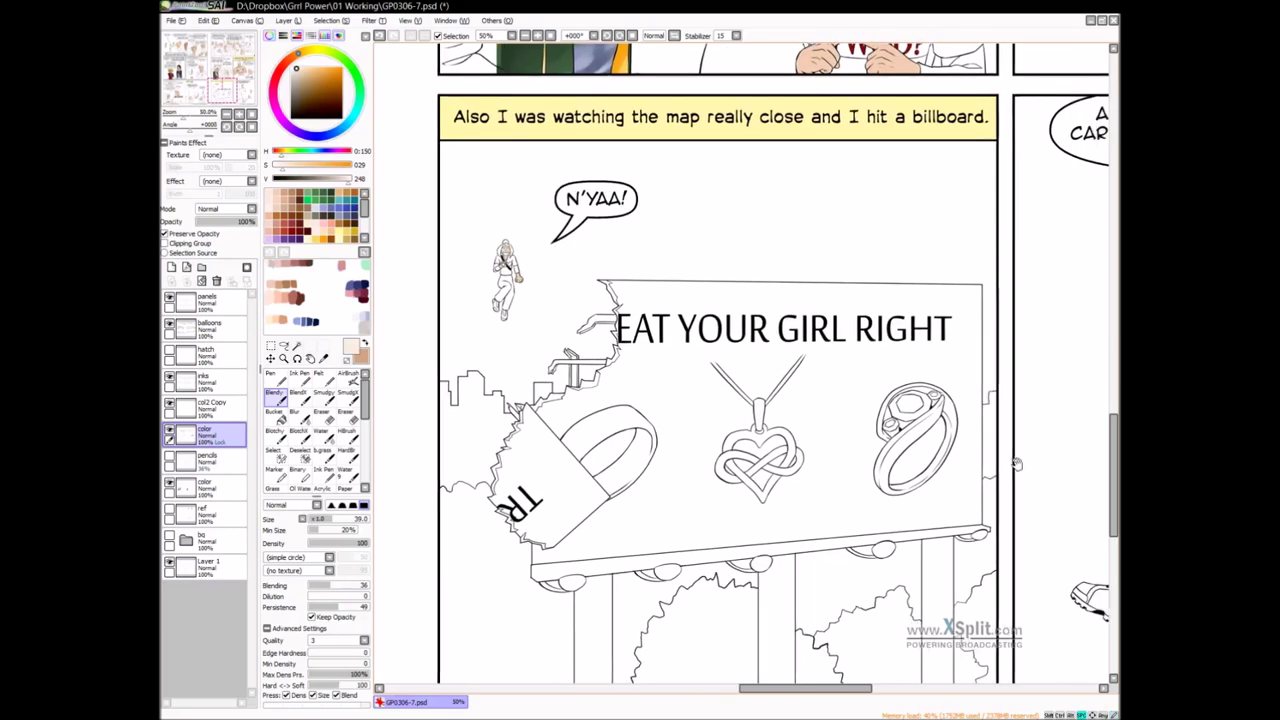
{"action": "left_click", "coordinate": [182, 326]}
Return to the curly-haired woman and highlight her face with Blendy at size 52, softening it with Blur at size 44
{"action": "scroll", "coordinate": [940, 425], "scroll_direction": "down", "scroll_amount": 1}
{"action": "left_click_drag", "start_coordinate": [940, 428], "coordinate": [605, 432]}
{"action": "left_click_drag", "start_coordinate": [695, 404], "coordinate": [800, 540]}
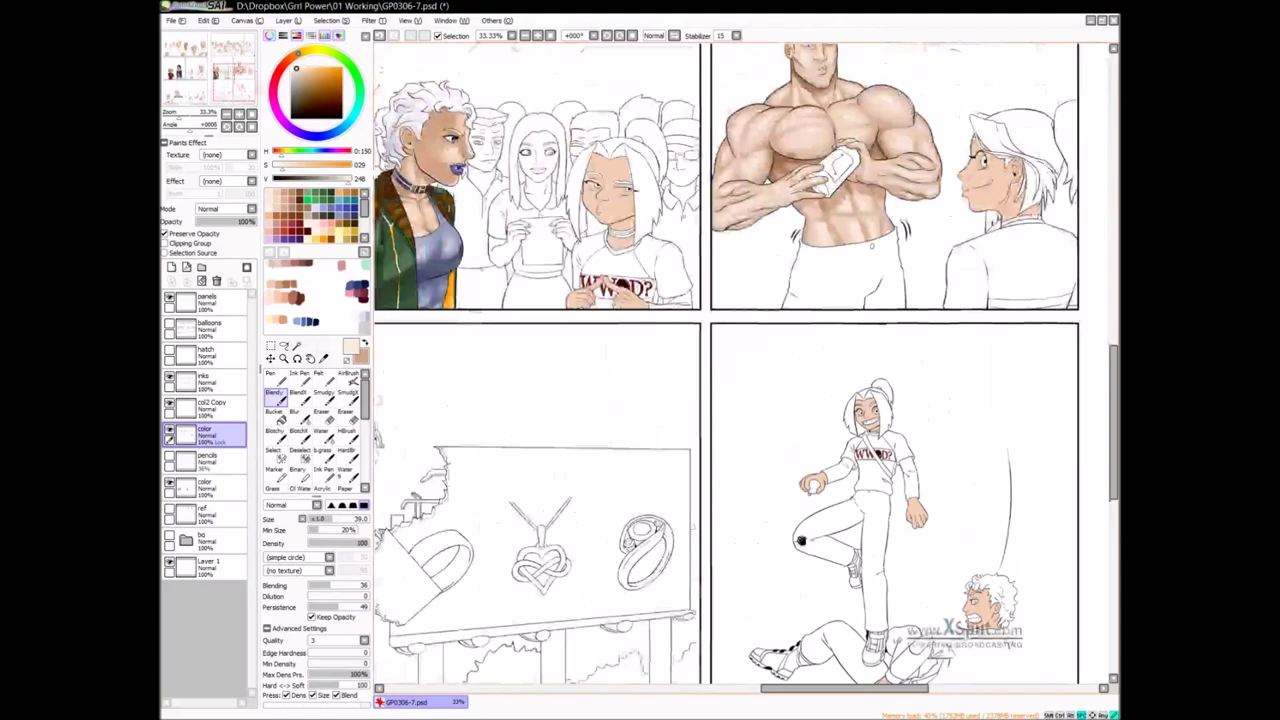
{"action": "left_click_drag", "start_coordinate": [637, 237], "coordinate": [703, 428]}
{"action": "left_click_drag", "start_coordinate": [520, 280], "coordinate": [727, 286]}
{"action": "scroll", "coordinate": [726, 286], "scroll_direction": "left", "scroll_amount": 5}
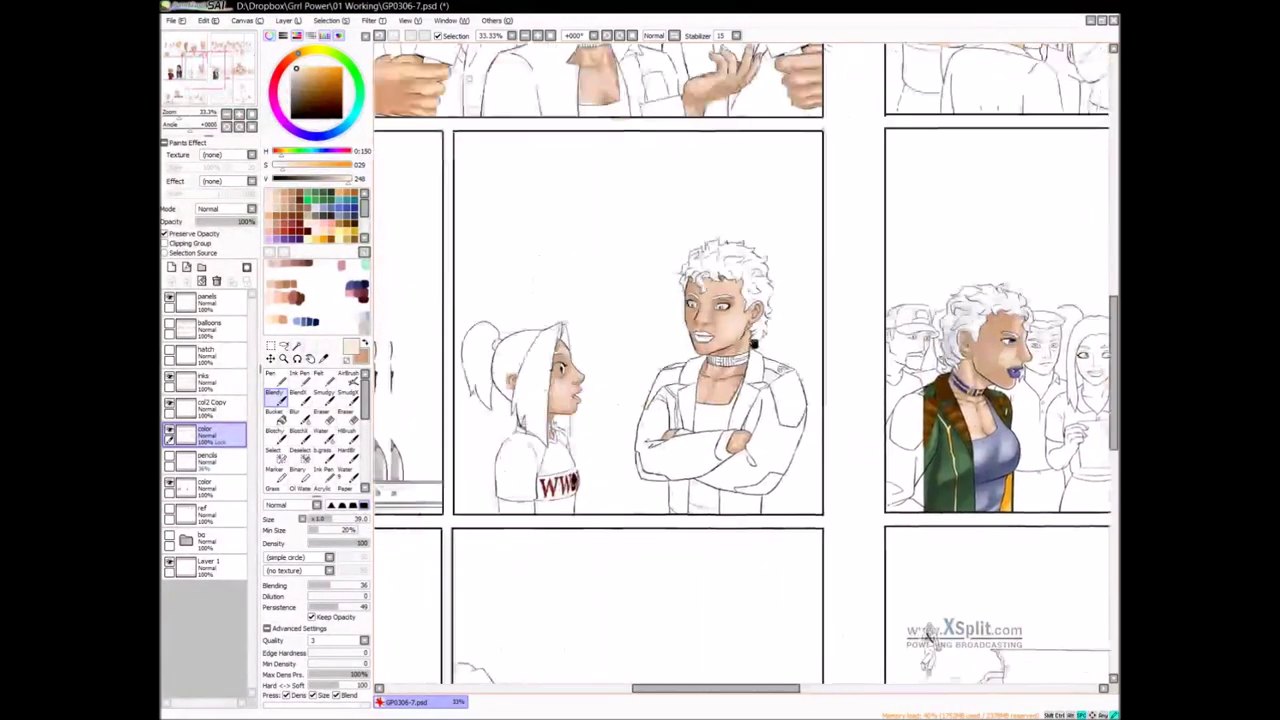
{"action": "scroll", "coordinate": [726, 349], "scroll_direction": "up", "scroll_amount": 1}
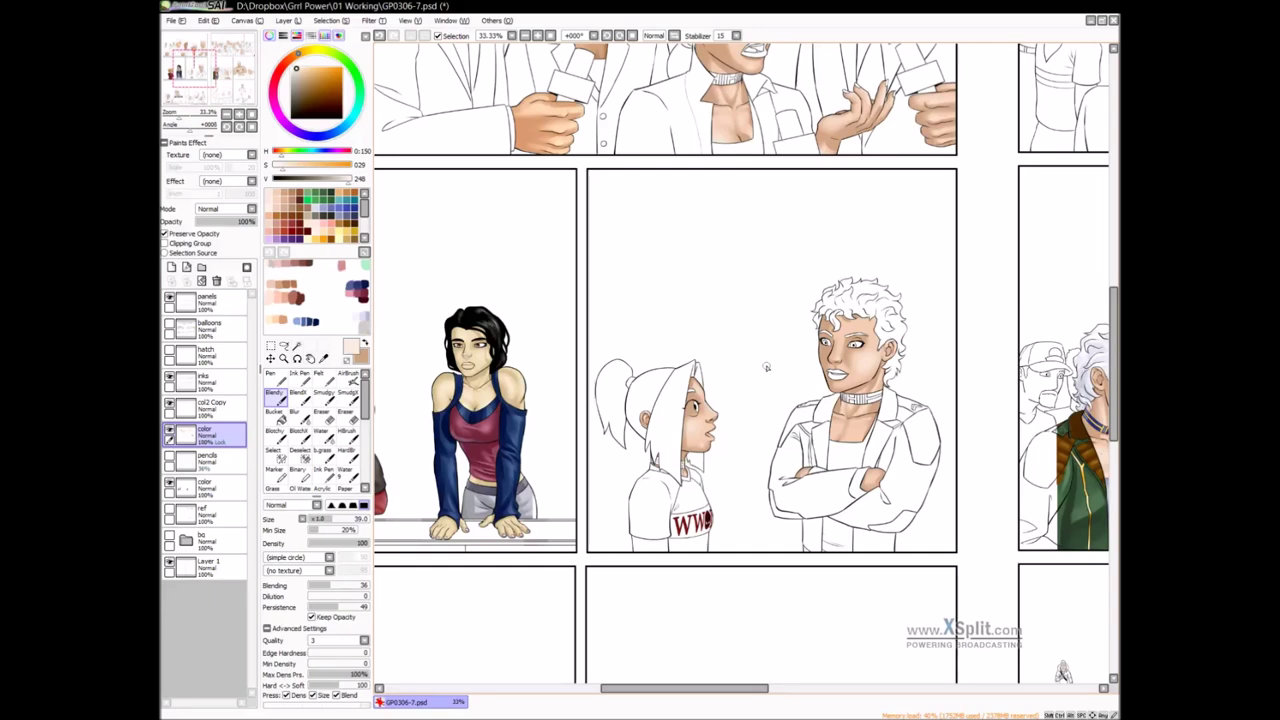
{"action": "scroll", "coordinate": [829, 388], "scroll_direction": "up", "scroll_amount": 3}
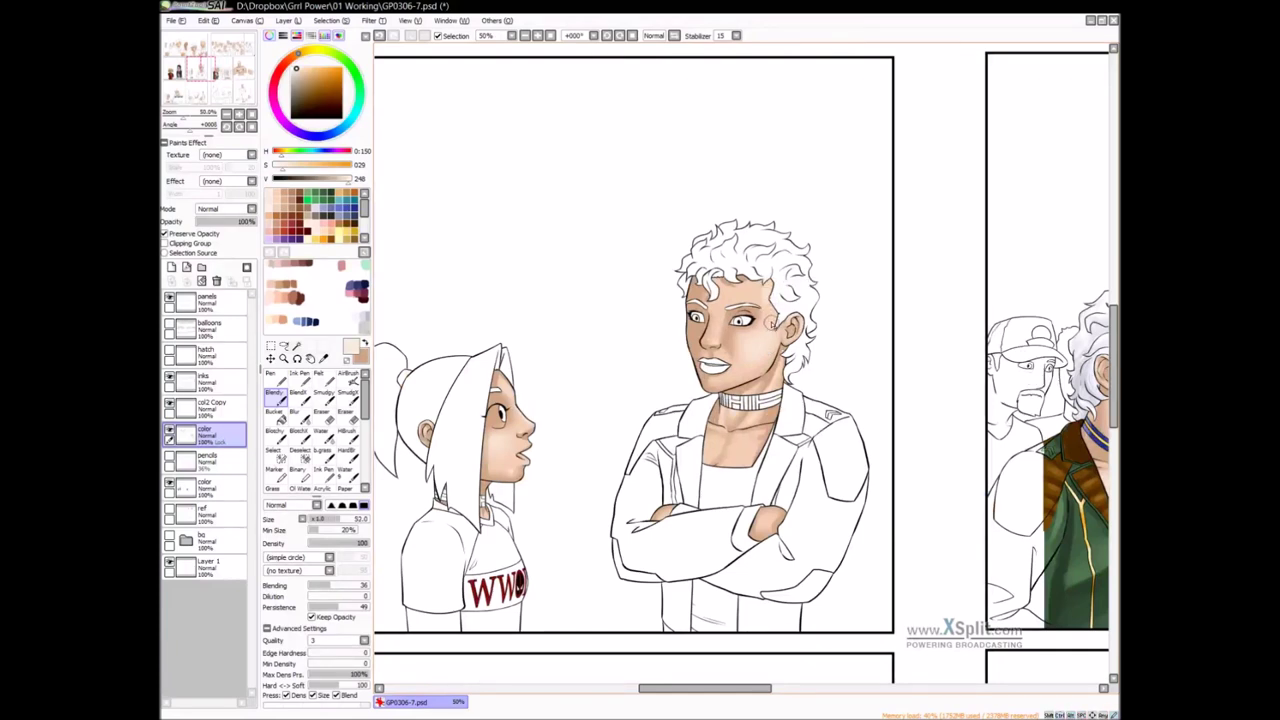
{"action": "key", "text": "b"}
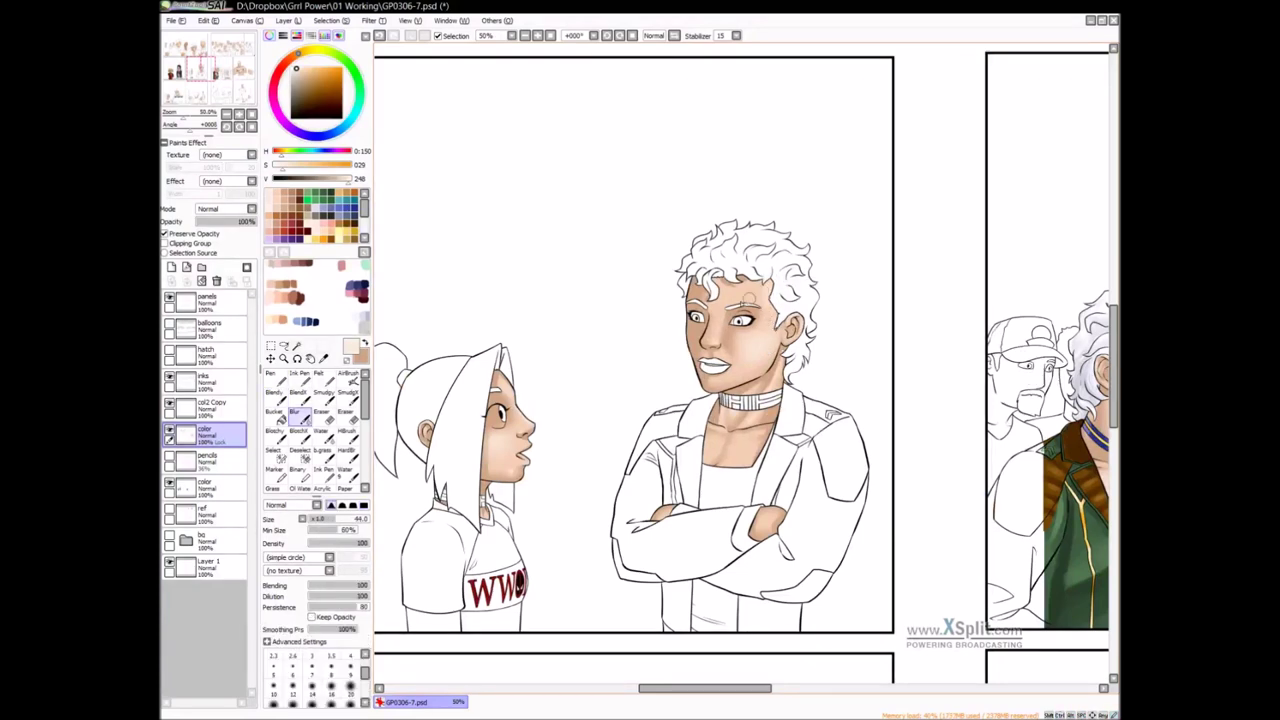
Brighten the curly-haired woman's cheek with Blendy at size 46 and soften her cheek and forehead with Blur at size 42
{"action": "key", "text": "v"}
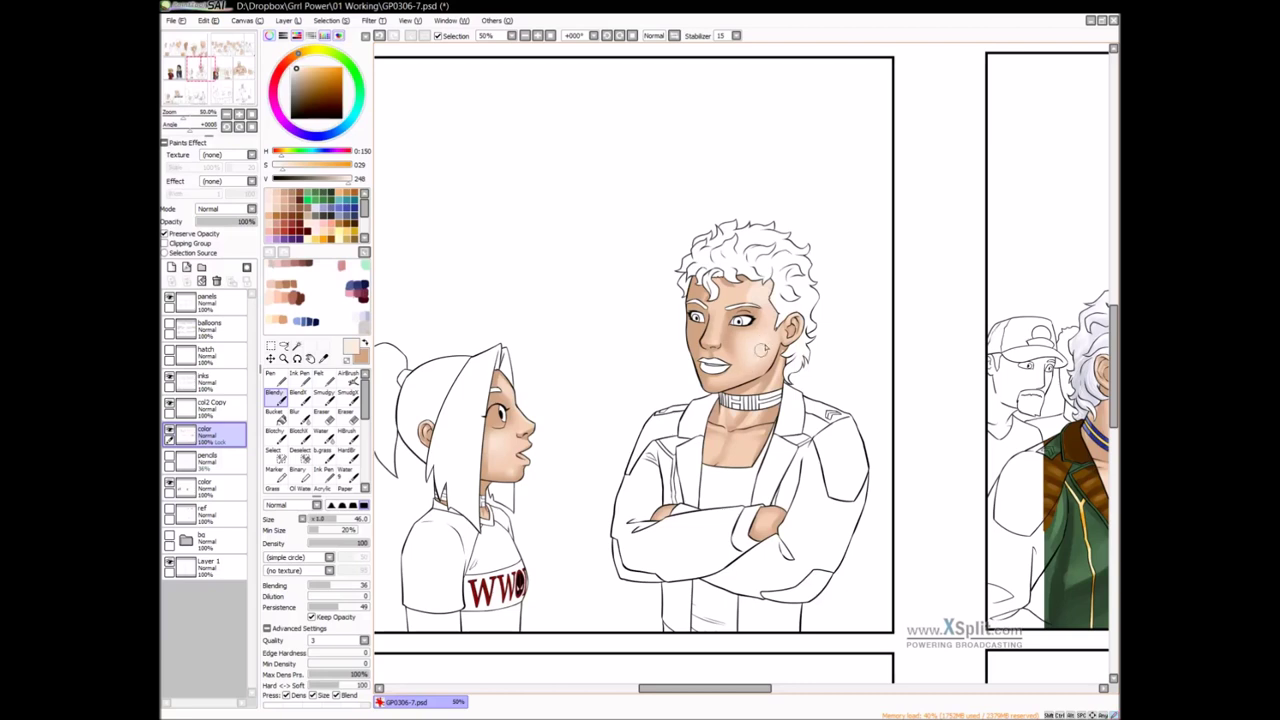
{"action": "mouse_move", "coordinate": [744, 374]}
{"action": "left_mouse_down"}
{"action": "mouse_move", "coordinate": [770, 335]}
{"action": "mouse_move", "coordinate": [747, 370]}
{"action": "mouse_move", "coordinate": [771, 339]}
{"action": "mouse_move", "coordinate": [744, 366]}
{"action": "left_mouse_up"}
{"action": "key", "text": "b"}
{"action": "key", "text": "bracketleft"}
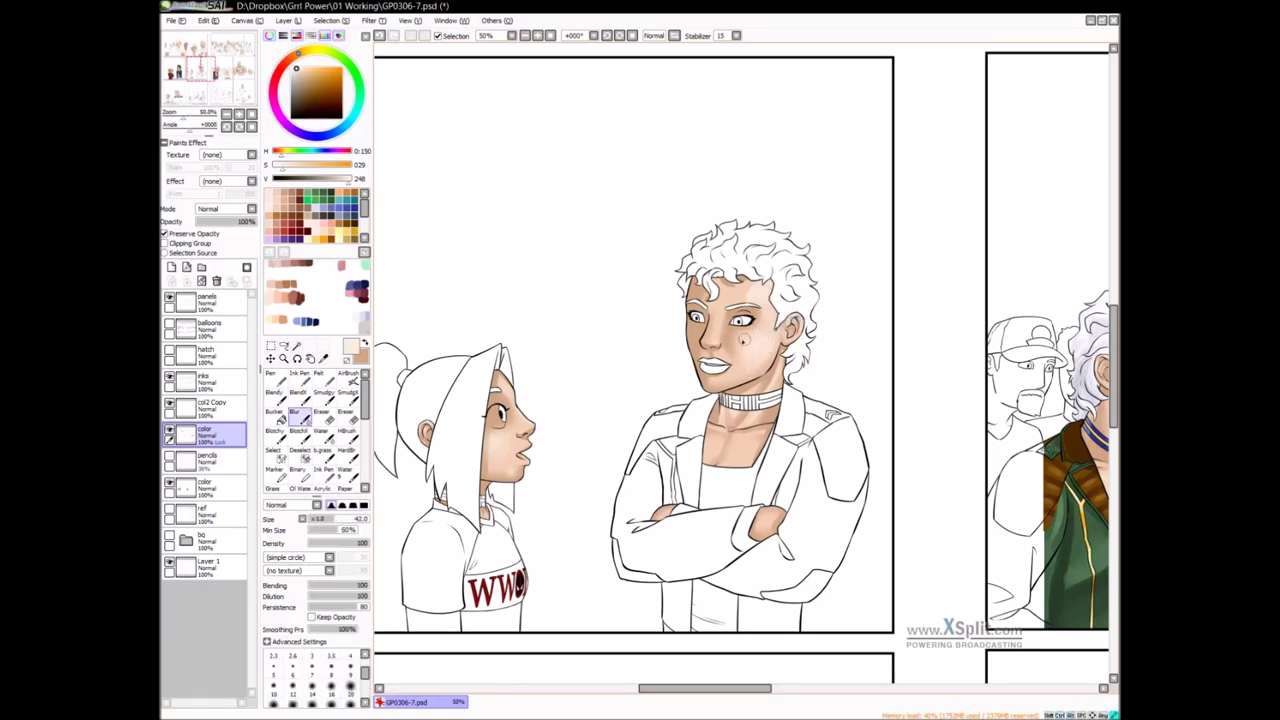
{"action": "left_click_drag", "start_coordinate": [746, 299], "coordinate": [768, 273]}
Add a pale highlight between the curly-haired woman's brows with Blendy at size 38 and smooth it with Blur at size 42
{"action": "mouse_move", "coordinate": [754, 352]}
{"action": "left_mouse_down"}
{"action": "mouse_move", "coordinate": [749, 362]}
{"action": "mouse_move", "coordinate": [700, 324]}
{"action": "mouse_move", "coordinate": [693, 335]}
{"action": "left_mouse_up"}
{"action": "key", "text": "Page_Up"}
{"action": "key", "text": "c"}
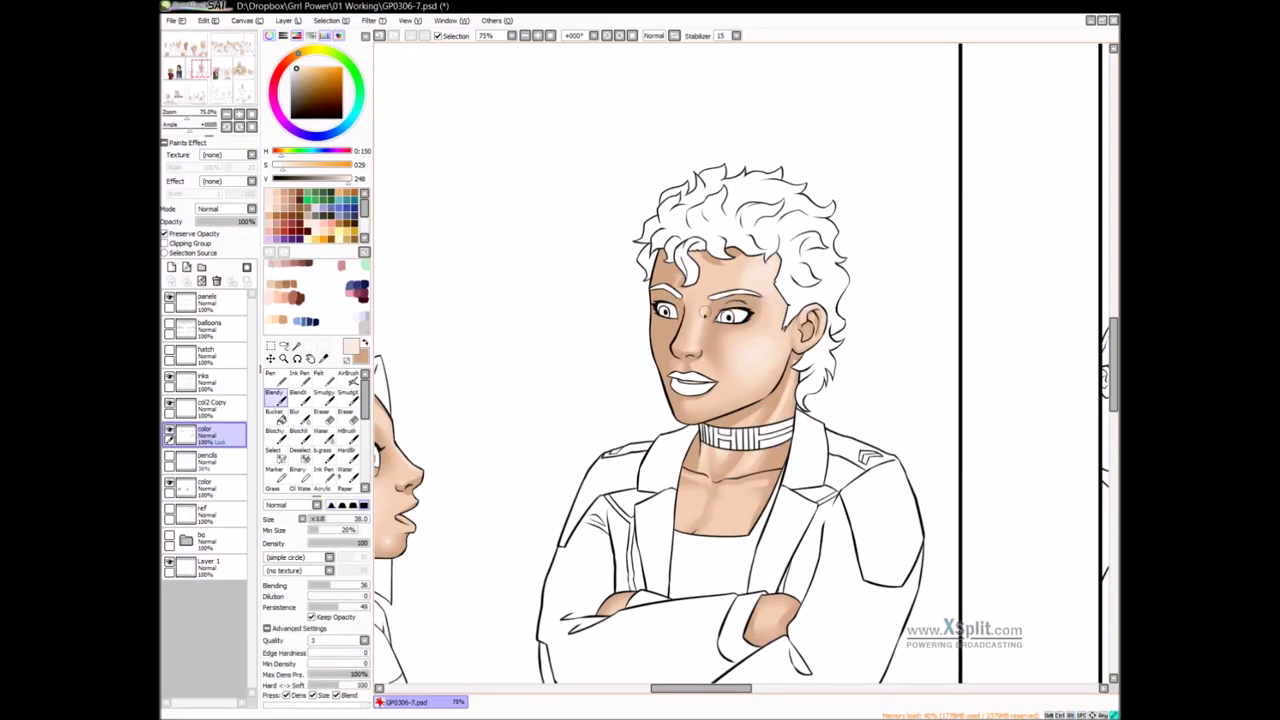
{"action": "left_click_drag", "start_coordinate": [708, 300], "coordinate": [712, 318]}
{"action": "key", "text": "b"}
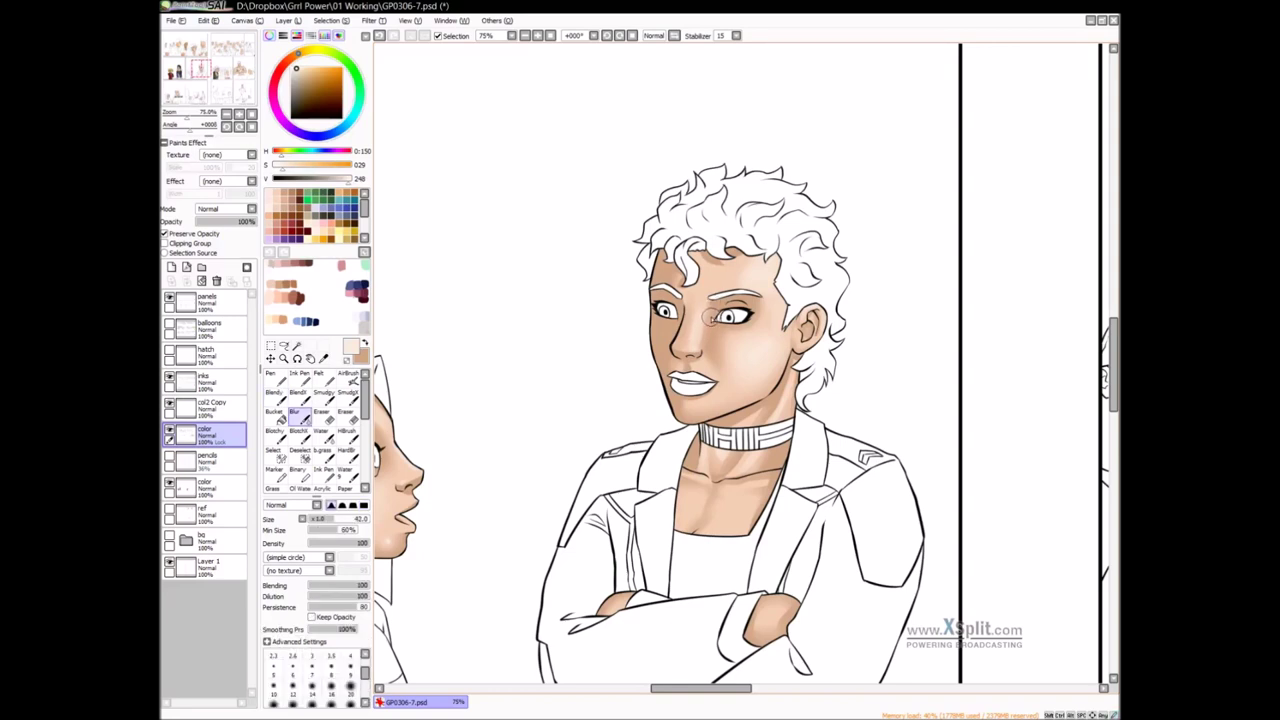
Paint tan shading on the woman's central forehead with Blendy at size 47, blending it toward the brows with Blur at size 42
{"action": "key", "text": "x"}
{"action": "key", "text": "v"}
{"action": "mouse_move", "coordinate": [709, 276]}
{"action": "left_mouse_down"}
{"action": "mouse_move", "coordinate": [730, 280]}
{"action": "mouse_move", "coordinate": [708, 292]}
{"action": "mouse_move", "coordinate": [707, 281]}
{"action": "left_mouse_up"}
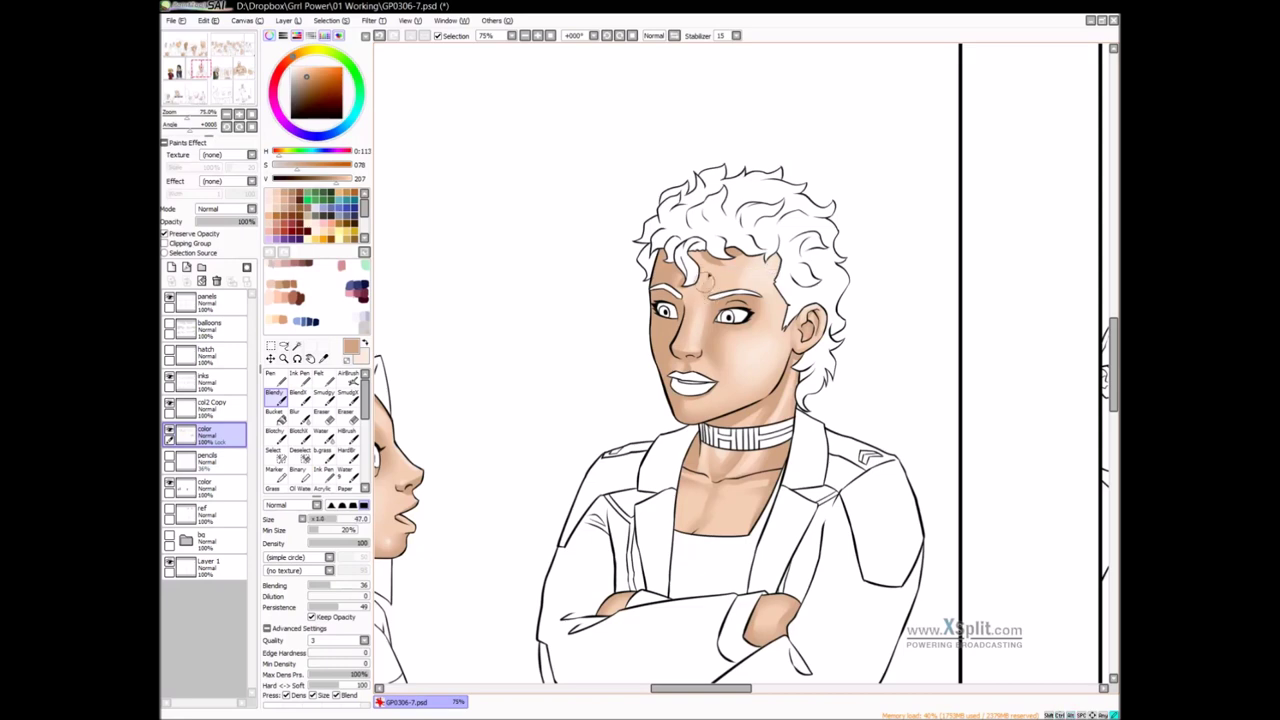
{"action": "key", "text": "b"}
{"action": "mouse_move", "coordinate": [711, 295]}
{"action": "left_mouse_down"}
{"action": "mouse_move", "coordinate": [715, 279]}
{"action": "mouse_move", "coordinate": [710, 293]}
{"action": "left_mouse_up"}
{"action": "mouse_move", "coordinate": [704, 298]}
{"action": "left_mouse_down"}
{"action": "mouse_move", "coordinate": [711, 268]}
{"action": "mouse_move", "coordinate": [693, 302]}
{"action": "left_mouse_up"}
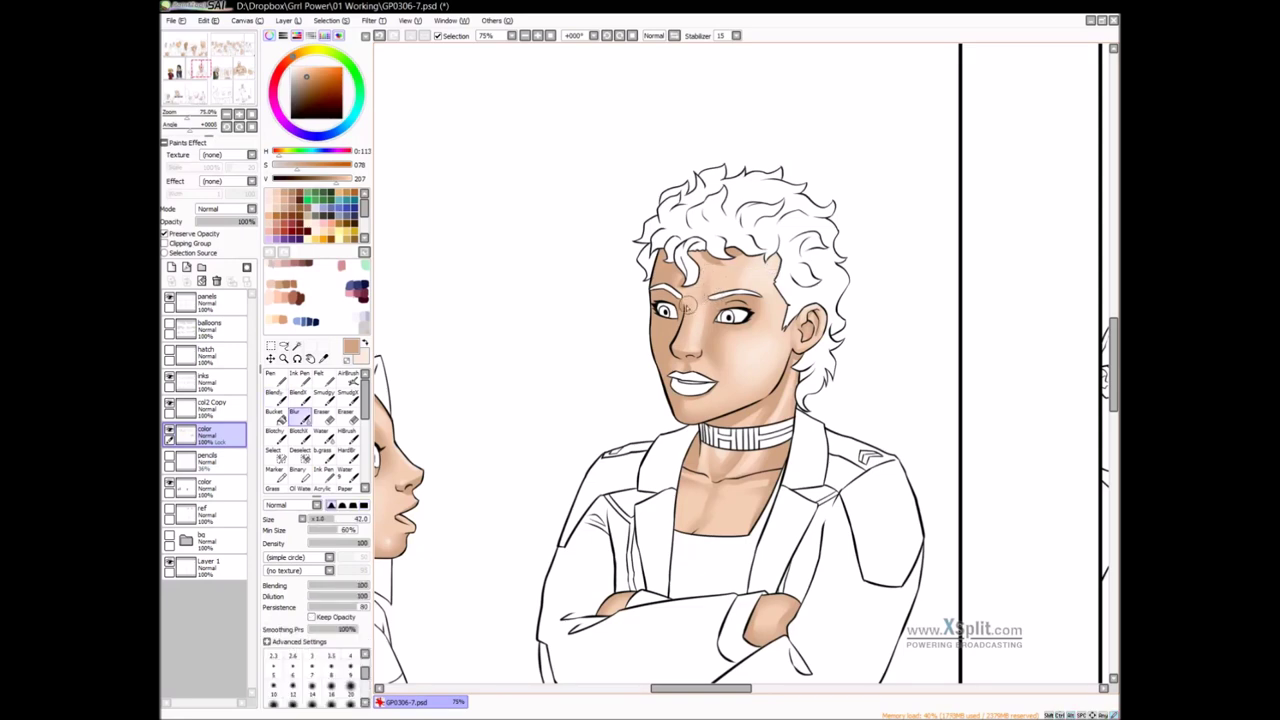
Airbrush a pale highlight onto the curly-haired woman's chin below the lower lip at size 33
{"action": "left_click_drag", "start_coordinate": [724, 389], "coordinate": [740, 362]}
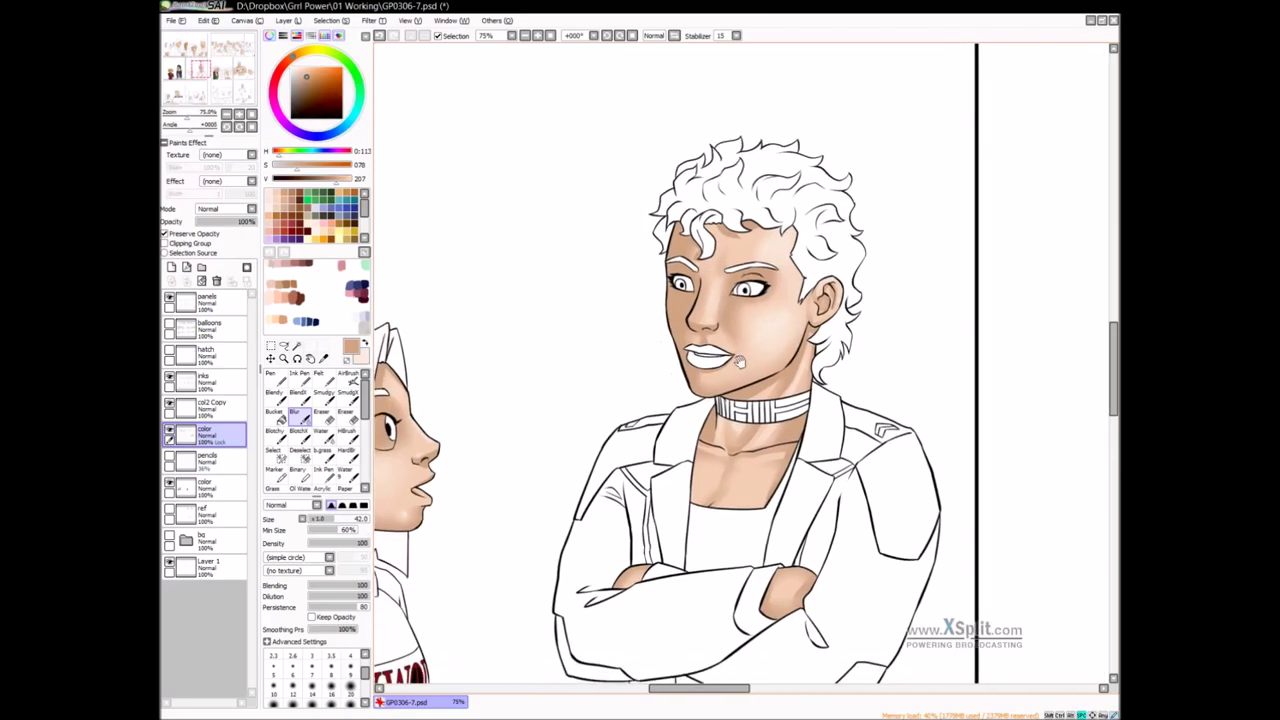
{"action": "left_click", "coordinate": [740, 368], "text": "alt"}
{"action": "key", "text": "b"}
{"action": "left_click_drag", "start_coordinate": [716, 391], "coordinate": [739, 342]}
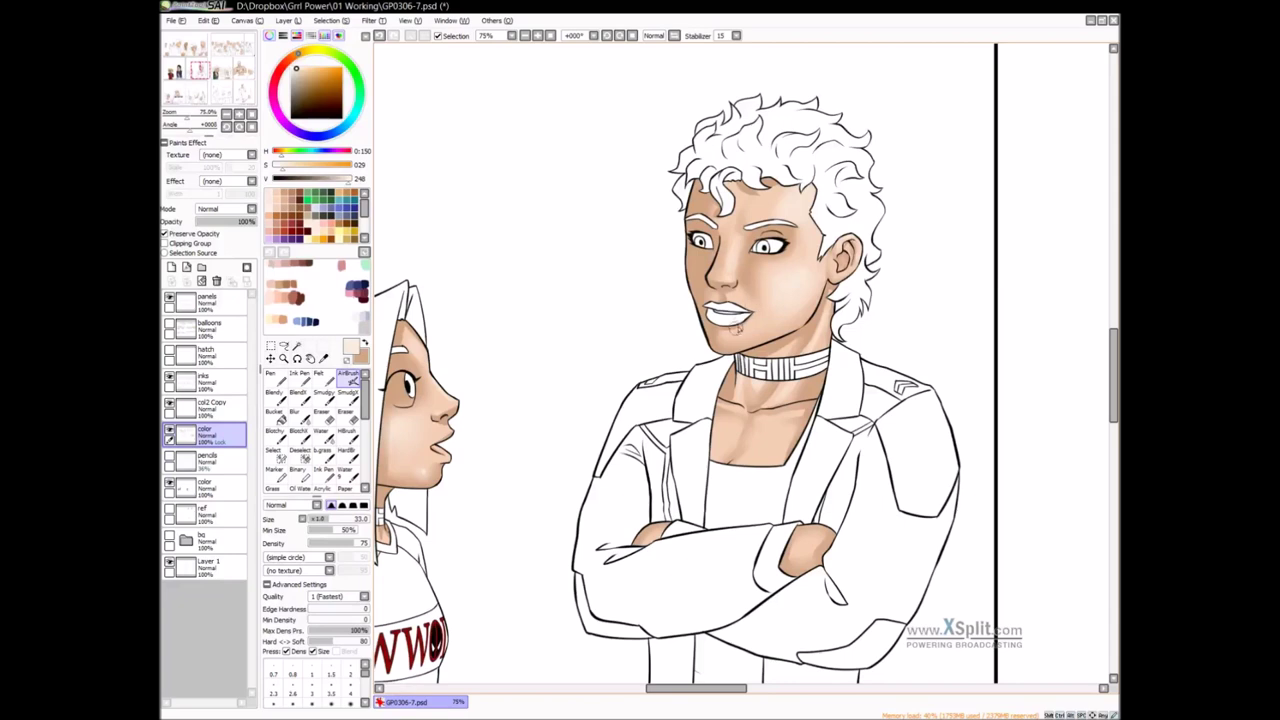
{"action": "left_click_drag", "start_coordinate": [740, 336], "coordinate": [738, 344]}
{"action": "left_click_drag", "start_coordinate": [738, 338], "coordinate": [740, 338]}
{"action": "left_click_drag", "start_coordinate": [740, 338], "coordinate": [740, 341]}
Lighten the curly-haired woman's upper chest below the collarbones with Blendy at size 17, softening it with Blur at size 21
{"action": "mouse_move", "coordinate": [827, 336]}
{"action": "left_mouse_down"}
{"action": "mouse_move", "coordinate": [816, 338]}
{"action": "mouse_move", "coordinate": [818, 315]}
{"action": "left_mouse_up"}
{"action": "key", "text": "c"}
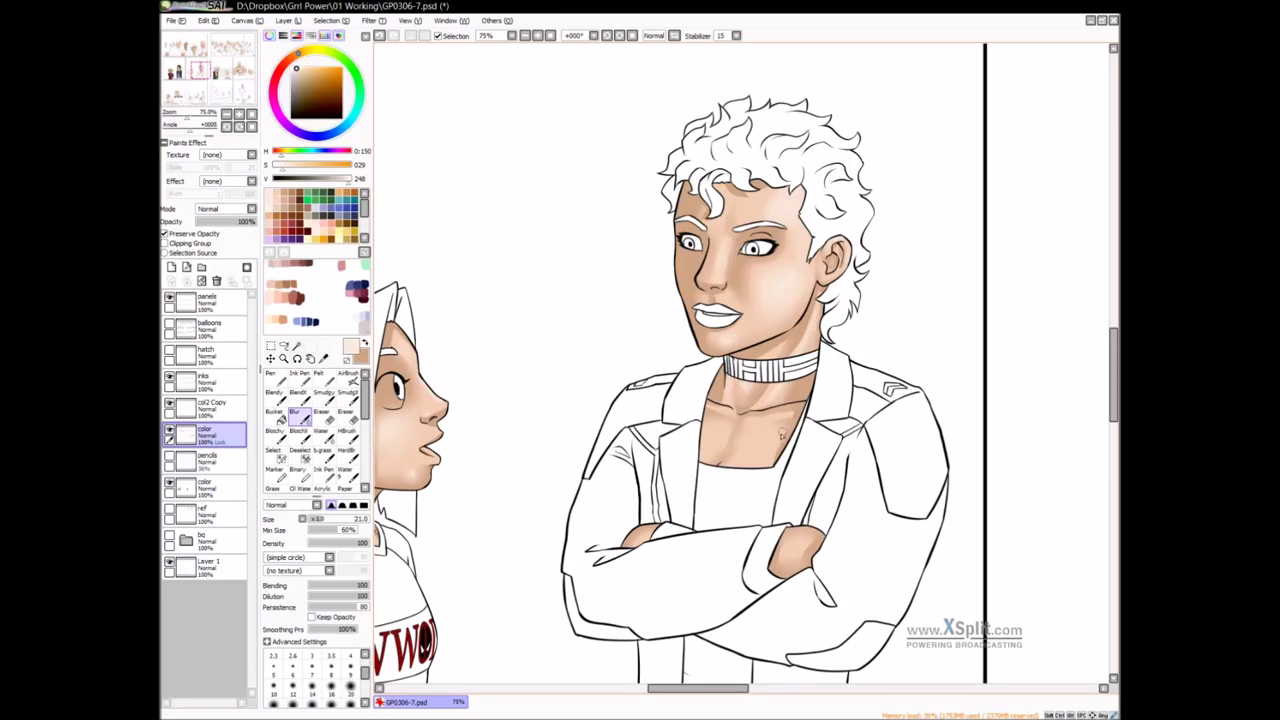
{"action": "key", "text": "v"}
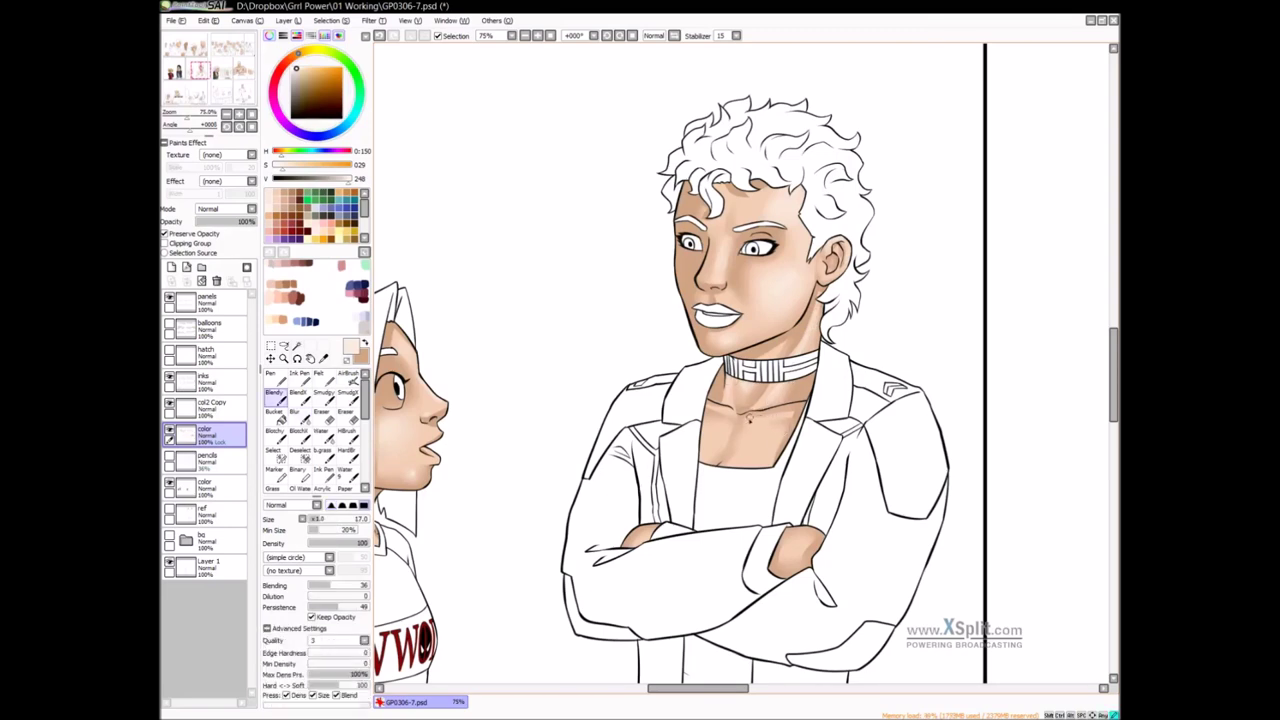
{"action": "left_click_drag", "start_coordinate": [793, 413], "coordinate": [783, 413]}
Airbrush fine pale highlights along the curly-haired woman's collarbones at size 7 and broaden the chest glow at size 61
{"action": "key", "text": "bracketleft"}
{"action": "key", "text": "bracketleft"}
{"action": "key", "text": "bracketleft"}
{"action": "key", "text": "b"}
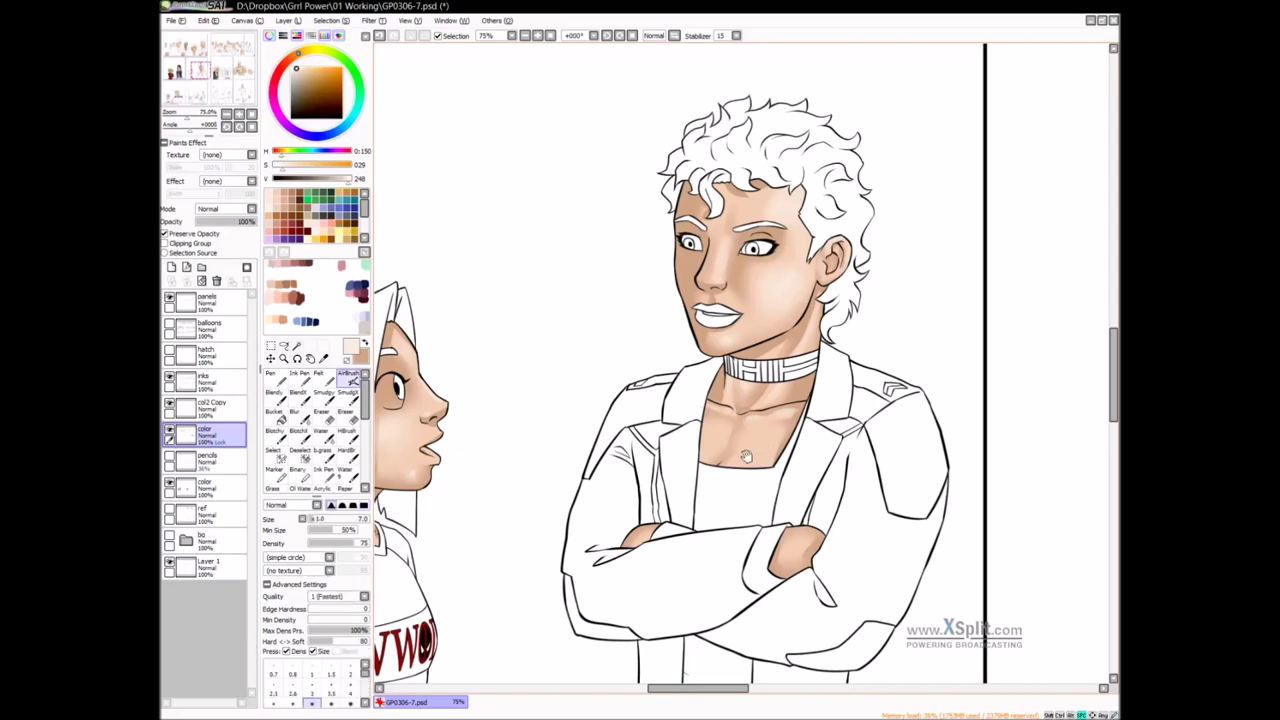
{"action": "left_click_drag", "start_coordinate": [746, 452], "coordinate": [756, 412]}
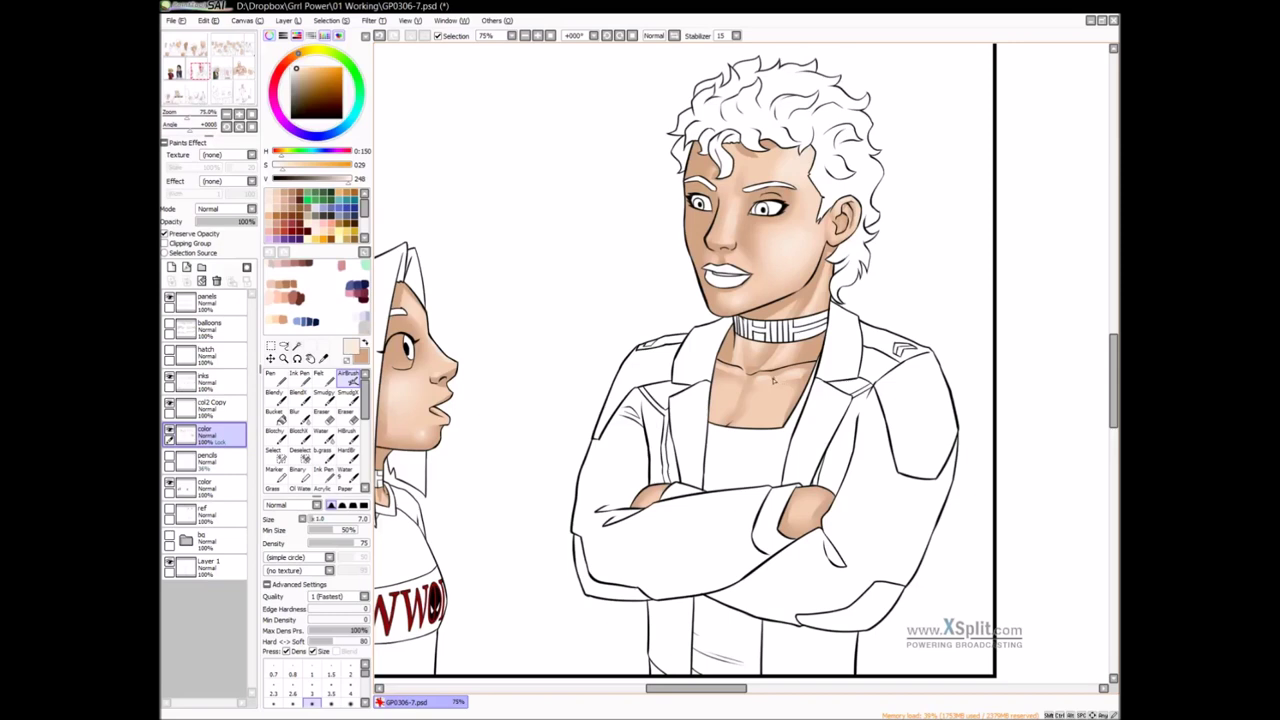
{"action": "left_click_drag", "start_coordinate": [782, 414], "coordinate": [772, 403]}
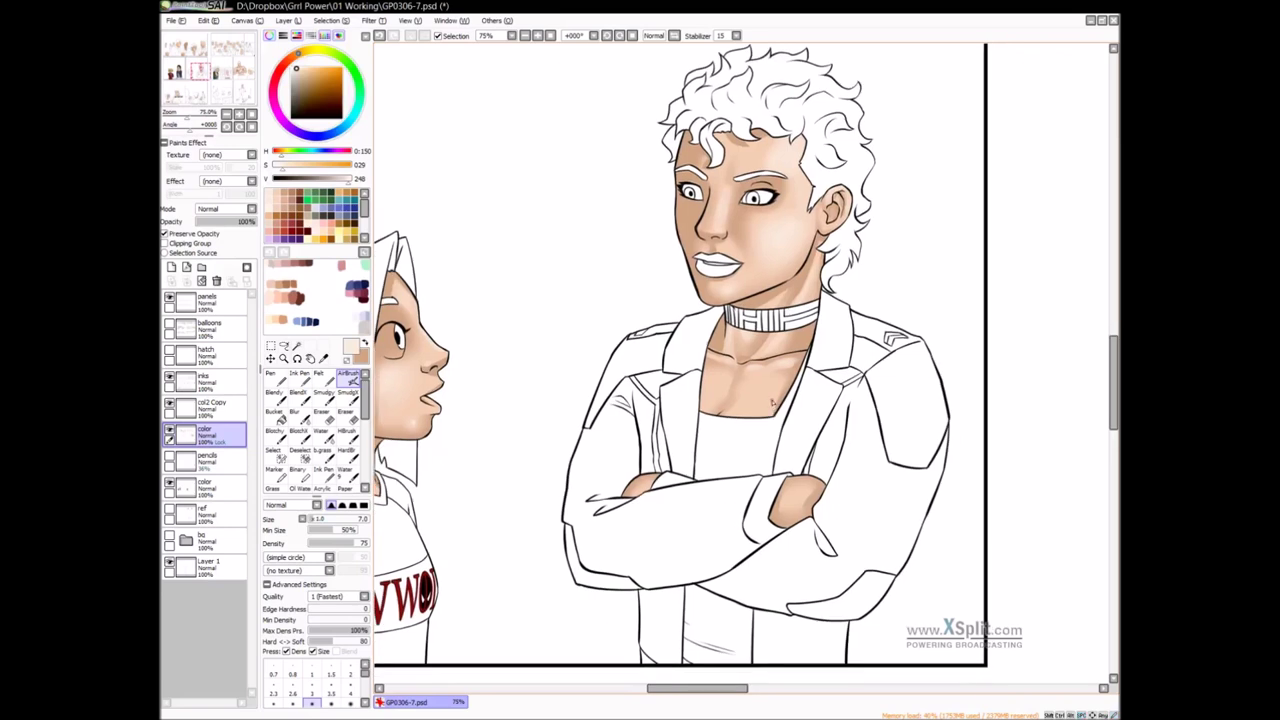
{"action": "mouse_move", "coordinate": [758, 398]}
{"action": "left_mouse_down"}
{"action": "mouse_move", "coordinate": [749, 403]}
{"action": "mouse_move", "coordinate": [804, 400]}
{"action": "left_mouse_up"}
{"action": "mouse_move", "coordinate": [735, 427]}
{"action": "left_mouse_down"}
{"action": "mouse_move", "coordinate": [744, 435]}
{"action": "mouse_move", "coordinate": [743, 417]}
{"action": "mouse_move", "coordinate": [738, 435]}
{"action": "left_mouse_up"}
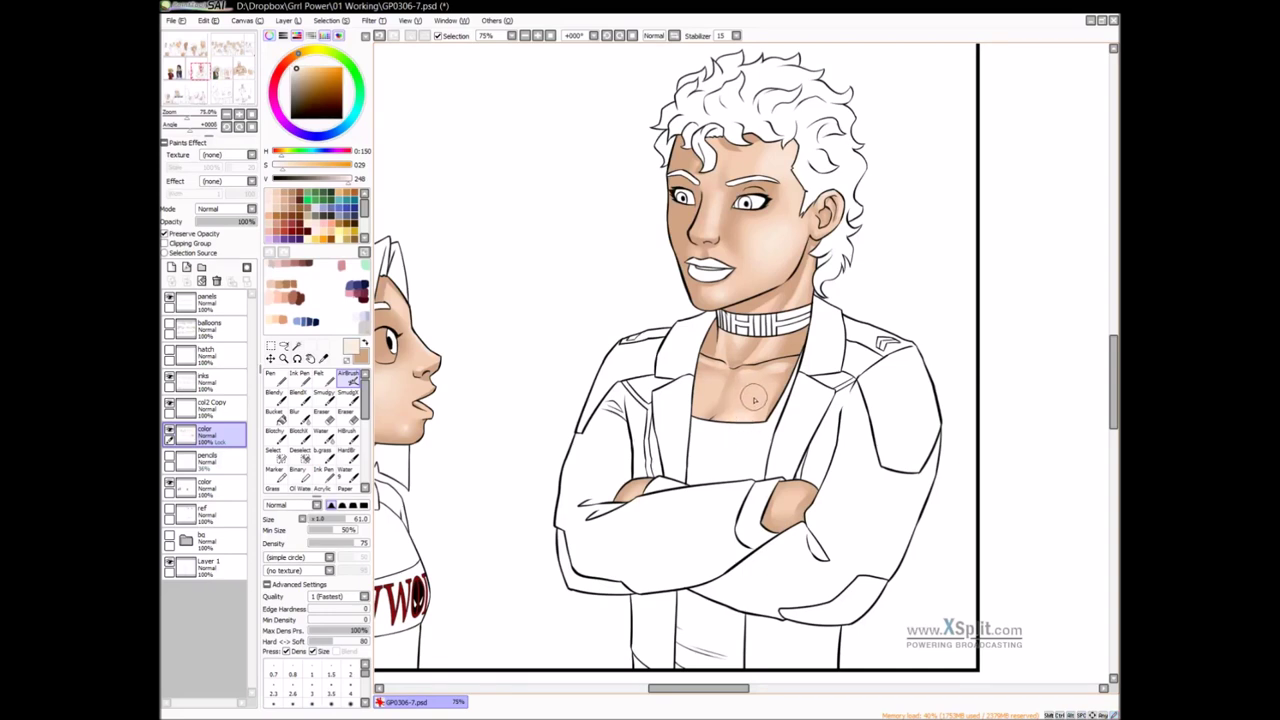
Blend a broad pale highlight across the curly-haired woman's upper chest with Blendy at size 73
{"action": "key", "text": "v"}
{"action": "mouse_move", "coordinate": [749, 396]}
{"action": "left_mouse_down"}
{"action": "mouse_move", "coordinate": [745, 410]}
{"action": "mouse_move", "coordinate": [792, 380]}
{"action": "mouse_move", "coordinate": [740, 398]}
{"action": "mouse_move", "coordinate": [762, 405]}
{"action": "left_mouse_up"}
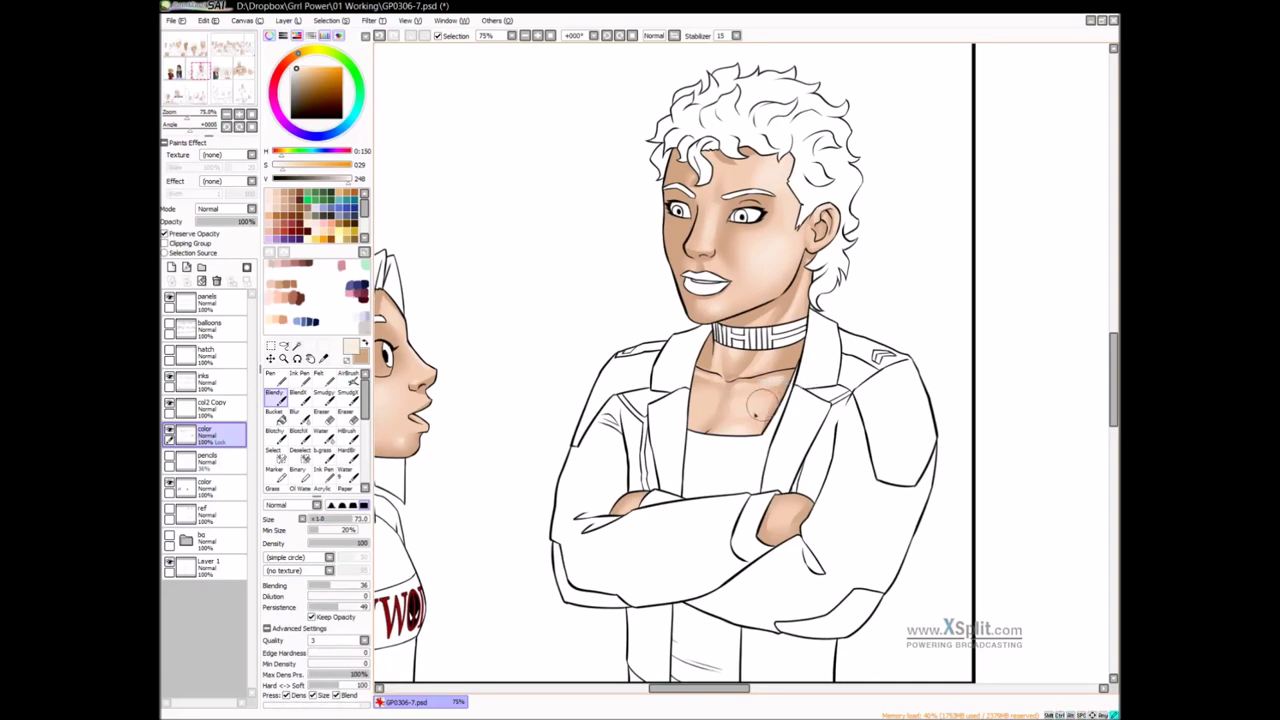
{"action": "key", "text": "bracketleft"}
{"action": "key", "text": "bracketleft"}
{"action": "key", "text": "bracketright"}
{"action": "mouse_move", "coordinate": [710, 400]}
{"action": "left_mouse_down"}
{"action": "mouse_move", "coordinate": [748, 420]}
{"action": "mouse_move", "coordinate": [733, 413]}
{"action": "mouse_move", "coordinate": [755, 411]}
{"action": "mouse_move", "coordinate": [735, 399]}
{"action": "mouse_move", "coordinate": [775, 388]}
{"action": "mouse_move", "coordinate": [799, 404]}
{"action": "mouse_move", "coordinate": [817, 376]}
{"action": "mouse_move", "coordinate": [760, 426]}
{"action": "mouse_move", "coordinate": [722, 422]}
{"action": "left_mouse_up"}
Sample the tan skin tone and shade the chest just above the woman's neckline with Blendy at size 26, softening with Blur at size 18
{"action": "key", "text": "b"}
{"action": "left_click", "coordinate": [728, 425], "text": "alt"}
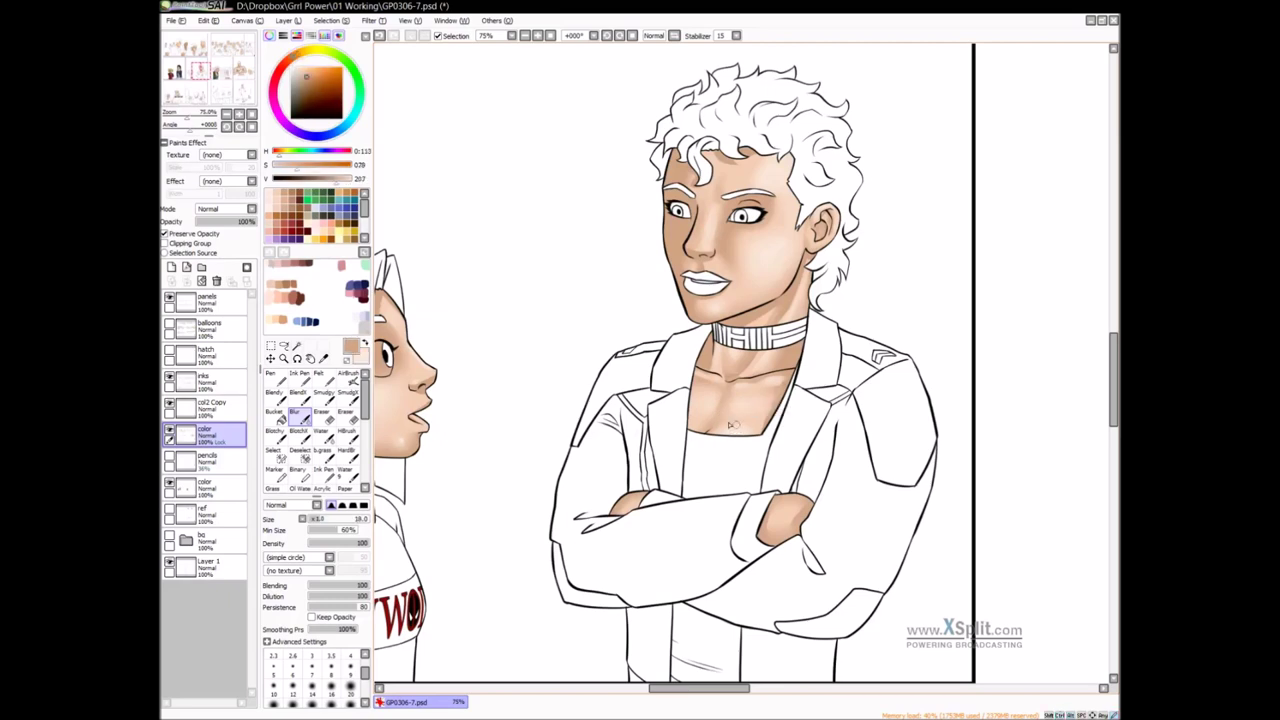
{"action": "mouse_move", "coordinate": [744, 420]}
{"action": "left_mouse_down"}
{"action": "mouse_move", "coordinate": [706, 431]}
{"action": "mouse_move", "coordinate": [744, 424]}
{"action": "left_mouse_up"}
{"action": "key", "text": "v"}
{"action": "key", "text": "ctrl+z"}
{"action": "left_click_drag", "start_coordinate": [724, 427], "coordinate": [748, 427]}
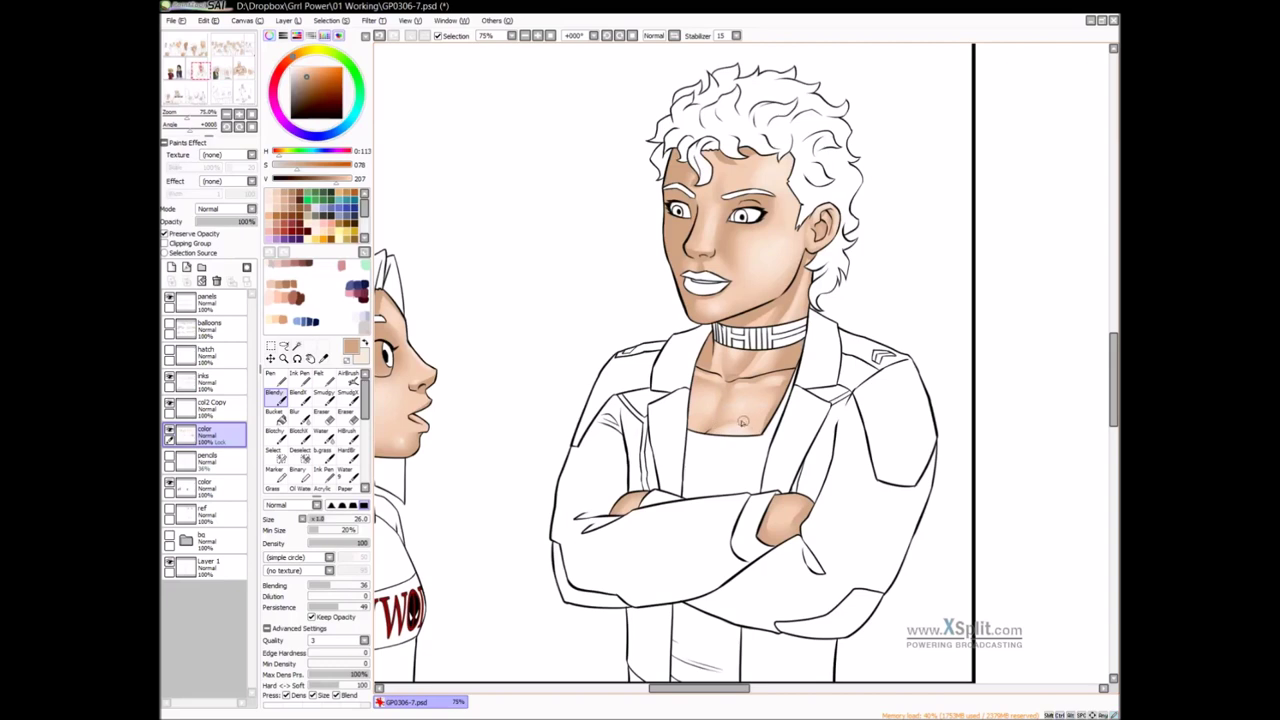
{"action": "key", "text": "b"}
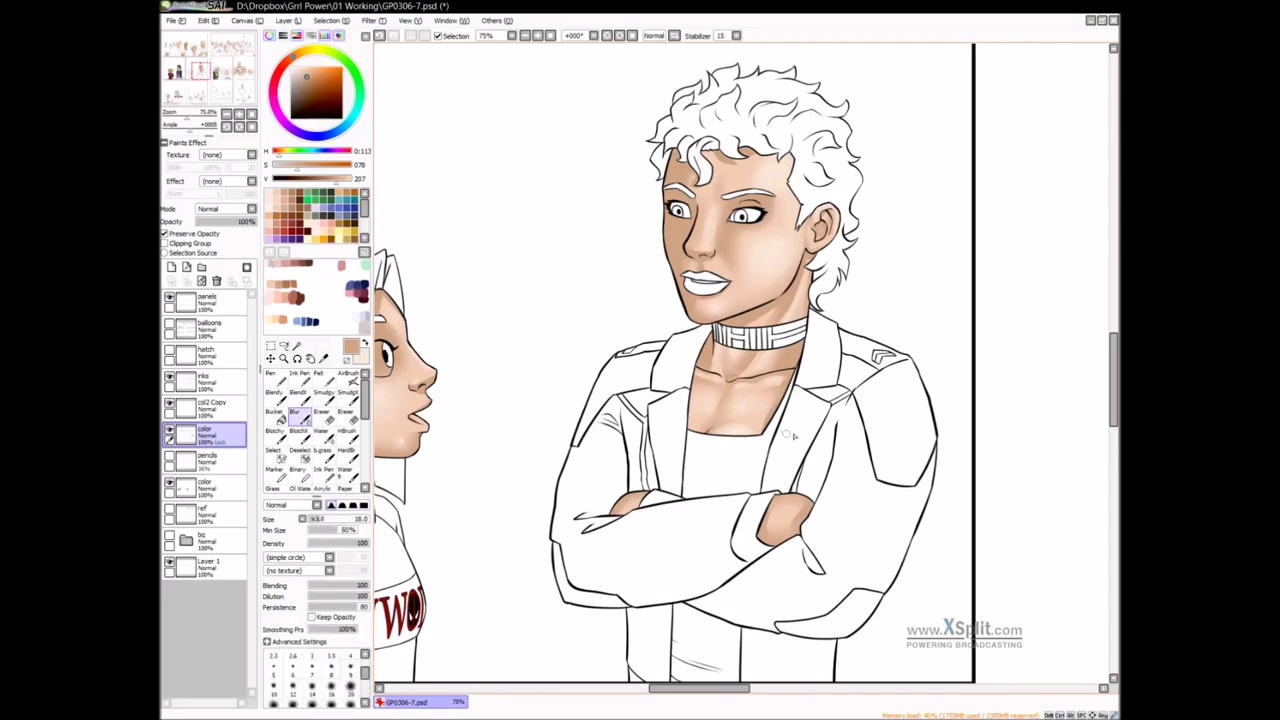
Switch back to the pale color and highlight the hands in the woman's crossed arms with Blendy at sizes 16 and 15, smoothing with Blur at size 18
{"action": "scroll", "coordinate": [786, 430], "scroll_direction": "down", "scroll_amount": 2}
{"action": "key", "text": "b"}
{"action": "mouse_move", "coordinate": [796, 447]}
{"action": "left_mouse_down"}
{"action": "mouse_move", "coordinate": [767, 446]}
{"action": "mouse_move", "coordinate": [799, 448]}
{"action": "left_mouse_up"}
{"action": "key", "text": "x"}
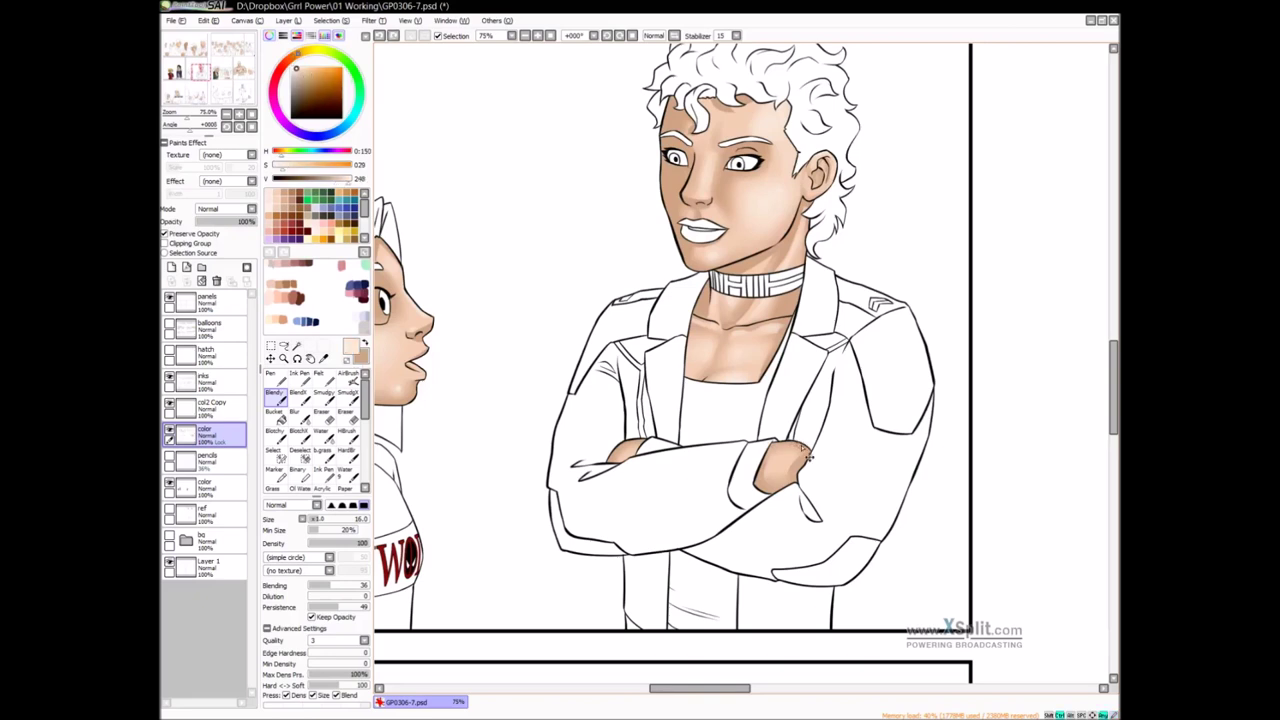
{"action": "mouse_move", "coordinate": [797, 444]}
{"action": "left_mouse_down"}
{"action": "mouse_move", "coordinate": [775, 461]}
{"action": "mouse_move", "coordinate": [786, 469]}
{"action": "left_mouse_up"}
{"action": "key", "text": "bracketright"}
{"action": "key", "text": "bracketleft"}
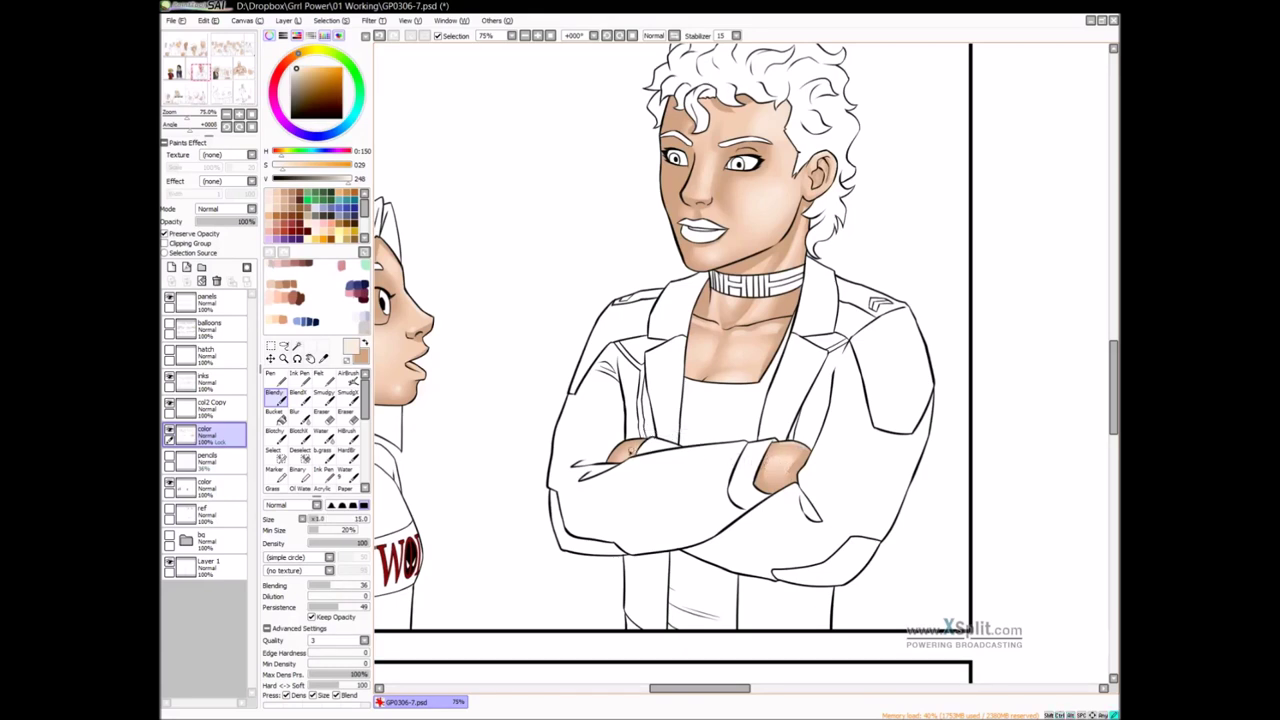
{"action": "left_click_drag", "start_coordinate": [781, 465], "coordinate": [774, 467]}
{"action": "key", "text": "b"}
{"action": "scroll", "coordinate": [785, 472], "scroll_direction": "down", "scroll_amount": 2}
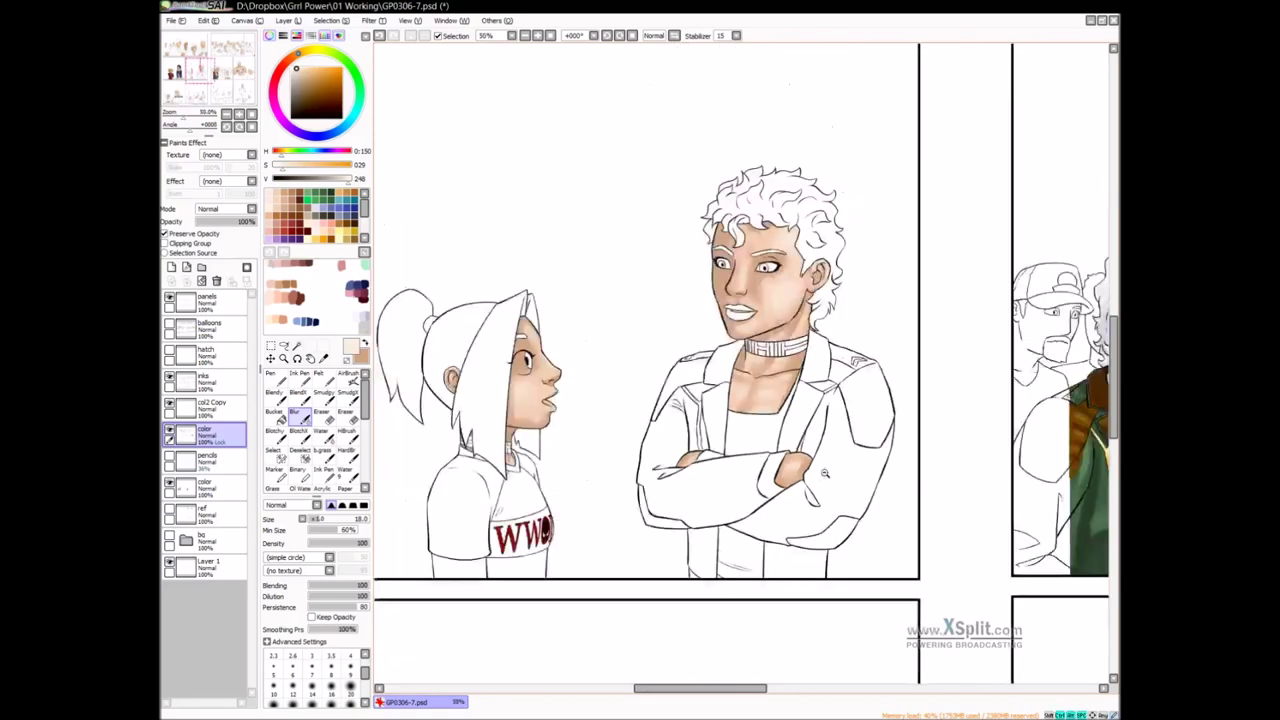
Paint pale highlights on the smiling ponytailed girl's nose and forehead with Blendy at size 51, smoothing them with Blur at size 34
{"action": "scroll", "coordinate": [709, 482], "scroll_direction": "up", "scroll_amount": 2}
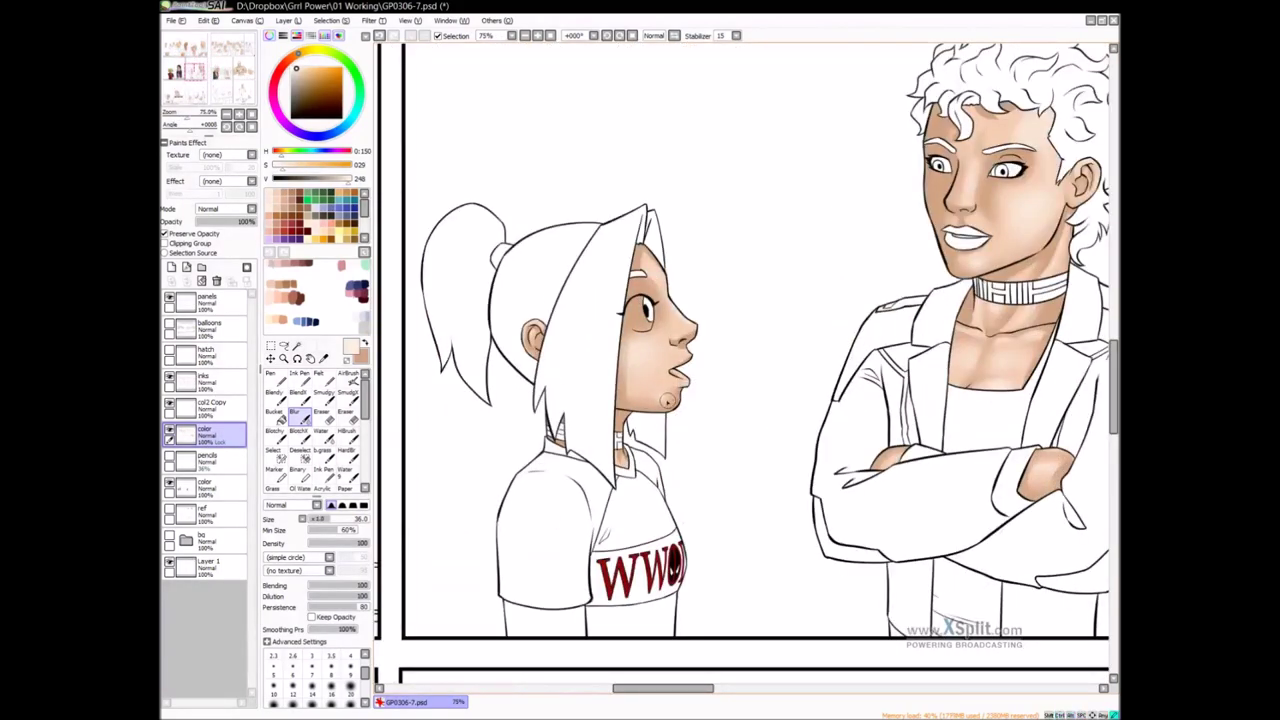
{"action": "scroll", "coordinate": [724, 467], "scroll_direction": "down", "scroll_amount": 1}
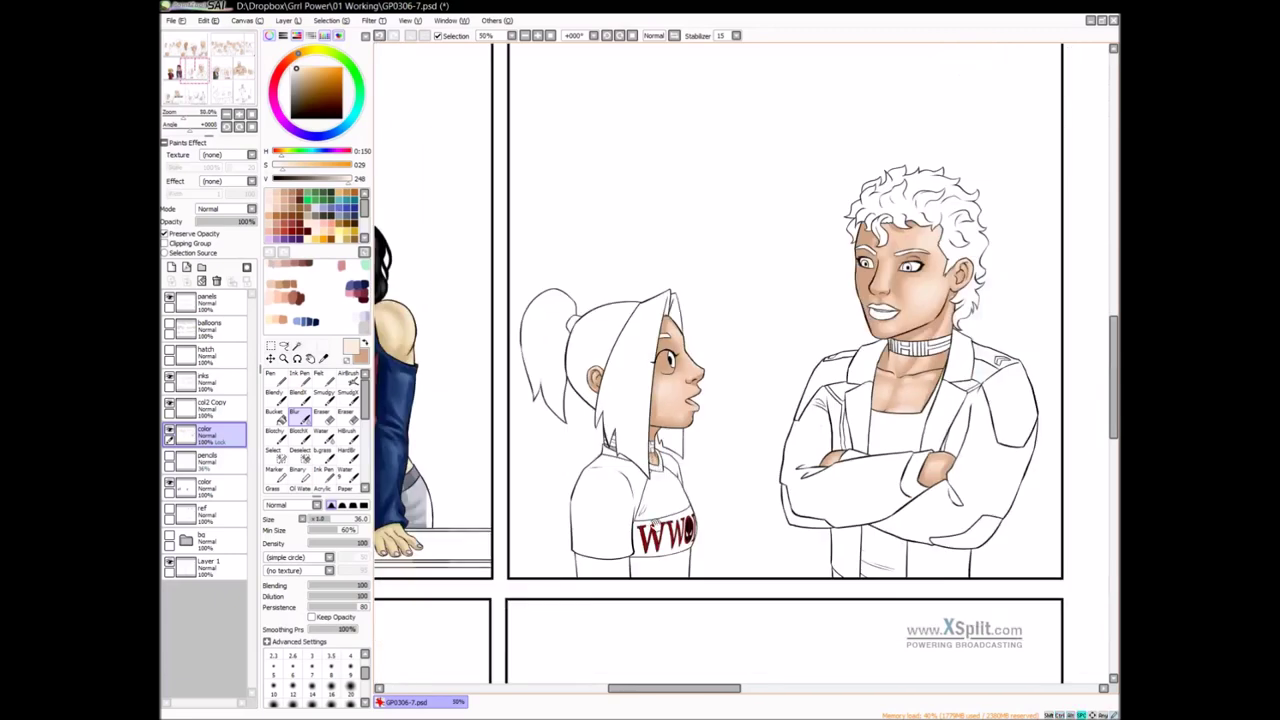
{"action": "left_click_drag", "start_coordinate": [657, 528], "coordinate": [858, 246]}
{"action": "left_click_drag", "start_coordinate": [554, 577], "coordinate": [717, 343]}
{"action": "left_click_drag", "start_coordinate": [507, 474], "coordinate": [629, 414]}
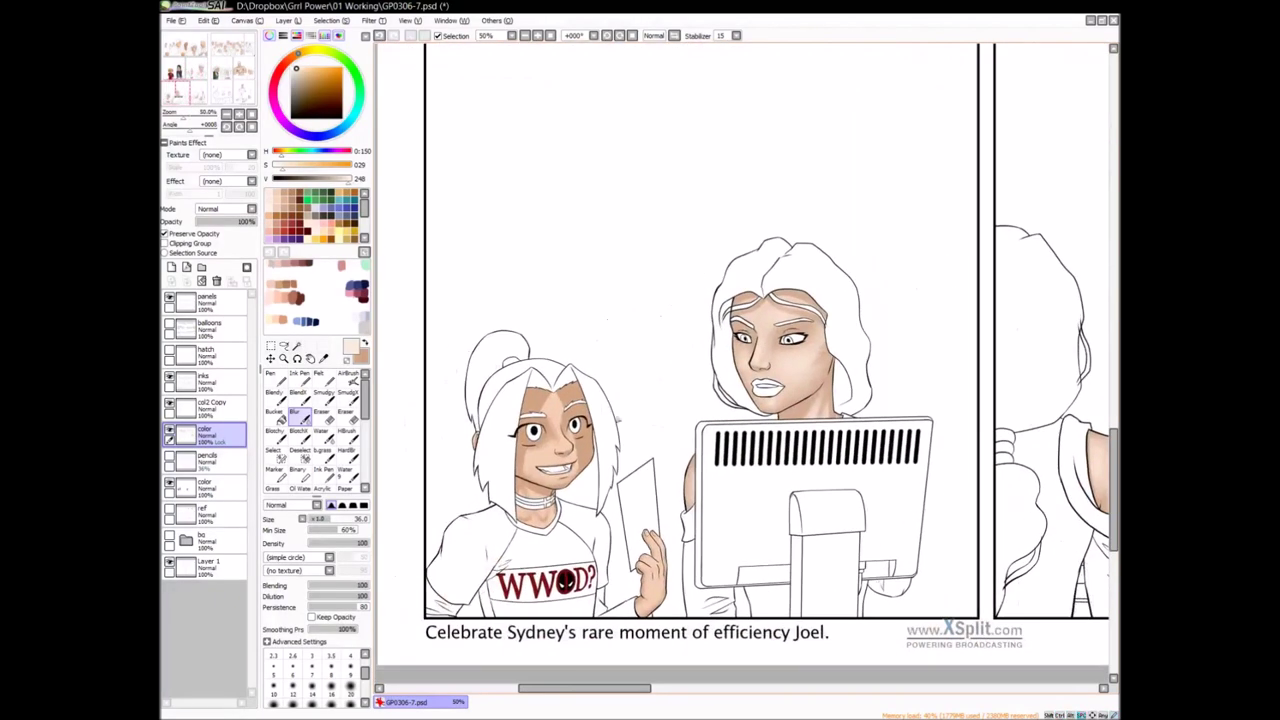
{"action": "key", "text": "b"}
{"action": "left_click_drag", "start_coordinate": [566, 482], "coordinate": [571, 466]}
{"action": "scroll", "coordinate": [573, 452], "scroll_direction": "up", "scroll_amount": 1}
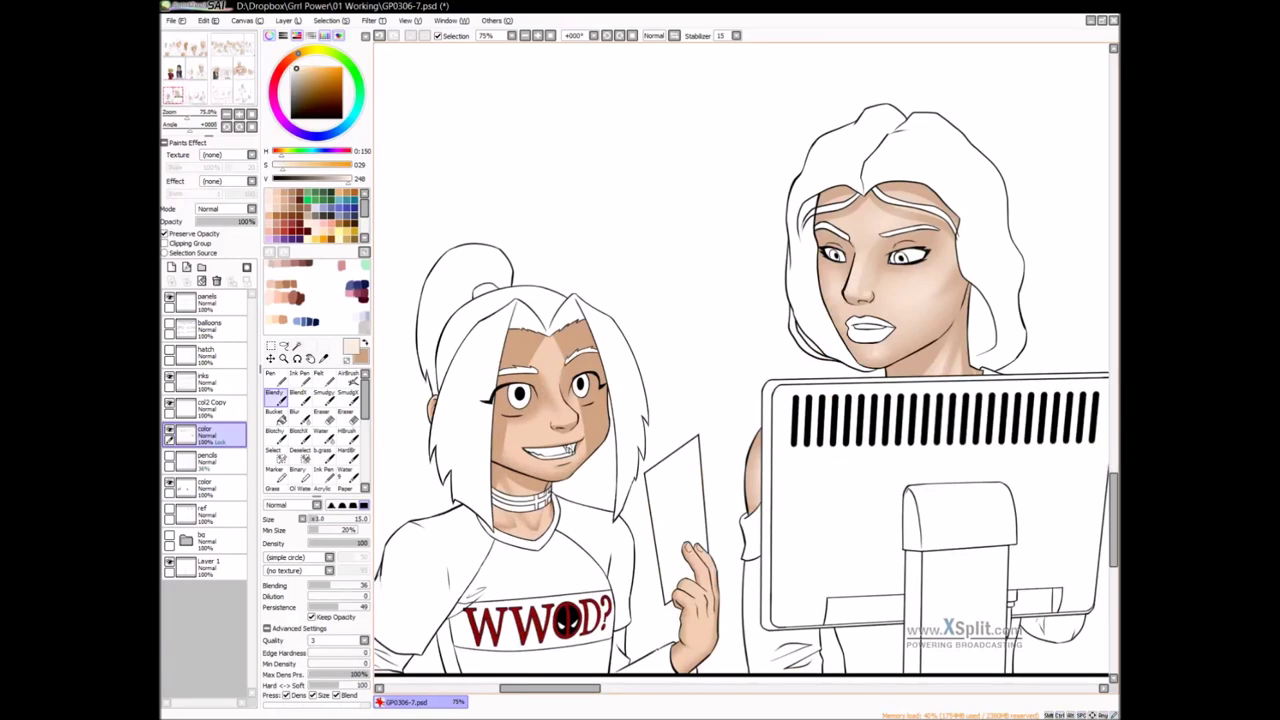
{"action": "mouse_move", "coordinate": [560, 390]}
{"action": "left_mouse_down"}
{"action": "mouse_move", "coordinate": [578, 385]}
{"action": "mouse_move", "coordinate": [569, 413]}
{"action": "left_mouse_up"}
{"action": "mouse_move", "coordinate": [562, 422]}
{"action": "left_mouse_down"}
{"action": "mouse_move", "coordinate": [588, 384]}
{"action": "mouse_move", "coordinate": [557, 384]}
{"action": "mouse_move", "coordinate": [562, 394]}
{"action": "left_mouse_up"}
{"action": "left_click_drag", "start_coordinate": [571, 447], "coordinate": [625, 433]}
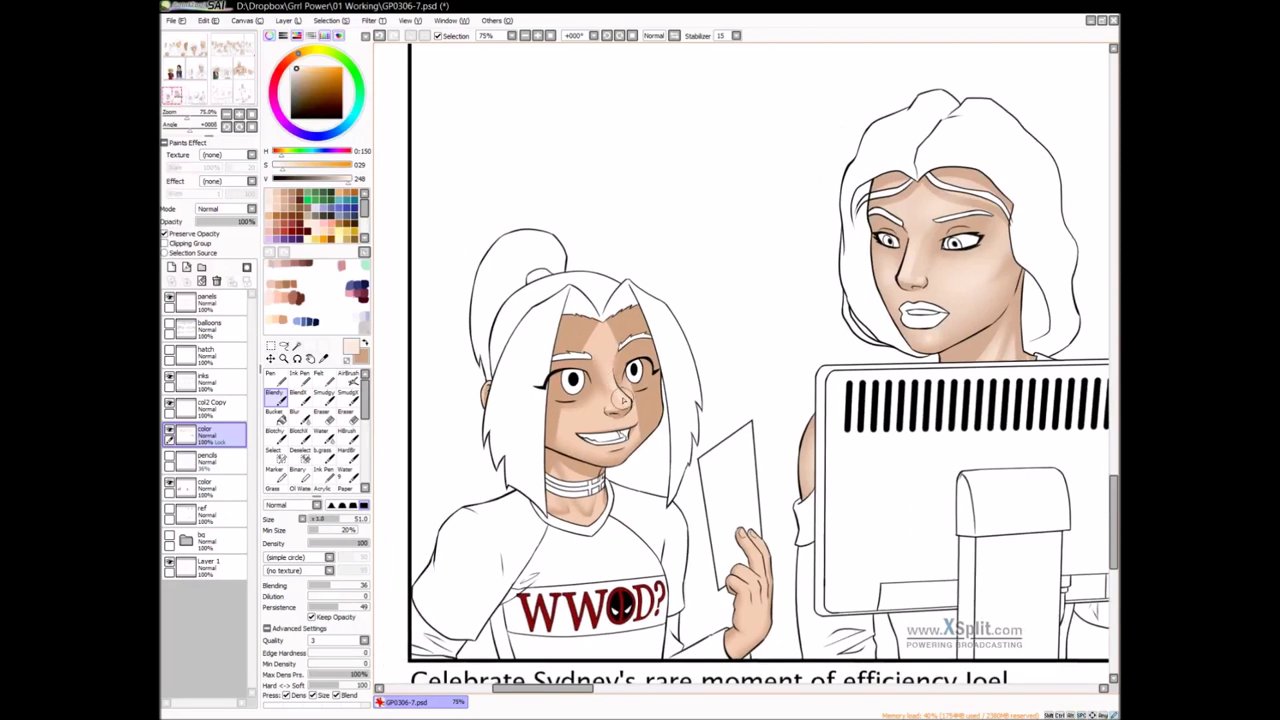
{"action": "key", "text": "b"}
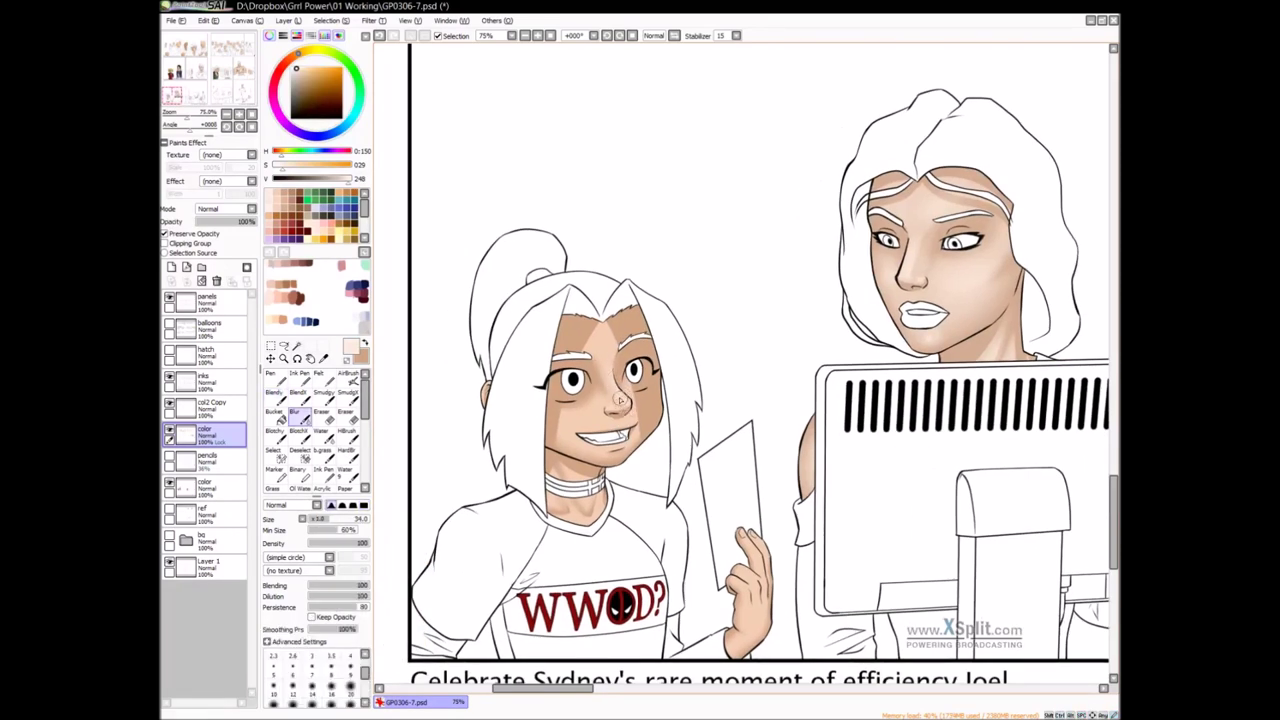
Extend the smiling girl's face highlights from the brow down past the nose, adding small accents with the AirBrush at size 14
{"action": "key", "text": "b"}
{"action": "mouse_move", "coordinate": [602, 345]}
{"action": "left_mouse_down"}
{"action": "mouse_move", "coordinate": [617, 347]}
{"action": "mouse_move", "coordinate": [590, 341]}
{"action": "mouse_move", "coordinate": [596, 371]}
{"action": "mouse_move", "coordinate": [656, 409]}
{"action": "mouse_move", "coordinate": [634, 424]}
{"action": "left_mouse_up"}
{"action": "left_click_drag", "start_coordinate": [630, 434], "coordinate": [629, 437]}
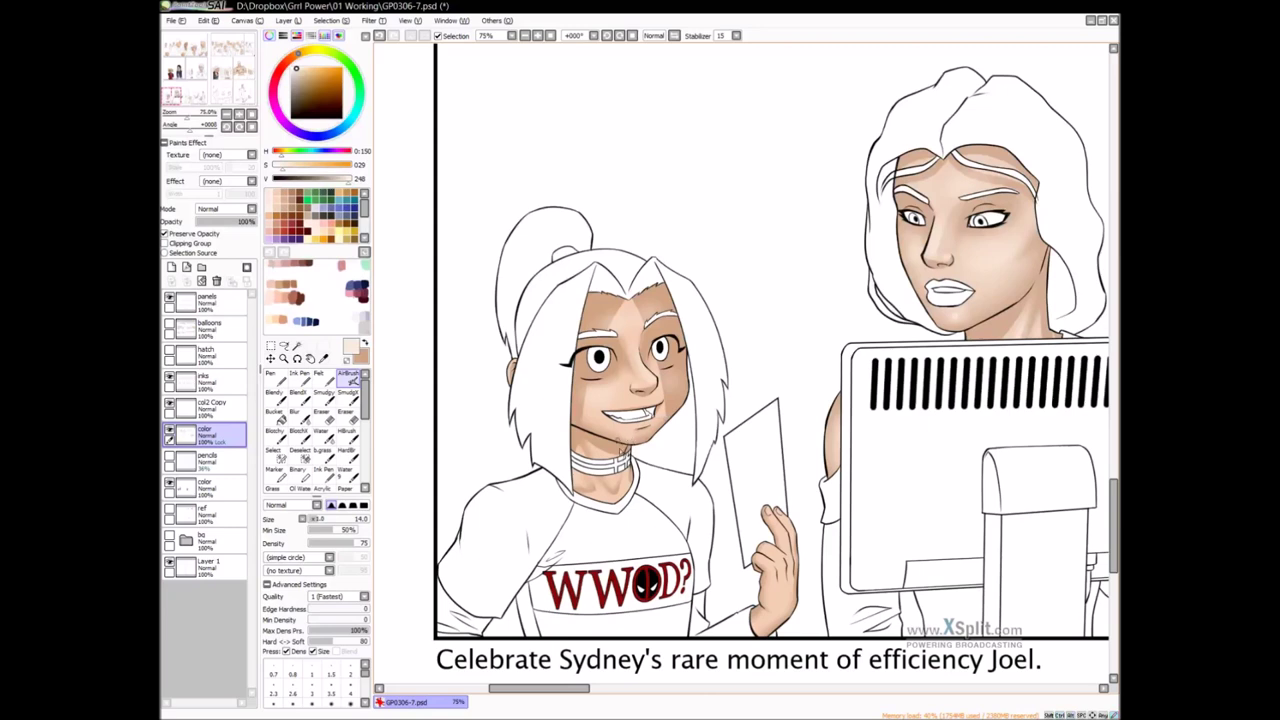
Paint a small pale highlight on the smiling girl's neck around the choker with Blendy, starting at size 20
{"action": "key", "text": "b"}
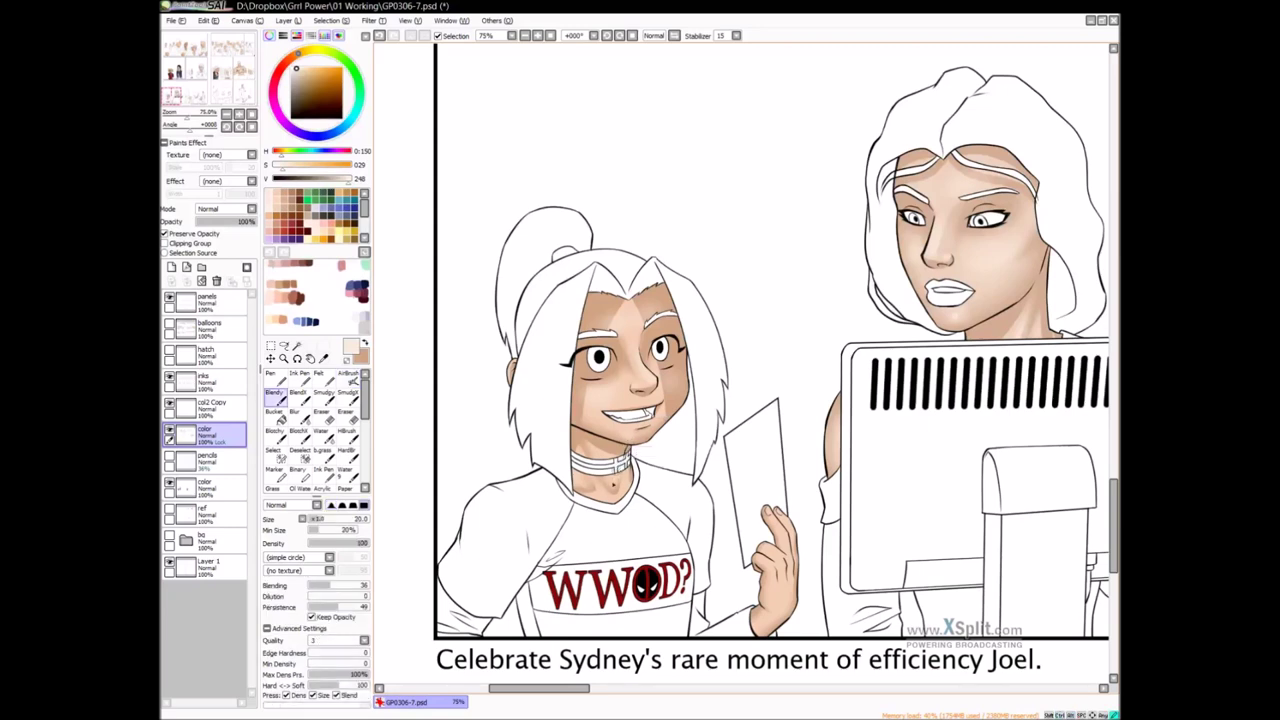
{"action": "key", "text": "bracketleft"}
{"action": "key", "text": "bracketleft"}
{"action": "key", "text": "bracketleft"}
{"action": "key", "text": "bracketleft"}
{"action": "key", "text": "bracketright"}
{"action": "key", "text": "bracketright"}
{"action": "left_click_drag", "start_coordinate": [613, 467], "coordinate": [608, 474]}
Highlight the palm and fingers of the girl's hand holding the paper with Blendy at sizes 18 and 39, smoothing with Blur at size 34
{"action": "left_click_drag", "start_coordinate": [787, 504], "coordinate": [638, 386]}
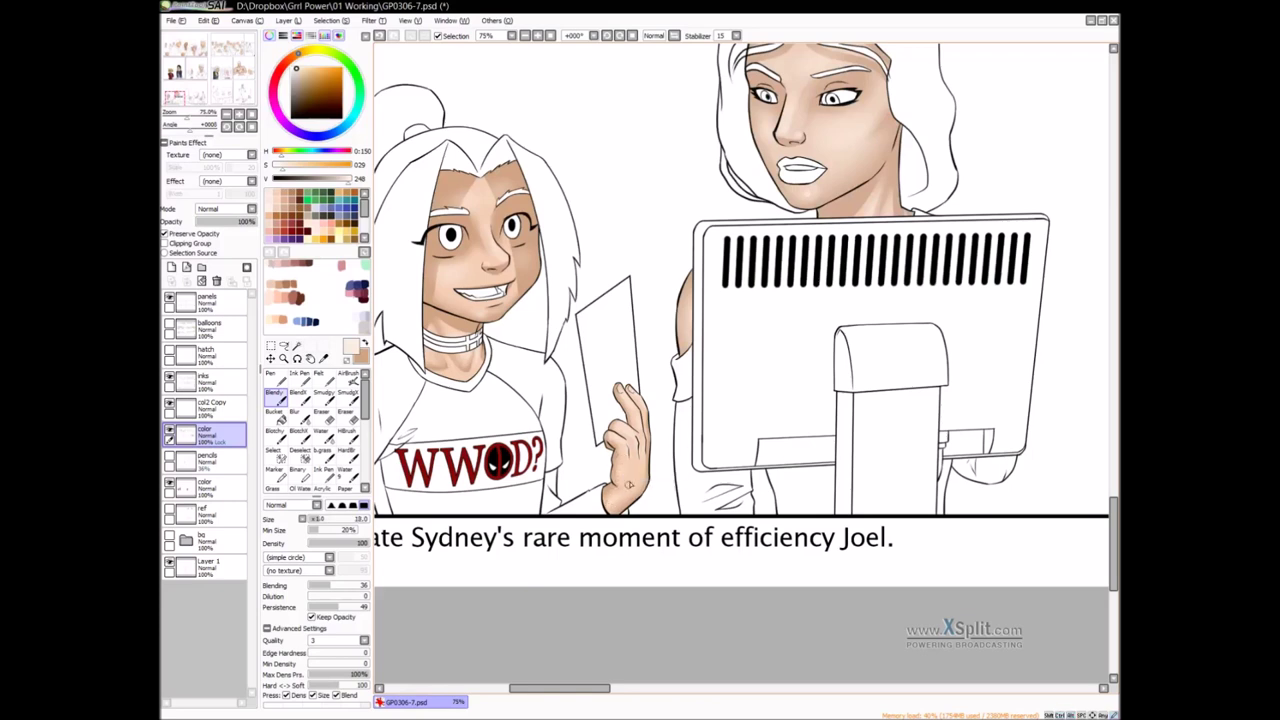
{"action": "key", "text": "b"}
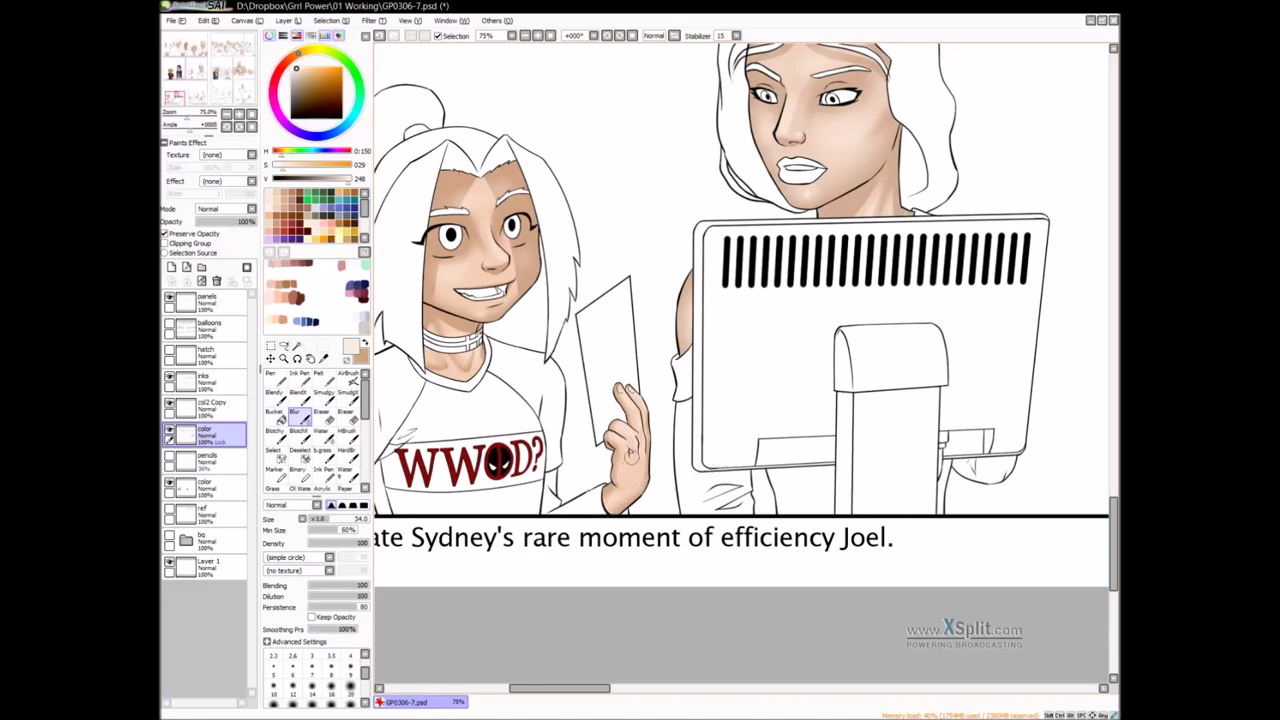
{"action": "key", "text": "v"}
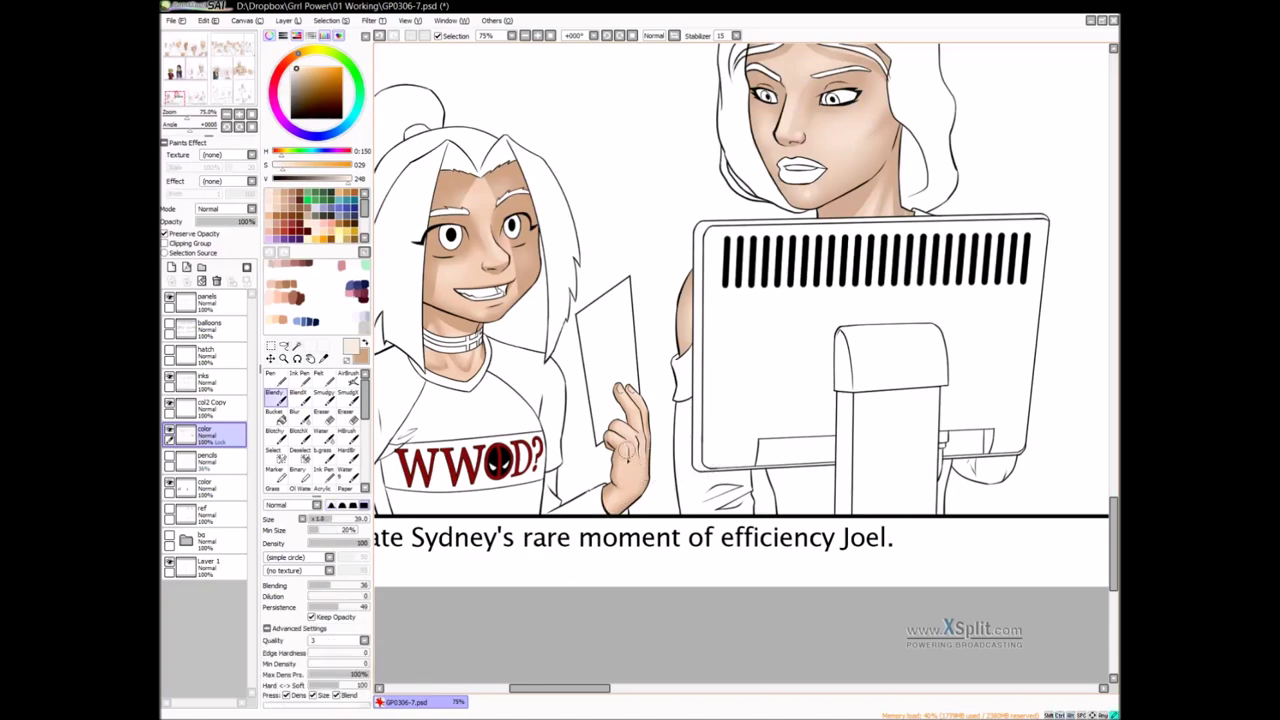
{"action": "key", "text": "b"}
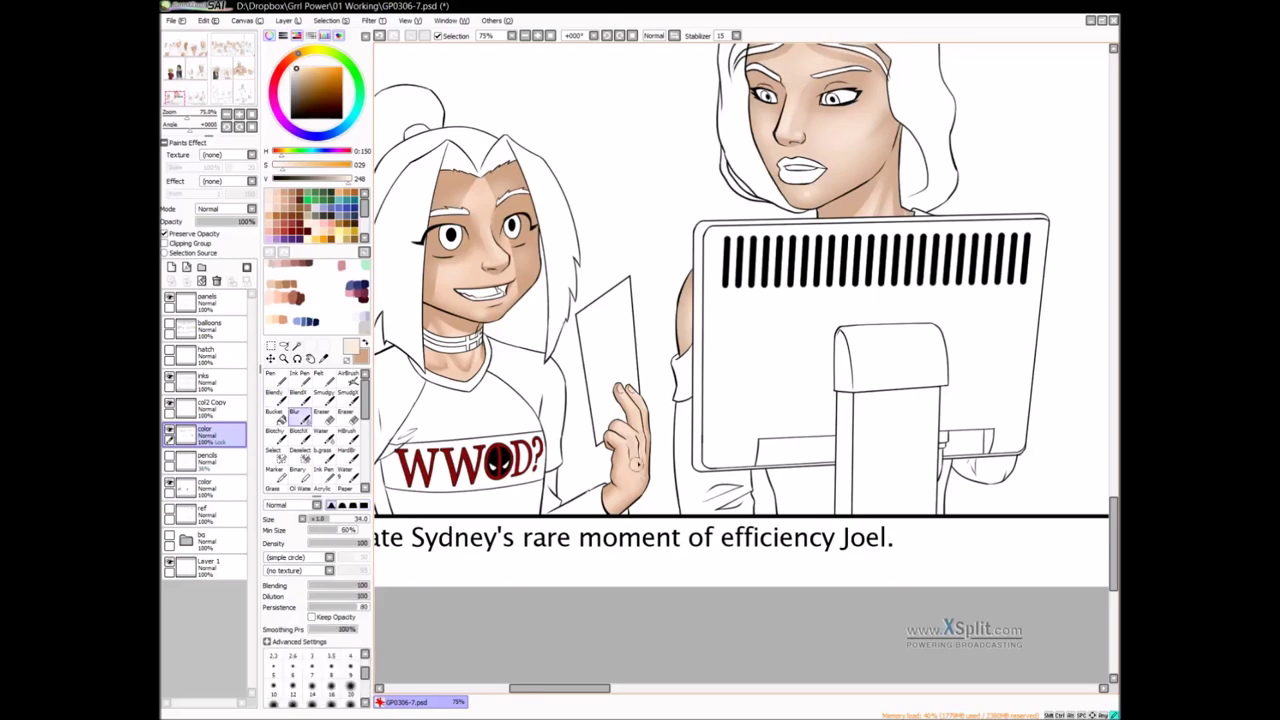
Paint pale highlights along the fingers and back of the raised hand in the final panel with Blendy at sizes 19 to 25
{"action": "scroll", "coordinate": [797, 399], "scroll_direction": "down", "scroll_amount": 2}
{"action": "left_click_drag", "start_coordinate": [1100, 262], "coordinate": [717, 320]}
{"action": "scroll", "coordinate": [826, 437], "scroll_direction": "up", "scroll_amount": 1}
{"action": "scroll", "coordinate": [827, 434], "scroll_direction": "up", "scroll_amount": 1}
{"action": "key", "text": "b"}
{"action": "left_click_drag", "start_coordinate": [750, 445], "coordinate": [709, 444]}
{"action": "scroll", "coordinate": [709, 444], "scroll_direction": "up", "scroll_amount": 1}
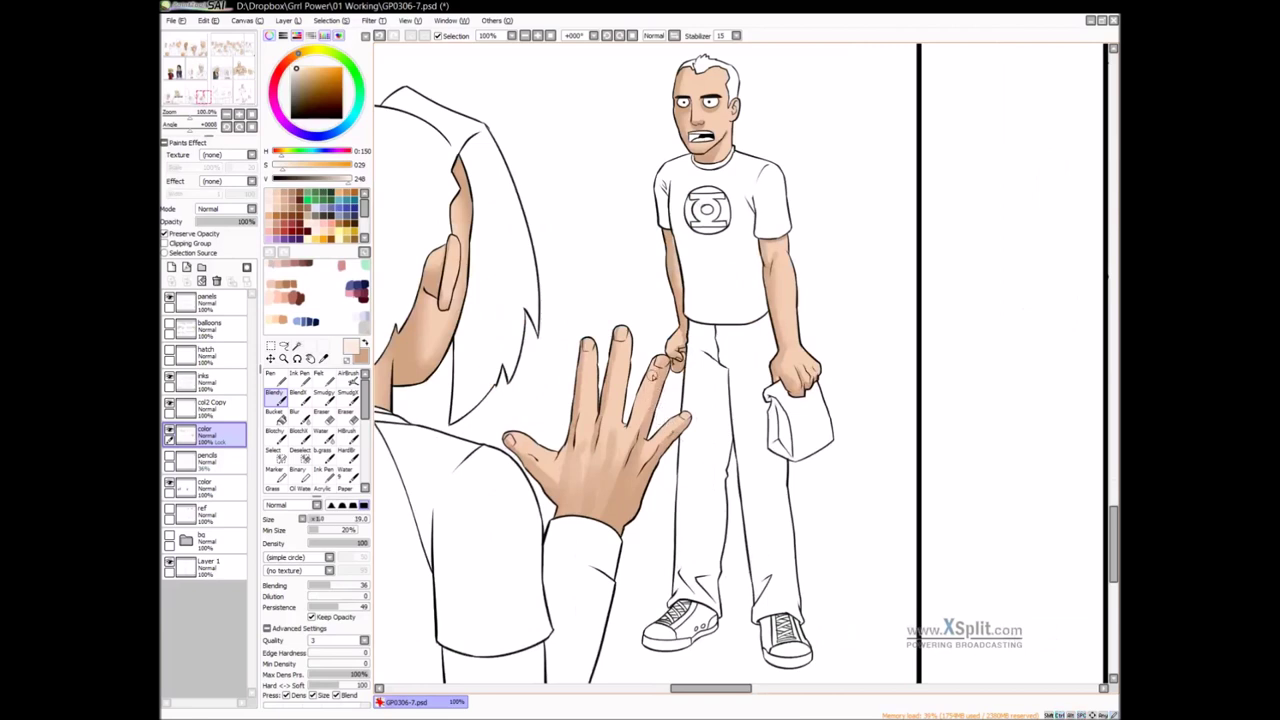
{"action": "left_click_drag", "start_coordinate": [655, 379], "coordinate": [654, 376]}
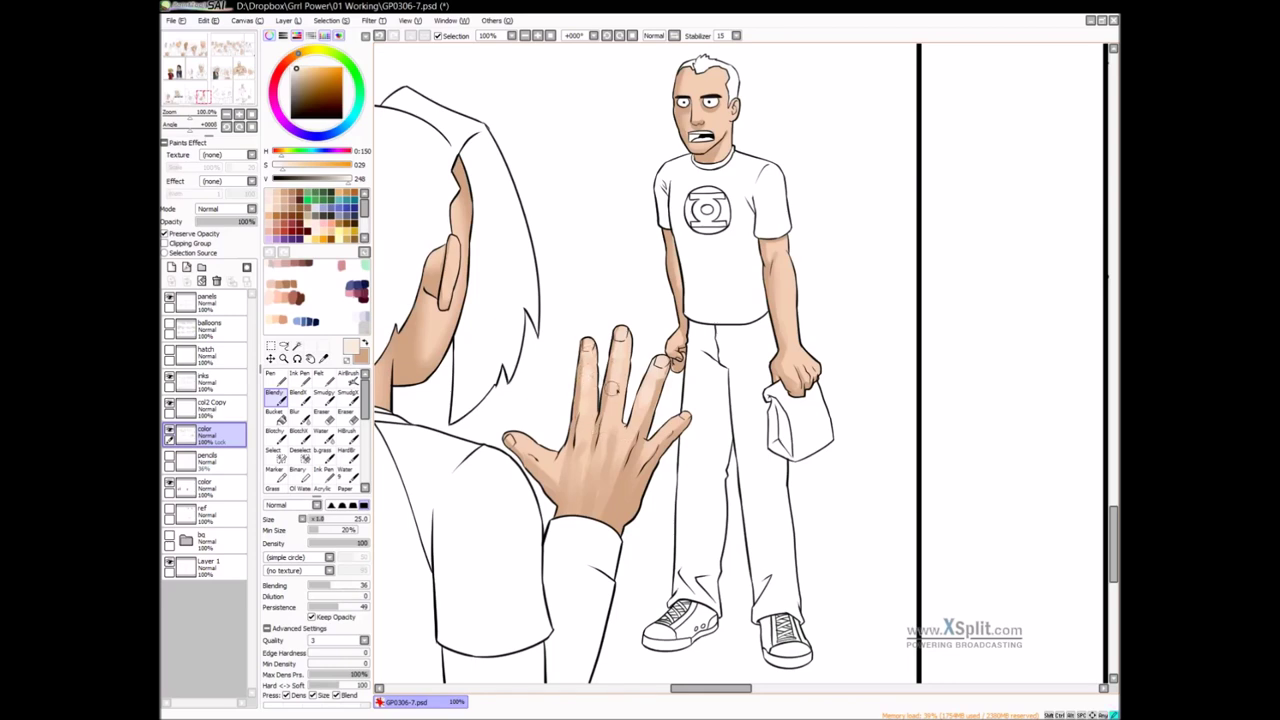
{"action": "left_click_drag", "start_coordinate": [616, 424], "coordinate": [605, 423]}
{"action": "mouse_move", "coordinate": [656, 463]}
{"action": "left_mouse_down"}
{"action": "mouse_move", "coordinate": [653, 446]}
{"action": "mouse_move", "coordinate": [686, 418]}
{"action": "left_mouse_up"}
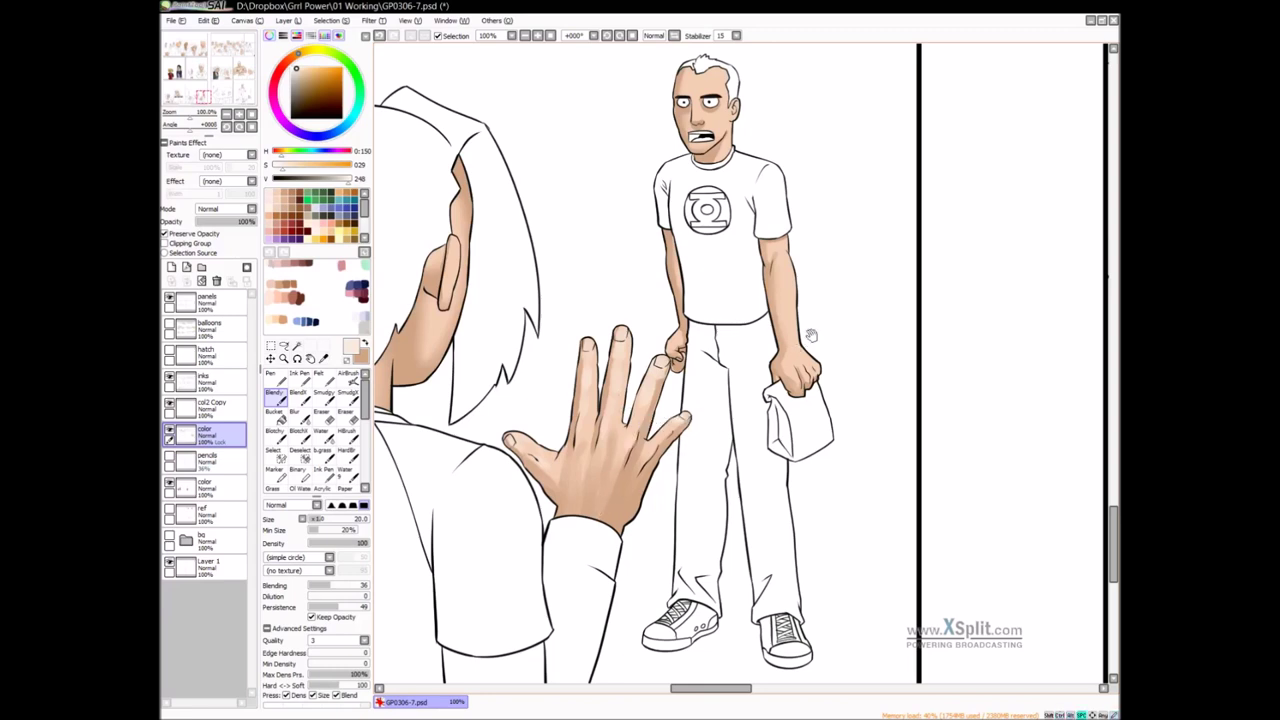
Highlight the bag-carrying man's forearm with Blendy at size 21 and refine his face and neck with Blendy at size 9
{"action": "left_click_drag", "start_coordinate": [807, 340], "coordinate": [724, 400]}
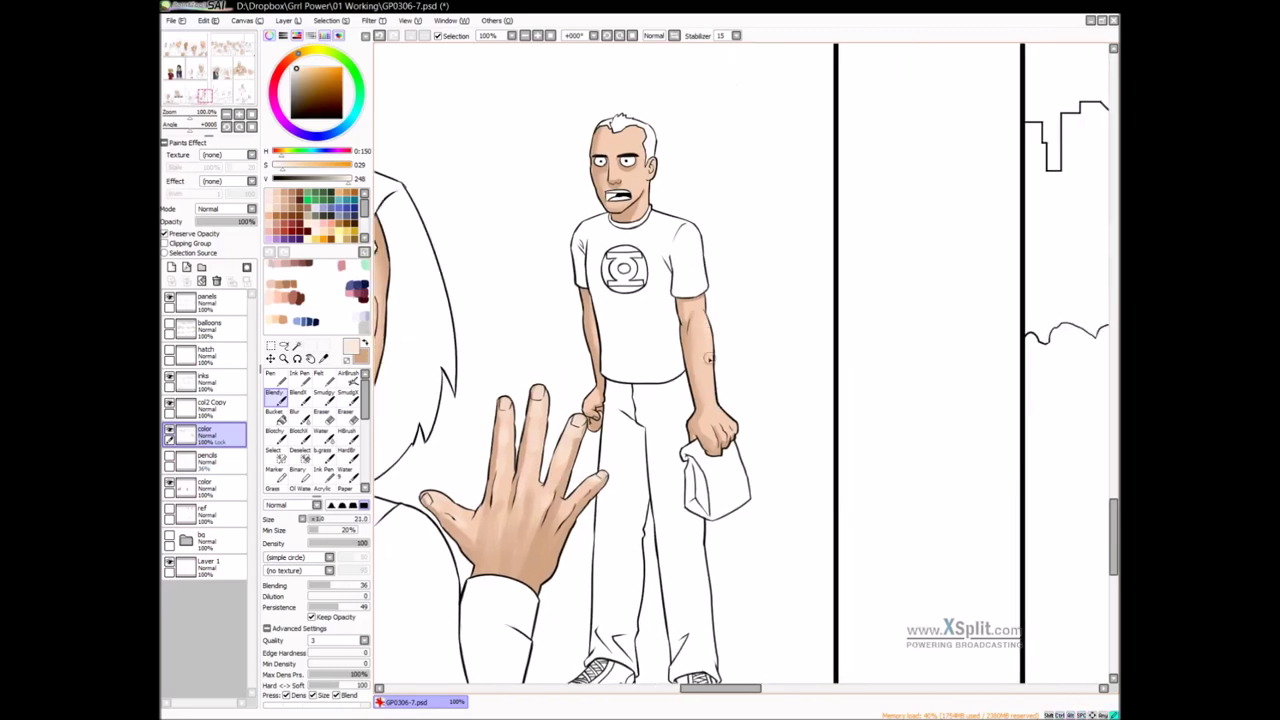
{"action": "key", "text": "bracketleft"}
{"action": "key", "text": "bracketleft"}
{"action": "mouse_move", "coordinate": [630, 184]}
{"action": "left_mouse_down"}
{"action": "mouse_move", "coordinate": [638, 194]}
{"action": "mouse_move", "coordinate": [639, 162]}
{"action": "mouse_move", "coordinate": [613, 162]}
{"action": "mouse_move", "coordinate": [656, 328]}
{"action": "mouse_move", "coordinate": [664, 281]}
{"action": "mouse_move", "coordinate": [674, 320]}
{"action": "mouse_move", "coordinate": [666, 272]}
{"action": "mouse_move", "coordinate": [661, 281]}
{"action": "left_mouse_up"}
{"action": "key", "text": "b"}
{"action": "key", "text": "ctrl+z"}
{"action": "key", "text": "bracketleft"}
{"action": "key", "text": "space"}
{"action": "key", "text": "v"}
{"action": "key", "text": "c"}
{"action": "left_click_drag", "start_coordinate": [665, 266], "coordinate": [680, 332]}
{"action": "key", "text": "v"}
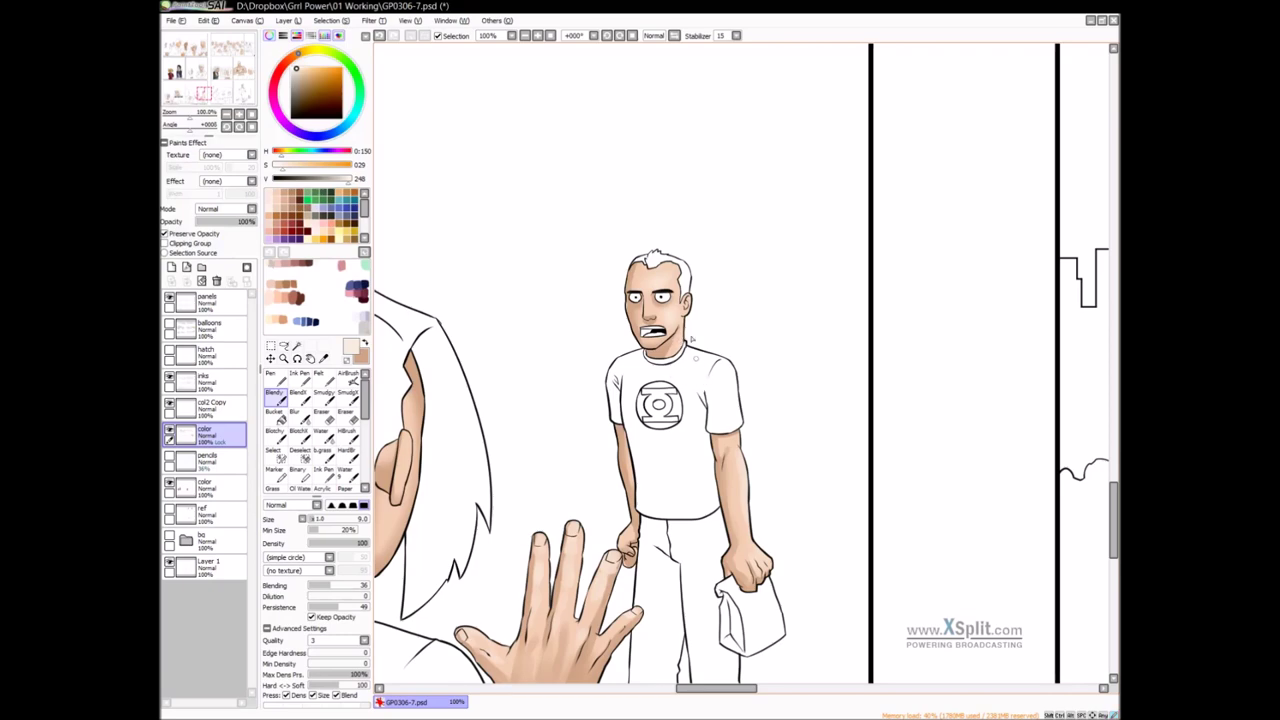
Review the skin coloring across the page's panels, from the final panel back to the reporters holding microphones
{"action": "scroll", "coordinate": [742, 375], "scroll_direction": "down", "scroll_amount": 2}
{"action": "left_click_drag", "start_coordinate": [675, 346], "coordinate": [906, 371]}
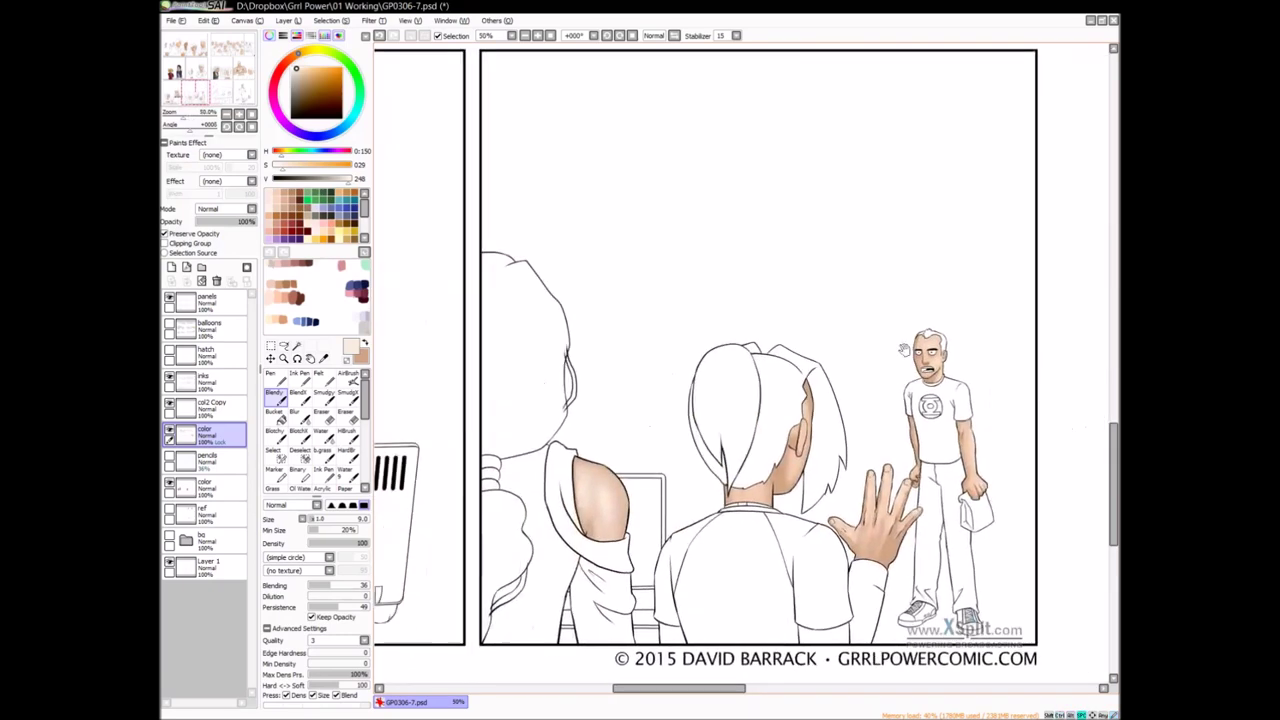
{"action": "left_click_drag", "start_coordinate": [694, 157], "coordinate": [723, 554]}
{"action": "left_click_drag", "start_coordinate": [669, 114], "coordinate": [701, 345]}
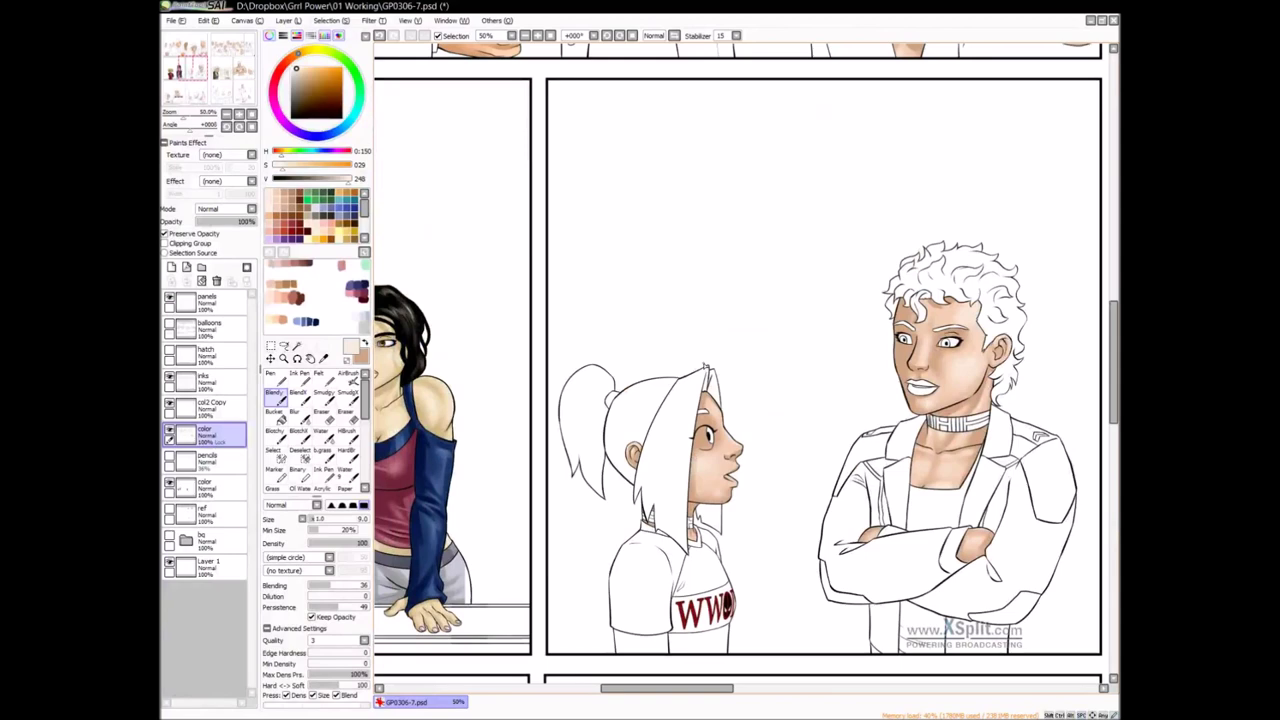
{"action": "scroll", "coordinate": [865, 394], "scroll_direction": "down", "scroll_amount": 2}
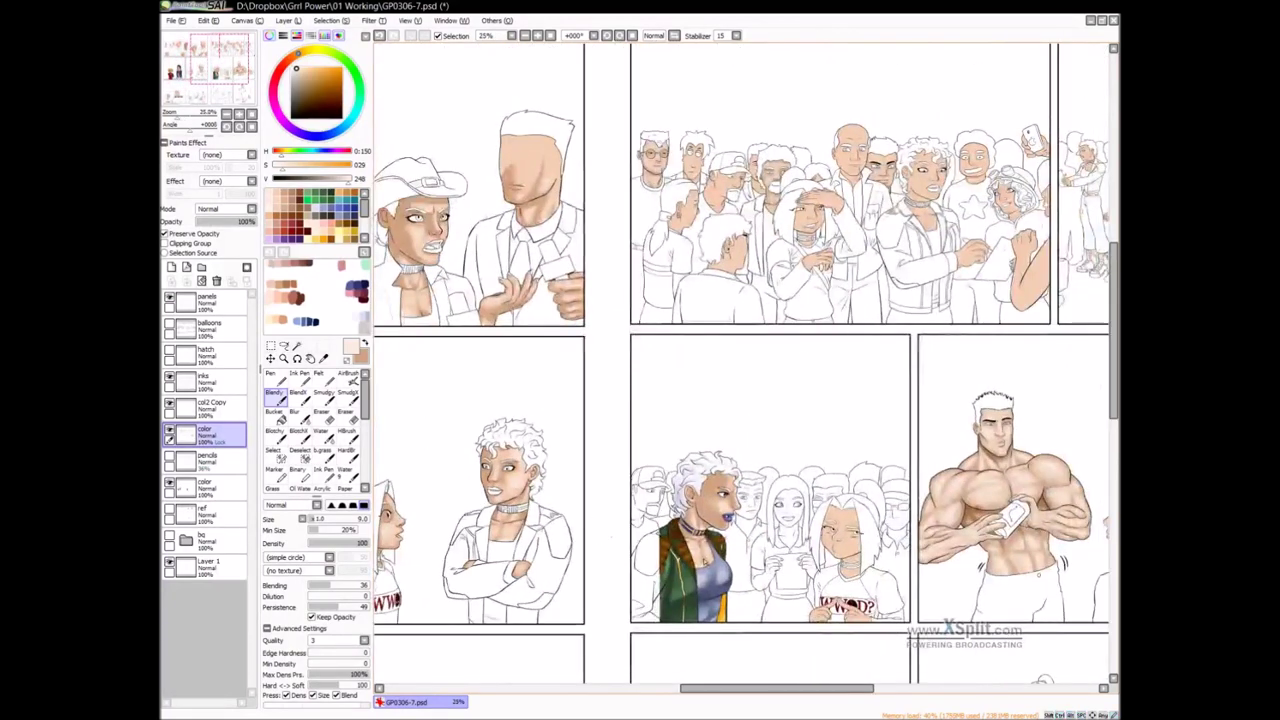
{"action": "scroll", "coordinate": [671, 423], "scroll_direction": "up", "scroll_amount": 2}
{"action": "left_click_drag", "start_coordinate": [586, 393], "coordinate": [685, 430]}
{"action": "scroll", "coordinate": [685, 430], "scroll_direction": "up", "scroll_amount": 3}
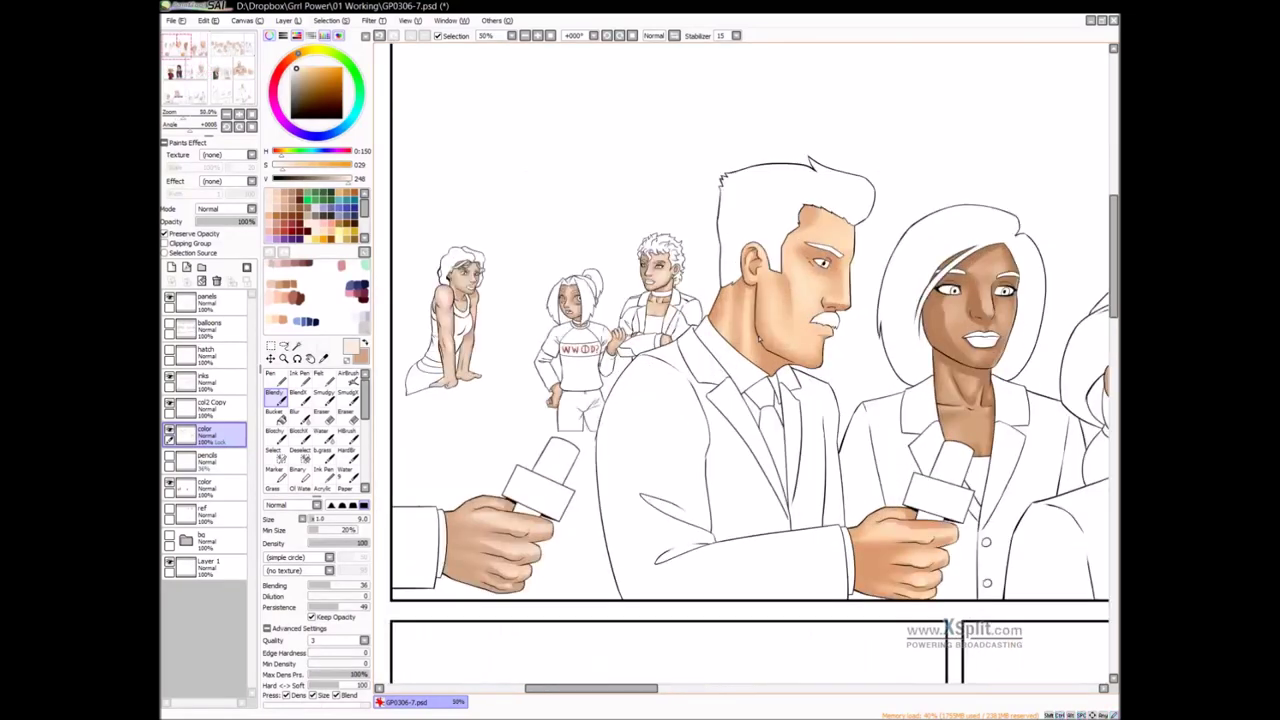
{"action": "scroll", "coordinate": [675, 349], "scroll_direction": "up", "scroll_amount": 2}
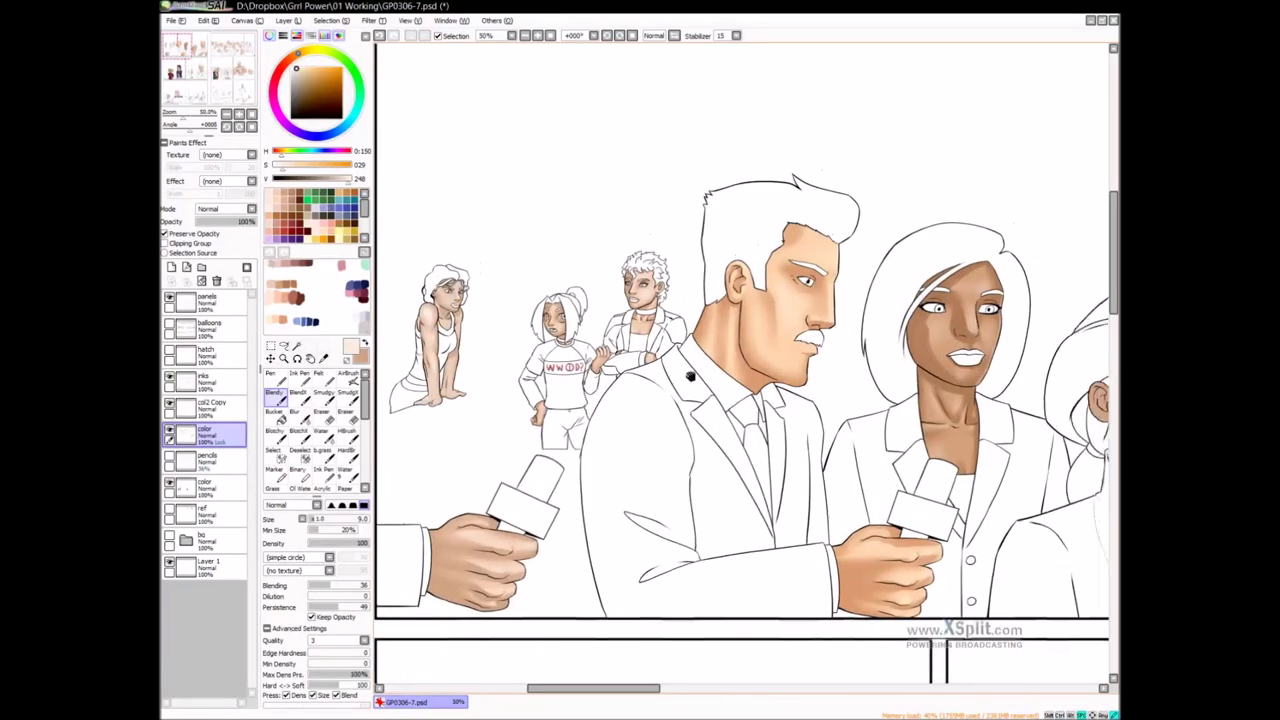
Pick a pale blue-gray swatch and paint a reflected-light rim along the mustached man's jaw with Blendy at sizes 25 and 20
{"action": "left_click_drag", "start_coordinate": [837, 408], "coordinate": [960, 422]}
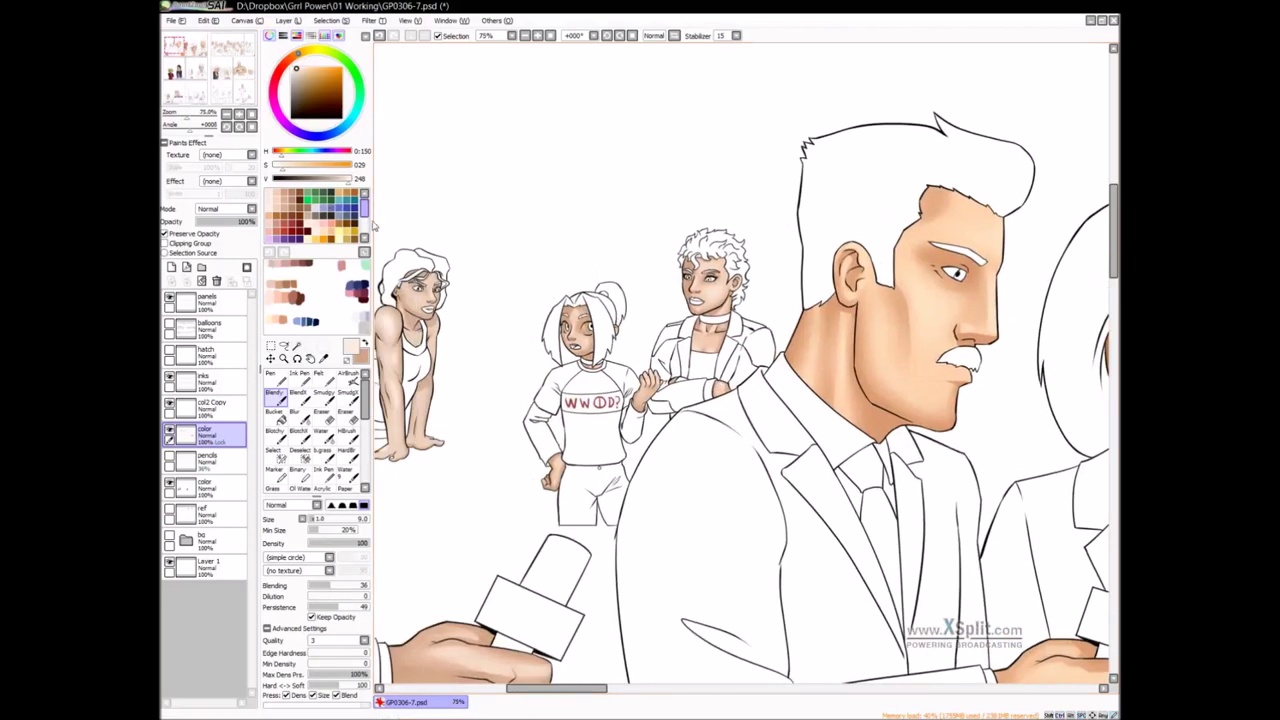
{"action": "left_click", "coordinate": [316, 208]}
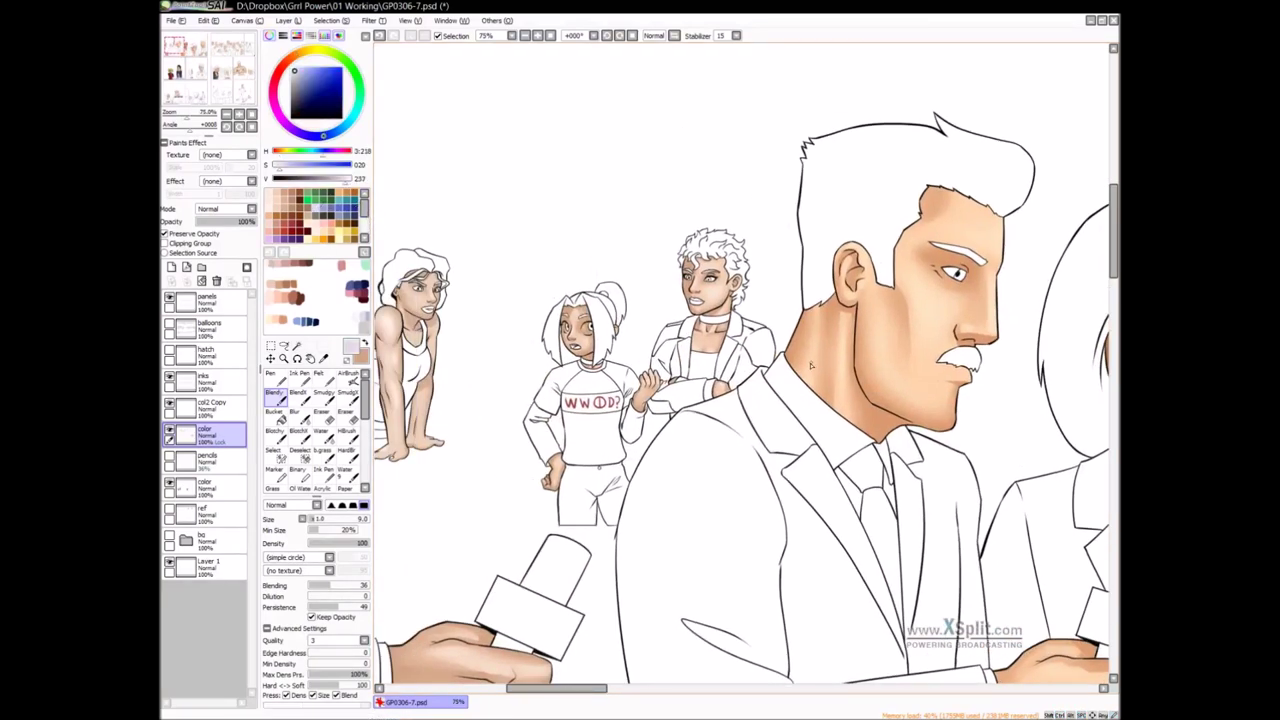
{"action": "left_click_drag", "start_coordinate": [859, 356], "coordinate": [683, 356]}
{"action": "mouse_move", "coordinate": [799, 346]}
{"action": "left_mouse_down"}
{"action": "mouse_move", "coordinate": [814, 343]}
{"action": "mouse_move", "coordinate": [782, 341]}
{"action": "left_mouse_up"}
{"action": "key", "text": "bracketright"}
{"action": "key", "text": "bracketright"}
{"action": "key", "text": "bracketright"}
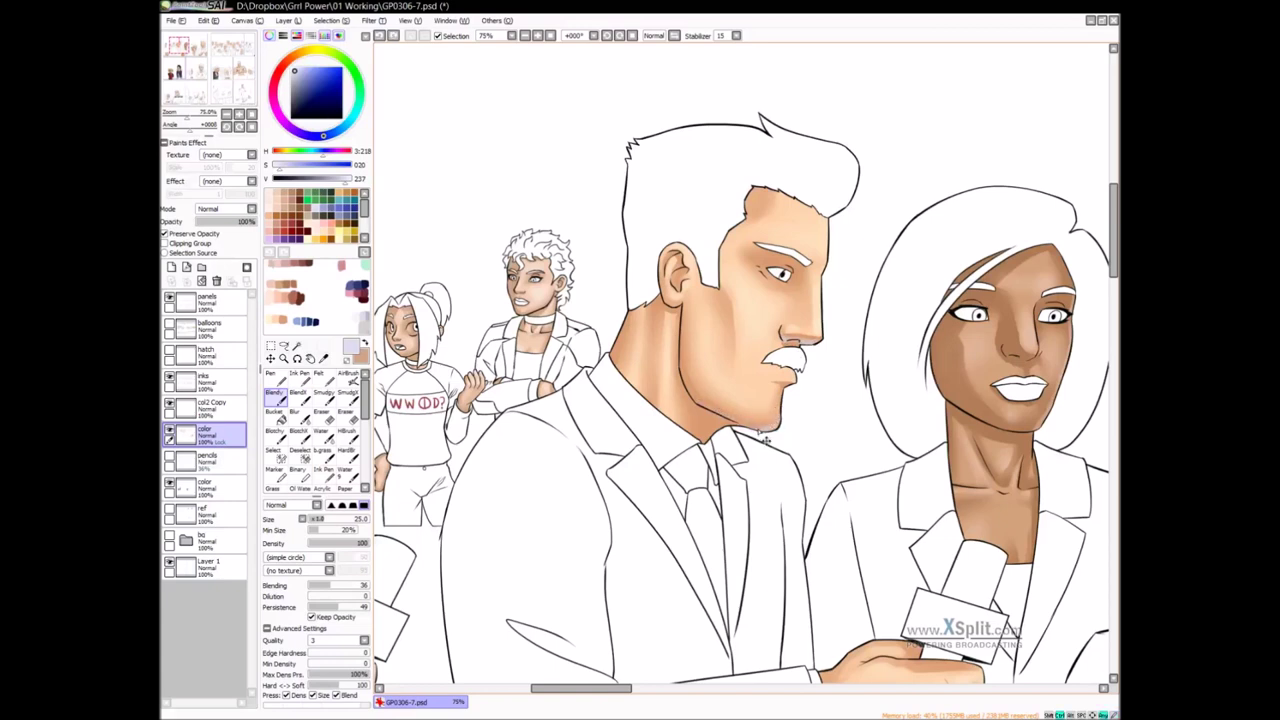
{"action": "mouse_move", "coordinate": [744, 422]}
{"action": "left_mouse_down"}
{"action": "mouse_move", "coordinate": [703, 402]}
{"action": "mouse_move", "coordinate": [683, 358]}
{"action": "left_mouse_up"}
{"action": "left_click_drag", "start_coordinate": [677, 304], "coordinate": [677, 308]}
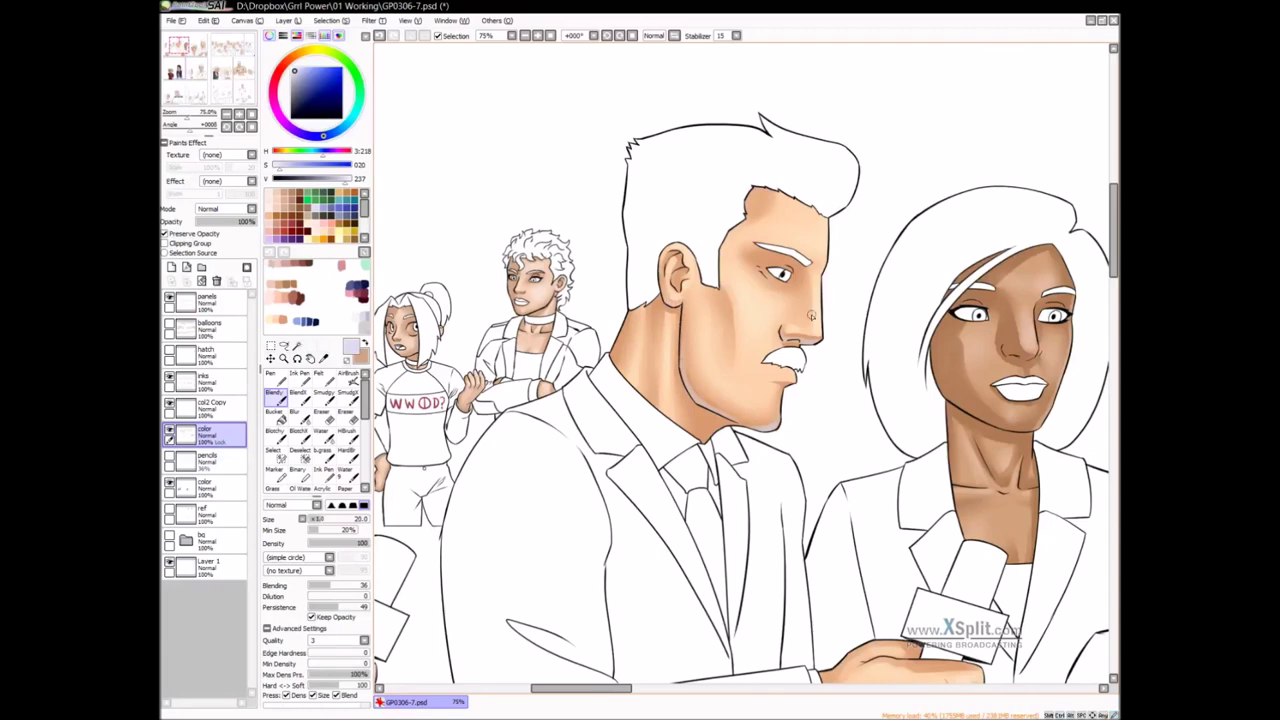
Add small pale blue-gray rim touches to the faces of the background figures with a smaller Blendy brush
{"action": "left_click_drag", "start_coordinate": [873, 424], "coordinate": [786, 428]}
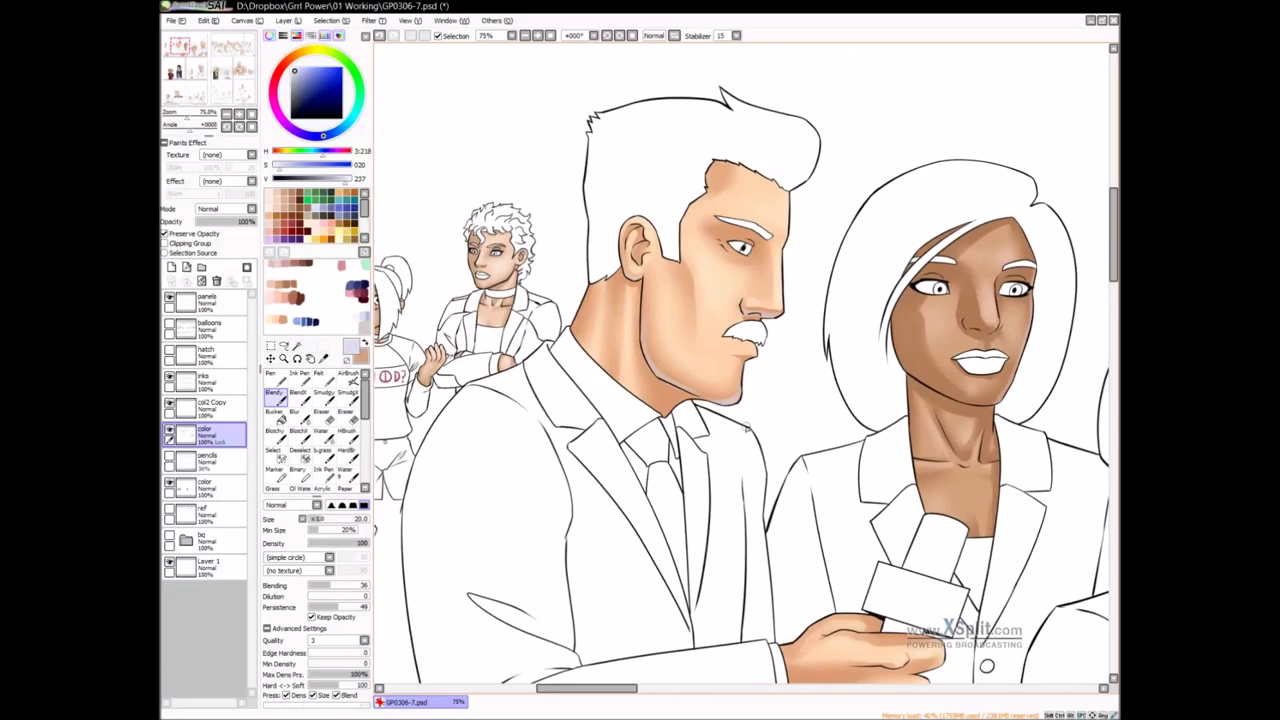
{"action": "left_click_drag", "start_coordinate": [574, 286], "coordinate": [772, 318]}
{"action": "left_click_drag", "start_coordinate": [662, 356], "coordinate": [711, 346]}
{"action": "scroll", "coordinate": [716, 340], "scroll_direction": "up", "scroll_amount": 1}
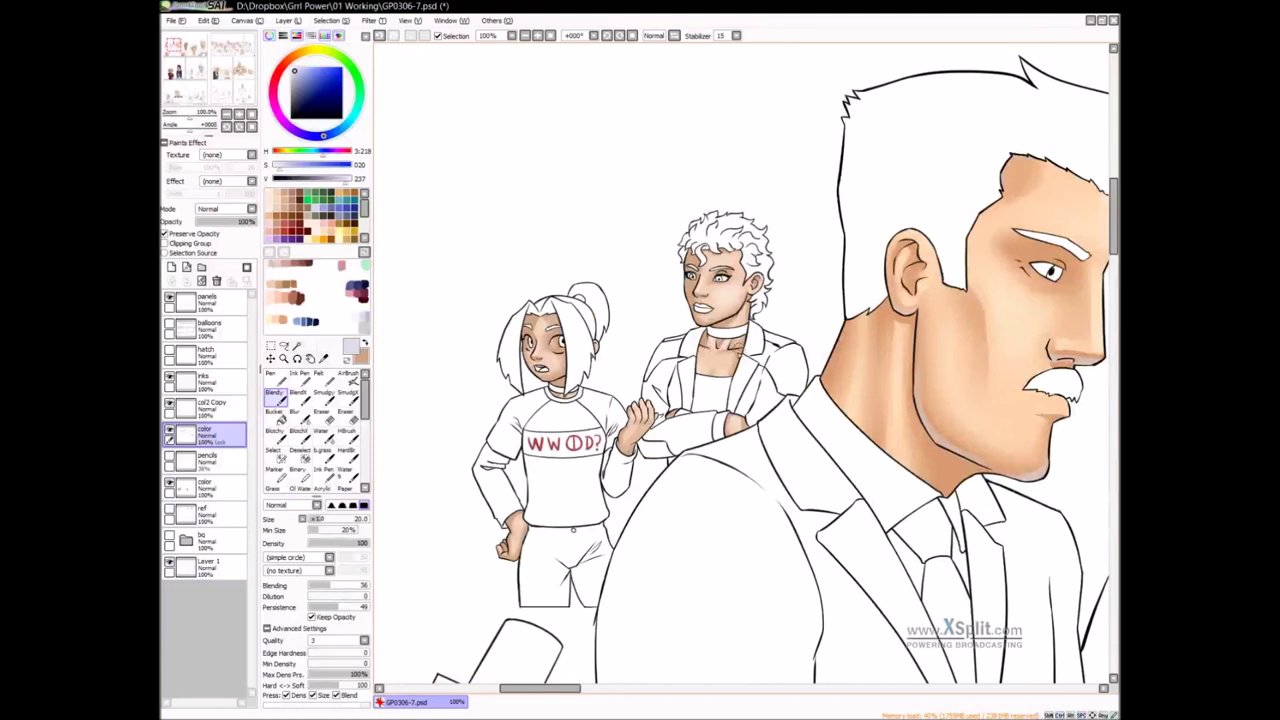
{"action": "left_click_drag", "start_coordinate": [708, 320], "coordinate": [703, 321]}
{"action": "key", "text": "["}
{"action": "key", "text": "["}
{"action": "left_click_drag", "start_coordinate": [563, 485], "coordinate": [778, 391]}
{"action": "left_click_drag", "start_coordinate": [546, 223], "coordinate": [556, 220]}
Paint pale blue-gray reflected light along the undersides of the cut-off microphone hand with Blendy at size 17
{"action": "left_click_drag", "start_coordinate": [689, 443], "coordinate": [723, 112]}
{"action": "mouse_move", "coordinate": [684, 394]}
{"action": "left_mouse_down"}
{"action": "mouse_move", "coordinate": [674, 353]}
{"action": "mouse_move", "coordinate": [731, 346]}
{"action": "left_mouse_up"}
{"action": "mouse_move", "coordinate": [729, 342]}
{"action": "left_mouse_down"}
{"action": "mouse_move", "coordinate": [708, 366]}
{"action": "mouse_move", "coordinate": [677, 361]}
{"action": "left_mouse_up"}
{"action": "left_click_drag", "start_coordinate": [679, 357], "coordinate": [677, 352]}
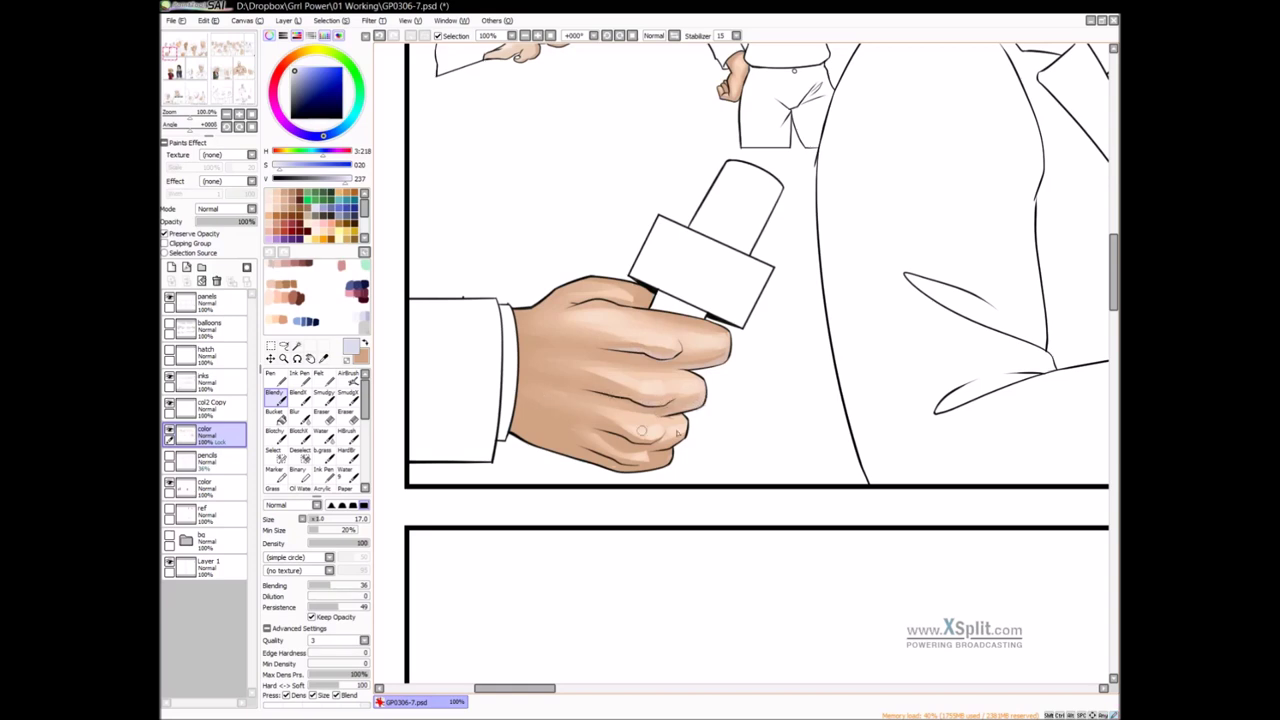
{"action": "left_click_drag", "start_coordinate": [640, 452], "coordinate": [735, 390]}
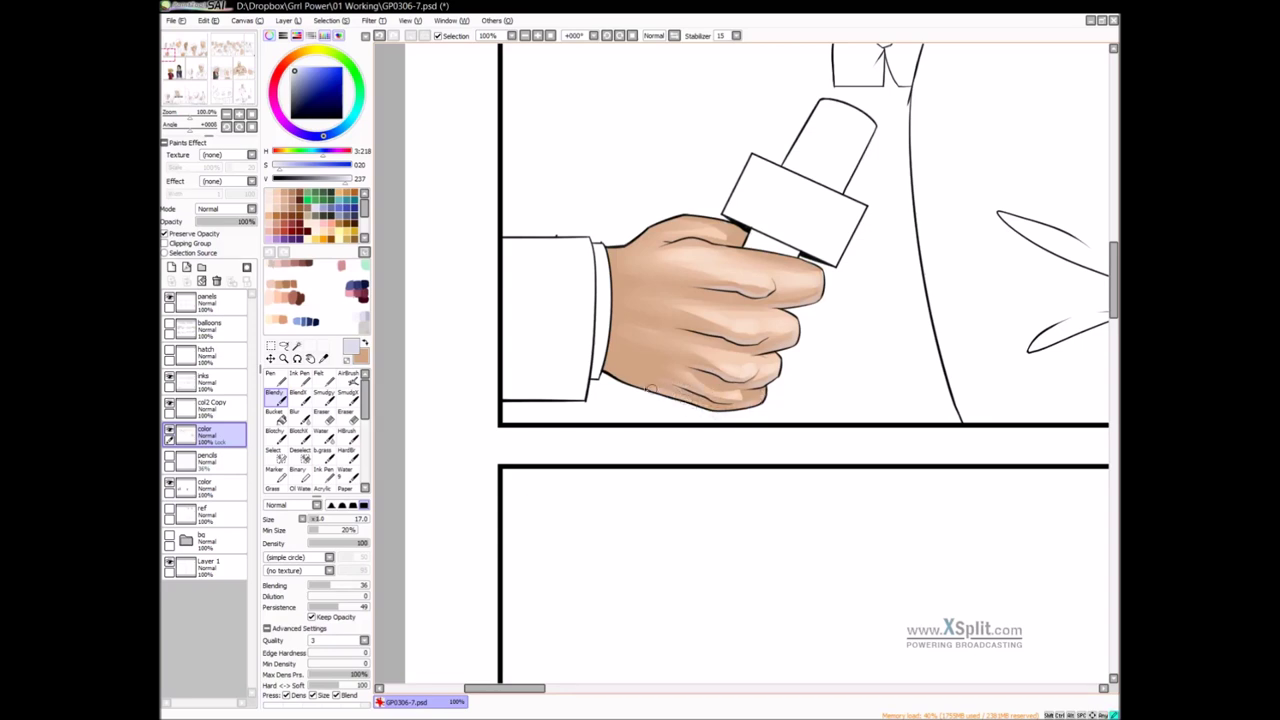
Paint pale blue-gray reflected light along the lower edge of the mustached man's microphone hand with Blendy at size 17
{"action": "left_click_drag", "start_coordinate": [894, 378], "coordinate": [457, 494]}
{"action": "left_click_drag", "start_coordinate": [919, 245], "coordinate": [591, 377]}
{"action": "mouse_move", "coordinate": [853, 449]}
{"action": "left_mouse_down"}
{"action": "mouse_move", "coordinate": [821, 397]}
{"action": "mouse_move", "coordinate": [790, 258]}
{"action": "left_mouse_up"}
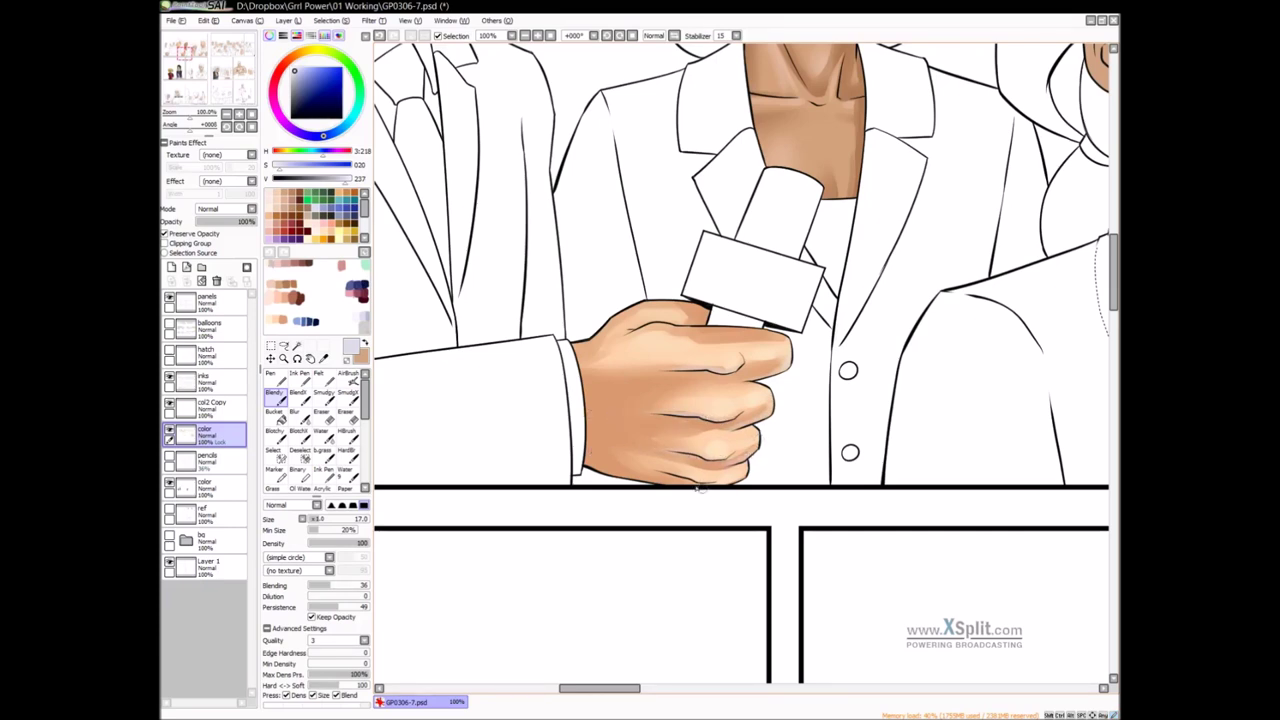
{"action": "left_click_drag", "start_coordinate": [652, 481], "coordinate": [599, 467]}
Rim the short-haired female reporter's jawline in pale blue-gray with Blendy at size 19 and touch up her neck at sizes 15 and 13
{"action": "left_click_drag", "start_coordinate": [795, 244], "coordinate": [640, 561]}
{"action": "left_click_drag", "start_coordinate": [687, 321], "coordinate": [683, 374]}
{"action": "left_click_drag", "start_coordinate": [673, 288], "coordinate": [678, 288]}
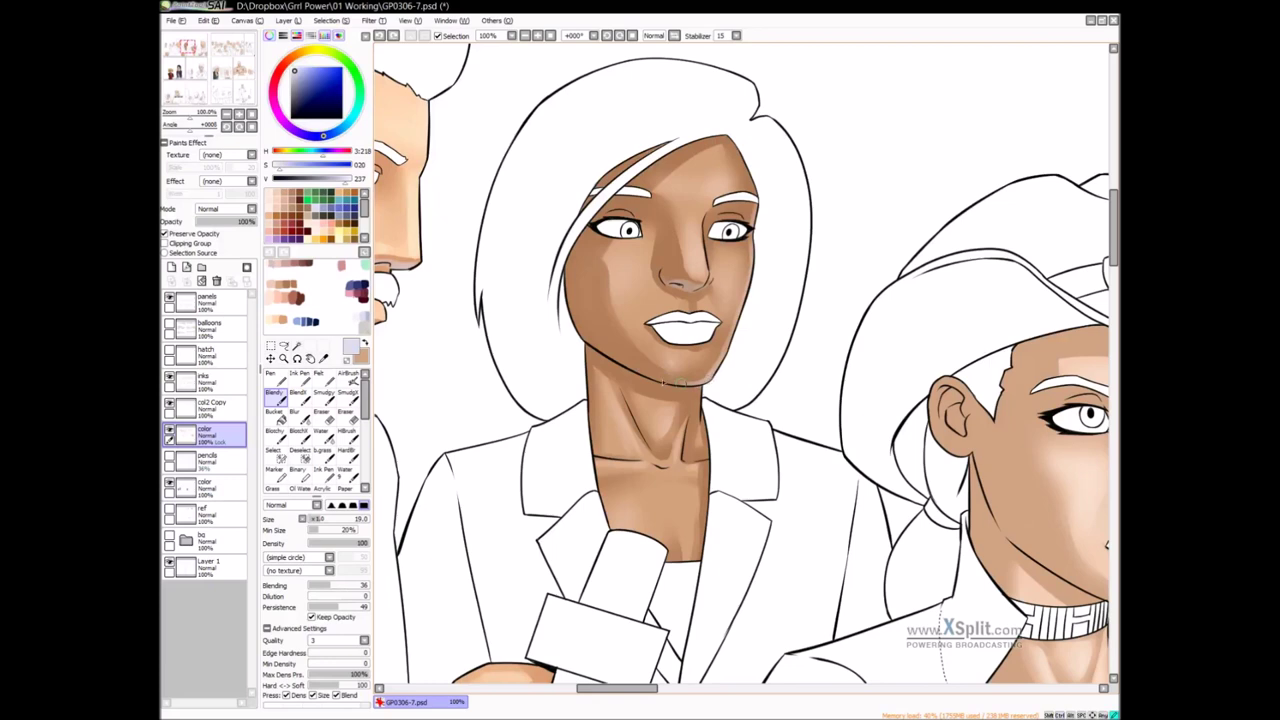
{"action": "mouse_move", "coordinate": [675, 380]}
{"action": "left_mouse_down"}
{"action": "mouse_move", "coordinate": [600, 352]}
{"action": "mouse_move", "coordinate": [570, 310]}
{"action": "mouse_move", "coordinate": [567, 245]}
{"action": "left_mouse_up"}
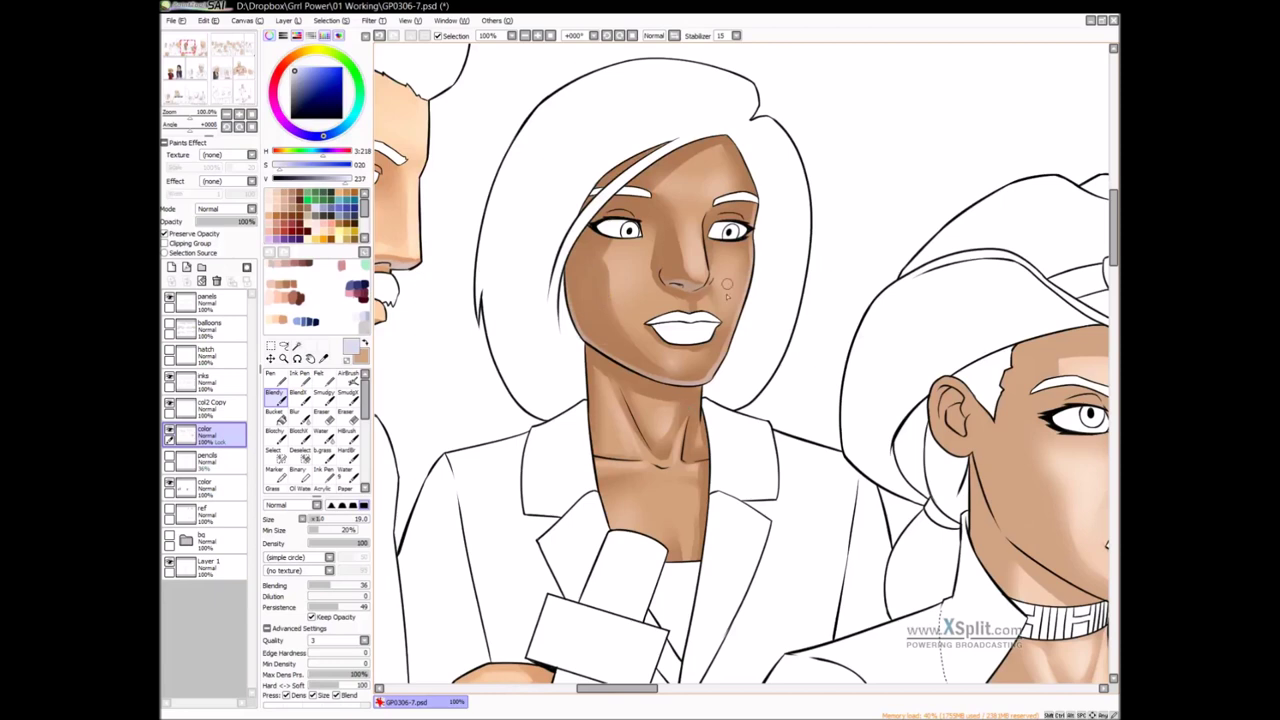
{"action": "left_click_drag", "start_coordinate": [708, 381], "coordinate": [716, 372]}
{"action": "left_click_drag", "start_coordinate": [695, 430], "coordinate": [696, 430]}
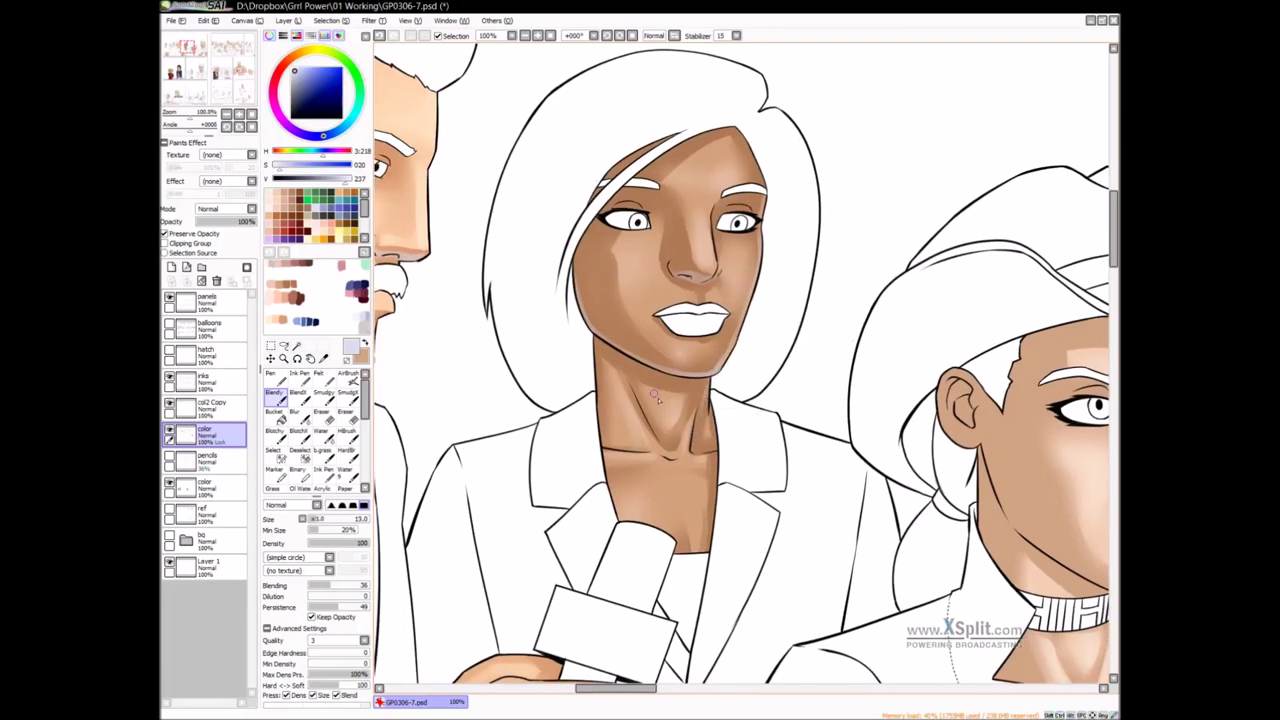
{"action": "left_click_drag", "start_coordinate": [734, 438], "coordinate": [738, 392]}
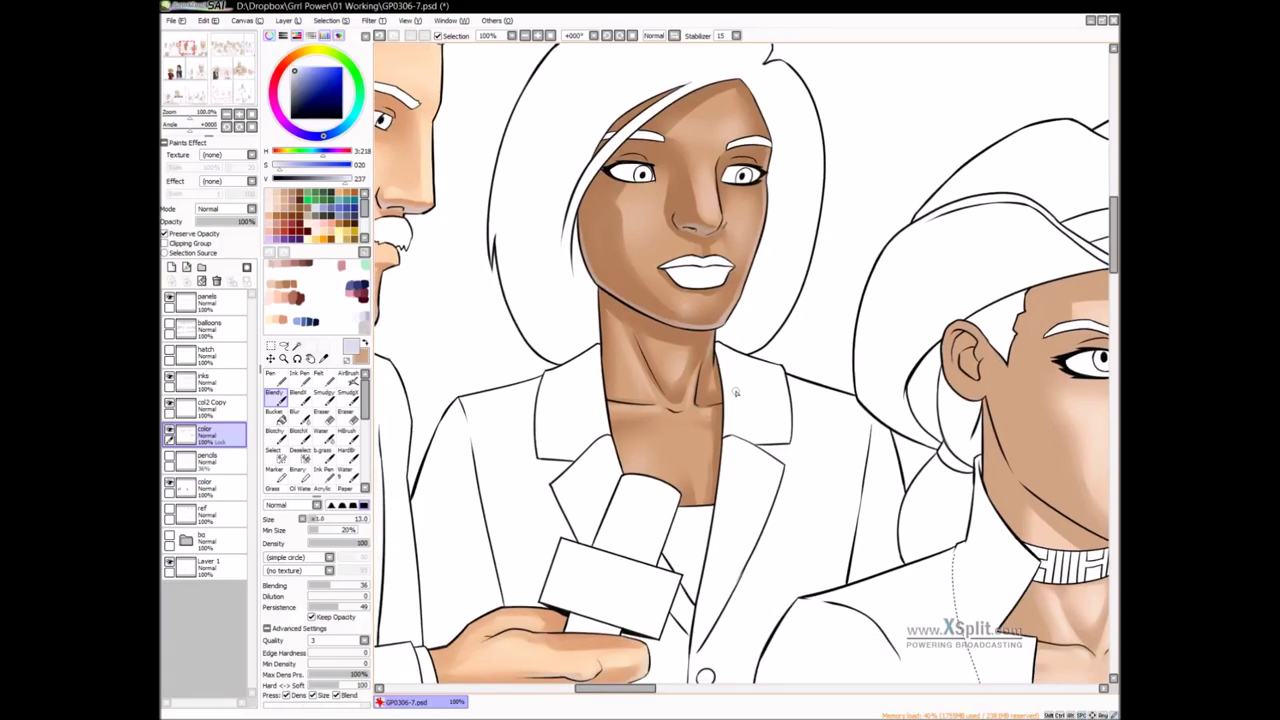
{"action": "scroll", "coordinate": [740, 400], "scroll_direction": "down", "scroll_amount": 3}
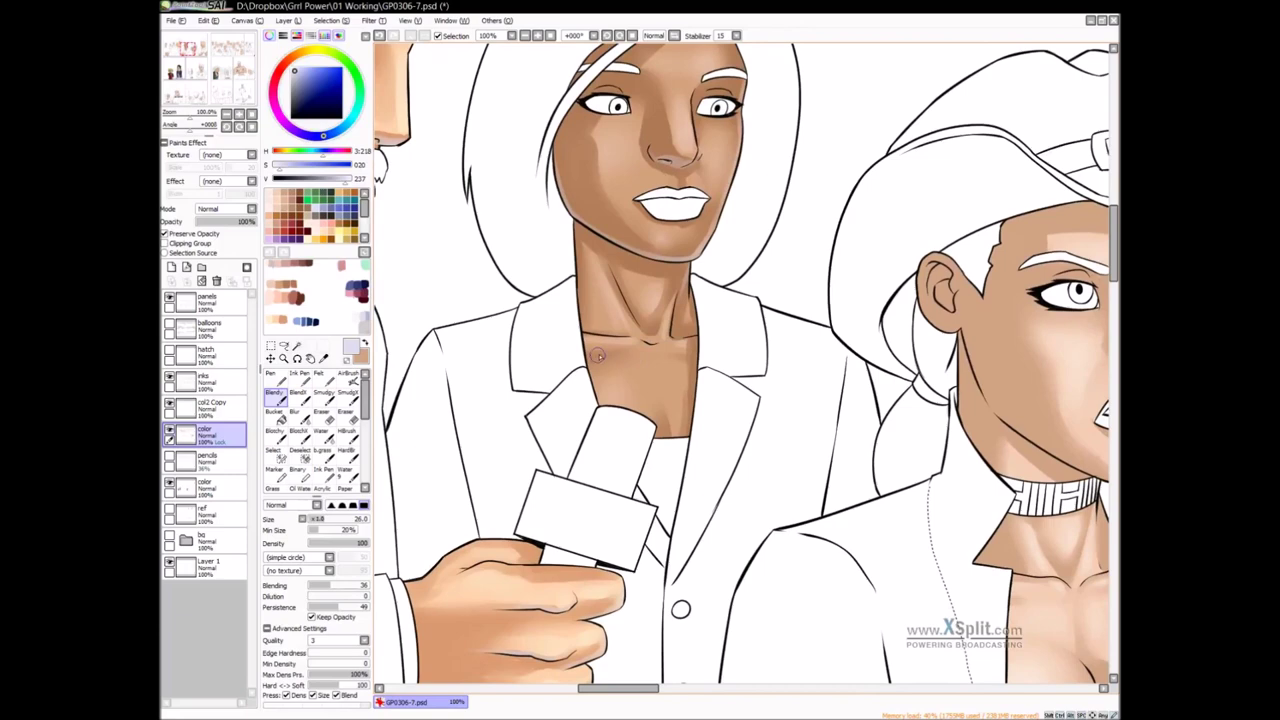
Add pale blue-gray reflected light under the cowboy-hatted woman's nose with Blendy, reducing the size from 24 to 14
{"action": "scroll", "coordinate": [771, 373], "scroll_direction": "down", "scroll_amount": 3}
{"action": "mouse_move", "coordinate": [884, 378]}
{"action": "left_mouse_down"}
{"action": "mouse_move", "coordinate": [543, 401]}
{"action": "mouse_move", "coordinate": [519, 415]}
{"action": "left_mouse_up"}
{"action": "key", "text": "["}
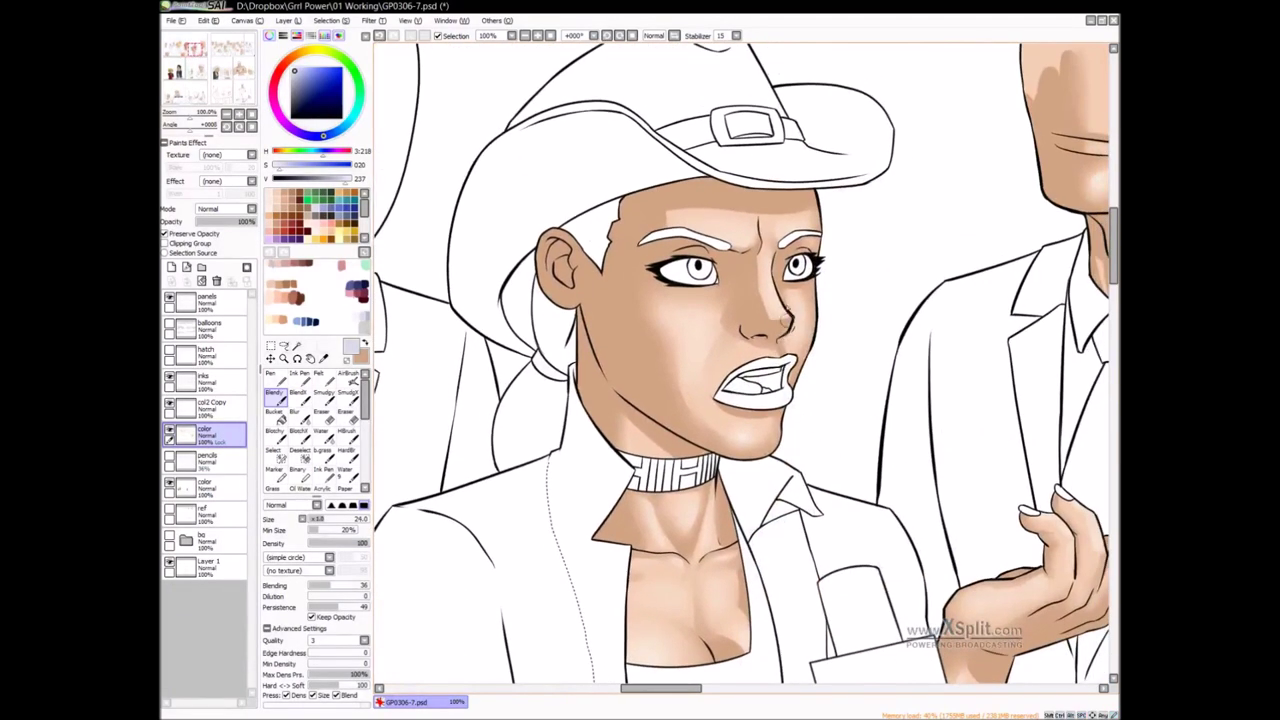
{"action": "left_click_drag", "start_coordinate": [779, 344], "coordinate": [727, 346]}
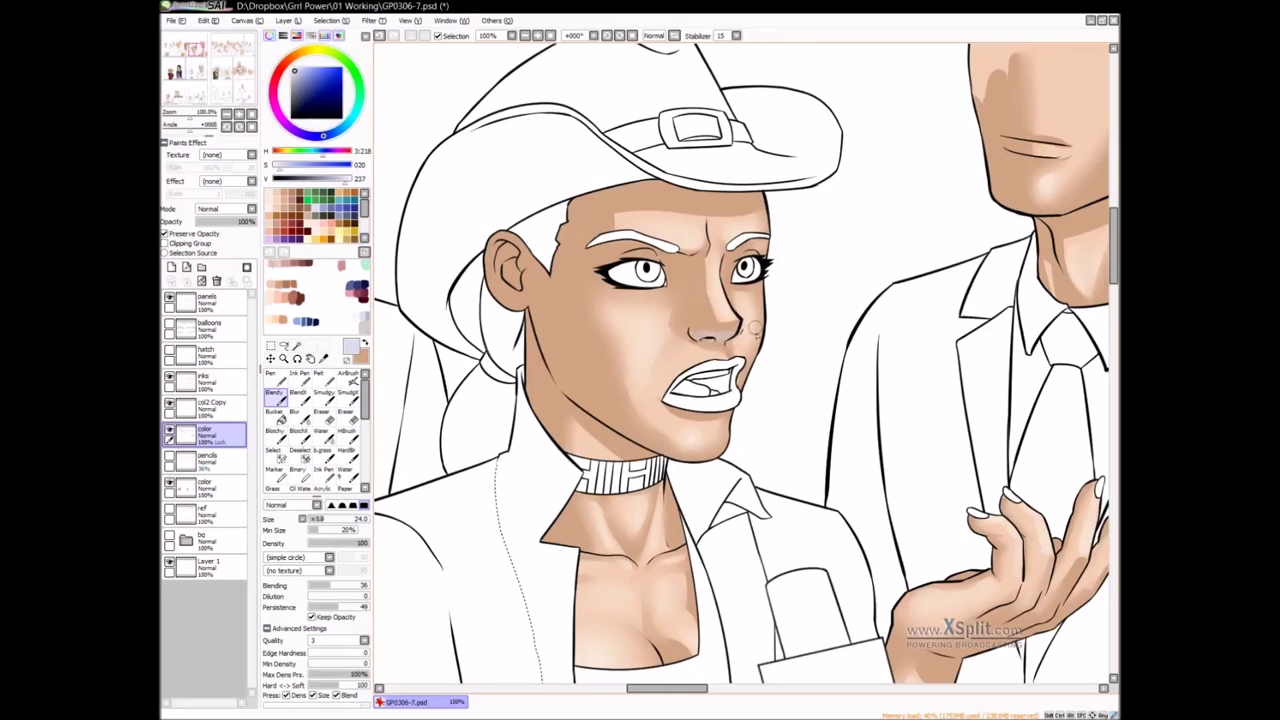
{"action": "left_click_drag", "start_coordinate": [783, 265], "coordinate": [773, 279]}
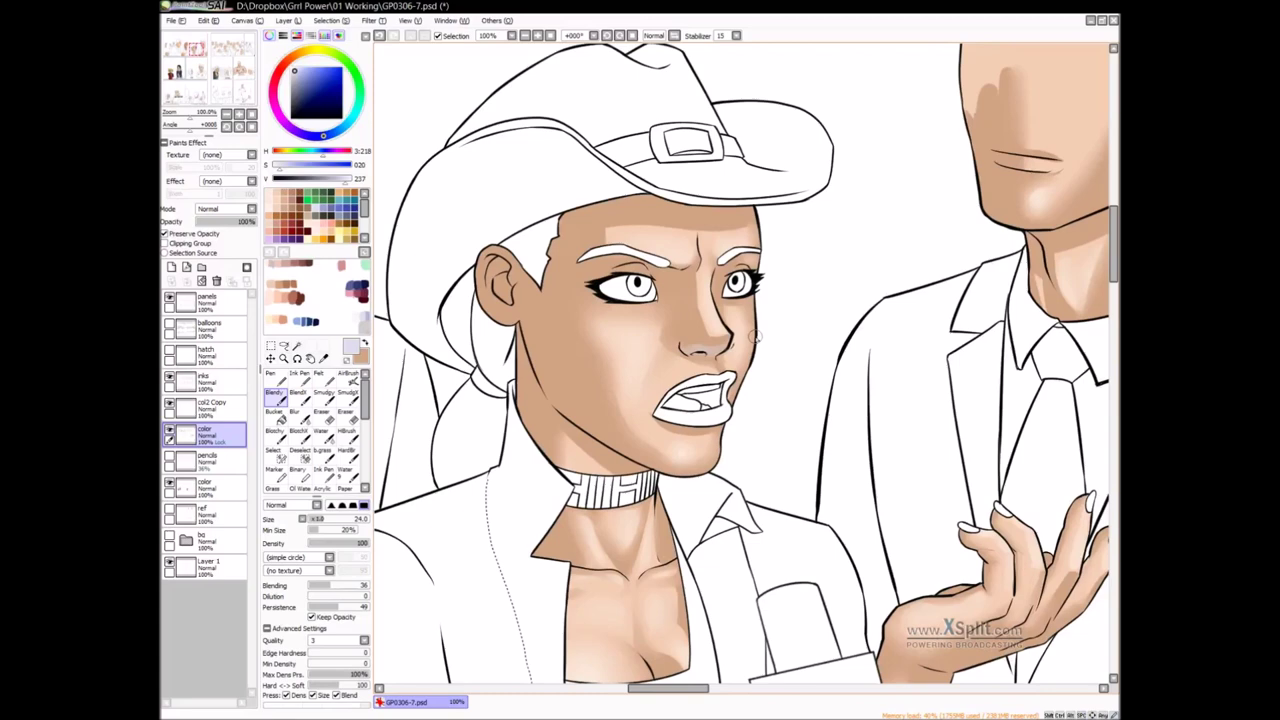
{"action": "scroll", "coordinate": [757, 333], "scroll_direction": "down", "scroll_amount": 2}
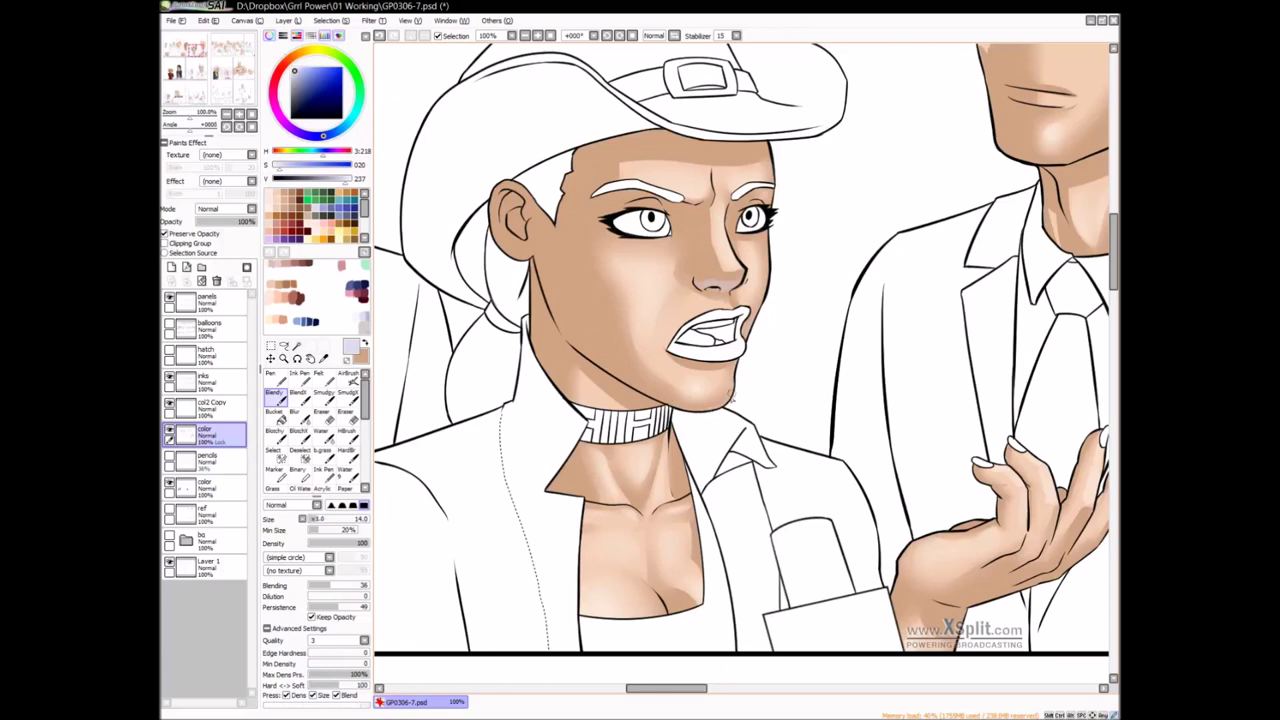
Paint a pale blue-gray rim along the cowboy-hatted woman's chin and jawline with Blendy
{"action": "left_click_drag", "start_coordinate": [722, 396], "coordinate": [733, 399]}
{"action": "key", "text": "bracketleft"}
{"action": "key", "text": "bracketleft"}
{"action": "key", "text": "bracketleft"}
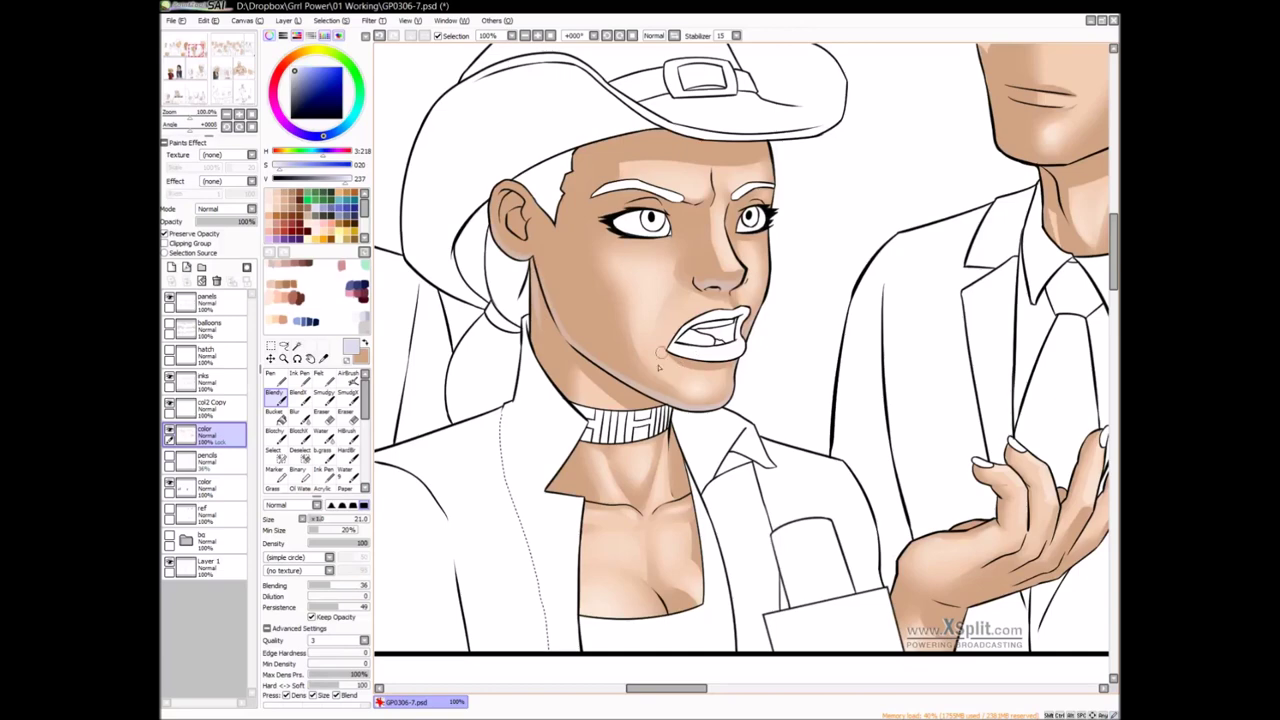
Touch up the cowboy-hatted woman's chest with pale blue-gray reflected light using Blendy at size 21
{"action": "scroll", "coordinate": [655, 470], "scroll_direction": "down", "scroll_amount": 1}
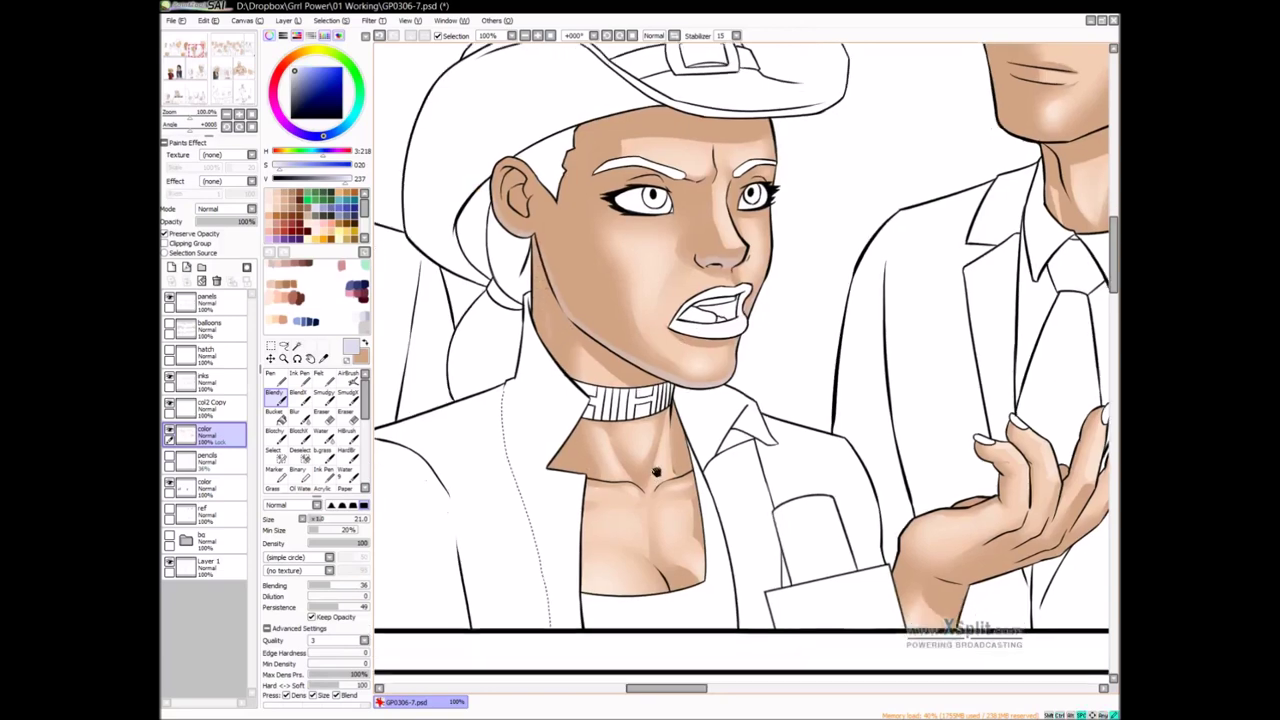
{"action": "scroll", "coordinate": [656, 471], "scroll_direction": "down", "scroll_amount": 1}
{"action": "scroll", "coordinate": [660, 480], "scroll_direction": "down", "scroll_amount": 1}
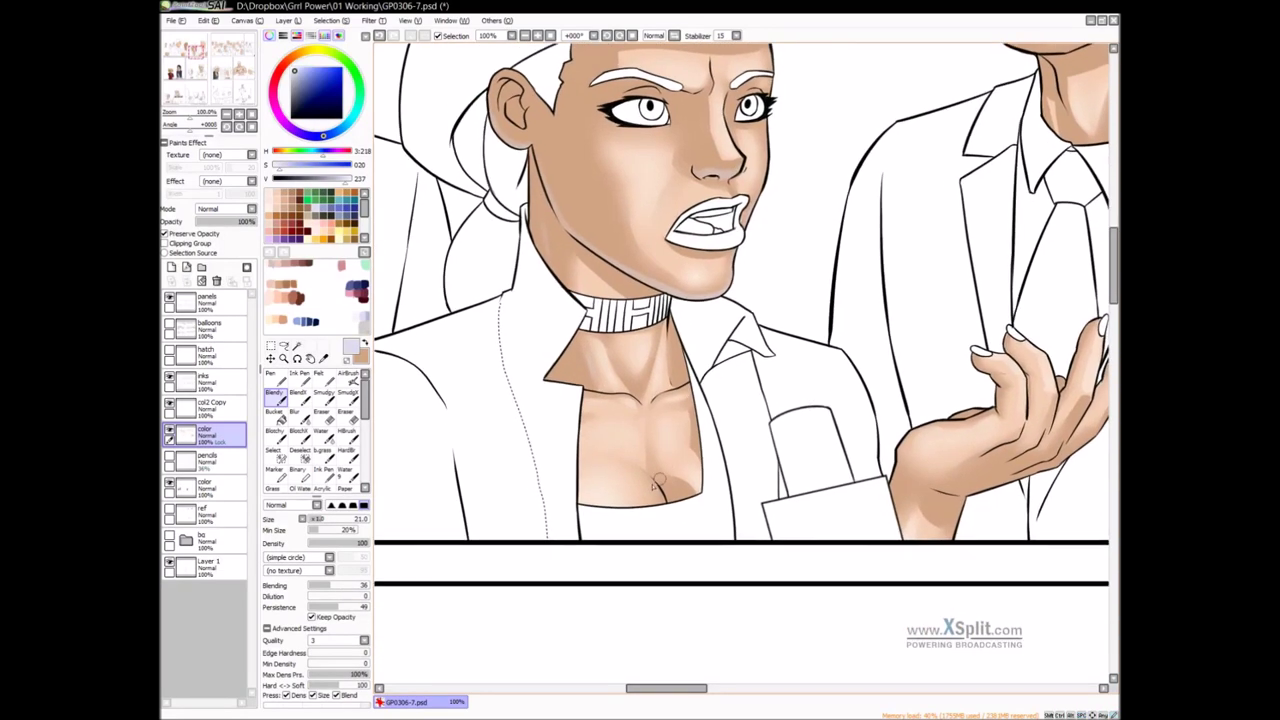
{"action": "left_click_drag", "start_coordinate": [655, 487], "coordinate": [667, 512]}
Paint pale blue-gray reflected light along the underside of the open, upturned hand with Blendy at size 15, undoing unsatisfactory strokes
{"action": "mouse_move", "coordinate": [803, 421]}
{"action": "left_mouse_down"}
{"action": "mouse_move", "coordinate": [586, 400]}
{"action": "mouse_move", "coordinate": [785, 401]}
{"action": "mouse_move", "coordinate": [764, 416]}
{"action": "left_mouse_up"}
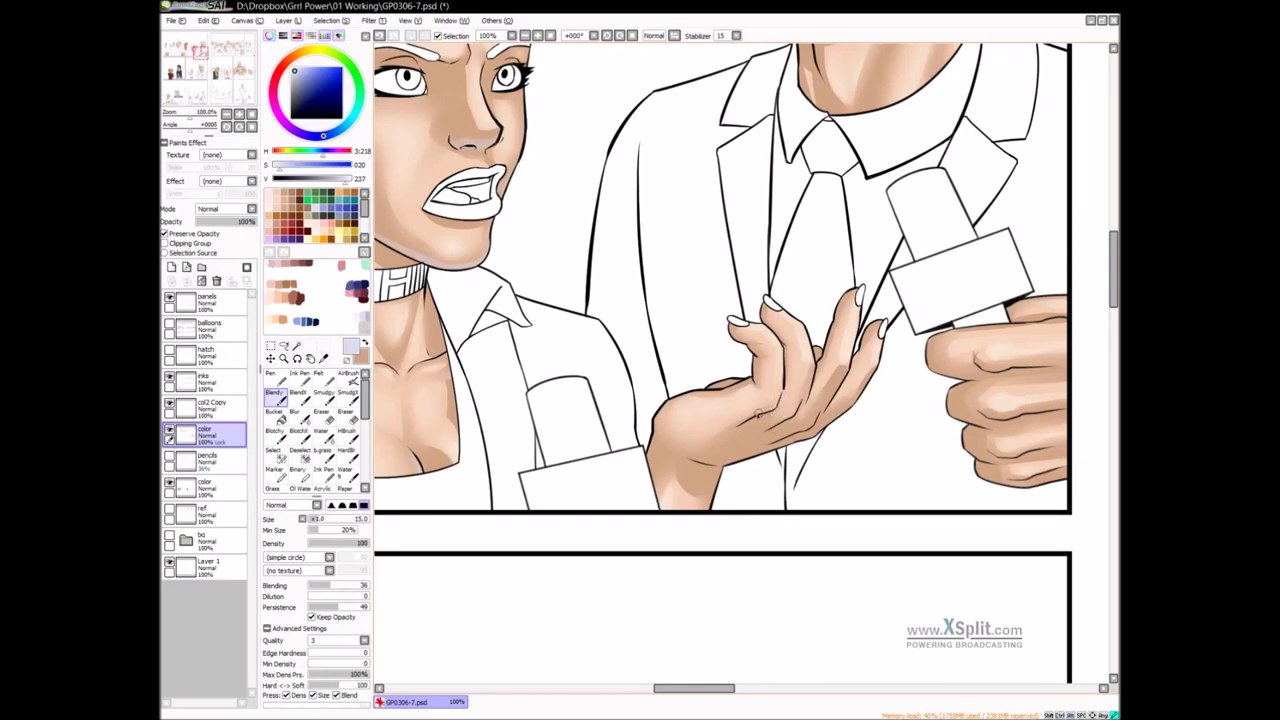
{"action": "left_click_drag", "start_coordinate": [802, 405], "coordinate": [746, 447]}
{"action": "key", "text": "ctrl+z"}
{"action": "left_click_drag", "start_coordinate": [800, 400], "coordinate": [796, 409]}
{"action": "key", "text": "ctrl+z"}
{"action": "left_click_drag", "start_coordinate": [803, 436], "coordinate": [734, 463]}
{"action": "left_click_drag", "start_coordinate": [787, 442], "coordinate": [778, 446]}
Add pale blue-gray reflected light to the fingers of the microphone hand at the panel's edge with Blendy at size 21
{"action": "left_click_drag", "start_coordinate": [838, 396], "coordinate": [748, 455]}
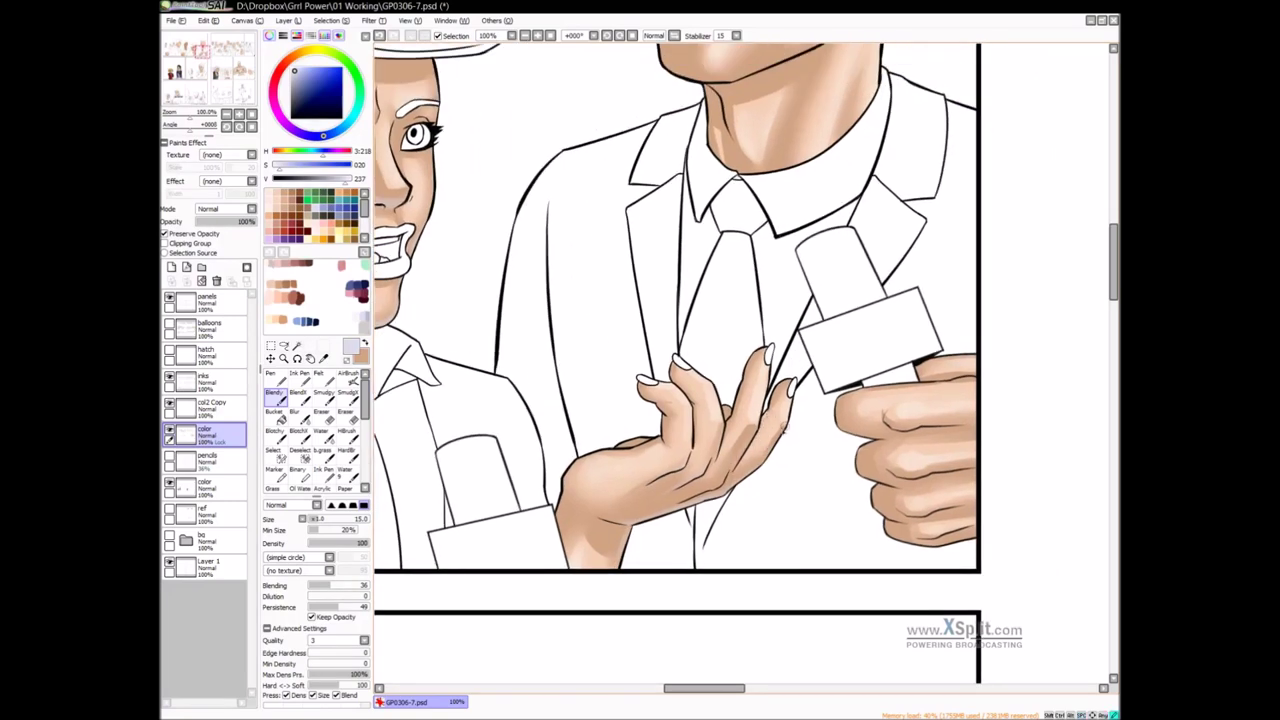
{"action": "mouse_move", "coordinate": [885, 421]}
{"action": "left_mouse_down"}
{"action": "mouse_move", "coordinate": [819, 403]}
{"action": "mouse_move", "coordinate": [834, 392]}
{"action": "mouse_move", "coordinate": [812, 418]}
{"action": "mouse_move", "coordinate": [898, 408]}
{"action": "left_mouse_up"}
{"action": "mouse_move", "coordinate": [831, 454]}
{"action": "left_mouse_down"}
{"action": "mouse_move", "coordinate": [886, 452]}
{"action": "mouse_move", "coordinate": [795, 412]}
{"action": "left_mouse_up"}
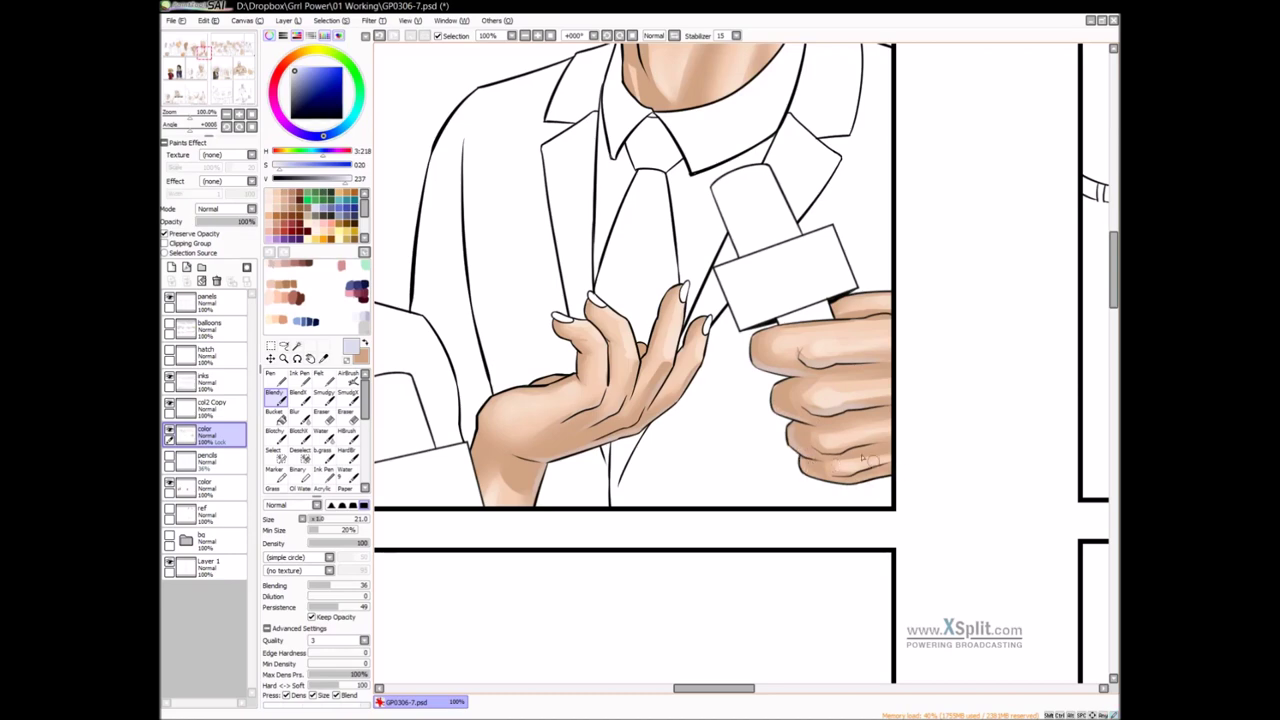
Paint a pale blue-gray rim along the faceless suited man's chin and jaw with Blendy at size 21
{"action": "left_click_drag", "start_coordinate": [817, 348], "coordinate": [821, 400]}
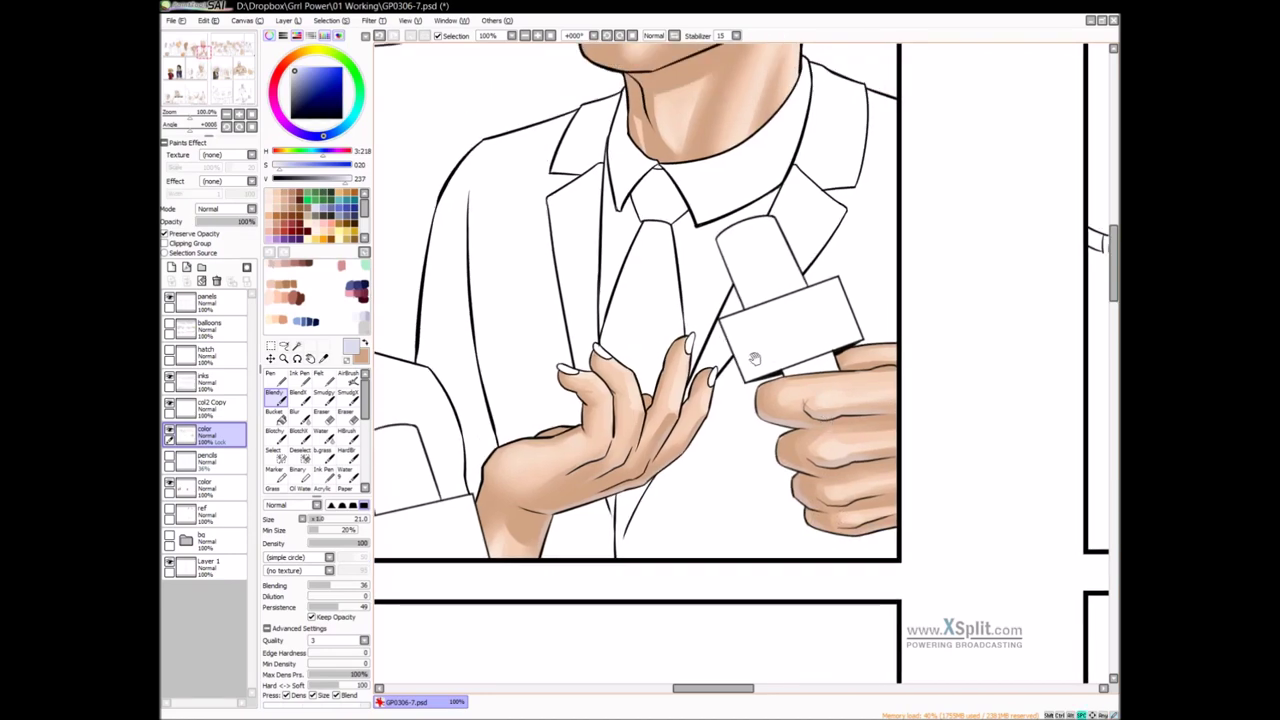
{"action": "left_click_drag", "start_coordinate": [669, 400], "coordinate": [748, 448]}
{"action": "left_click", "coordinate": [715, 293], "text": "ctrl+alt"}
{"action": "left_click_drag", "start_coordinate": [715, 292], "coordinate": [723, 480]}
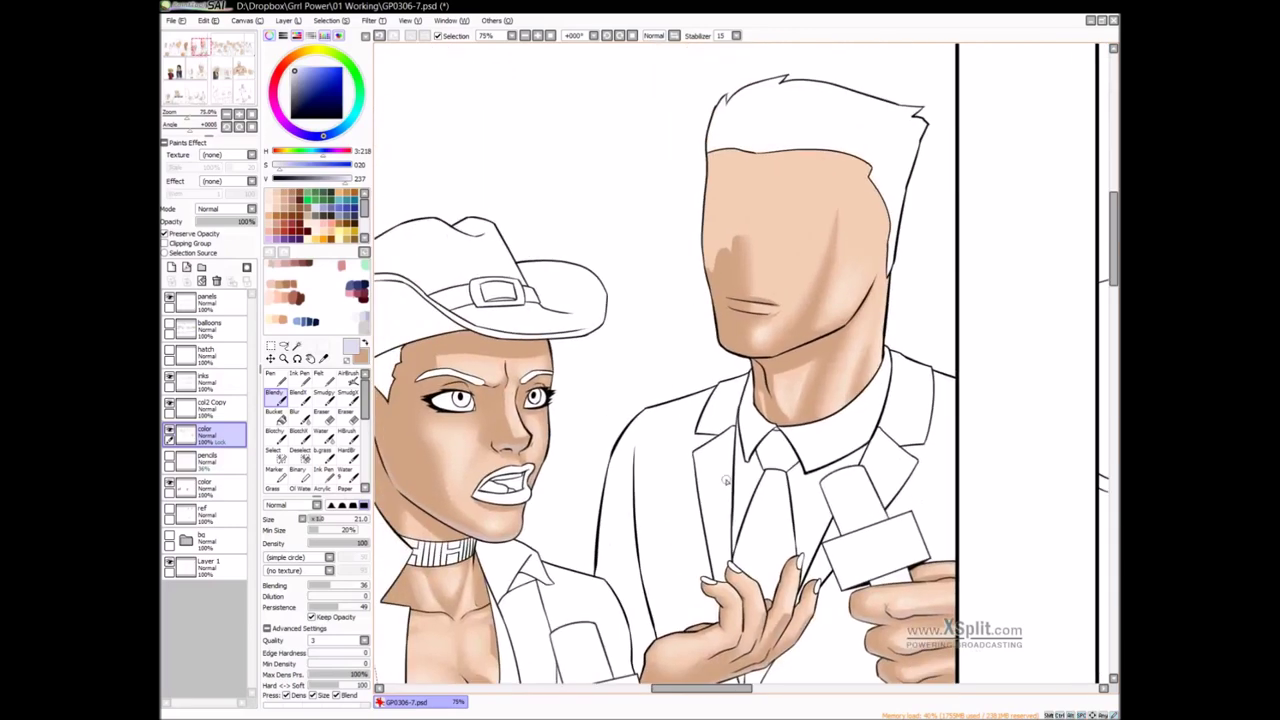
{"action": "left_click_drag", "start_coordinate": [814, 373], "coordinate": [724, 303]}
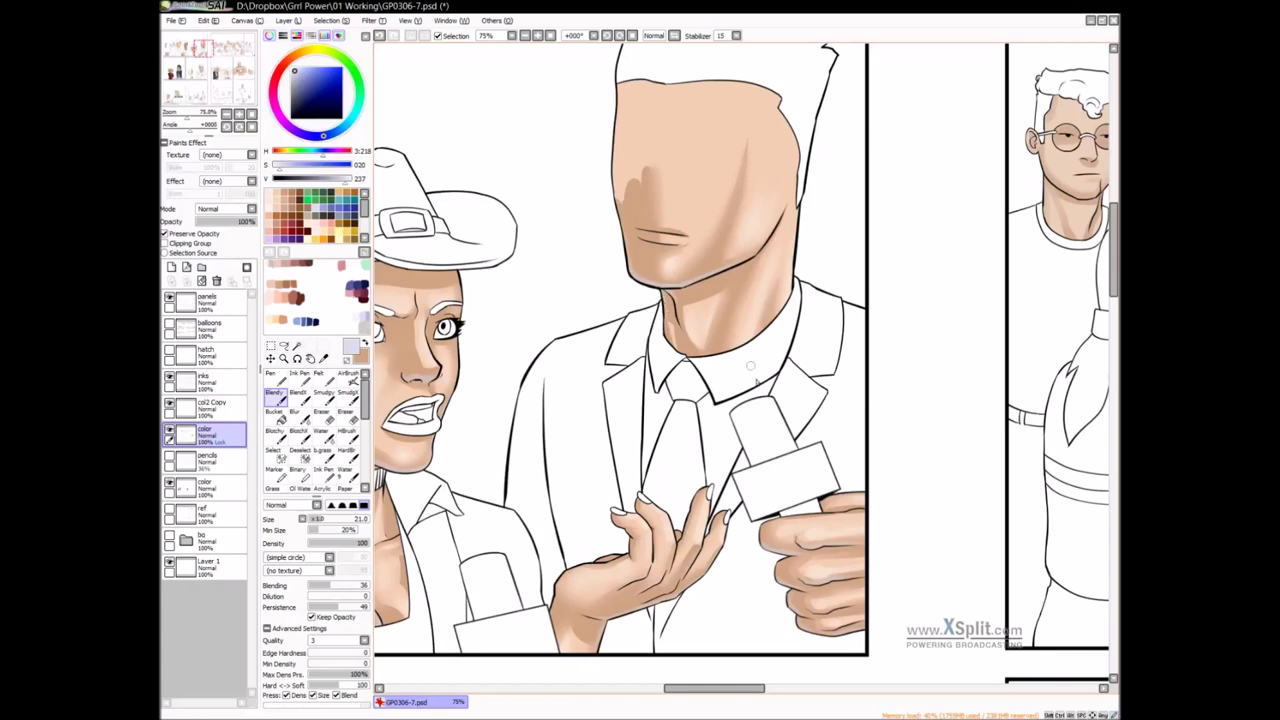
{"action": "left_click_drag", "start_coordinate": [837, 423], "coordinate": [898, 418]}
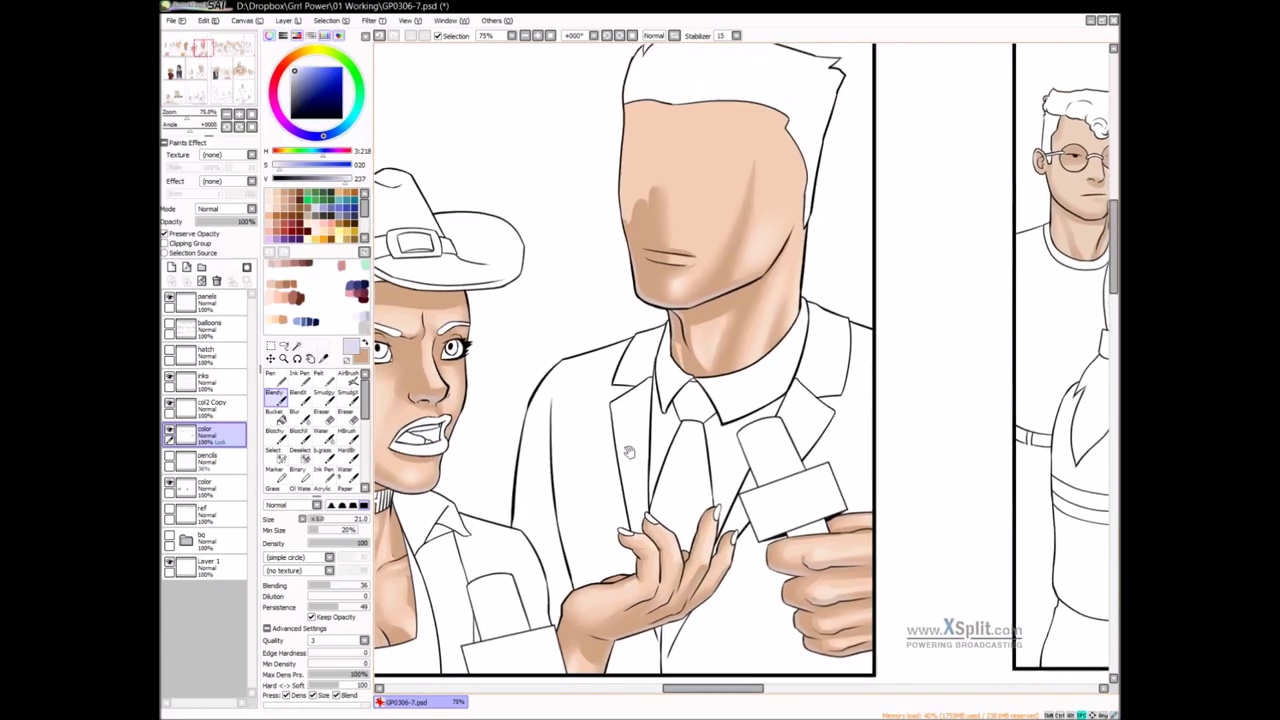
Rim the underside of the ponytailed girl's chin in the profile panel with pale blue-gray using Blendy at size 18
{"action": "left_click_drag", "start_coordinate": [460, 668], "coordinate": [600, 257]}
{"action": "left_click_drag", "start_coordinate": [462, 524], "coordinate": [797, 157]}
{"action": "left_click_drag", "start_coordinate": [485, 466], "coordinate": [983, 344]}
{"action": "left_click_drag", "start_coordinate": [680, 353], "coordinate": [461, 373]}
{"action": "left_click_drag", "start_coordinate": [958, 389], "coordinate": [694, 296]}
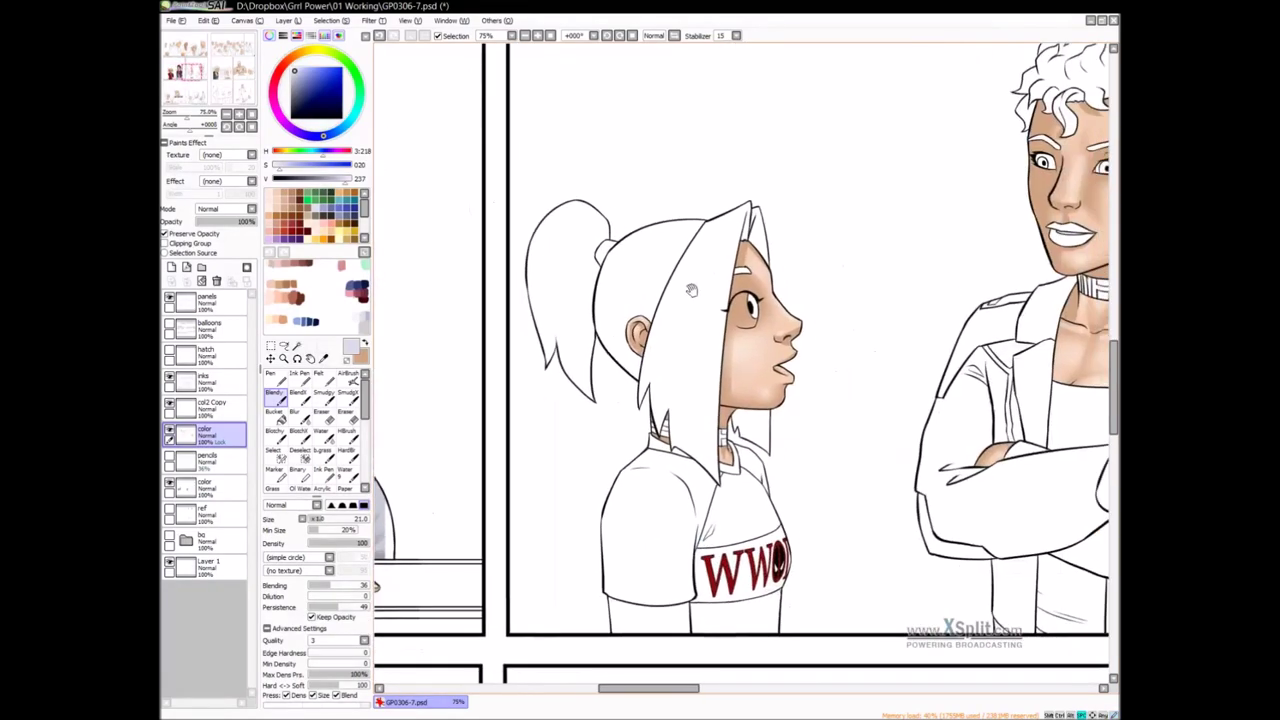
{"action": "left_click_drag", "start_coordinate": [775, 388], "coordinate": [766, 371]}
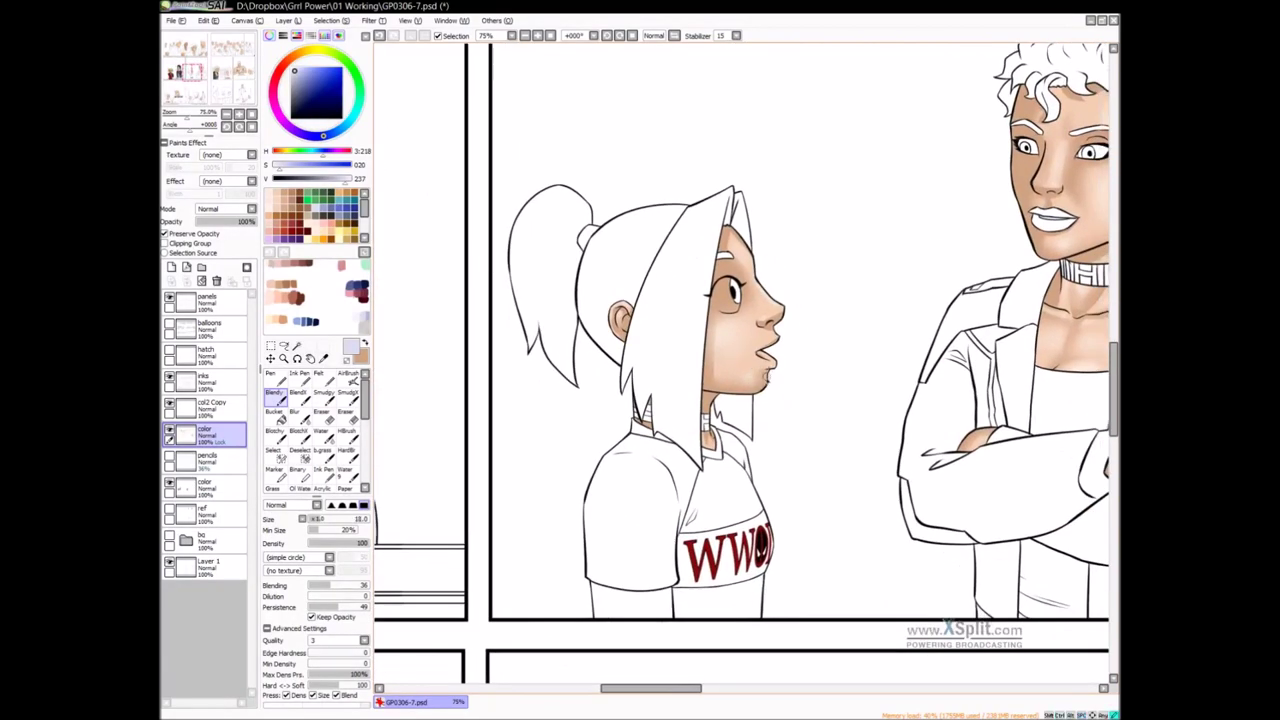
{"action": "left_click_drag", "start_coordinate": [698, 388], "coordinate": [754, 390]}
Try to paint a pale blue-gray rim along the curly-haired woman's cheek and jaw with Blendy at size 18
{"action": "left_click_drag", "start_coordinate": [880, 350], "coordinate": [555, 432]}
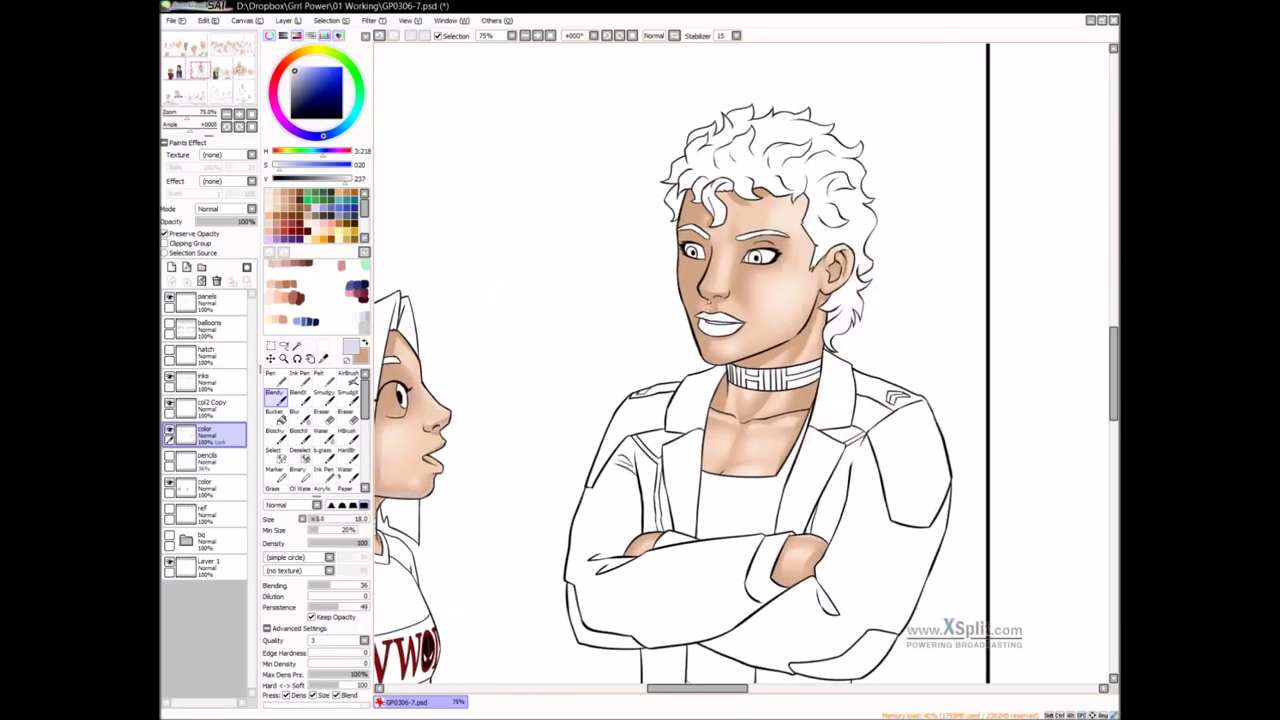
{"action": "mouse_move", "coordinate": [702, 294]}
{"action": "left_mouse_down"}
{"action": "mouse_move", "coordinate": [714, 299]}
{"action": "mouse_move", "coordinate": [697, 334]}
{"action": "mouse_move", "coordinate": [705, 360]}
{"action": "left_mouse_up"}
{"action": "key", "text": "ctrl+z"}
Create a new layer named hair directly above the color layer
{"action": "scroll", "coordinate": [801, 340], "scroll_direction": "down", "scroll_amount": 3}
{"action": "left_click_drag", "start_coordinate": [720, 323], "coordinate": [816, 361]}
{"action": "left_click_drag", "start_coordinate": [704, 384], "coordinate": [692, 584]}
{"action": "left_click_drag", "start_coordinate": [637, 457], "coordinate": [651, 561]}
{"action": "left_click_drag", "start_coordinate": [650, 170], "coordinate": [848, 187]}
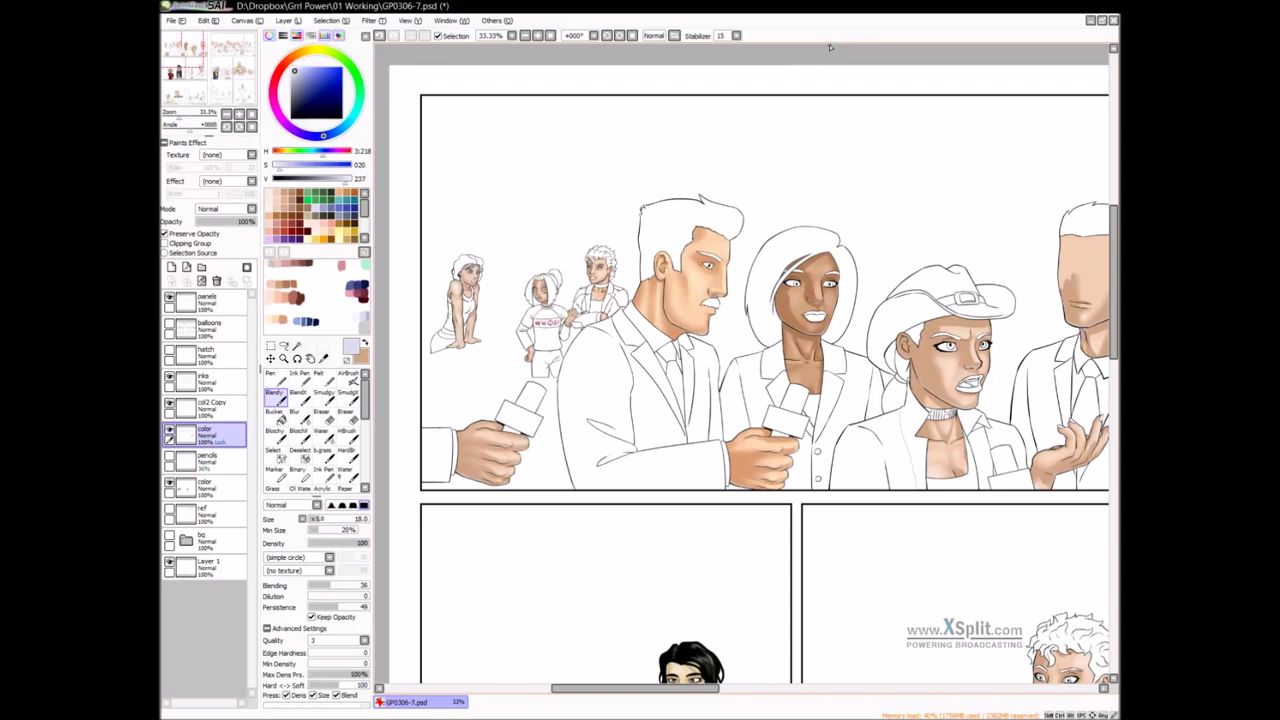
{"action": "left_click_drag", "start_coordinate": [740, 398], "coordinate": [835, 363]}
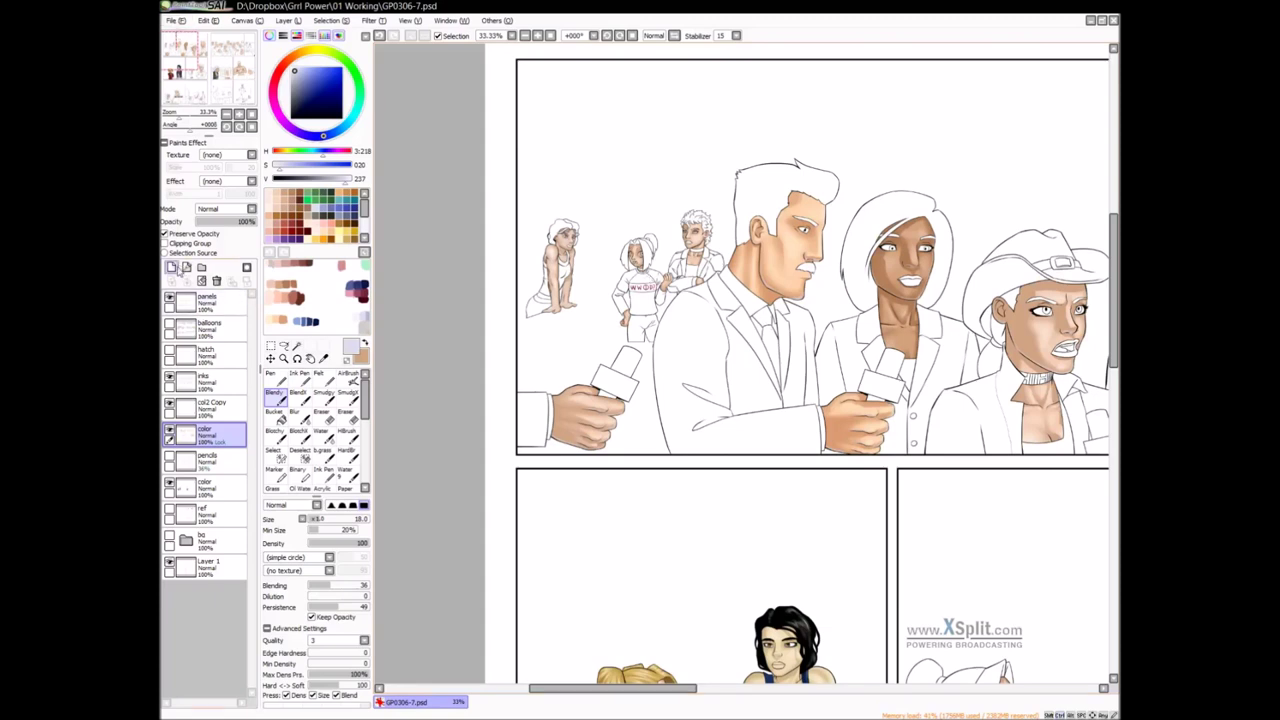
{"action": "left_click", "coordinate": [171, 268]}
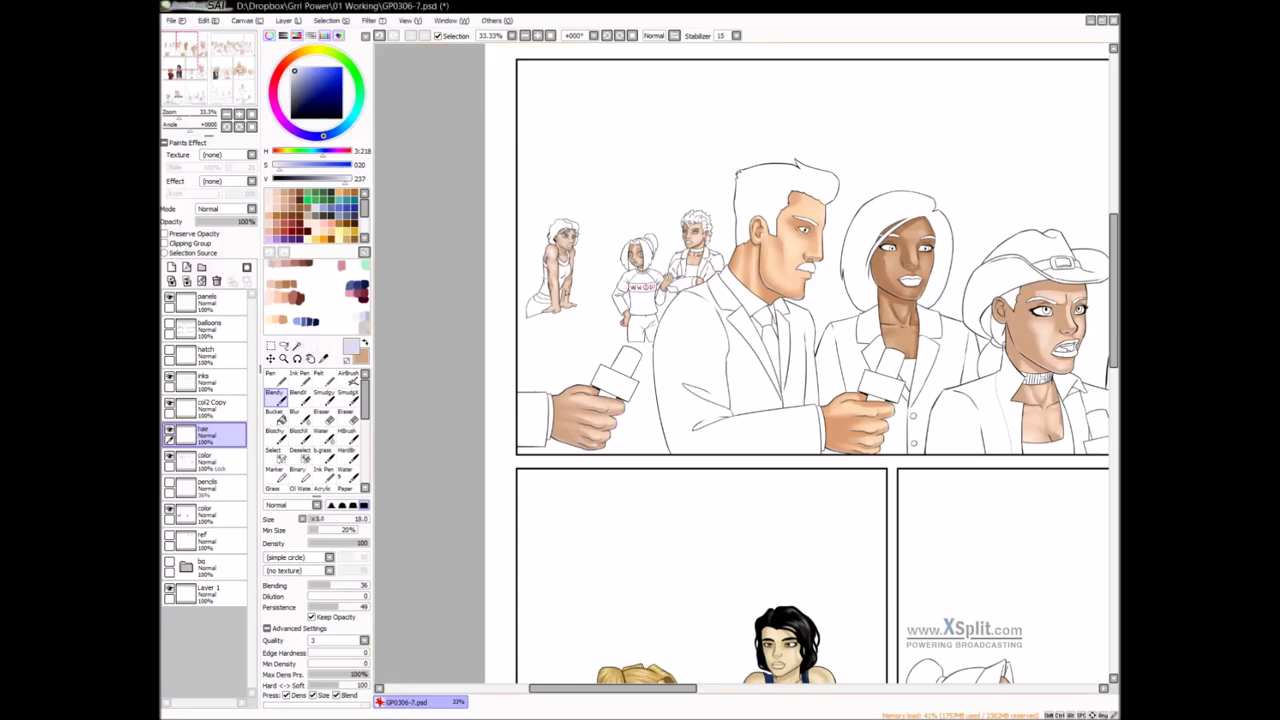
Select the ponytailed girl's hair and both eyebrows in the computer-monitor panel with the Magic Wand
{"action": "left_click_drag", "start_coordinate": [941, 403], "coordinate": [834, 166]}
{"action": "left_click_drag", "start_coordinate": [900, 504], "coordinate": [1088, 284]}
{"action": "left_click_drag", "start_coordinate": [587, 468], "coordinate": [665, 430]}
{"action": "left_click", "coordinate": [665, 430], "text": "ctrl"}
{"action": "left_click", "coordinate": [665, 430], "text": "ctrl"}
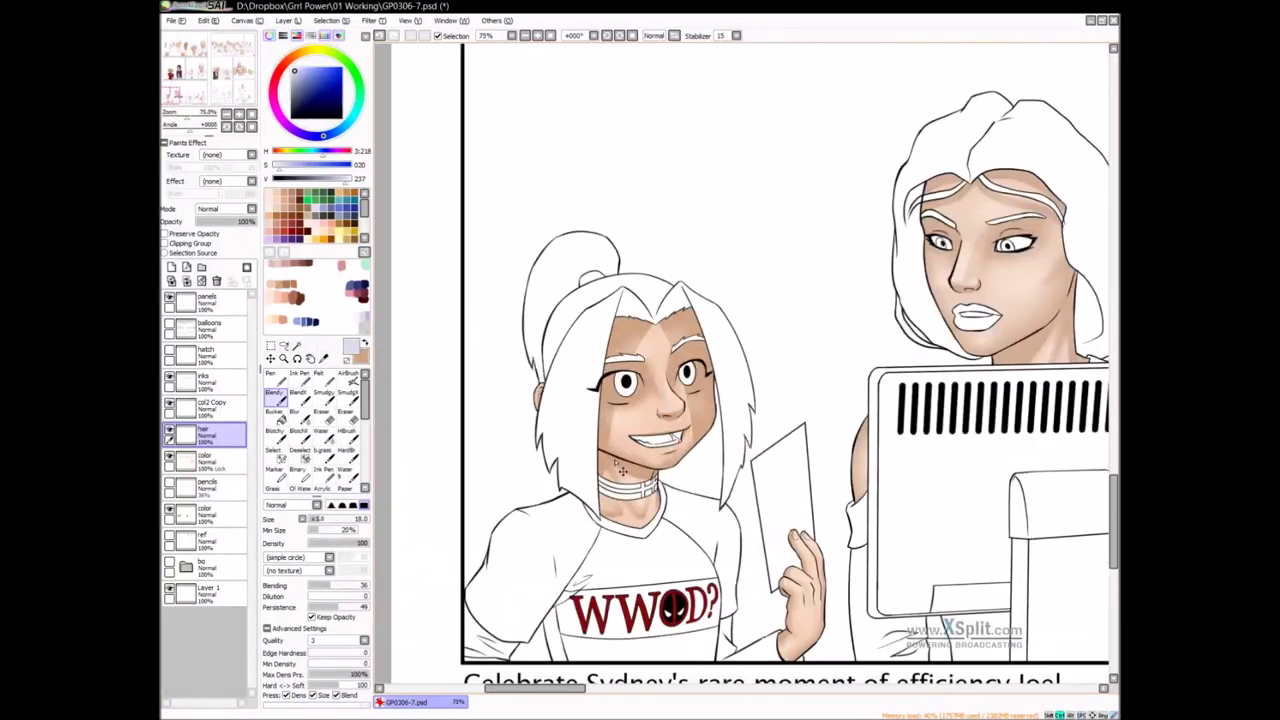
{"action": "key", "text": "w"}
{"action": "left_click", "coordinate": [682, 308]}
{"action": "left_click", "coordinate": [679, 348]}
{"action": "left_click", "coordinate": [634, 358]}
{"action": "left_click", "coordinate": [556, 293]}
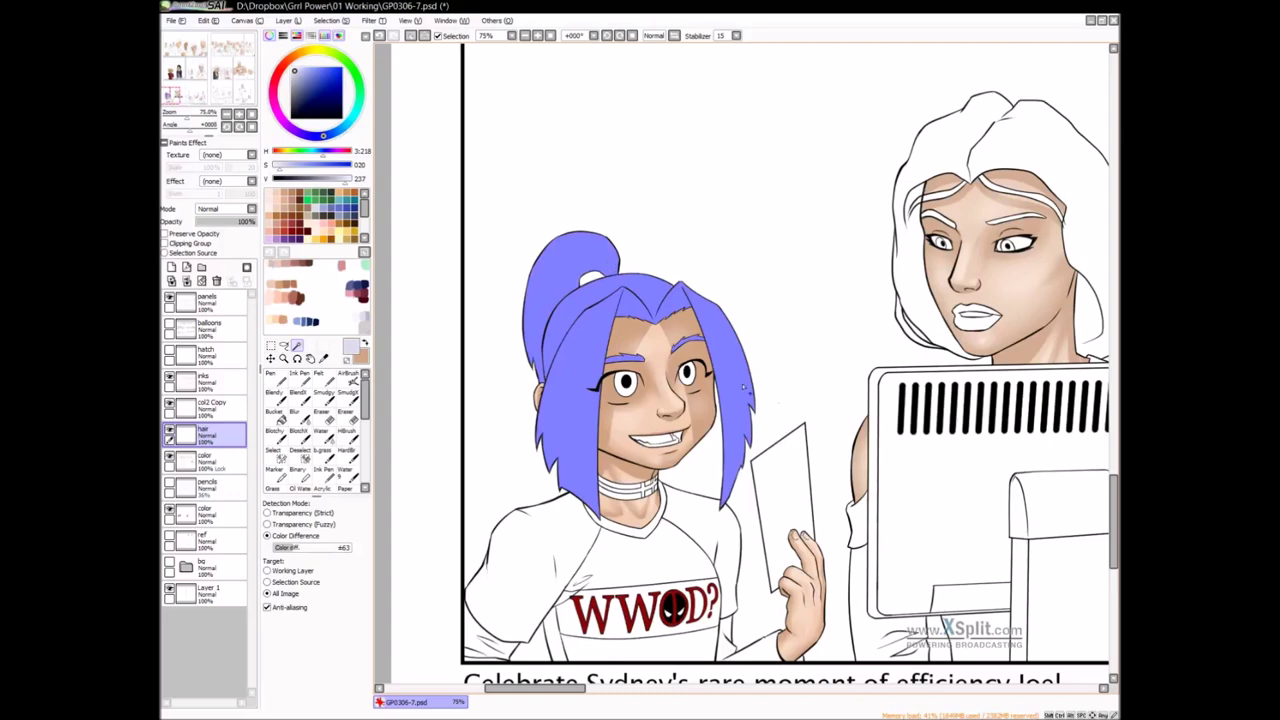
Fill the ponytailed girl's selected hair and eyebrows with golden blond on the hair layer
{"action": "scroll", "coordinate": [746, 387], "scroll_direction": "down", "scroll_amount": 2}
{"action": "left_click_drag", "start_coordinate": [762, 417], "coordinate": [741, 386]}
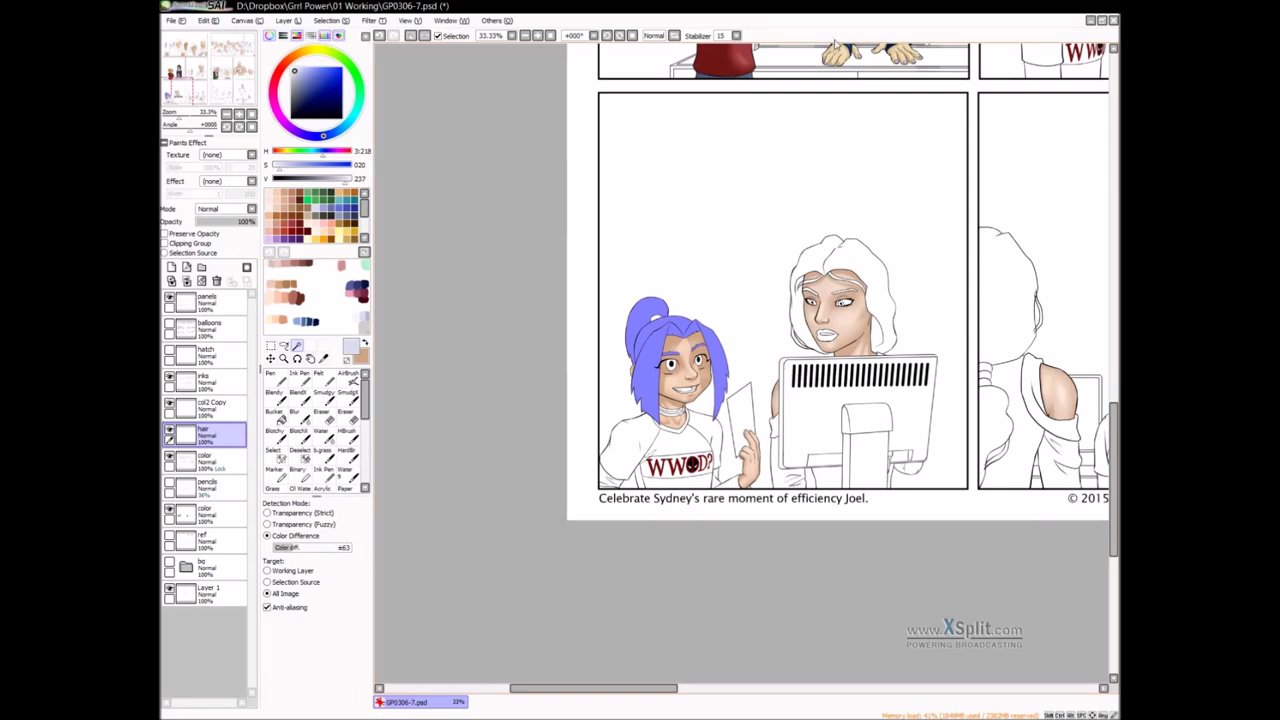
{"action": "scroll", "coordinate": [691, 372], "scroll_direction": "up", "scroll_amount": 1}
{"action": "left_click", "coordinate": [354, 232]}
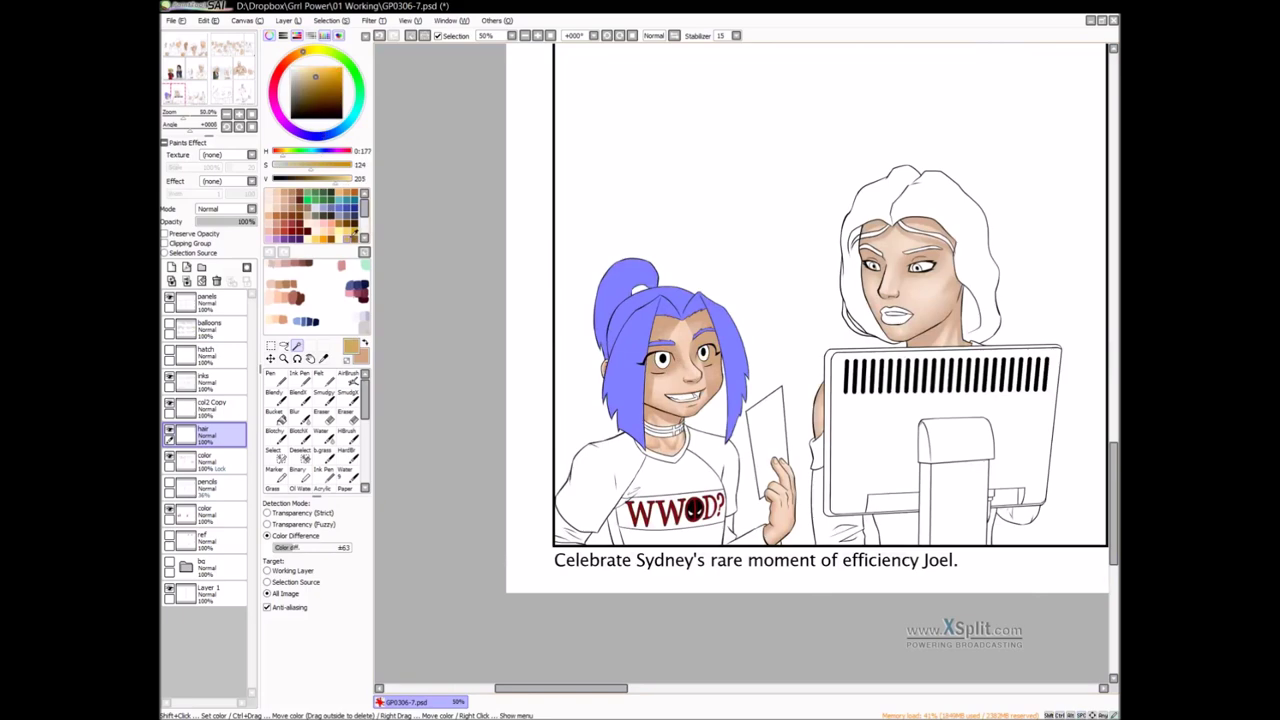
{"action": "scroll", "coordinate": [727, 368], "scroll_direction": "up", "scroll_amount": 1}
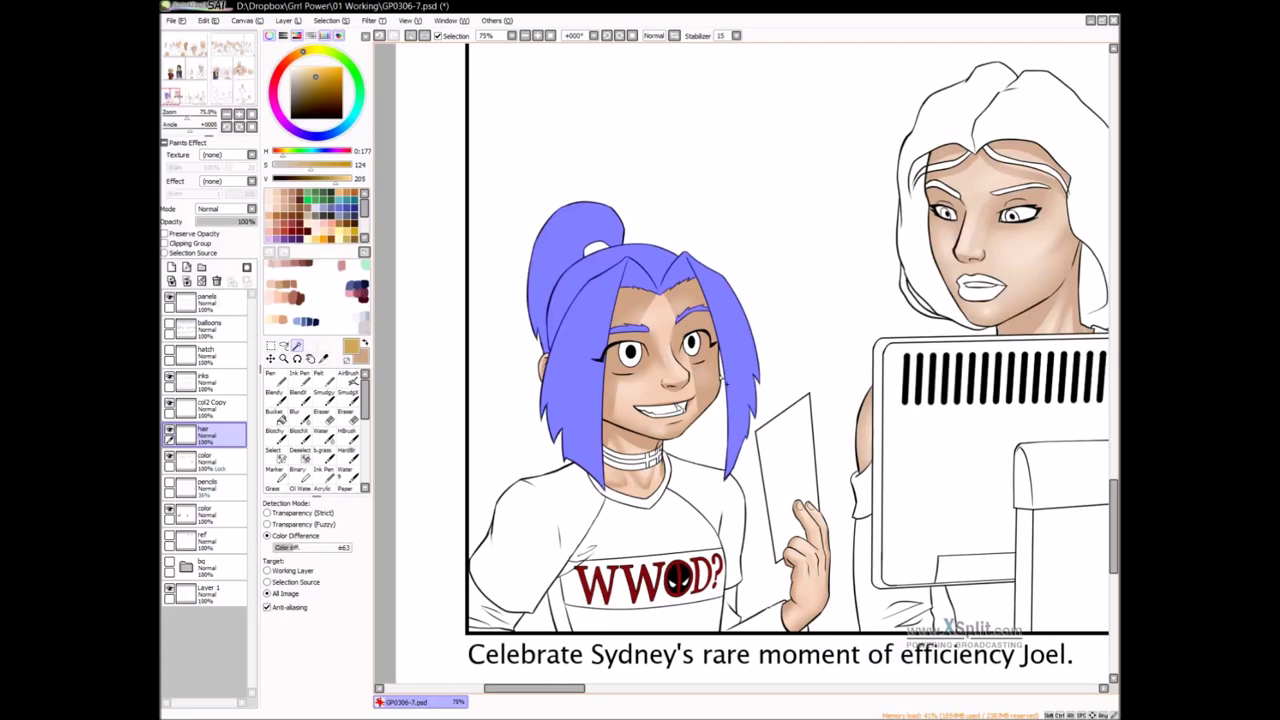
{"action": "key", "text": "ctrl+h"}
{"action": "key", "text": "ctrl+f"}
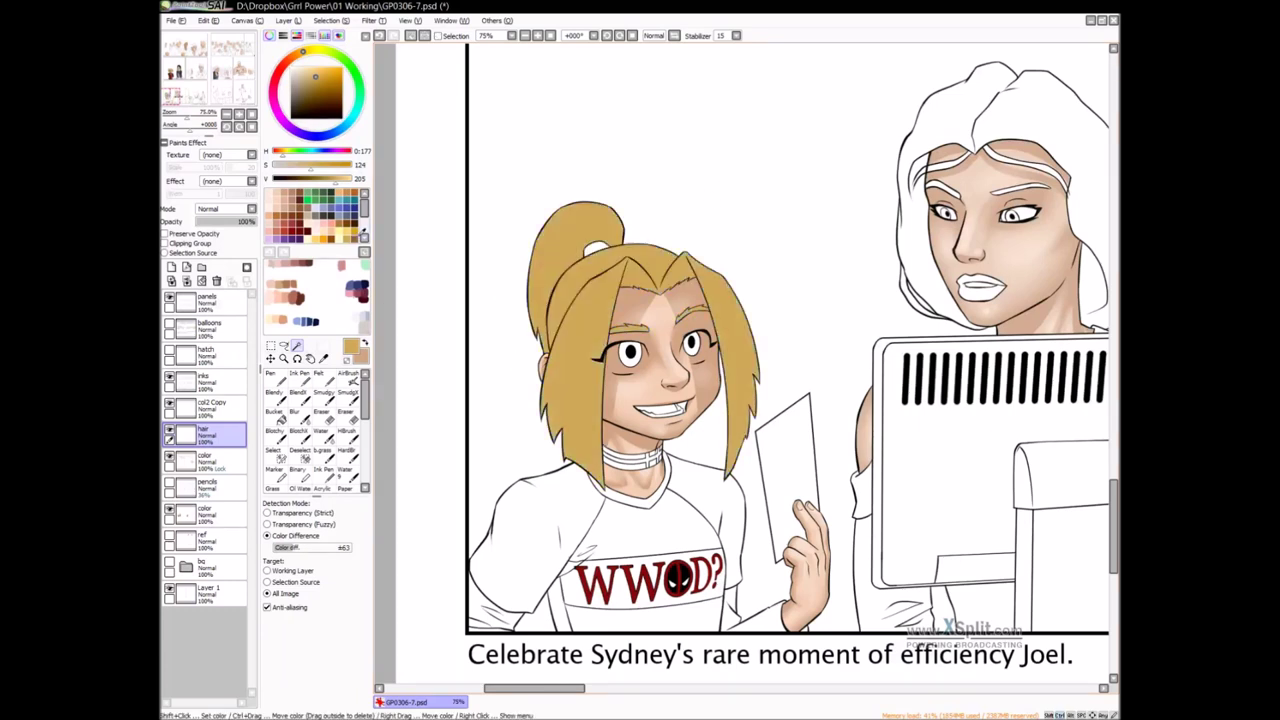
Deselect, preserve the hair layer's opacity, and shade the underside of the girl's bang above her farther eye dark brown with the Pen at size 48
{"action": "left_click", "coordinate": [357, 237]}
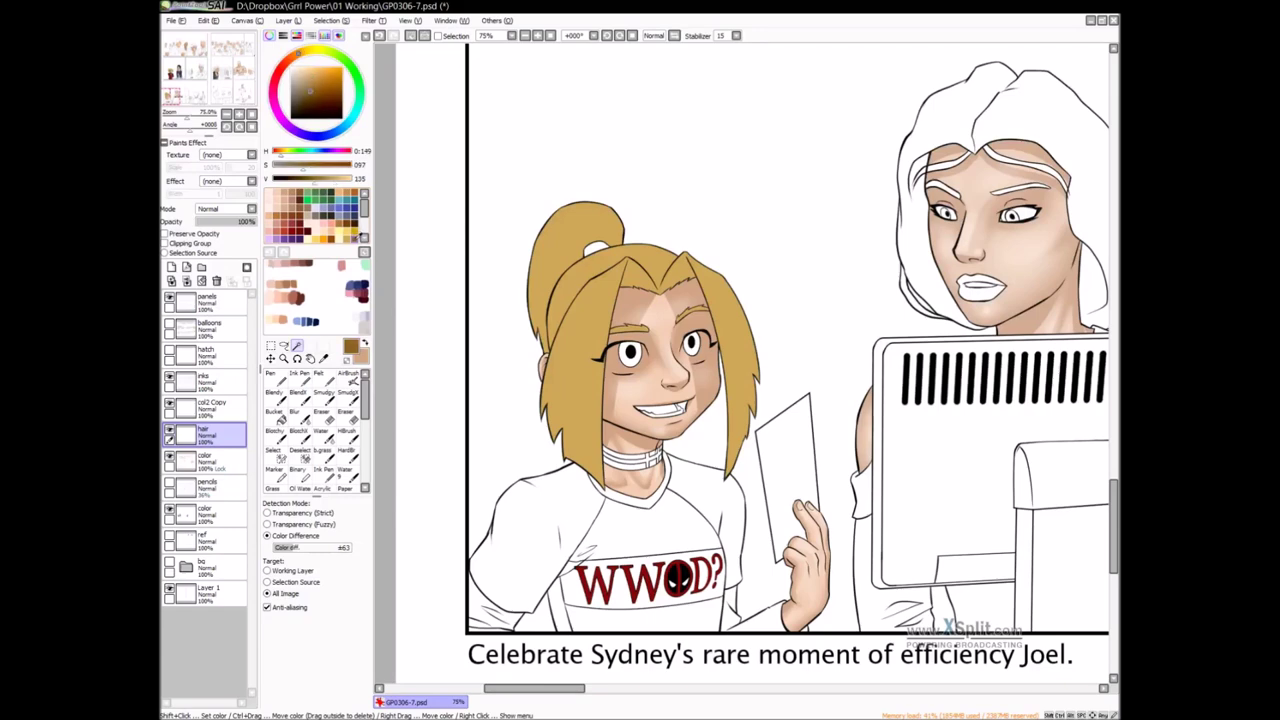
{"action": "key", "text": "n"}
{"action": "scroll", "coordinate": [683, 304], "scroll_direction": "up", "scroll_amount": 1}
{"action": "mouse_move", "coordinate": [689, 241]}
{"action": "left_mouse_down"}
{"action": "mouse_move", "coordinate": [653, 305]}
{"action": "mouse_move", "coordinate": [697, 289]}
{"action": "left_mouse_up"}
{"action": "mouse_move", "coordinate": [687, 240]}
{"action": "left_mouse_down"}
{"action": "mouse_move", "coordinate": [695, 284]}
{"action": "mouse_move", "coordinate": [691, 274]}
{"action": "left_mouse_up"}
{"action": "key", "text": "ctrl+d"}
{"action": "left_click", "coordinate": [165, 233]}
{"action": "mouse_move", "coordinate": [690, 232]}
{"action": "left_mouse_down"}
{"action": "mouse_move", "coordinate": [668, 280]}
{"action": "mouse_move", "coordinate": [676, 270]}
{"action": "left_mouse_up"}
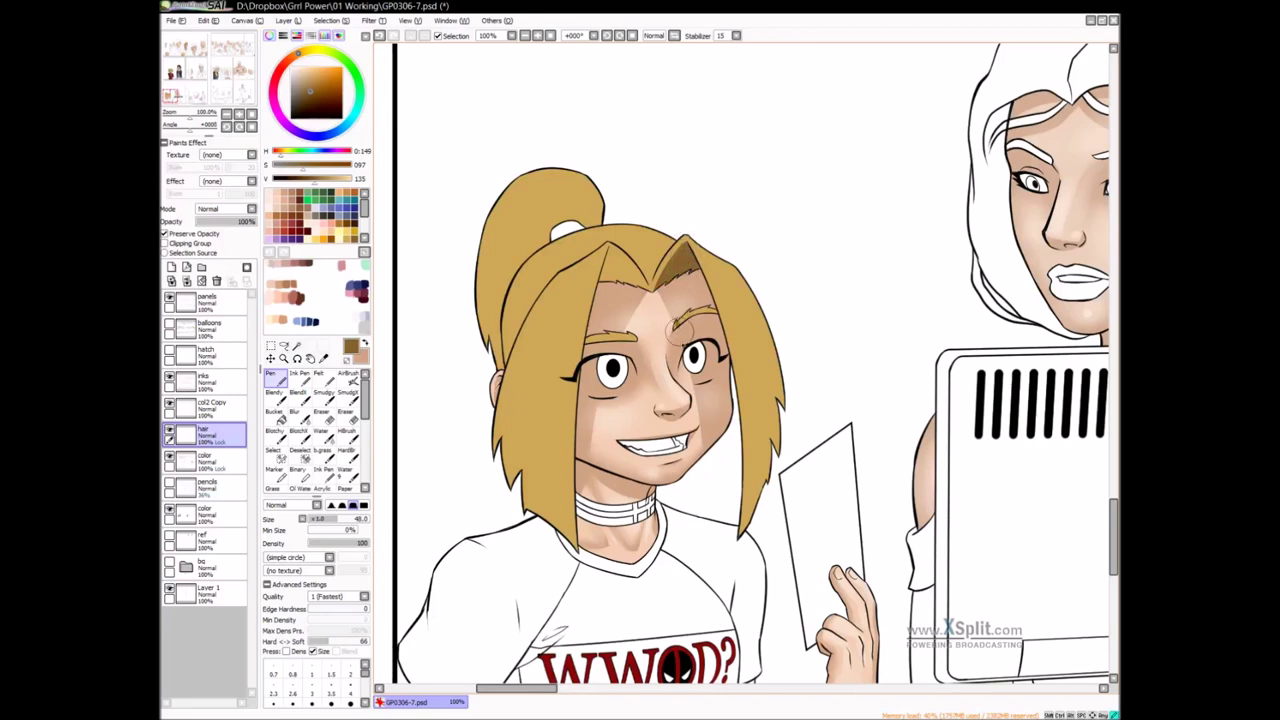
Shade the girl's nearer eyebrow and the underside of the bang above it dark brown with the Pen at size 48
{"action": "left_click_drag", "start_coordinate": [624, 338], "coordinate": [590, 341]}
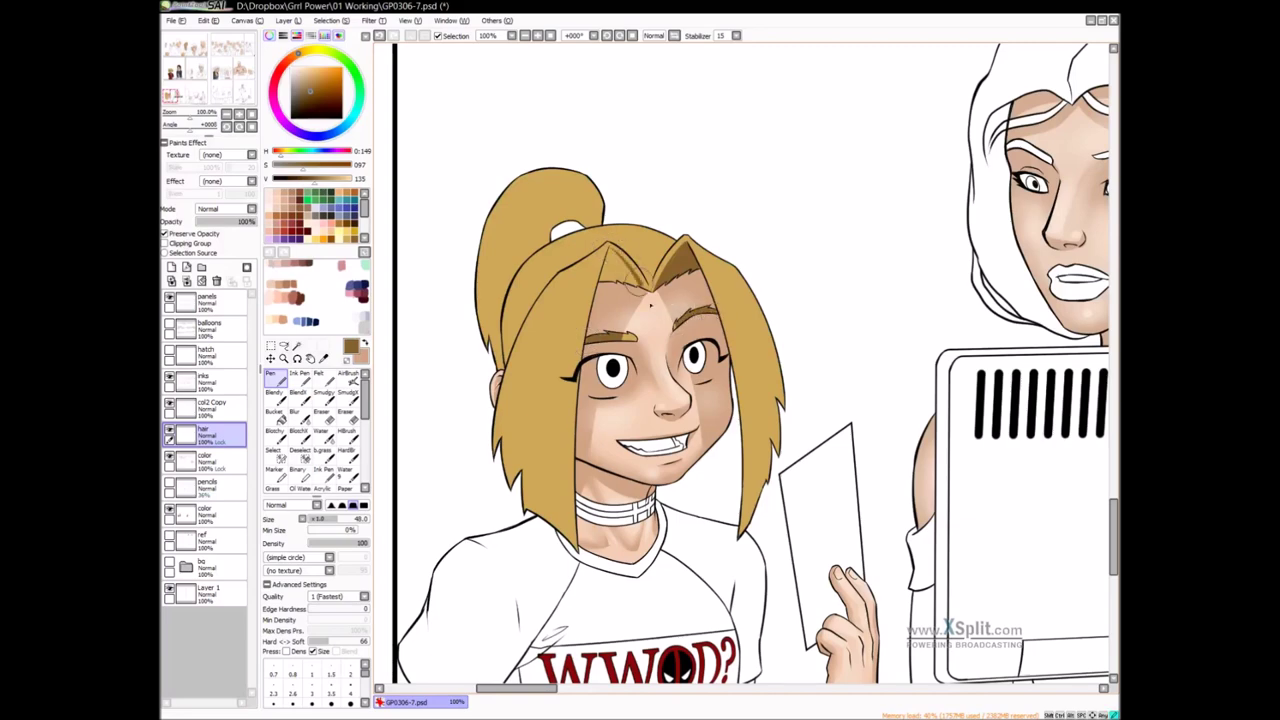
{"action": "mouse_move", "coordinate": [643, 316]}
{"action": "left_mouse_down"}
{"action": "mouse_move", "coordinate": [691, 466]}
{"action": "mouse_move", "coordinate": [708, 428]}
{"action": "left_mouse_up"}
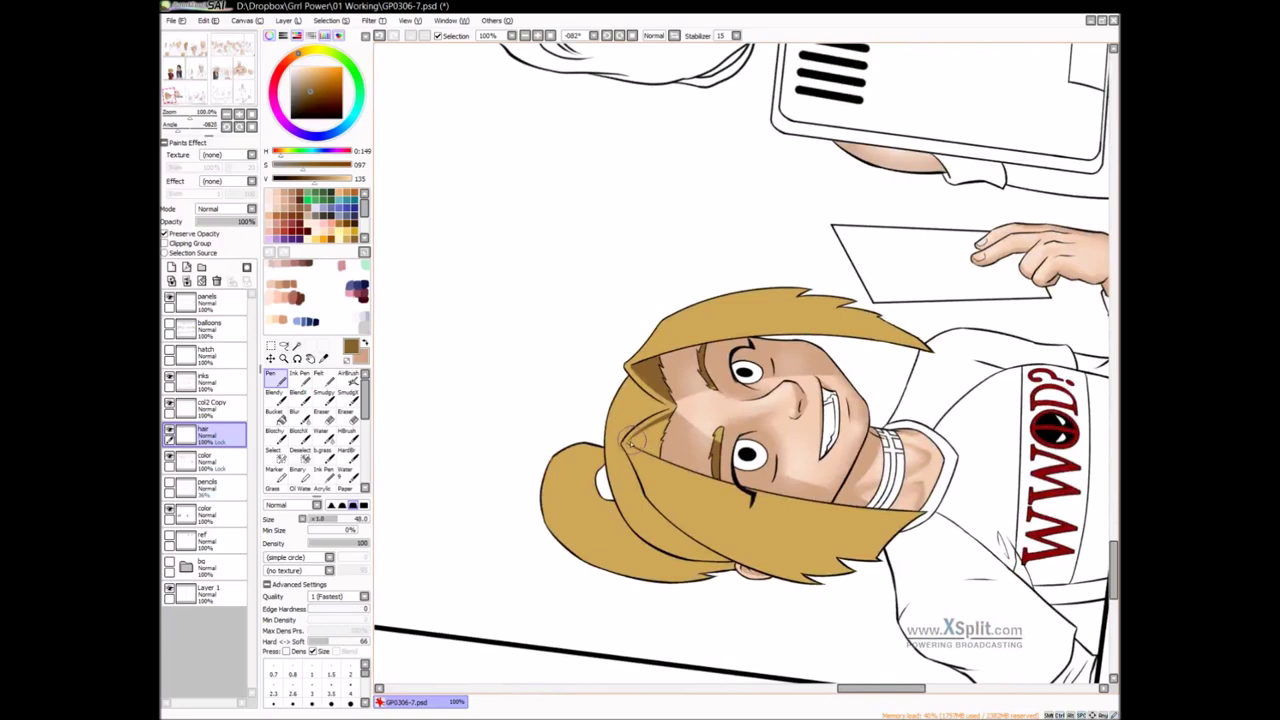
{"action": "mouse_move", "coordinate": [628, 441]}
{"action": "left_mouse_down"}
{"action": "mouse_move", "coordinate": [677, 463]}
{"action": "mouse_move", "coordinate": [631, 441]}
{"action": "mouse_move", "coordinate": [682, 419]}
{"action": "mouse_move", "coordinate": [664, 419]}
{"action": "mouse_move", "coordinate": [662, 370]}
{"action": "left_mouse_up"}
{"action": "scroll", "coordinate": [660, 380], "scroll_direction": "down", "scroll_amount": 1}
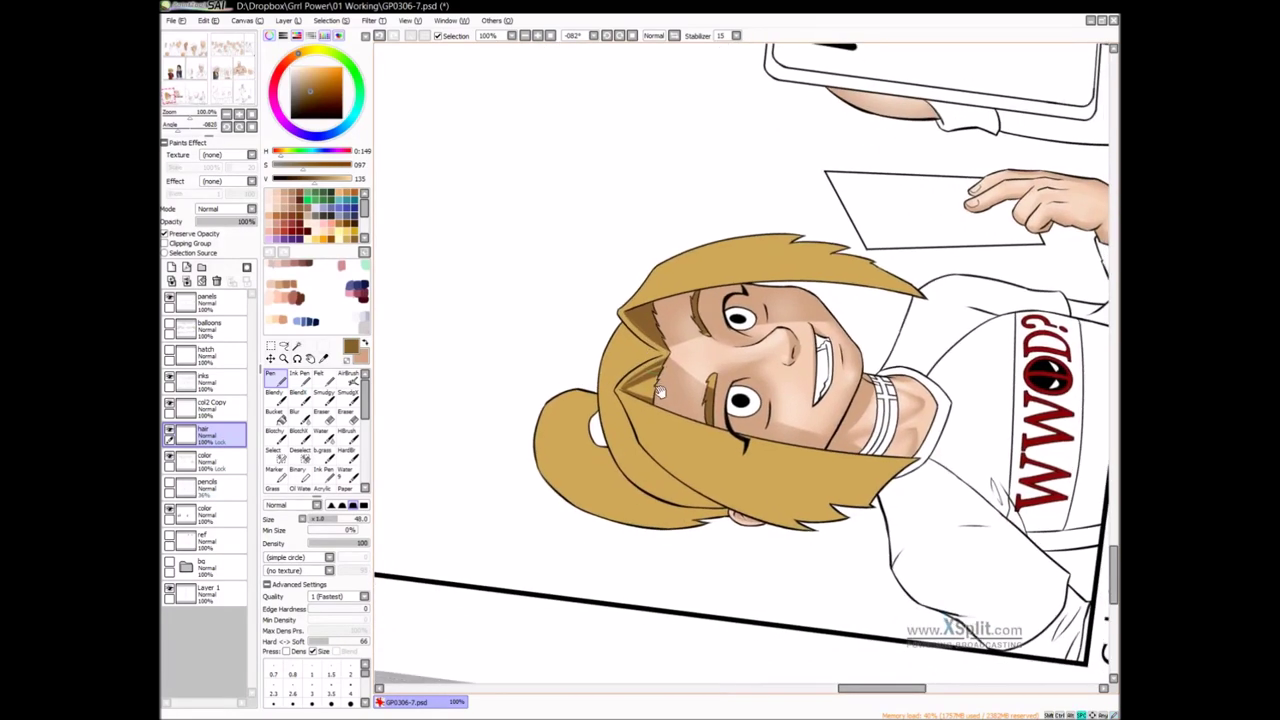
{"action": "left_click_drag", "start_coordinate": [654, 431], "coordinate": [644, 434]}
{"action": "left_click", "coordinate": [643, 434], "text": "ctrl"}
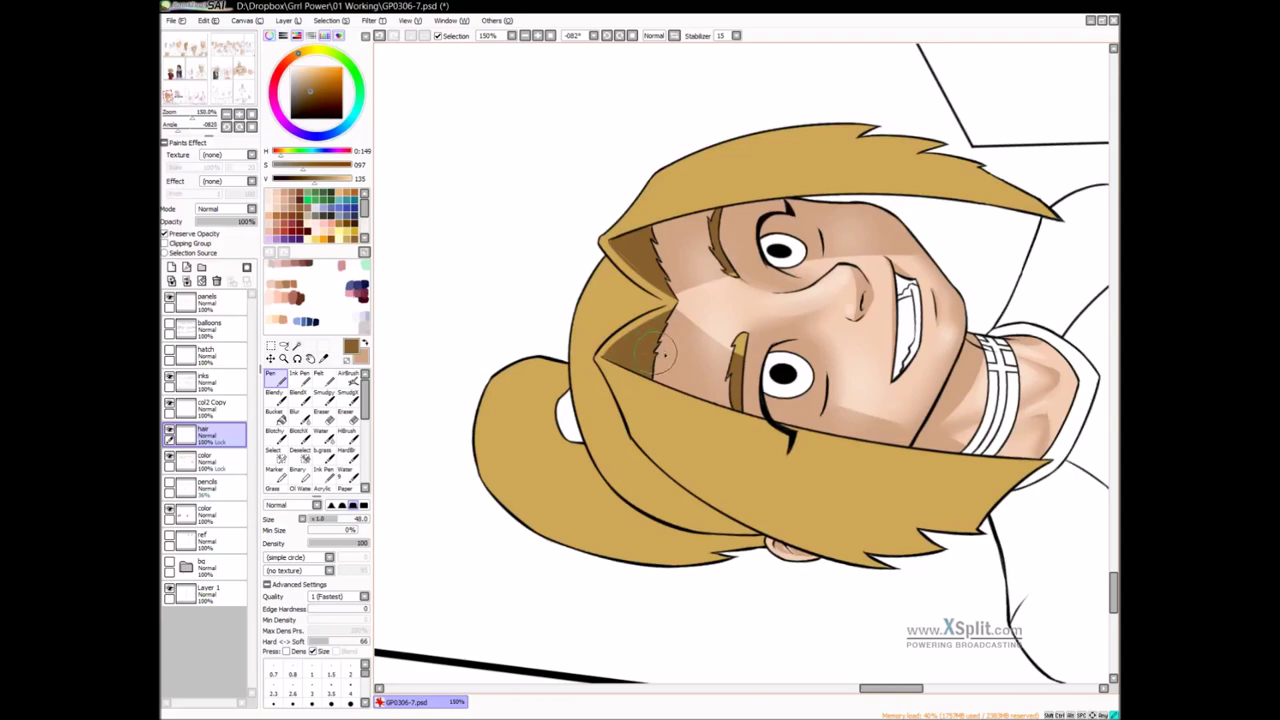
{"action": "left_click", "coordinate": [619, 35]}
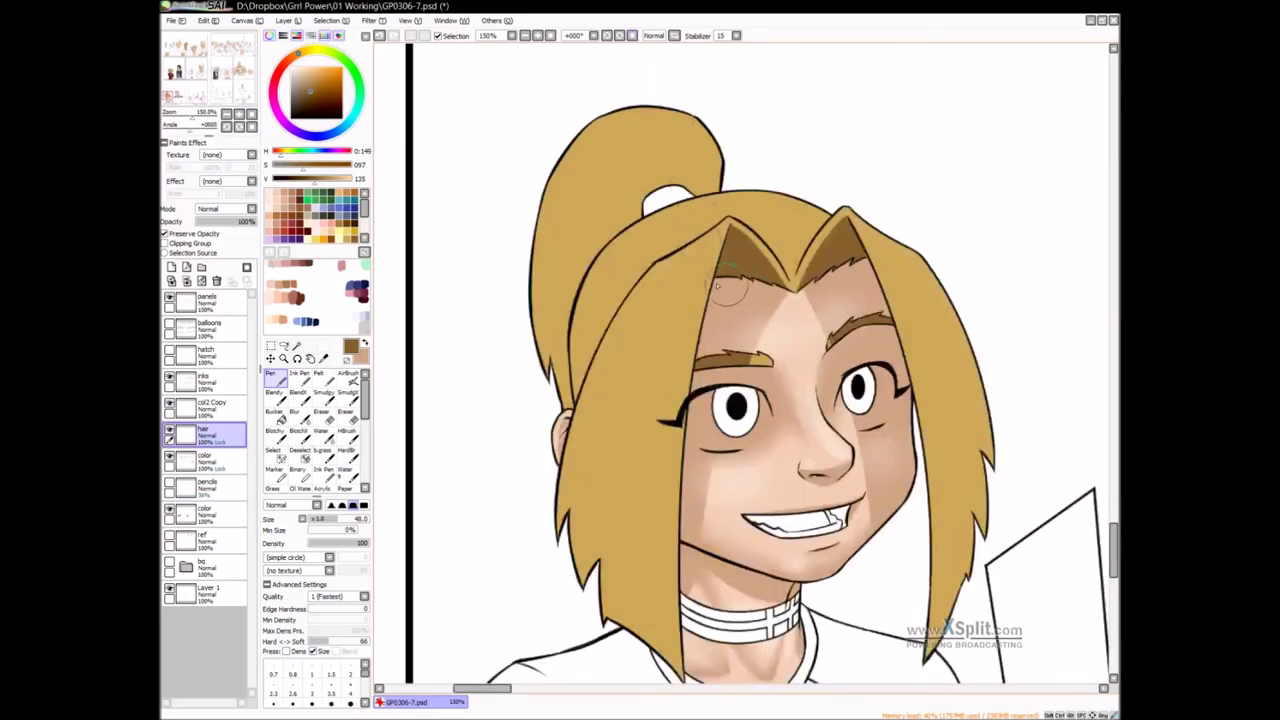
{"action": "scroll", "coordinate": [737, 338], "scroll_direction": "down", "scroll_amount": 1}
{"action": "left_click_drag", "start_coordinate": [754, 350], "coordinate": [676, 373]}
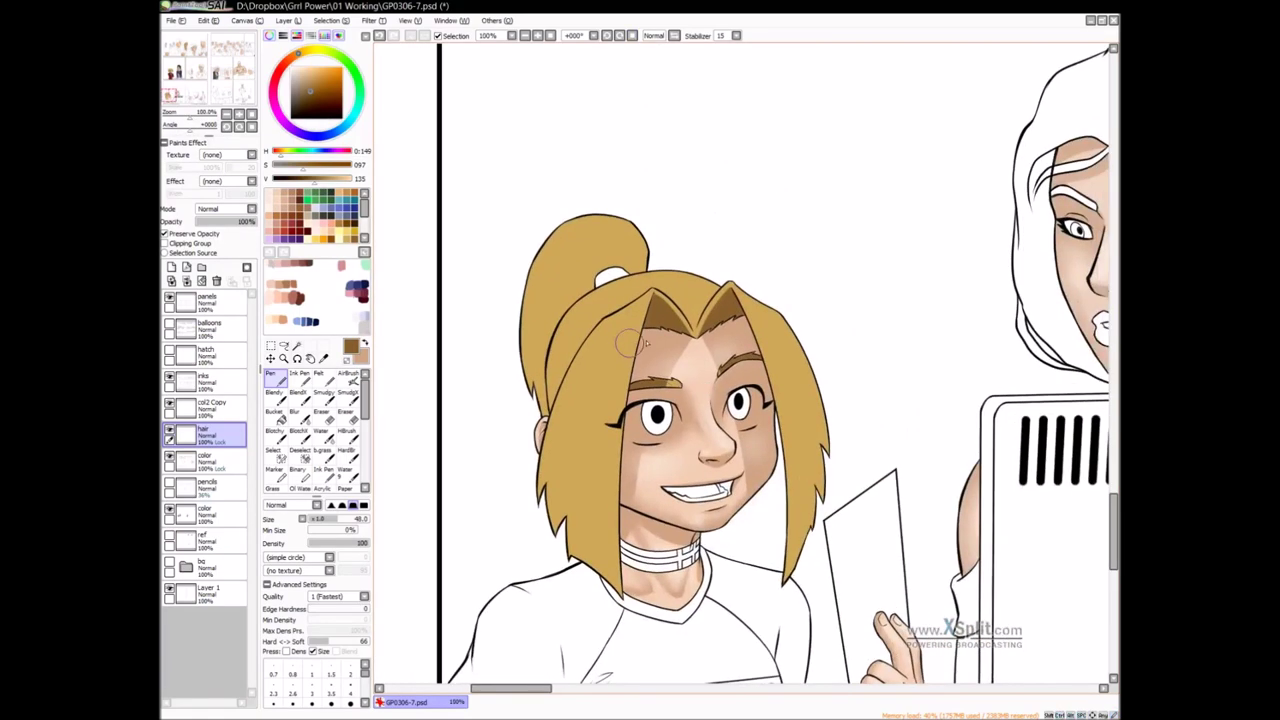
Try out dark brown hair strands with HBrush on the col2 Copy layer, in the blank area above the girl
{"action": "key", "text": "b"}
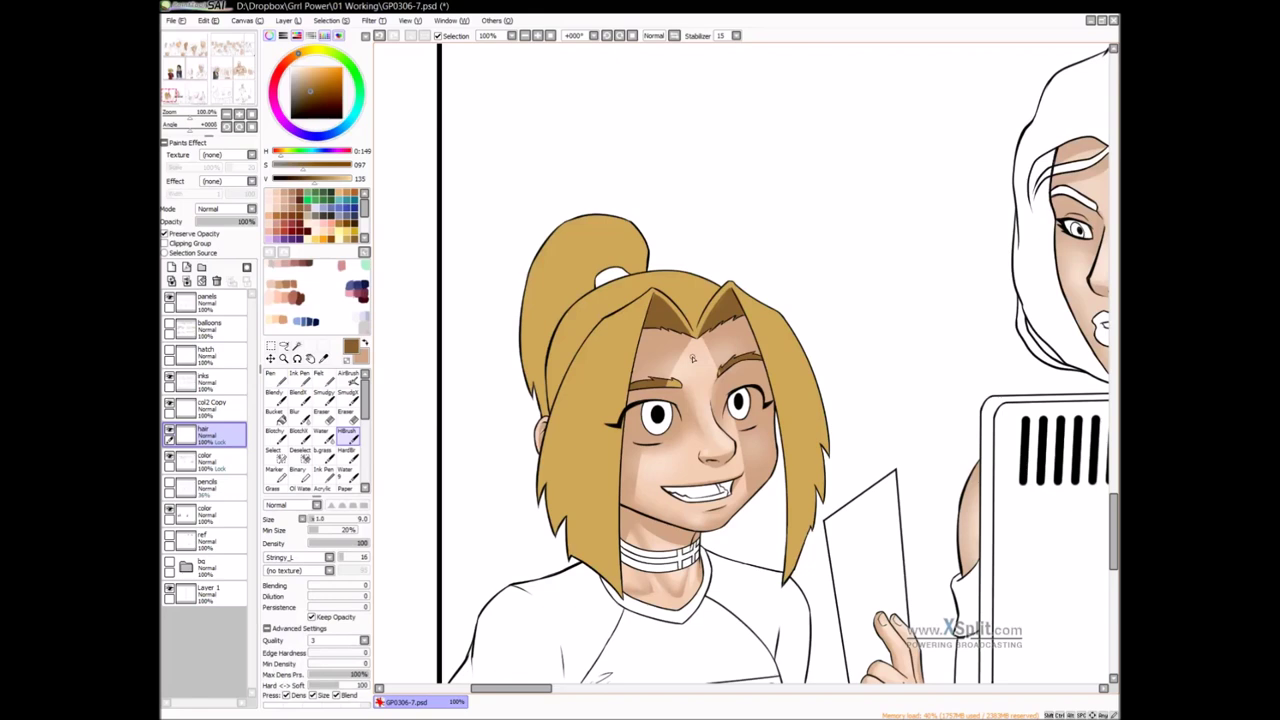
{"action": "left_click", "coordinate": [205, 405]}
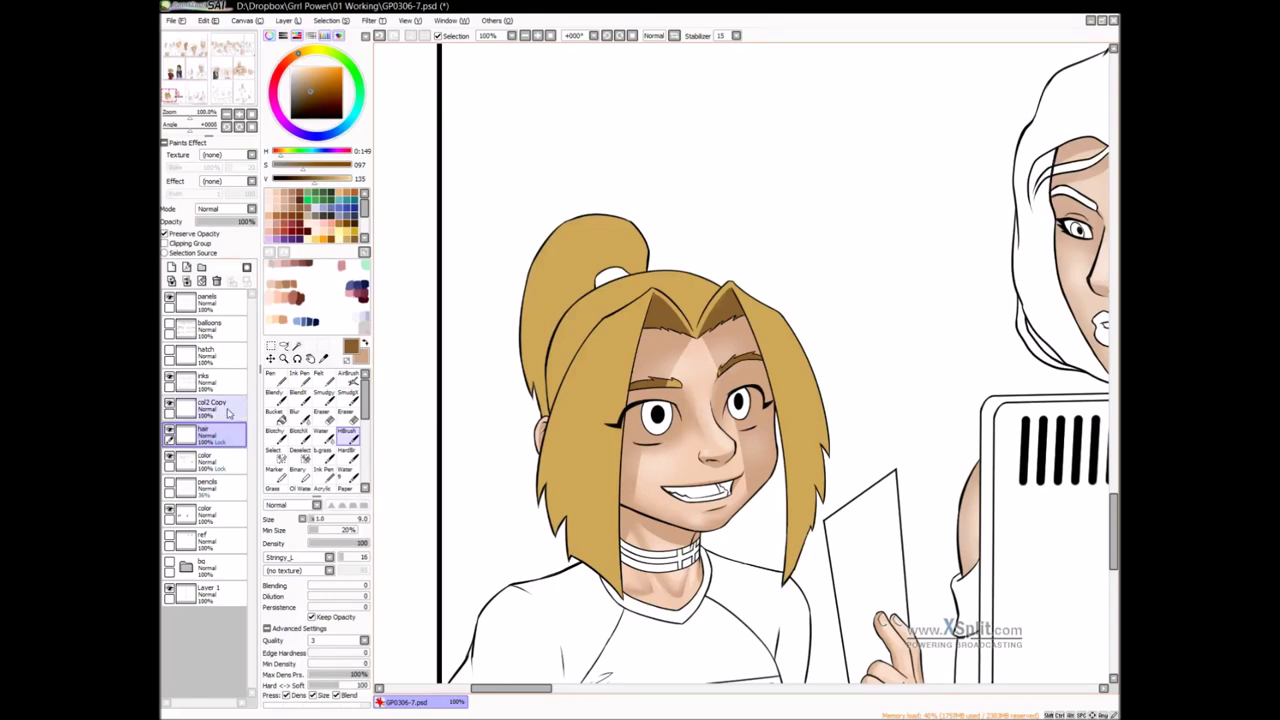
{"action": "mouse_move", "coordinate": [796, 222]}
{"action": "left_mouse_down"}
{"action": "mouse_move", "coordinate": [756, 291]}
{"action": "mouse_move", "coordinate": [756, 267]}
{"action": "left_mouse_up"}
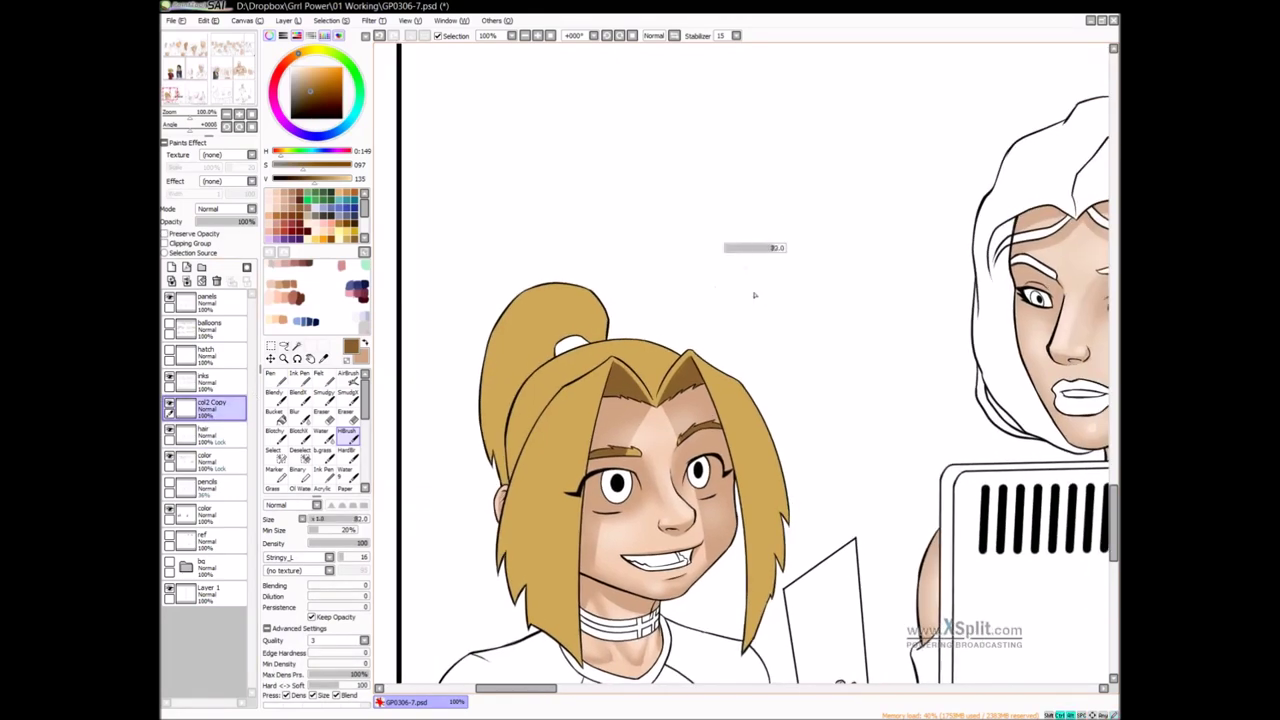
{"action": "left_click_drag", "start_coordinate": [680, 291], "coordinate": [908, 184]}
{"action": "mouse_move", "coordinate": [702, 314]}
{"action": "left_mouse_down"}
{"action": "mouse_move", "coordinate": [932, 216]}
{"action": "mouse_move", "coordinate": [943, 240]}
{"action": "left_mouse_up"}
{"action": "left_click_drag", "start_coordinate": [740, 352], "coordinate": [943, 281]}
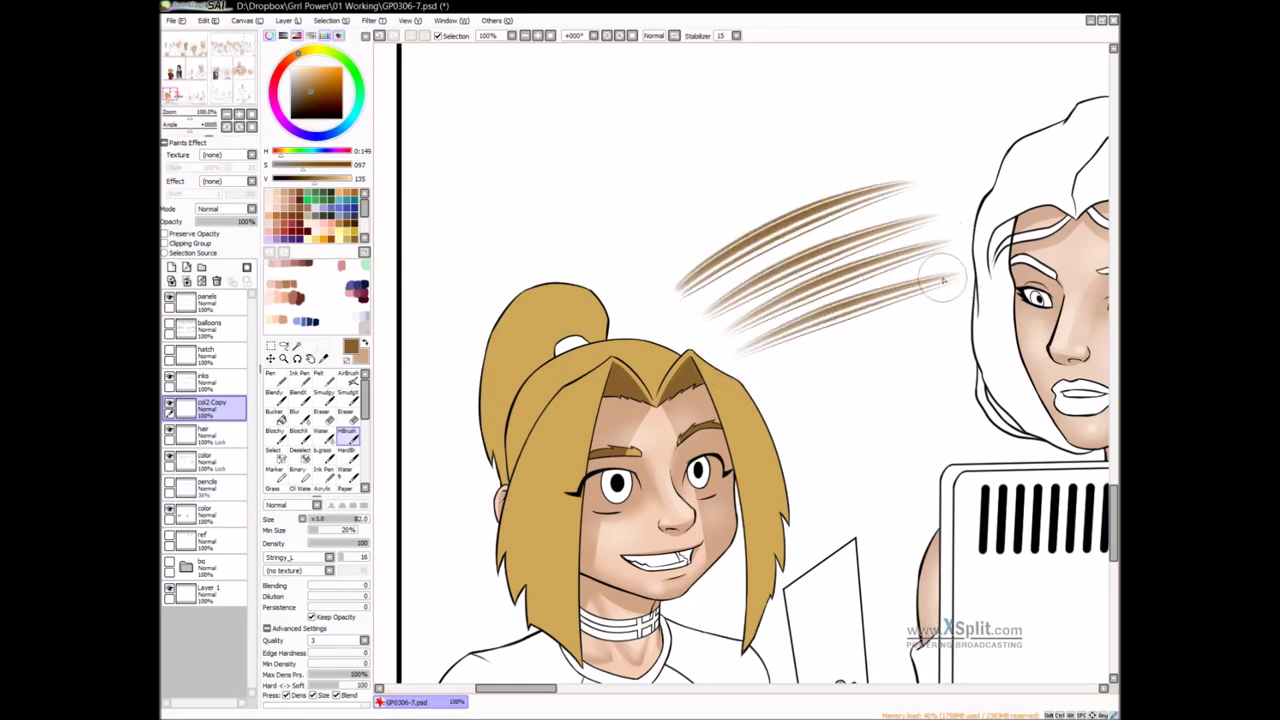
{"action": "mouse_move", "coordinate": [652, 263]}
{"action": "left_mouse_down"}
{"action": "mouse_move", "coordinate": [845, 135]}
{"action": "mouse_move", "coordinate": [900, 162]}
{"action": "left_mouse_up"}
{"action": "key", "text": "ctrl+z"}
{"action": "key", "text": "ctrl+z"}
{"action": "key", "text": "ctrl+z"}
{"action": "key", "text": "ctrl+z"}
{"action": "key", "text": "ctrl+z"}
{"action": "key", "text": "ctrl+z"}
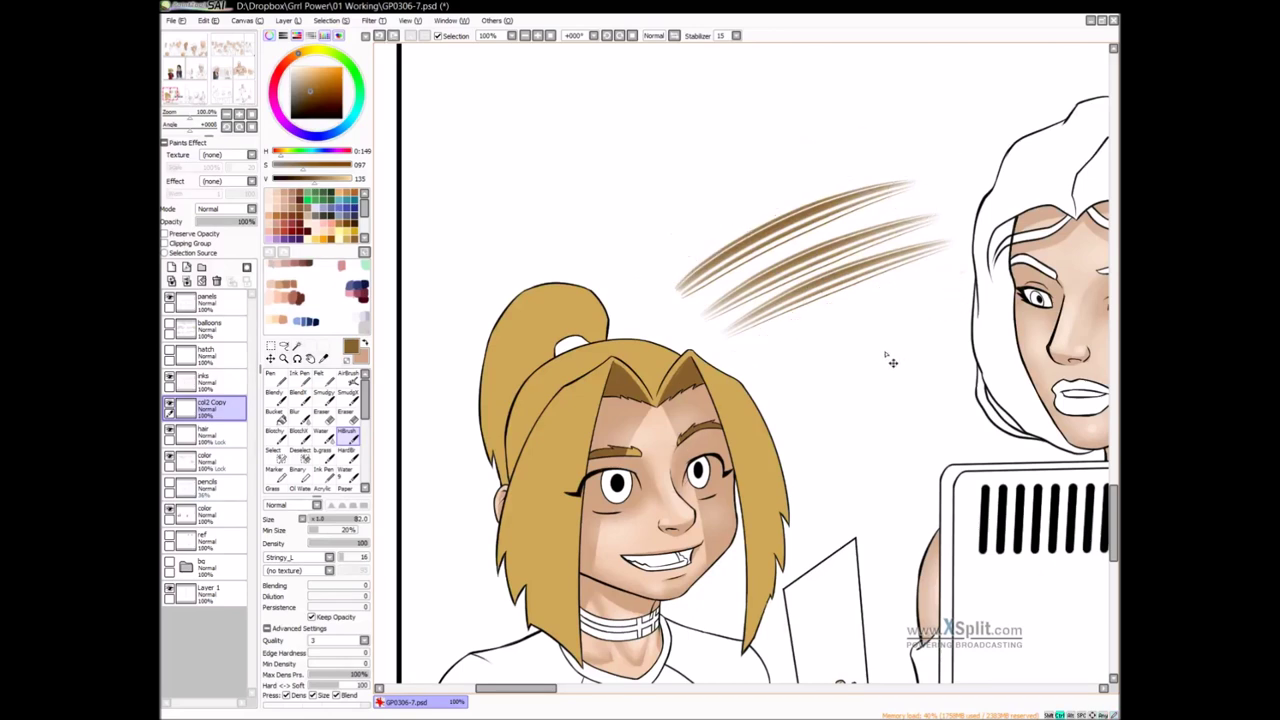
Paint golden blond strands over the dark undersides of the girl's bangs on the hair layer with HBrush at sizes 17 and 25
{"action": "left_click_drag", "start_coordinate": [706, 455], "coordinate": [673, 368]}
{"action": "key", "text": "x"}
{"action": "right_click", "coordinate": [695, 345]}
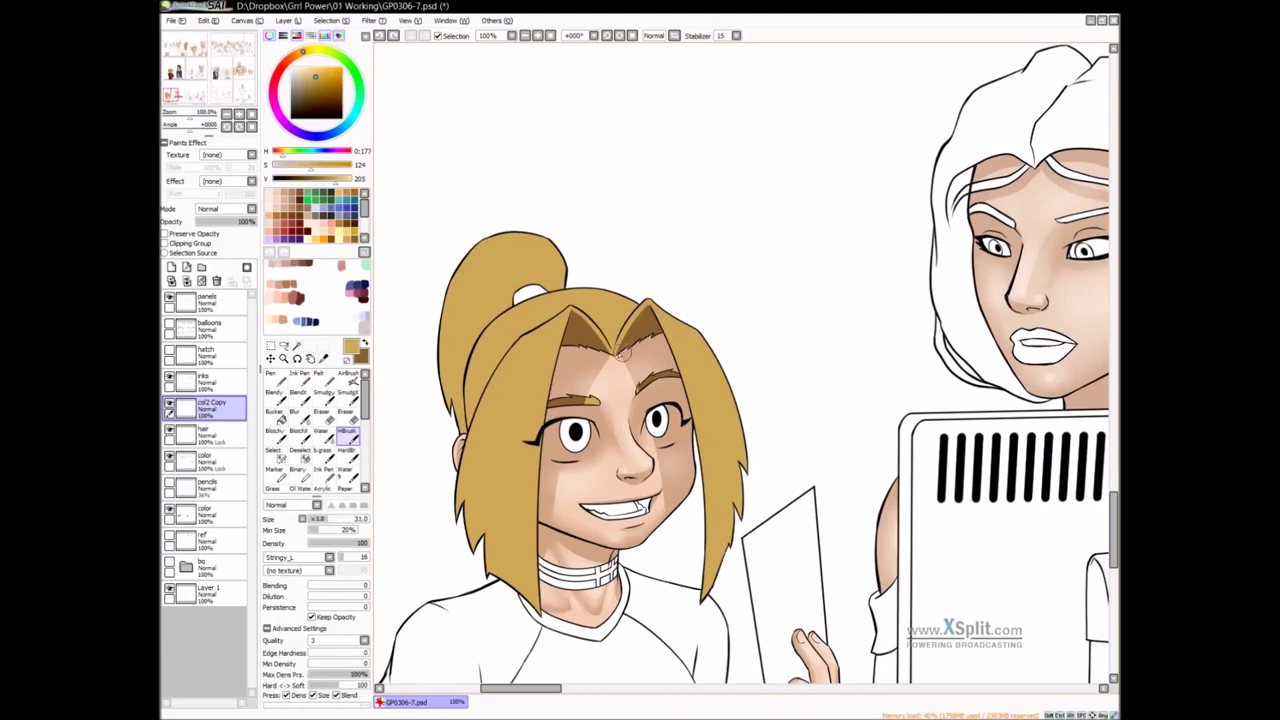
{"action": "left_click", "coordinate": [205, 434]}
{"action": "left_click_drag", "start_coordinate": [618, 362], "coordinate": [626, 322]}
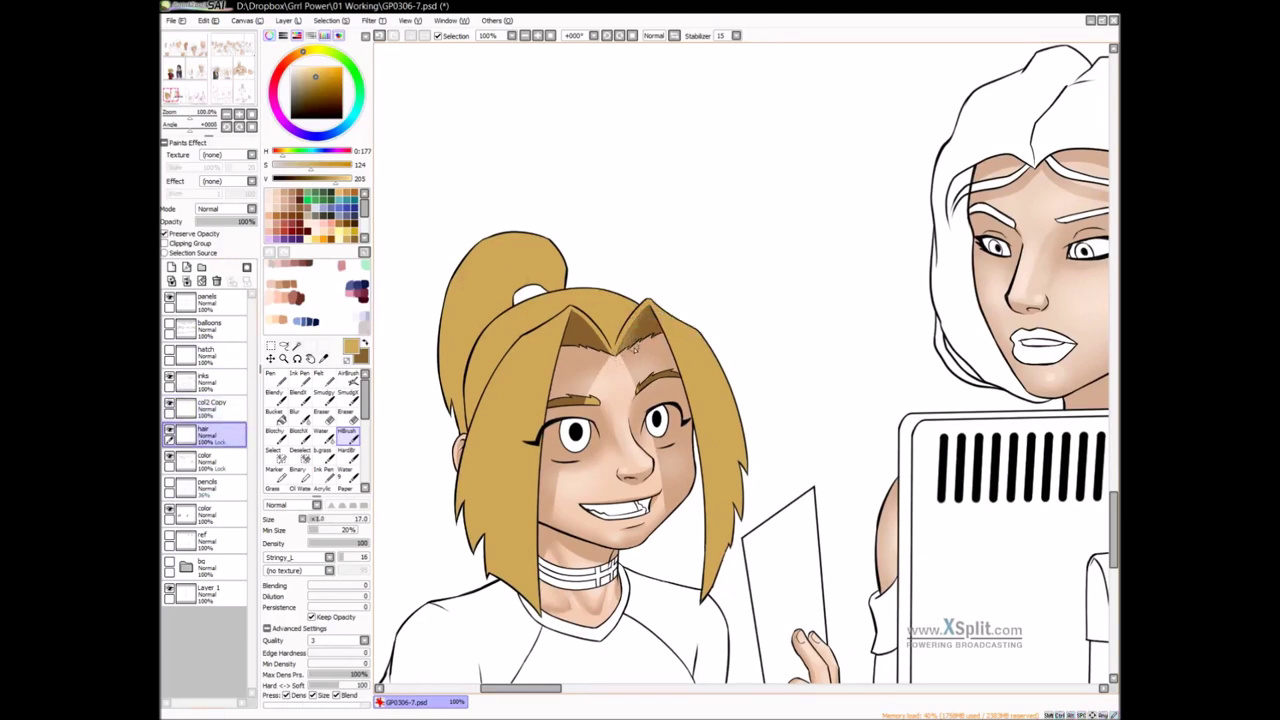
{"action": "mouse_move", "coordinate": [608, 361]}
{"action": "left_mouse_down"}
{"action": "mouse_move", "coordinate": [646, 454]}
{"action": "mouse_move", "coordinate": [727, 494]}
{"action": "left_mouse_up"}
{"action": "left_click_drag", "start_coordinate": [722, 495], "coordinate": [668, 532]}
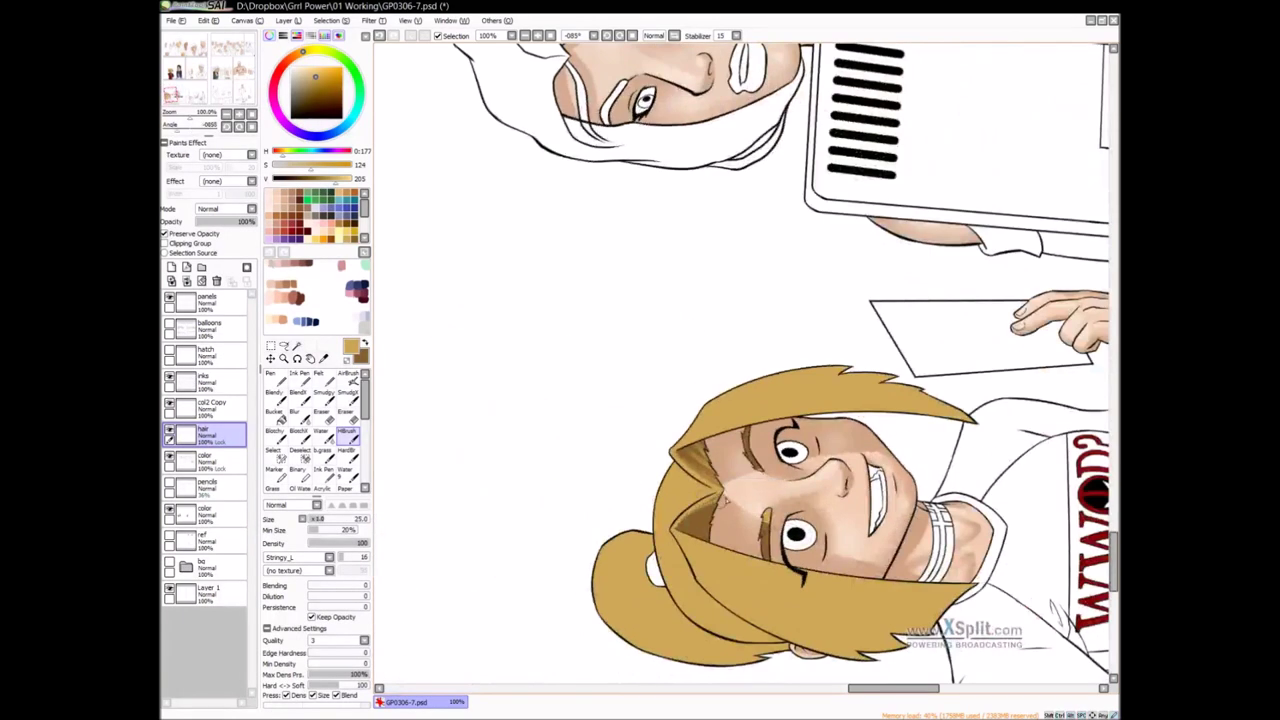
{"action": "left_click", "coordinate": [632, 36]}
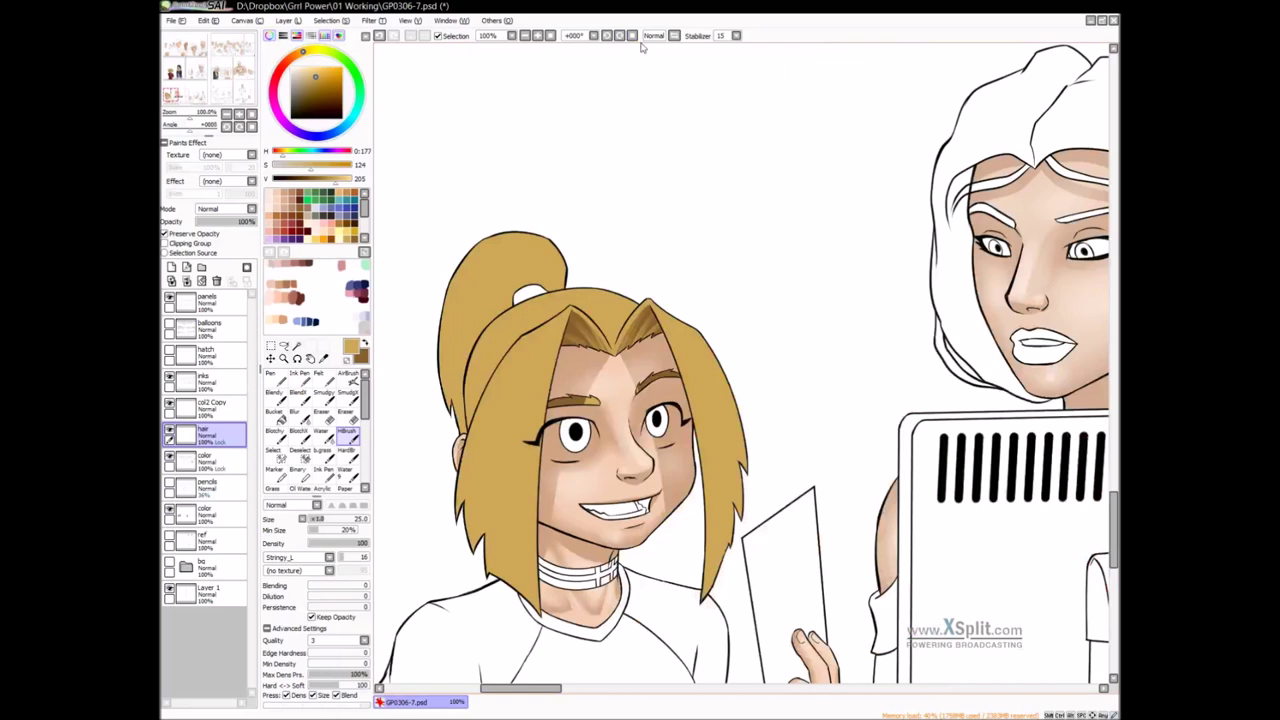
Select the pulled-back hair on the girl's crown with the Magic Wand and paint dark brown strands along it with HBrush
{"action": "key", "text": "s"}
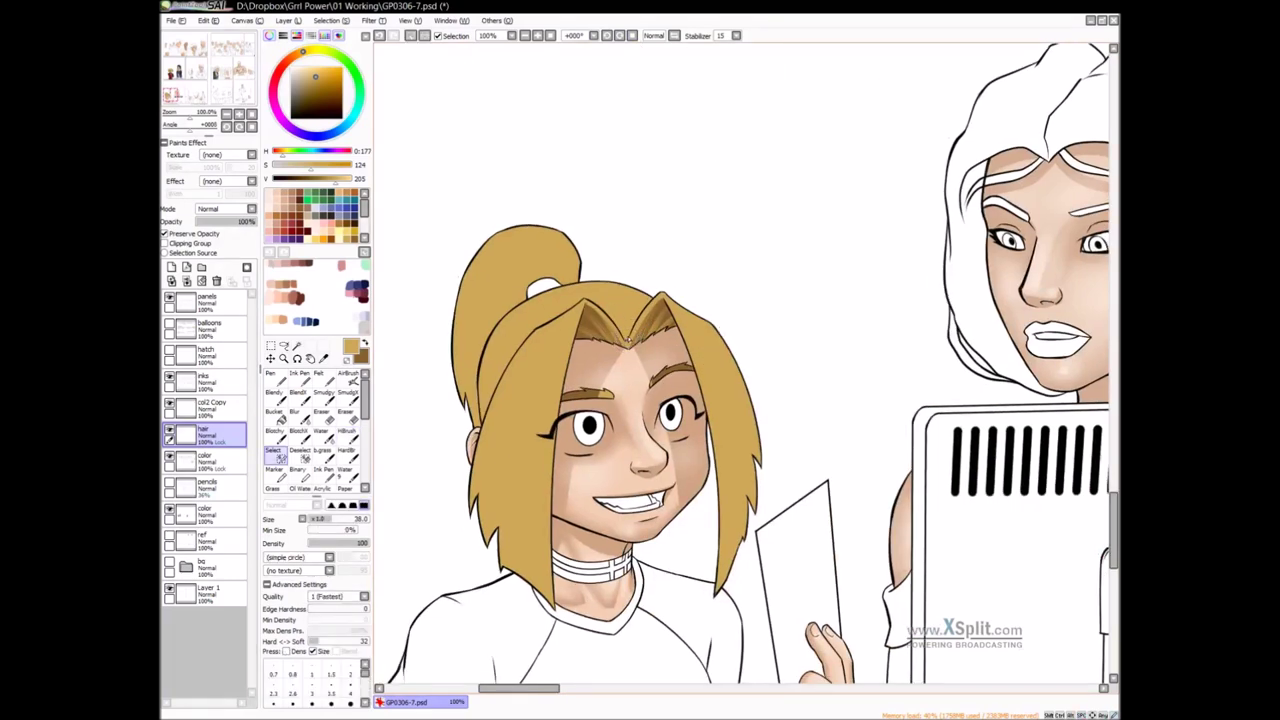
{"action": "key", "text": "w"}
{"action": "left_click", "coordinate": [621, 340]}
{"action": "key", "text": "b"}
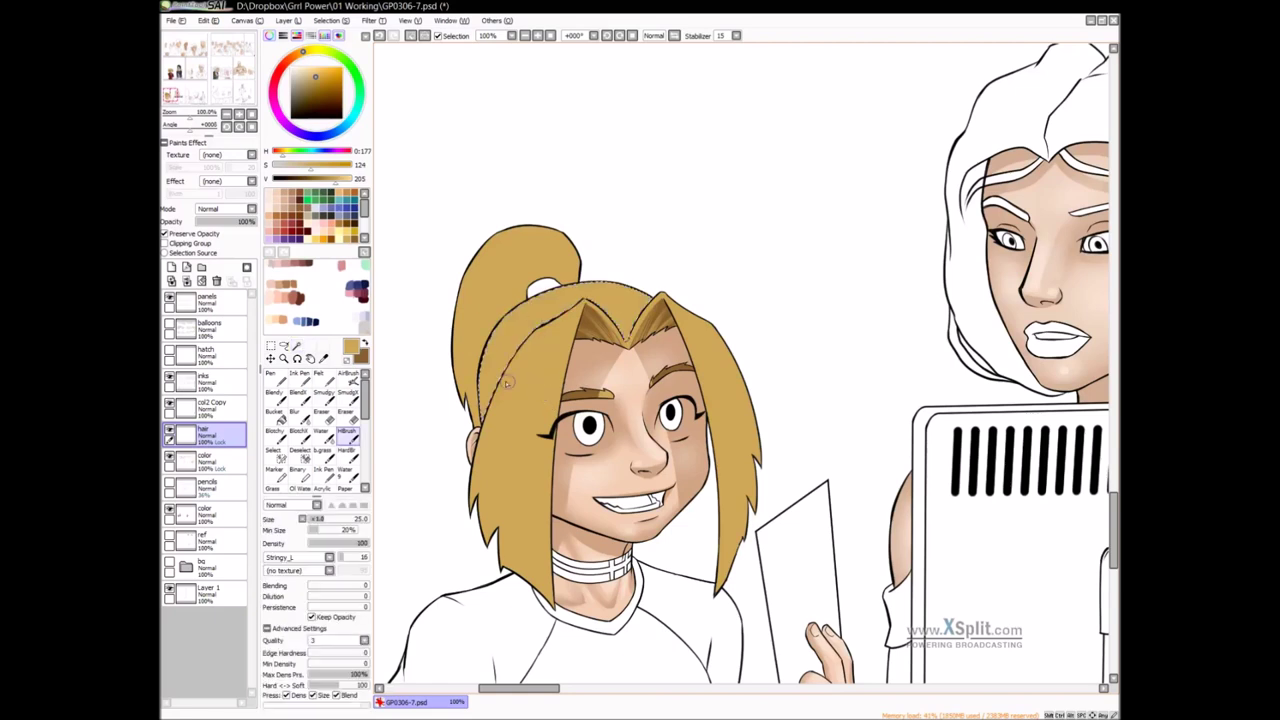
{"action": "key", "text": "x"}
{"action": "mouse_move", "coordinate": [501, 427]}
{"action": "left_mouse_down"}
{"action": "mouse_move", "coordinate": [495, 373]}
{"action": "mouse_move", "coordinate": [514, 293]}
{"action": "mouse_move", "coordinate": [486, 438]}
{"action": "mouse_move", "coordinate": [489, 344]}
{"action": "left_mouse_up"}
{"action": "mouse_move", "coordinate": [505, 399]}
{"action": "left_mouse_down"}
{"action": "mouse_move", "coordinate": [504, 322]}
{"action": "mouse_move", "coordinate": [519, 288]}
{"action": "left_mouse_up"}
{"action": "left_click_drag", "start_coordinate": [517, 354], "coordinate": [529, 300]}
{"action": "left_click_drag", "start_coordinate": [499, 434], "coordinate": [521, 300]}
{"action": "left_click_drag", "start_coordinate": [532, 361], "coordinate": [535, 288]}
{"action": "left_click_drag", "start_coordinate": [565, 466], "coordinate": [576, 406]}
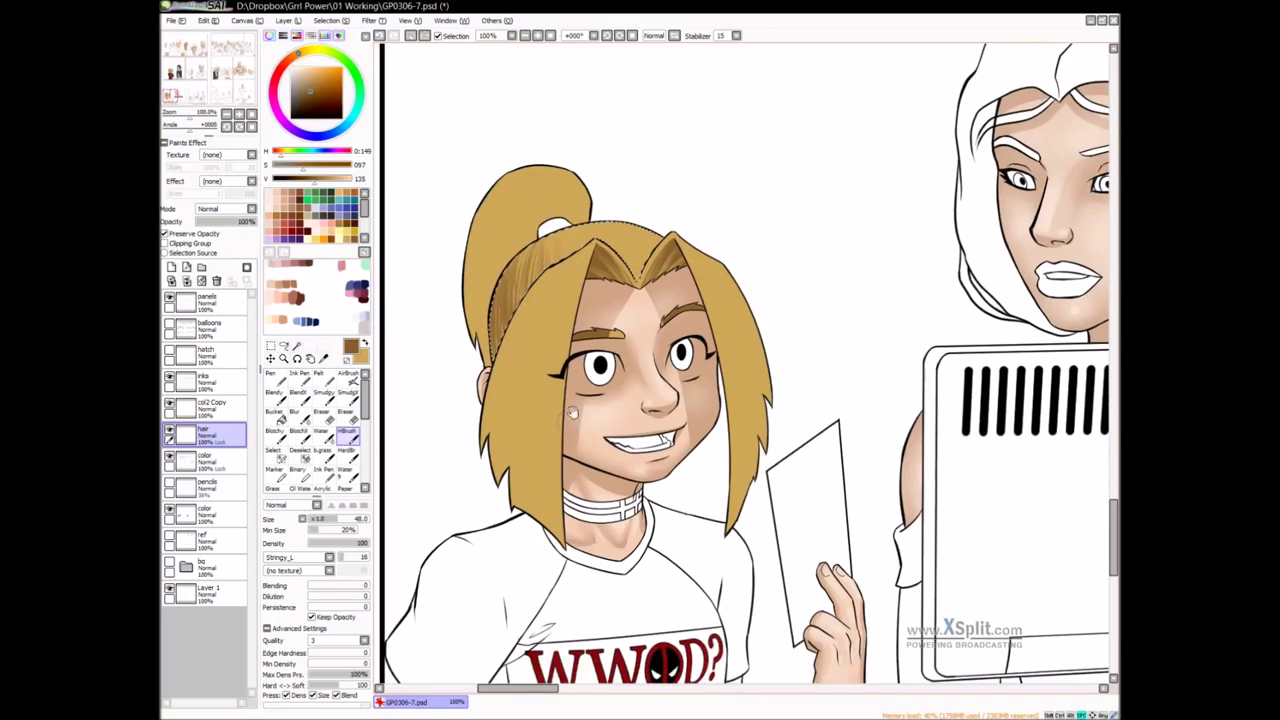
Deselect and paint dark brown HBrush strands upward from the tips of the girl's long side lock nearest the ponytail
{"action": "key", "text": "ctrl+d"}
{"action": "left_click_drag", "start_coordinate": [556, 535], "coordinate": [565, 340]}
{"action": "left_click_drag", "start_coordinate": [548, 558], "coordinate": [538, 386]}
{"action": "left_click_drag", "start_coordinate": [520, 520], "coordinate": [536, 335]}
{"action": "left_click_drag", "start_coordinate": [496, 503], "coordinate": [508, 350]}
Paint dark brown strands from the tips of the girl's side lock nearest the paper with HBrush at size 39
{"action": "left_click_drag", "start_coordinate": [620, 432], "coordinate": [883, 399]}
{"action": "mouse_move", "coordinate": [870, 262]}
{"action": "left_mouse_down"}
{"action": "mouse_move", "coordinate": [785, 308]}
{"action": "mouse_move", "coordinate": [748, 357]}
{"action": "left_mouse_up"}
{"action": "left_click_drag", "start_coordinate": [862, 256], "coordinate": [743, 356]}
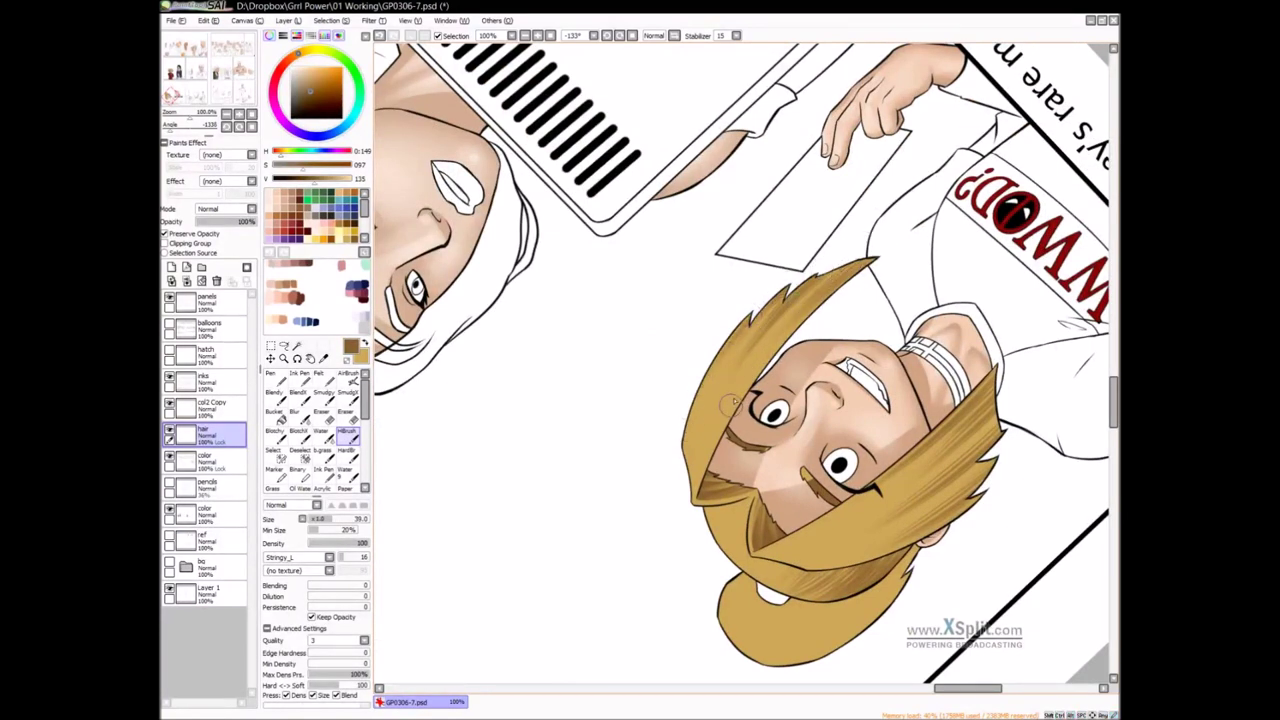
{"action": "key", "text": "Home"}
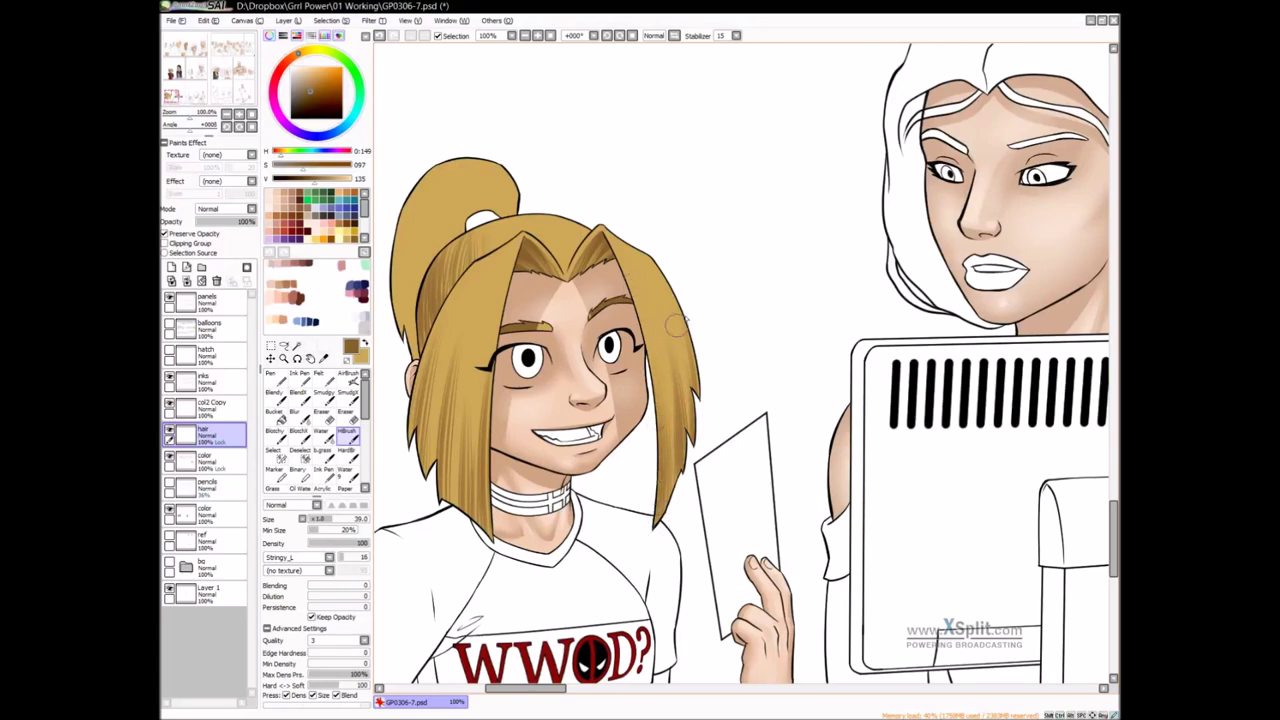
{"action": "left_click_drag", "start_coordinate": [705, 289], "coordinate": [817, 323]}
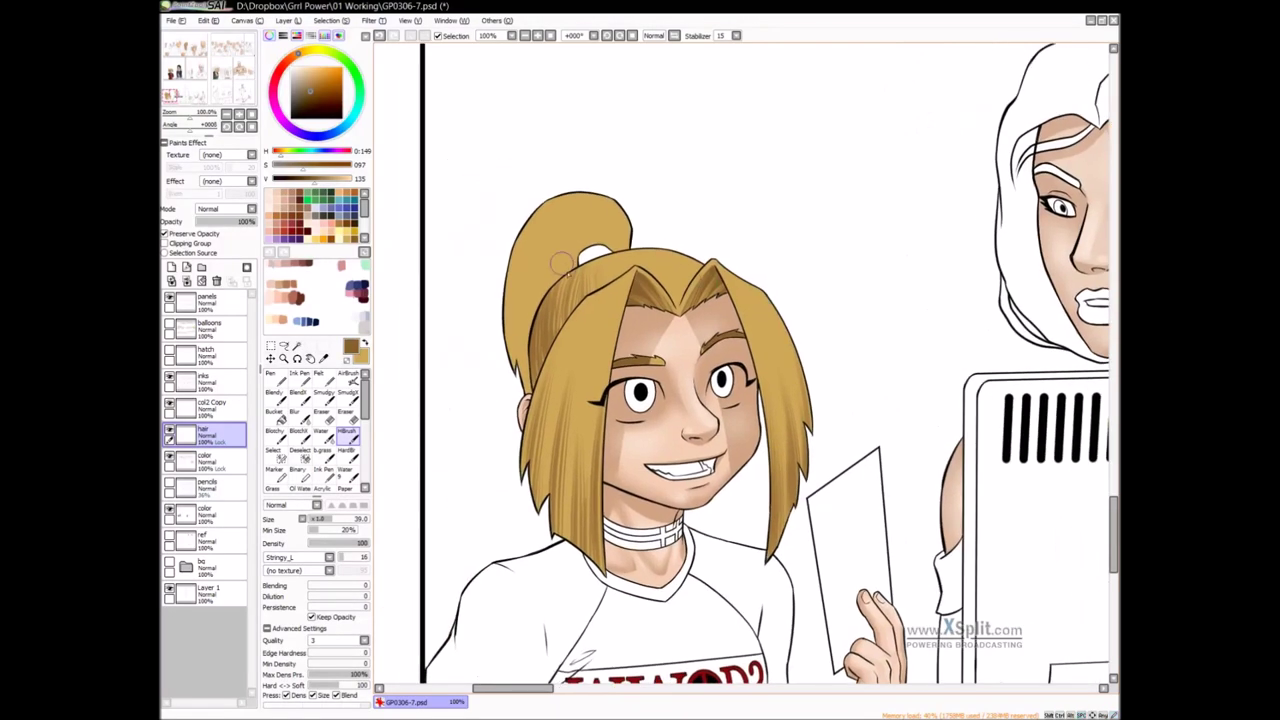
Select the girl's ponytail with the Magic Wand and paint curved dark brown strands along it with HBrush at size 28
{"action": "key", "text": "w"}
{"action": "left_click", "coordinate": [603, 233]}
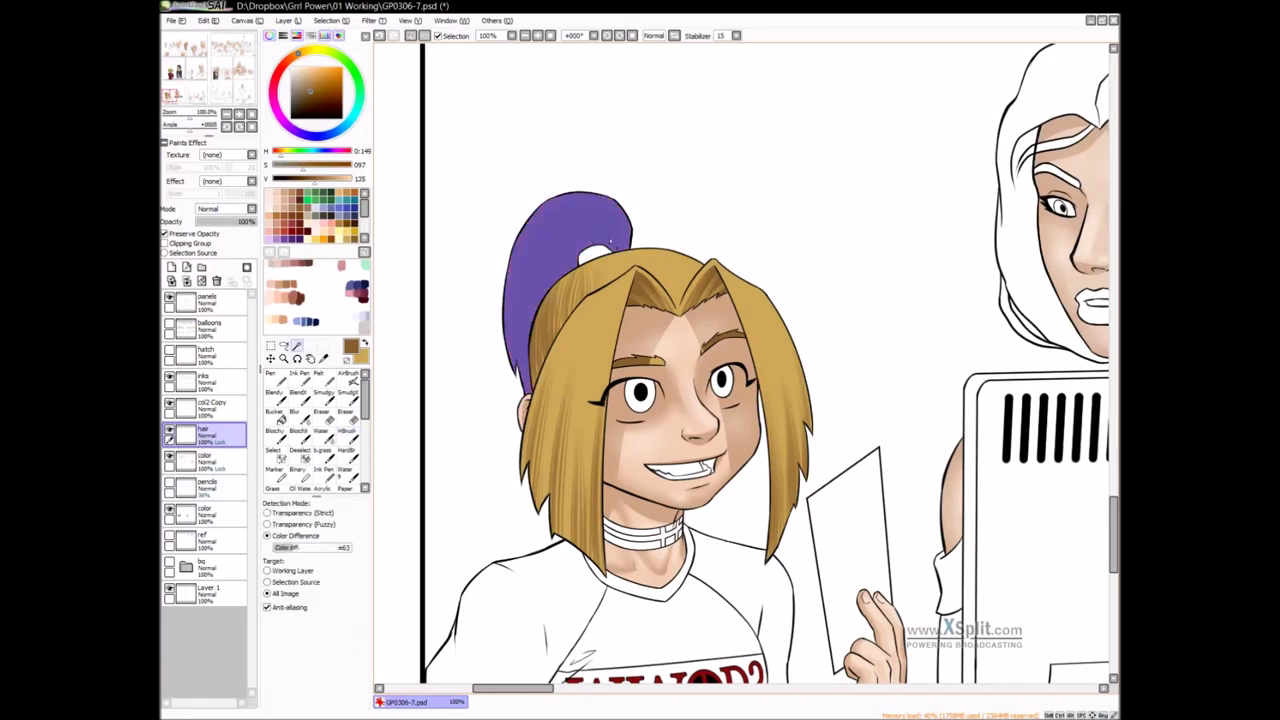
{"action": "key", "text": "b"}
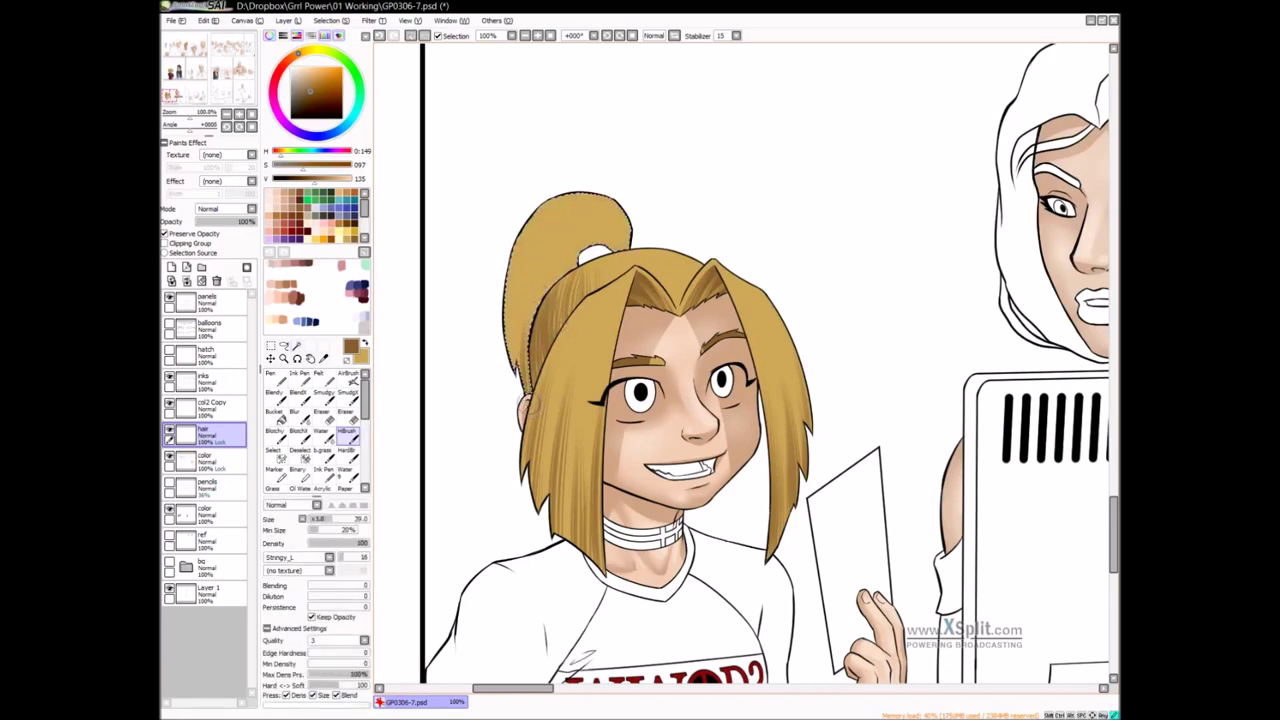
{"action": "mouse_move", "coordinate": [519, 385]}
{"action": "left_mouse_down"}
{"action": "mouse_move", "coordinate": [525, 265]}
{"action": "mouse_move", "coordinate": [508, 290]}
{"action": "left_mouse_up"}
{"action": "mouse_move", "coordinate": [601, 246]}
{"action": "left_mouse_down"}
{"action": "mouse_move", "coordinate": [502, 292]}
{"action": "mouse_move", "coordinate": [602, 267]}
{"action": "mouse_move", "coordinate": [600, 256]}
{"action": "mouse_move", "coordinate": [524, 250]}
{"action": "mouse_move", "coordinate": [592, 262]}
{"action": "mouse_move", "coordinate": [528, 261]}
{"action": "mouse_move", "coordinate": [514, 312]}
{"action": "left_mouse_up"}
{"action": "key", "text": "ctrl+z"}
{"action": "left_click_drag", "start_coordinate": [554, 234], "coordinate": [533, 289]}
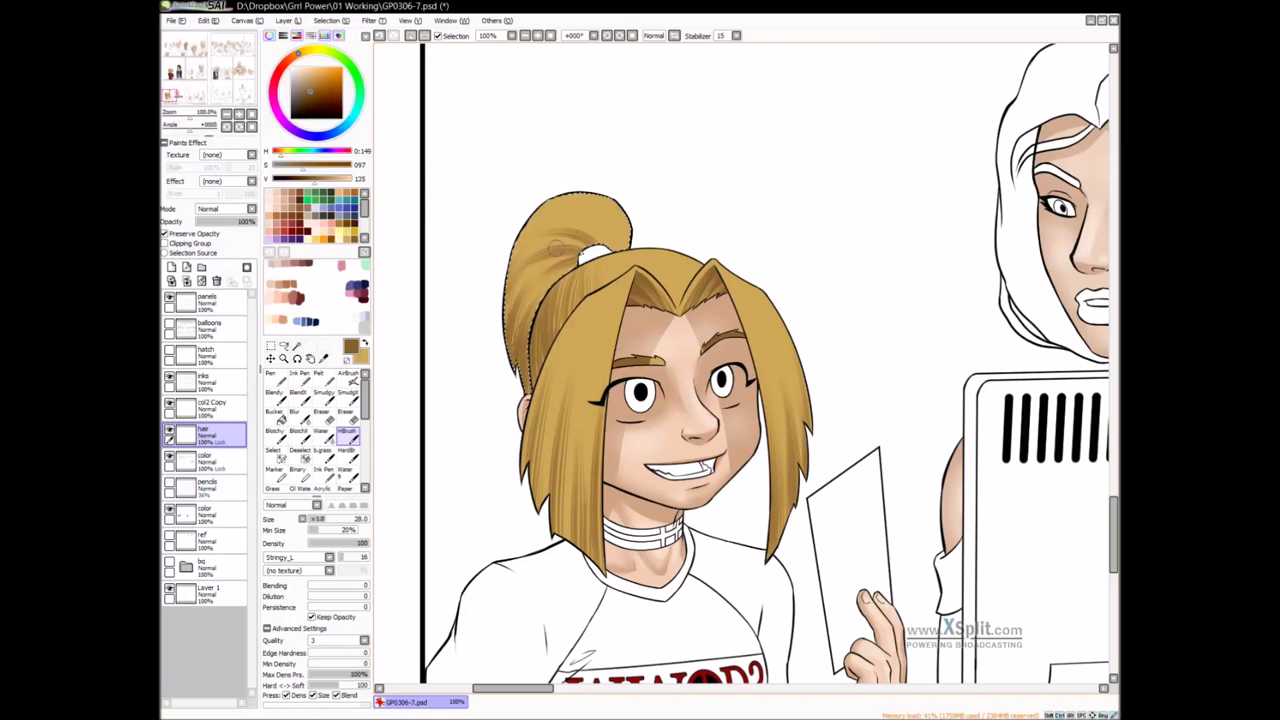
Paint pale yellow highlight strands across the bend of the girl's ponytail with HBrush at sizes 12 and 18
{"action": "left_click_drag", "start_coordinate": [762, 290], "coordinate": [748, 301]}
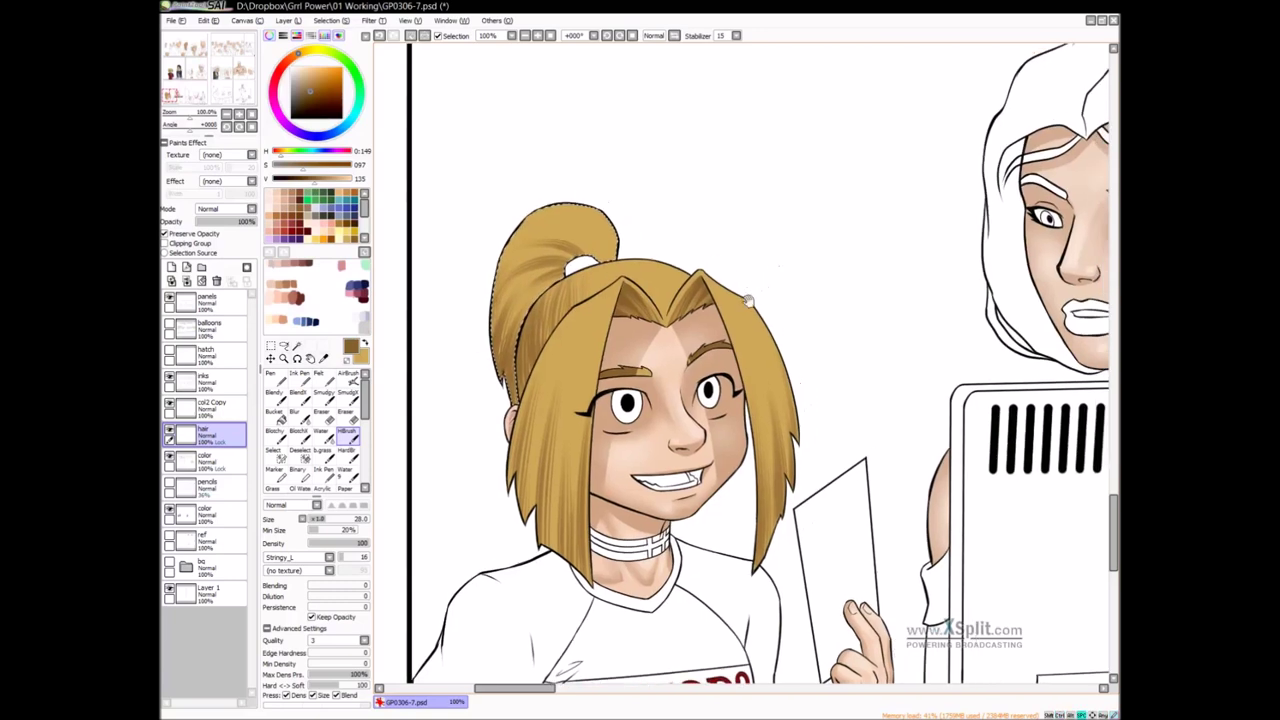
{"action": "left_click", "coordinate": [343, 230]}
{"action": "mouse_move", "coordinate": [600, 230]}
{"action": "left_mouse_down"}
{"action": "mouse_move", "coordinate": [562, 289]}
{"action": "mouse_move", "coordinate": [698, 547]}
{"action": "mouse_move", "coordinate": [698, 355]}
{"action": "left_mouse_up"}
{"action": "left_click_drag", "start_coordinate": [702, 354], "coordinate": [680, 357]}
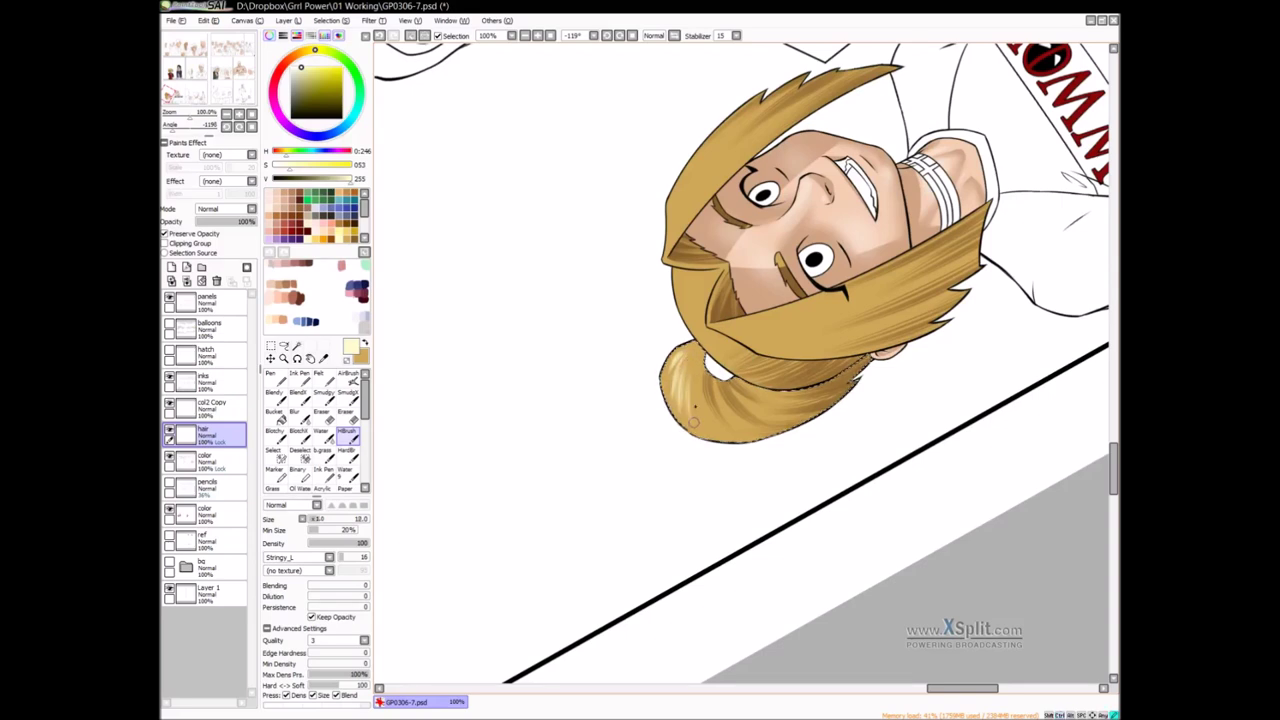
{"action": "key", "text": "ctrl+z"}
{"action": "left_click_drag", "start_coordinate": [677, 372], "coordinate": [675, 403]}
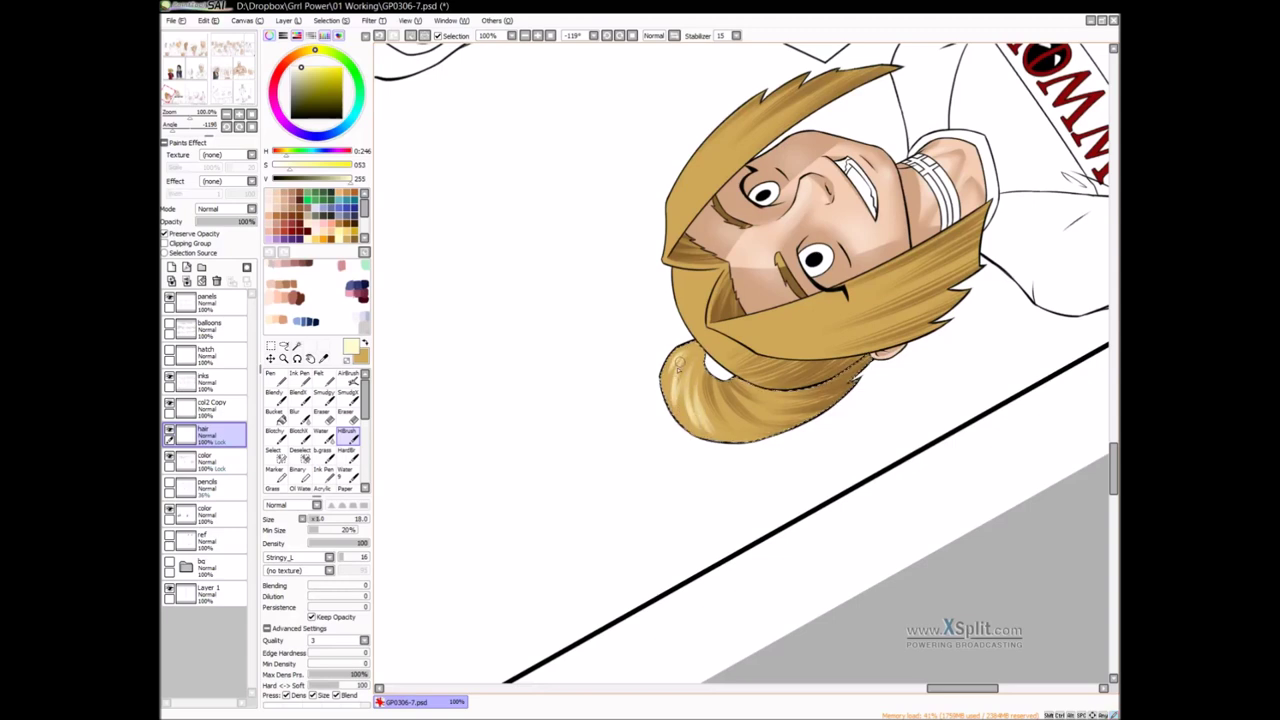
Paint pale yellow highlight strands down the length of the girl's ponytail with HBrush at size 11
{"action": "left_click", "coordinate": [631, 36]}
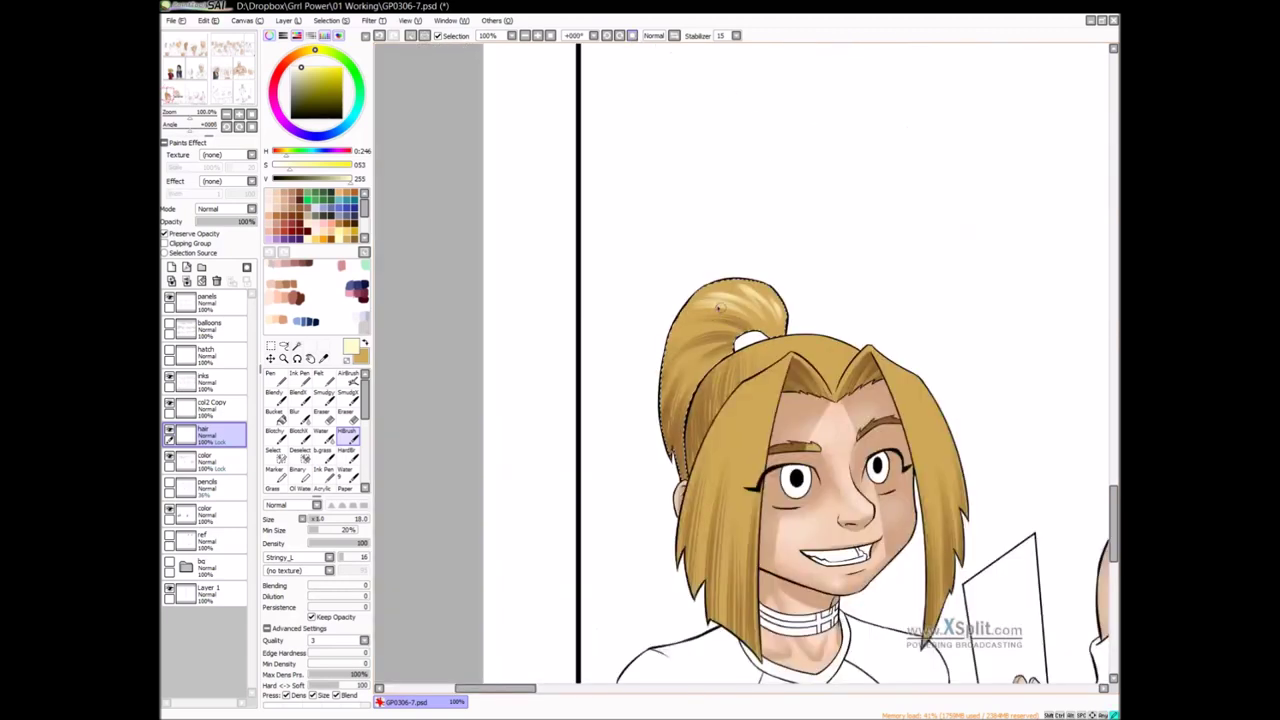
{"action": "left_click_drag", "start_coordinate": [693, 333], "coordinate": [699, 330]}
{"action": "mouse_move", "coordinate": [735, 326]}
{"action": "left_mouse_down"}
{"action": "mouse_move", "coordinate": [712, 328]}
{"action": "mouse_move", "coordinate": [734, 319]}
{"action": "left_mouse_up"}
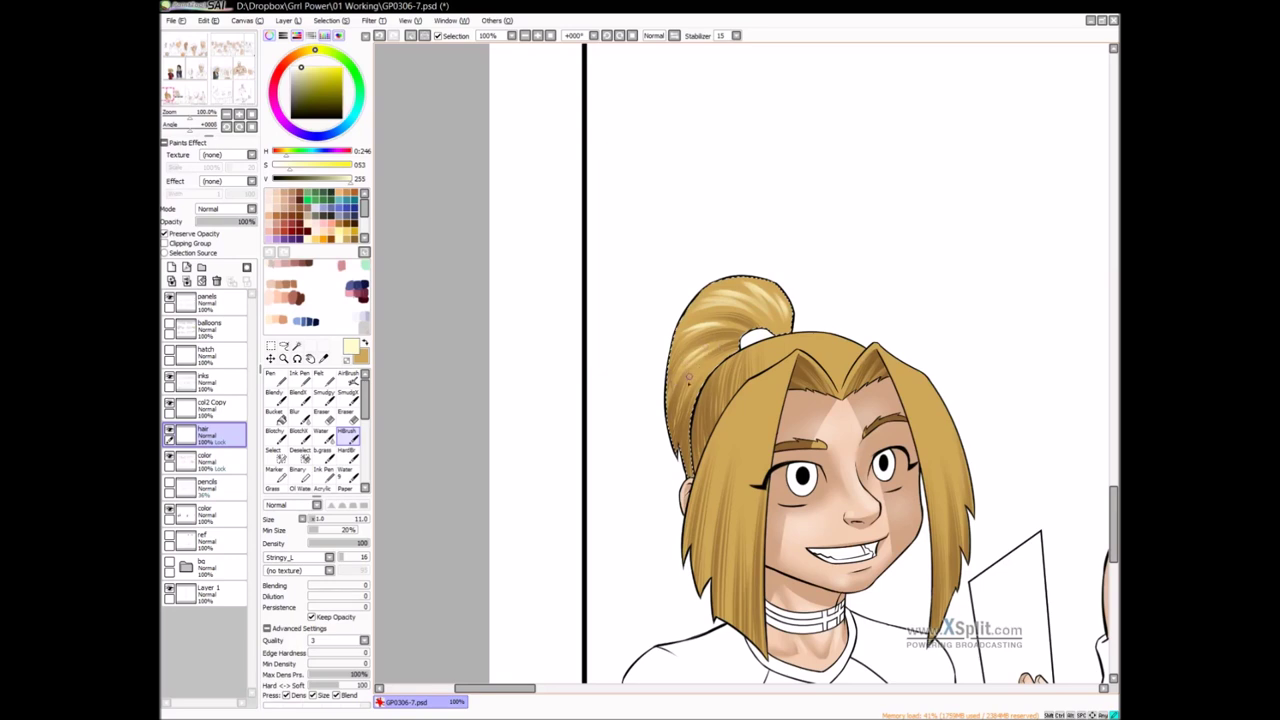
Sample the darker brown from the hair and paint strands between the ponytail's highlights with HBrush at size 23
{"action": "left_click", "coordinate": [712, 321], "text": "alt"}
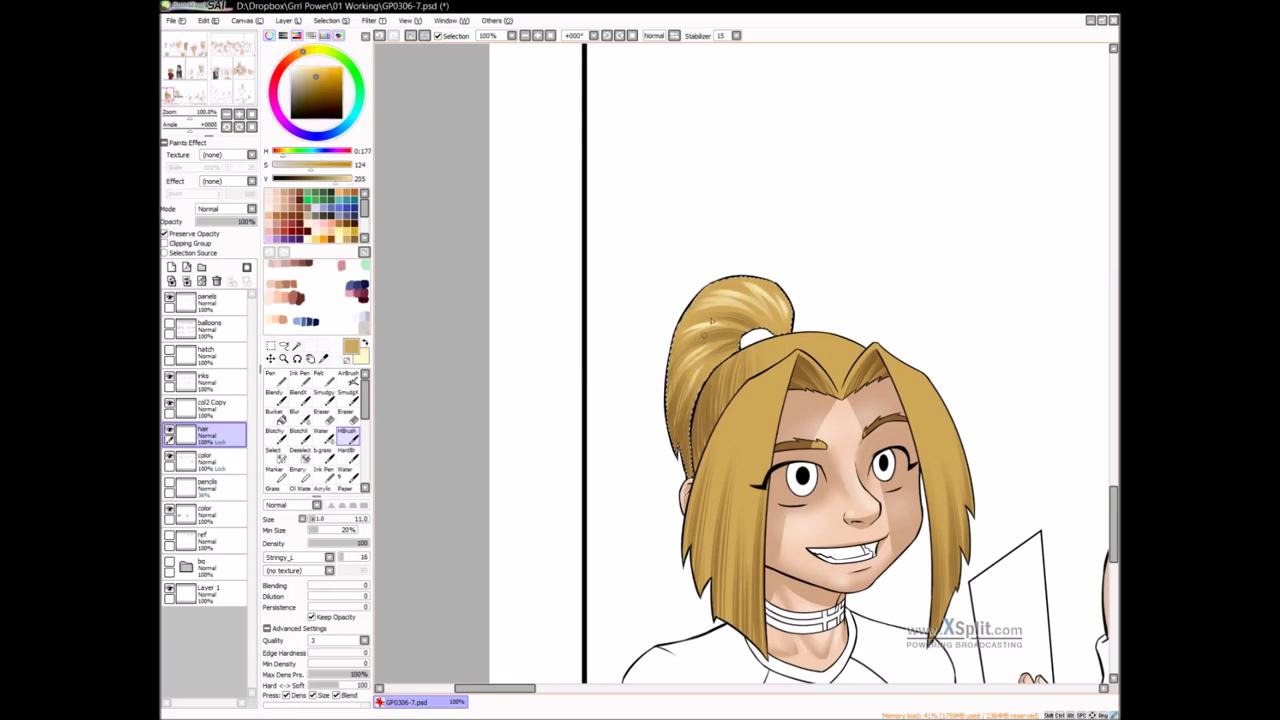
{"action": "left_click", "coordinate": [722, 340], "text": "alt"}
{"action": "left_click_drag", "start_coordinate": [709, 246], "coordinate": [731, 246]}
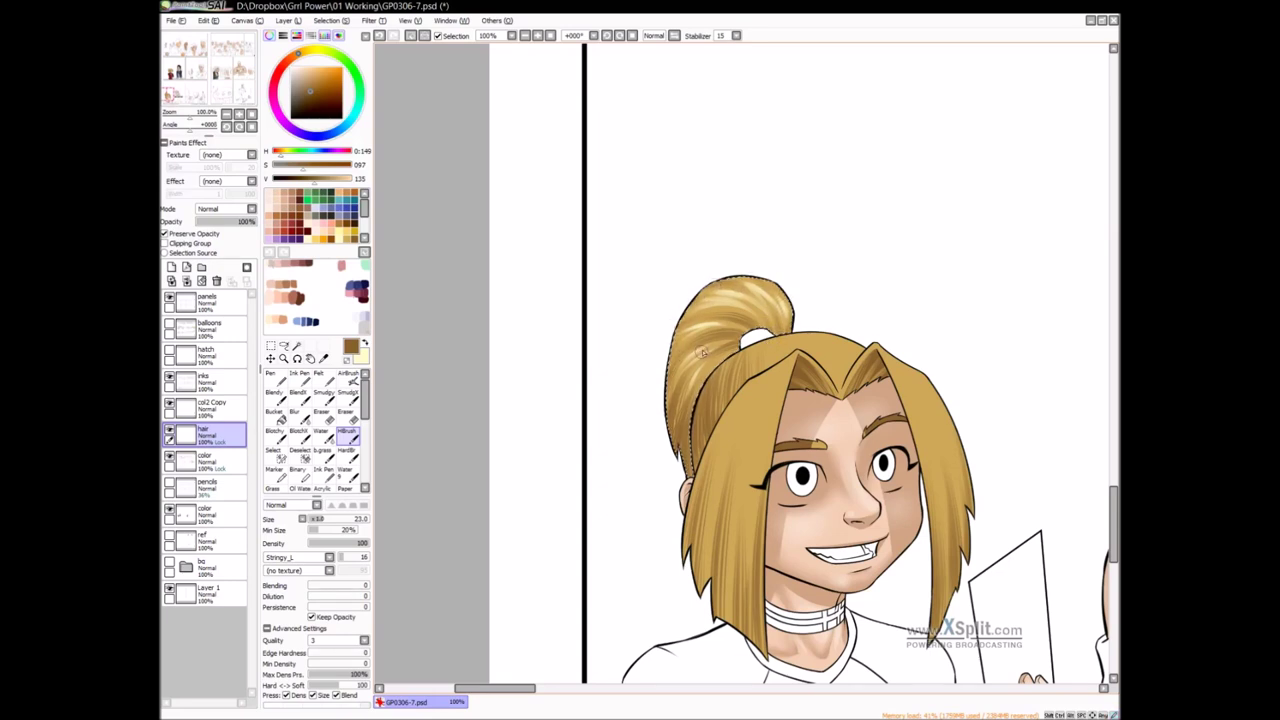
{"action": "left_click_drag", "start_coordinate": [887, 363], "coordinate": [764, 367]}
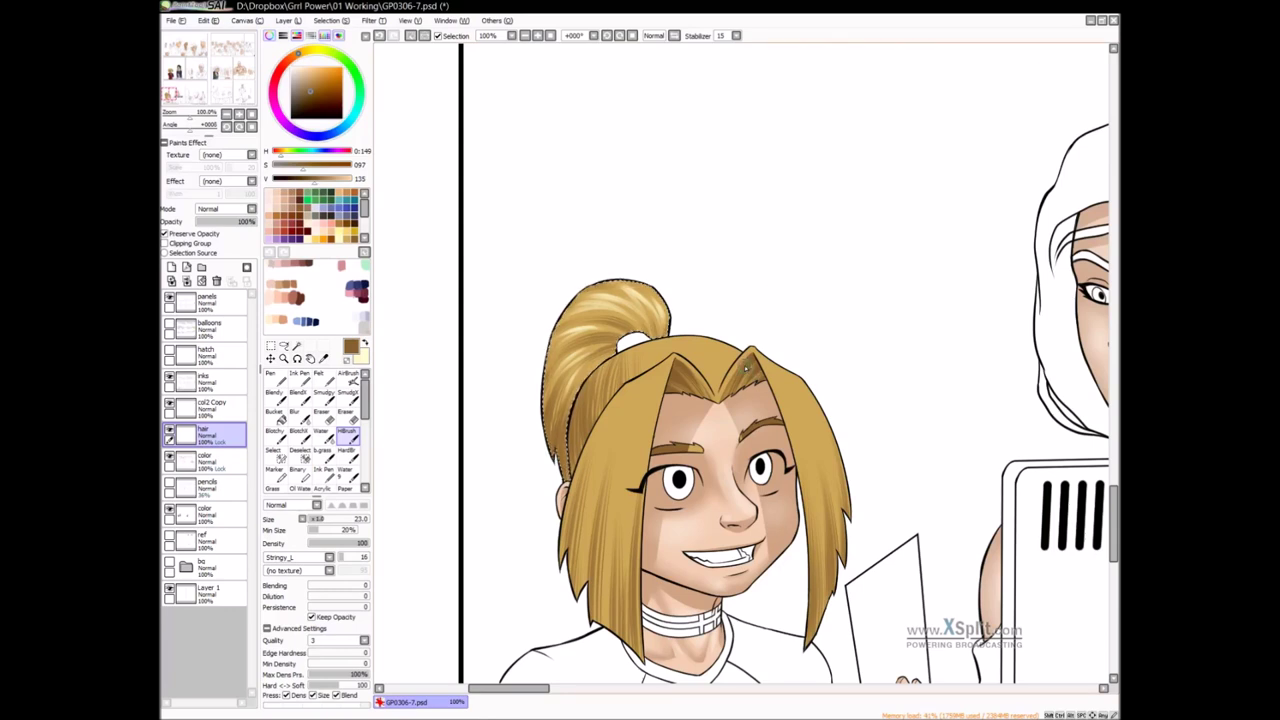
Select the girl's crown hair with the Magic Wand and paint pale yellow highlight strands above the parting with HBrush at sizes 11 and 14
{"action": "left_click_drag", "start_coordinate": [730, 407], "coordinate": [748, 401]}
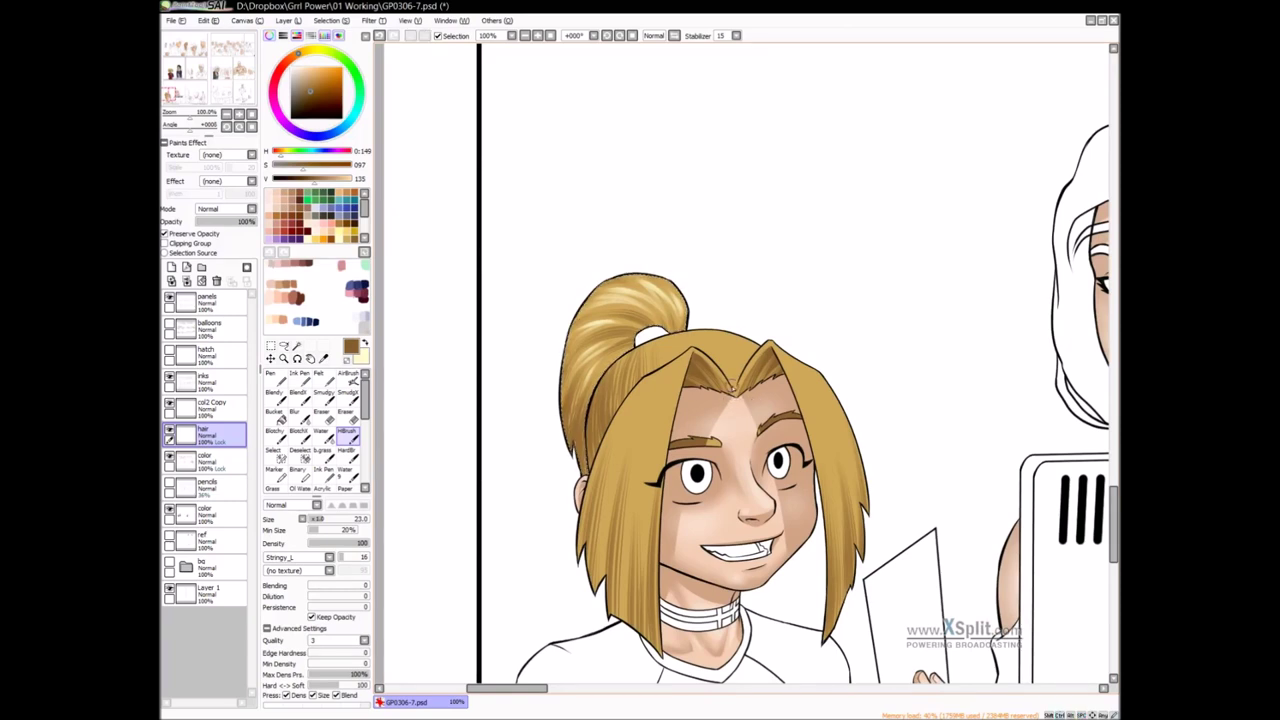
{"action": "key", "text": "w"}
{"action": "key", "text": "s"}
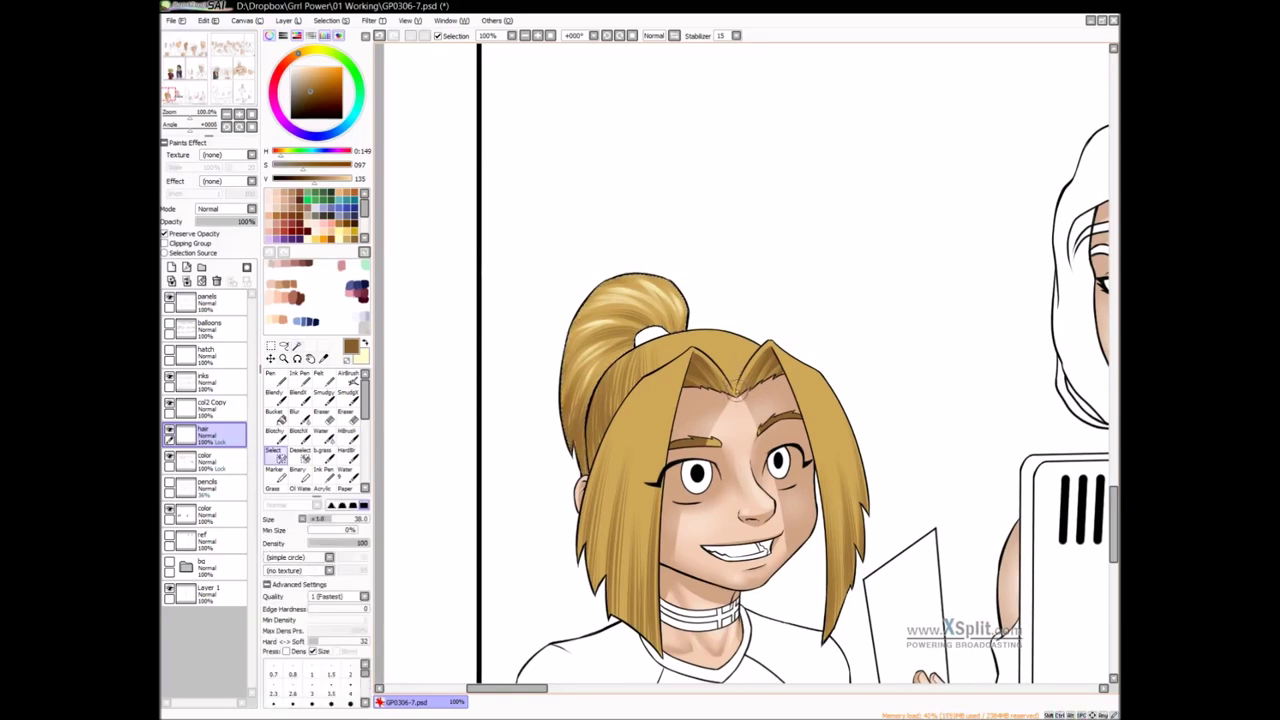
{"action": "key", "text": "w"}
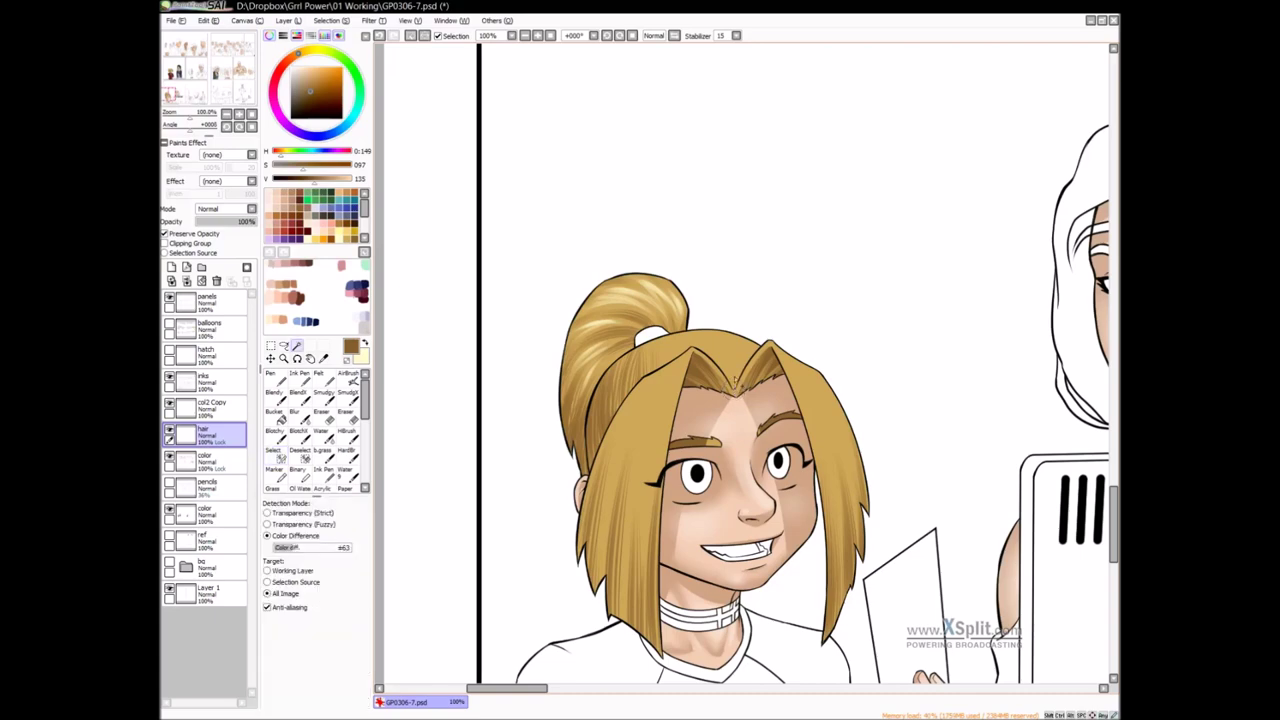
{"action": "left_click", "coordinate": [744, 381]}
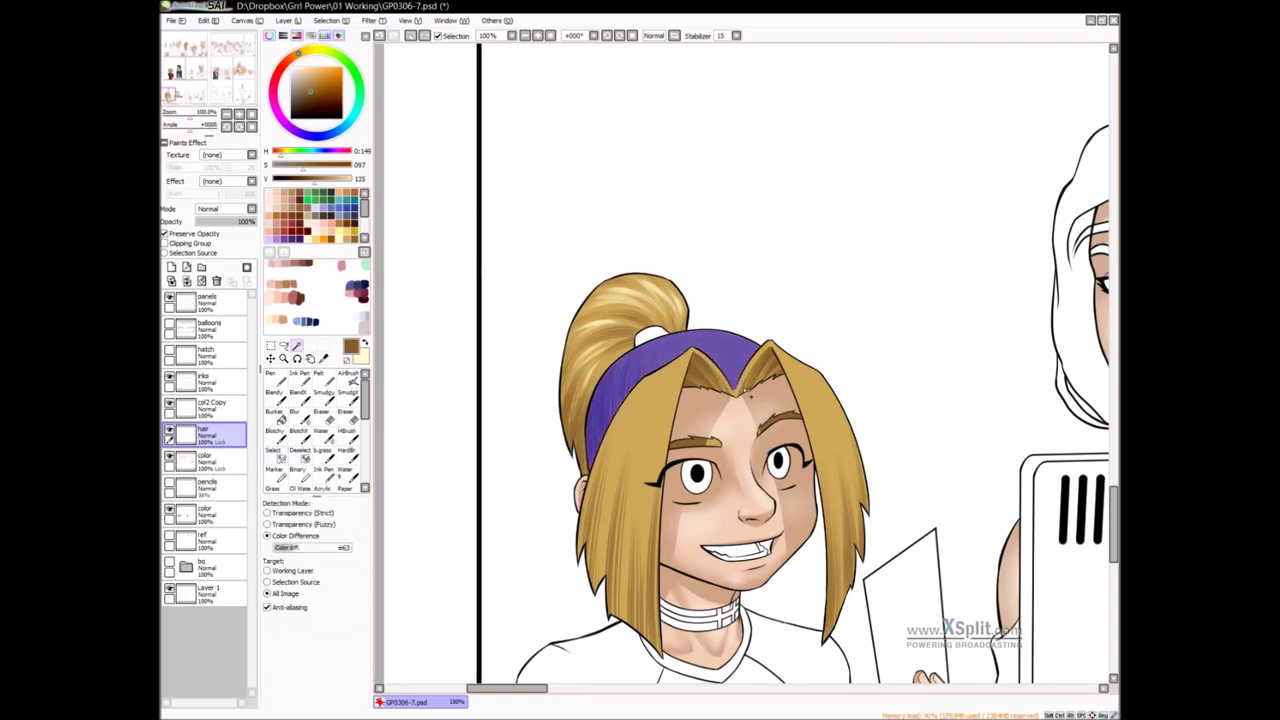
{"action": "key", "text": "b"}
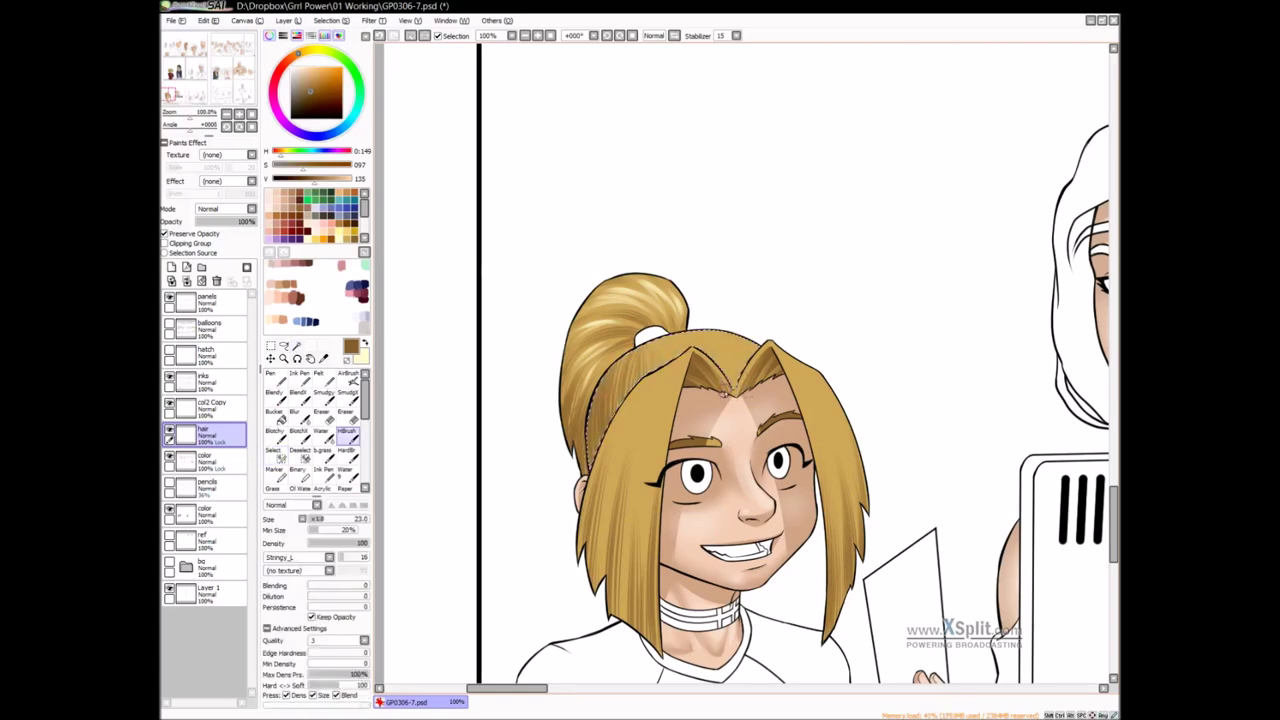
{"action": "key", "text": "x"}
{"action": "mouse_move", "coordinate": [612, 368]}
{"action": "left_mouse_down"}
{"action": "mouse_move", "coordinate": [723, 492]}
{"action": "mouse_move", "coordinate": [773, 489]}
{"action": "left_mouse_up"}
{"action": "left_click_drag", "start_coordinate": [742, 376], "coordinate": [728, 376]}
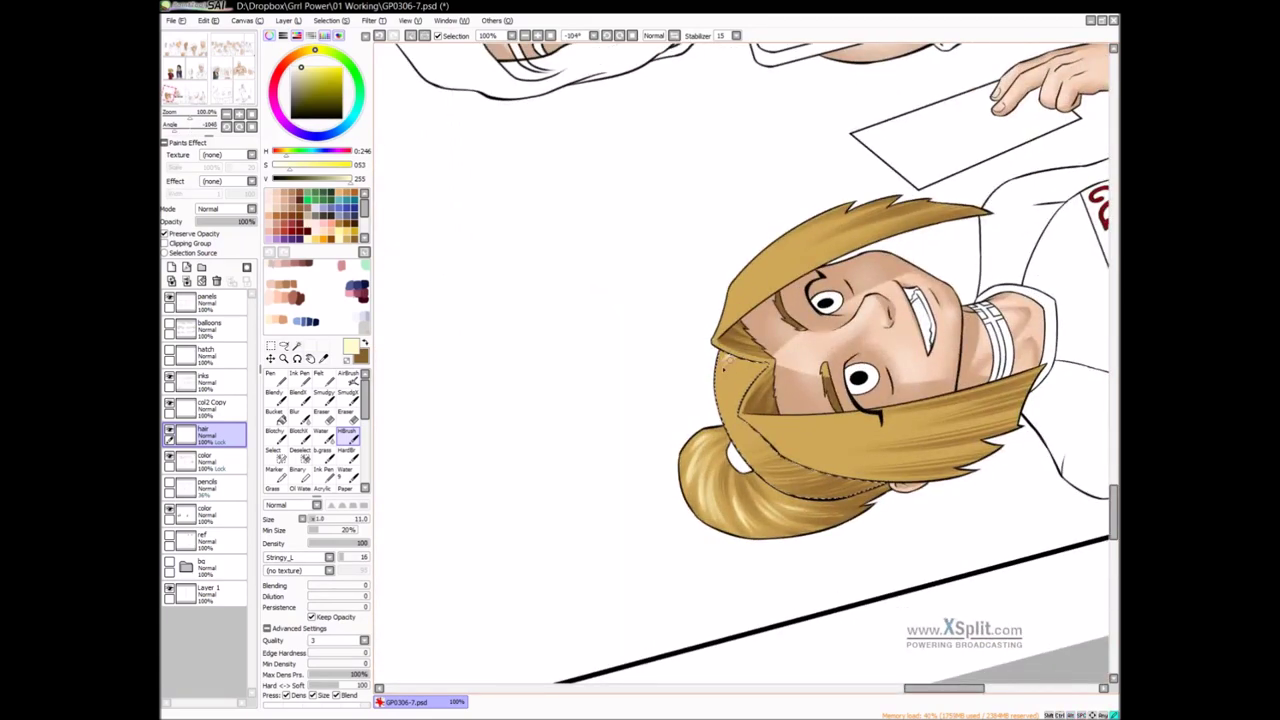
{"action": "left_click_drag", "start_coordinate": [726, 386], "coordinate": [744, 386]}
{"action": "key", "text": "bracketleft"}
{"action": "key", "text": "bracketleft"}
{"action": "left_click_drag", "start_coordinate": [744, 380], "coordinate": [732, 390]}
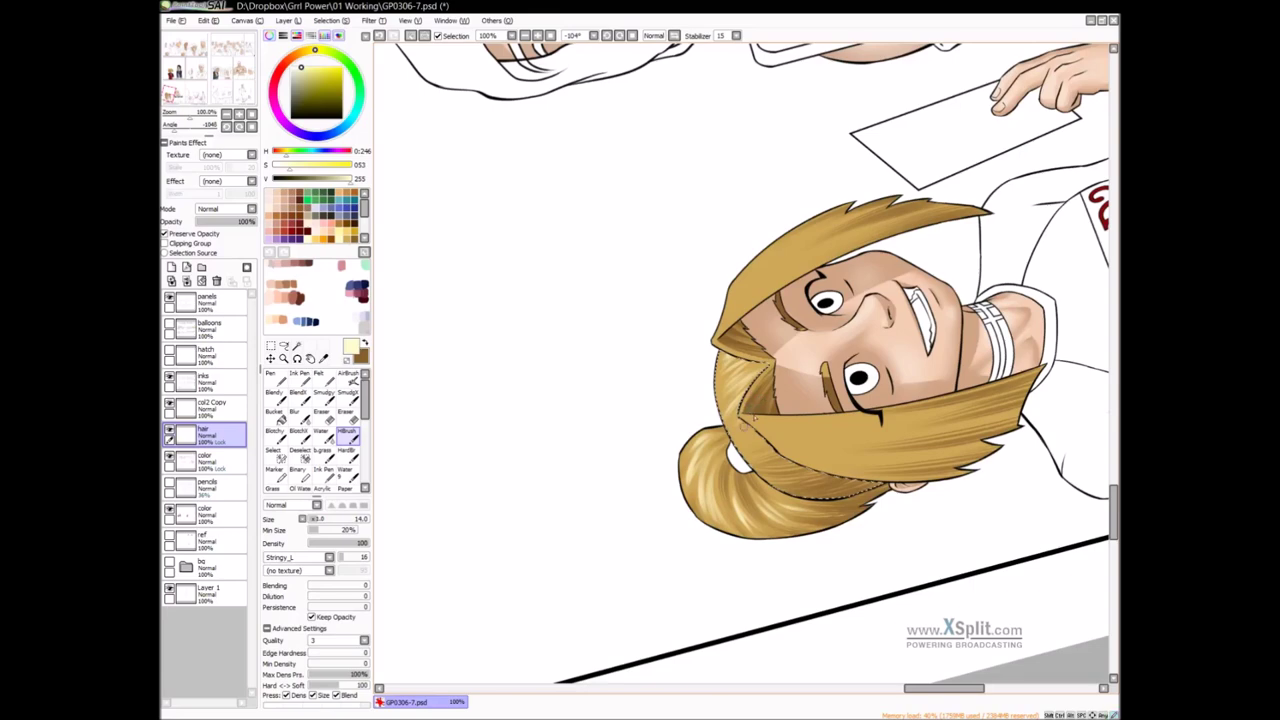
Paint pale yellow highlight strands on the crown hair beside the ponytail with HBrush at sizes 7 and 22
{"action": "key", "text": "Home"}
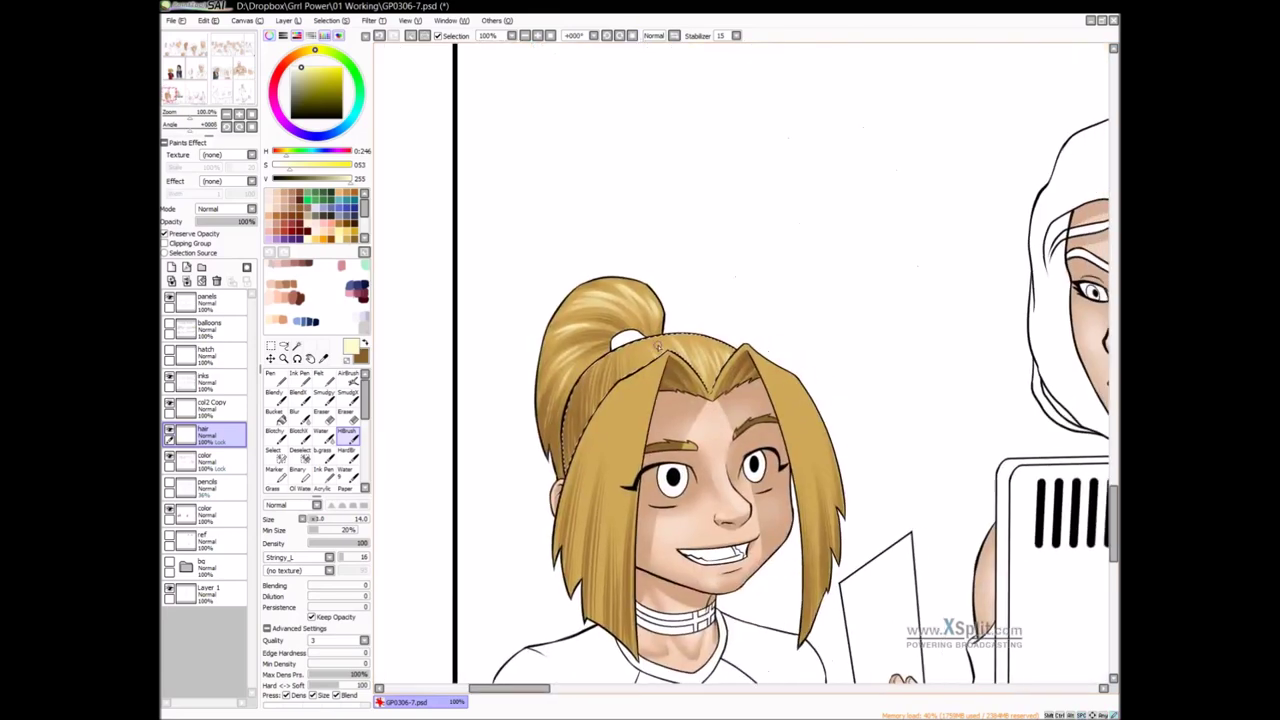
{"action": "mouse_move", "coordinate": [621, 359]}
{"action": "left_mouse_down"}
{"action": "mouse_move", "coordinate": [615, 408]}
{"action": "mouse_move", "coordinate": [610, 363]}
{"action": "mouse_move", "coordinate": [601, 413]}
{"action": "mouse_move", "coordinate": [607, 353]}
{"action": "left_mouse_up"}
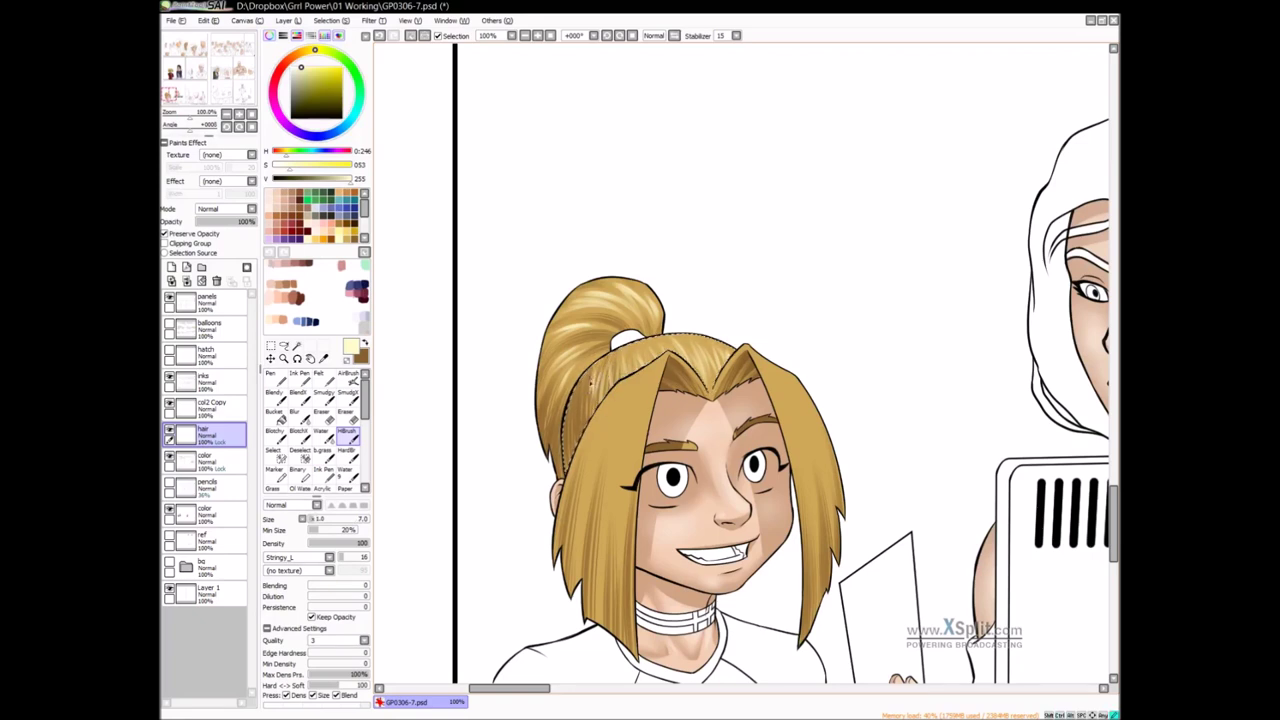
{"action": "left_click_drag", "start_coordinate": [596, 384], "coordinate": [594, 387]}
{"action": "left_click_drag", "start_coordinate": [610, 378], "coordinate": [612, 370]}
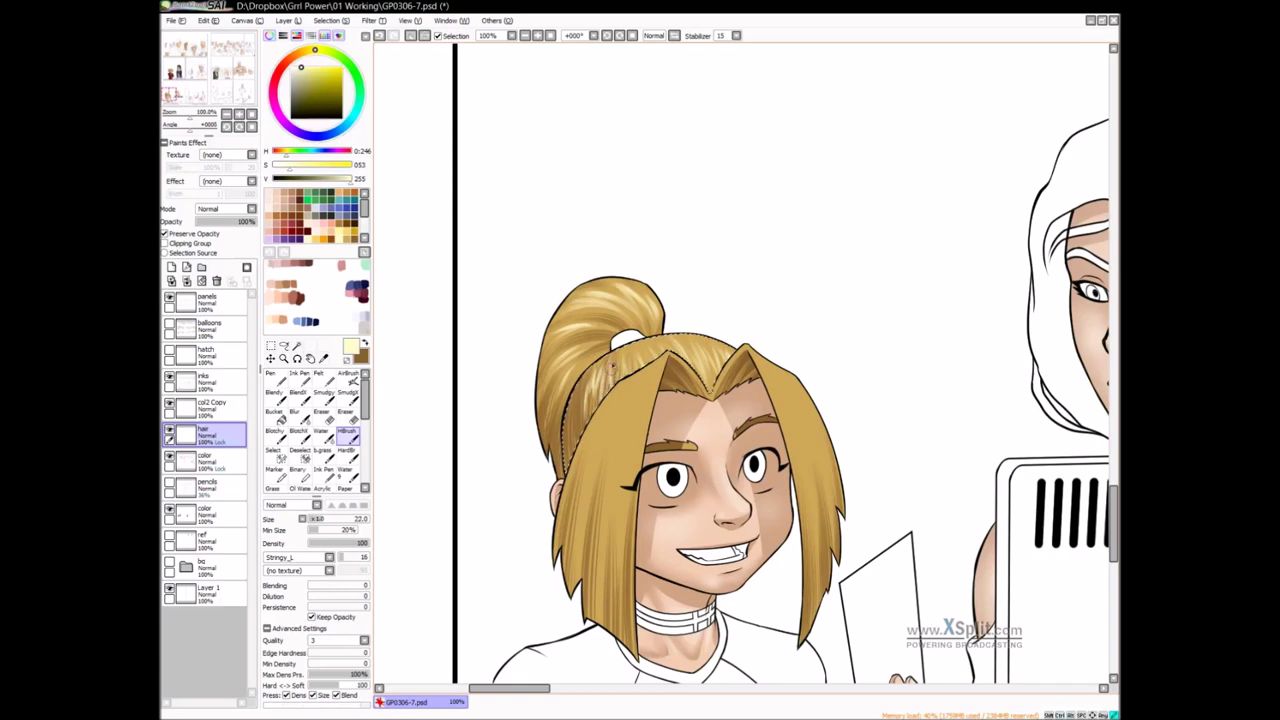
Add fine pale yellow strands across the crown hair with HBrush at size 7, and deselect the area
{"action": "key", "text": "bracketleft"}
{"action": "key", "text": "bracketleft"}
{"action": "key", "text": "bracketleft"}
{"action": "key", "text": "bracketleft"}
{"action": "key", "text": "bracketleft"}
{"action": "key", "text": "bracketleft"}
{"action": "key", "text": "bracketleft"}
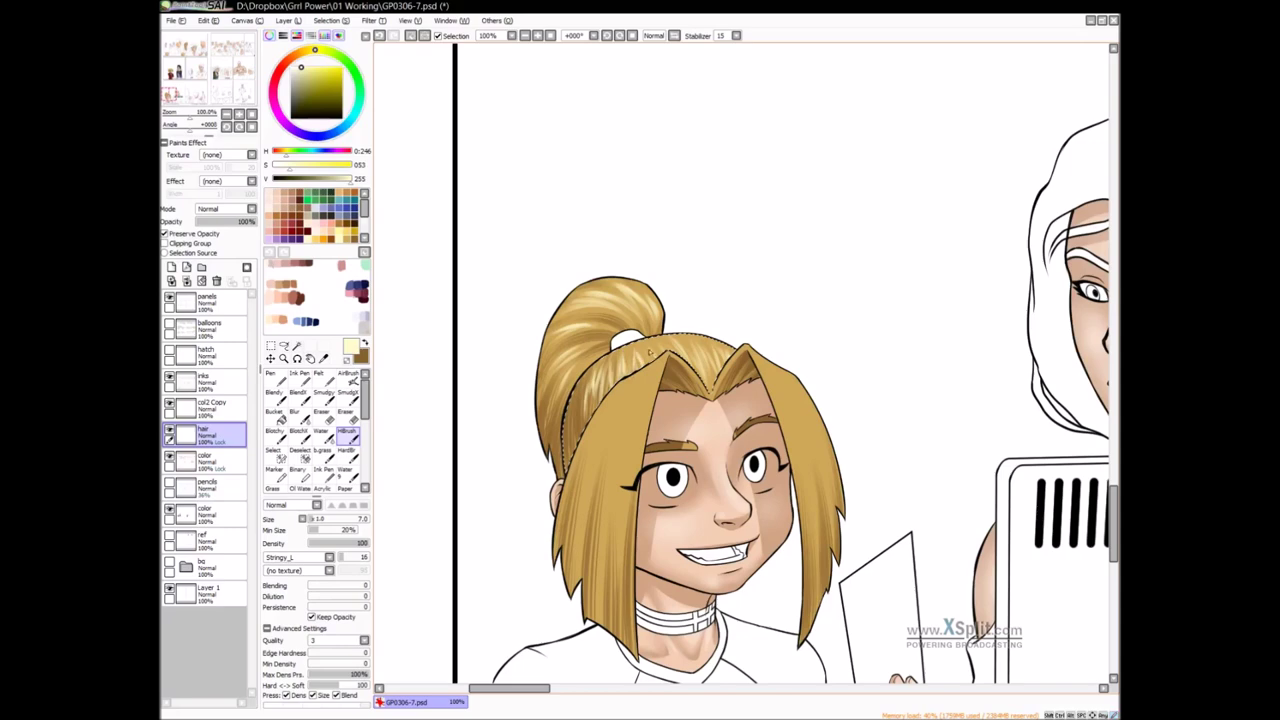
{"action": "left_click_drag", "start_coordinate": [592, 384], "coordinate": [801, 501]}
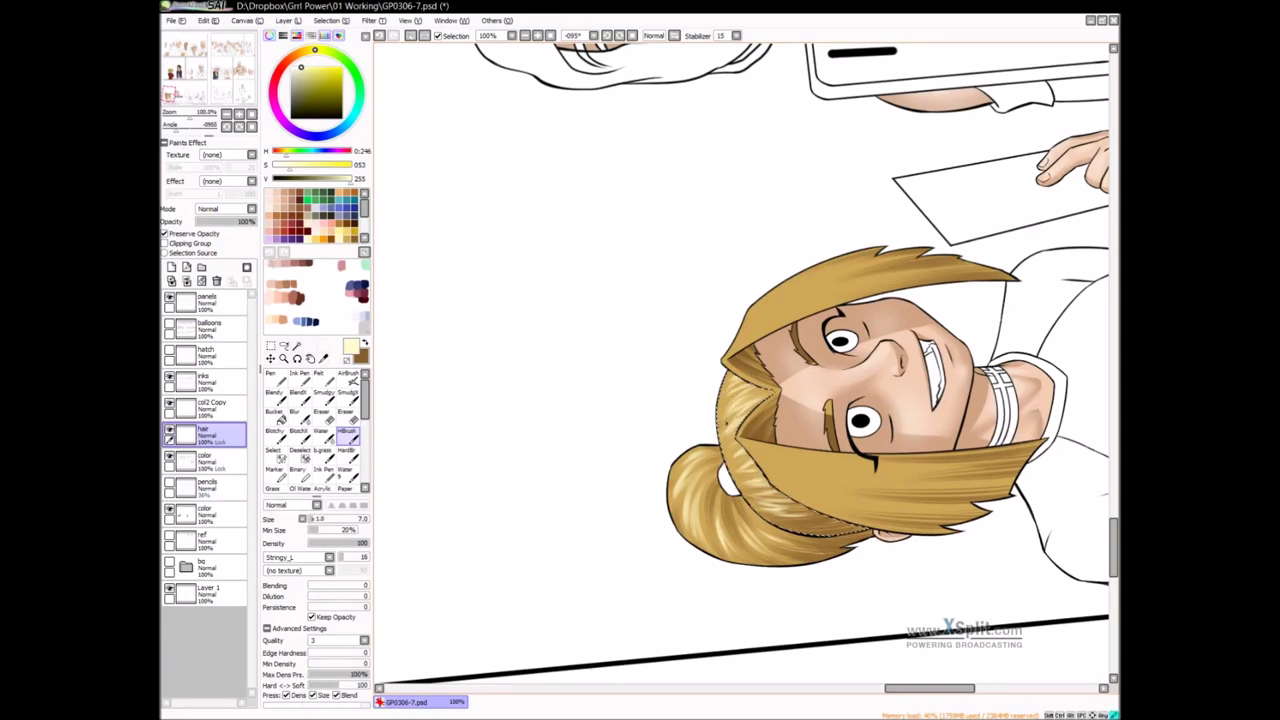
{"action": "left_click", "coordinate": [631, 36]}
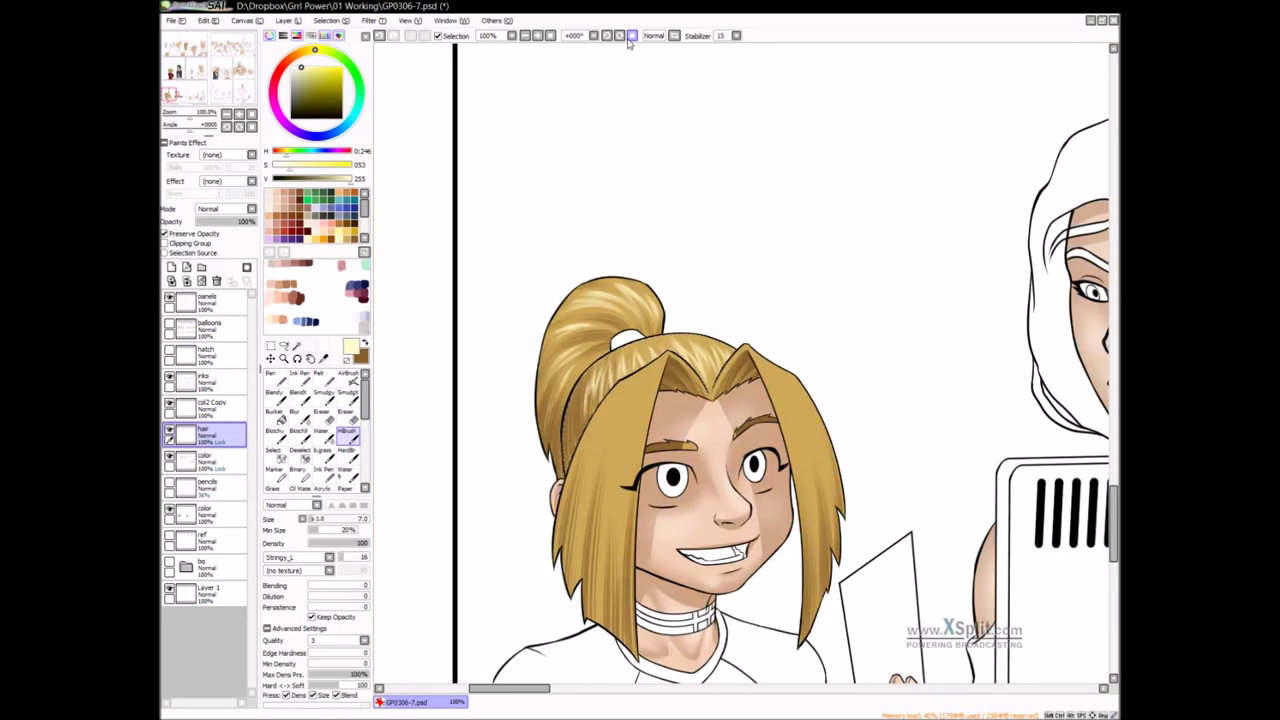
Paint broad pale yellow highlight strands across the side lock nearest the ponytail with HBrush at sizes 40 and 54
{"action": "left_click_drag", "start_coordinate": [627, 428], "coordinate": [631, 414]}
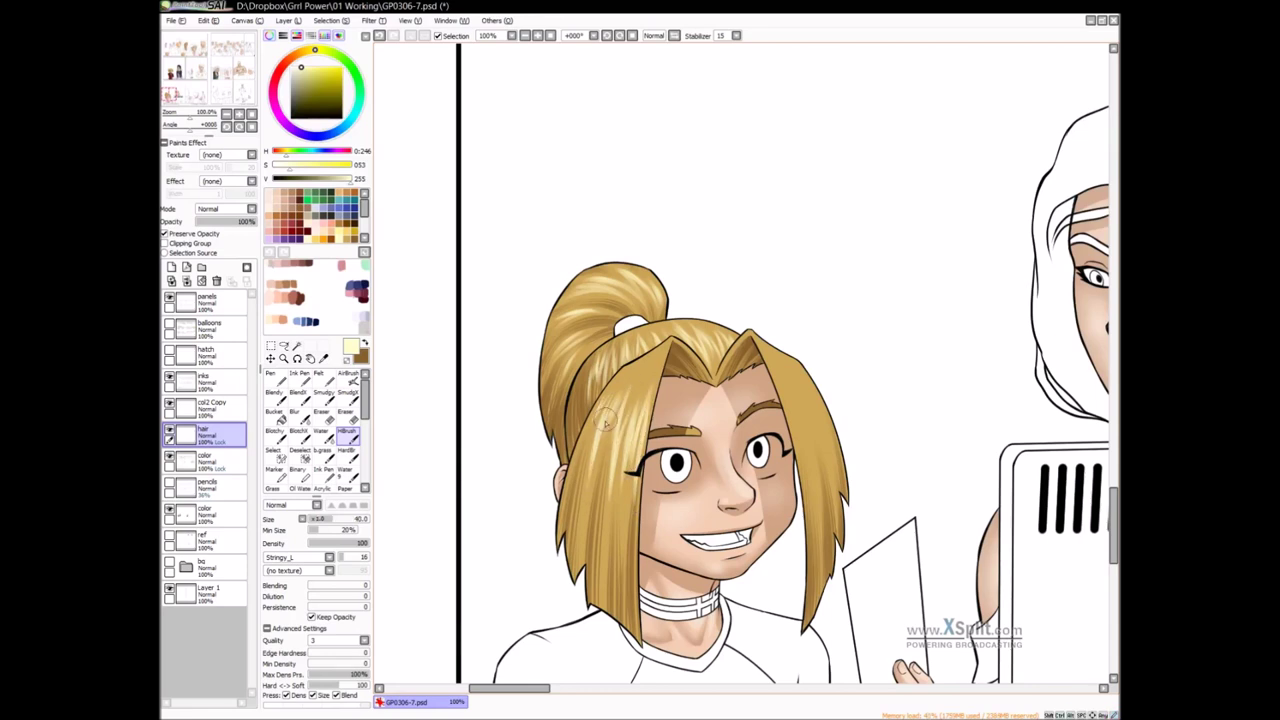
{"action": "left_click_drag", "start_coordinate": [621, 420], "coordinate": [638, 363]}
{"action": "left_click_drag", "start_coordinate": [638, 366], "coordinate": [649, 372]}
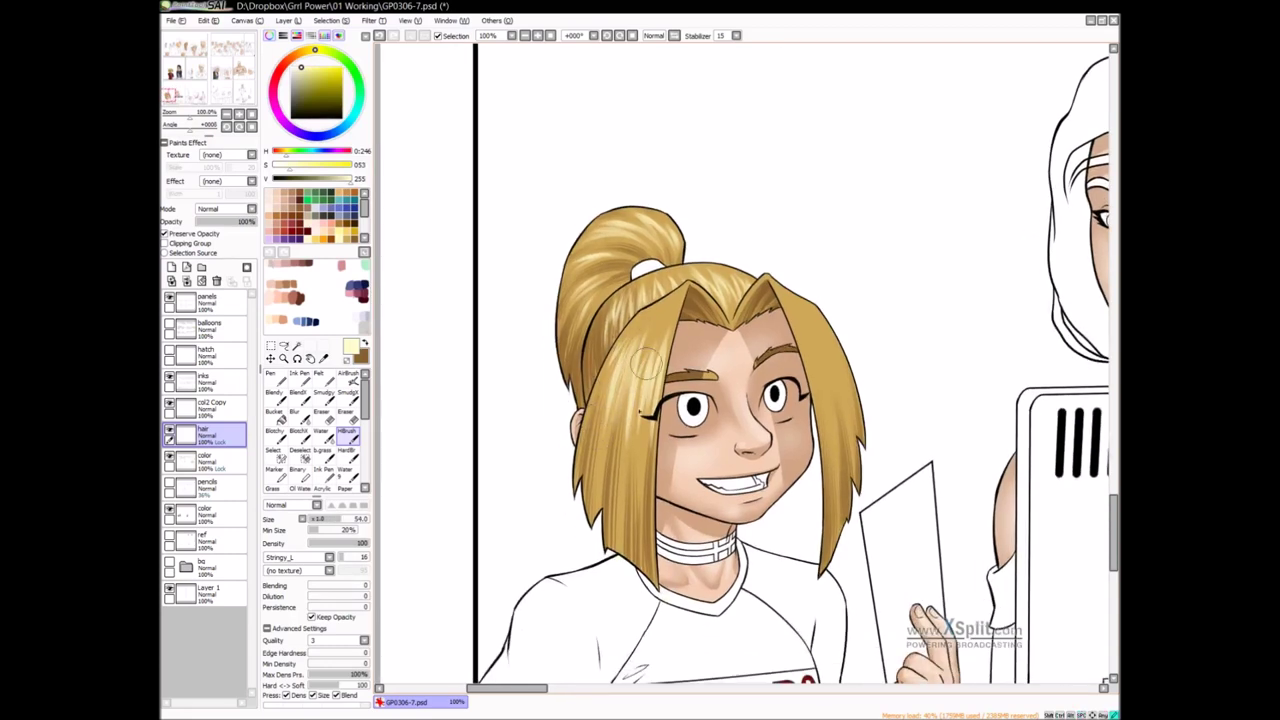
Paint pale yellow highlight strands along the side lock nearest the paper with HBrush at sizes 14 and 39
{"action": "mouse_move", "coordinate": [842, 408]}
{"action": "left_mouse_down"}
{"action": "mouse_move", "coordinate": [826, 290]}
{"action": "mouse_move", "coordinate": [738, 284]}
{"action": "left_mouse_up"}
{"action": "mouse_move", "coordinate": [738, 284]}
{"action": "left_mouse_down"}
{"action": "mouse_move", "coordinate": [713, 362]}
{"action": "mouse_move", "coordinate": [684, 372]}
{"action": "left_mouse_up"}
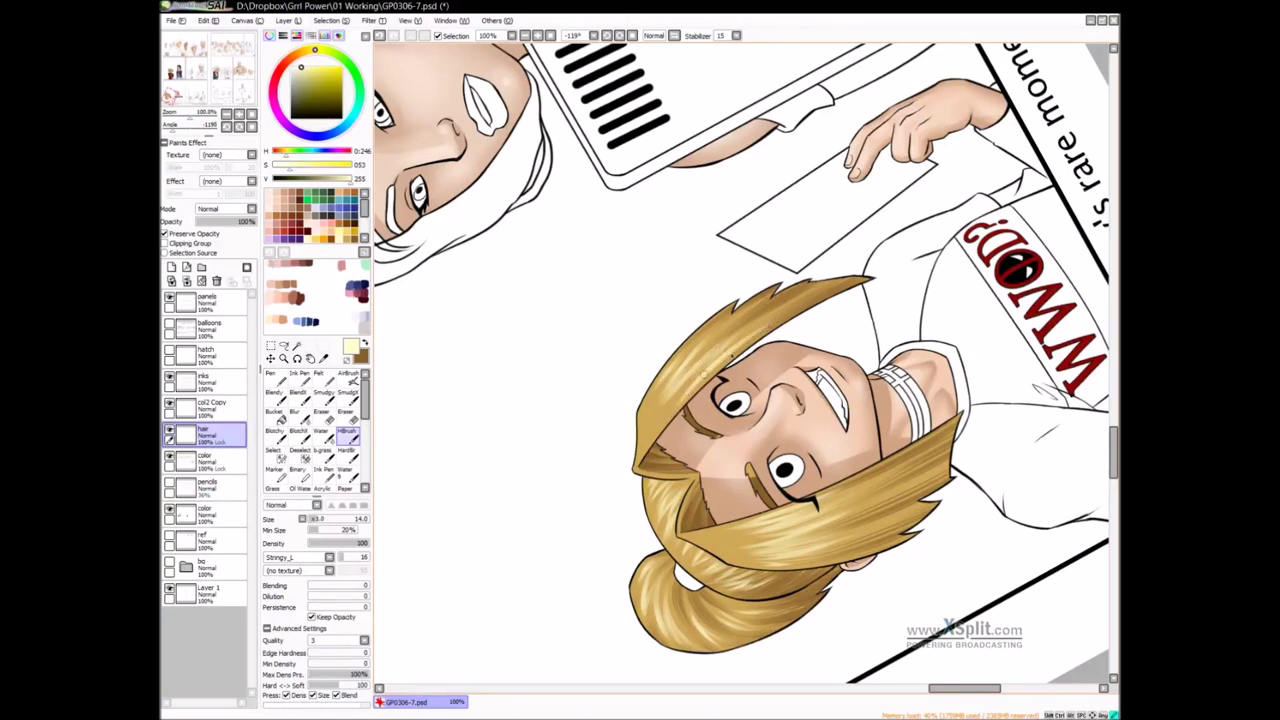
{"action": "left_click_drag", "start_coordinate": [716, 366], "coordinate": [730, 360]}
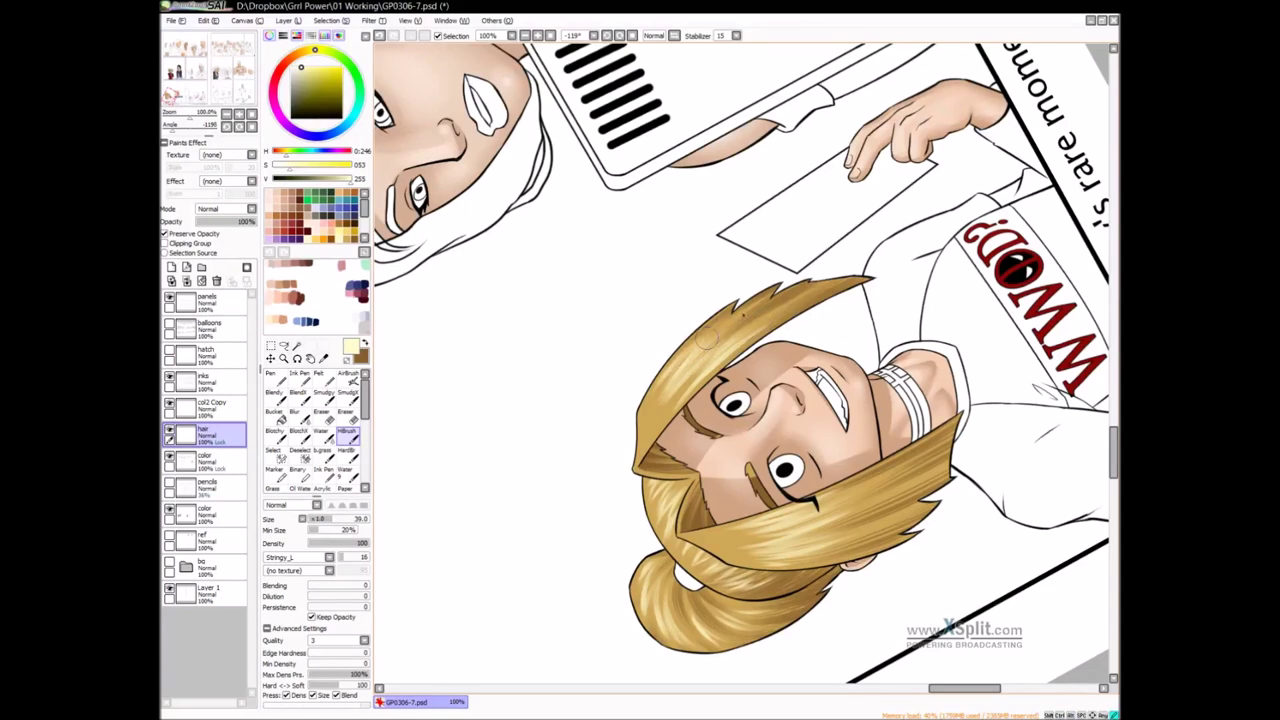
Refine the highlights on both of the girl's side locks with fine pale yellow HBrush strands at size 8
{"action": "key", "text": "Home"}
{"action": "left_click_drag", "start_coordinate": [762, 313], "coordinate": [603, 349]}
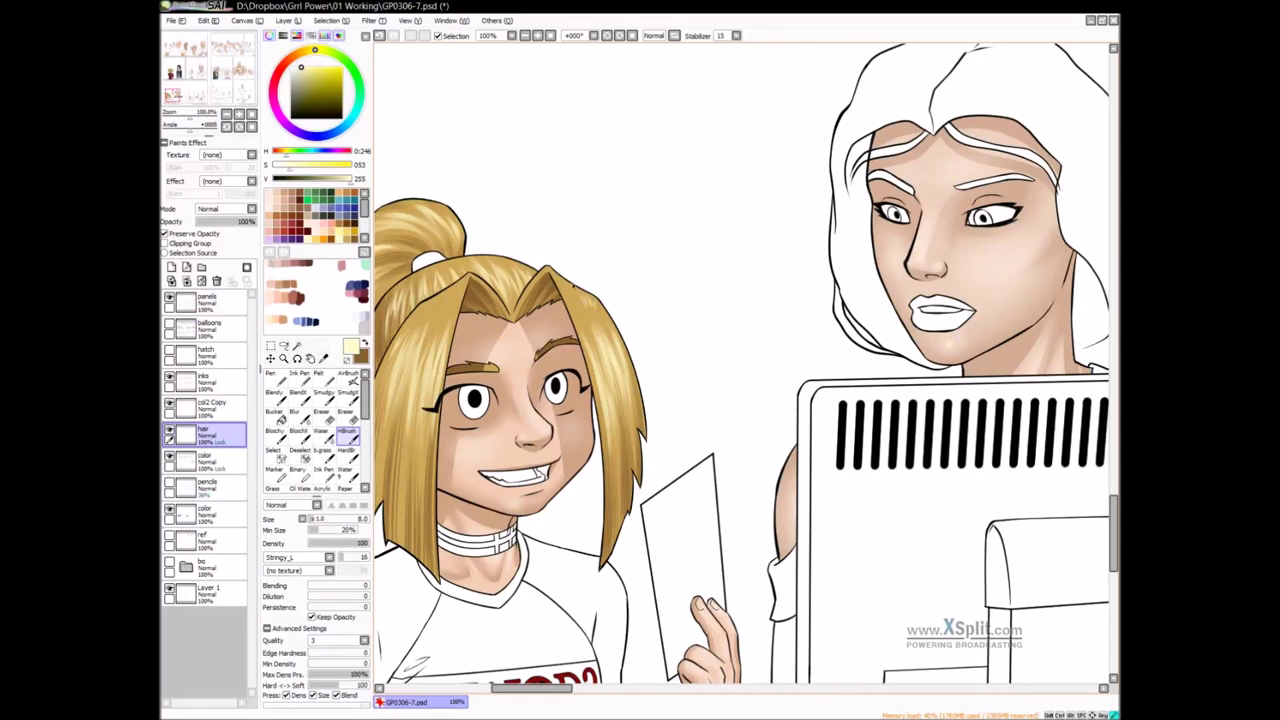
{"action": "left_click_drag", "start_coordinate": [560, 280], "coordinate": [650, 309]}
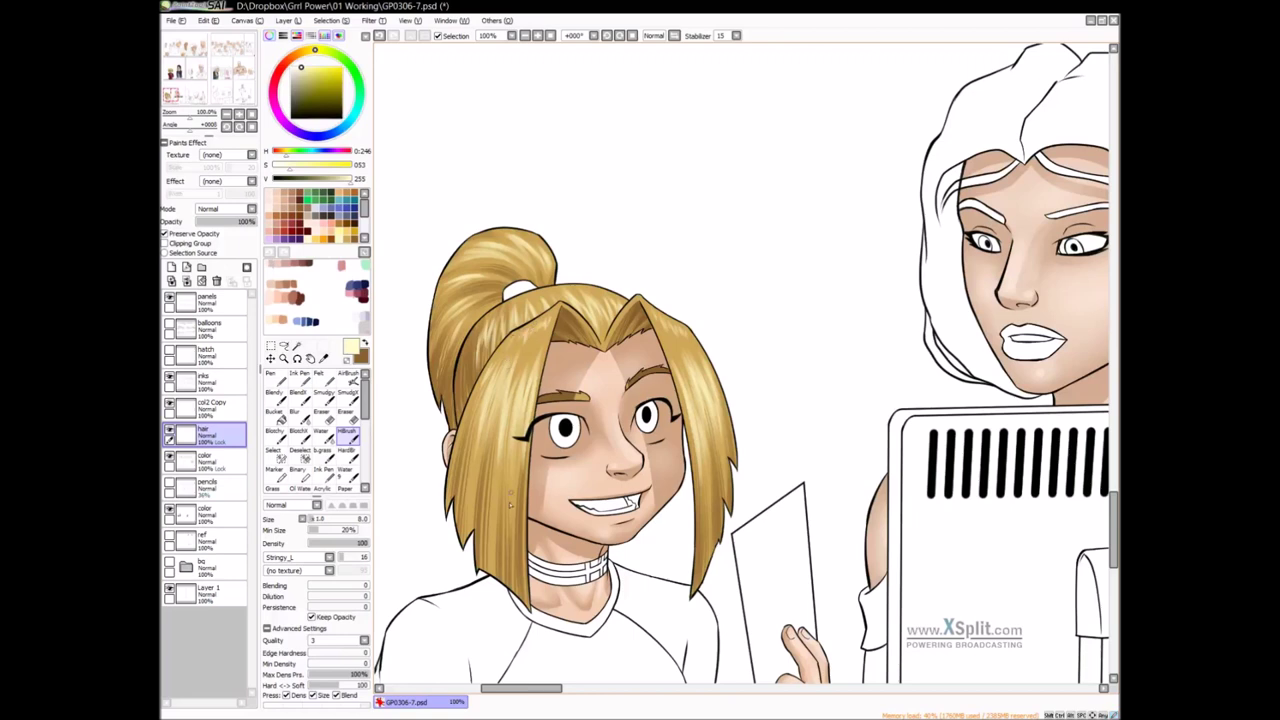
{"action": "left_click_drag", "start_coordinate": [514, 480], "coordinate": [503, 544]}
{"action": "key", "text": "]"}
{"action": "key", "text": "]"}
{"action": "key", "text": "]"}
{"action": "left_click_drag", "start_coordinate": [548, 384], "coordinate": [610, 360]}
Paint white glints near the top of the side lock nearest the ponytail with the Felt brush at size 35
{"action": "left_click", "coordinate": [323, 379]}
{"action": "right_click", "coordinate": [831, 365]}
{"action": "scroll", "coordinate": [610, 384], "scroll_direction": "up", "scroll_amount": 2}
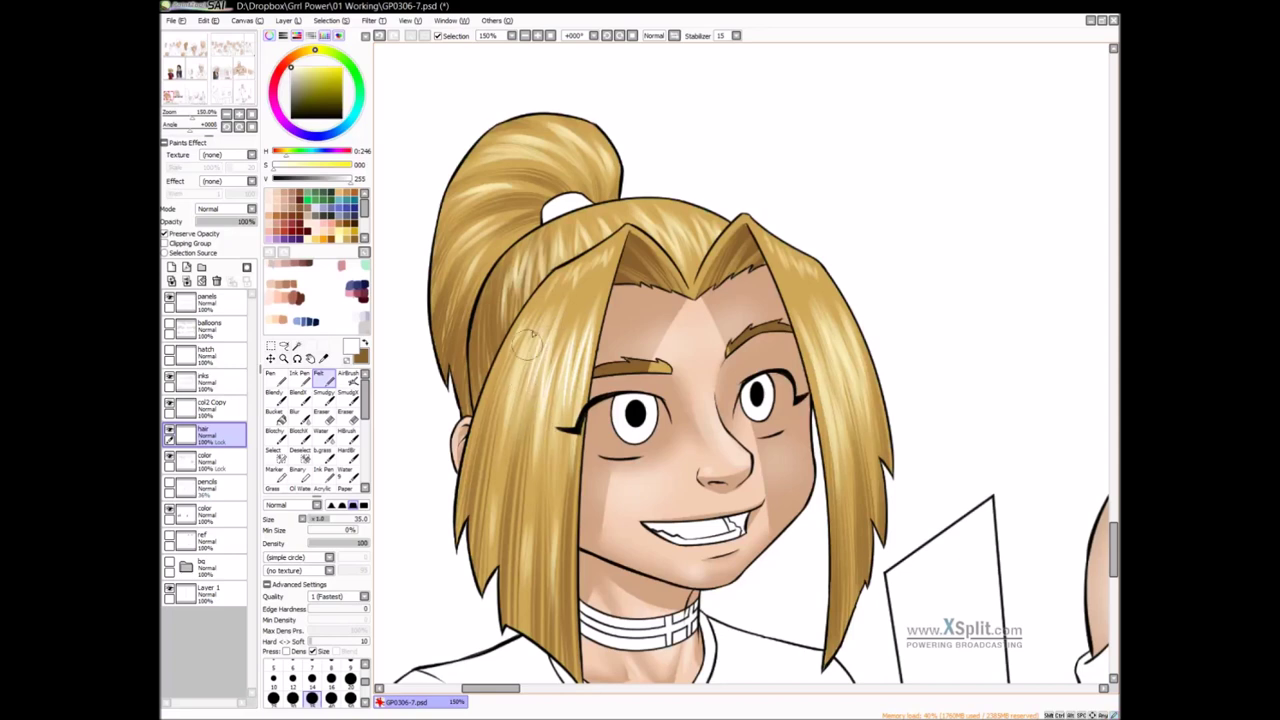
{"action": "left_click_drag", "start_coordinate": [588, 299], "coordinate": [580, 349]}
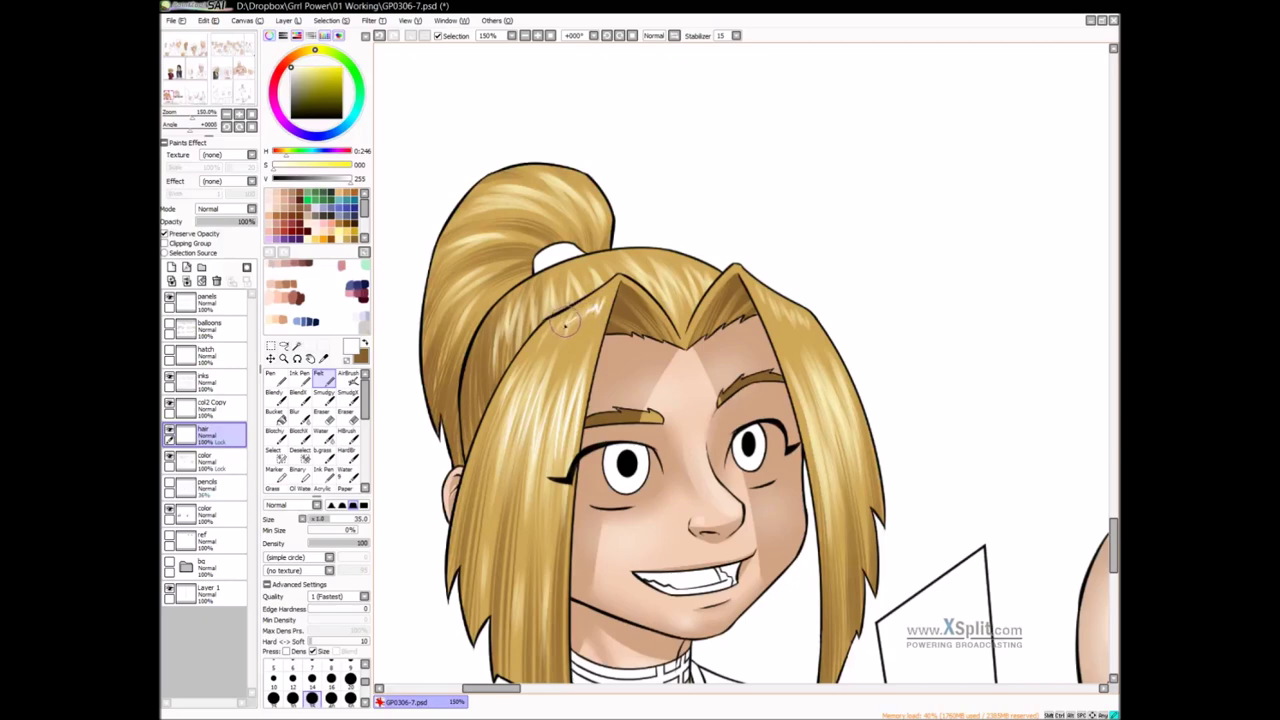
Paint thin white glints along the highlights of the side lock nearest the paper with the Felt brush at size 35
{"action": "left_click_drag", "start_coordinate": [838, 310], "coordinate": [706, 318]}
{"action": "left_click_drag", "start_coordinate": [557, 434], "coordinate": [863, 522], "text": "alt"}
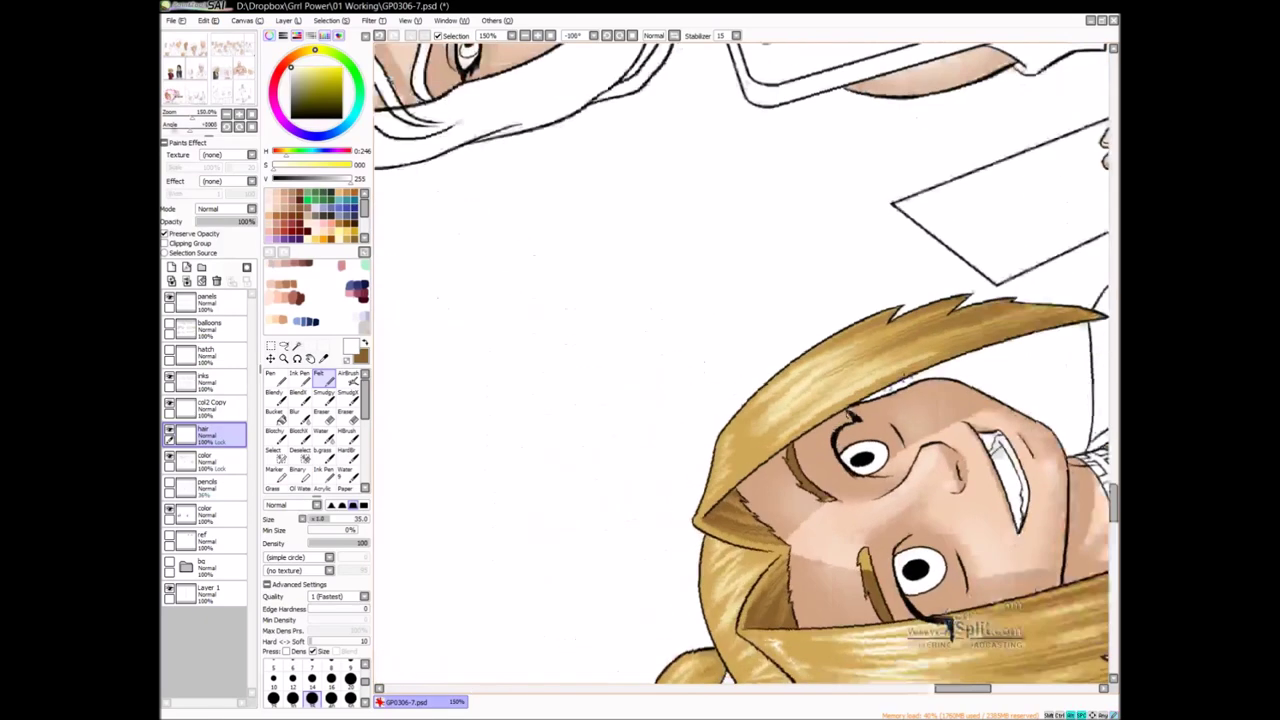
{"action": "left_click_drag", "start_coordinate": [820, 409], "coordinate": [749, 408]}
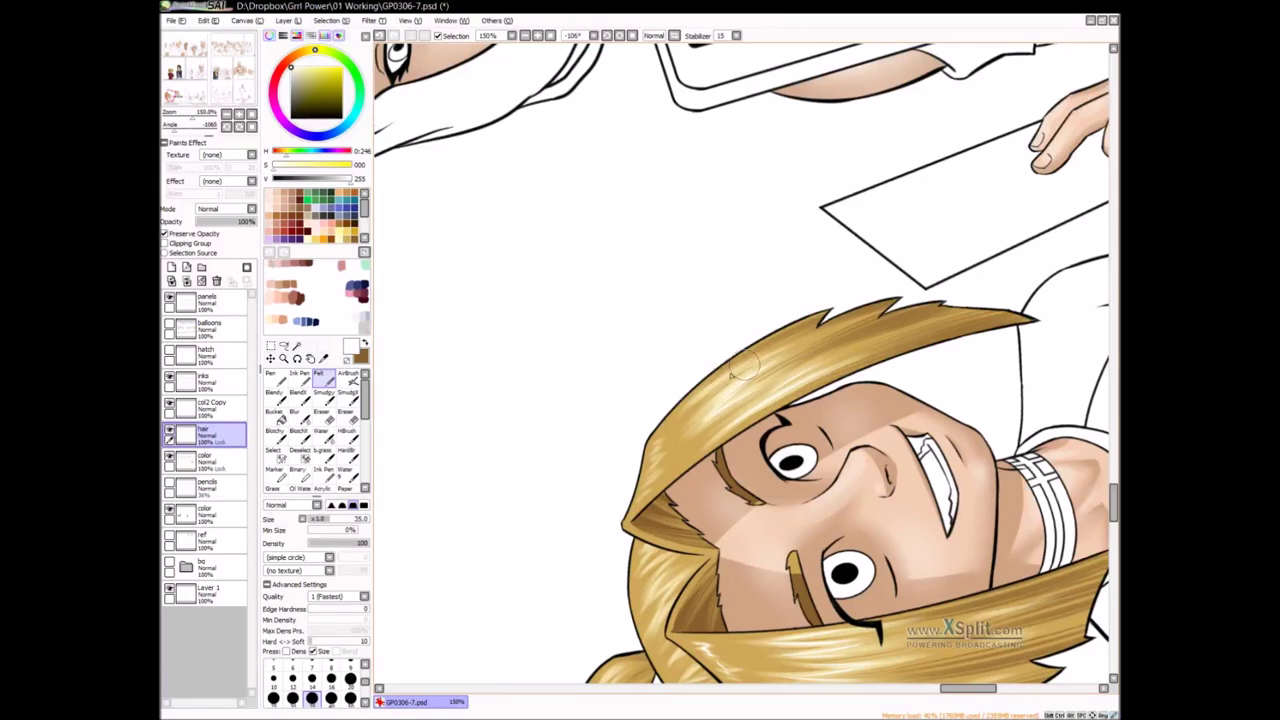
{"action": "left_click_drag", "start_coordinate": [673, 404], "coordinate": [689, 366]}
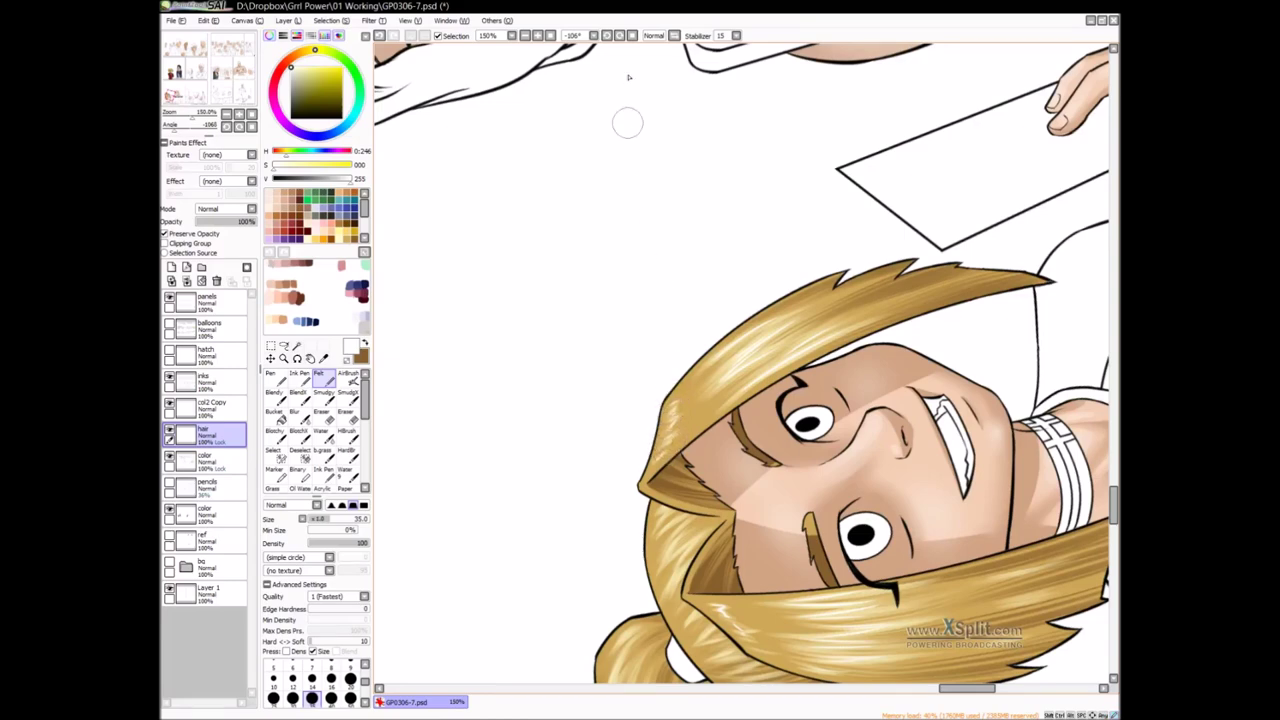
Paint white Felt glints on the crown hair and the upper end of the side lock nearest the ponytail
{"action": "left_click", "coordinate": [632, 36]}
{"action": "left_click_drag", "start_coordinate": [603, 331], "coordinate": [710, 442]}
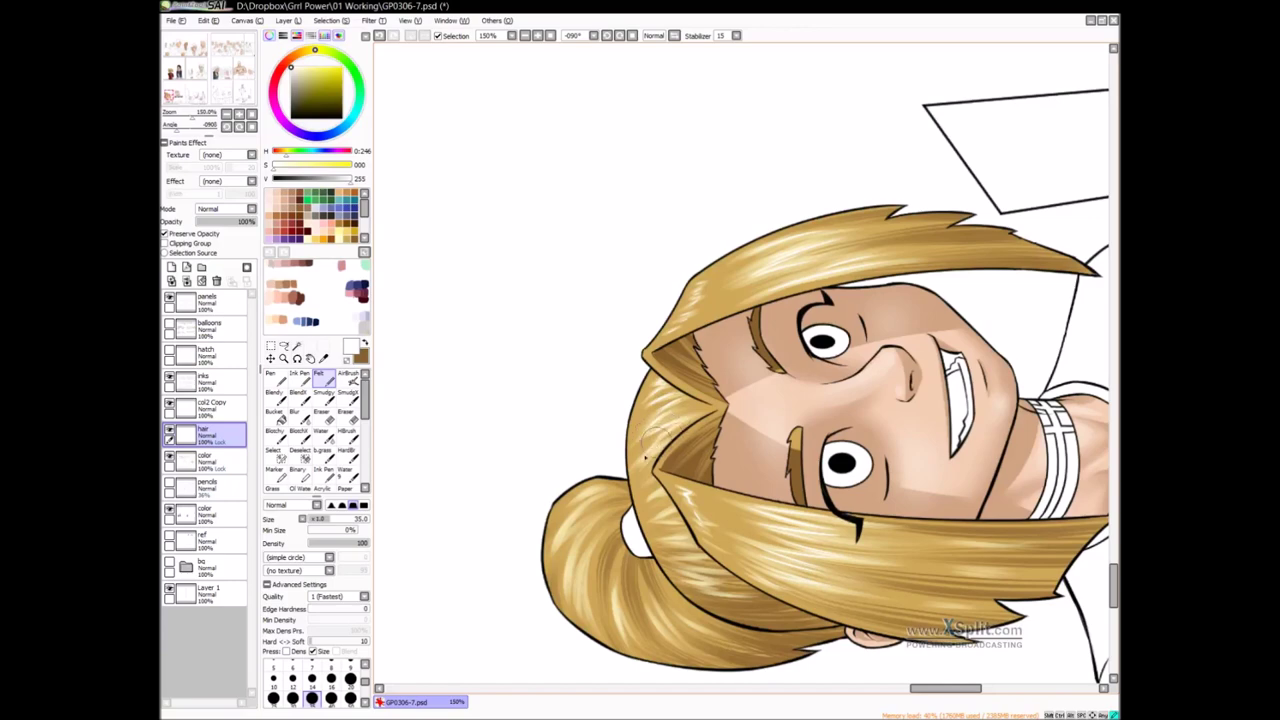
{"action": "left_click_drag", "start_coordinate": [663, 474], "coordinate": [685, 391]}
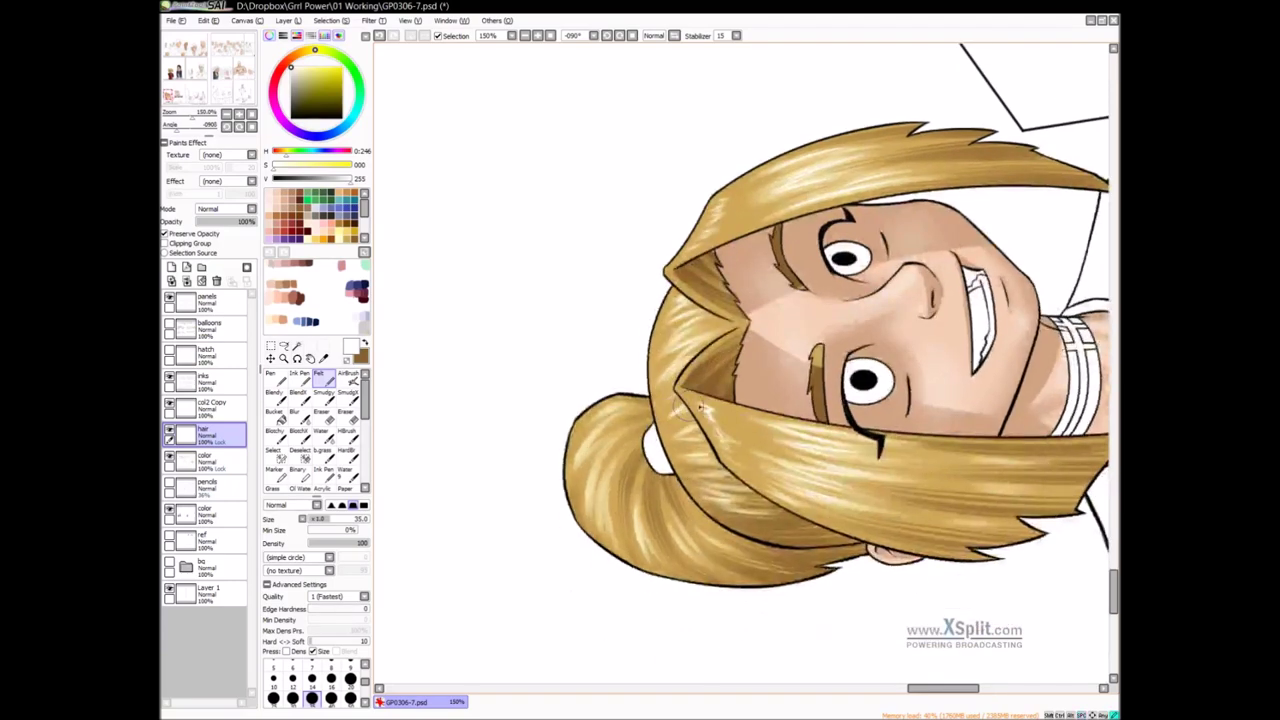
{"action": "left_click", "coordinate": [632, 36]}
{"action": "left_click_drag", "start_coordinate": [682, 374], "coordinate": [675, 383]}
{"action": "left_click_drag", "start_coordinate": [868, 341], "coordinate": [556, 478]}
{"action": "scroll", "coordinate": [769, 400], "scroll_direction": "down", "scroll_amount": 1}
{"action": "left_click_drag", "start_coordinate": [588, 410], "coordinate": [690, 369]}
{"action": "scroll", "coordinate": [604, 388], "scroll_direction": "up", "scroll_amount": 1}
{"action": "left_click_drag", "start_coordinate": [906, 307], "coordinate": [611, 341]}
{"action": "left_click_drag", "start_coordinate": [854, 330], "coordinate": [564, 381]}
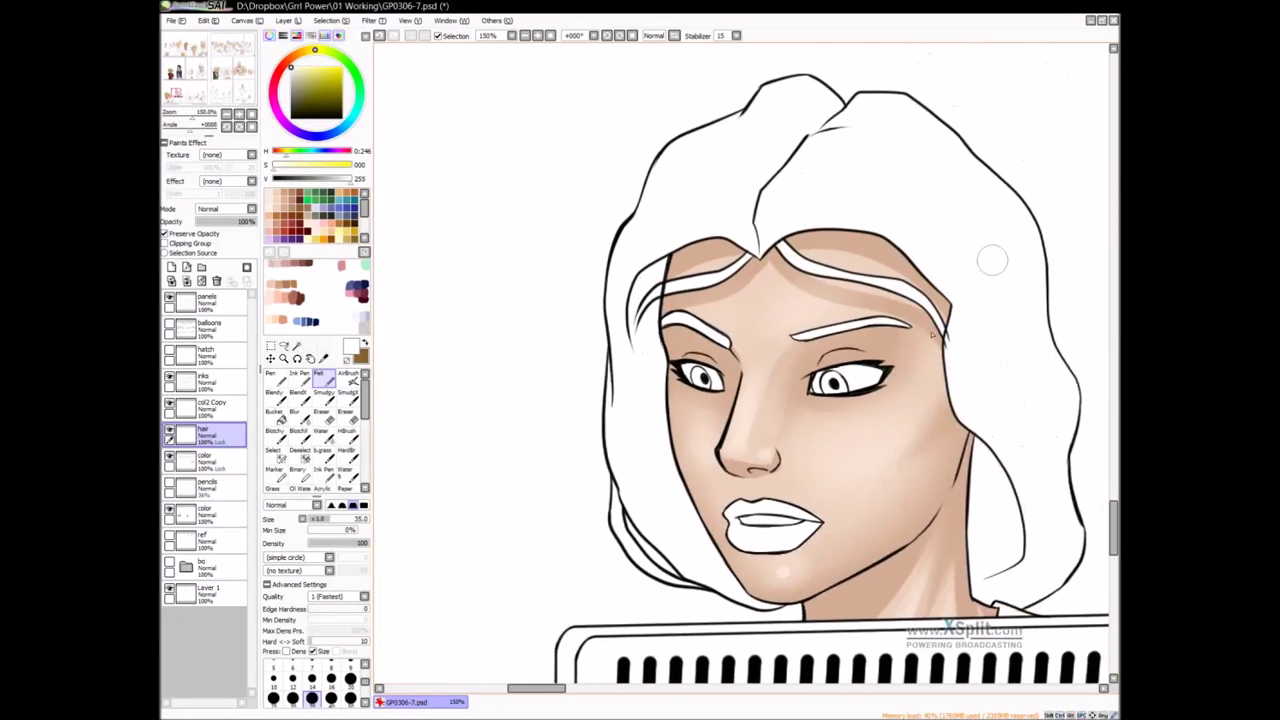
Add white Felt glints to the highlights on the girl's ponytail and the crown hair beside it
{"action": "scroll", "coordinate": [903, 363], "scroll_direction": "left", "scroll_amount": 5}
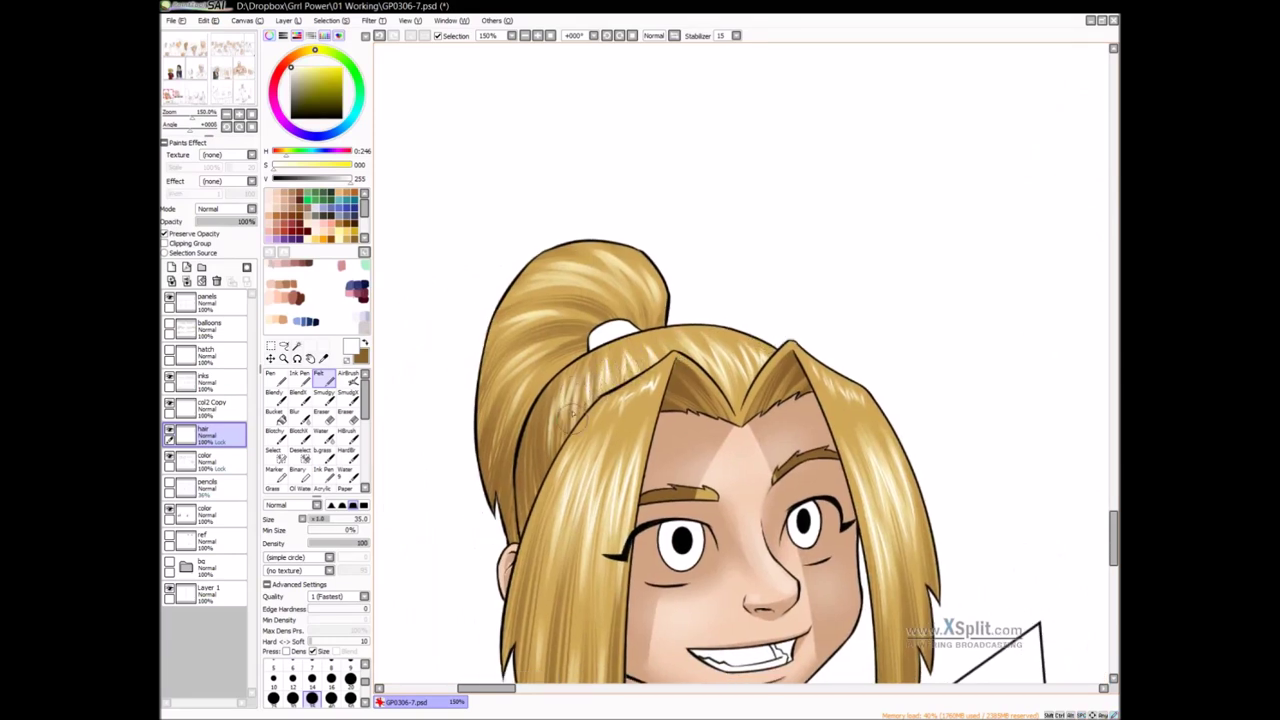
{"action": "scroll", "coordinate": [624, 341], "scroll_direction": "up", "scroll_amount": 1}
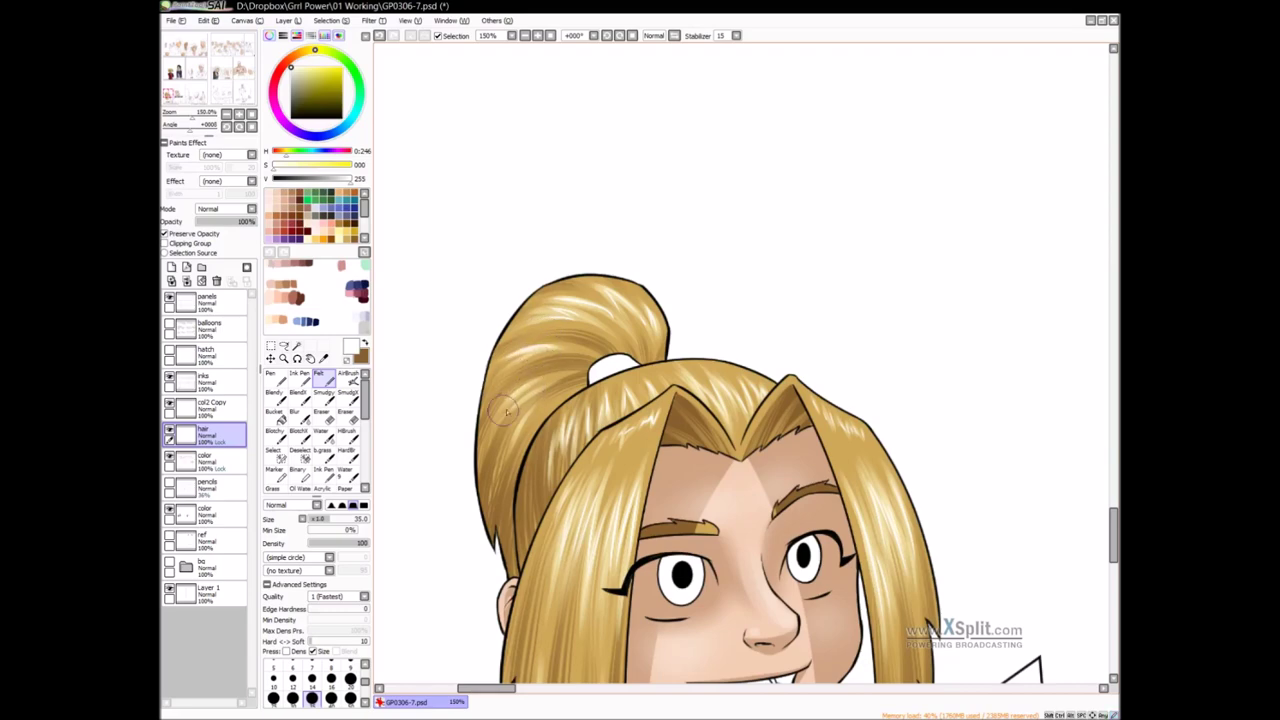
{"action": "left_click", "coordinate": [919, 383], "text": "ctrl+alt"}
{"action": "left_click_drag", "start_coordinate": [965, 376], "coordinate": [794, 382]}
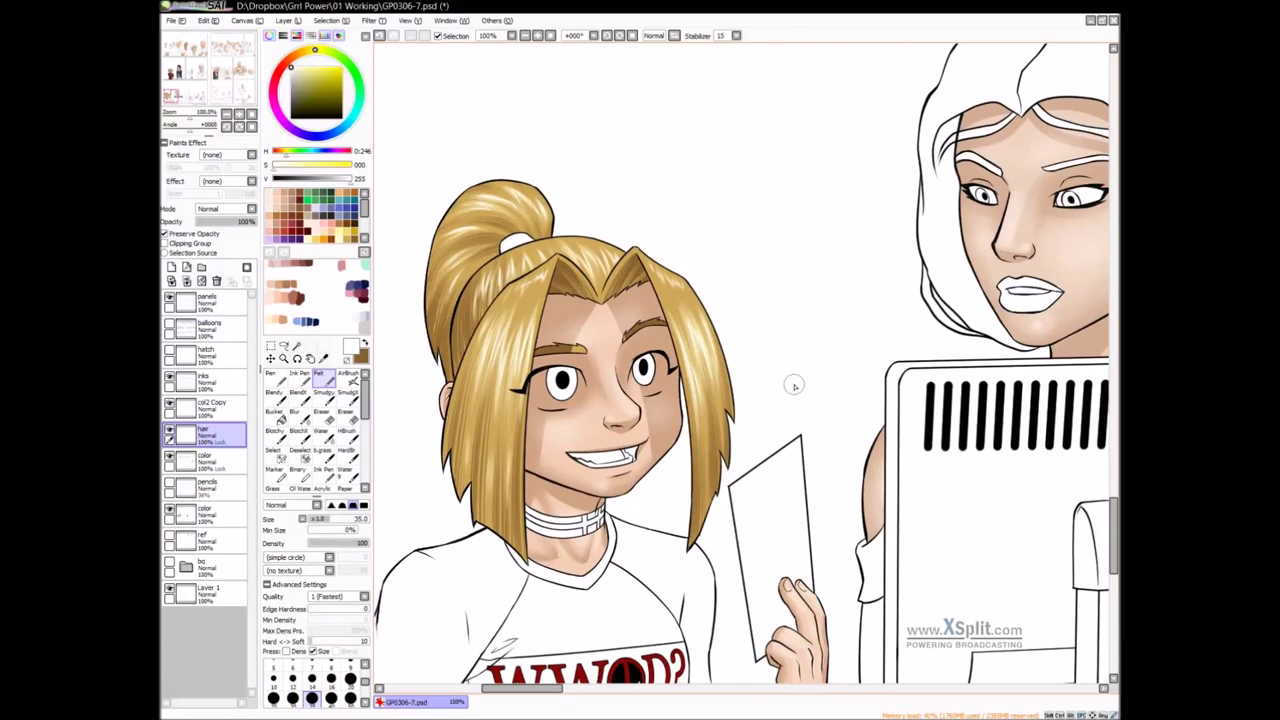
Add a new layer directly above the hair layer for the ponytailed girl's eye color
{"action": "left_click_drag", "start_coordinate": [925, 326], "coordinate": [851, 380]}
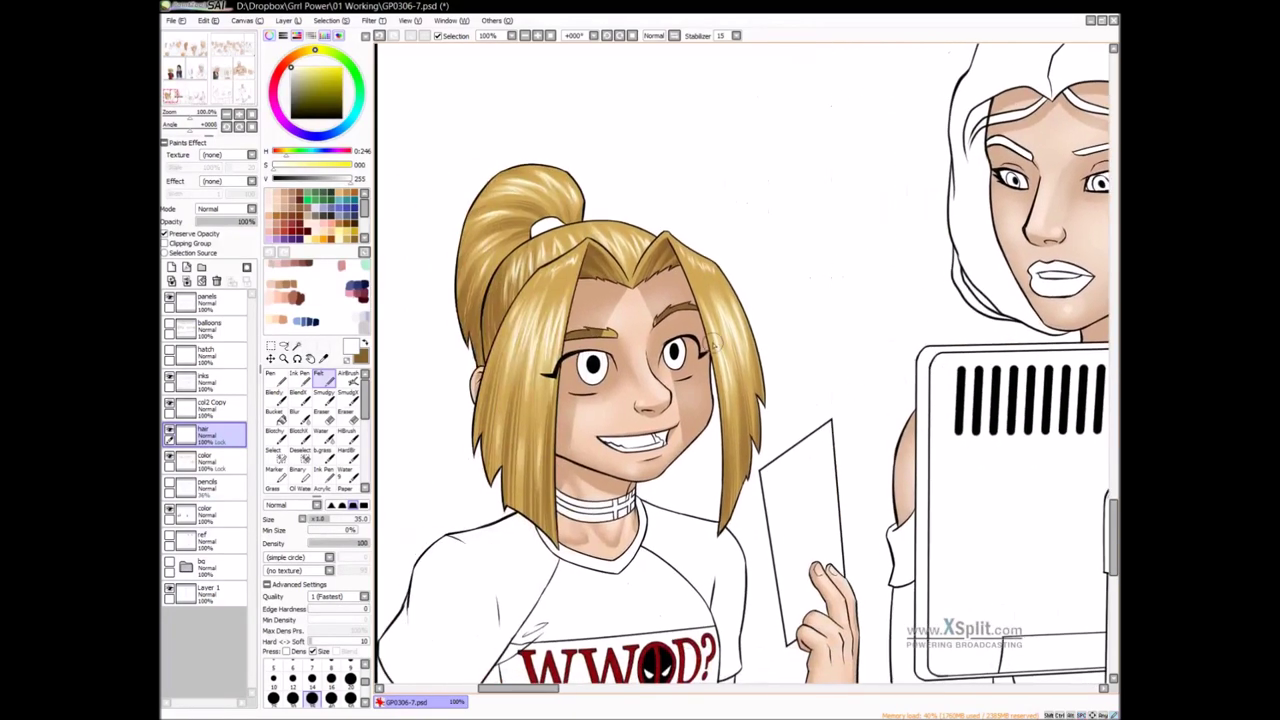
{"action": "scroll", "coordinate": [677, 418], "scroll_direction": "up", "scroll_amount": 1}
{"action": "left_click_drag", "start_coordinate": [658, 382], "coordinate": [652, 410]}
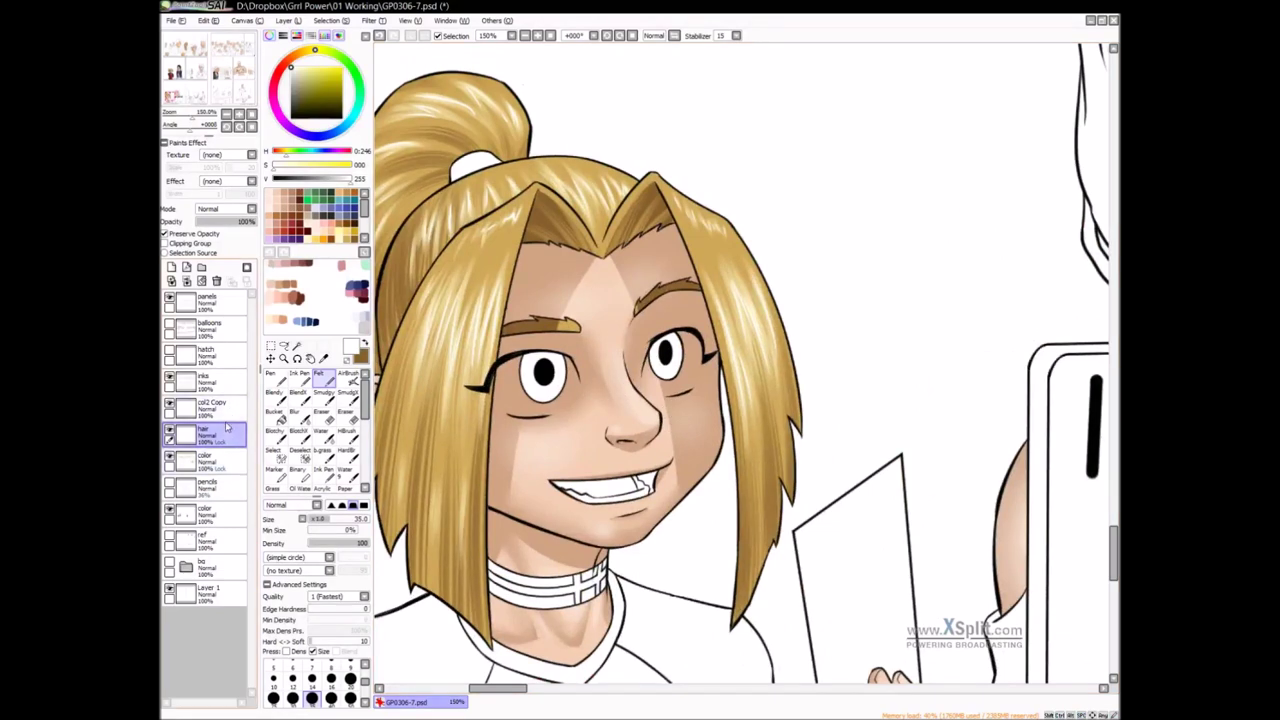
{"action": "left_click", "coordinate": [171, 267]}
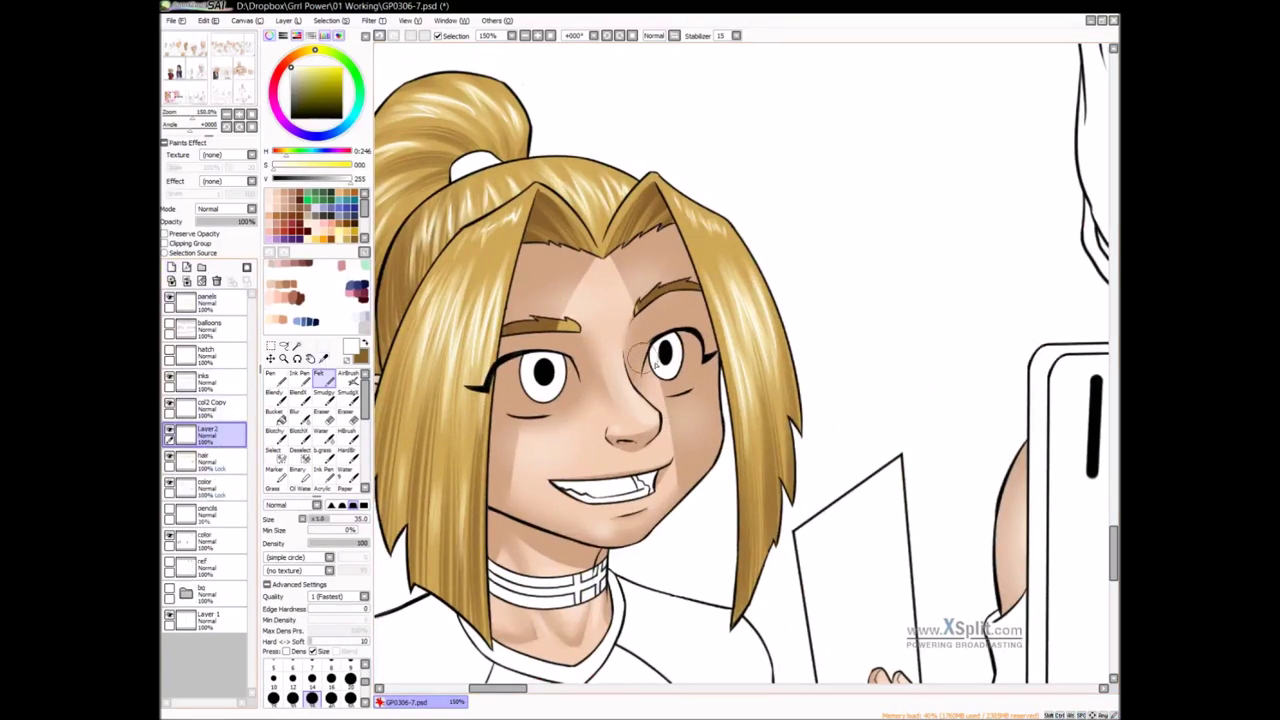
Outline the open lower and side edges of both of the ponytailed girl's eyes with the Select brush
{"action": "key", "text": "a"}
{"action": "scroll", "coordinate": [691, 379], "scroll_direction": "up", "scroll_amount": 1}
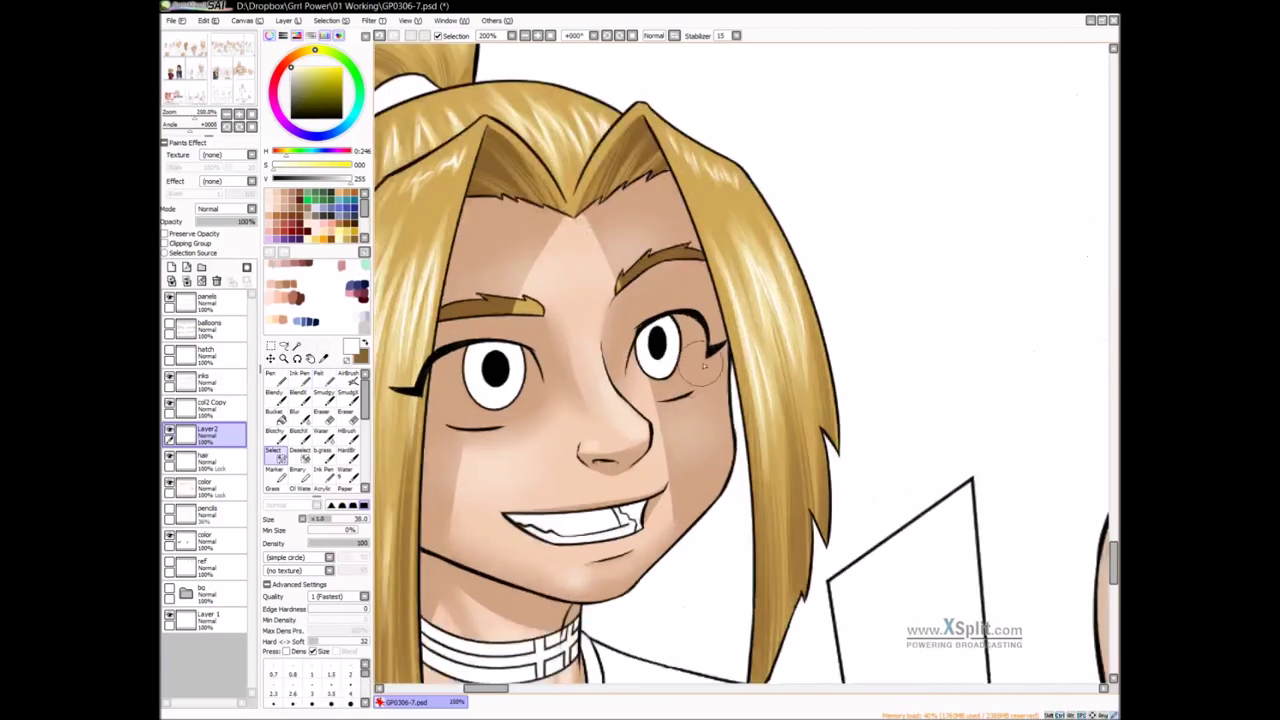
{"action": "mouse_move", "coordinate": [707, 353]}
{"action": "left_mouse_down"}
{"action": "mouse_move", "coordinate": [685, 395]}
{"action": "mouse_move", "coordinate": [703, 365]}
{"action": "mouse_move", "coordinate": [685, 395]}
{"action": "mouse_move", "coordinate": [693, 383]}
{"action": "mouse_move", "coordinate": [649, 404]}
{"action": "mouse_move", "coordinate": [662, 403]}
{"action": "mouse_move", "coordinate": [633, 365]}
{"action": "mouse_move", "coordinate": [643, 360]}
{"action": "mouse_move", "coordinate": [635, 373]}
{"action": "mouse_move", "coordinate": [635, 347]}
{"action": "mouse_move", "coordinate": [637, 386]}
{"action": "mouse_move", "coordinate": [703, 398]}
{"action": "mouse_move", "coordinate": [593, 387]}
{"action": "mouse_move", "coordinate": [496, 425]}
{"action": "mouse_move", "coordinate": [438, 415]}
{"action": "mouse_move", "coordinate": [456, 427]}
{"action": "mouse_move", "coordinate": [429, 408]}
{"action": "mouse_move", "coordinate": [464, 427]}
{"action": "left_mouse_up"}
{"action": "key", "text": "ctrl+z"}
{"action": "key", "text": "ctrl+z"}
{"action": "left_click_drag", "start_coordinate": [679, 391], "coordinate": [699, 389]}
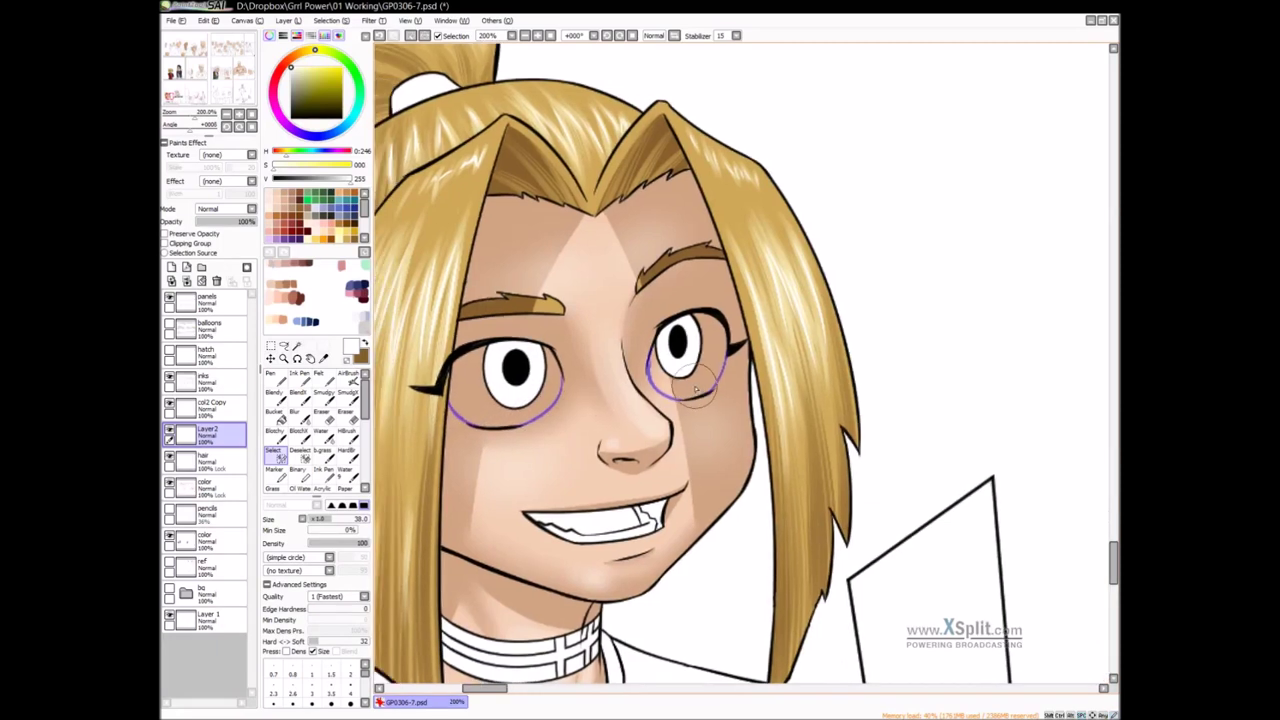
Fill out the selection around the irises of both eyes with the Magic Wand
{"action": "key", "text": "w"}
{"action": "left_click", "coordinate": [690, 388]}
{"action": "left_click", "coordinate": [548, 416]}
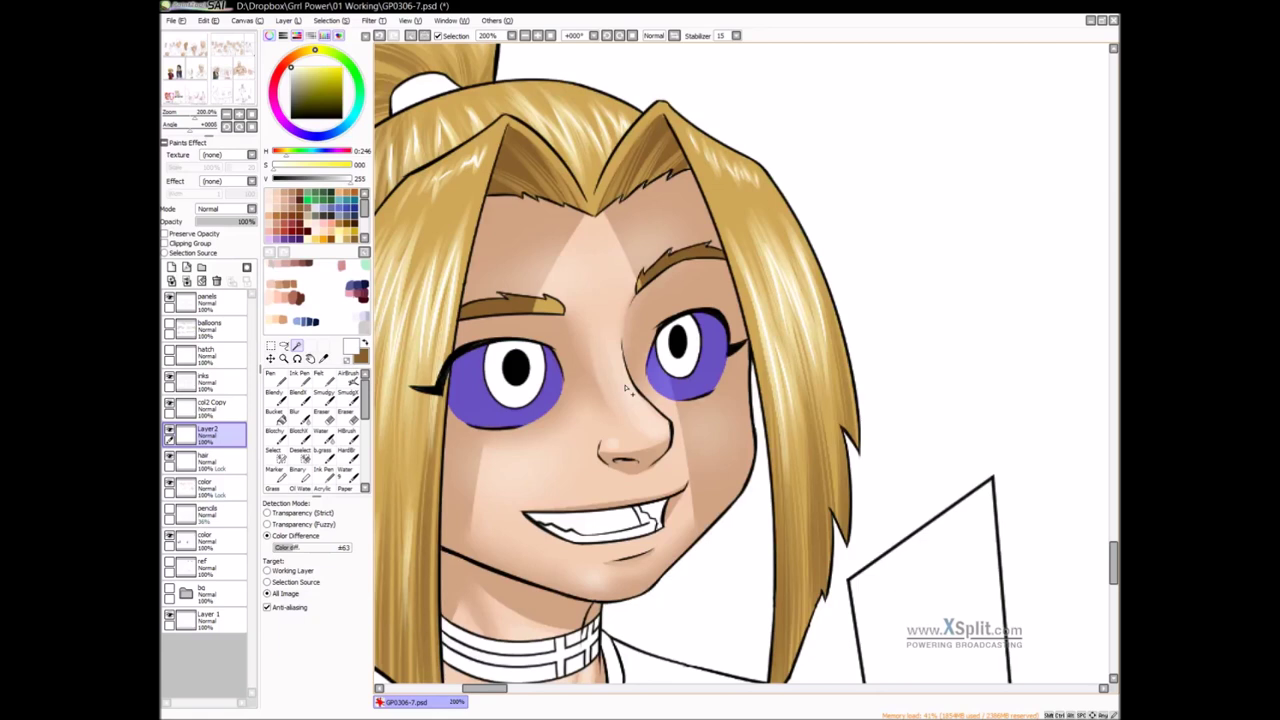
{"action": "left_click_drag", "start_coordinate": [695, 405], "coordinate": [717, 400]}
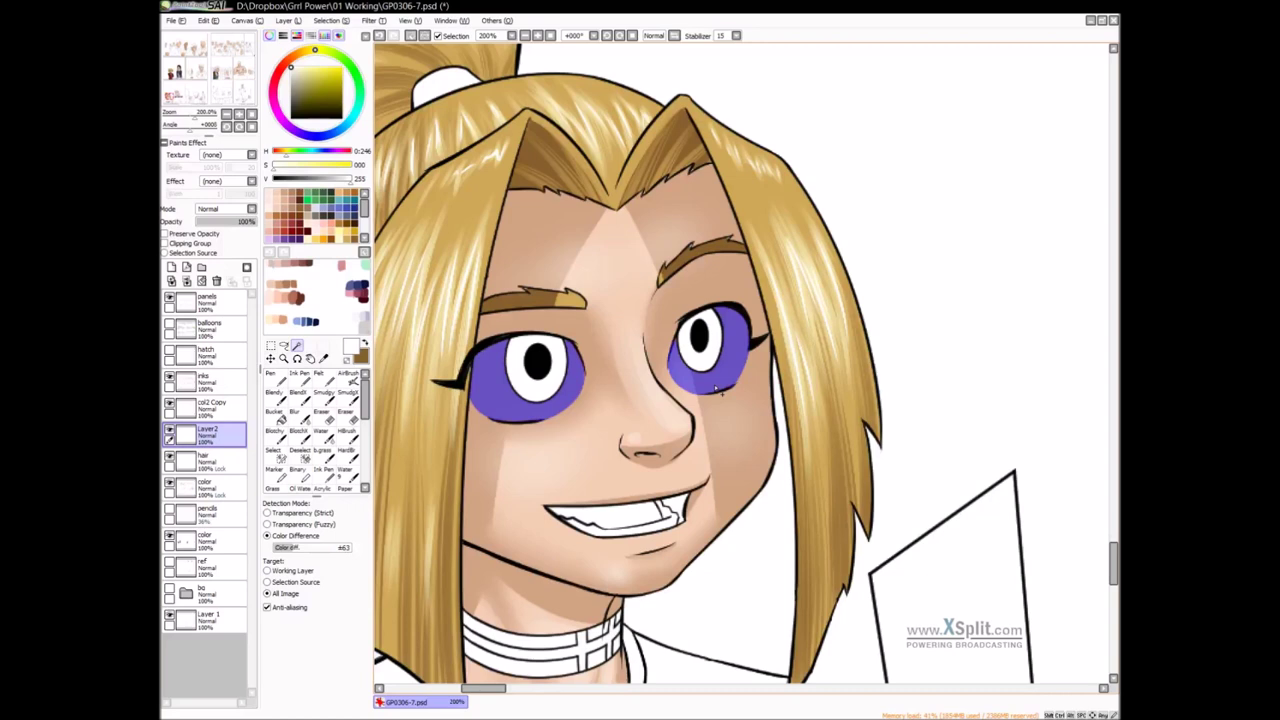
{"action": "left_click_drag", "start_coordinate": [731, 388], "coordinate": [723, 392]}
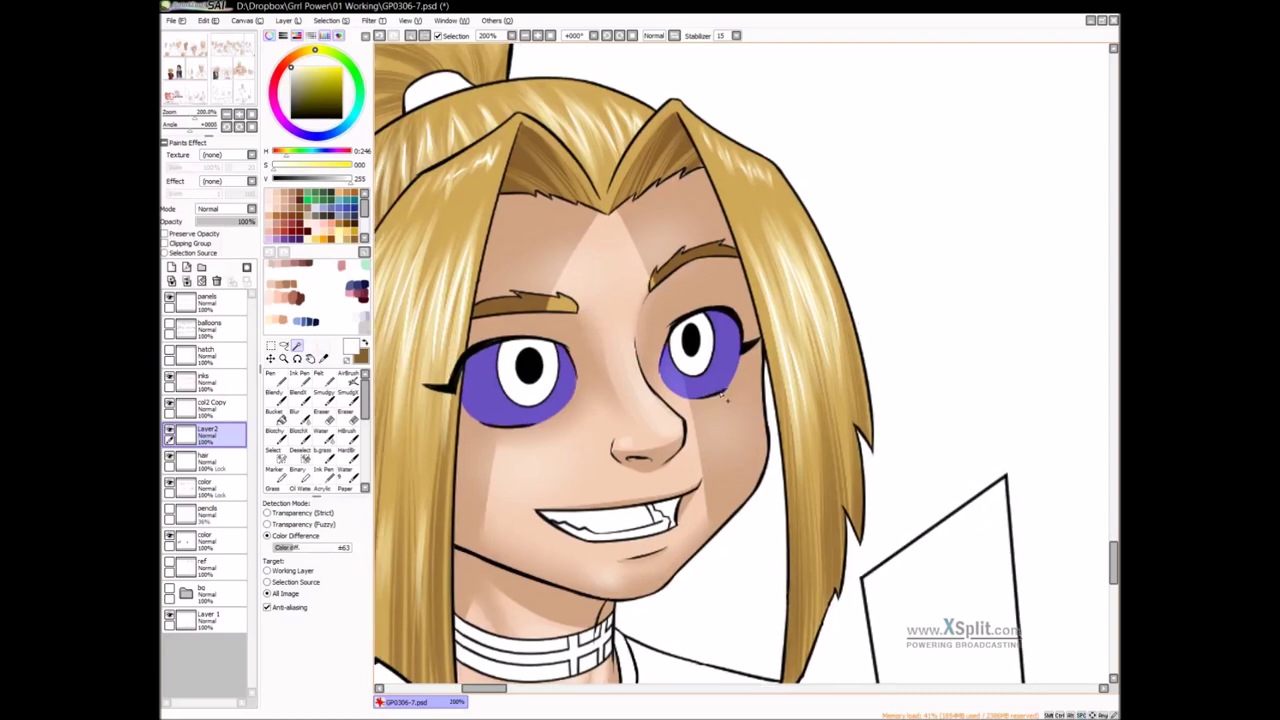
{"action": "key", "text": "alt+s"}
{"action": "left_click_drag", "start_coordinate": [737, 375], "coordinate": [741, 376]}
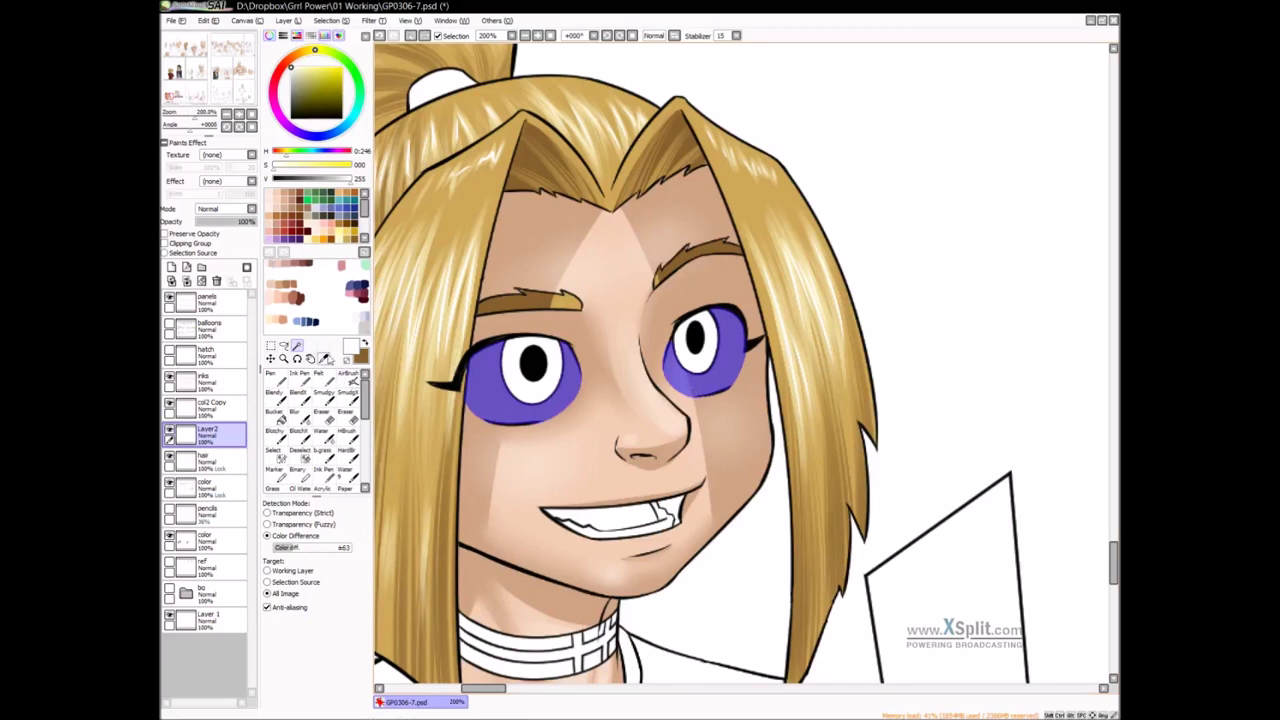
Fill the selected eye areas with muted blue on the new layer and clear the selection
{"action": "left_click", "coordinate": [327, 204]}
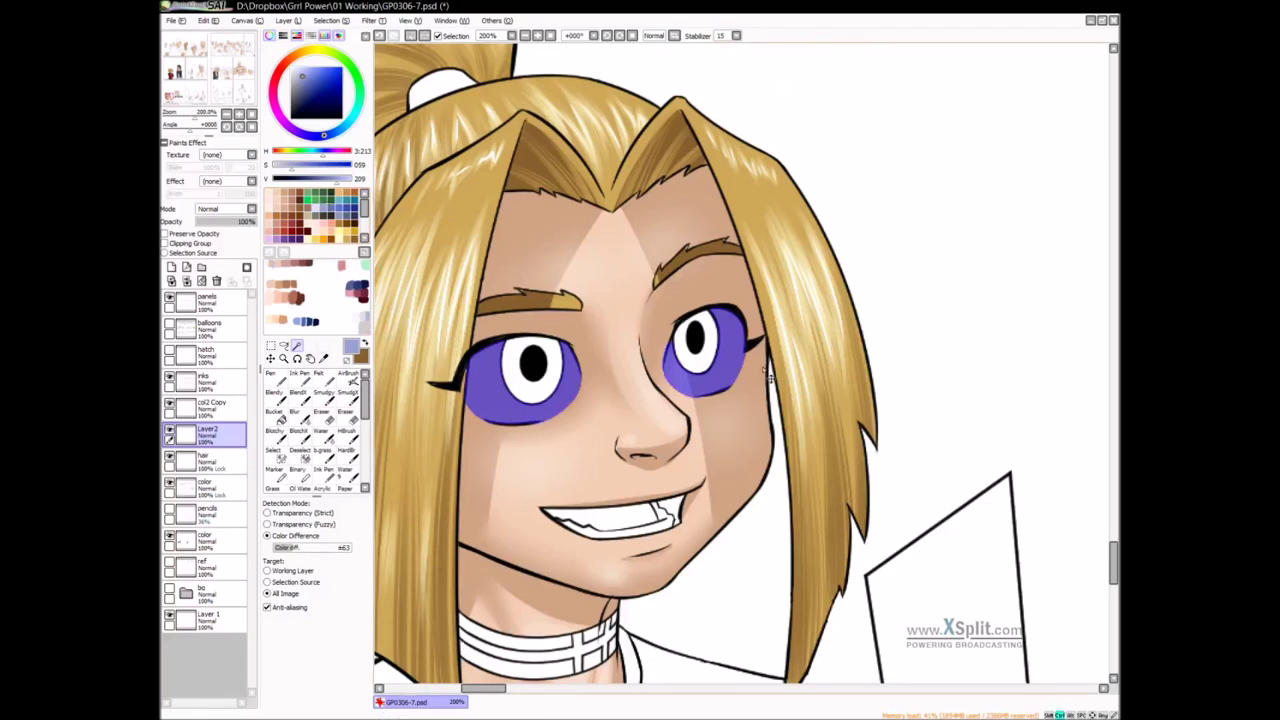
{"action": "key", "text": "ctrl+h"}
{"action": "key", "text": "ctrl+f"}
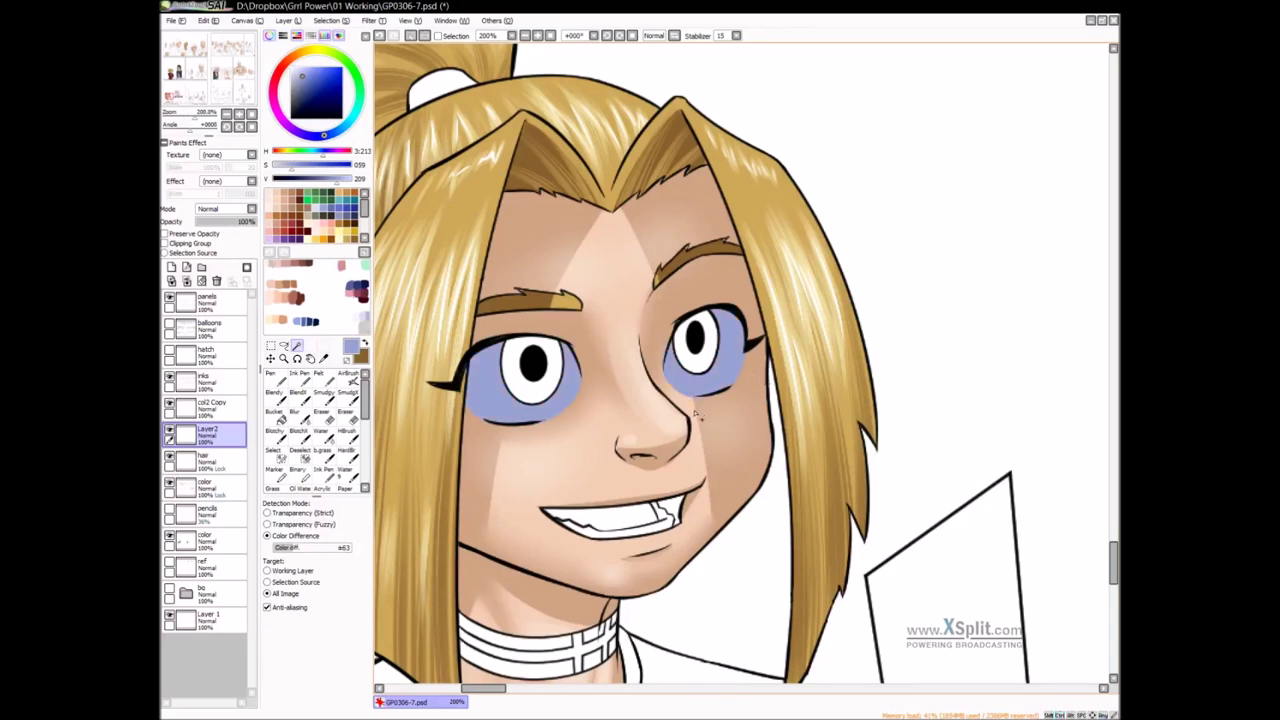
{"action": "key", "text": "b"}
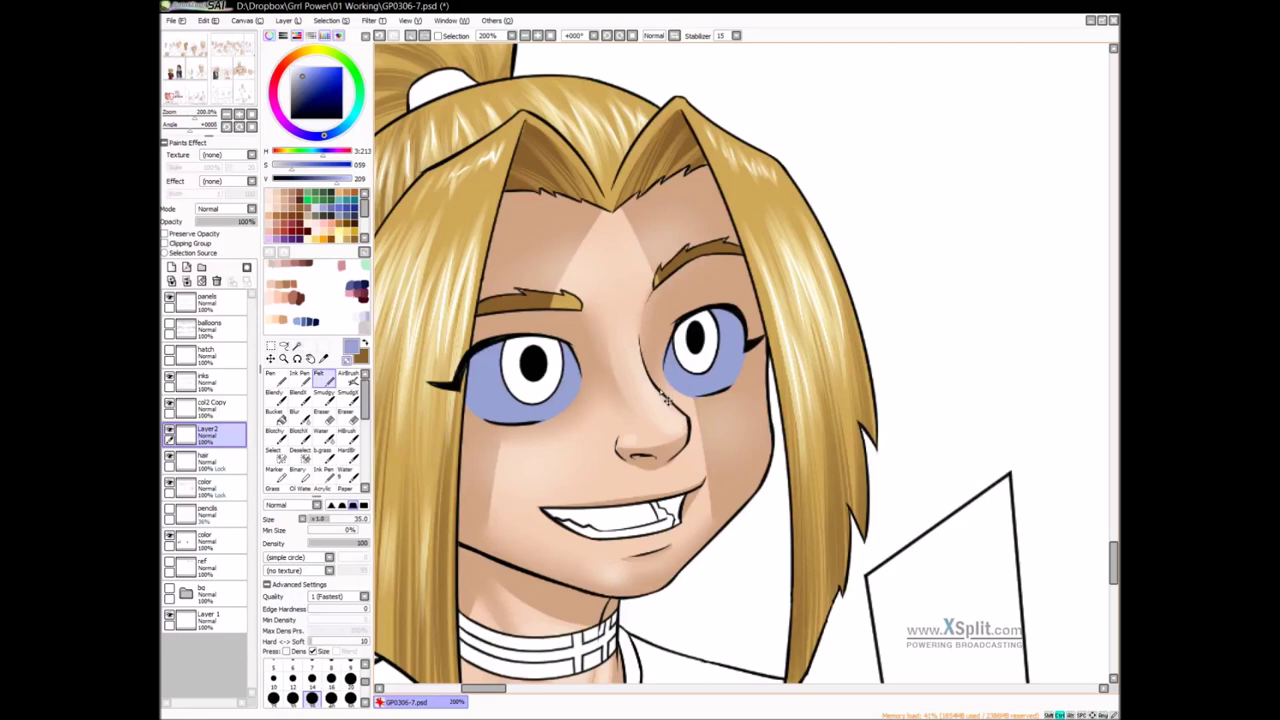
{"action": "scroll", "coordinate": [660, 380], "scroll_direction": "up", "scroll_amount": 2}
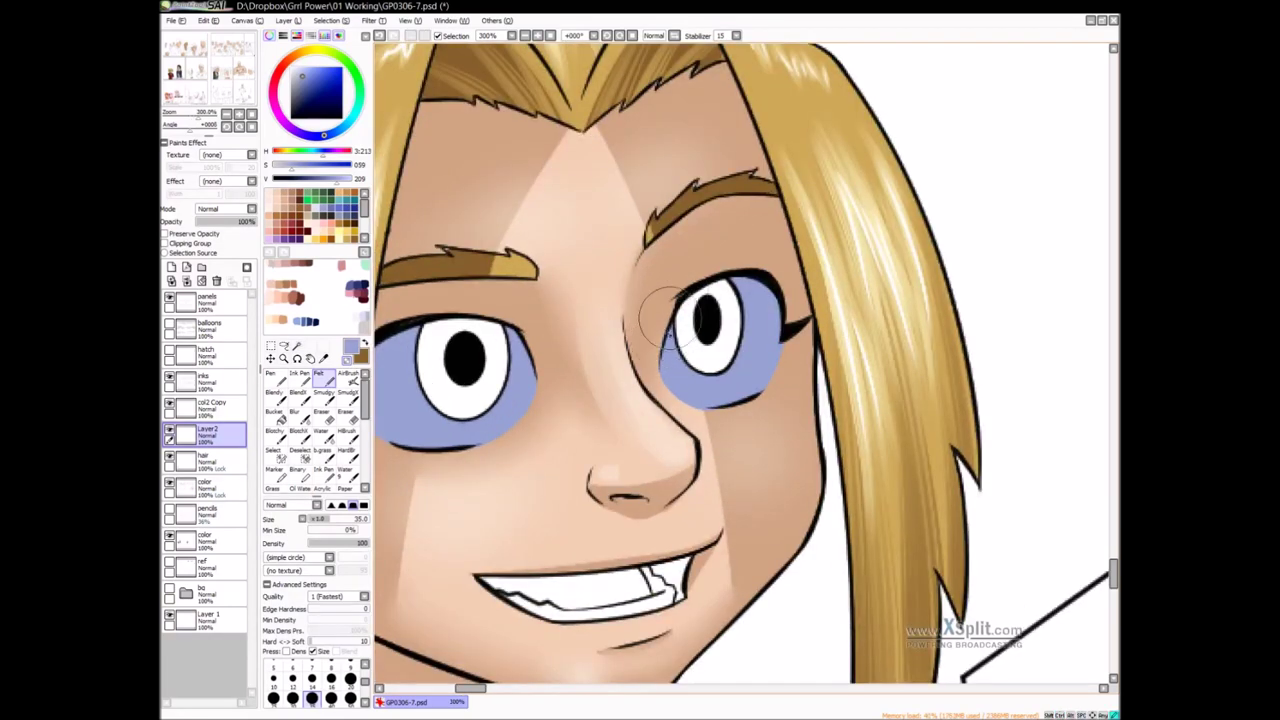
{"action": "left_click_drag", "start_coordinate": [539, 355], "coordinate": [617, 335]}
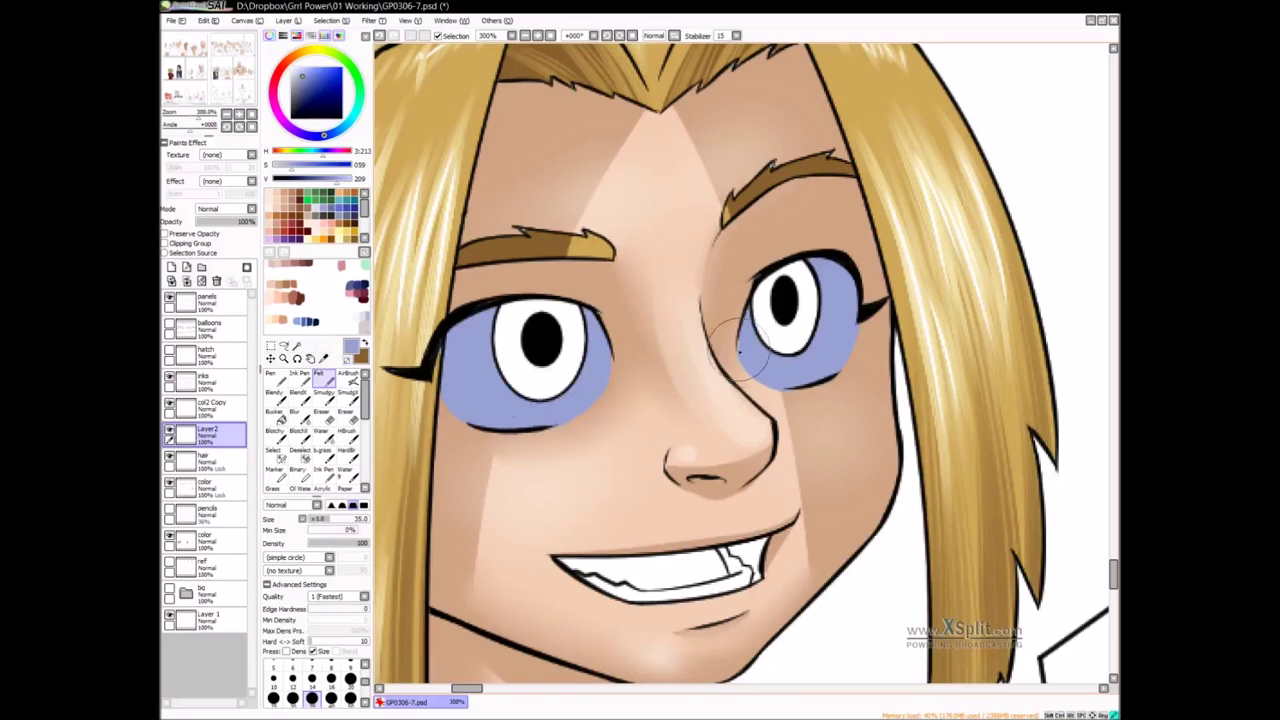
Turn on Preserve Opacity for the new eye layer, leaving it unclipped
{"action": "scroll", "coordinate": [757, 368], "scroll_direction": "down", "scroll_amount": 2}
{"action": "left_click", "coordinate": [196, 243]}
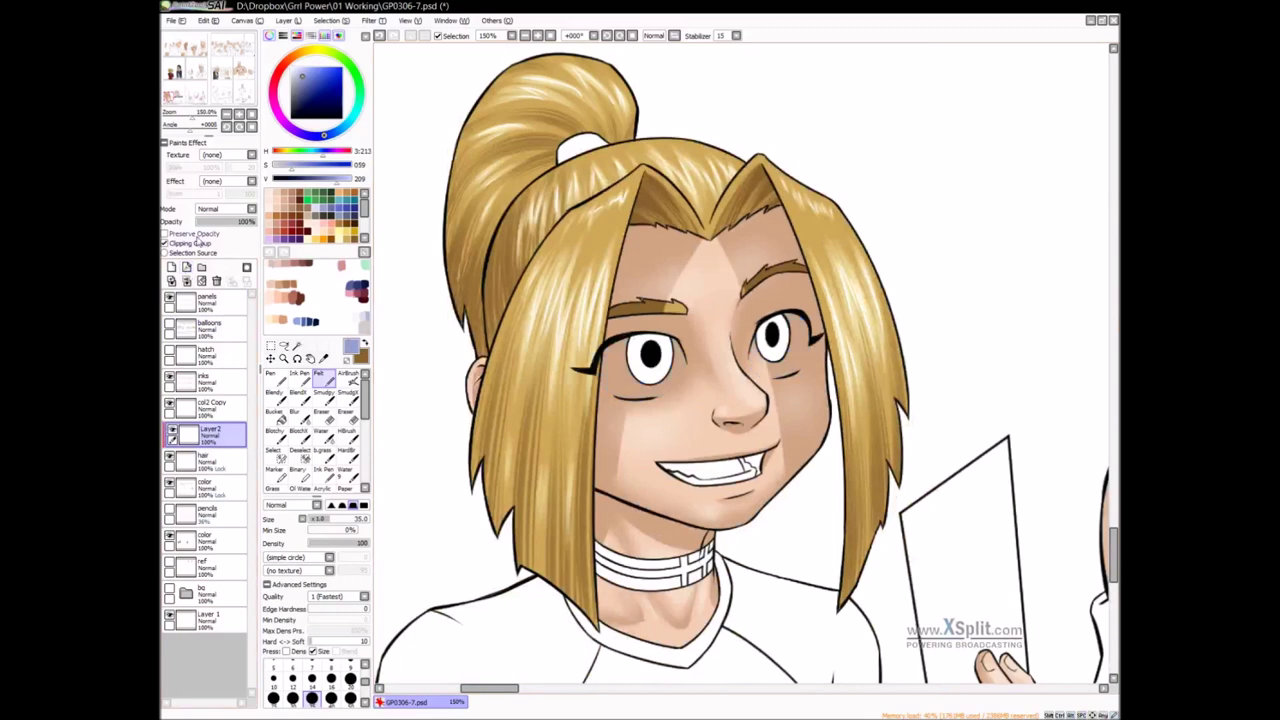
{"action": "left_click", "coordinate": [204, 236]}
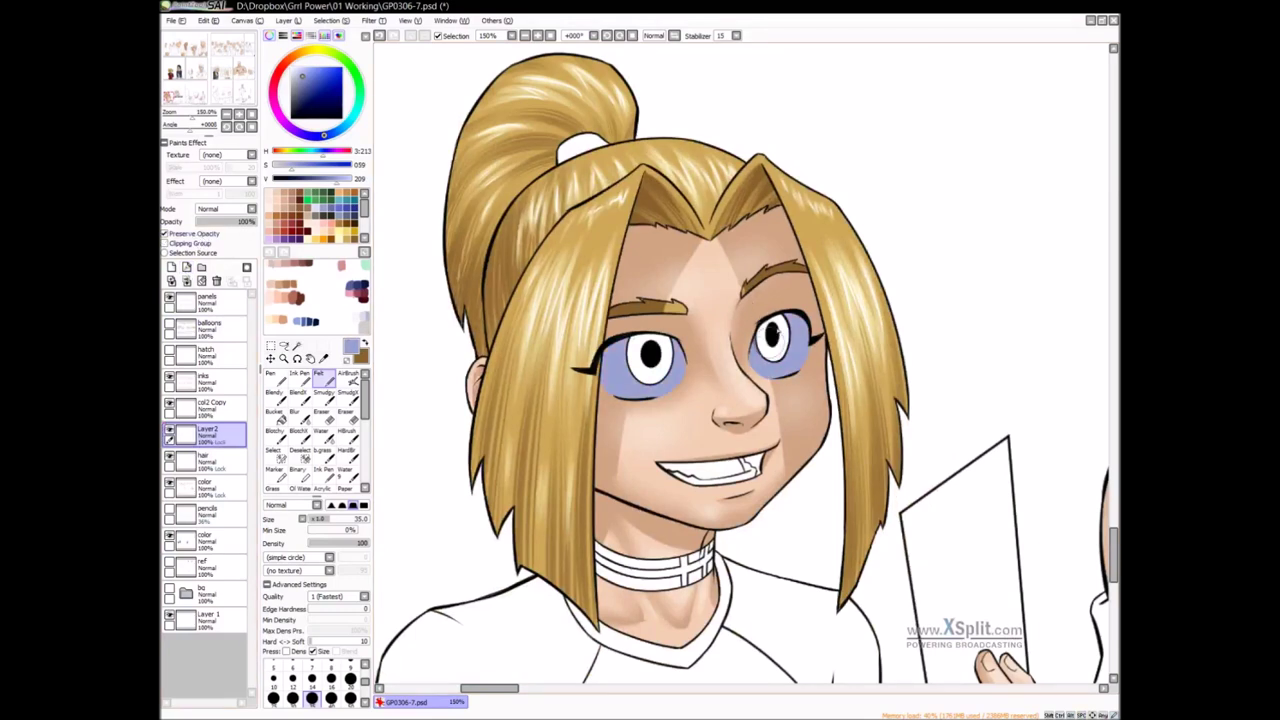
Paint white over the blue of both eyes and soften it with the Blur brush, leaving pale blue shading along the edges
{"action": "key", "text": "v"}
{"action": "right_click", "coordinate": [930, 319]}
{"action": "mouse_move", "coordinate": [814, 332]}
{"action": "left_mouse_down"}
{"action": "mouse_move", "coordinate": [814, 366]}
{"action": "mouse_move", "coordinate": [721, 358]}
{"action": "mouse_move", "coordinate": [720, 372]}
{"action": "mouse_move", "coordinate": [725, 352]}
{"action": "mouse_move", "coordinate": [699, 344]}
{"action": "mouse_move", "coordinate": [686, 378]}
{"action": "mouse_move", "coordinate": [704, 383]}
{"action": "mouse_move", "coordinate": [725, 358]}
{"action": "mouse_move", "coordinate": [712, 350]}
{"action": "mouse_move", "coordinate": [724, 356]}
{"action": "mouse_move", "coordinate": [701, 376]}
{"action": "mouse_move", "coordinate": [728, 360]}
{"action": "left_mouse_up"}
{"action": "mouse_move", "coordinate": [566, 381]}
{"action": "left_mouse_down"}
{"action": "mouse_move", "coordinate": [566, 369]}
{"action": "mouse_move", "coordinate": [555, 385]}
{"action": "mouse_move", "coordinate": [585, 392]}
{"action": "mouse_move", "coordinate": [595, 367]}
{"action": "mouse_move", "coordinate": [595, 395]}
{"action": "mouse_move", "coordinate": [550, 390]}
{"action": "mouse_move", "coordinate": [585, 380]}
{"action": "mouse_move", "coordinate": [565, 397]}
{"action": "mouse_move", "coordinate": [594, 397]}
{"action": "mouse_move", "coordinate": [543, 384]}
{"action": "mouse_move", "coordinate": [588, 414]}
{"action": "mouse_move", "coordinate": [541, 383]}
{"action": "mouse_move", "coordinate": [615, 390]}
{"action": "mouse_move", "coordinate": [609, 368]}
{"action": "mouse_move", "coordinate": [543, 368]}
{"action": "left_mouse_up"}
{"action": "key", "text": "b"}
{"action": "mouse_move", "coordinate": [694, 376]}
{"action": "left_mouse_down"}
{"action": "mouse_move", "coordinate": [705, 388]}
{"action": "mouse_move", "coordinate": [725, 330]}
{"action": "mouse_move", "coordinate": [710, 415]}
{"action": "mouse_move", "coordinate": [762, 378]}
{"action": "left_mouse_up"}
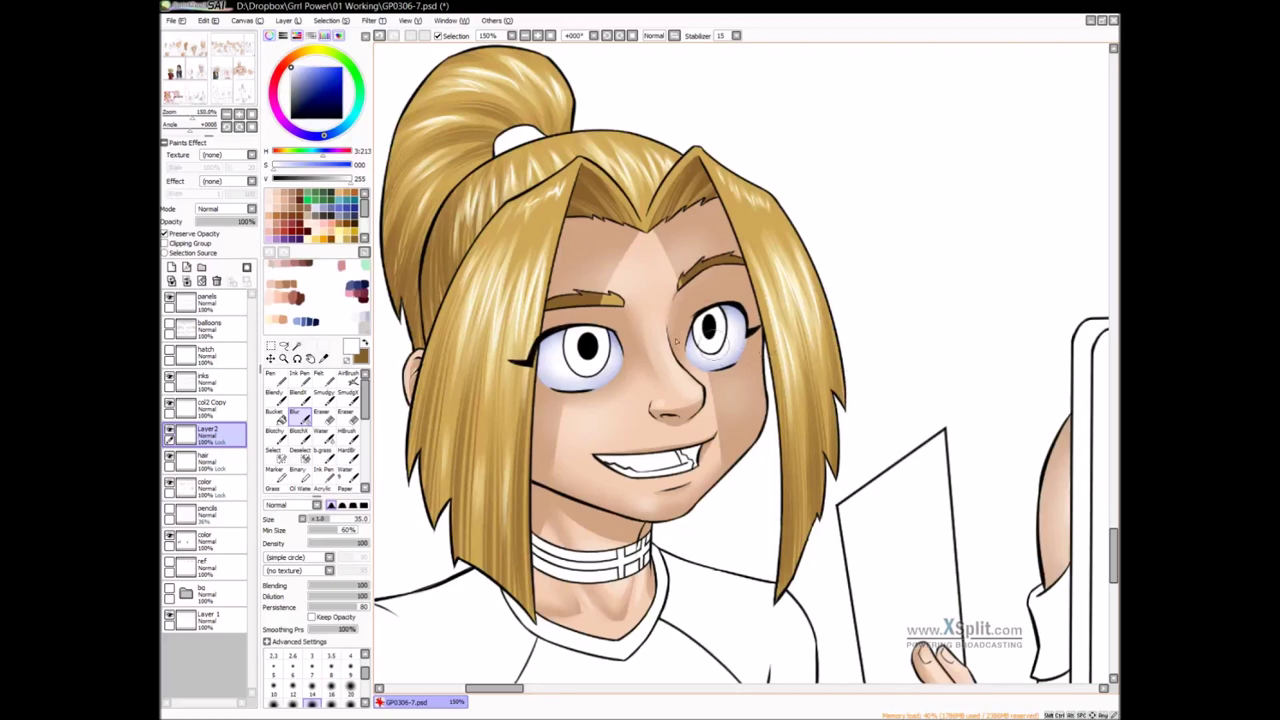
Try white glare strokes across the girl's glasses on the hatch layer with the Blendy brush at size 18
{"action": "scroll", "coordinate": [632, 318], "scroll_direction": "down", "scroll_amount": 1}
{"action": "left_click", "coordinate": [170, 349]}
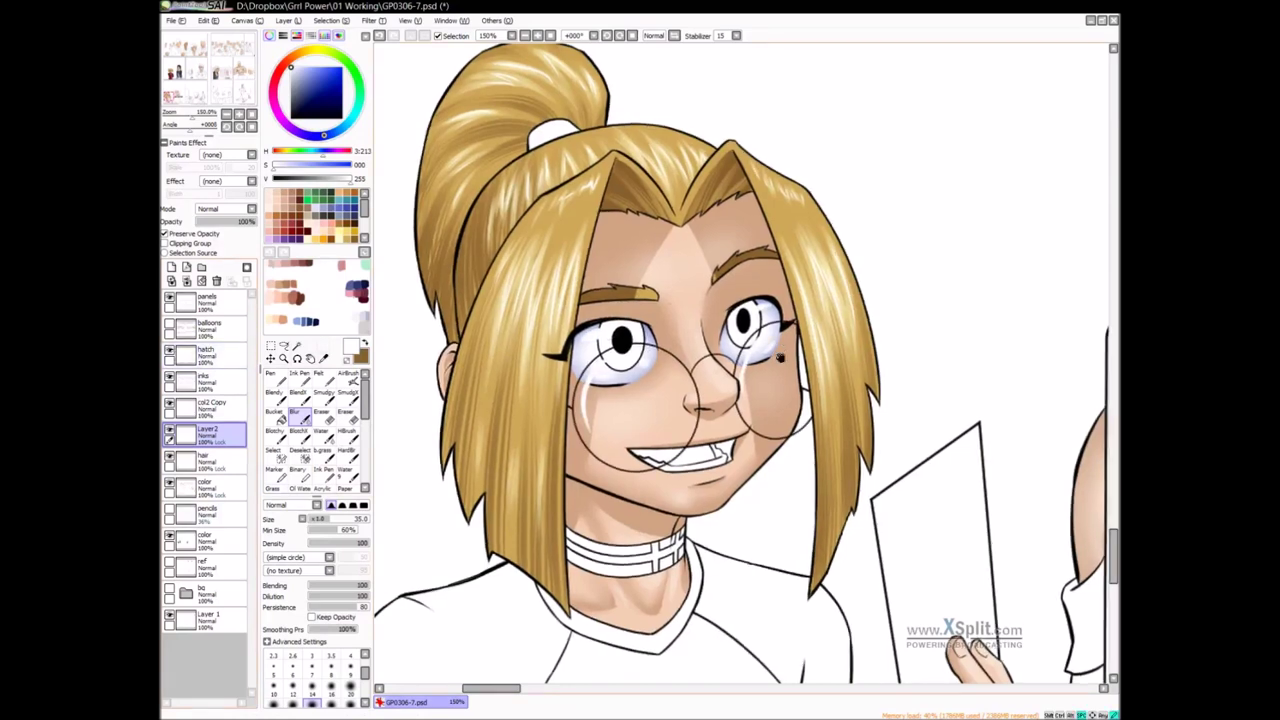
{"action": "left_click_drag", "start_coordinate": [783, 354], "coordinate": [739, 376]}
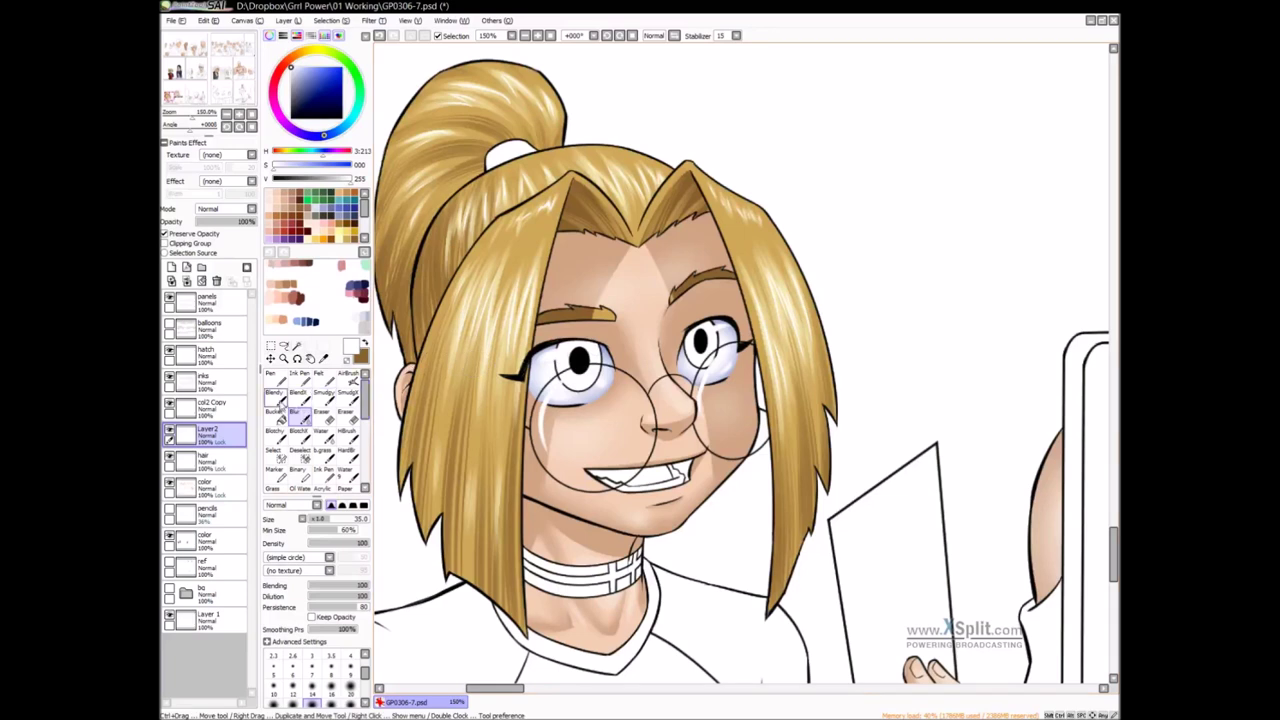
{"action": "left_click", "coordinate": [275, 393]}
{"action": "left_click", "coordinate": [205, 352]}
{"action": "mouse_move", "coordinate": [660, 318]}
{"action": "left_mouse_down"}
{"action": "mouse_move", "coordinate": [612, 360]}
{"action": "mouse_move", "coordinate": [636, 388]}
{"action": "left_mouse_up"}
{"action": "left_click_drag", "start_coordinate": [681, 347], "coordinate": [645, 412]}
{"action": "key", "text": "ctrl+z"}
{"action": "key", "text": "ctrl+z"}
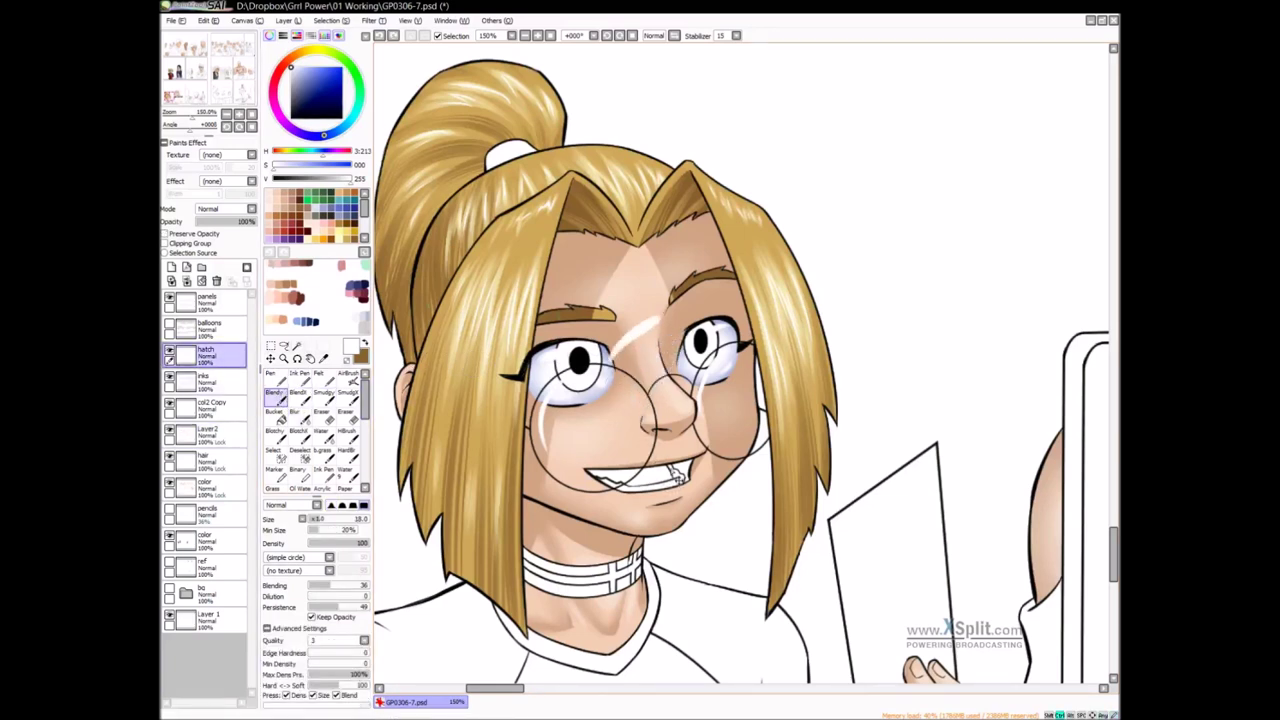
{"action": "key", "text": "ctrl+z"}
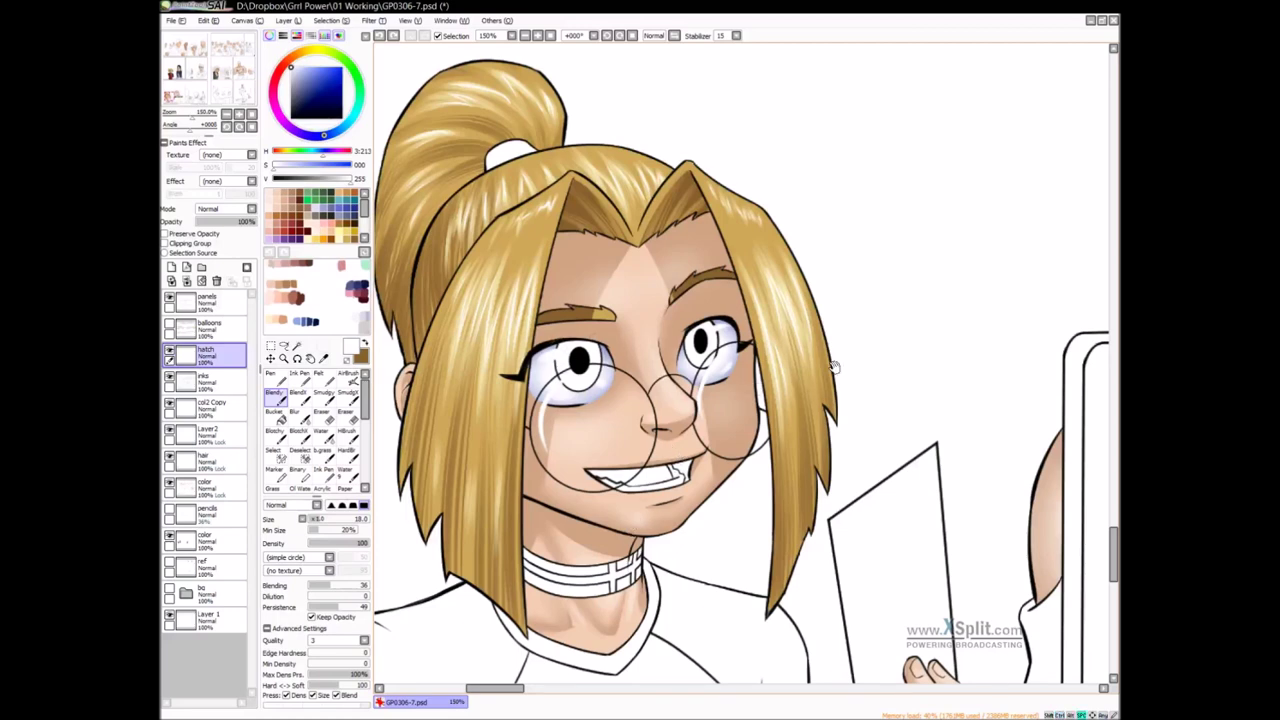
{"action": "left_click_drag", "start_coordinate": [869, 368], "coordinate": [865, 370]}
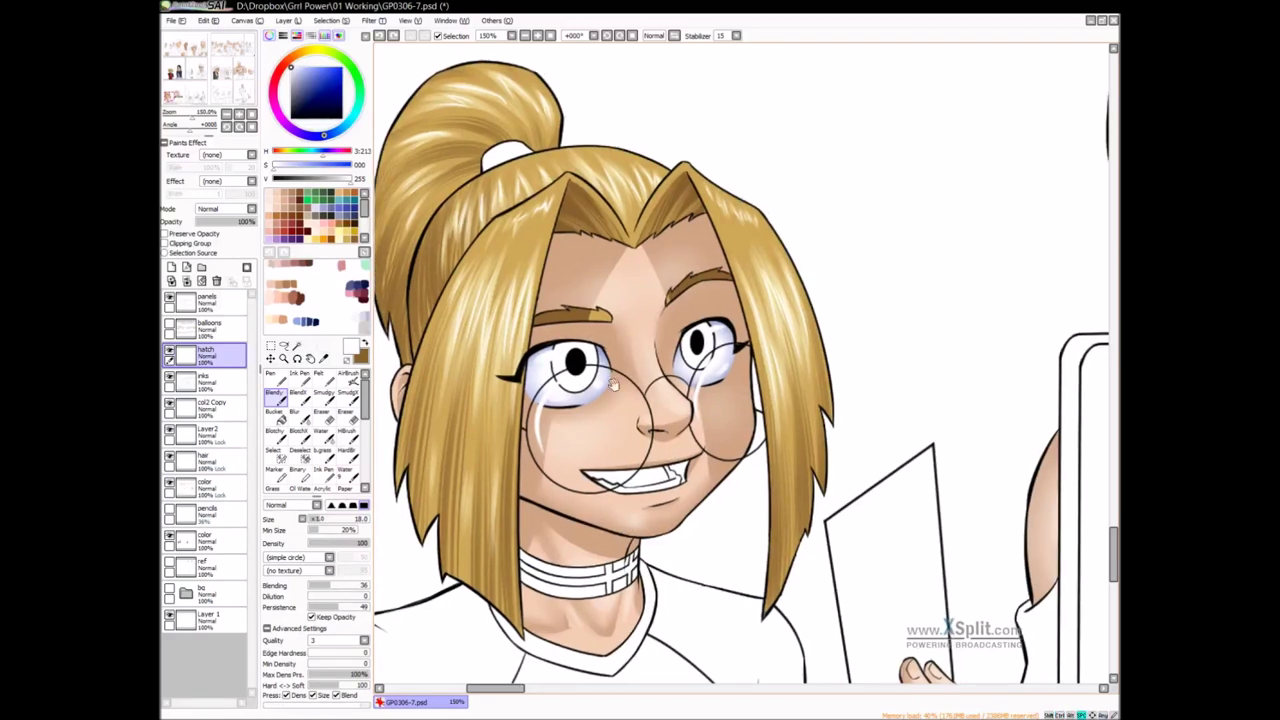
With the glasses hidden, shade the edges of both eyes on the new layer using the muted blue Pen at size 48
{"action": "left_click", "coordinate": [208, 435]}
{"action": "left_click", "coordinate": [326, 208]}
{"action": "key", "text": "n"}
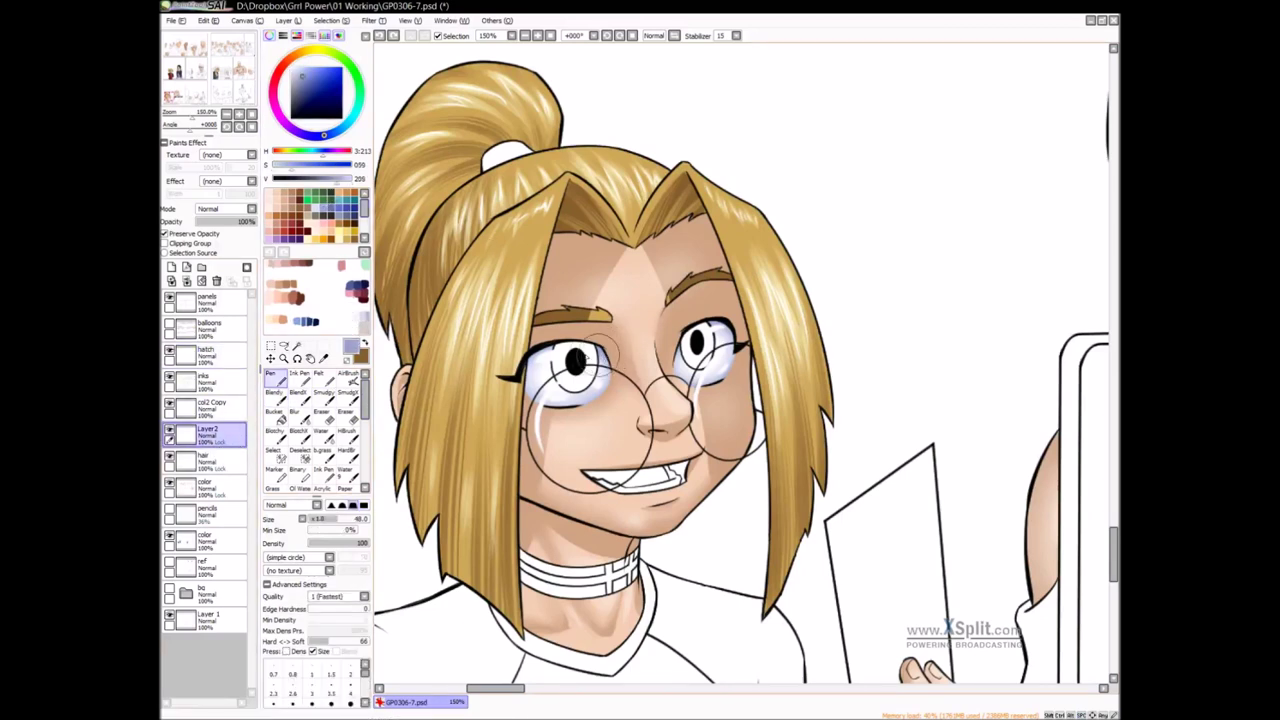
{"action": "left_click", "coordinate": [170, 354]}
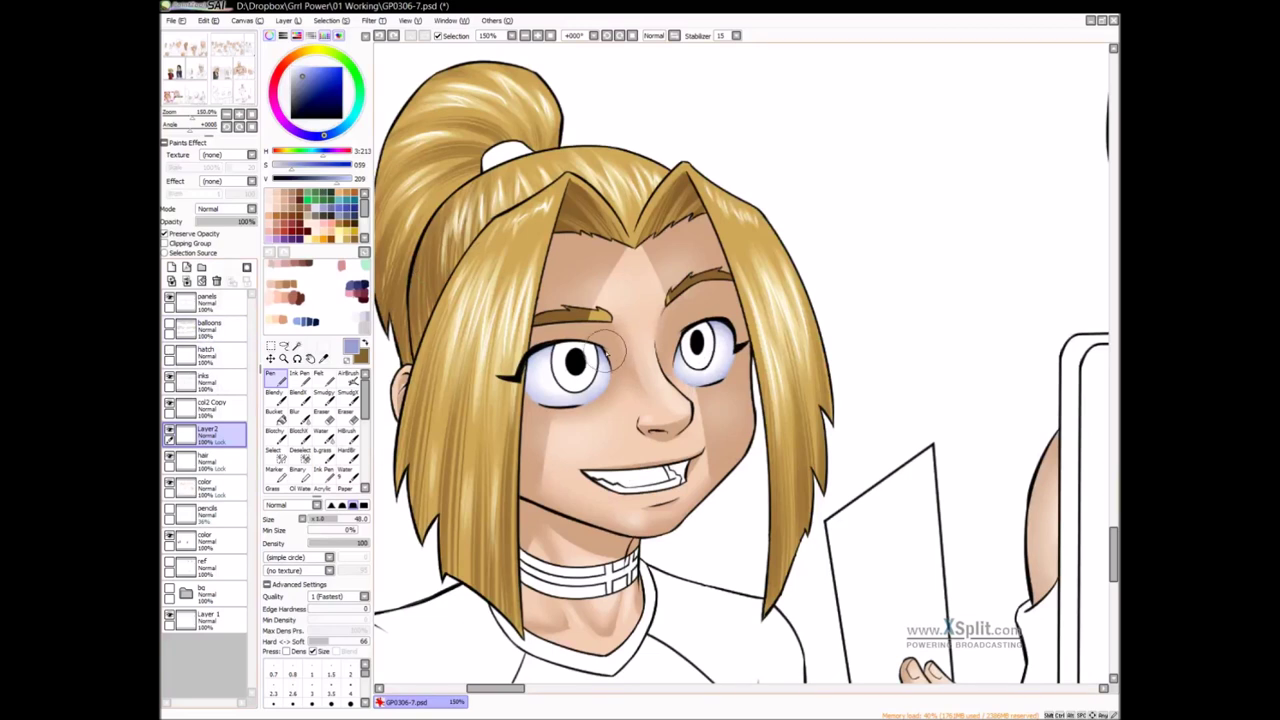
{"action": "left_click_drag", "start_coordinate": [605, 353], "coordinate": [633, 346]}
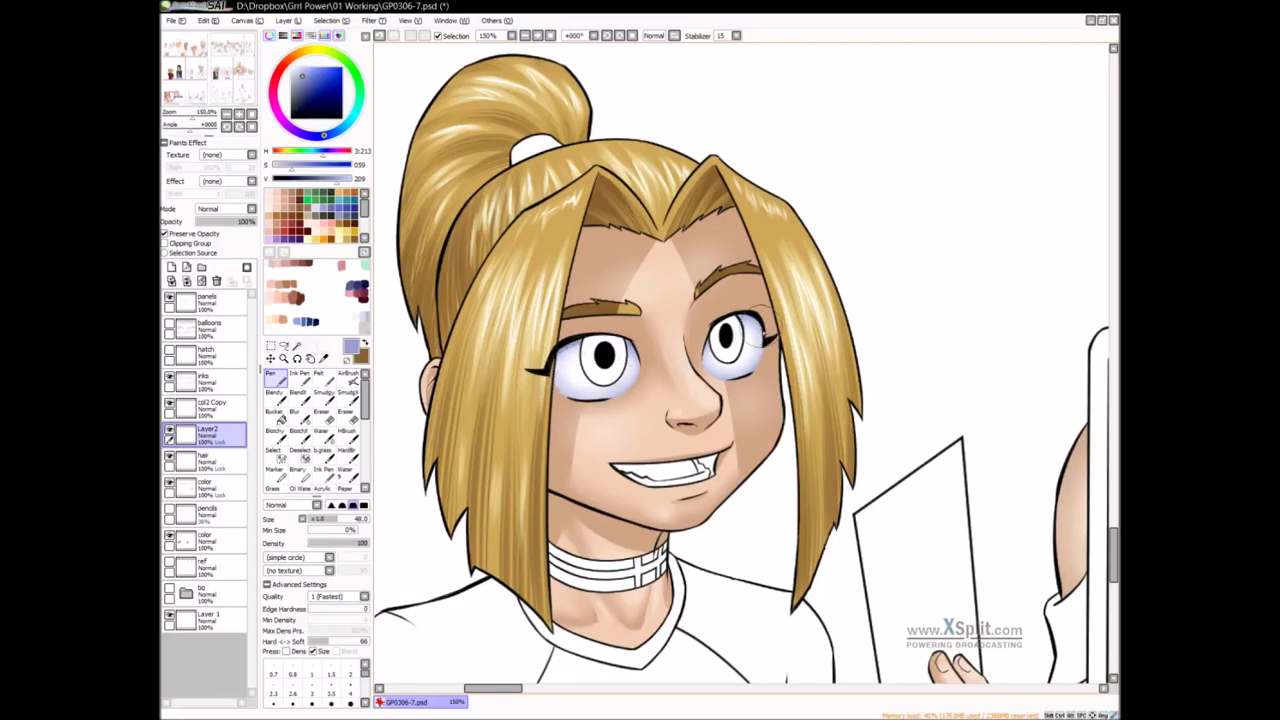
{"action": "key", "text": "ctrl+z"}
{"action": "left_click_drag", "start_coordinate": [770, 329], "coordinate": [743, 316]}
{"action": "left_click_drag", "start_coordinate": [797, 312], "coordinate": [716, 351]}
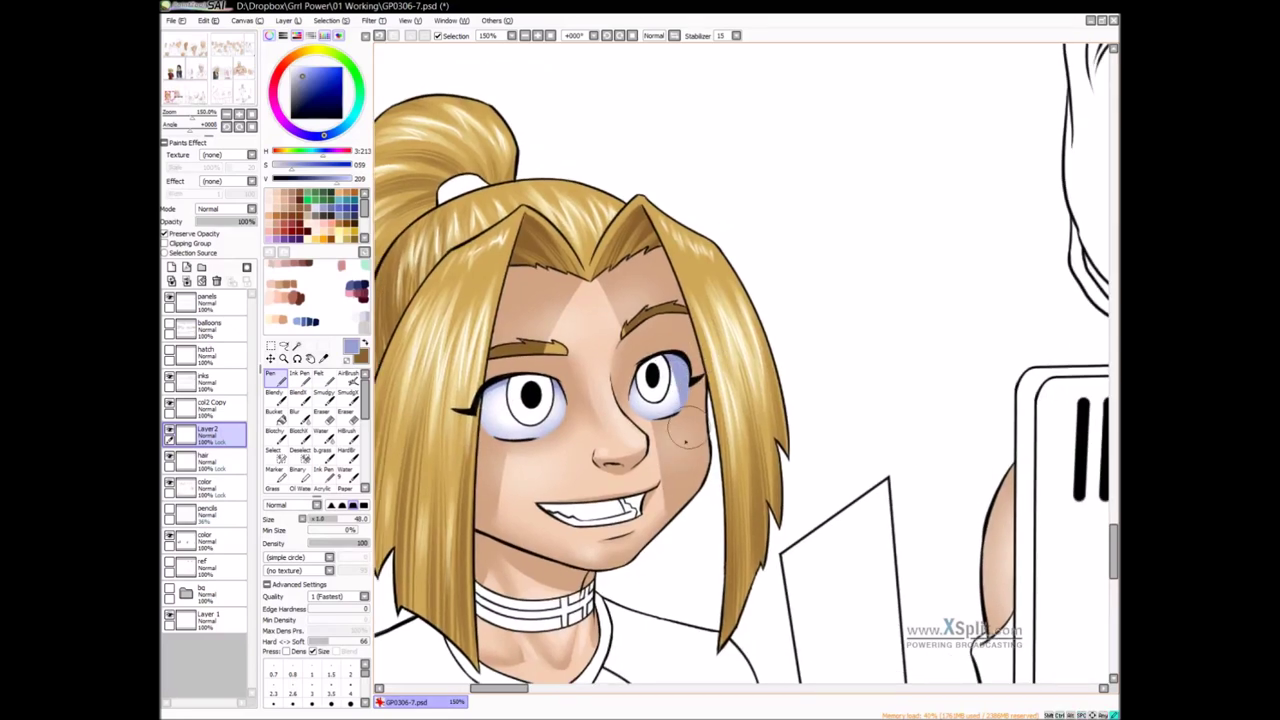
{"action": "left_click_drag", "start_coordinate": [549, 412], "coordinate": [595, 384]}
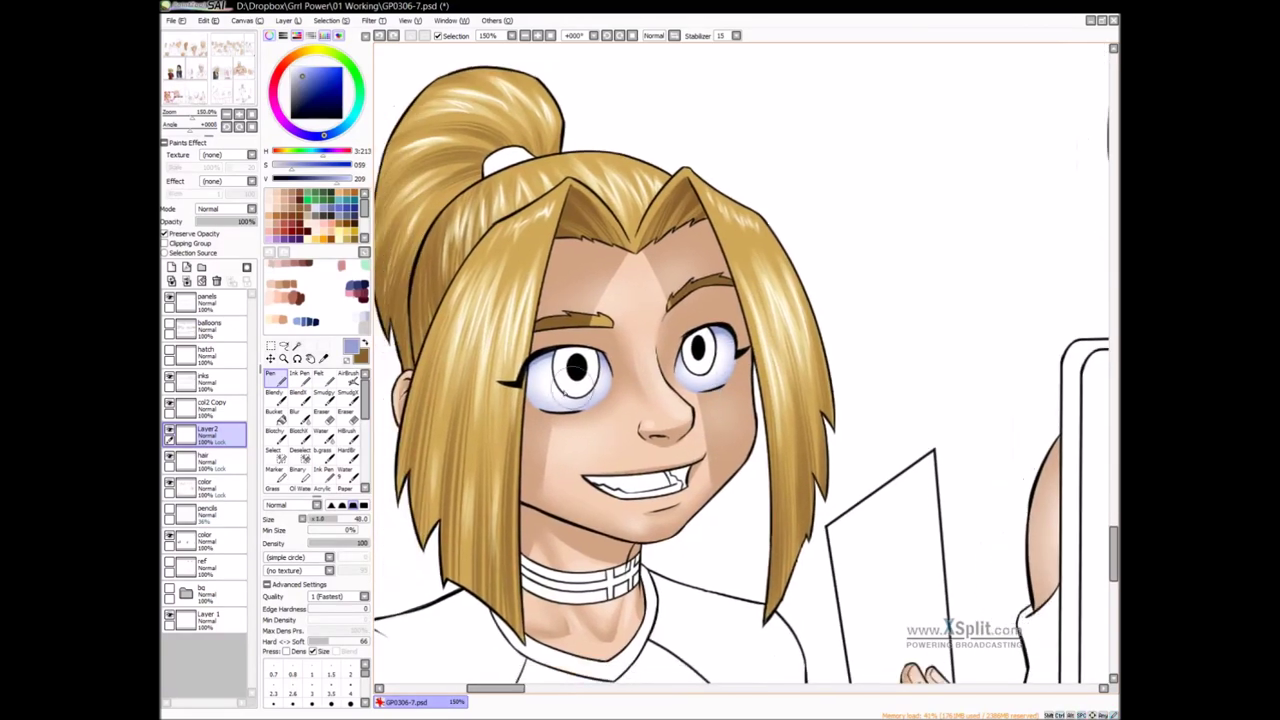
Review the girl's finished eyes at a smaller scale and look over the other panels of the page
{"action": "scroll", "coordinate": [773, 380], "scroll_direction": "down", "scroll_amount": 2}
{"action": "left_click_drag", "start_coordinate": [849, 367], "coordinate": [820, 374]}
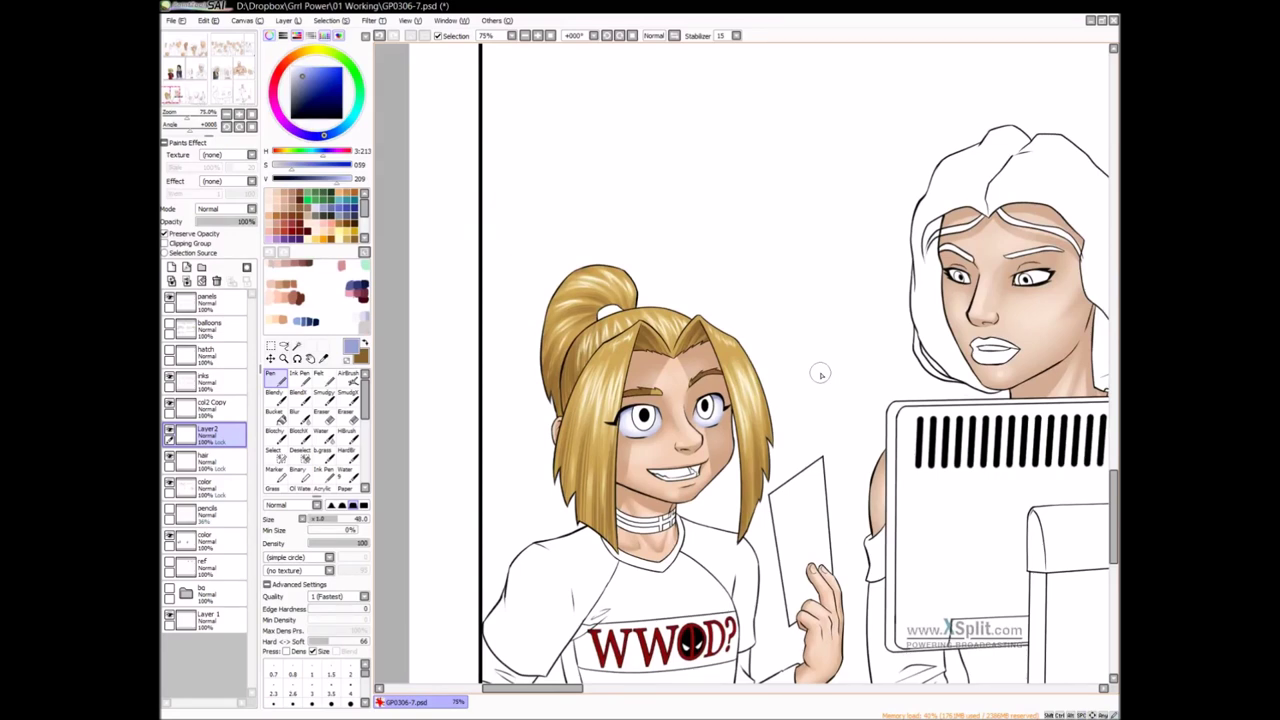
{"action": "left_click_drag", "start_coordinate": [809, 387], "coordinate": [781, 384]}
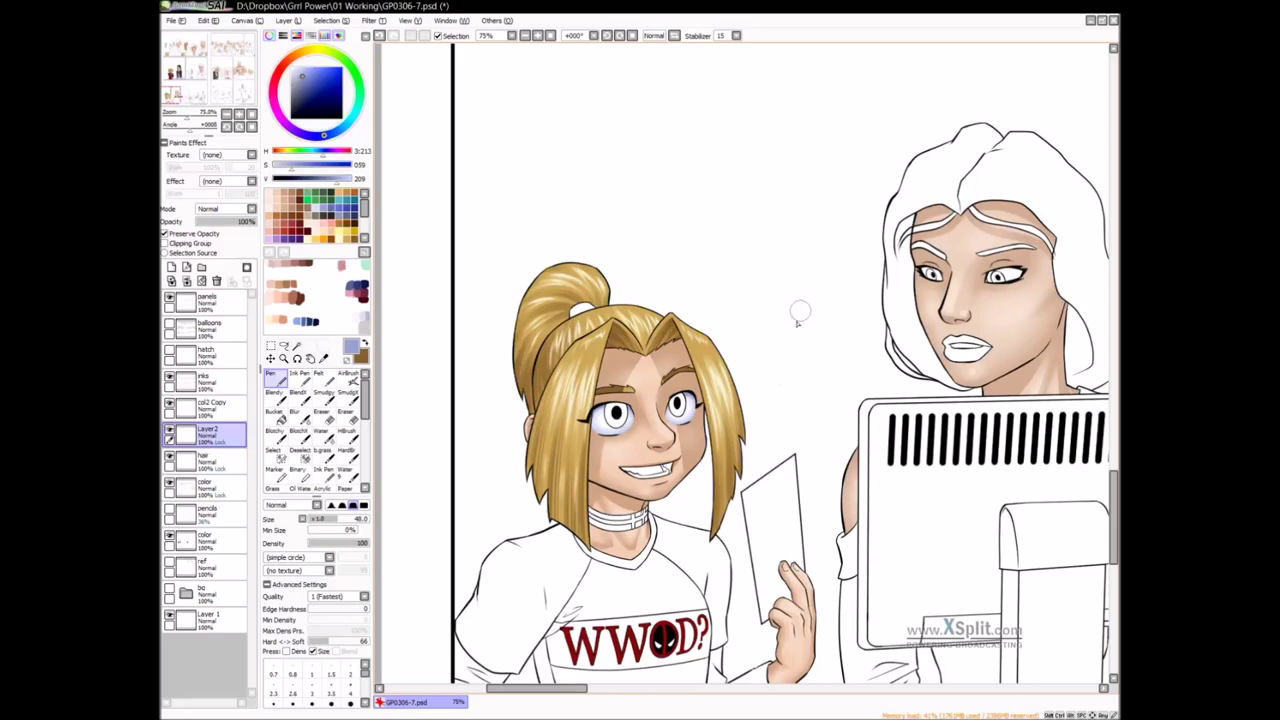
{"action": "scroll", "coordinate": [740, 375], "scroll_direction": "down", "scroll_amount": 1}
{"action": "scroll", "coordinate": [820, 377], "scroll_direction": "down", "scroll_amount": 2}
{"action": "left_click_drag", "start_coordinate": [846, 375], "coordinate": [760, 466]}
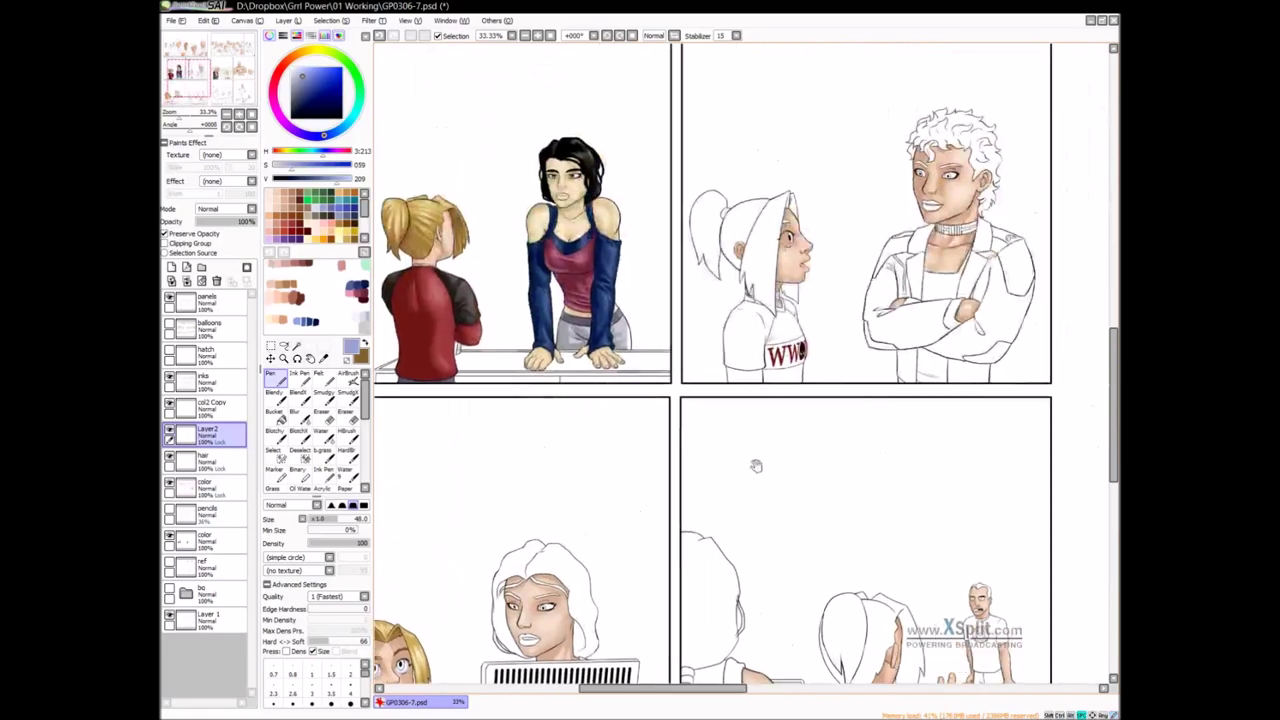
{"action": "left_click_drag", "start_coordinate": [907, 336], "coordinate": [750, 482]}
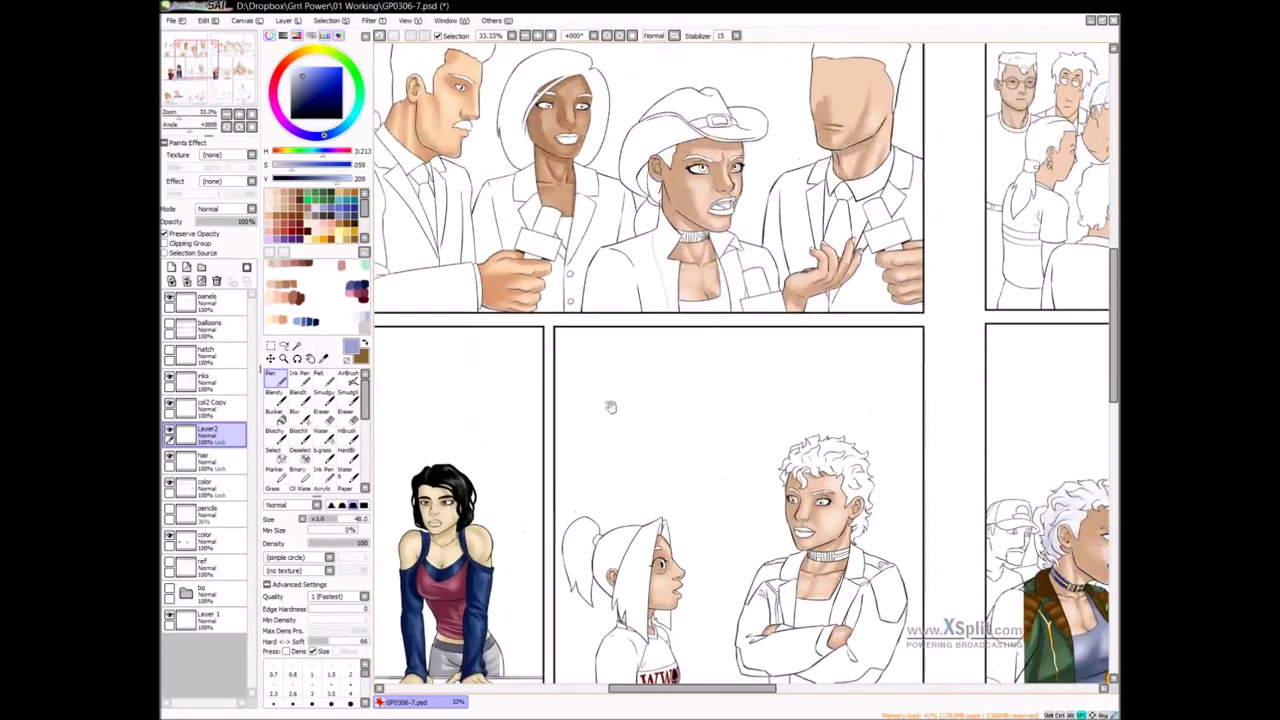
{"action": "left_click_drag", "start_coordinate": [720, 432], "coordinate": [638, 477]}
Rename the new eye layer as eyes
{"action": "left_click_drag", "start_coordinate": [586, 509], "coordinate": [880, 357]}
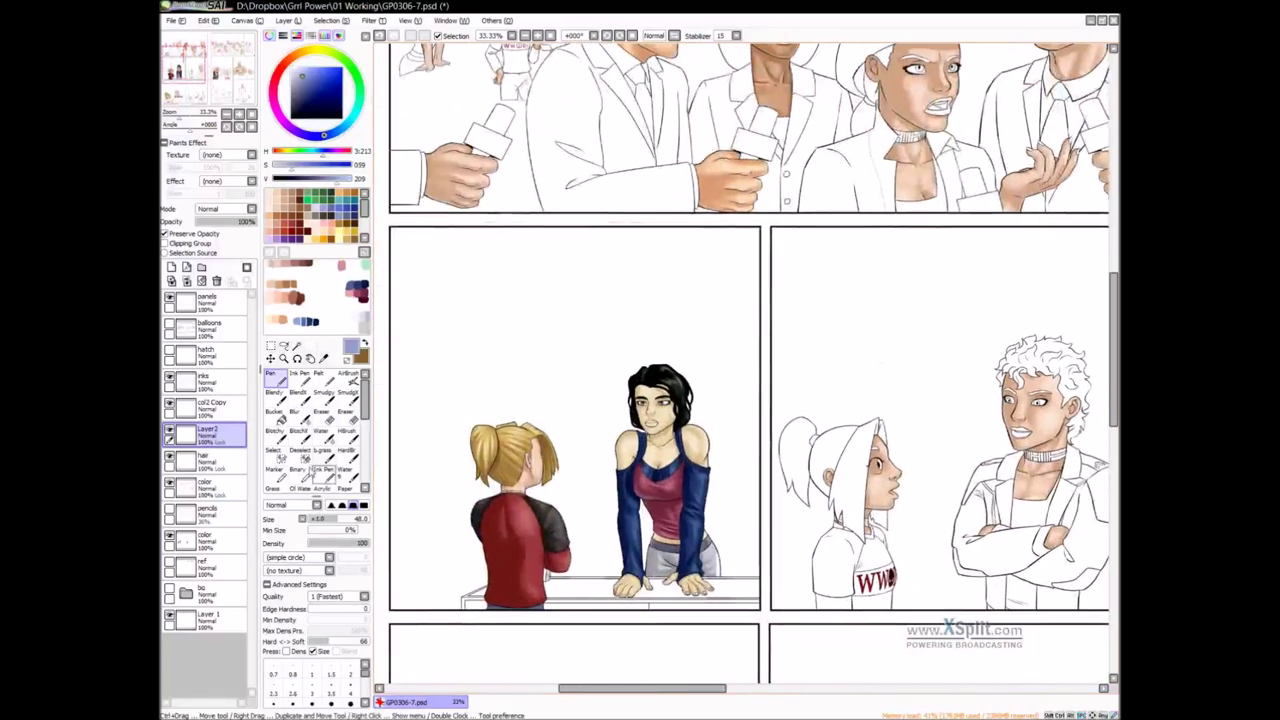
{"action": "double_click", "coordinate": [217, 434]}
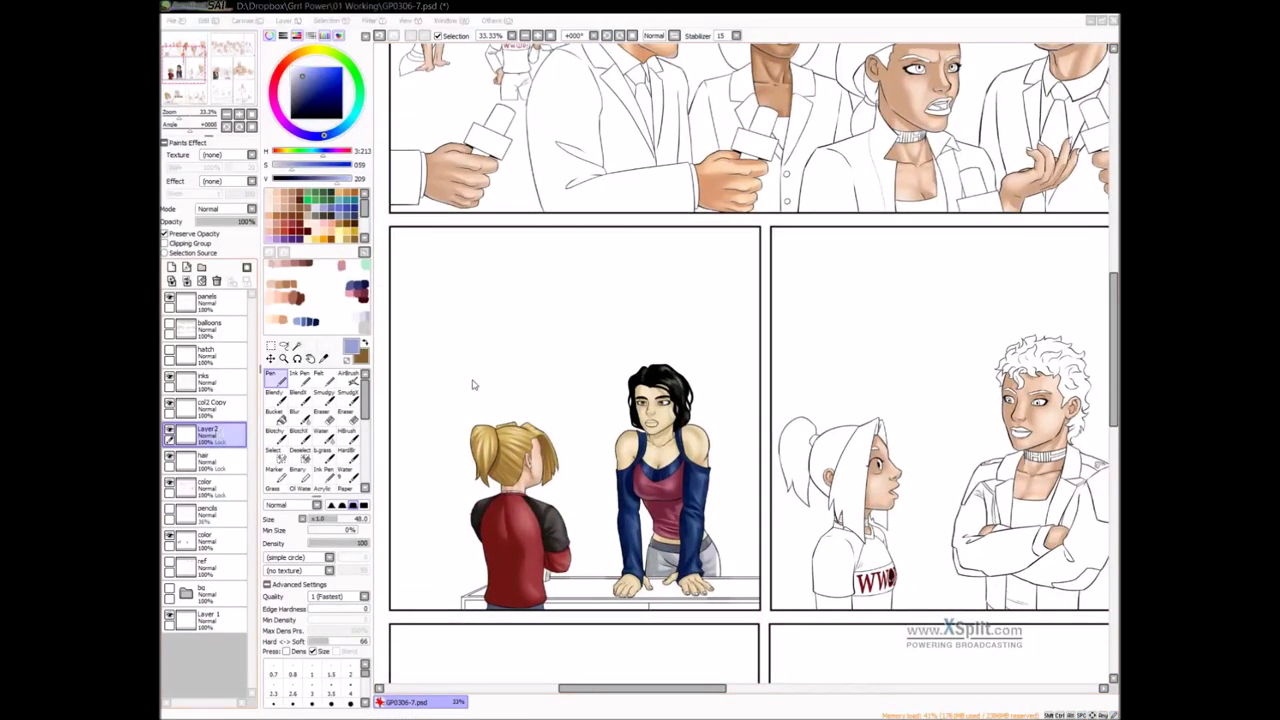
{"action": "key", "text": "Return"}
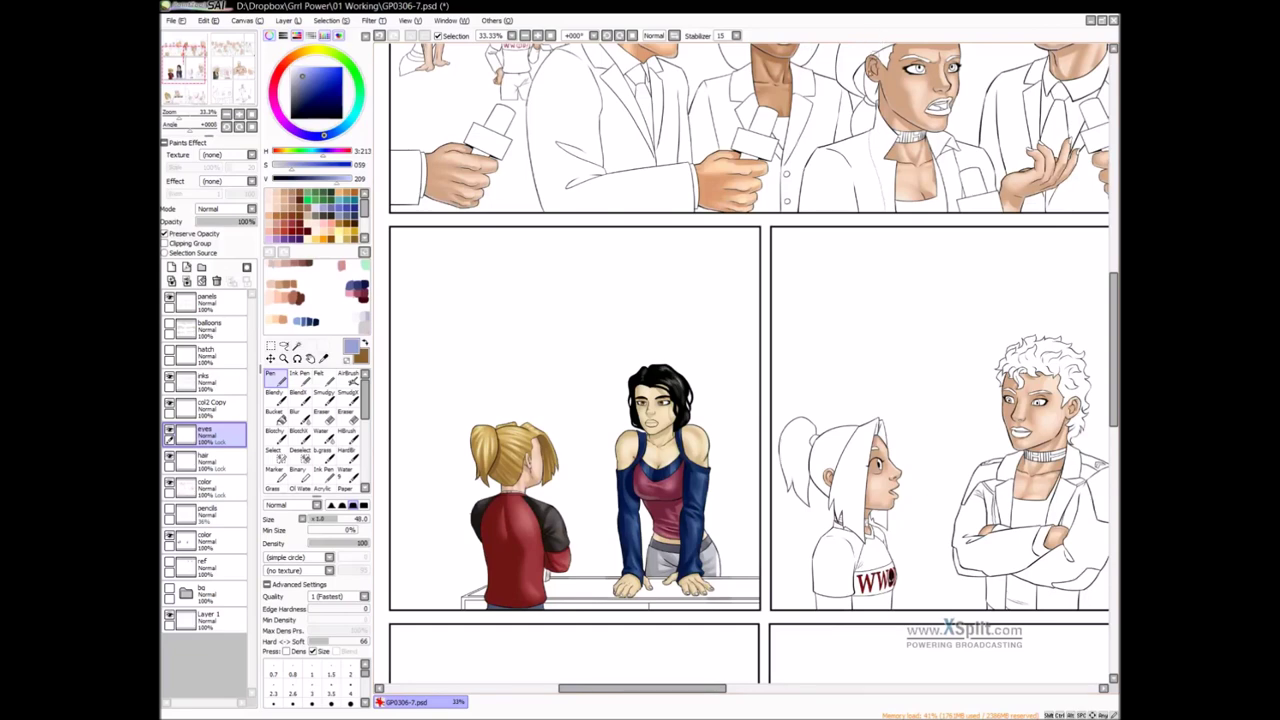
Make the color layer between hair and pencils active to work on the crowd panel
{"action": "left_click_drag", "start_coordinate": [843, 334], "coordinate": [669, 434]}
{"action": "left_click_drag", "start_coordinate": [947, 328], "coordinate": [709, 354]}
{"action": "left_click_drag", "start_coordinate": [903, 346], "coordinate": [645, 440]}
{"action": "mouse_move", "coordinate": [776, 418]}
{"action": "left_mouse_down"}
{"action": "mouse_move", "coordinate": [766, 395]}
{"action": "mouse_move", "coordinate": [700, 405]}
{"action": "left_mouse_up"}
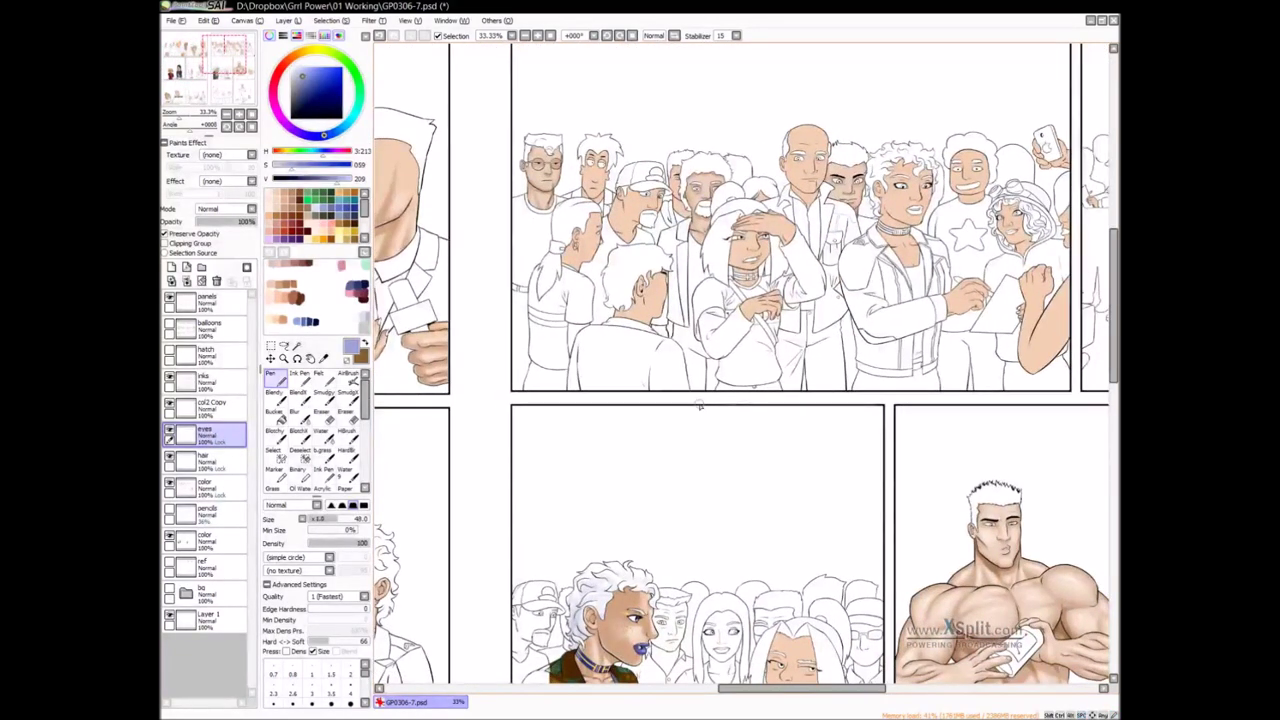
{"action": "left_click", "coordinate": [215, 487]}
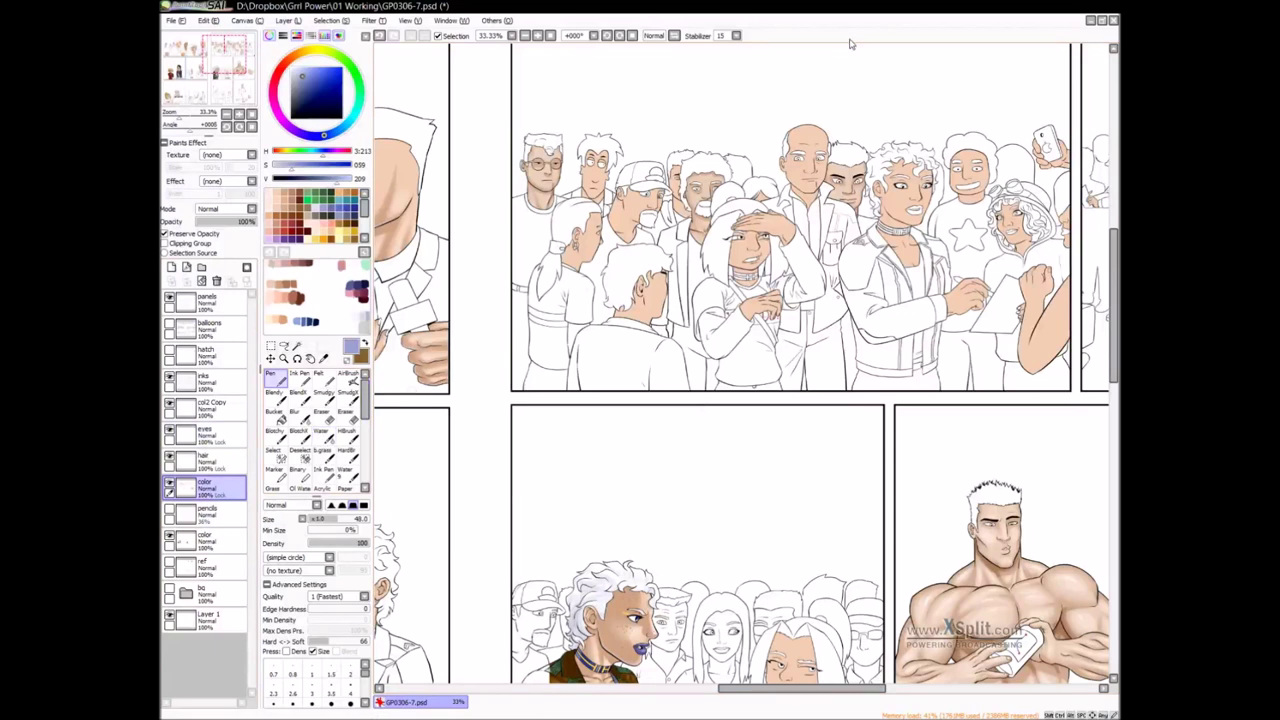